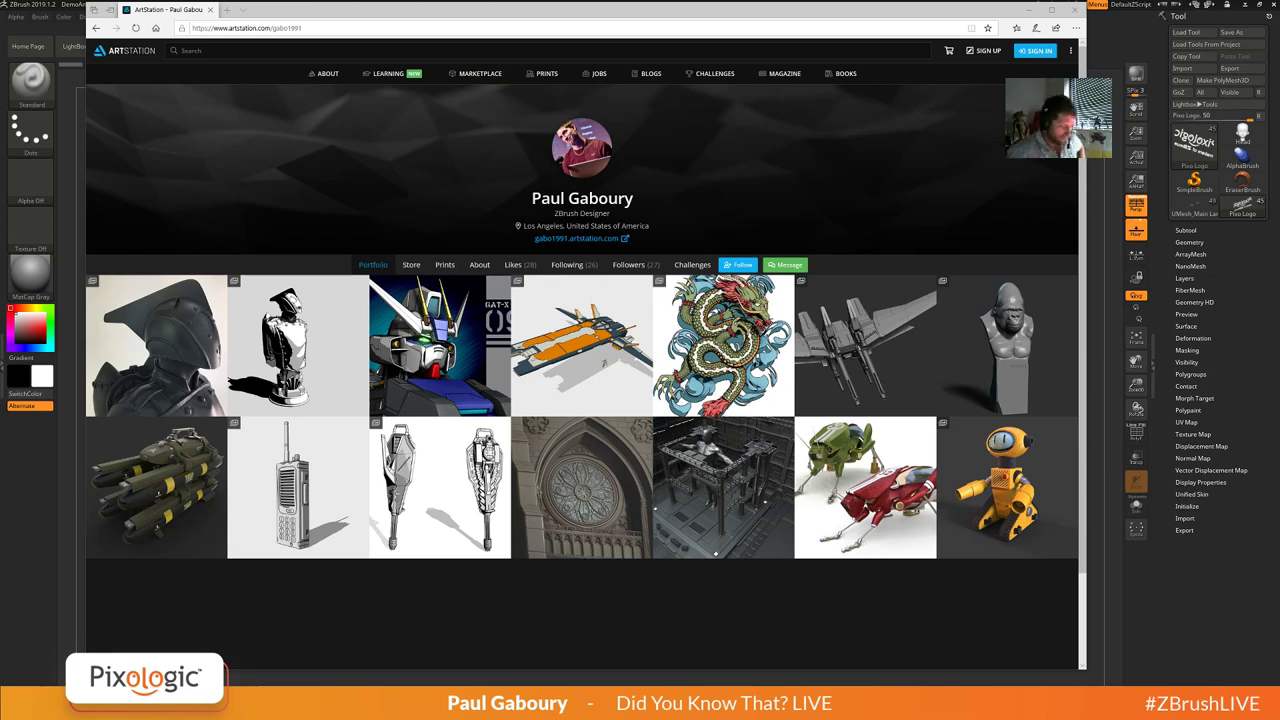
Switch to ZBrush and inspect the mechanical model from an angled view and straight from the side.
left_click(755, 683)
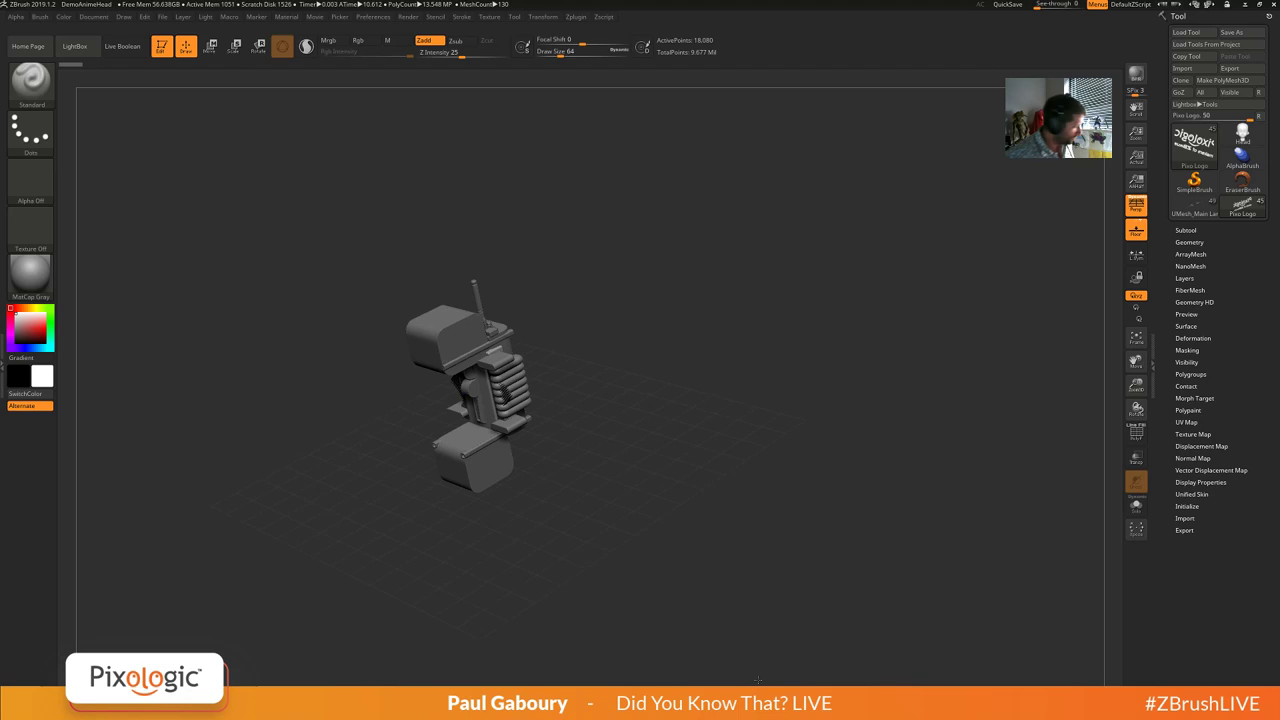
left_click_drag(662, 522, 778, 482, "alt")
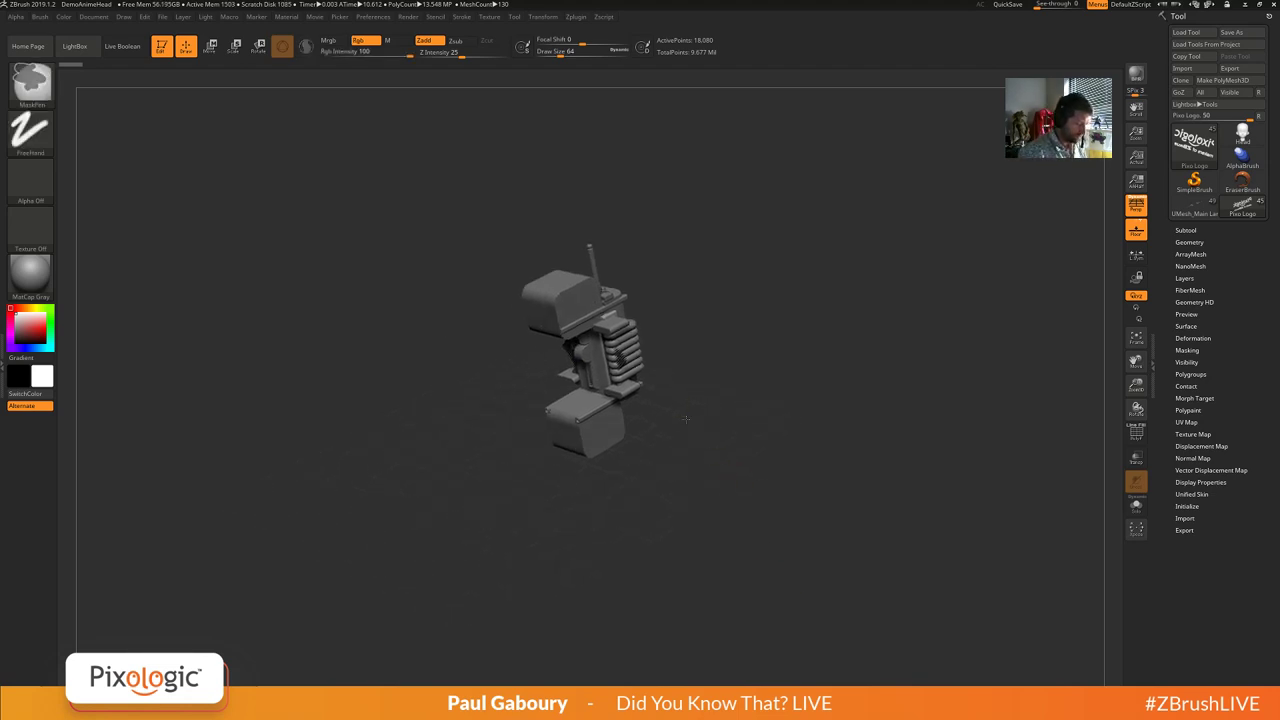
right_click_drag(704, 442, 766, 489, "ctrl")
mouse_move(770, 485)
left_mouse_down()
mouse_move(800, 457)
mouse_move(764, 462)
left_mouse_up()
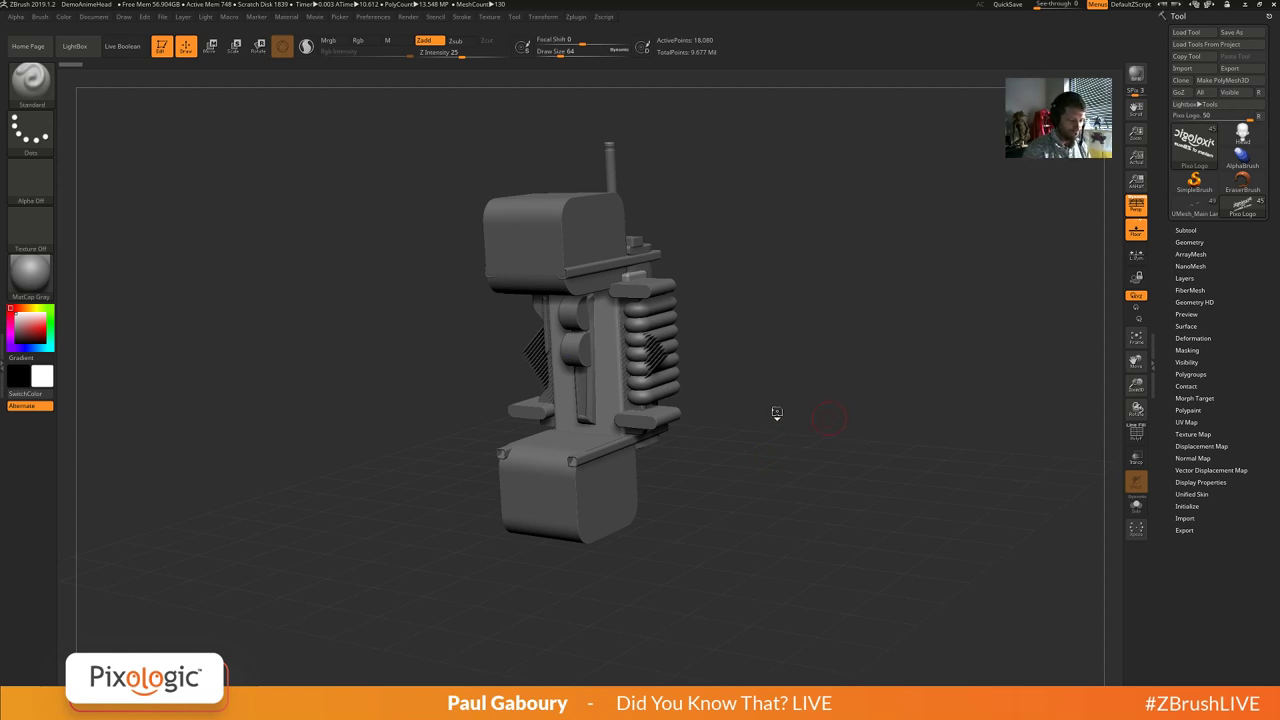
left_click_drag(775, 414, 803, 437)
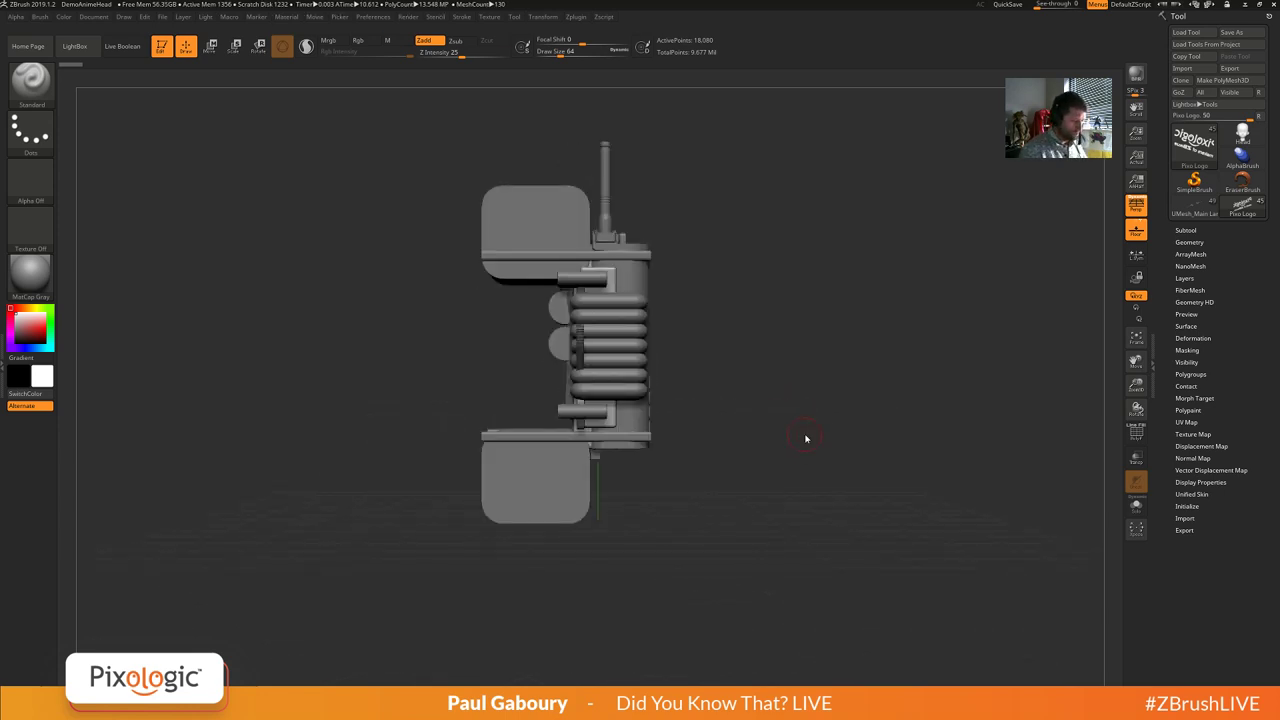
Switch to the browser, open the Sci-Fi Glider Ship artwork on ArtStation and examine its front, back and blueprint renders.
key("alt+Tab")
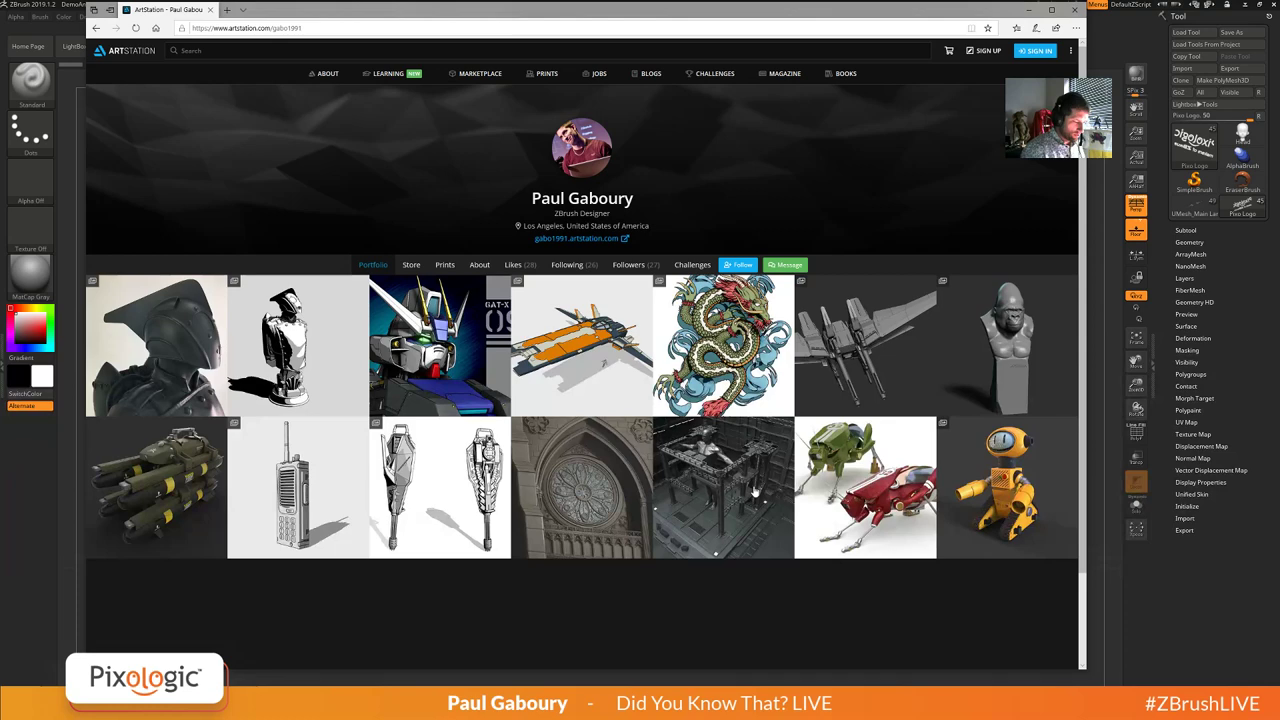
left_click(592, 357)
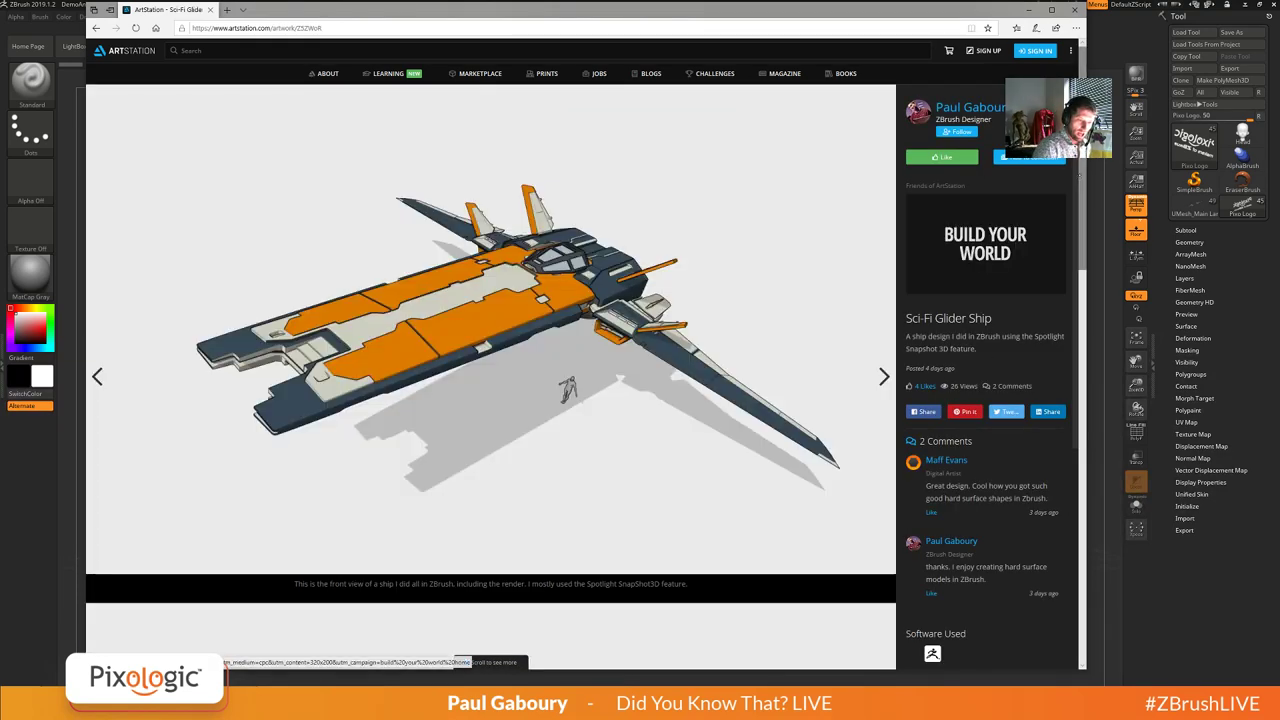
scroll(567, 390, "down", 4)
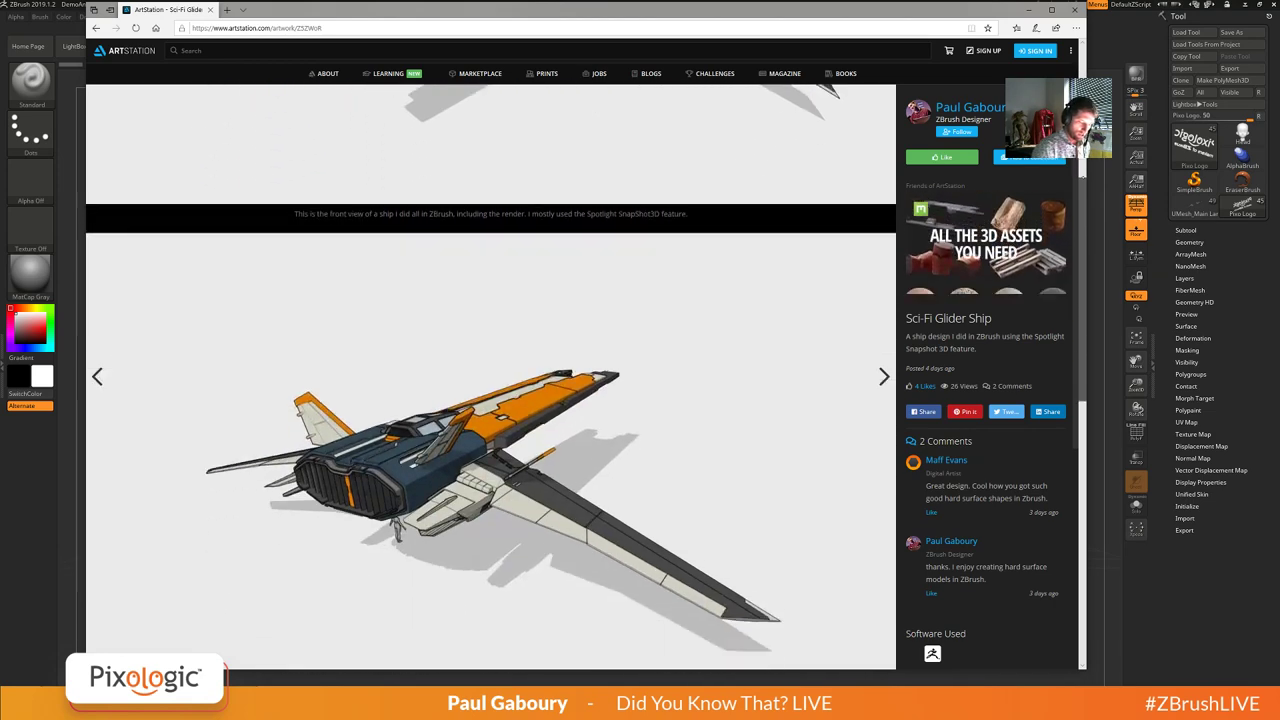
scroll(490, 377, "down", 2)
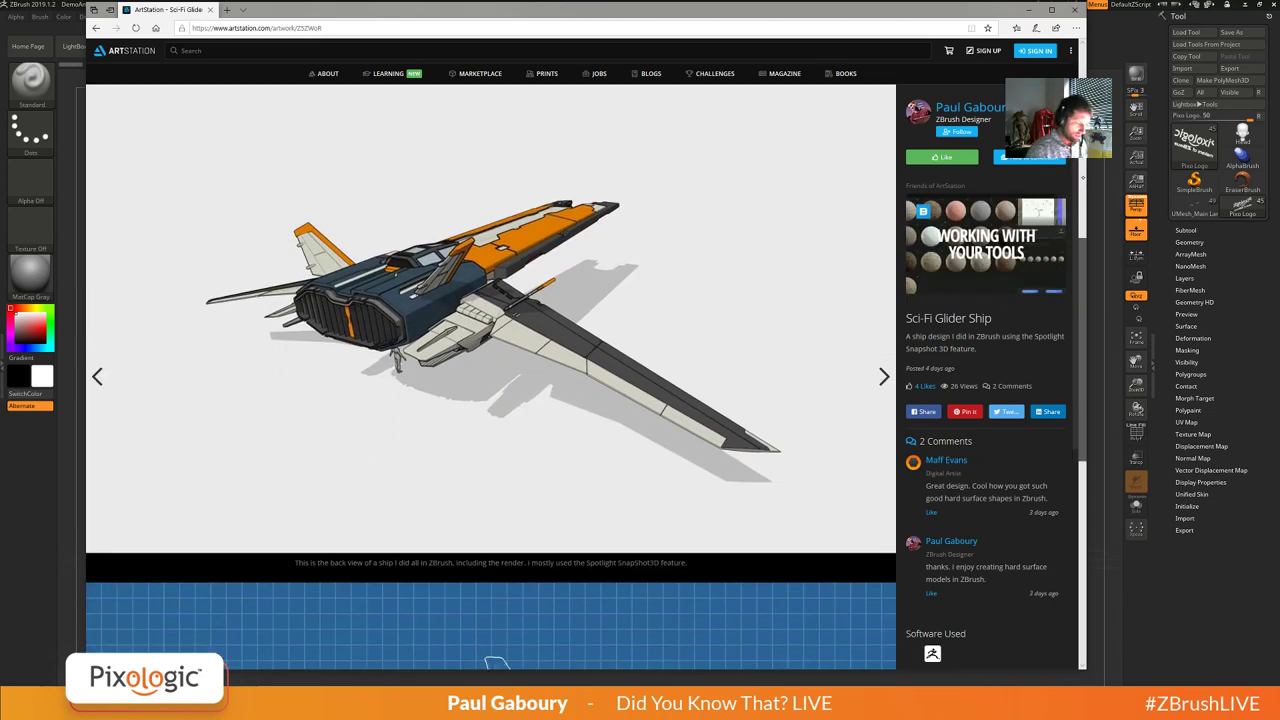
scroll(490, 377, "down", 4)
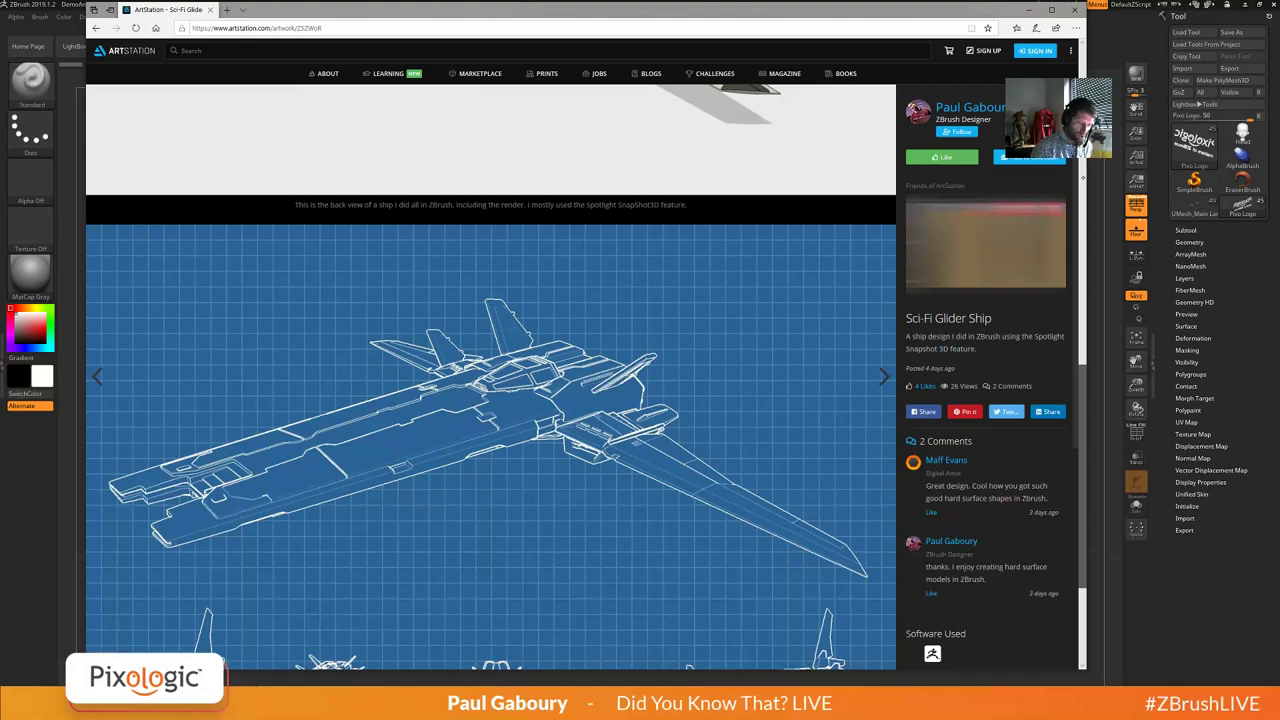
scroll(490, 377, "down", 2)
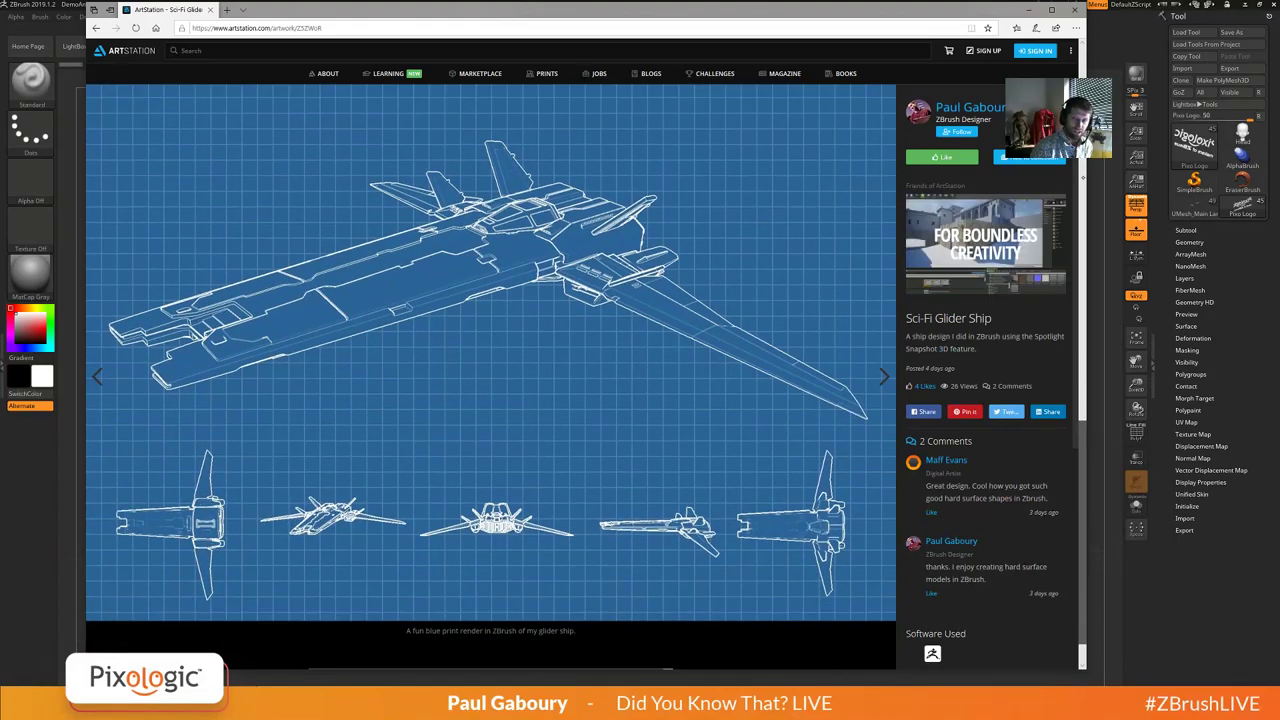
scroll(490, 377, "up", 1)
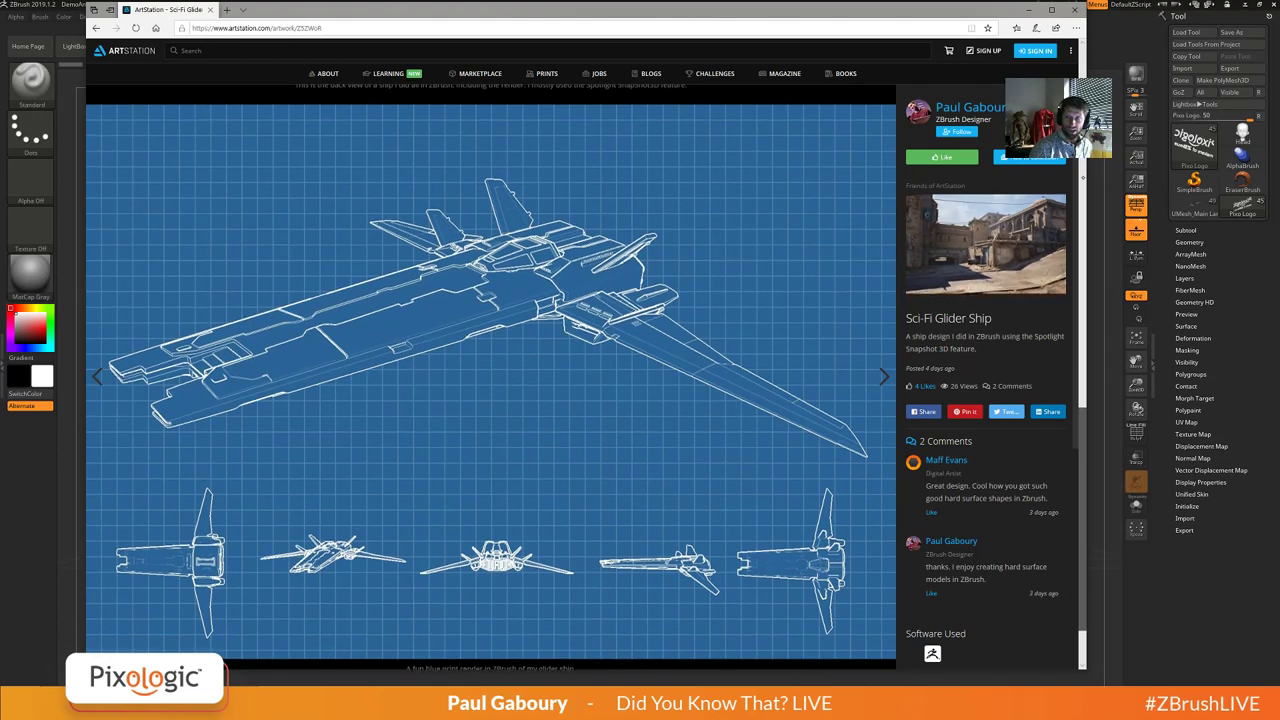
scroll(490, 377, "up", 1)
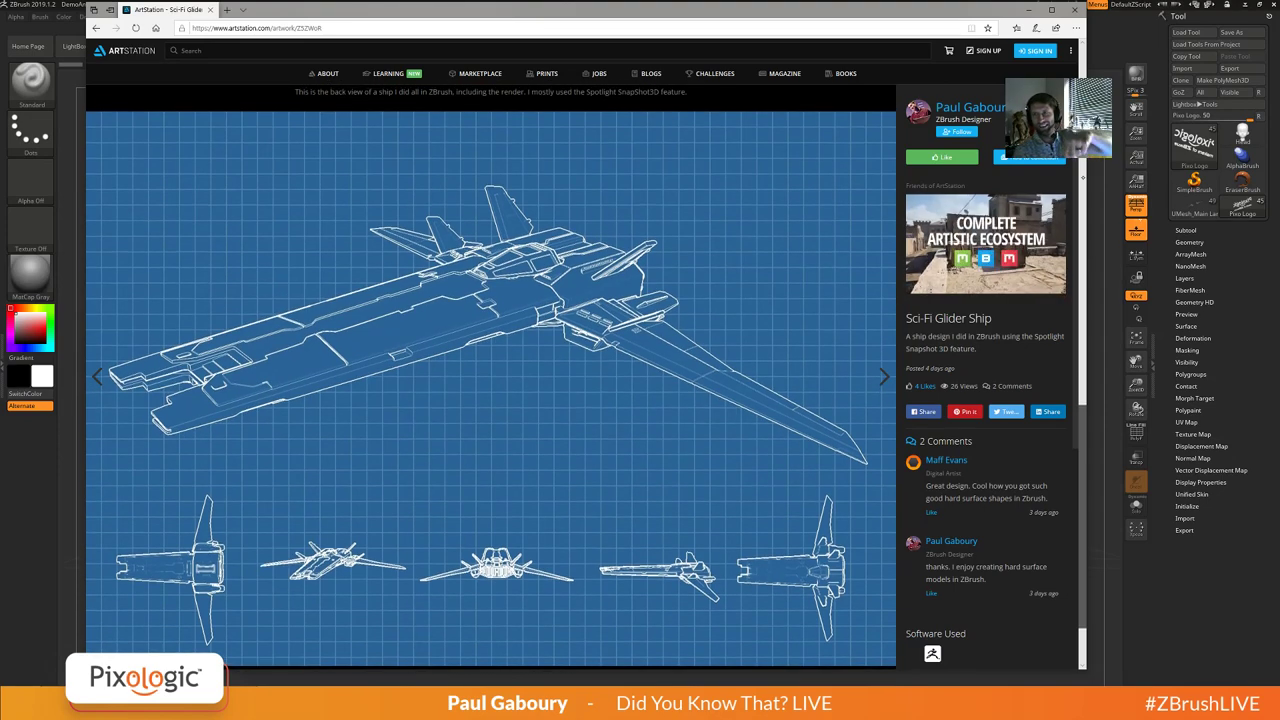
scroll(490, 377, "up", 1)
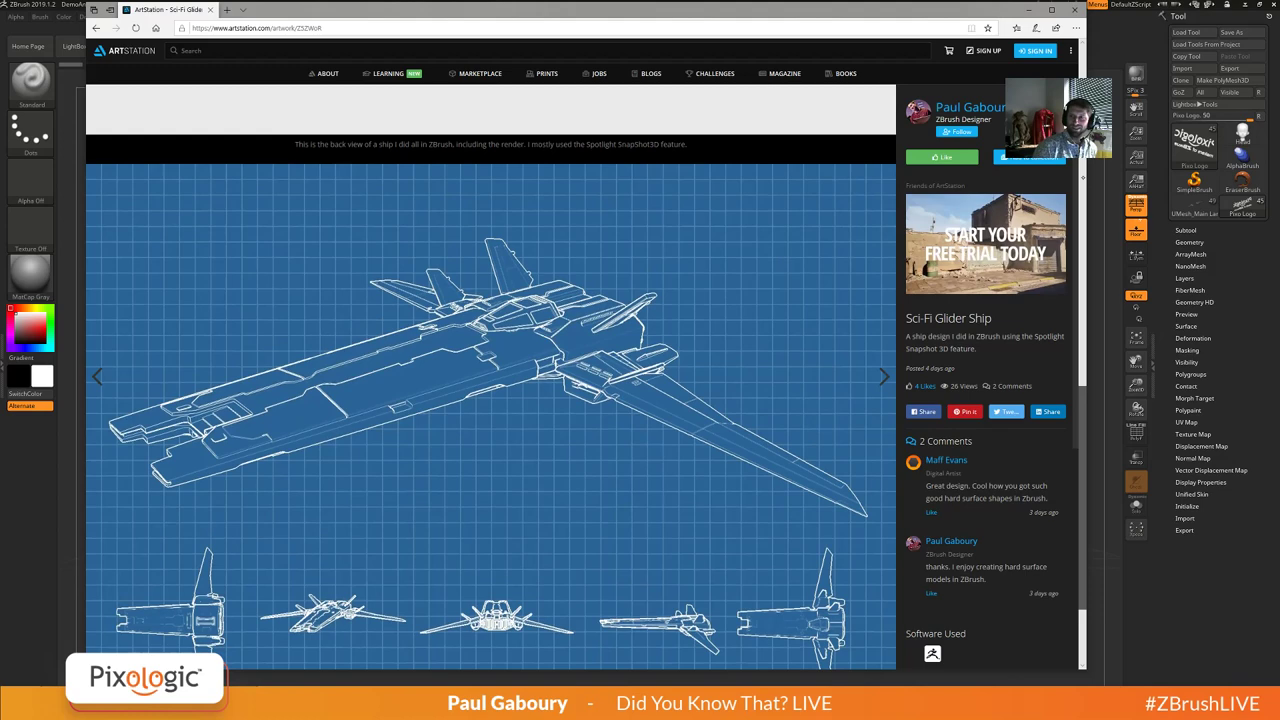
scroll(490, 377, "up", 5)
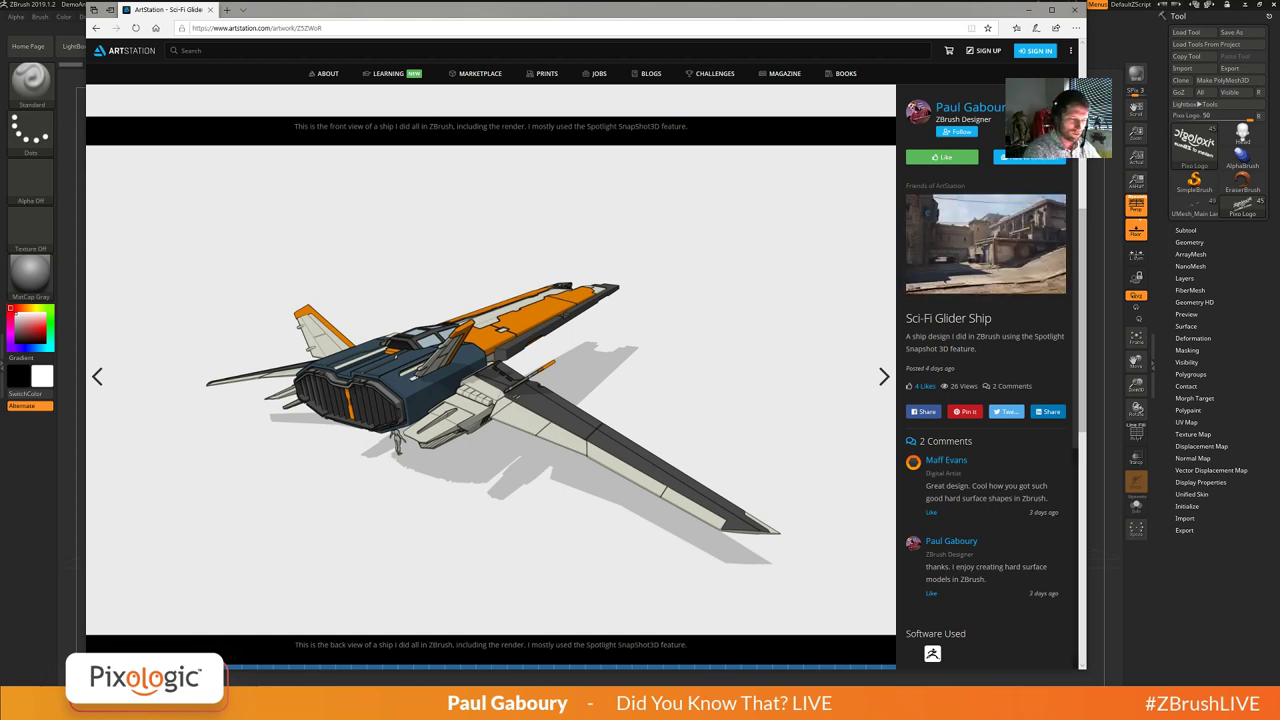
left_click_drag(1082, 330, 1082, 327)
scroll(490, 380, "up", 5)
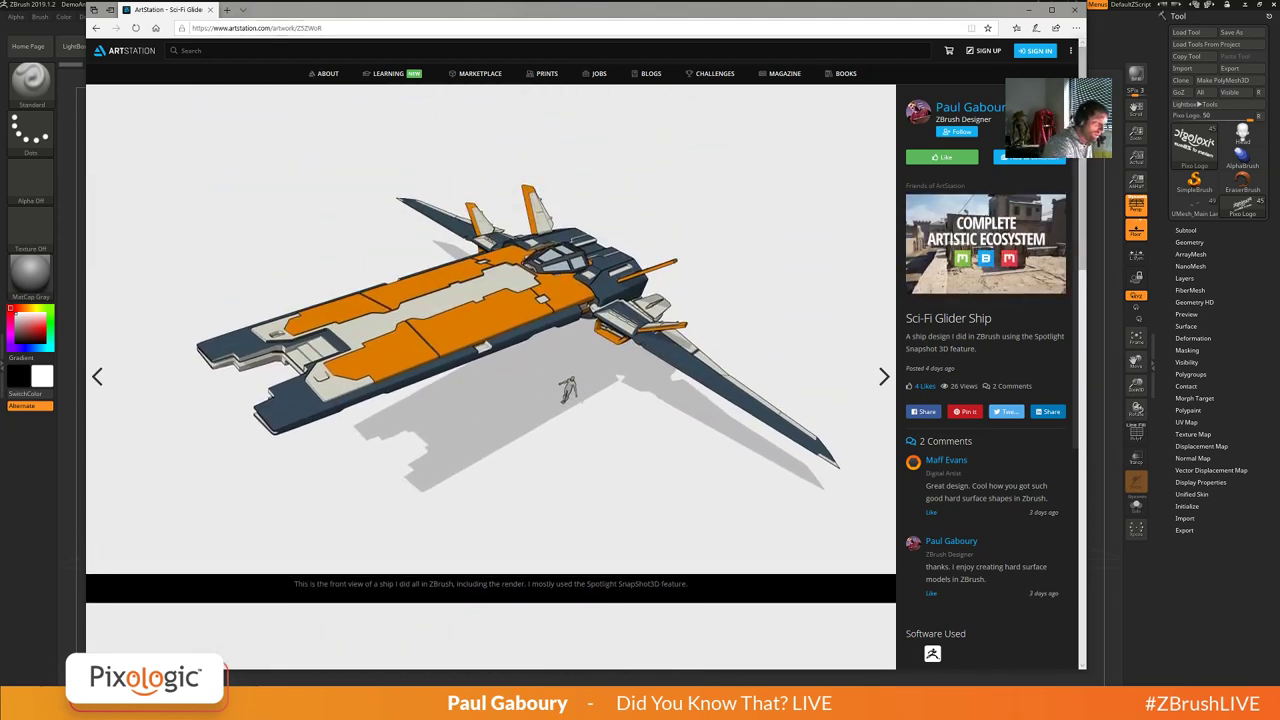
Open summit.pixologic.com in a new browser tab.
key("ctrl+t")
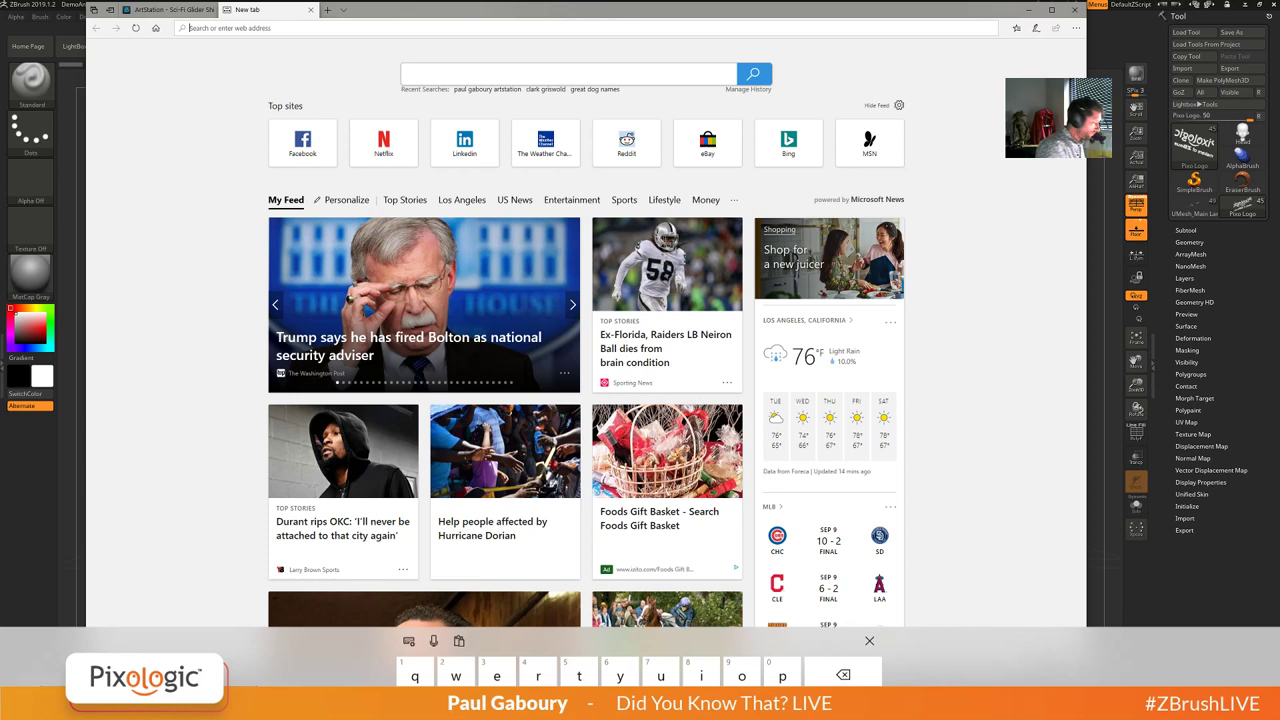
type("summi")
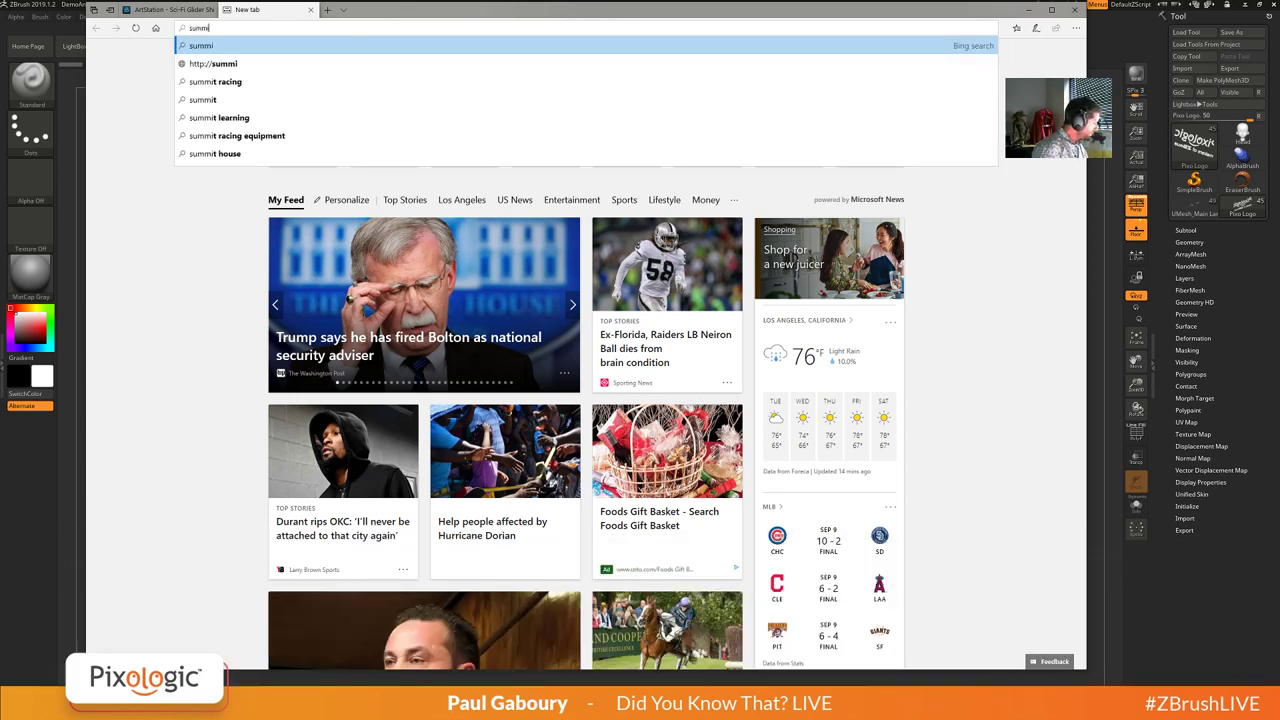
type("t.")
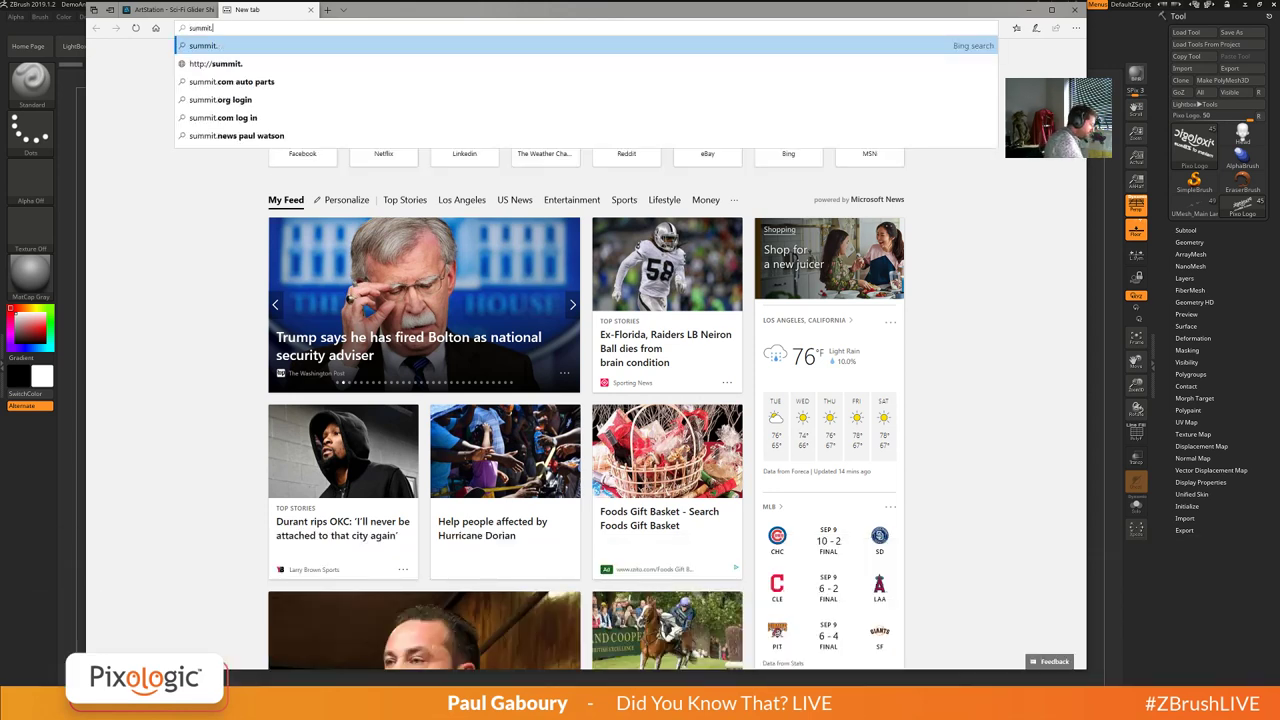
type("pixologic.com")
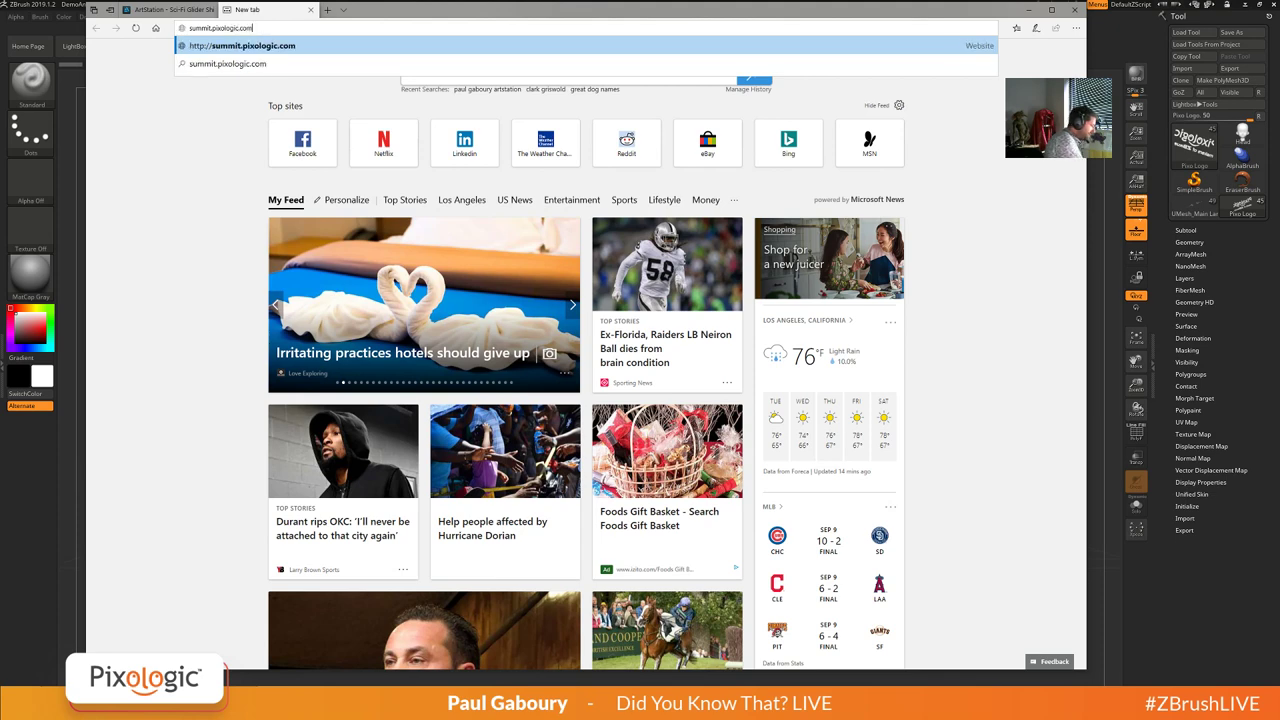
key("Return")
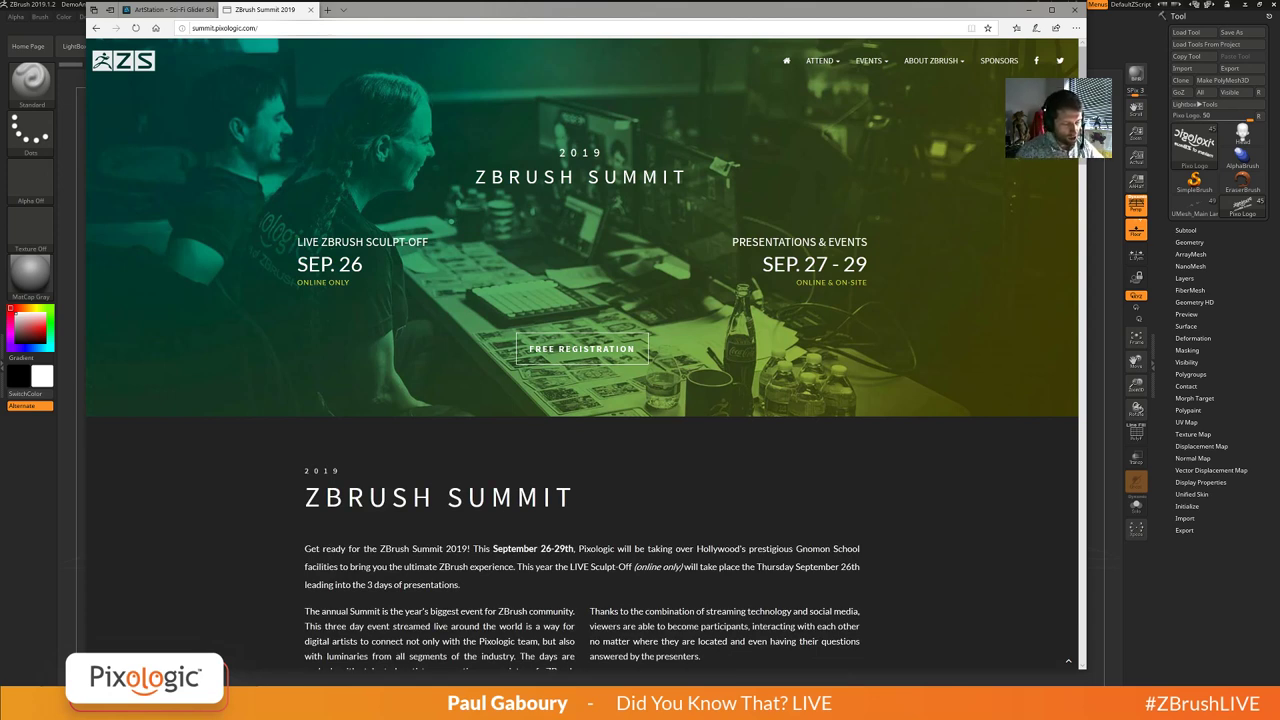
Open the ZBrush Summit sponsors page and look through the full list of sponsors.
left_click(998, 61)
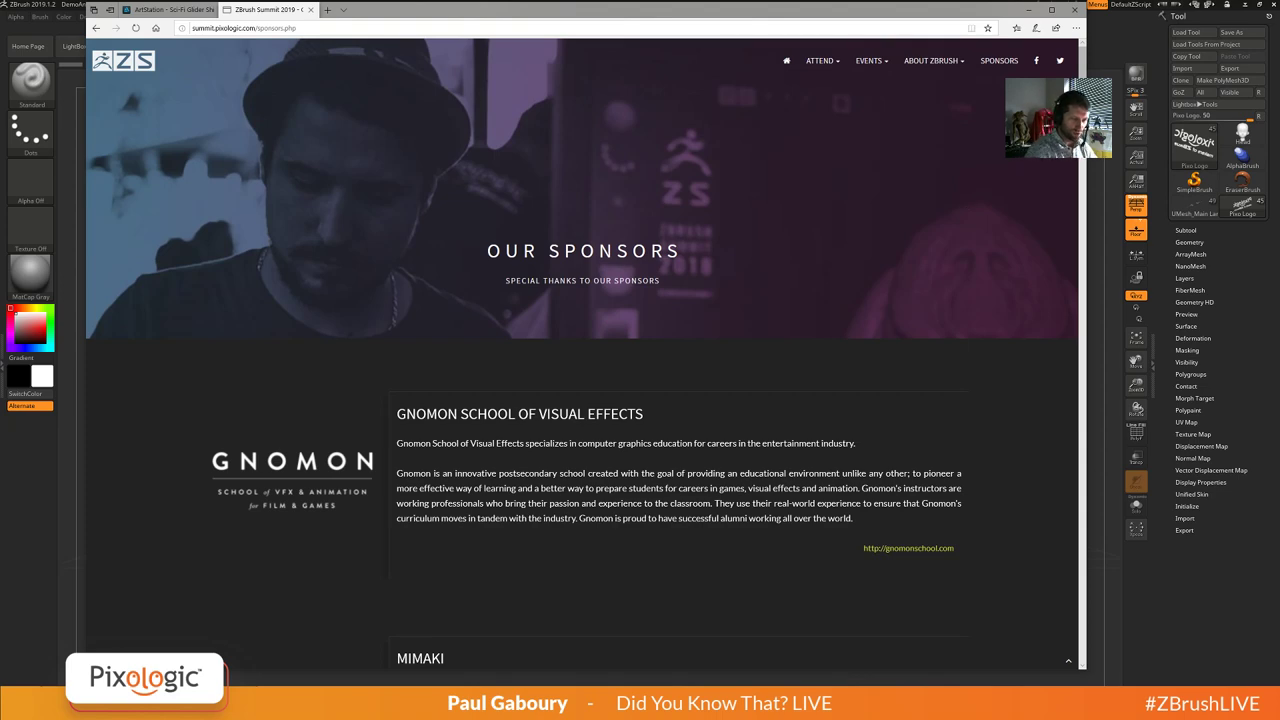
scroll(583, 360, "down", 6)
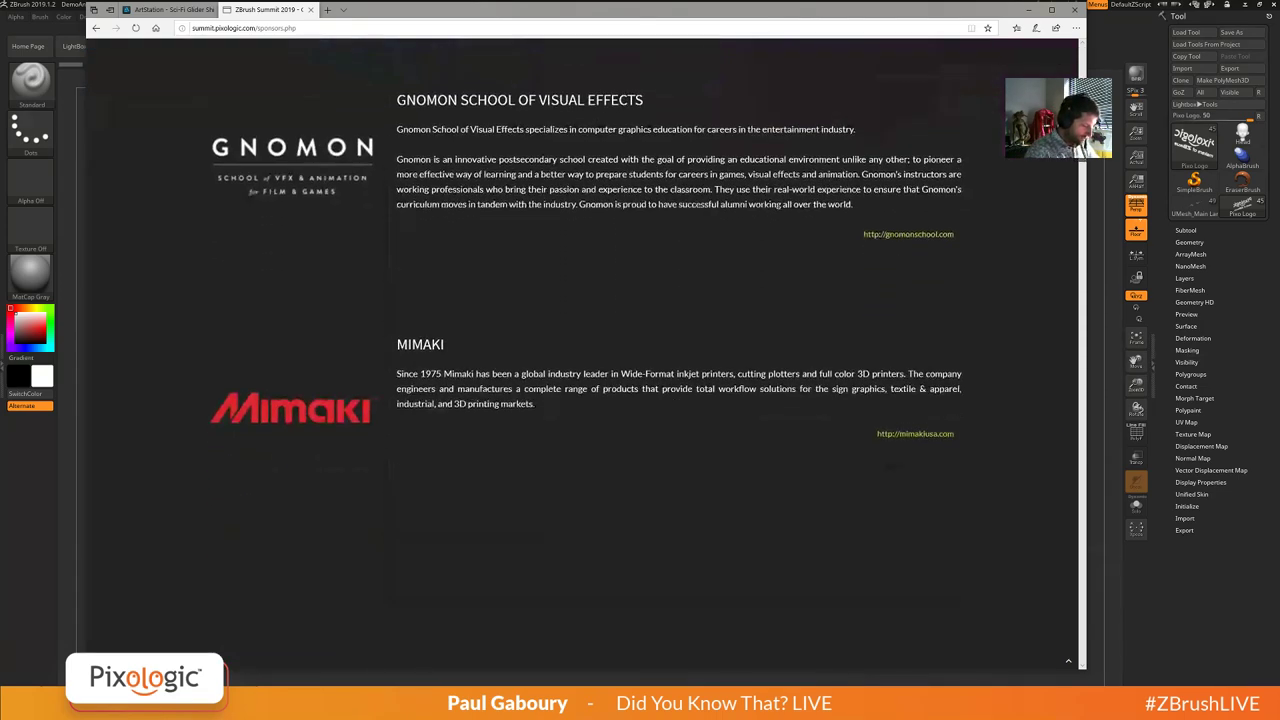
scroll(640, 360, "down", 8)
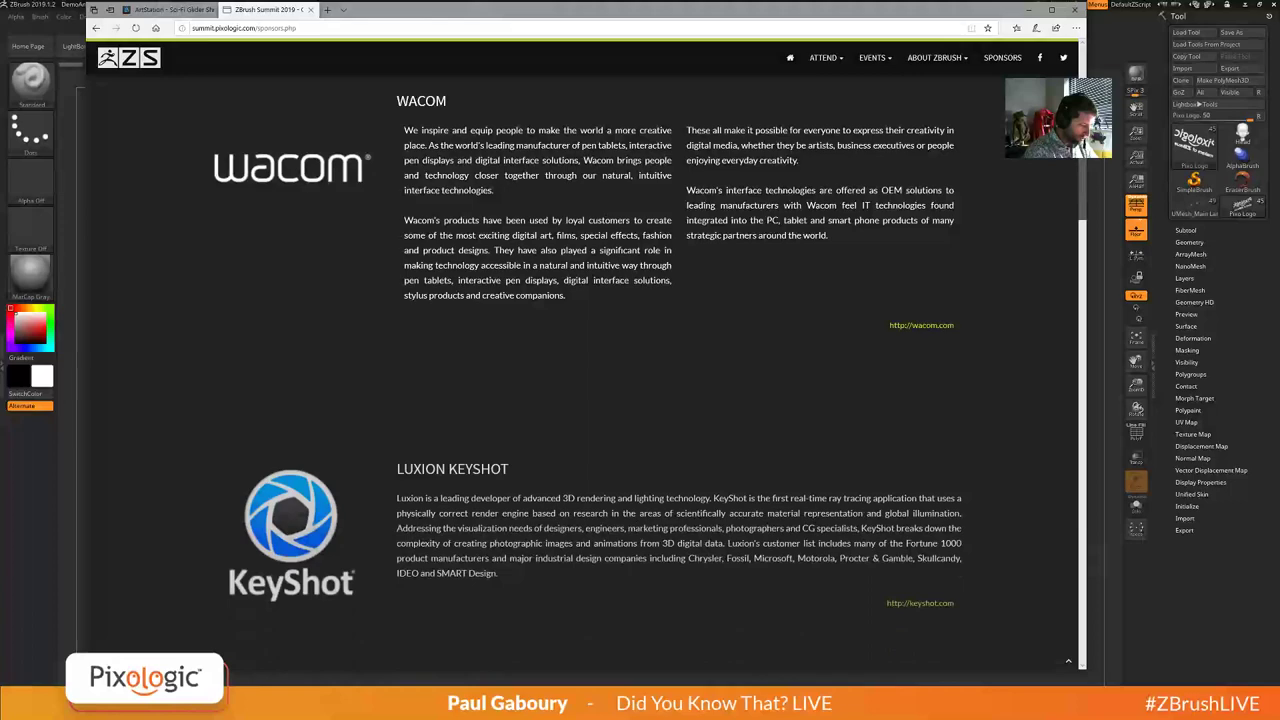
scroll(640, 360, "down", 3)
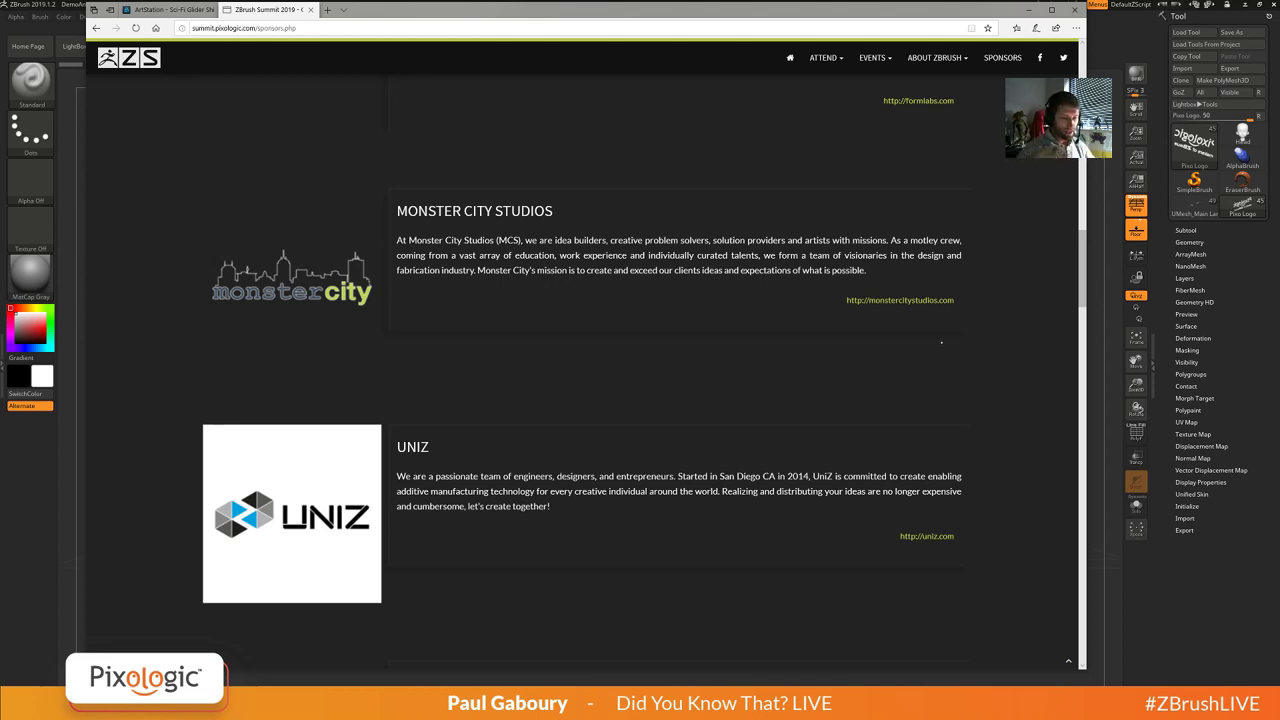
scroll(640, 370, "down", 5)
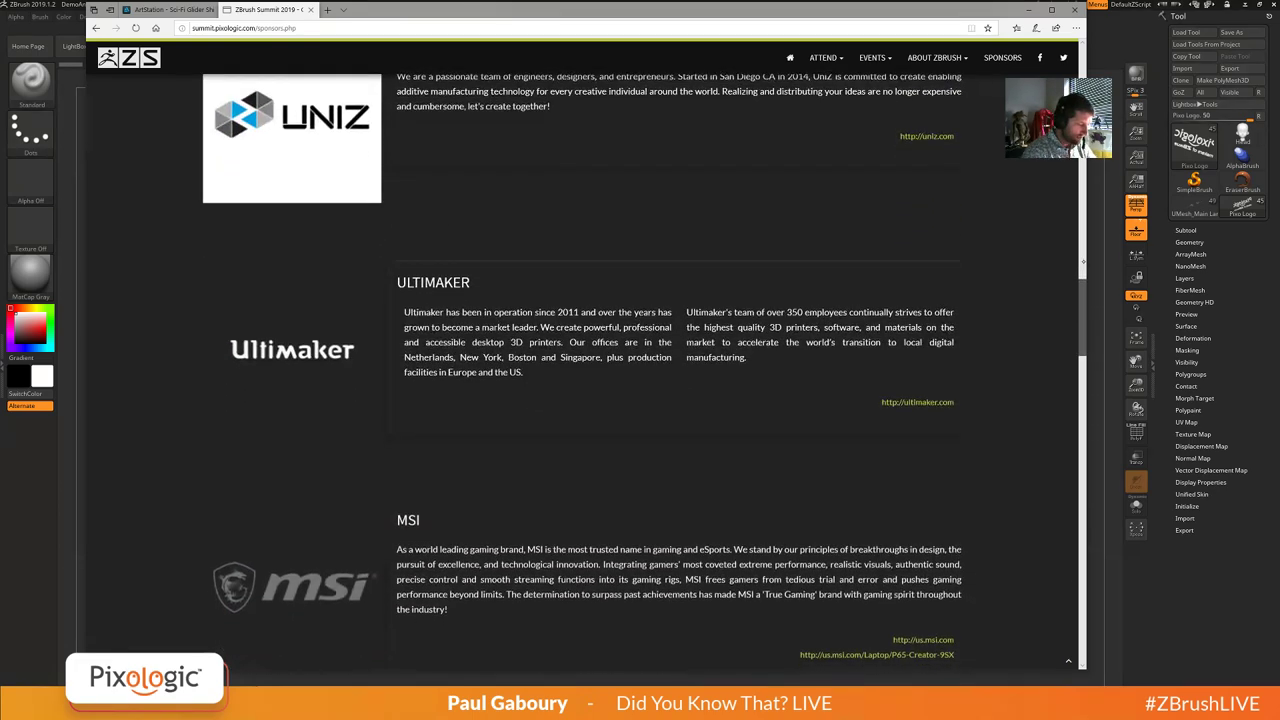
scroll(640, 370, "down", 3)
scroll(640, 370, "down", 8)
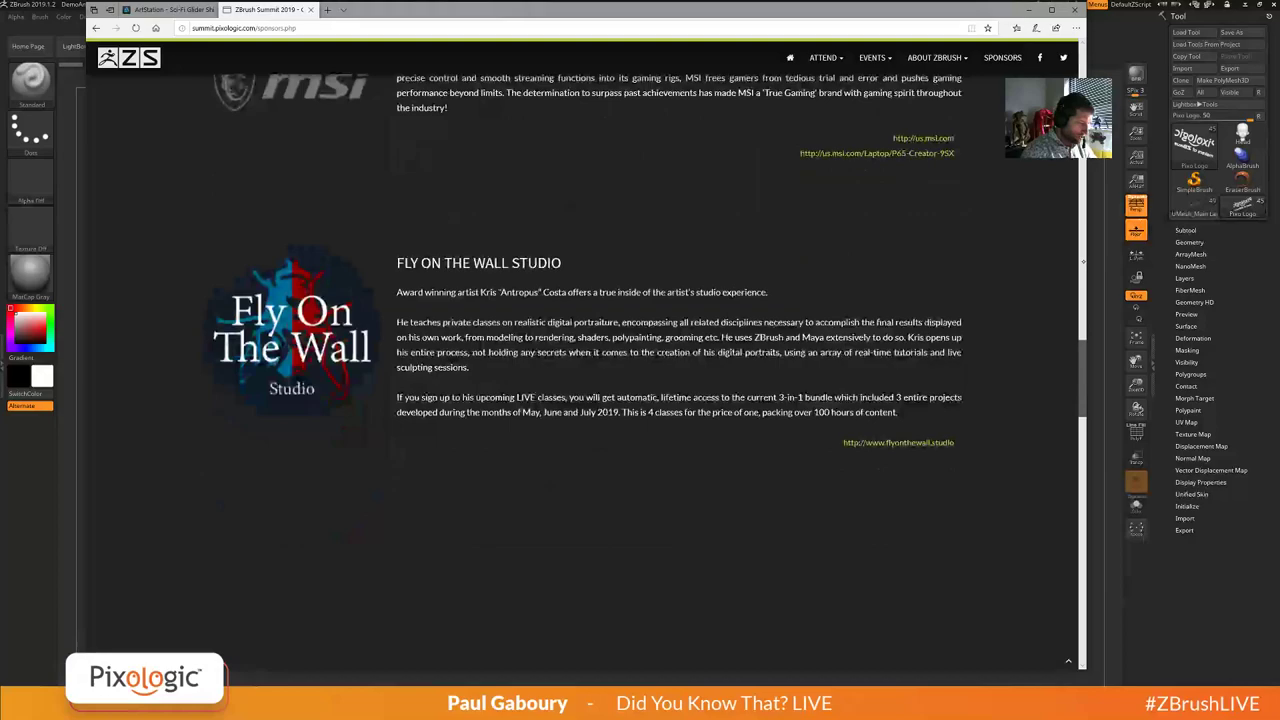
scroll(640, 370, "down", 8)
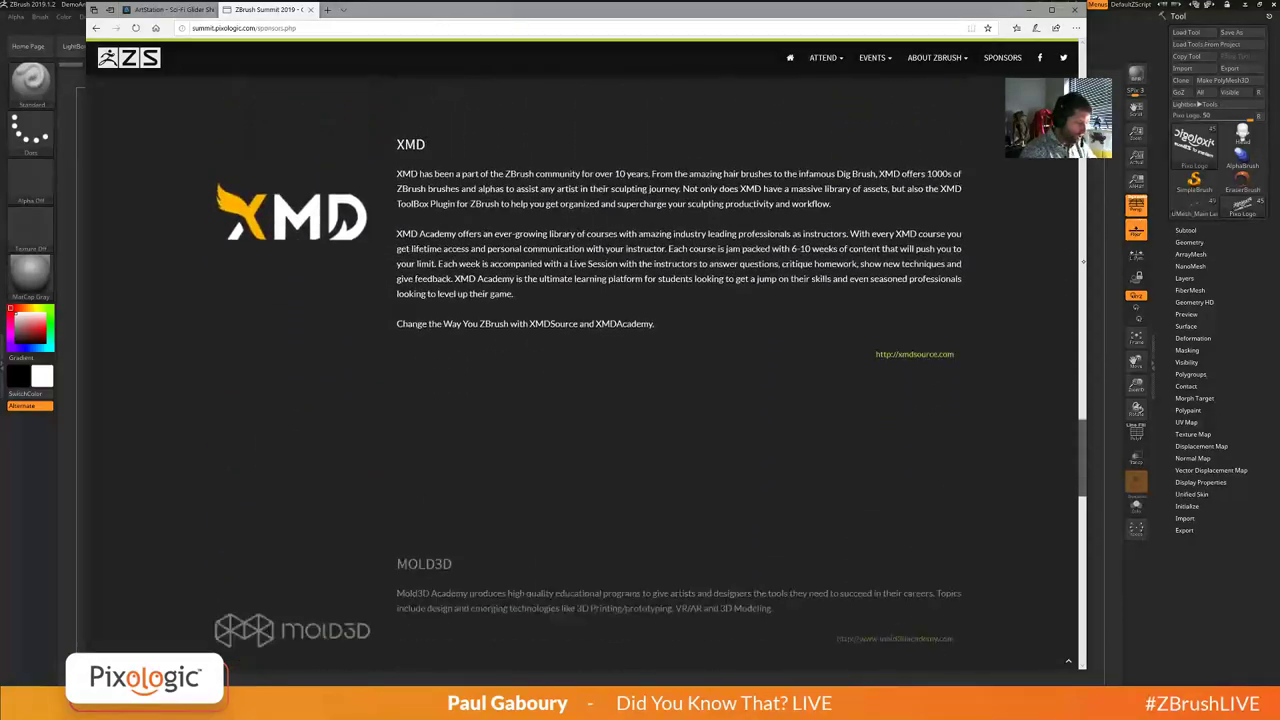
scroll(640, 370, "down", 8)
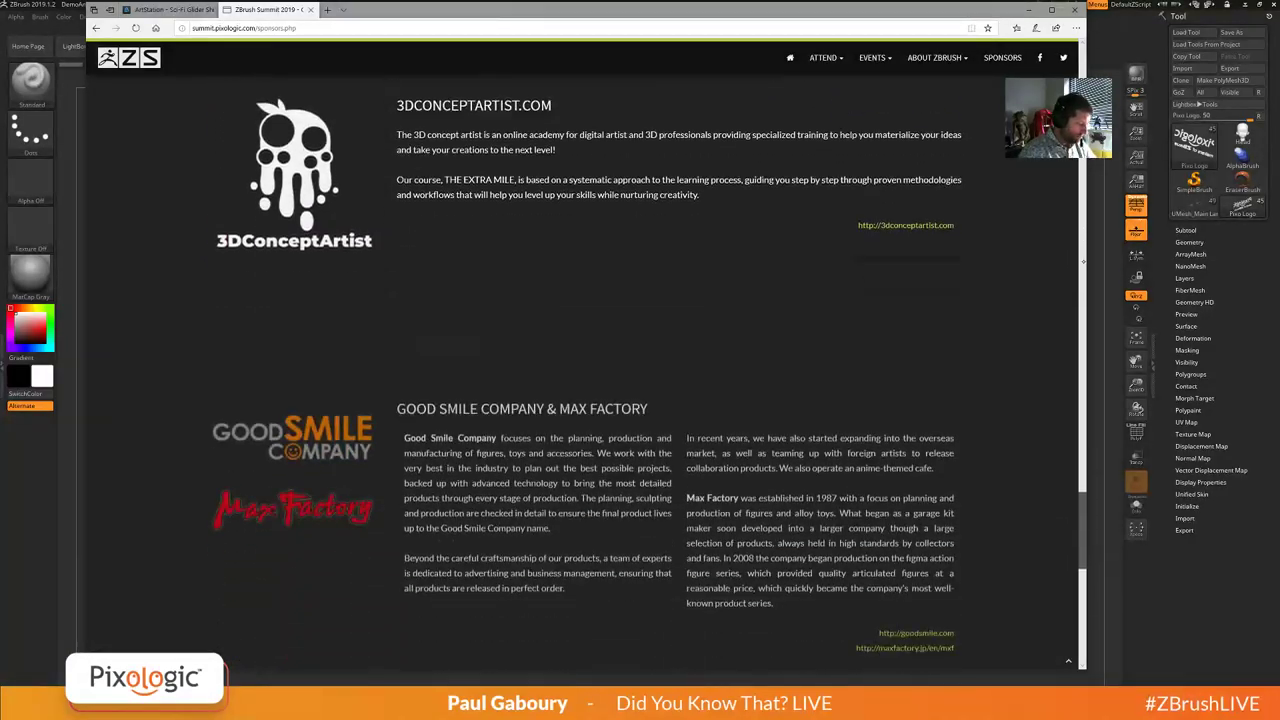
scroll(640, 370, "down", 4)
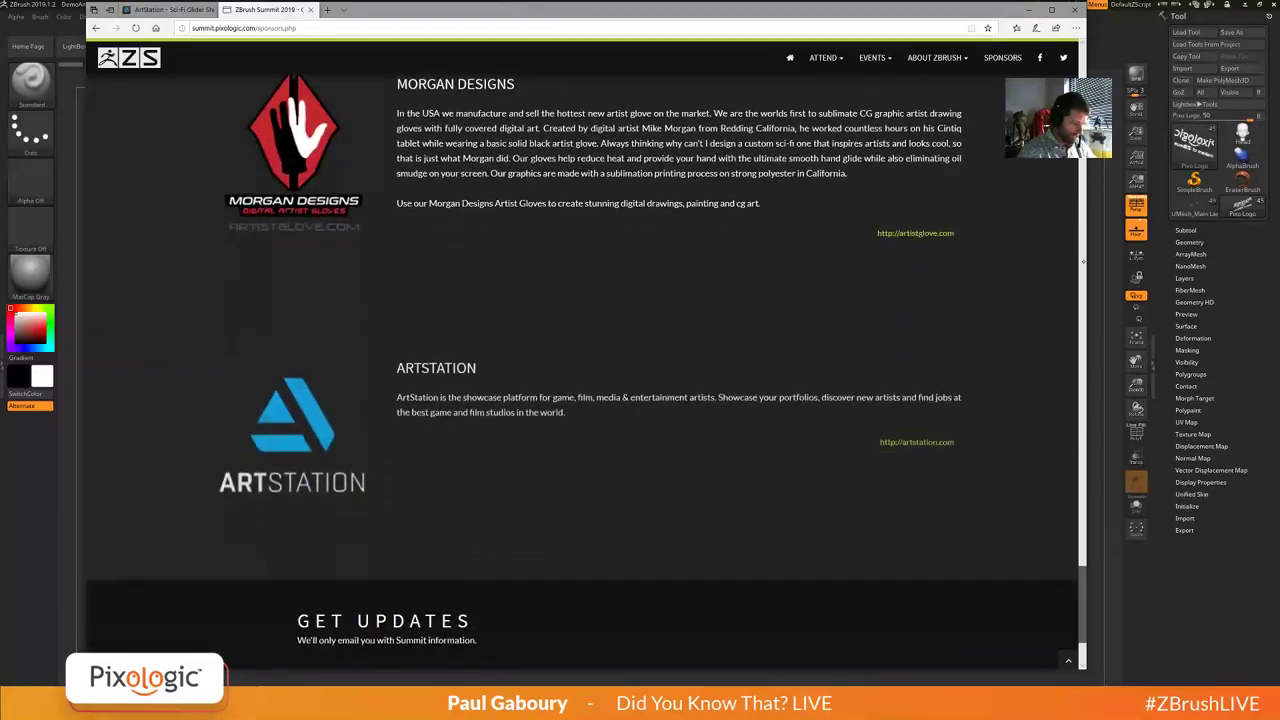
scroll(640, 370, "up", 5)
scroll(640, 370, "up", 10)
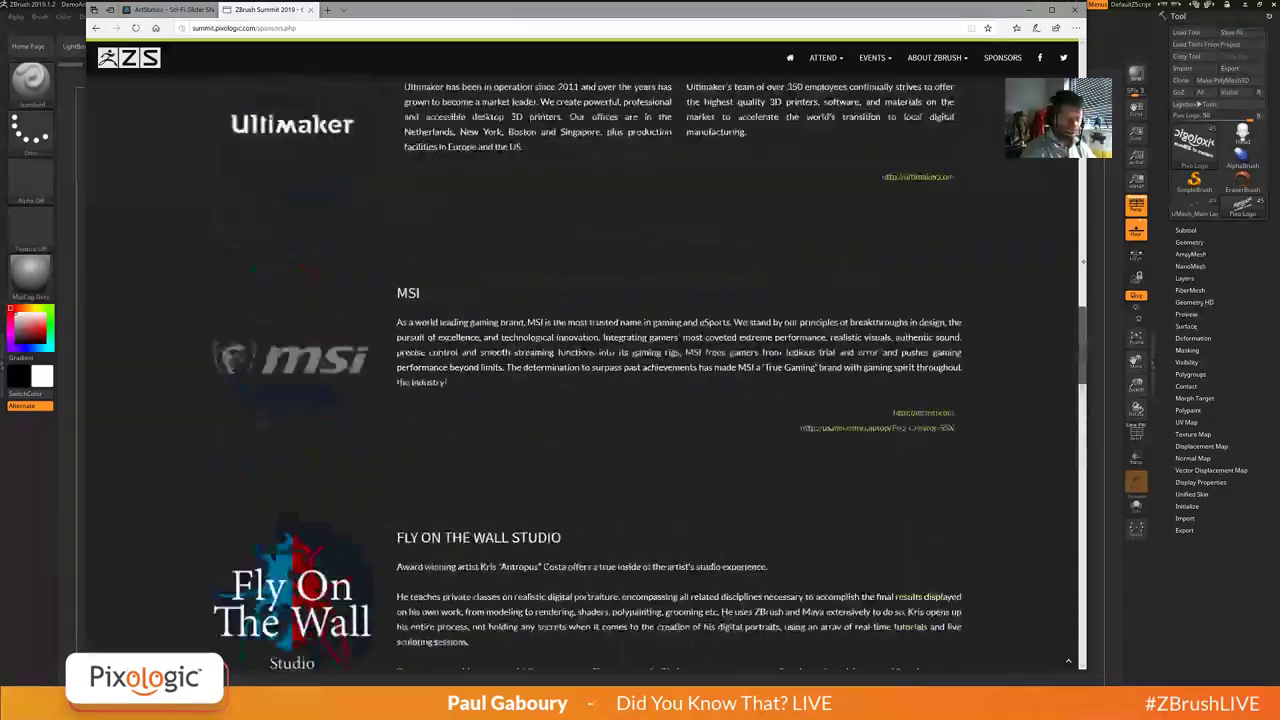
scroll(640, 370, "up", 8)
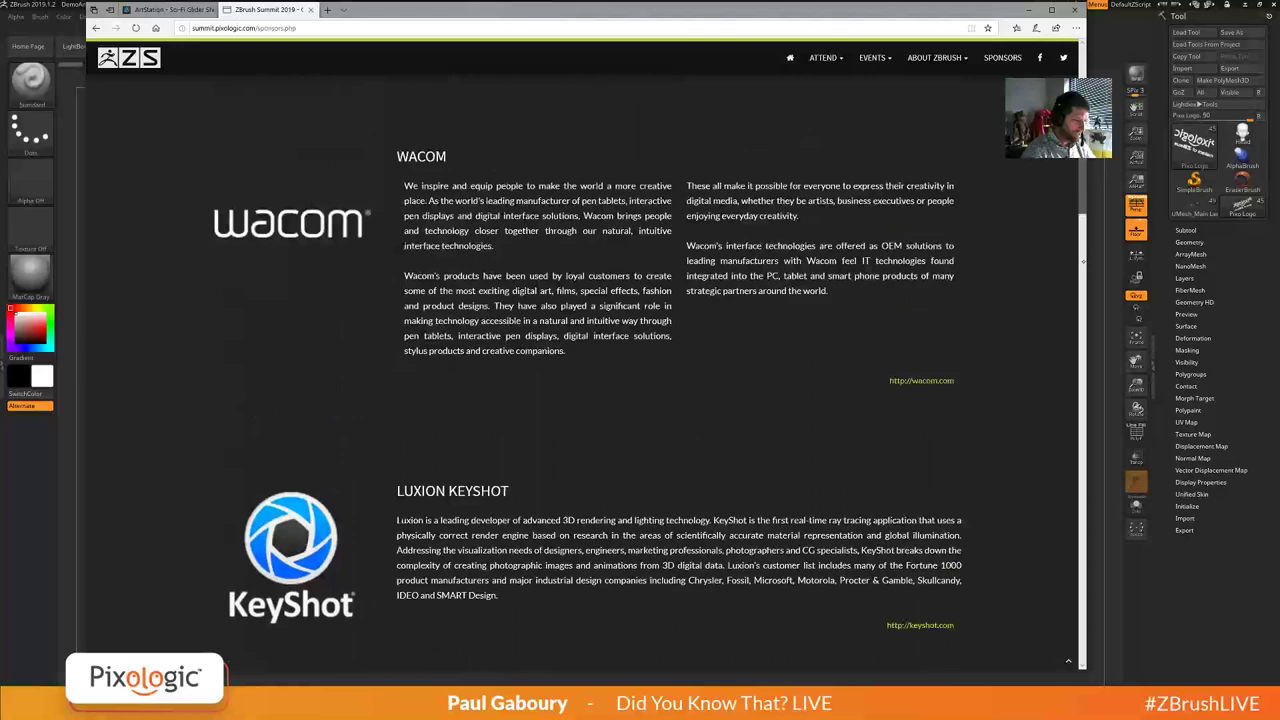
scroll(640, 370, "up", 1)
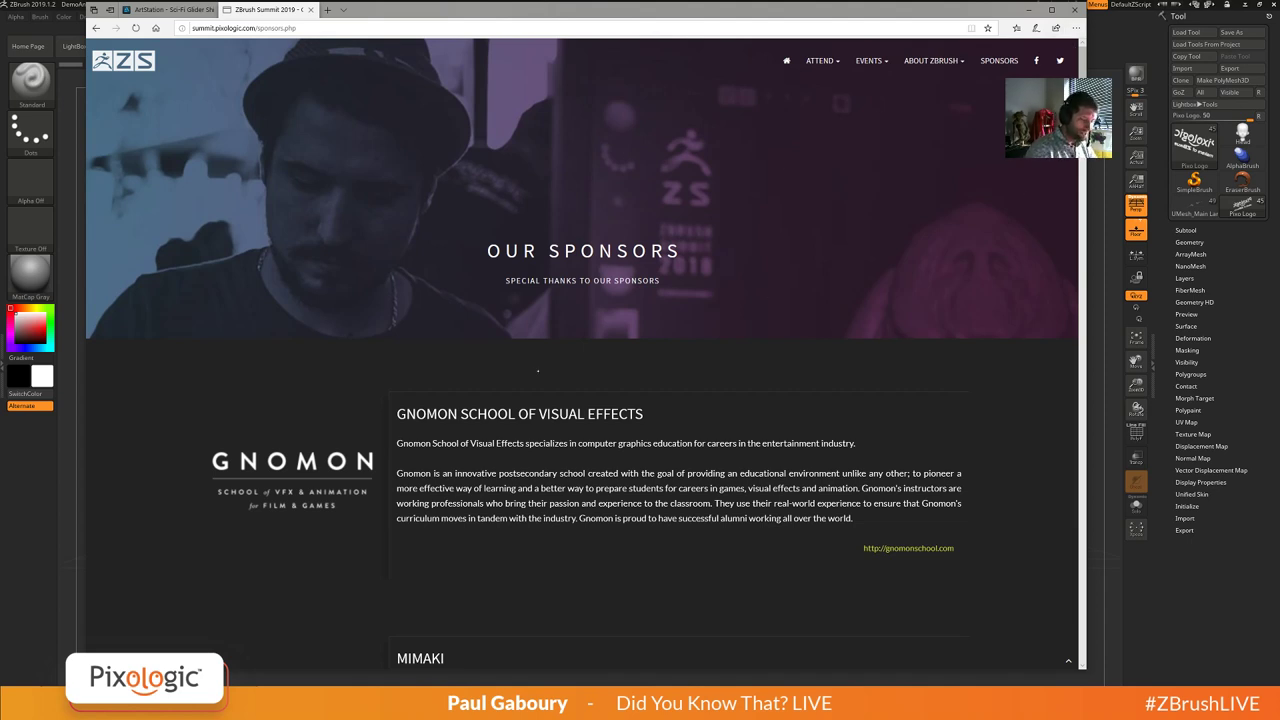
Open the ZBrush Summit presentations page and look through the full Friday 27 schedule.
left_click(869, 64)
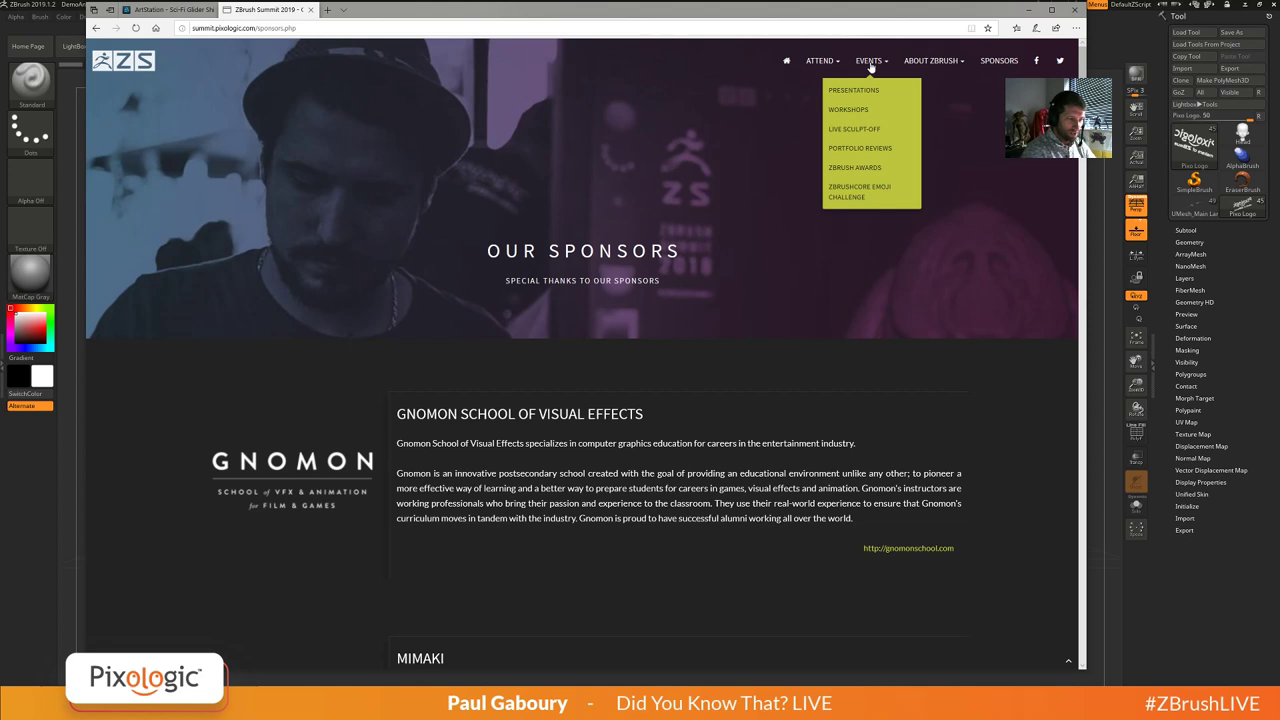
left_click(872, 91)
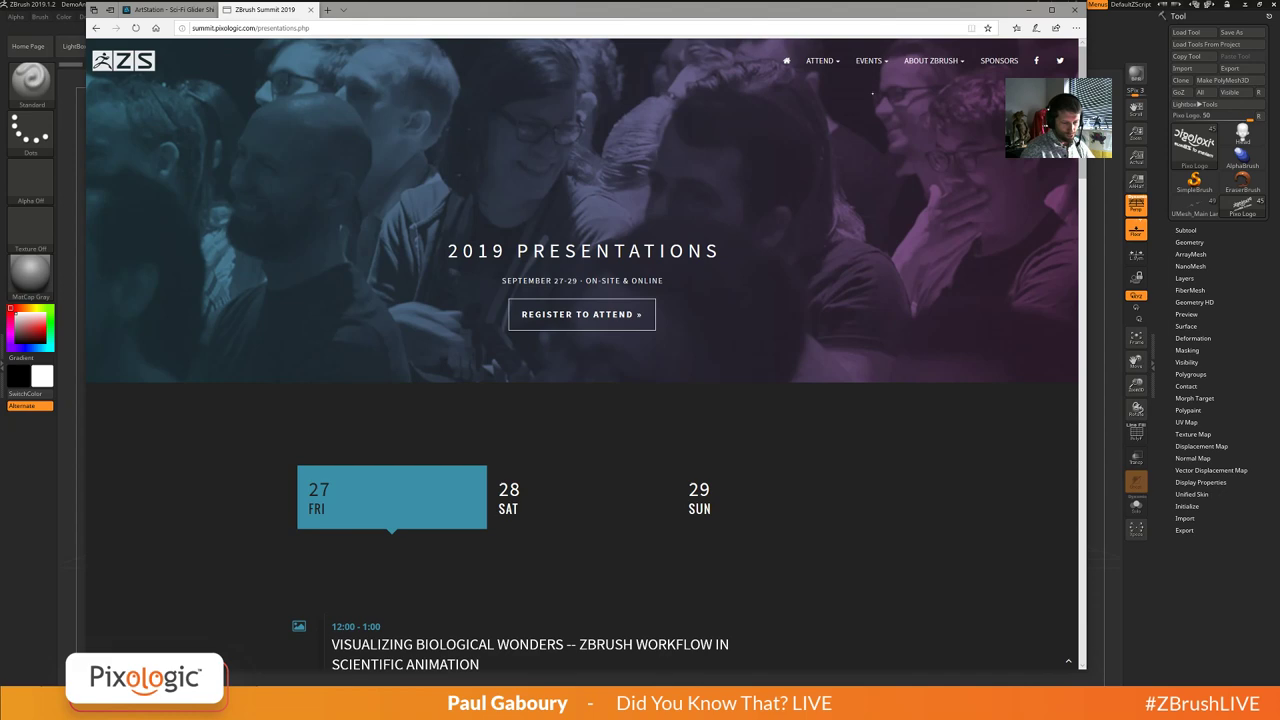
scroll(580, 400, "down", 5)
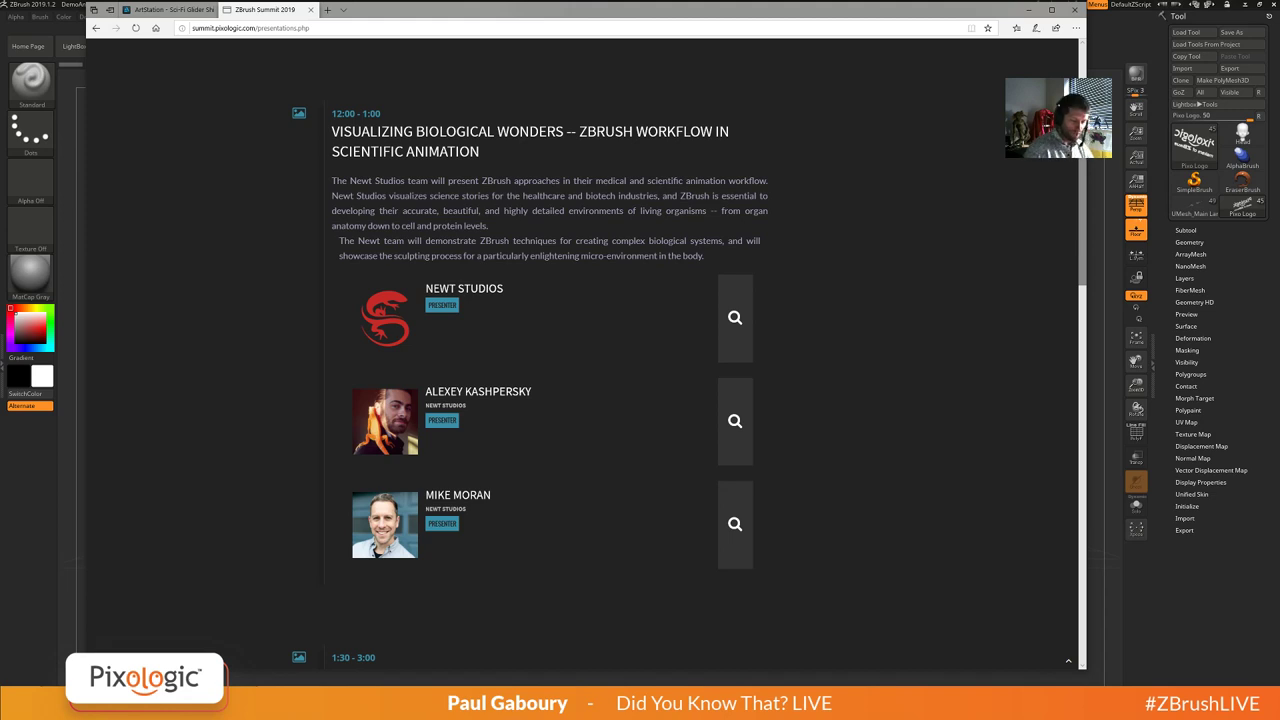
scroll(580, 400, "down", 3)
scroll(690, 351, "down", 6)
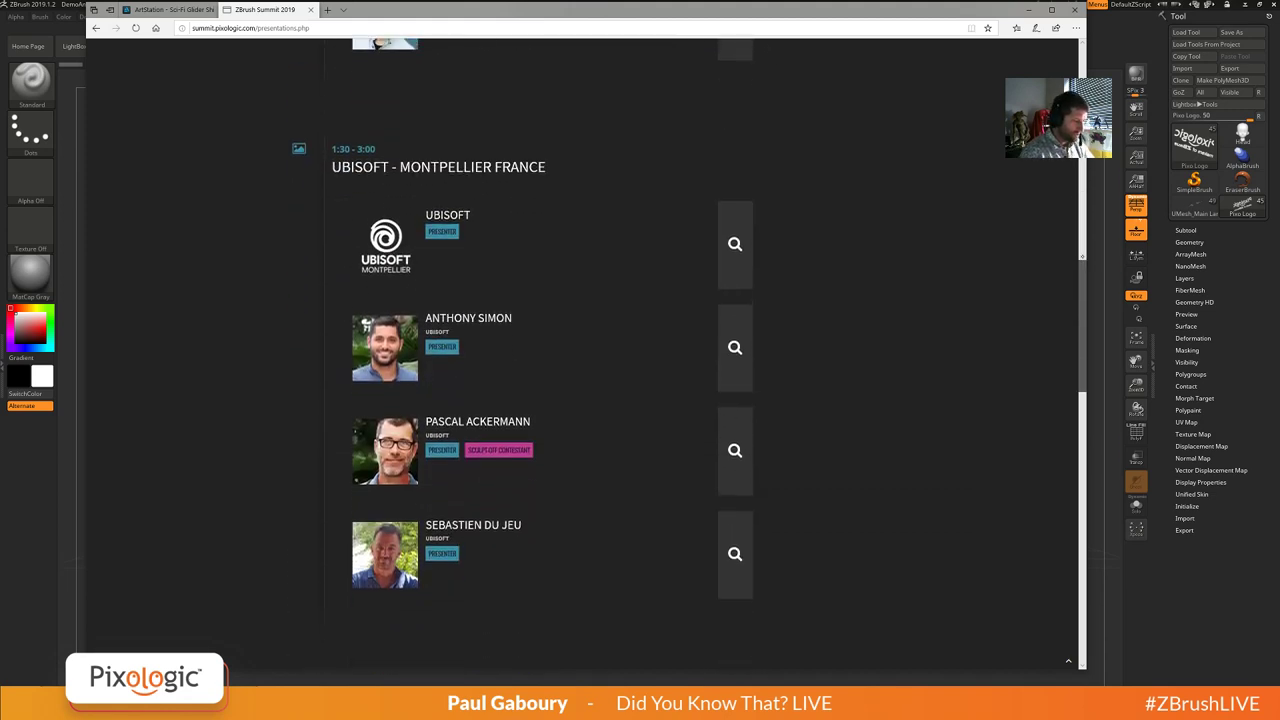
scroll(580, 400, "down", 2)
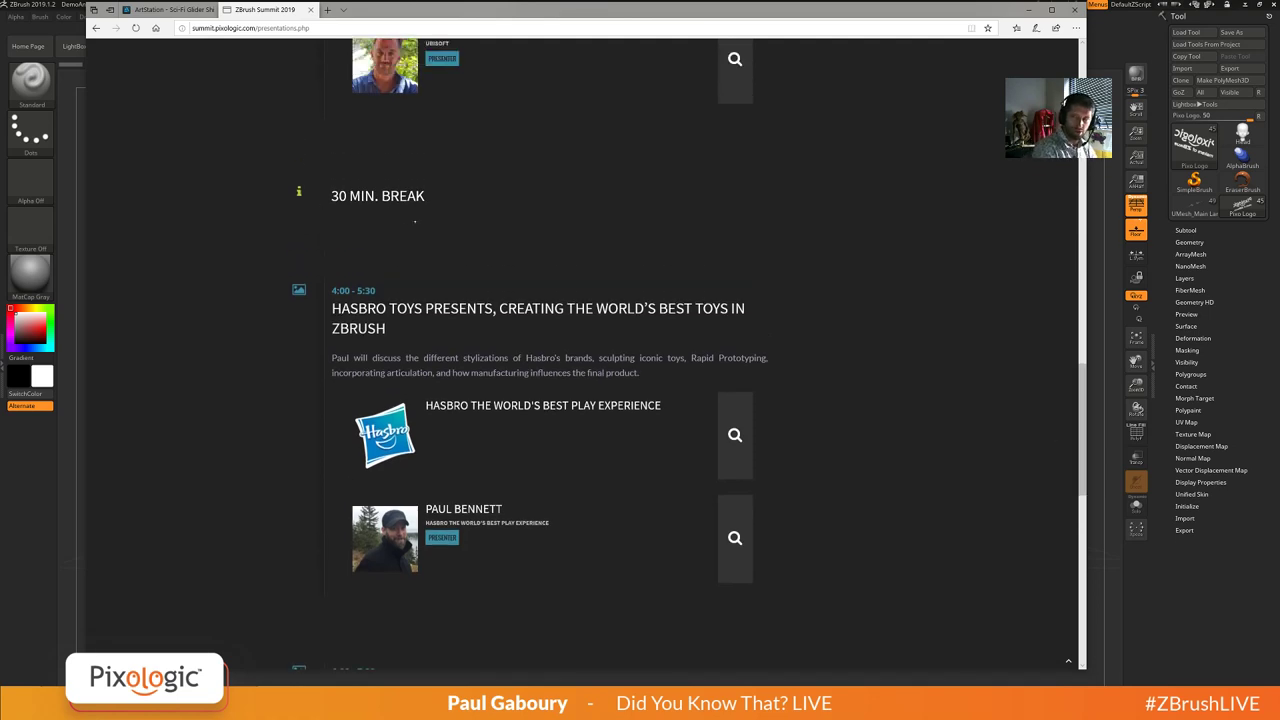
scroll(1066, 479, "down", 4)
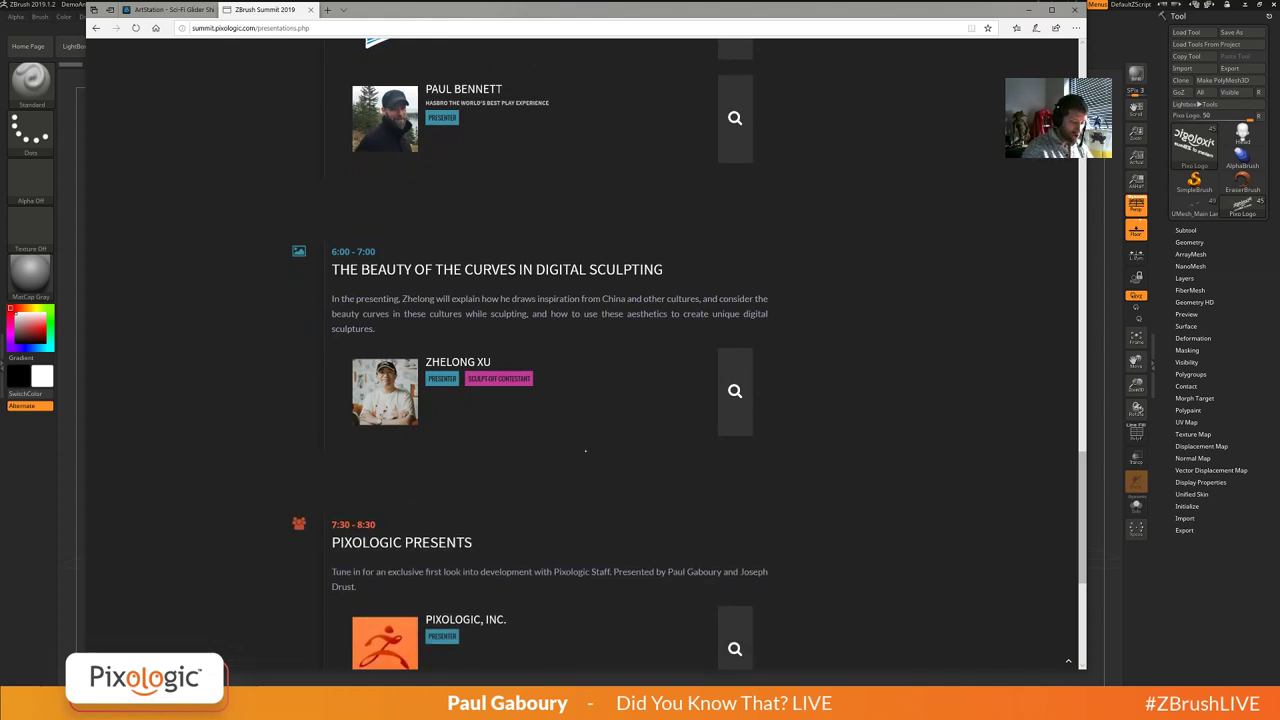
scroll(1079, 455, "down", 2)
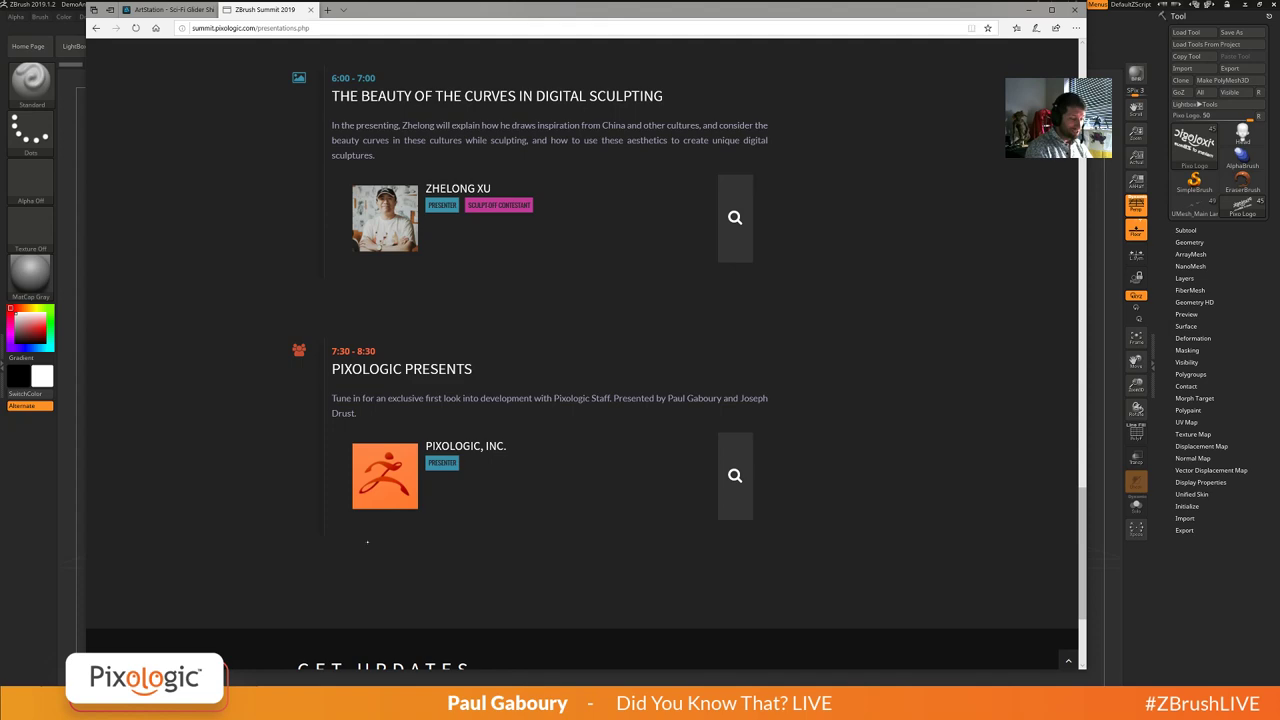
Show the Saturday 28 presentations and read the Griffith Observatory and The Lion King sessions.
scroll(1080, 531, "up", 10)
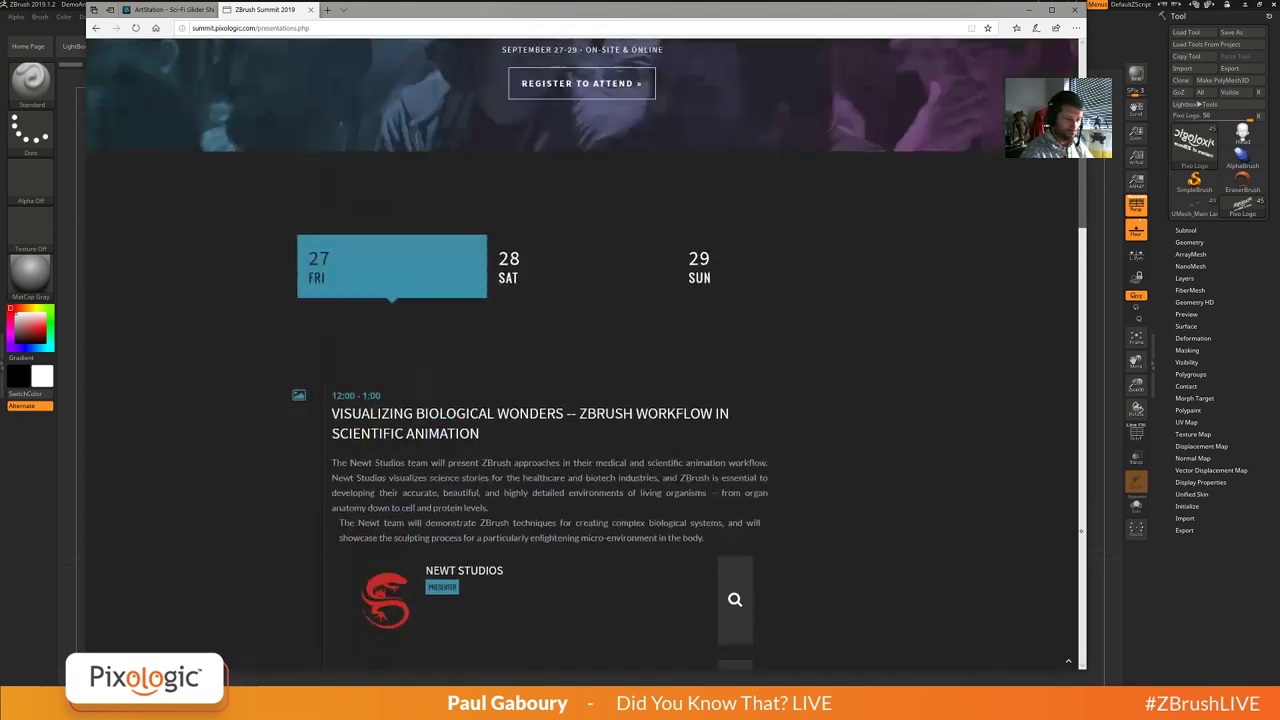
scroll(1080, 531, "up", 3)
left_click(543, 511)
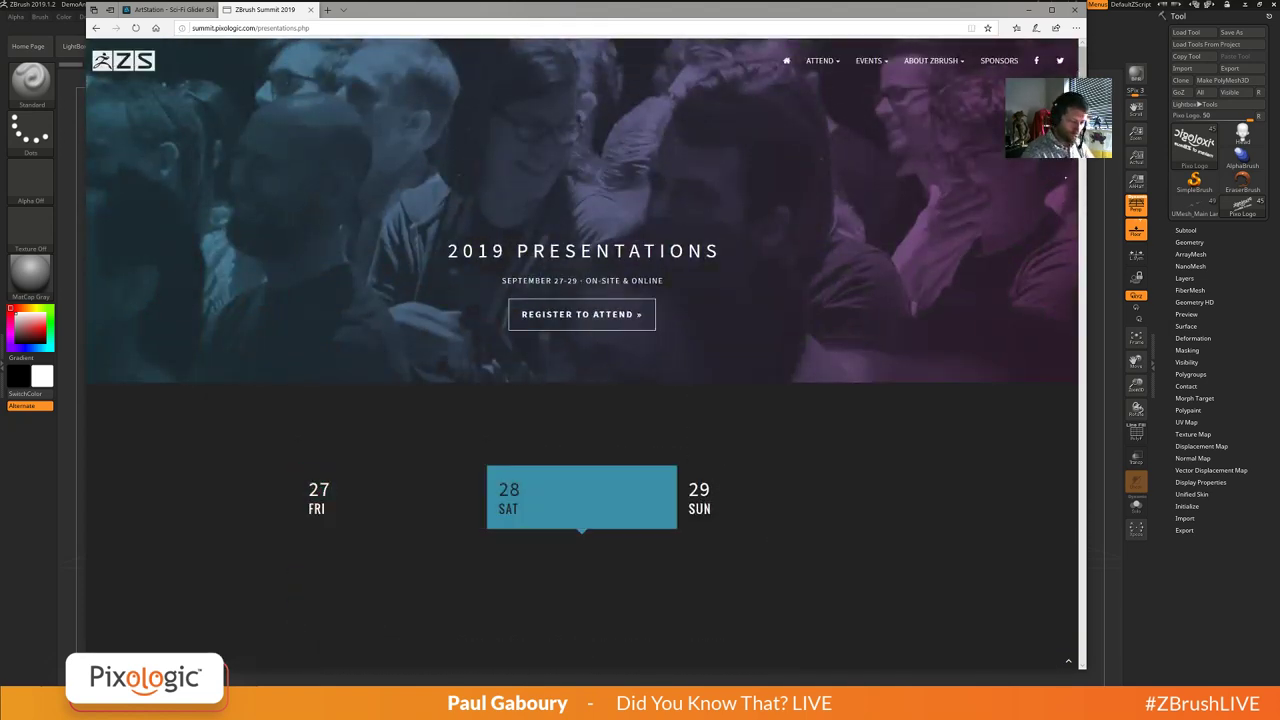
scroll(1080, 531, "down", 5)
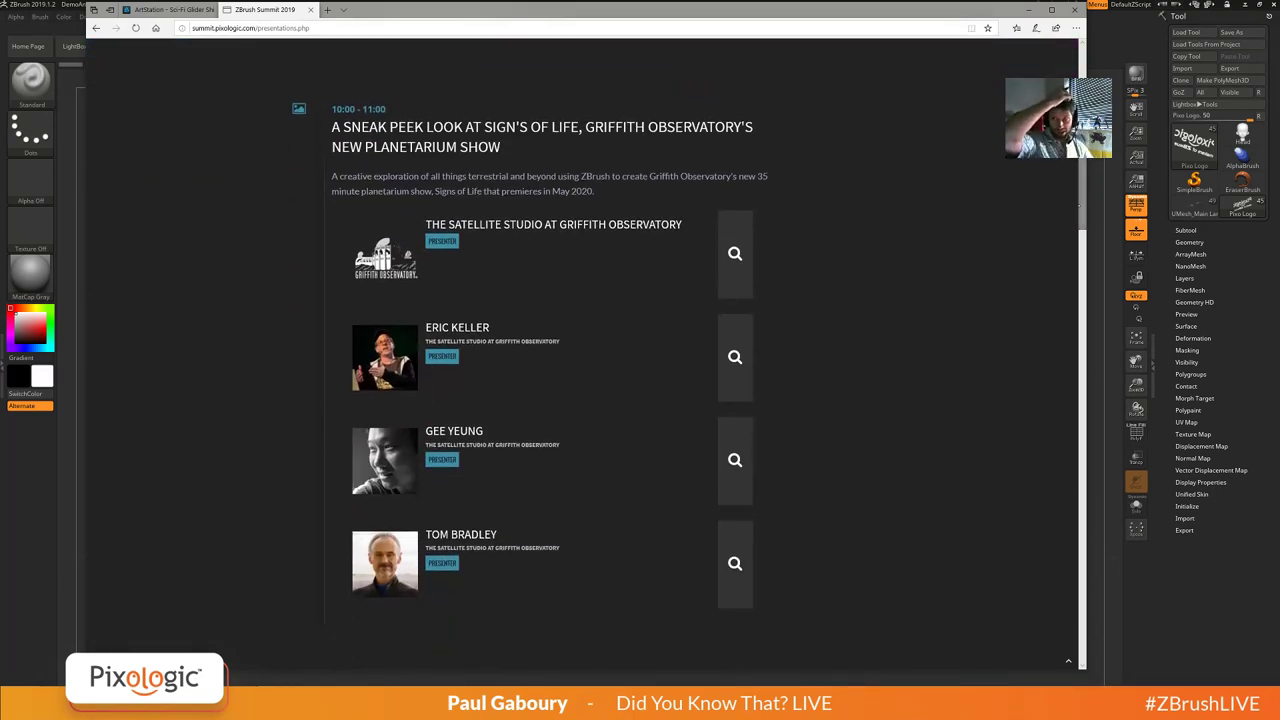
left_click_drag(1079, 207, 1080, 208)
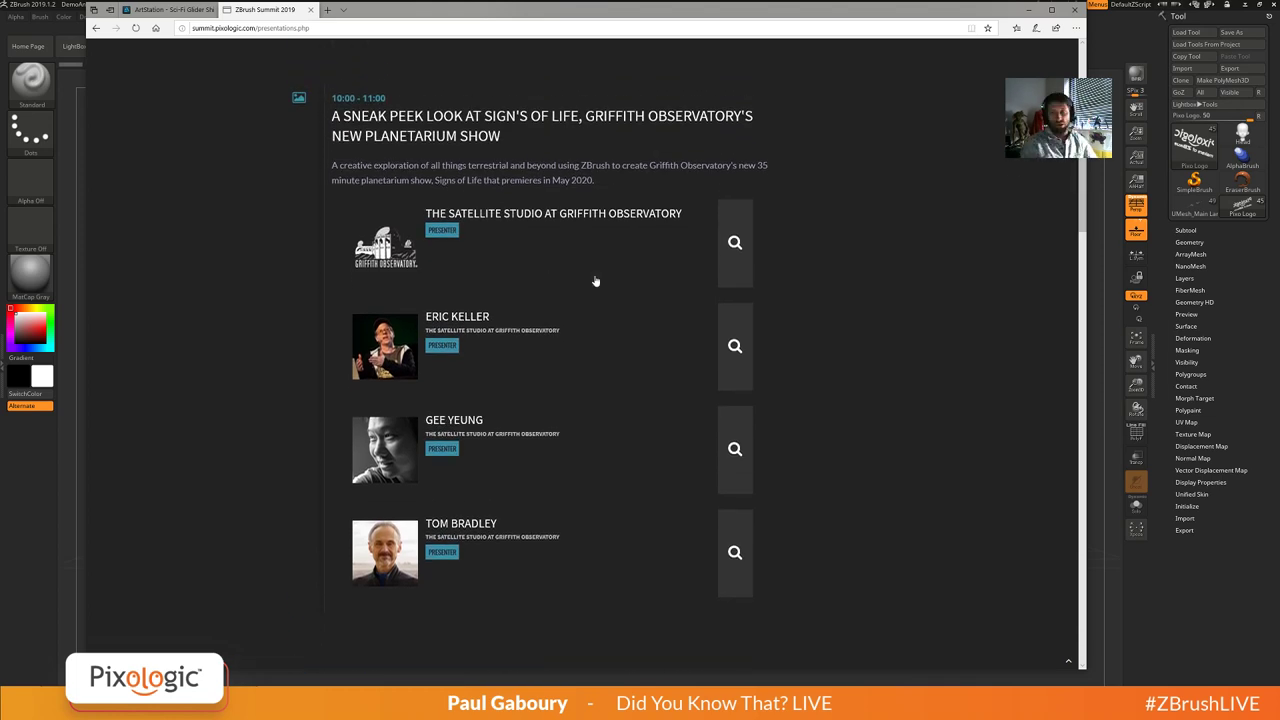
scroll(595, 281, "down", 8)
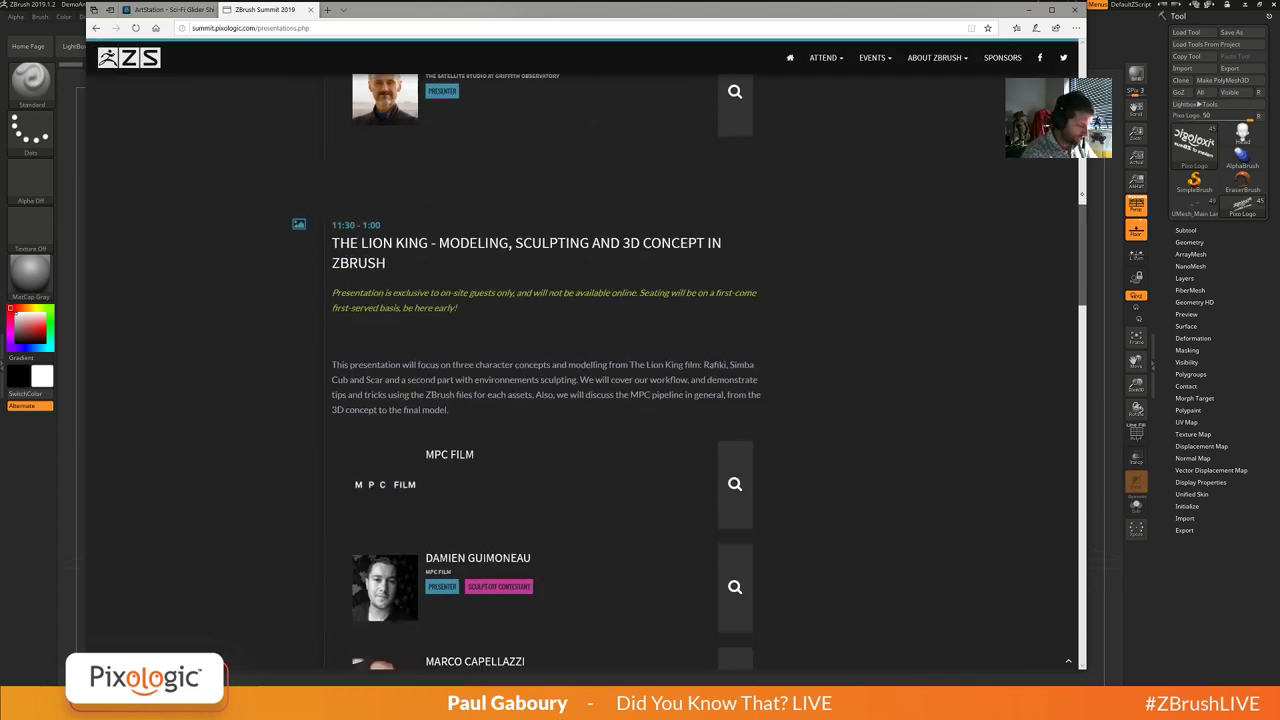
scroll(547, 372, "down", 2)
scroll(547, 372, "up", 3)
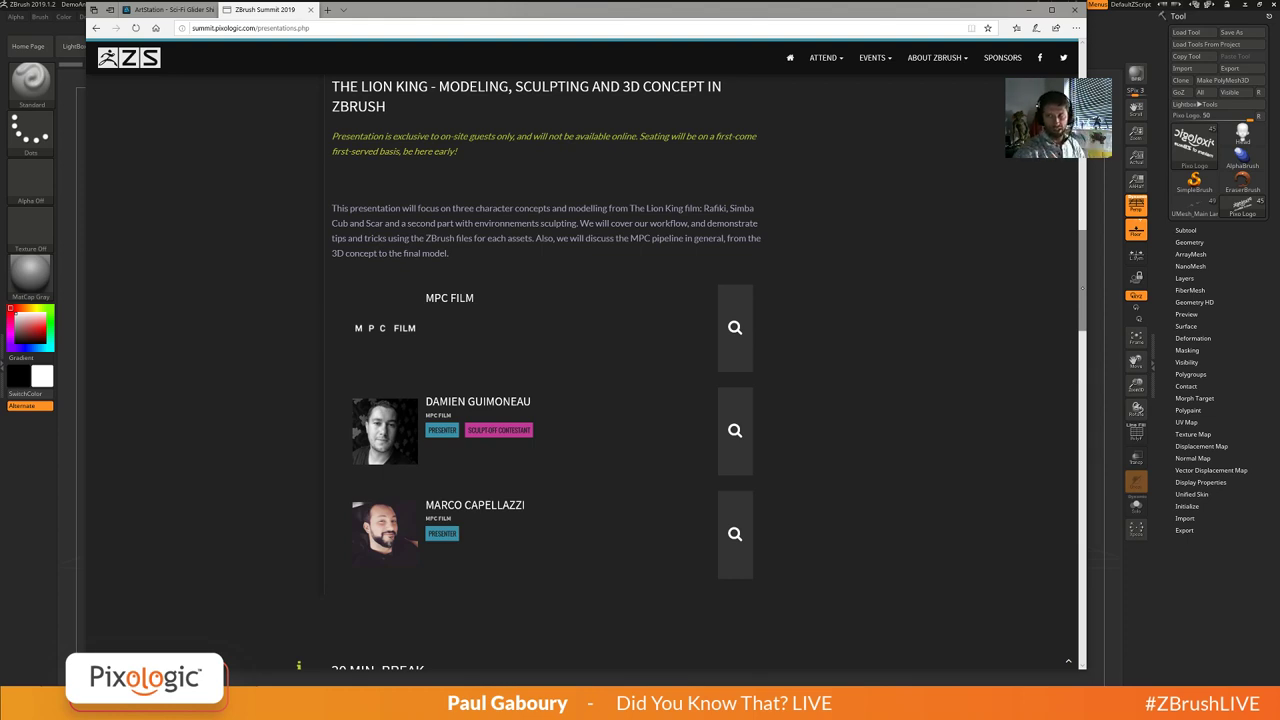
Look through the remaining Saturday sessions, from the Keos Masons talk to The Art of ZBrush V.
scroll(1081, 289, "down", 6)
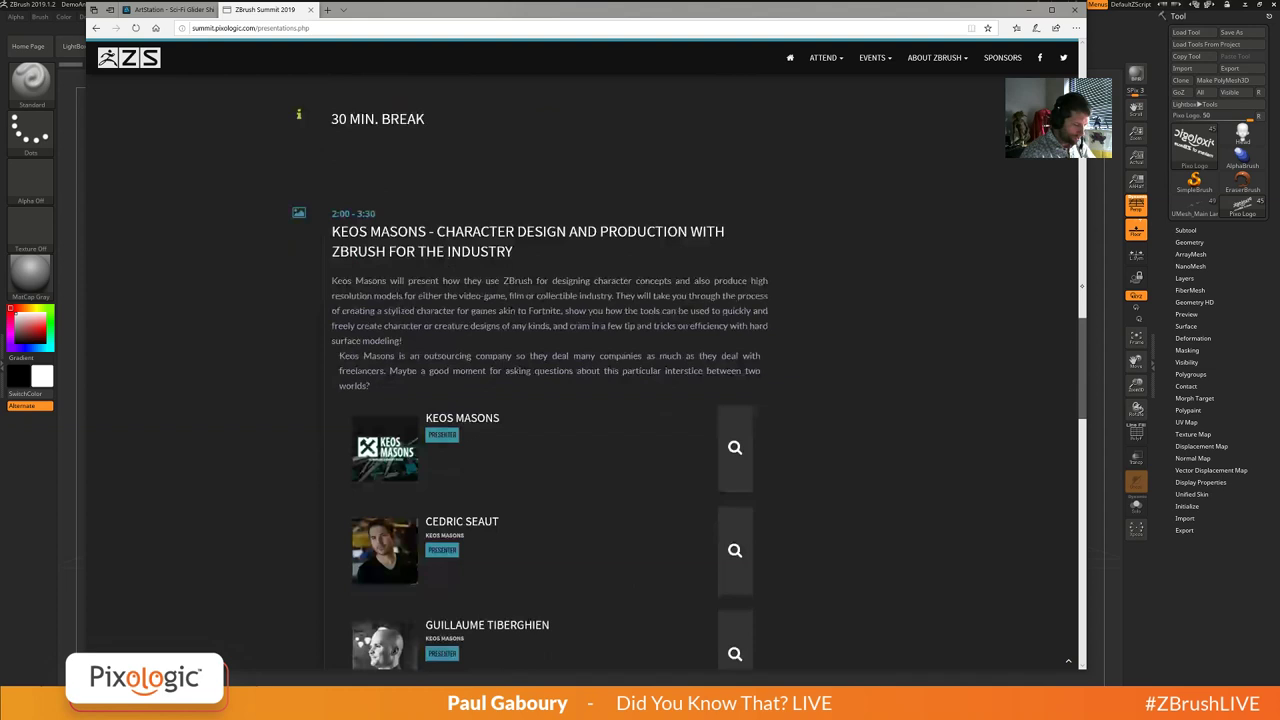
scroll(1081, 286, "down", 1)
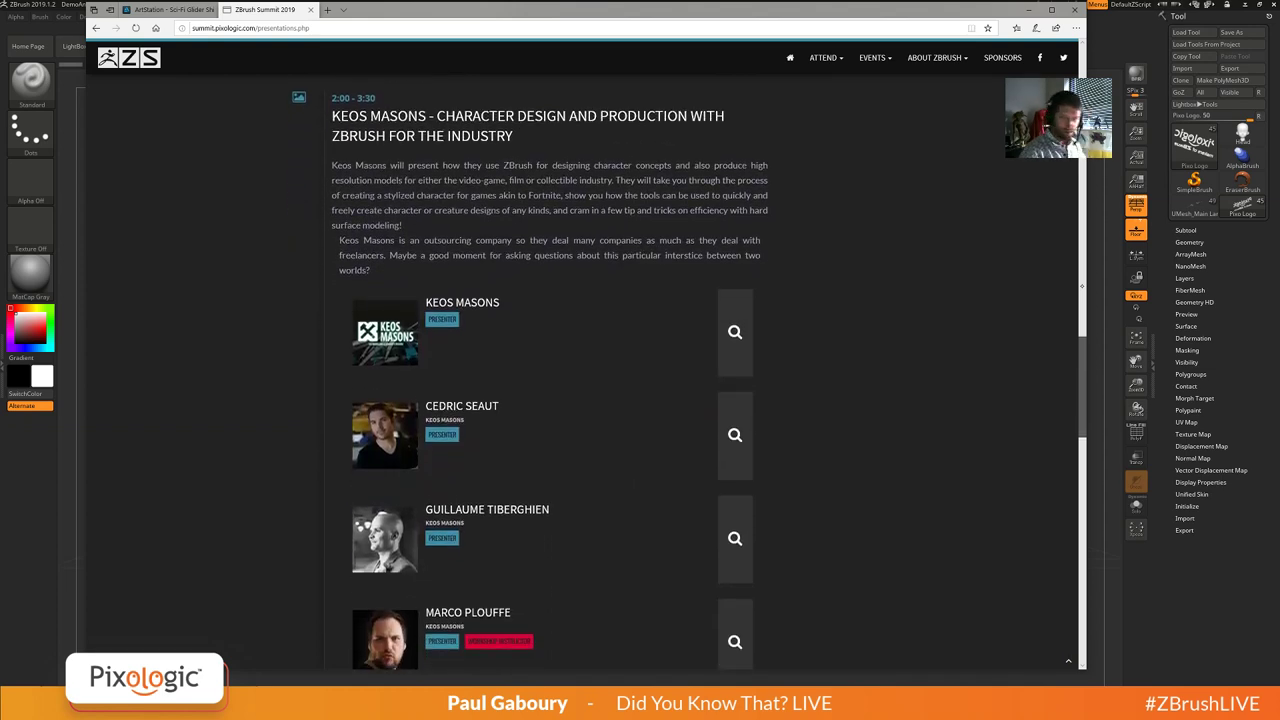
scroll(1081, 286, "down", 5)
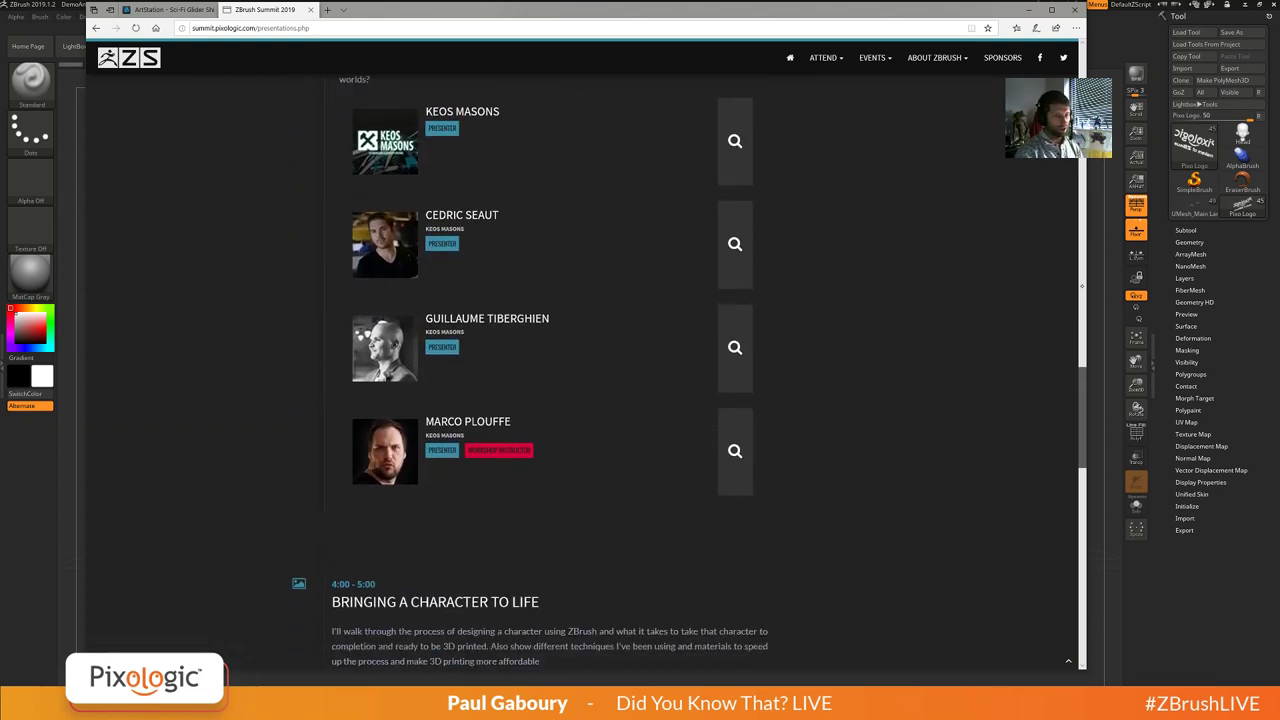
scroll(1081, 286, "up", 7)
scroll(1081, 286, "down", 3)
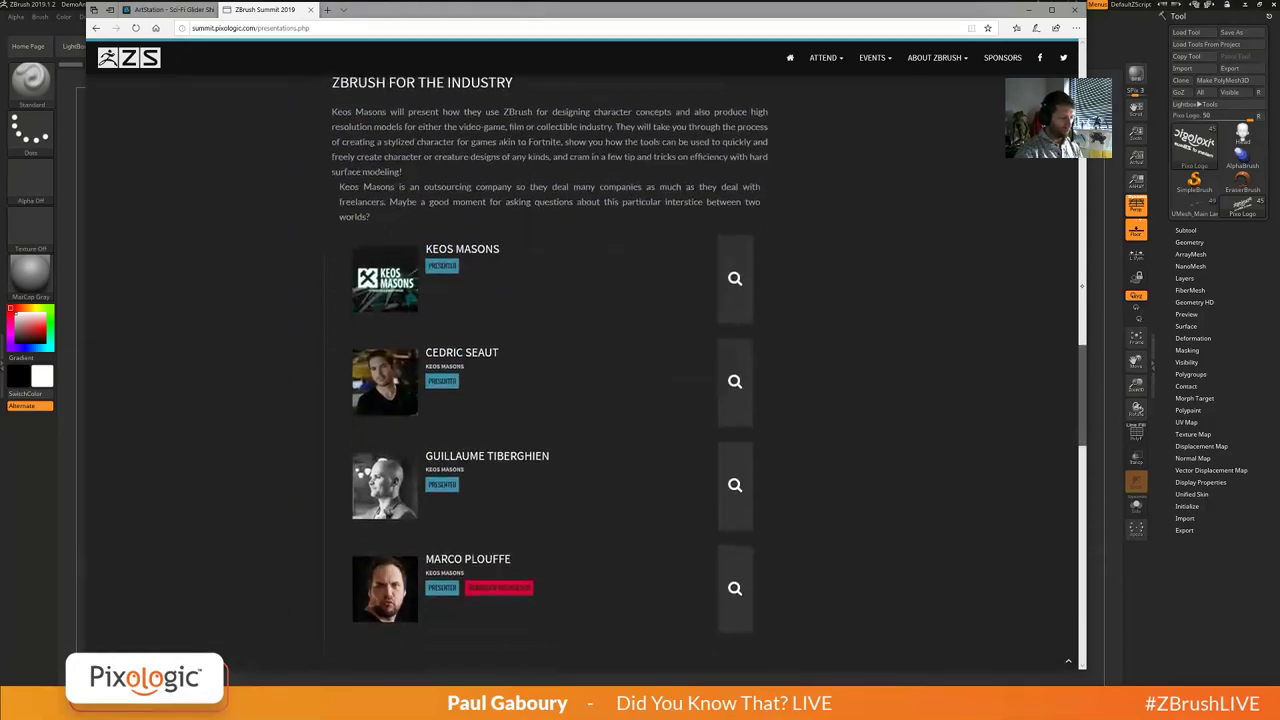
scroll(1081, 286, "down", 1)
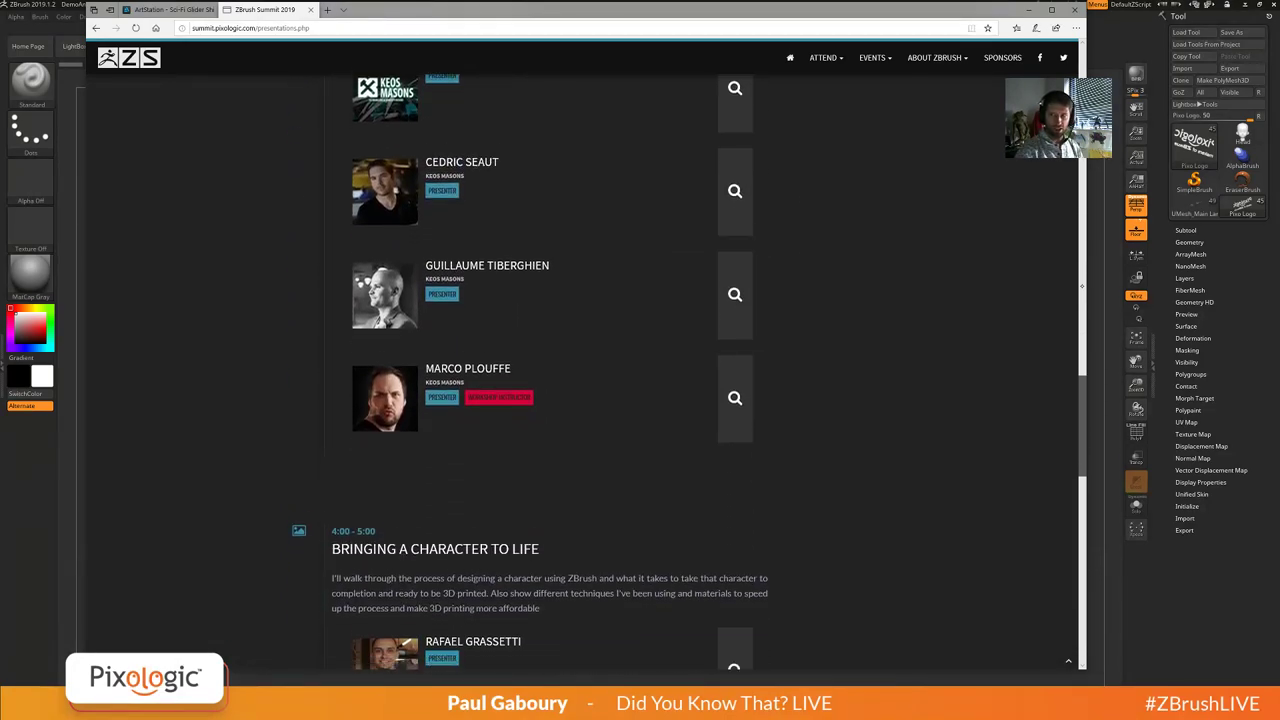
scroll(1081, 286, "down", 2)
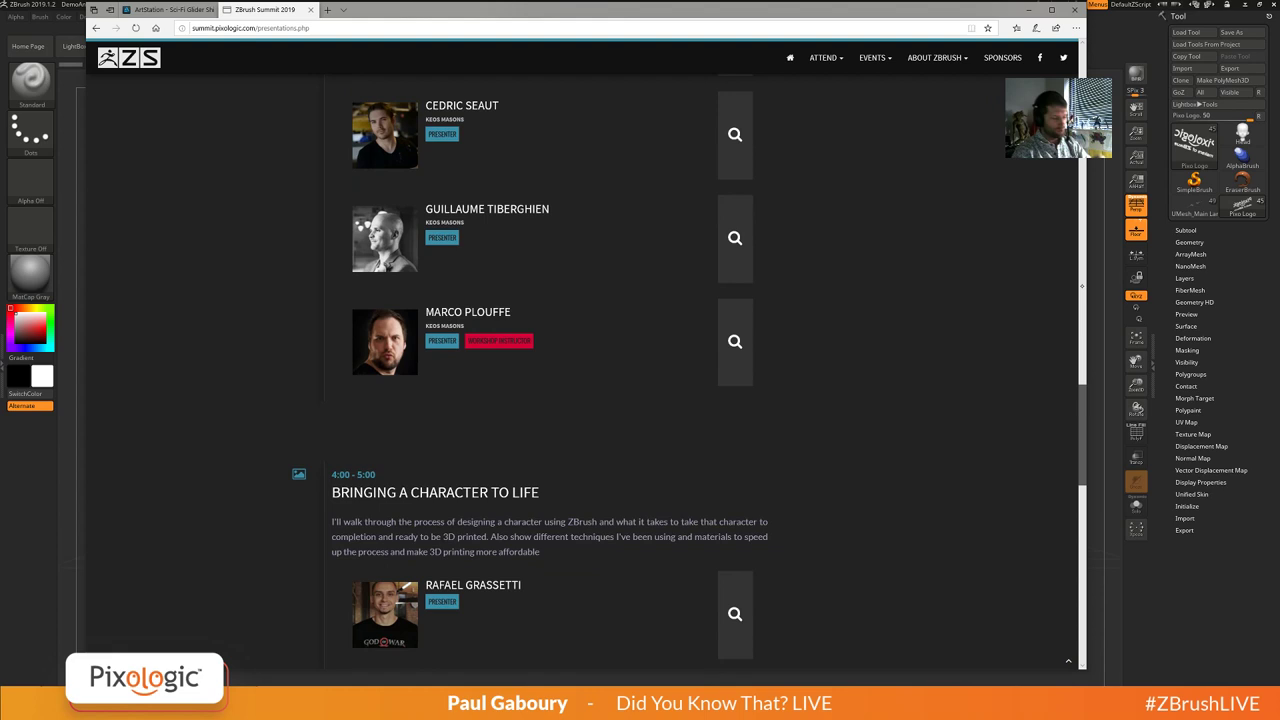
scroll(1081, 286, "down", 1)
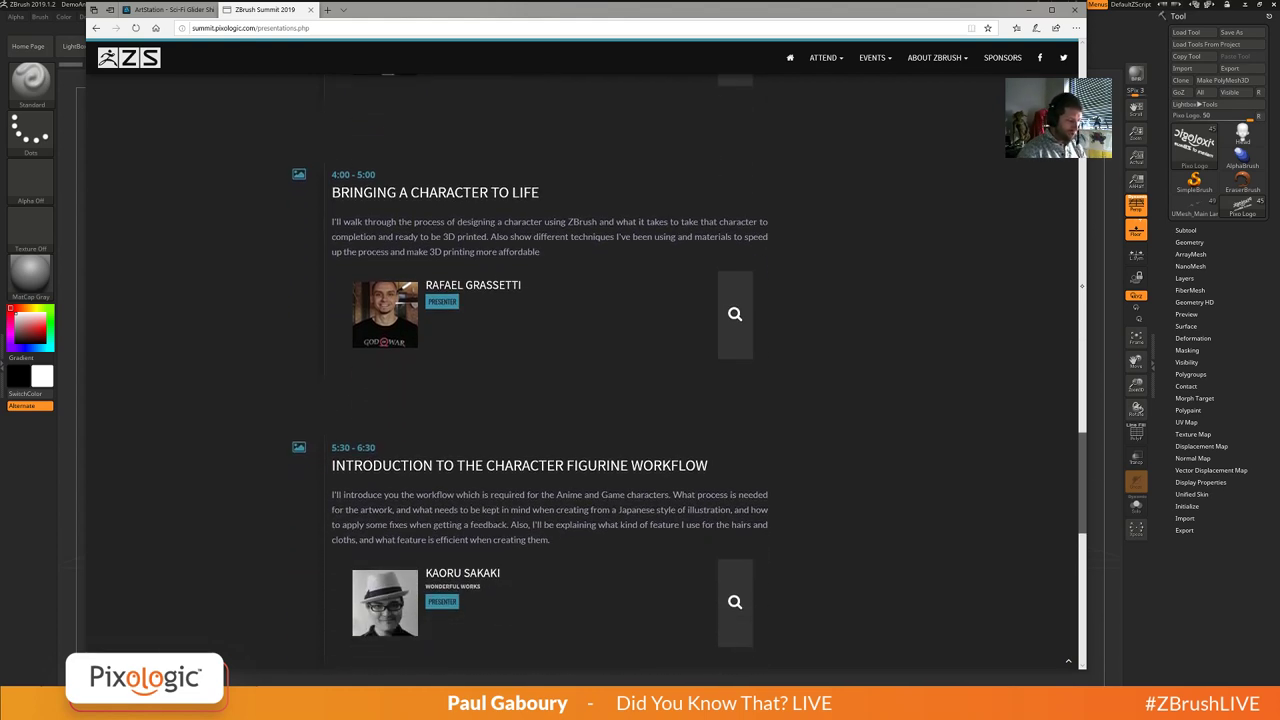
scroll(1081, 286, "down", 2)
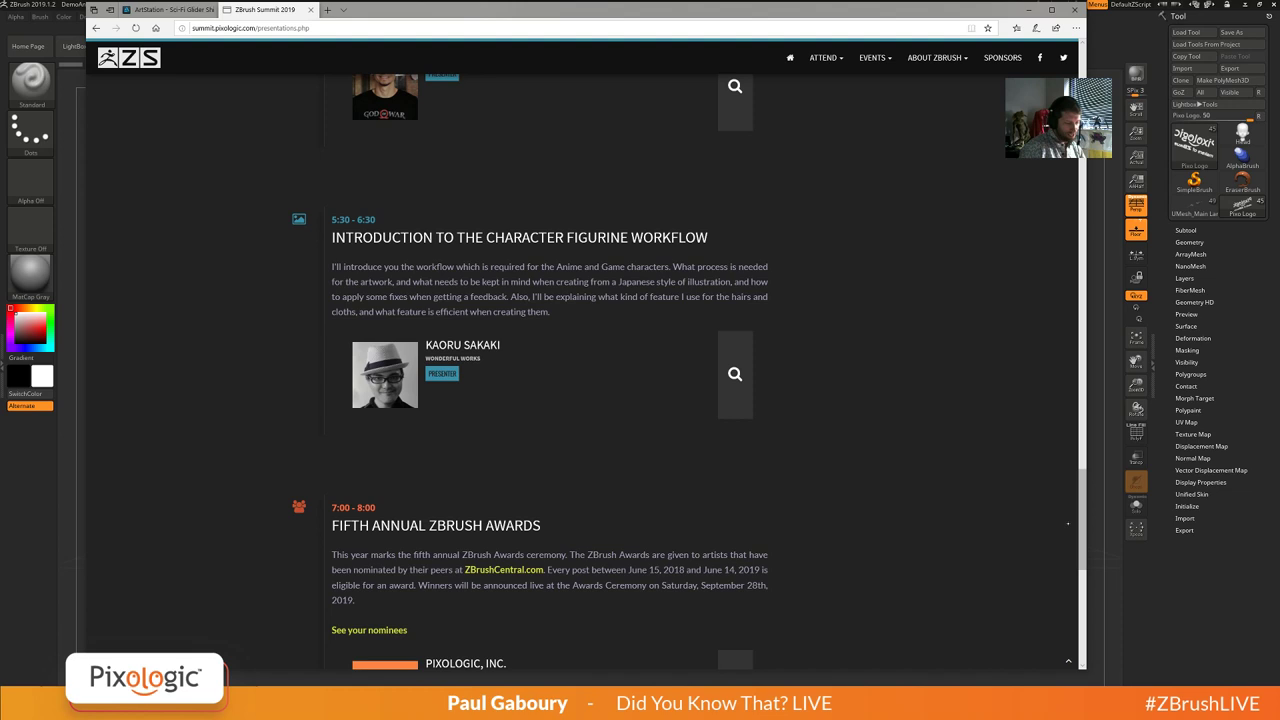
scroll(1067, 523, "down", 3)
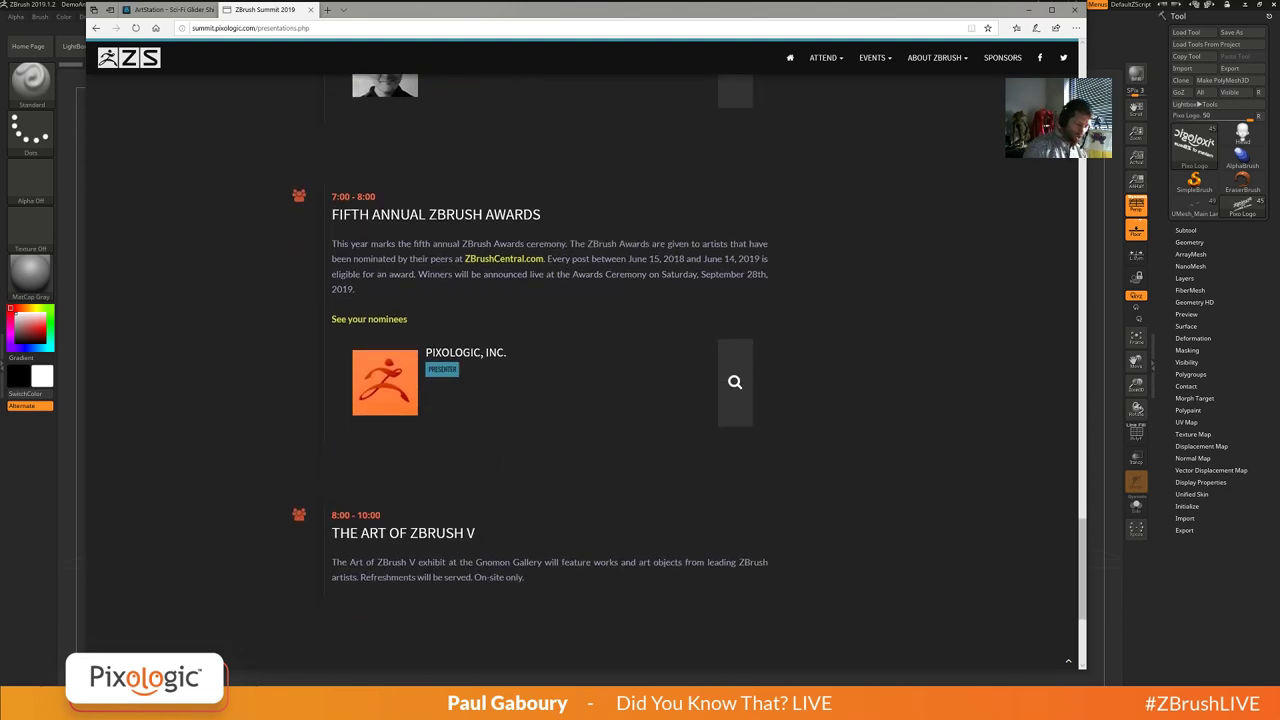
Show the Sunday 29 presentations and look through the sessions from Organic Sculpting to The Art of Main Titles.
left_click_drag(1082, 570, 1082, 116)
left_click(727, 393)
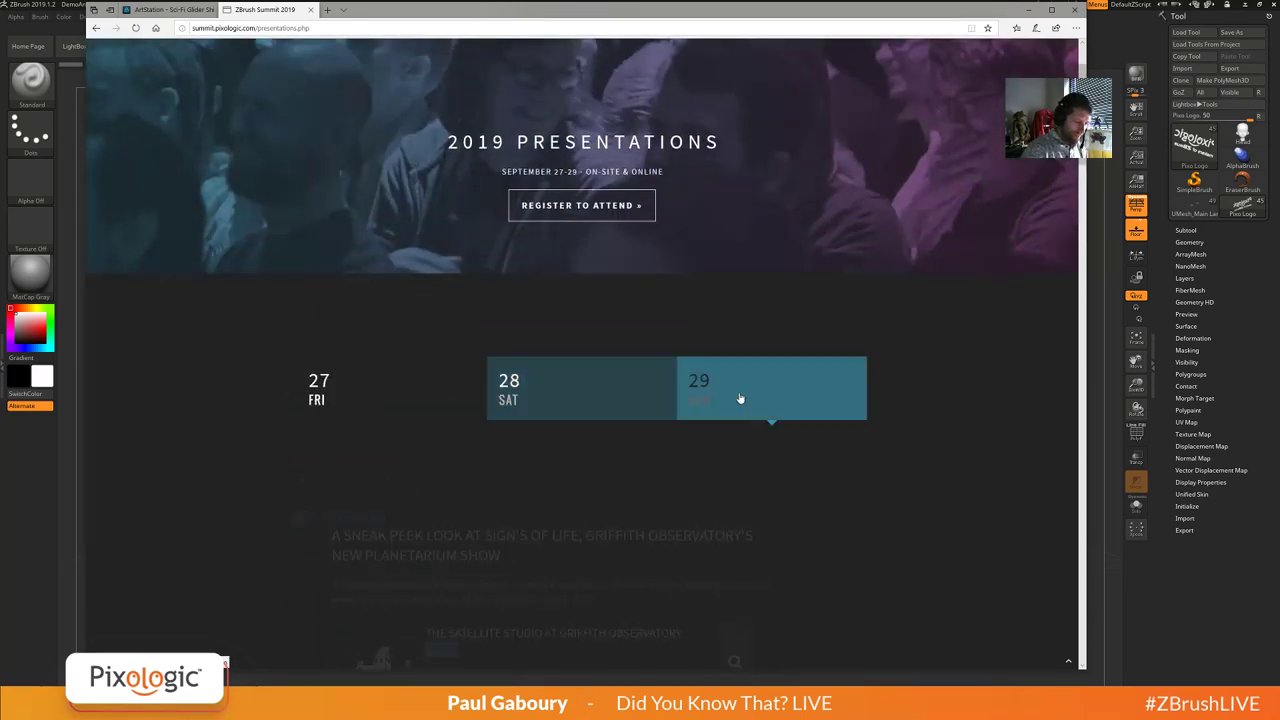
scroll(582, 360, "down", 1)
scroll(587, 353, "down", 5)
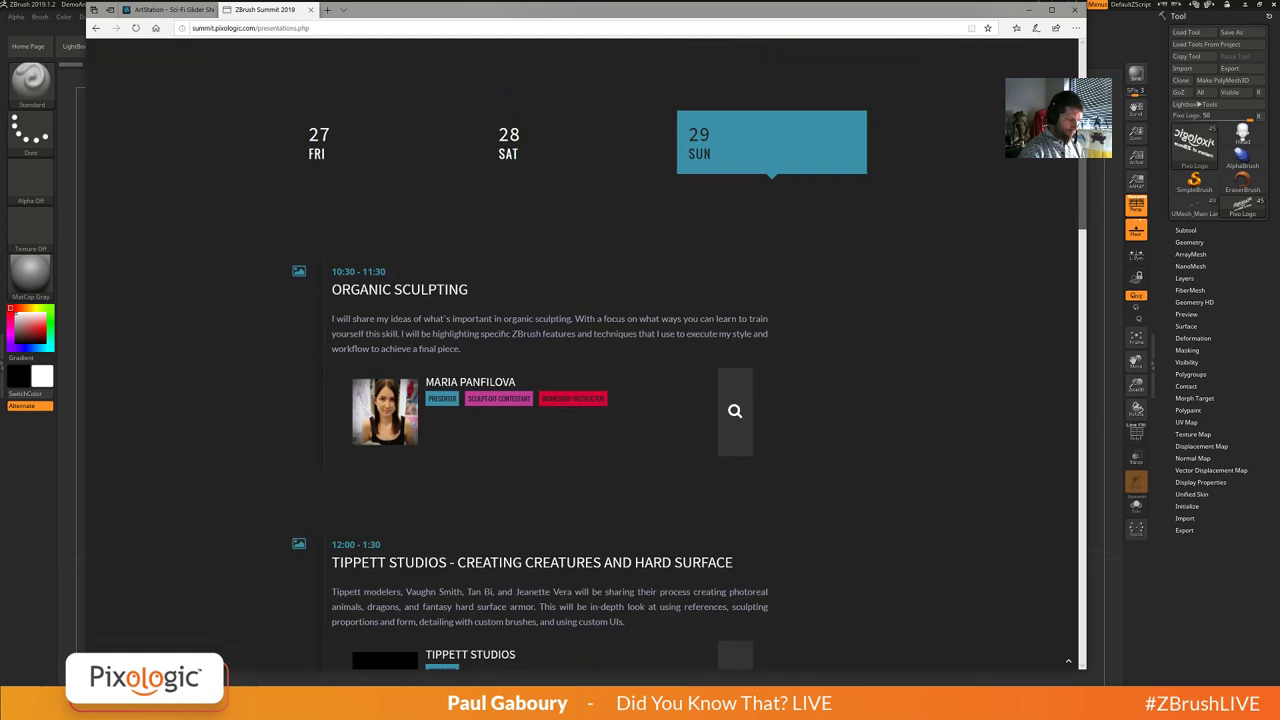
scroll(690, 373, "down", 9)
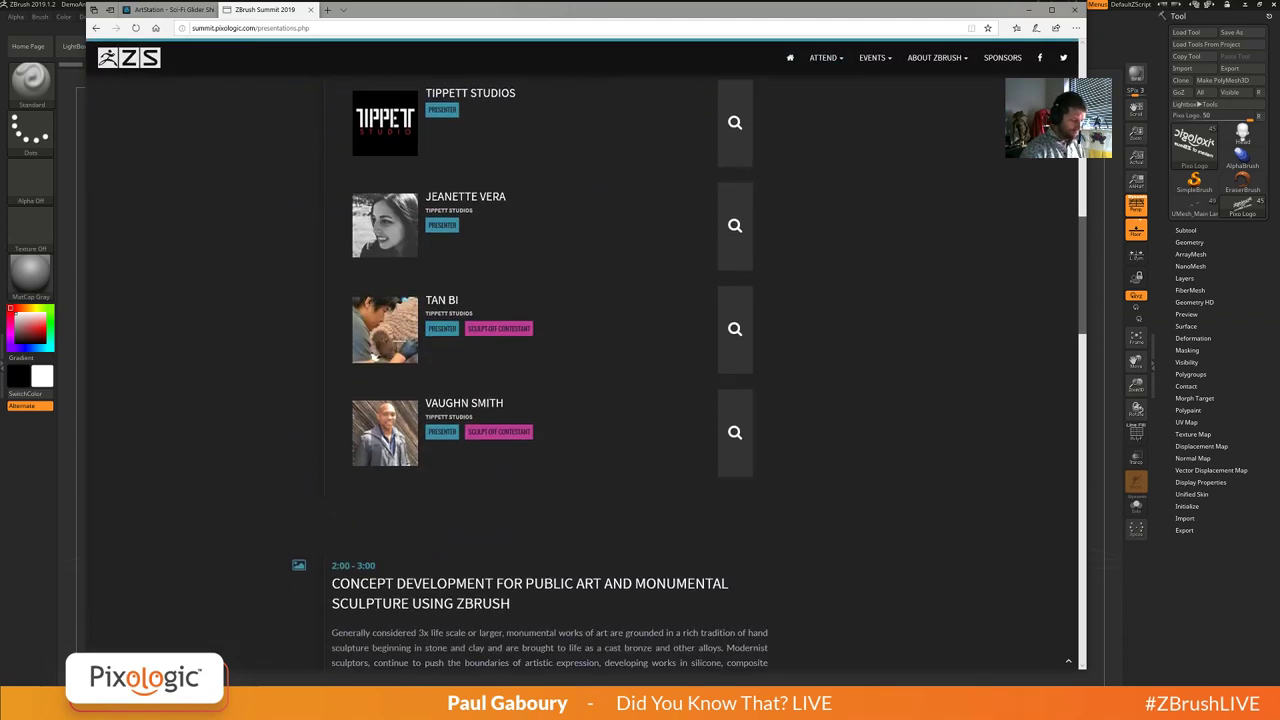
scroll(583, 370, "up", 1)
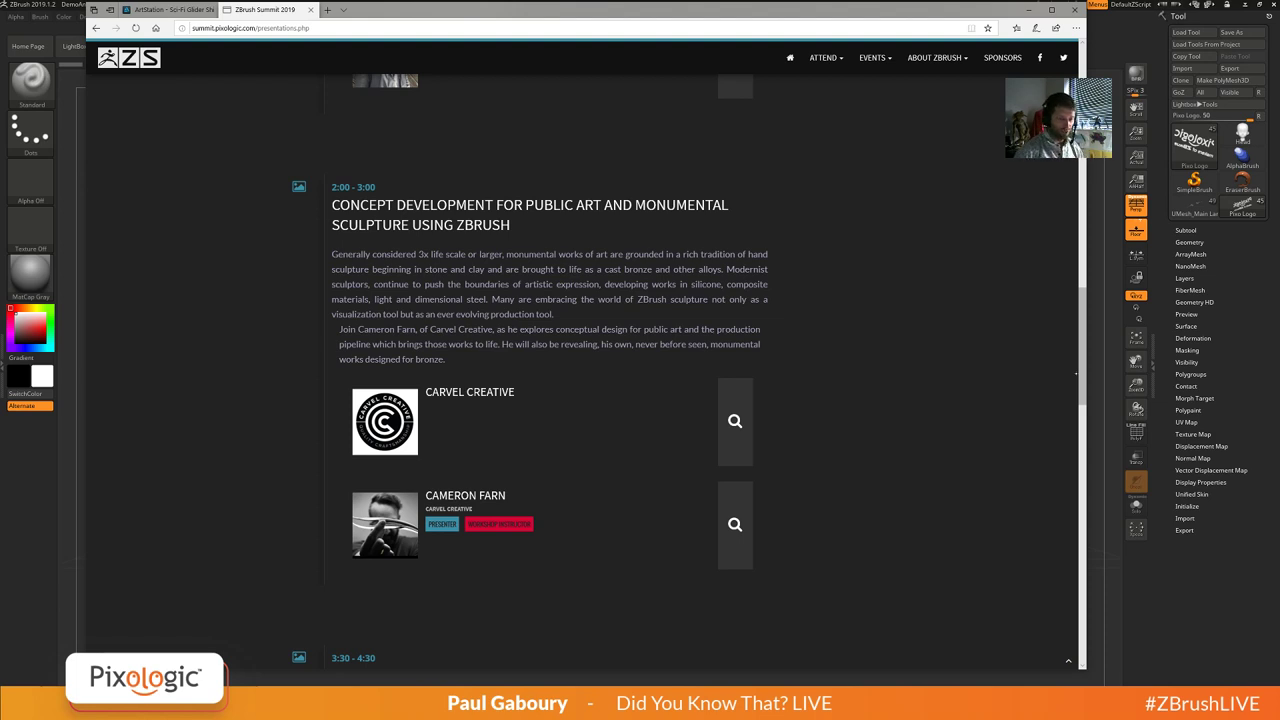
scroll(1081, 365, "down", 1)
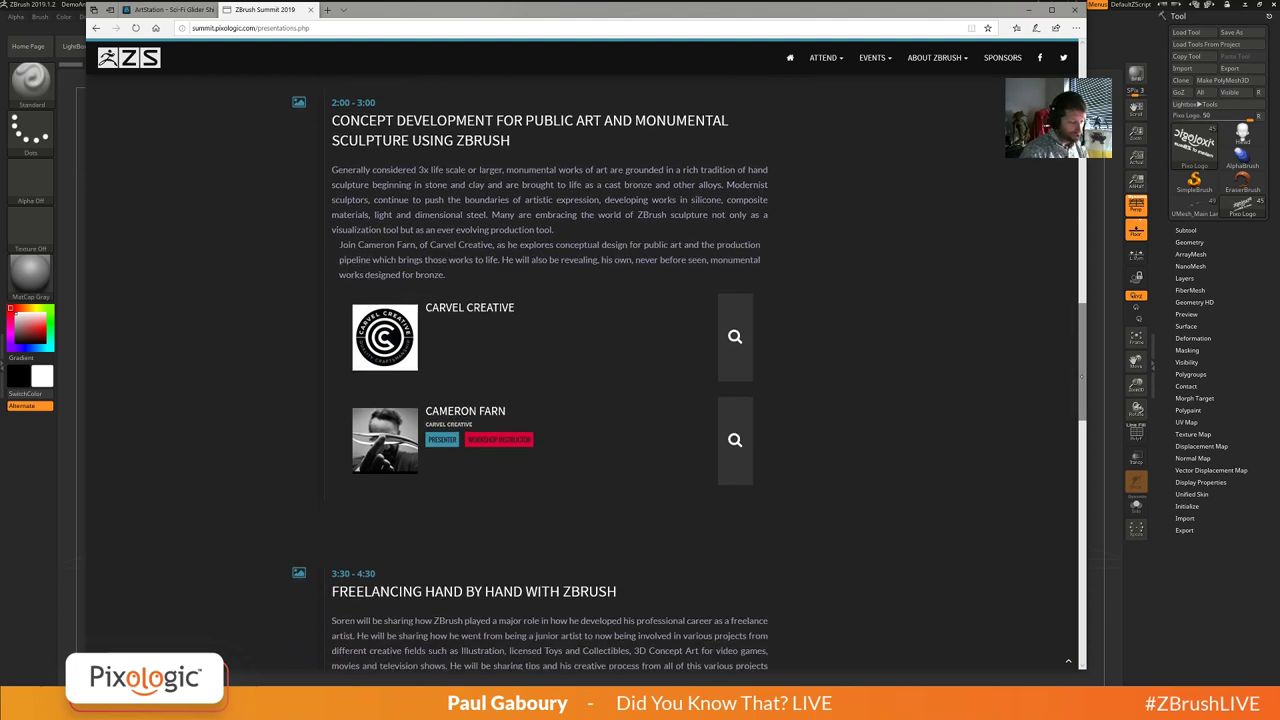
scroll(1081, 377, "down", 5)
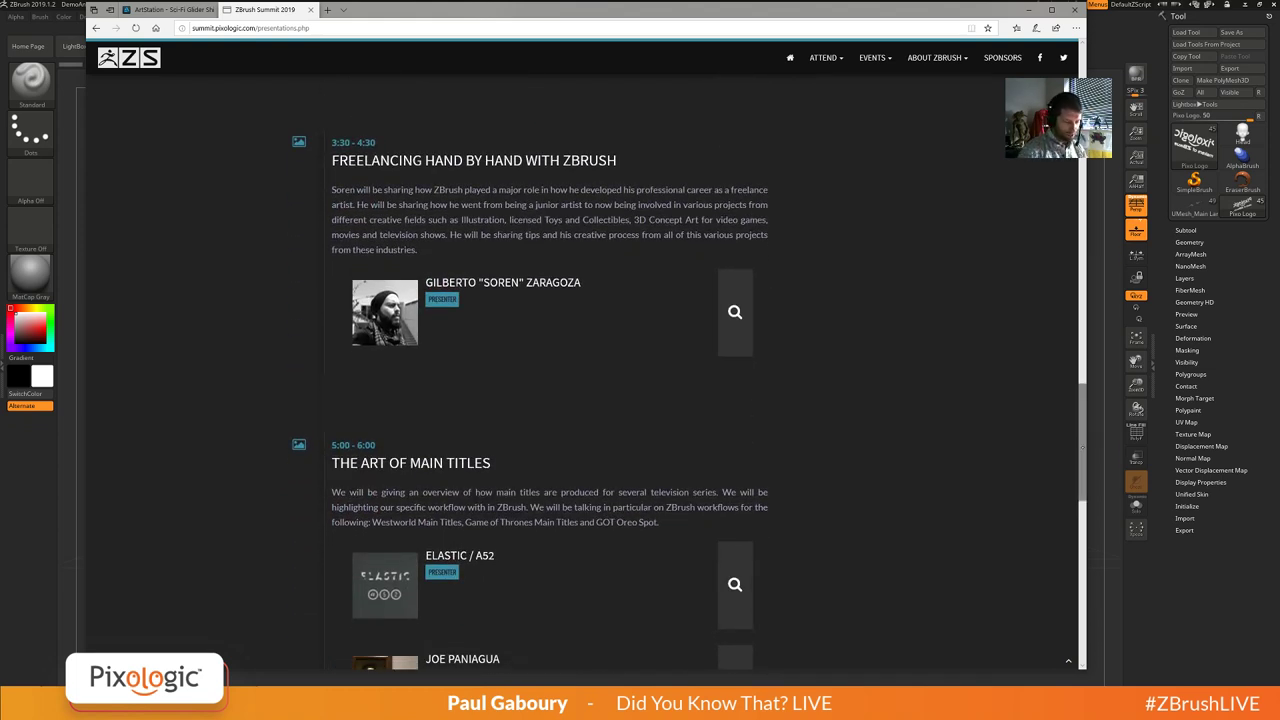
scroll(1081, 448, "down", 3)
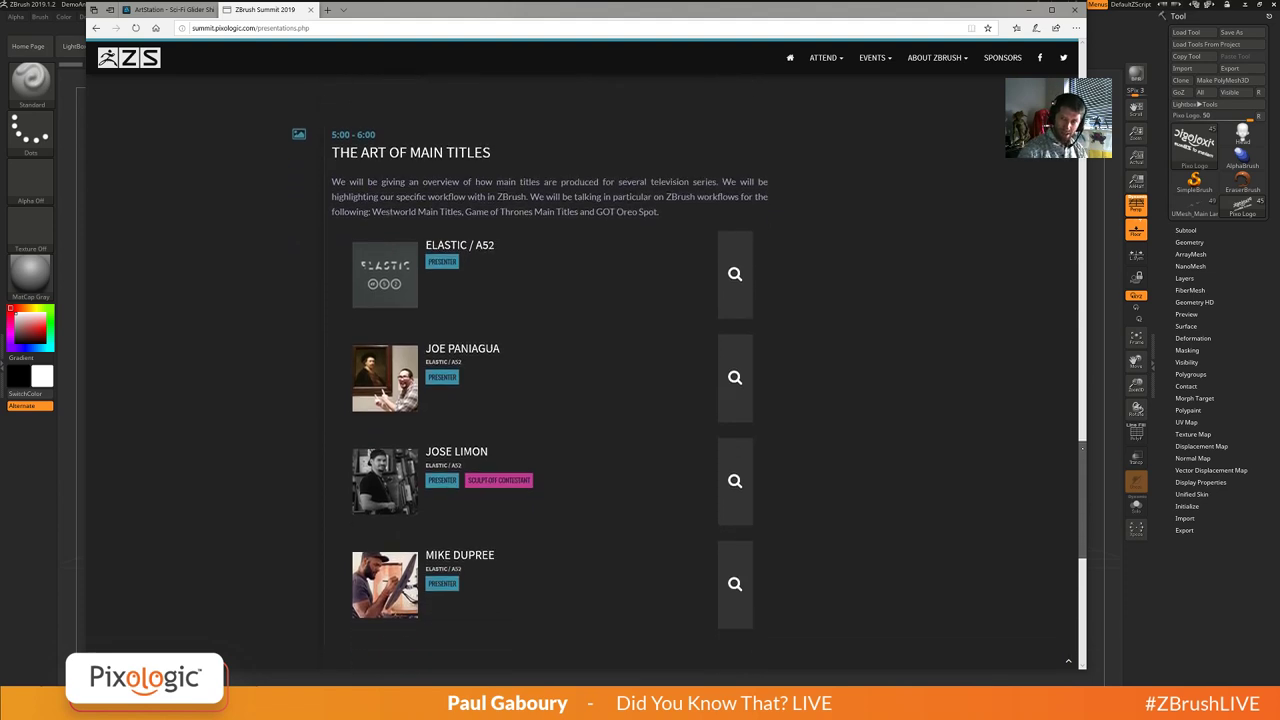
mouse_move(1082, 448)
left_mouse_down()
mouse_move(1082, 480)
mouse_move(1082, 446)
left_mouse_up()
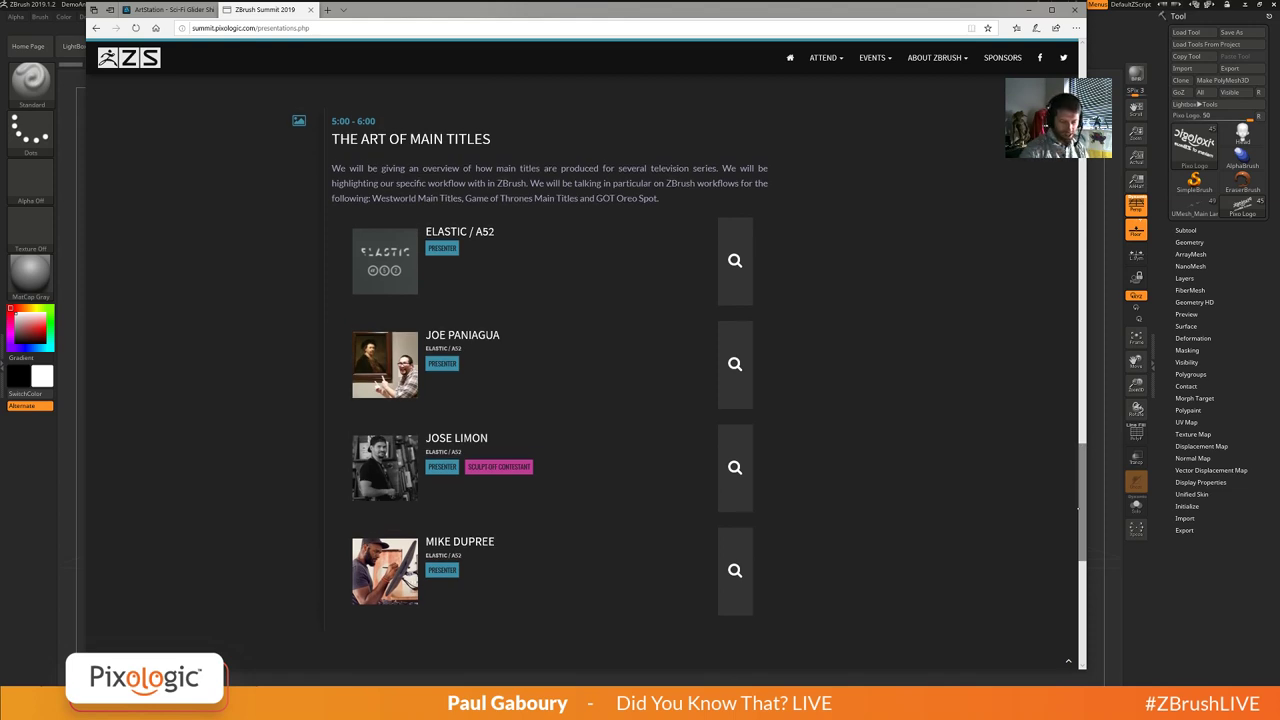
Open the ZBrush Summit workshops page and look through the workshops for Saturday, September 28th.
scroll(1081, 485, "up", 15)
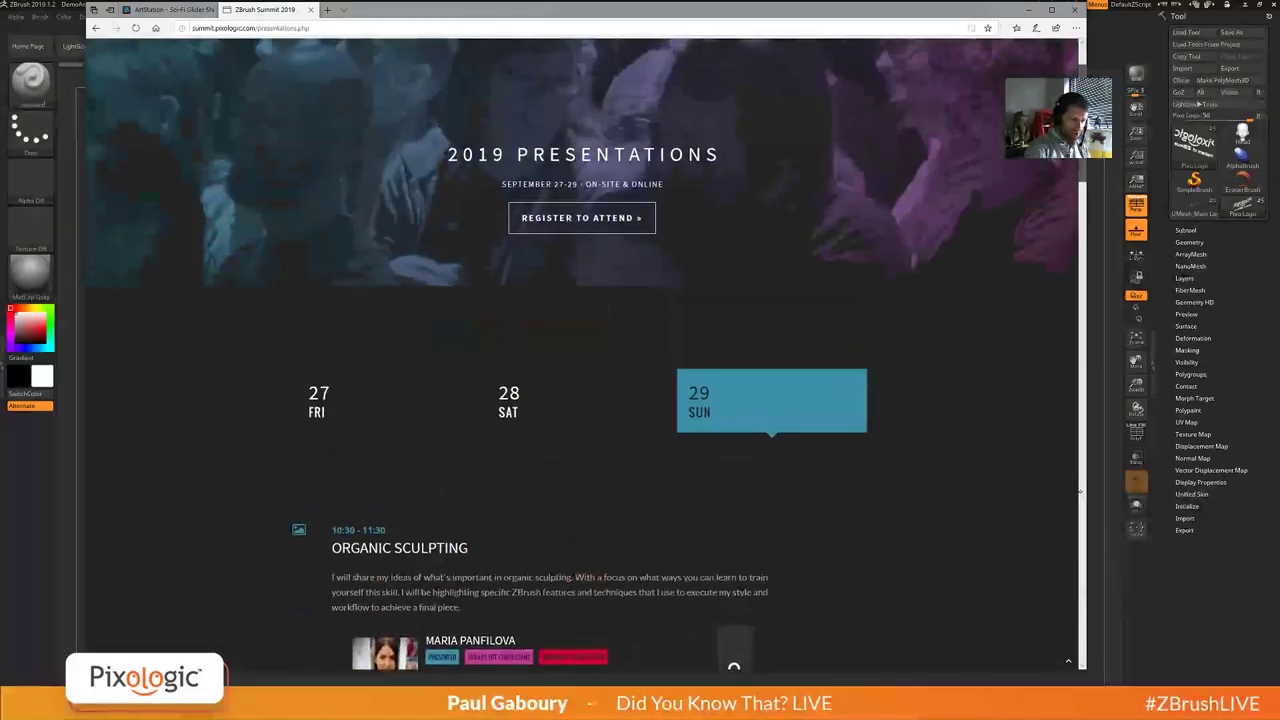
scroll(1081, 485, "up", 1)
mouse_move(870, 66)
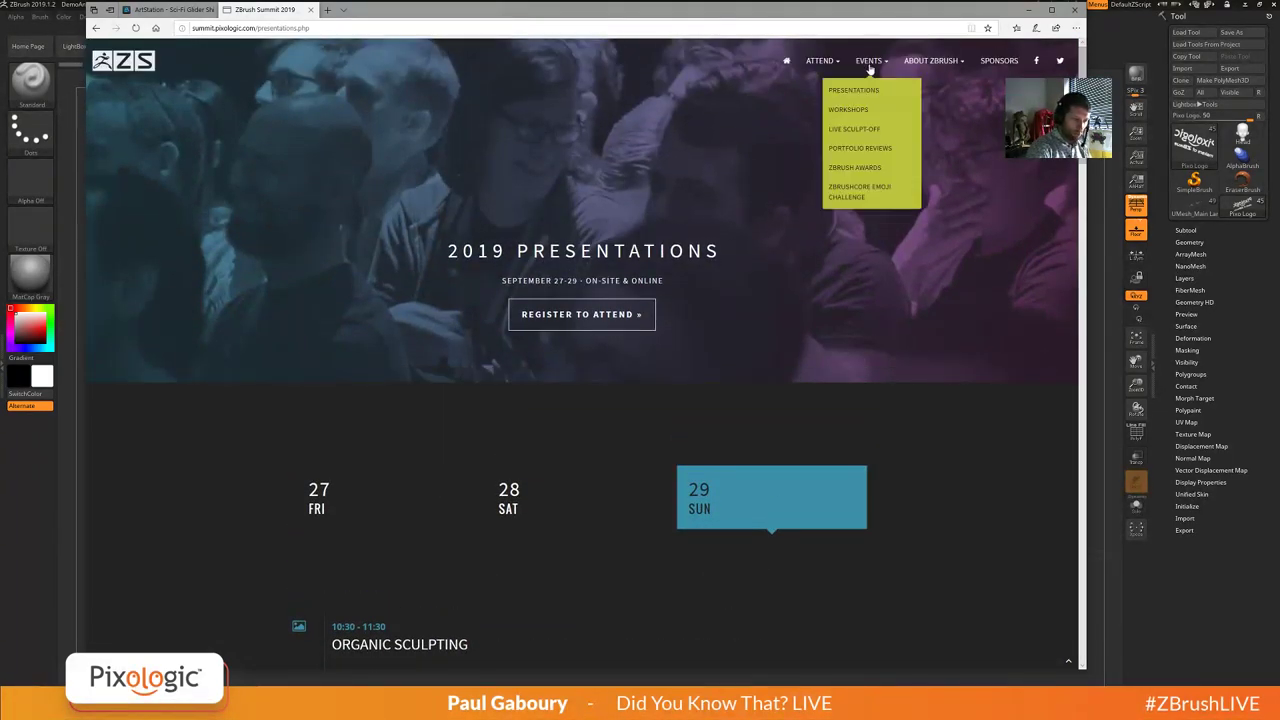
left_click(850, 109)
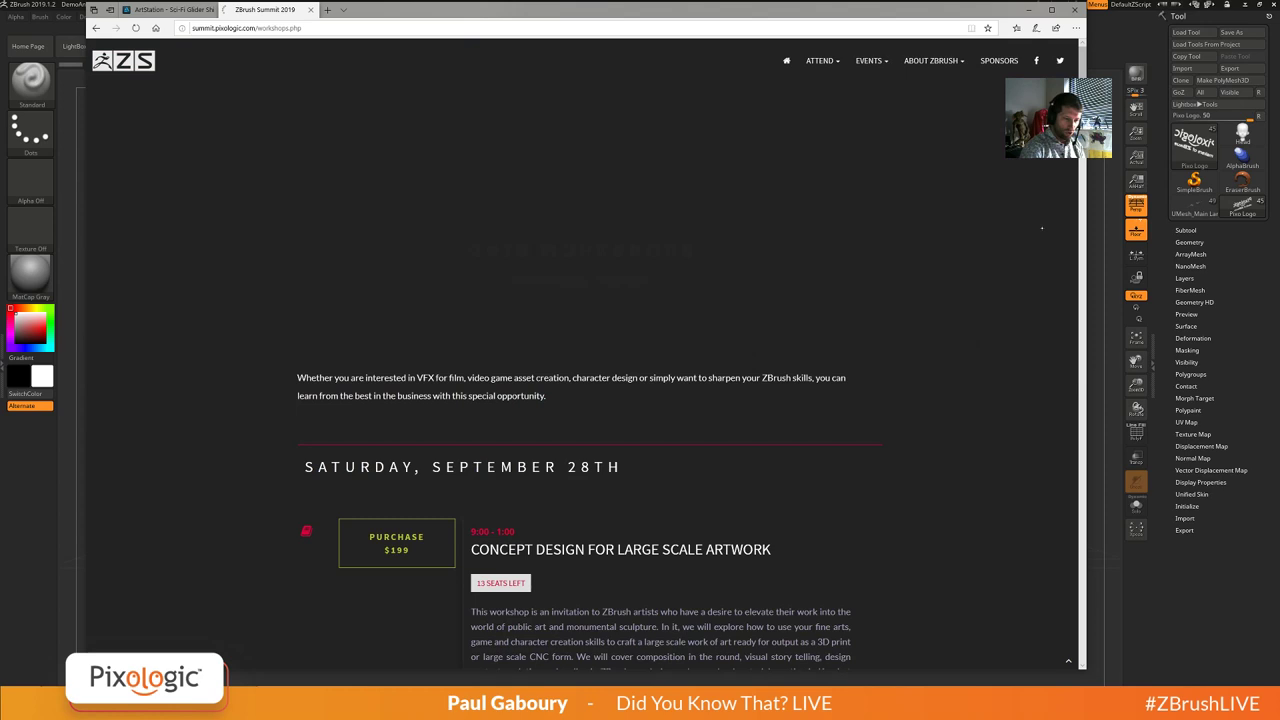
scroll(583, 350, "down", 4)
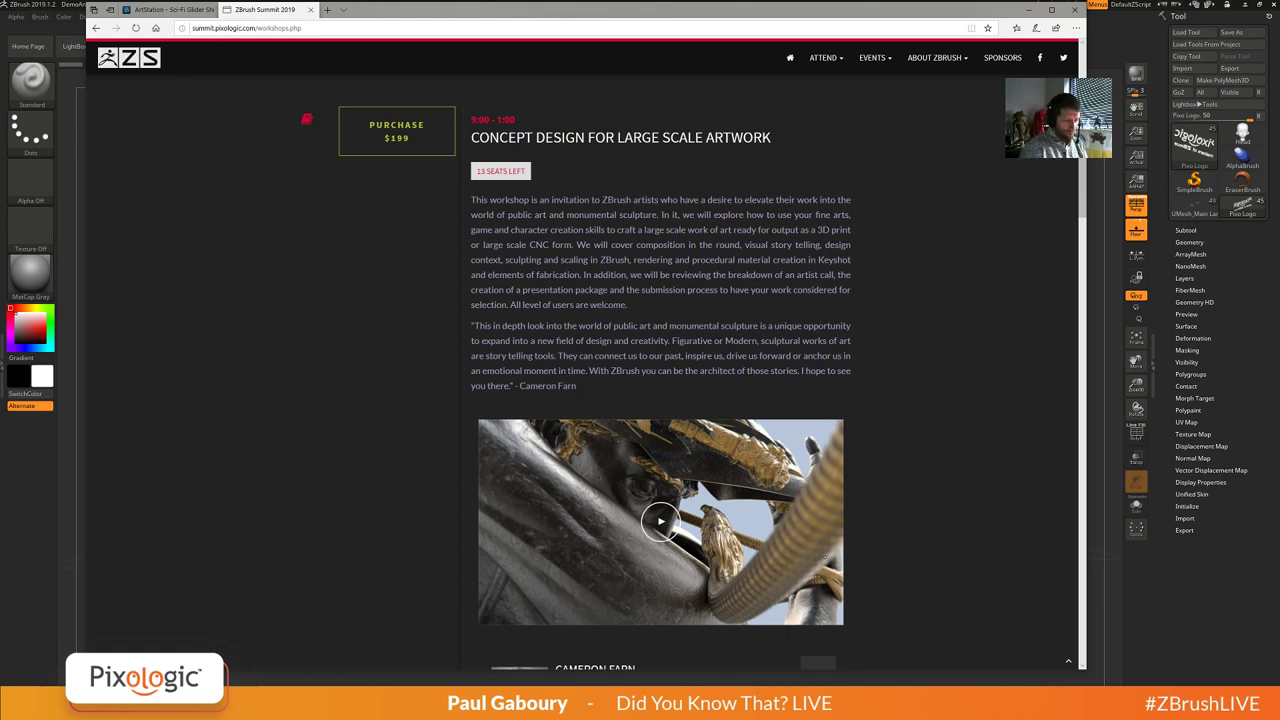
scroll(660, 380, "down", 10)
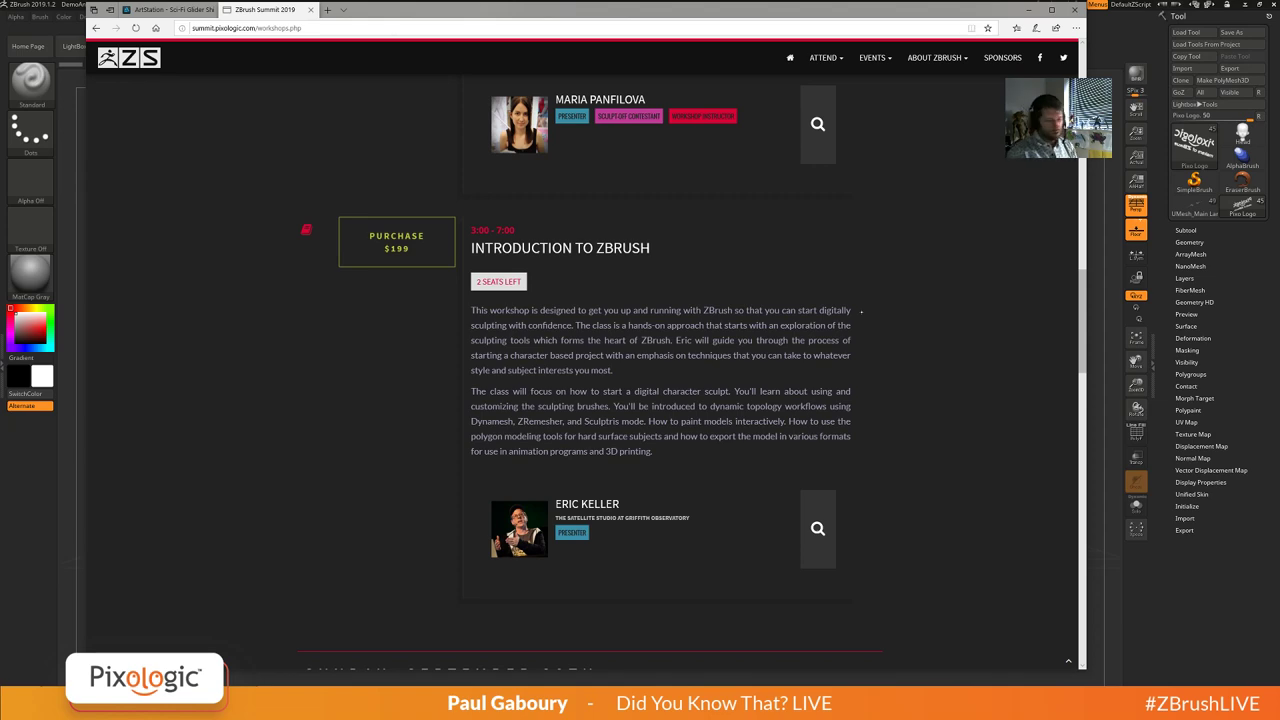
Finish with the workshops page and open the ZBrush Summit Portfolio Reviews page.
mouse_move(1081, 328)
left_mouse_down()
mouse_move(1081, 381)
mouse_move(1081, 329)
left_mouse_up()
scroll(1081, 328, "up", 10)
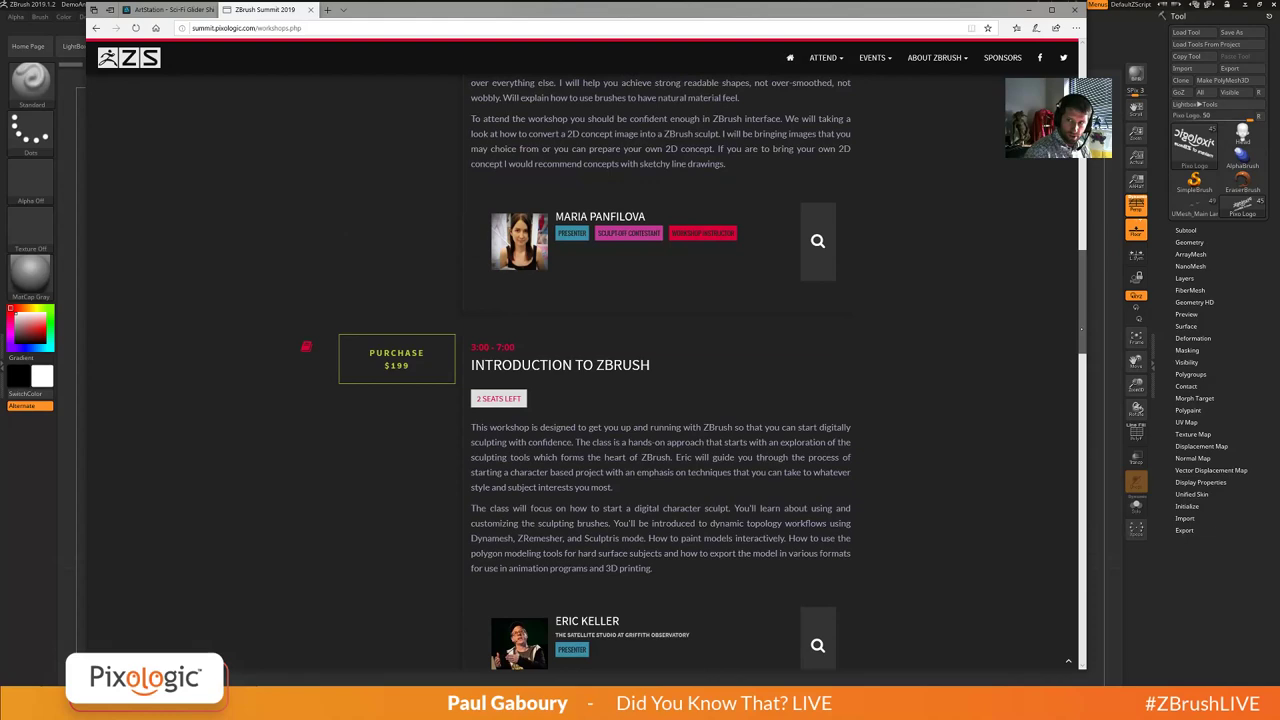
scroll(1081, 328, "up", 2)
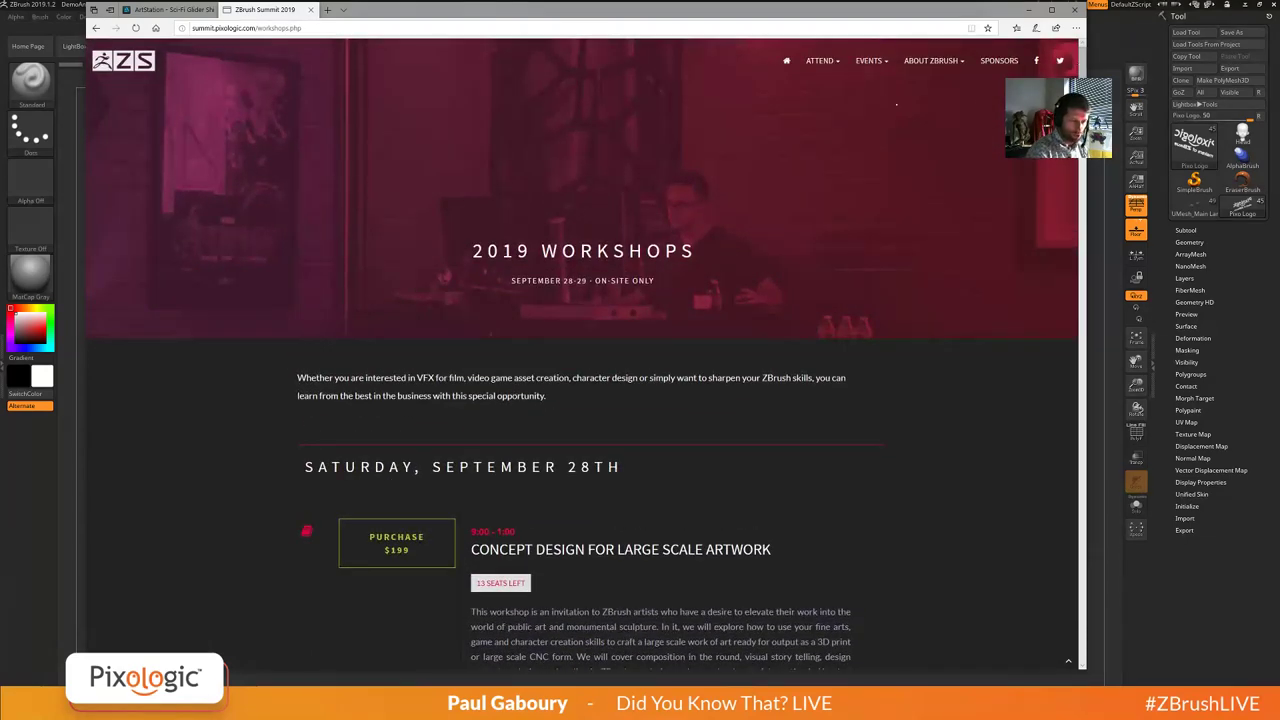
left_click(870, 61)
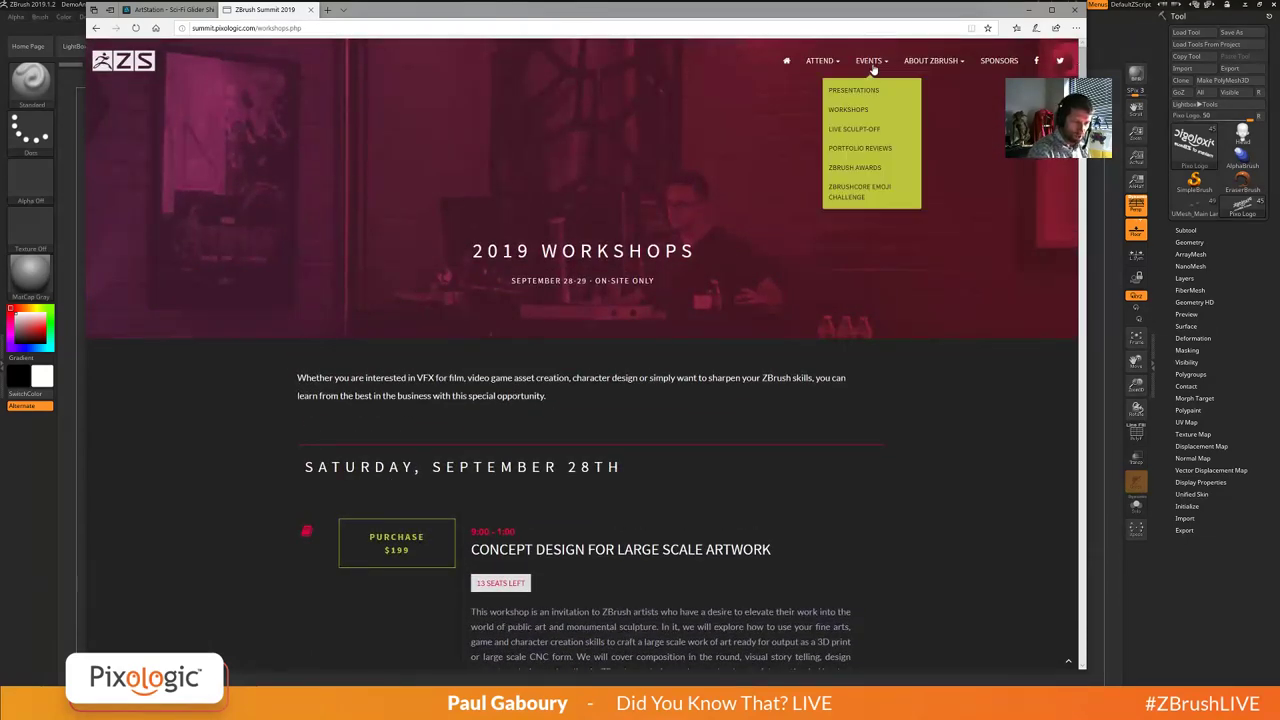
left_click(868, 148)
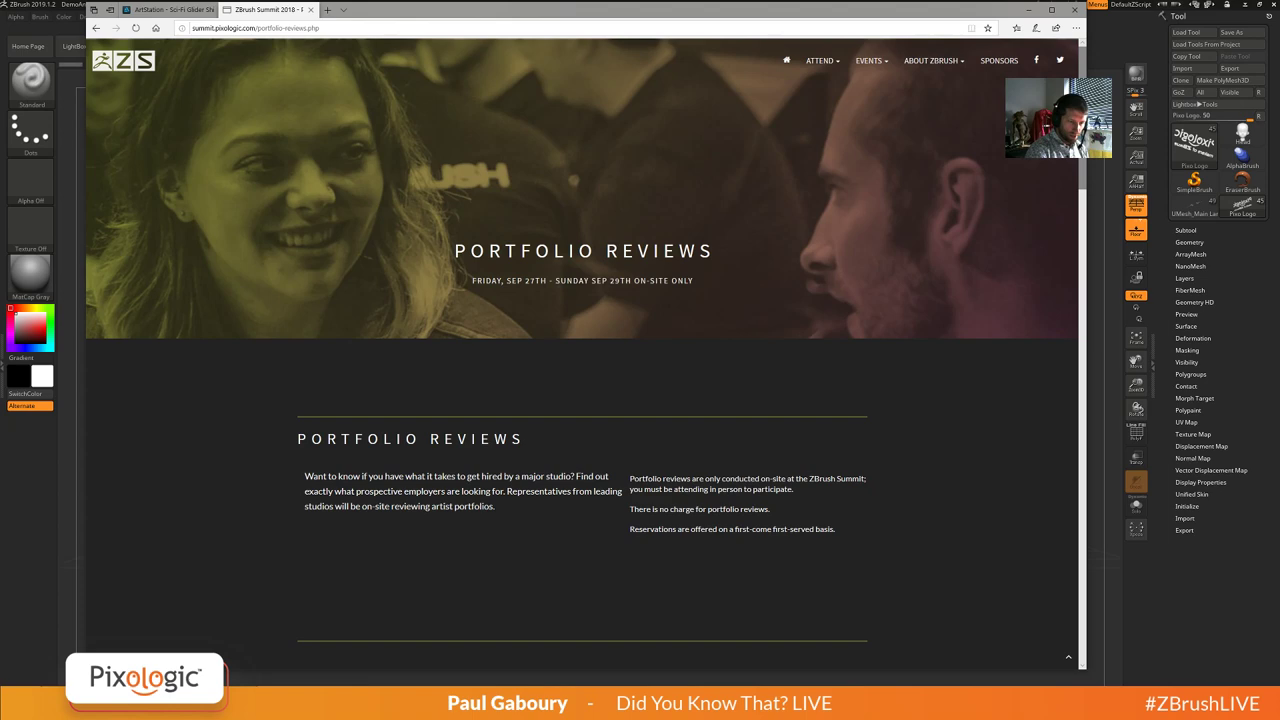
Look through the portfolio review schedule from Friday, September 27th to Sunday, September 29th.
scroll(875, 149, "down", 4)
scroll(587, 350, "down", 3)
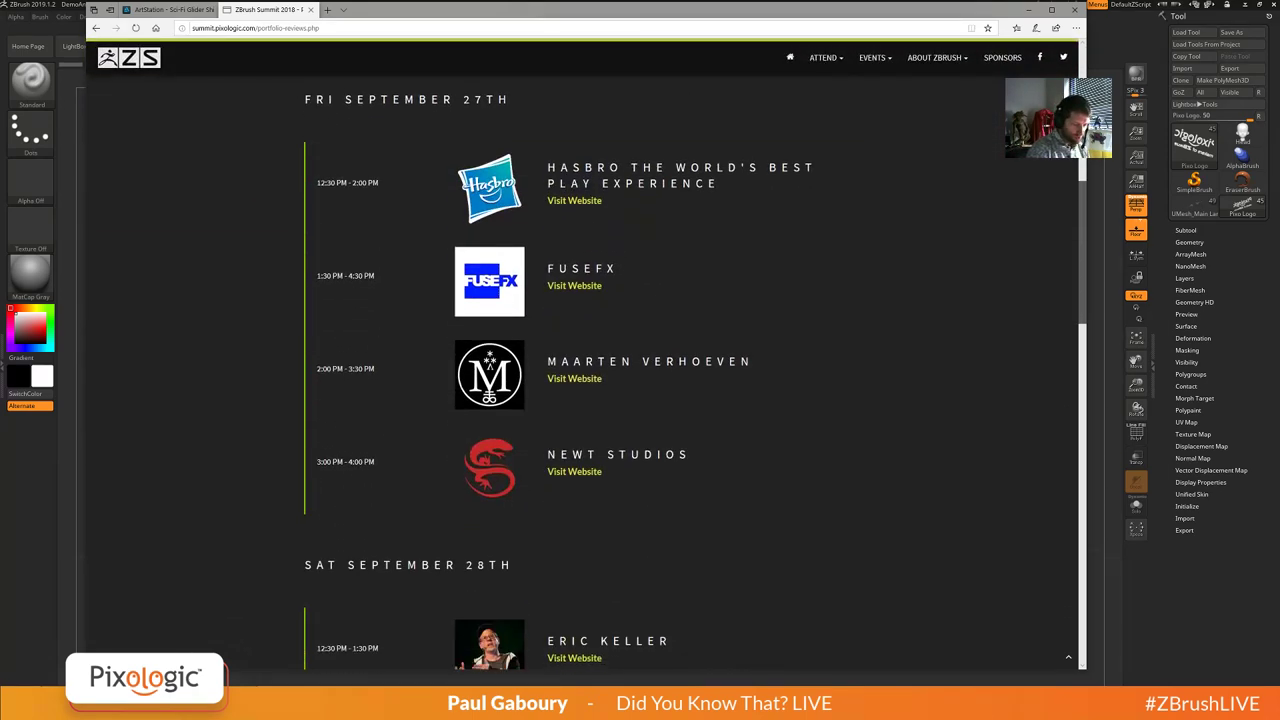
scroll(587, 350, "down", 10)
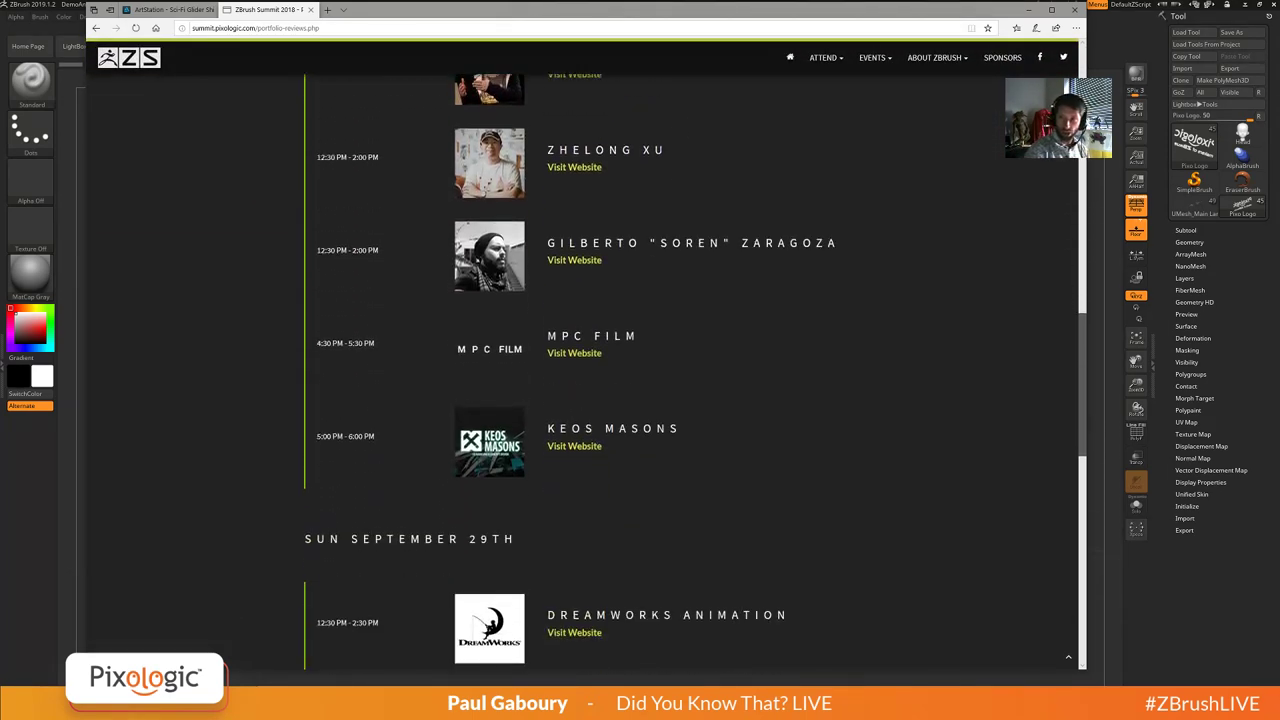
scroll(587, 350, "down", 4)
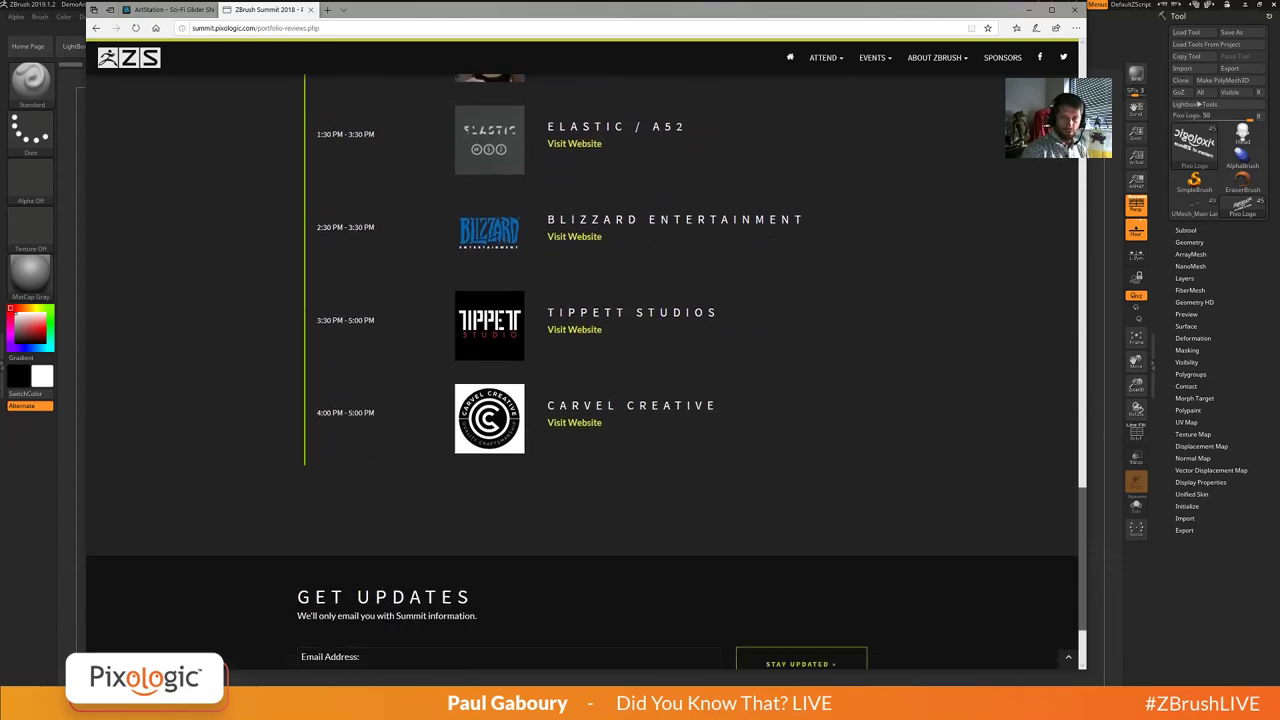
scroll(587, 350, "up", 5)
scroll(587, 350, "up", 10)
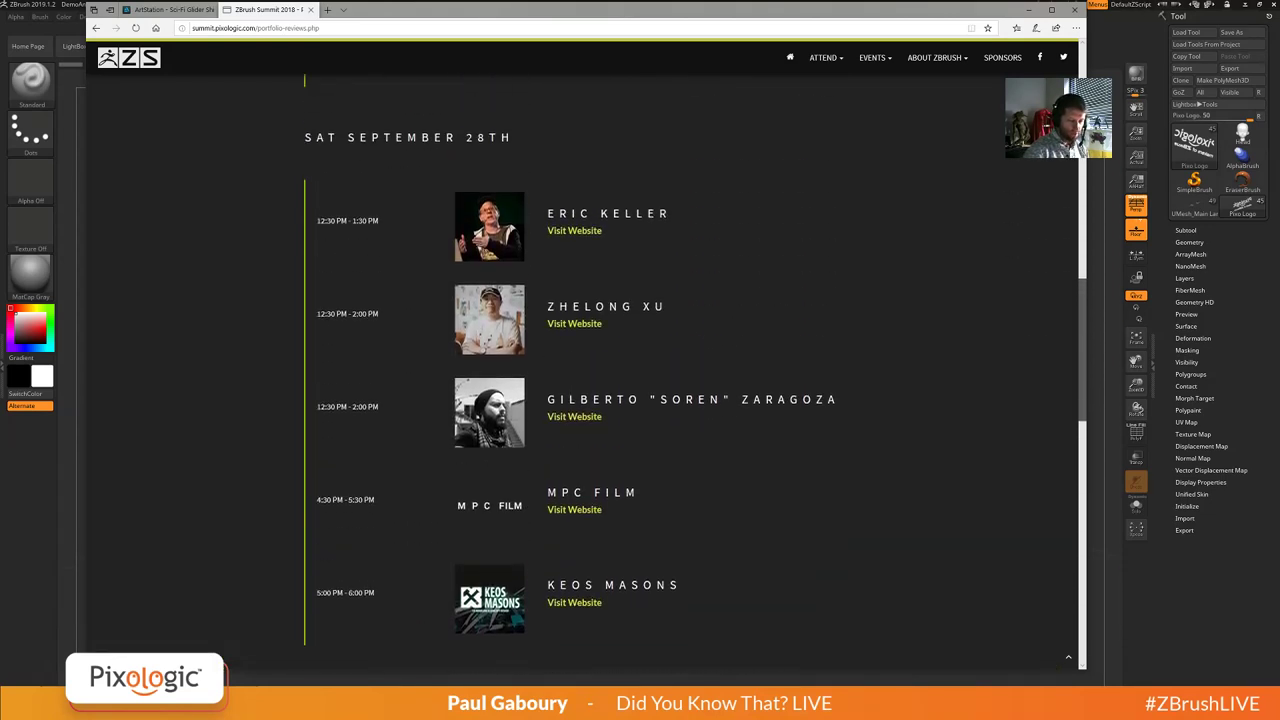
scroll(583, 354, "up", 1)
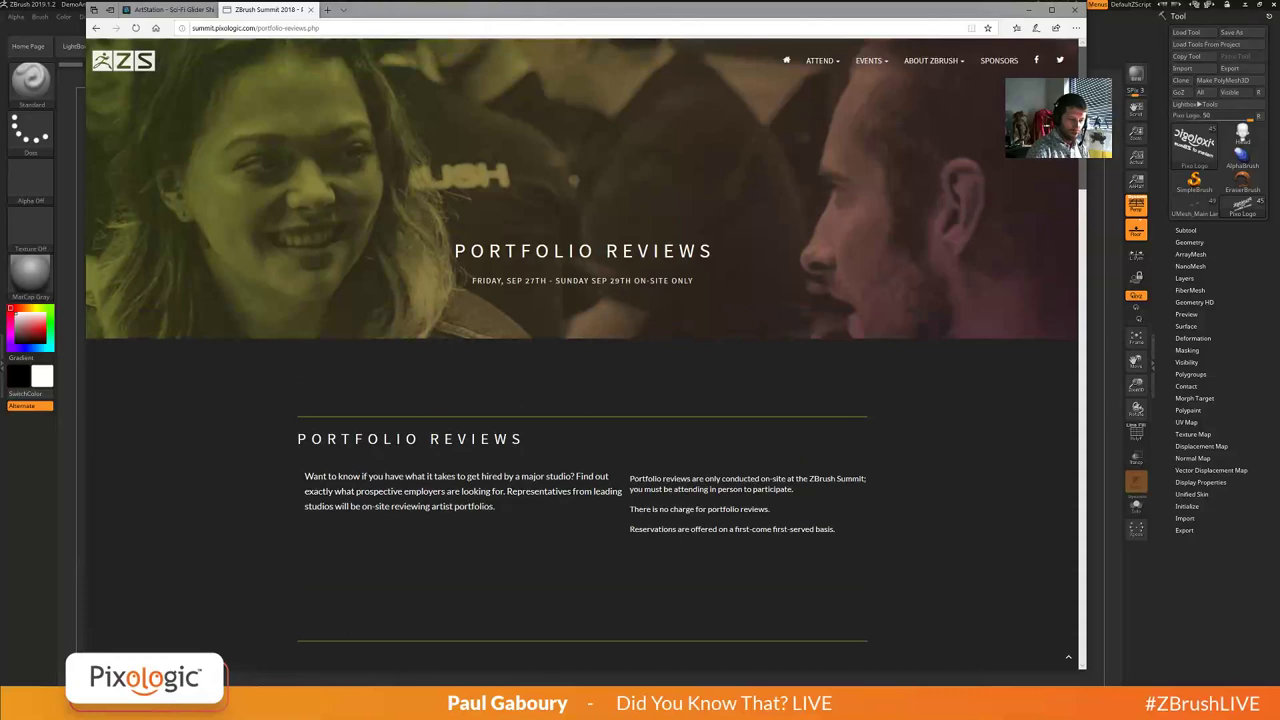
scroll(583, 354, "down", 8)
scroll(583, 354, "up", 8)
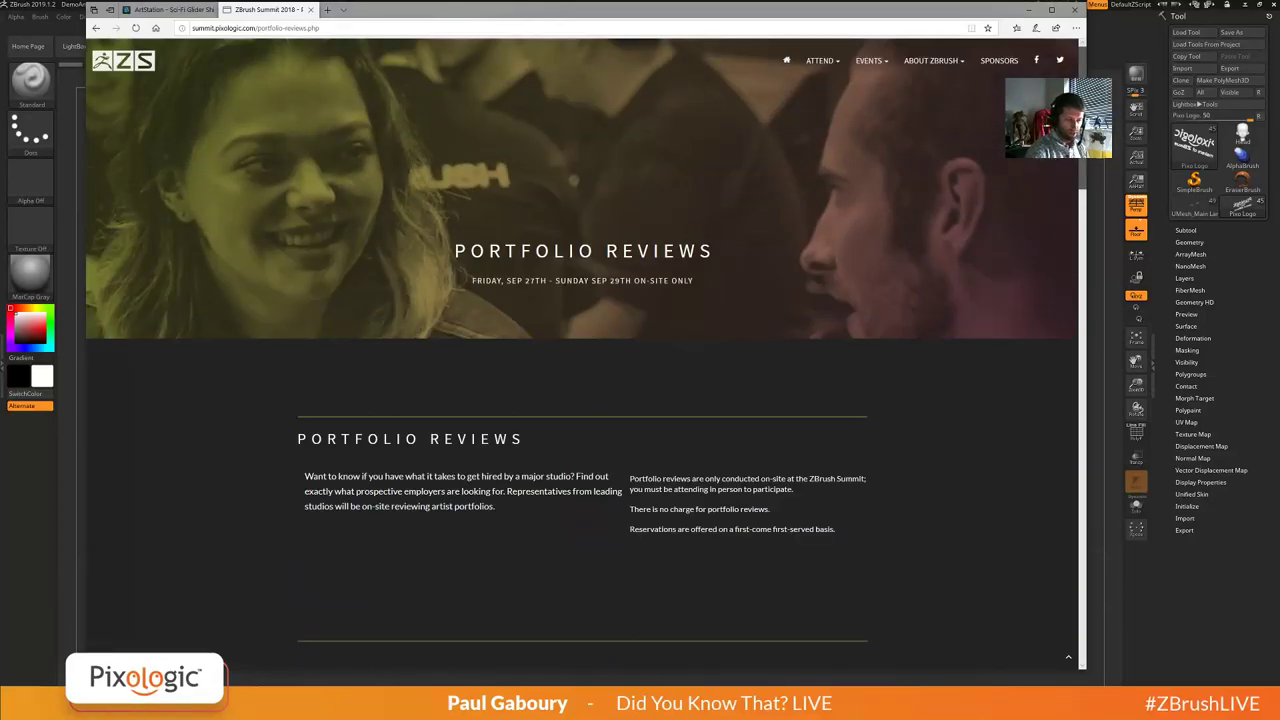
Open the ZBrushCore Emoji Challenge page and look through its description, emoji examples and sponsors.
left_click(881, 64)
left_click(857, 194)
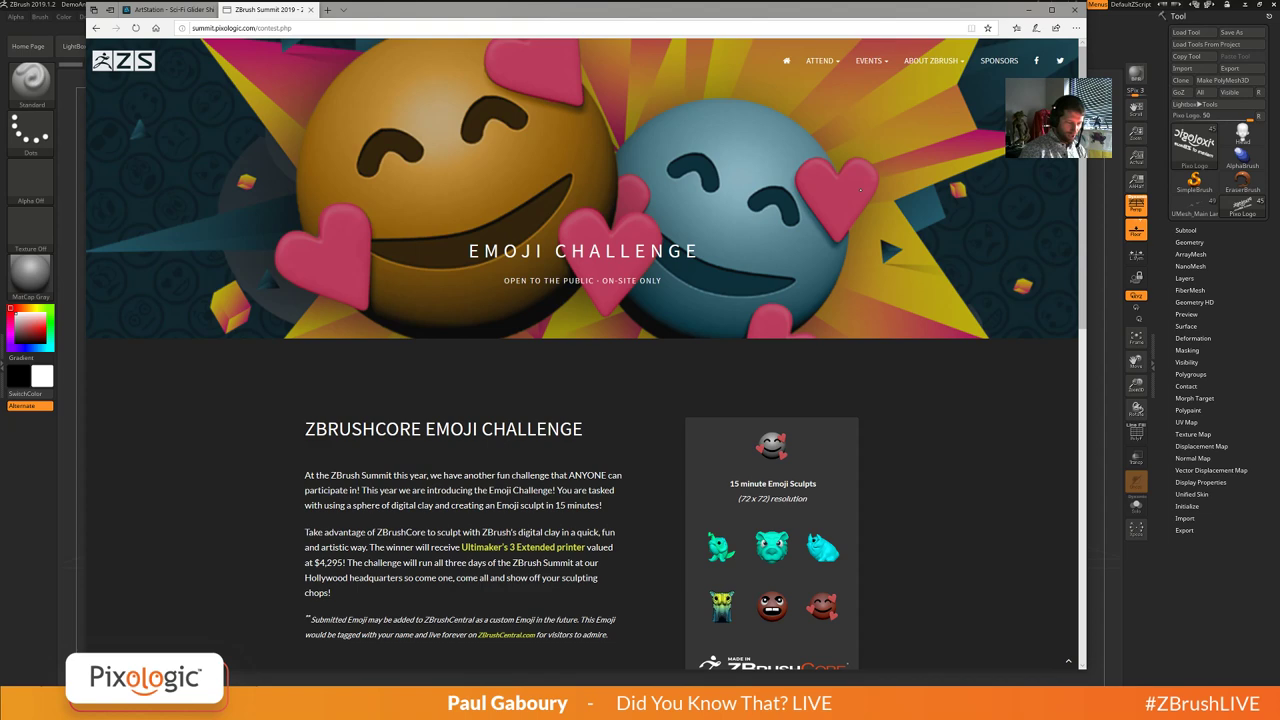
scroll(1081, 212, "down", 3)
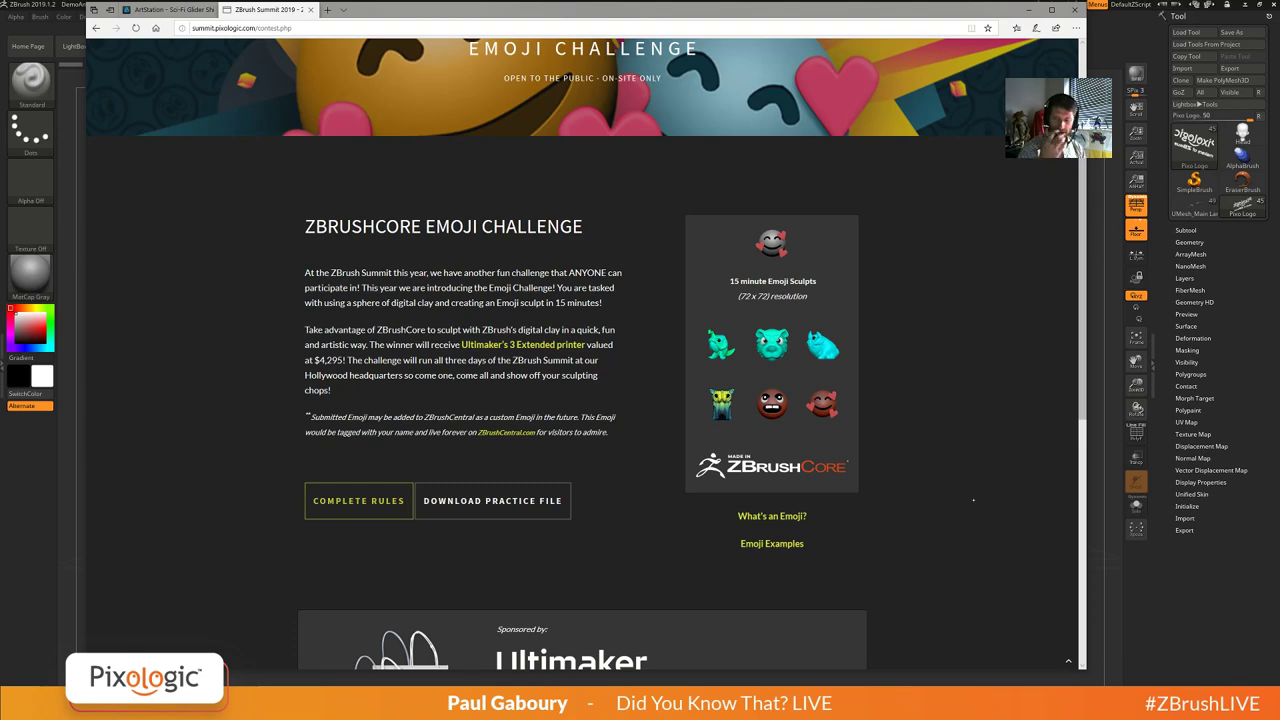
scroll(1075, 322, "down", 5)
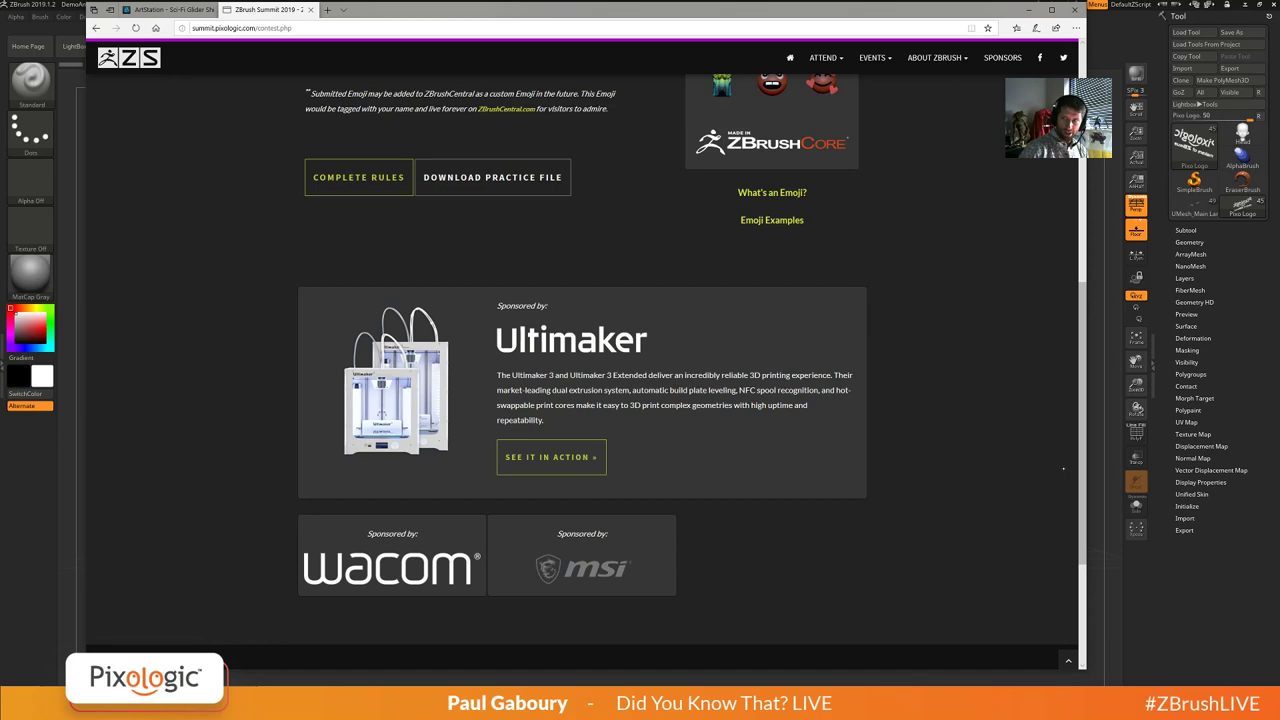
scroll(1077, 415, "up", 8)
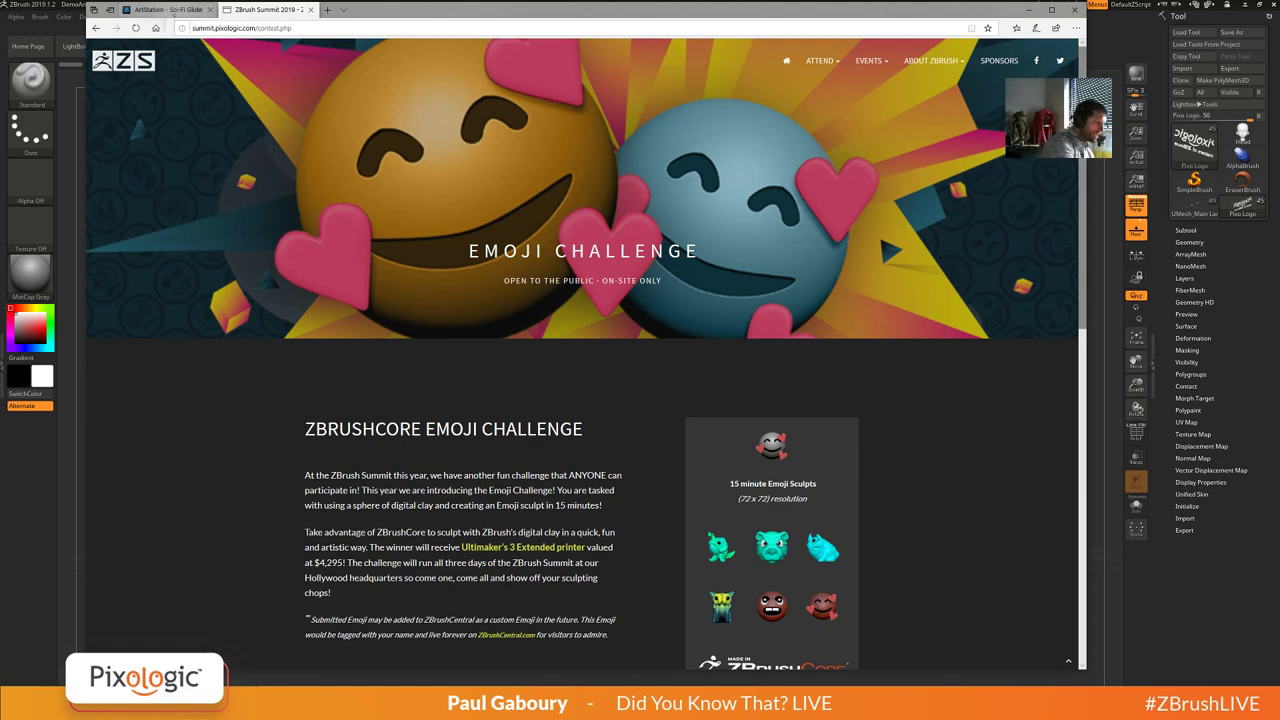
Return to the artist's ArtStation portfolio and view the Walkie Talkie artwork's images.
left_click(168, 9)
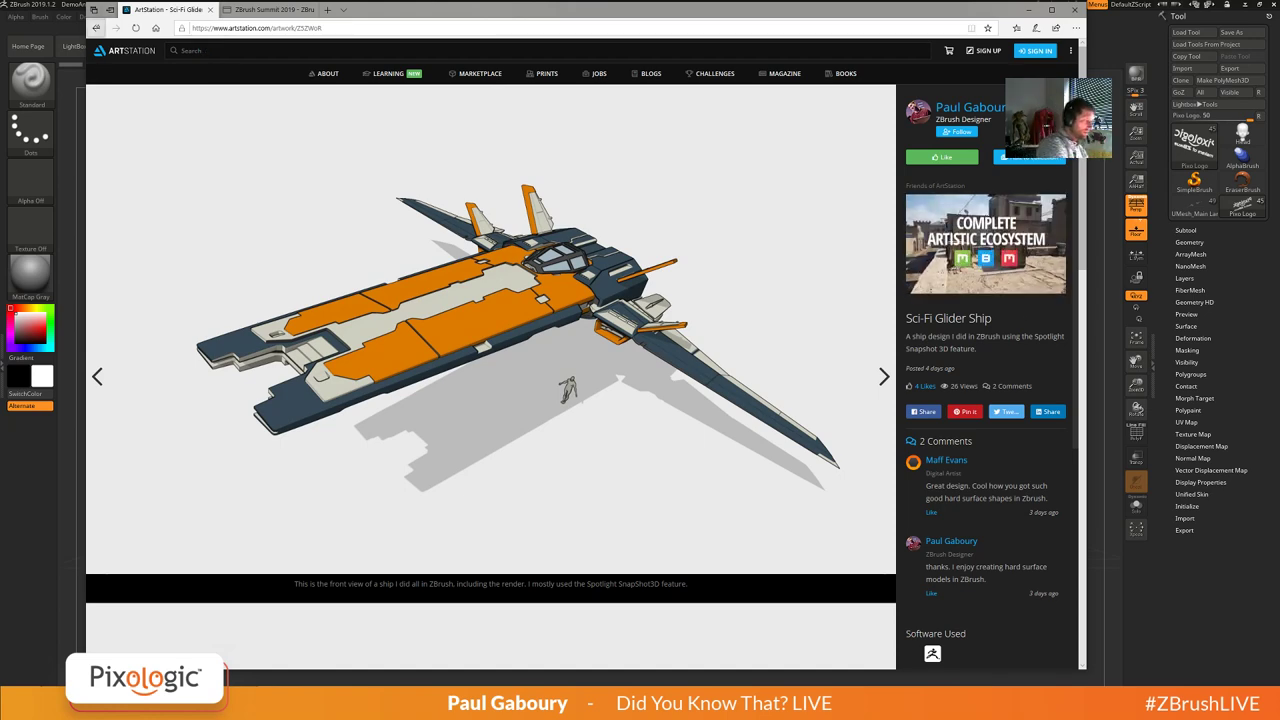
left_click(96, 27)
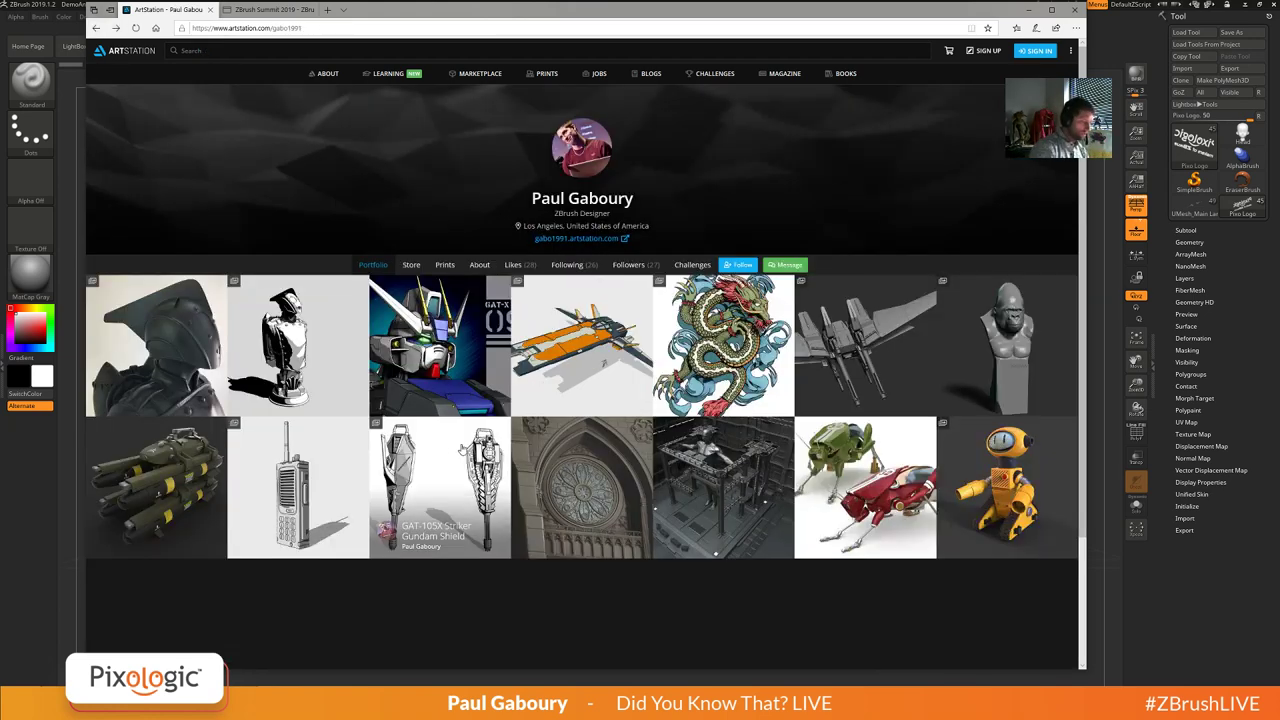
left_click(322, 505)
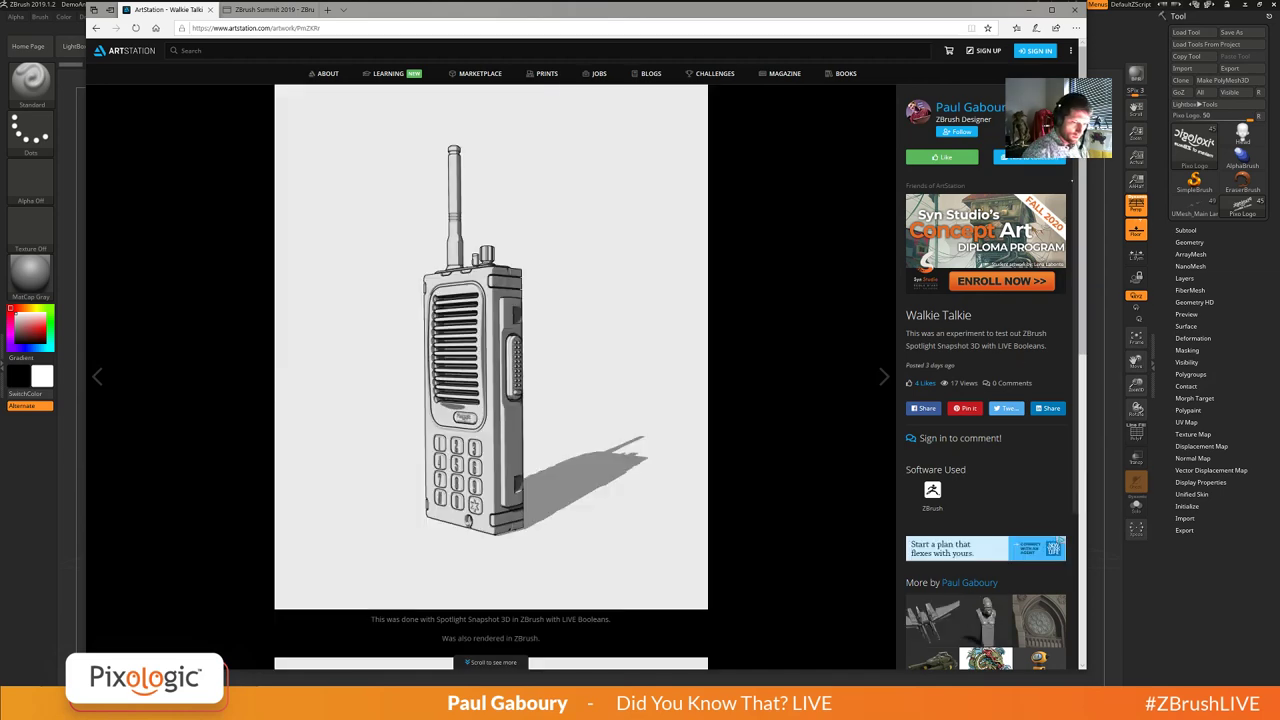
scroll(1020, 418, "down", 5)
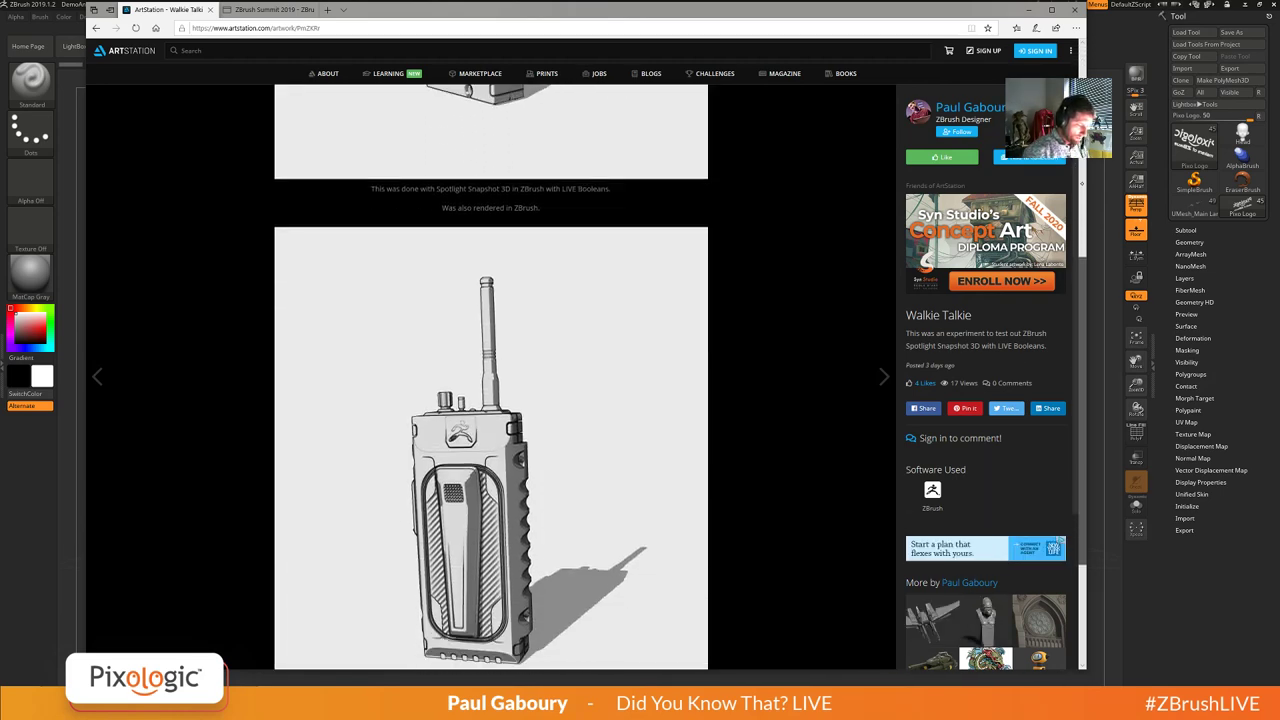
Switch to ZBrush, turn on Live Boolean for the walkie-talkie model and show it enlarged from the front.
left_click(72, 541)
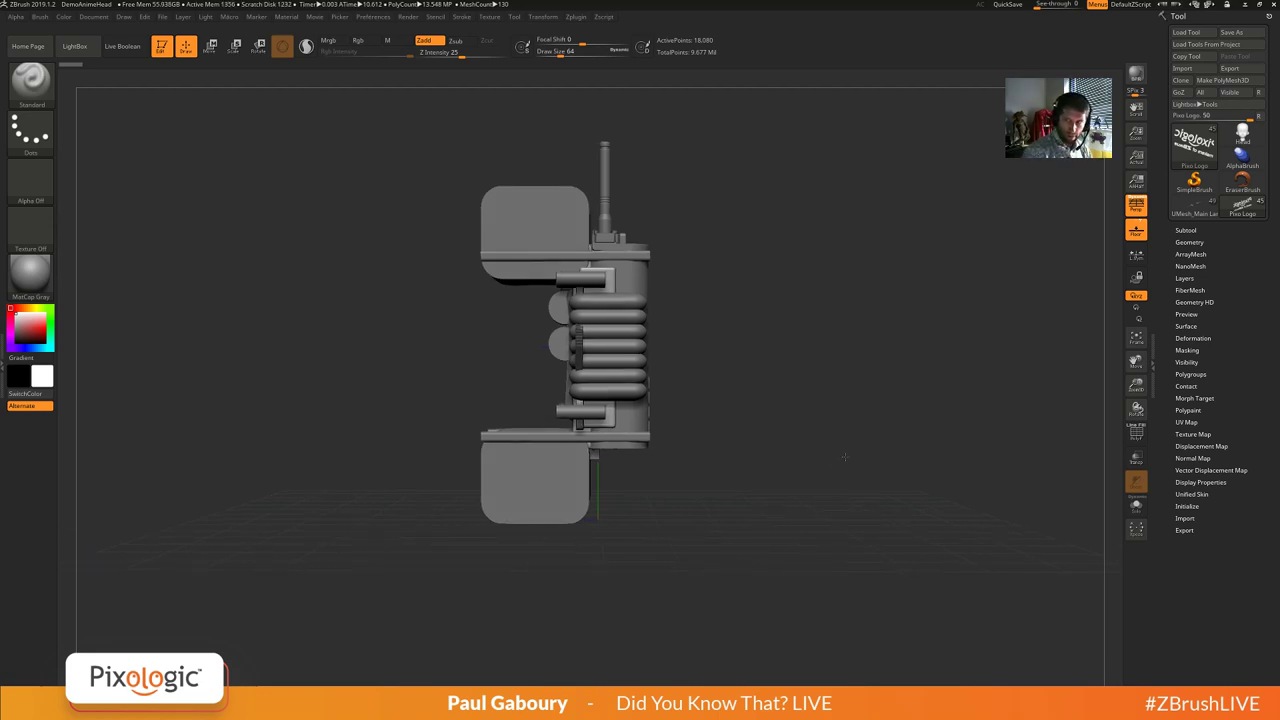
mouse_move(841, 451)
left_mouse_down()
mouse_move(872, 457)
mouse_move(837, 443)
mouse_move(848, 474)
mouse_move(815, 464)
mouse_move(814, 480)
left_mouse_up()
left_click(122, 46)
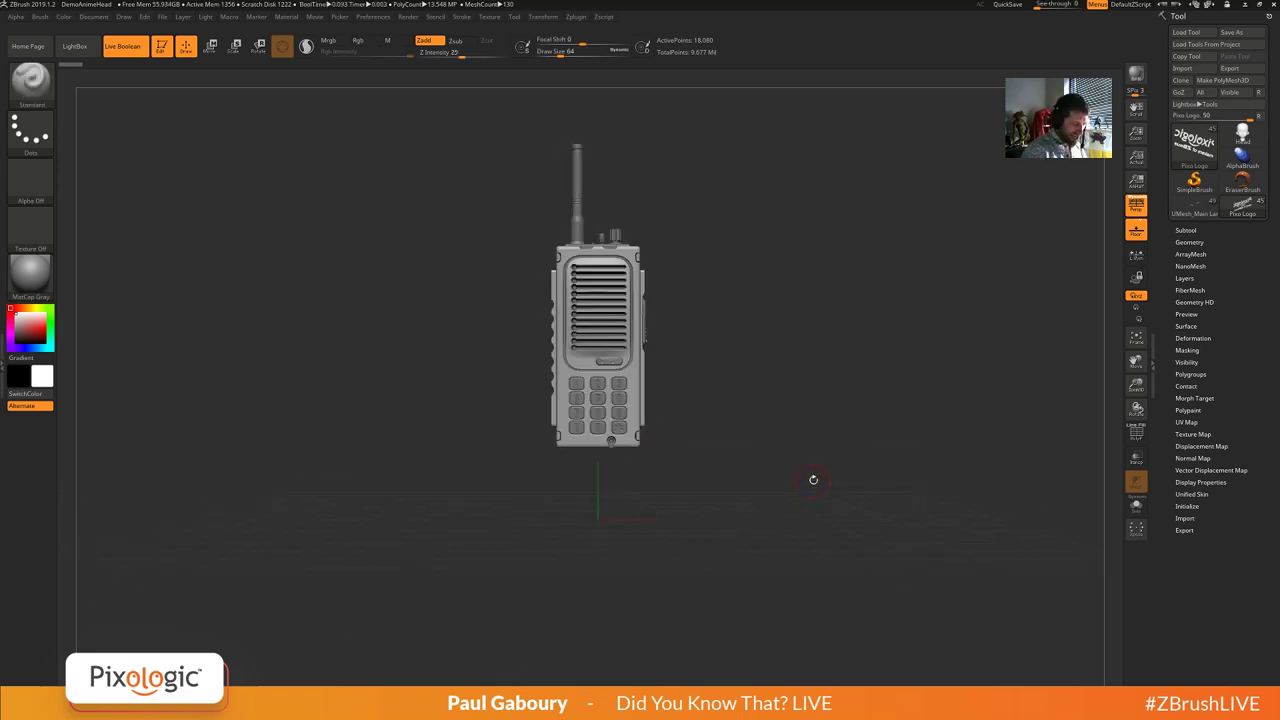
key("ctrl")
right_click_drag(814, 480, 769, 383, "ctrl")
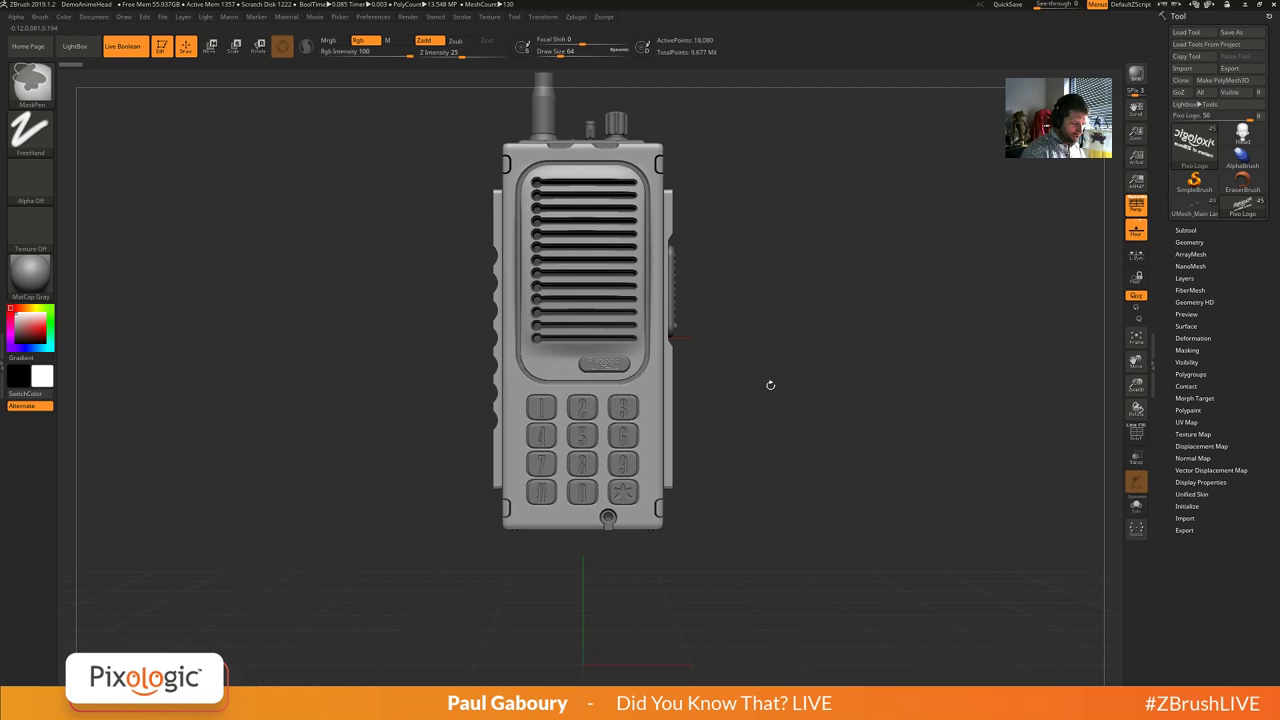
right_click_drag(942, 275, 939, 367, "alt")
Turn off perspective and the floor grid for the walkie-talkie view.
left_click(1136, 206)
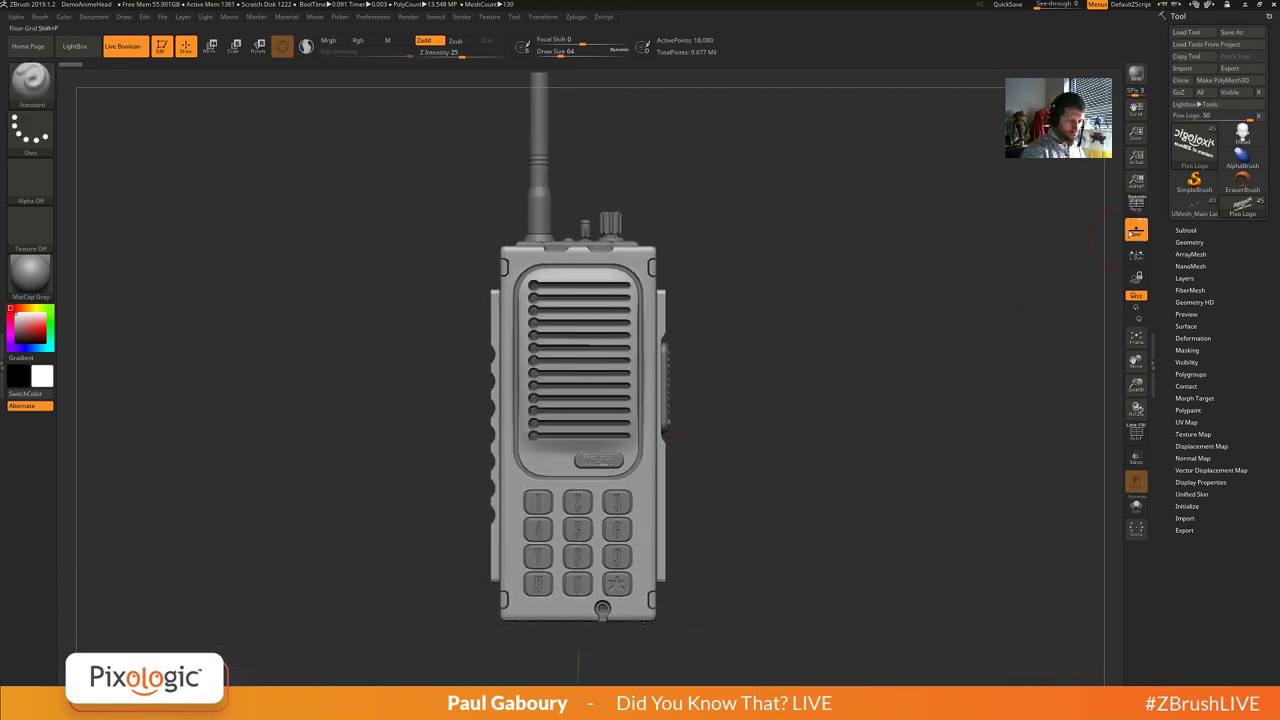
left_click(1136, 231)
mouse_move(711, 491)
left_mouse_down()
mouse_move(785, 493)
mouse_move(704, 487)
left_mouse_up()
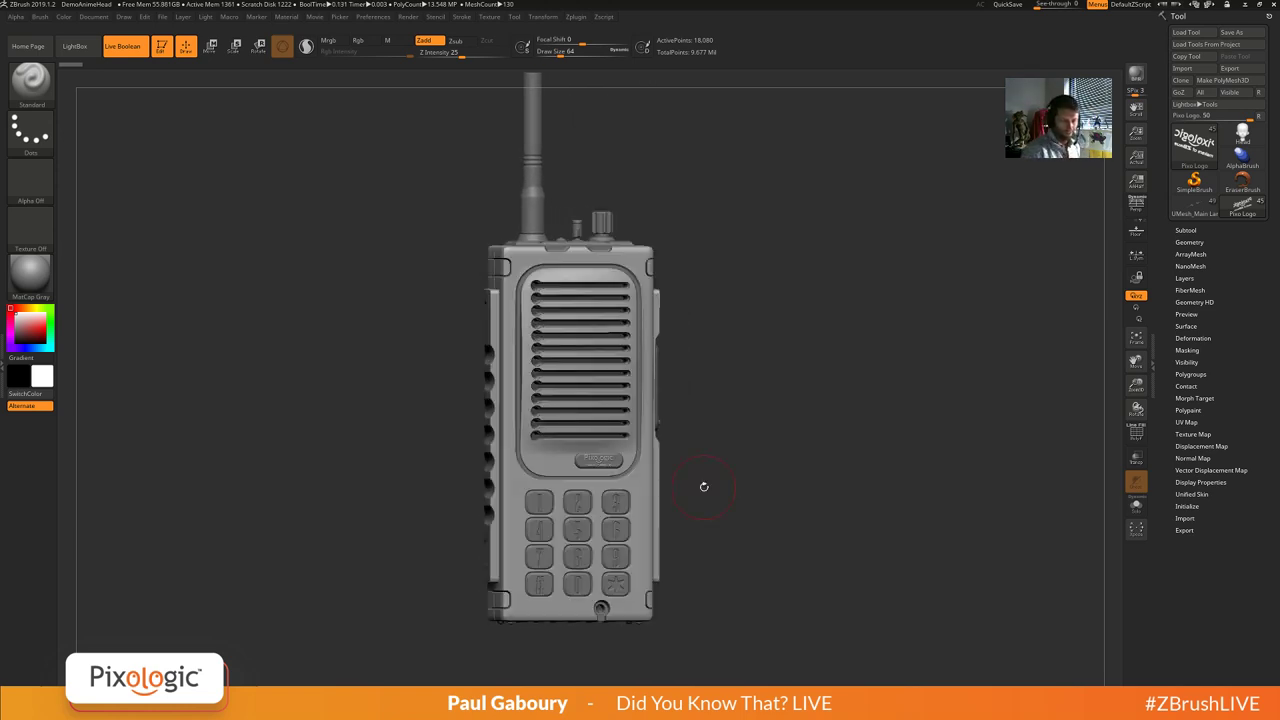
Switch to the glider ship tool and show the whole ship from above at an angle.
left_click(1185, 212)
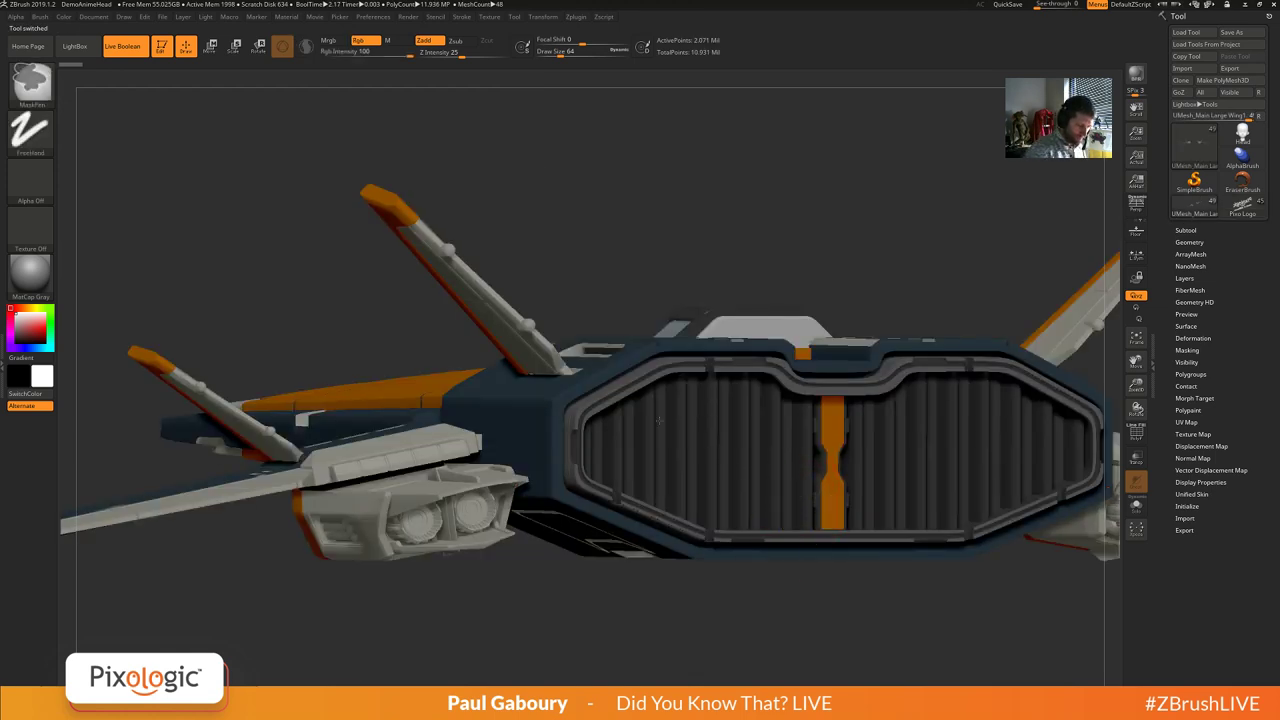
right_click_drag(658, 420, 718, 466, "ctrl")
right_click_drag(630, 508, 719, 466)
left_click_drag(719, 465, 1145, 298)
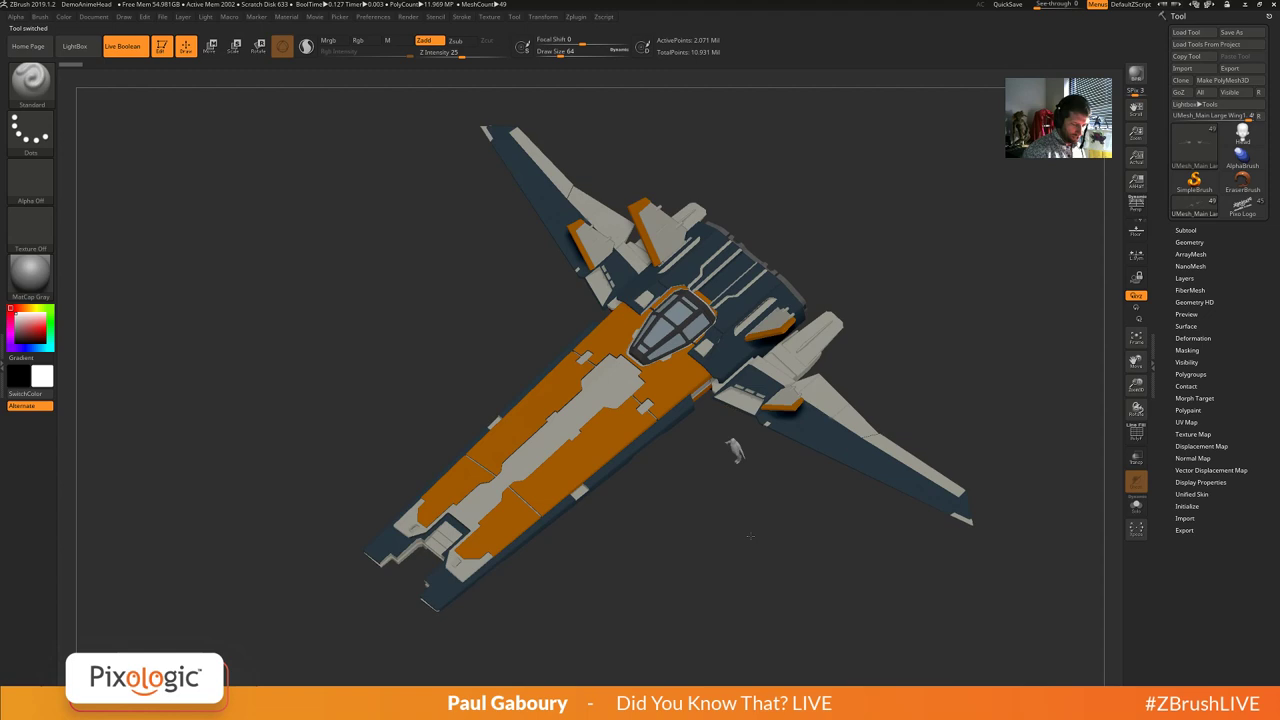
left_click_drag(749, 553, 742, 512)
Hide the polypaint on all the ship's subtools, and turn Live Boolean off and back on to show the cutting parts.
left_click(1185, 230)
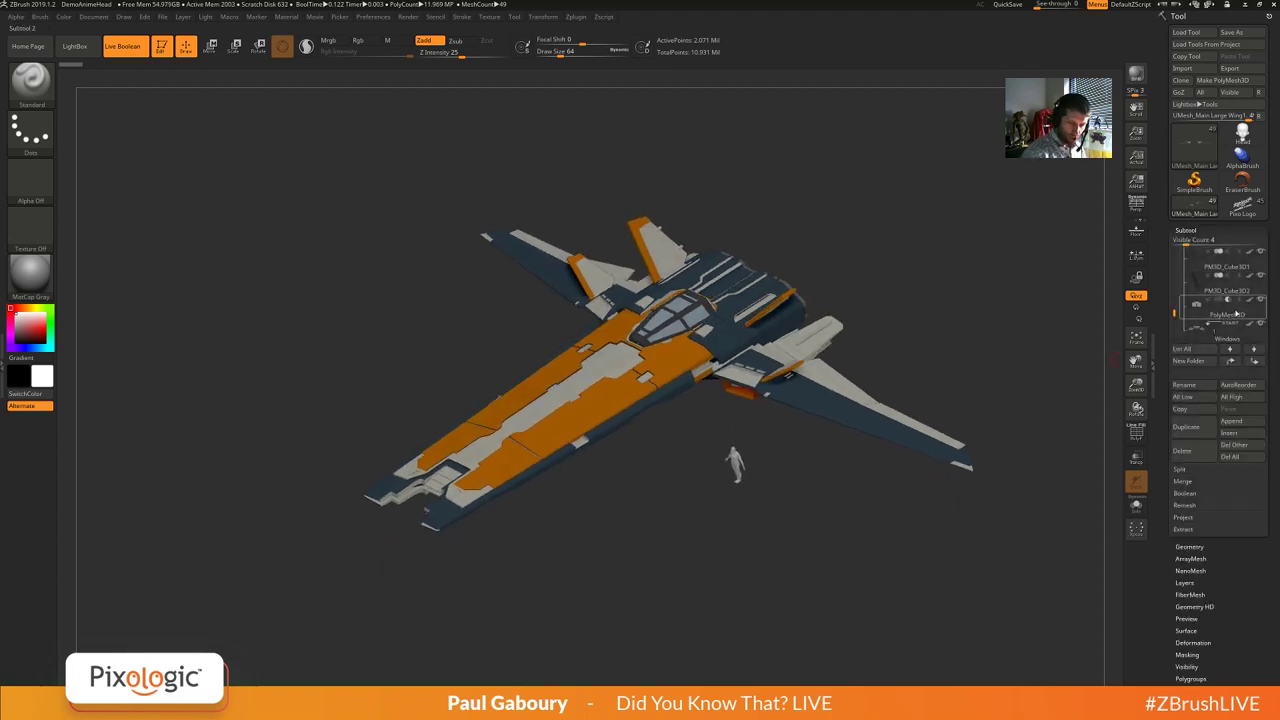
left_click(1249, 253, "shift")
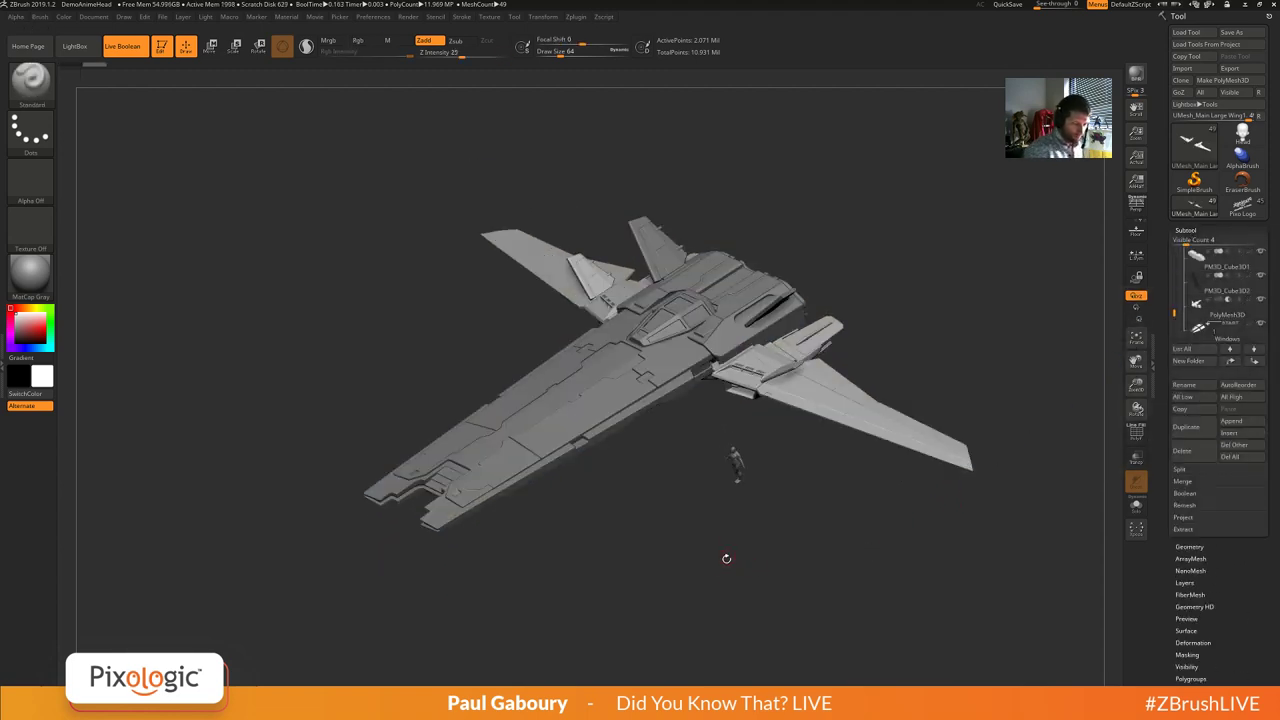
left_click_drag(719, 577, 716, 545)
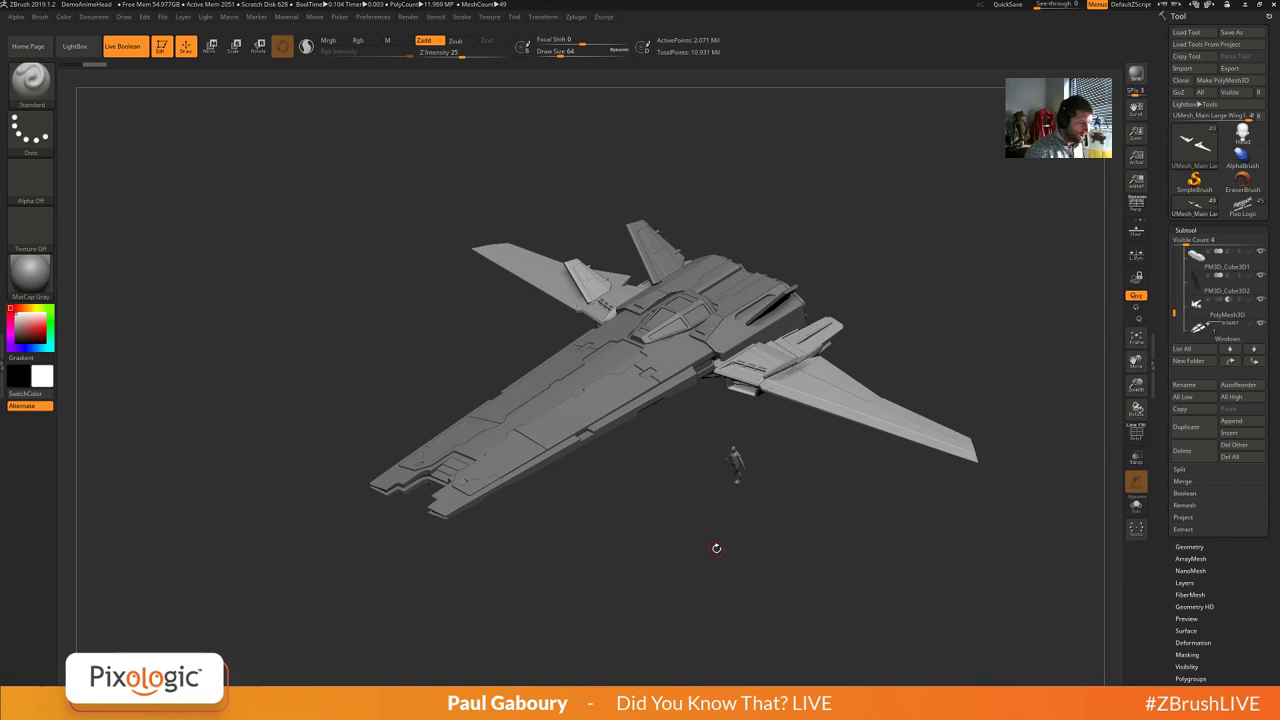
left_click(125, 50)
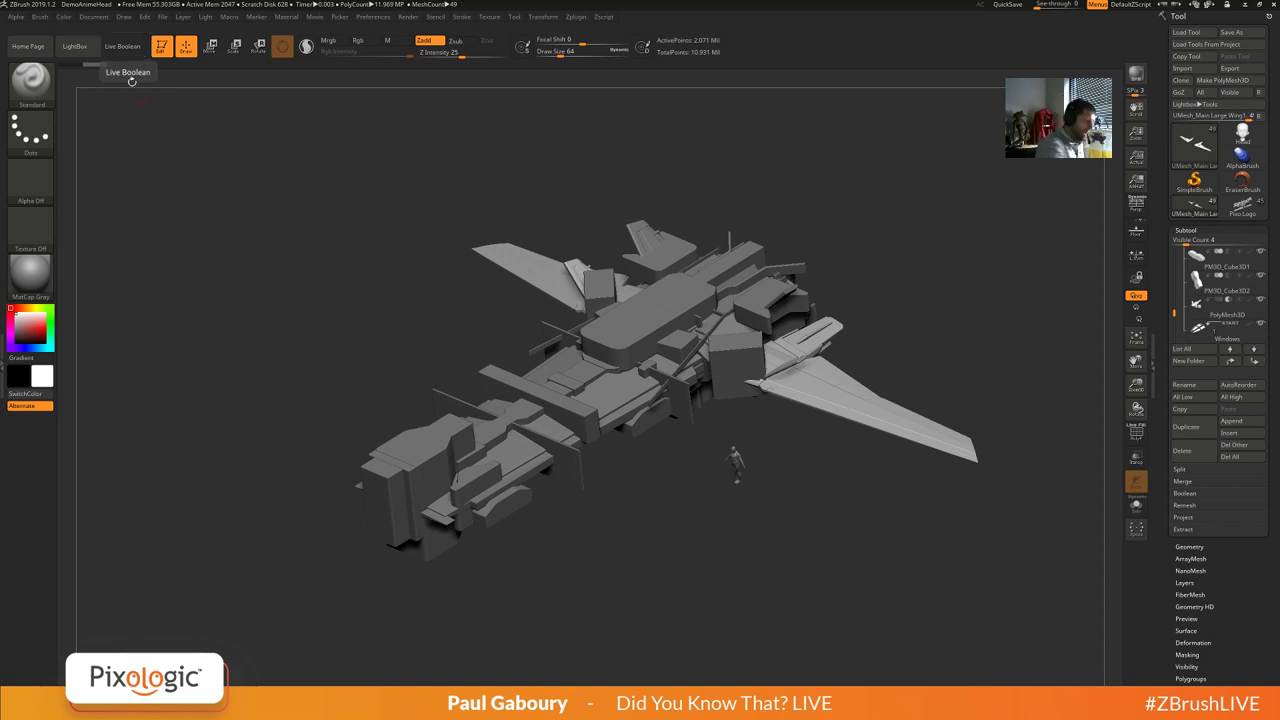
left_click(125, 48)
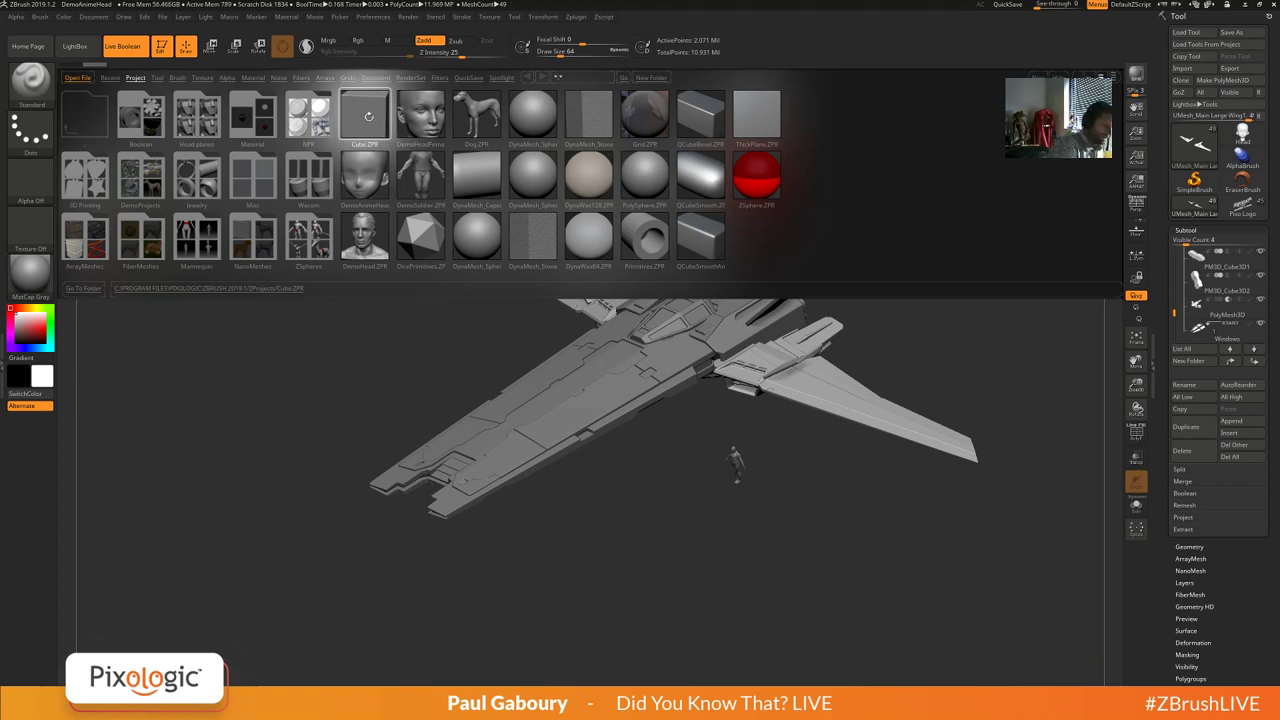
Load the Cube.ZPR project from LightBox in place of the ship and view the cube at an angle.
double_click(369, 120)
left_click(631, 389)
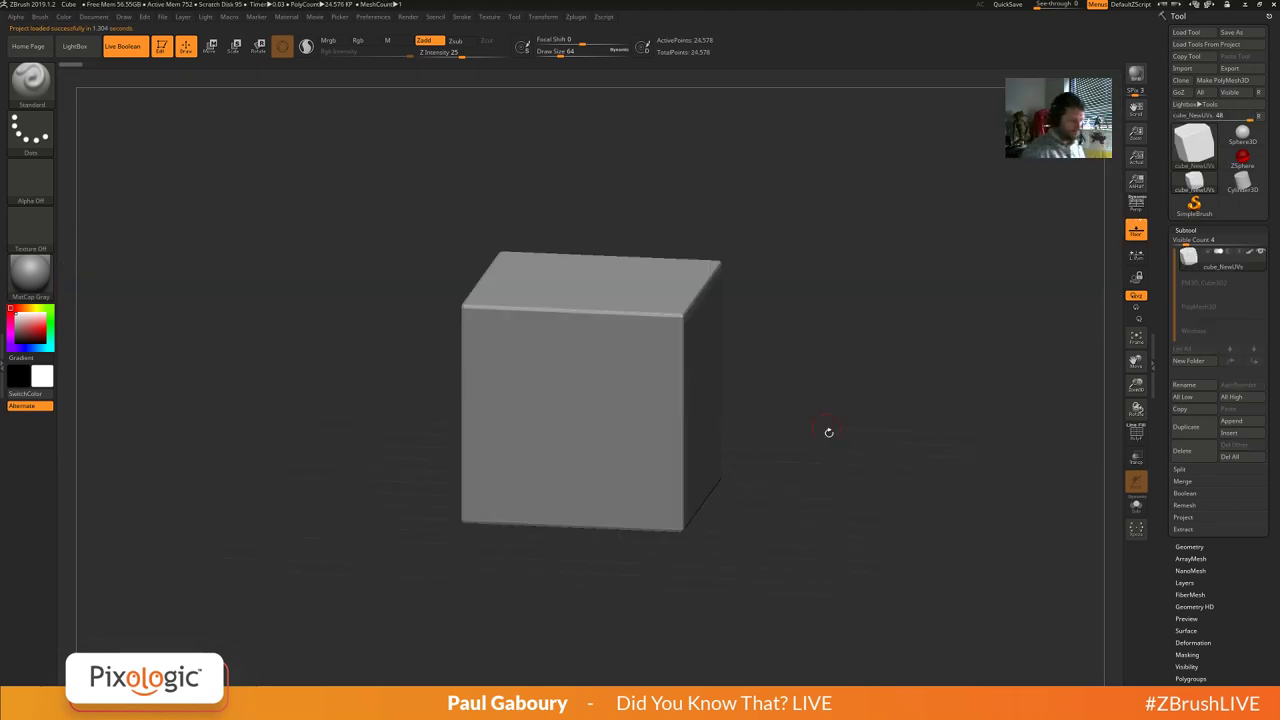
left_click_drag(826, 486, 793, 451)
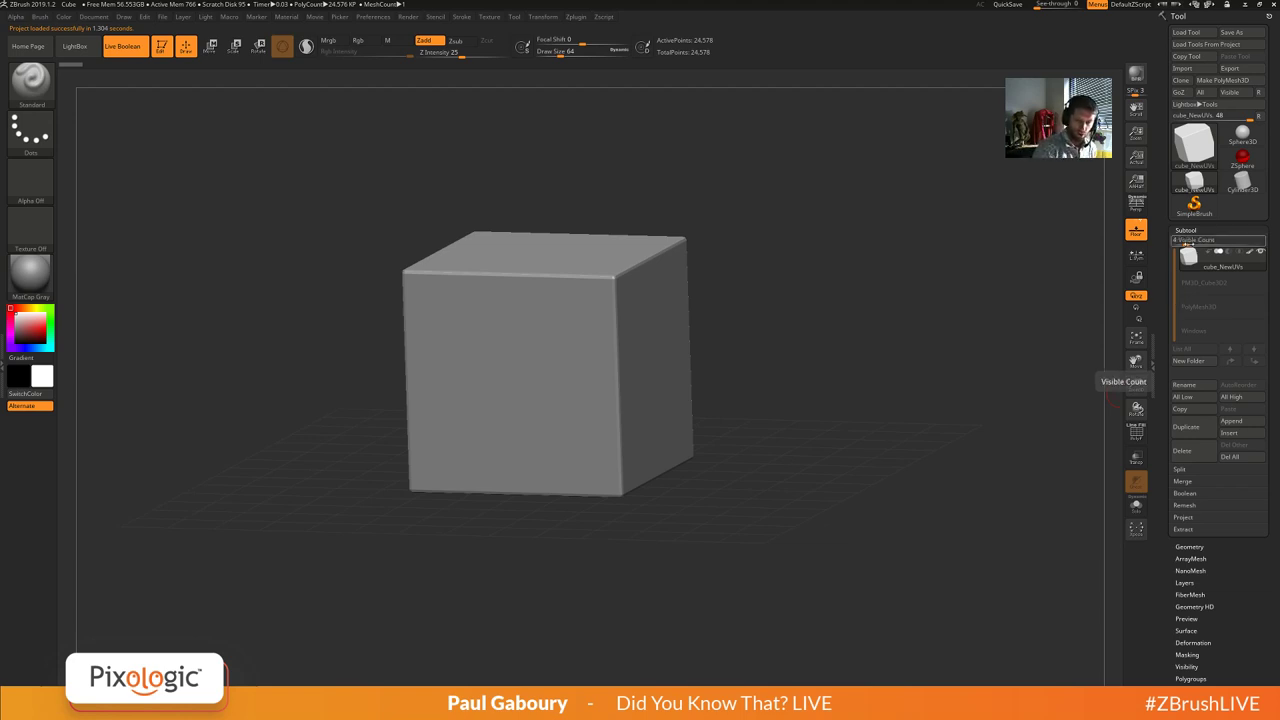
Set the Subtool Visible Count to 12 and view the cube straight from the front.
left_click_drag(1188, 244, 1217, 243)
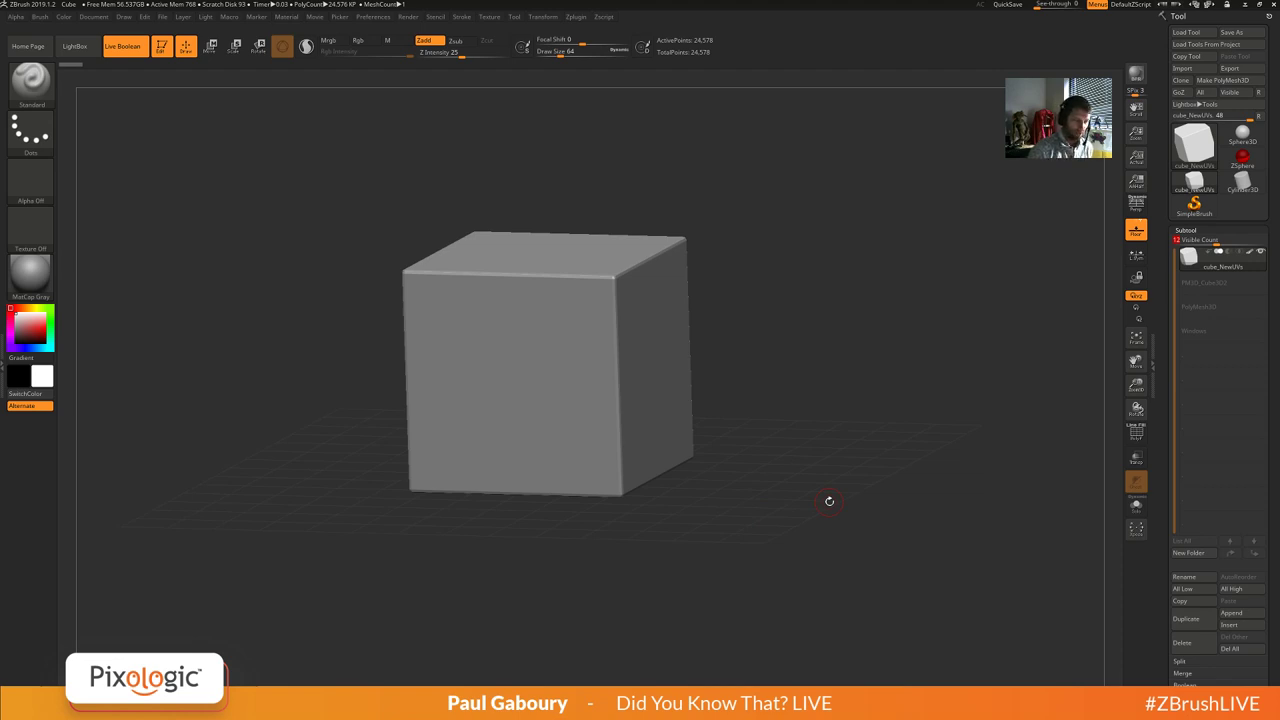
mouse_move(811, 489)
left_mouse_down()
mouse_move(818, 462)
mouse_move(826, 490)
mouse_move(831, 471)
mouse_move(820, 474)
left_mouse_up()
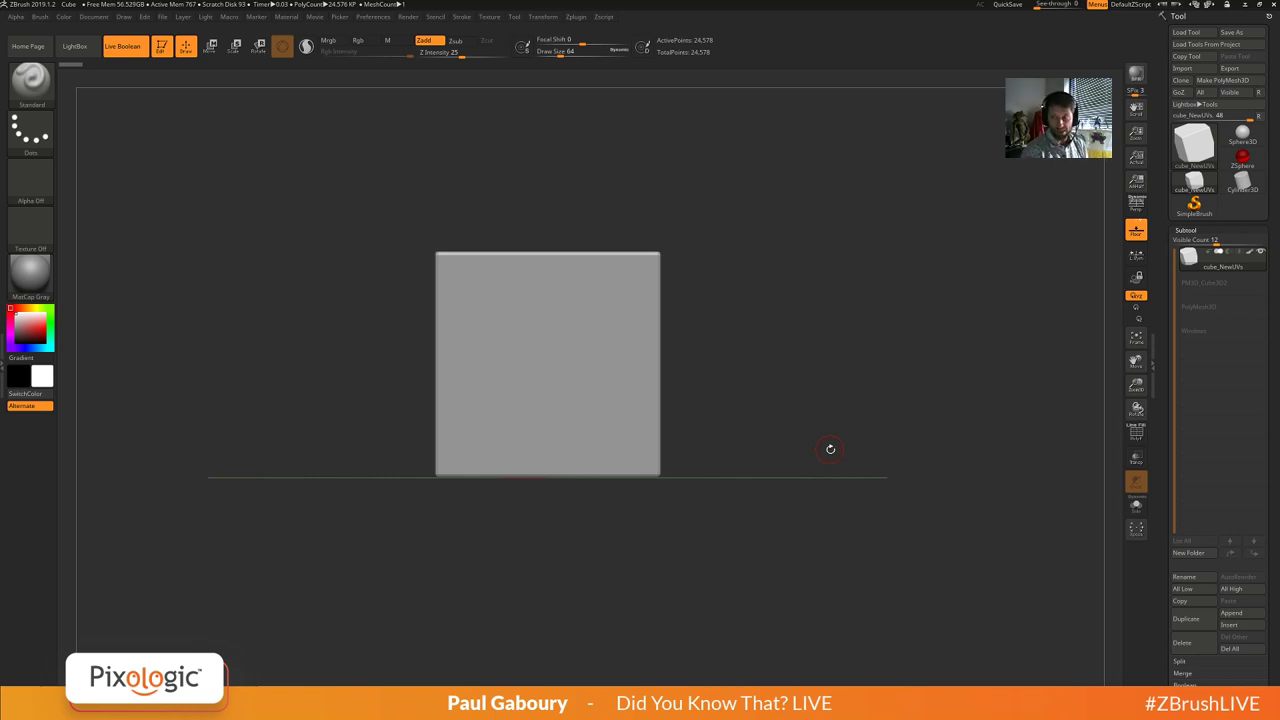
Turn off Live Boolean and load 512_HardSurface_Spotlight.ZSL from the Spotlight section of LightBox.
key("comma")
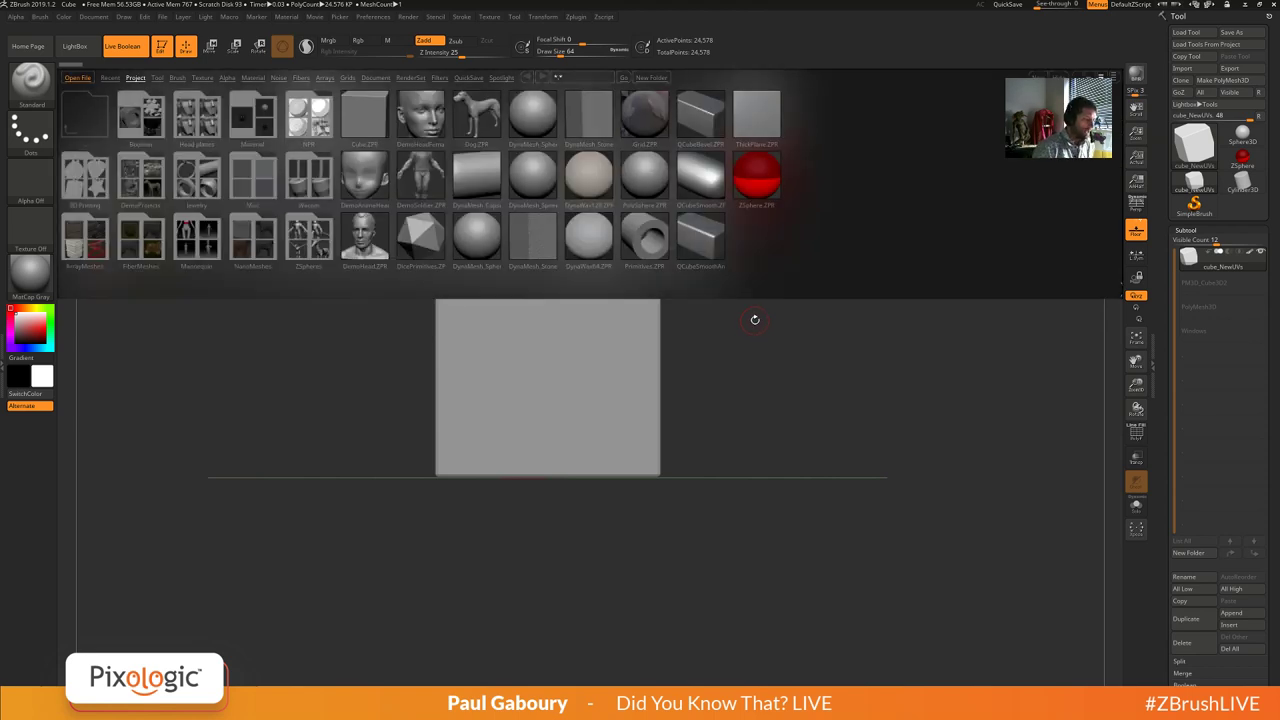
left_click(136, 48)
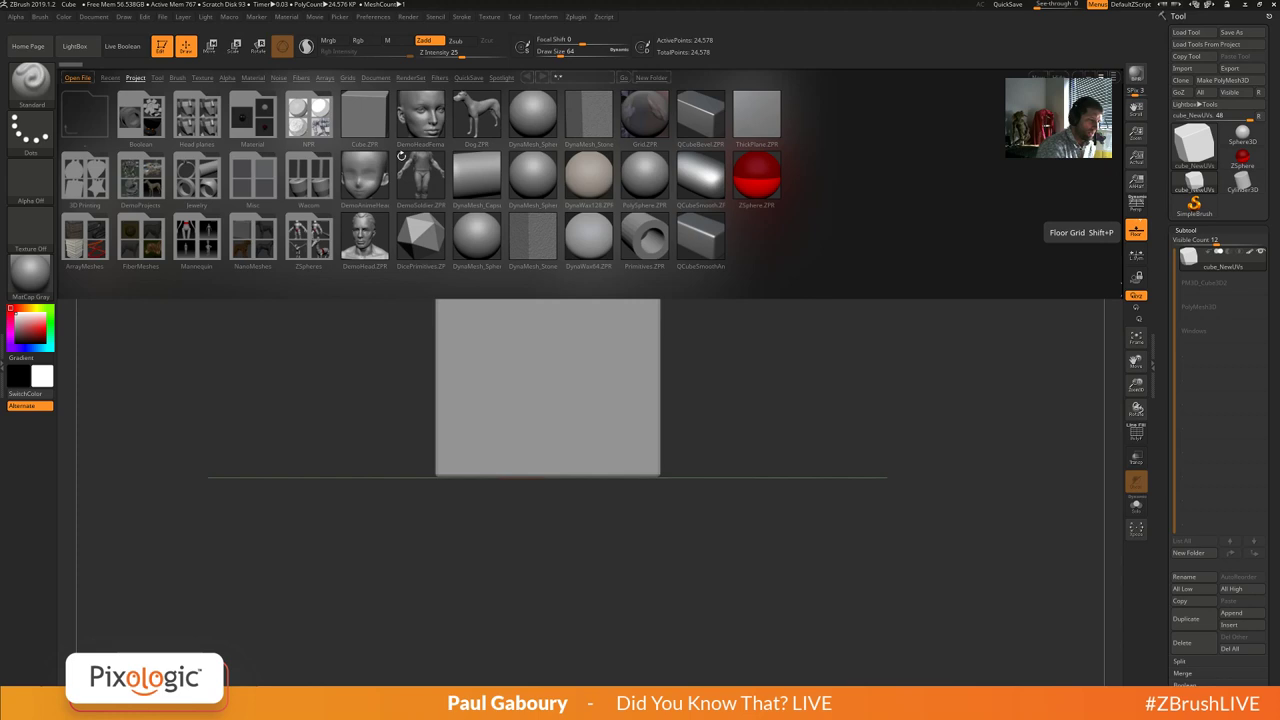
left_click(501, 78)
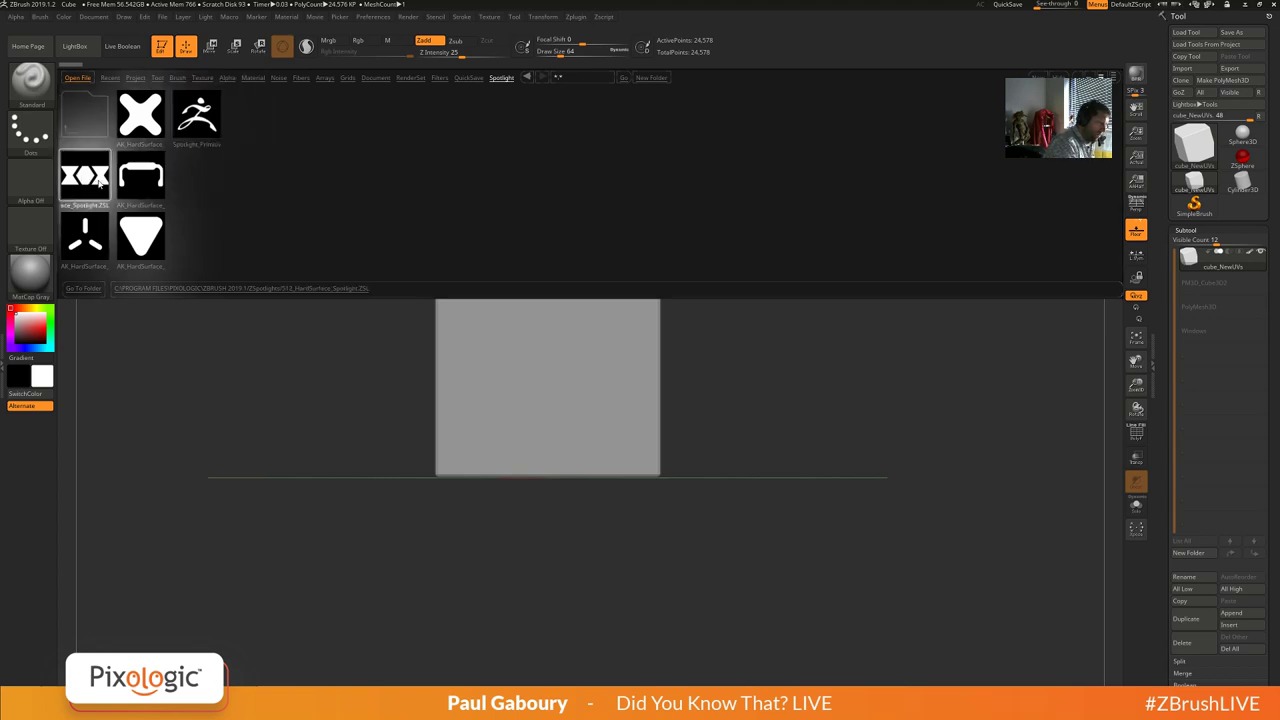
left_click(132, 178)
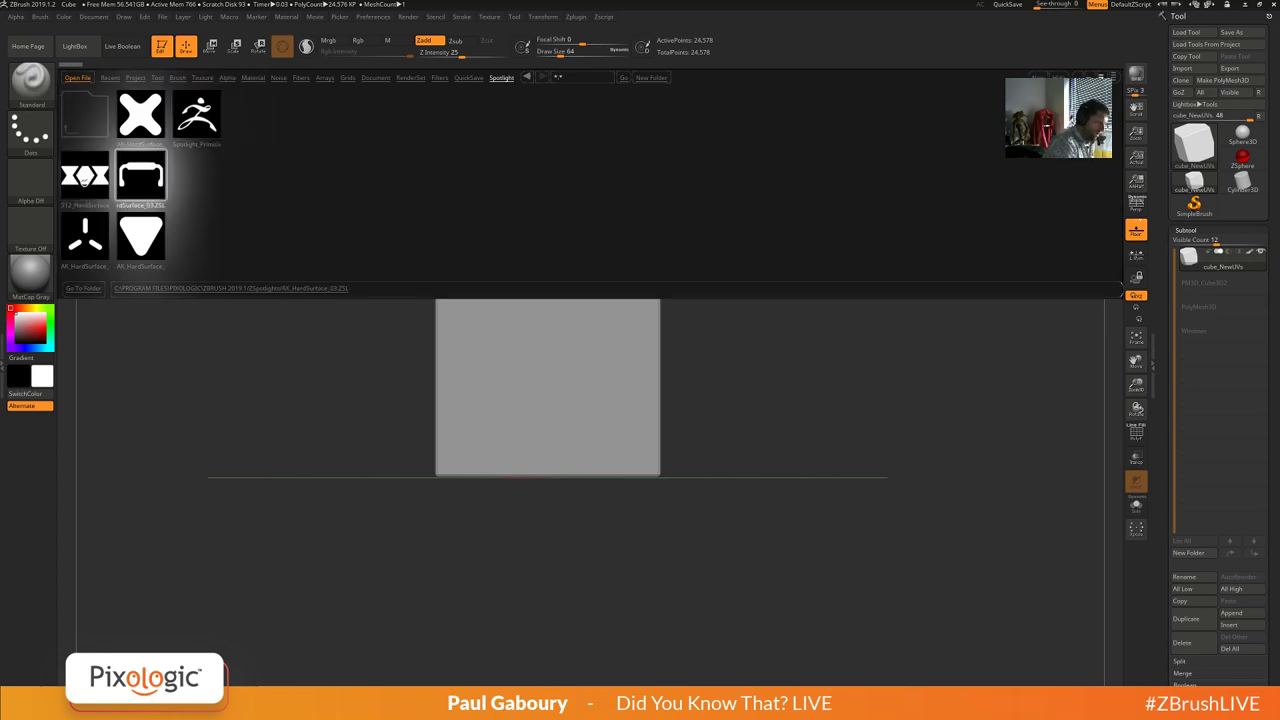
left_click(87, 178)
double_click(87, 178)
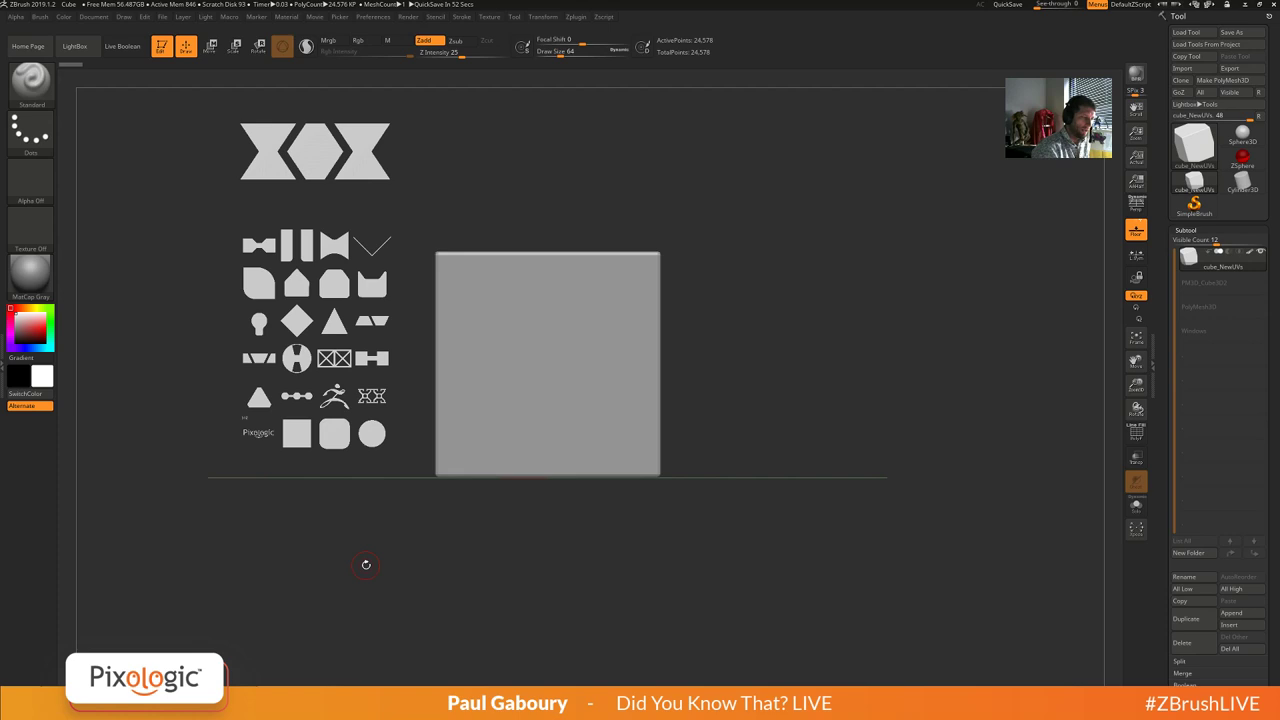
Locate the Turn On Spotlight control and toggle Spotlight off and on several times to demonstrate it.
left_click(489, 18)
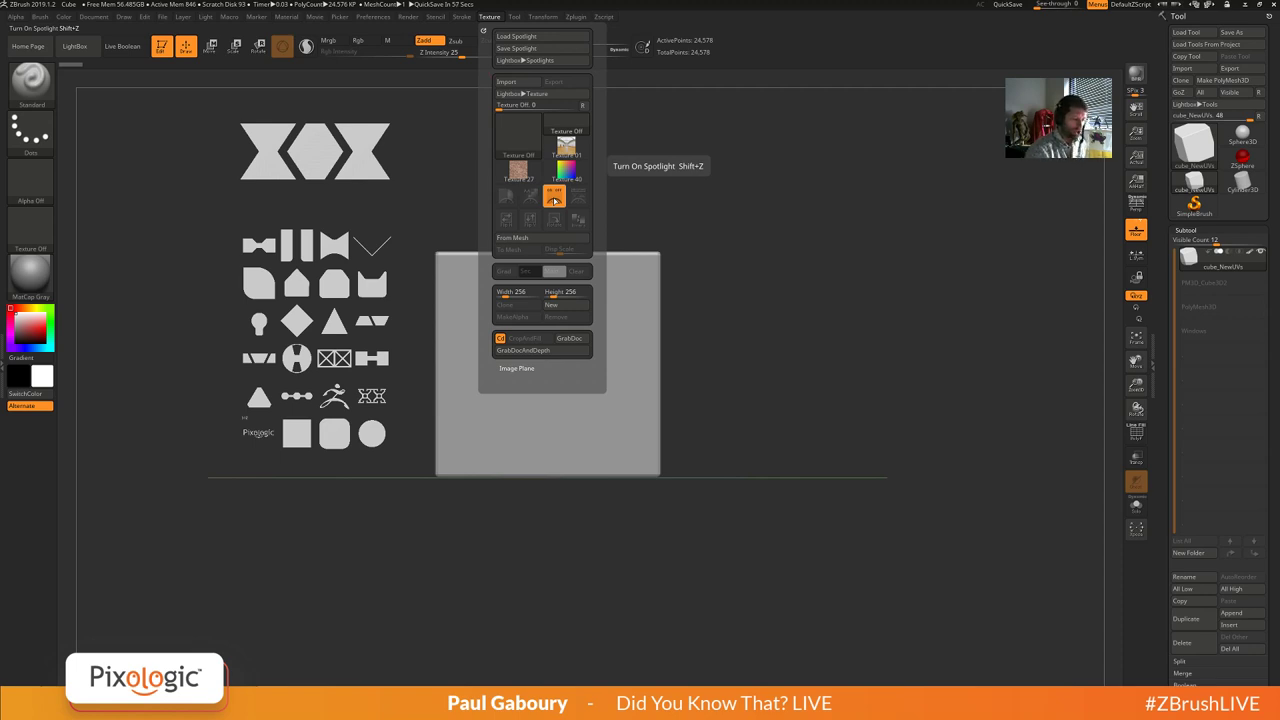
key("shift+z")
key("shift+z")
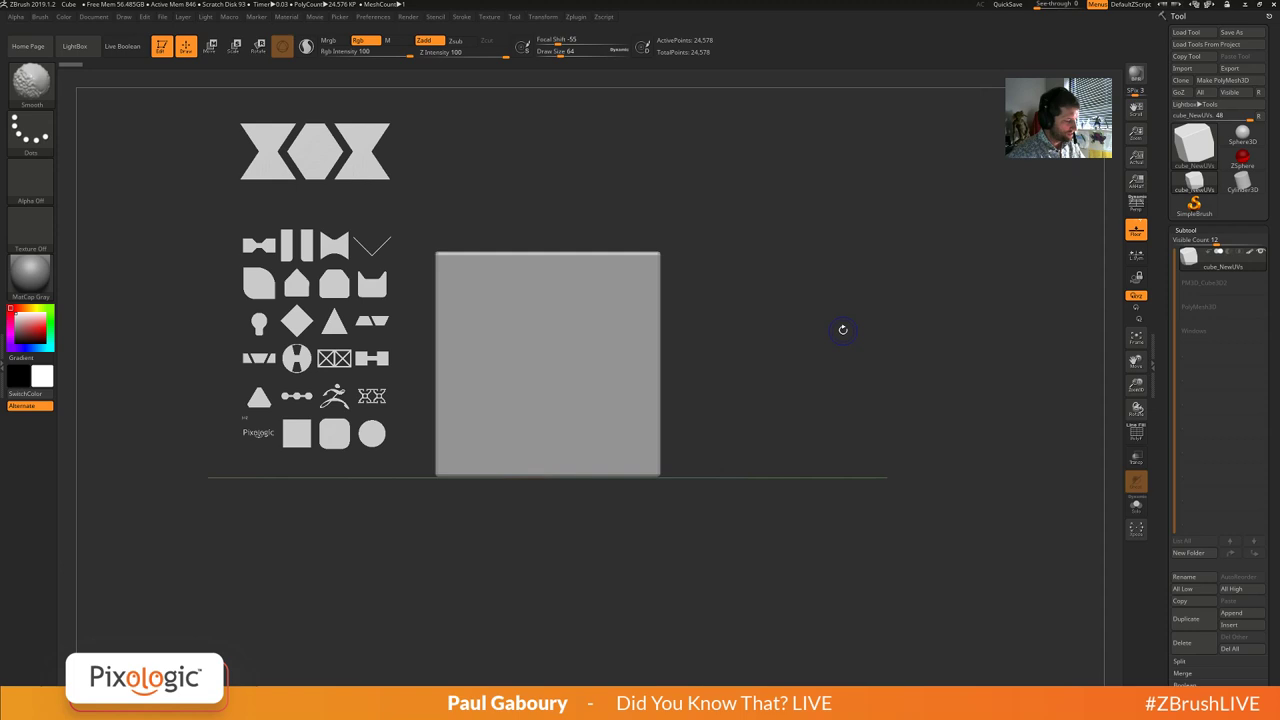
key("shift+z")
key("shift+z")
key("shift+z")
key("shift+z")
key("shift+z")
key("shift+z")
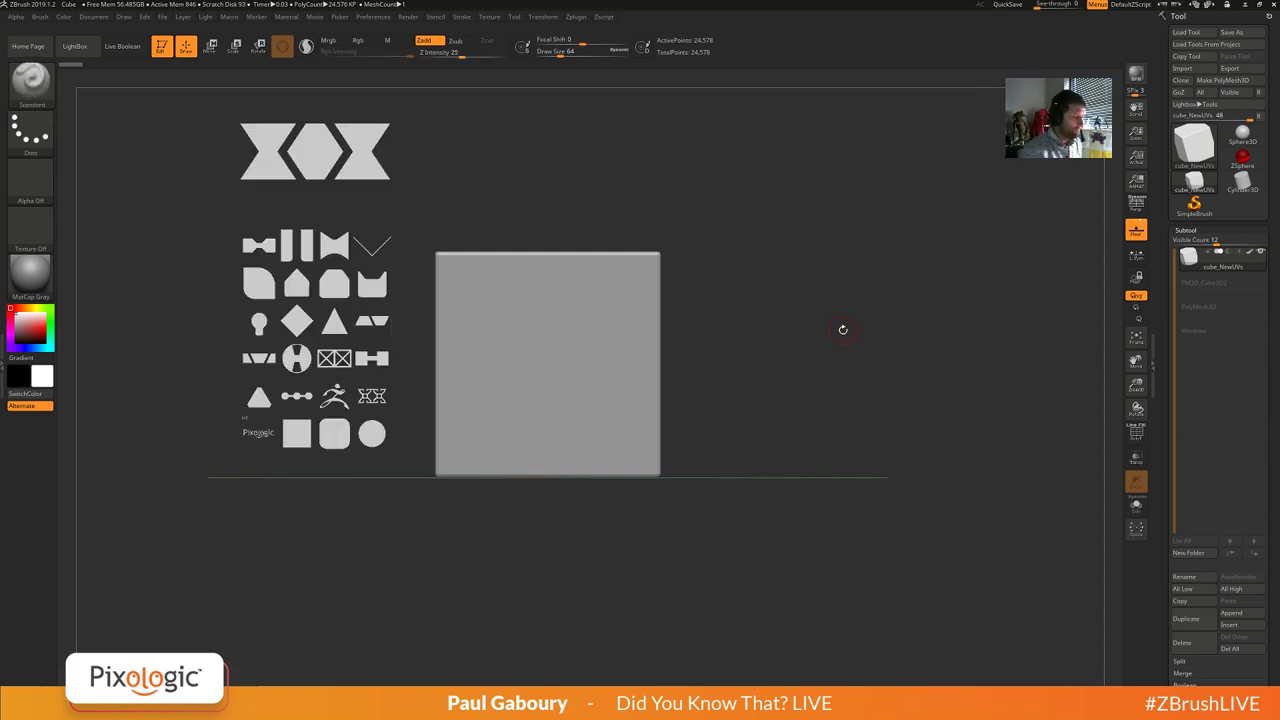
Show and hide the Spotlight dial over the cube, and finish with Spotlight turned off.
left_click(488, 18)
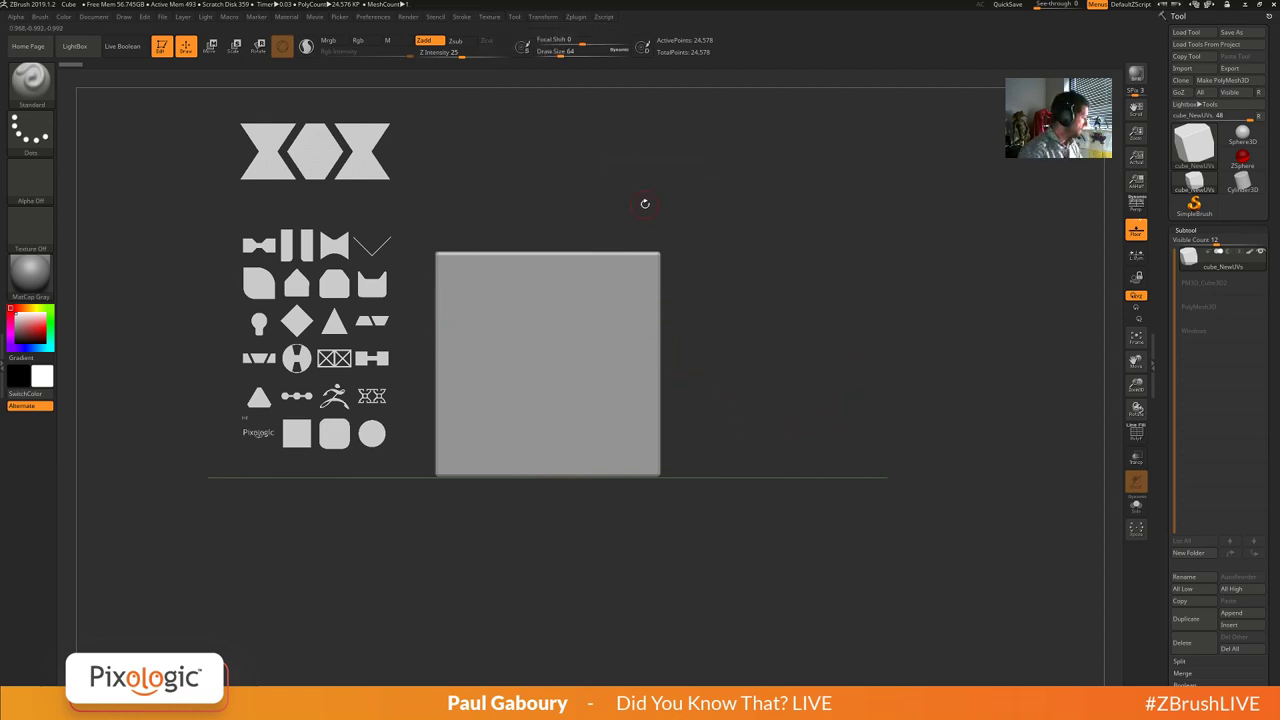
key("shift+z")
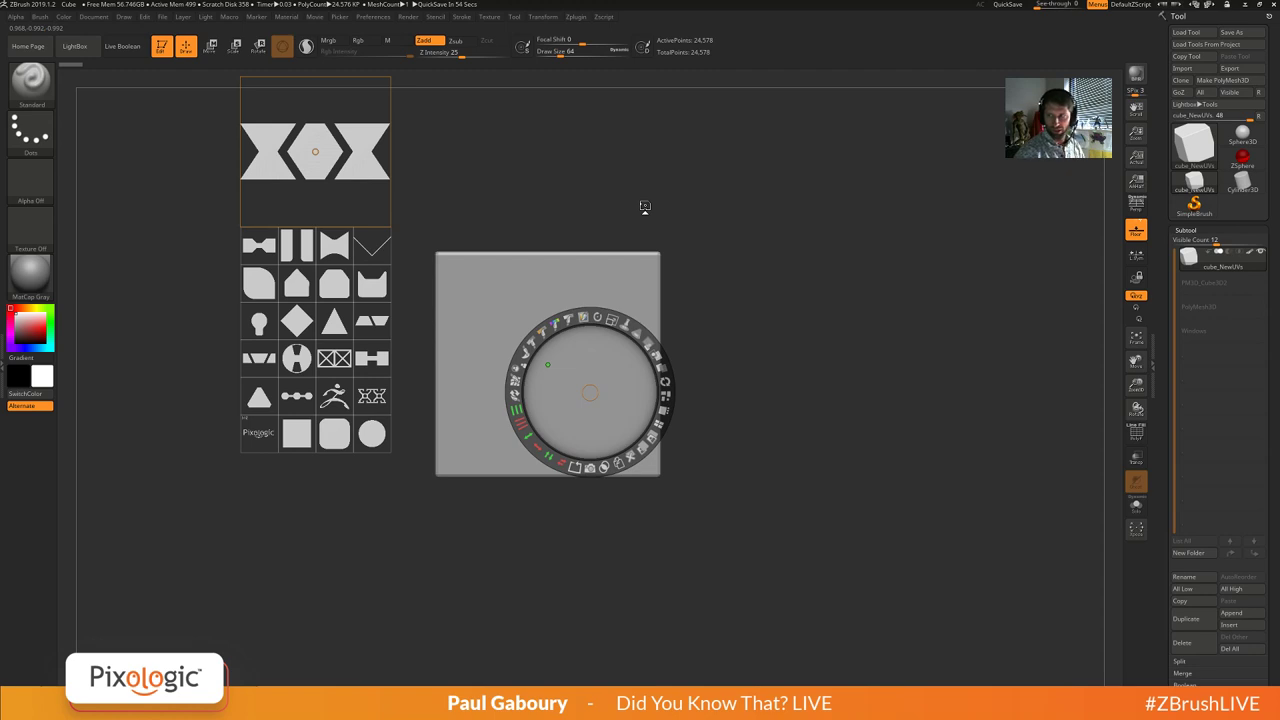
key("shift+z")
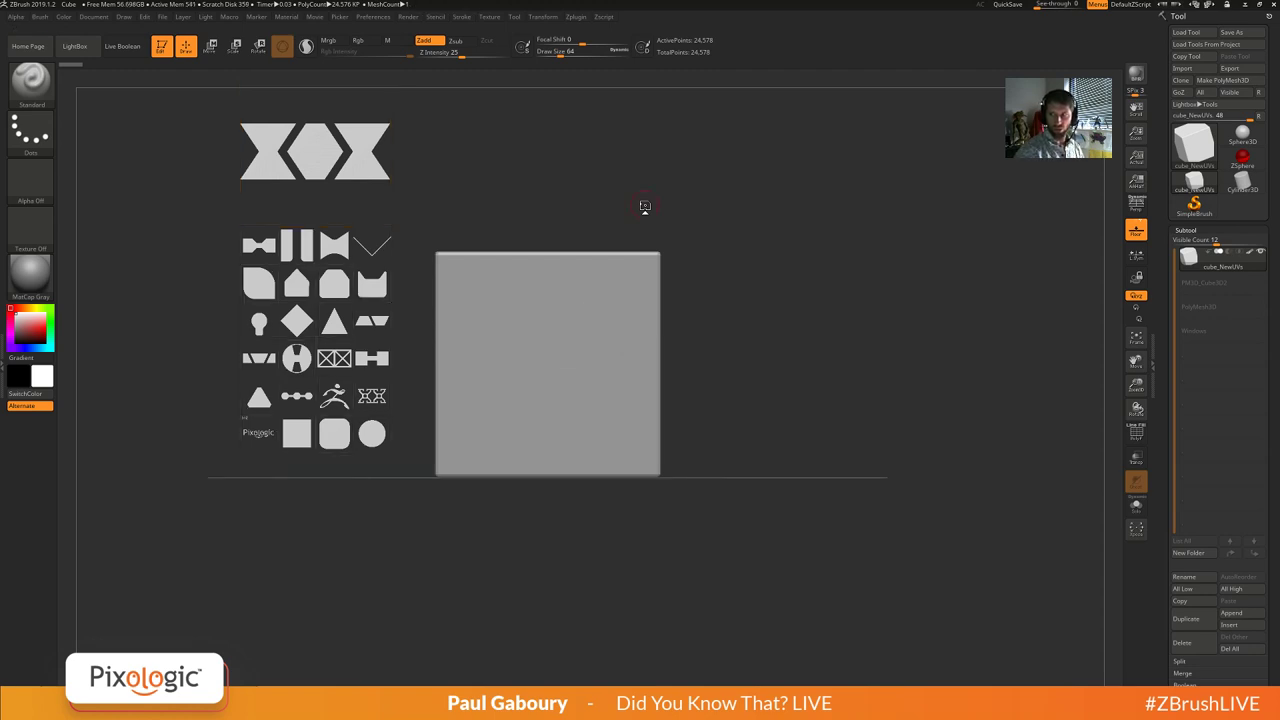
key("shift+z")
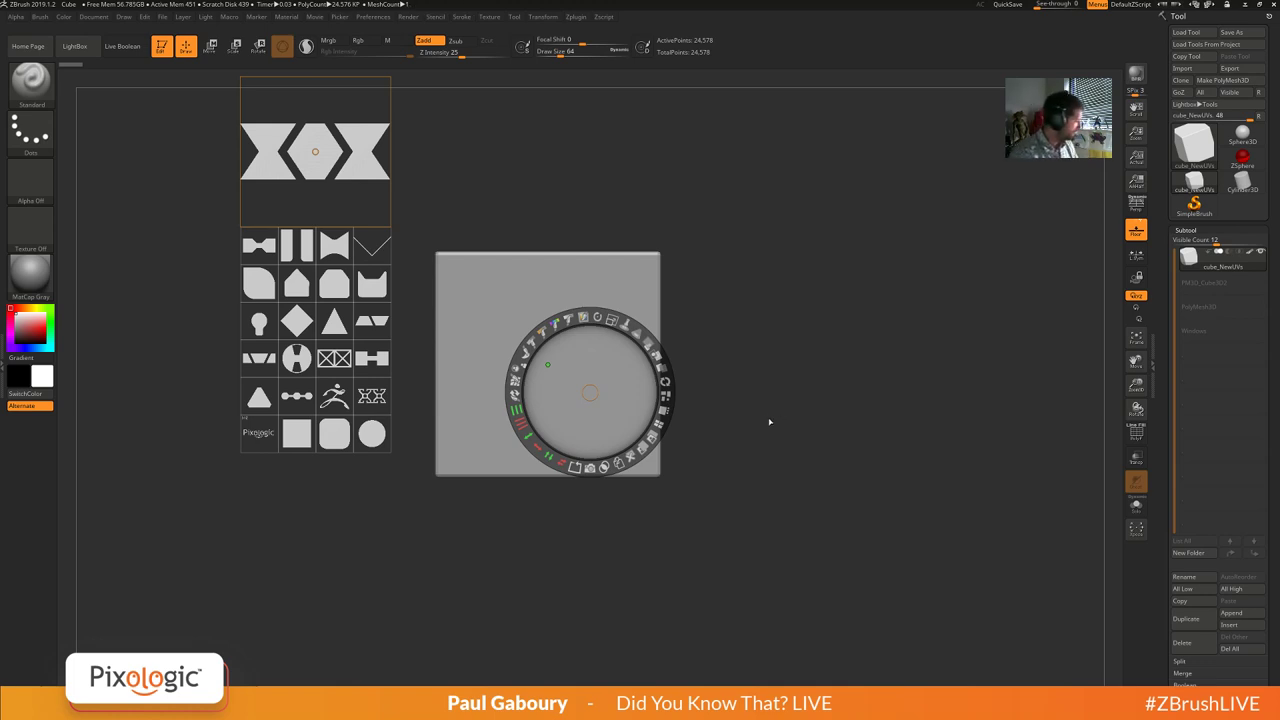
key("shift+z")
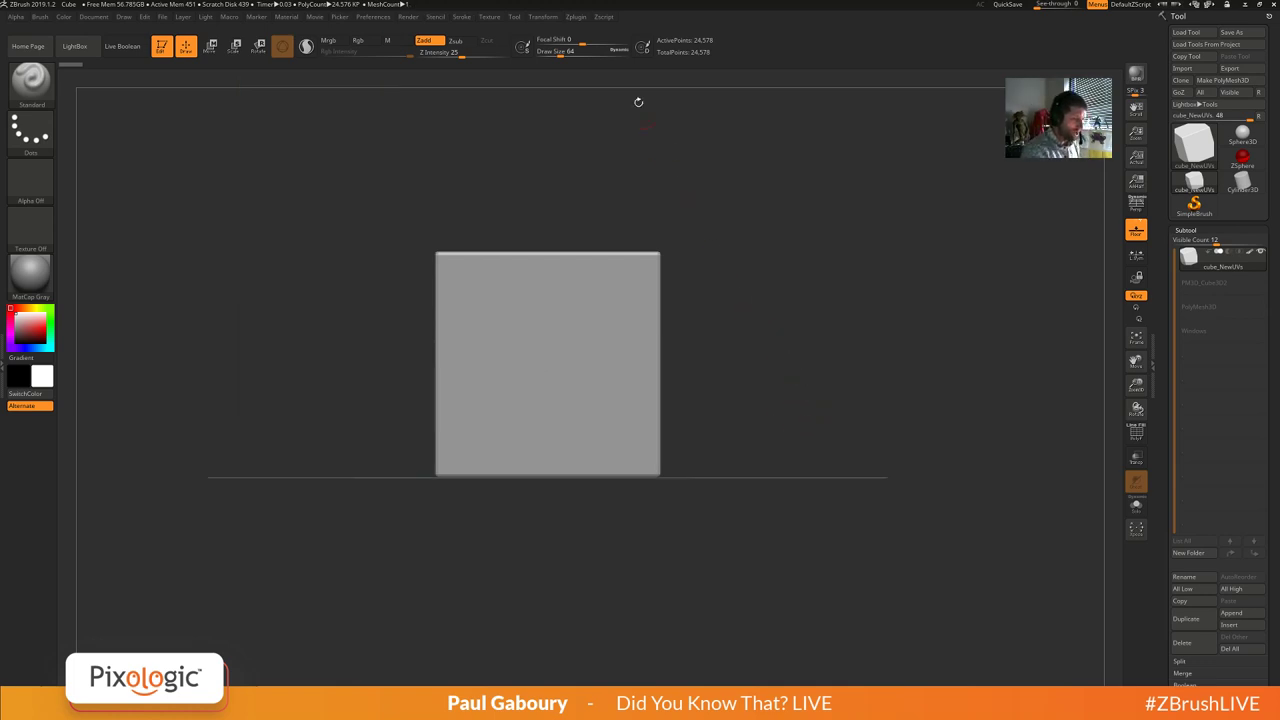
Dock the Zplugin palette and use Scale Master to set the cube's scene scale to 2.00 x 2.00 x 2.00 in.
left_click(577, 17)
left_click_drag(1200, 213, 1202, 212)
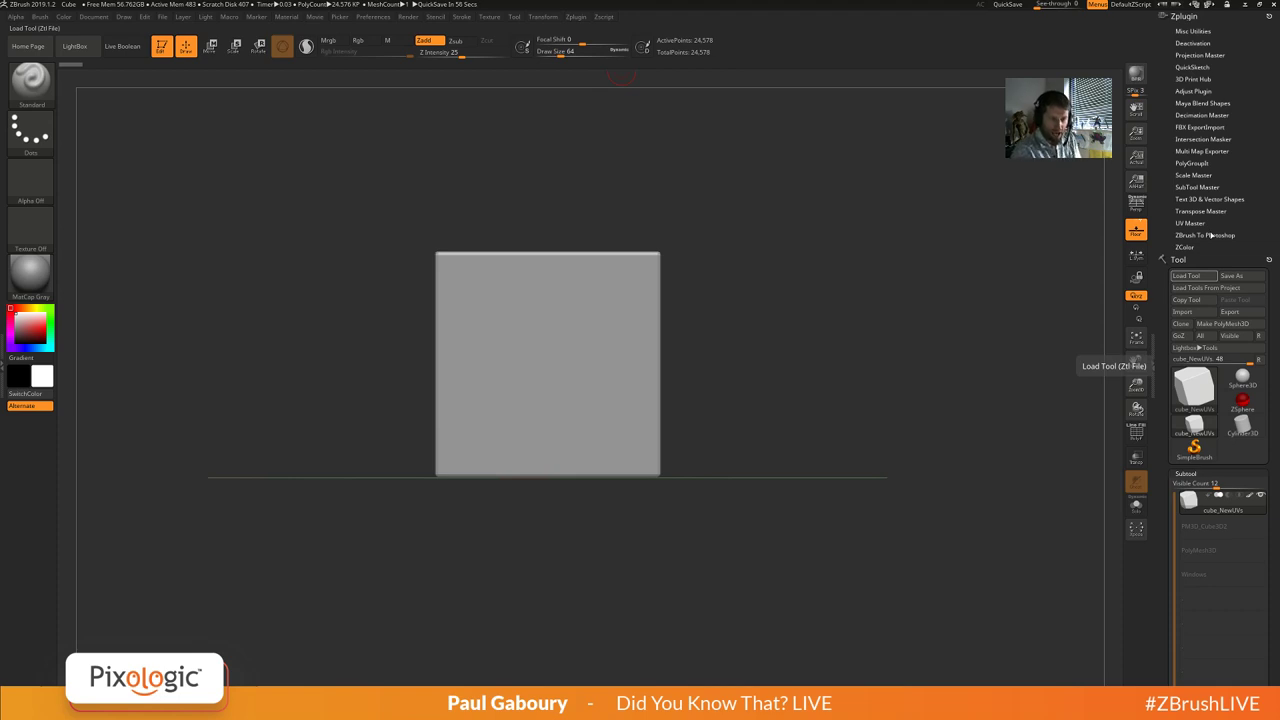
left_click(1193, 175)
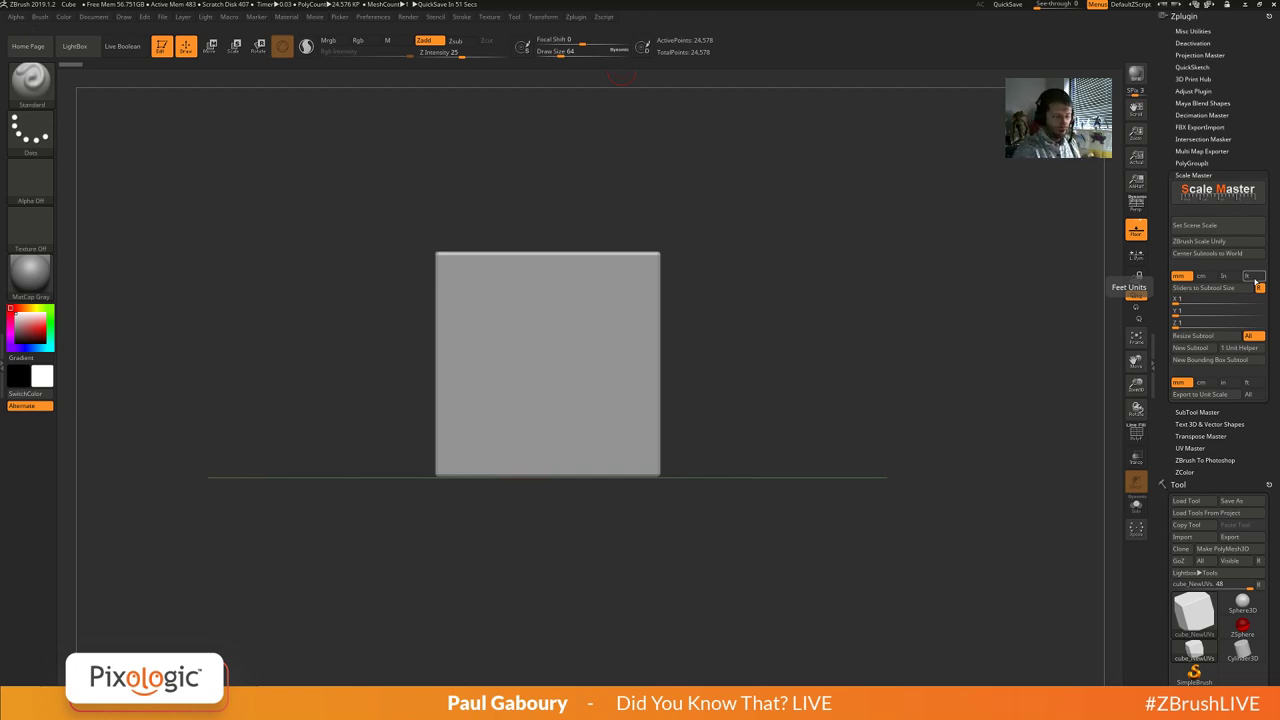
left_click_drag(820, 400, 854, 403)
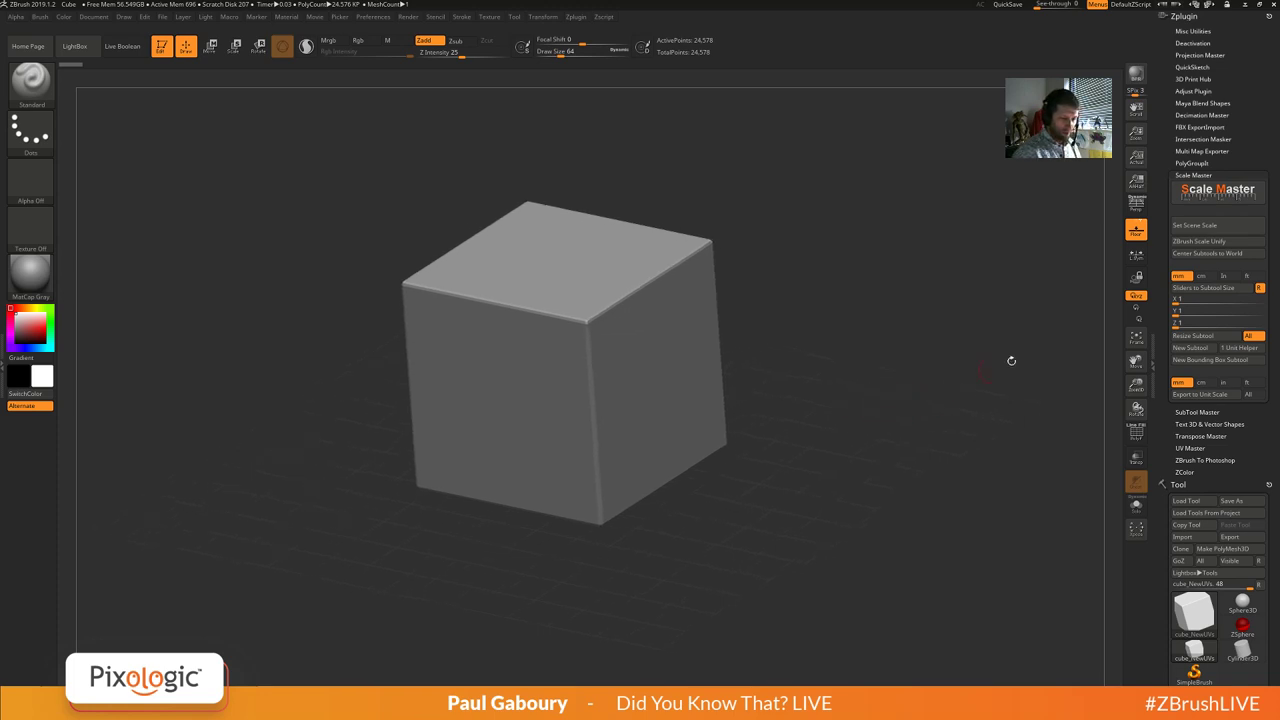
left_click(1207, 226)
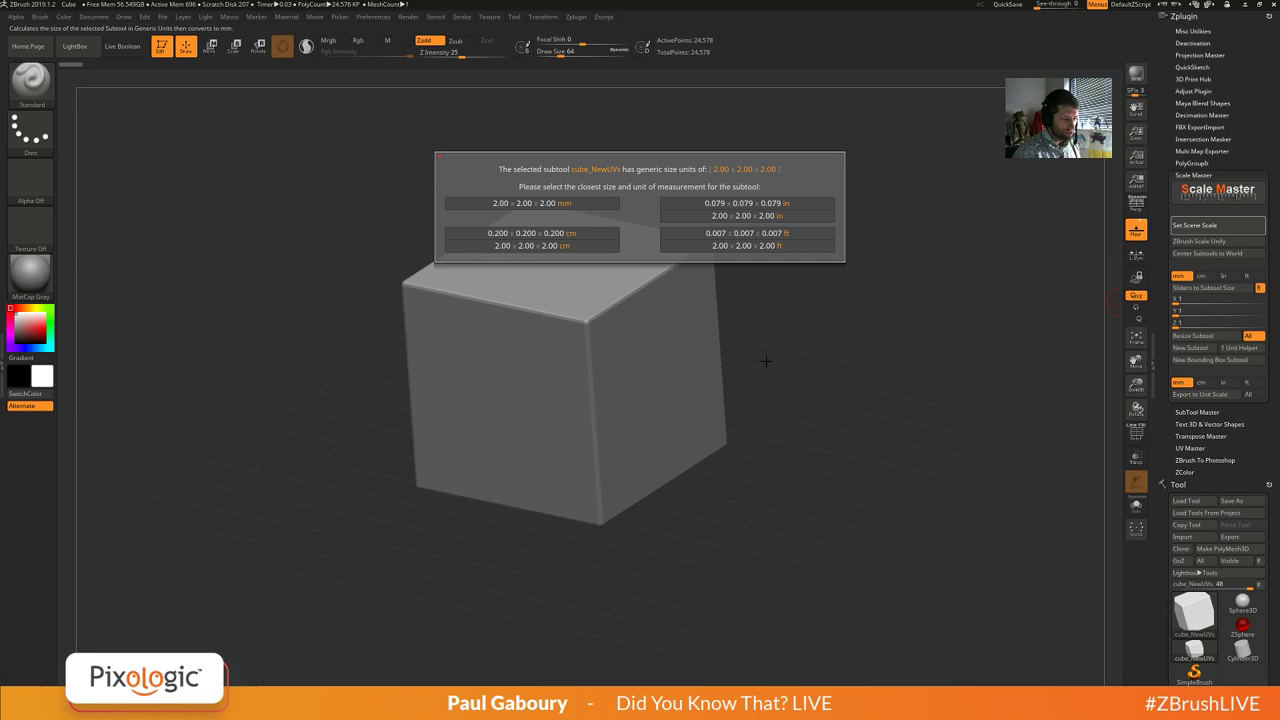
left_click(770, 215)
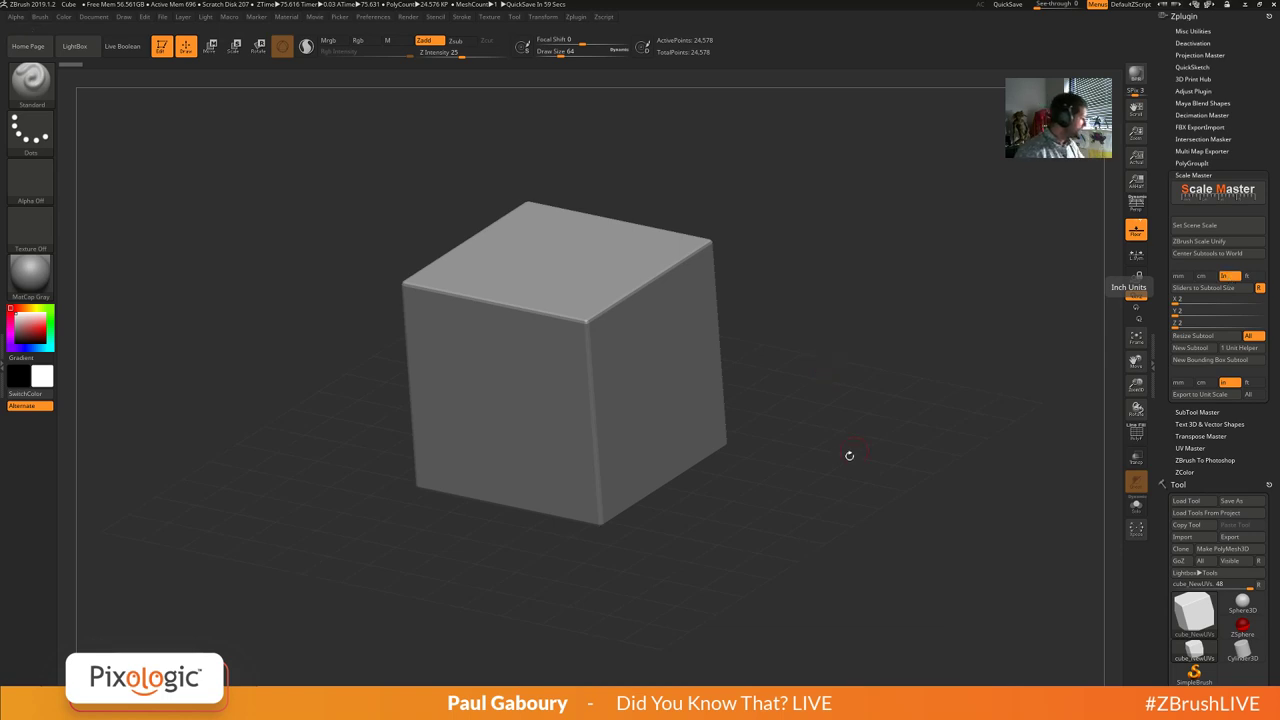
Enter Move mode on the cube and toggle Gizmo 3D off and on, leaving the Transpose line active.
key("w")
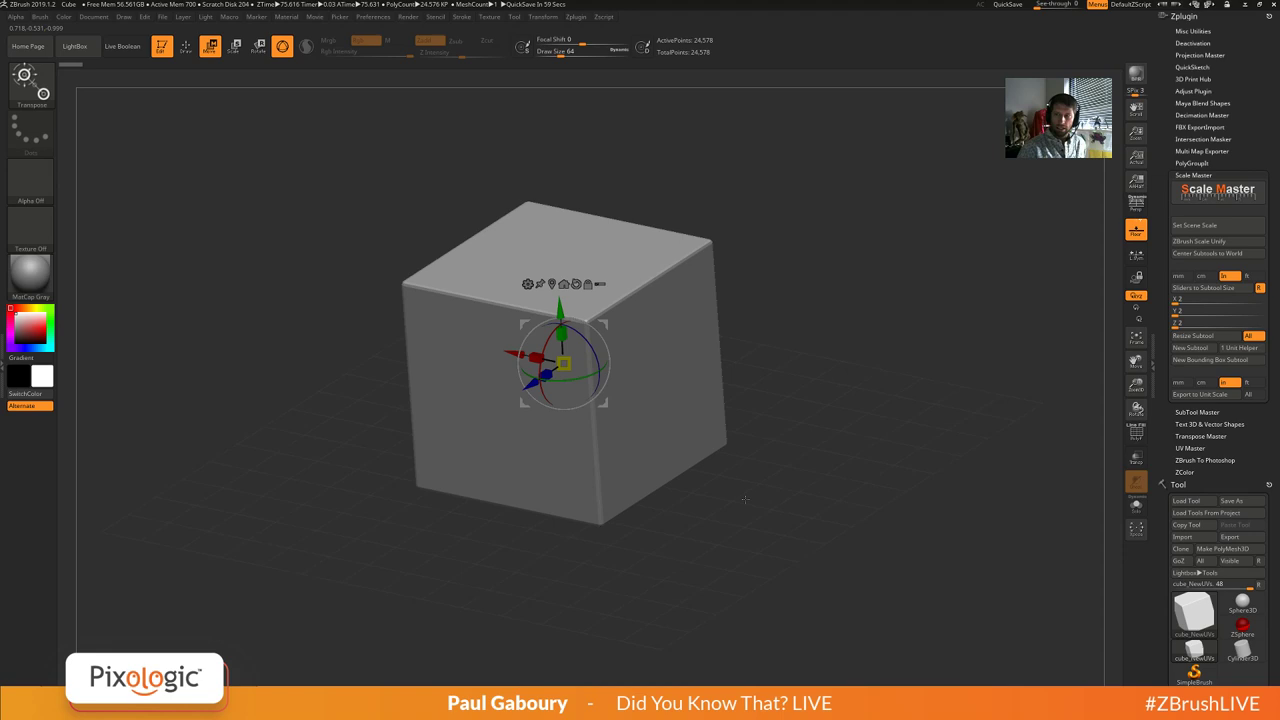
left_click_drag(814, 554, 850, 530)
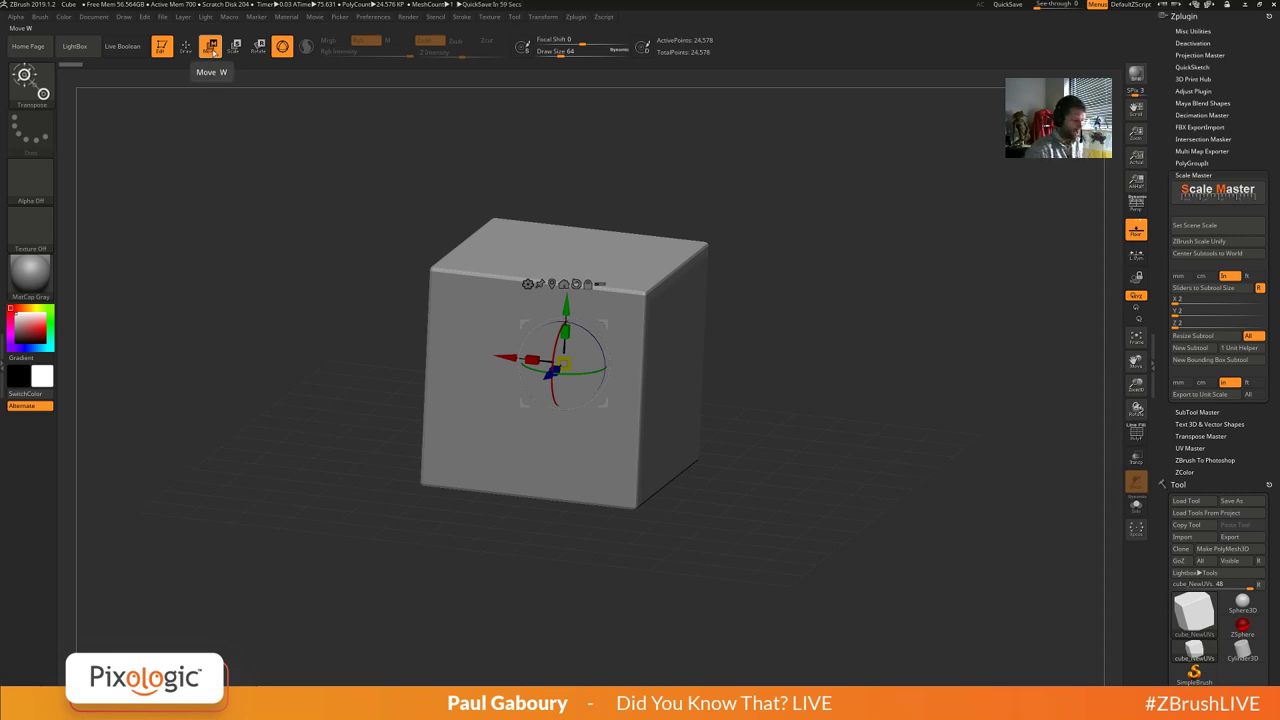
key("y")
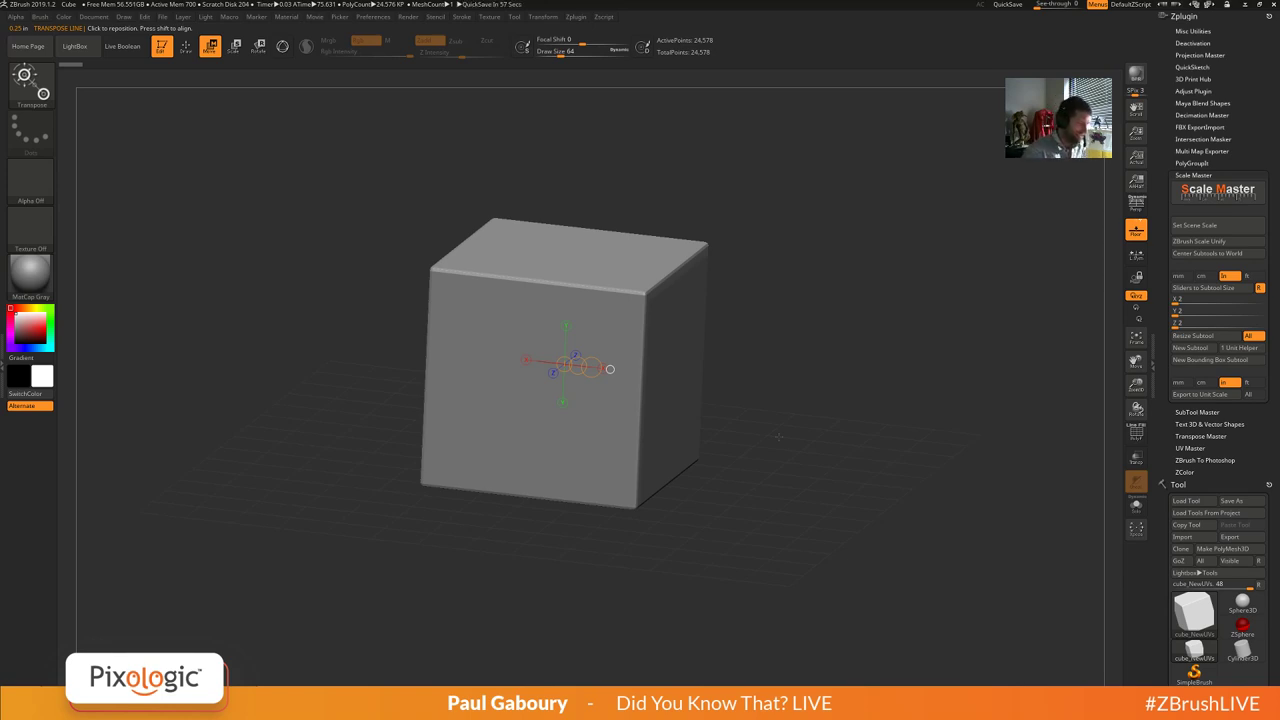
left_click(283, 47)
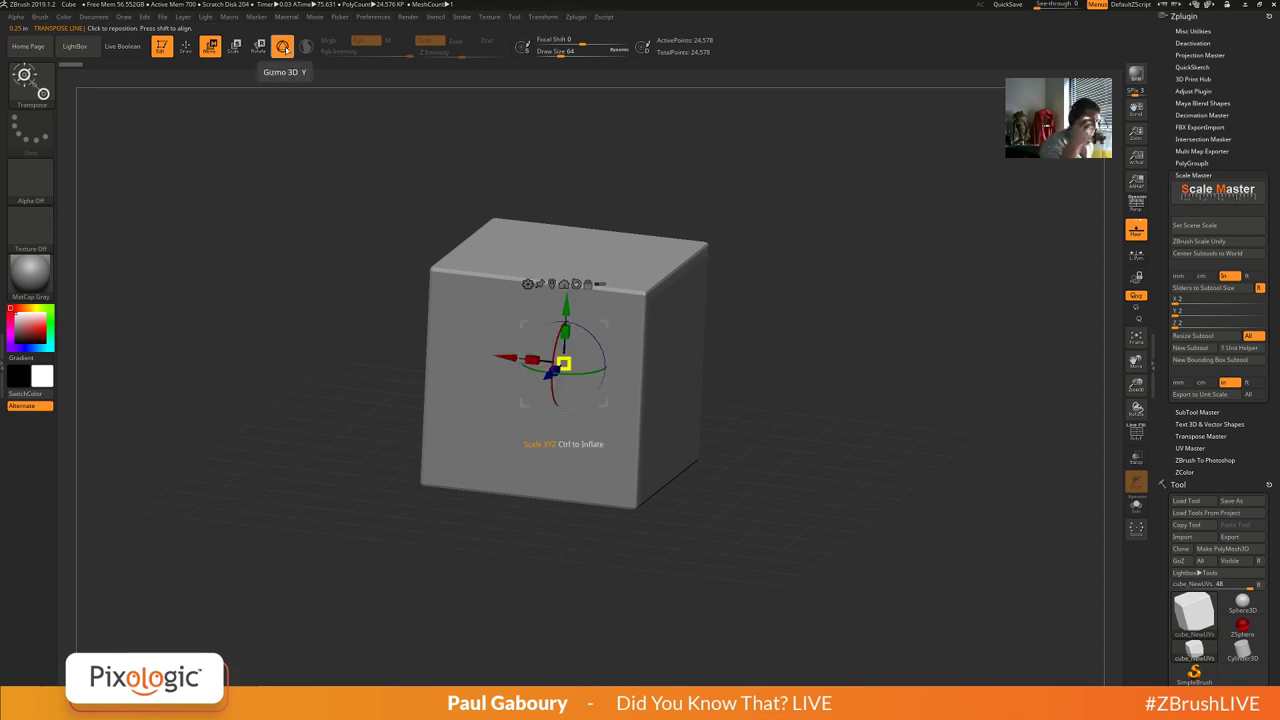
left_click(283, 47)
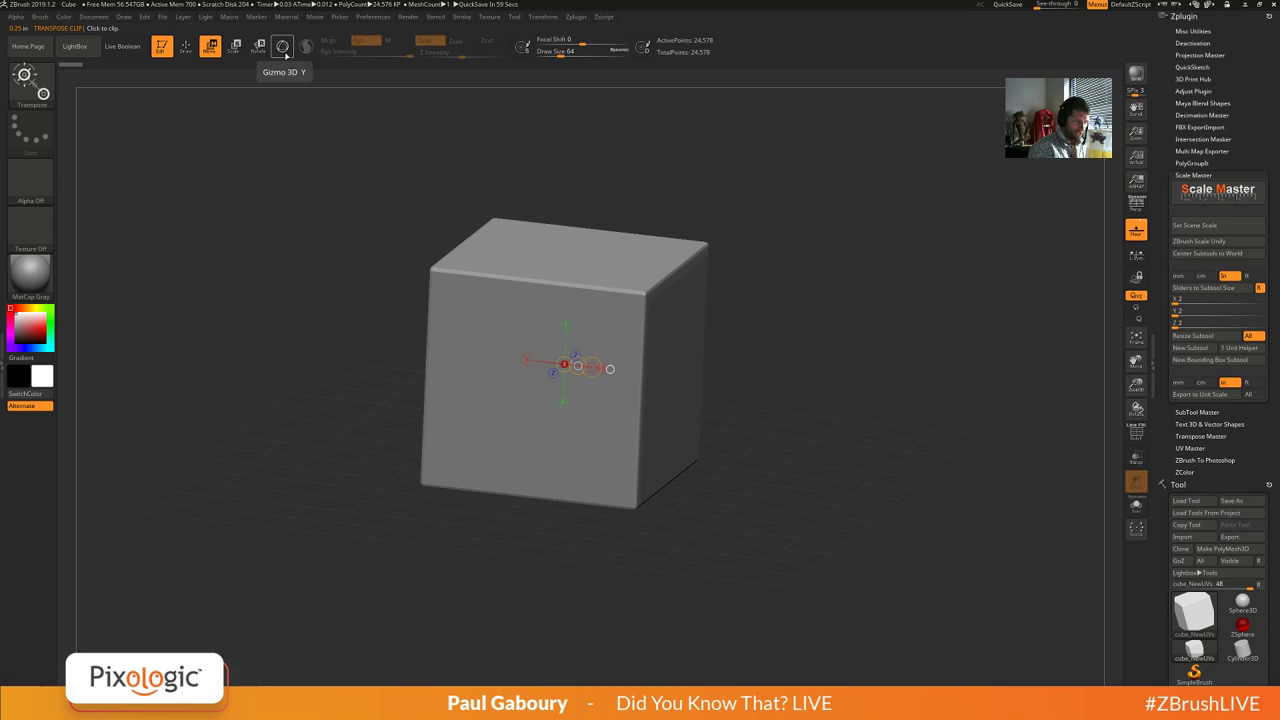
left_click(284, 50)
left_click(284, 50)
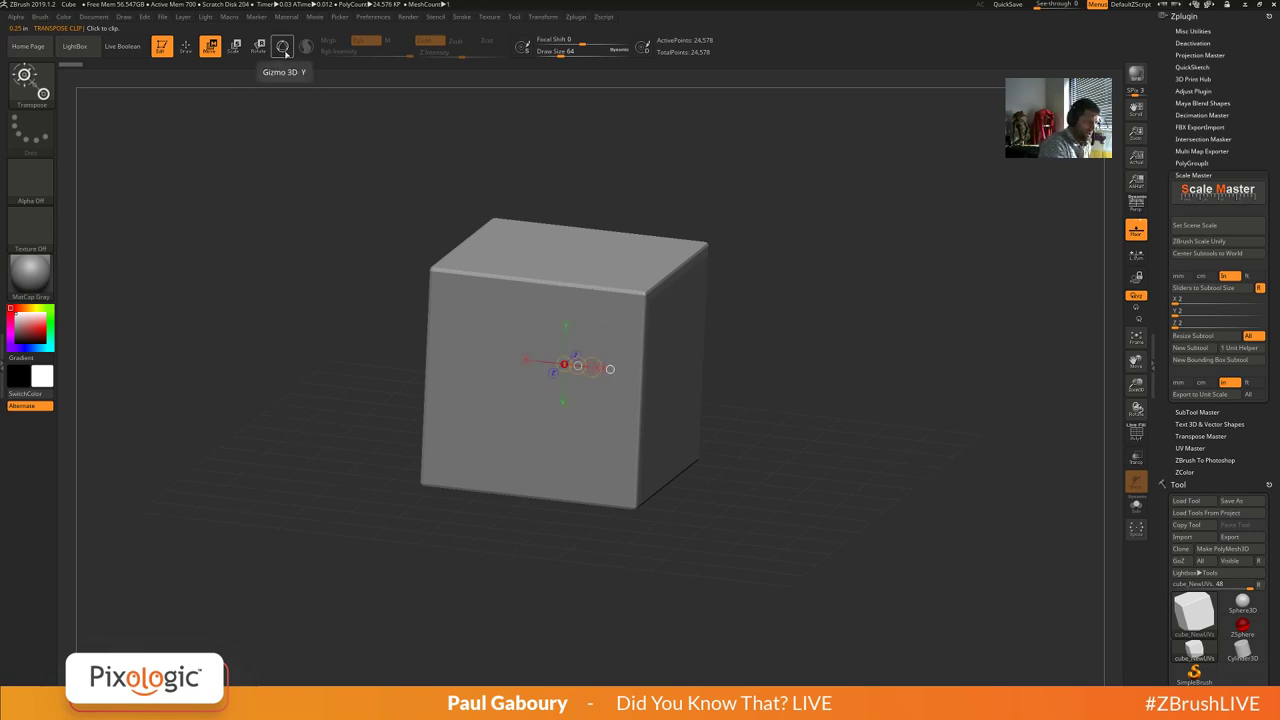
left_click(284, 50)
left_click(284, 50)
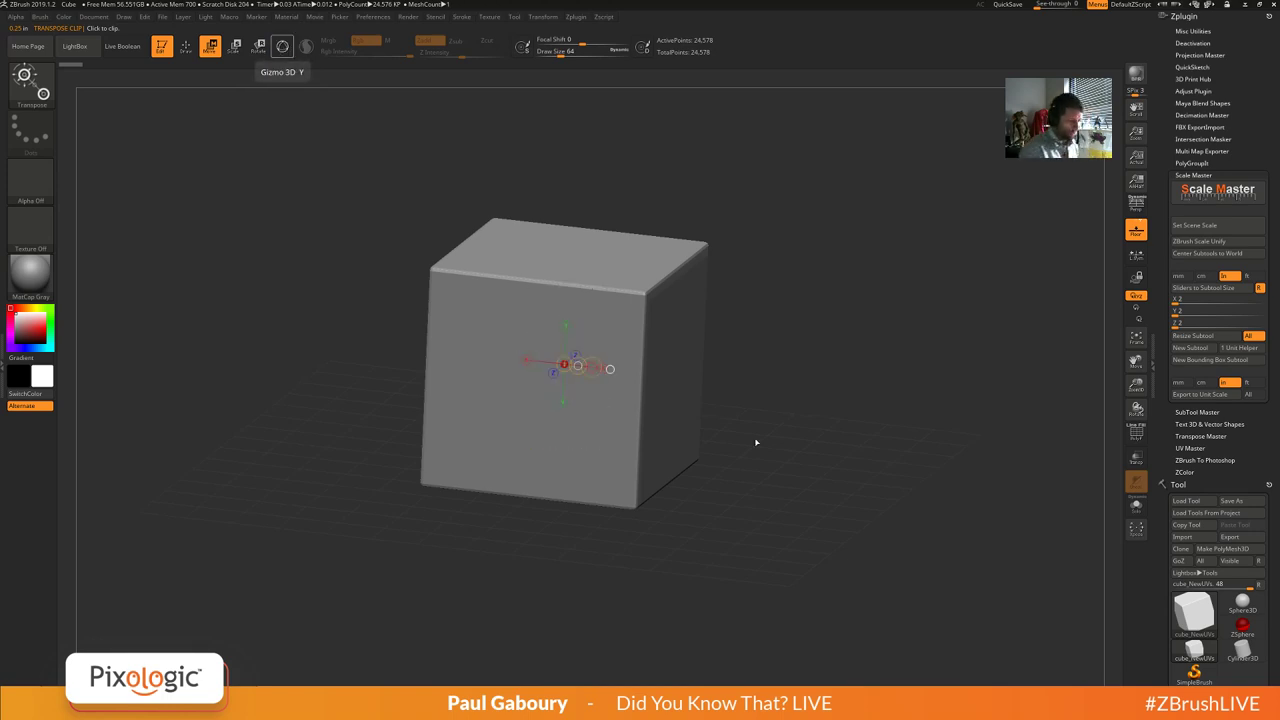
From the front, draw a Transpose line about 3.63 in long from the cube's upper-left corner and examine the Transpose Units preferences.
left_click_drag(771, 515, 807, 509, "shift")
mouse_move(807, 509)
right_mouse_down("ctrl")
mouse_move(817, 486)
mouse_move(813, 514)
right_mouse_up("ctrl")
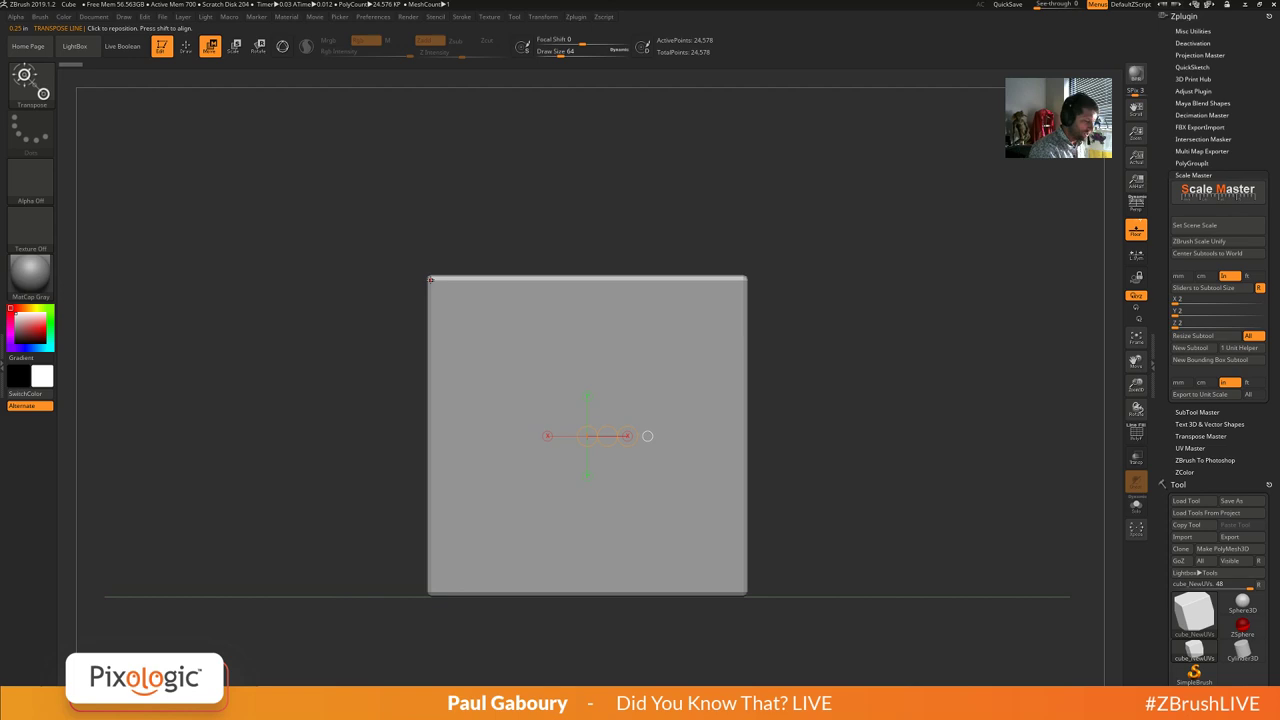
mouse_move(428, 277)
left_mouse_down()
mouse_move(812, 171)
mouse_move(1000, 152)
left_mouse_up()
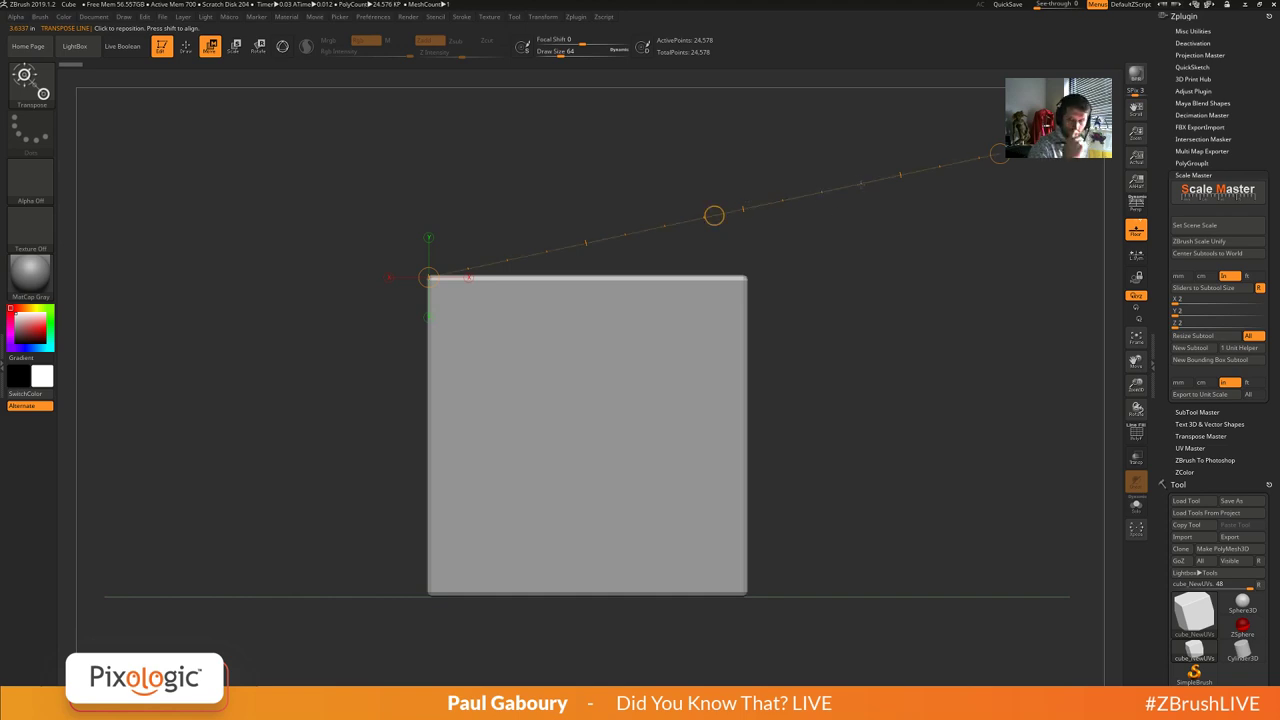
left_click(372, 17)
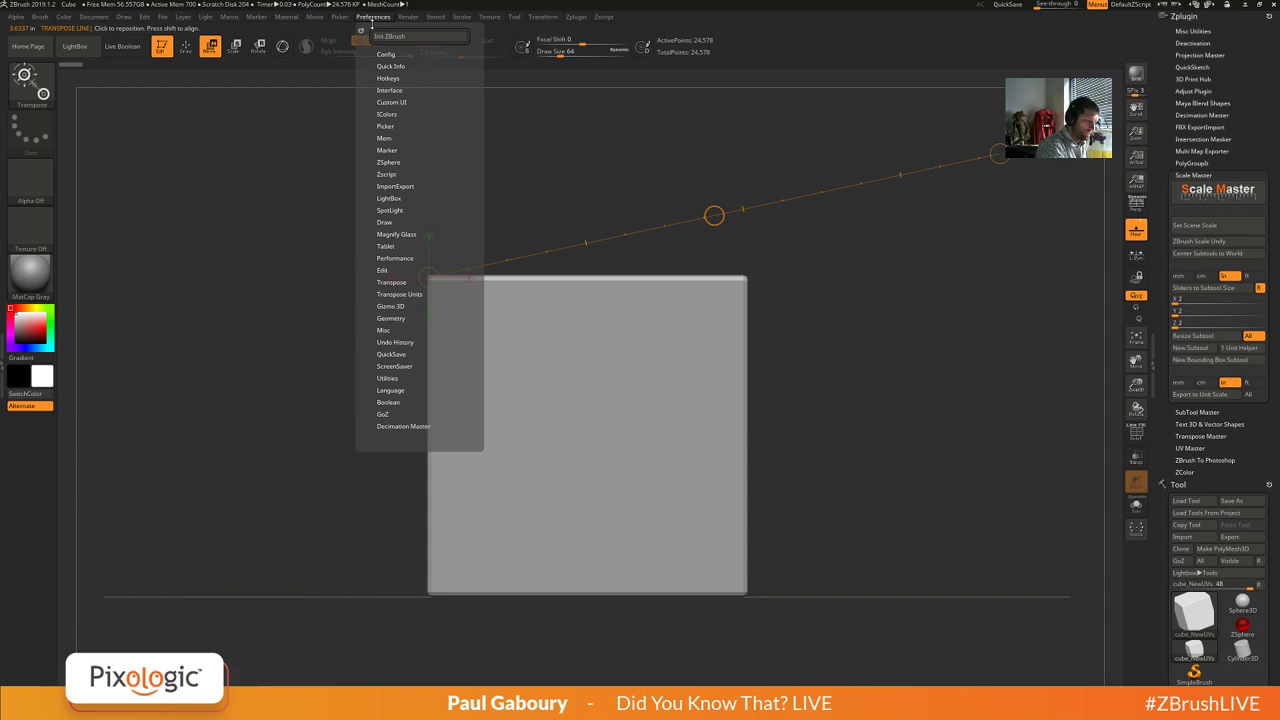
left_click(405, 294)
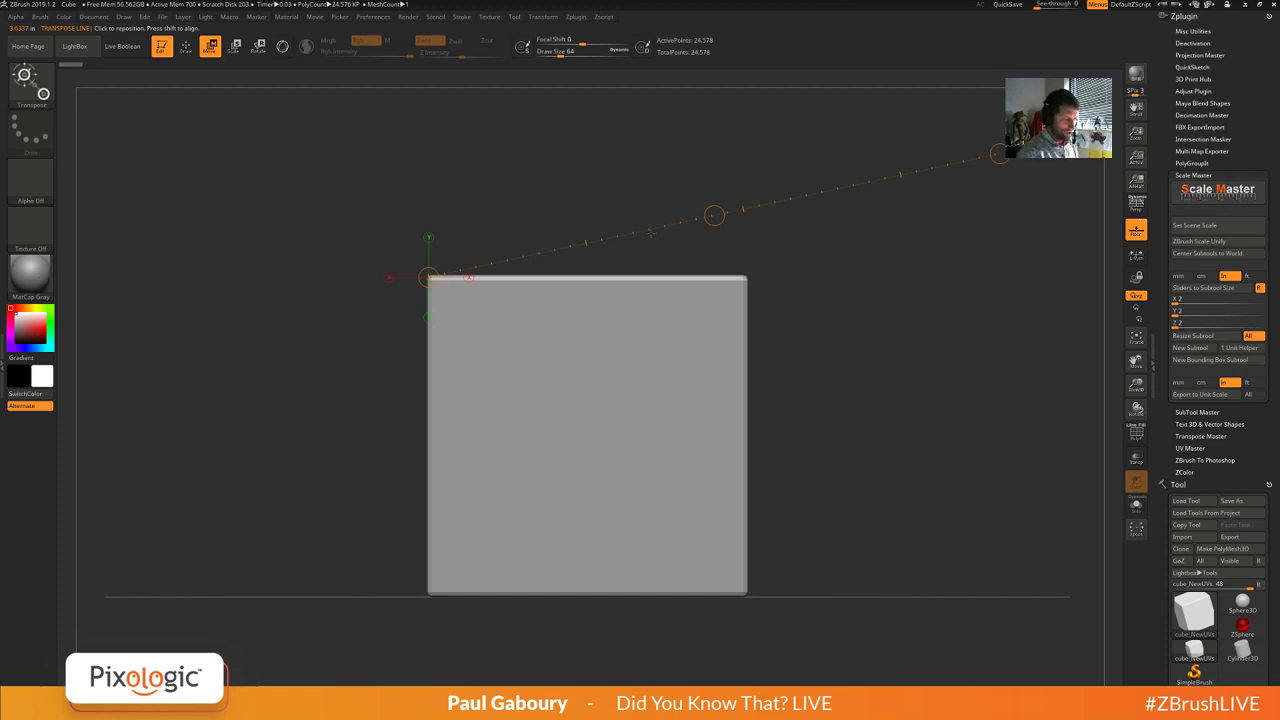
Turn on PolyFrame and draw a diagonal Transpose line about 1.25 in long across the cube's front face.
key("shift+f")
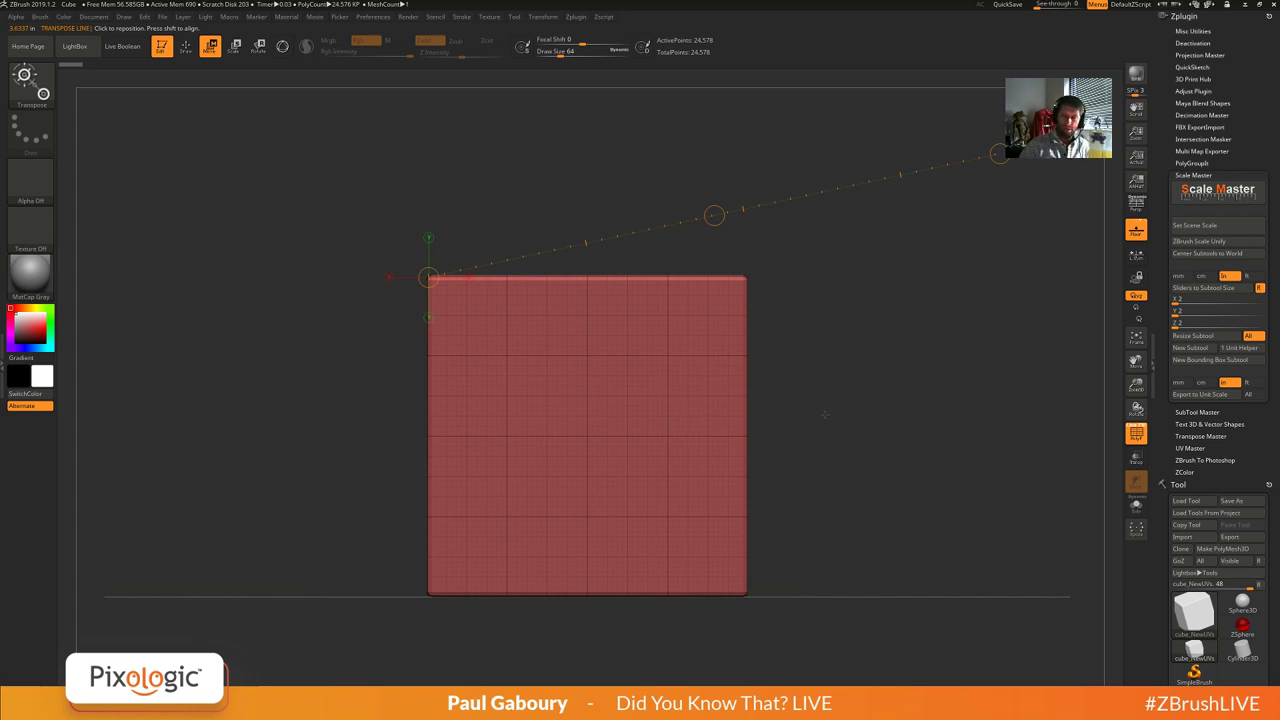
mouse_move(874, 451)
left_mouse_down()
mouse_move(842, 462)
mouse_move(880, 450)
left_mouse_up()
left_click_drag(506, 435, 683, 303)
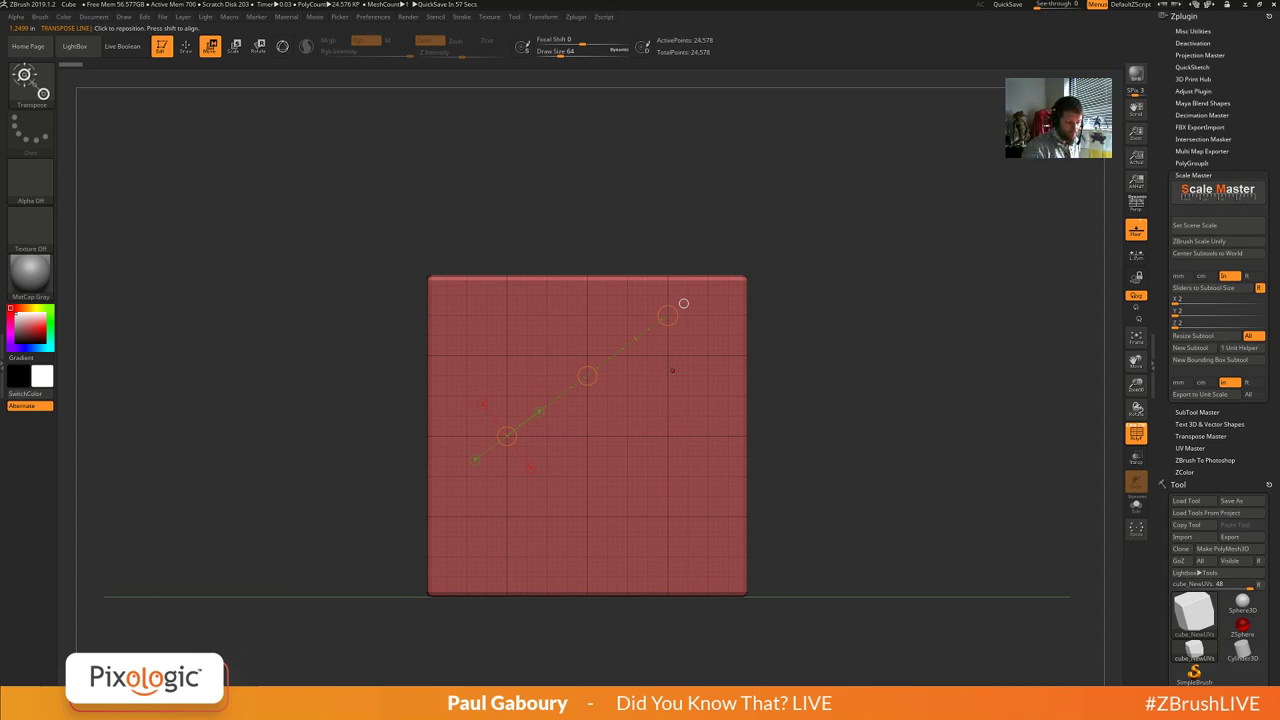
Return to Draw mode, lower the cube to subdivision level 1 and open its Geometry settings.
key("q")
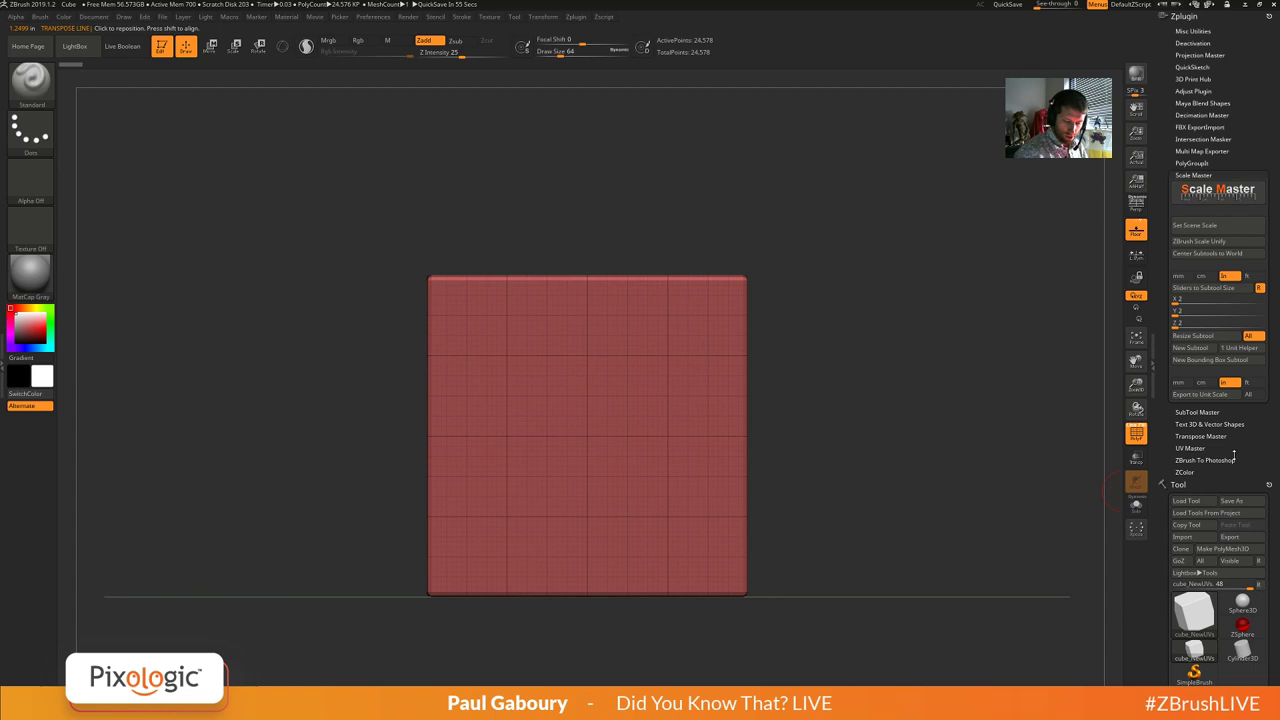
scroll(1234, 305, "down", 10)
left_click_drag(1234, 305, 1234, 277)
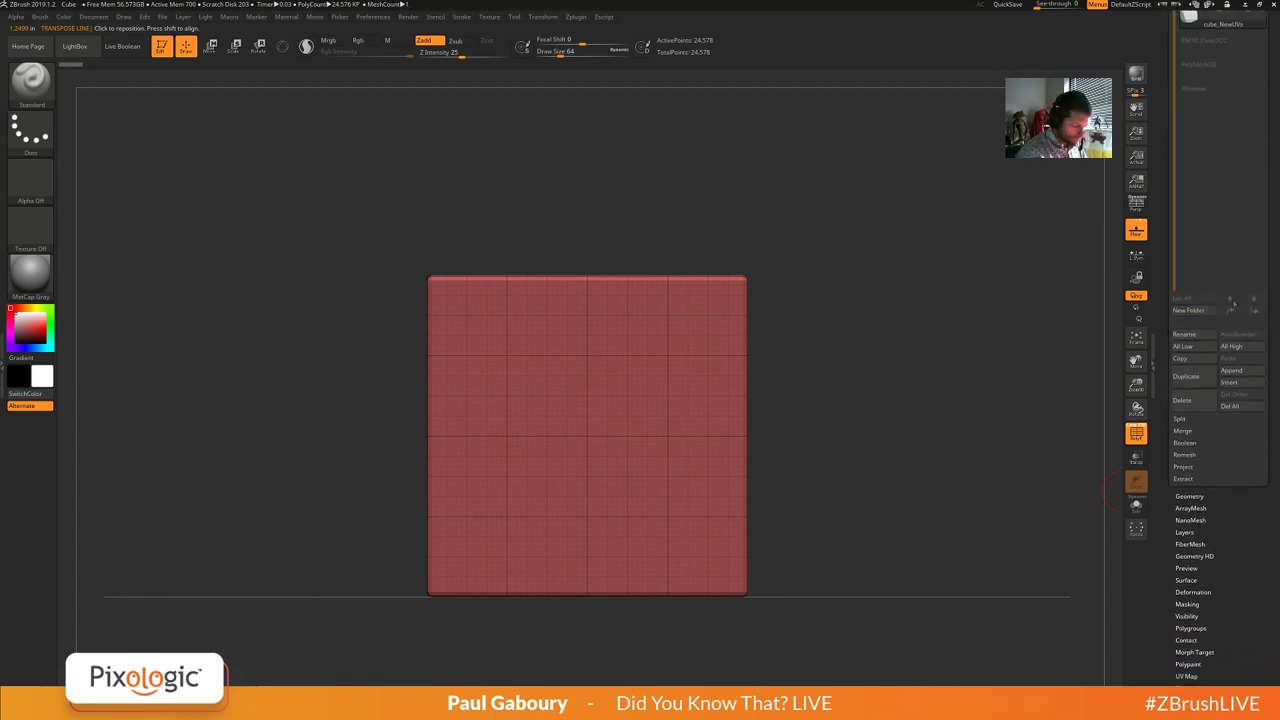
key("shift+d")
key("shift+d")
key("shift+d")
key("shift+d")
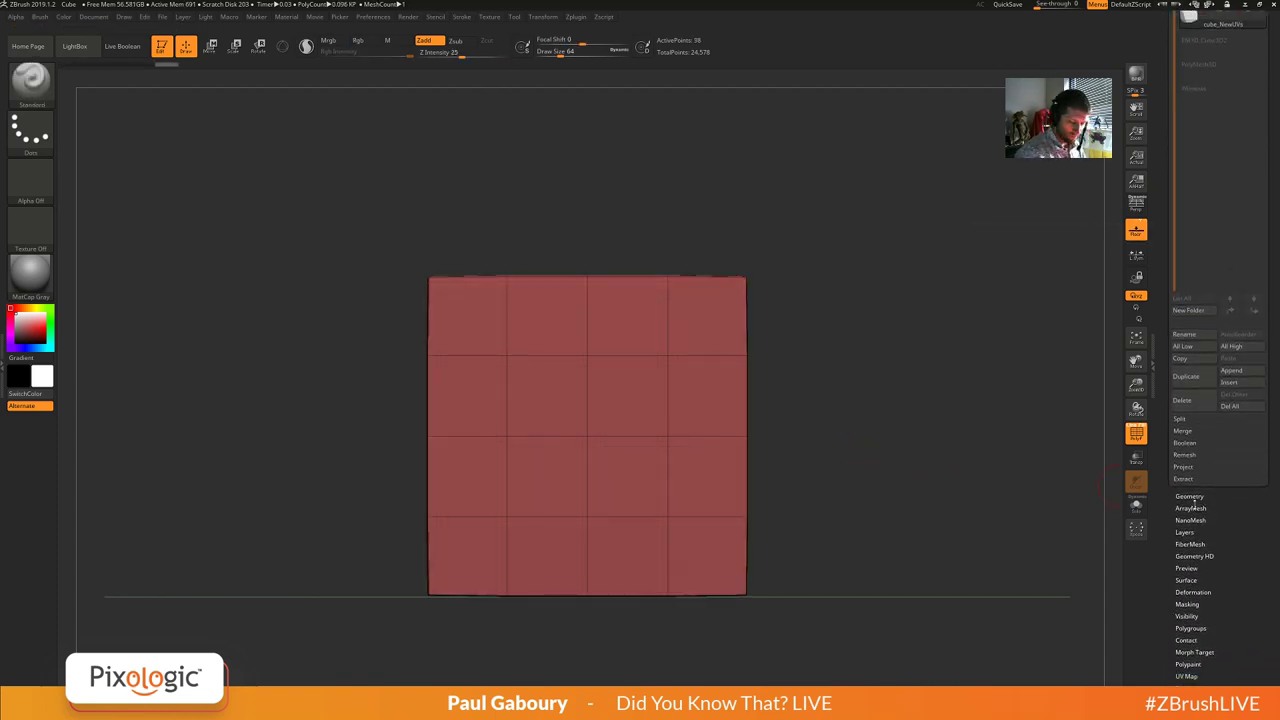
left_click(1189, 514)
scroll(1244, 419, "up", 5)
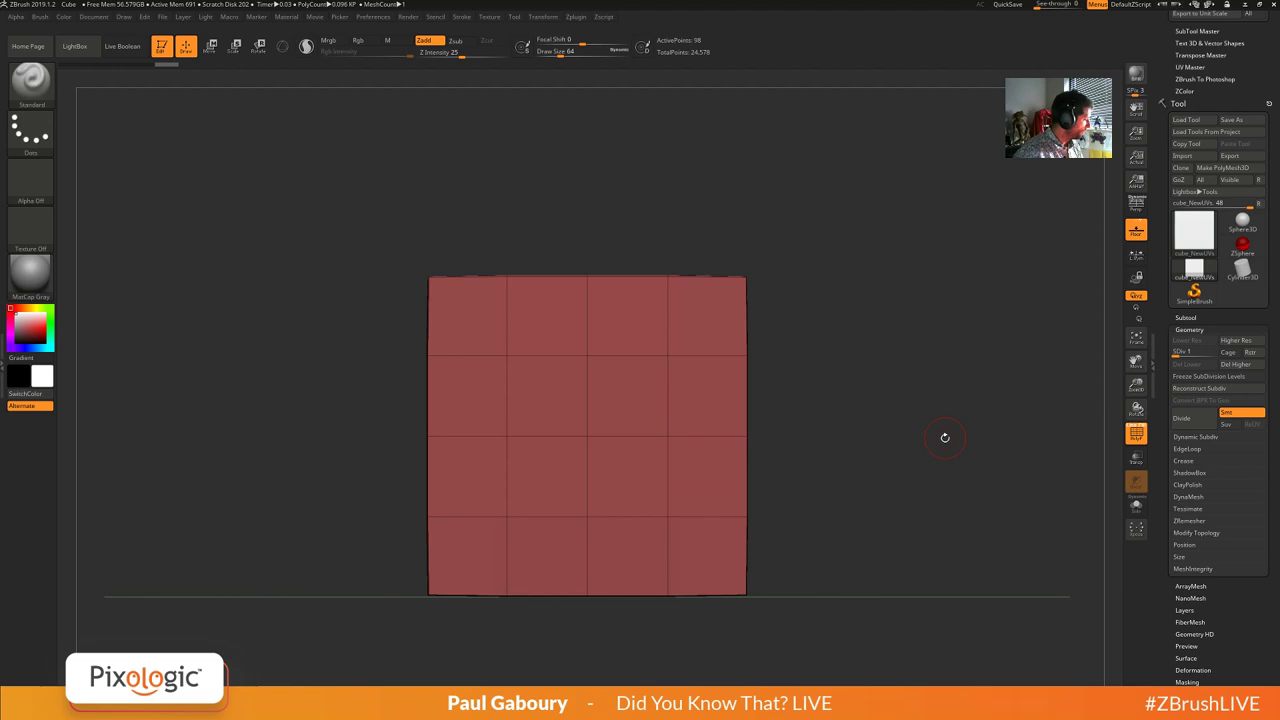
Step the cube up to subdivision level 5 and back down to level 1 to compare its mesh density.
key("shift")
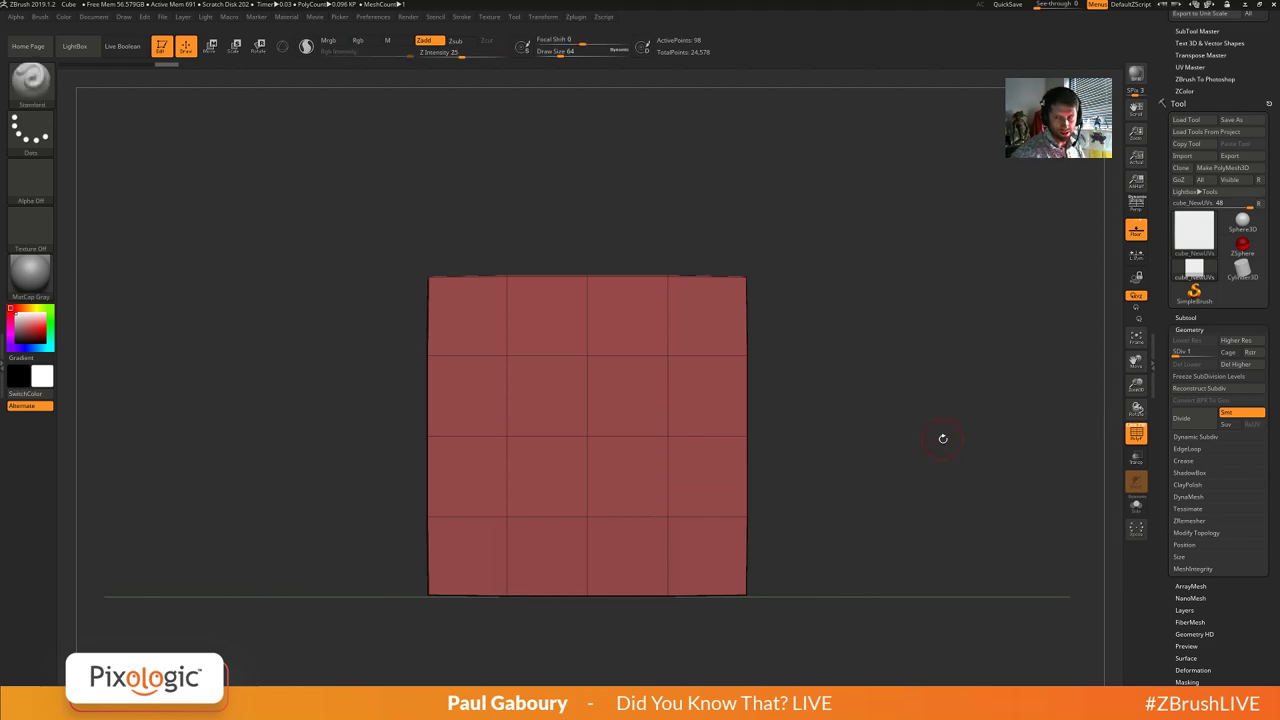
key("d")
key("d")
key("d")
key("d")
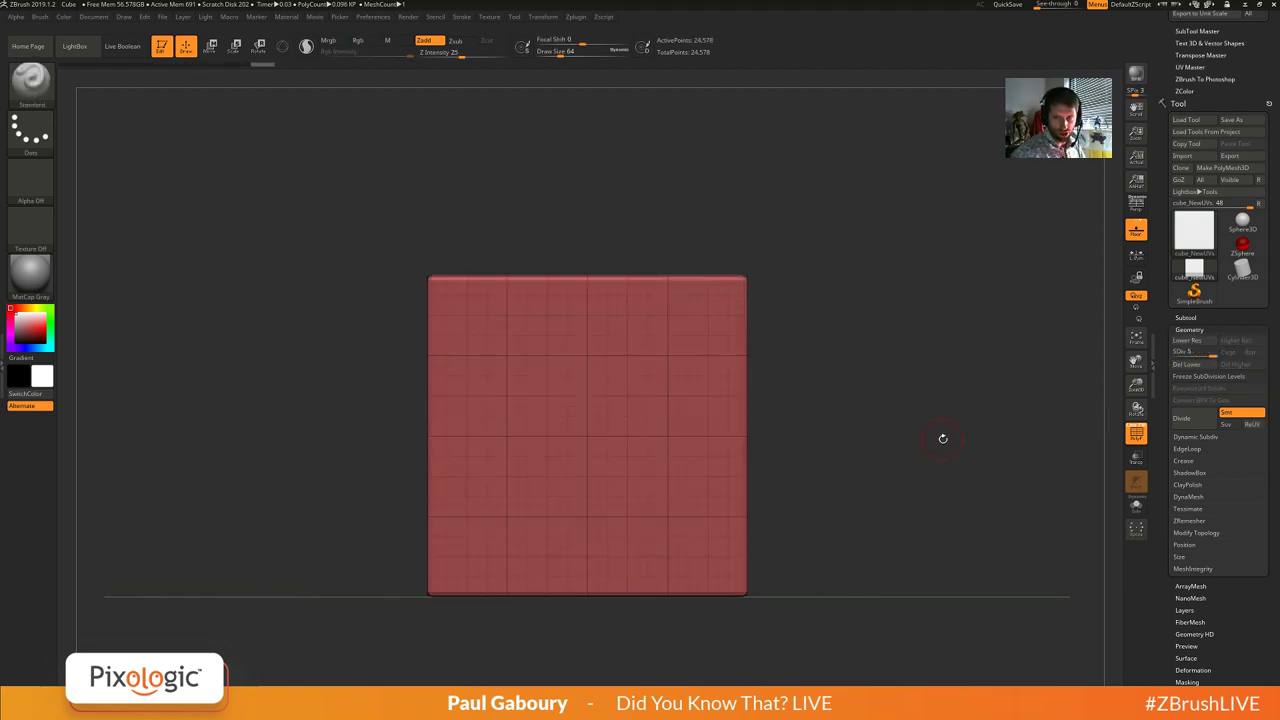
key("shift+d")
key("shift+d")
key("shift+d")
key("shift+d")
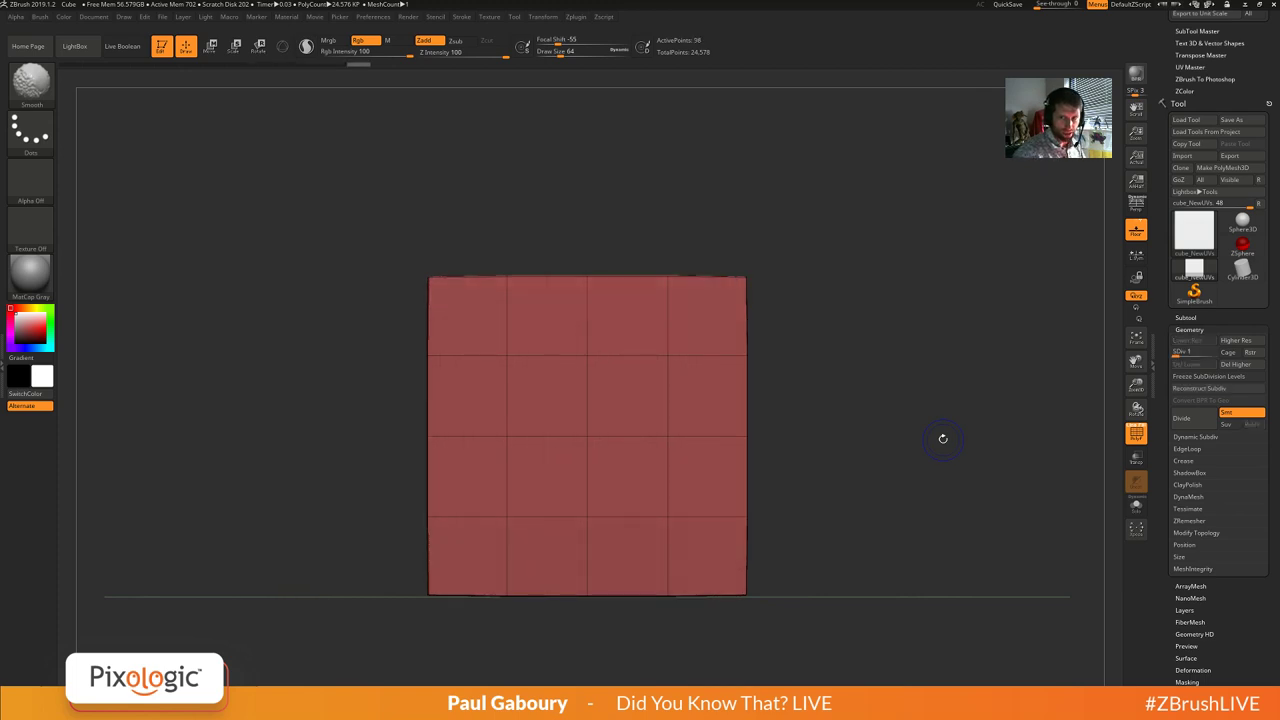
In Move mode, measure the cube's front grid with Transpose lines across one square's diagonal, two squares horizontally and two squares diagonally.
key("w")
left_click_drag(507, 435, 667, 315)
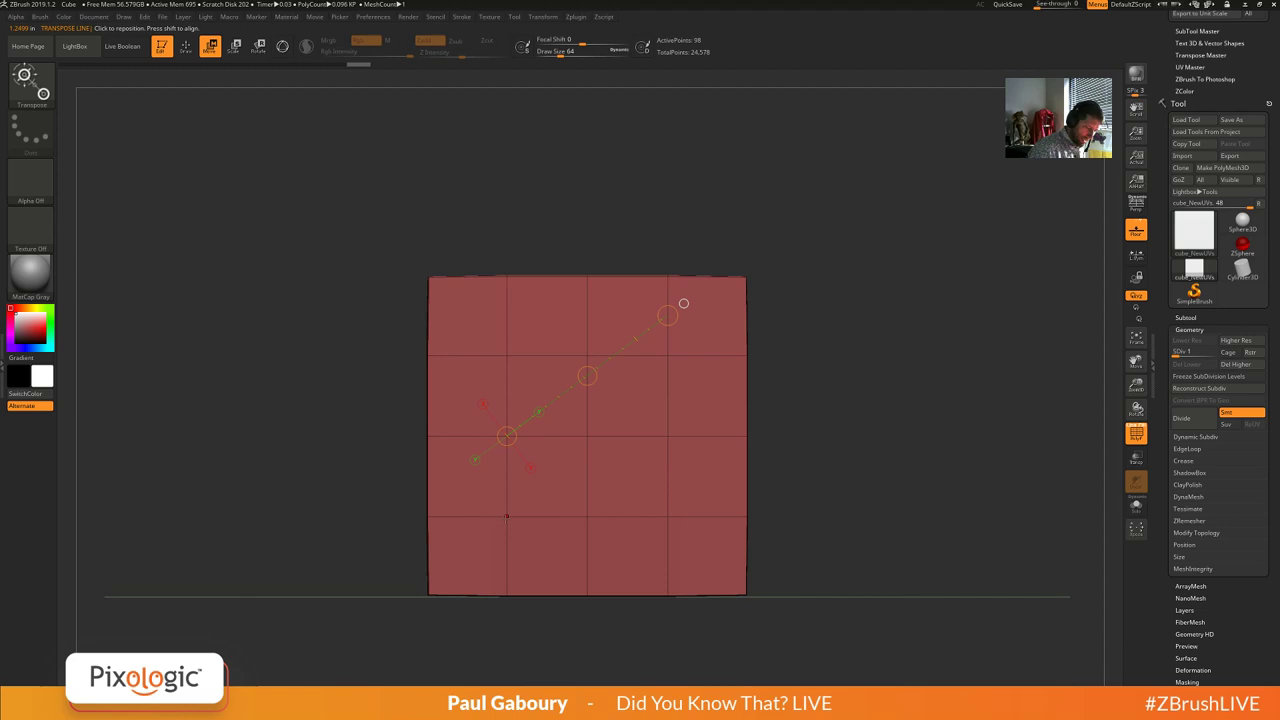
left_click_drag(507, 515, 601, 421)
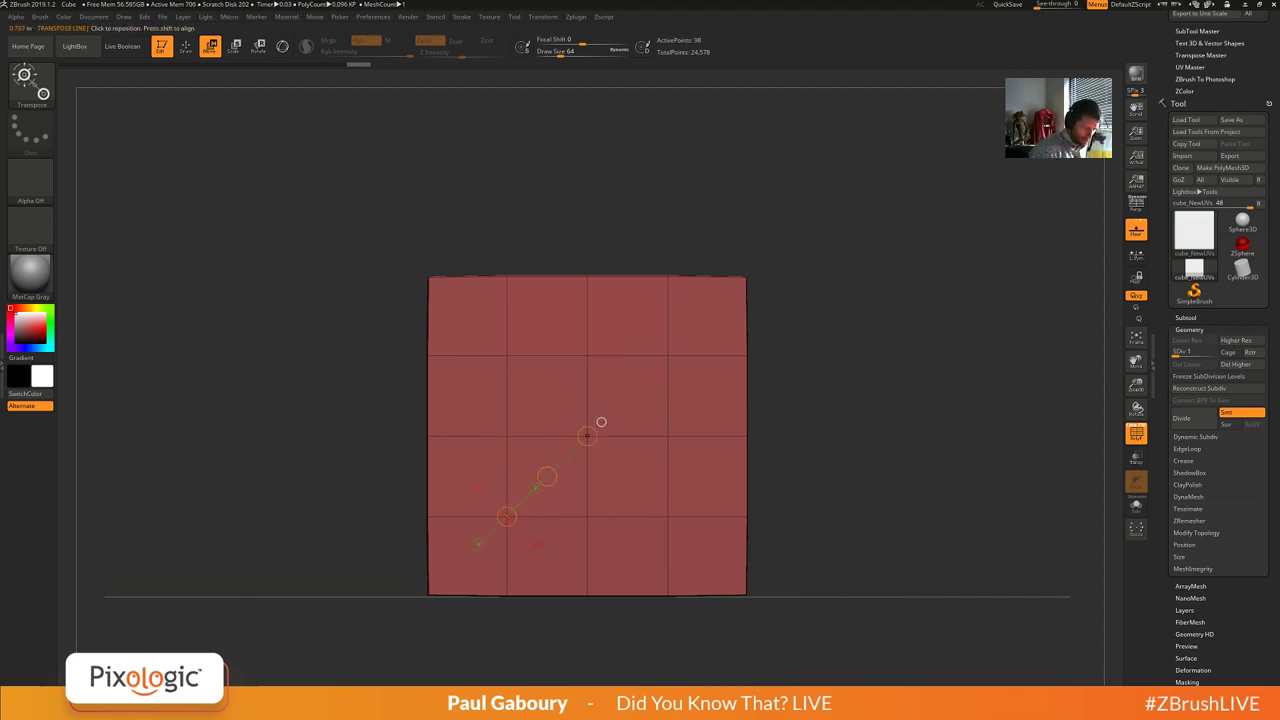
mouse_move(507, 355)
left_mouse_down()
mouse_move(608, 400)
mouse_move(674, 386)
mouse_move(689, 276)
mouse_move(601, 263)
mouse_move(617, 394)
mouse_move(601, 450)
mouse_move(682, 530)
mouse_move(688, 355)
left_mouse_up()
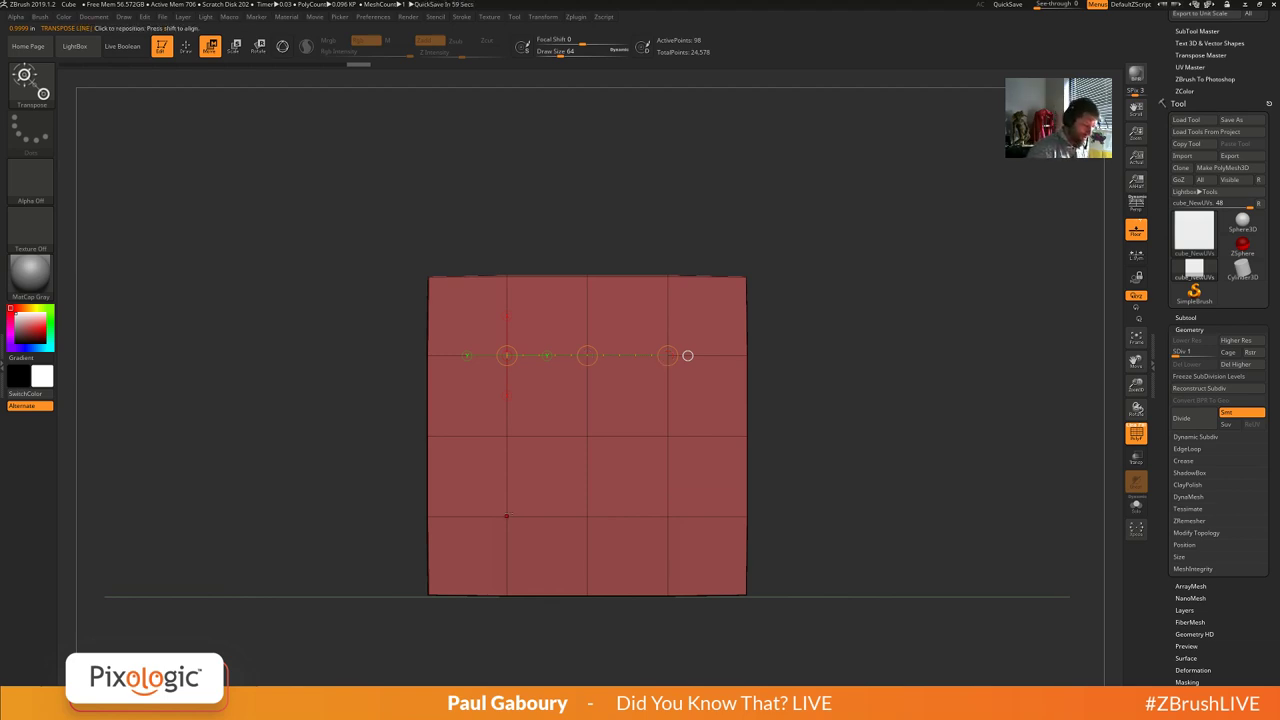
left_click_drag(479, 544, 668, 355)
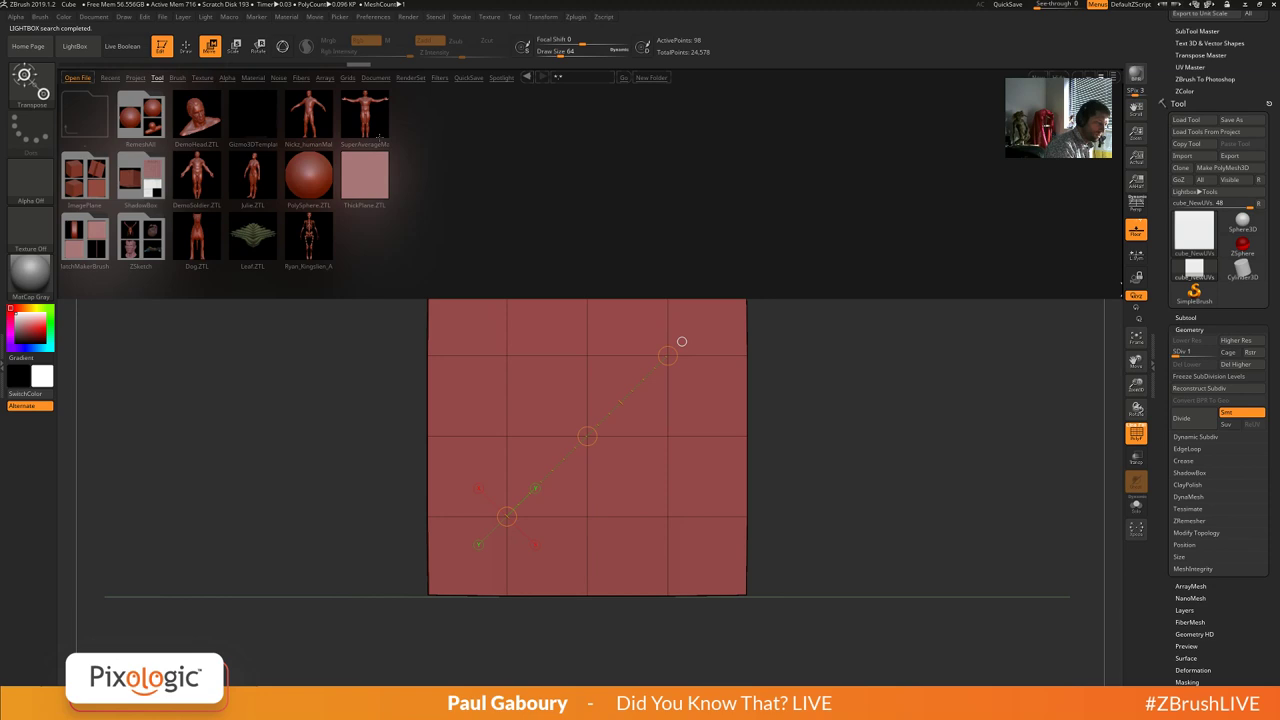
Load DemoSoldier.ZTL from LightBox and frame the whole figure in the view.
double_click(196, 175)
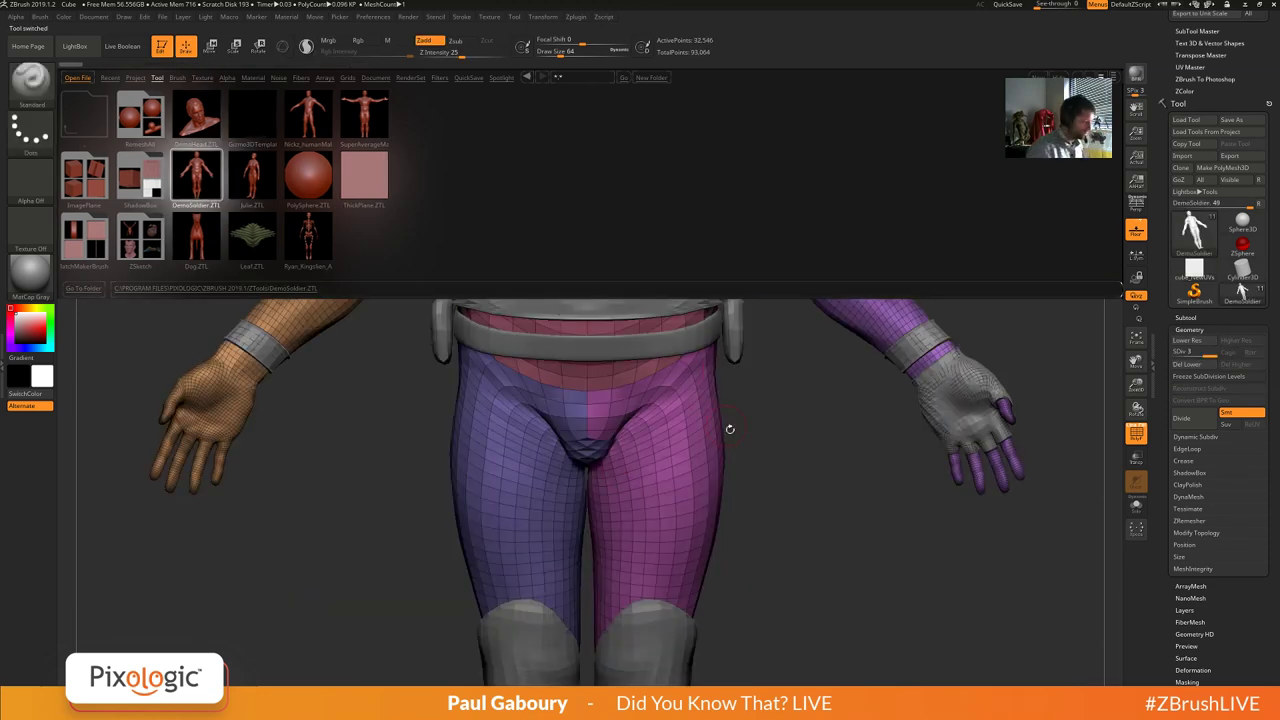
key("f")
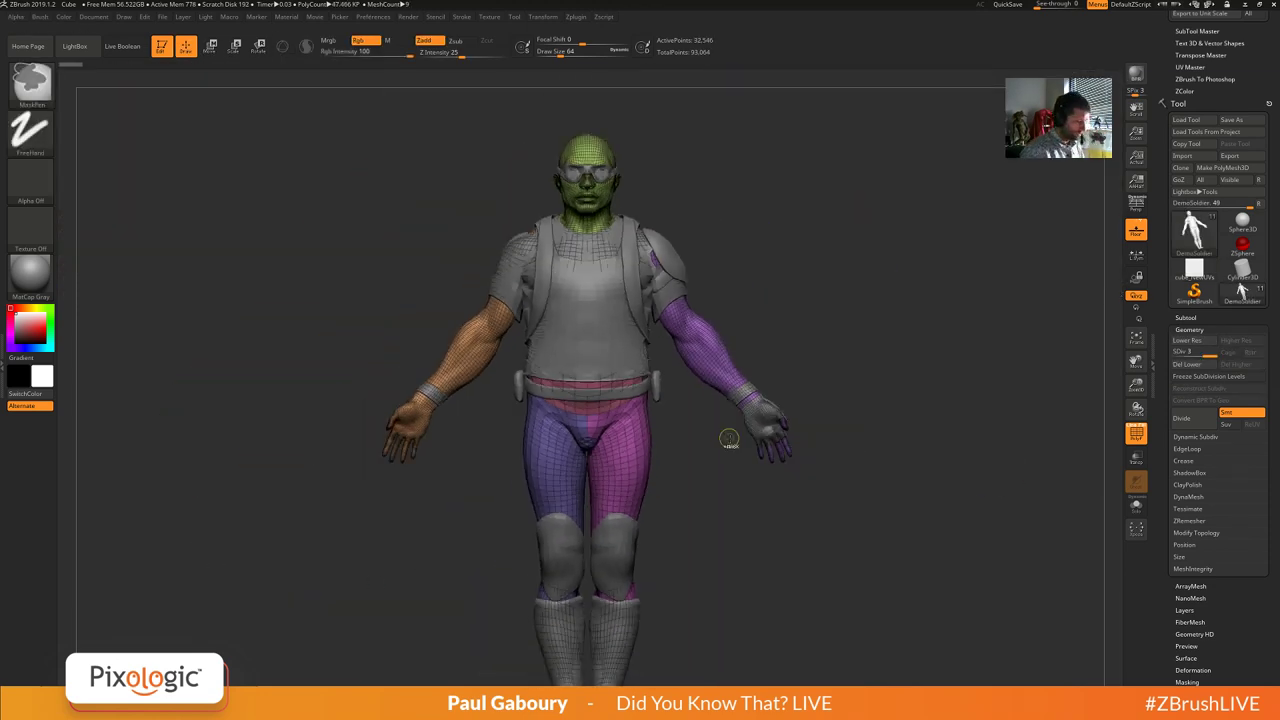
left_click_drag(743, 511, 840, 414, "alt")
Set the soldier's scene scale in Scale Master to 5.44 x 7.91 x 1.45 in.
scroll(1206, 230, "up", 5)
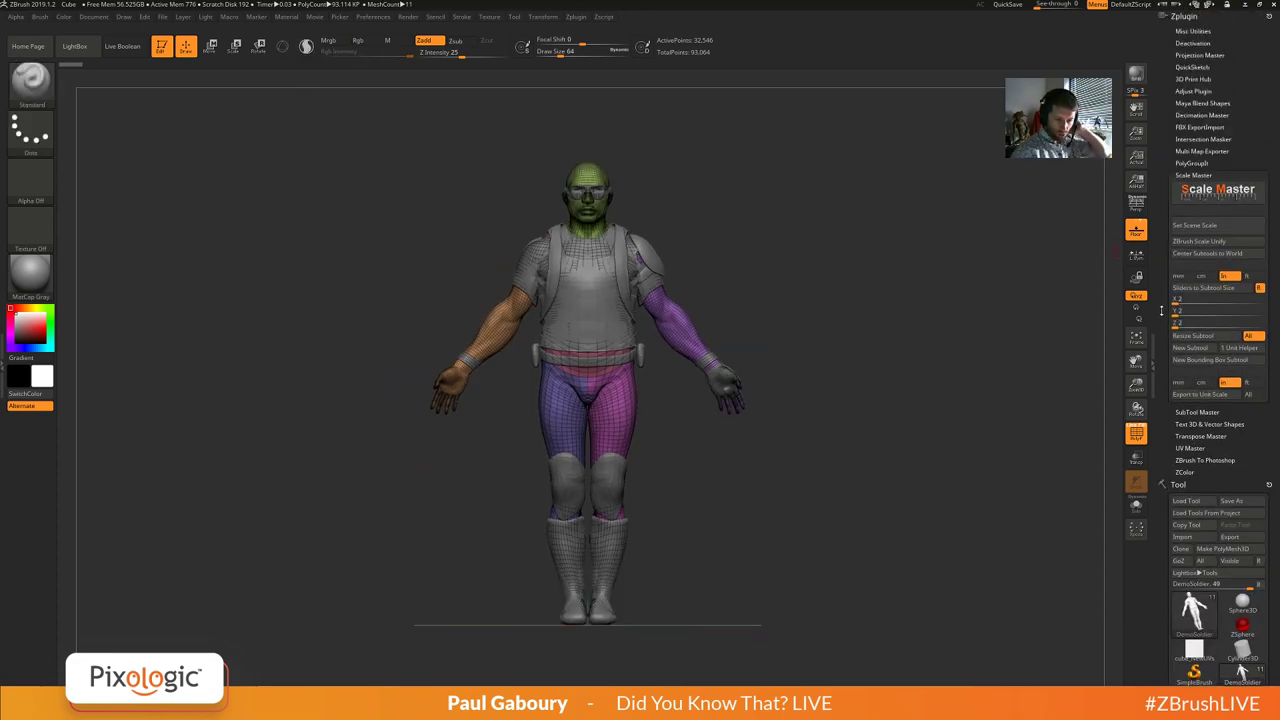
left_click(1205, 226)
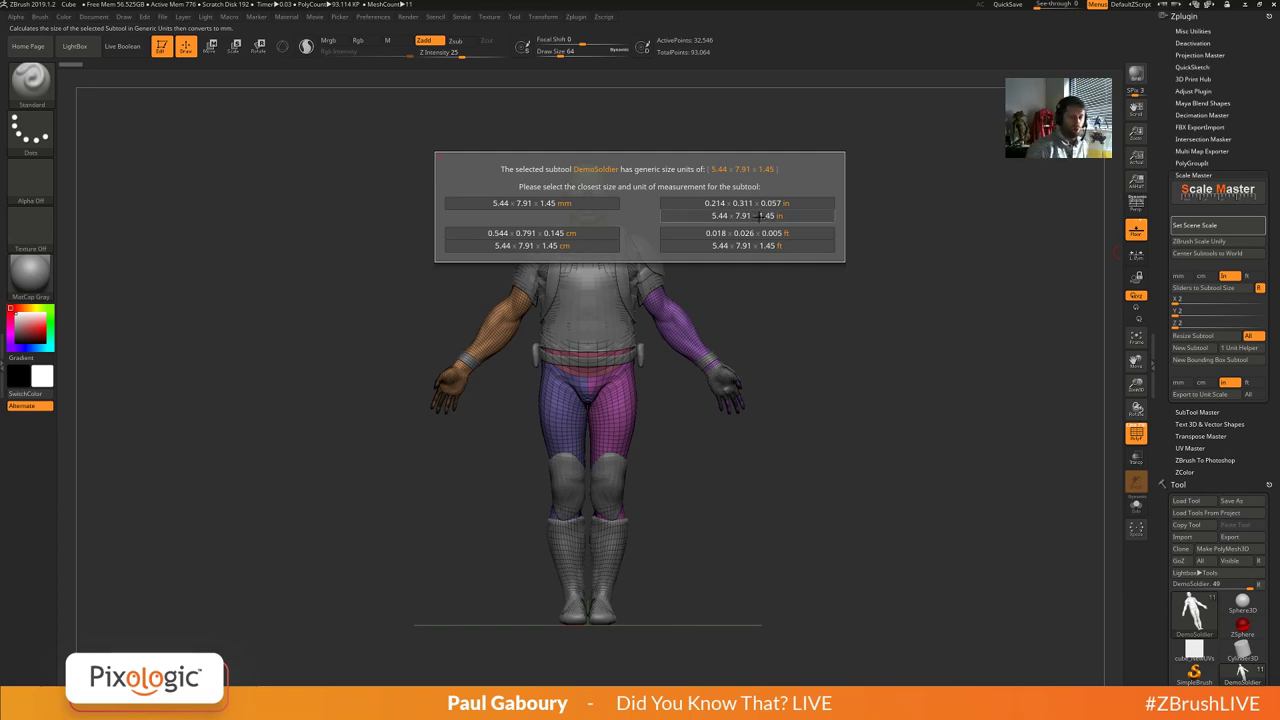
left_click(742, 216)
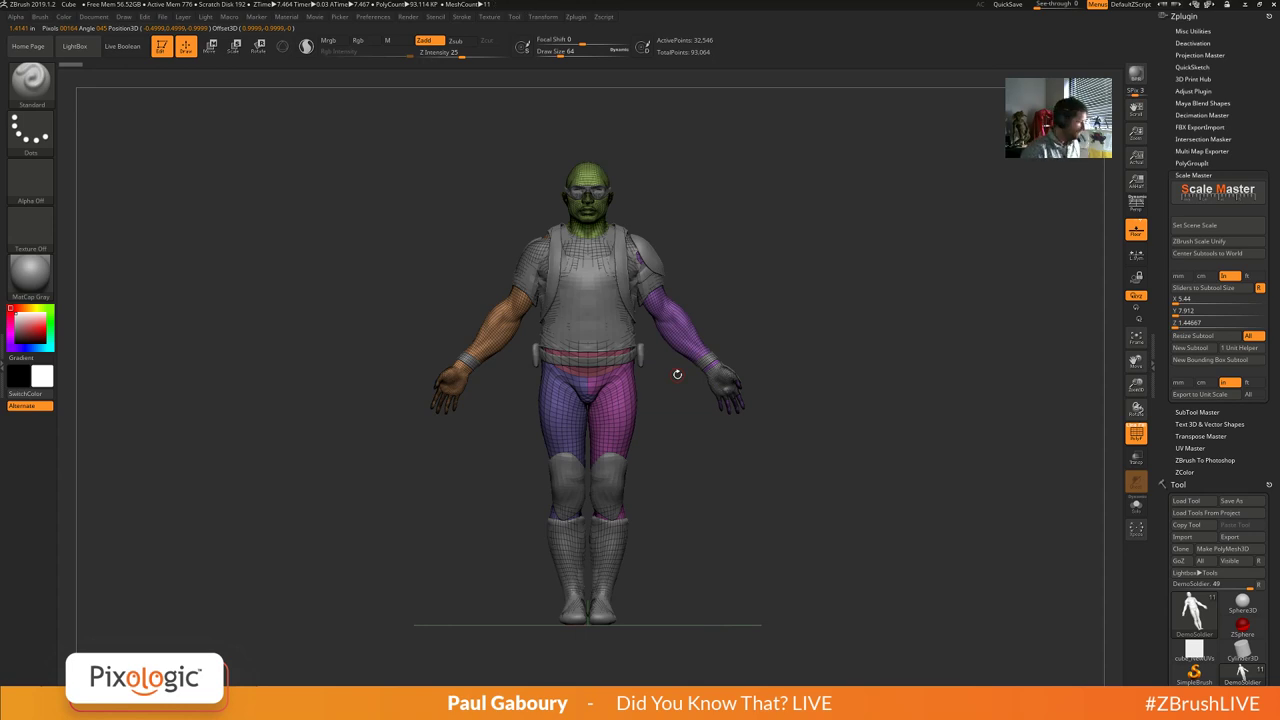
Expand the Subtool list and cycle the active subtool between the shirt and the belt, ending on shoulderGuard.
key("Down")
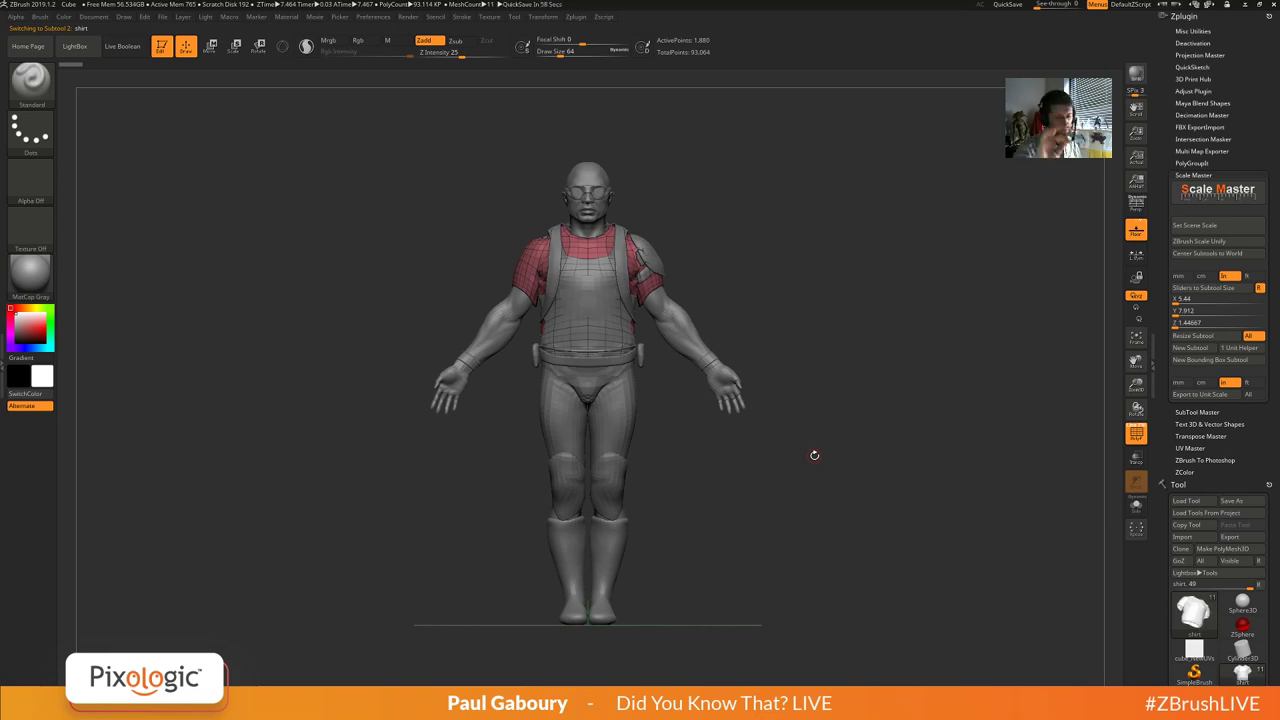
left_click_drag(1262, 484, 1262, 157)
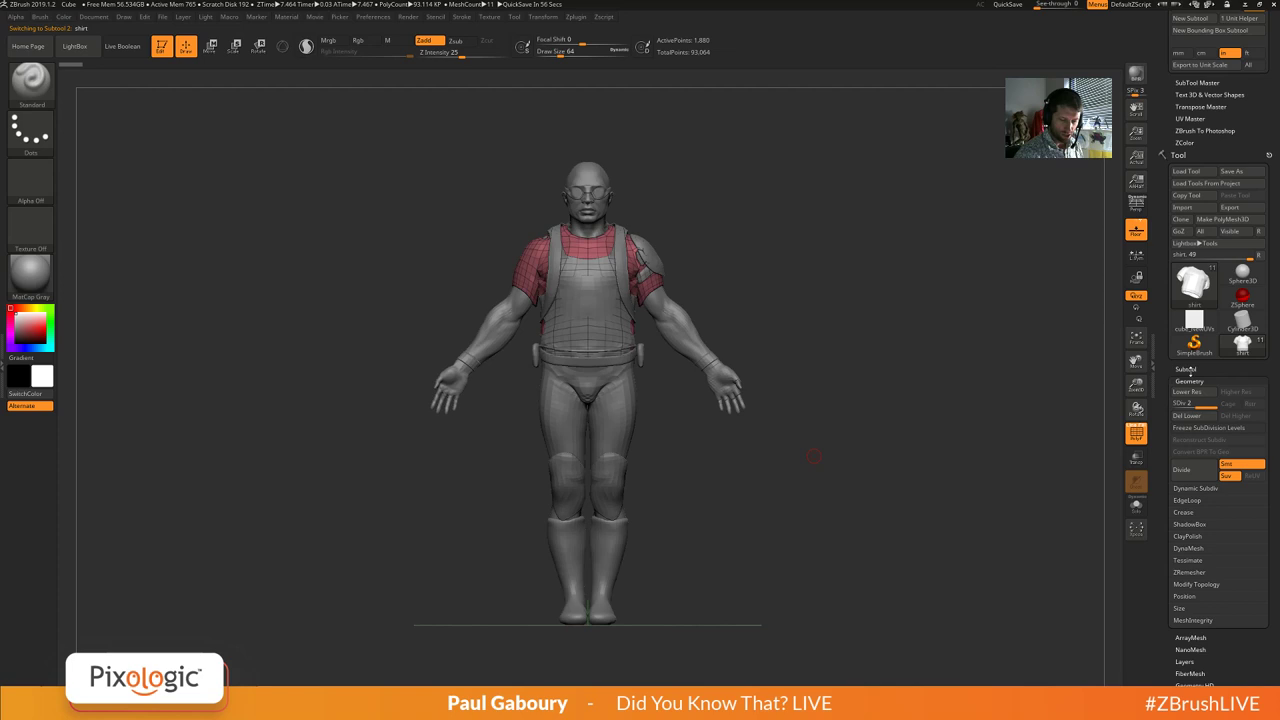
left_click(1187, 369)
key("alt+Down")
key("alt+Down")
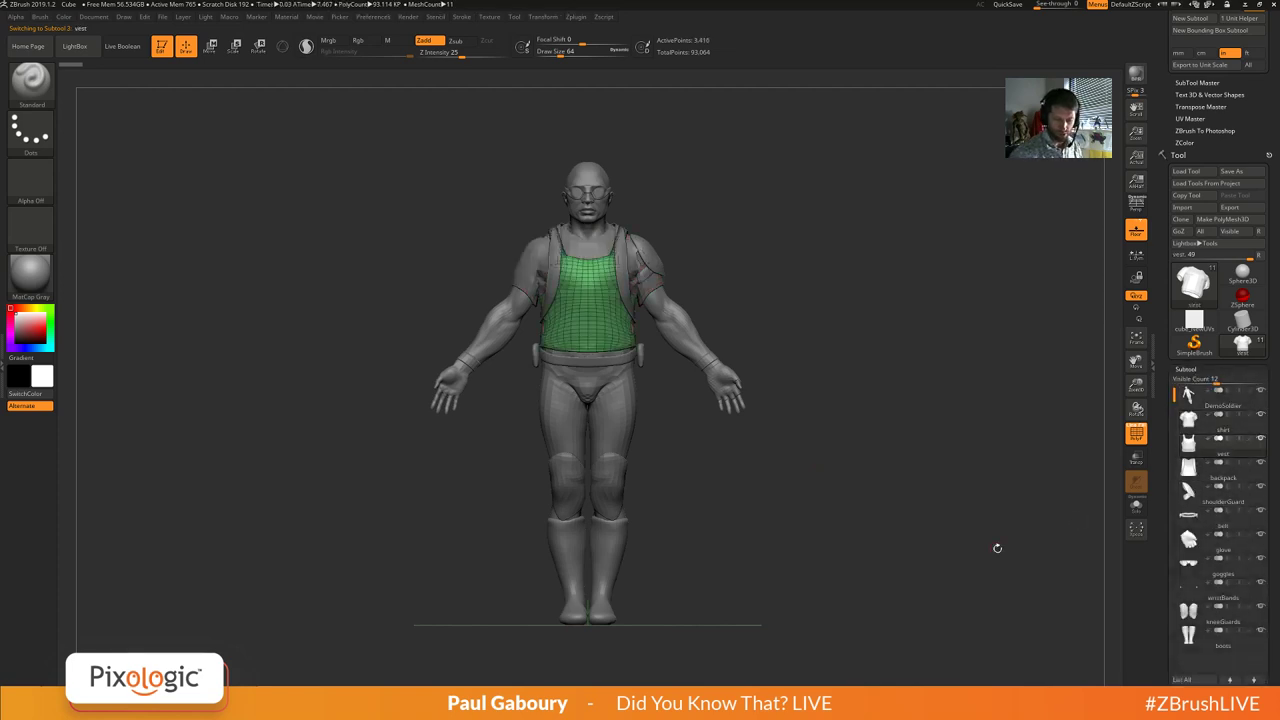
key("alt+Down")
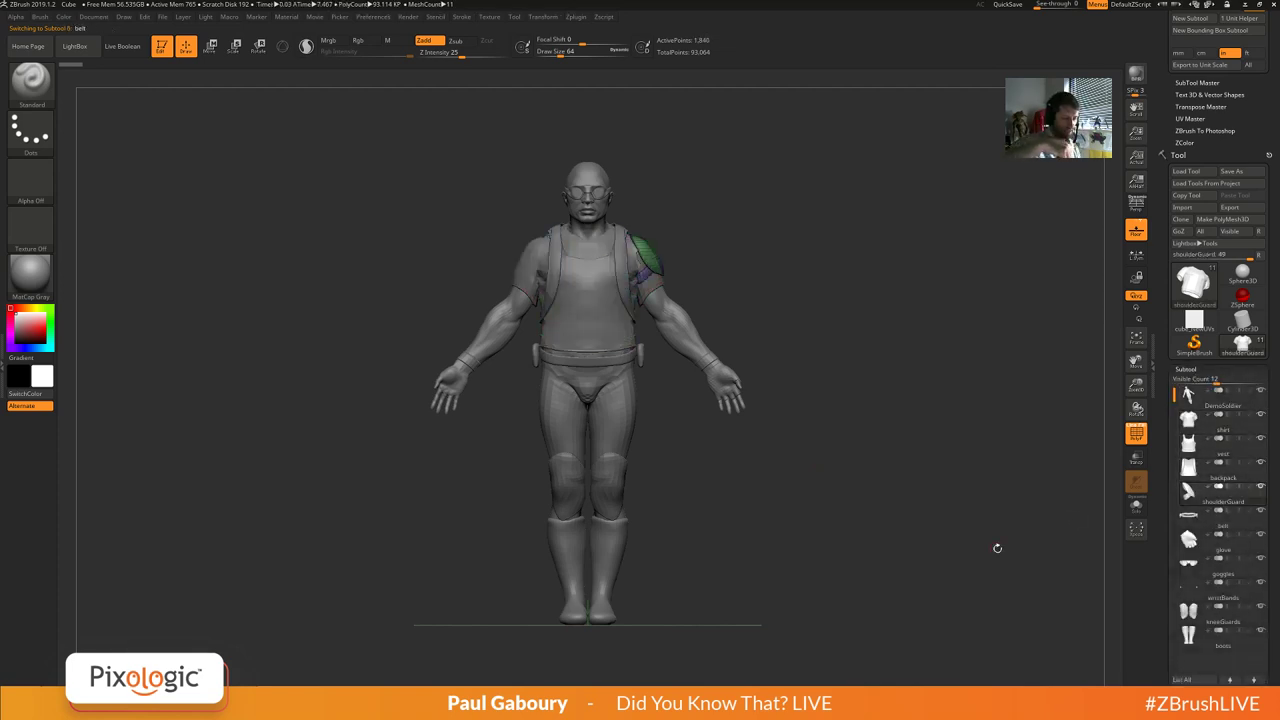
key("alt+Down")
key("alt+Up")
key("alt+Up")
key("alt+Up")
key("alt+Up")
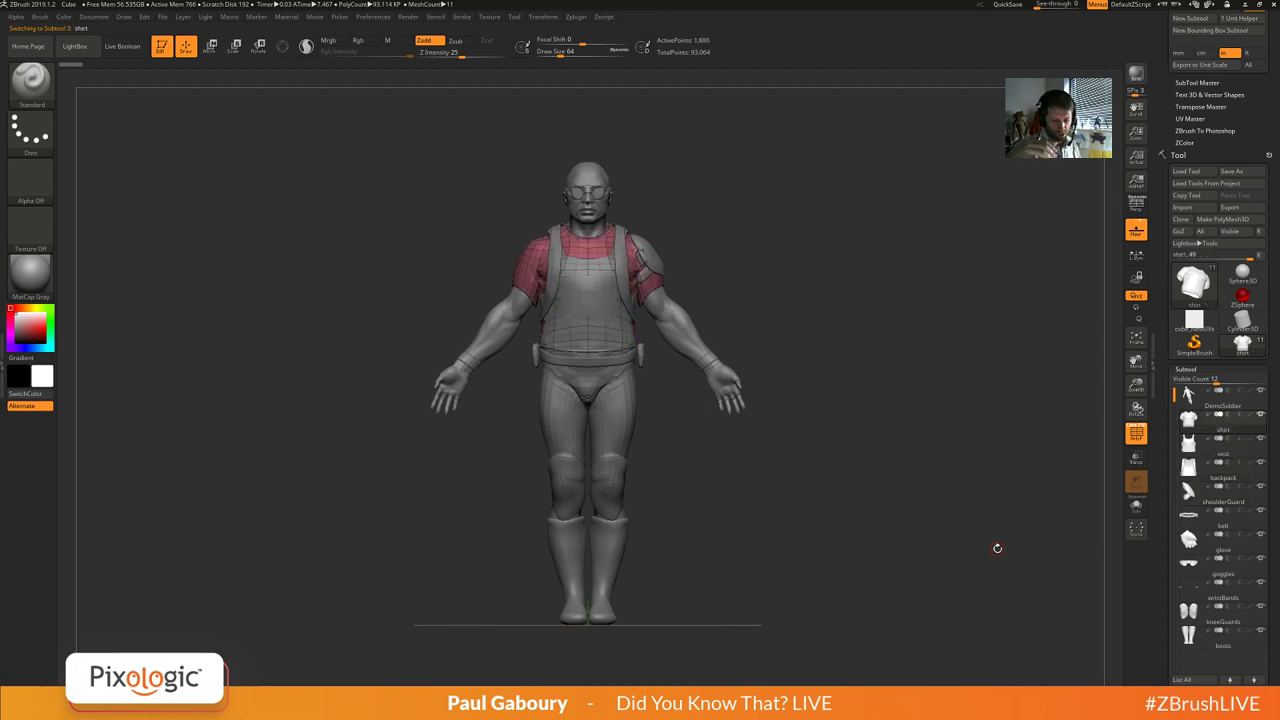
key("alt+Down")
key("alt+Down")
key("alt+Down")
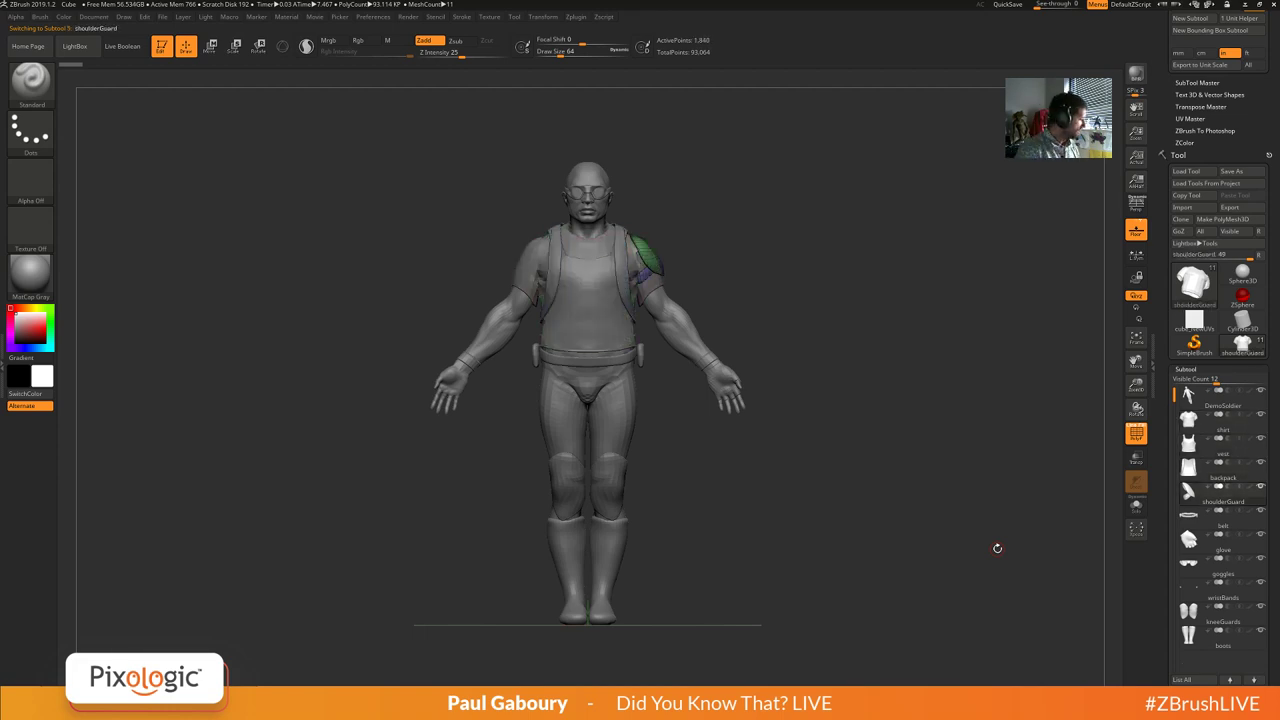
Make the vest the active subtool by picking parts on the model, and read its size into the Scale Master sliders.
left_click(676, 325, "alt")
left_click(613, 287, "alt")
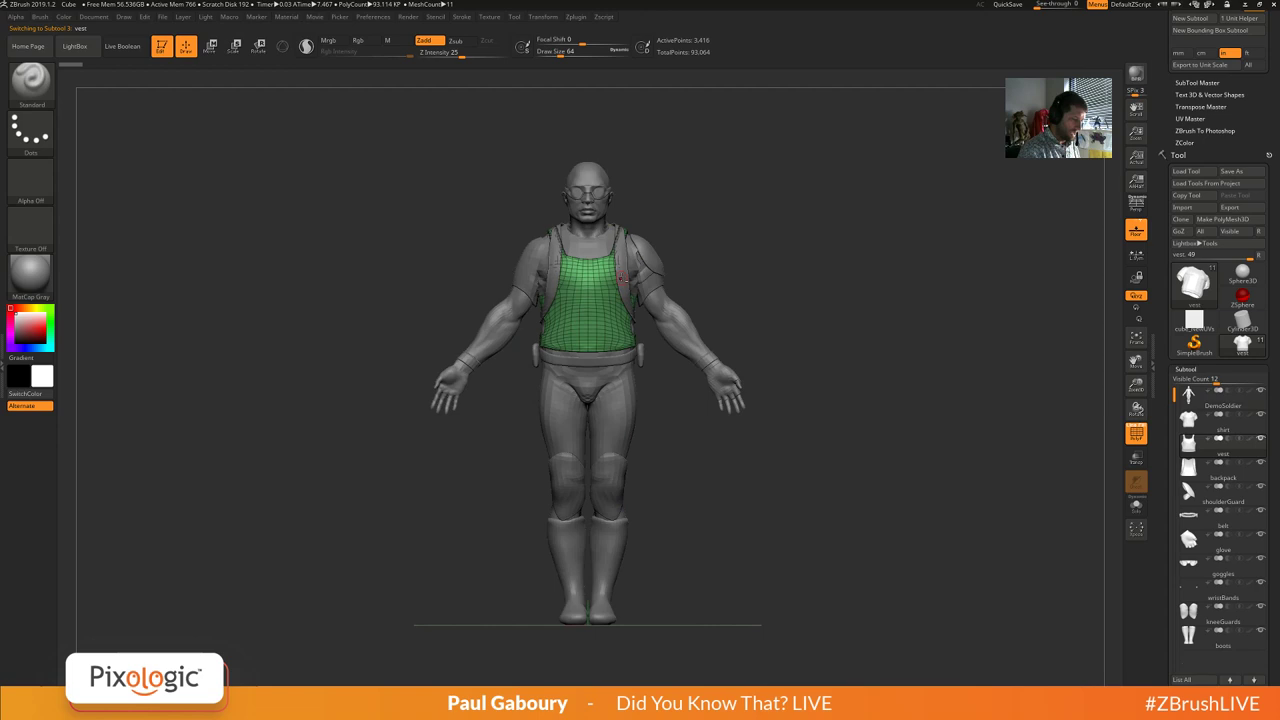
left_click(622, 281, "alt")
left_click(614, 312, "alt")
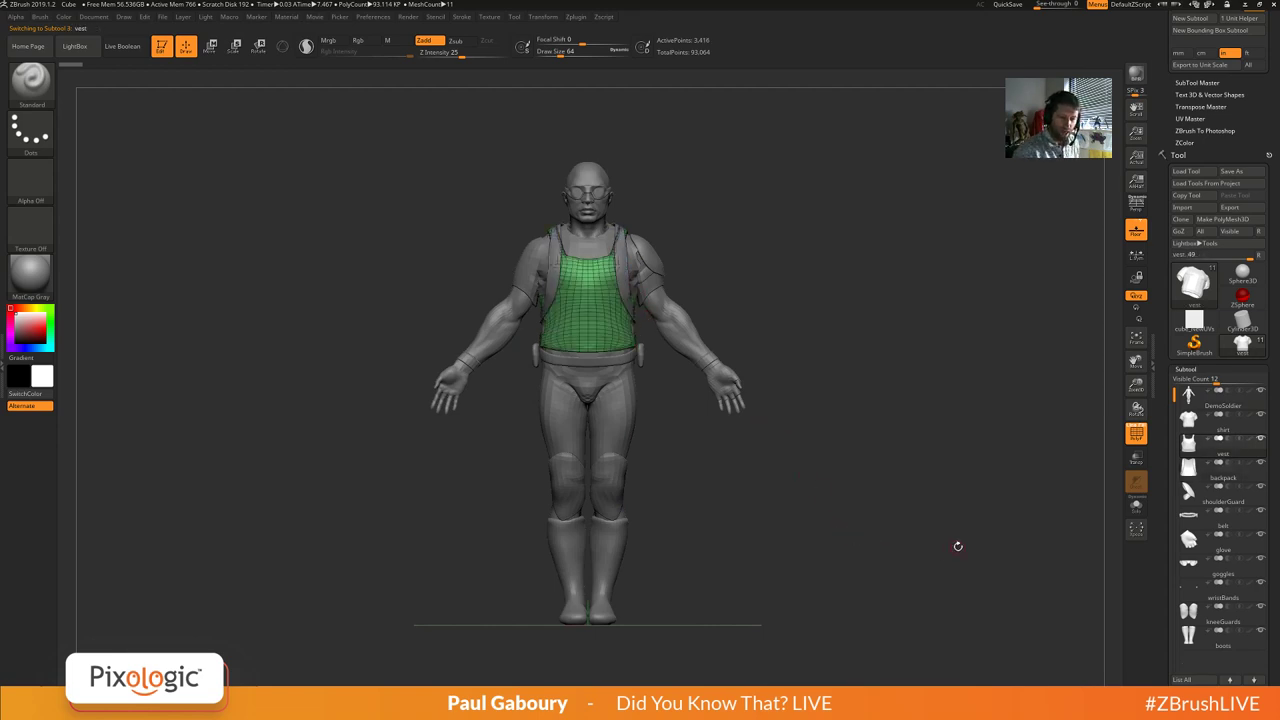
left_click_drag(1168, 222, 1168, 546)
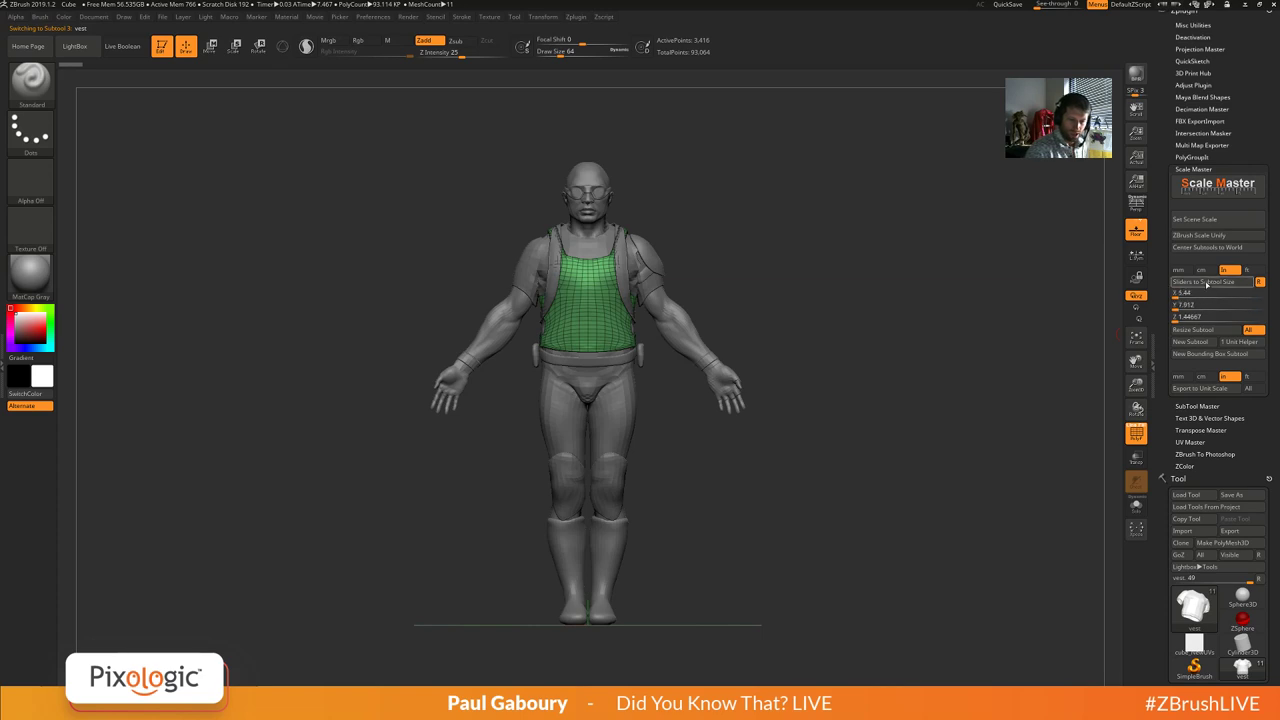
left_click(1206, 283)
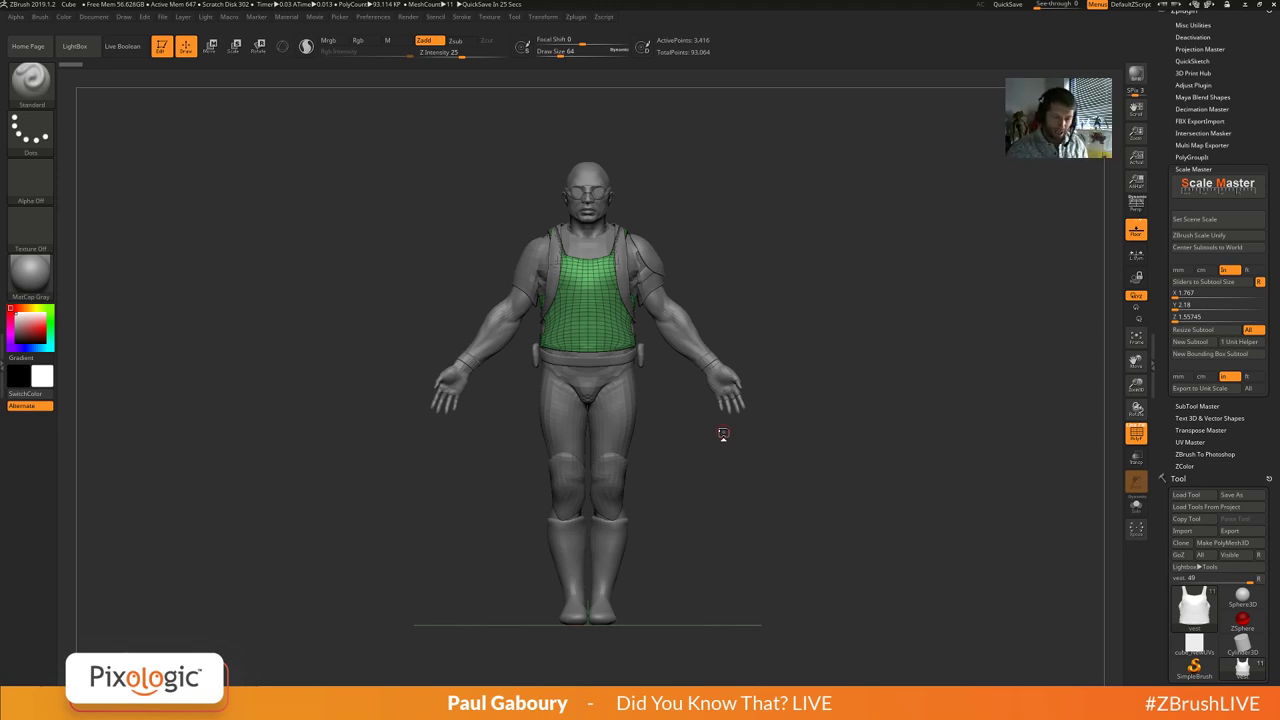
Create a new bounding box subtool around the soldier and make it see-through with Transparency on and Ghost off.
left_click(1229, 356)
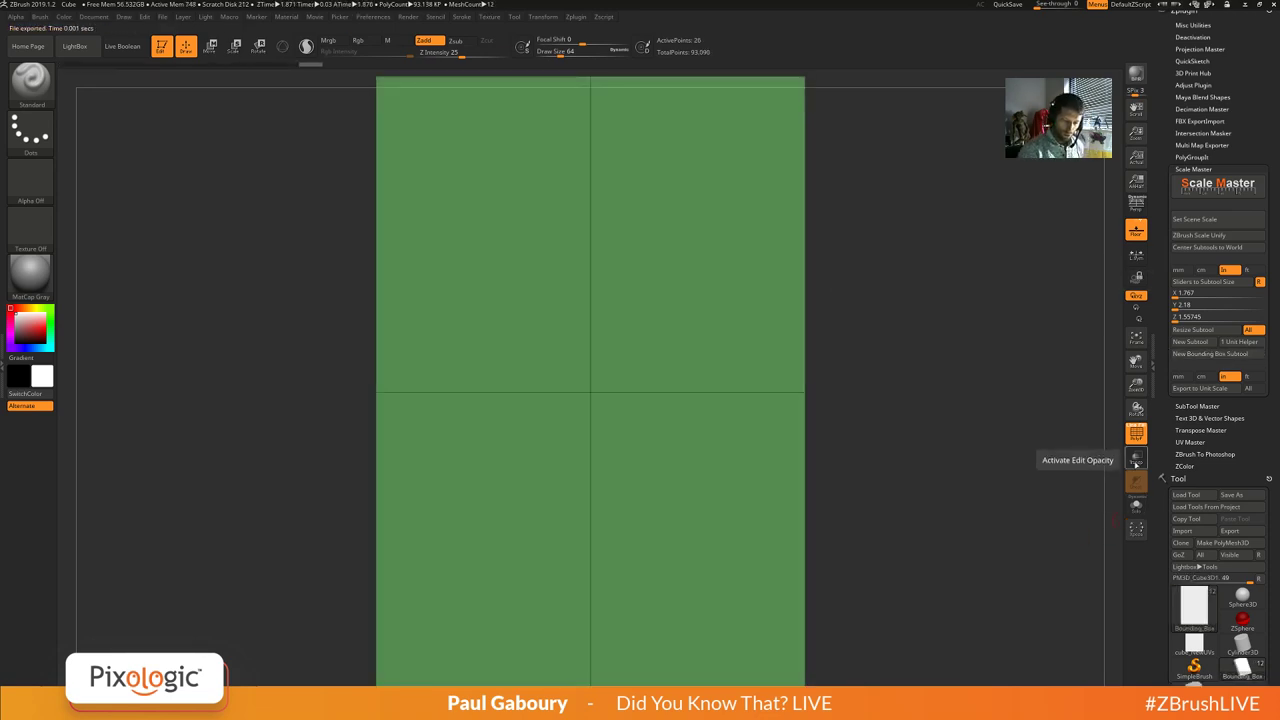
left_click(1136, 457)
left_click_drag(900, 493, 903, 498)
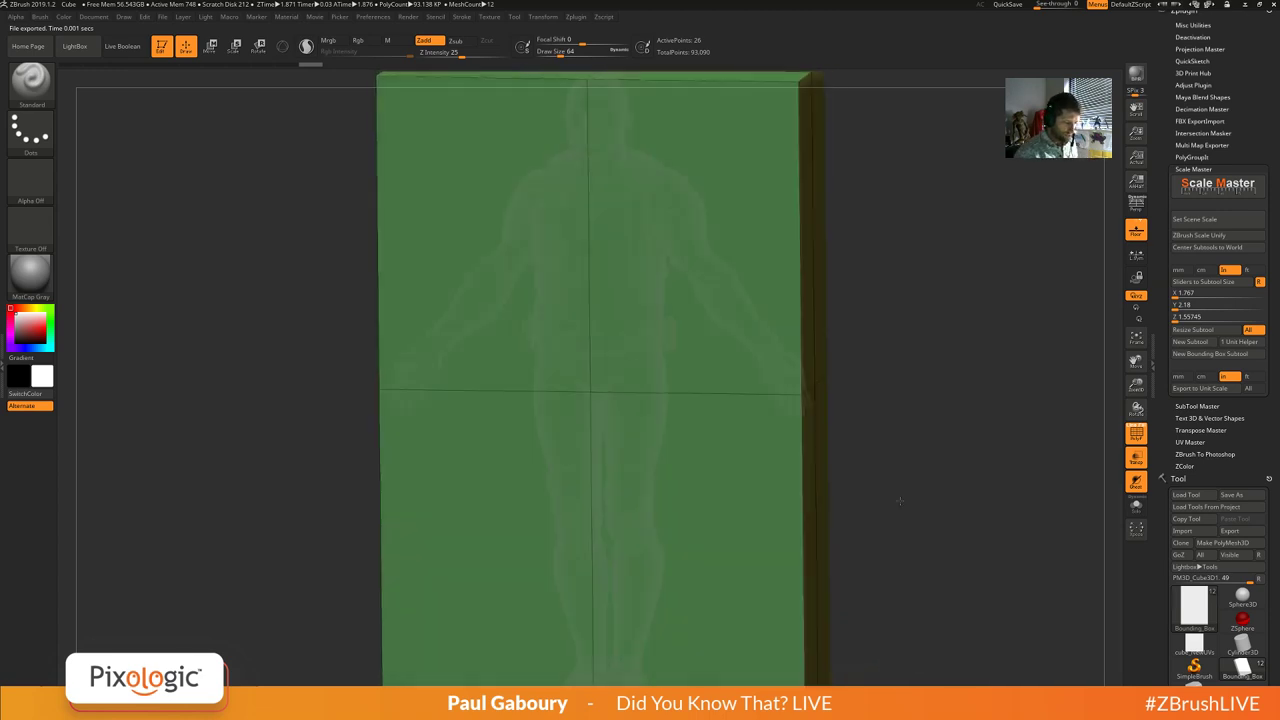
left_click(1137, 484)
right_click_drag(902, 508, 886, 482, "ctrl")
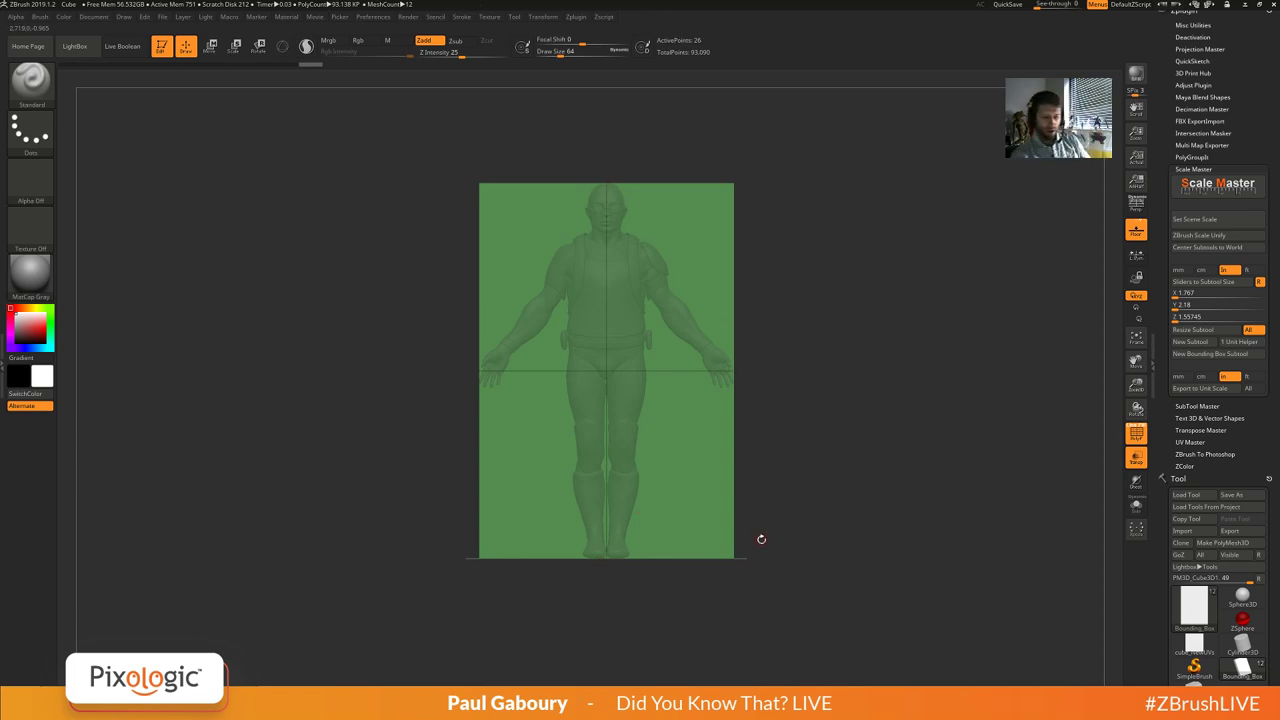
Read the bounding box's size into the Scale Master sliders and examine the box around the soldier from the front and side.
left_click(1198, 283)
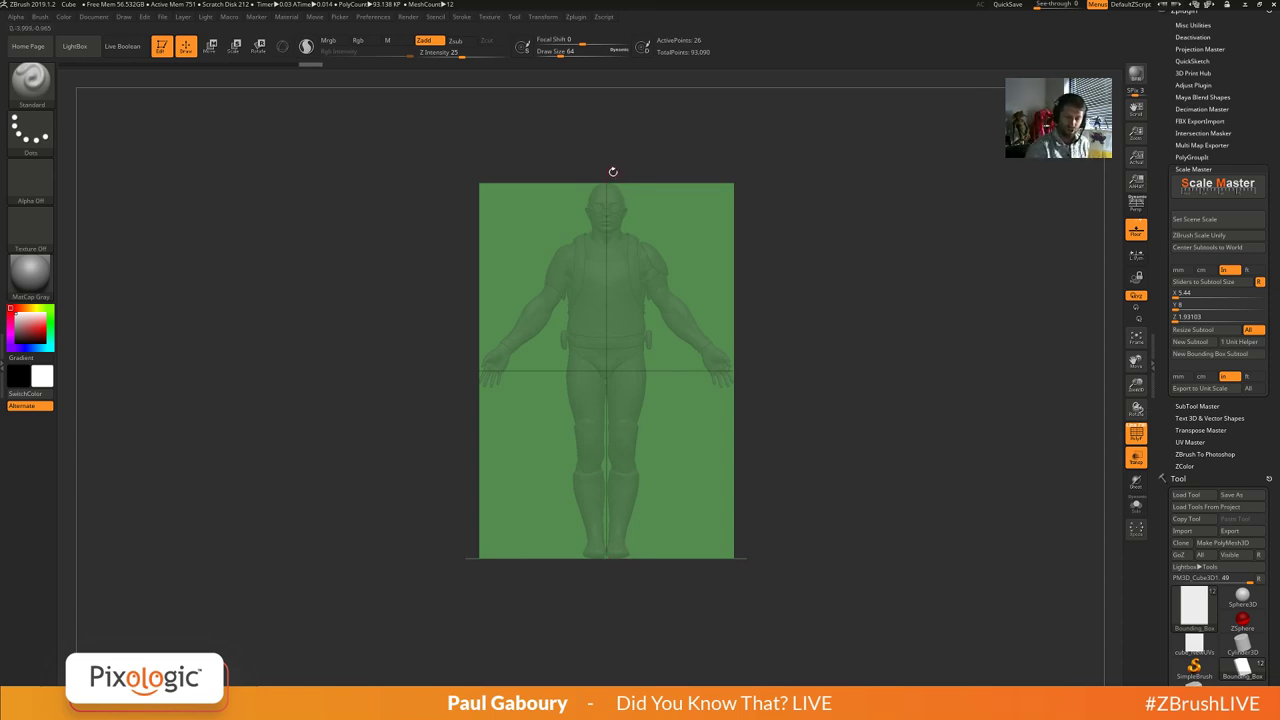
left_click_drag(771, 491, 848, 490, "shift")
left_click_drag(843, 490, 840, 490)
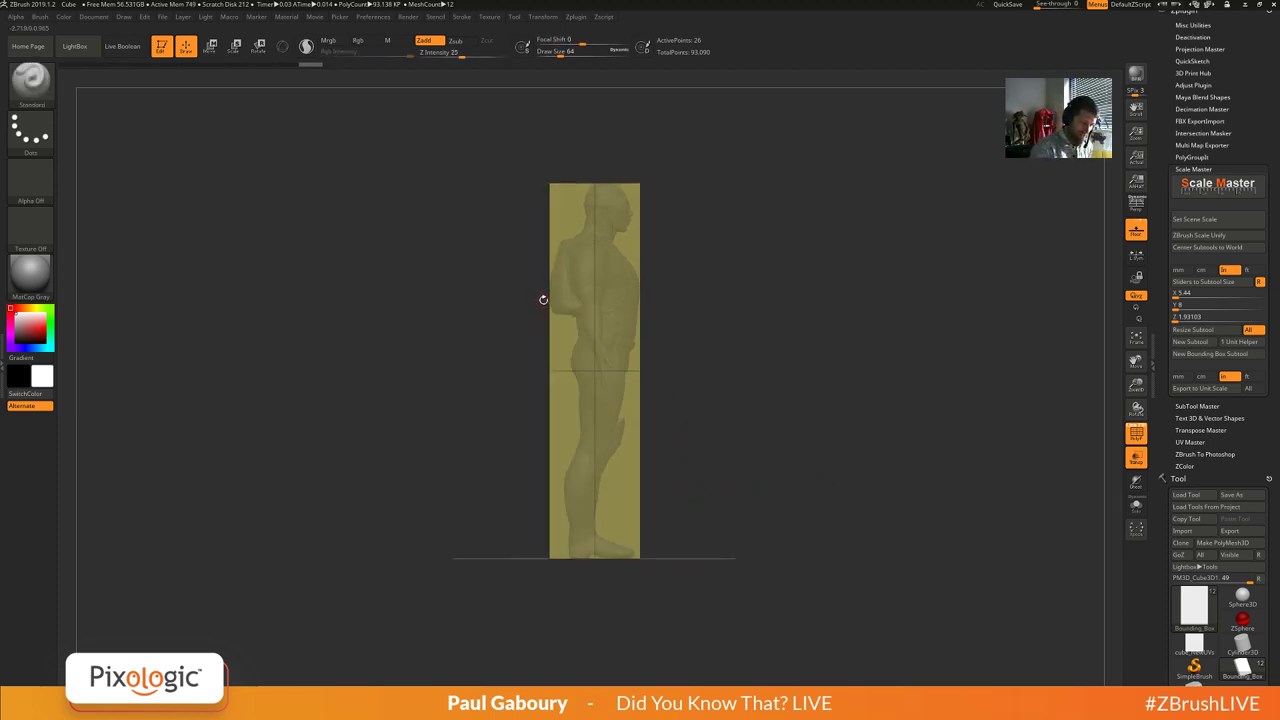
left_click(1186, 317)
key("Return")
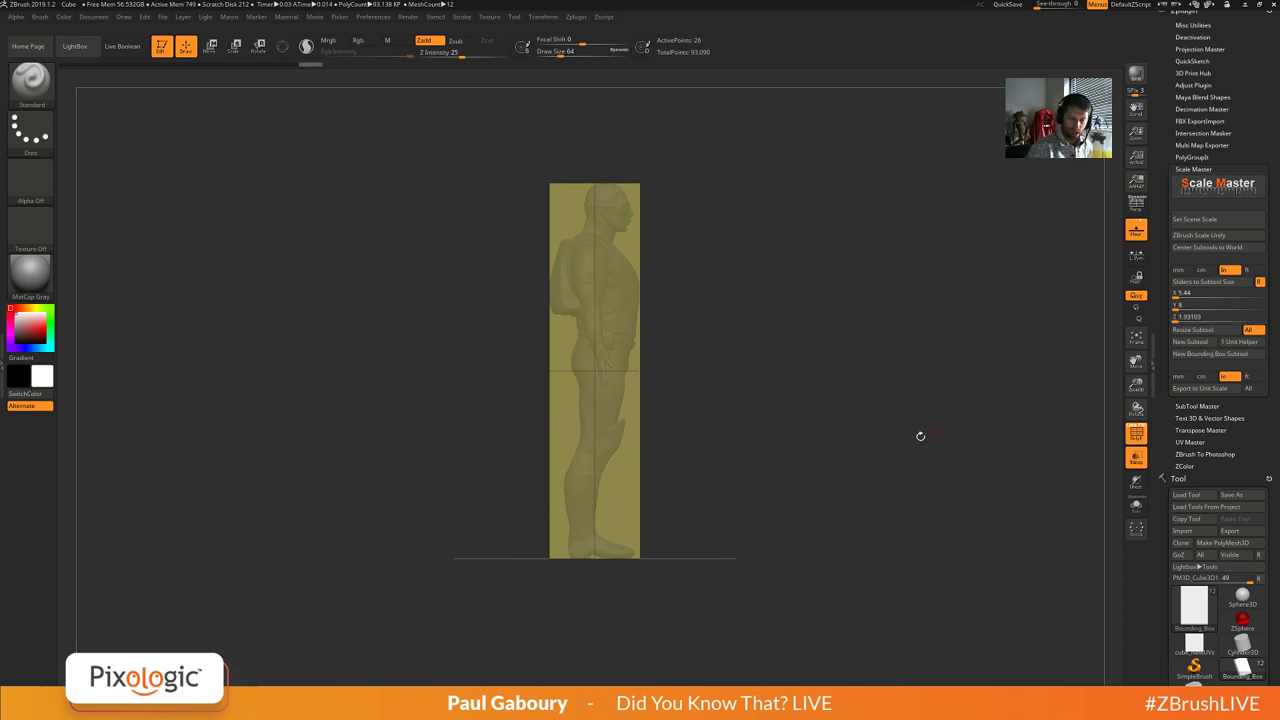
left_click_drag(826, 466, 788, 463)
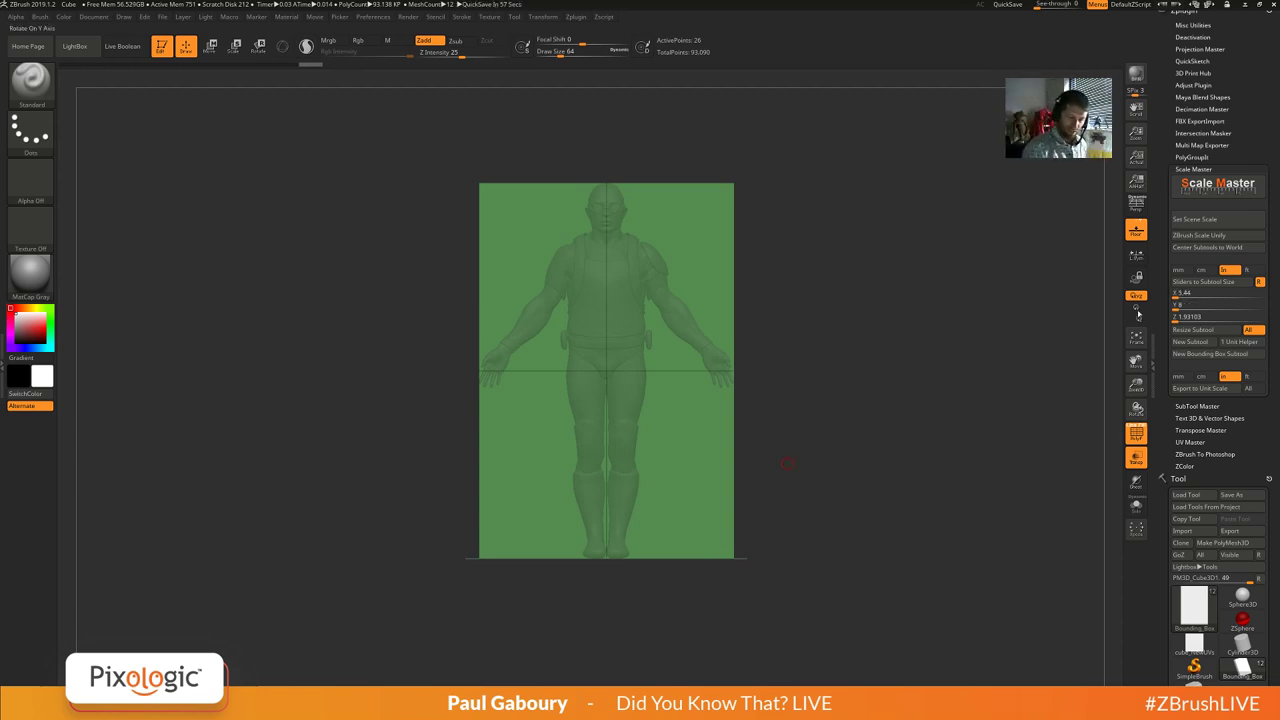
left_click_drag(846, 395, 803, 388)
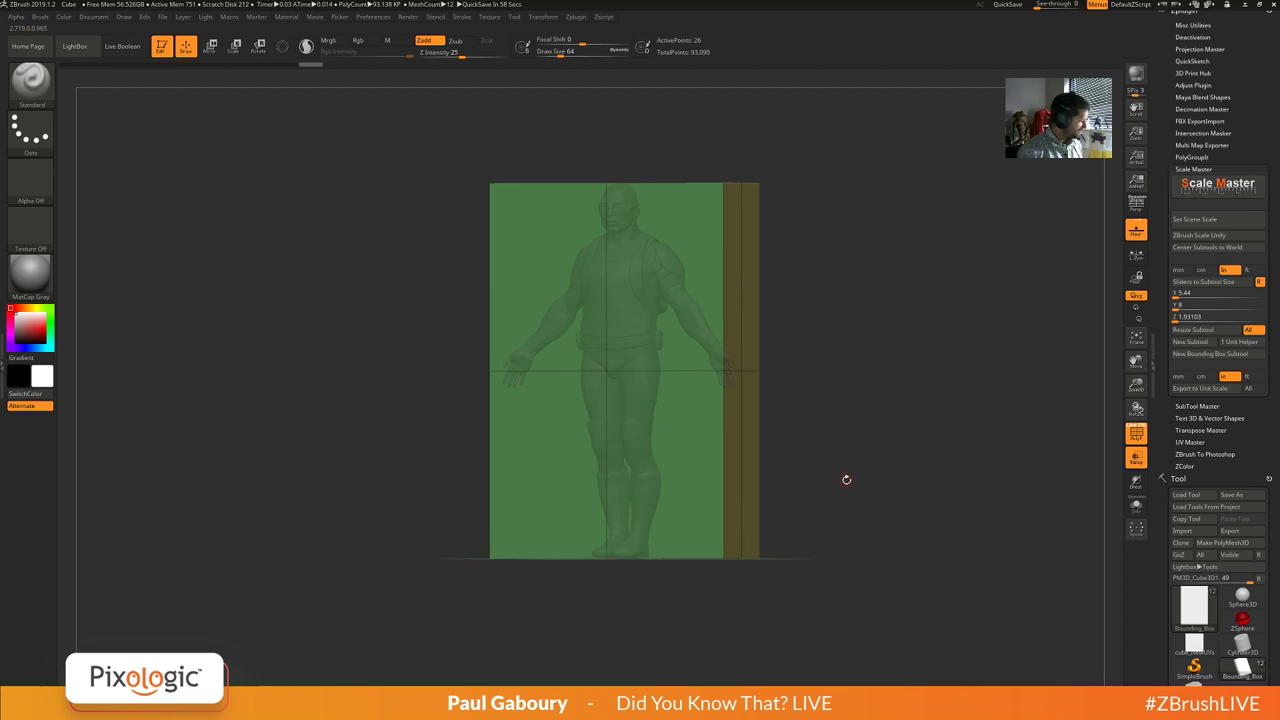
From the front, draw a Transpose line about 6.75 in long from the bounding box's left edge midpoint to its upper-right corner.
left_click_drag(846, 477, 867, 484, "shift")
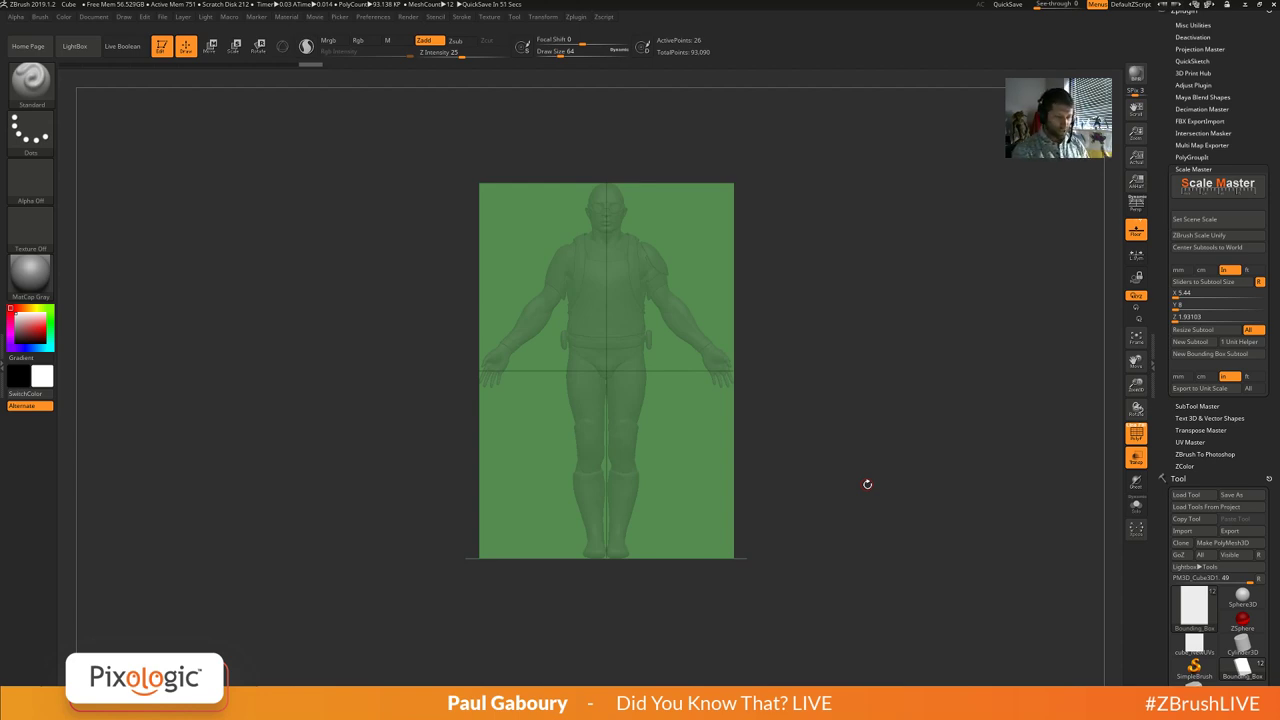
key("w")
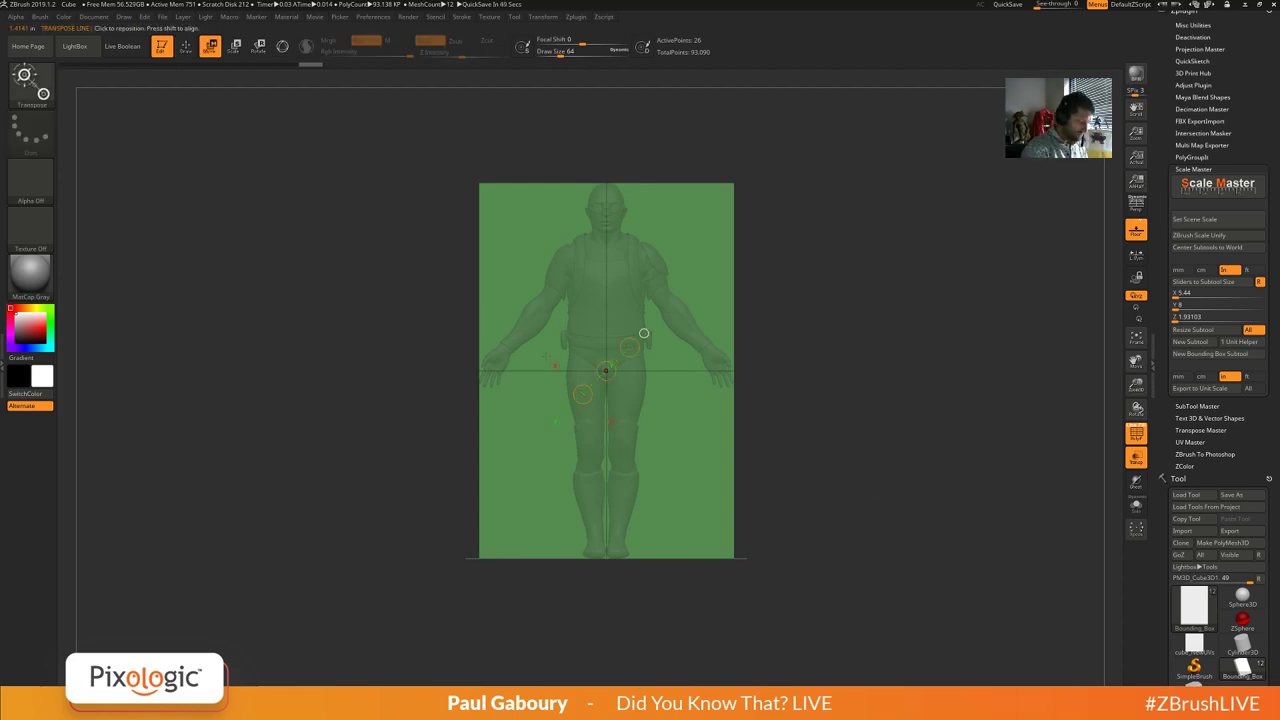
left_click_drag(478, 370, 735, 182)
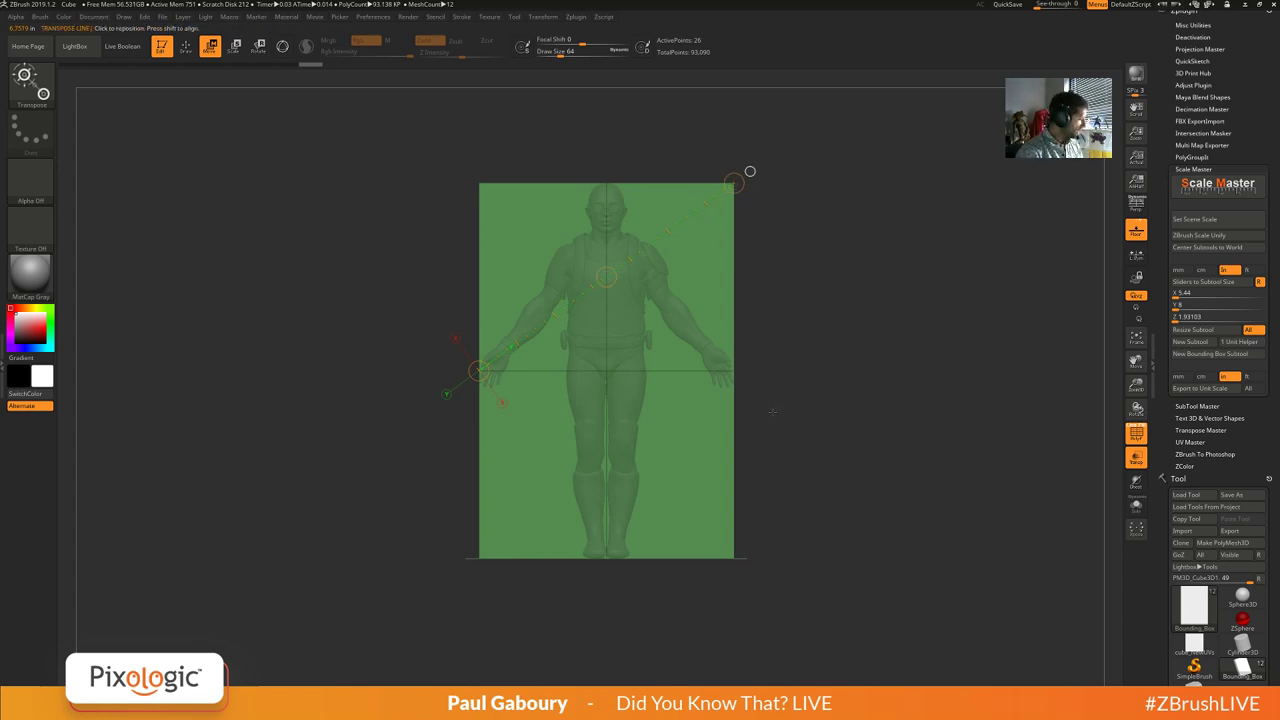
Cycle up through the subtools until the DemoSoldier body is the active subtool.
key("Up")
key("Up")
key("Up")
key("Up")
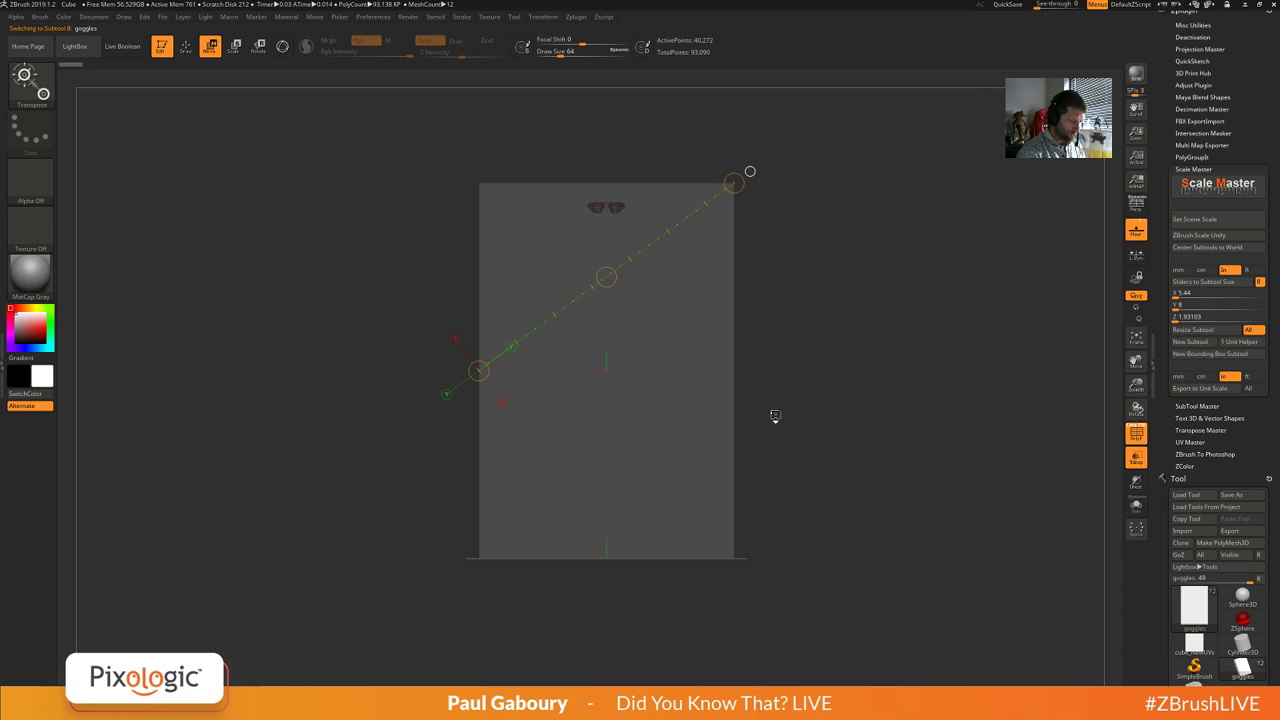
key("Up")
key("Up")
key("Up")
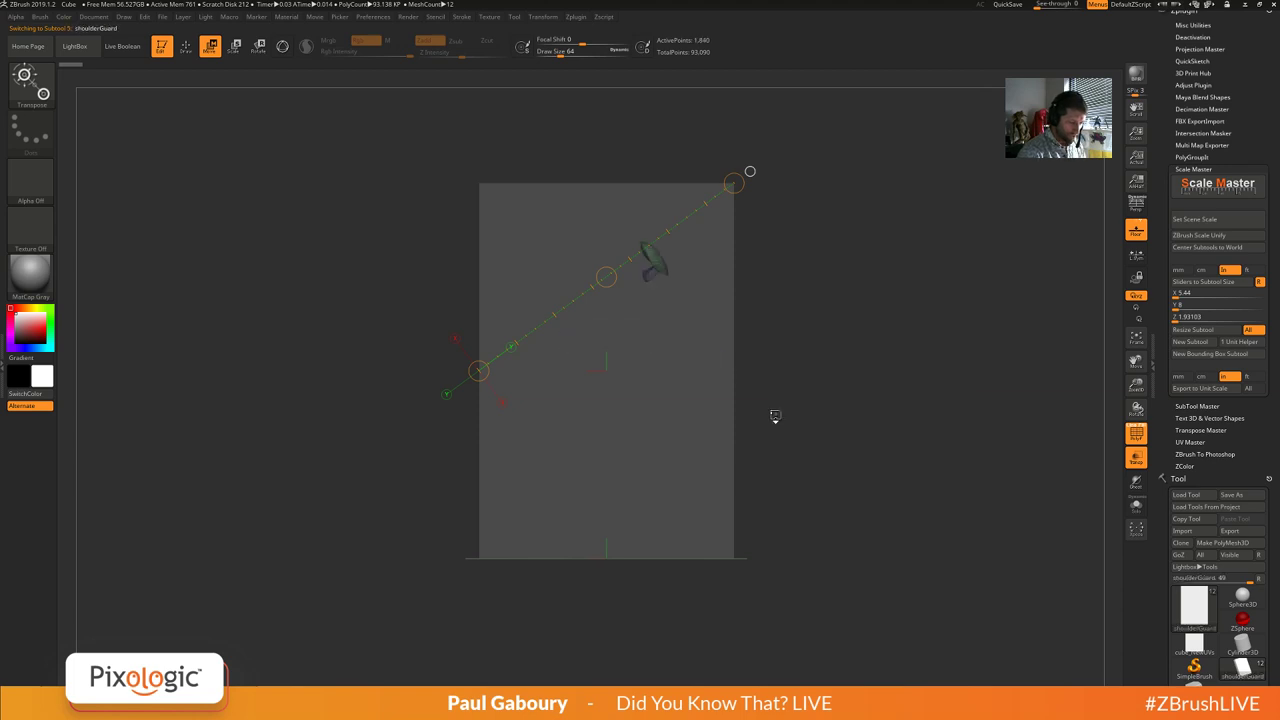
key("Up")
key("Up")
key("Up")
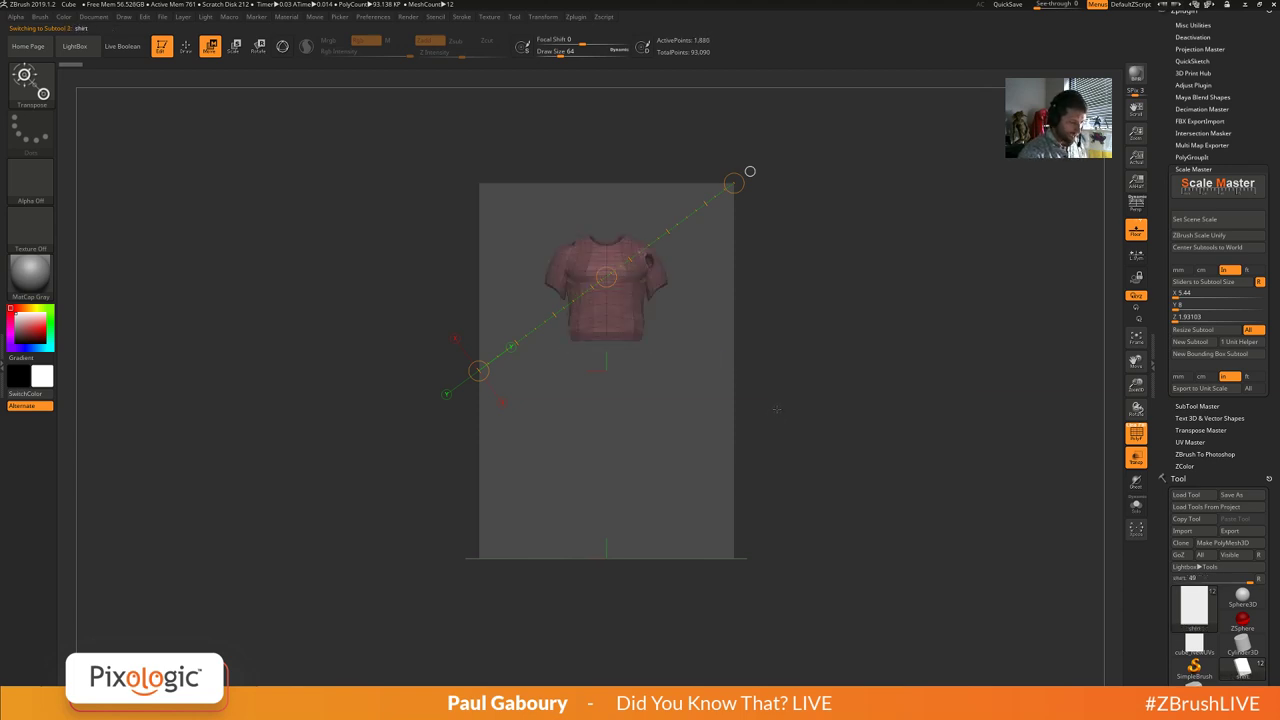
key("Up")
key("Up")
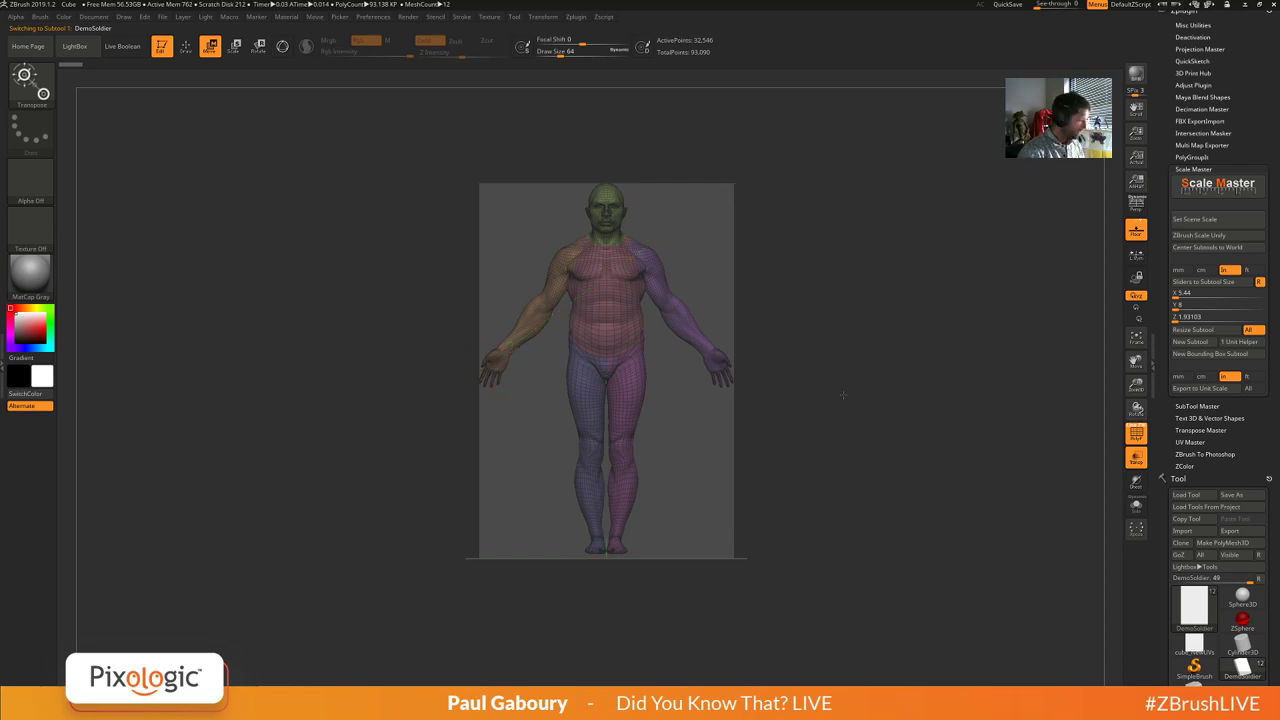
Draw a Transpose line along the soldier's arm on the purple side, from the elbow to the fingertips.
right_click_drag(843, 394, 841, 475, "alt")
mouse_move(483, 482)
right_mouse_down("ctrl")
mouse_move(483, 570)
mouse_move(172, 574)
right_mouse_up("ctrl")
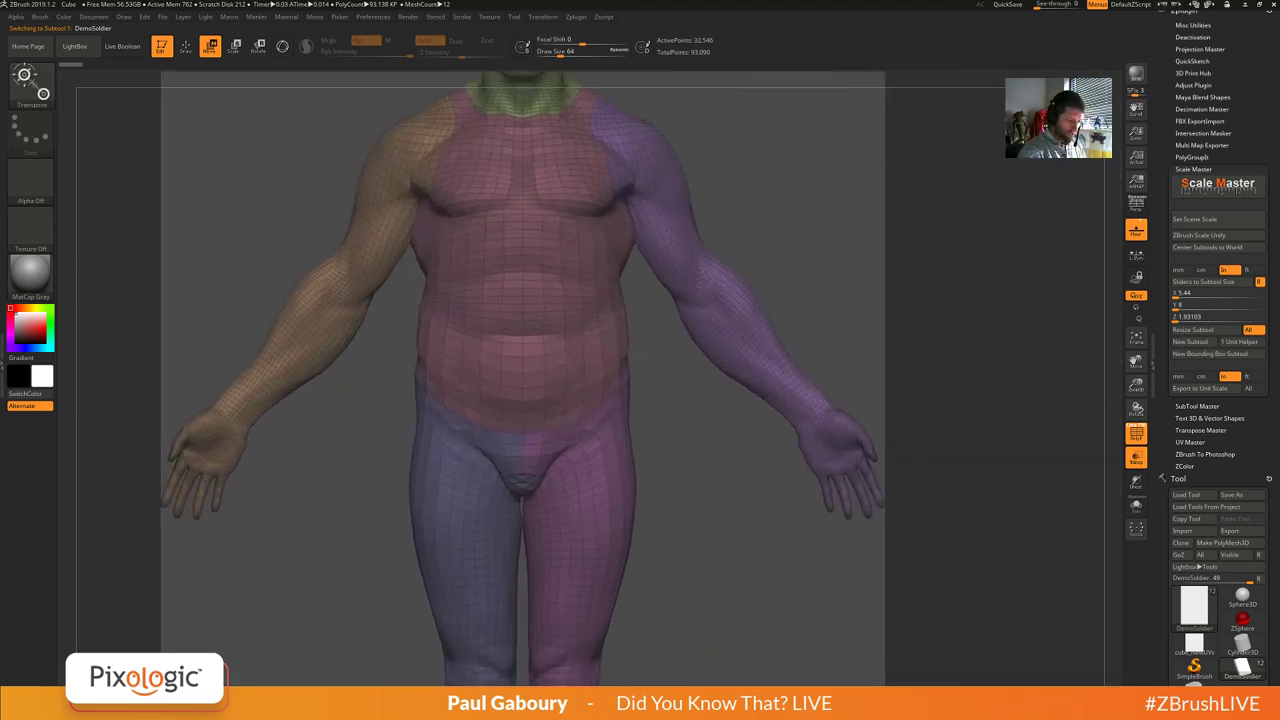
right_click_drag(159, 473, 113, 477, "alt")
mouse_move(650, 301)
left_mouse_down()
mouse_move(823, 483)
mouse_move(834, 533)
left_mouse_up()
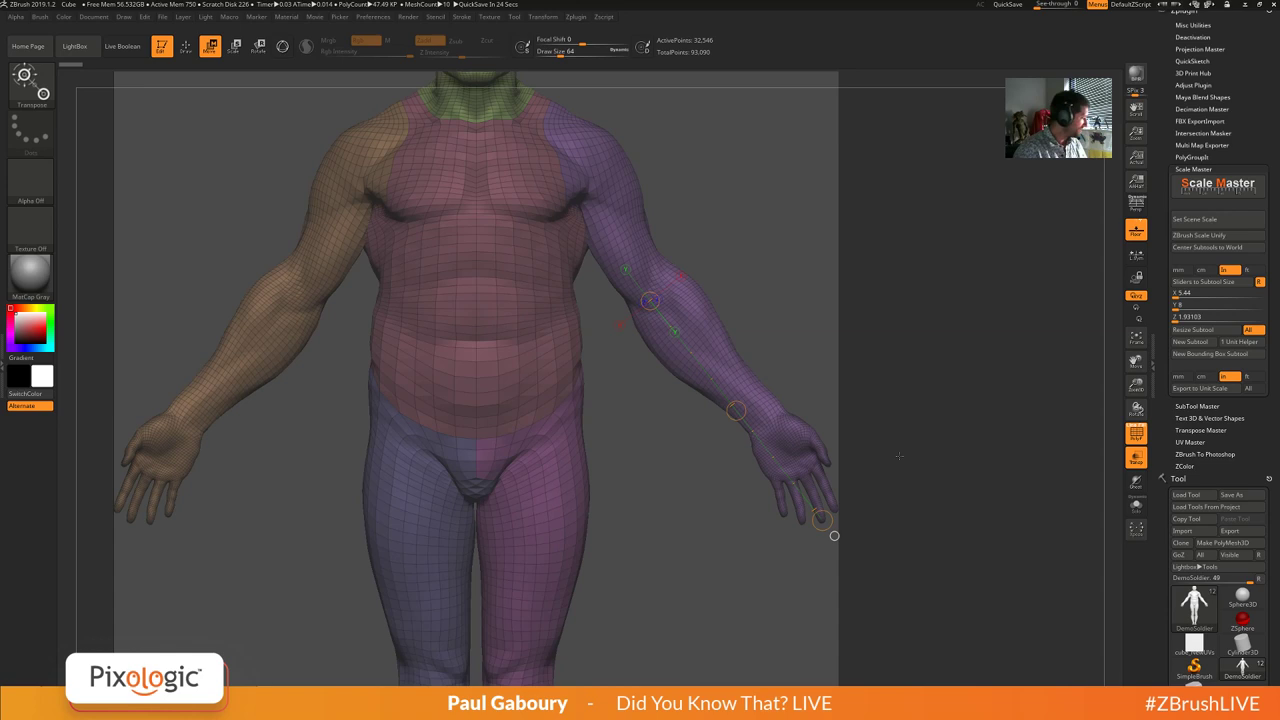
Return to Draw mode and examine the whole soldier inside the bounding box from the side and front.
key("q")
mouse_move(811, 514)
right_mouse_down("ctrl")
mouse_move(728, 446)
mouse_move(722, 358)
mouse_move(699, 324)
right_mouse_up("ctrl")
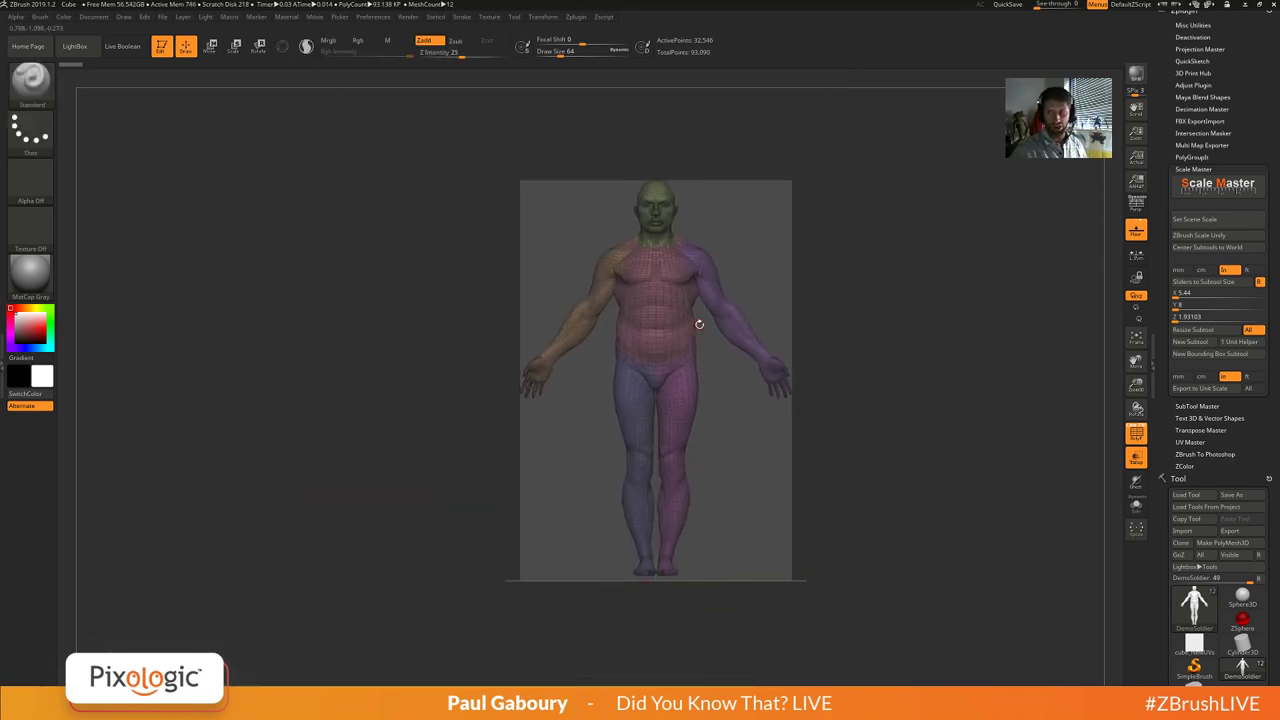
mouse_move(857, 460)
right_mouse_down("alt")
mouse_move(804, 452)
mouse_move(812, 469)
right_mouse_up("alt")
left_click_drag(728, 365, 667, 365, "shift")
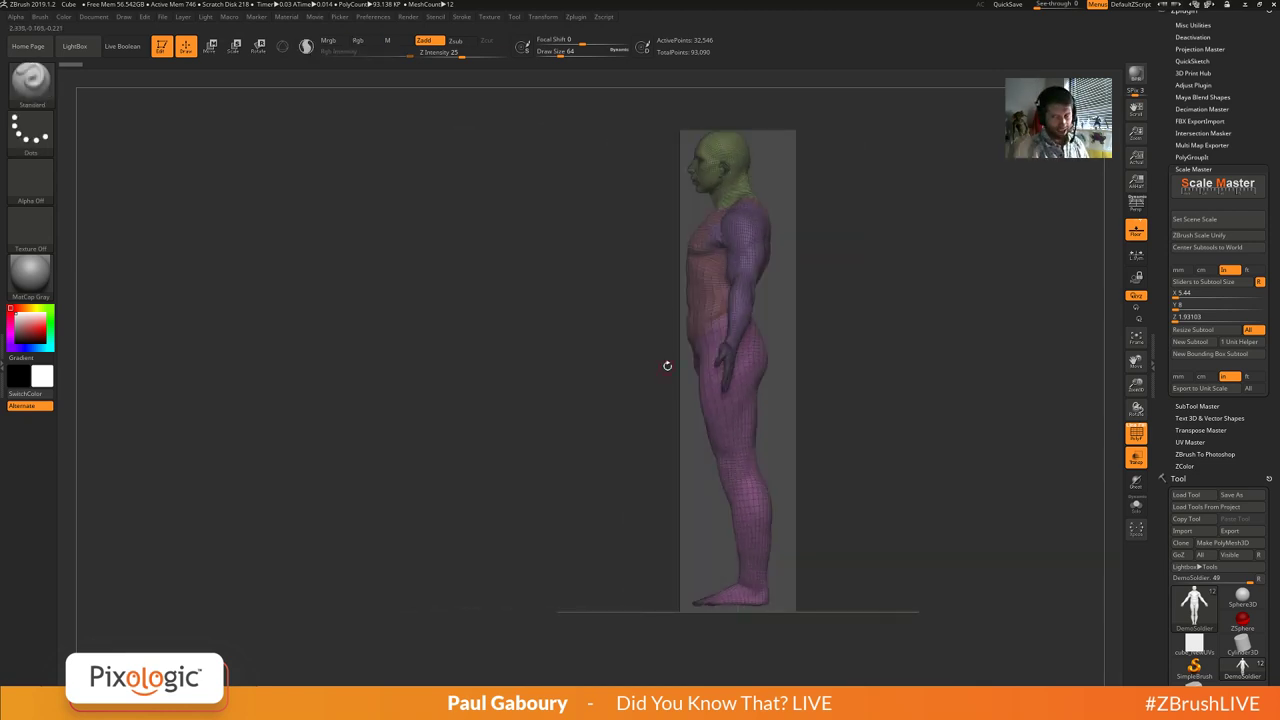
right_click_drag(667, 366, 800, 416, "shift")
right_click_drag(800, 416, 766, 411, "alt")
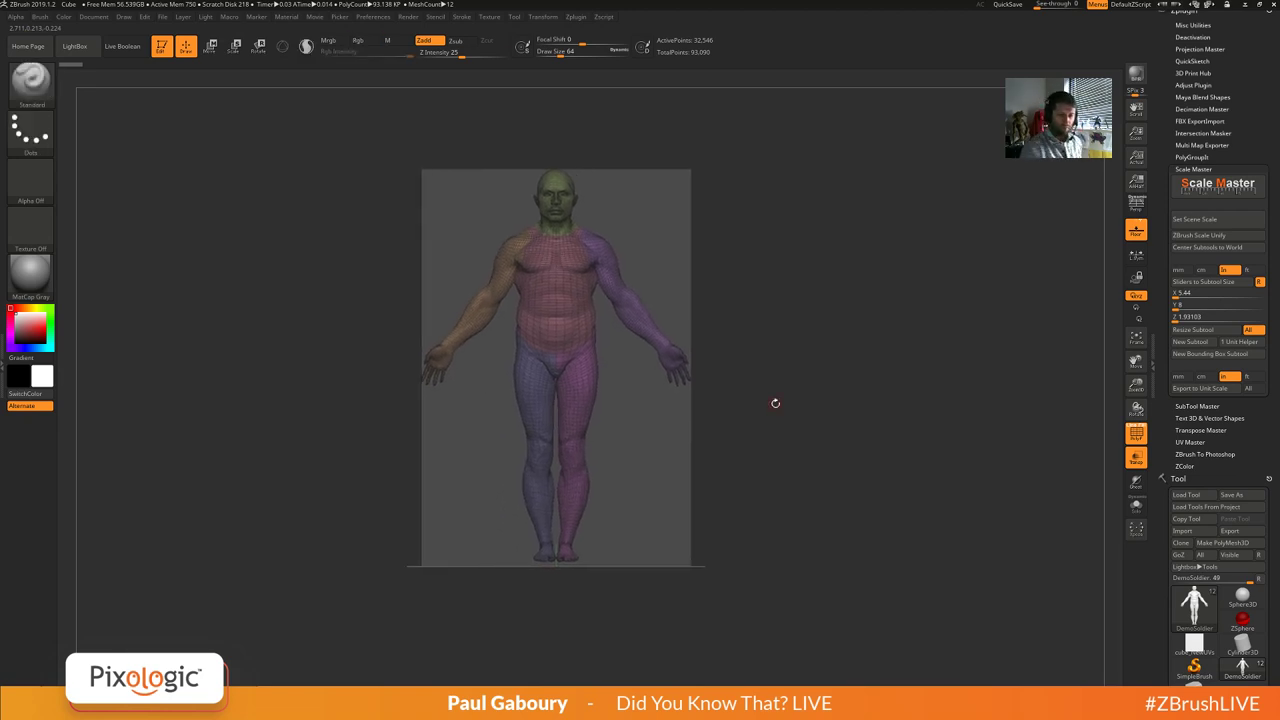
Collapse the Scale Master section and remove the Zplugin palette from the tray.
left_click(1206, 168)
left_click_drag(1252, 104, 1252, 110)
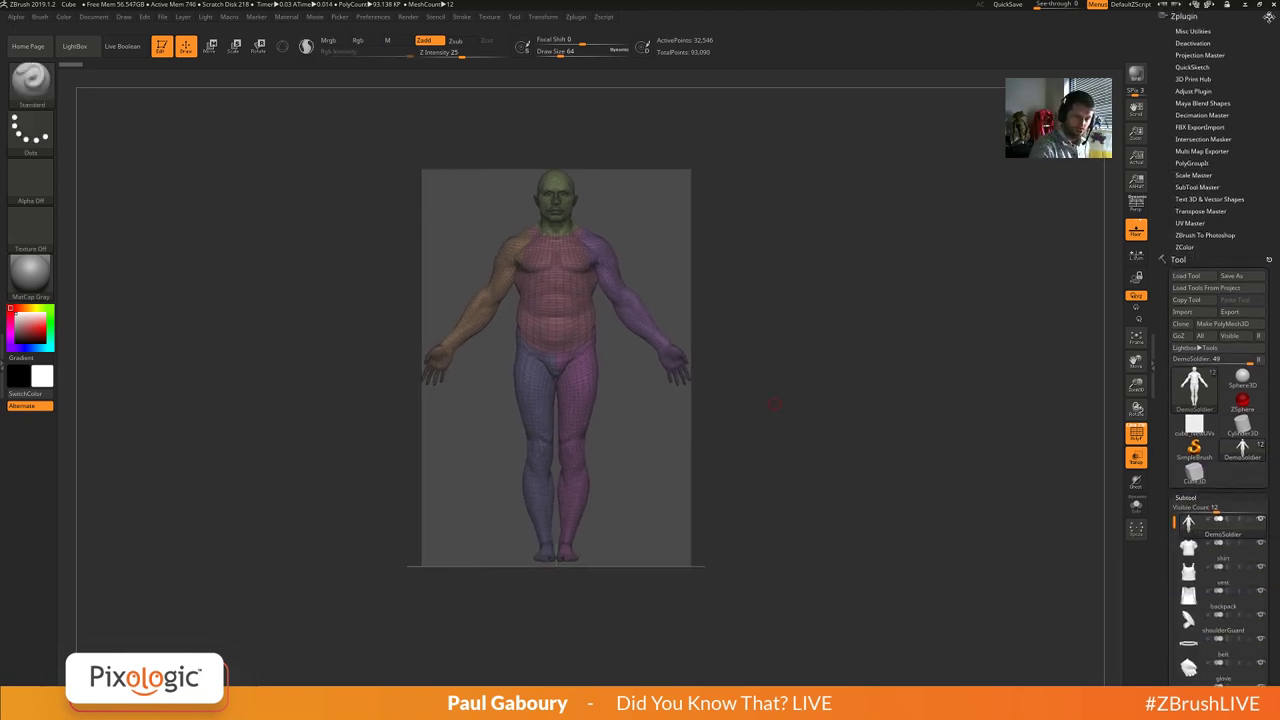
left_click(1269, 17)
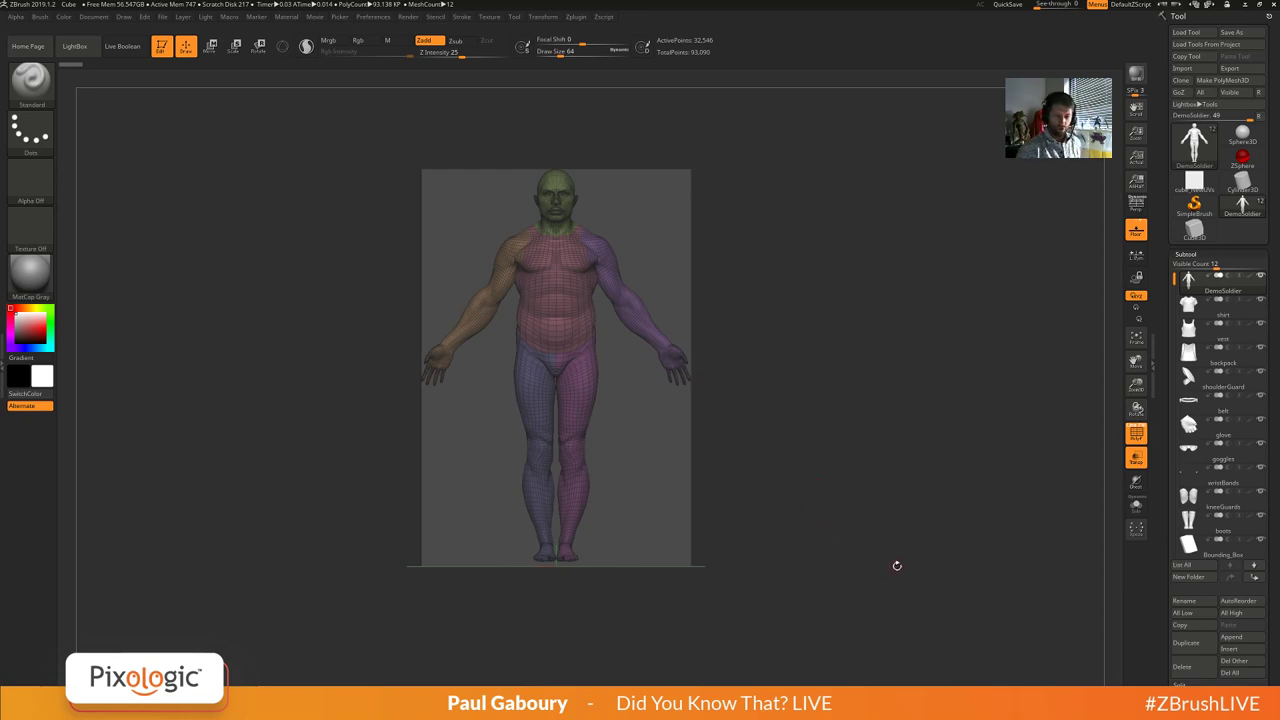
Switch to the Cube3D primitive, convert it to a PolyMesh3D, and face it from the front.
left_click(1194, 230)
right_click_drag(802, 450, 775, 478)
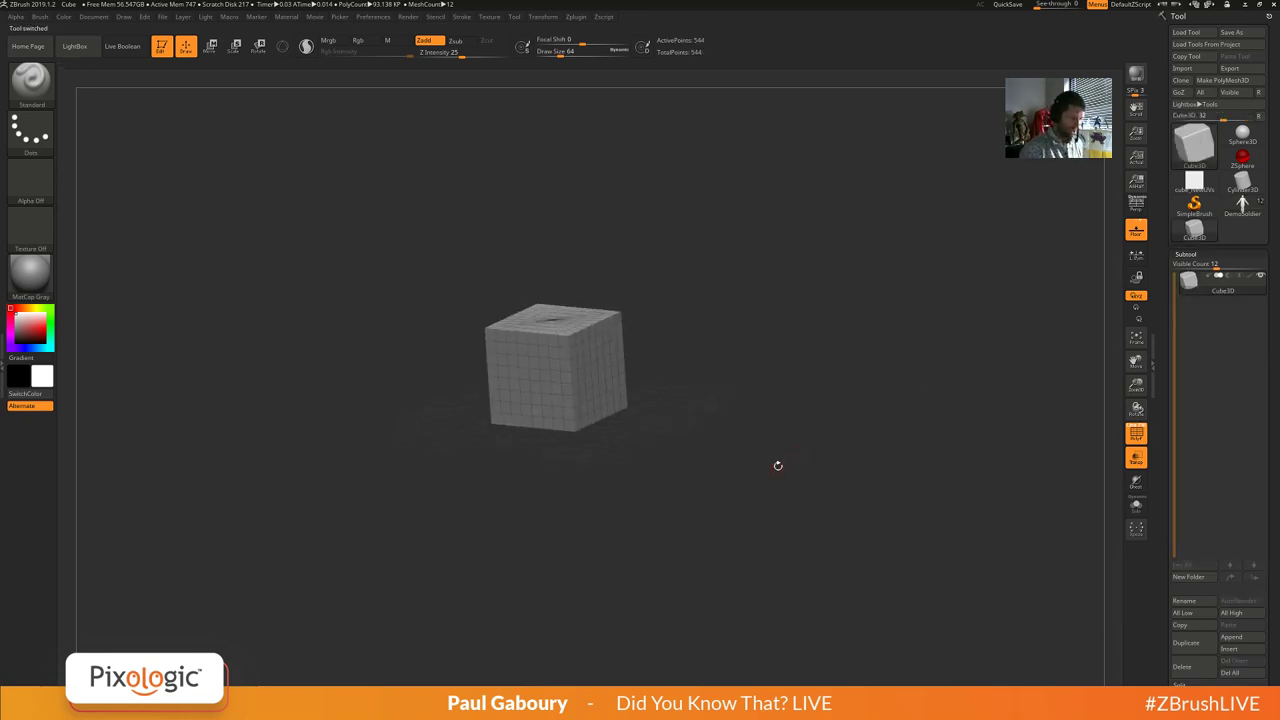
left_click(1234, 80)
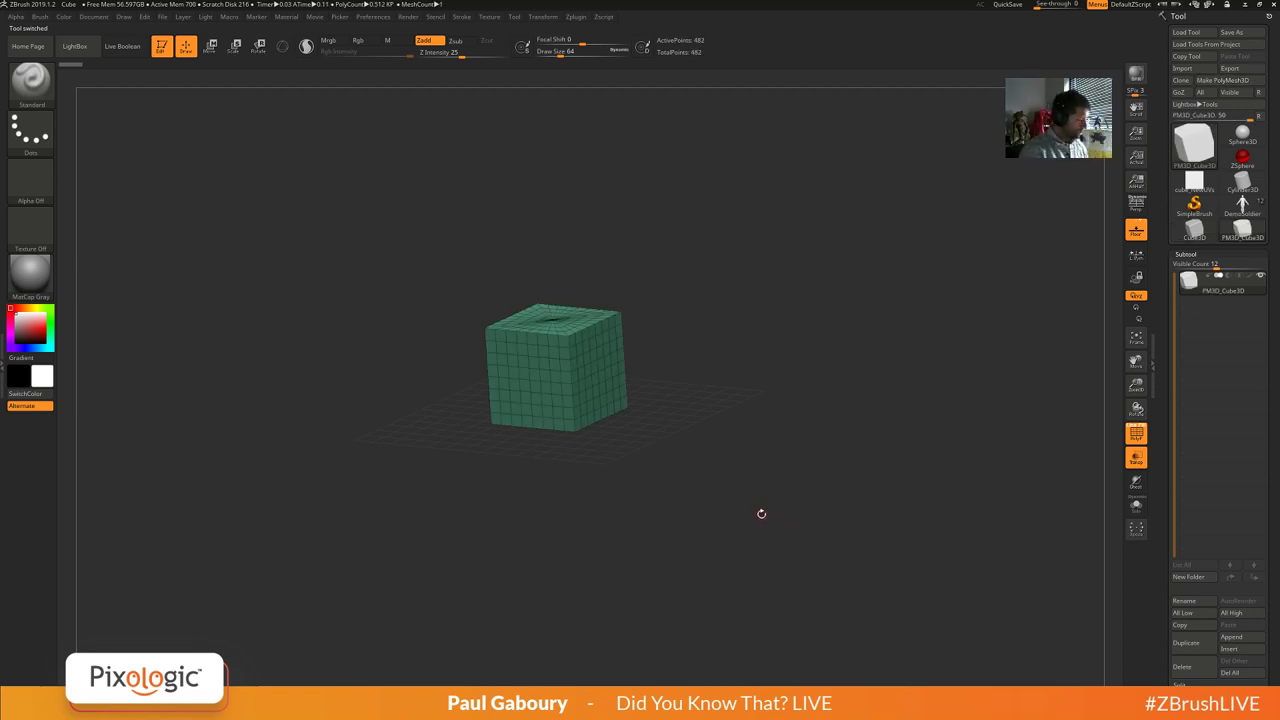
right_click_drag(761, 514, 799, 479, "shift")
right_click_drag(799, 479, 863, 499, "ctrl")
right_click_drag(886, 481, 841, 473, "alt")
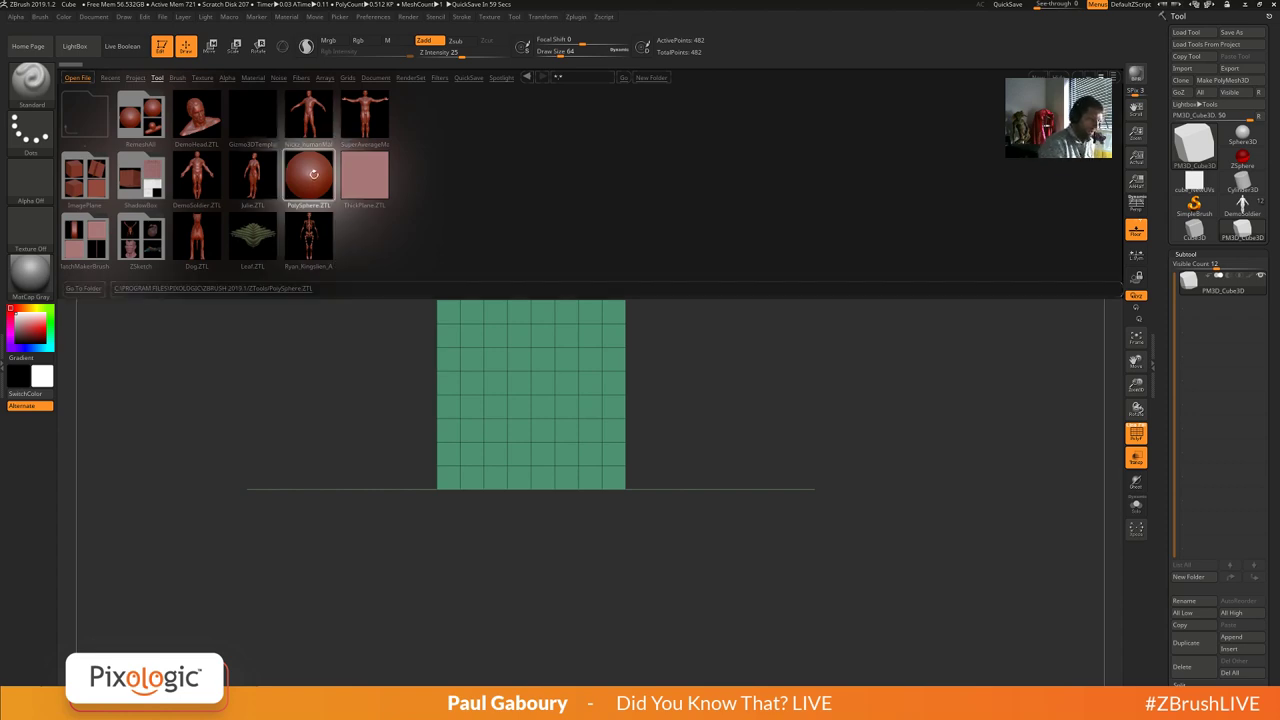
Load PolySphere.ZTL from LightBox, compare it with the Sphere3D primitive, and make PolySphere the active tool again.
double_click(313, 174)
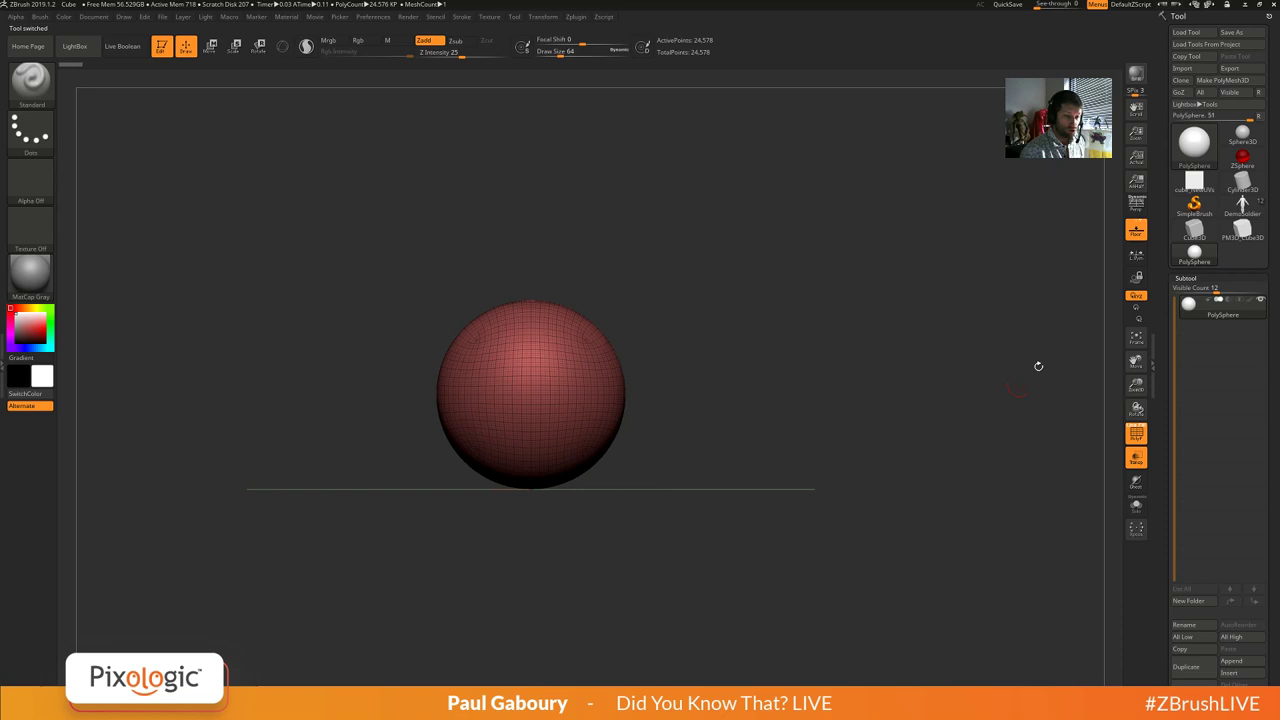
left_click(1194, 143)
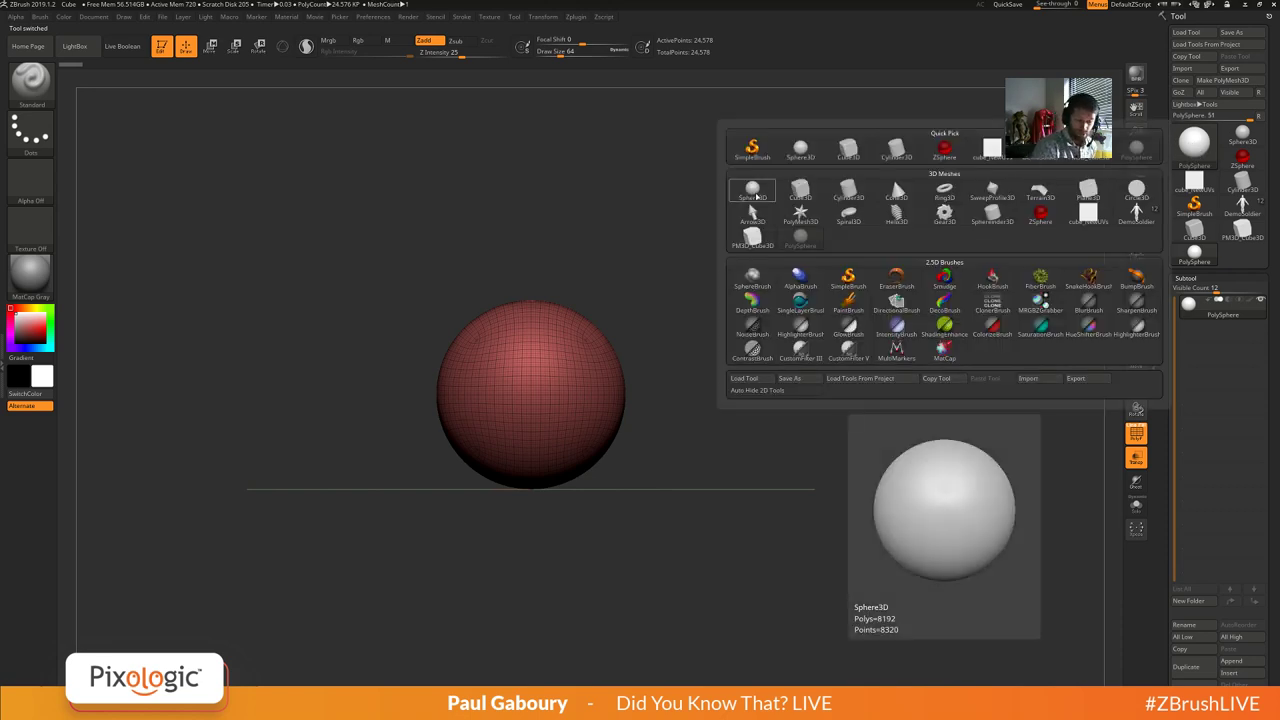
left_click(755, 196)
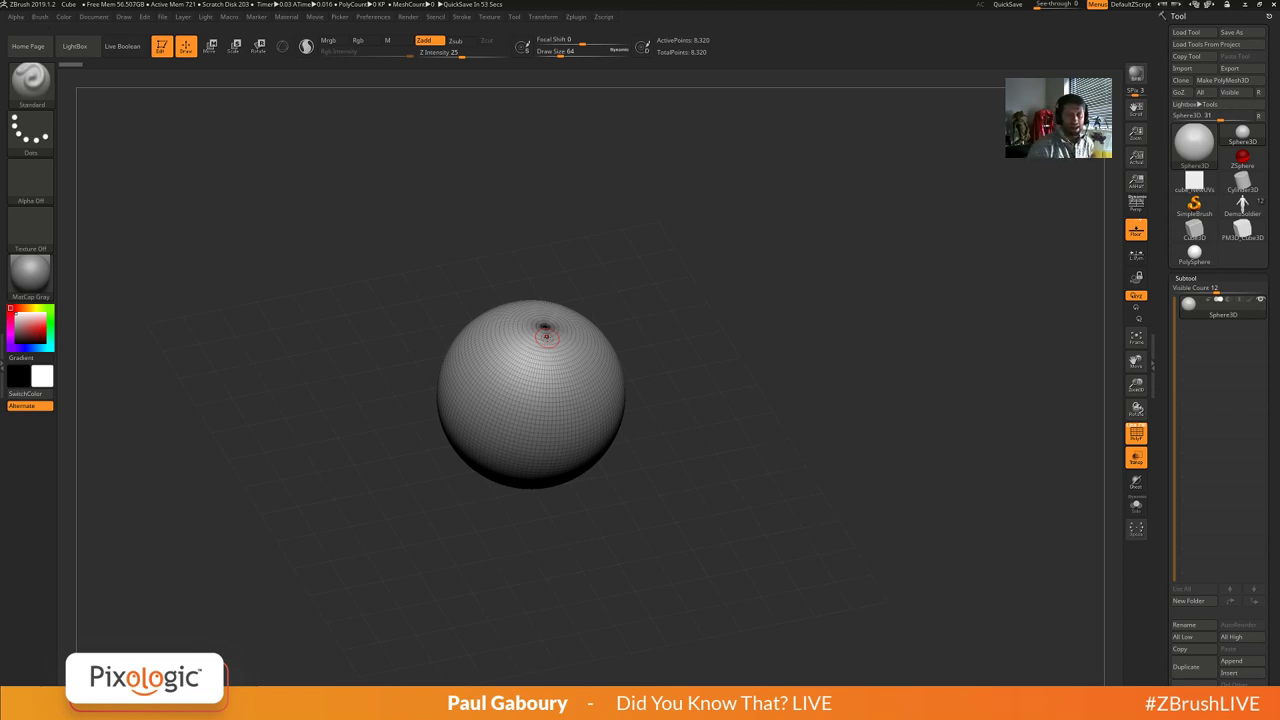
left_click(1194, 252)
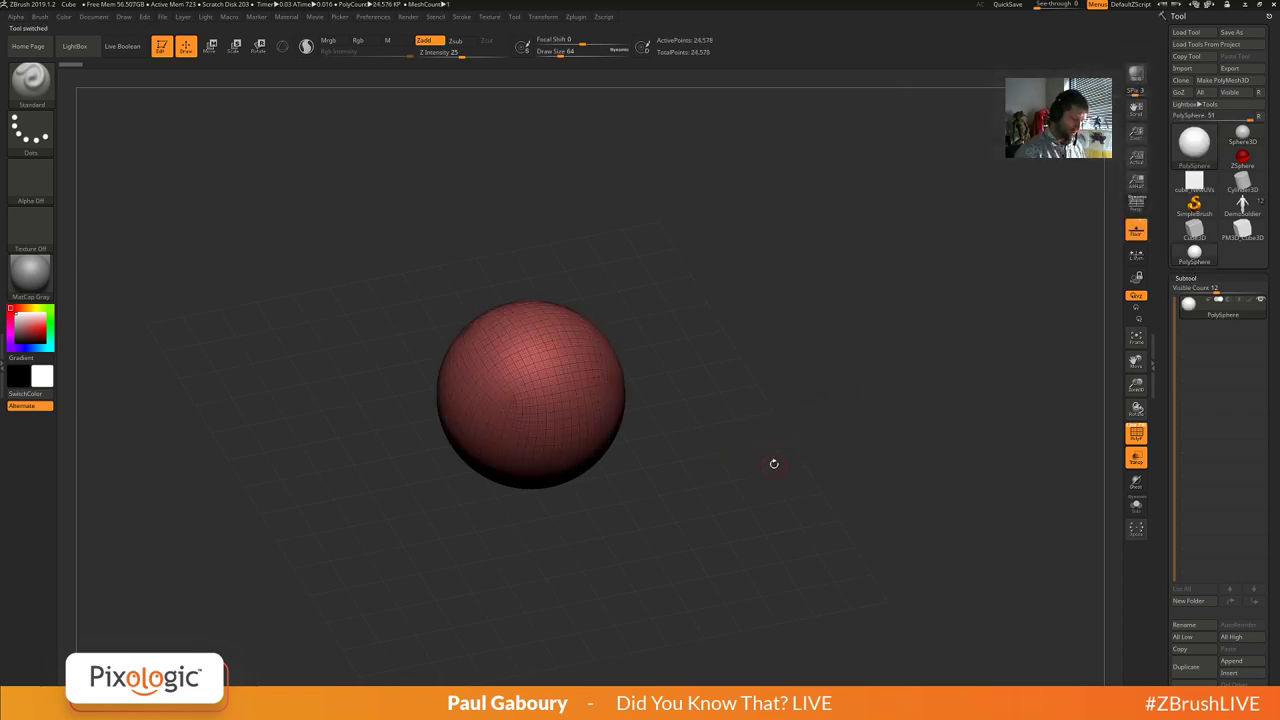
Coarsen the PolySphere by stepping down two subdivision levels, reconstructing a lower one, and deleting the higher levels.
left_click_drag(769, 483, 751, 418, "shift")
key("shift+d")
key("shift+d")
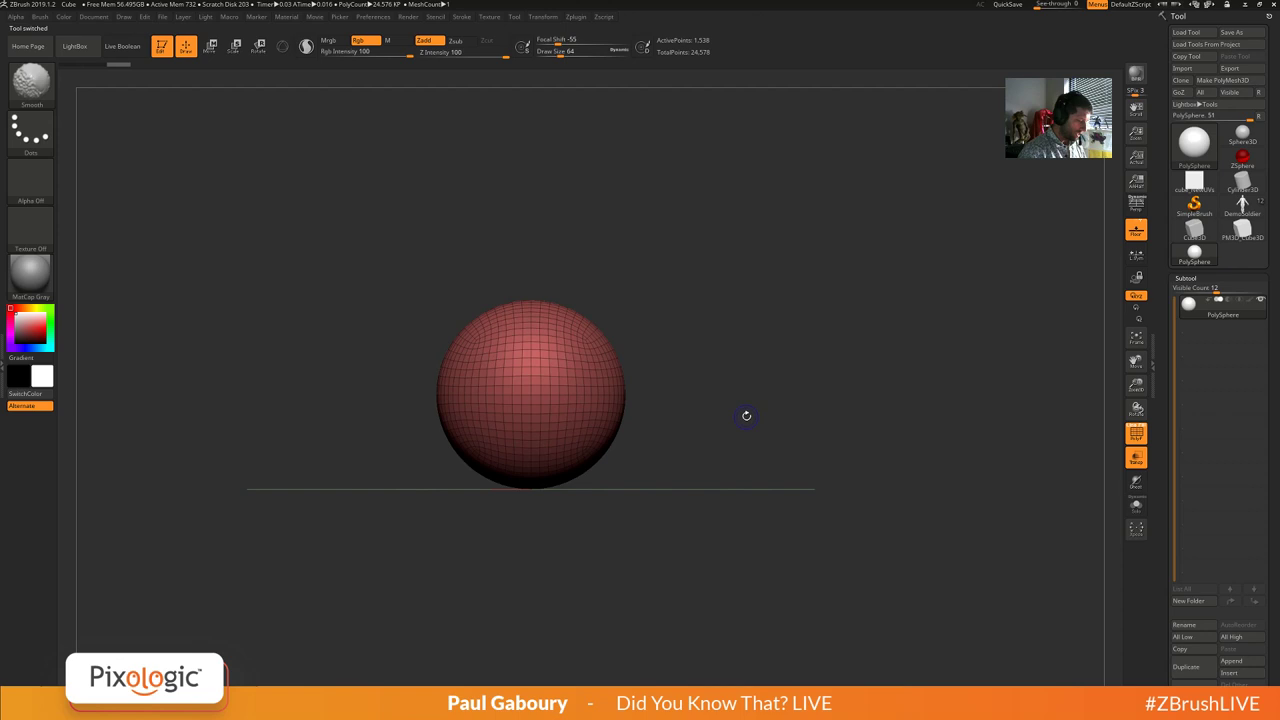
left_click(1186, 278)
left_click(1189, 290)
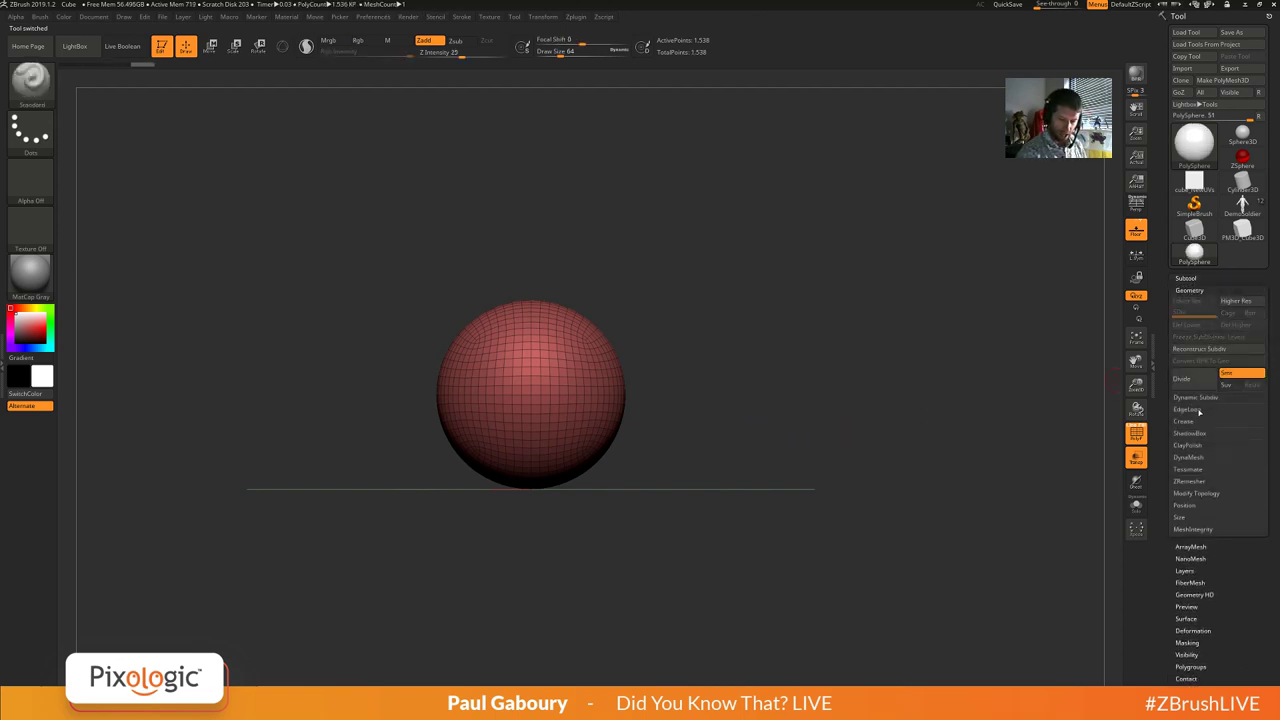
left_click(1204, 352)
left_click(1236, 324)
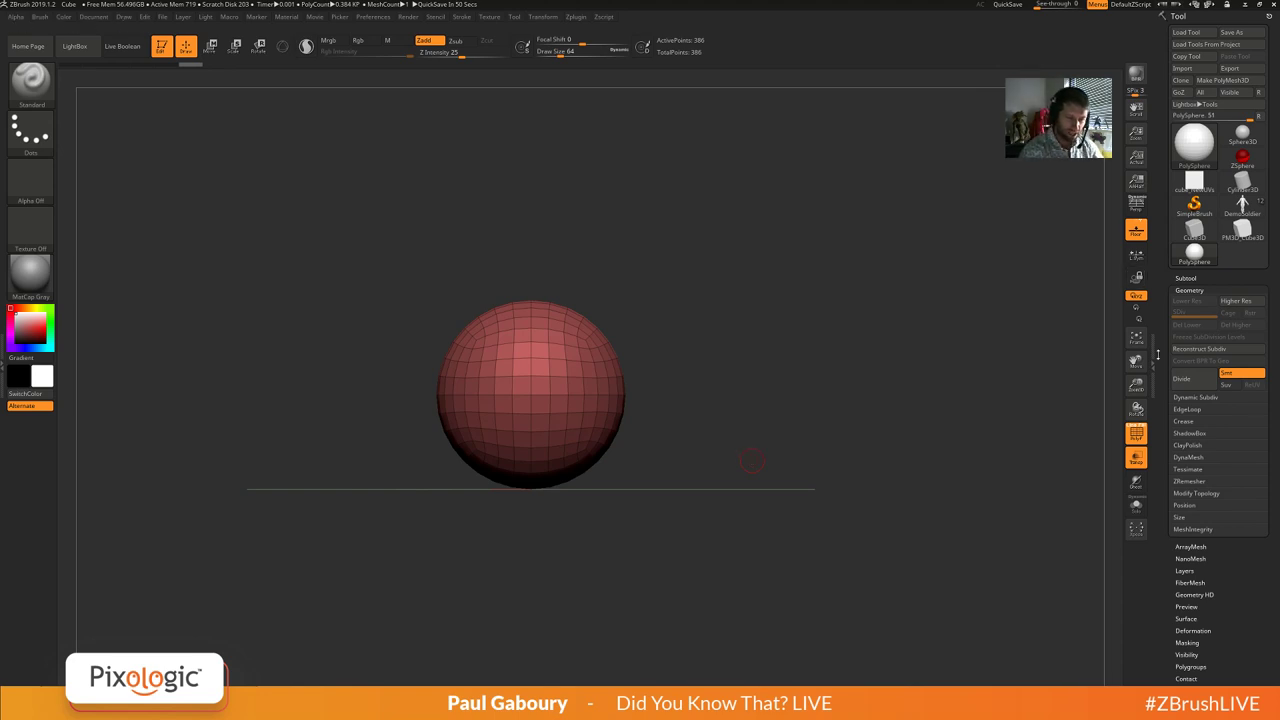
Dock the Zplugin palette in the tray and expand its Scale Master section.
left_click(576, 18)
left_click_drag(570, 30, 1197, 213)
left_click(1194, 175)
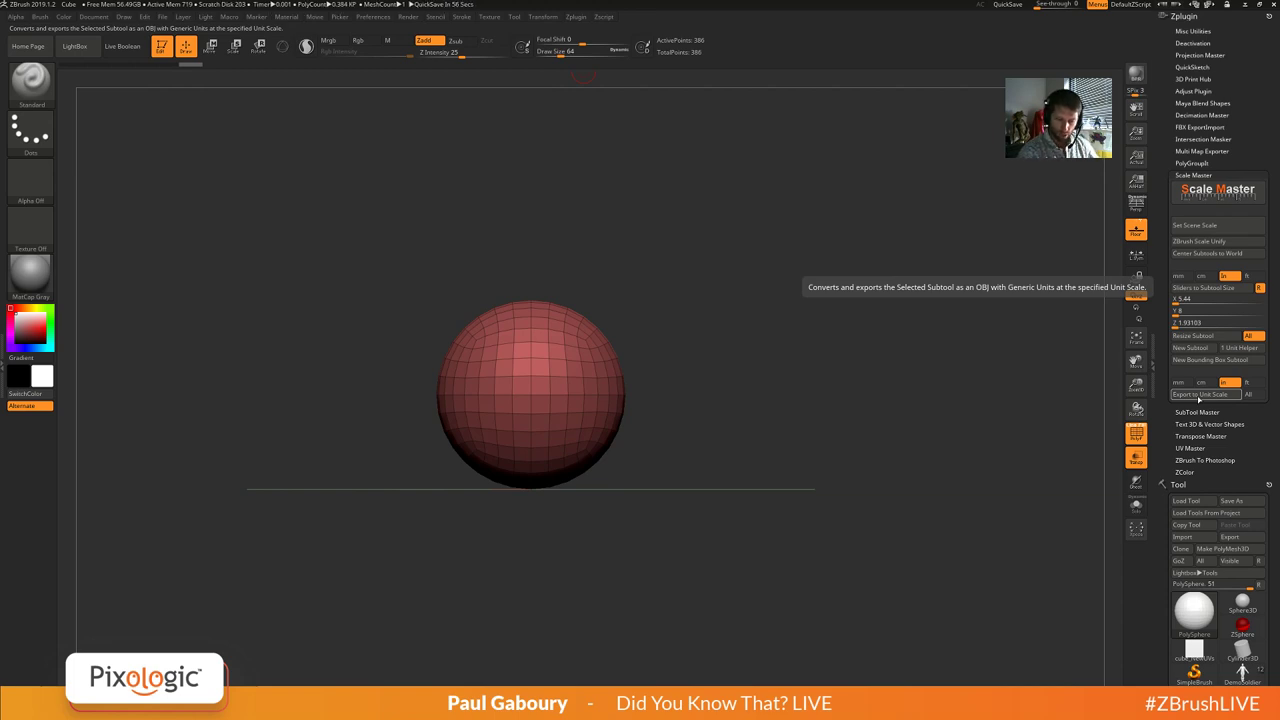
Start an Export to Unit Scale in inches with All enabled, check the available file types, and cancel the export.
left_click(1227, 396)
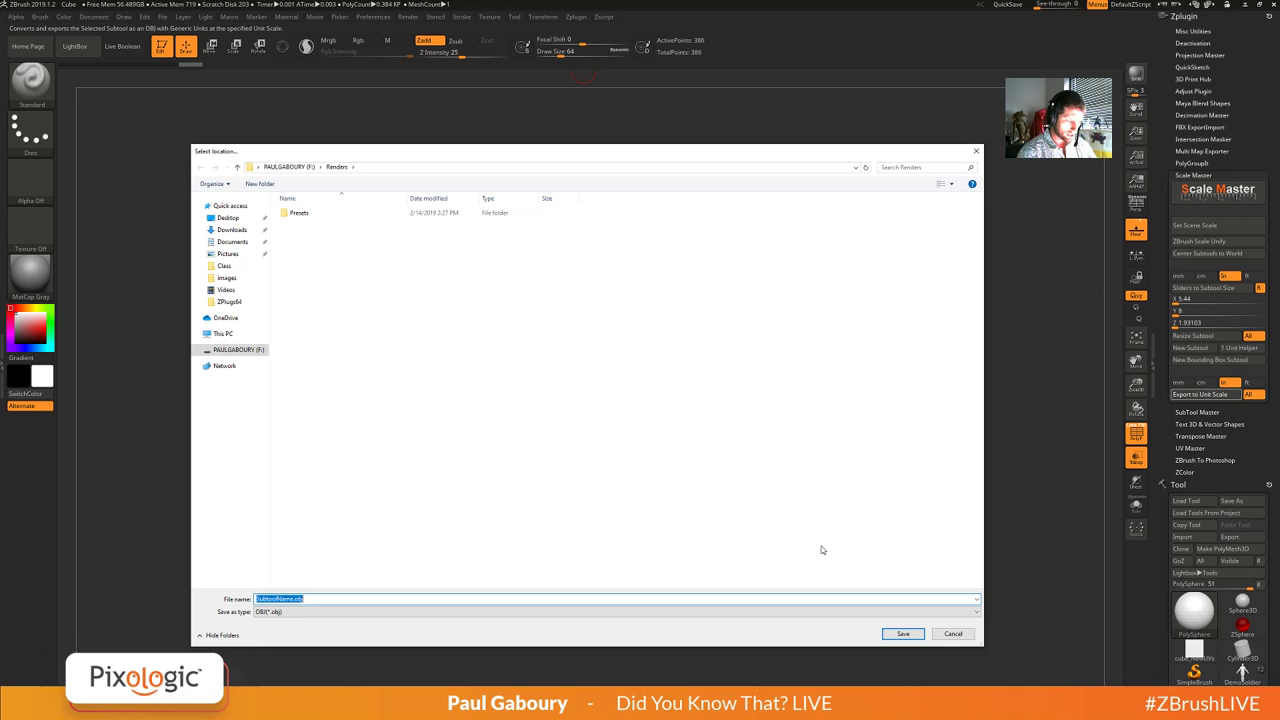
left_click(955, 612)
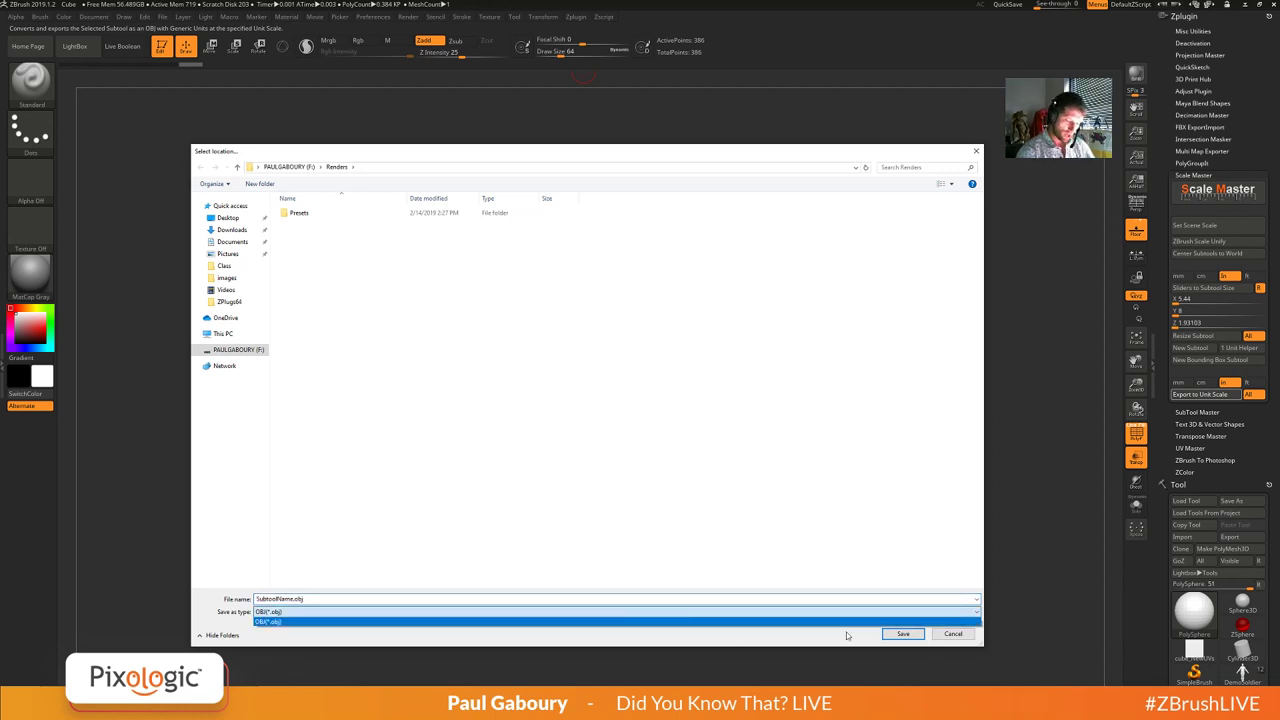
left_click(955, 636)
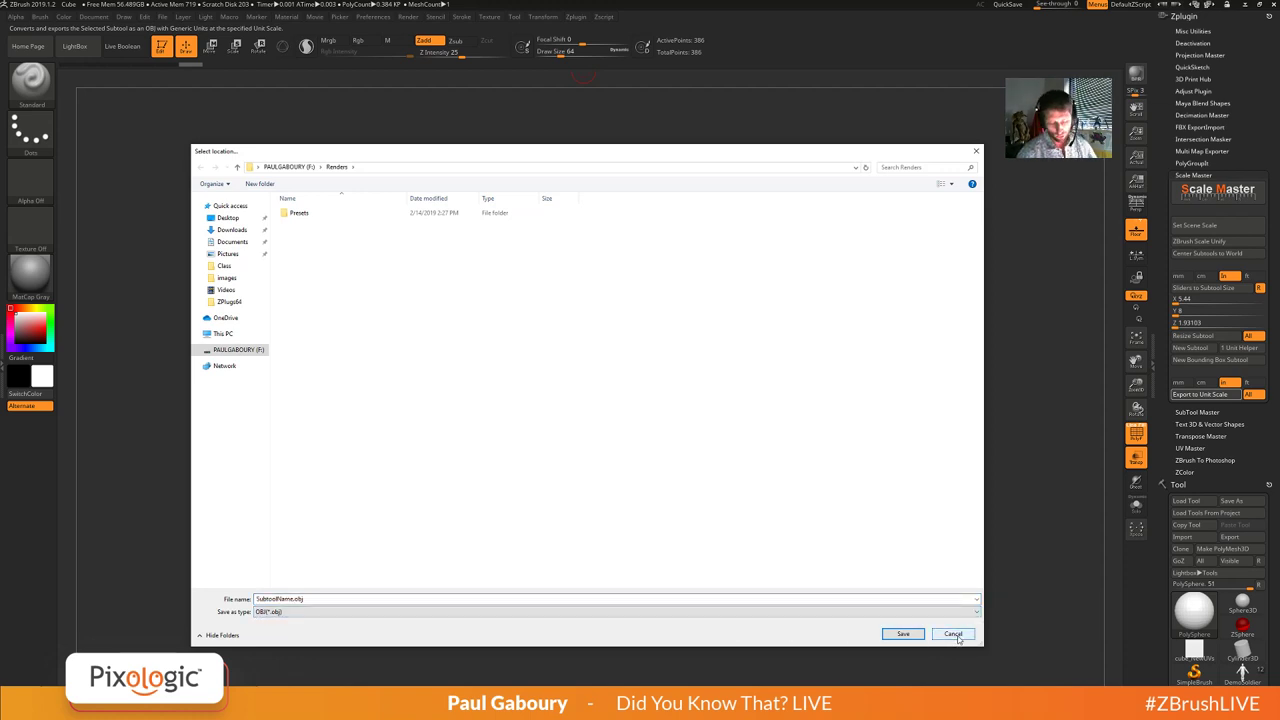
left_click(955, 636)
left_click(676, 389)
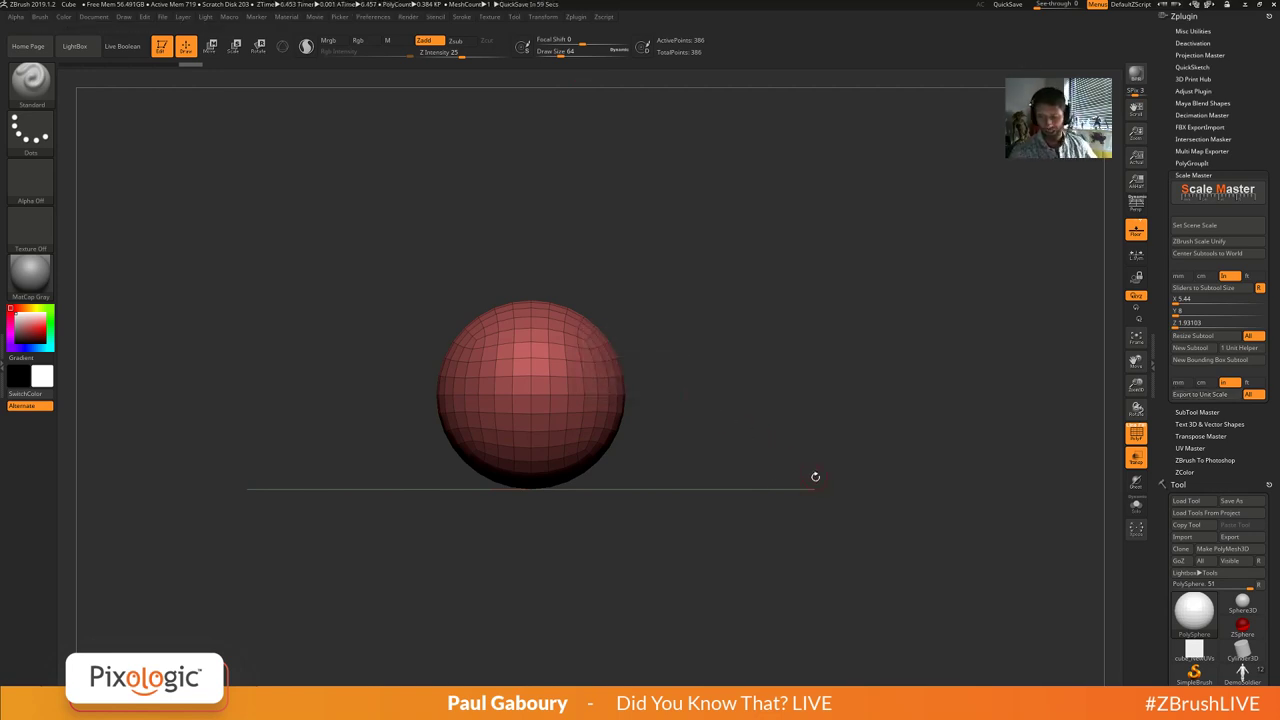
Update the size ratios in 3D Print Hub and choose 1.29 x 1.29 x 1.29 in as the PolySphere's size.
left_click(1196, 176)
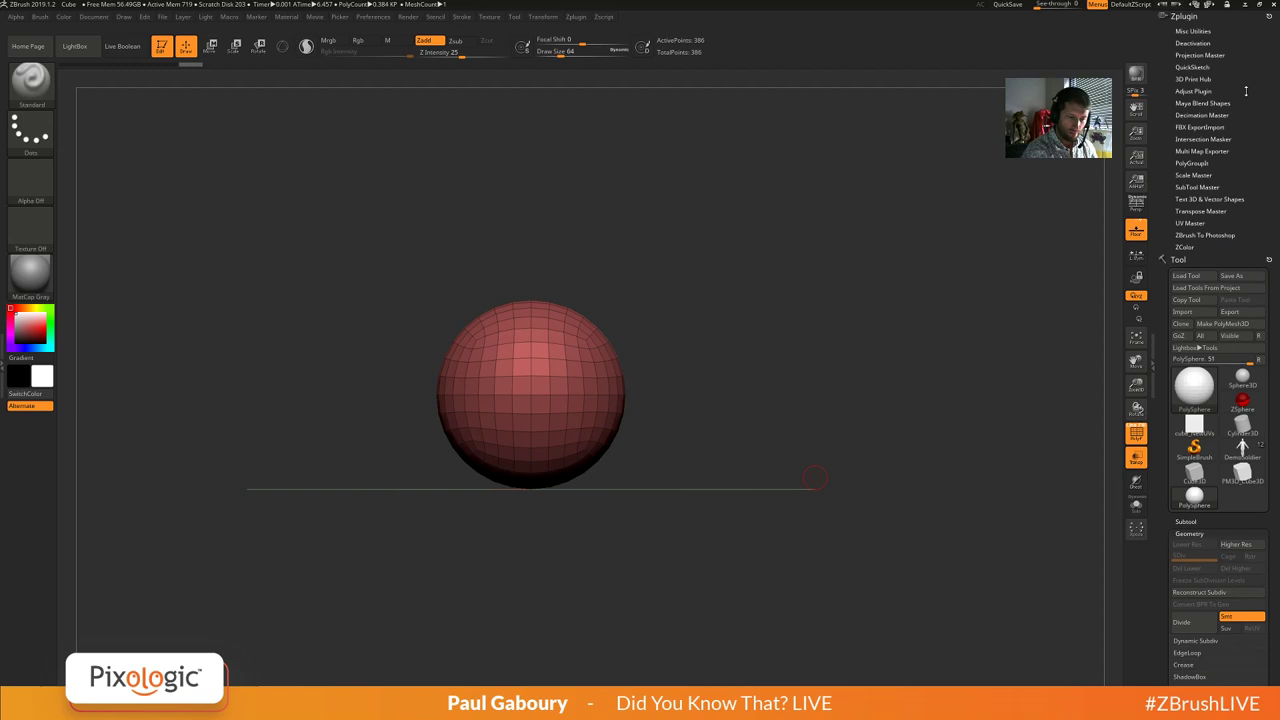
left_click(1194, 79)
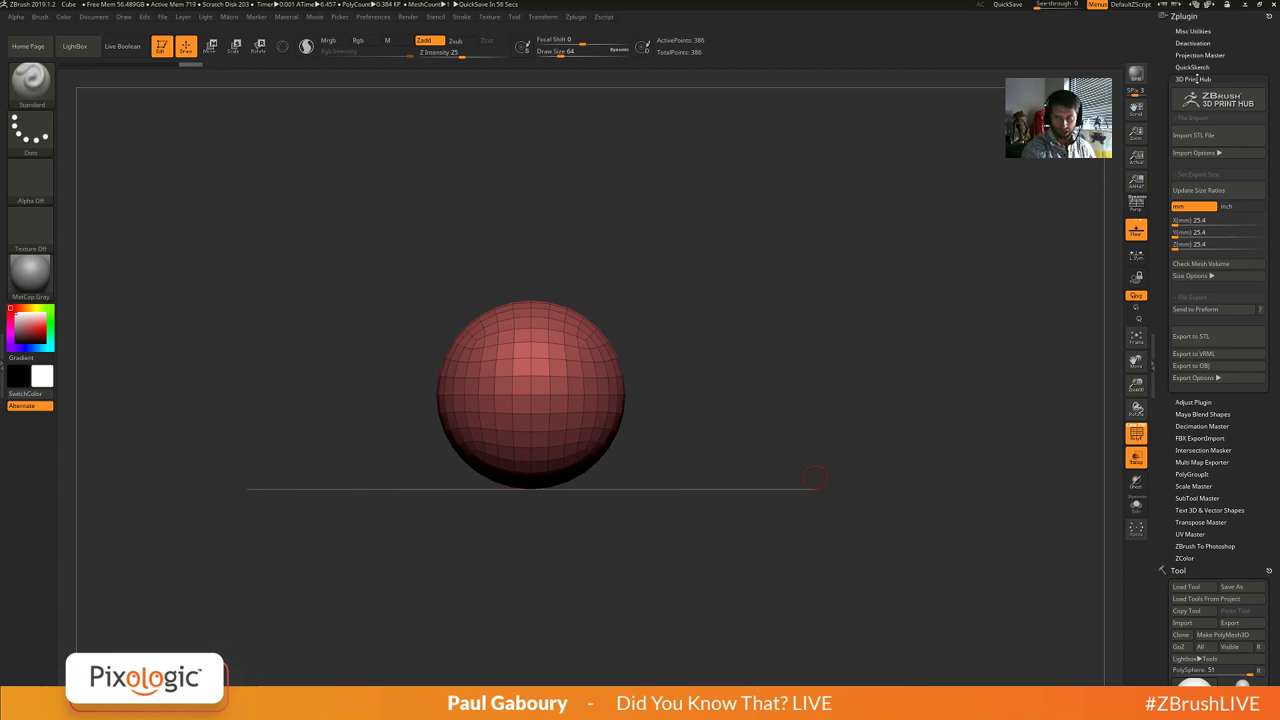
left_click(1214, 195)
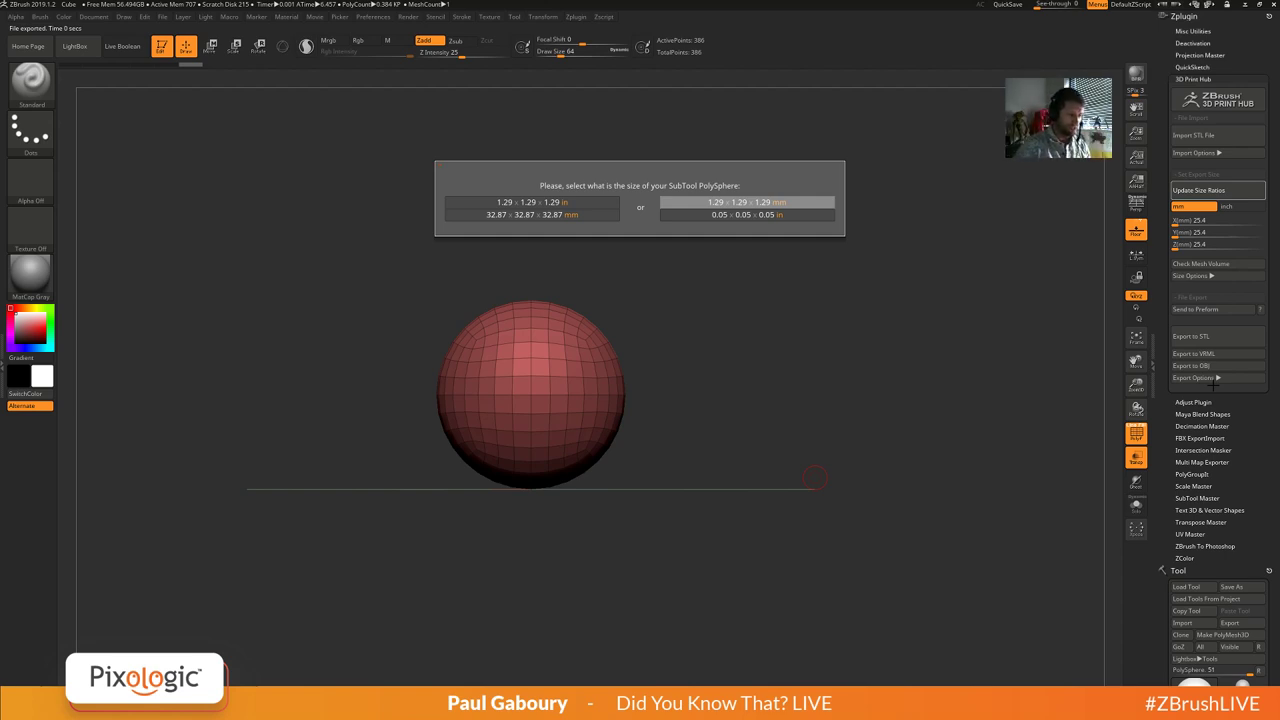
left_click(580, 203)
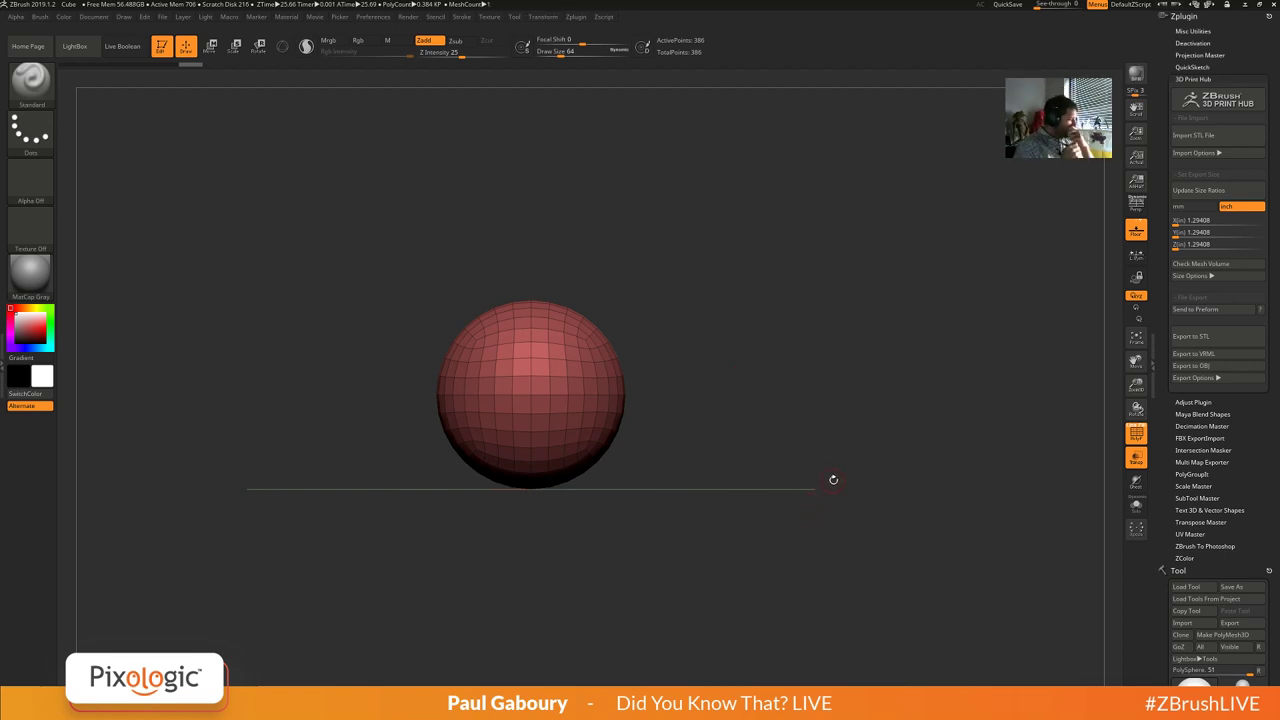
Switch to Move mode with the Gizmo 3D instead of the Transpose line, and frame the PolySphere.
key("w")
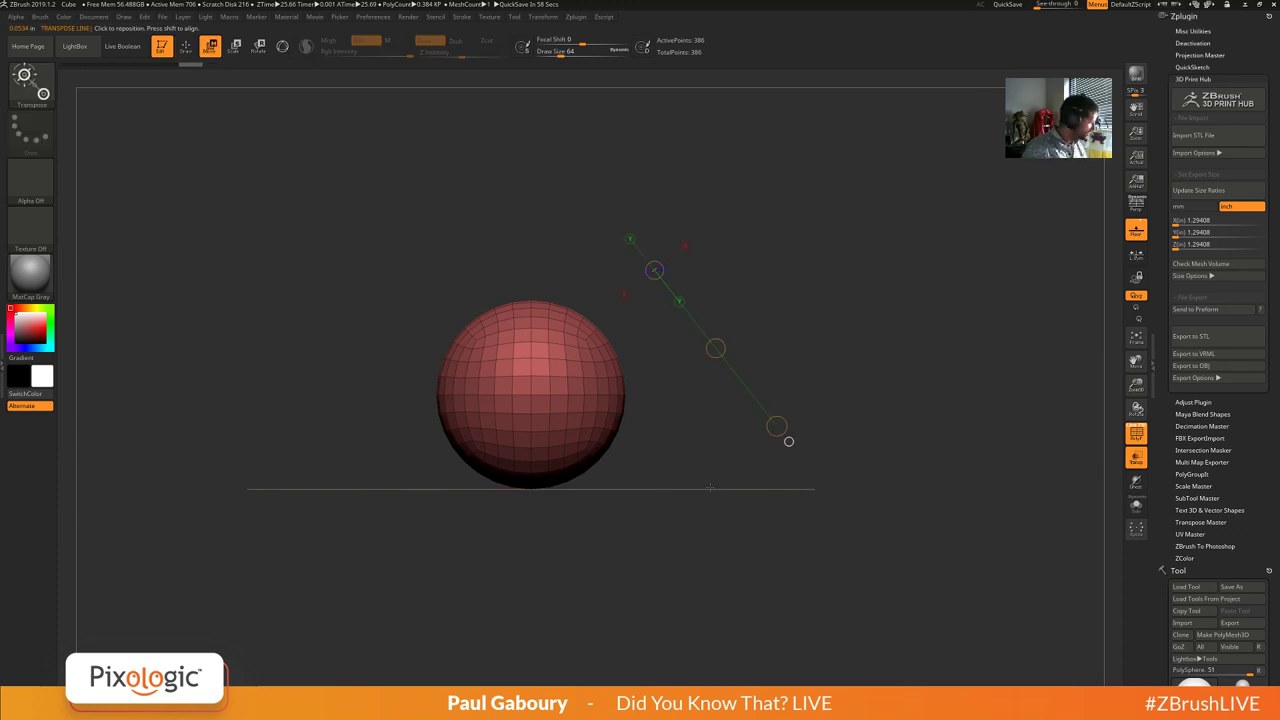
key("y")
key("f")
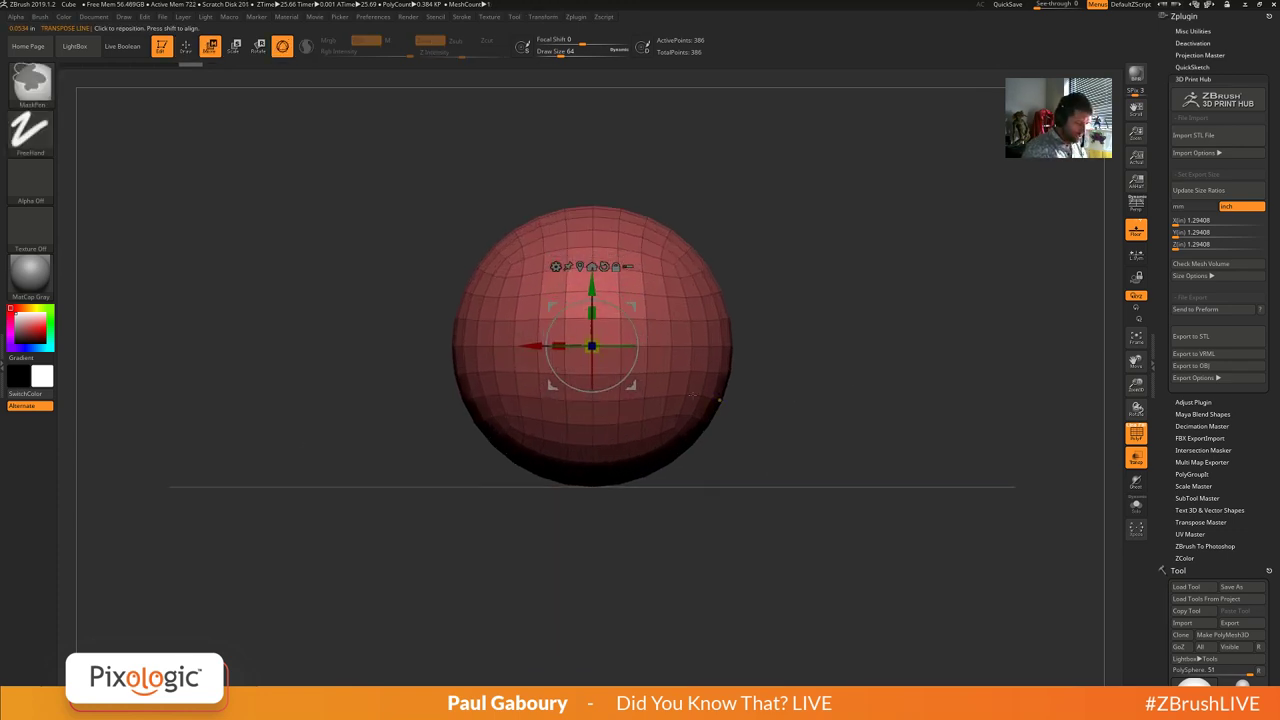
Try flattening the PolySphere along its vertical axis with the Gizmo, and undo the scaling.
left_click_drag(592, 313, 592, 344)
mouse_move(690, 425)
left_mouse_down()
mouse_move(711, 491)
mouse_move(749, 464)
mouse_move(751, 522)
mouse_move(770, 475)
left_mouse_up()
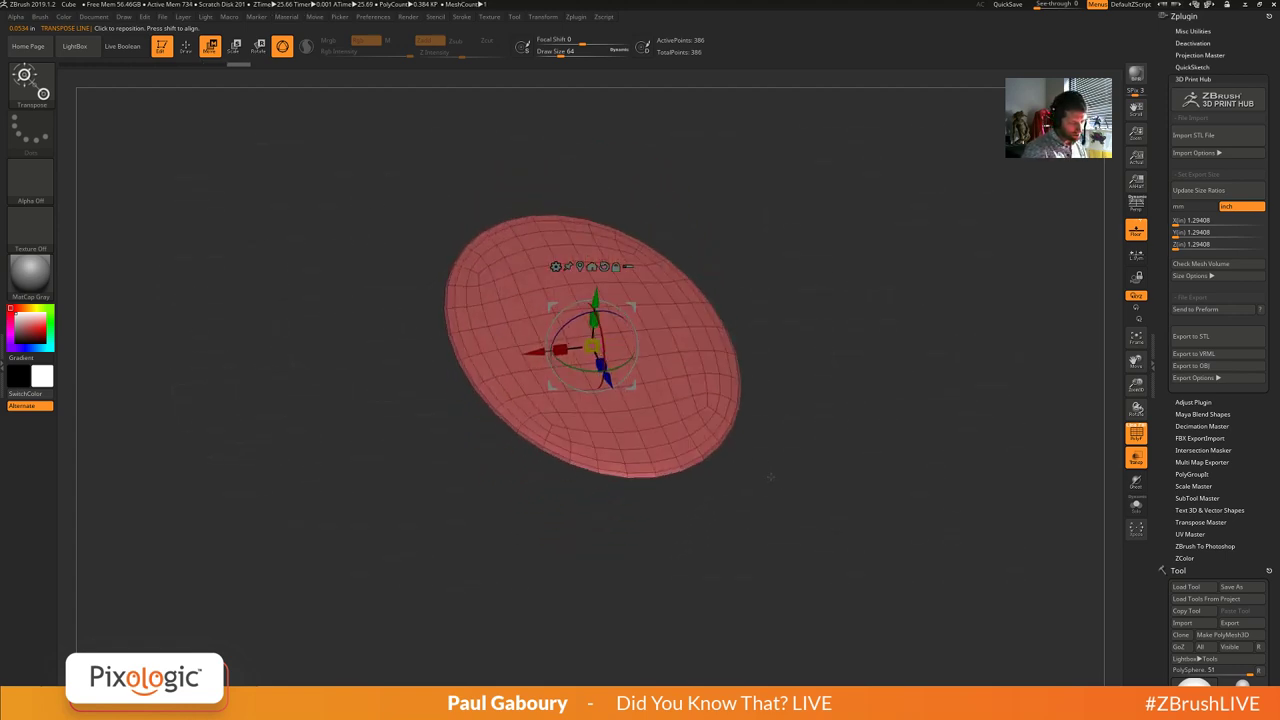
key("ctrl+z")
key("ctrl+z")
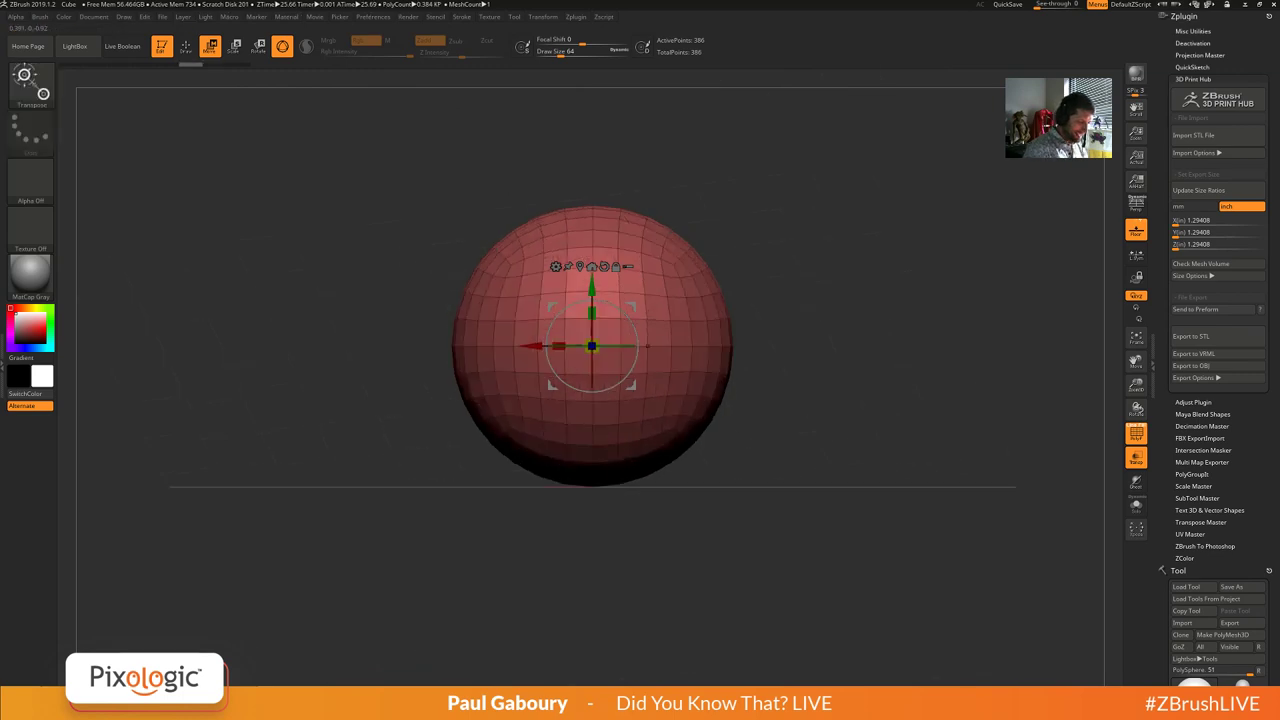
Apply the Deformer cage to the PolySphere from the Gizmo's options and set its Y Symmetry to 2 (Mirror).
left_click(557, 274)
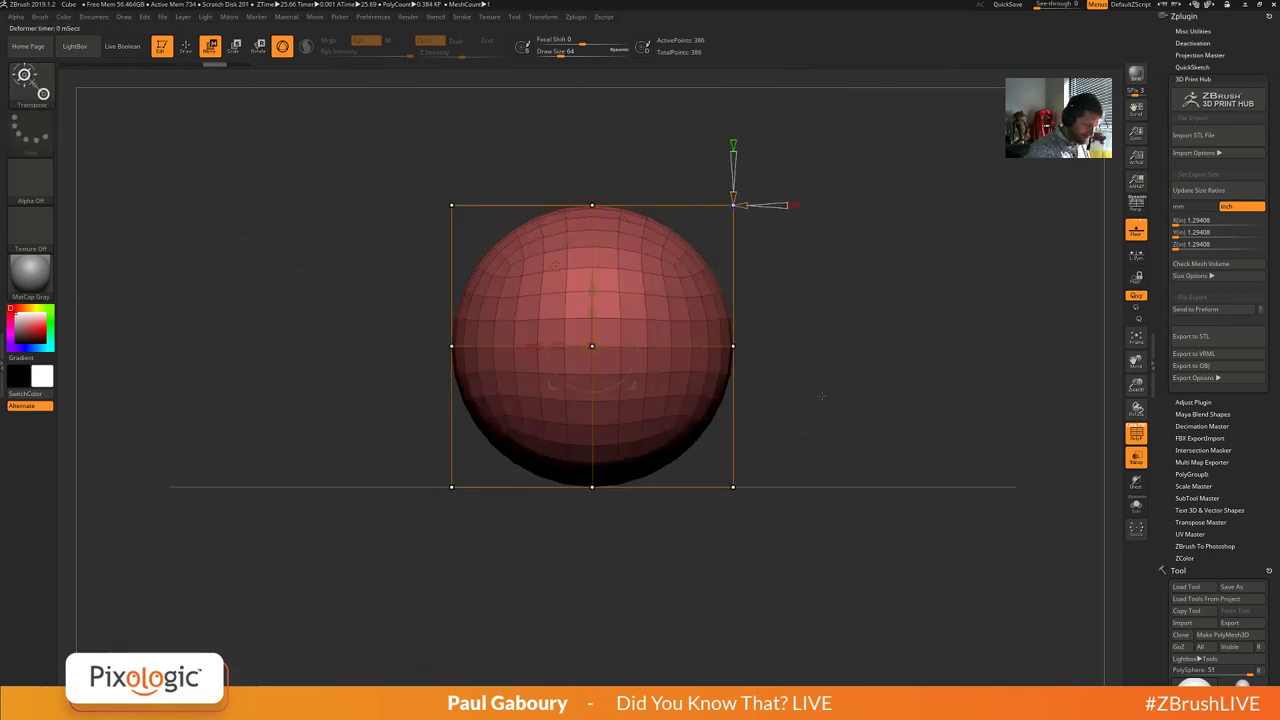
left_click(556, 308)
mouse_move(837, 416)
left_mouse_down()
mouse_move(868, 426)
mouse_move(843, 428)
left_mouse_up()
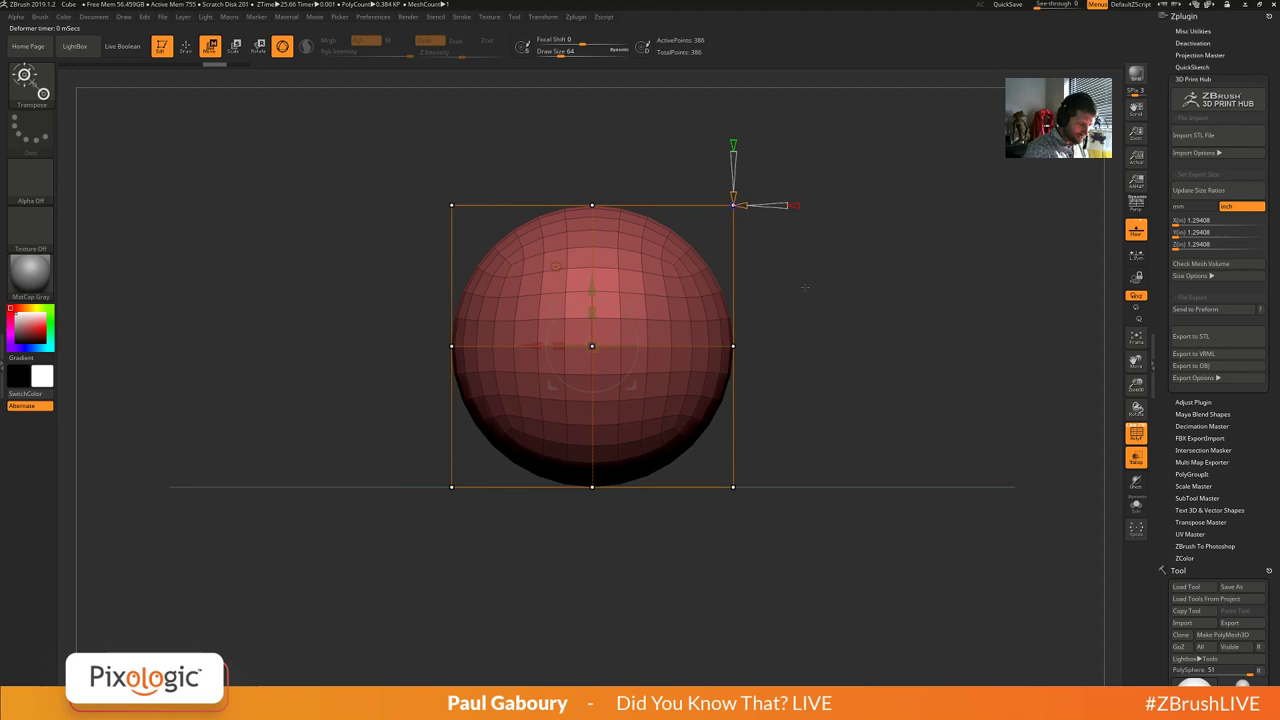
mouse_move(733, 146)
left_click_drag(733, 146, 735, 74)
left_click_drag(828, 291, 840, 360, "alt")
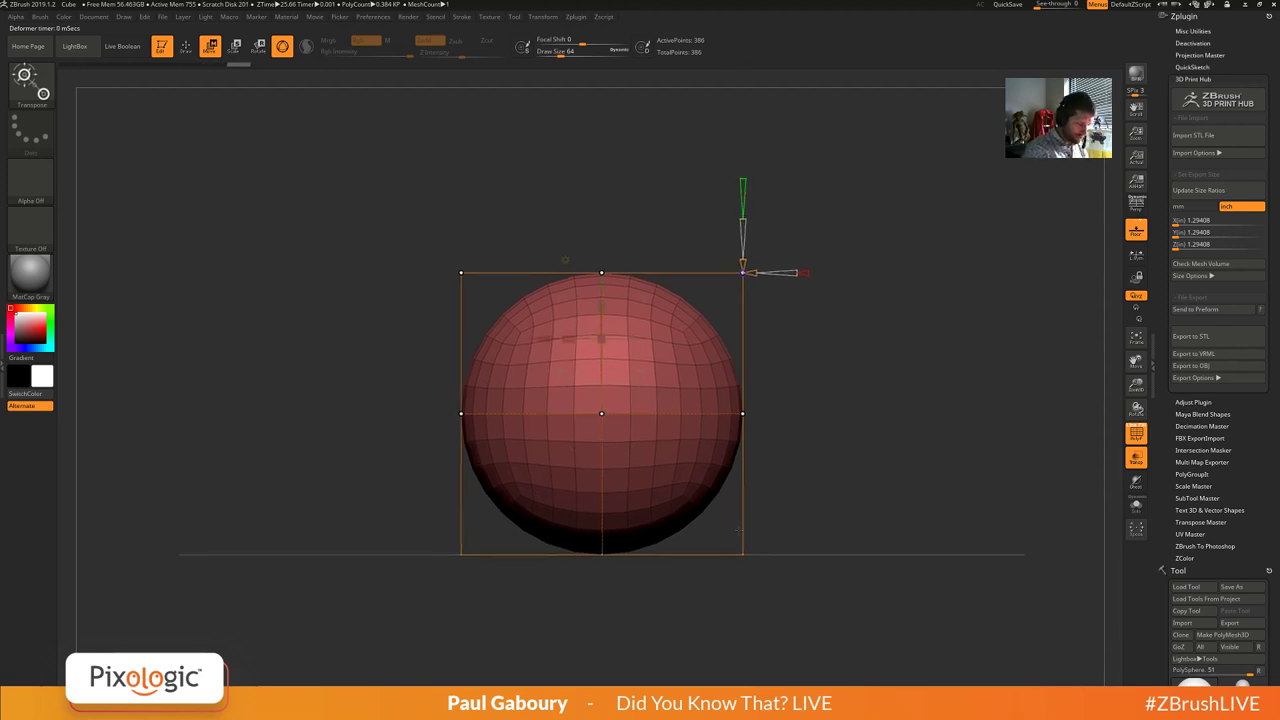
Isolate the cage's upper control points and lower them to flatten the PolySphere symmetrically along Y.
left_click_drag(800, 425, 845, 427)
left_click_drag(371, 207, 893, 342, "ctrl")
left_click_drag(602, 211, 612, 325)
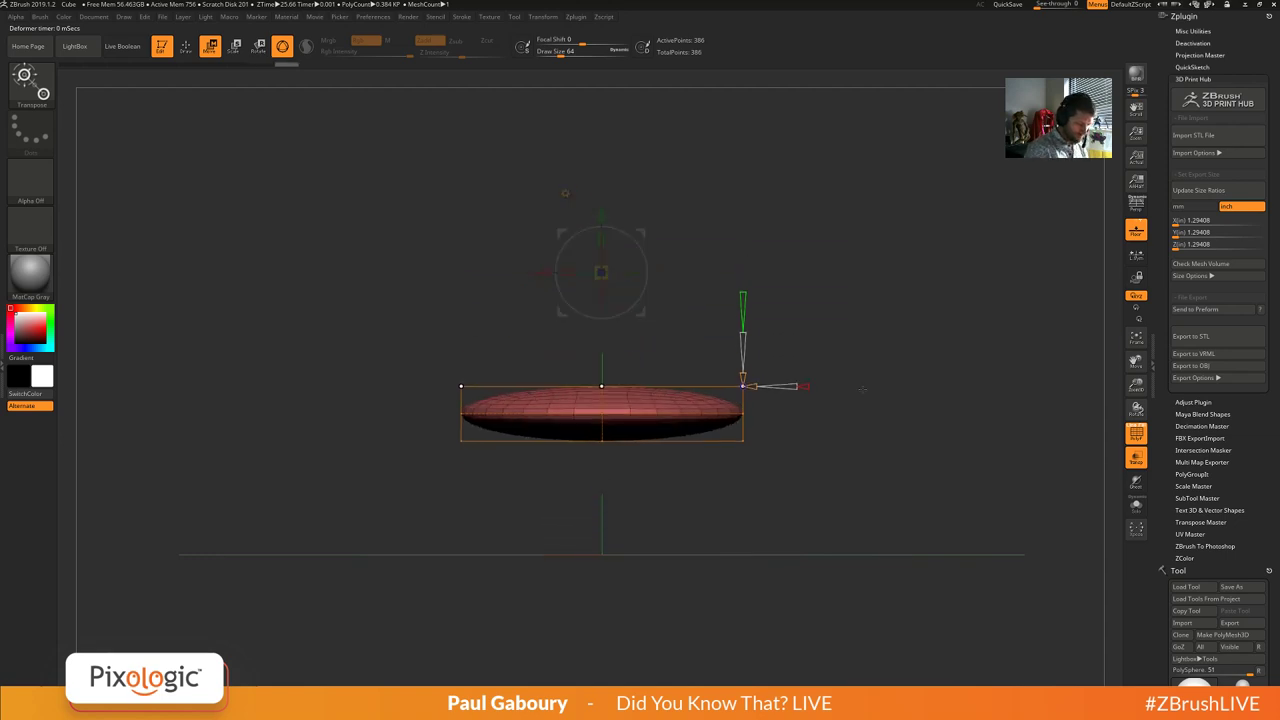
From the top view, isolate only the control points at the middle of the cage's far edge.
left_click_drag(862, 390, 835, 413, "shift")
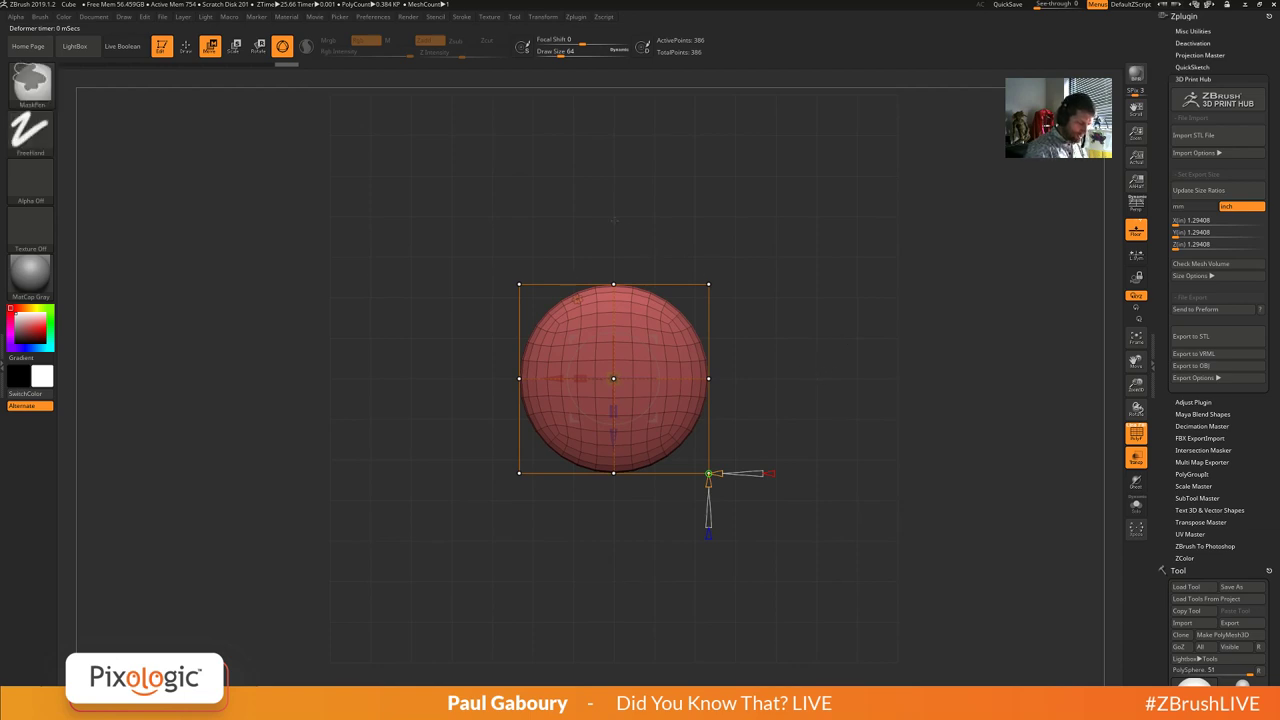
left_click_drag(571, 177, 645, 298, "ctrl")
key("ctrl")
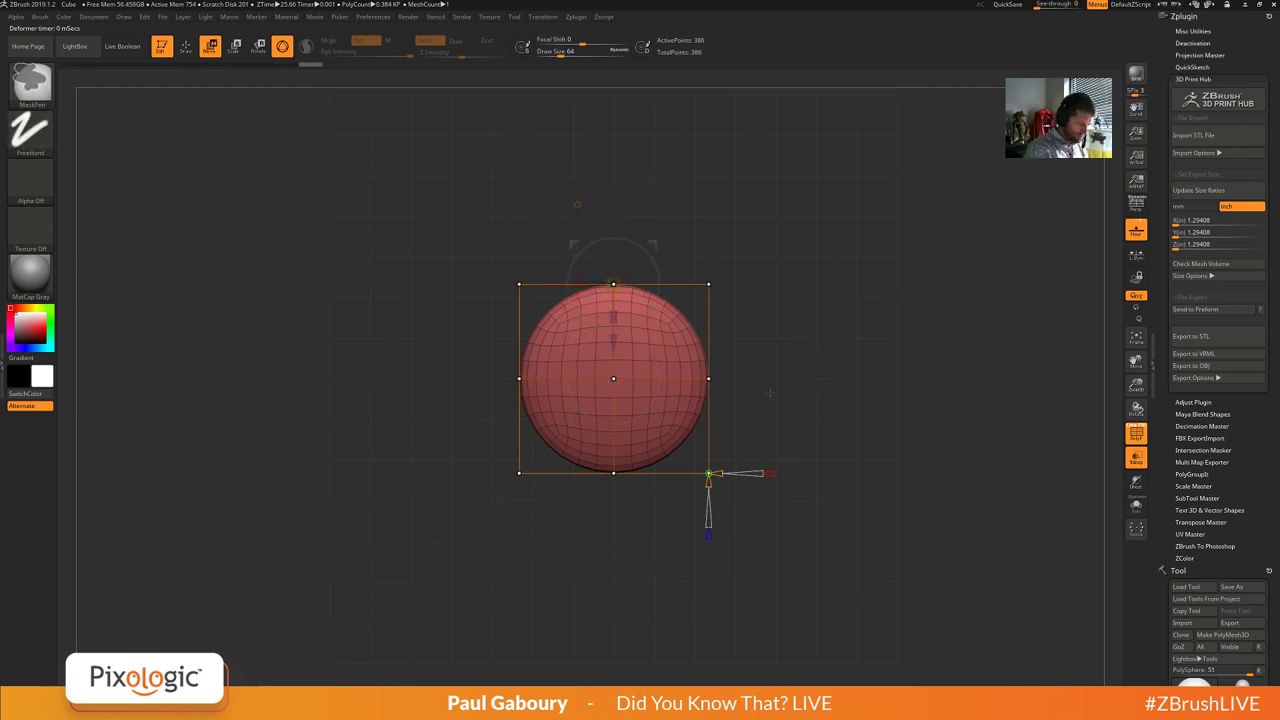
mouse_move(760, 300)
left_mouse_down()
mouse_move(782, 303)
mouse_move(770, 300)
left_mouse_up()
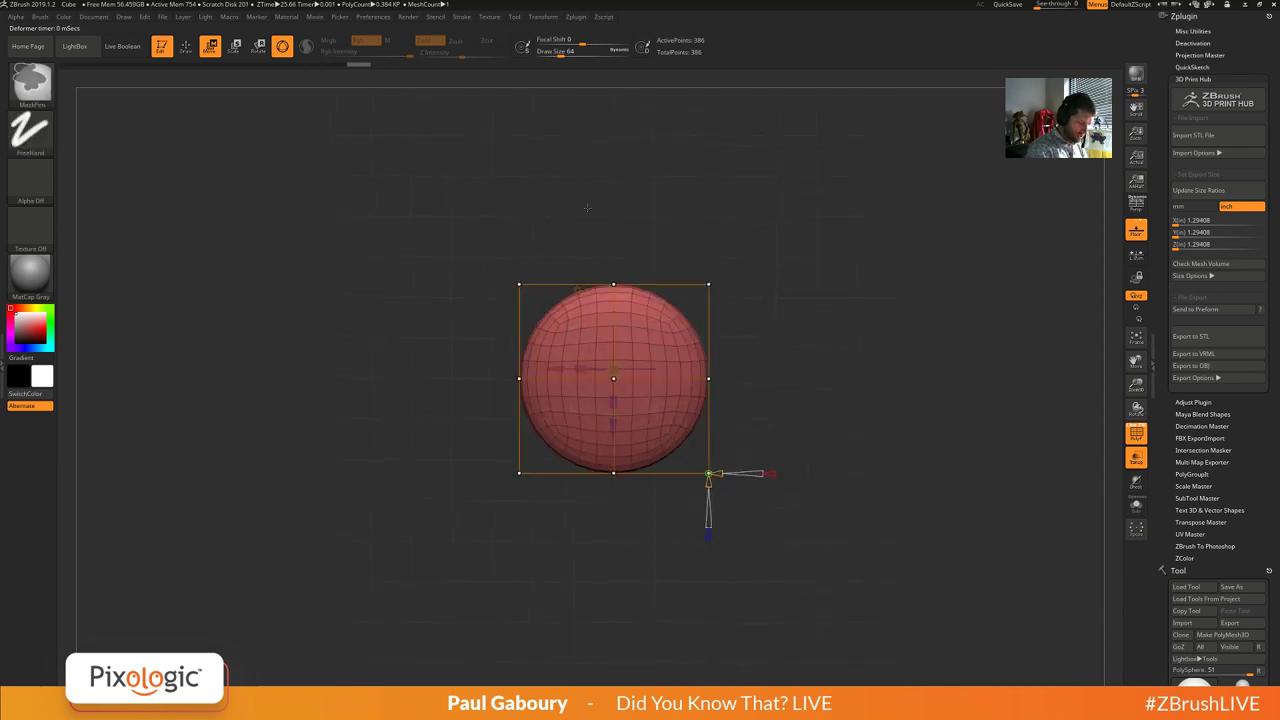
left_click_drag(584, 204, 630, 288, "ctrl")
left_click_drag(652, 431, 650, 470)
key("ctrl+z")
left_click_drag(592, 228, 634, 290, "ctrl")
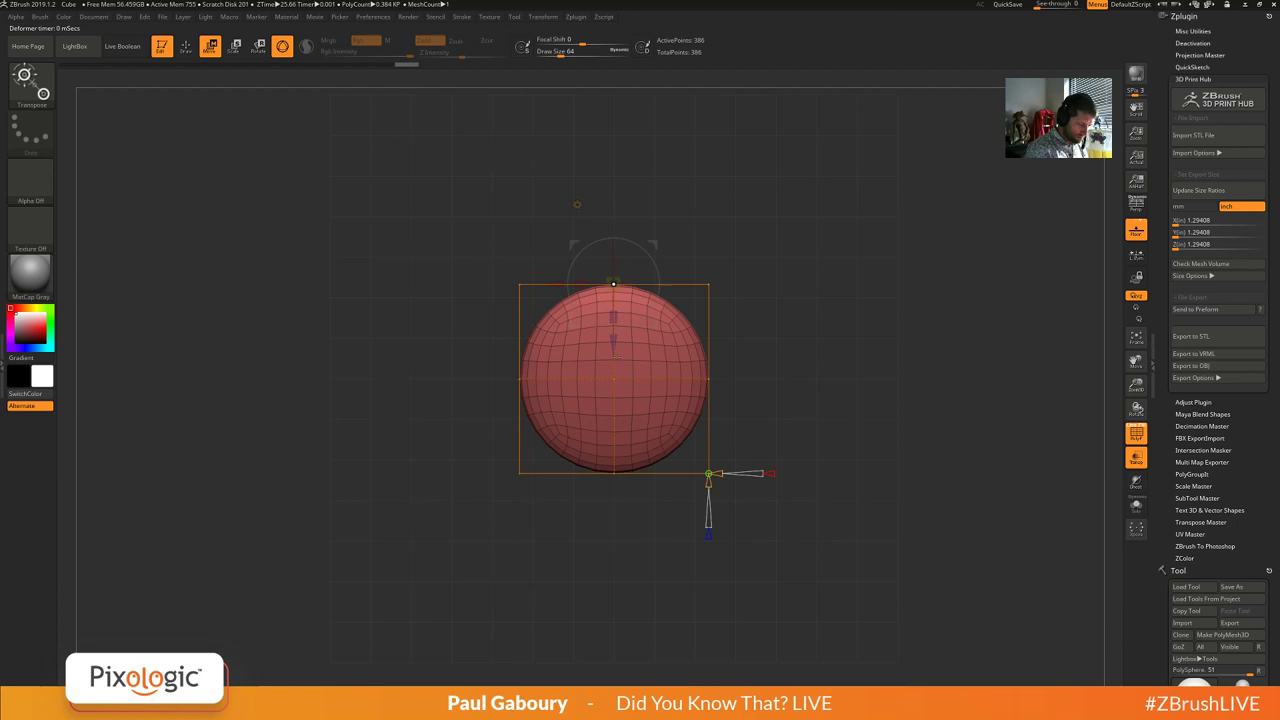
Try pushing the isolated edge control points inward to dent the flattened sphere, and undo the move.
left_click_drag(613, 343, 613, 357)
left_click_drag(613, 298, 613, 381)
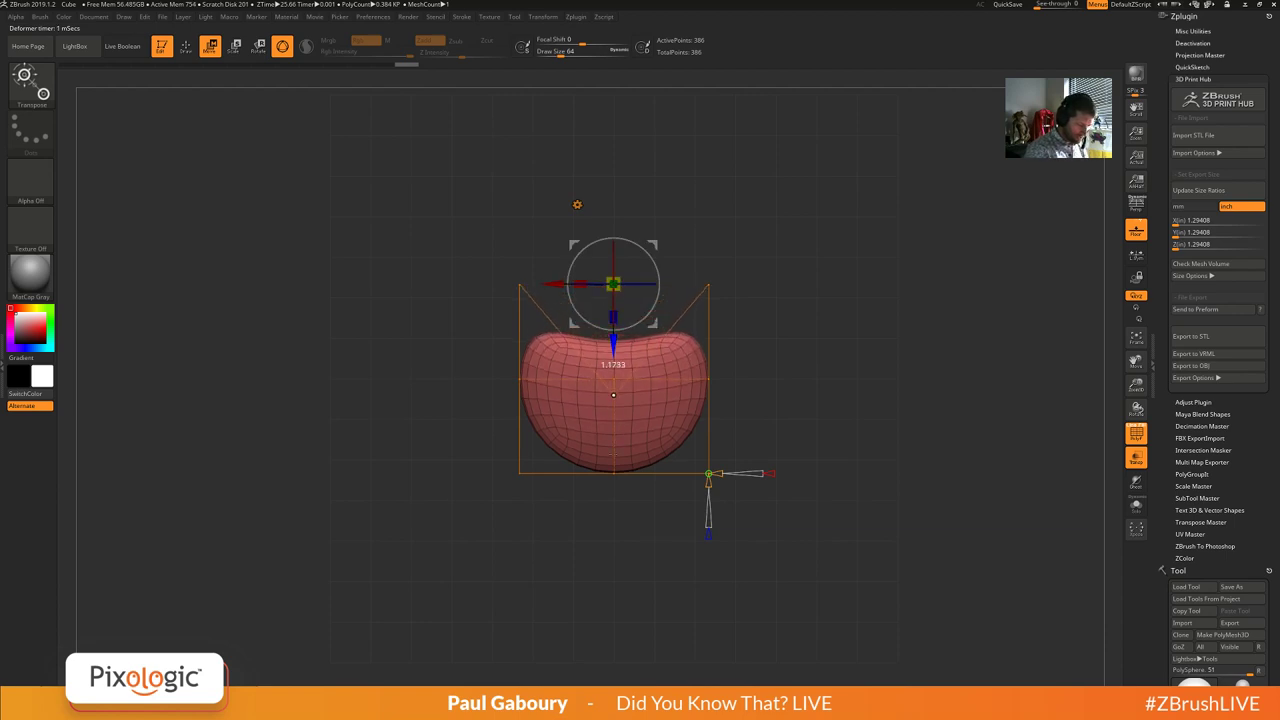
left_click_drag(613, 454, 612, 395)
left_click_drag(690, 640, 841, 487)
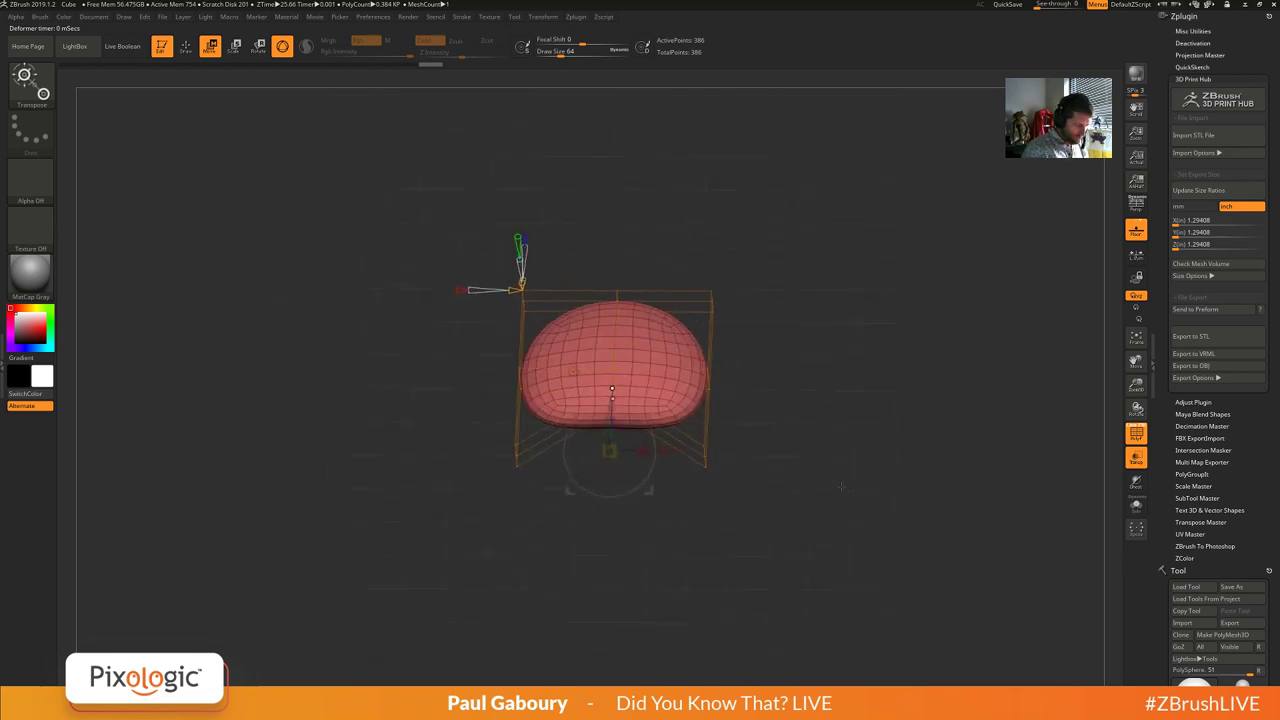
key("ctrl+z")
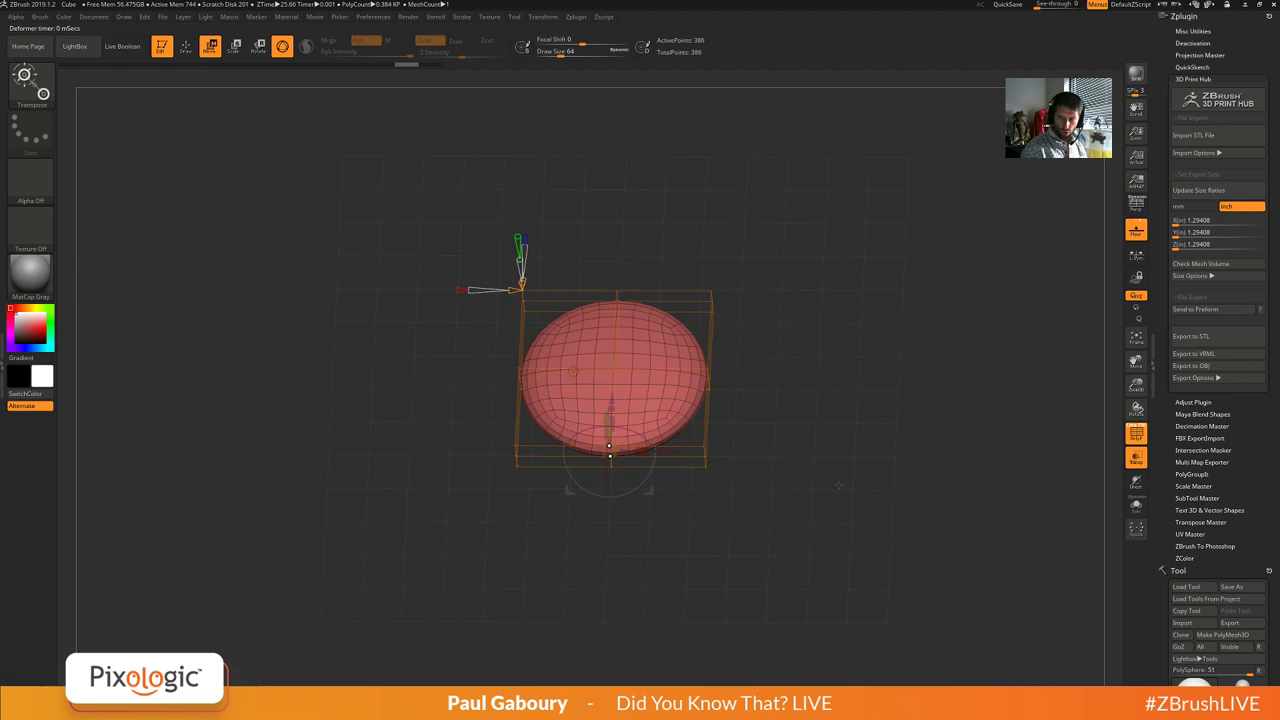
Undo the remaining cage edits to bring the PolySphere back to its round shape.
left_click_drag(838, 485, 654, 509)
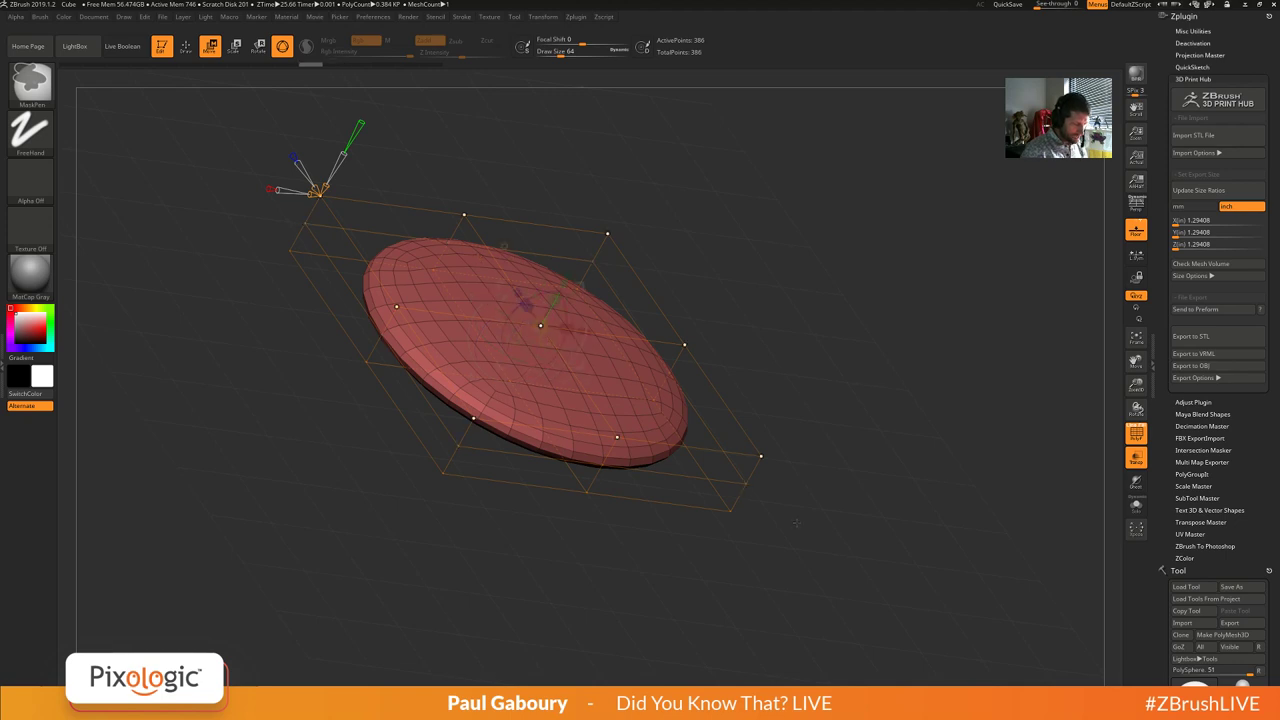
key("ctrl+z")
key("ctrl+z")
key("ctrl+z")
key("ctrl+z")
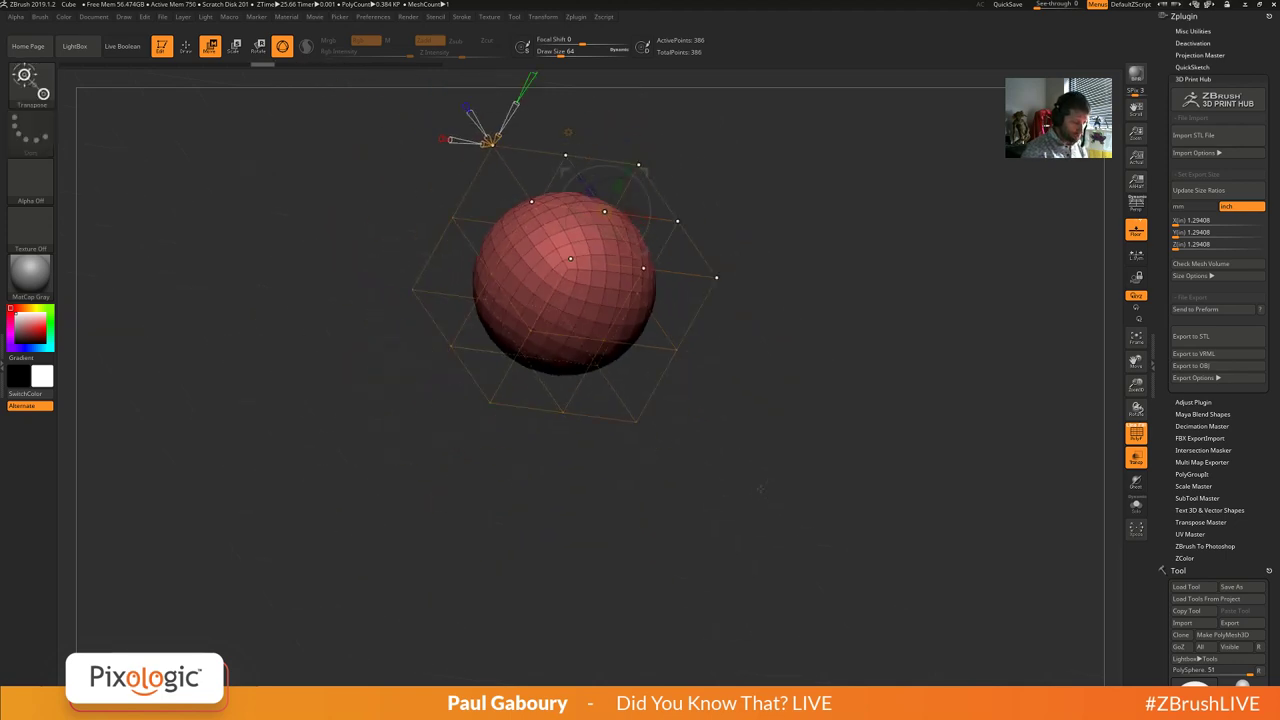
left_click_drag(762, 552, 850, 495, "alt")
Try pulling one upper corner control point of the cage outward with mirrored Y Symmetry, and undo the change.
mouse_move(453, 299)
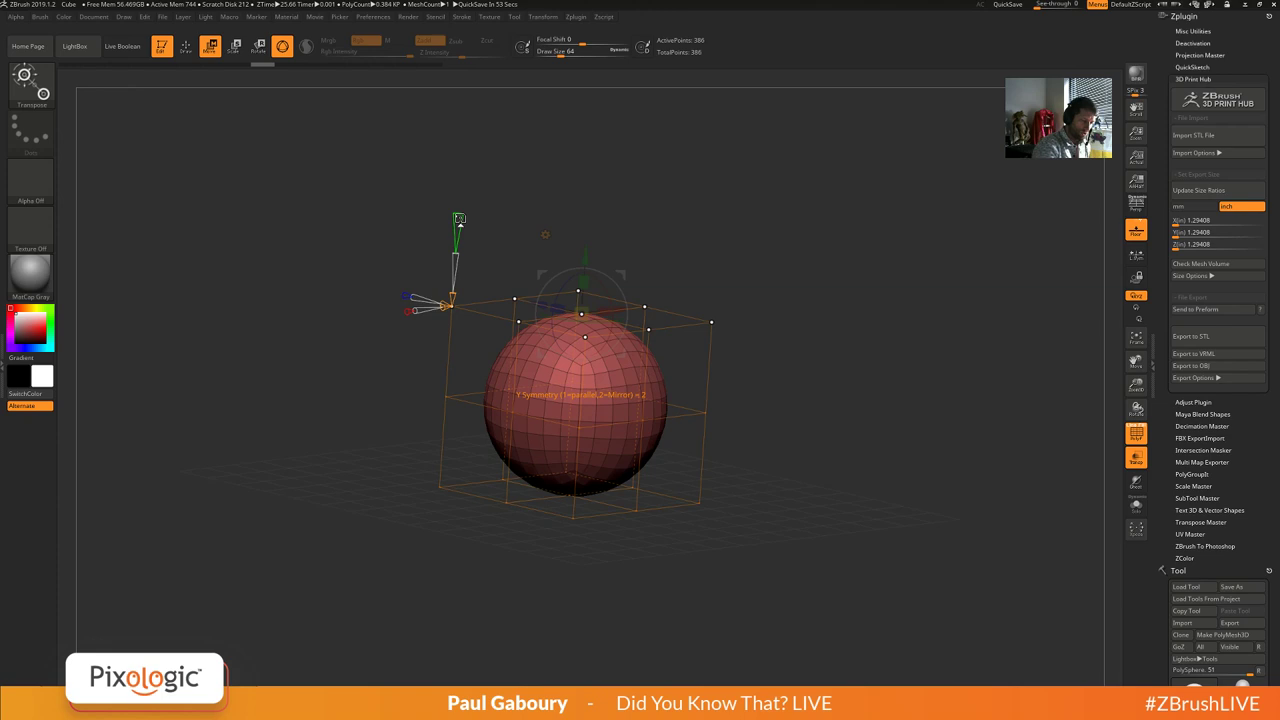
left_click_drag(459, 218, 464, 173)
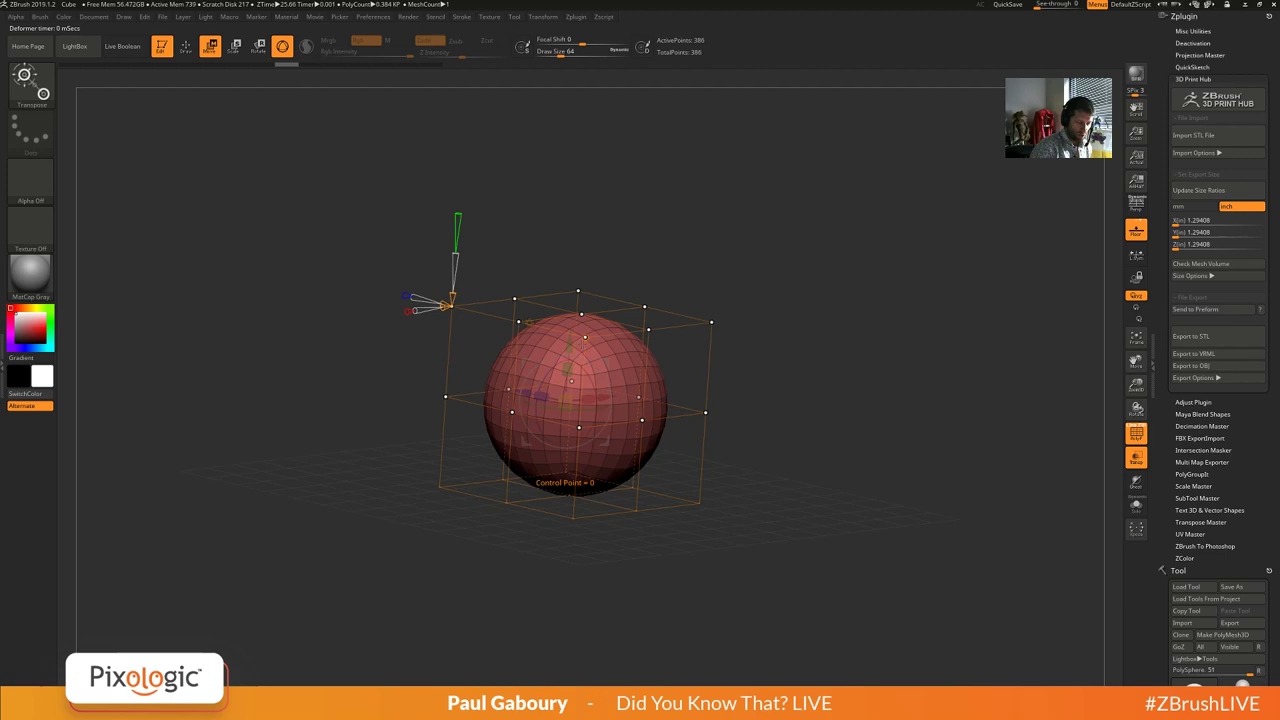
left_click_drag(711, 322, 875, 185)
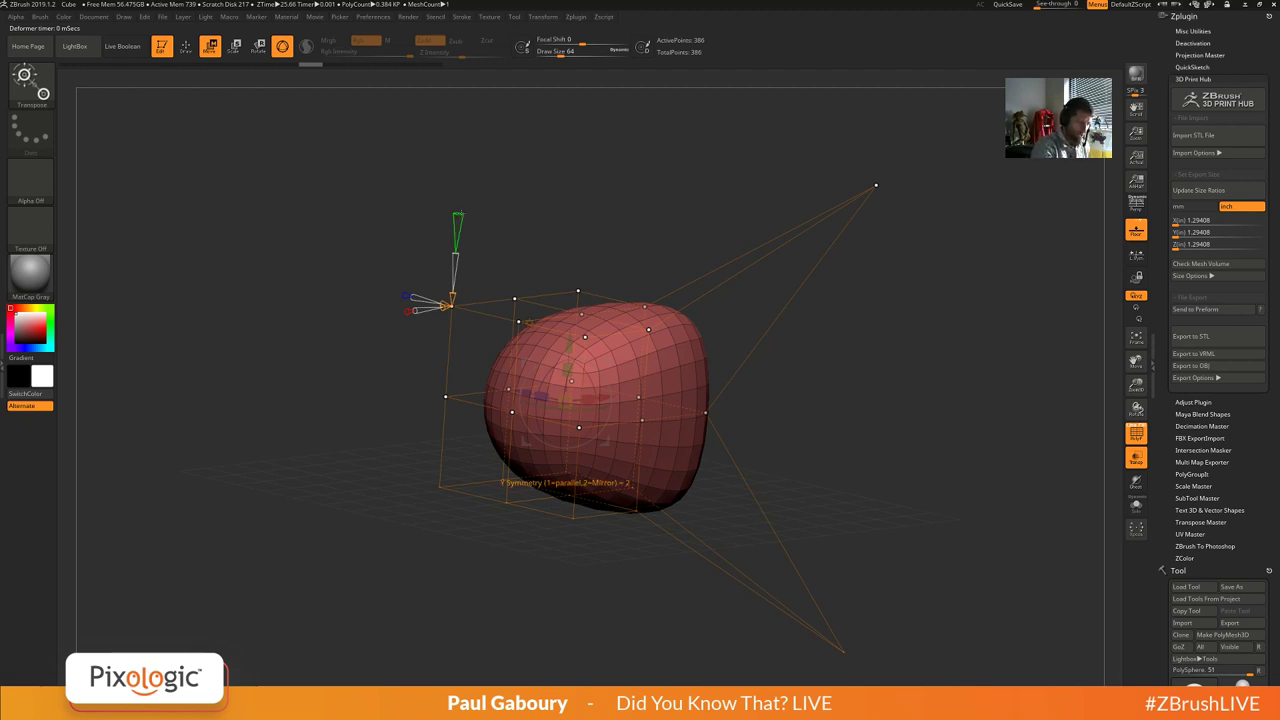
key("ctrl+z")
From the front view, isolate the cage's top control points while Y Symmetry is on.
left_click_drag(889, 465, 873, 457)
key("ctrl")
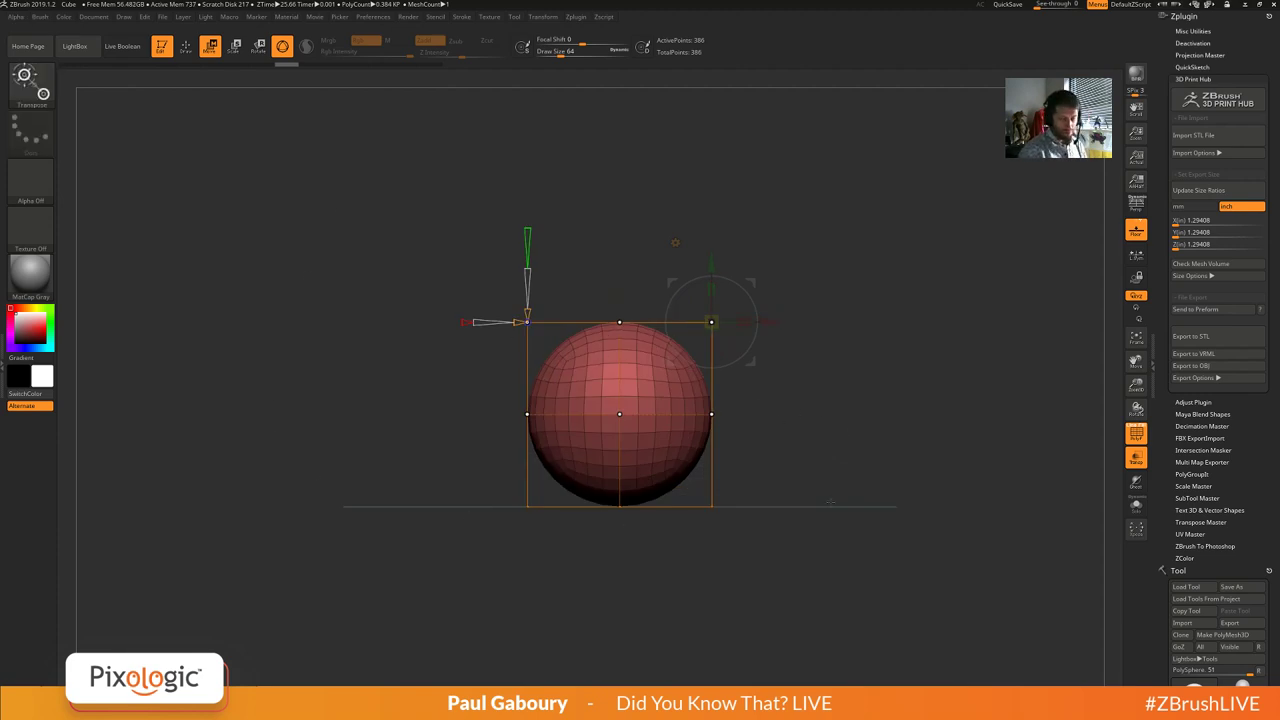
left_click_drag(798, 460, 401, 378, "ctrl")
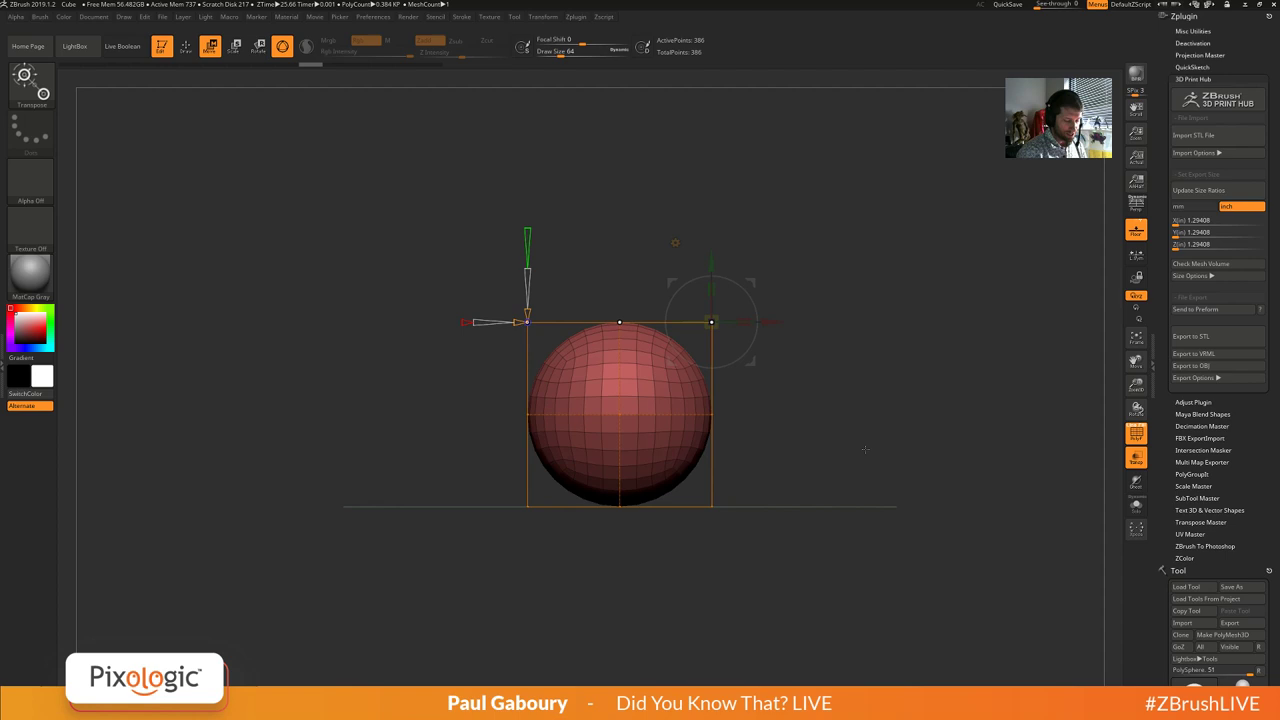
mouse_move(865, 449)
left_mouse_down()
mouse_move(810, 520)
mouse_move(797, 463)
left_mouse_up()
key("ctrl")
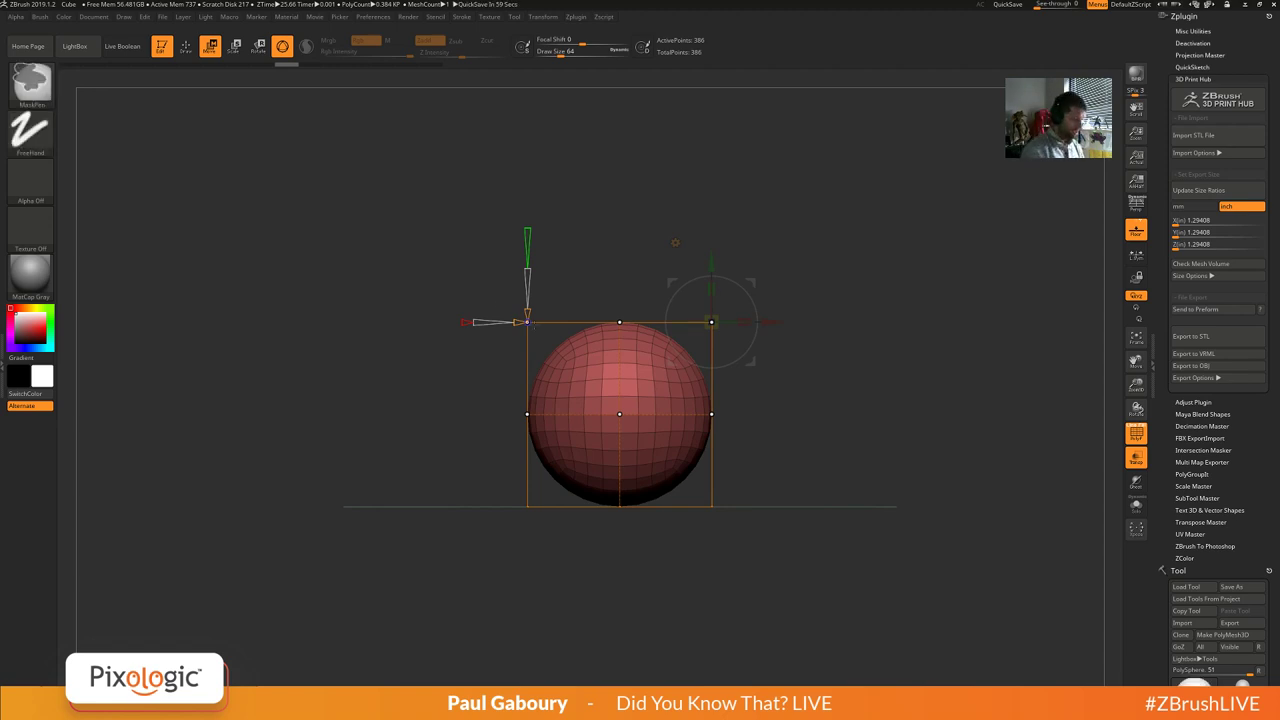
mouse_move(368, 240)
left_mouse_down("ctrl")
mouse_move(664, 338)
mouse_move(926, 362)
mouse_move(904, 412)
left_mouse_up("ctrl")
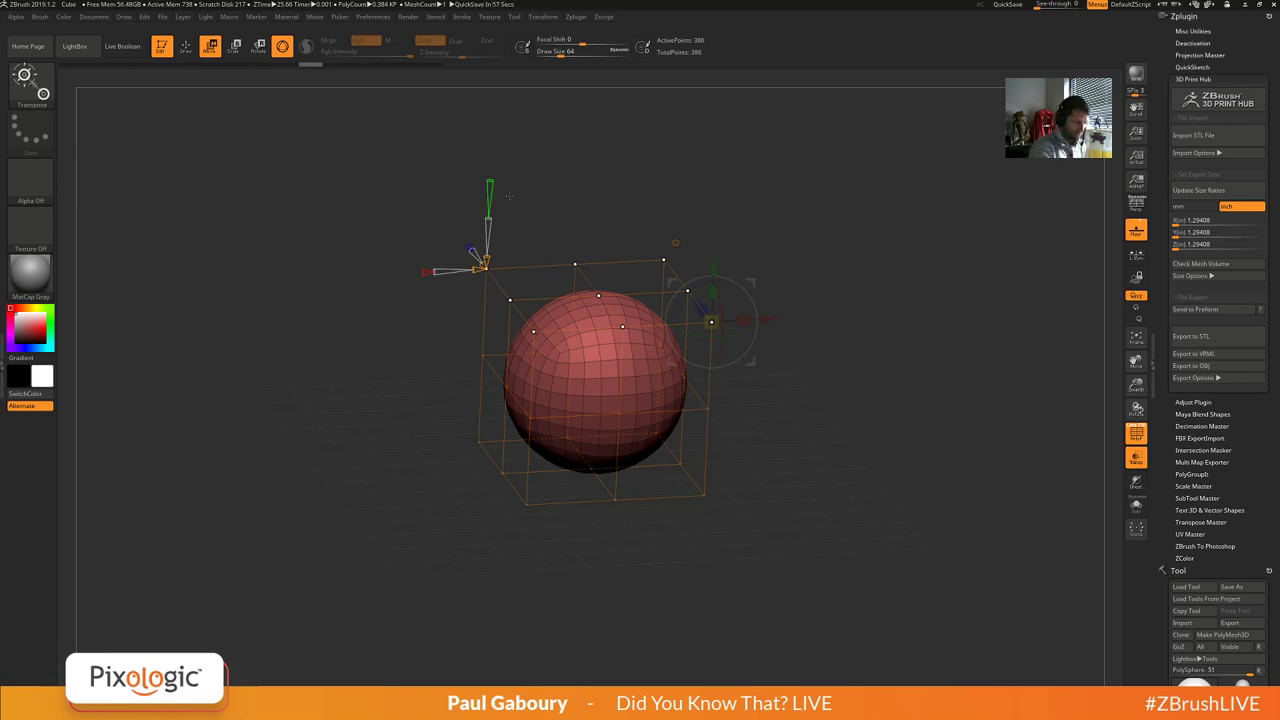
Turn off the cage's Y Symmetry and isolate only its top layer of control points.
left_click_drag(509, 196, 509, 195)
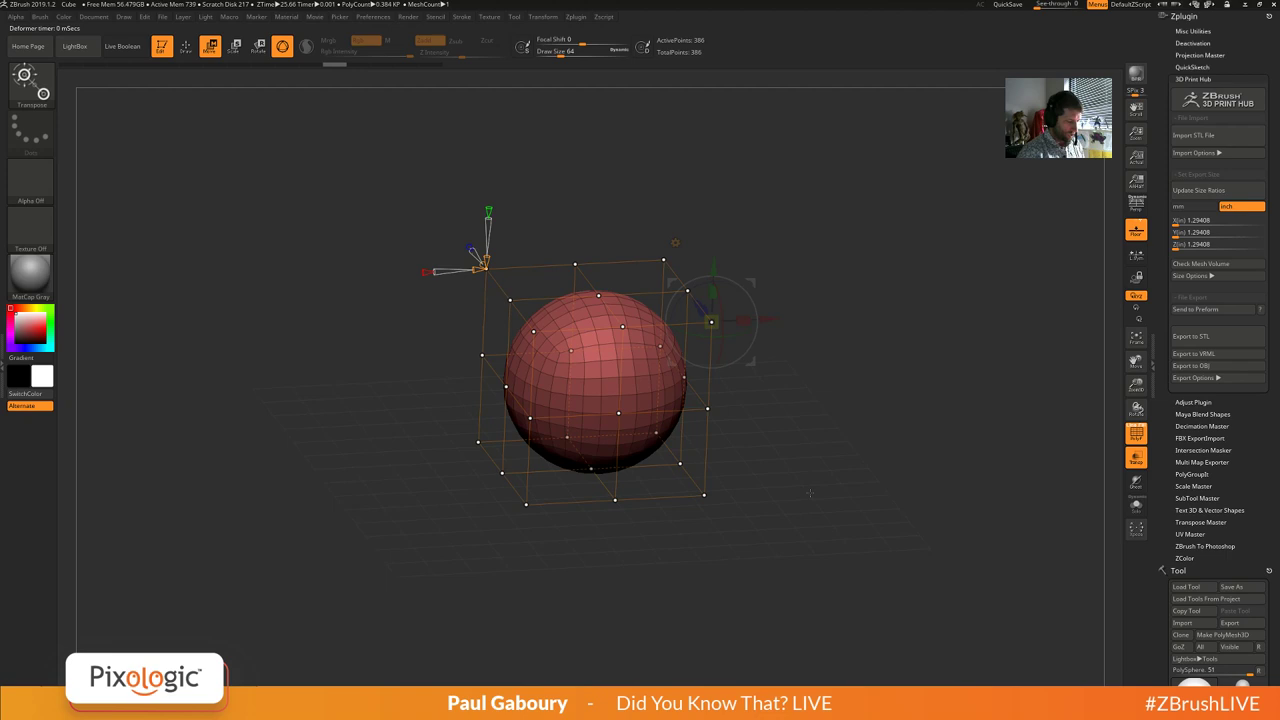
left_click_drag(810, 493, 812, 468, "shift")
mouse_move(374, 209)
left_mouse_down("ctrl")
mouse_move(752, 367)
mouse_move(849, 351)
left_mouse_up("ctrl")
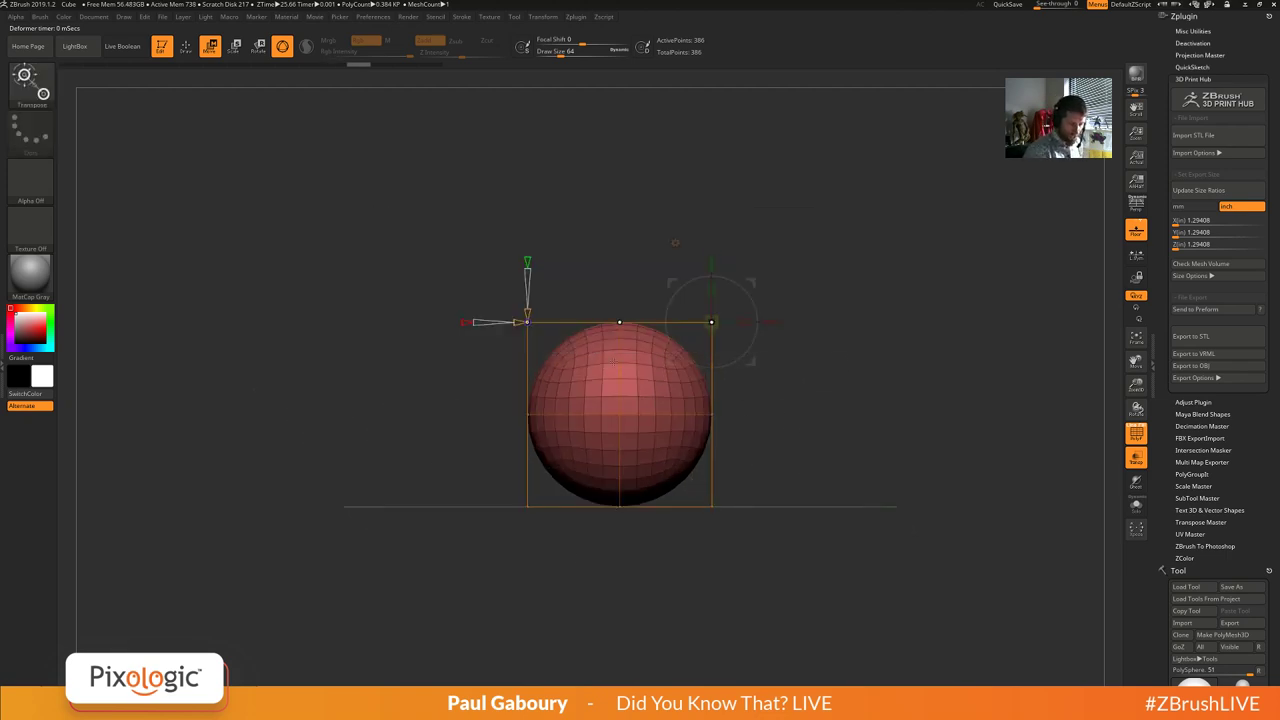
left_click_drag(826, 486, 843, 491)
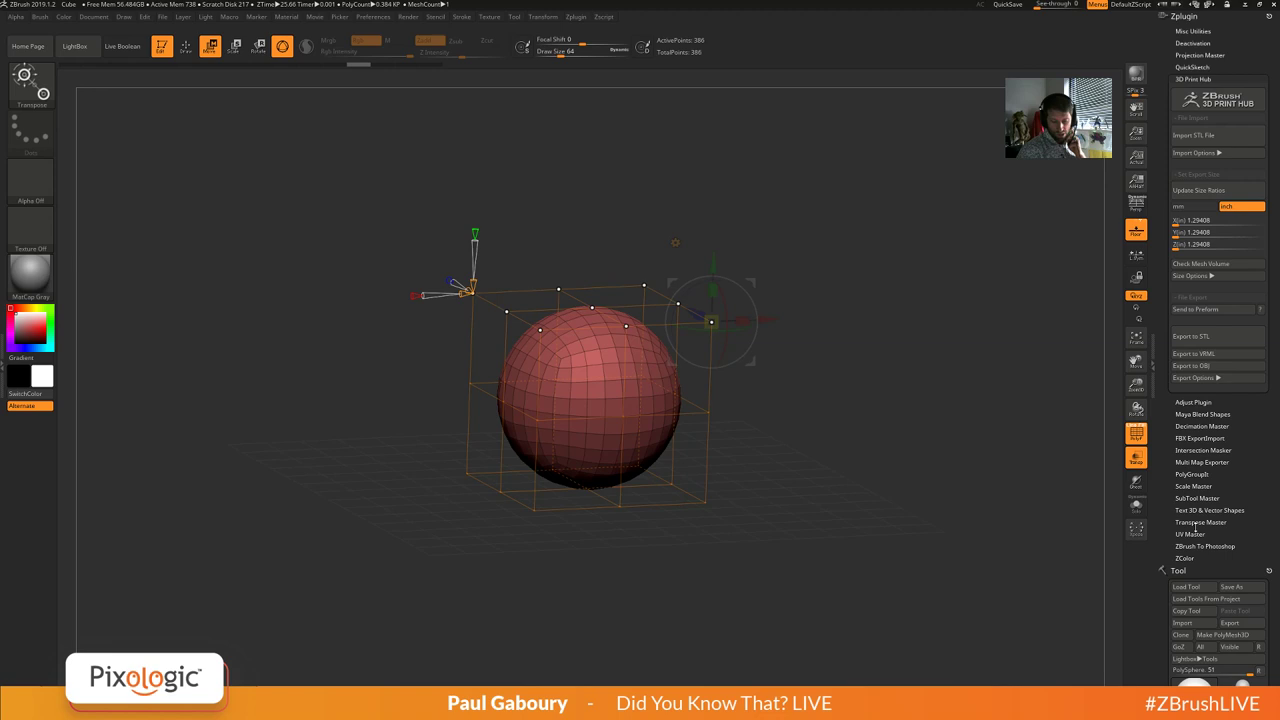
Switch to the DemoSoldier tool and turn off the transparent display.
scroll(1196, 527, "down", 5)
left_click(1238, 428)
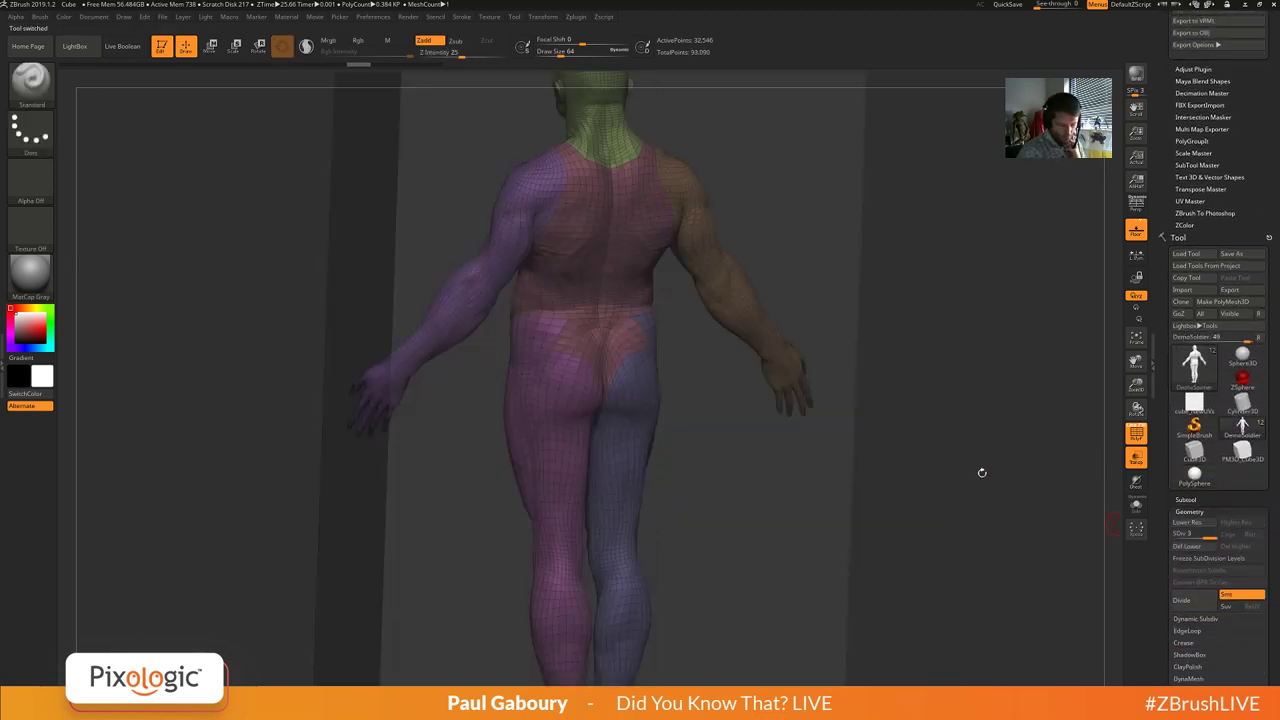
left_click(1138, 436)
left_click(1138, 458)
left_click(1138, 435)
Show only the DemoSoldier body subtool and turn off its polyframe display.
left_click(1190, 500)
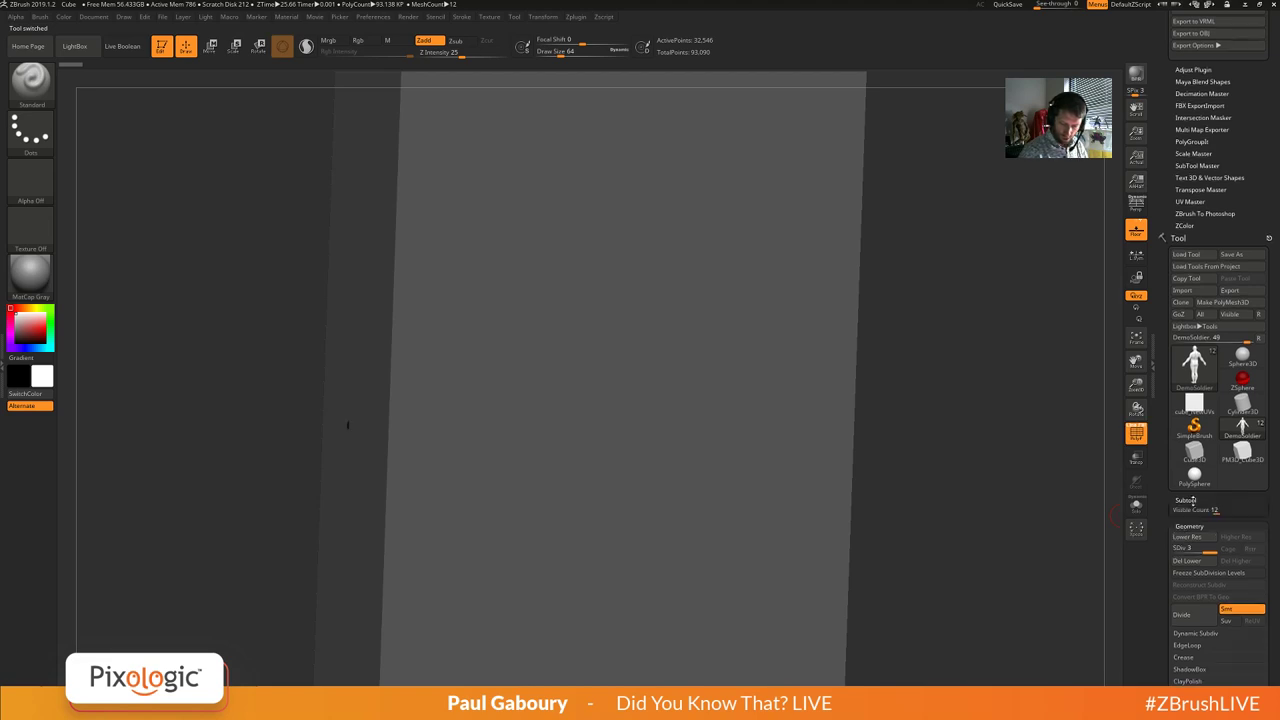
left_click(1186, 500)
left_click(1189, 526)
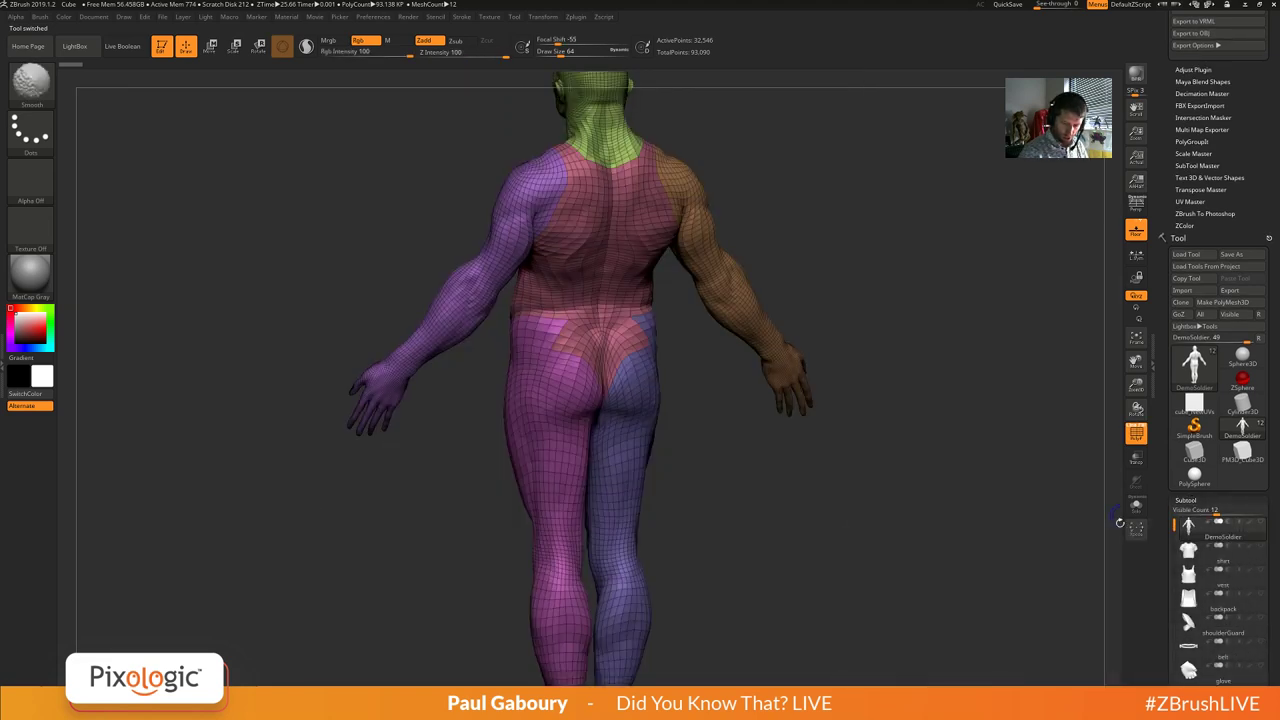
right_click_drag(850, 580, 831, 463, "ctrl")
right_click_drag(648, 463, 1024, 503, "alt")
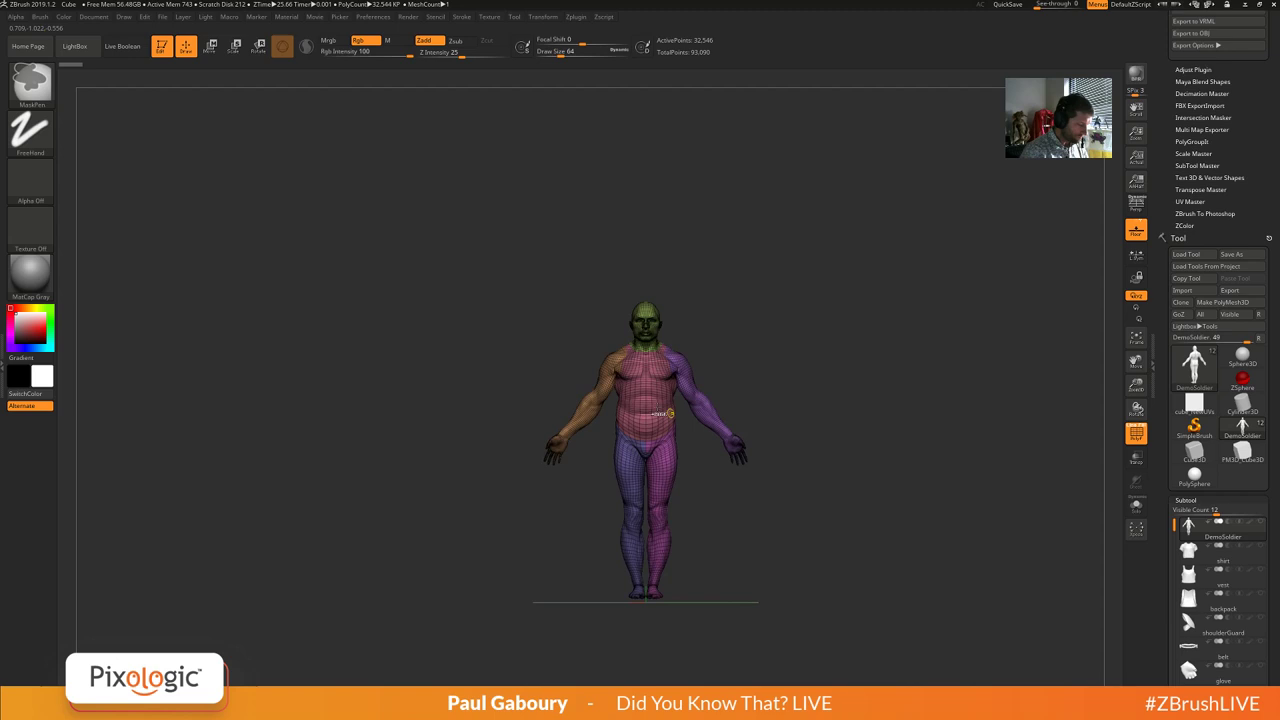
right_click_drag(669, 413, 766, 429, "ctrl")
key("shift+f")
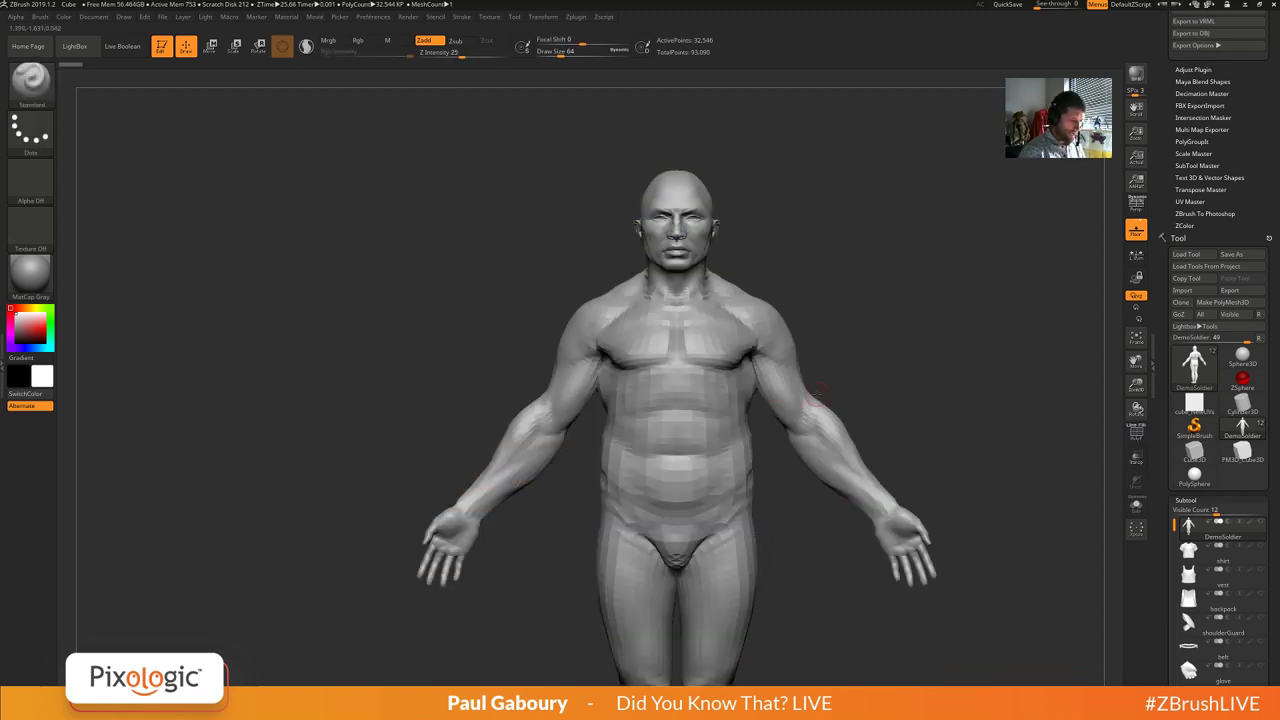
Paint a symmetrical mask across the eye area of the soldier's face and invert it.
right_click_drag(722, 298, 733, 510, "alt")
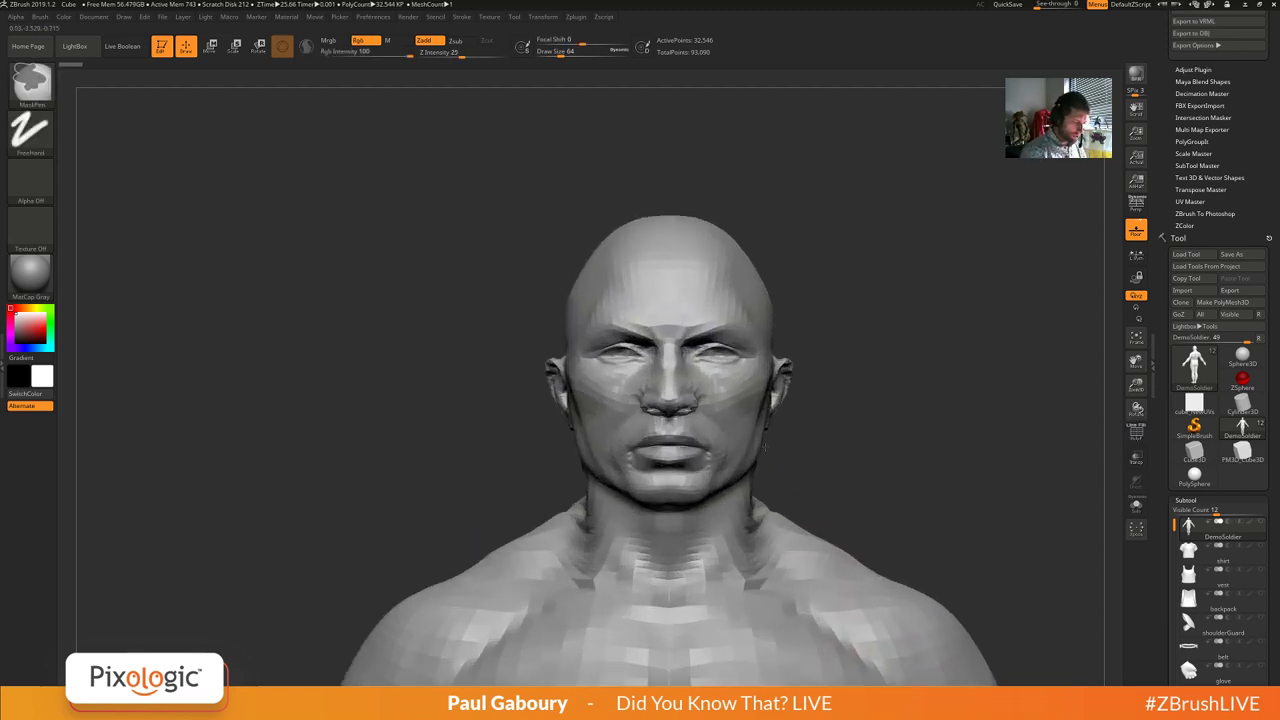
right_click_drag(640, 382, 849, 373)
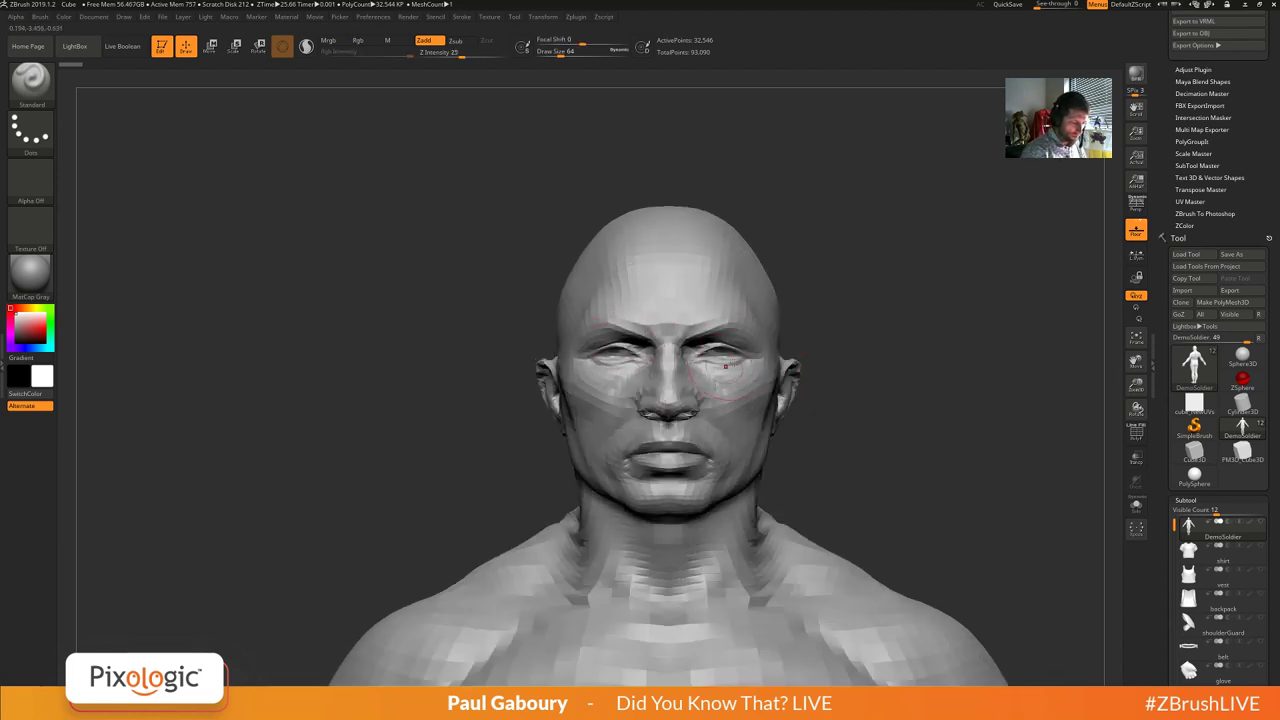
key("ctrl")
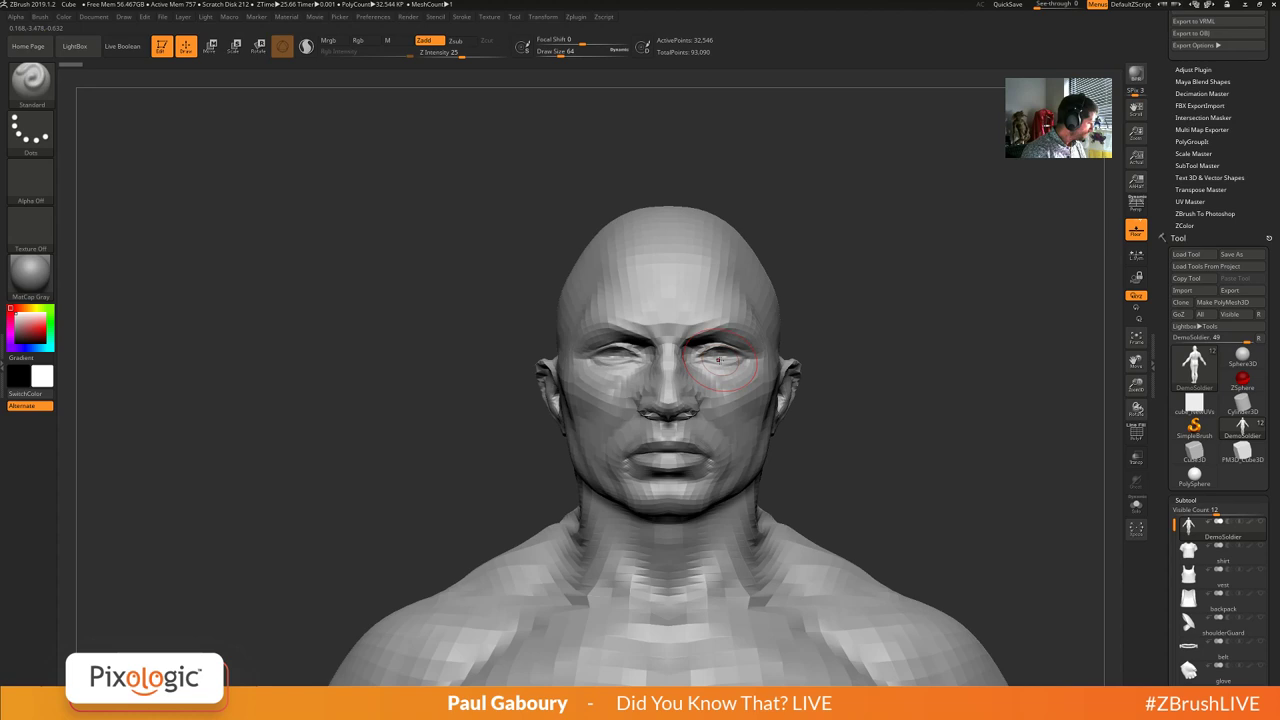
mouse_move(722, 360)
left_mouse_down("ctrl")
mouse_move(740, 372)
mouse_move(735, 330)
mouse_move(690, 310)
mouse_move(808, 328)
left_mouse_up("ctrl")
left_click(857, 397, "ctrl")
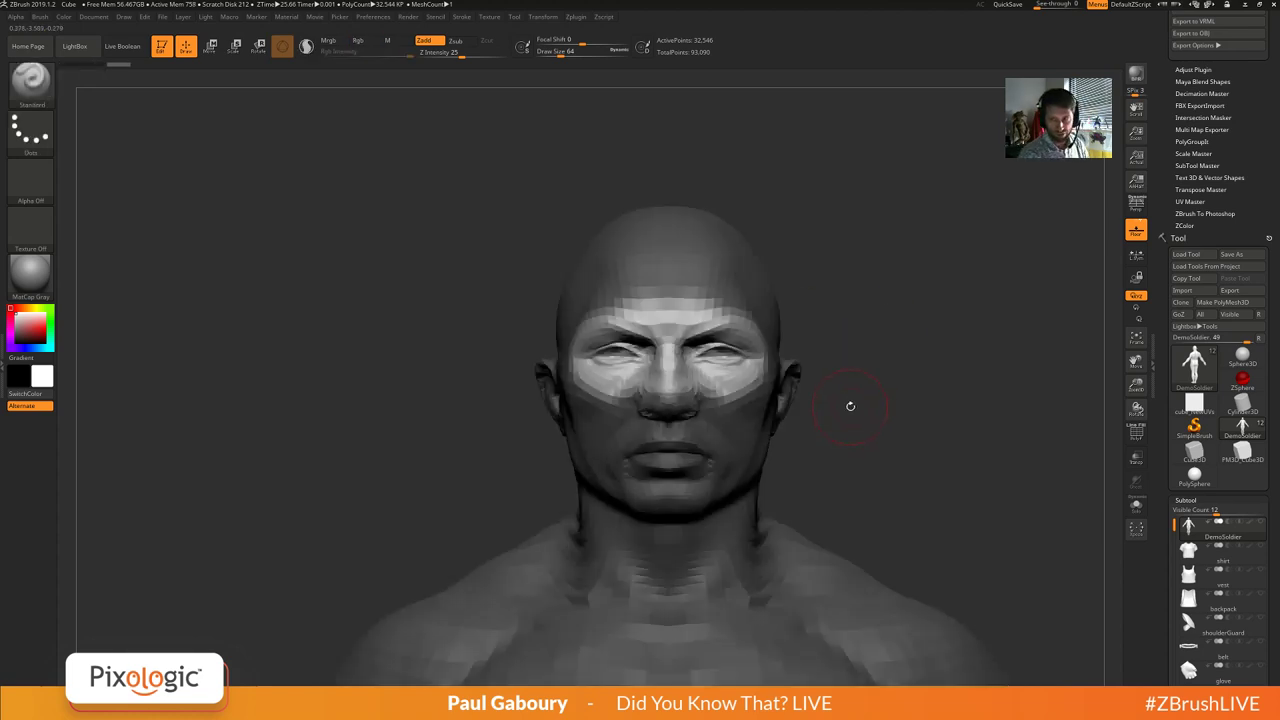
Invert the eye-area mask back and forth, inspect it in side profile, and clear the mask.
left_click(906, 290, "ctrl")
left_click(908, 291, "ctrl")
left_click(908, 291, "ctrl")
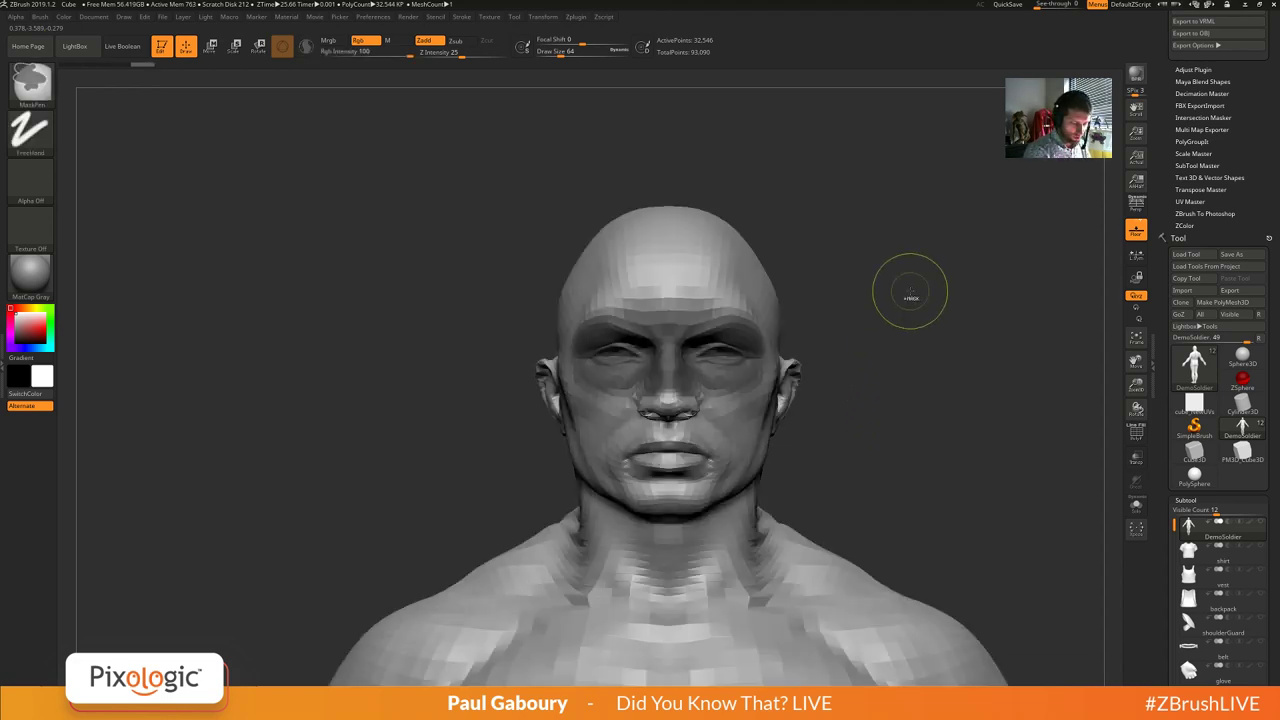
left_click(863, 384, "ctrl")
left_click_drag(867, 406, 664, 286)
left_click(873, 416, "ctrl")
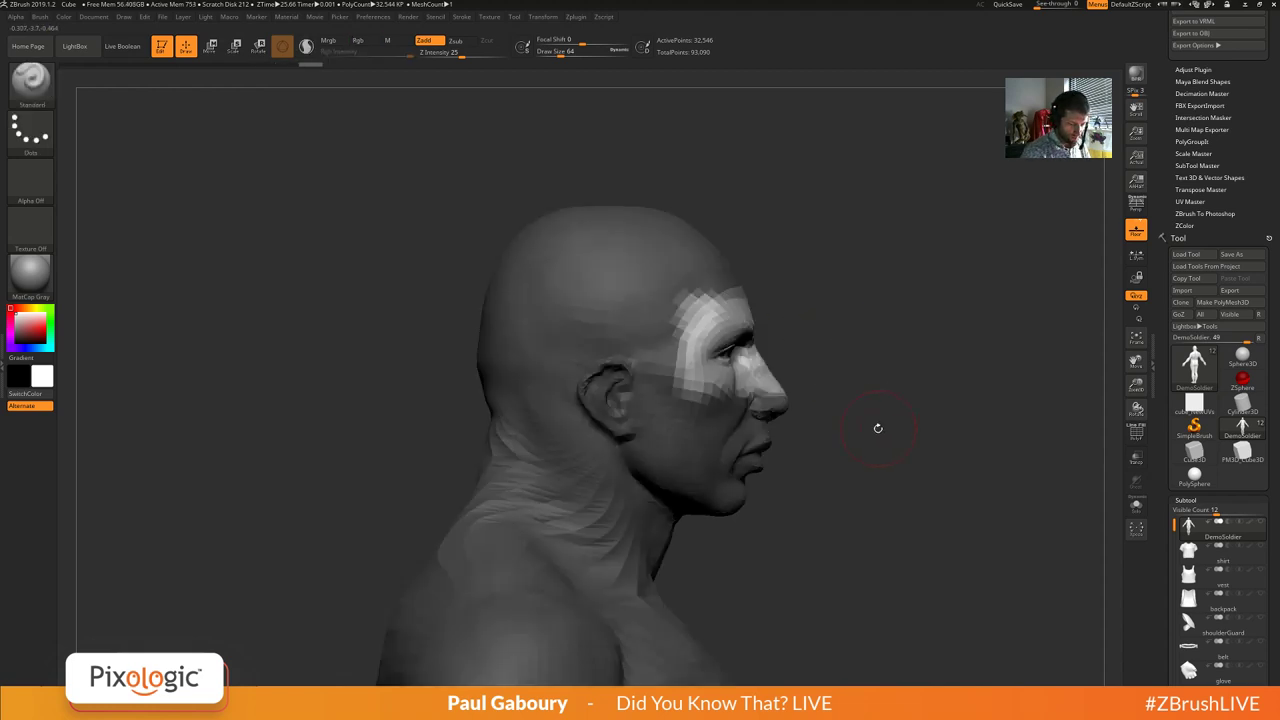
left_click_drag(874, 423, 876, 396, "ctrl")
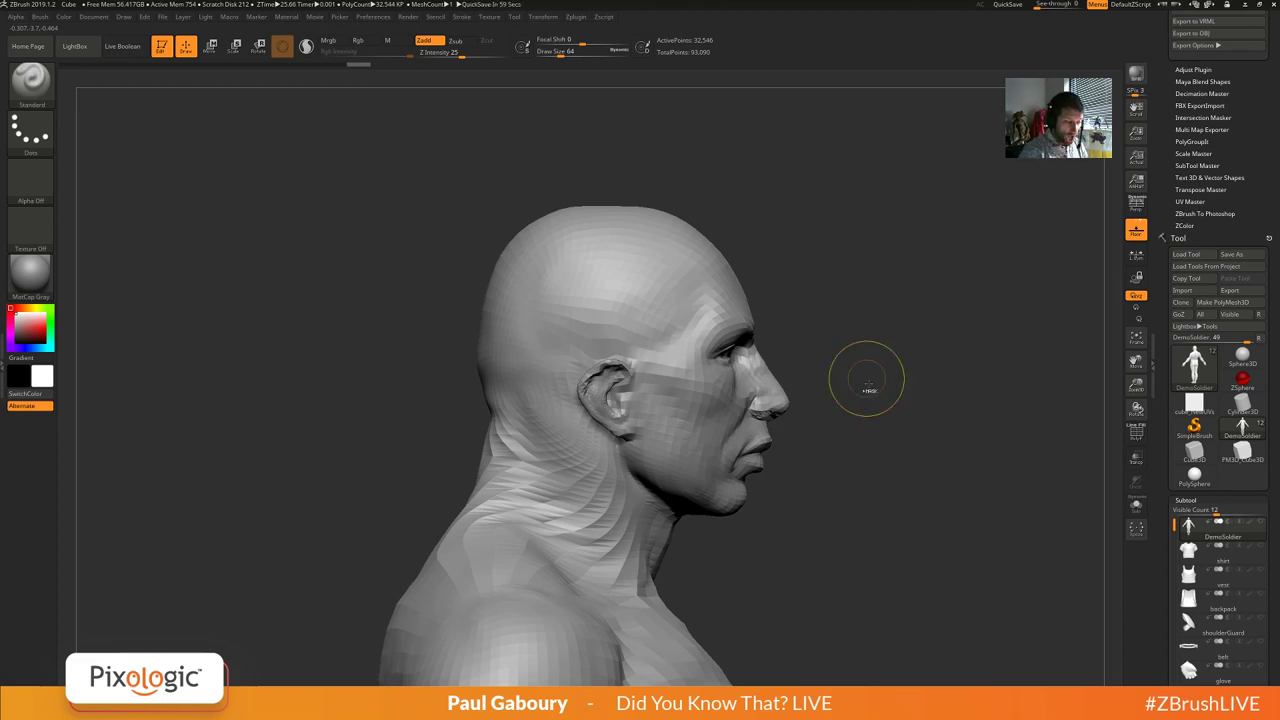
Mask everything except the eye area of the soldier's head in side profile twice, clearing the mask each time.
mouse_move(850, 348)
left_mouse_down("ctrl")
mouse_move(929, 474)
mouse_move(706, 427)
mouse_move(797, 366)
mouse_move(800, 383)
mouse_move(767, 388)
left_mouse_up("ctrl")
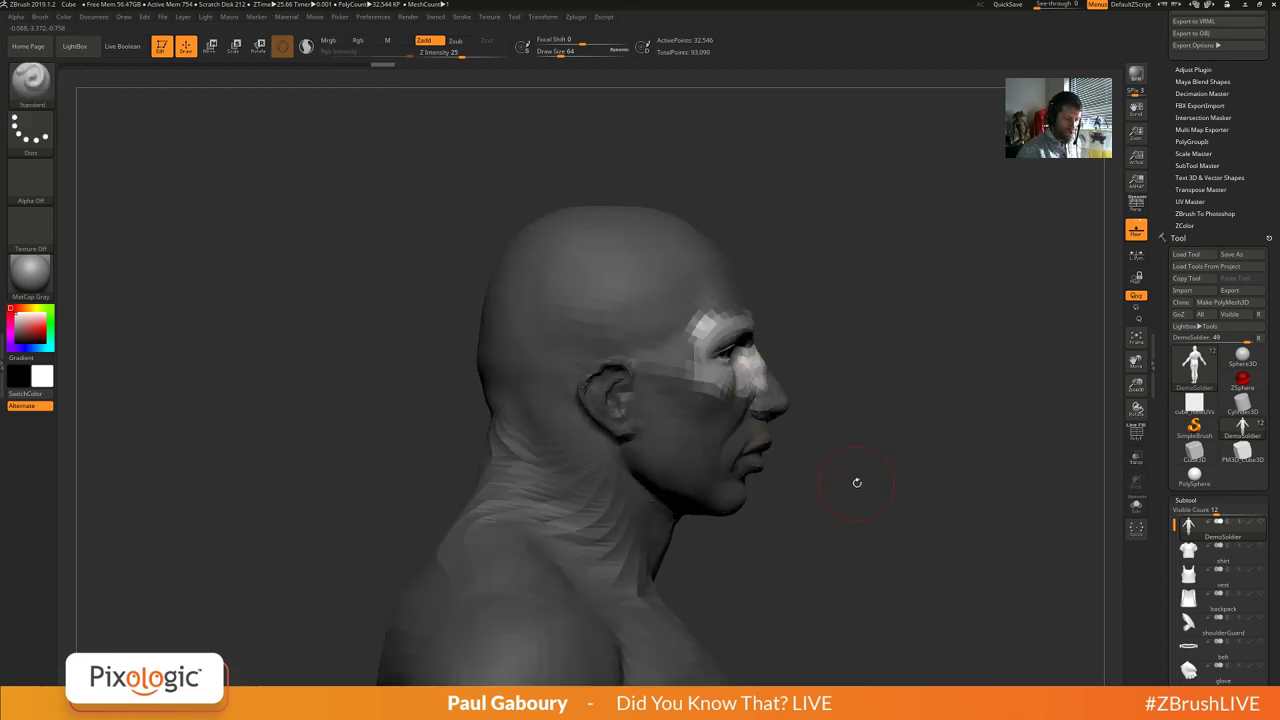
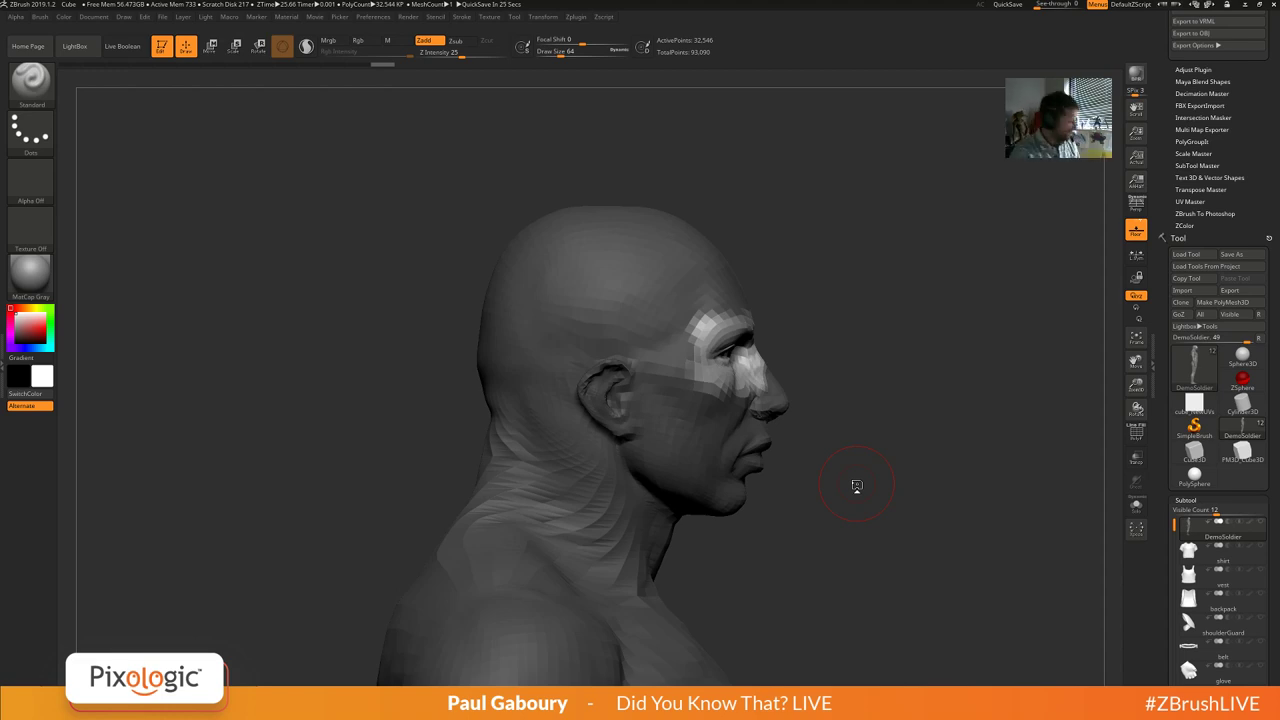
left_click_drag(886, 400, 923, 457, "ctrl")
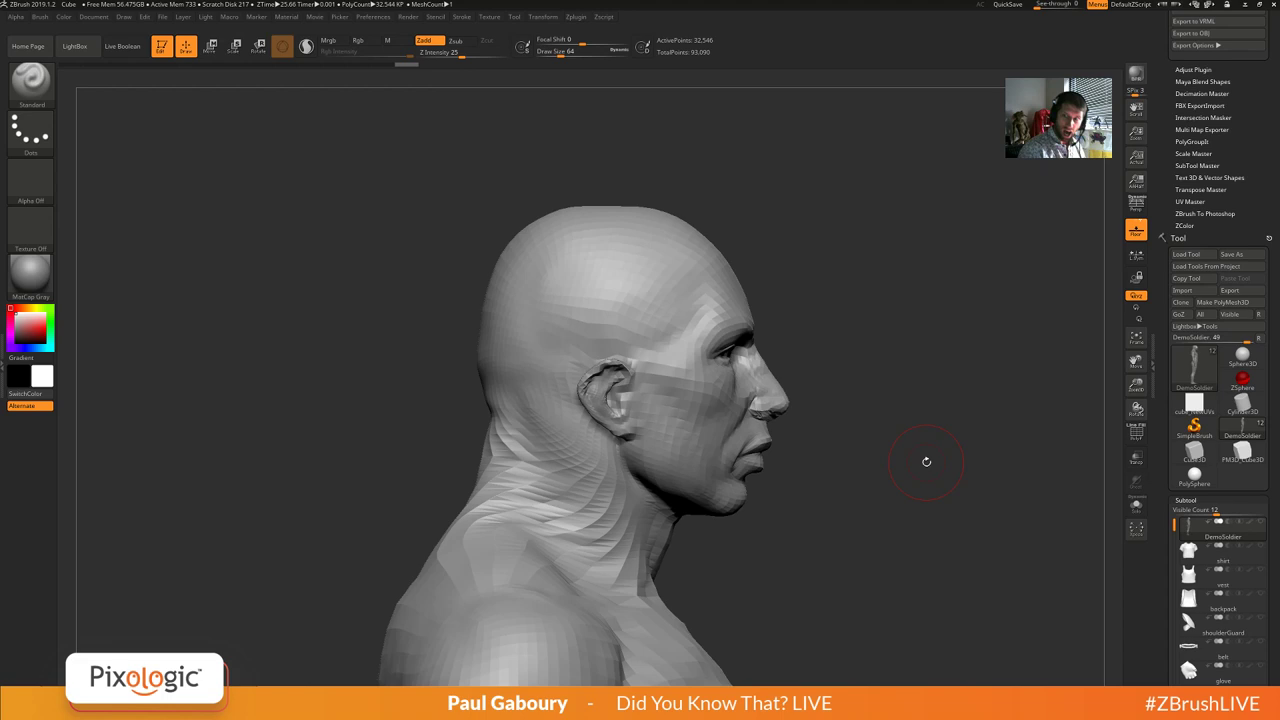
key("ctrl")
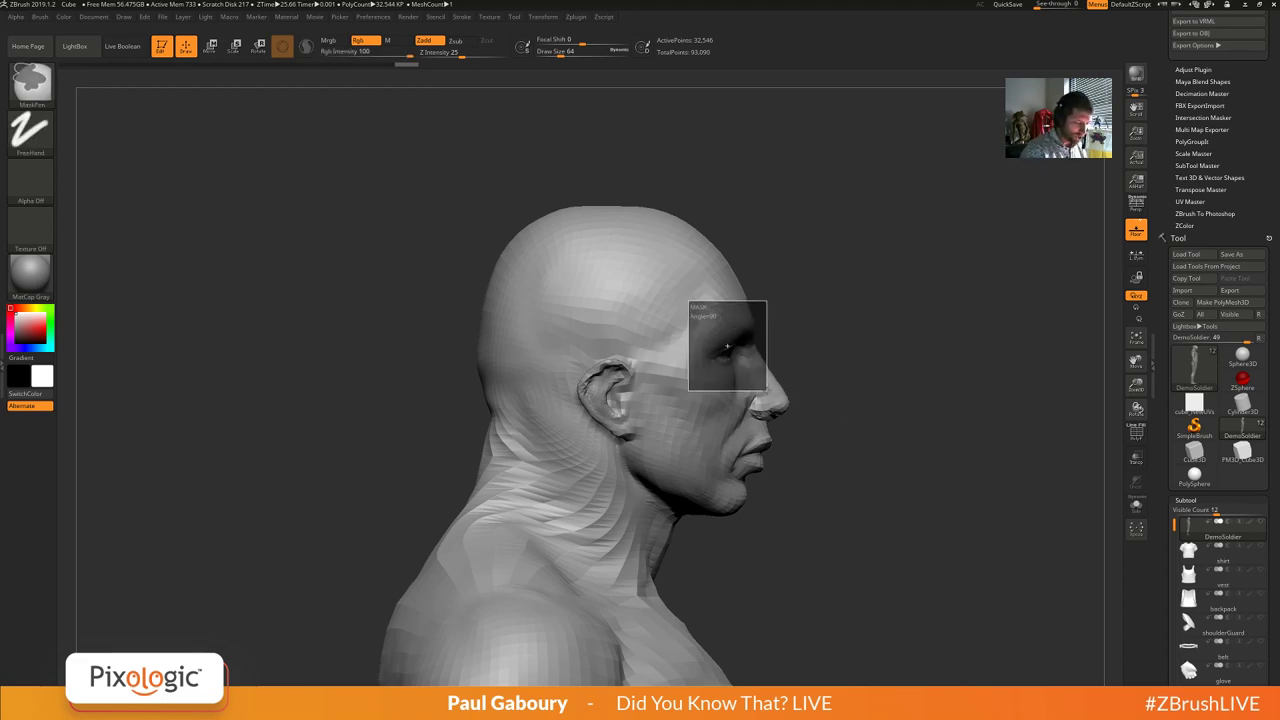
left_click_drag(767, 391, 782, 395, "ctrl+alt")
left_click_drag(754, 354, 756, 355, "ctrl")
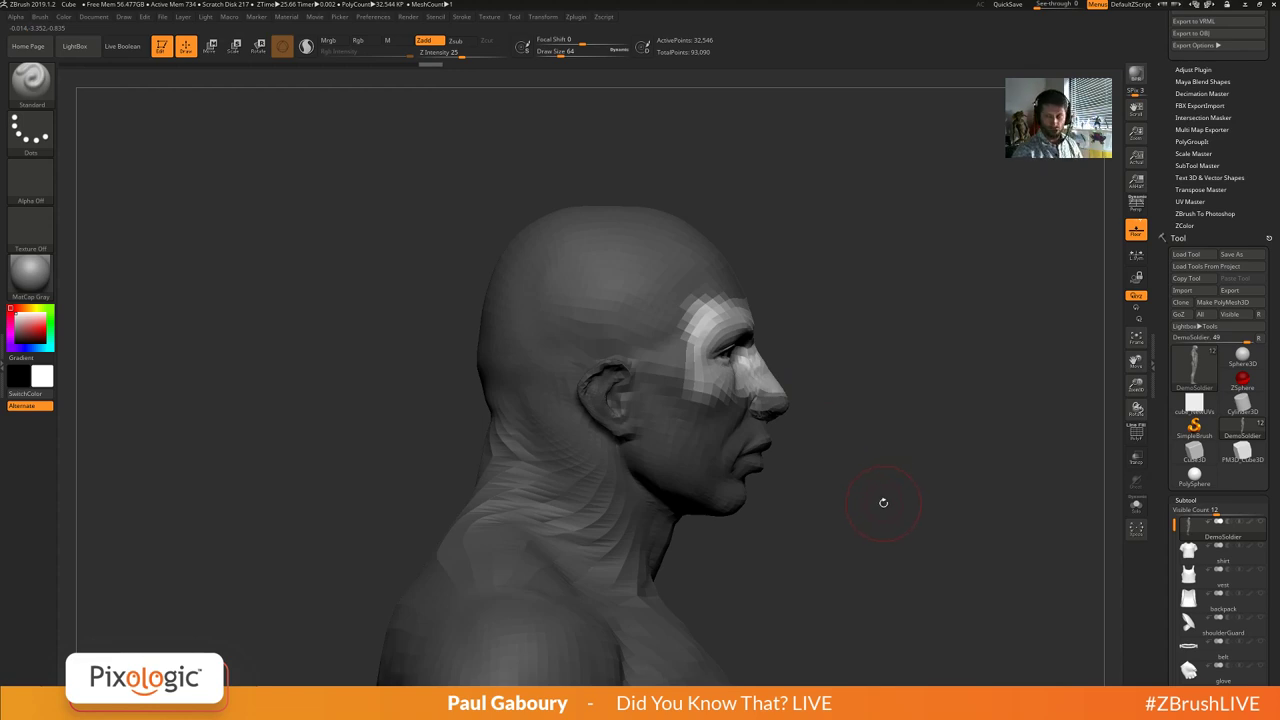
left_click_drag(903, 460, 914, 480, "ctrl")
Mask the full soldier's upper body, then everything except the chest and upper arms, clearing the mask after each.
right_click_drag(914, 485, 846, 470)
right_click_drag(846, 470, 840, 427, "ctrl")
left_click_drag(861, 439, 574, 364, "ctrl")
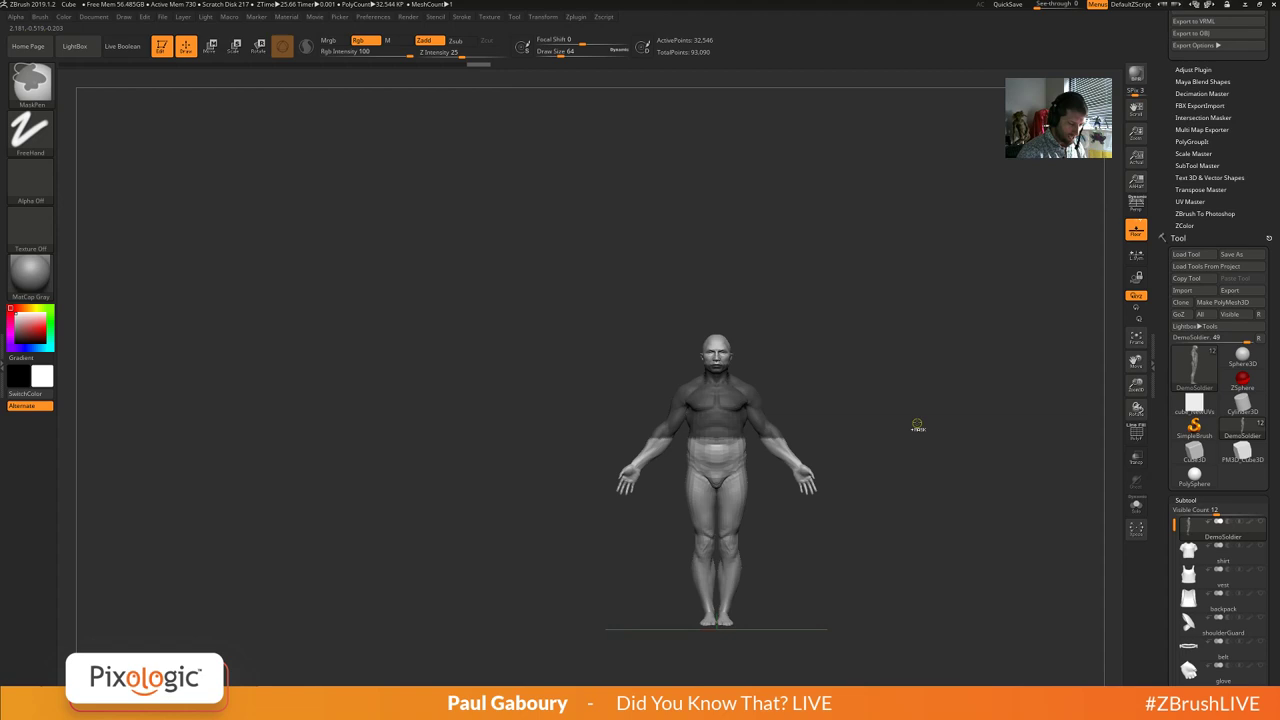
left_click(869, 287, "ctrl")
left_click_drag(896, 487, 922, 521, "ctrl")
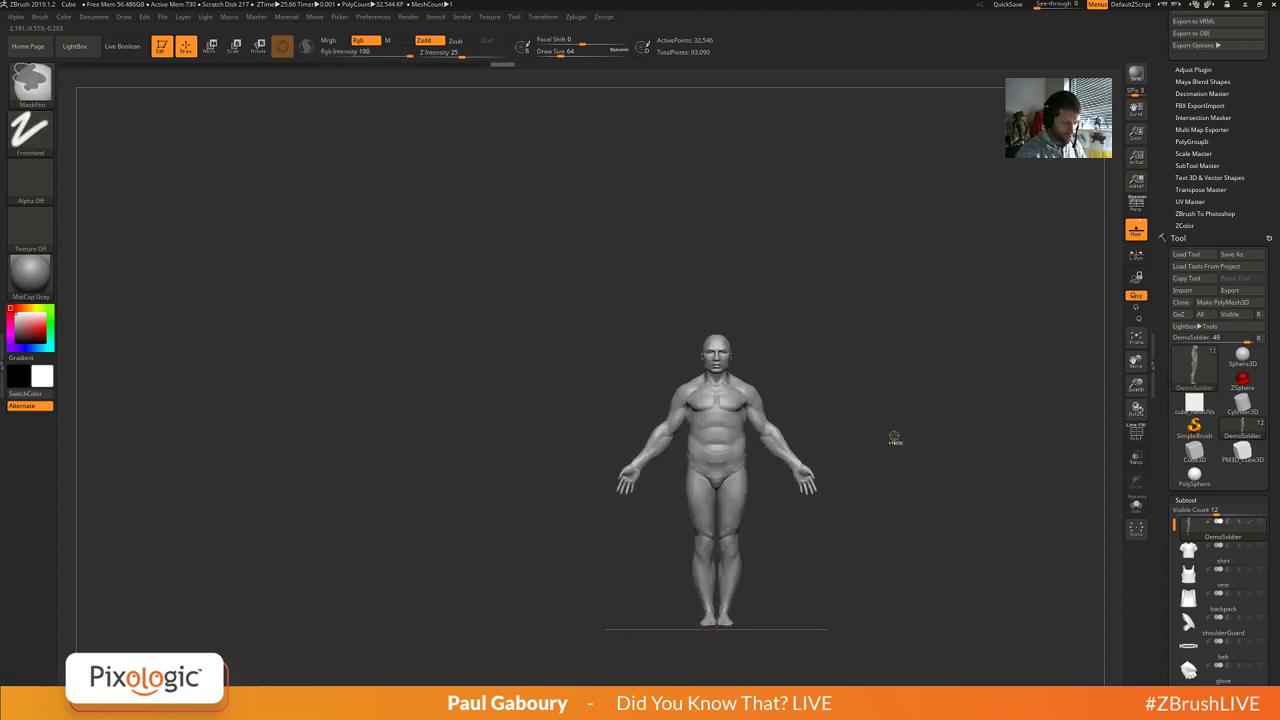
left_click_drag(893, 433, 560, 388, "ctrl")
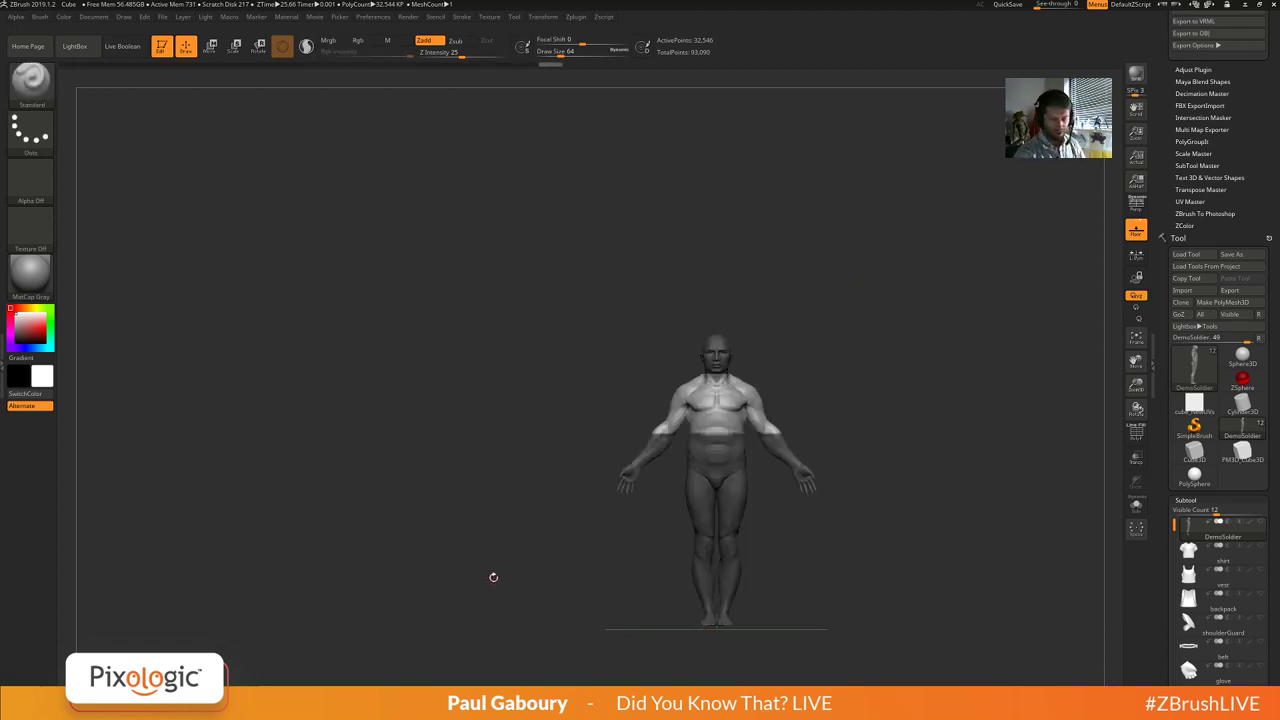
mouse_move(929, 403)
left_mouse_down("ctrl")
mouse_move(943, 449)
mouse_move(657, 400)
mouse_move(591, 372)
mouse_move(595, 388)
mouse_move(546, 374)
mouse_move(568, 340)
mouse_move(560, 368)
mouse_move(488, 369)
mouse_move(458, 393)
mouse_move(525, 237)
mouse_move(440, 362)
mouse_move(494, 389)
mouse_move(458, 371)
mouse_move(478, 381)
left_mouse_up("ctrl")
mouse_move(869, 440)
left_mouse_down("ctrl")
mouse_move(936, 535)
mouse_move(857, 414)
mouse_move(744, 345)
mouse_move(606, 357)
mouse_move(620, 397)
mouse_move(514, 383)
mouse_move(478, 398)
mouse_move(520, 377)
mouse_move(491, 386)
mouse_move(677, 228)
mouse_move(480, 350)
mouse_move(479, 376)
left_mouse_up("ctrl")
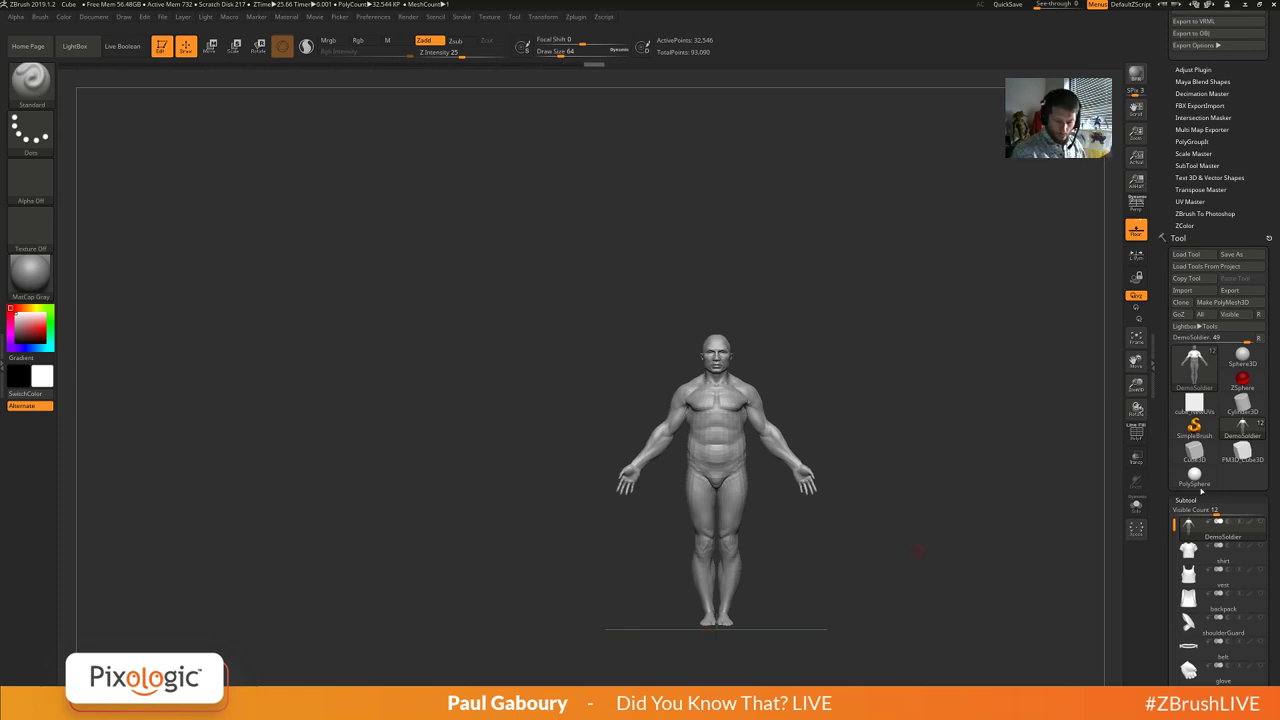
Switch to the PolySphere tool and activate Move to bring up its deformer cage in an angled view.
left_click(1194, 475)
right_click_drag(825, 497, 787, 442, "alt")
mouse_move(787, 442)
right_mouse_down("ctrl")
mouse_move(865, 458)
mouse_move(749, 392)
right_mouse_up("ctrl")
key("w")
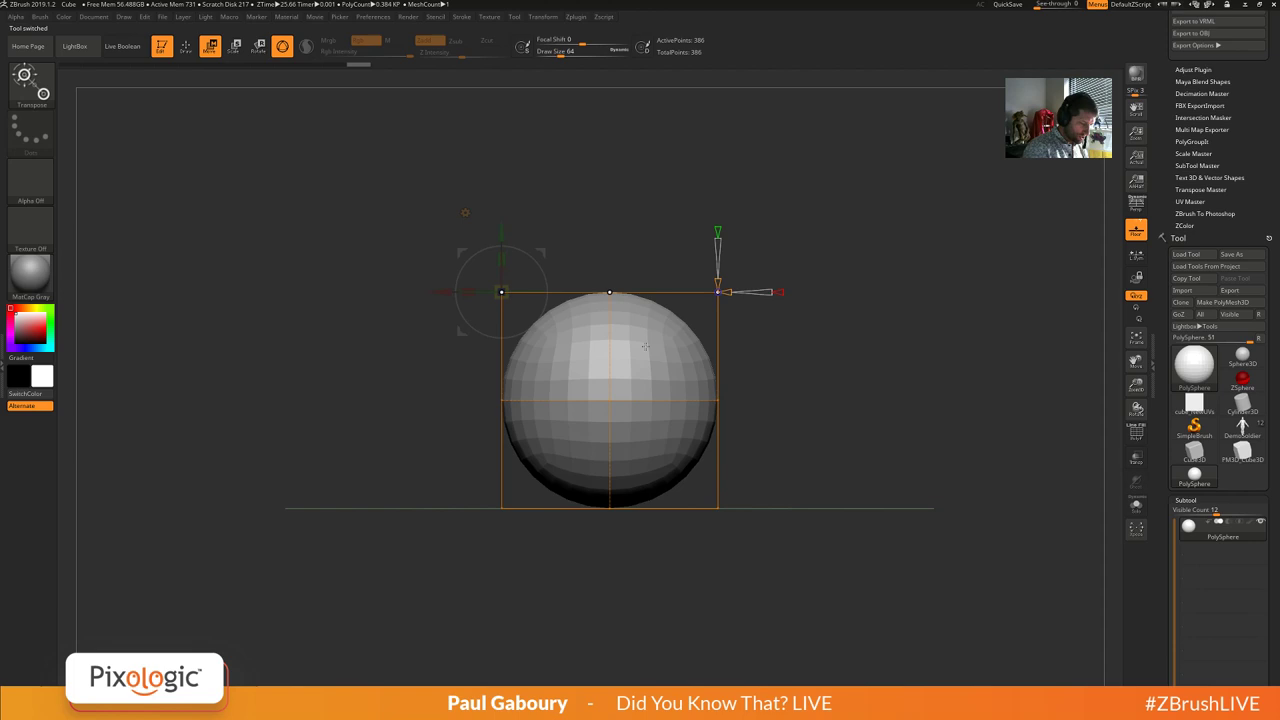
right_click_drag(815, 348, 872, 366)
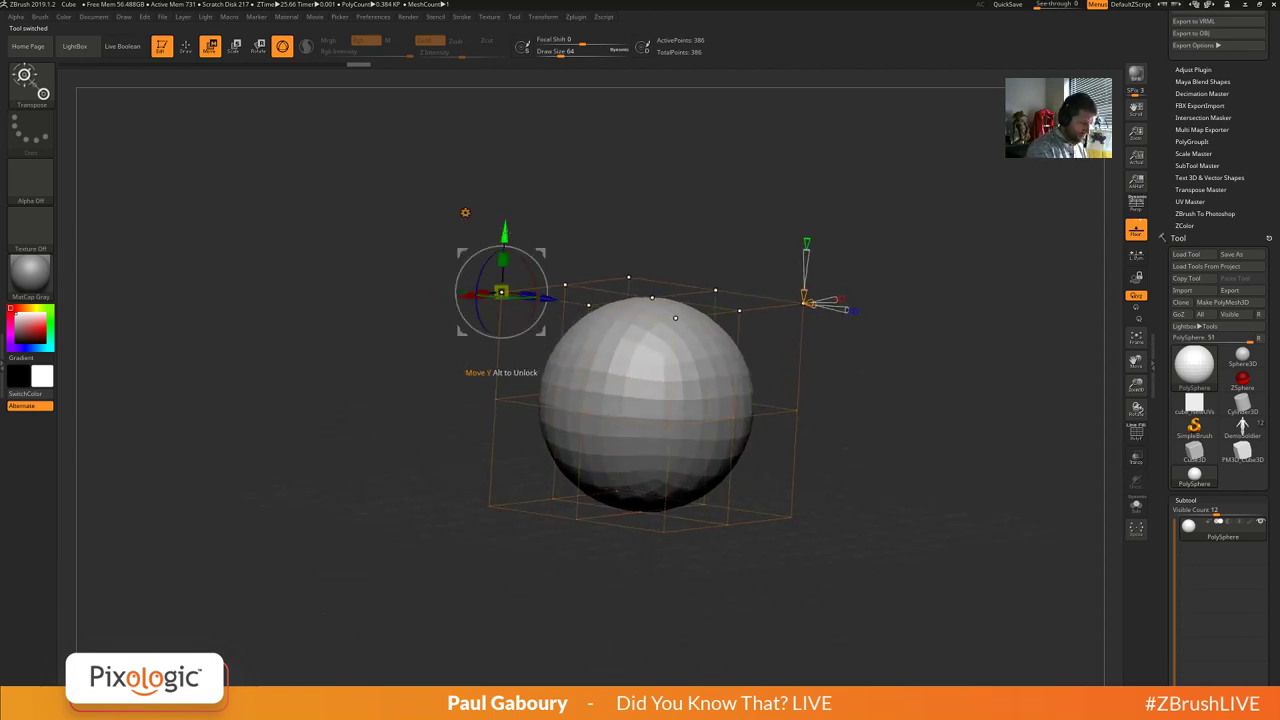
Try lowering the top layer of cage control points on the PolySphere, and undo the deformation.
left_click_drag(505, 233, 512, 291)
left_click_drag(649, 352, 646, 391)
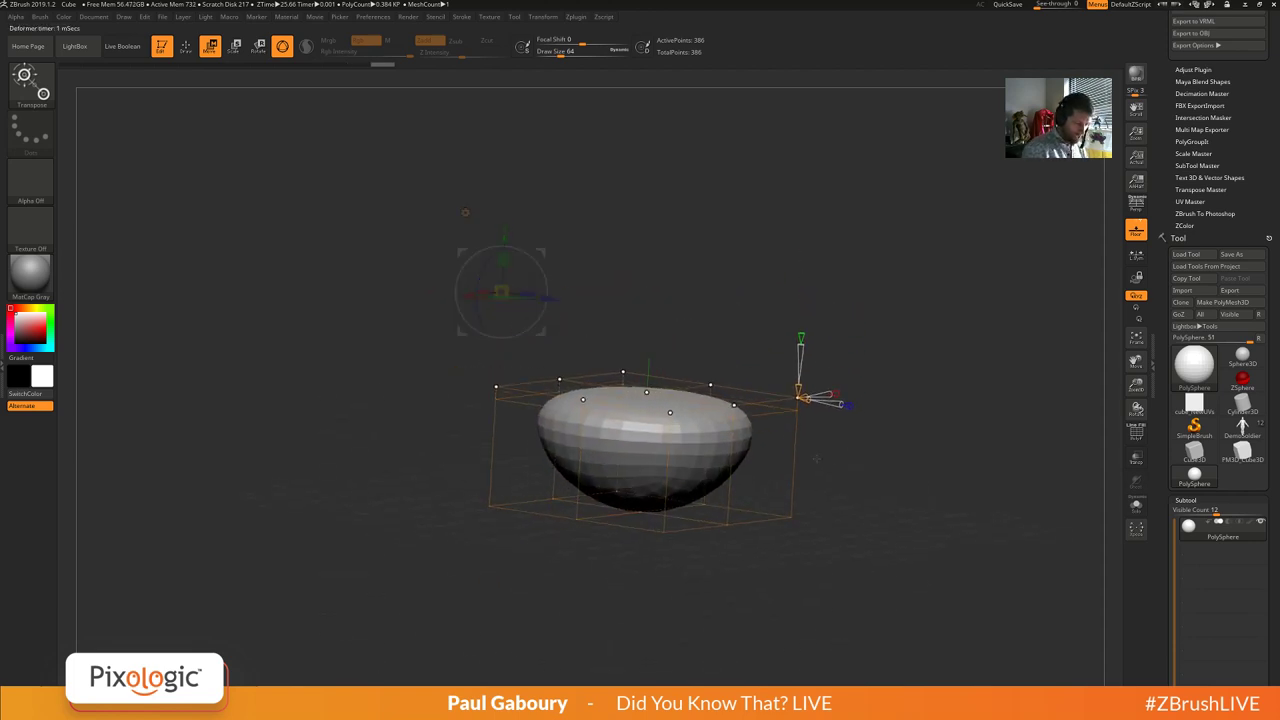
key("ctrl+z")
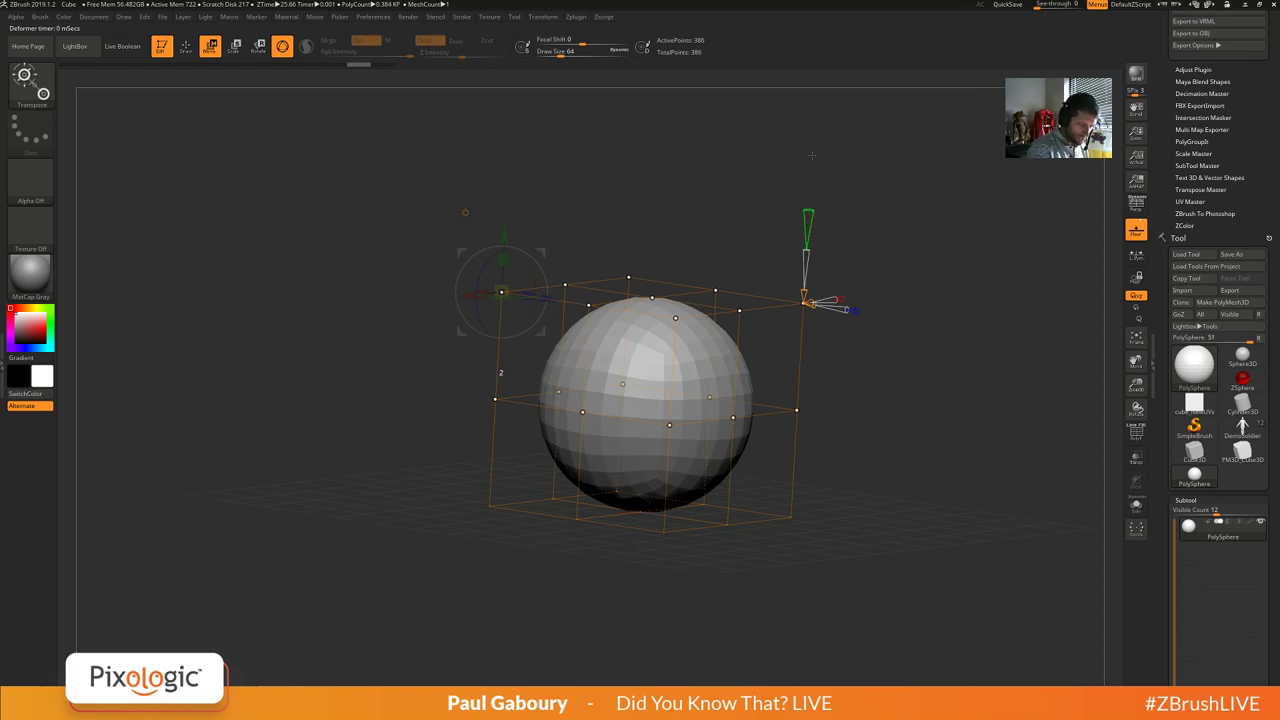
Isolate the middle control points in the top view, try pushing them into the sphere, and undo the change.
left_click_drag(503, 258, 539, 343)
left_click_drag(850, 340, 934, 514)
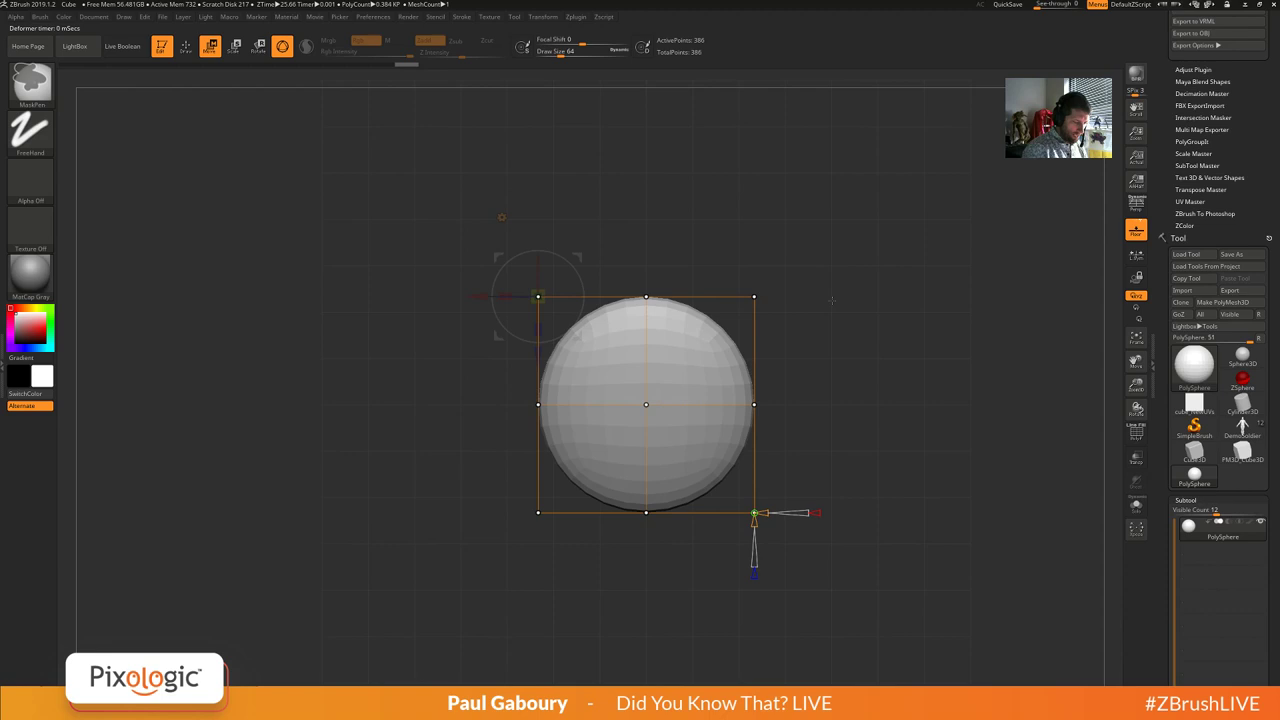
left_click(810, 285, "ctrl")
left_click_drag(589, 177, 657, 450, "ctrl")
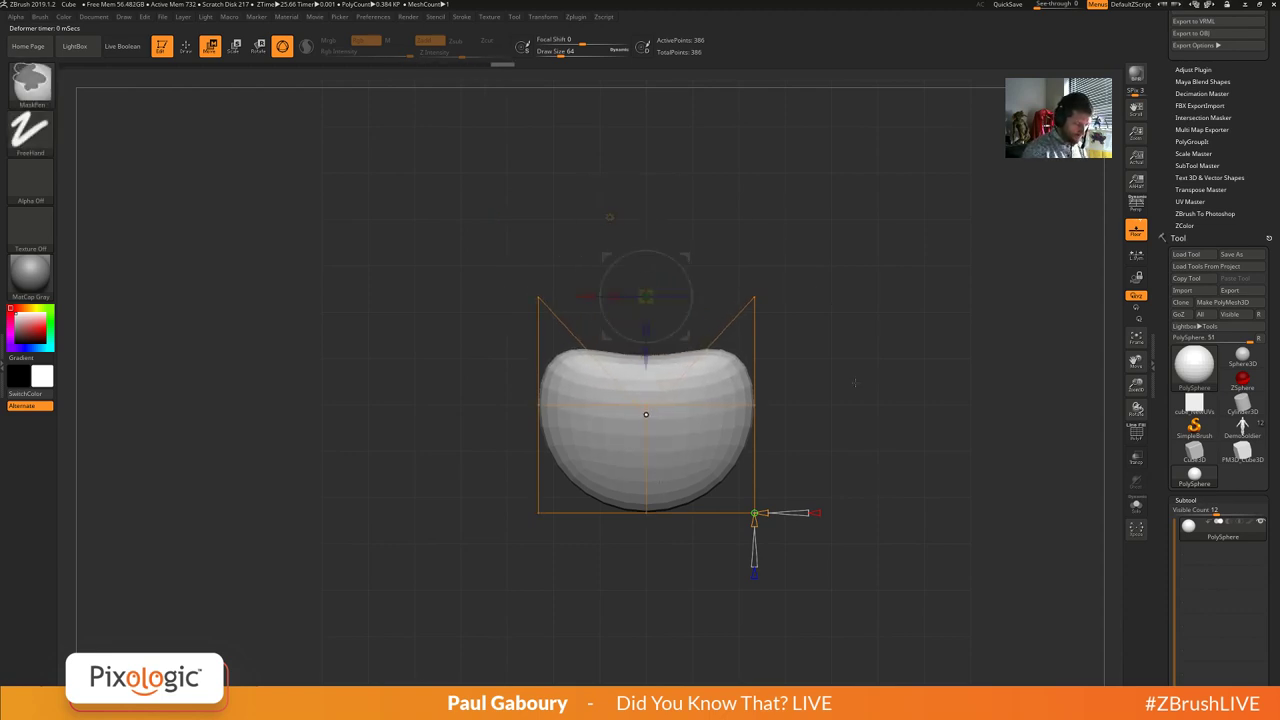
key("ctrl+z")
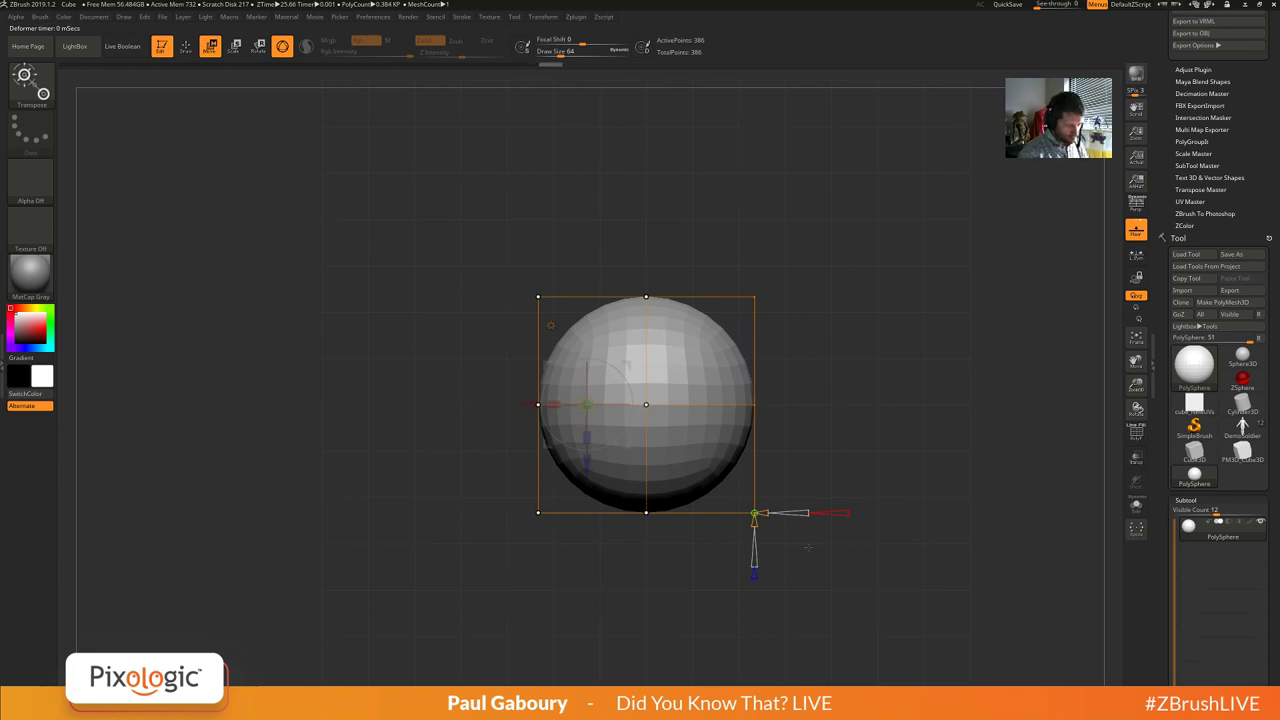
Flatten the sphere in the front view by lowering the top cage control points with X and Y symmetry.
left_click_drag(1040, 512, 875, 505)
left_click_drag(424, 265, 698, 376, "ctrl")
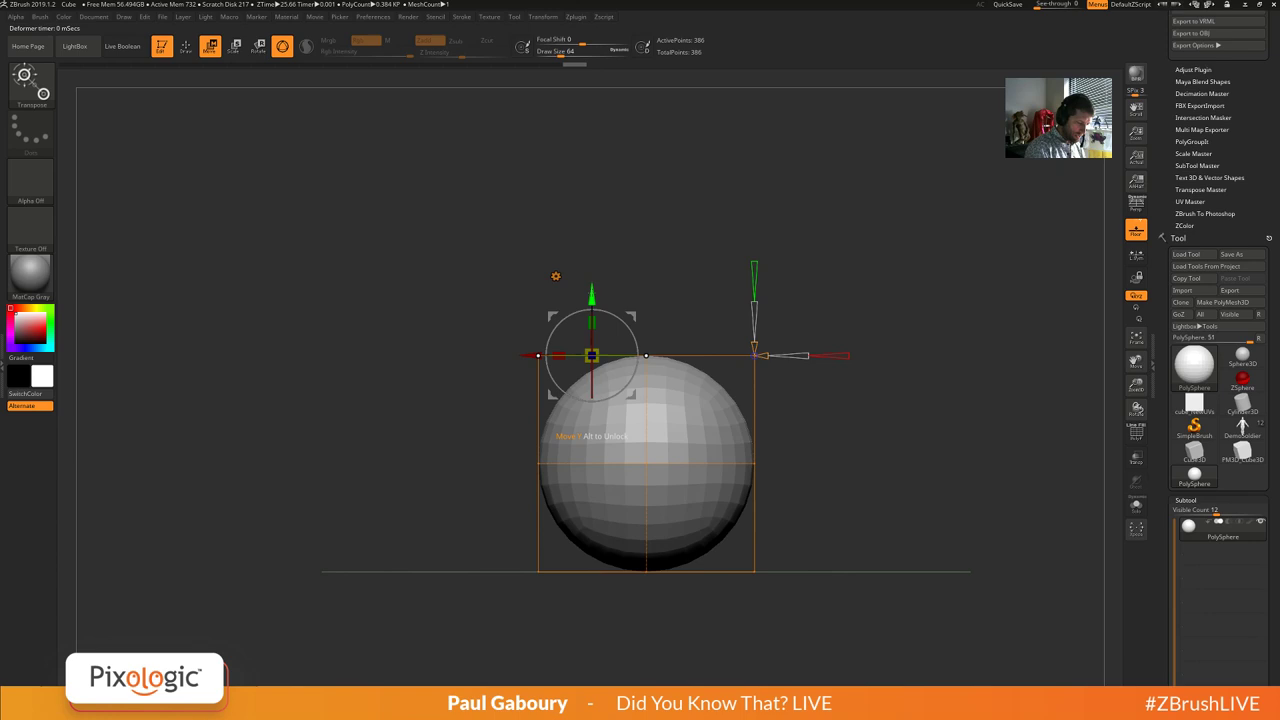
left_click_drag(592, 295, 592, 375)
left_click_drag(858, 465, 864, 543, "shift")
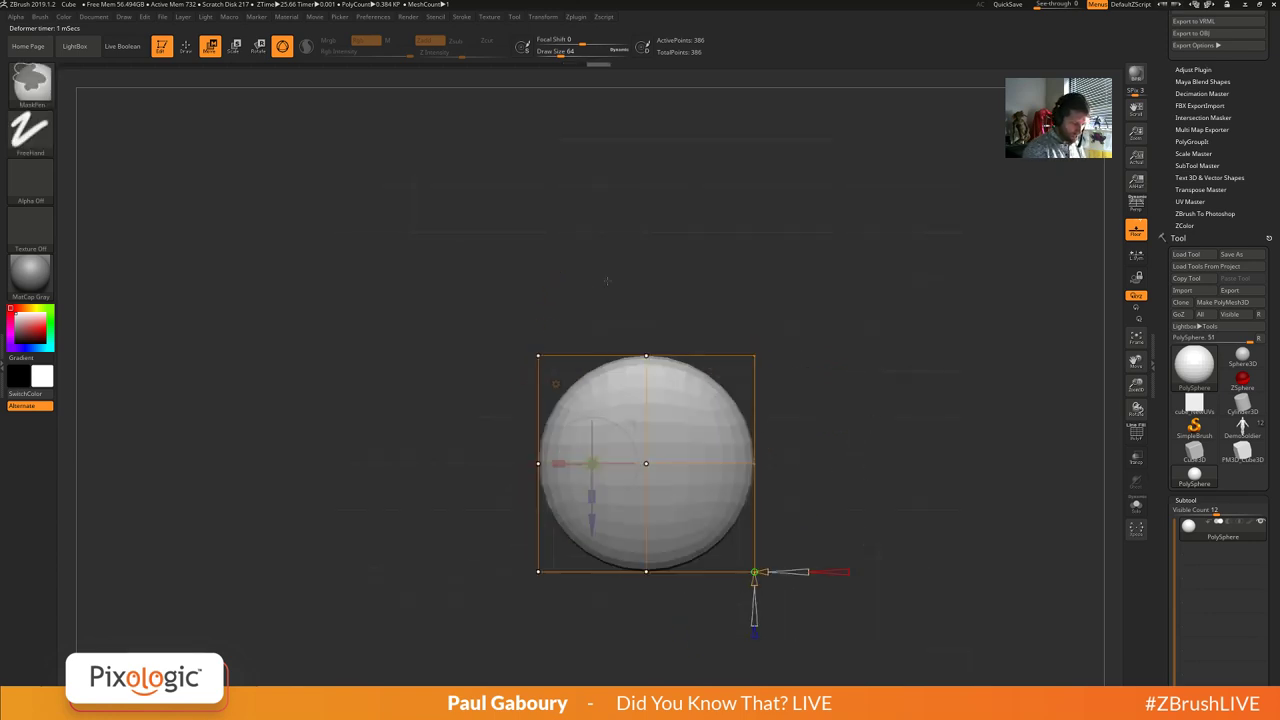
Push the middle control points inward along Z in the top view, and reposition the isolated corner control points.
left_click_drag(609, 266, 684, 391, "ctrl")
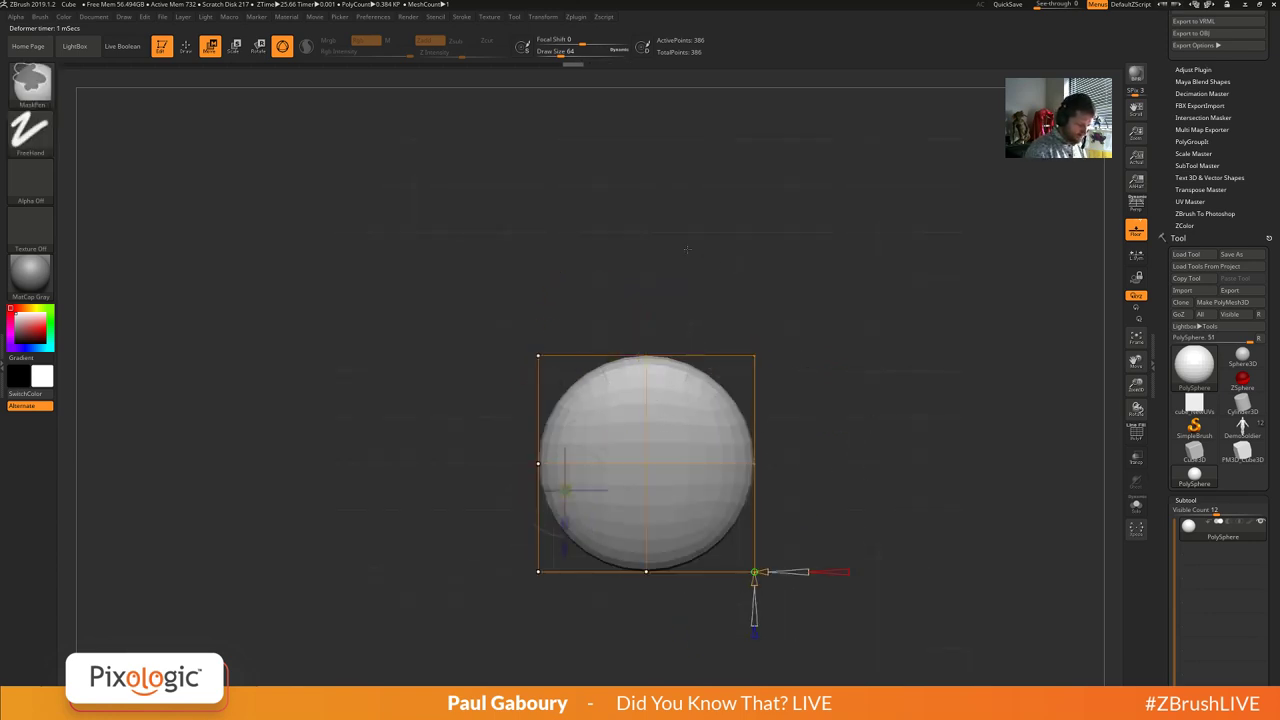
left_click_drag(646, 355, 646, 452)
left_click_drag(494, 287, 549, 363, "ctrl")
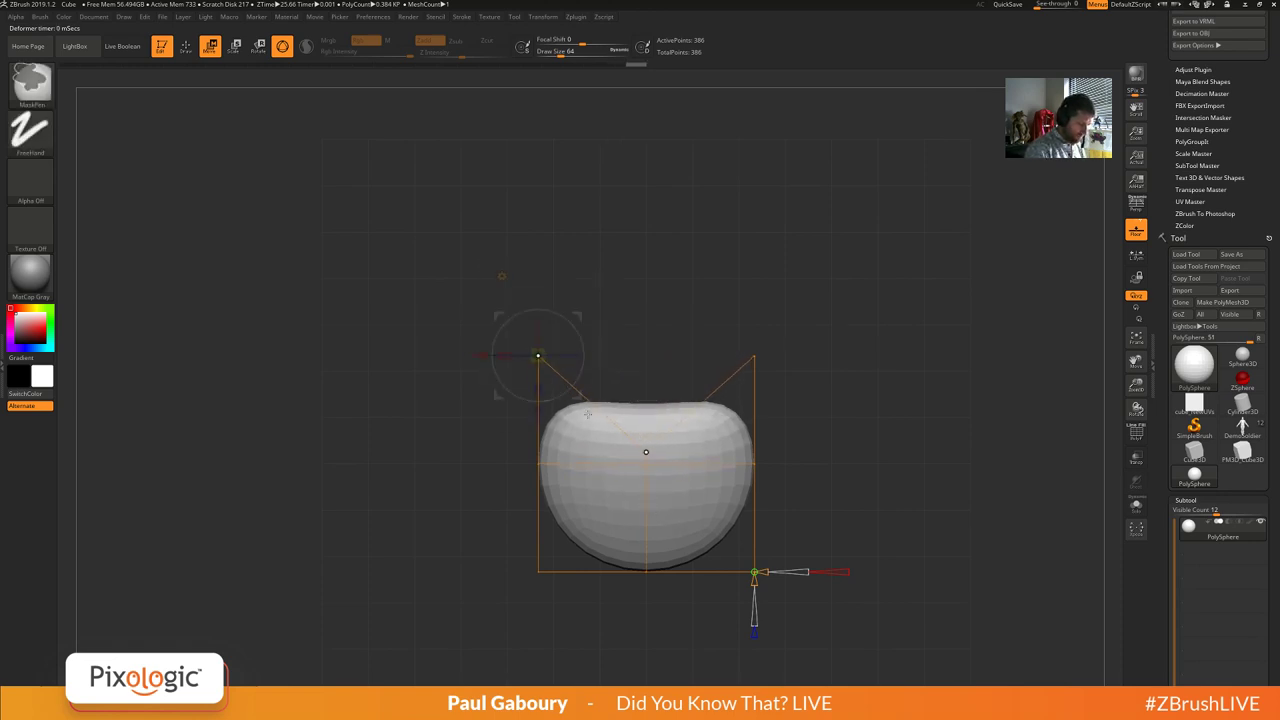
left_click_drag(850, 558, 632, 432, "ctrl")
left_click_drag(538, 413, 538, 320)
left_click_drag(538, 413, 538, 380)
Return to Draw mode with the floor grid hidden, and activate Dynamic Subdiv on the mesh with Always YES.
key("q")
mouse_move(881, 552)
left_mouse_down()
mouse_move(909, 417)
mouse_move(908, 457)
mouse_move(842, 498)
mouse_move(820, 431)
mouse_move(869, 446)
mouse_move(871, 478)
left_mouse_up()
key("shift+p")
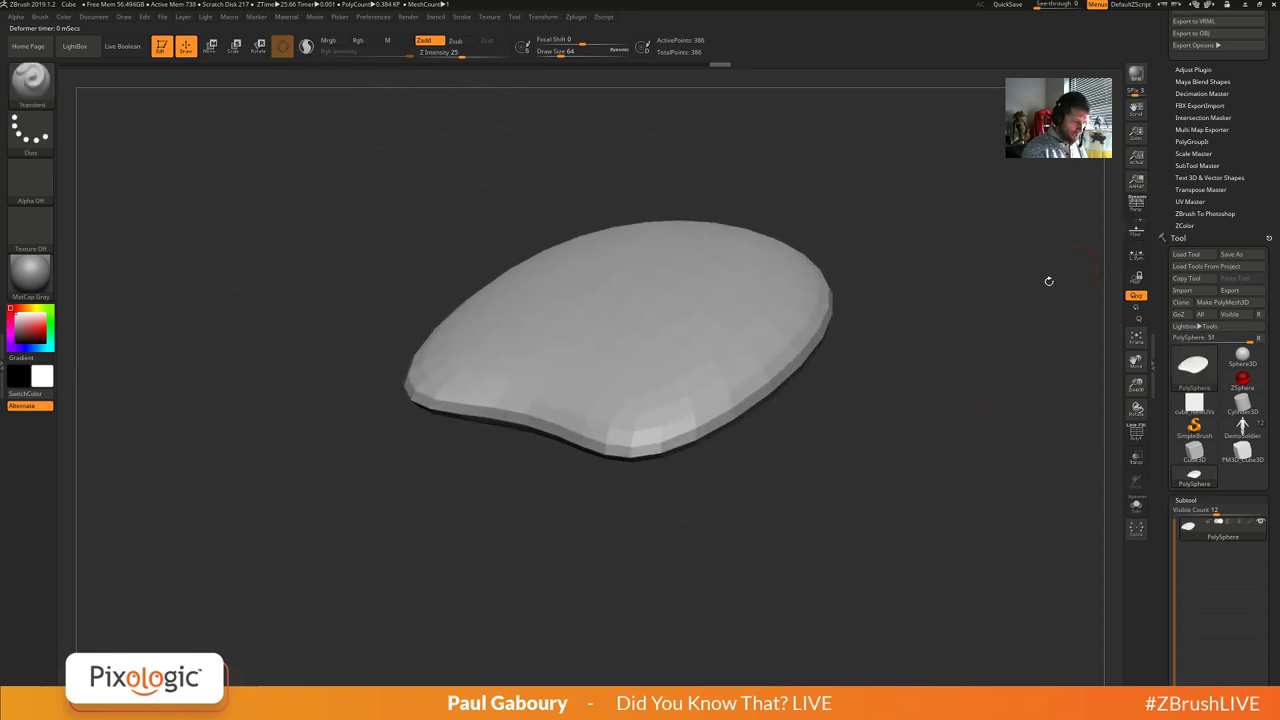
key("d")
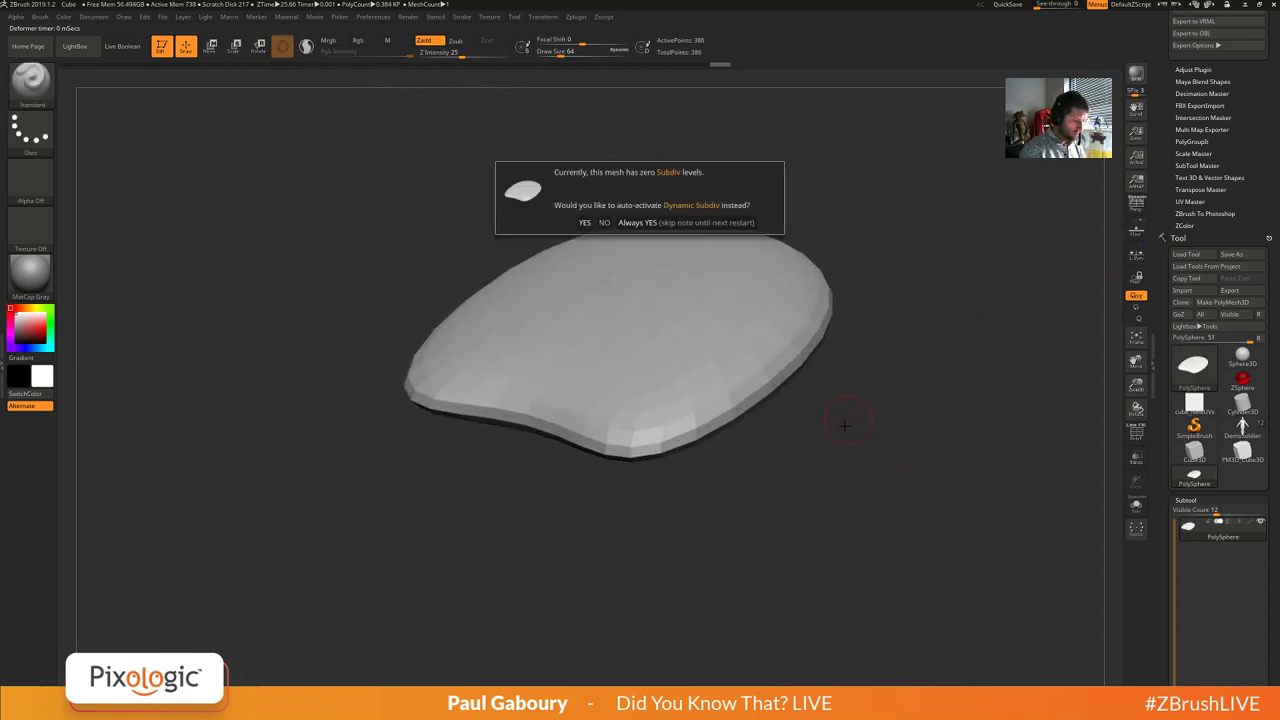
left_click(675, 222)
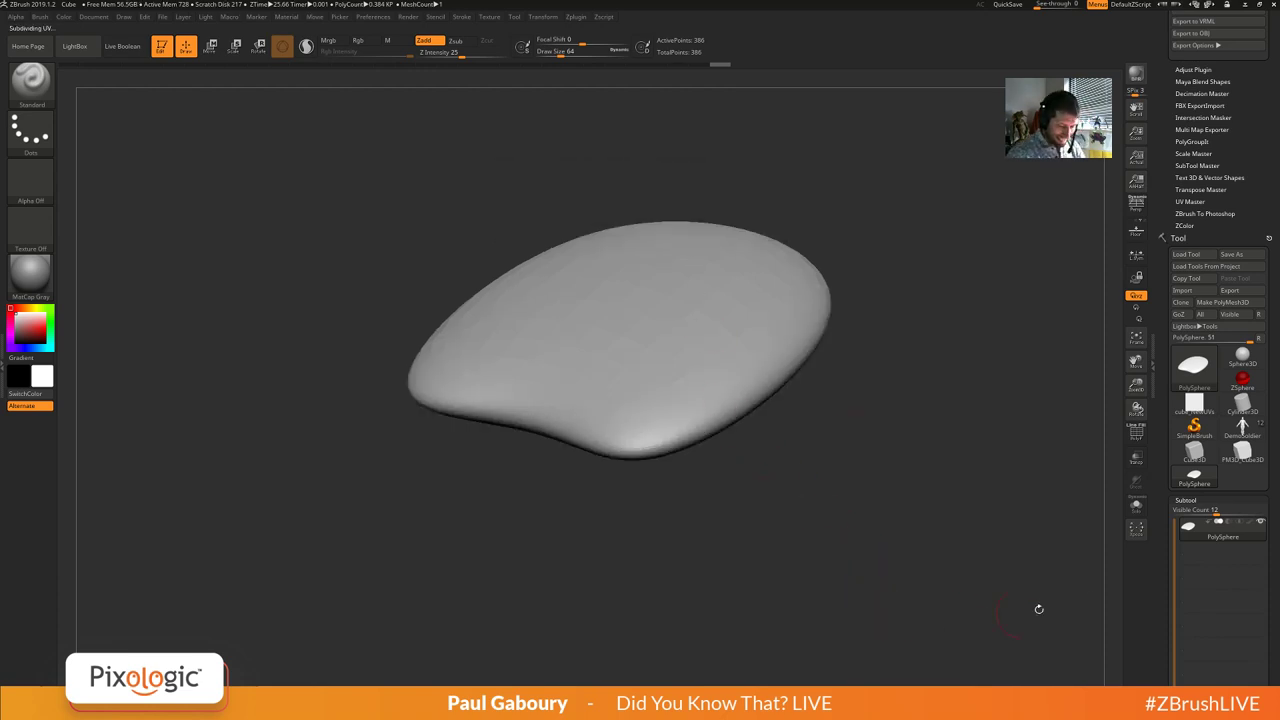
Display the Dynamic Subdiv and Crease settings in the mesh's Geometry options and inspect the smoothed shape up close.
left_click_drag(1272, 548, 1272, 208)
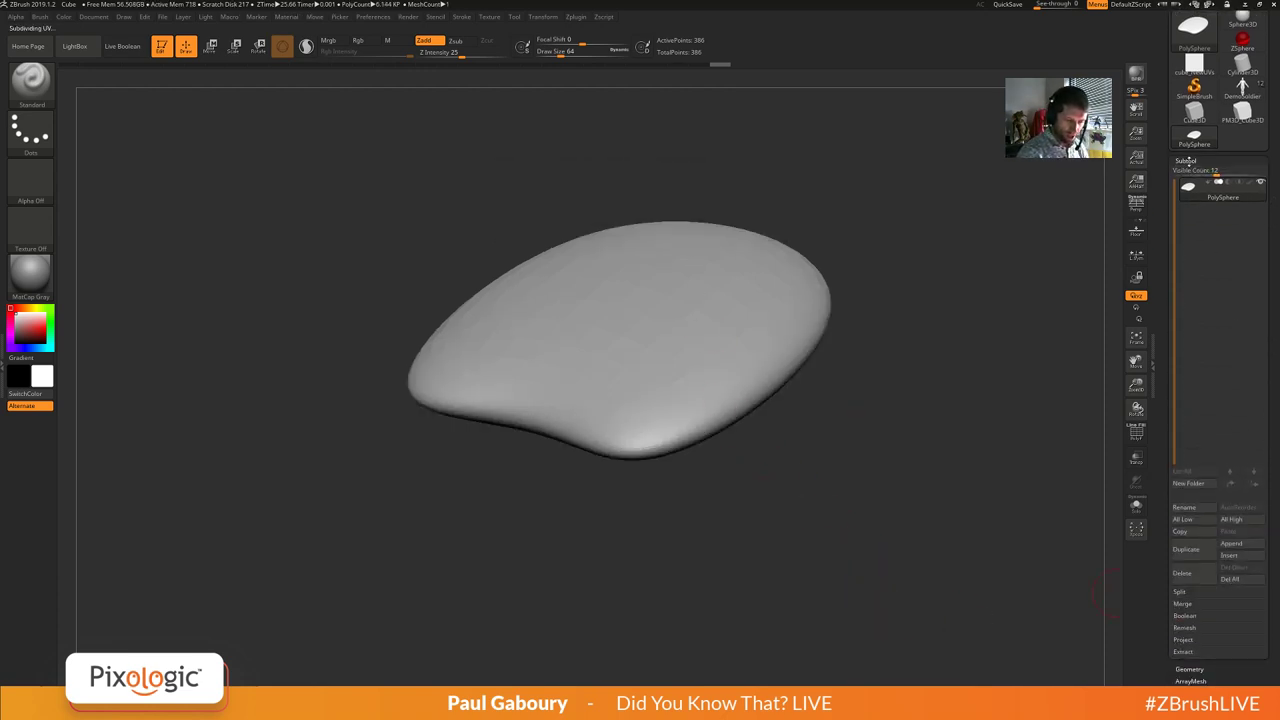
left_click(1187, 161)
left_click(1205, 174)
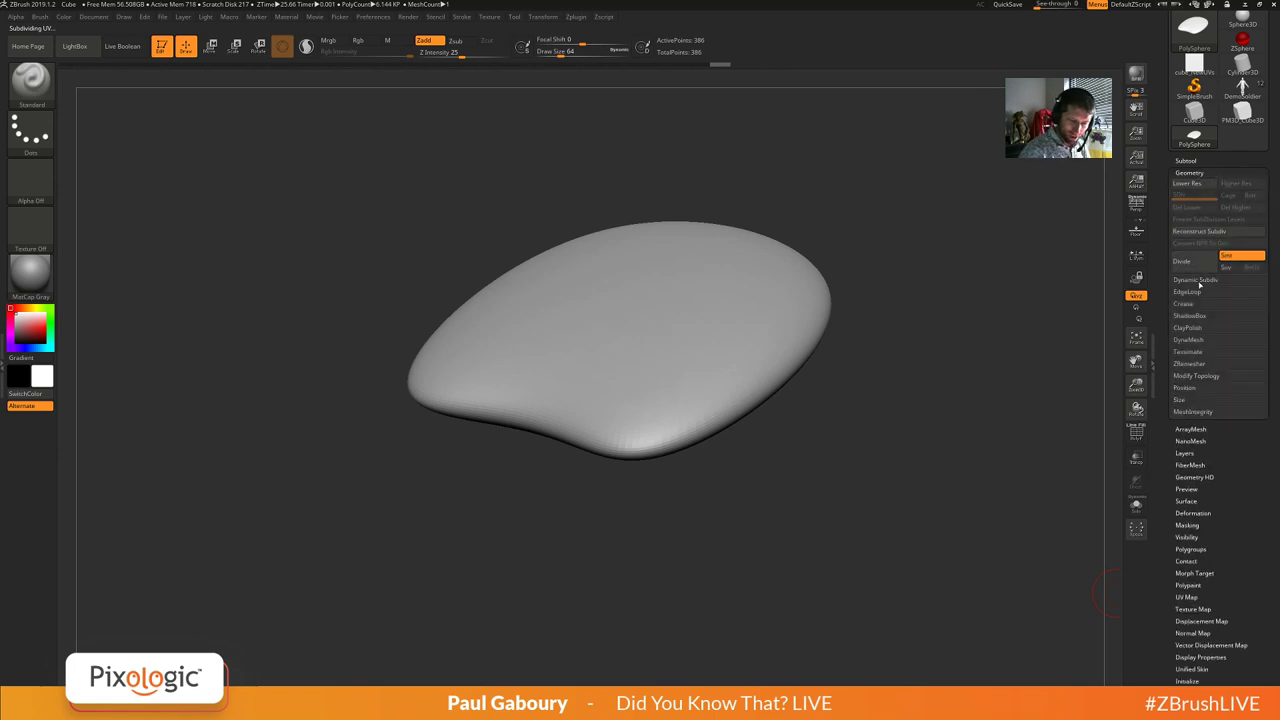
left_click(1202, 280)
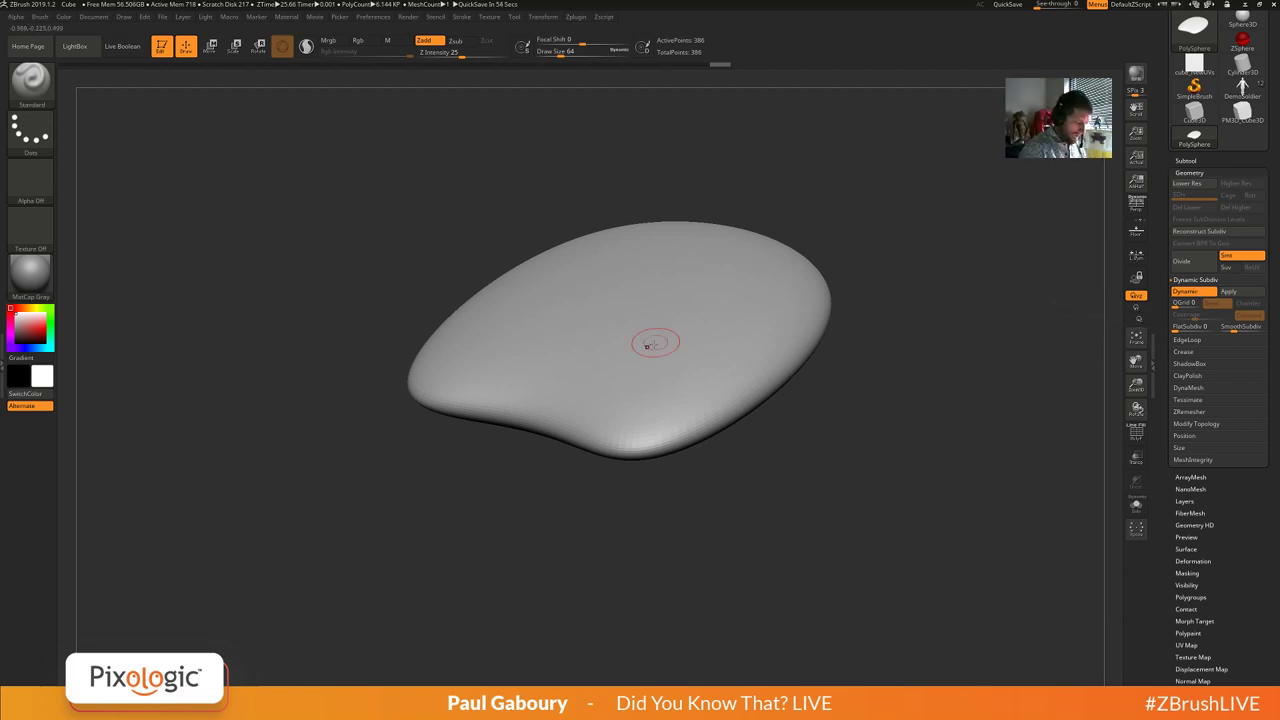
mouse_move(823, 517)
left_mouse_down()
mouse_move(856, 521)
mouse_move(823, 514)
left_mouse_up()
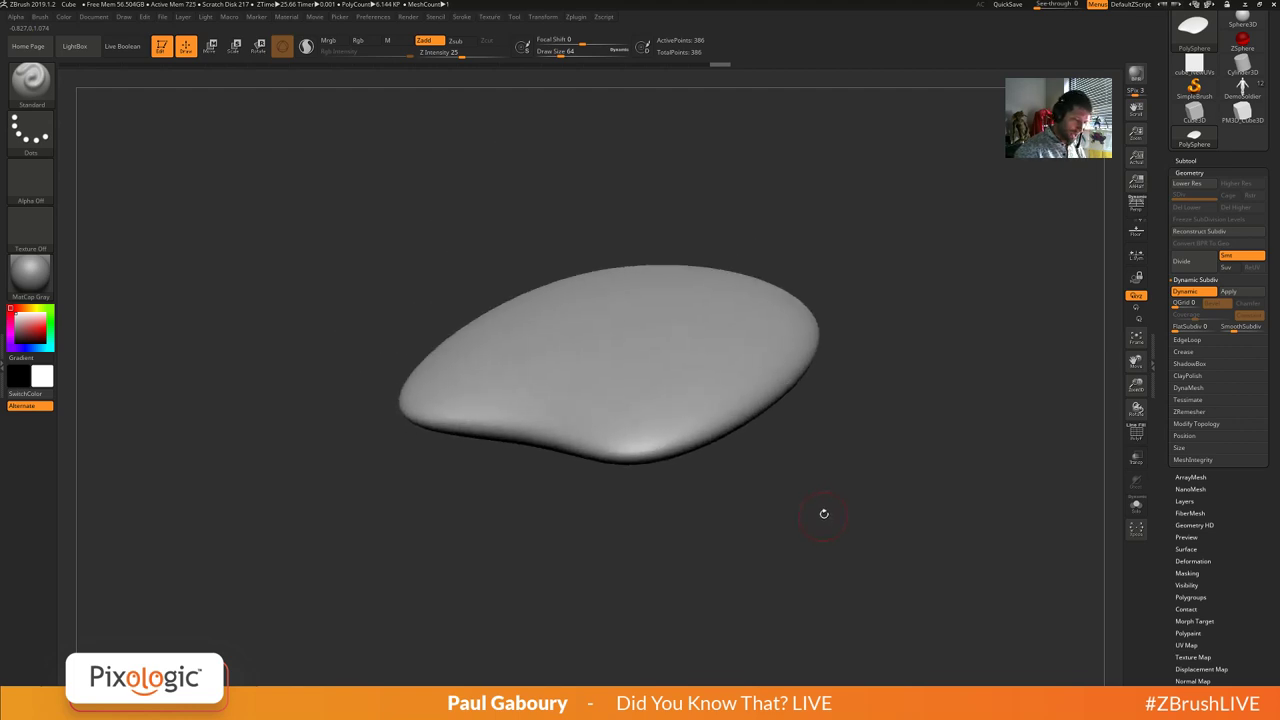
left_click(1184, 352)
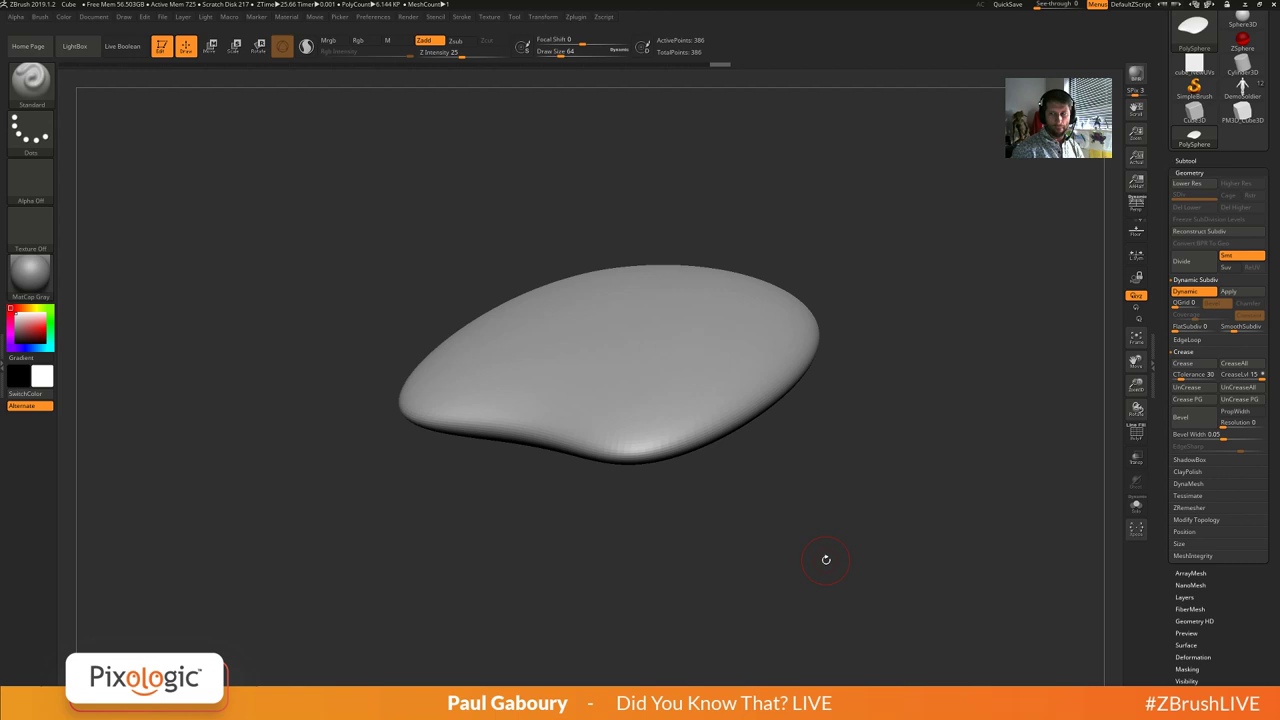
left_click_drag(826, 559, 768, 485)
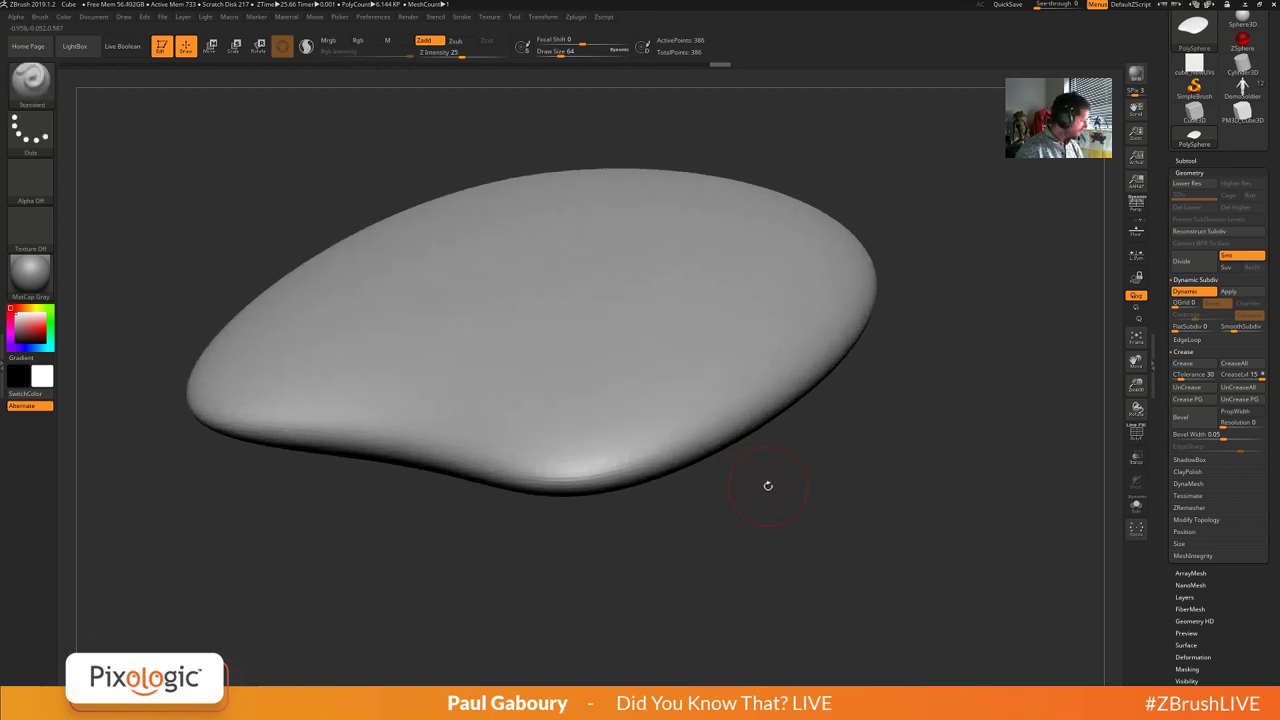
Select the ZModeler brush and turn on the polyframe display to expose the edges along the shape's rim.
key("b")
key("z")
key("m")
right_click_drag(733, 424, 756, 464, "ctrl")
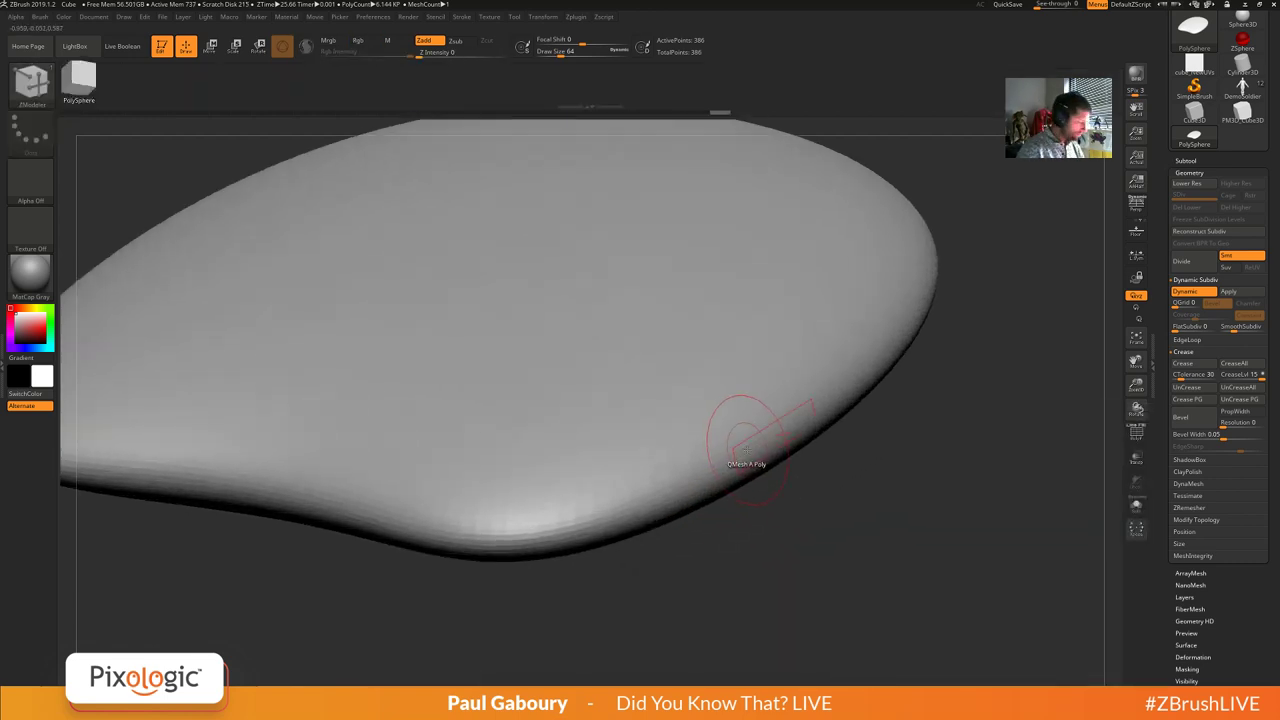
key("shift+f")
right_click_drag(752, 508, 790, 443)
Set the ZModeler edge action to Crease with the EdgeLoop Complete target, and crease edge loops around the rim.
key("space")
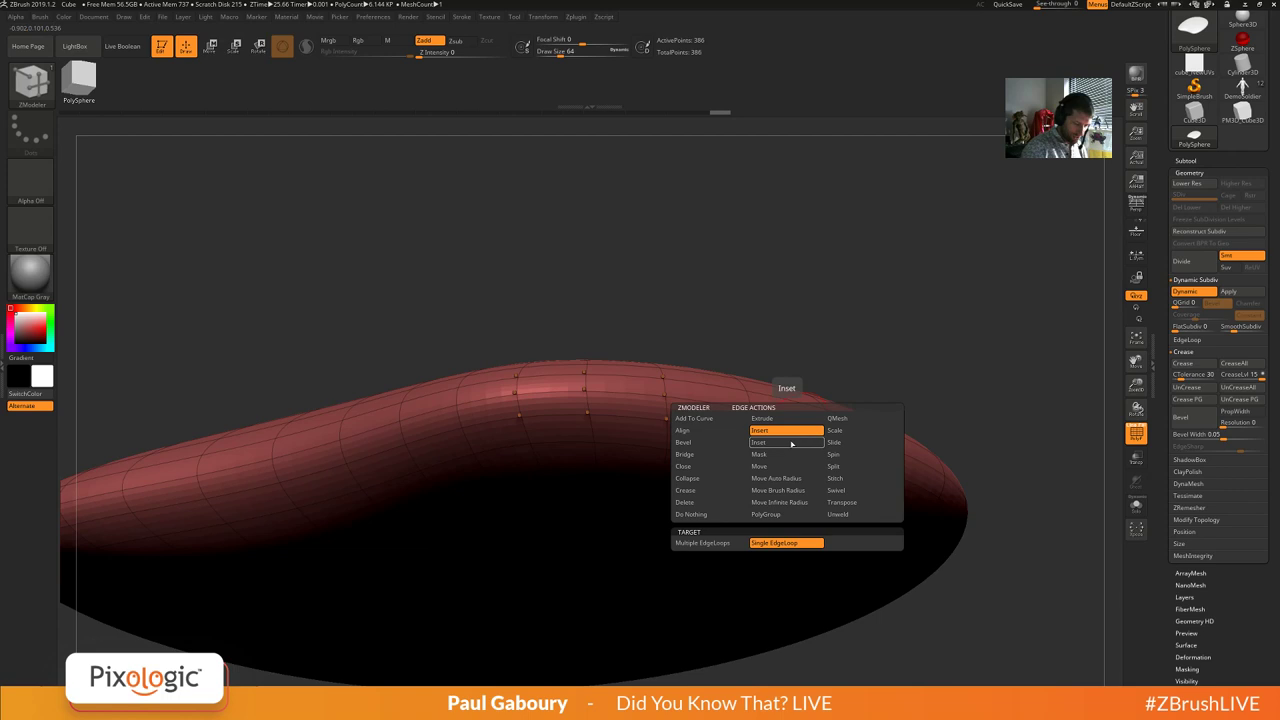
left_click(711, 490)
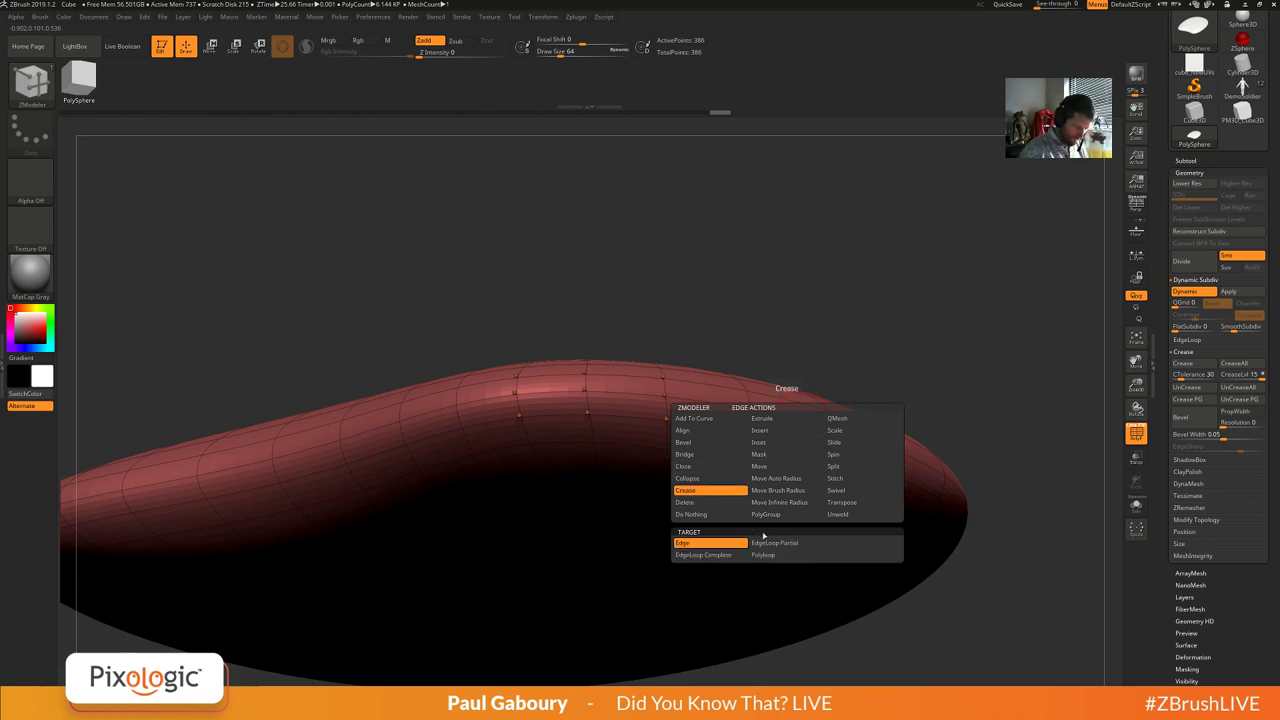
left_click(720, 555)
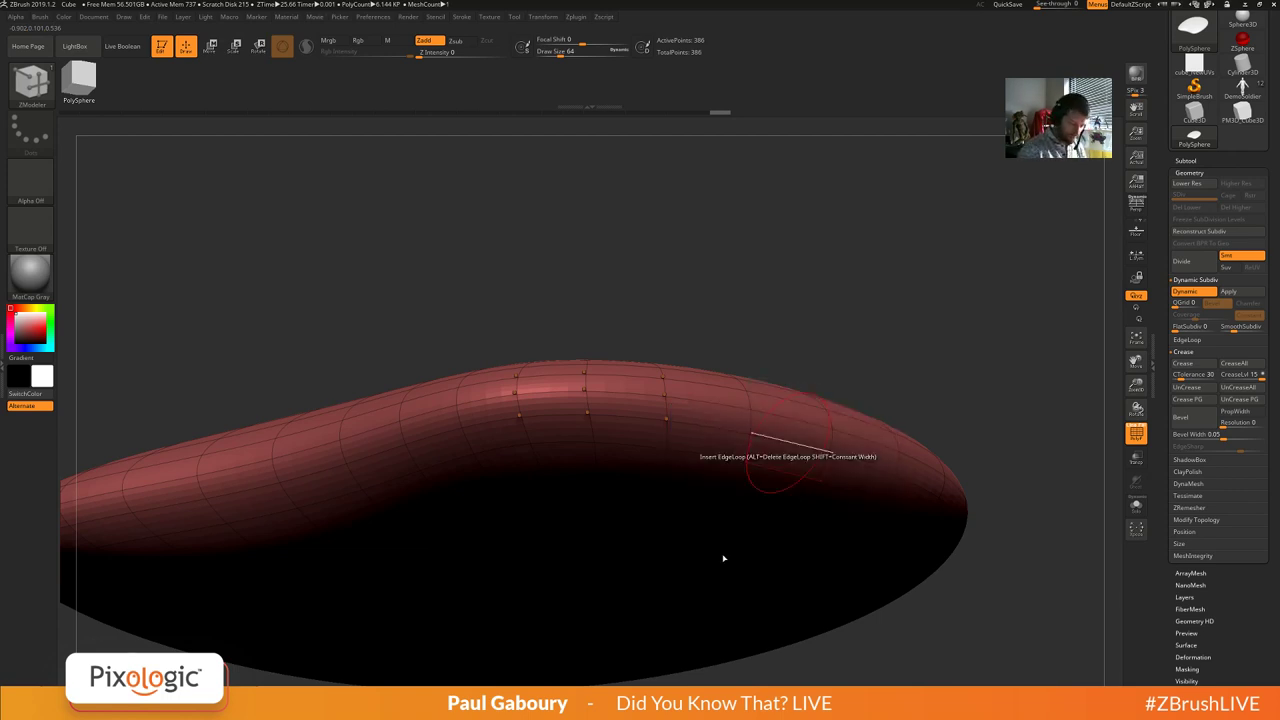
left_click(790, 452)
right_click_drag(808, 447, 783, 405)
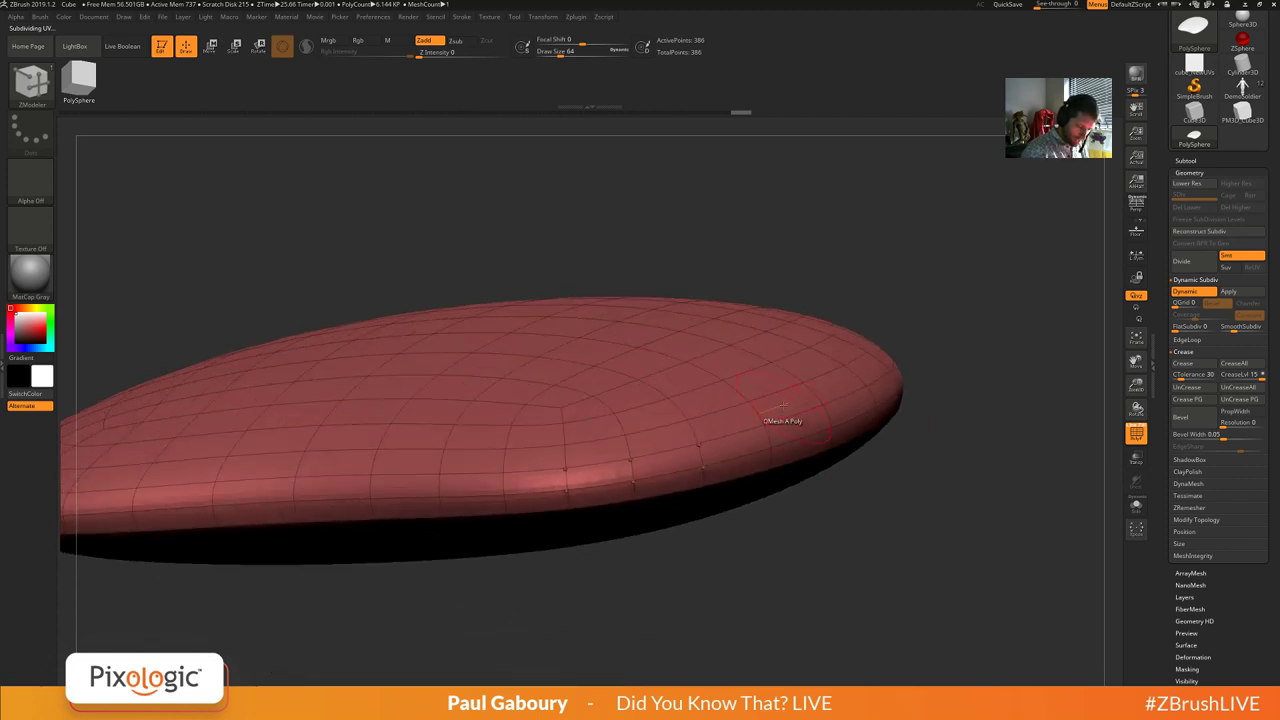
left_click(790, 414)
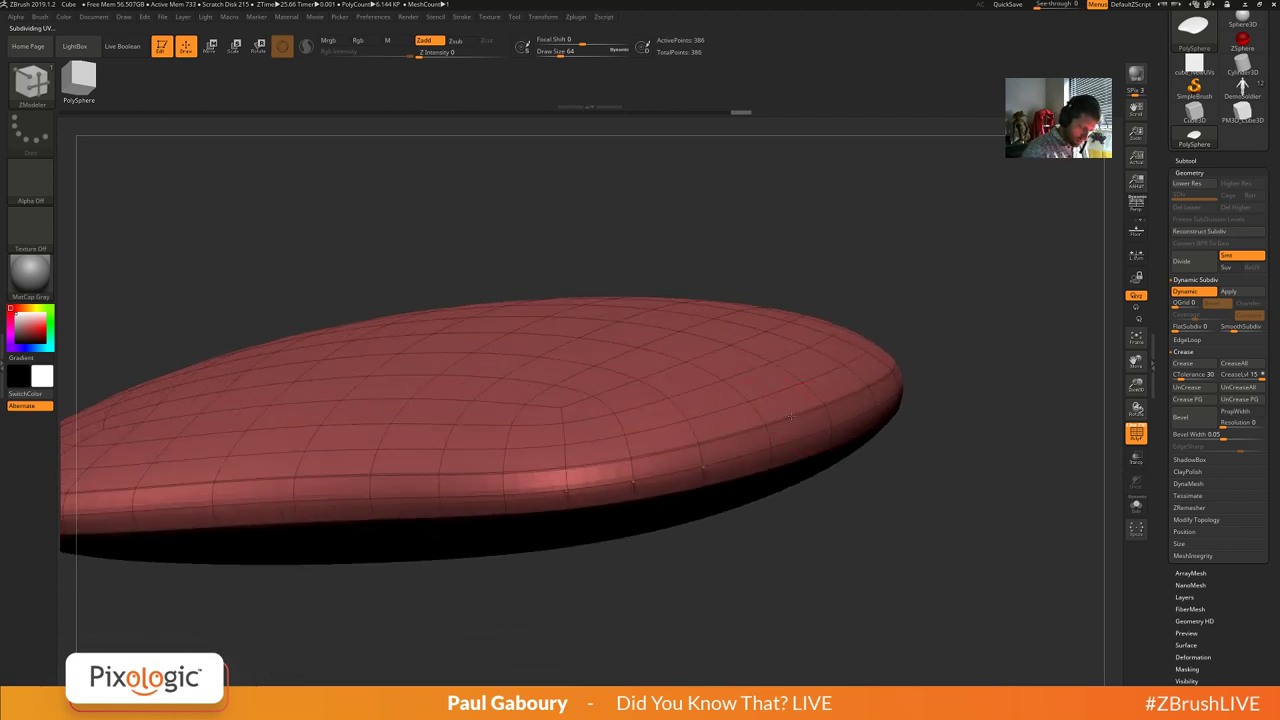
Hide the polyframe, choose the ZModeler Insert EdgeLoop action, and delete the extra edge loop running around the rim.
left_click_drag(880, 522, 888, 510)
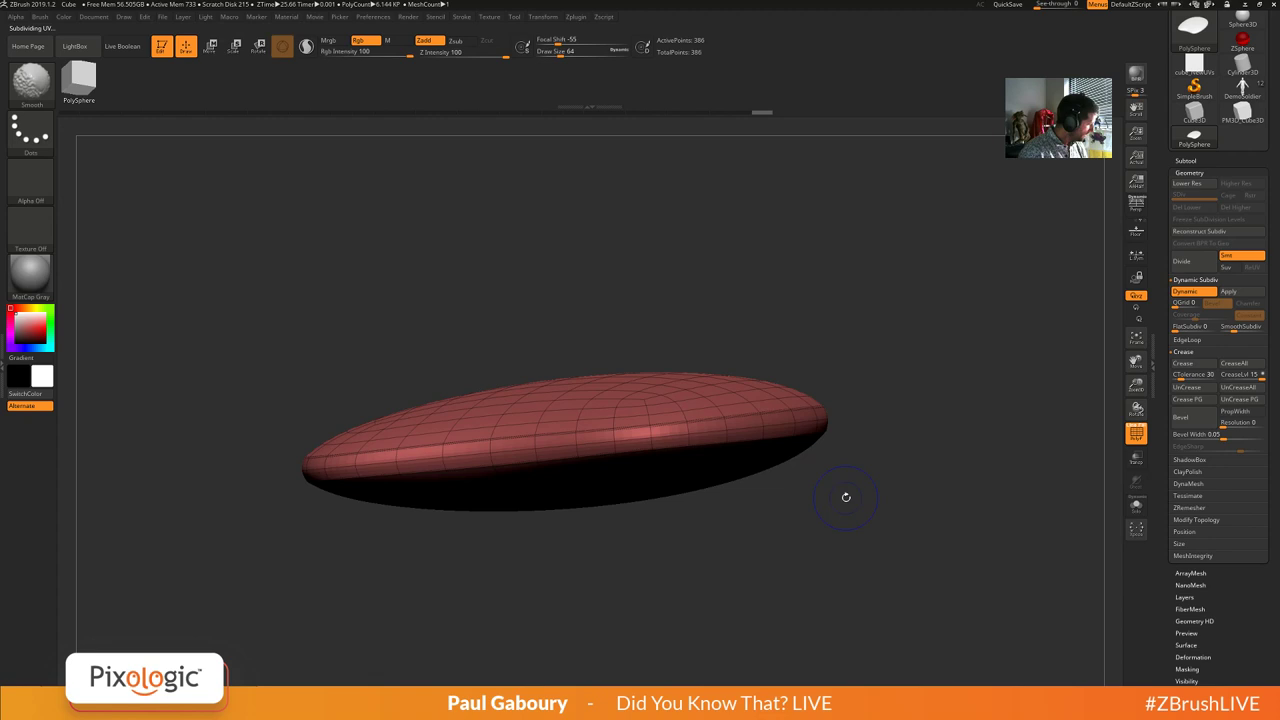
key("shift+f")
left_click_drag(846, 497, 846, 457)
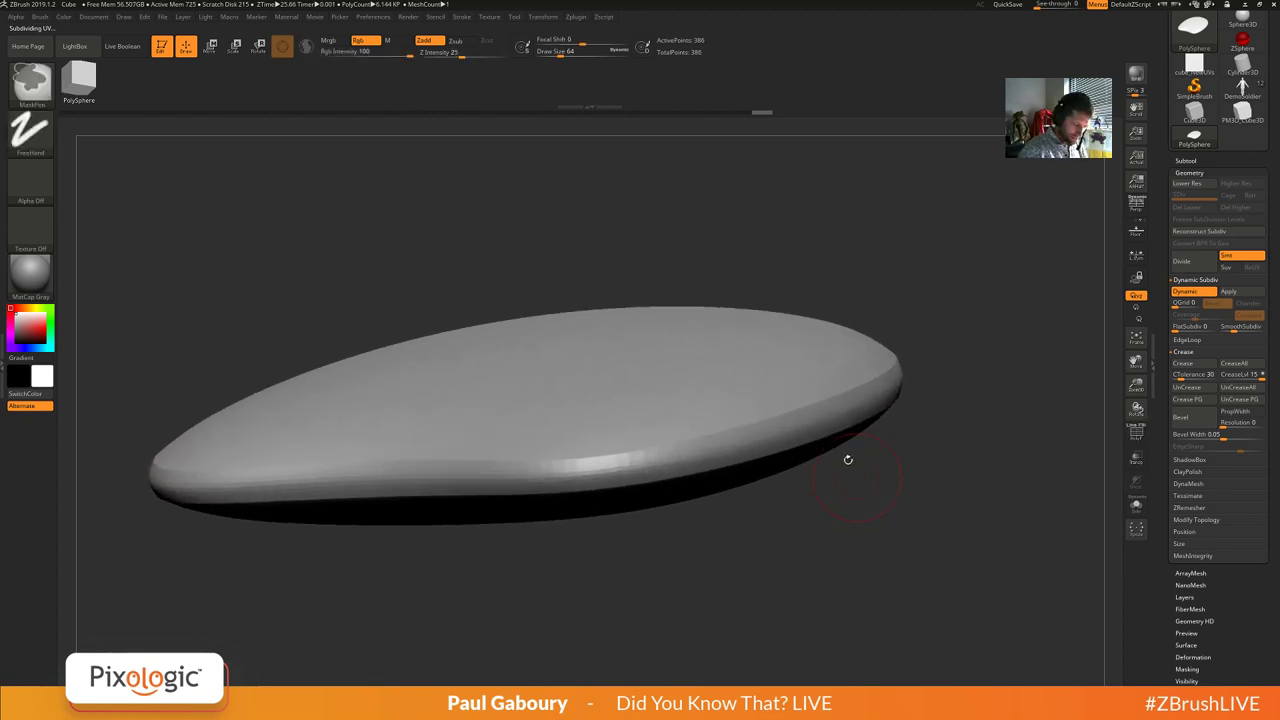
key("space")
left_click(801, 431)
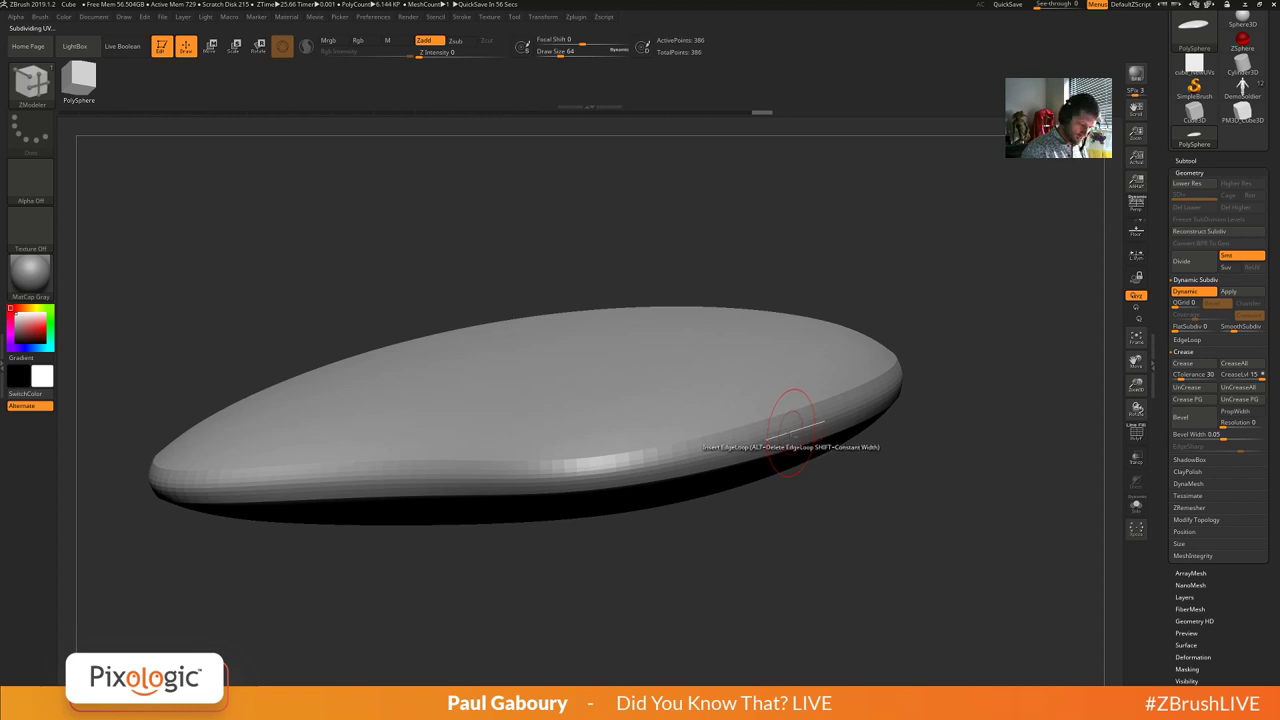
left_click(792, 434, "alt")
Examine the creased rim and its edges from several angles and distances, and frame the mesh in view.
left_click_drag(870, 455, 893, 483)
right_click_drag(893, 483, 795, 461, "ctrl")
mouse_move(793, 460)
left_mouse_down()
mouse_move(855, 556)
mouse_move(857, 523)
mouse_move(827, 501)
left_mouse_up()
right_click_drag(827, 502, 868, 521, "ctrl")
mouse_move(868, 521)
right_mouse_down("ctrl")
mouse_move(845, 522)
mouse_move(890, 500)
right_mouse_up("ctrl")
right_click_drag(906, 546, 895, 526, "ctrl")
mouse_move(895, 526)
right_mouse_down()
mouse_move(874, 545)
mouse_move(903, 560)
right_mouse_up()
right_click_drag(903, 551, 863, 547, "alt")
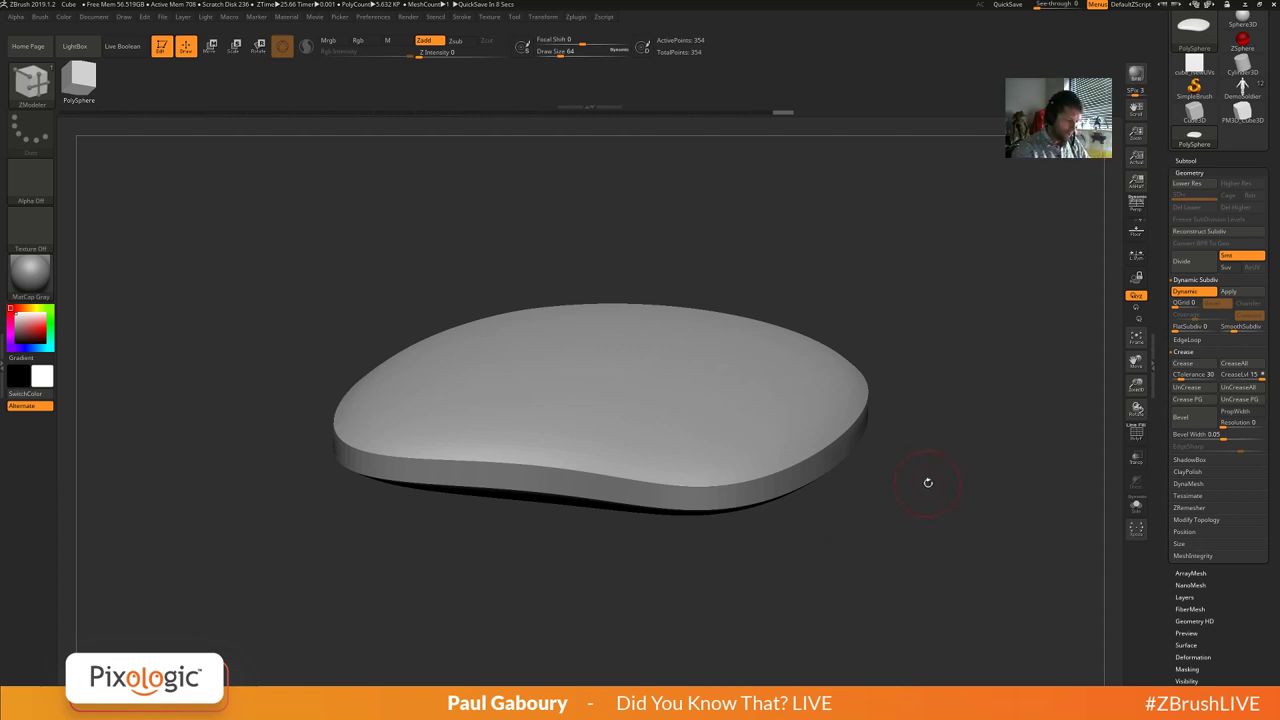
mouse_move(923, 489)
left_mouse_down()
mouse_move(900, 475)
mouse_move(917, 491)
left_mouse_up()
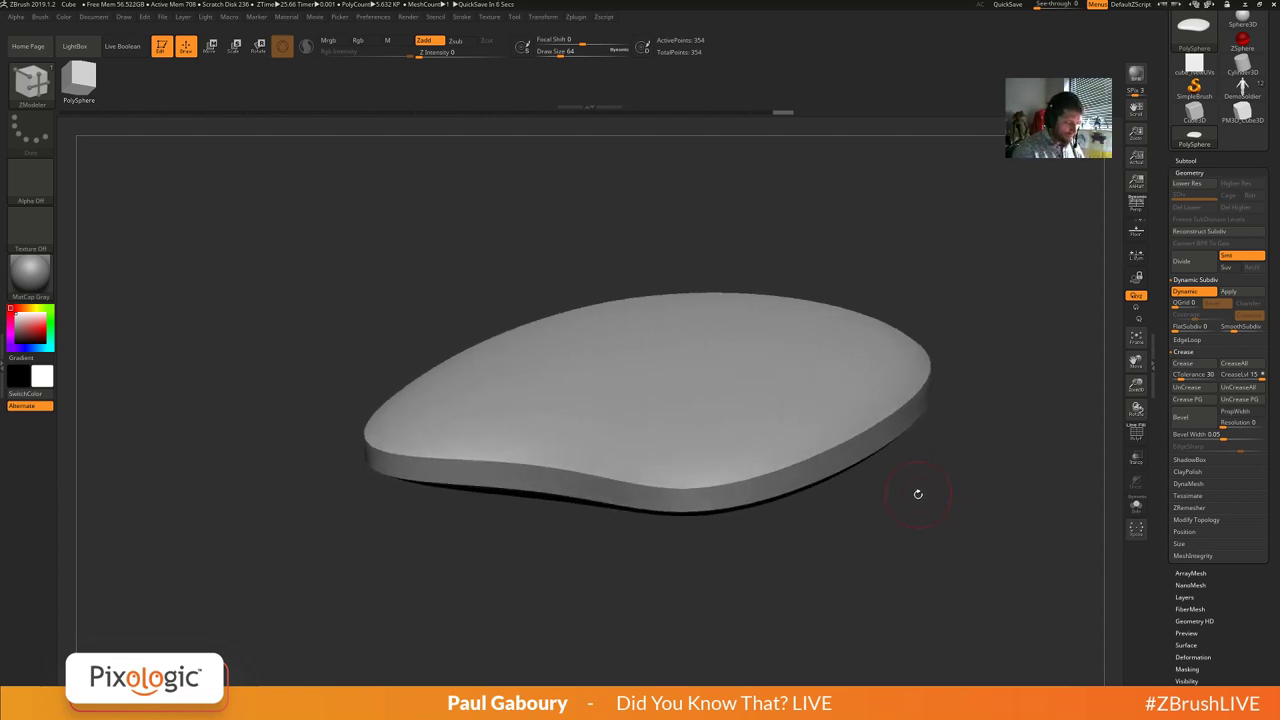
key("f")
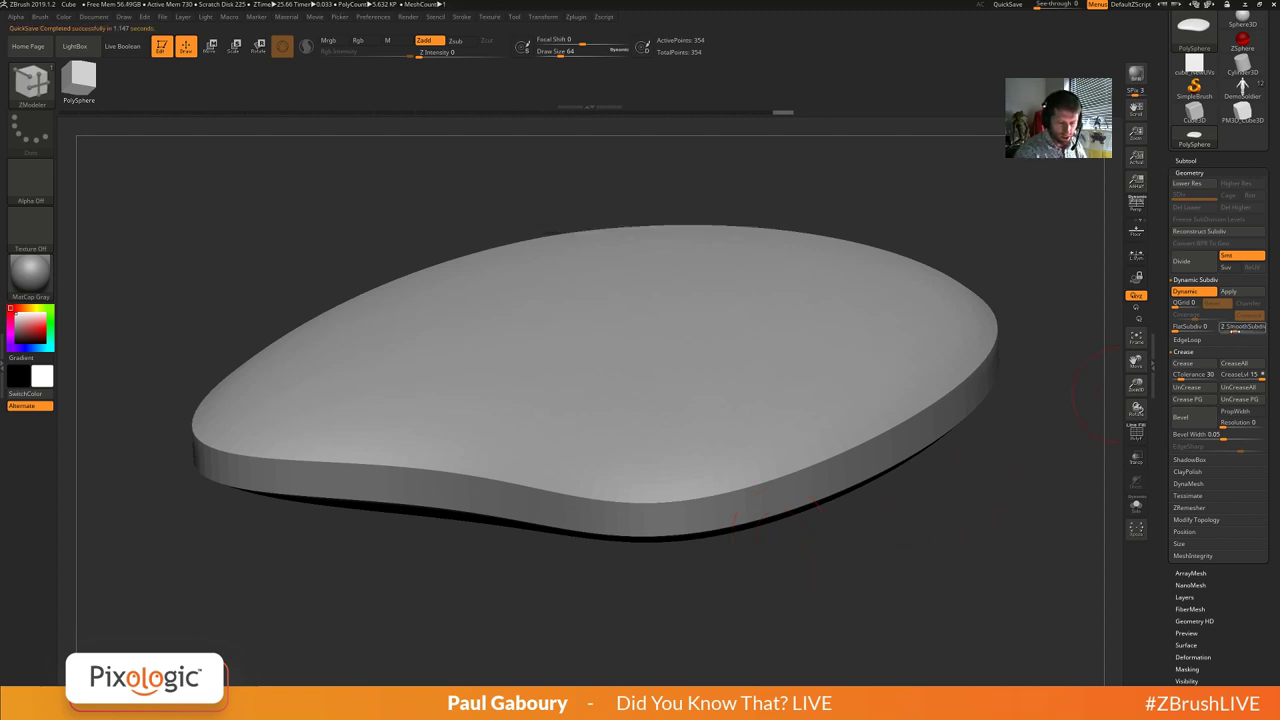
Set the Dynamic Subdiv SmoothSubdiv level to 4 and check the smoothness of the rim.
left_click(1237, 329)
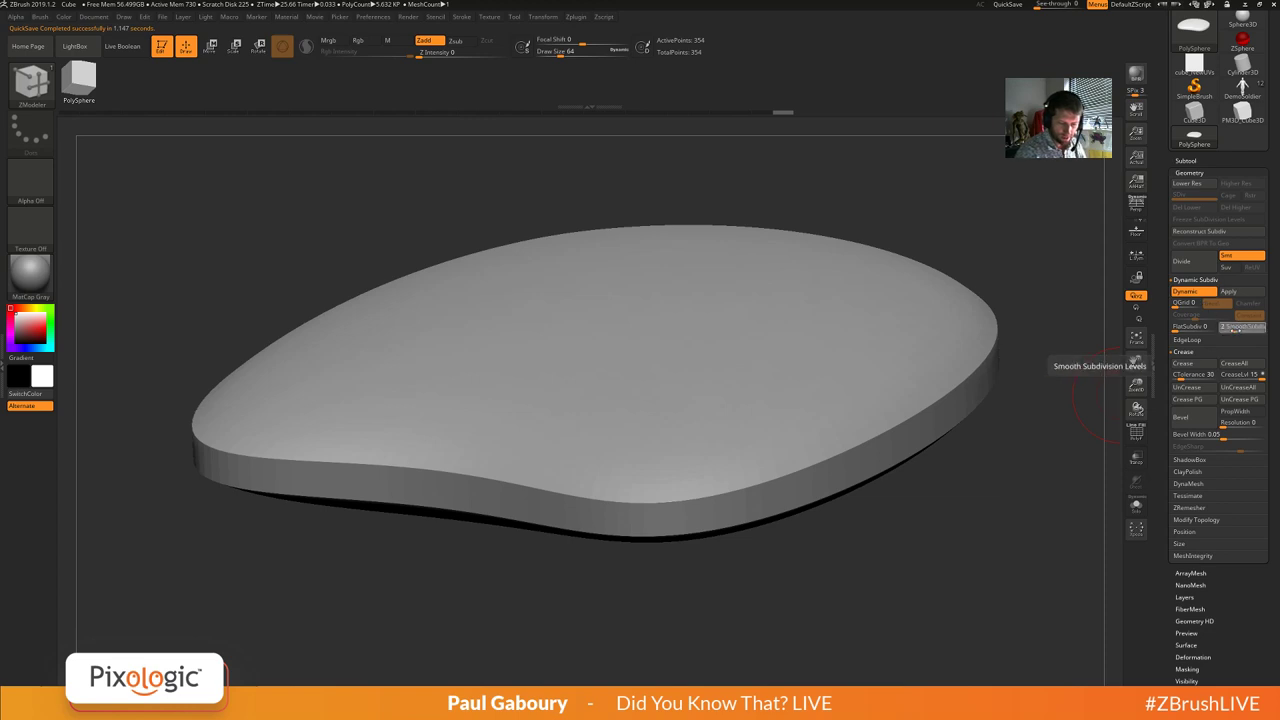
left_click(1237, 329)
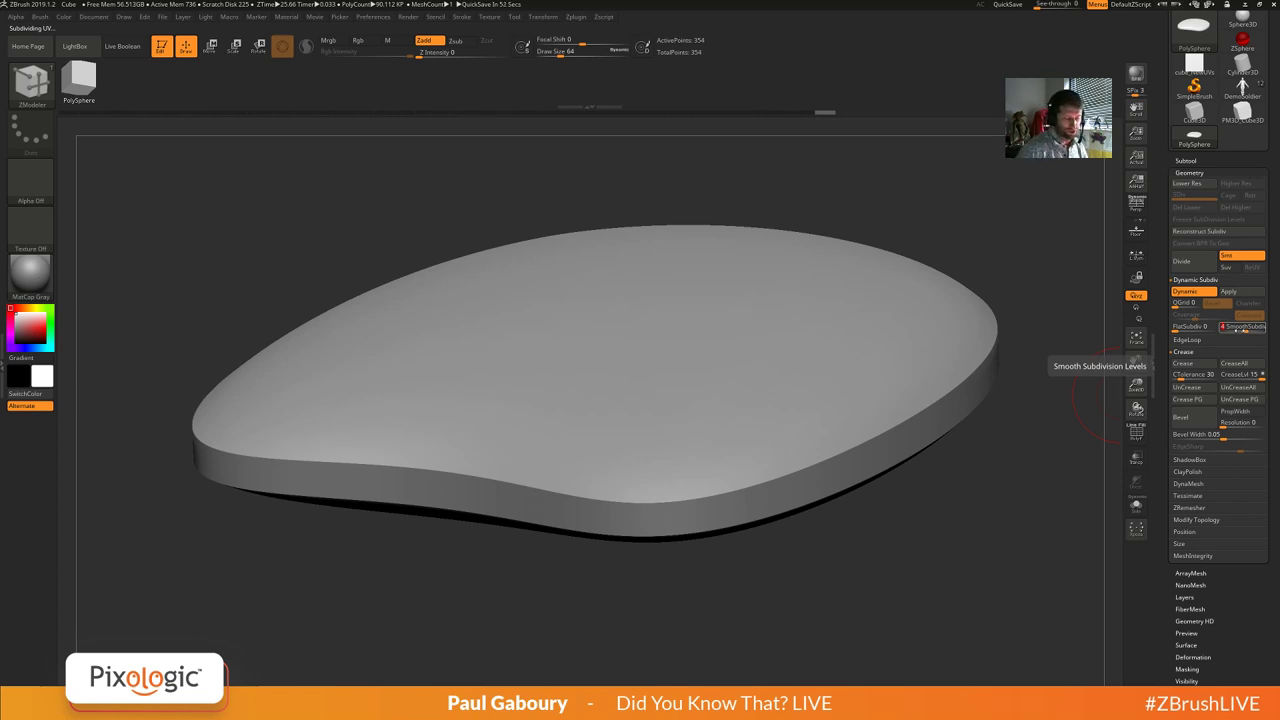
mouse_move(900, 520)
left_mouse_down()
mouse_move(880, 595)
mouse_move(923, 523)
left_mouse_up()
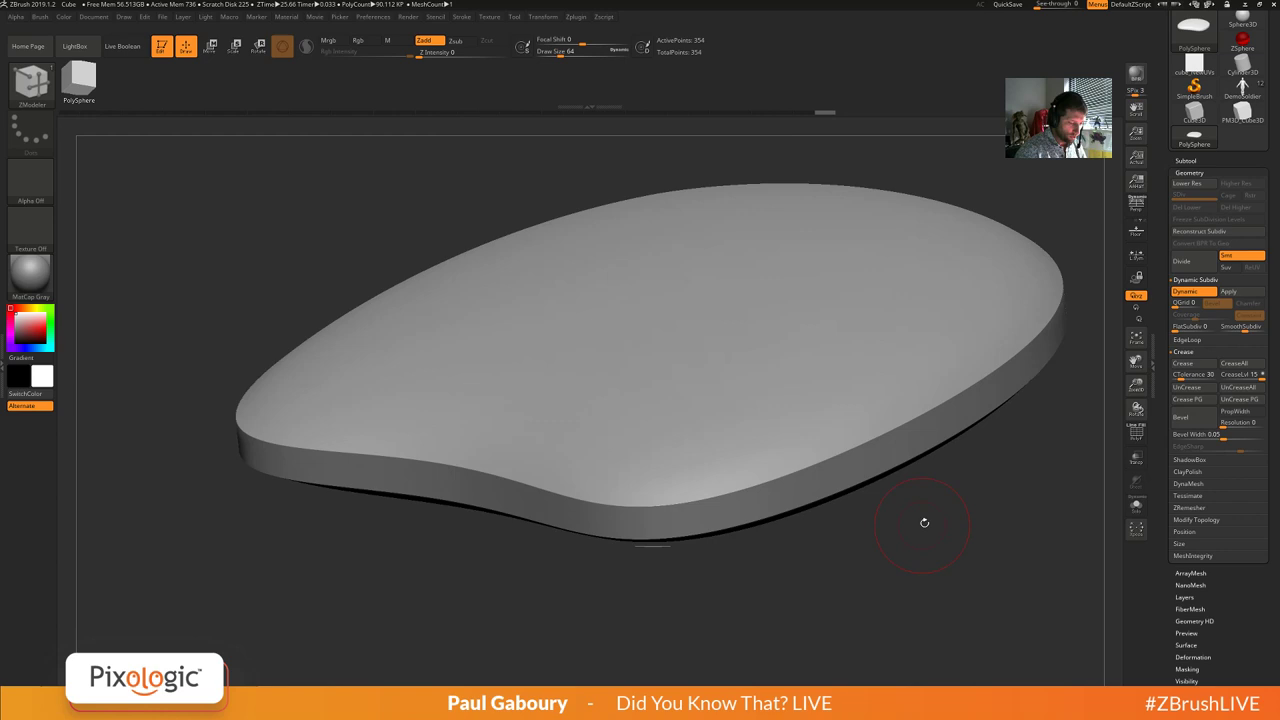
Switch Dynamic Subdiv off and on twice to compare the base mesh with the smoothed shape.
key("shift+d")
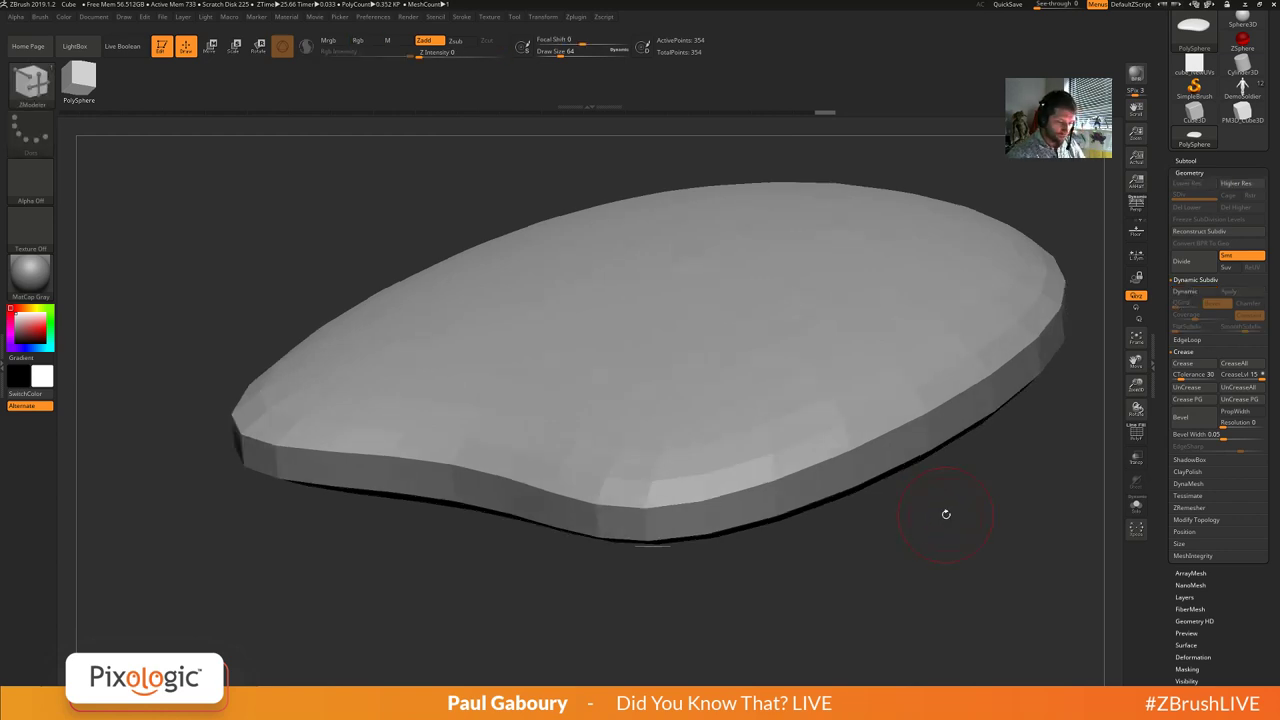
key("d")
key("shift+d")
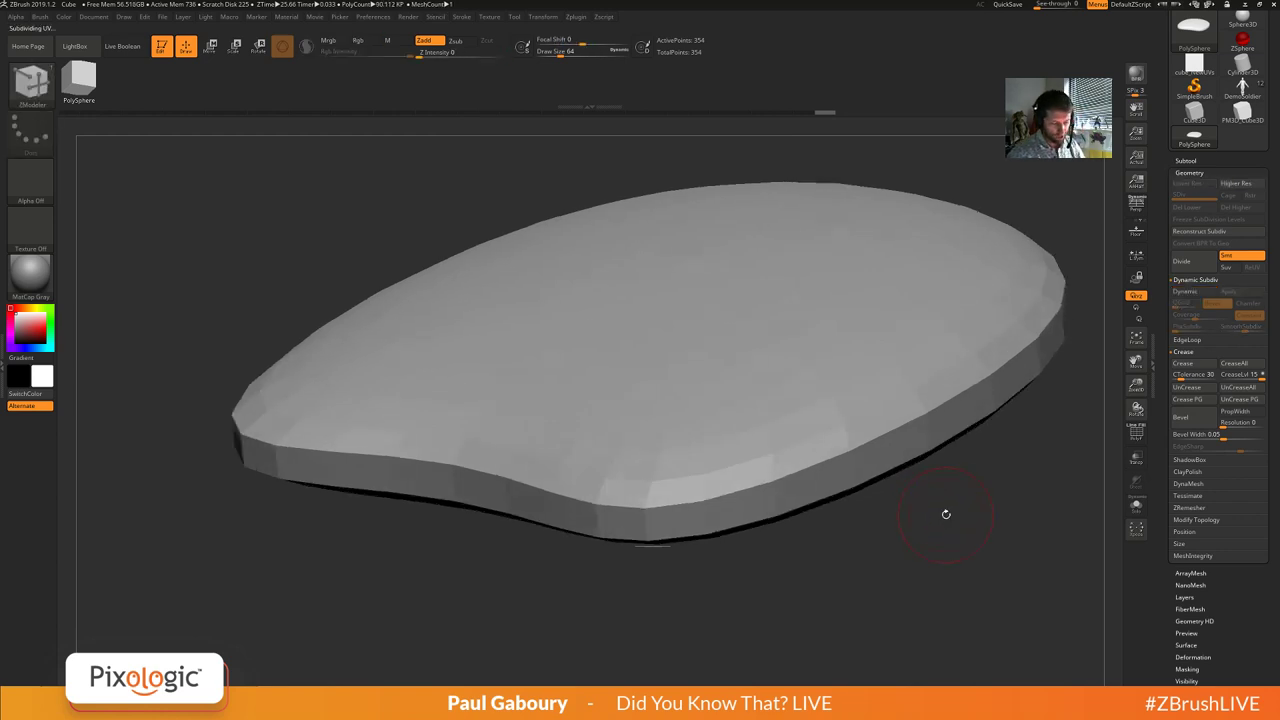
key("d")
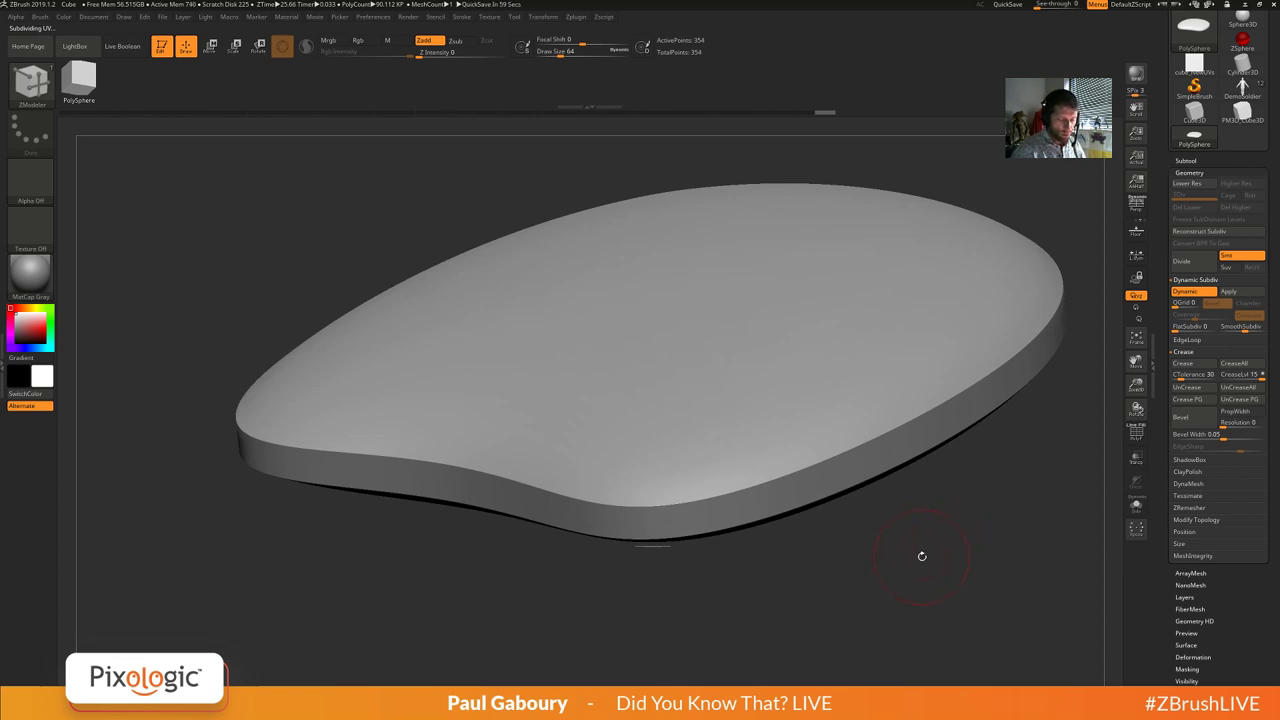
Lower the mesh's Crease Level in stages to 2 to soften the creased rim edges, and check the result.
left_click(1260, 374)
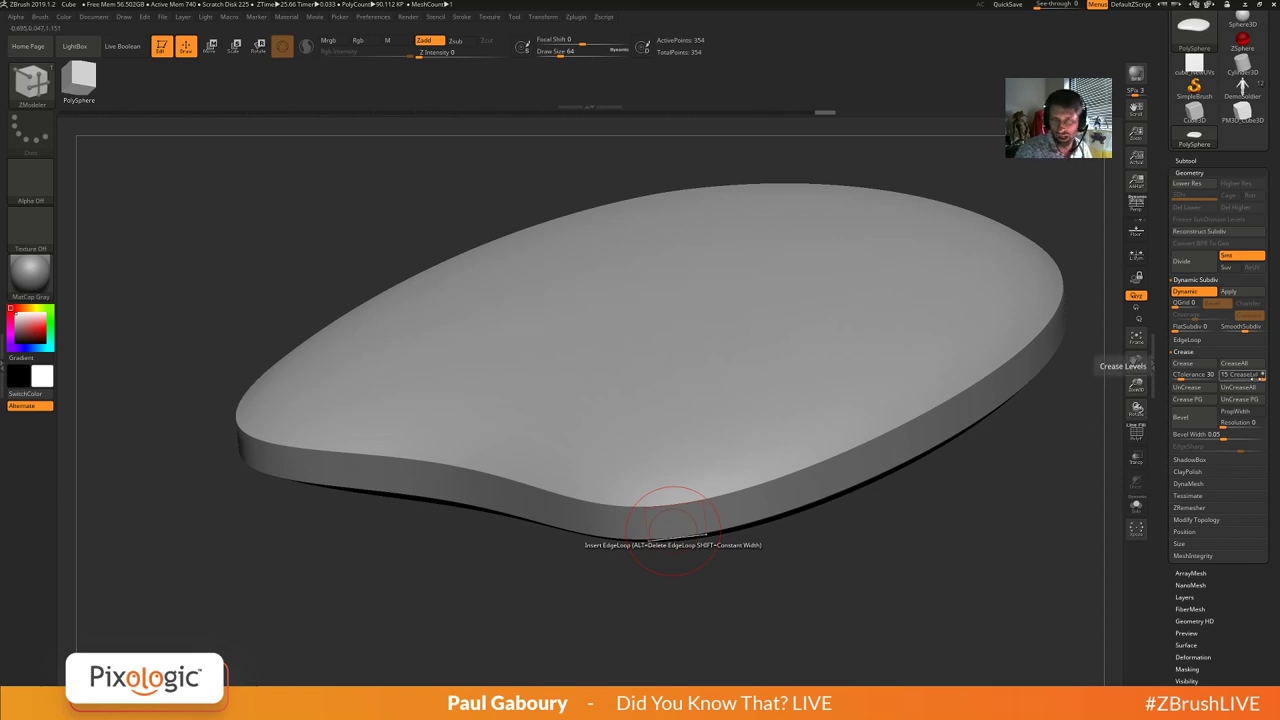
left_click_drag(1261, 379, 1241, 380)
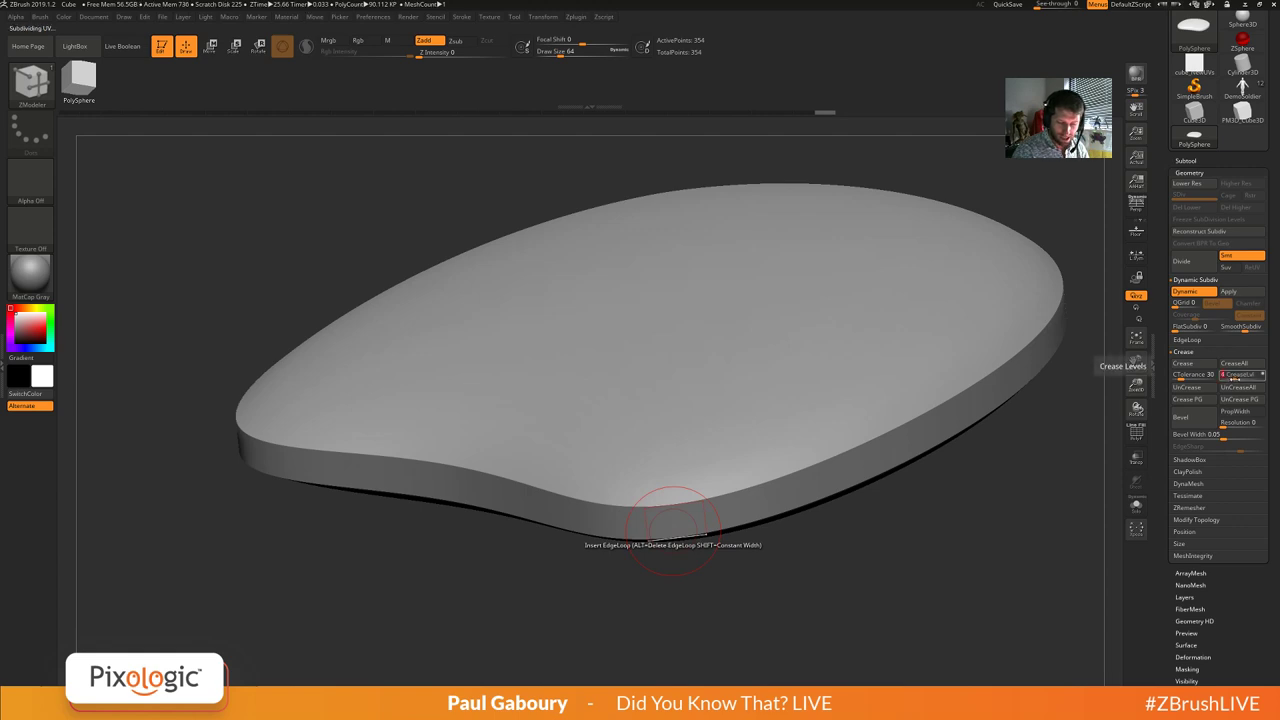
left_click_drag(1003, 428, 991, 449)
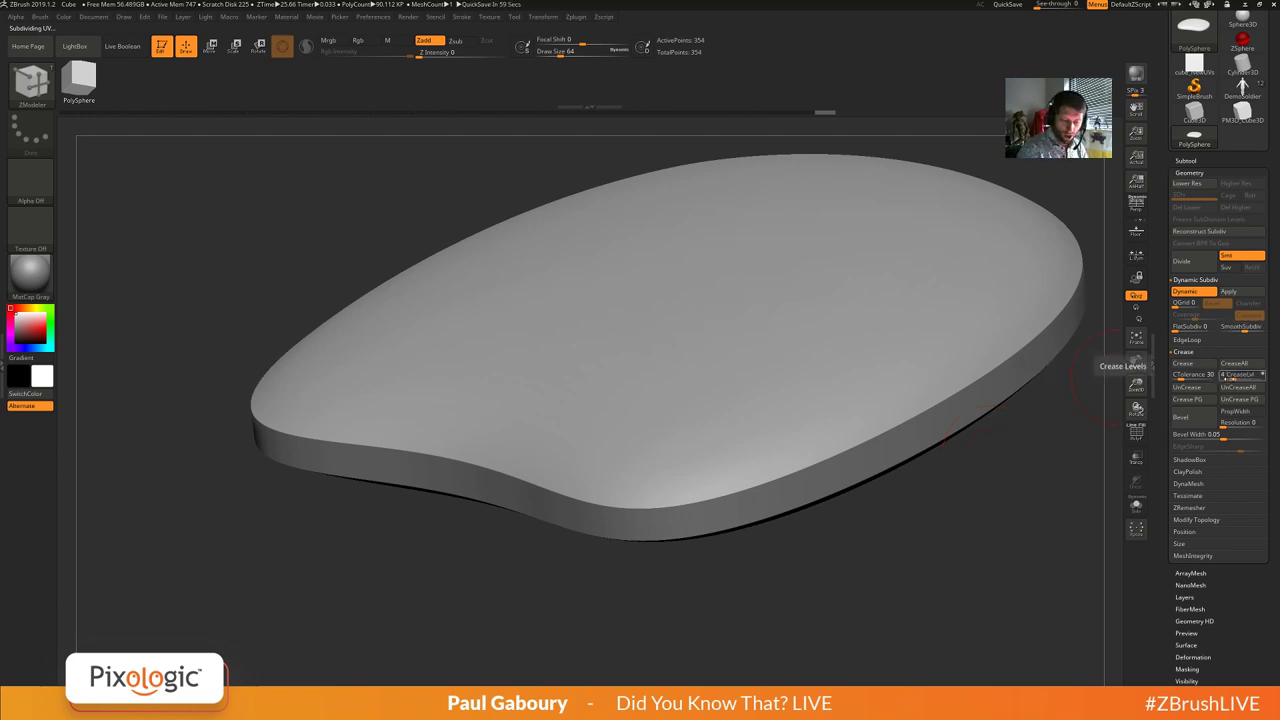
left_click_drag(1238, 375, 1226, 375)
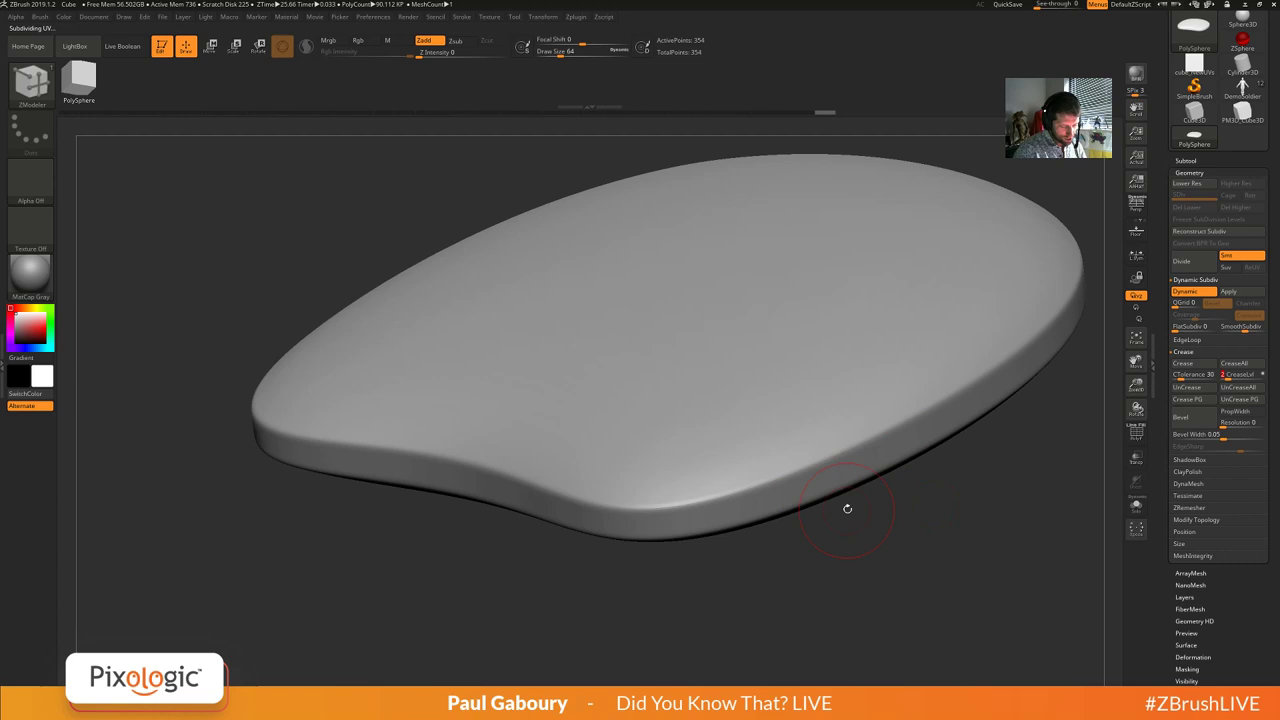
right_click_drag(916, 564, 872, 527, "ctrl")
left_click_drag(872, 527, 890, 551)
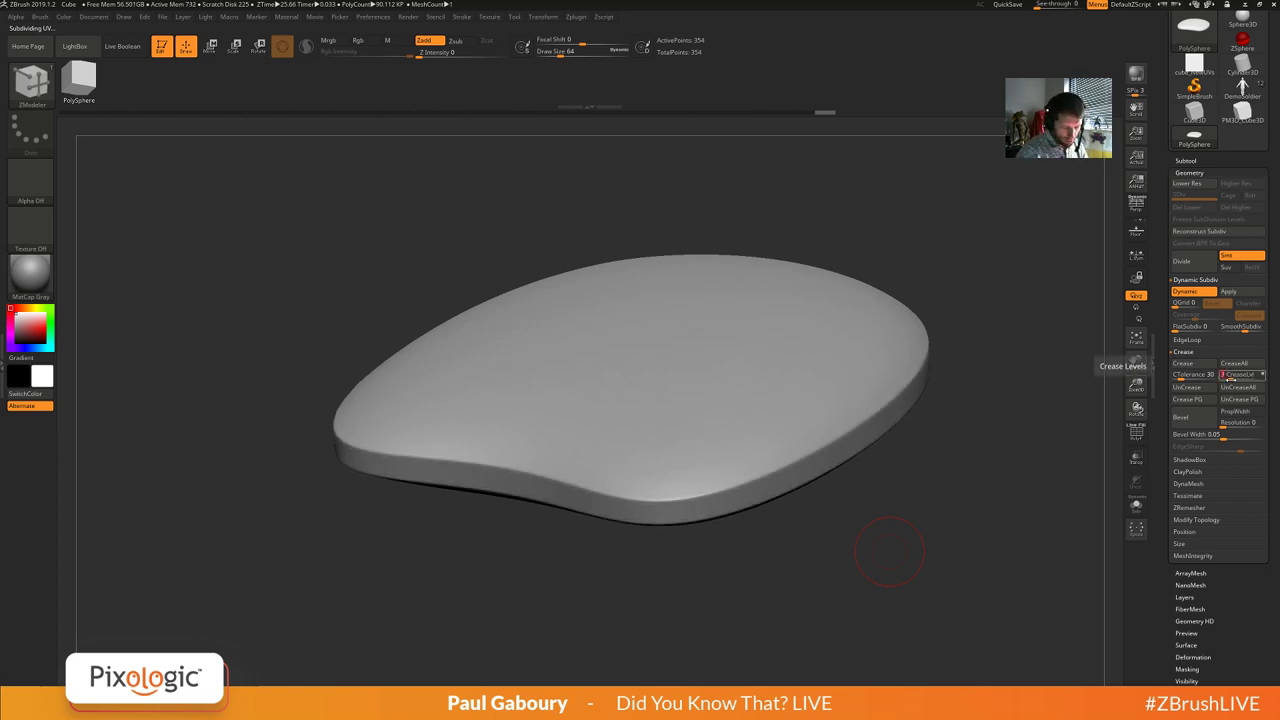
left_click_drag(1229, 377, 1223, 377)
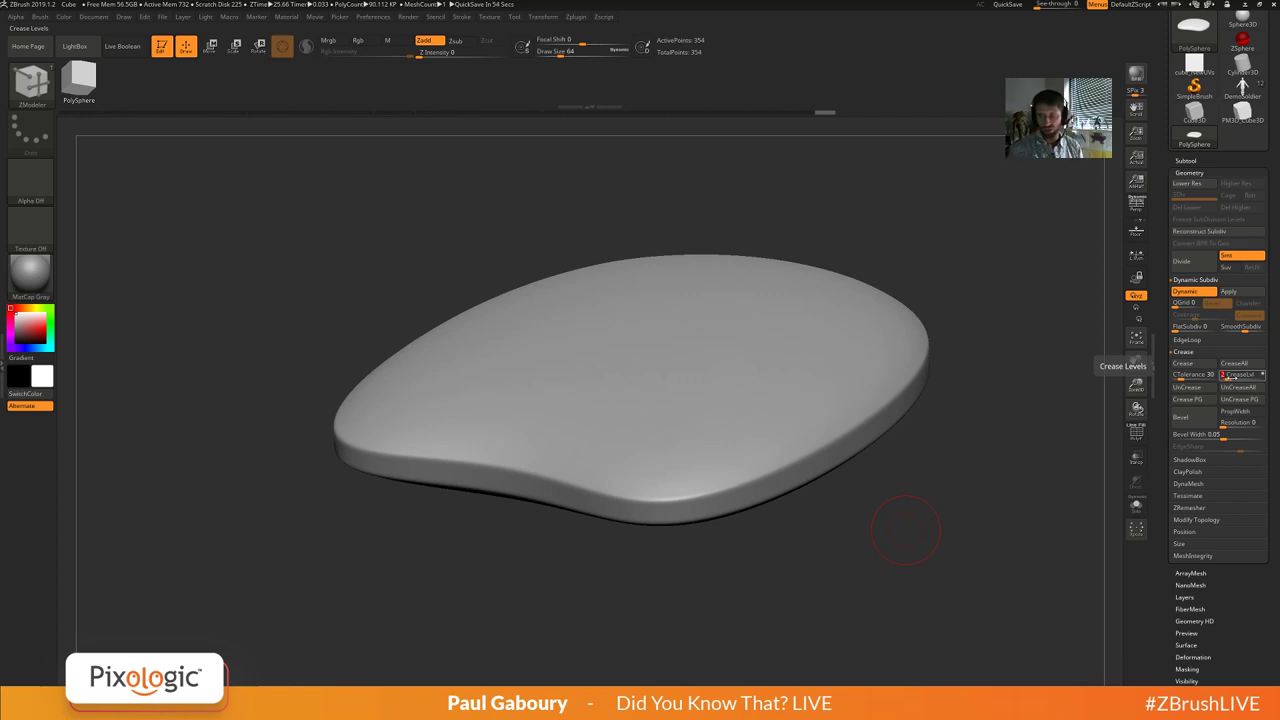
mouse_move(860, 543)
left_mouse_down()
mouse_move(843, 543)
mouse_move(875, 502)
mouse_move(833, 526)
mouse_move(880, 543)
mouse_move(857, 537)
mouse_move(858, 499)
left_mouse_up()
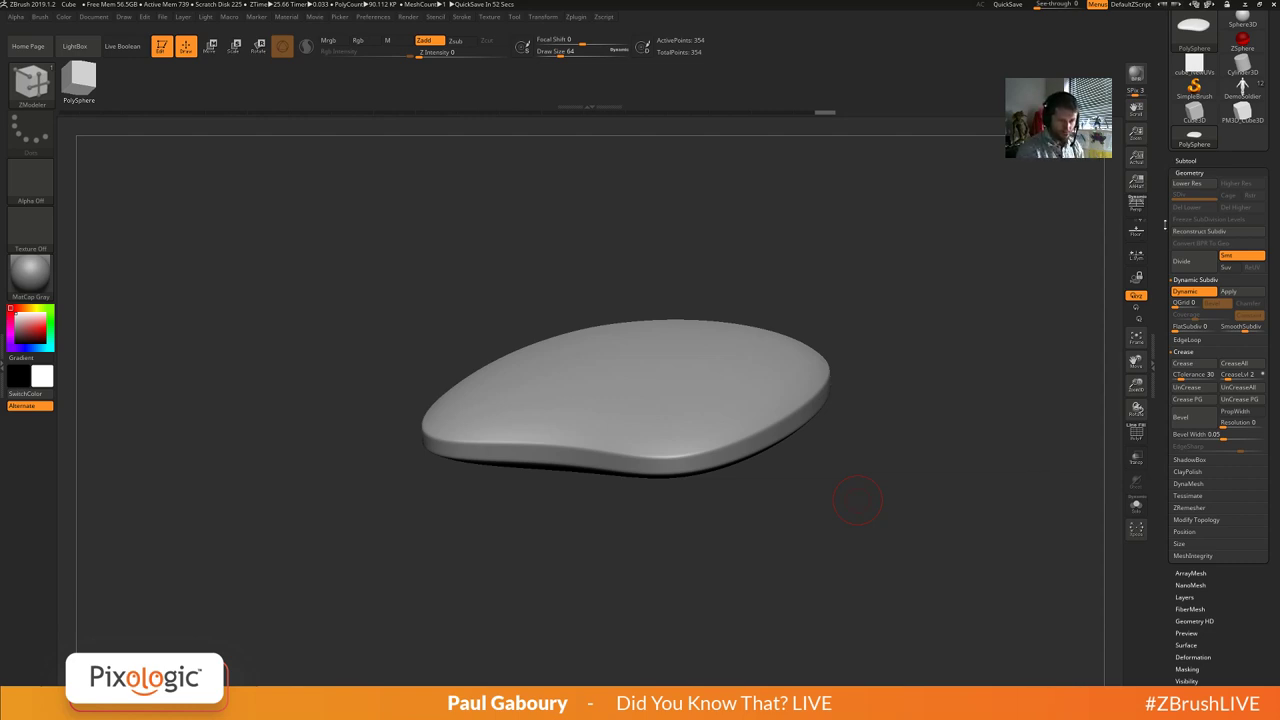
Collapse the Geometry options, display the Spotlight image set, move it clear of the mesh, and exit Spotlight editing.
left_click(1188, 173)
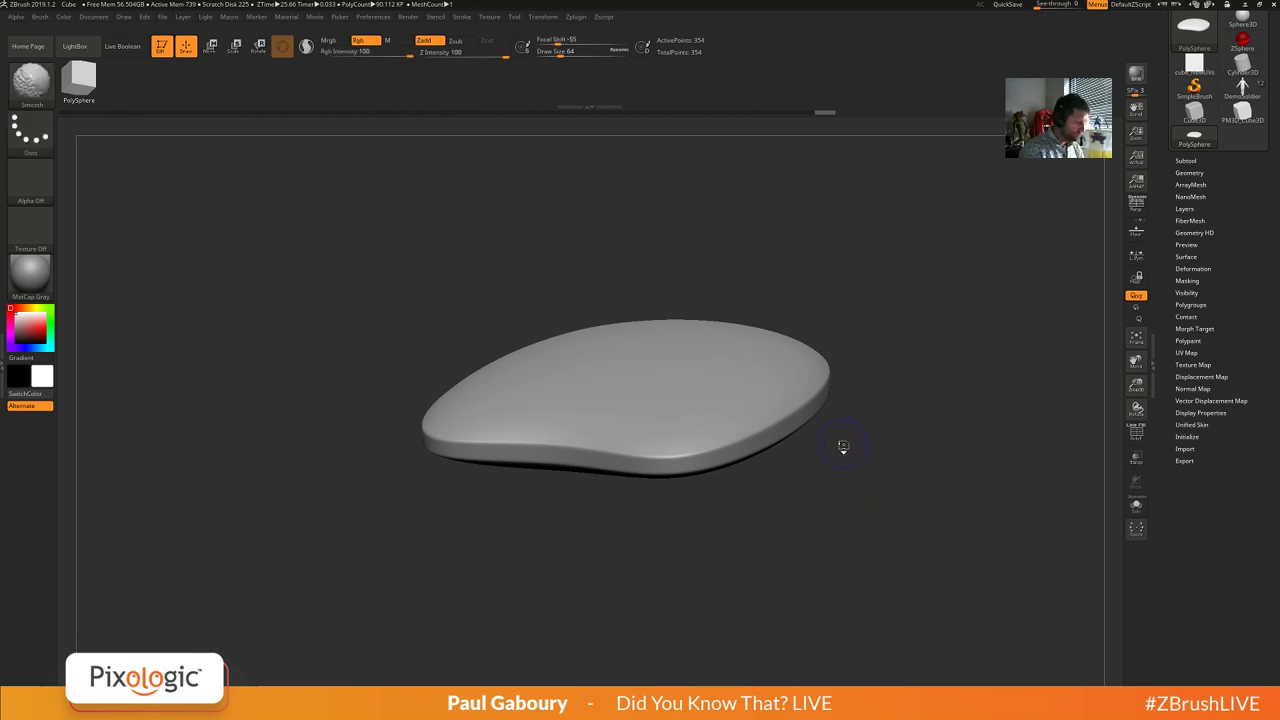
key("shift+z")
left_click(720, 527)
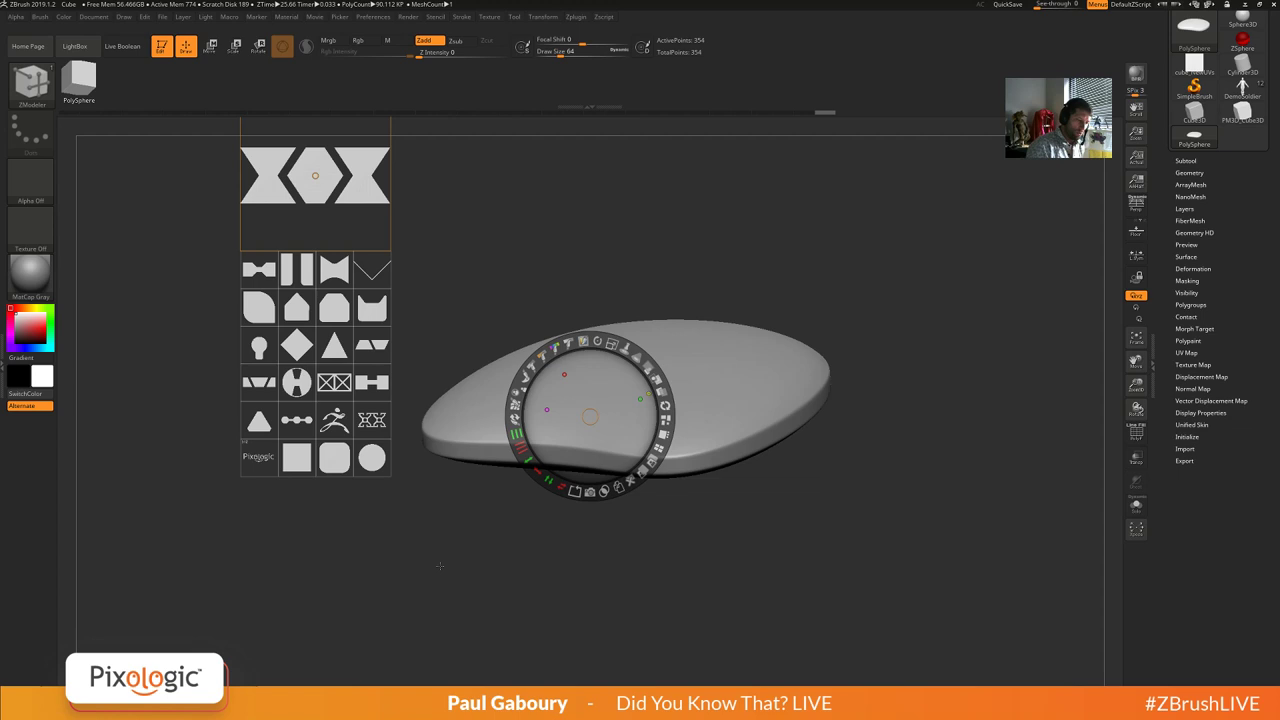
left_click_drag(700, 231, 377, 278)
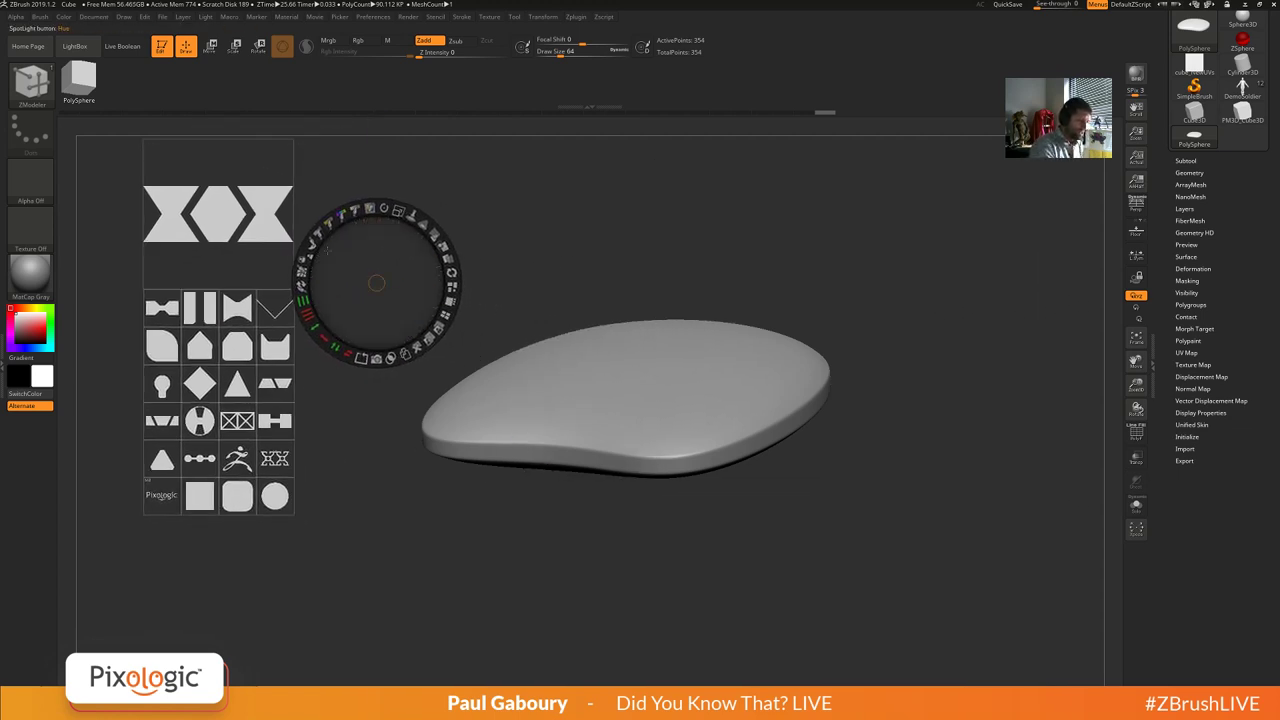
key("shift+z")
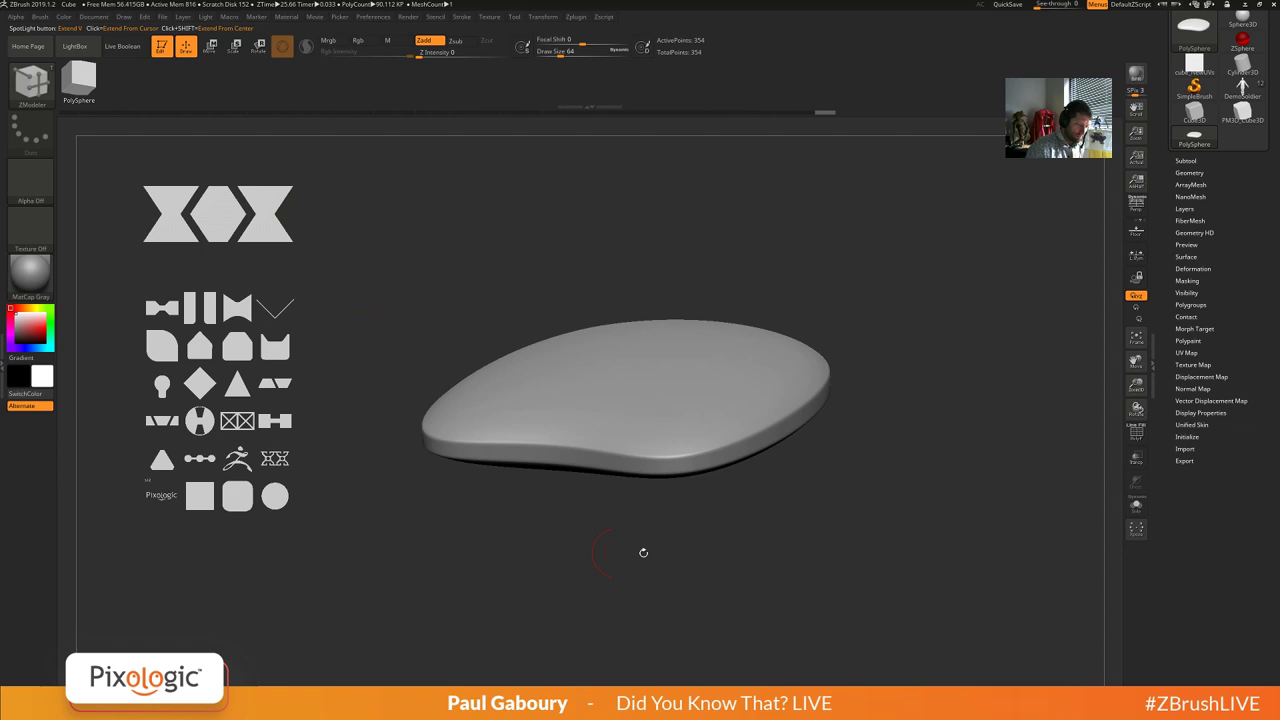
Orbit the mesh beside the Spotlight images and toggle Spotlight editing to compare the editing and sculpting modes.
mouse_move(643, 551)
left_mouse_down()
mouse_move(682, 581)
mouse_move(600, 480)
mouse_move(686, 549)
mouse_move(810, 459)
mouse_move(708, 566)
mouse_move(640, 494)
mouse_move(694, 563)
mouse_move(696, 523)
mouse_move(729, 544)
left_mouse_up()
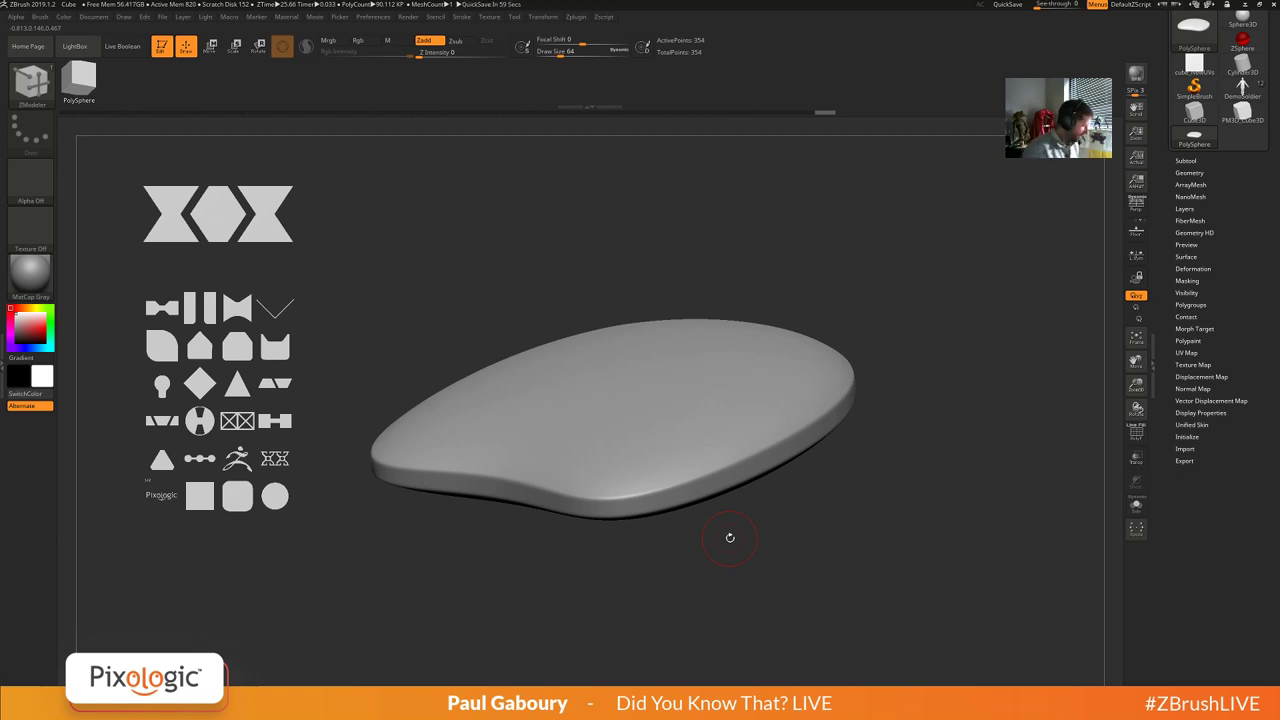
key("z")
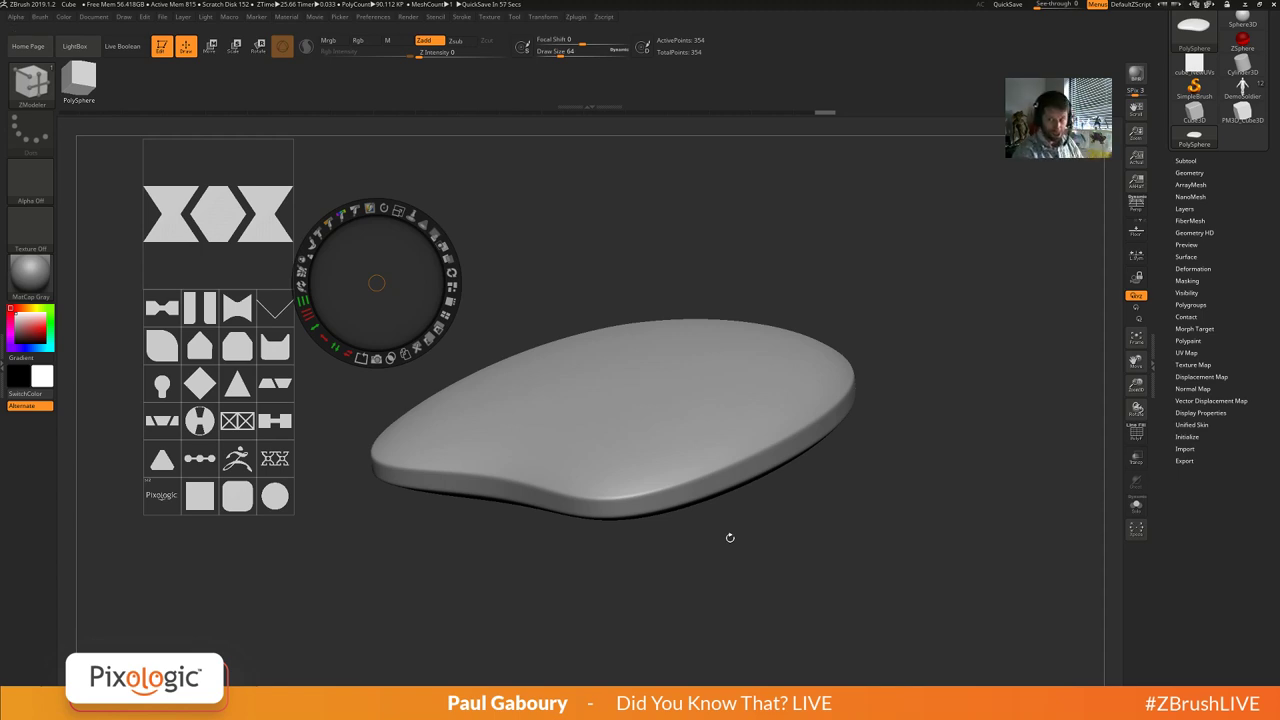
left_click(729, 541)
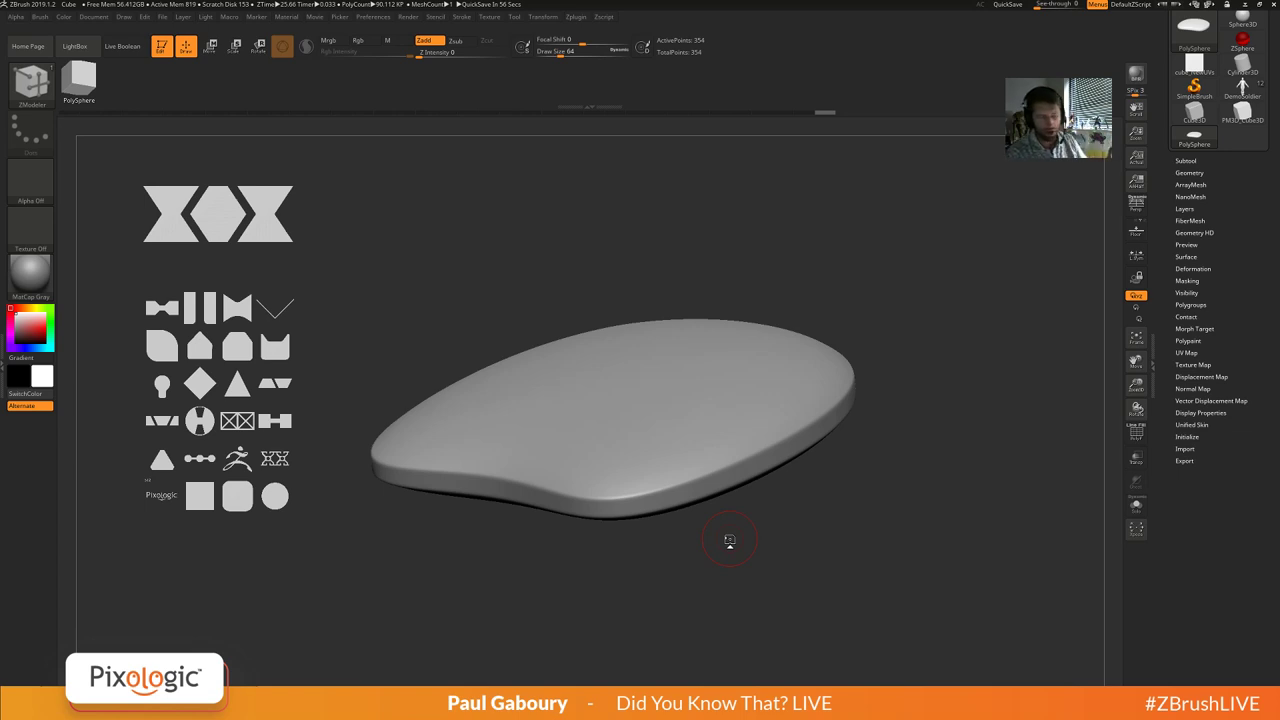
key("z")
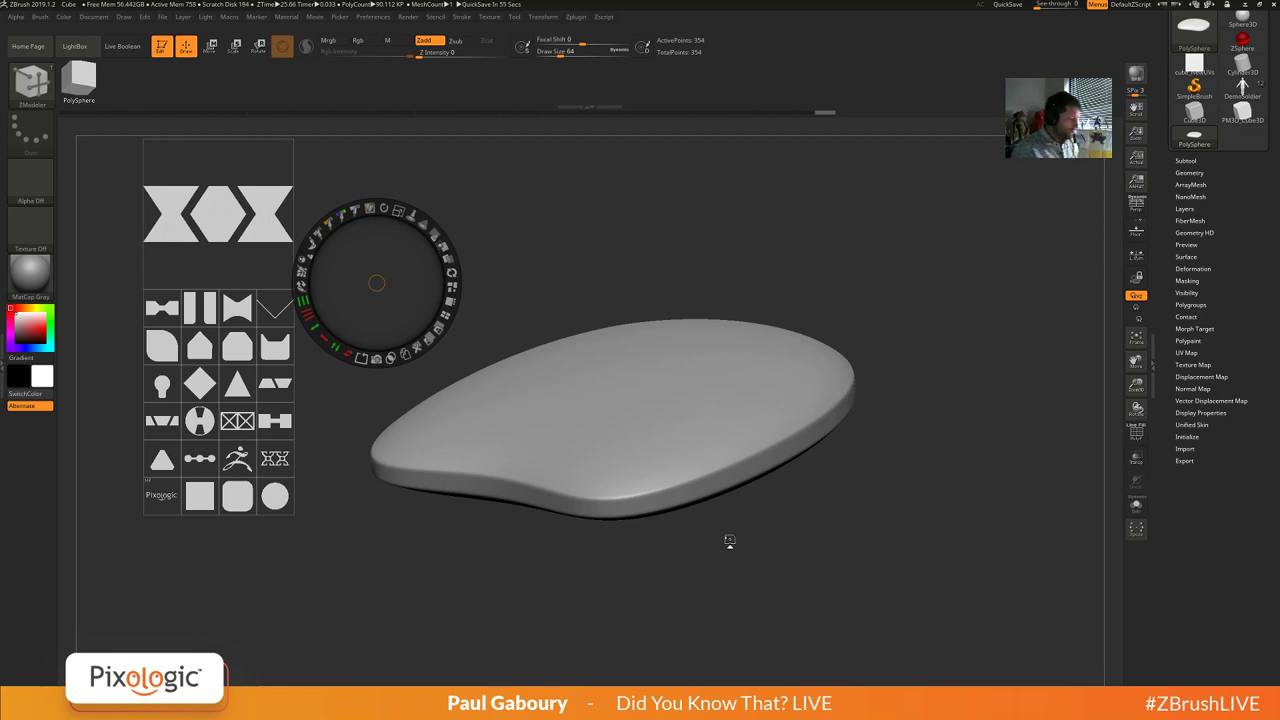
left_click(545, 18)
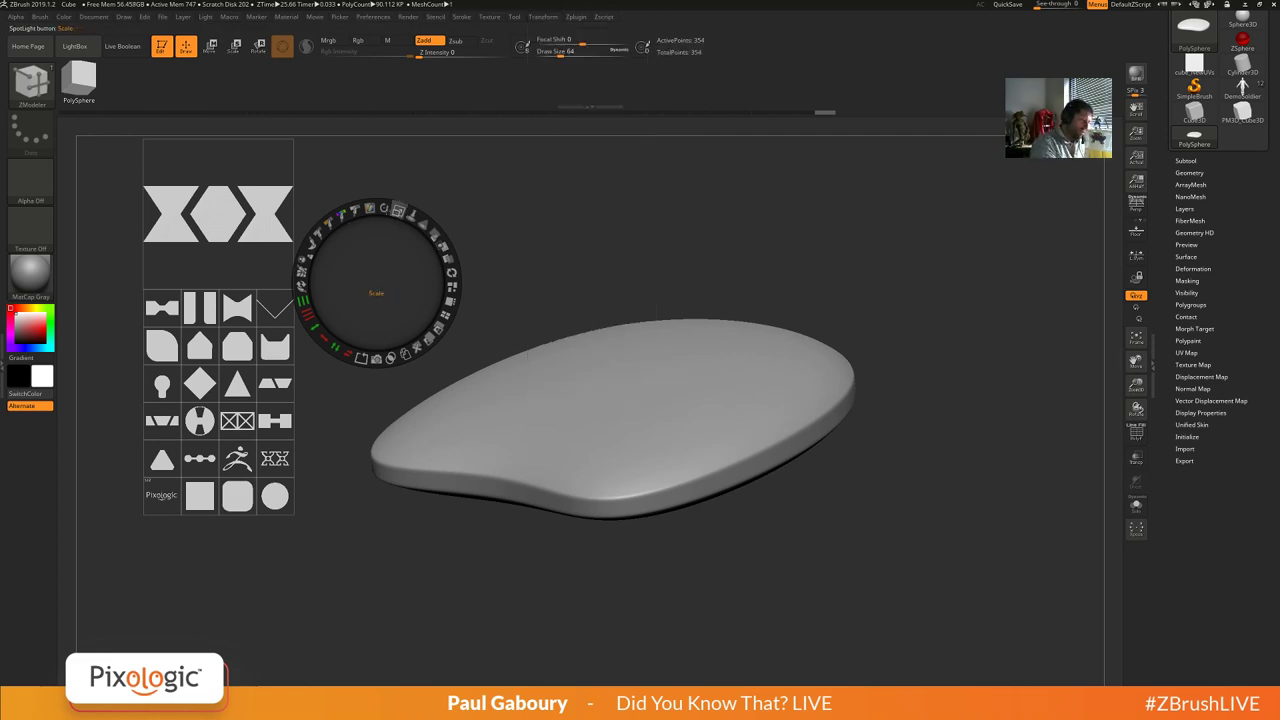
Move the hexagon-and-chevrons Spotlight image away from the grid to the lower right of the mesh, and exit Spotlight editing.
left_click_drag(225, 202, 642, 245)
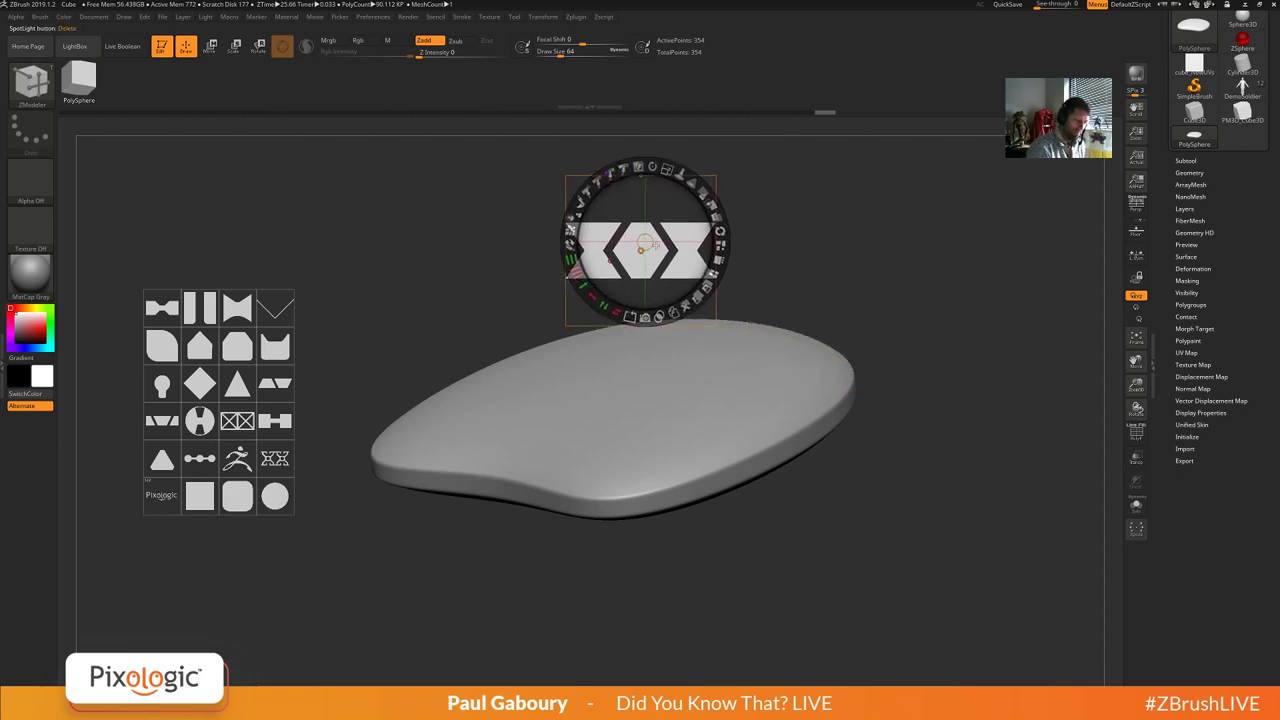
left_click(647, 243)
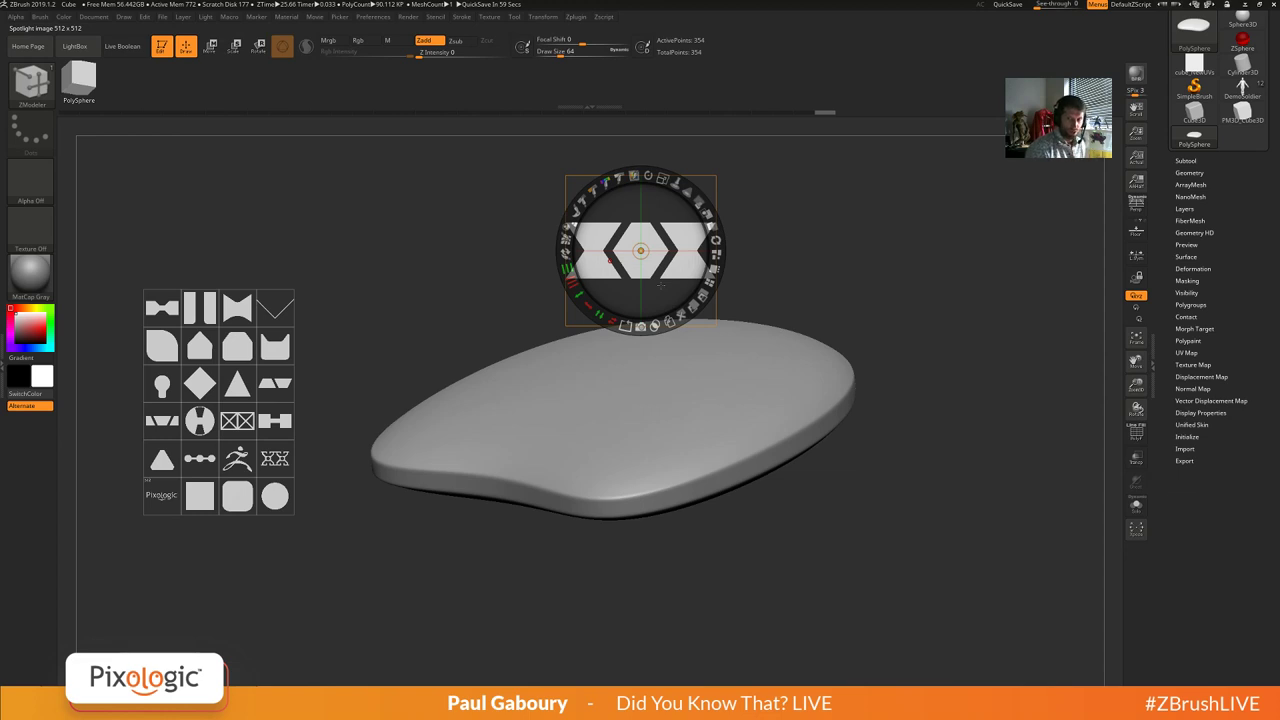
left_click_drag(648, 252, 945, 555)
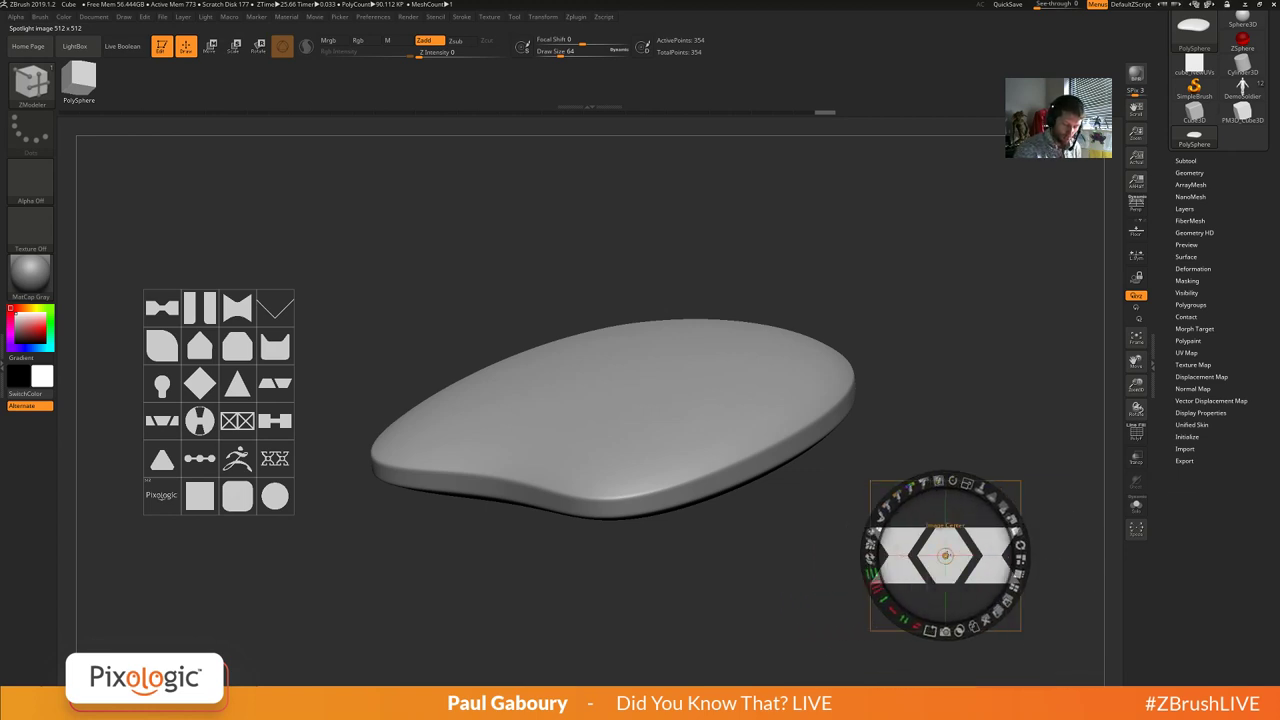
key("z")
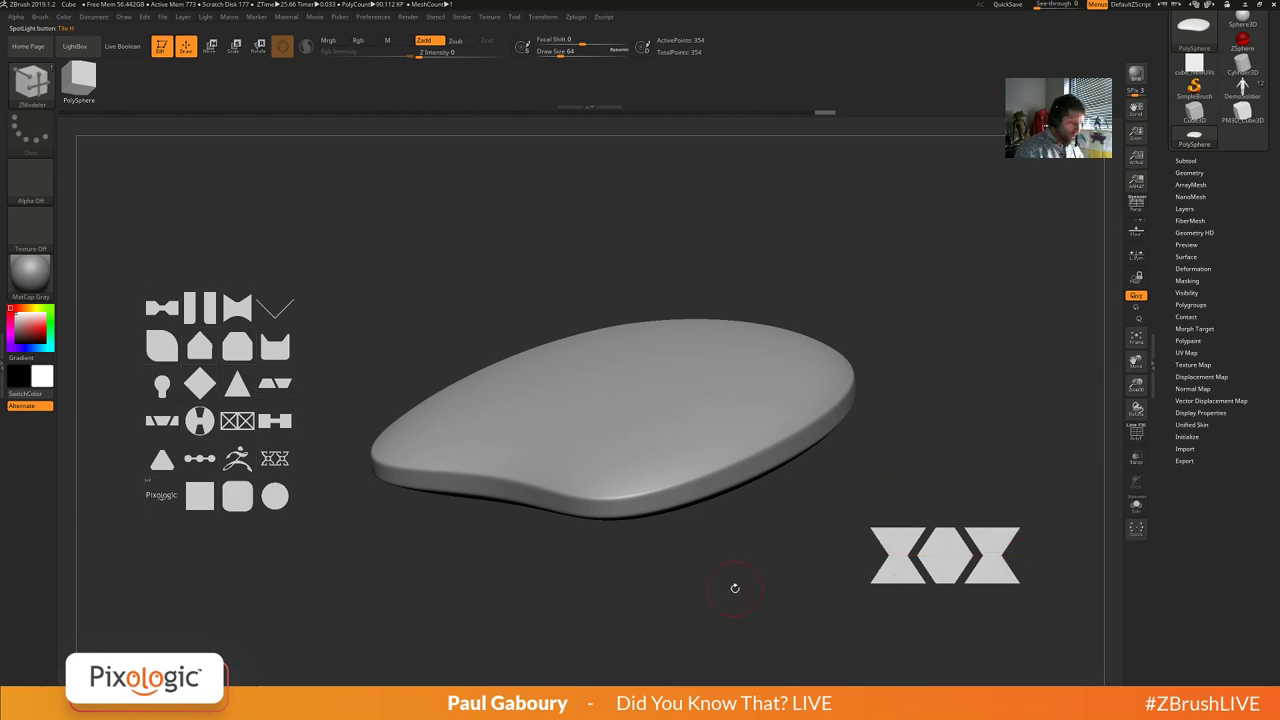
Orbit the mesh to an edge-on view and turn Spotlight editing back on.
left_click_drag(709, 577, 729, 528)
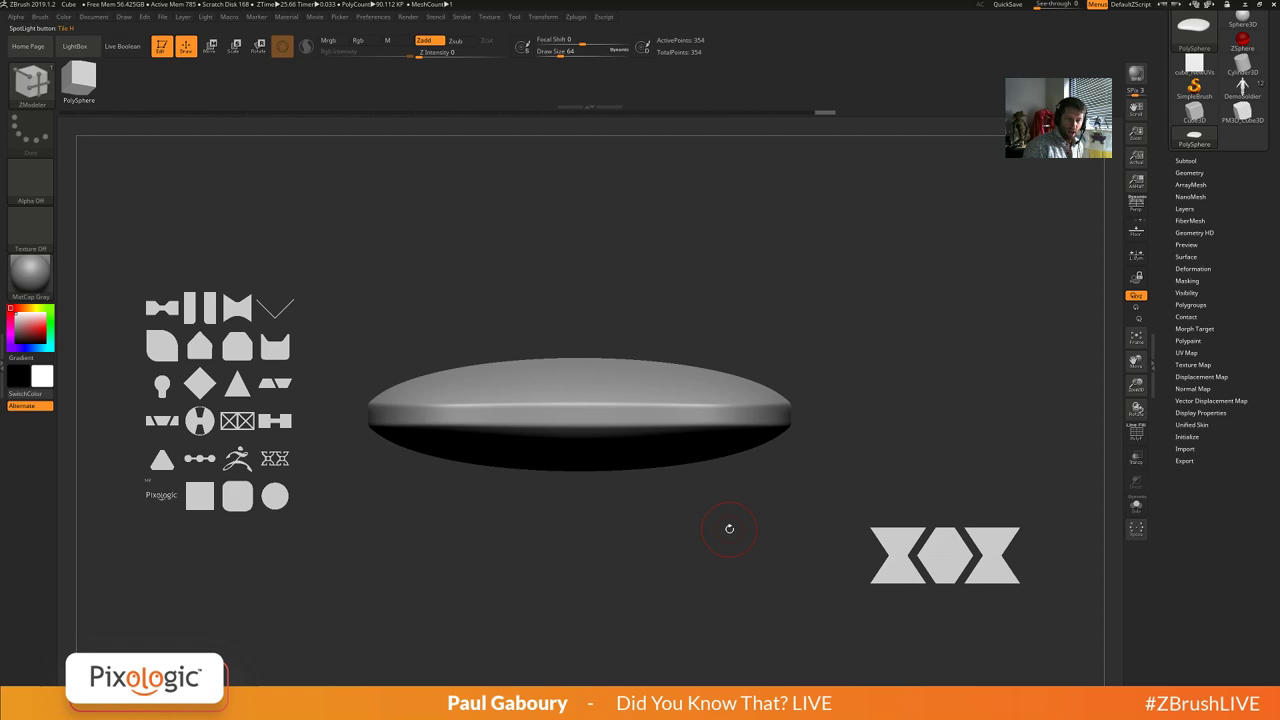
left_click(1137, 205)
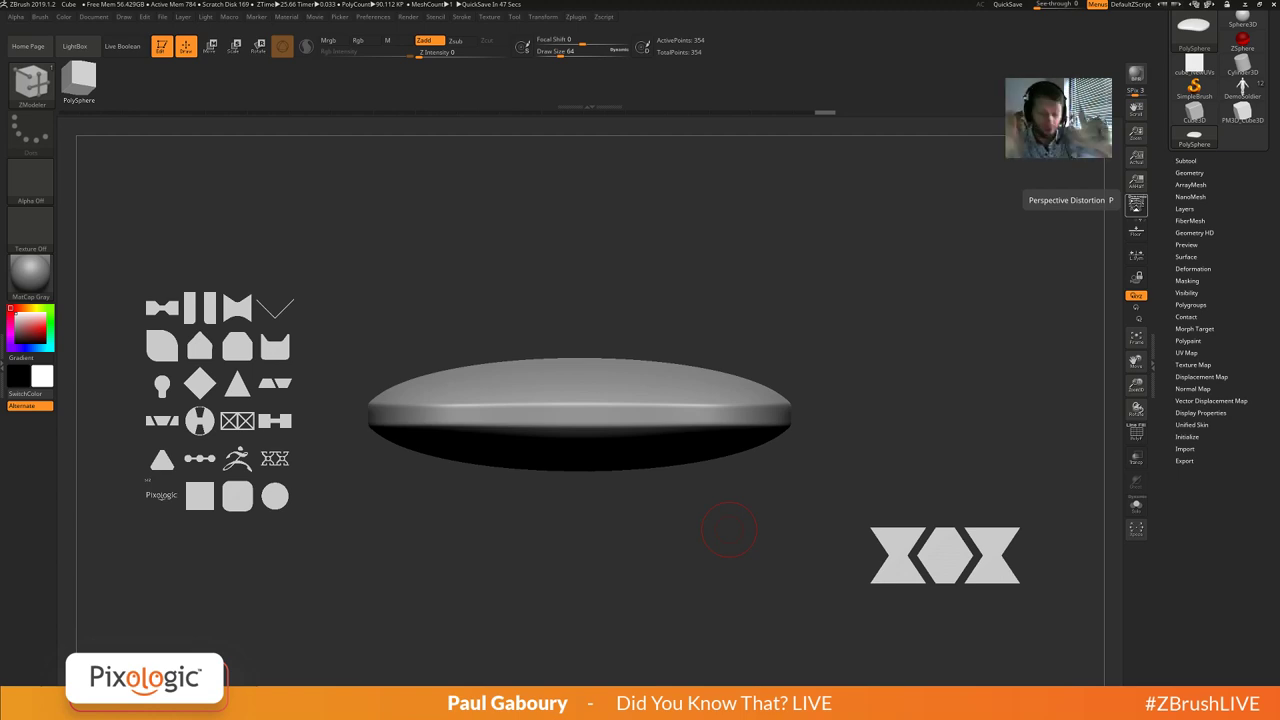
key("z")
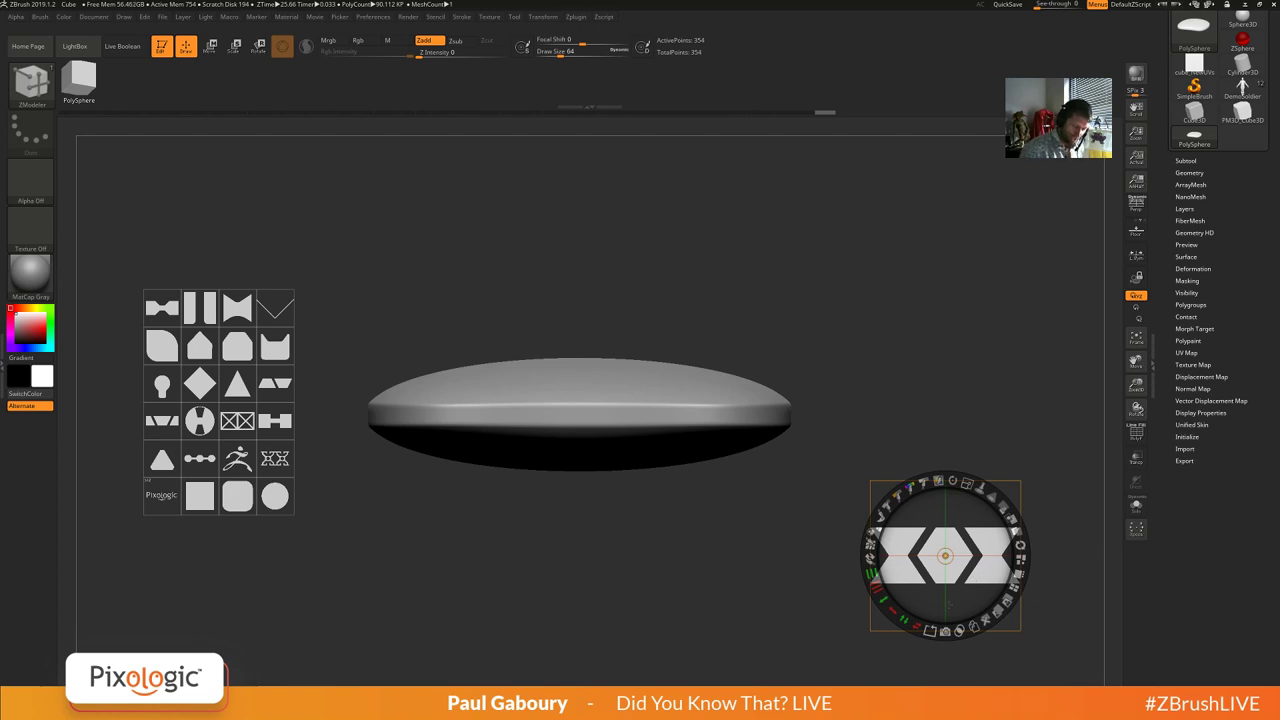
left_click_drag(977, 574, 607, 503)
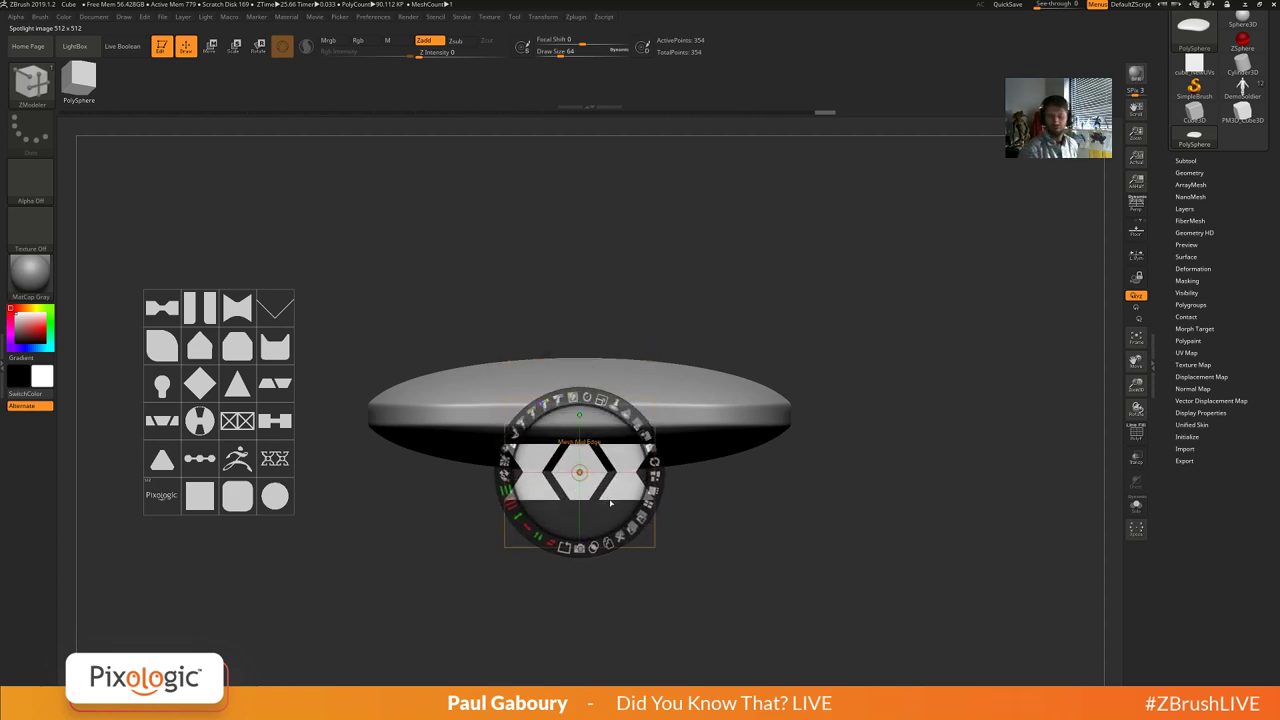
left_click_drag(610, 500, 609, 452)
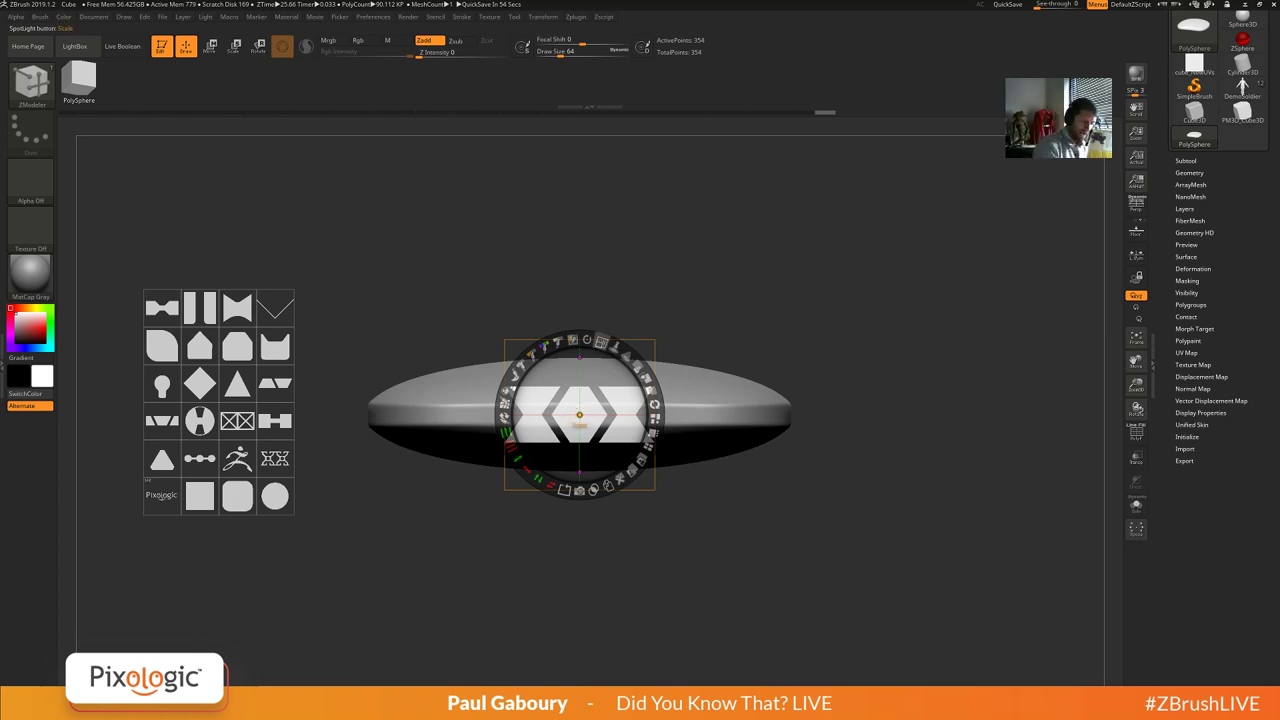
mouse_move(602, 342)
left_mouse_down()
mouse_move(634, 355)
mouse_move(718, 473)
mouse_move(680, 400)
mouse_move(594, 340)
mouse_move(627, 355)
mouse_move(652, 437)
mouse_move(554, 486)
mouse_move(519, 368)
mouse_move(610, 347)
left_mouse_up()
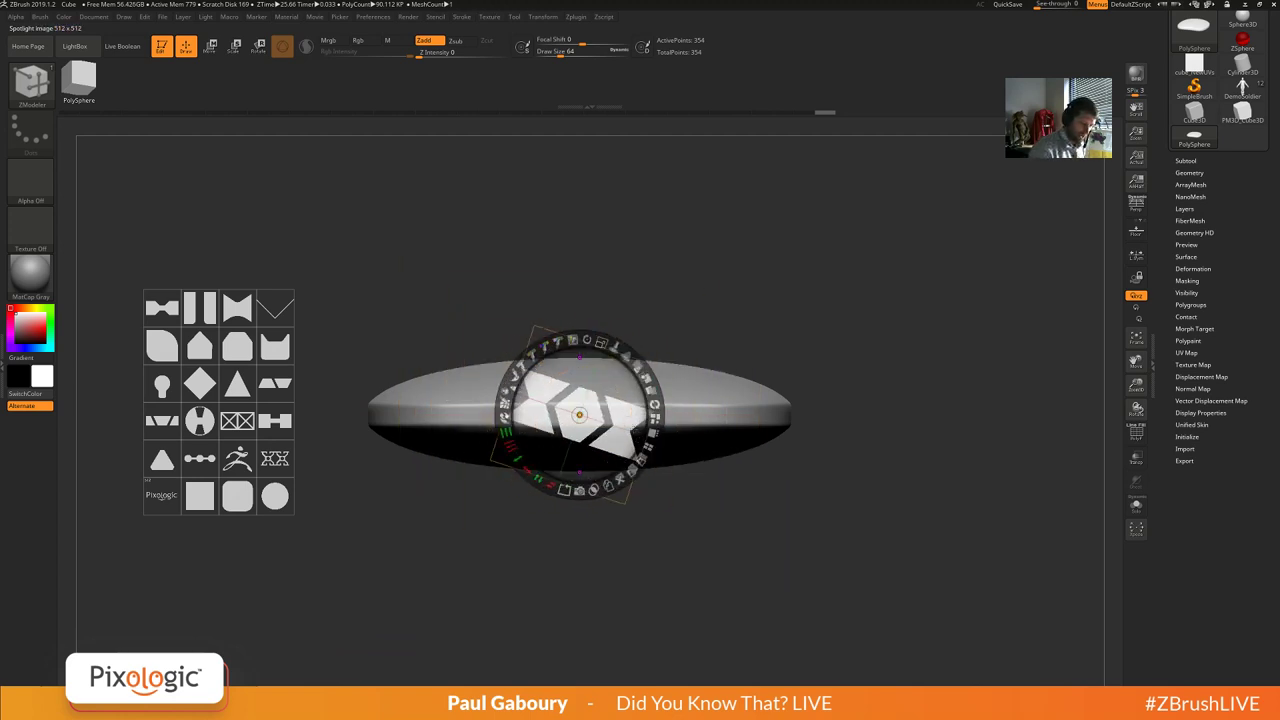
key("ctrl+z")
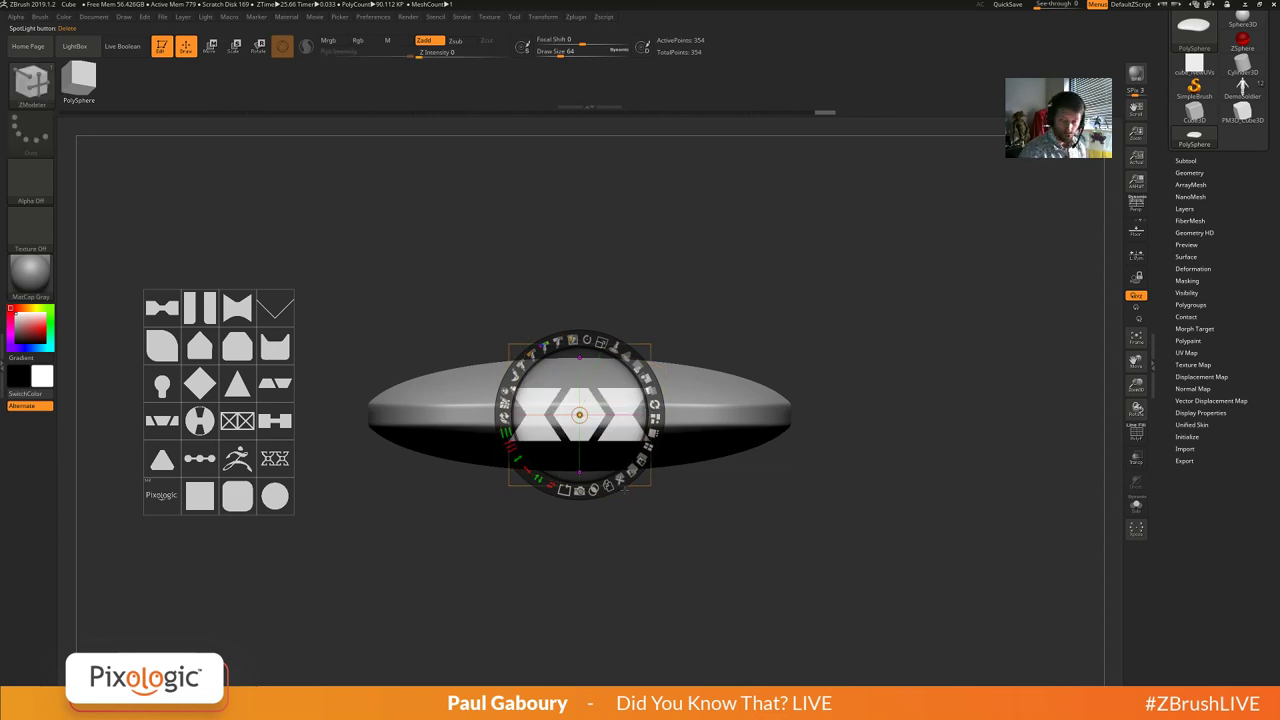
key("ctrl+z")
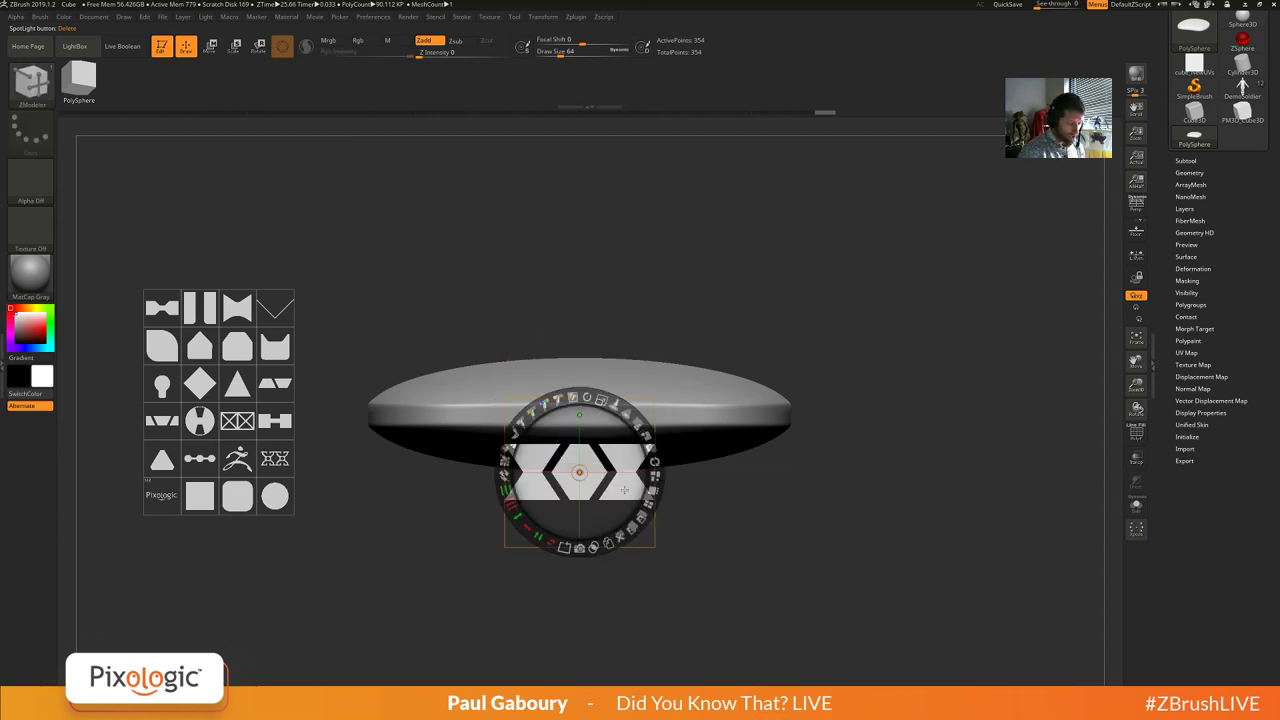
key("ctrl+z")
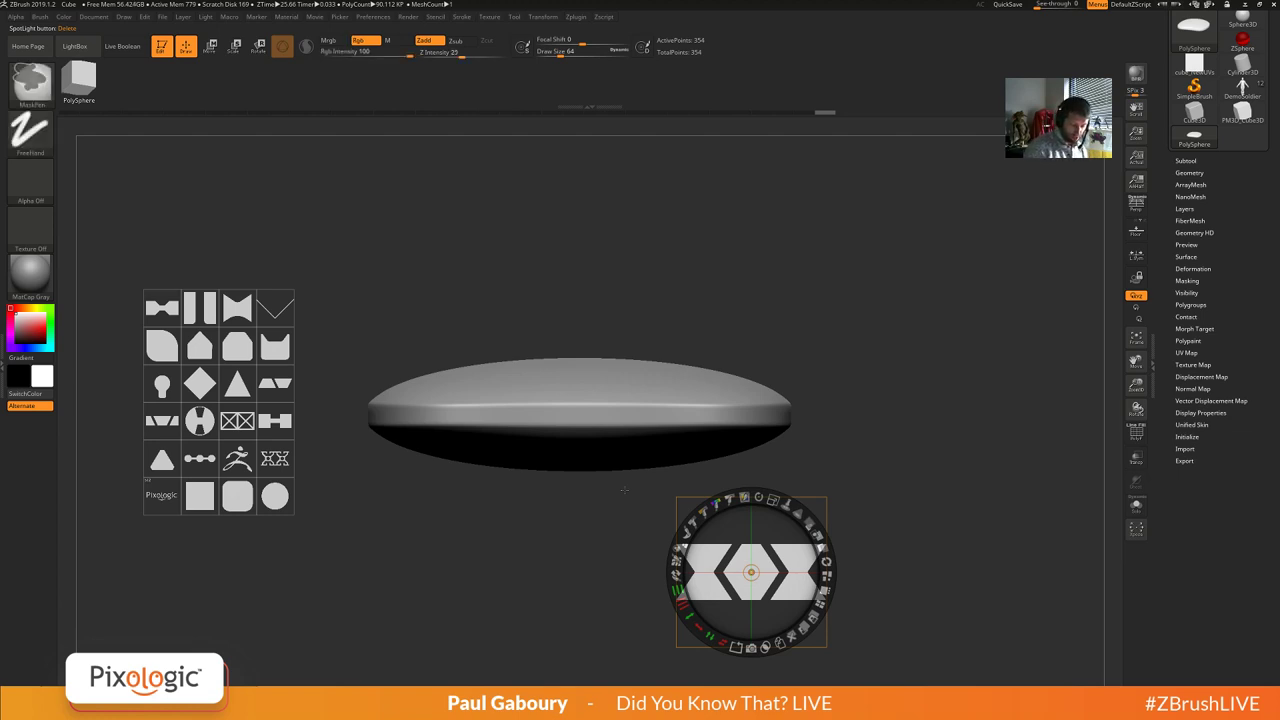
key("ctrl+z")
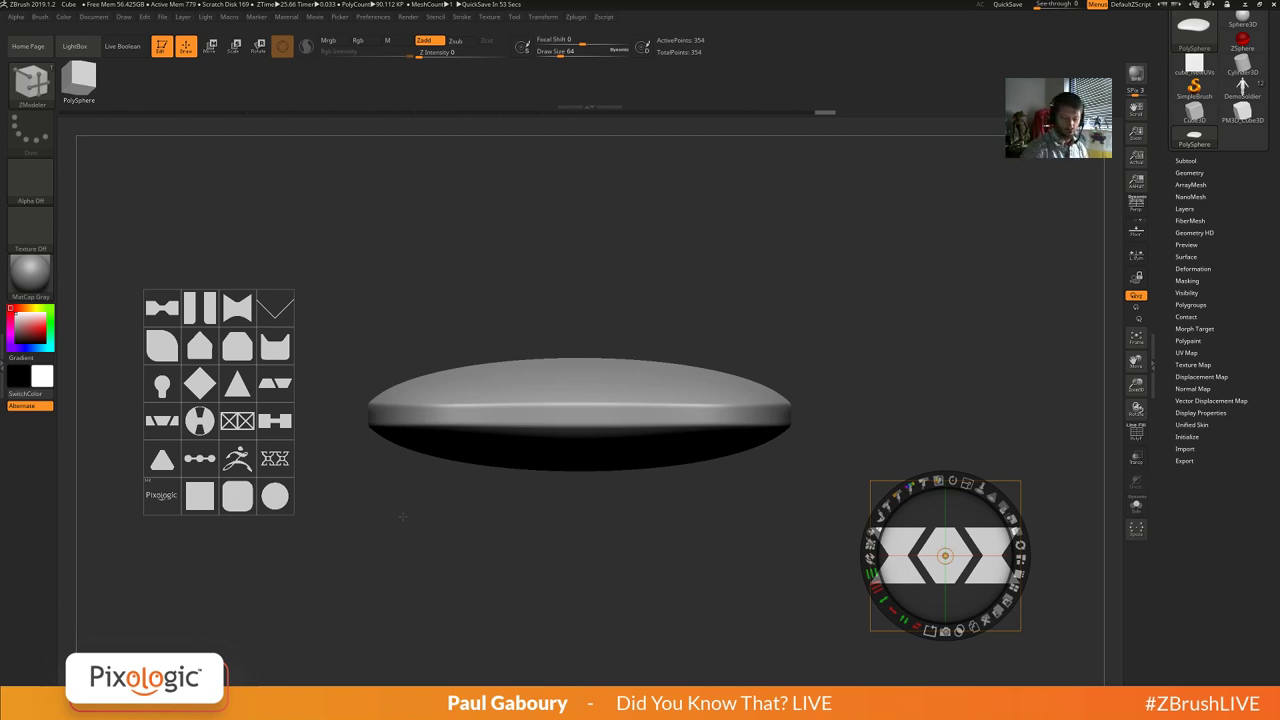
Offset the Spotlight dial from the hexagon-and-chevrons image and use it to reposition the image beneath the mesh.
left_click_drag(965, 563, 974, 274)
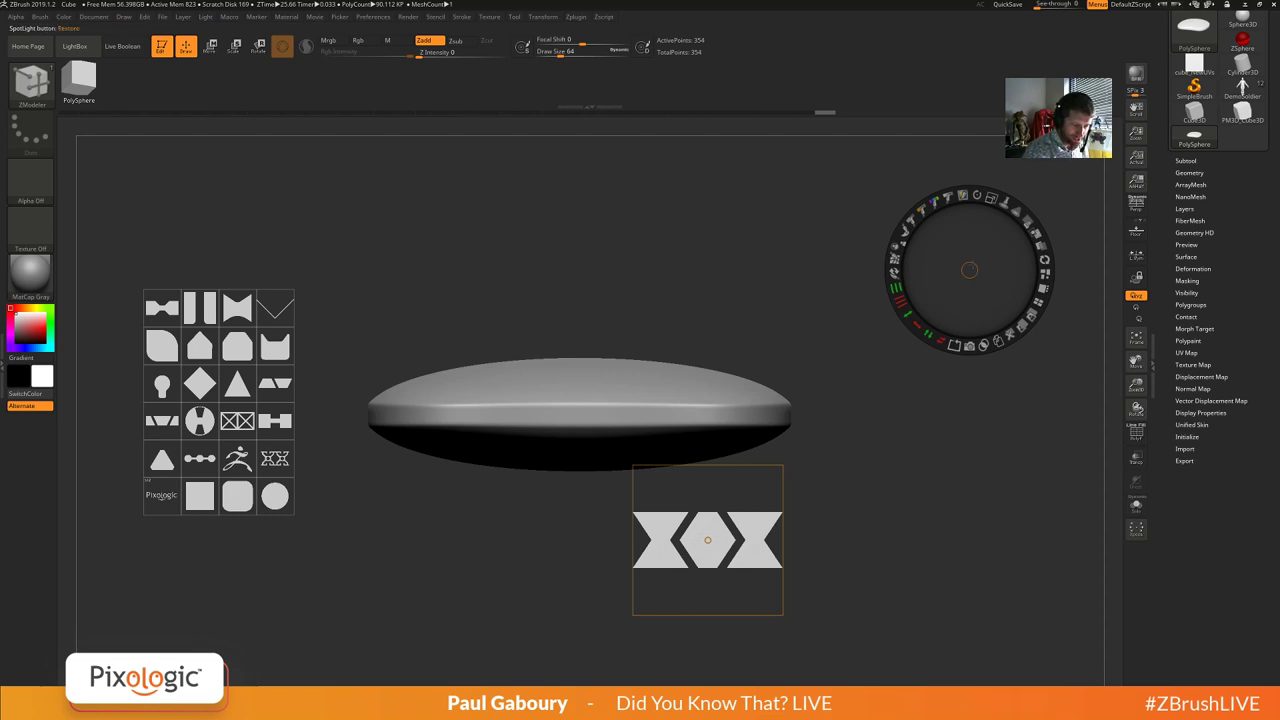
mouse_move(990, 301)
left_mouse_down()
mouse_move(958, 330)
mouse_move(981, 315)
mouse_move(987, 278)
mouse_move(998, 293)
mouse_move(971, 313)
mouse_move(982, 322)
left_mouse_up()
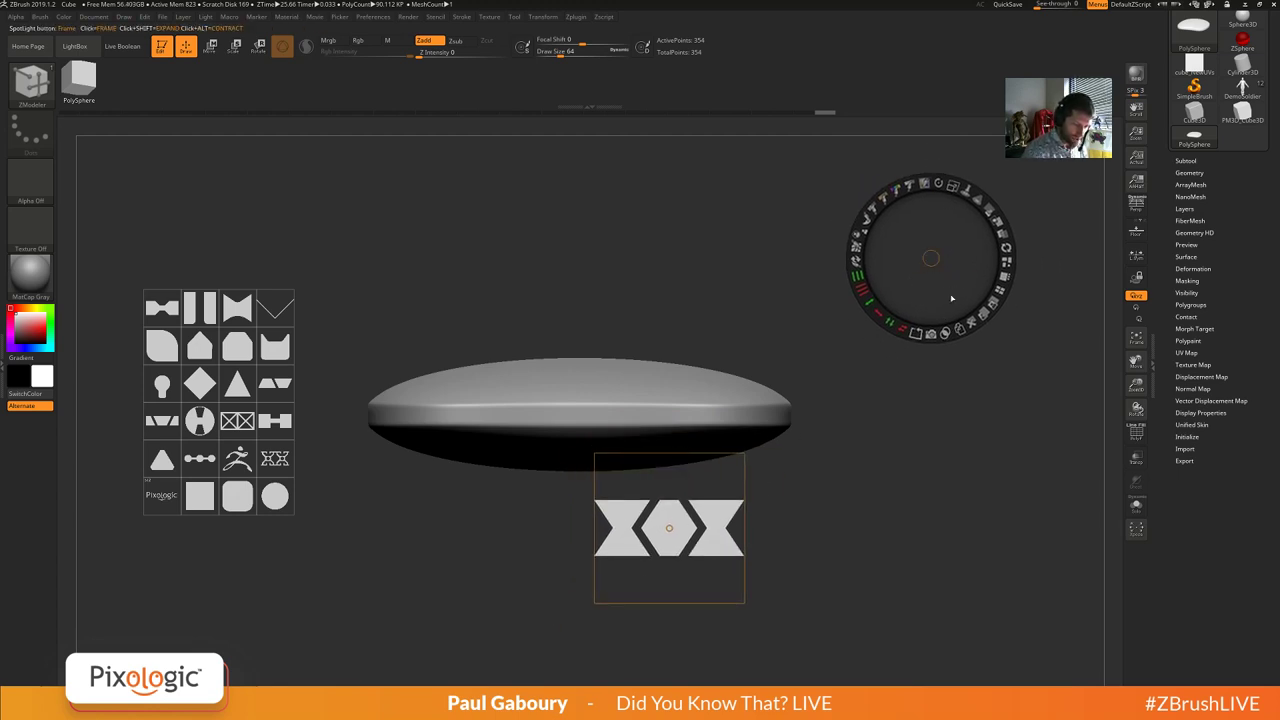
key("shift")
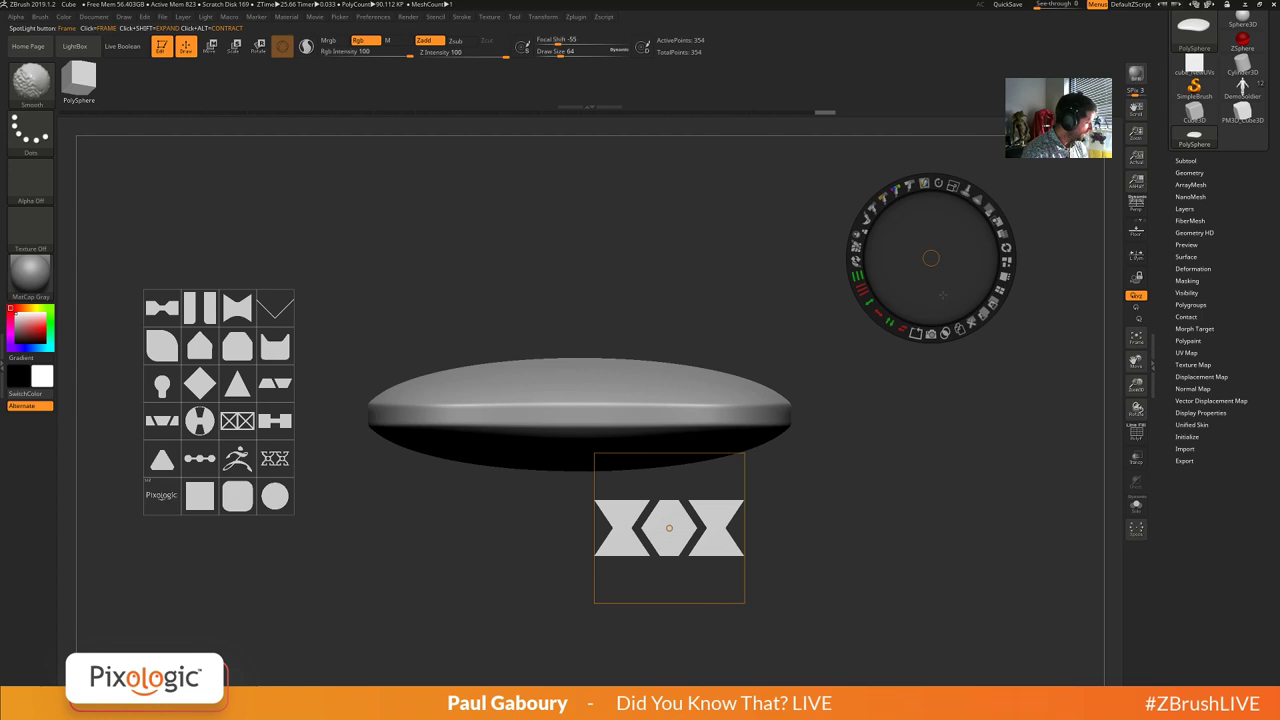
mouse_move(942, 294)
left_mouse_down()
mouse_move(917, 214)
mouse_move(945, 318)
mouse_move(927, 274)
left_mouse_up()
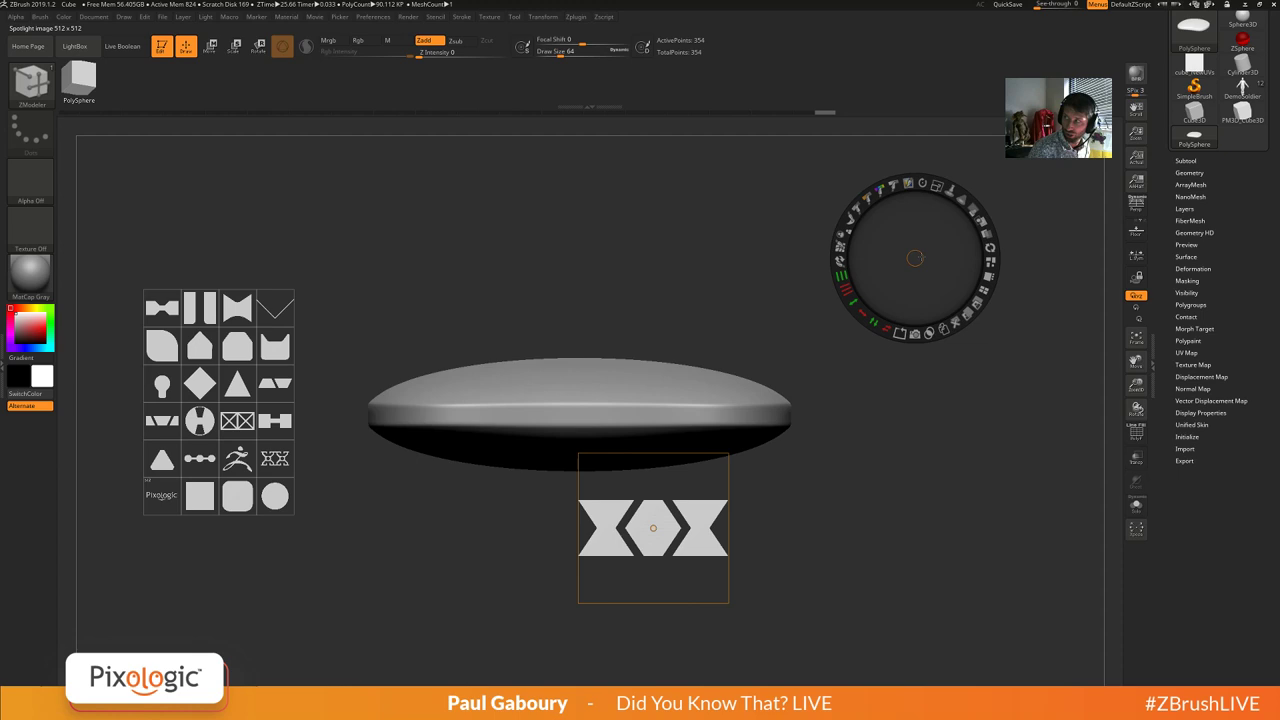
left_click_drag(915, 258, 880, 274)
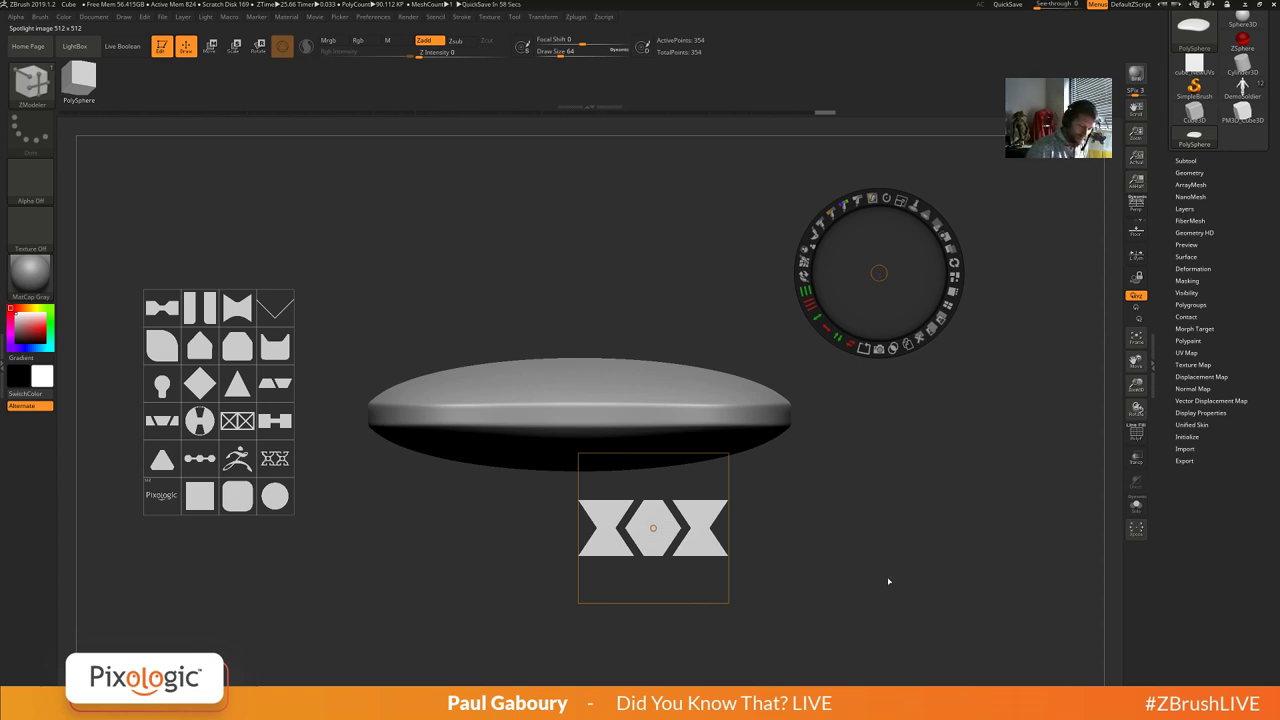
Shift the Spotlight image grid toward the canvas's upper-left corner and park the hexagon-and-chevrons image just below the grid.
left_click_drag(891, 549, 800, 406)
left_click_drag(594, 383, 672, 542)
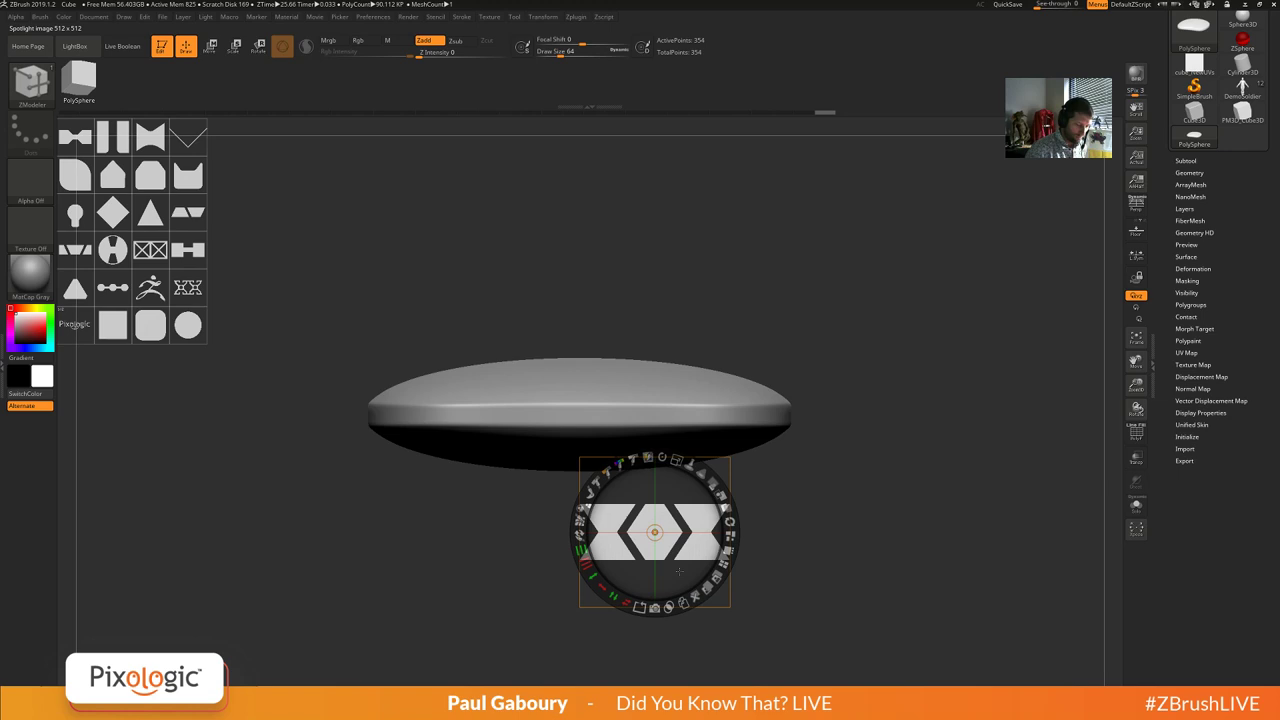
left_click_drag(679, 572, 142, 477)
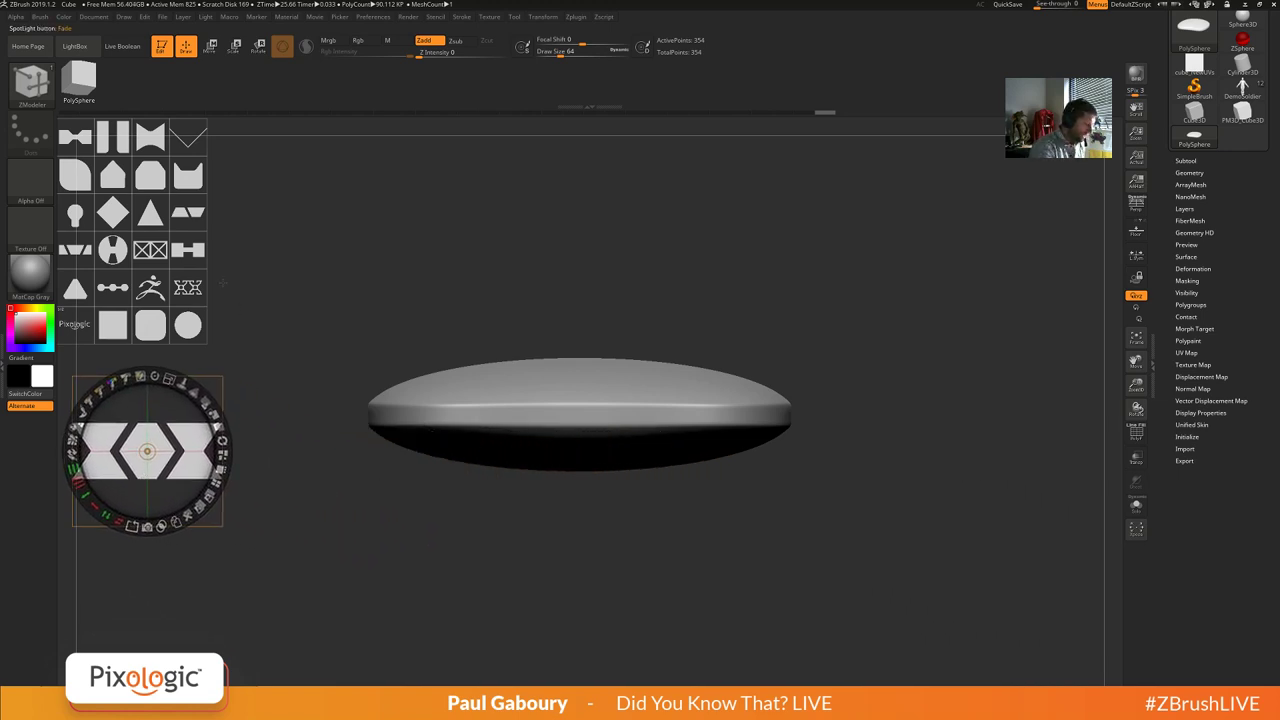
Take the H-shaped image out of the grid, enlarge it, centre it over the mesh, and create a subtool from it with Snapshot3D.
left_click_drag(188, 249, 624, 577)
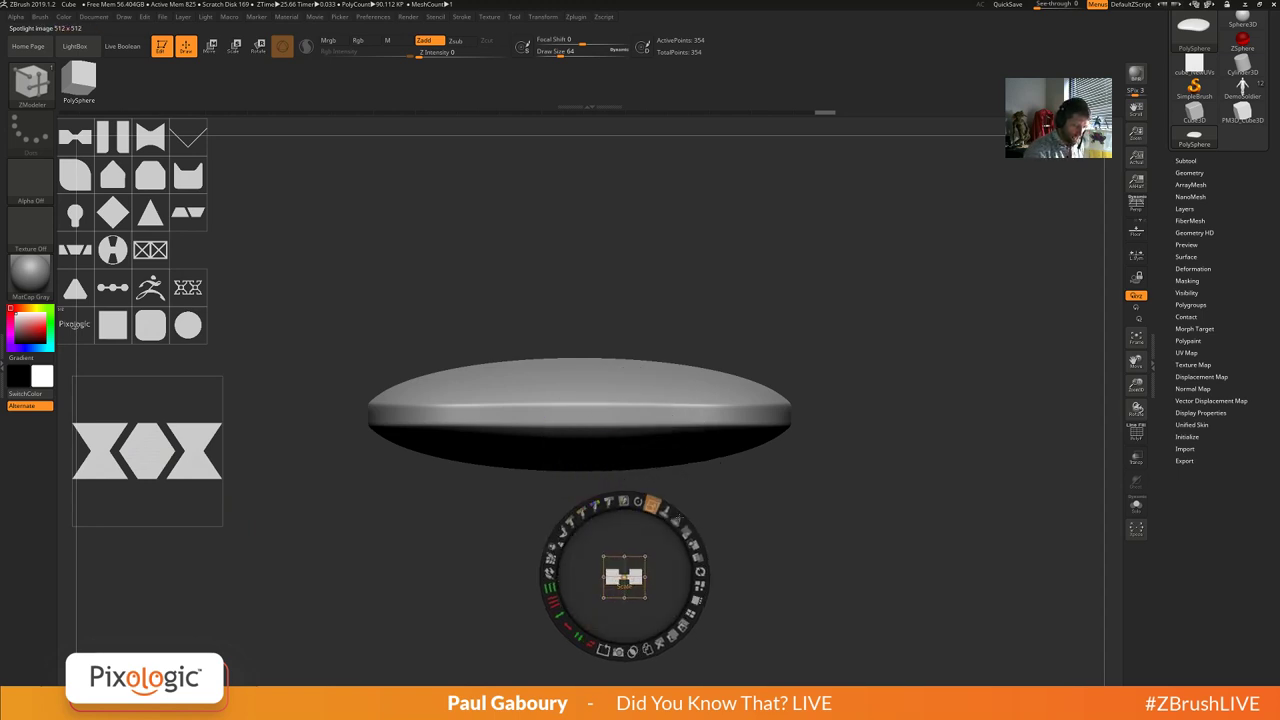
left_click_drag(679, 517, 751, 588)
left_click_drag(647, 504, 620, 440)
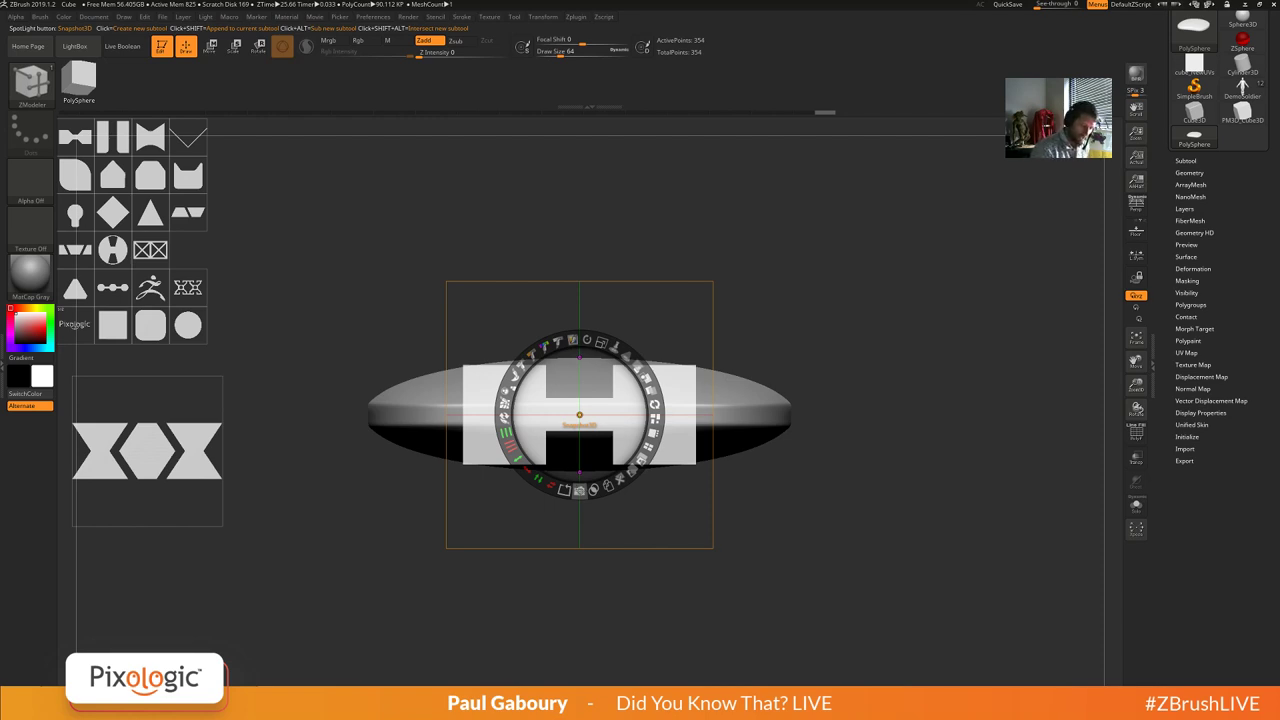
left_click(579, 490)
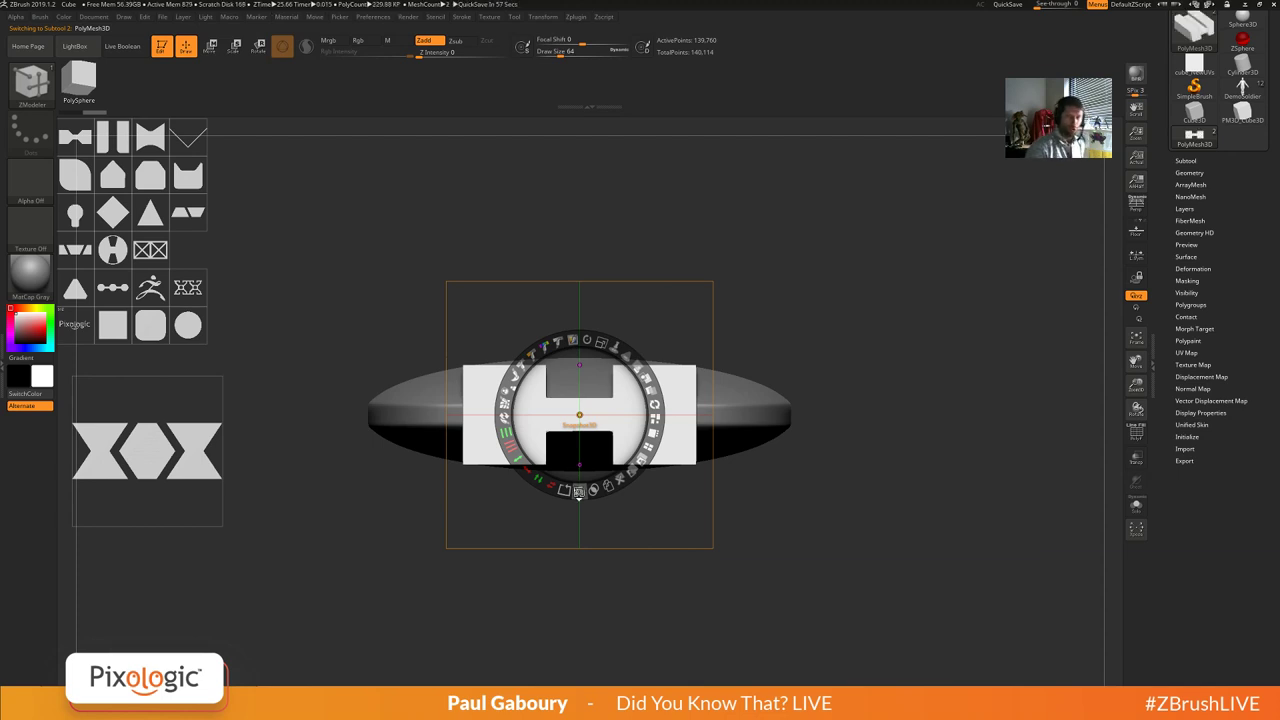
Hide Spotlight and orbit to a raised angled view of the H-shaped extrusion passing through the rounded mesh.
key("shift")
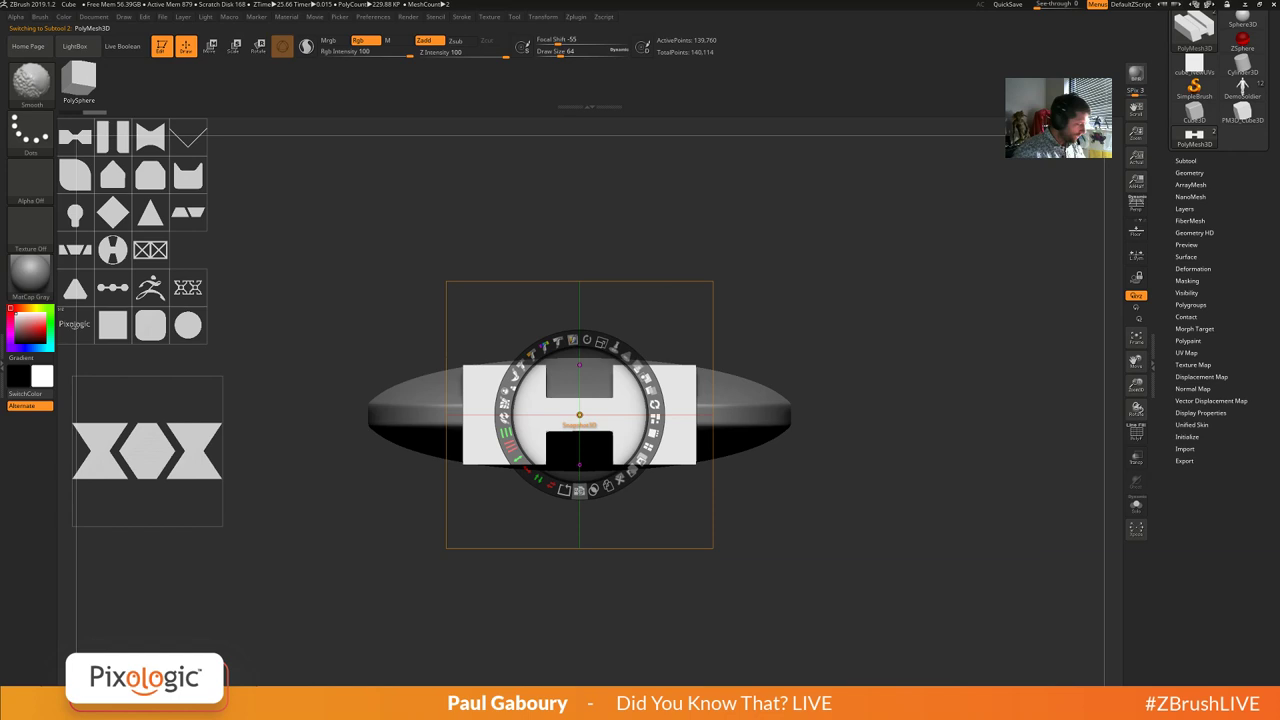
key("shift+z")
mouse_move(632, 408)
right_mouse_down()
mouse_move(730, 545)
mouse_move(731, 523)
right_mouse_up()
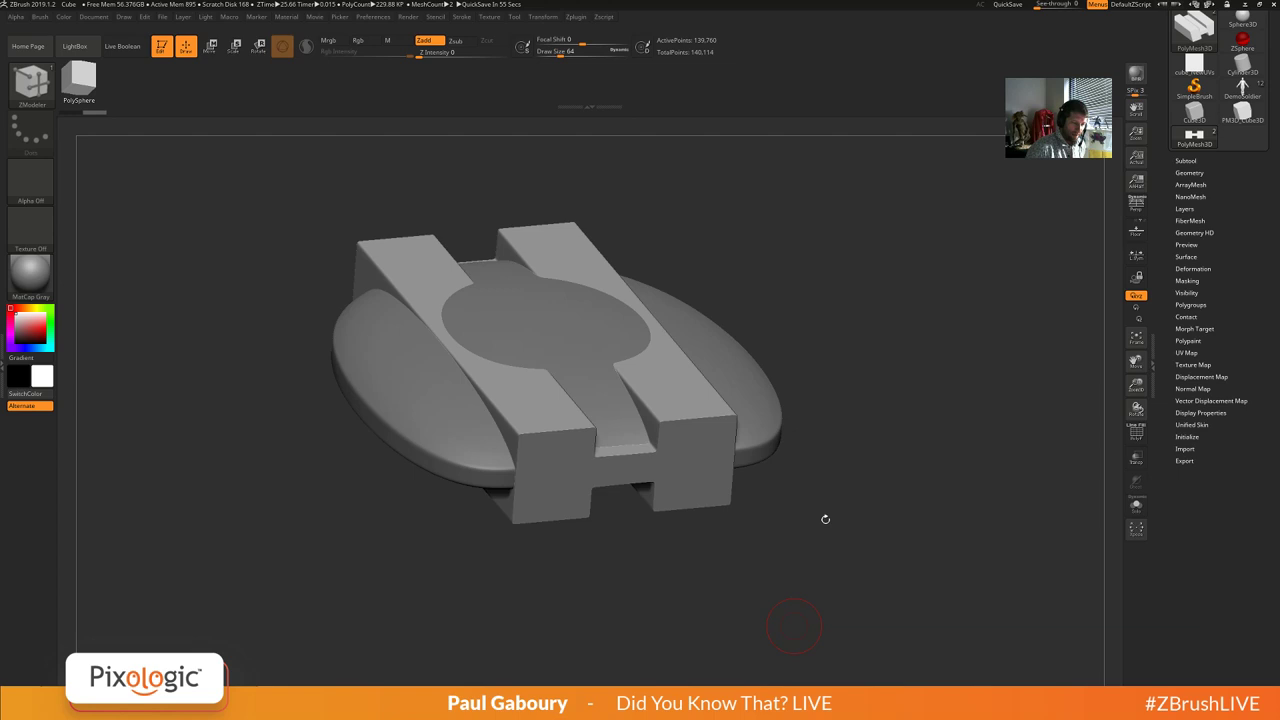
mouse_move(825, 519)
left_mouse_down()
mouse_move(831, 584)
mouse_move(808, 609)
mouse_move(828, 520)
left_mouse_up()
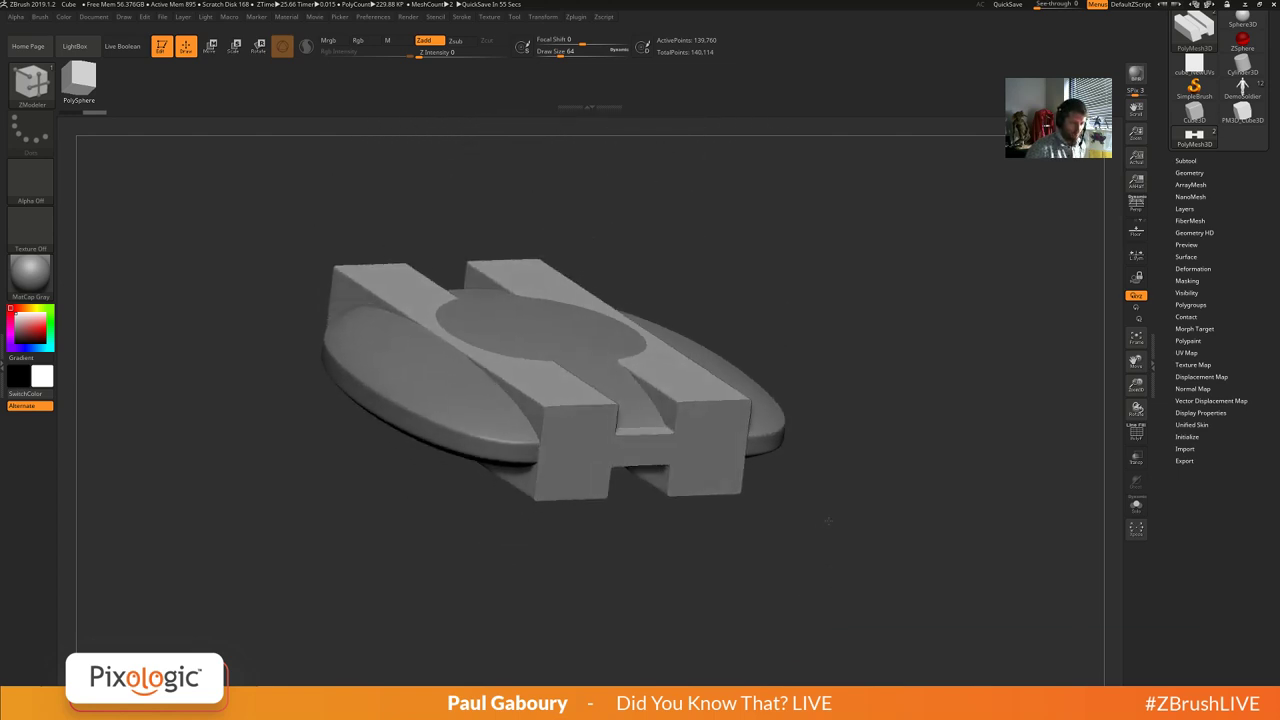
mouse_move(828, 520)
right_mouse_down()
mouse_move(829, 508)
mouse_move(831, 545)
mouse_move(828, 526)
right_mouse_up()
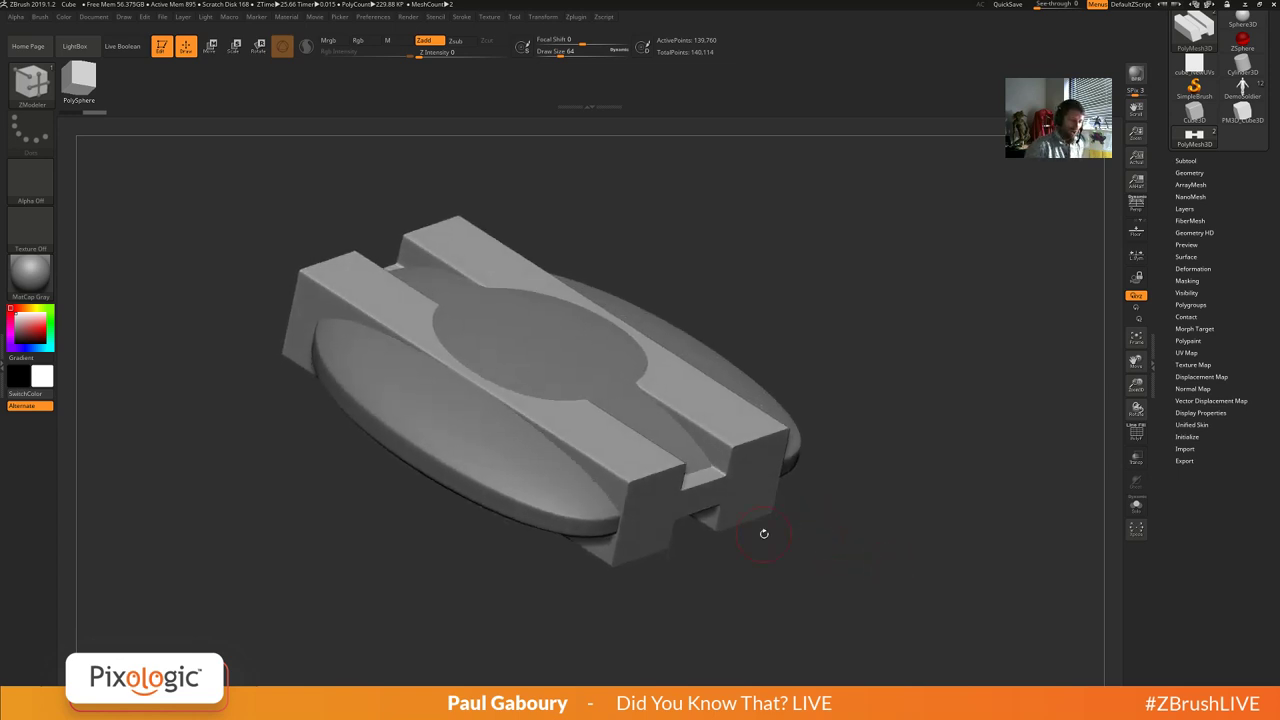
Expand the Subtool list, switch to PolySphere, and make the PolyMesh3D extrusion the active subtool again.
left_click(1194, 160)
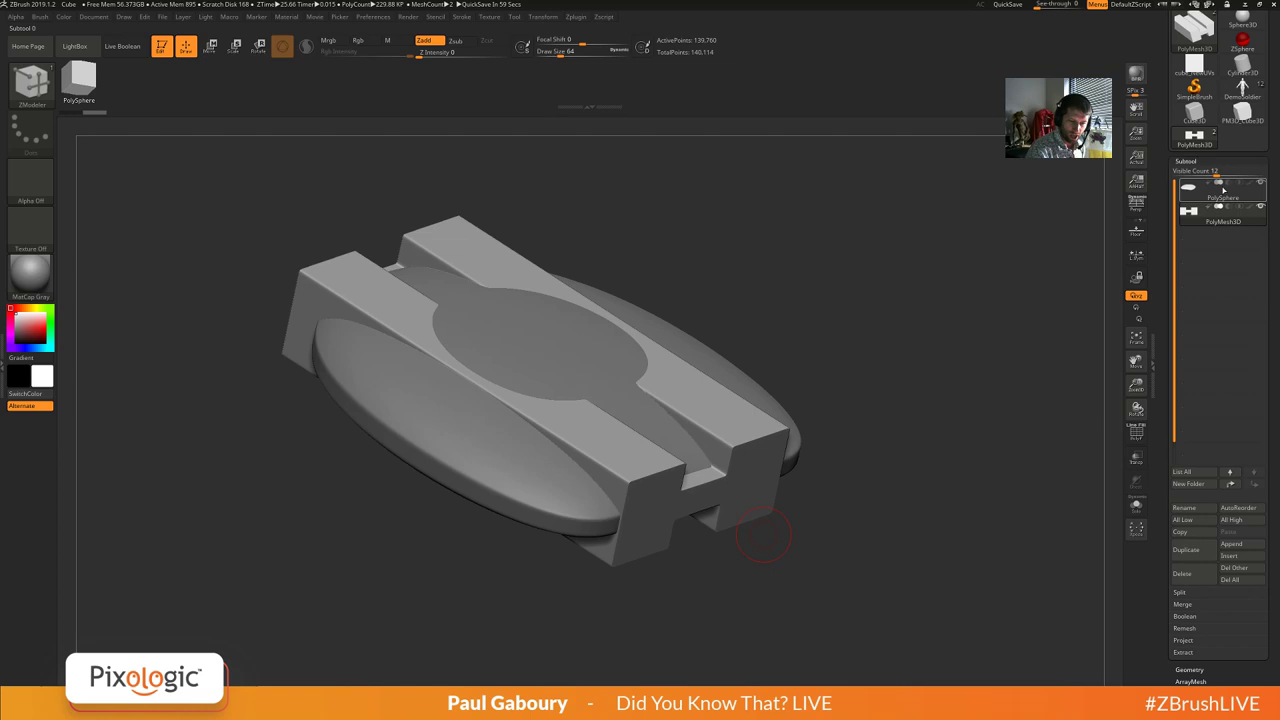
mouse_move(1194, 222)
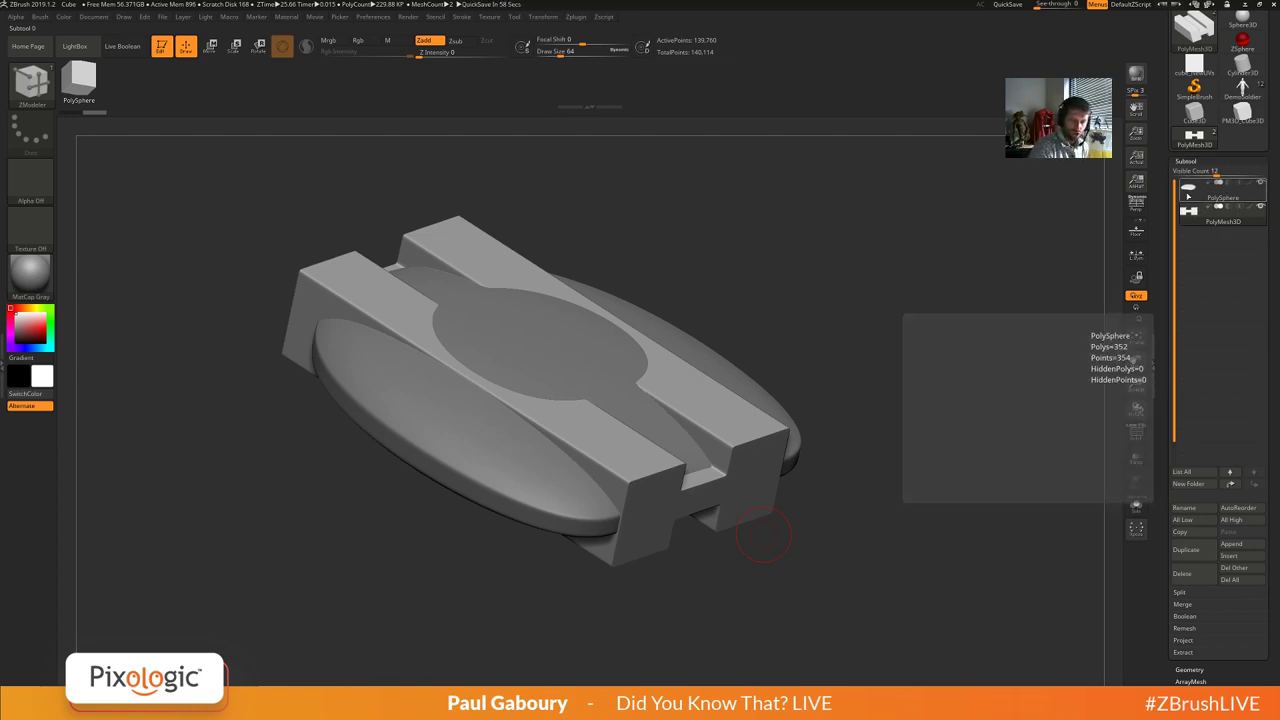
left_click(1188, 190)
left_click(1188, 212)
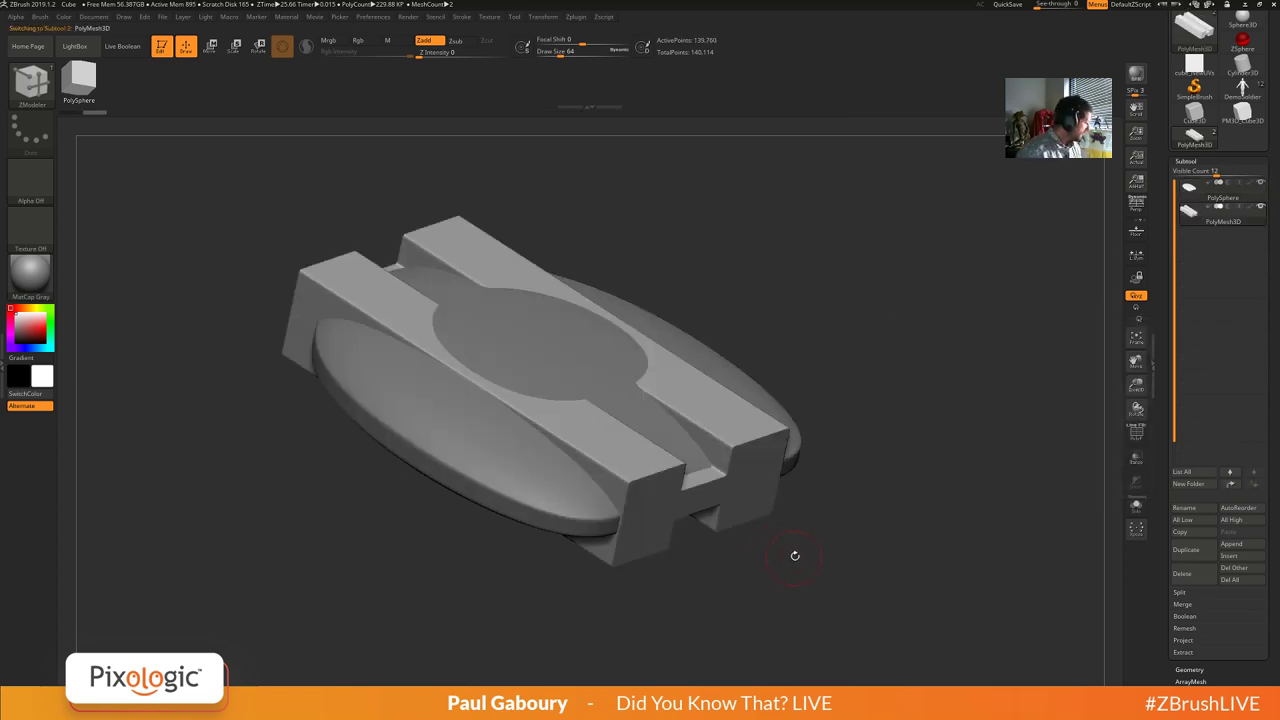
Show PolyFrame, isolate the extrusion's front polygroup, assign the isolated polygons a new polygroup, and reveal the whole mesh again.
key("shift+f")
right_click_drag(782, 581, 731, 422)
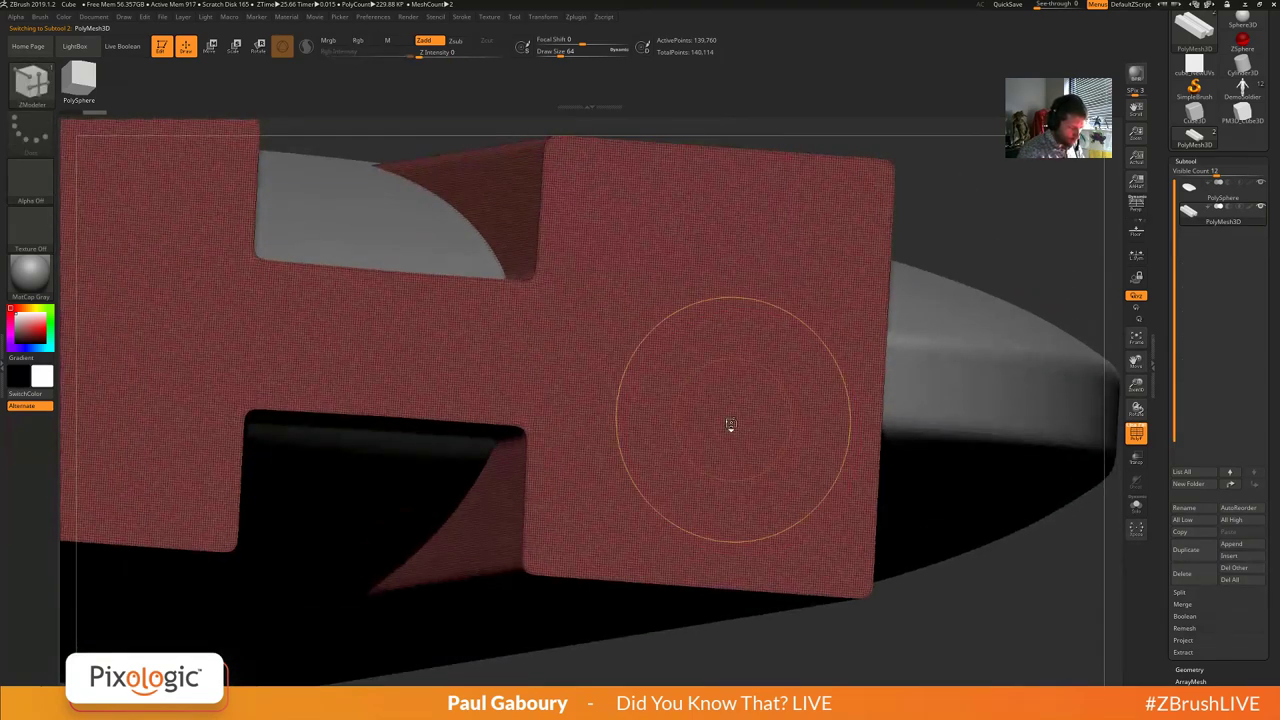
left_click(738, 426, "ctrl+shift")
key("ctrl+w")
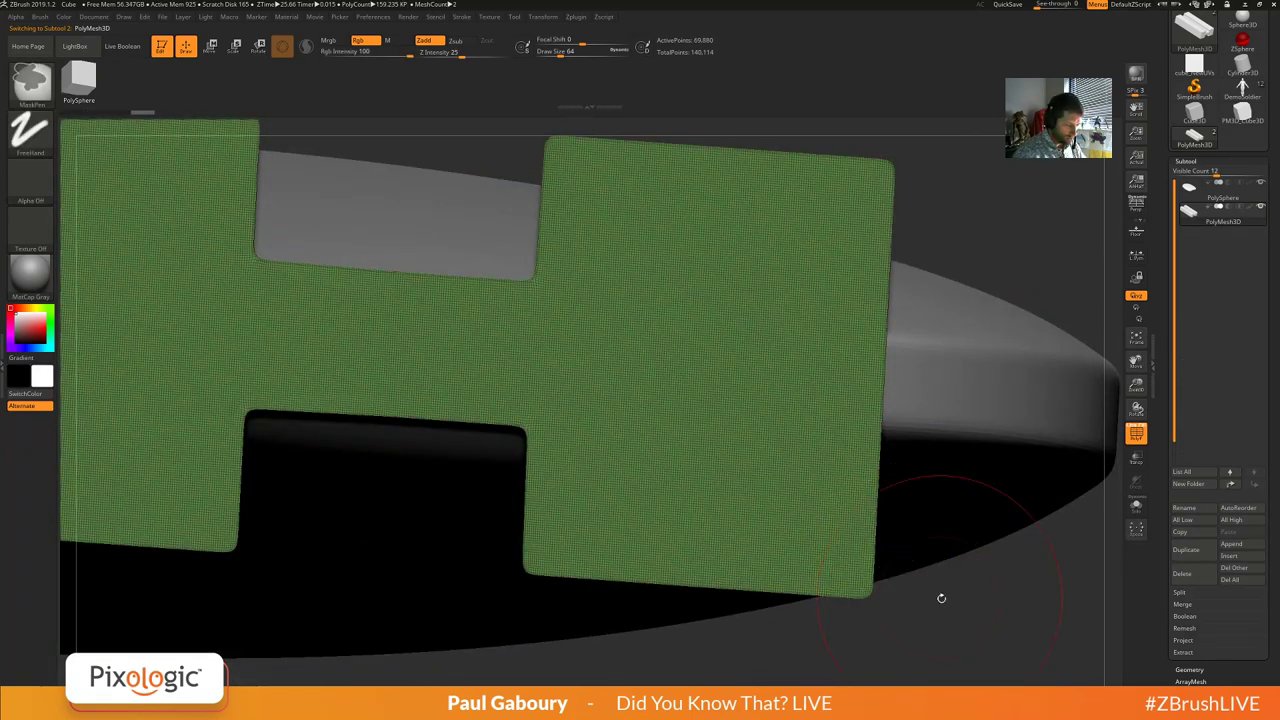
left_click(940, 607, "ctrl+shift")
Orbit the model from its end to a top view to inspect the polygroups, and turn off PolyFrame.
mouse_move(743, 471)
right_mouse_down("ctrl")
mouse_move(682, 411)
mouse_move(725, 453)
mouse_move(831, 510)
right_mouse_up("ctrl")
right_click_drag(822, 435, 745, 432)
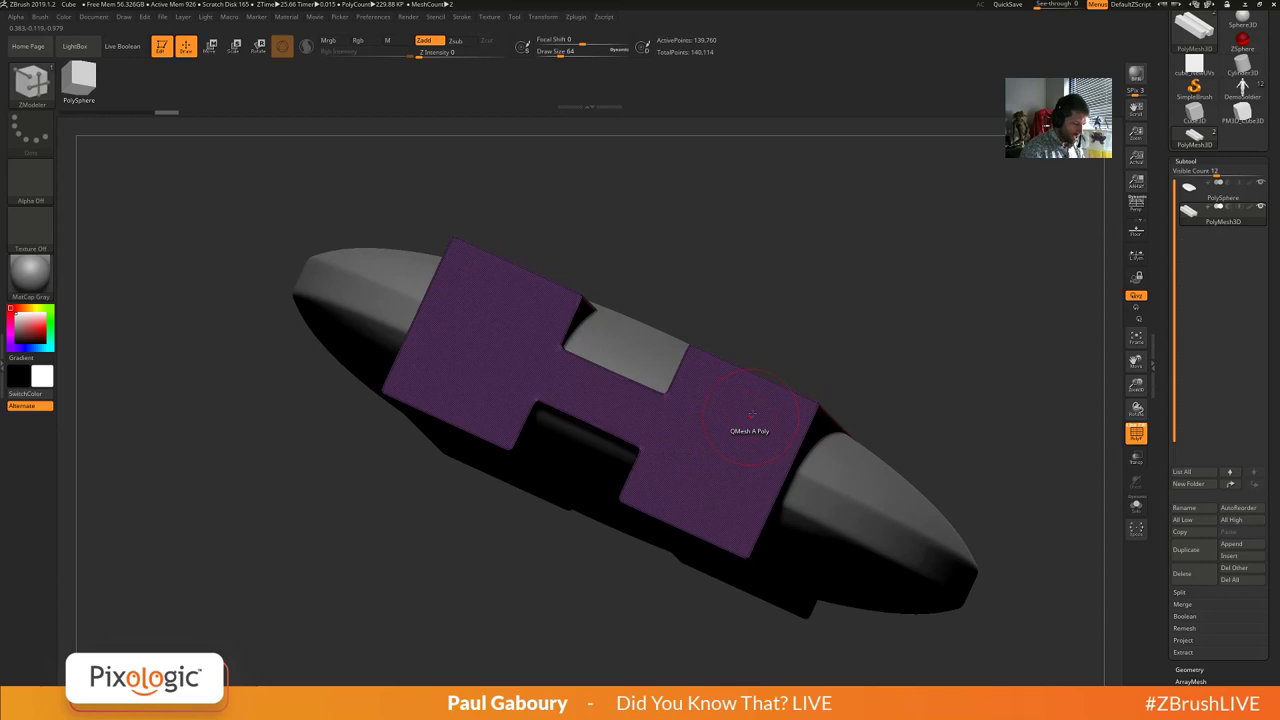
mouse_move(847, 577)
right_mouse_down("ctrl")
mouse_move(830, 450)
mouse_move(863, 600)
right_mouse_up("ctrl")
mouse_move(1038, 553)
right_mouse_down("alt")
mouse_move(695, 499)
mouse_move(731, 531)
right_mouse_up("alt")
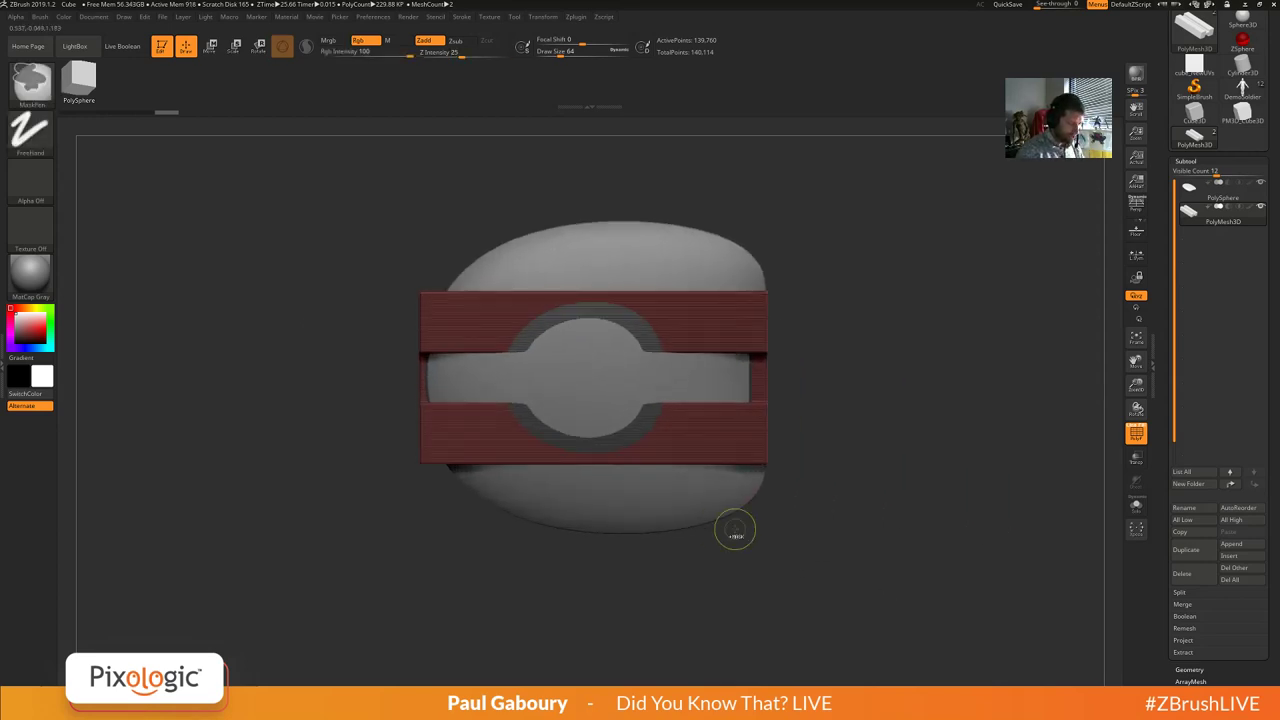
key("shift+f")
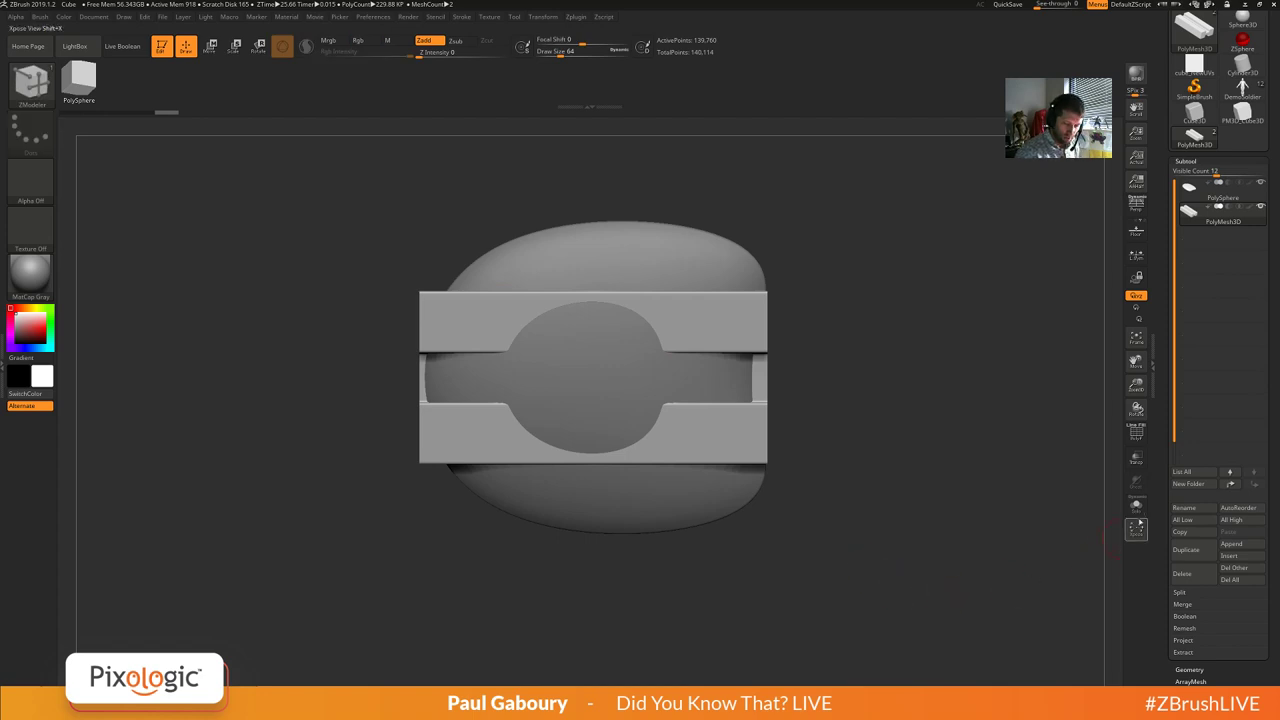
Turn on transparency, make the rounded PolySphere the active subtool, and turn transparency off again.
left_click(1136, 458)
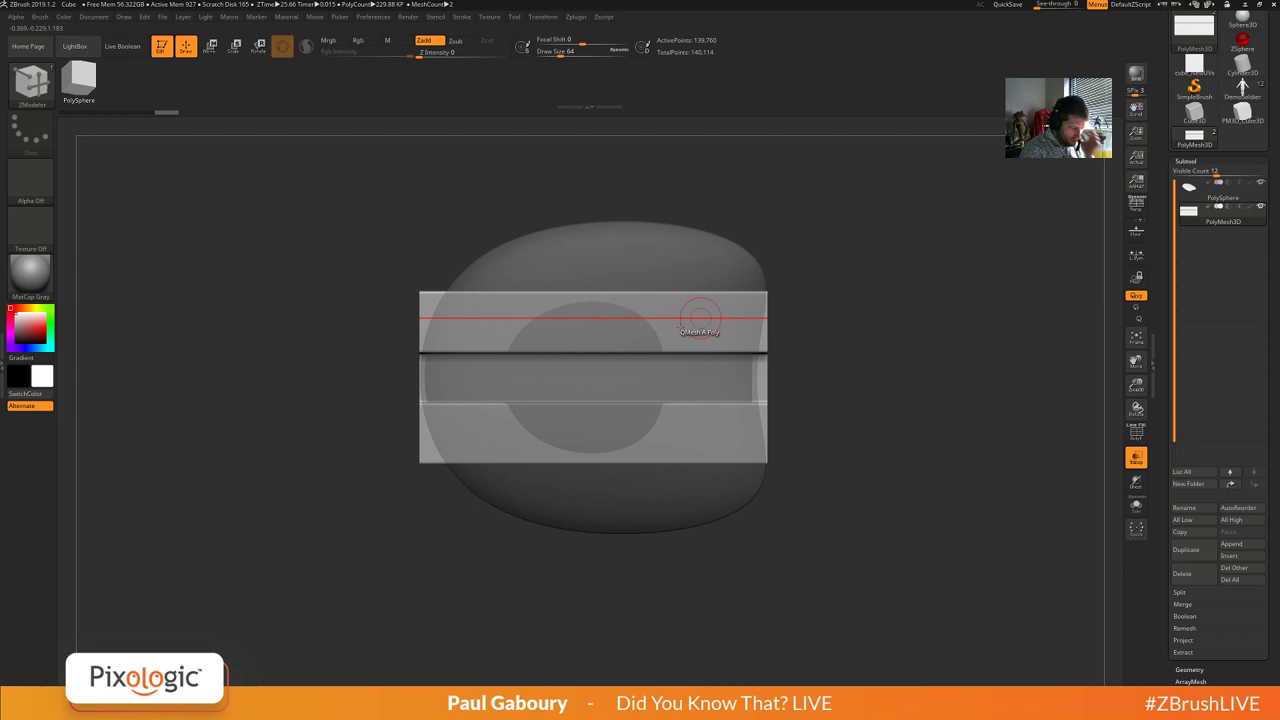
left_click(410, 383, "alt")
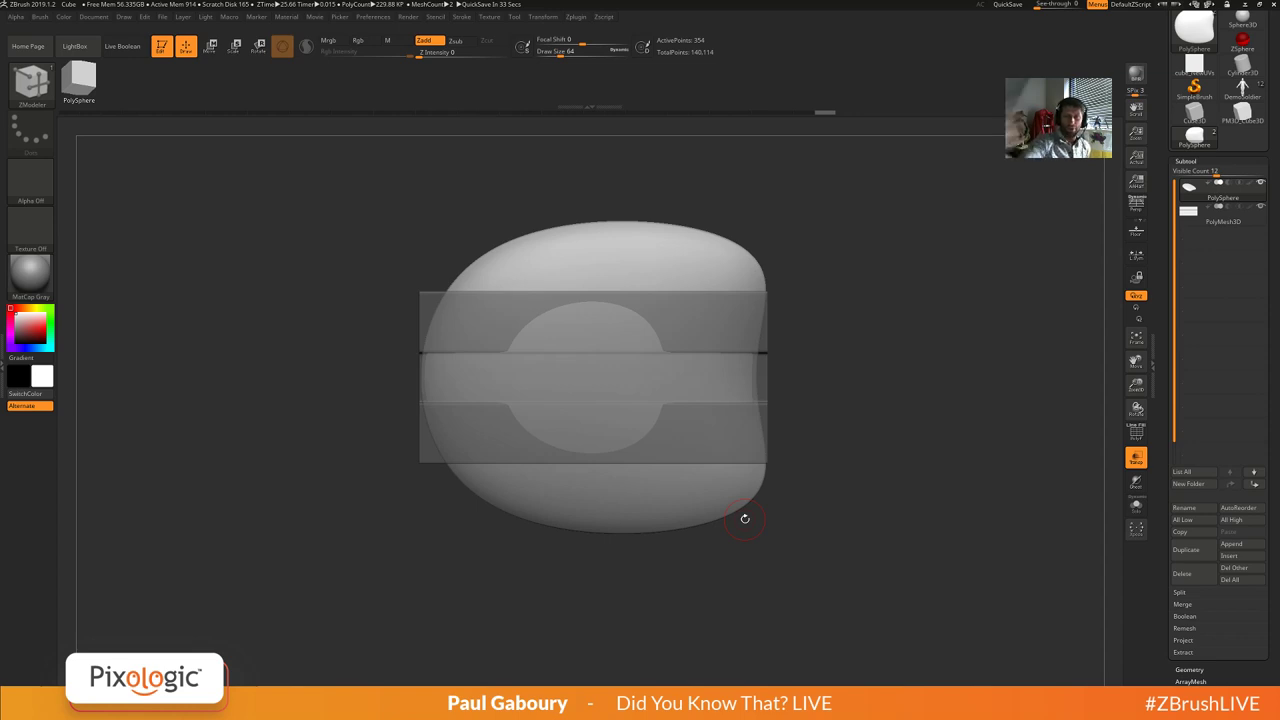
left_click(1136, 456)
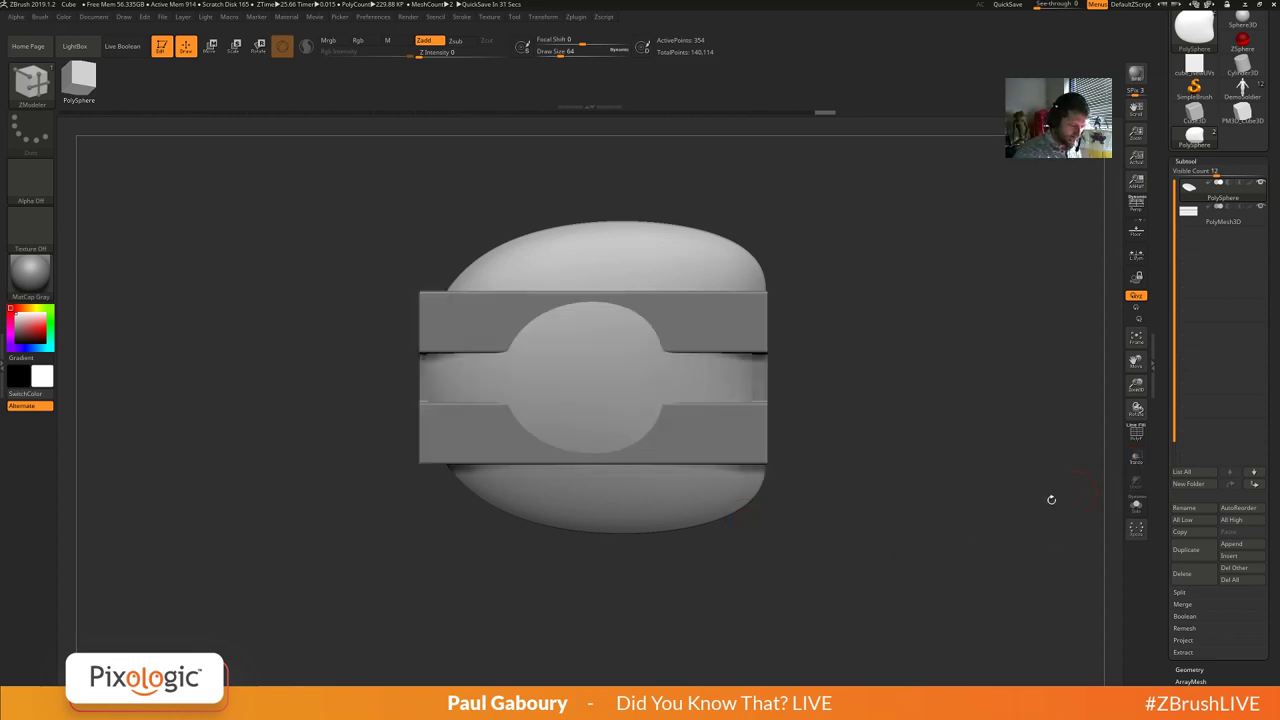
Return to the edge-on view, bring back Spotlight, and move the H-shaped image off the mesh to beside the grid.
mouse_move(820, 522)
left_mouse_down()
mouse_move(830, 560)
mouse_move(850, 500)
mouse_move(757, 543)
mouse_move(822, 486)
left_mouse_up()
mouse_move(821, 484)
right_mouse_down("ctrl")
mouse_move(880, 503)
mouse_move(862, 524)
right_mouse_up("ctrl")
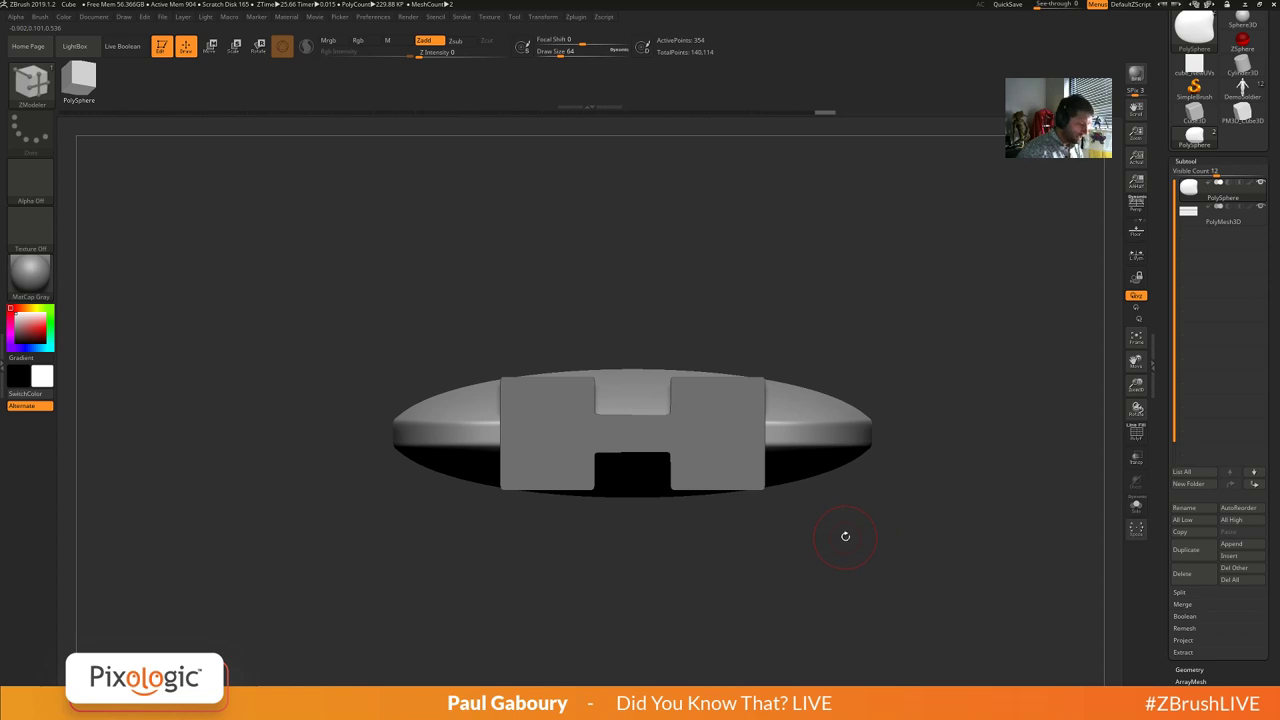
key("shift+z")
key("z")
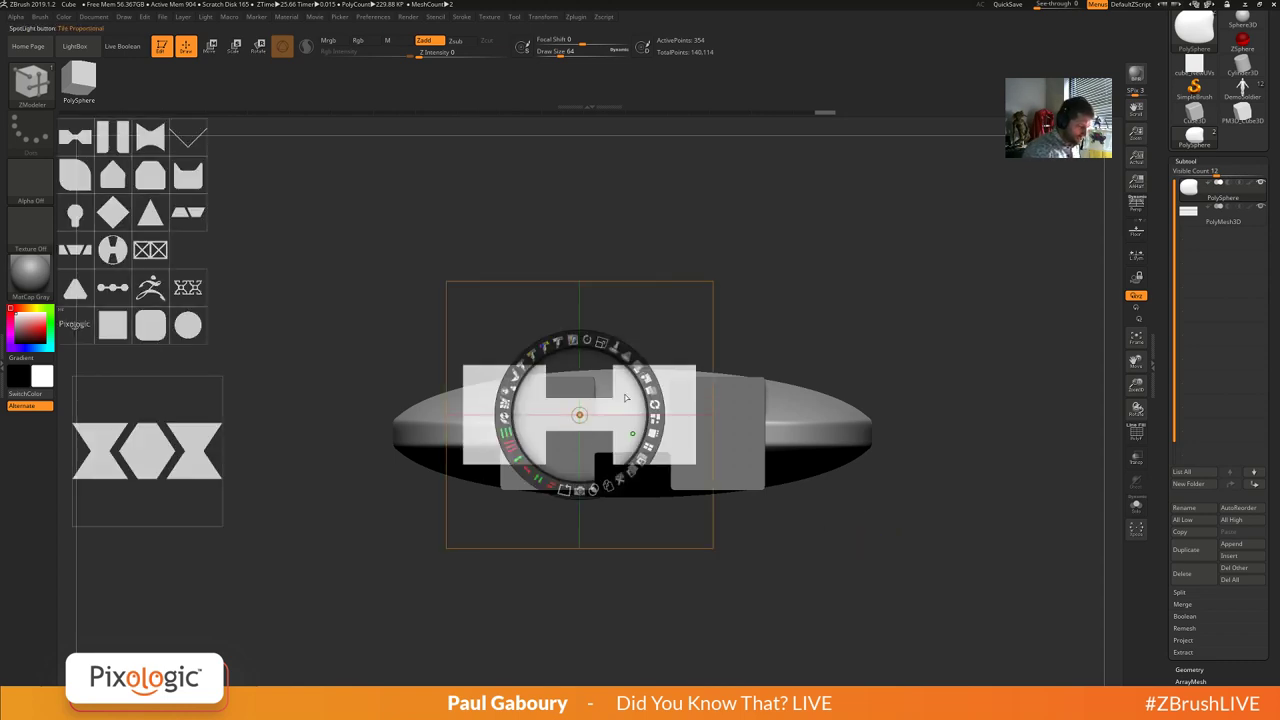
left_click_drag(625, 398, 391, 190)
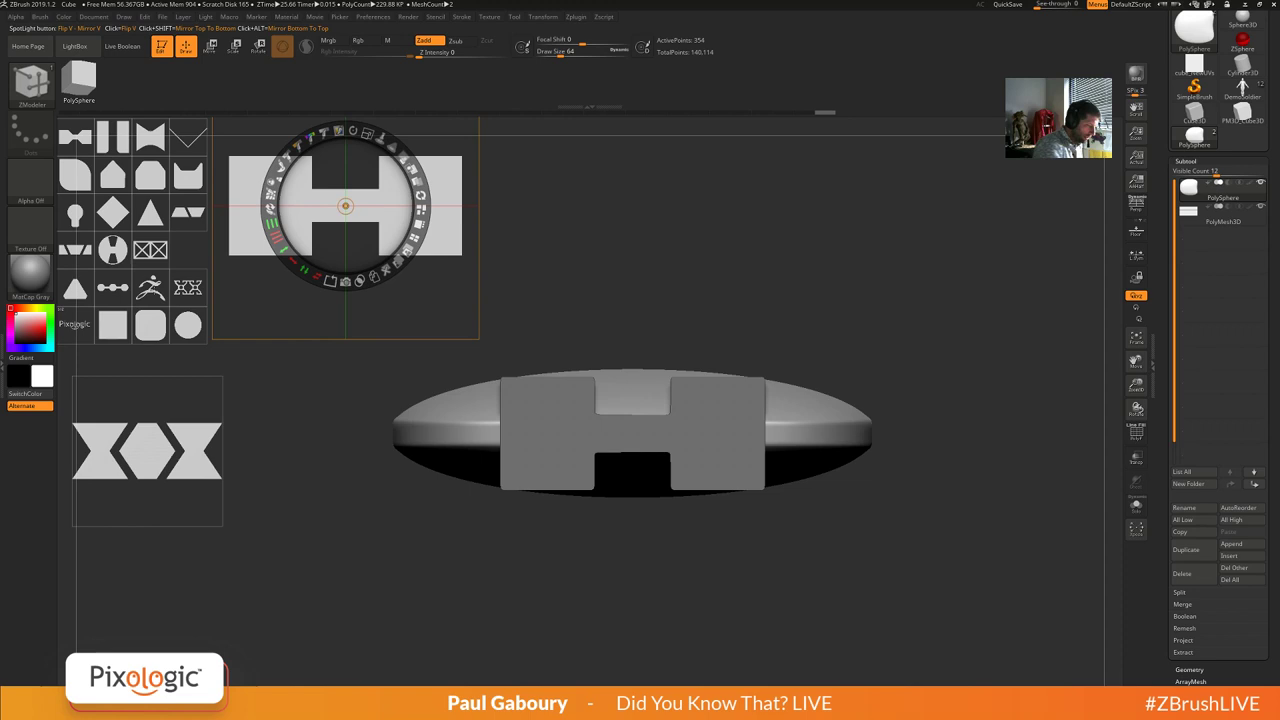
Bring the running-figure image out of the Spotlight grid, place it just below the mesh, and enlarge it.
left_click_drag(150, 288, 670, 570)
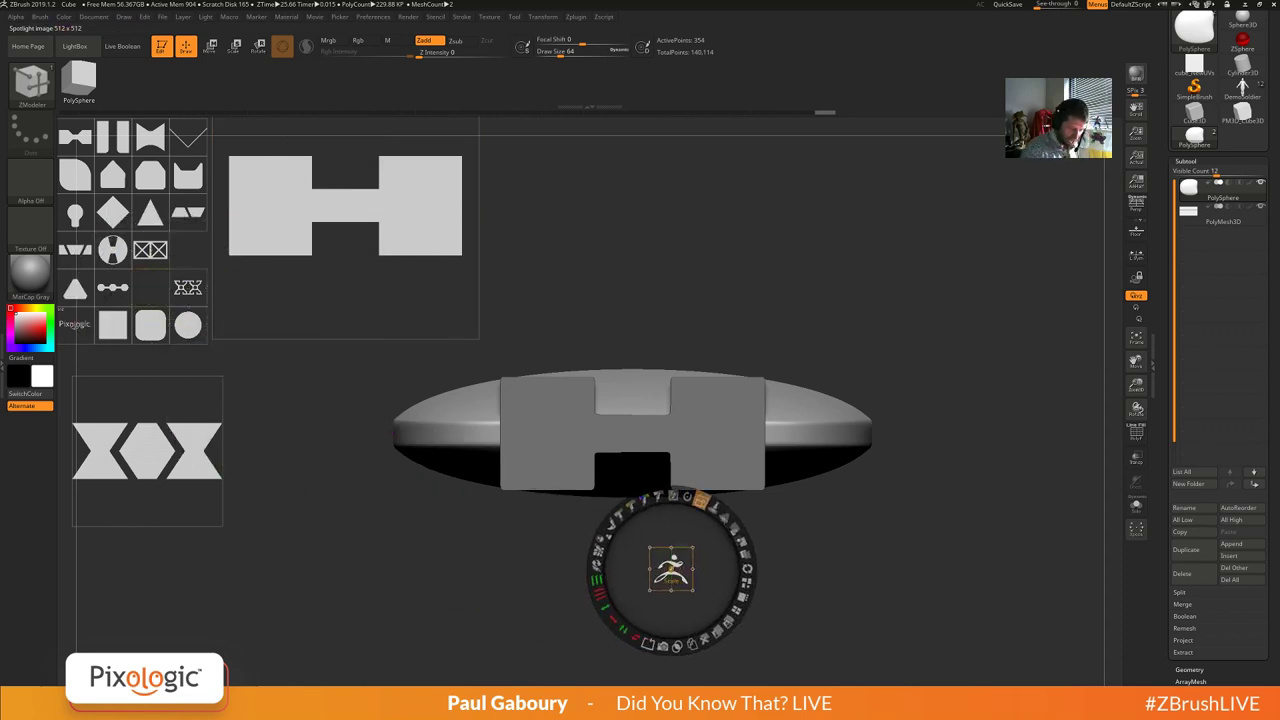
left_click_drag(701, 499, 645, 641)
left_click_drag(697, 498, 730, 523)
left_click_drag(702, 580, 689, 569)
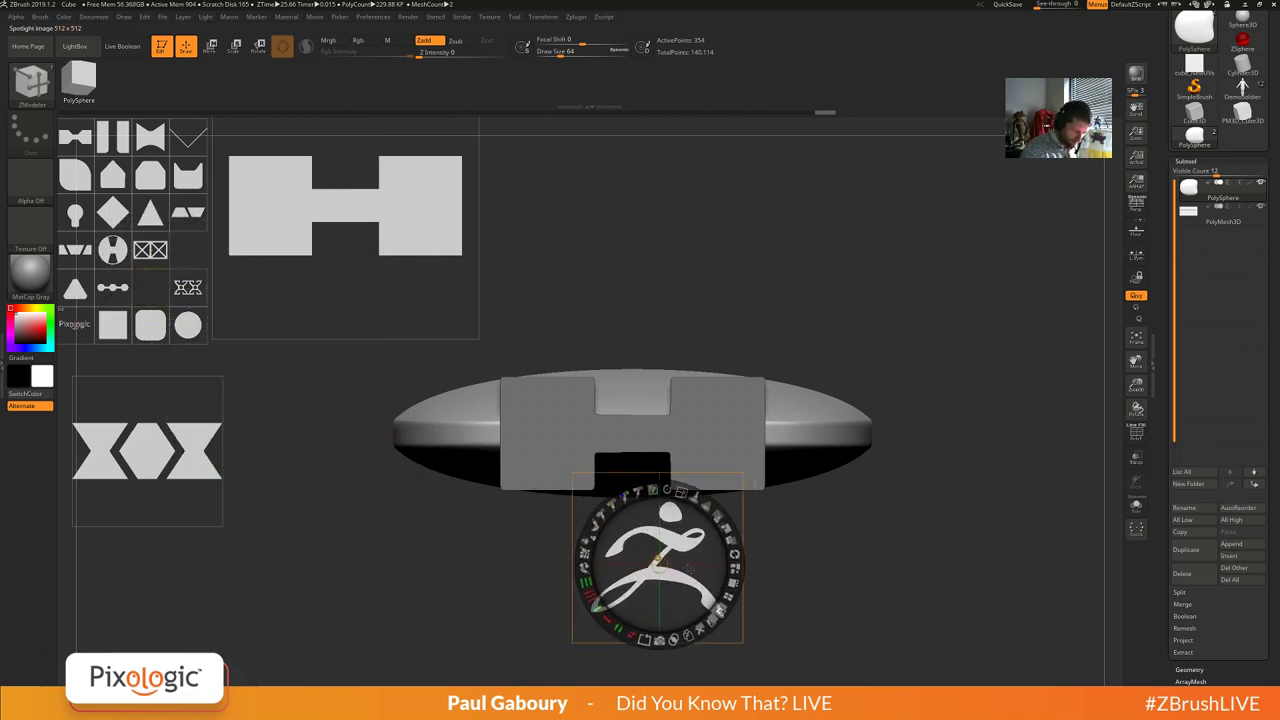
left_click_drag(643, 520, 704, 520)
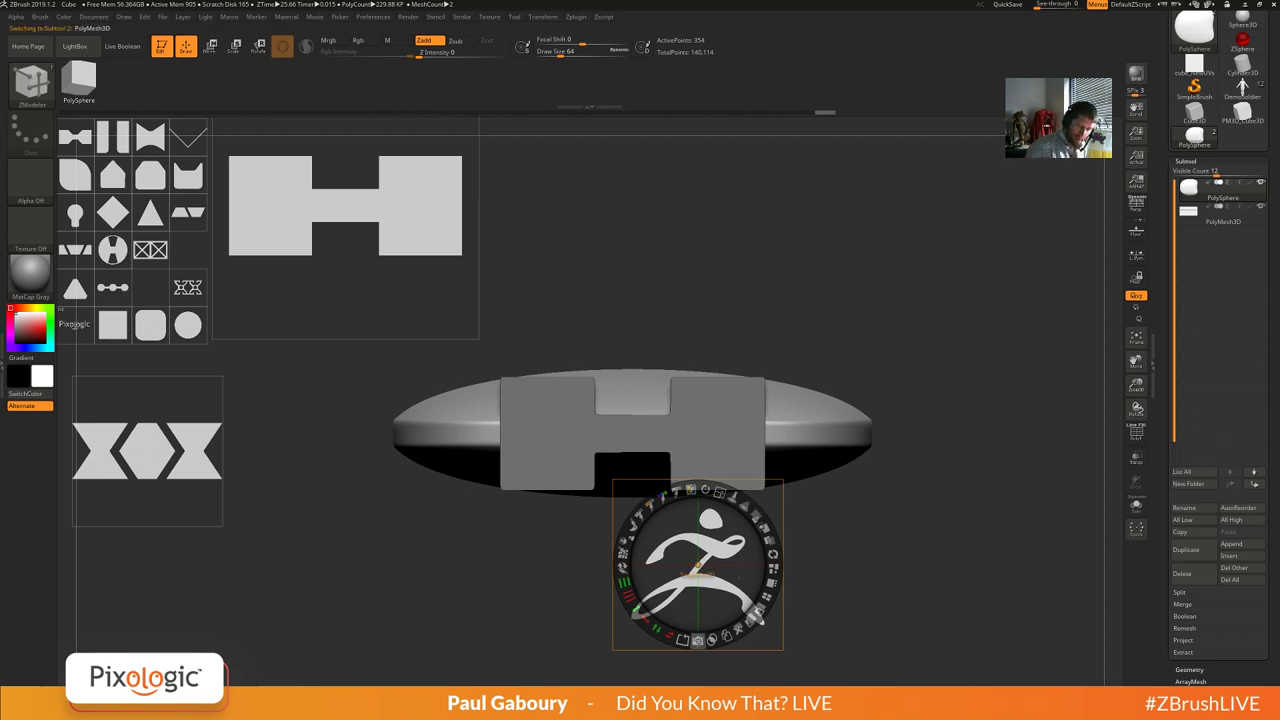
Generate a new subtool from the running-figure image with Snapshot3D, then hide Spotlight and inspect the extruded shape from several angles.
left_click(697, 639)
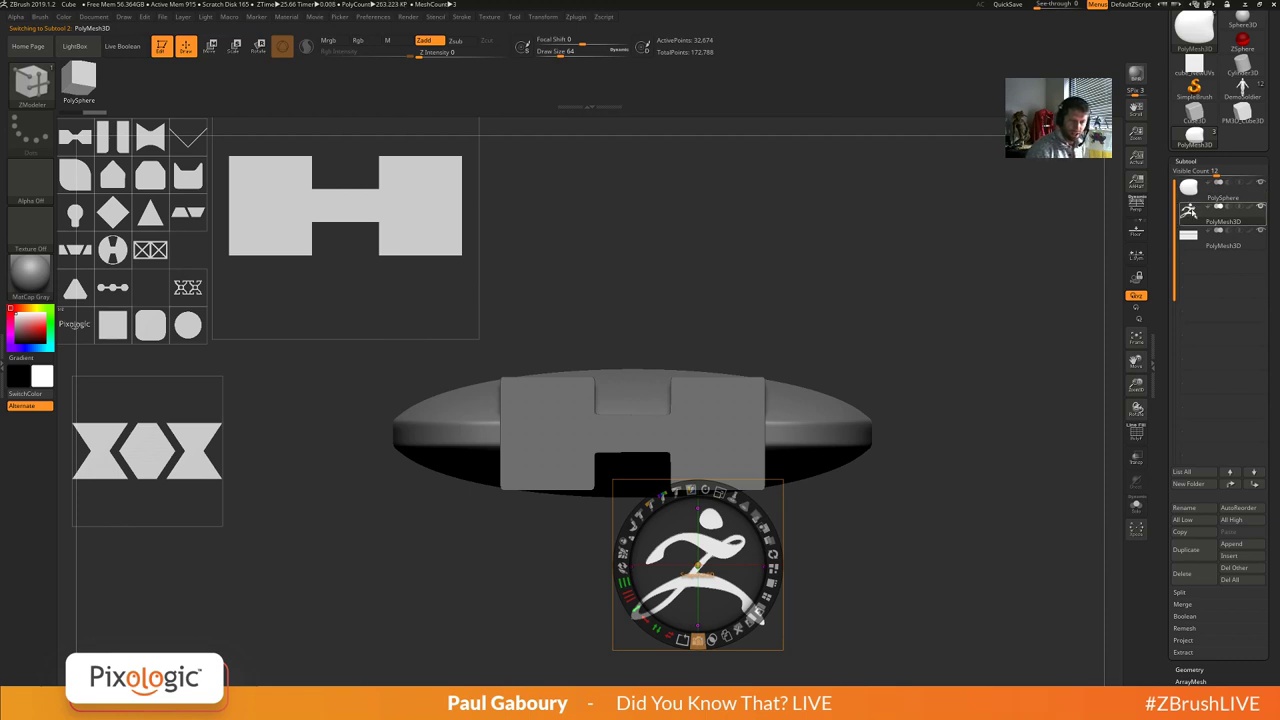
mouse_move(1191, 212)
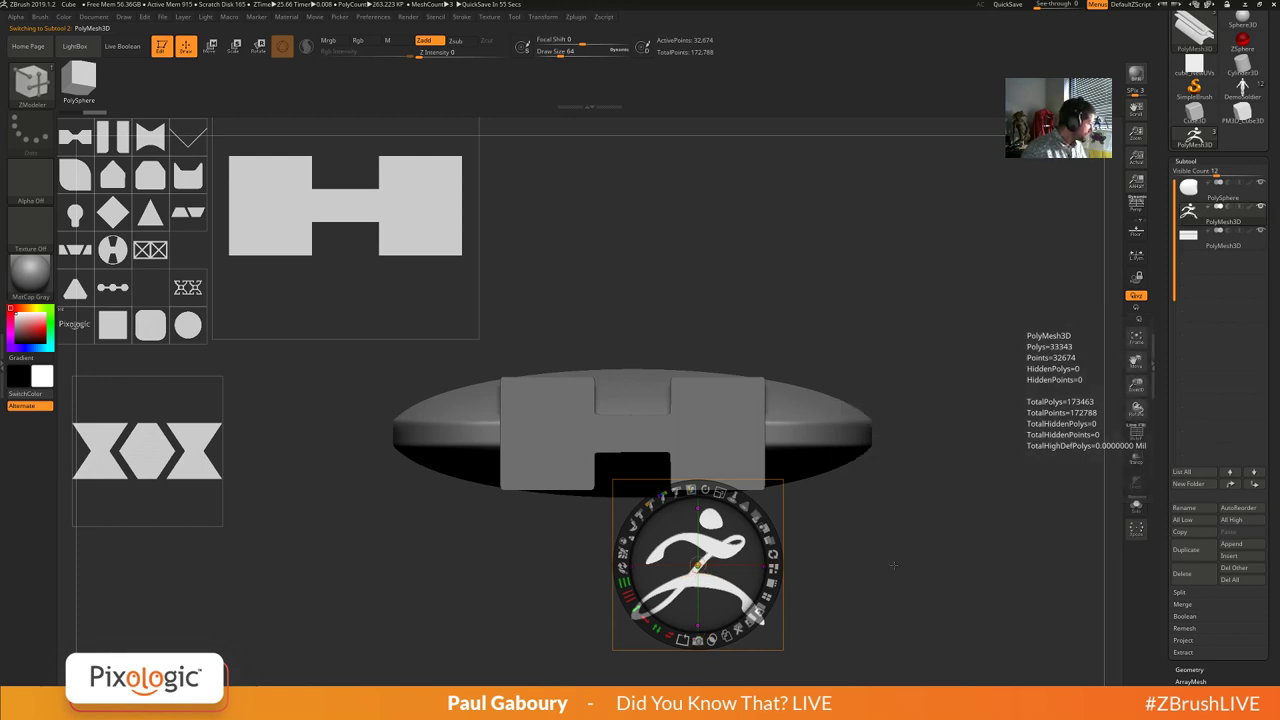
key("shift+z")
left_click_drag(874, 583, 888, 516)
right_click_drag(888, 516, 812, 543, "ctrl")
right_click_drag(720, 462, 716, 494, "ctrl")
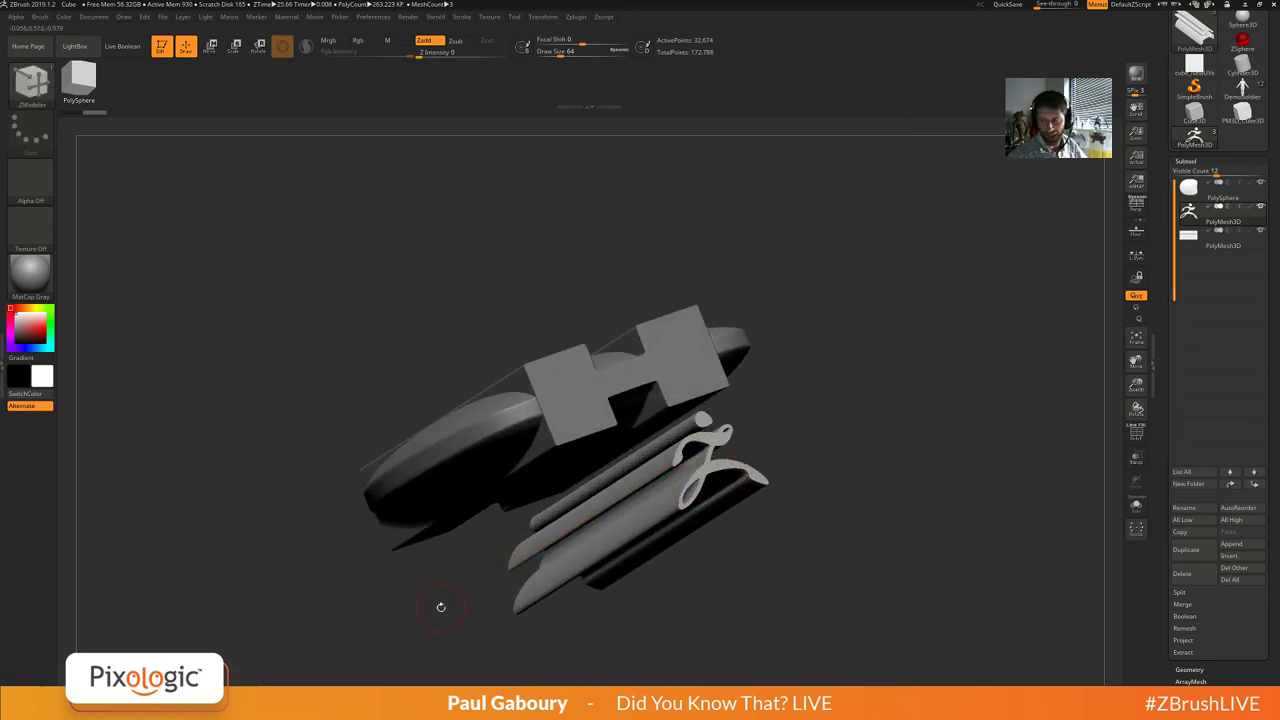
right_click_drag(845, 568, 814, 323)
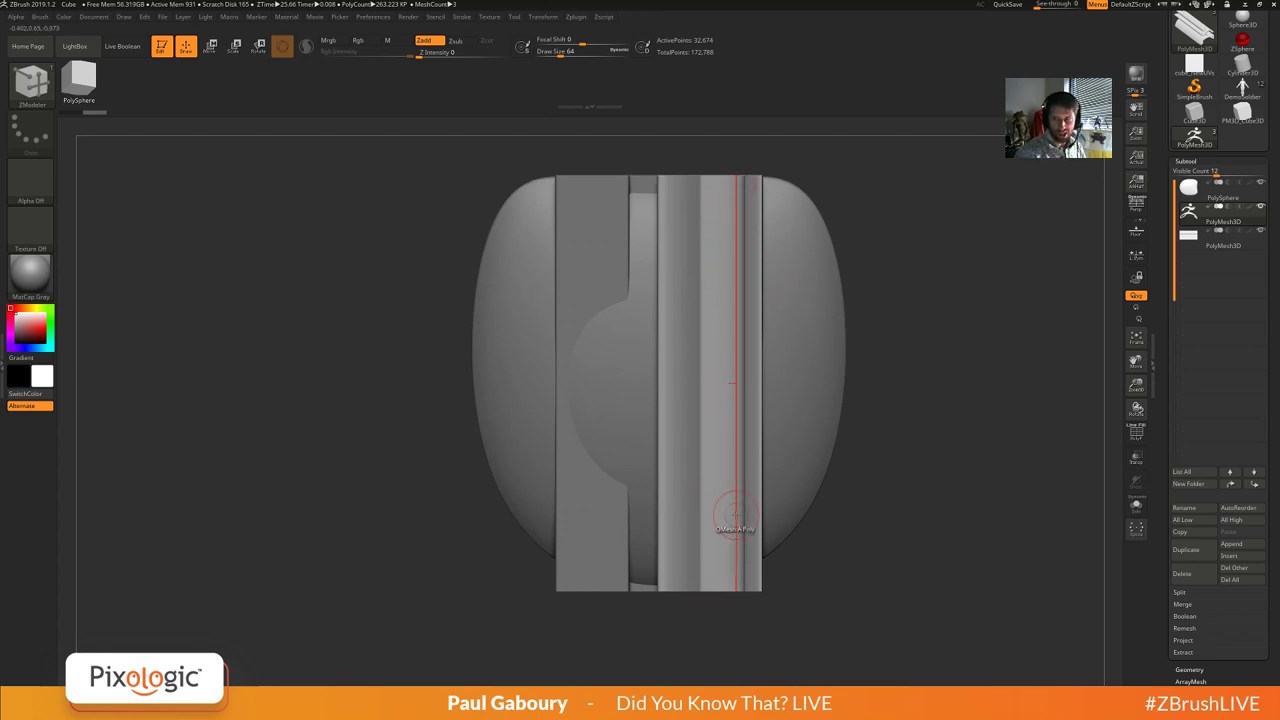
left_click_drag(951, 294, 913, 511)
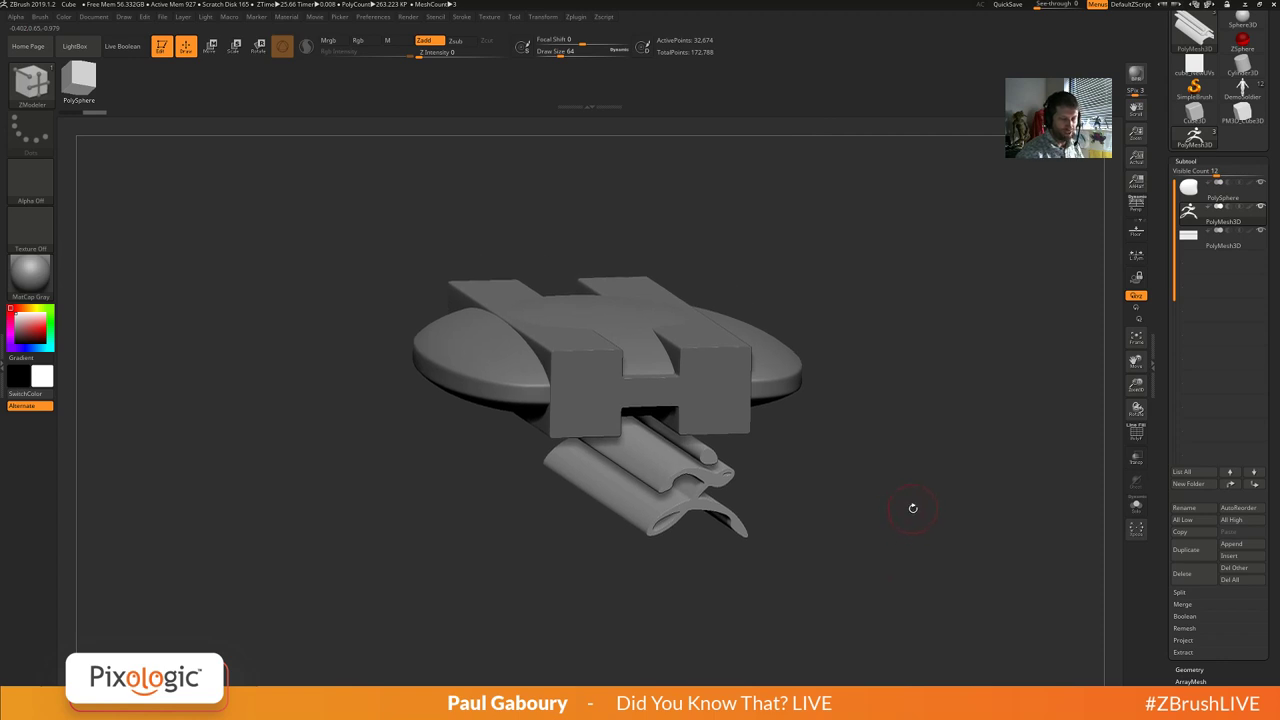
Delete the running-figure subtool and confirm the deletion.
left_click(1185, 573)
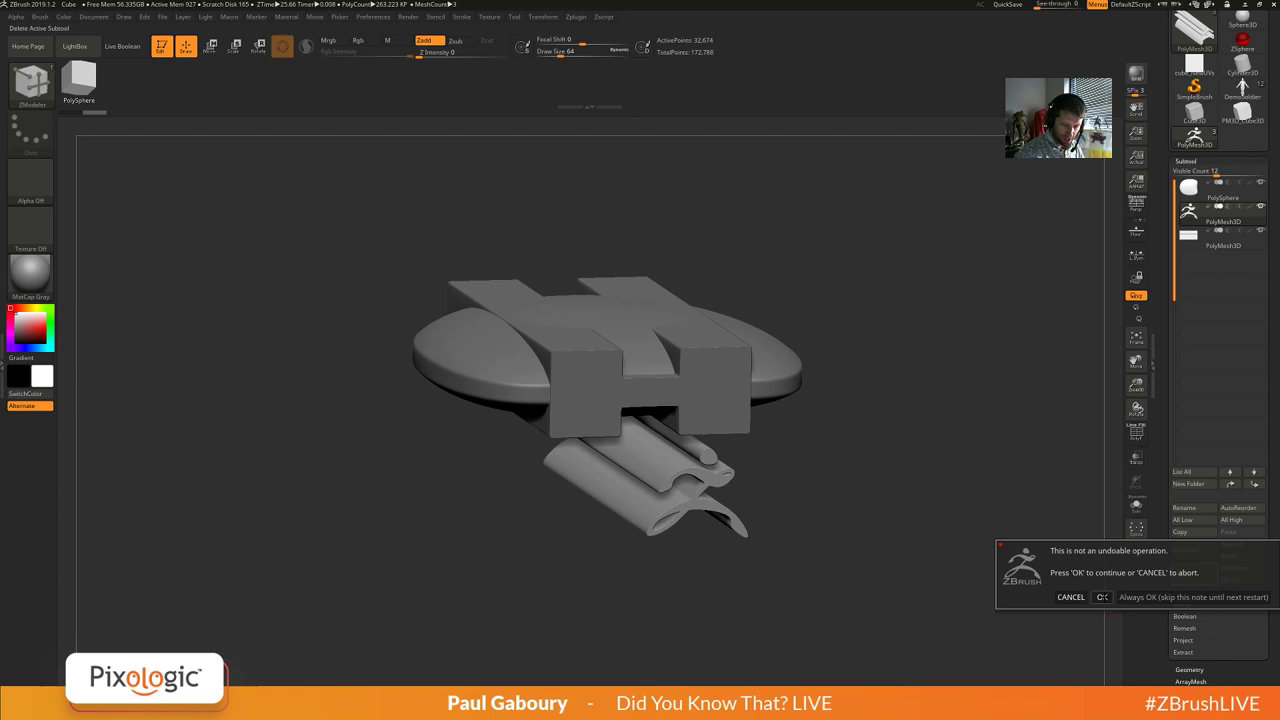
left_click(1102, 597)
left_click_drag(797, 540, 836, 470)
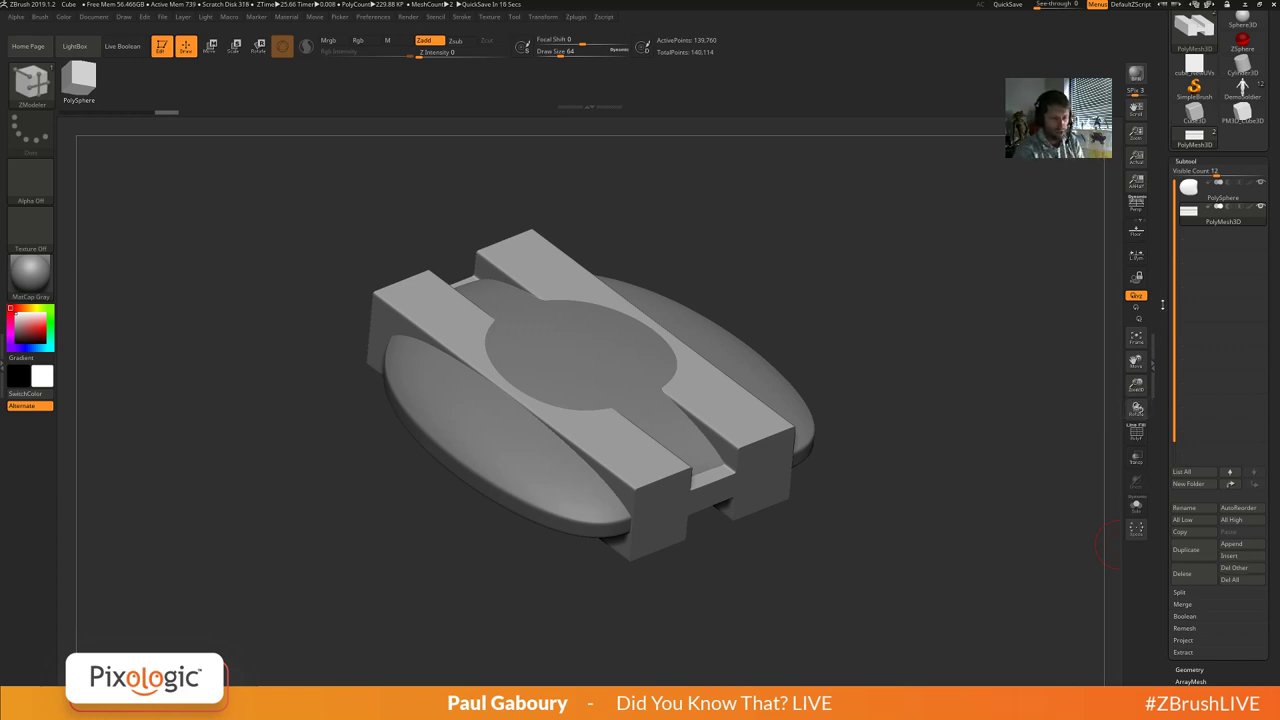
Check the size and unit choices of Scale Master's Set Scene Scale for the H-shaped subtool, cancel without choosing, and close Scale Master.
left_click_drag(1166, 250, 1166, 494)
mouse_move(1196, 286)
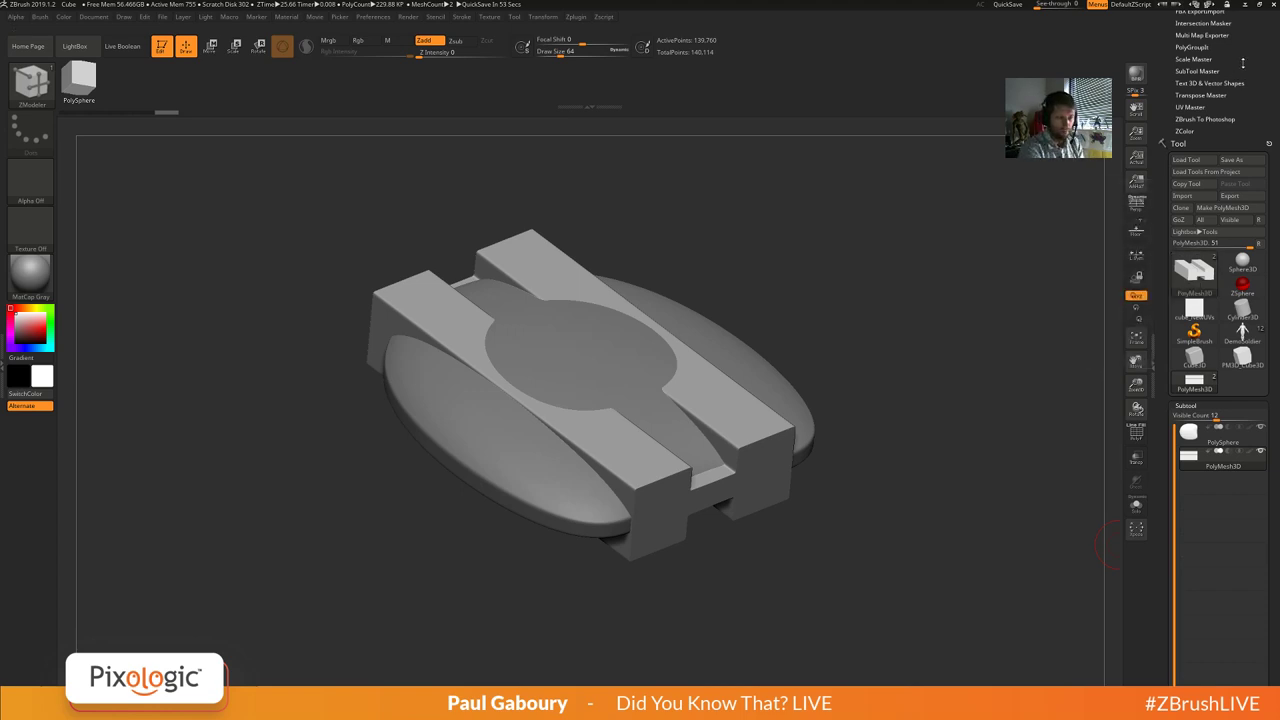
scroll(1200, 245, "down", 2)
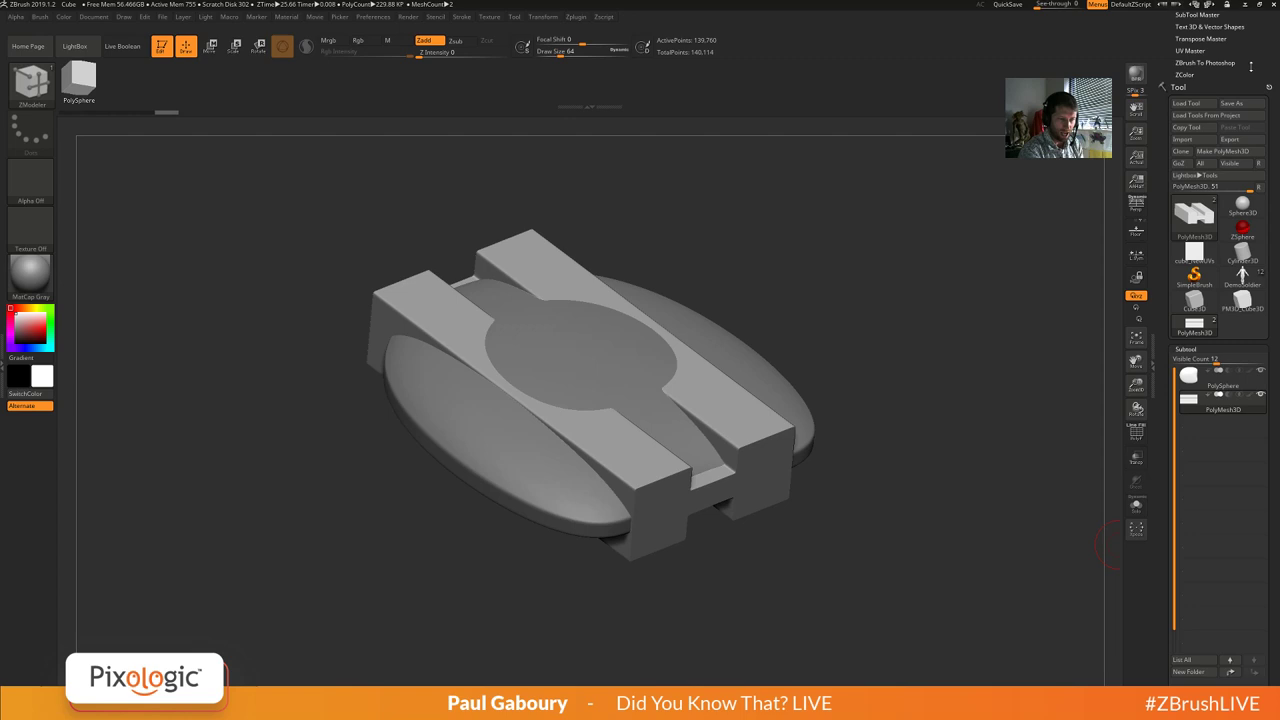
left_click_drag(1214, 354, 1214, 696)
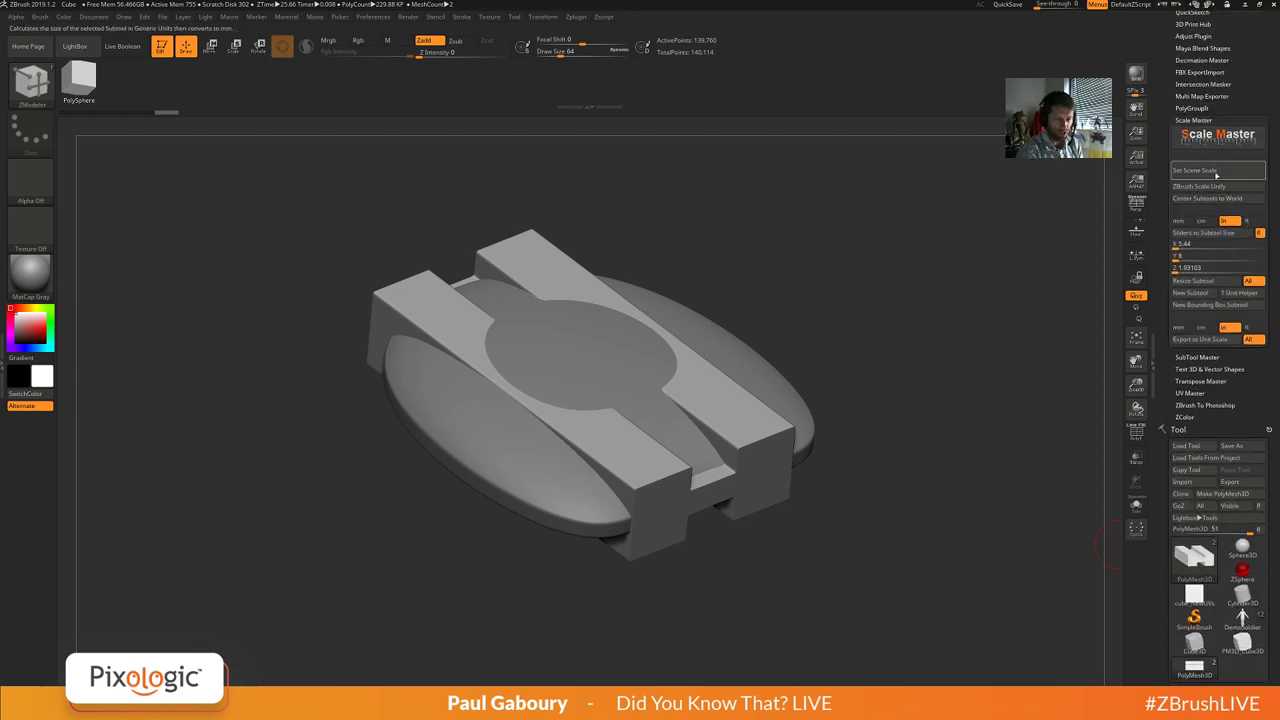
left_click(1216, 172)
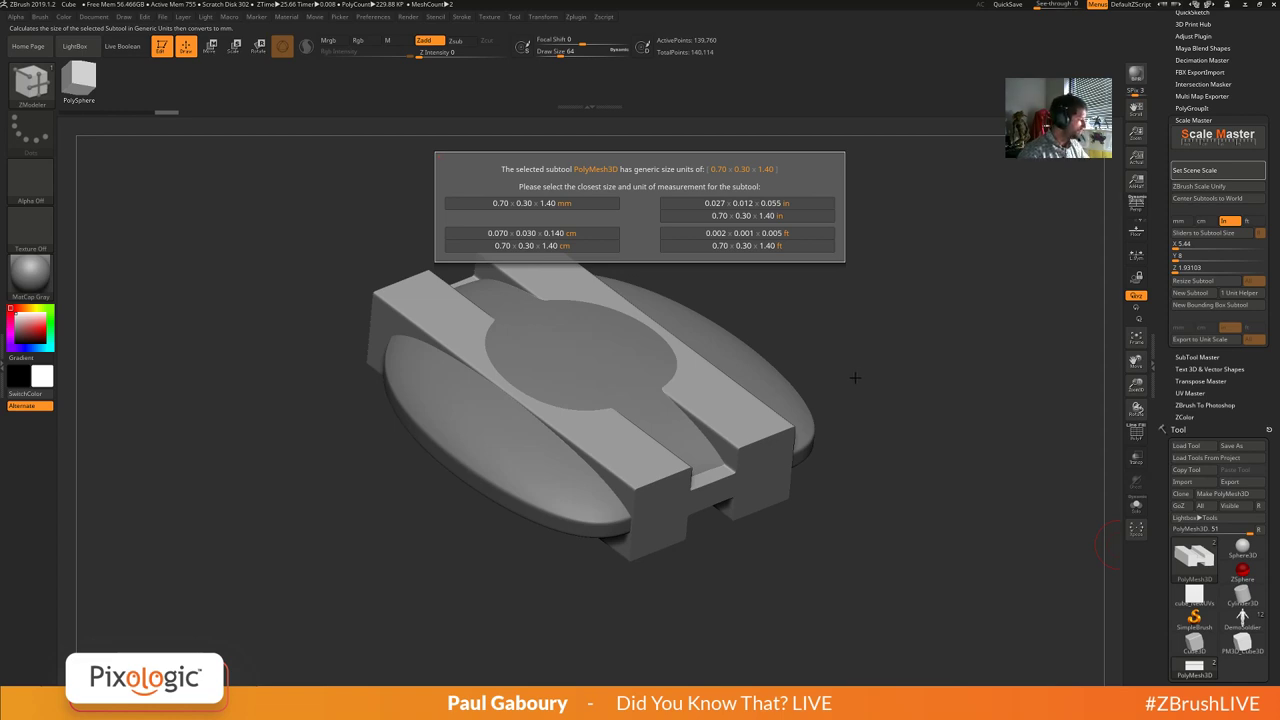
key("Escape")
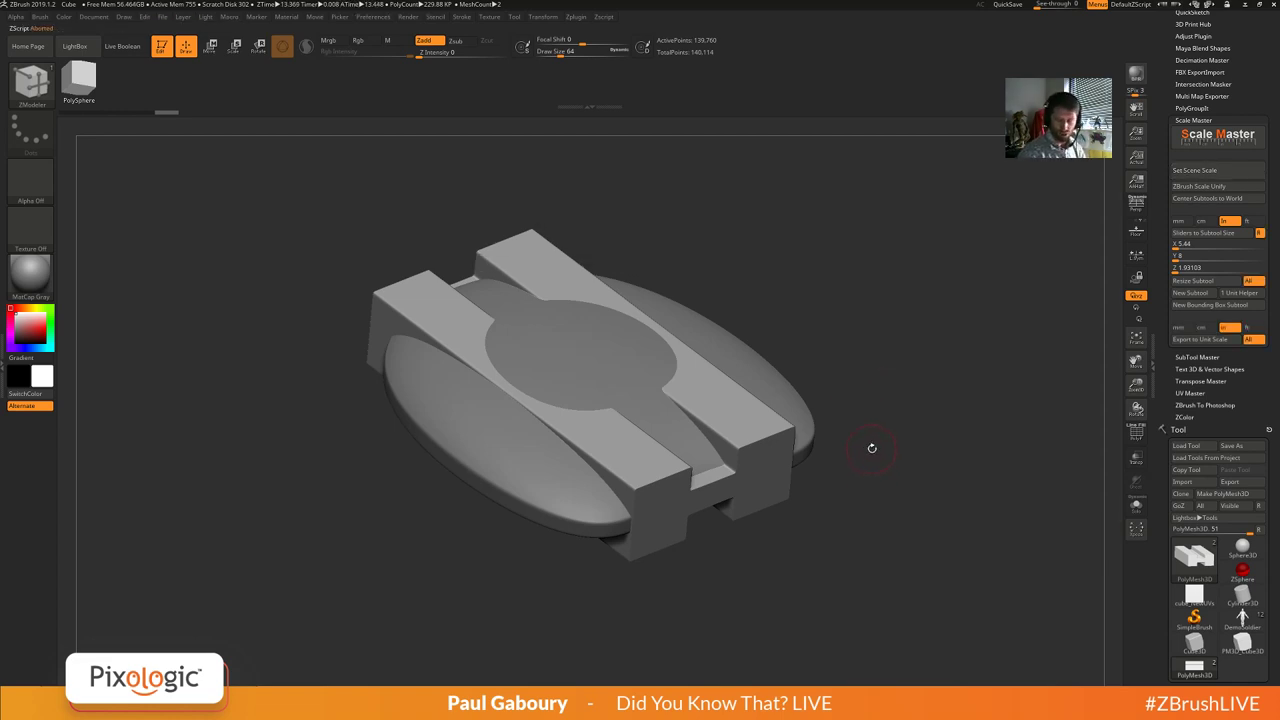
left_click(1200, 120)
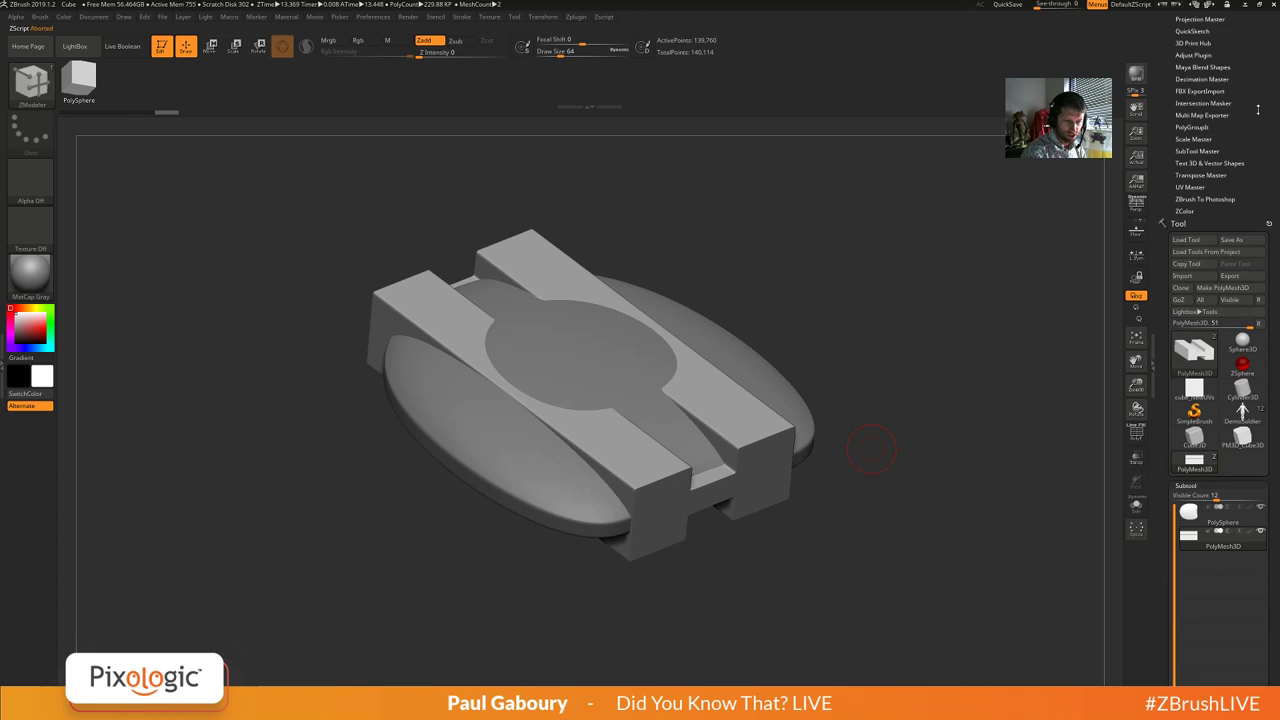
scroll(1260, 95, "down", 5)
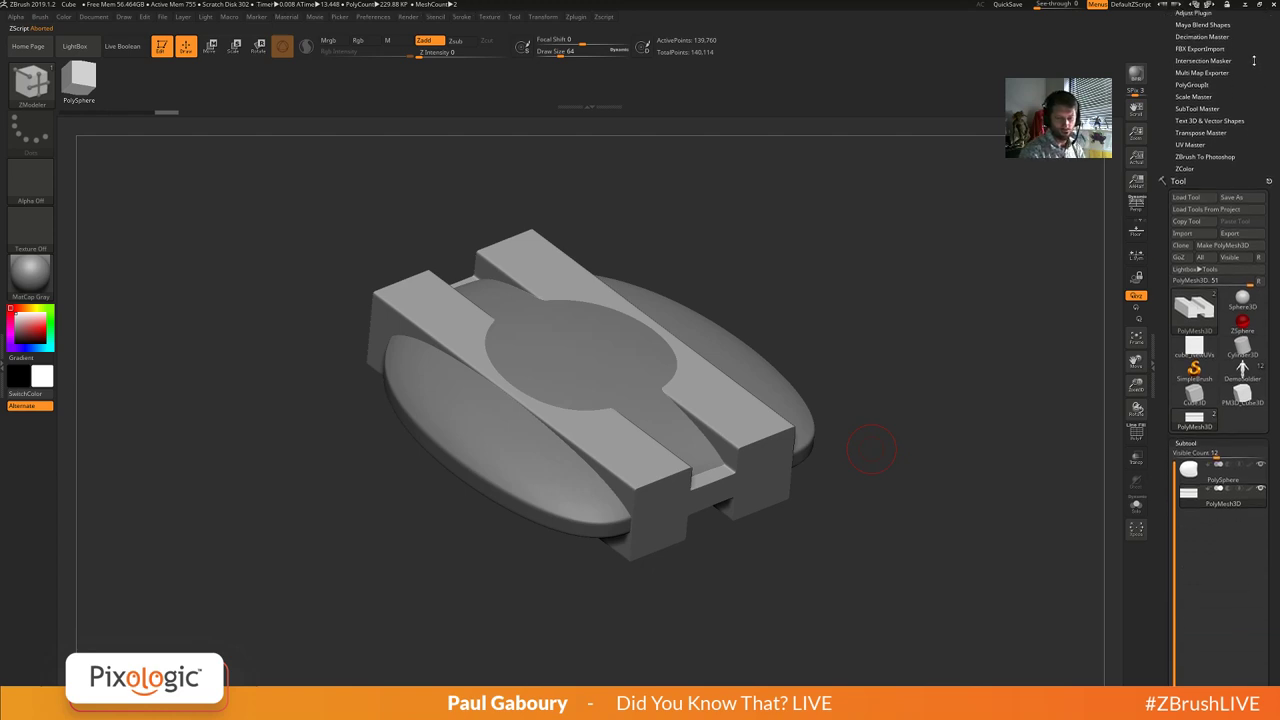
scroll(1268, 252, "down", 1)
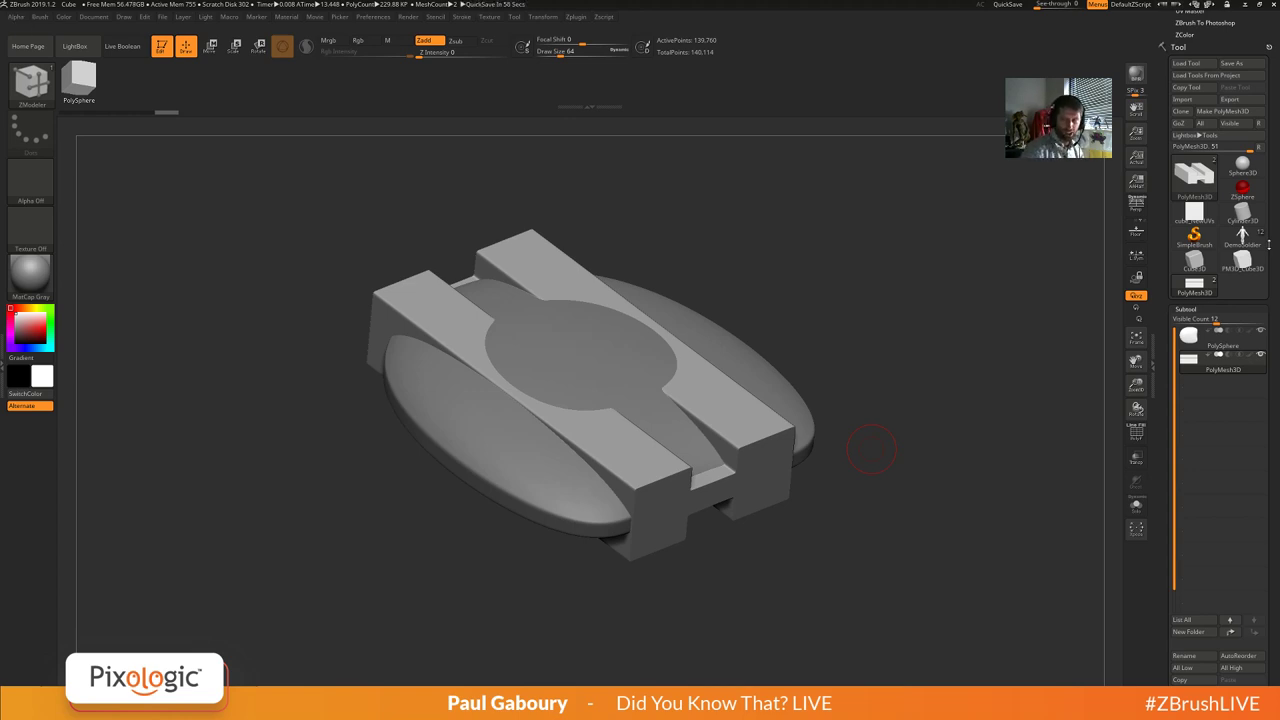
Return to the edge-on view with Spotlight shown, and move the running-figure and H-shaped images clear of the mesh.
right_click_drag(877, 540, 832, 507, "shift")
right_click_drag(721, 439, 666, 412, "alt")
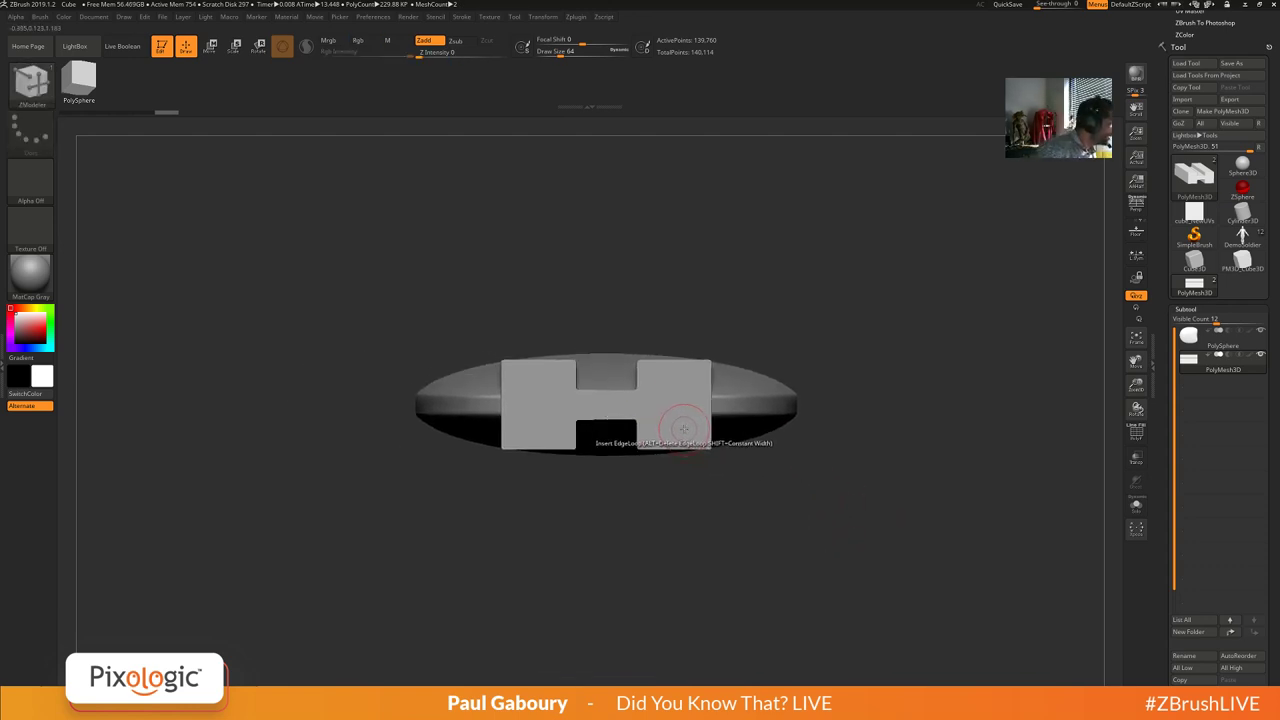
mouse_move(681, 422)
right_mouse_down("alt")
mouse_move(669, 432)
mouse_move(686, 438)
mouse_move(671, 400)
right_mouse_up("alt")
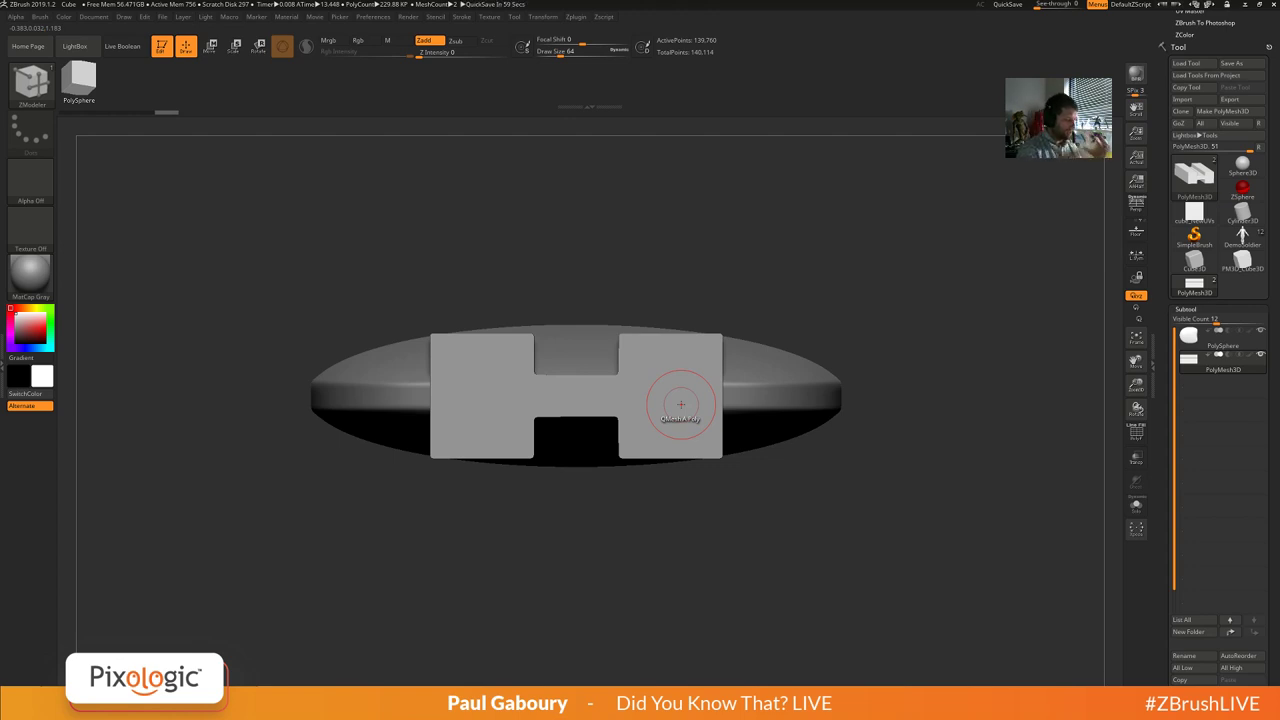
key("shift+z")
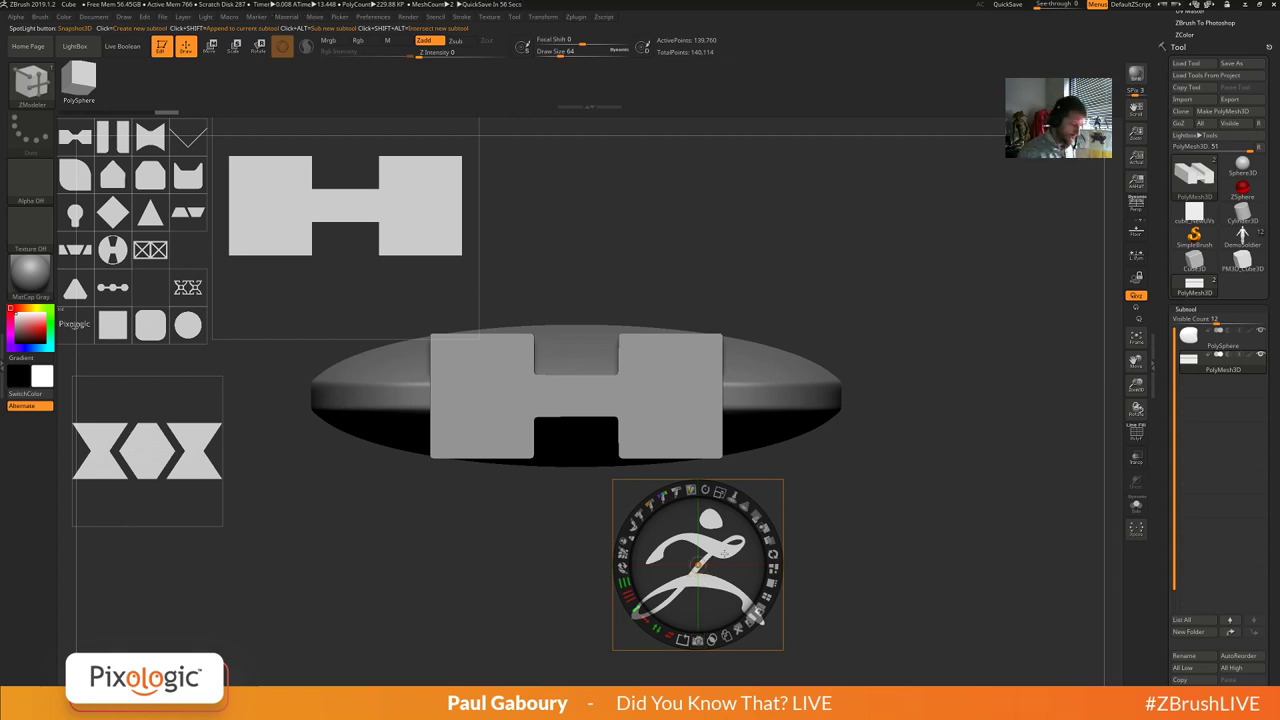
left_click_drag(697, 568, 149, 611)
left_click_drag(393, 209, 969, 232)
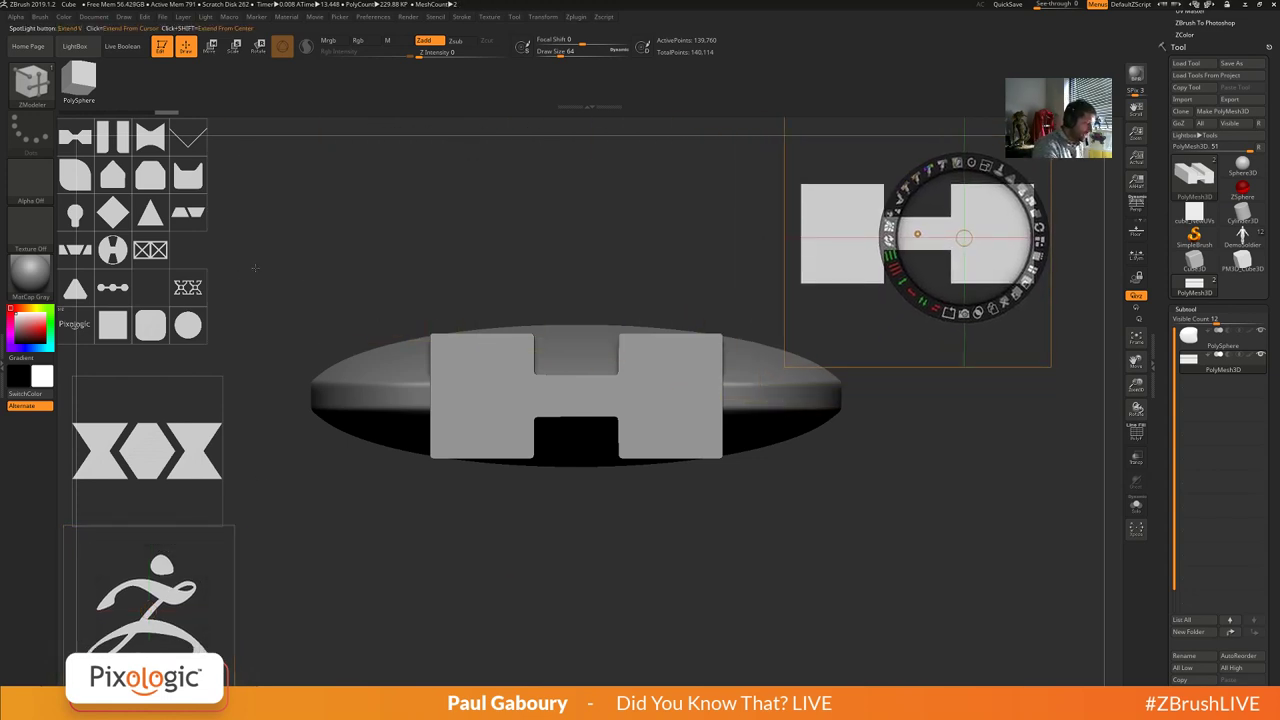
left_click_drag(255, 268, 252, 314)
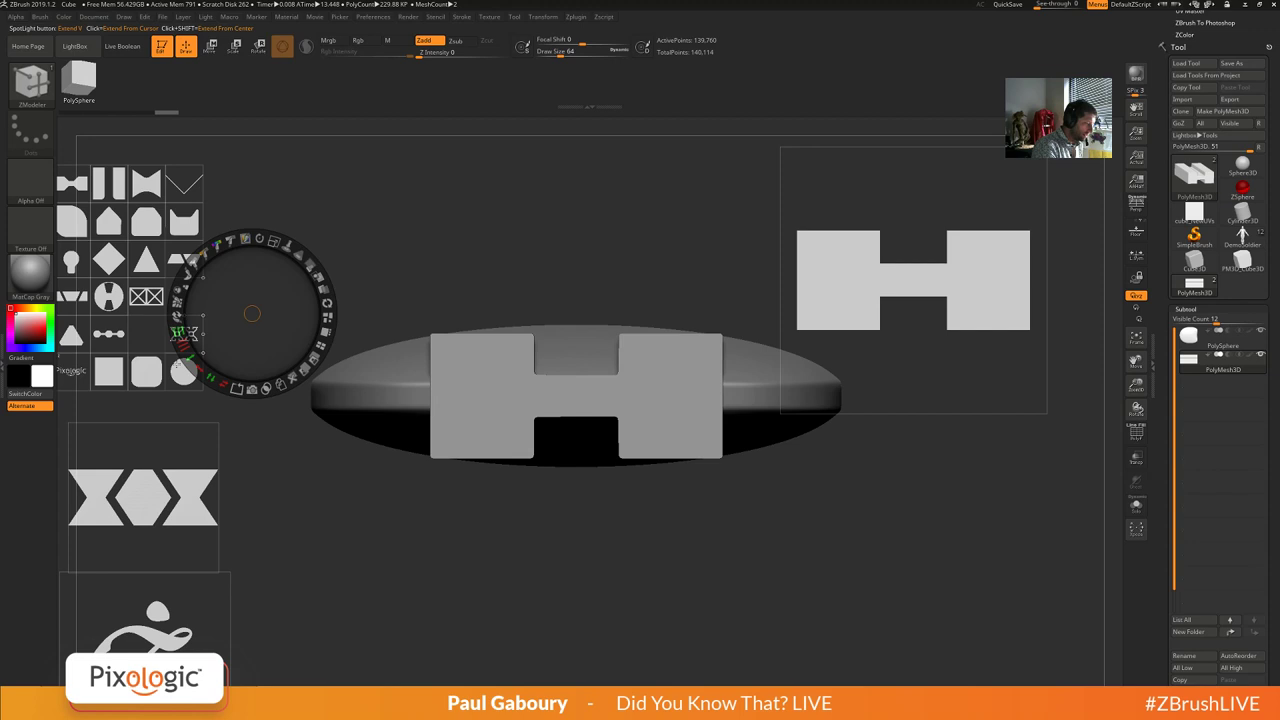
Enlarge the rounded-square image over the mesh's left end and generate a new subtractive subtool from it with Snapshot3D.
left_click_drag(156, 373, 446, 240)
left_click_drag(468, 167, 524, 268)
mouse_move(468, 167)
left_mouse_down()
mouse_move(484, 174)
mouse_move(472, 170)
left_mouse_up()
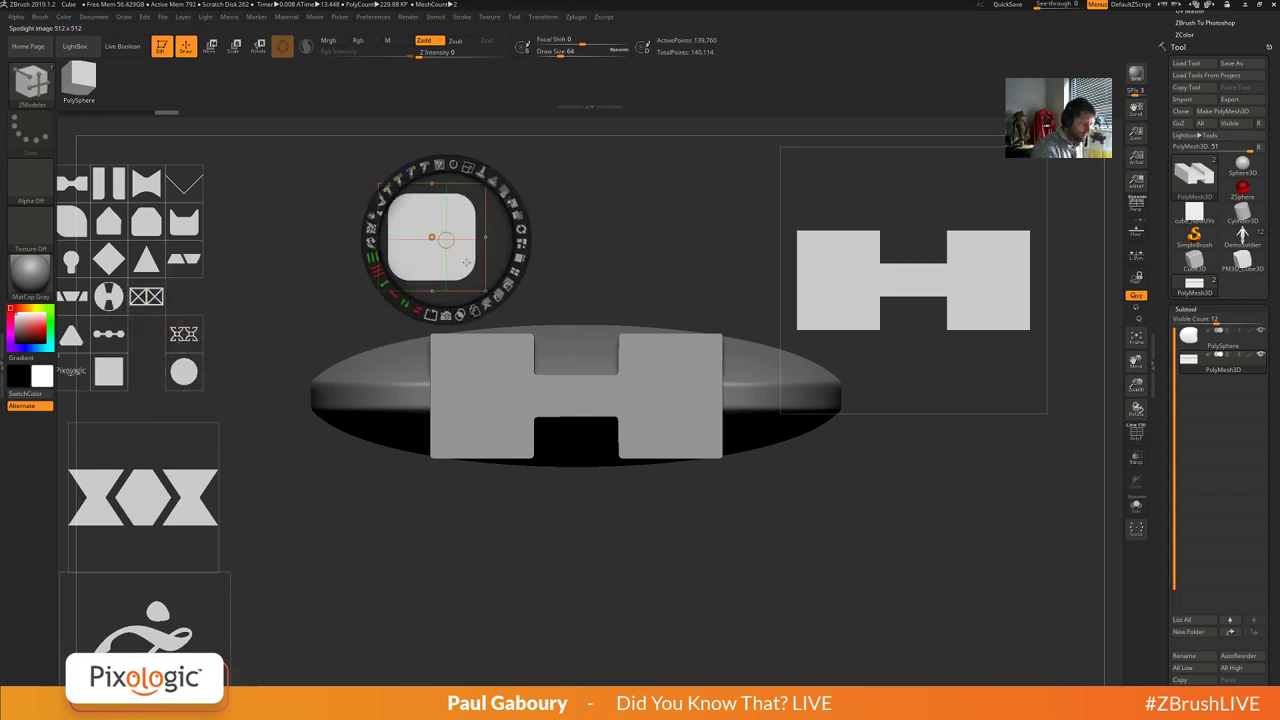
left_click_drag(466, 262, 375, 362)
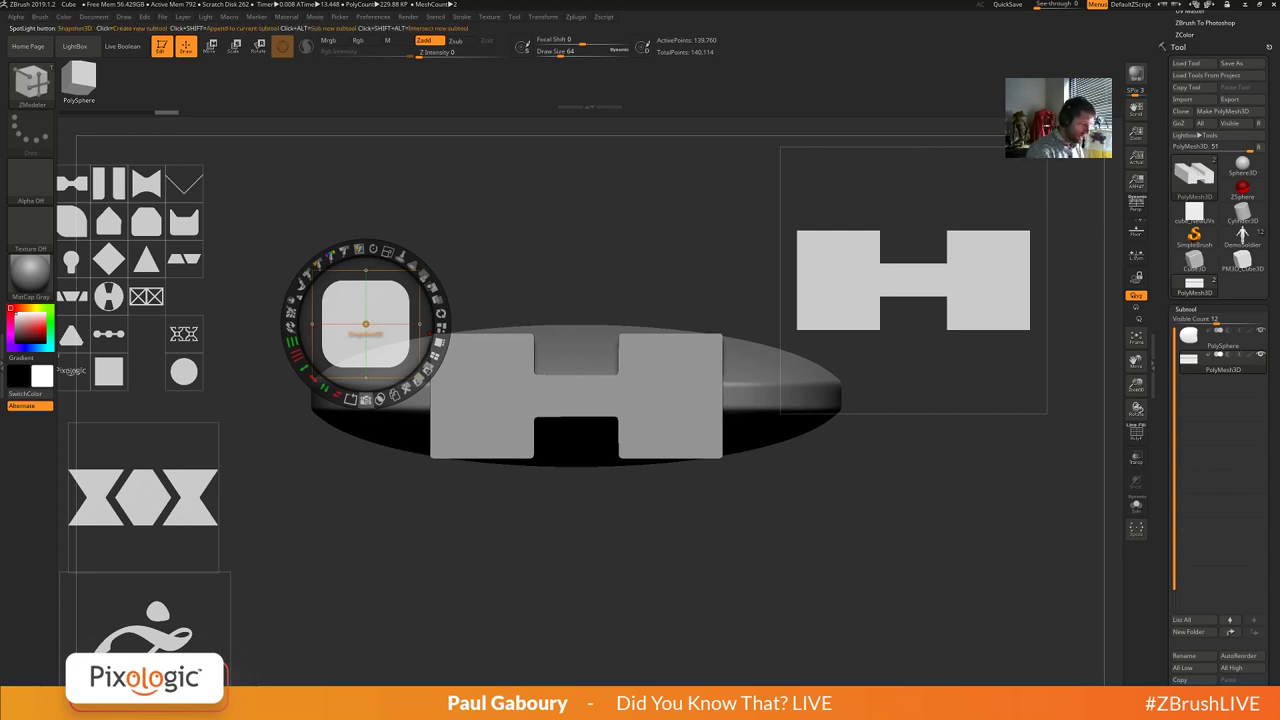
left_click(366, 399)
mouse_move(1190, 393)
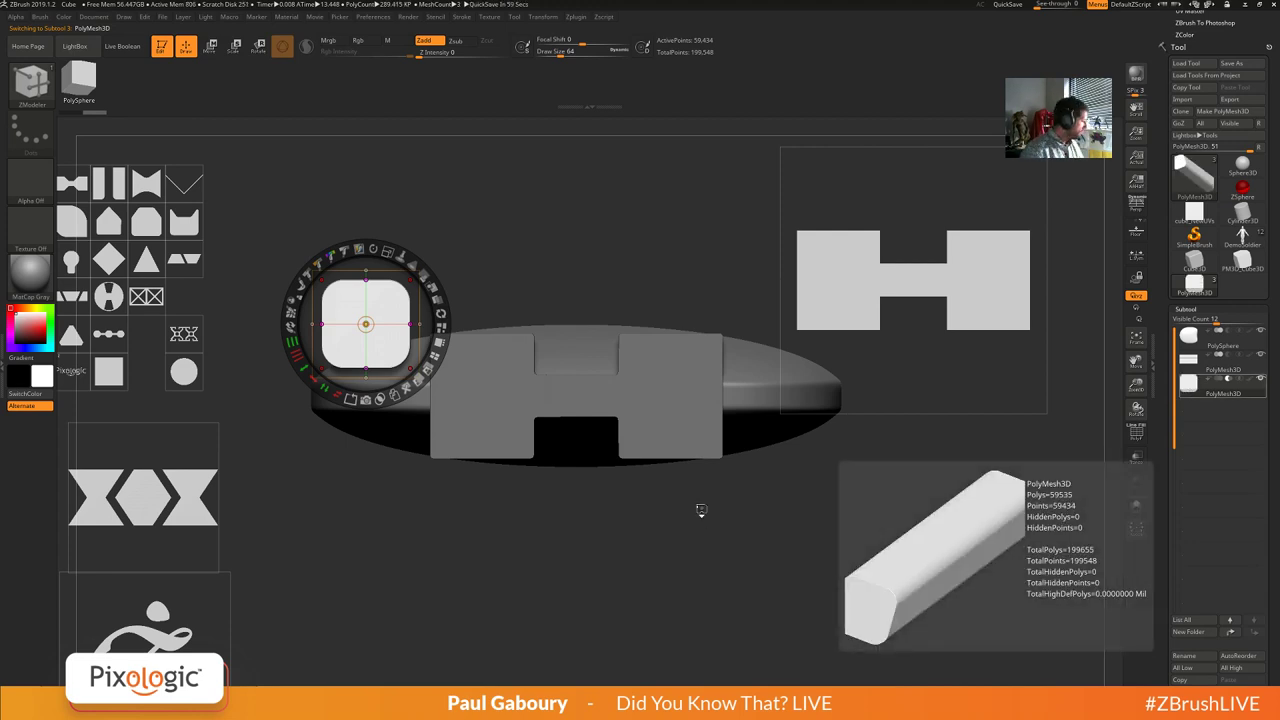
Hide Spotlight and turn on Live Boolean to preview the rounded bar's cut in the mesh from an angle.
key("shift+z")
mouse_move(691, 529)
left_mouse_down()
mouse_move(780, 545)
mouse_move(770, 558)
left_mouse_up()
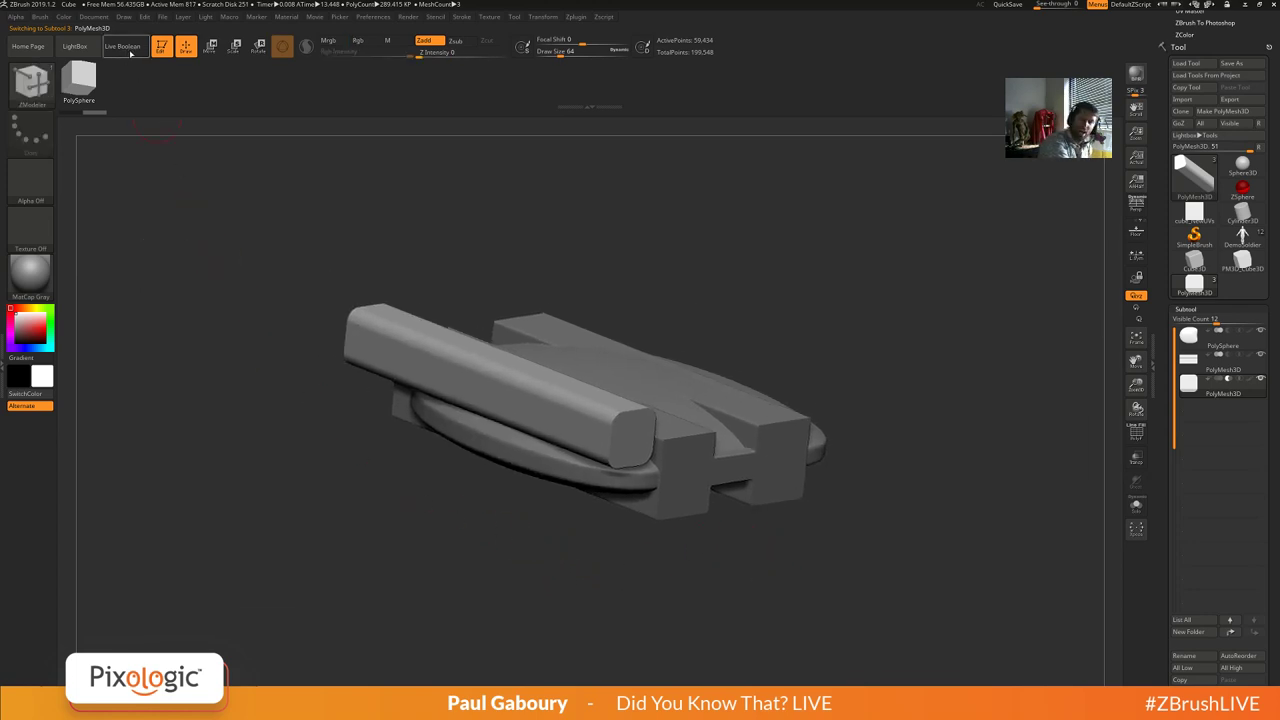
left_click(124, 47)
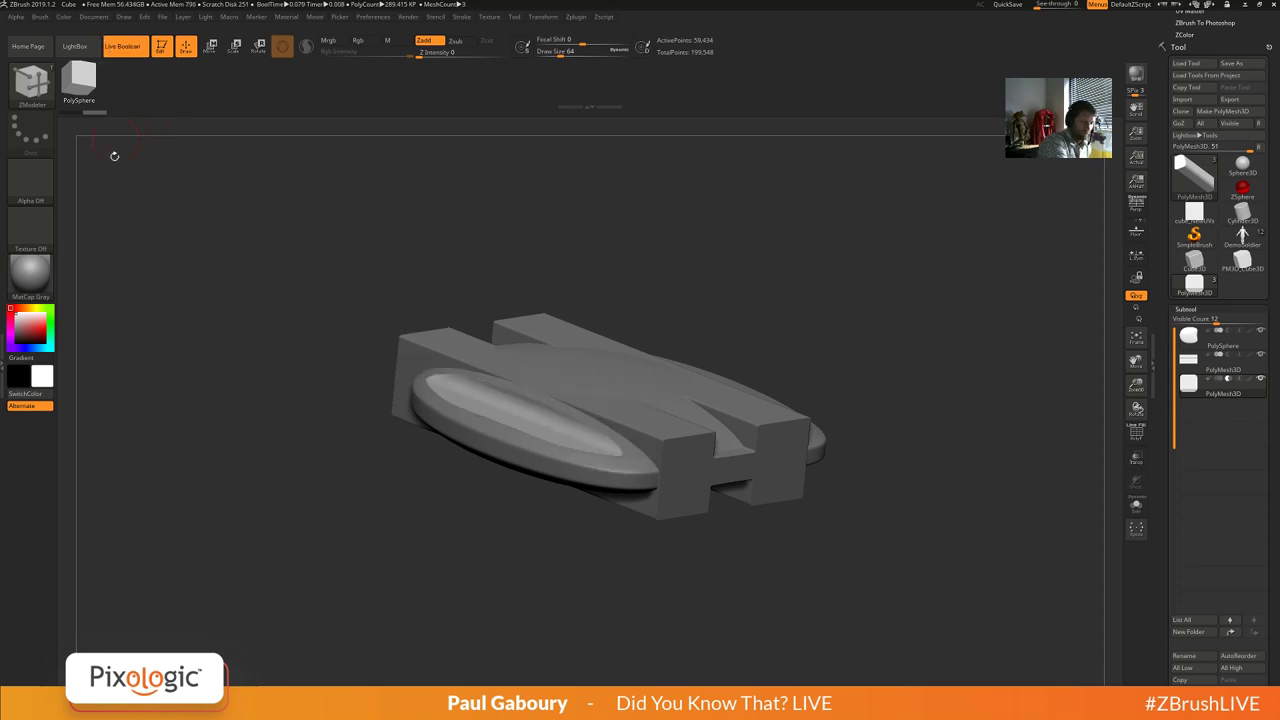
left_click_drag(267, 541, 603, 534)
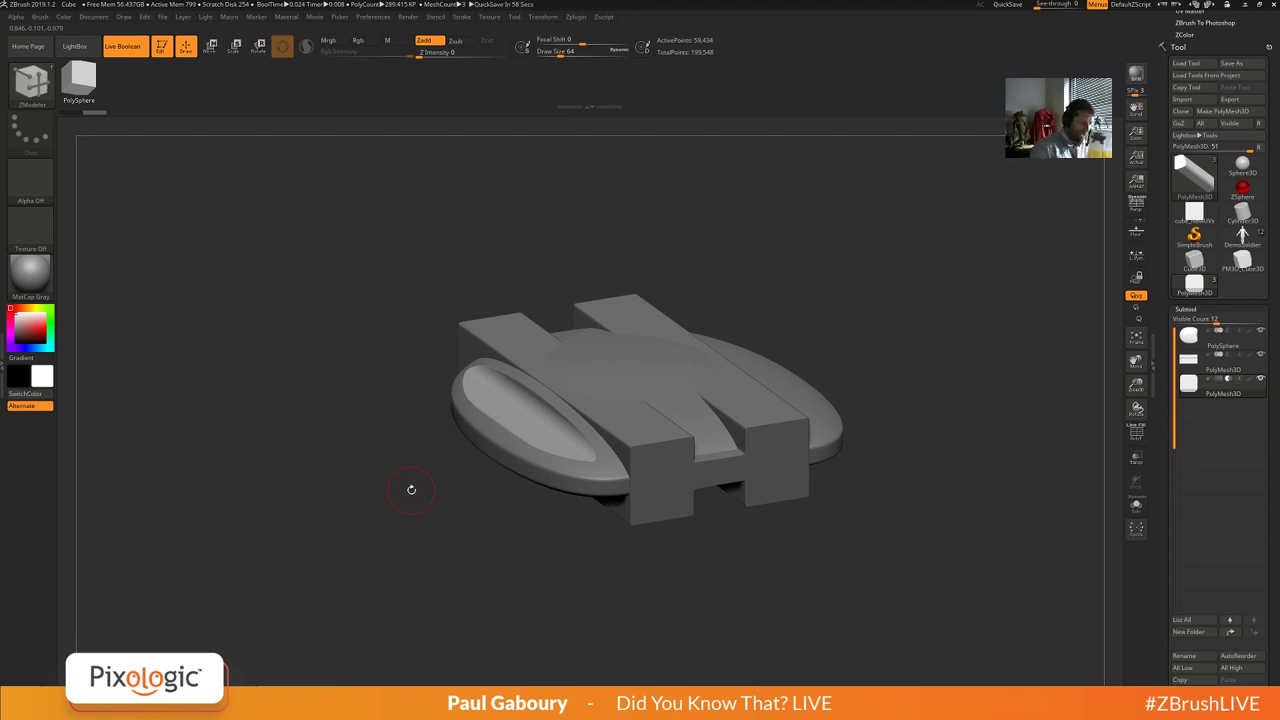
Cycle the rounded bar subtool's Boolean operation through addition, subtraction and intersection, and set it back to subtraction.
mouse_move(1192, 393)
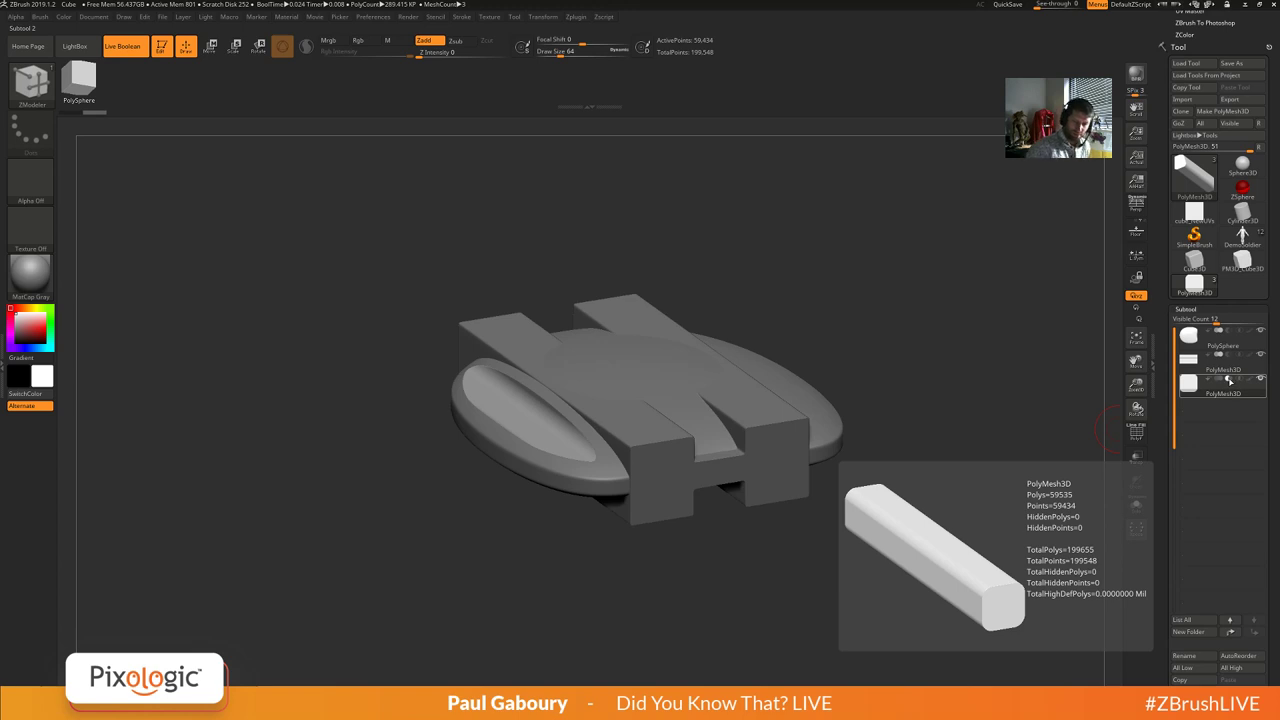
key("shift")
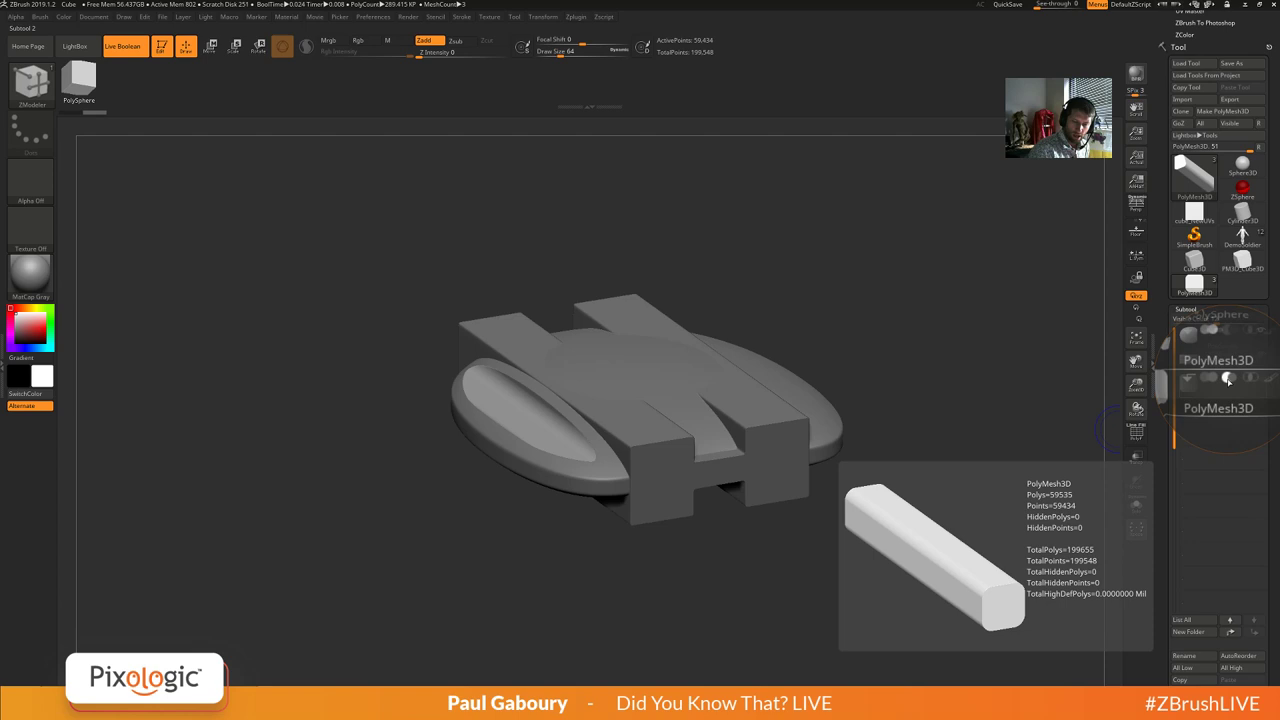
left_click(1224, 378)
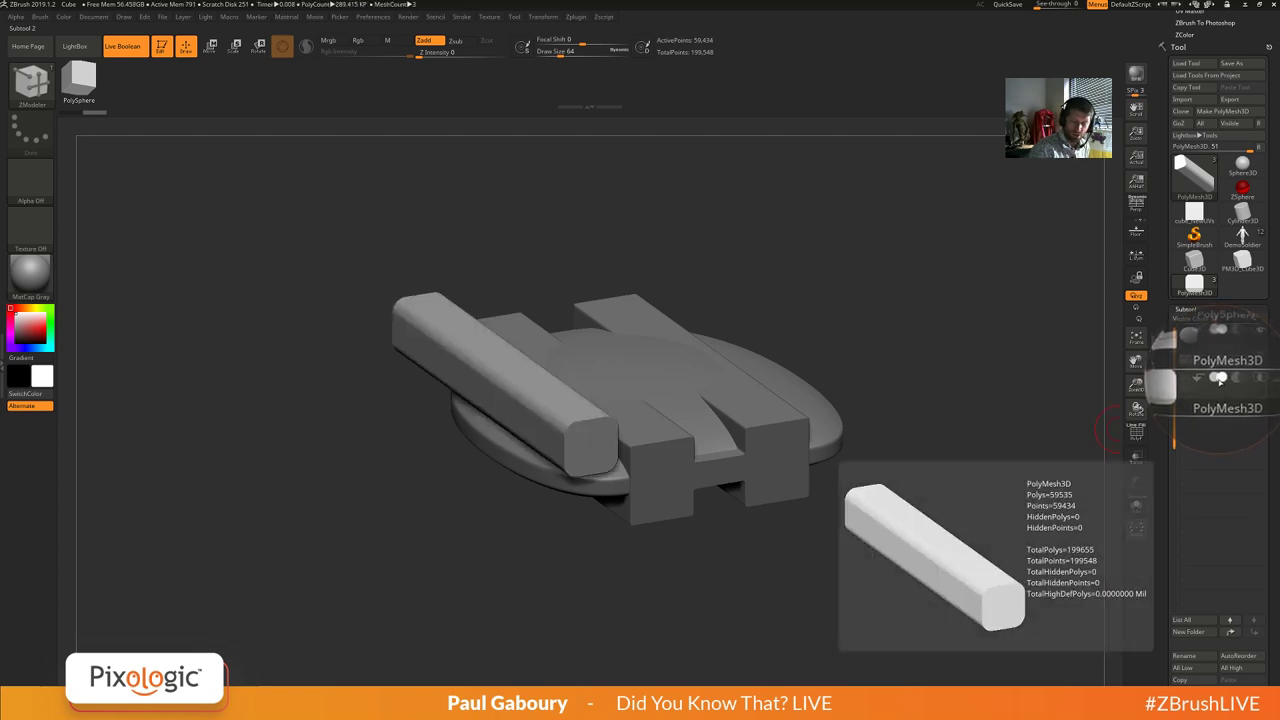
left_click(1226, 378)
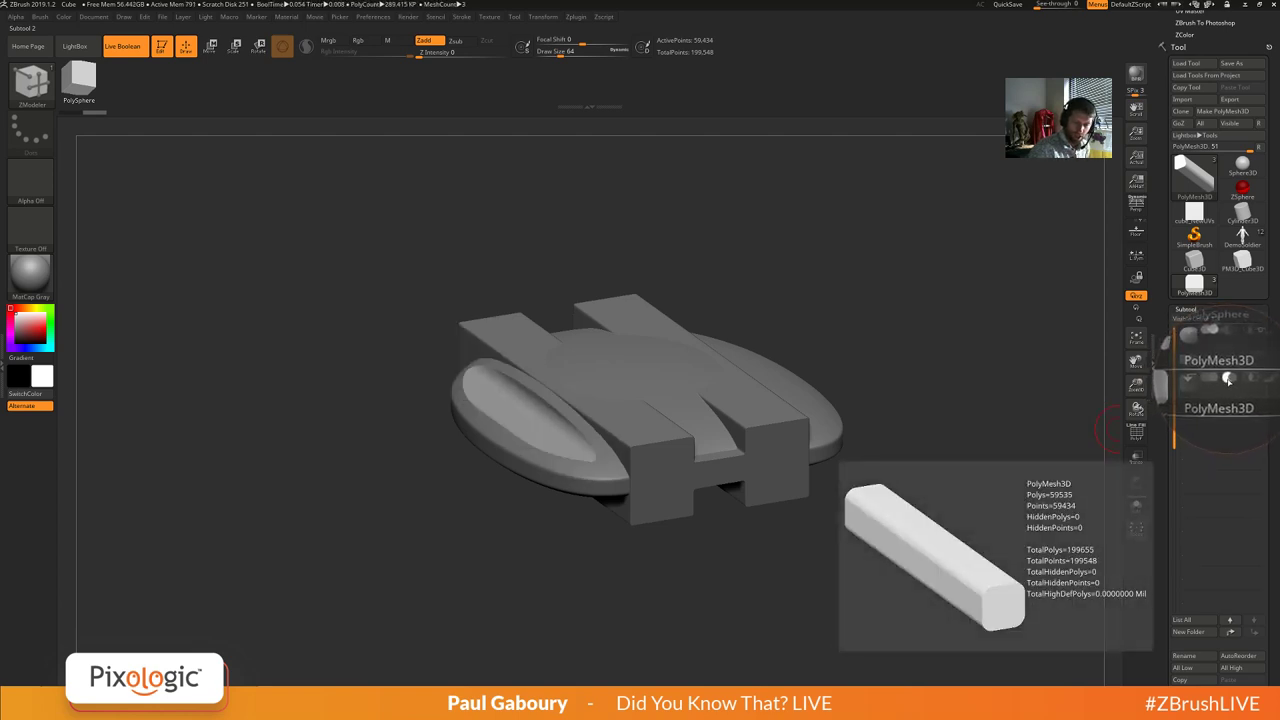
left_click(1240, 379)
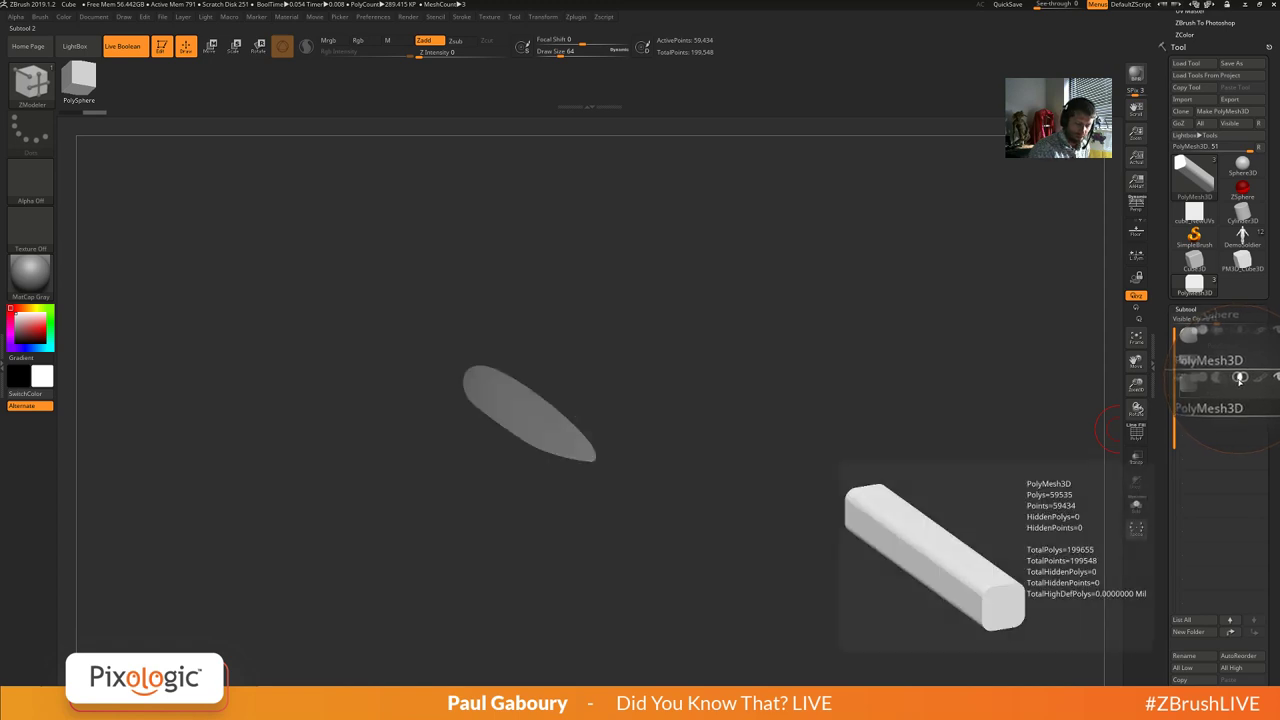
left_click(1240, 378, "shift")
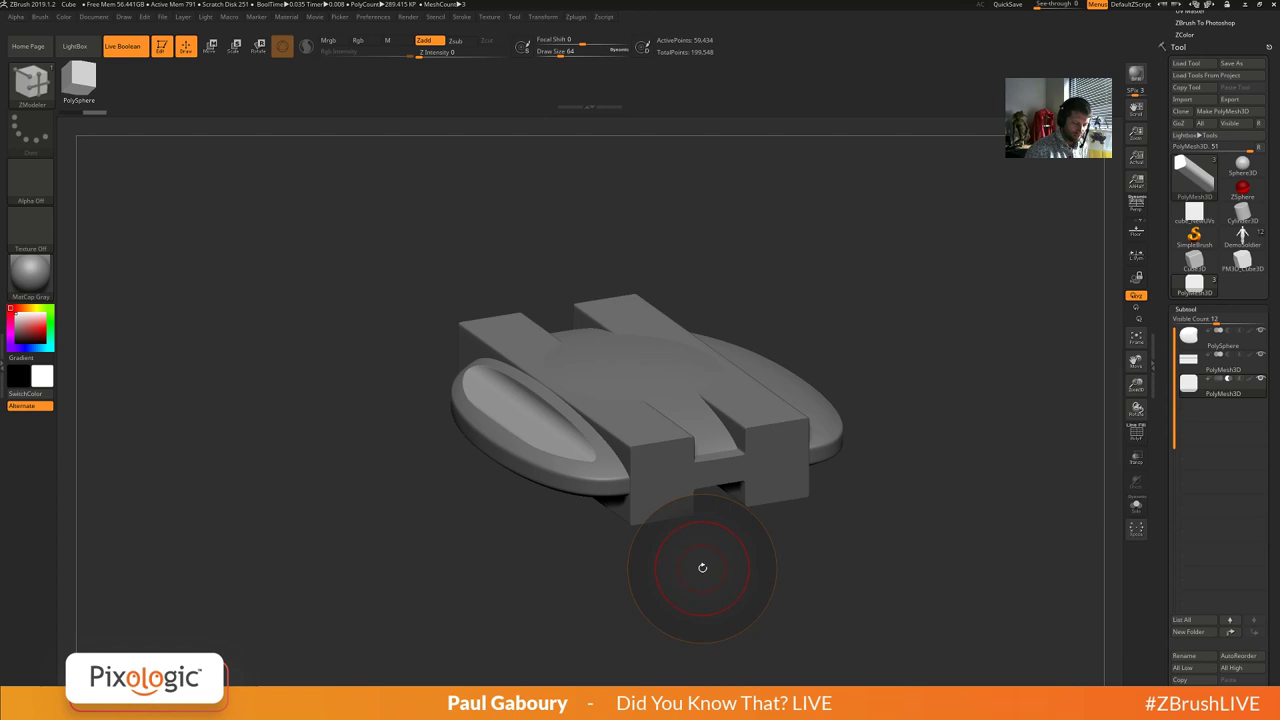
Turn on the floor grid and examine the combined mesh and its Boolean cut edge-on, from above and from below.
left_click_drag(702, 567, 728, 583)
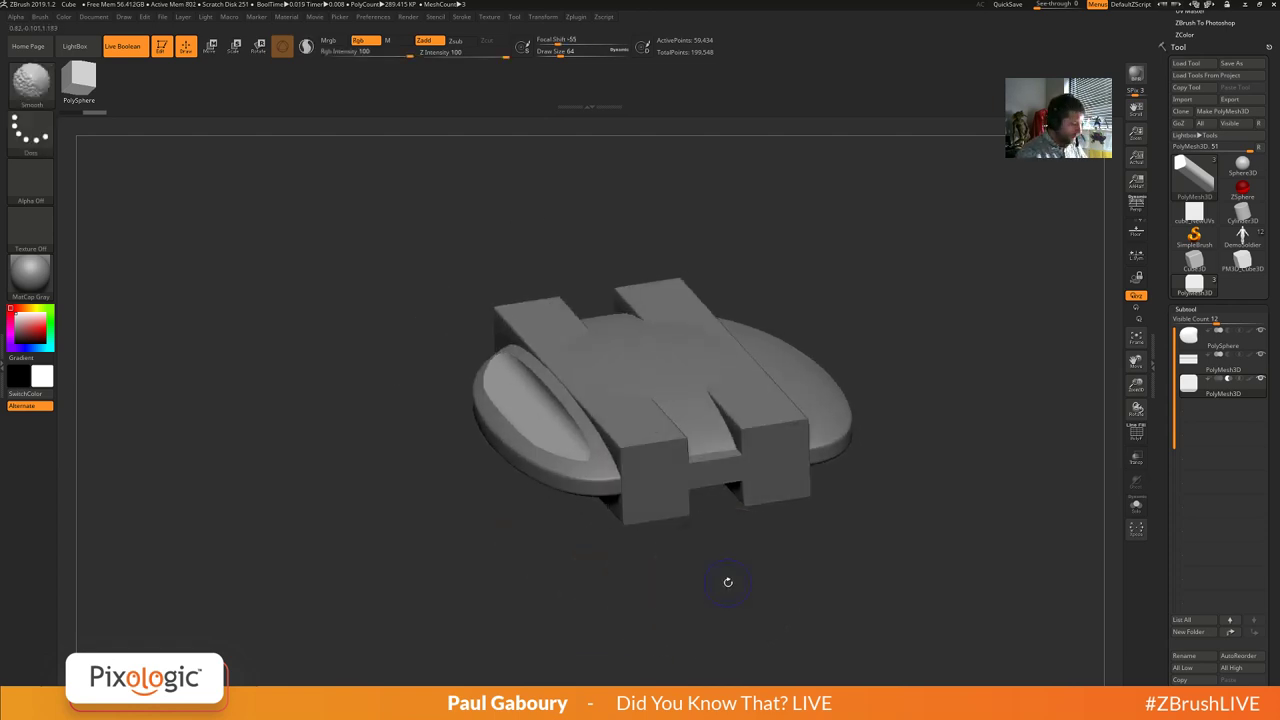
left_click_drag(820, 586, 764, 536)
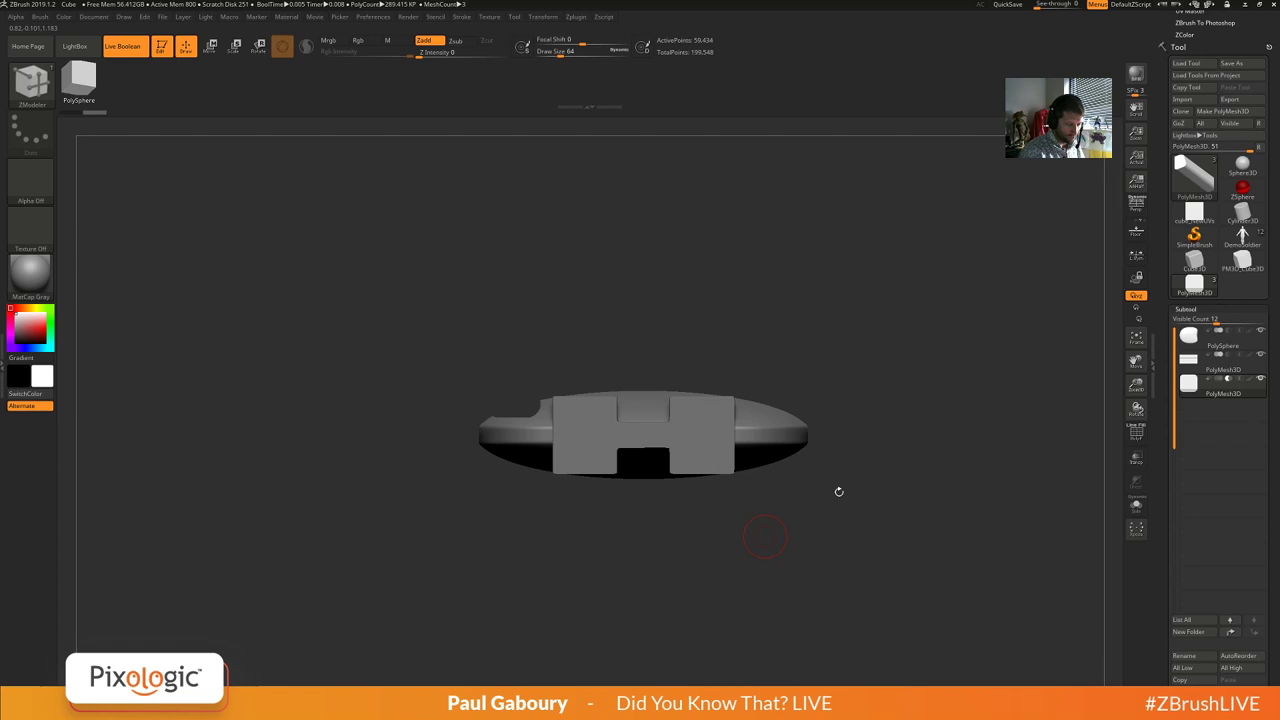
left_click_drag(839, 491, 848, 521)
key("shift+p")
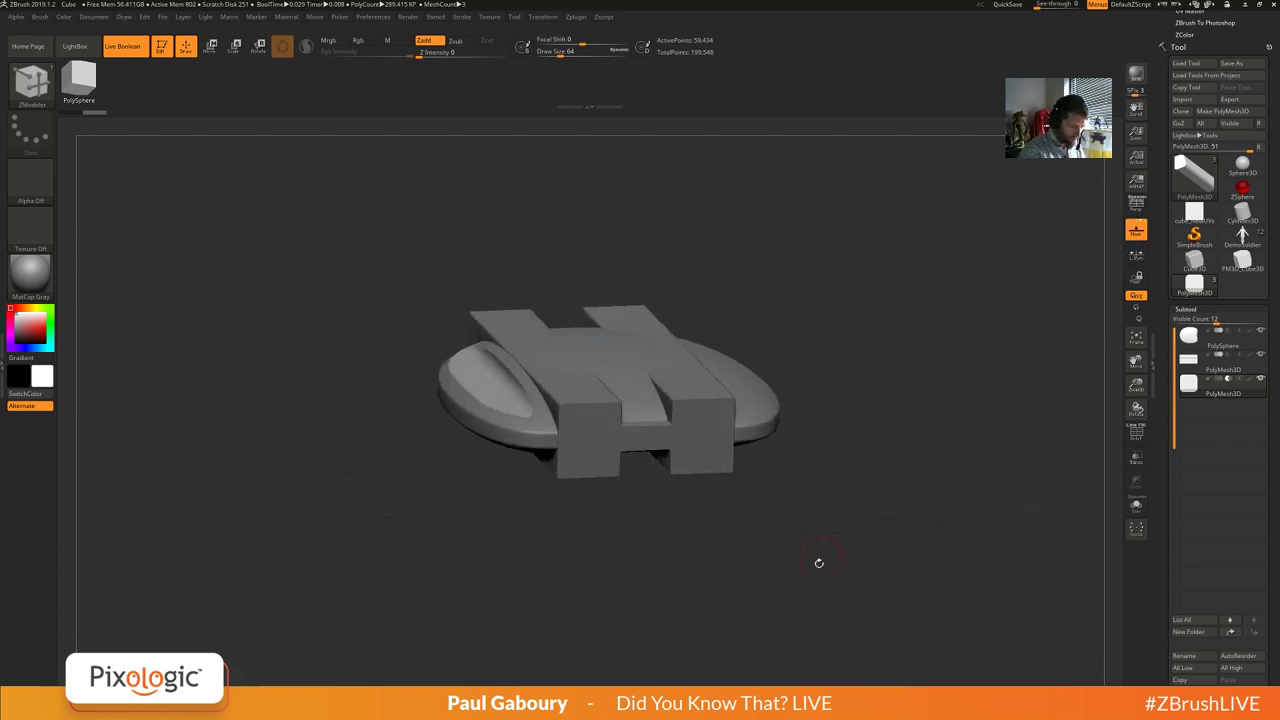
left_click_drag(820, 563, 789, 483)
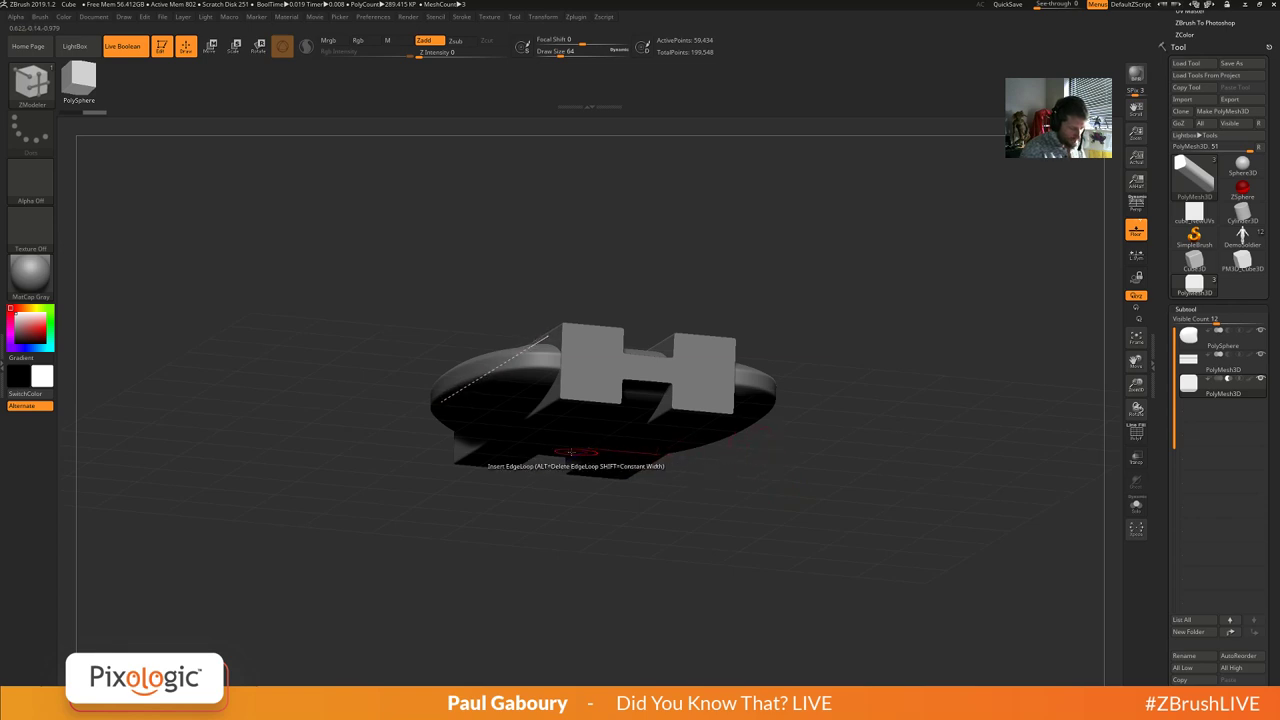
left_click_drag(814, 471, 826, 495)
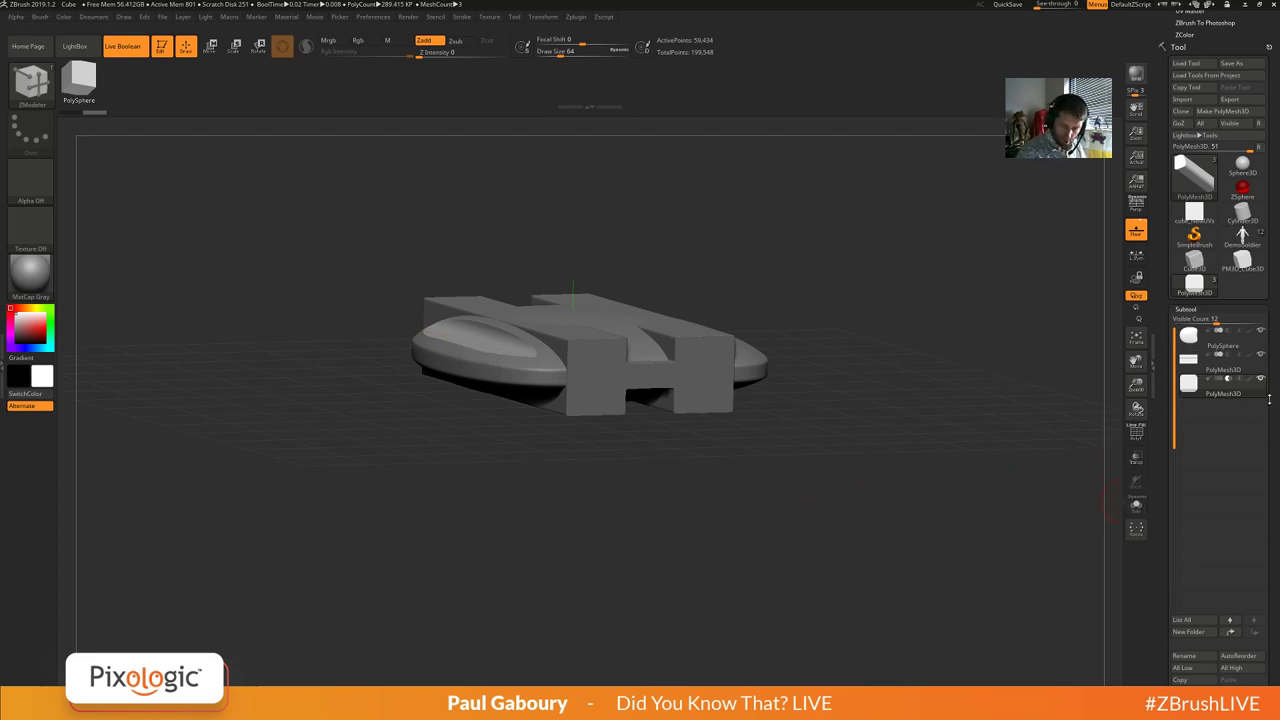
Open the Geometry settings of the selected rounded bar subtool.
left_click_drag(1268, 397, 1254, 326)
left_click(1189, 491)
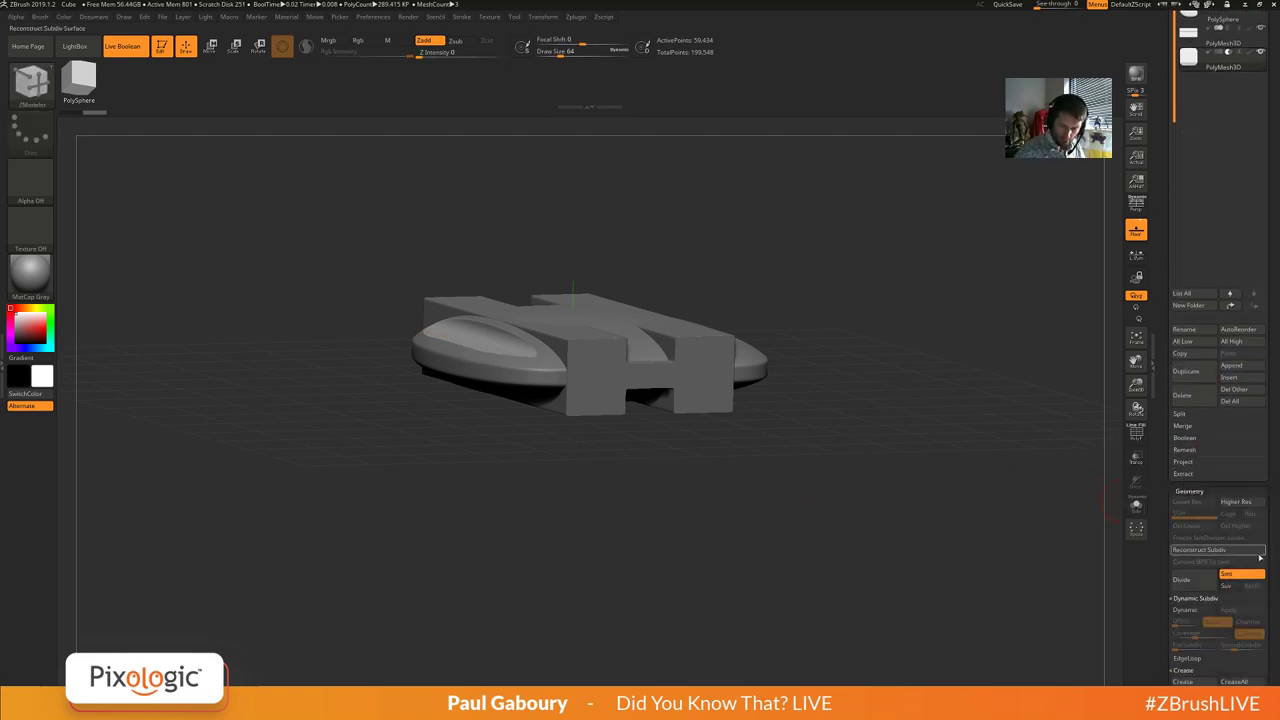
Mirror and weld the rounded cutter block so both sides of the disc-shaped body are cut, checking the cutters in wireframe.
scroll(1264, 449, "down", 5)
left_click(1200, 371)
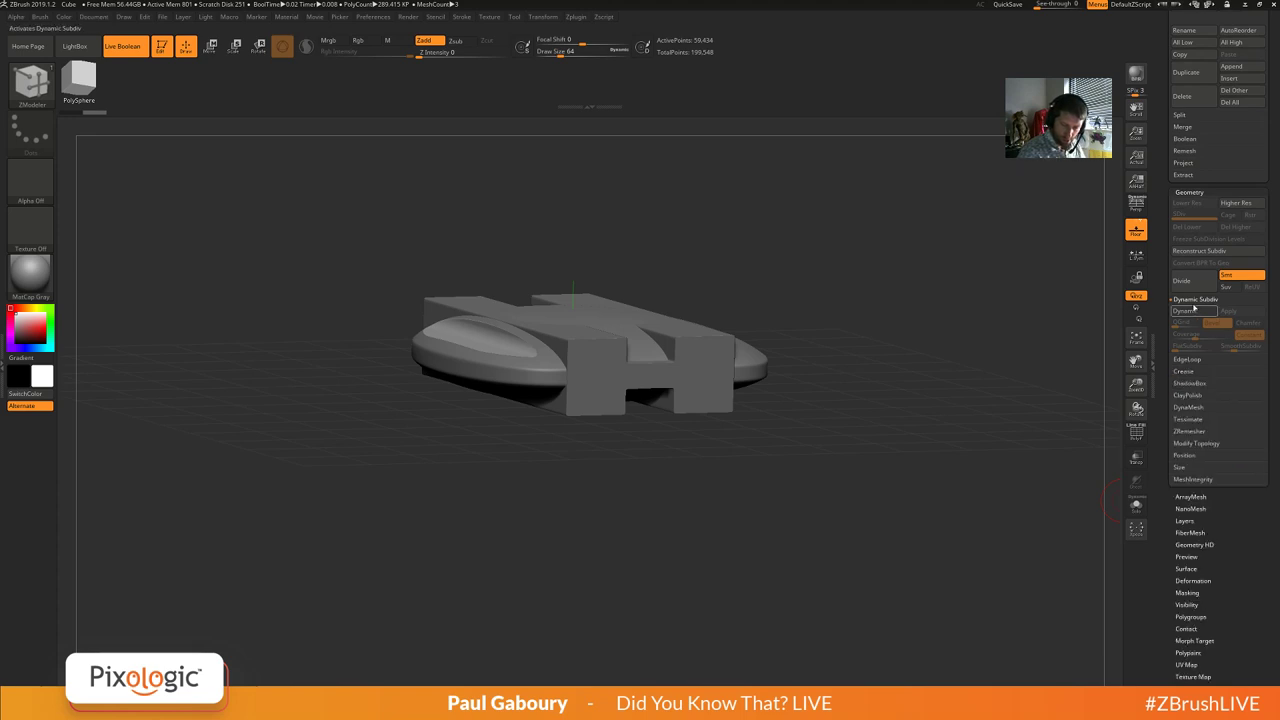
left_click(1205, 299)
left_click(1196, 395)
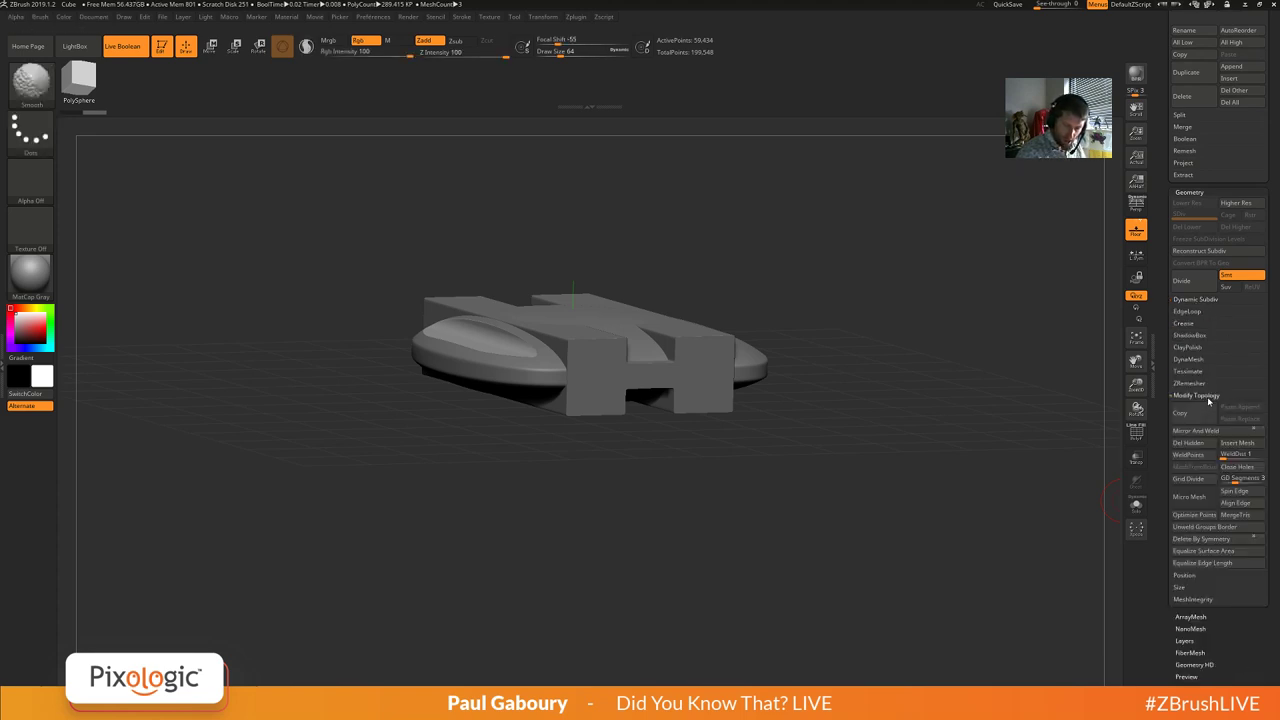
left_click(1213, 432)
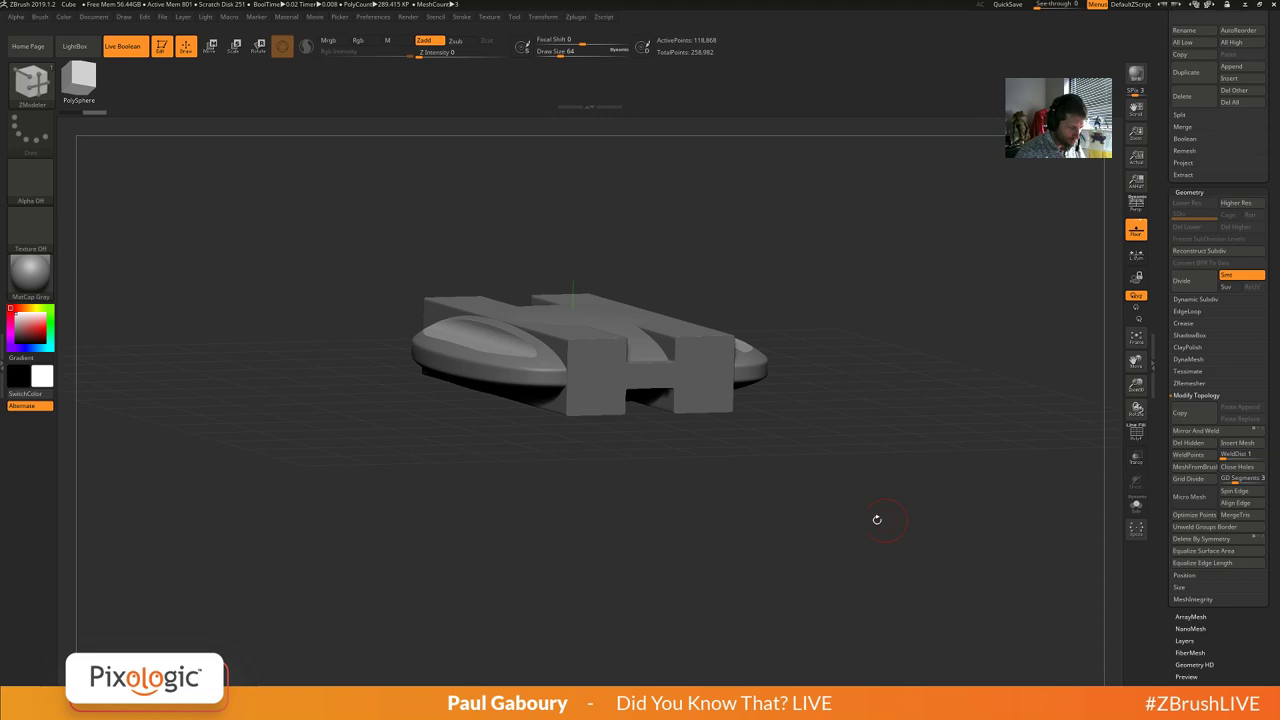
left_click_drag(845, 478, 791, 528)
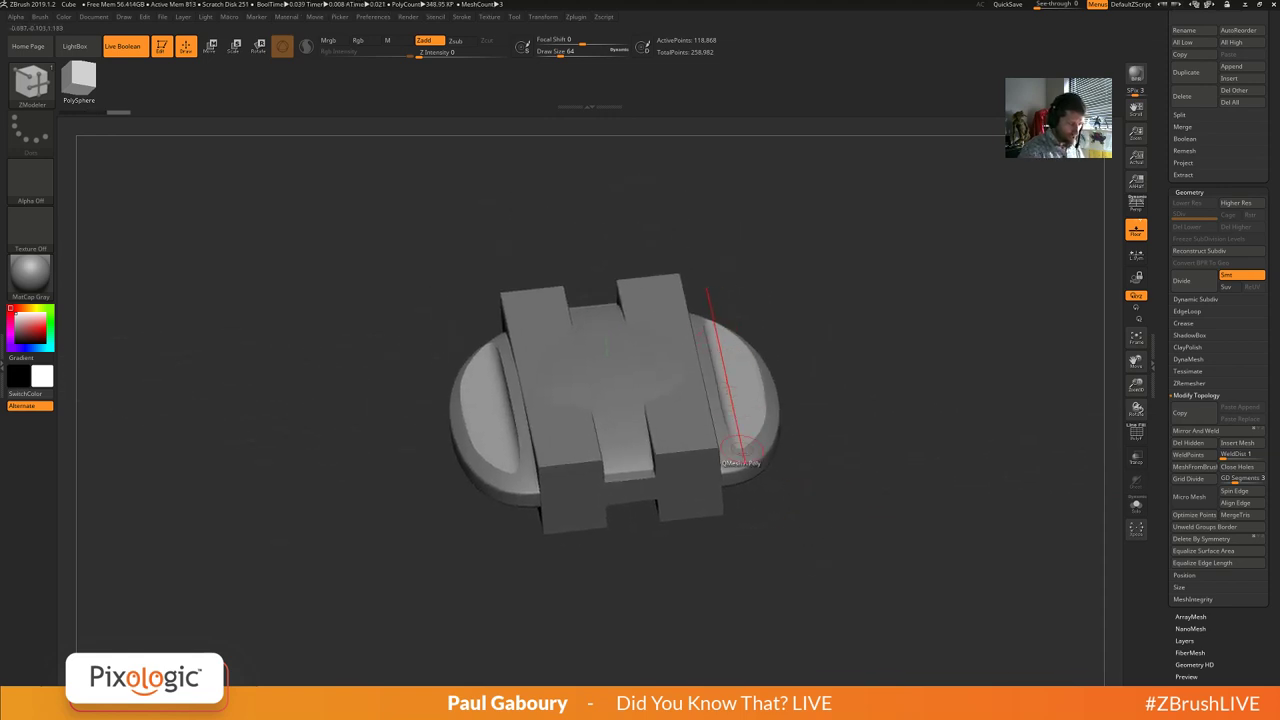
key("shift+f")
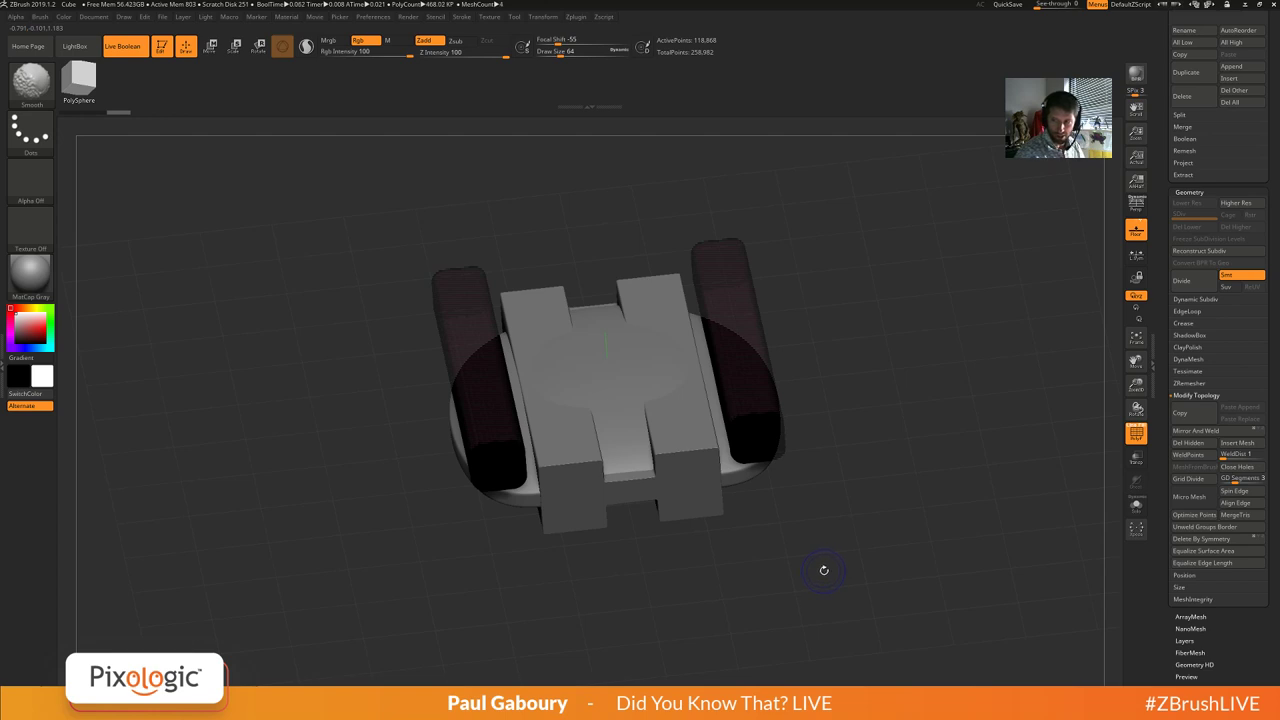
key("shift+f")
Scale the mirrored cutter pair along its length to about 0.38.
mouse_move(838, 561)
right_mouse_down("ctrl")
mouse_move(806, 543)
mouse_move(829, 522)
mouse_move(850, 543)
right_mouse_up("ctrl")
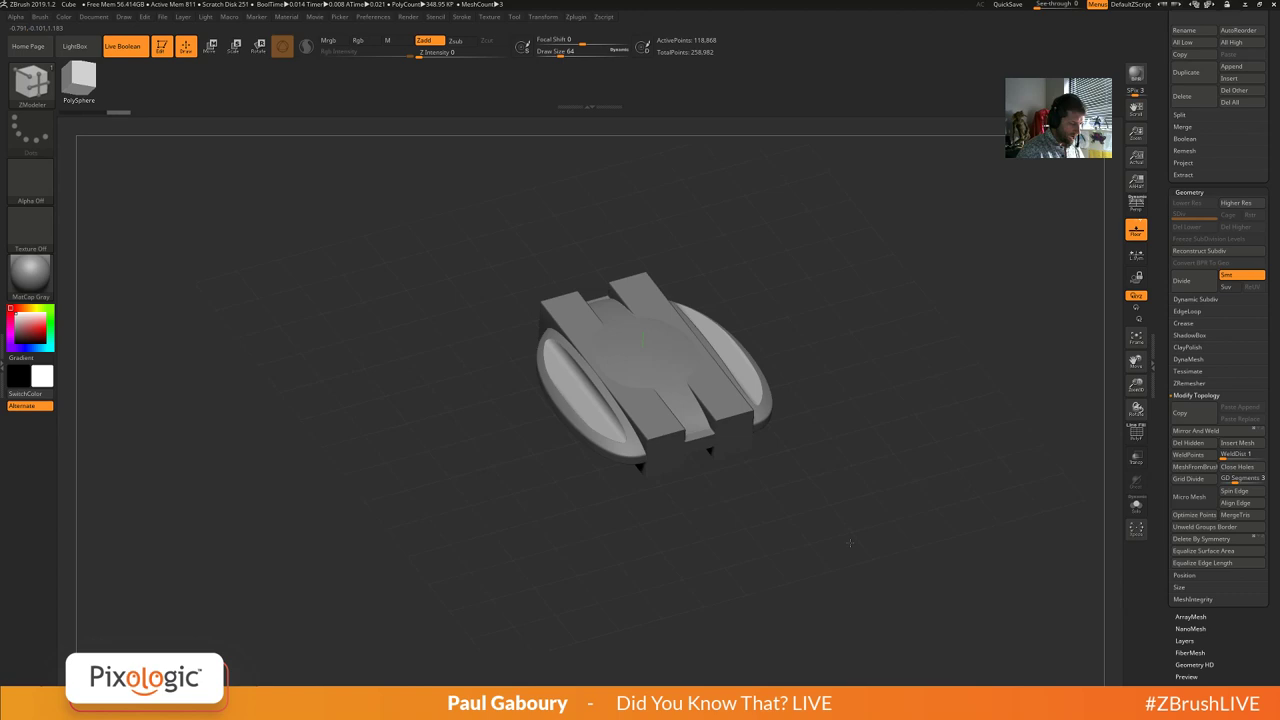
mouse_move(850, 542)
left_mouse_down()
mouse_move(851, 523)
mouse_move(852, 544)
left_mouse_up()
key("shift+f")
key("w")
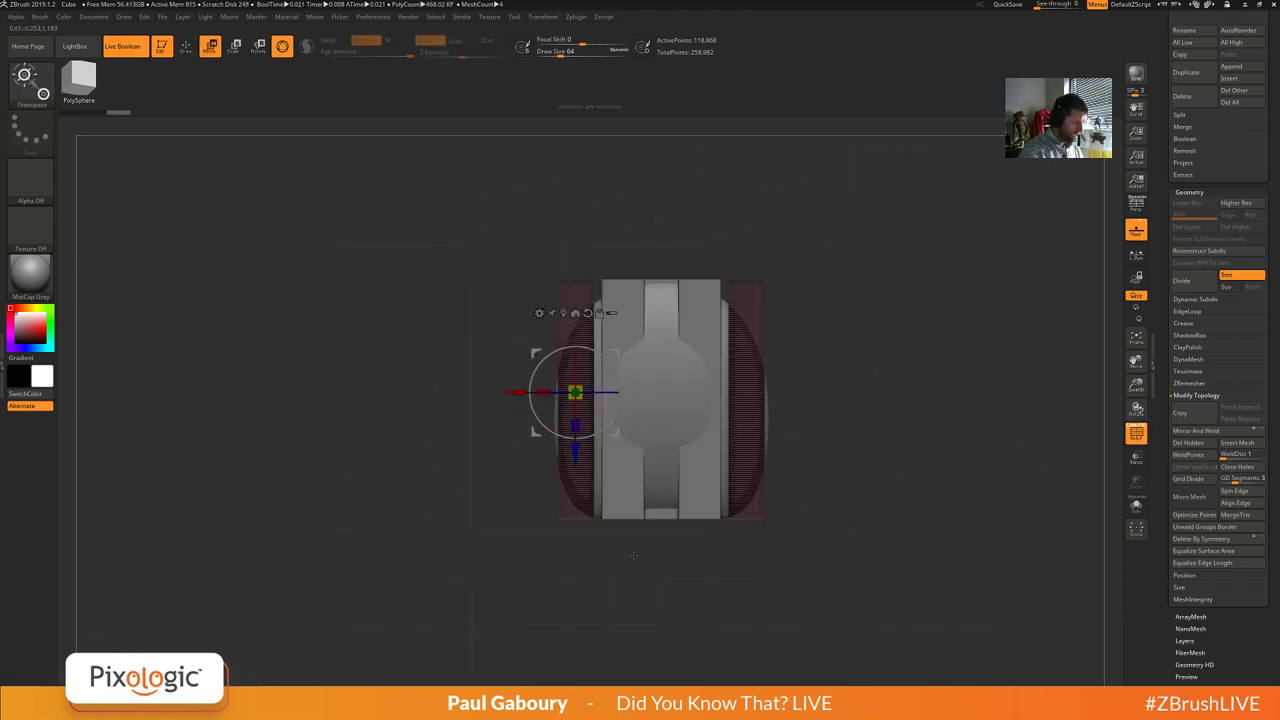
left_click_drag(575, 427, 580, 401)
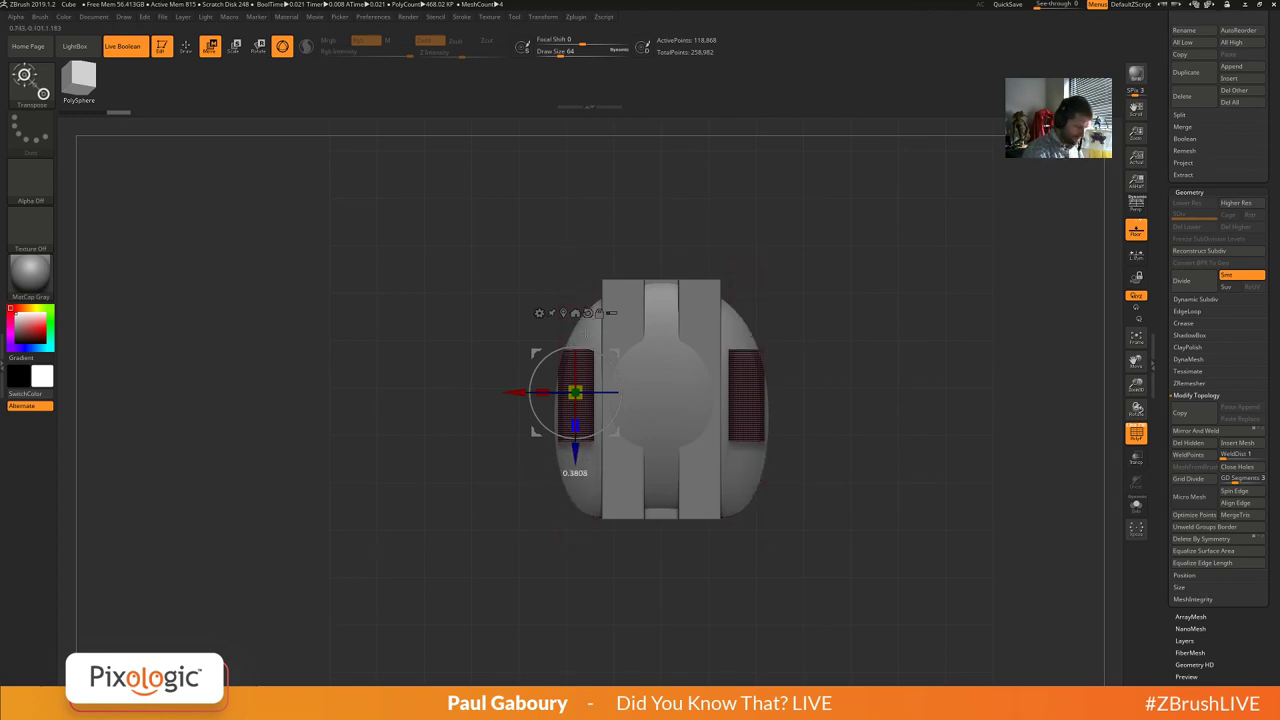
key("shift+f")
Move the shortened cutters to the front end of the body, adjust their height slightly and check the resulting notches.
left_click_drag(734, 614, 762, 531)
right_click_drag(762, 531, 764, 580, "ctrl")
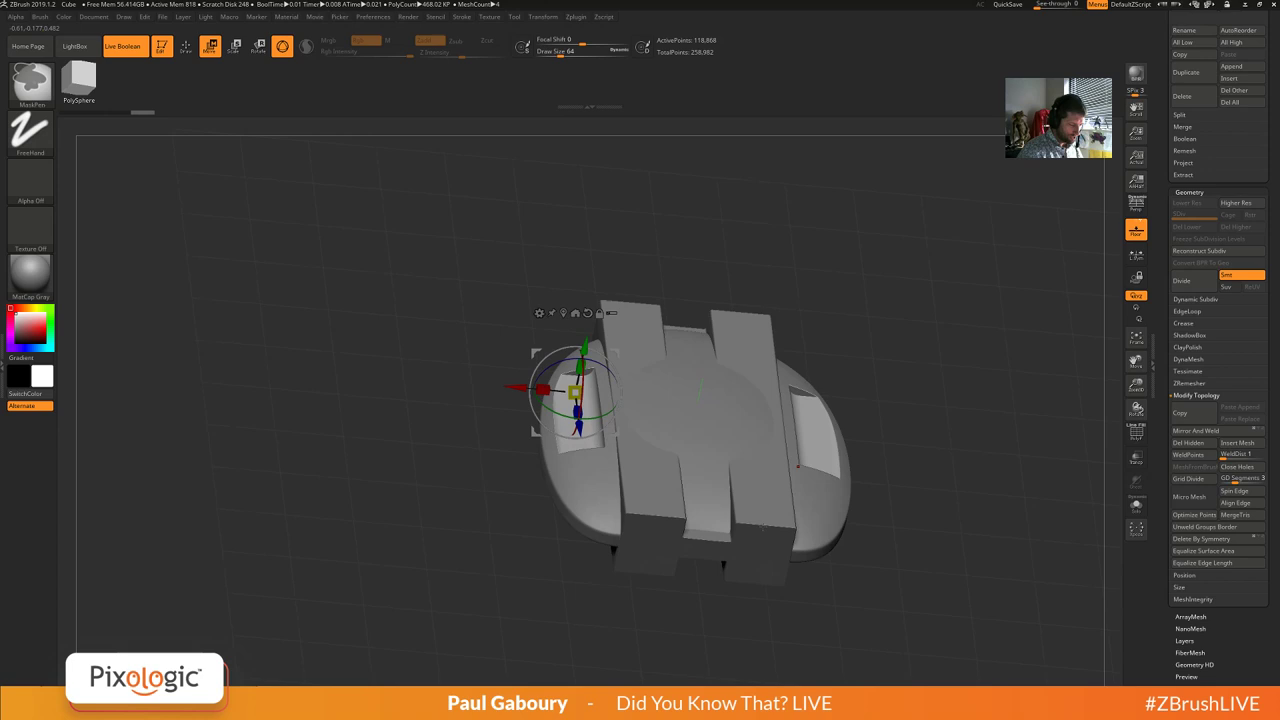
left_click_drag(579, 428, 591, 521)
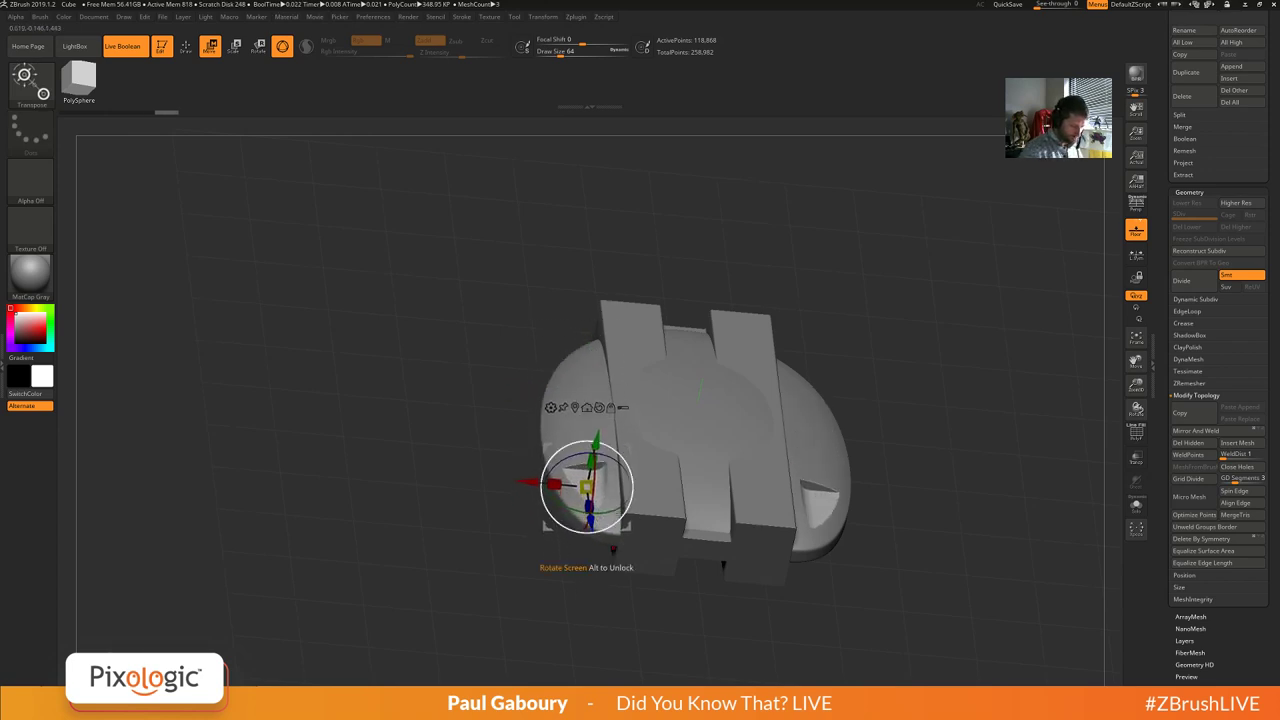
right_click_drag(905, 610, 904, 488, "ctrl")
right_click_drag(904, 488, 937, 529, "ctrl")
left_click_drag(608, 374, 607, 387)
right_click_drag(884, 536, 832, 561)
left_click_drag(831, 561, 846, 527)
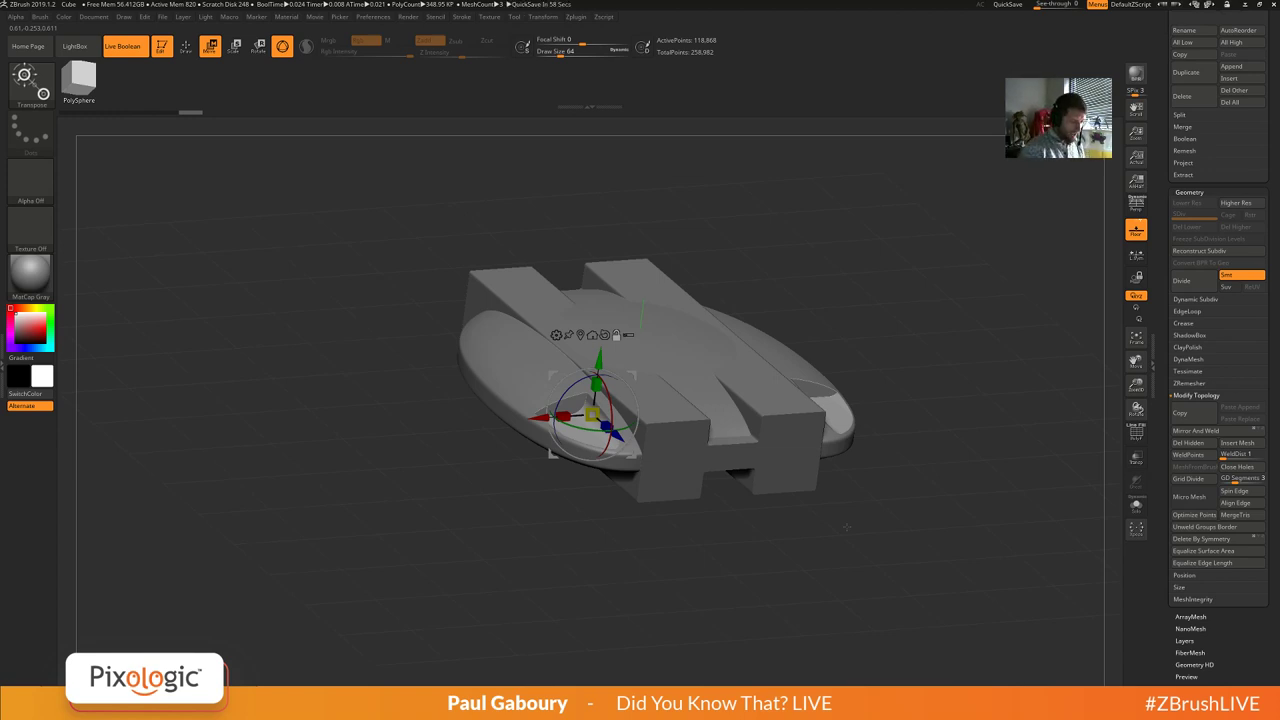
left_click_drag(846, 527, 717, 566)
key("shift+f")
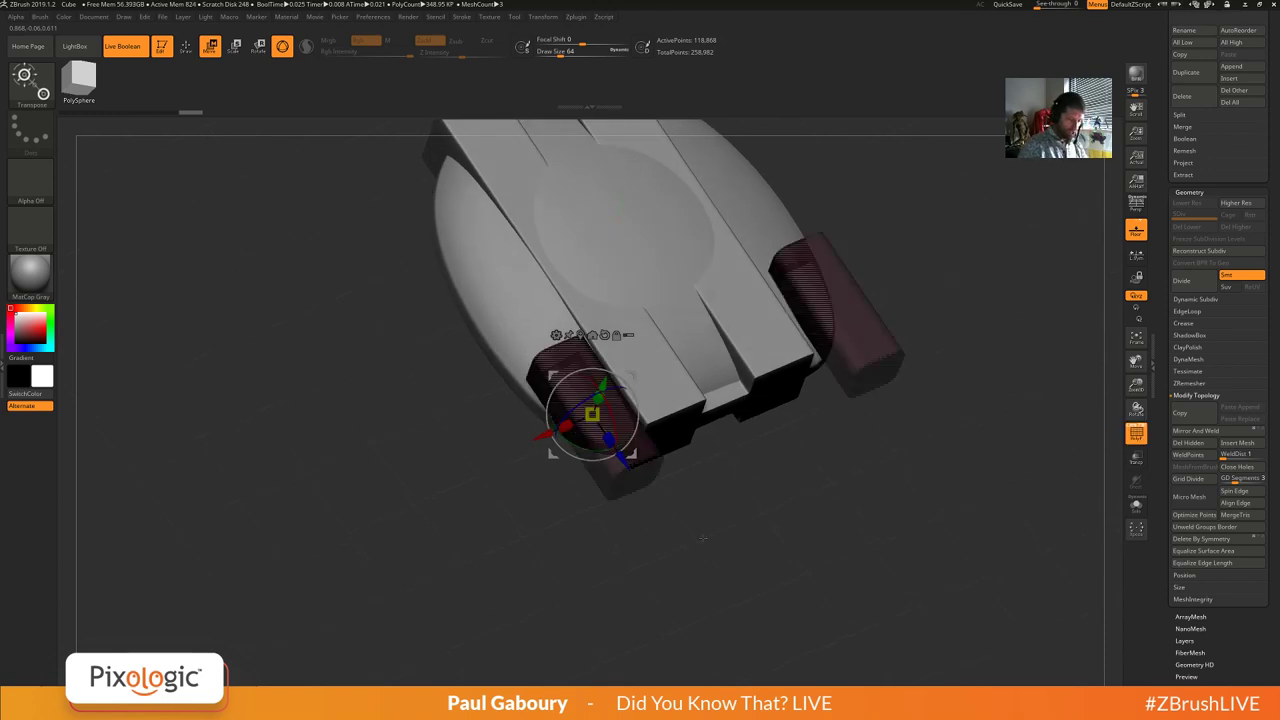
key("shift+f")
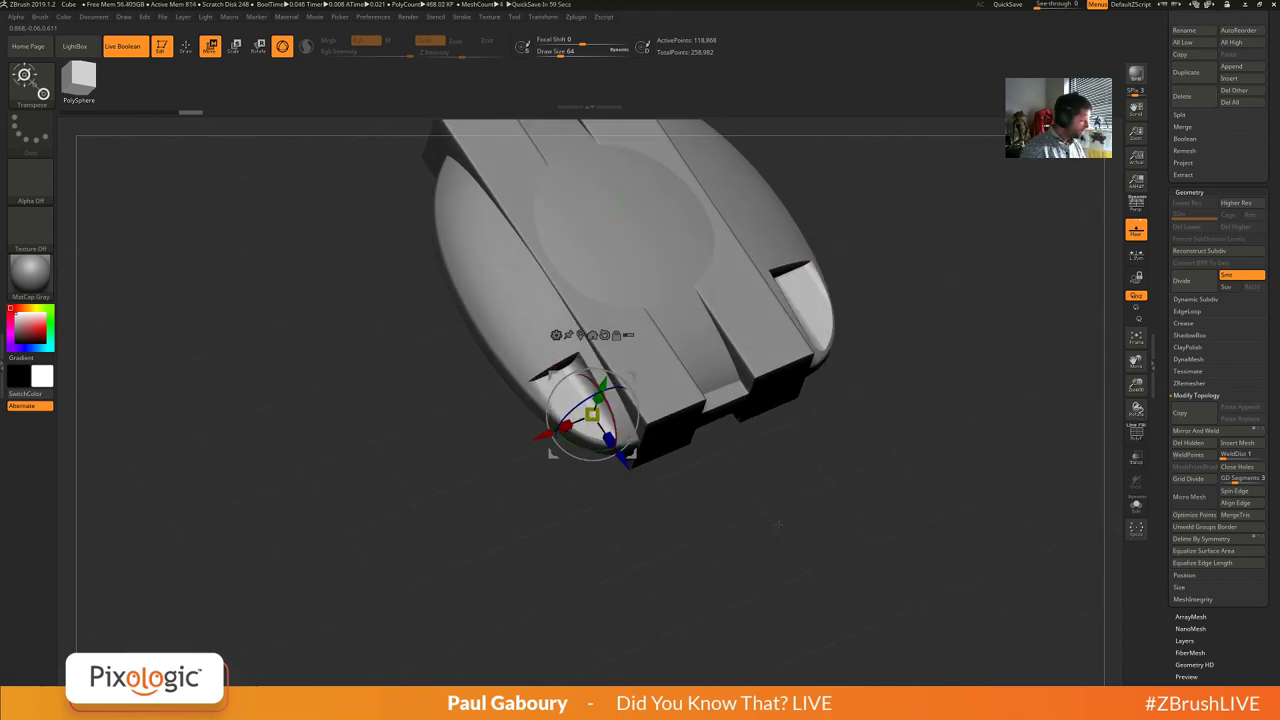
From the front view, place the Spotlight circle over one side recess of the body and resize it to fit.
mouse_move(770, 509)
left_mouse_down("shift")
mouse_move(776, 535)
mouse_move(674, 534)
left_mouse_up("shift")
key("q")
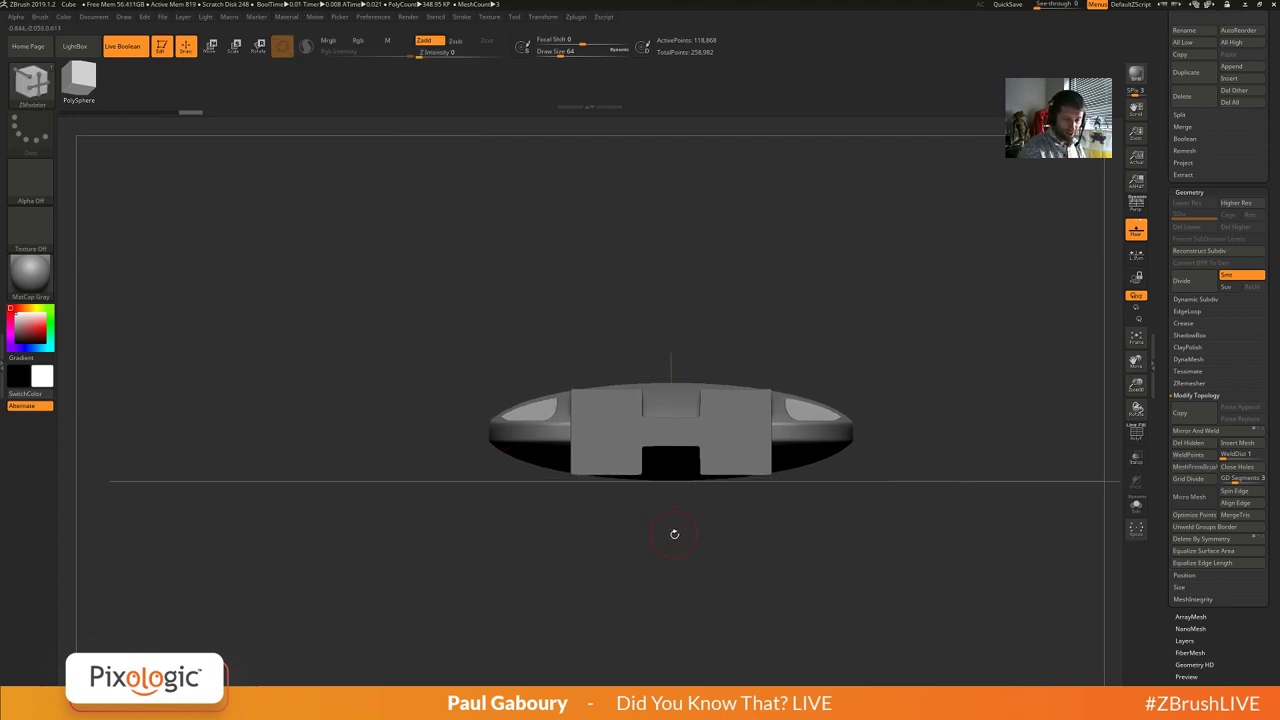
left_click_drag(1164, 187, 1161, 420)
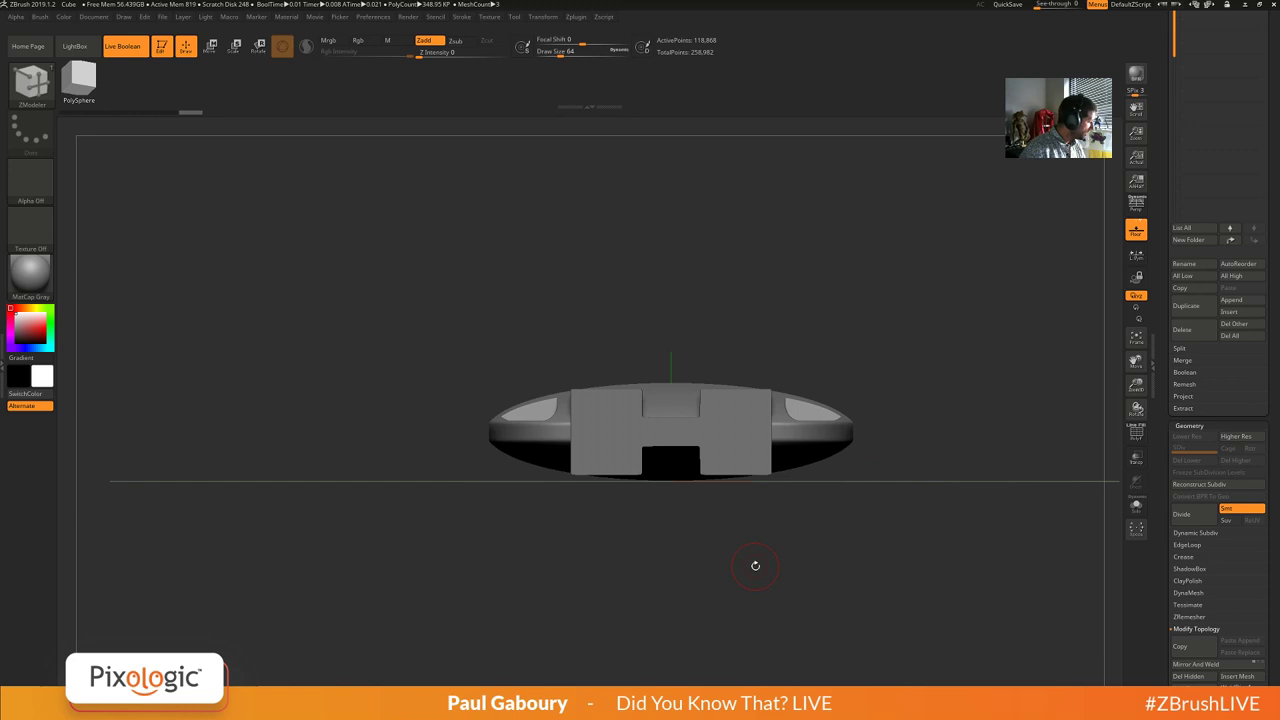
key("shift+z")
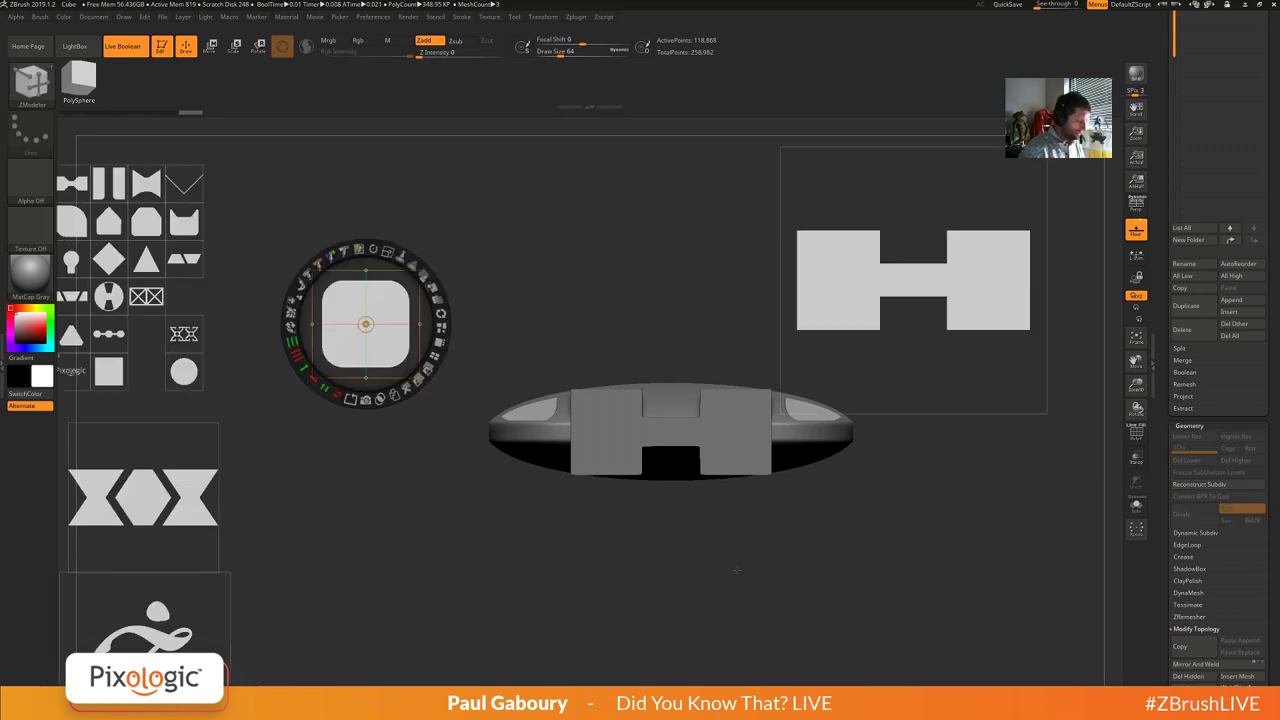
left_click_drag(184, 370, 456, 567)
left_click_drag(478, 495, 545, 386)
left_click_drag(545, 305, 499, 304)
left_click_drag(543, 384, 546, 393)
Add a 3D snapshot of the Spotlight circle to the active cutter subtool and look at the result in perspective.
left_click_drag(1168, 292, 1168, 594)
mouse_move(1199, 304)
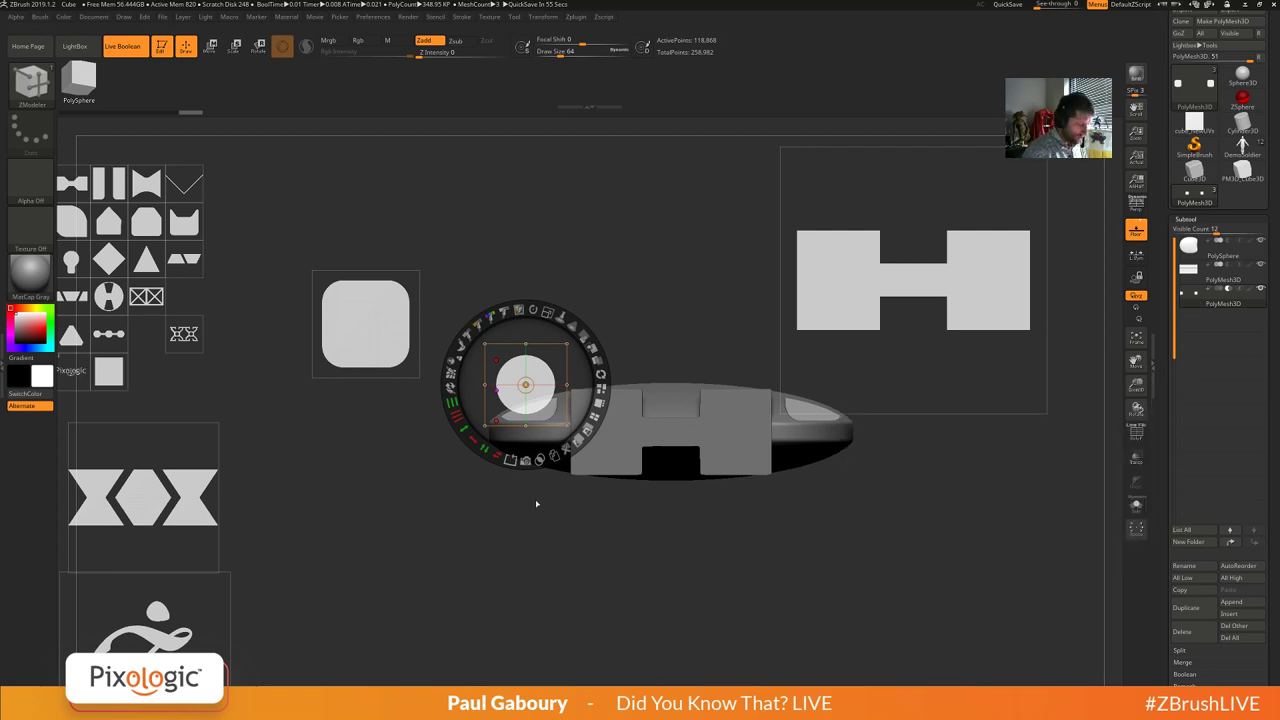
left_click(526, 461, "shift")
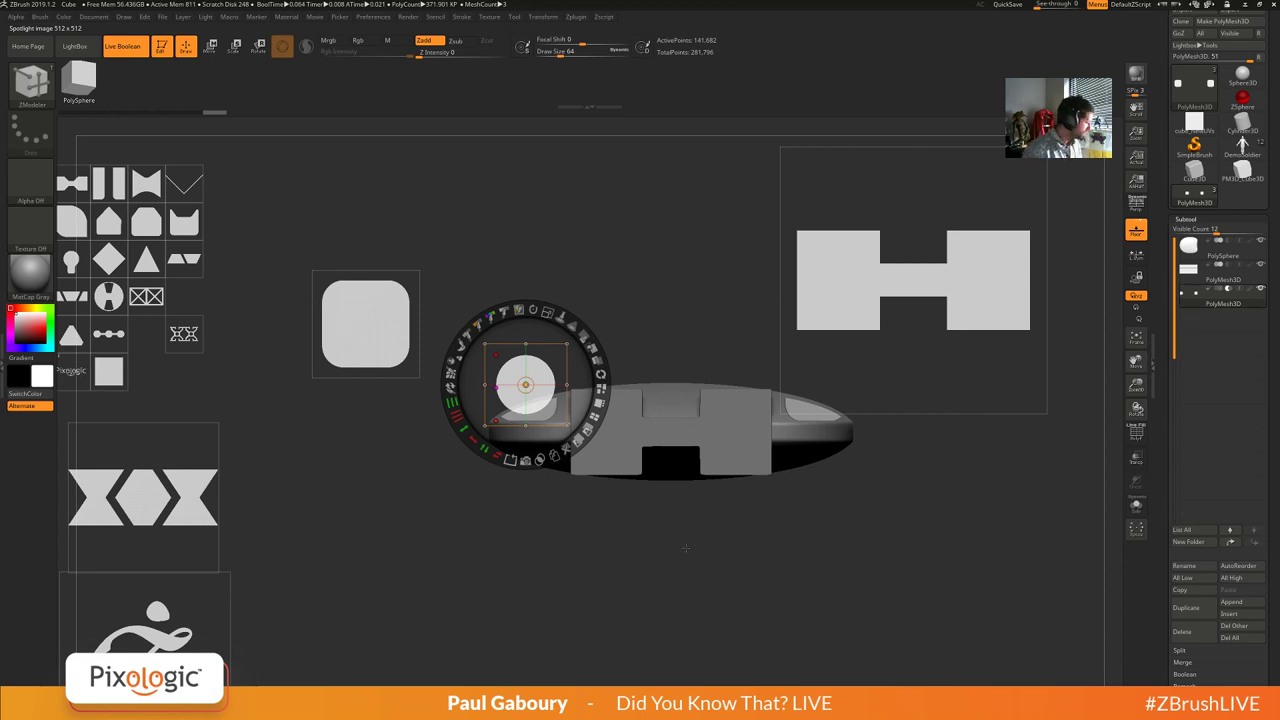
key("shift+z")
left_click_drag(669, 537, 671, 581)
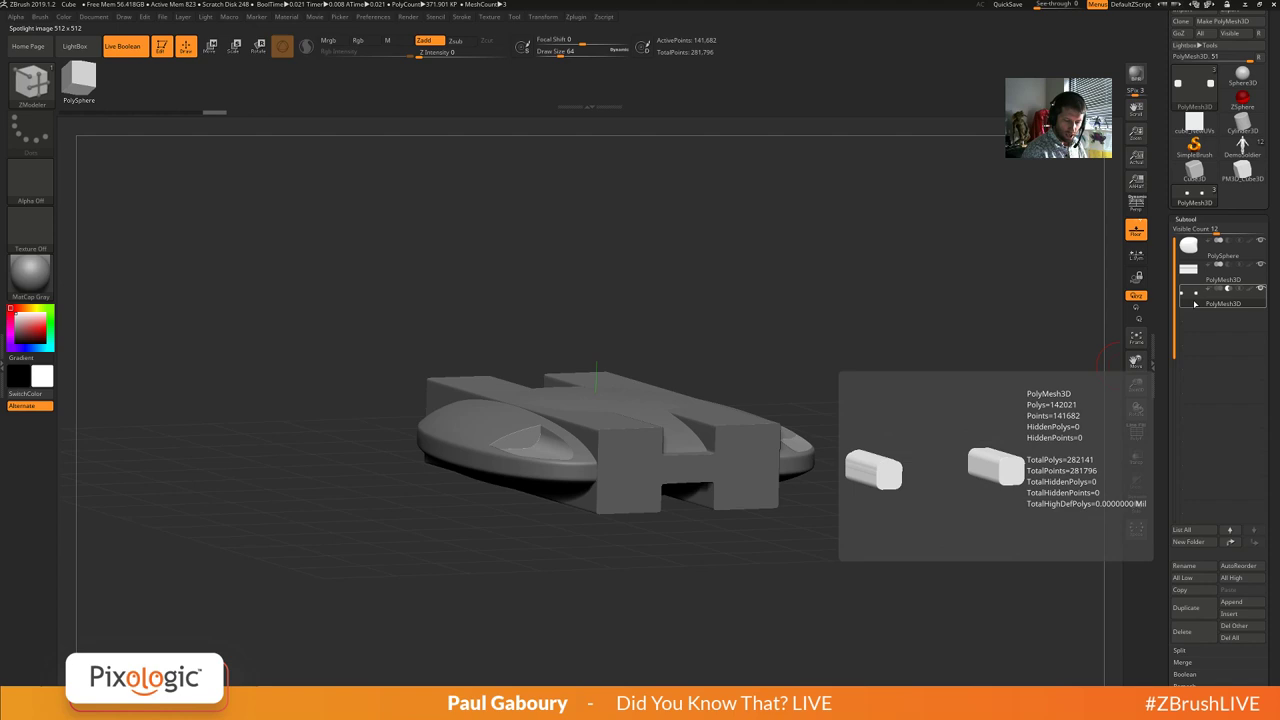
Reposition the Spotlight circle over the side recess in the front view and add a second 3D snapshot to the cutter subtool.
left_click_drag(799, 568, 771, 564, "shift")
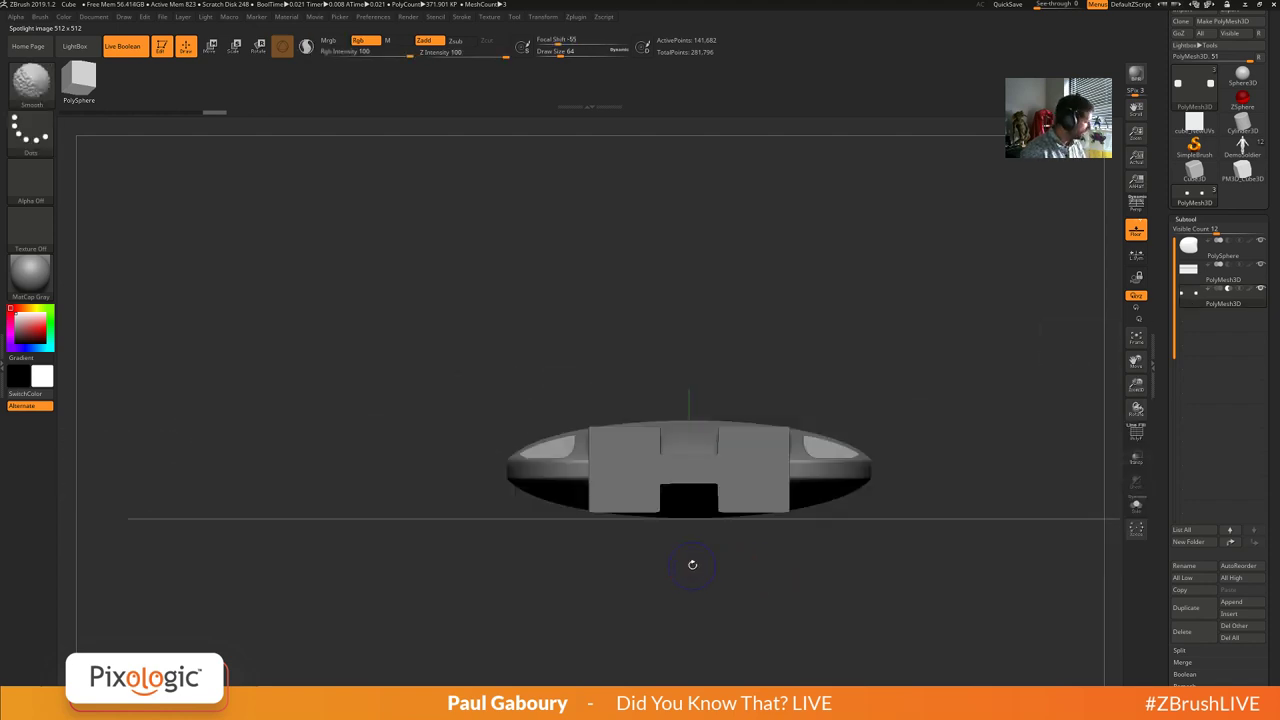
key("shift+z")
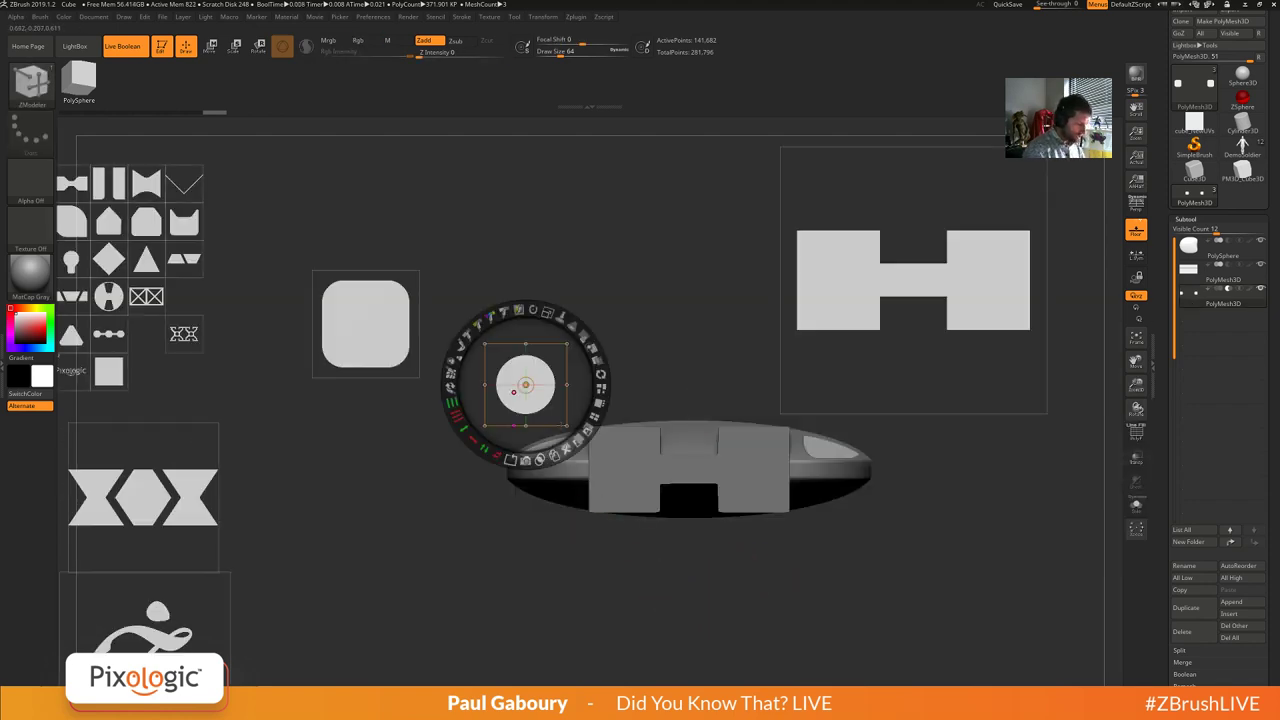
left_click_drag(544, 399, 562, 450)
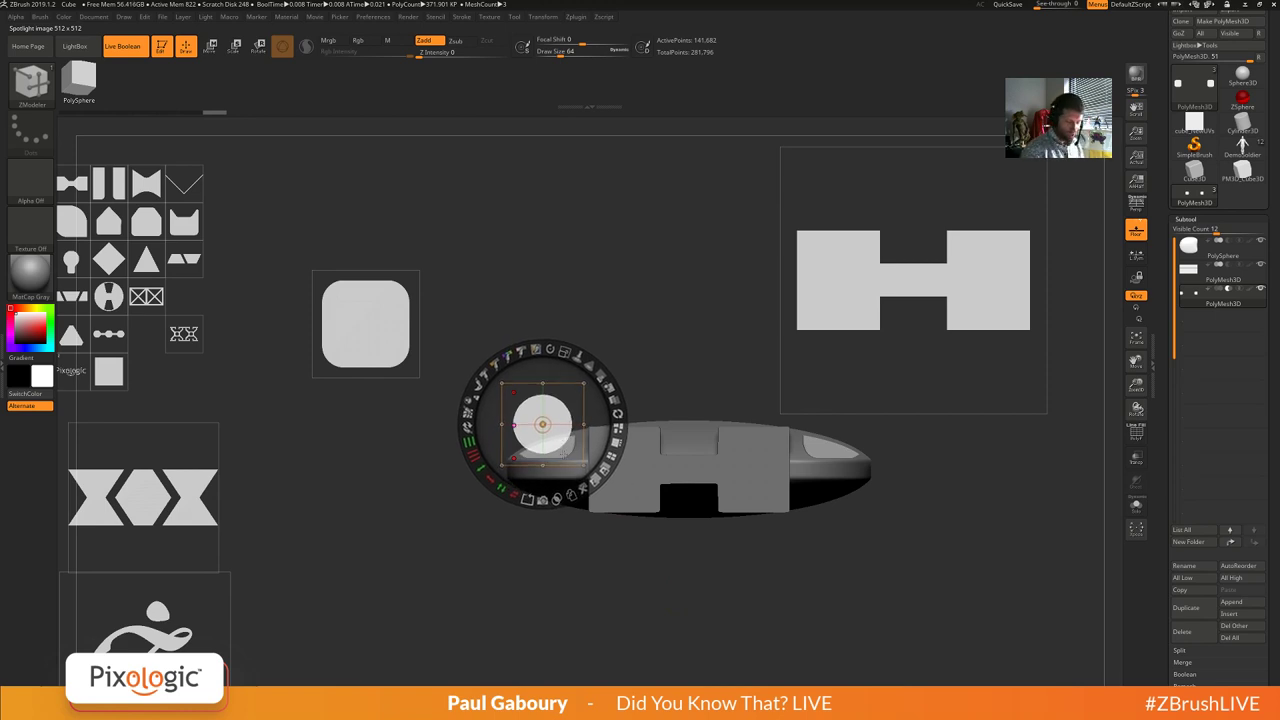
left_click(542, 500, "shift")
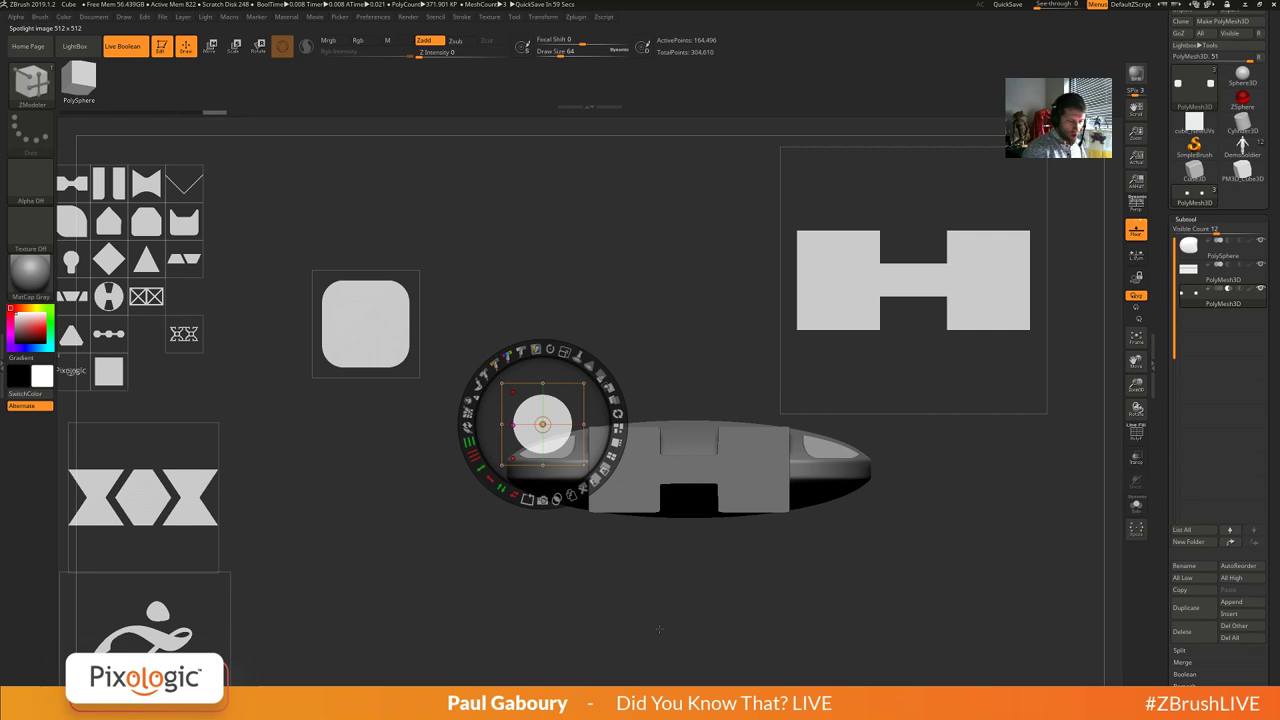
key("shift+z")
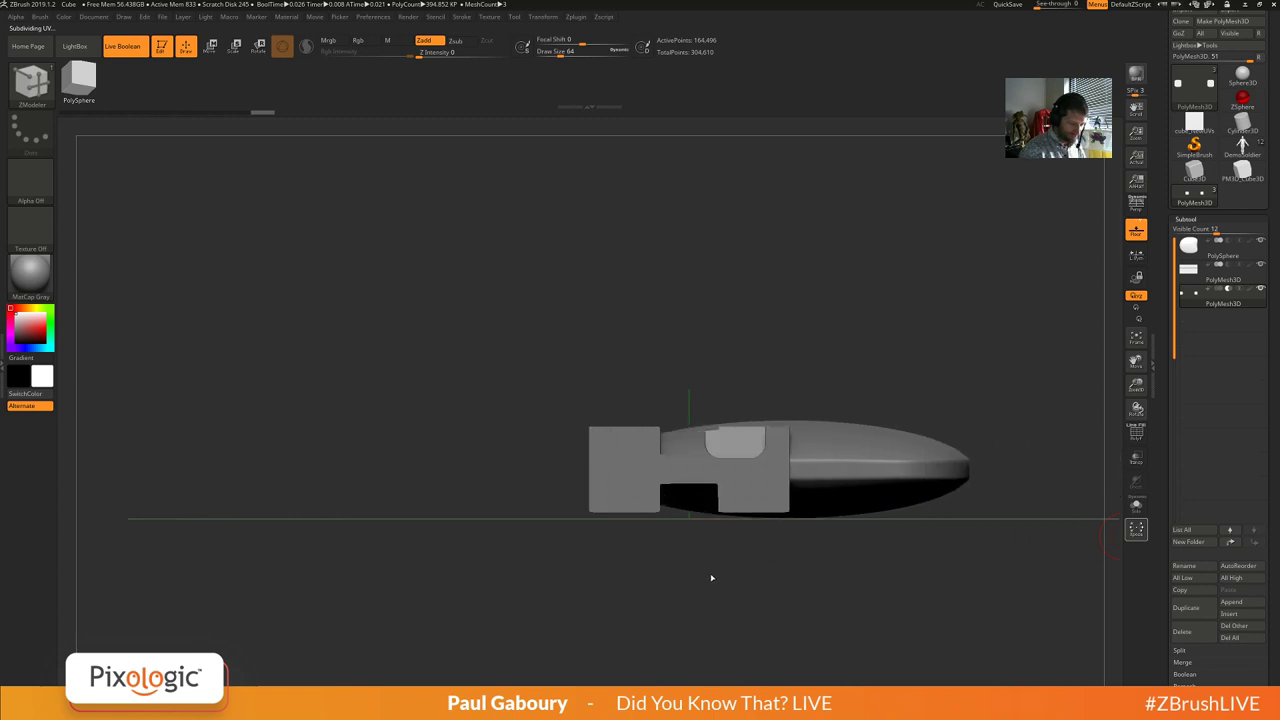
Solo the cutter subtool, isolate the first snapshot cylinder, raise it clear above the rounded block and show all parts again.
mouse_move(707, 579)
left_mouse_down()
mouse_move(779, 563)
mouse_move(777, 526)
mouse_move(806, 615)
left_mouse_up()
right_click_drag(806, 616, 804, 522, "ctrl")
key("alt+shift+s")
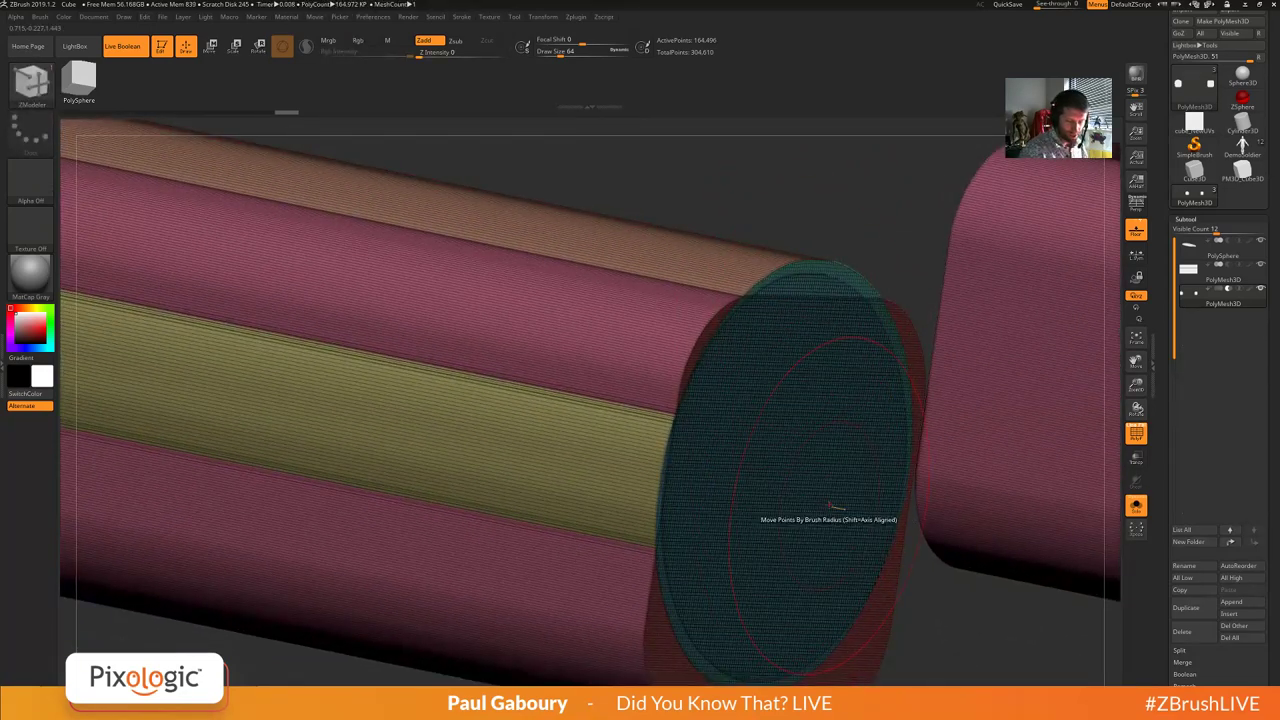
left_click(848, 279, "ctrl+shift")
key("ctrl+shift+a")
right_click_drag(889, 349, 848, 461, "ctrl")
key("w")
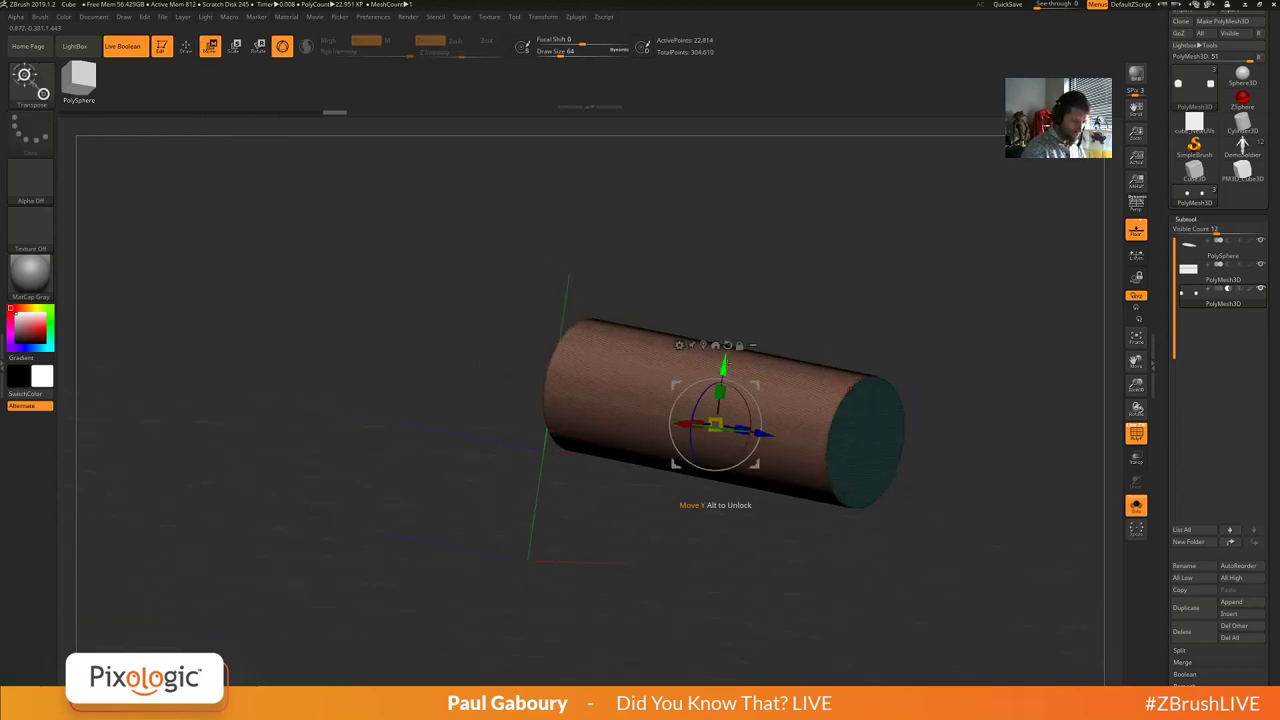
left_click_drag(725, 363, 750, 188)
left_click(911, 423, "ctrl+shift")
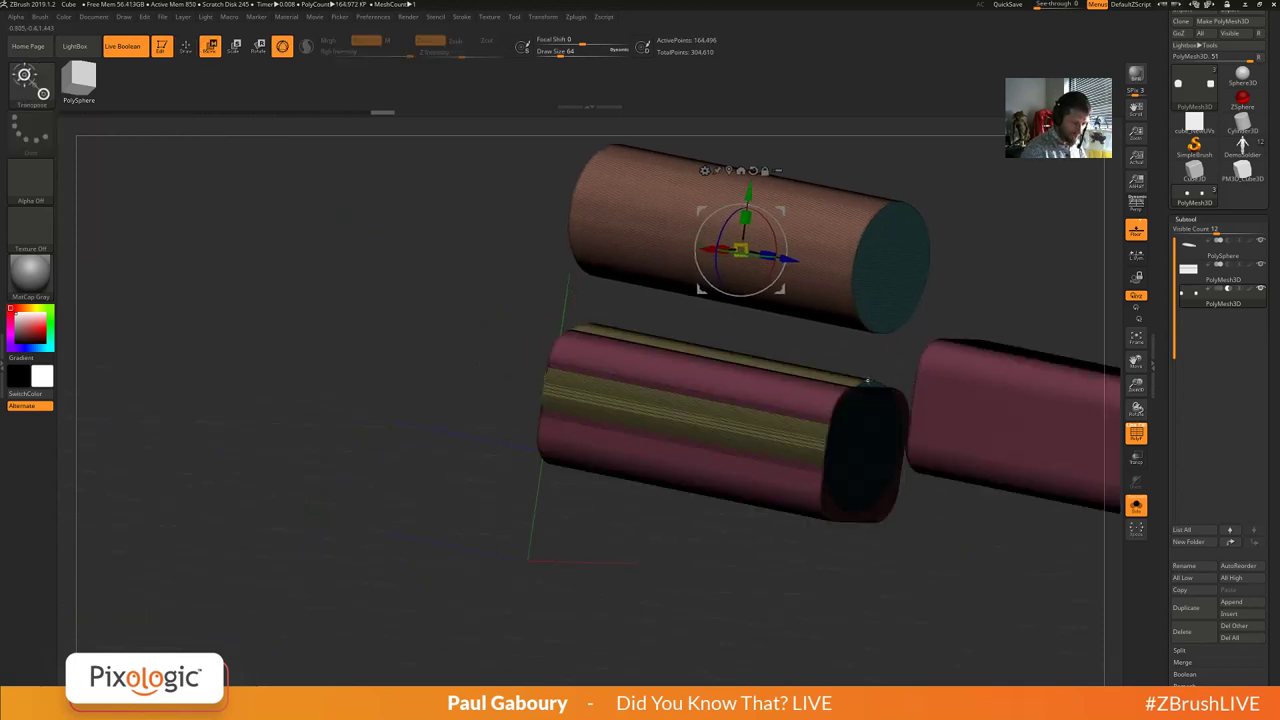
Isolate the remaining cylinder, mask everything else and slide it sideways out of the rounded cutter block.
left_click(868, 382, "ctrl")
left_click(845, 519, "ctrl")
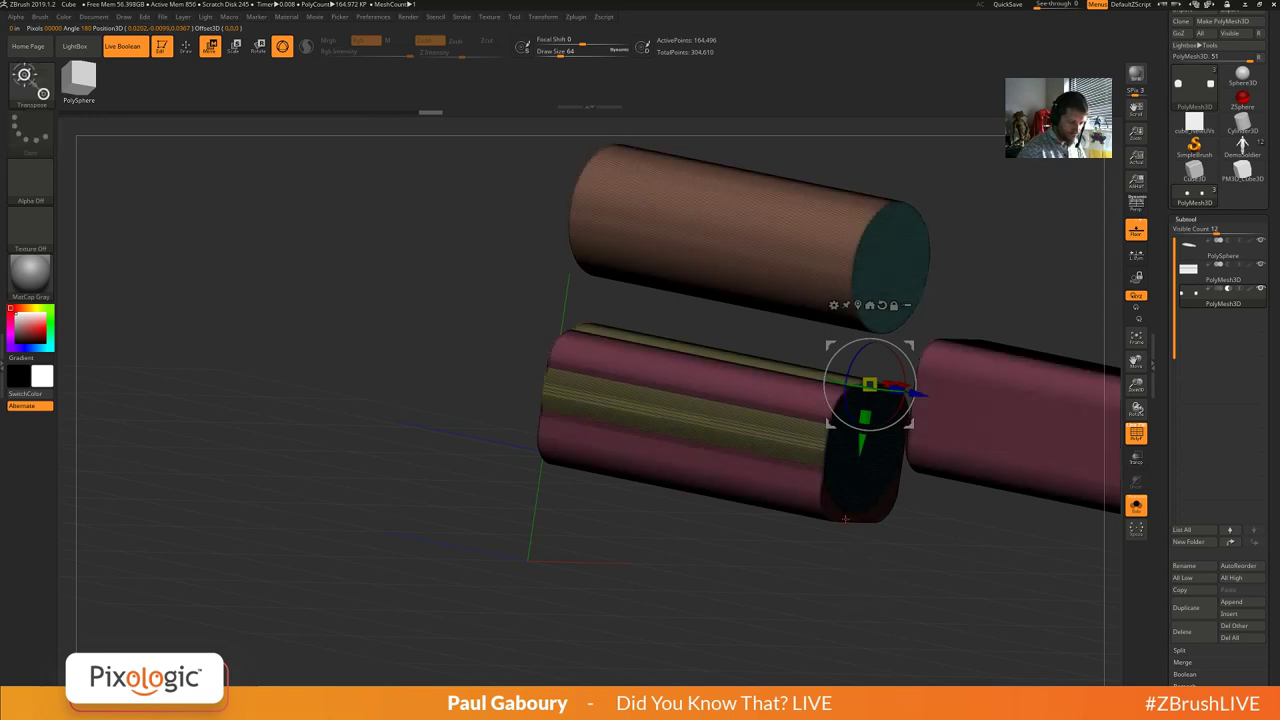
key("q")
left_click(877, 383, "ctrl+shift")
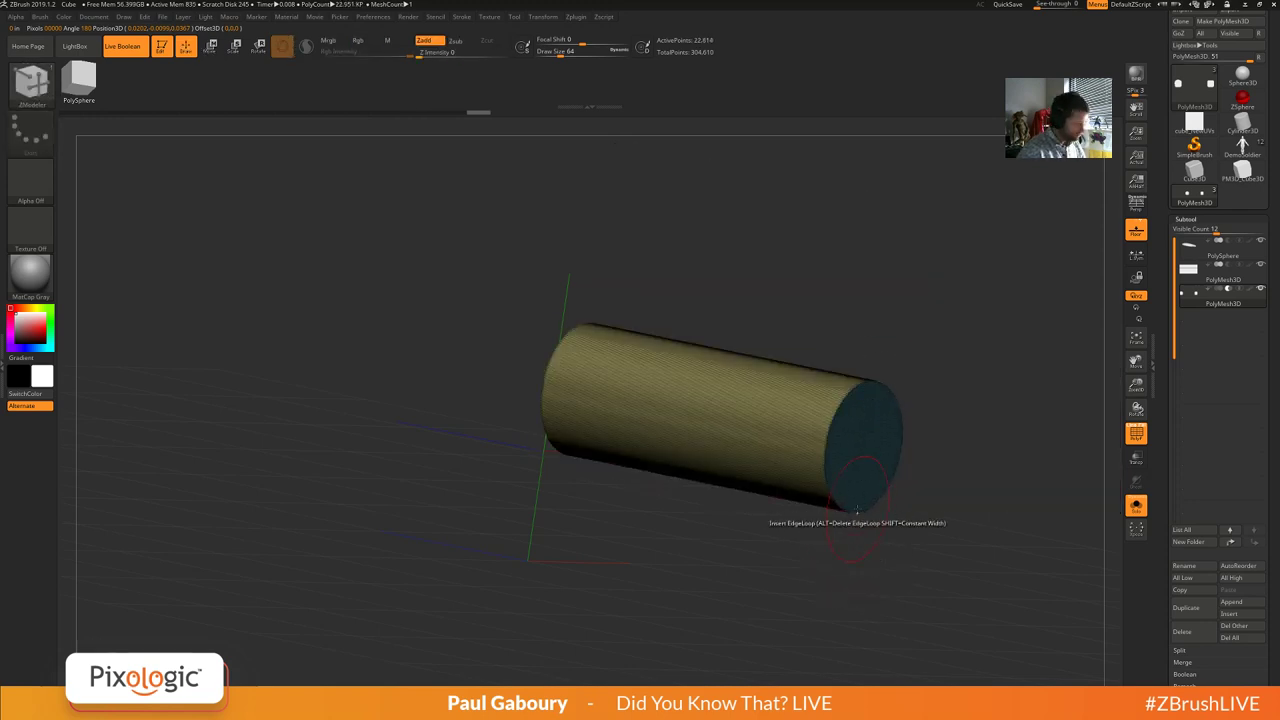
left_click(842, 558, "ctrl")
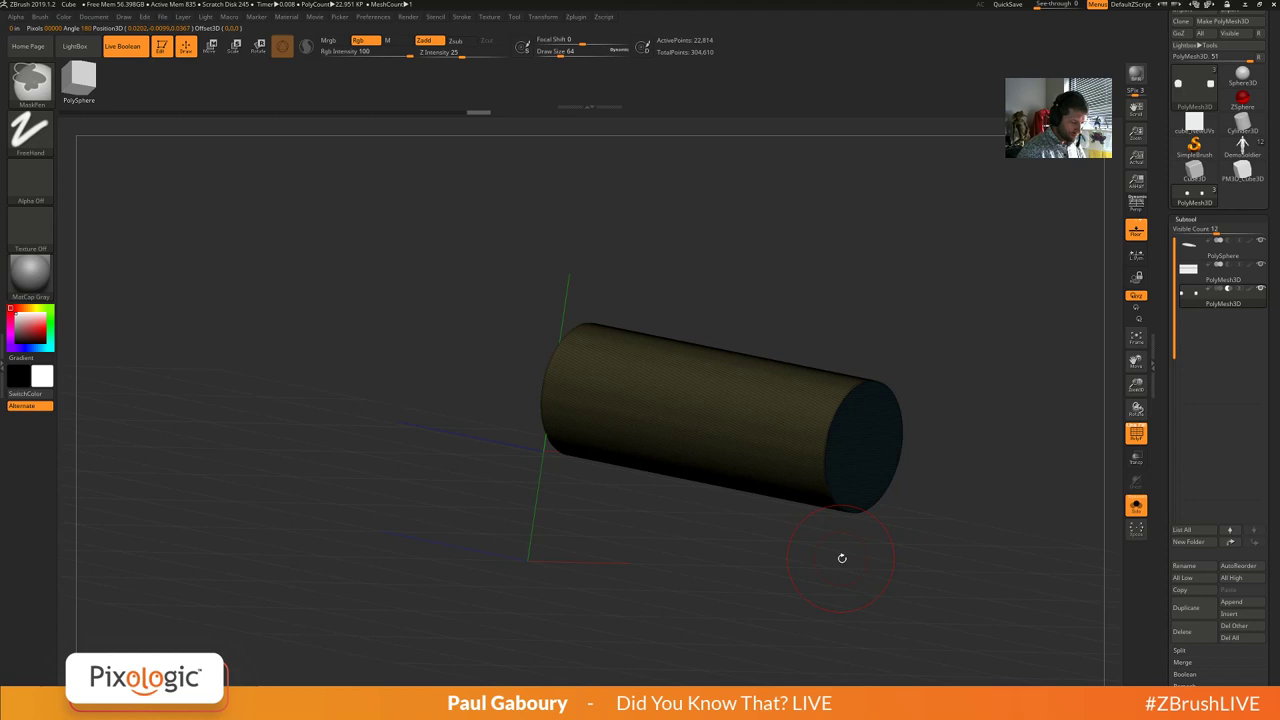
left_click(842, 558, "ctrl+shift")
left_click_drag(842, 558, 811, 557, "ctrl")
key("w")
left_click_drag(932, 385, 722, 386)
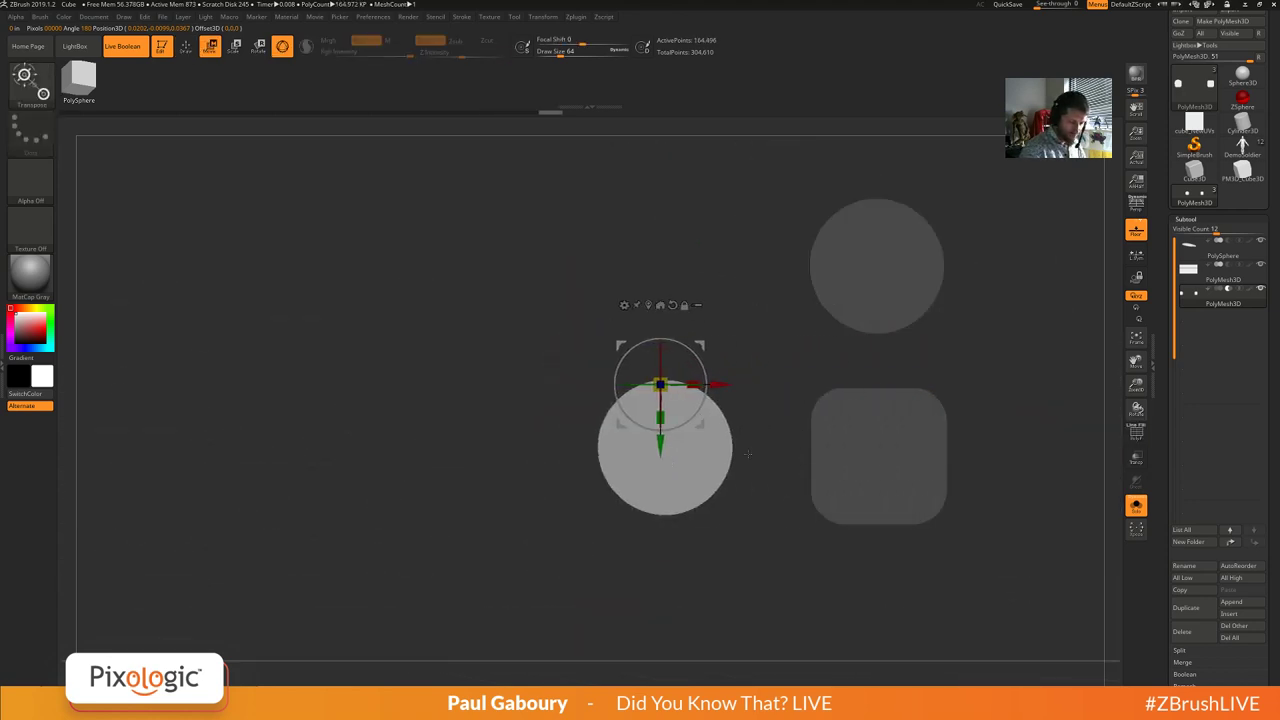
Leave solo mode and examine the separated cylinders and rounded blocks in wireframe against the body.
mouse_move(748, 454)
left_mouse_down("alt")
mouse_move(645, 401)
mouse_move(735, 435)
mouse_move(745, 473)
left_mouse_up("alt")
left_click(1136, 506)
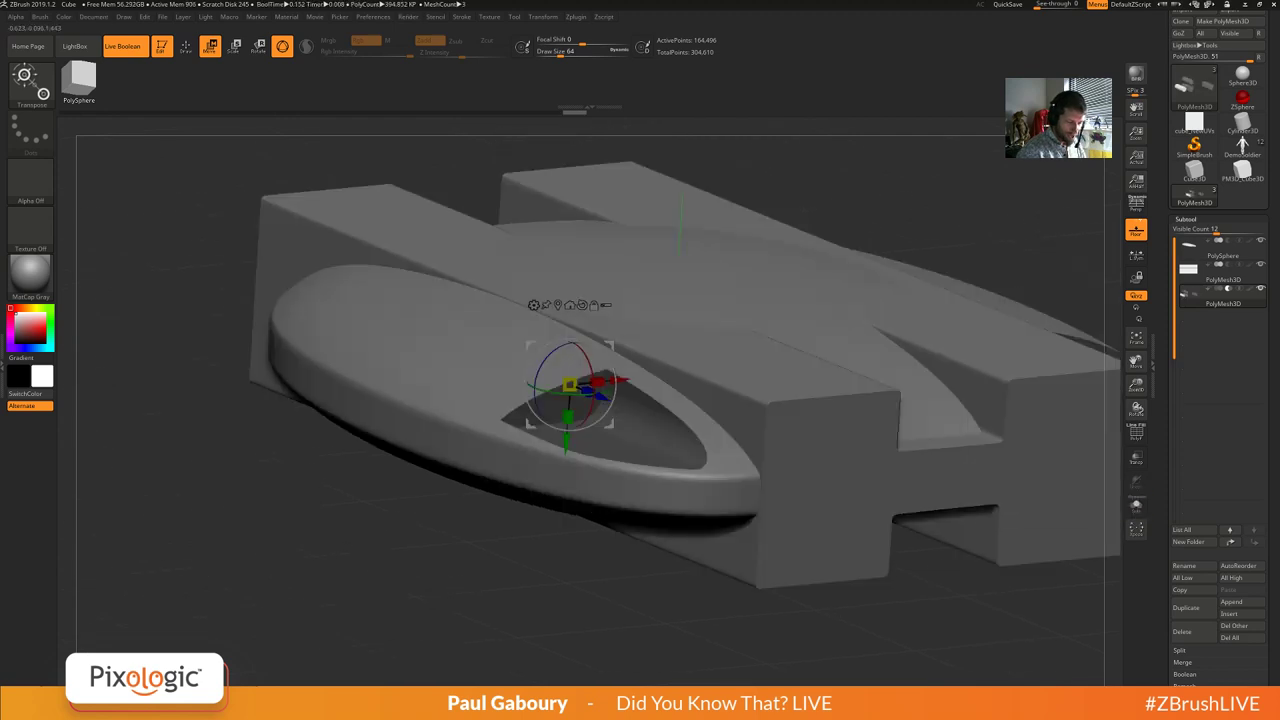
mouse_move(1193, 303)
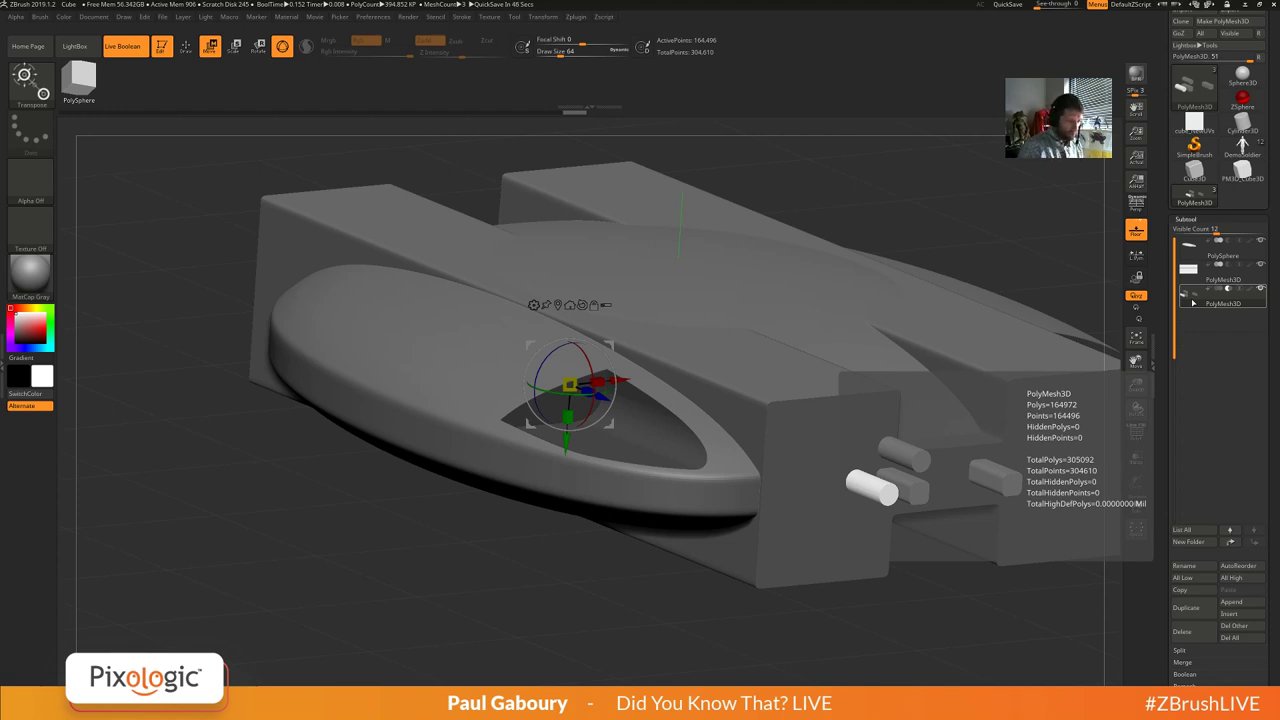
left_click(1190, 284)
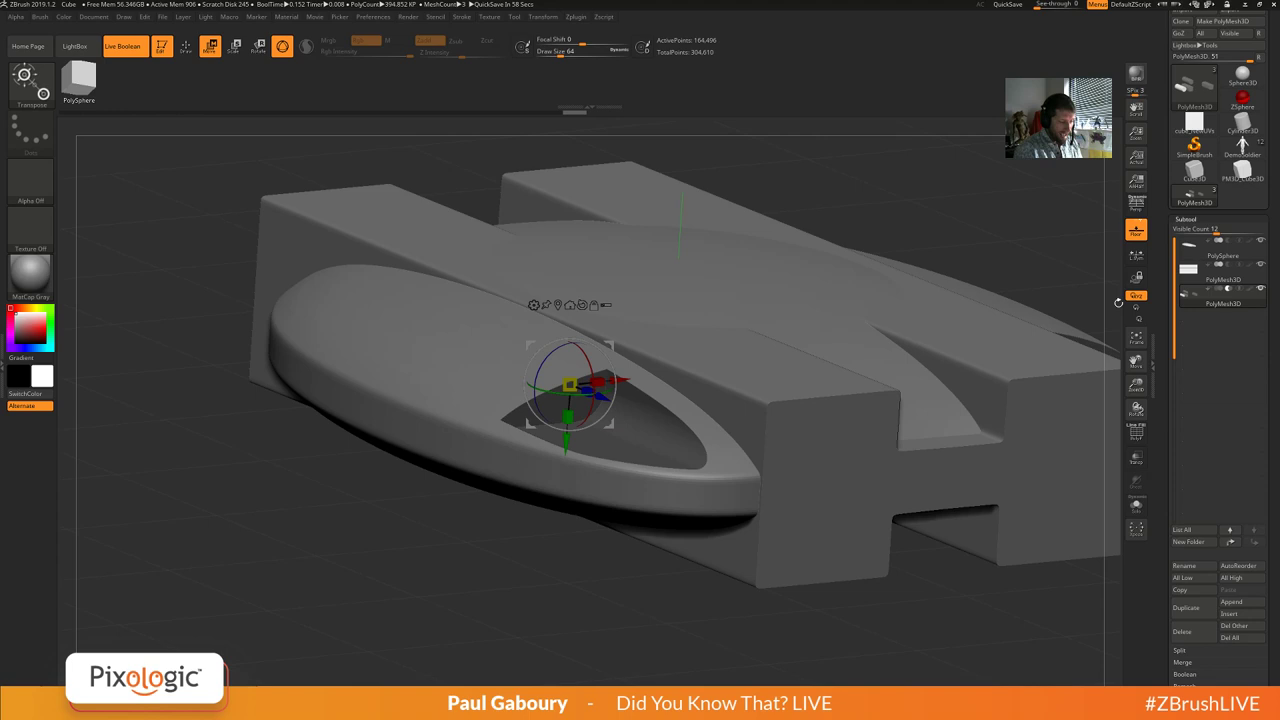
key("shift+f")
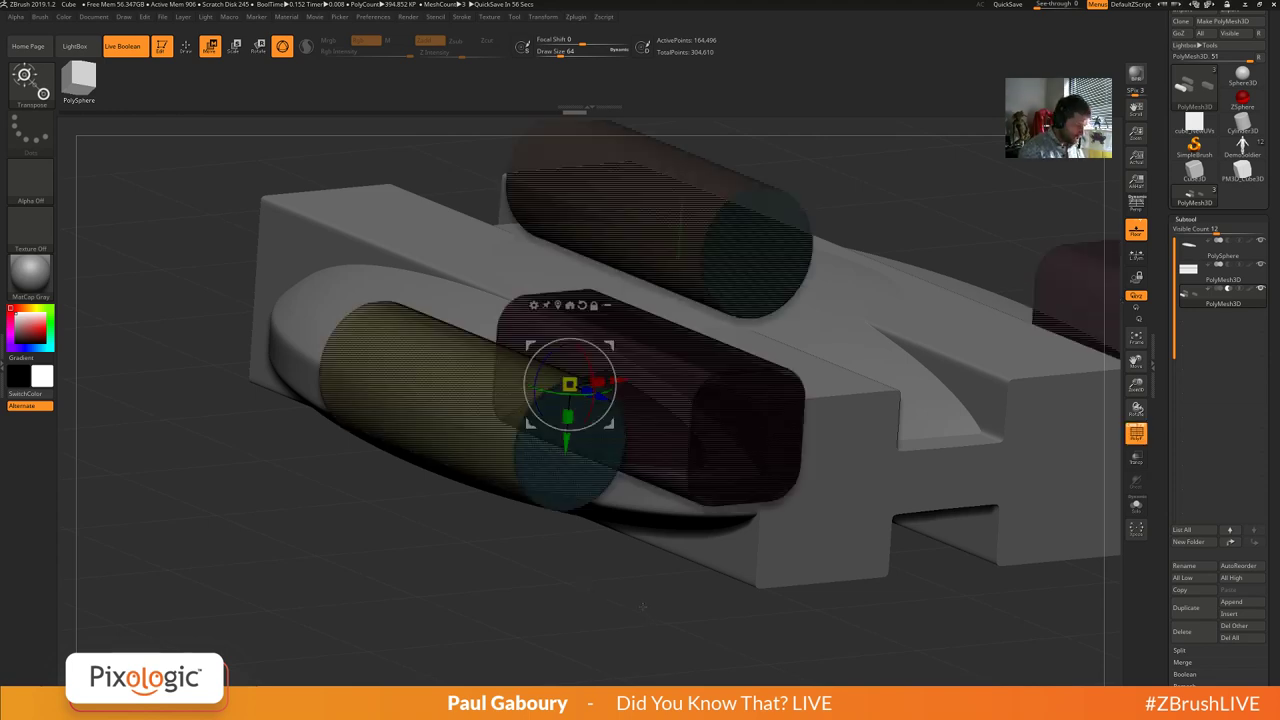
Isolate the mirrored rounded blocks in the cutter subtool by hiding both snapshot cylinders in the front view.
right_click_drag(640, 603, 600, 612, "ctrl")
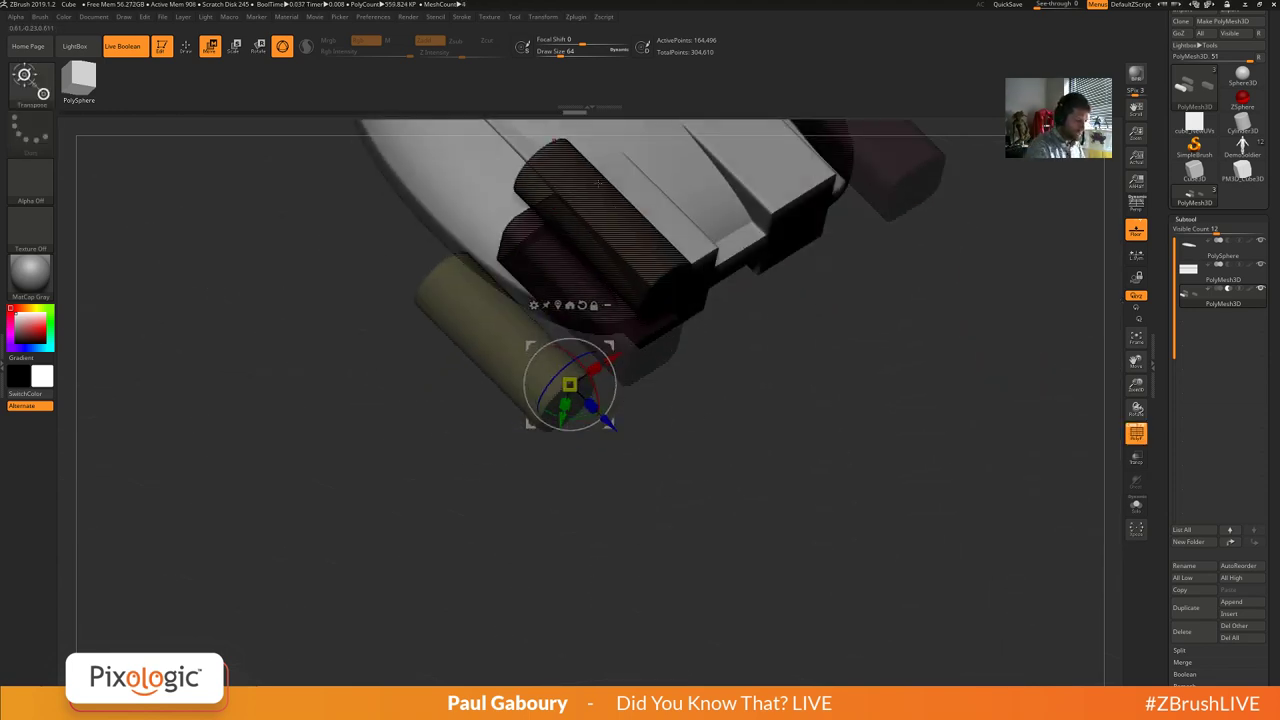
right_click_drag(727, 498, 737, 545, "alt")
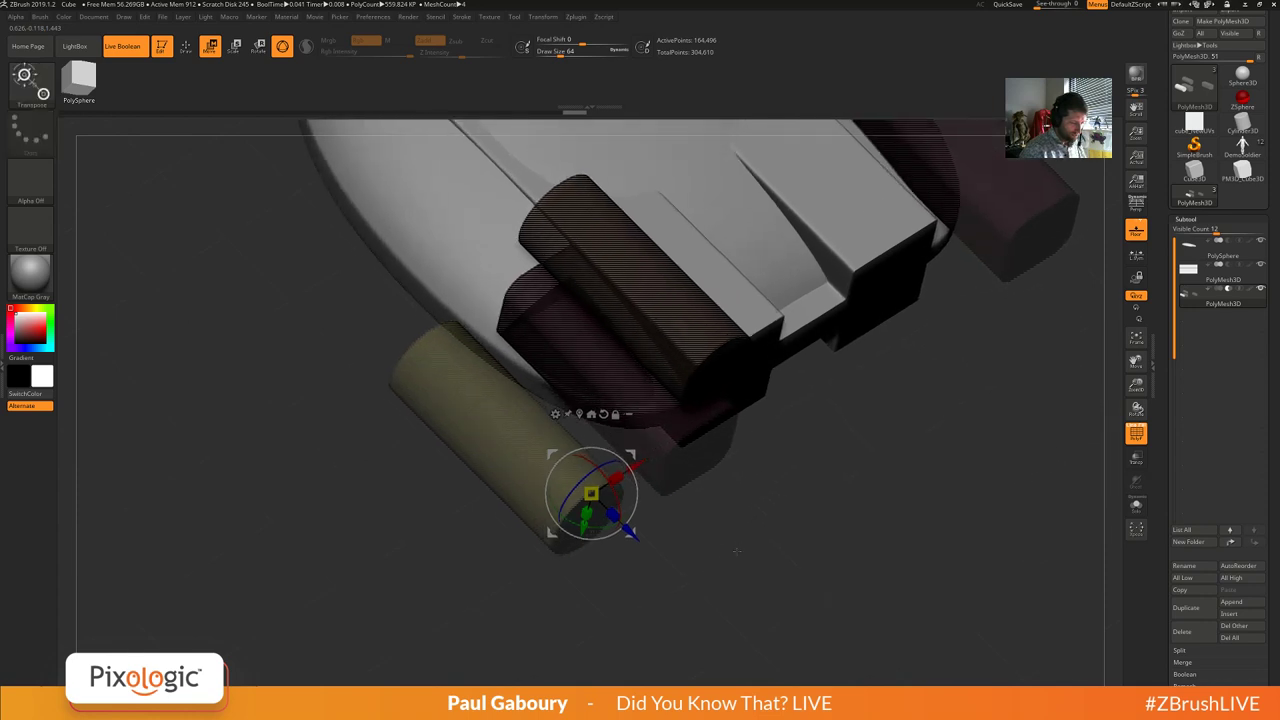
left_click_drag(736, 550, 738, 514)
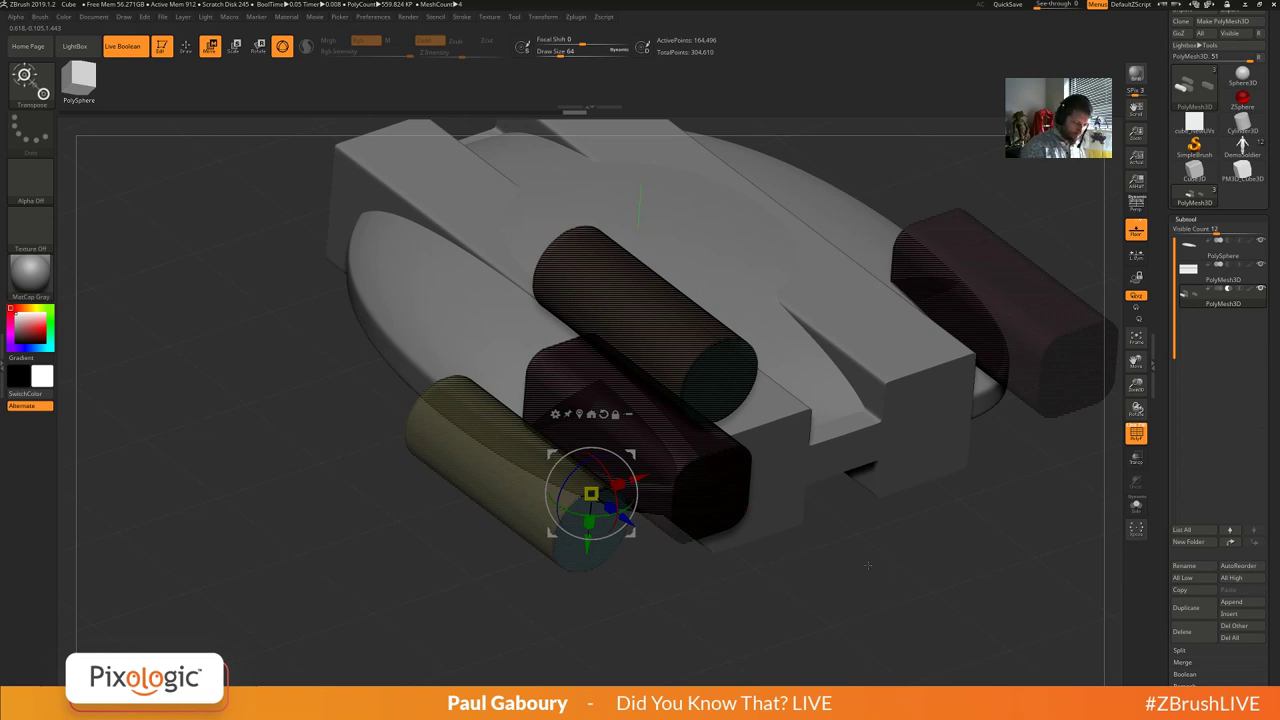
left_click_drag(867, 565, 636, 508, "alt")
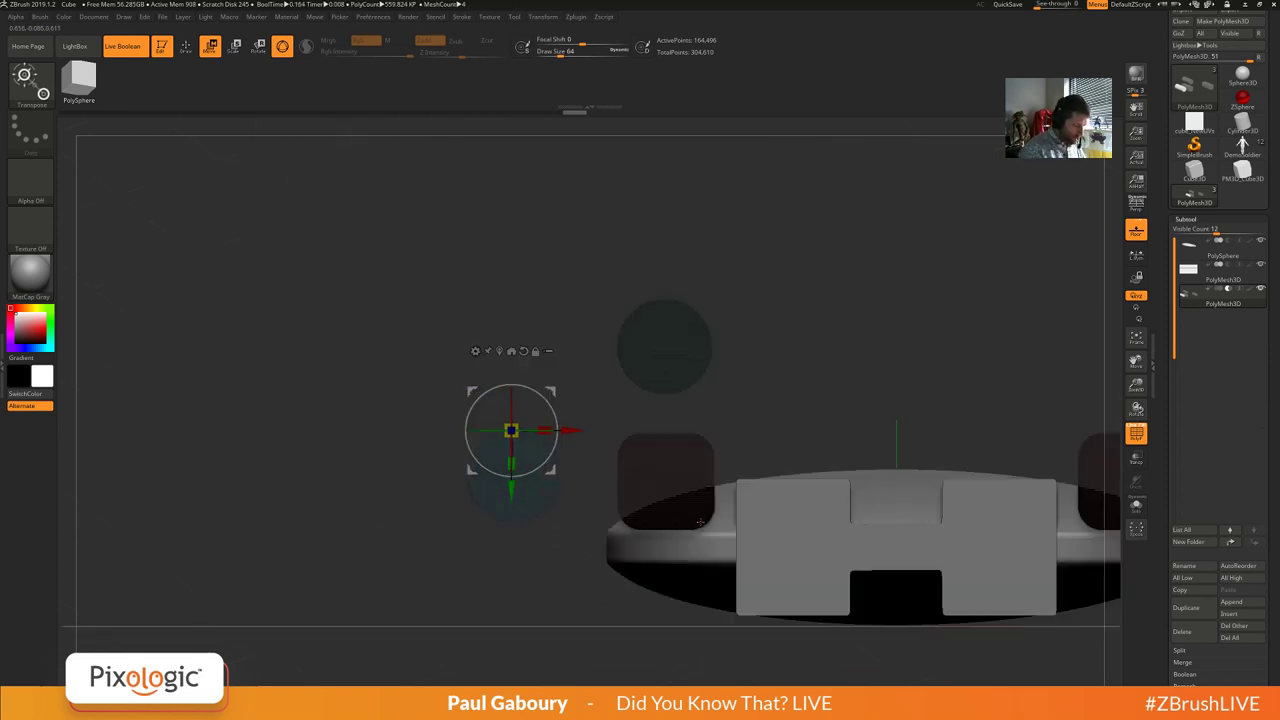
key("q")
left_click(687, 465, "ctrl+shift")
left_click(687, 464, "ctrl+shift")
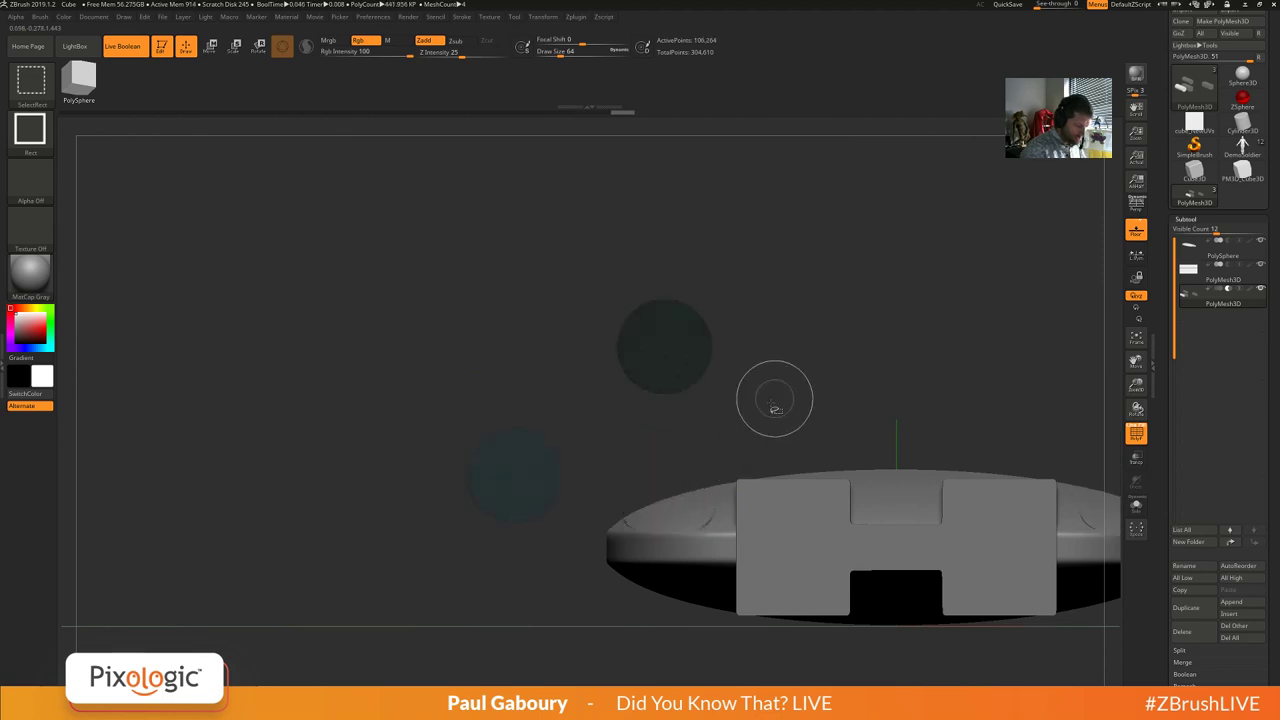
left_click(765, 400, "ctrl+shift")
left_click(699, 463, "ctrl+shift")
left_click(771, 392, "ctrl+shift")
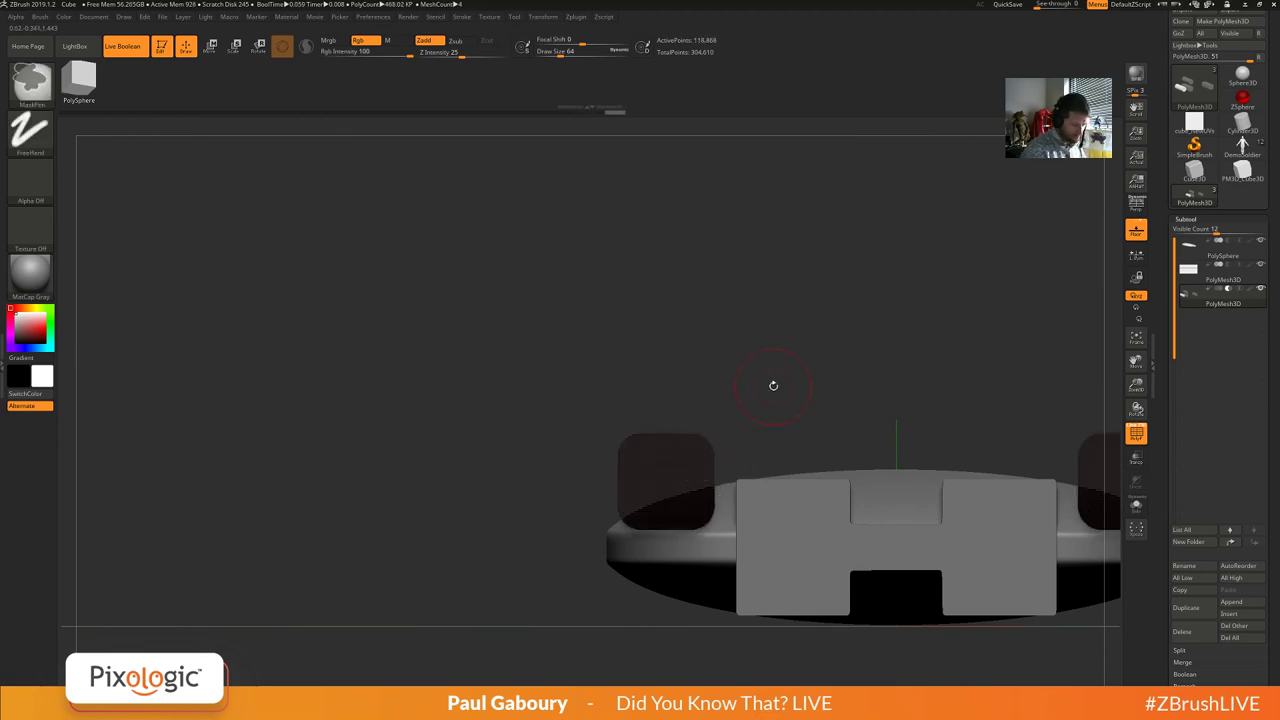
Delete the hidden cylinder geometry from the cutter subtool with Del Hidden.
left_click_drag(1273, 641, 1273, 637)
scroll(1258, 522, "down", 5)
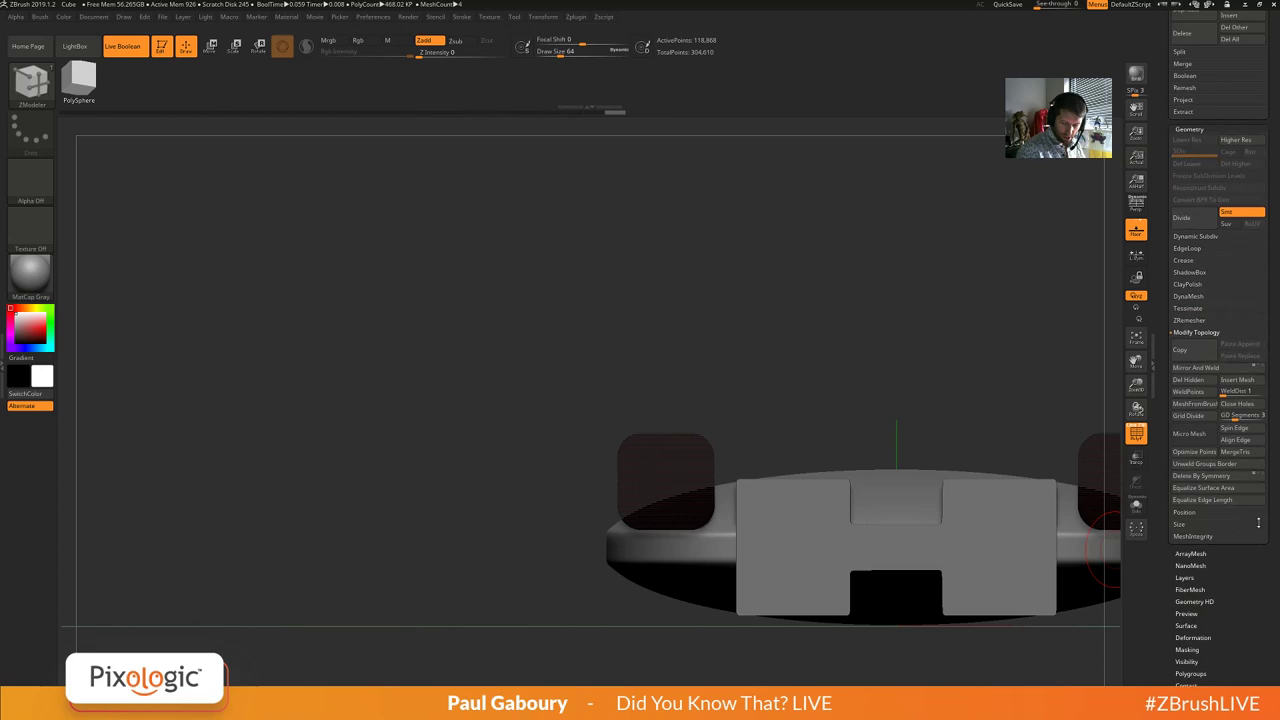
left_click(1190, 380)
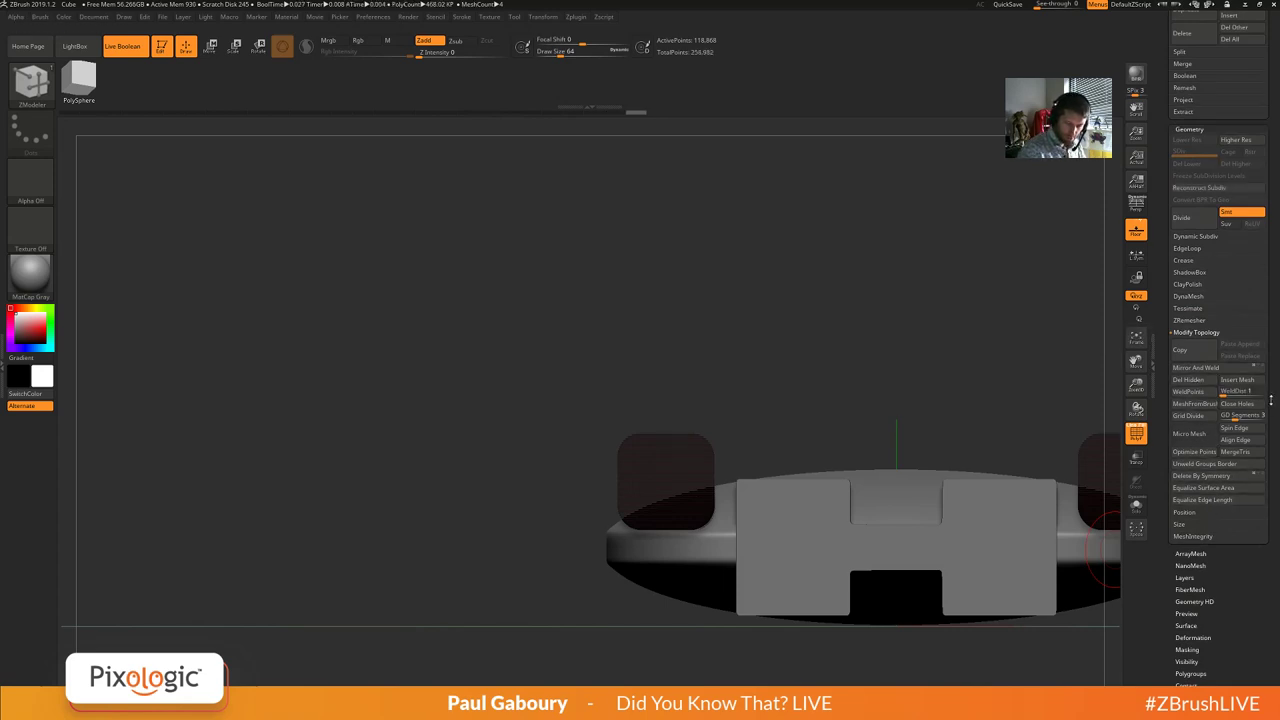
scroll(1257, 511, "up", 10)
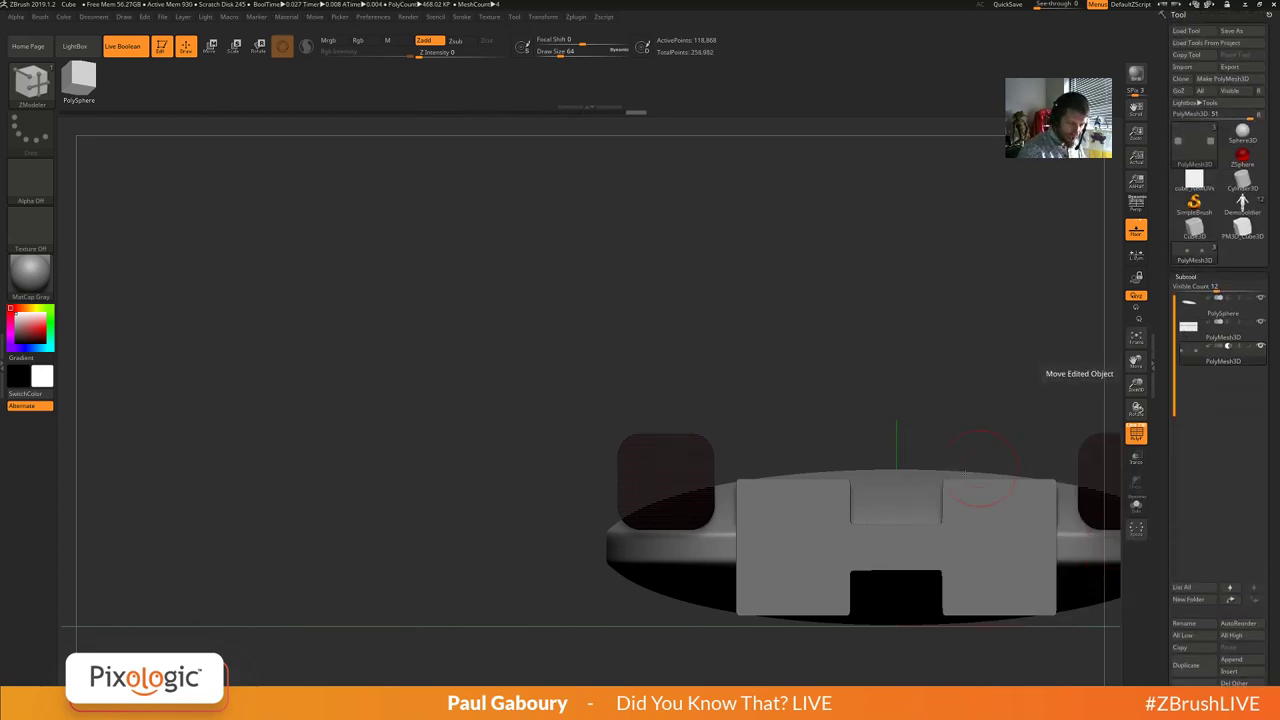
Select the disc-shaped body subtool, view it straight from above and turn off its wireframe display.
right_click_drag(972, 490, 949, 558)
right_click_drag(936, 436, 810, 683, "alt")
left_click(1190, 312)
right_click_drag(874, 437, 741, 497, "alt")
key("shift+f")
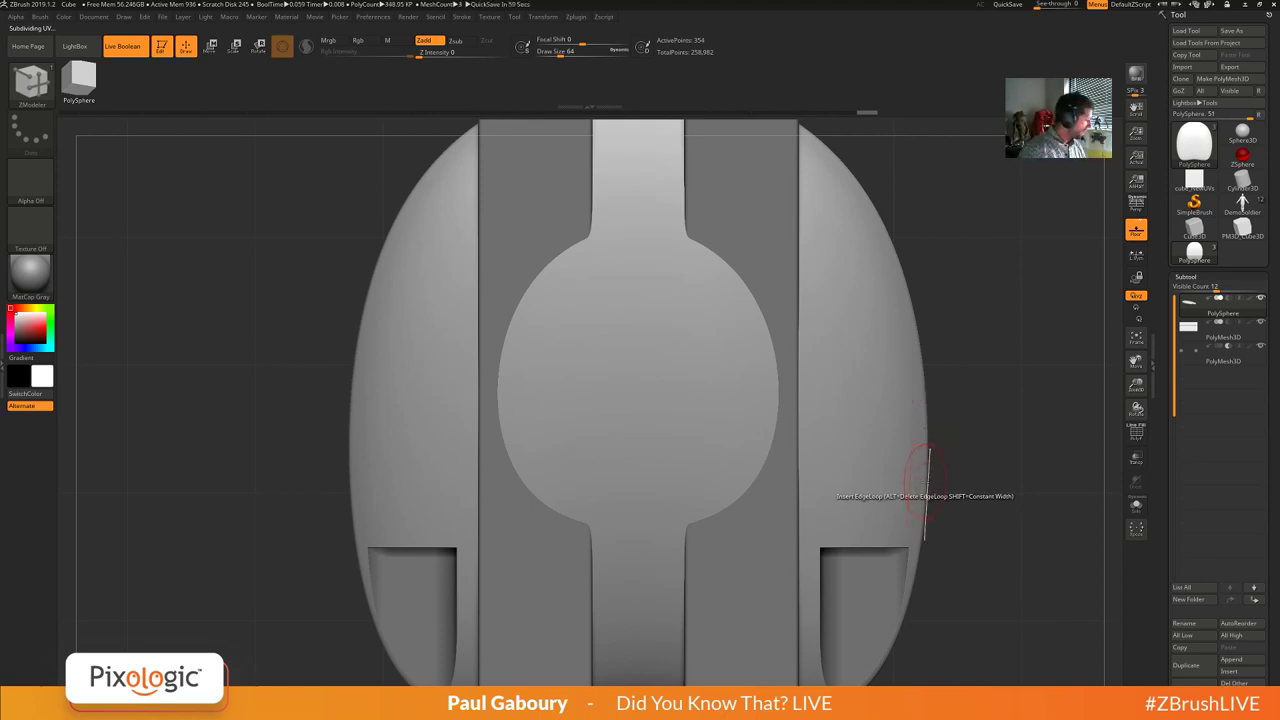
Show Spotlight, centre its circle over the middle of the body and enlarge it to nearly fill the round central area.
key("shift+z")
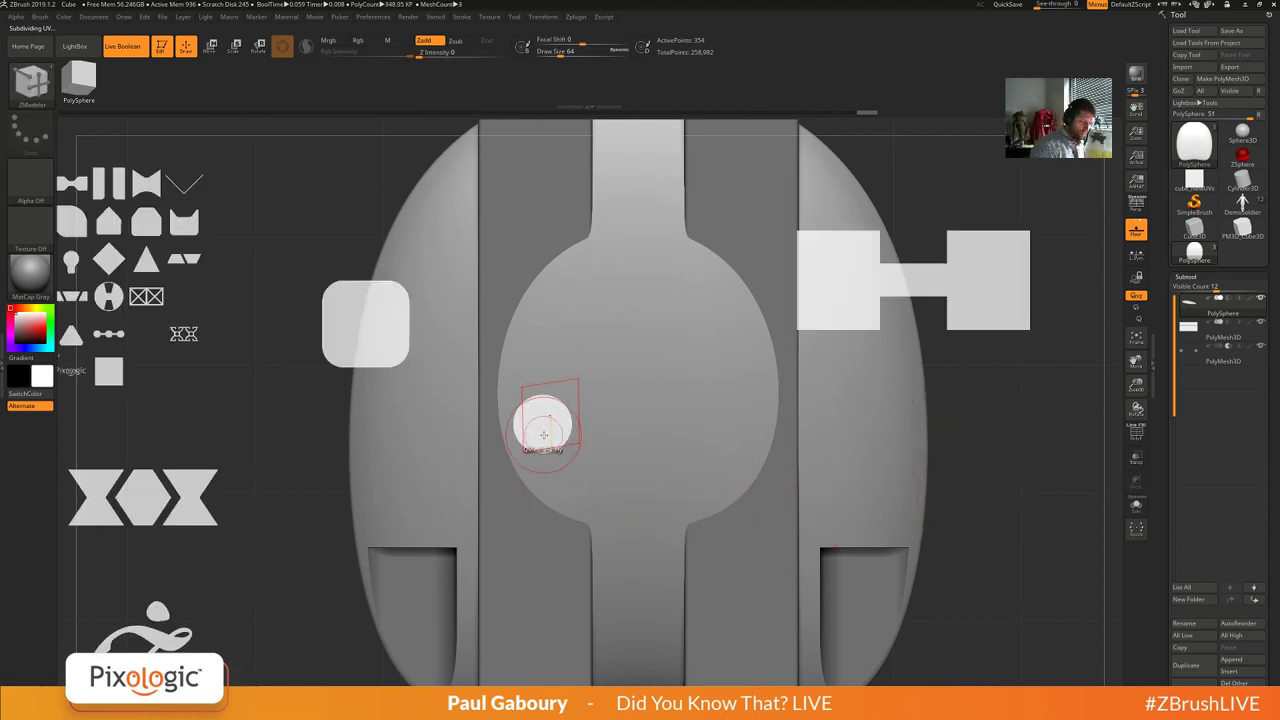
key("z")
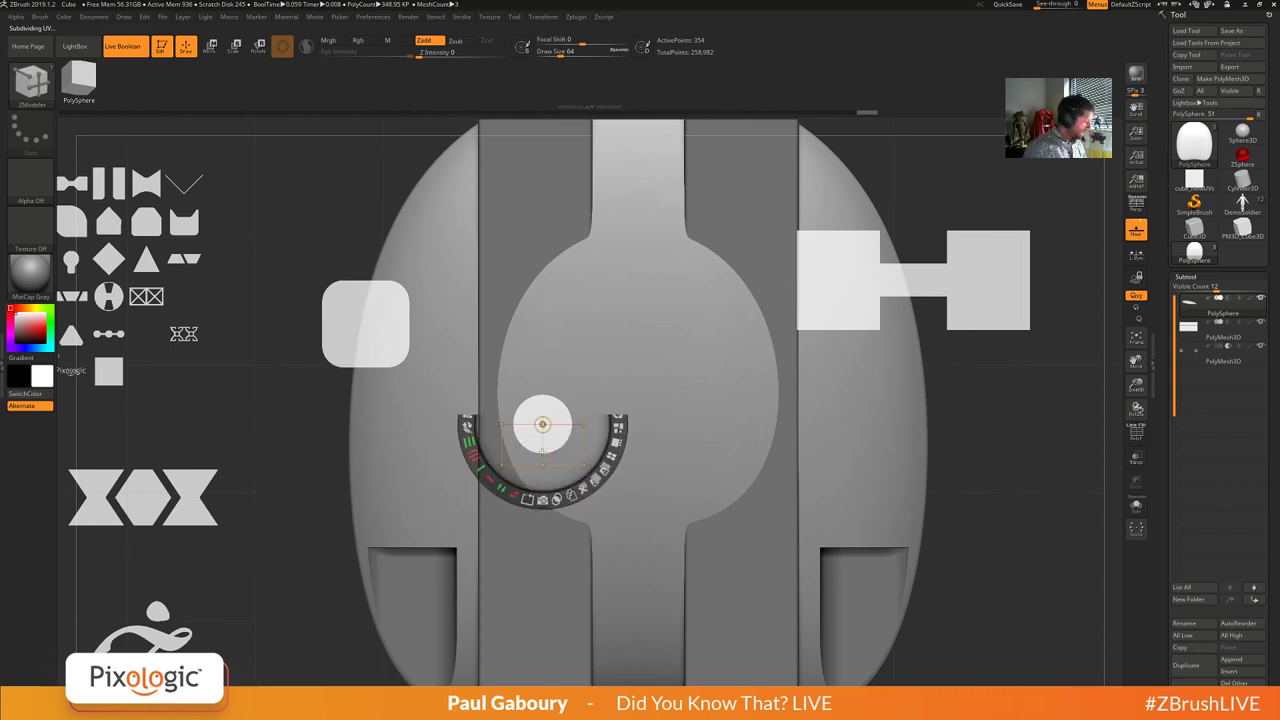
left_click_drag(547, 440, 658, 464)
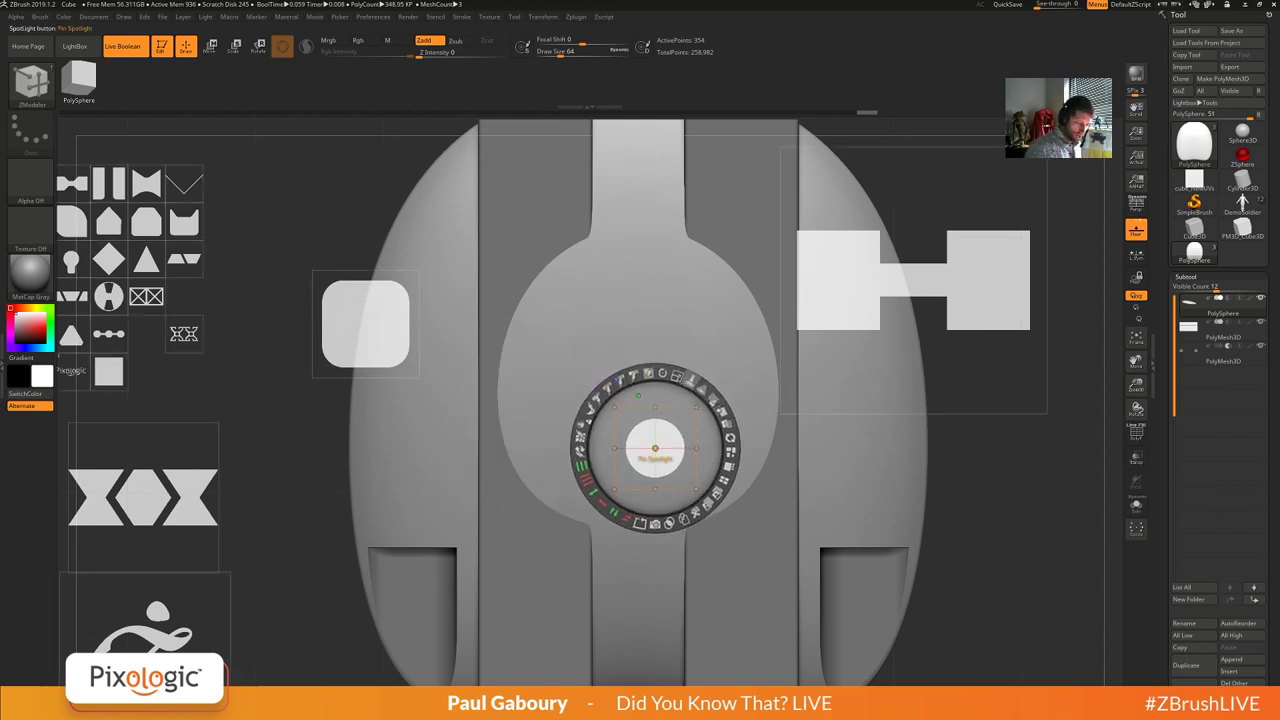
left_click_drag(677, 378, 731, 433)
left_click_drag(674, 462, 672, 413)
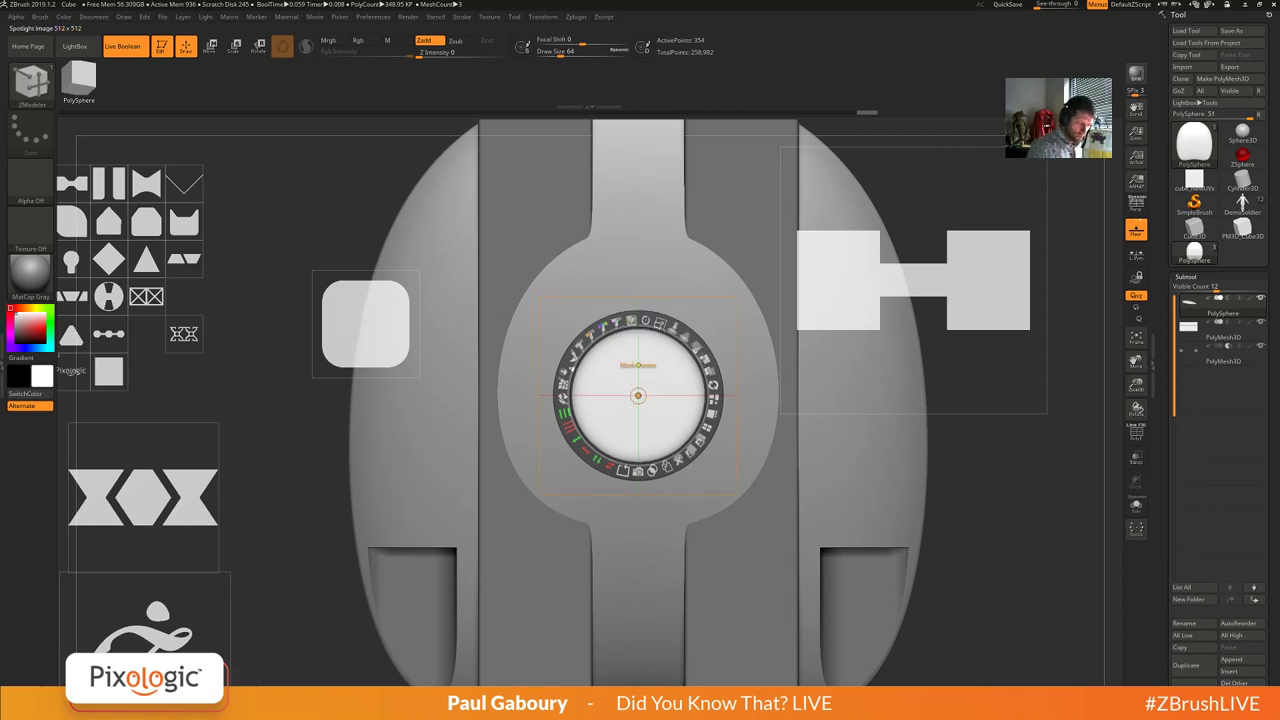
left_click_drag(661, 323, 687, 338)
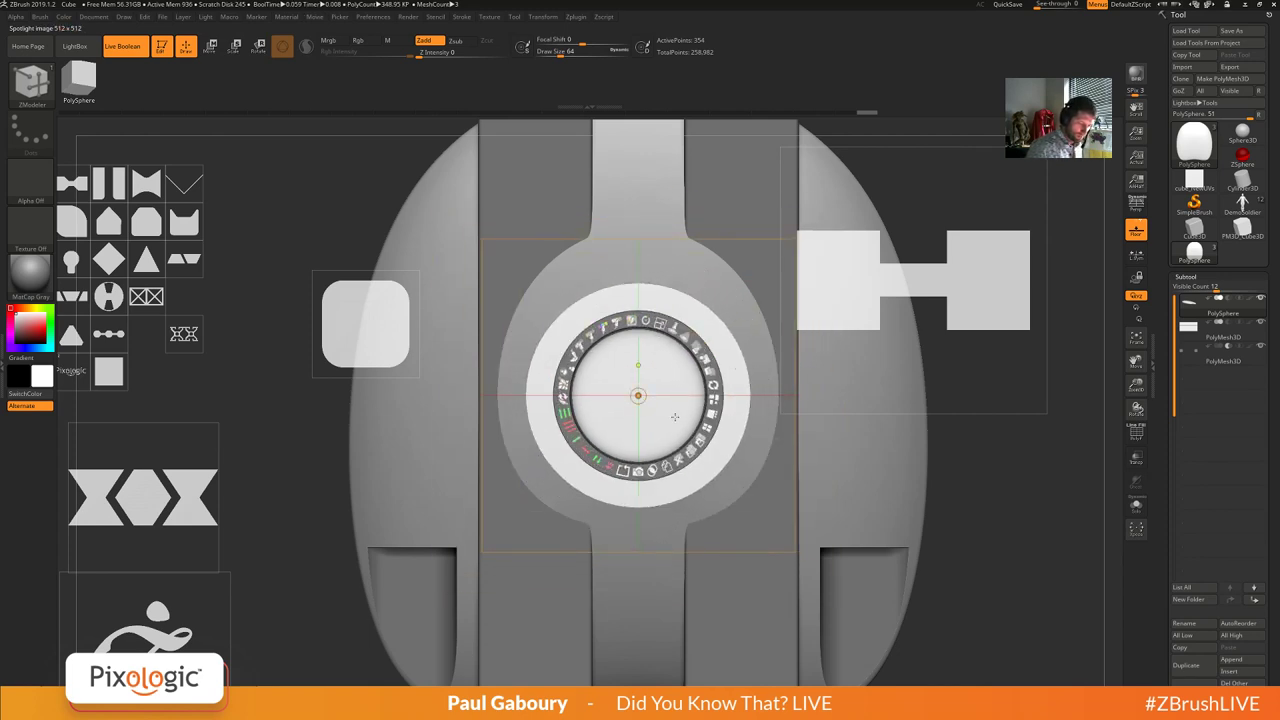
left_click_drag(669, 411, 672, 380)
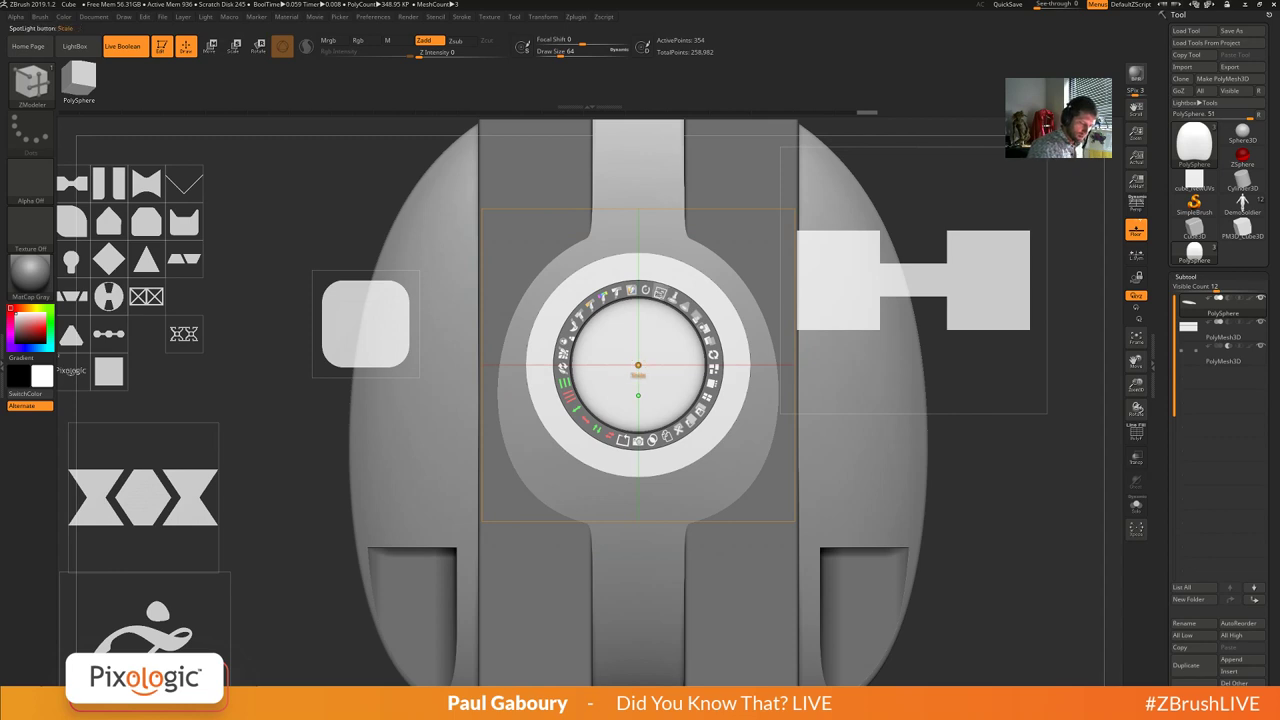
mouse_move(660, 293)
left_mouse_down()
mouse_move(673, 297)
mouse_move(660, 292)
left_mouse_up()
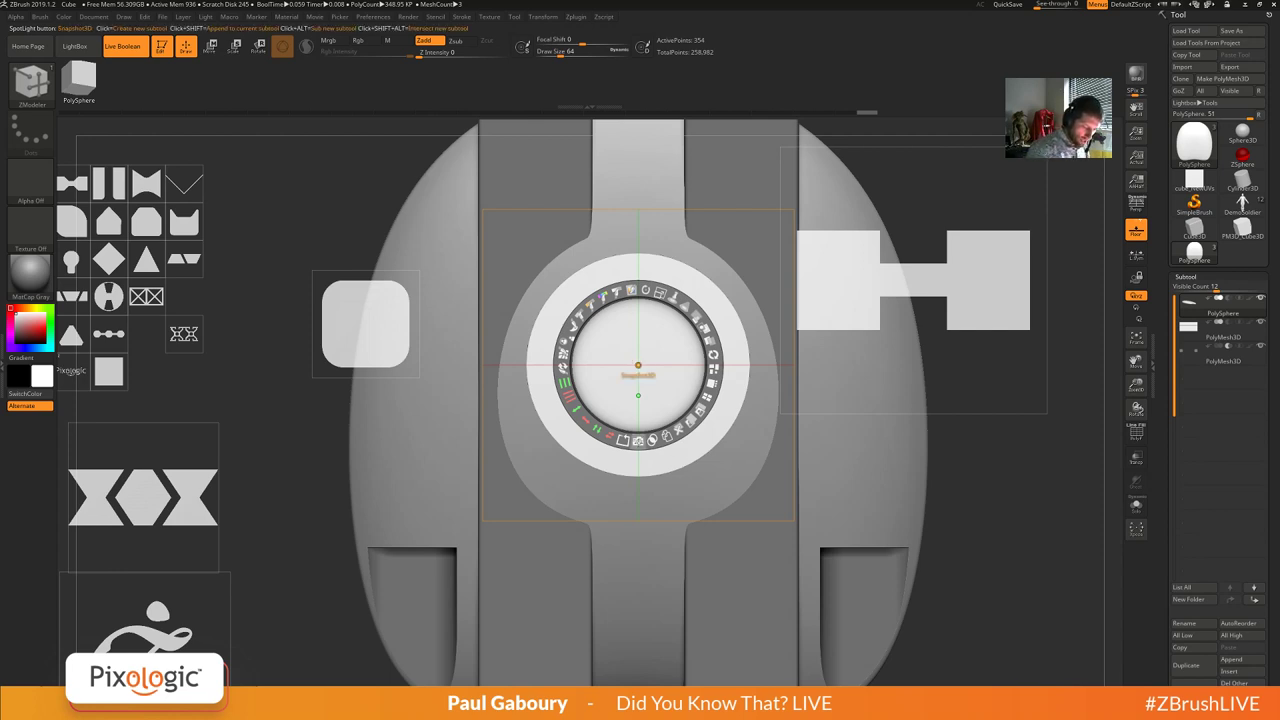
Create a subtractive 3D snapshot subtool from the Spotlight circle, then close Spotlight and hide the slotted block subtool.
left_click(639, 442)
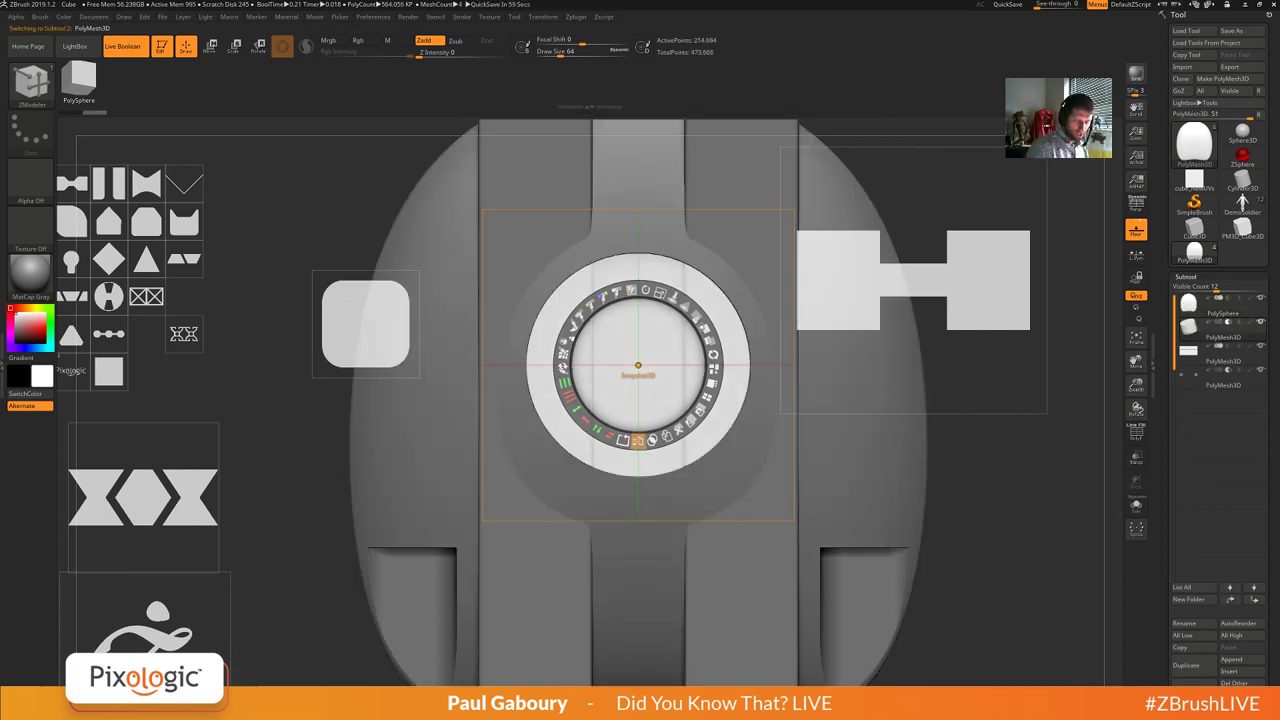
mouse_move(1192, 334)
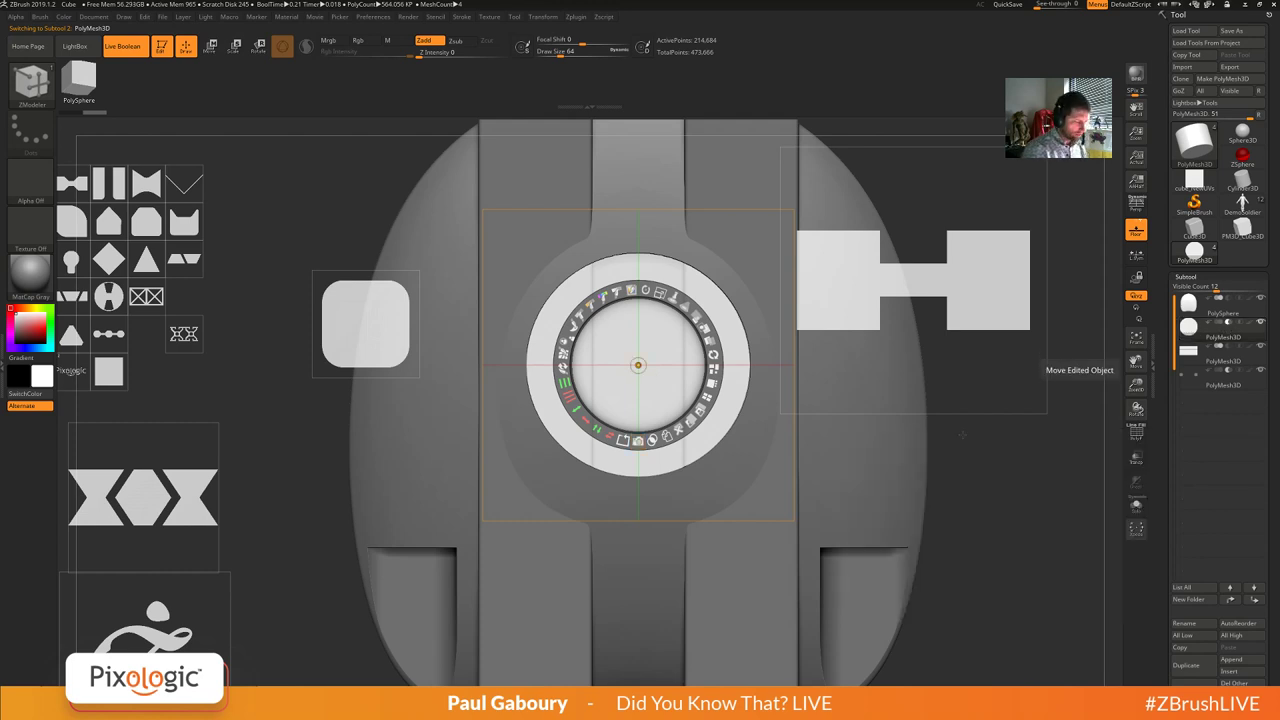
key("shift+z")
mouse_move(885, 530)
right_mouse_down("ctrl")
mouse_move(803, 486)
mouse_move(880, 466)
mouse_move(874, 449)
mouse_move(823, 428)
right_mouse_up("ctrl")
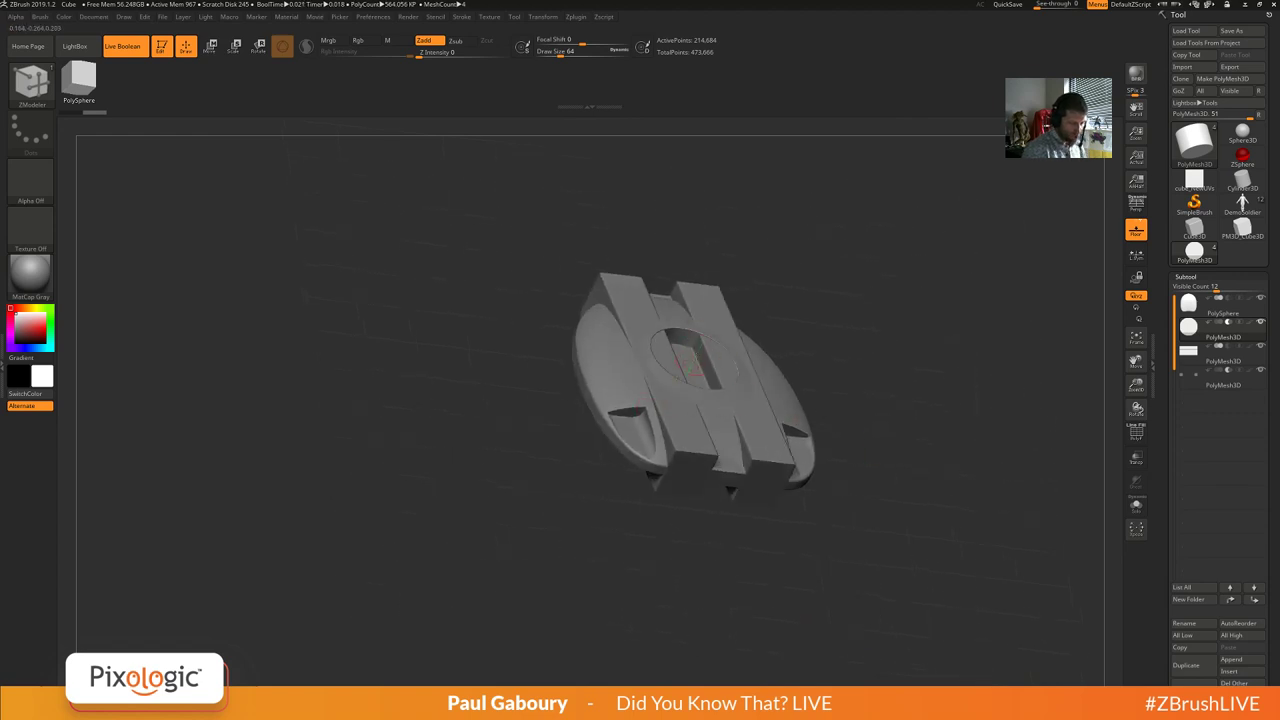
left_click(1261, 347)
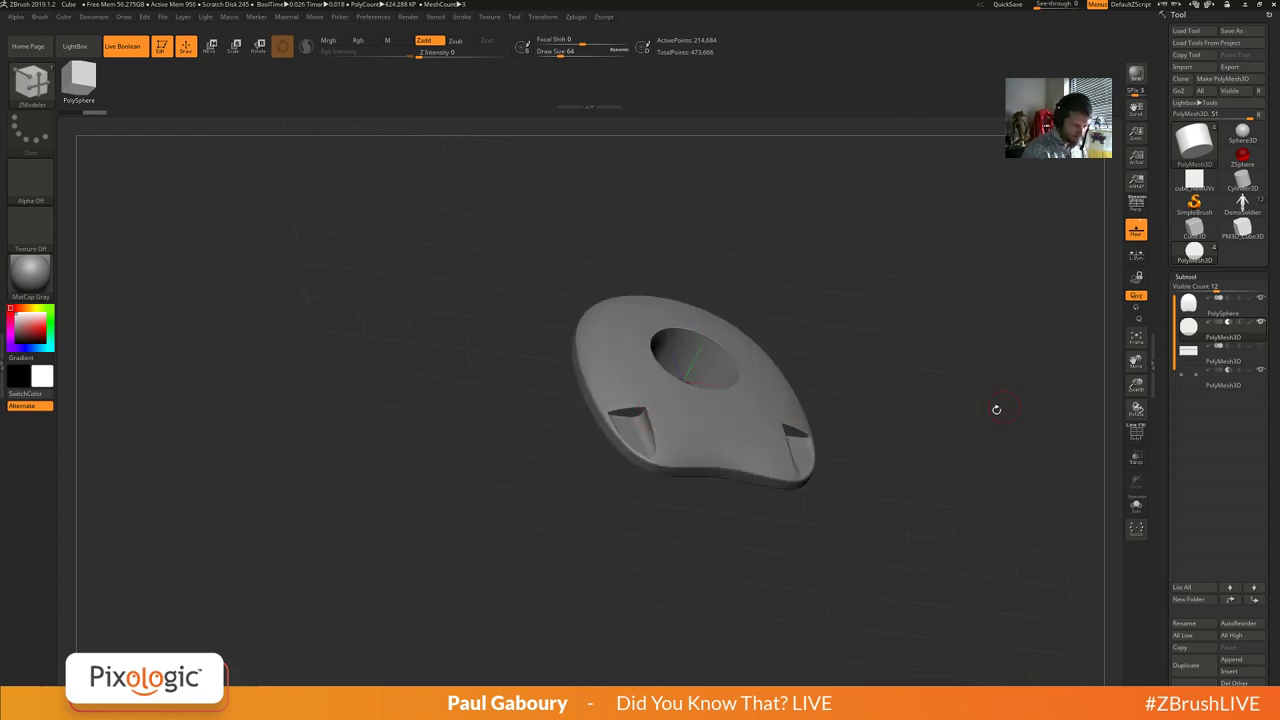
left_click_drag(994, 409, 959, 431)
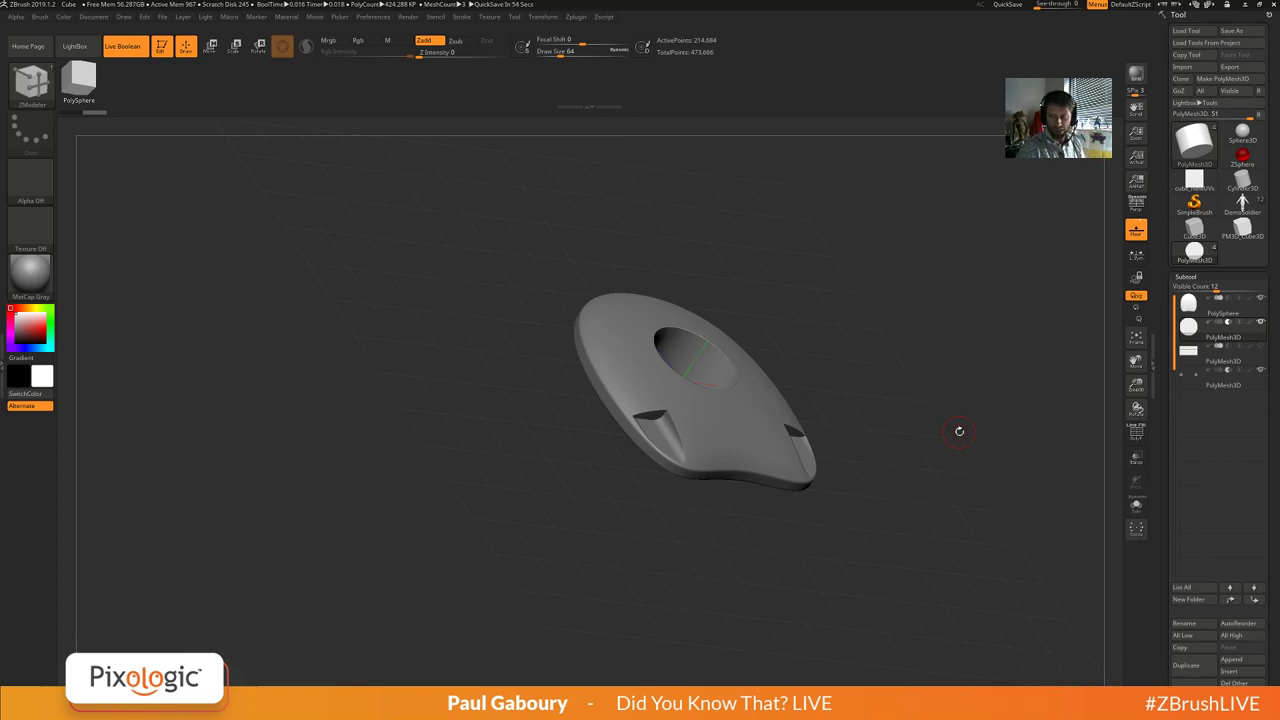
Examine the cylinder cutter's depth through the disc from the side and at an angle, with and without wireframe.
left_click_drag(830, 531, 863, 523, "shift")
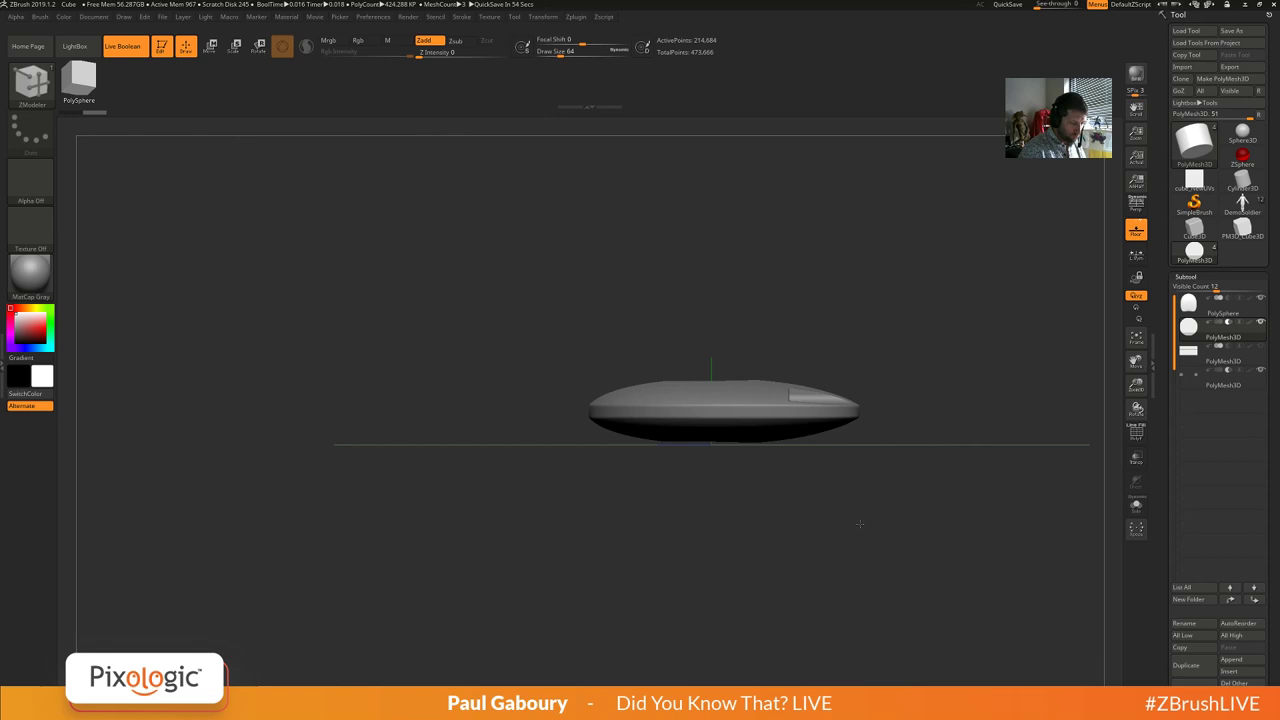
key("shift+f")
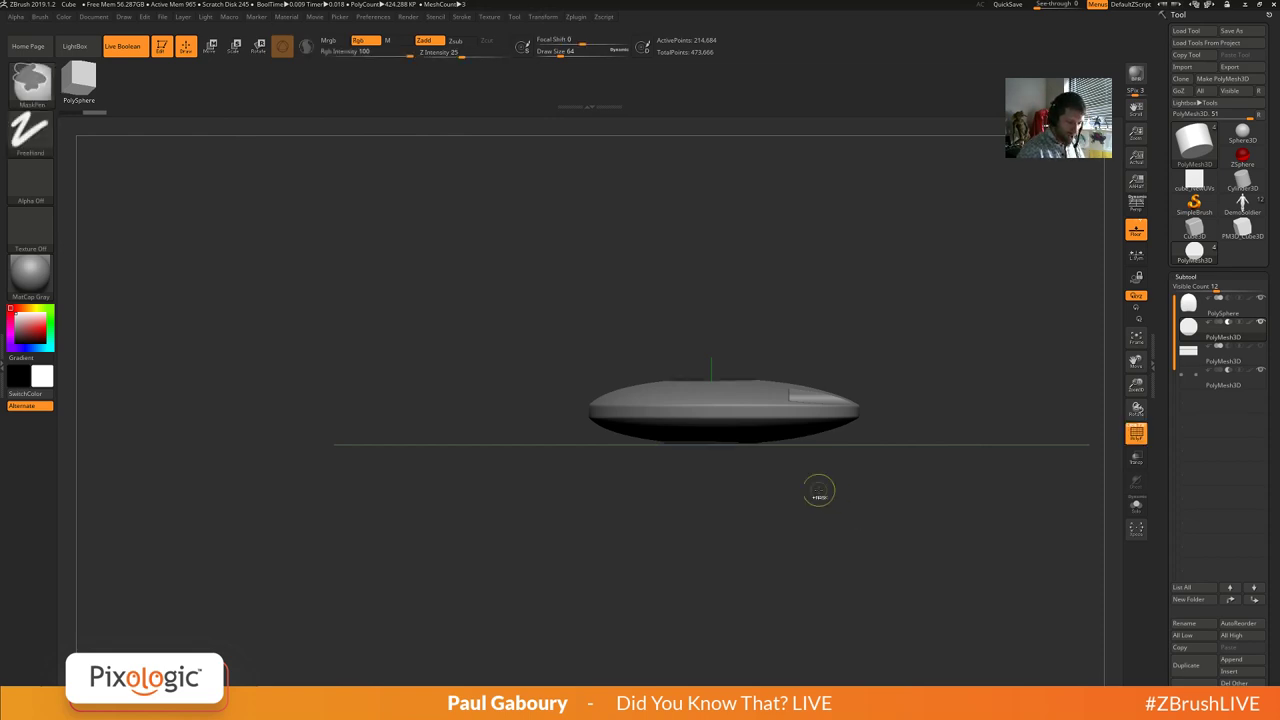
right_click_drag(820, 490, 848, 610, "ctrl")
left_click(1190, 307)
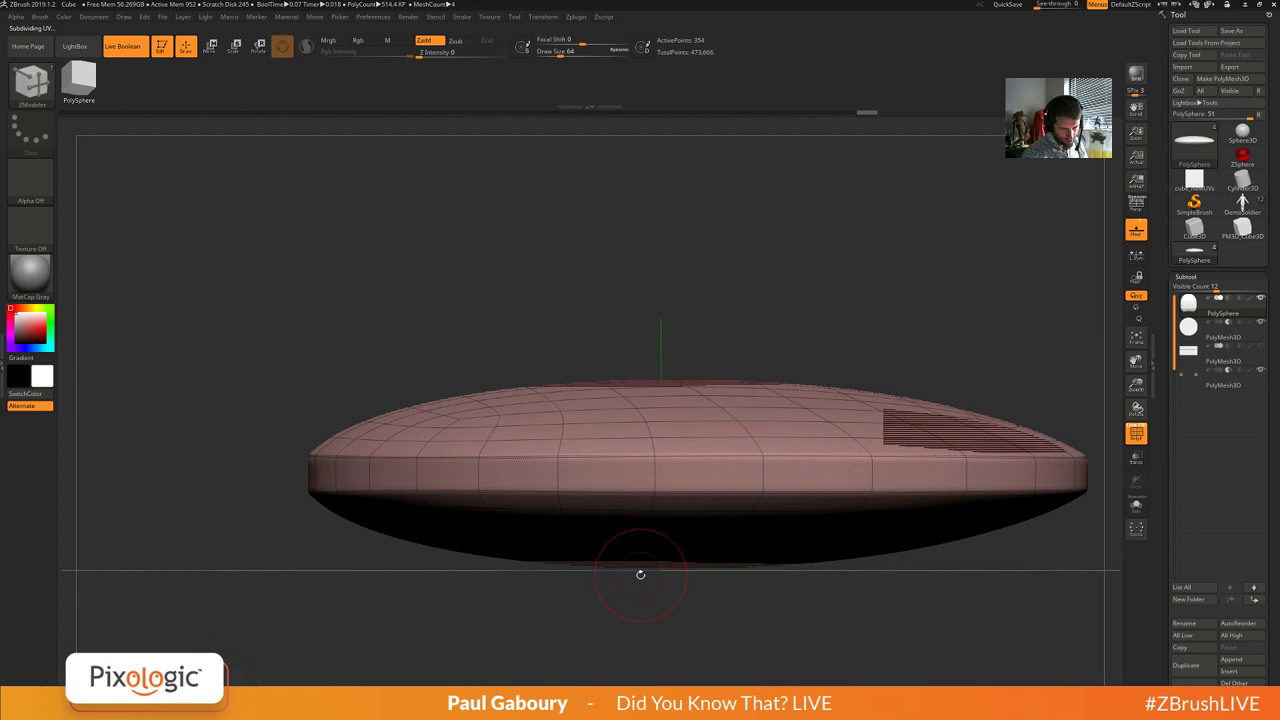
left_click(1182, 338)
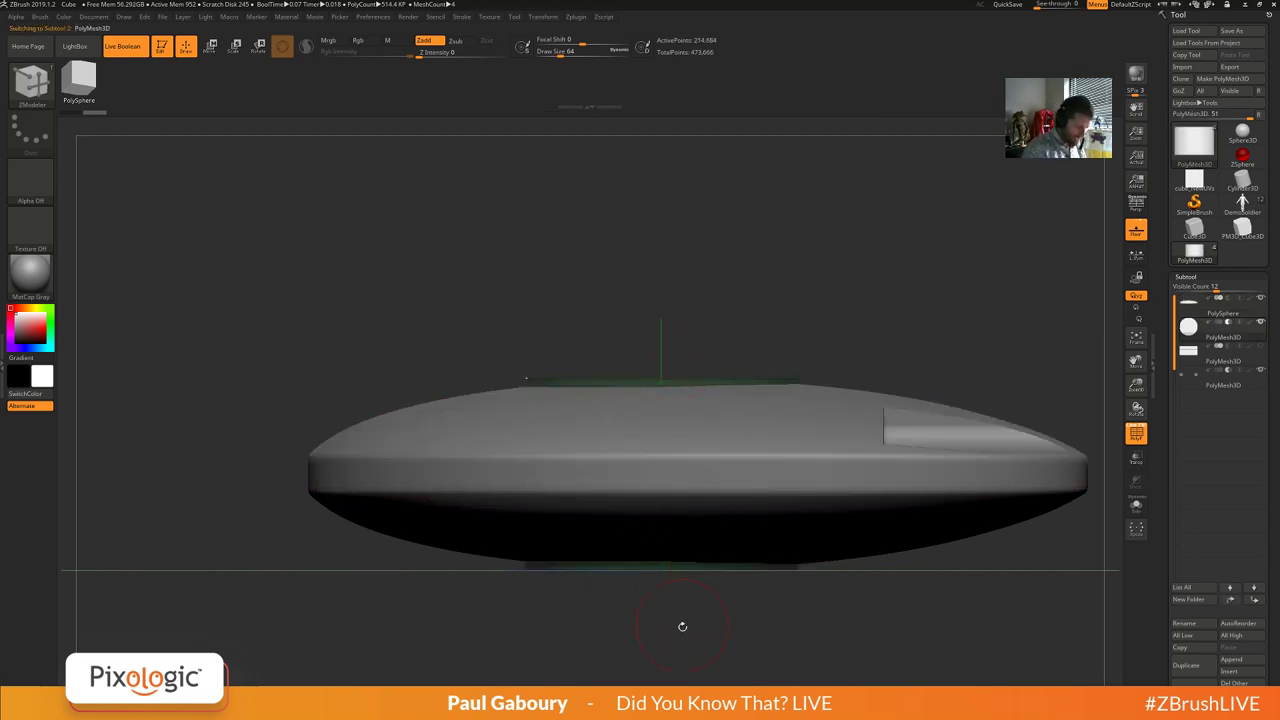
left_click_drag(900, 594, 896, 660)
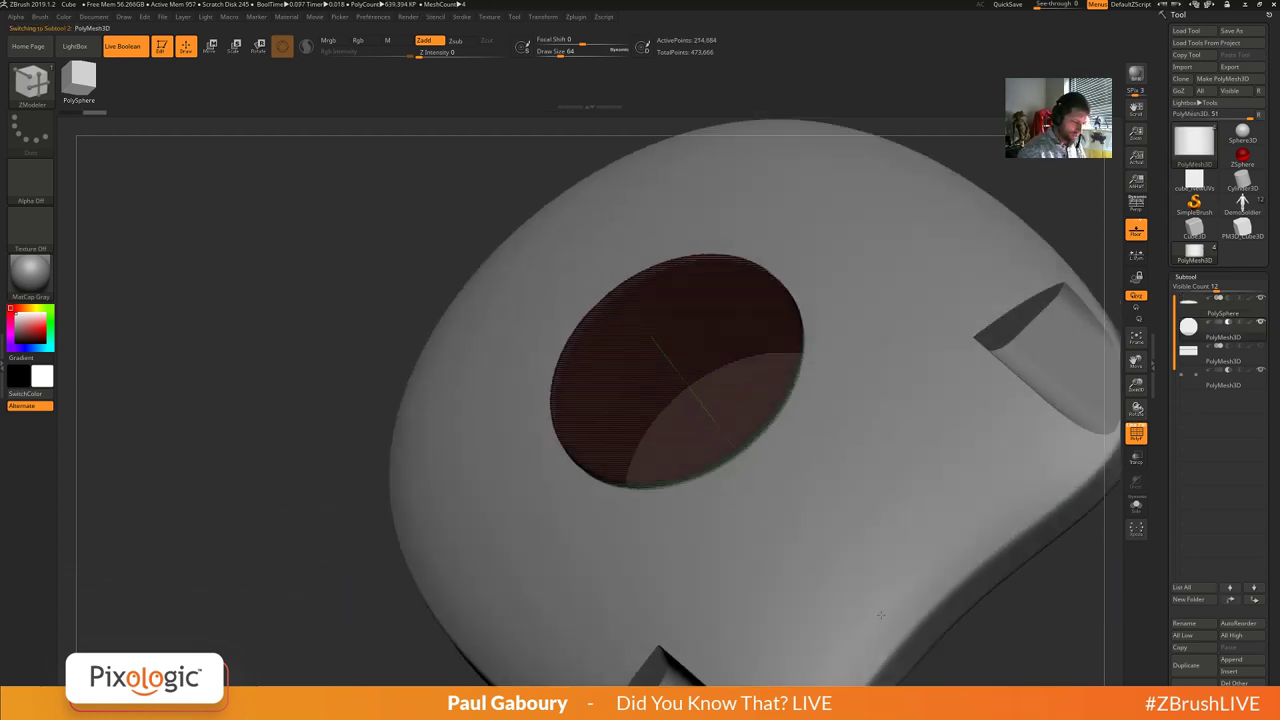
key("shift+f")
right_click_drag(956, 538, 643, 423, "ctrl")
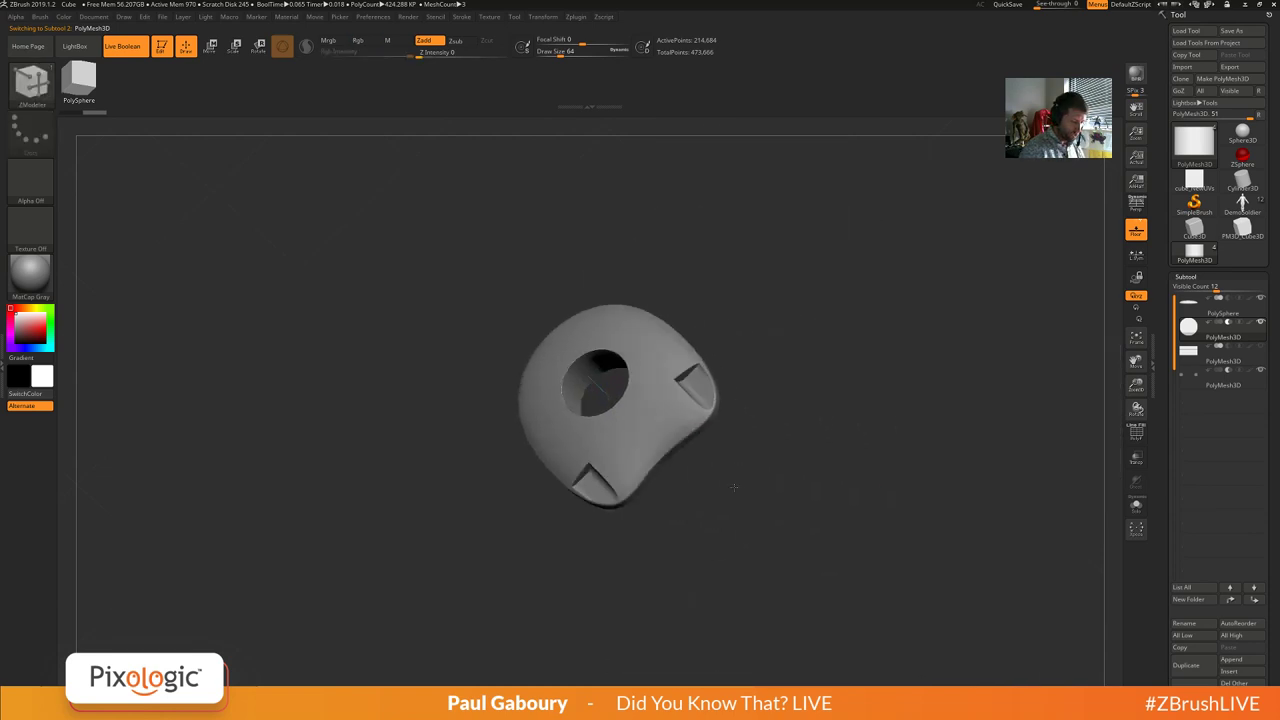
right_click_drag(734, 486, 747, 562, "shift")
left_click_drag(653, 444, 816, 486)
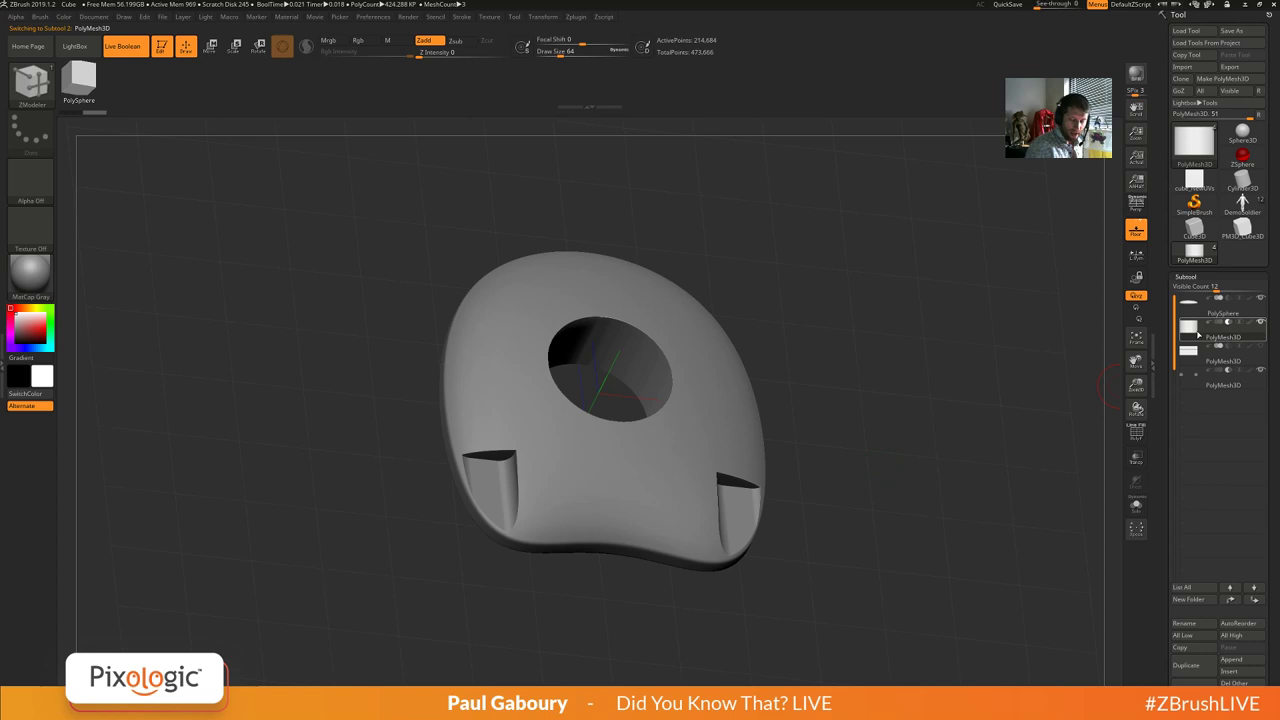
Toggle Live Boolean off and on twice to compare the raw cutters with the subtracted result.
mouse_move(1191, 335)
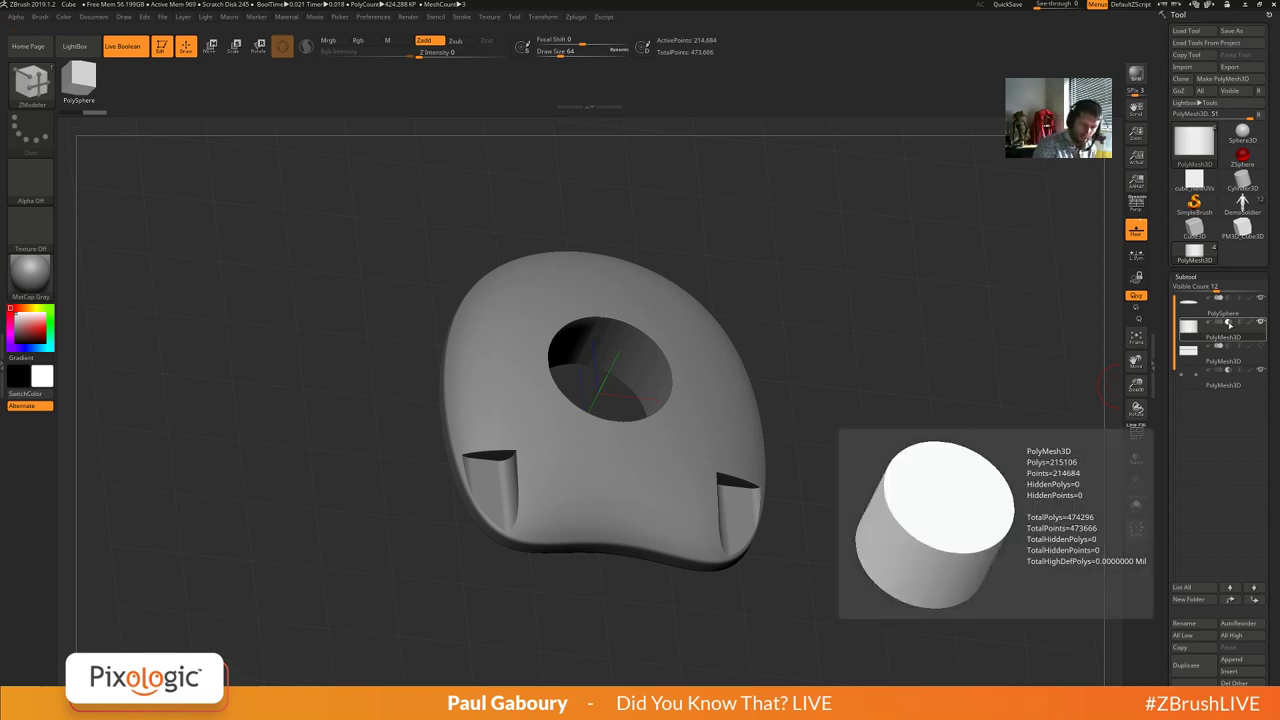
key("ctrl+4")
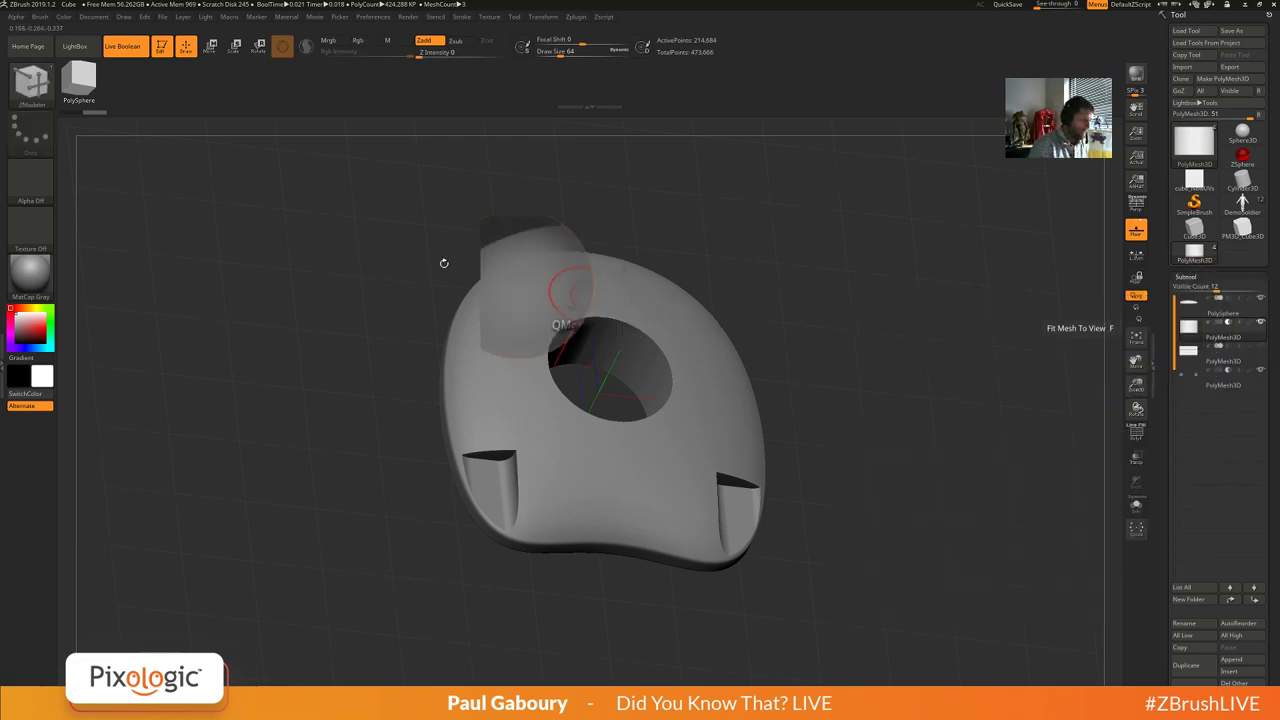
left_click(127, 49)
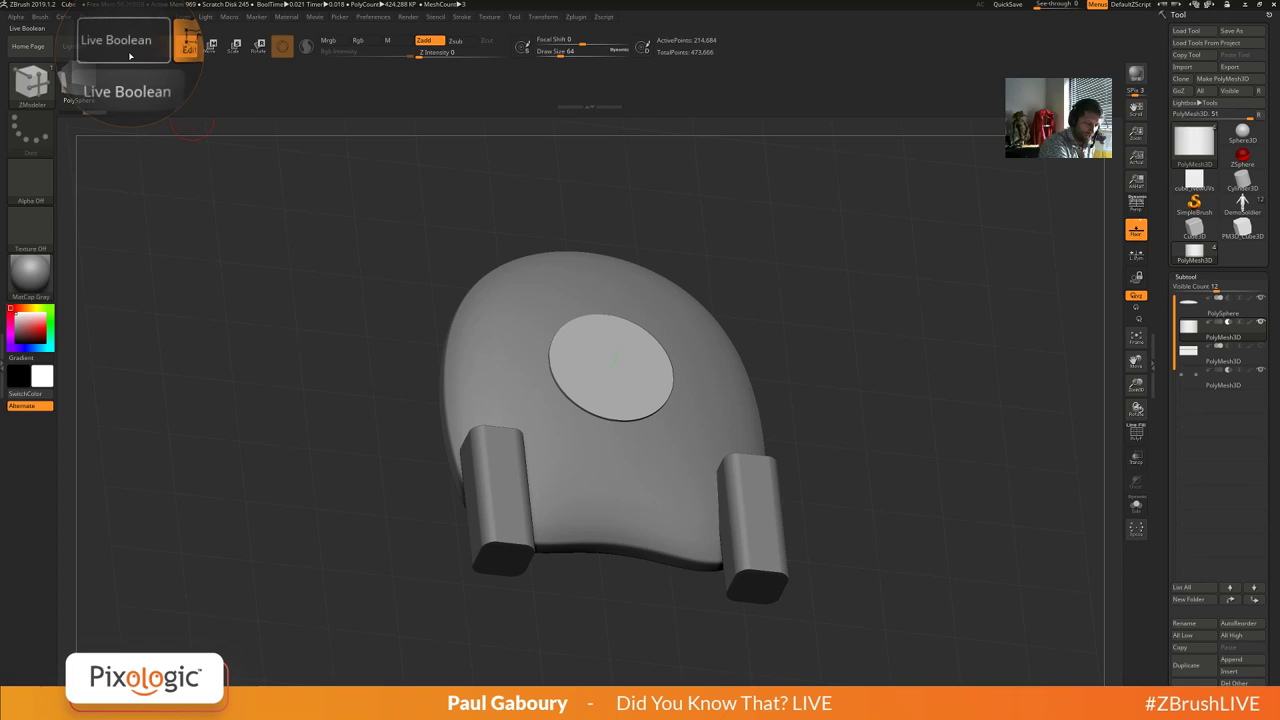
left_click(122, 46)
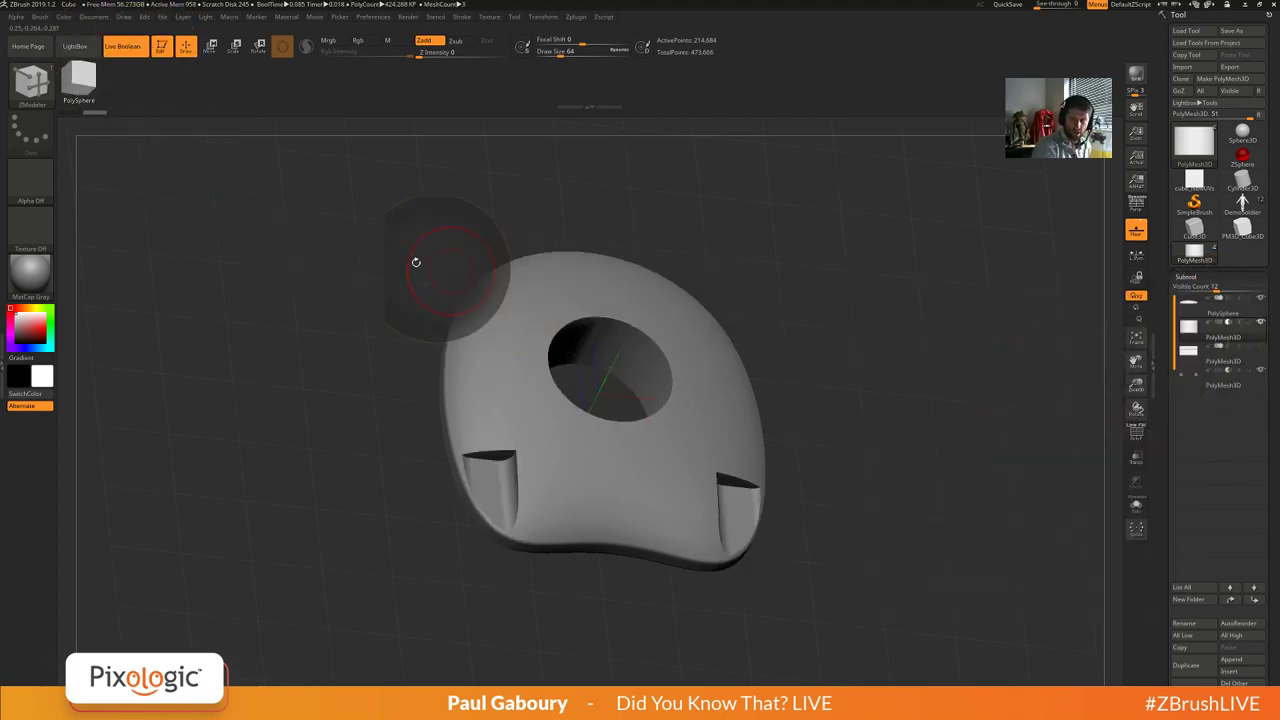
left_click(130, 48)
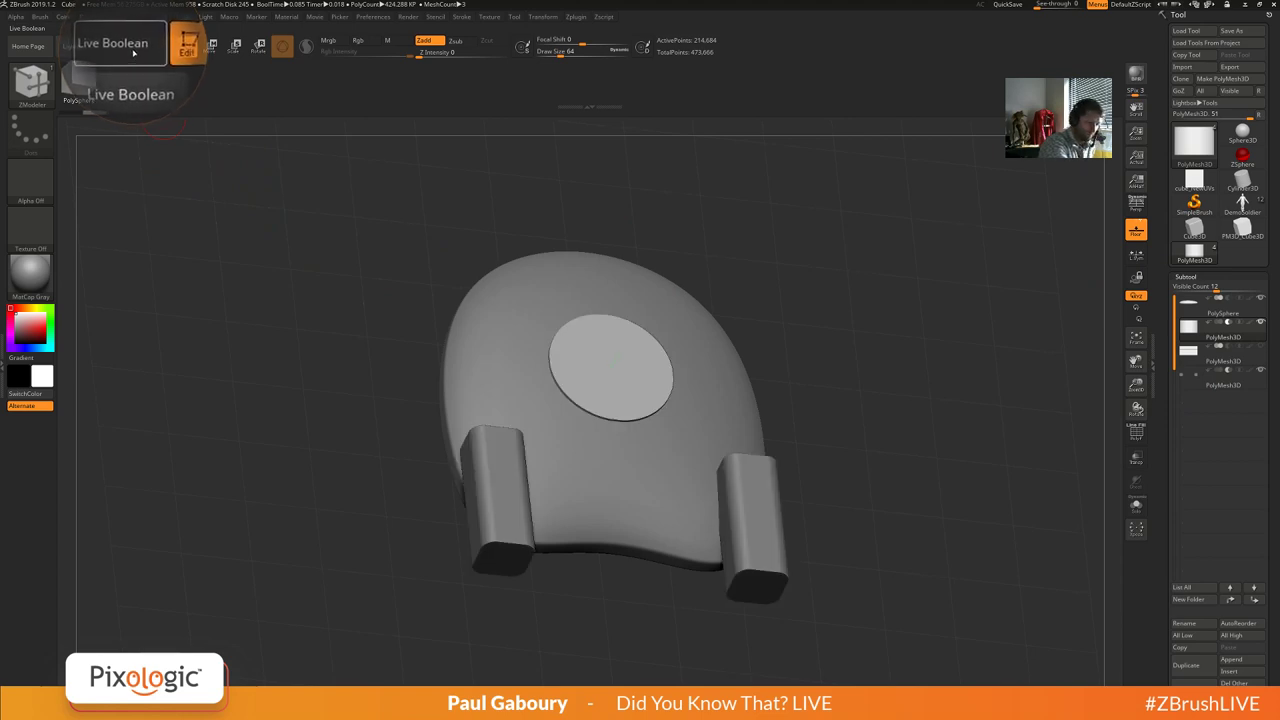
left_click(130, 48)
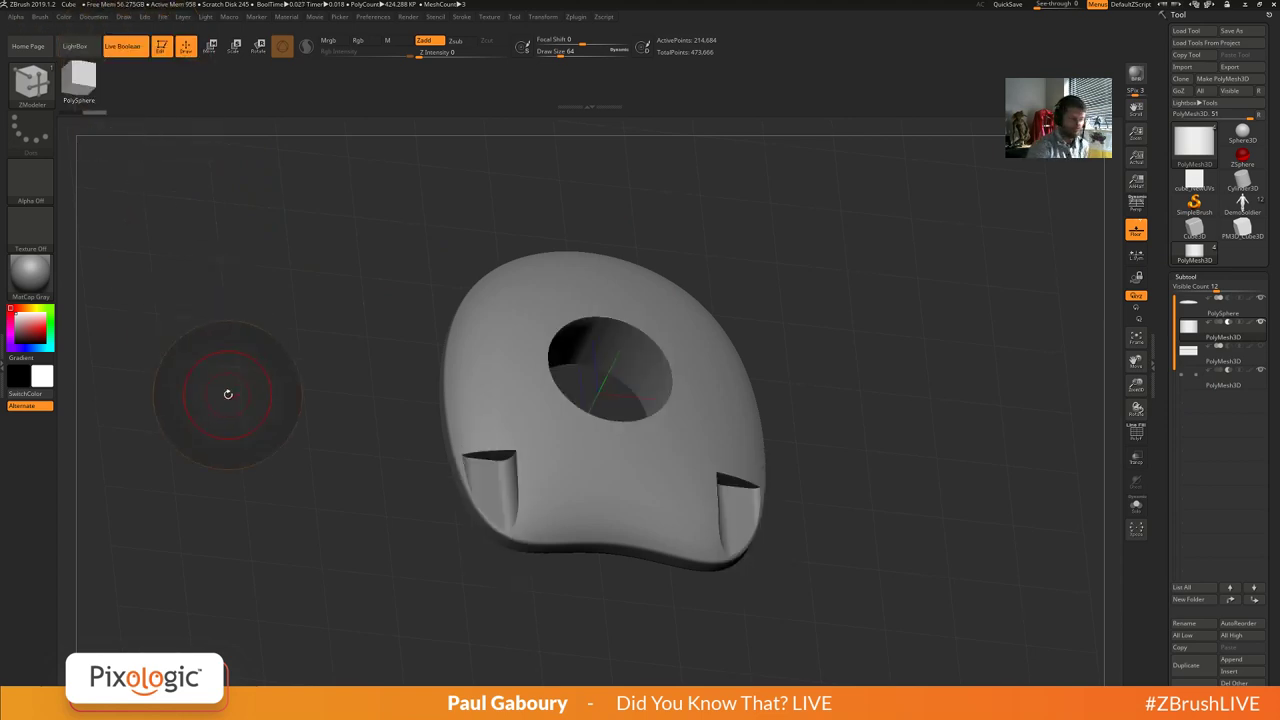
Toggle Live Boolean off and on once more, then show the slotted block subtool and turn the body at an angle.
left_click(125, 46)
left_click(125, 46)
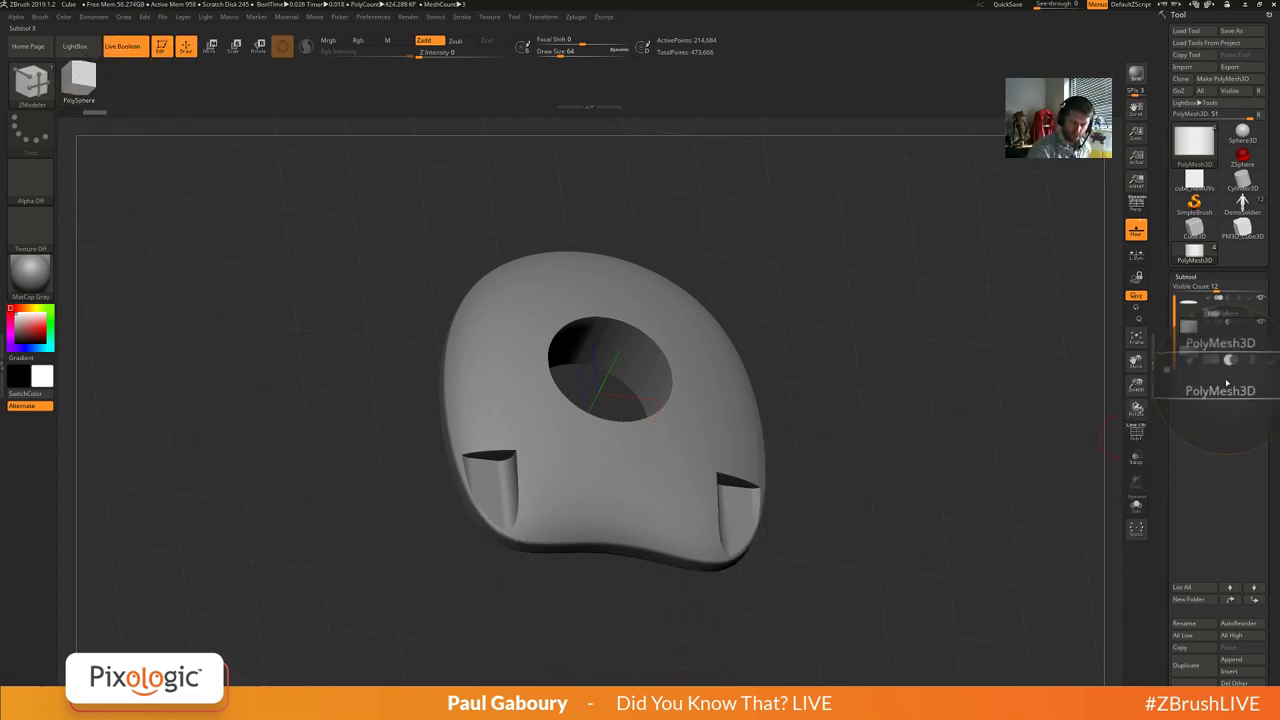
mouse_move(1227, 322)
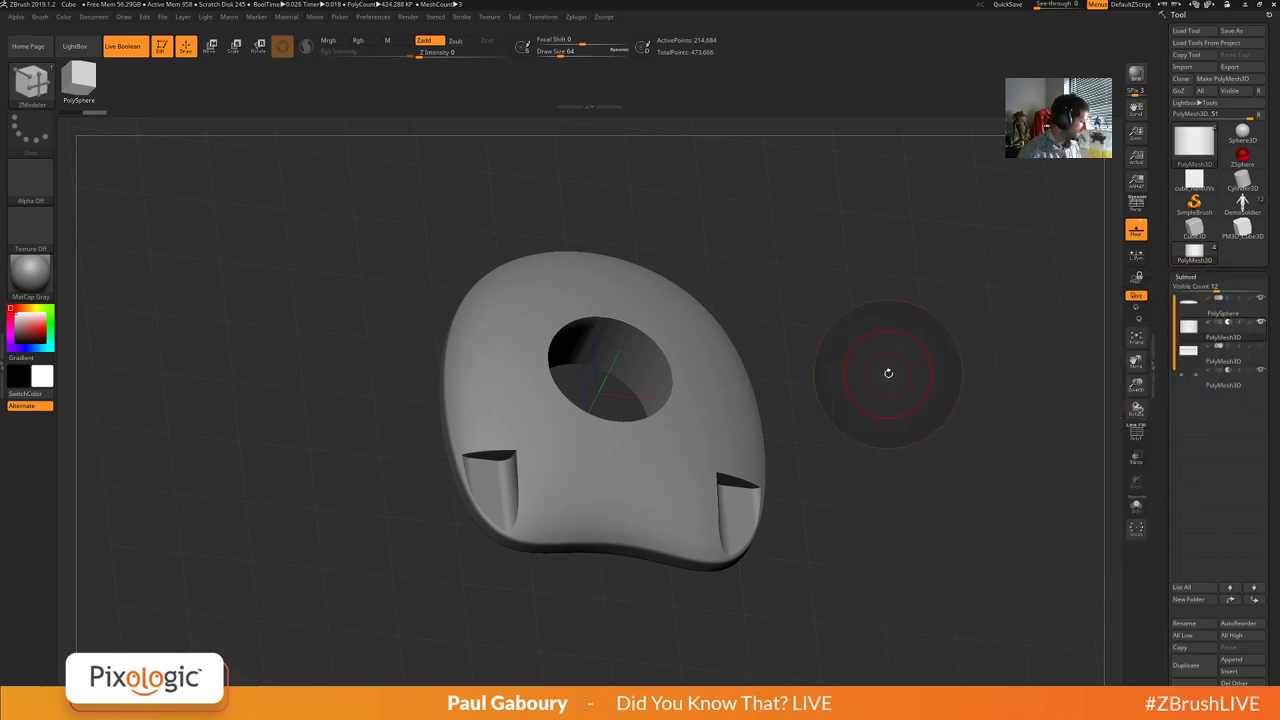
key("shift")
left_click(1260, 347)
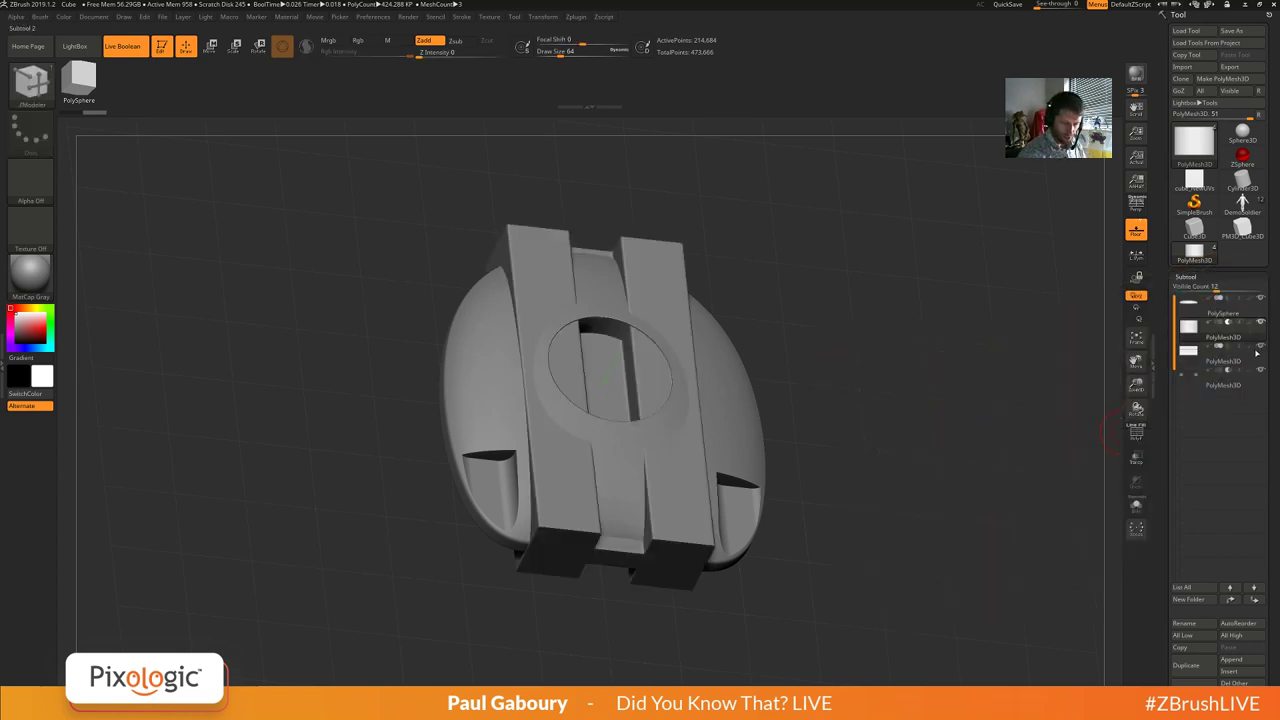
left_click_drag(910, 389, 846, 418)
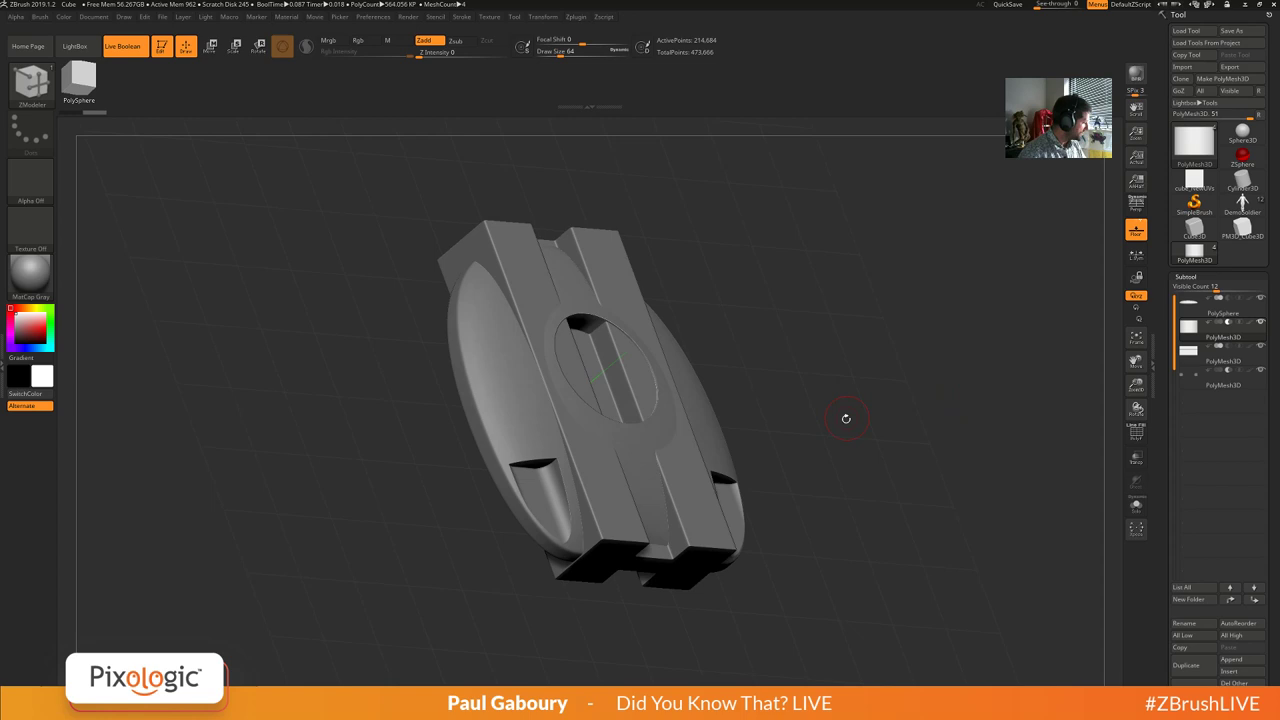
Move the cylinder cutter outward along its Z axis so it cuts only a shallow round recess, and inspect it from the front.
key("w")
key("f")
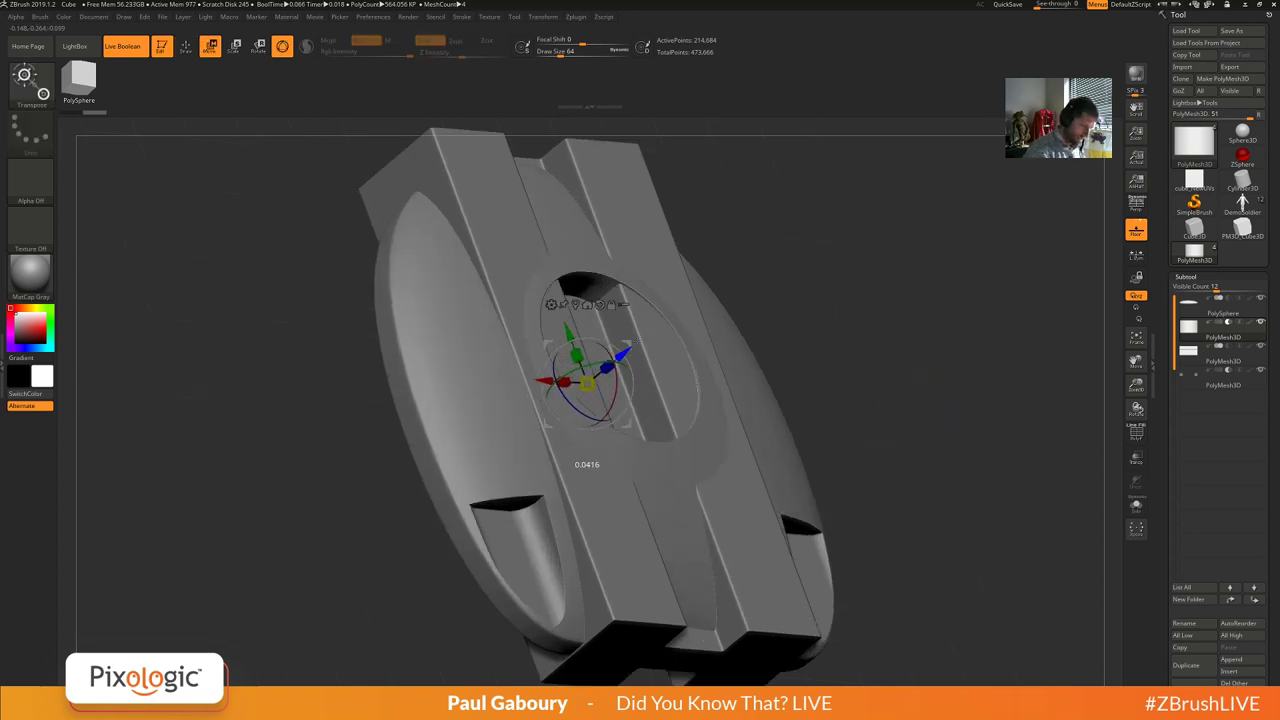
mouse_move(651, 329)
left_mouse_down()
mouse_move(686, 294)
mouse_move(703, 302)
left_mouse_up()
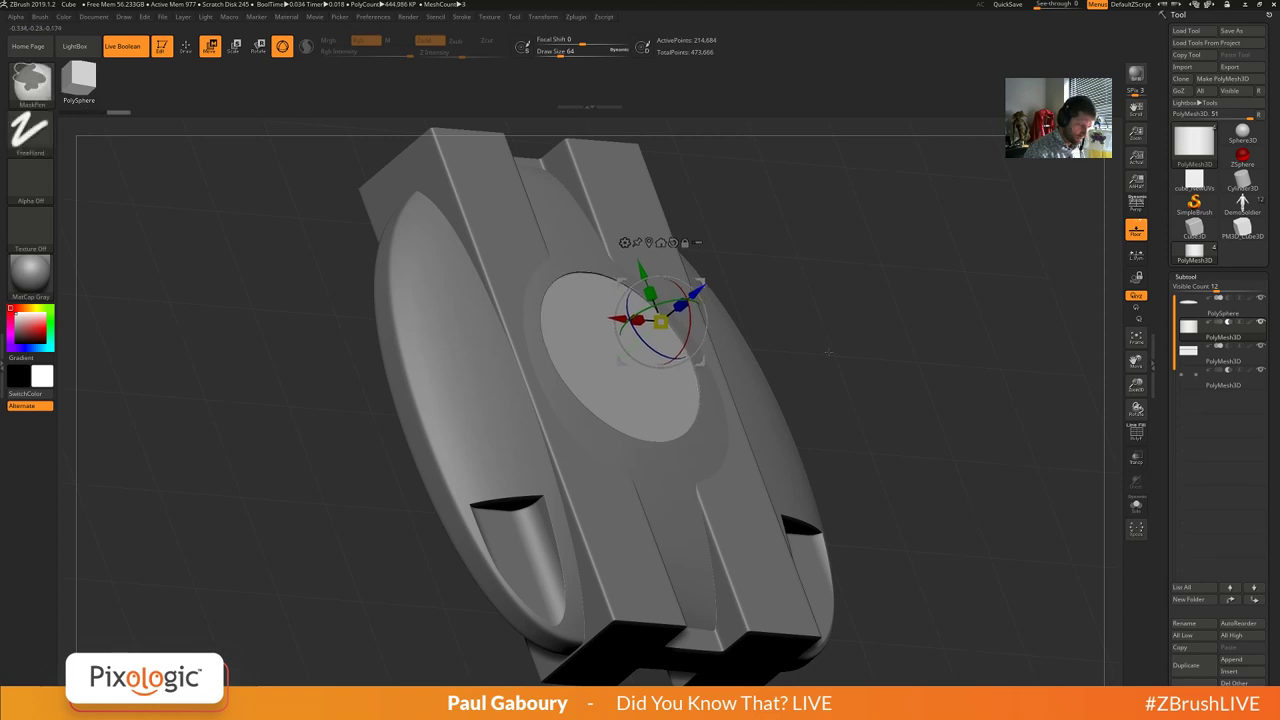
right_click_drag(862, 345, 870, 384, "ctrl")
left_click_drag(869, 384, 895, 321)
right_click_drag(931, 346, 932, 290, "ctrl")
right_click_drag(932, 290, 815, 392)
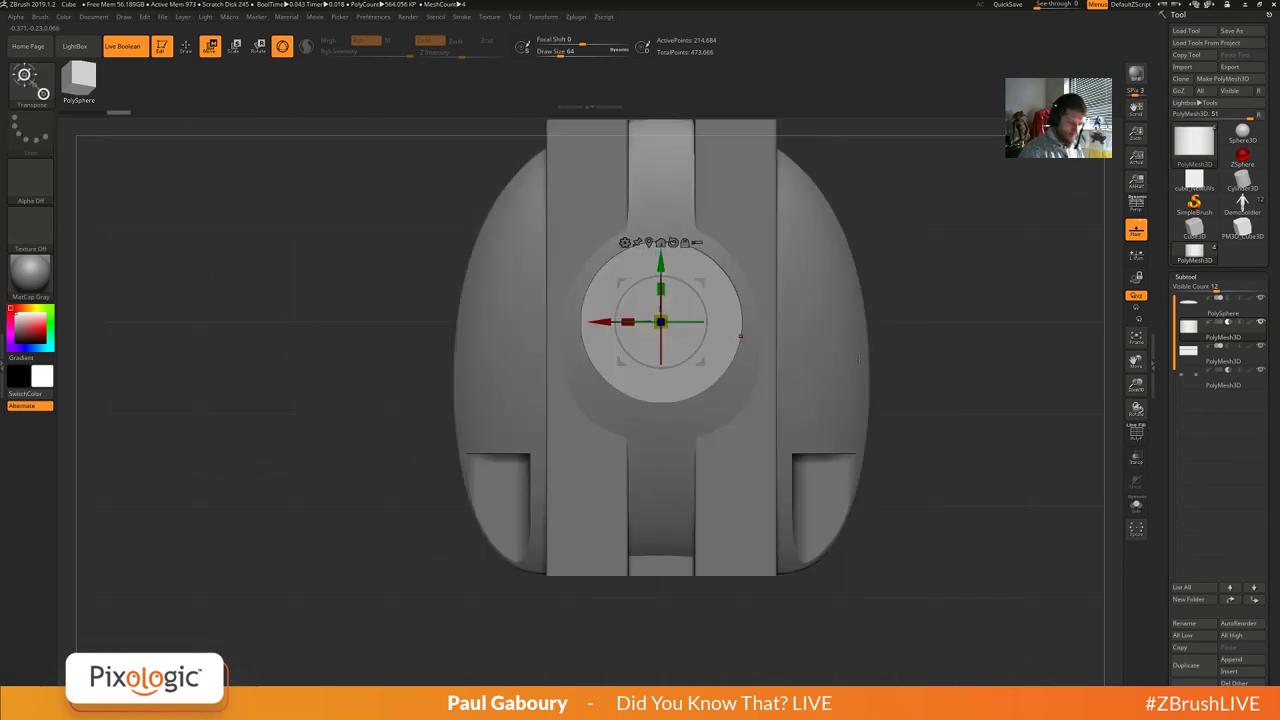
Isolate the cylinder cutter with Solo and PolyFrame and examine the polygroups on its caps and side.
left_click(1188, 277)
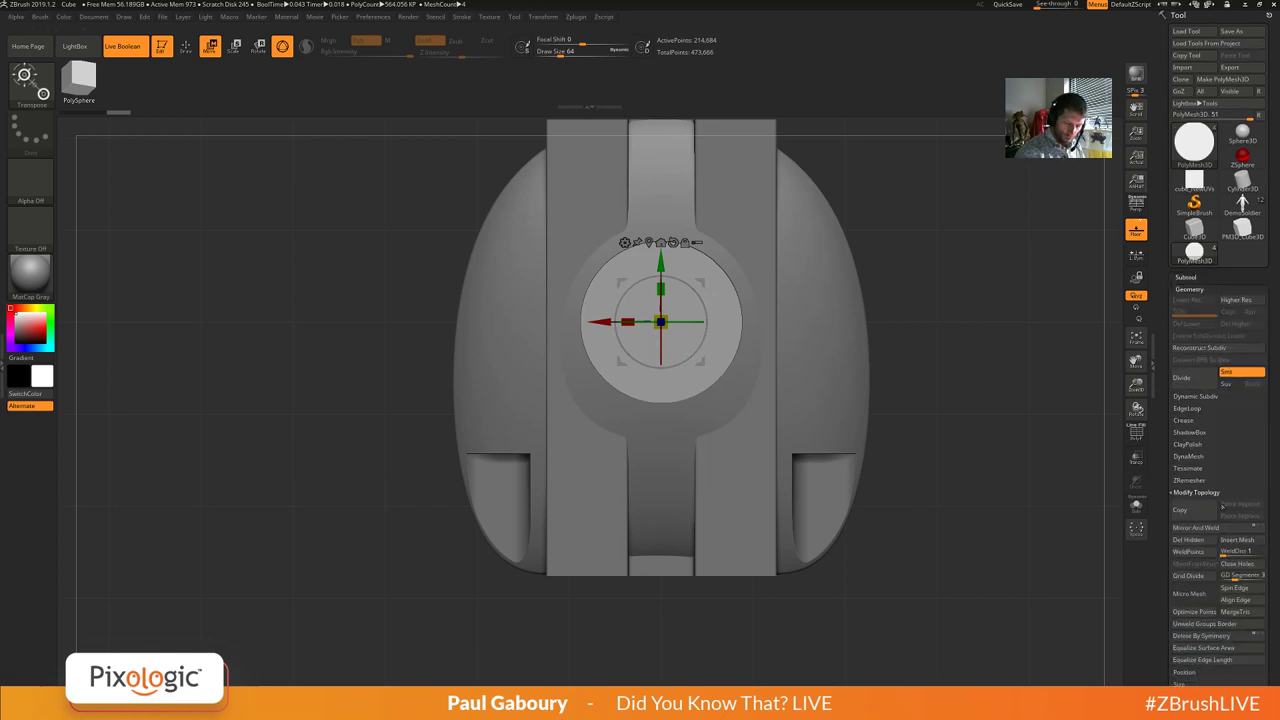
key("shift+f")
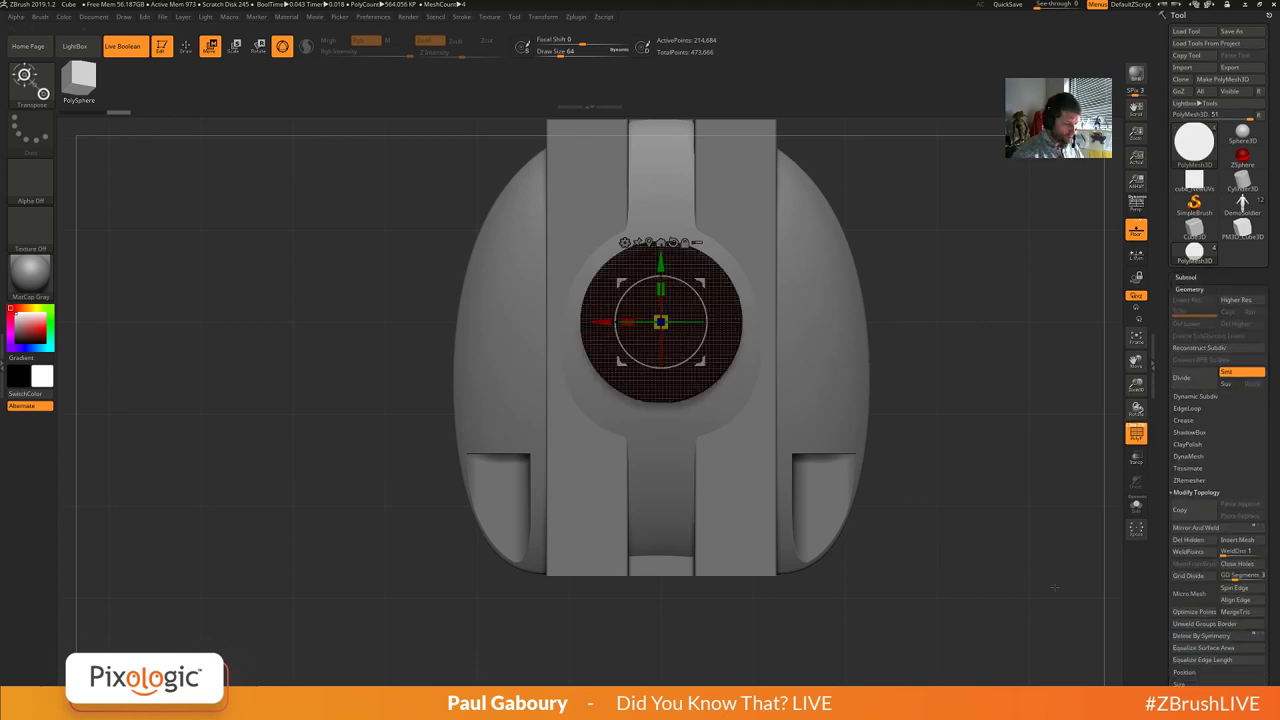
left_click(1133, 515)
right_click_drag(965, 470, 936, 516)
left_click_drag(936, 515, 750, 362)
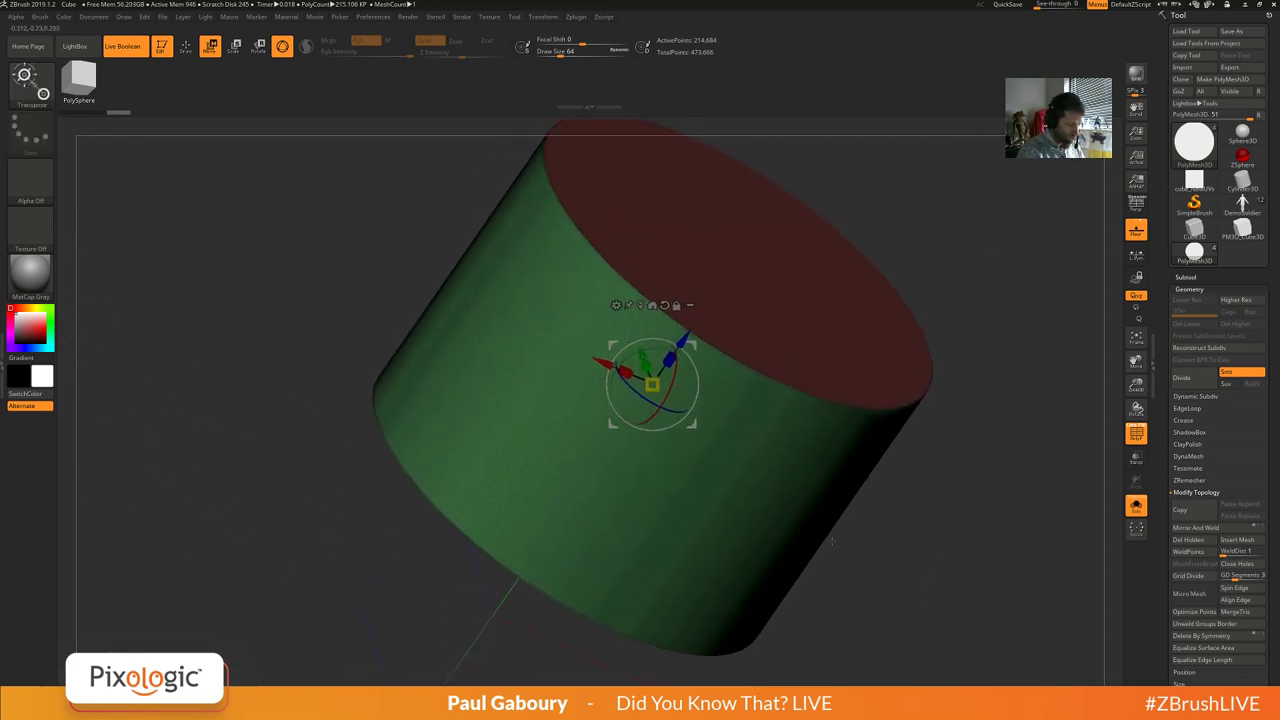
left_click_drag(833, 540, 811, 427)
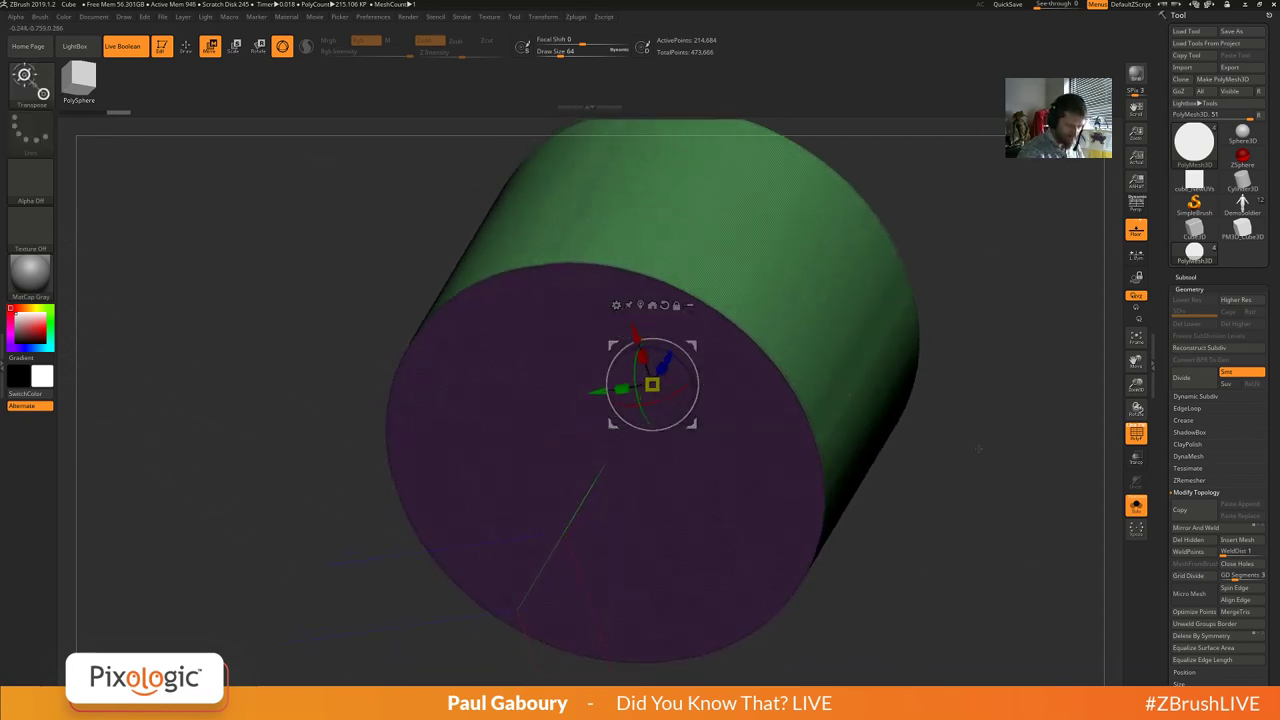
left_click_drag(978, 449, 945, 575)
Try to bevel the cylinder's rim edges with a Bevel Width of 0.11769, then undo the bevel.
left_click(1187, 420)
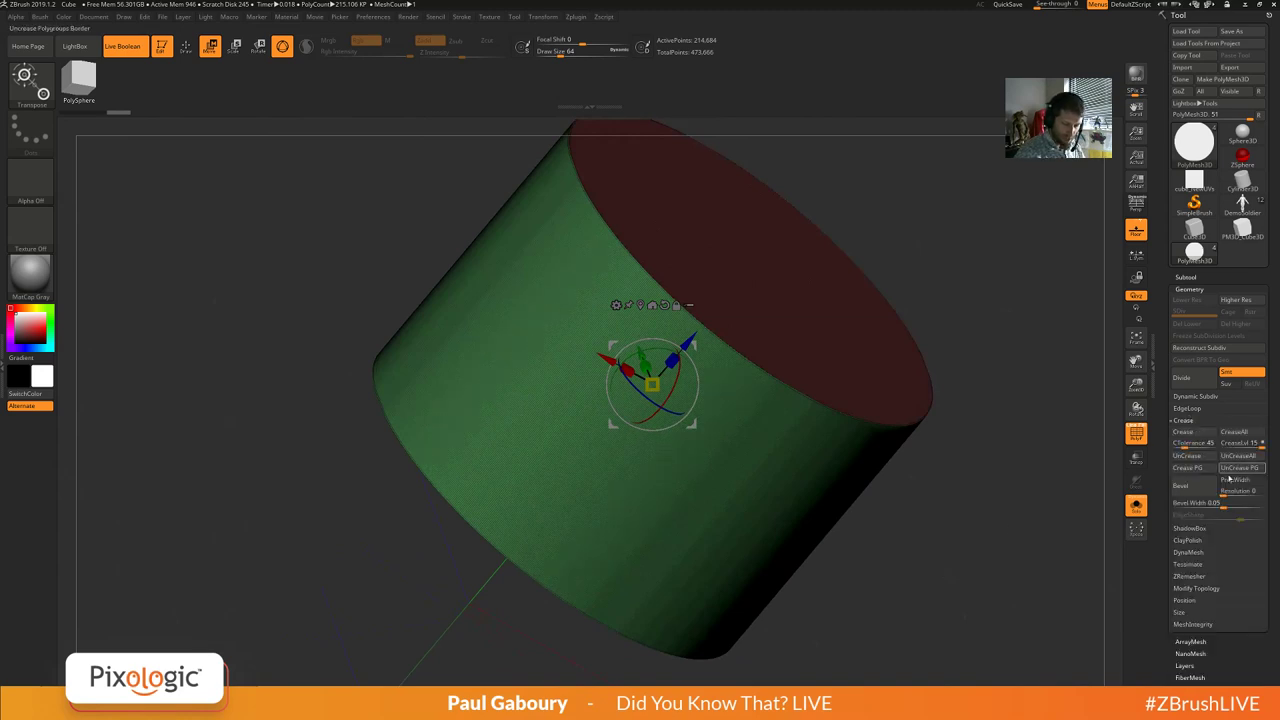
left_click(1230, 506)
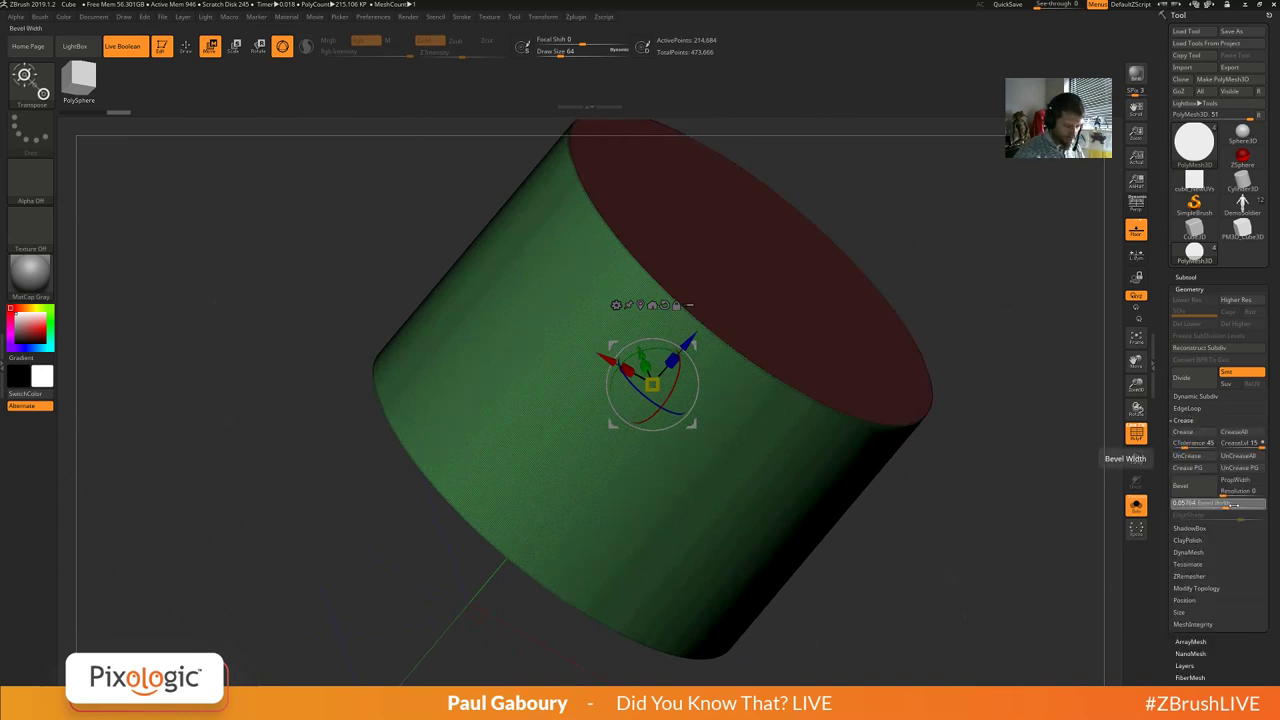
left_click_drag(1234, 505, 1182, 510)
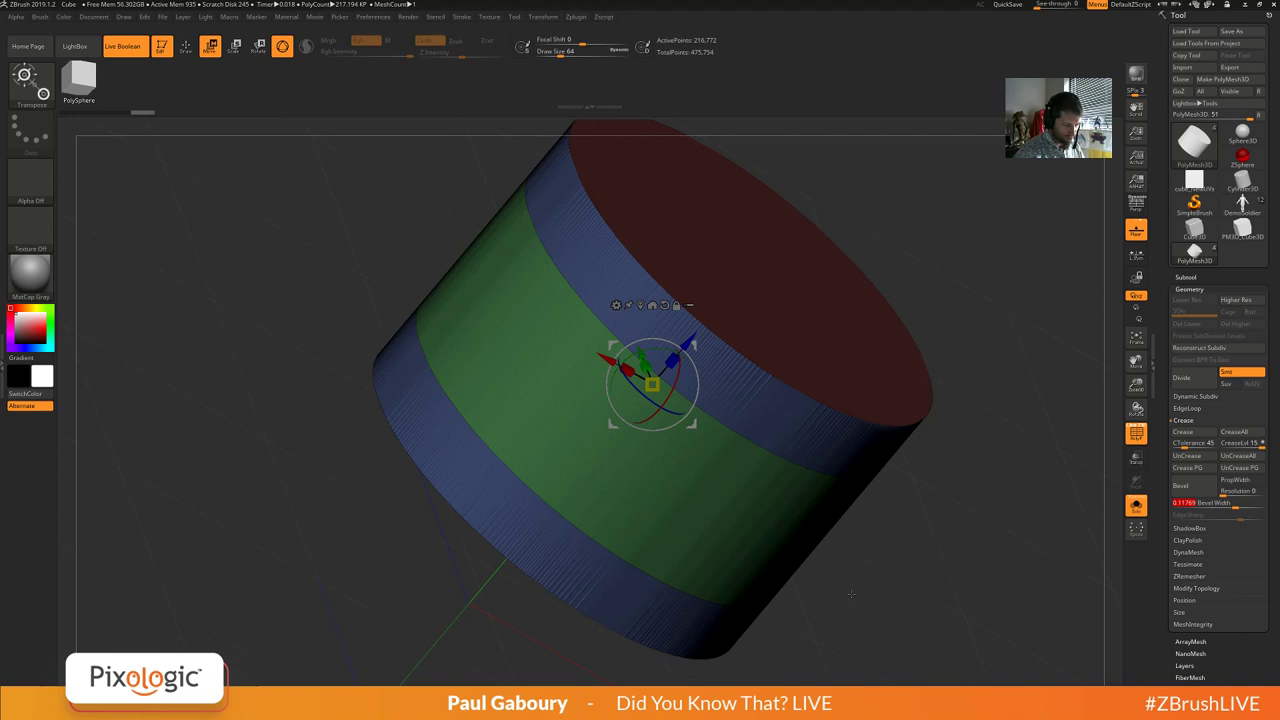
left_click_drag(632, 632, 884, 576)
key("ctrl+z")
key("ctrl+z")
key("ctrl+z")
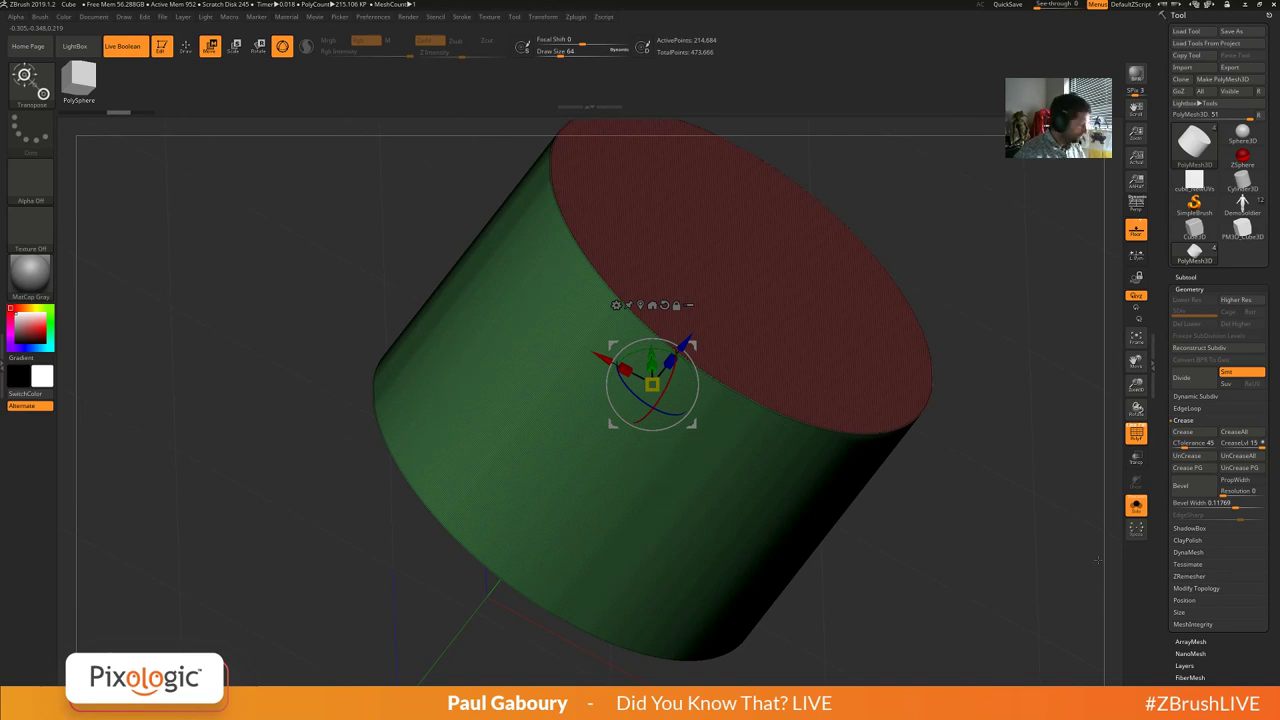
Bevel the cylinder's rim edges with a Bevel Width of 0.07235, then turn off PolyFrame and Solo.
key("q")
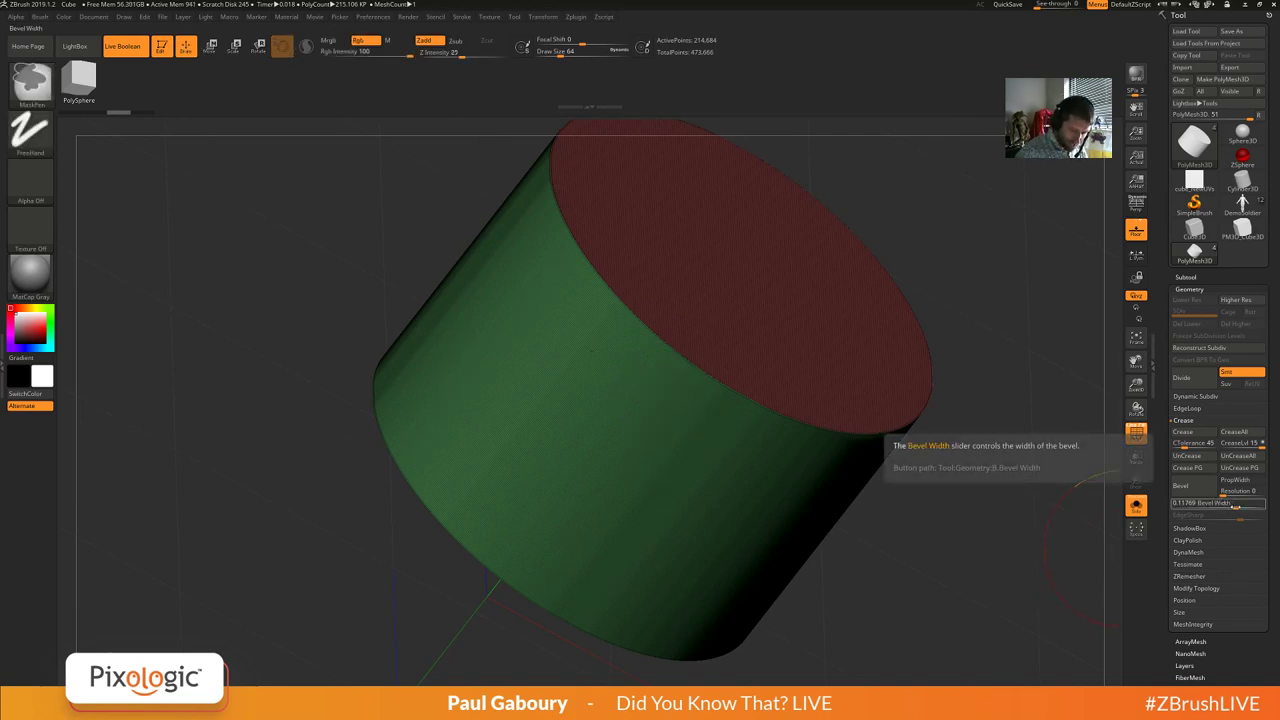
left_click_drag(1231, 507, 1230, 507)
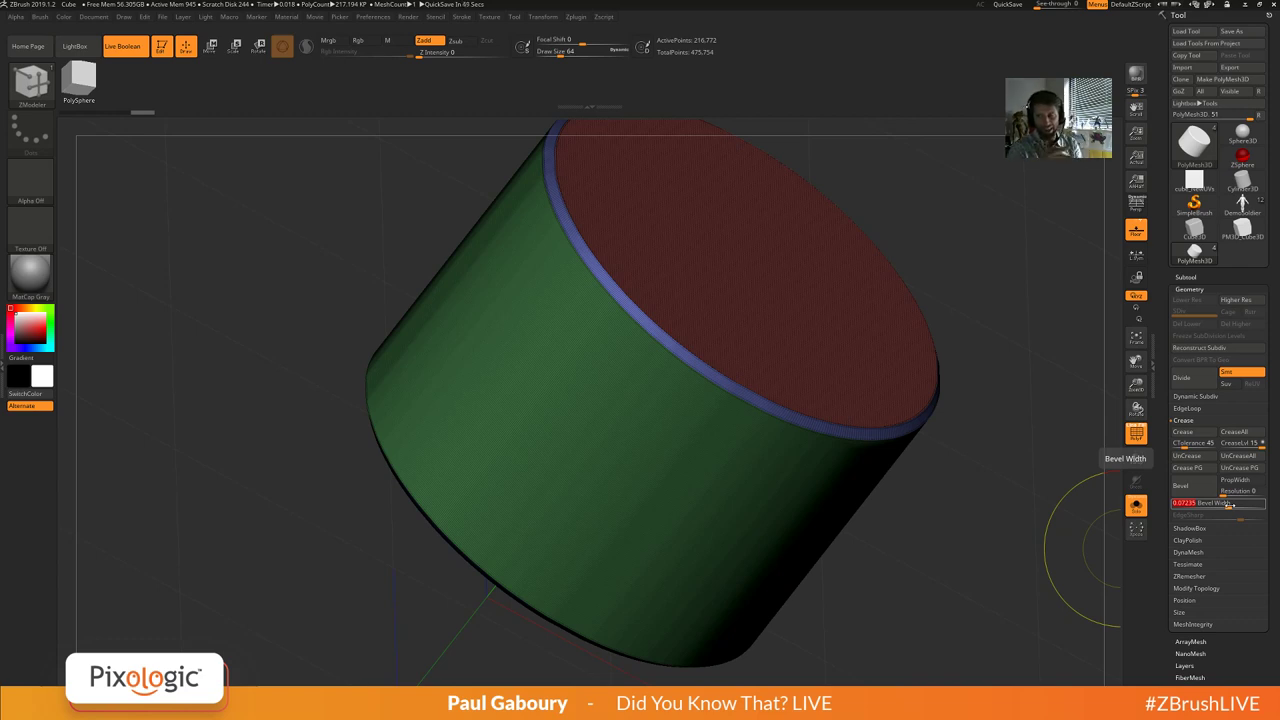
key("shift+f")
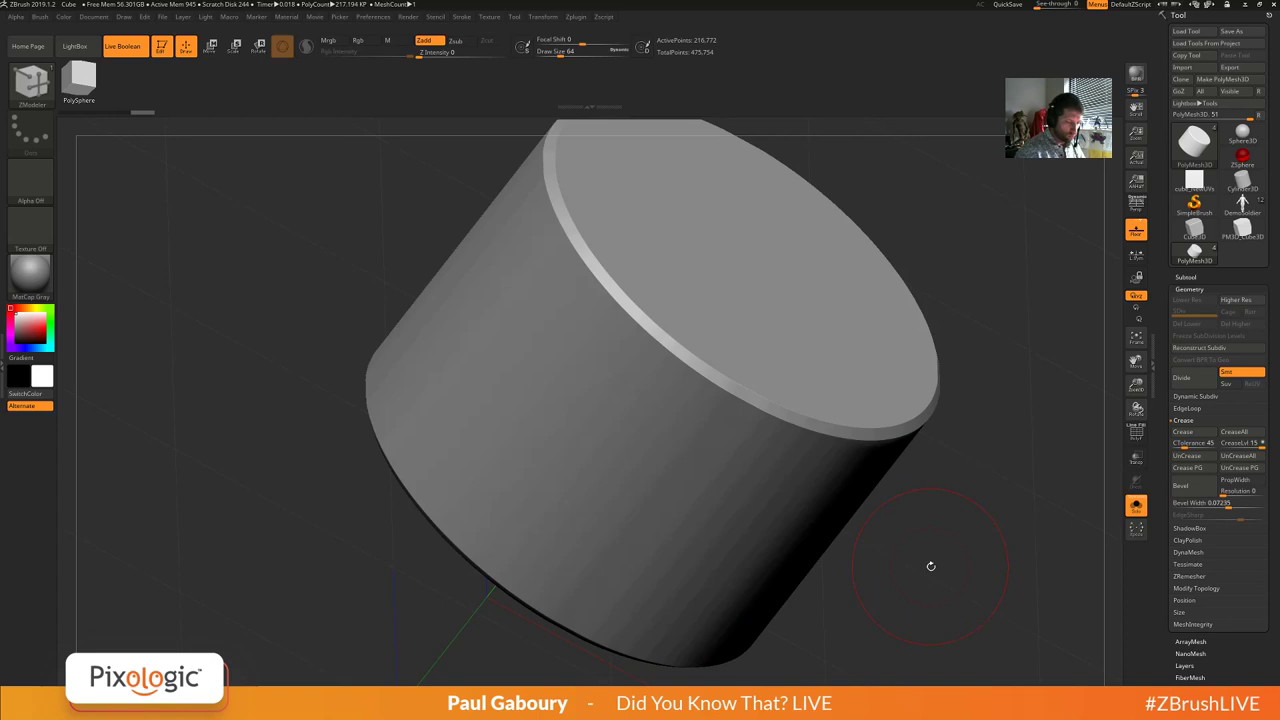
key("f")
left_click(1136, 507)
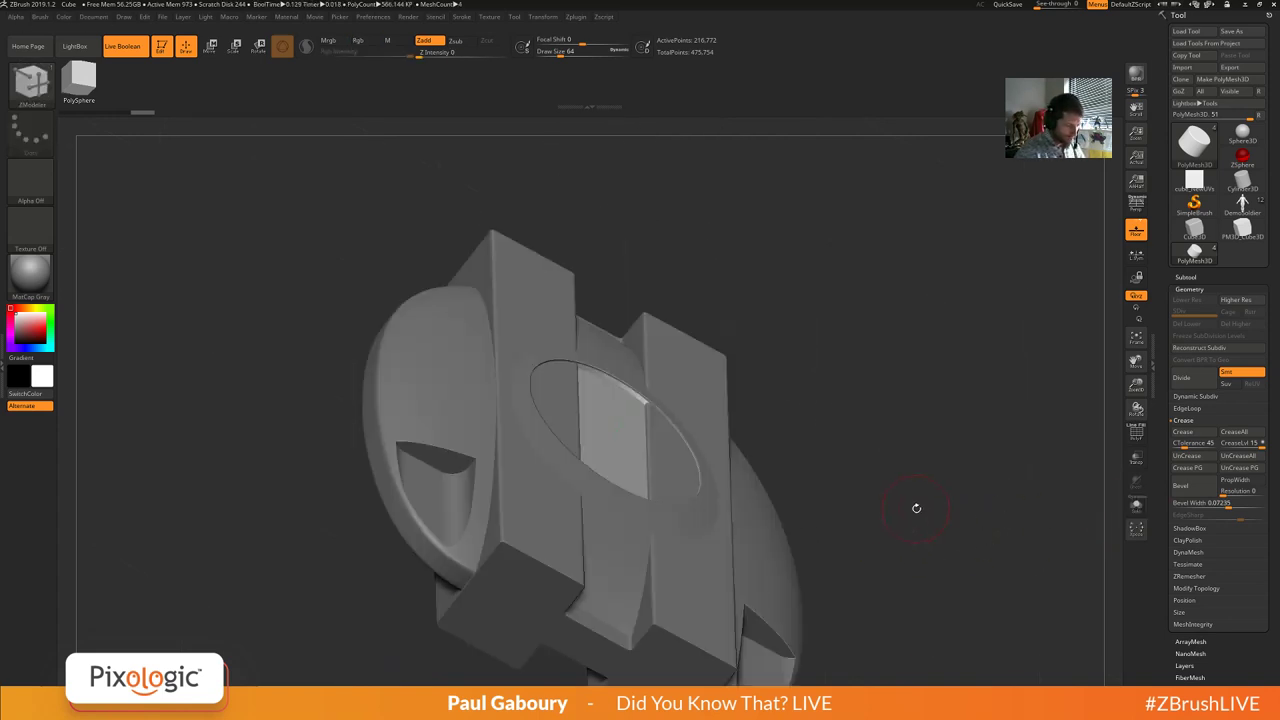
Nudge the bevelled cylinder cutter slightly along its Z axis and inspect the chamfered edge of the cut up close.
right_click_drag(753, 461, 740, 530, "ctrl")
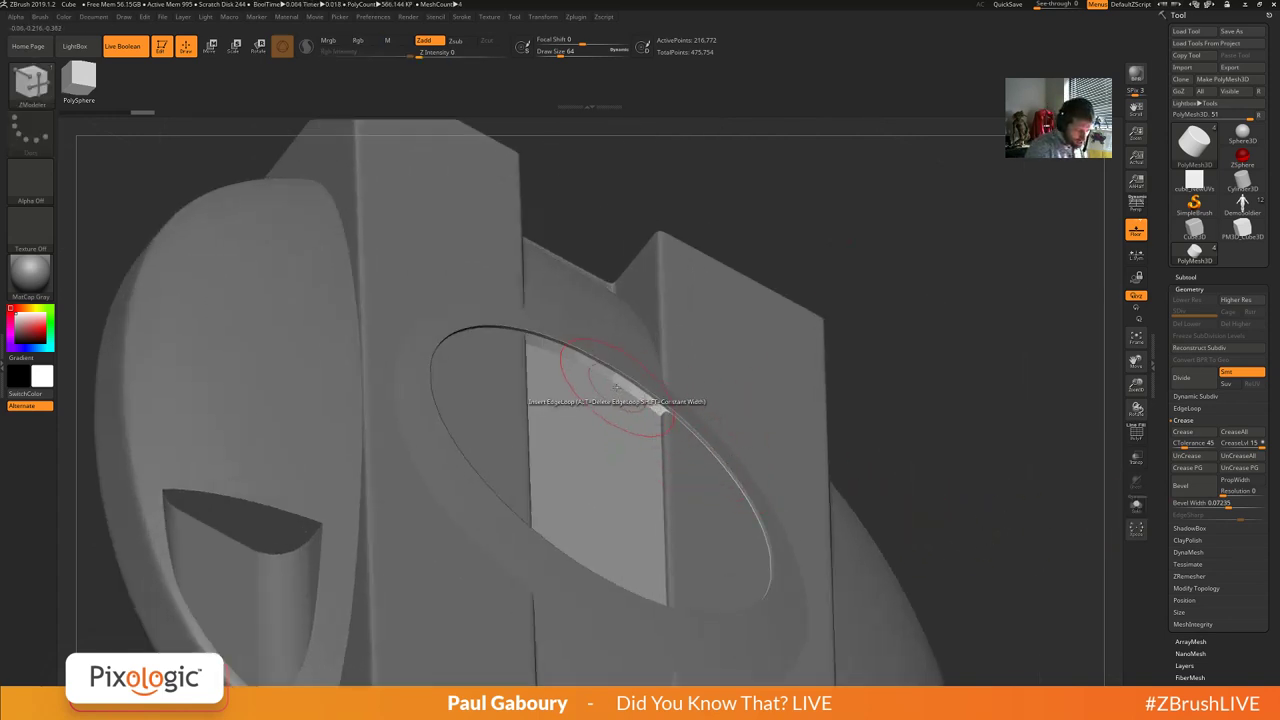
mouse_move(908, 480)
left_mouse_down()
mouse_move(980, 488)
mouse_move(904, 463)
left_mouse_up()
key("w")
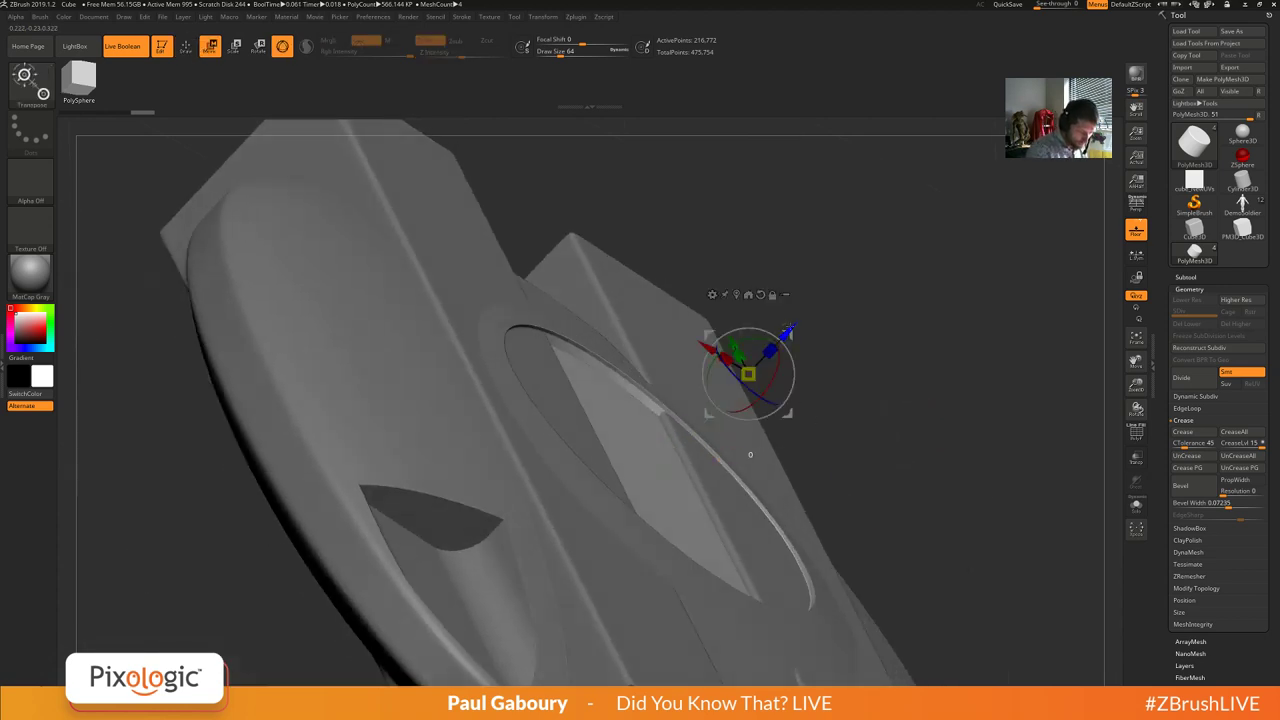
left_click_drag(748, 374, 752, 369)
mouse_move(890, 500)
right_mouse_down("ctrl")
mouse_move(894, 426)
mouse_move(848, 424)
mouse_move(896, 516)
right_mouse_up("ctrl")
left_click_drag(896, 516, 932, 477)
Scale the cylinder cutter thinner along Z and position it at the body's surface to cut a shallow round recess.
key("q")
key("shift+f")
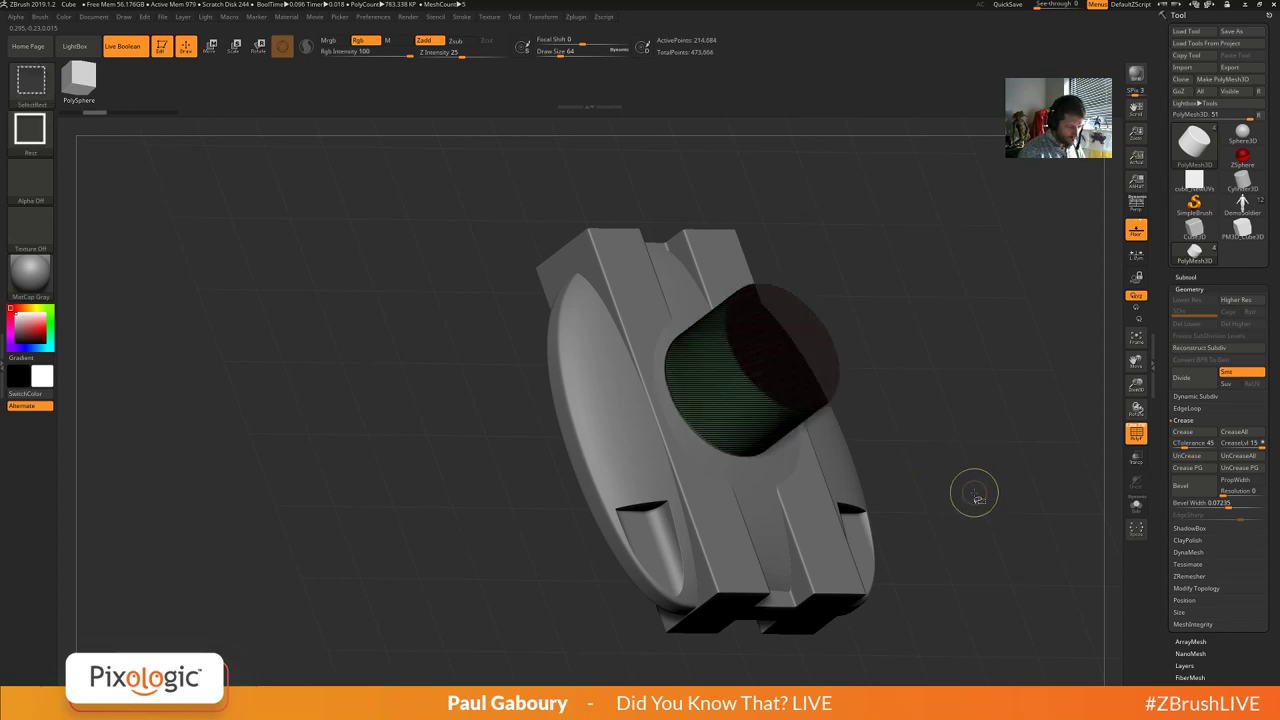
mouse_move(971, 491)
left_mouse_down()
mouse_move(976, 397)
mouse_move(940, 358)
mouse_move(960, 410)
mouse_move(1010, 445)
left_mouse_up()
key("shift+f")
left_click_drag(987, 390, 921, 343)
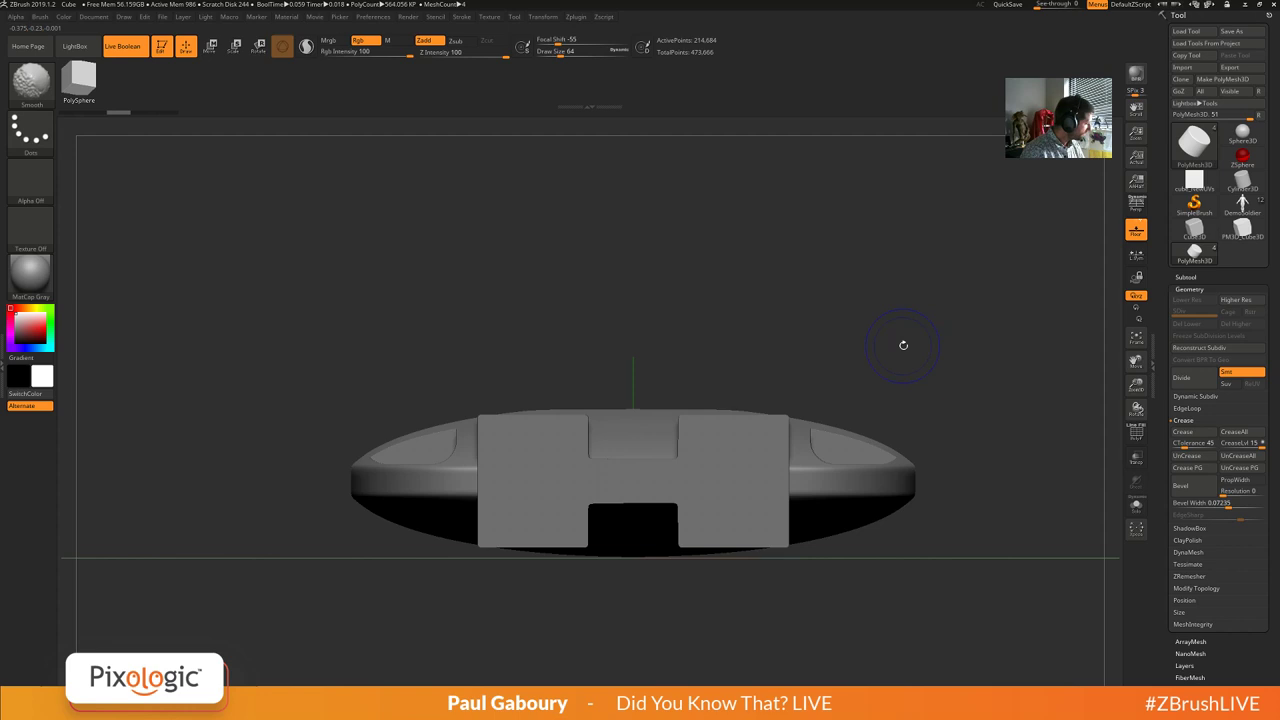
key("shift+f")
key("w")
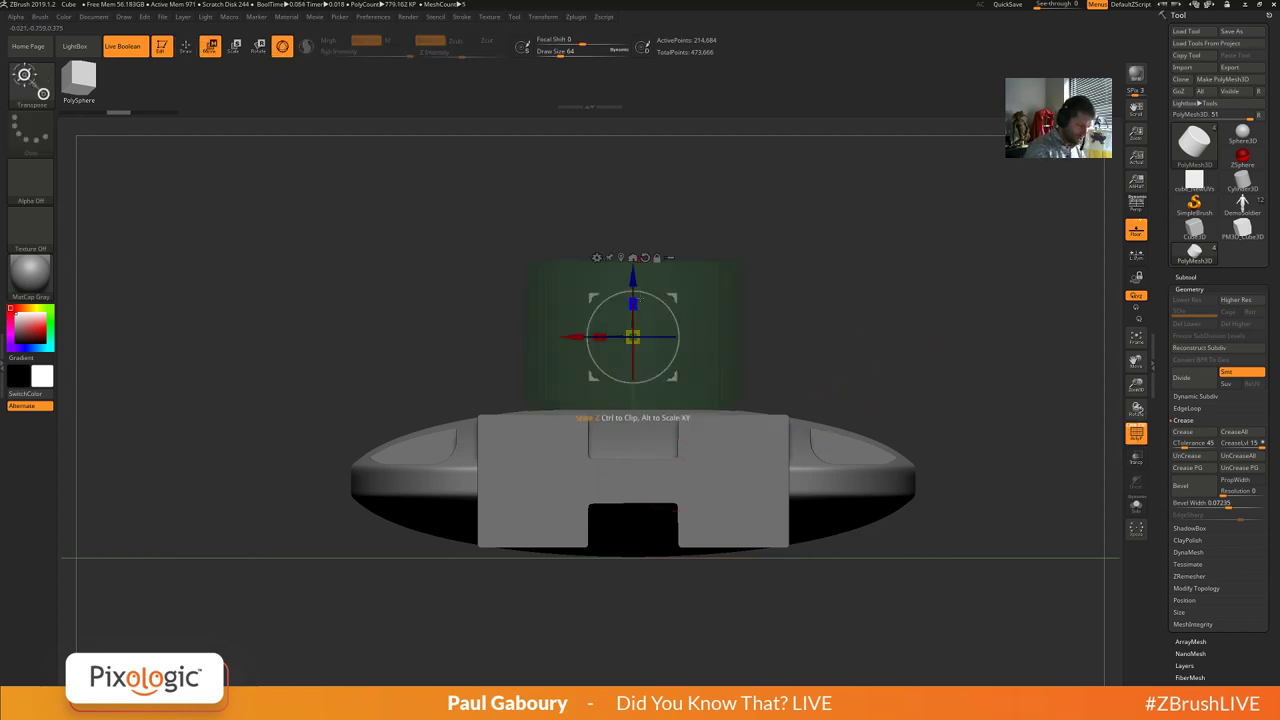
left_click_drag(632, 303, 639, 484)
left_click_drag(850, 310, 964, 413)
key("shift+f")
right_click_drag(963, 412, 803, 390)
left_click_drag(655, 371, 657, 367)
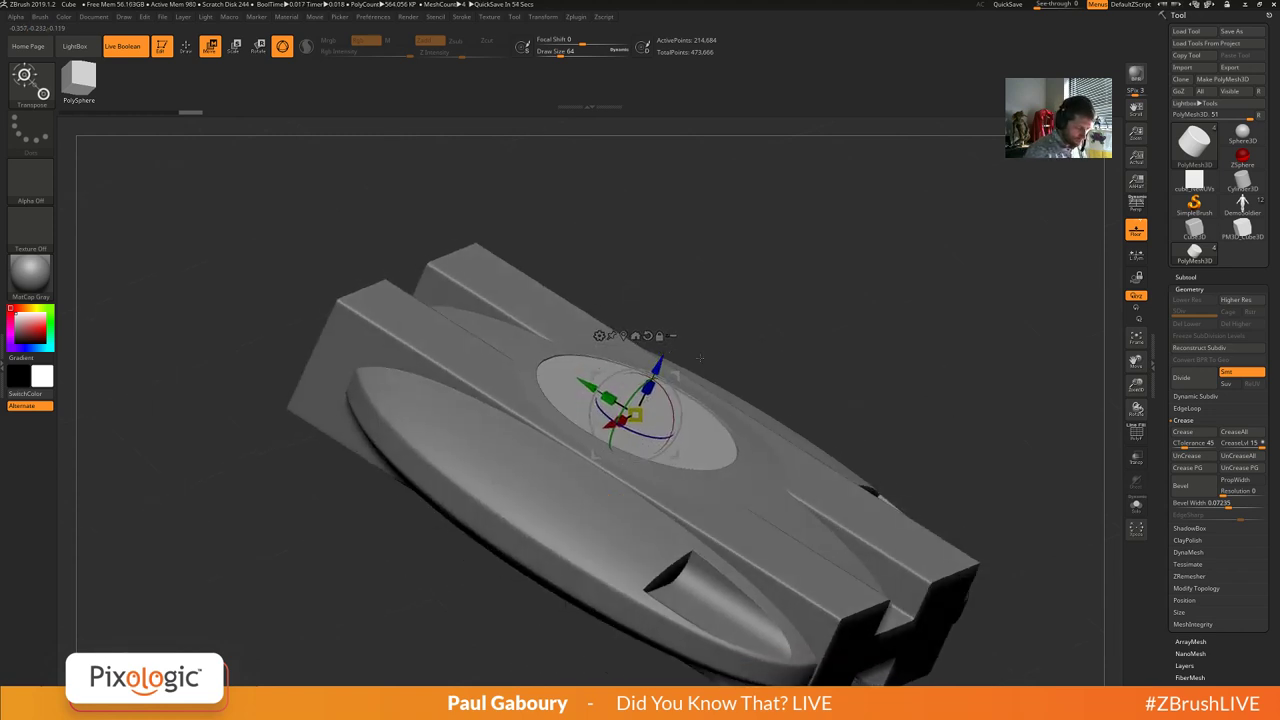
Show Spotlight over the front view, move its circle off the body and shrink it.
key("q")
mouse_move(956, 430)
right_mouse_down("ctrl")
mouse_move(945, 368)
mouse_move(849, 405)
mouse_move(818, 448)
mouse_move(863, 457)
mouse_move(851, 477)
mouse_move(870, 420)
mouse_move(806, 485)
mouse_move(794, 470)
right_mouse_up("ctrl")
right_click_drag(794, 470, 840, 474, "ctrl")
right_click_drag(840, 474, 889, 464)
left_click(1194, 277)
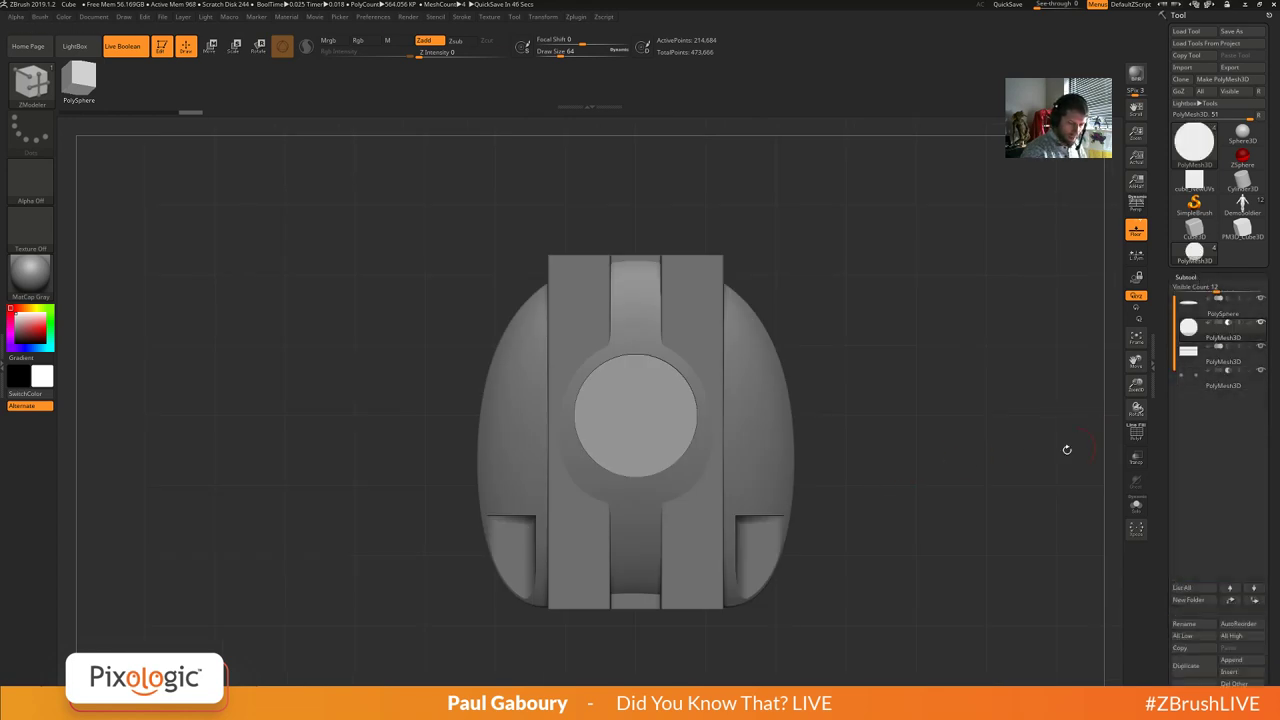
key("shift+z")
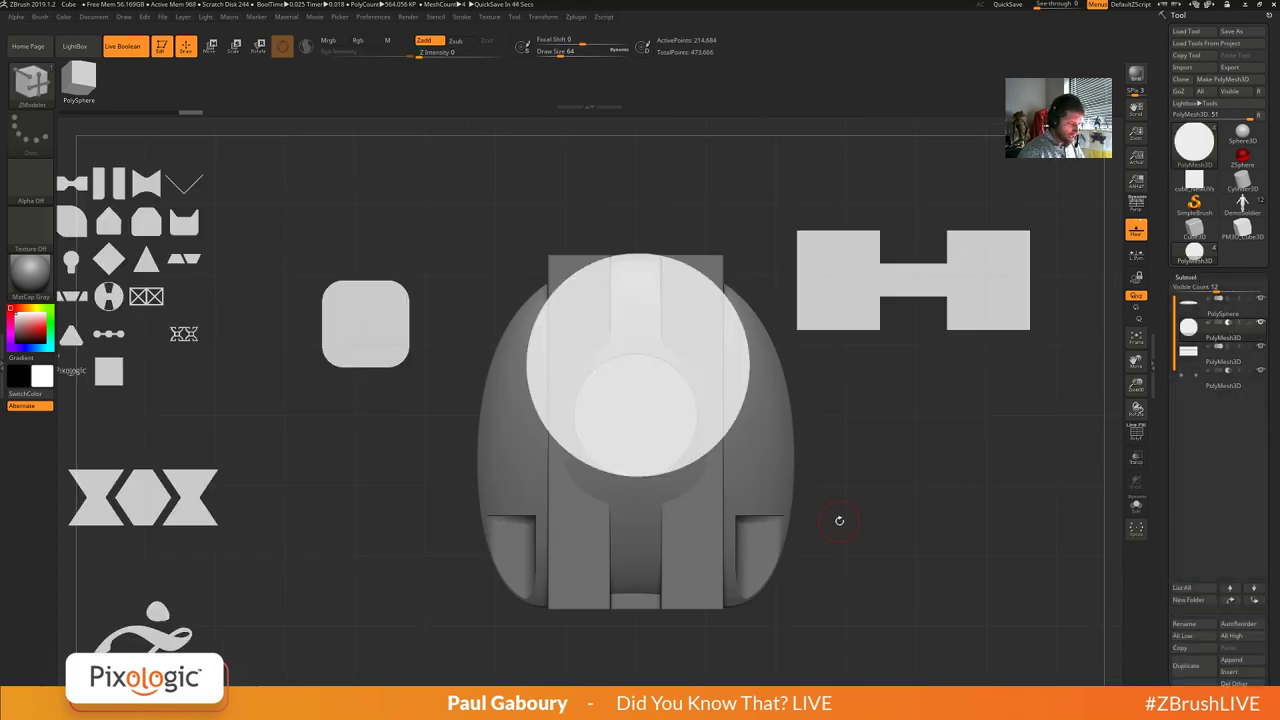
left_click_drag(718, 420, 971, 522)
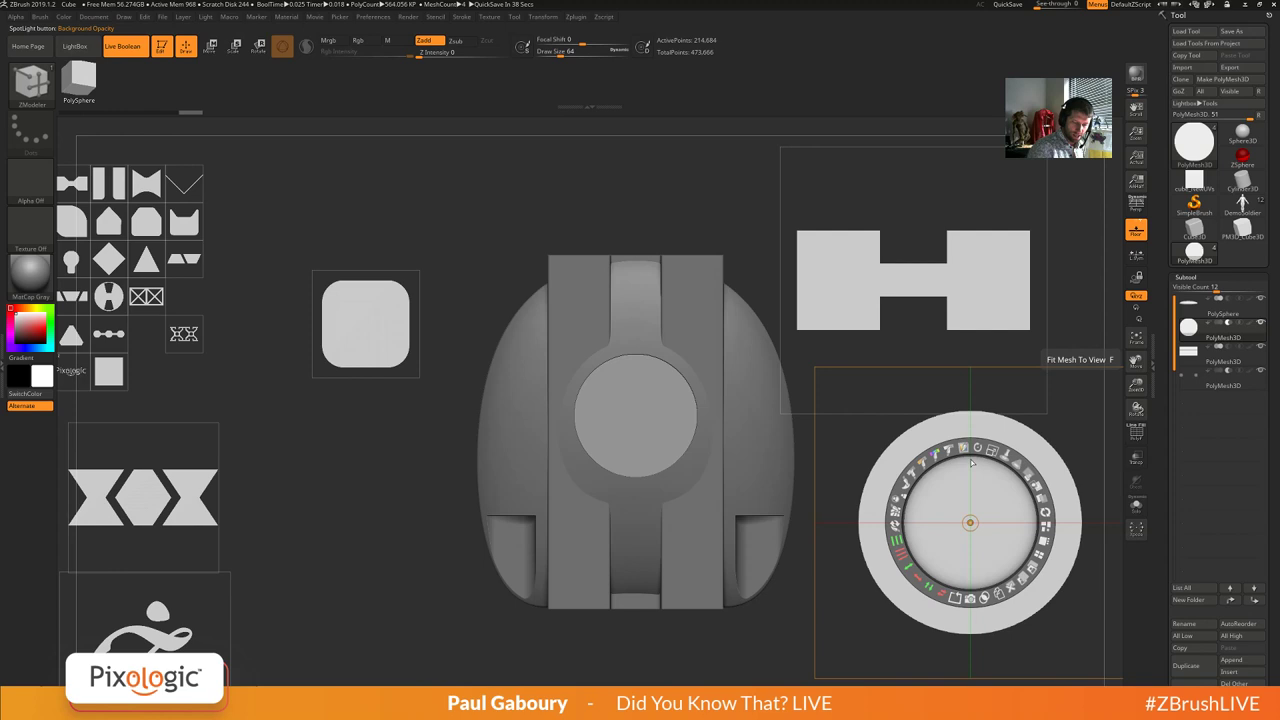
left_click_drag(992, 450, 925, 459)
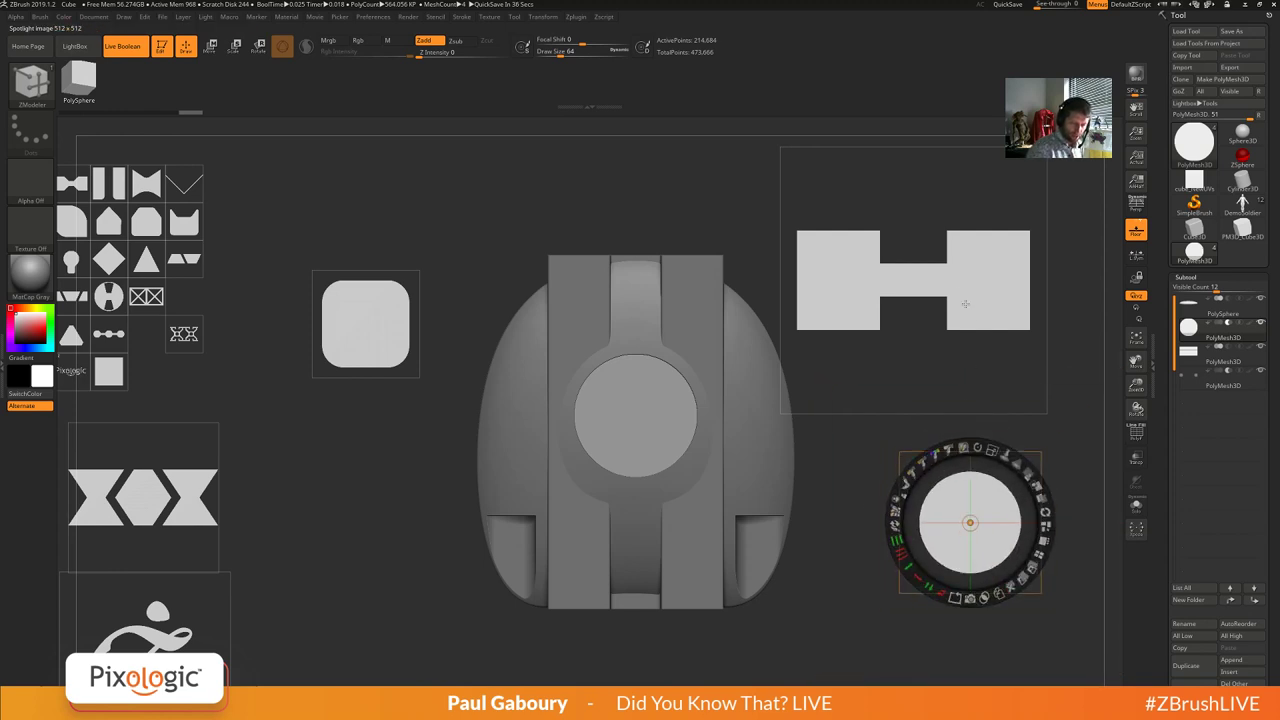
Shrink the H-shaped Spotlight image and move it farther away from the body.
left_click_drag(959, 283, 1001, 301)
left_click_drag(1023, 229, 963, 233)
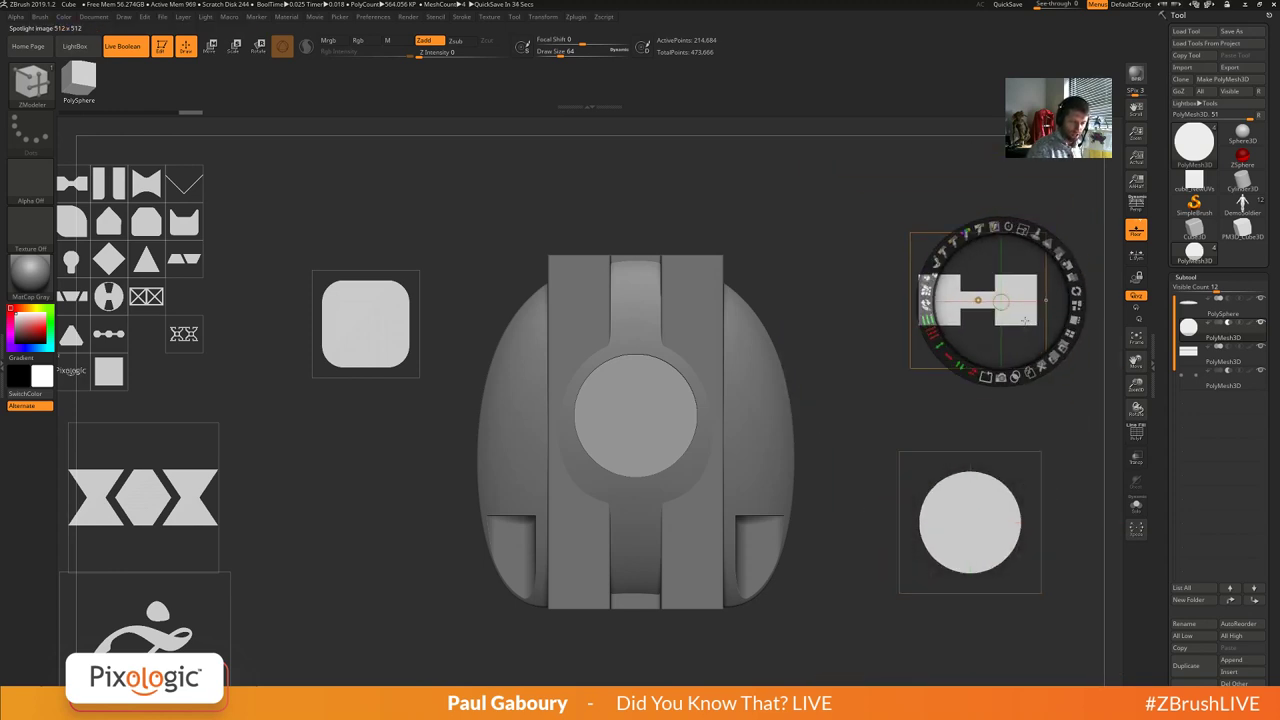
left_click_drag(1024, 325, 1080, 271)
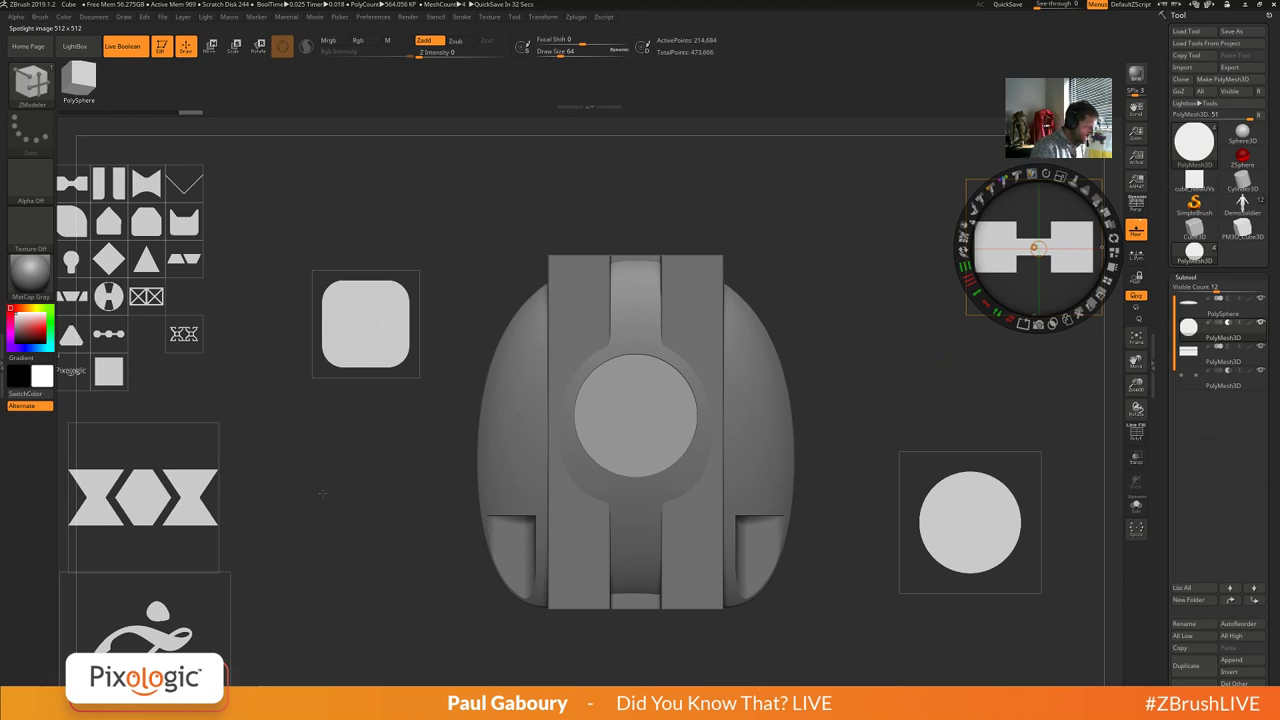
Enlarge the plain Spotlight square and centre it over the circular recess, with the rounded square moved out of the way.
left_click_drag(111, 371, 368, 552)
left_click_drag(365, 322, 260, 194)
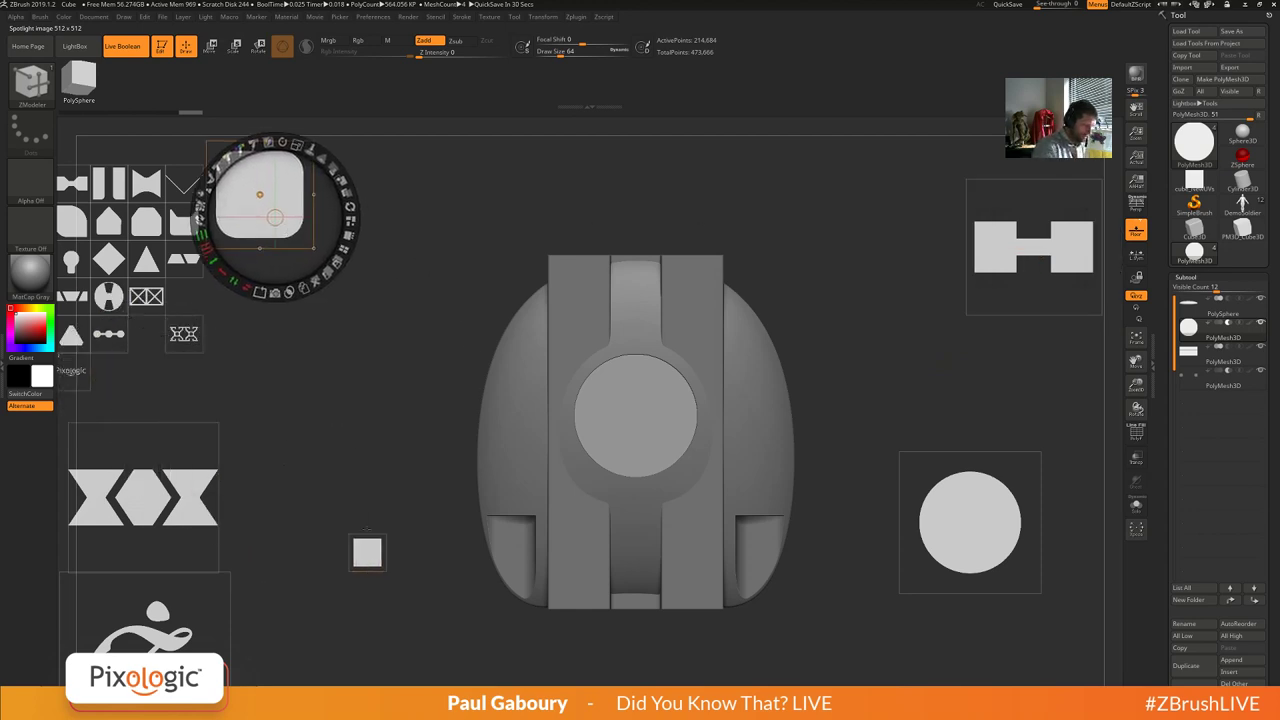
left_click_drag(368, 546, 396, 444)
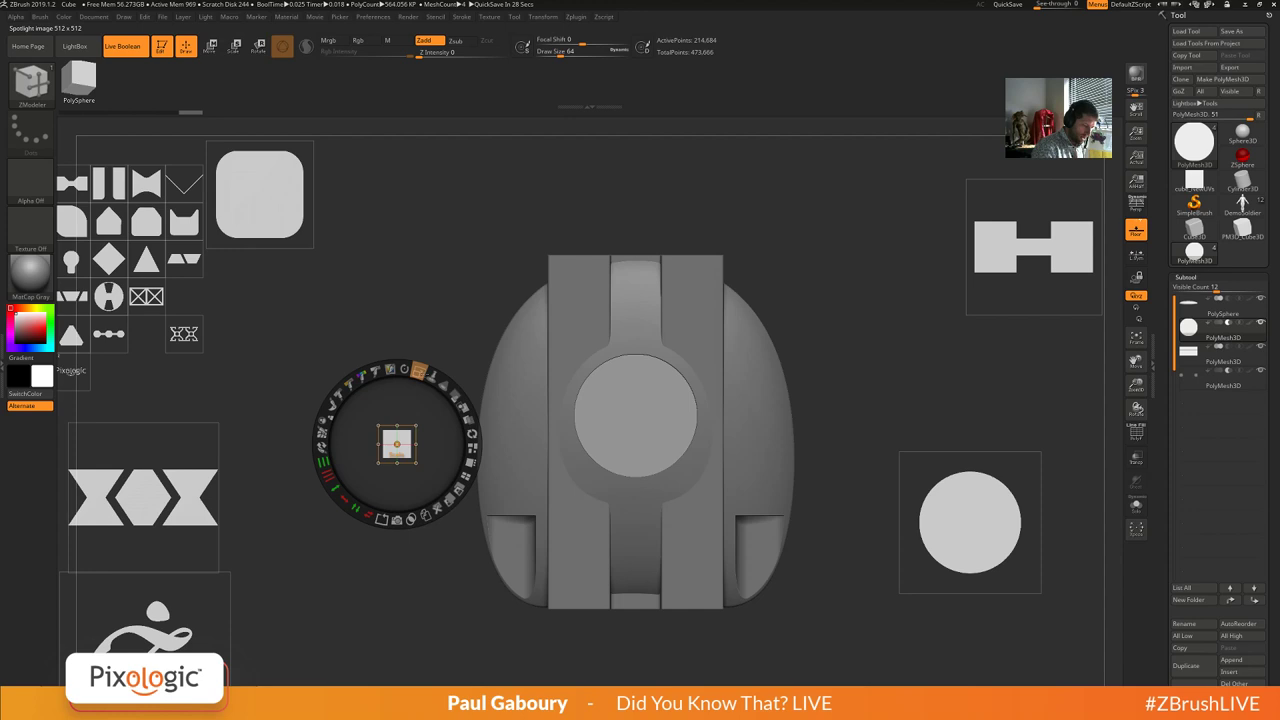
left_click_drag(420, 371, 493, 485)
left_click_drag(420, 371, 421, 371)
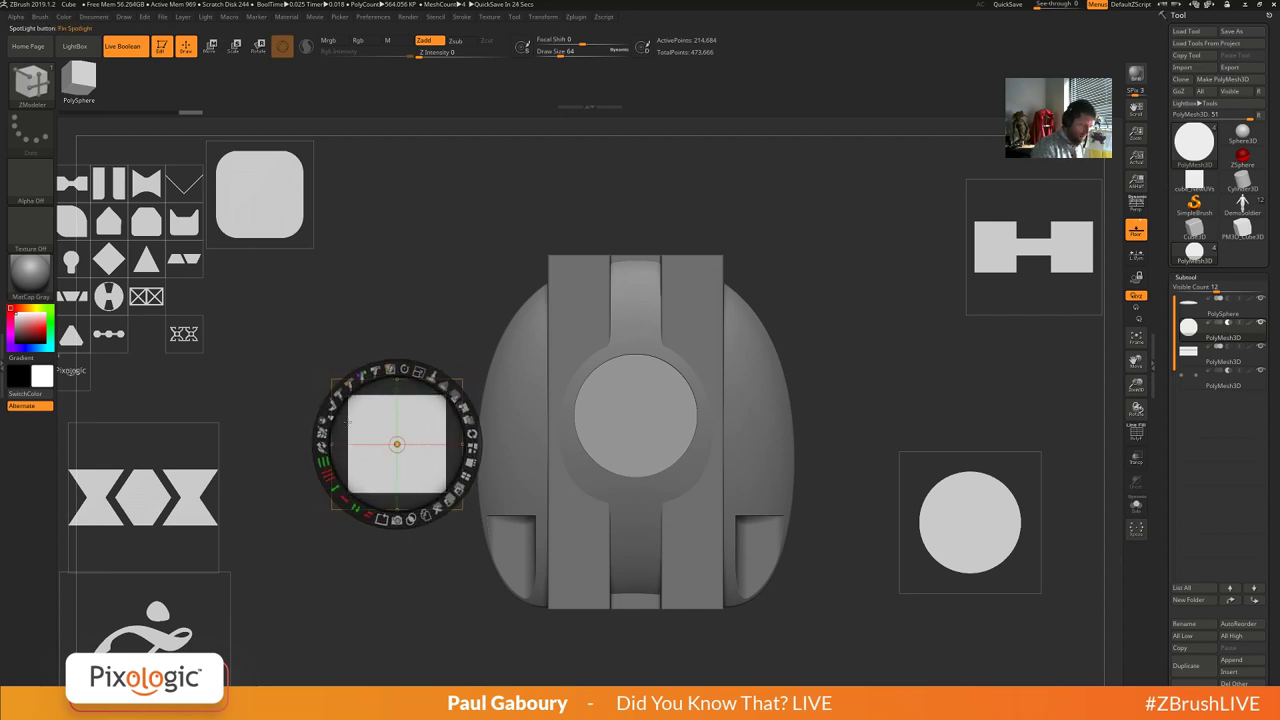
left_click_drag(424, 466, 658, 437)
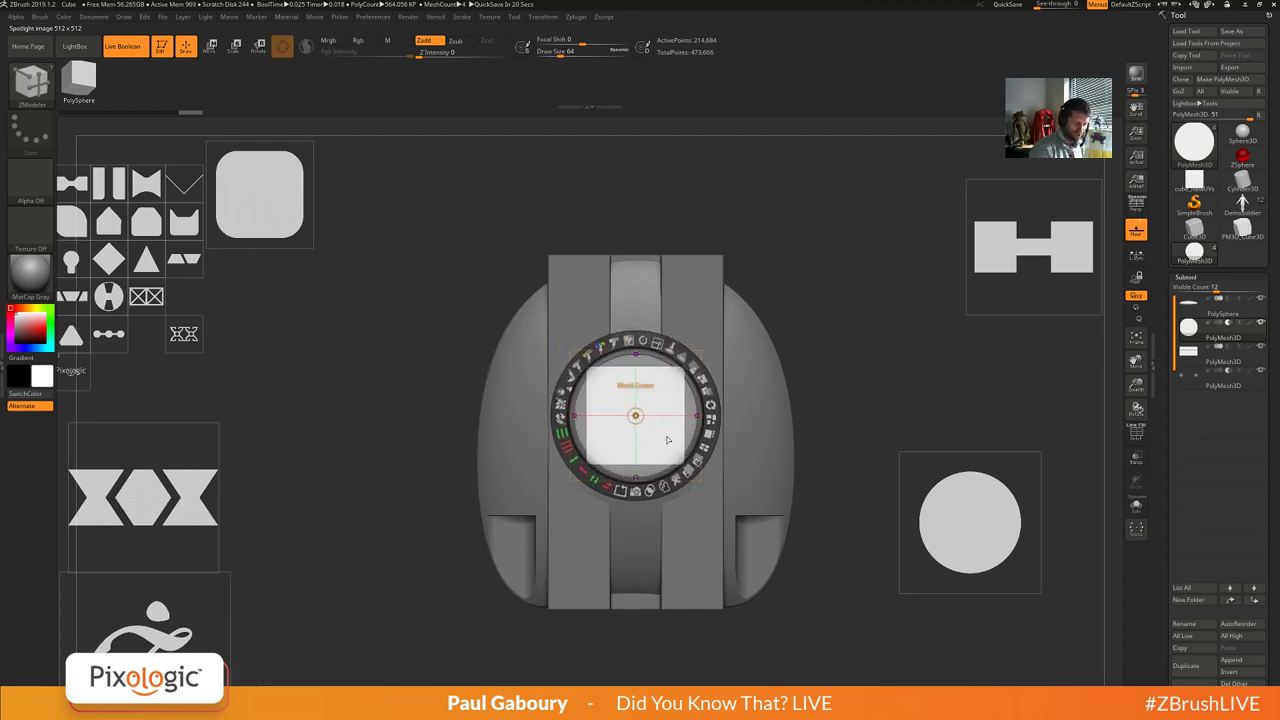
Scale the centred Spotlight square down slightly so it sits inside the circular recess.
mouse_move(659, 434)
left_mouse_down()
mouse_move(656, 382)
mouse_move(659, 440)
left_mouse_up()
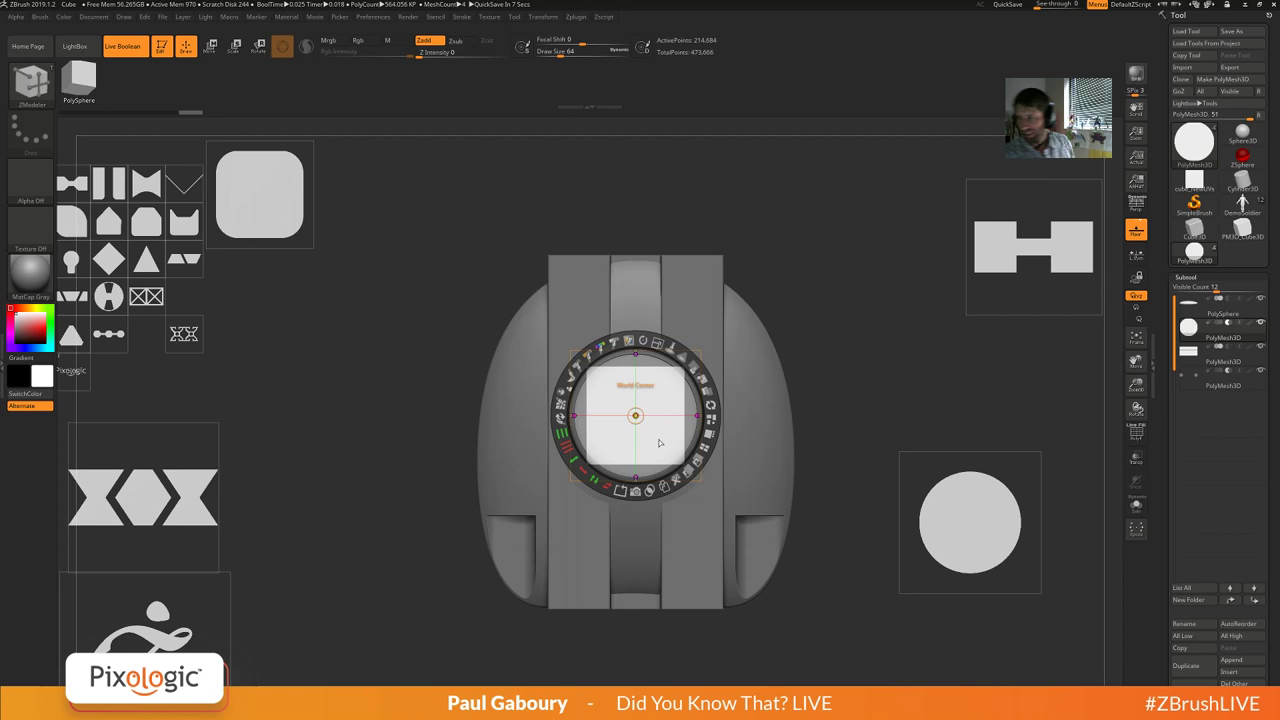
mouse_move(662, 435)
left_mouse_down()
mouse_move(670, 402)
mouse_move(699, 426)
mouse_move(662, 437)
left_mouse_up()
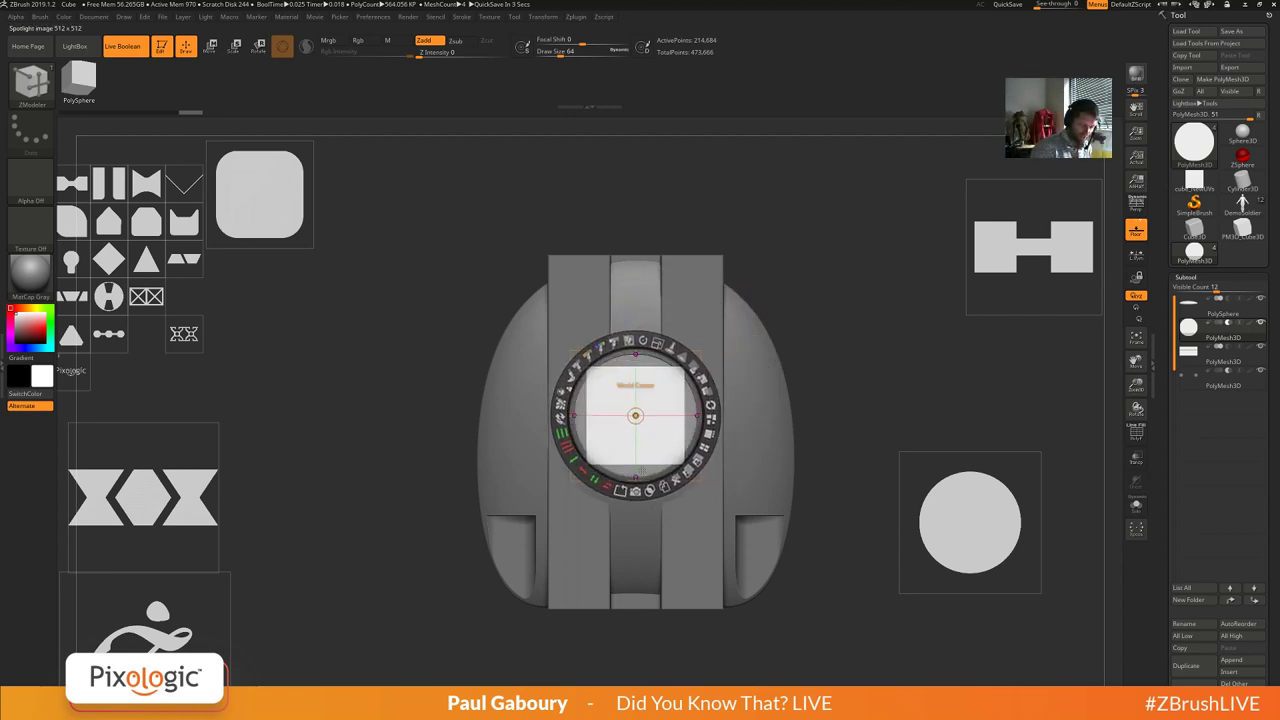
mouse_move(657, 342)
left_mouse_down()
mouse_move(711, 400)
mouse_move(657, 341)
mouse_move(685, 357)
mouse_move(711, 400)
mouse_move(627, 341)
mouse_move(700, 374)
mouse_move(620, 358)
mouse_move(740, 360)
mouse_move(615, 358)
mouse_move(745, 360)
mouse_move(636, 356)
mouse_move(639, 340)
left_mouse_up()
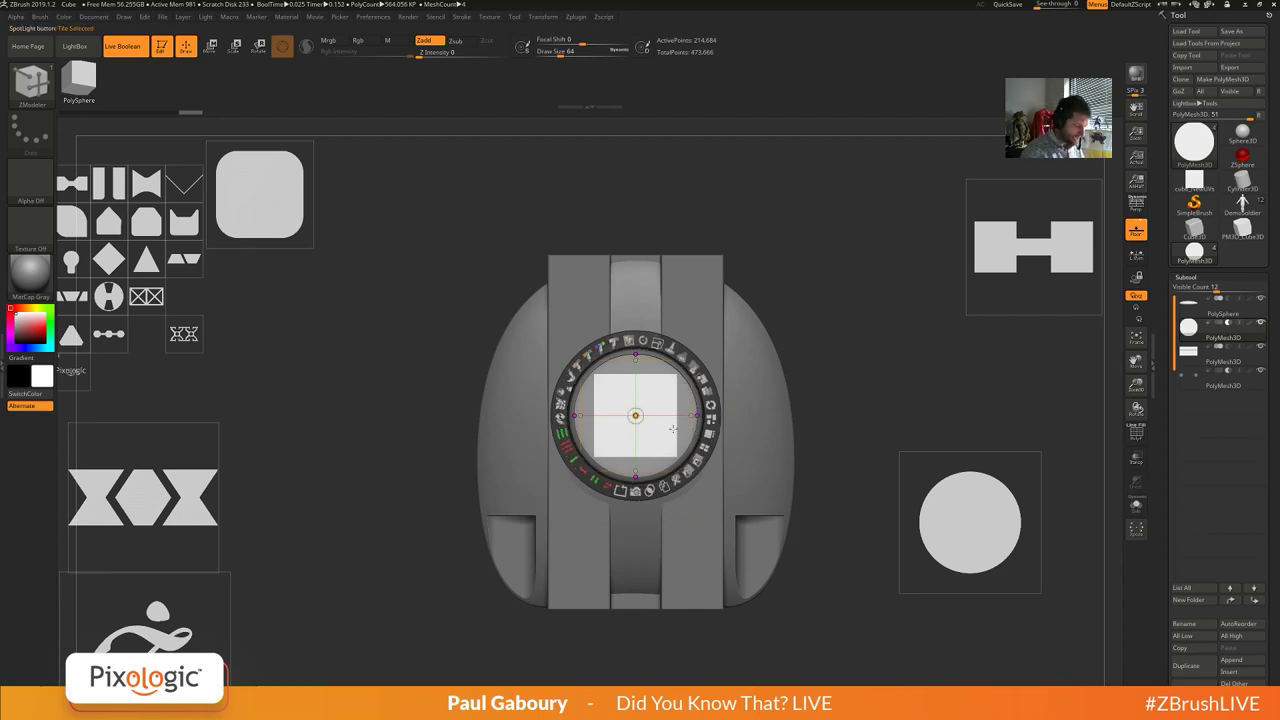
mouse_move(672, 425)
left_mouse_down("ctrl")
mouse_move(866, 420)
mouse_move(640, 428)
mouse_move(778, 457)
mouse_move(860, 425)
mouse_move(650, 430)
mouse_move(835, 428)
mouse_move(750, 466)
left_mouse_up("ctrl")
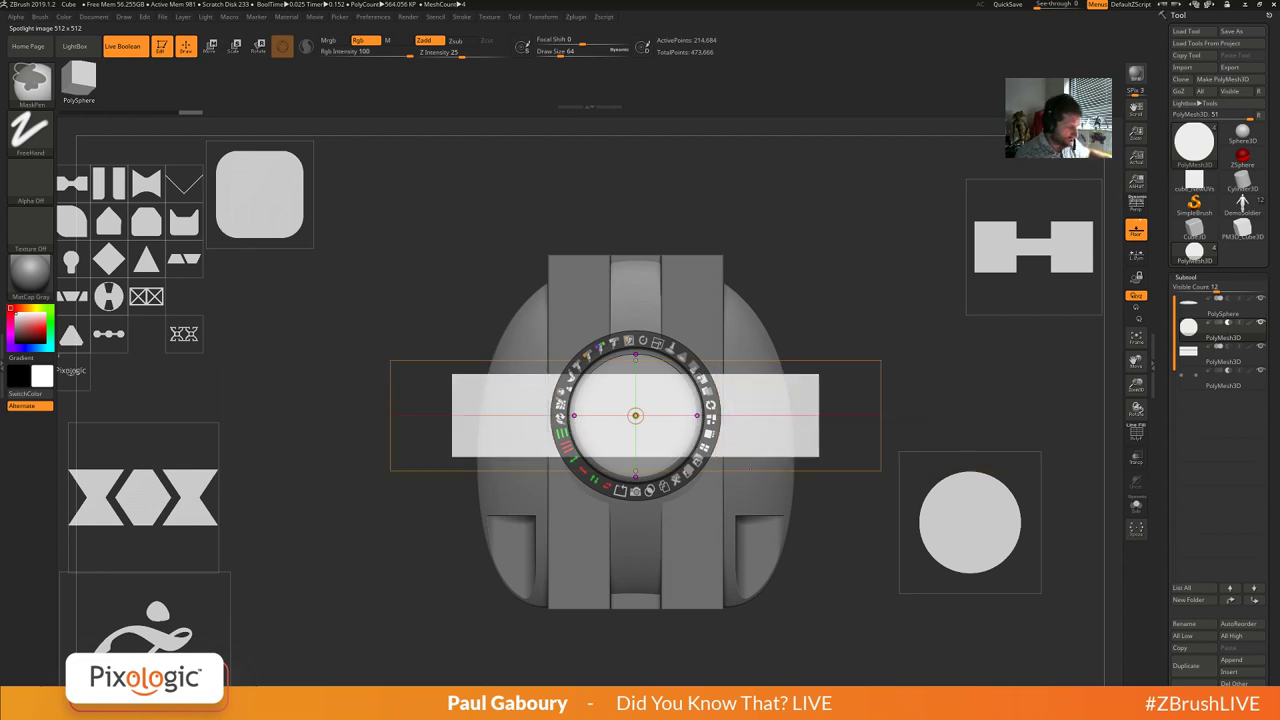
key("ctrl+z")
key("ctrl+z")
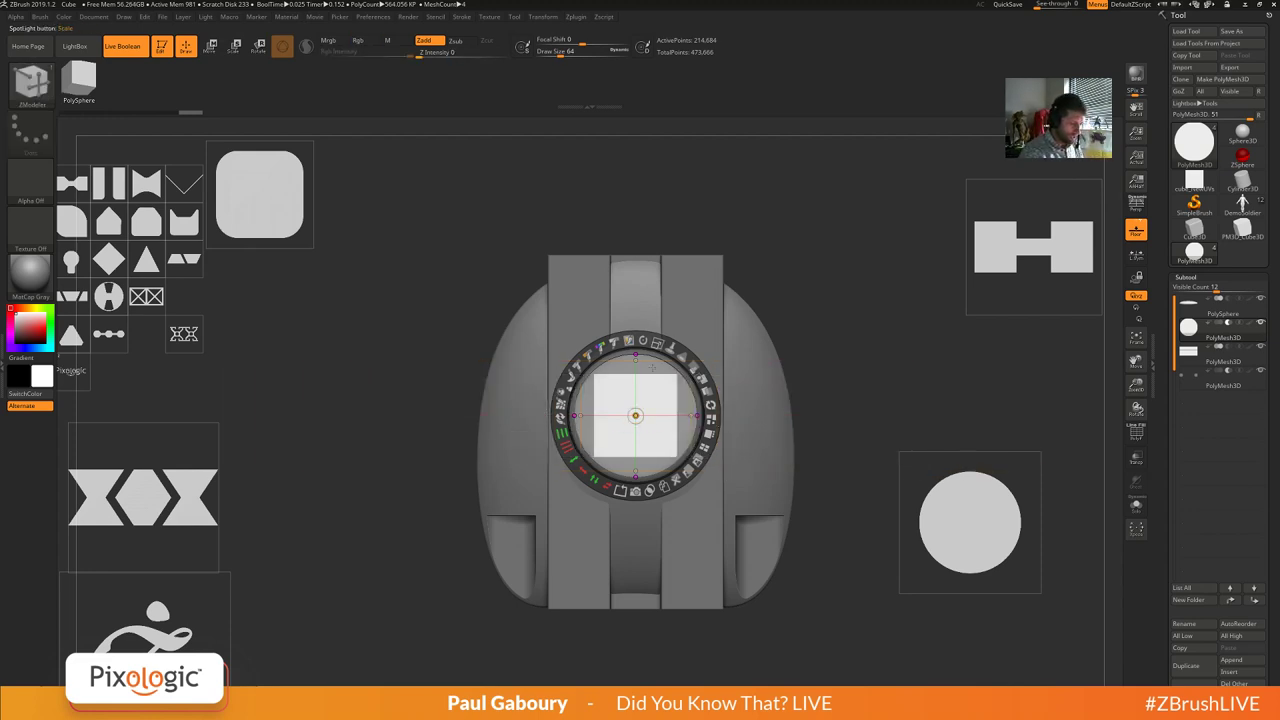
Stretch the Spotlight square horizontally past both sides of the body and squash its height into a narrow bar.
key("ctrl")
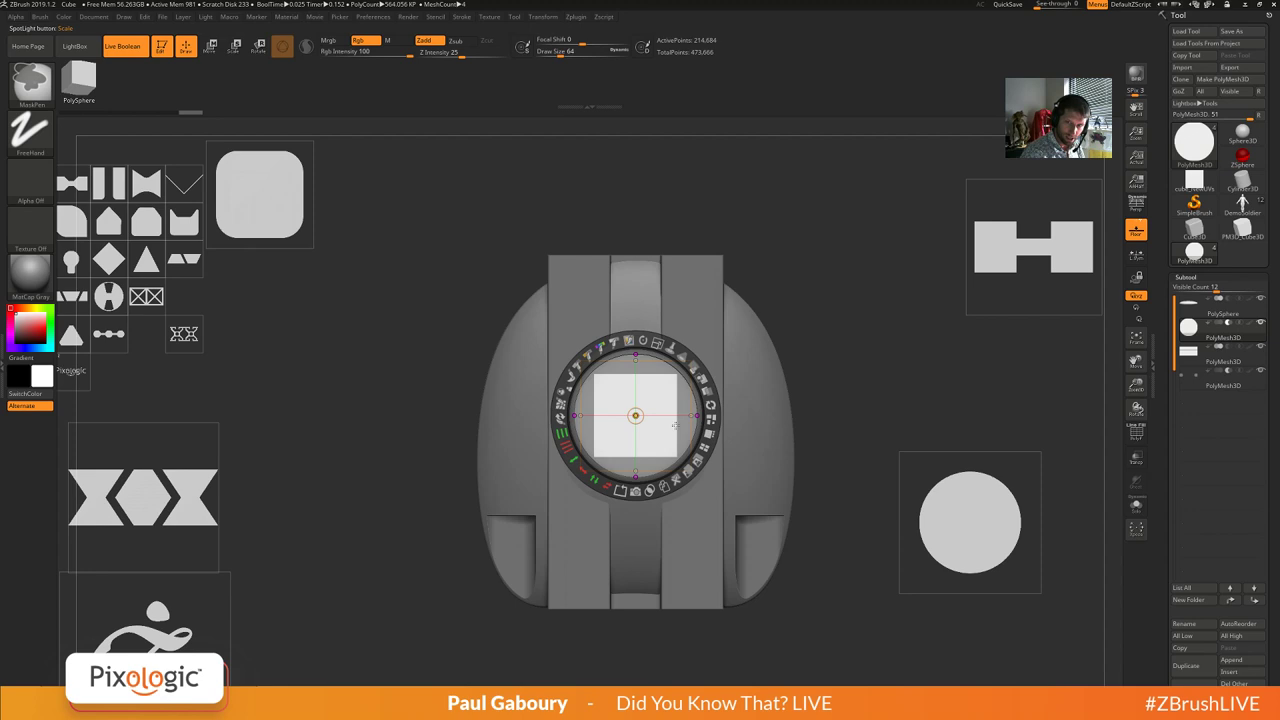
left_click_drag(674, 425, 810, 448, "ctrl")
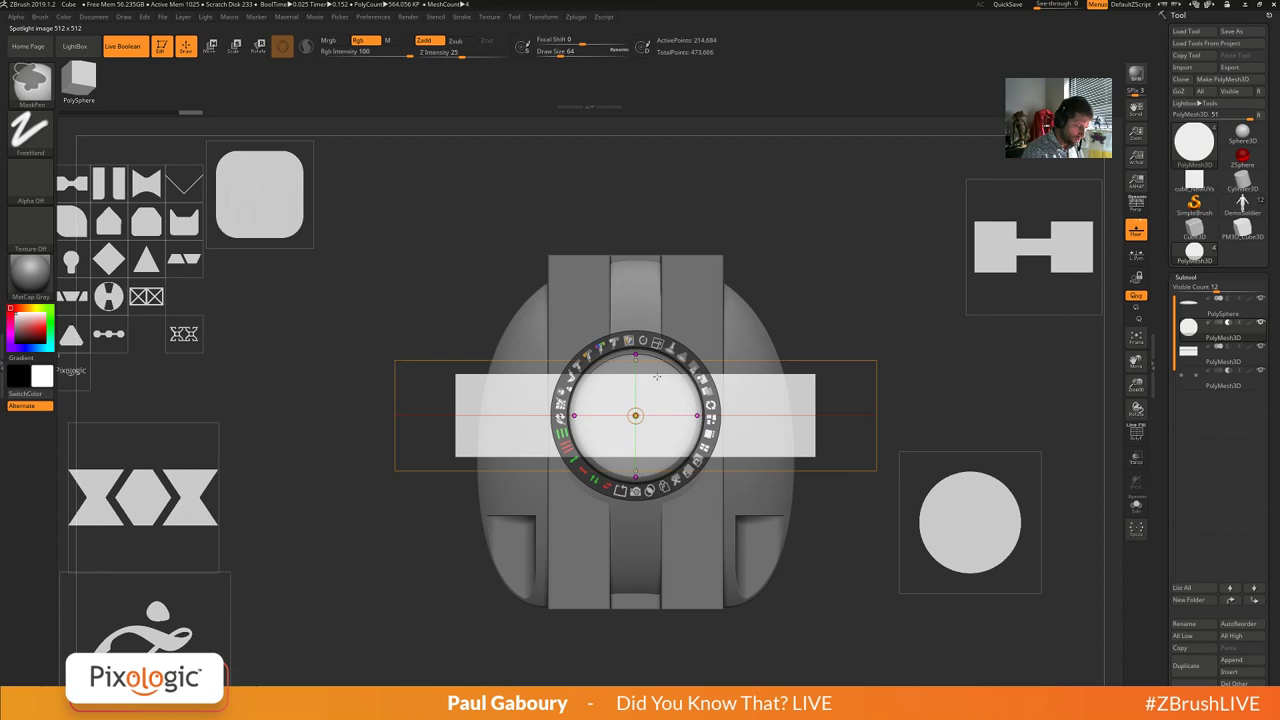
left_click_drag(655, 380, 658, 422, "ctrl")
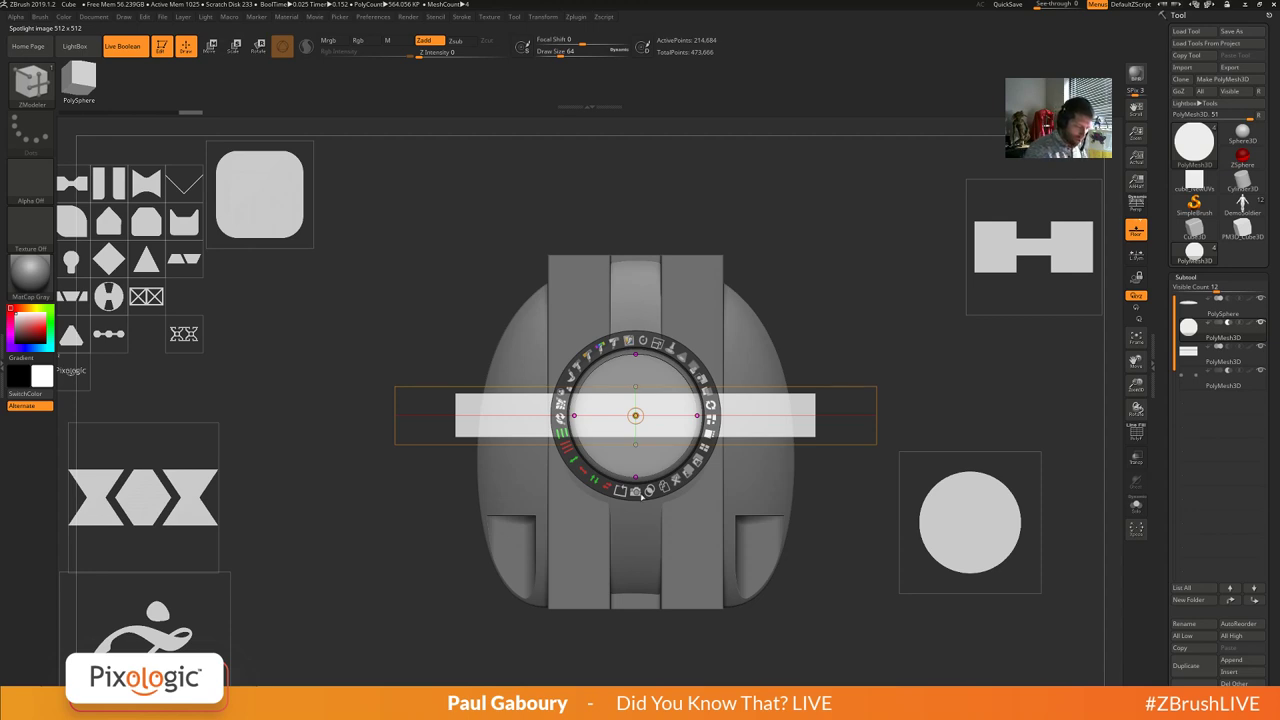
Append the bar shape to the circular cutter subtool with Spotlight's Snapshot3D and hide Spotlight.
key("shift")
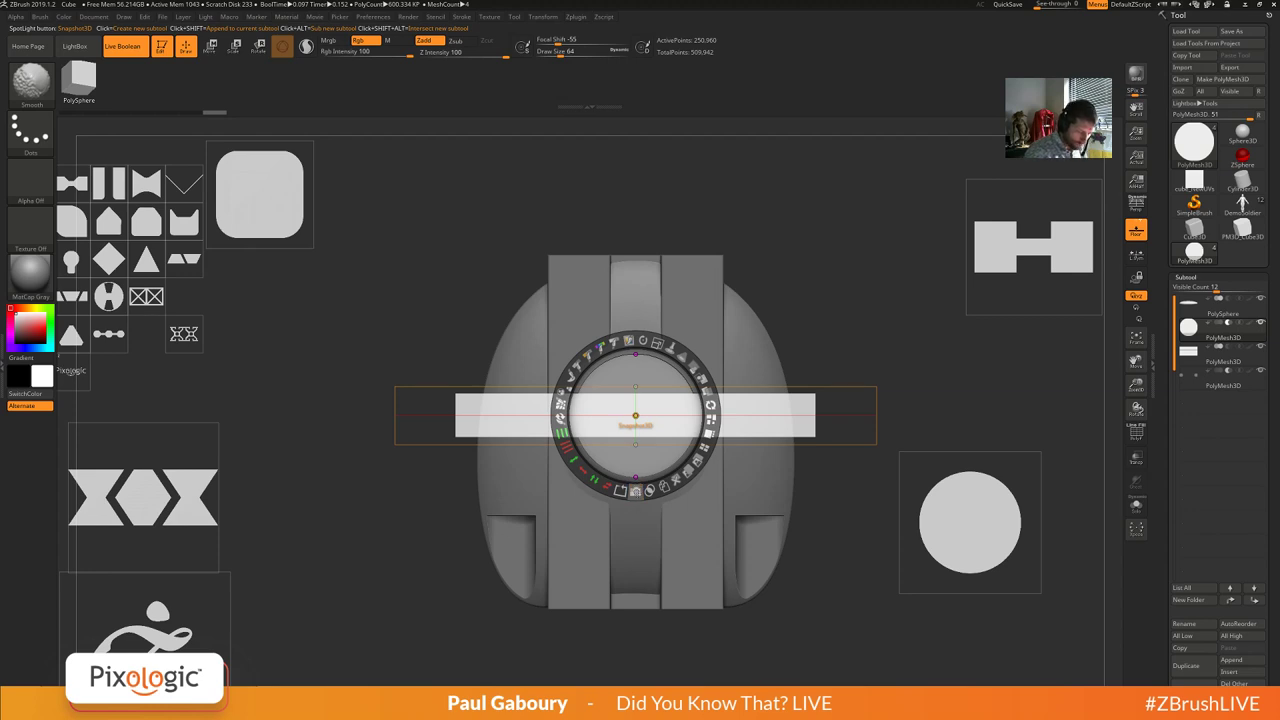
left_click(635, 491, "shift")
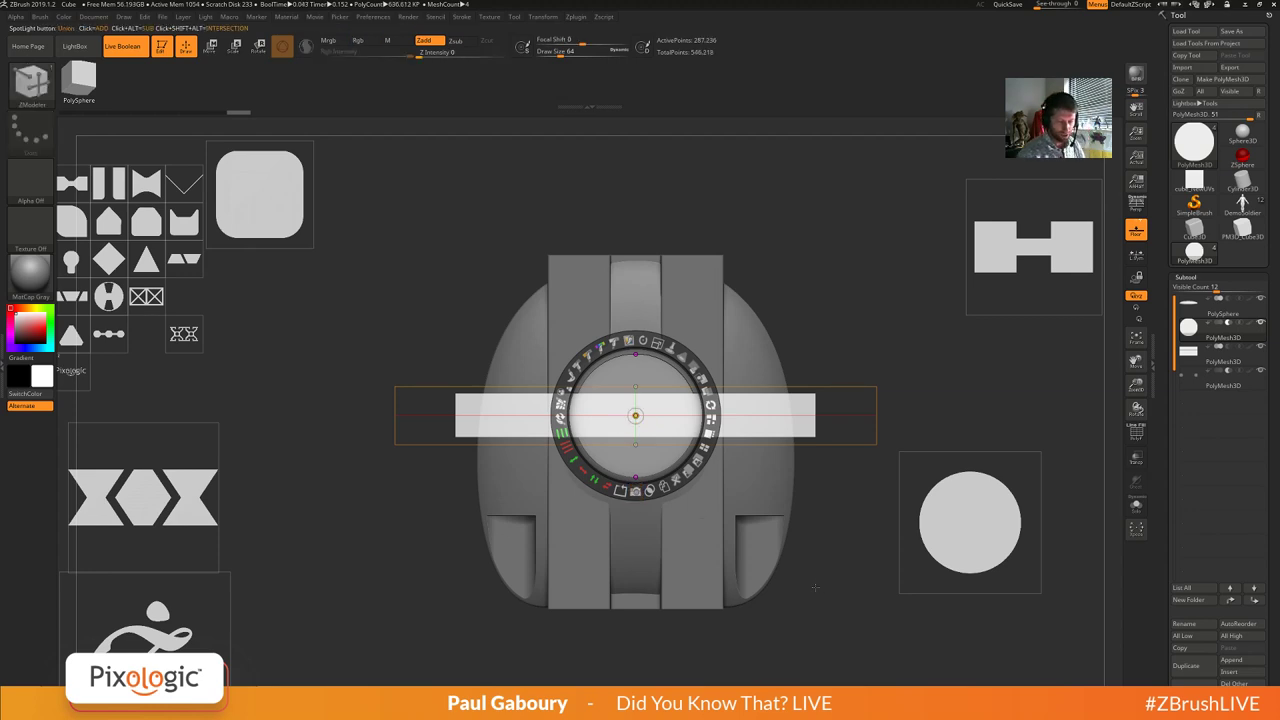
mouse_move(1188, 326)
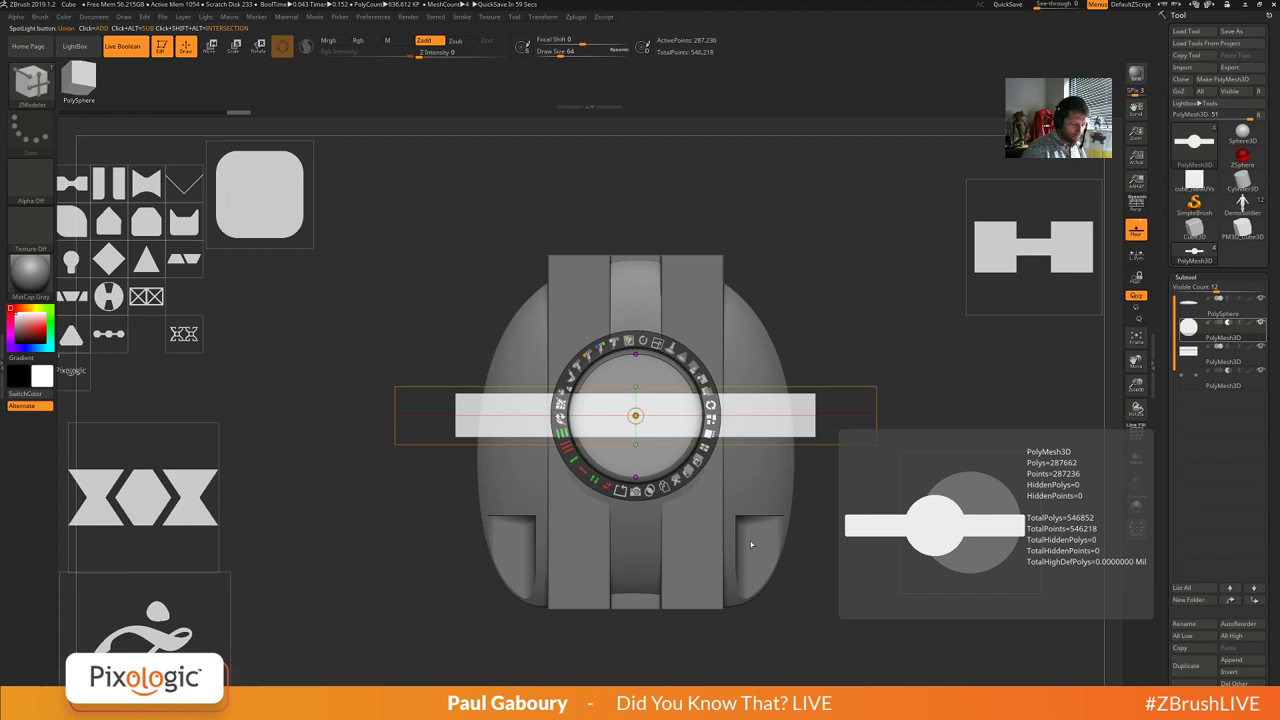
key("shift+z")
left_click_drag(804, 627, 837, 564)
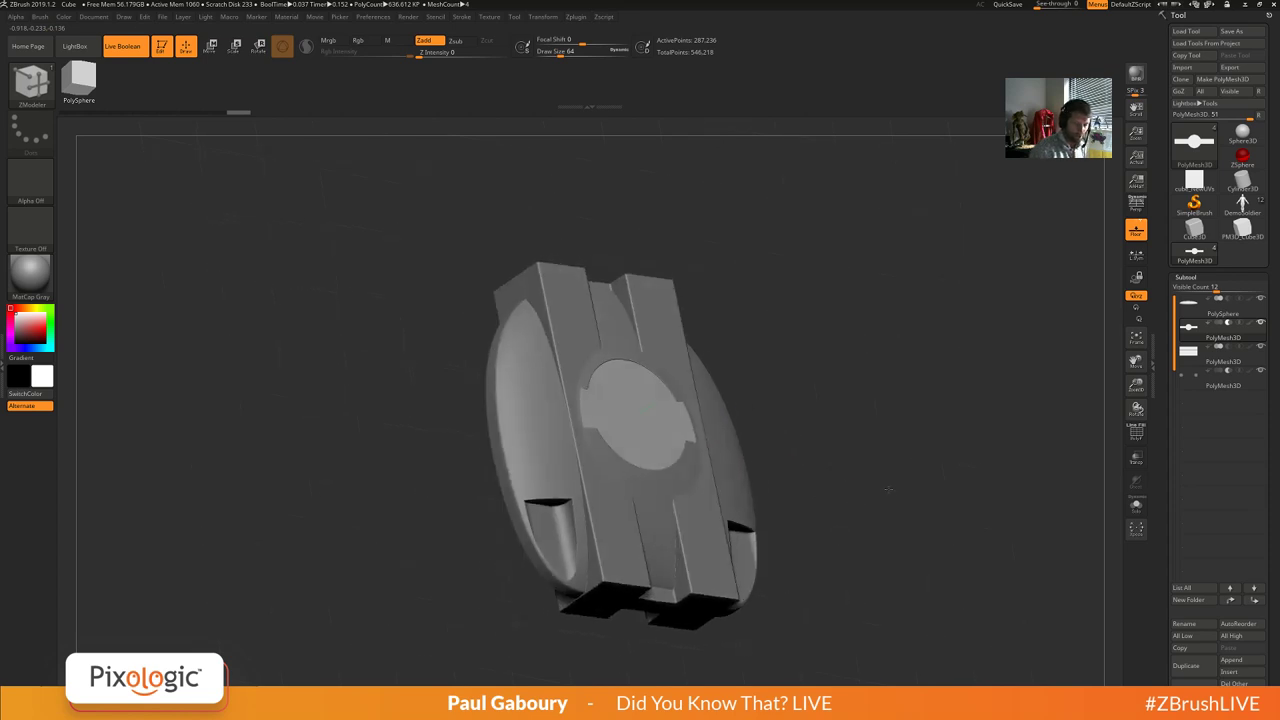
Isolate the combined circle-and-bar cutter in Solo mode and show its polyframe.
left_click(1136, 505)
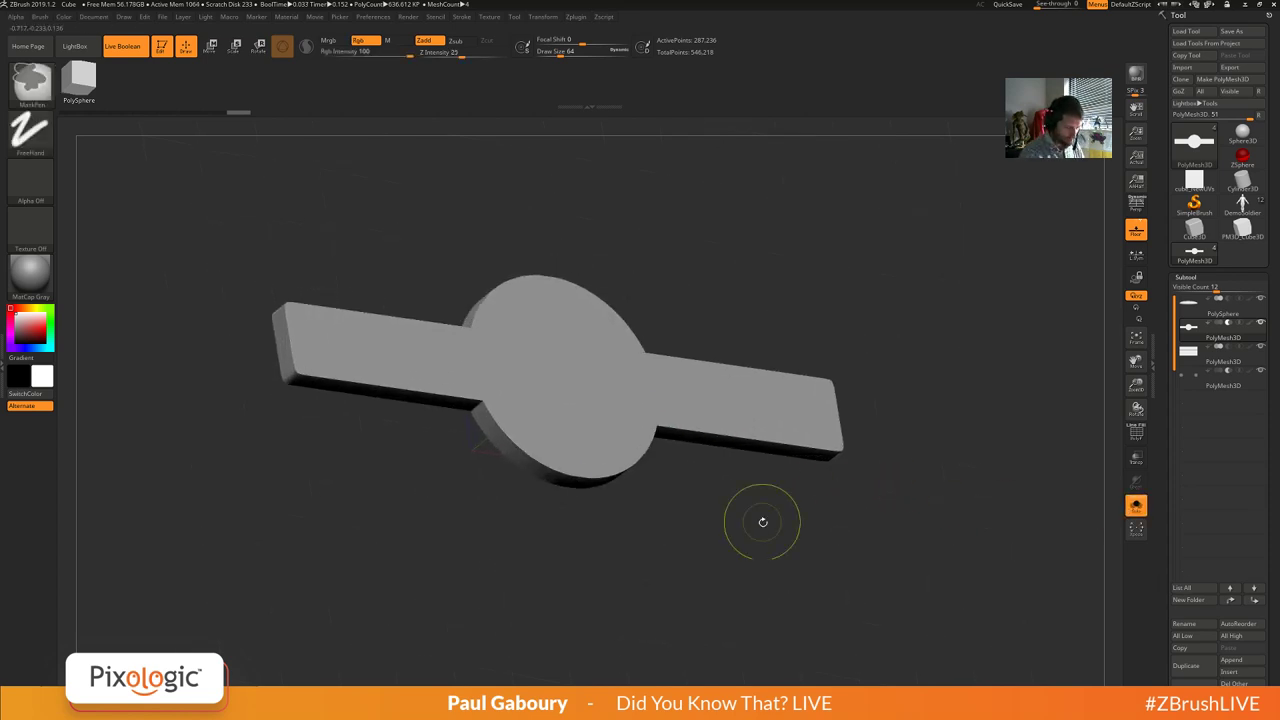
key("shift+f")
left_click_drag(758, 545, 716, 449)
right_click_drag(716, 443, 764, 542, "ctrl")
Hide the bar's detached extra shell in the combined cutter and remove it with Del Hidden.
left_click(725, 413, "ctrl+shift")
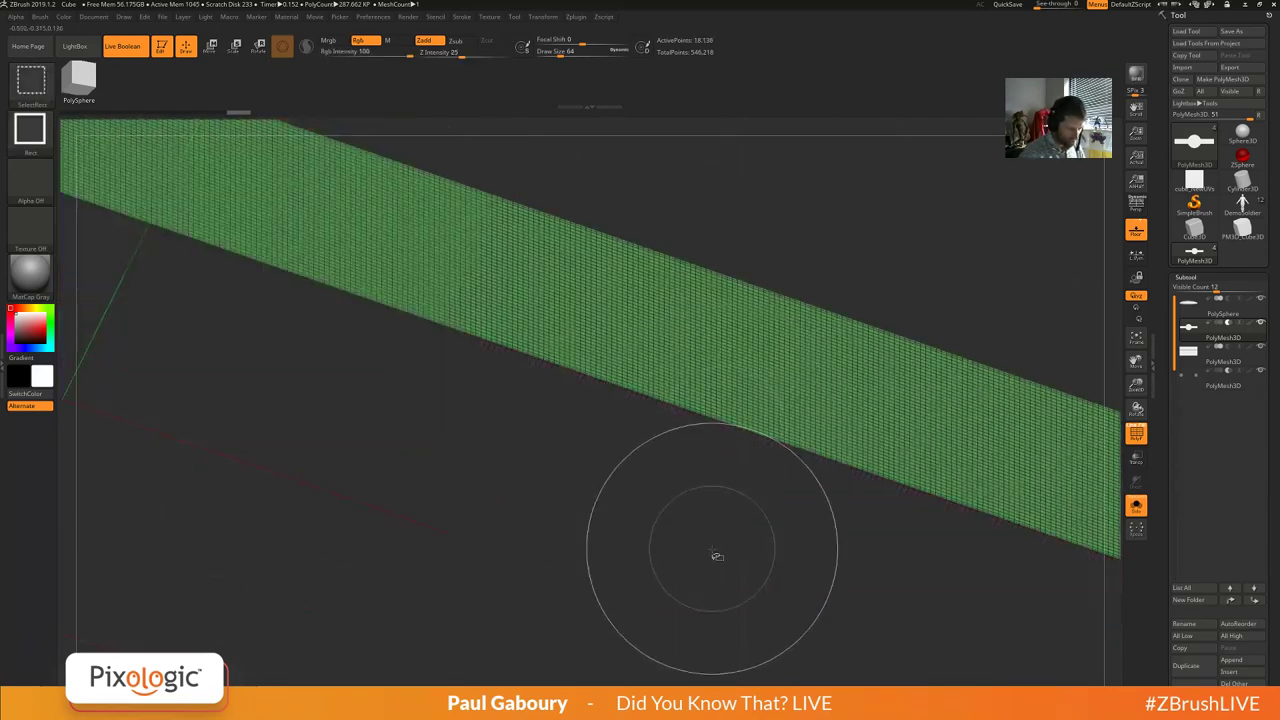
key("ctrl+shift+a")
left_click_drag(701, 570, 764, 605, "ctrl+shift")
right_click_drag(764, 605, 770, 514, "ctrl")
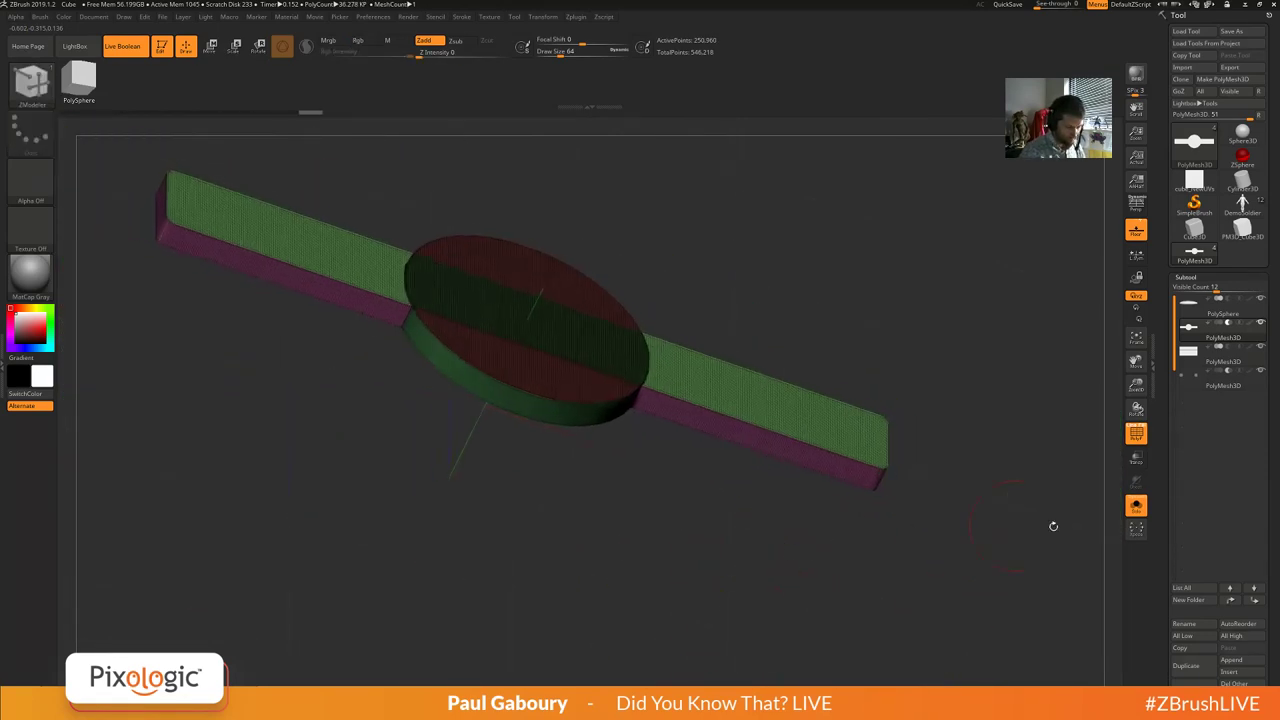
left_click_drag(1273, 536, 1270, 180)
left_click(1190, 430)
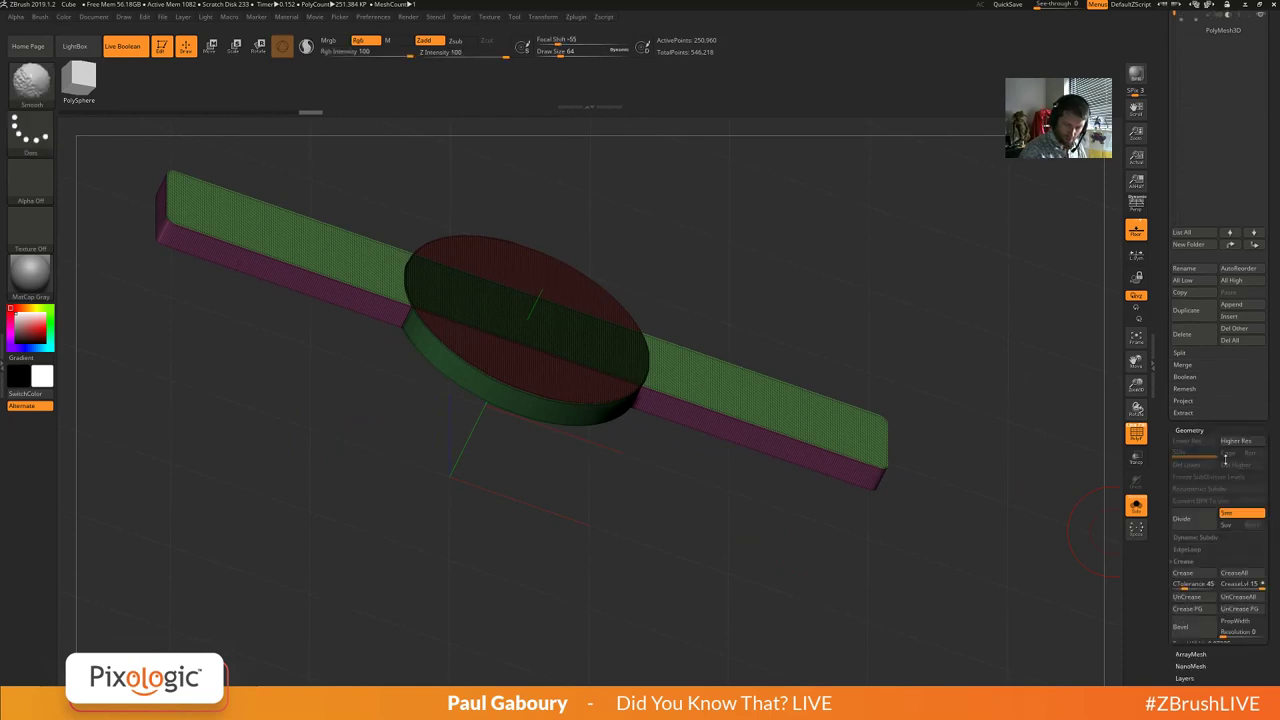
scroll(1273, 632, "down", 4)
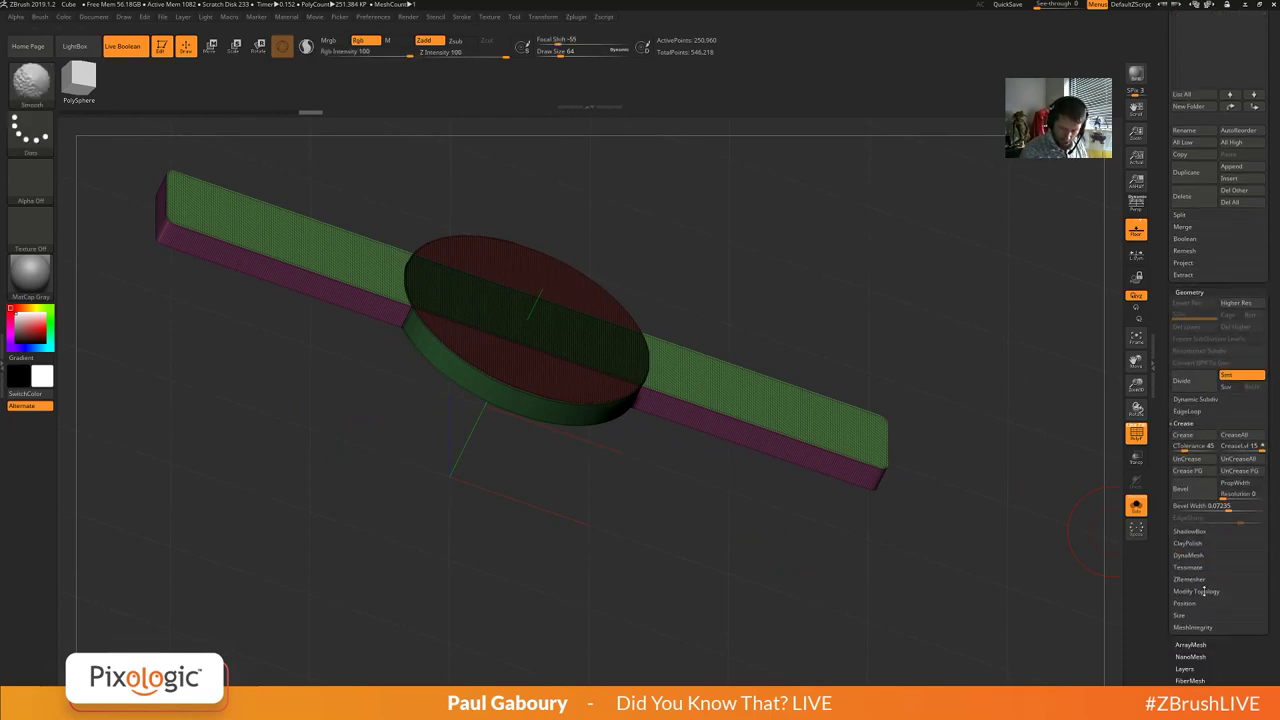
left_click(1212, 642)
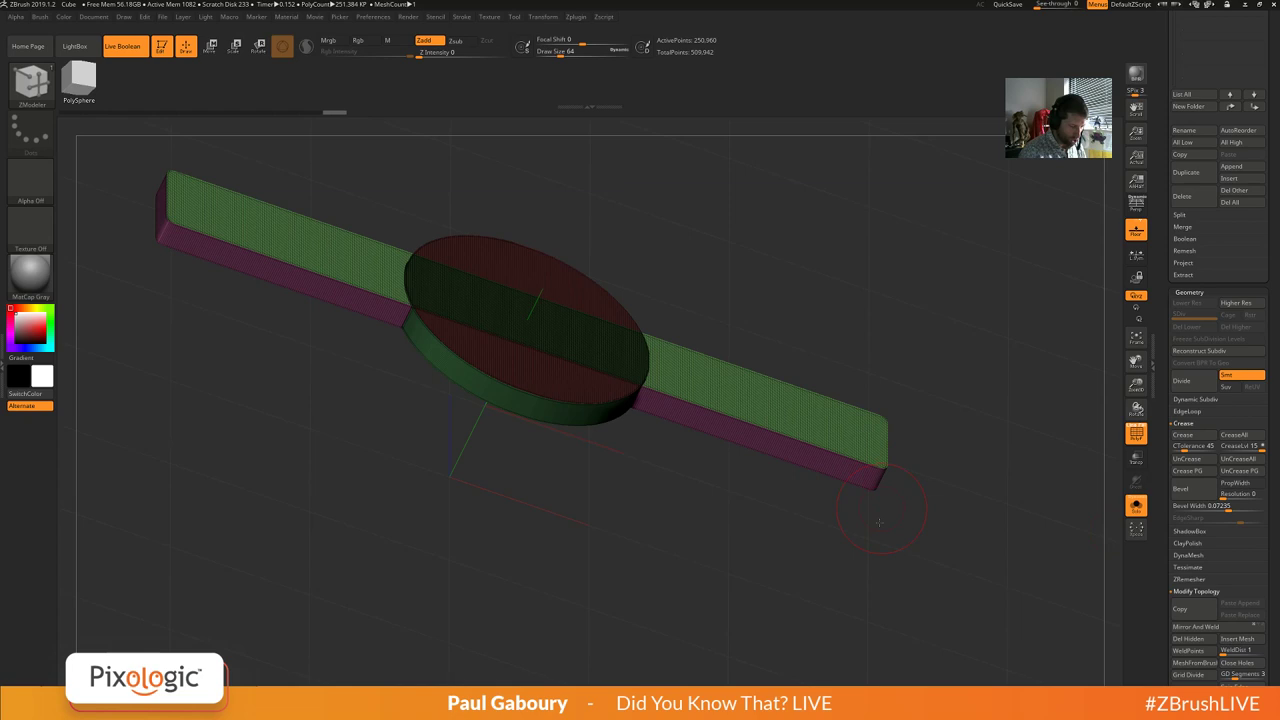
Turn off Solo mode and the polyframe to show the whole body from the front.
left_click_drag(878, 521, 886, 518)
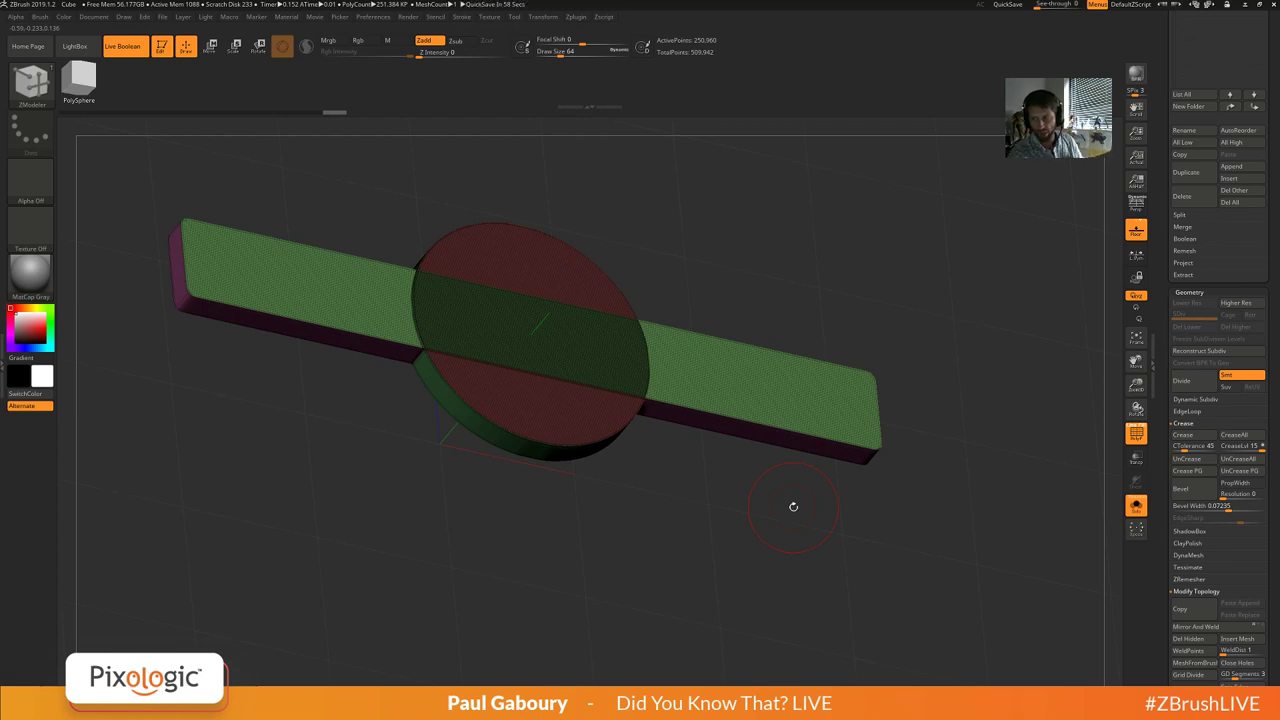
left_click_drag(727, 566, 840, 531)
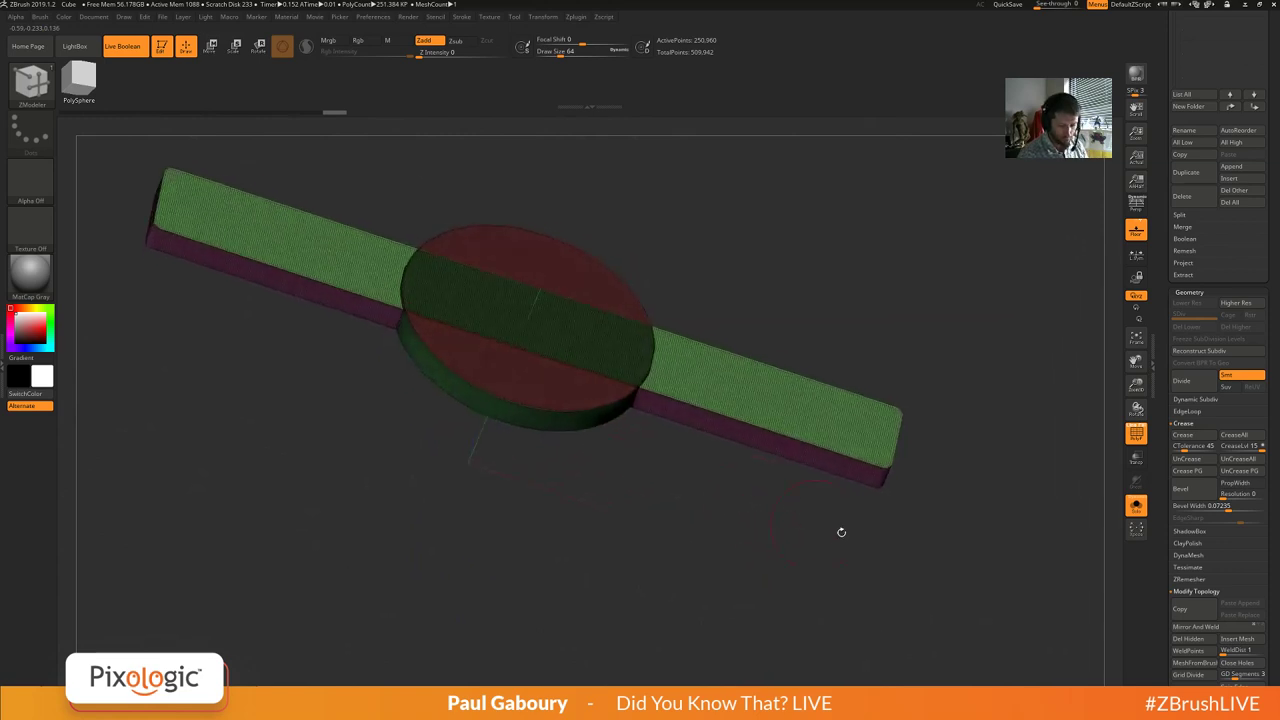
left_click(1136, 505)
left_click_drag(1161, 321, 1163, 440)
key("shift+f")
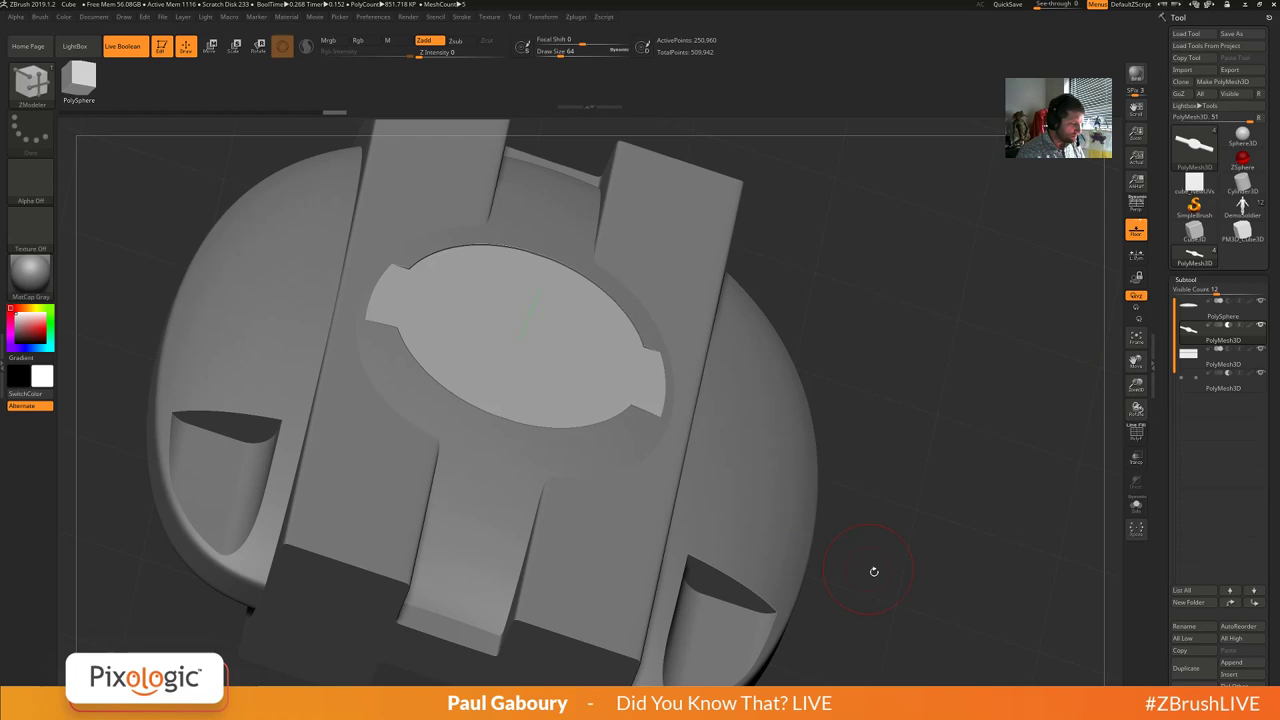
right_click_drag(892, 578, 823, 576, "ctrl")
right_click_drag(832, 515, 826, 540, "alt")
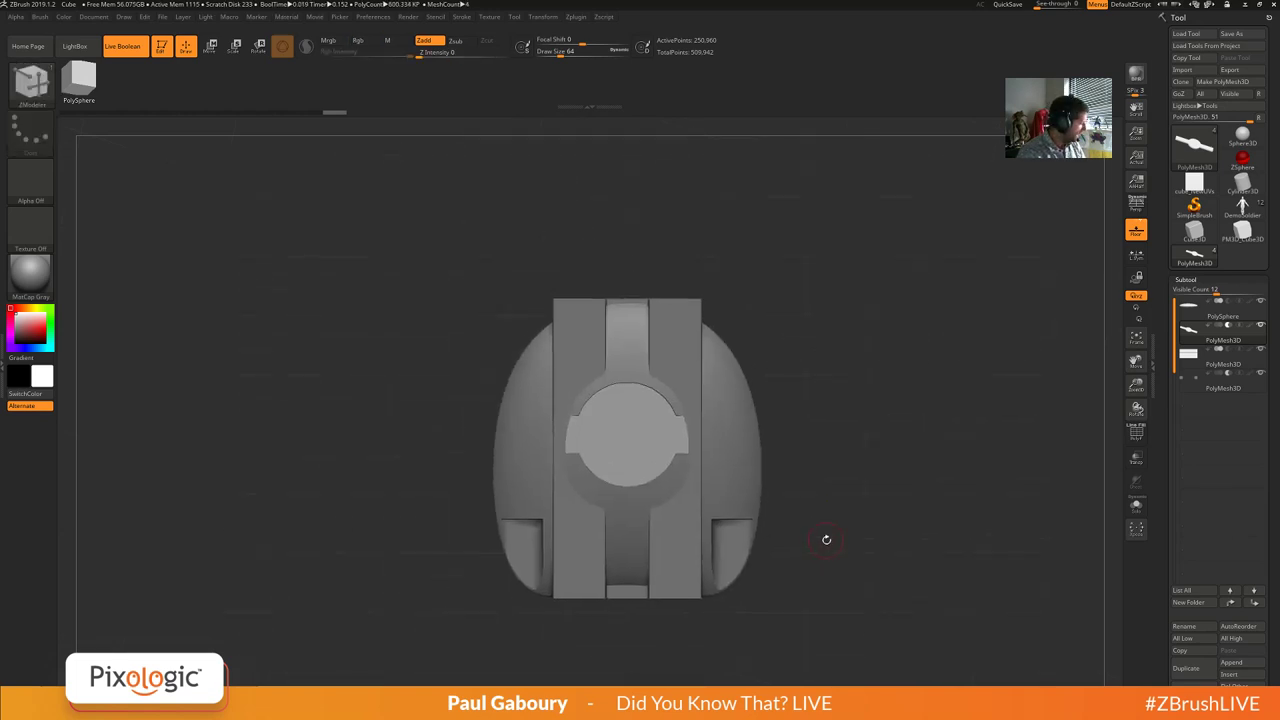
key("shift+z")
key("z")
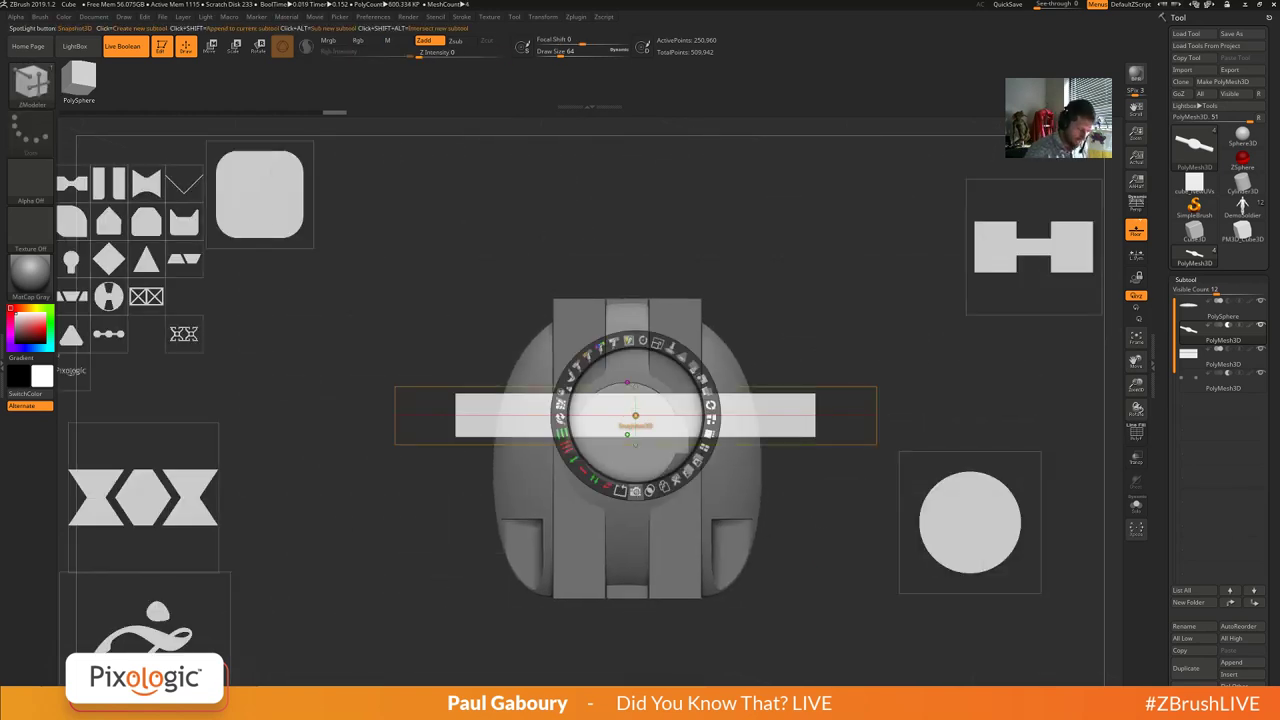
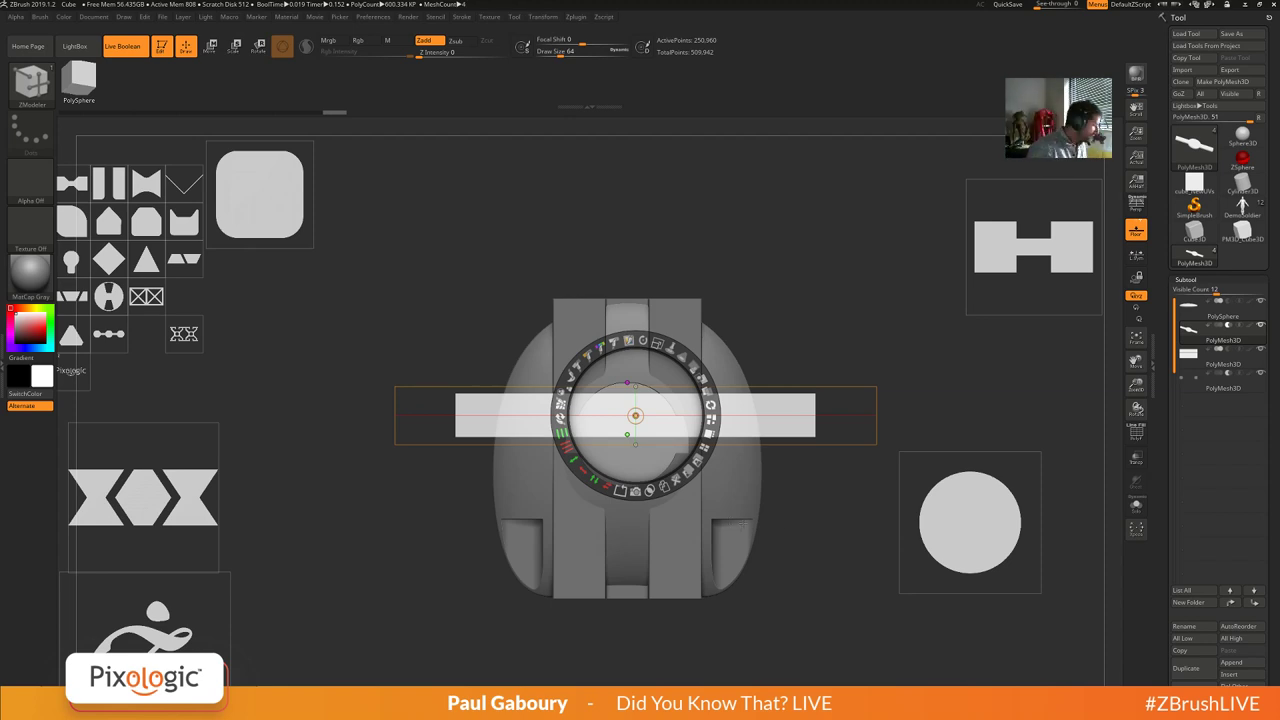
key("shift+z")
Set the brush Draw Size to 181.
mouse_move(808, 400)
left_mouse_down()
mouse_move(817, 340)
mouse_move(855, 343)
mouse_move(815, 343)
mouse_move(838, 343)
mouse_move(826, 343)
left_mouse_up()
key("s")
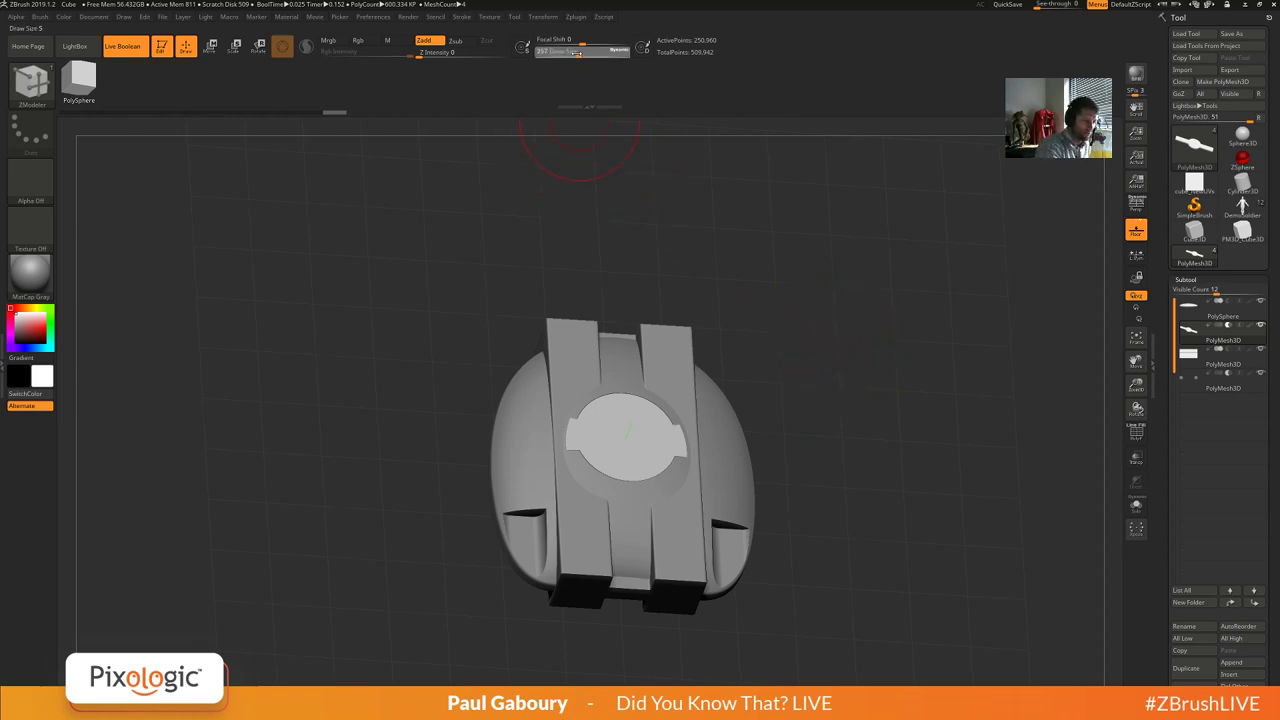
key("space")
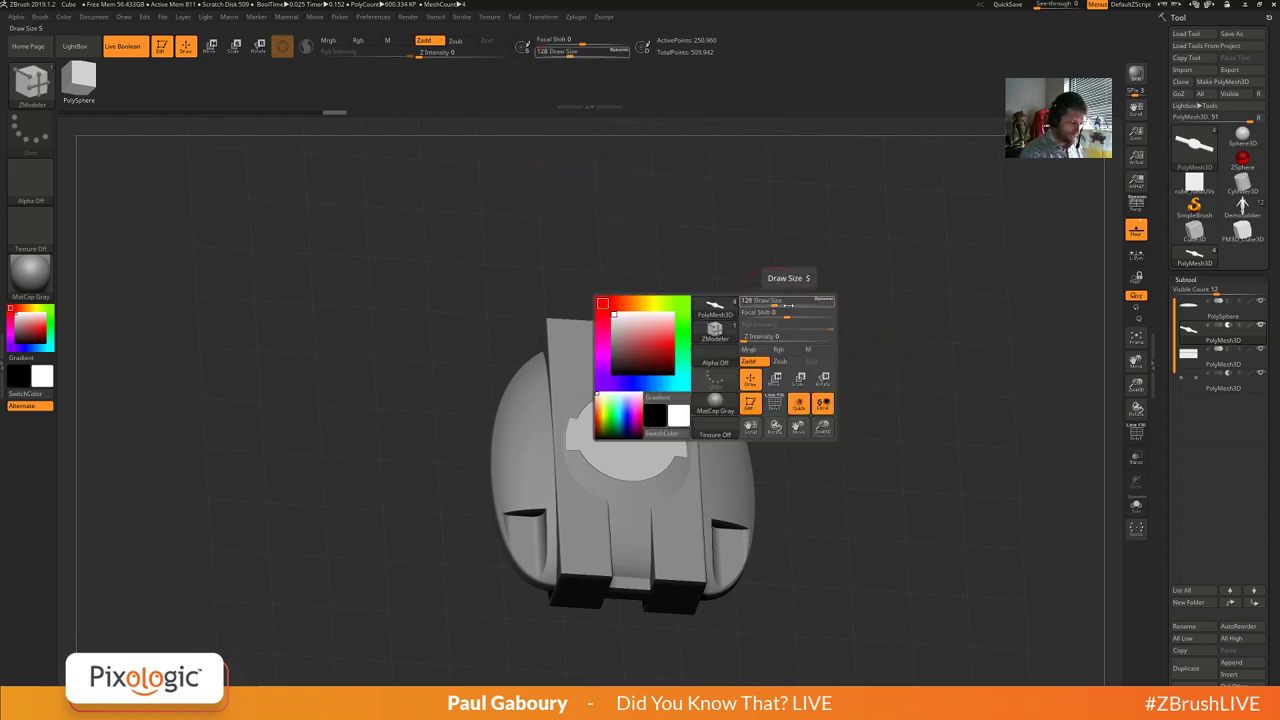
mouse_move(777, 302)
left_mouse_down()
mouse_move(790, 304)
mouse_move(779, 304)
left_mouse_up()
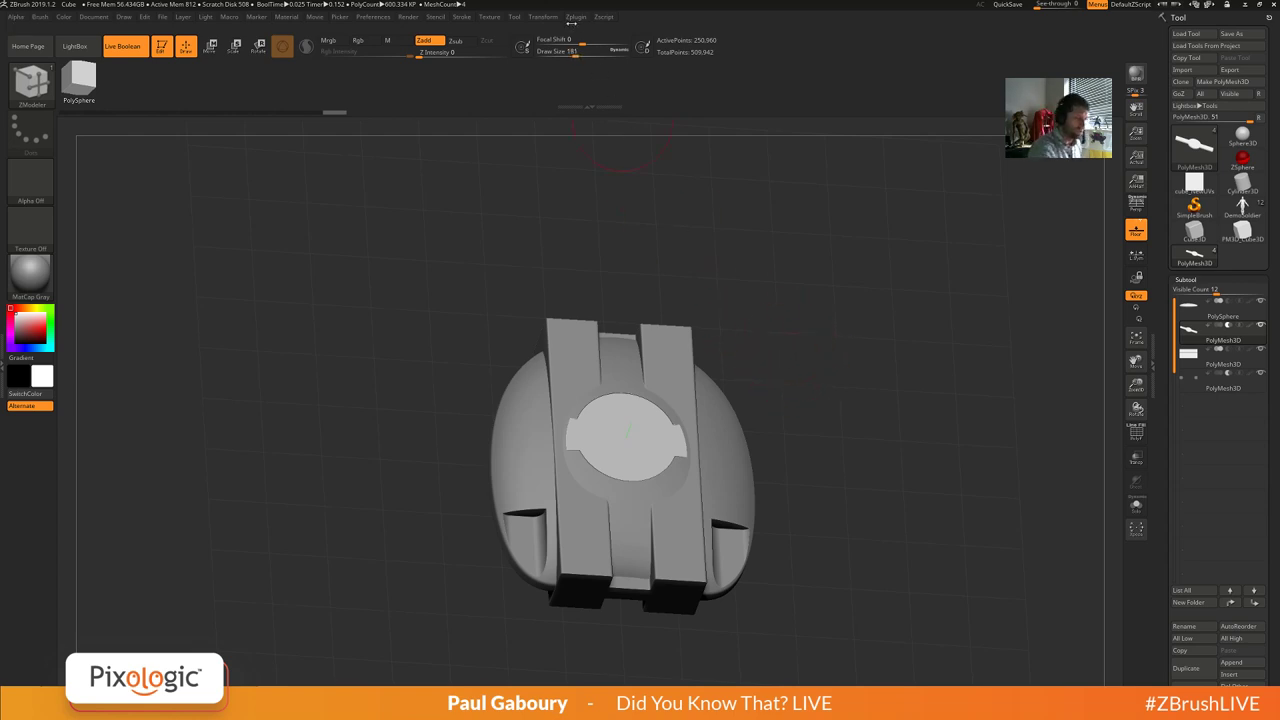
Dock the Zplugin palette in the tray above the Tool palette.
left_click(574, 18)
left_click(612, 36)
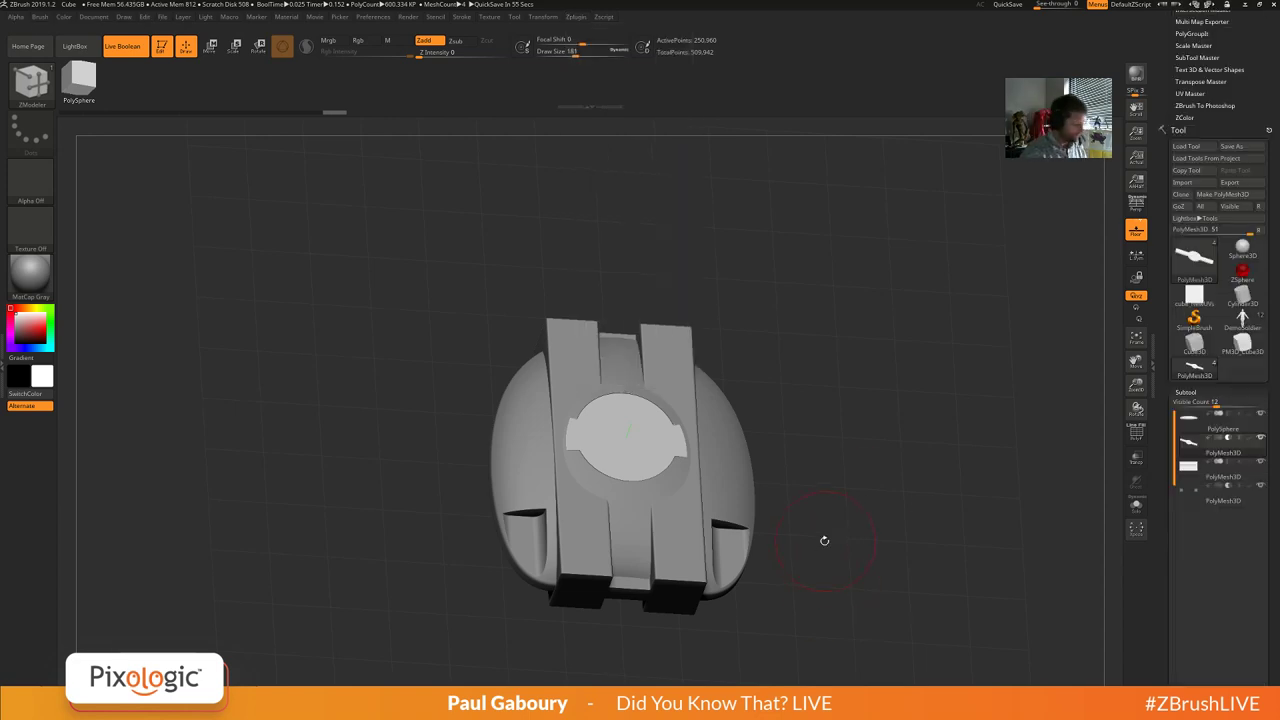
left_click_drag(823, 540, 825, 495)
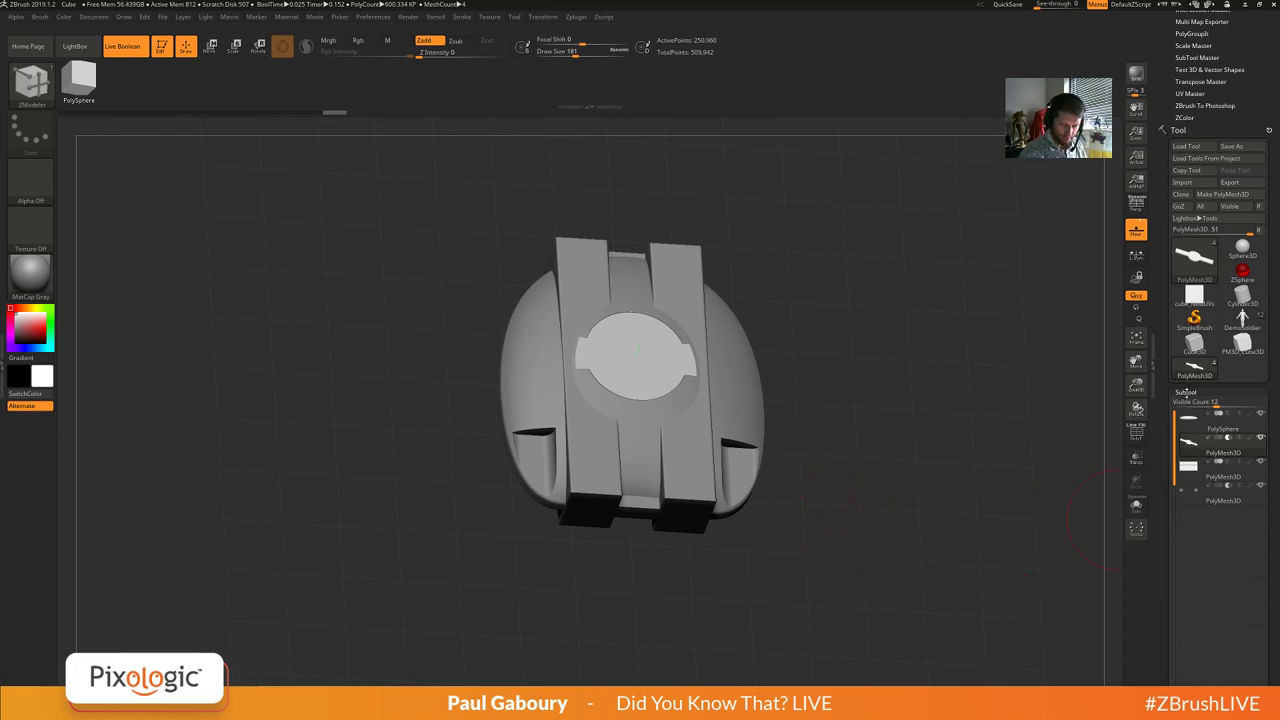
Bevel the combined cutter's edges using a Bevel Width of 0.07784.
left_click(1187, 393)
left_click_drag(1275, 643, 1275, 463)
scroll(1275, 463, "down", 2)
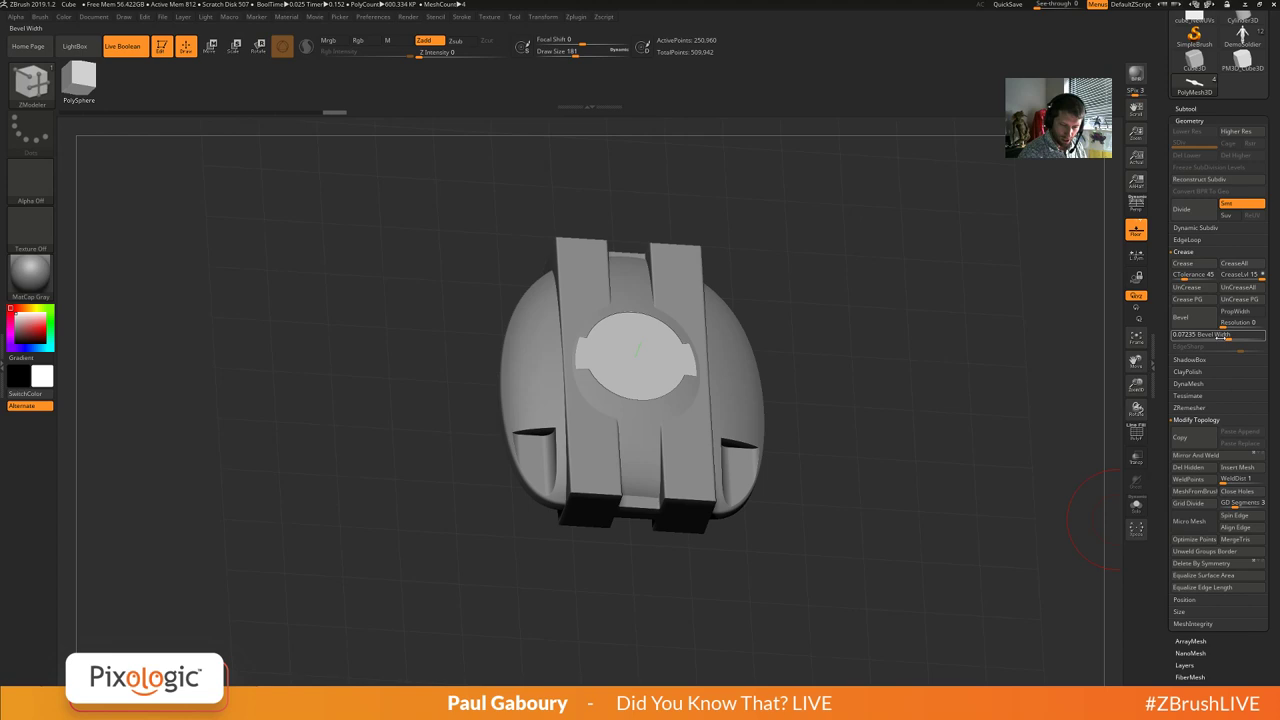
key("ctrl+z")
key("ctrl+z")
left_click_drag(1240, 337, 1229, 339)
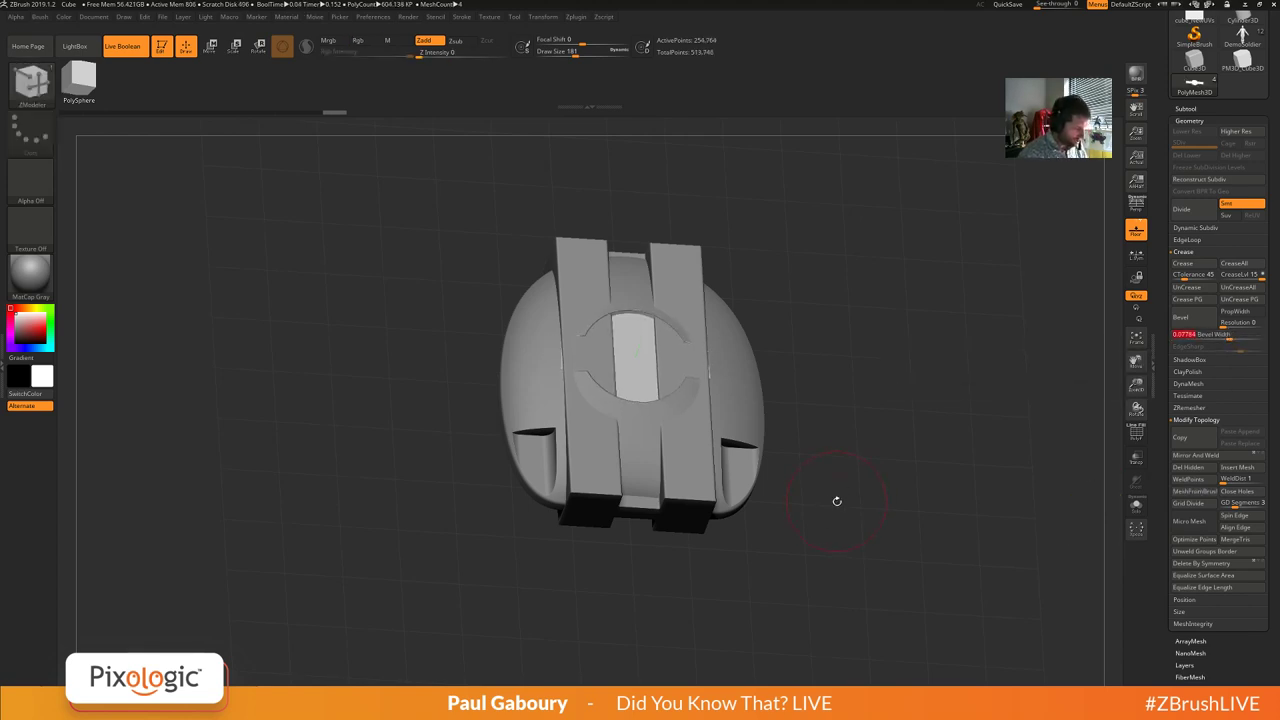
Move the bevelled cutter slightly along Z at the body's surface so it cuts the full circle-and-bar recess.
key("w")
right_click_drag(828, 525, 852, 610)
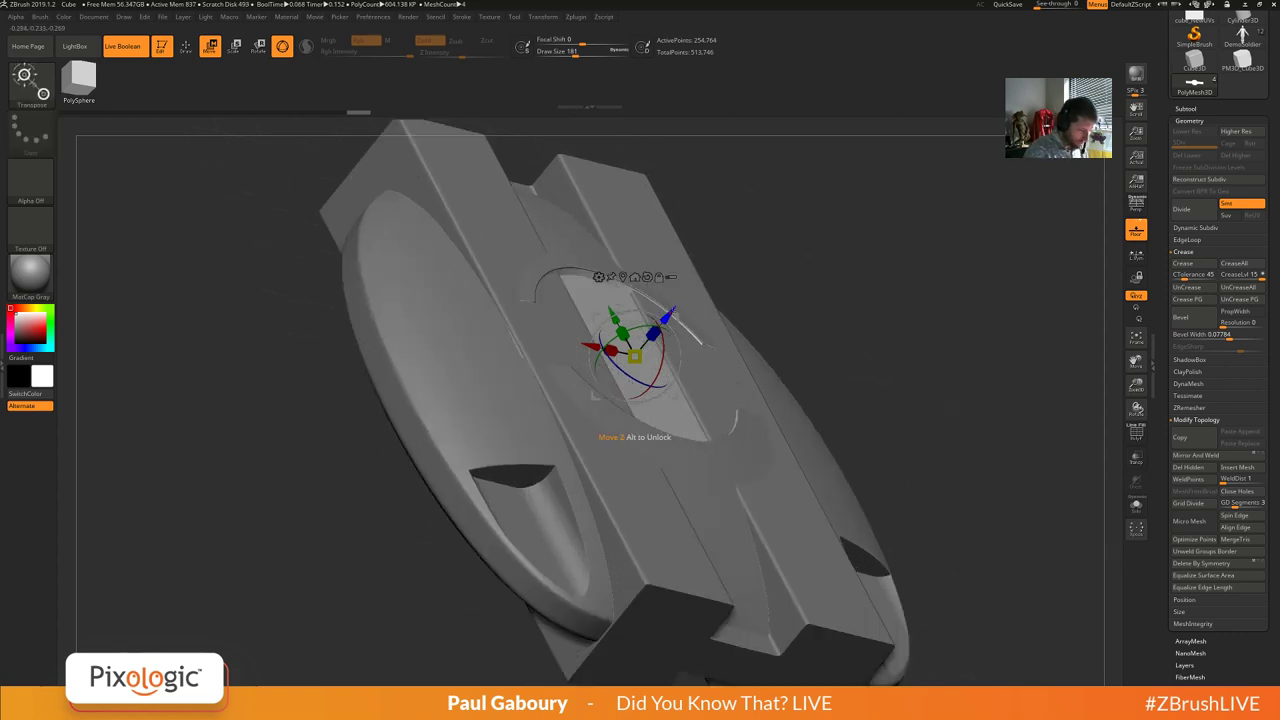
left_click_drag(670, 314, 672, 312)
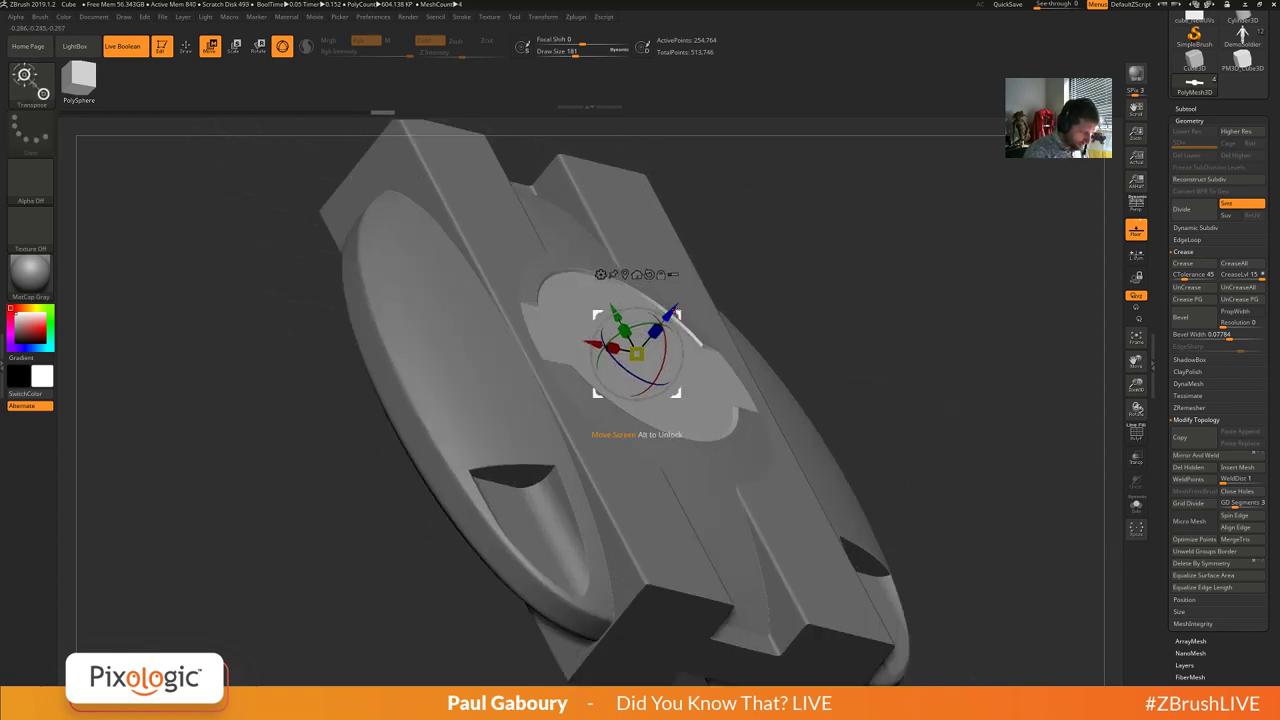
key("q")
right_click_drag(963, 460, 904, 446)
mouse_move(807, 479)
right_mouse_down()
mouse_move(882, 512)
mouse_move(943, 501)
mouse_move(880, 469)
mouse_move(828, 494)
mouse_move(811, 460)
mouse_move(820, 508)
mouse_move(834, 432)
mouse_move(825, 472)
right_mouse_up()
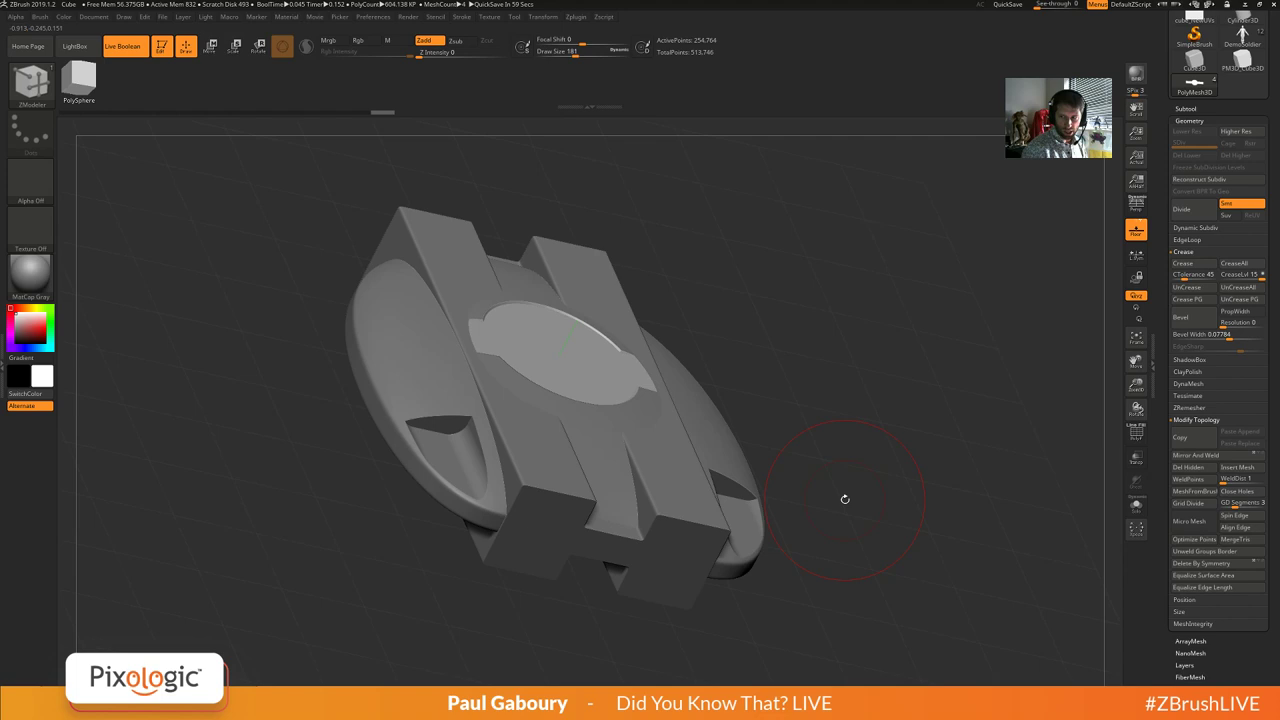
scroll(1162, 236, "up", 5)
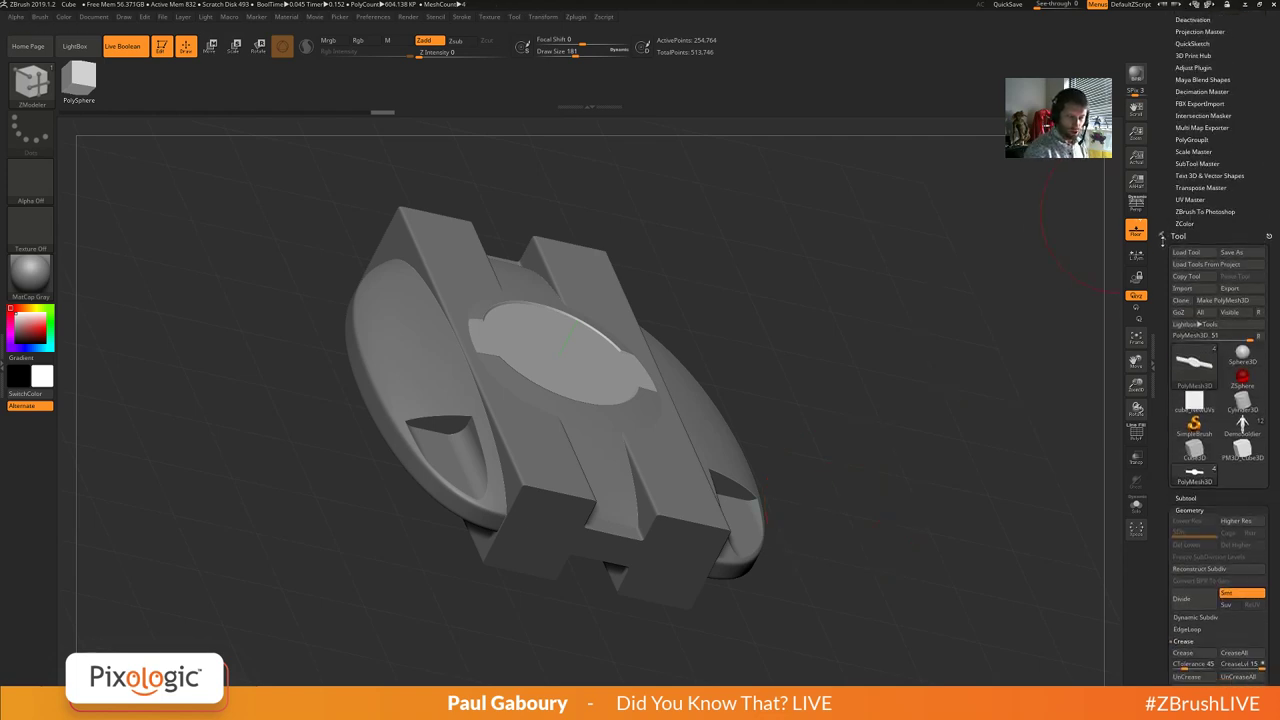
Load the Walkie1.ZTL tool from the Renders folder and set the brush Draw Size to 51.
scroll(1175, 236, "down", 1)
left_click(1186, 170)
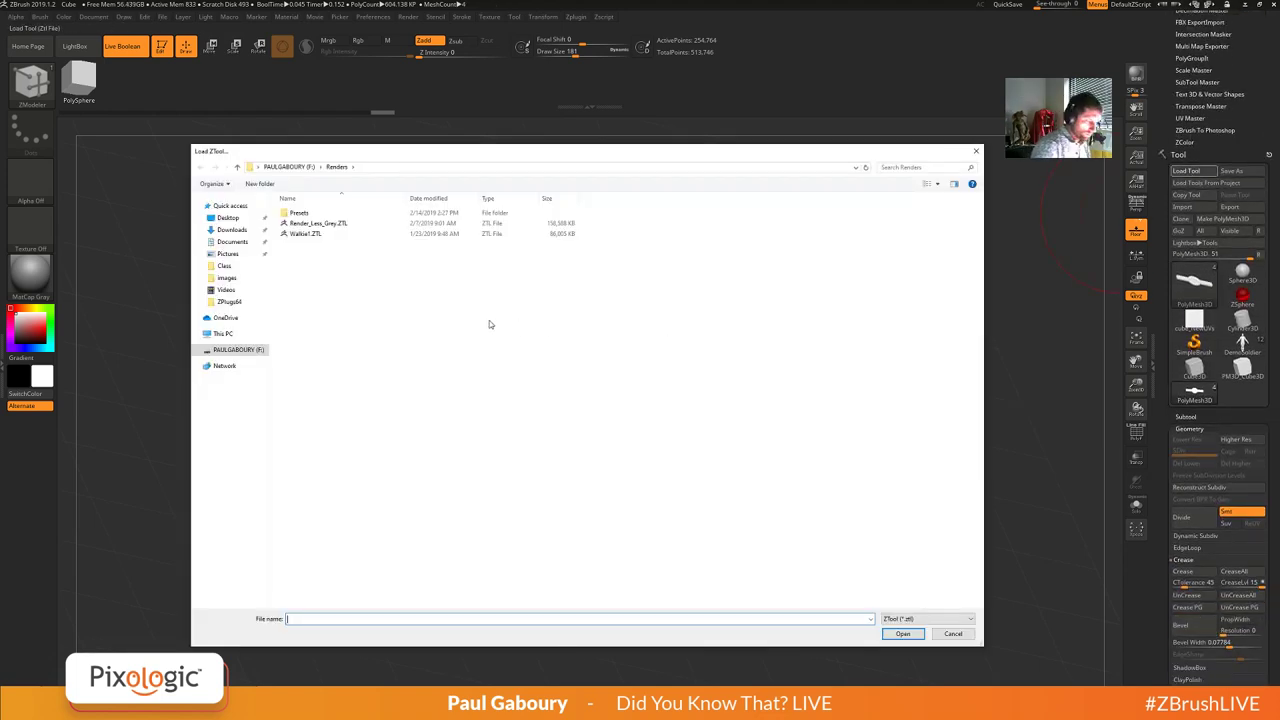
double_click(305, 233)
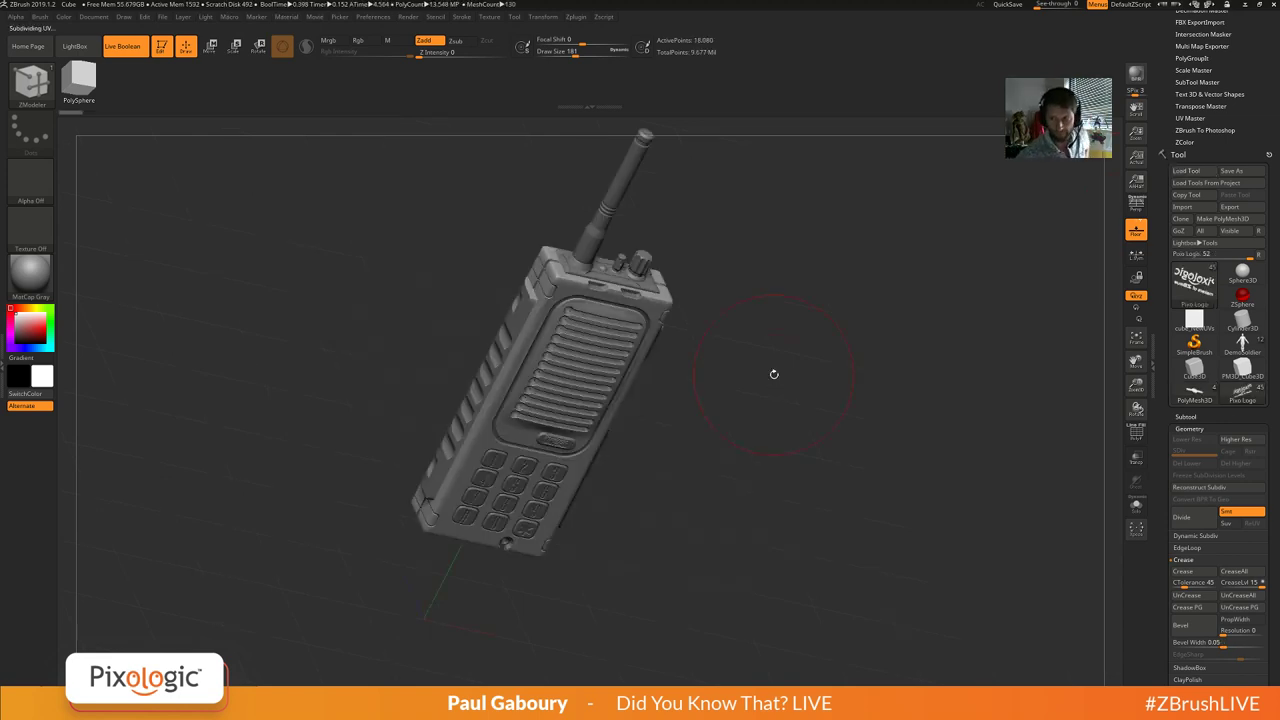
mouse_move(743, 444)
left_mouse_down()
mouse_move(756, 425)
mouse_move(731, 409)
left_mouse_up()
key("s")
left_click_drag(760, 500, 757, 489, "alt")
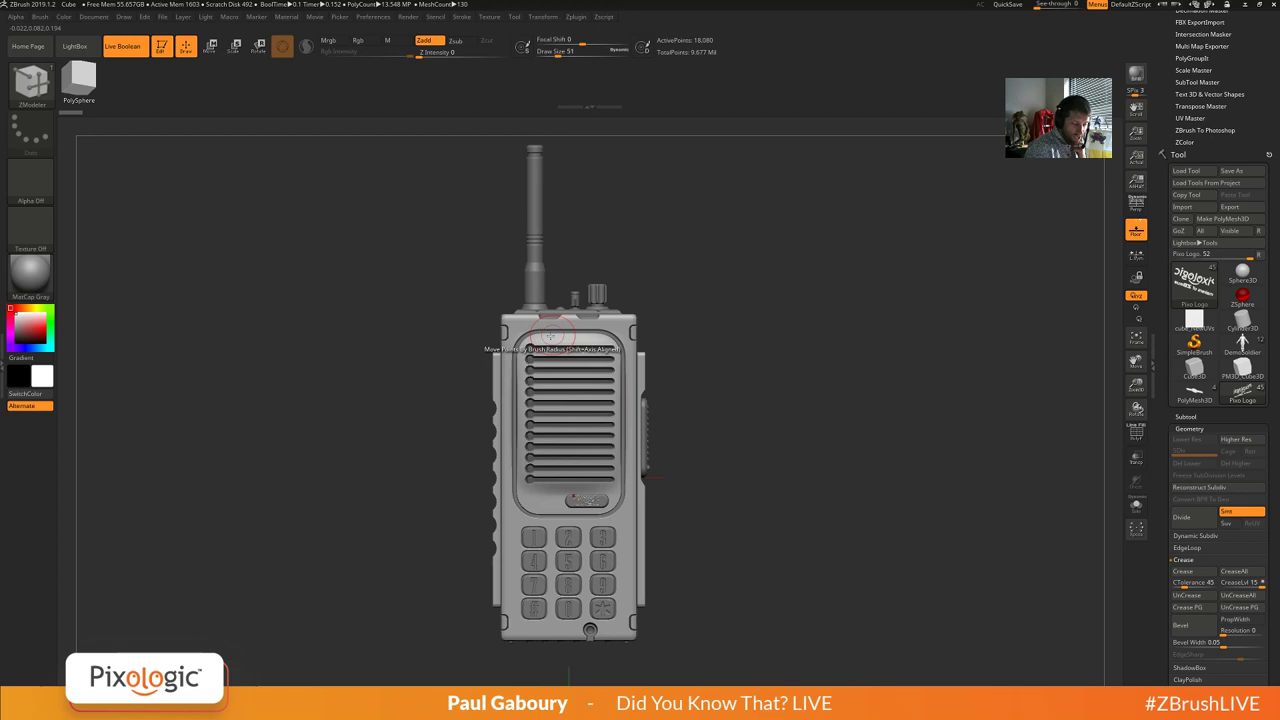
left_click_drag(673, 427, 615, 318)
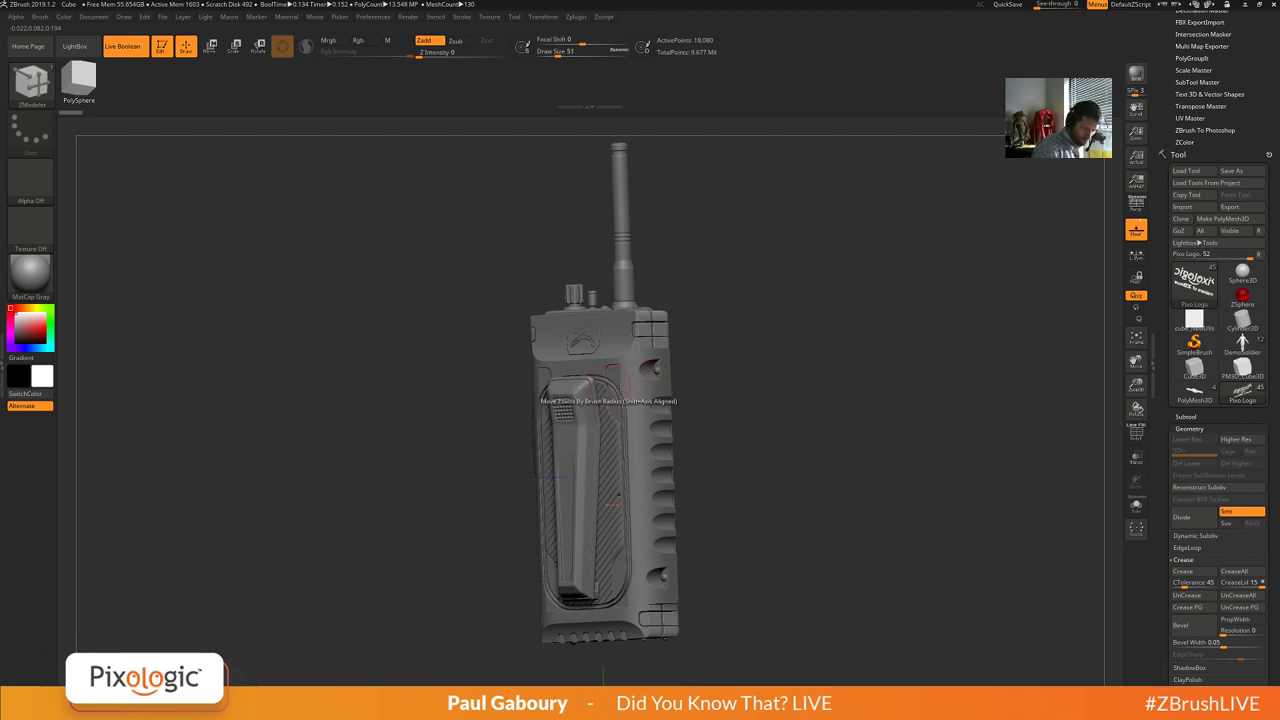
left_click_drag(702, 400, 584, 389)
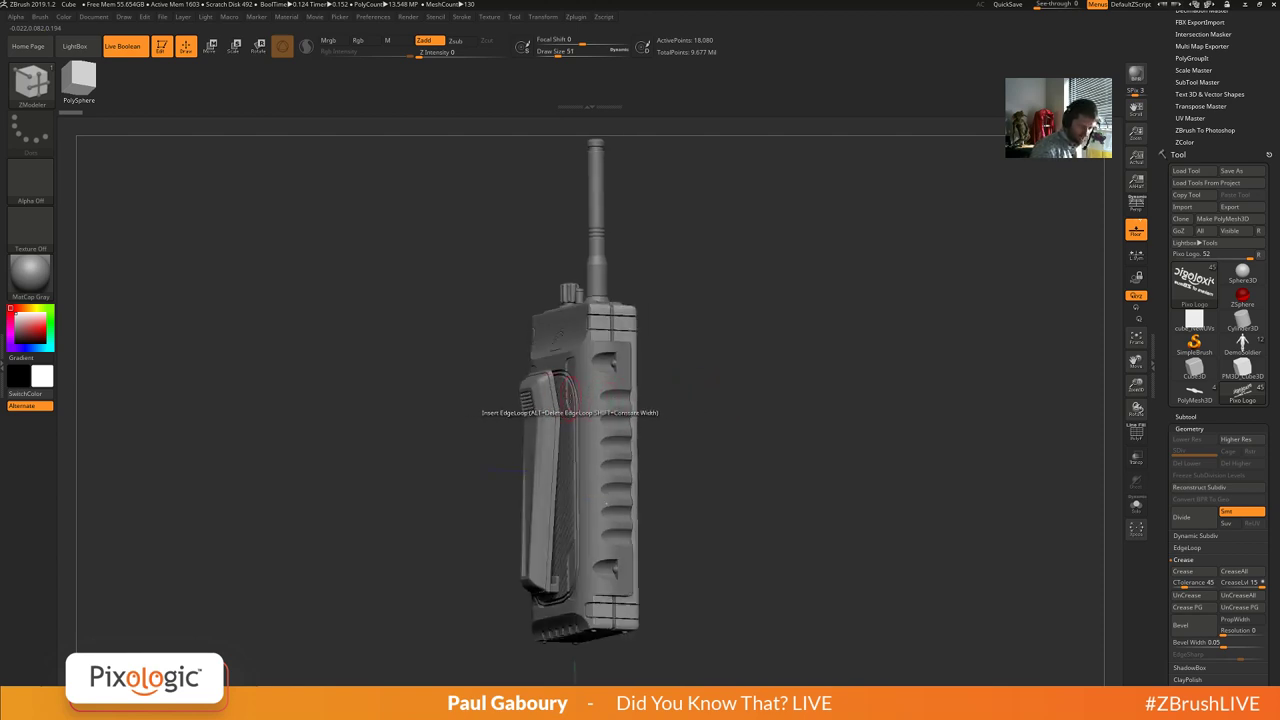
Clone the Walkie1 body, the first subtool of the walkie-talkie, and switch to the standalone clone.
left_click(1187, 417)
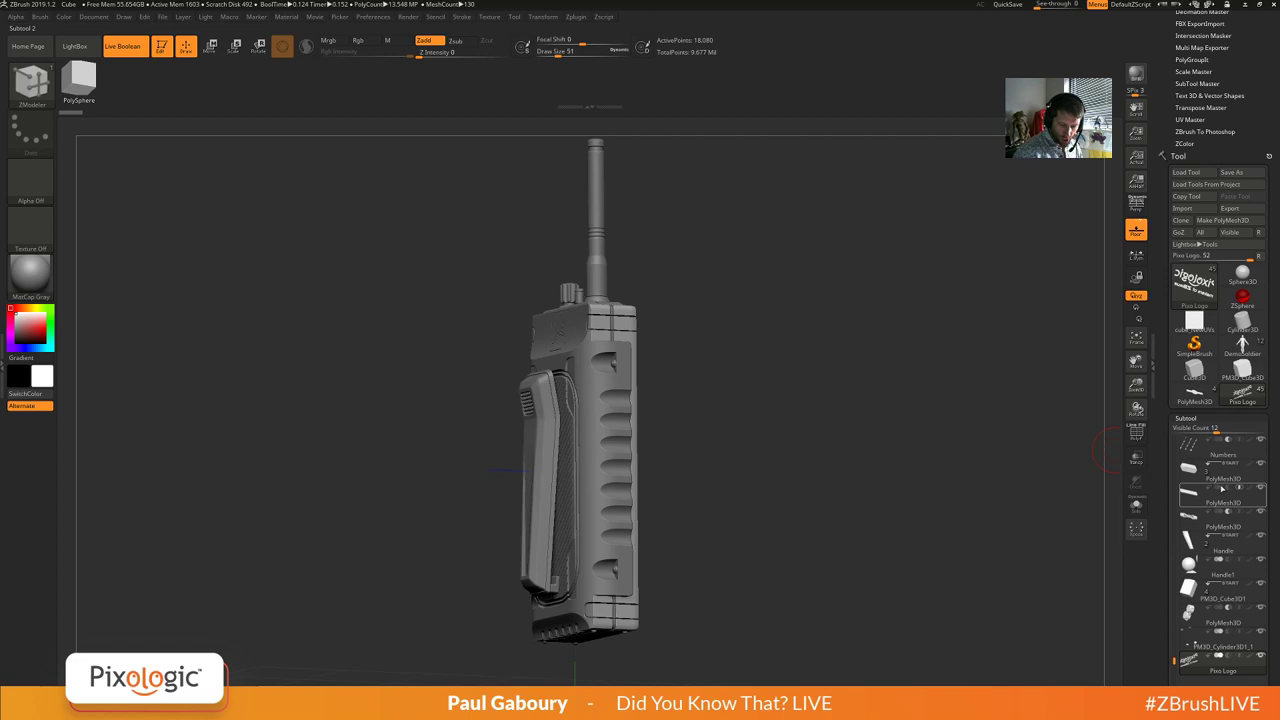
left_click_drag(1170, 576, 1170, 430)
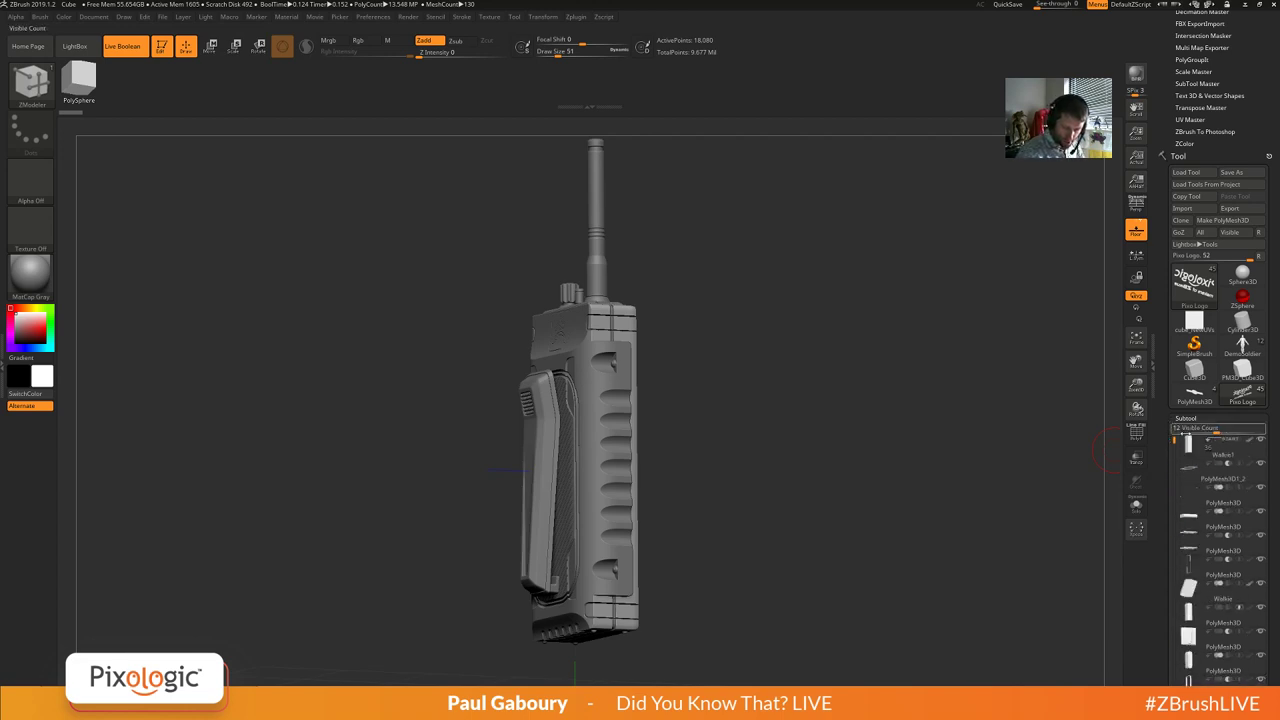
left_click(1190, 447)
left_click_drag(908, 527, 851, 523)
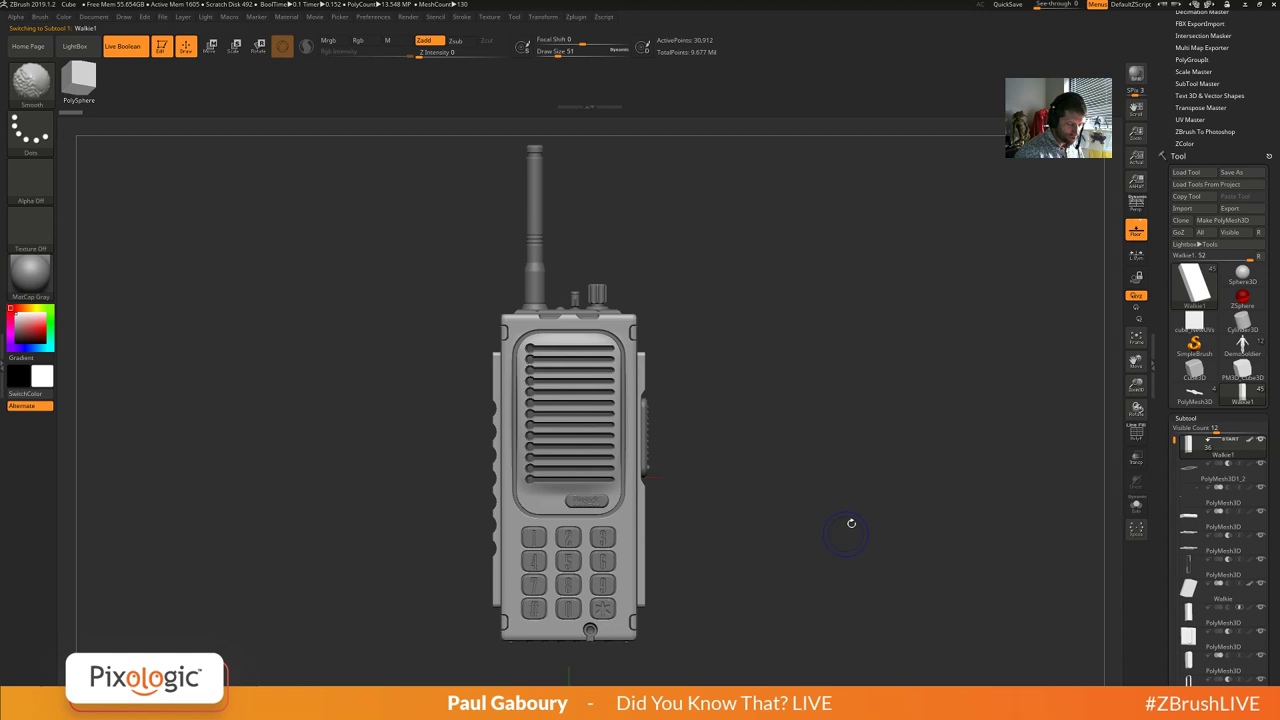
left_click(1181, 220)
left_click(1242, 394)
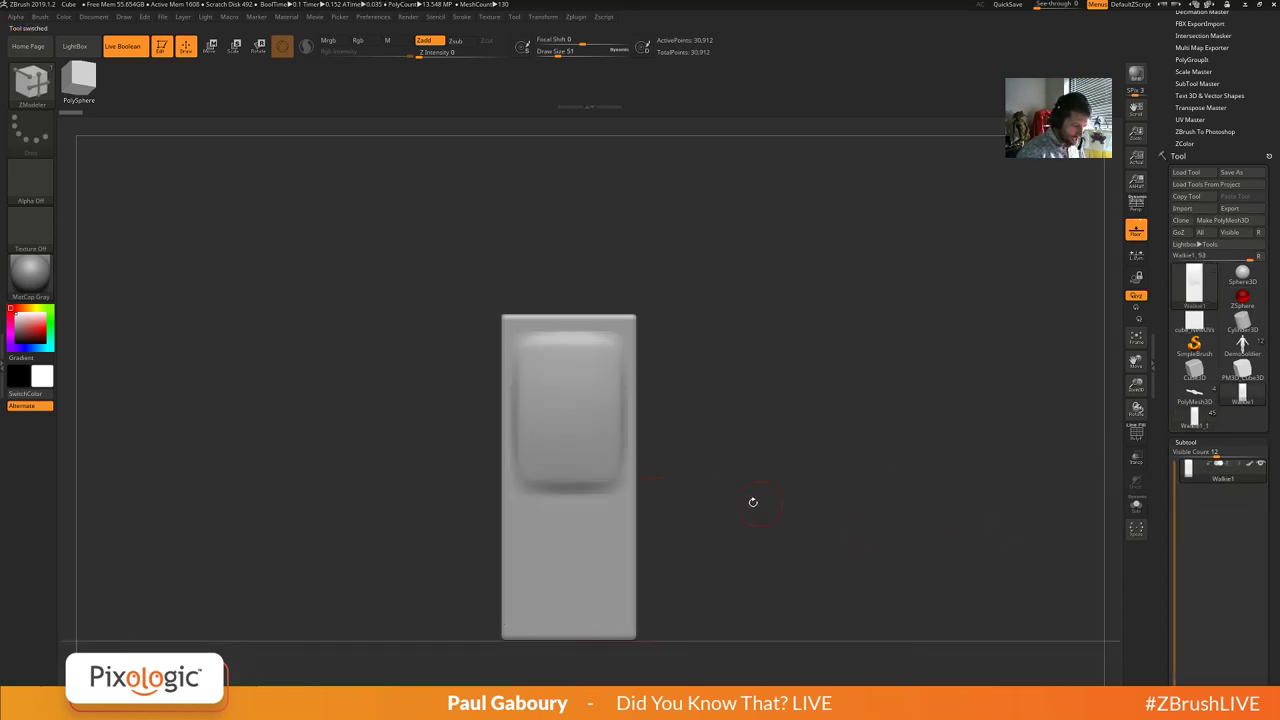
mouse_move(750, 494)
left_mouse_down("alt")
mouse_move(803, 463)
mouse_move(874, 477)
mouse_move(809, 471)
left_mouse_up("alt")
Examine the cloned body's polygroups and topology with PolyFrame, including the raised speaker area on its front.
key("shift+f")
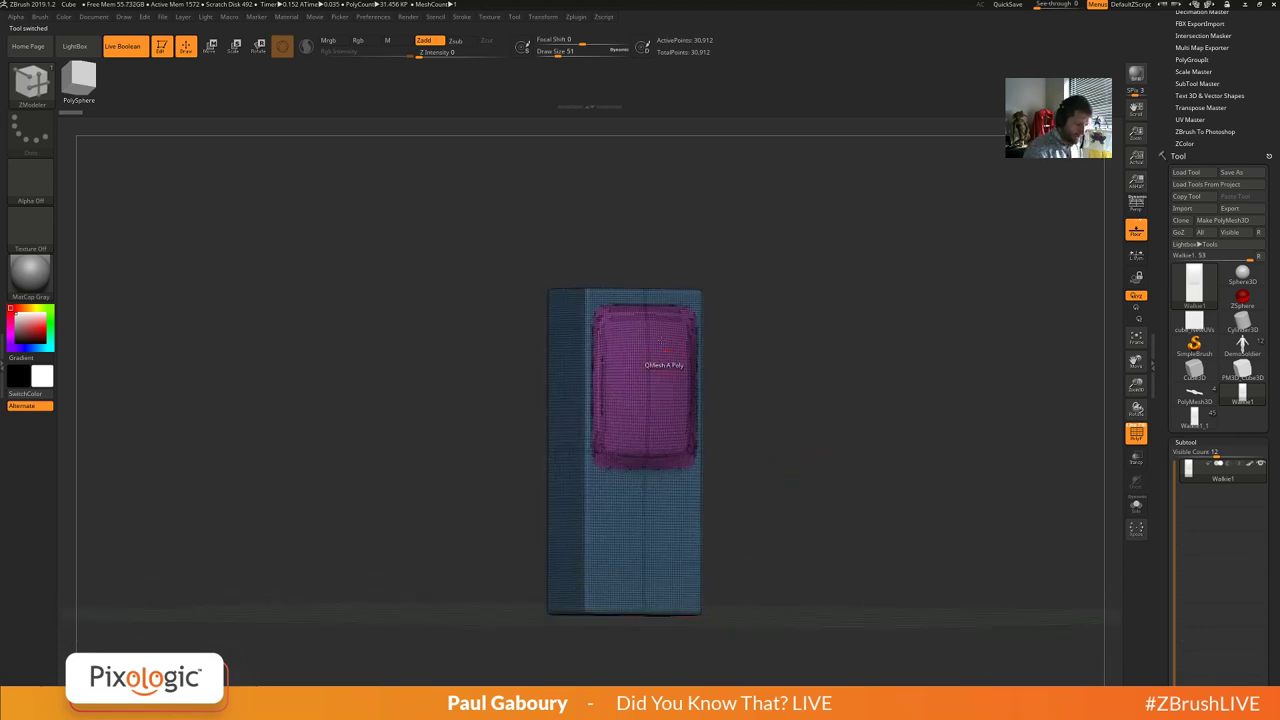
key("shift+f")
key("shift+f")
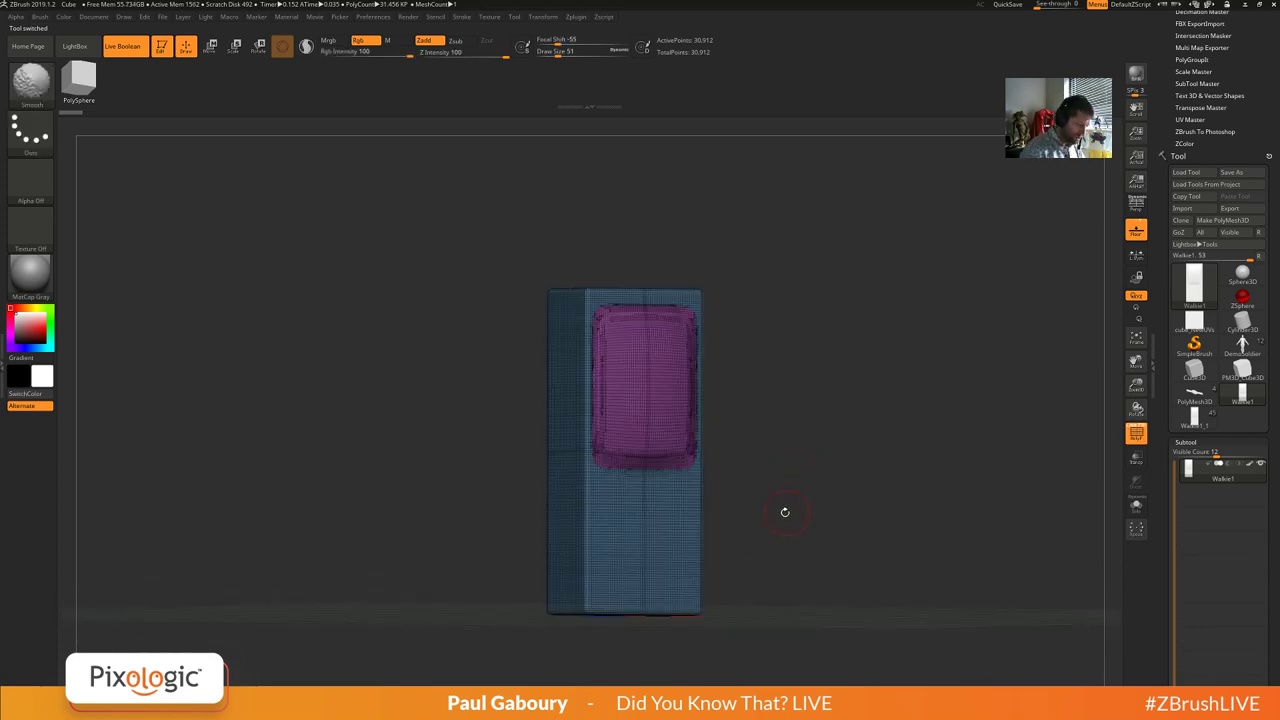
left_click_drag(783, 514, 763, 443)
key("shift+f")
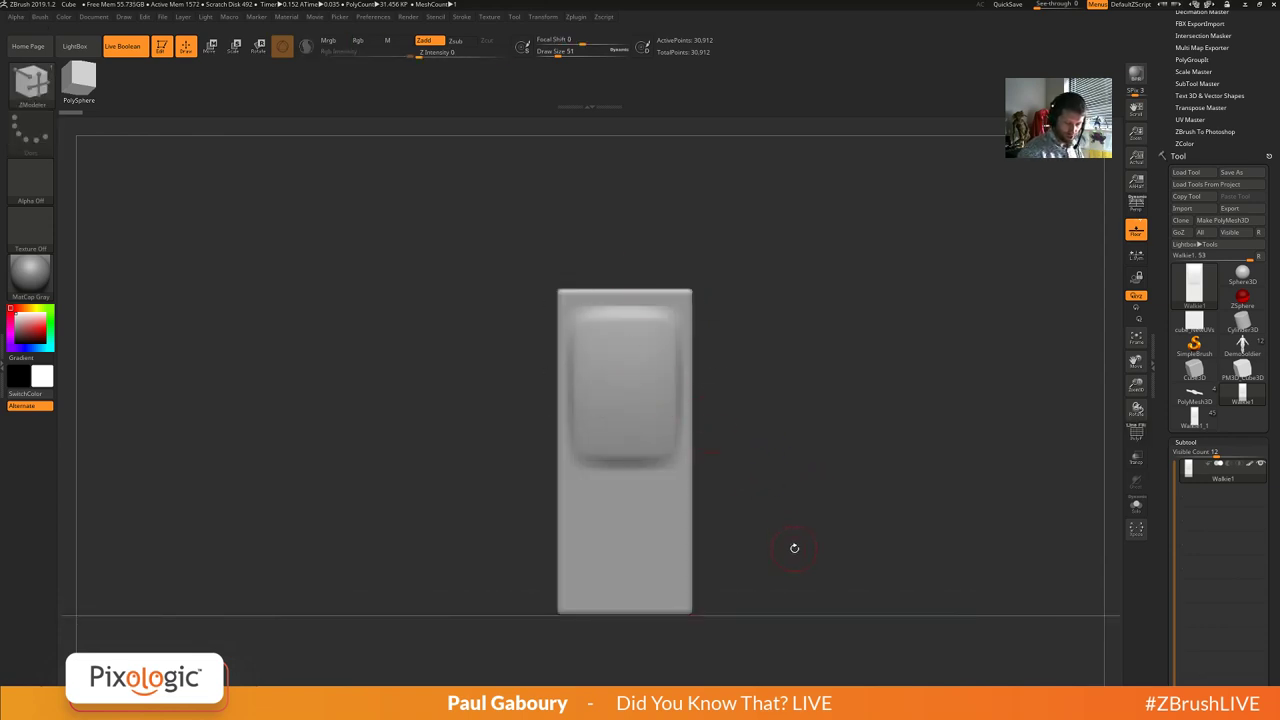
left_click_drag(793, 549, 808, 523)
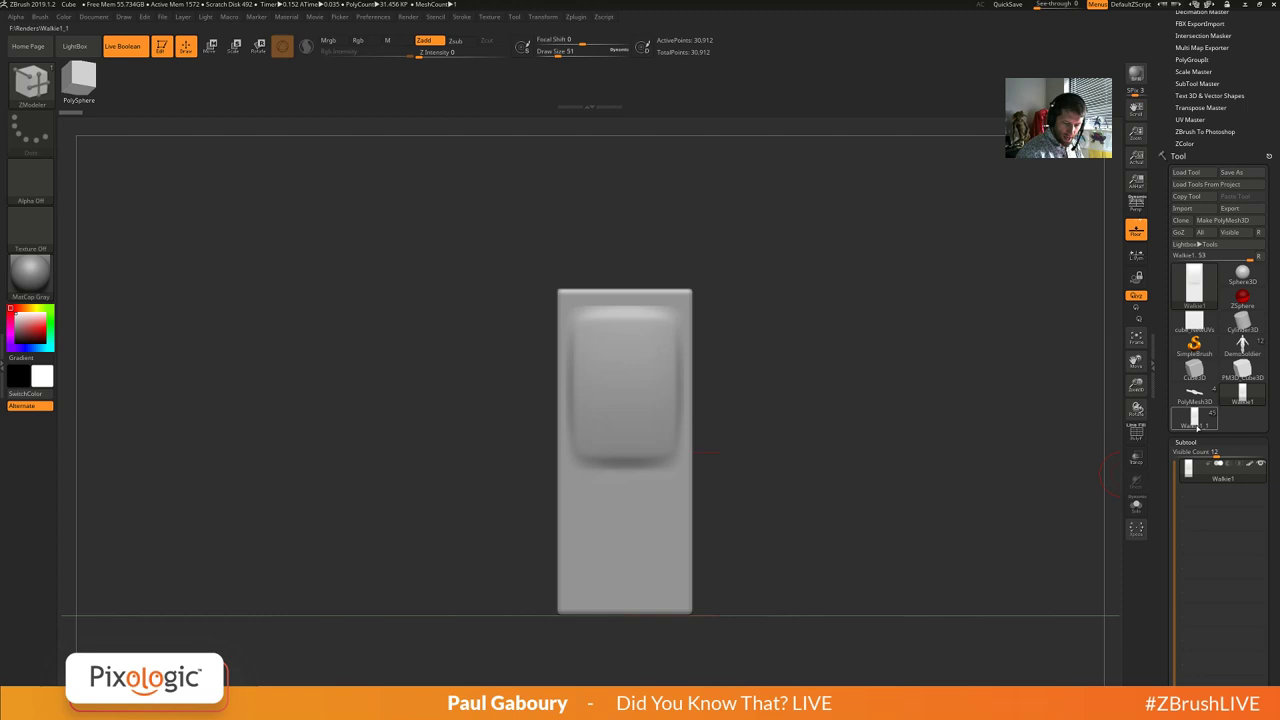
Return to the full walkie-talkie and inspect its rounded PolyMesh3D intersection subtool in Solo mode.
left_click(1197, 420)
left_click_drag(742, 485, 620, 395)
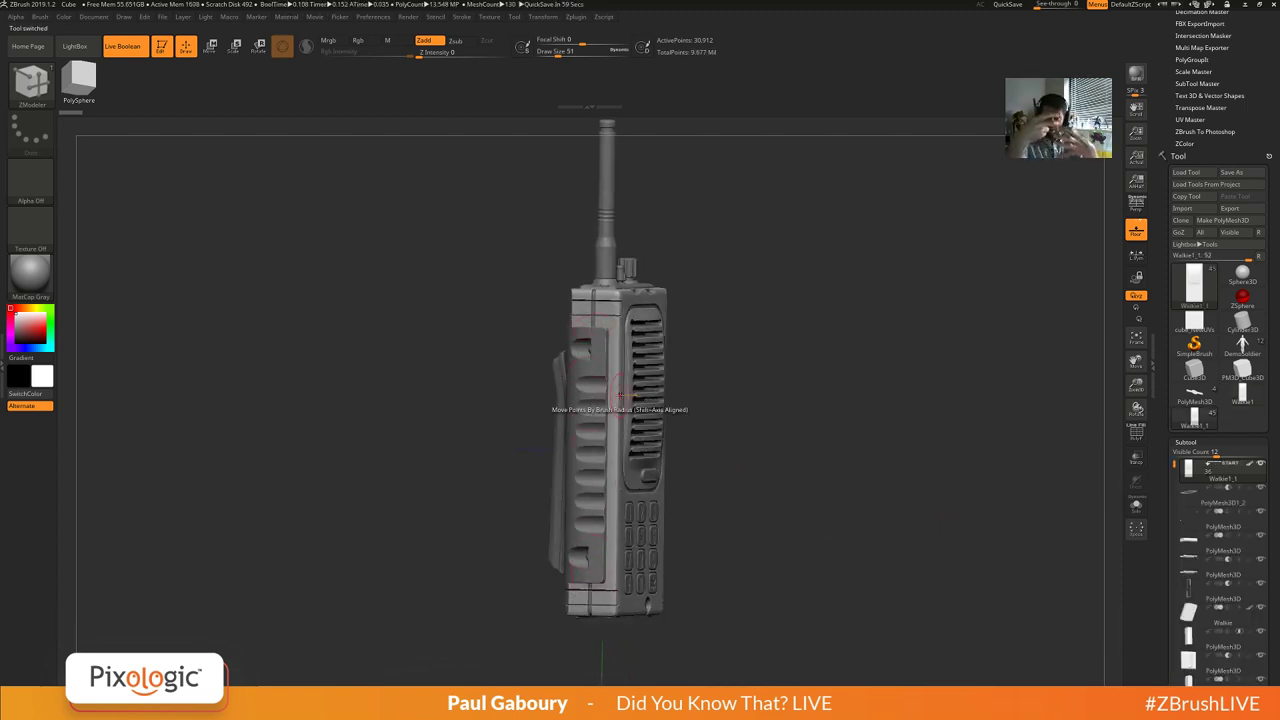
left_click_drag(839, 516, 760, 507)
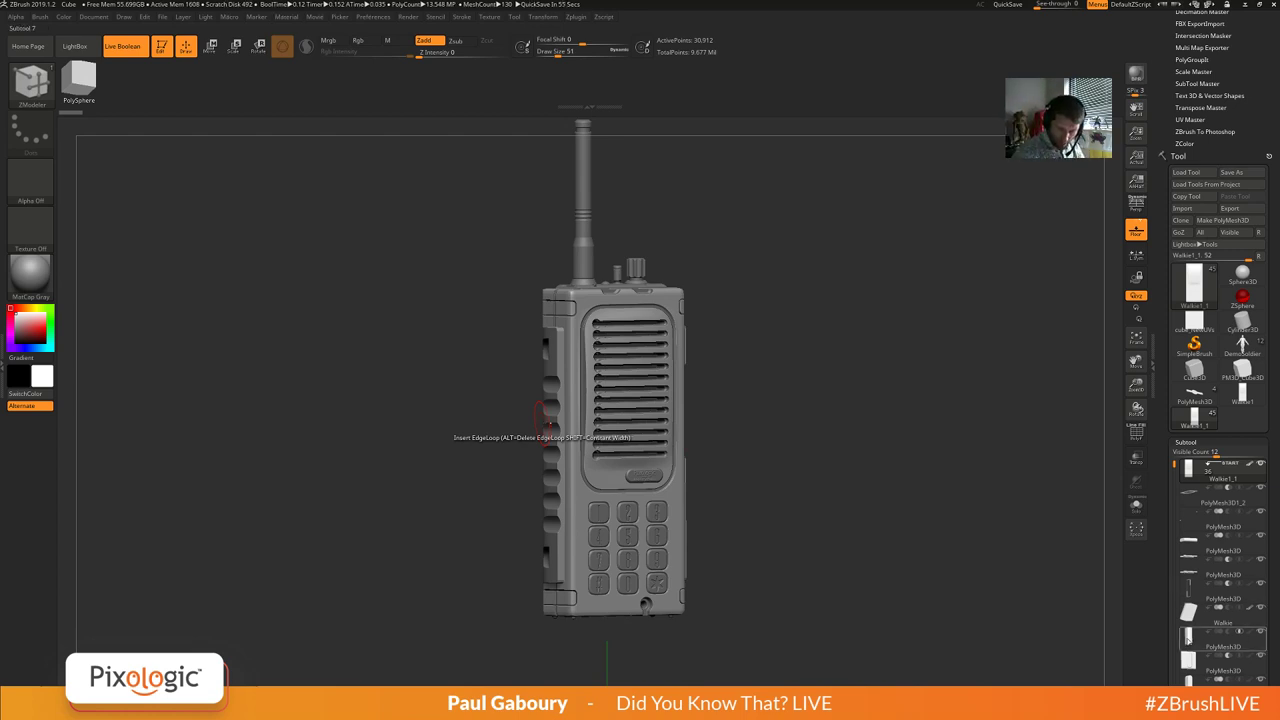
left_click(1188, 641)
left_click(1136, 507)
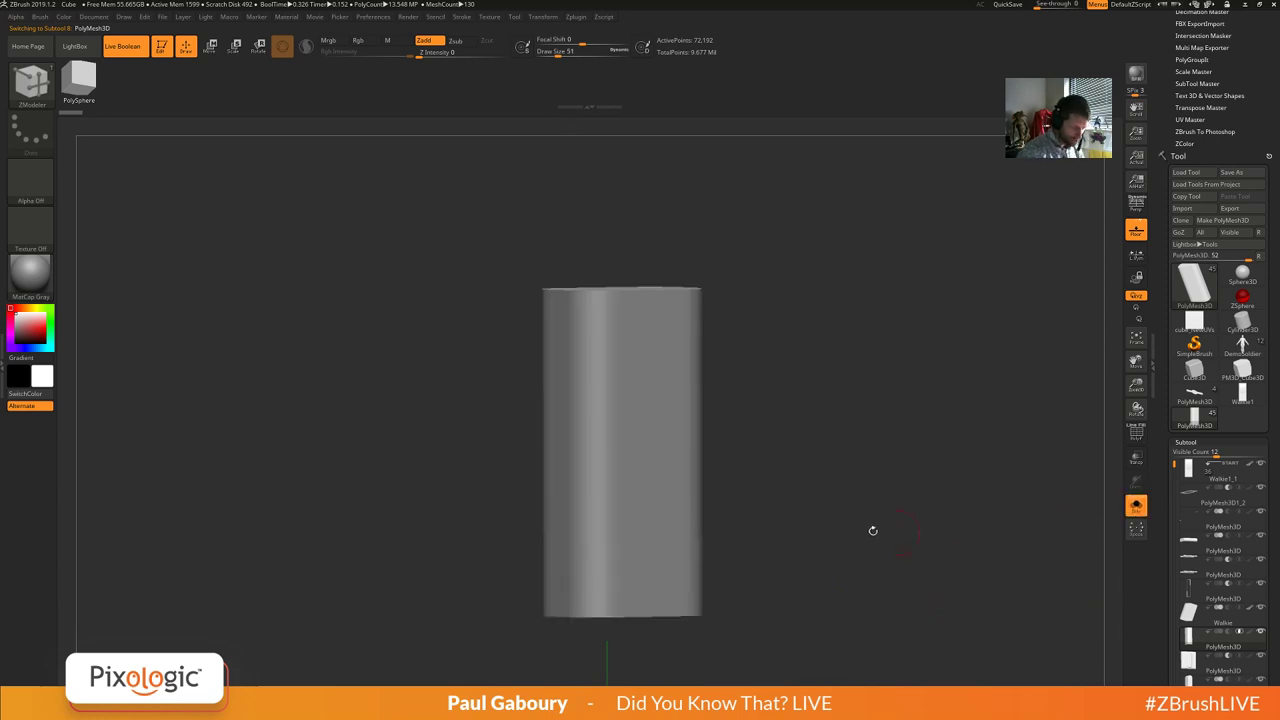
key("shift+s")
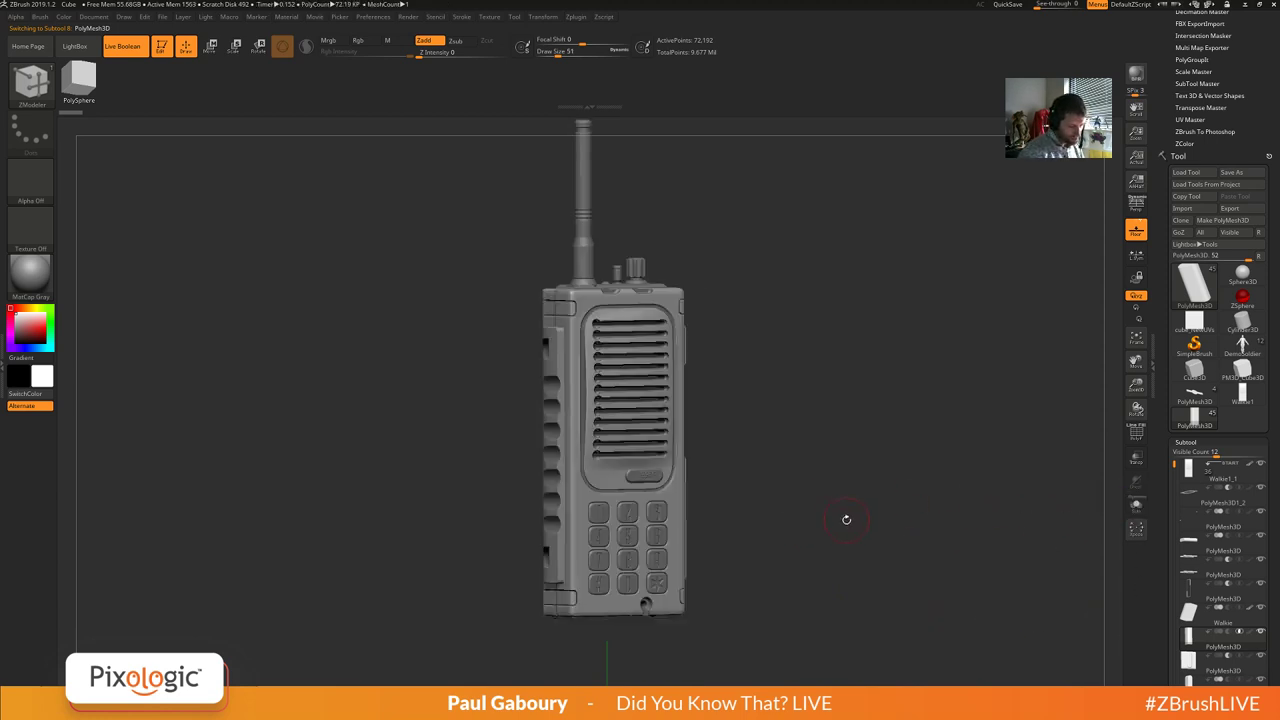
key("shift+f")
left_click_drag(838, 530, 758, 532)
Insert the Walkie side-panel piece as a subtool under the cloned Walkie1 body.
left_click(1190, 615)
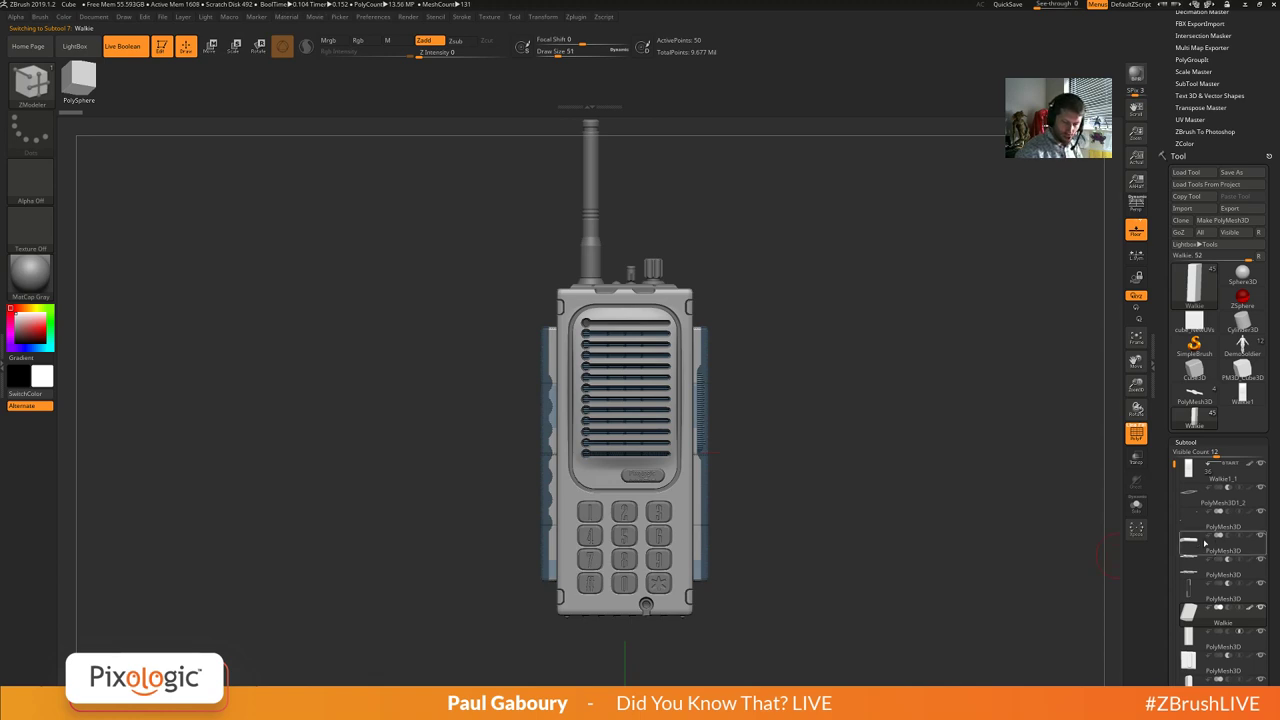
left_click(1242, 393)
left_click_drag(838, 522, 844, 483, "alt")
scroll(1227, 589, "down", 5)
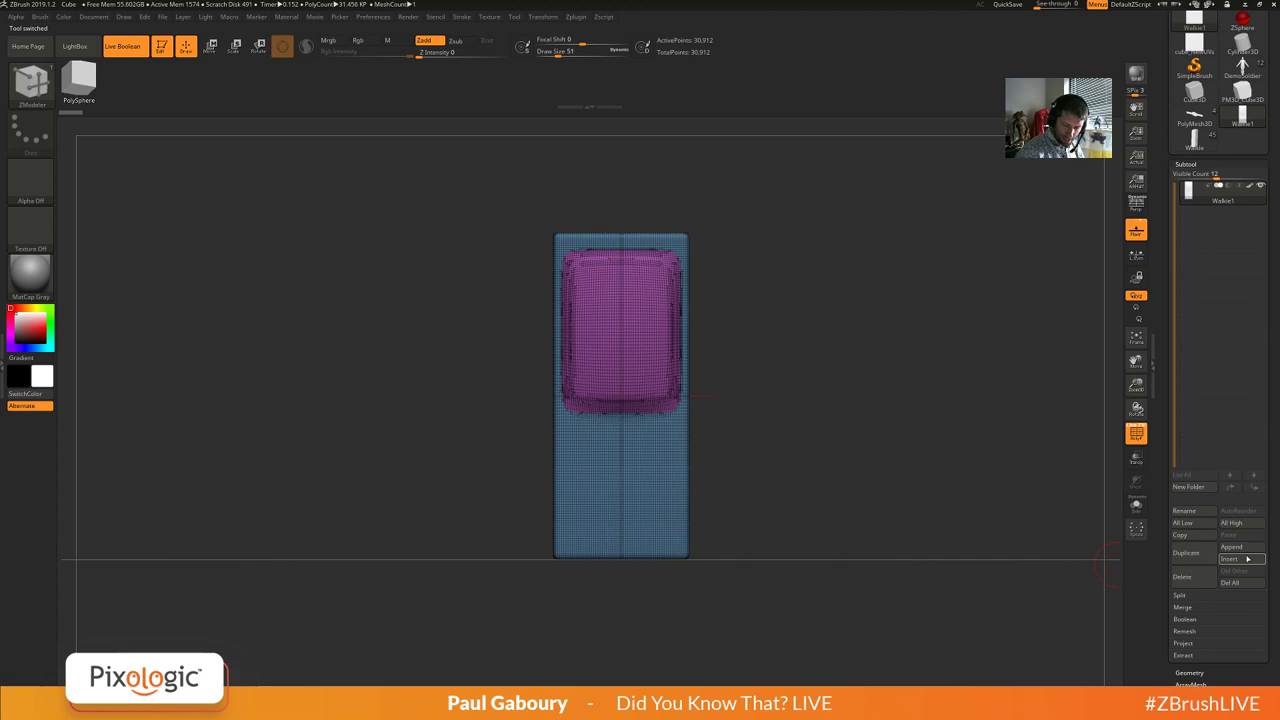
left_click(1228, 558)
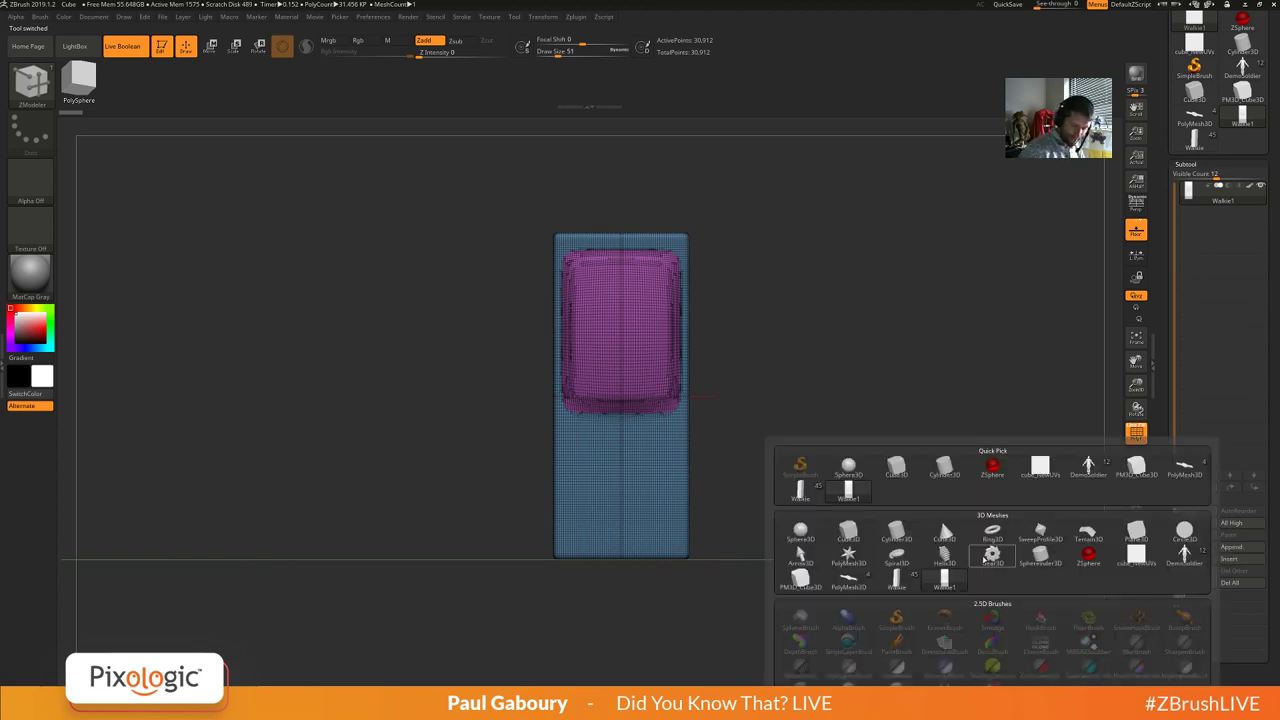
left_click(897, 581)
left_click_drag(803, 466, 857, 498)
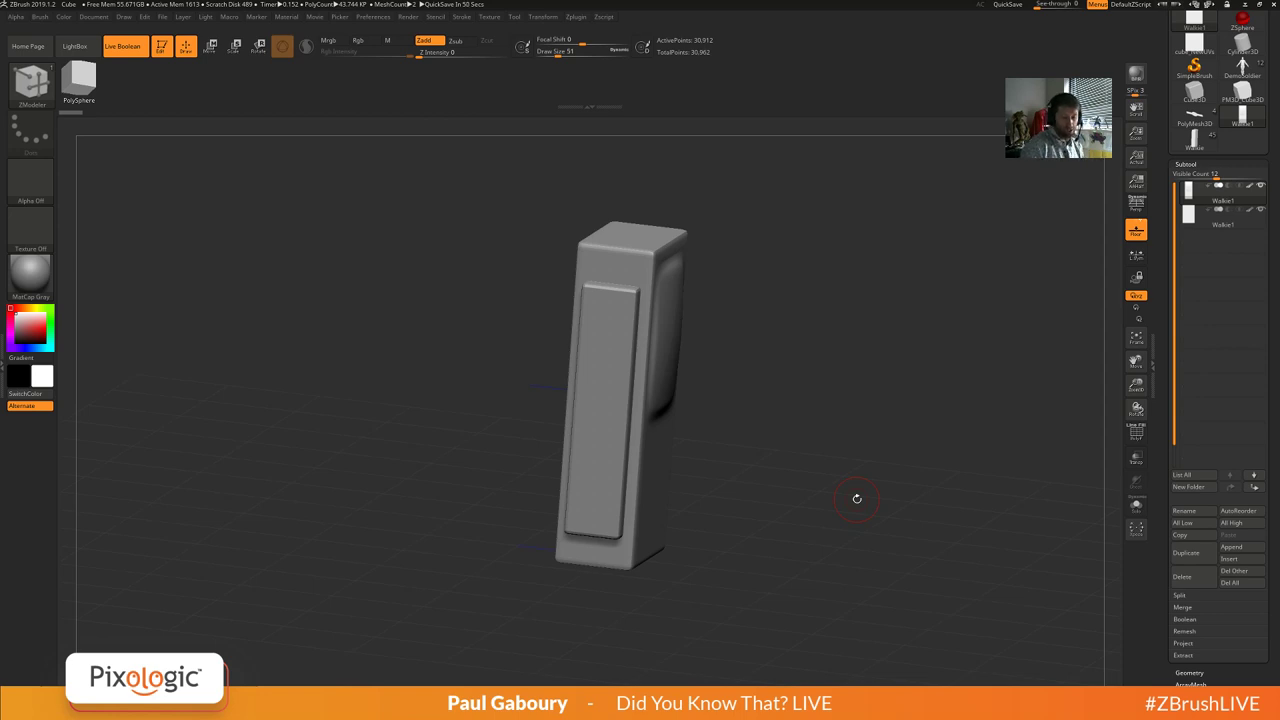
left_click_drag(877, 477, 850, 490)
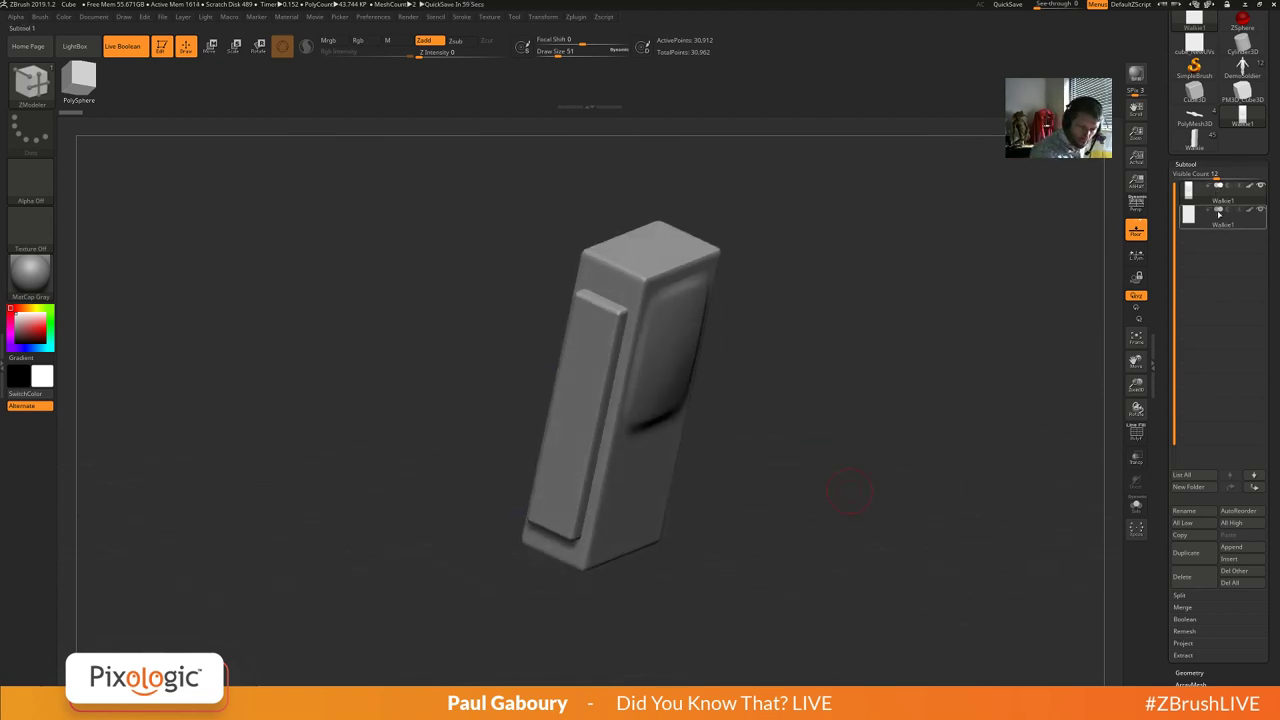
Centre the rounded-square Spotlight shape over the body's end view and enlarge it beyond the body and side panels.
mouse_move(1218, 191)
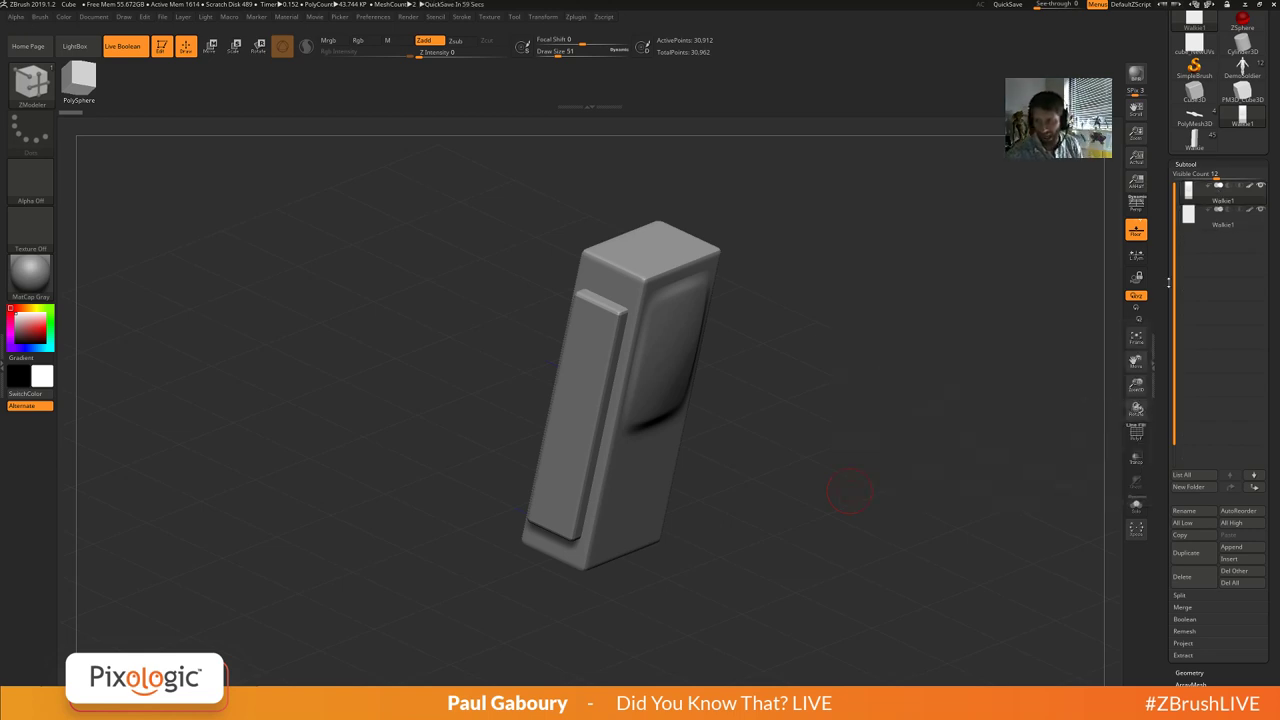
left_click_drag(849, 490, 847, 467)
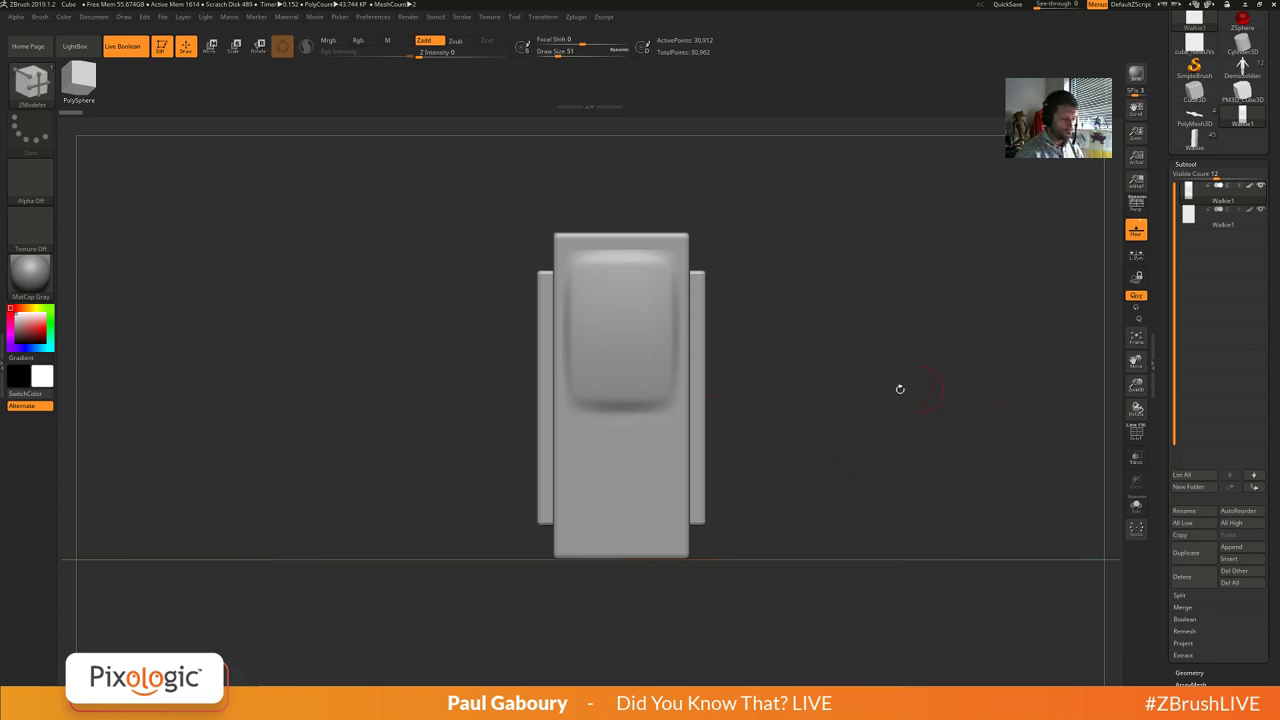
mouse_move(900, 389)
left_mouse_down("shift")
mouse_move(857, 466)
mouse_move(823, 486)
left_mouse_up("shift")
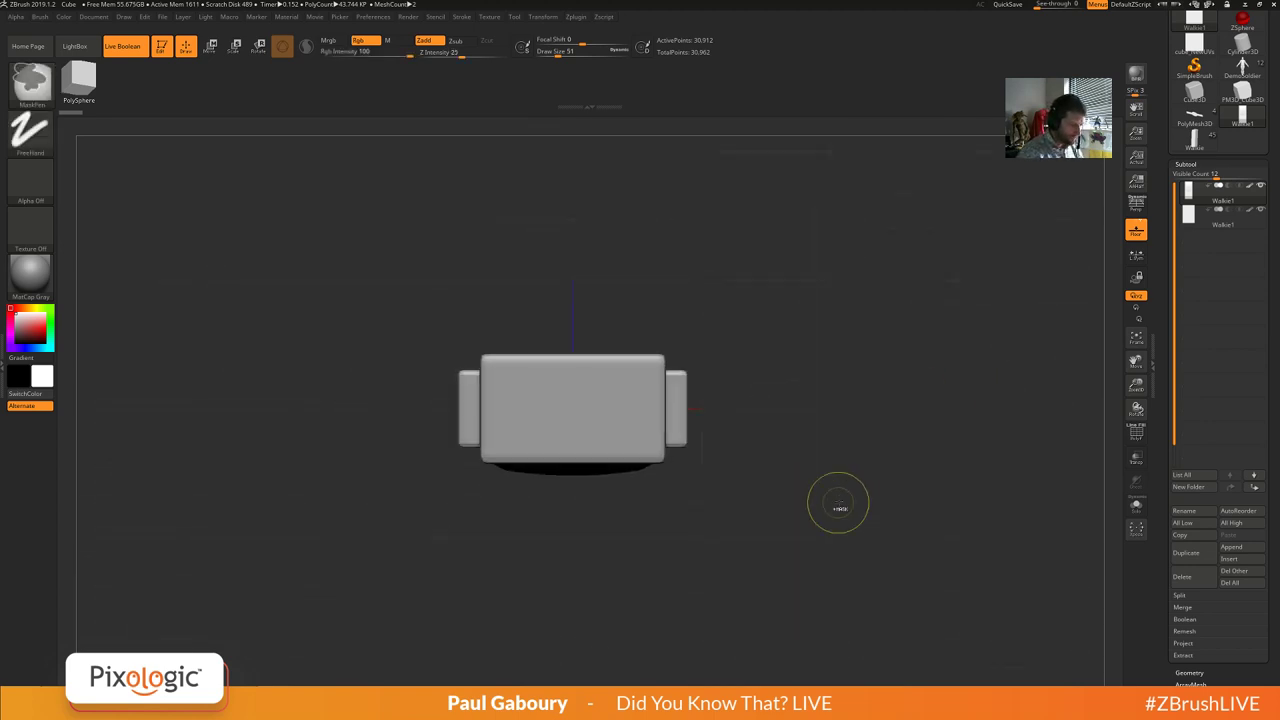
key("shift+z")
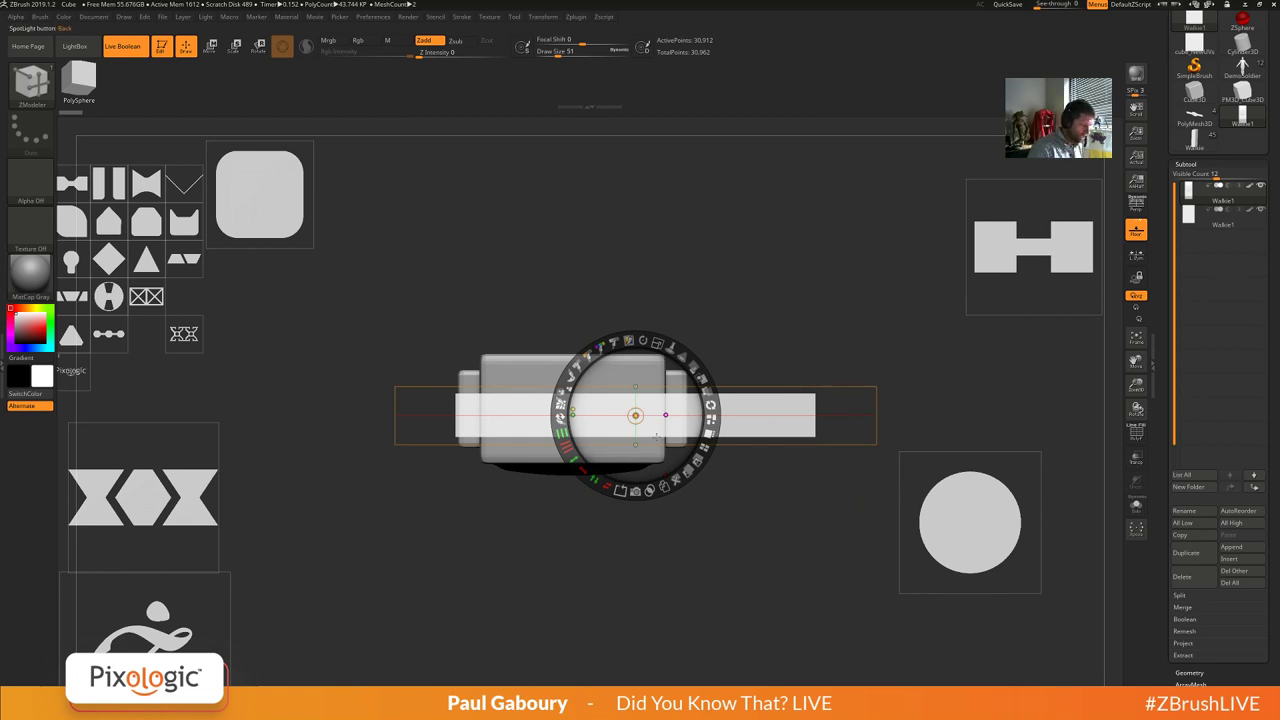
left_click_drag(656, 435, 294, 610)
left_click_drag(269, 211, 592, 431)
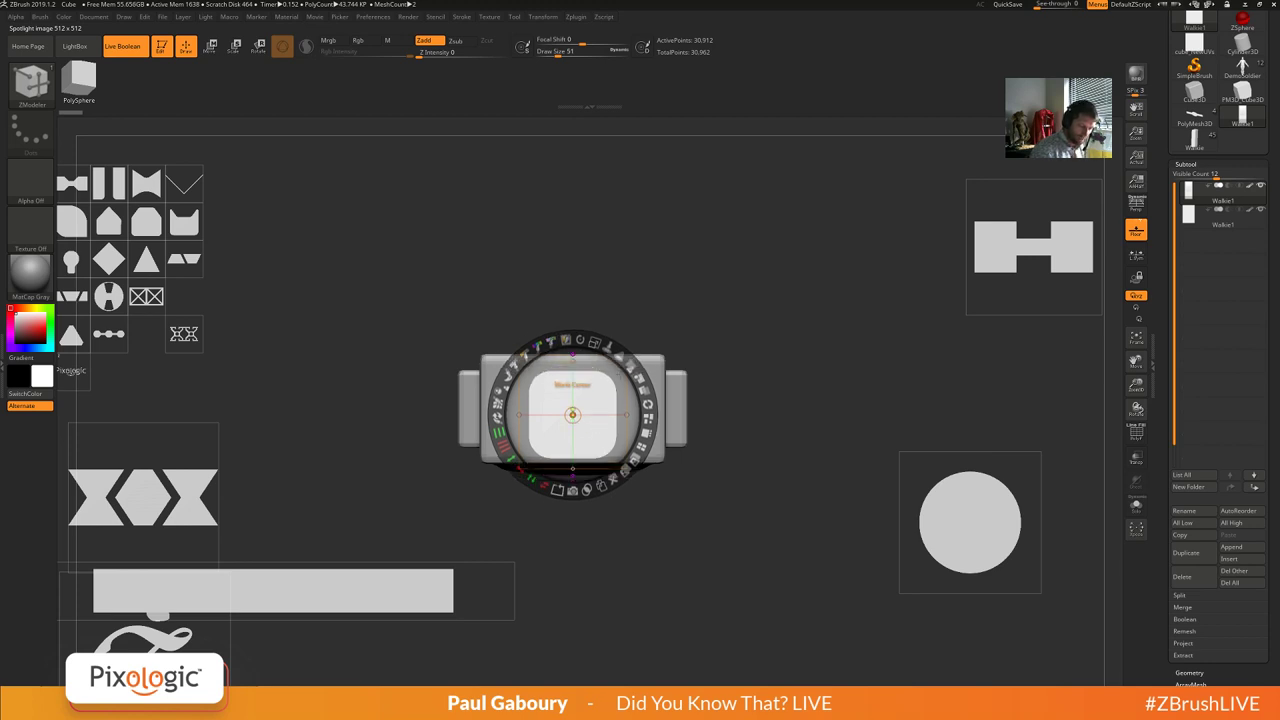
left_click_drag(597, 341, 650, 485)
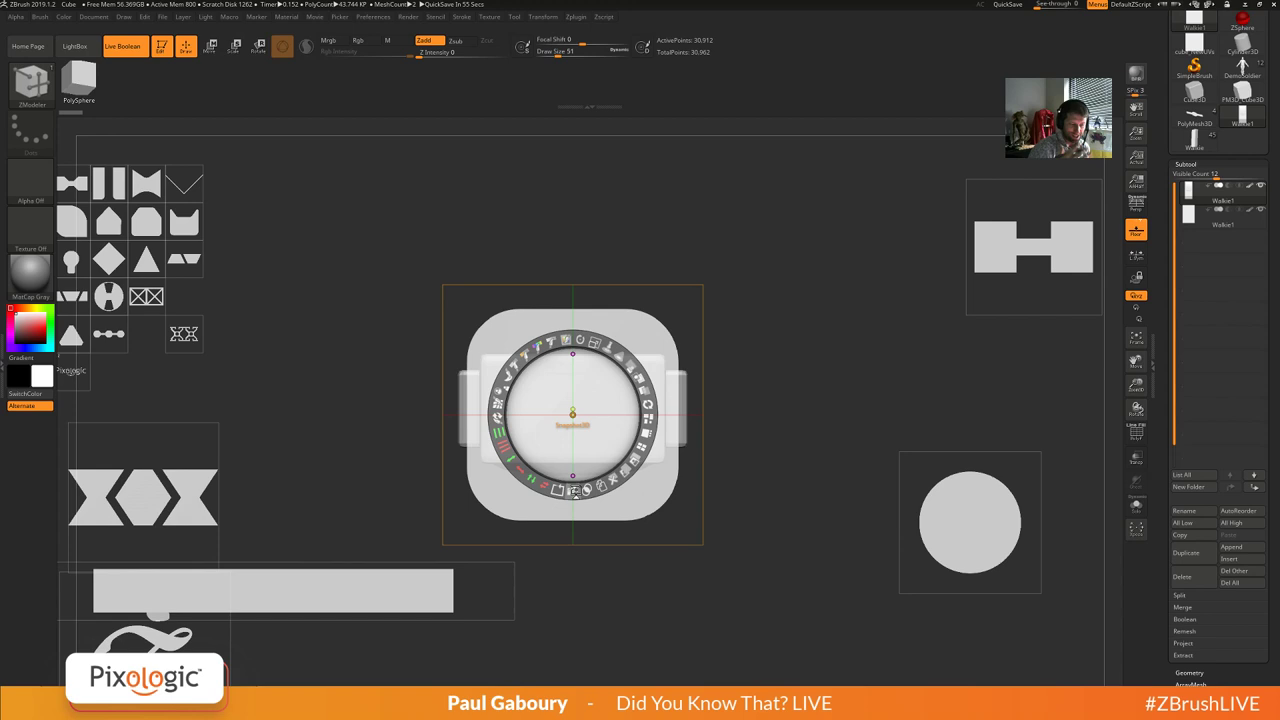
Create an intersecting Snapshot3D mesh from the rounded-square shape and hide Spotlight.
key("shift")
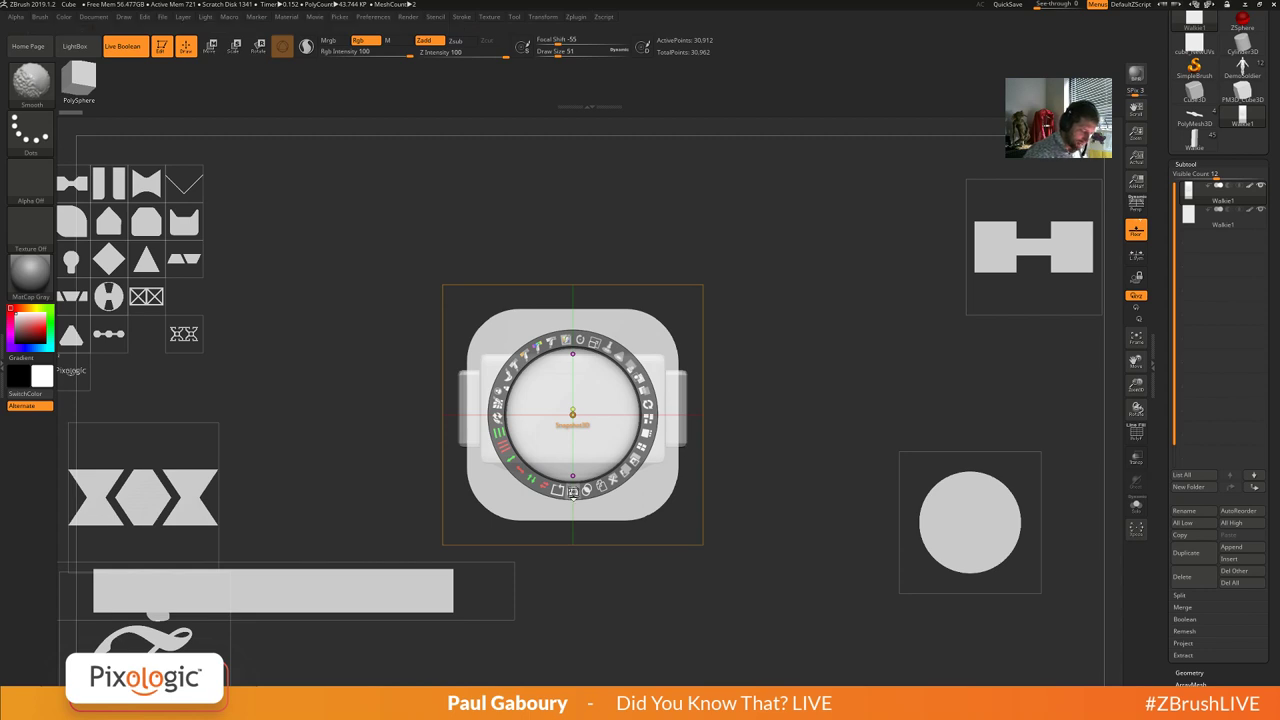
left_click(572, 418)
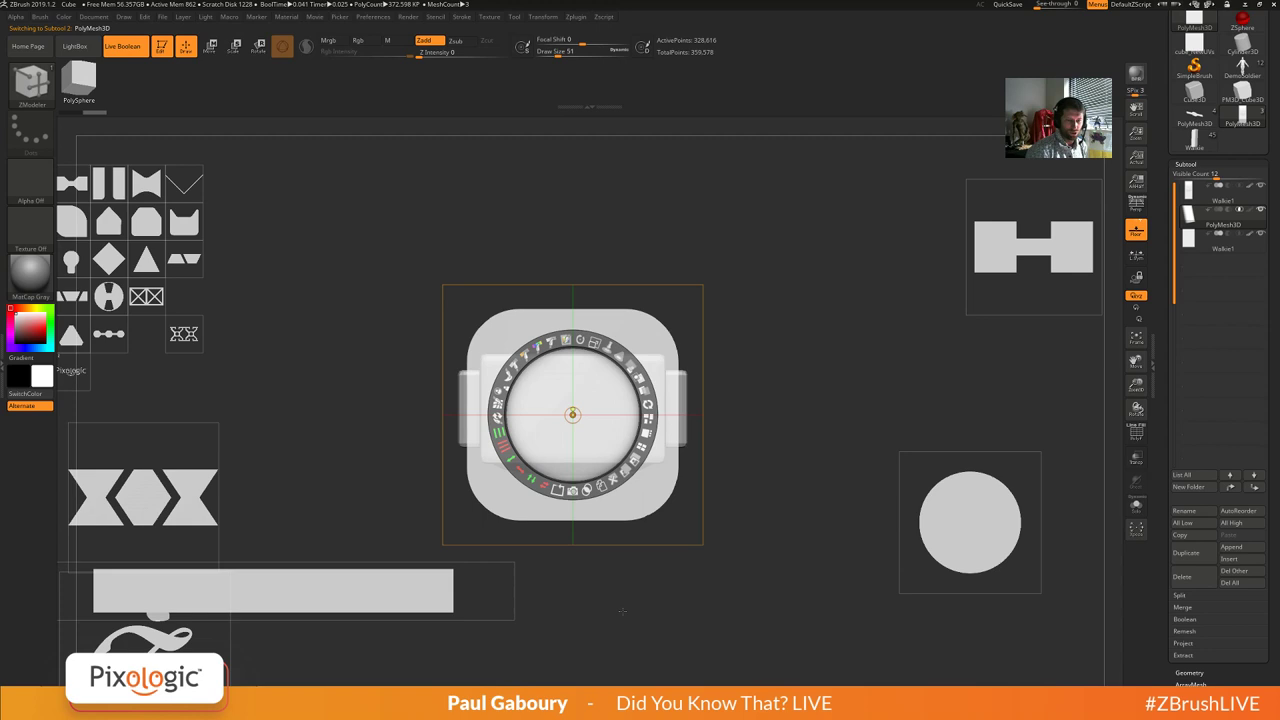
mouse_move(1193, 220)
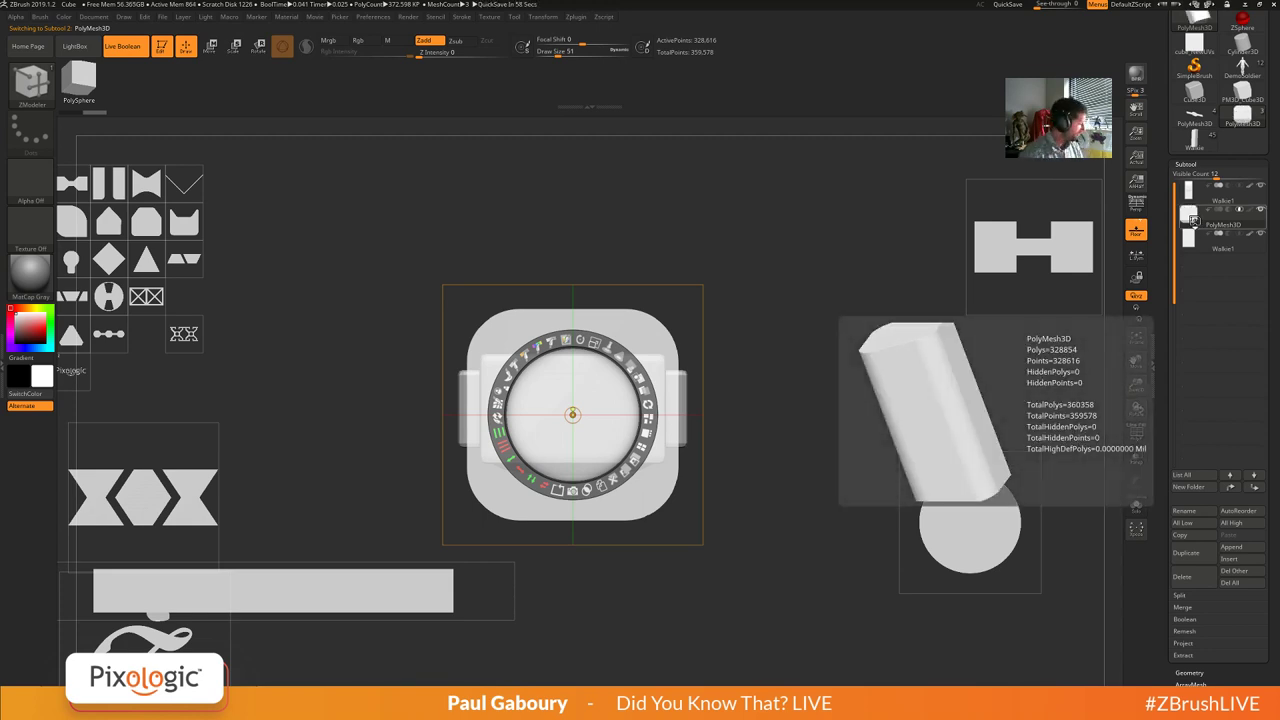
key("shift+z")
mouse_move(721, 566)
left_mouse_down()
mouse_move(740, 535)
mouse_move(722, 575)
mouse_move(737, 551)
left_mouse_up()
key("w")
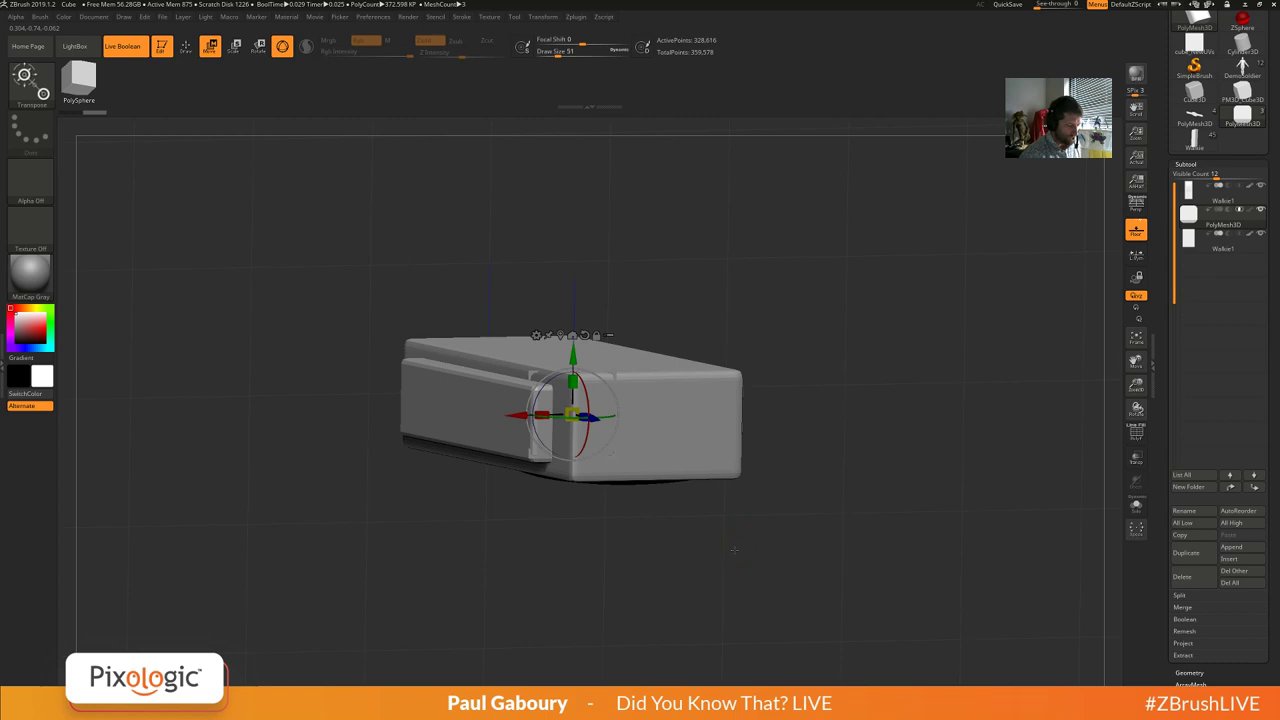
mouse_move(572, 381)
left_mouse_down()
mouse_move(572, 454)
mouse_move(572, 400)
left_mouse_up()
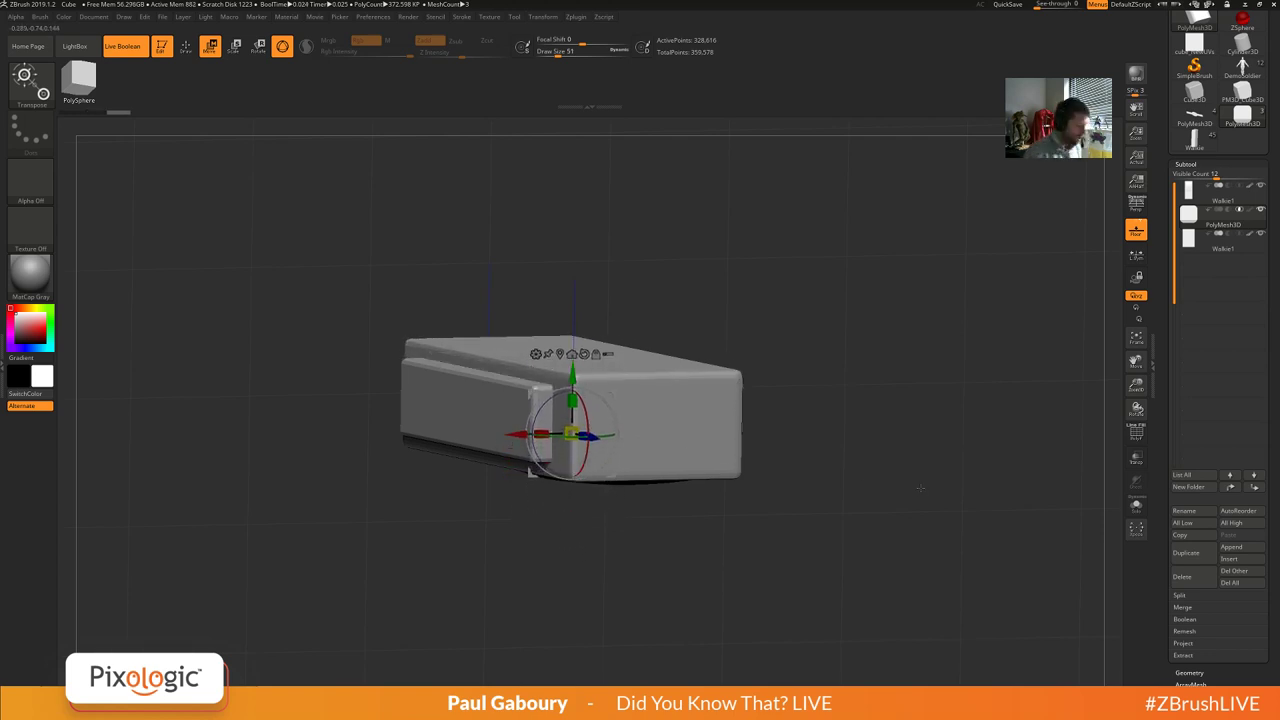
key("ctrl+z")
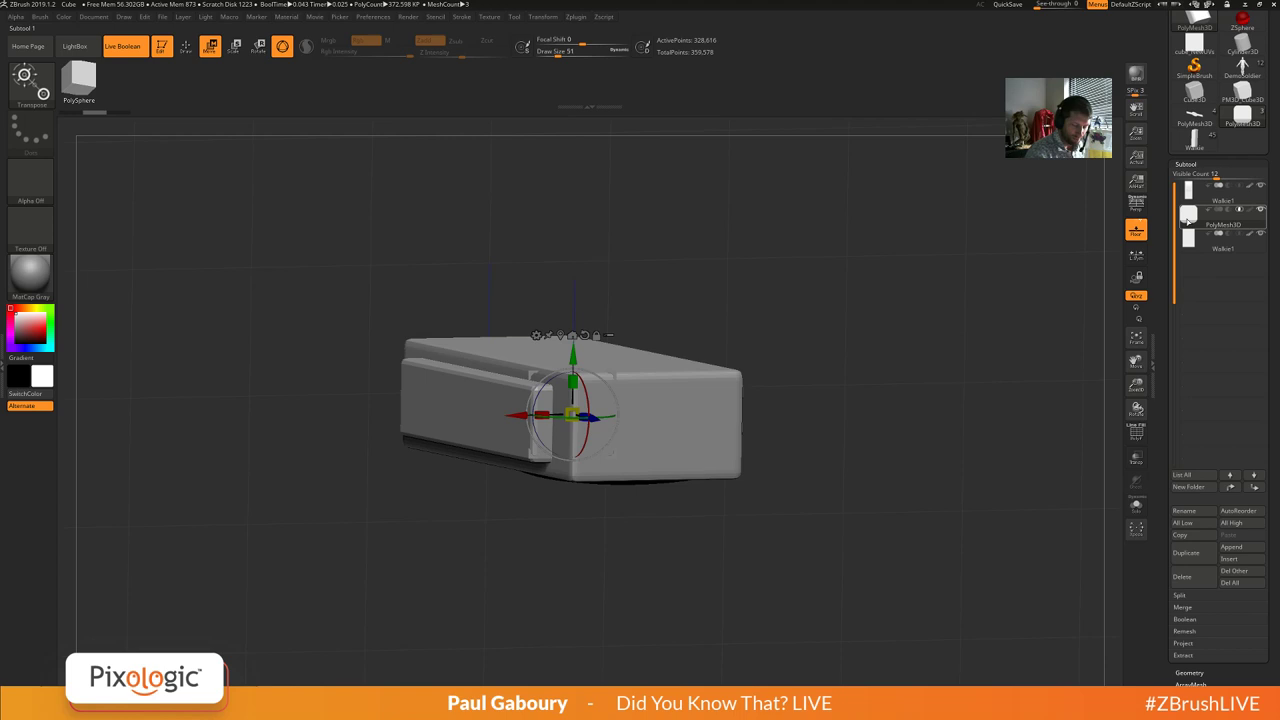
Reorder the rounded-square intersection subtool below the side-panel subtool.
left_click_drag(1189, 222, 1197, 275)
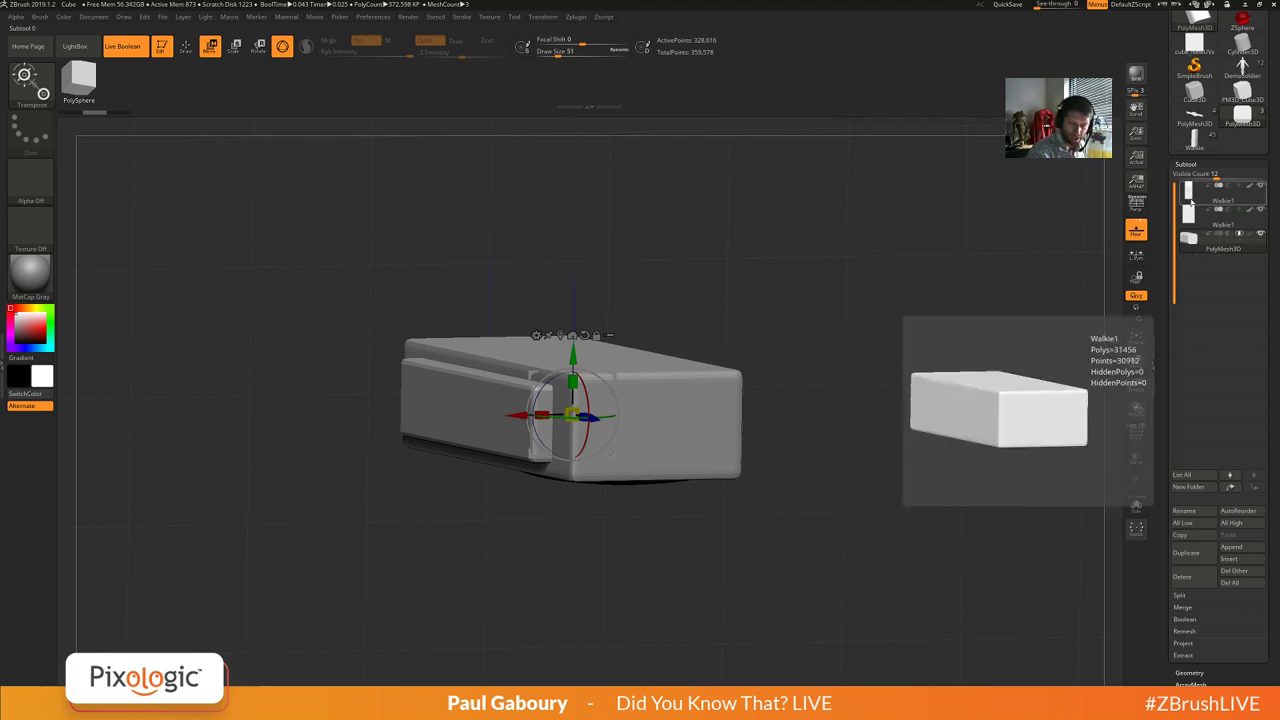
Move the rounded-square intersection mesh along its green axis to trim the walkie body and side panels.
left_click_drag(787, 512, 801, 513)
left_click_drag(574, 358, 572, 417)
mouse_move(778, 531)
left_mouse_down()
mouse_move(757, 552)
mouse_move(786, 563)
left_mouse_up()
key("q")
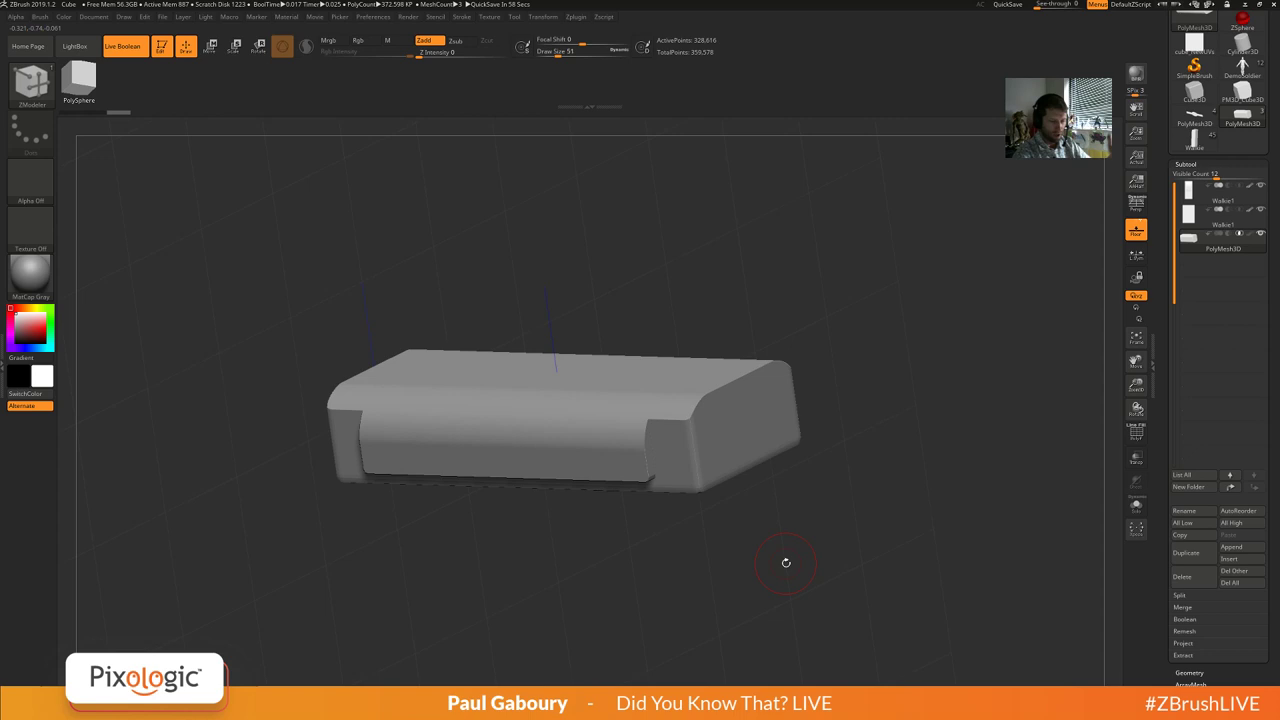
Examine the body, side-panel and rounded-square intersection subtools one by one with their polyframes shown.
left_click(1195, 192)
mouse_move(817, 543)
left_mouse_down()
mouse_move(787, 396)
mouse_move(784, 461)
mouse_move(810, 507)
left_mouse_up()
key("shift+f")
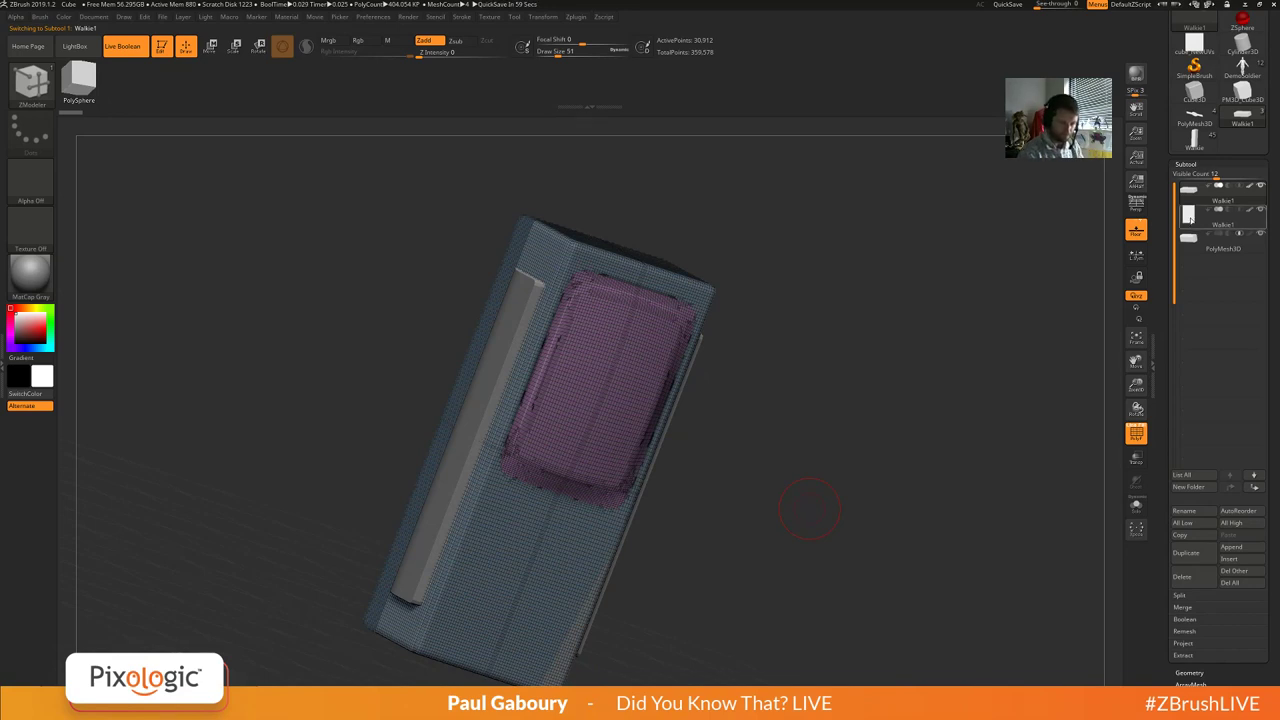
left_click(1203, 216)
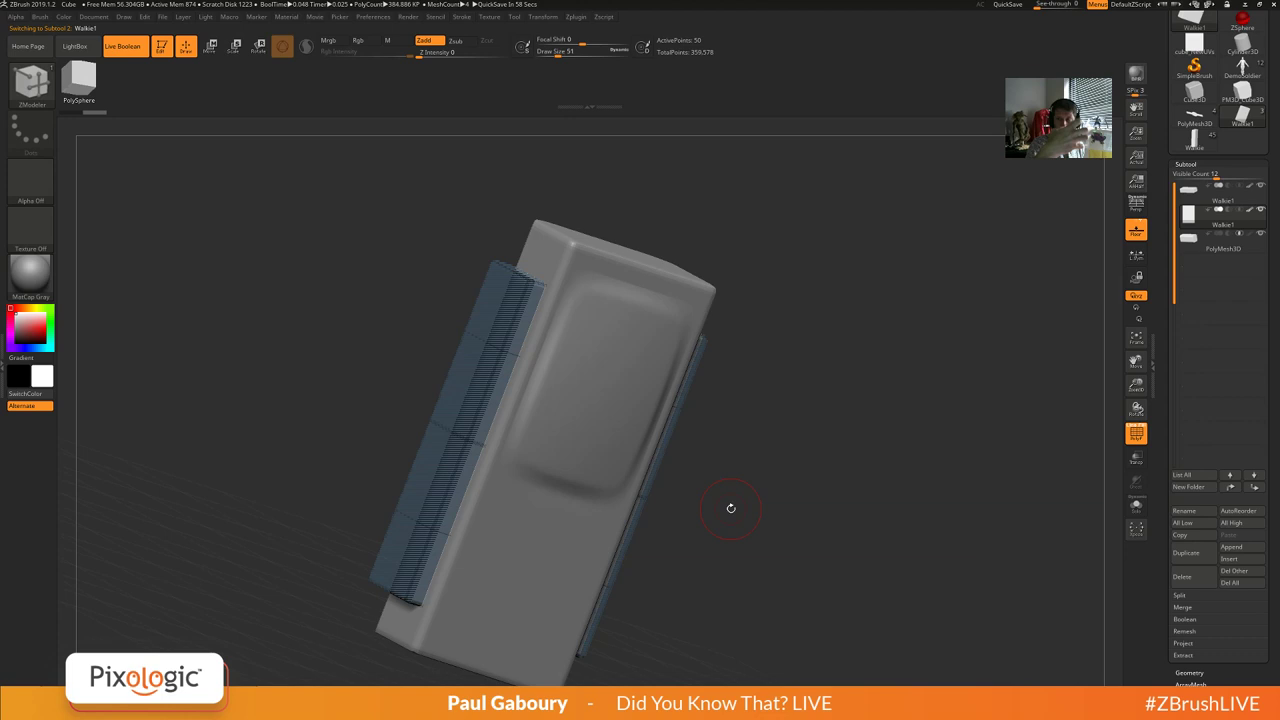
key("Down")
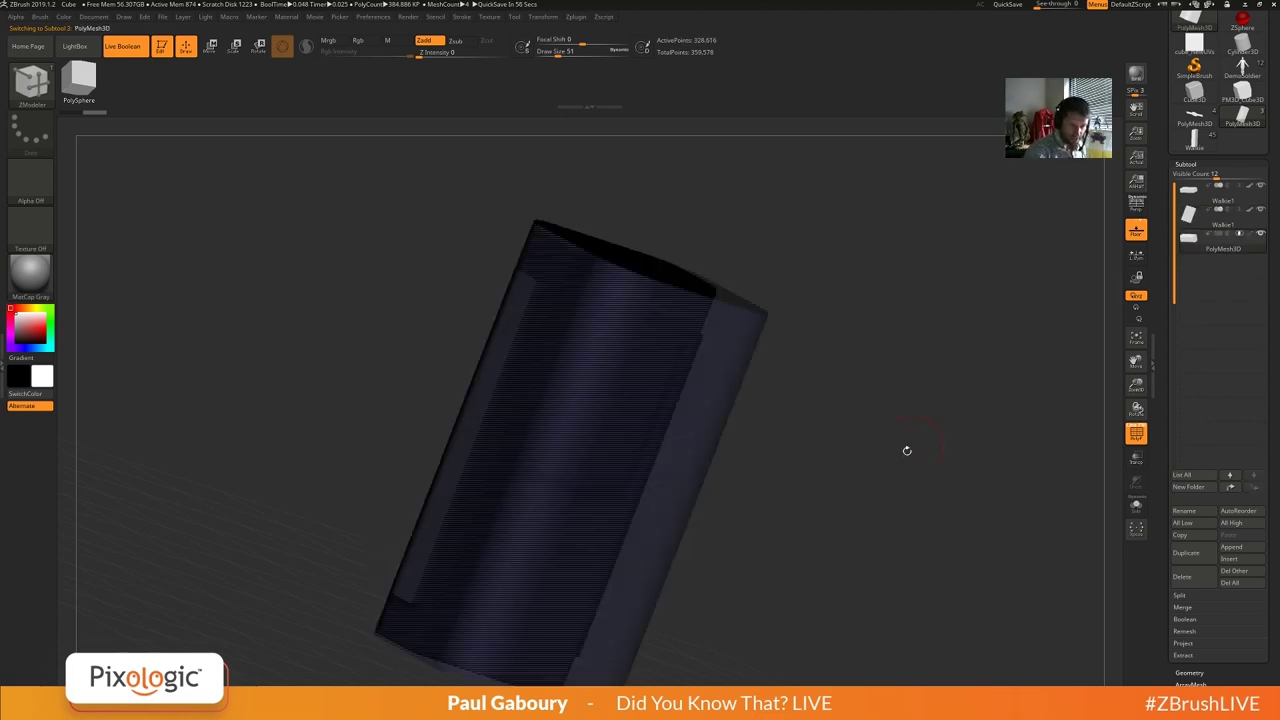
Inspect the rounded-square intersection mesh in Solo, restore all subtools without polyframe, and check the combined Live Boolean preview.
mouse_move(1240, 234)
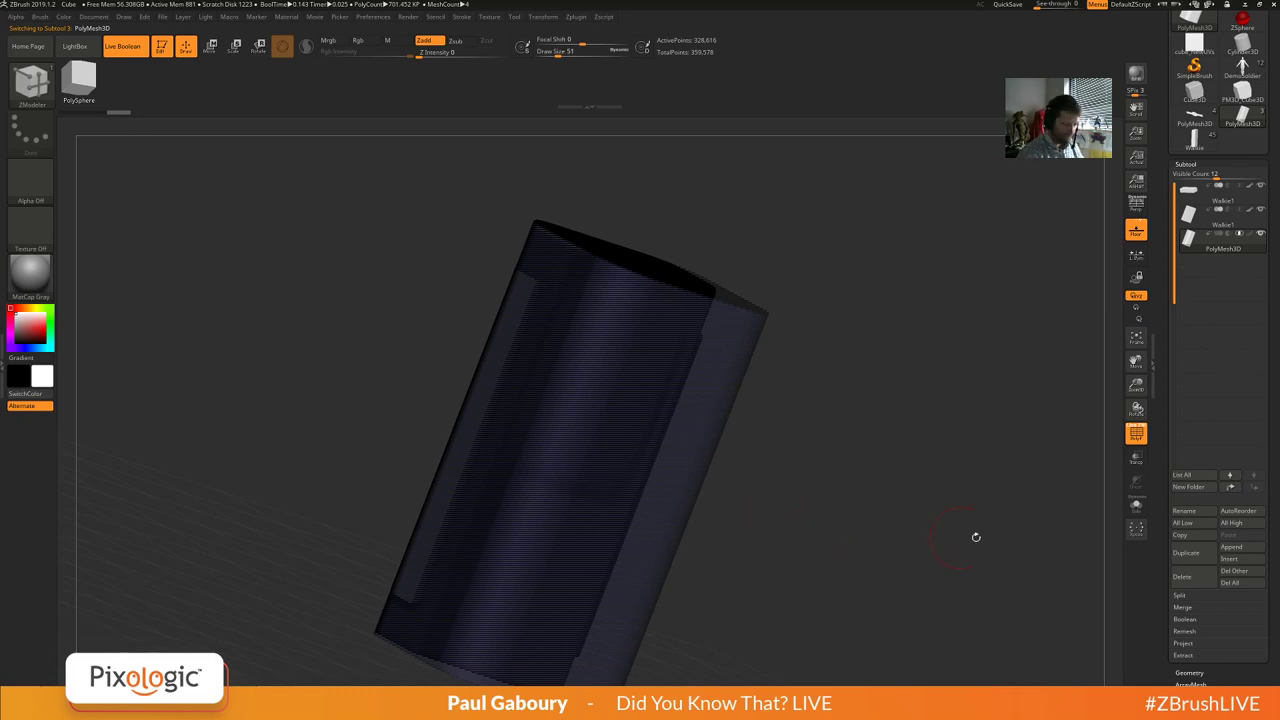
left_click(1136, 506)
mouse_move(825, 495)
left_mouse_down("shift")
mouse_move(834, 472)
mouse_move(848, 496)
left_mouse_up("shift")
right_click_drag(837, 488, 776, 454, "ctrl")
left_click_drag(776, 455, 794, 483)
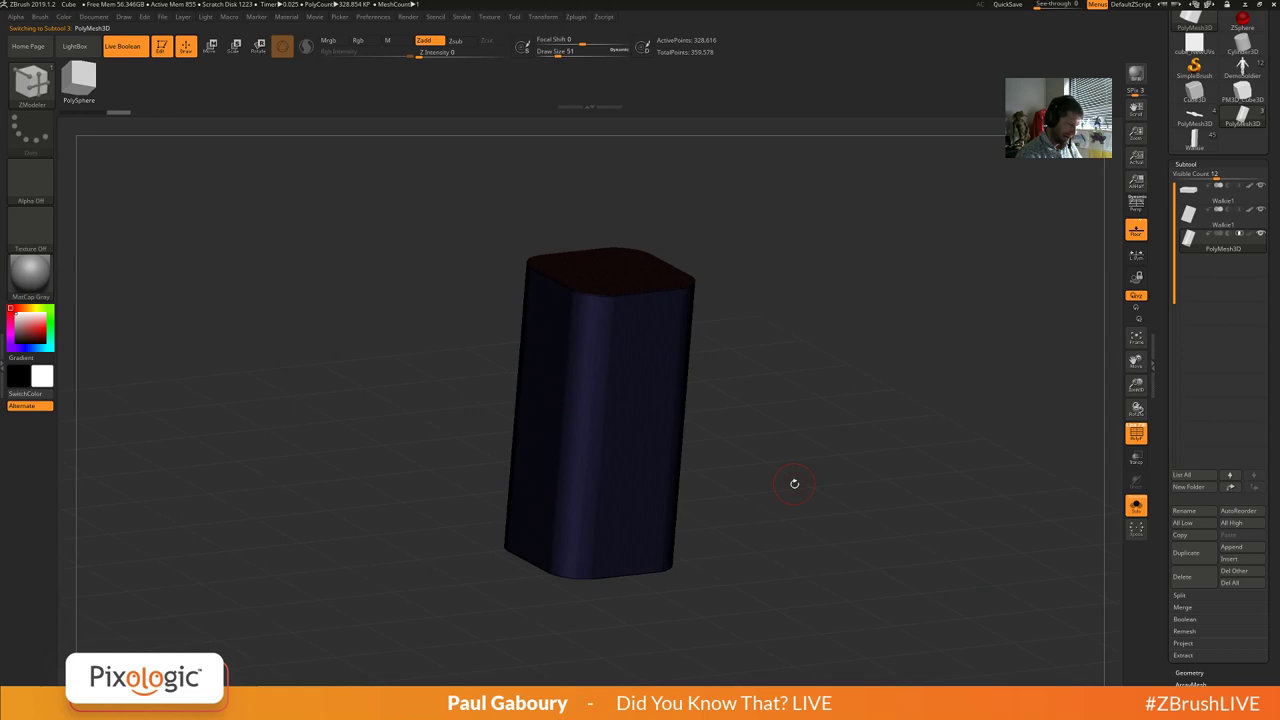
left_click(1136, 506)
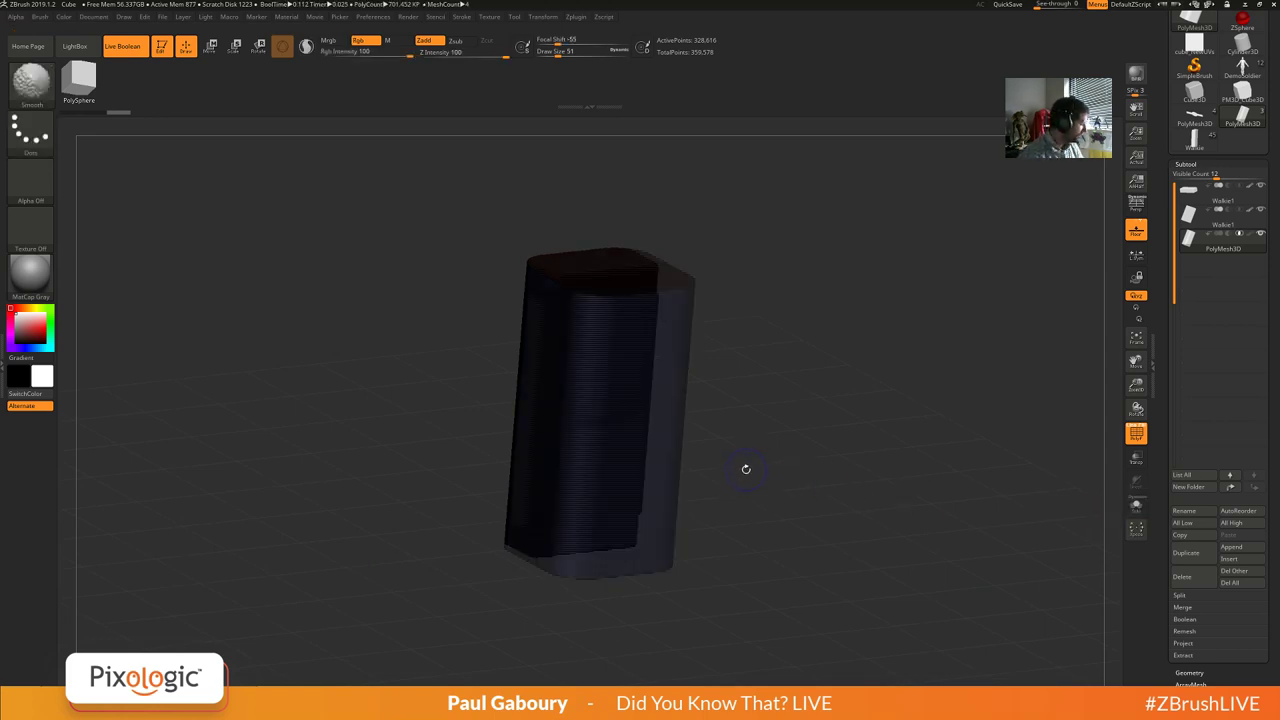
key("shift+f")
left_click_drag(745, 470, 797, 473)
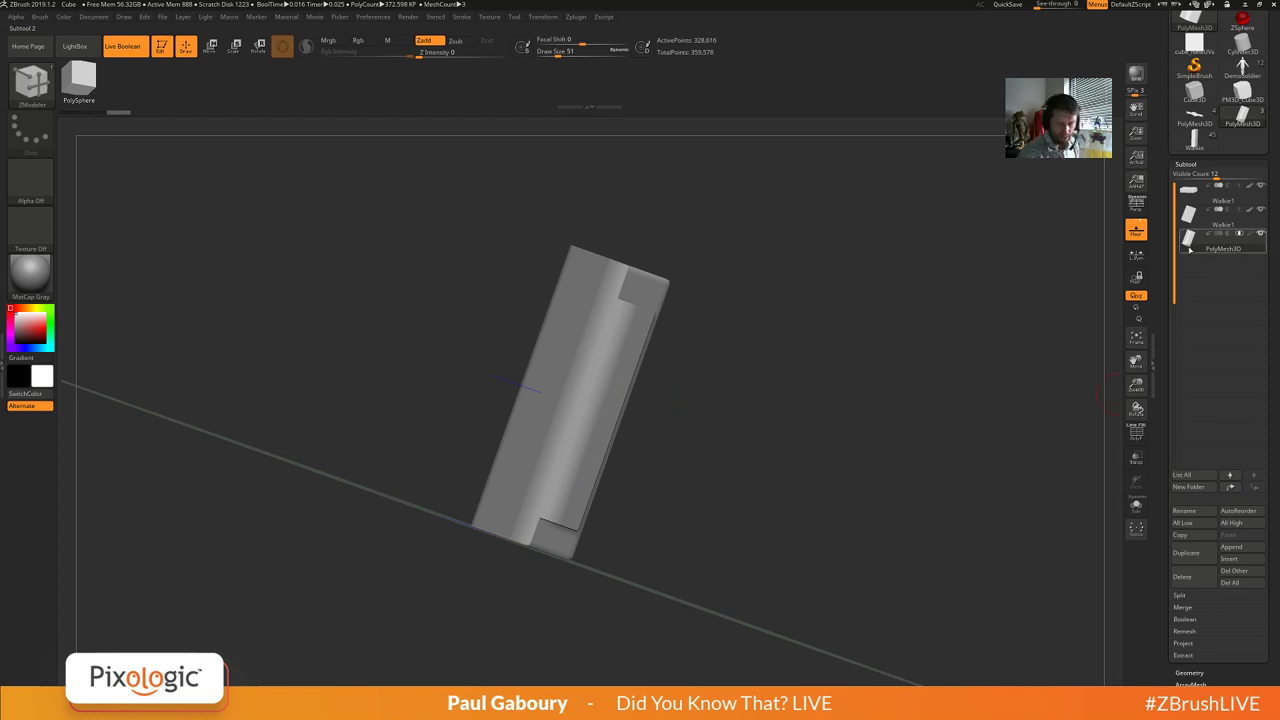
Put the main Walkie1 body subtool into a new subtool folder named Walkie.
mouse_move(1190, 248)
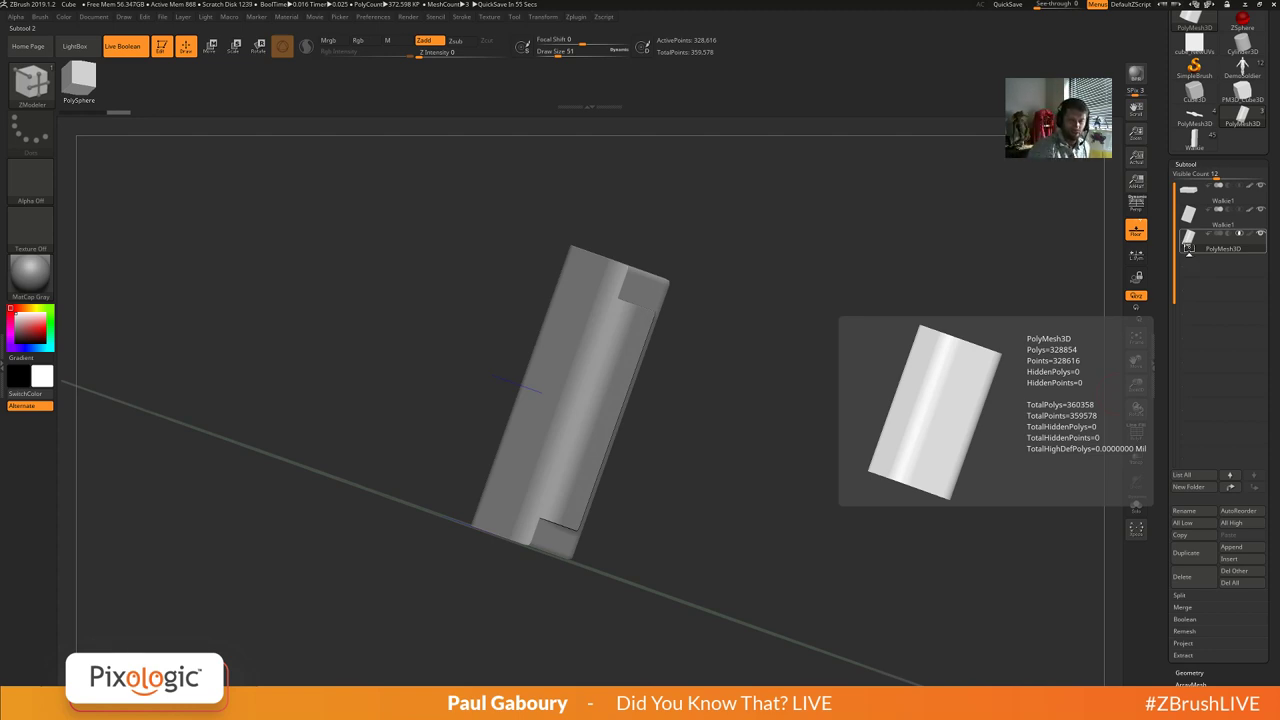
left_click(1190, 199)
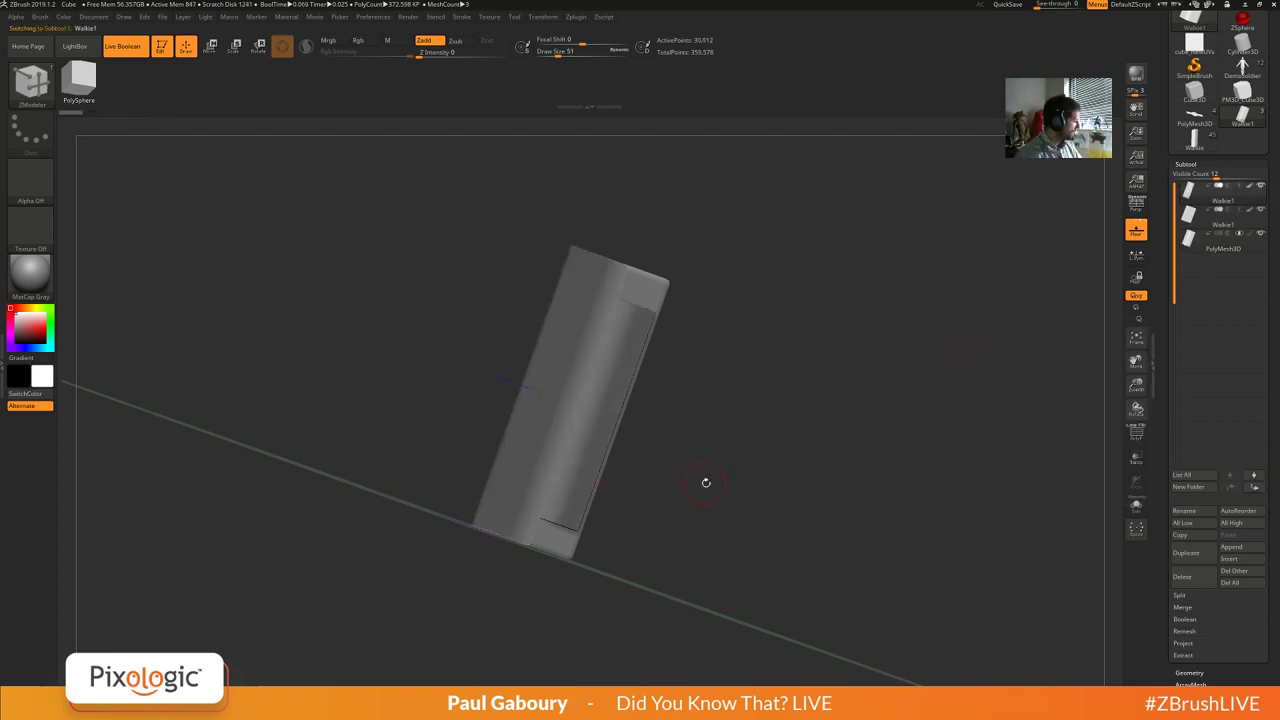
key("ctrl+f")
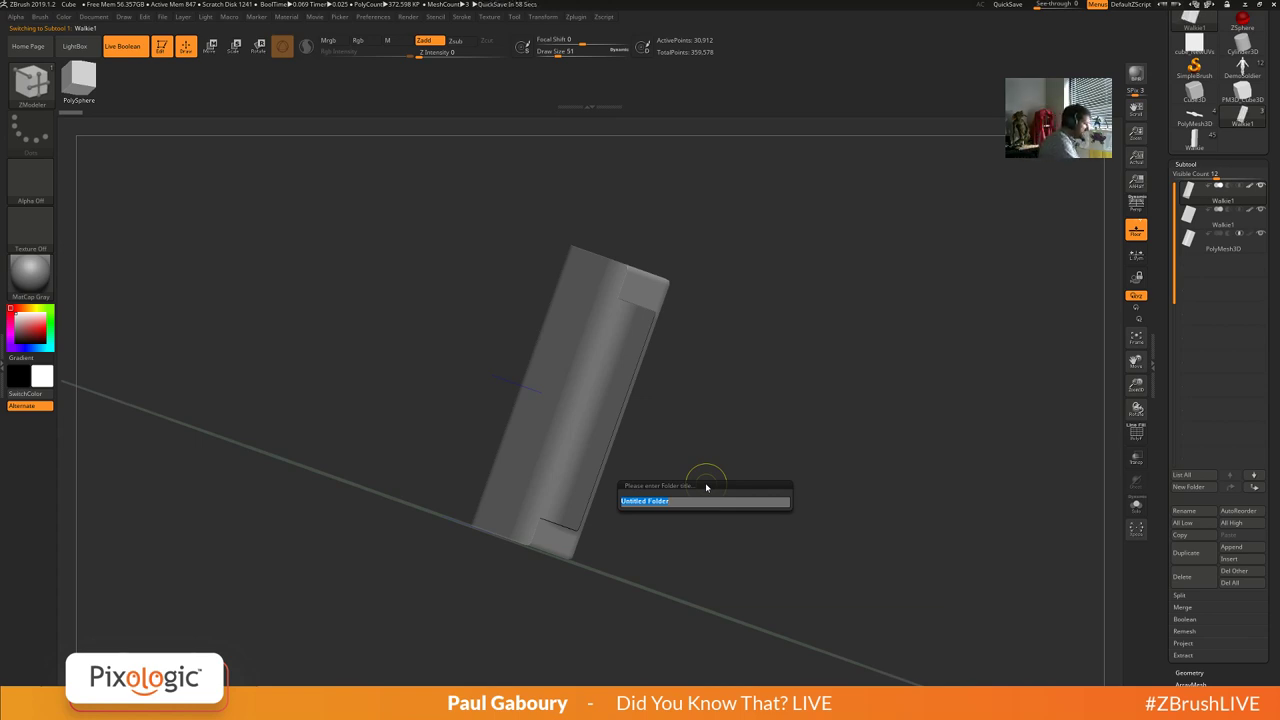
type("Walkie")
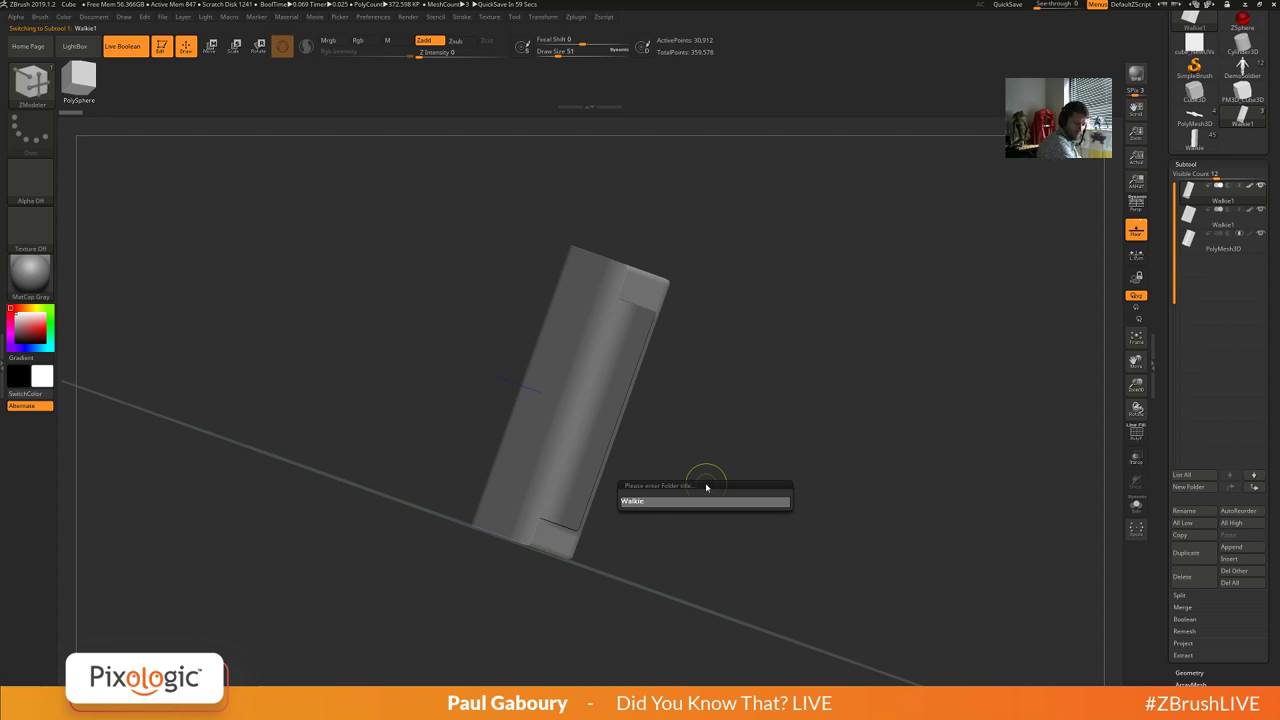
key("Return")
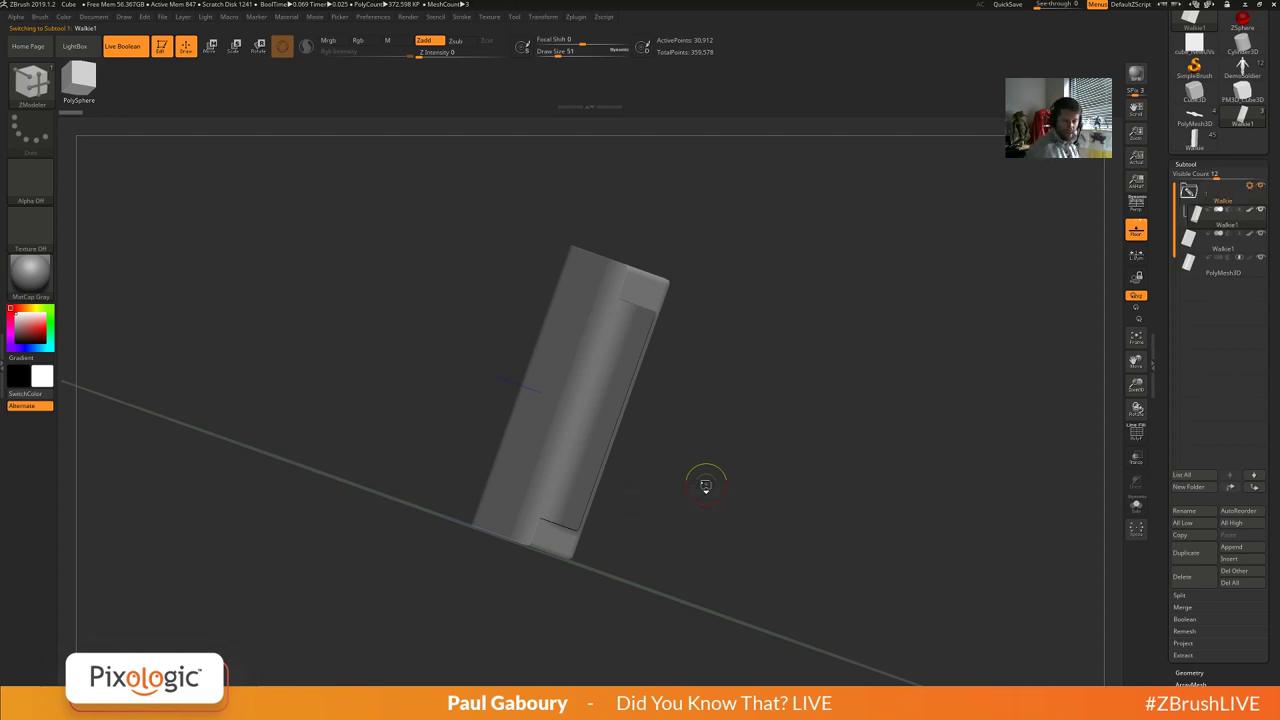
Move the side-panel and PolyMesh3D intersection subtools into the Walkie folder.
left_click_drag(1216, 244, 1218, 221)
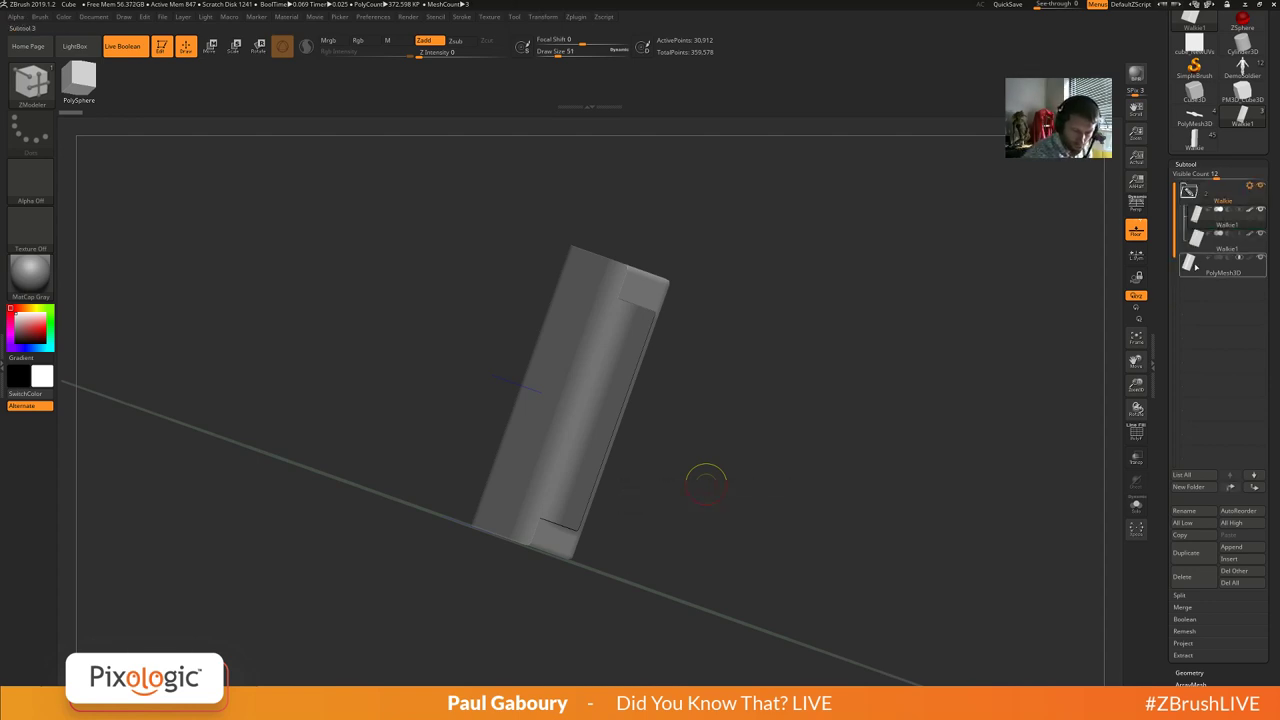
left_click_drag(1211, 268, 1211, 251)
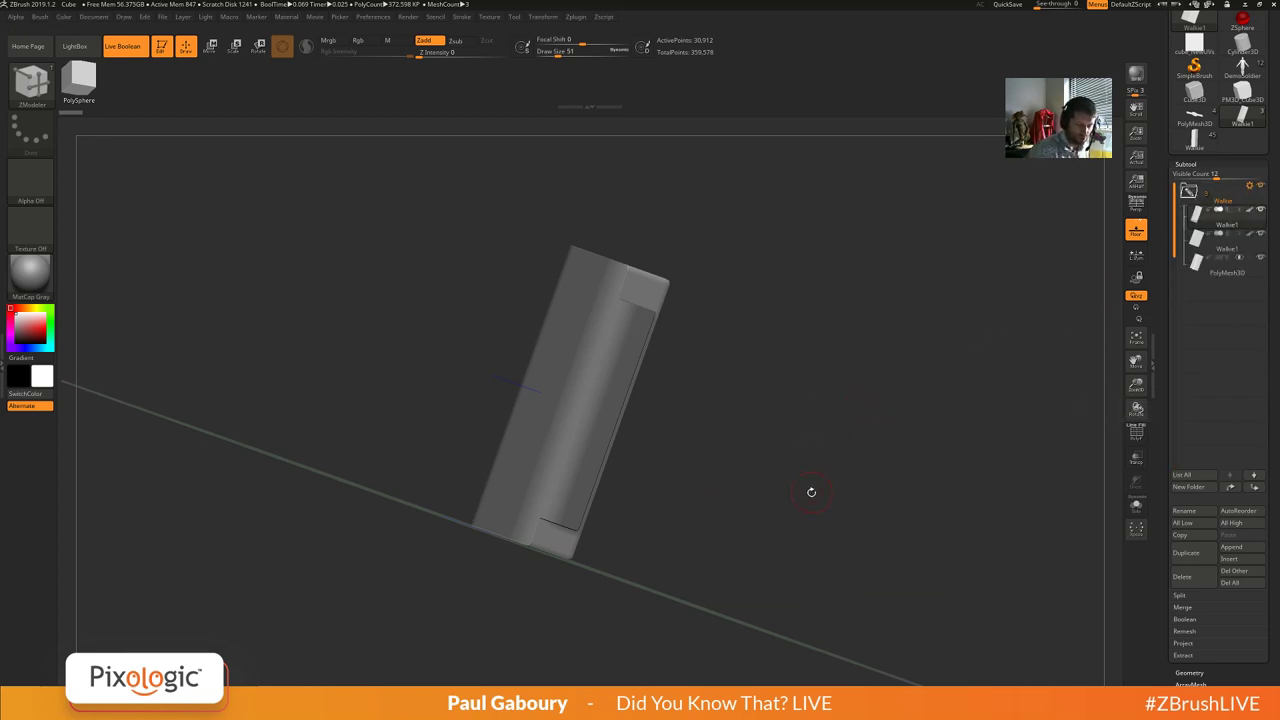
left_click_drag(811, 491, 825, 458)
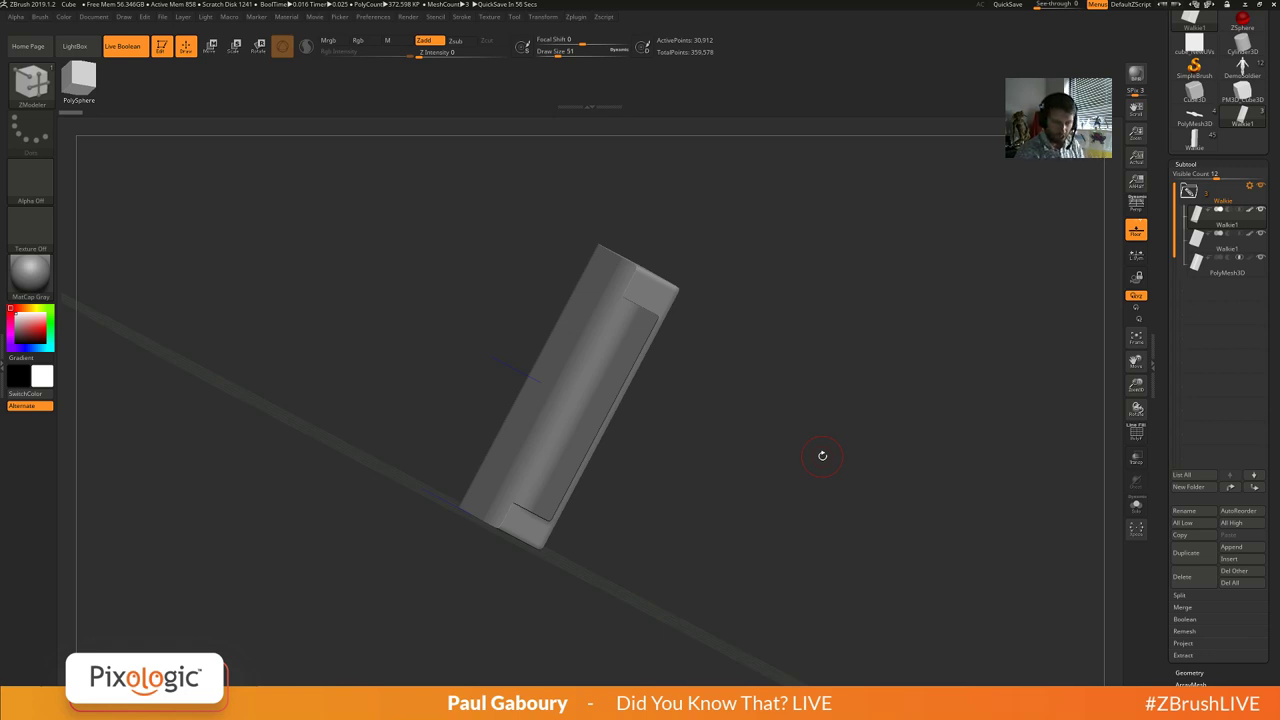
Switch to the four-subtool PolyMesh3D model with the oval body and rectangular bars, and view it from an angle.
left_click(1194, 117)
mouse_move(863, 432)
left_mouse_down()
mouse_move(885, 467)
mouse_move(829, 457)
mouse_move(822, 420)
mouse_move(790, 410)
mouse_move(752, 497)
mouse_move(773, 545)
left_mouse_up()
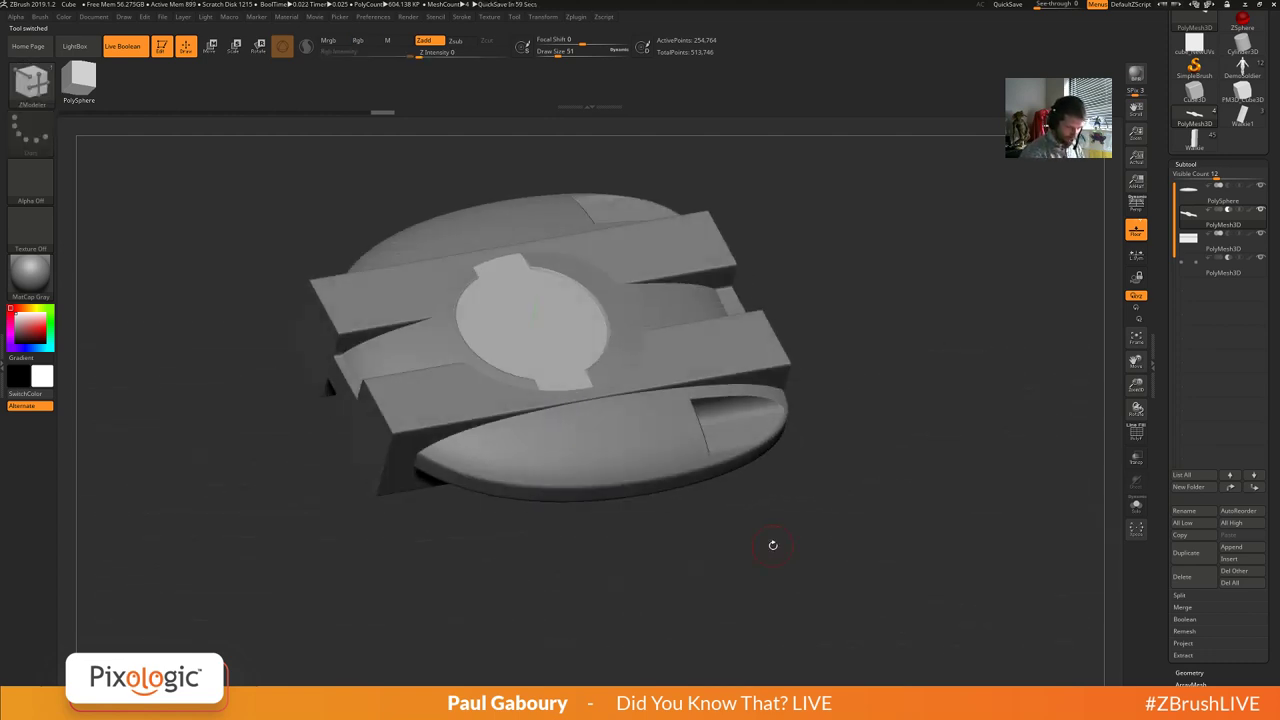
left_click_drag(773, 545, 814, 511)
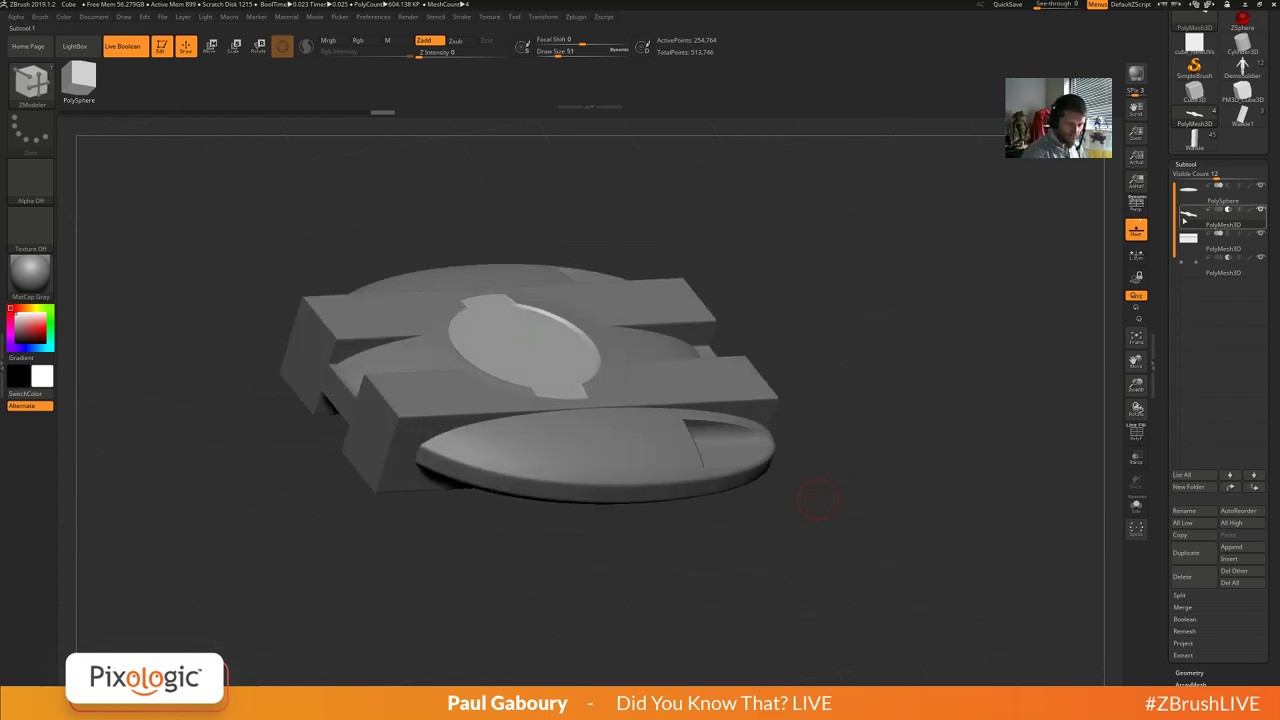
Inspect the polygroups of the subtractive circle-and-bar cutter subtool with its polyframe shown.
mouse_move(1186, 218)
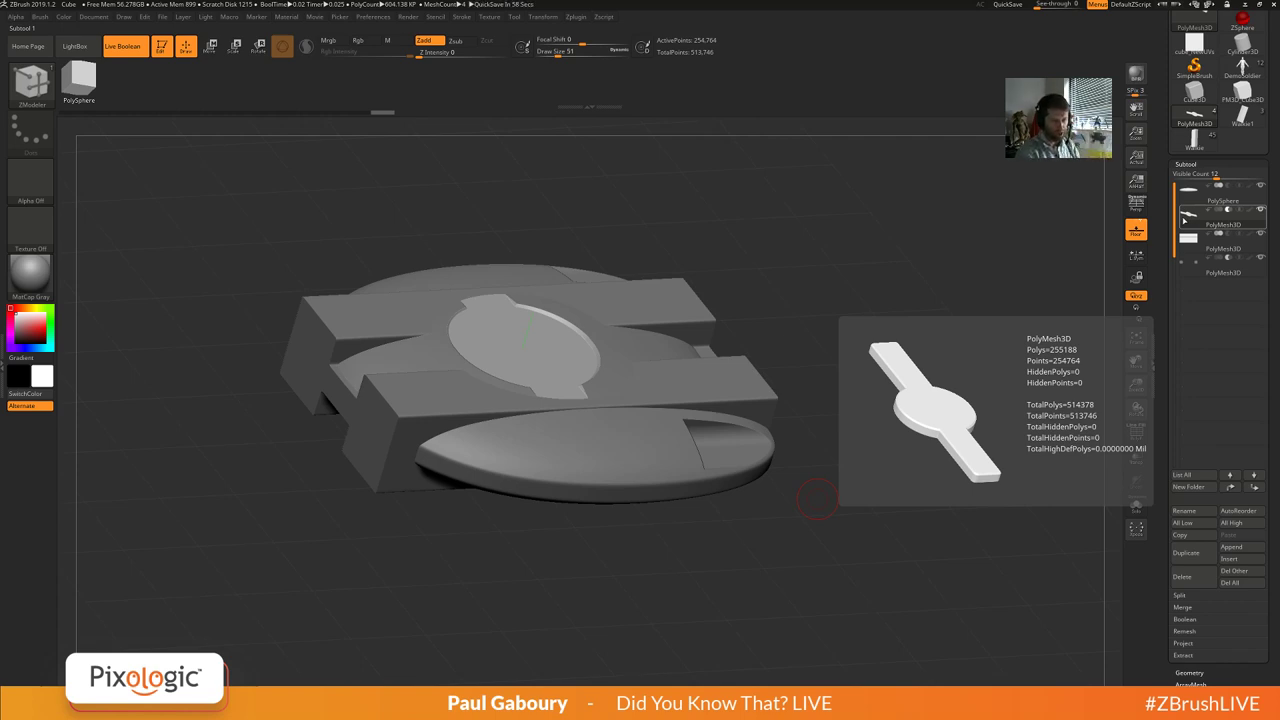
left_click(1136, 506)
right_click_drag(621, 433, 700, 491, "alt")
key("shift+f")
right_click_drag(655, 445, 574, 370, "ctrl")
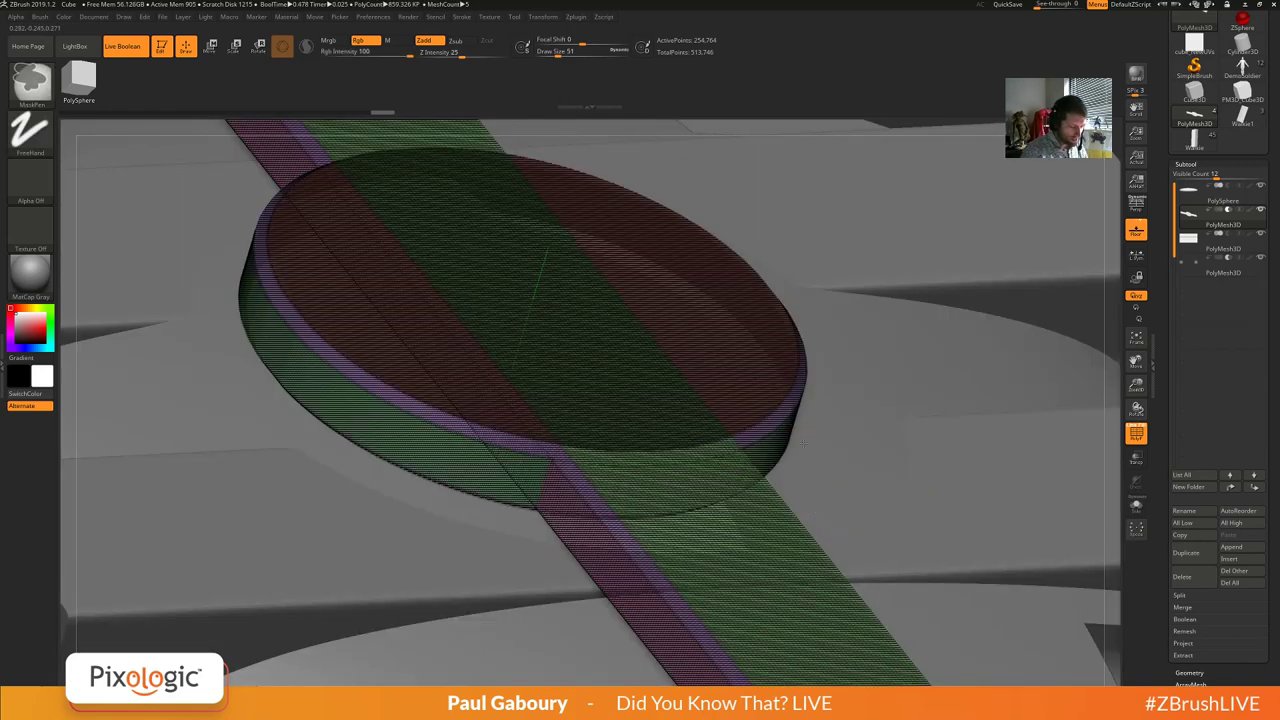
right_click_drag(878, 470, 838, 435, "ctrl")
key("shift+f")
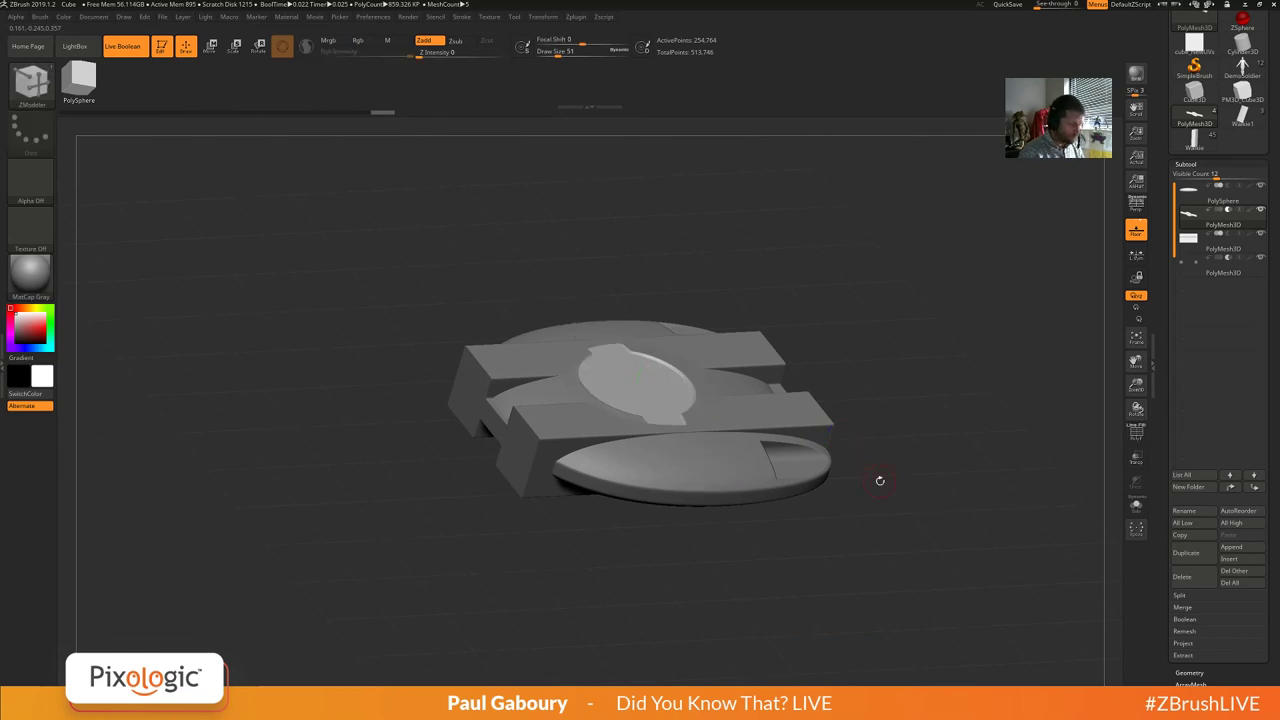
Show Spotlight, place the long rectangle below the rounded square, and snap the circle to the centre of the rectangle's upper edge.
key("shift+z")
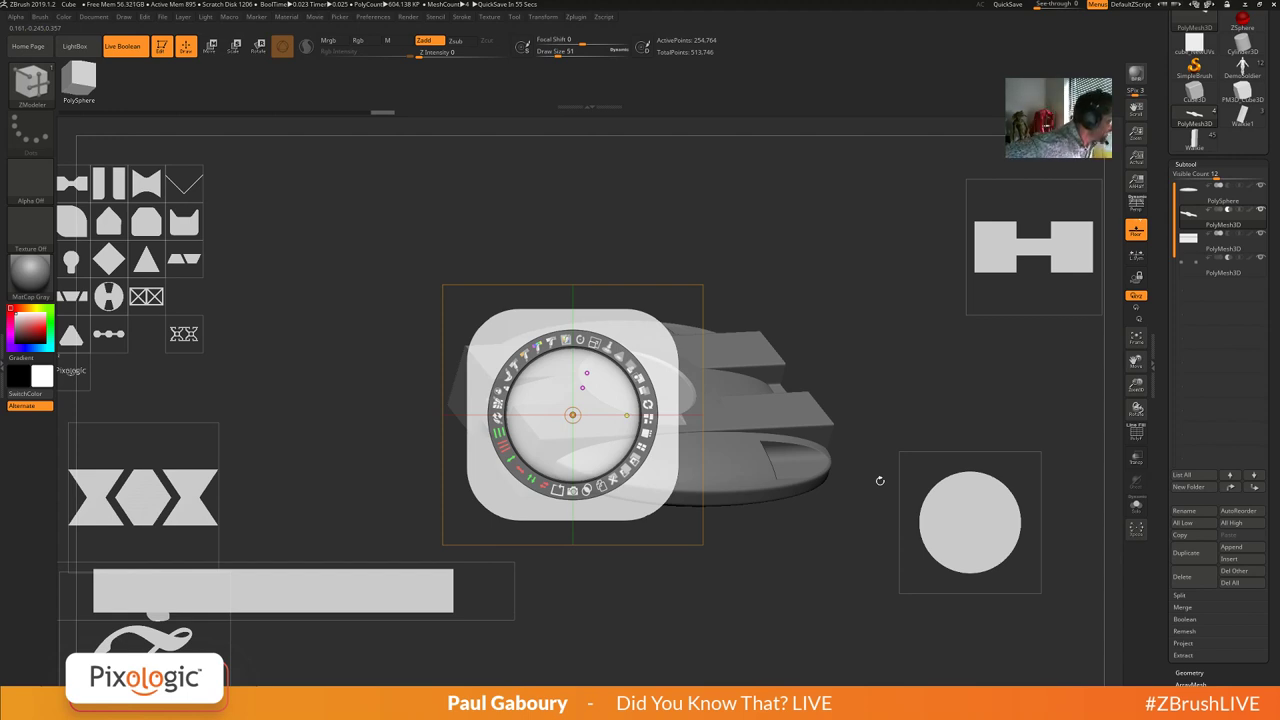
left_click_drag(334, 590, 571, 607)
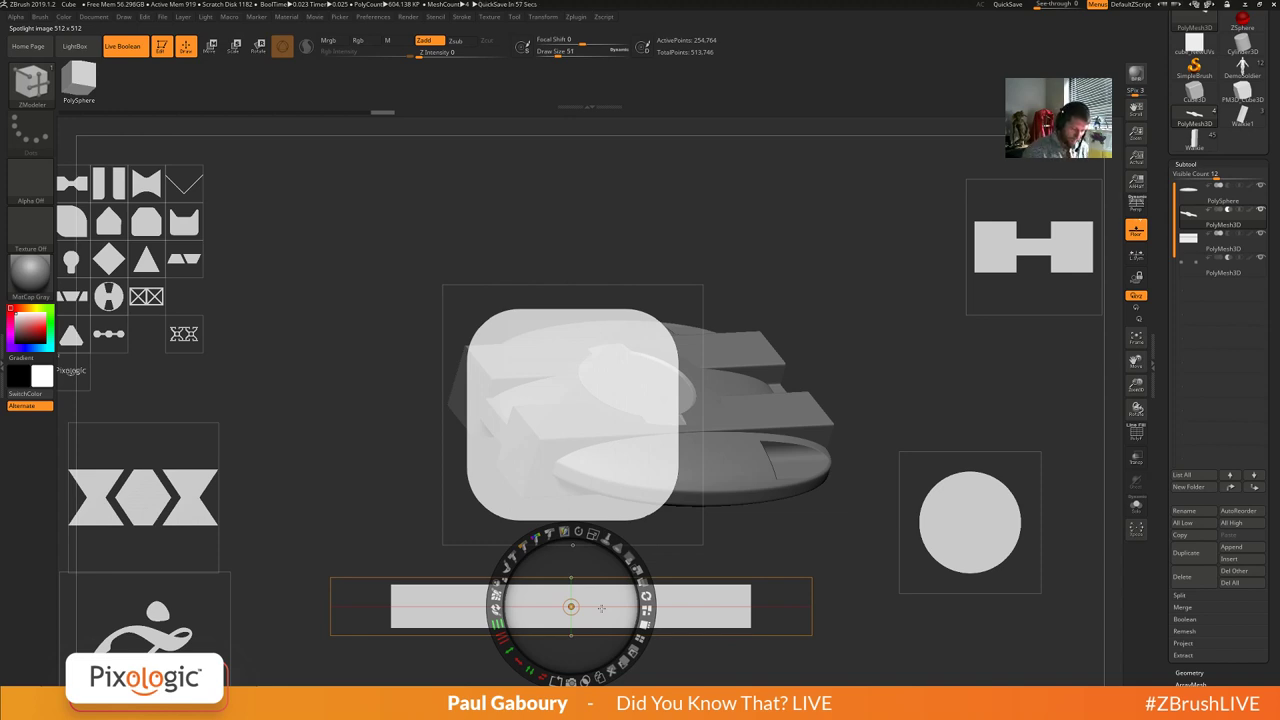
left_click_drag(979, 528, 585, 577)
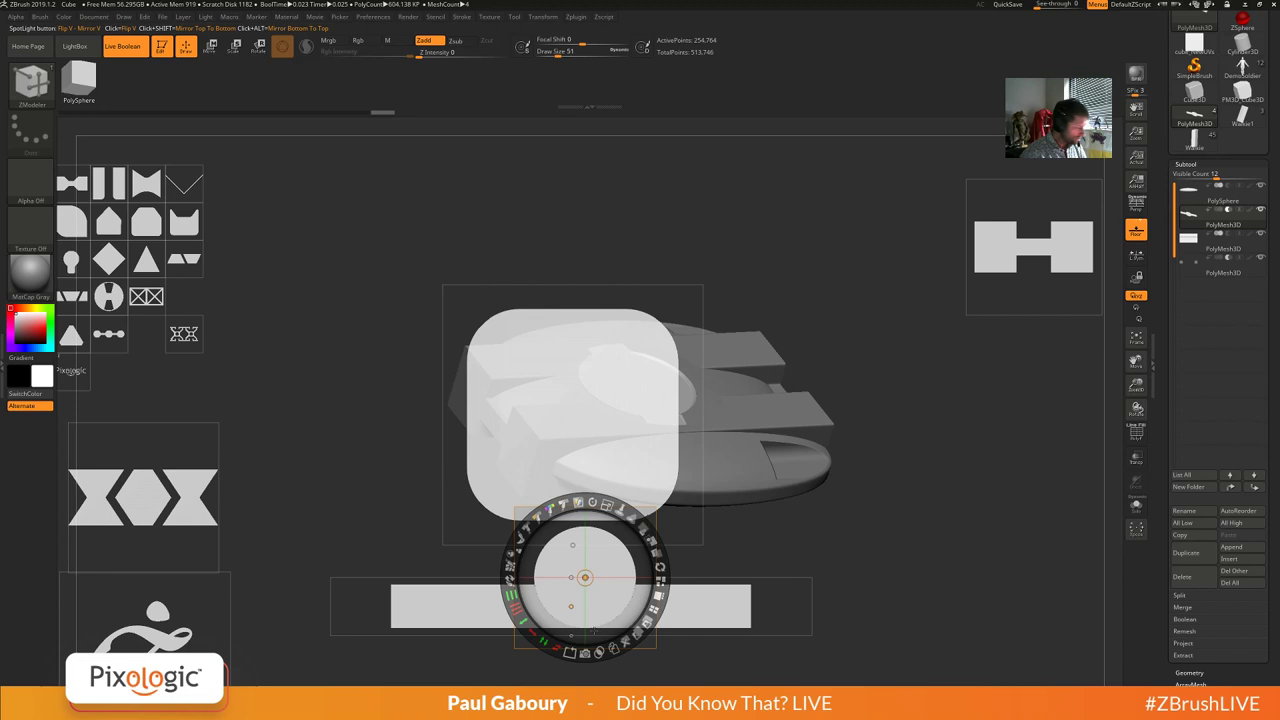
mouse_move(594, 630)
left_mouse_down("shift")
mouse_move(580, 630)
mouse_move(605, 578)
mouse_move(605, 221)
mouse_move(605, 491)
mouse_move(597, 247)
mouse_move(970, 253)
mouse_move(262, 250)
mouse_move(832, 270)
mouse_move(959, 259)
mouse_move(747, 262)
mouse_move(802, 234)
mouse_move(802, 245)
mouse_move(801, 228)
mouse_move(800, 275)
mouse_move(802, 263)
mouse_move(742, 269)
mouse_move(900, 269)
mouse_move(714, 583)
mouse_move(586, 631)
mouse_move(595, 610)
left_mouse_up("shift")
key("shift")
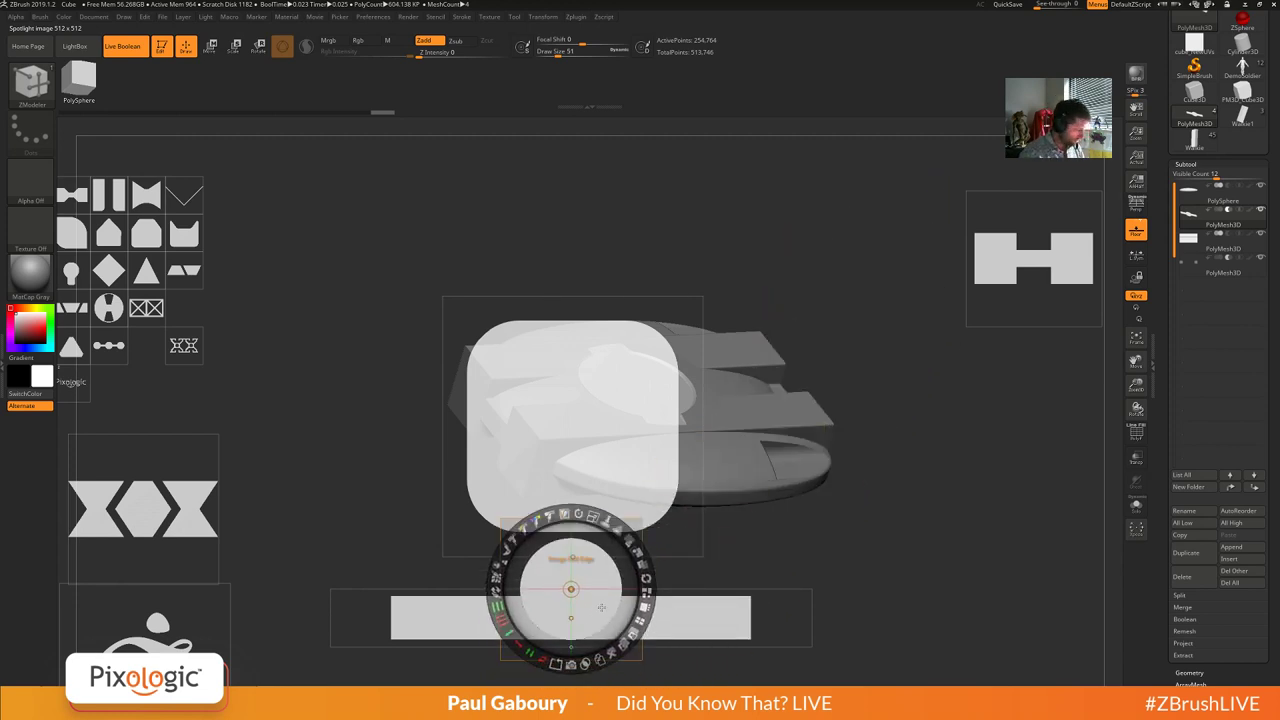
Try subtracting a shrunken circle from the left part of the rectangle's upper edge, and move the circle away.
left_click_drag(599, 607, 486, 609)
left_click_drag(469, 513, 430, 518)
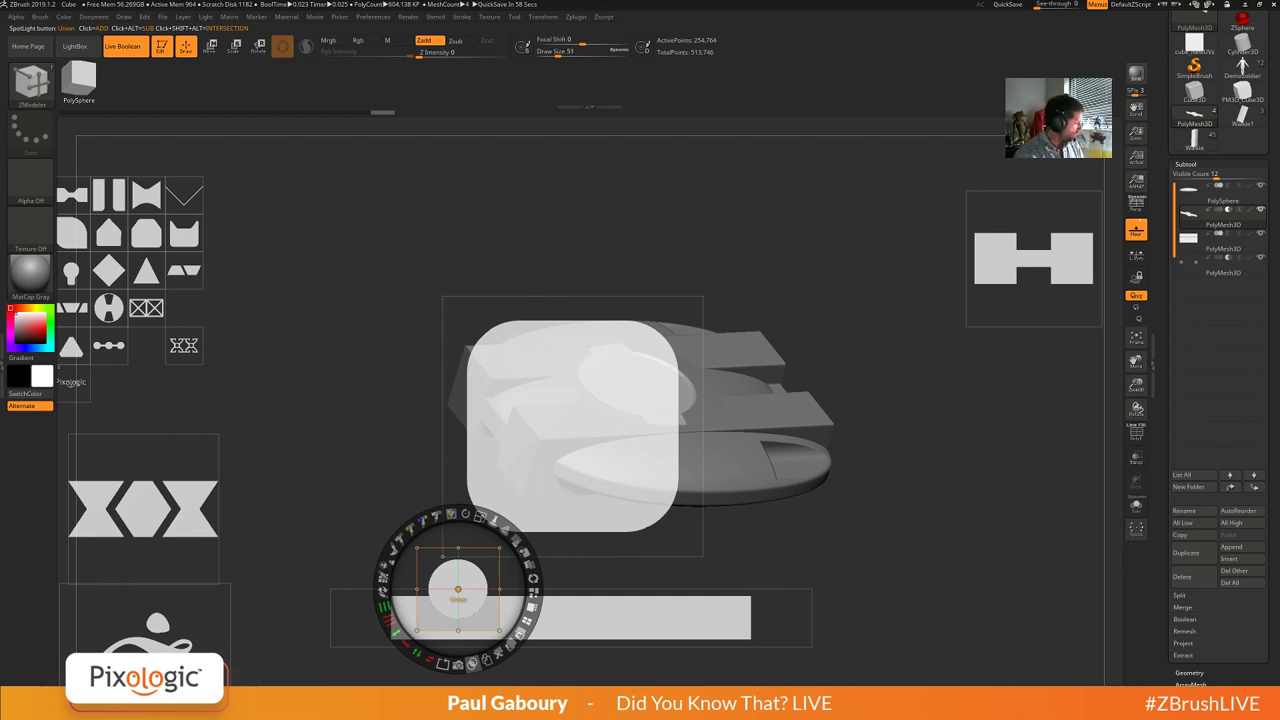
left_click(473, 663, "alt")
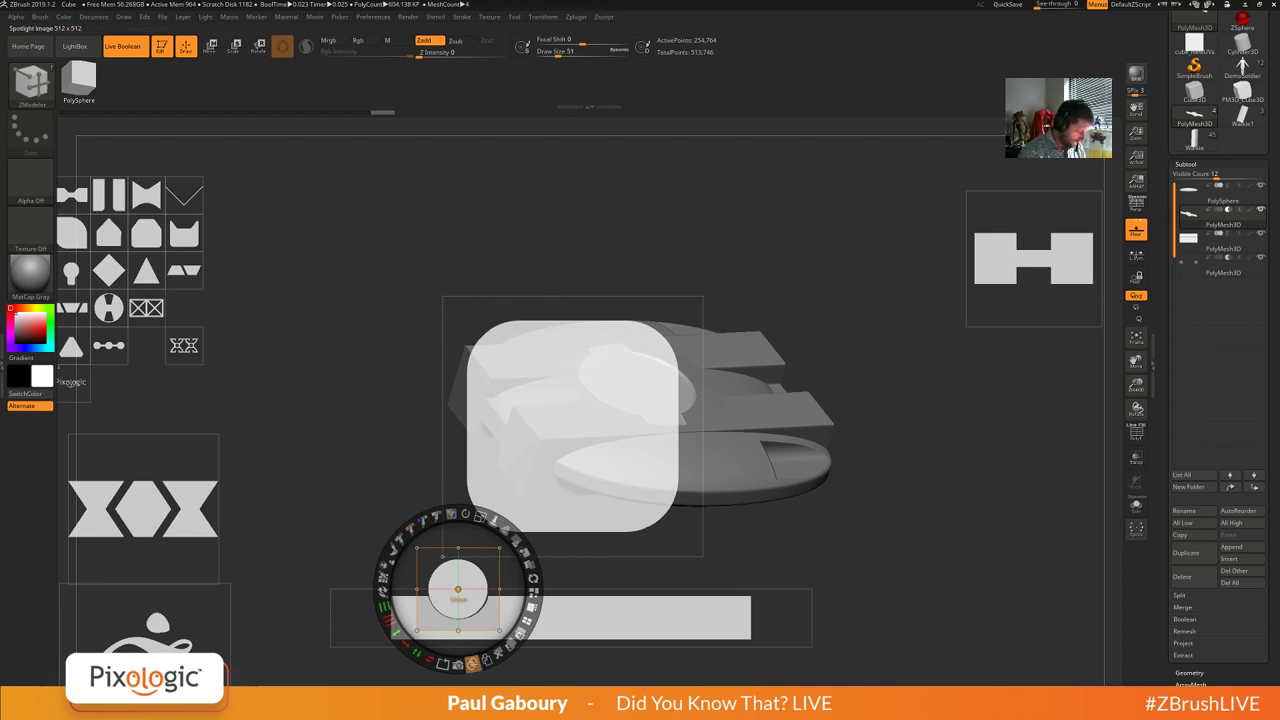
left_click_drag(449, 538, 348, 323)
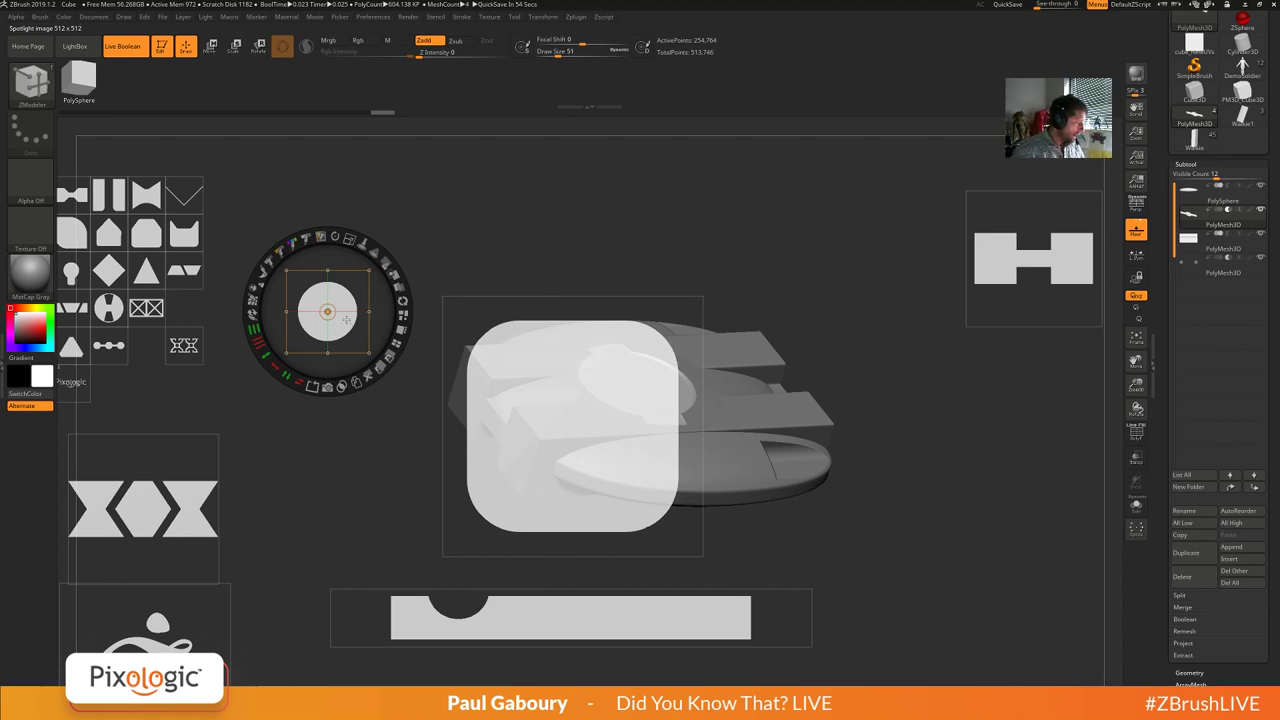
Undo the circle's subtraction, scaling and moves back to its position at the centre of the rectangle.
key("ctrl+z")
key("ctrl+z")
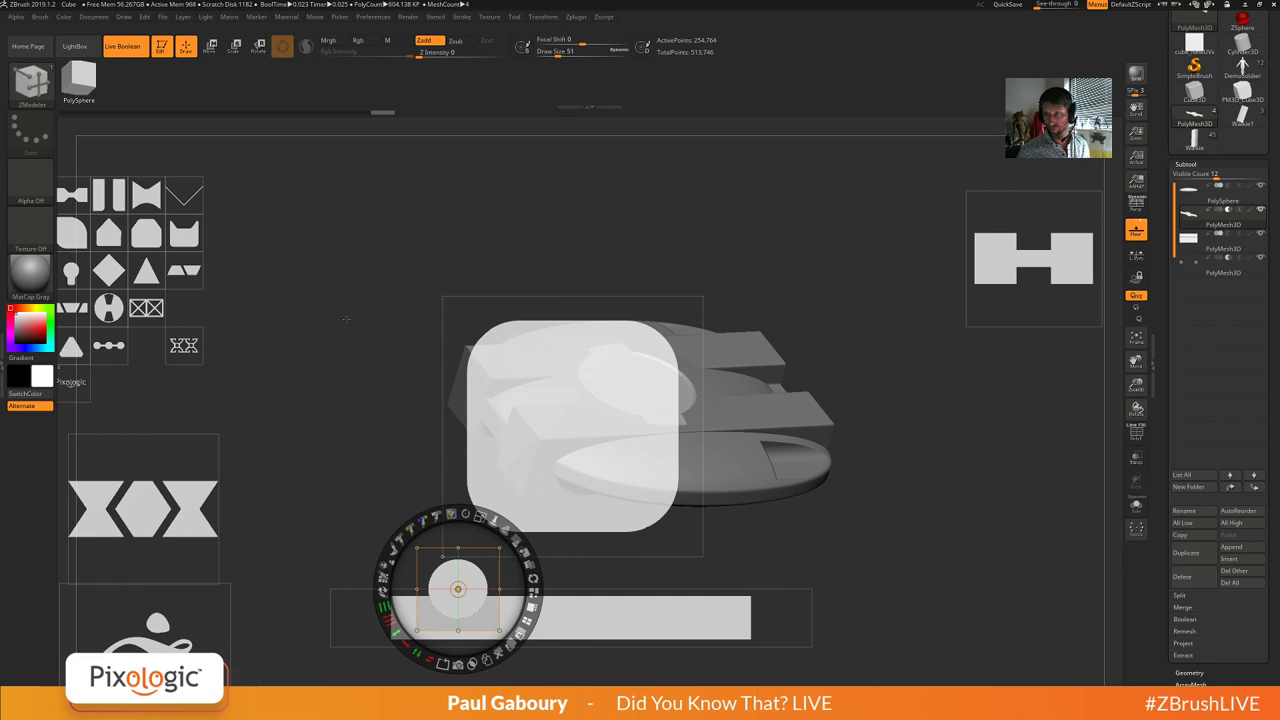
key("ctrl+z")
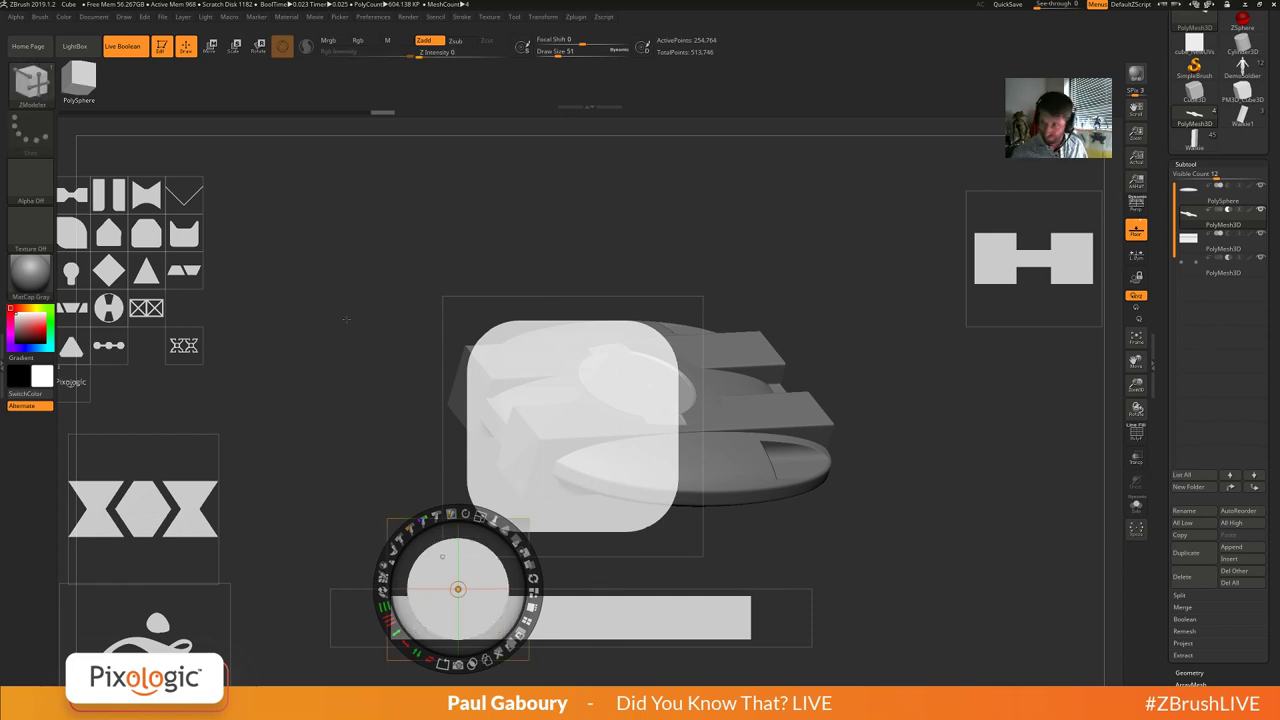
key("ctrl+z")
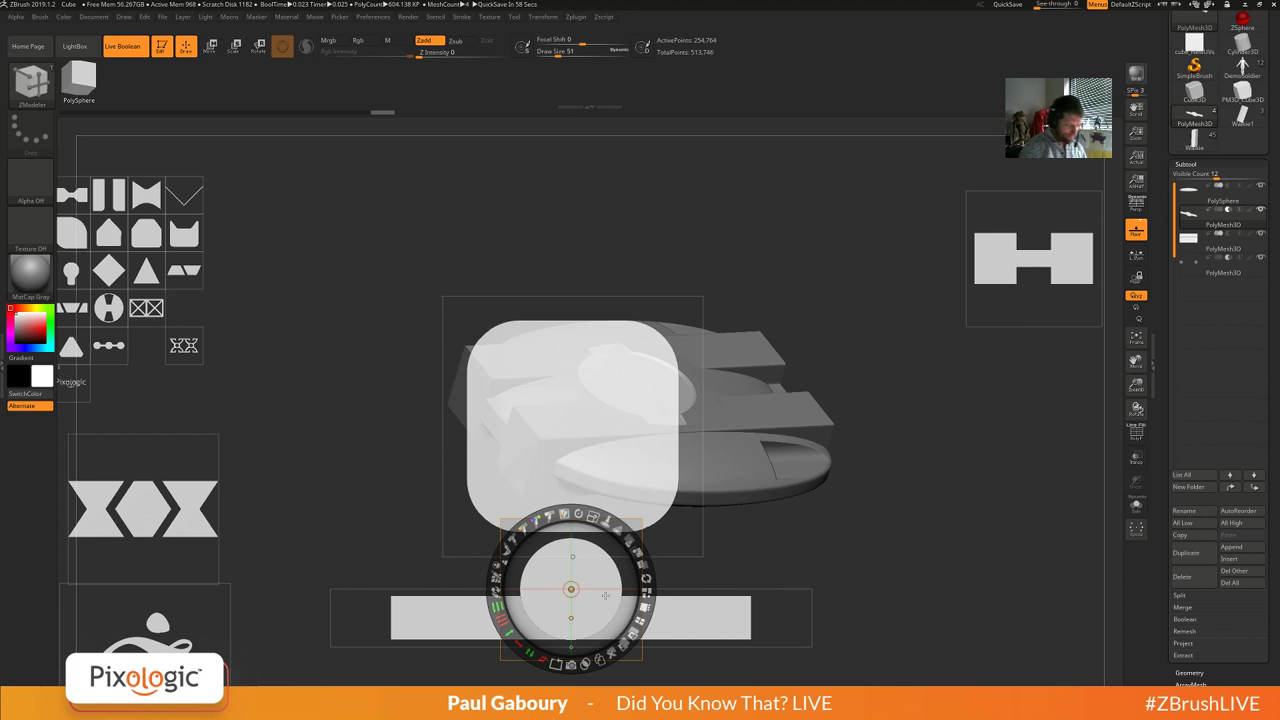
Place the circle over the left part of the rectangle's upper edge, shrink it, and try subtracting it from the rectangle.
left_click_drag(595, 606, 488, 624)
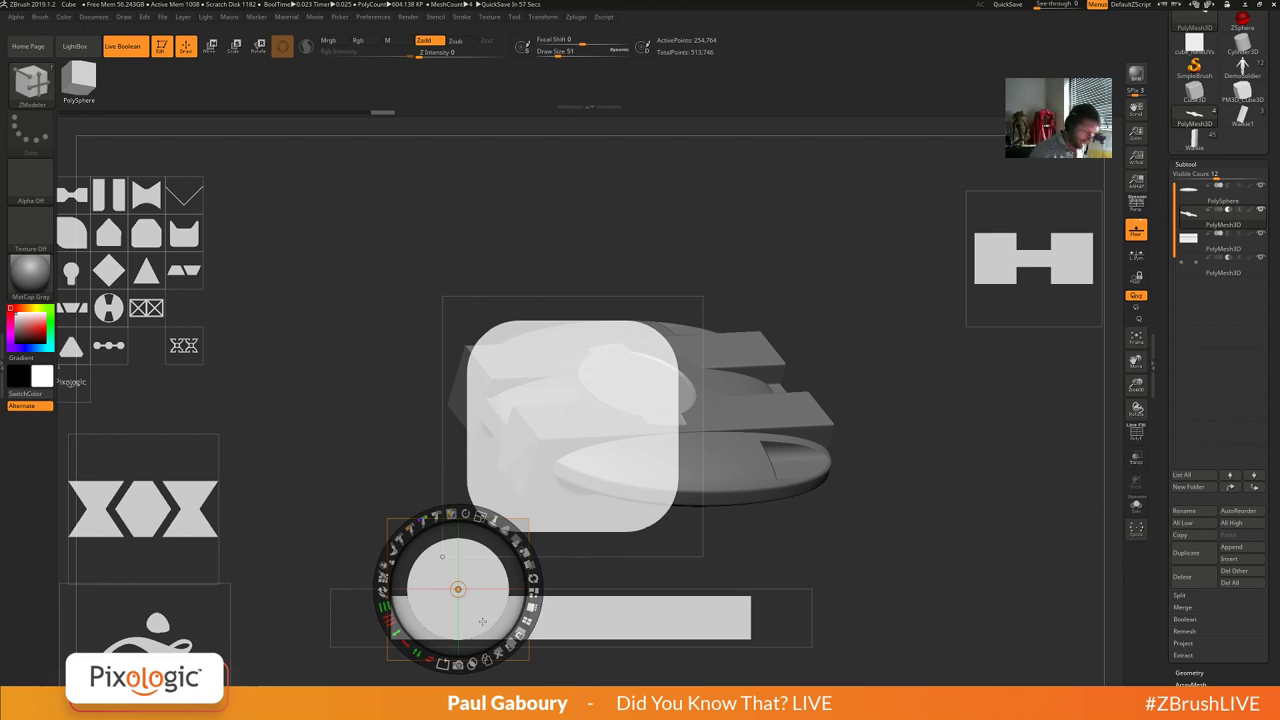
left_click_drag(480, 517, 437, 516)
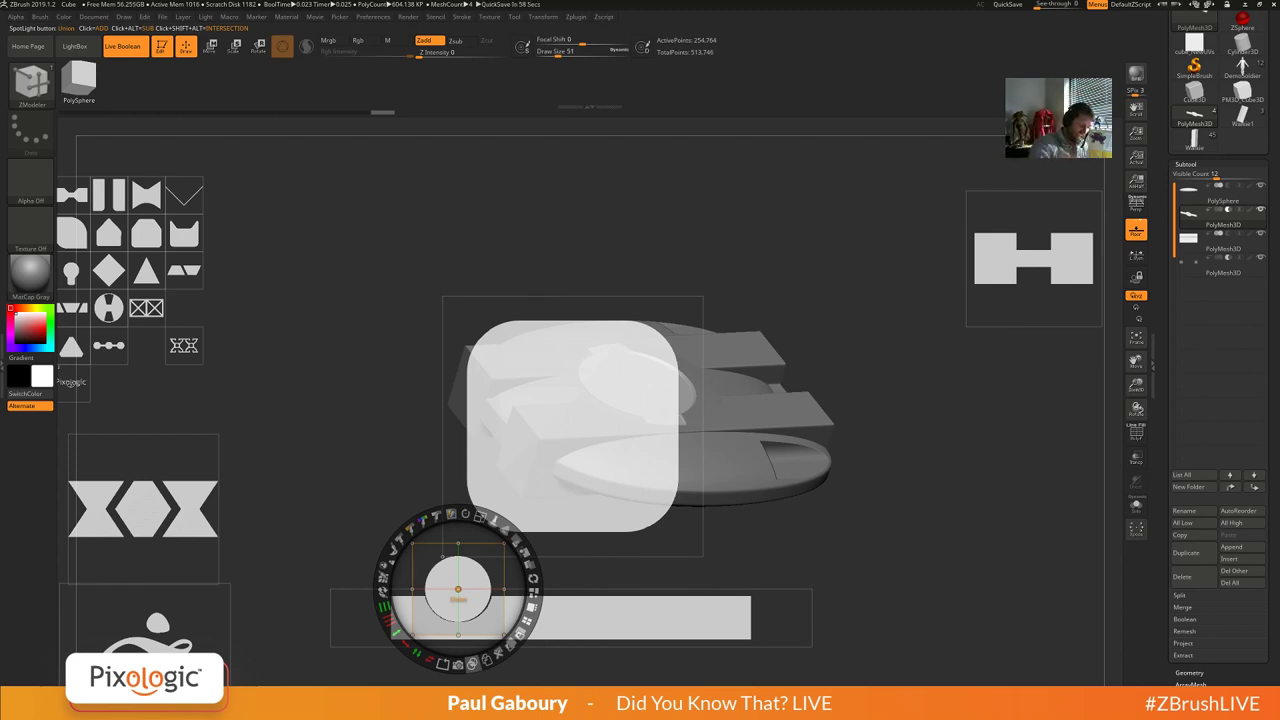
left_click_drag(479, 584, 349, 356)
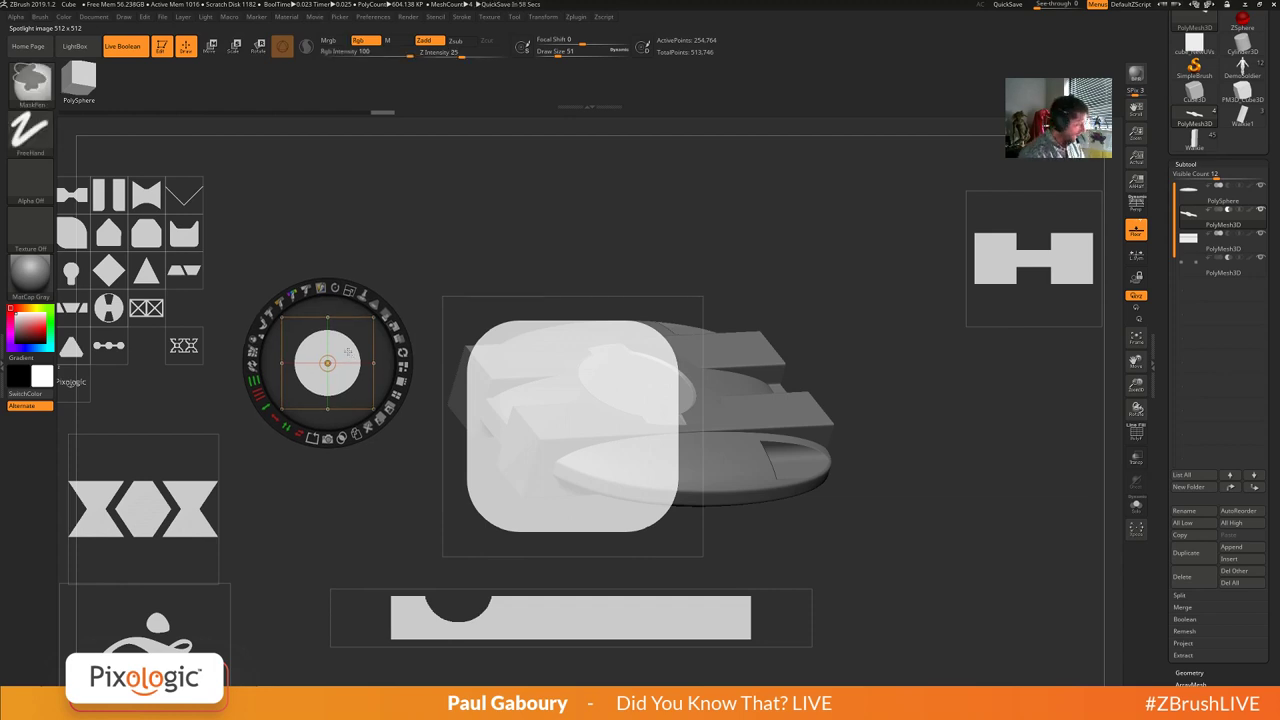
key("ctrl+z")
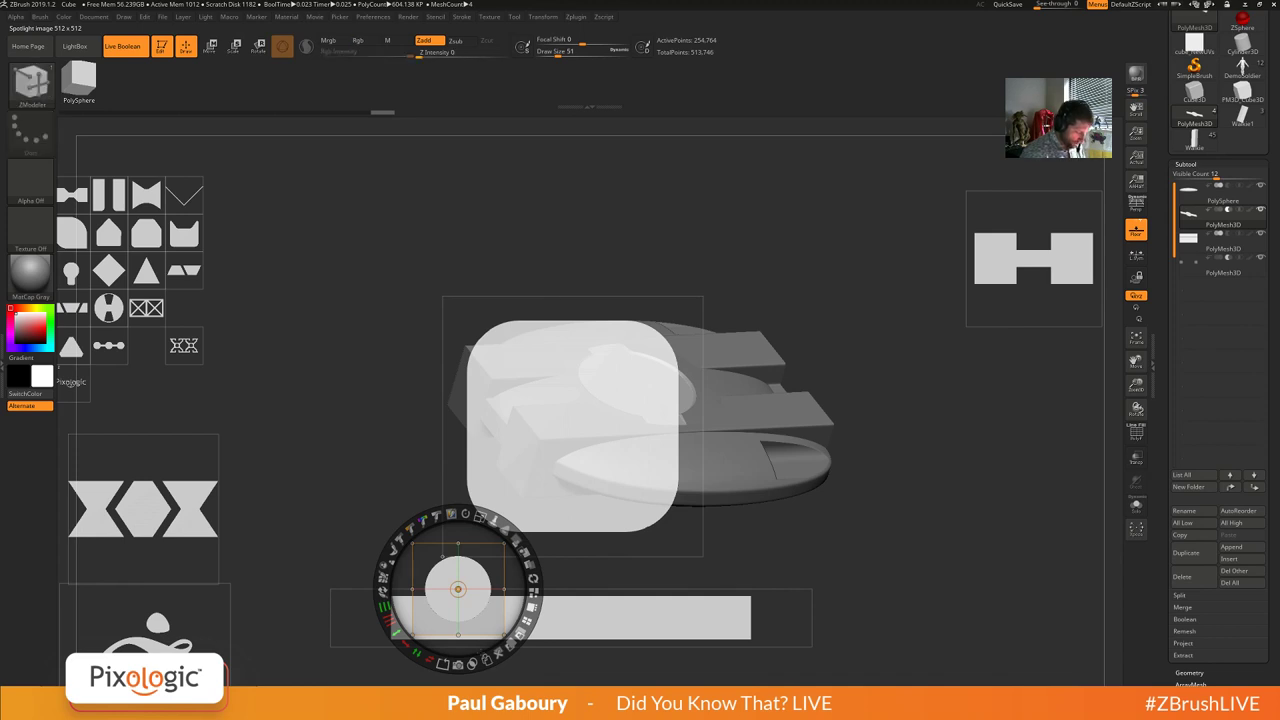
Try tiling the circle into a four-by-four grid of dots, then shrink it onto the left part of the rectangle.
left_click_drag(389, 620, 392, 552)
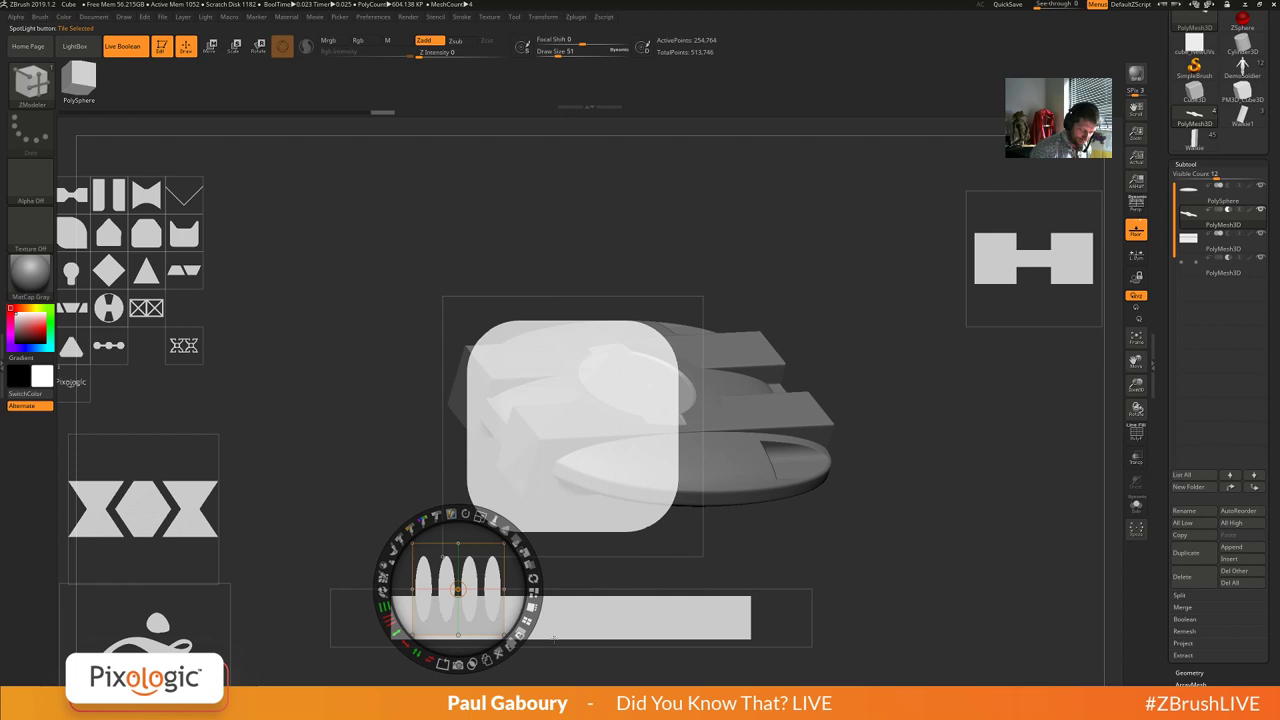
left_click_drag(385, 607, 390, 553)
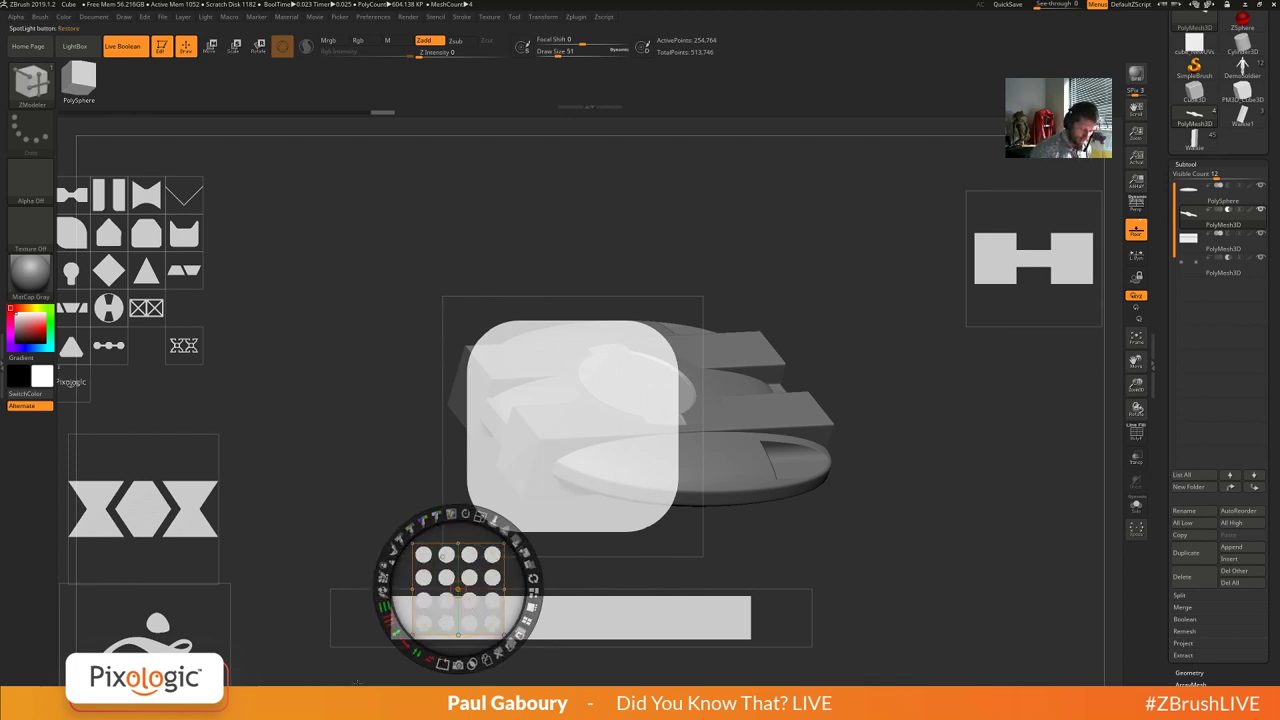
left_click_drag(484, 518, 430, 517)
left_click_drag(475, 599, 475, 624)
left_click_drag(480, 543, 446, 538)
left_click_drag(487, 619, 479, 619)
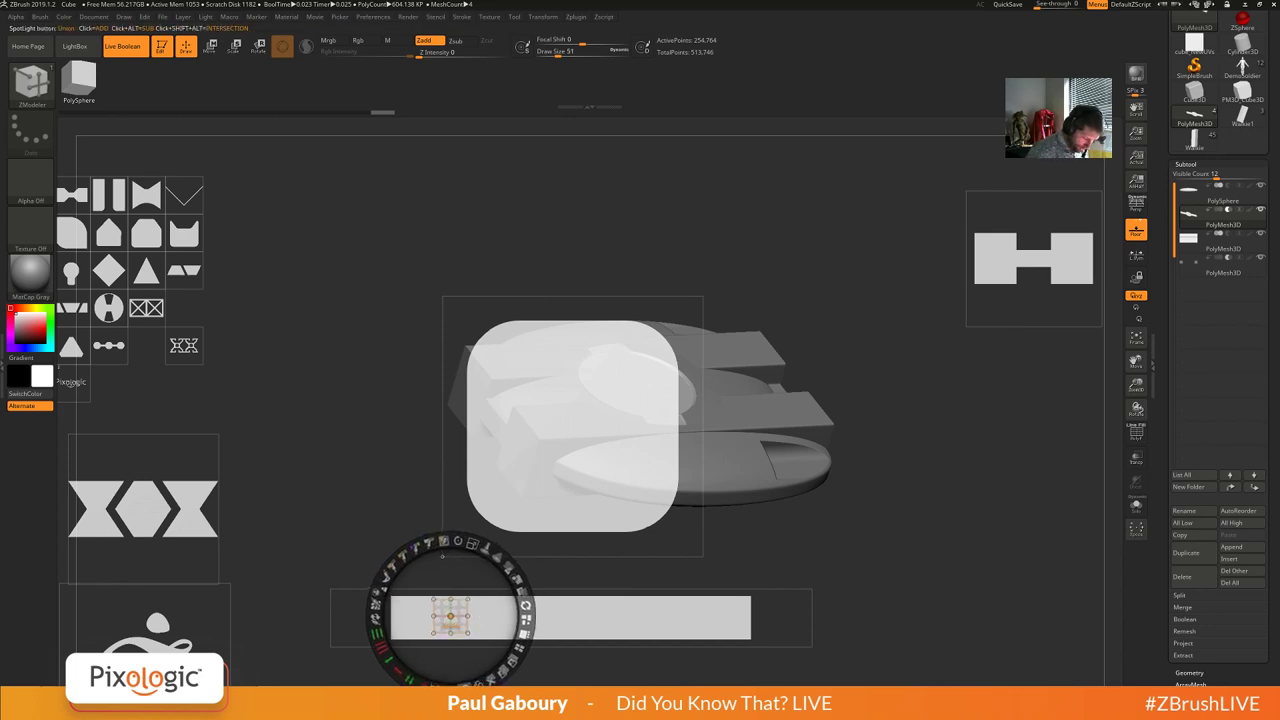
Try subtracting the small tiled image from the rectangle, move it away, and restore it to one enlarged circle.
left_click(464, 685, "alt")
left_click_drag(492, 618, 365, 428)
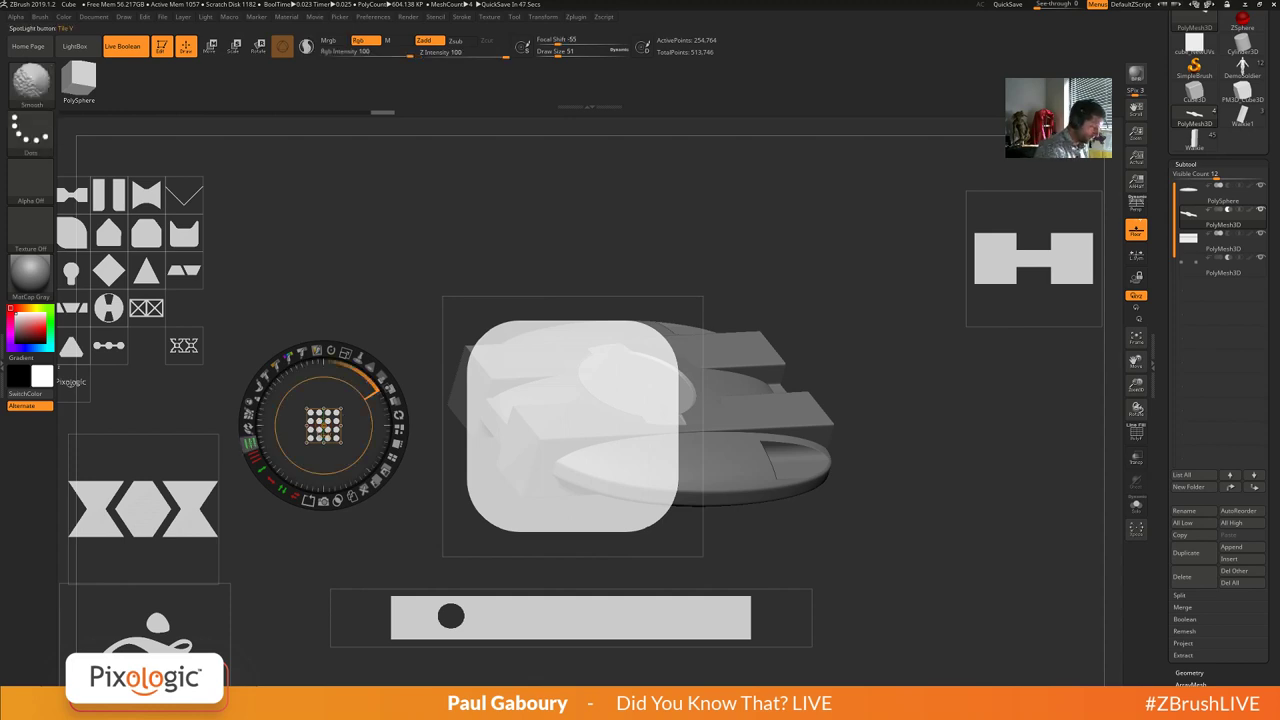
mouse_move(249, 442)
left_mouse_down("shift")
mouse_move(328, 347)
mouse_move(283, 561)
left_mouse_up("shift")
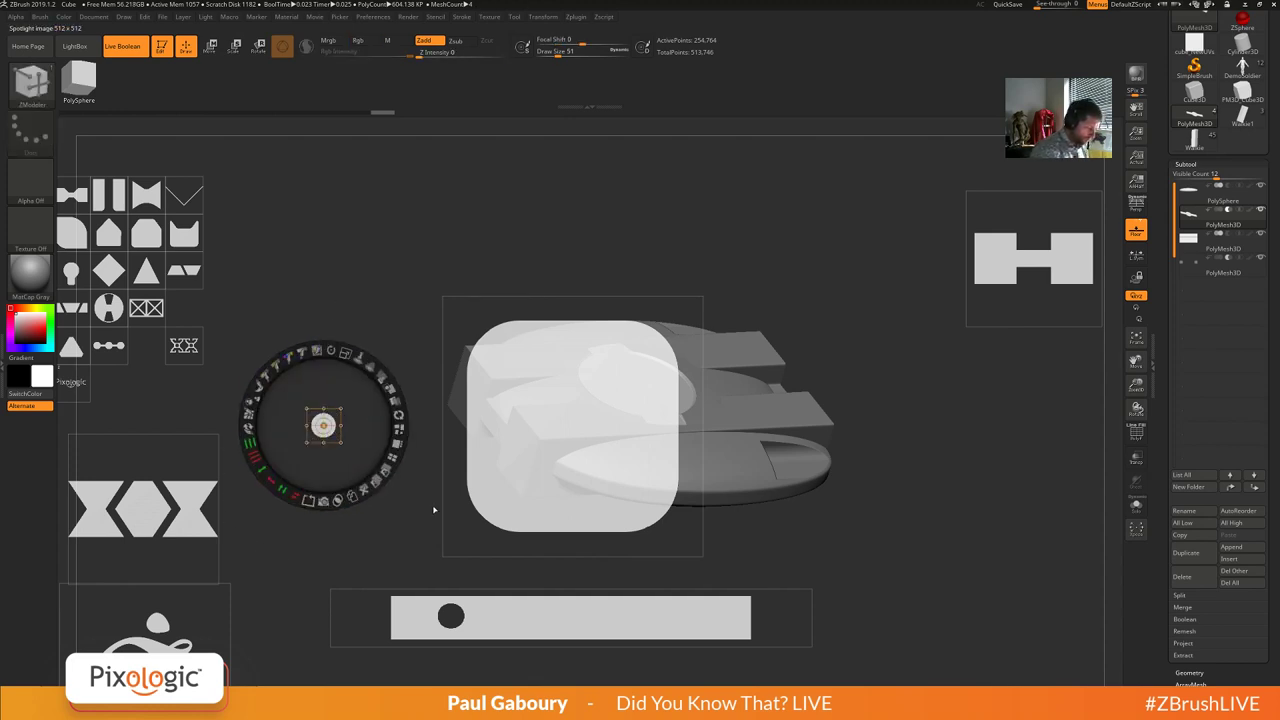
left_click_drag(346, 354, 400, 412)
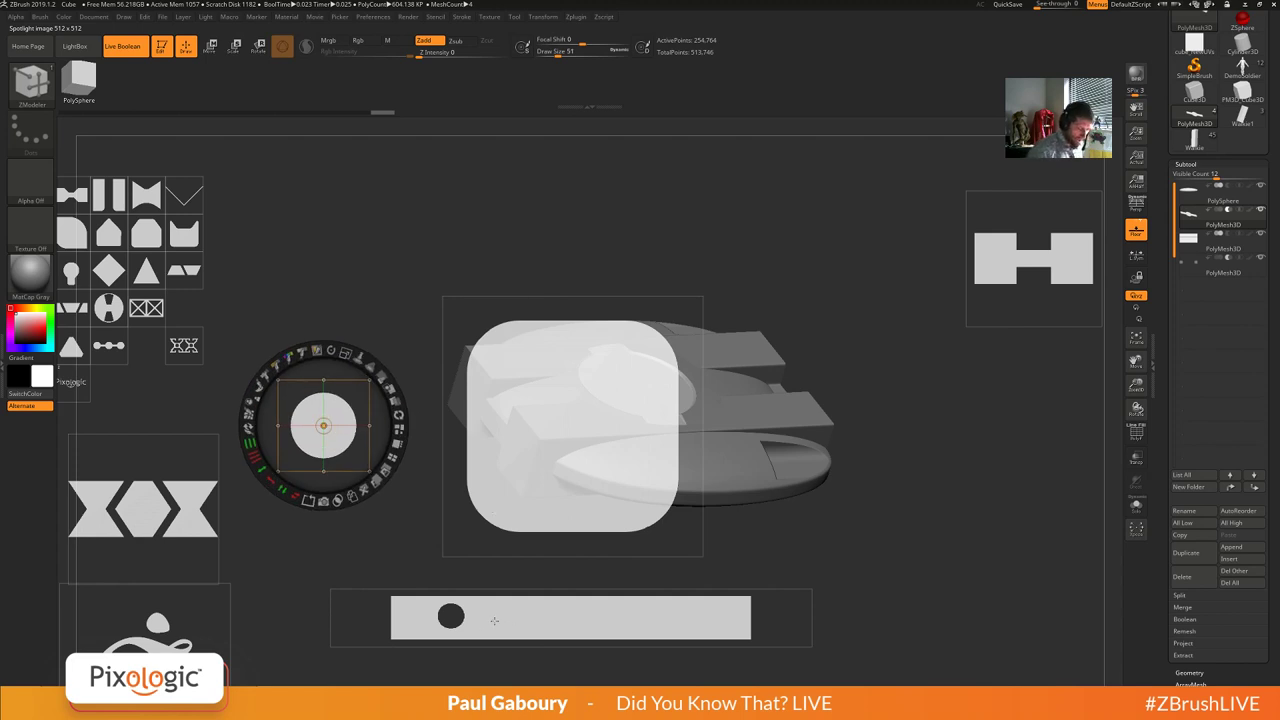
Undo the circle's tiling, scaling, move and subtraction back to the single large circle over the rectangle's upper edge.
key("ctrl+z")
key("ctrl+z")
key("ctrl+z")
key("ctrl+z")
key("ctrl+z")
key("ctrl+z")
key("ctrl+z")
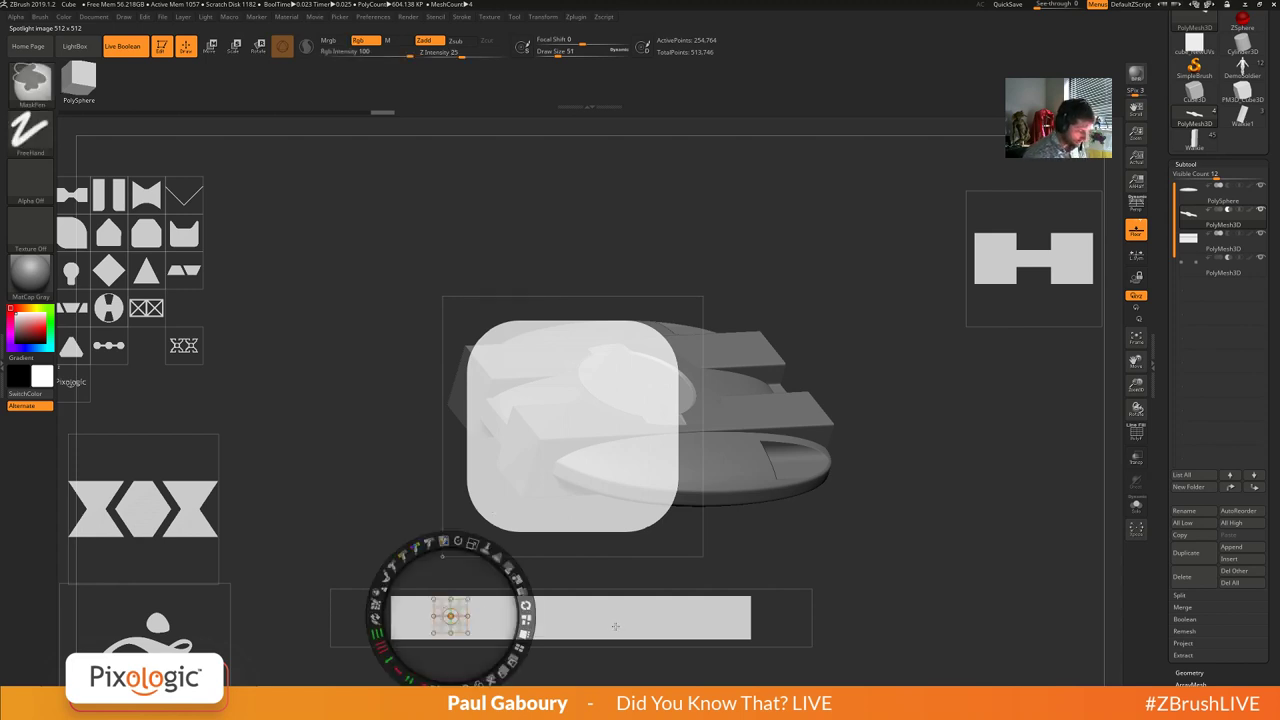
key("ctrl+z")
key("ctrl+z")
key("ctrl+z")
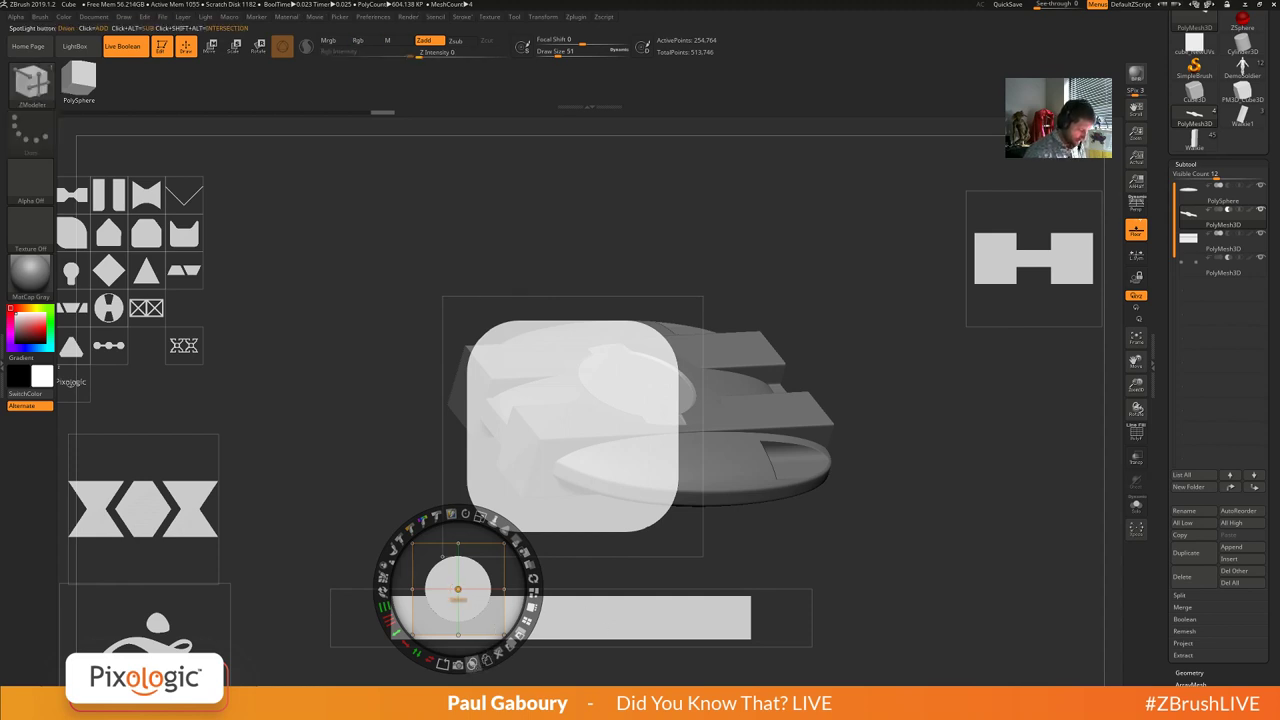
Subtract the large circle from the left part of the rectangle's upper edge, and move the circle beside the rounded square.
left_click_drag(486, 604, 323, 387)
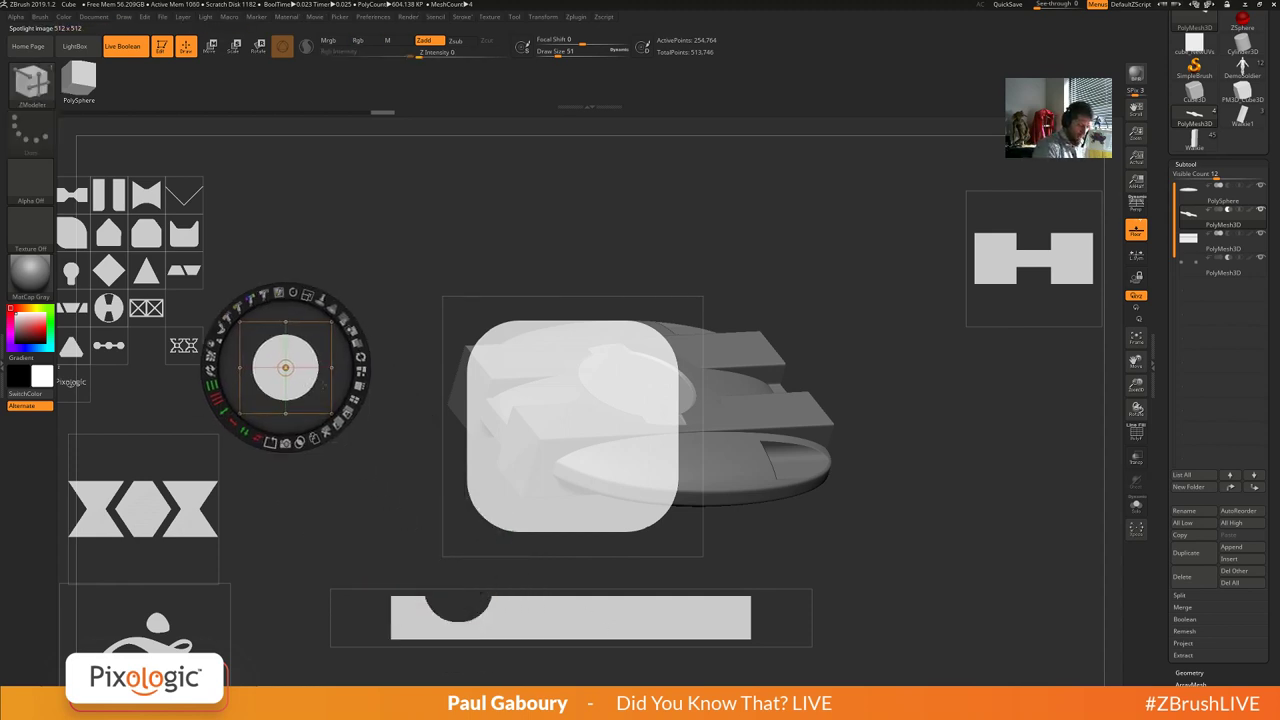
Try flipping the notched rectangle horizontally and vertically, returning it to its original orientation.
left_click(561, 627)
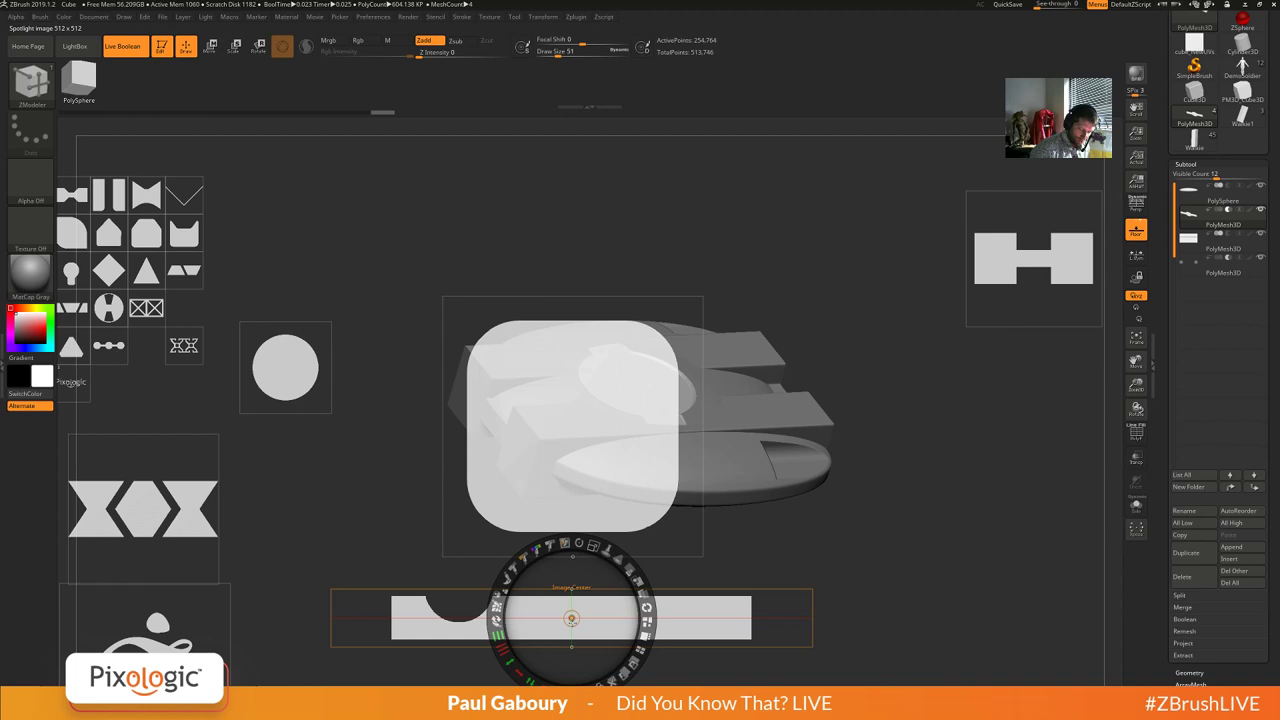
left_click(544, 686)
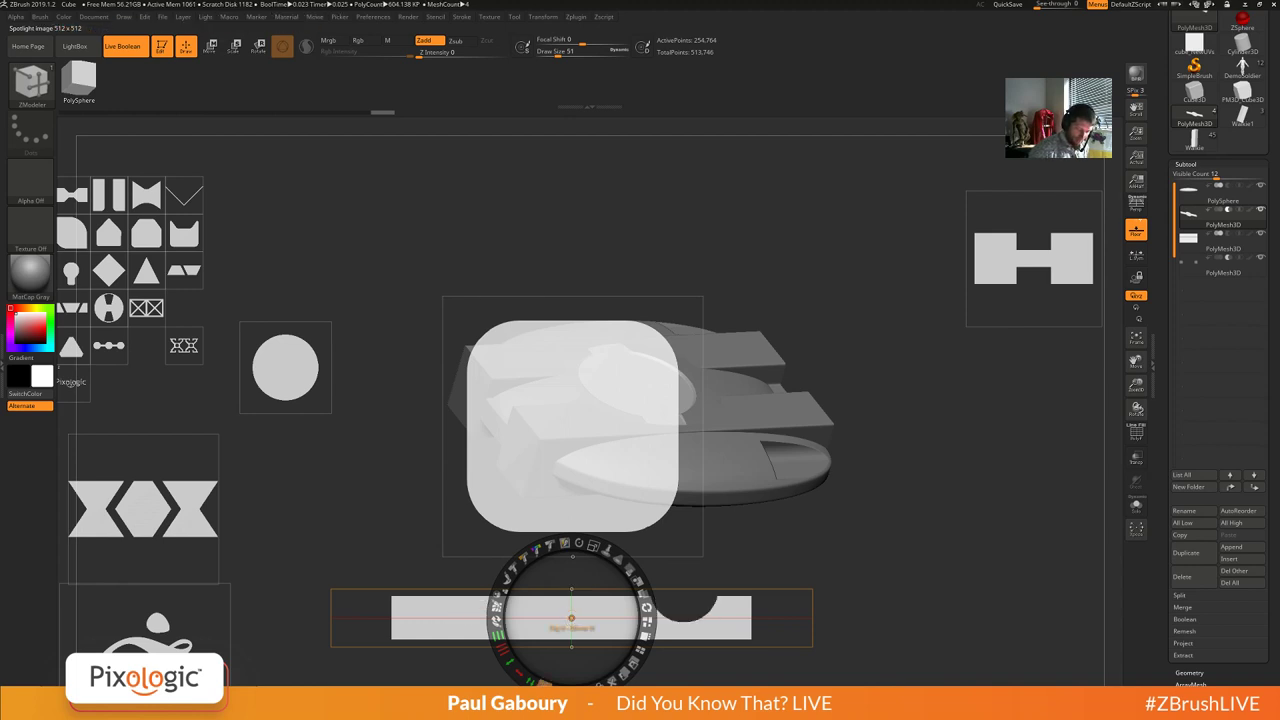
left_click(544, 686)
left_click(646, 607)
left_click(646, 607)
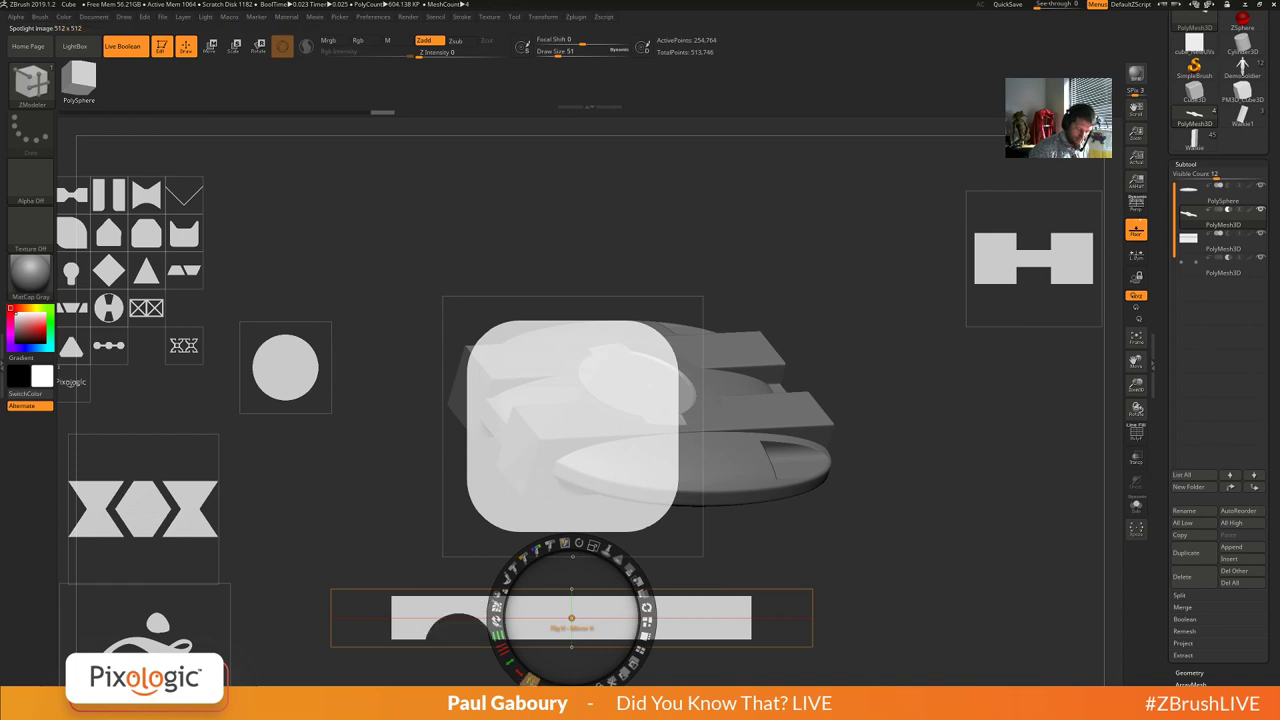
left_click(510, 662)
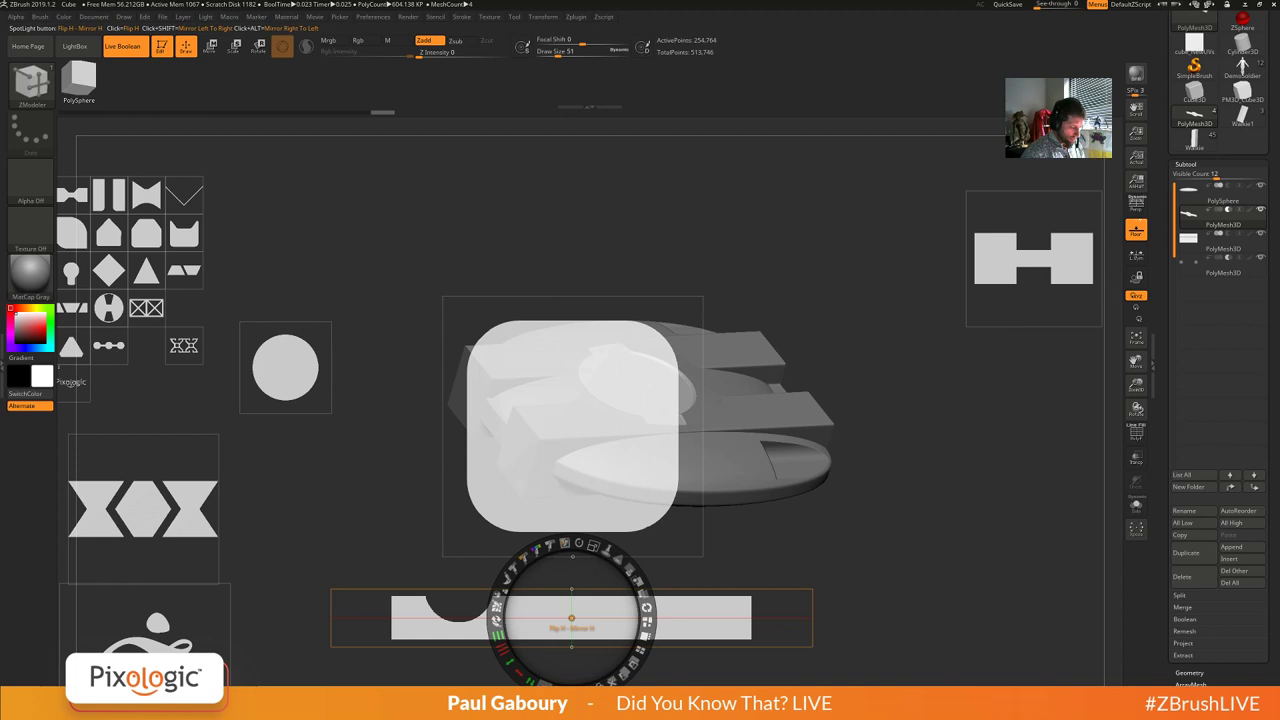
left_click(518, 672)
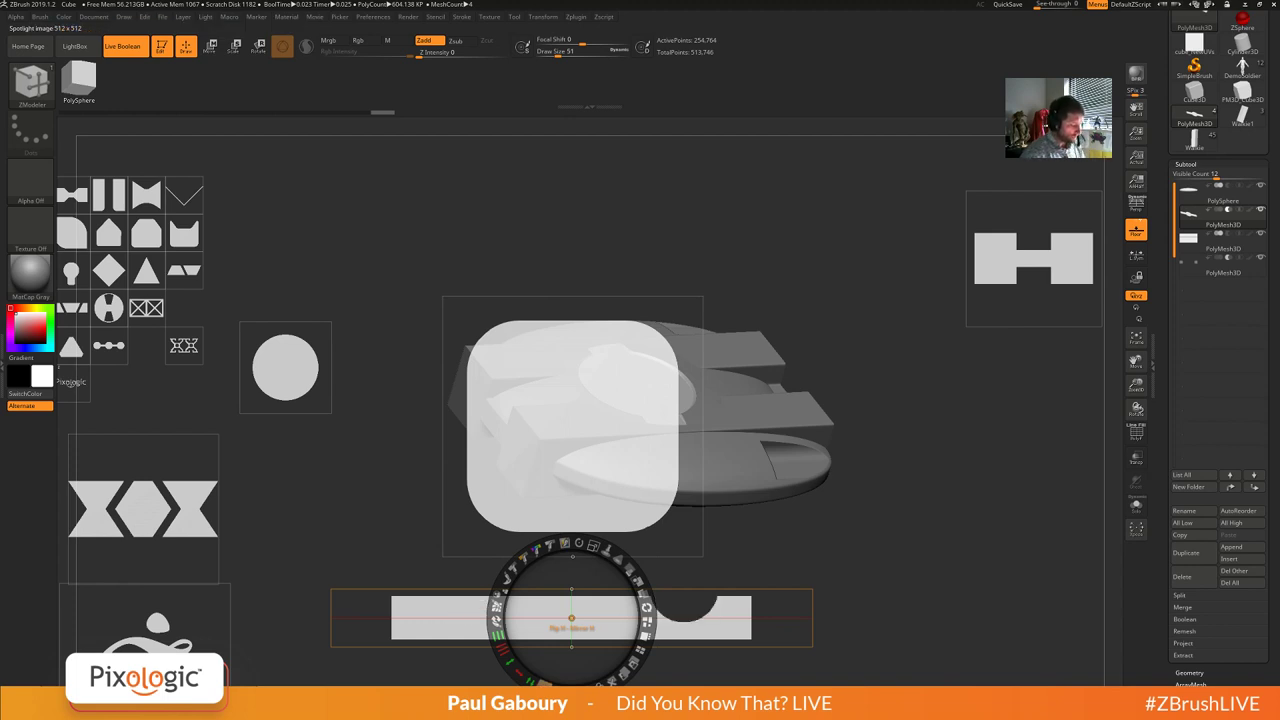
left_click(646, 607)
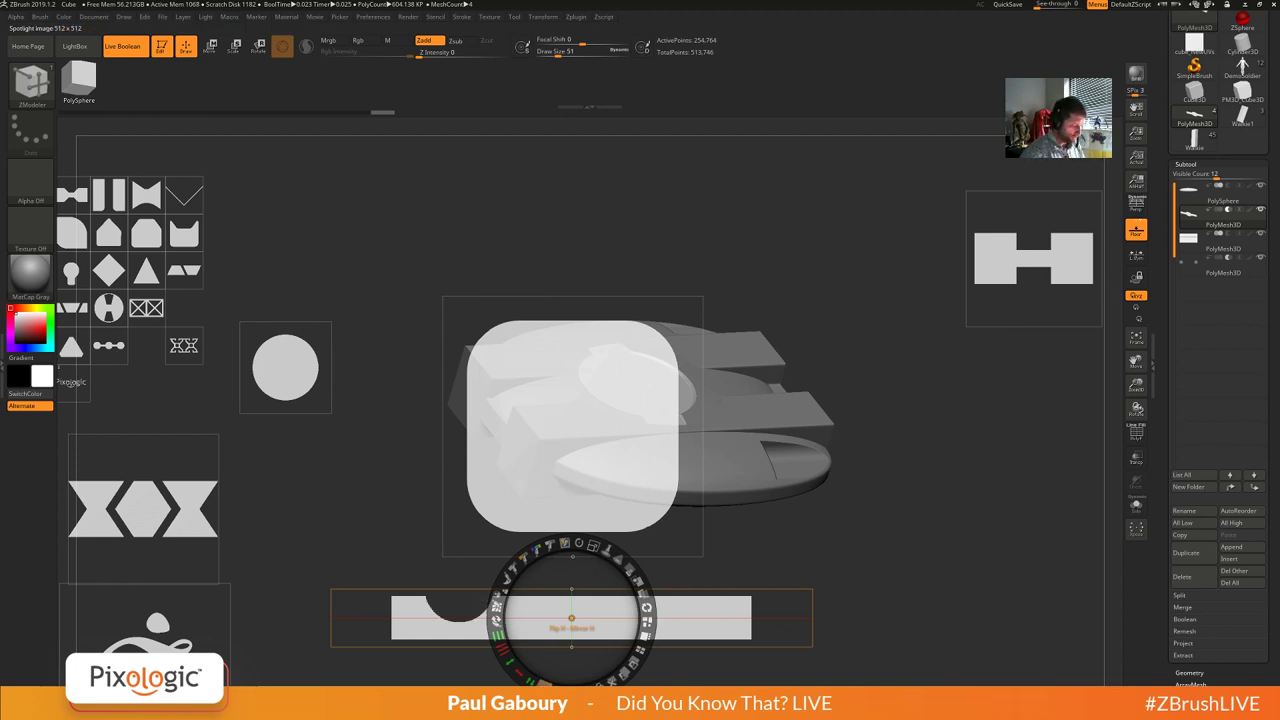
Try mirroring the rectangle's notch from left to right twice, undoing each attempt.
left_click(518, 672, "shift")
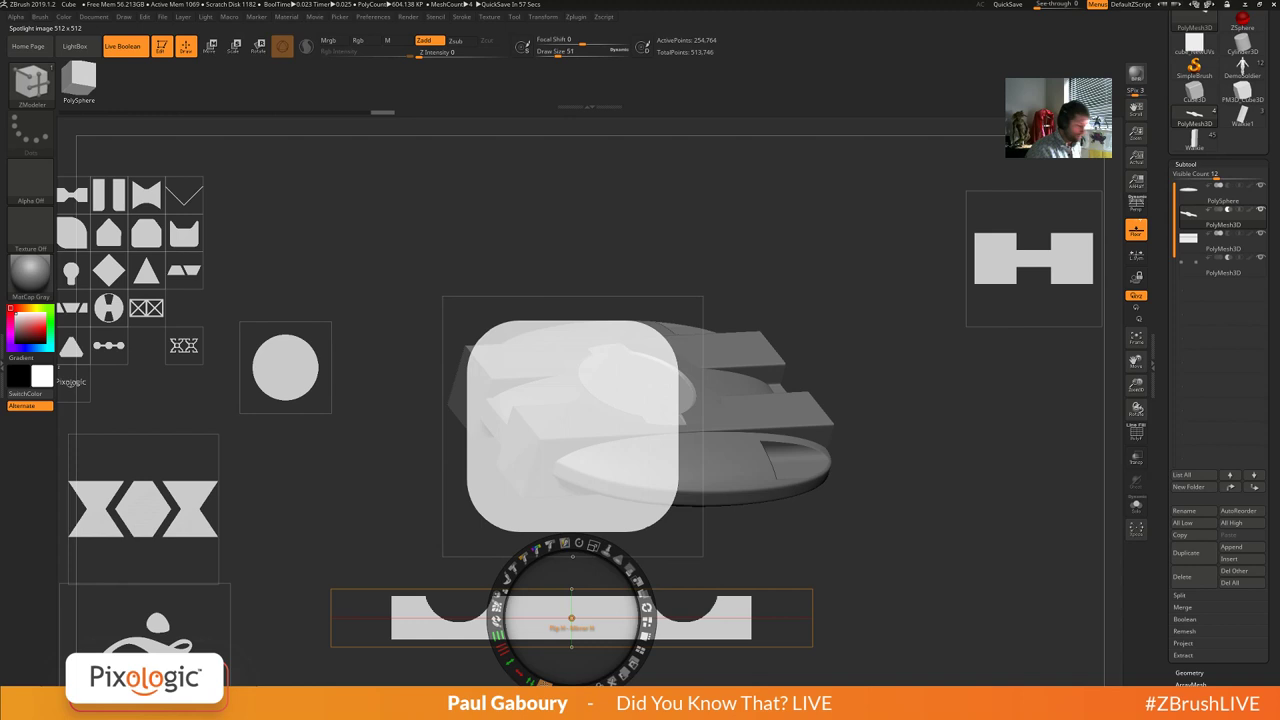
key("ctrl+z")
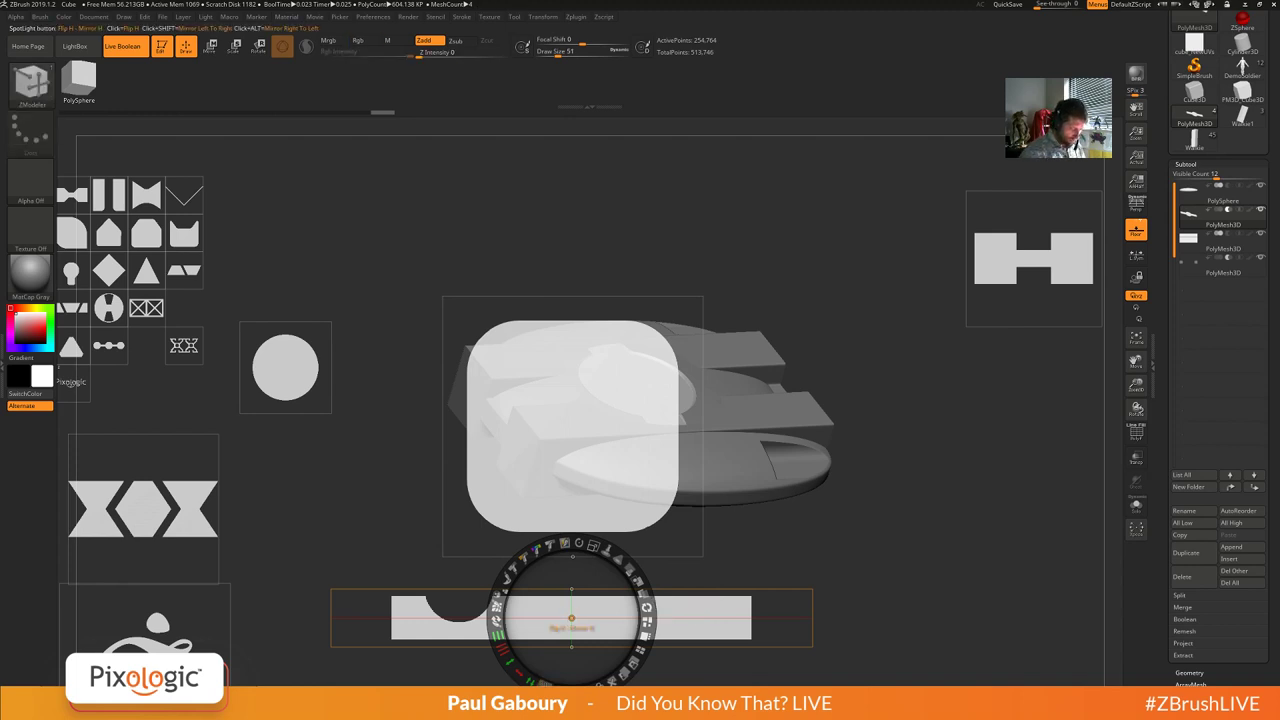
left_click(518, 672, "shift")
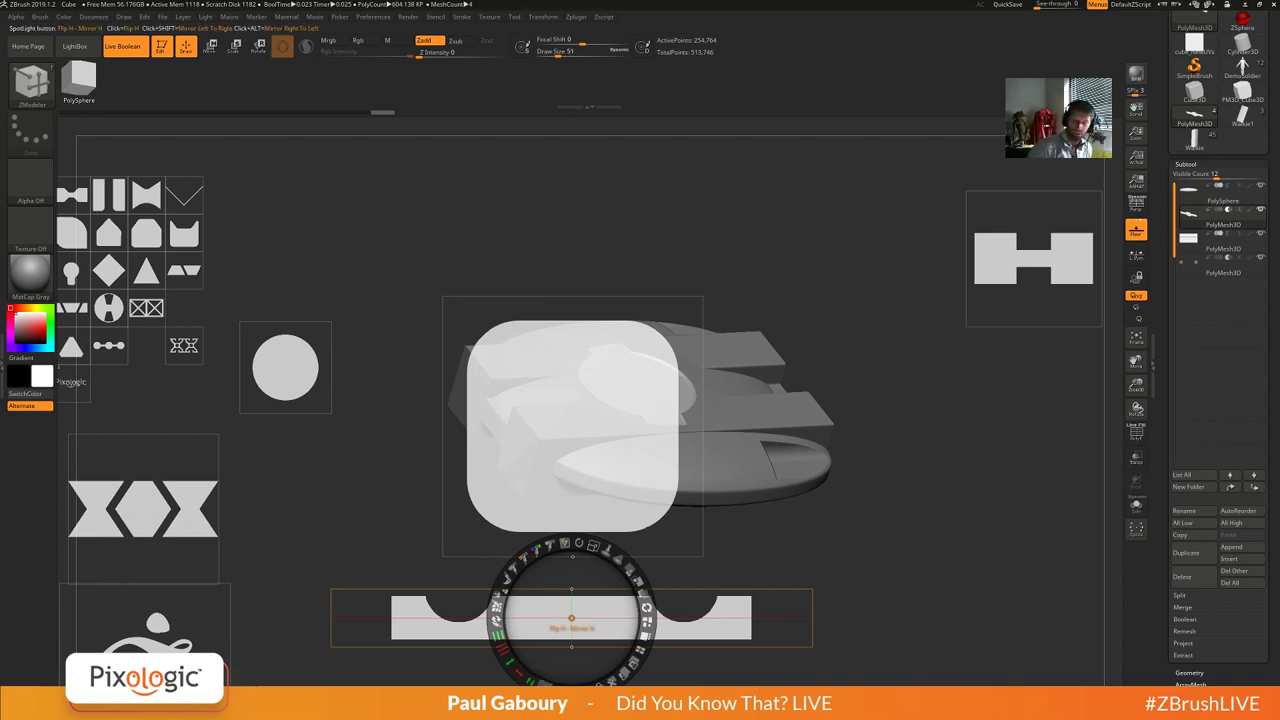
key("ctrl+z")
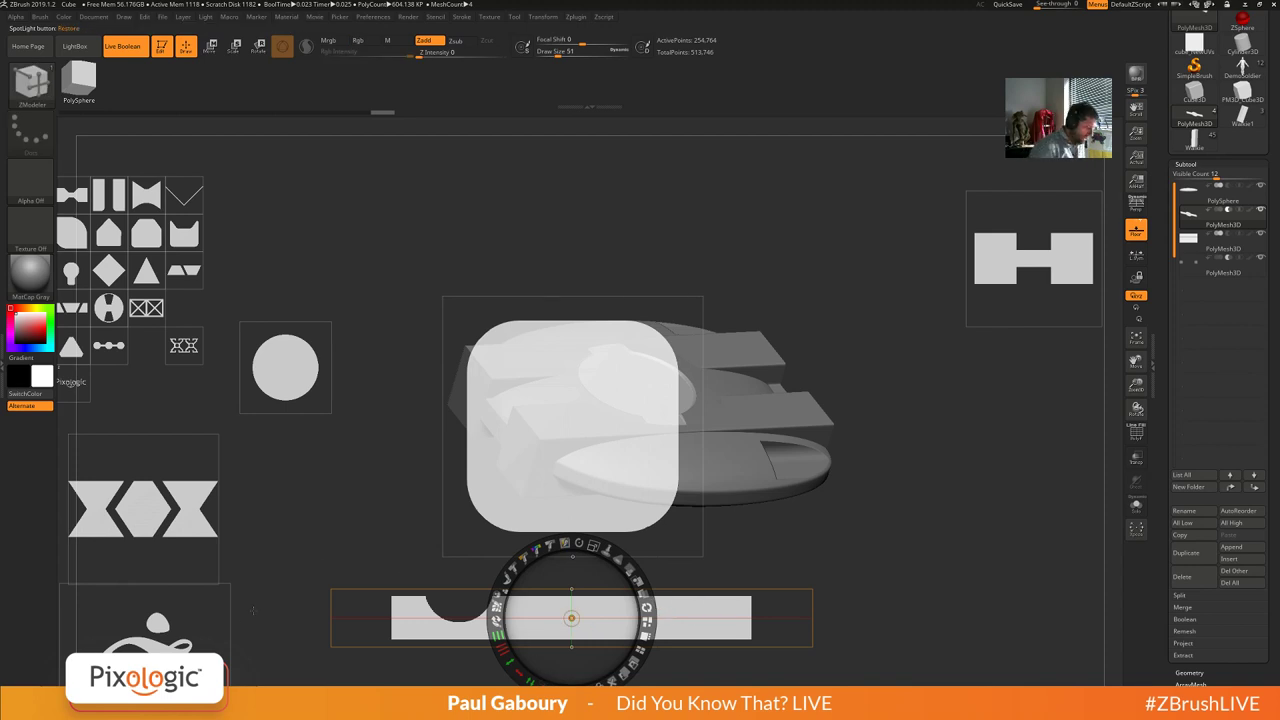
Move the running-figure logo to the empty area left of the model, shift the other shapes aside, and enlarge the figure.
mouse_move(192, 628)
left_mouse_down()
mouse_move(219, 590)
mouse_move(771, 271)
mouse_move(843, 286)
left_mouse_up()
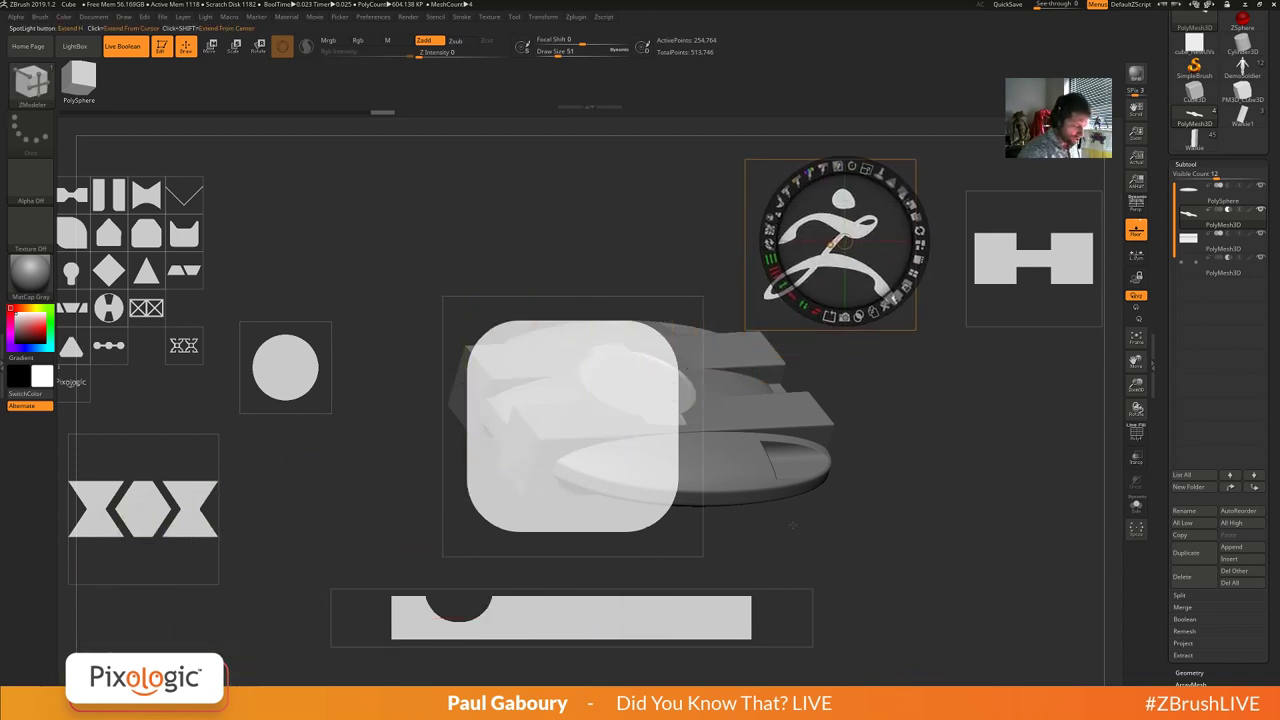
left_click(866, 525)
left_click_drag(866, 525, 557, 632)
left_click_drag(790, 553, 936, 565)
left_click_drag(691, 385, 663, 306)
left_click_drag(726, 536, 640, 636)
left_click_drag(787, 485, 920, 436)
left_click_drag(602, 399, 653, 352)
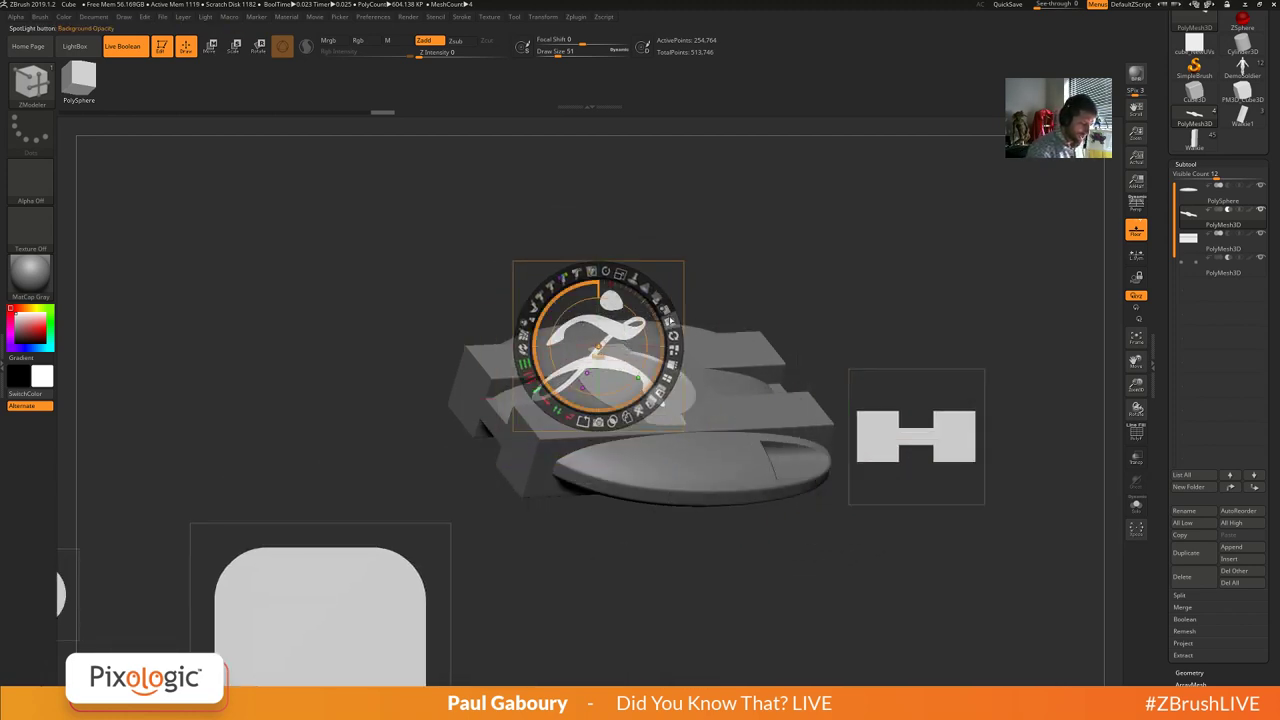
left_click_drag(673, 278, 308, 345)
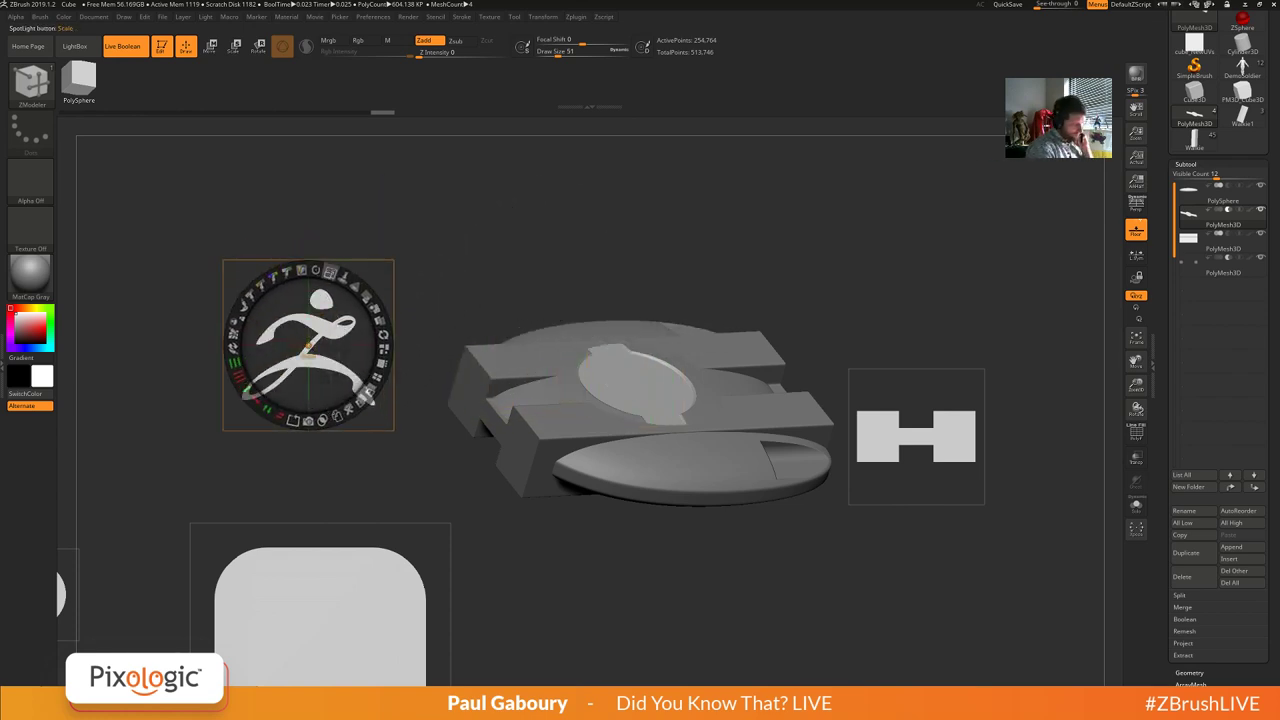
left_click_drag(366, 397, 268, 418)
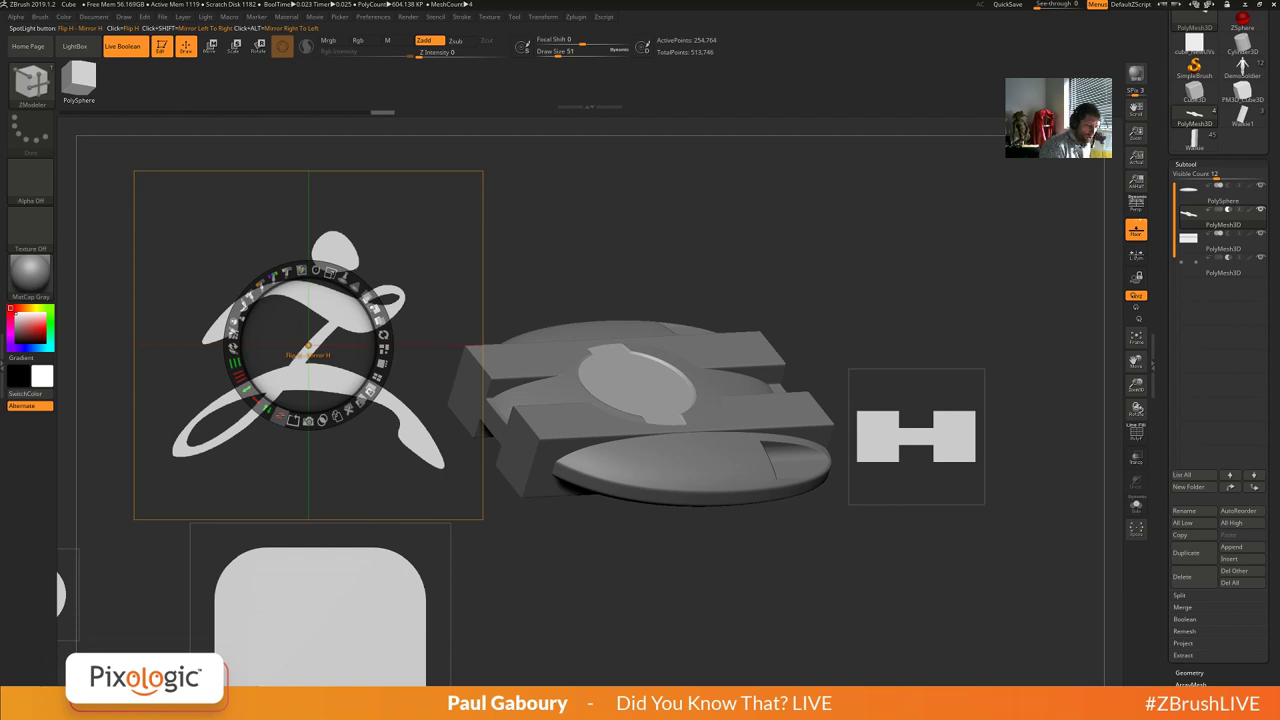
Try flipping the running figure horizontally and vertically several times, returning it to its original orientation.
left_click(281, 418)
left_click(281, 418)
left_click(281, 418)
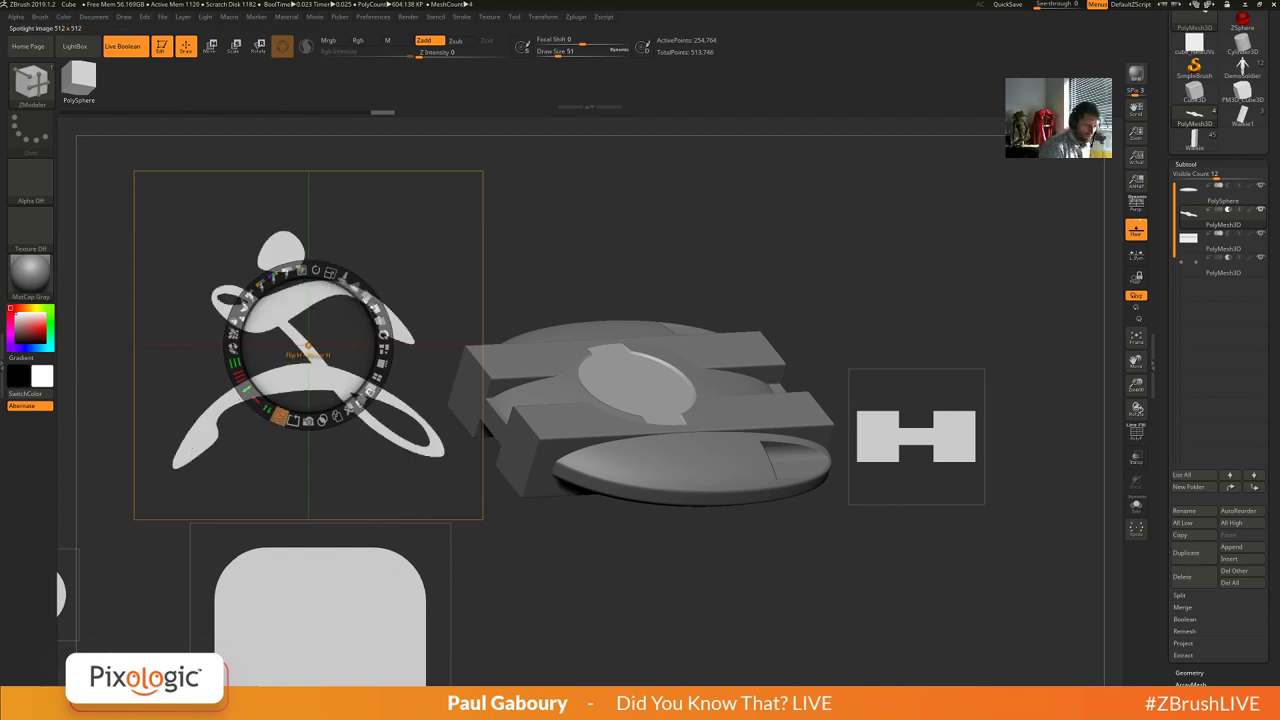
left_click(281, 418)
left_click(266, 411)
left_click(266, 411)
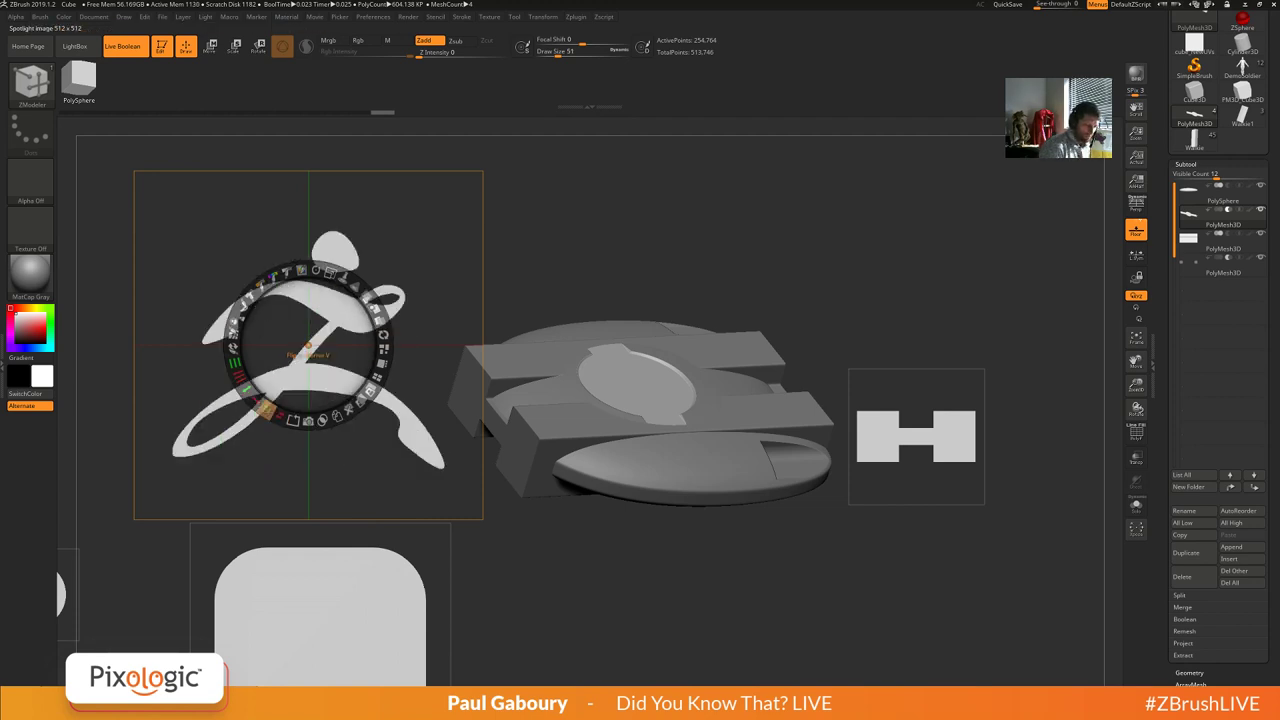
left_click(266, 411)
left_click(266, 411)
left_click(266, 411)
left_click(266, 411)
left_click(266, 411)
left_click(281, 418)
left_click(281, 418)
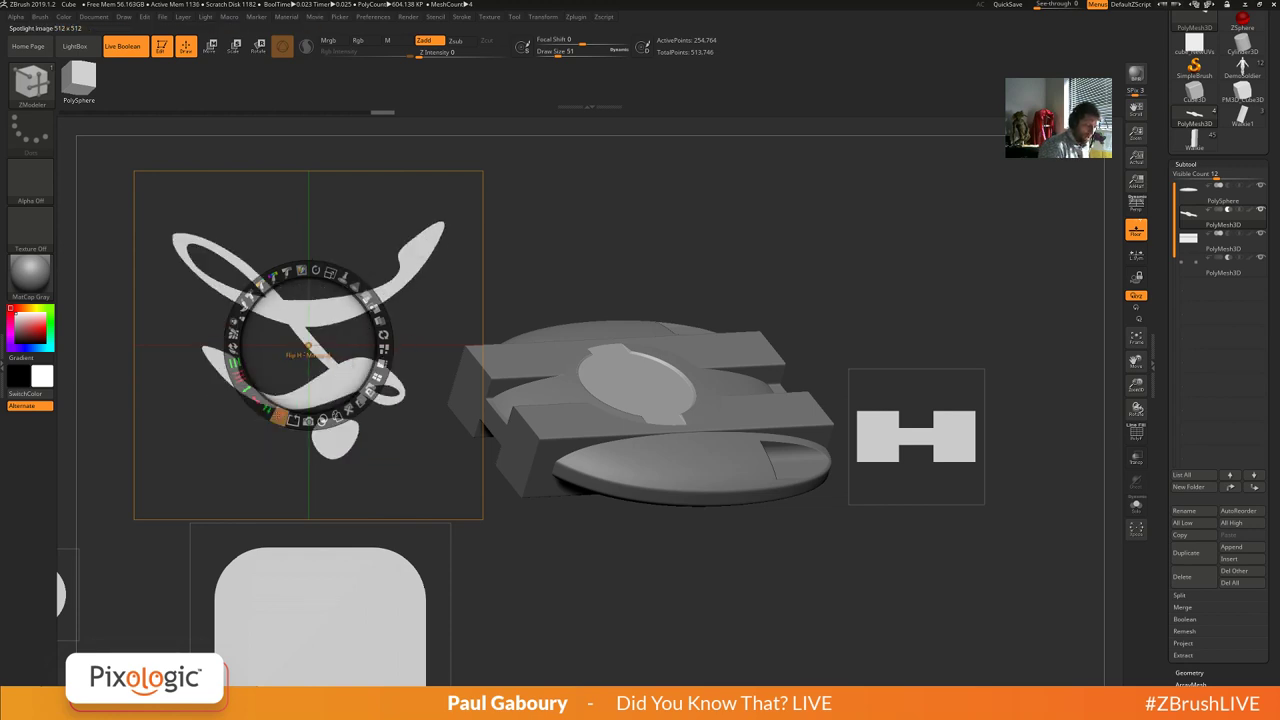
left_click(266, 411)
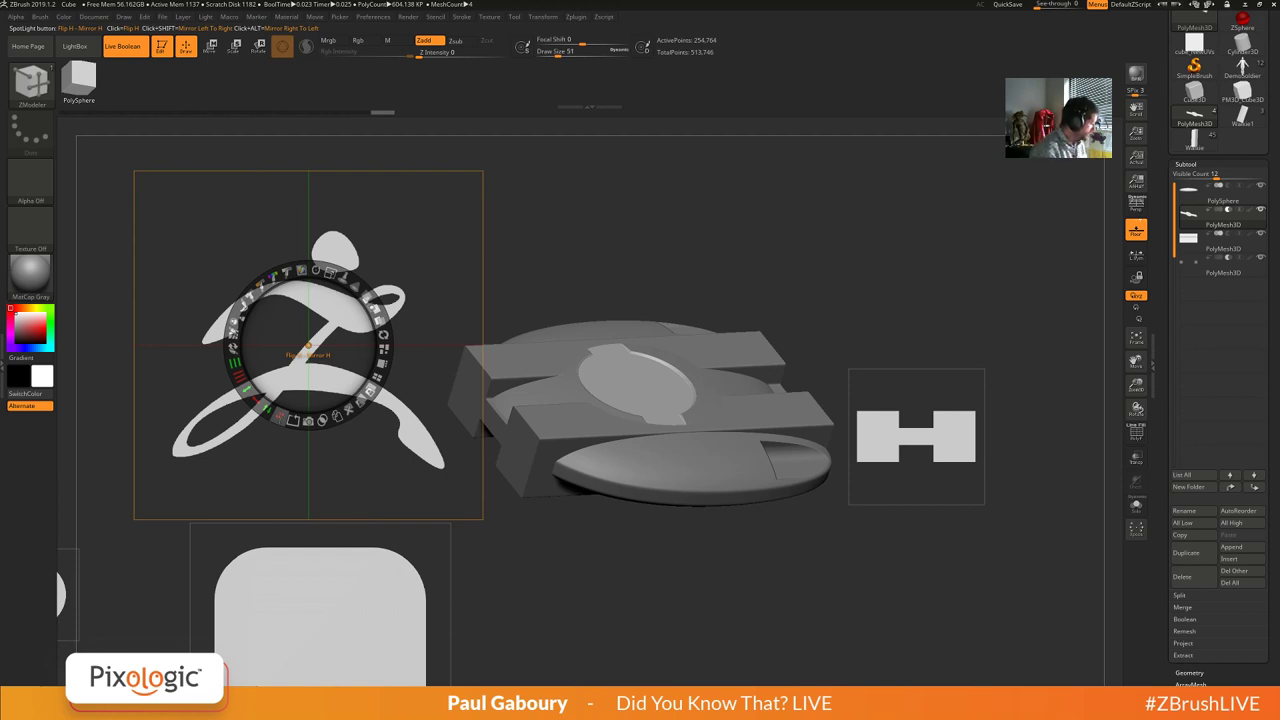
Try mirroring the running figure from left to right and from right to left, undoing each mirror.
left_click(280, 417, "shift")
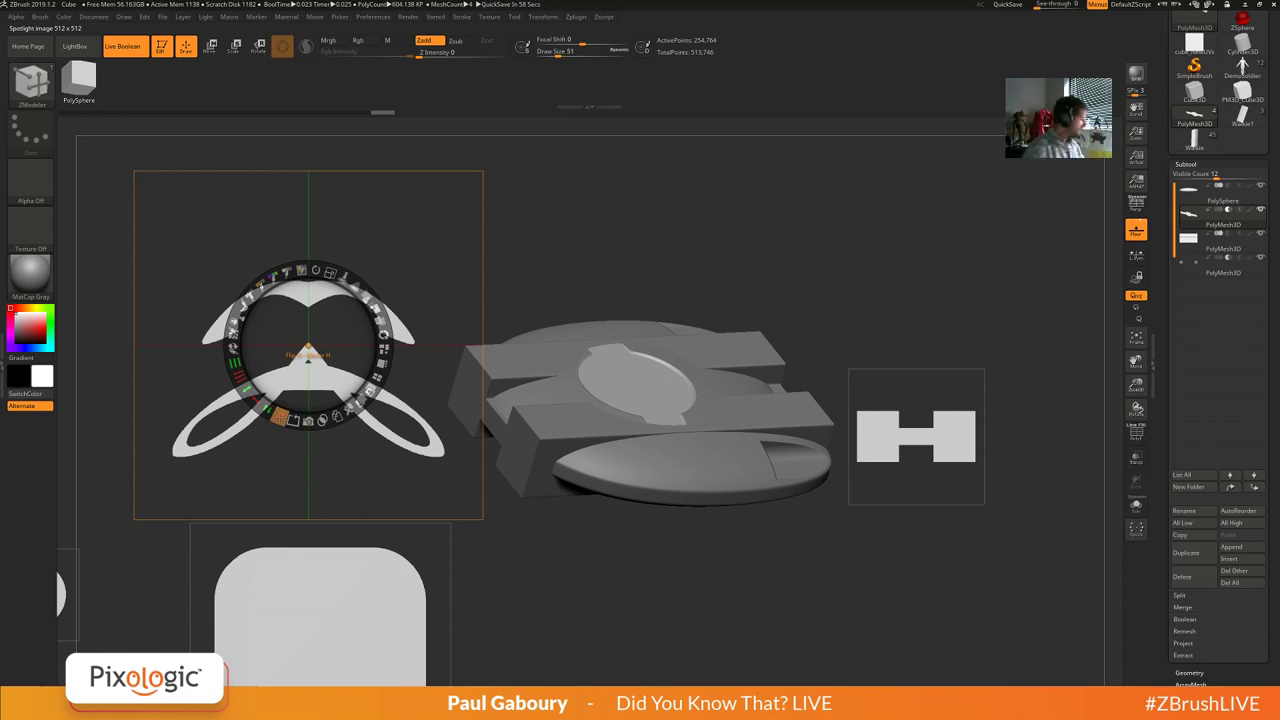
key("ctrl+z")
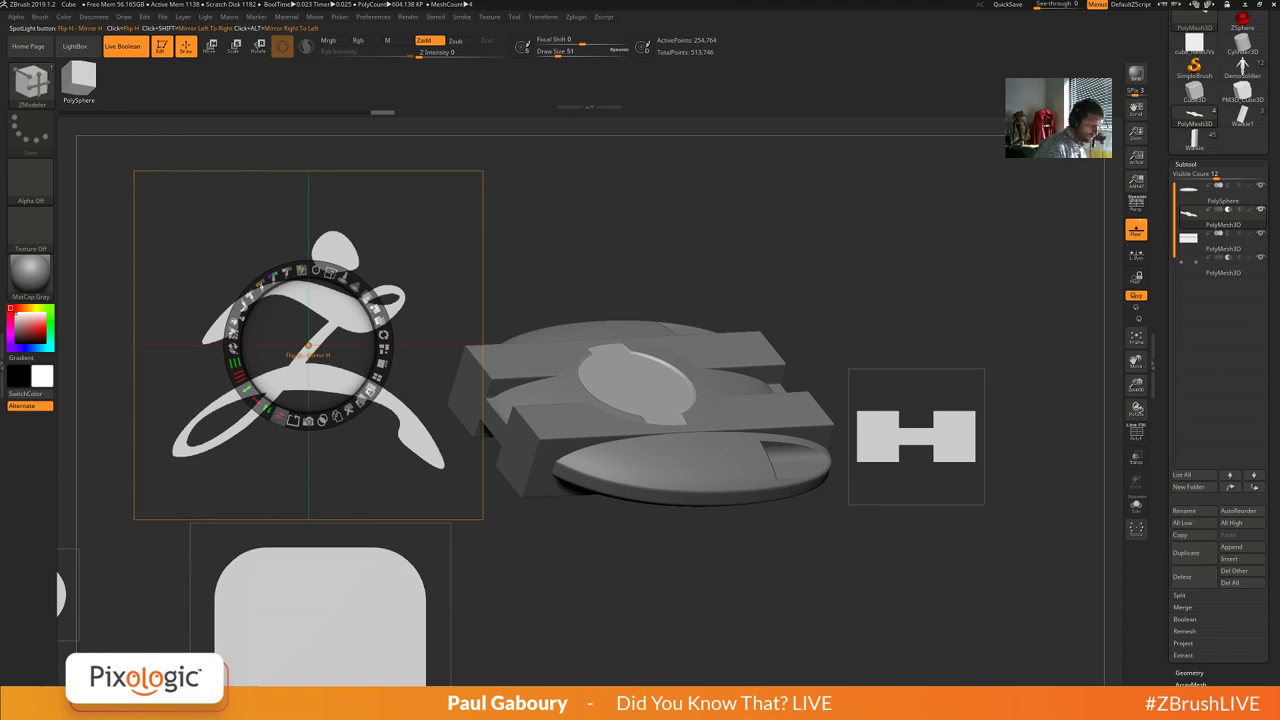
left_click(283, 419, "alt")
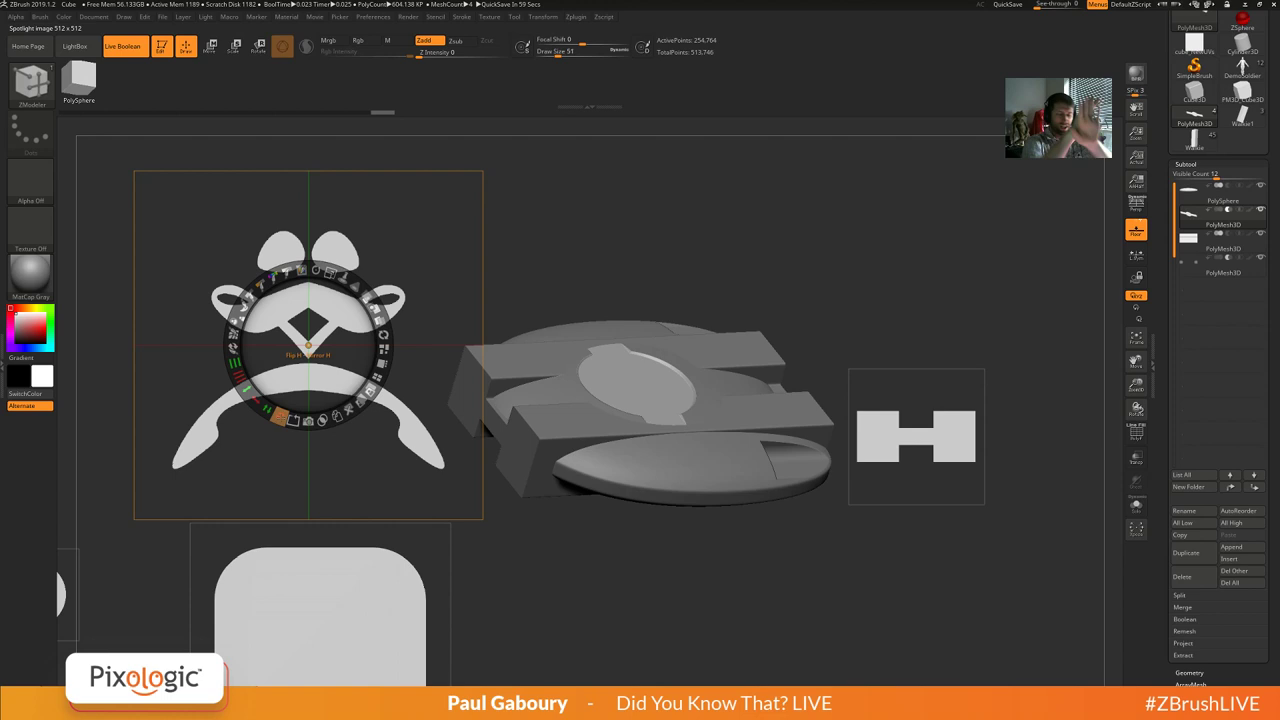
key("ctrl+z")
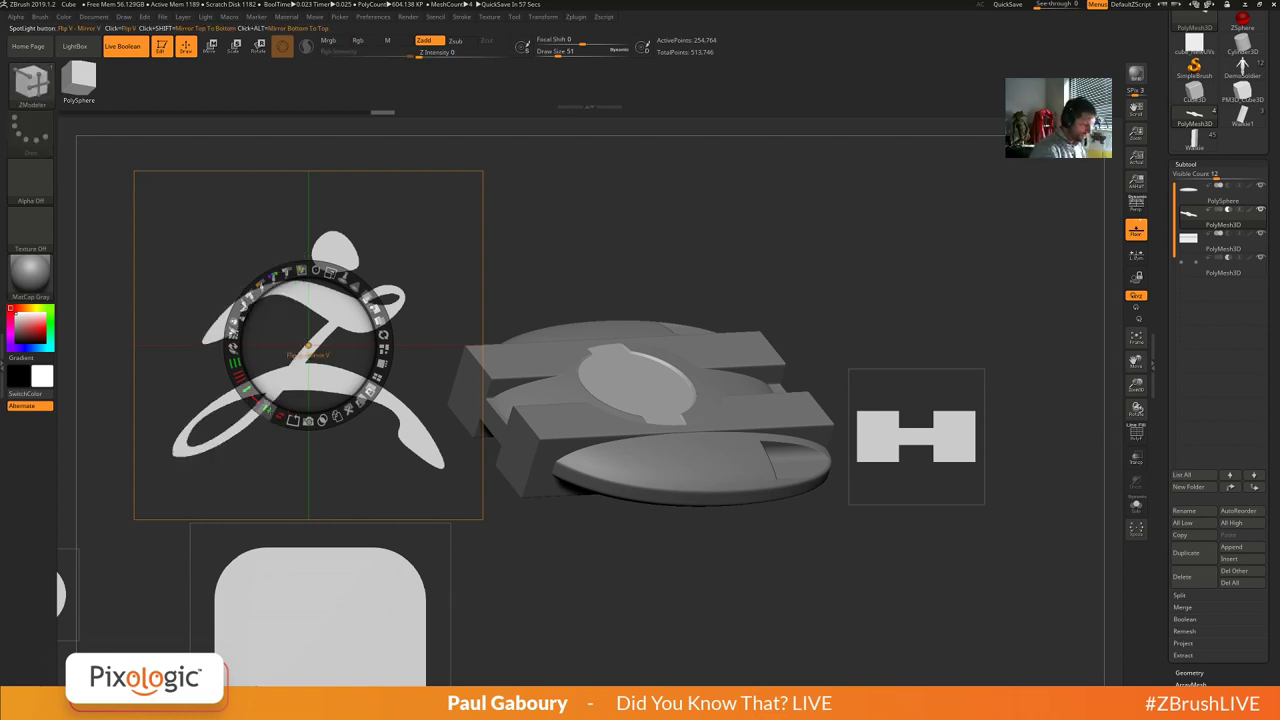
Try mirroring the running figure from top to bottom and from bottom to top, undoing each mirror.
left_click(267, 411, "shift")
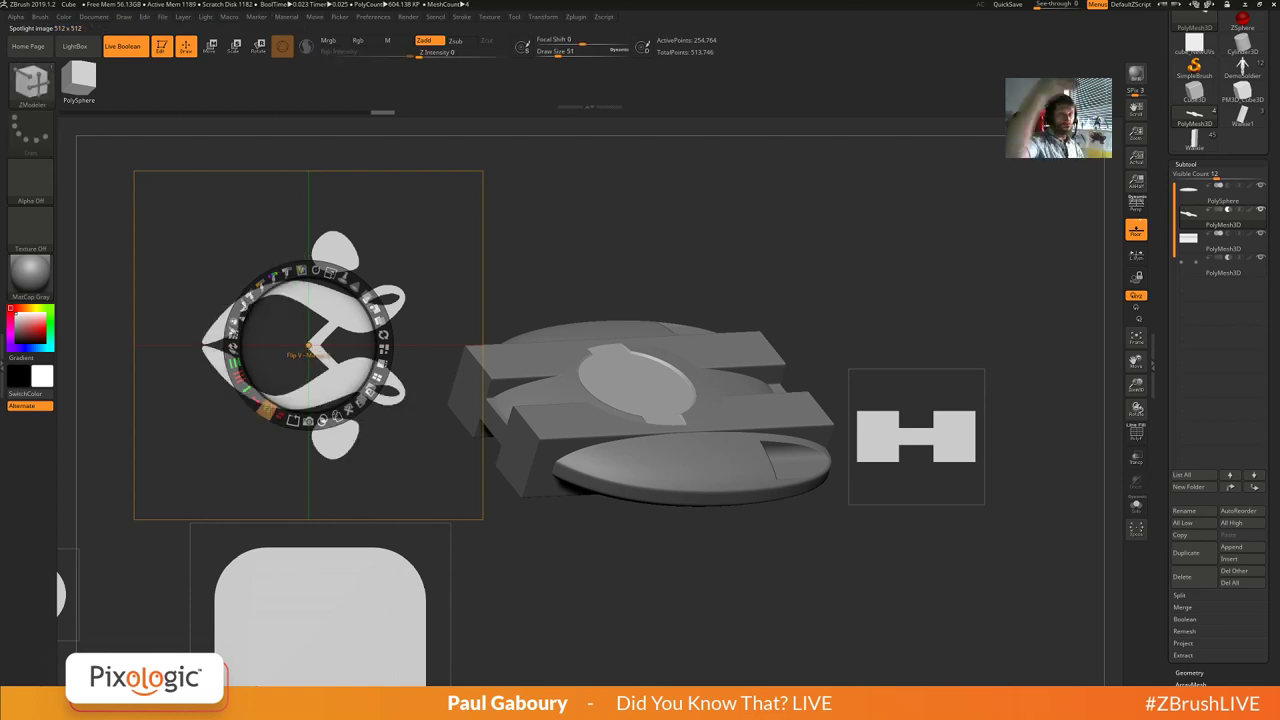
key("ctrl+z")
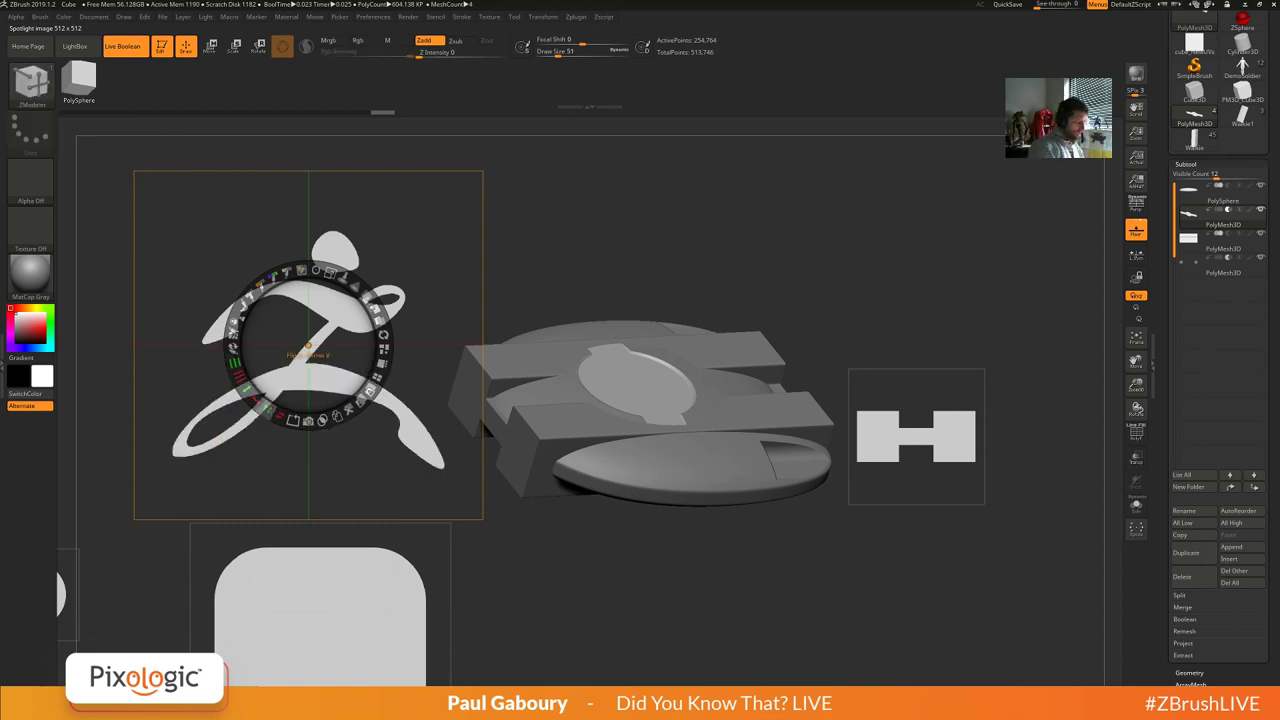
left_click(267, 411, "alt")
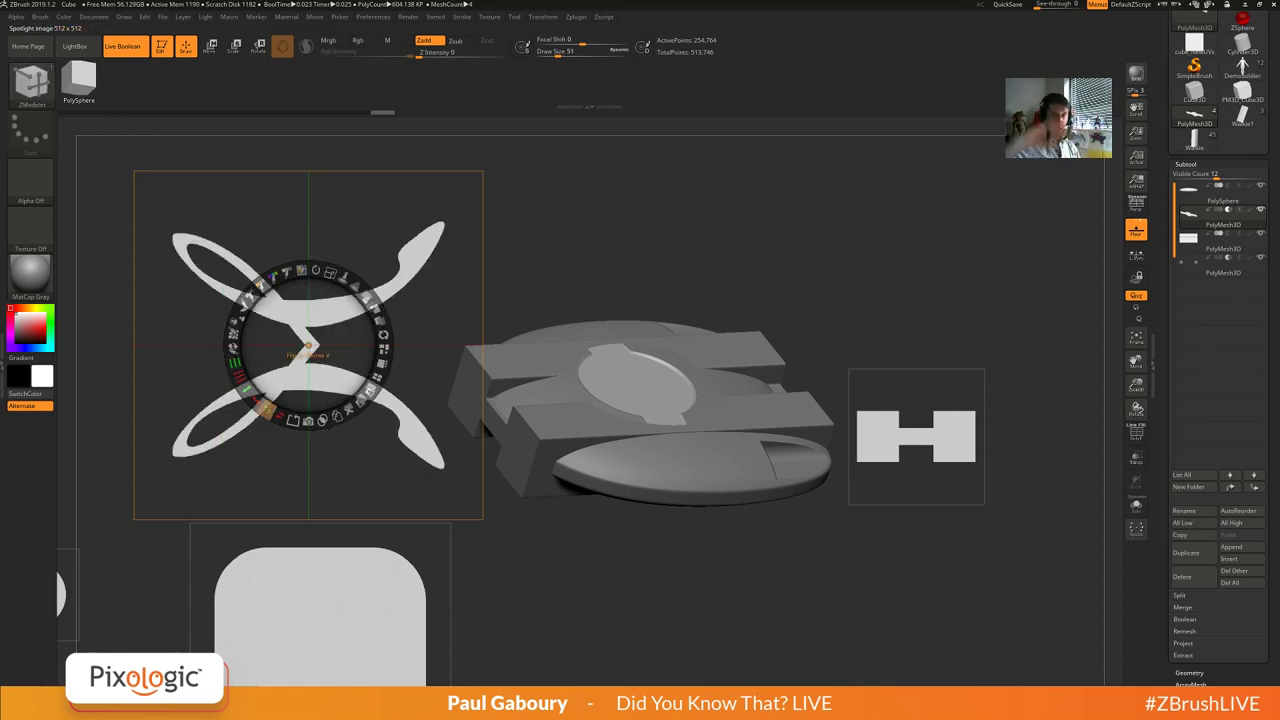
key("ctrl+z")
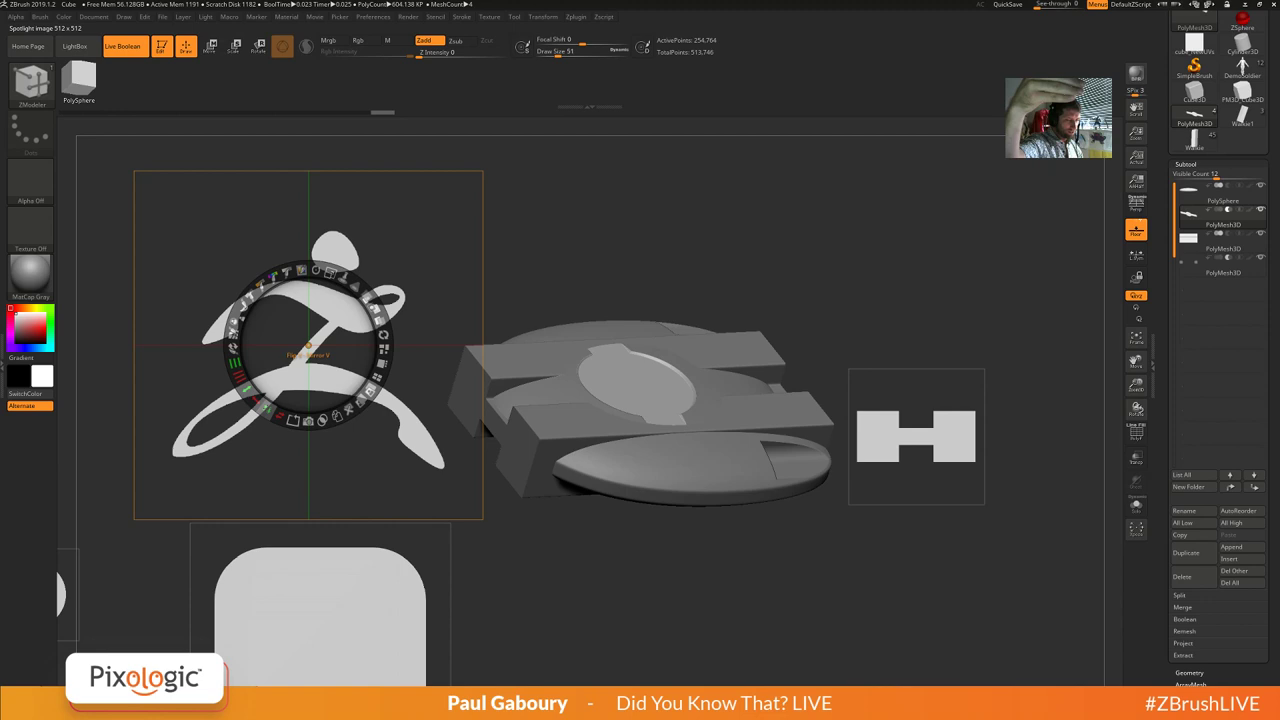
Try mirroring the notched bar from left to right and from top to bottom, undoing both mirrors.
left_click_drag(560, 598, 757, 317)
left_click_drag(520, 565, 528, 565)
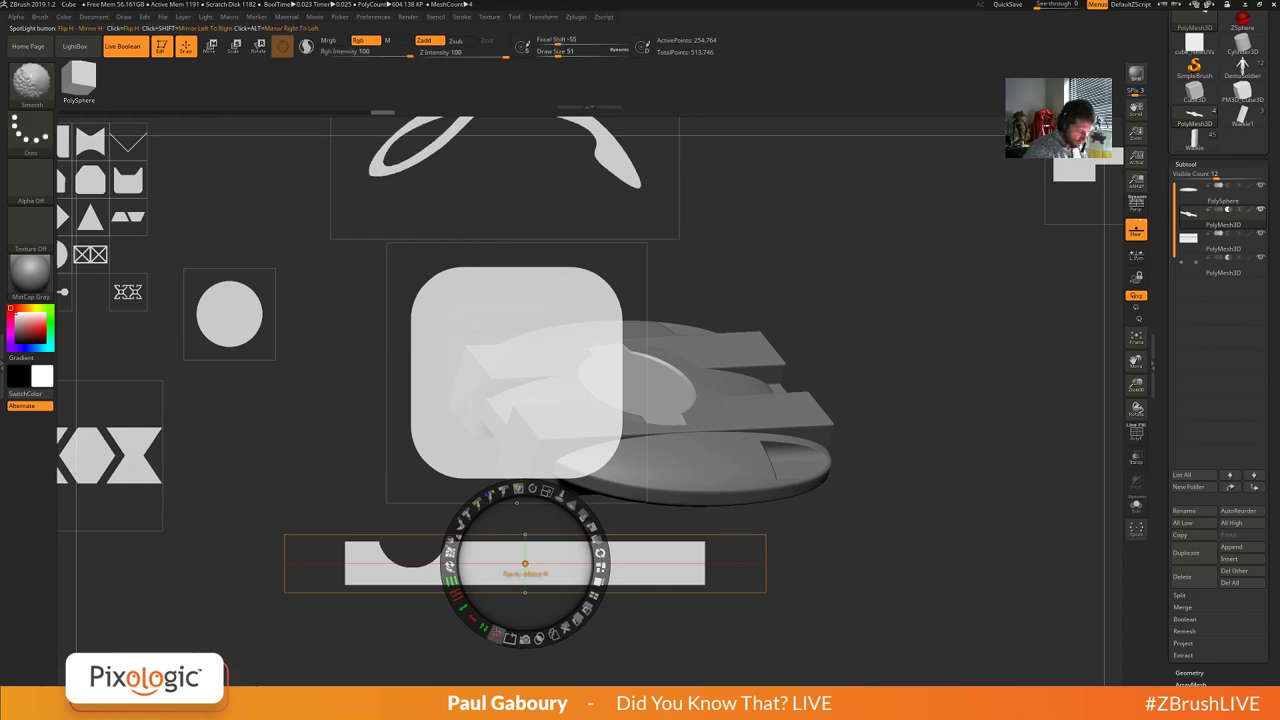
left_click(497, 634)
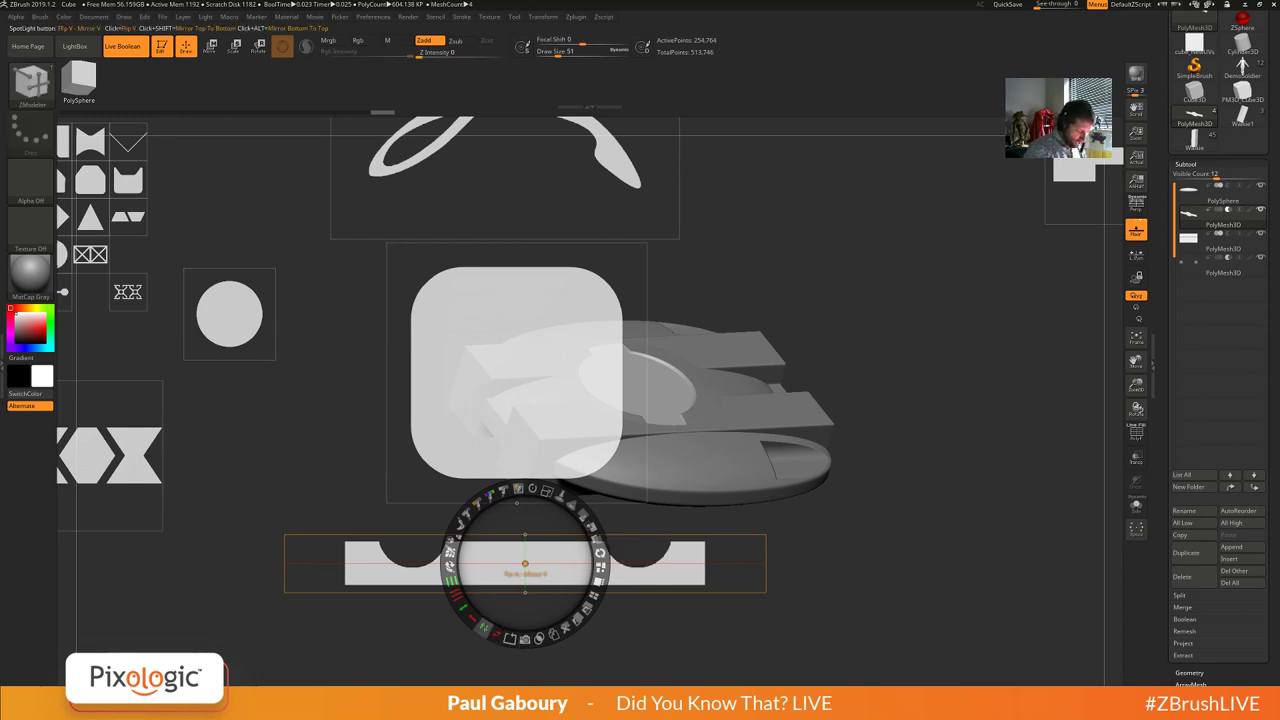
left_click(485, 633)
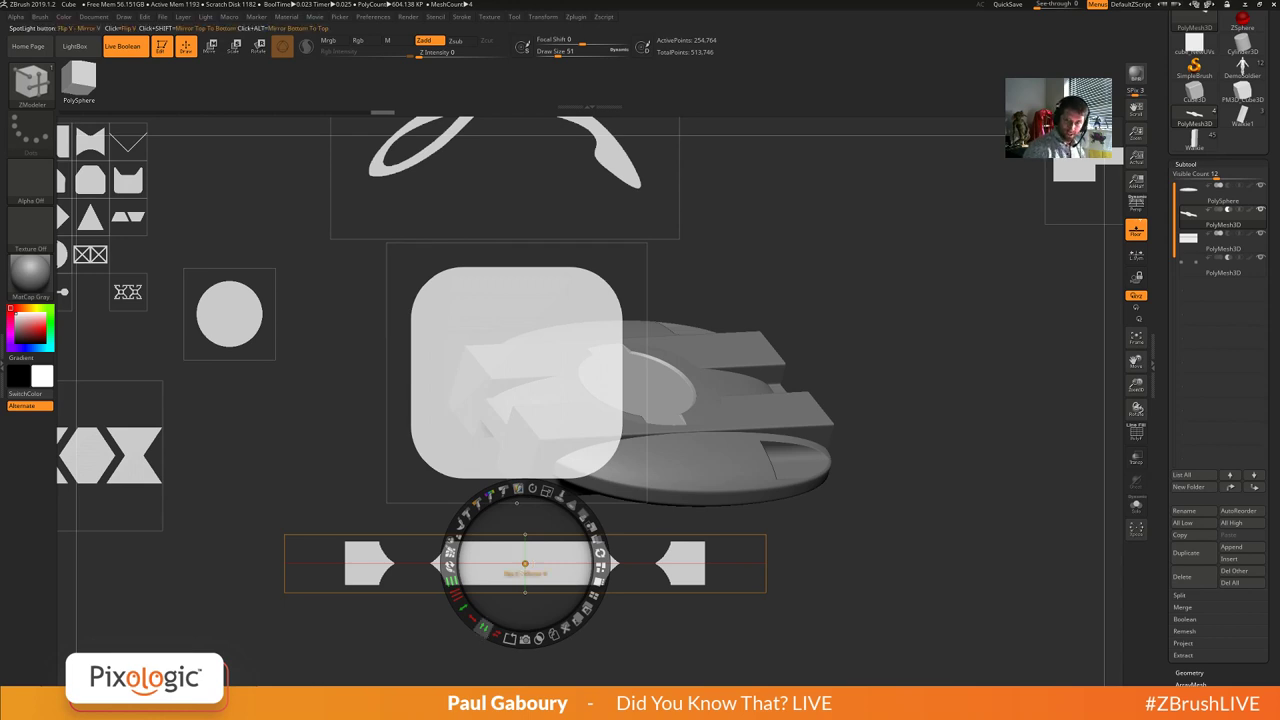
key("ctrl+z")
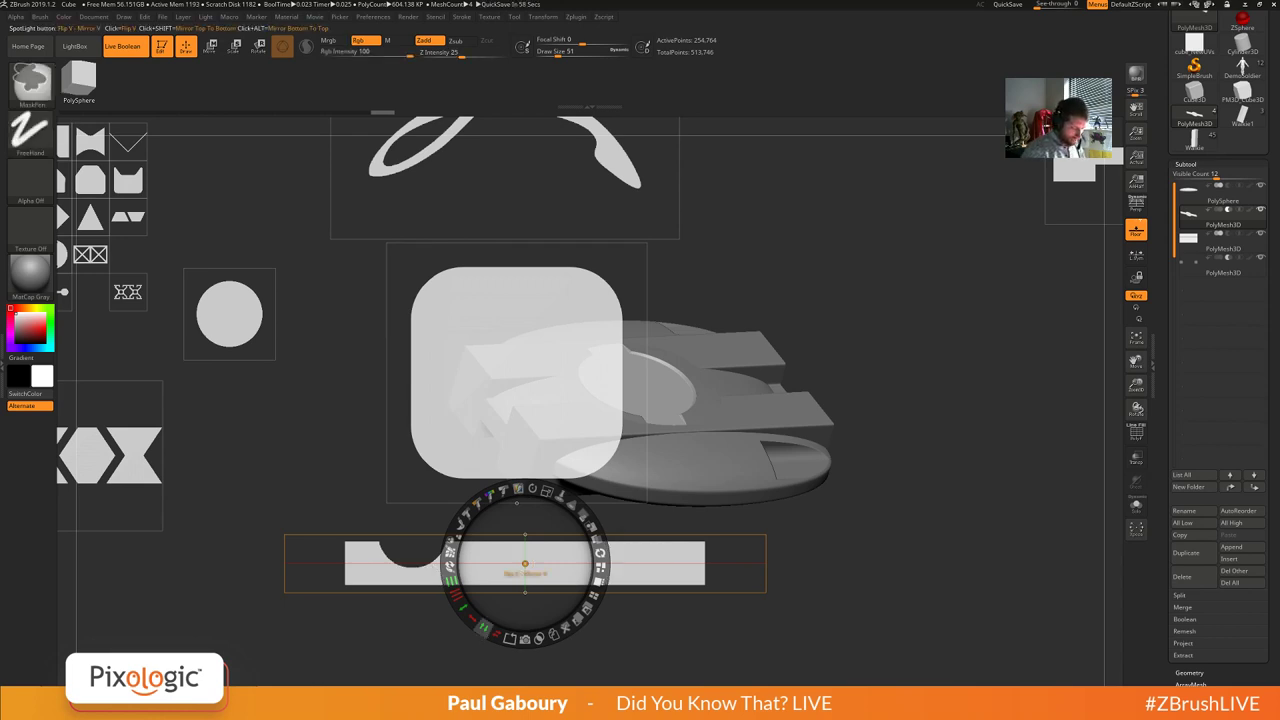
key("ctrl+z")
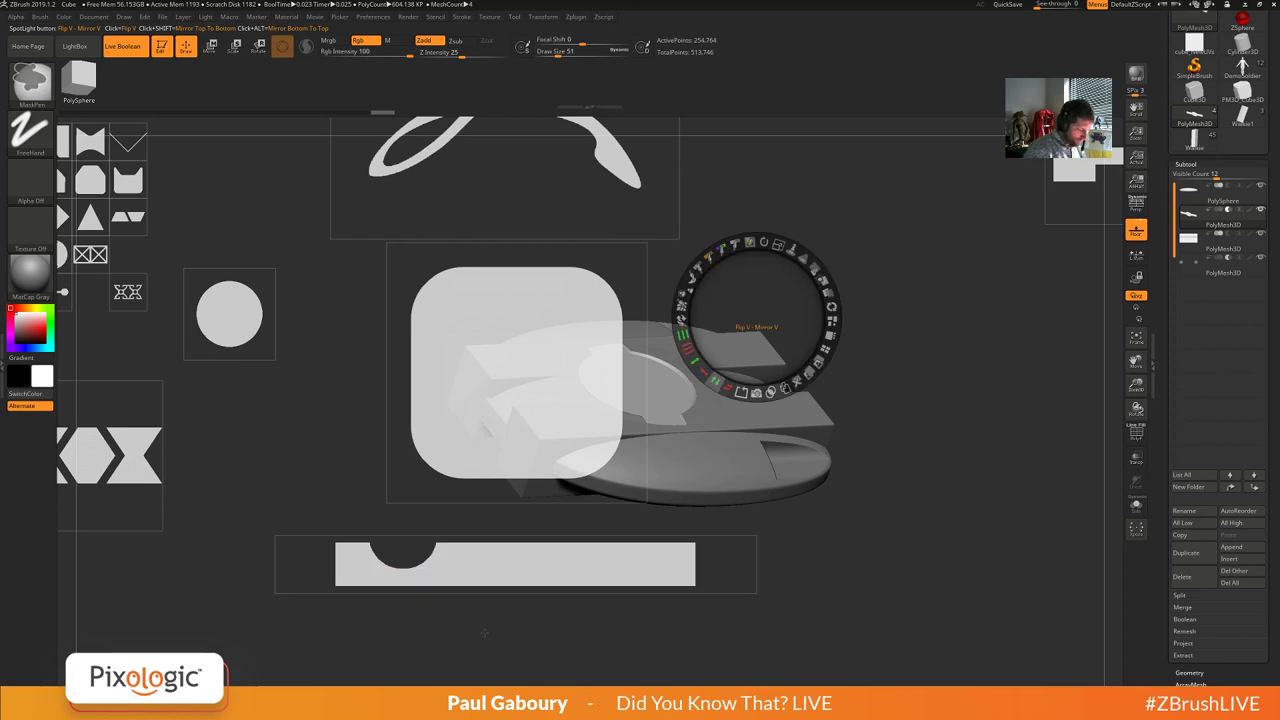
Undo the Spotlight edits back to before the running figure was moved and the other shapes were shifted aside.
key("ctrl+z")
key("ctrl+z")
key("ctrl+z")
key("ctrl+z")
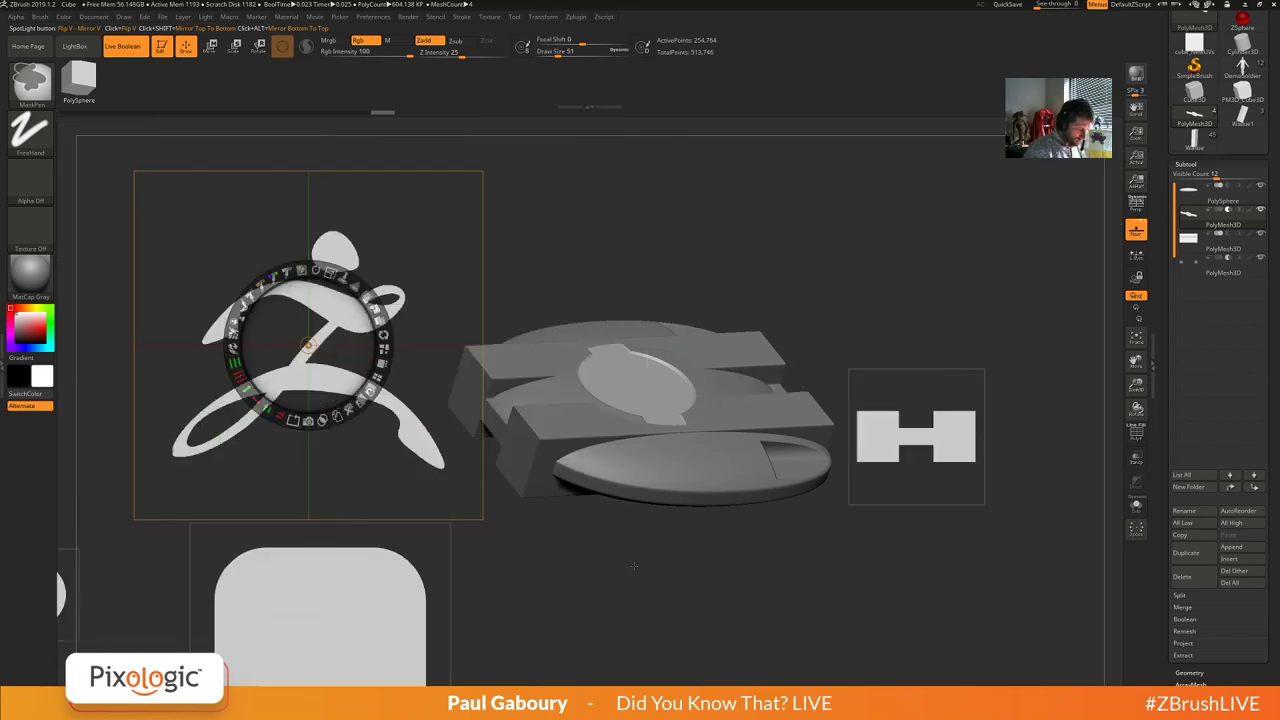
key("ctrl+z")
key("ctrl+z")
key("ctrl+z")
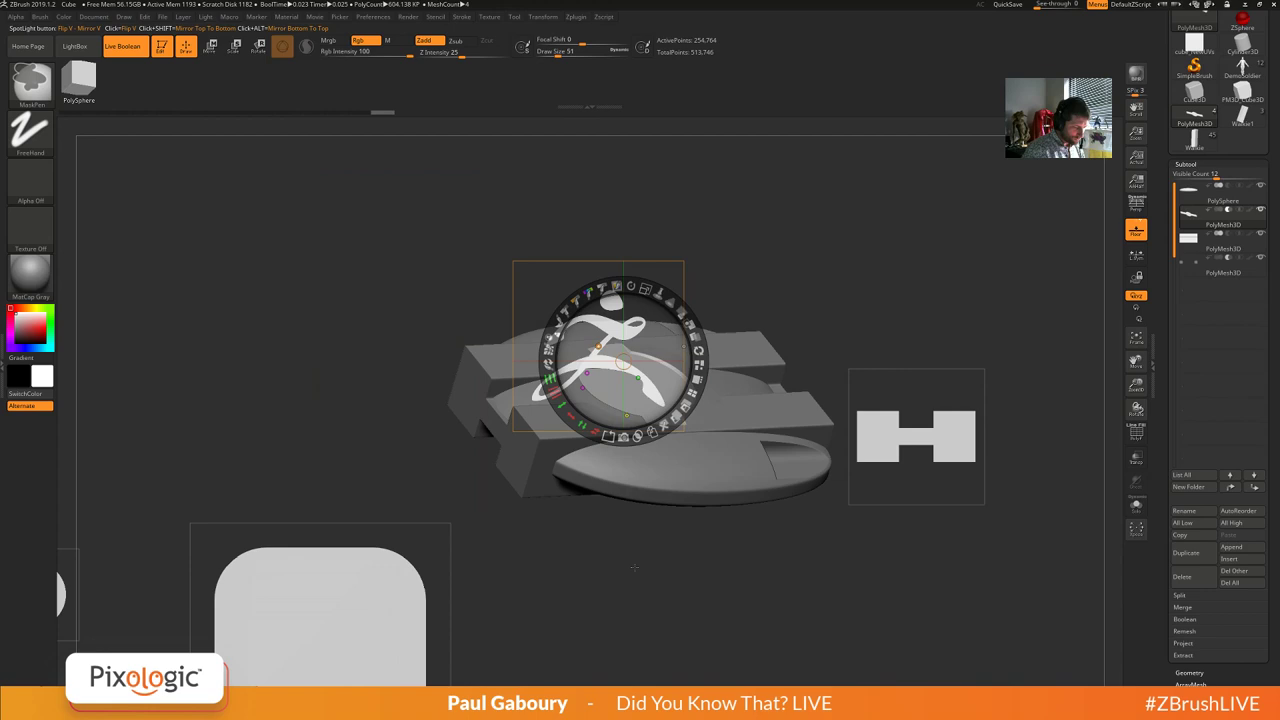
key("ctrl+z")
key("ctrl+z")
key("ctrl+z")
key("ctrl+z")
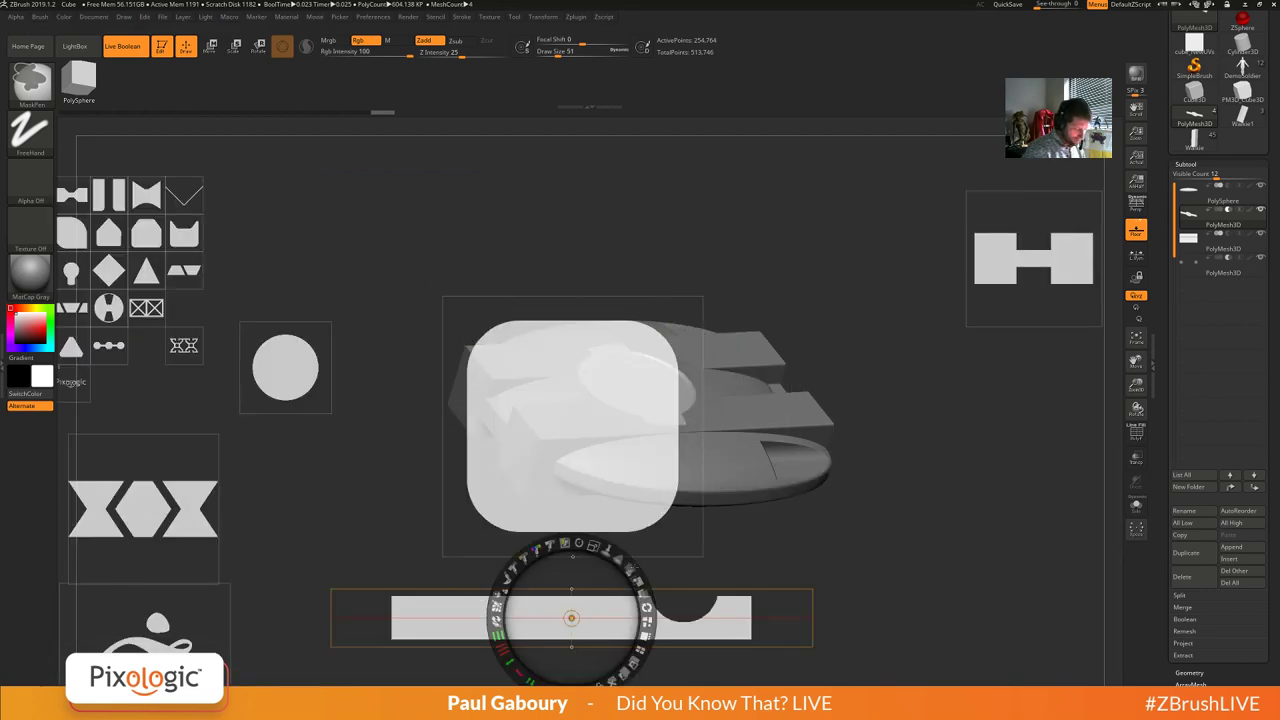
Step back and forth through the notched bar's flip history, leaving the notch at its right end.
key("ctrl+z")
key("ctrl+z")
key("ctrl+z")
key("ctrl+z")
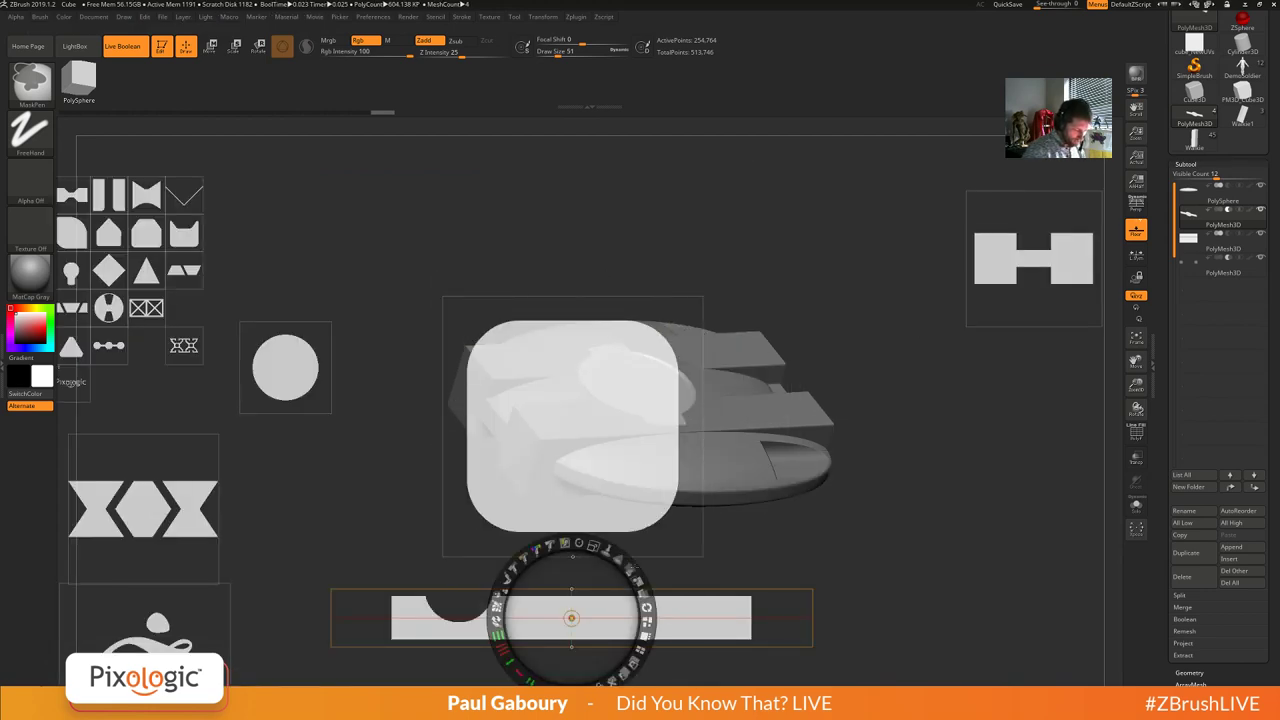
key("ctrl+z")
key("ctrl+z")
key("ctrl+z")
key("ctrl+z")
key("h")
key("h")
key("h")
key("h")
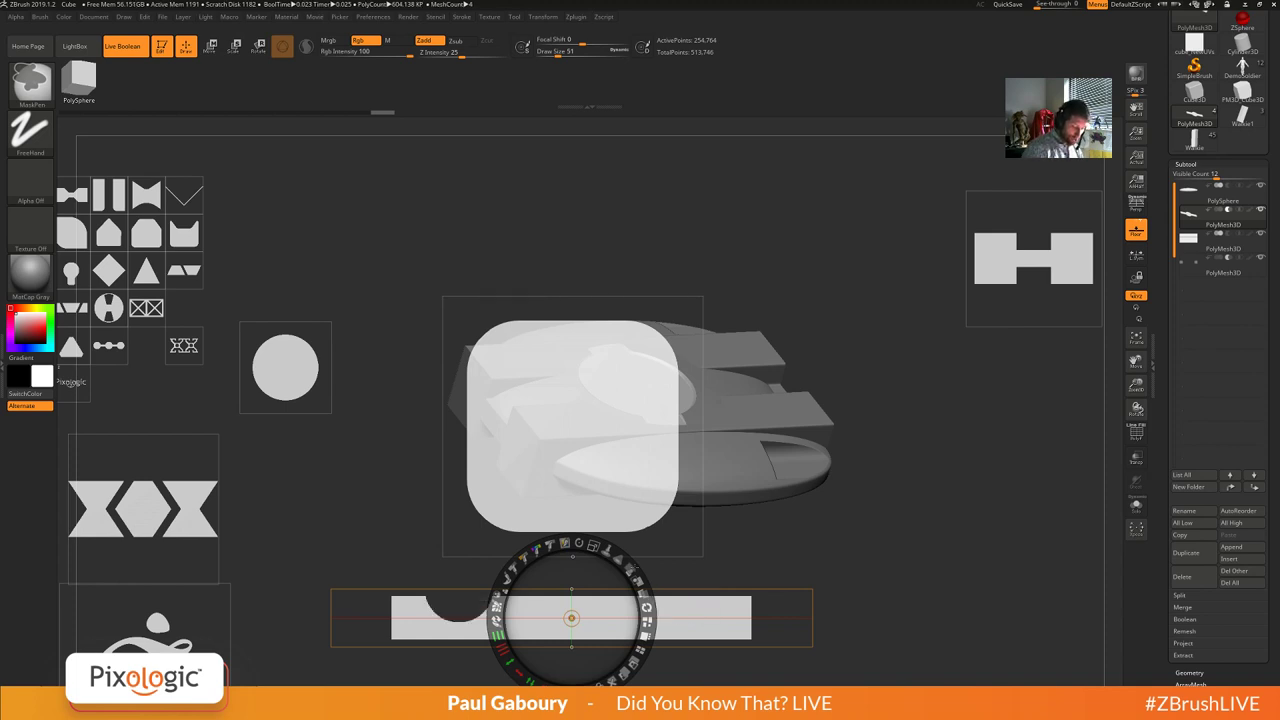
key("b")
key("z")
key("m")
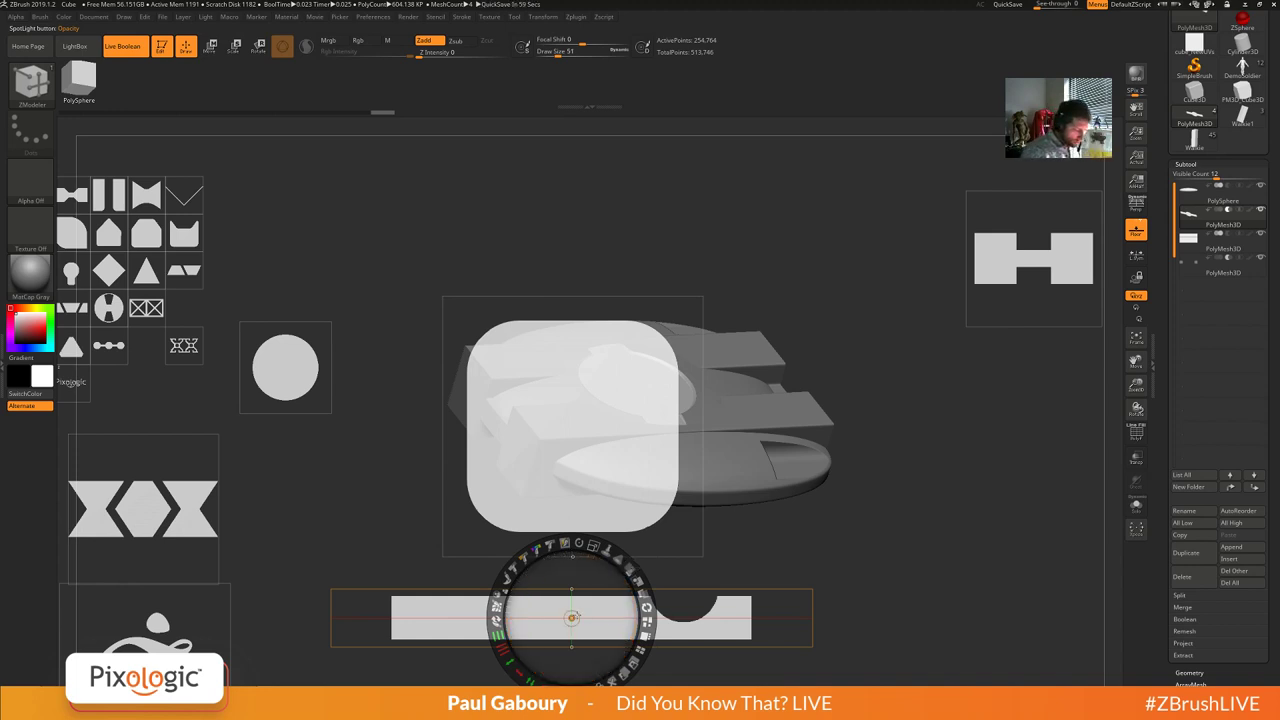
Shrink the circle, subtract it from the upper edge of the bar's left end, and move it back beside the rounded square.
left_click(293, 370)
left_click_drag(293, 370, 474, 566)
left_click_drag(486, 518, 431, 523)
left_click_drag(482, 605, 463, 611)
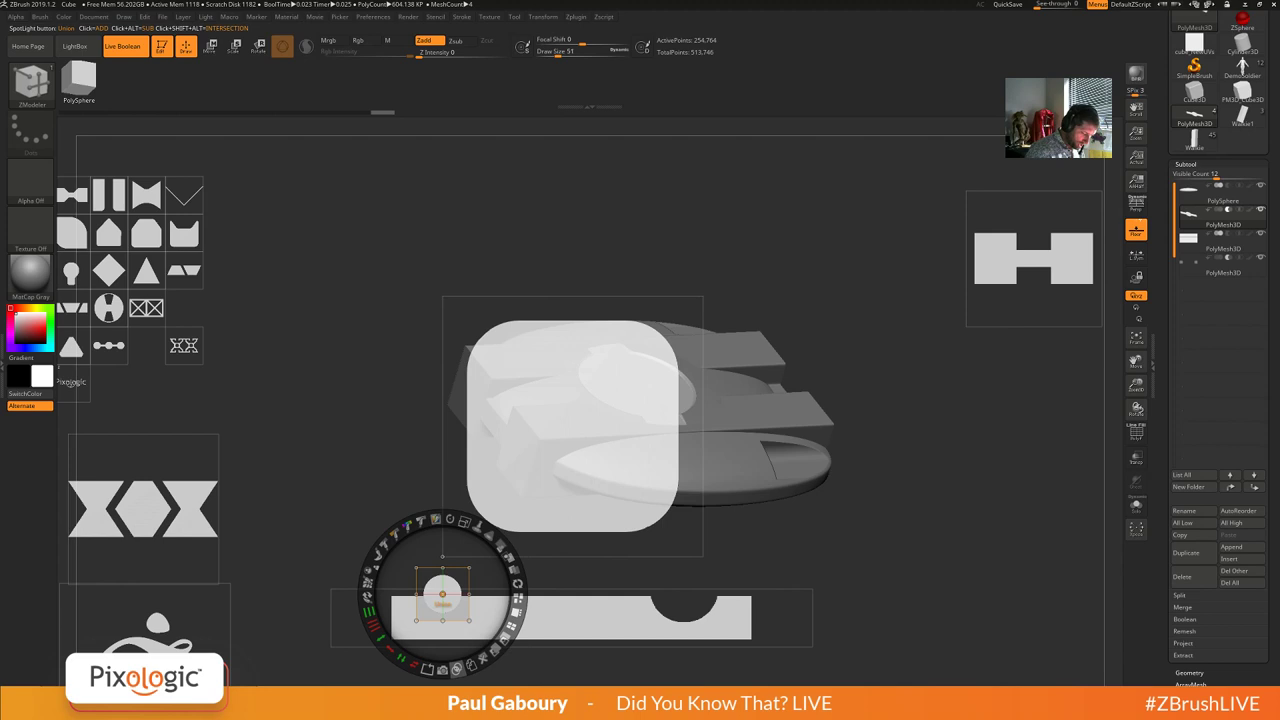
left_click_drag(463, 579, 352, 373)
Mirror the notched bar from left to right and from top to bottom so both ends get matching notches.
left_click(516, 626)
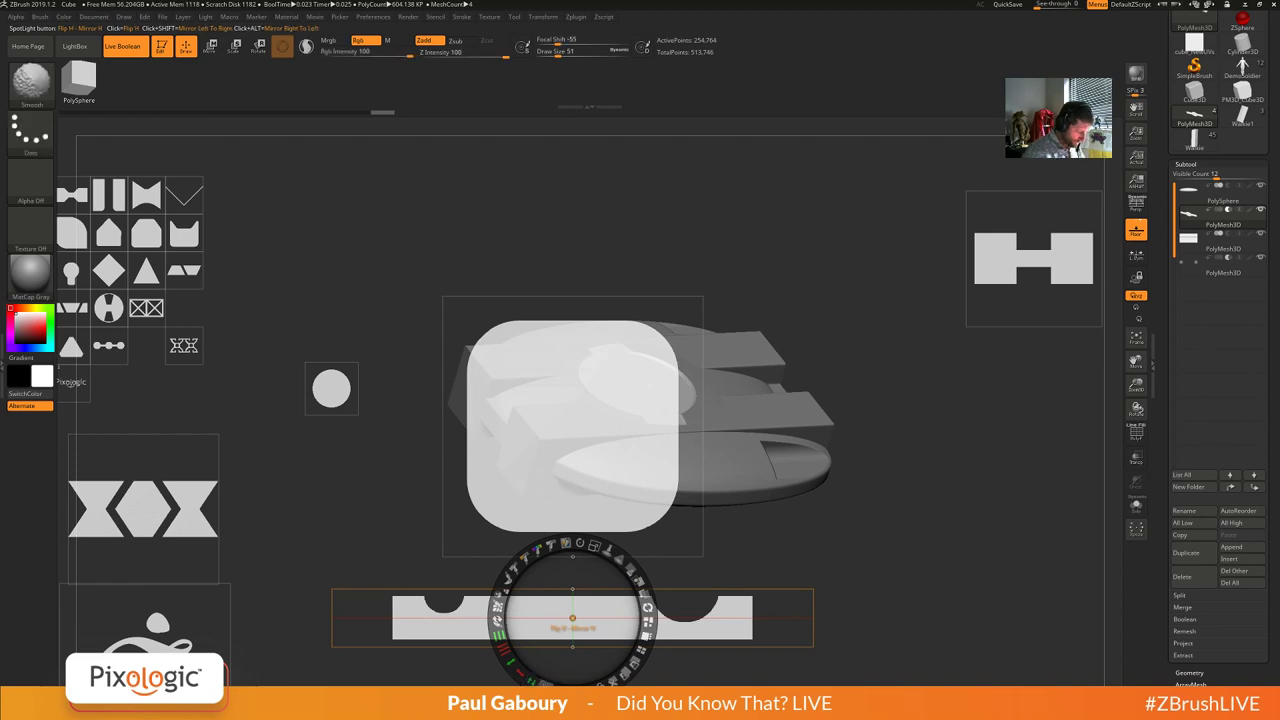
left_click(538, 681, "shift")
left_click(533, 680, "shift")
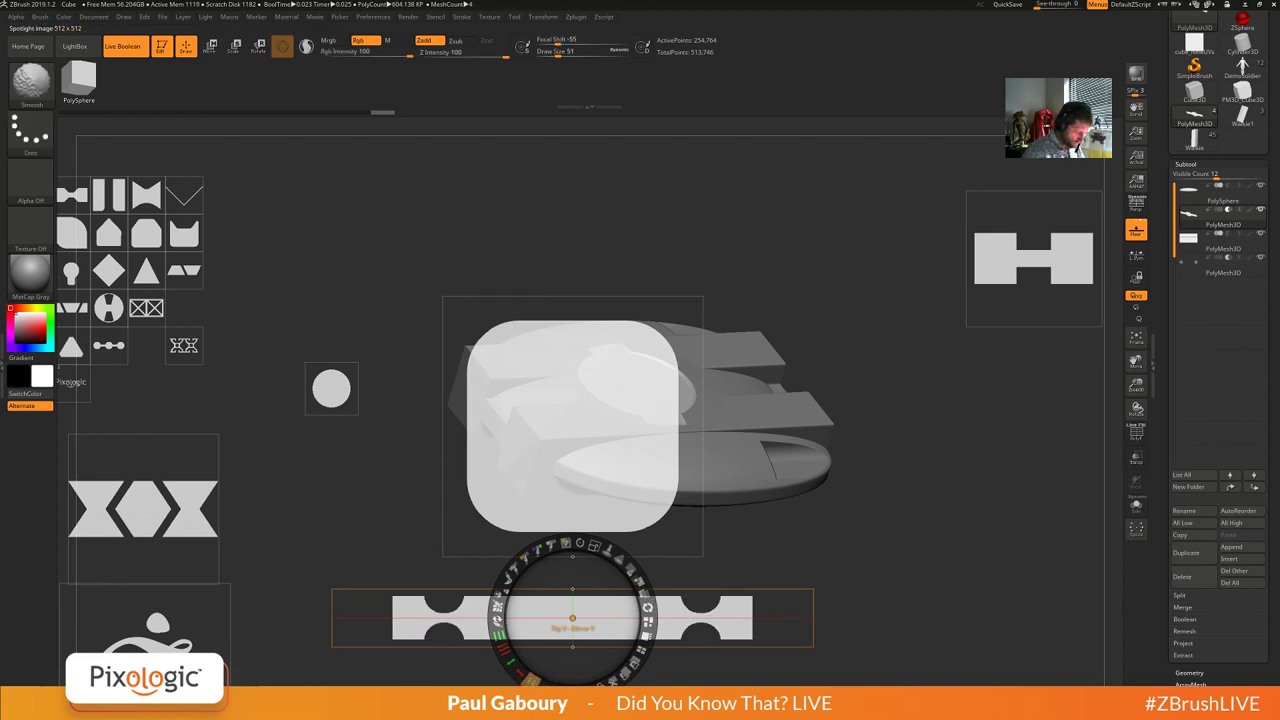
key("shift")
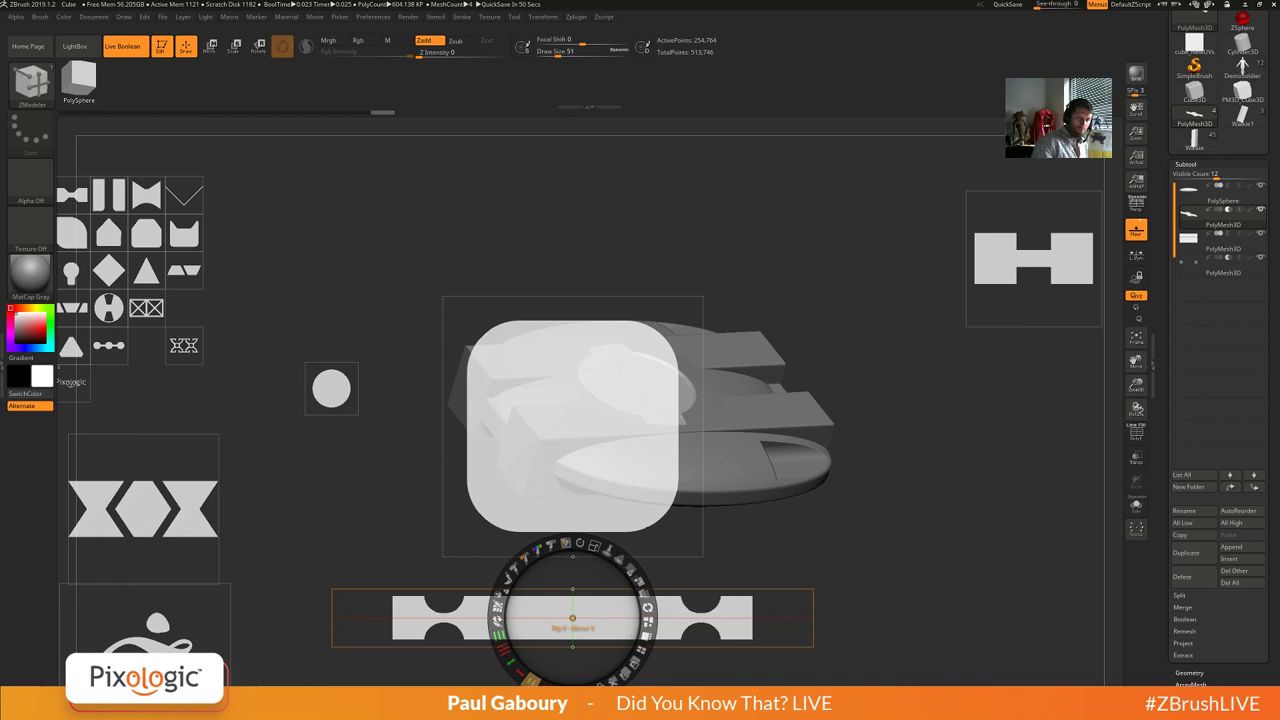
Isolate the disc-and-strap subtool and inspect its polygroups in the wireframe display, restoring the full shaded model at the end.
left_click(1136, 506)
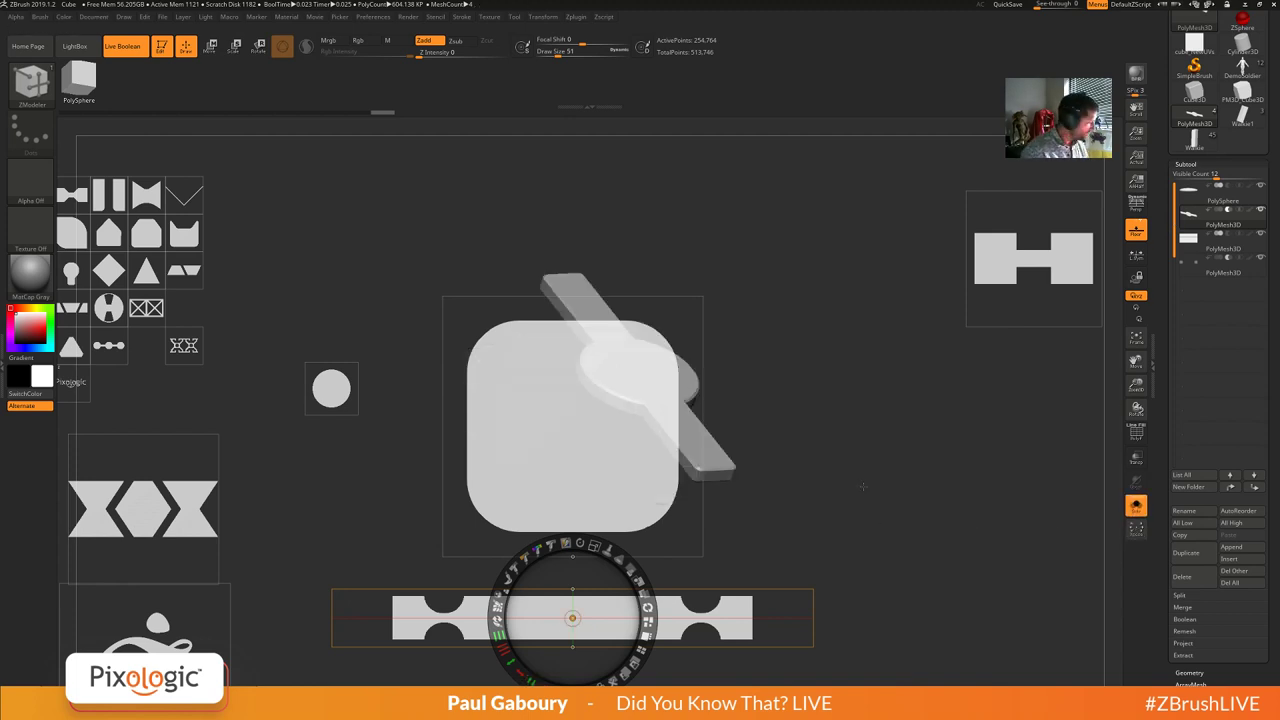
key("shift+z")
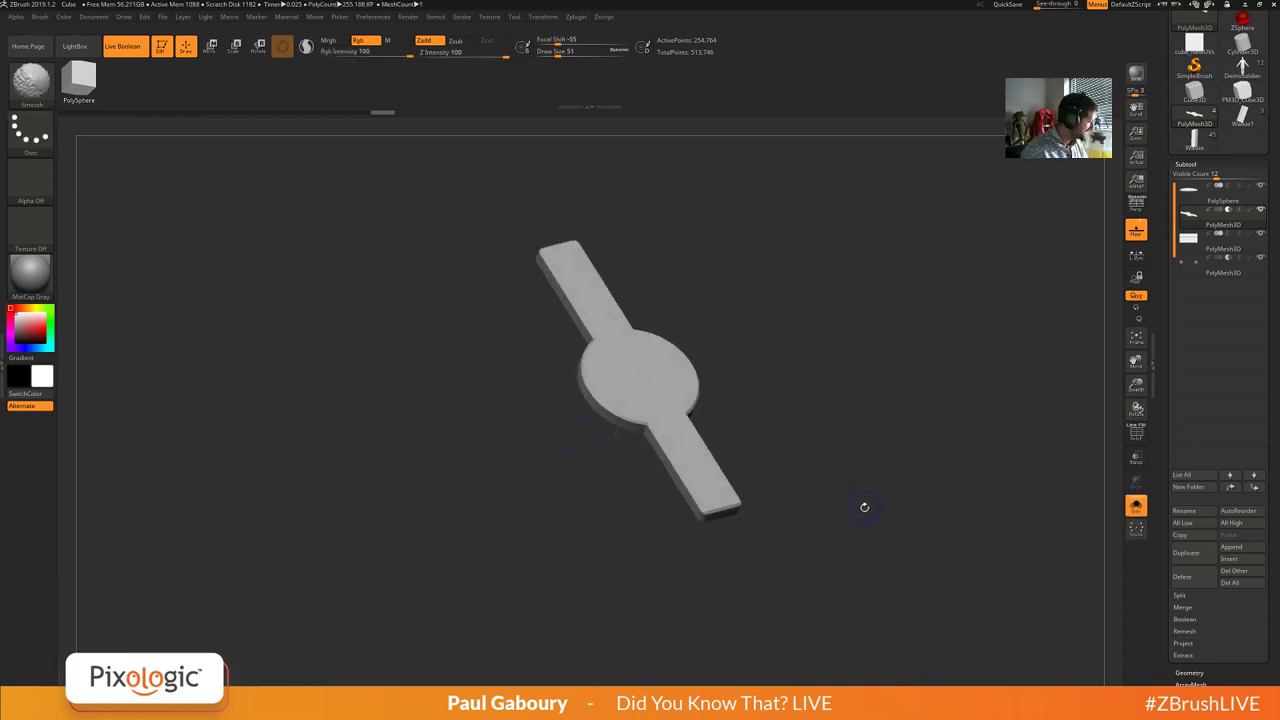
key("shift+f")
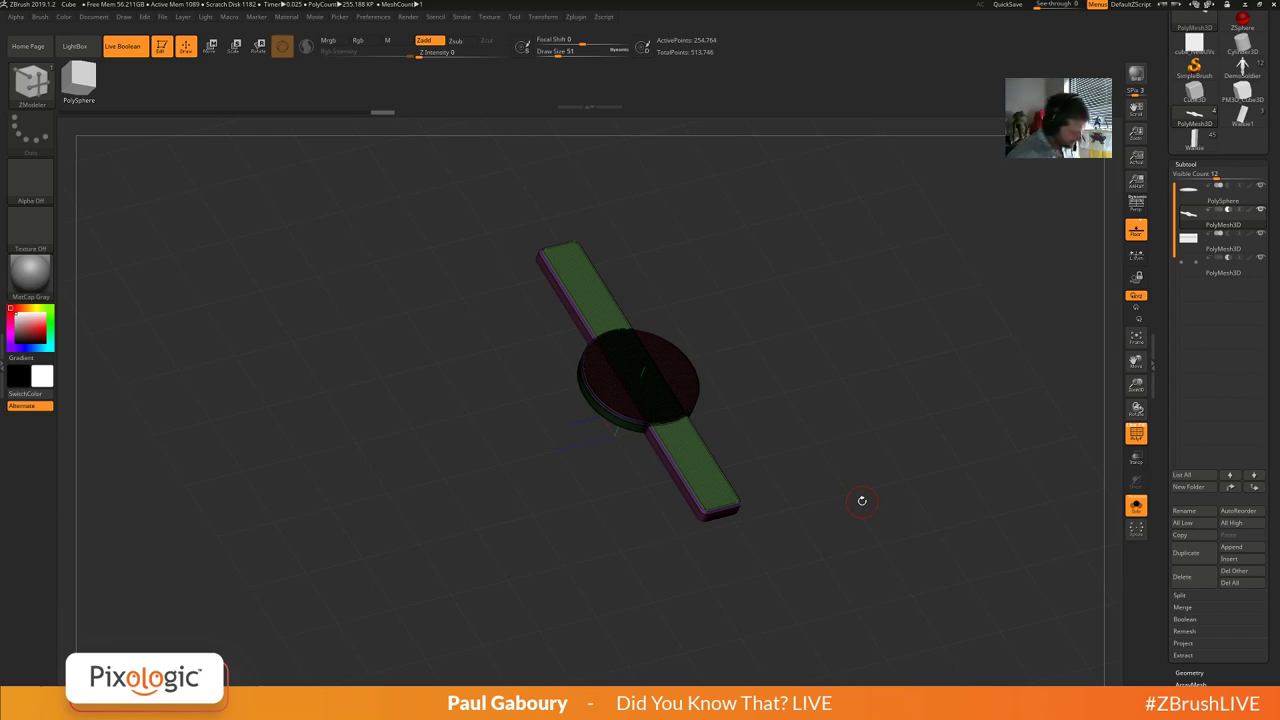
right_click_drag(862, 501, 772, 575)
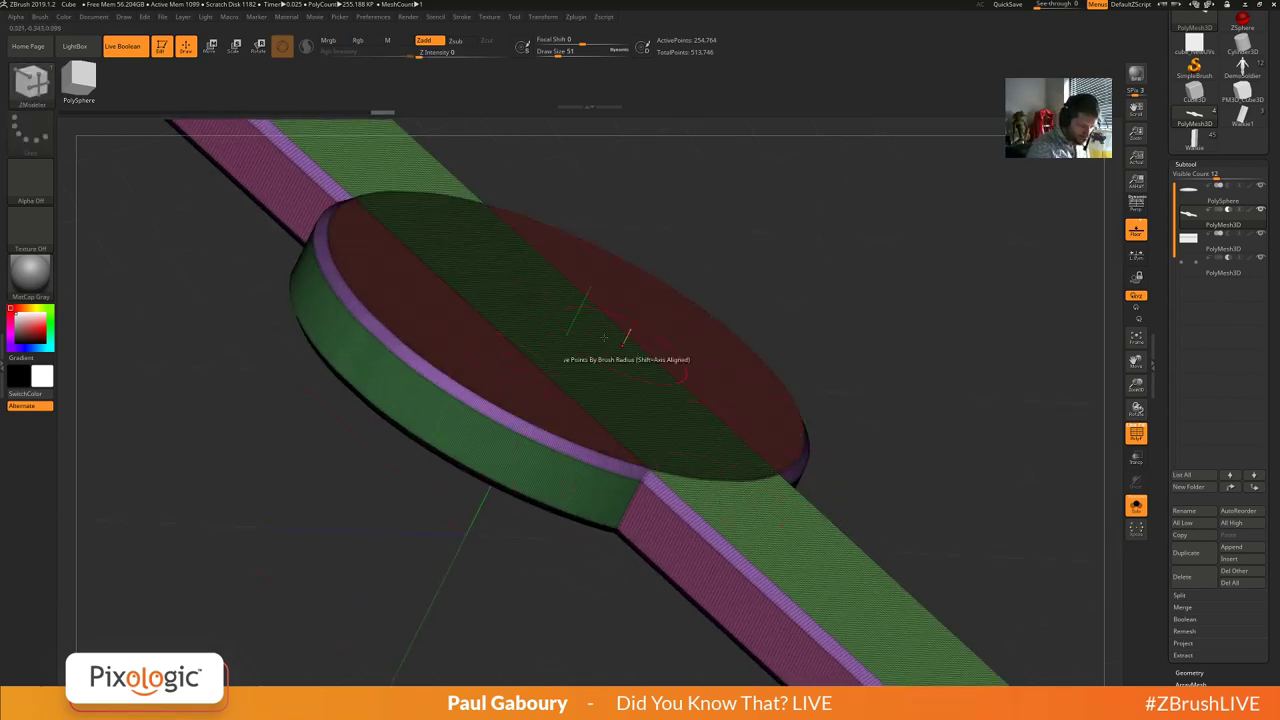
mouse_move(625, 185)
right_mouse_down()
mouse_move(621, 284)
mouse_move(628, 264)
mouse_move(601, 366)
mouse_move(545, 288)
mouse_move(535, 296)
right_mouse_up()
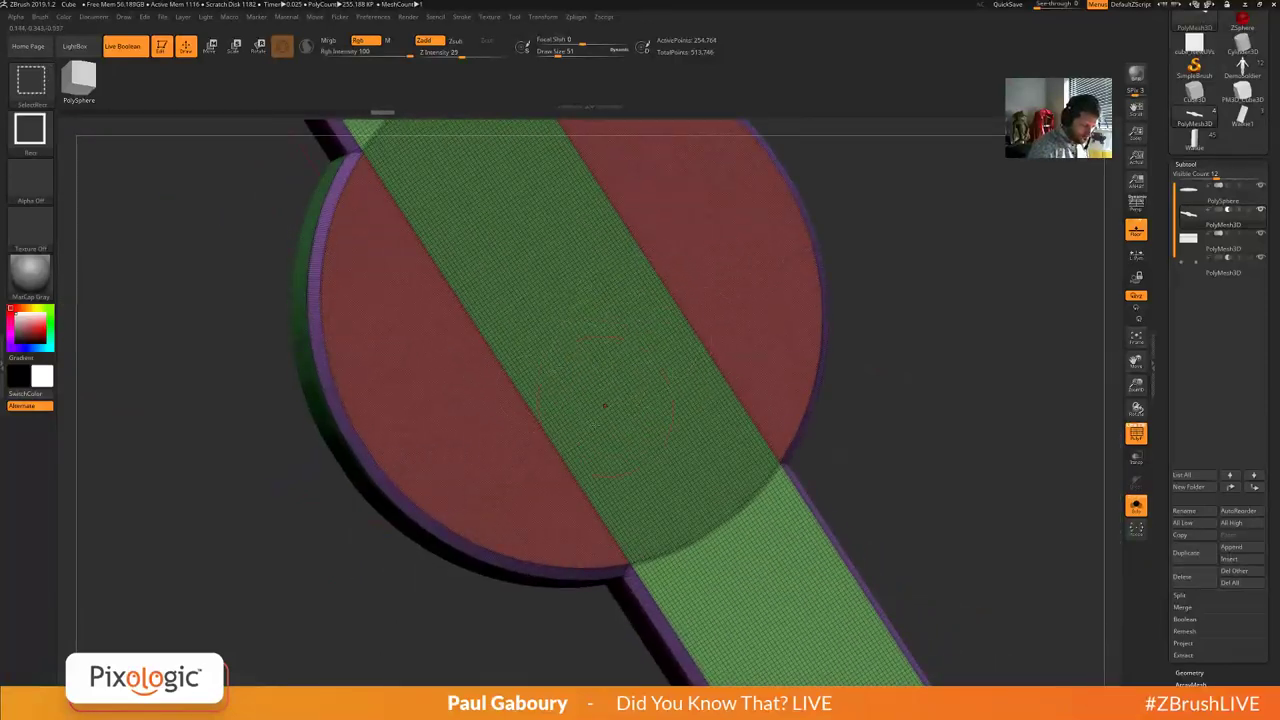
right_click_drag(961, 466, 826, 355, "ctrl")
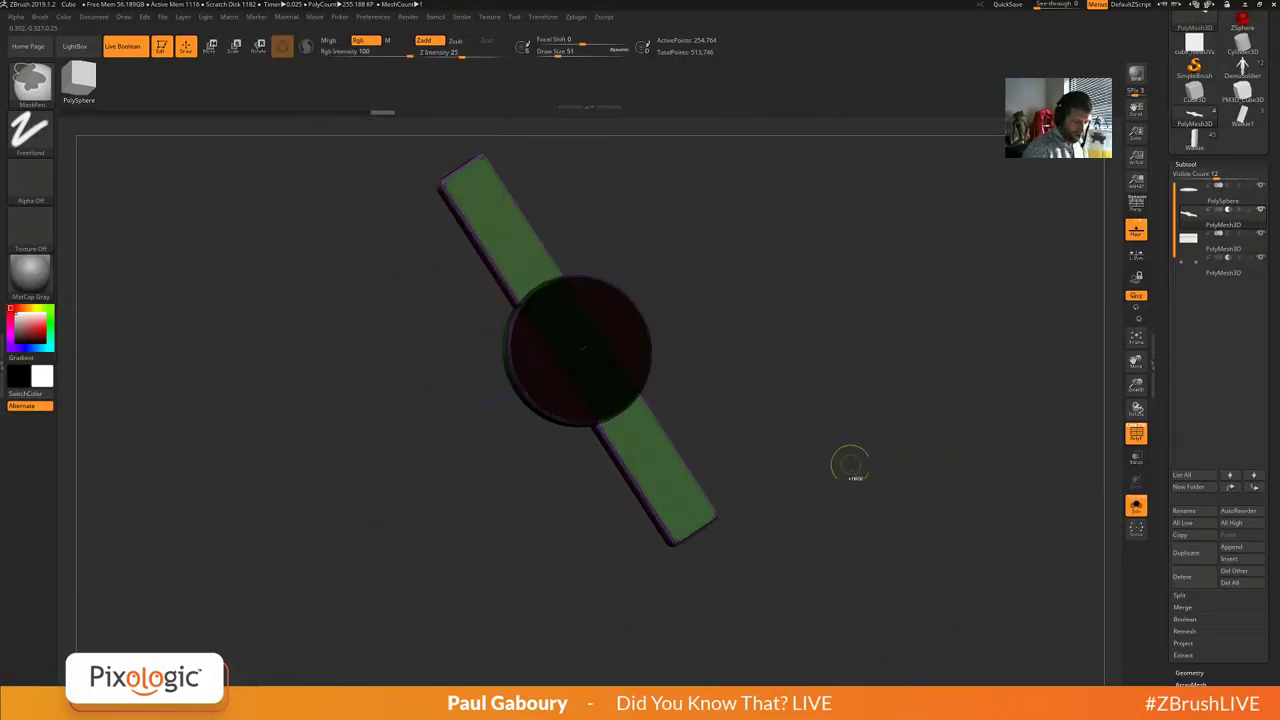
right_click_drag(914, 508, 1042, 488, "ctrl")
left_click(1135, 507)
right_click_drag(764, 542, 778, 503, "alt")
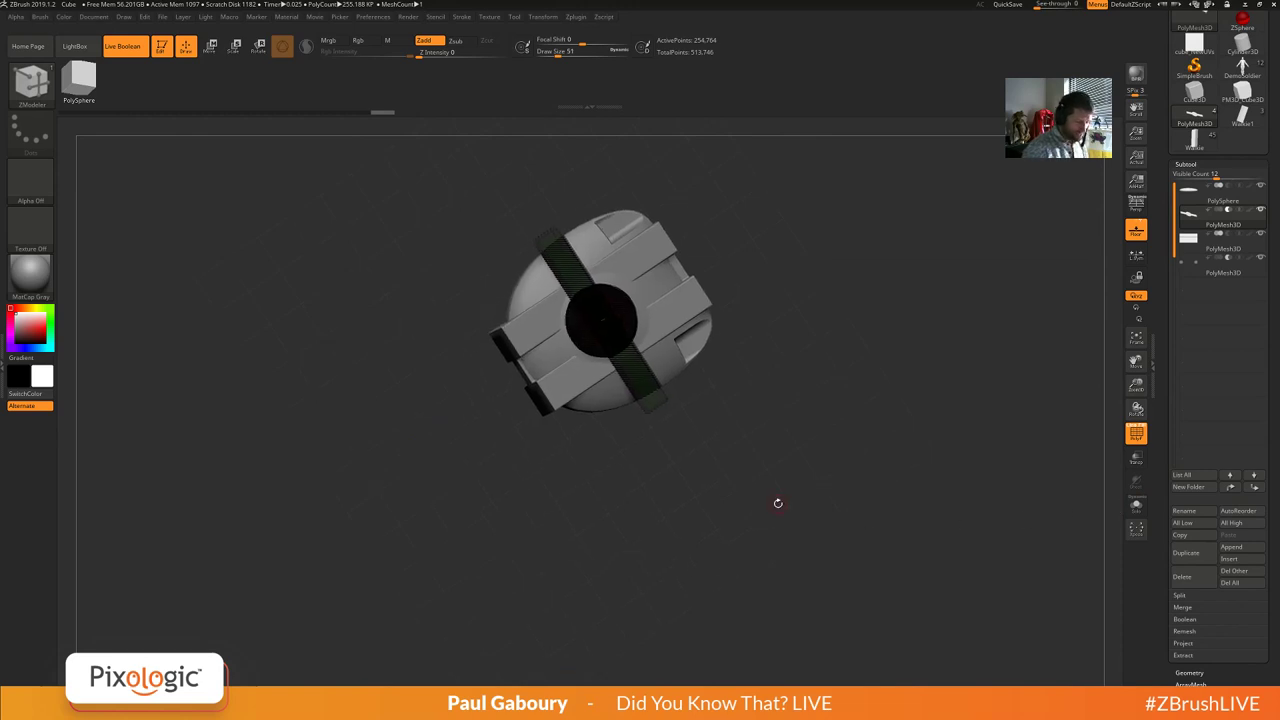
key("shift+f")
left_click_drag(817, 457, 800, 433)
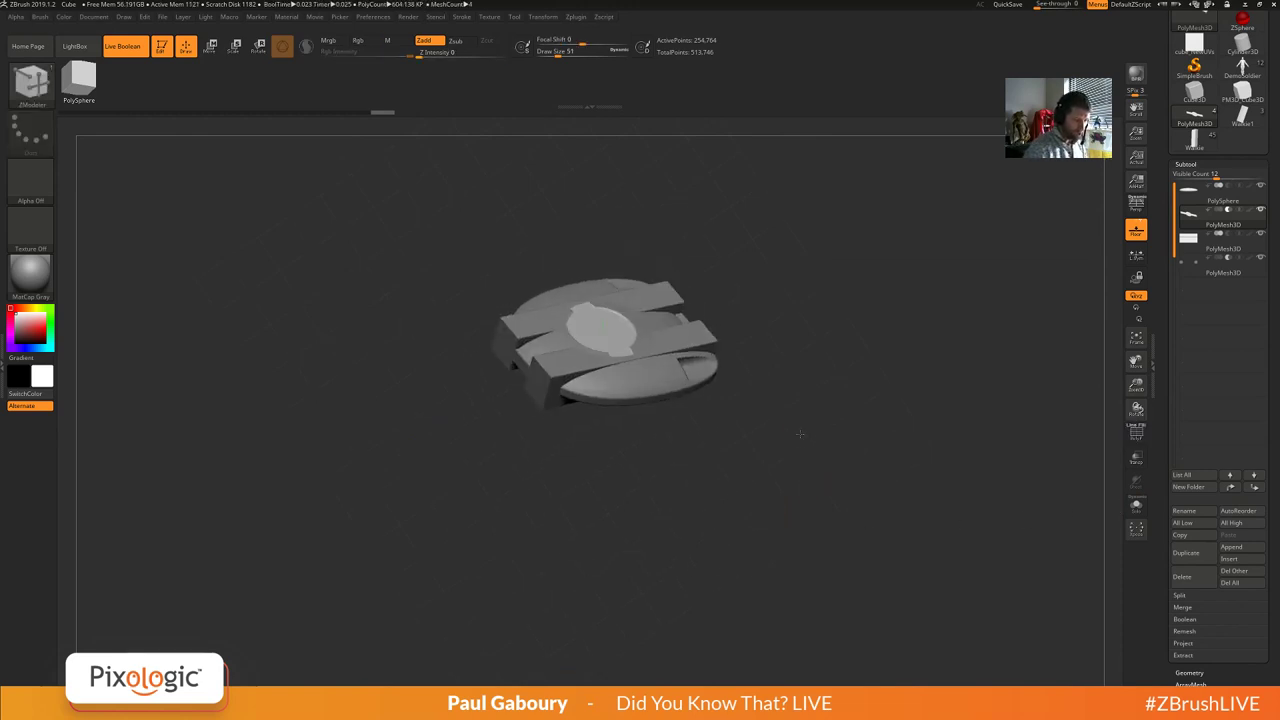
right_click_drag(800, 434, 812, 460, "ctrl")
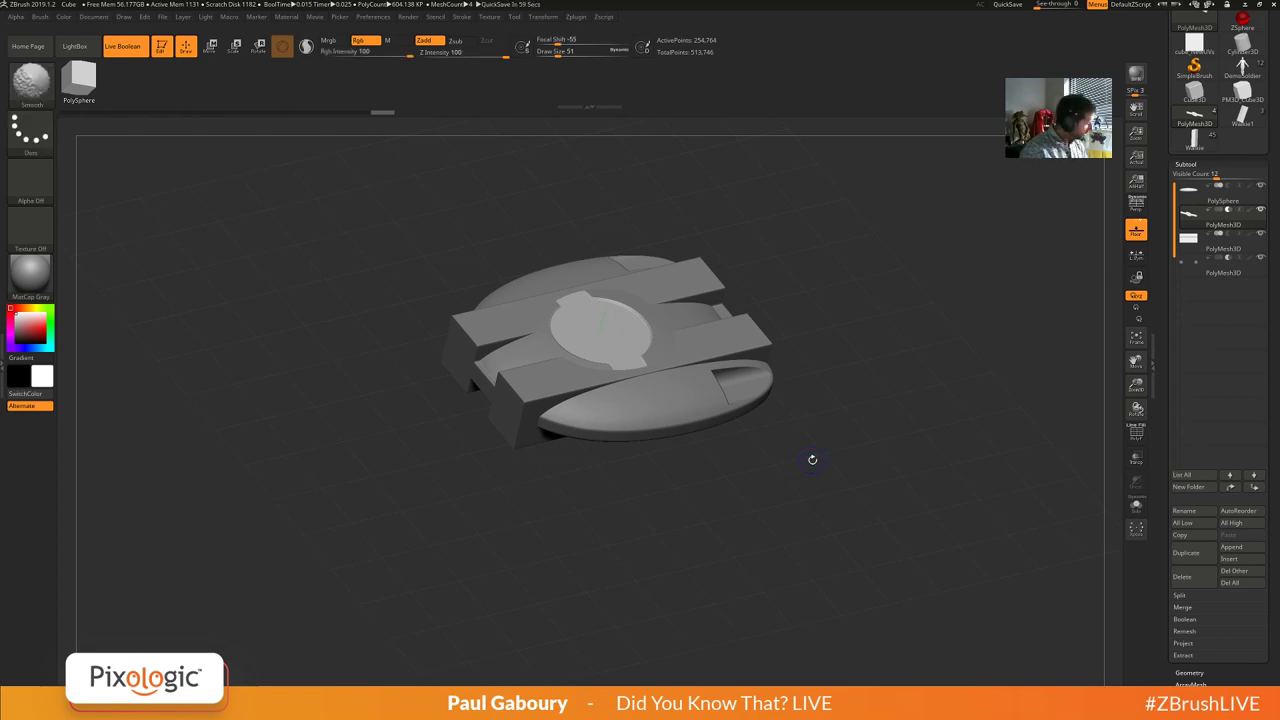
Show the Spotlight shapes again, activate the Move gizmo and snap the model to a straight end-on view.
key("shift+z")
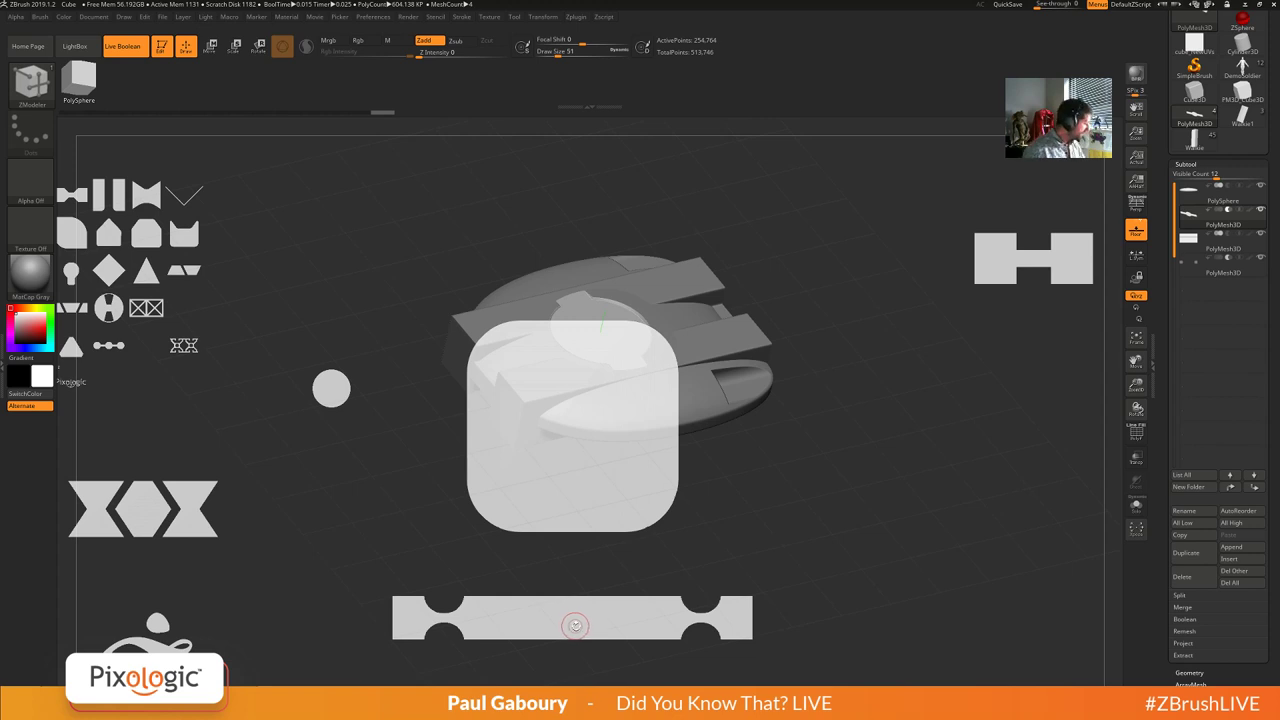
key("w")
left_click_drag(584, 624, 618, 608, "shift")
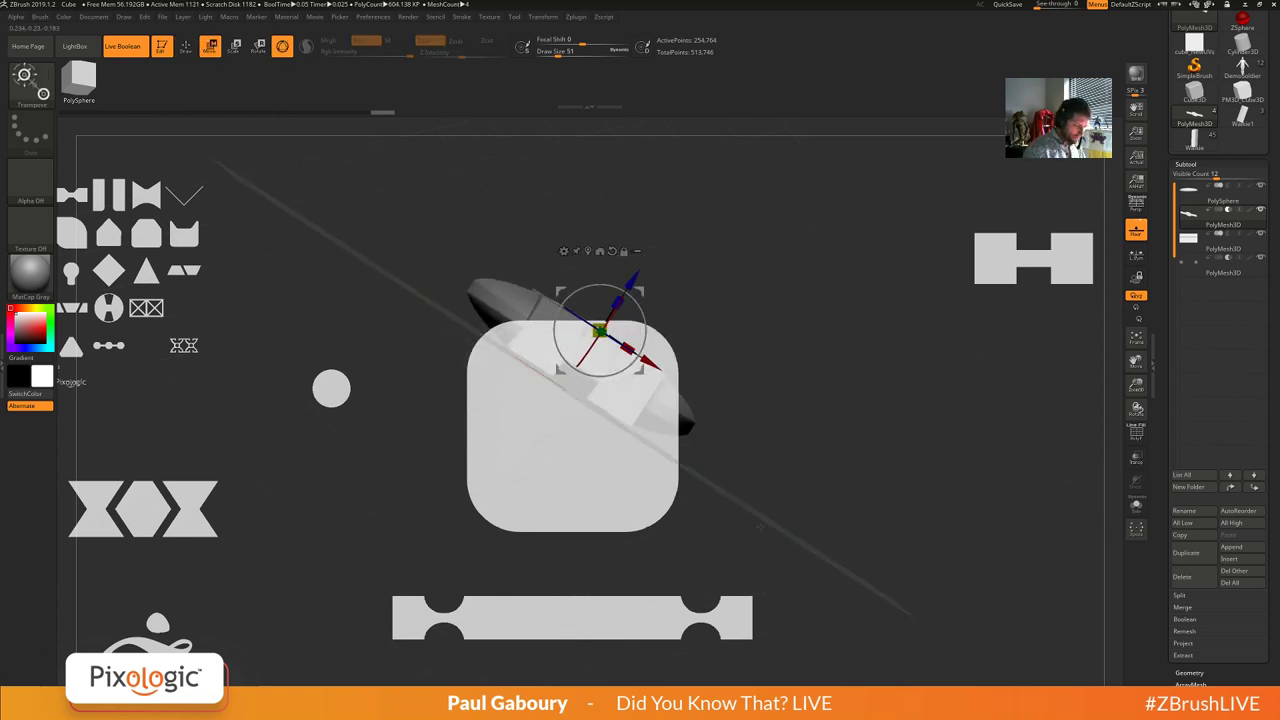
left_click_drag(761, 526, 796, 483, "shift")
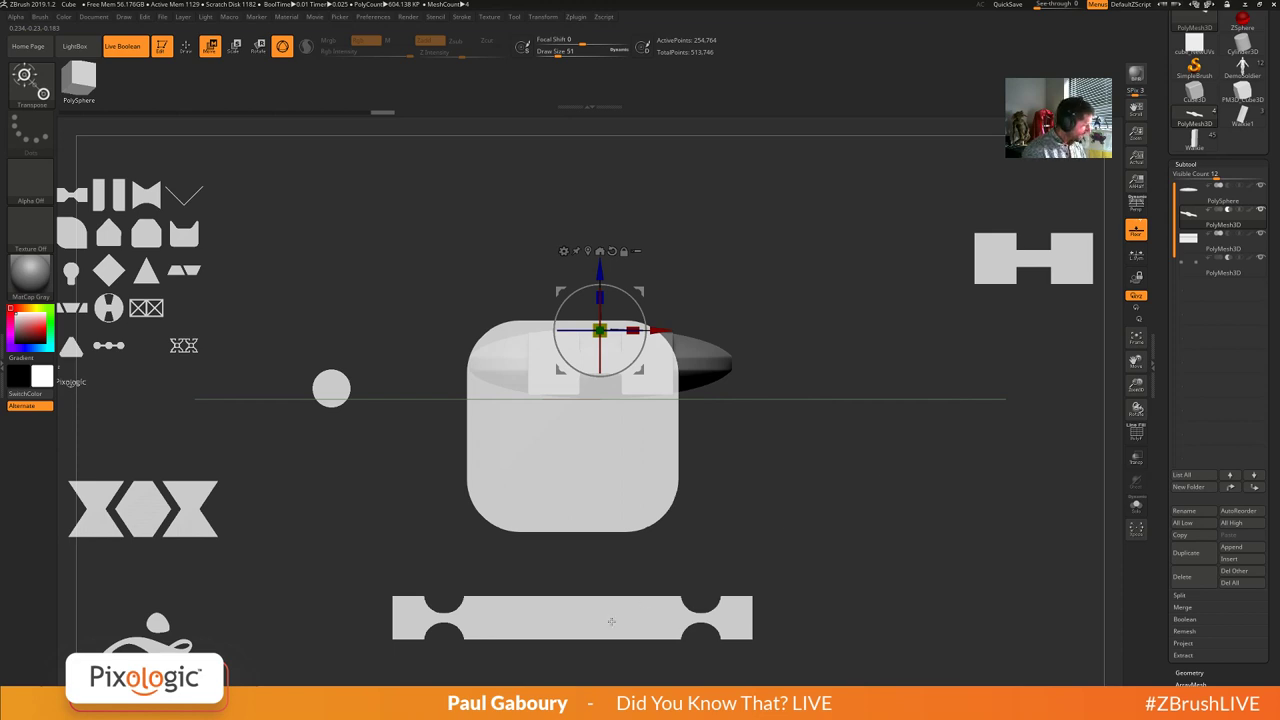
Place the notched bar above the model and create a new subtool from it with Snapshot3D.
key("shift+z")
key("shift+z")
key("z")
left_click_drag(611, 622, 697, 206)
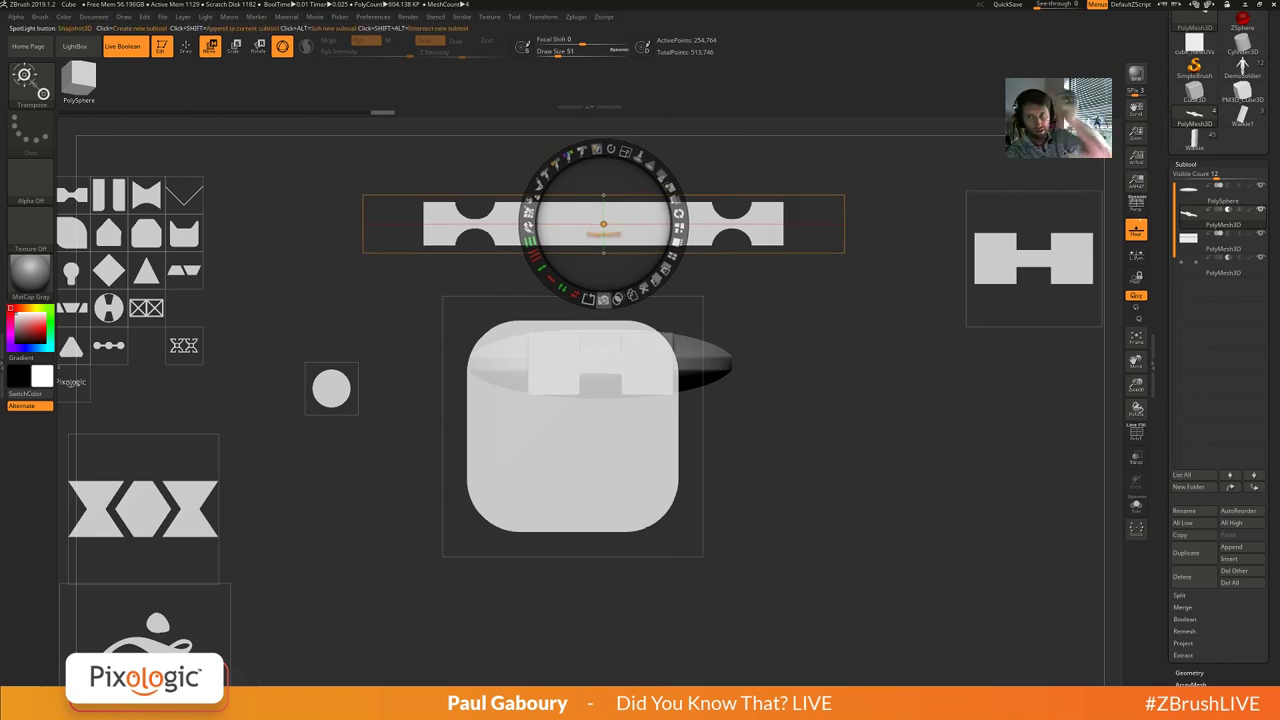
left_click(603, 300)
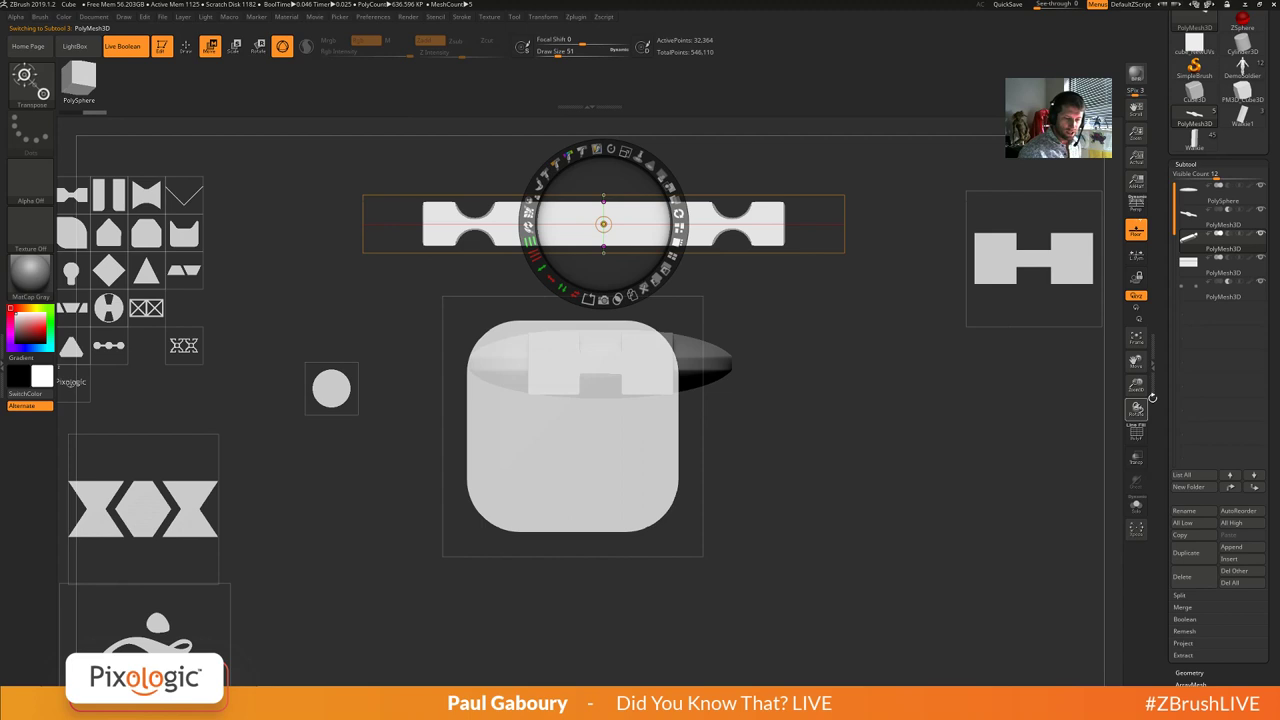
mouse_move(1253, 243)
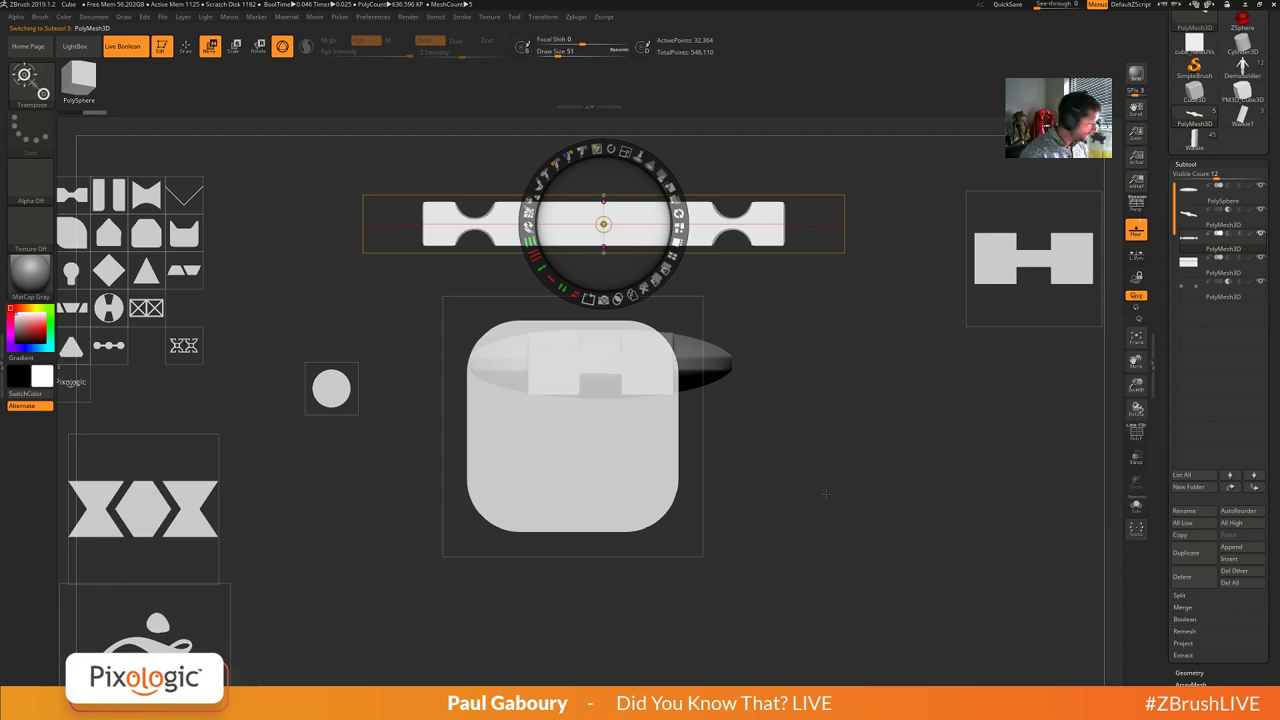
Hide the Spotlight shapes and delete the notched-bar subtool above the model.
key("shift+z")
left_click_drag(829, 483, 854, 500)
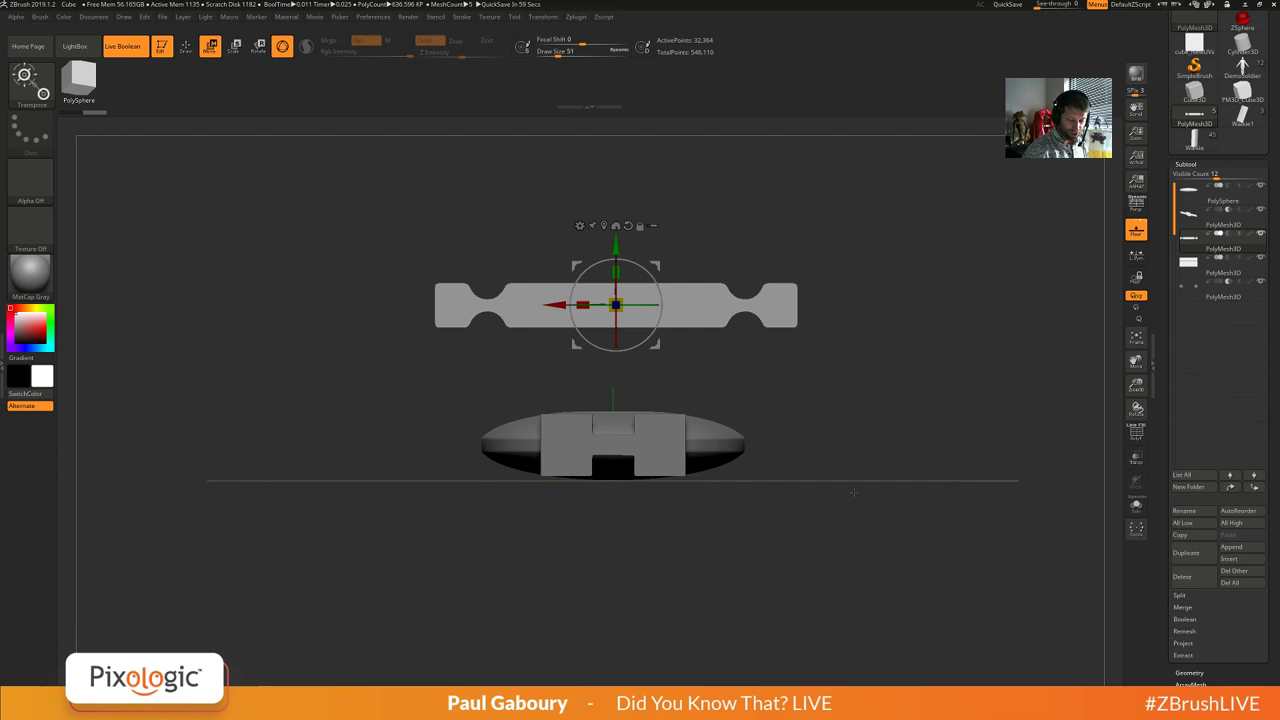
left_click(1182, 577)
left_click(1062, 603)
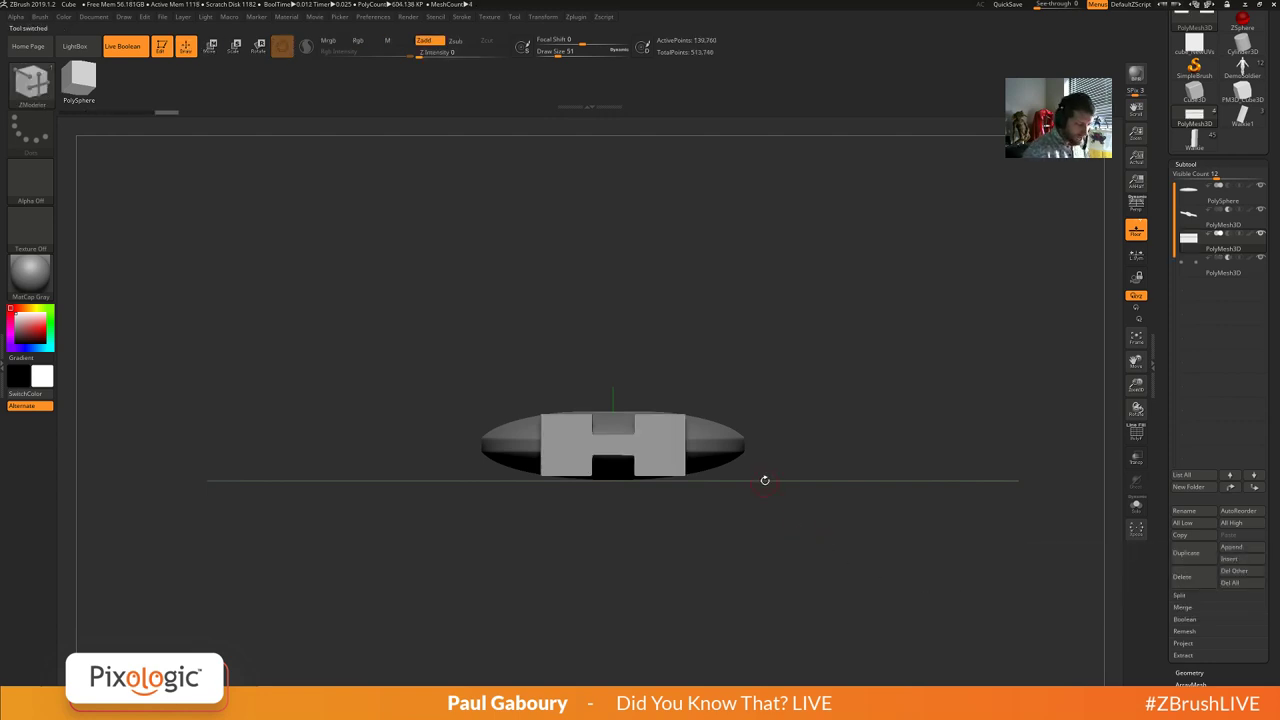
Bring back the Spotlight shapes, shift them all left, and place the notched bar beside the H shape above the model.
key("m")
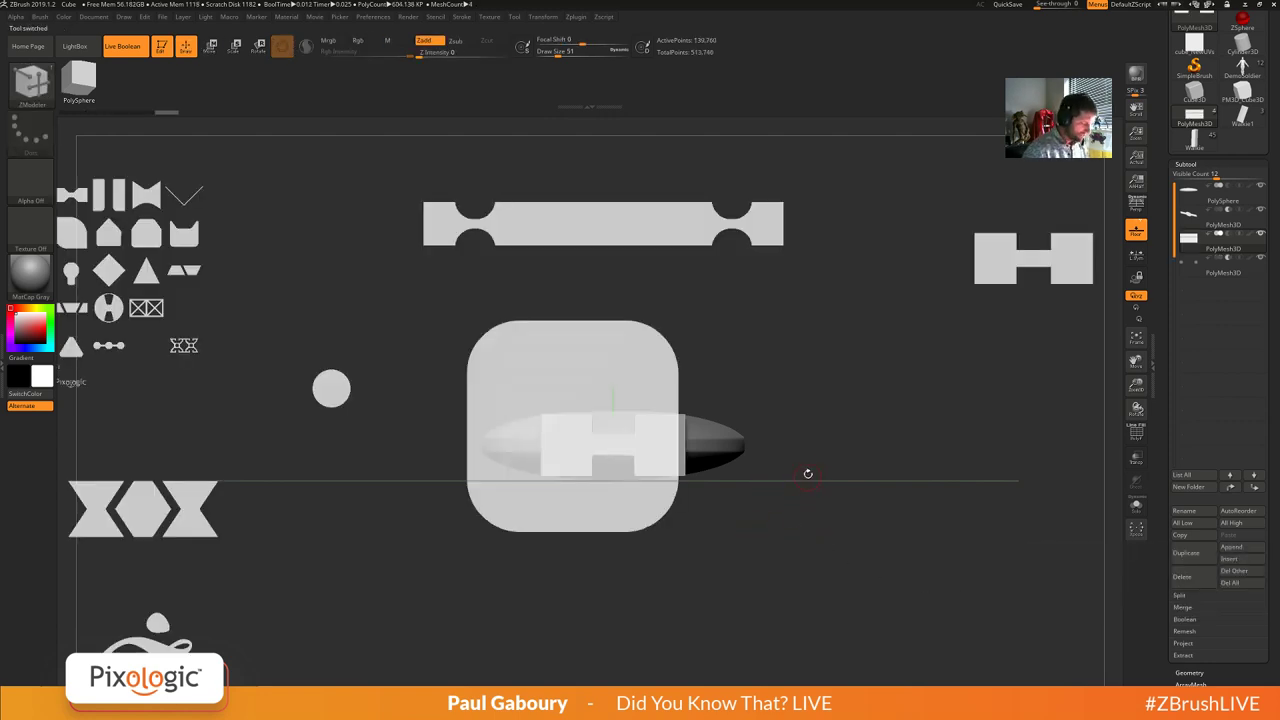
key("z")
left_click_drag(714, 223, 965, 468)
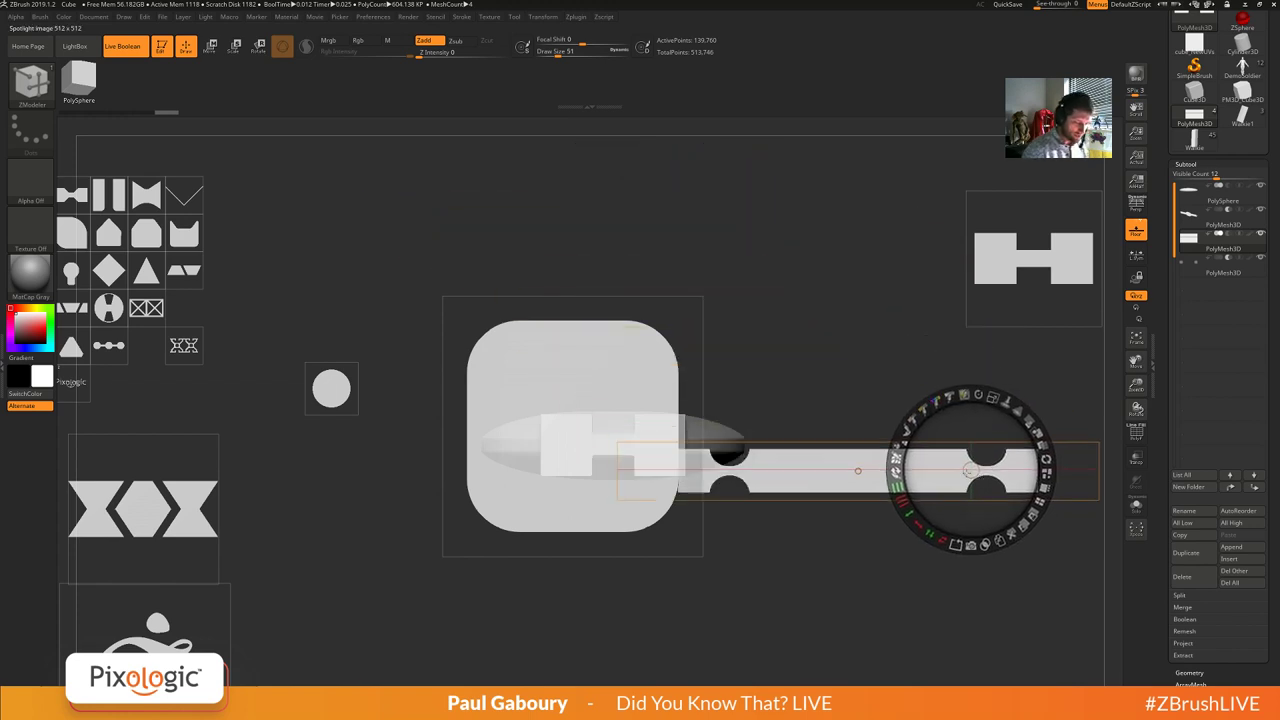
left_click_drag(830, 582, 762, 329)
left_click(820, 384)
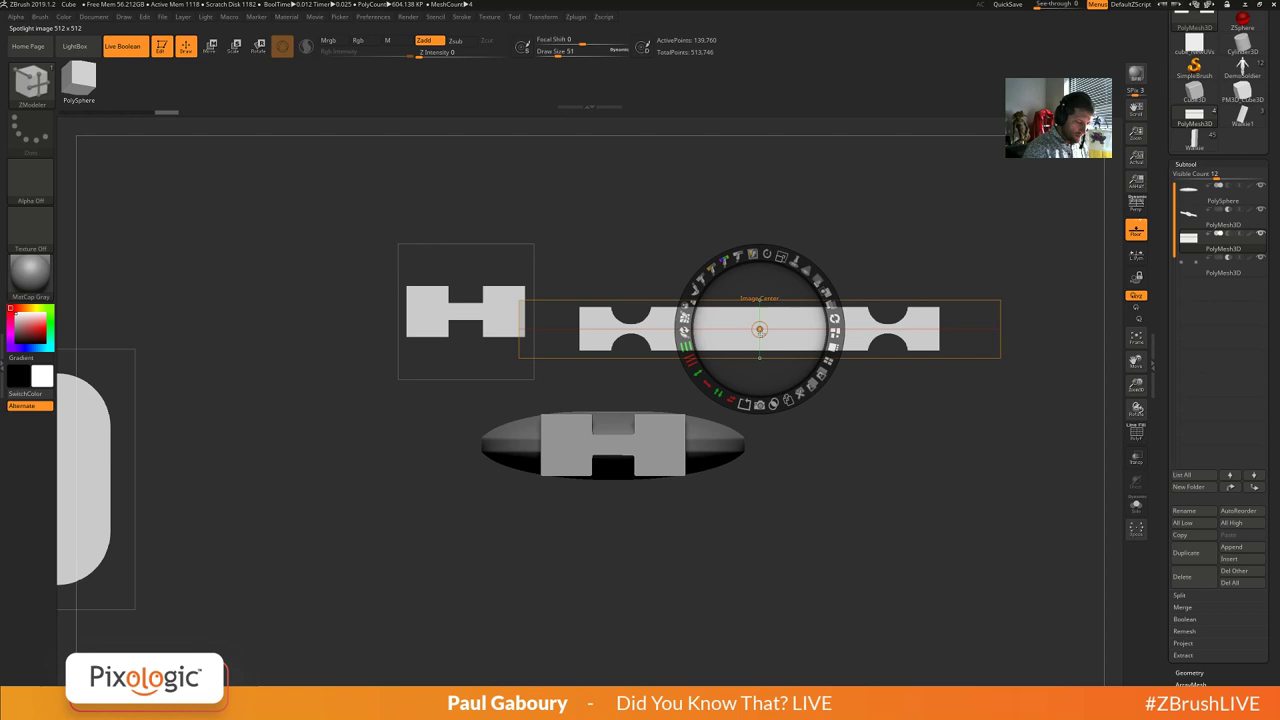
Shift the Spotlight shapes and centre the notched bar directly above the model.
left_click_drag(856, 425, 601, 457)
left_click_drag(541, 353, 656, 343)
left_click(620, 347)
left_click_drag(387, 465, 624, 295)
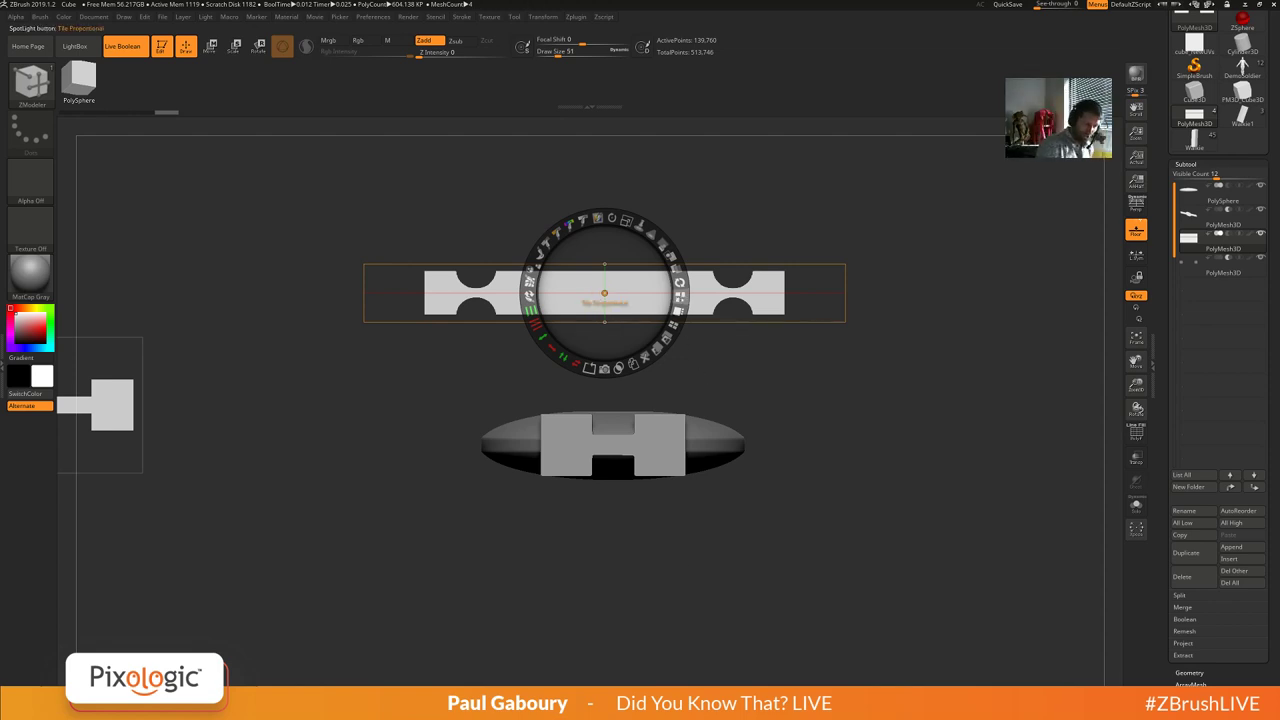
Tile the Spotlight shapes with Tile Proportional and Tile Selected, ending with the Tile Unified arrangement.
left_click(680, 311)
left_click(679, 311)
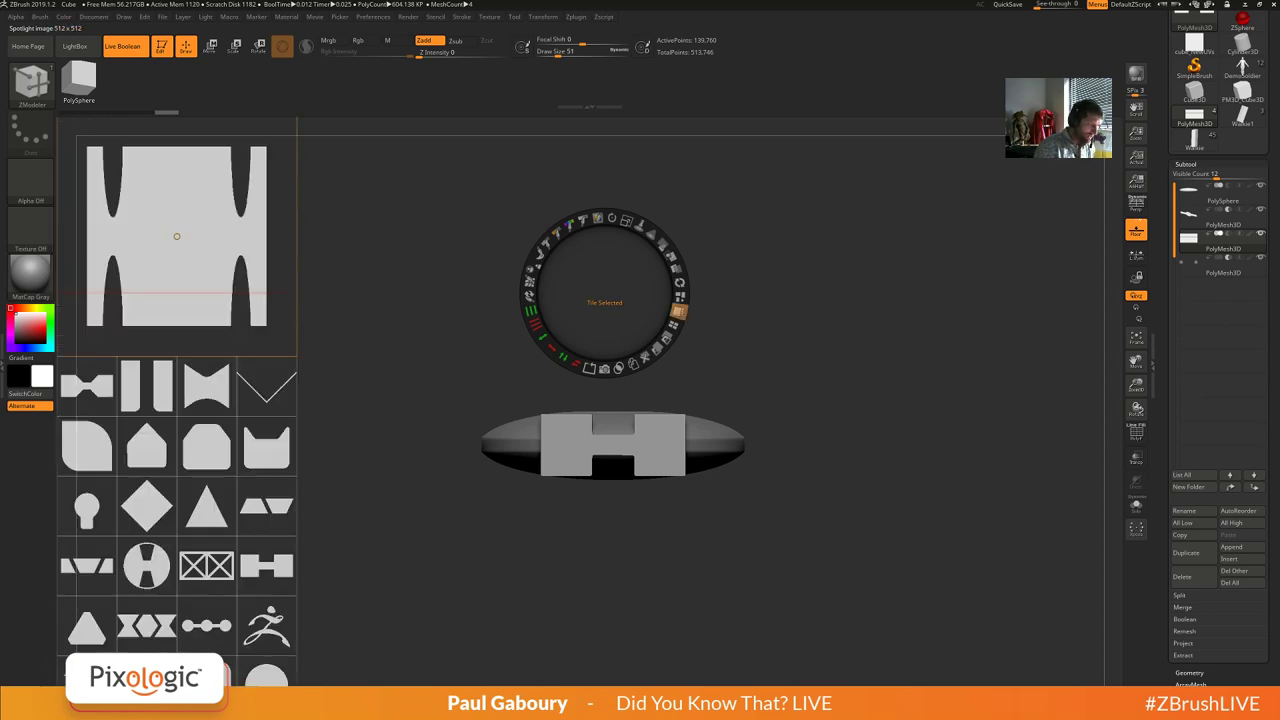
left_click(673, 324)
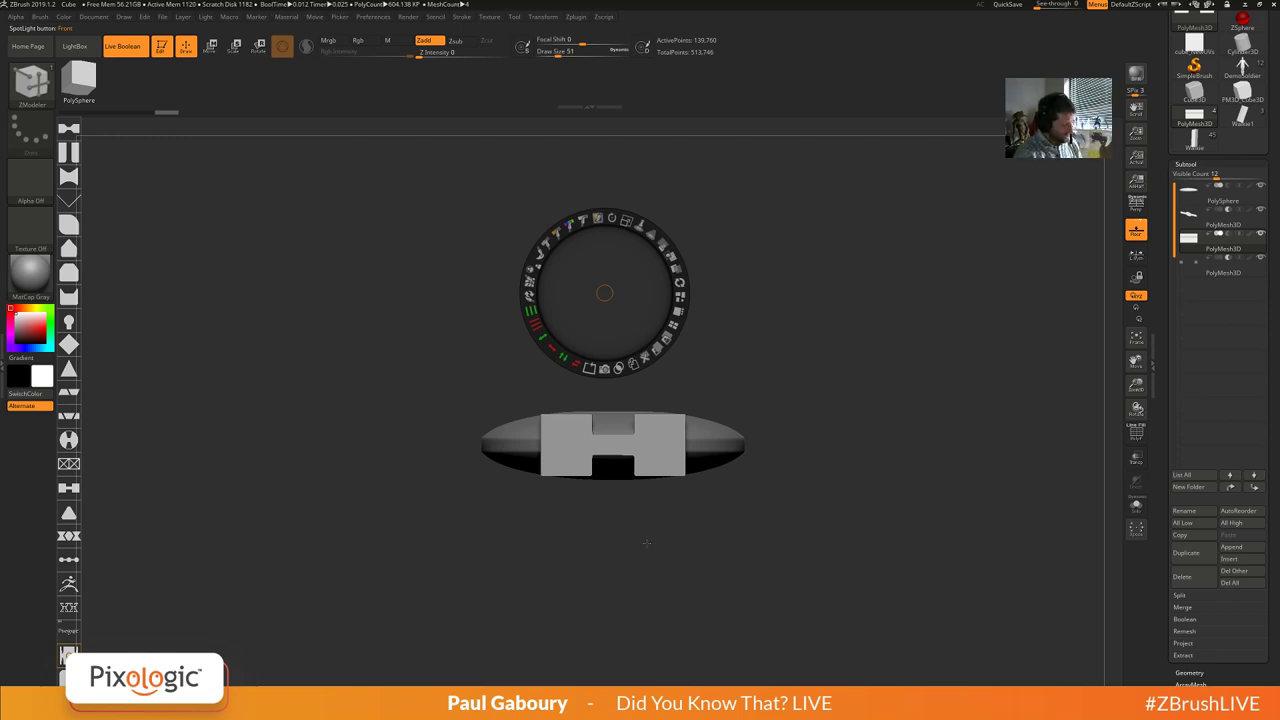
Take the notched shape out of the tiled column, place it above and left of the model, and enlarge it.
left_click_drag(68, 655, 425, 317)
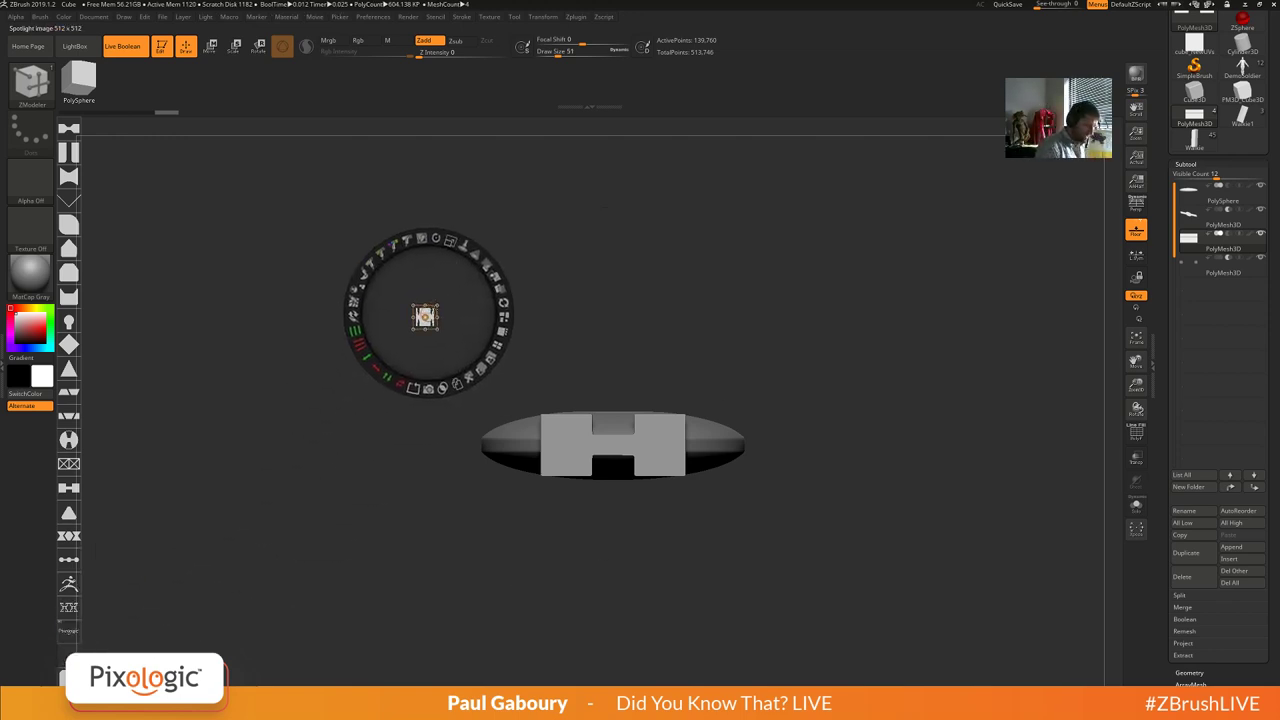
left_click(427, 315)
left_click_drag(447, 245, 495, 340)
left_click_drag(460, 246, 545, 326)
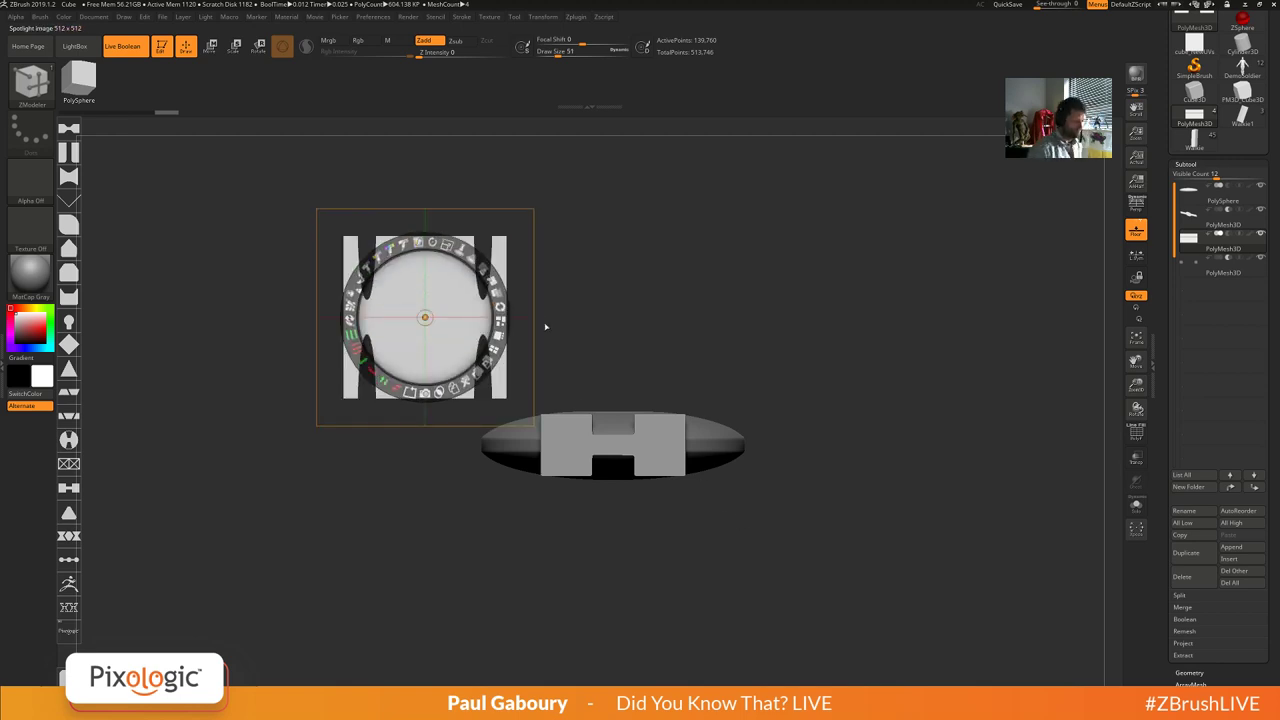
Load the hard-surface Spotlight file with the hexagon thumbnail from LightBox's Spotlight collection.
key("comma")
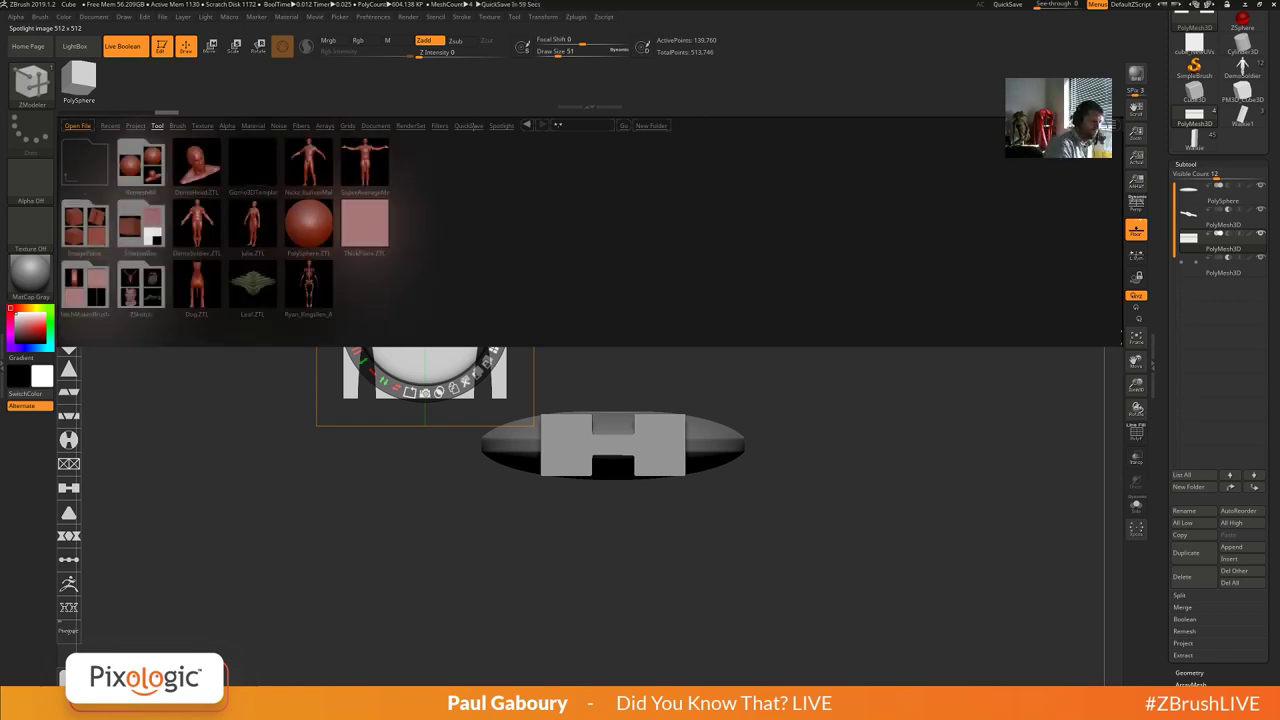
left_click(501, 125)
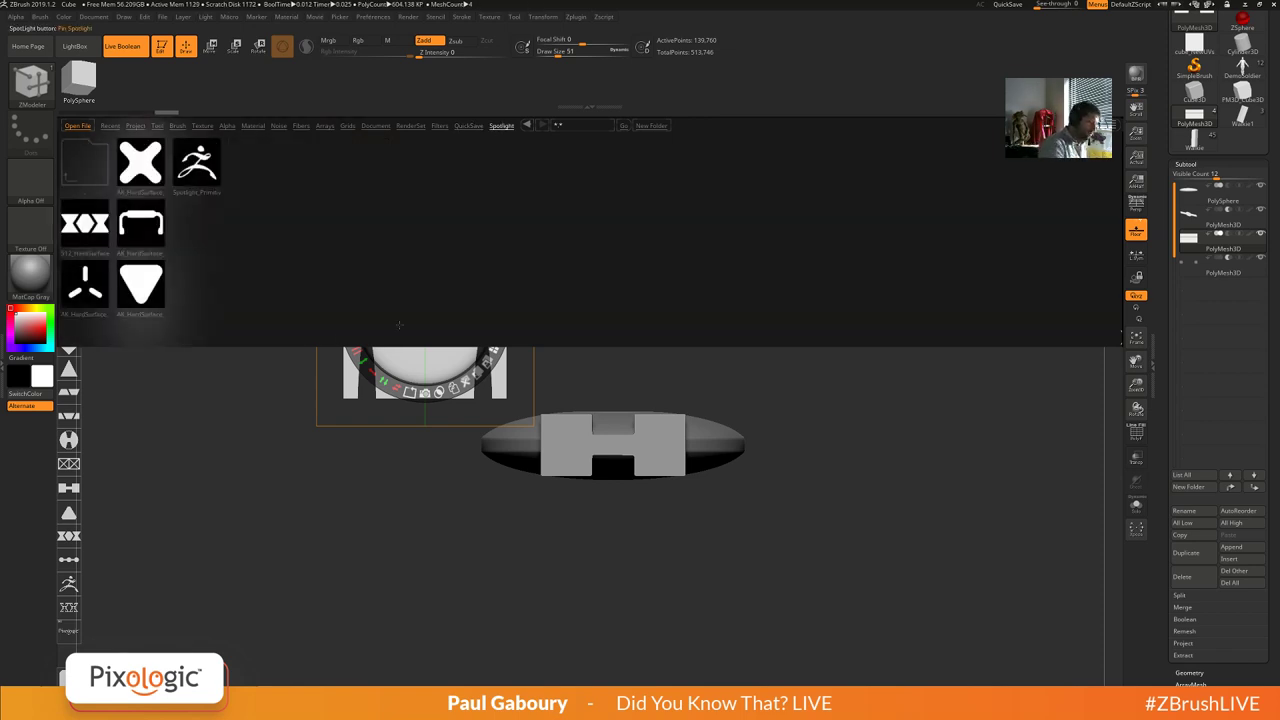
double_click(86, 224)
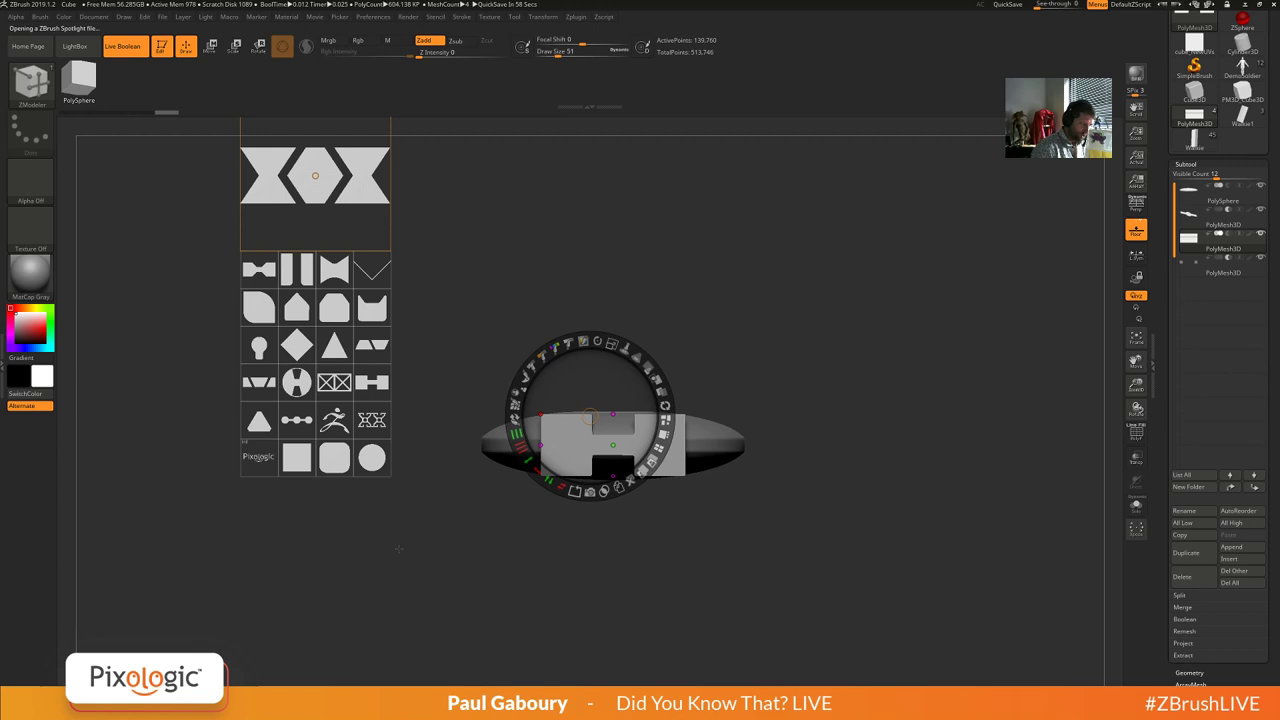
Take the rounded square out of the grid, place it above the model, and lengthen it into a bar with Extend H.
left_click_drag(425, 530, 661, 276)
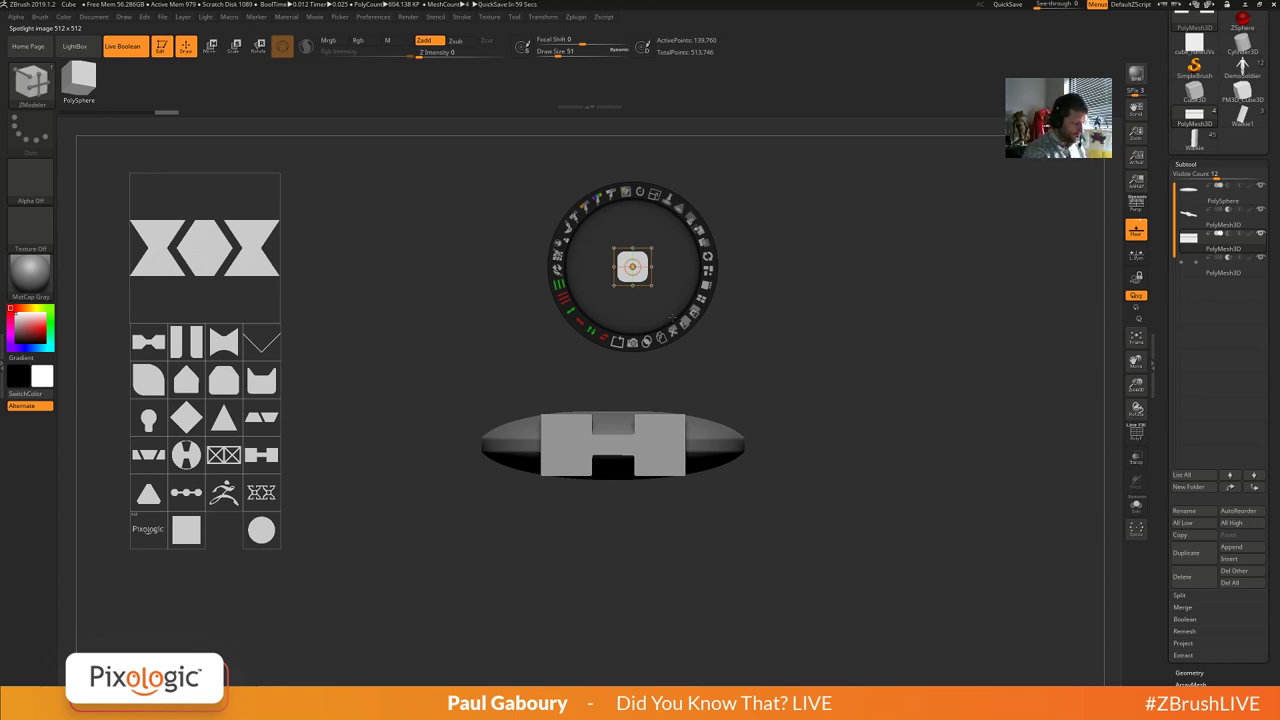
left_click_drag(580, 322, 448, 188)
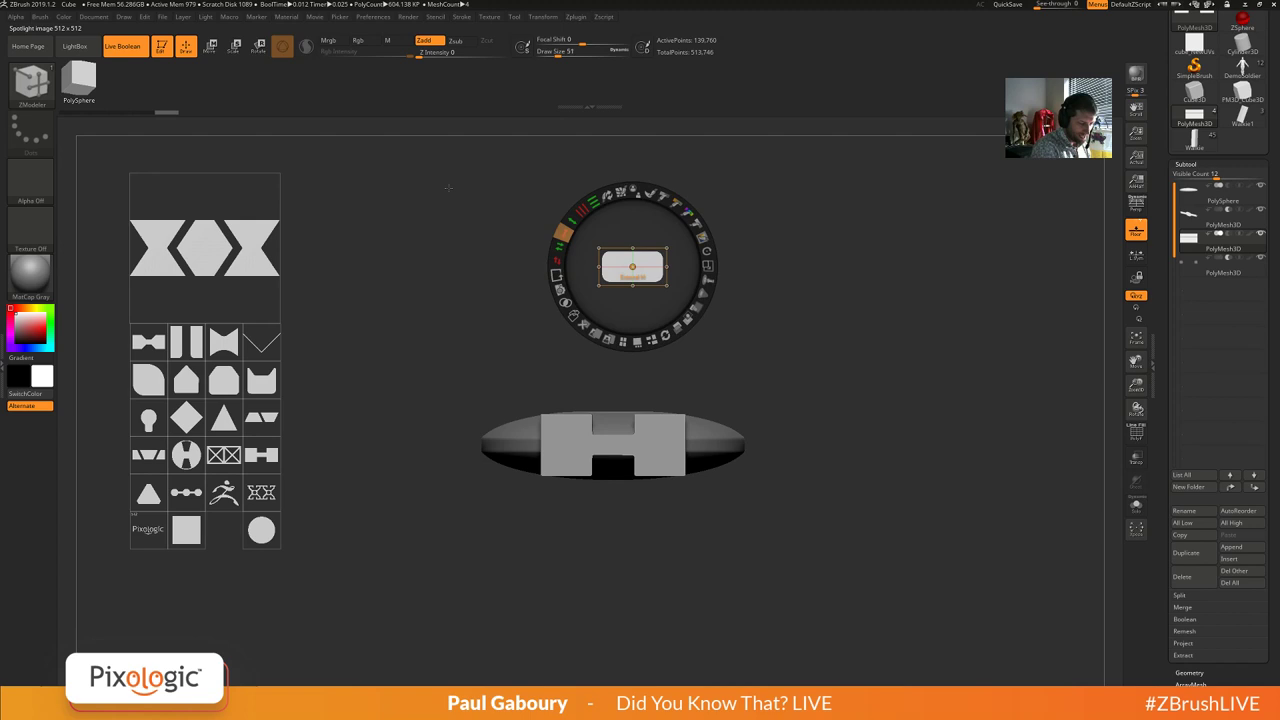
left_click_drag(580, 322, 578, 200)
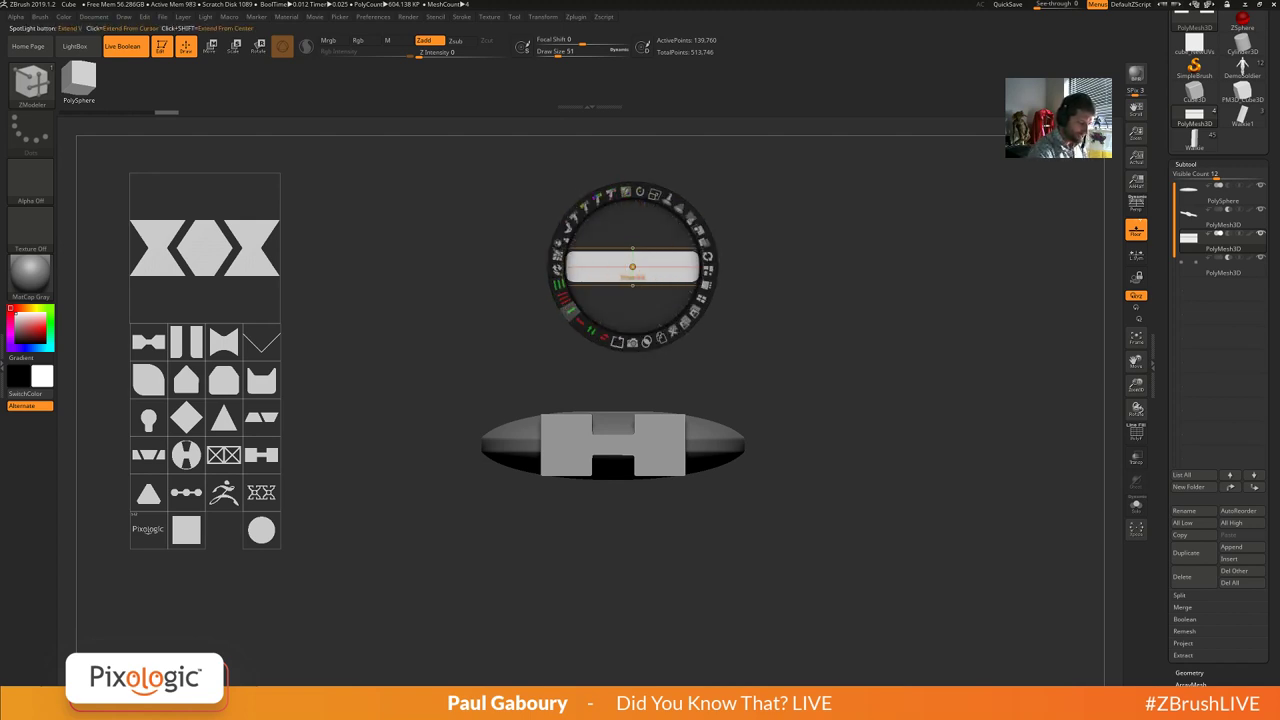
Try Extend V on the rounded bar above the model and undo each attempt.
left_click_drag(572, 312, 757, 226)
key("ctrl+z")
key("ctrl+z")
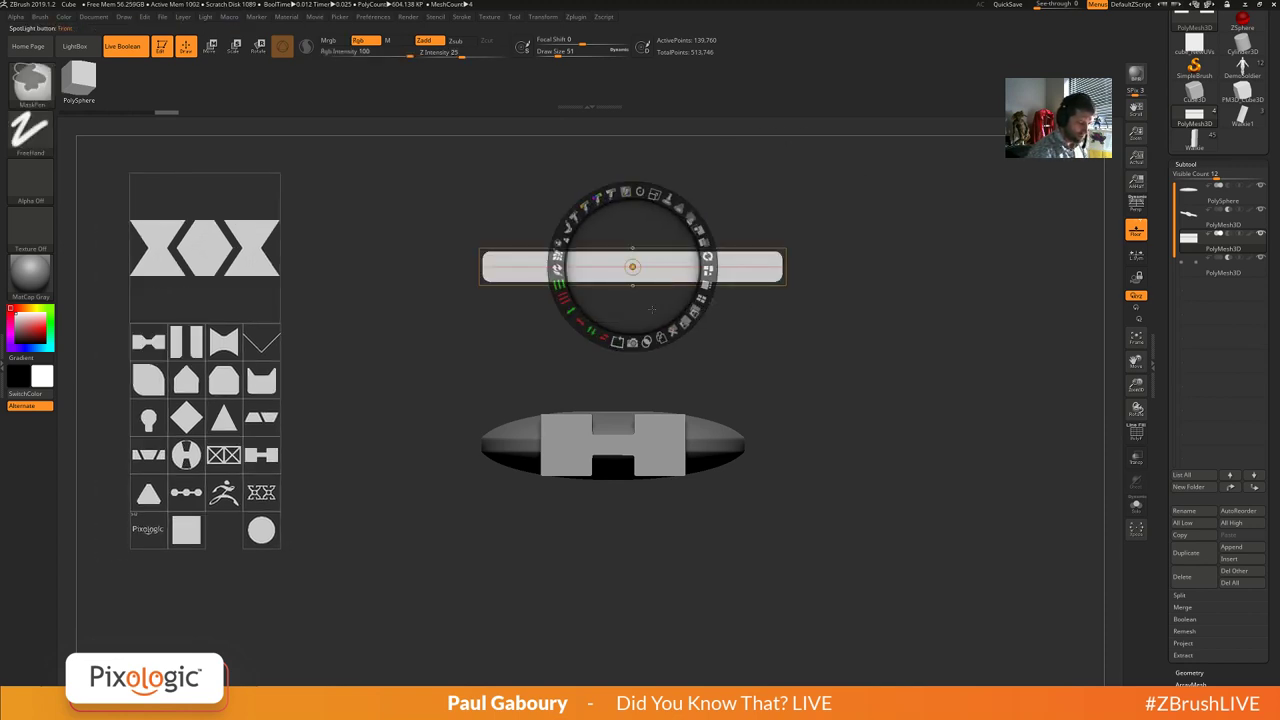
left_click_drag(571, 311, 656, 256)
key("ctrl+z")
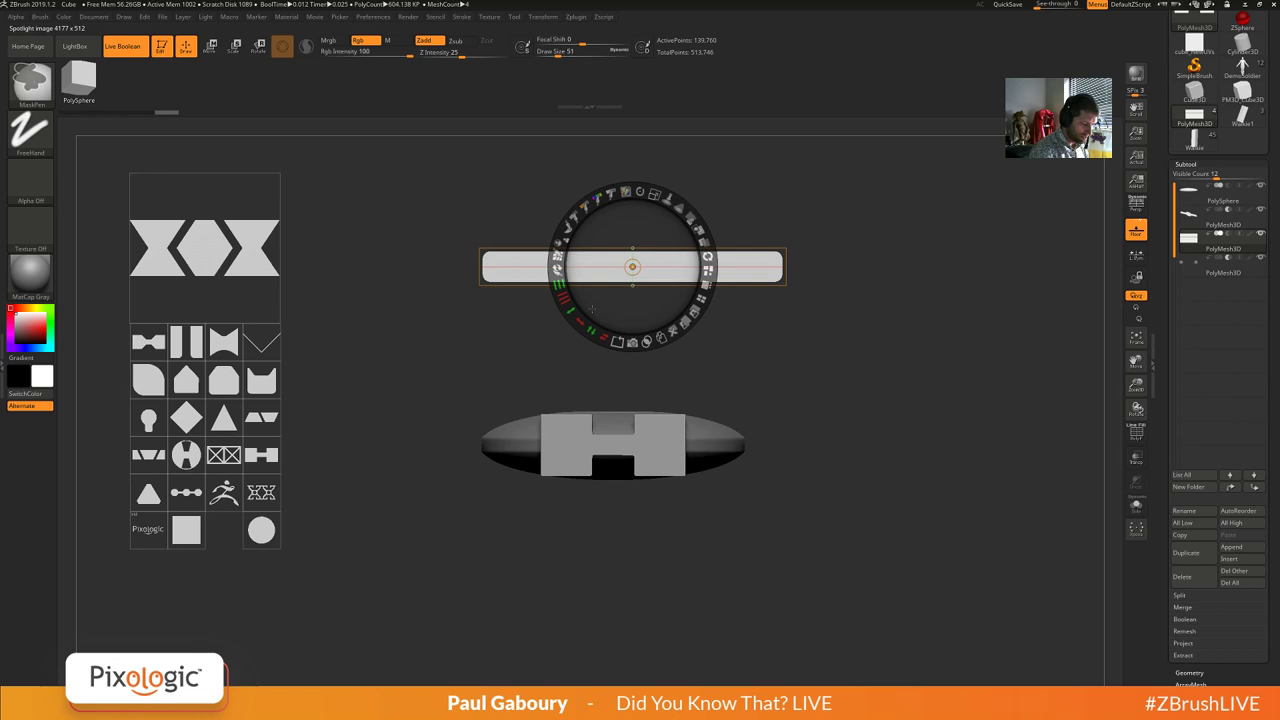
Make the rounded bar taller with Extend V and adjust its width with Extend H to form a large rounded rectangle.
left_click_drag(571, 311, 567, 232)
left_click_drag(571, 311, 558, 252)
mouse_move(580, 322)
left_mouse_down()
mouse_move(558, 291)
mouse_move(626, 343)
mouse_move(580, 324)
left_mouse_up()
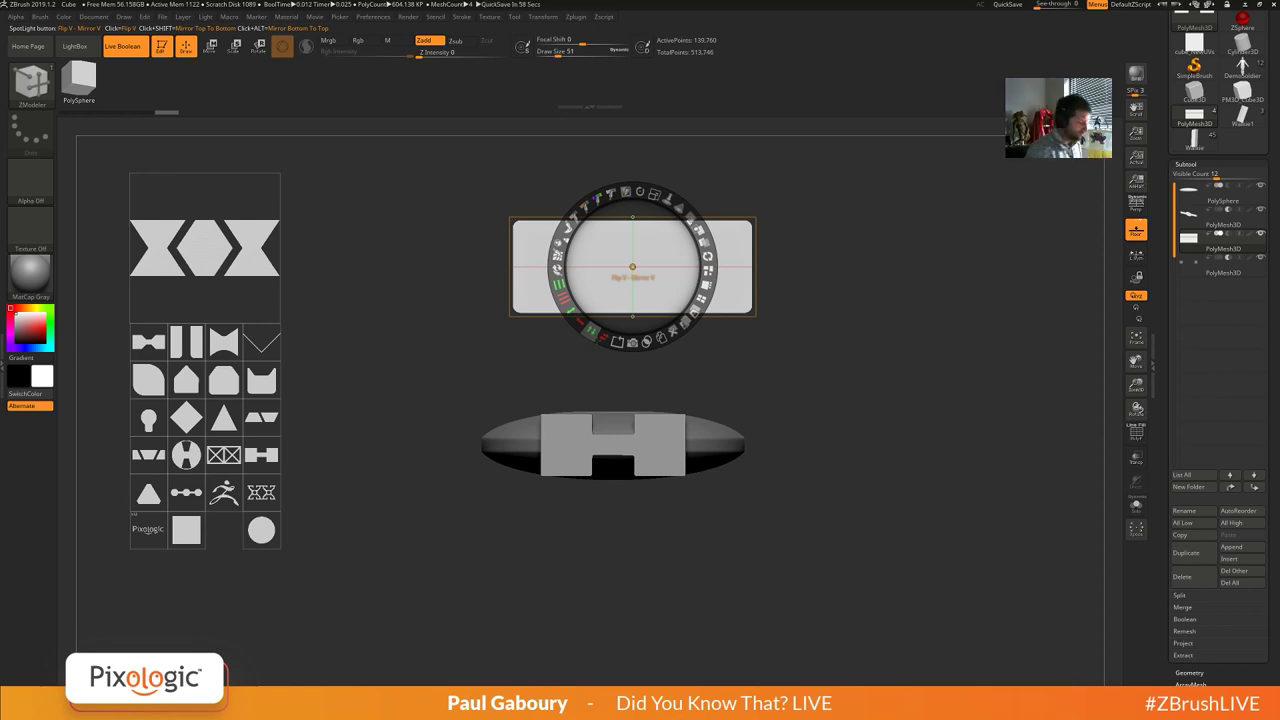
Pull the thin V shape out of the grid, move the rounded rectangle aside, and shift all Spotlight shapes up and left.
left_click_drag(264, 340, 875, 373)
left_click_drag(675, 267, 415, 260)
left_click(872, 375)
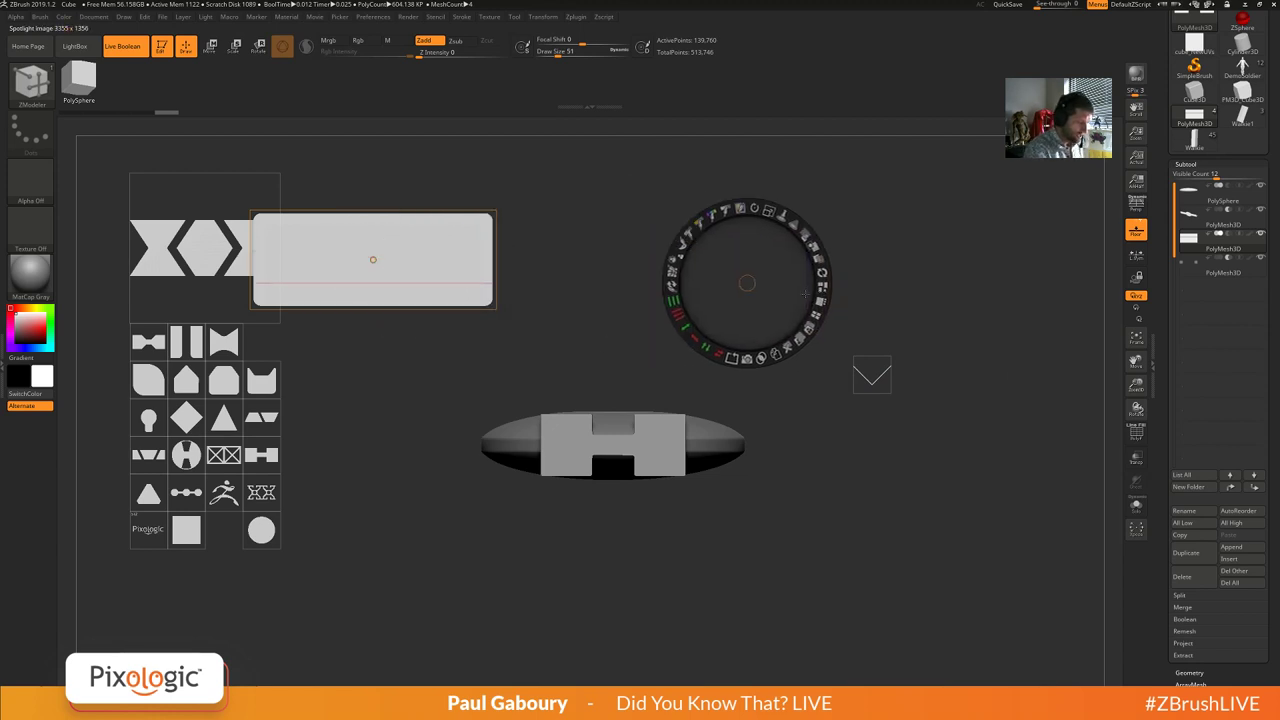
left_click_drag(991, 428, 871, 374)
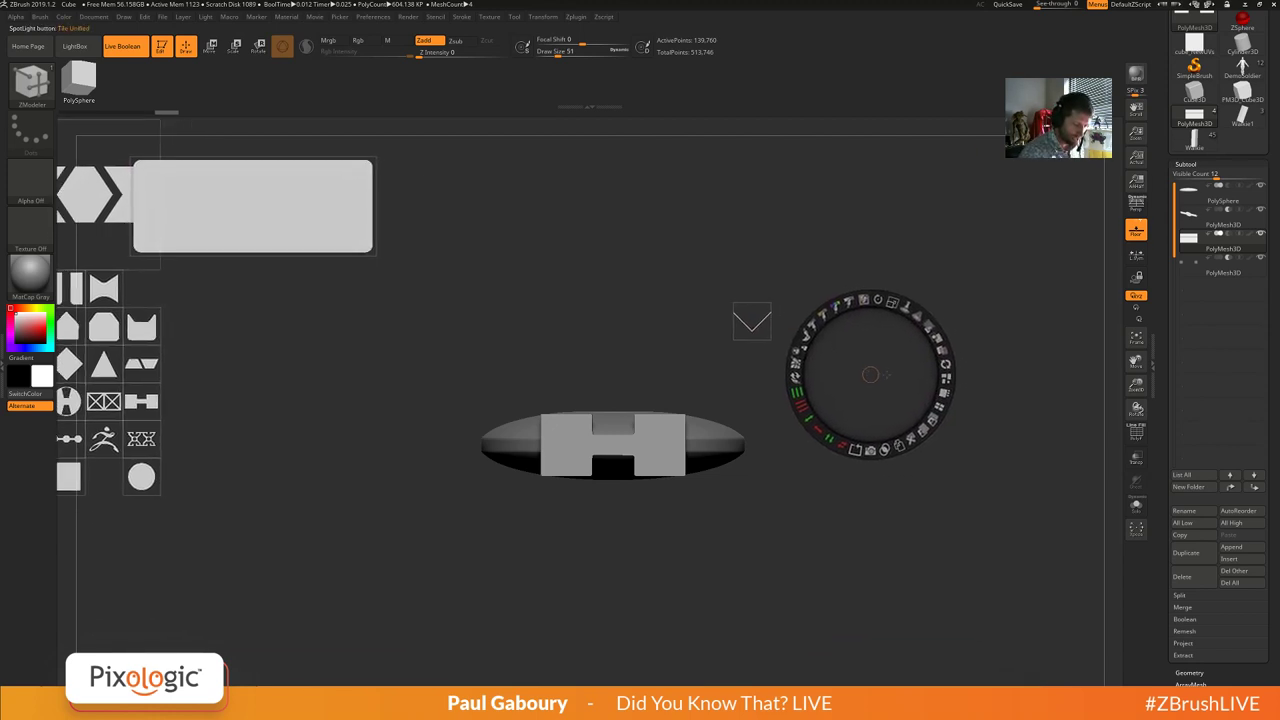
Enlarge the V shape, position it above the model, and widen it with Extend H to form a flat bottom edge.
left_click(752, 322)
left_click_drag(774, 248, 827, 288)
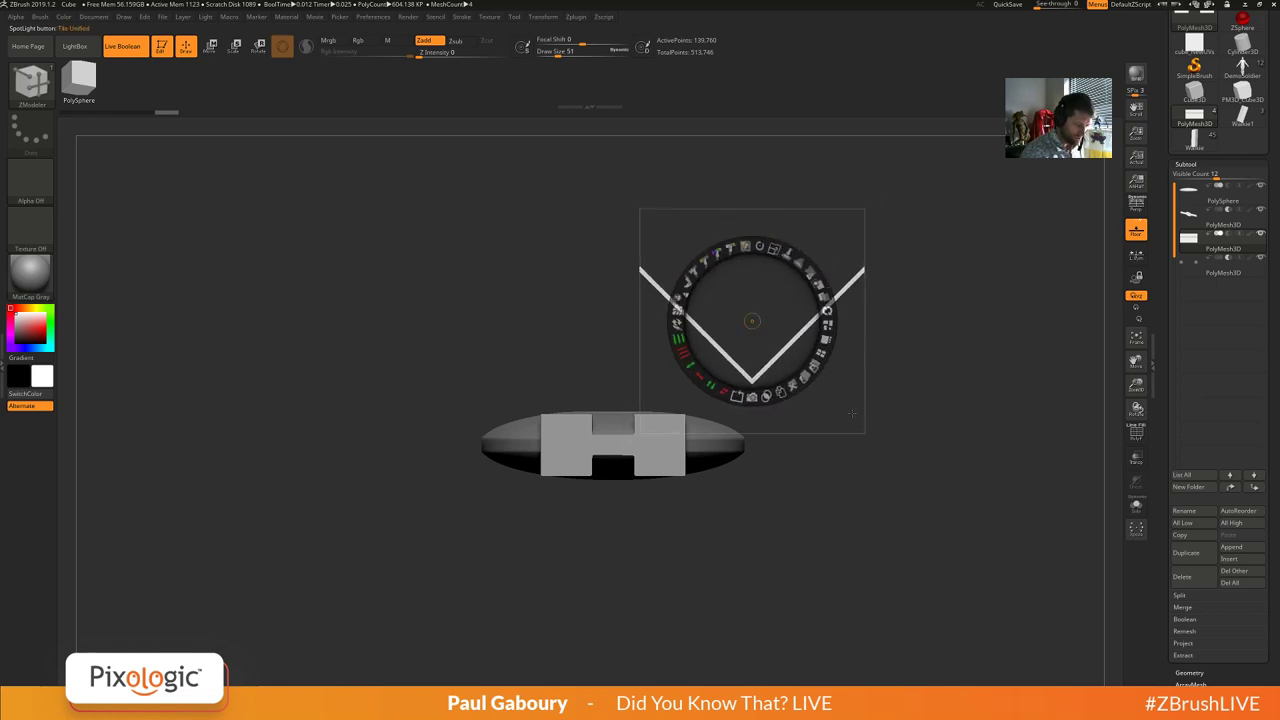
left_click_drag(850, 385, 748, 278)
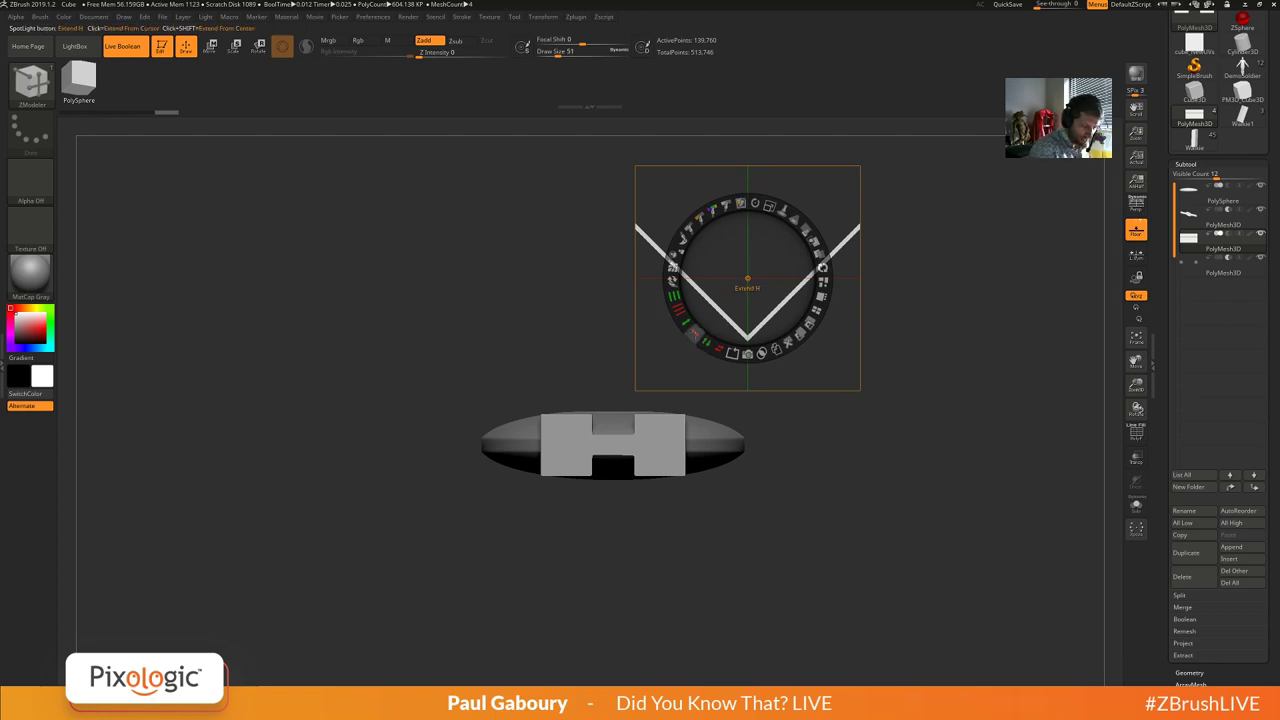
left_click_drag(705, 343, 516, 217)
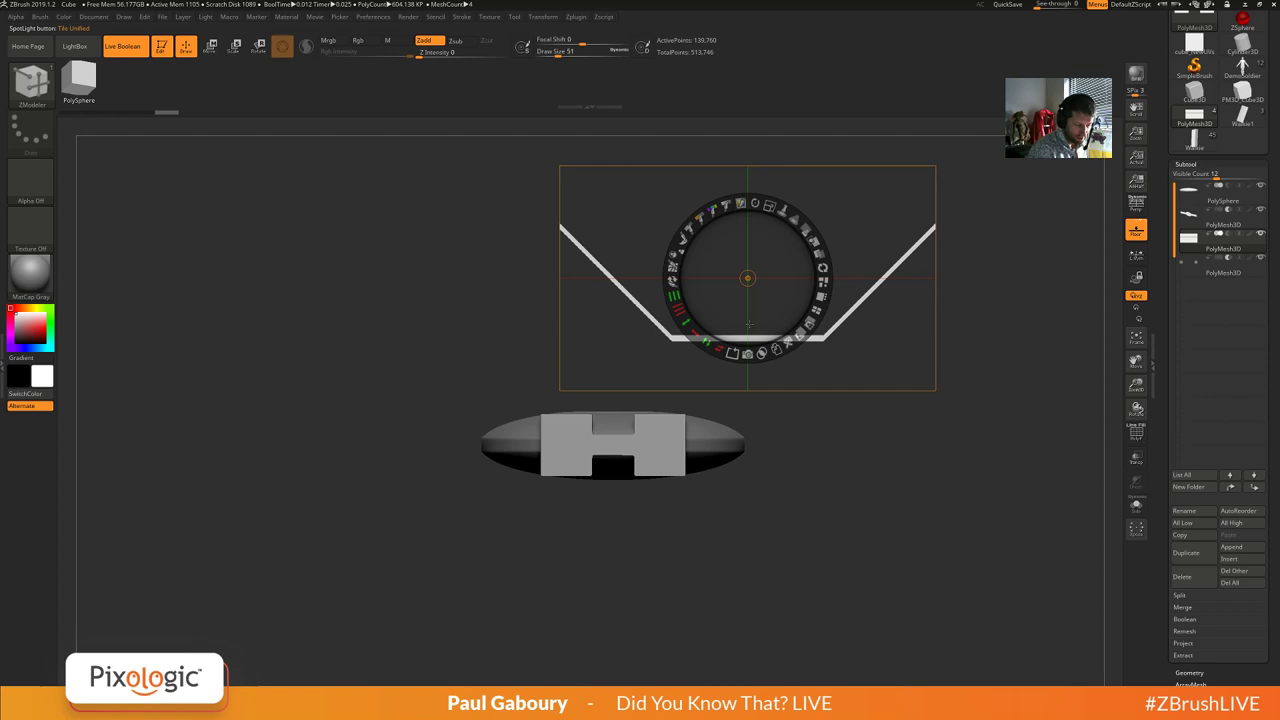
Try Extend V and a plain vertical stretch on the flat-bottomed V outline, undoing each result.
left_click_drag(686, 323, 609, 310)
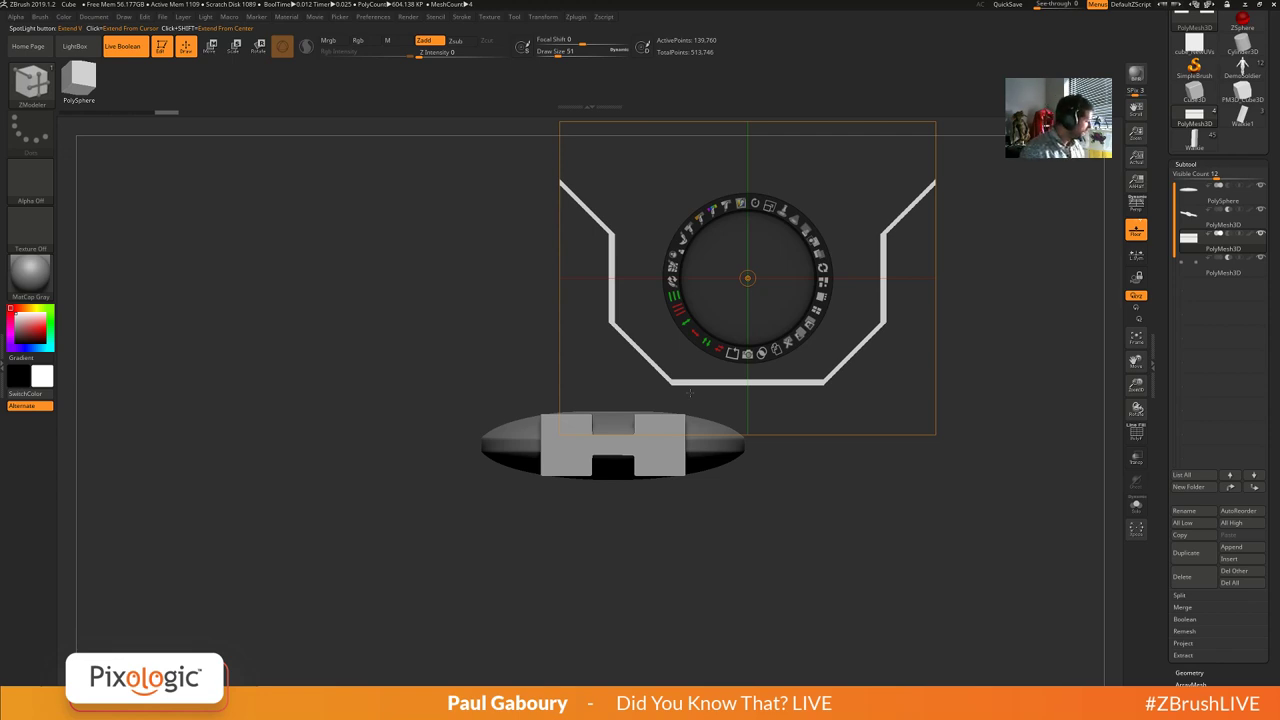
key("ctrl+z")
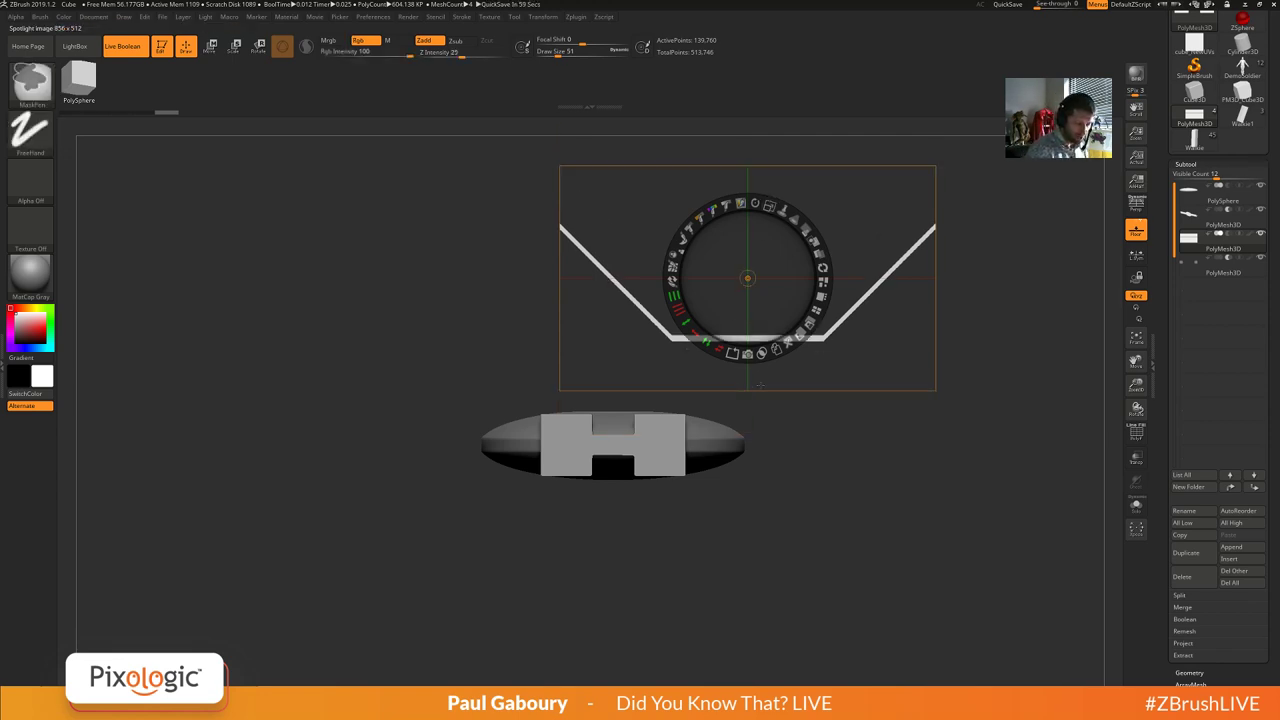
left_click_drag(760, 385, 757, 587)
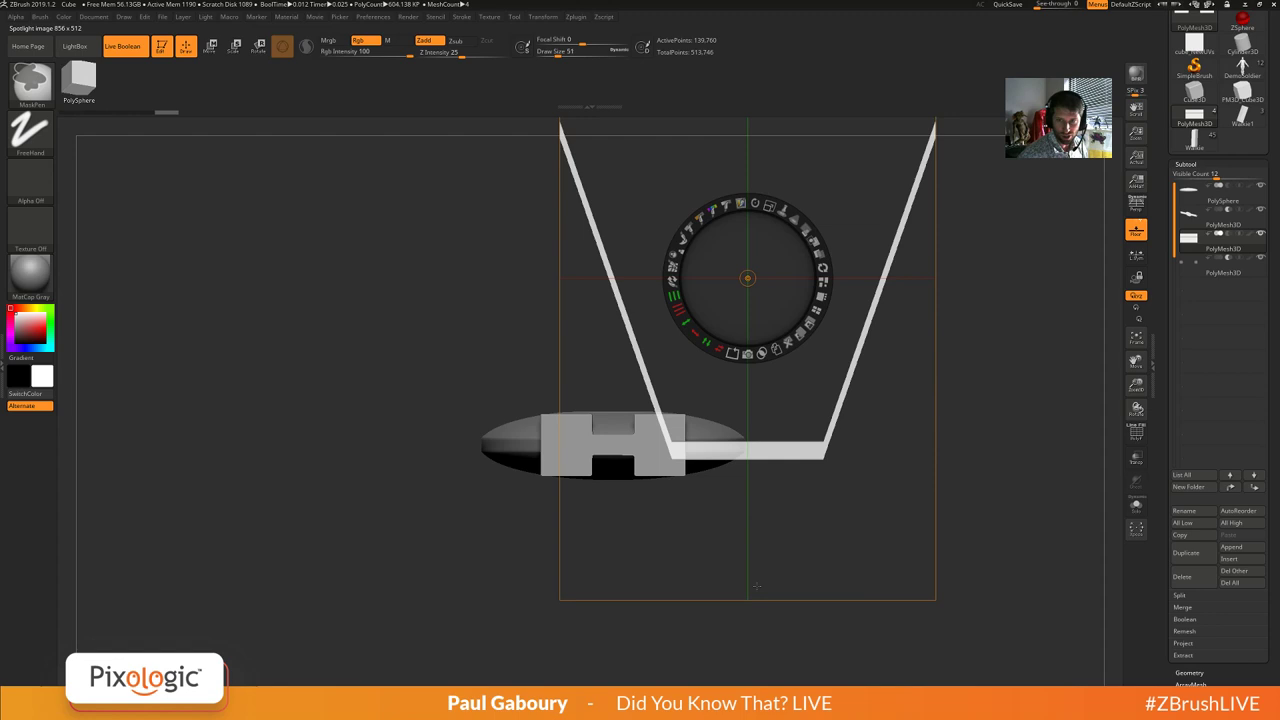
key("ctrl+z")
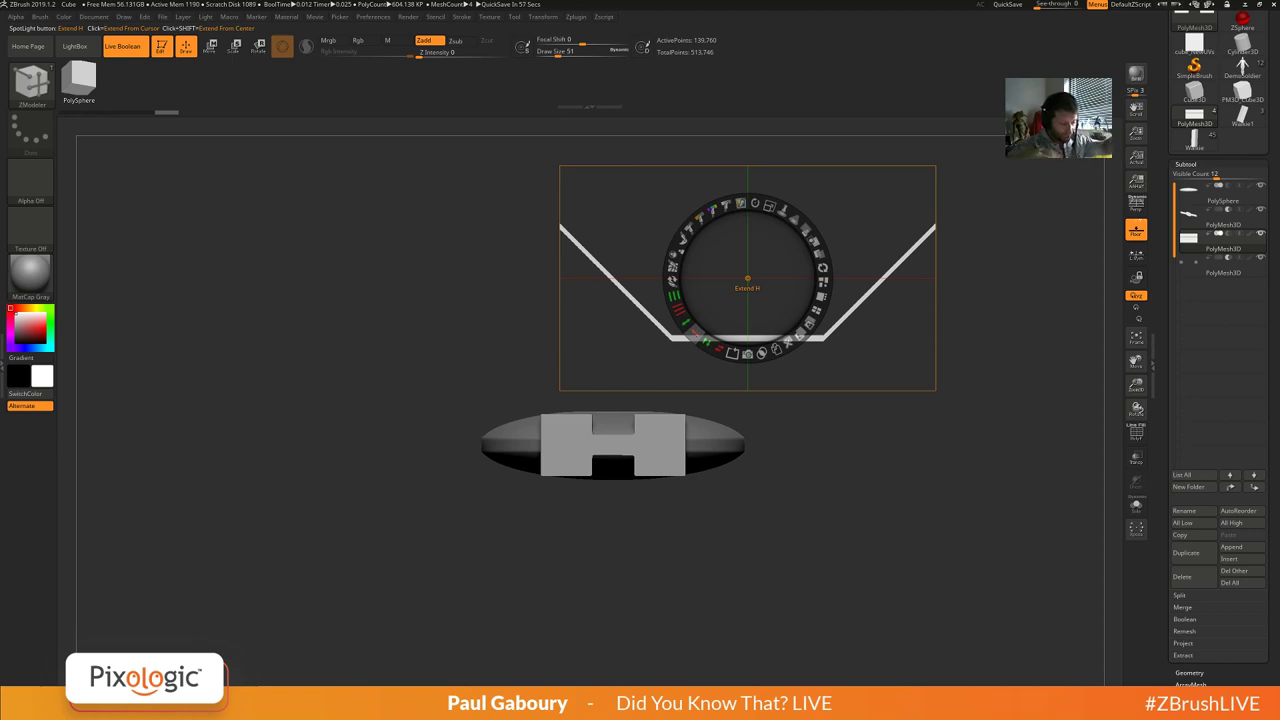
left_click_drag(689, 320, 688, 304)
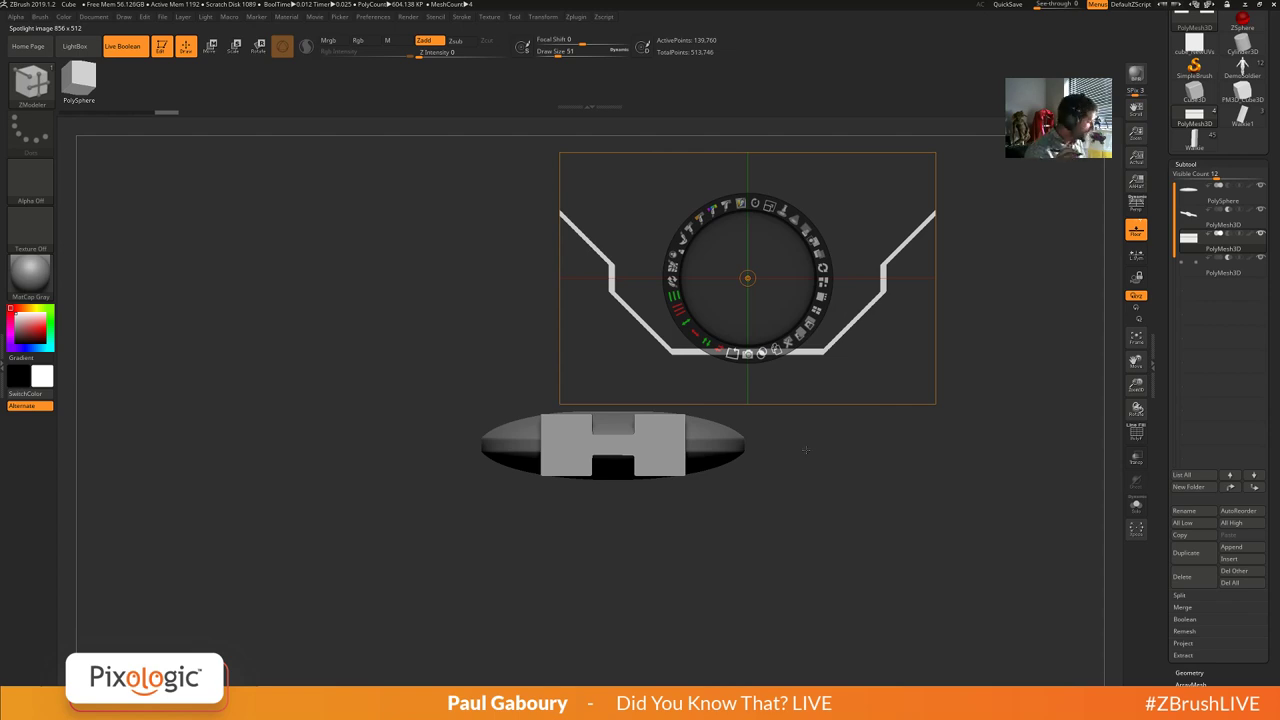
key("ctrl+z")
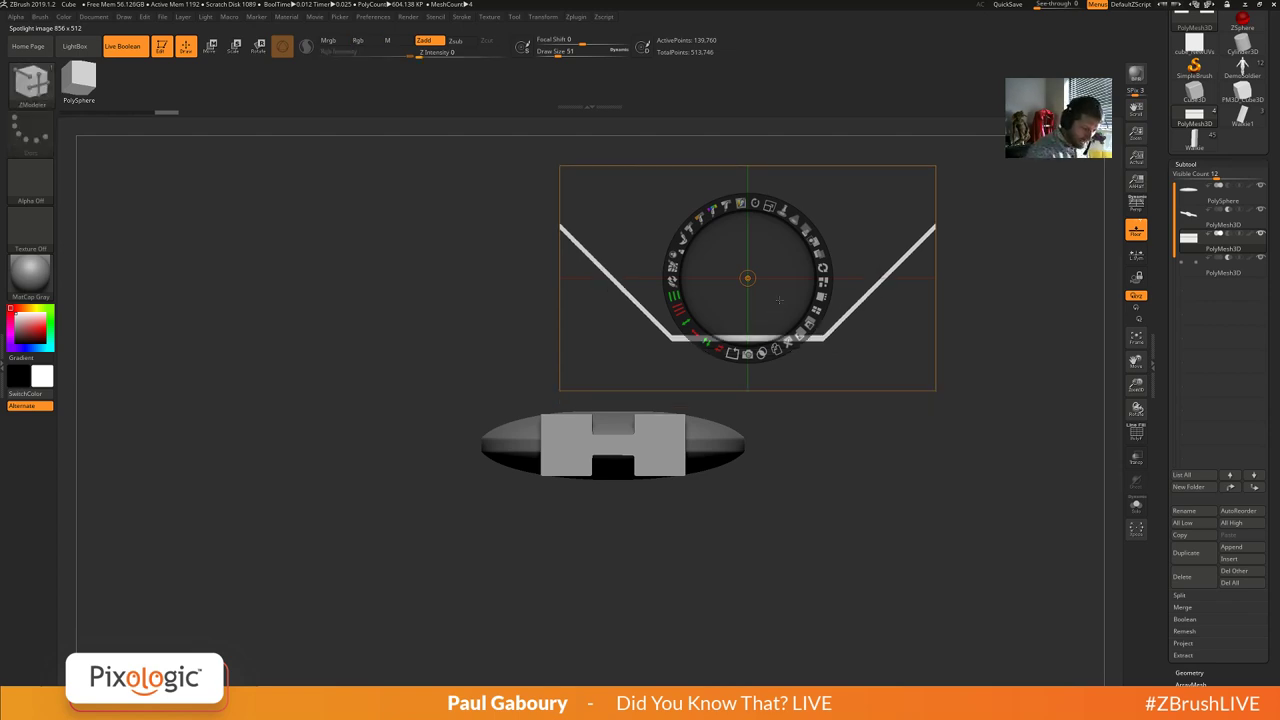
Apply Extend V from a point near the outline's bottom edge, then mirror the outline vertically into a closed frame.
left_click_drag(780, 300, 748, 334)
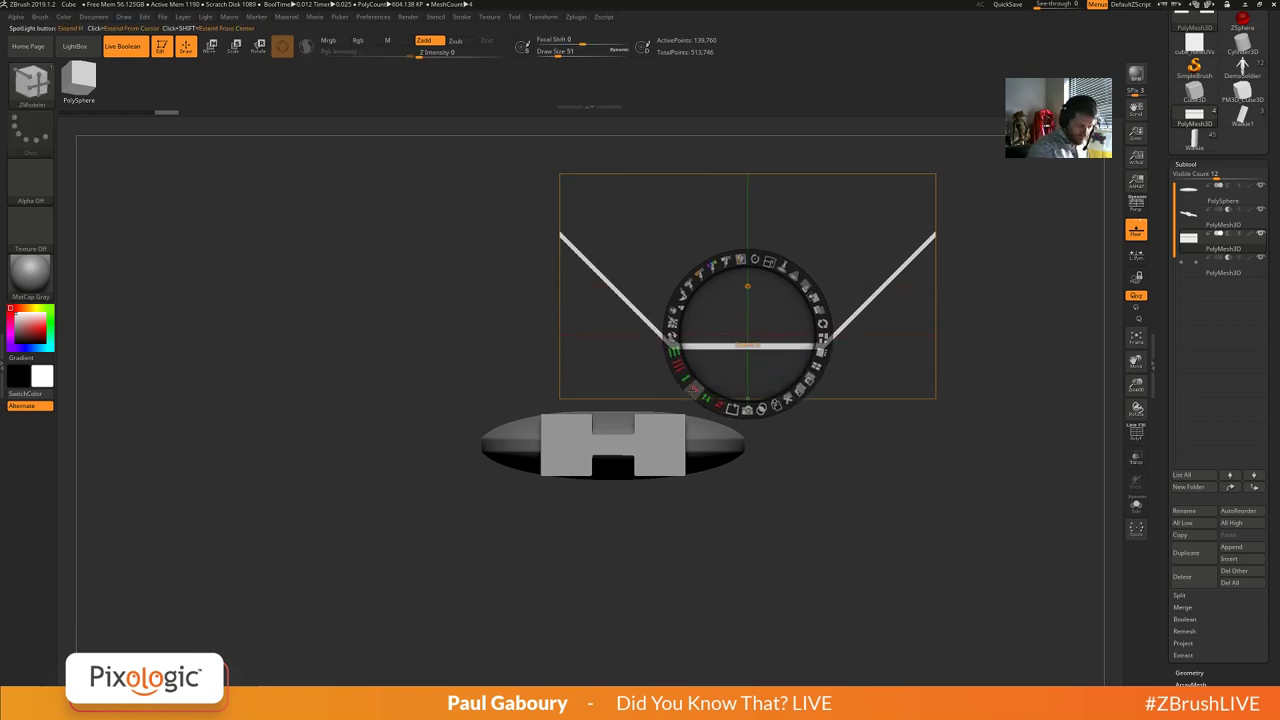
left_click_drag(685, 379, 675, 350)
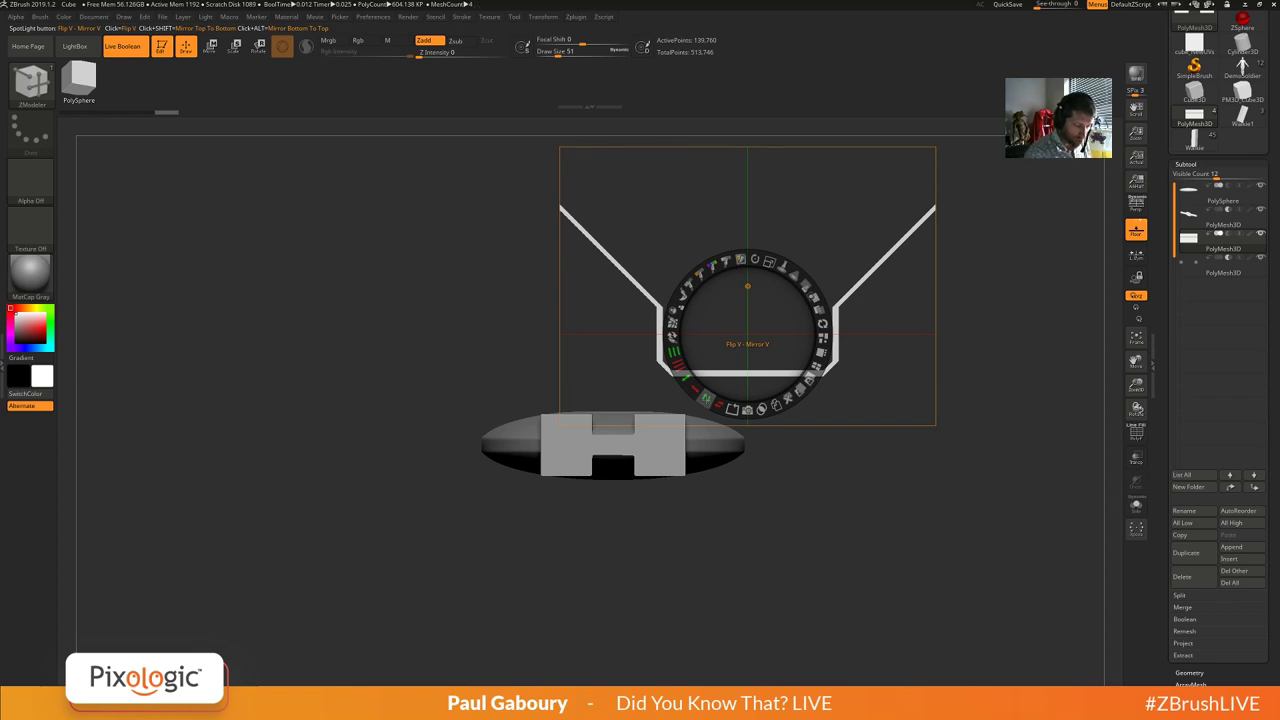
left_click(706, 399)
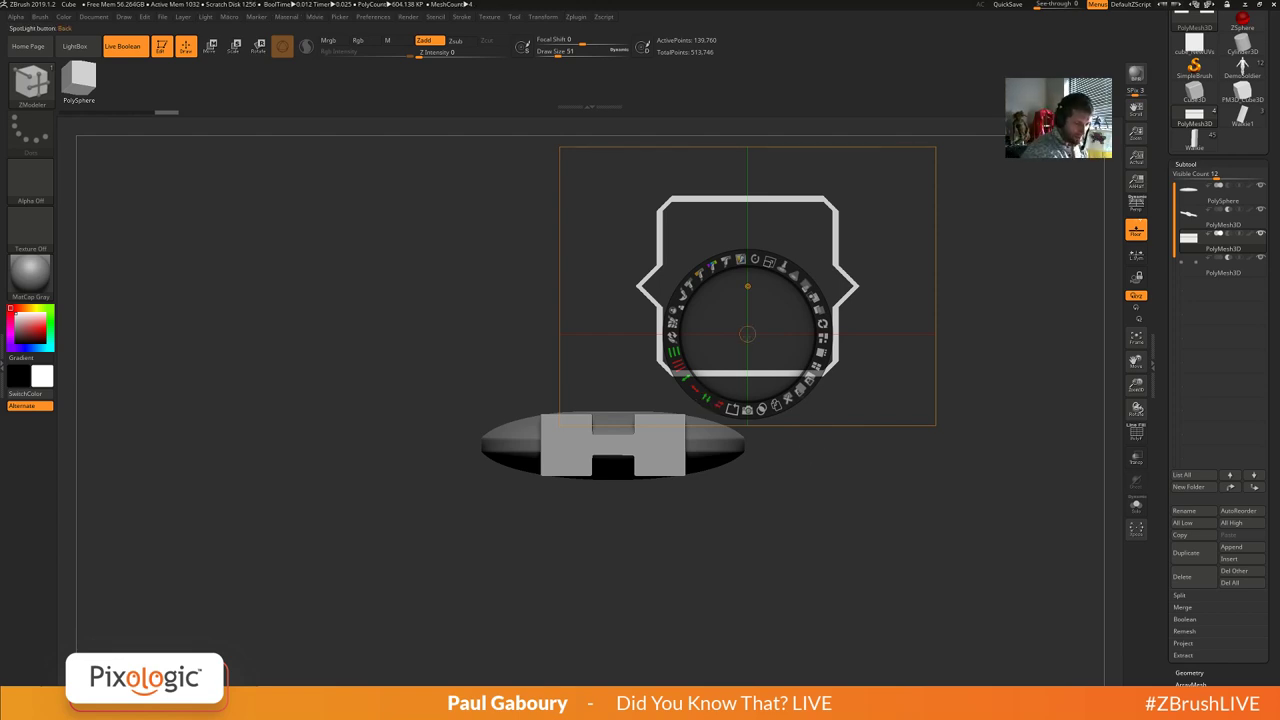
Recentre the Spotlight wheel on the closed frame, tile the shapes, and place the frame enlarged to the model's right.
left_click_drag(748, 334, 748, 286)
left_click_drag(888, 350, 936, 411)
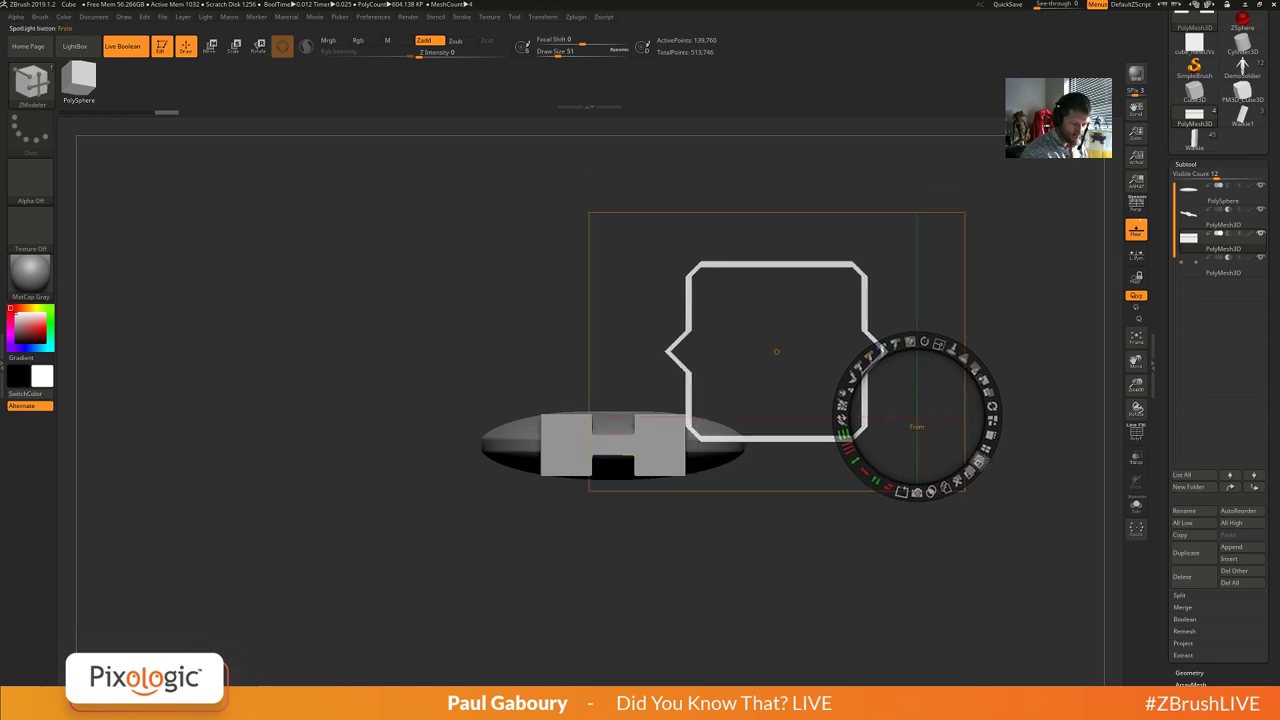
left_click(991, 437)
left_click_drag(316, 320, 832, 412)
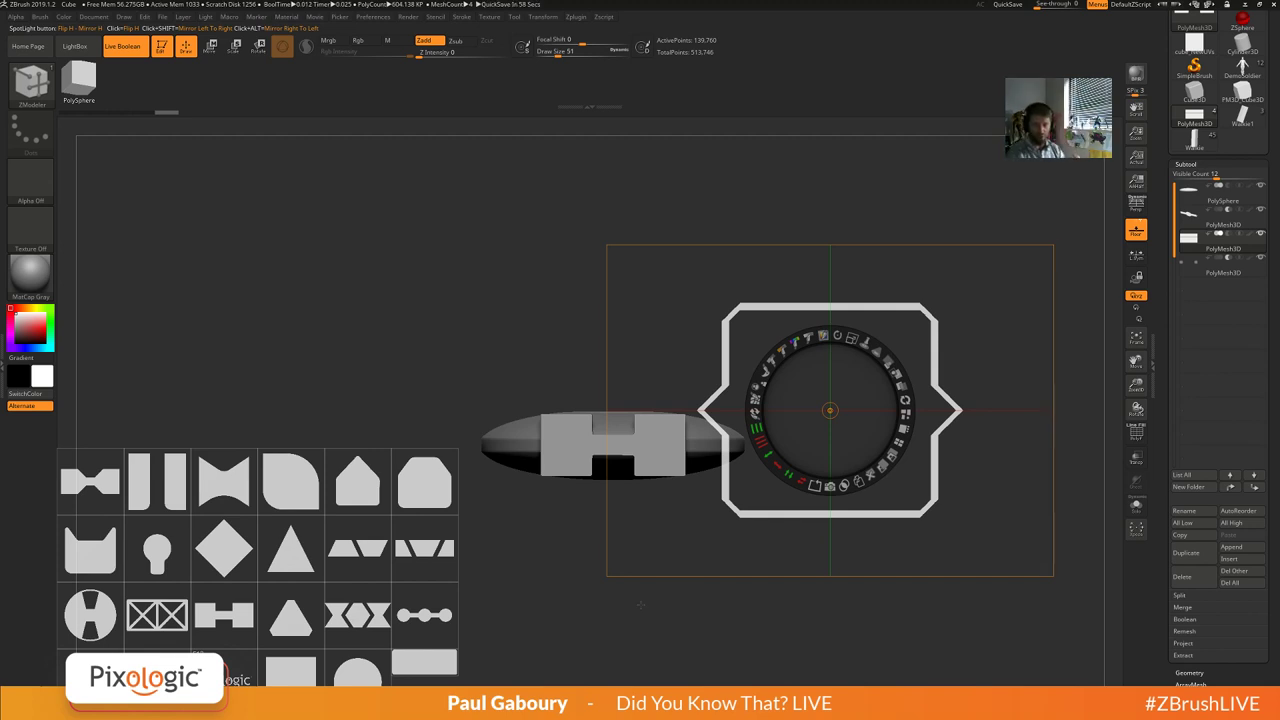
Place the notched circle at the frame's centre, enlarge it to fit inside, and merge it into the frame with Union.
left_click_drag(110, 618, 838, 418)
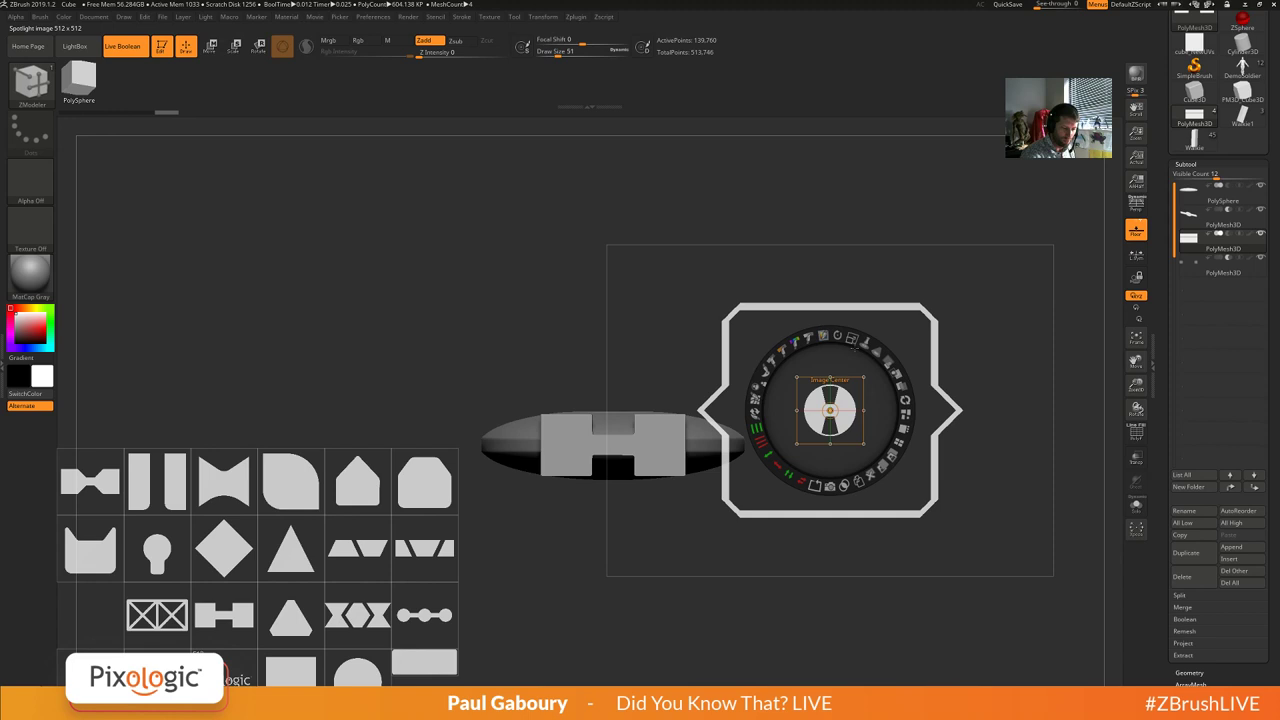
left_click_drag(853, 341, 967, 471)
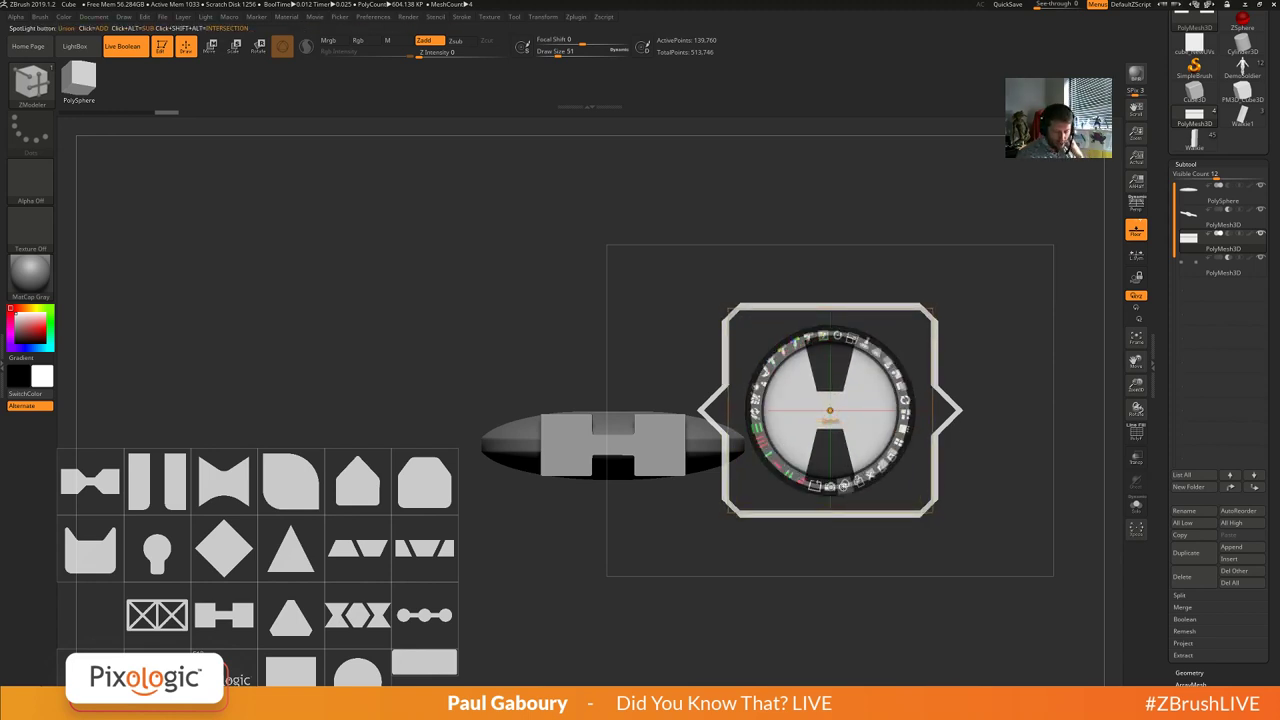
left_click(844, 486)
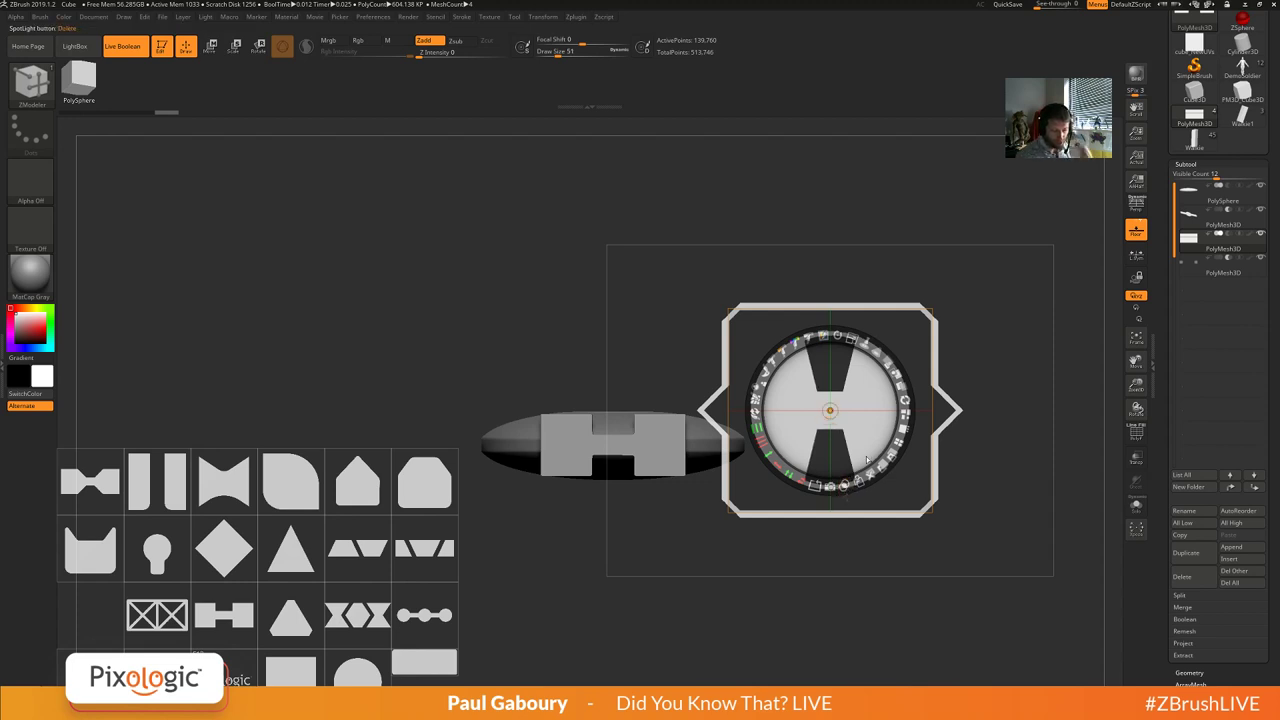
Move the leftover notched circle off the frame, subtract a shrunken small circle from the merged shape's centre, and set the cutter aside.
left_click_drag(842, 405, 301, 285)
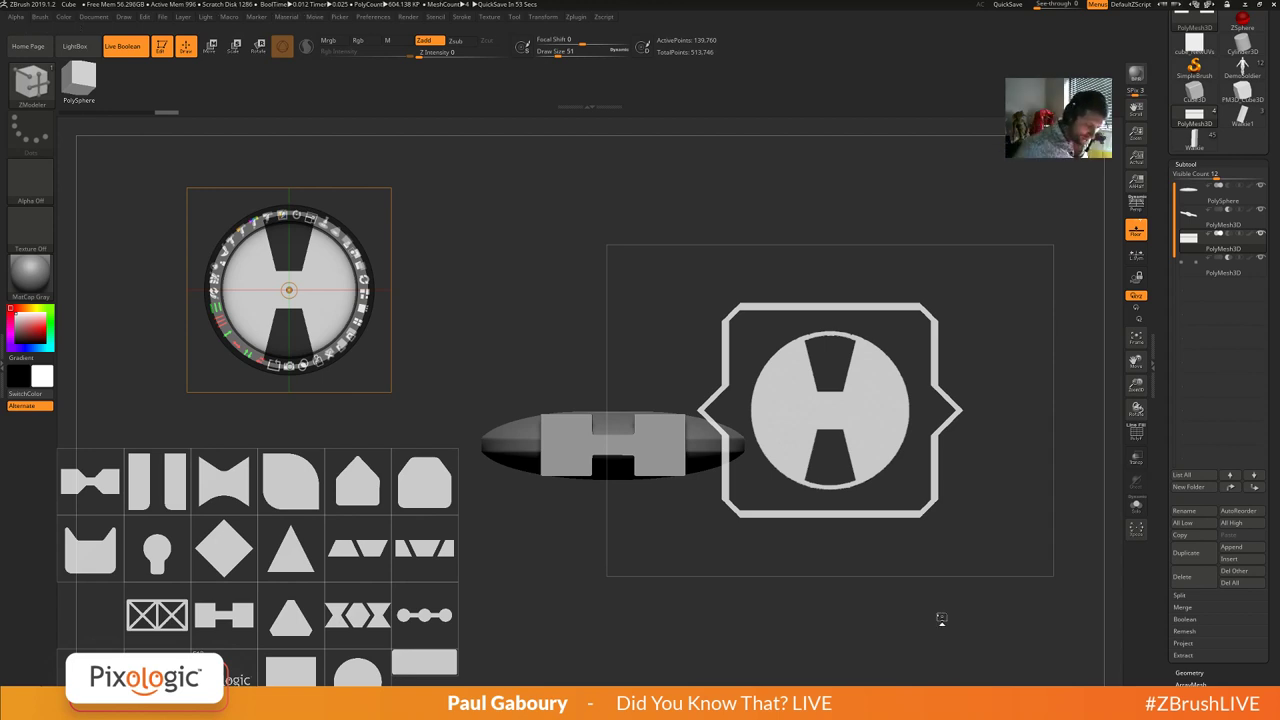
left_click_drag(288, 290, 500, 238)
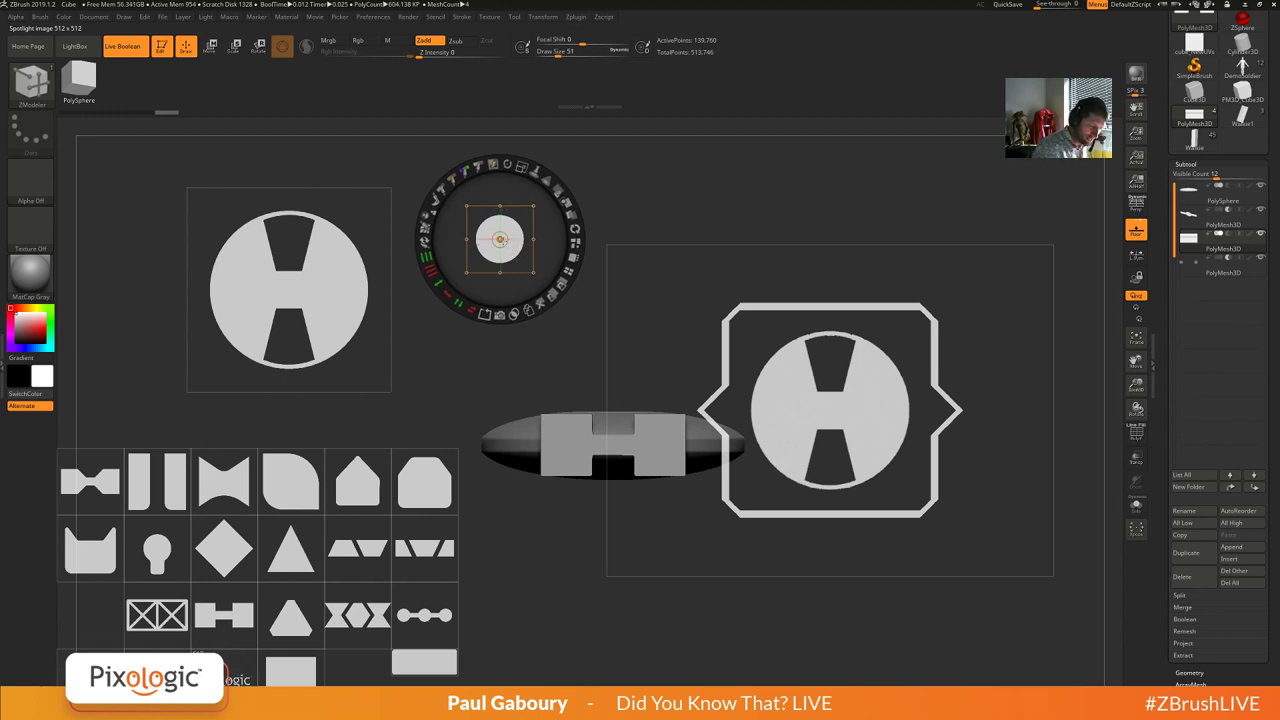
left_click_drag(513, 250, 843, 422)
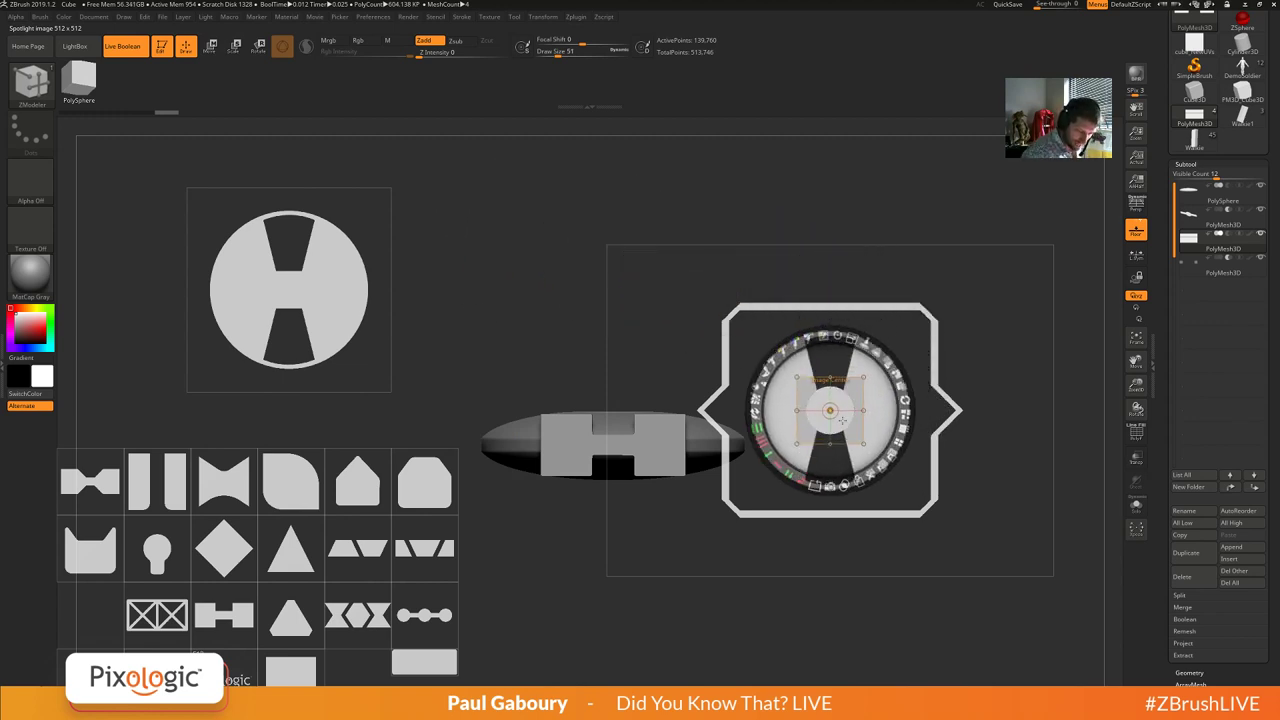
left_click_drag(862, 340, 800, 340)
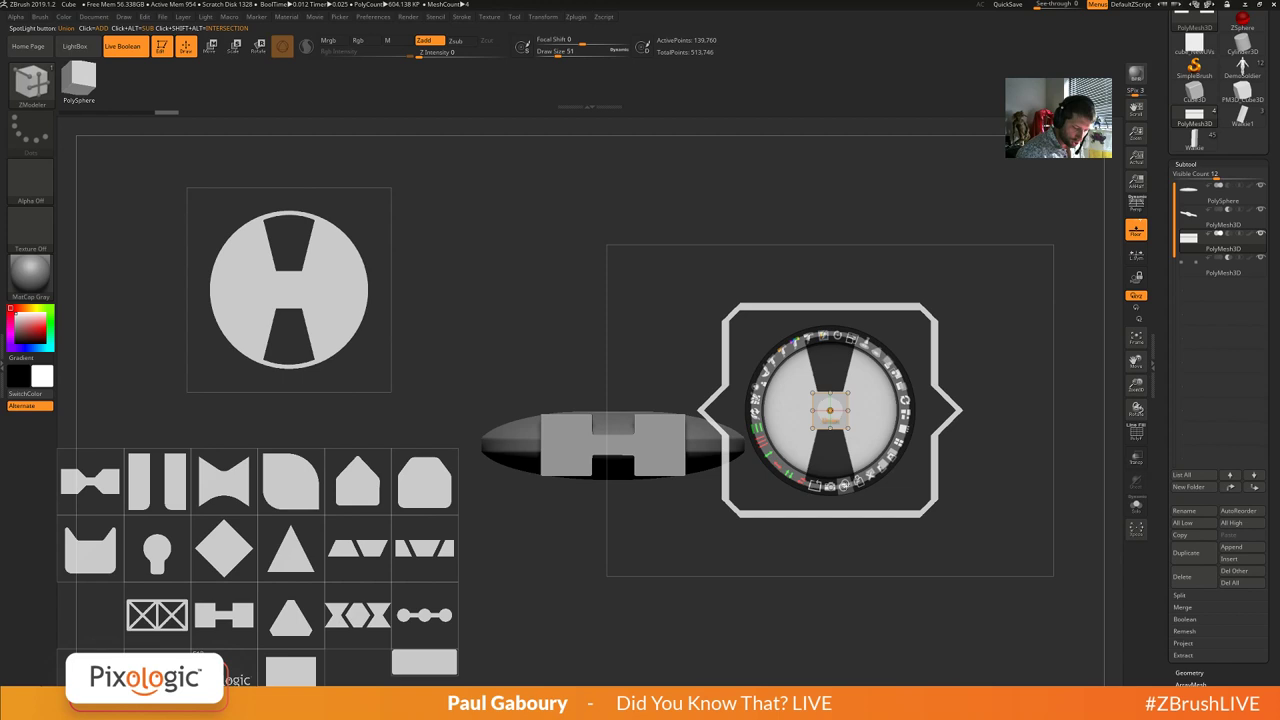
left_click(845, 486, "alt")
left_click_drag(784, 404, 469, 203)
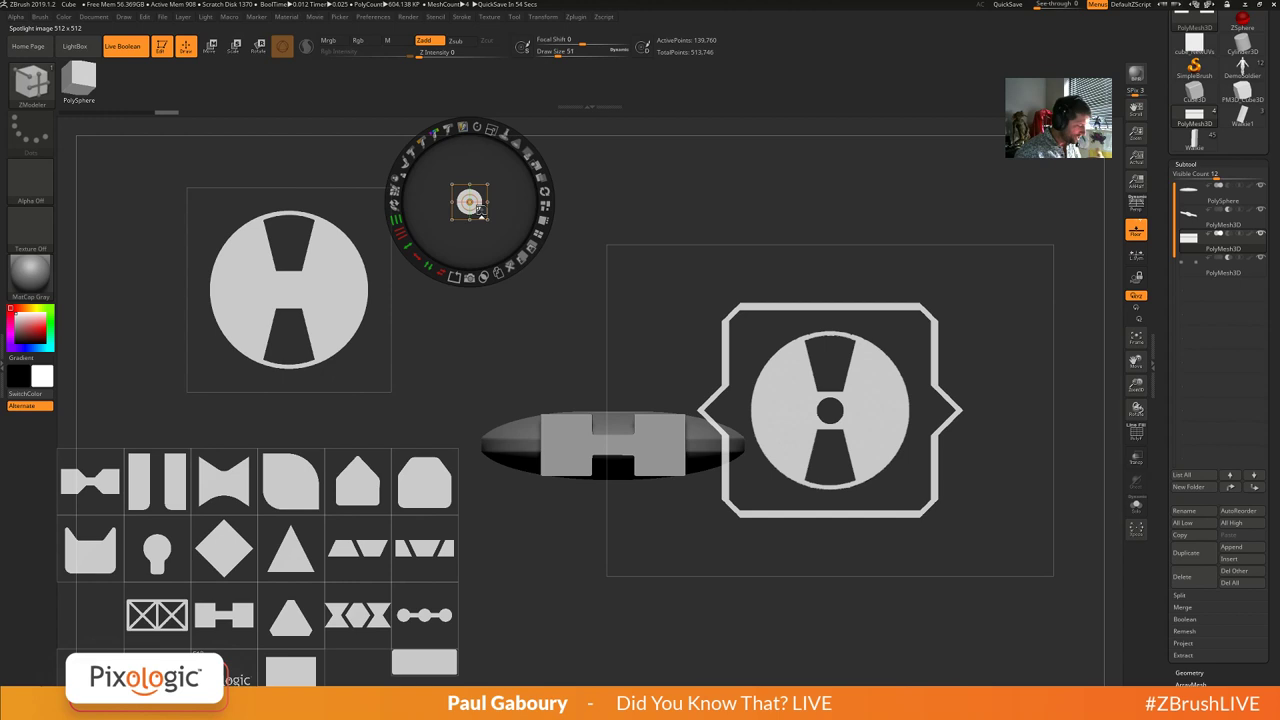
Merge the small rounded rectangle across the frame's left point with Union, then mirror the merged shape left to right.
left_click(424, 662)
left_click_drag(424, 662, 745, 420)
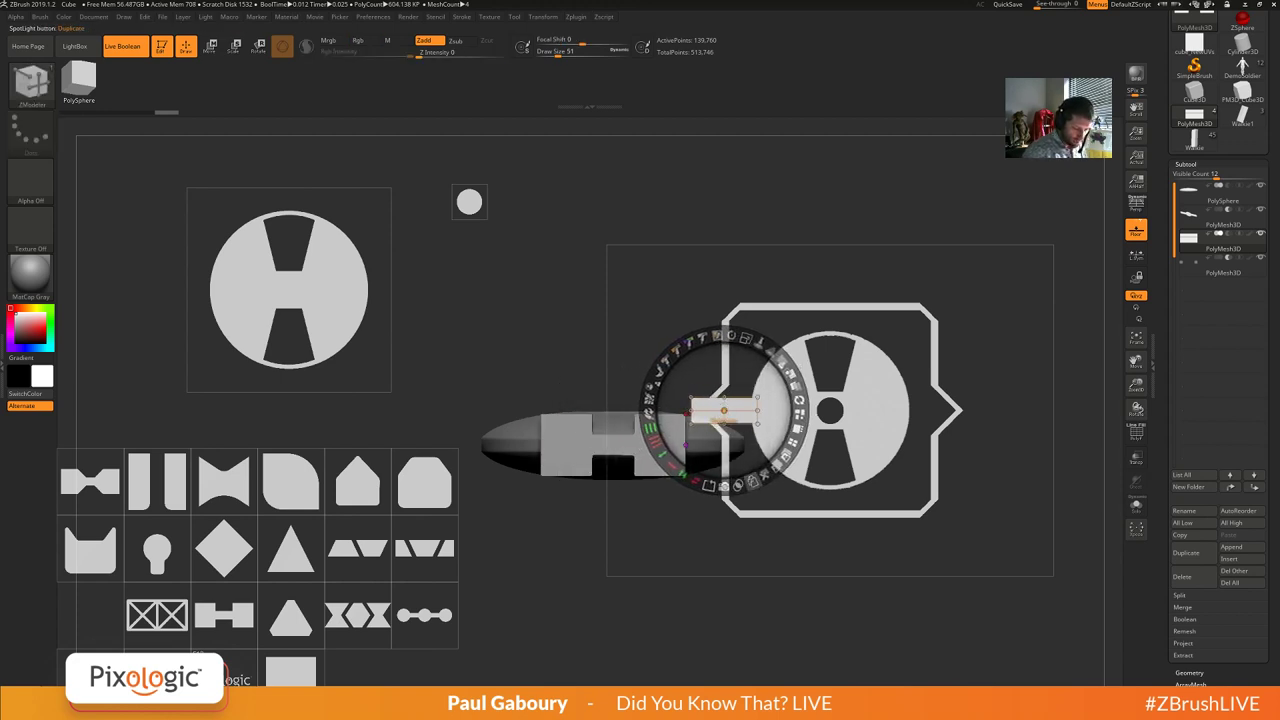
left_click_drag(745, 418, 394, 379)
left_click(878, 417)
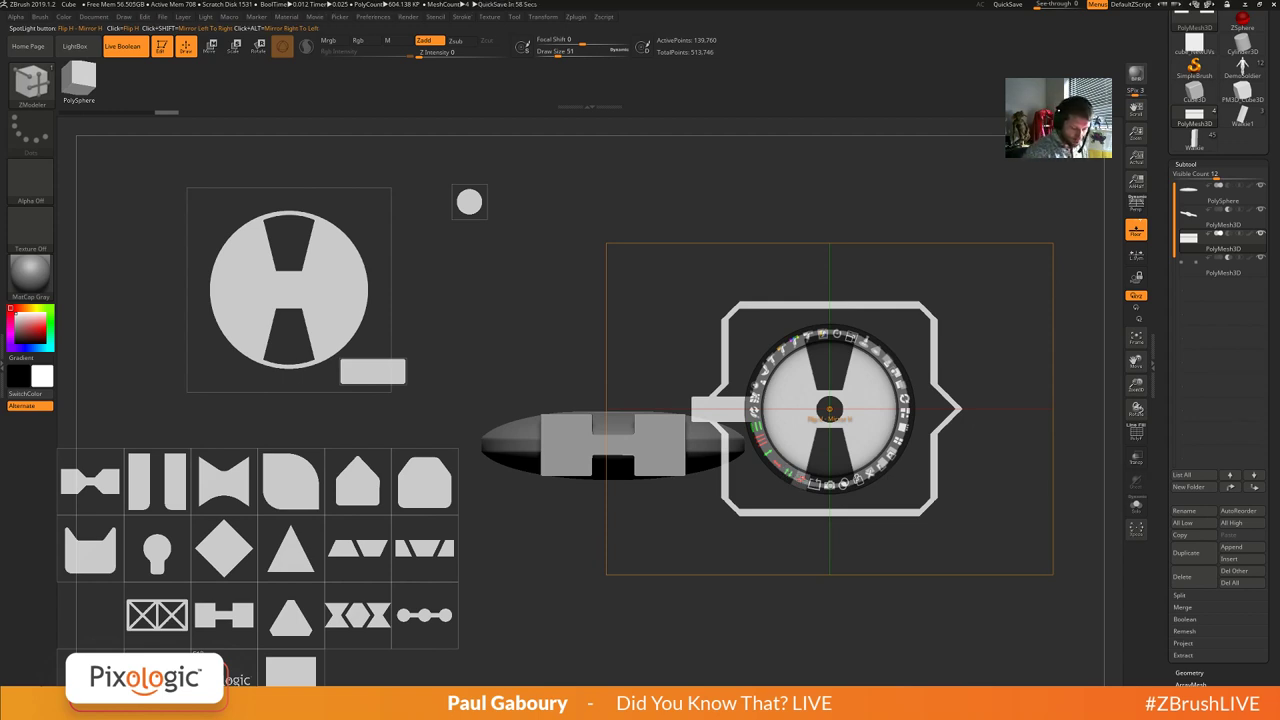
left_click(801, 479, "shift")
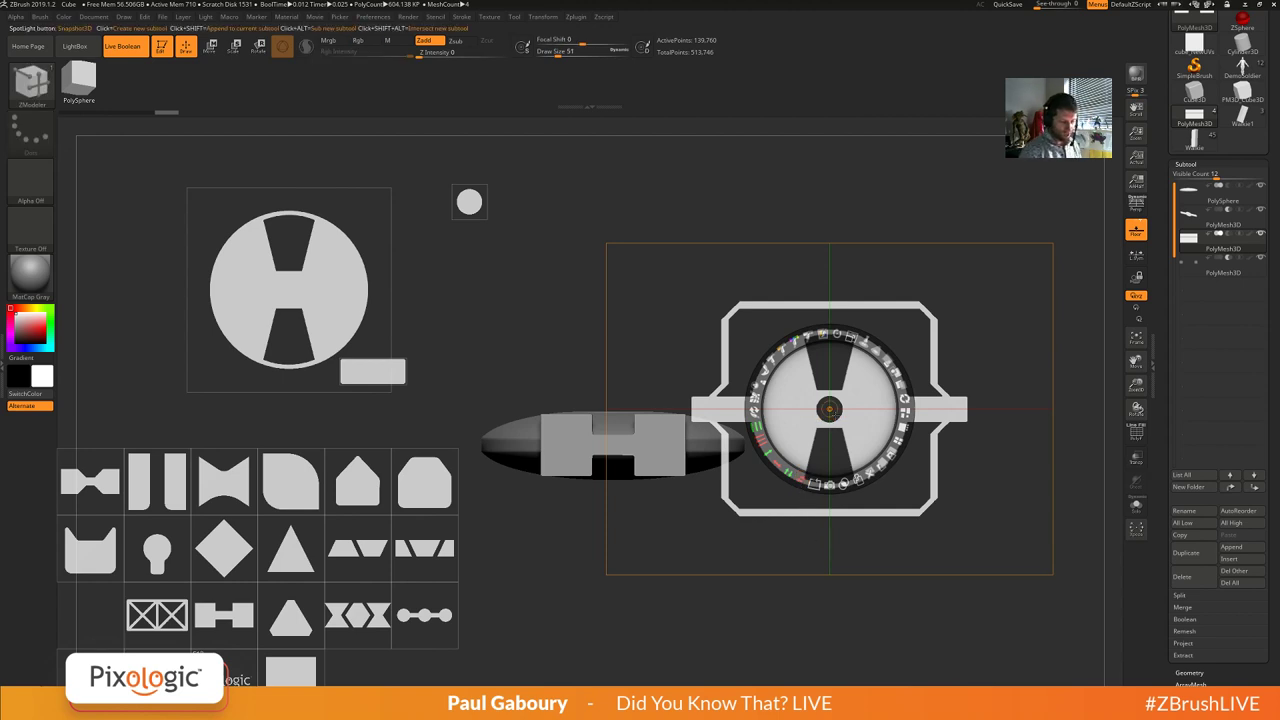
Reposition the merged shape above the model's right end, recentre the Spotlight wheel on it, and convert it to a subtool with Snapshot3D.
left_click_drag(829, 408, 794, 332)
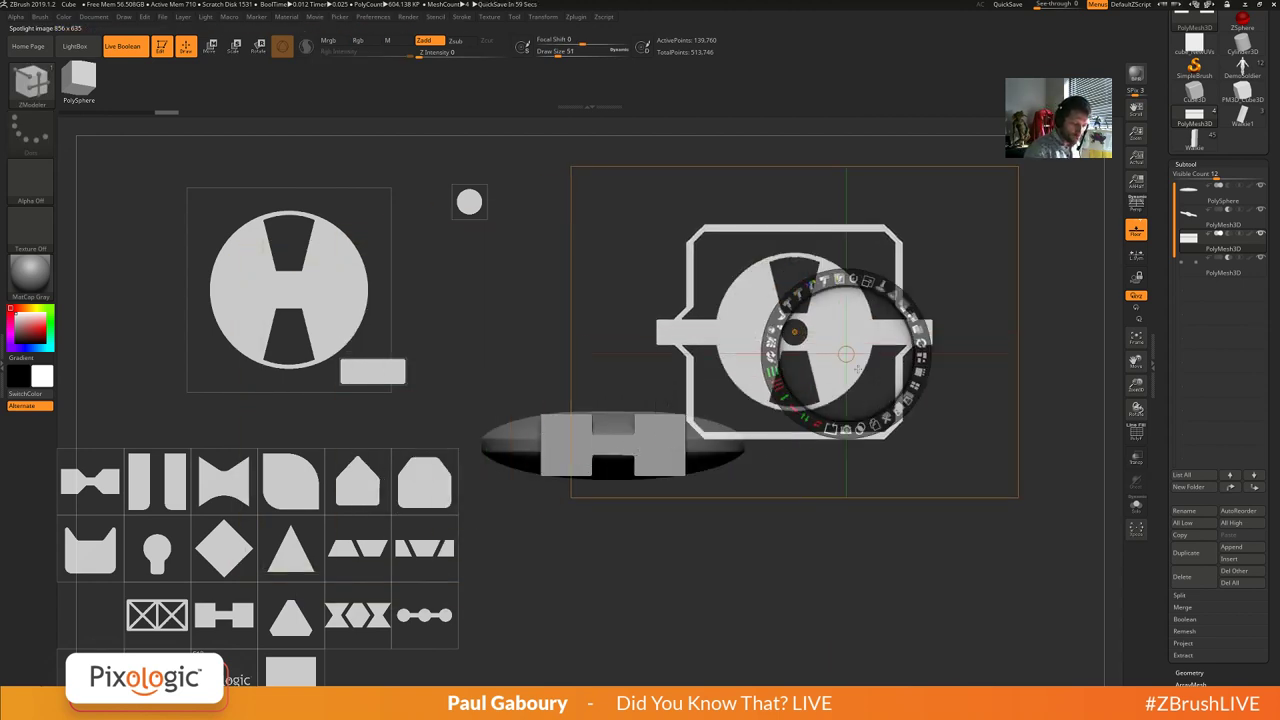
left_click_drag(858, 369, 622, 575)
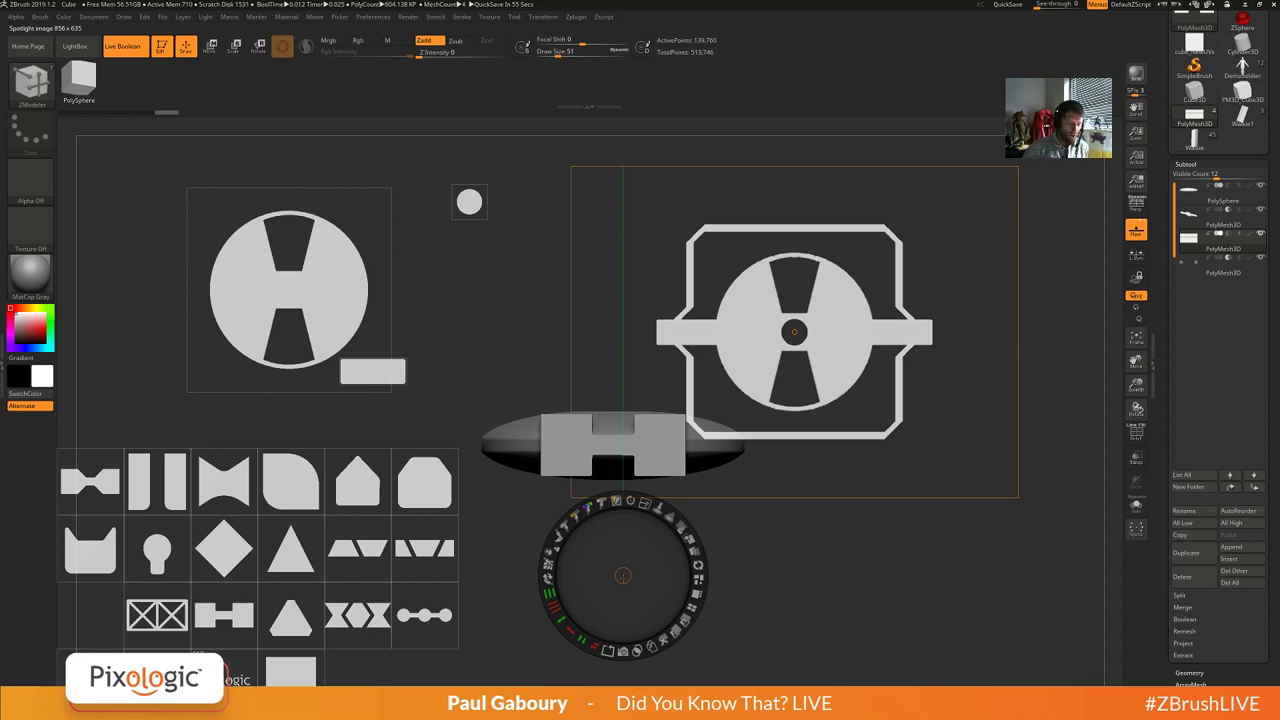
left_click_drag(623, 575, 794, 332)
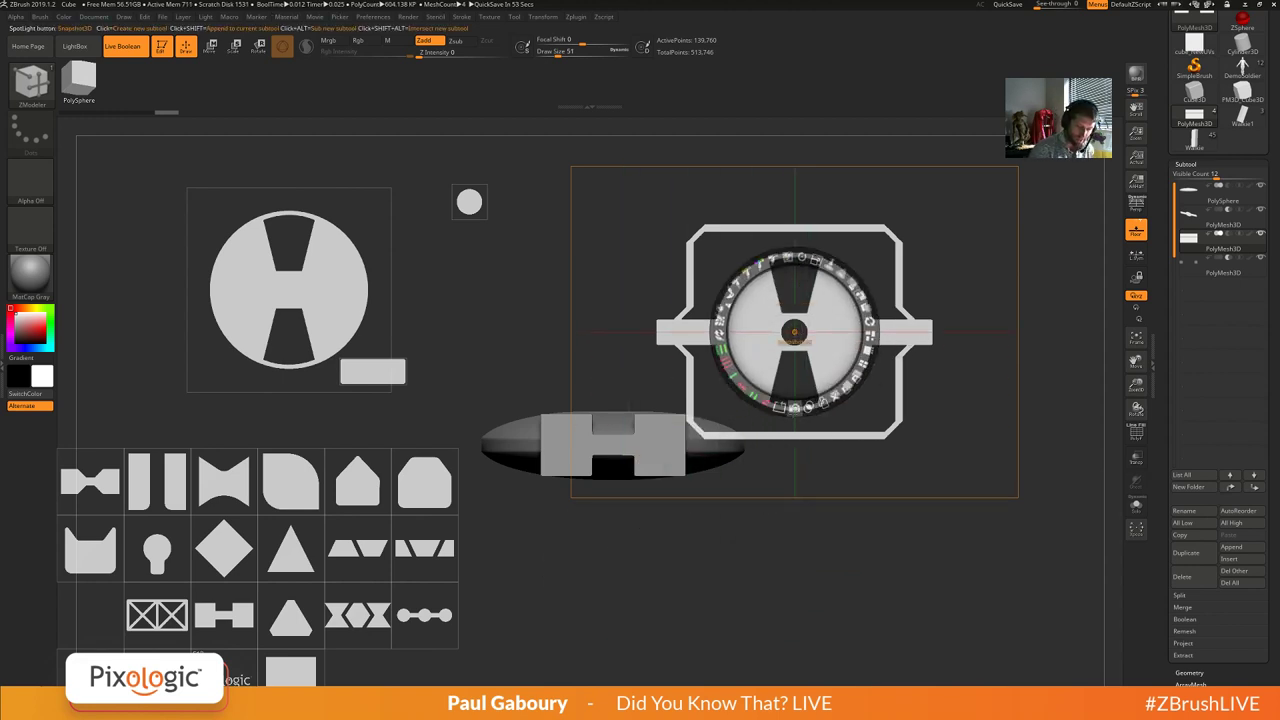
left_click(794, 408)
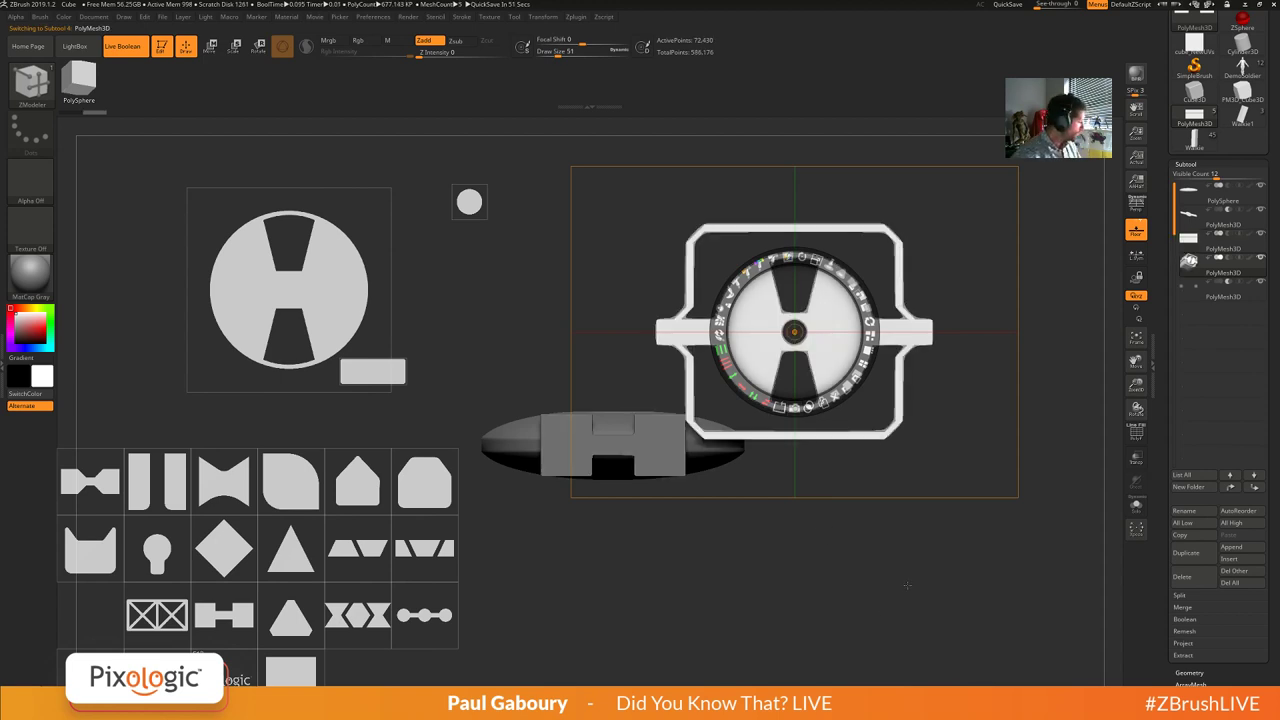
Inspect the extruded snapshot in 3D with Spotlight hidden, delete that subtool, and bring the Spotlight shapes back.
key("shift+z")
left_click_drag(908, 566, 927, 539)
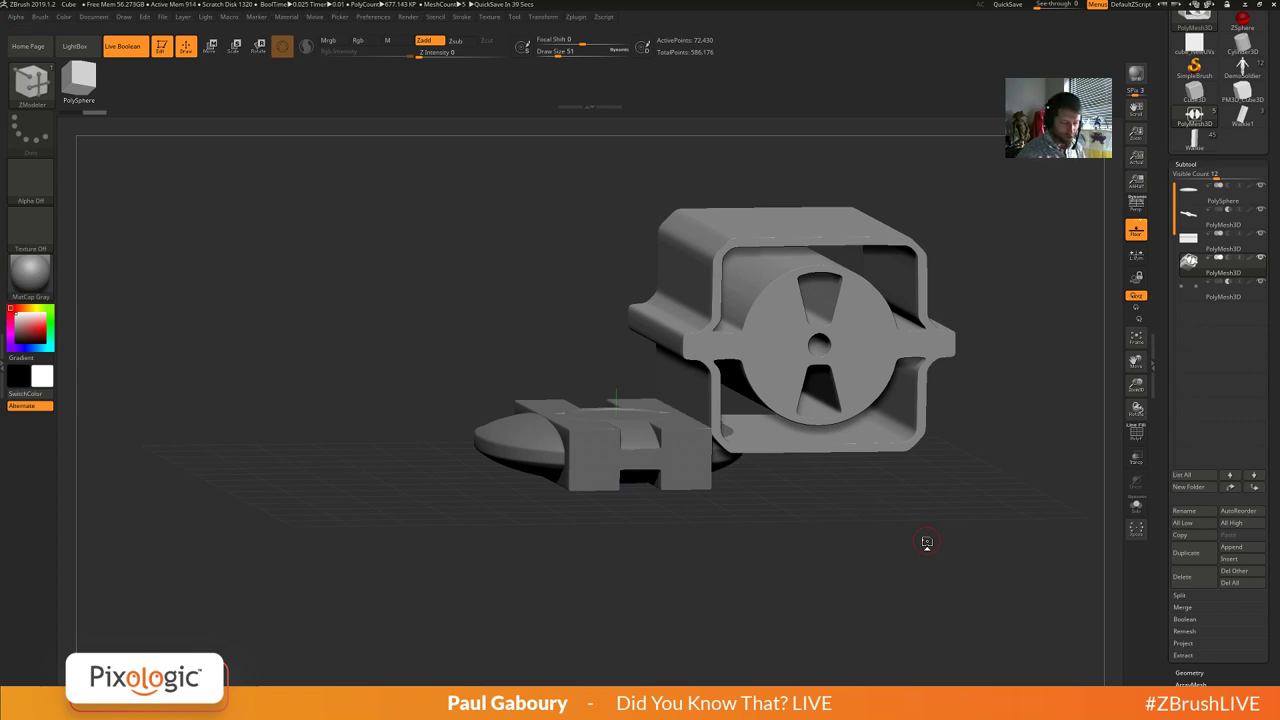
left_click_drag(927, 541, 920, 595)
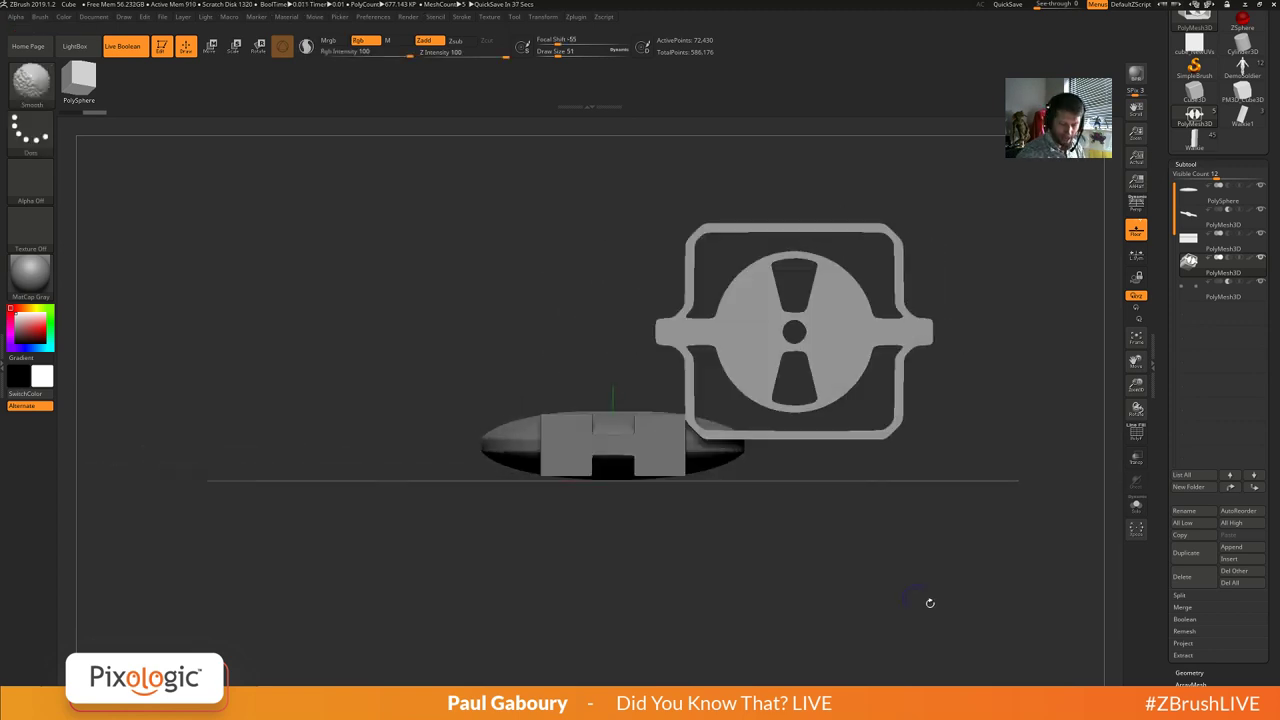
left_click(1234, 580)
left_click(1104, 601)
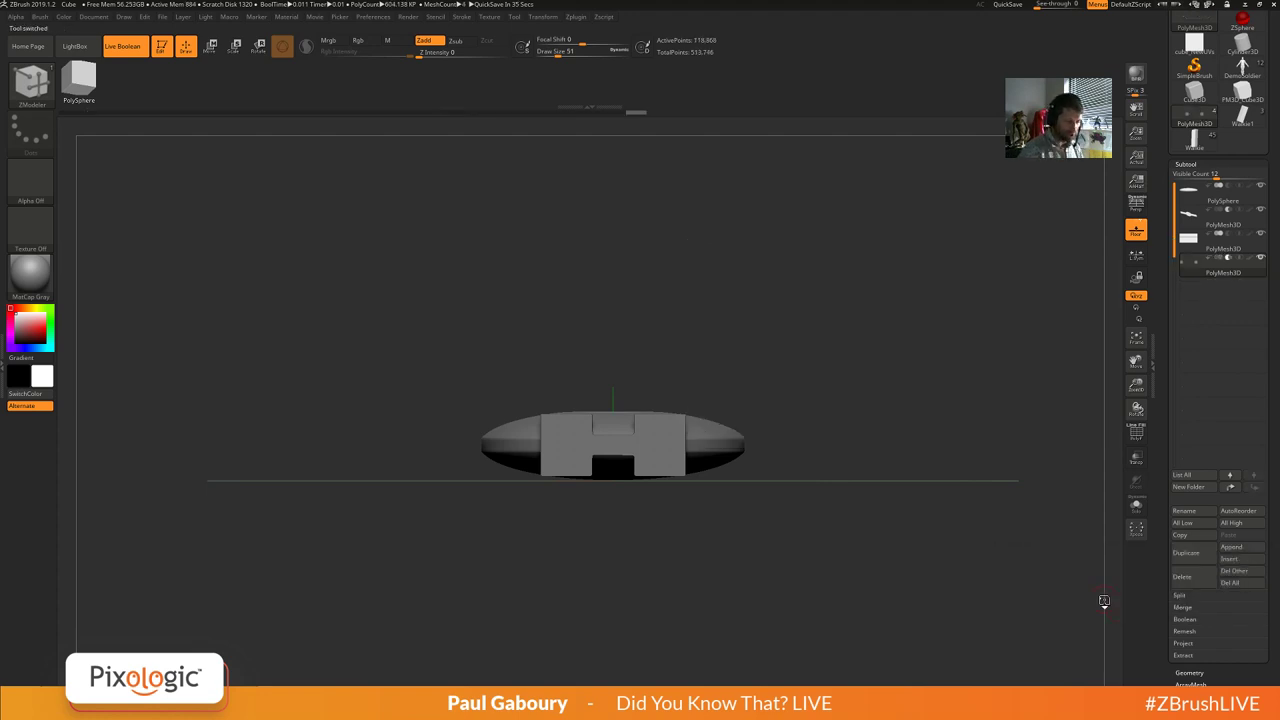
key("shift+z")
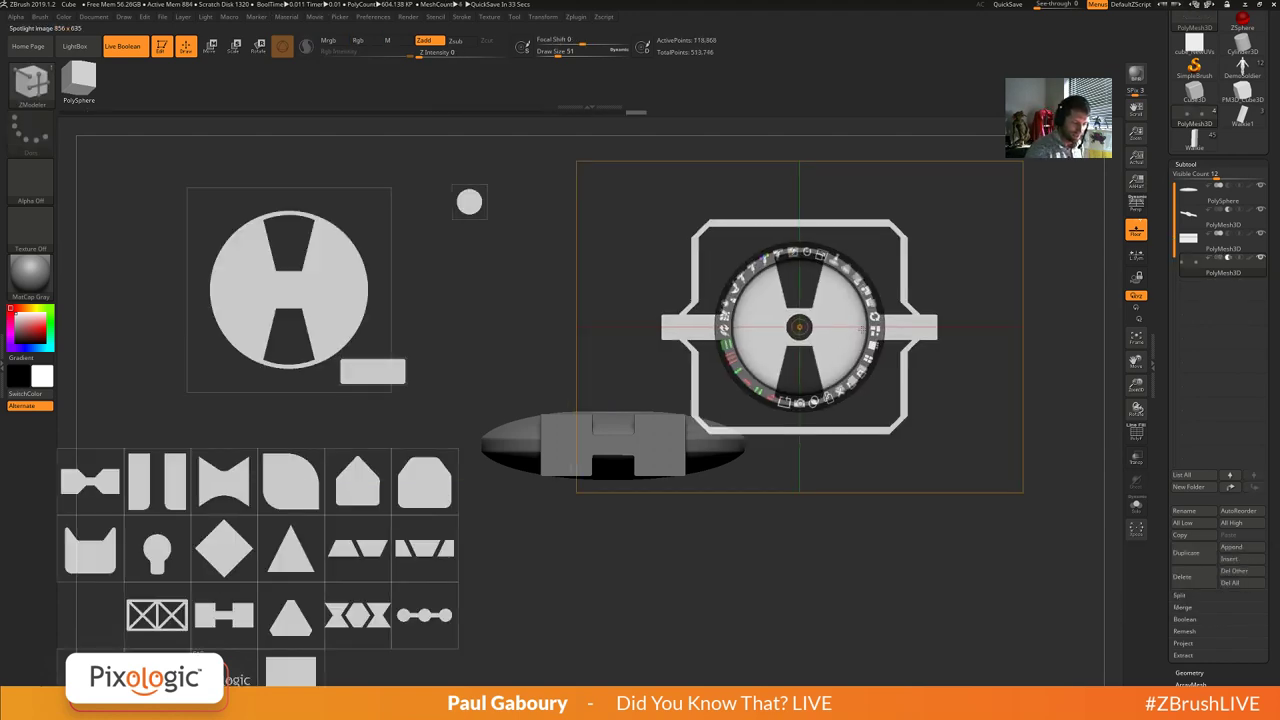
Move the merged shape clear of the model and place the bevelled-top plate enlarged in the empty space below the model's right side.
left_click_drag(862, 330, 977, 259)
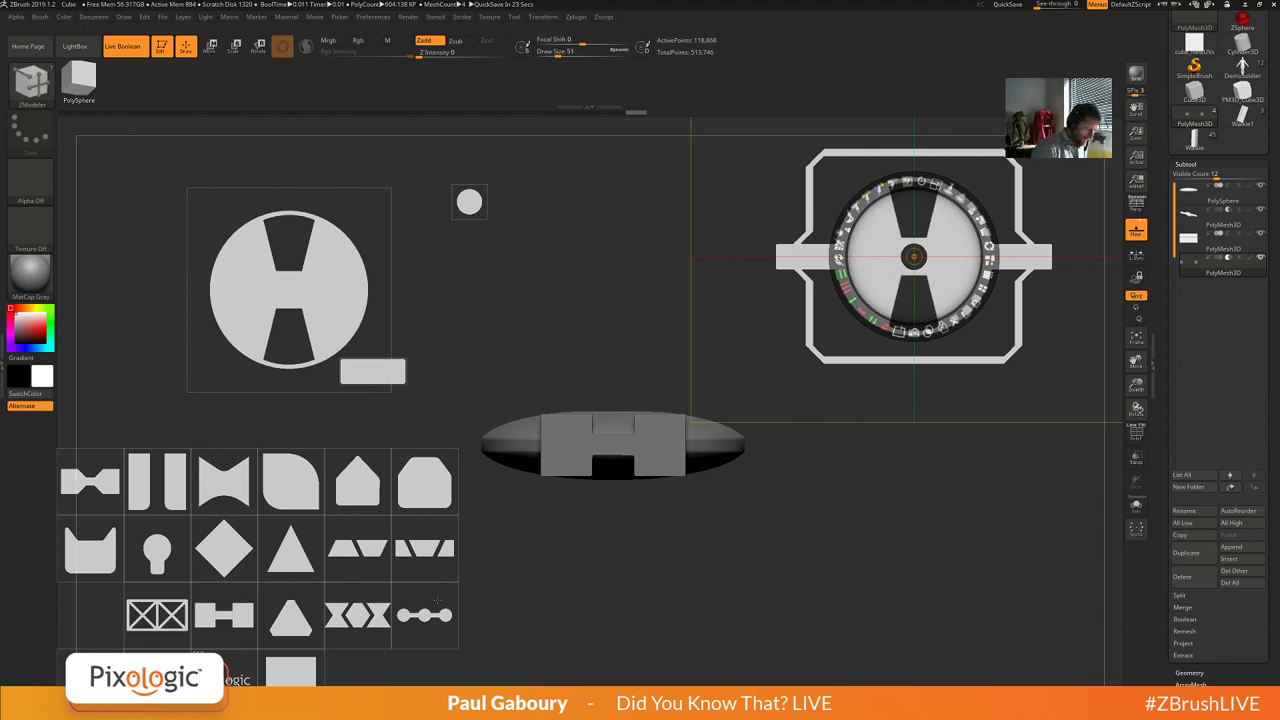
left_click_drag(424, 482, 779, 568)
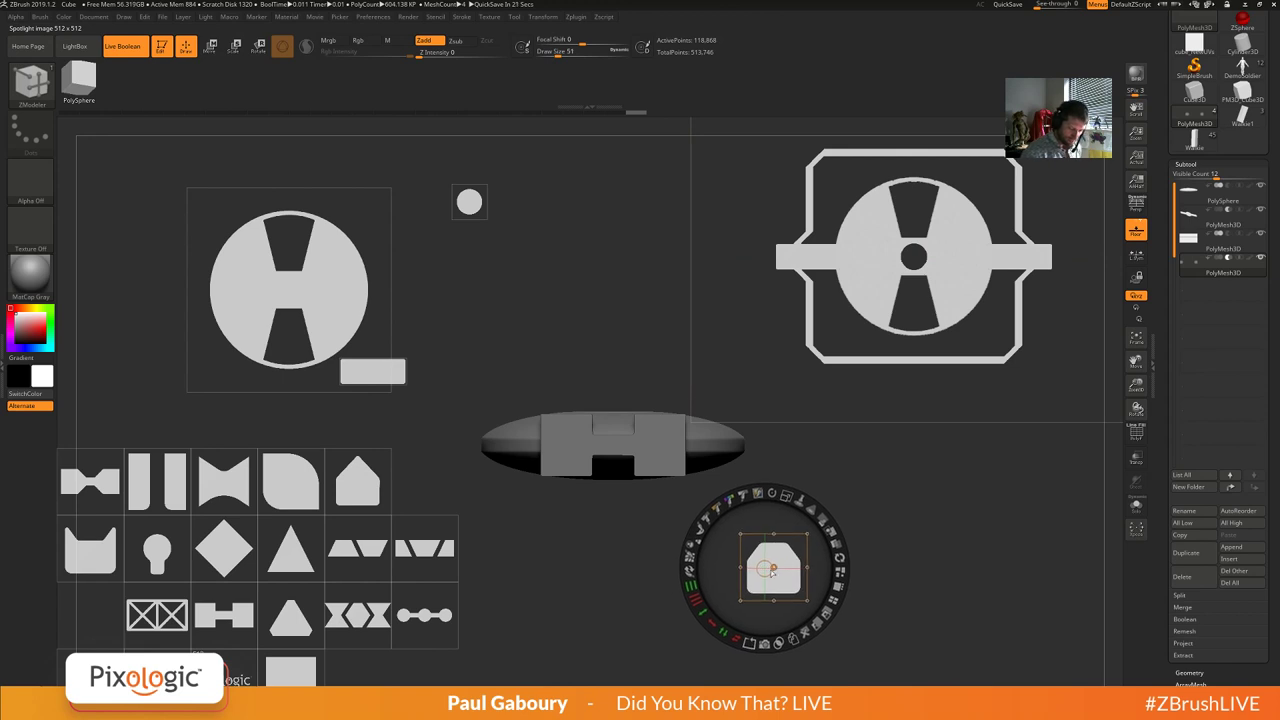
left_click(777, 568, "shift")
left_click_drag(796, 495, 905, 597)
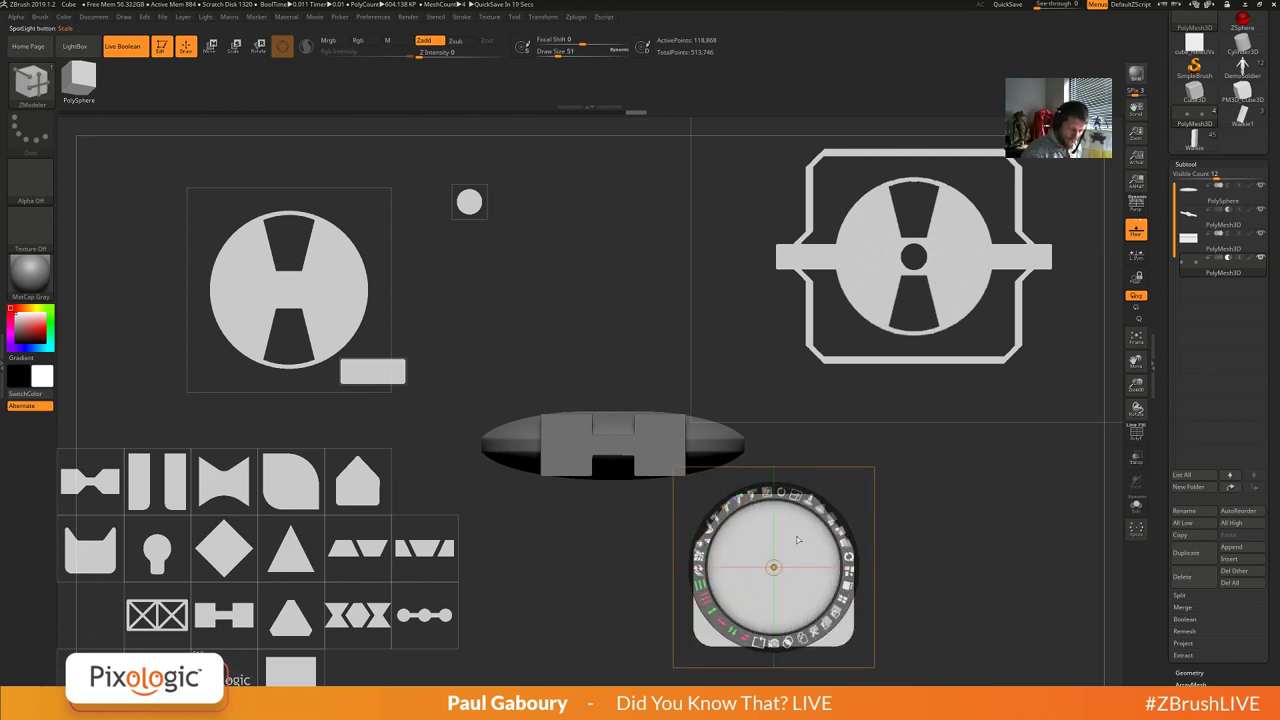
Apply Frame to the enlarged bevelled plate, then to the merged frame-and-circle shape.
left_click_drag(759, 643, 760, 643)
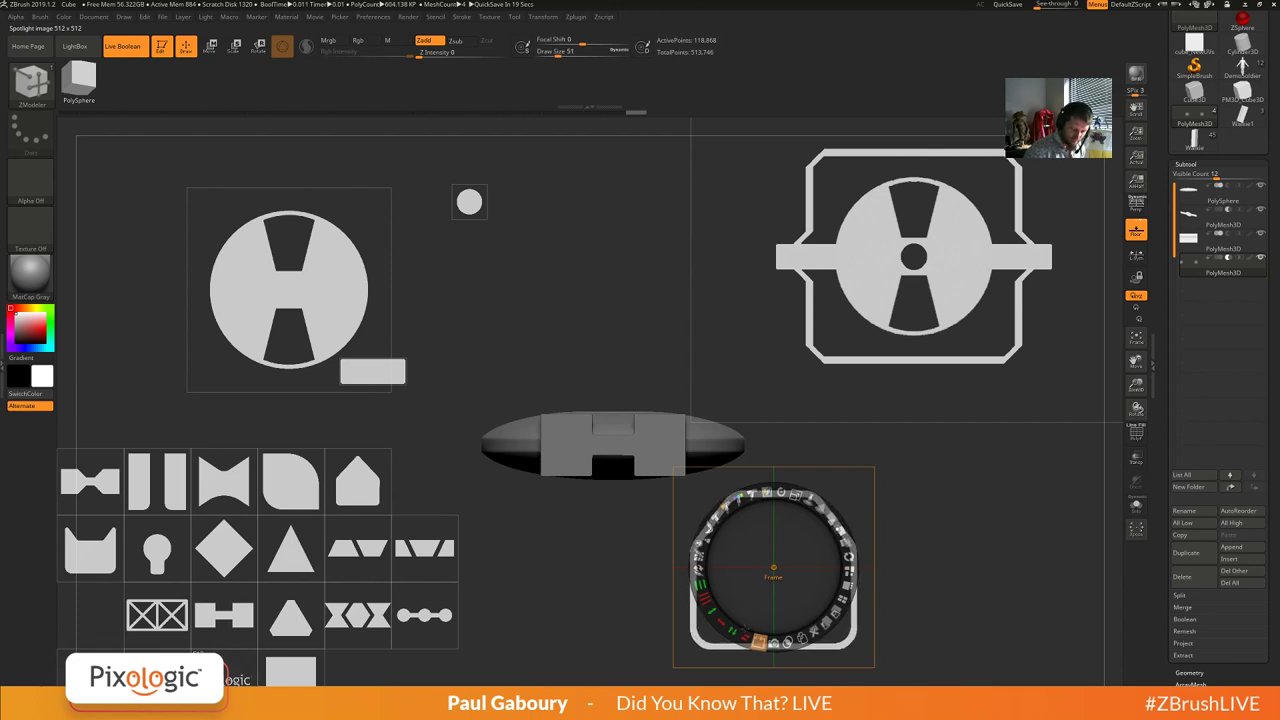
left_click_drag(773, 567, 983, 503)
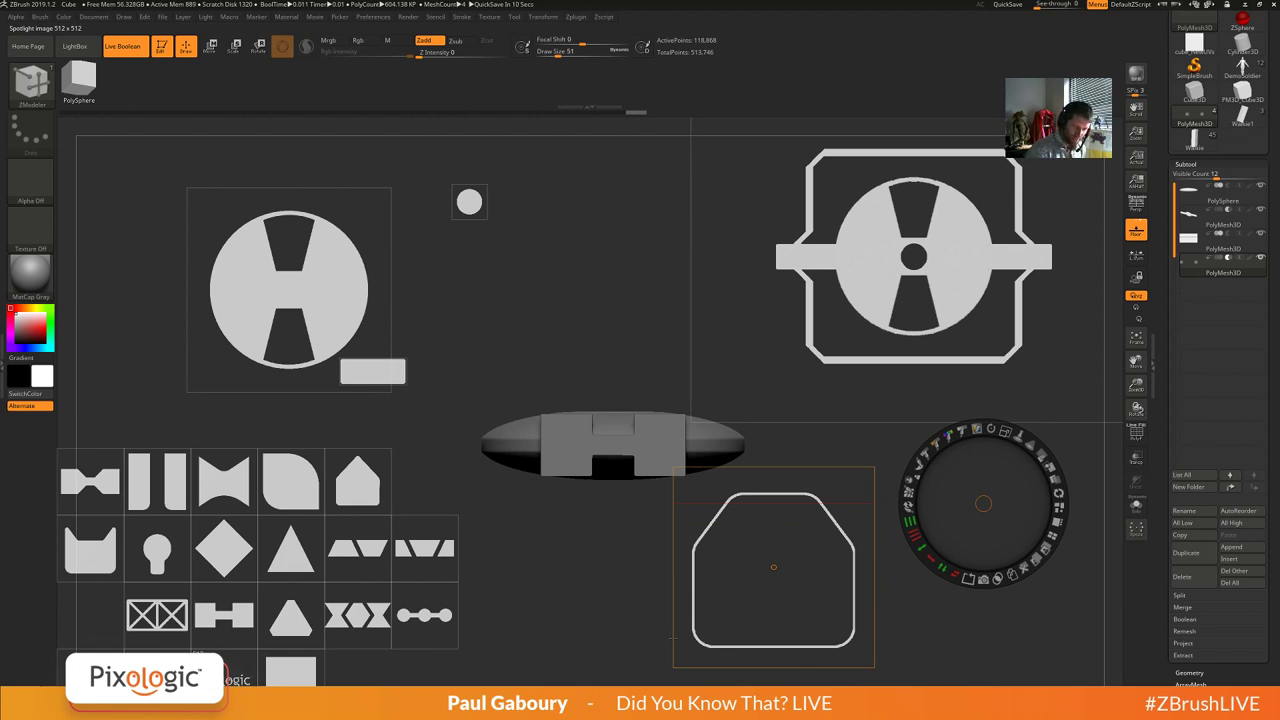
left_click(914, 257)
left_click_drag(914, 257, 810, 322)
left_click(795, 398)
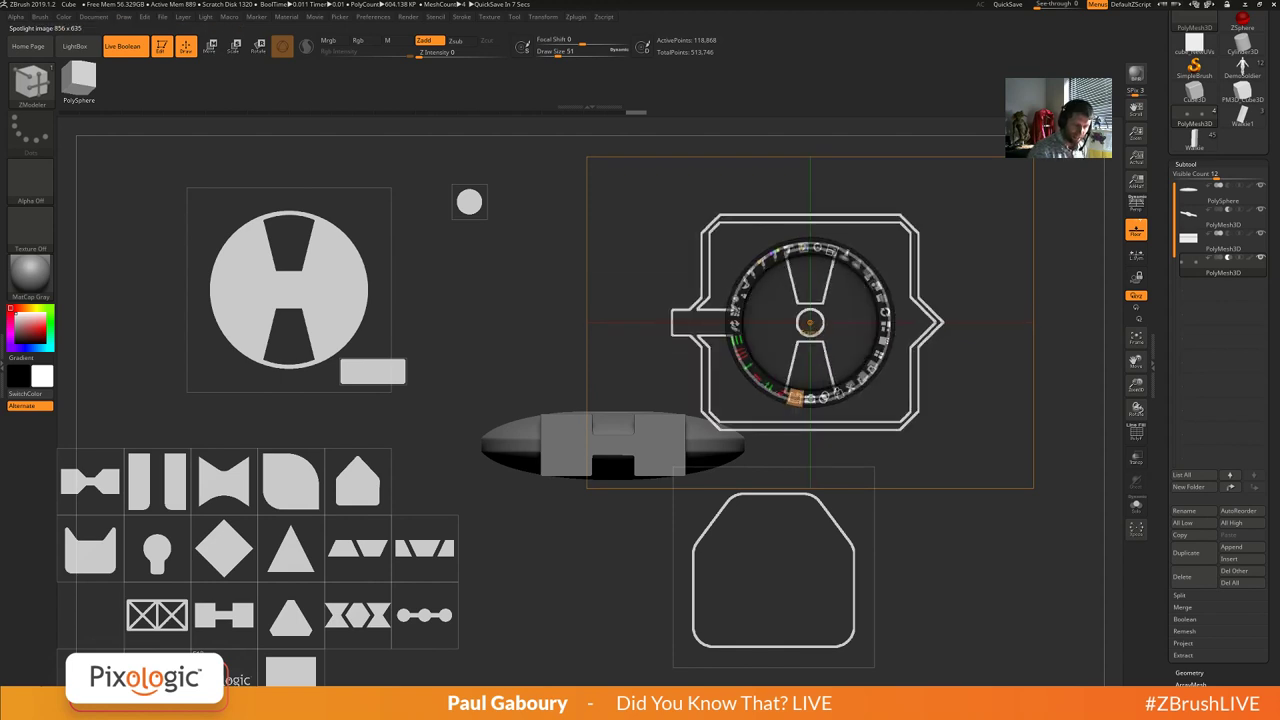
left_click_drag(810, 322, 994, 512)
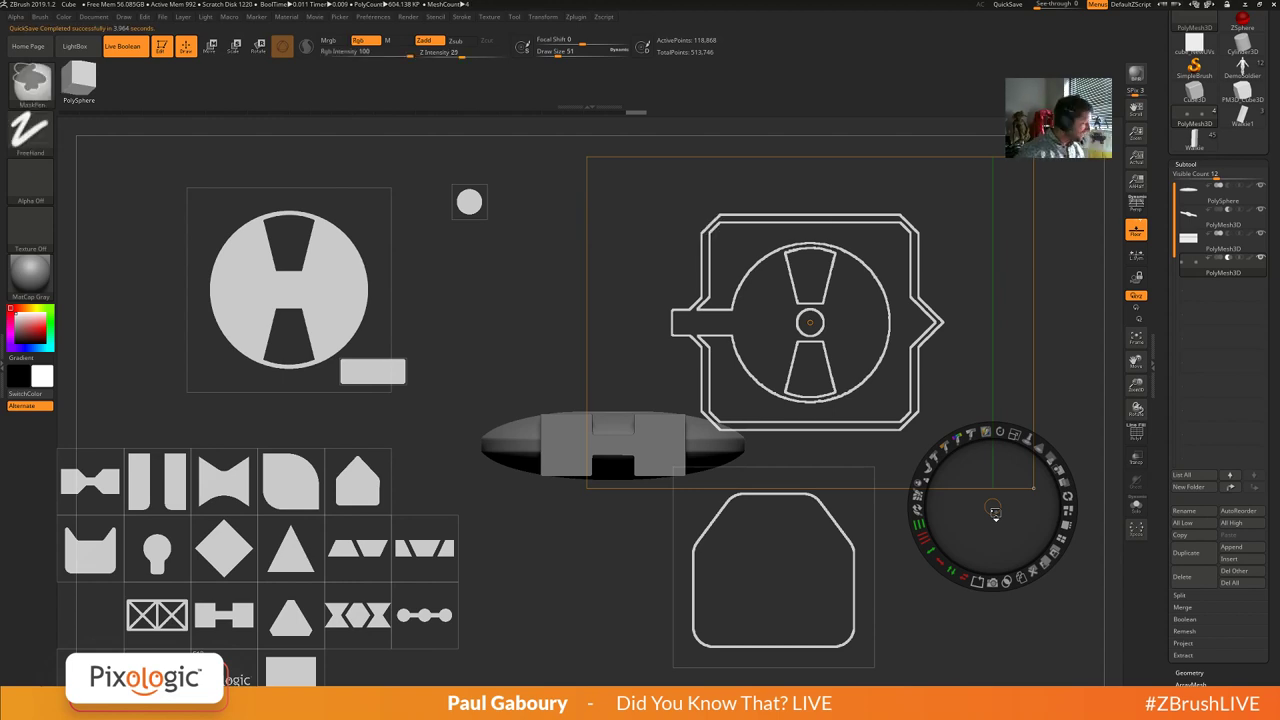
Undo the Frame operations on the merged shape and the bevelled plate, back to the solid enlarged plate.
key("ctrl+z")
key("z")
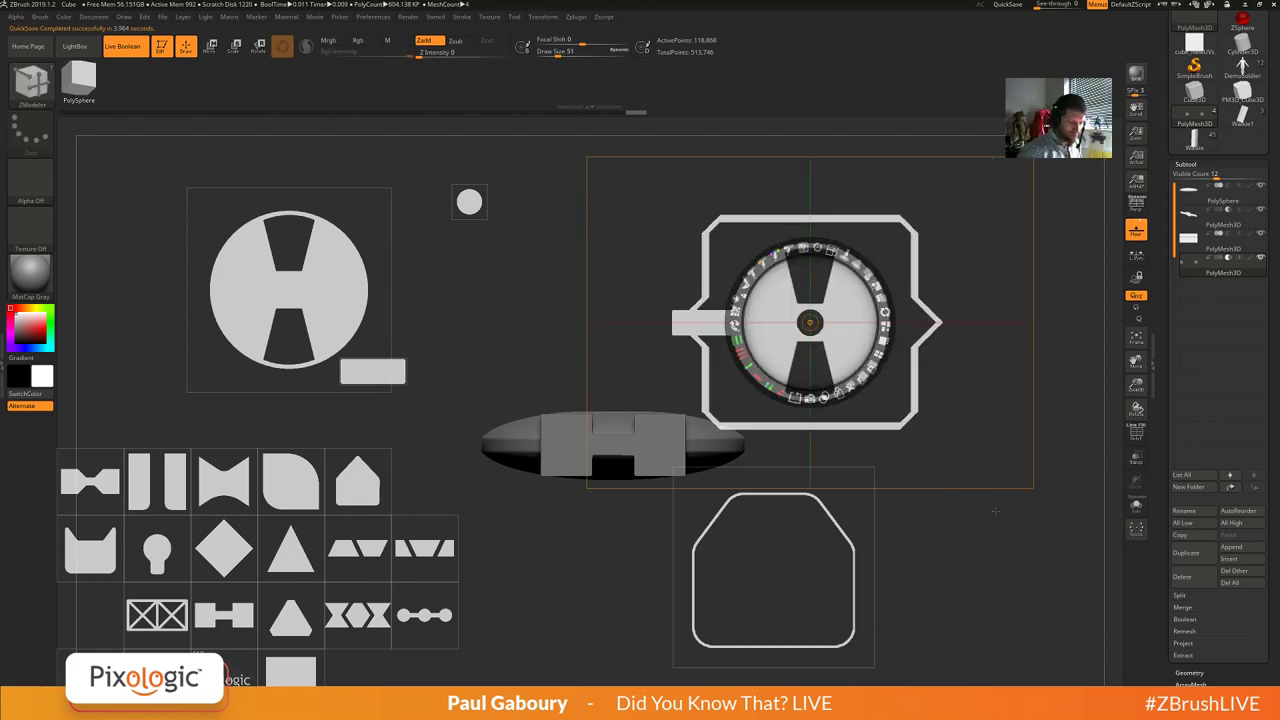
key("ctrl+z")
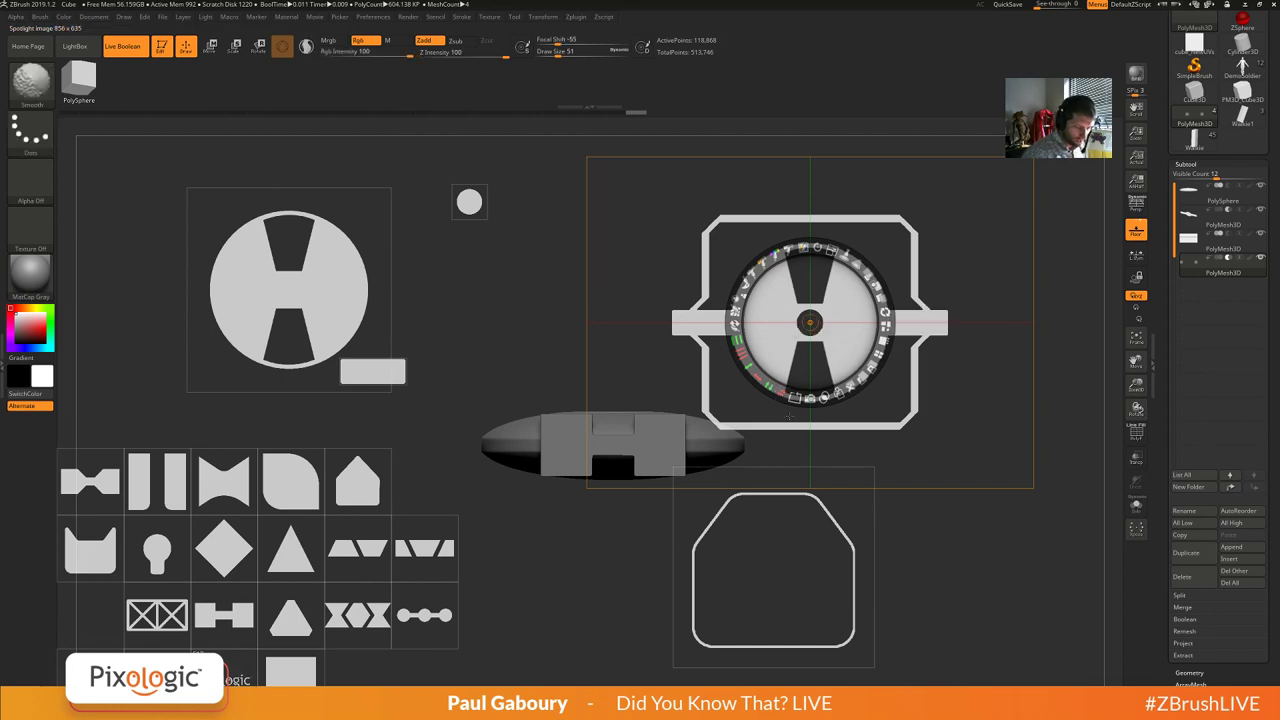
left_click(787, 570)
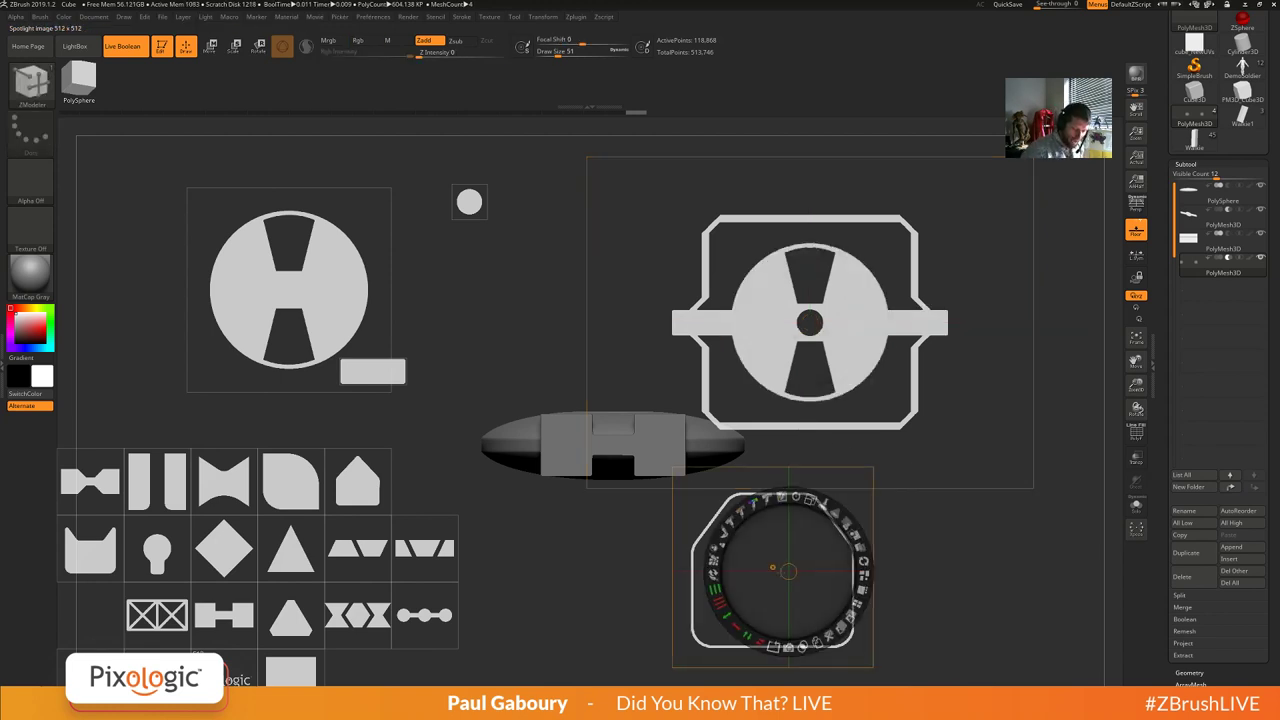
left_click_drag(787, 570, 700, 584)
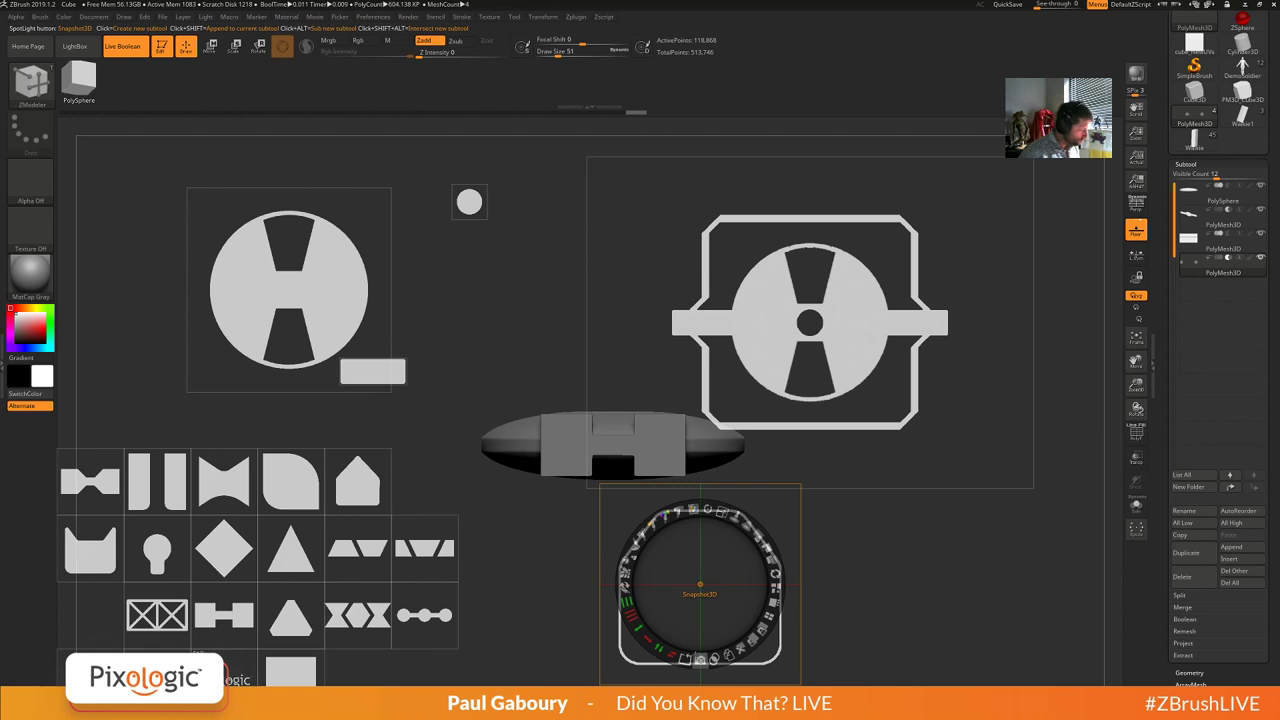
key("ctrl+z")
key("ctrl+z")
key("ctrl+z")
key("ctrl+z")
key("ctrl+z")
key("ctrl+z")
key("ctrl+z")
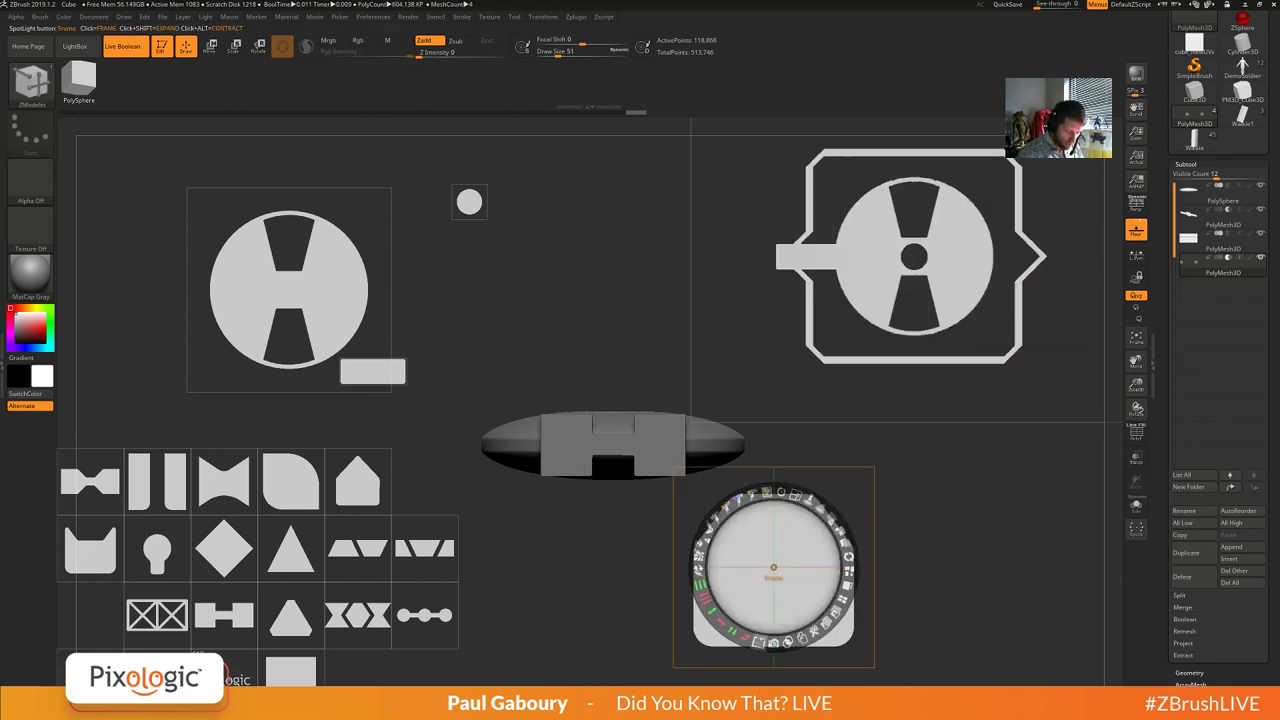
Try expanding the bevelled plate's silhouette with the Frame tool's Expand option, then undo the expansion.
left_click_drag(760, 641, 904, 631)
key("ctrl+z")
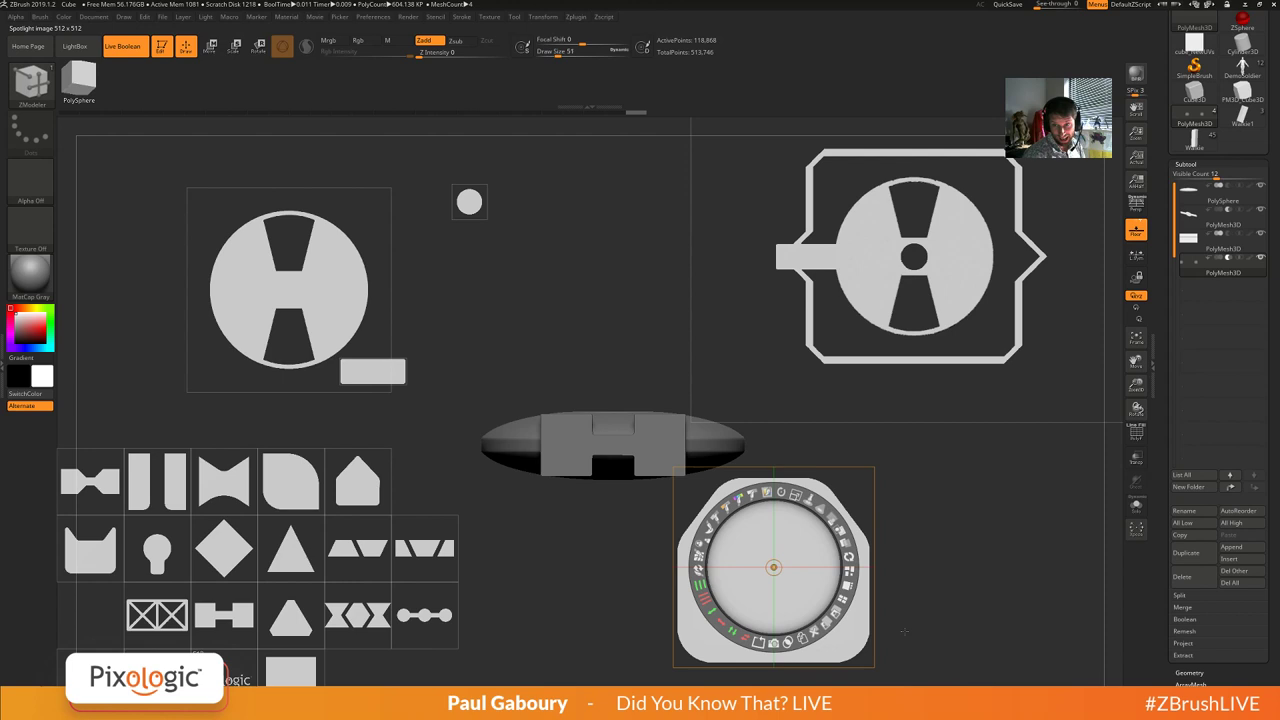
key("ctrl+z")
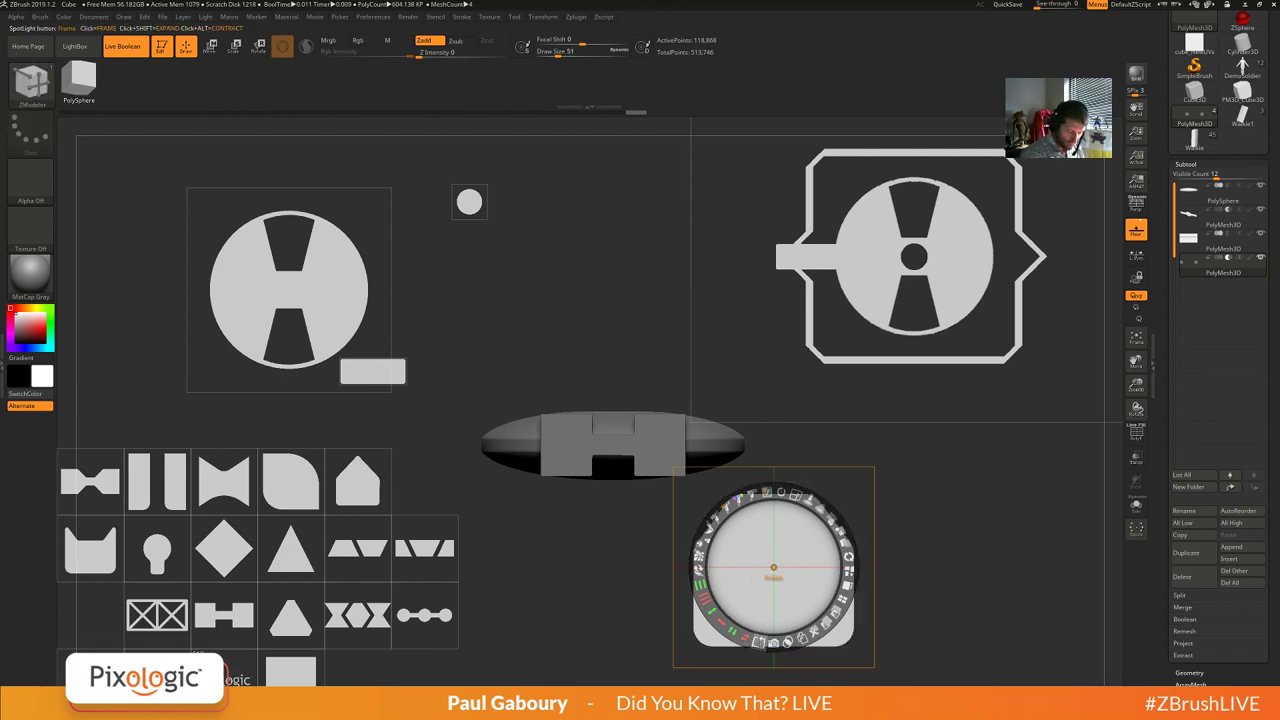
Shrink the bevelled plate's silhouette by repeatedly applying the Frame tool's Contract option.
left_click(758, 640, "alt")
left_click(758, 640, "alt")
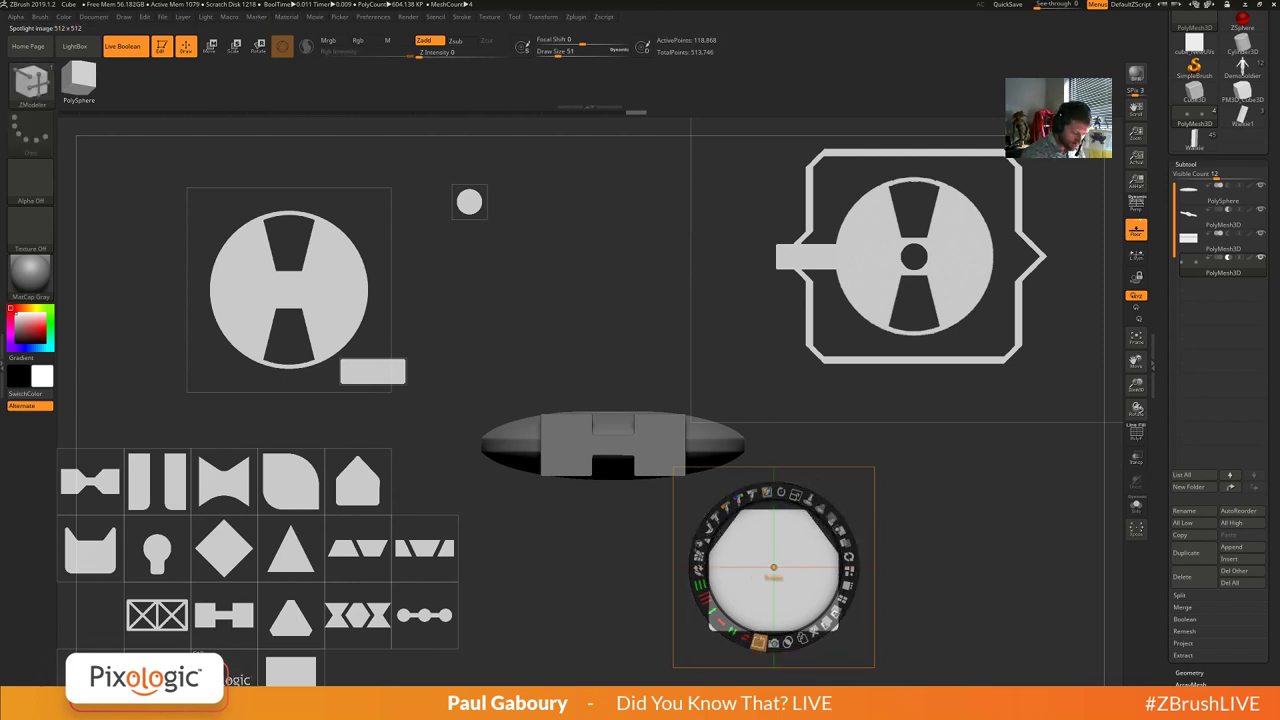
left_click(758, 640, "alt")
left_click(758, 640, "alt")
left_click_drag(721, 620, 704, 599)
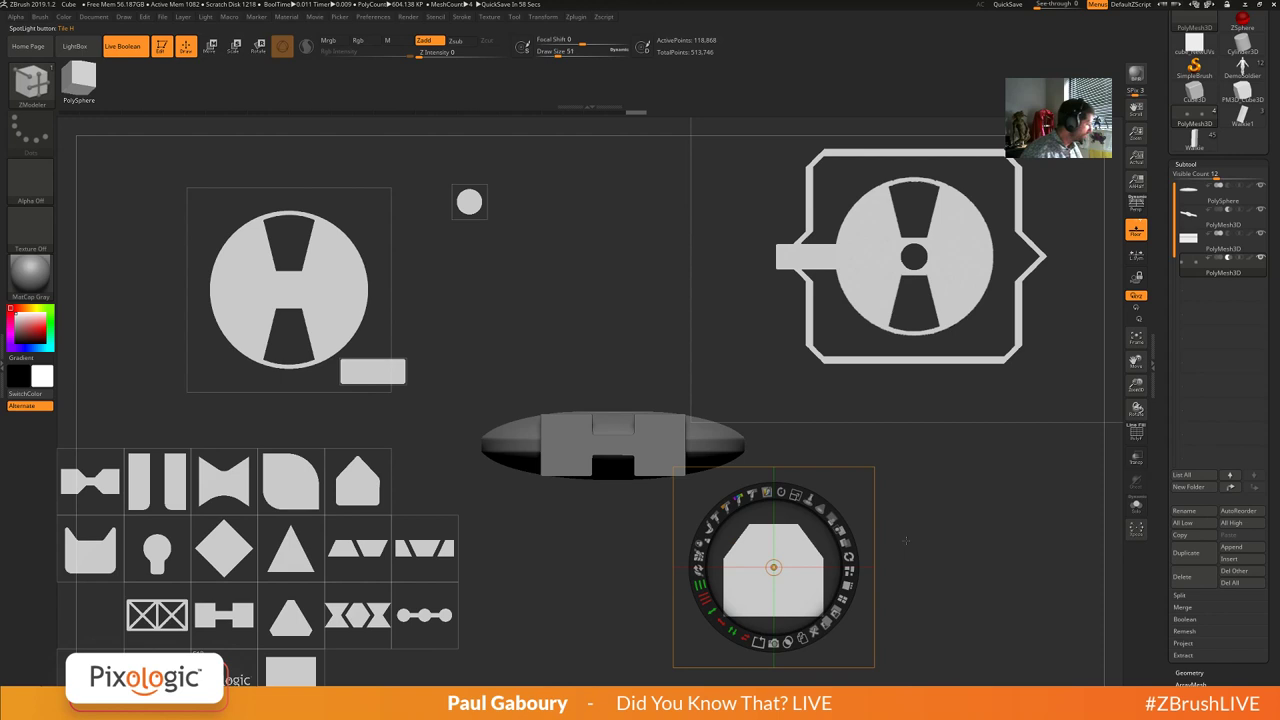
Inspect the model in 3D with Spotlight hidden, then return to an enlarged front view with the Spotlight shapes shown.
key("shift+z")
left_click_drag(887, 489, 823, 501)
left_click_drag(837, 457, 693, 484)
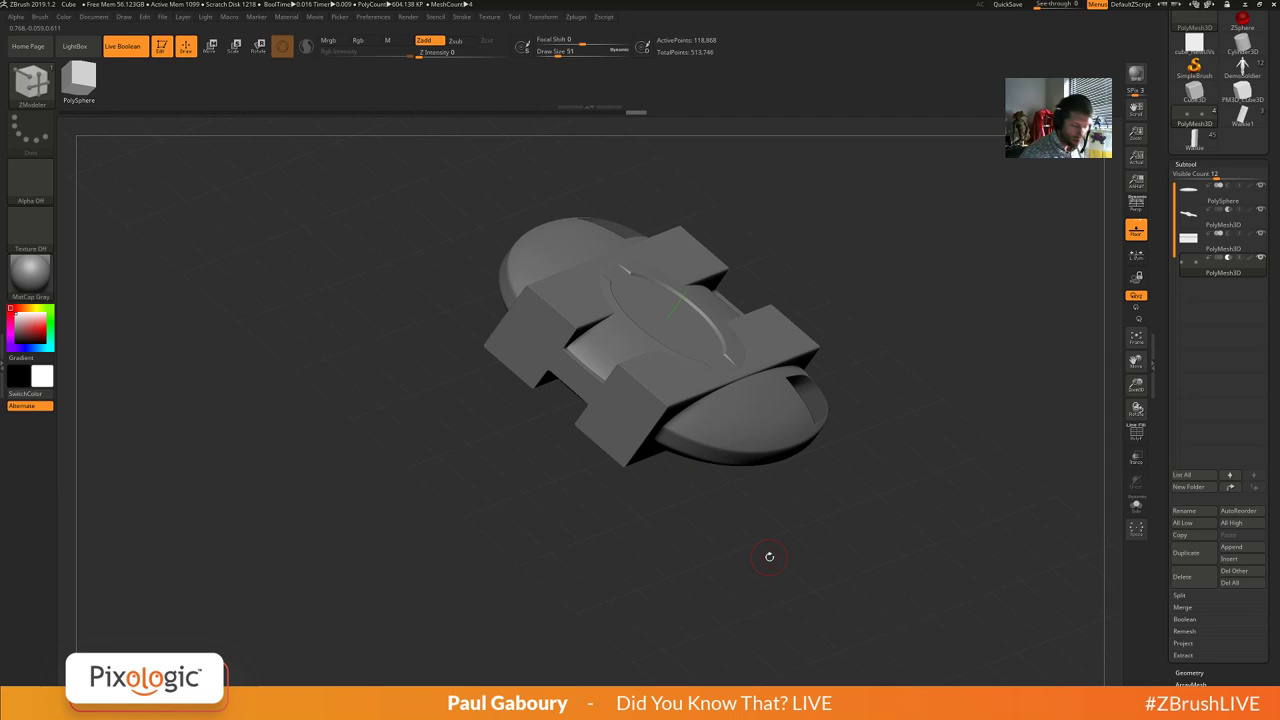
left_click_drag(751, 551, 894, 489, "shift")
key("shift+z")
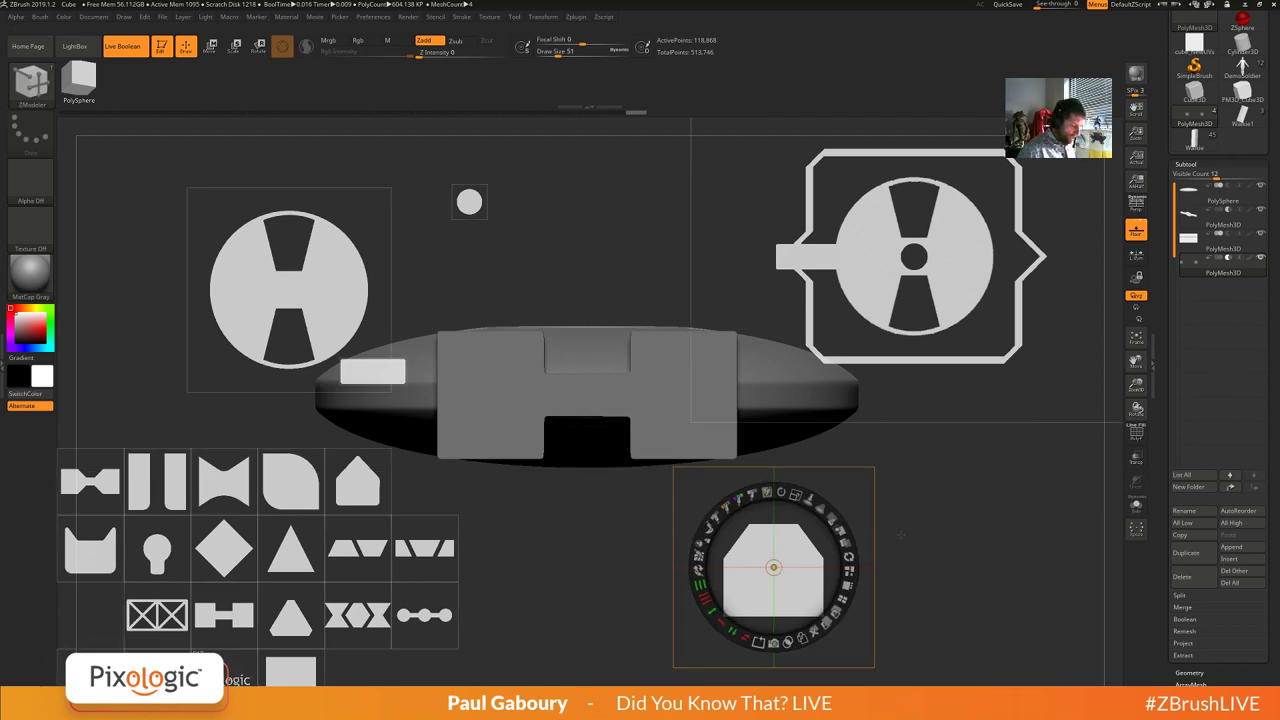
Move the H shape over the front of the block, select the block's subtool, and enlarge the shape to match the block's outline.
left_click_drag(224, 615, 583, 535)
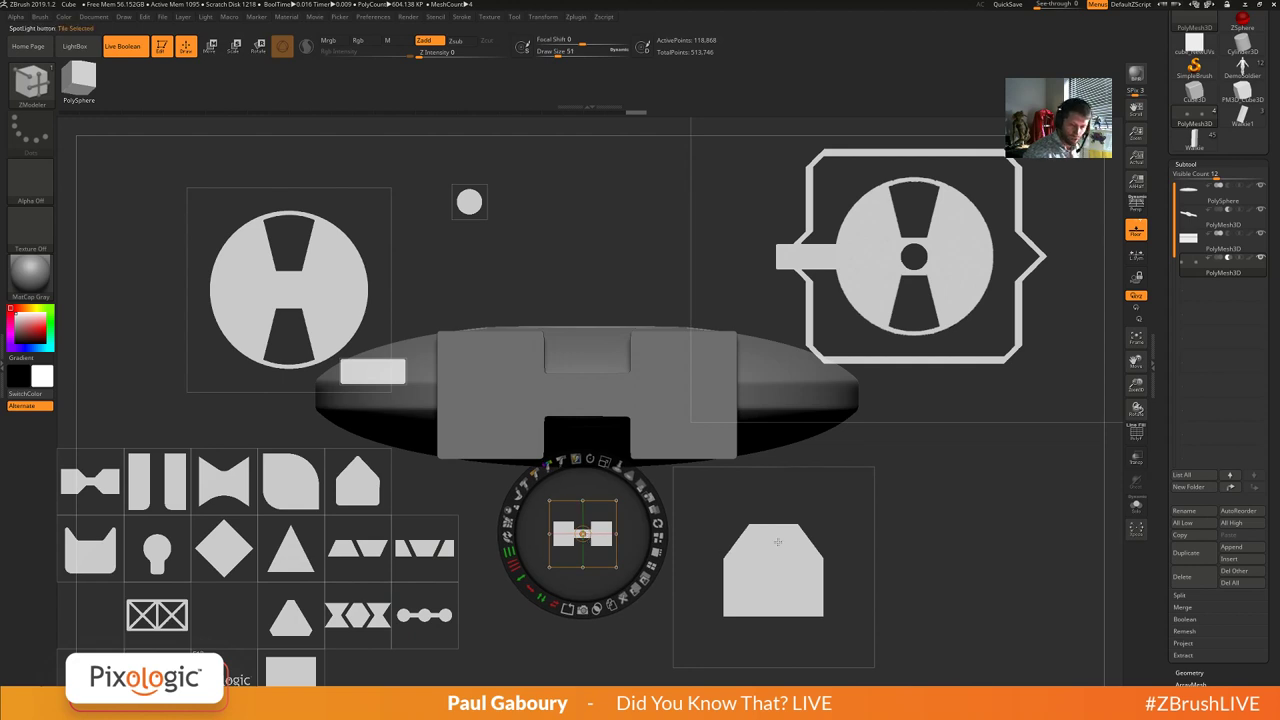
left_click(1188, 240)
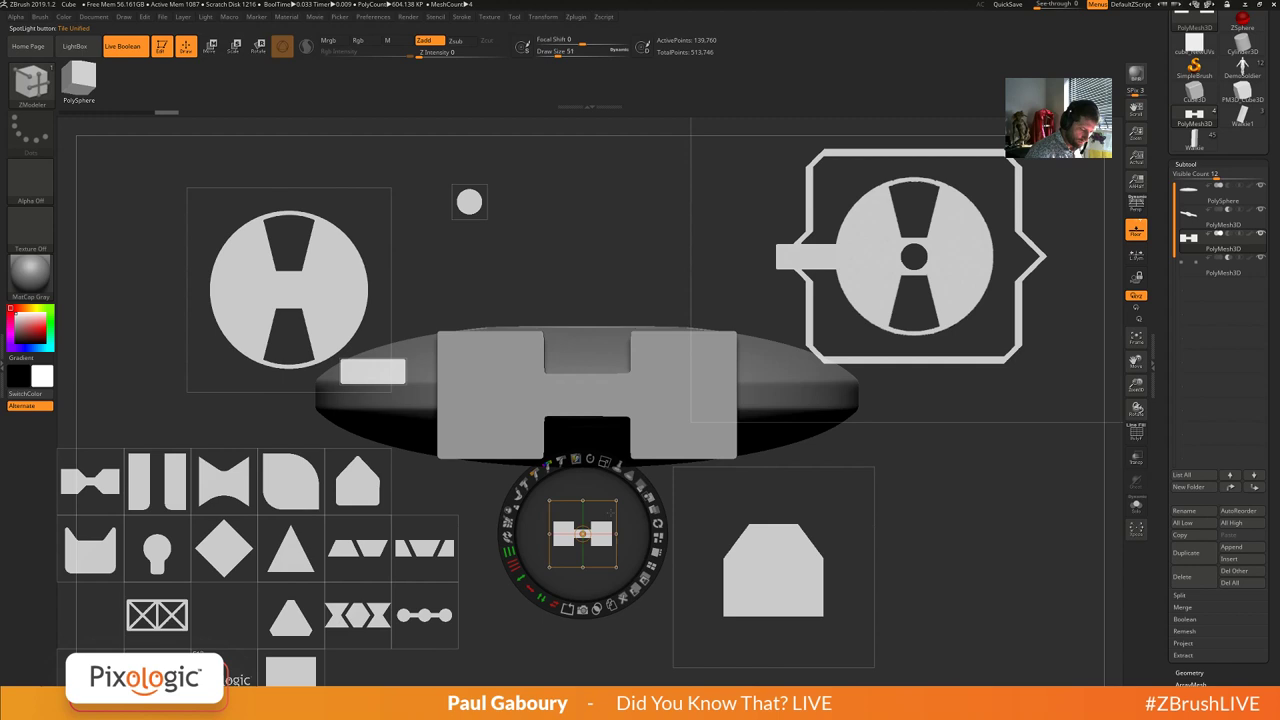
left_click_drag(605, 462, 634, 478)
left_click_drag(599, 538, 603, 395)
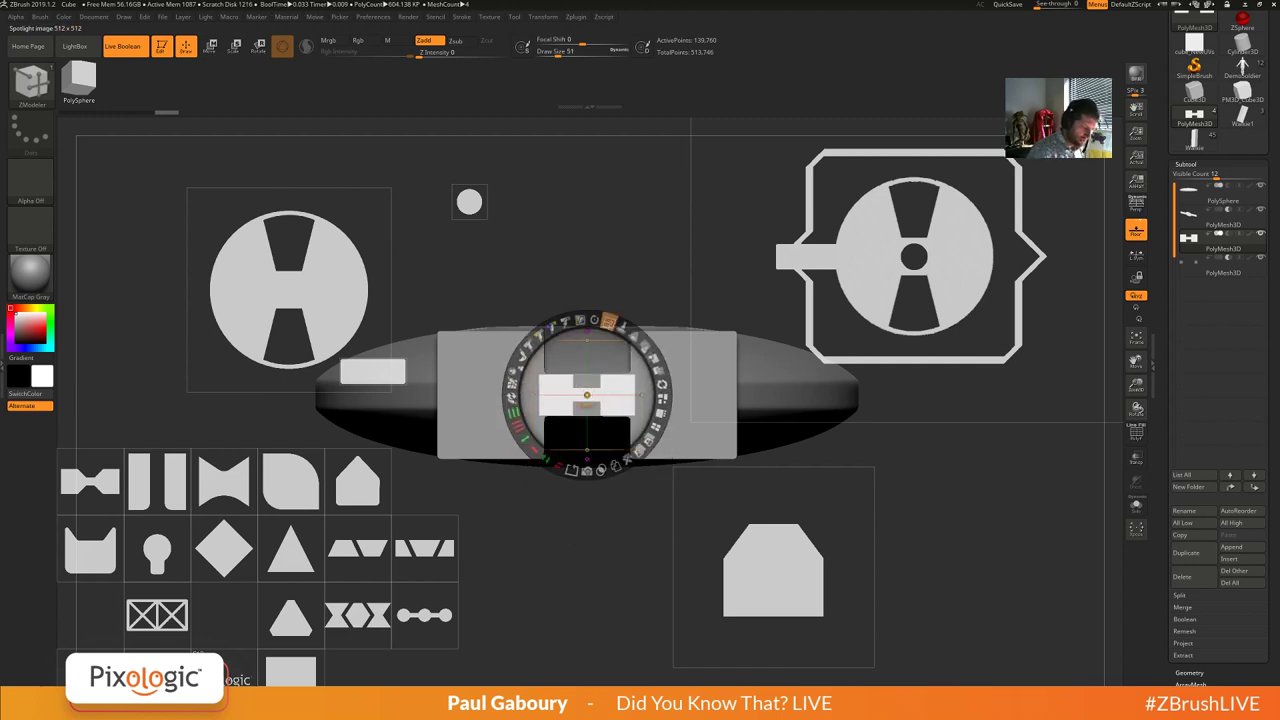
left_click_drag(608, 322, 720, 448)
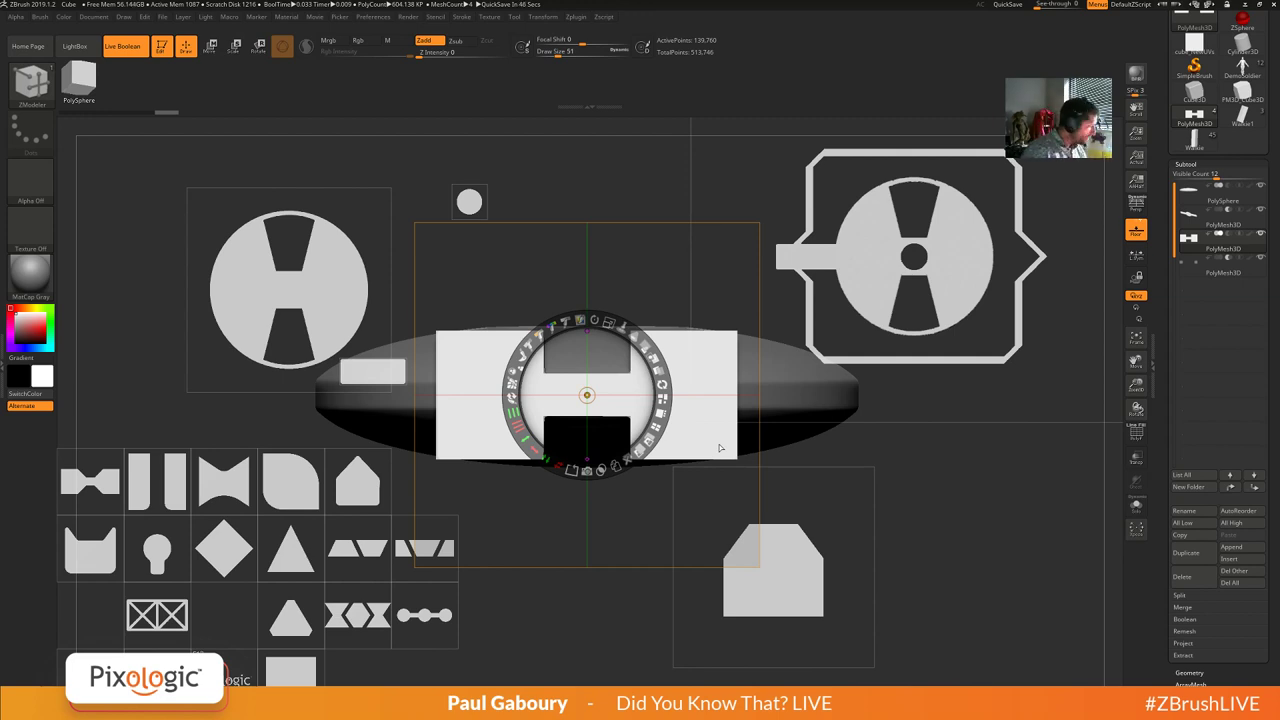
Shrink the H shape's silhouette with the Frame tool's Contract option and convert it into a new subtractive subtool with Snapshot3D.
left_click_drag(572, 470, 553, 452)
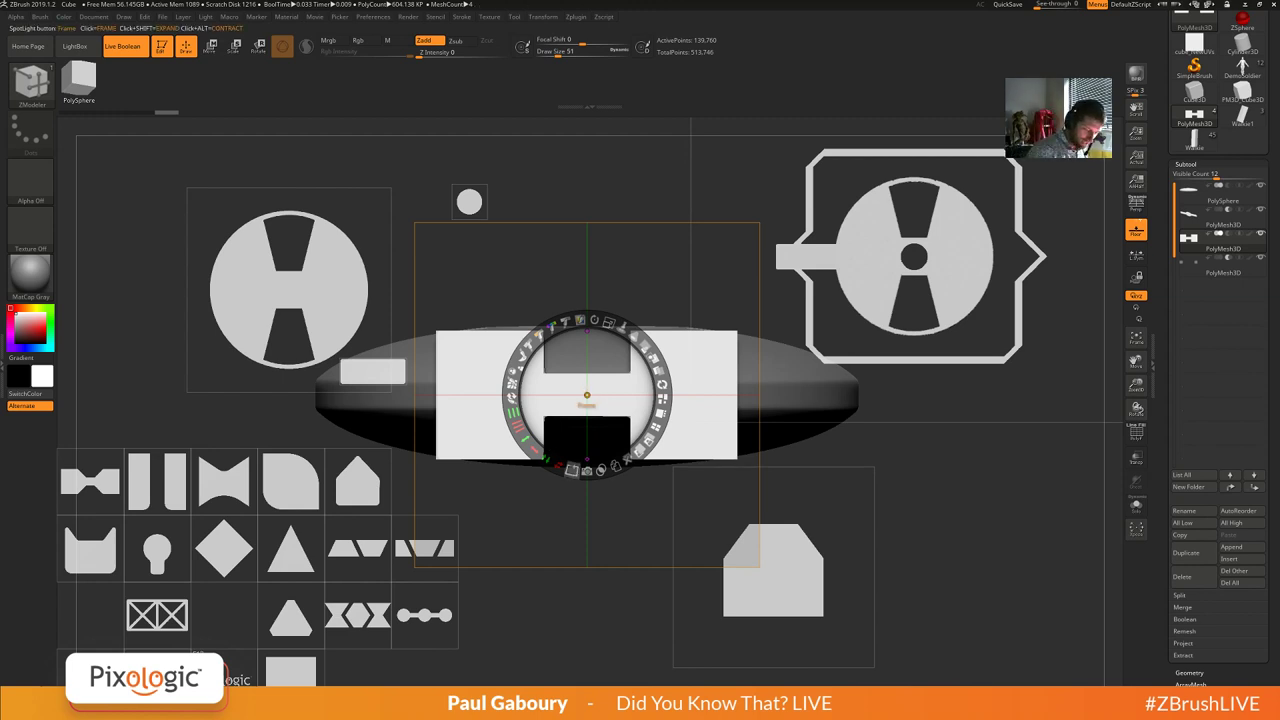
left_click_drag(572, 470, 552, 446)
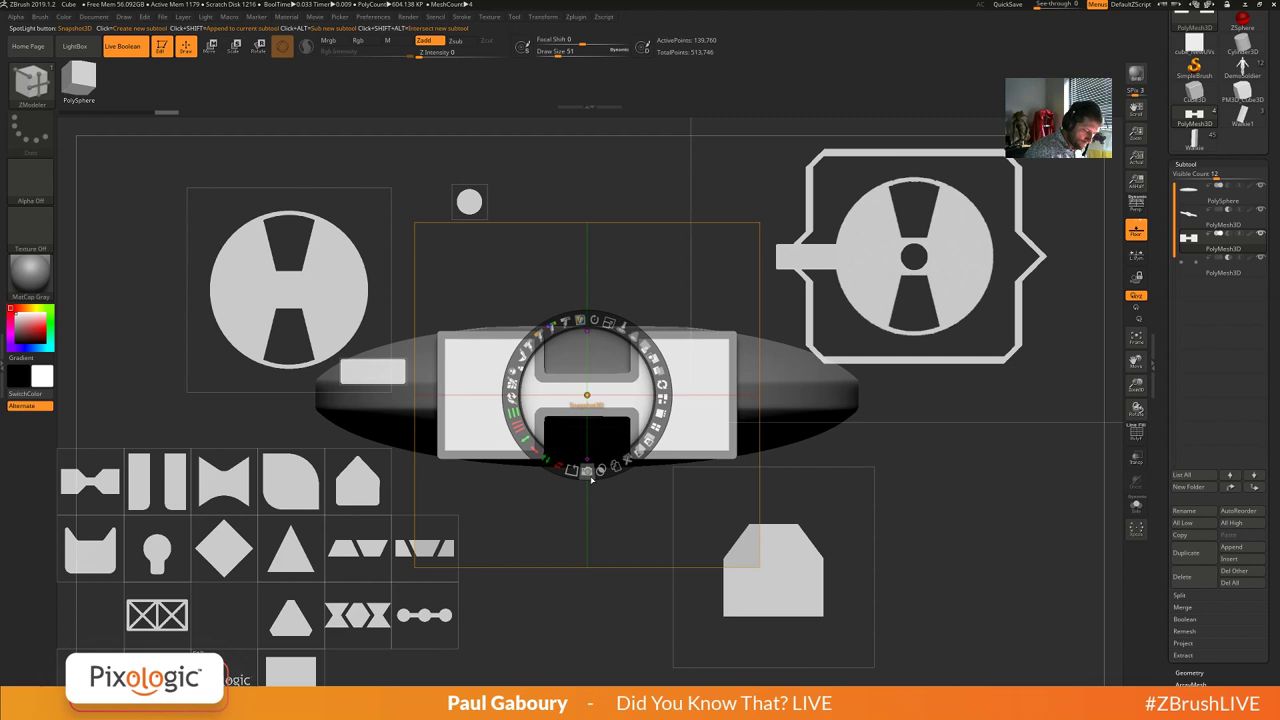
left_click(587, 470)
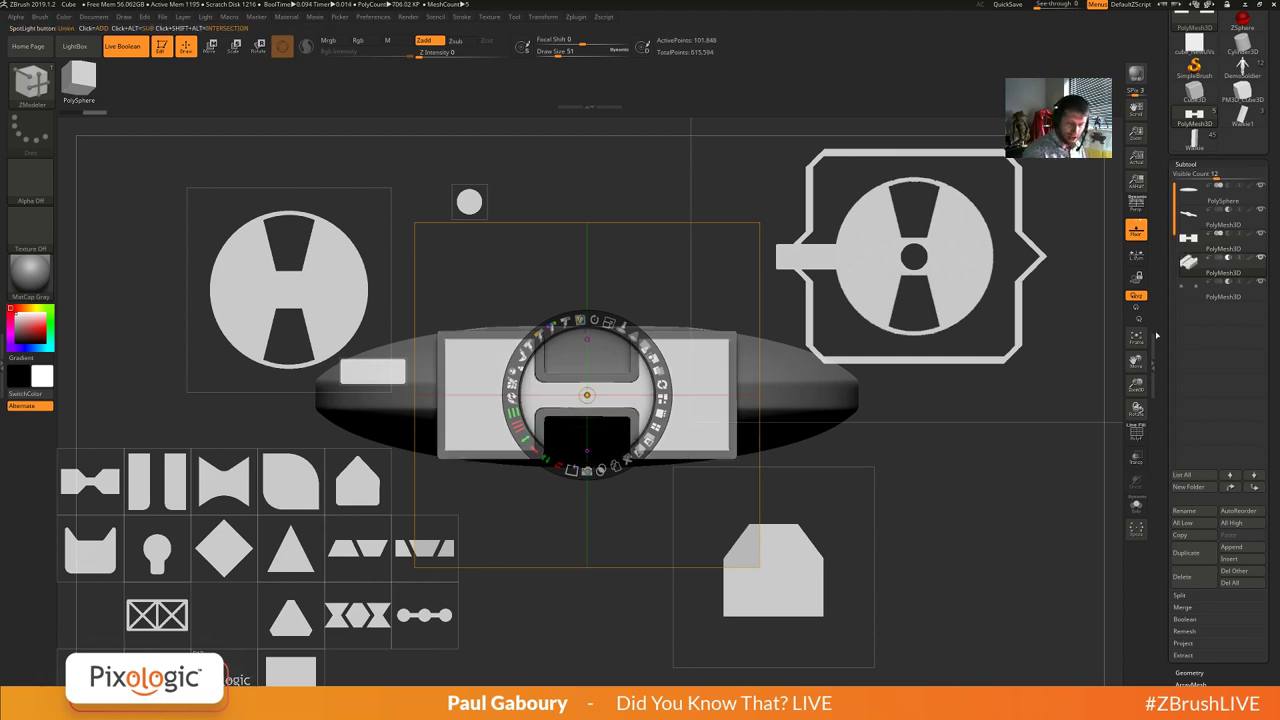
mouse_move(1193, 270)
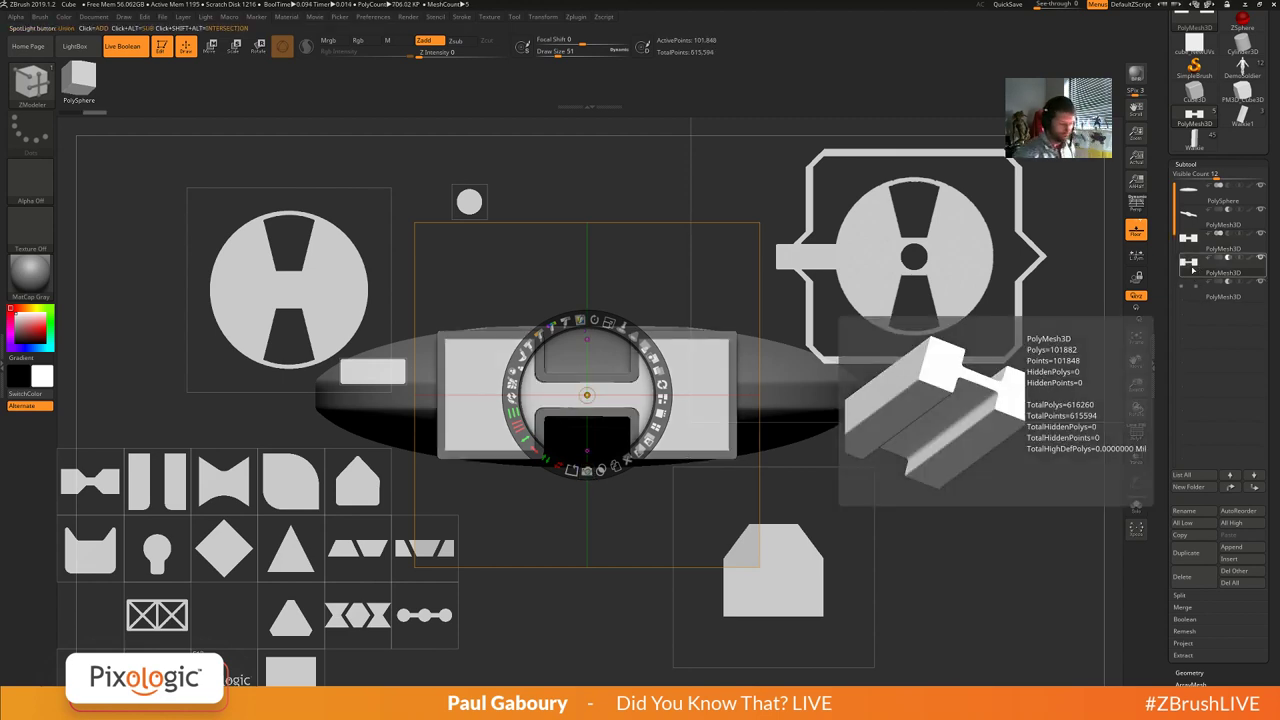
Hide Spotlight and move the H-shaped cutter lengthwise out of the end of the block.
key("shift+z")
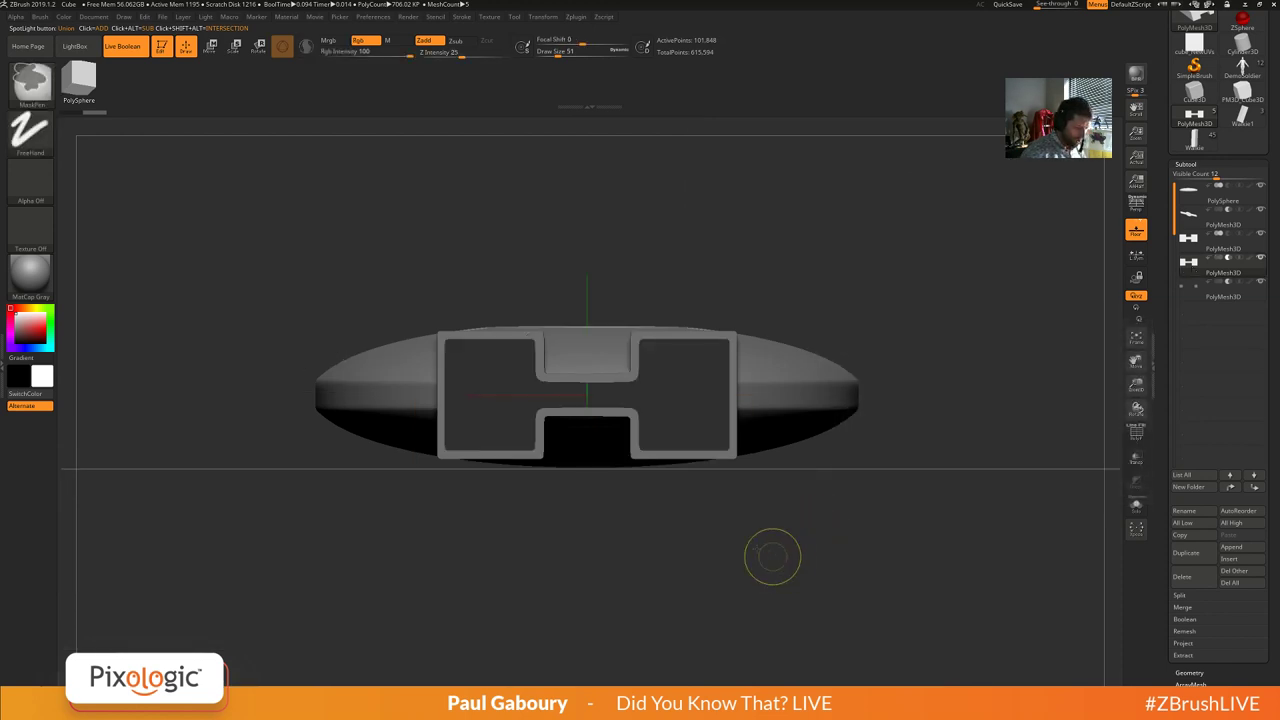
right_click_drag(772, 556, 699, 511, "ctrl")
mouse_move(699, 511)
left_mouse_down()
mouse_move(757, 466)
mouse_move(777, 514)
mouse_move(695, 494)
mouse_move(706, 524)
mouse_move(717, 517)
left_mouse_up()
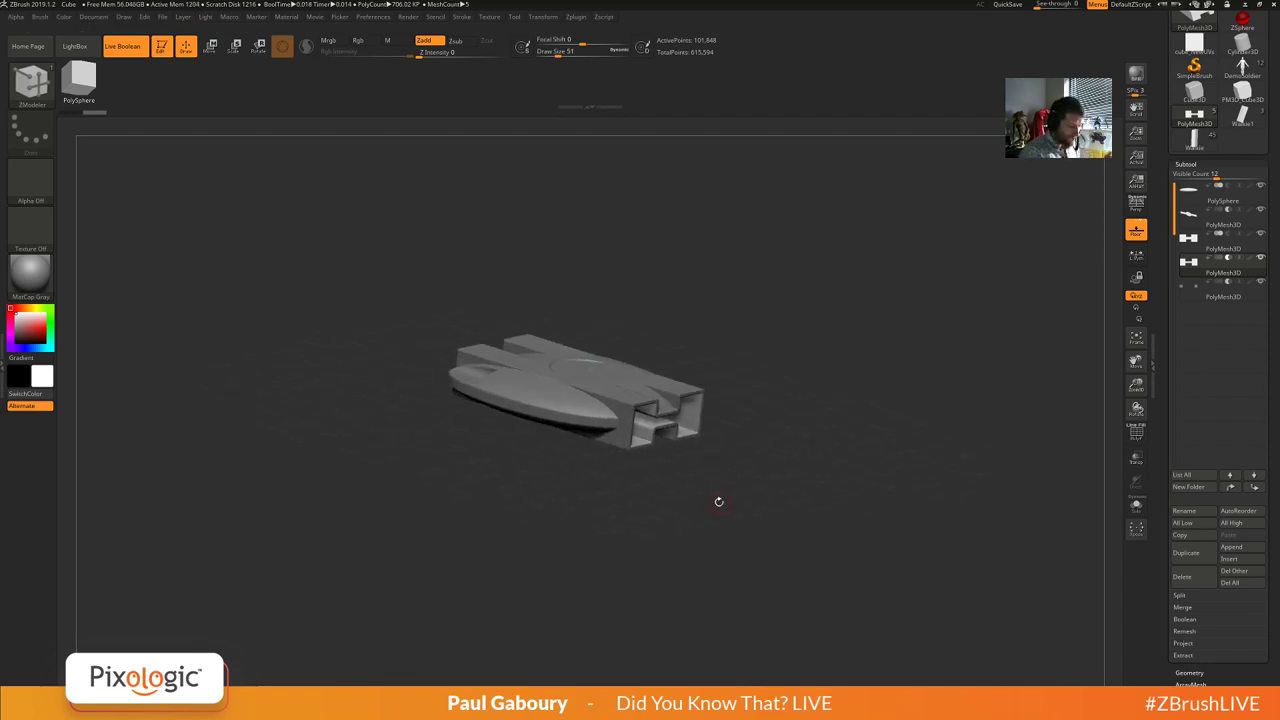
right_click_drag(688, 504, 704, 543, "alt")
key("shift+f")
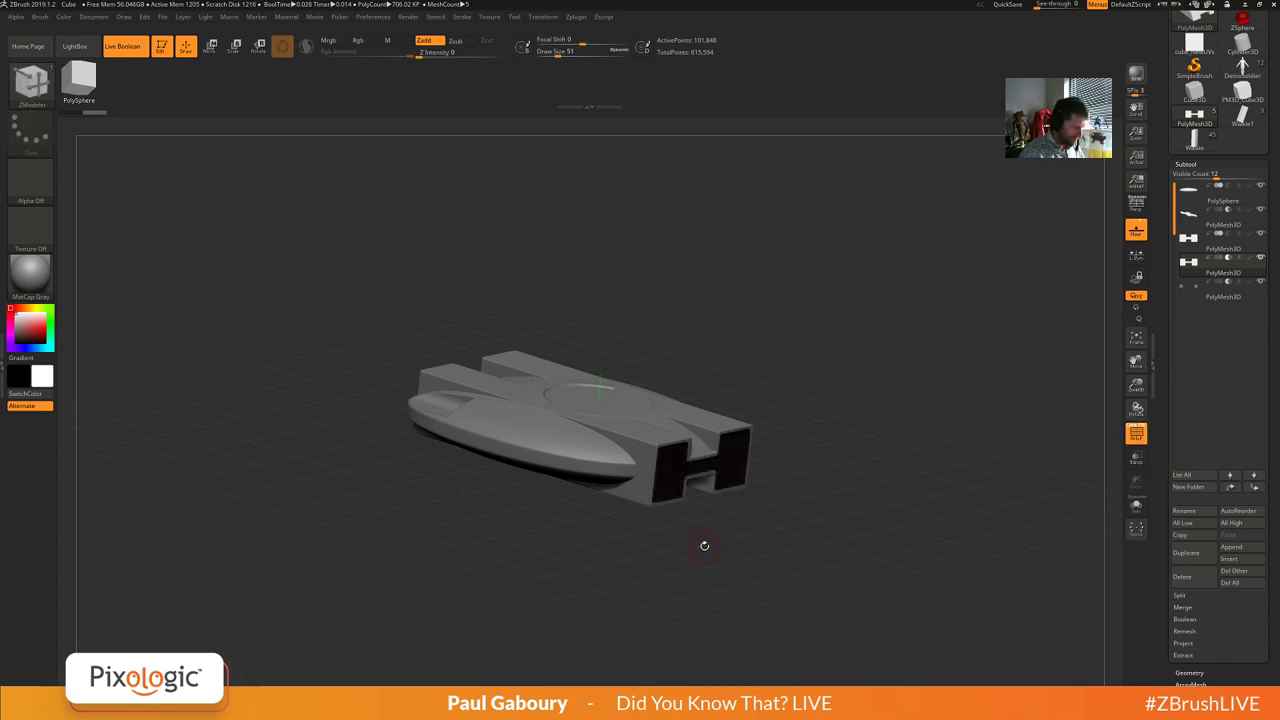
key("shift+f")
key("shift+f")
key("w")
right_click_drag(702, 545, 745, 563)
left_click_drag(677, 454, 672, 453)
left_click_drag(594, 432, 819, 500)
right_click_drag(819, 500, 828, 483, "ctrl")
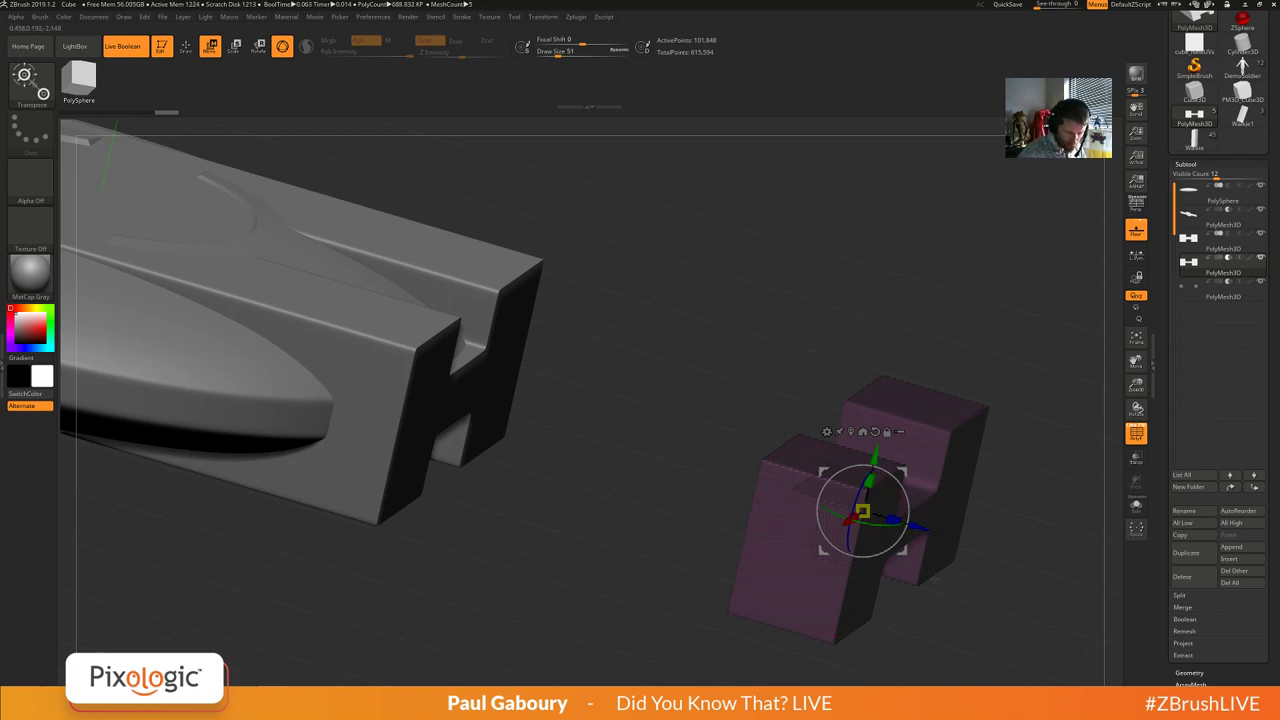
Slide the H-shaped cutter back into the block's end and adjust its depth to cut a shallow recess.
left_click_drag(893, 520, 445, 389)
left_click_drag(572, 425, 538, 416)
key("shift+f")
left_click_drag(690, 590, 605, 484)
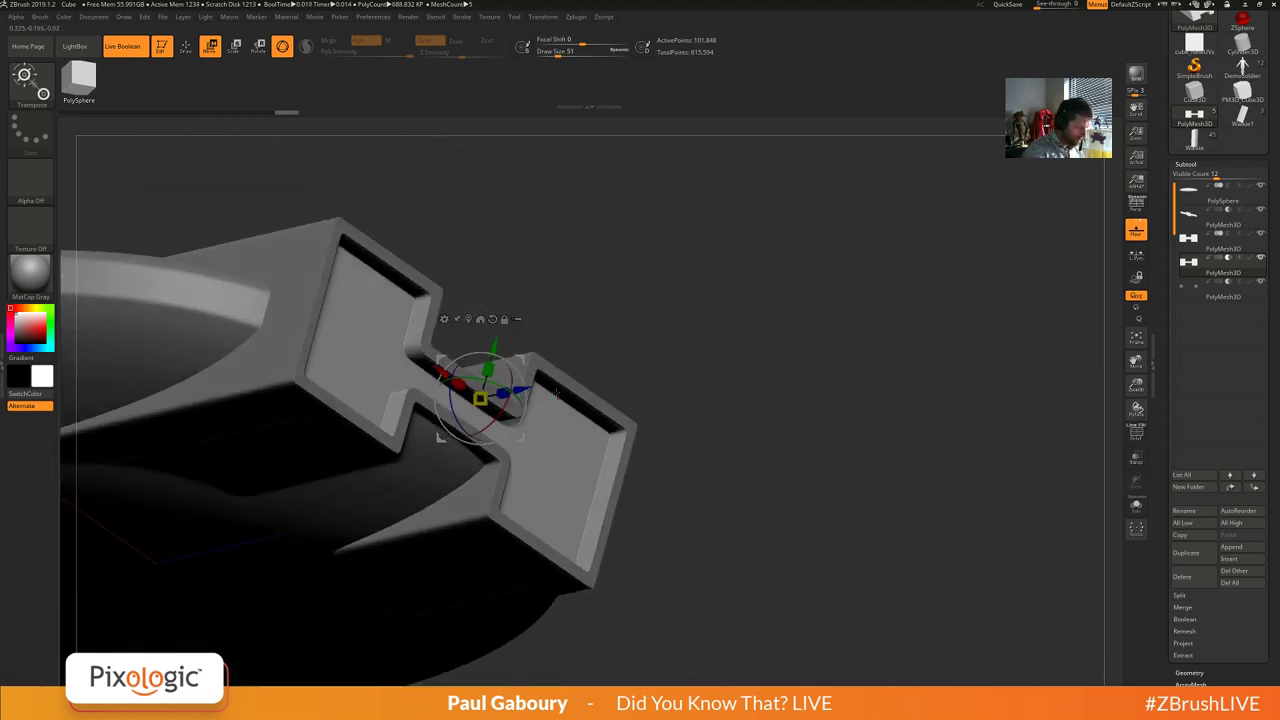
left_click_drag(523, 392, 500, 396)
left_click_drag(458, 472, 483, 466)
left_click_drag(524, 389, 514, 391)
mouse_move(737, 522)
left_mouse_down()
mouse_move(725, 480)
mouse_move(752, 513)
left_mouse_up()
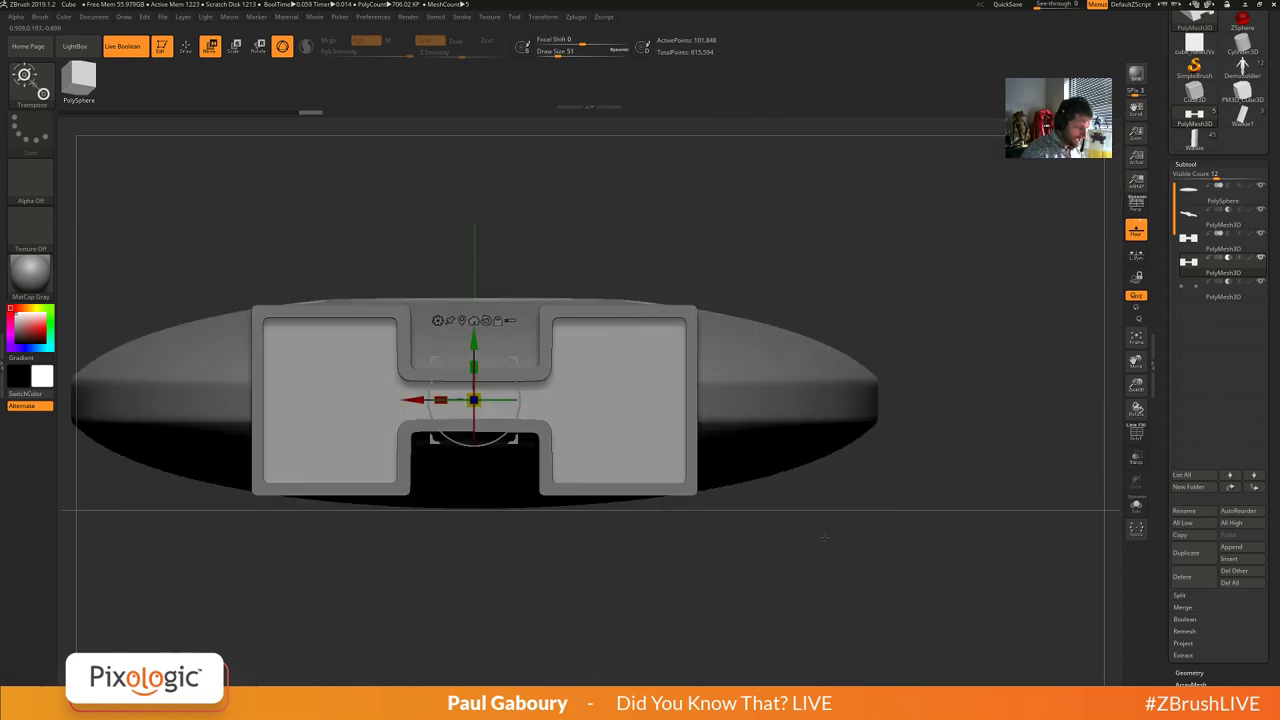
Show the Spotlight shapes over the enlarged front view and move the large H shape clear of the model.
mouse_move(825, 537)
right_mouse_down("alt")
mouse_move(874, 551)
mouse_move(816, 535)
mouse_move(819, 549)
right_mouse_up("alt")
right_click_drag(819, 549, 860, 544, "alt")
key("shift+z")
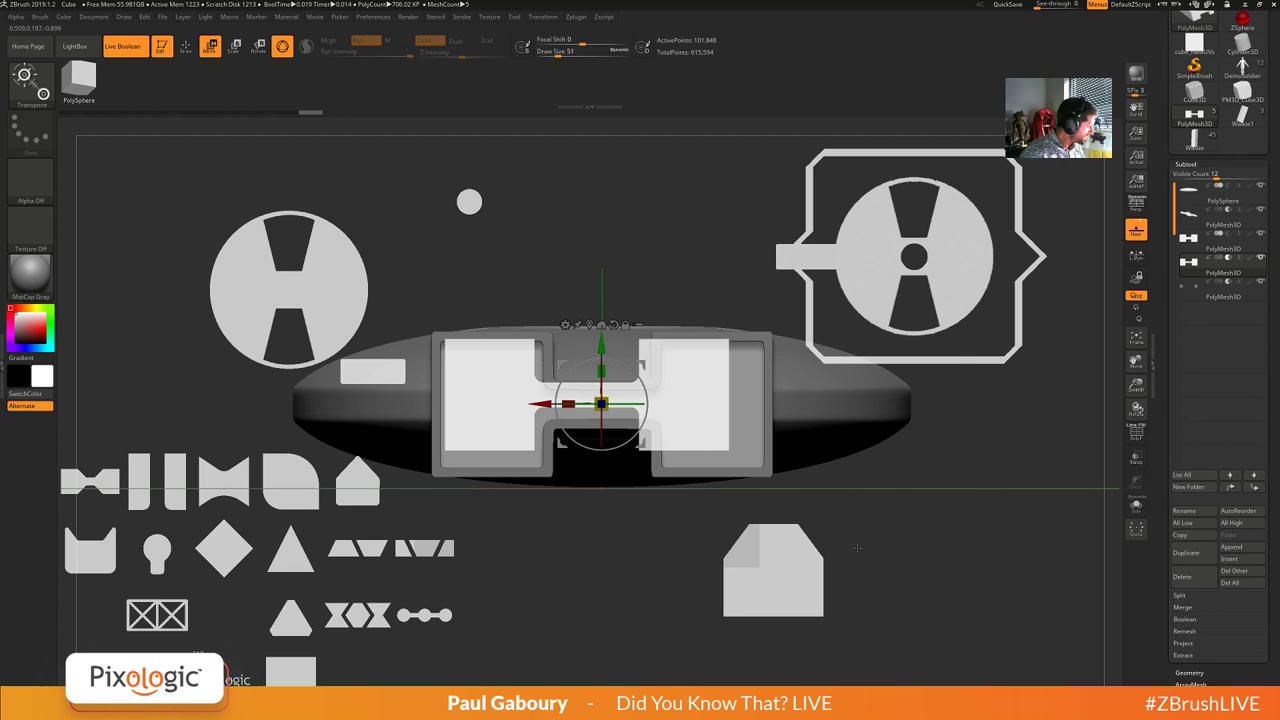
key("shift+z")
key("q")
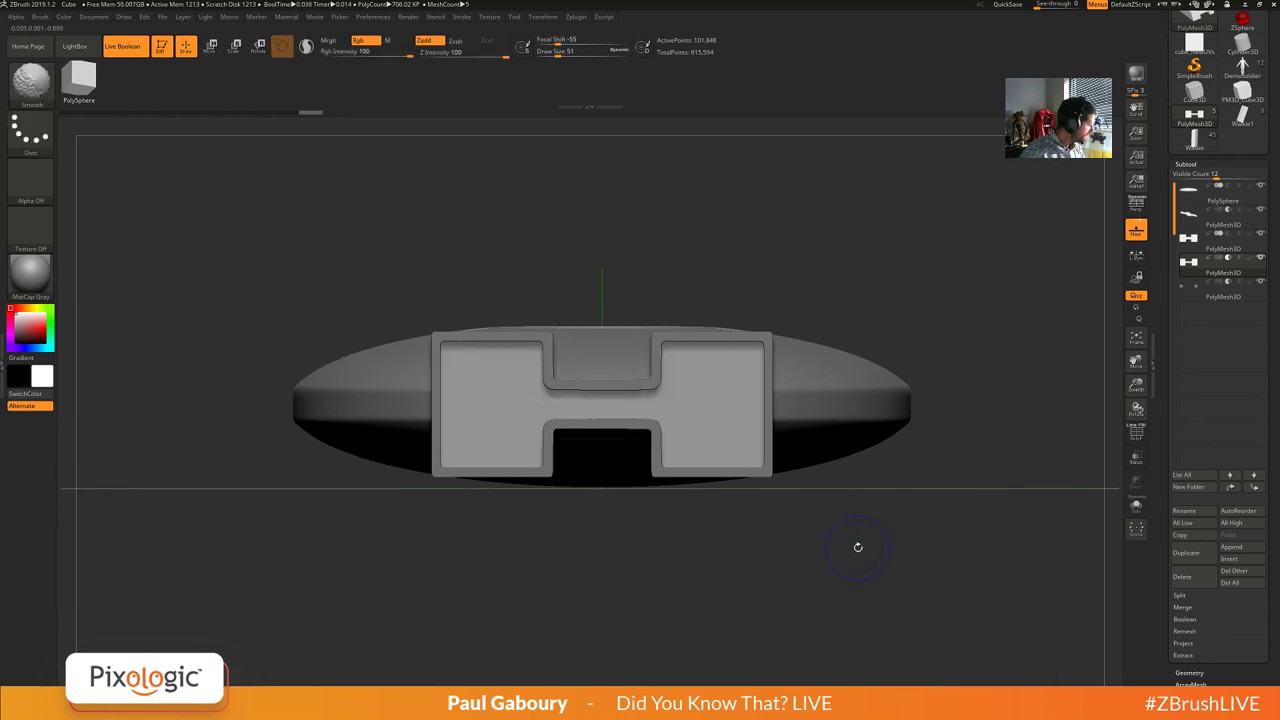
key("shift+z")
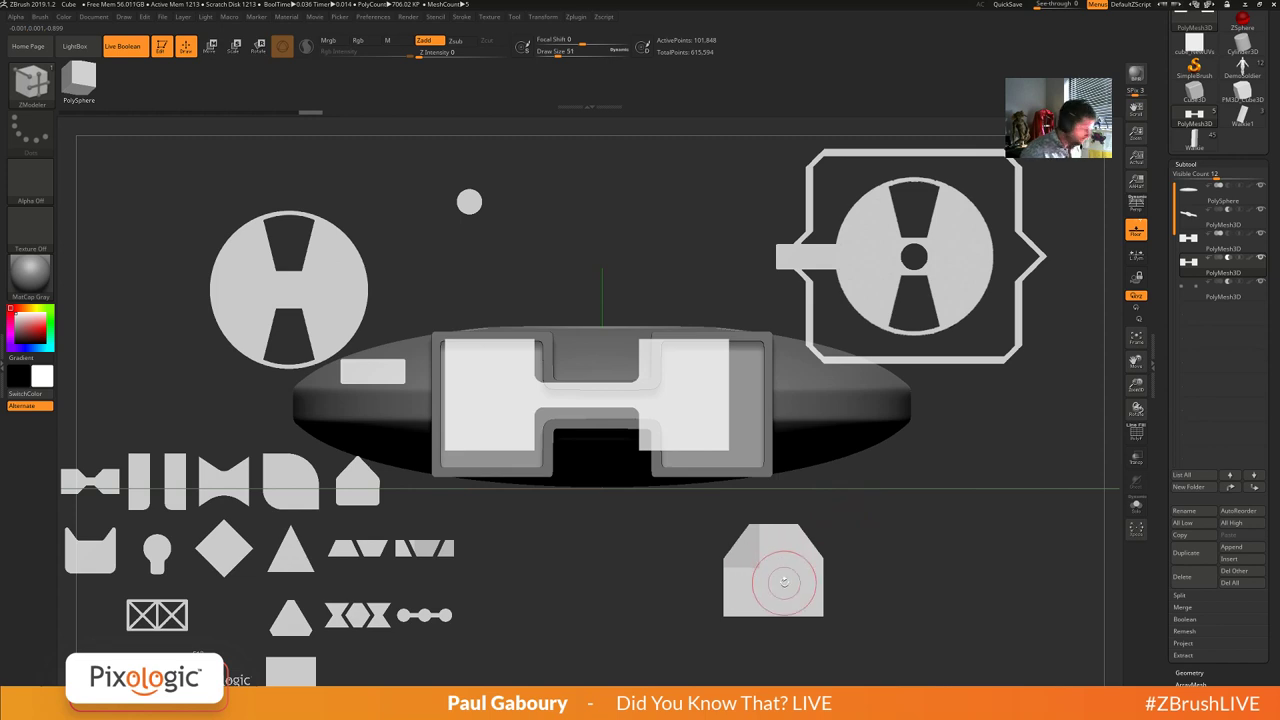
key("w")
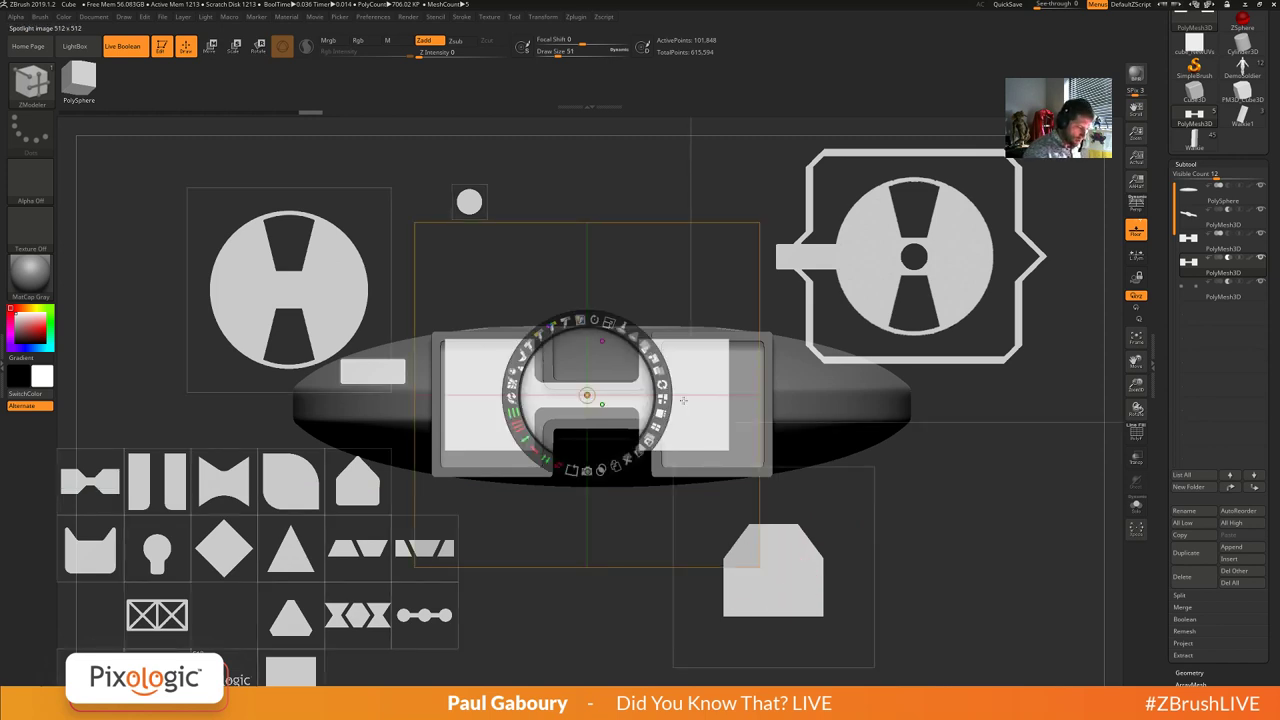
left_click_drag(683, 400, 127, 372)
Select the bevelled plate shape, centre the Spotlight dial on it, and rotate it upside down.
left_click(762, 536)
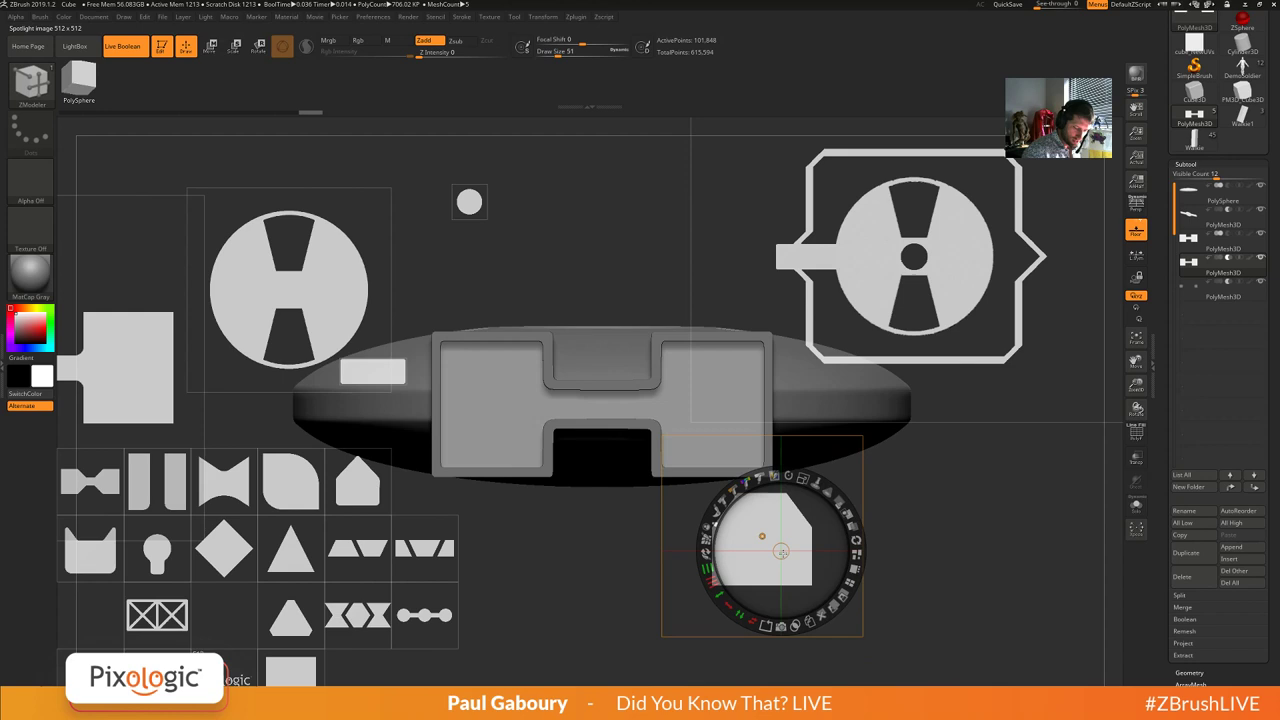
left_click_drag(782, 552, 762, 536)
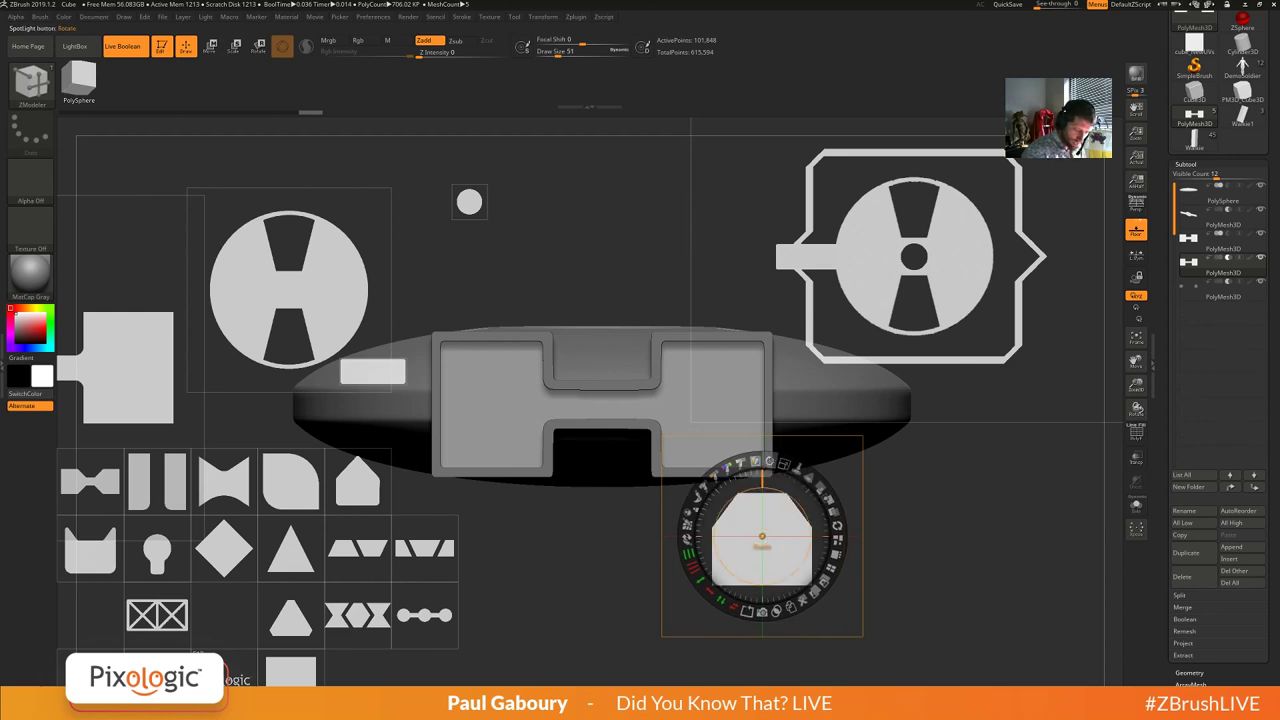
left_click_drag(762, 462, 752, 611)
Scale the inverted bevelled plate down to a small notch shape and place it on the block's upper edge near the outer corner.
left_click_drag(790, 550, 524, 301)
left_click_drag(515, 238, 432, 247)
left_click_drag(515, 294, 510, 307)
mouse_move(511, 252)
left_mouse_down()
mouse_move(462, 250)
mouse_move(491, 252)
left_mouse_up()
left_click_drag(502, 305, 478, 307)
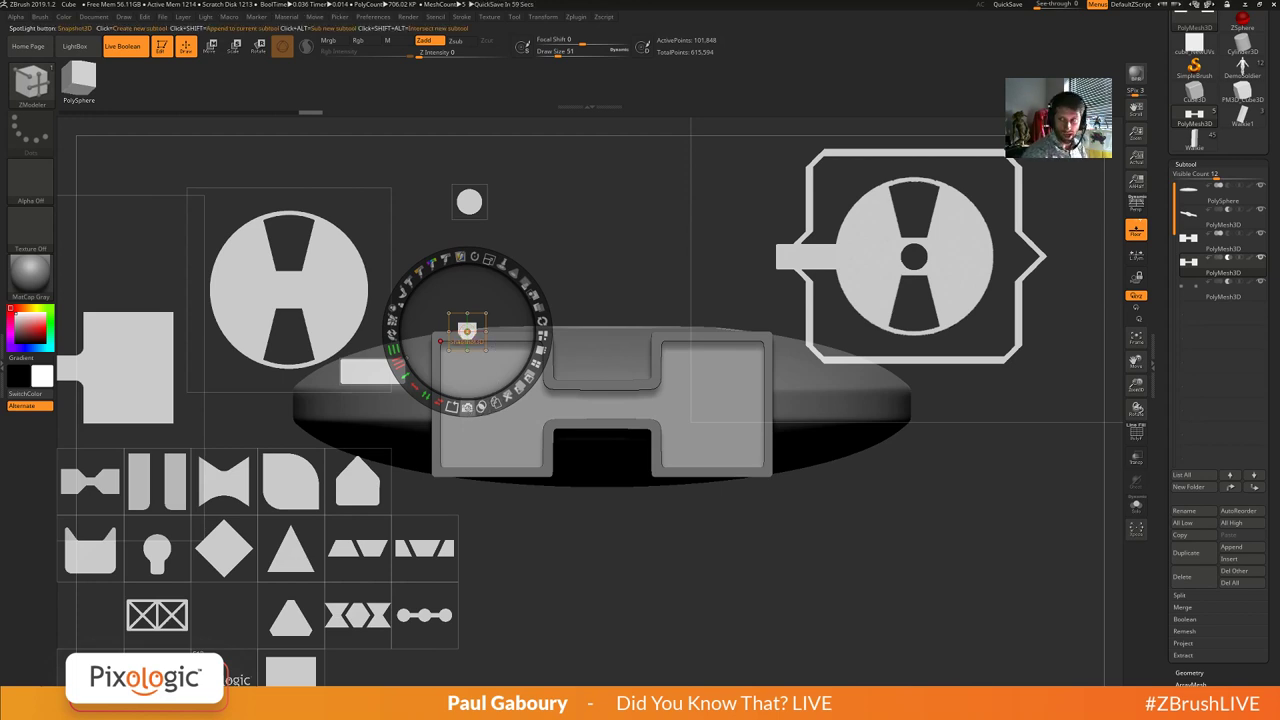
Append the small notch shape to the current subtractive subtool with Snapshot3D and inspect the cut with Spotlight hidden.
key("shift")
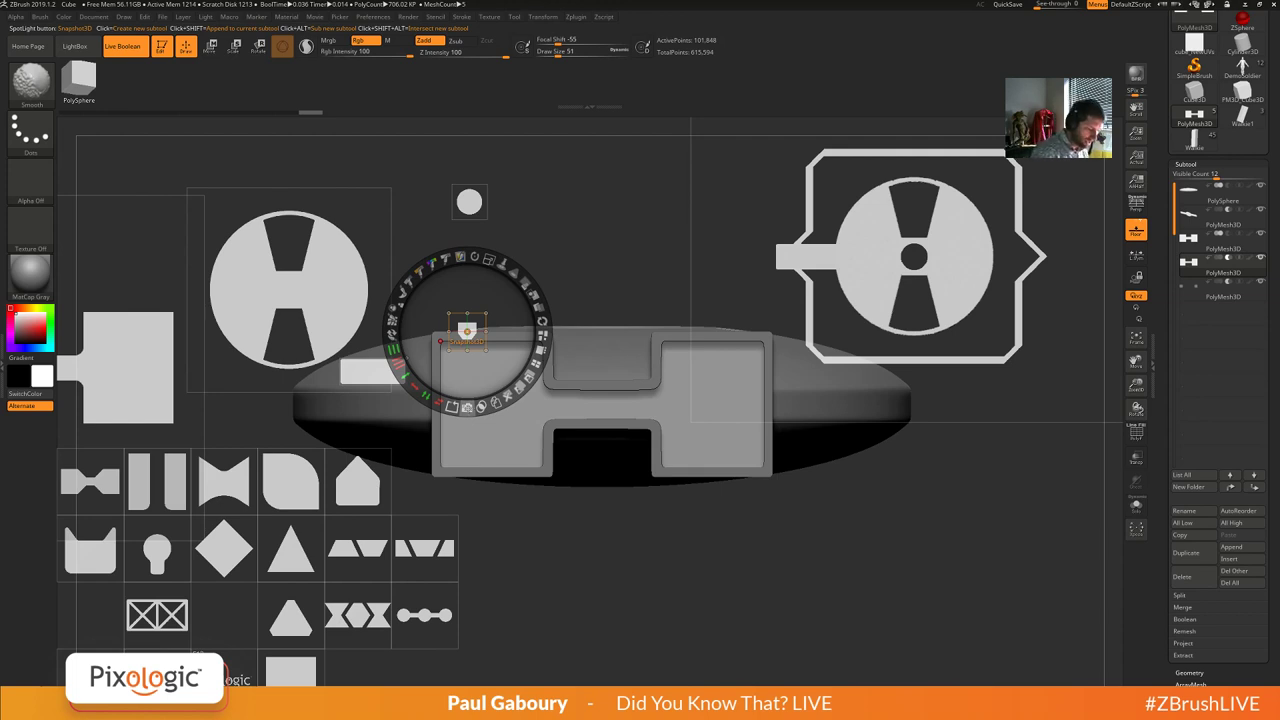
left_click(467, 407, "shift")
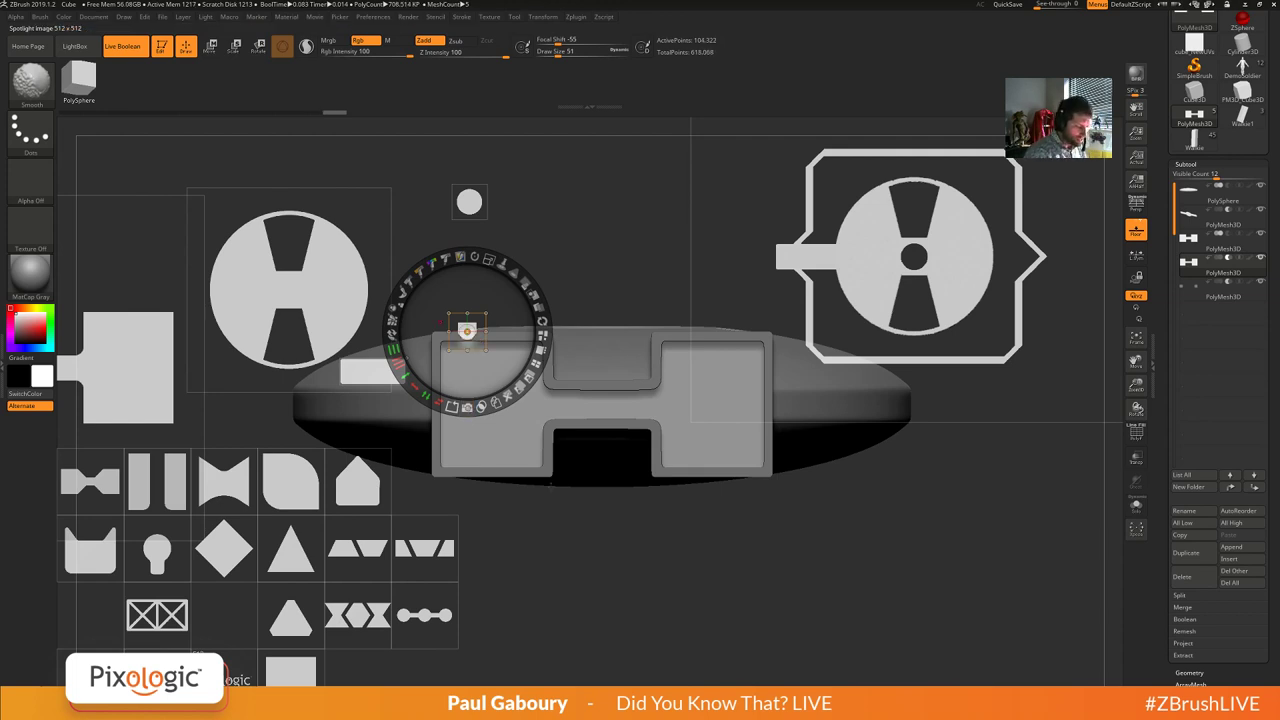
mouse_move(1196, 271)
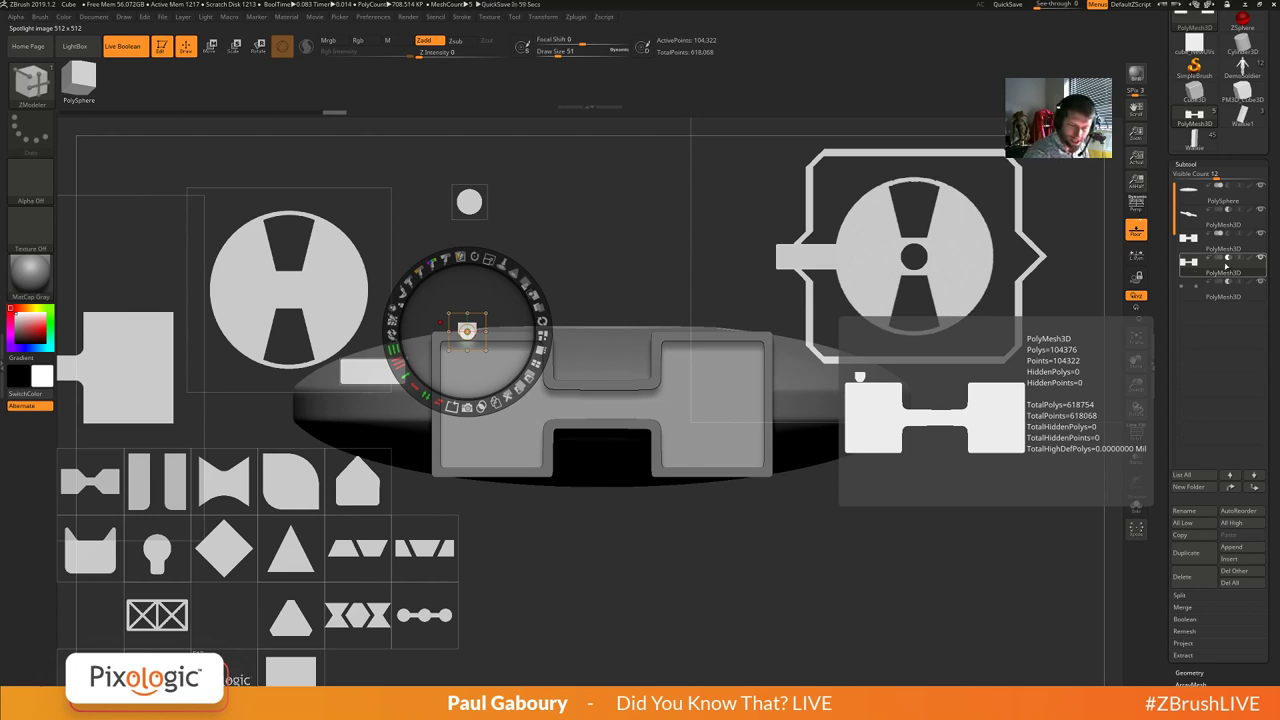
key("shift+z")
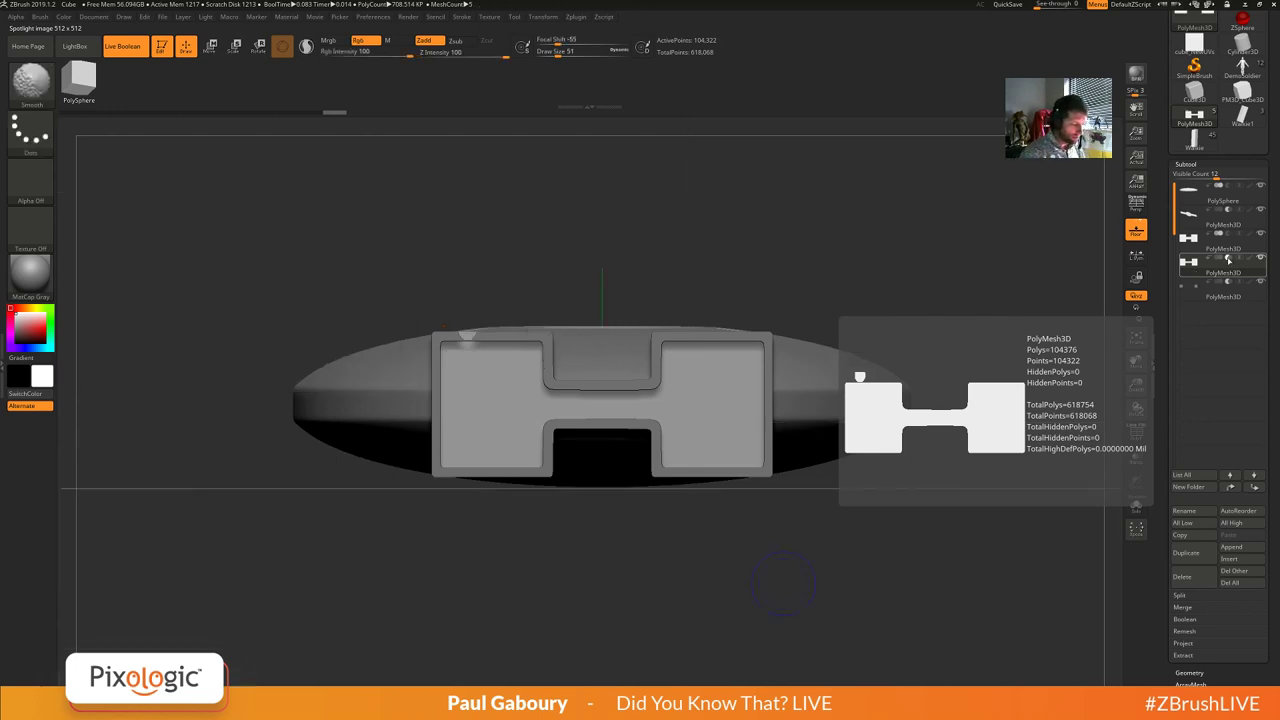
mouse_move(694, 543)
left_mouse_down()
mouse_move(712, 600)
mouse_move(704, 554)
left_mouse_up()
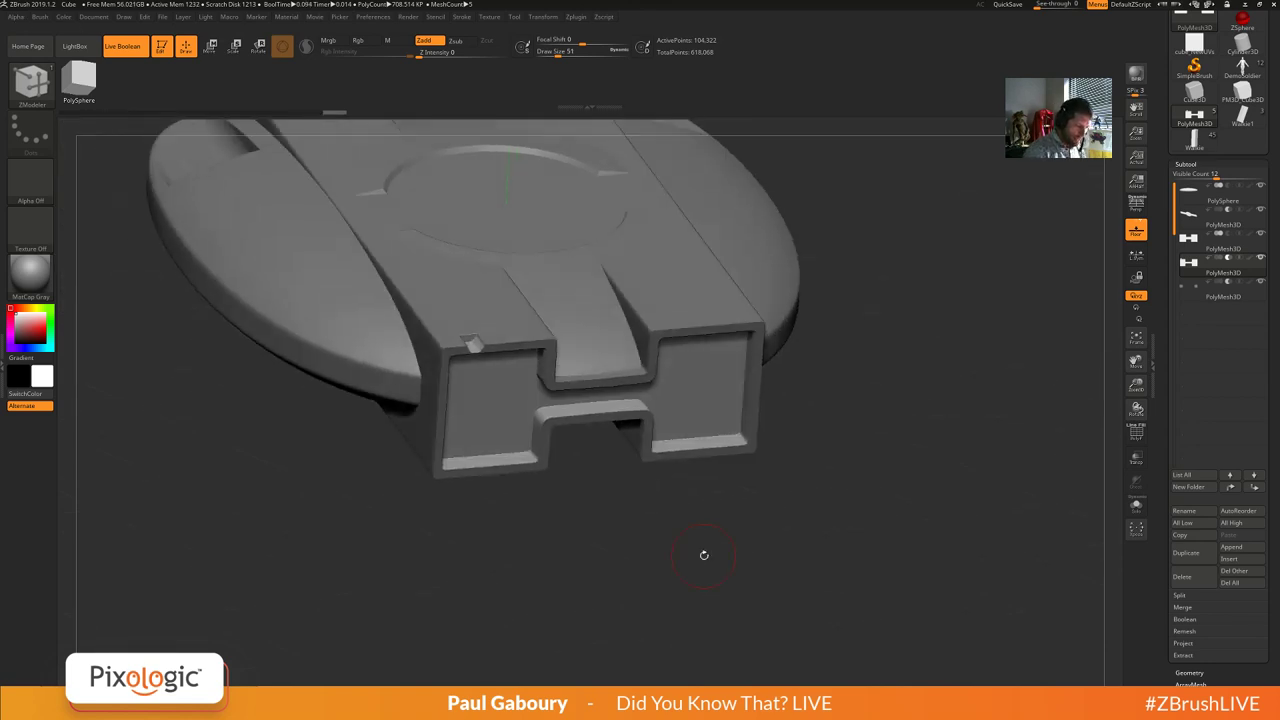
left_click_drag(480, 520, 518, 560)
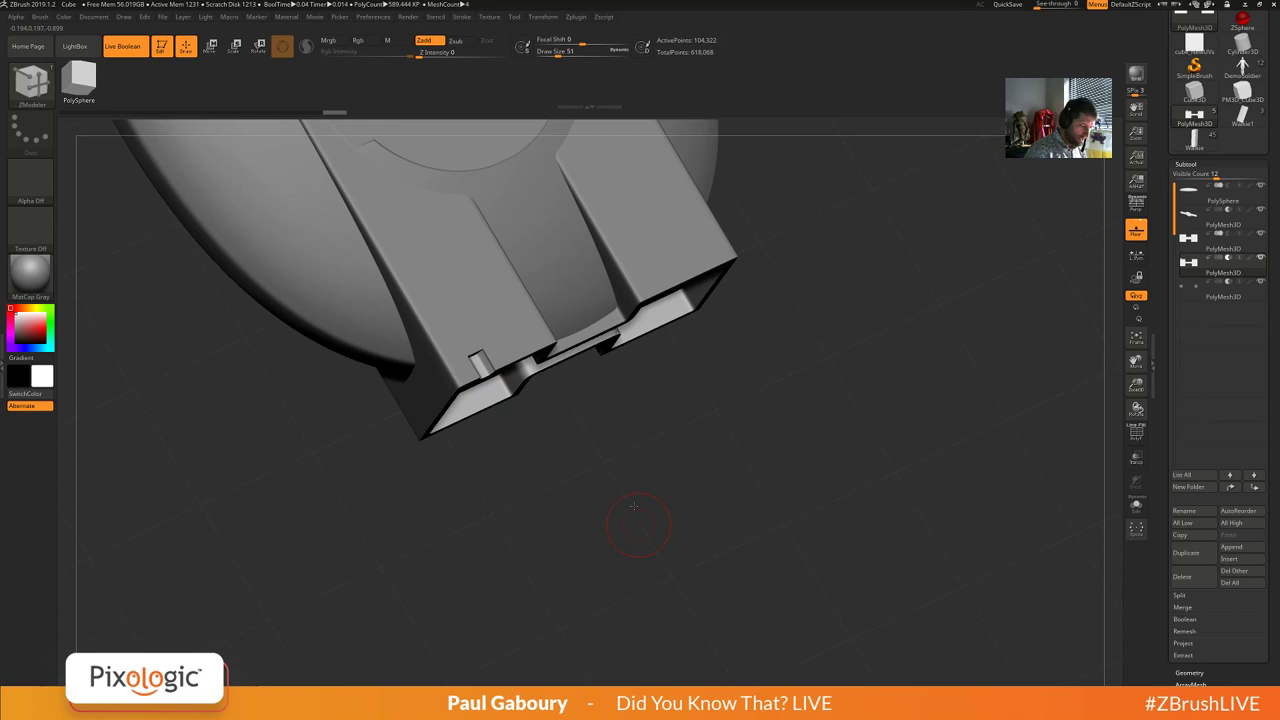
left_click_drag(633, 506, 596, 523)
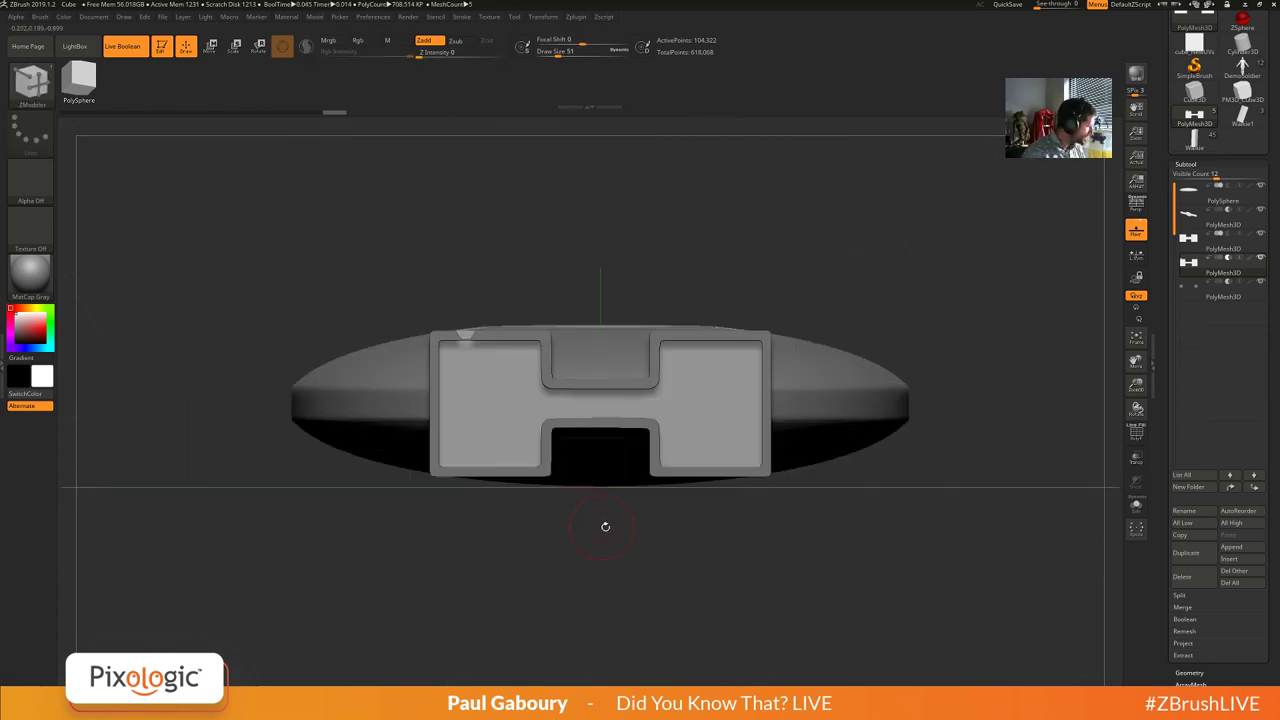
Solo the cutter subtool, isolate the small notch piece, and mask the rest so that only the notch can be moved.
left_click(1135, 507)
left_click_drag(591, 484, 602, 504, "alt")
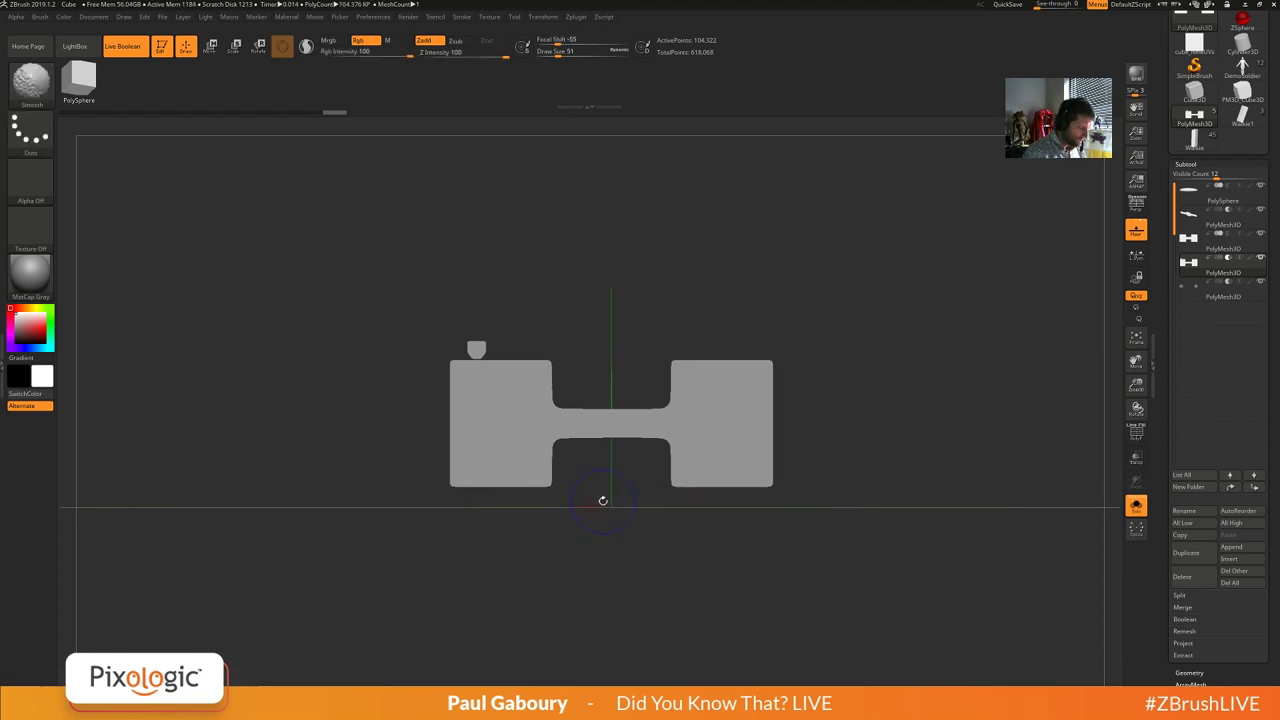
key("shift+f")
key("shift+f")
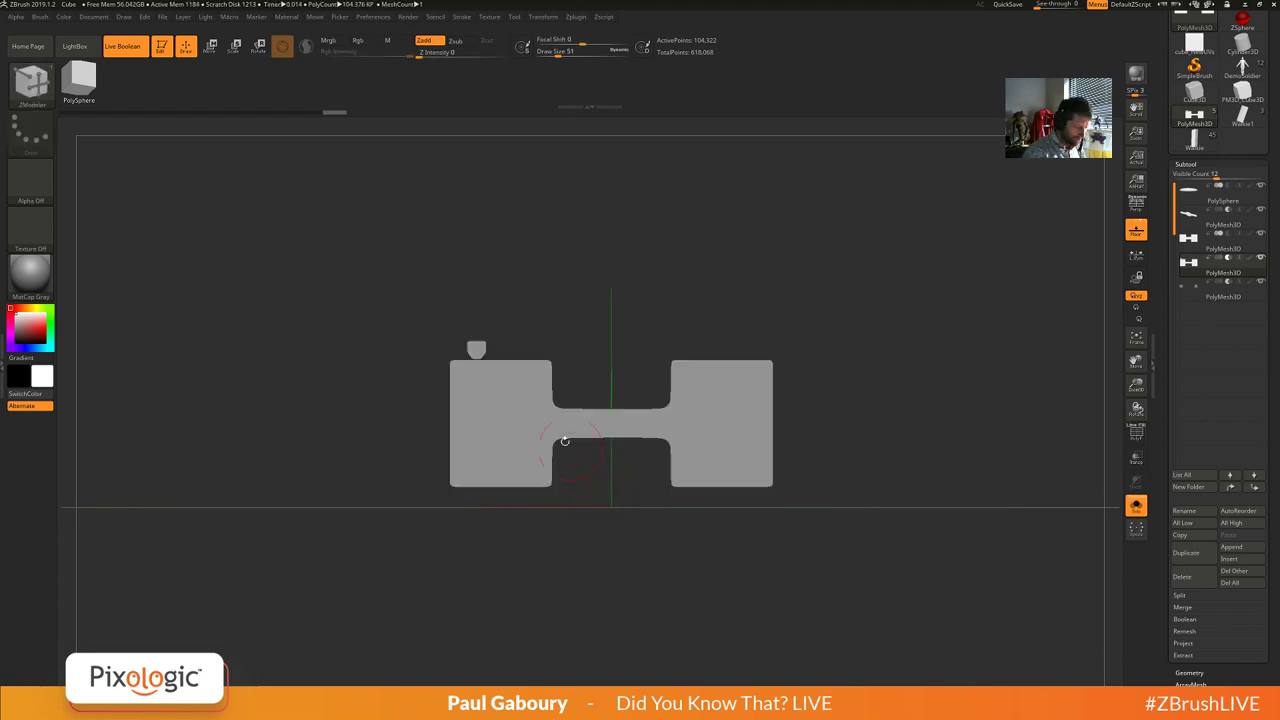
left_click_drag(454, 315, 503, 359, "ctrl+shift")
key("ctrl")
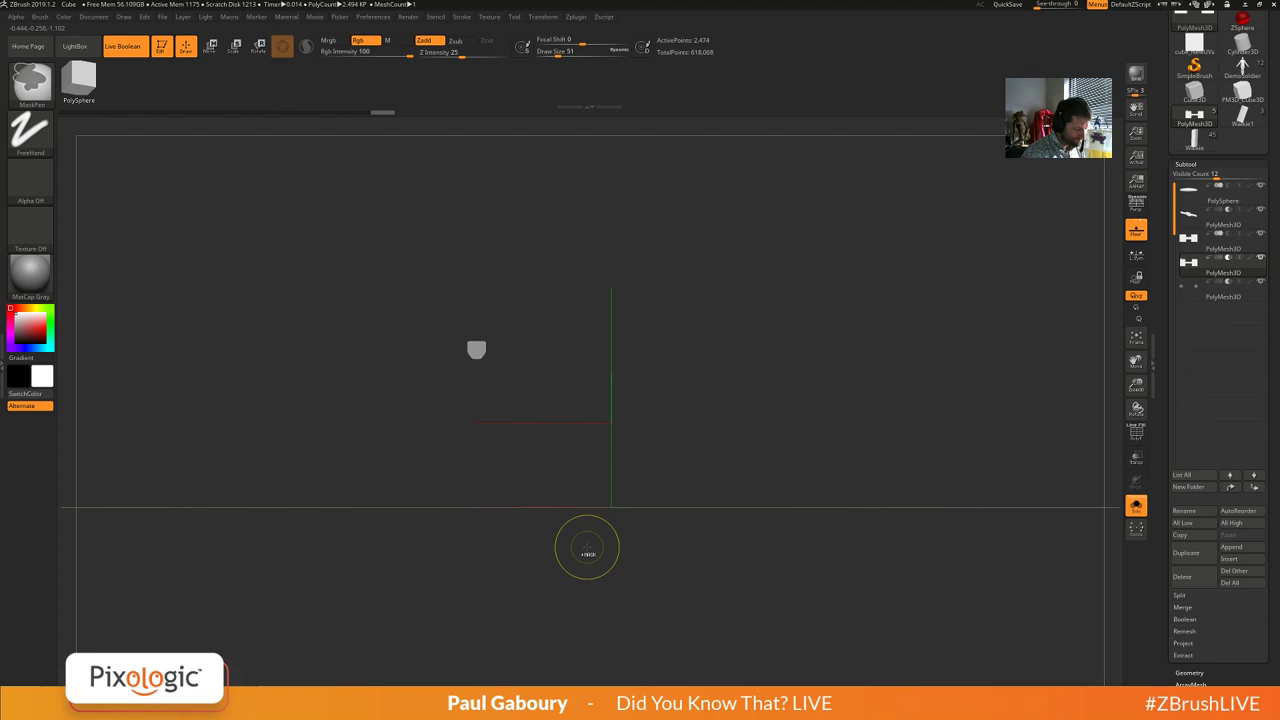
left_click(587, 548, "ctrl+shift")
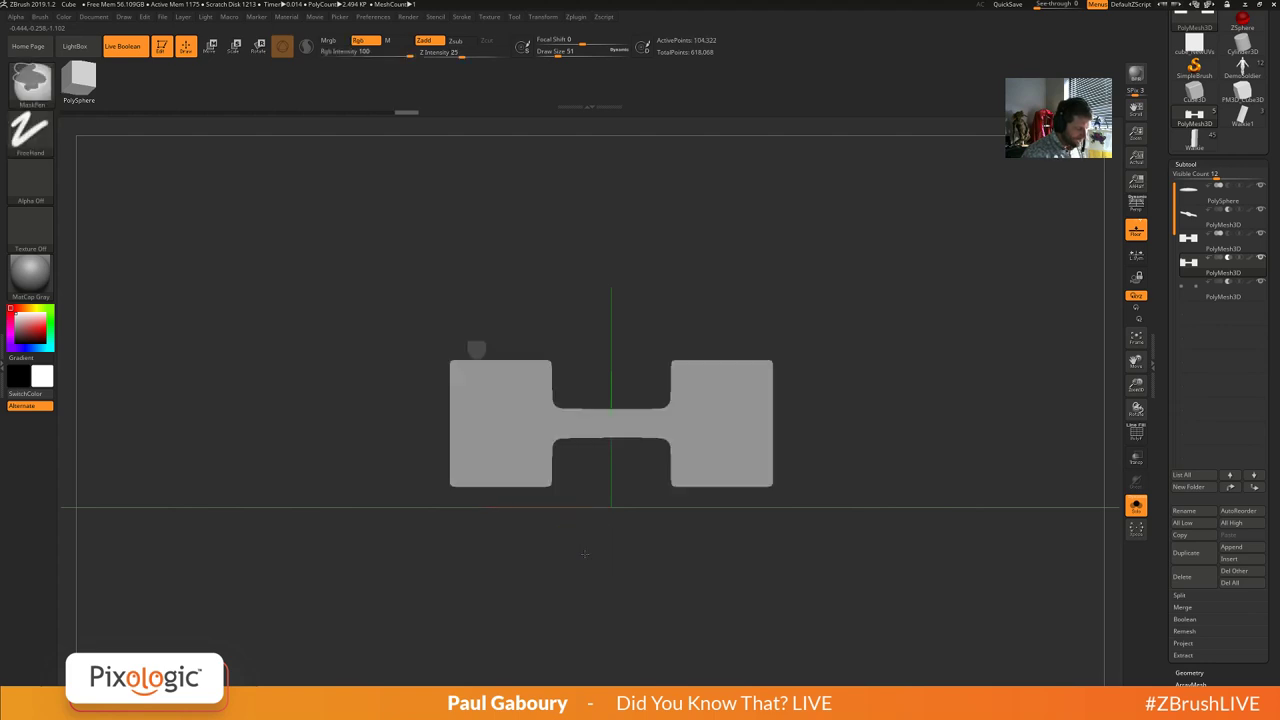
left_click(1136, 506)
key("w")
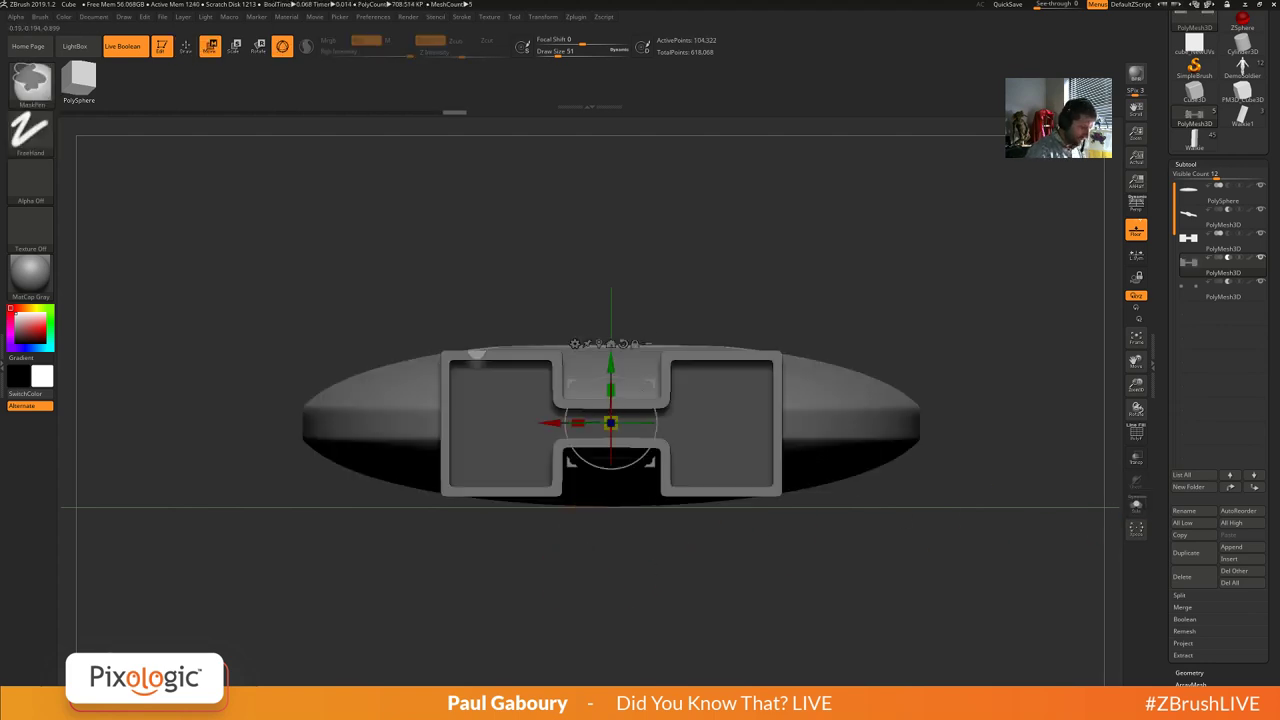
Move the notch cutter sideways along the block's upper edge, closer to the outer corner.
right_click_drag(572, 574, 578, 640, "ctrl")
left_click_drag(611, 390, 553, 417)
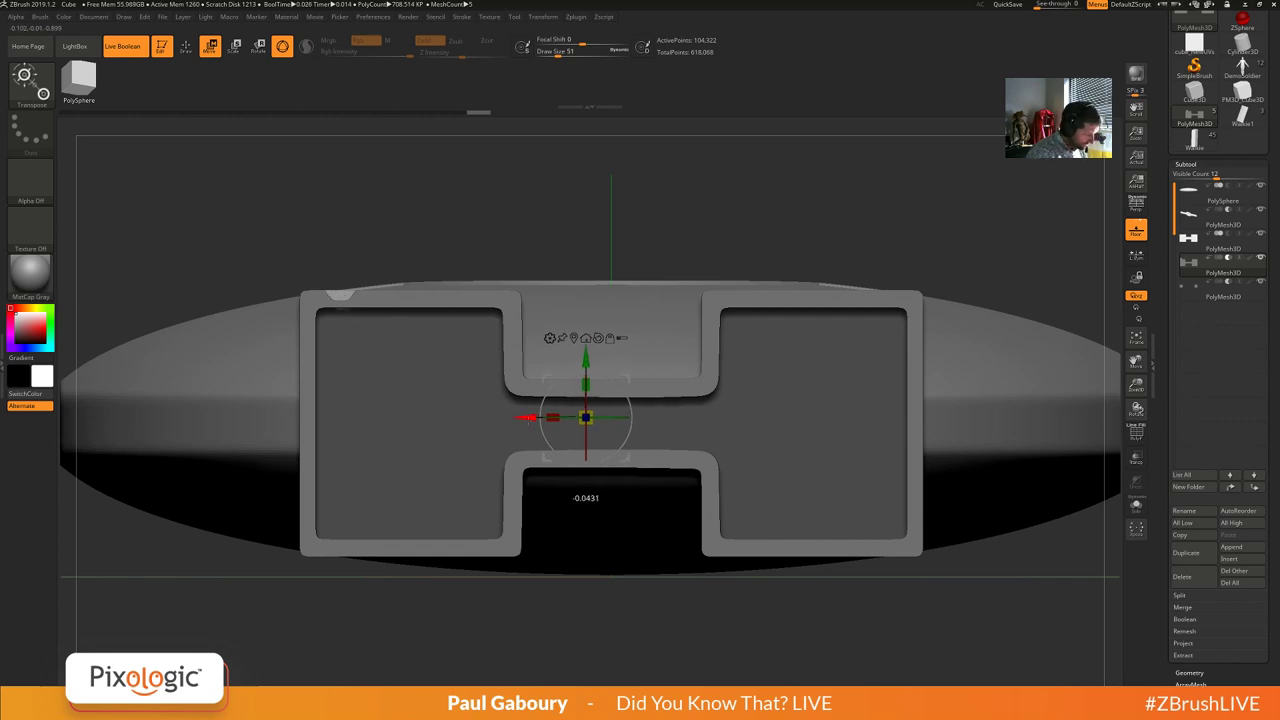
mouse_move(524, 625)
right_mouse_down("ctrl")
mouse_move(521, 573)
mouse_move(534, 630)
right_mouse_up("ctrl")
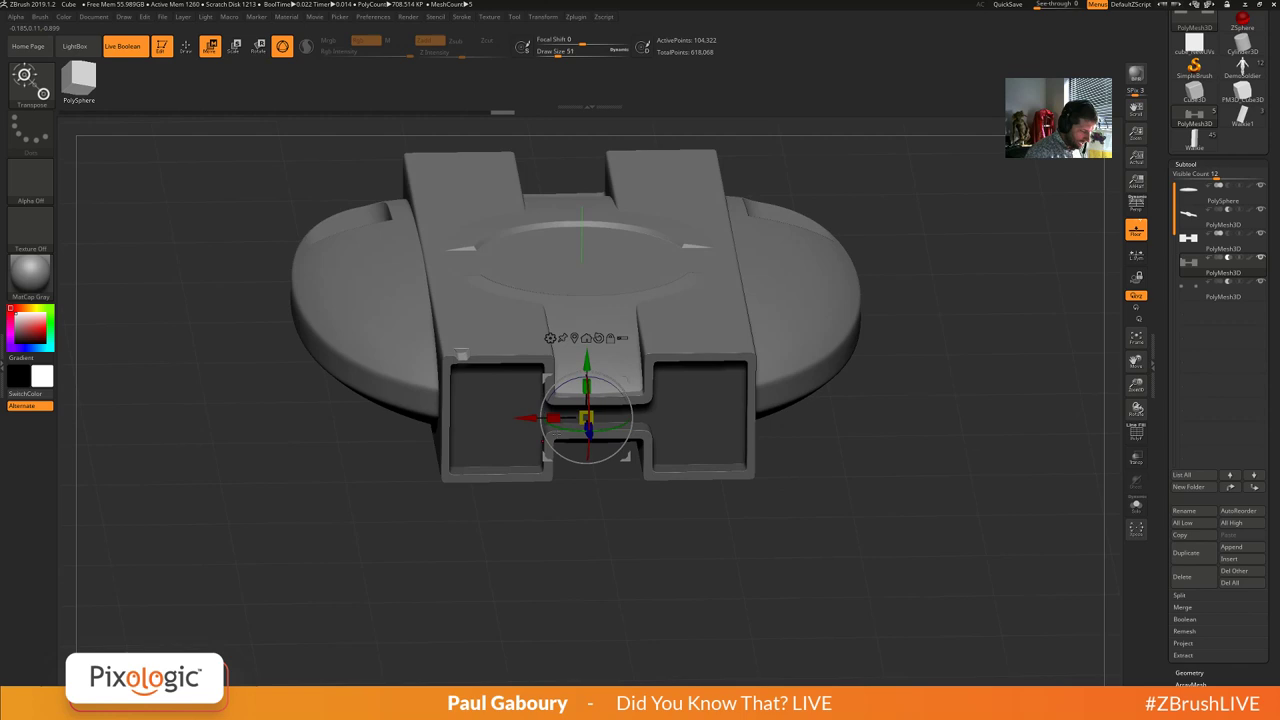
Duplicate the notch cutter into an evenly spaced row of five along the upper edge, and nudge the row toward the outer corner.
left_click_drag(527, 418, 612, 417)
left_click_drag(598, 483, 588, 508, "ctrl")
right_click_drag(588, 508, 589, 487, "shift")
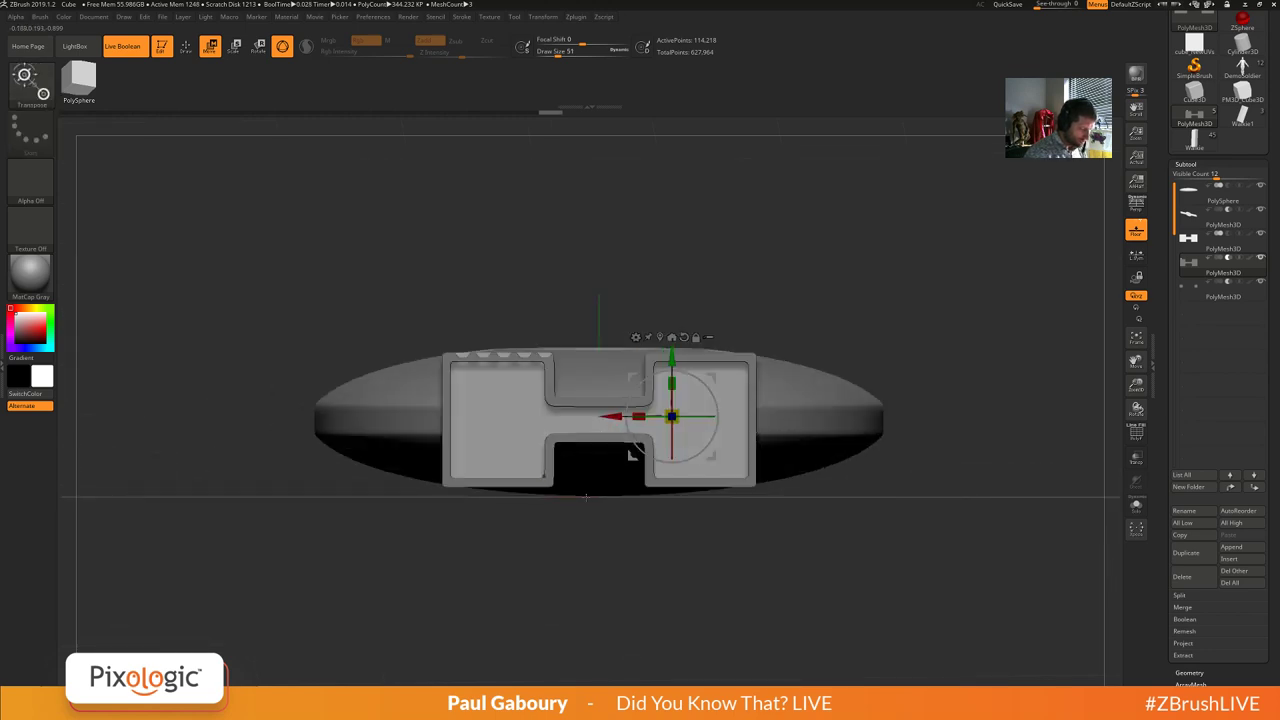
left_click_drag(361, 251, 602, 360, "ctrl")
left_click_drag(612, 417, 607, 417)
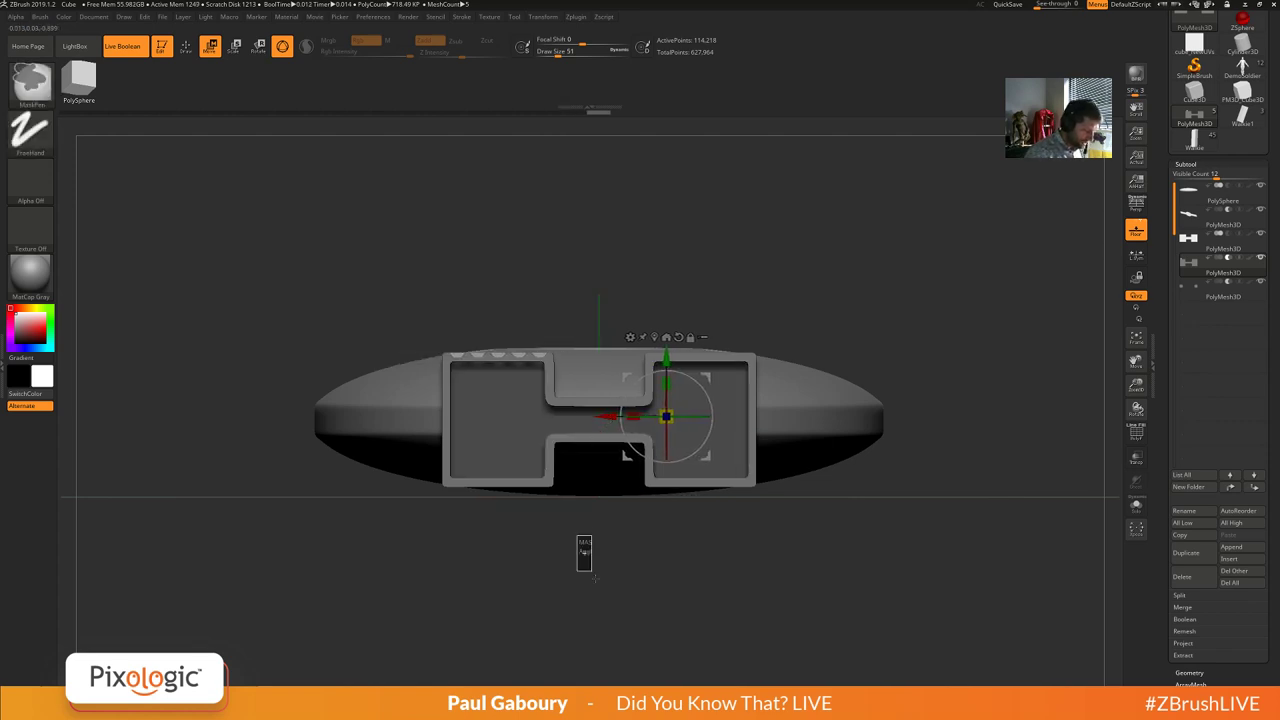
Place the split-trapezoid Spotlight shape over the upper part of the H-shaped subtool's left block in front view and append its snapshot to that subtool.
key("q")
mouse_move(600, 543)
left_mouse_down()
mouse_move(574, 517)
mouse_move(595, 588)
mouse_move(596, 561)
left_mouse_up()
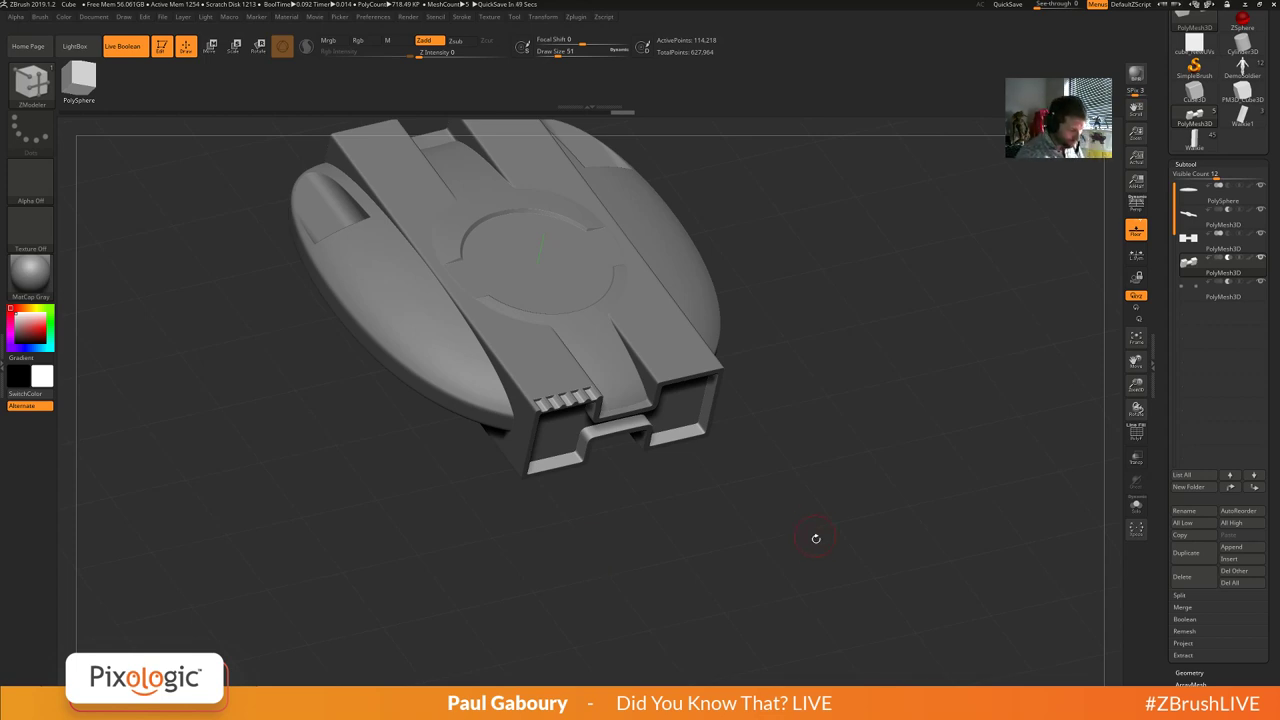
left_click_drag(815, 545, 808, 509, "shift")
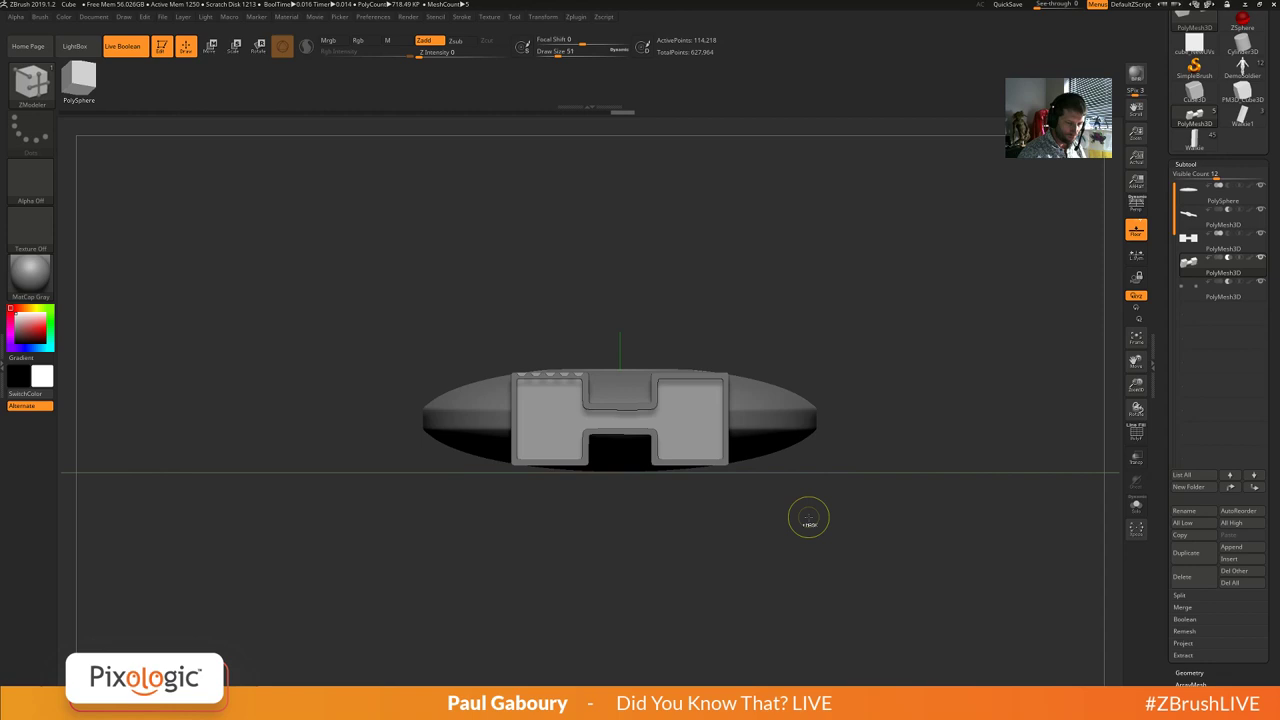
right_click_drag(820, 549, 817, 551, "ctrl")
key("shift+z")
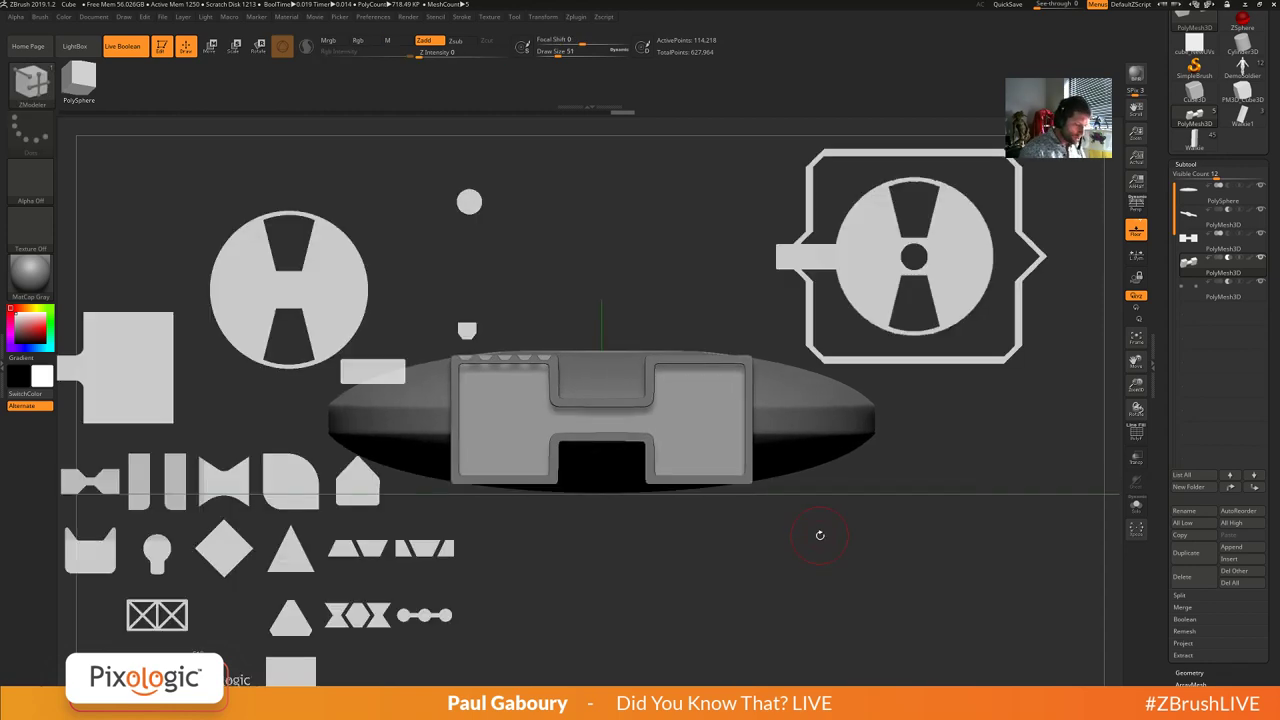
key("z")
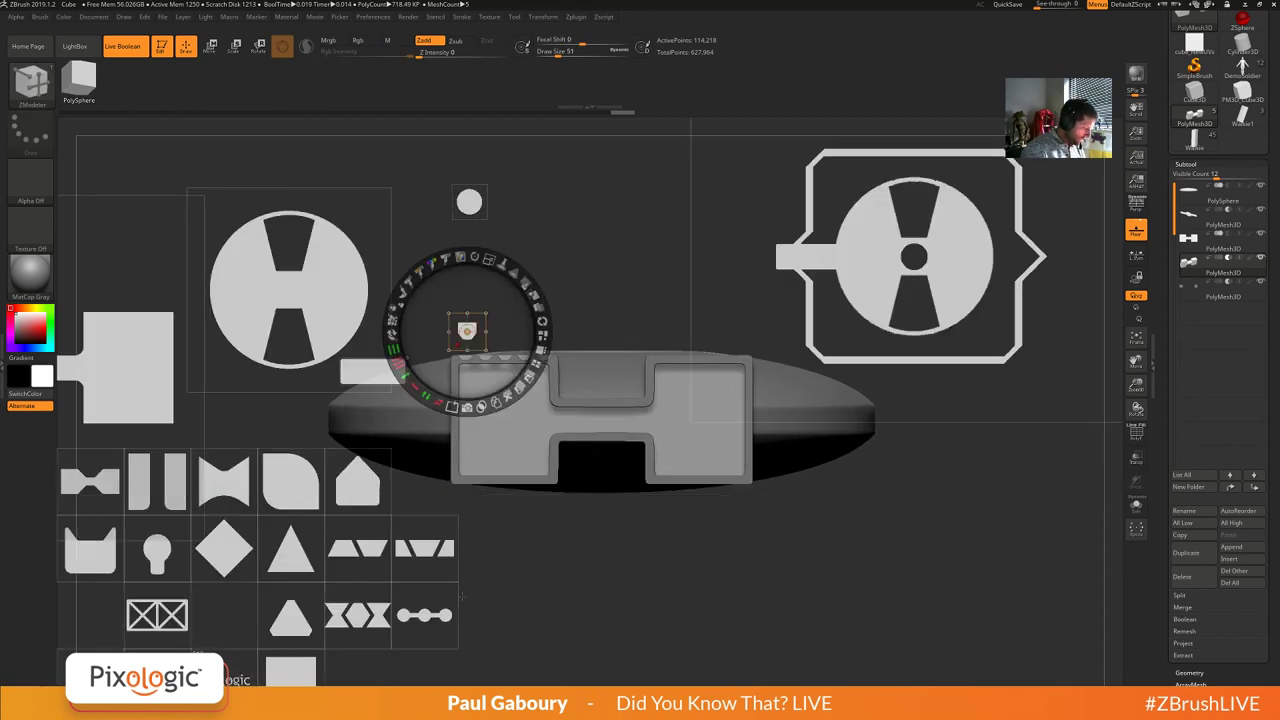
left_click_drag(357, 548, 514, 384)
left_click_drag(535, 308, 487, 307)
left_click_drag(532, 389, 525, 393)
key("shift")
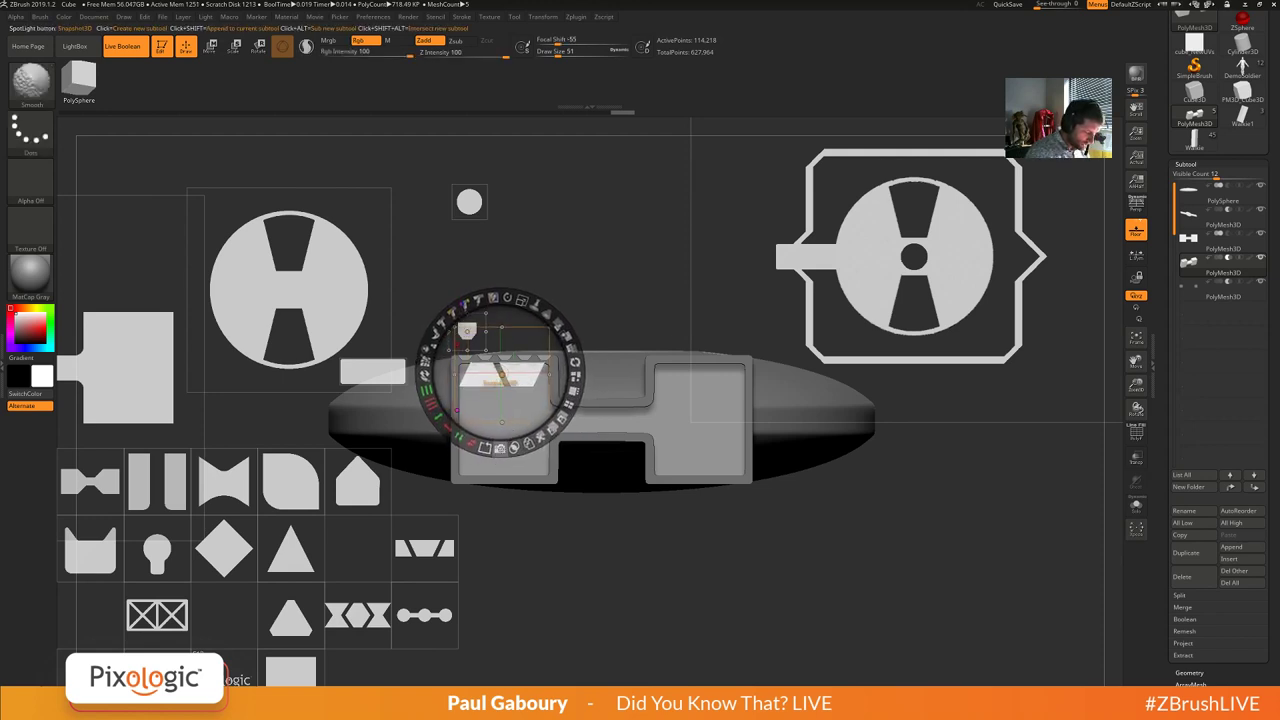
left_click(500, 450, "shift")
key("shift+z")
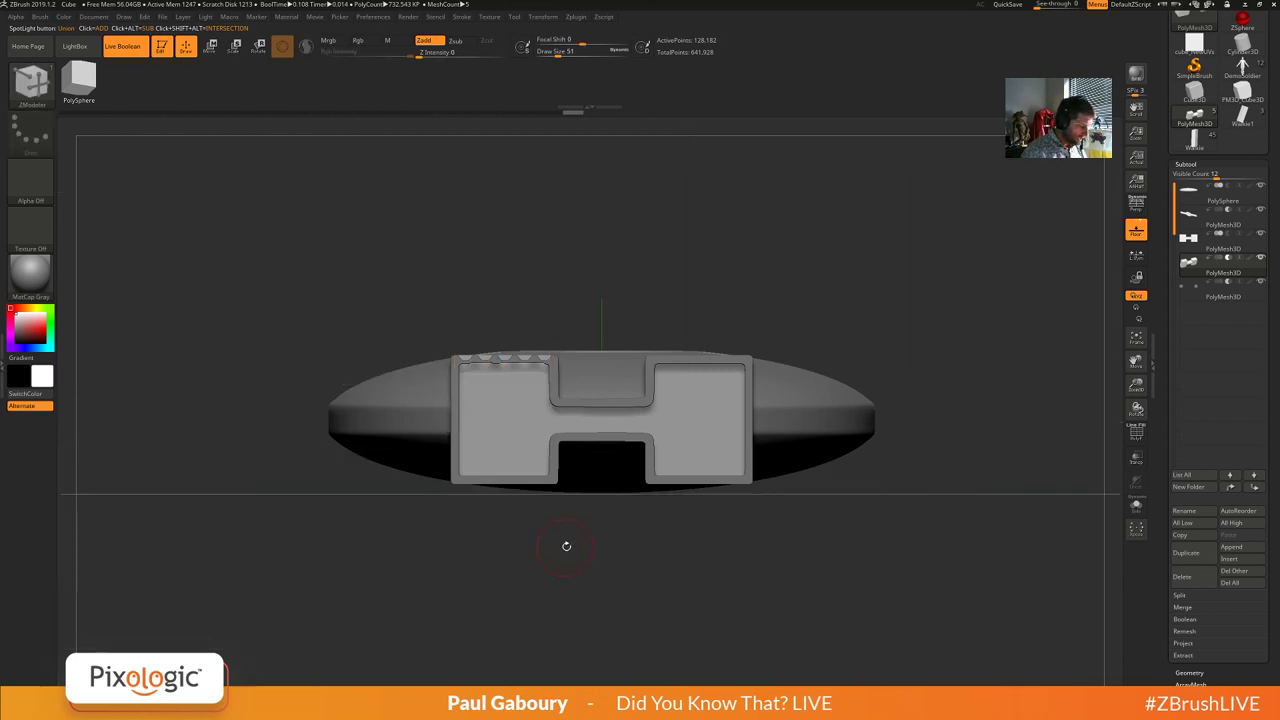
Isolate the H-shaped subtool with its polygroups shown and examine the appended trapezoid geometry from several angles.
left_click_drag(566, 546, 705, 420)
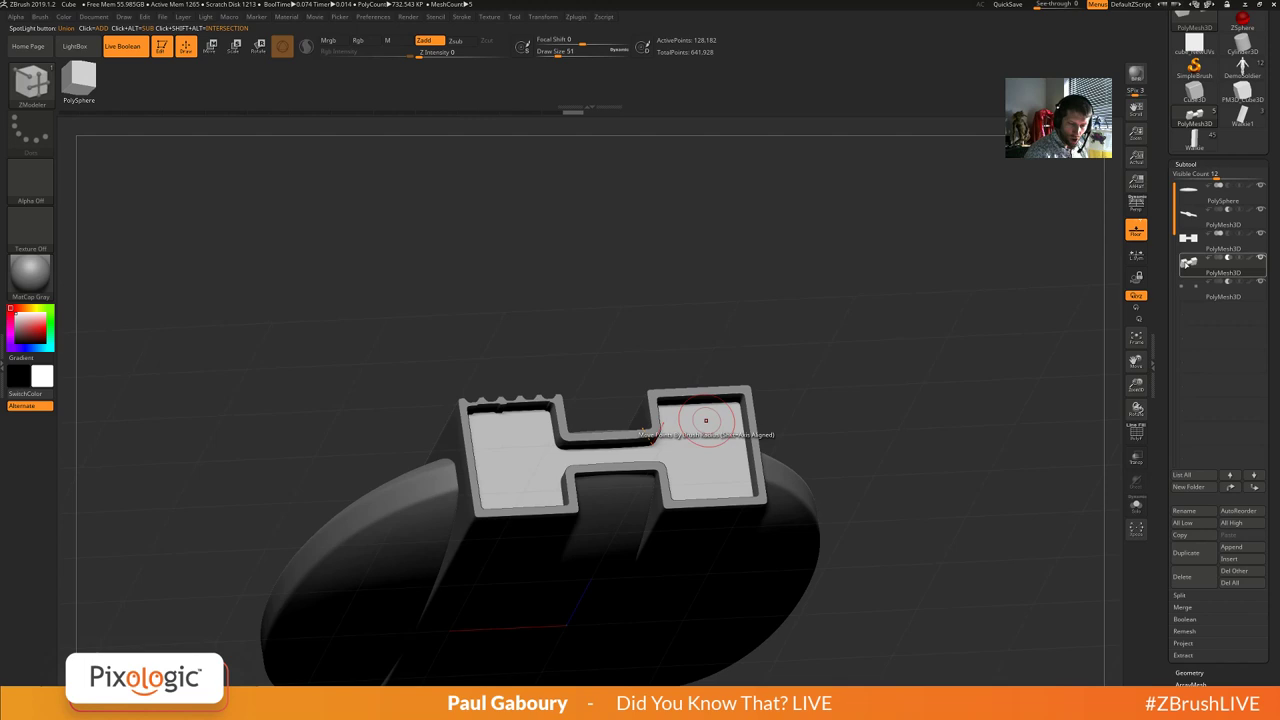
left_click(1137, 513)
right_click_drag(786, 491, 784, 545, "ctrl")
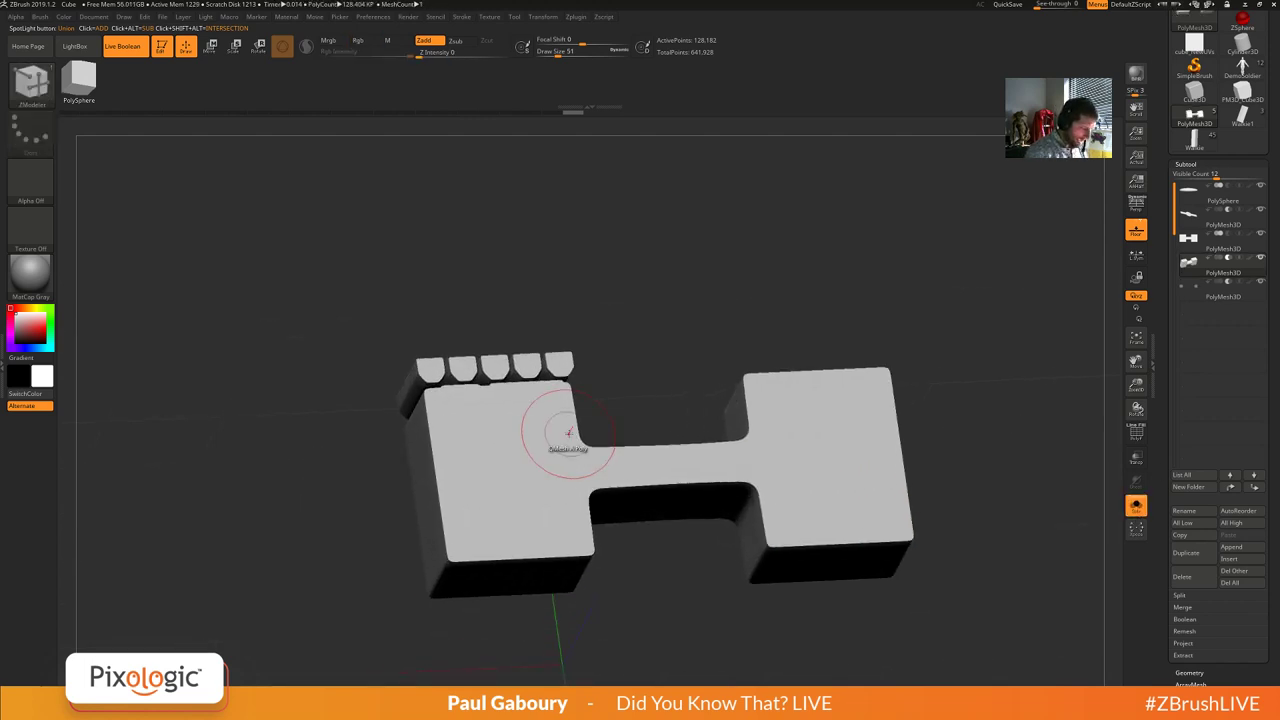
key("shift+f")
left_click_drag(485, 437, 553, 416)
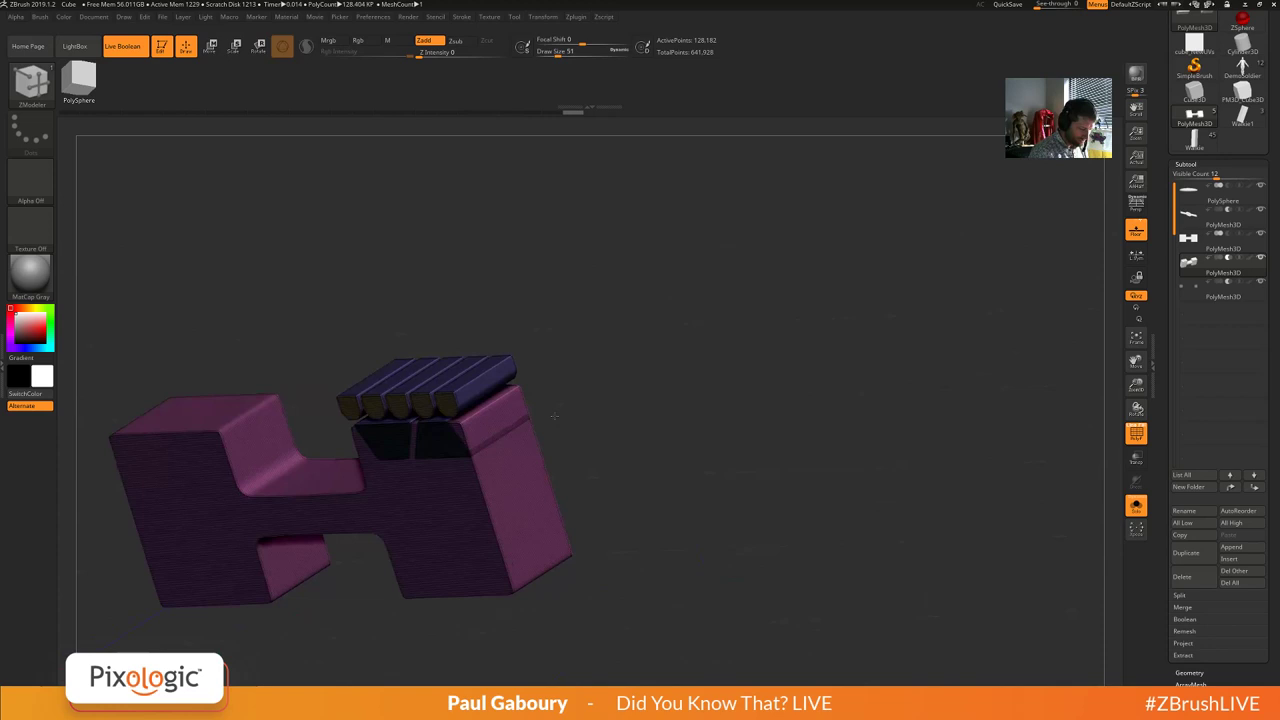
left_click_drag(553, 416, 507, 423)
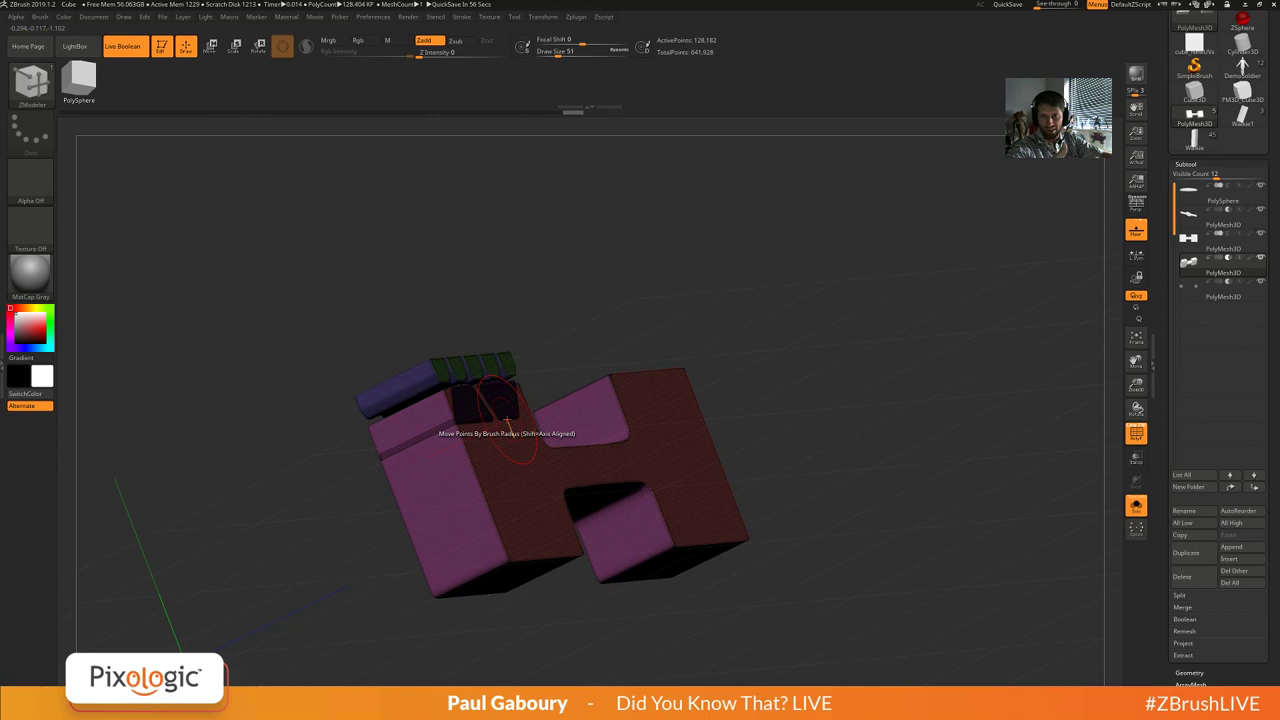
left_click(1136, 507)
left_click_drag(866, 517, 727, 531)
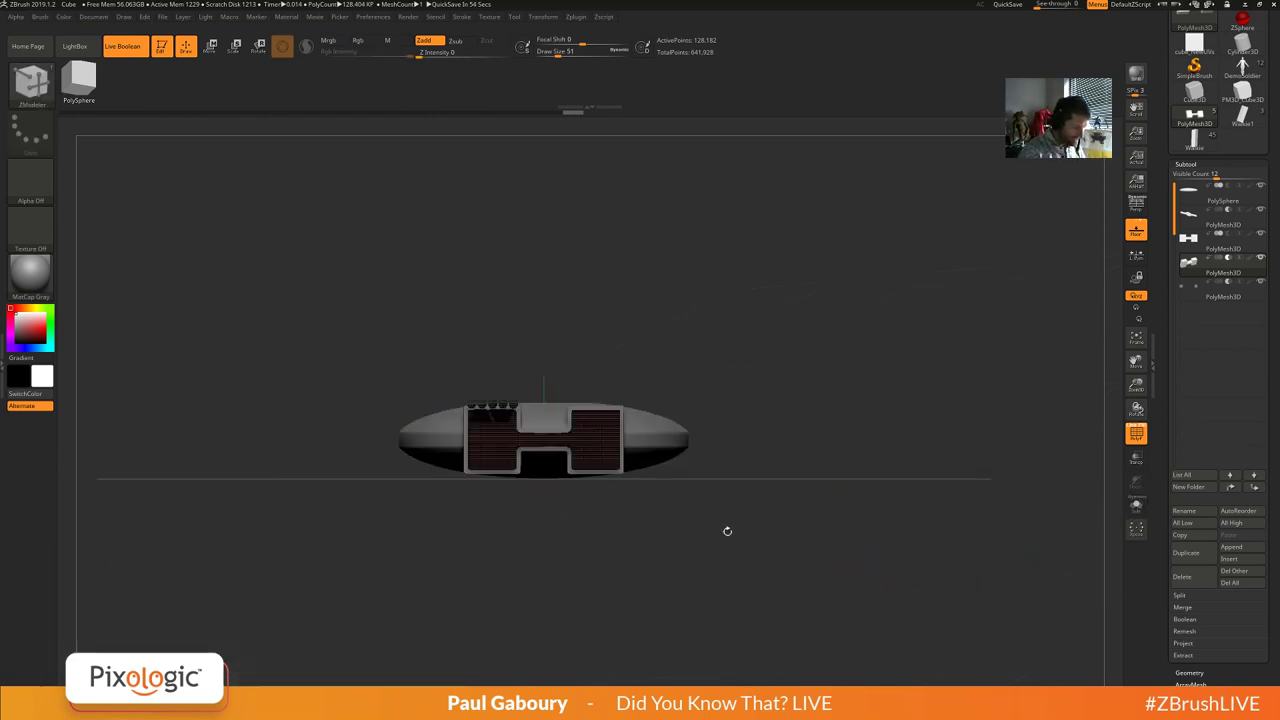
Switch to the Walkie1 tool, turn off the polygroup display and frame its front face straight on.
left_click(1242, 116)
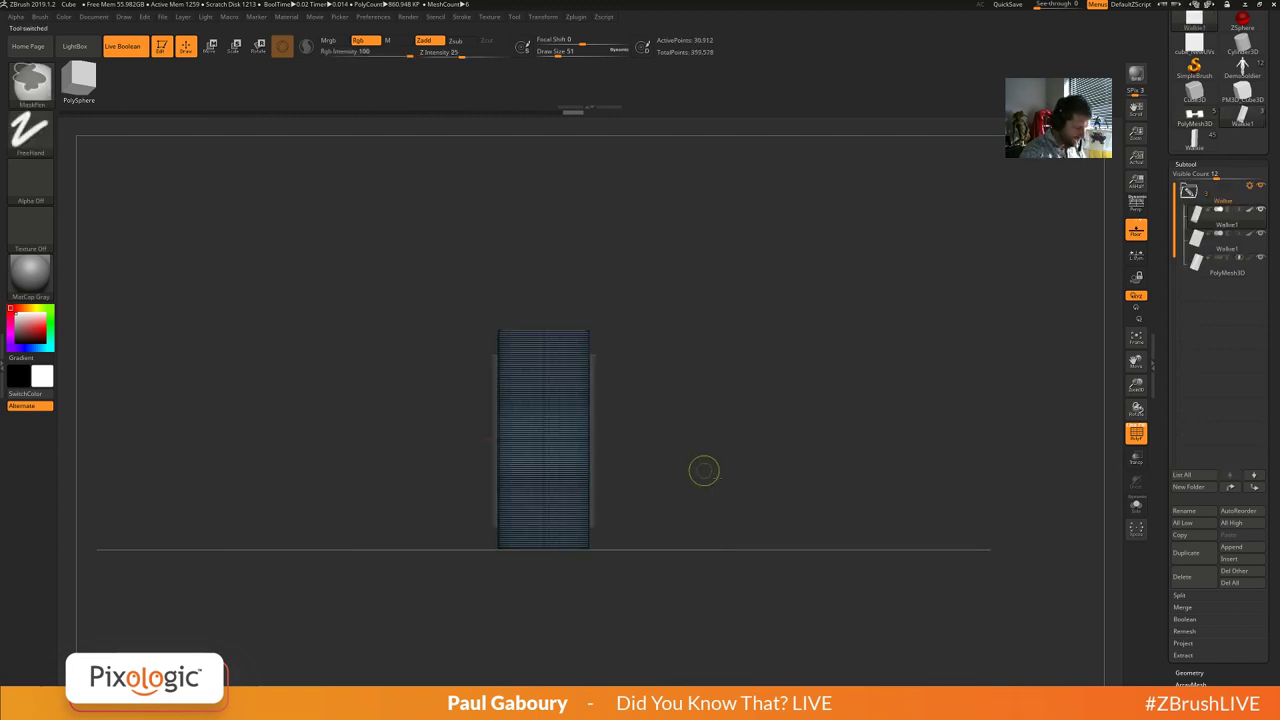
right_click_drag(703, 470, 740, 503, "ctrl")
left_click_drag(757, 507, 818, 500)
right_click_drag(780, 484, 802, 454, "shift")
right_click_drag(802, 454, 768, 498, "ctrl")
right_click_drag(768, 498, 788, 472, "alt")
left_click_drag(788, 471, 798, 477)
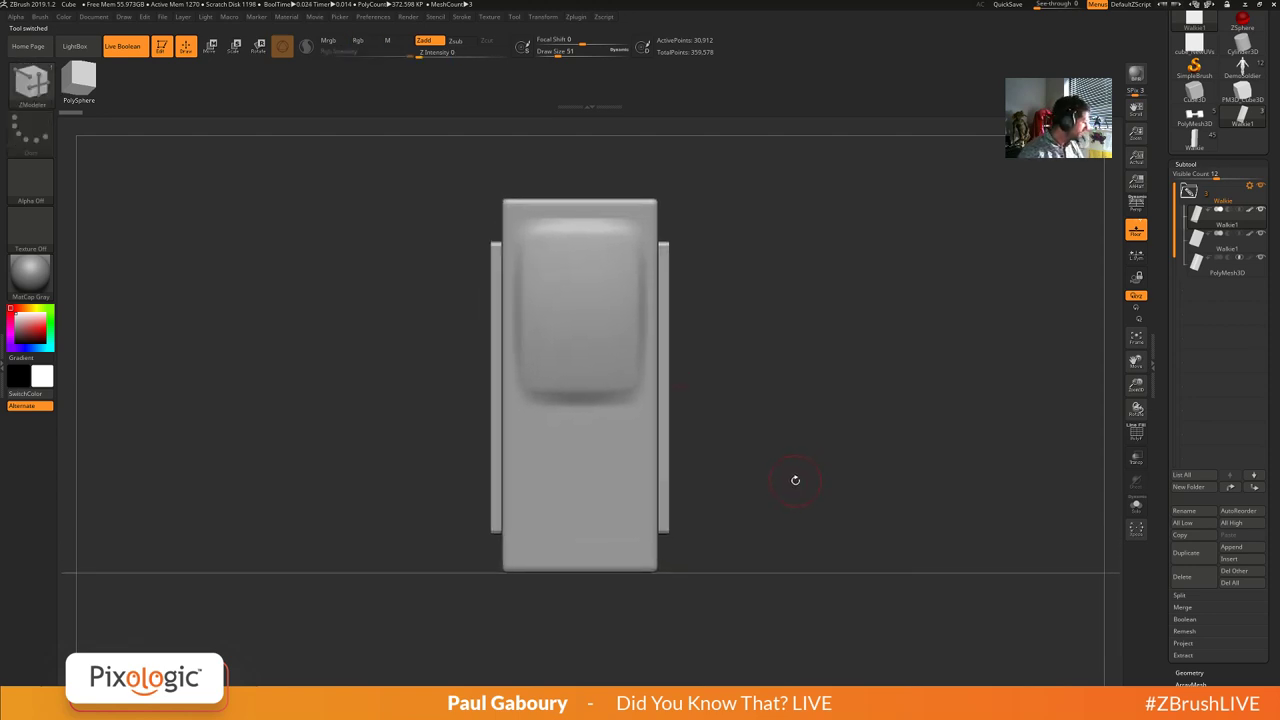
Show Spotlight and load the 512_HardSurface Spotlight file.
key("shift+z")
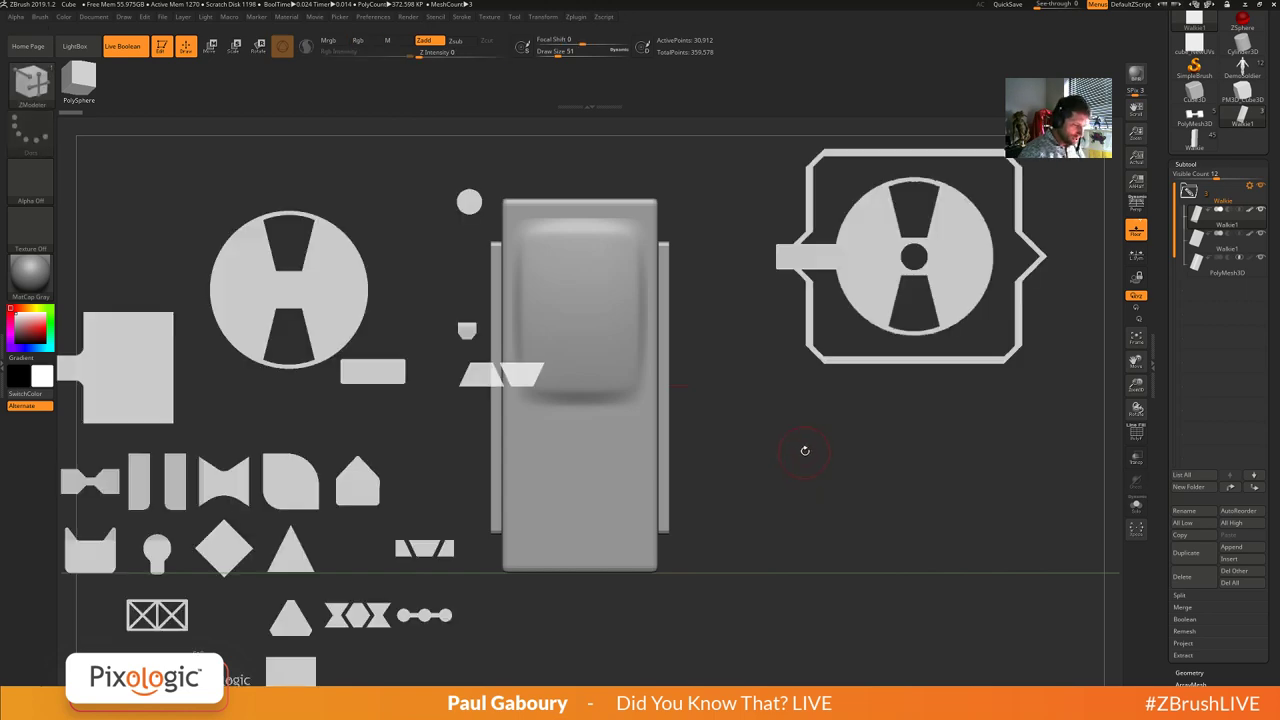
left_click_drag(929, 270, 958, 336)
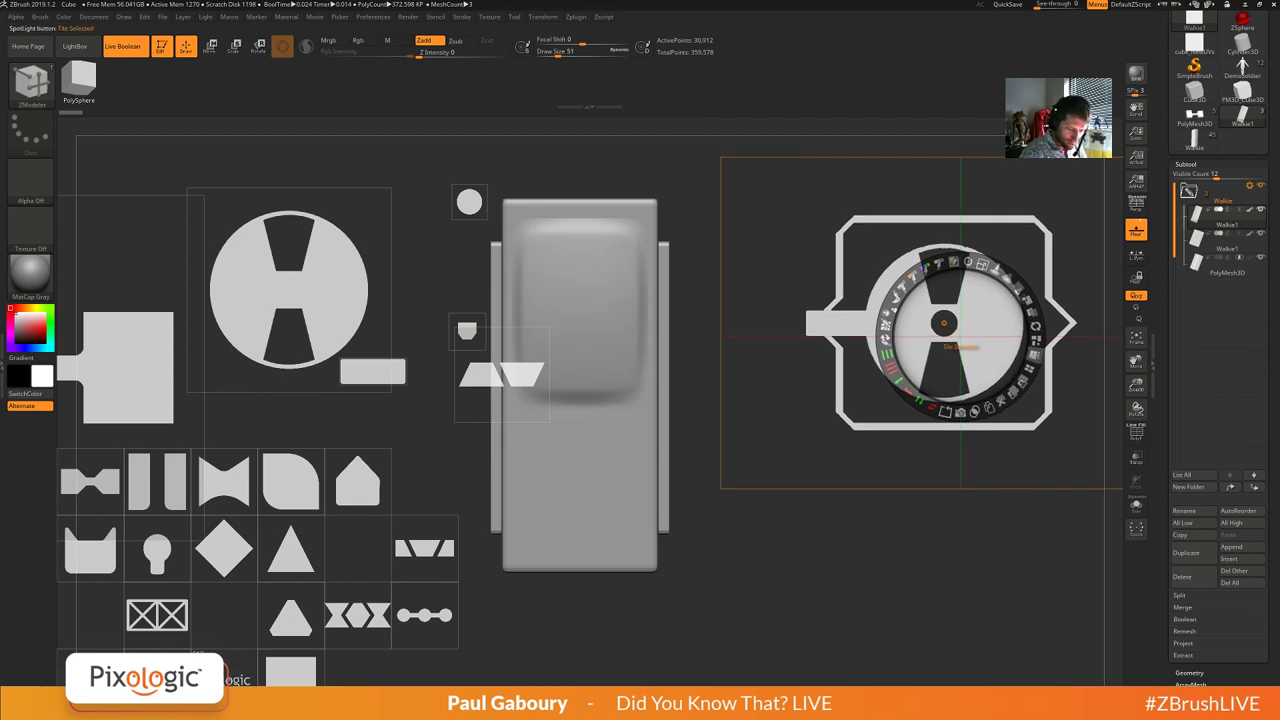
left_click(1034, 356)
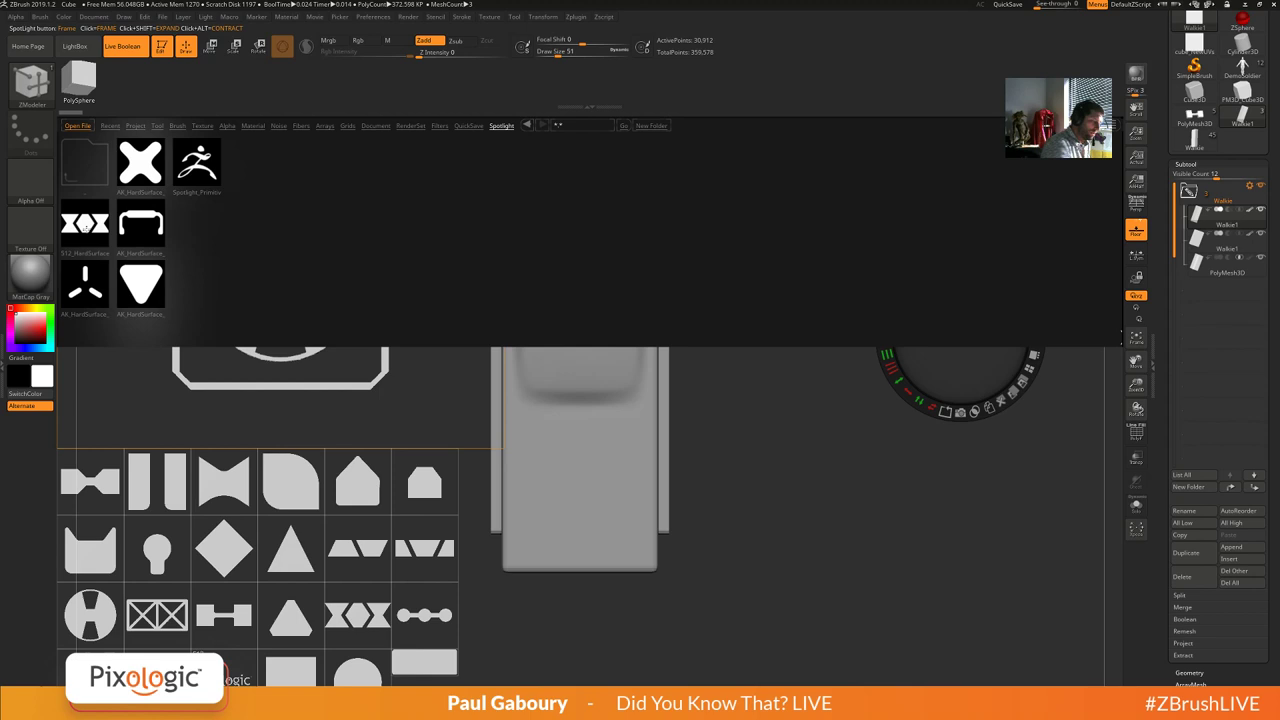
double_click(90, 229)
double_click(88, 228)
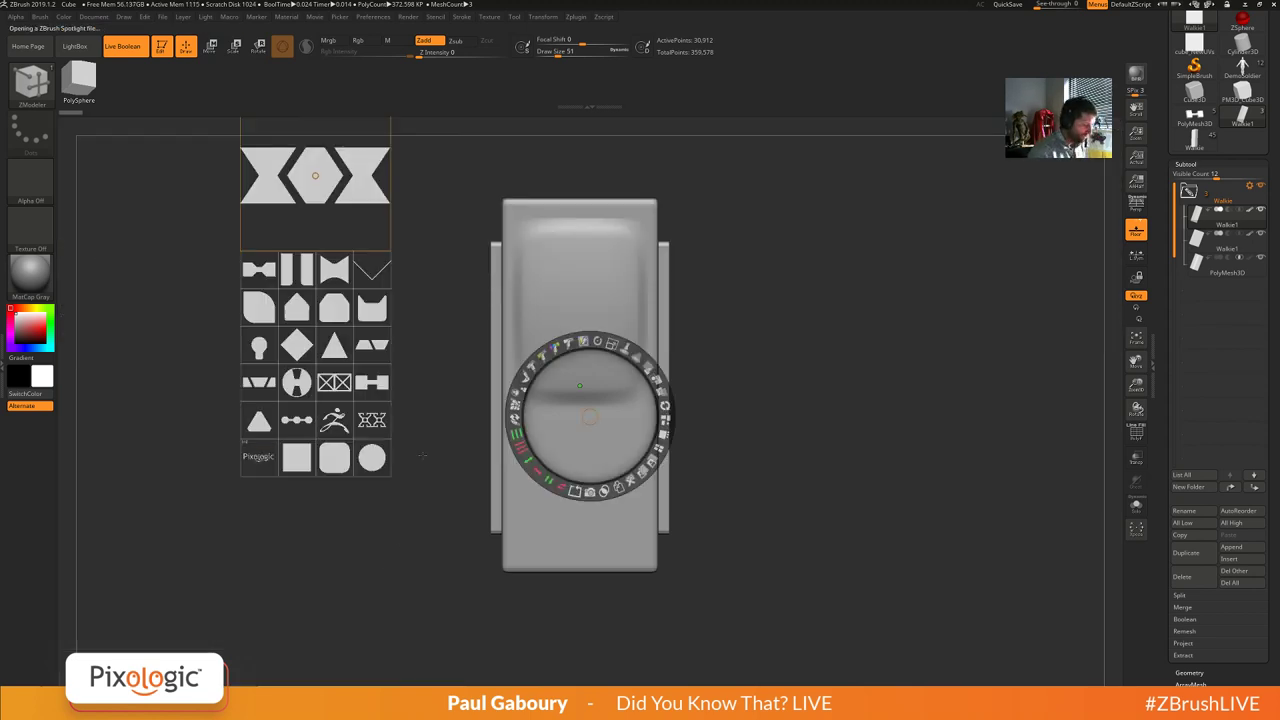
Pull the rounded square out of the Spotlight set, enlarge it and position it below the recess on the walkie's front.
left_click_drag(435, 356, 250, 400)
left_click_drag(153, 501, 411, 410)
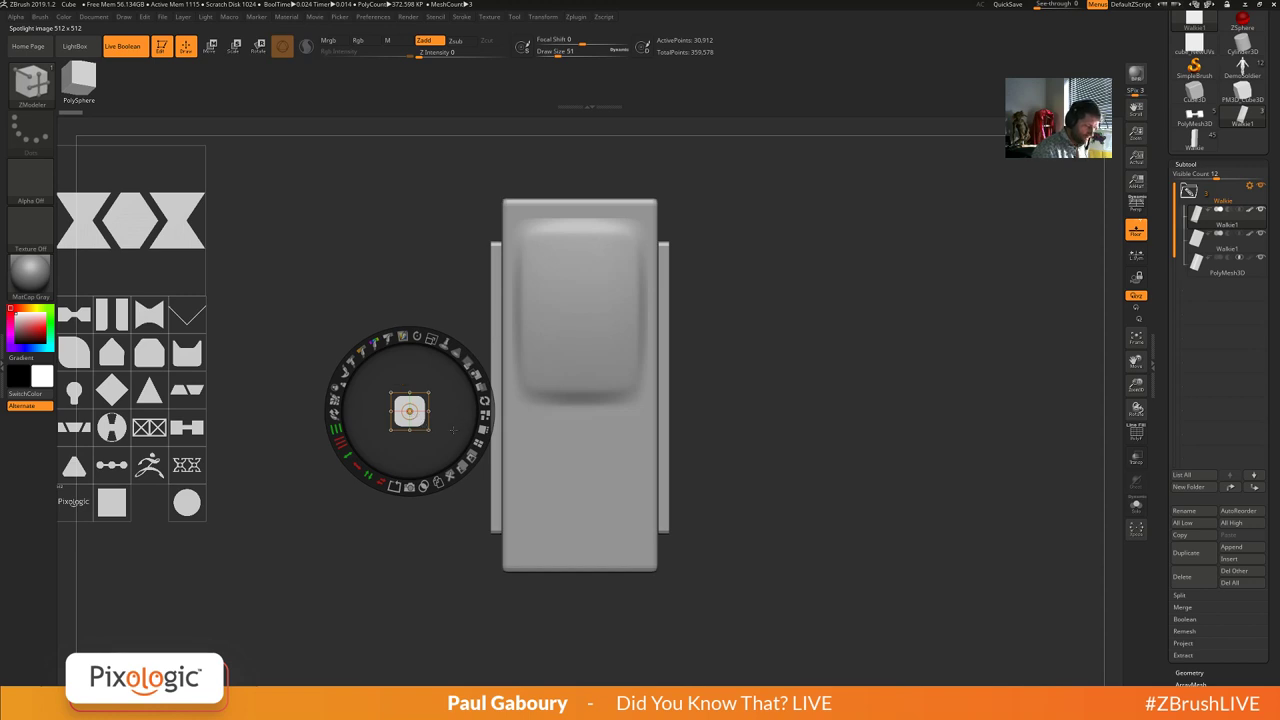
left_click_drag(431, 340, 472, 431)
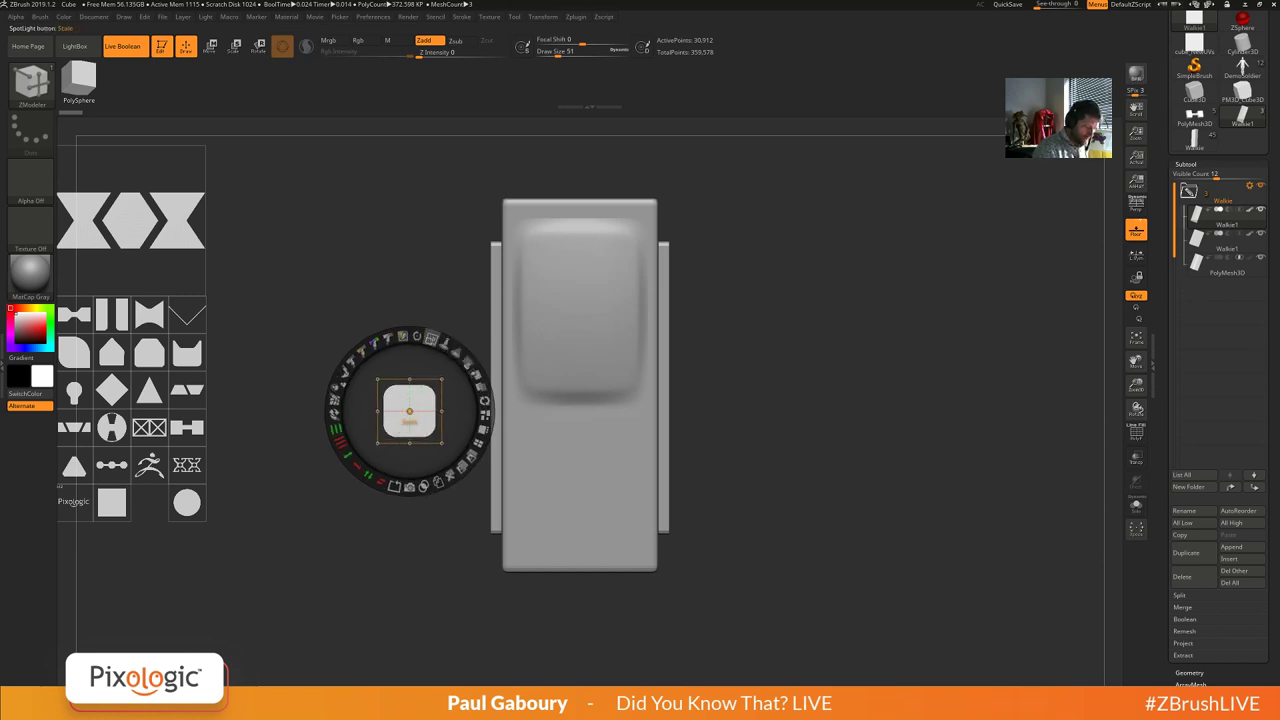
left_click_drag(431, 340, 469, 439)
left_click_drag(409, 411, 579, 386)
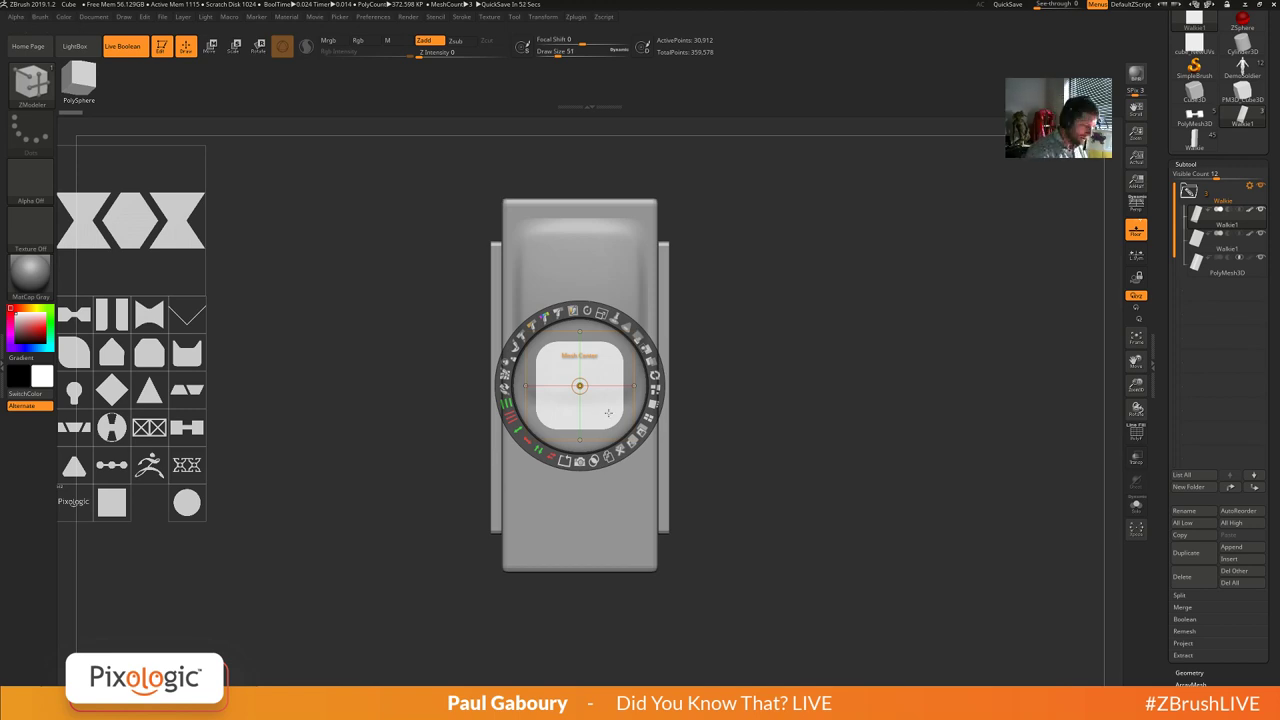
left_click_drag(612, 408, 611, 511)
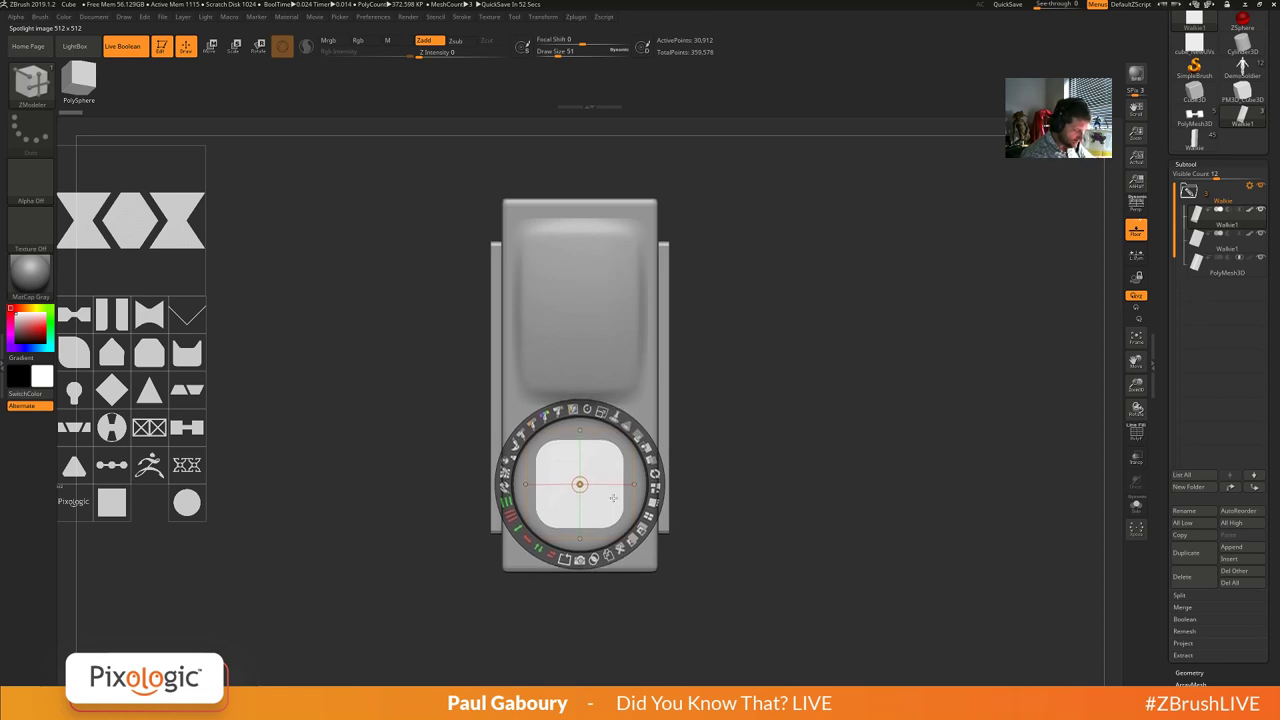
Tile the rounded square into a keypad grid of three columns by four rows and scale it to fit within the walkie's width.
left_click_drag(601, 408, 620, 417)
mouse_move(510, 512)
left_mouse_down()
mouse_move(504, 480)
mouse_move(507, 505)
left_mouse_up()
left_click_drag(606, 427, 607, 427)
mouse_move(508, 507)
left_mouse_down("shift")
mouse_move(514, 524)
mouse_move(504, 477)
left_mouse_up("shift")
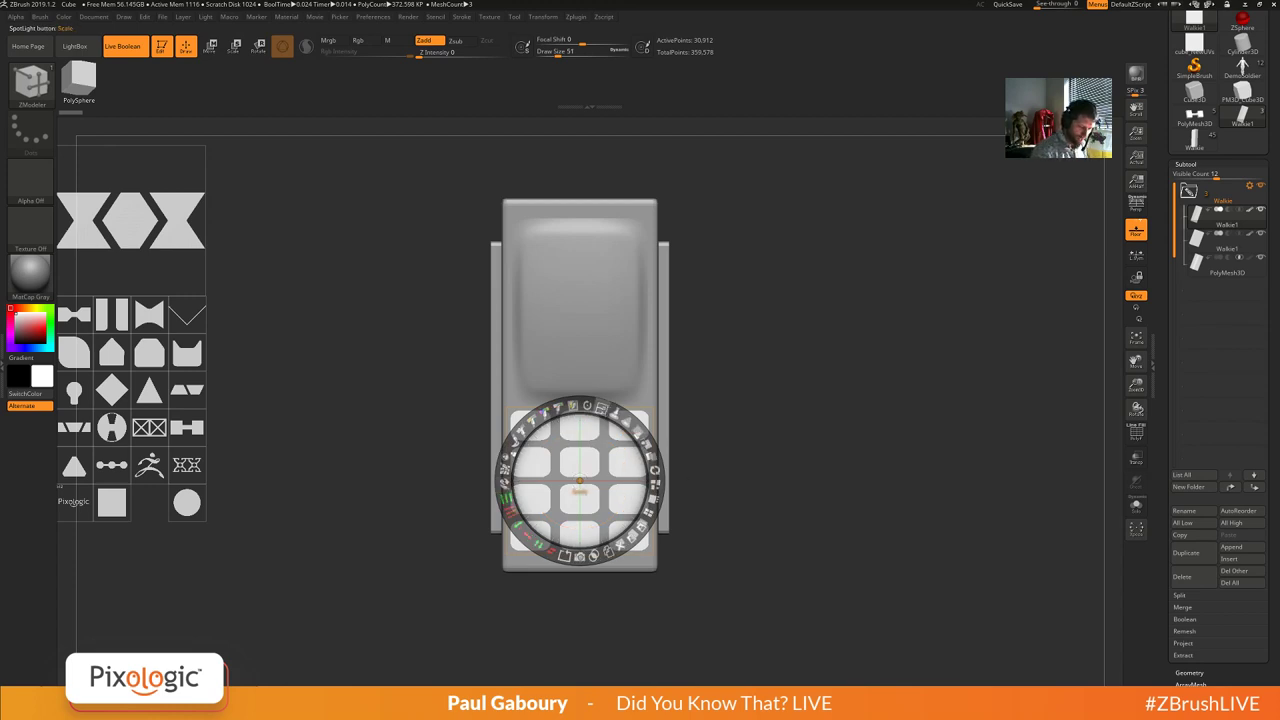
left_click_drag(602, 408, 566, 405)
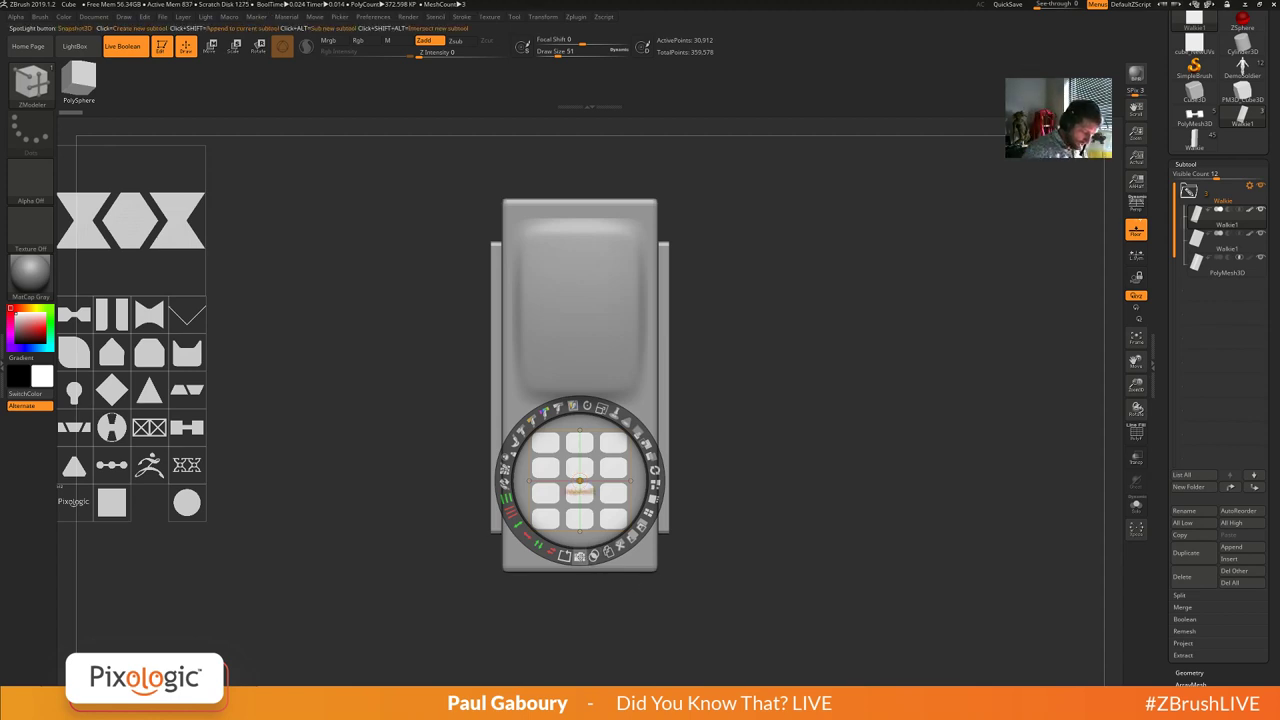
Snapshot the keypad grid as a new subtractive subtool, select it and hide Spotlight.
left_click(580, 557, "alt")
left_click(1205, 243)
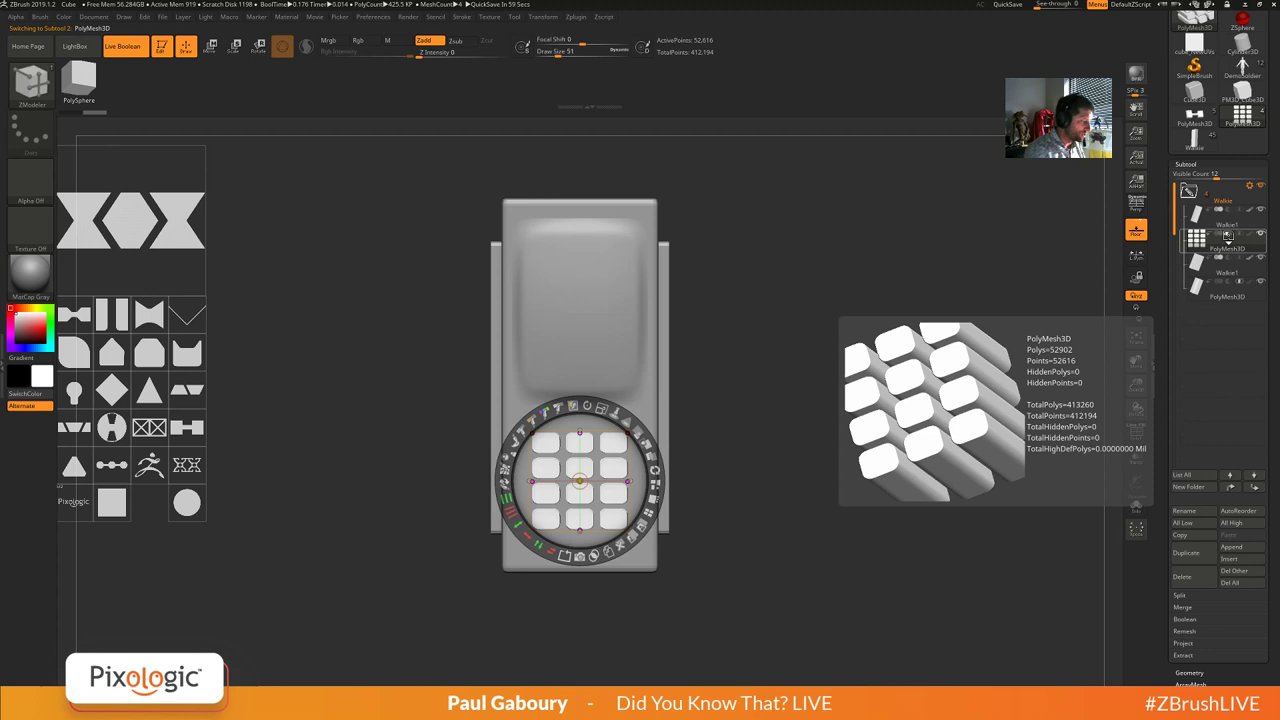
key("shift+z")
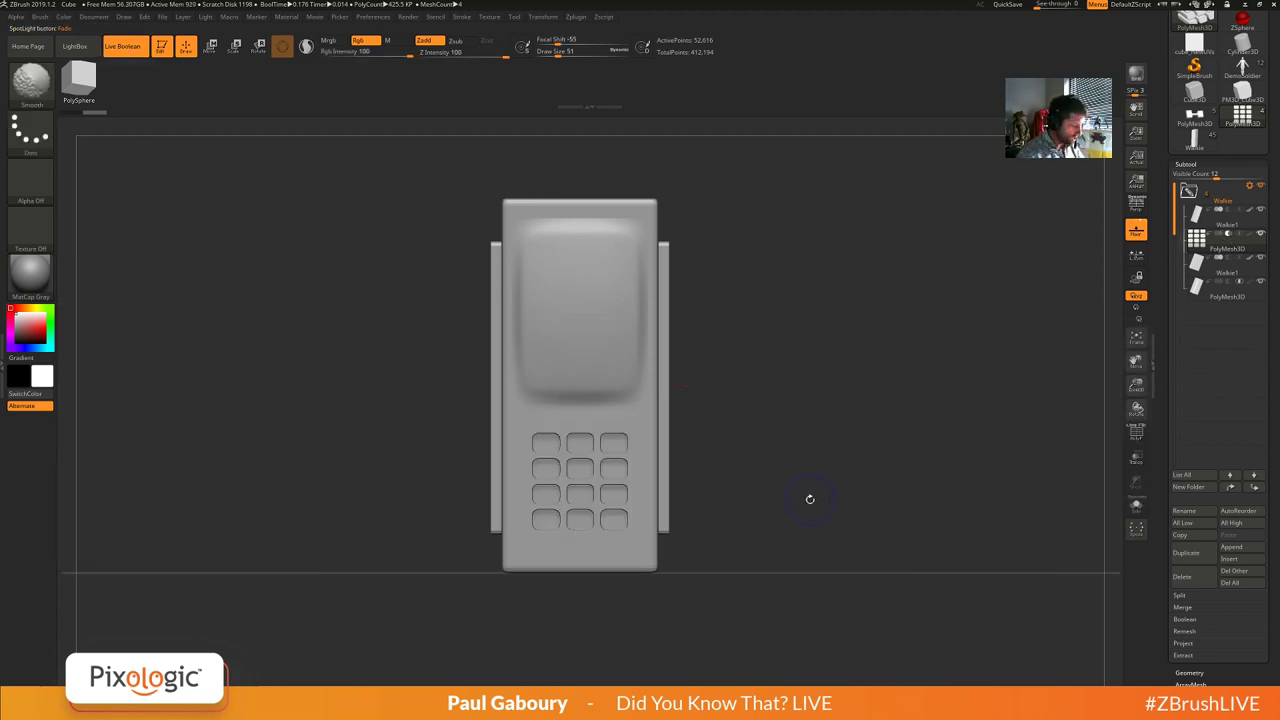
mouse_move(788, 513)
left_mouse_down()
mouse_move(822, 510)
mouse_move(798, 487)
mouse_move(818, 471)
mouse_move(790, 520)
mouse_move(800, 509)
left_mouse_up()
mouse_move(1199, 220)
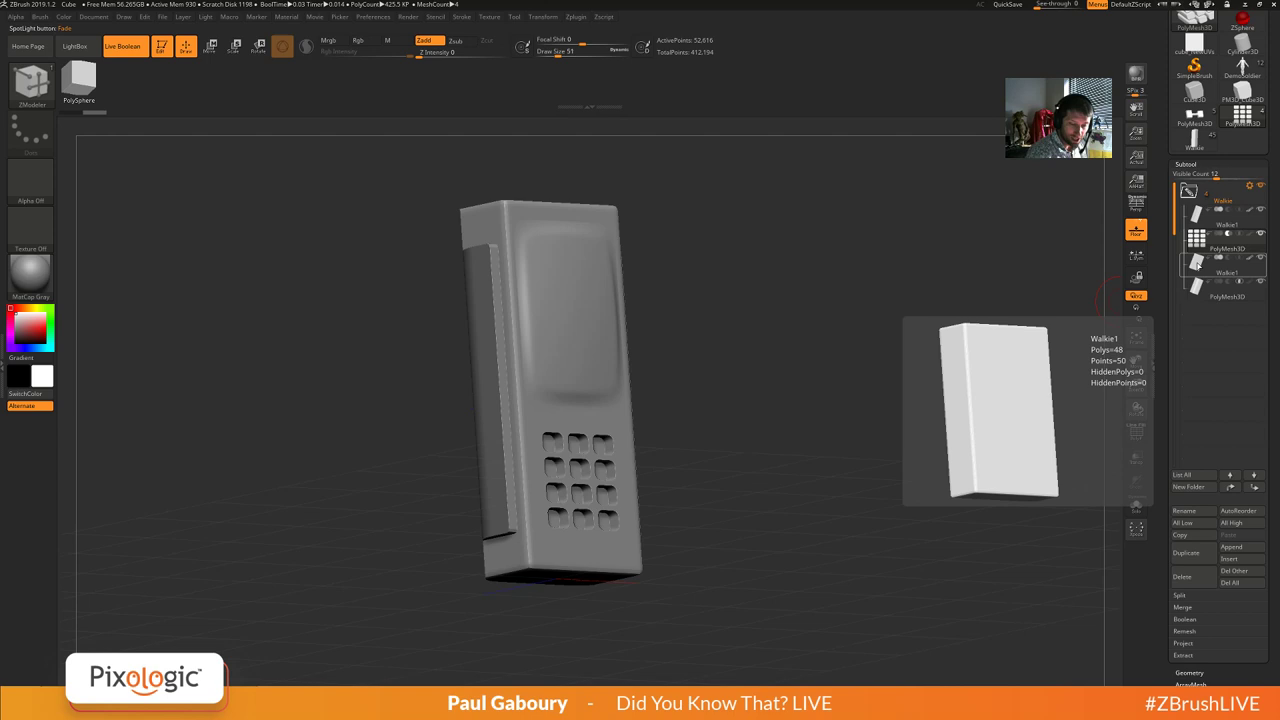
mouse_move(1196, 264)
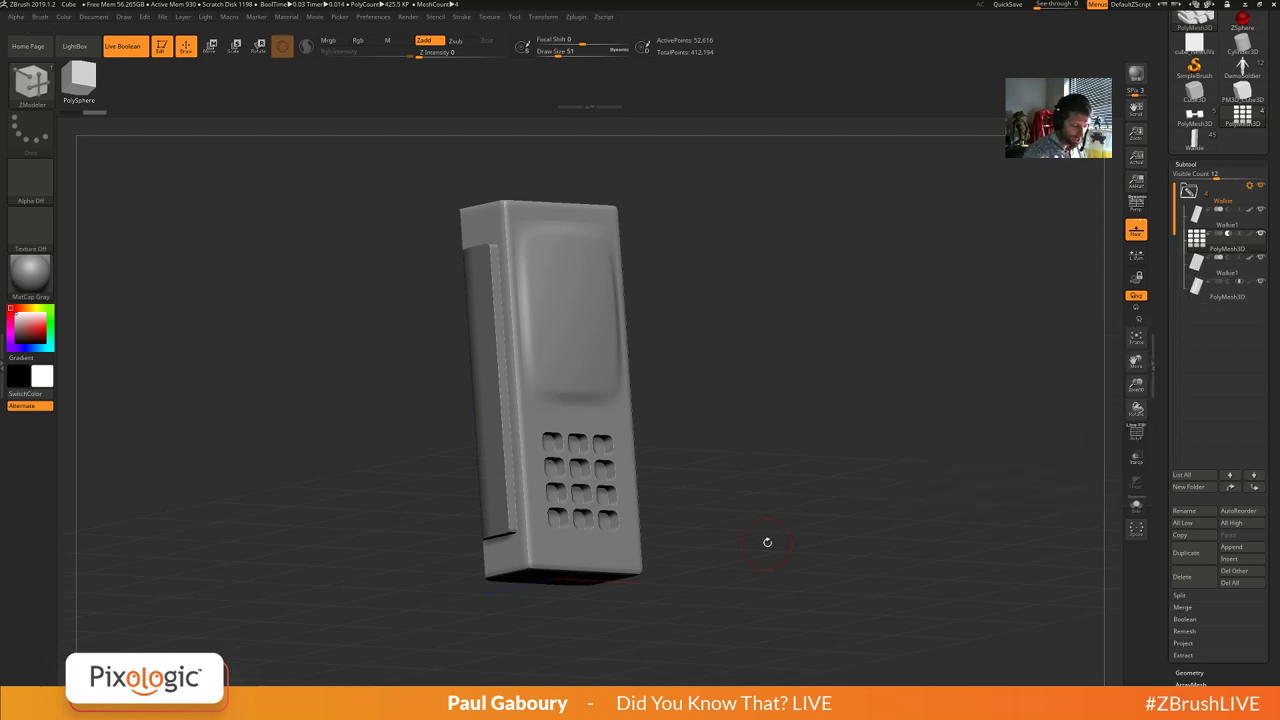
Move the keypad cutter along its depth axis towards the walkie's front so it no longer cuts deep into the body.
key("shift+f")
left_click_drag(772, 536, 860, 480)
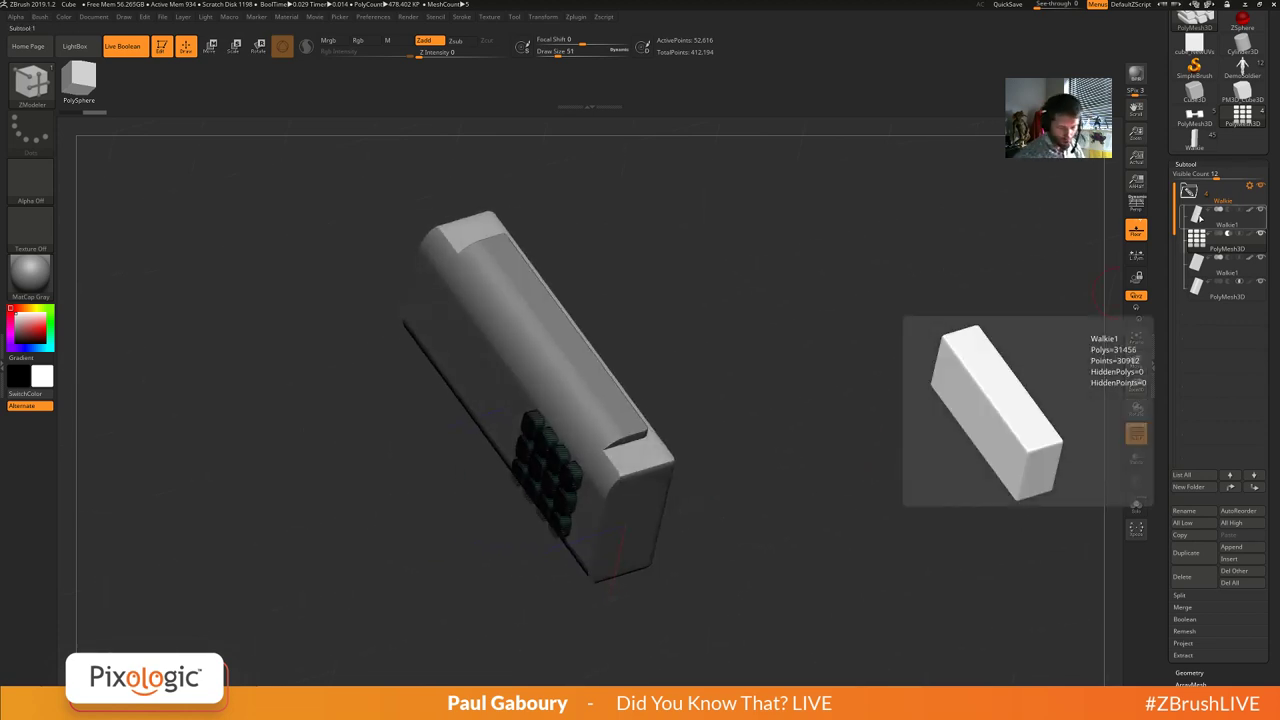
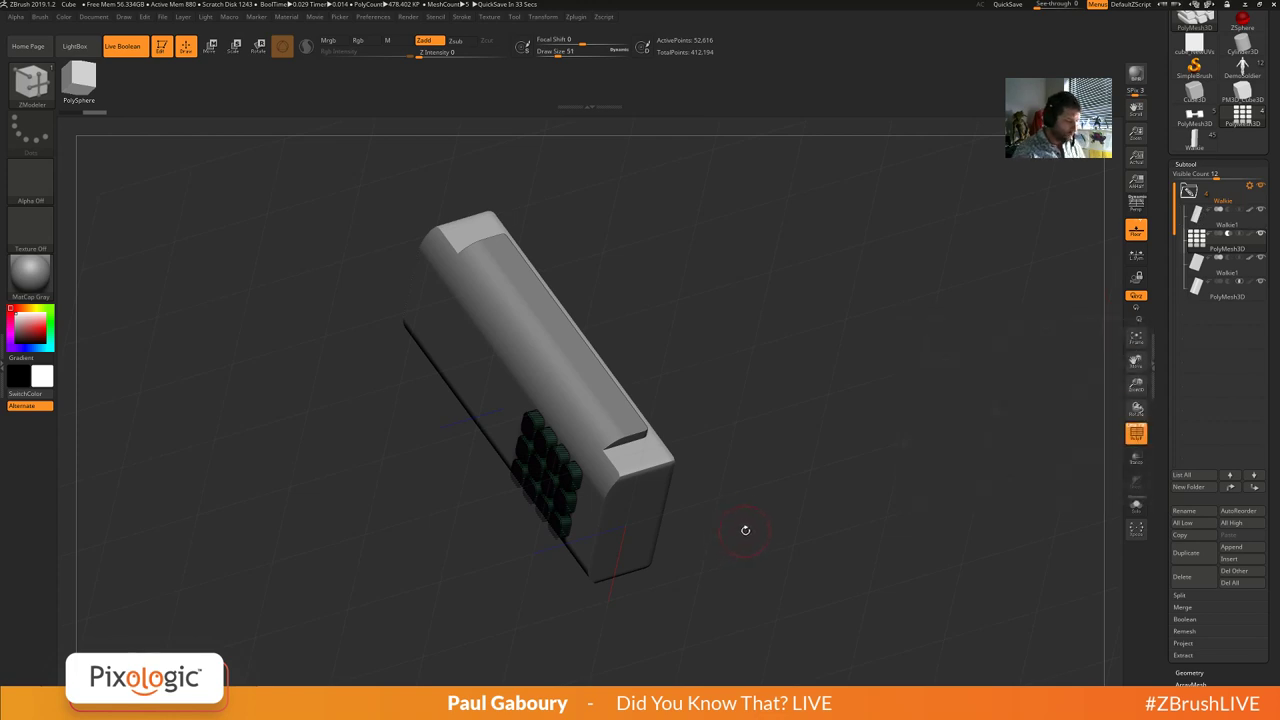
key("w")
left_click_drag(743, 540, 672, 540)
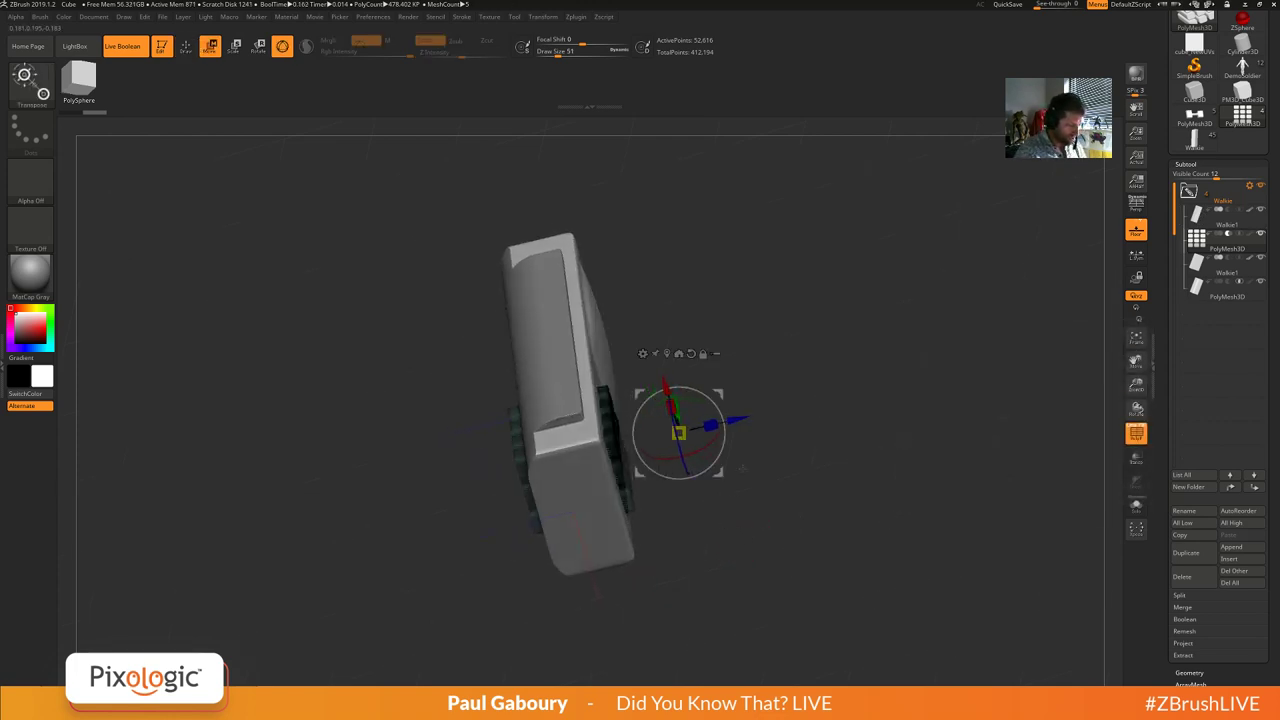
left_click_drag(744, 417, 741, 525)
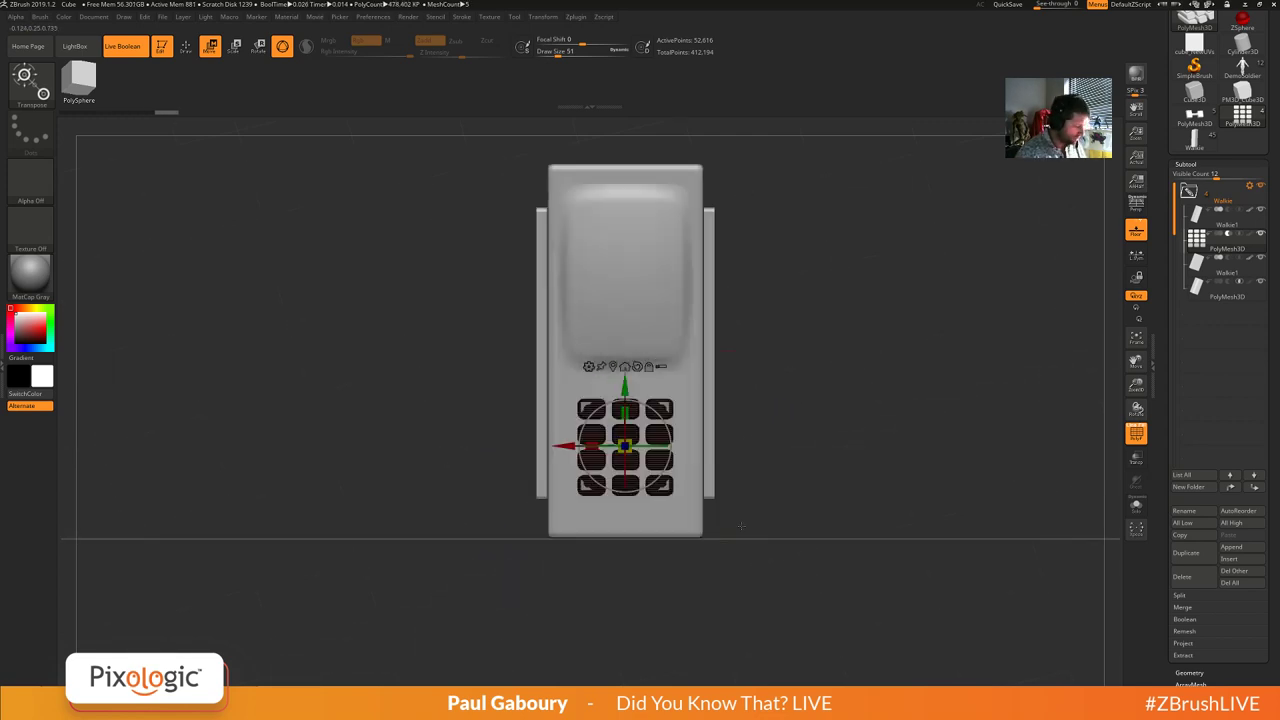
key("shift+f")
Fine-tune the keypad cutter's depth so the keys are only shallow recesses, and return to Draw mode in front view.
right_click_drag(753, 520, 774, 512)
right_click_drag(774, 512, 815, 620, "ctrl")
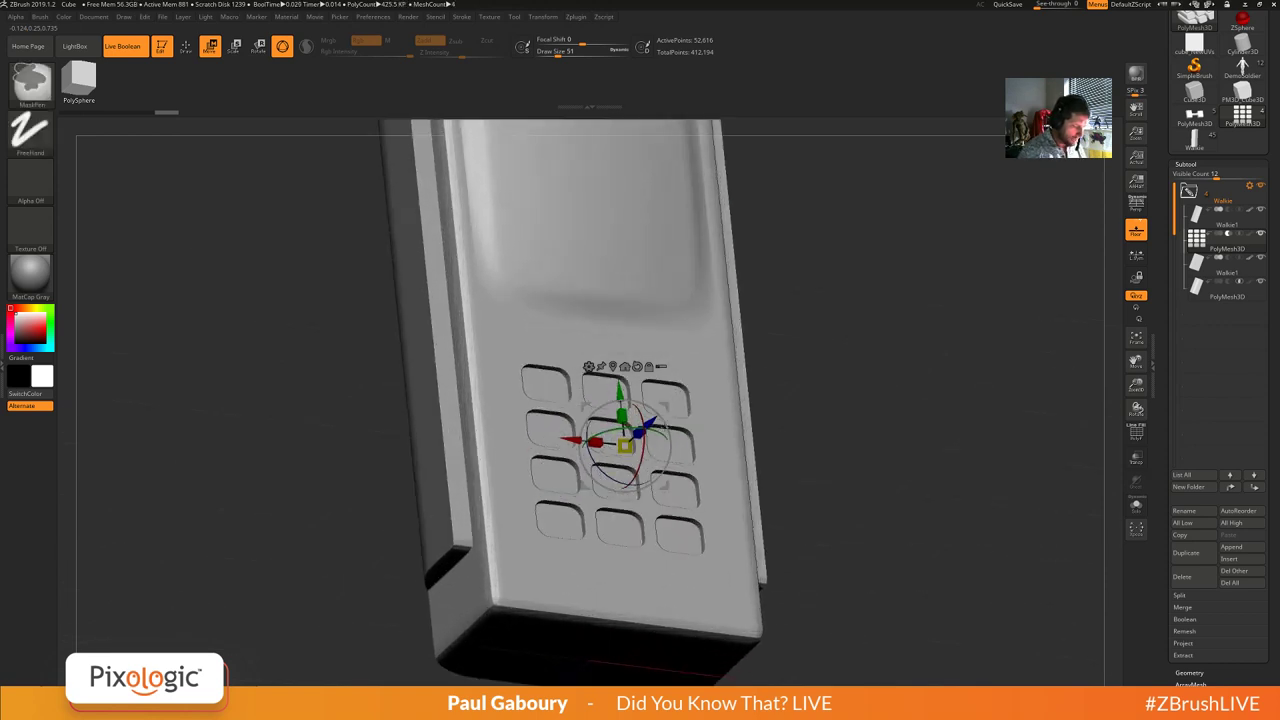
left_click_drag(648, 424, 646, 426)
right_click_drag(812, 590, 797, 508, "ctrl")
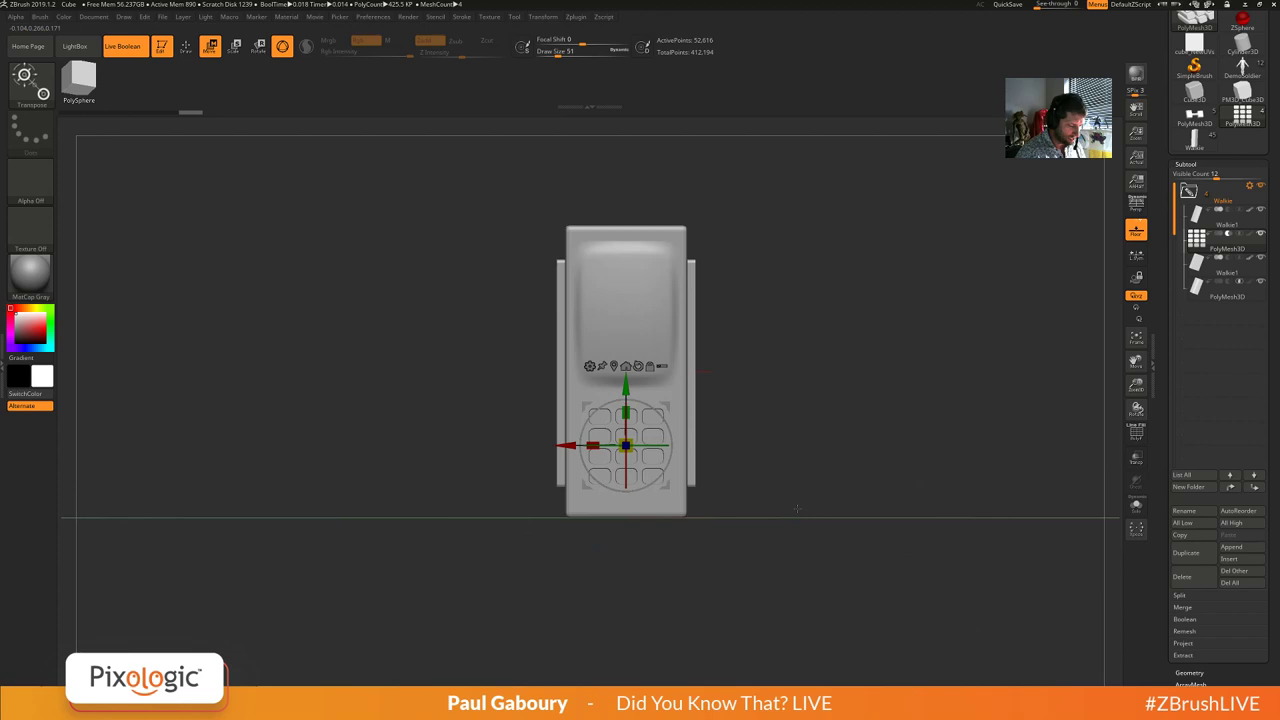
left_click_drag(797, 503, 800, 524, "alt")
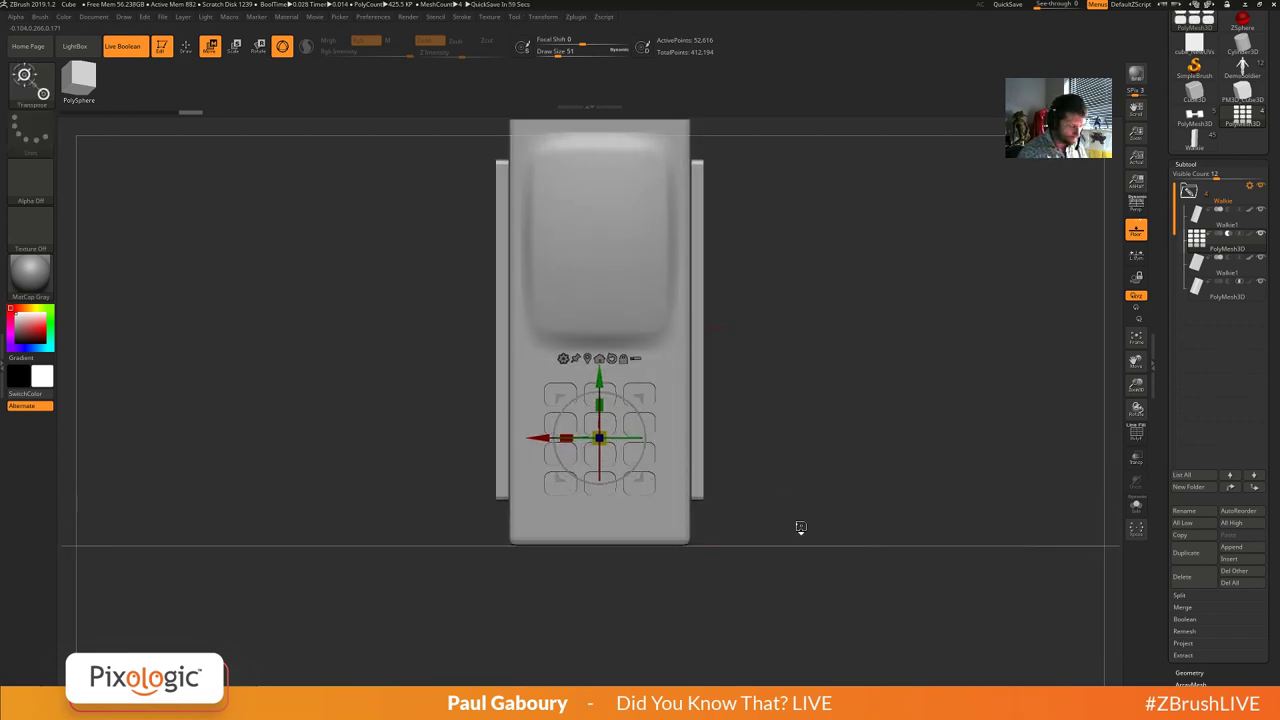
left_click_drag(800, 526, 815, 458, "alt")
key("q")
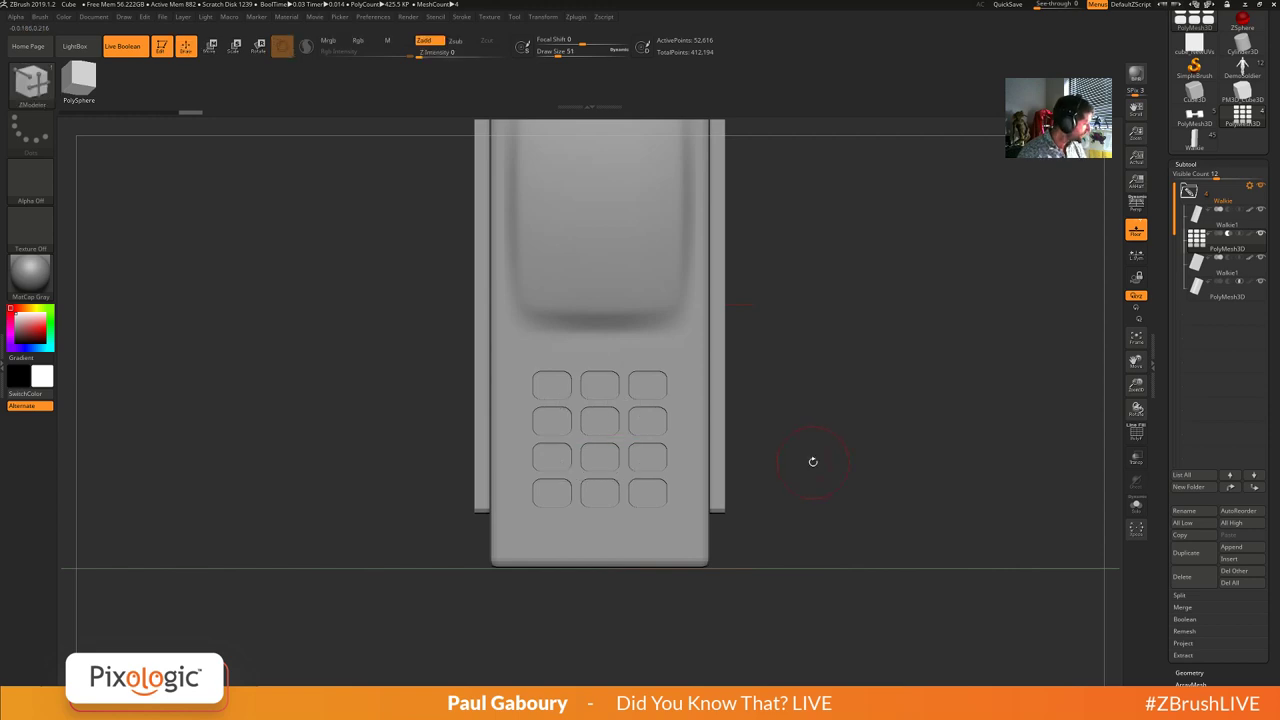
Bring back the Spotlight keypad grid, center it over the walkie's key recesses and scale it to match their outline.
key("z")
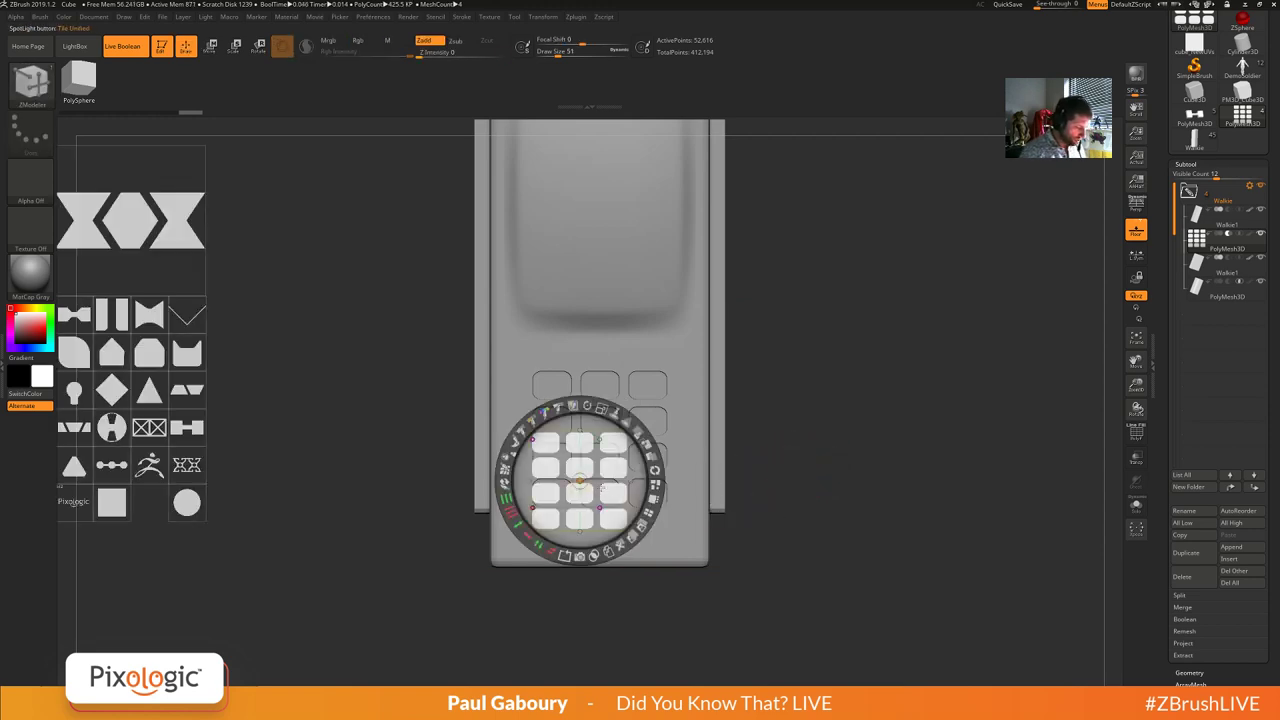
left_click_drag(588, 485, 599, 440)
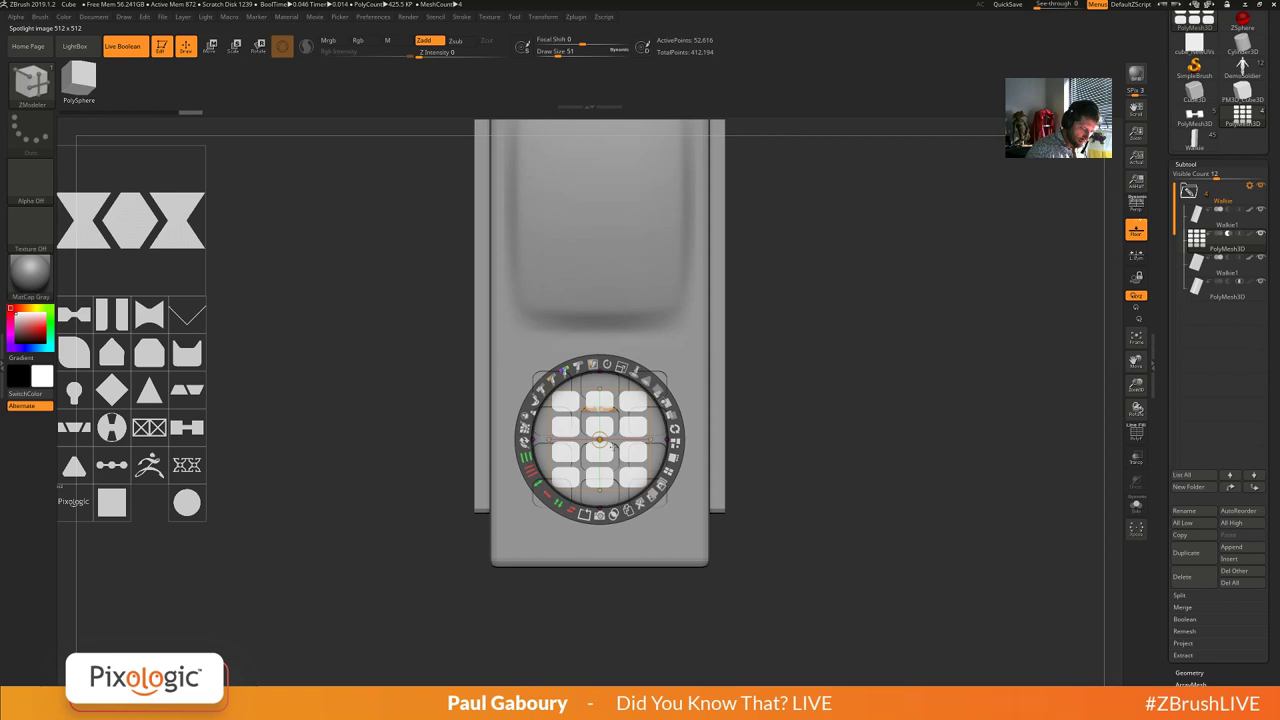
left_click_drag(621, 367, 645, 377)
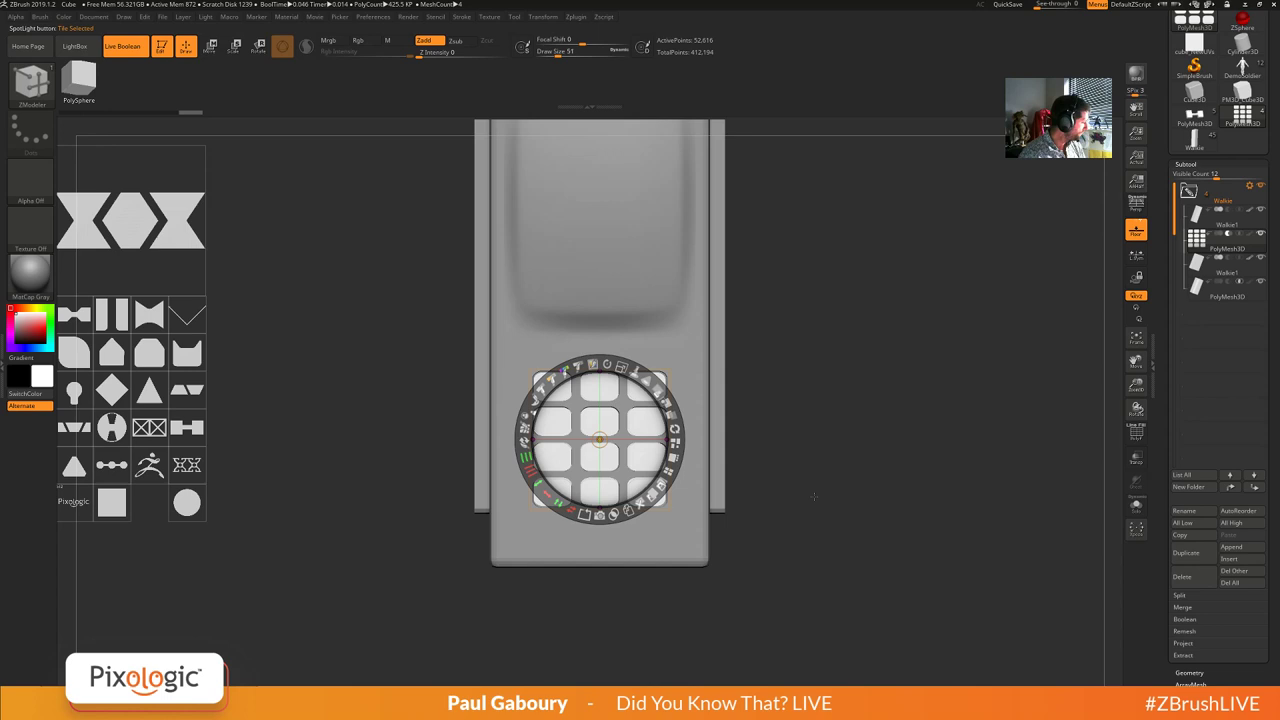
key("z")
left_click_drag(832, 494, 830, 496)
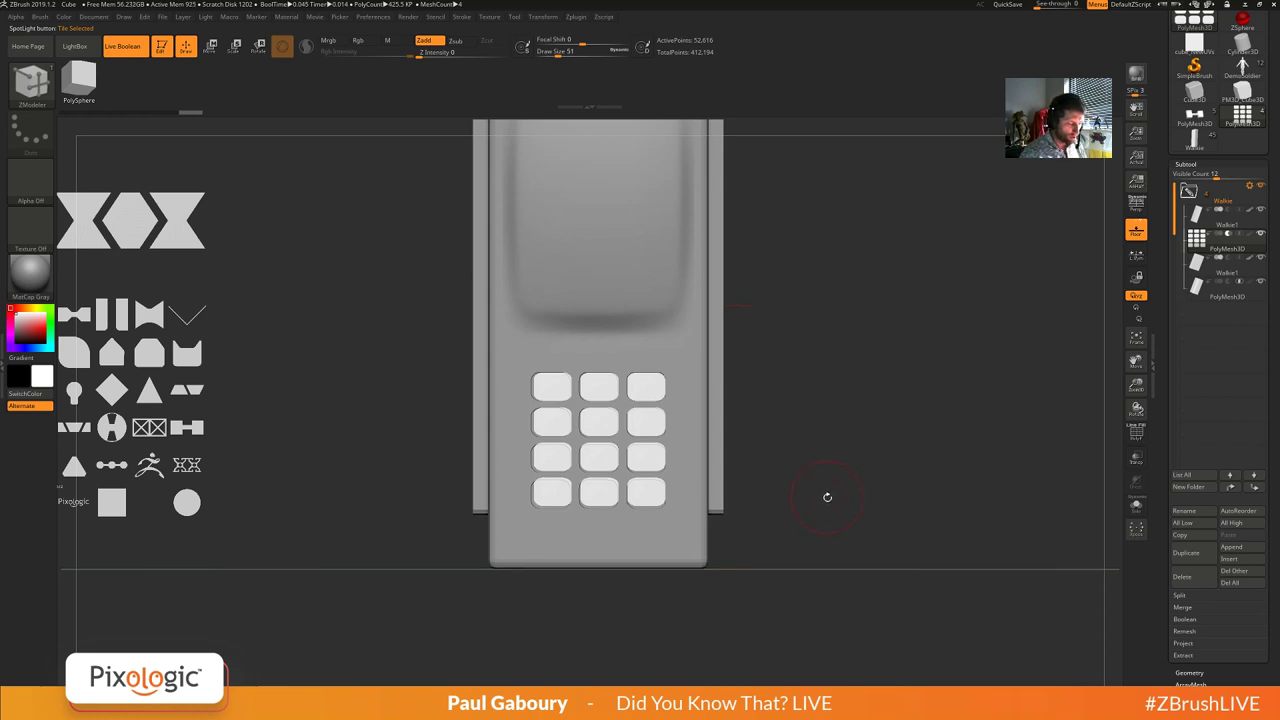
mouse_move(827, 498)
left_mouse_down("alt")
mouse_move(845, 486)
mouse_move(837, 539)
mouse_move(808, 501)
mouse_move(821, 500)
left_mouse_up("alt")
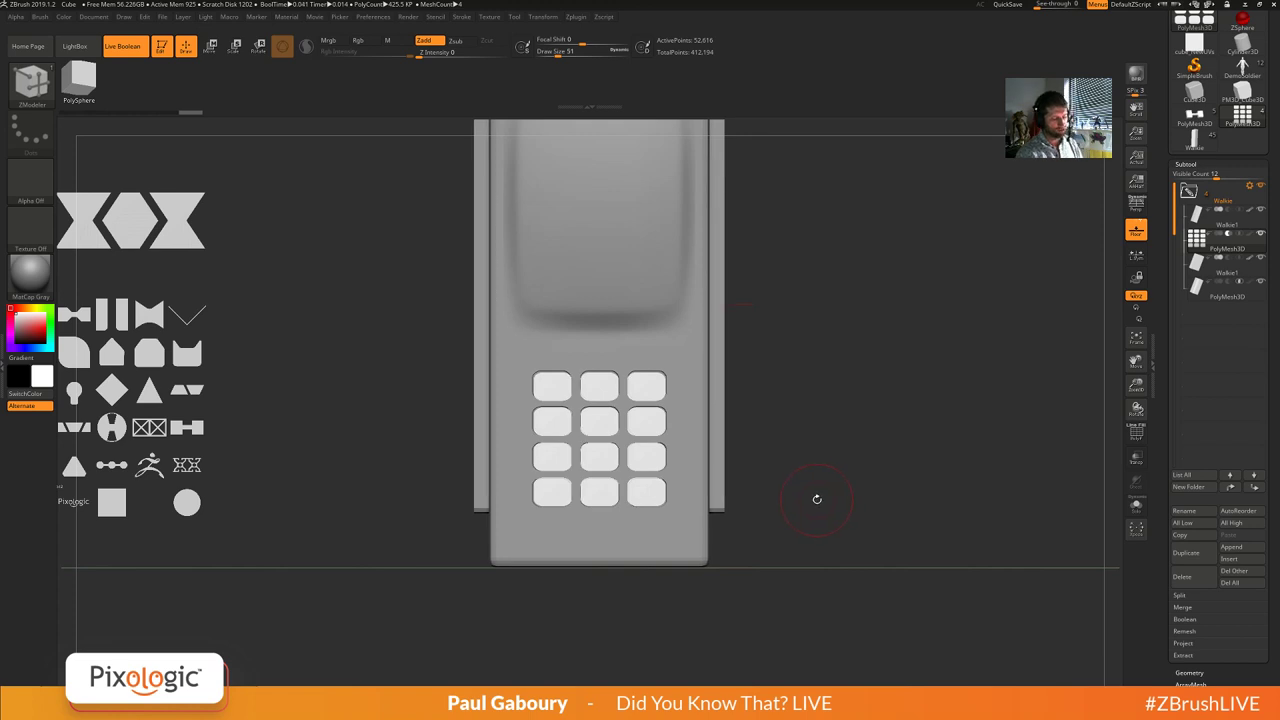
Shrink the Spotlight tiles to sit inside the recesses, snapshot them as a new additive subtool and hide Spotlight.
key("shift+z")
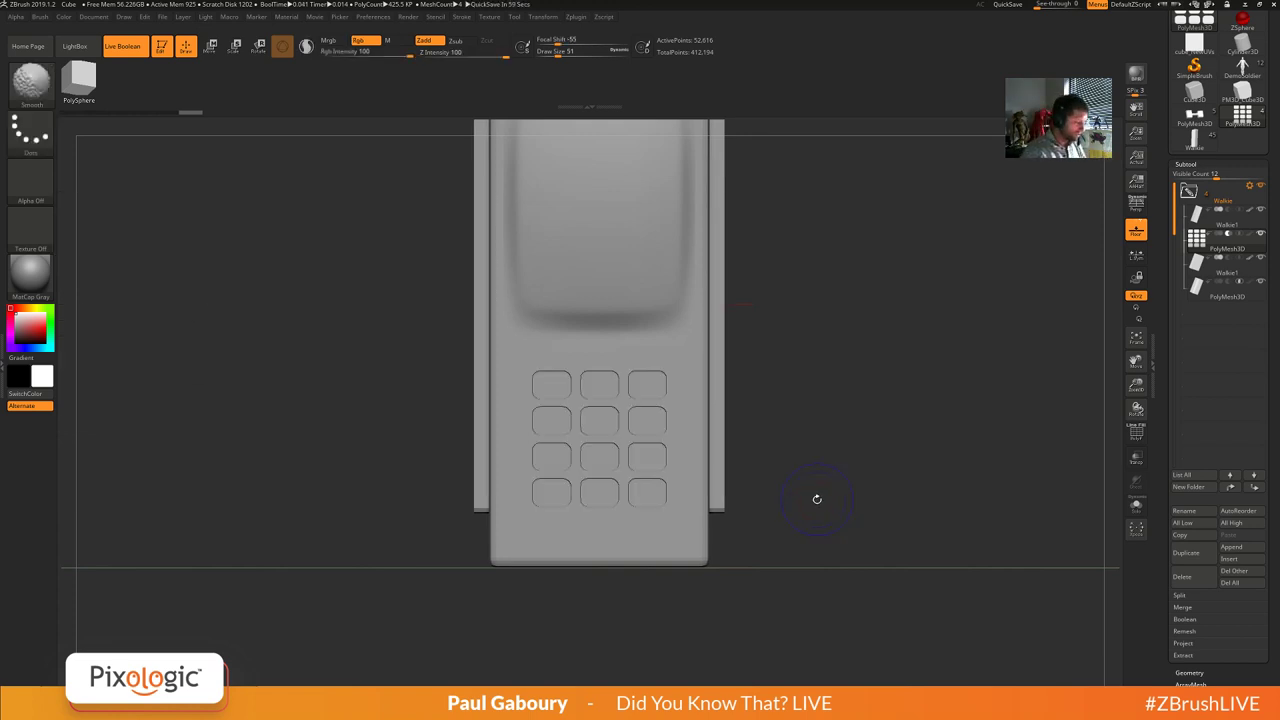
key("shift+z")
key("w")
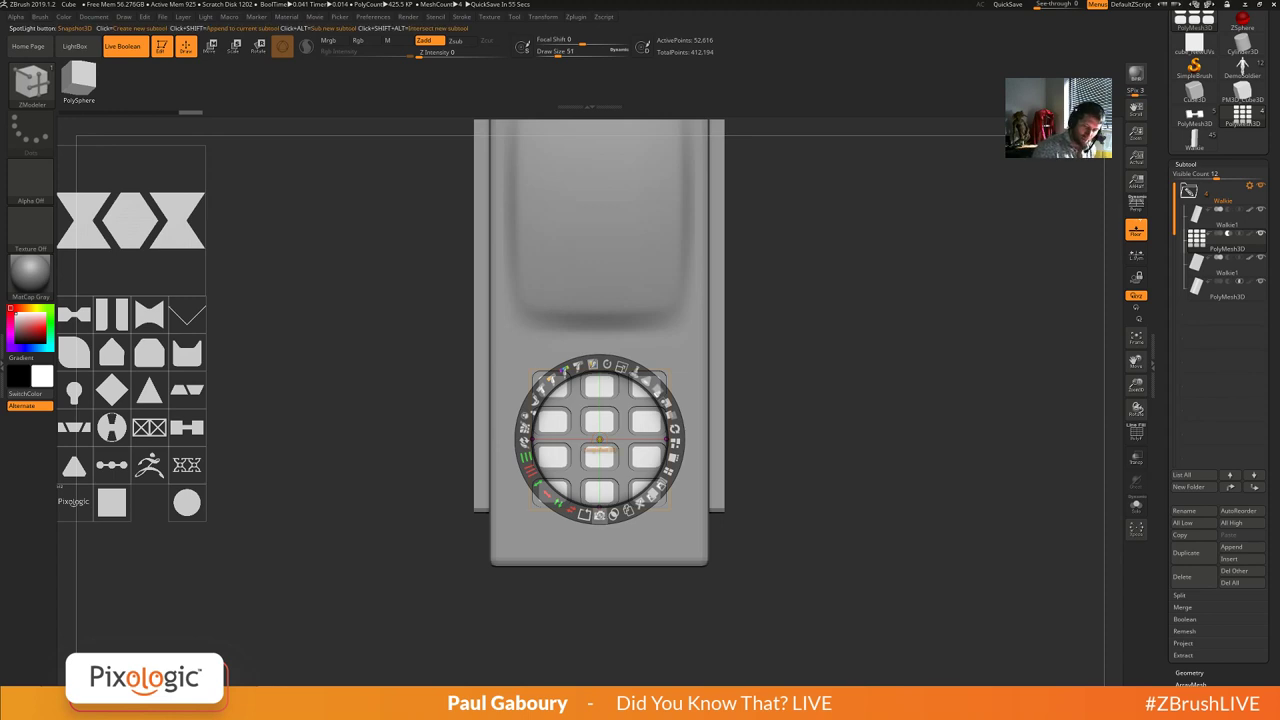
left_click(599, 440)
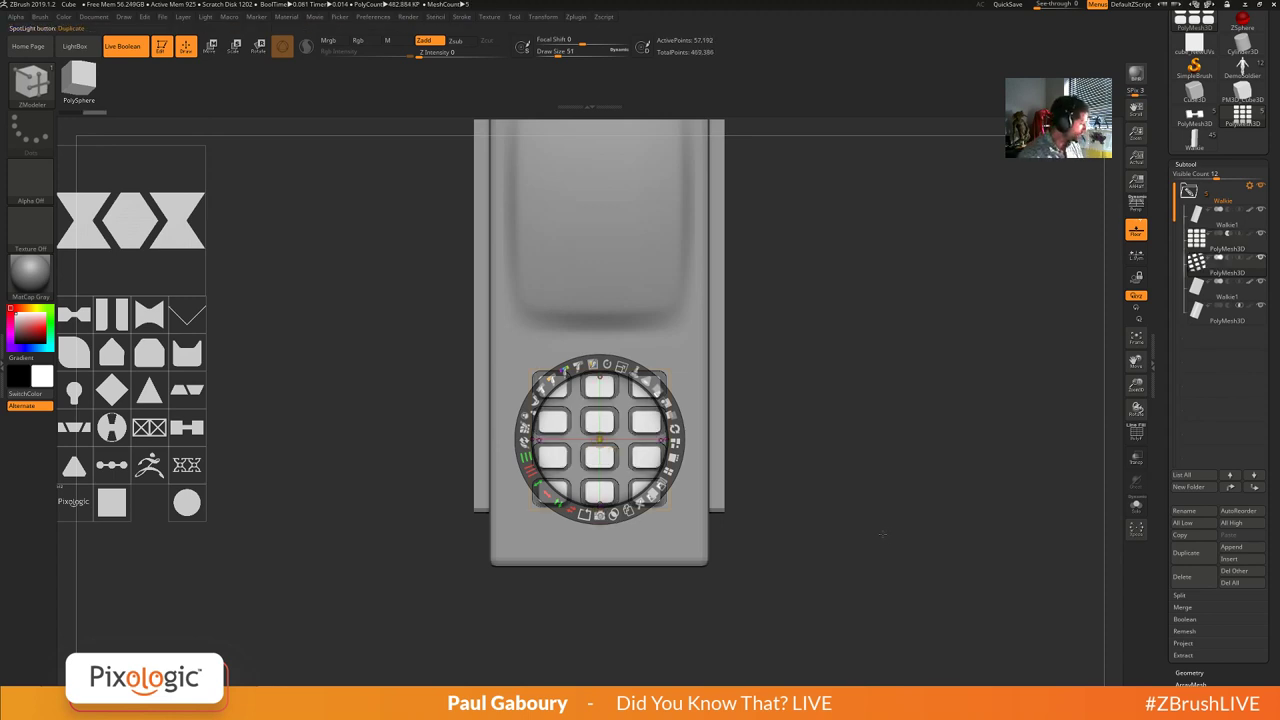
key("shift+z")
left_click_drag(838, 557, 850, 549)
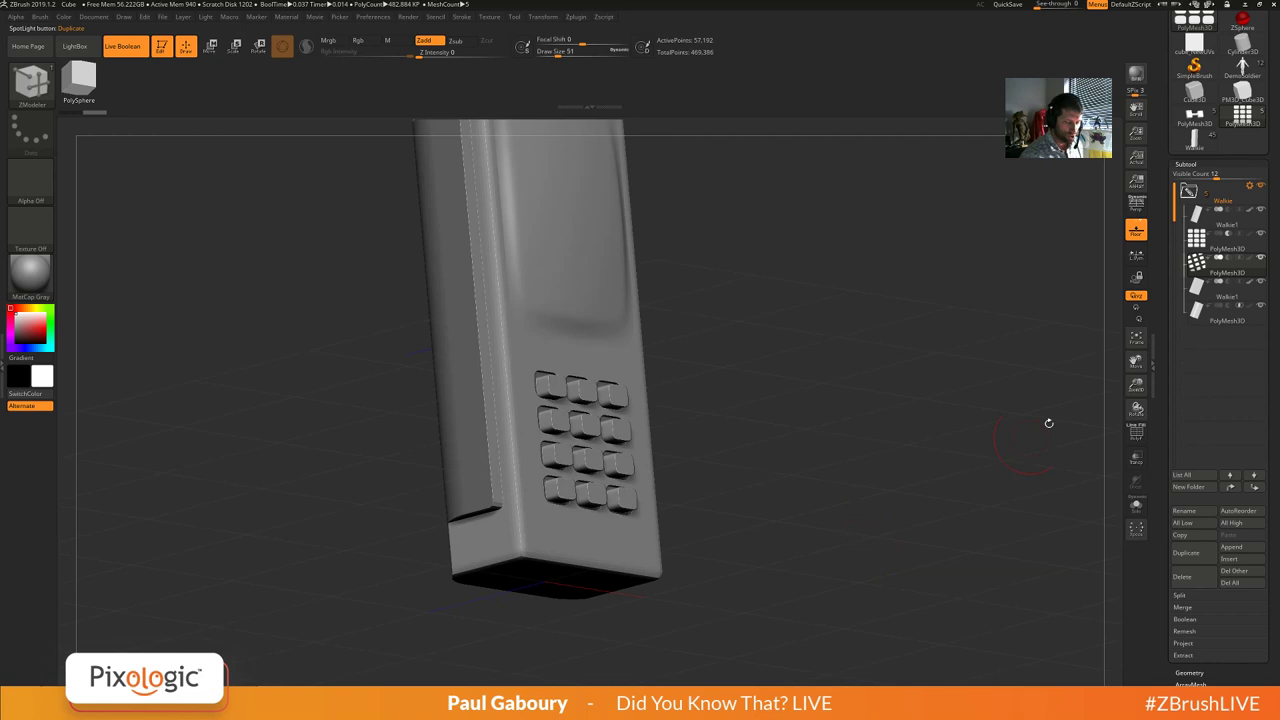
Push the new key blocks back along their depth axis into the recesses, and return to Draw mode in front view.
mouse_move(1197, 276)
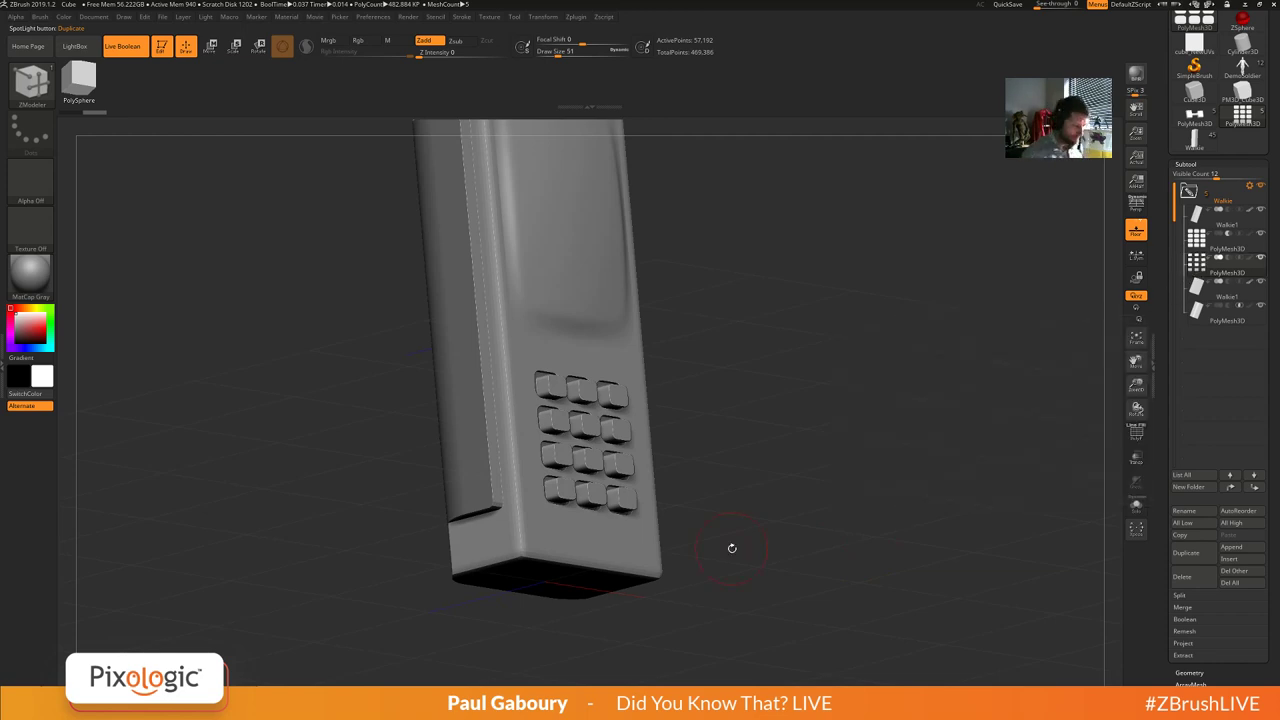
mouse_move(729, 543)
left_mouse_down()
mouse_move(740, 531)
mouse_move(757, 558)
mouse_move(775, 540)
left_mouse_up()
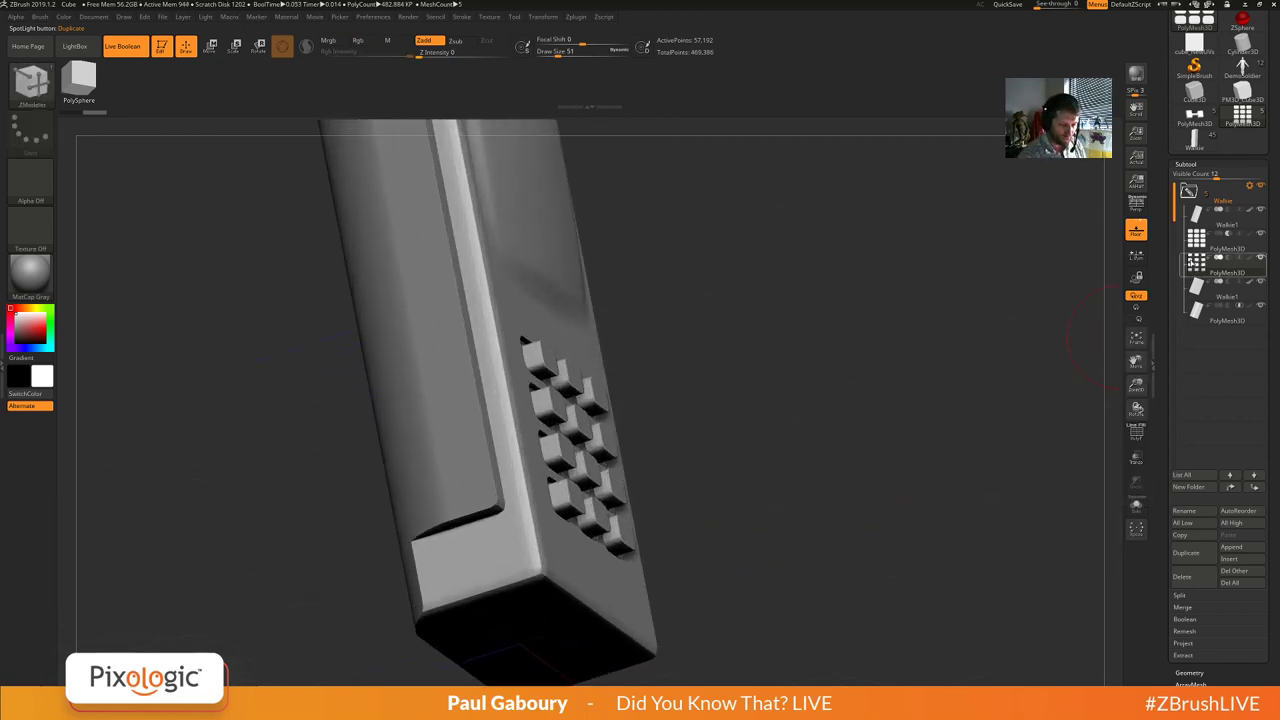
mouse_move(1198, 250)
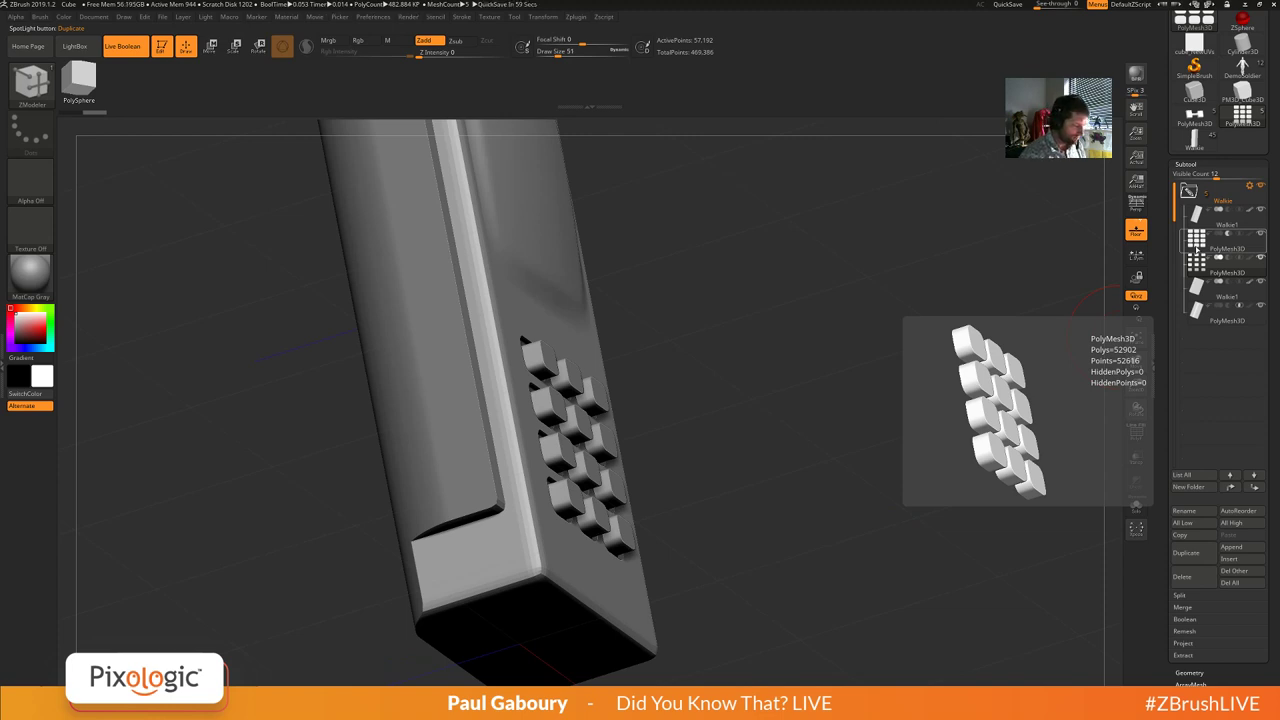
key("w")
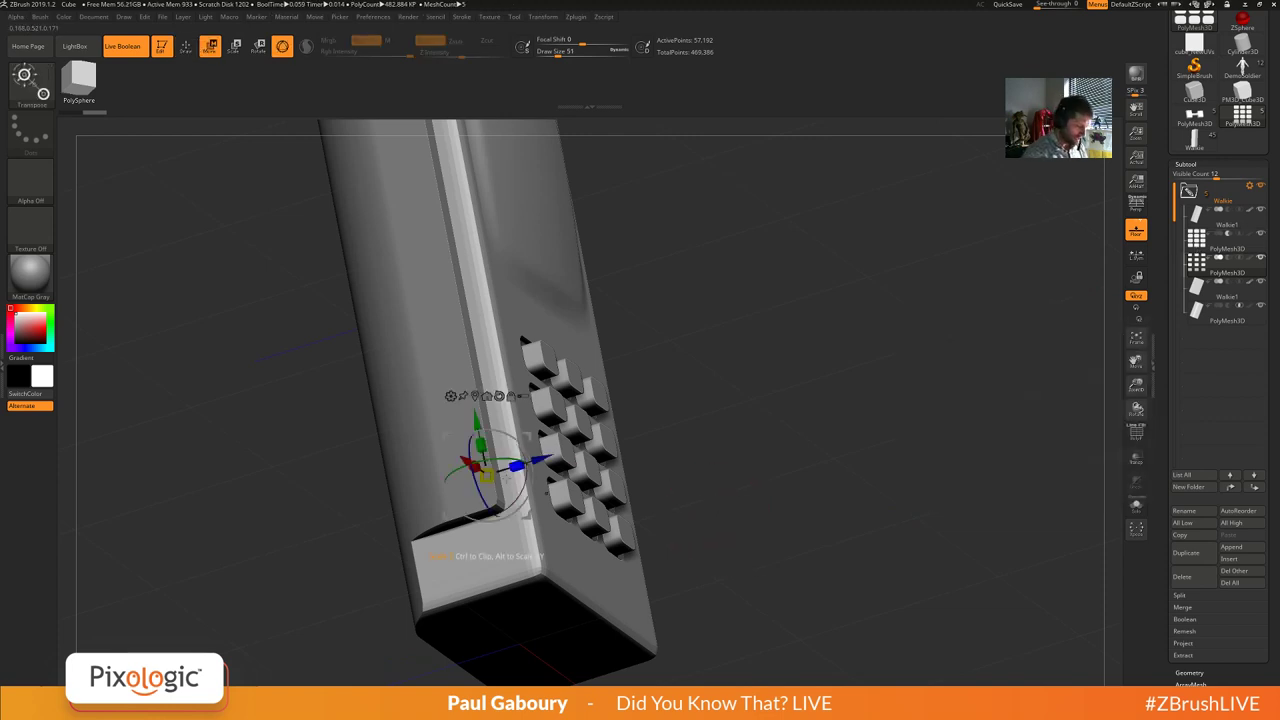
left_click_drag(504, 475, 508, 474)
mouse_move(720, 490)
left_mouse_down("alt")
mouse_move(714, 456)
mouse_move(677, 528)
mouse_move(694, 523)
left_mouse_up("alt")
key("q")
left_click_drag(778, 546, 869, 505, "alt")
Bevel the creased edges of the keys with a bevel width of 0.03077.
left_click_drag(1273, 624, 1272, 563)
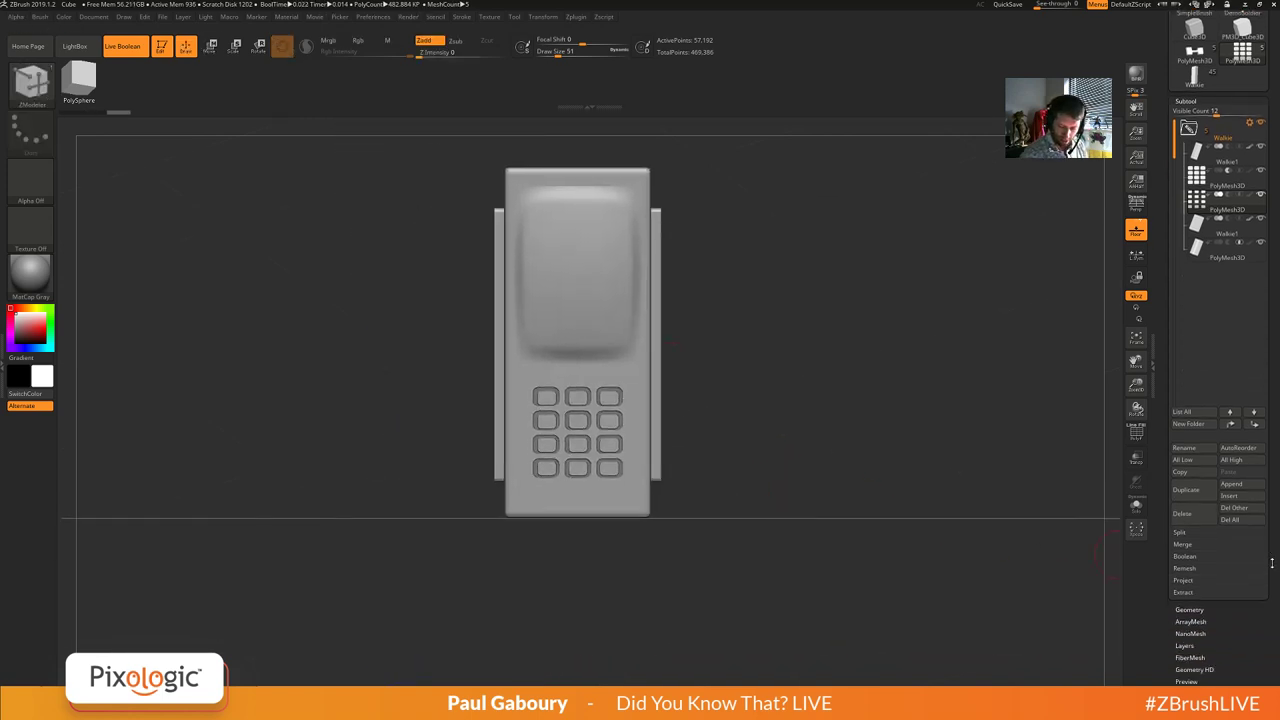
left_click(1195, 612)
left_click_drag(1274, 623, 1274, 264)
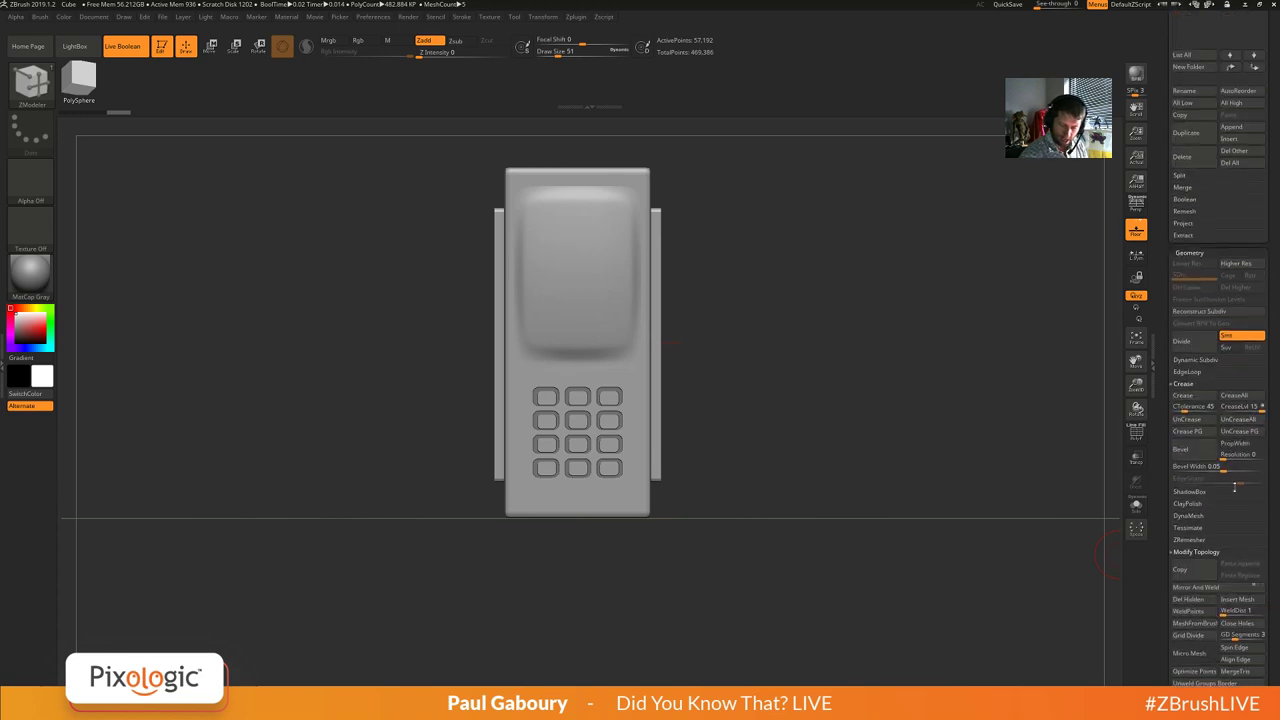
key("ctrl")
left_click_drag(1223, 470, 1216, 469, "ctrl")
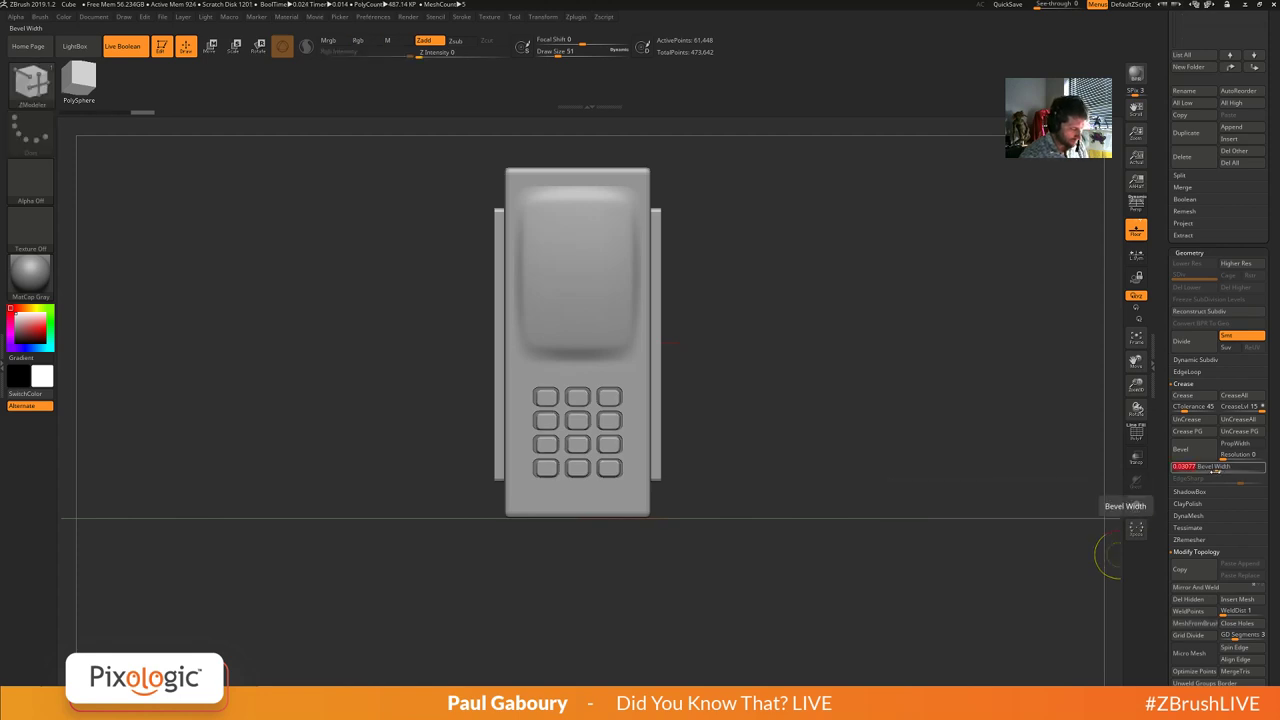
Nudge the keys slightly upward within their recesses and return to Draw mode.
key("w")
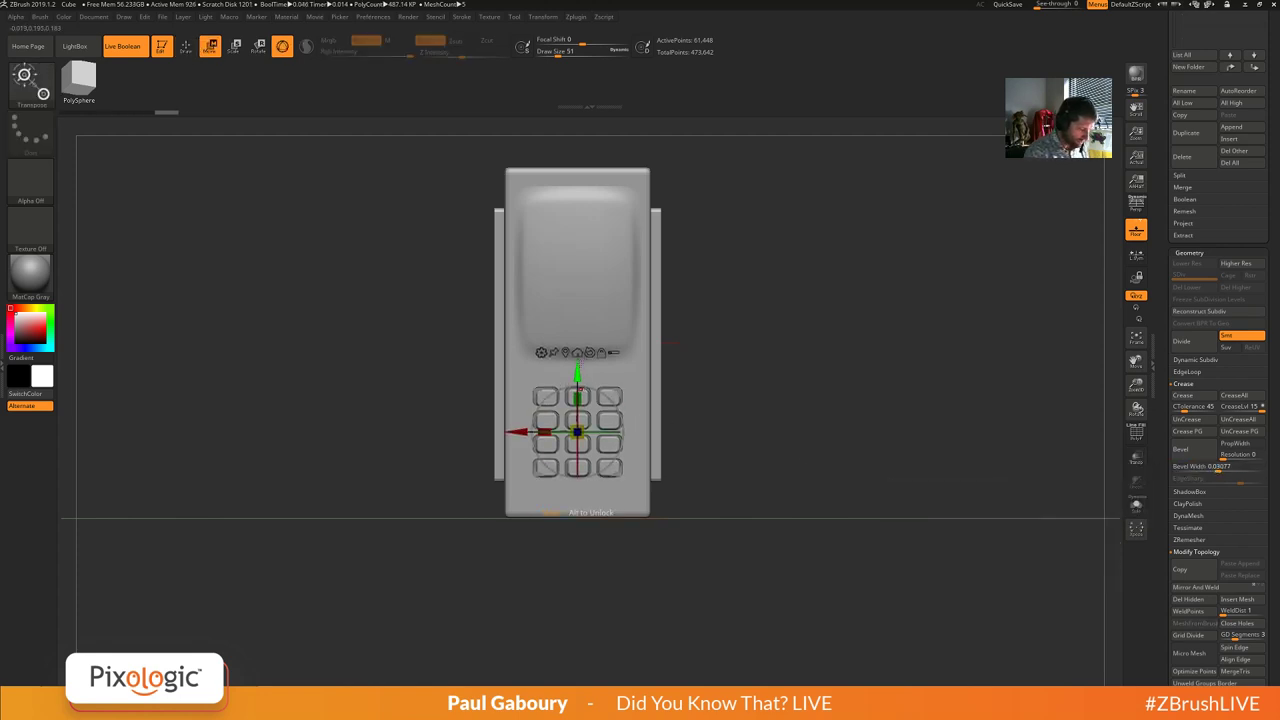
left_click_drag(578, 364, 578, 362)
key("q")
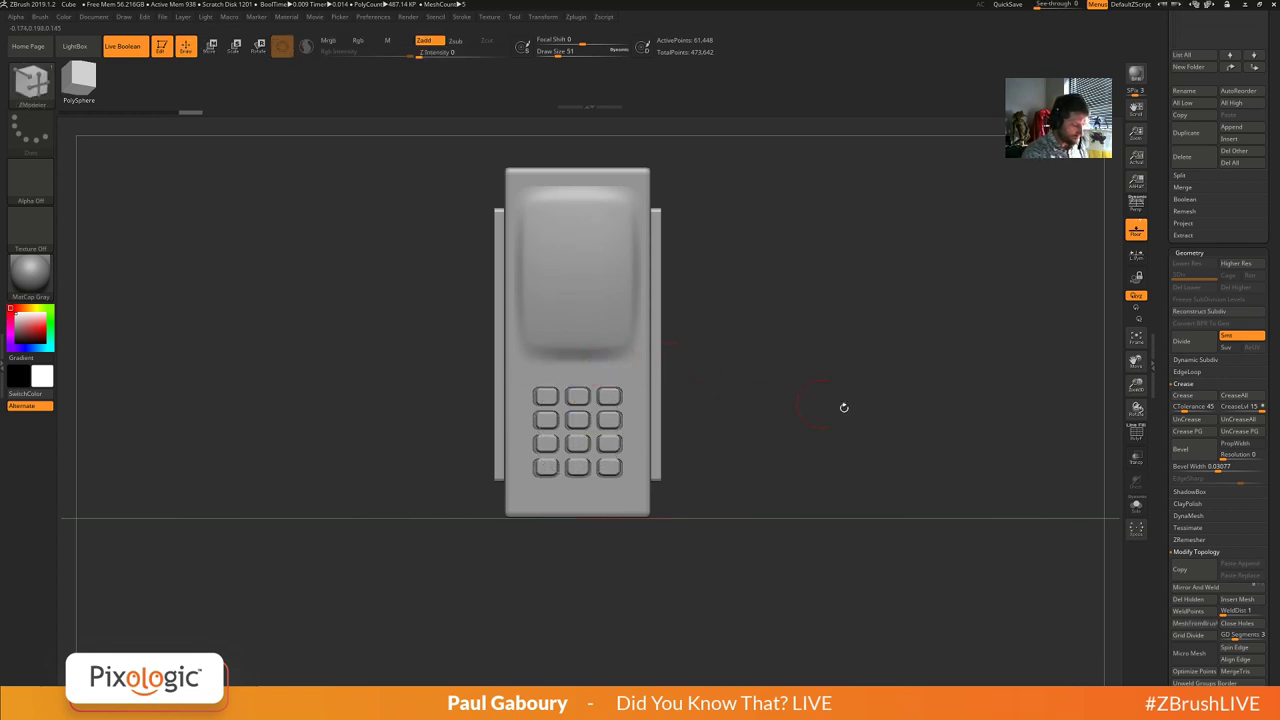
Select the subtractive keypad cutter and bevel its creased edges to soften the recess rims.
left_click_drag(1270, 338, 1271, 392)
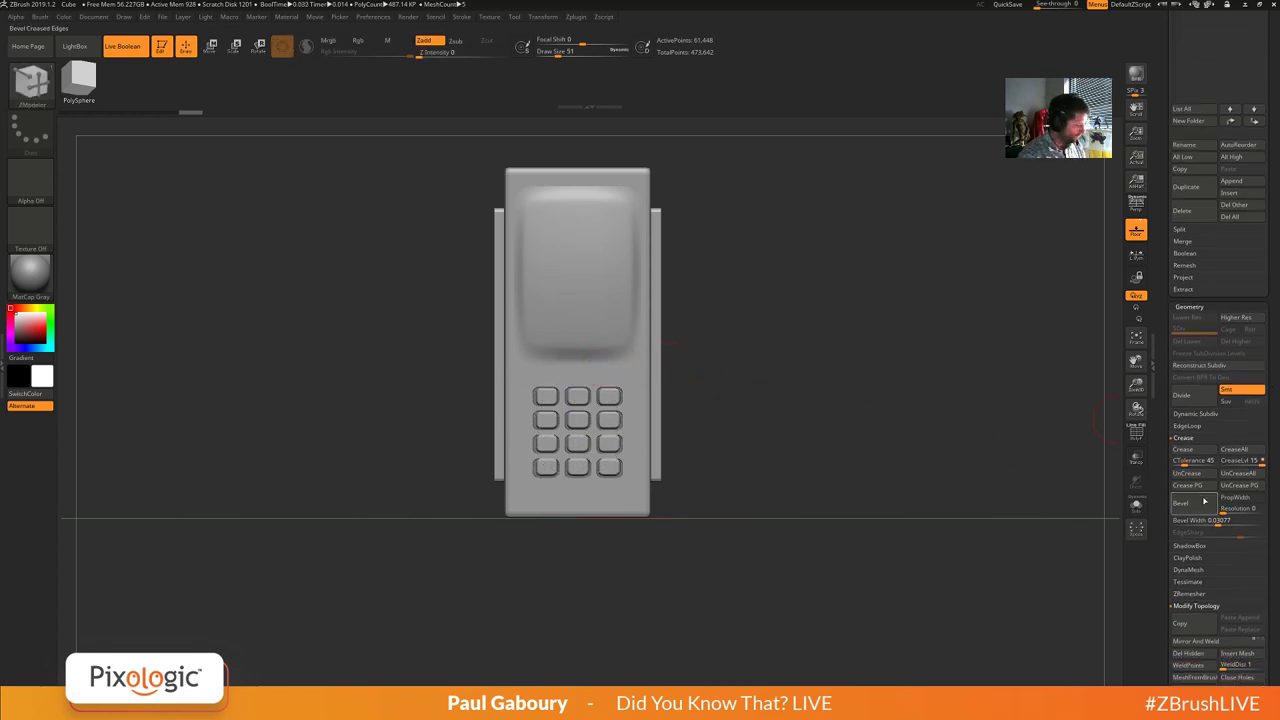
key("Up")
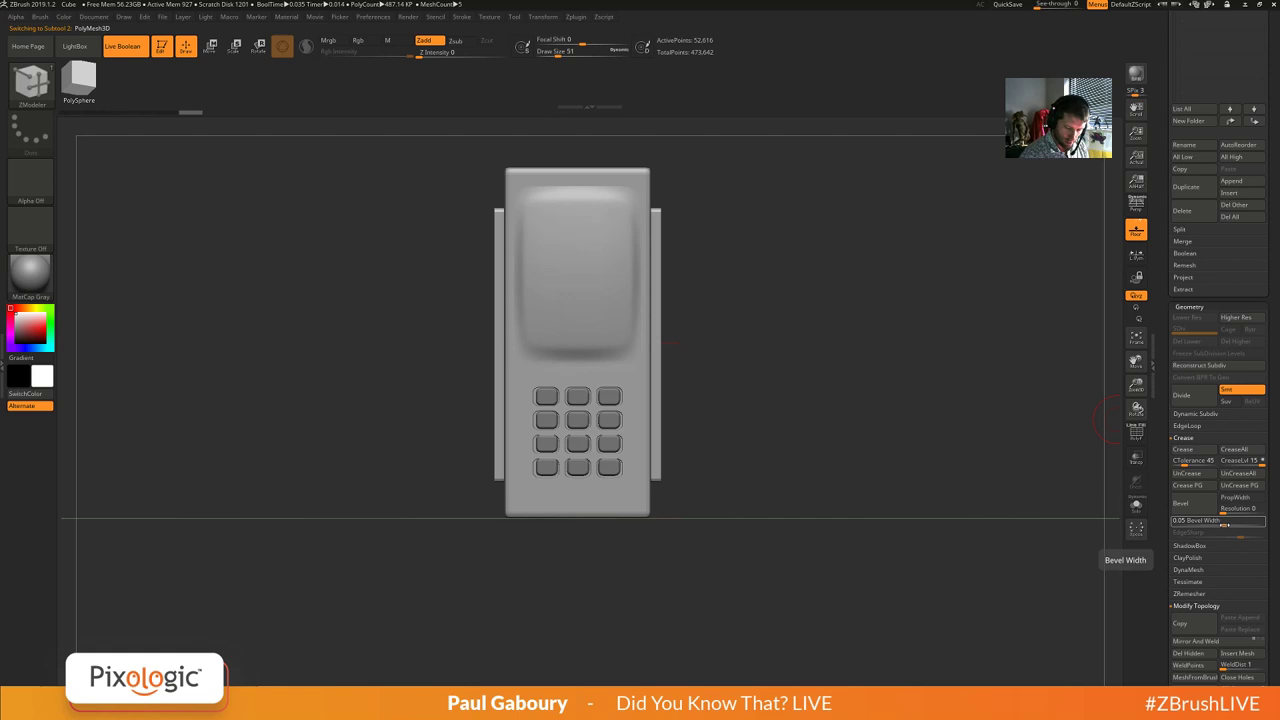
left_click_drag(1224, 524, 1222, 524, "ctrl")
left_click_drag(736, 566, 754, 556)
Switch to the finished Walkie tool and examine its numbered keypad up close and as a whole.
left_click_drag(1269, 377, 1269, 569)
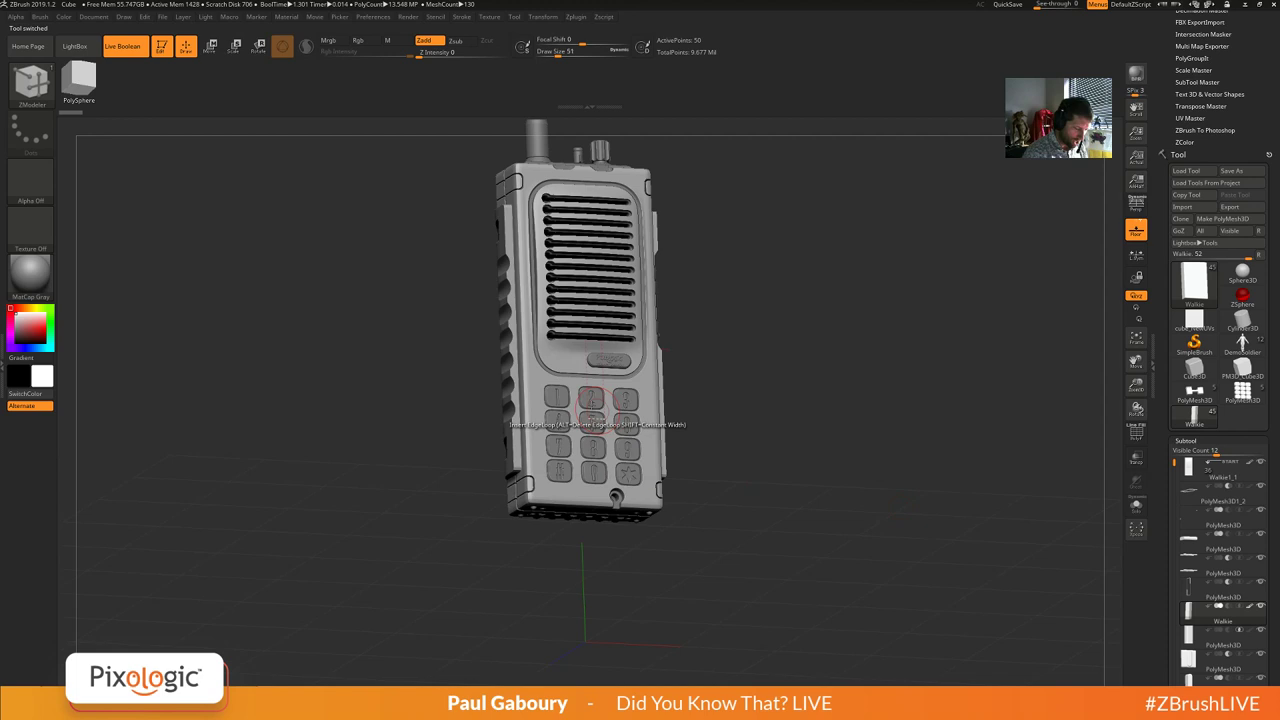
right_click_drag(584, 450, 689, 514, "ctrl")
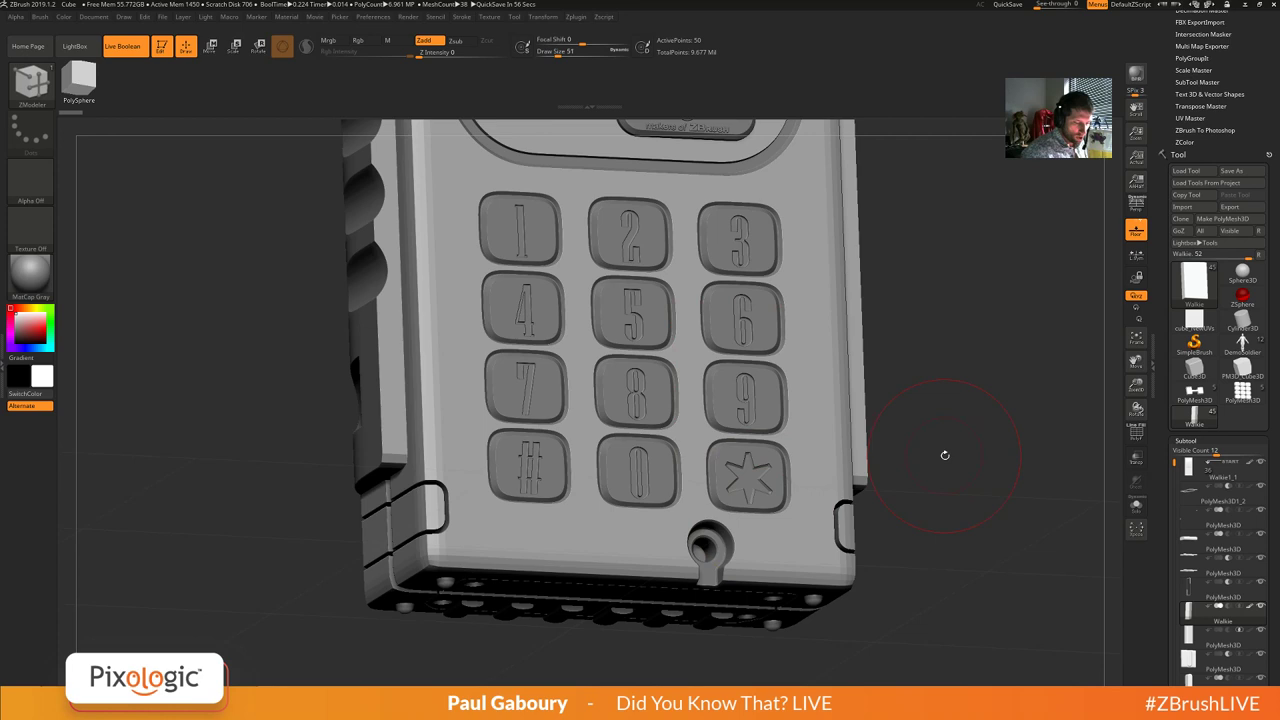
key("ctrl")
right_click_drag(940, 455, 748, 226, "ctrl")
key("f")
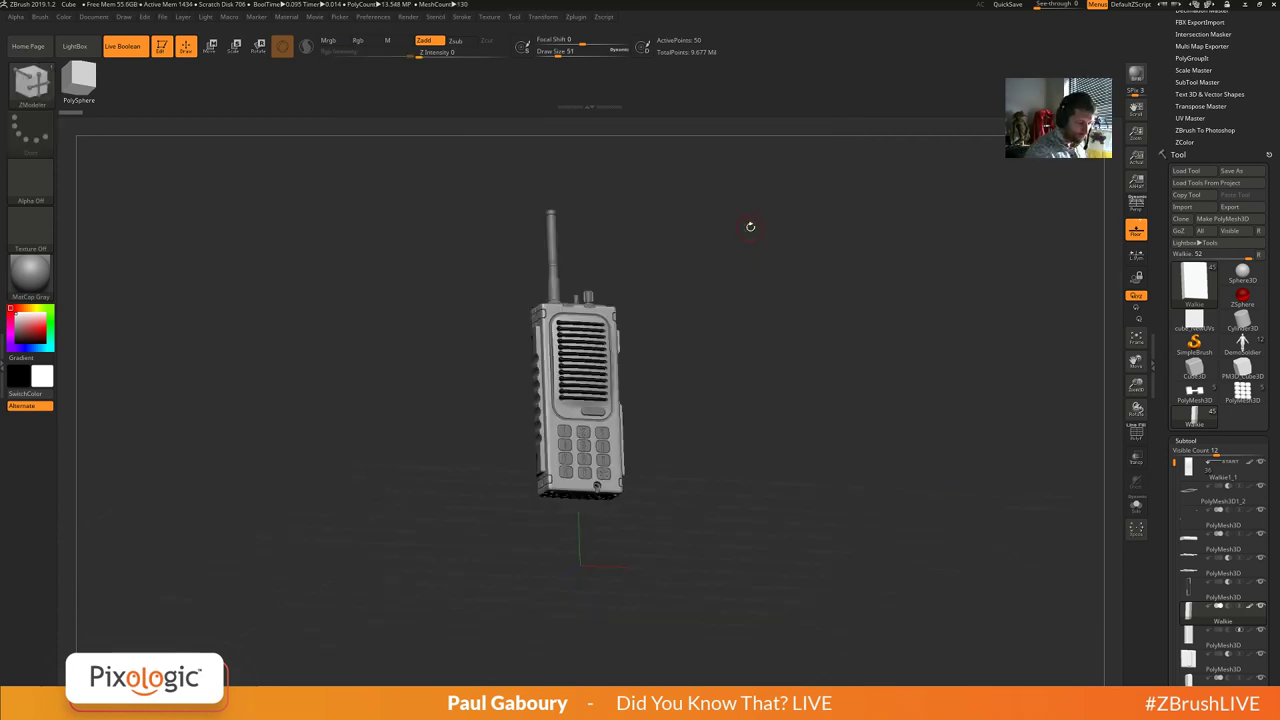
Load the Render_Less_Grey.ZTL spaceship tool and turn it to view its upper side.
key("ctrl+o")
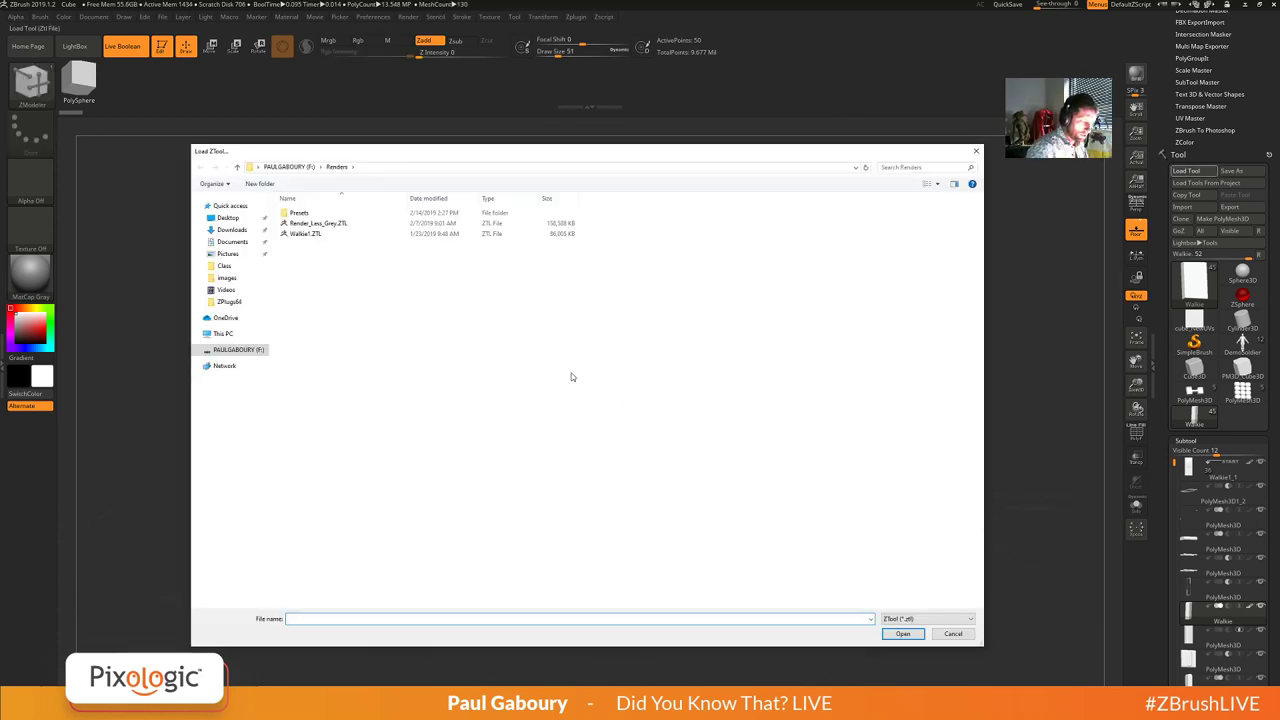
double_click(326, 233)
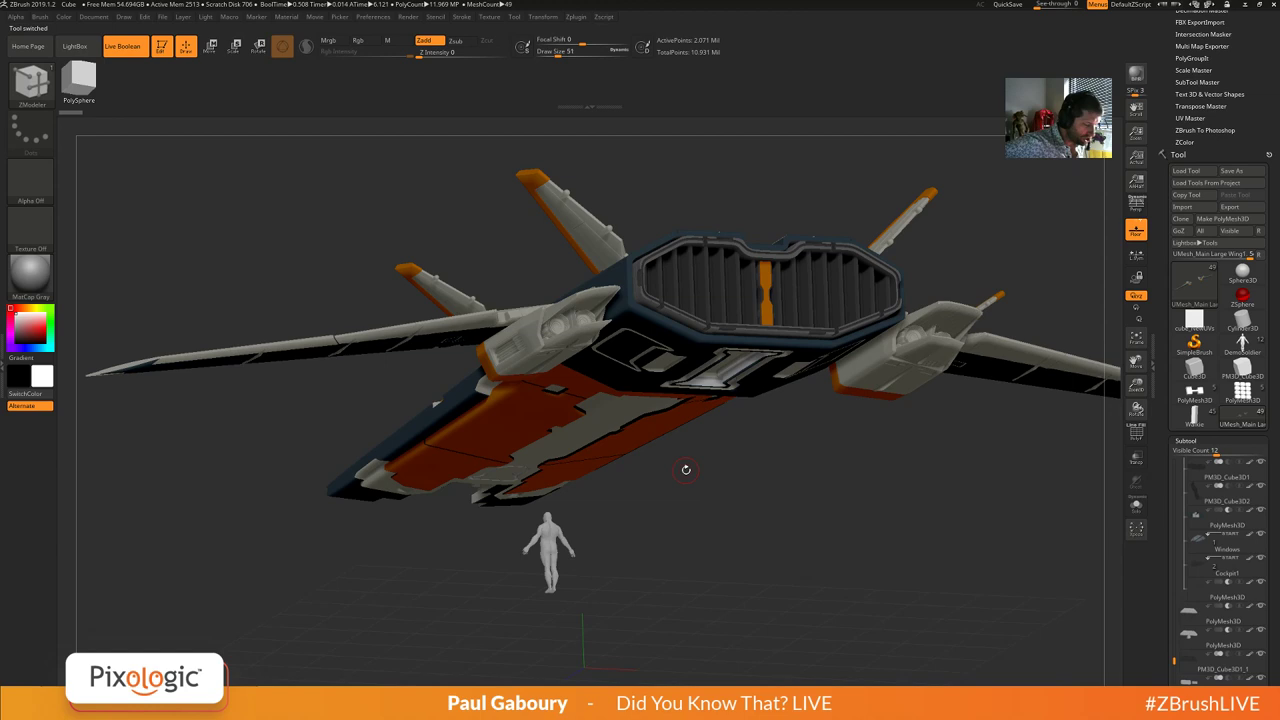
left_click_drag(836, 518, 914, 593)
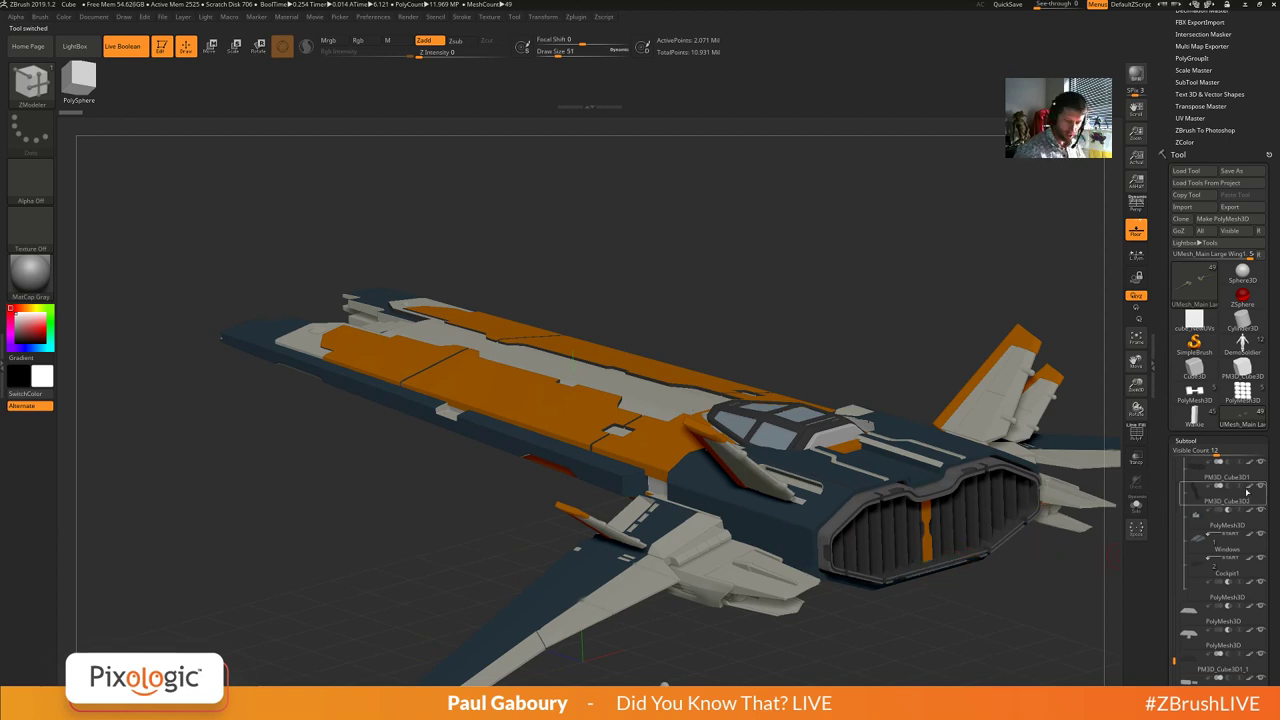
Turn off the polypaint colors on all spaceship subtools and frame the ship from above.
key("shift")
key("shift+f")
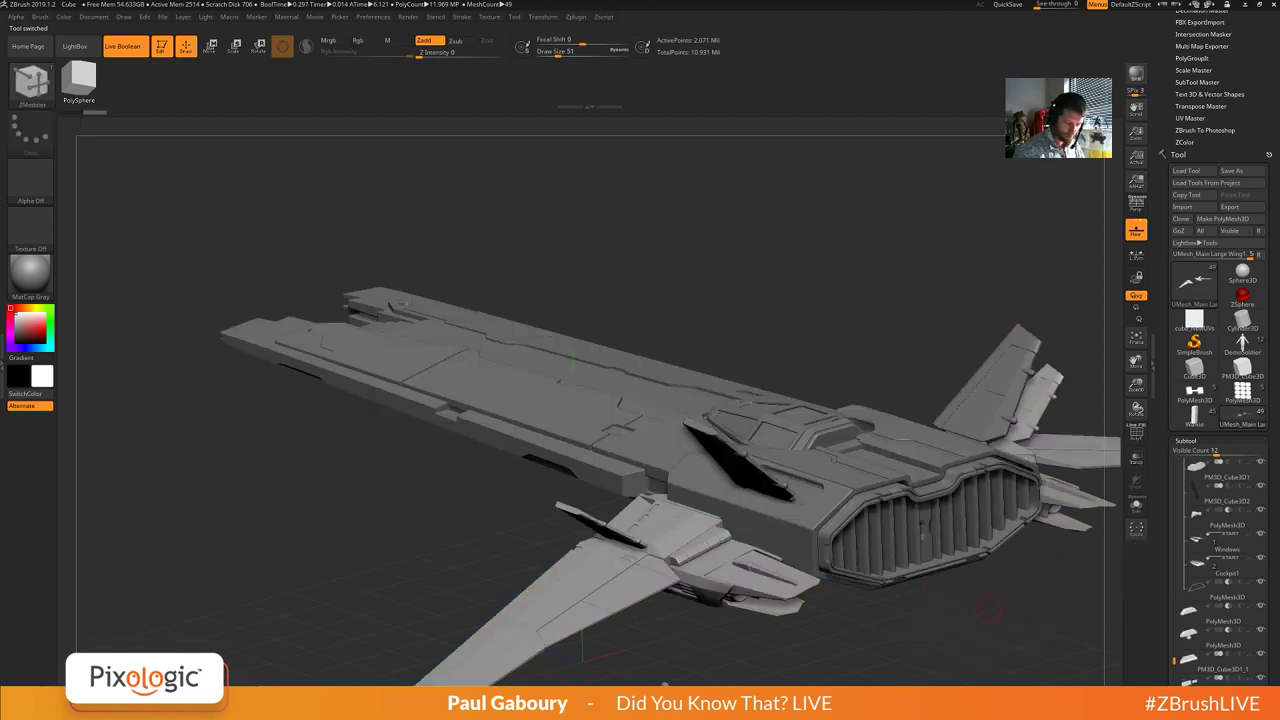
left_click_drag(988, 609, 824, 488, "alt")
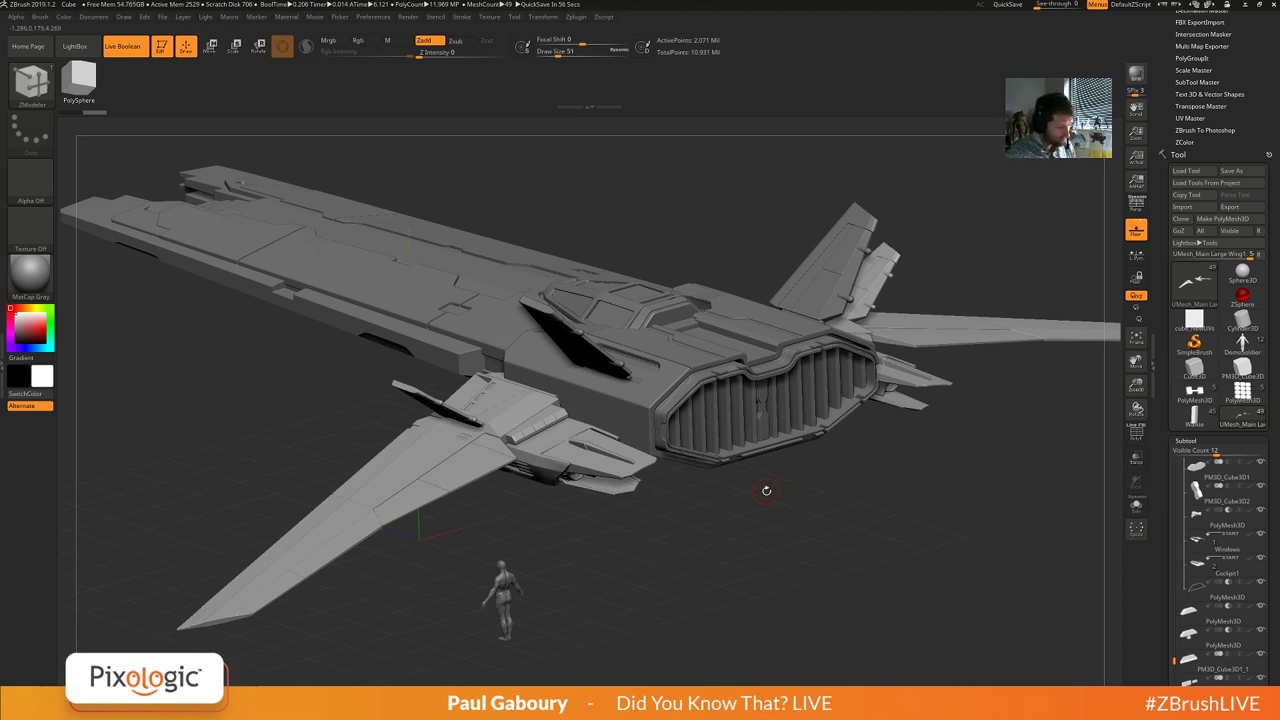
Select the Render_Less_Grey subtool at the start of the list and turn on PolyFrame display.
left_click_drag(1174, 661, 1174, 460)
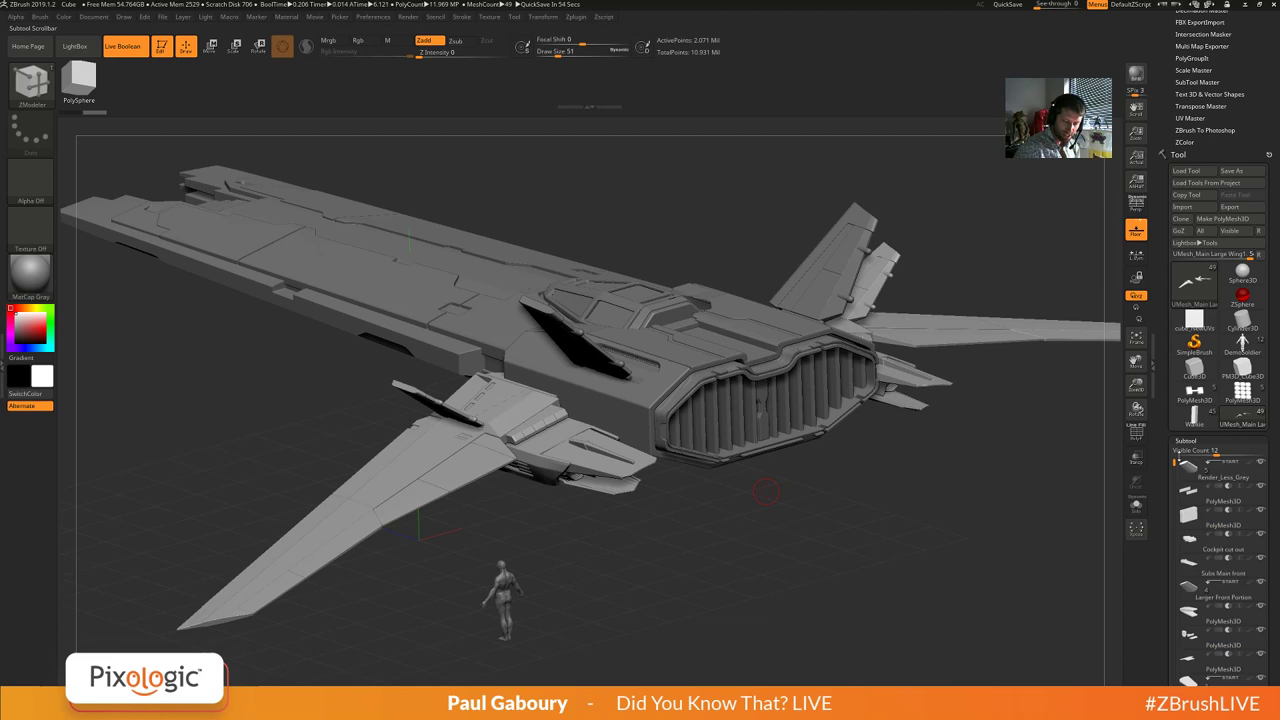
left_click(1190, 475)
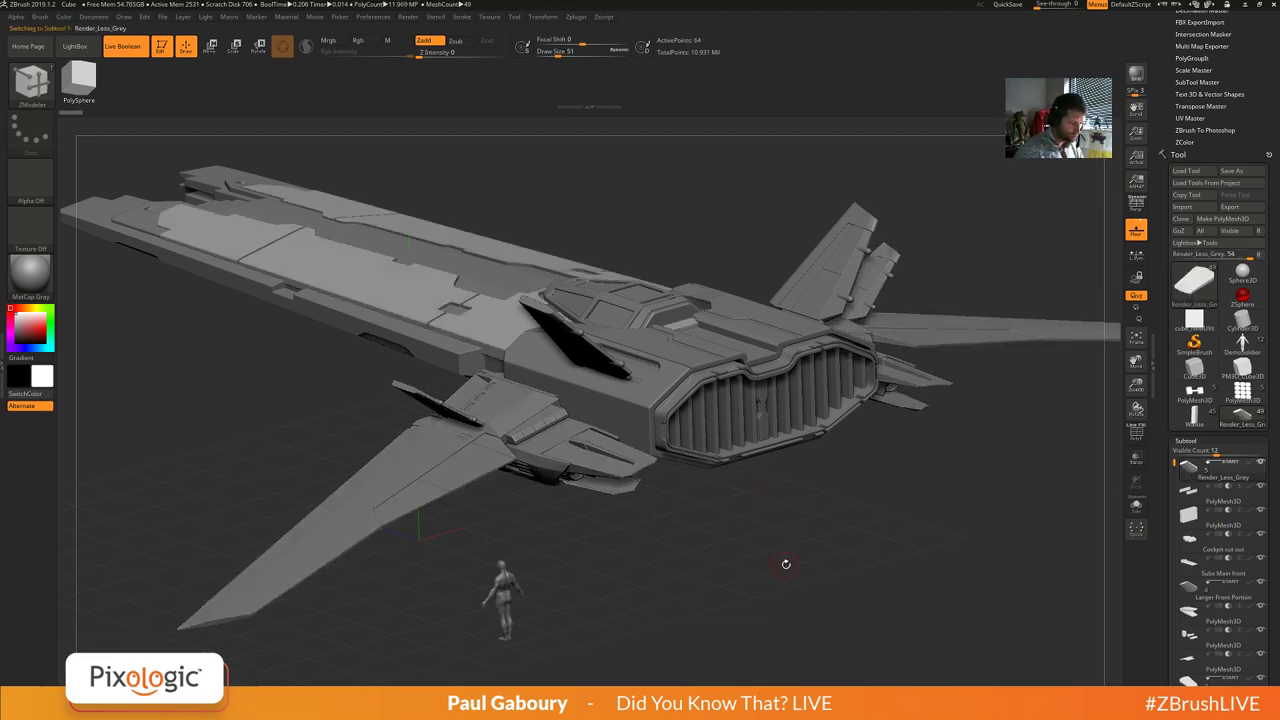
key("shift+f")
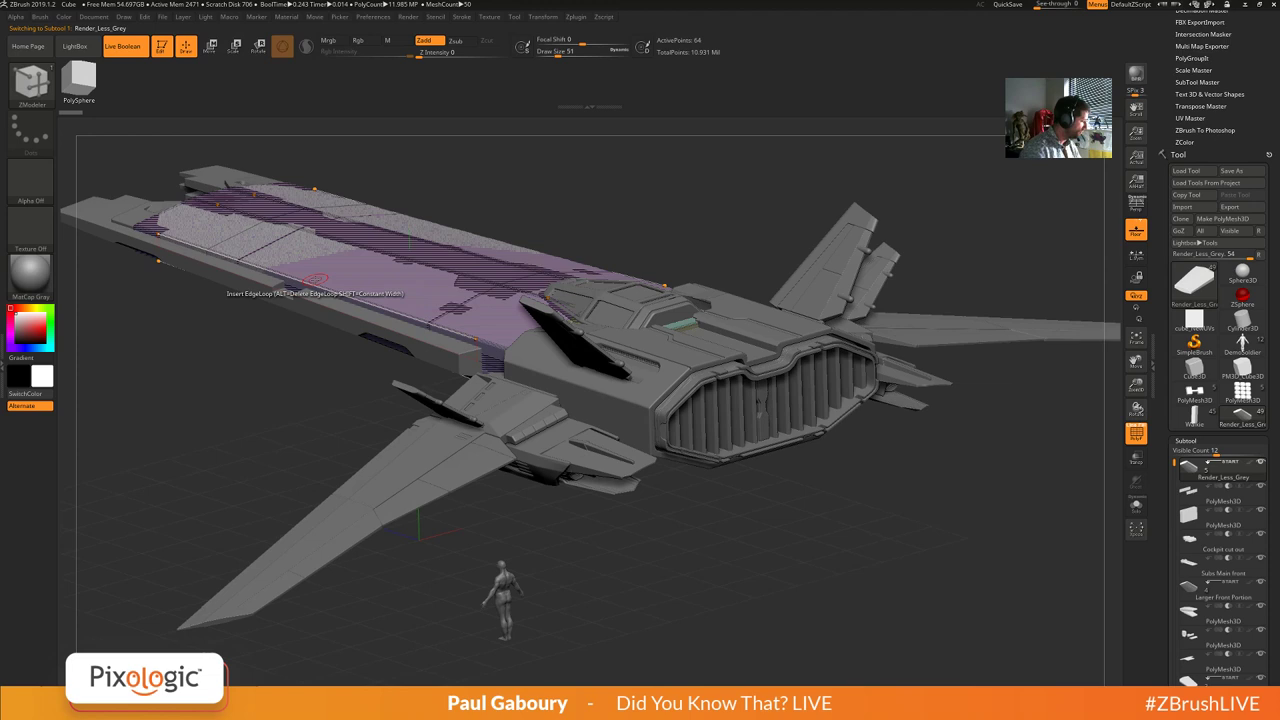
Select the Larger Front Portion hull piece, and inspect the subtractive PolyMesh3D blocks that cut into it.
left_click(453, 352, "alt")
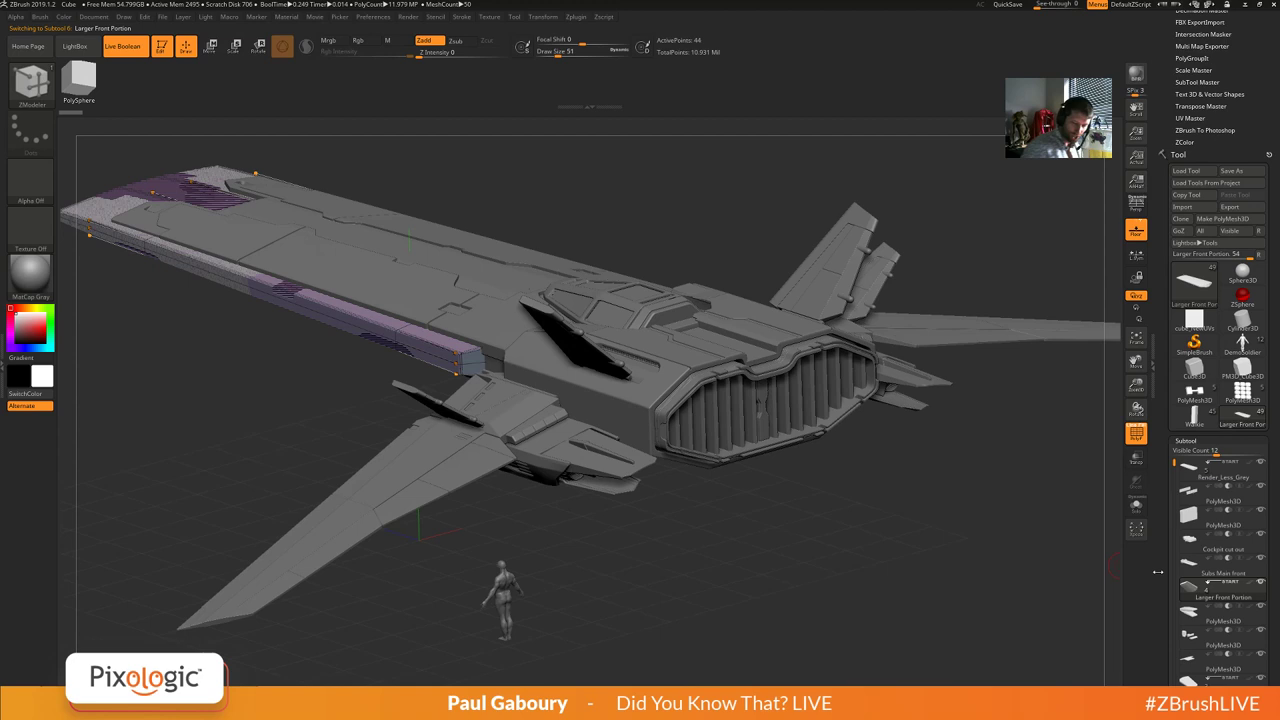
mouse_move(1192, 620)
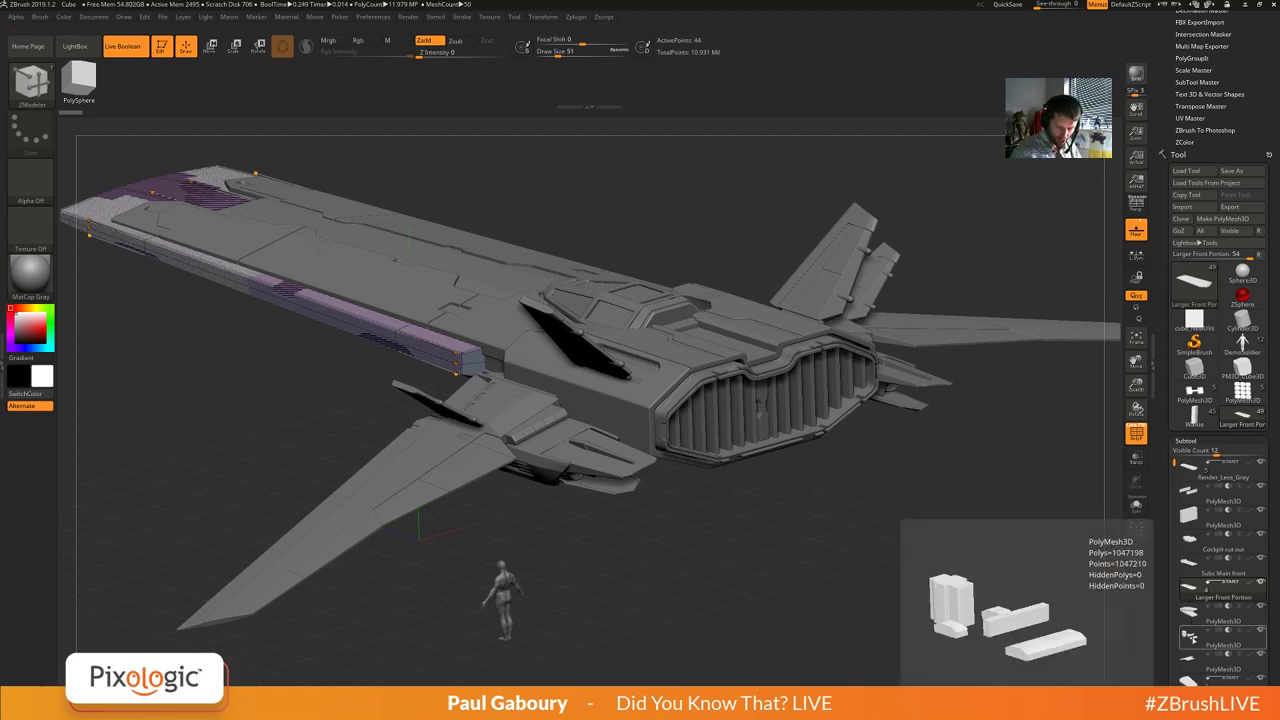
left_click(1191, 640)
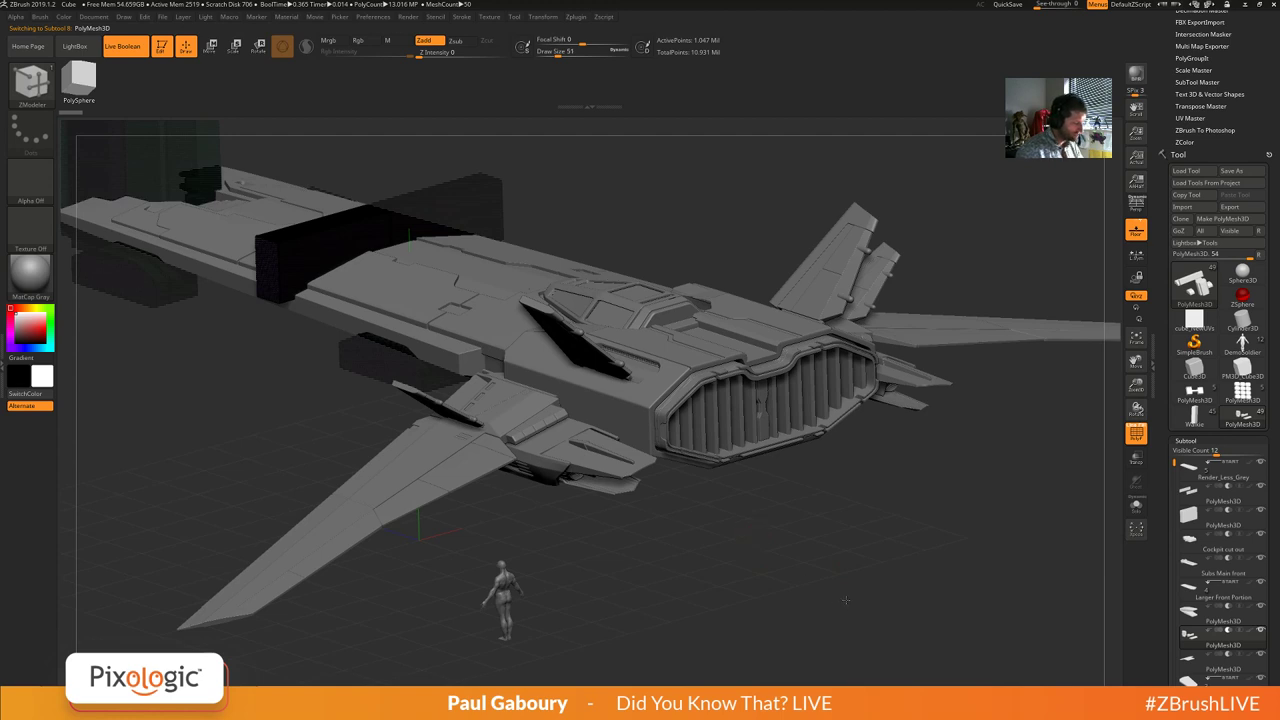
left_click_drag(750, 532, 842, 595, "alt")
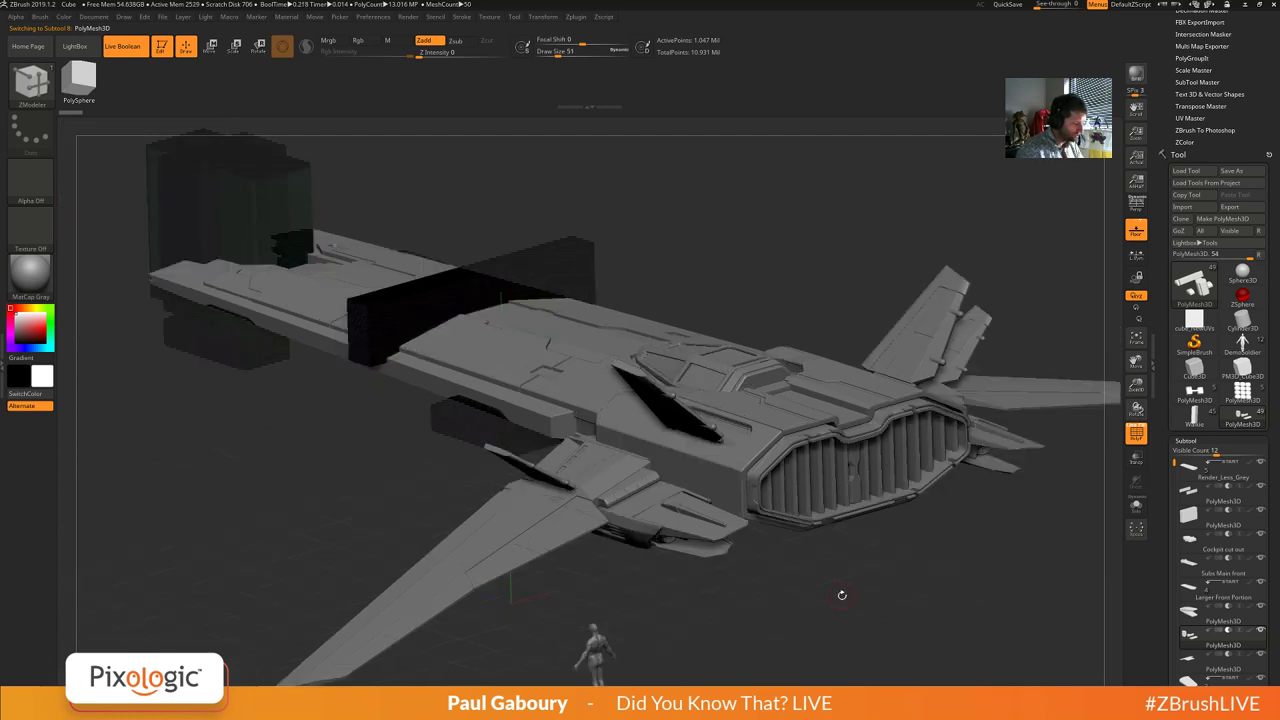
Isolate the selected subtractive blocks, turn off PolyFrame, and toggle Solo to compare the blocks with the hull they cut.
left_click(1144, 514)
left_click_drag(482, 457, 539, 465)
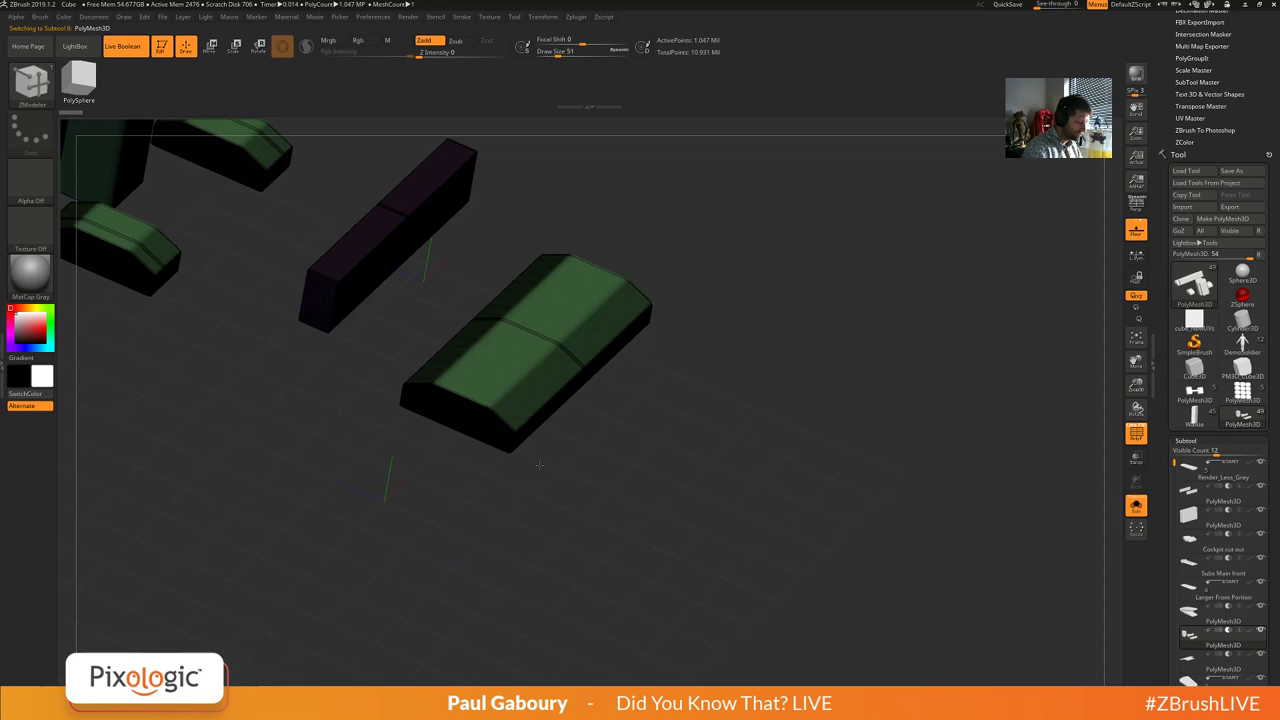
mouse_move(539, 465)
right_mouse_down("alt")
mouse_move(585, 497)
mouse_move(831, 586)
mouse_move(814, 557)
mouse_move(744, 523)
mouse_move(816, 548)
right_mouse_up("alt")
key("shift+f")
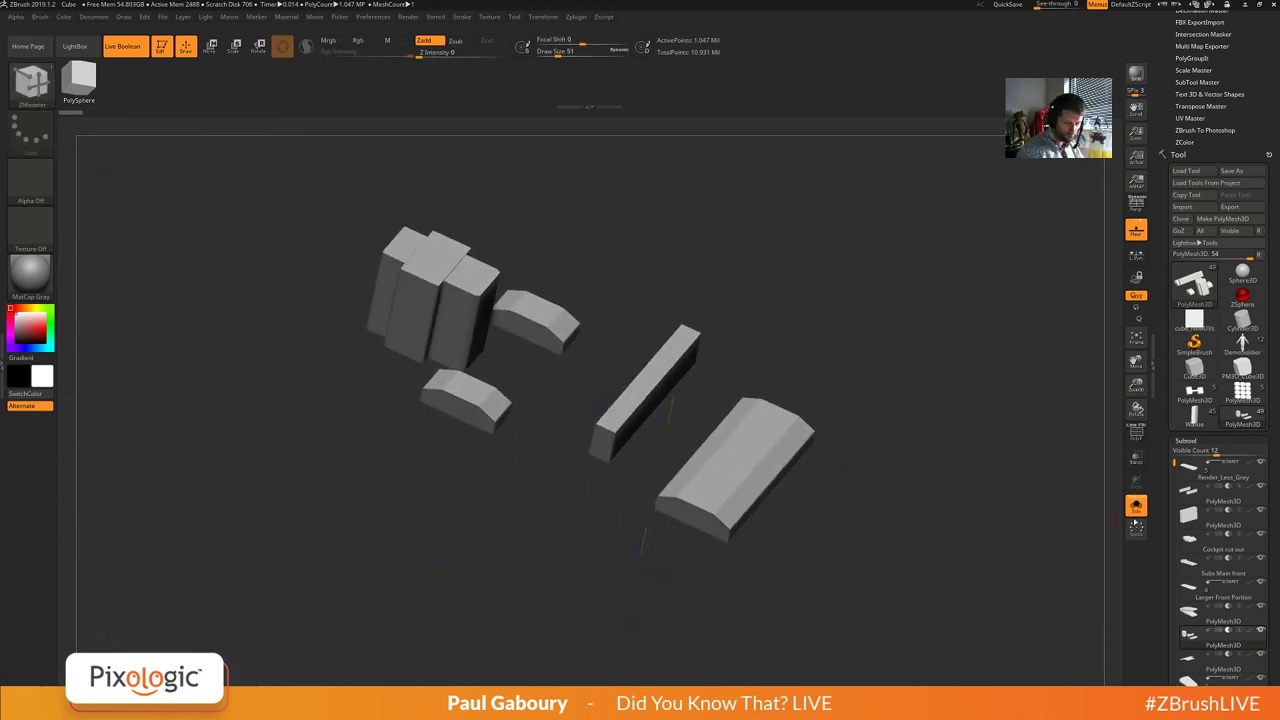
left_click(1136, 506)
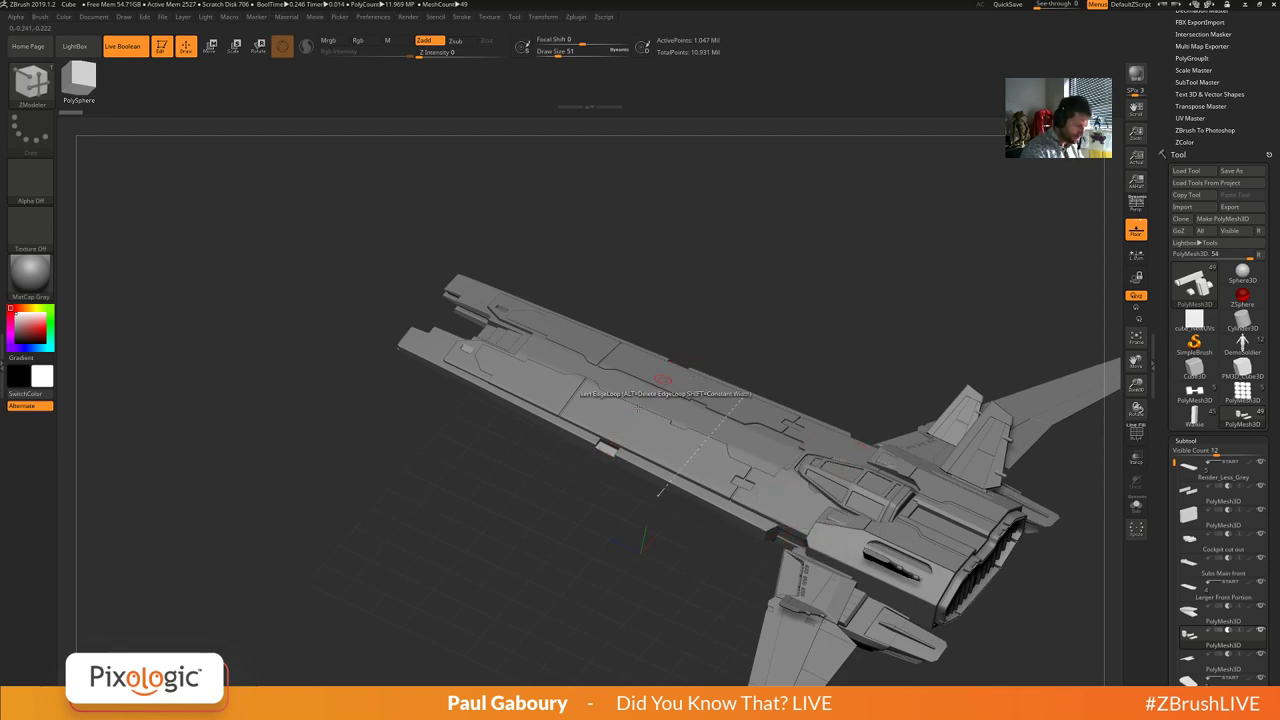
left_click(1136, 506)
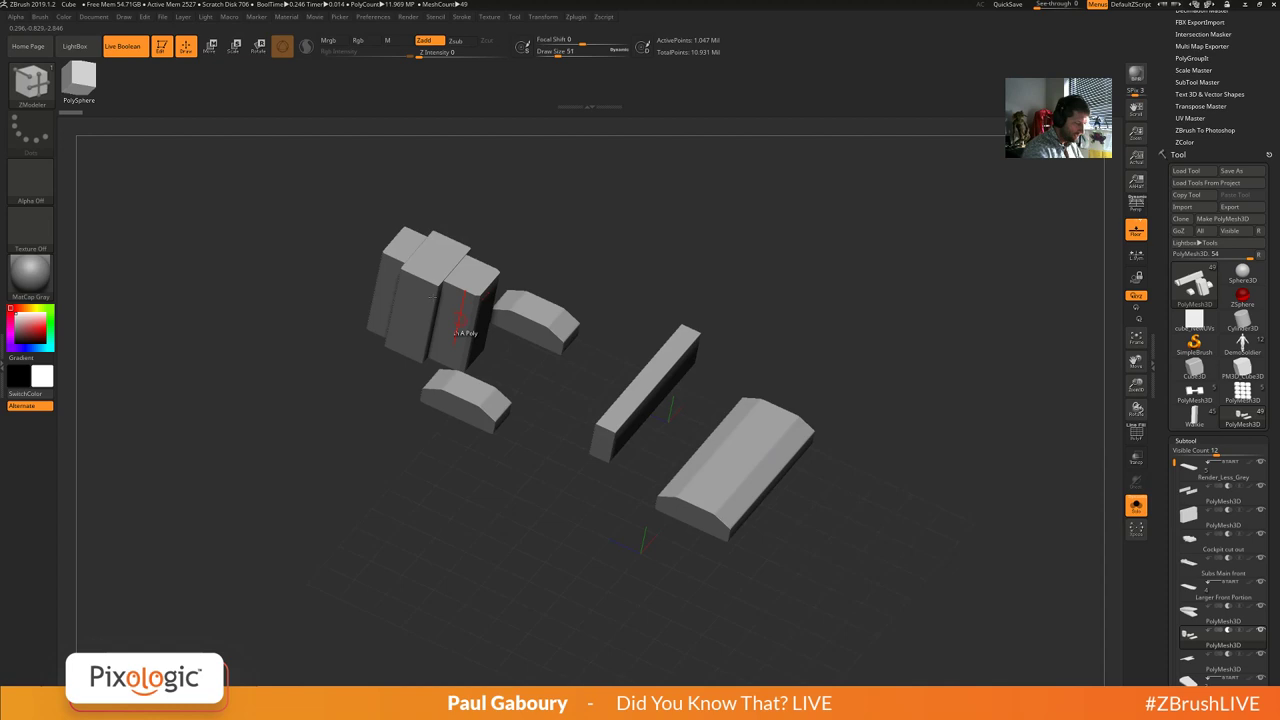
left_click(1136, 506)
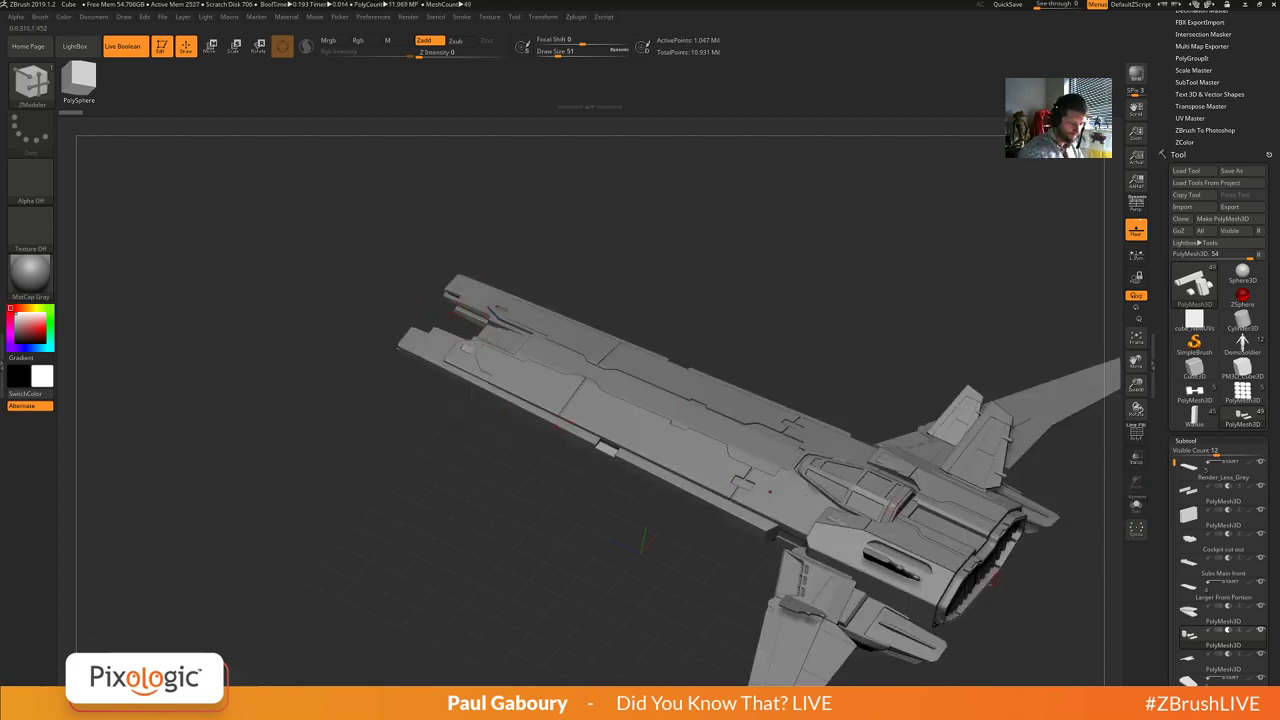
Select the Main Back Portion hull piece, isolate it, and examine its plain faceted base shape with and without PolyFrame.
left_click(912, 589, "alt")
left_click_drag(1001, 600, 920, 511, "alt")
key("shift+f")
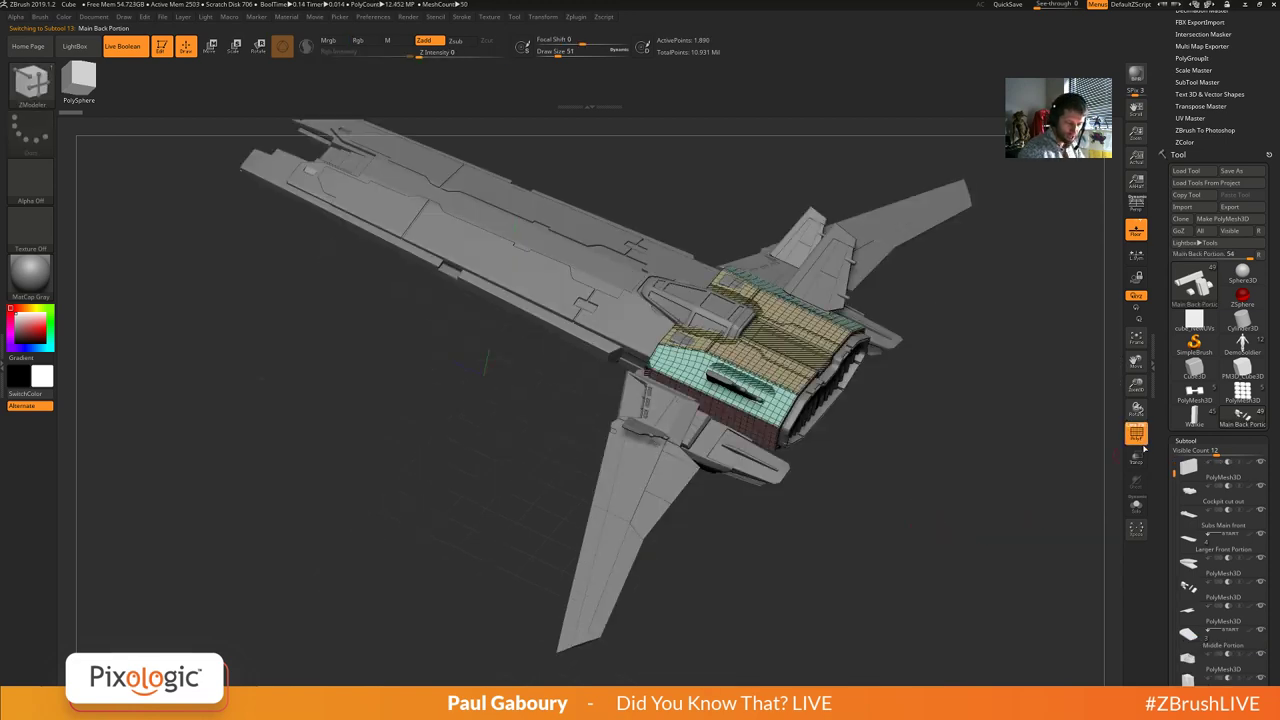
left_click(1136, 507)
mouse_move(883, 549)
right_mouse_down("shift")
mouse_move(780, 483)
mouse_move(751, 484)
mouse_move(803, 560)
mouse_move(737, 526)
mouse_move(775, 549)
mouse_move(727, 464)
mouse_move(728, 526)
right_mouse_up("shift")
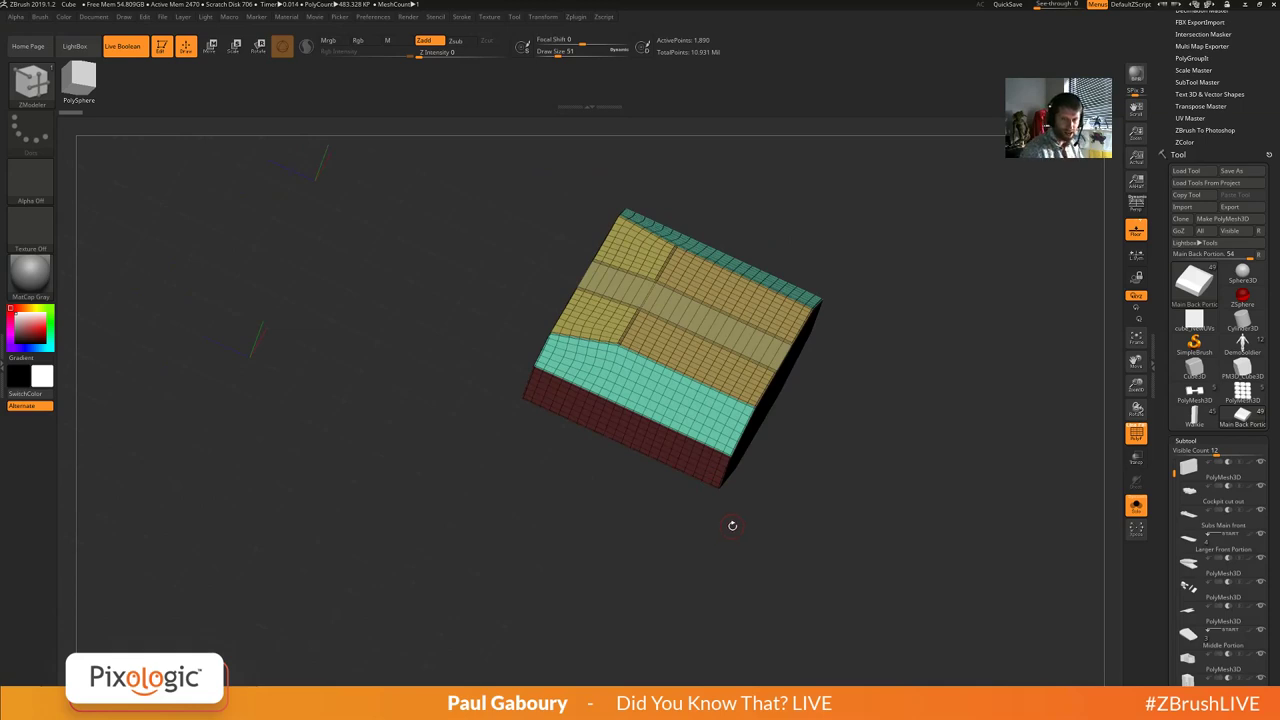
key("shift+f")
right_click_drag(857, 560, 707, 450)
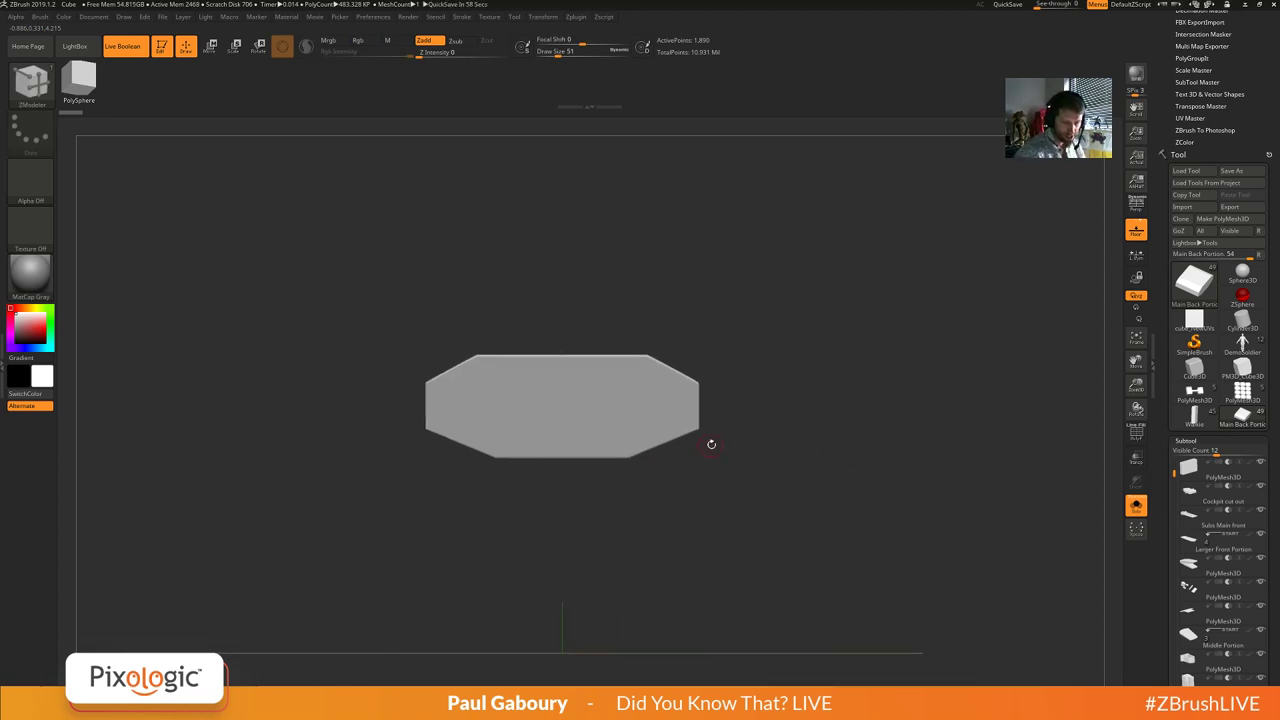
right_click_drag(711, 444, 925, 498, "ctrl")
Switch to the Cube3D tool, turn on PolyFrame, convert the cube to a PolyMesh3D, and face it straight on.
left_click(1195, 370)
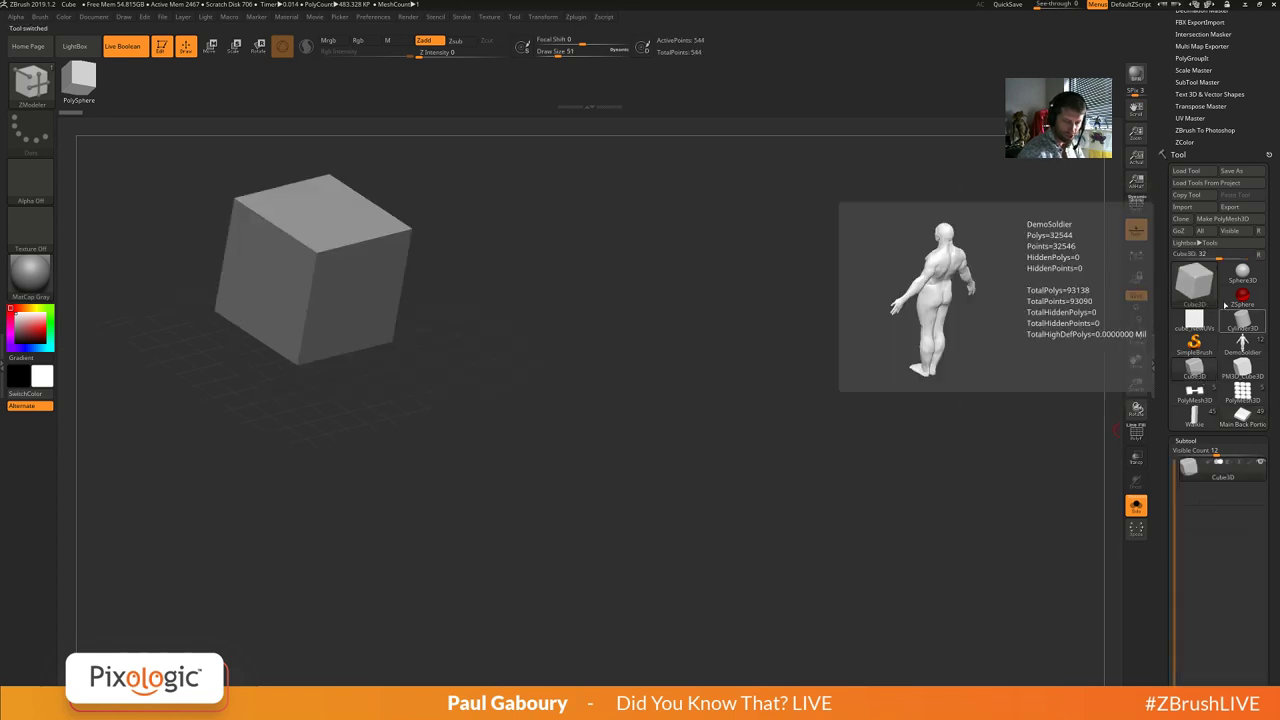
right_click_drag(821, 411, 939, 497, "alt")
key("shift+f")
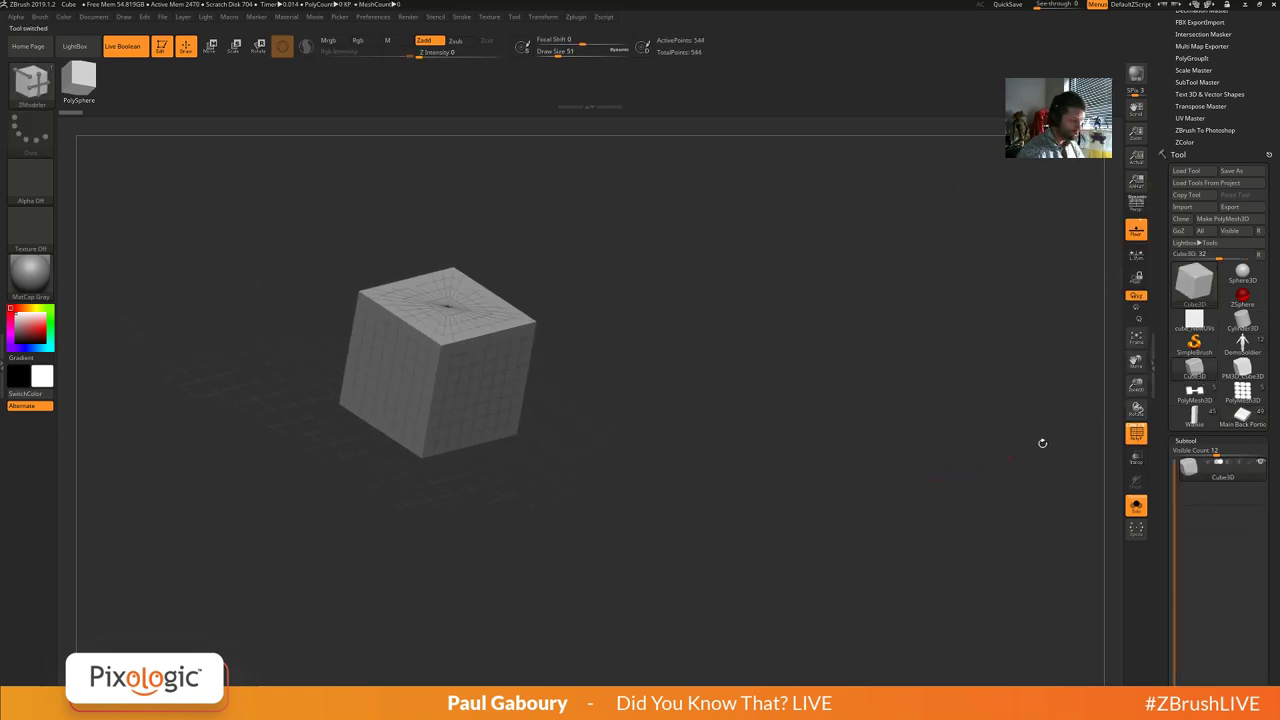
left_click(1225, 219)
right_click_drag(871, 466, 902, 524, "shift")
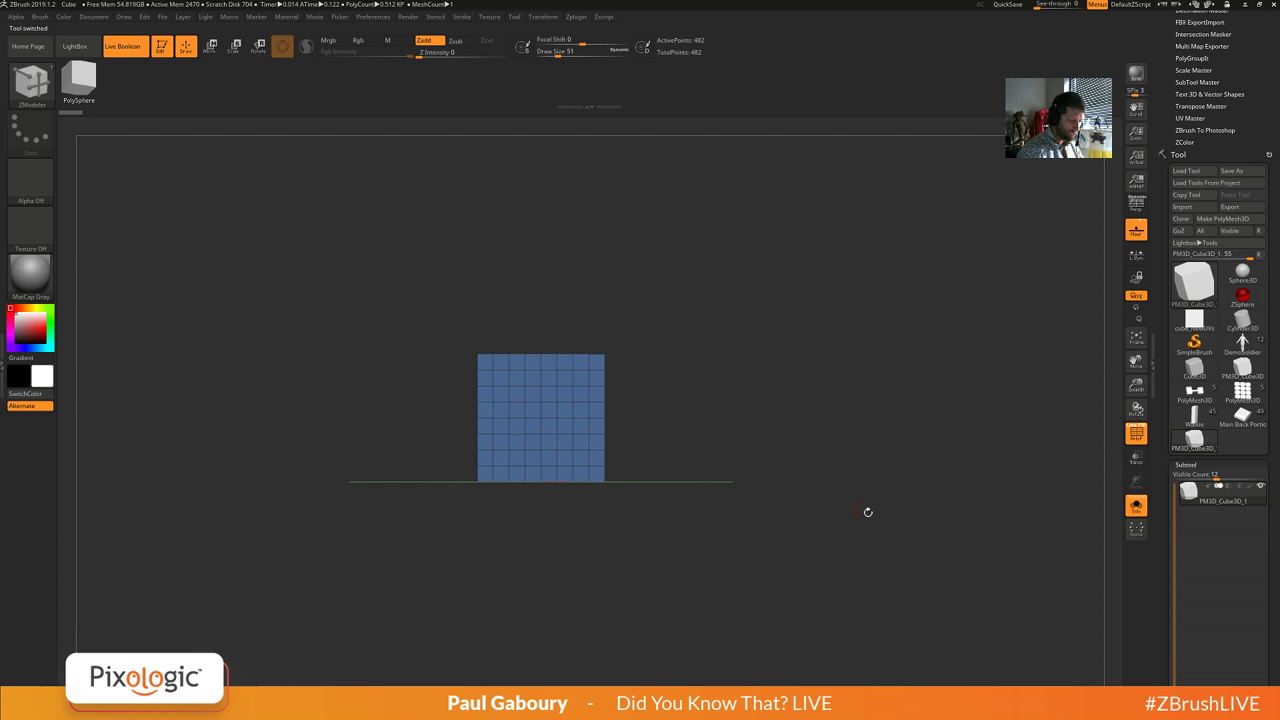
Stretch the cube horizontally into a wide block nearly three times as wide as it is tall.
key("w")
left_click_drag(573, 418, 724, 449)
key("q")
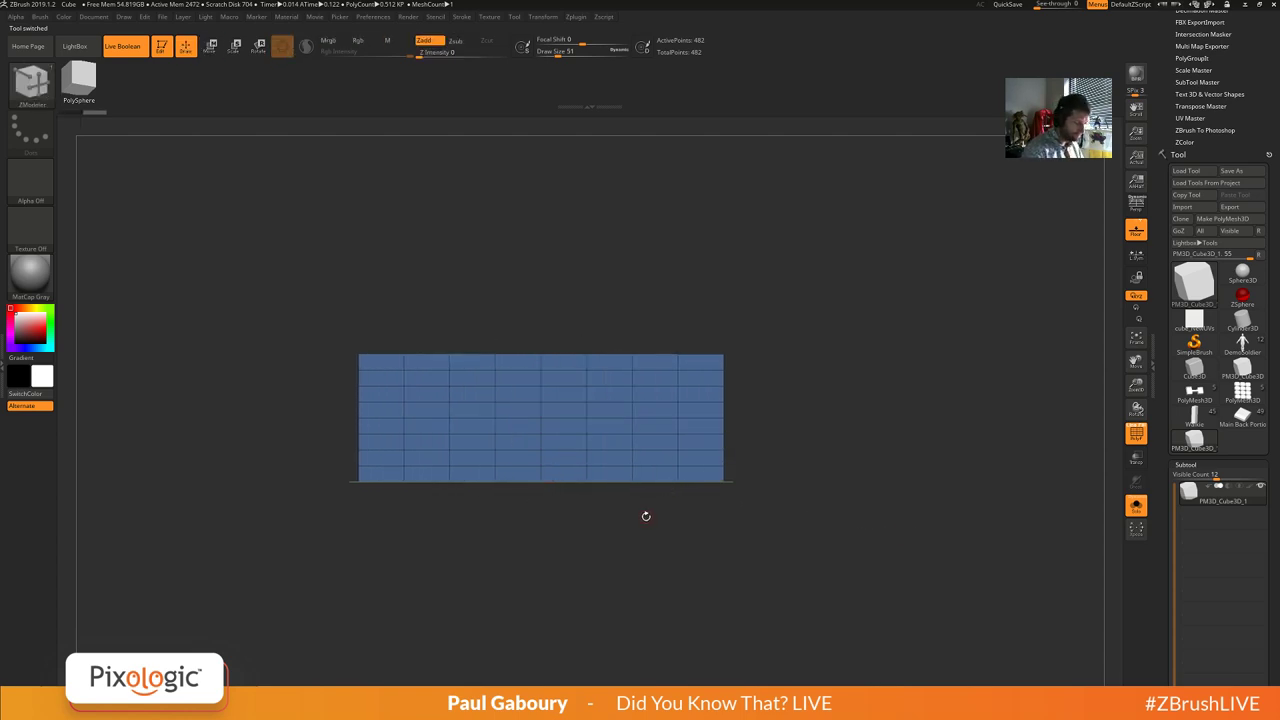
mouse_move(641, 520)
left_mouse_down()
mouse_move(680, 511)
mouse_move(622, 514)
mouse_move(616, 494)
mouse_move(629, 547)
left_mouse_up()
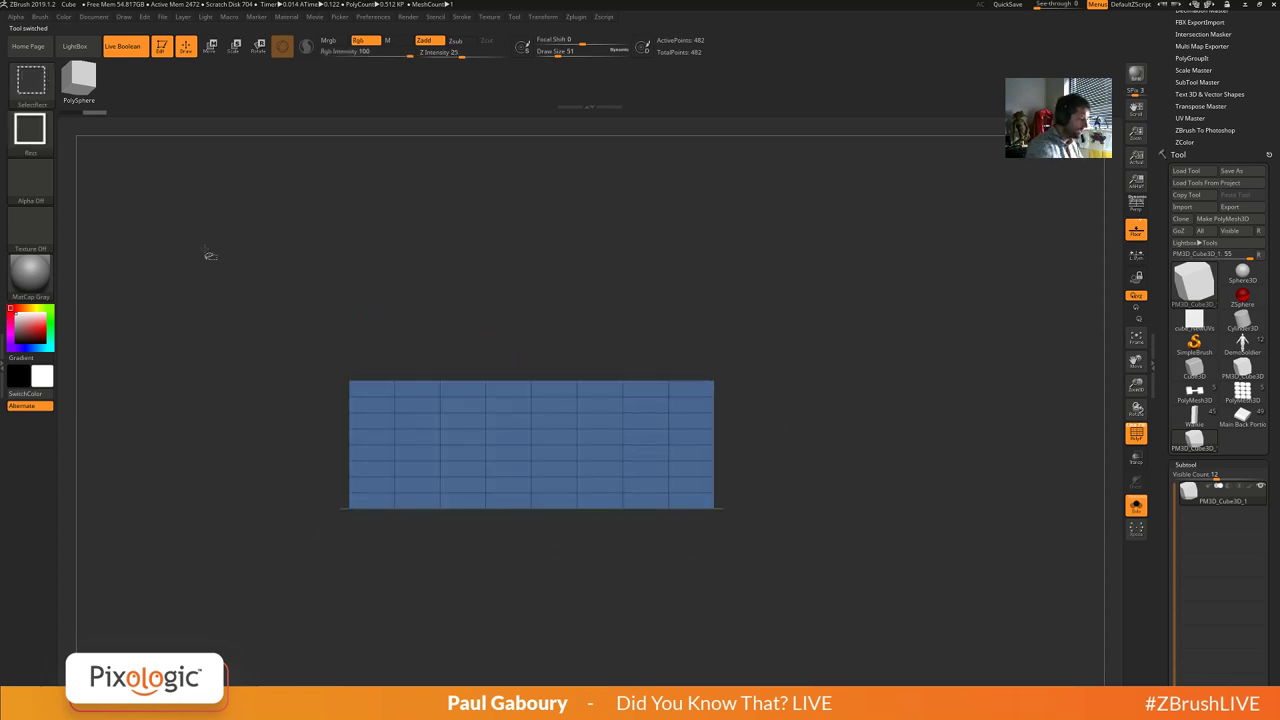
Cut off the block's upper corner diagonally on one side with the TrimCurve brush.
left_click(31, 86, "ctrl+shift")
left_click(620, 137, "ctrl+shift")
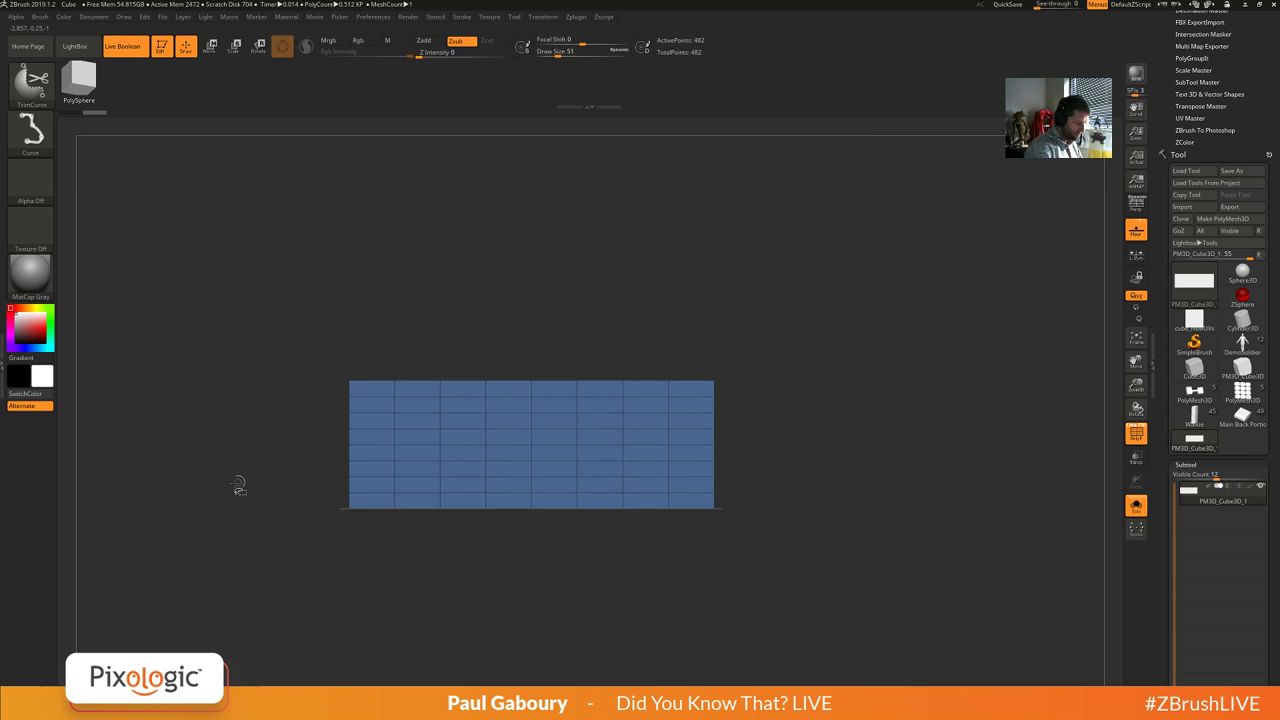
left_click_drag(202, 492, 563, 334, "ctrl+shift")
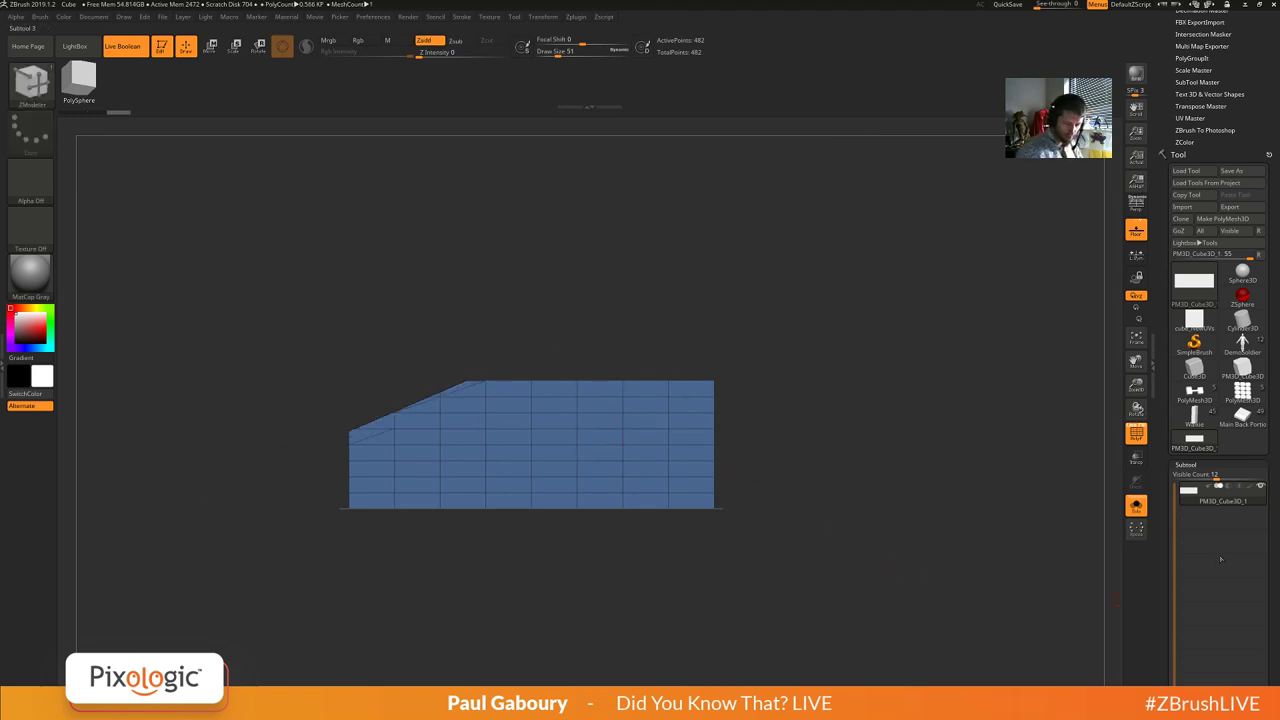
Copy the sloped cut to the block's other side with Mirror And Weld.
left_click(1190, 465)
left_click(1190, 477)
left_click_drag(1269, 562, 1269, 462)
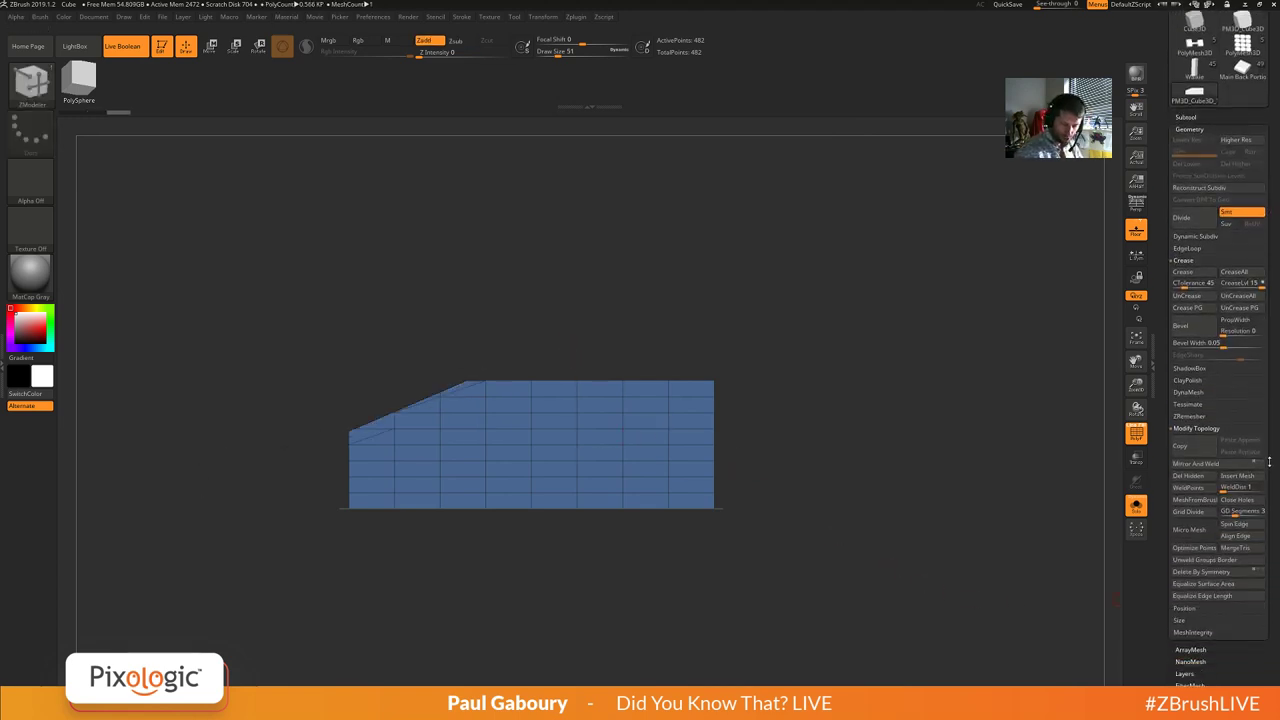
left_click(1196, 463)
Stretch the block along its depth in side view, and trim its upper corner diagonally from that side.
left_click_drag(877, 540, 846, 562)
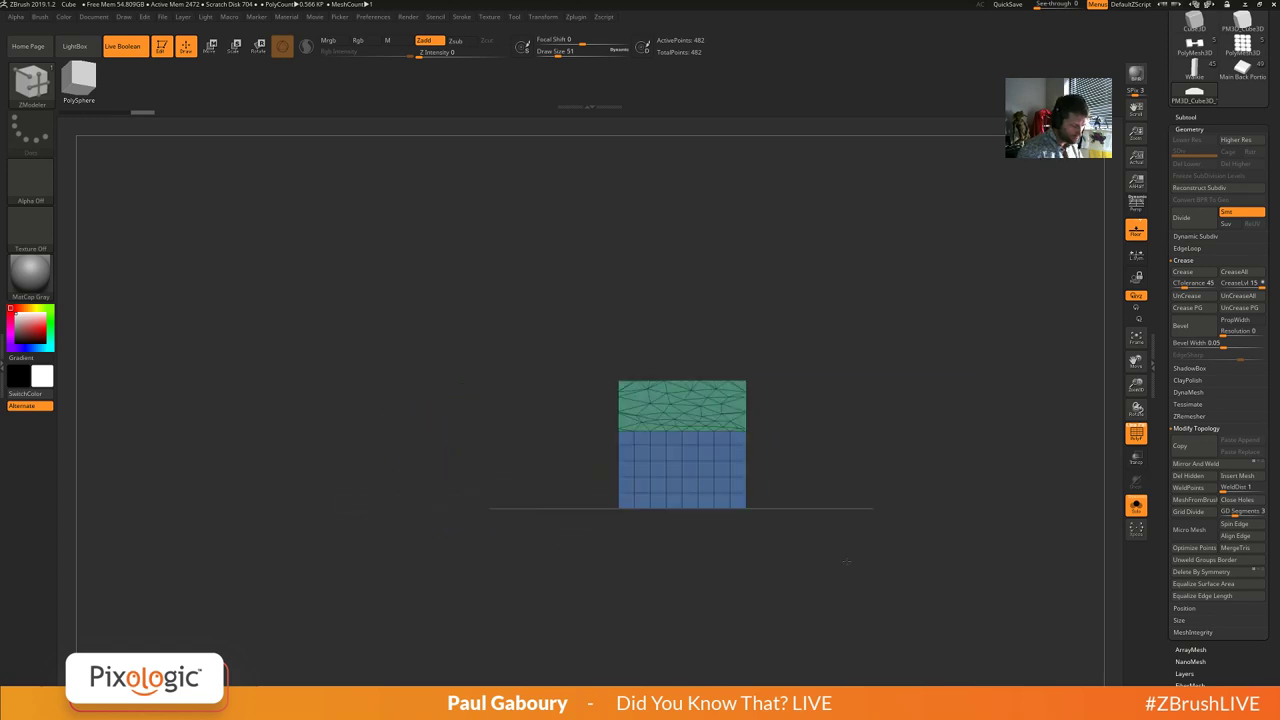
key("w")
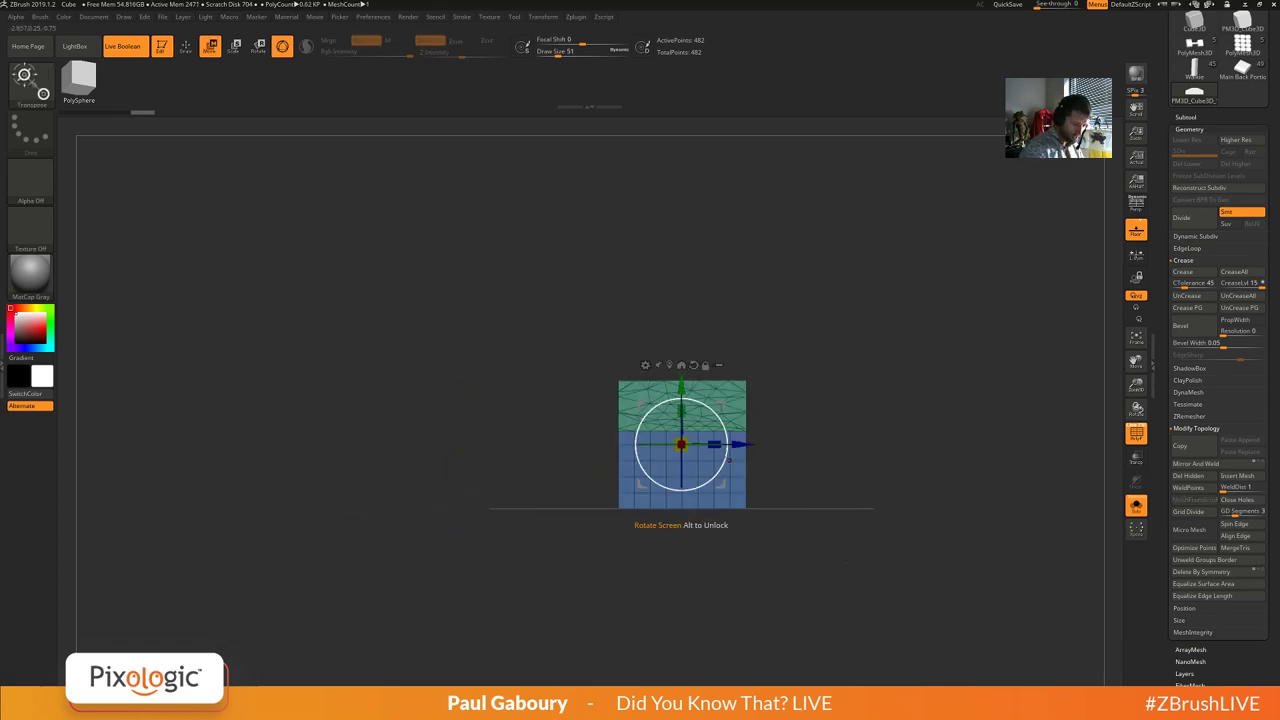
left_click_drag(714, 444, 888, 458)
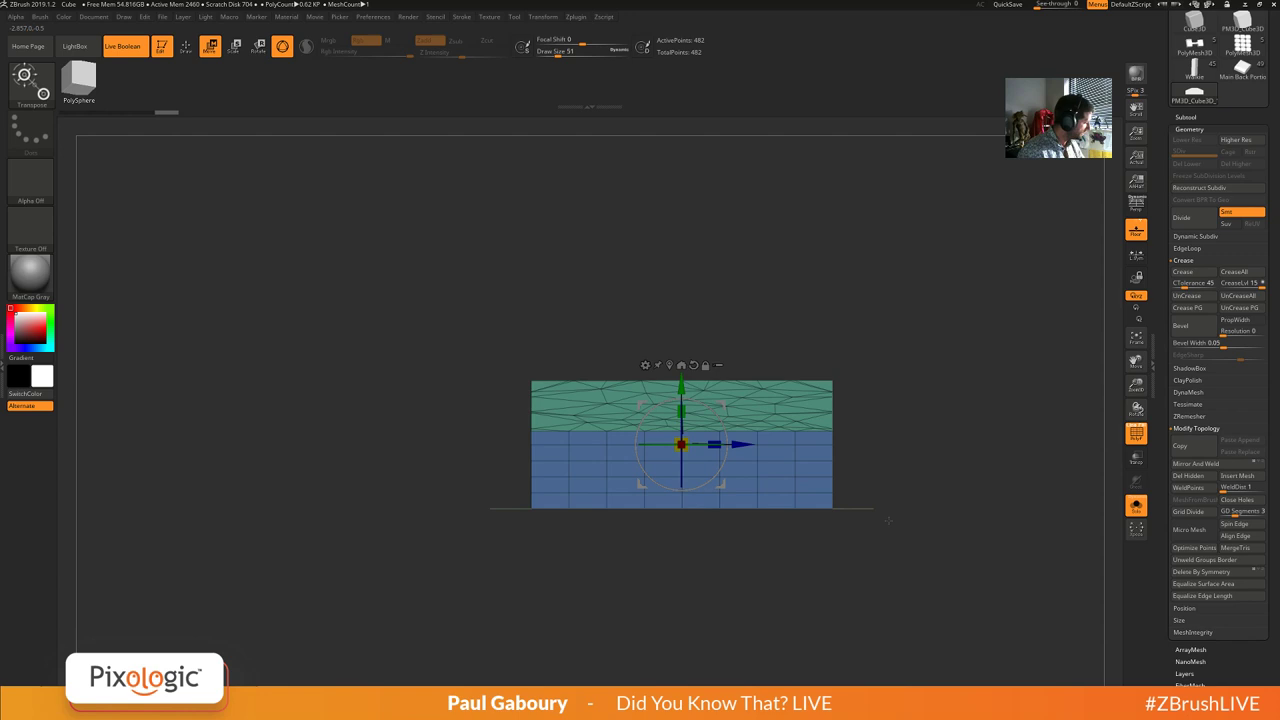
mouse_move(605, 364)
left_mouse_down("ctrl+shift")
mouse_move(997, 506)
mouse_move(871, 520)
mouse_move(895, 514)
mouse_move(852, 440)
mouse_move(866, 508)
left_mouse_up("ctrl+shift")
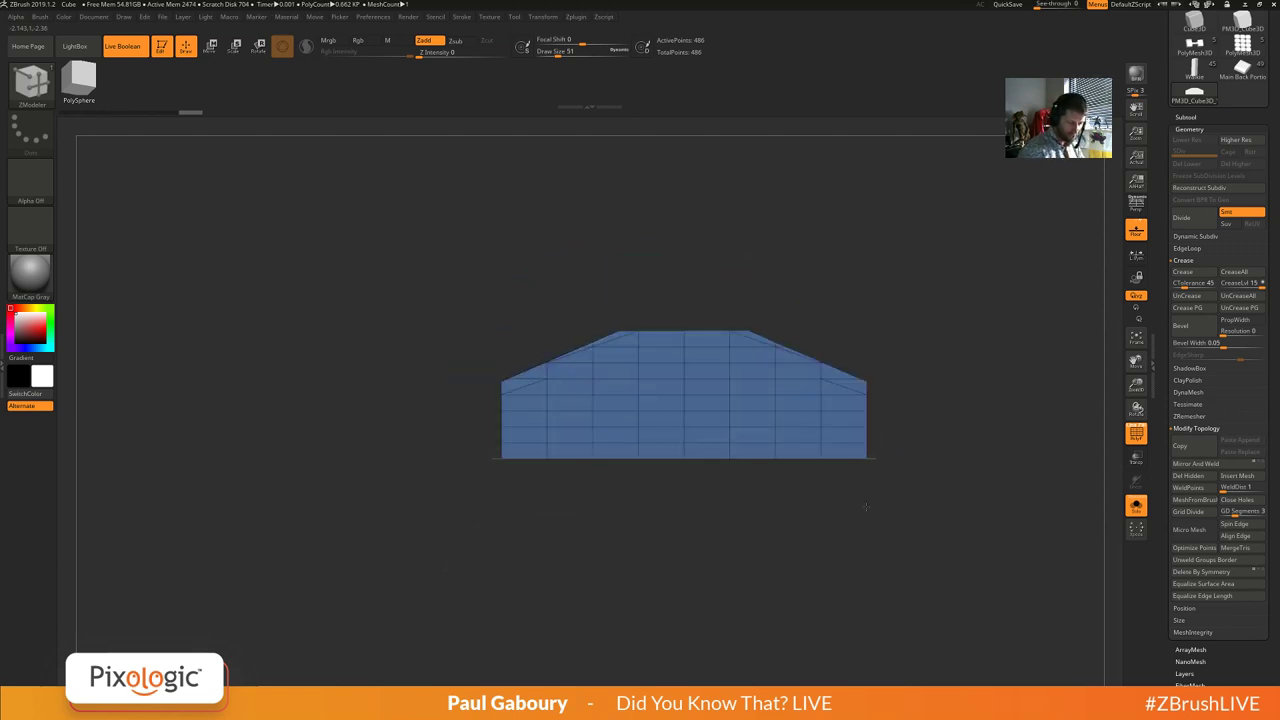
Trim one lower corner of the block in front view, and mirror and weld the cut to the opposite side.
left_click_drag(944, 388, 730, 511, "ctrl+shift")
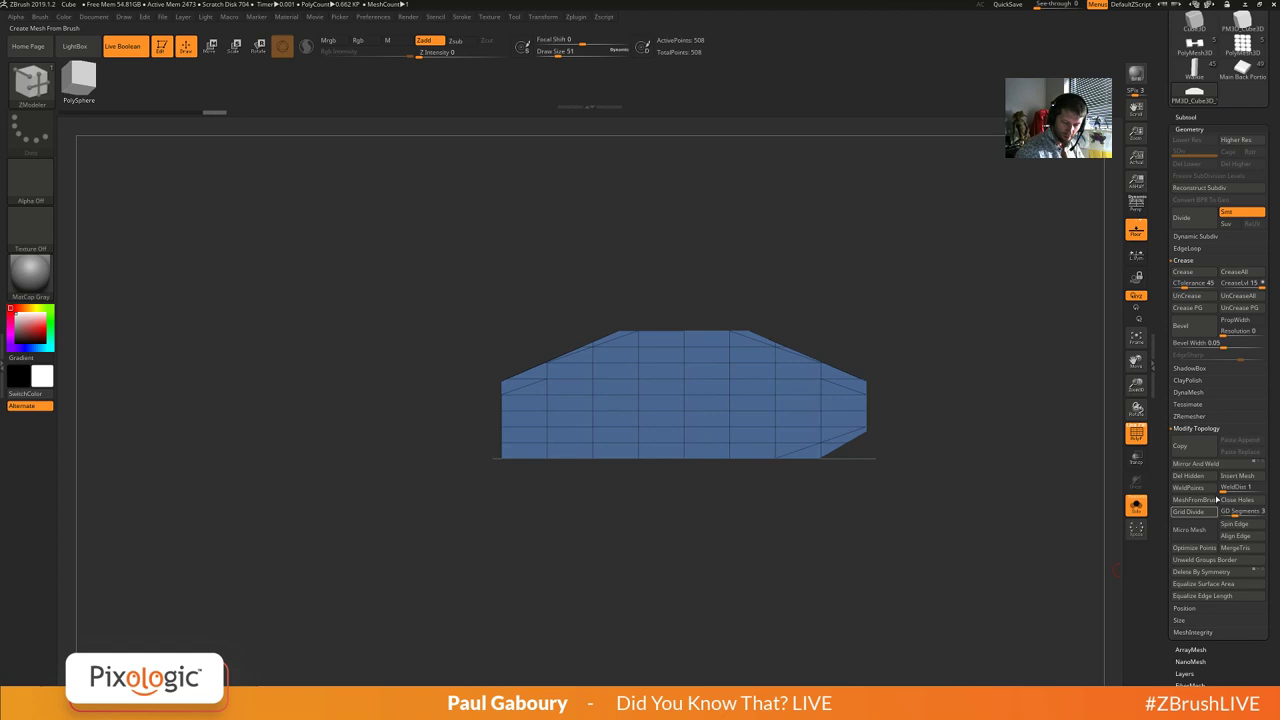
left_click(1210, 464)
left_click_drag(811, 523, 934, 564)
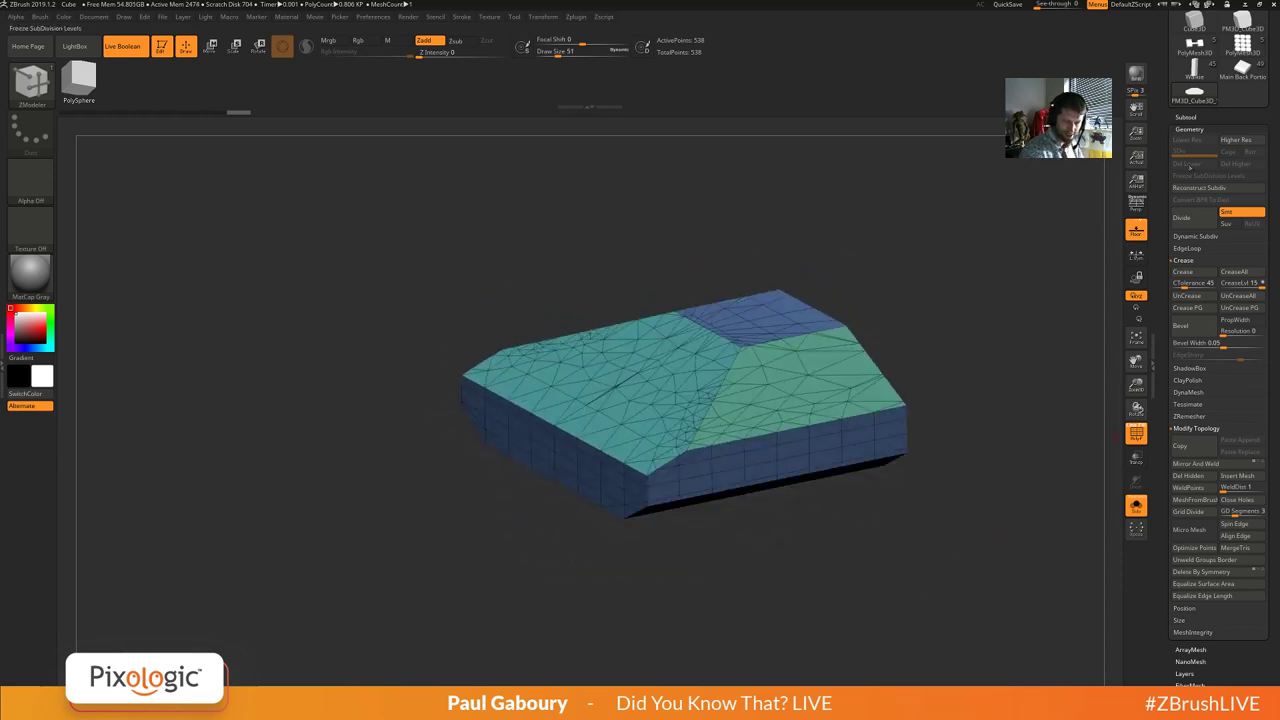
Regroup the block's faces with Groups By Normals, and reapply it with the mode for merging similar face normals switched.
left_click(1190, 130)
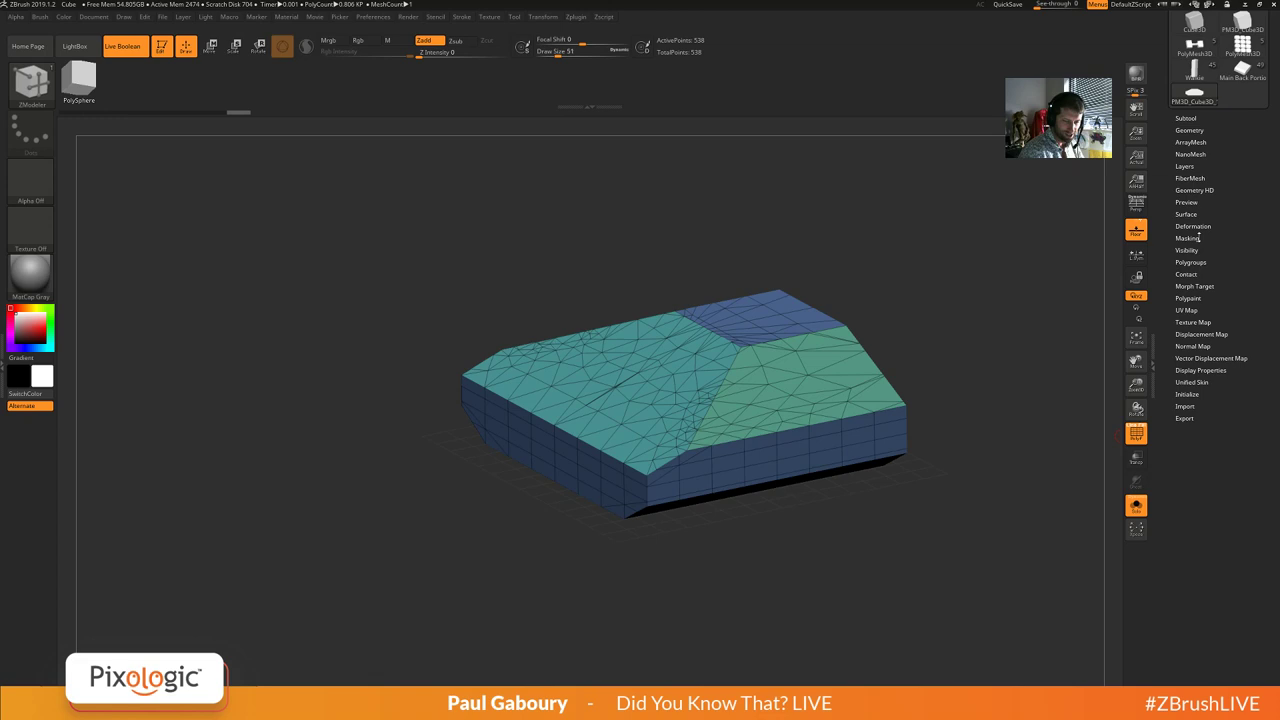
left_click(1190, 262)
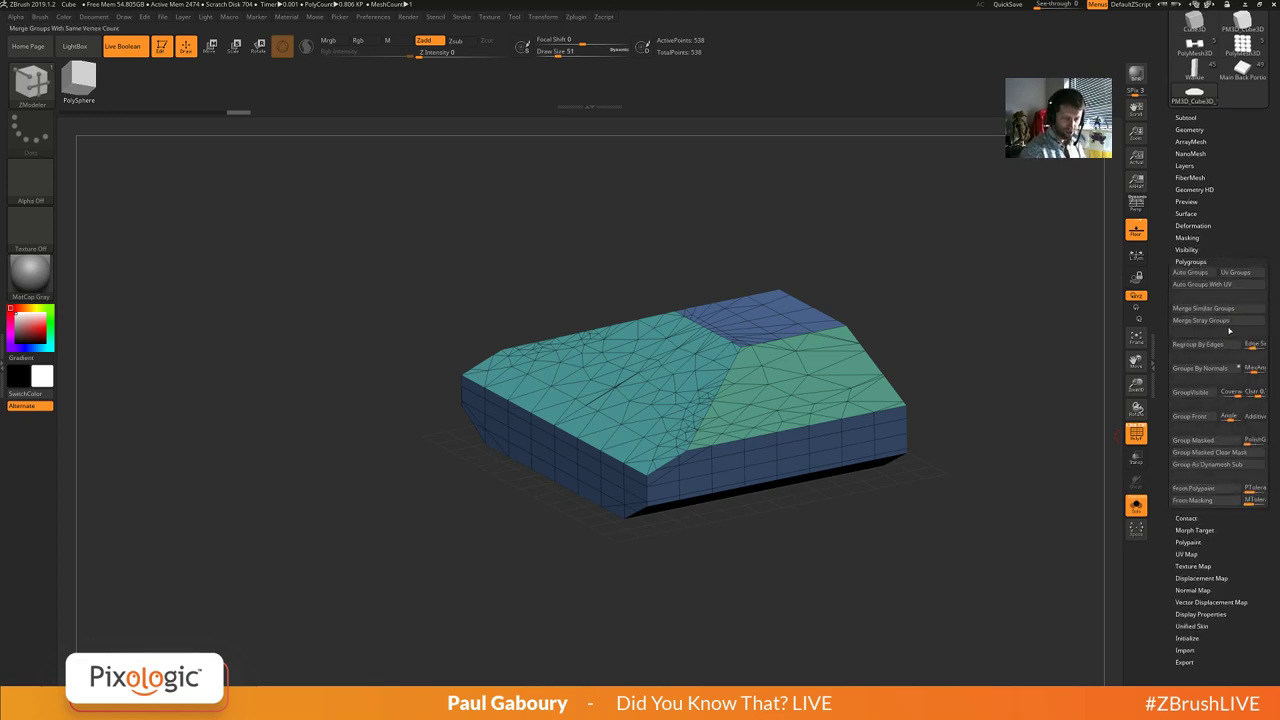
left_click(1203, 369)
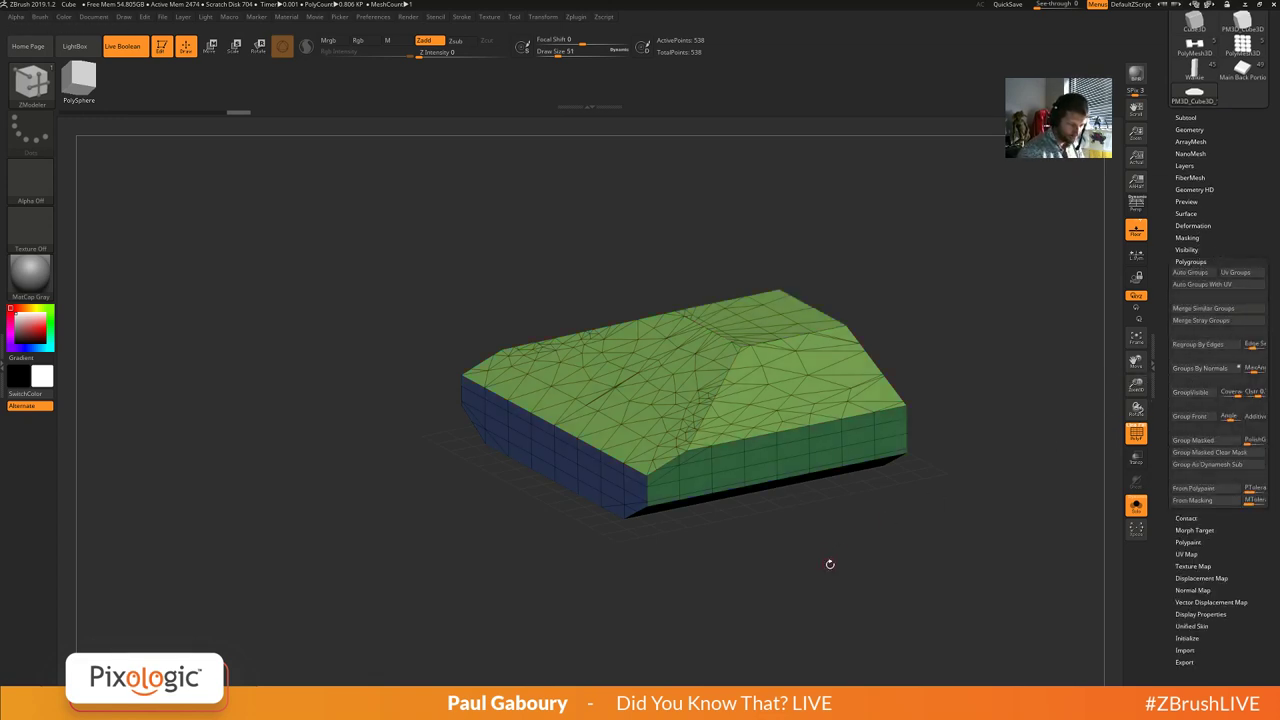
left_click_drag(835, 557, 900, 415)
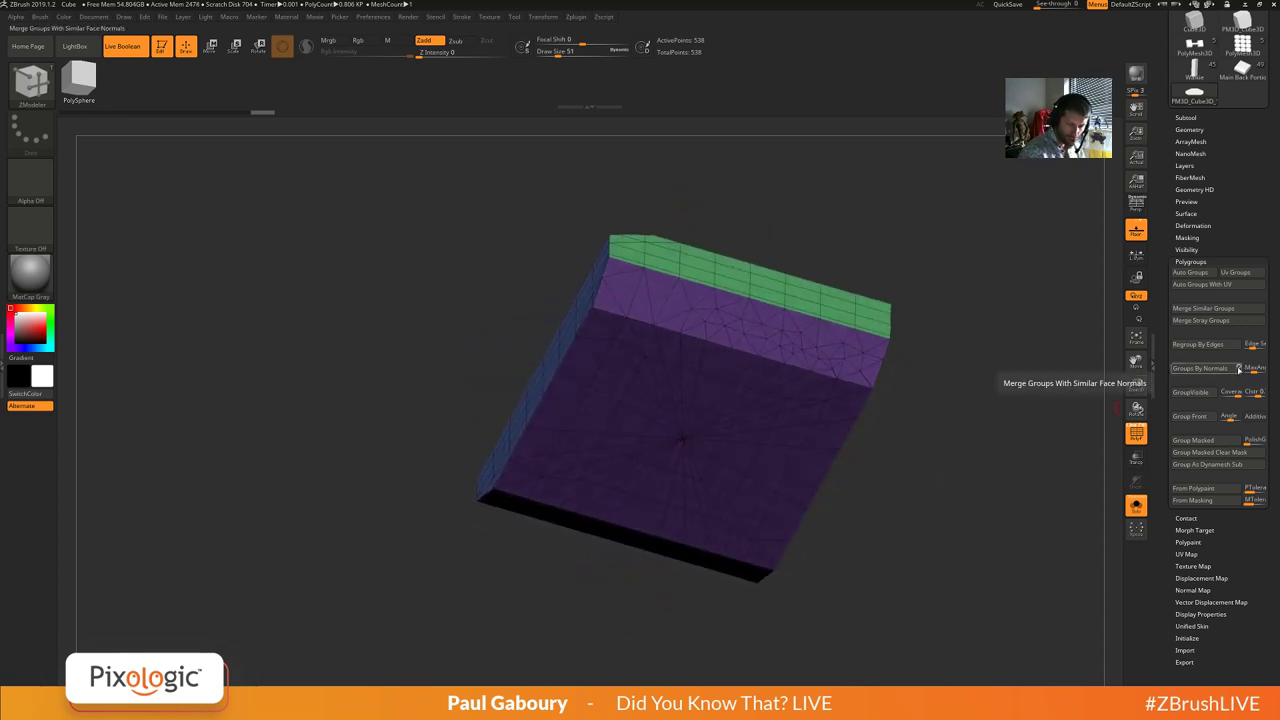
key("shift")
key("shift")
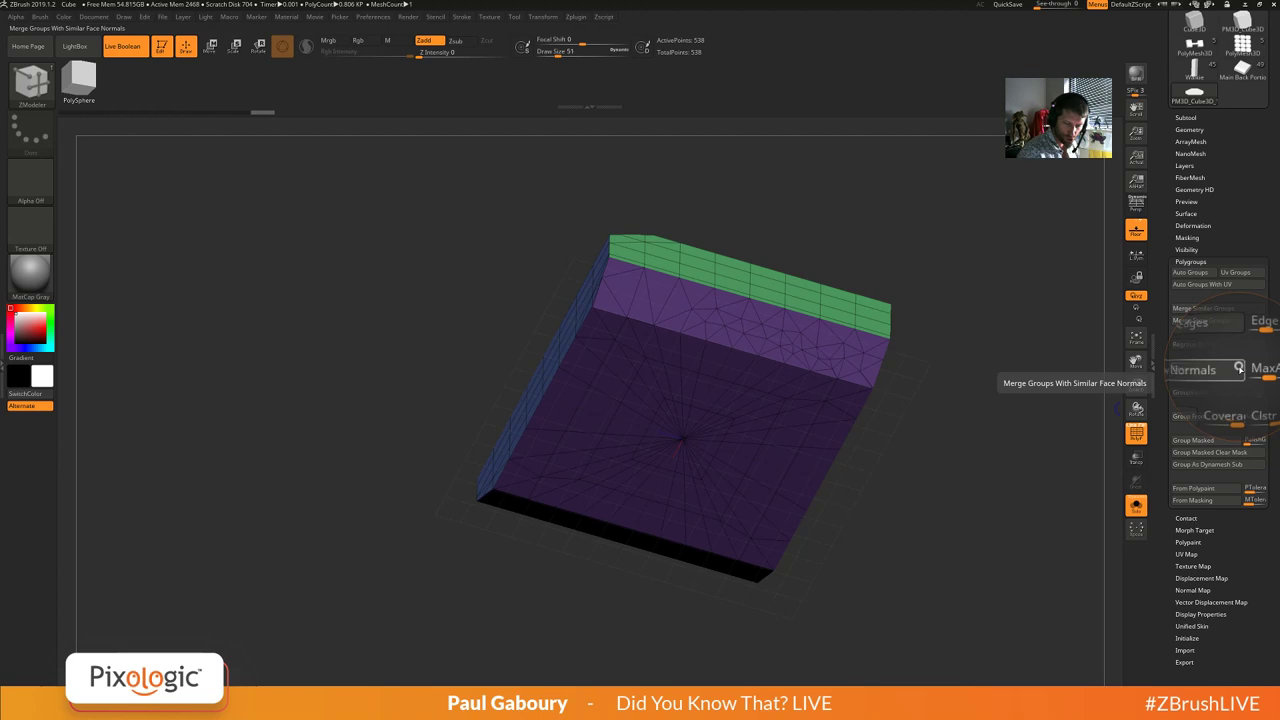
left_click(1200, 368)
left_click_drag(886, 451, 883, 557)
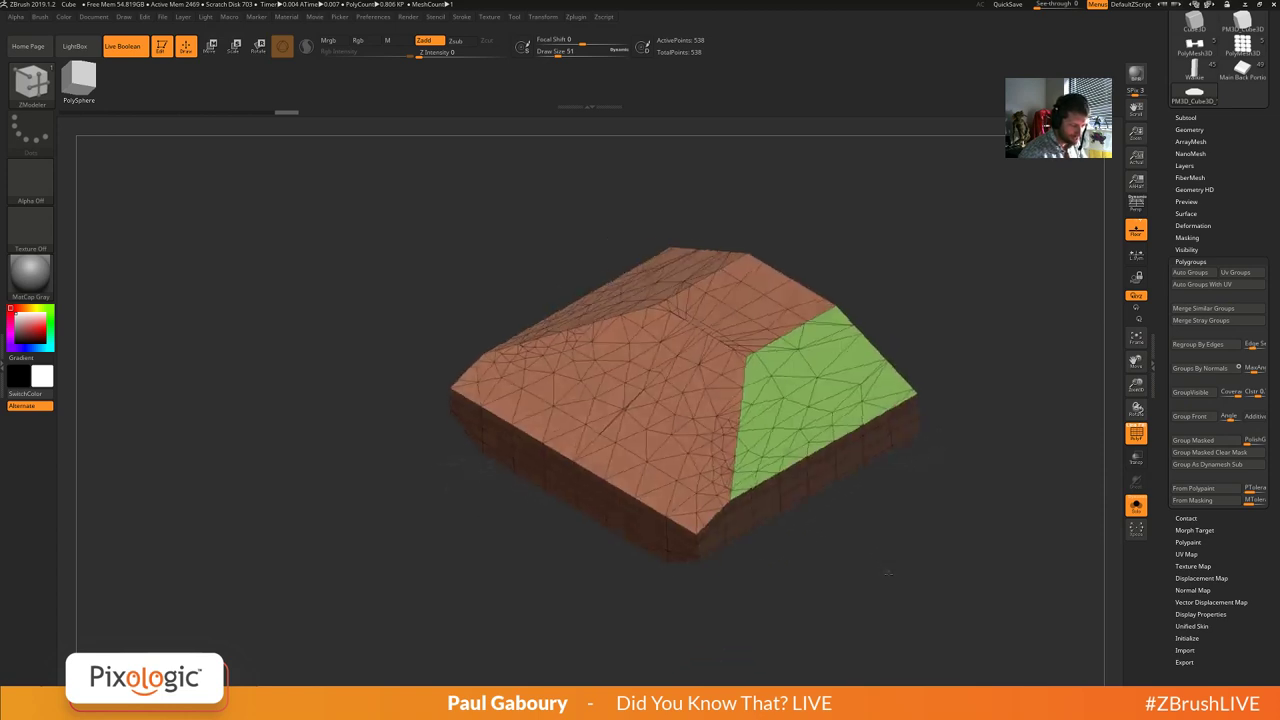
Isolate the upper and sloped face polygroups one after another to check how they are grouped, and restore full visibility.
key("ctrl+shift")
left_click(757, 288, "ctrl+shift")
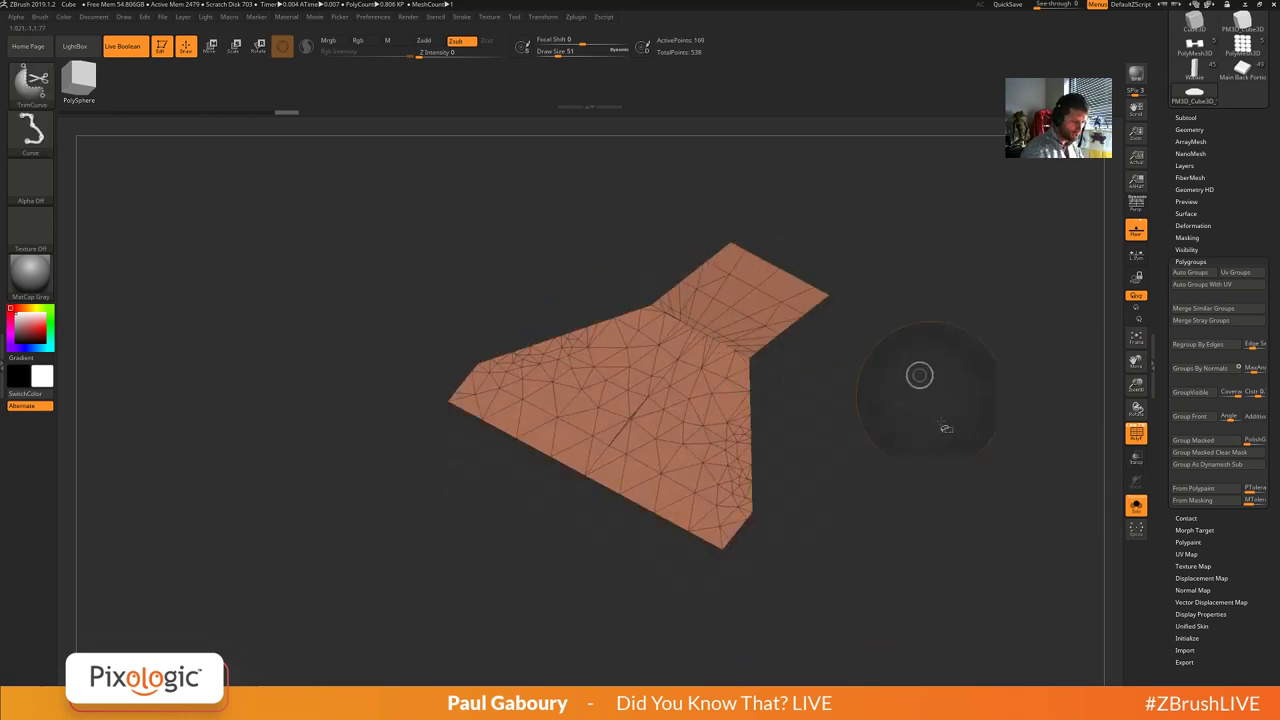
left_click(936, 509, "ctrl+shift")
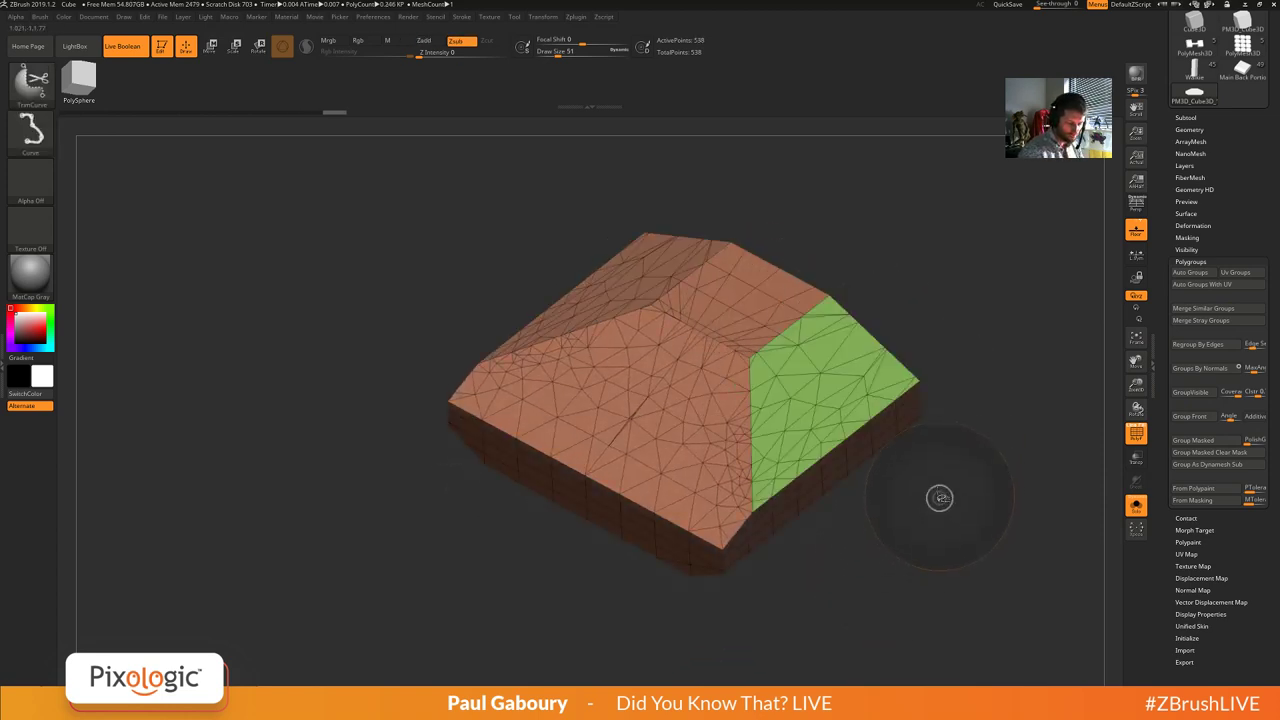
left_click(823, 366, "ctrl+shift")
left_click(960, 500, "ctrl+shift")
right_click_drag(685, 308, 712, 320)
Isolate the block's sloped side face, assign it a new polygroup, show the whole mesh, and check a neighbouring group.
left_click(603, 257, "ctrl+shift")
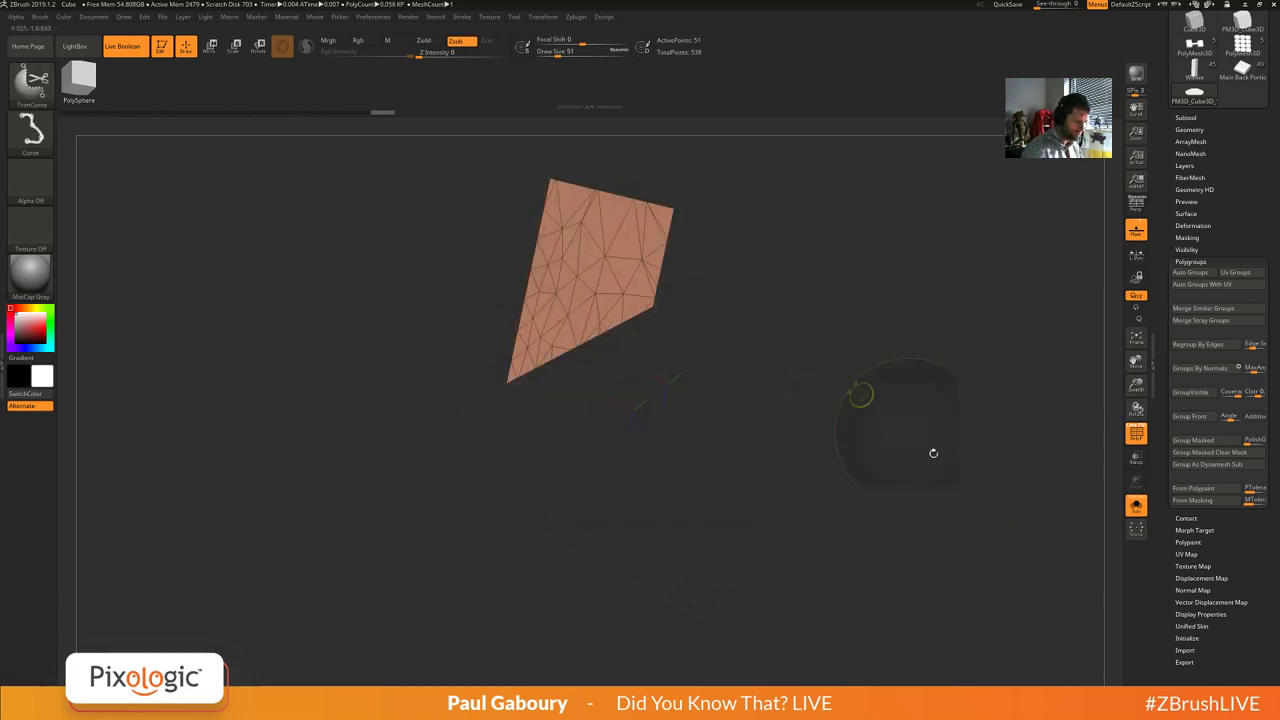
key("ctrl+w")
left_click(943, 505, "ctrl+shift")
right_click_drag(943, 503, 935, 395)
left_click(803, 409, "ctrl+shift")
left_click(892, 493, "ctrl+shift")
Isolate the flat underside of the block, assign it a new polygroup, and show the whole mesh.
left_click(690, 310, "ctrl+shift")
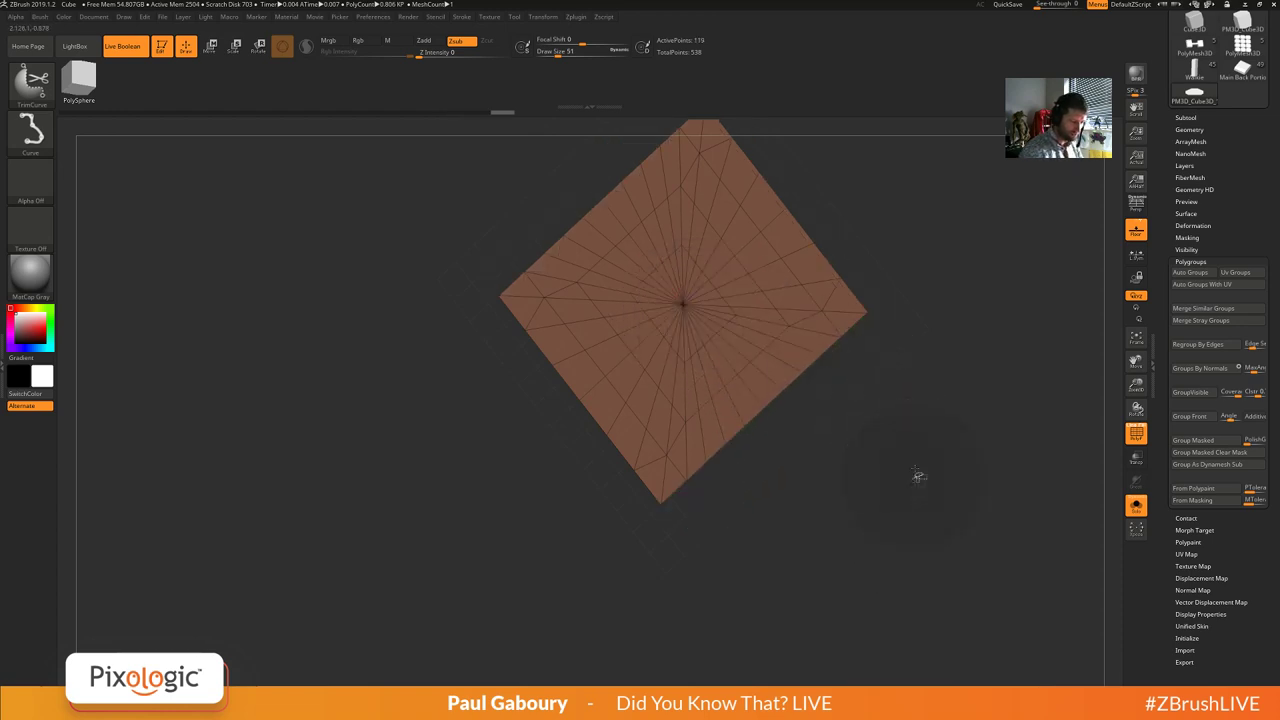
left_click(916, 465, "ctrl+shift")
left_click(693, 313, "ctrl+shift")
key("ctrl+w")
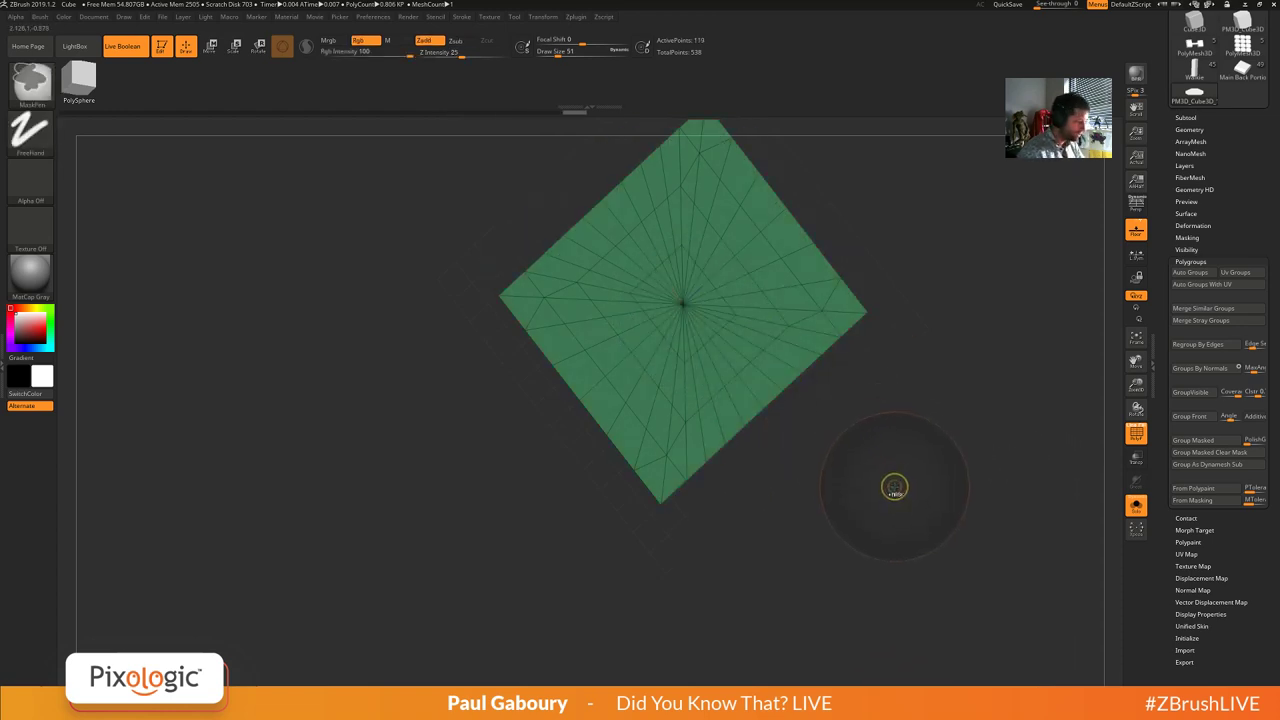
left_click(900, 470, "ctrl+shift")
Isolate the angled strip beside the underside and assign it a new polygroup.
left_click_drag(902, 468, 901, 540)
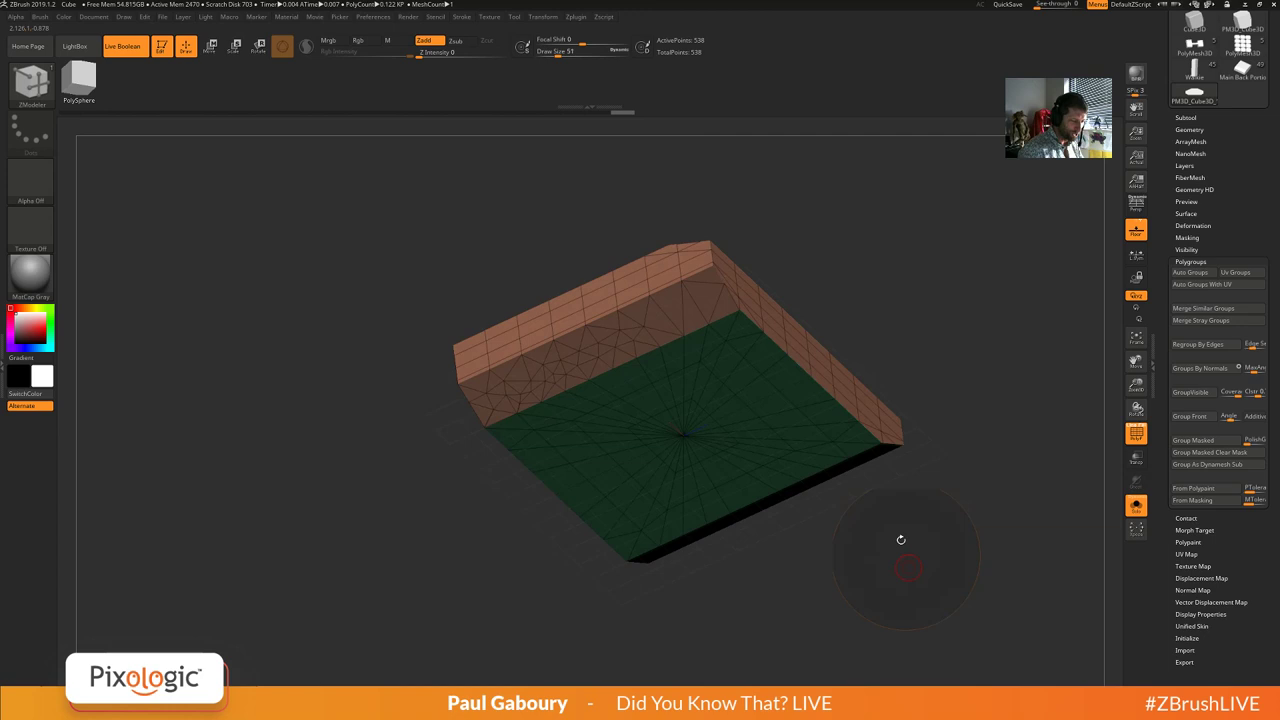
left_click(614, 347, "ctrl+shift")
key("ctrl+w")
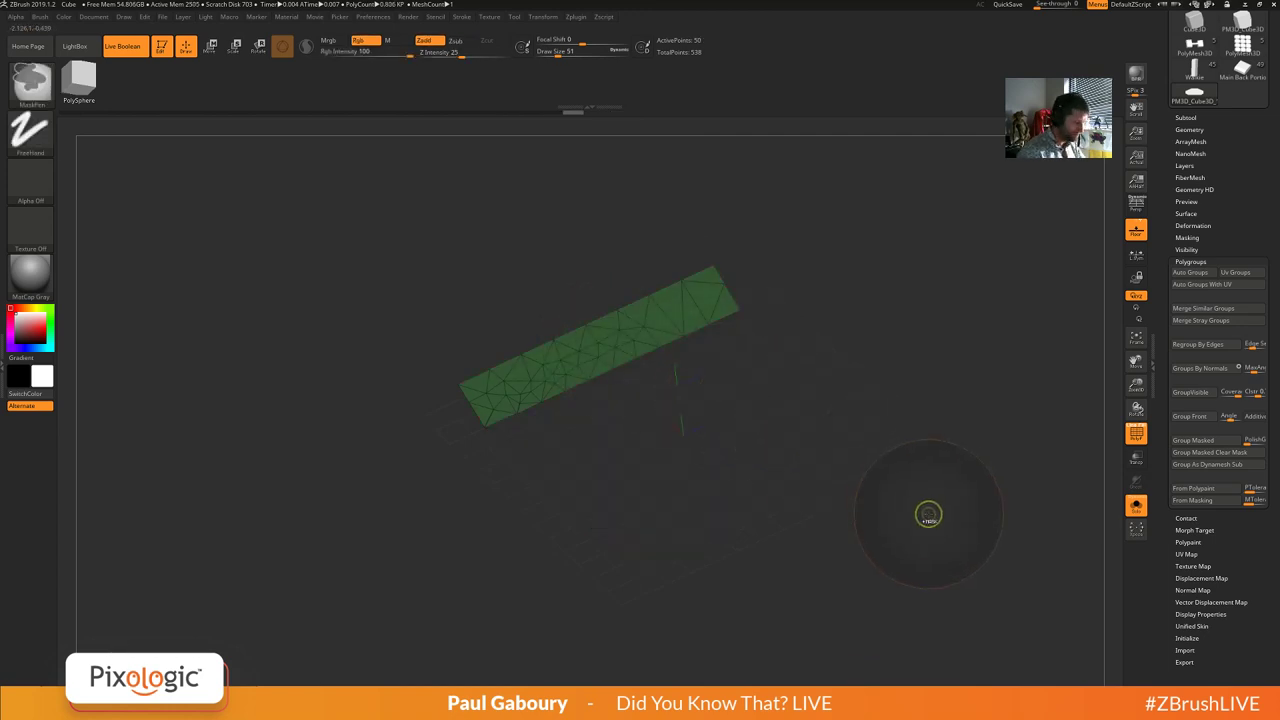
Isolate the polygroup covering the block's top and adjoining sloped face, split it with Groups By Normals, and show the whole mesh.
left_click(930, 525, "ctrl+shift")
left_click_drag(921, 541, 916, 611)
left_click(690, 267, "ctrl+shift")
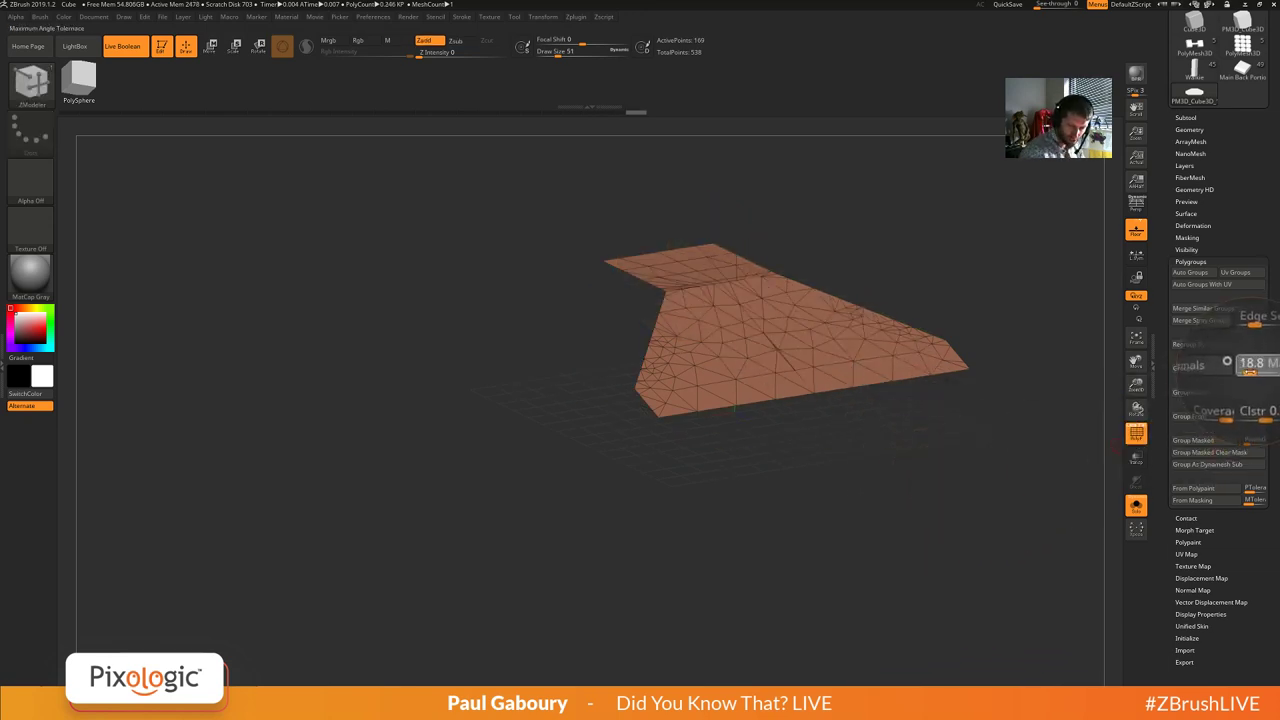
left_click(1214, 372)
left_click(880, 528, "ctrl+shift")
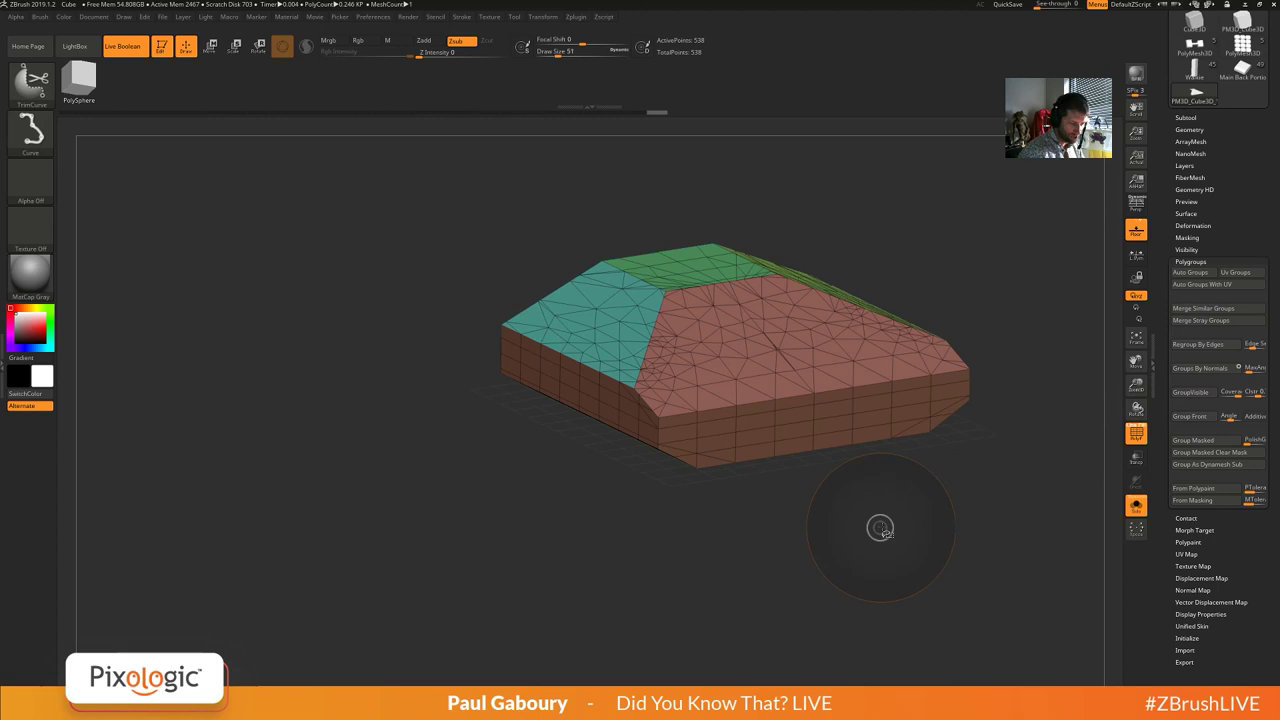
mouse_move(880, 528)
left_mouse_down("alt")
mouse_move(826, 537)
mouse_move(848, 500)
mouse_move(811, 482)
mouse_move(811, 551)
mouse_move(791, 563)
left_mouse_up("alt")
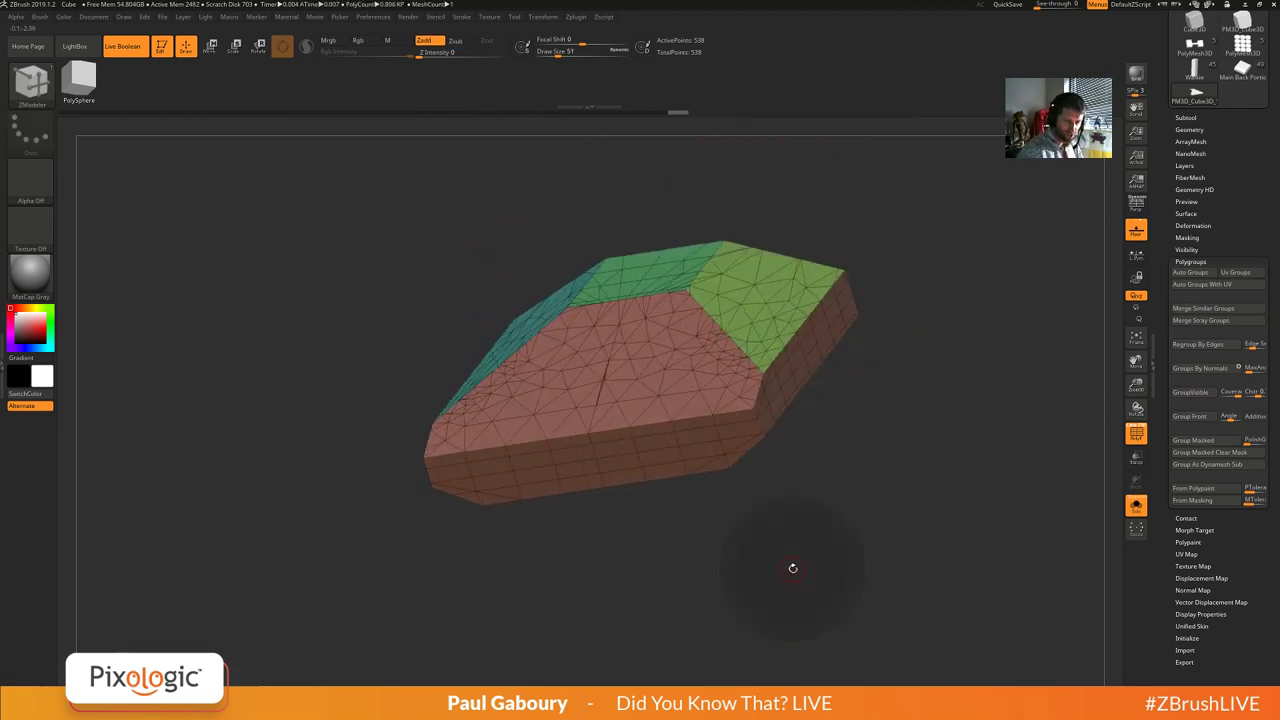
Remesh the whole block with ZRemesher, with KeepGroups enabled to preserve its polygroup borders.
left_click(1189, 130)
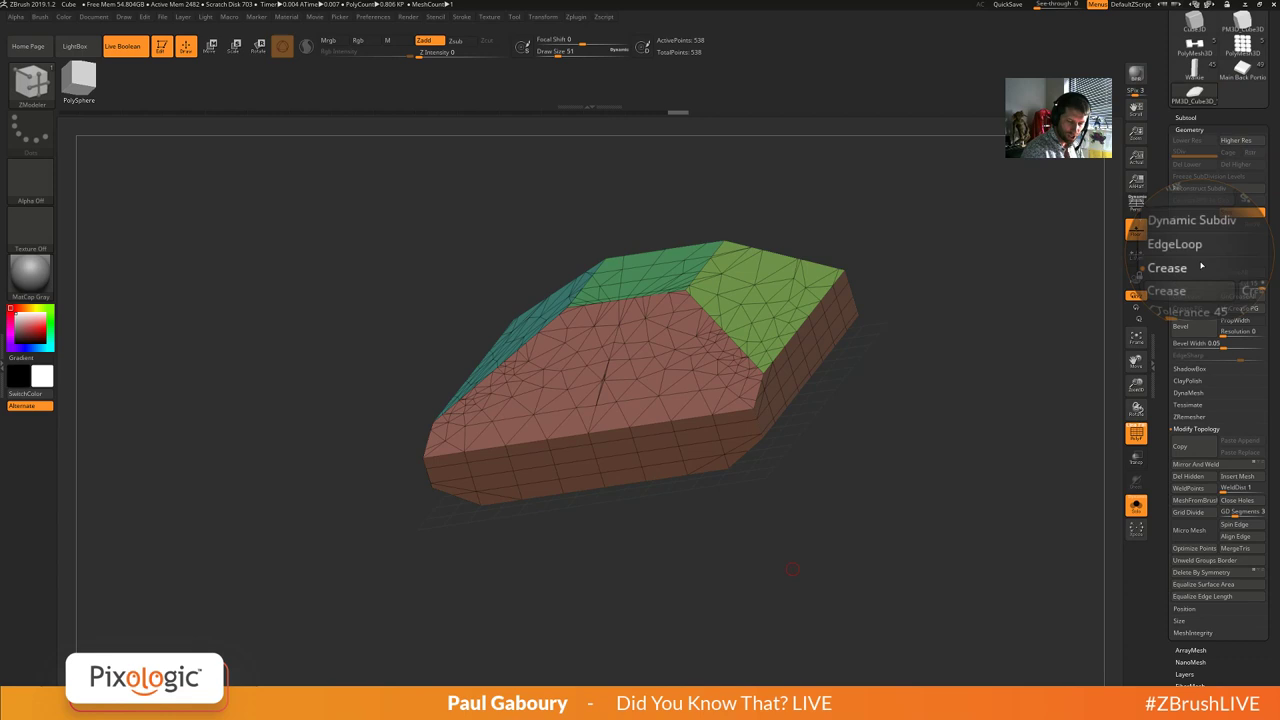
left_click(1190, 415)
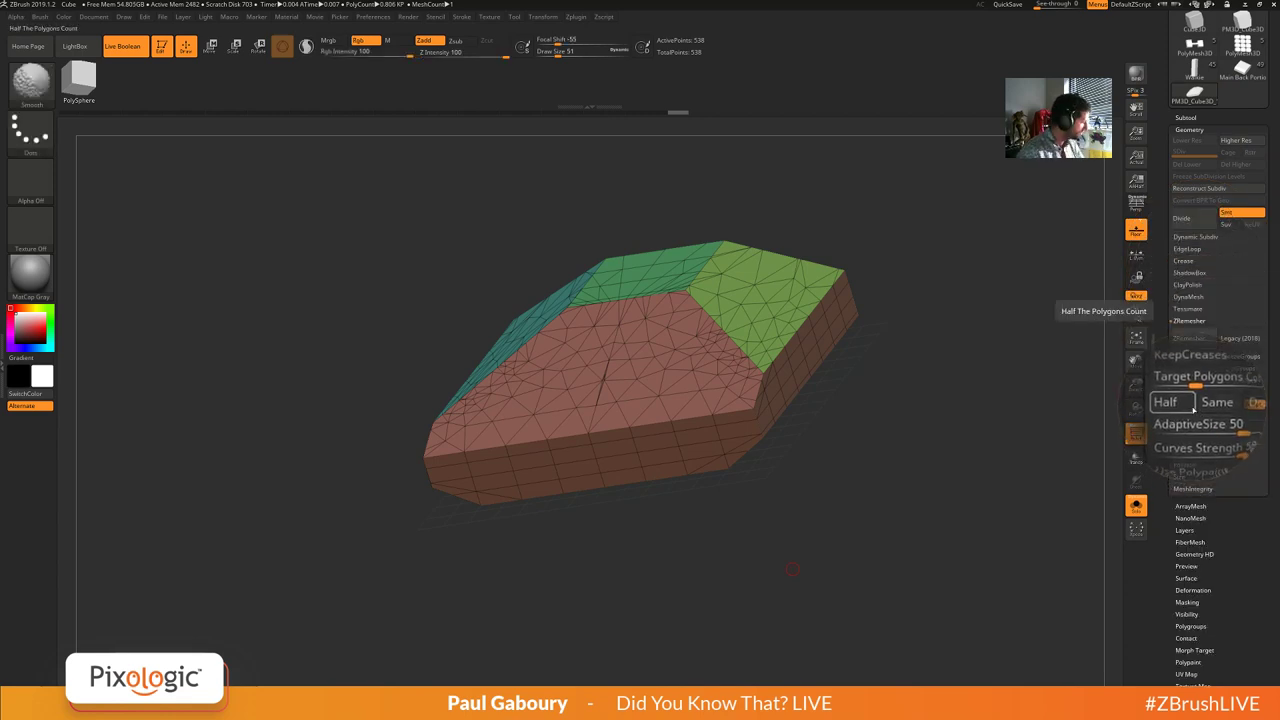
left_click(1238, 368)
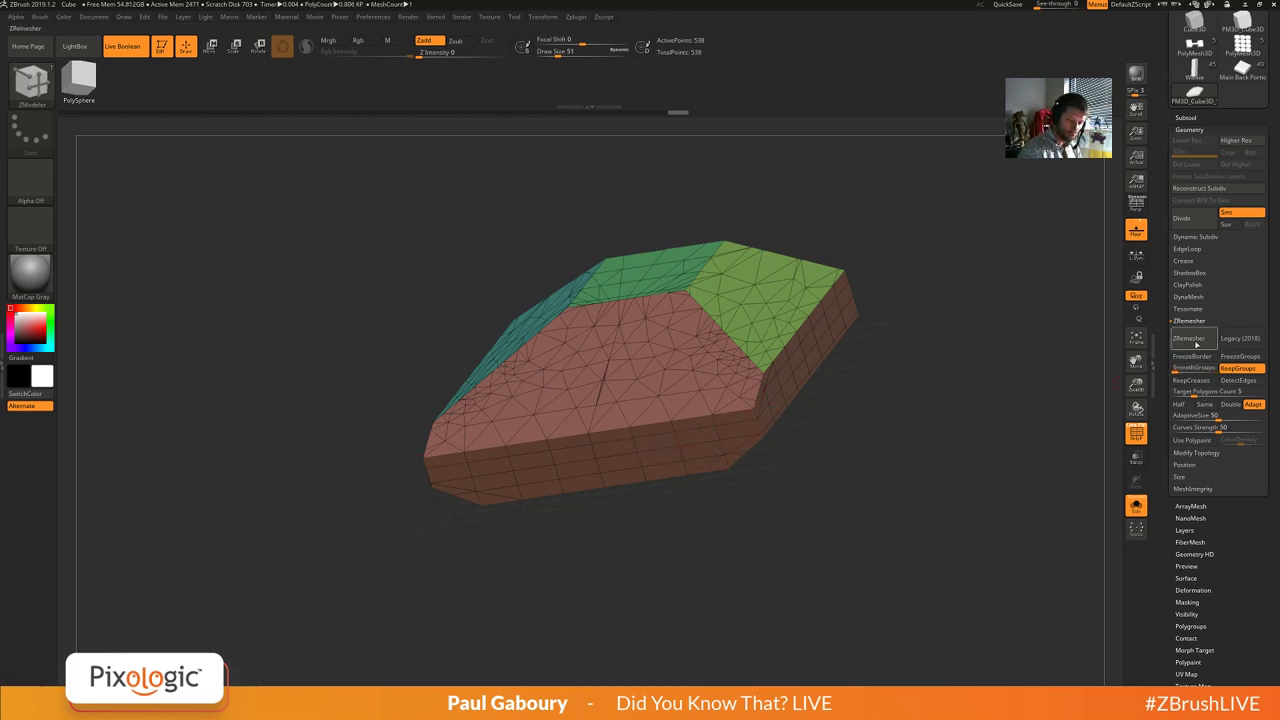
left_click(1188, 338)
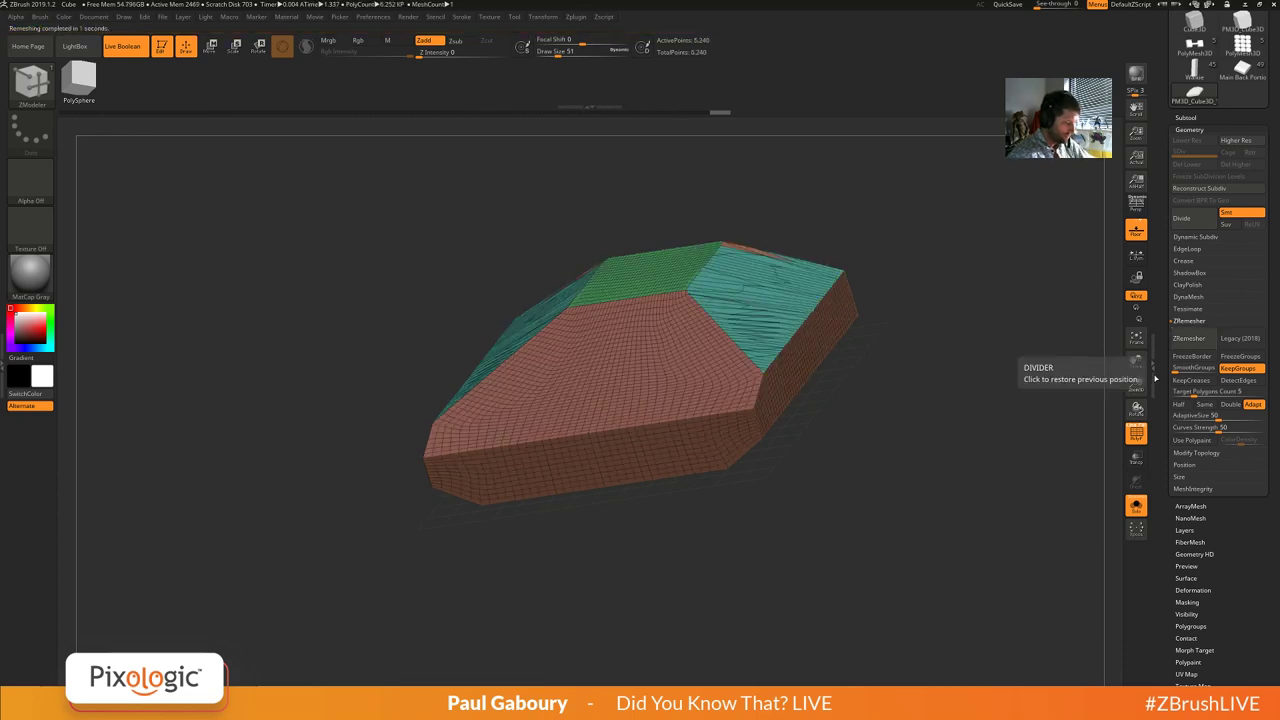
Undo the remesh and lower the ZRemesher target polygons count to about 2.7.
mouse_move(867, 471)
left_mouse_down()
mouse_move(877, 483)
mouse_move(849, 500)
mouse_move(849, 520)
mouse_move(869, 473)
left_mouse_up()
key("ctrl+z")
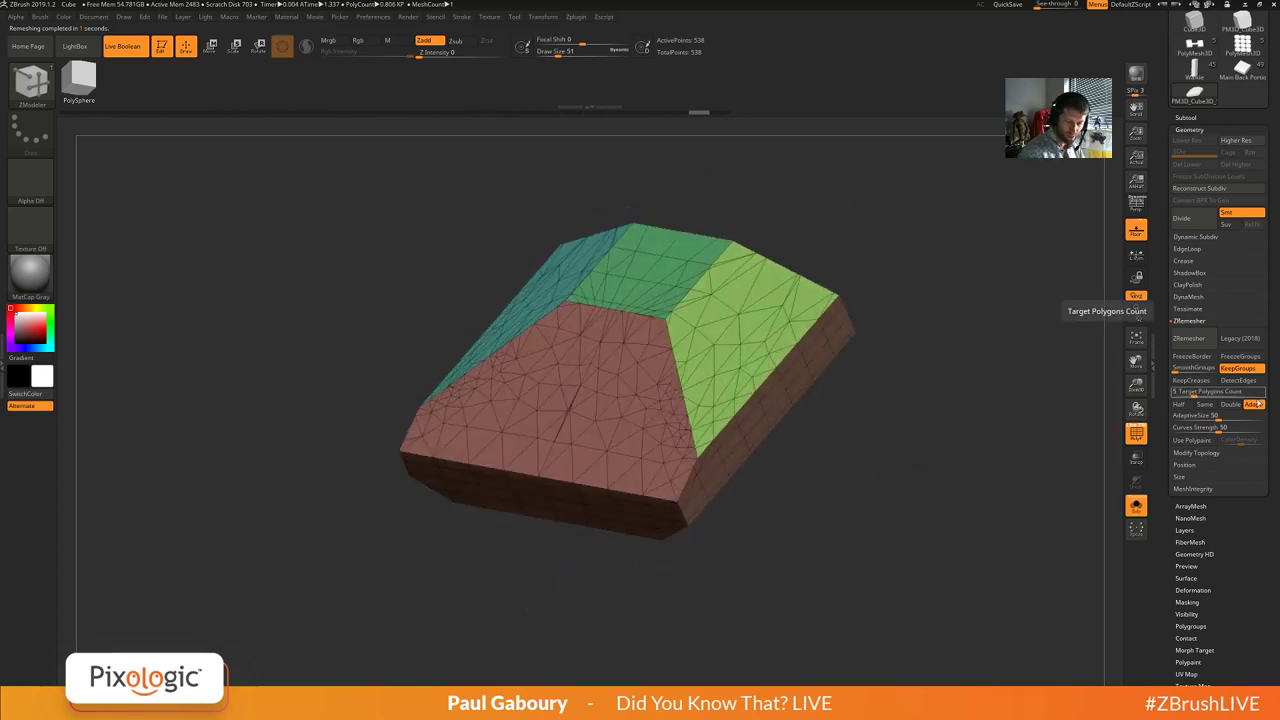
left_click(1191, 394)
left_click_drag(1191, 394, 1188, 394)
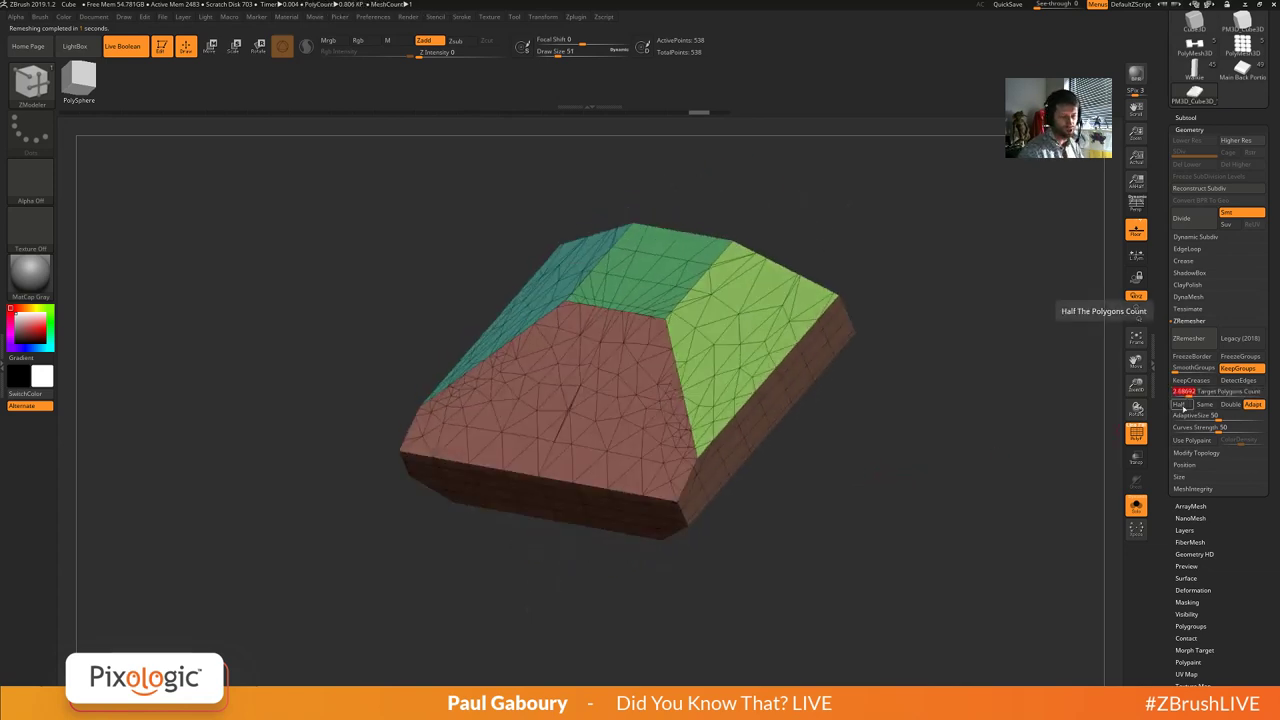
Switch to the spaceship's Main Back Portion model, face its flat end straight on, and leave Solo mode to show the other parts.
left_click(1243, 70)
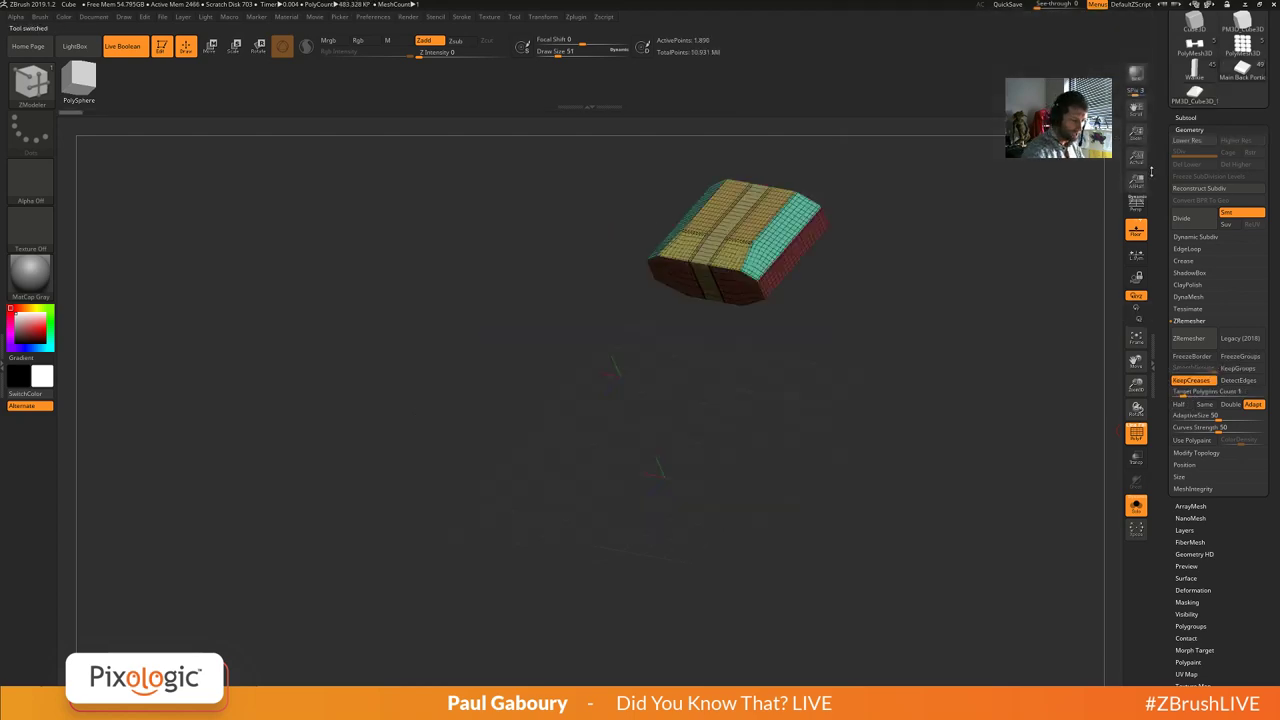
left_click_drag(967, 352, 866, 510, "alt")
mouse_move(710, 432)
right_mouse_down("ctrl")
mouse_move(783, 534)
mouse_move(790, 503)
mouse_move(868, 446)
mouse_move(823, 465)
right_mouse_up("ctrl")
left_click_drag(822, 465, 790, 540)
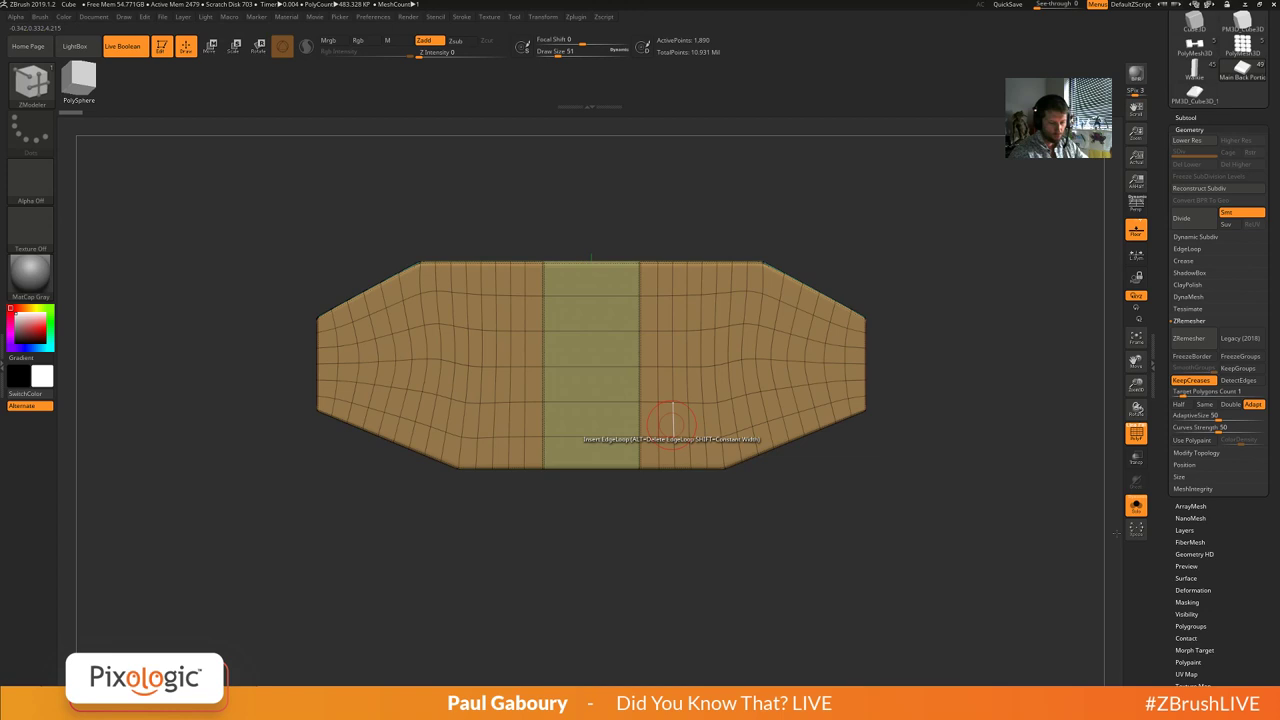
left_click(709, 568)
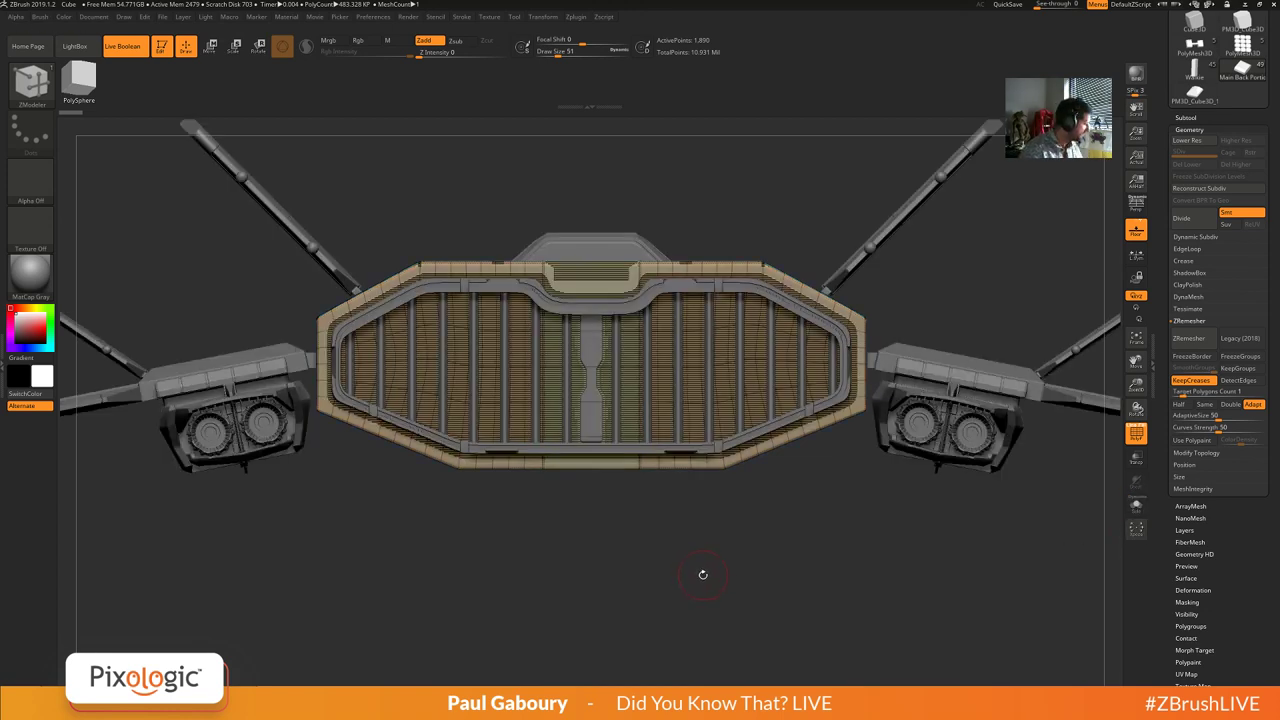
Examine the ship's ribbed rear opening from several angles without the polyframe, and turn the polyframe back on.
key("shift+f")
left_click_drag(720, 572, 715, 565)
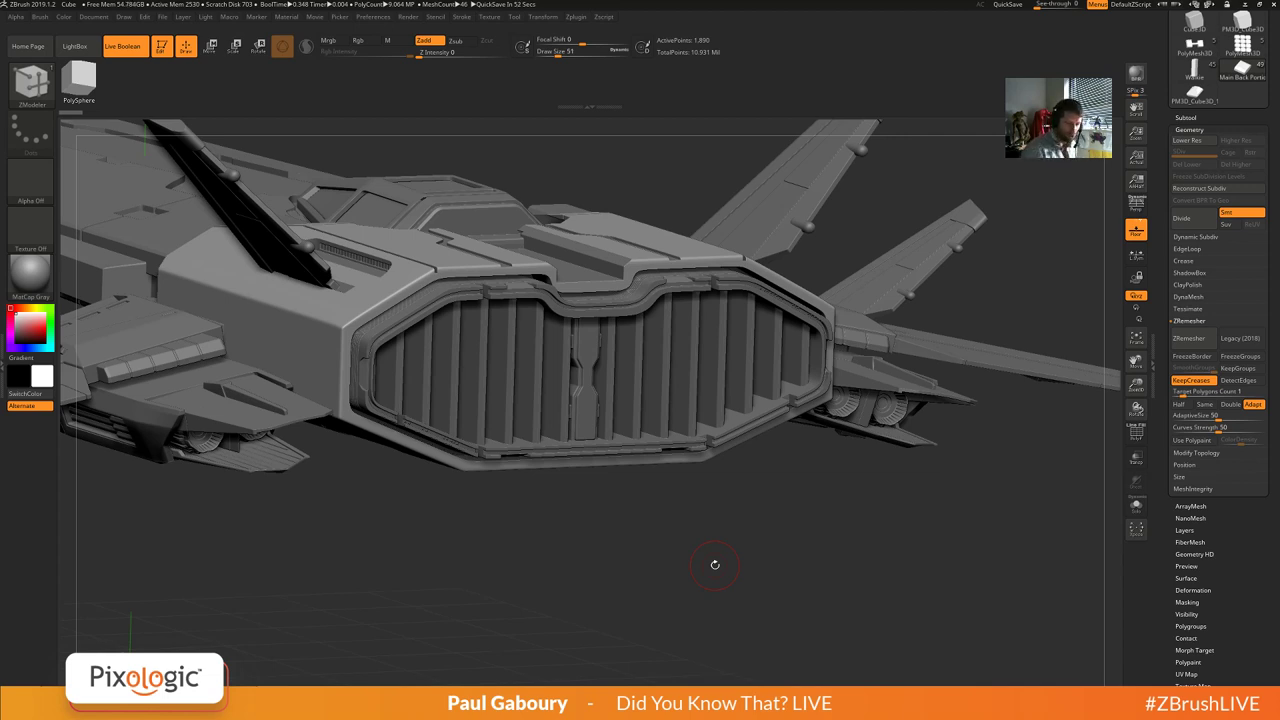
left_click_drag(839, 553, 848, 604)
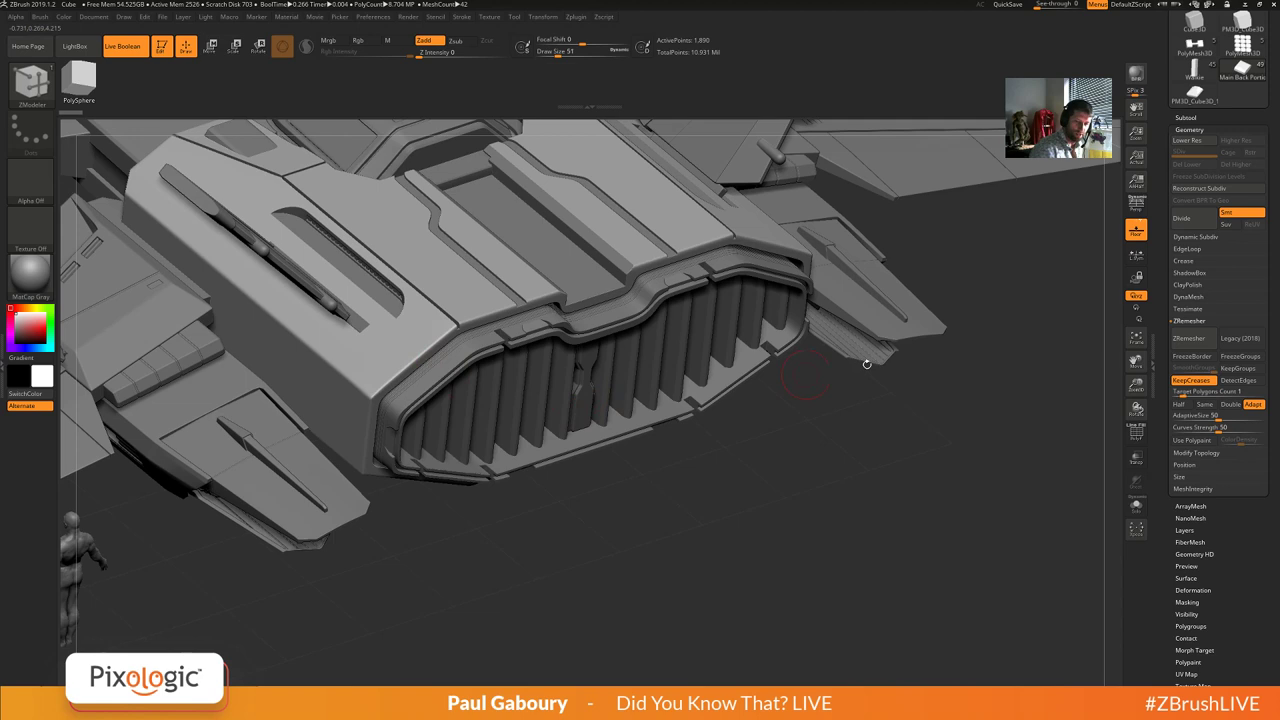
key("shift")
key("shift+f")
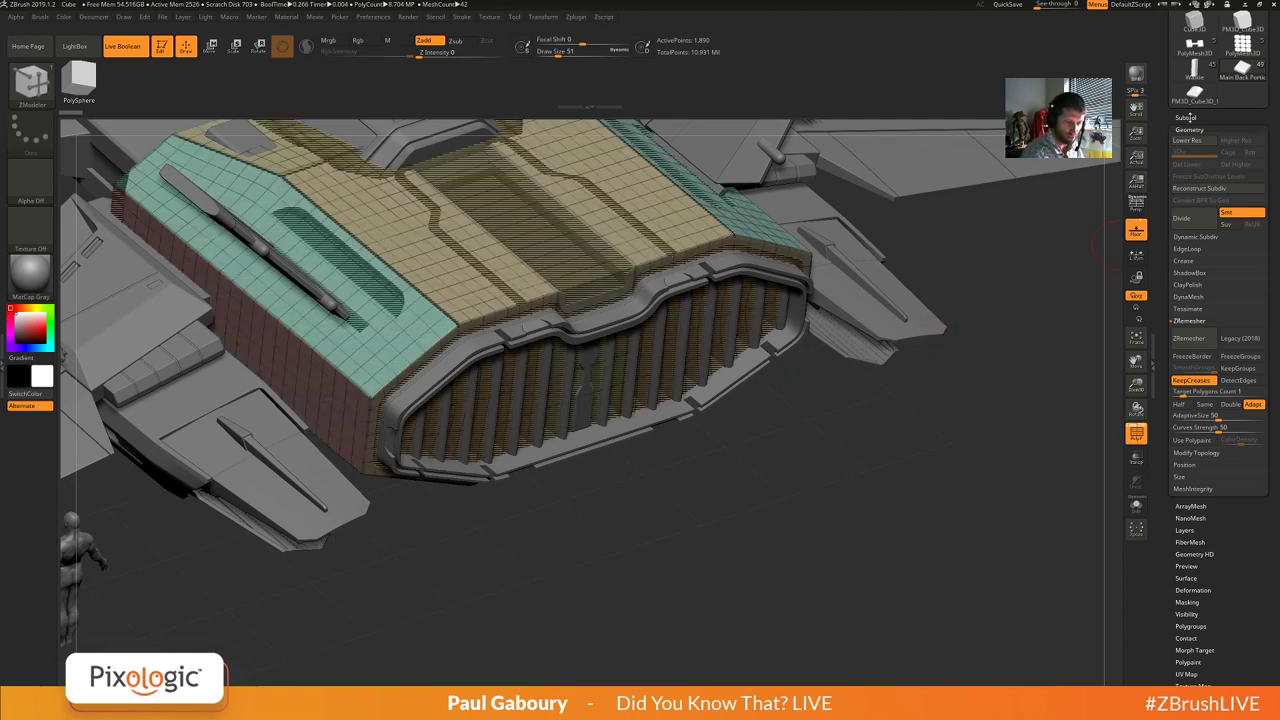
Clone the Main Back Portion subtool from the Back End folder as a separate tool and frame it.
left_click(1186, 118)
left_click_drag(1174, 148, 1174, 181)
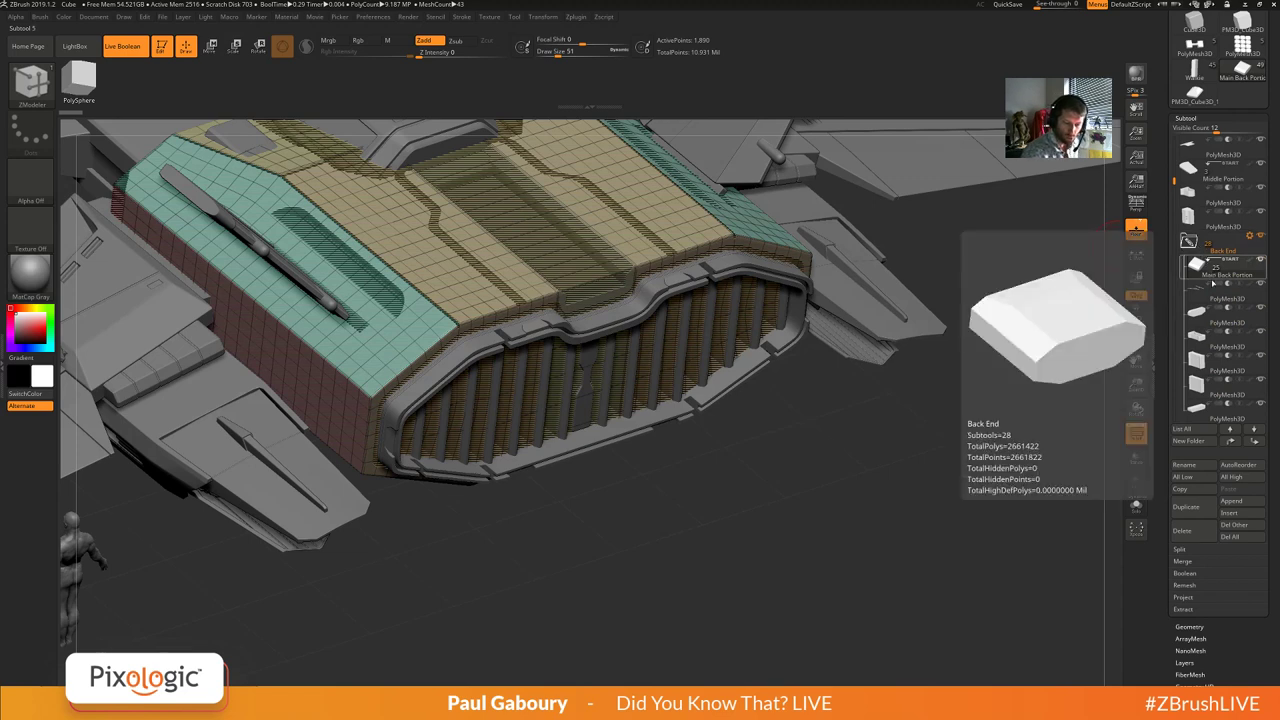
mouse_move(1205, 412)
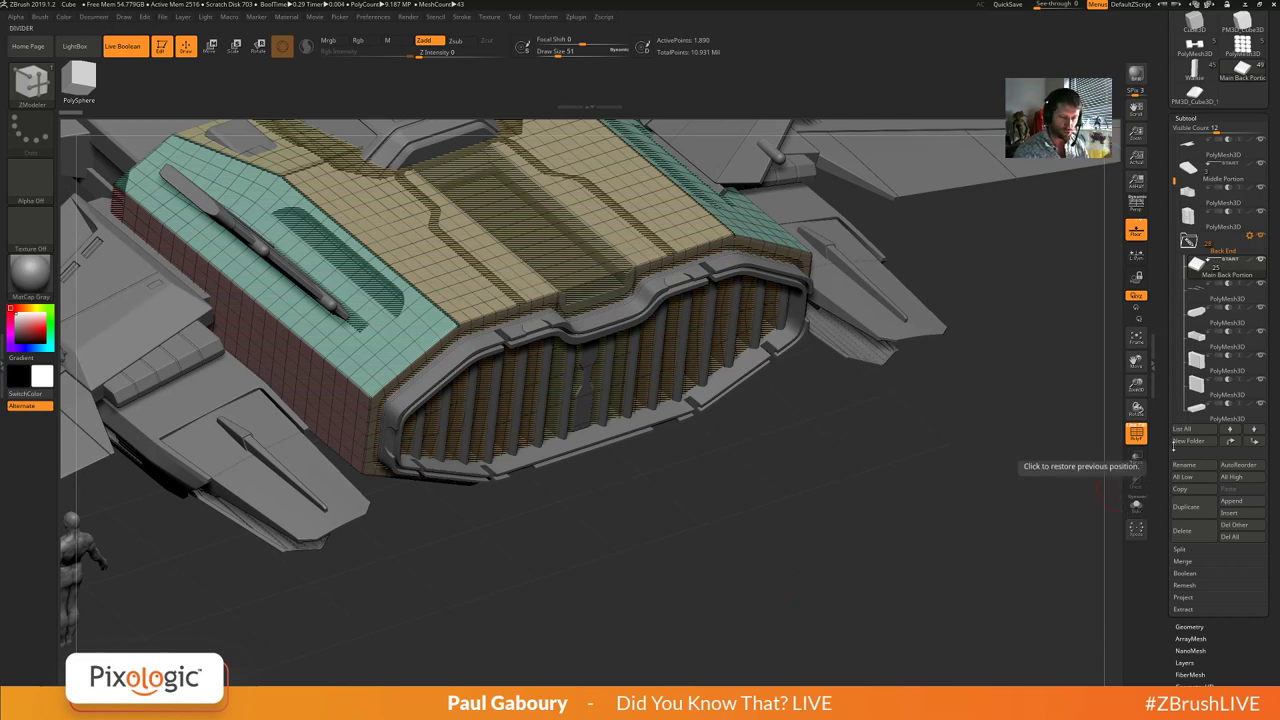
scroll(1200, 215, "up", 6)
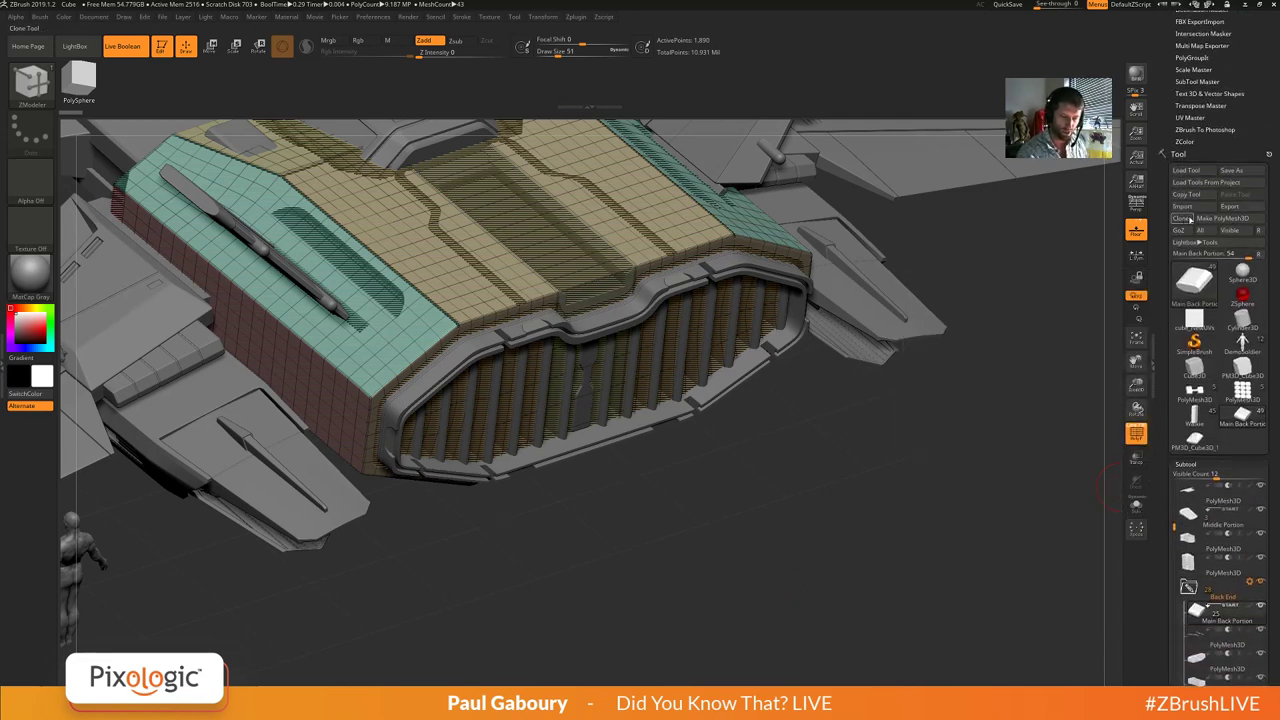
left_click(1182, 219)
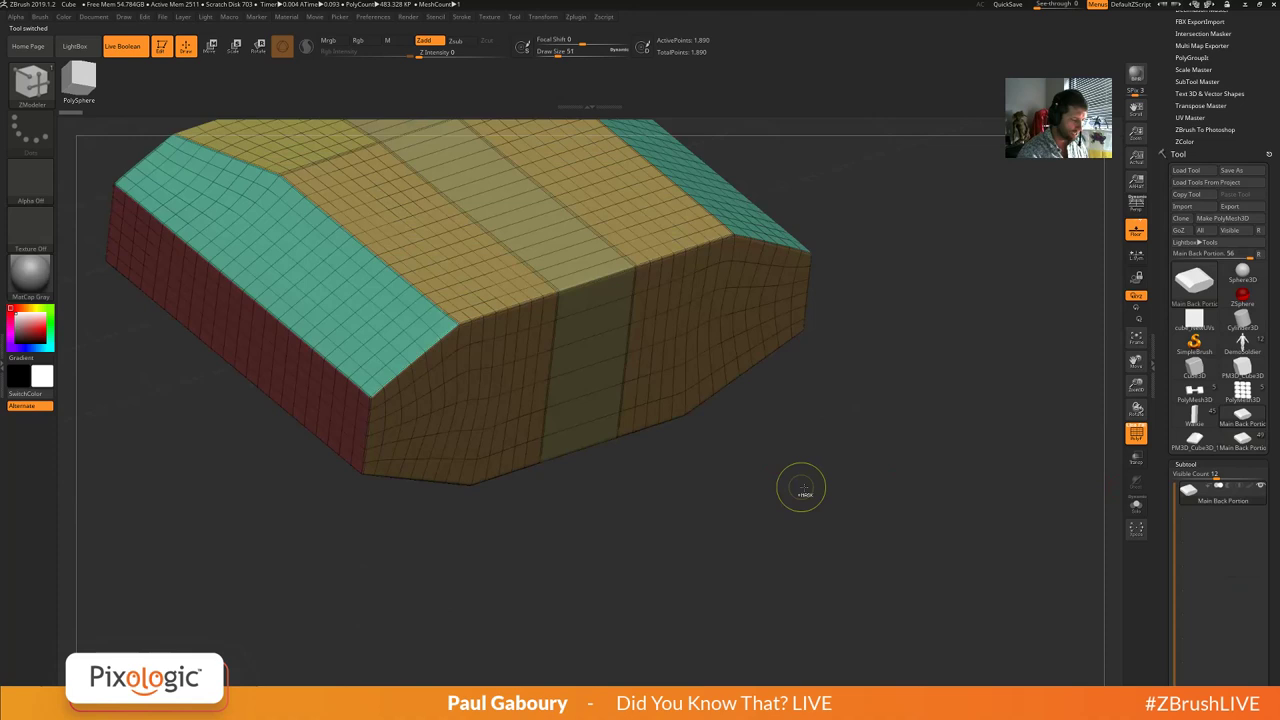
key("f")
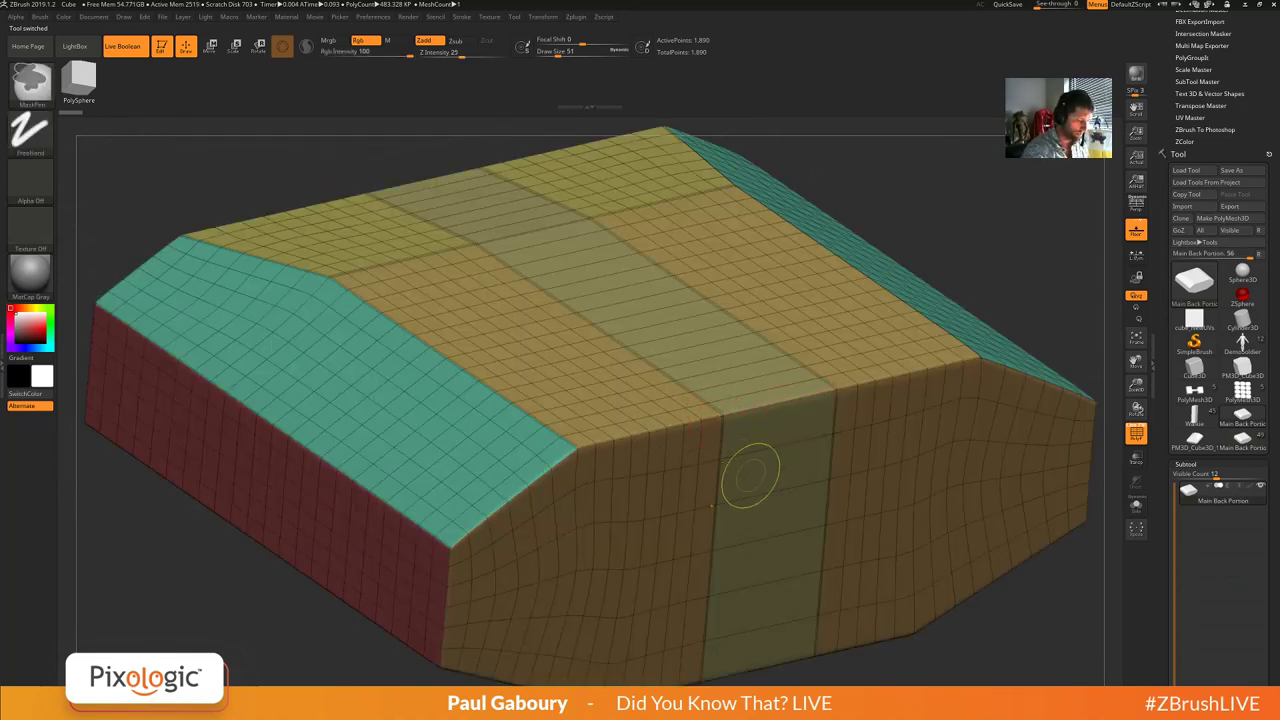
Turn off the floor grid, face the cloned block's flat end straight on, and hide the polyframe.
right_click_drag(750, 476, 737, 408, "ctrl")
left_click(1136, 231)
right_click_drag(737, 408, 765, 454, "alt")
right_click_drag(765, 454, 749, 427, "ctrl")
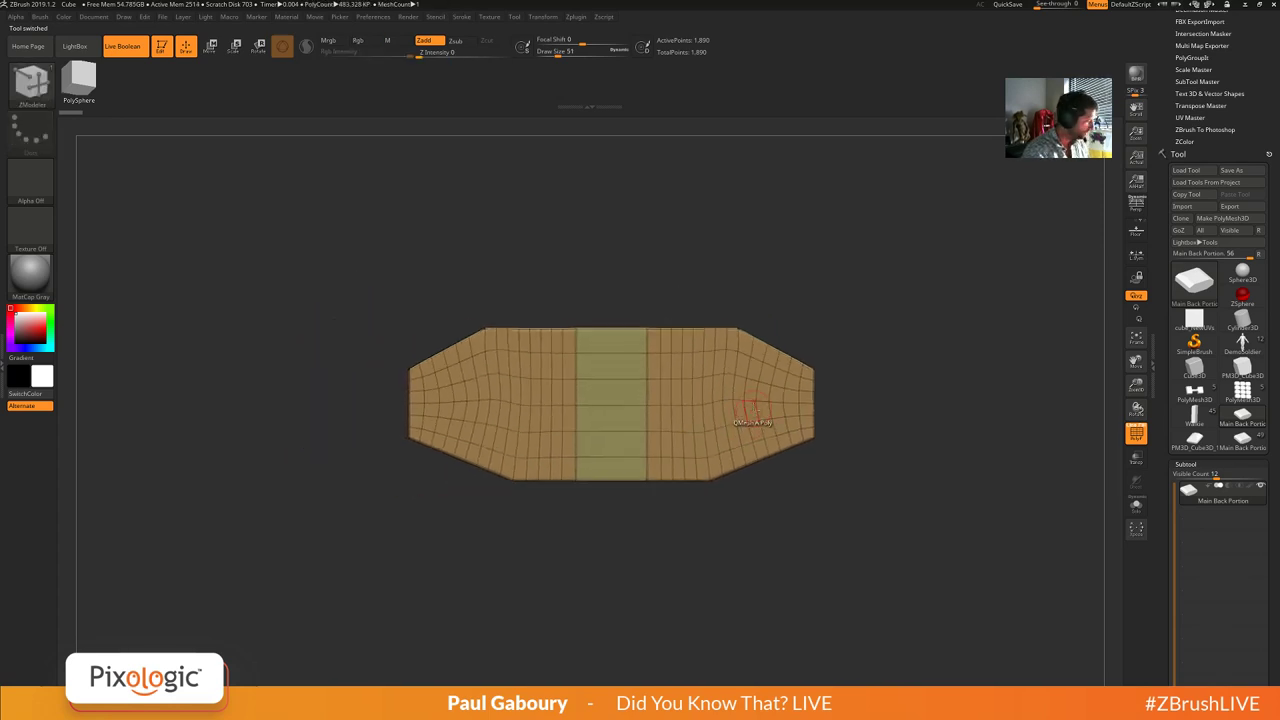
key("shift+f")
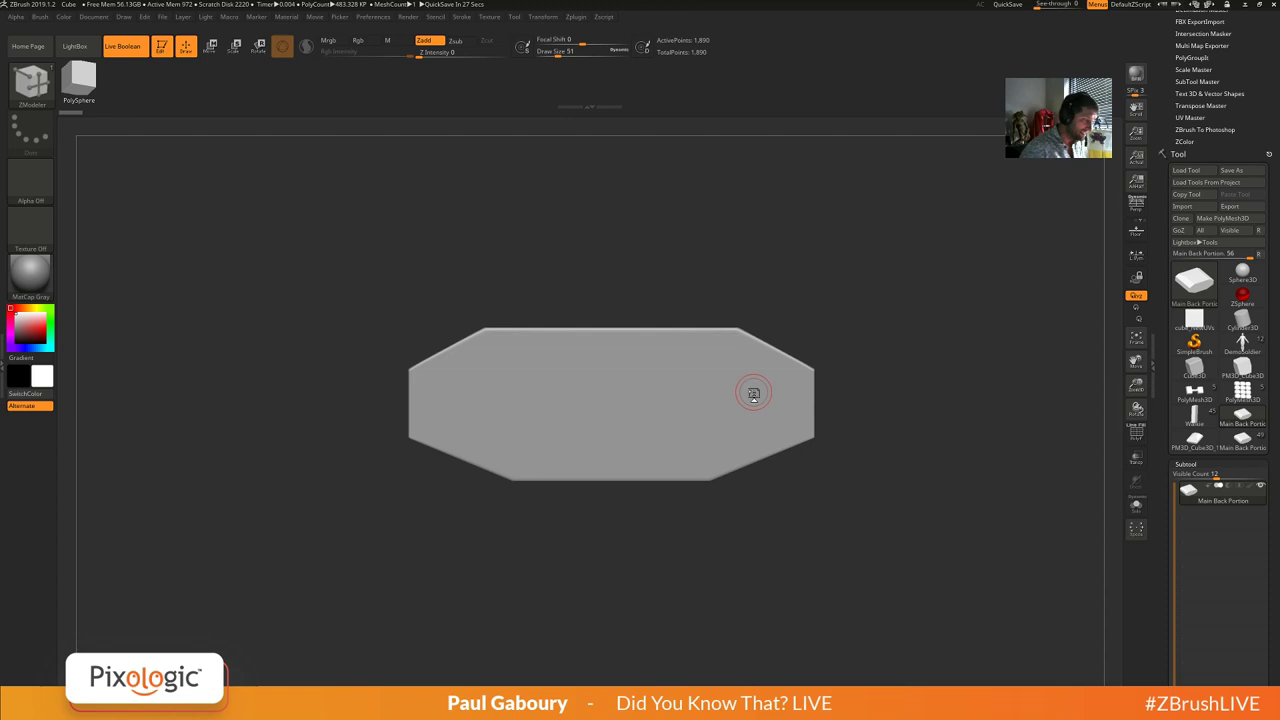
Create an alpha from the cloned mesh's end silhouette, framed to the map and zoomed out slightly to leave a small margin.
left_click(17, 19)
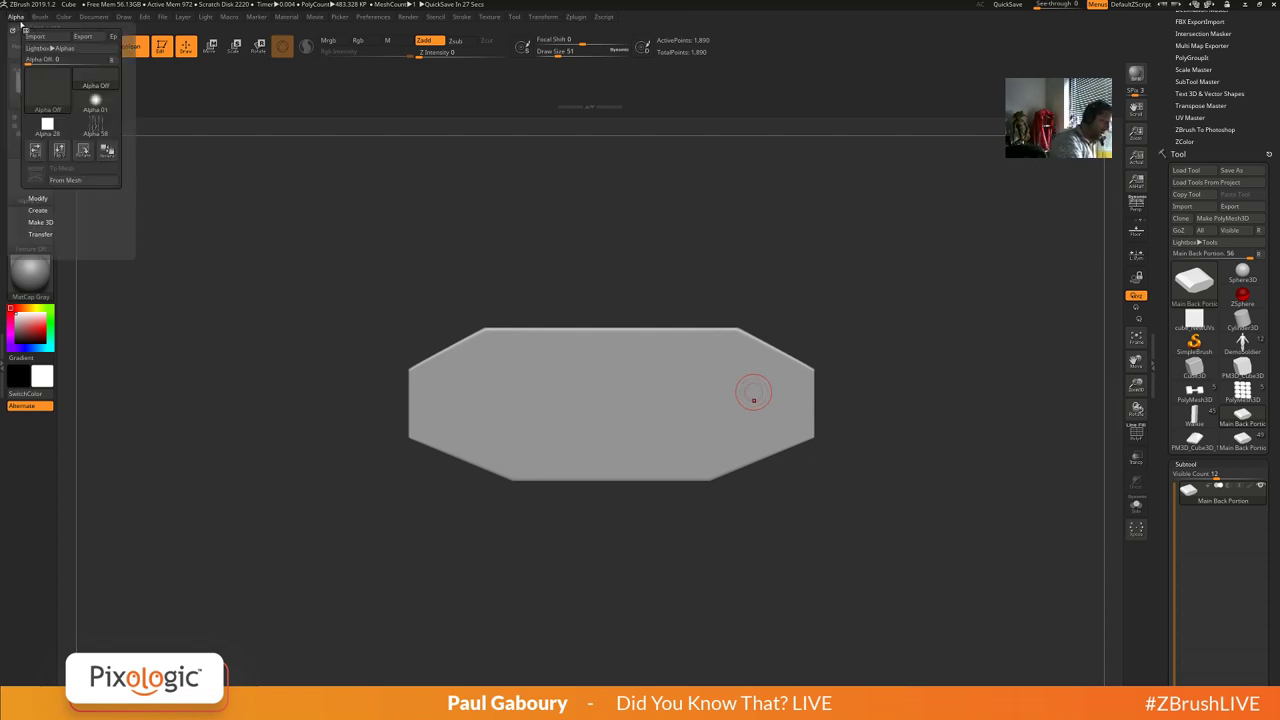
left_click(80, 182)
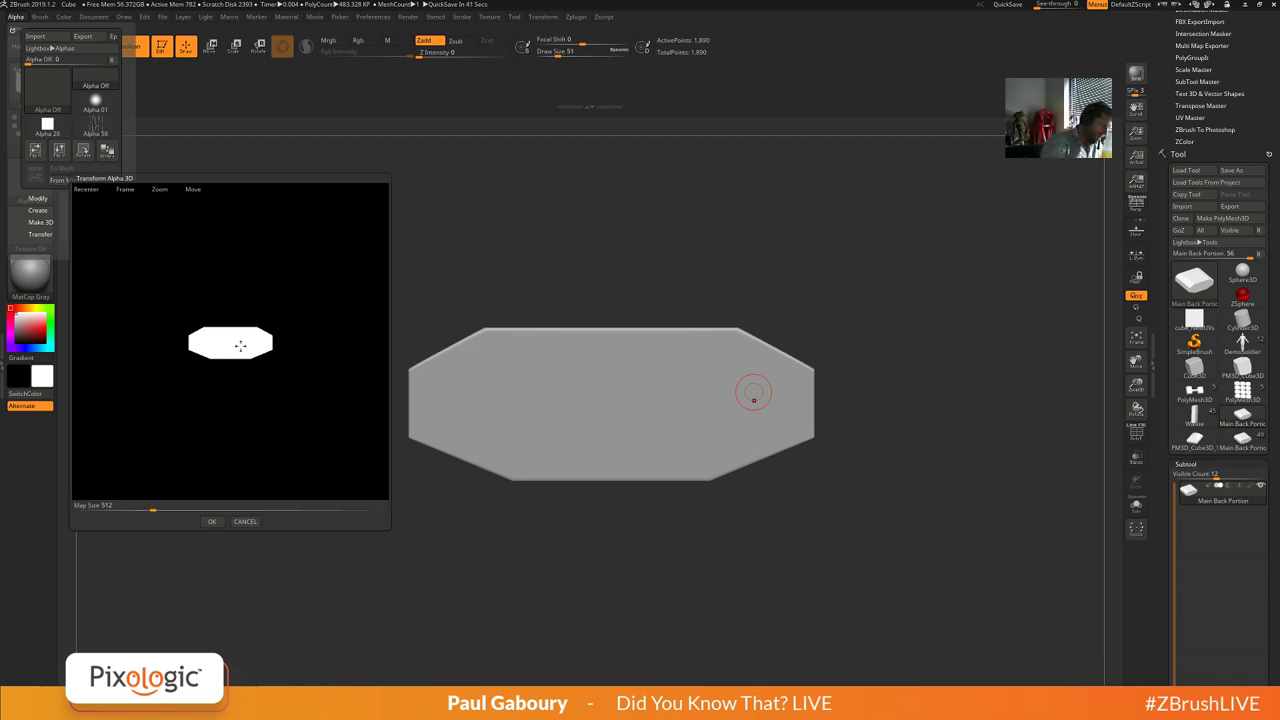
left_click(125, 189)
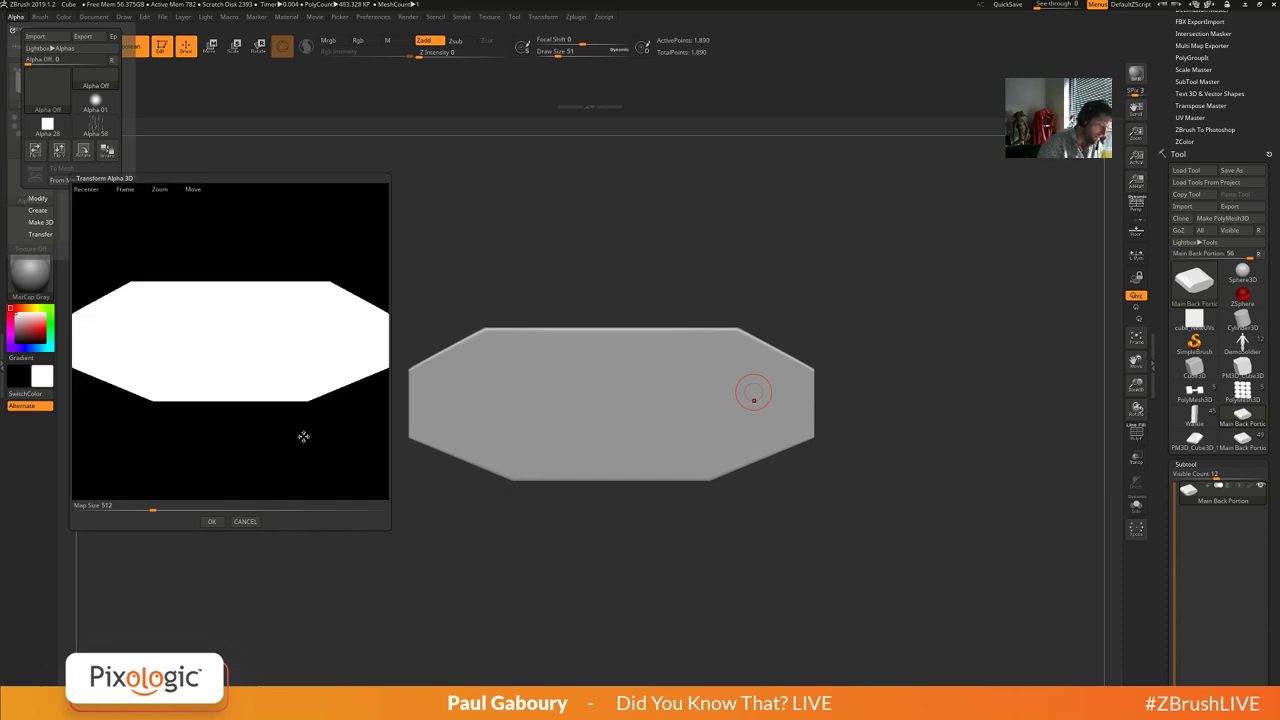
left_click(160, 188)
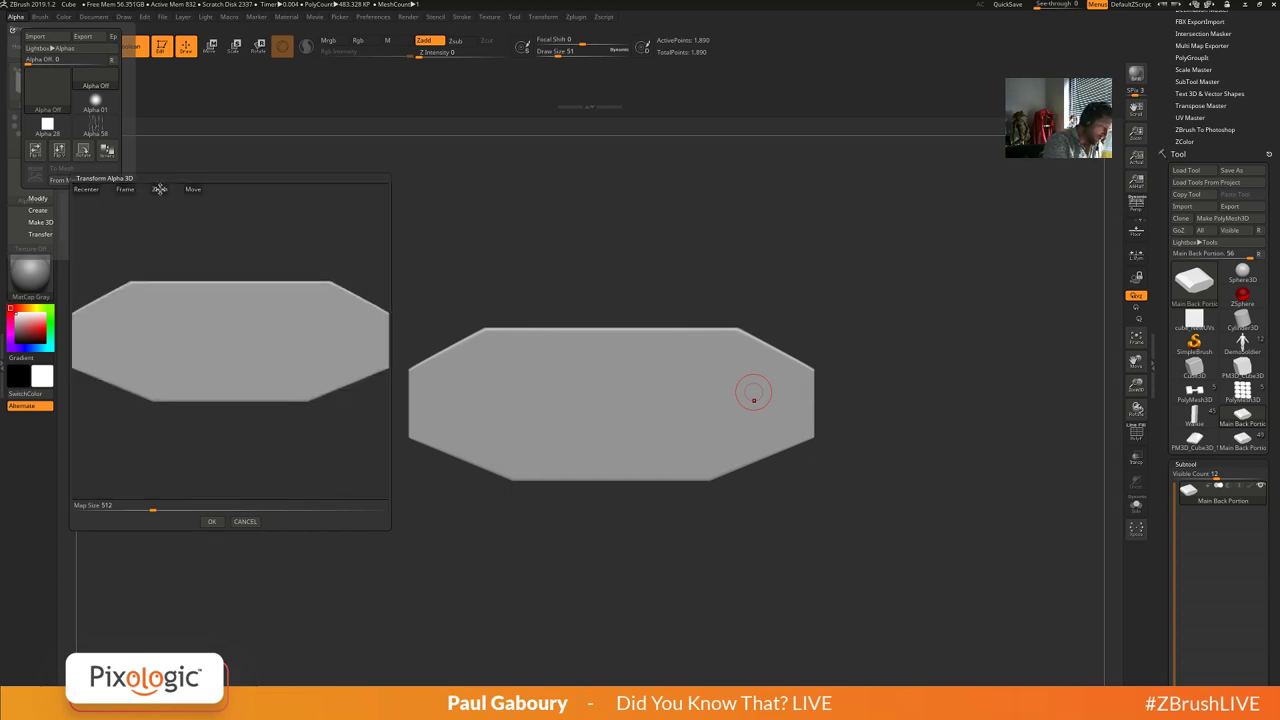
left_click_drag(159, 187, 160, 187)
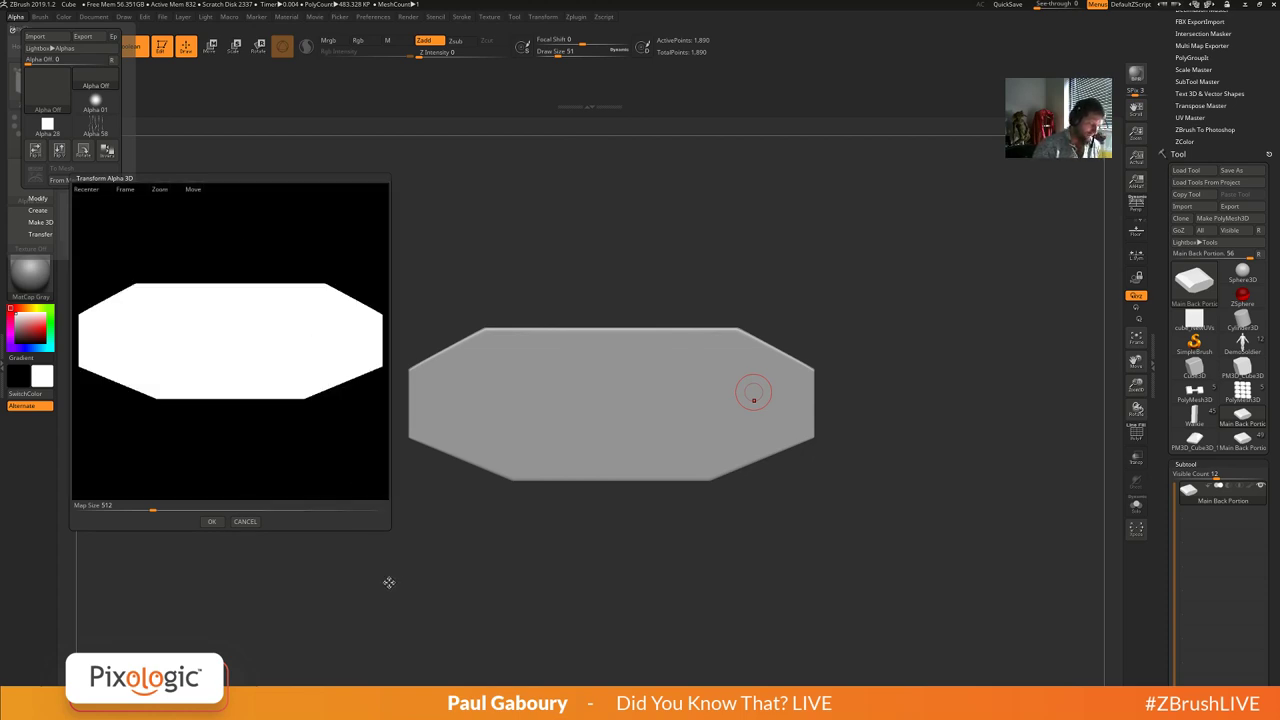
left_click(210, 521)
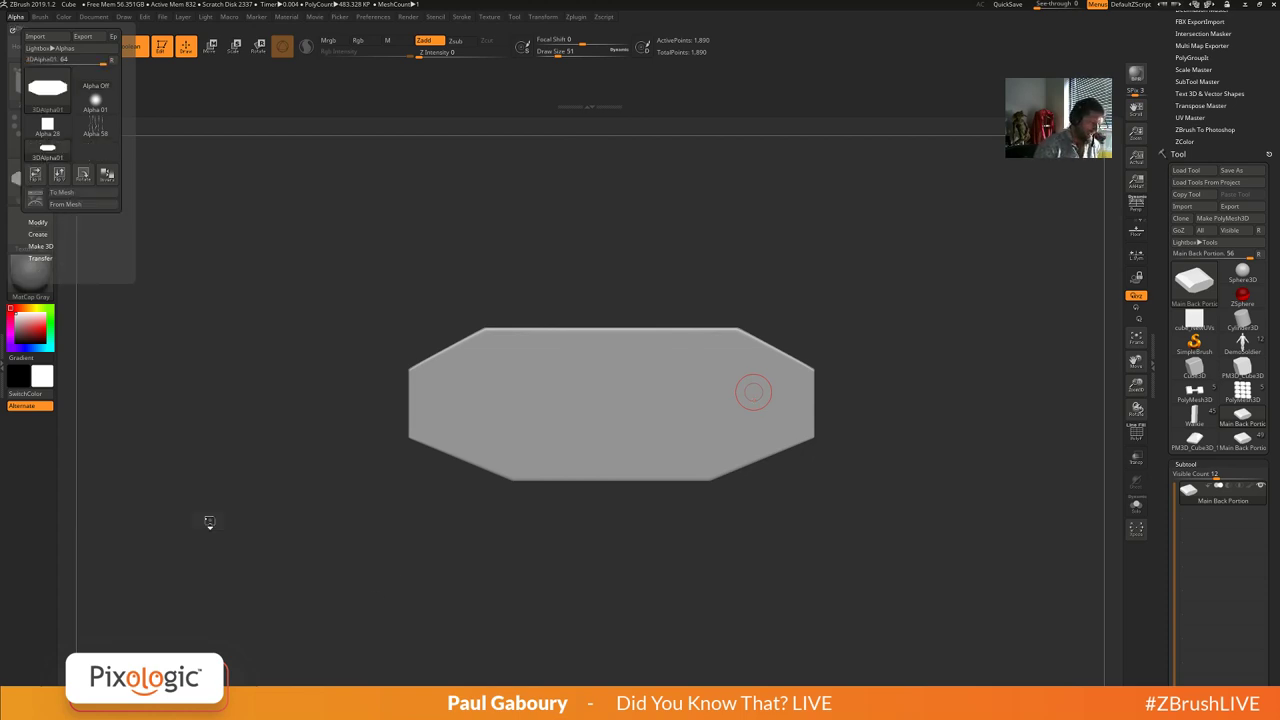
Add the new silhouette alpha to Spotlight.
left_click(15, 17)
mouse_move(49, 103)
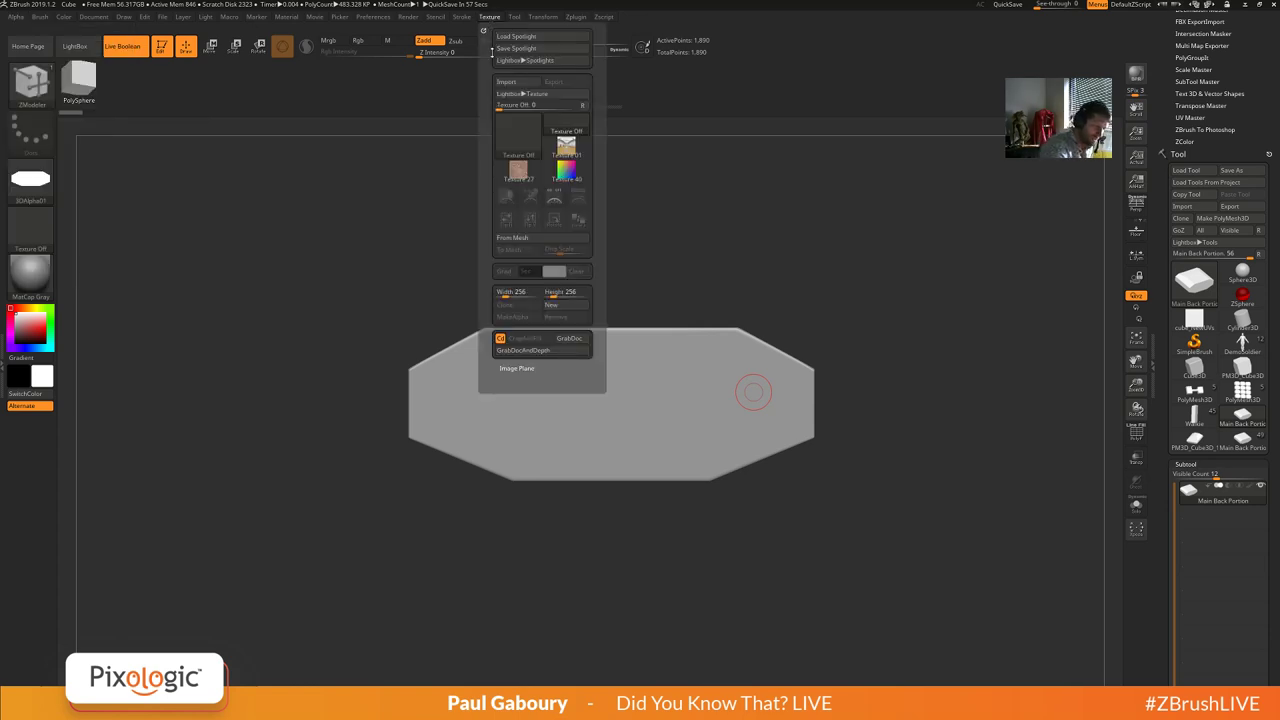
left_click(489, 17)
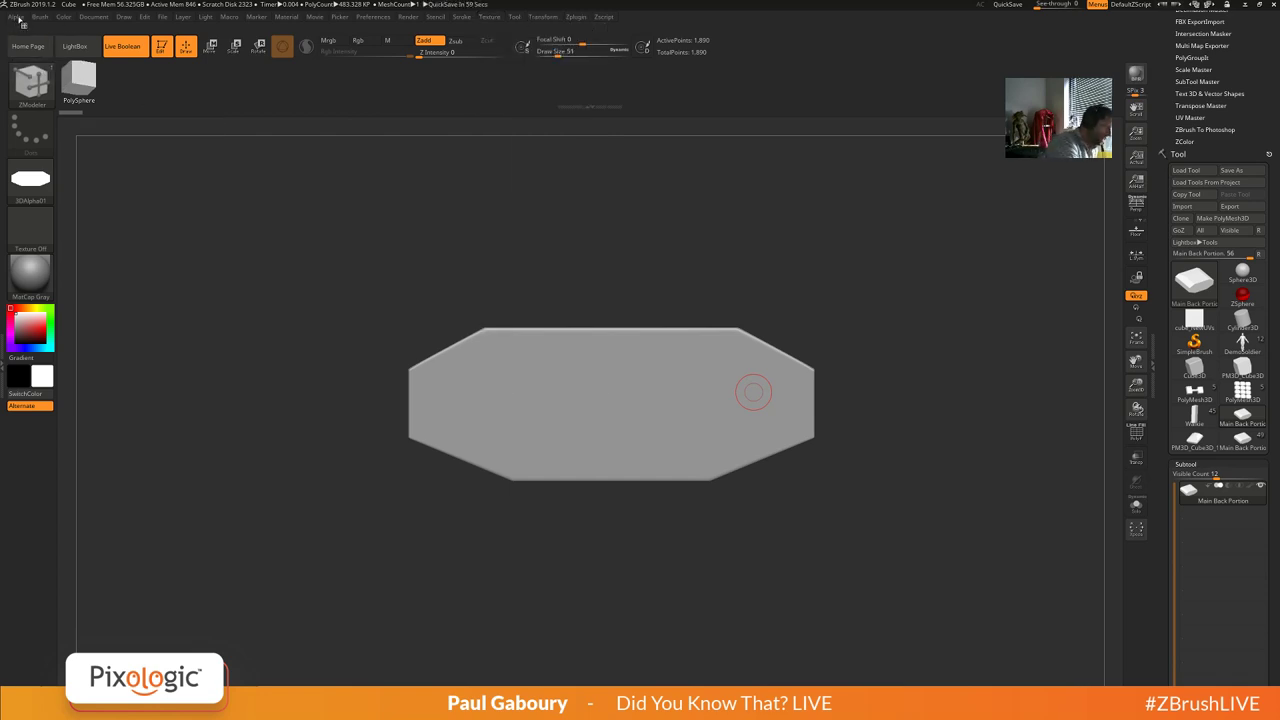
left_click(15, 17)
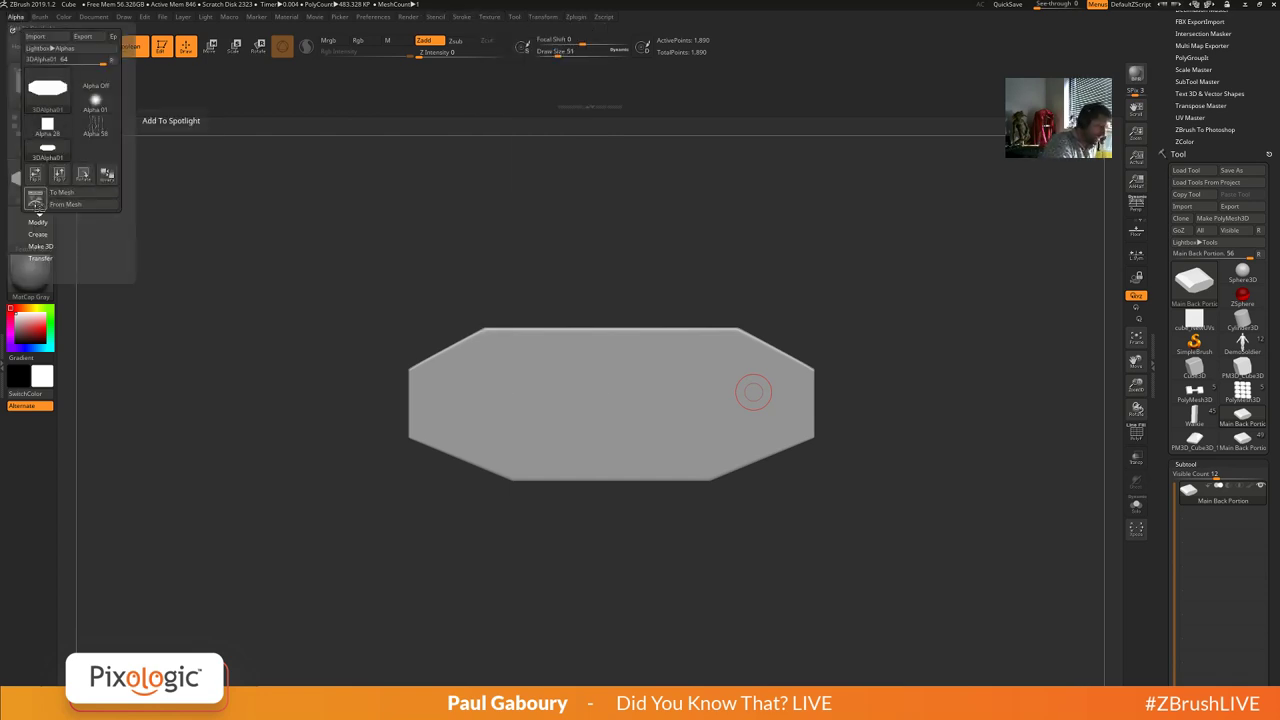
left_click(38, 205)
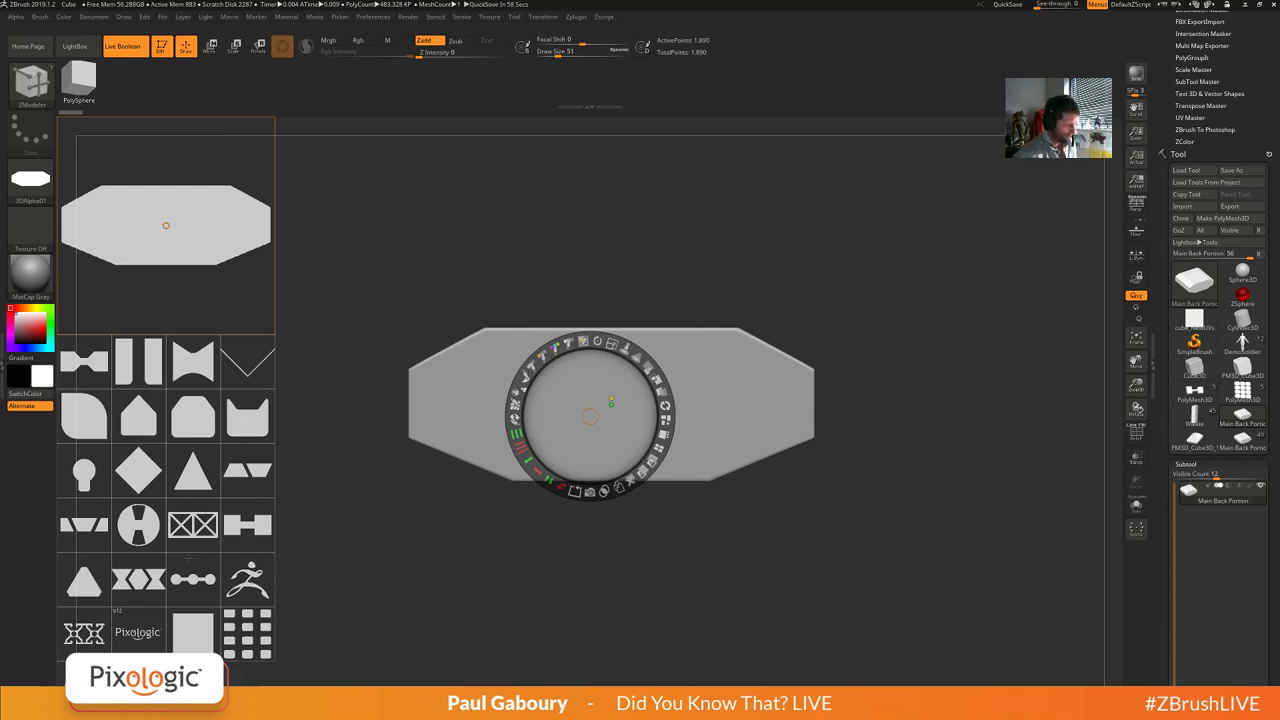
Centre the Spotlight dial on the silhouette image and move the image onto the middle of the block's end face.
left_click_drag(590, 416, 172, 224)
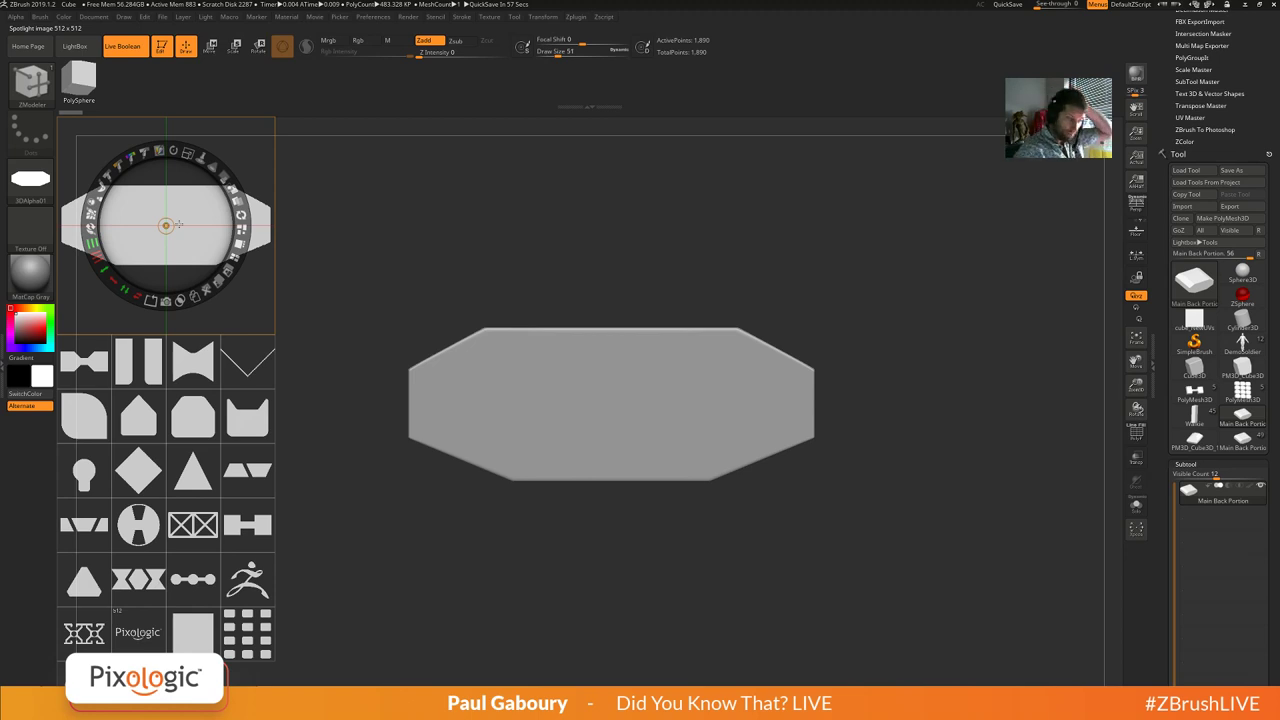
left_click(489, 17)
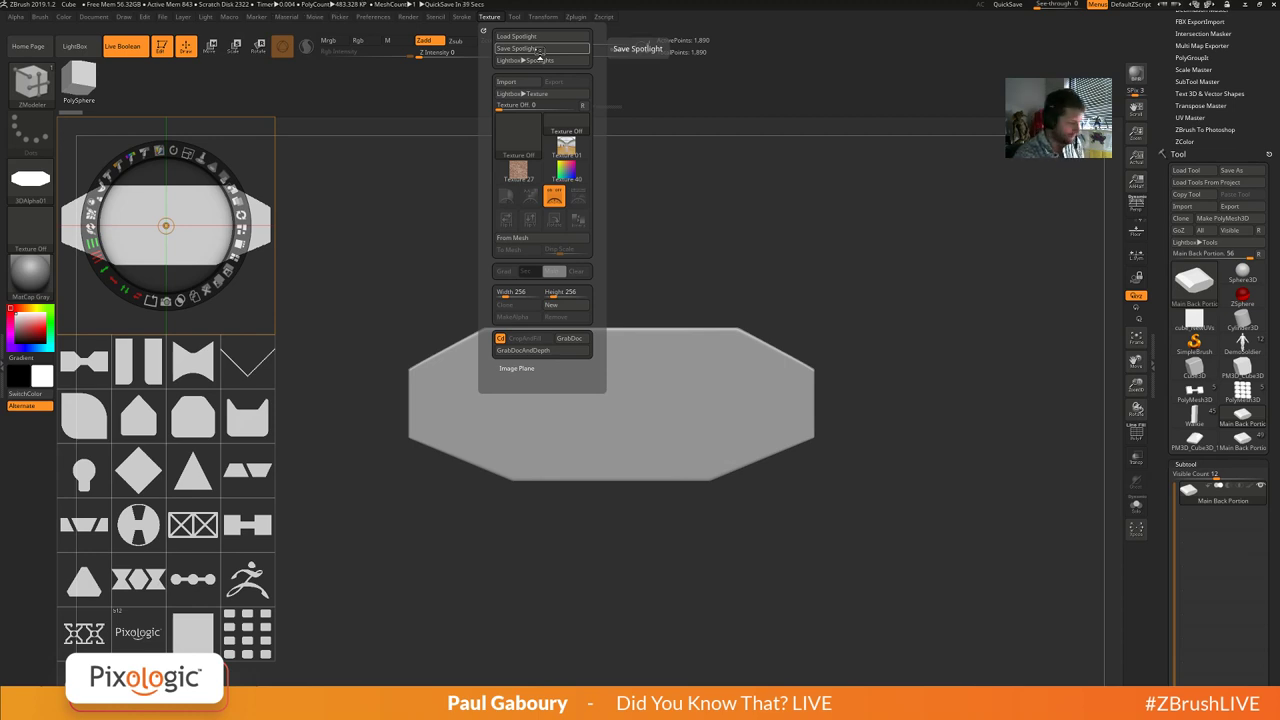
left_click_drag(180, 236, 642, 426)
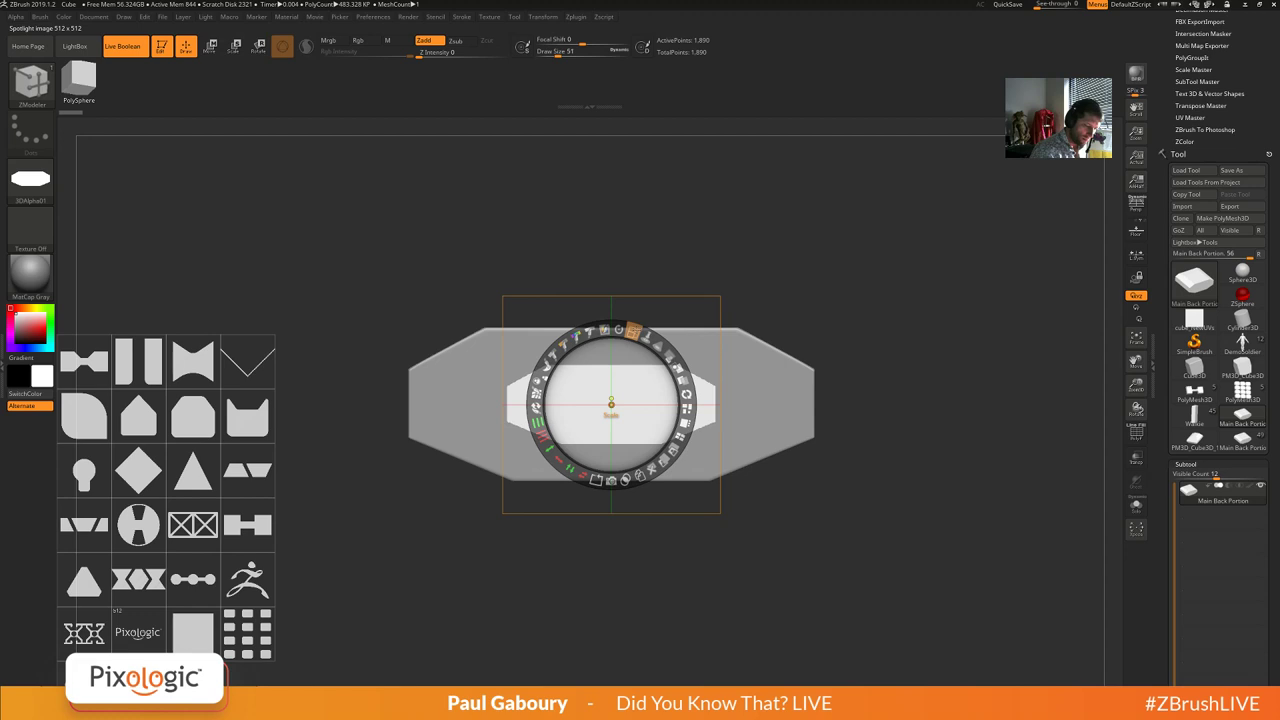
Scale the silhouette image up to match the block's end outline, and contract it inward to leave a border.
left_click_drag(632, 332, 689, 361)
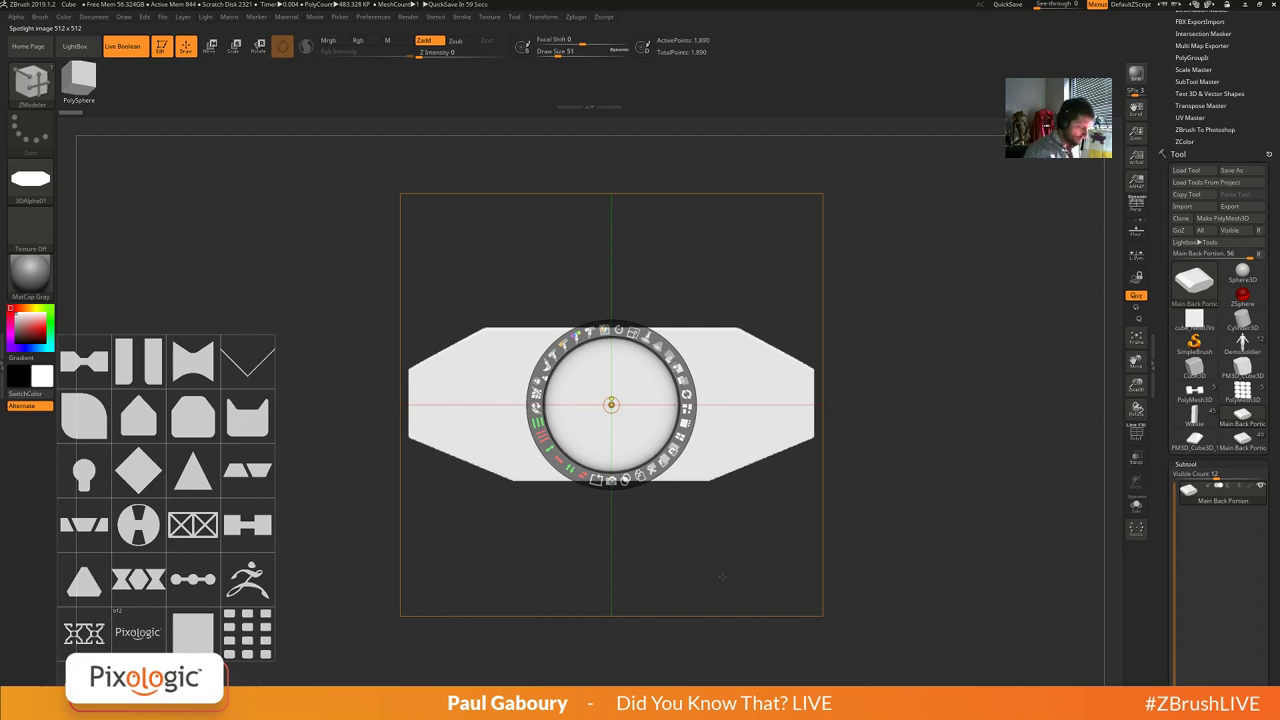
left_click(597, 481)
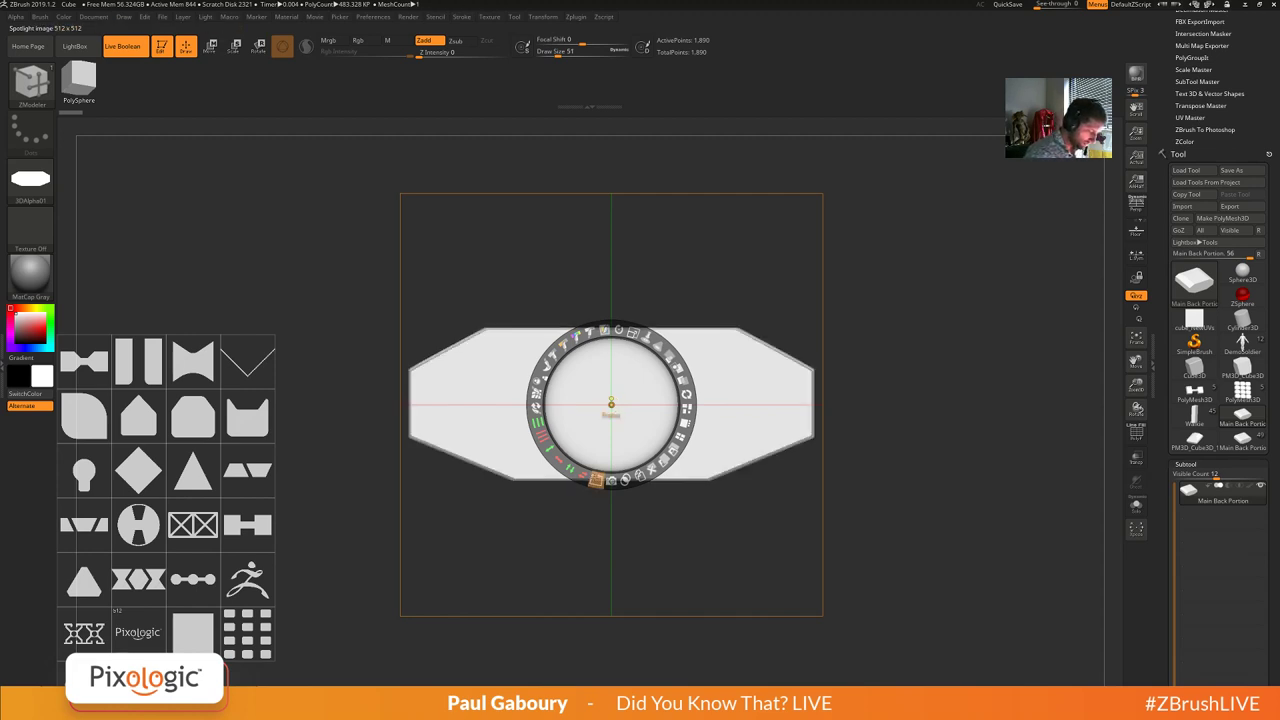
left_click_drag(597, 481, 729, 328)
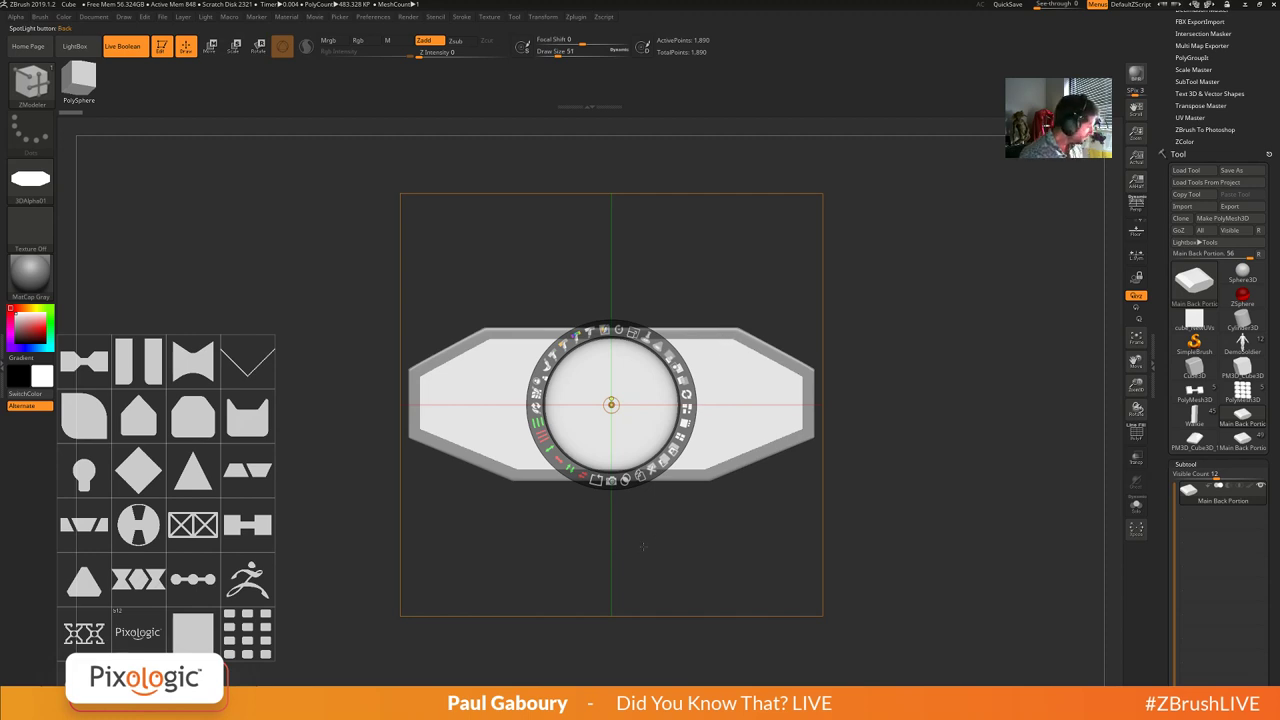
Snapshot the contracted silhouette as a subtractive subtool, and contract it slightly further to snapshot a smaller additive subtool.
left_click(611, 403)
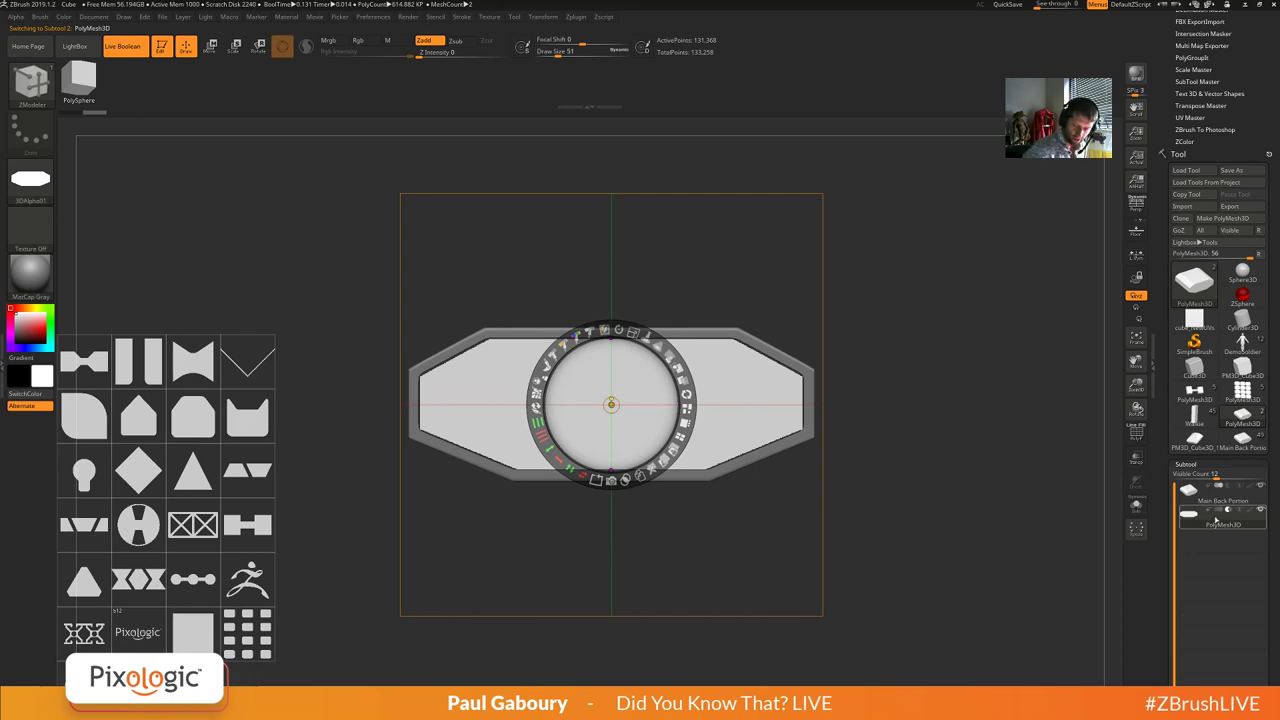
left_click(1190, 491)
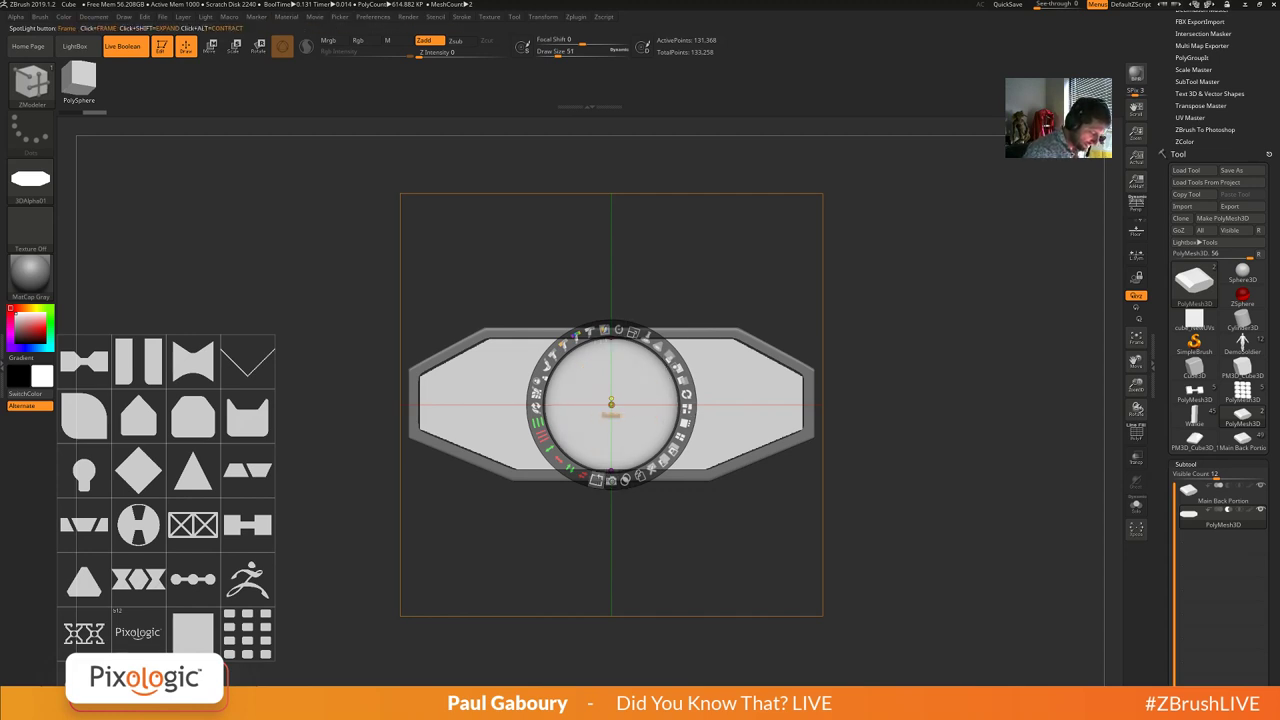
left_click_drag(596, 477, 588, 469)
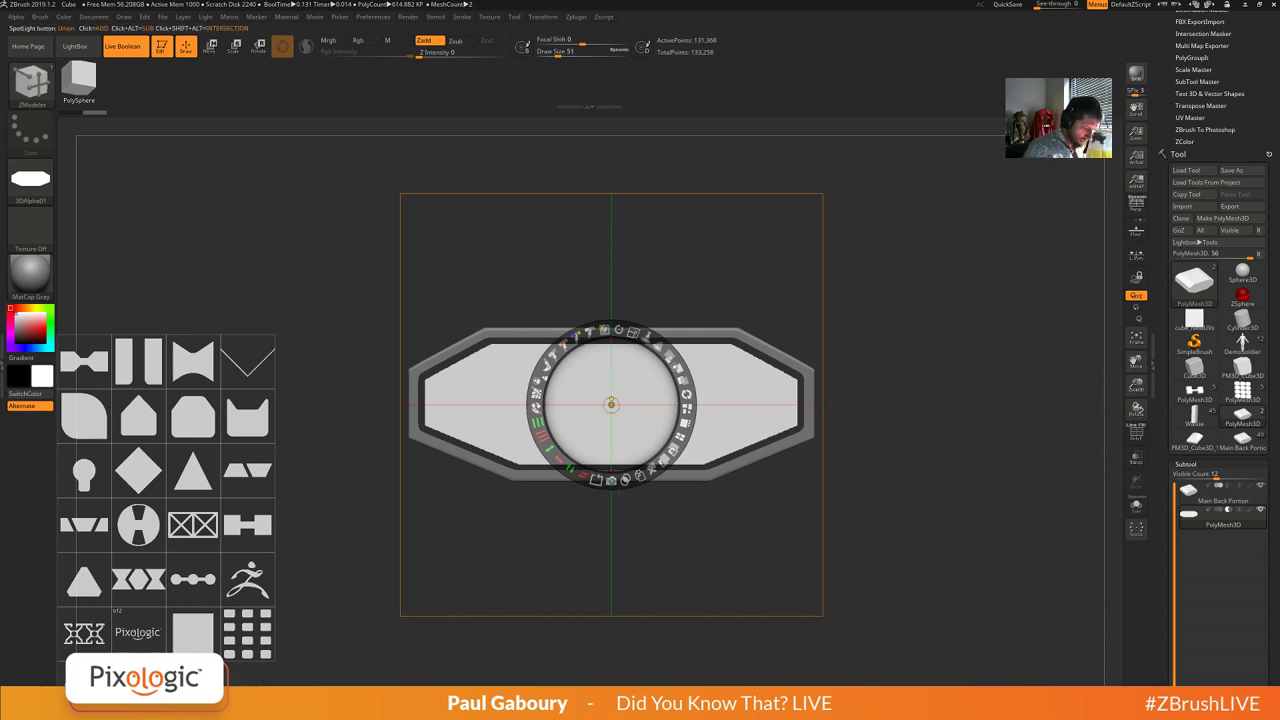
left_click(611, 480)
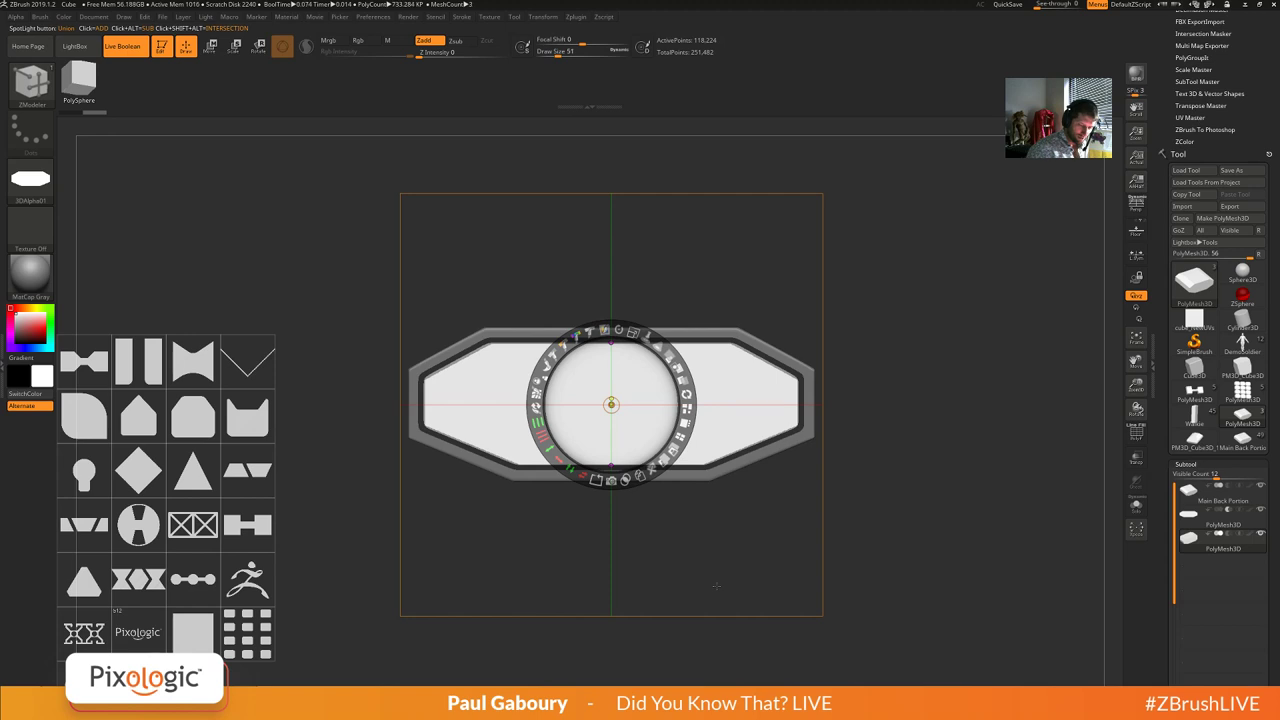
Contract the silhouette a little more and snapshot it as another additive subtool inside the previous one.
mouse_move(1198, 547)
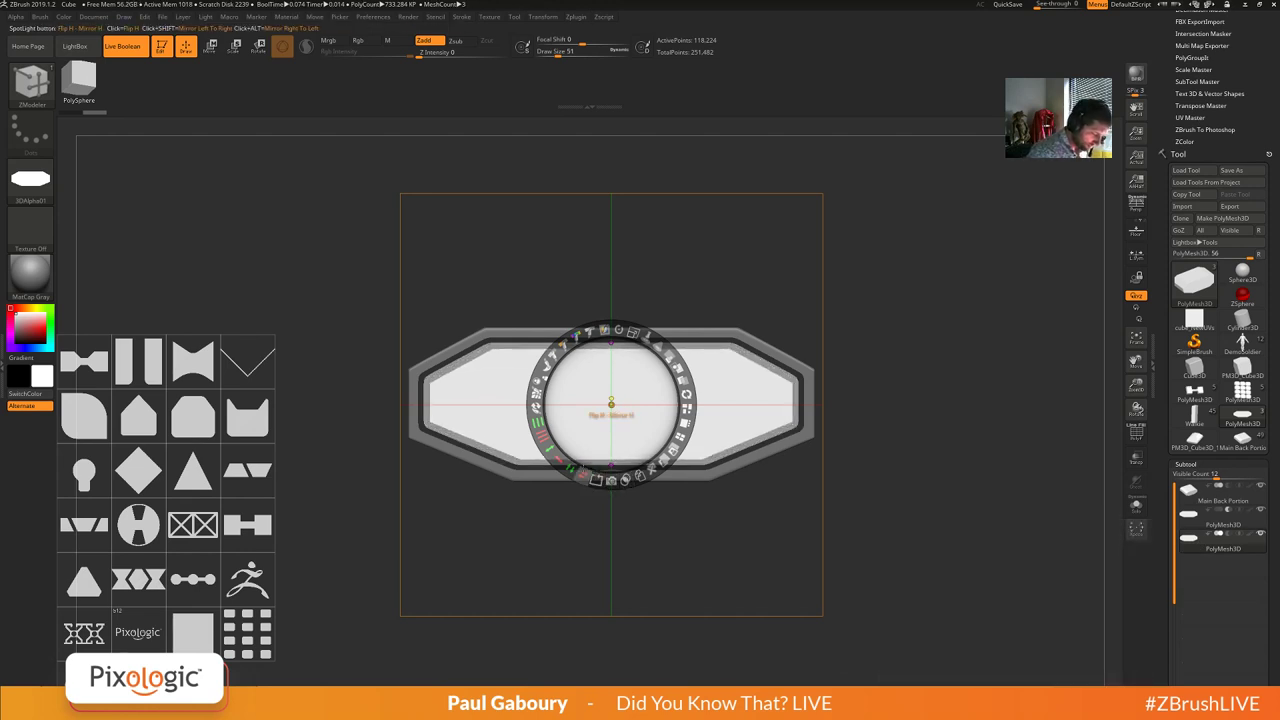
left_click(611, 480)
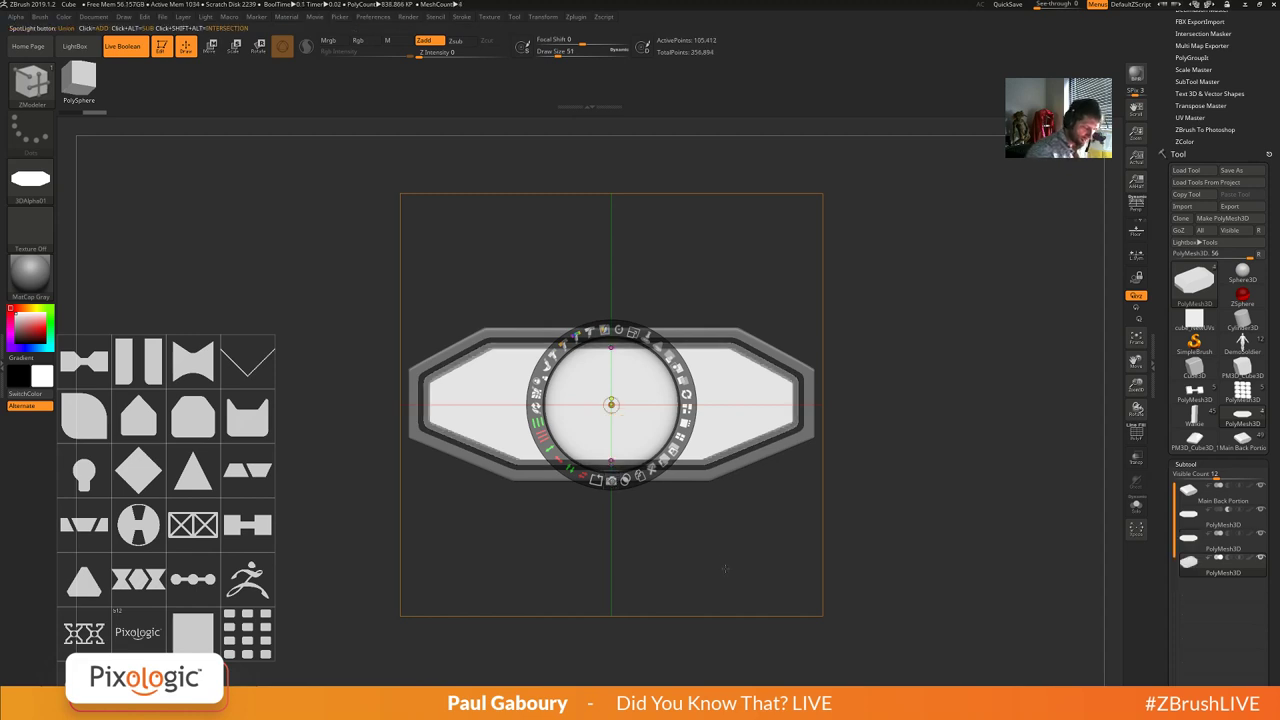
mouse_move(1195, 576)
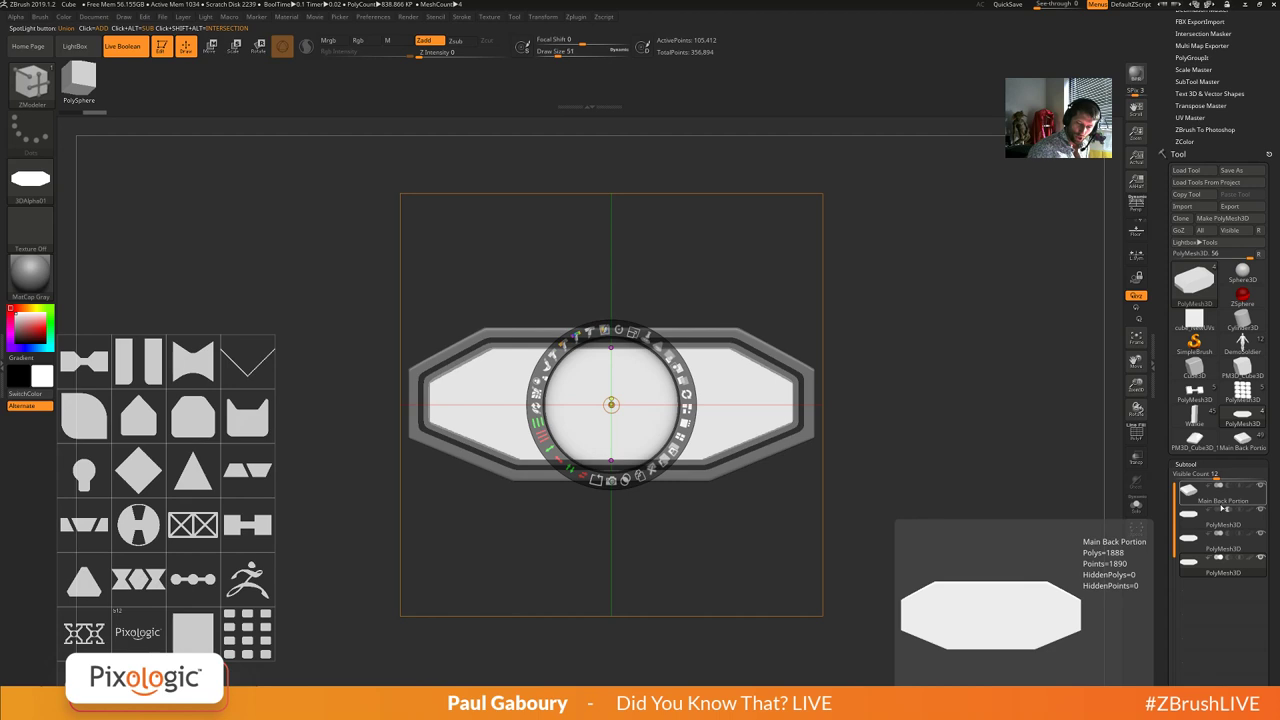
mouse_move(1186, 513)
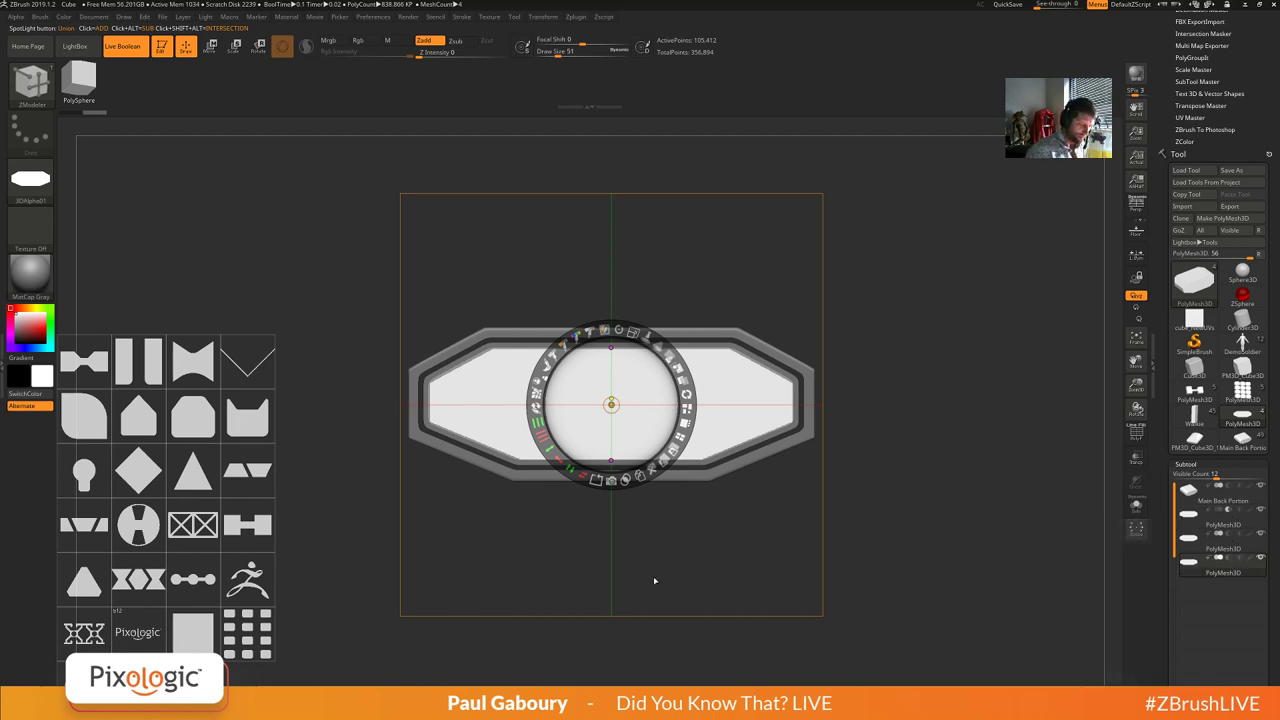
Undo the last silhouette contraction, and turn the image into a thin outline frame snapshotted as a subtractive subtool.
key("ctrl")
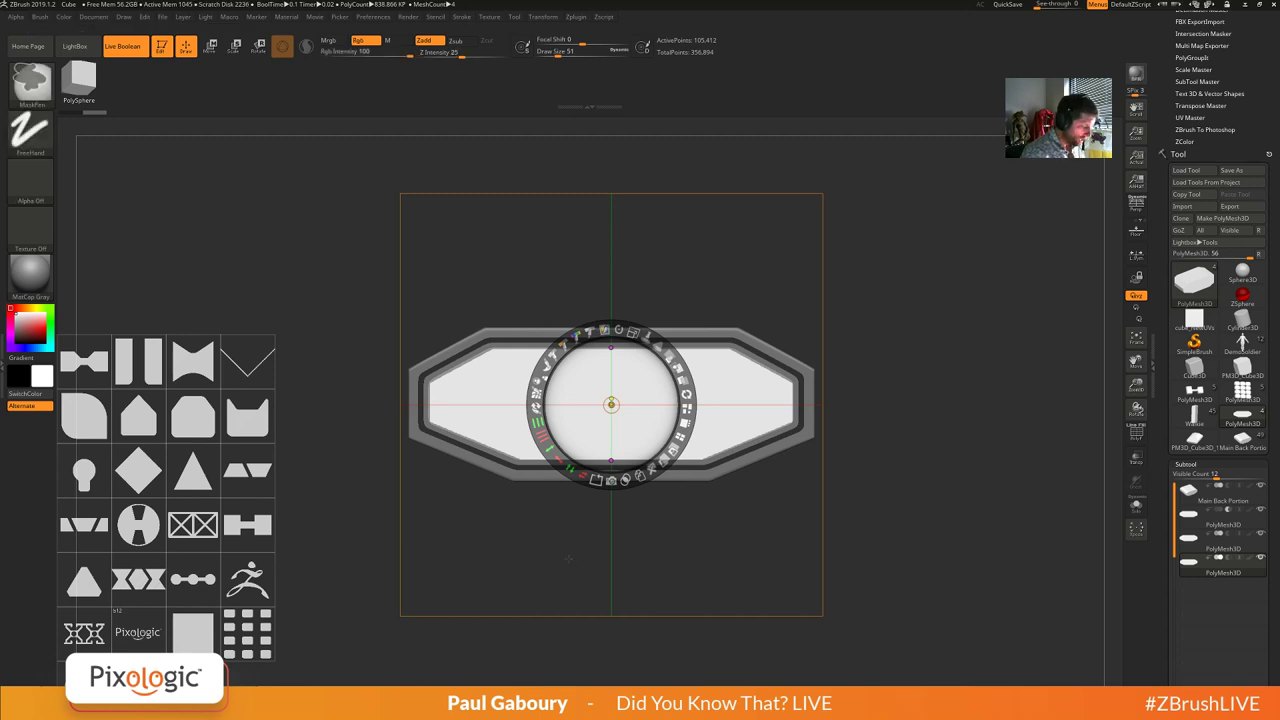
key("ctrl+z")
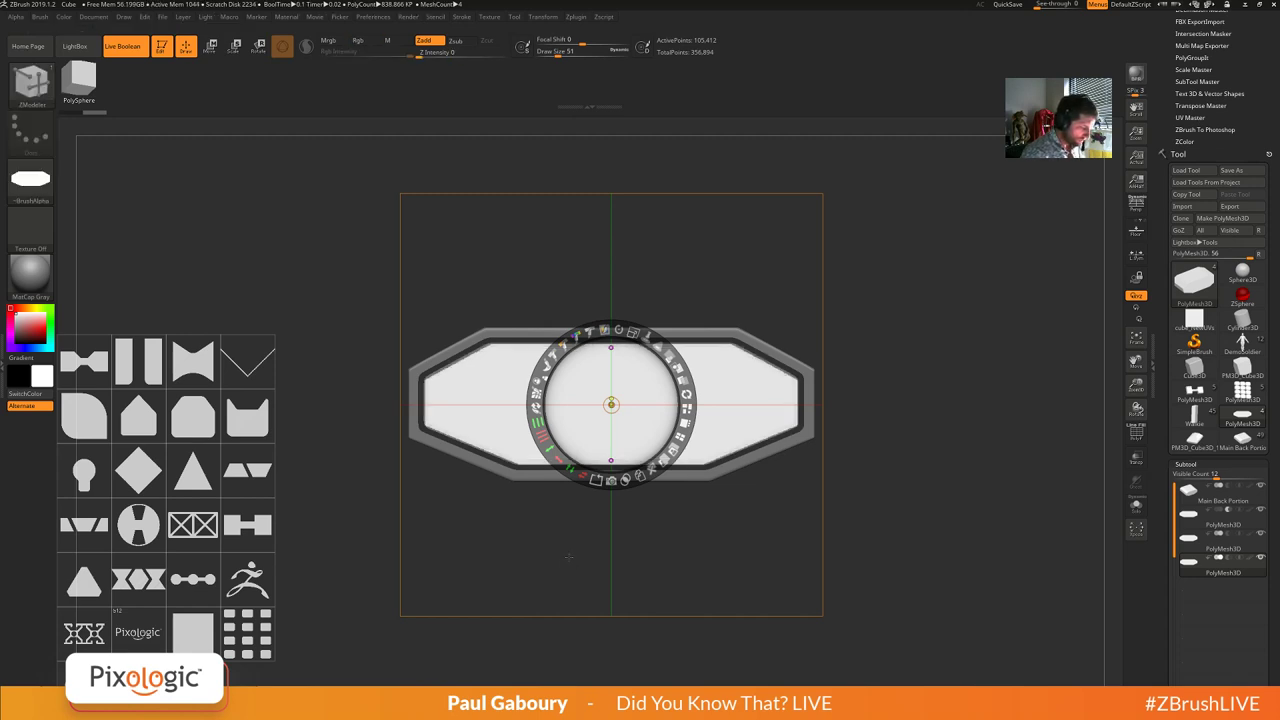
left_click(596, 479)
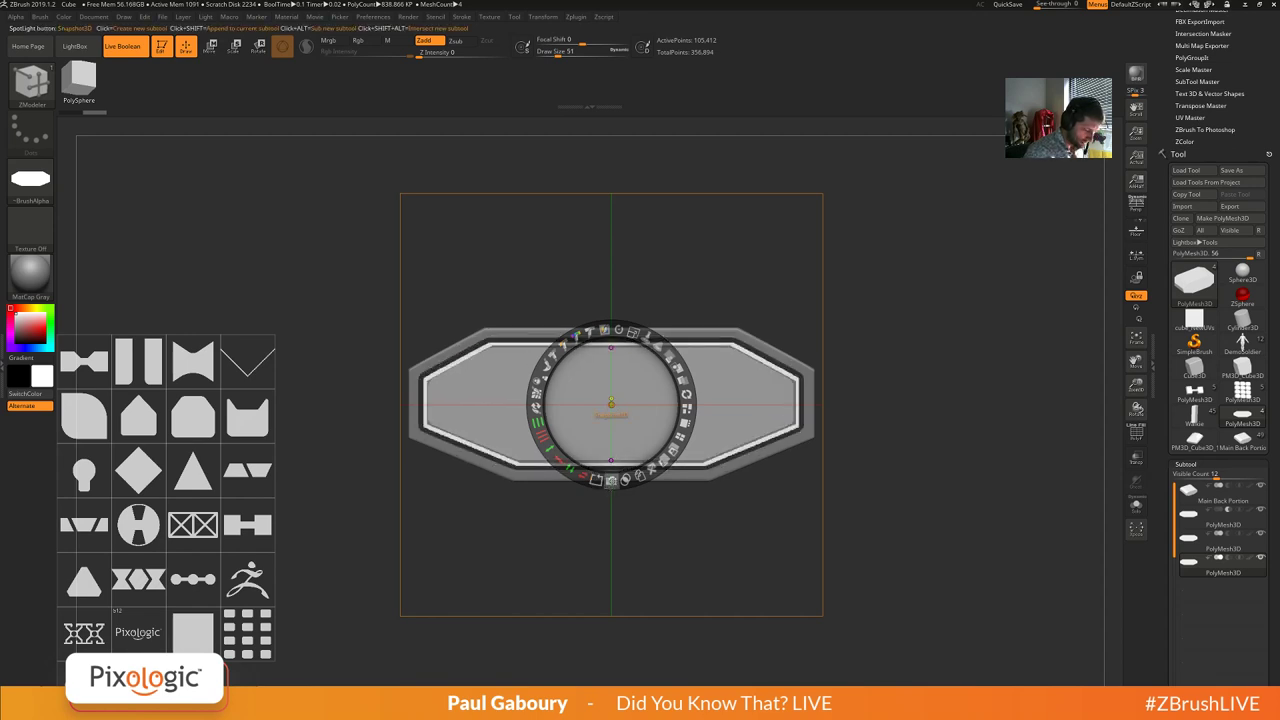
left_click(608, 482)
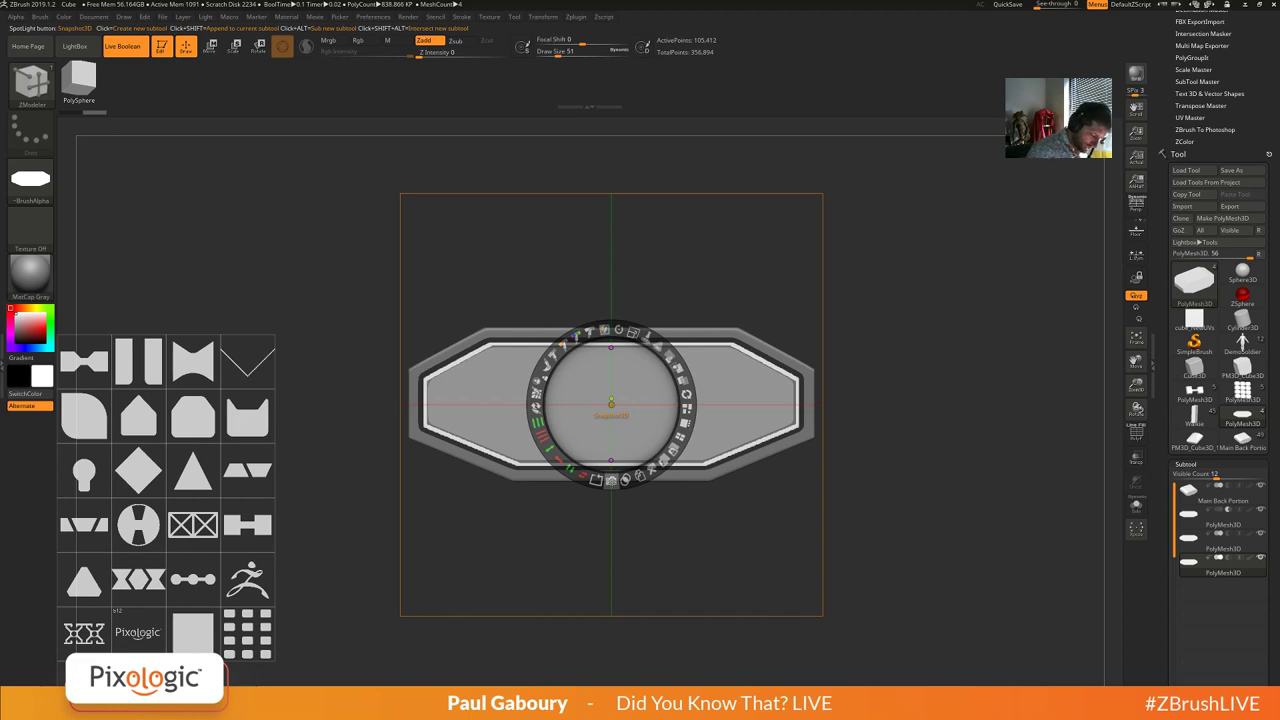
left_click(611, 483)
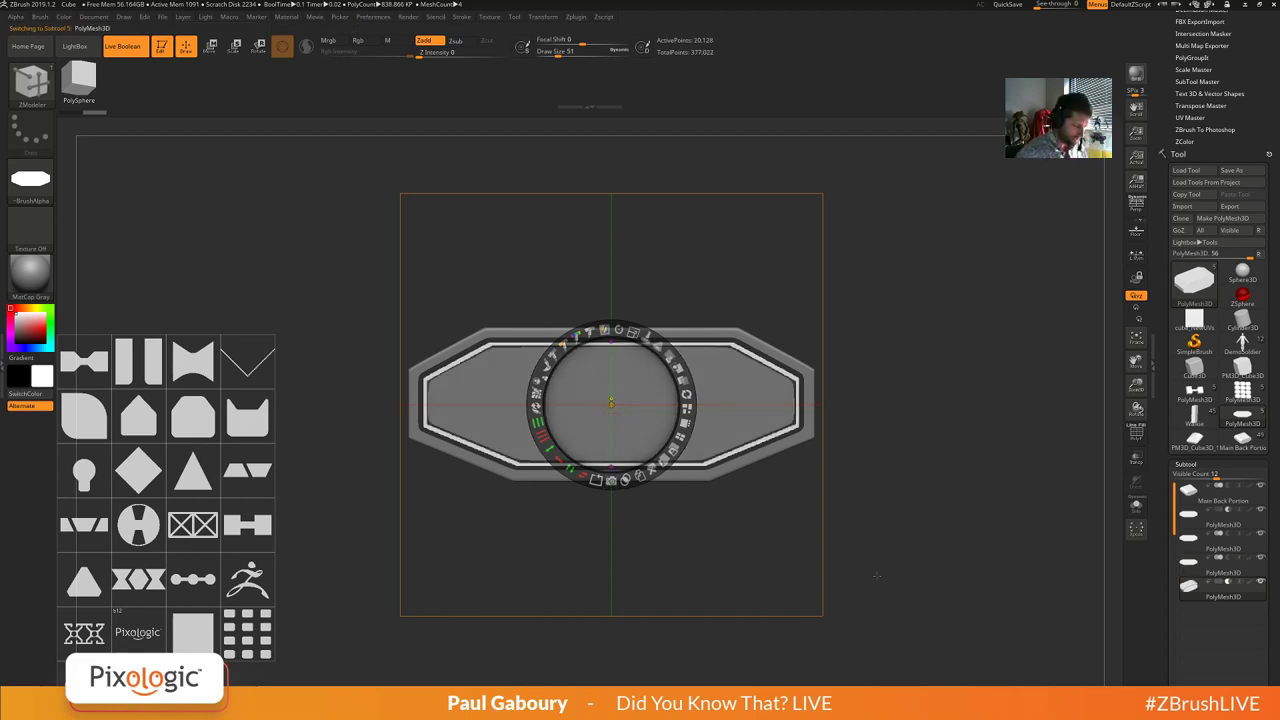
Hide Spotlight and examine the recessed groove and inset plate on the block's end at an angle.
key("shift")
key("shift+z")
mouse_move(880, 522)
left_mouse_down()
mouse_move(894, 530)
mouse_move(920, 486)
mouse_move(970, 482)
mouse_move(891, 514)
left_mouse_up()
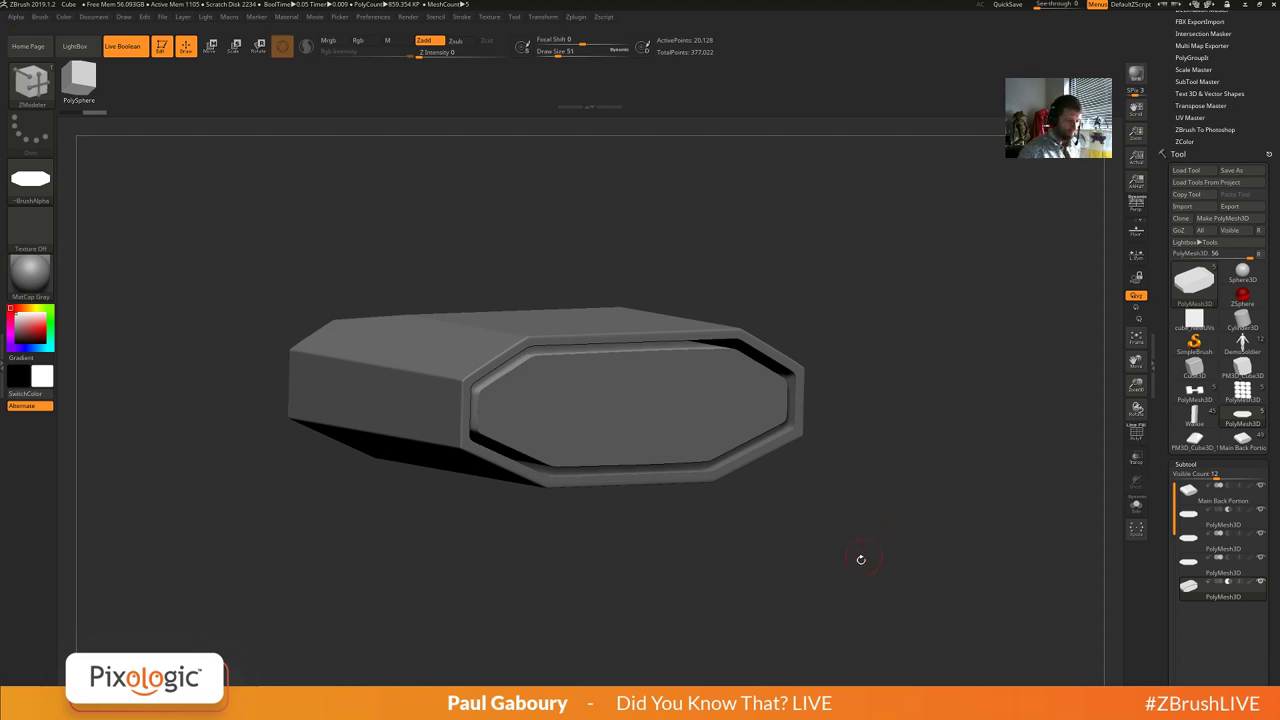
left_click_drag(840, 594, 849, 549)
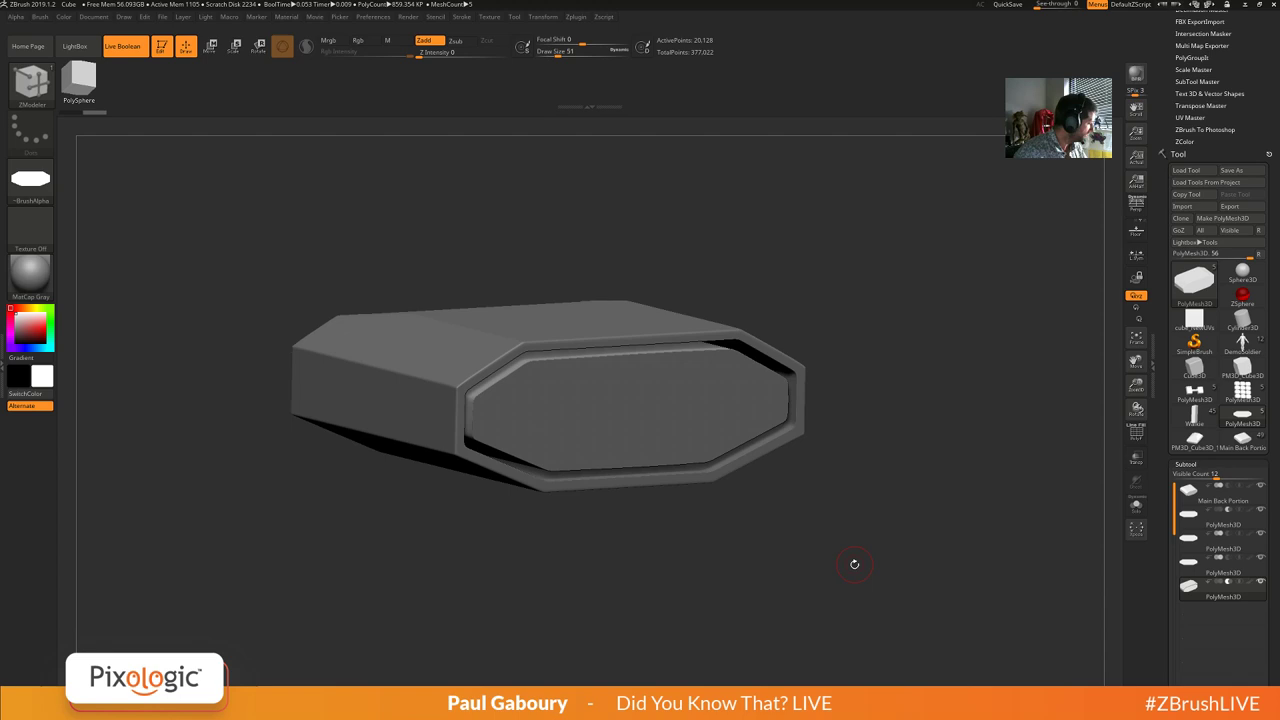
Activate the Move gizmo, check the cutter's polyframe, and enable Transpose All Selected Subtools.
key("w")
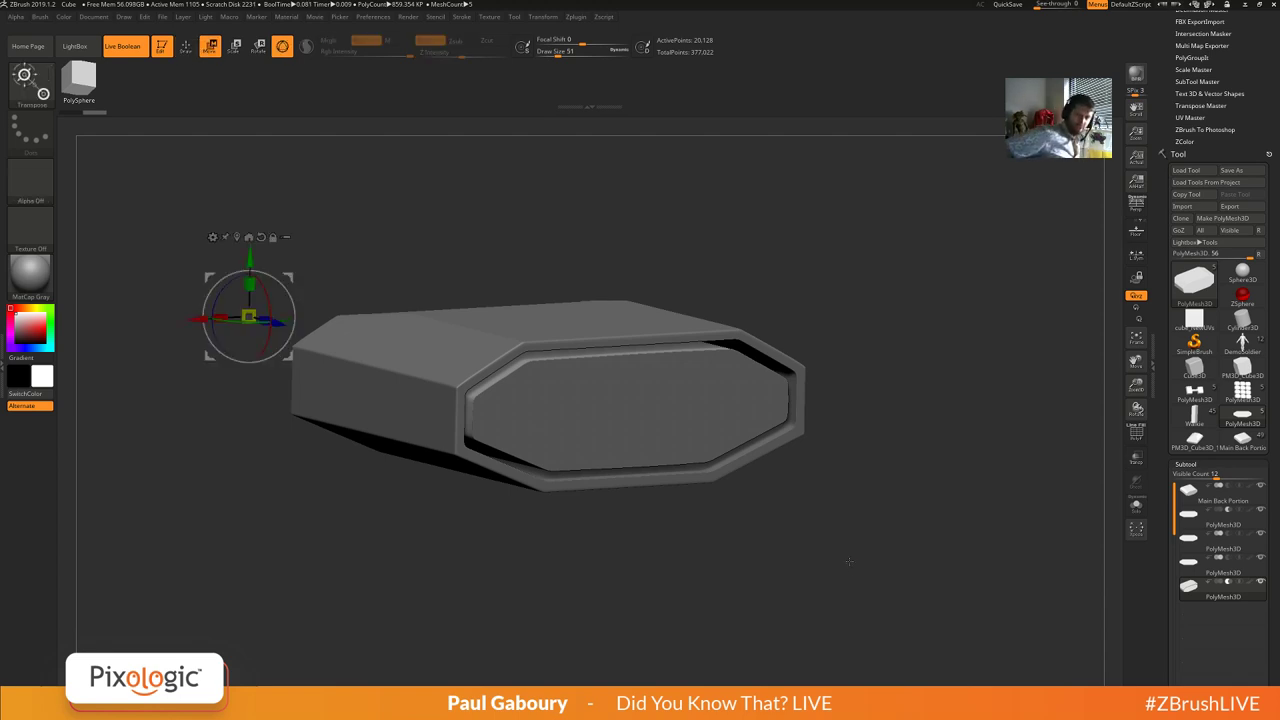
key("shift+f")
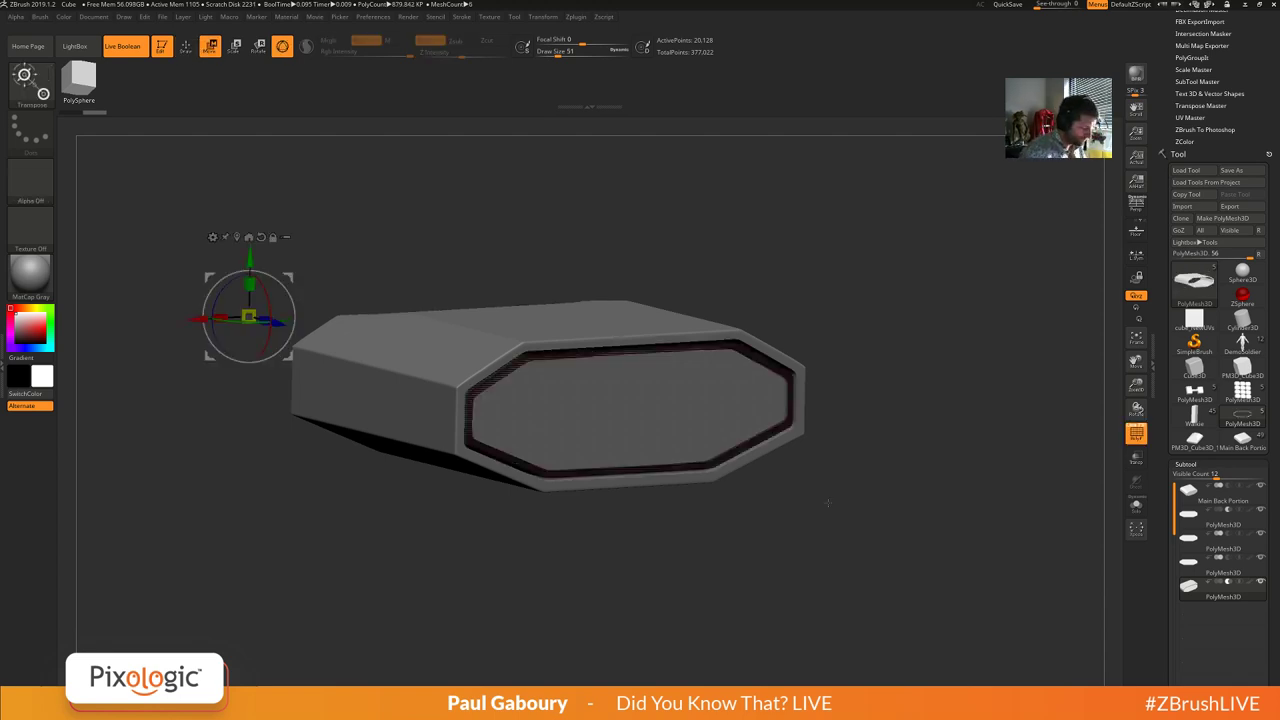
left_click_drag(826, 491, 797, 526)
left_click(187, 282)
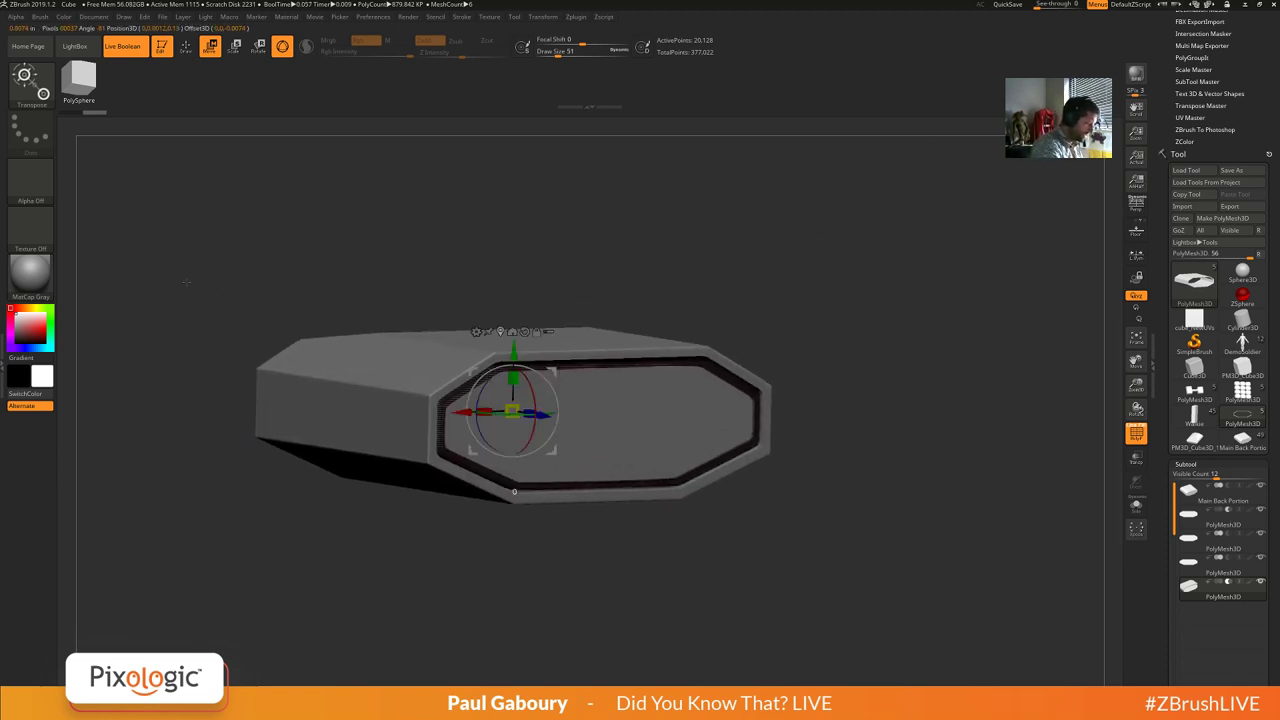
left_click_drag(824, 478, 867, 500)
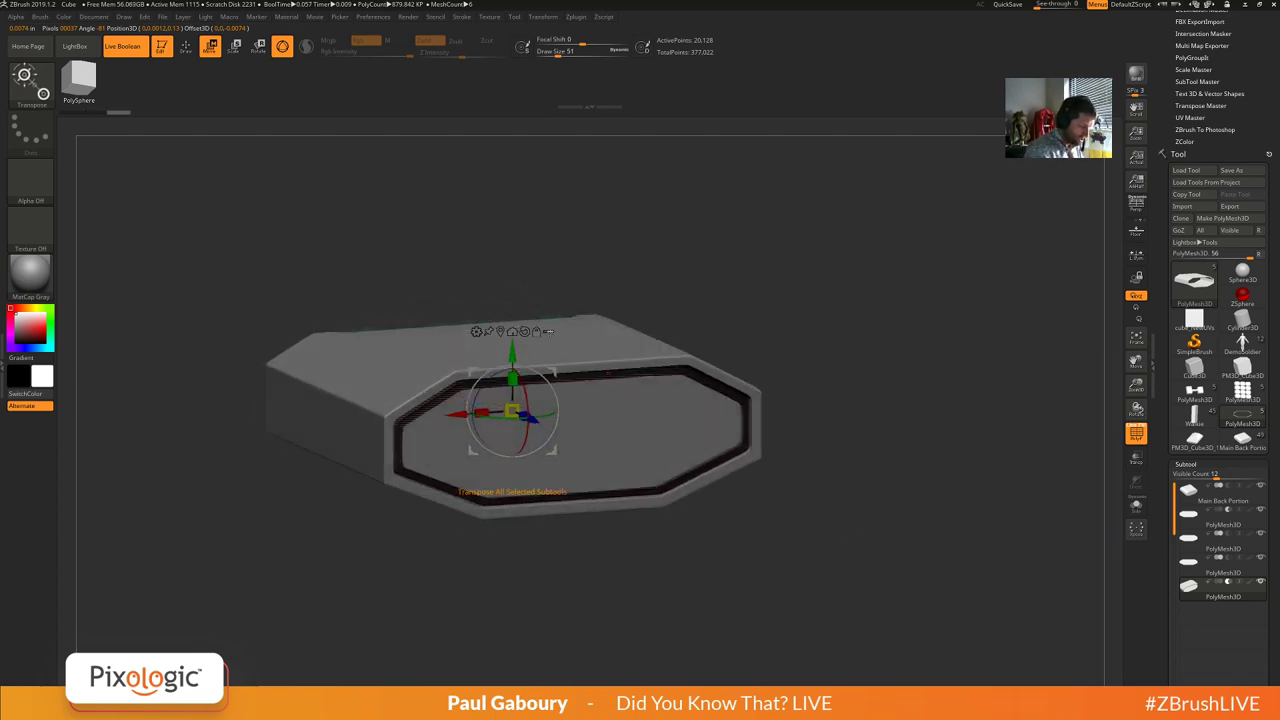
left_click(549, 331)
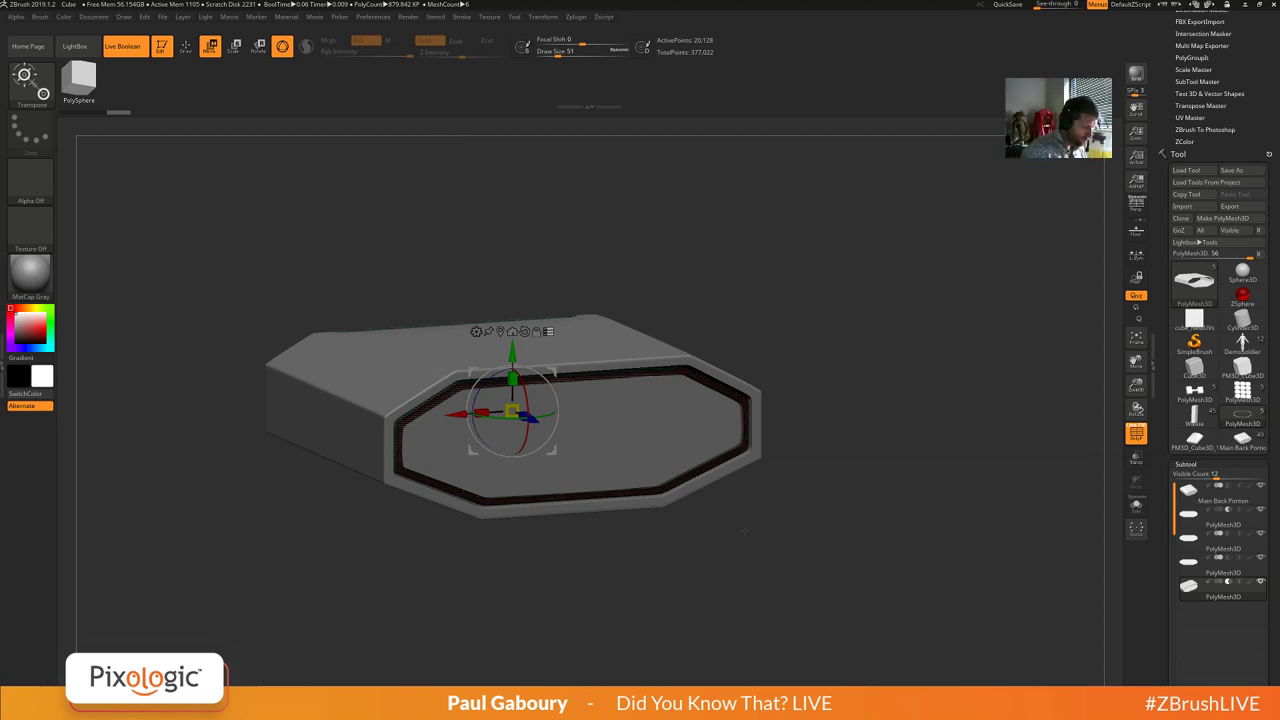
key("shift+f")
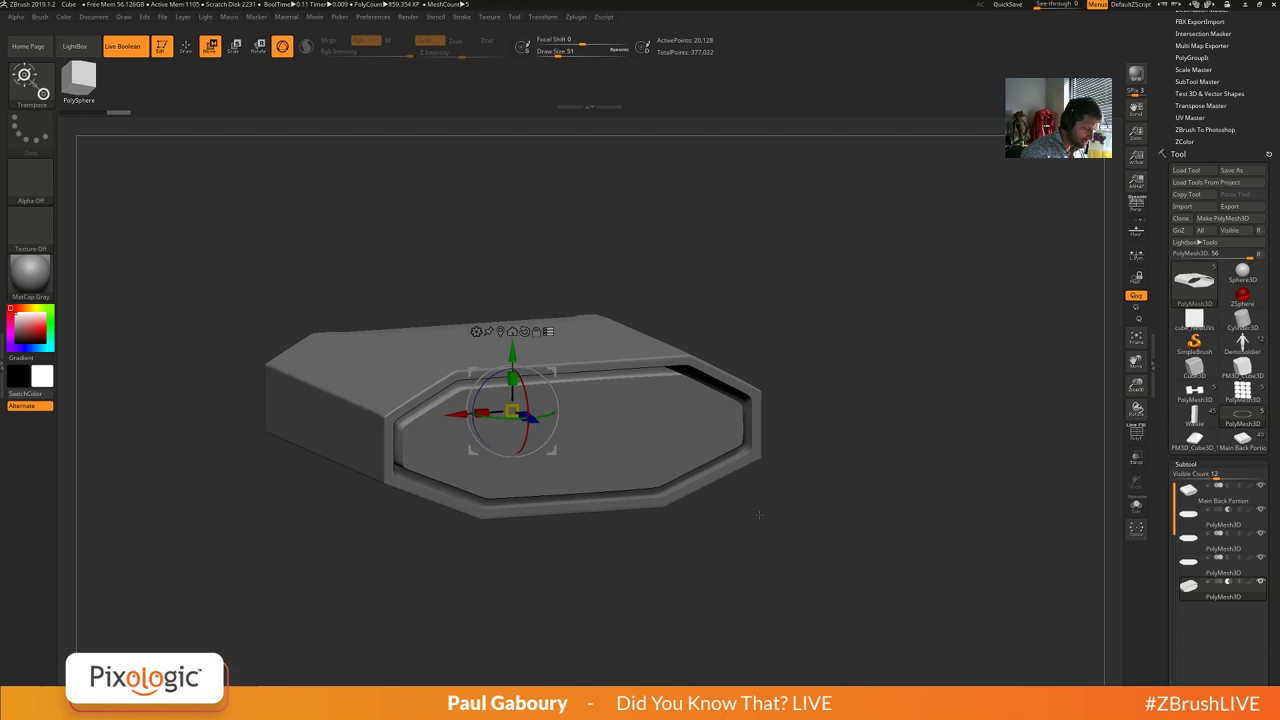
left_click_drag(757, 514, 788, 534)
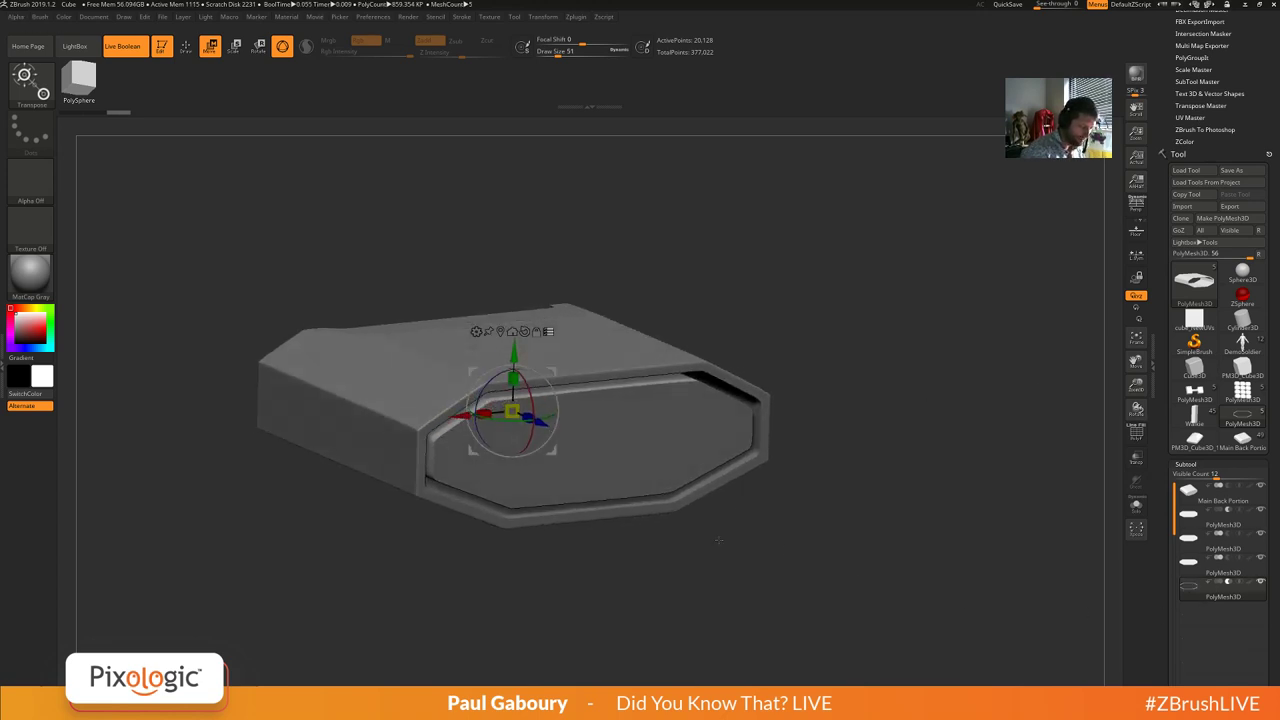
mouse_move(581, 444)
left_mouse_down("alt")
mouse_move(835, 553)
mouse_move(684, 488)
left_mouse_up("alt")
key("ctrl+z")
key("ctrl+shift+z")
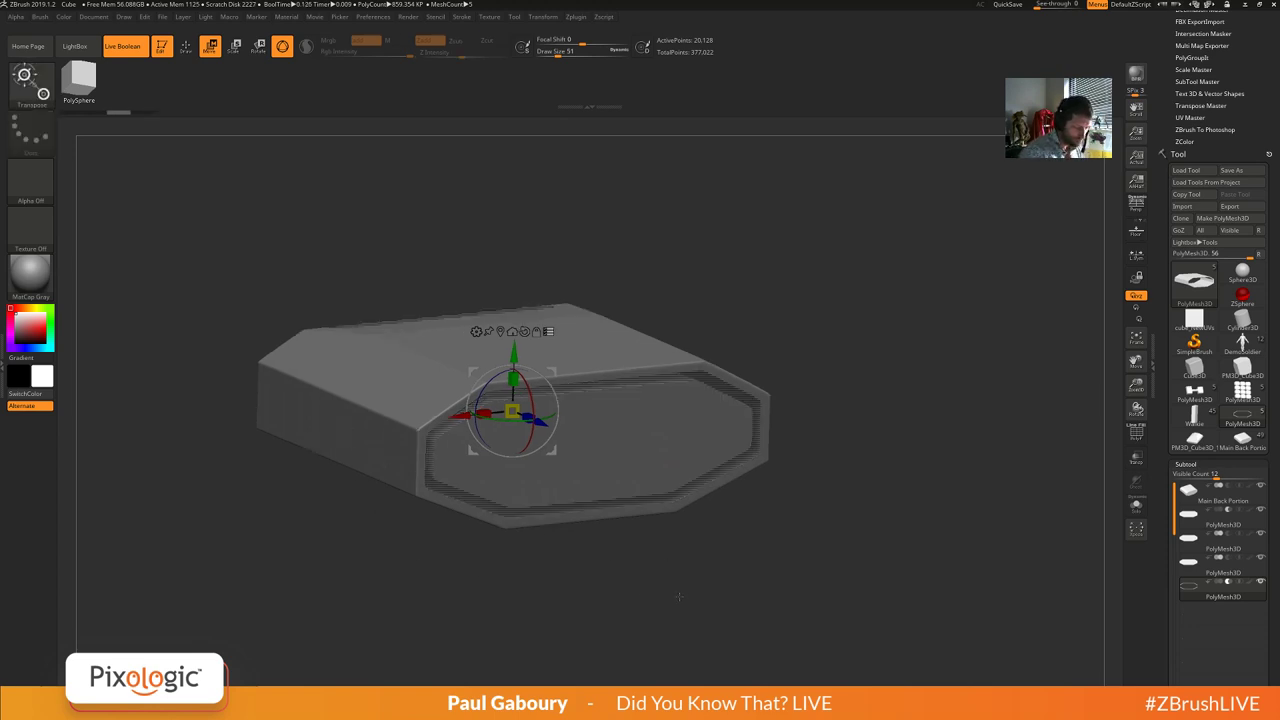
key("ctrl+z")
Make Main Back Portion active, switch the selection brush to SelectRect, and select only the inset end piece for multi-subtool transposing.
left_click(762, 462, "alt")
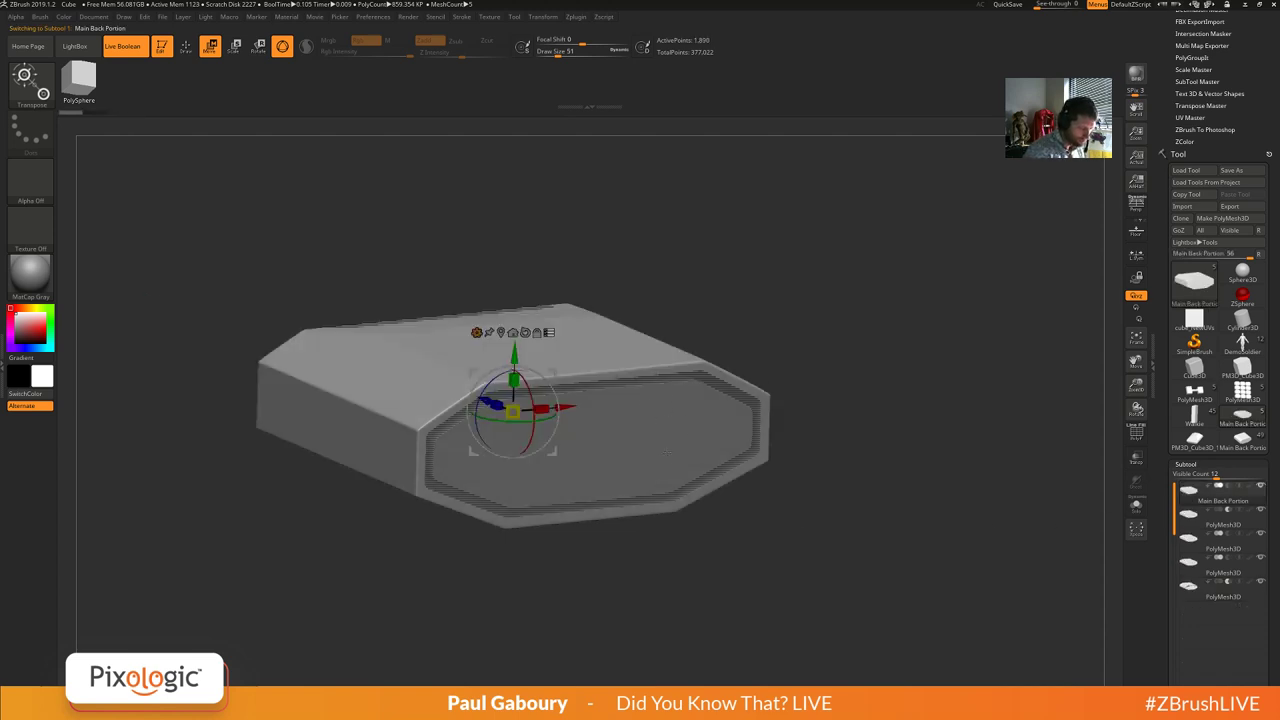
left_click(738, 593, "ctrl+shift")
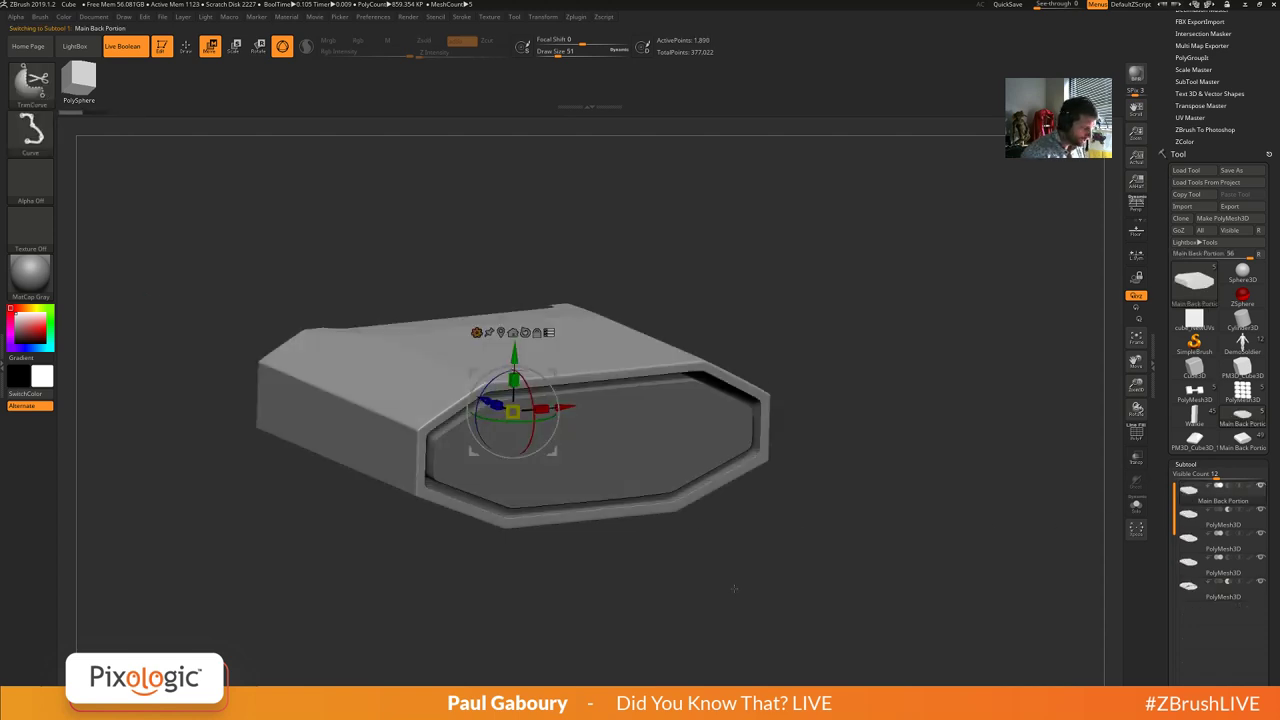
left_click(45, 95, "ctrl+shift")
left_click(381, 138, "ctrl+shift")
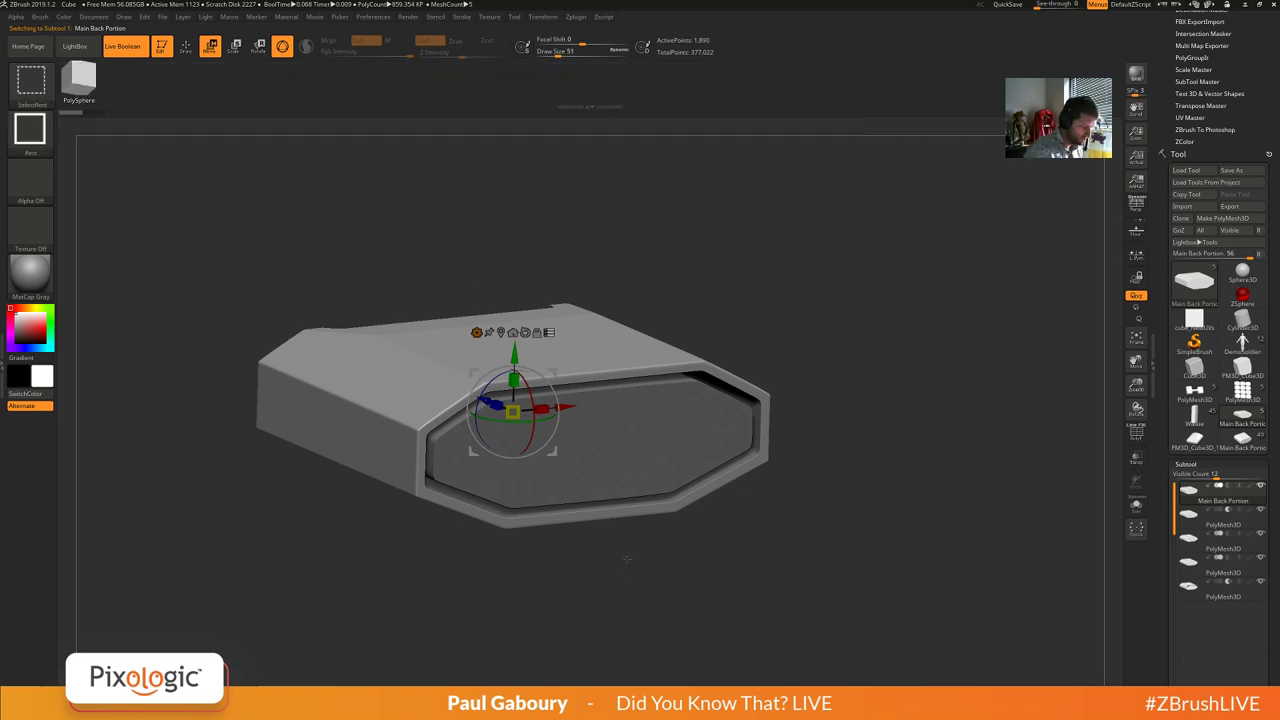
left_click(447, 610, "ctrl+shift")
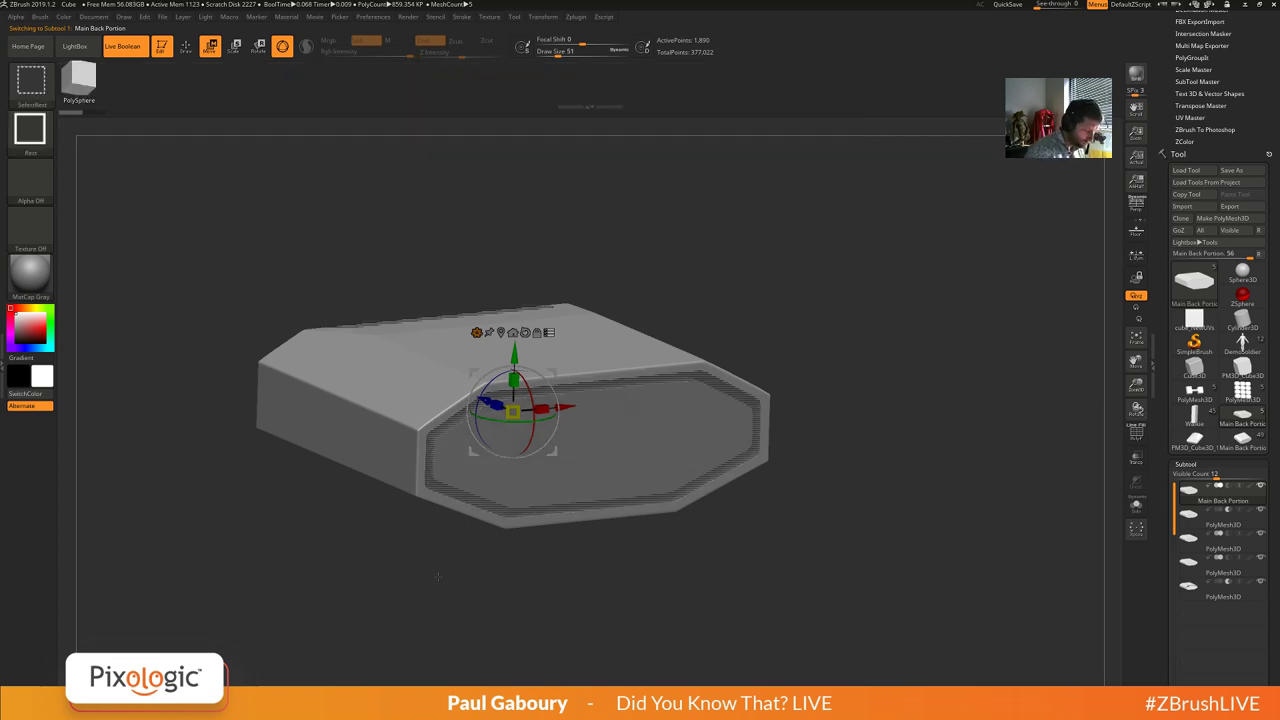
left_click(373, 418, "ctrl+shift")
left_click(635, 454, "ctrl+shift")
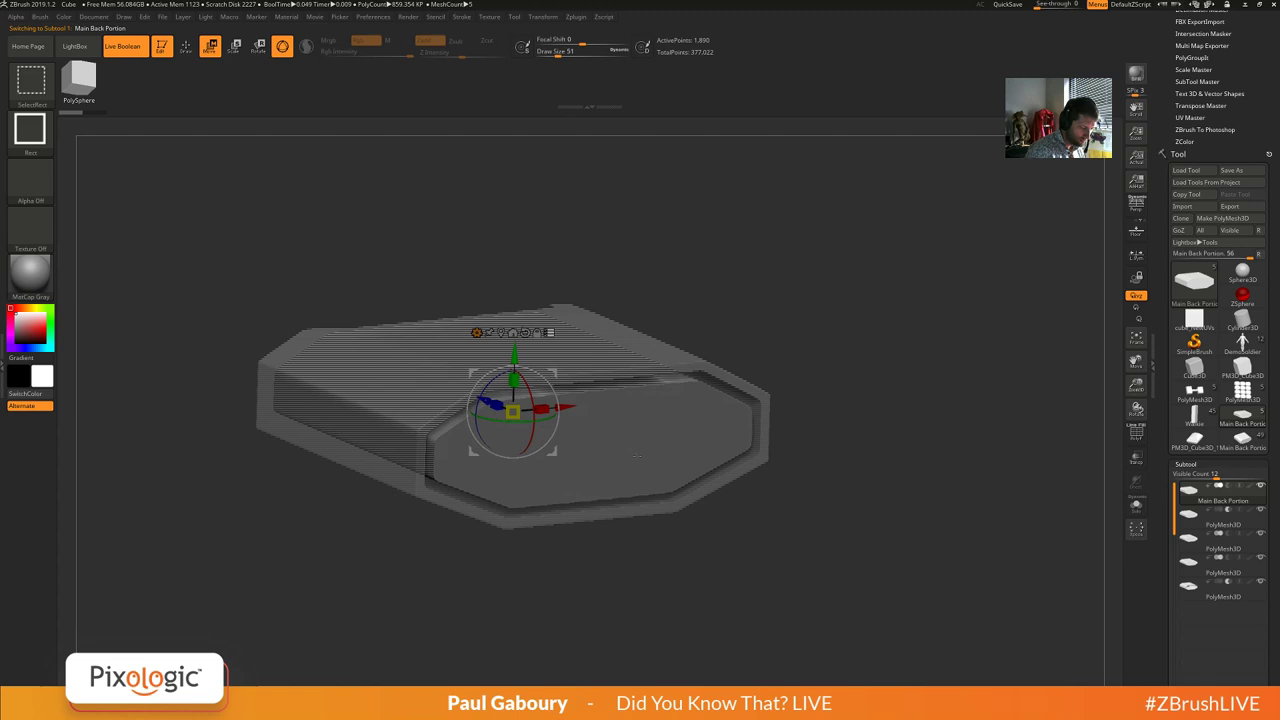
Try to slide the selected inset piece out through the block's open end, and undo the move.
left_click_drag(600, 575, 640, 612)
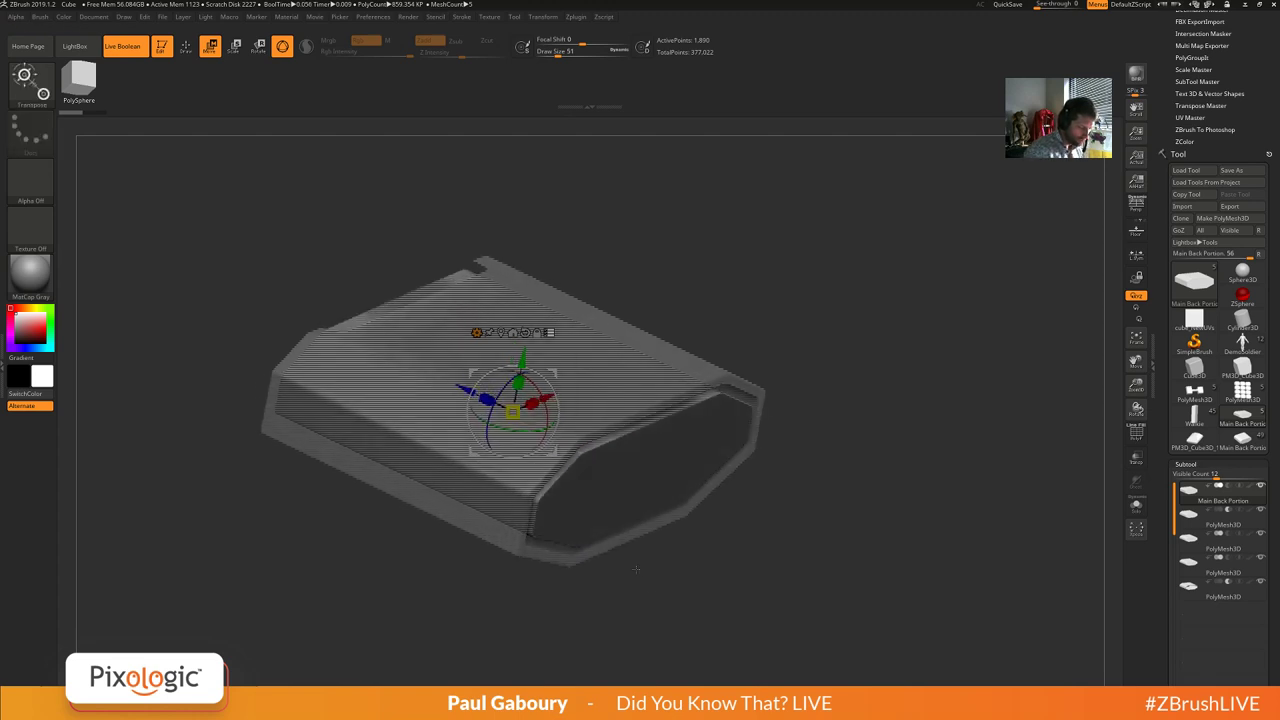
left_click_drag(468, 390, 478, 396)
mouse_move(523, 497)
left_mouse_down()
mouse_move(550, 515)
mouse_move(509, 516)
mouse_move(730, 598)
mouse_move(765, 583)
mouse_move(390, 480)
mouse_move(770, 585)
left_mouse_up()
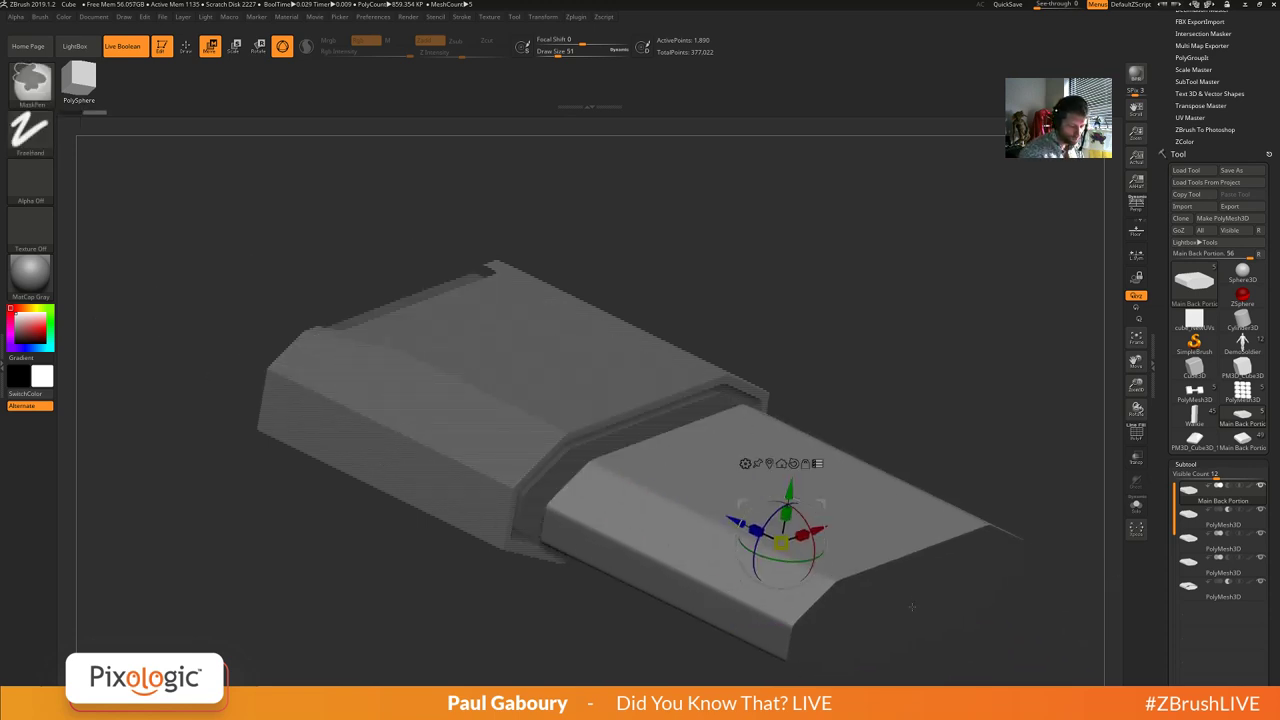
key("ctrl+z")
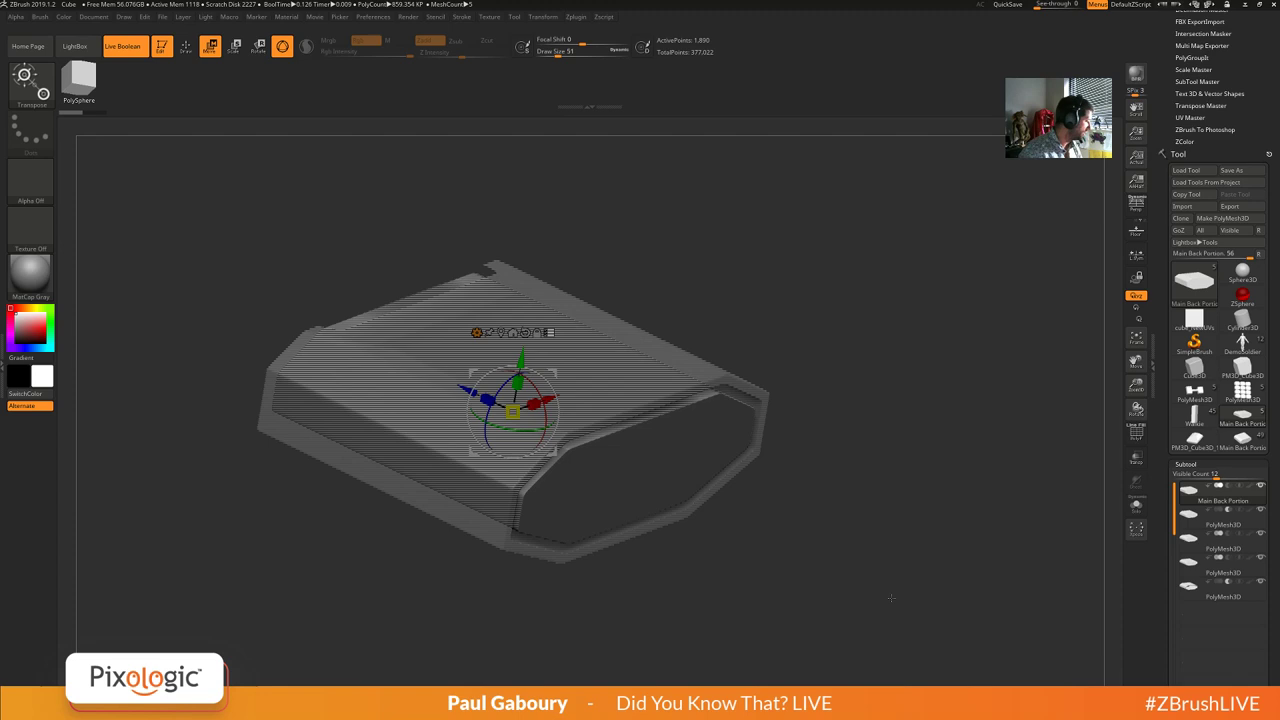
Switch to the DemoSoldier tool, frame it with all its subtools shown, hide Bounding_Box, and activate the Move gizmo.
left_click(1242, 345)
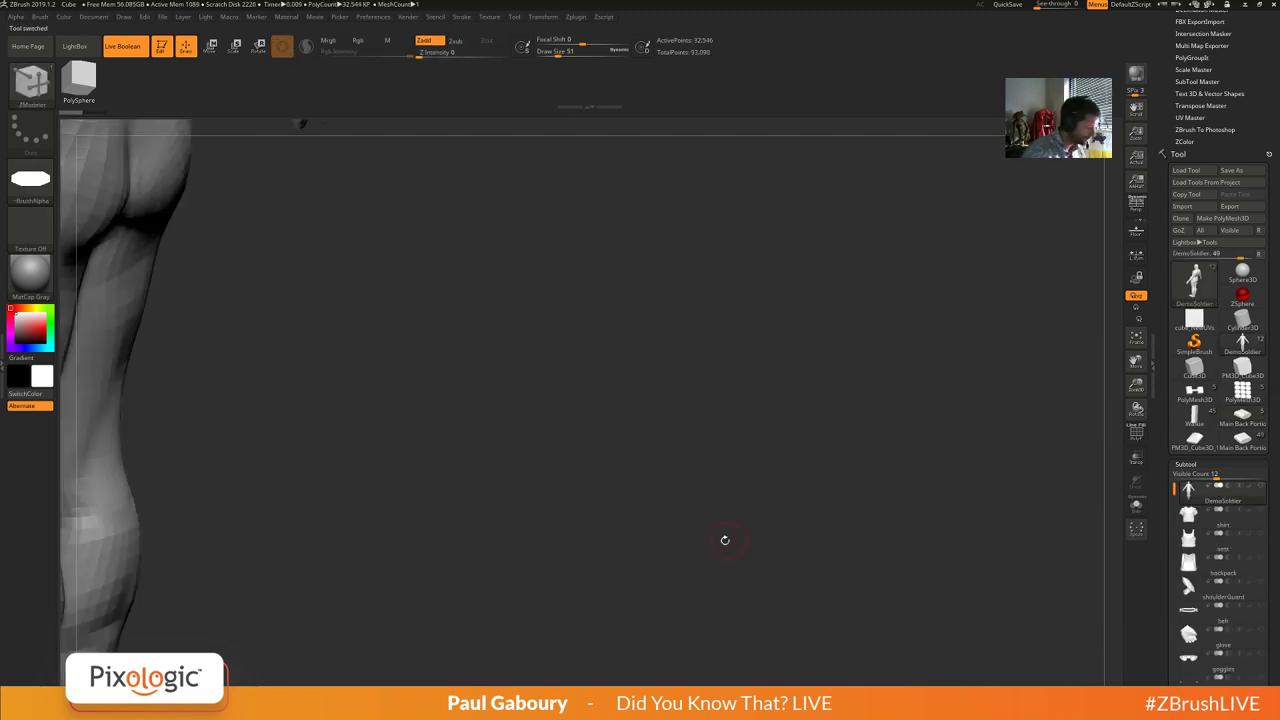
key("f")
right_click_drag(828, 527, 866, 566, "ctrl")
left_click(1261, 486, "shift")
right_click_drag(801, 448, 776, 509, "alt")
left_click_drag(1174, 490, 1174, 582)
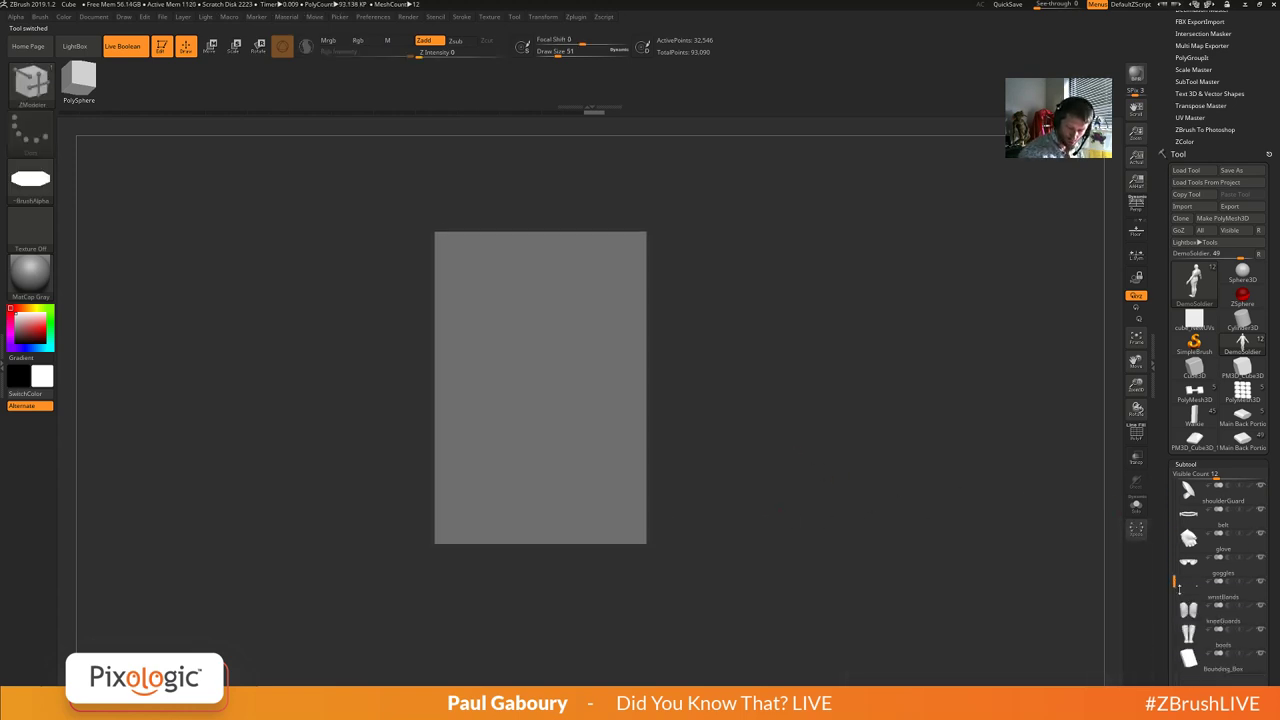
left_click(1261, 653)
mouse_move(751, 450)
right_mouse_down("alt")
mouse_move(772, 496)
mouse_move(789, 449)
mouse_move(787, 486)
right_mouse_up("alt")
key("w")
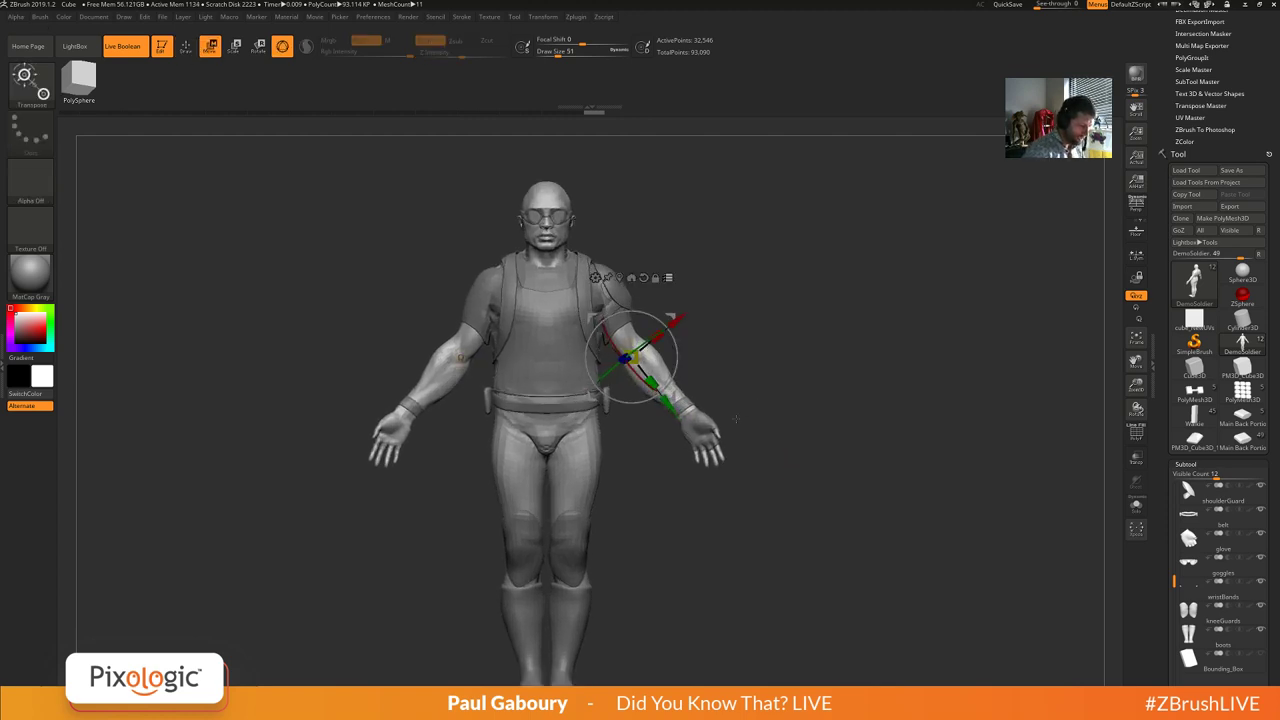
Try moving only the soldier's body and goggles out of the clothing as a multi-subtool selection, and undo the moves.
left_click(580, 468, "ctrl+shift")
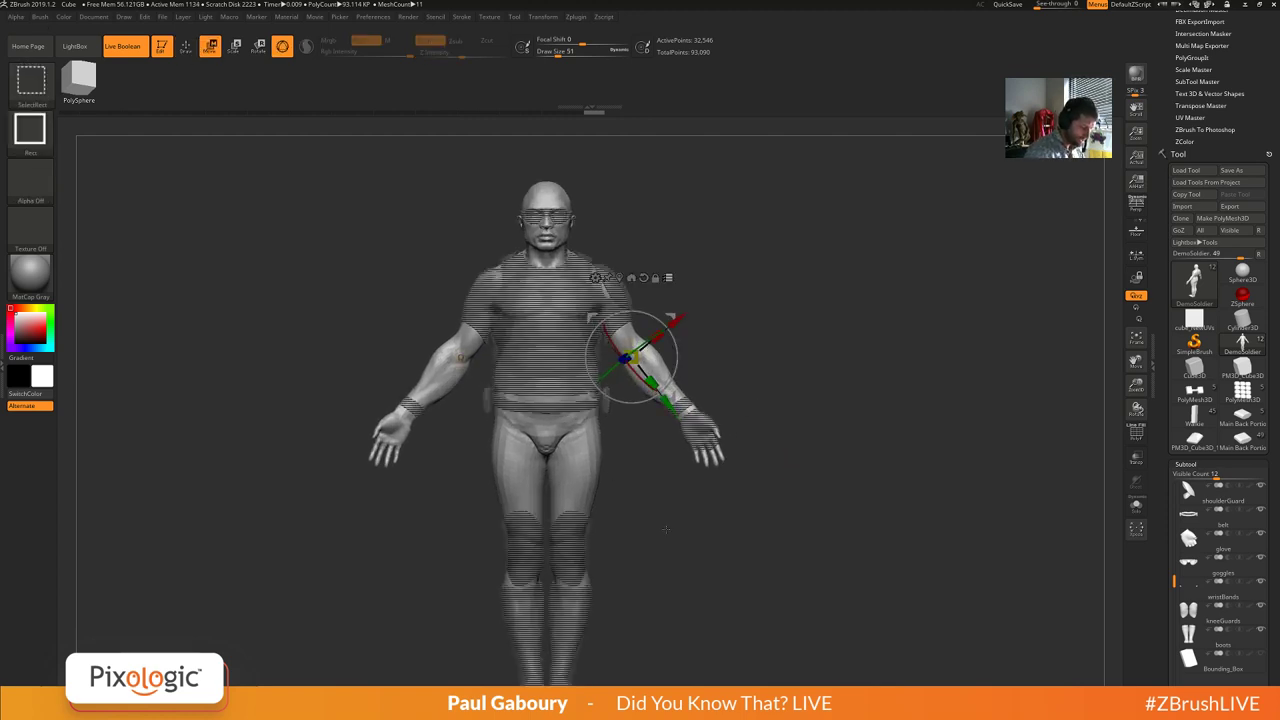
left_click(546, 218, "ctrl+shift")
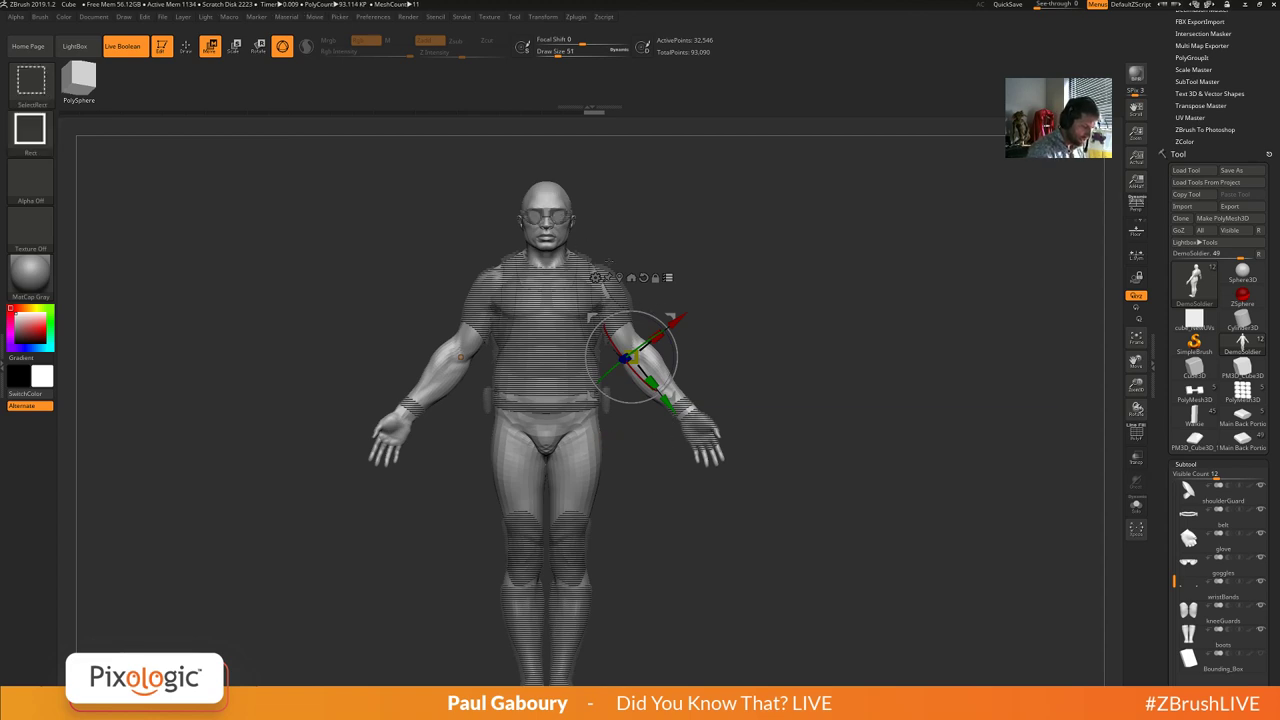
left_click_drag(632, 357, 917, 398)
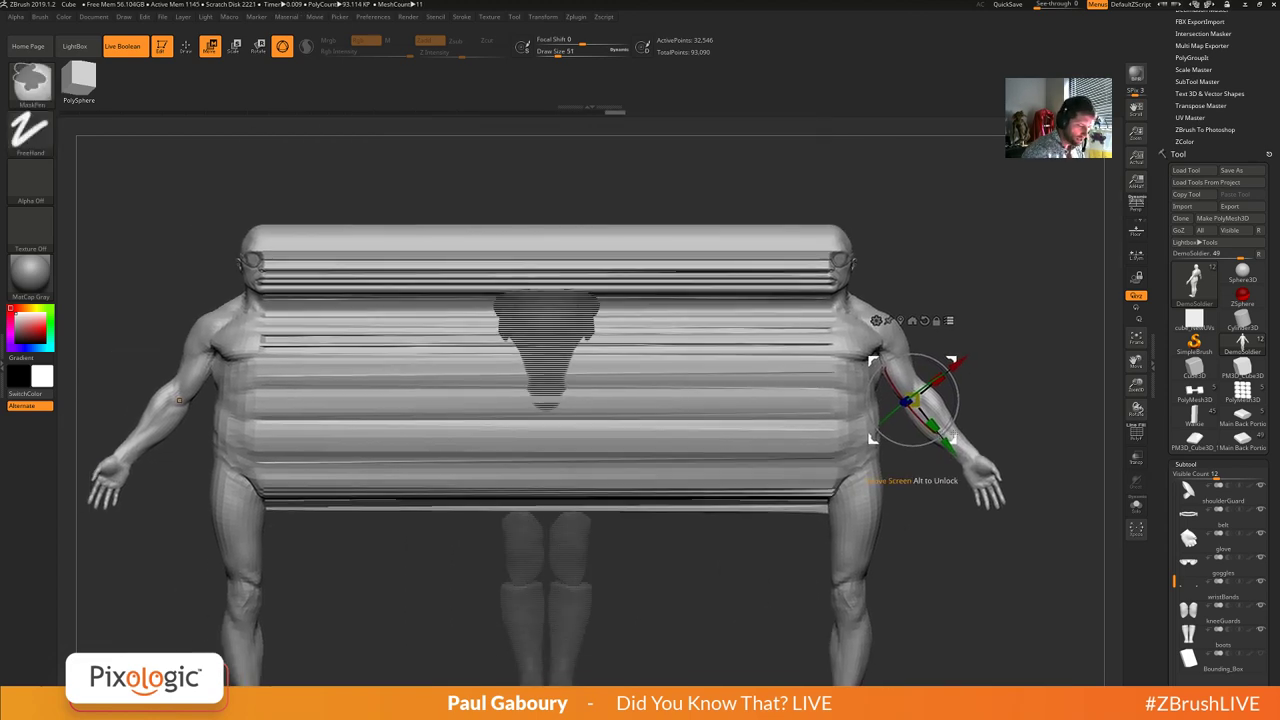
key("ctrl+z")
left_click_drag(625, 358, 931, 320)
left_click_drag(925, 393, 920, 443)
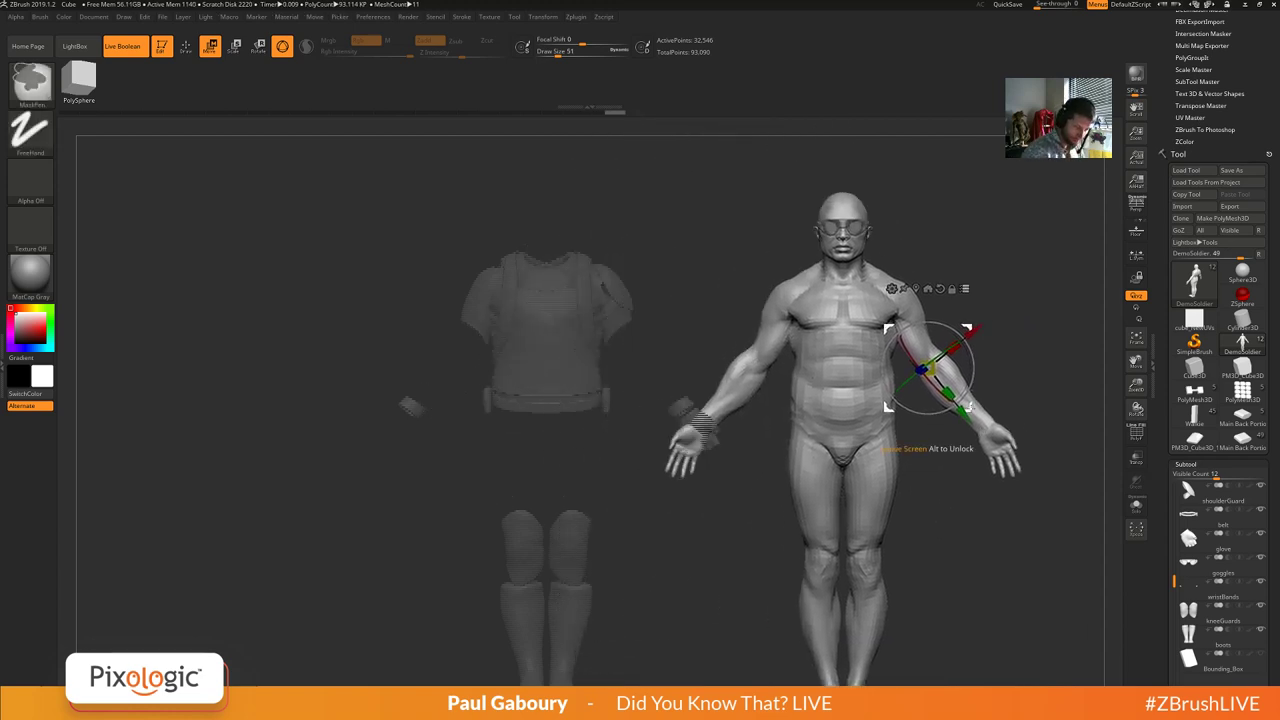
key("ctrl+z")
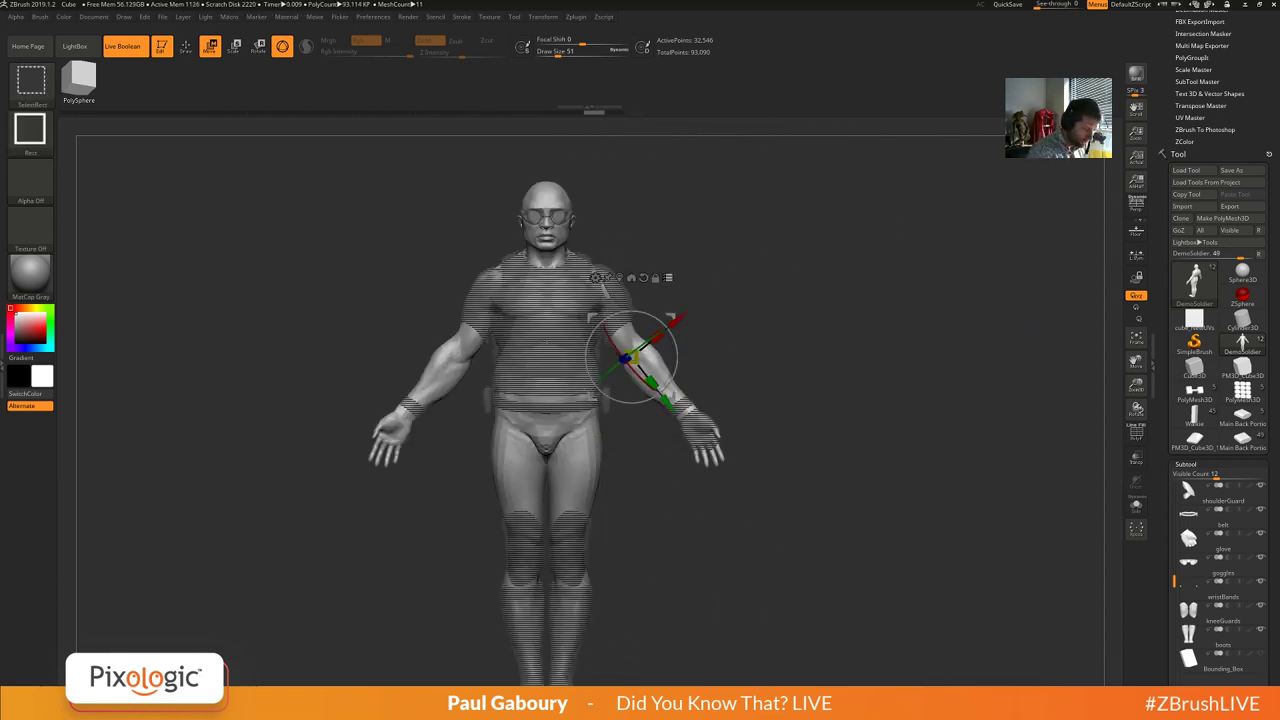
Move the soldier aside with the shirt and vest included, and move him back with the shirt deselected.
left_click(545, 274, "ctrl+shift")
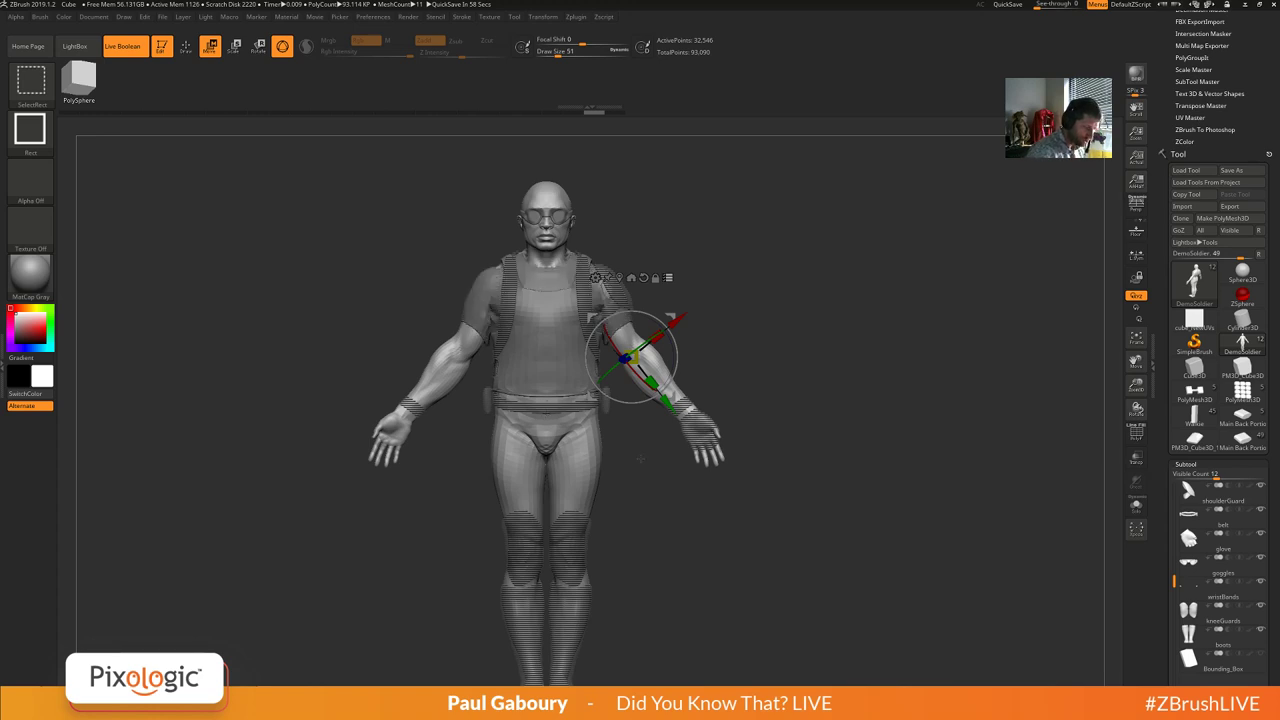
left_click_drag(671, 396, 993, 484)
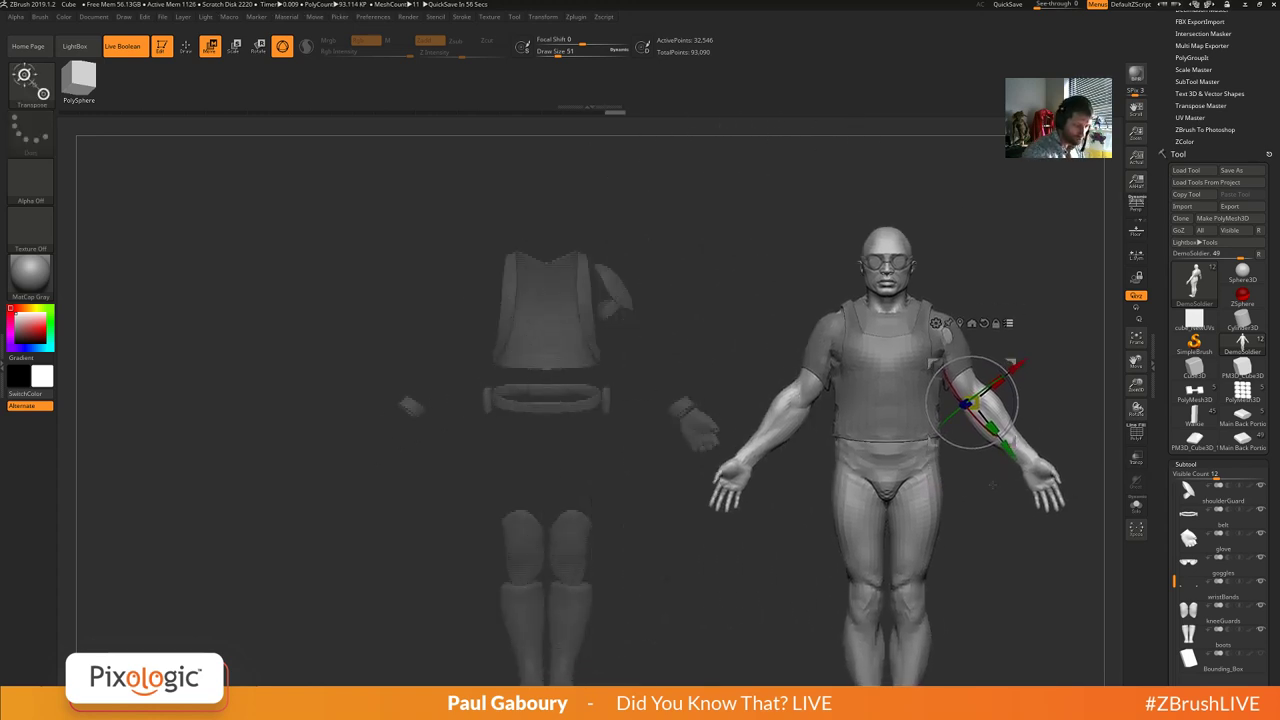
key("ctrl+shift")
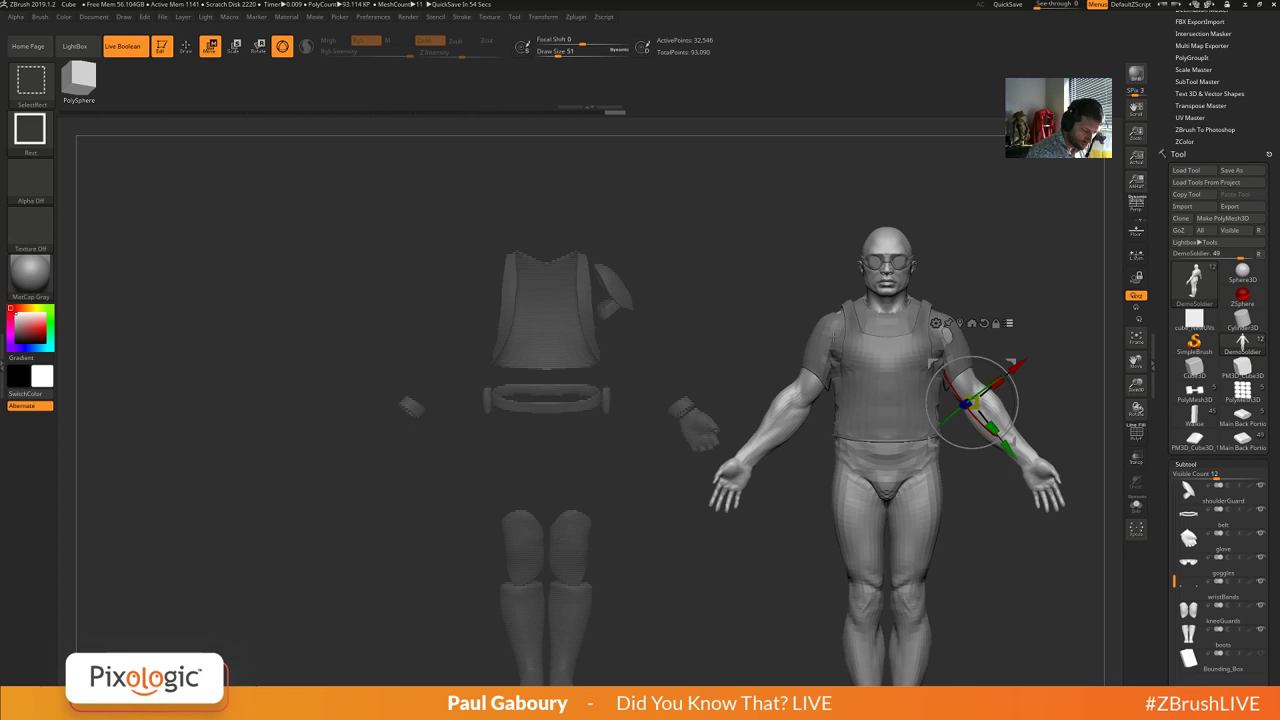
left_click(900, 385, "ctrl+shift")
left_click_drag(1011, 441, 689, 411)
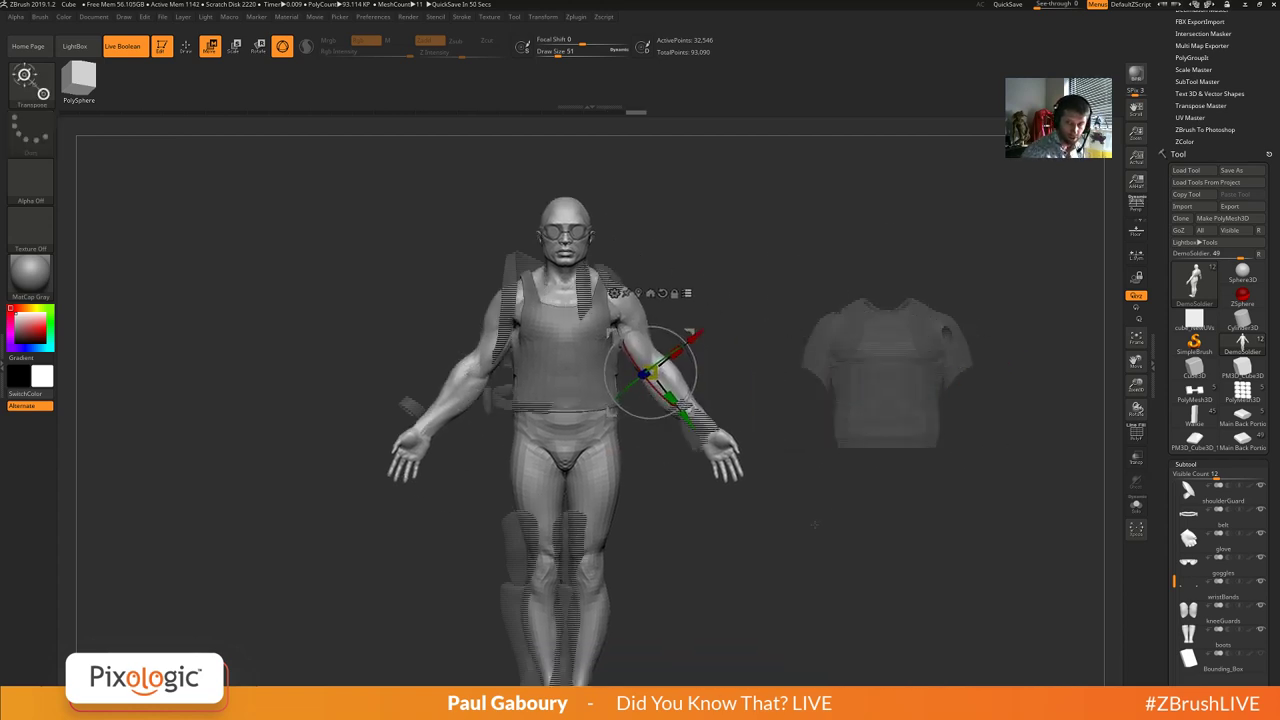
Undo both soldier moves so the body and clothing line up again.
key("ctrl+z")
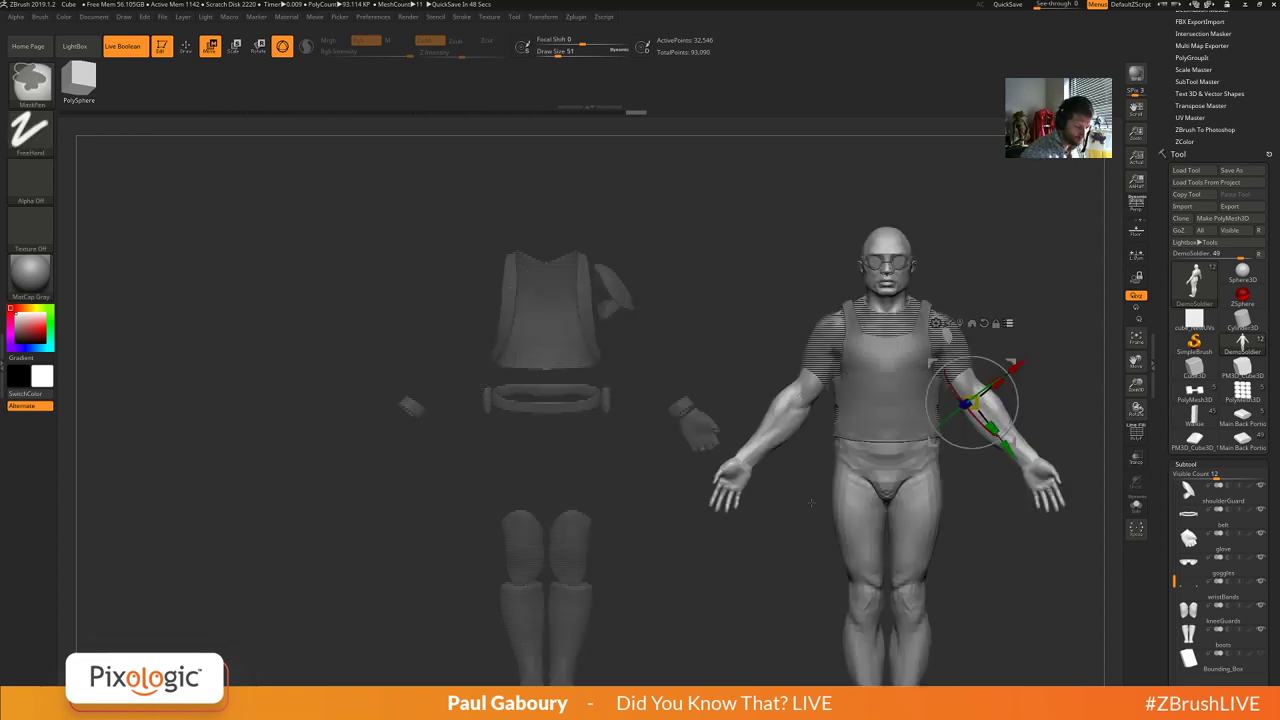
key("ctrl+z")
key("ctrl+z")
key("ctrl+shift+z")
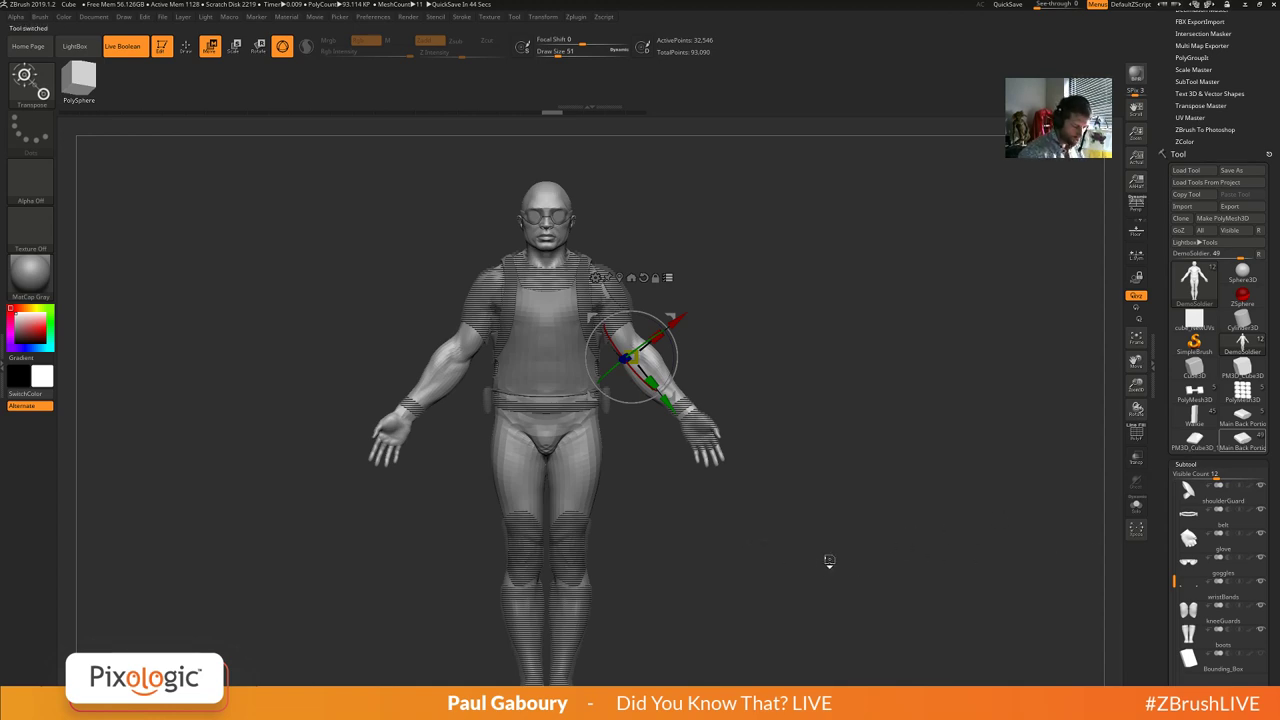
Switch back to the Main Back Portion tool and put its first subtool in a new folder titled "folders".
left_click_drag(833, 561, 757, 559)
left_click(1242, 415)
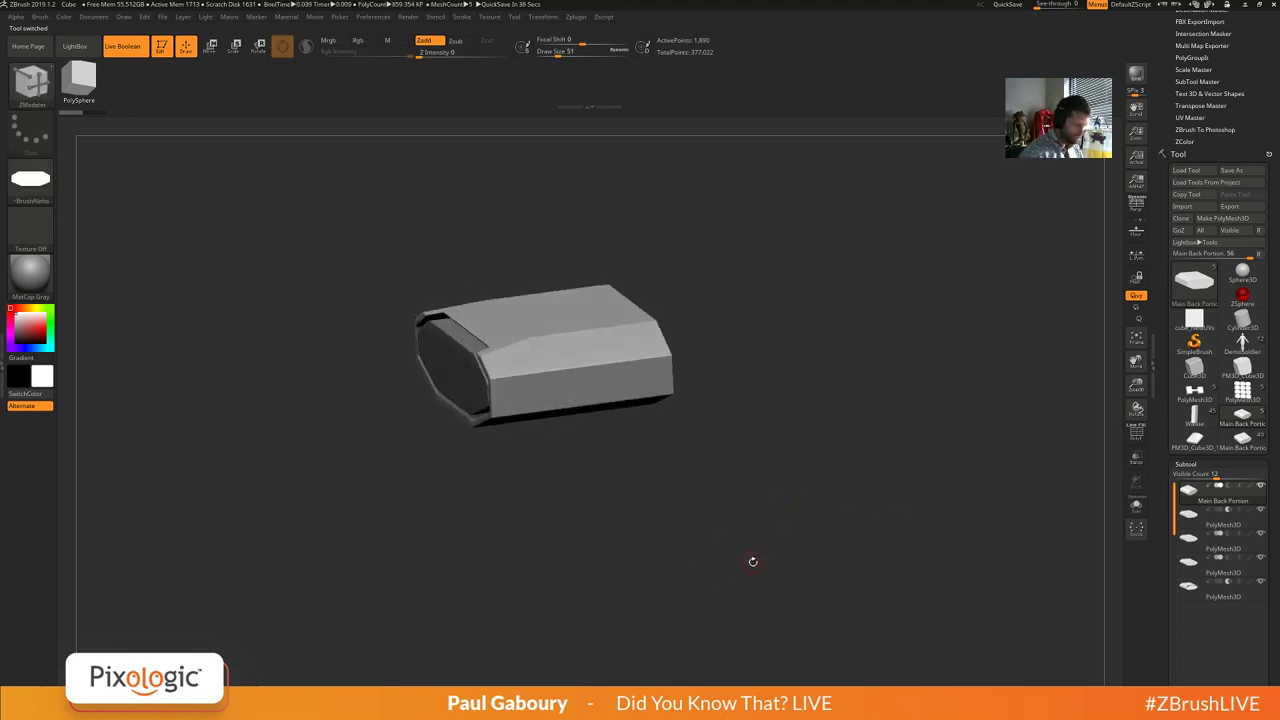
key("ctrl+f")
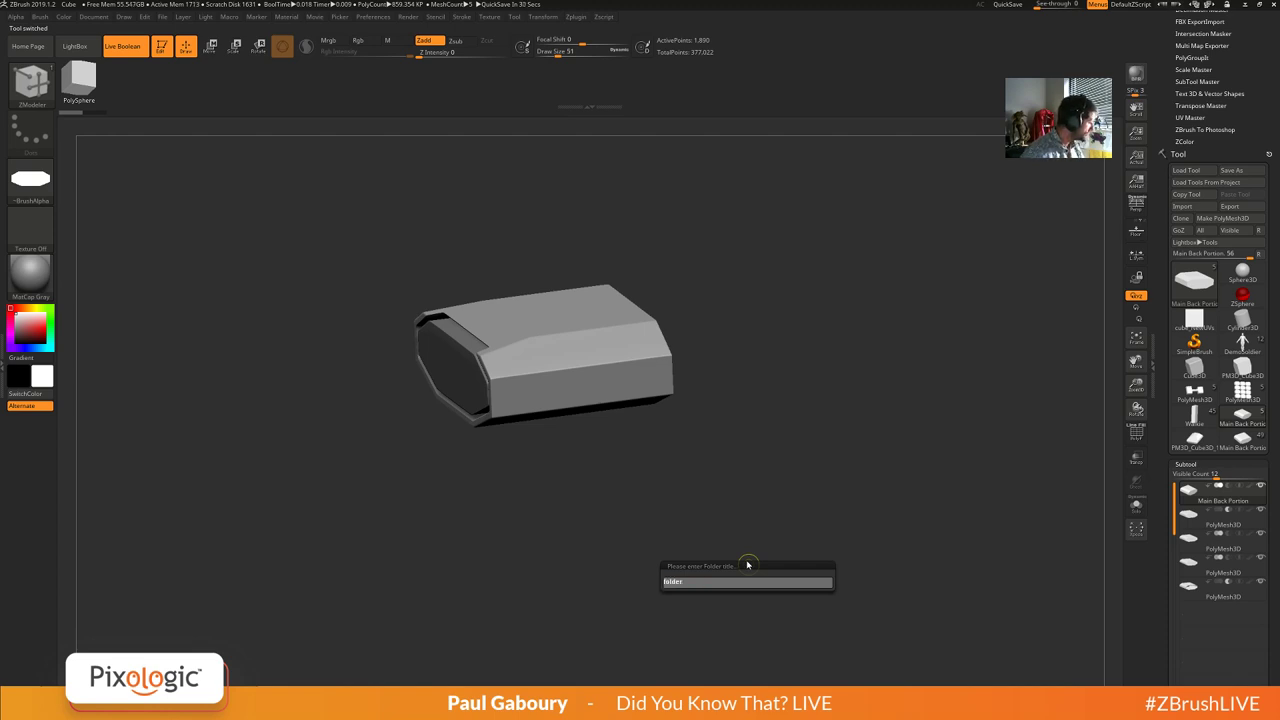
key("Return")
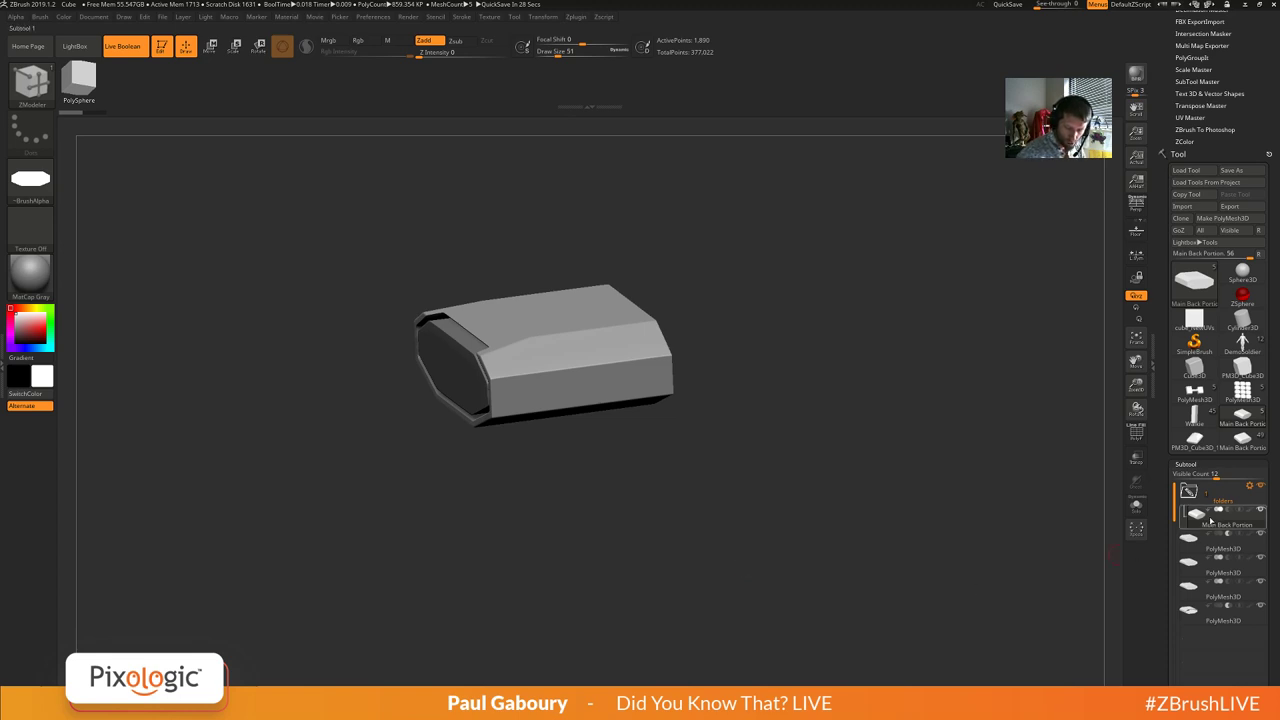
mouse_move(1086, 514)
left_mouse_down()
mouse_move(1030, 500)
mouse_move(1085, 505)
left_mouse_up()
Create a second folder titled "folfer2" from the first loose PolyMesh3D subtool and add the three remaining PolyMesh3D subtools to it.
left_click(1196, 542)
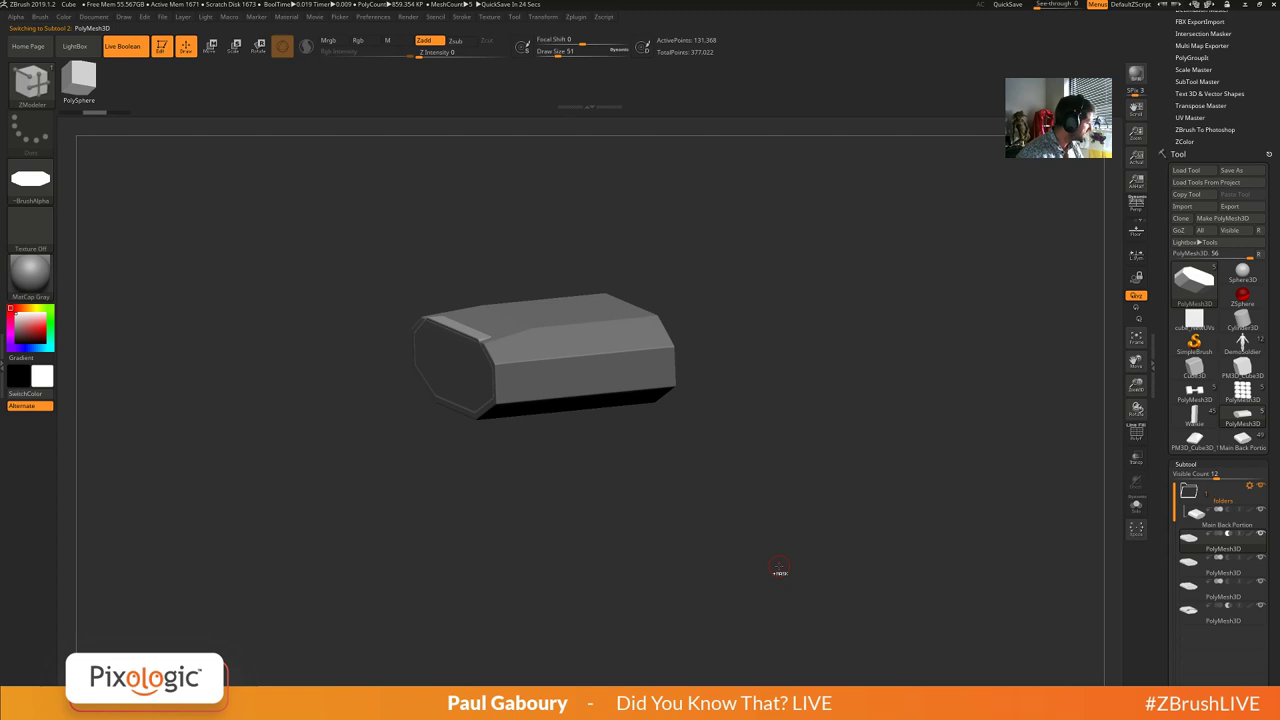
key("ctrl+f")
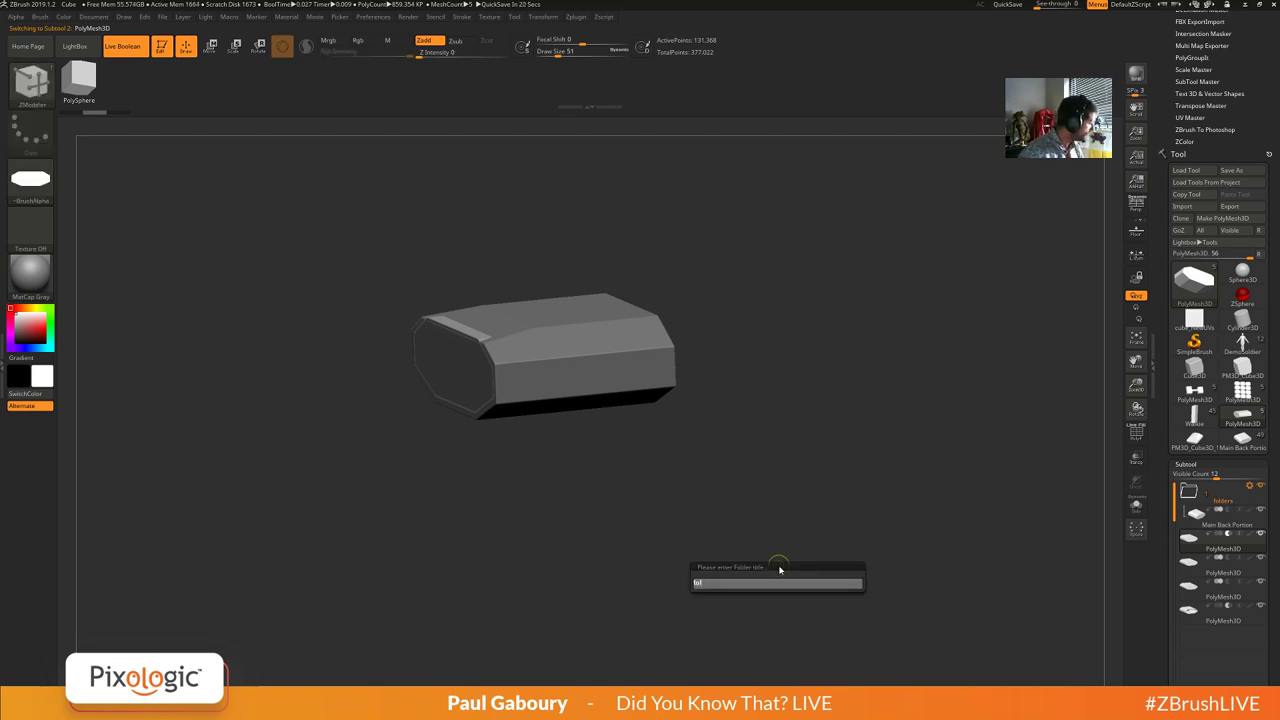
key("Return")
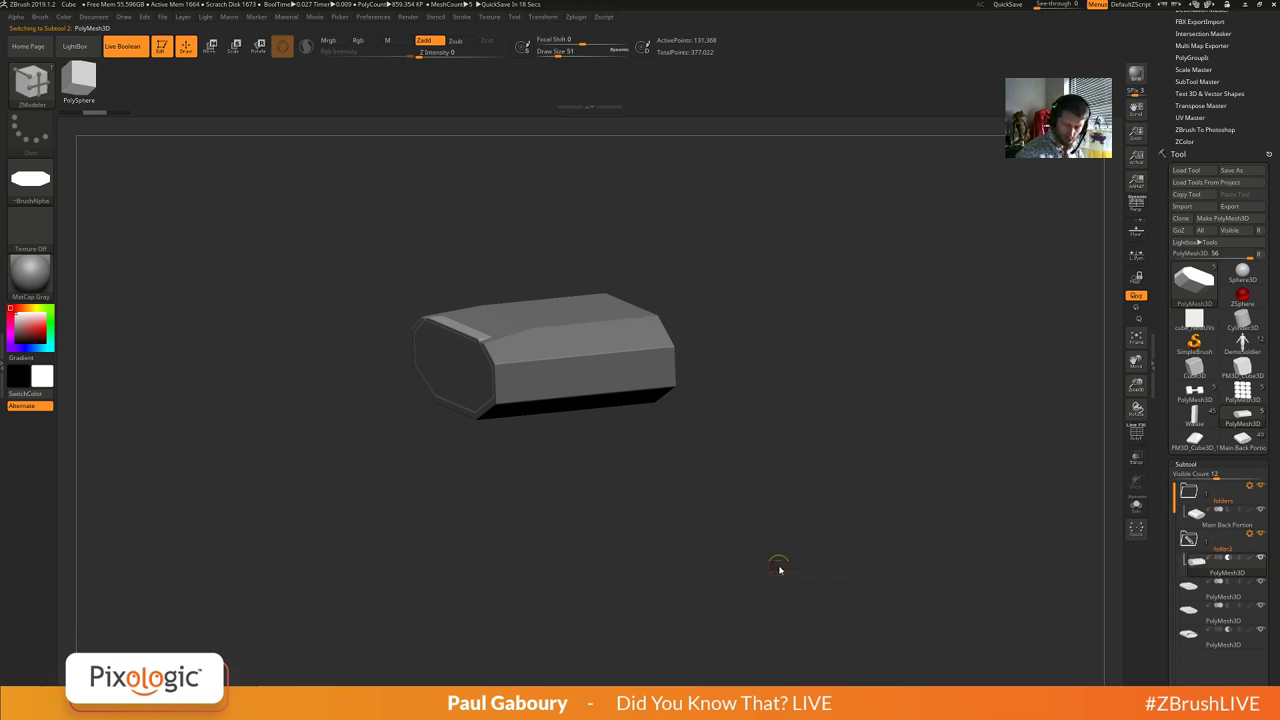
left_click_drag(1197, 594, 1197, 566)
left_click_drag(1196, 617, 1196, 590)
left_click(1222, 621)
left_click_drag(822, 537, 940, 470)
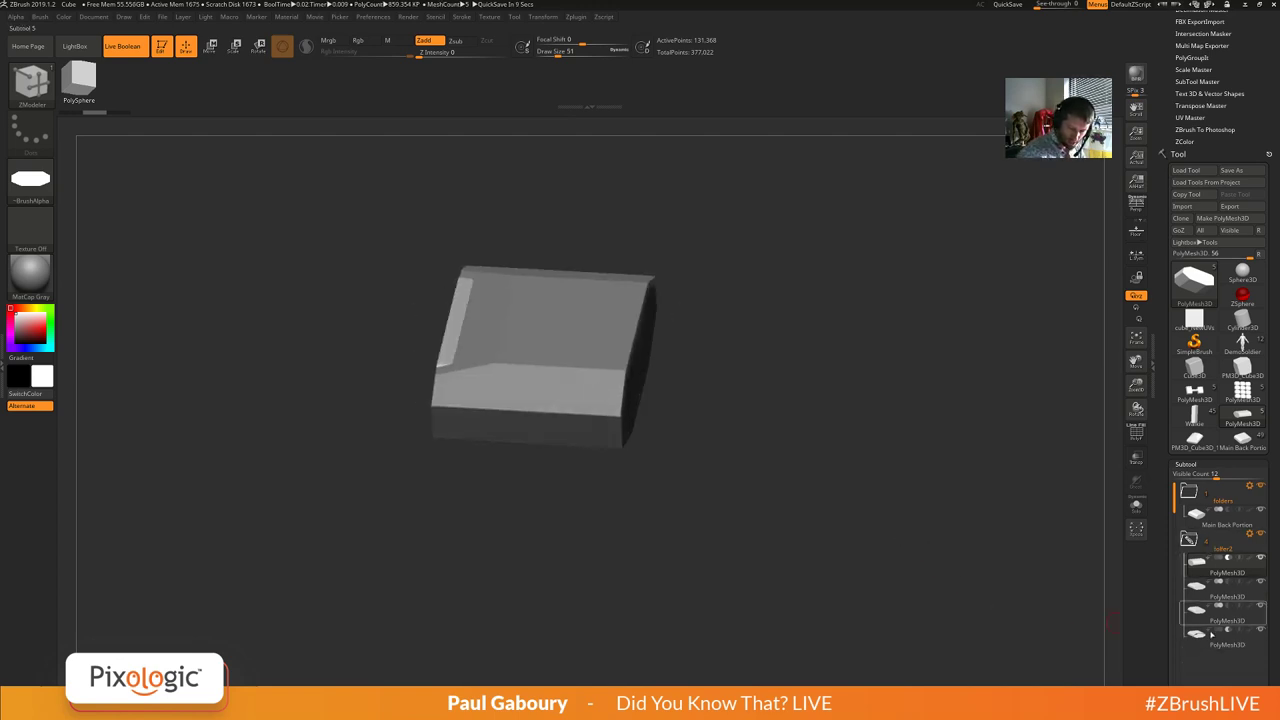
Apply Transpose Set to the folfer2 folder and slide its pieces together partway out of the main block along the blue axis.
left_click(1249, 533)
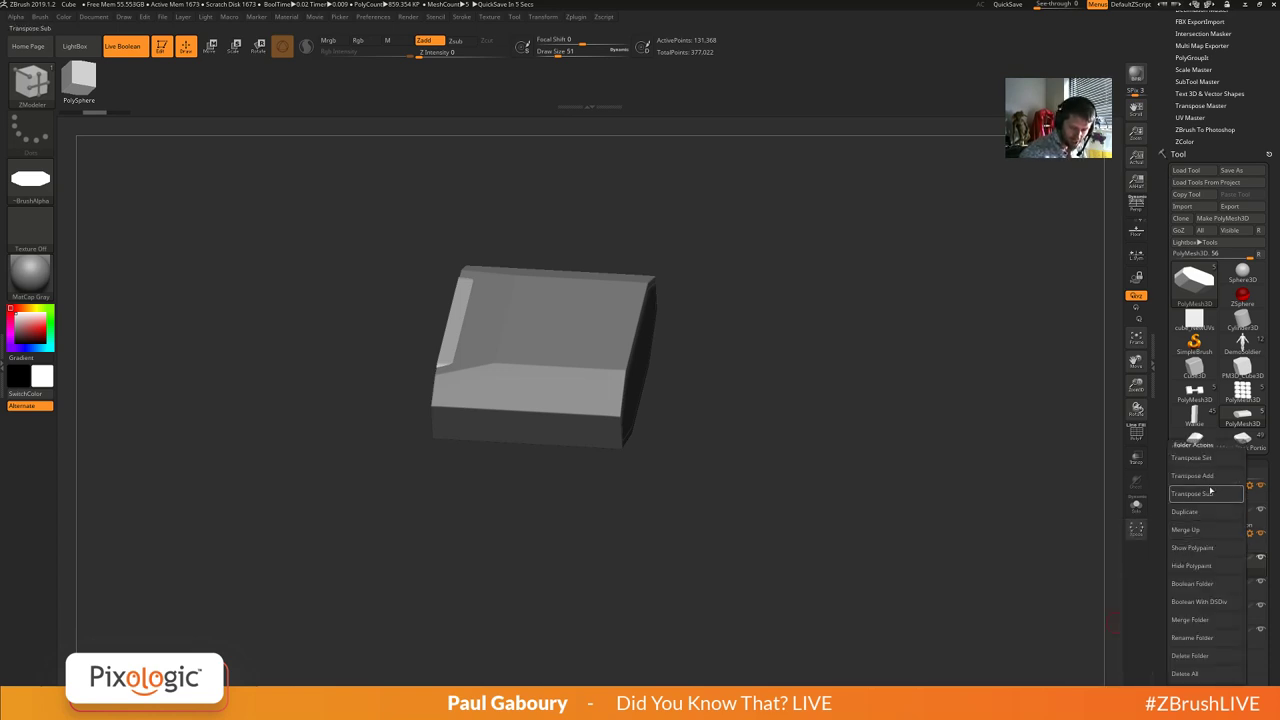
left_click(1191, 463)
left_click_drag(723, 560, 738, 548)
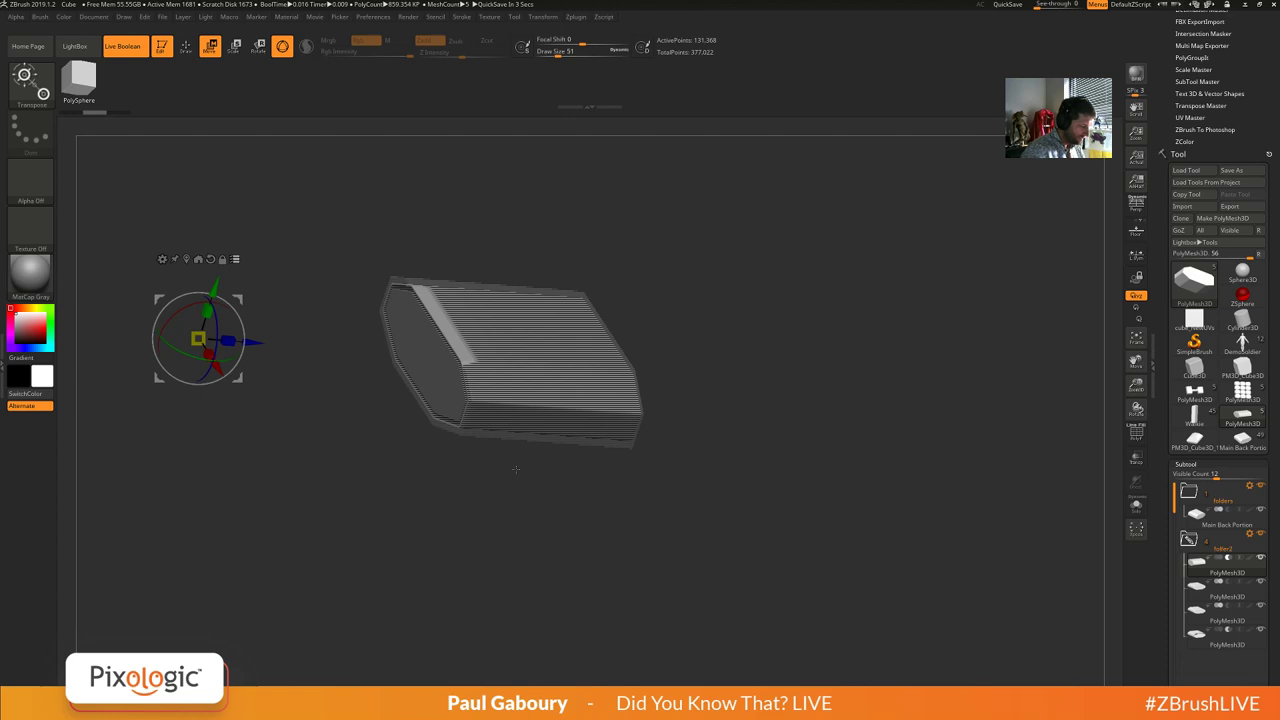
left_click_drag(254, 342, 409, 509)
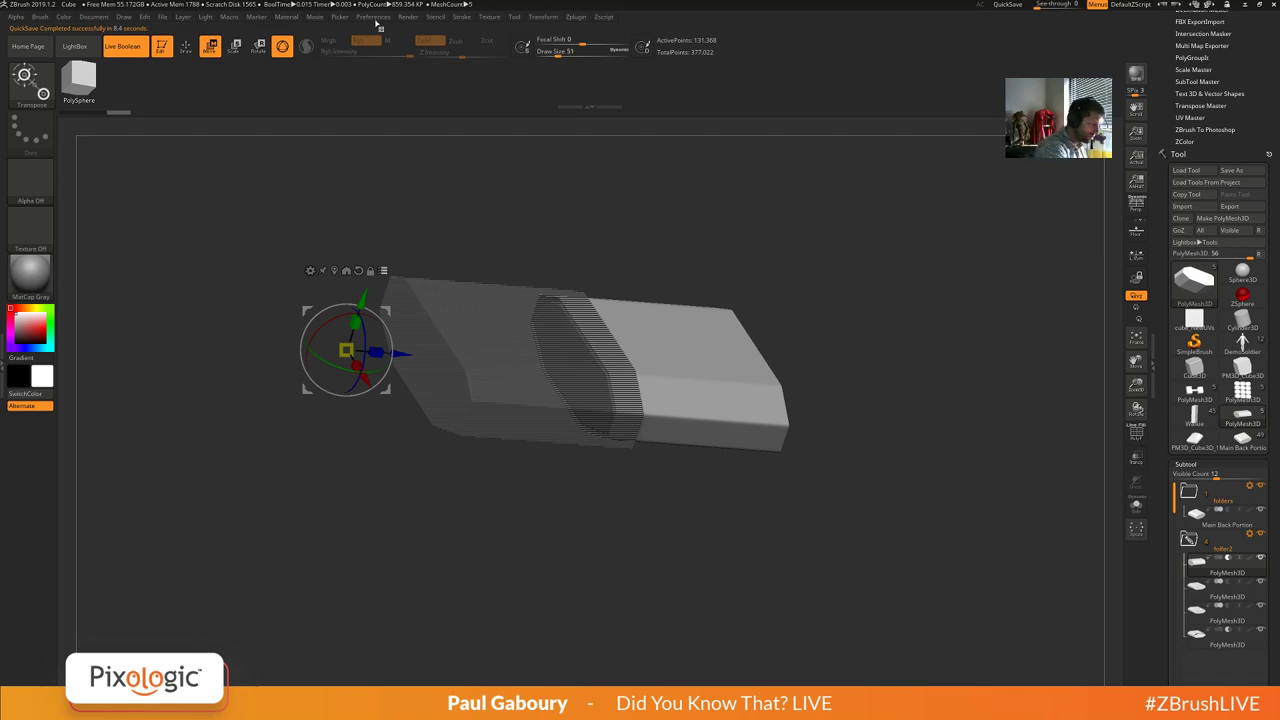
Check the QuickSave duration settings in the preferences and close them.
left_click(373, 17)
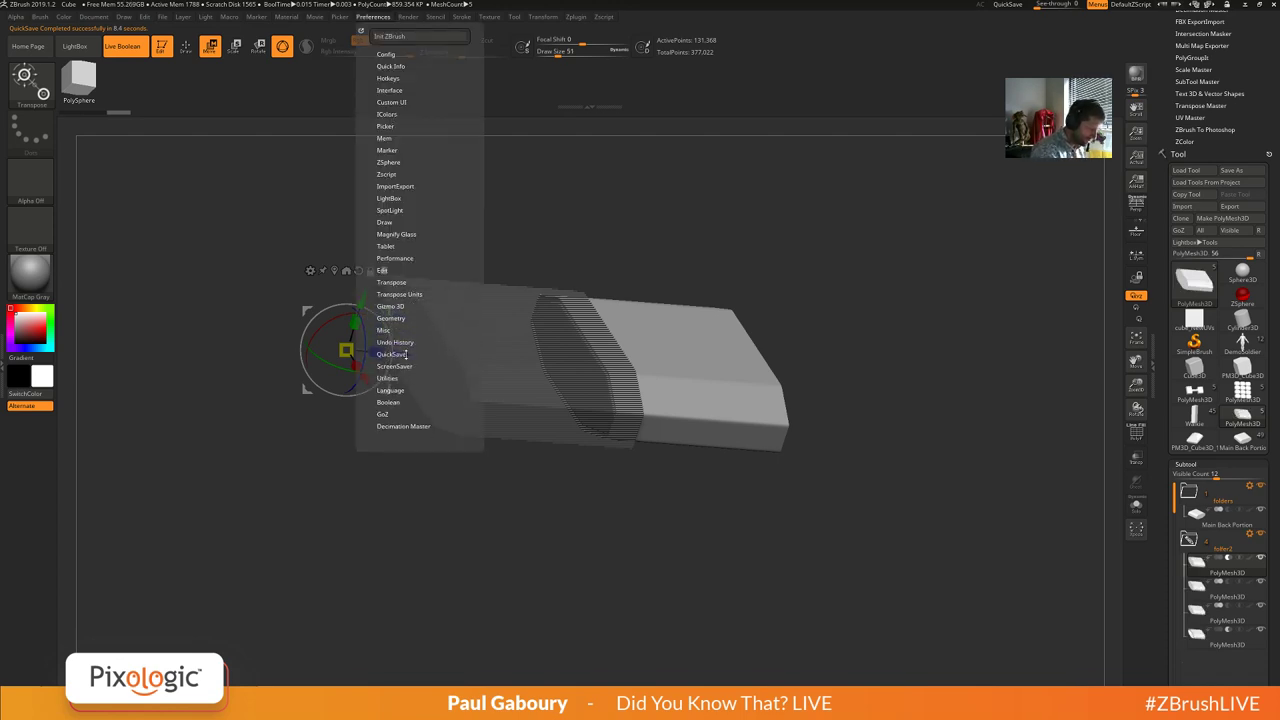
left_click(403, 354)
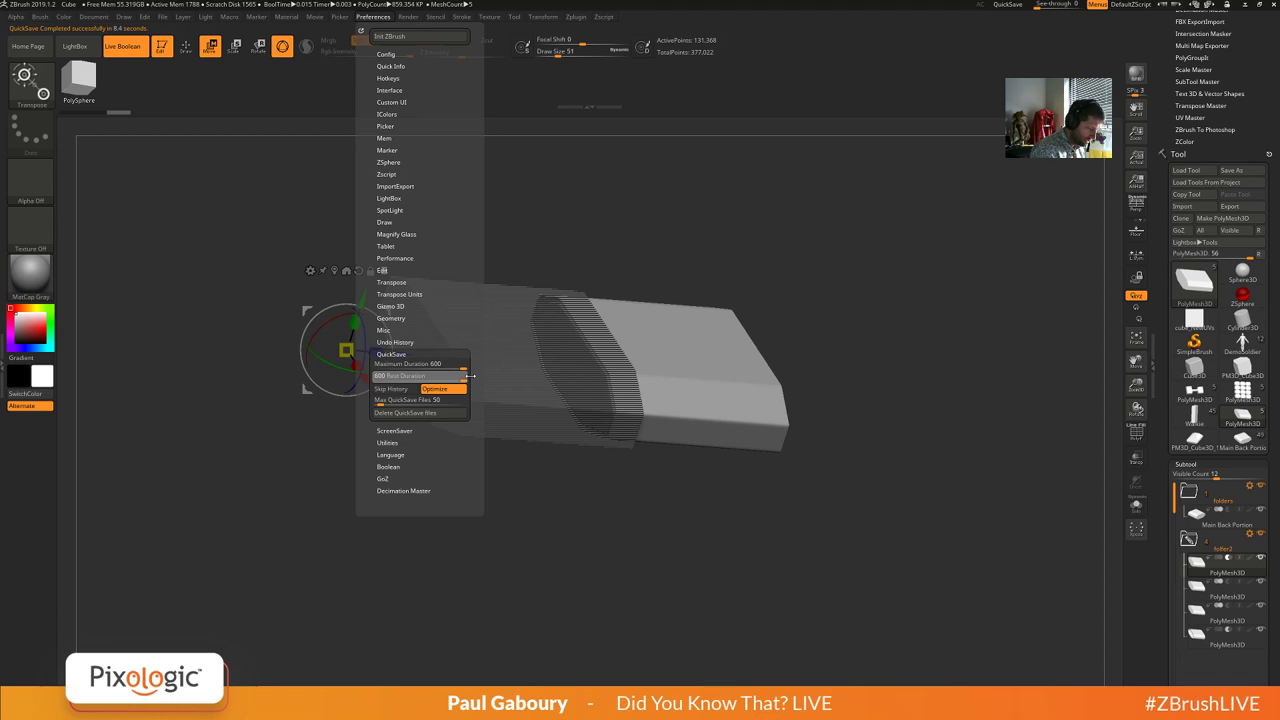
mouse_move(752, 524)
left_mouse_down()
mouse_move(704, 549)
mouse_move(726, 546)
mouse_move(705, 500)
mouse_move(782, 571)
left_mouse_up()
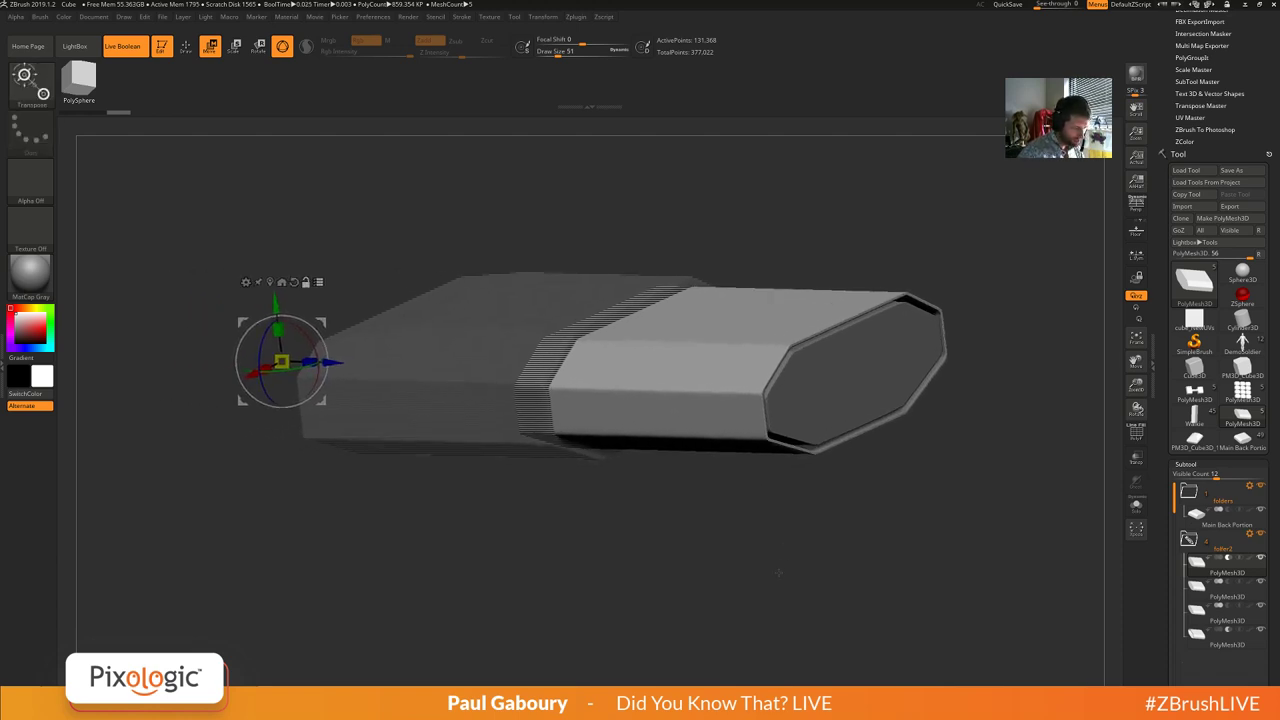
Return to Draw mode and delete the folfer2 folder while keeping its subtools.
key("q")
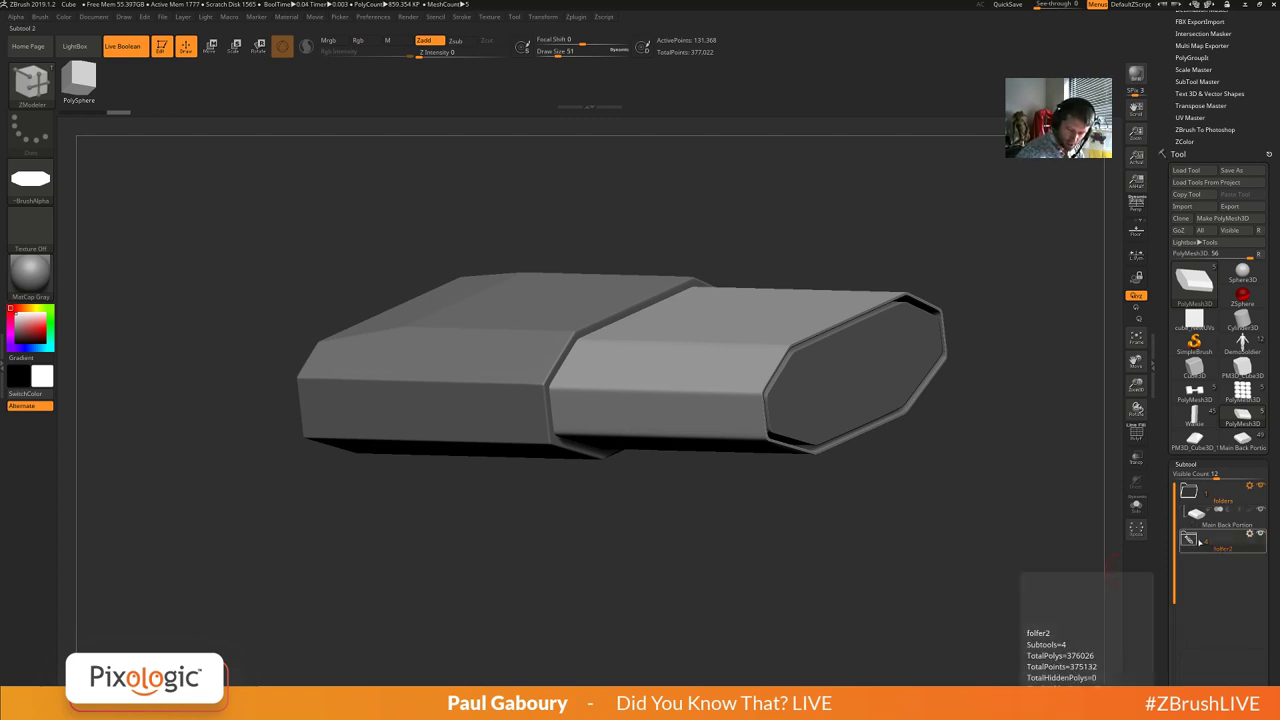
left_click(1249, 533)
left_click(1213, 657)
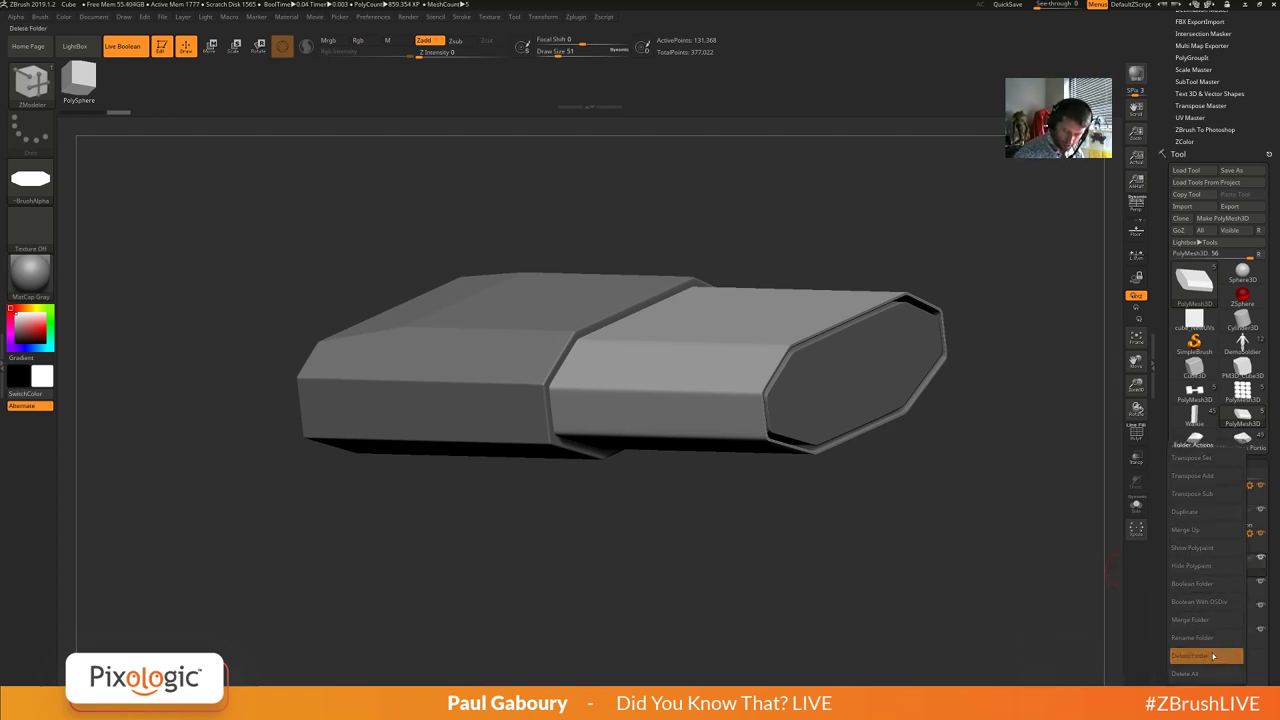
mouse_move(838, 537)
left_mouse_down()
mouse_move(822, 538)
mouse_move(860, 531)
left_mouse_up()
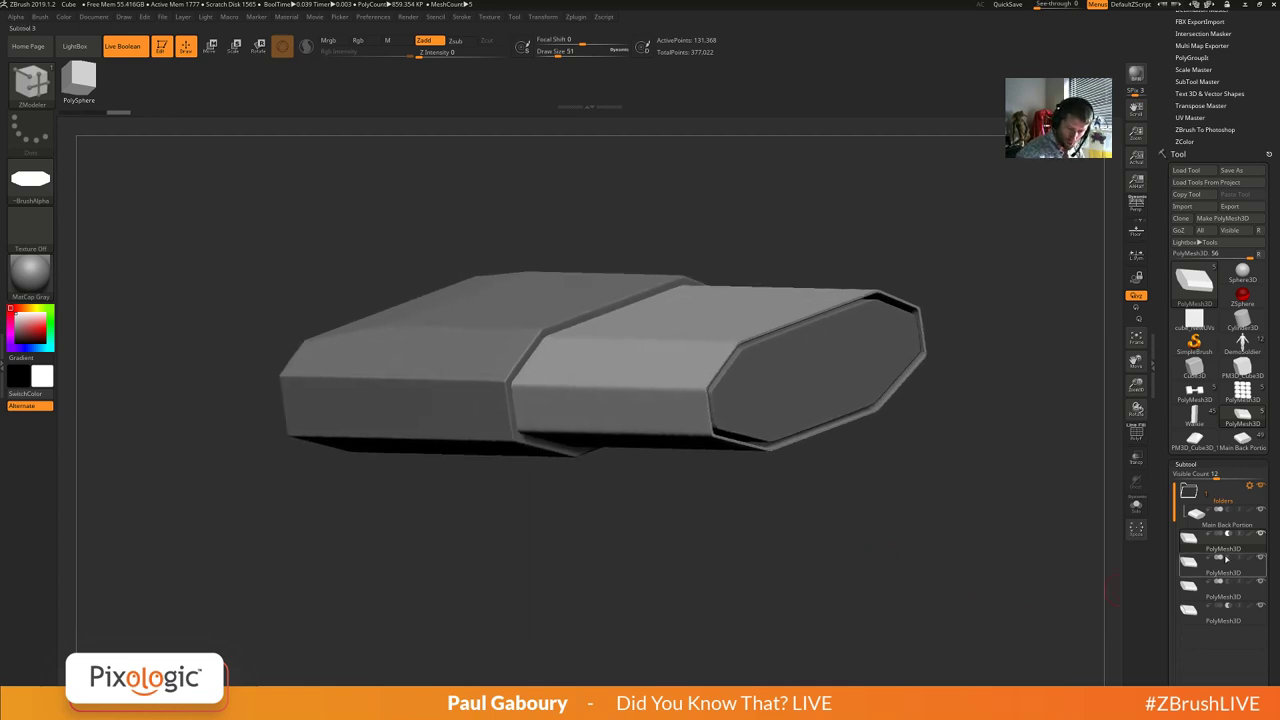
Set the third loose PolyMesh3D subtool to subtract and the last to additive, hide the last one, and activate the Move gizmo.
left_click(1224, 612)
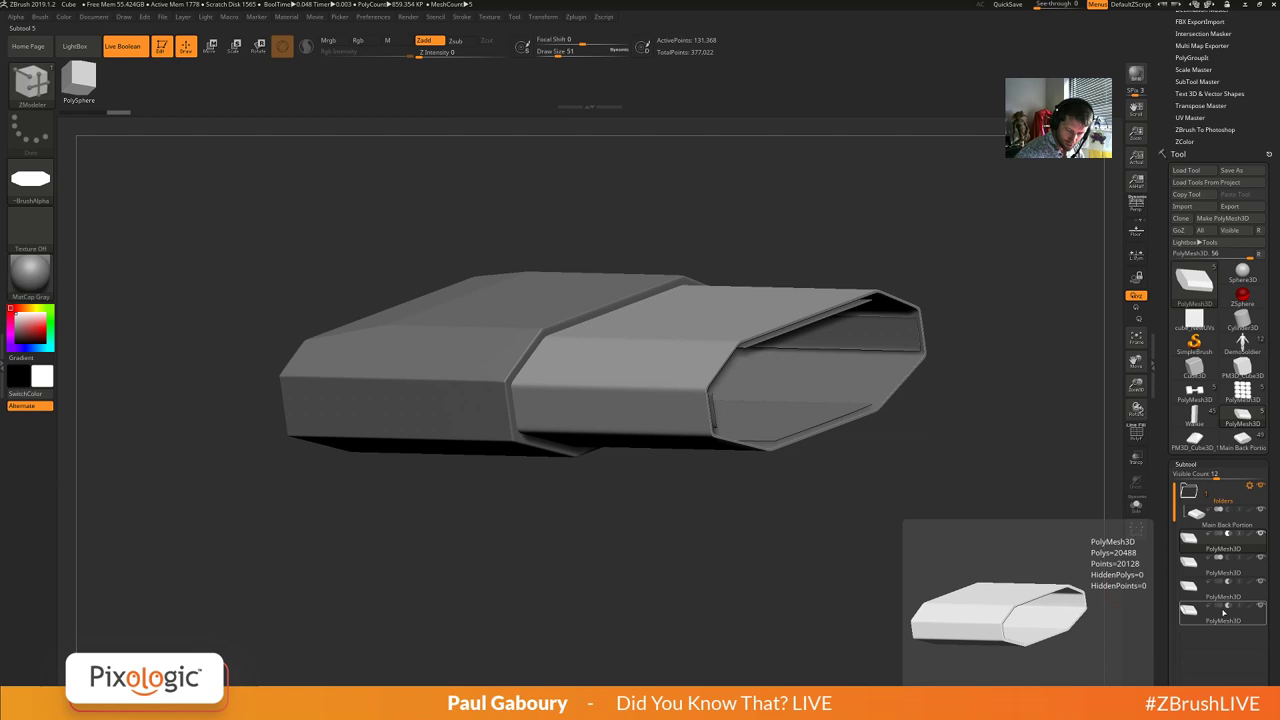
left_click(1221, 607)
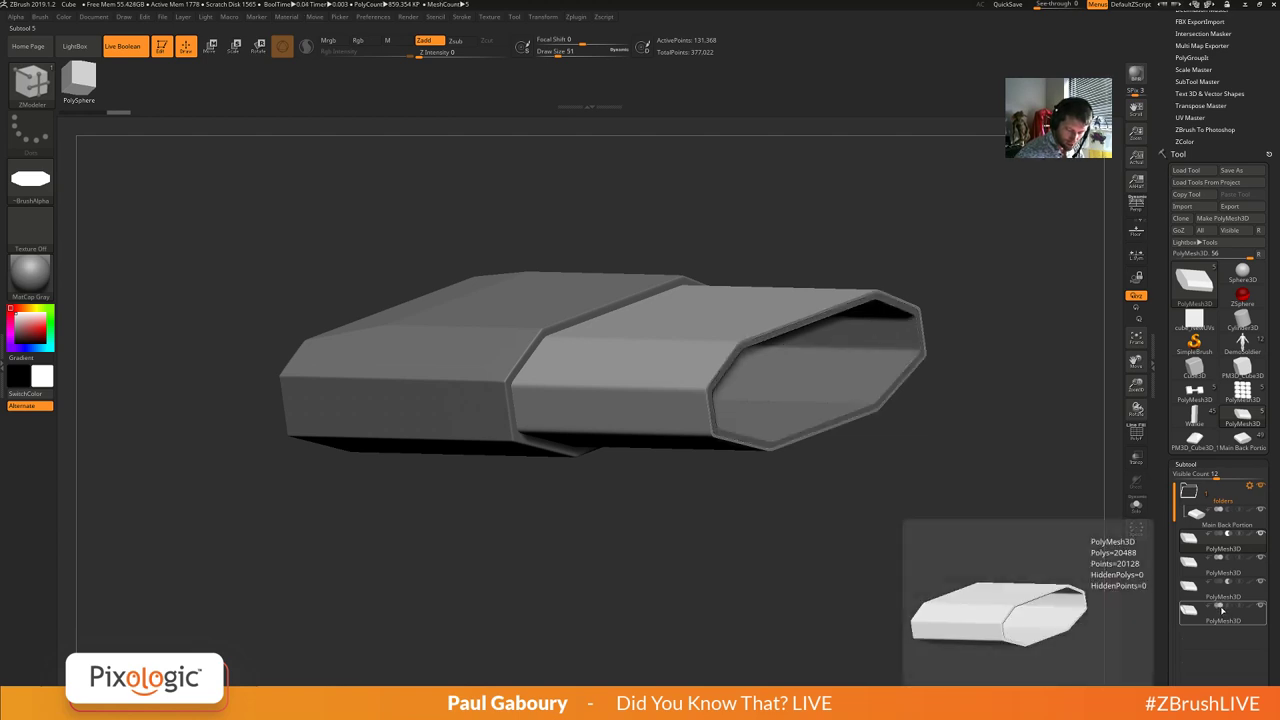
left_click(1221, 607)
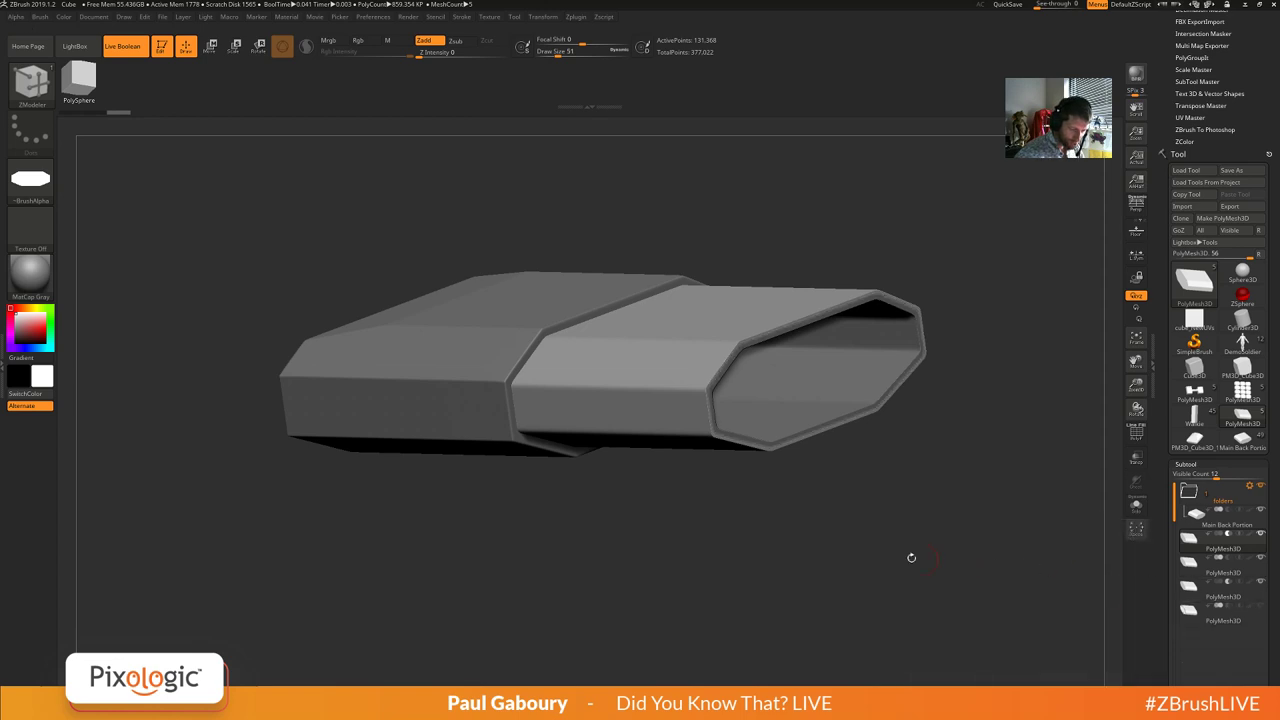
left_click_drag(911, 557, 890, 575)
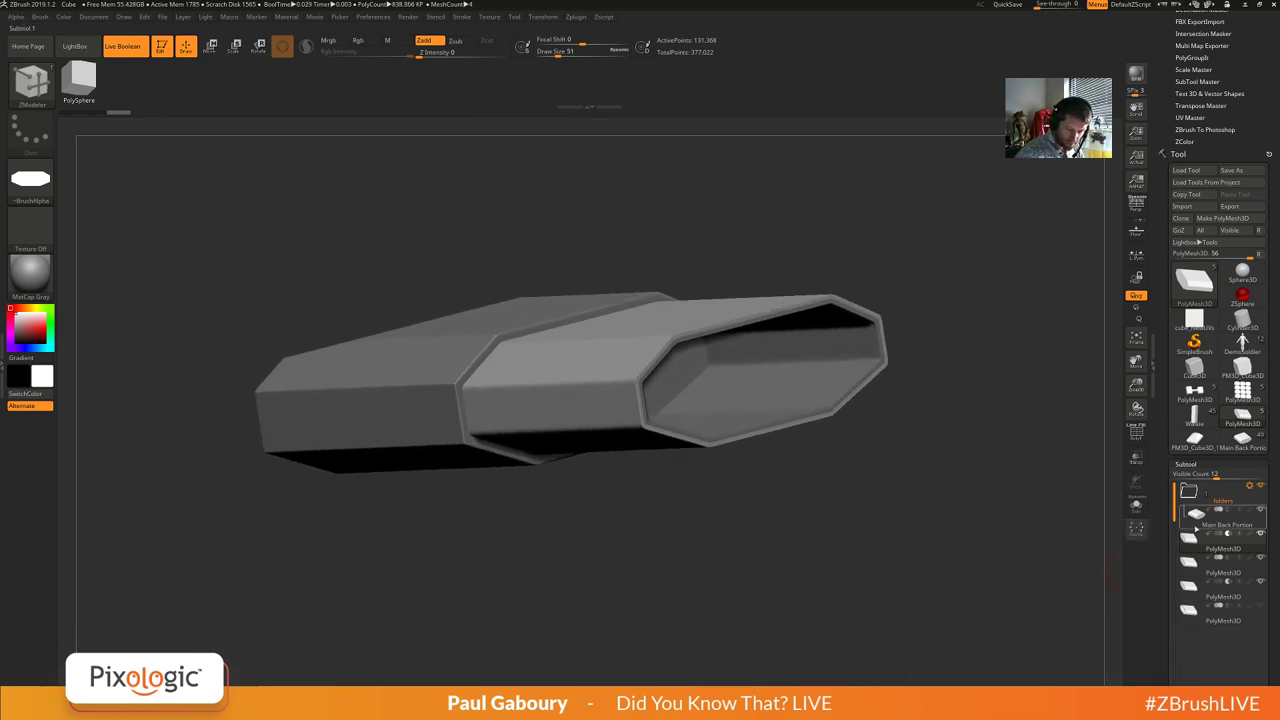
key("w")
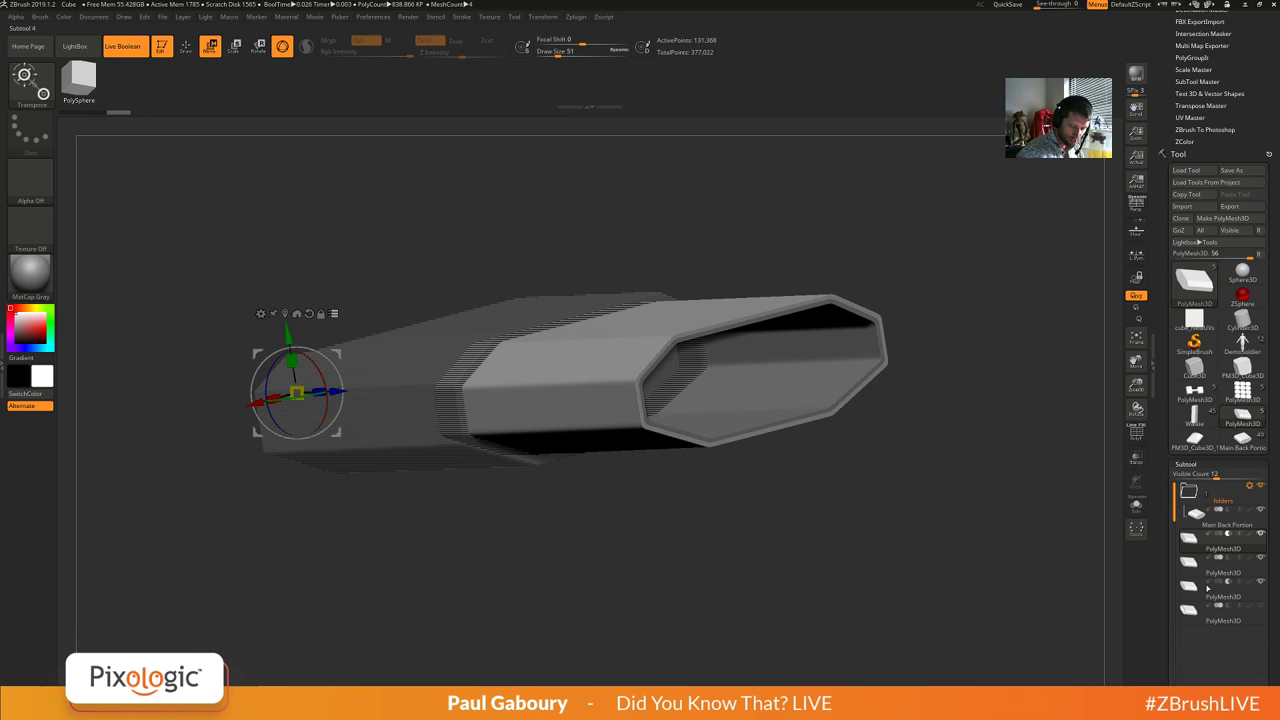
Turn off transforming of multiple subtools and hide the second and third loose PolyMesh3D subtools.
left_click(334, 313)
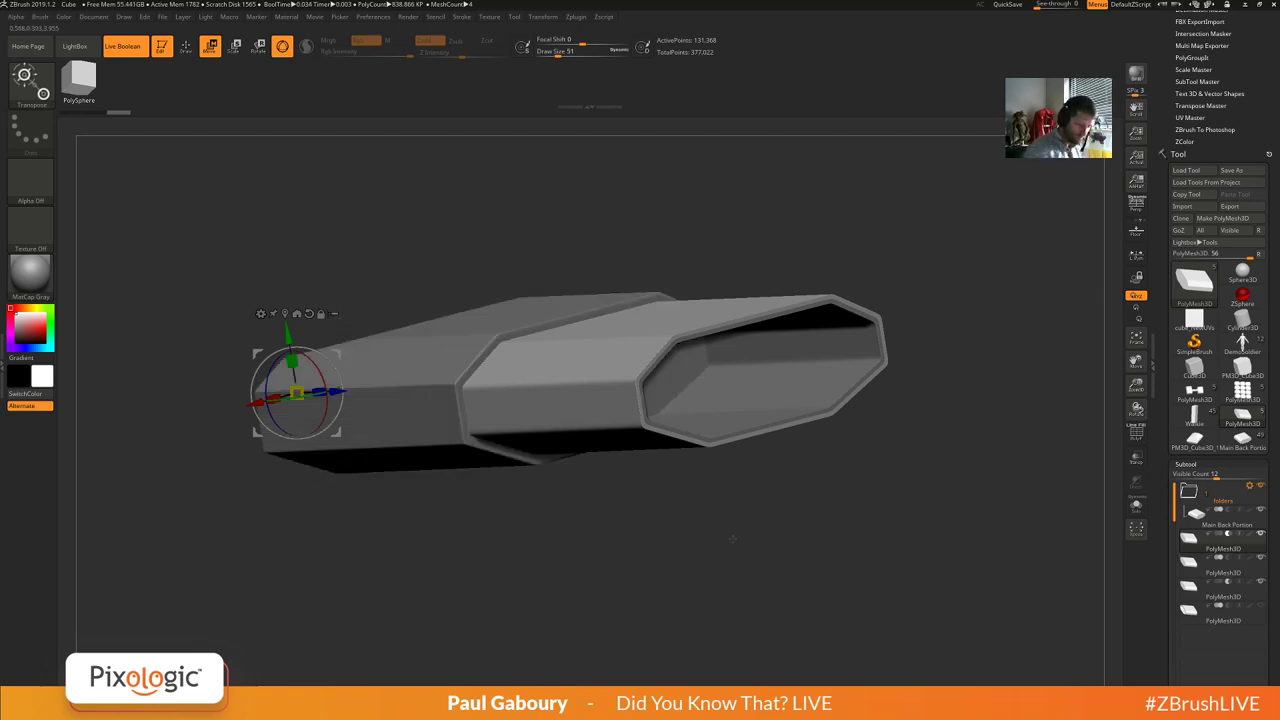
left_click(1260, 558)
left_click(1260, 582)
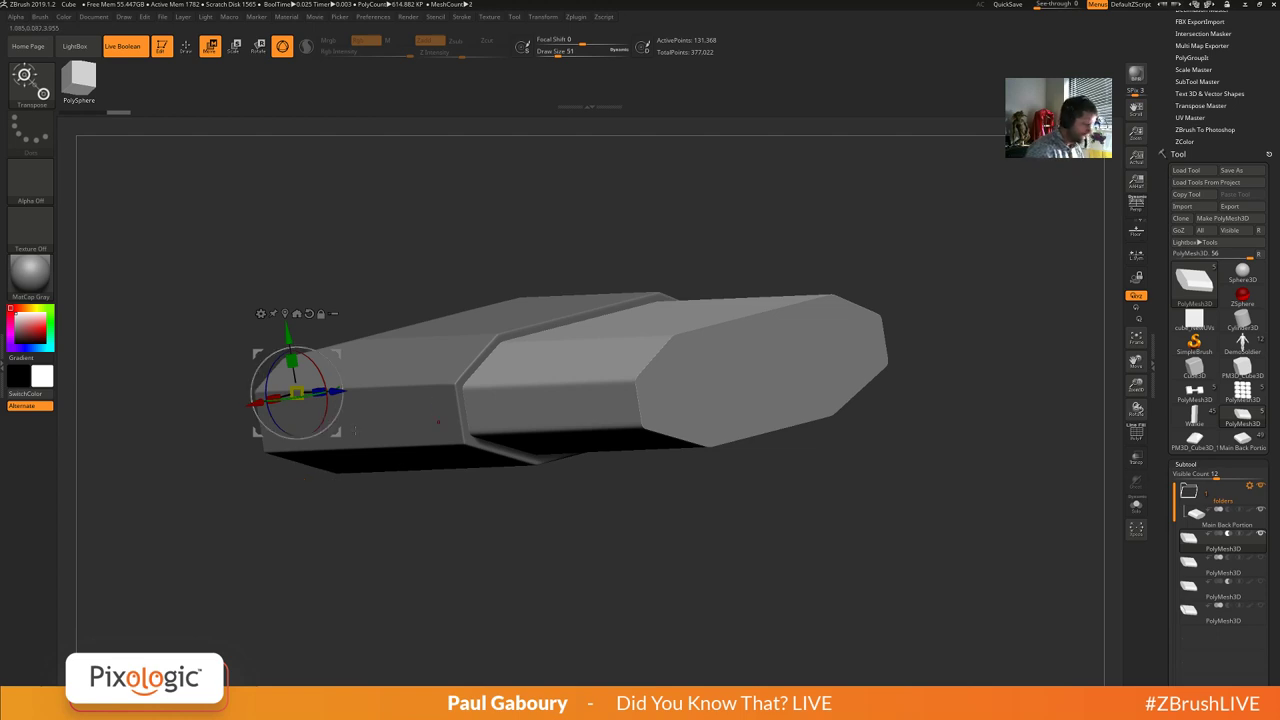
Return to Draw mode and move the four loose PolyMesh3D subtools into the folder named folders.
mouse_move(863, 611)
left_mouse_down()
mouse_move(894, 538)
mouse_move(922, 604)
mouse_move(910, 589)
left_mouse_up()
key("q")
mouse_move(765, 505)
right_mouse_down()
mouse_move(831, 580)
mouse_move(683, 460)
right_mouse_up()
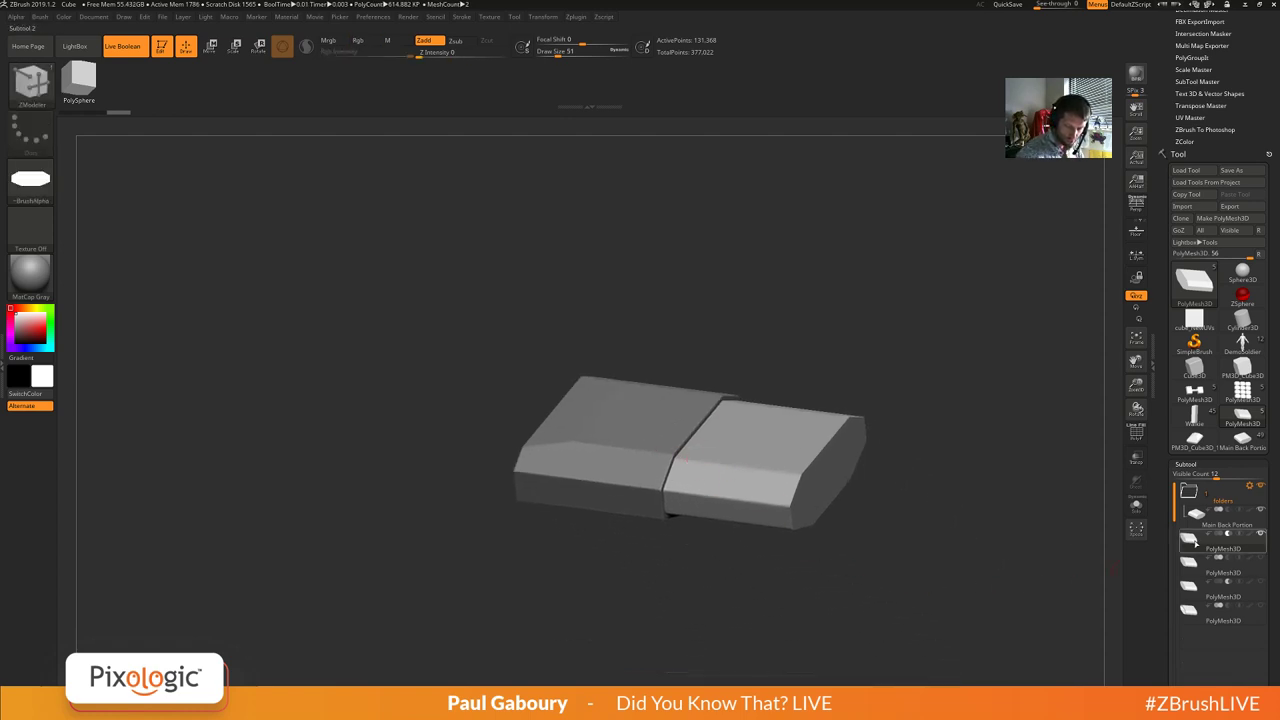
left_click_drag(1195, 543, 1197, 518)
left_click_drag(1196, 568, 1197, 544)
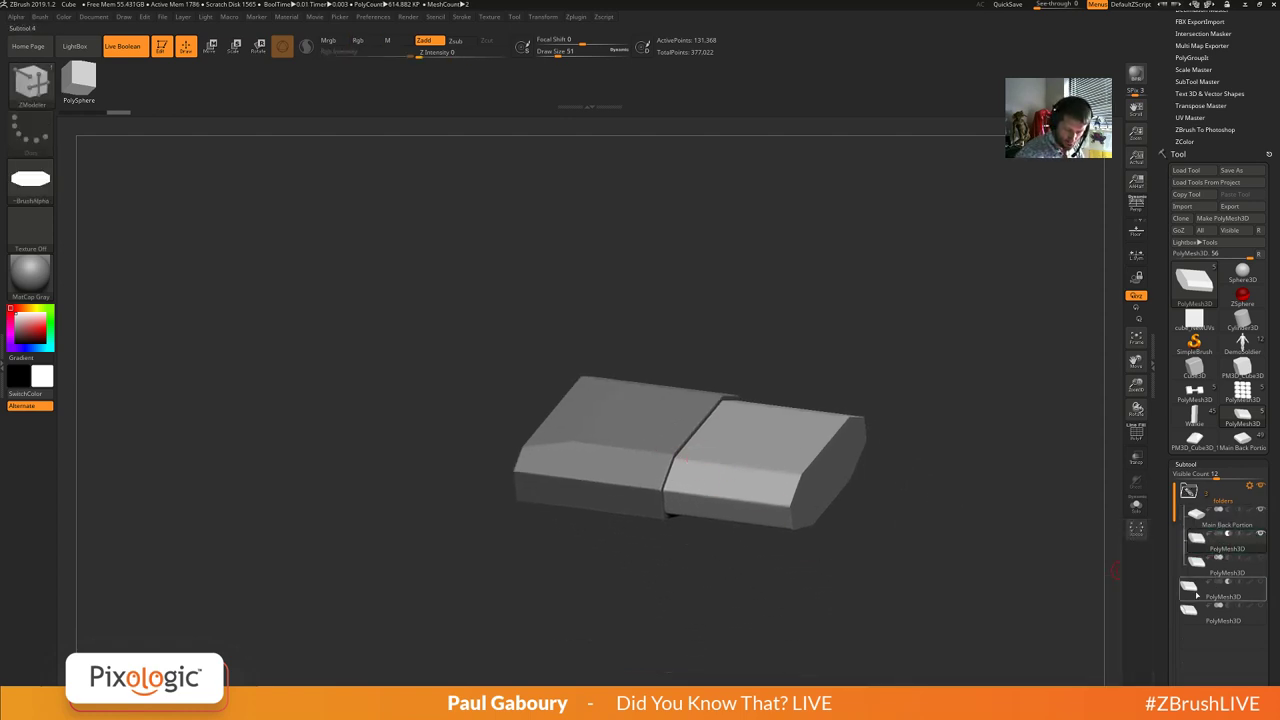
left_click_drag(1197, 594, 1197, 568)
left_click_drag(1197, 616, 1200, 592)
right_click_drag(1003, 570, 930, 541)
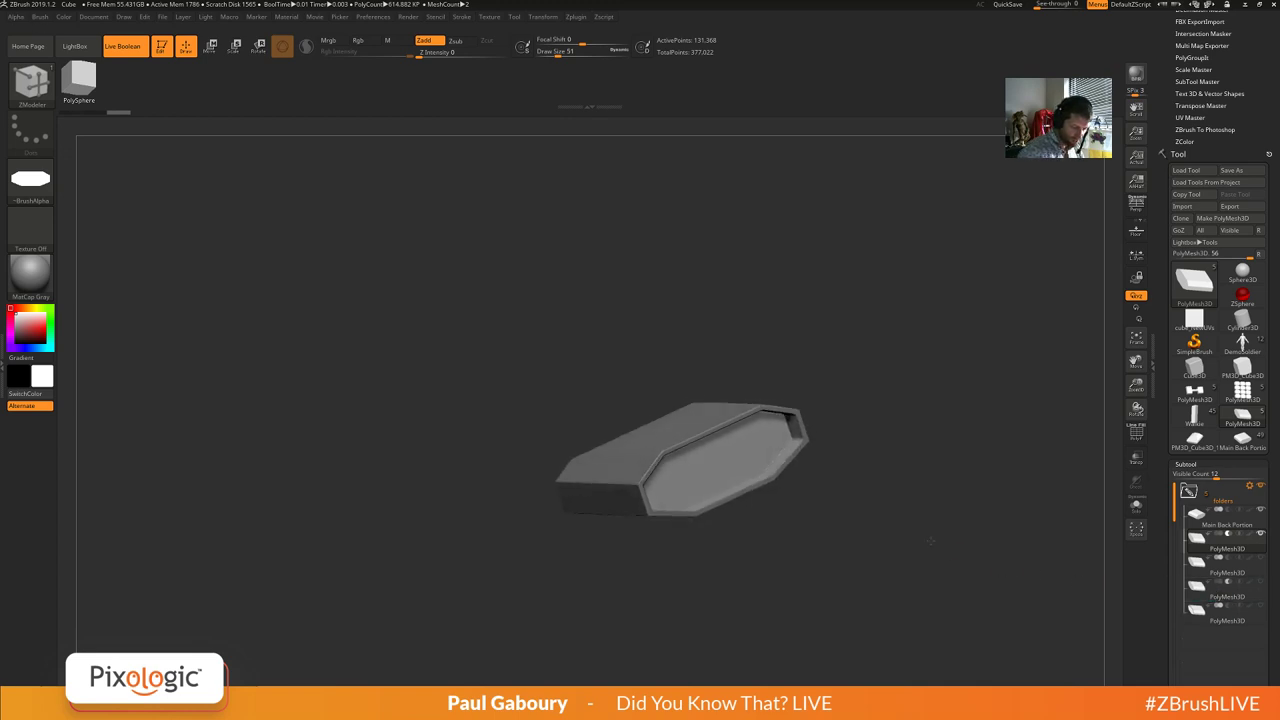
left_click_drag(930, 541, 900, 544)
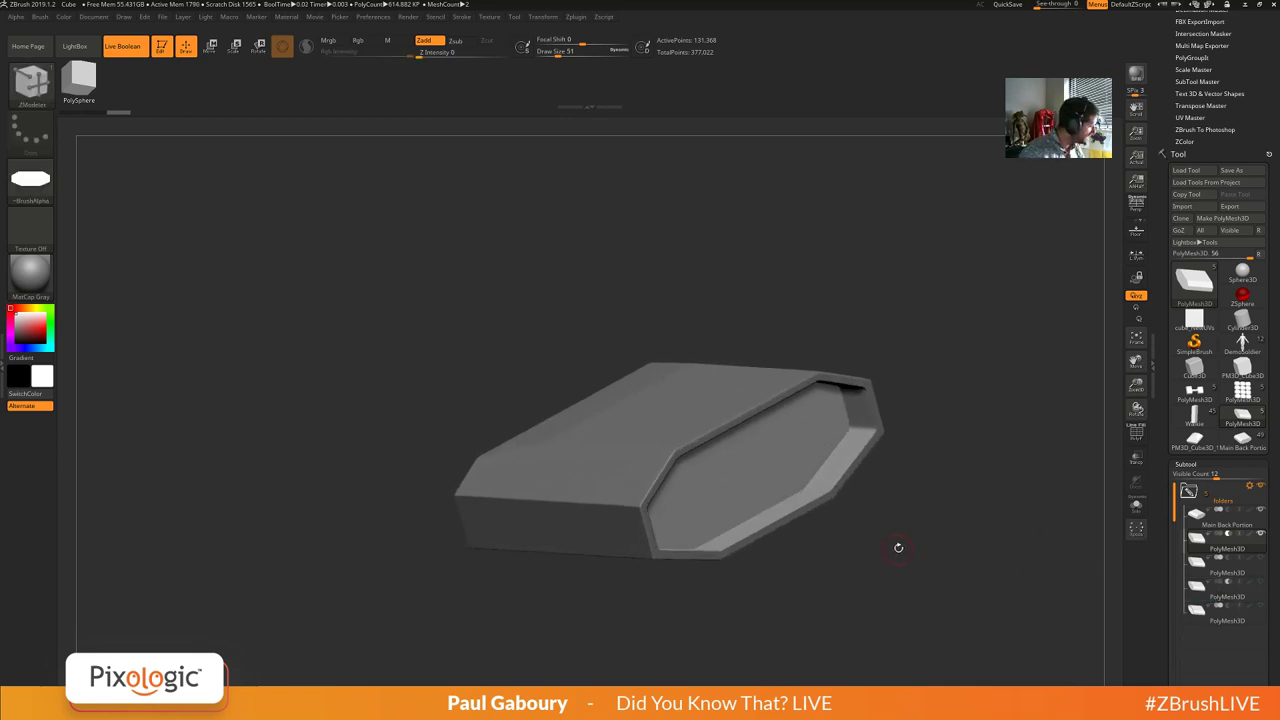
Slide the first subtractive PolyMesh3D slightly outward along the blue axis for a shallower recess, and show the second PolyMesh3D.
key("w")
mouse_move(533, 456)
left_mouse_down()
mouse_move(576, 460)
mouse_move(433, 450)
mouse_move(594, 464)
mouse_move(470, 451)
mouse_move(570, 457)
mouse_move(545, 456)
left_mouse_up()
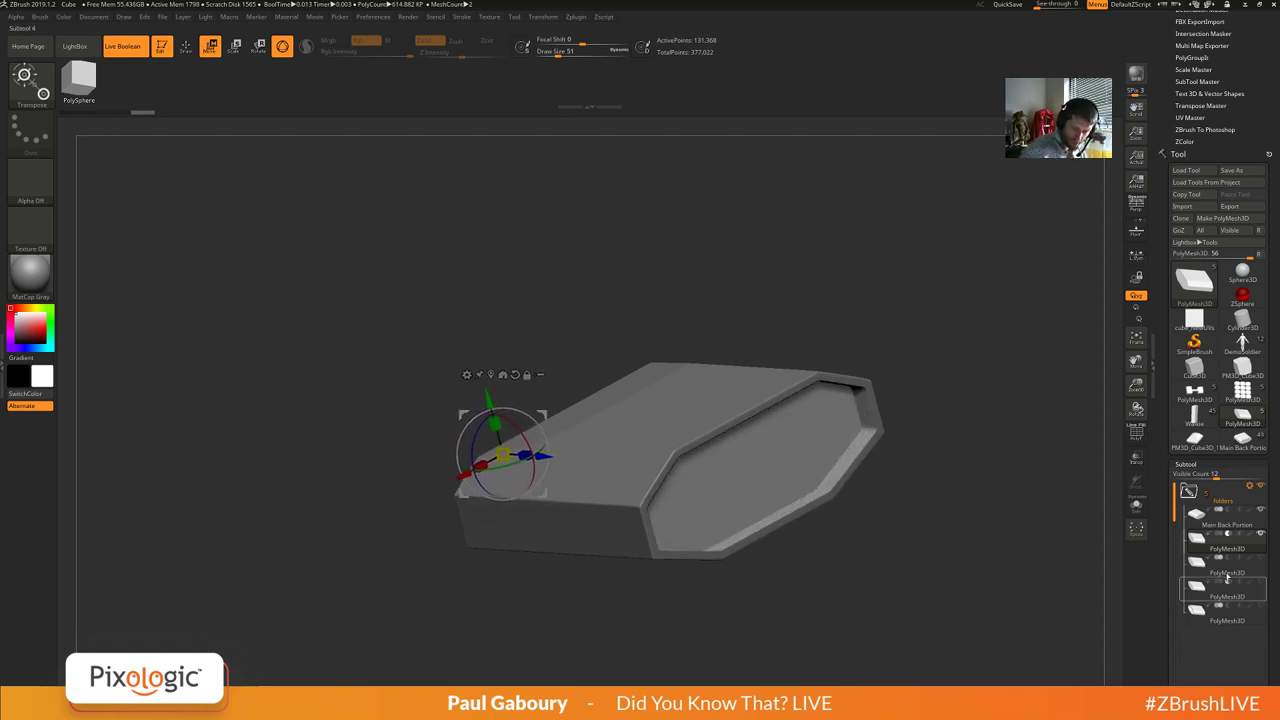
left_click(1260, 559)
mouse_move(925, 582)
left_mouse_down()
mouse_move(923, 554)
mouse_move(925, 566)
left_mouse_up()
mouse_move(925, 566)
right_mouse_down("alt")
mouse_move(831, 551)
mouse_move(789, 523)
mouse_move(912, 558)
right_mouse_up("alt")
left_click_drag(460, 455, 465, 452)
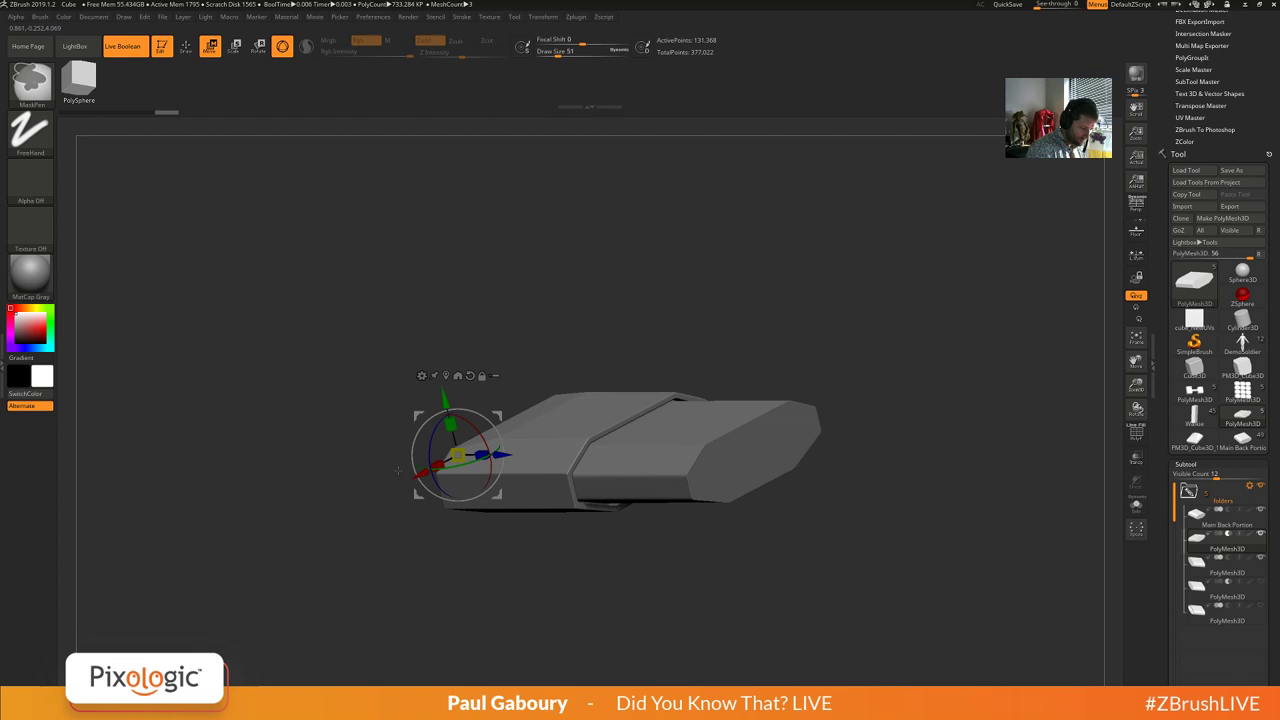
key("ctrl+z")
left_click_drag(767, 576, 807, 568, "alt")
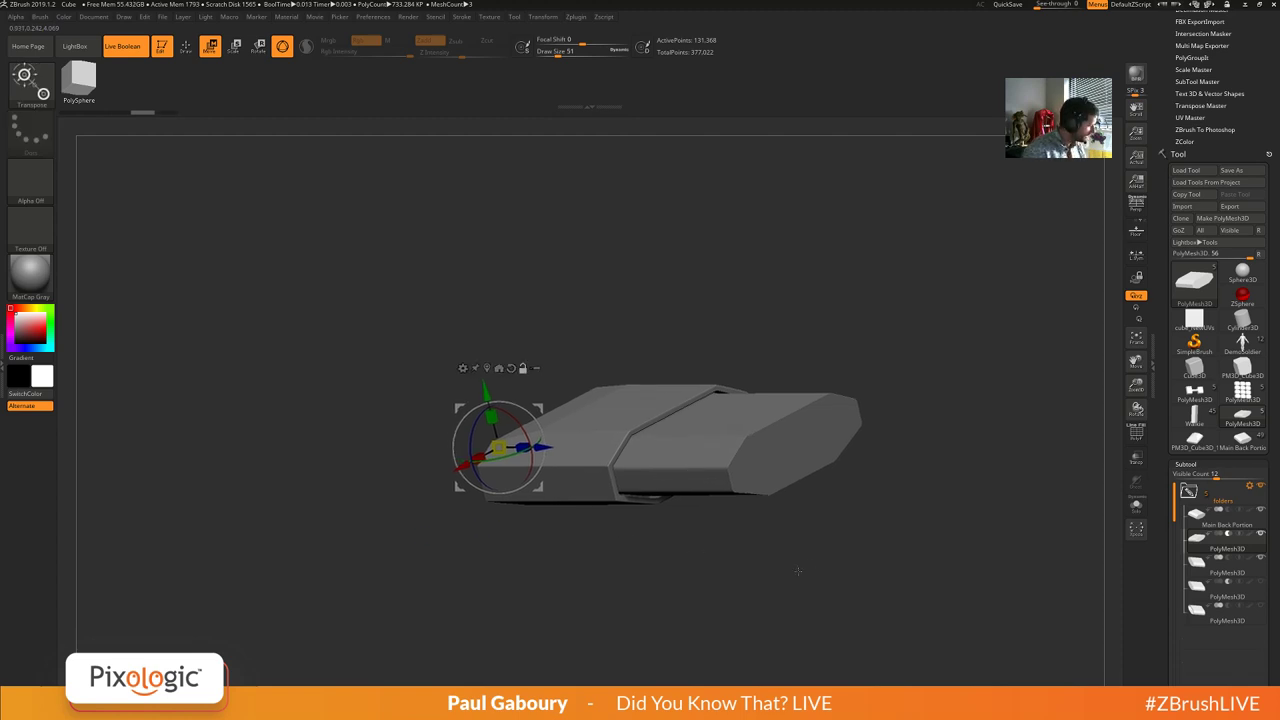
Select the second PolyMesh3D insert and slide it along the blue axis into the main block's opening.
left_click(757, 468, "alt")
left_click_drag(515, 447, 562, 447)
left_click_drag(738, 495, 708, 576)
Show the third, subtractive PolyMesh3D and slide it along the blue axis into the insert, using PolyFrame to see it.
left_click(1200, 597)
left_click_drag(559, 484, 790, 506)
right_click_drag(780, 512, 829, 500, "ctrl")
left_click(1259, 584)
right_click_drag(829, 500, 908, 640, "ctrl")
left_click_drag(727, 411, 110, 424)
key("shift+f")
left_click_drag(348, 421, 360, 421)
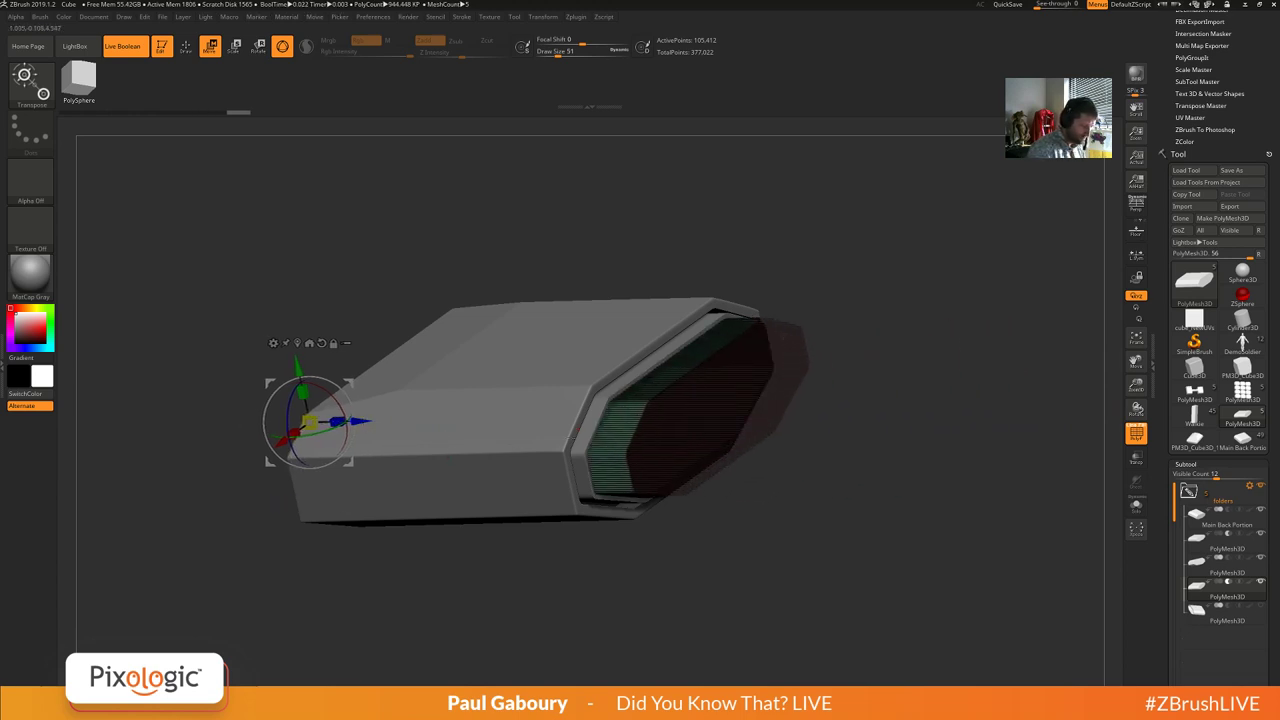
Move the third subtractive PolyMesh3D further into the insert to deepen its cavity, and return to Draw mode.
left_click(709, 418, "alt")
right_click_drag(774, 483, 818, 556, "ctrl")
left_click_drag(818, 555, 779, 491)
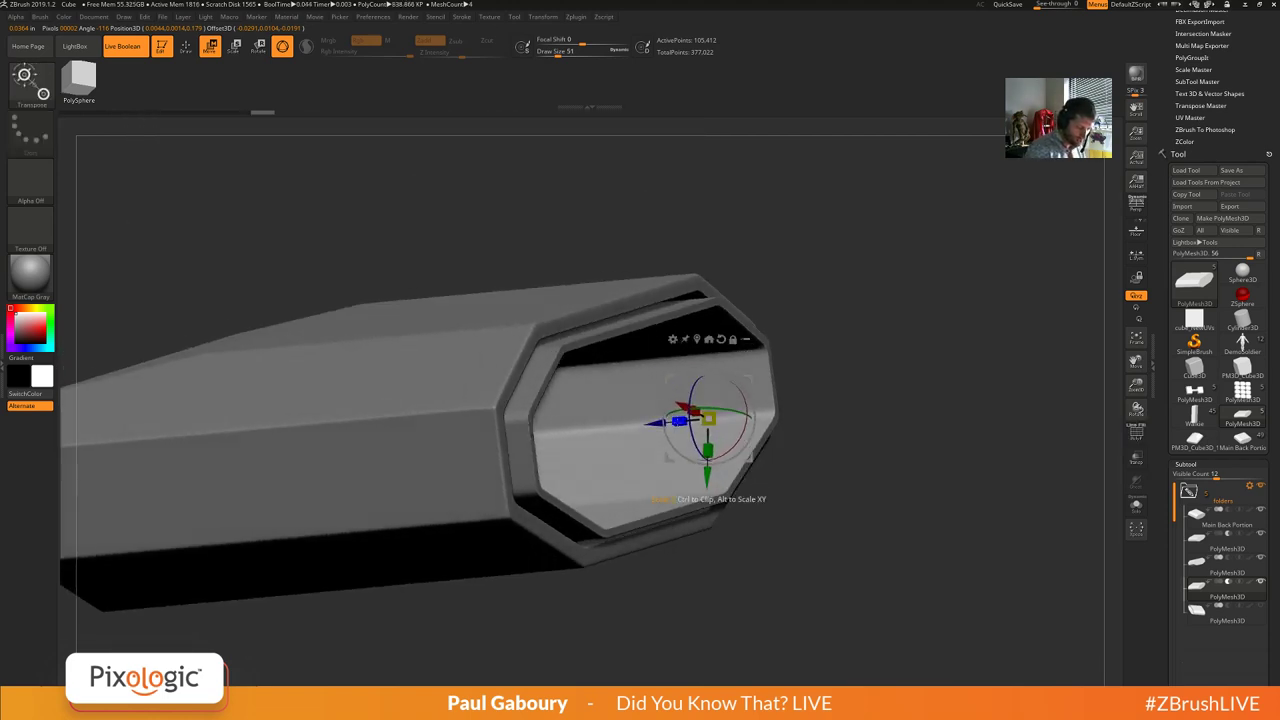
mouse_move(680, 421)
left_mouse_down()
mouse_move(782, 427)
mouse_move(768, 522)
mouse_move(769, 466)
mouse_move(780, 520)
mouse_move(776, 505)
mouse_move(880, 507)
mouse_move(862, 500)
mouse_move(859, 423)
mouse_move(820, 497)
mouse_move(770, 405)
mouse_move(863, 461)
mouse_move(714, 463)
mouse_move(849, 514)
mouse_move(883, 489)
mouse_move(768, 539)
mouse_move(811, 534)
mouse_move(774, 497)
mouse_move(626, 476)
left_mouse_up()
key("q")
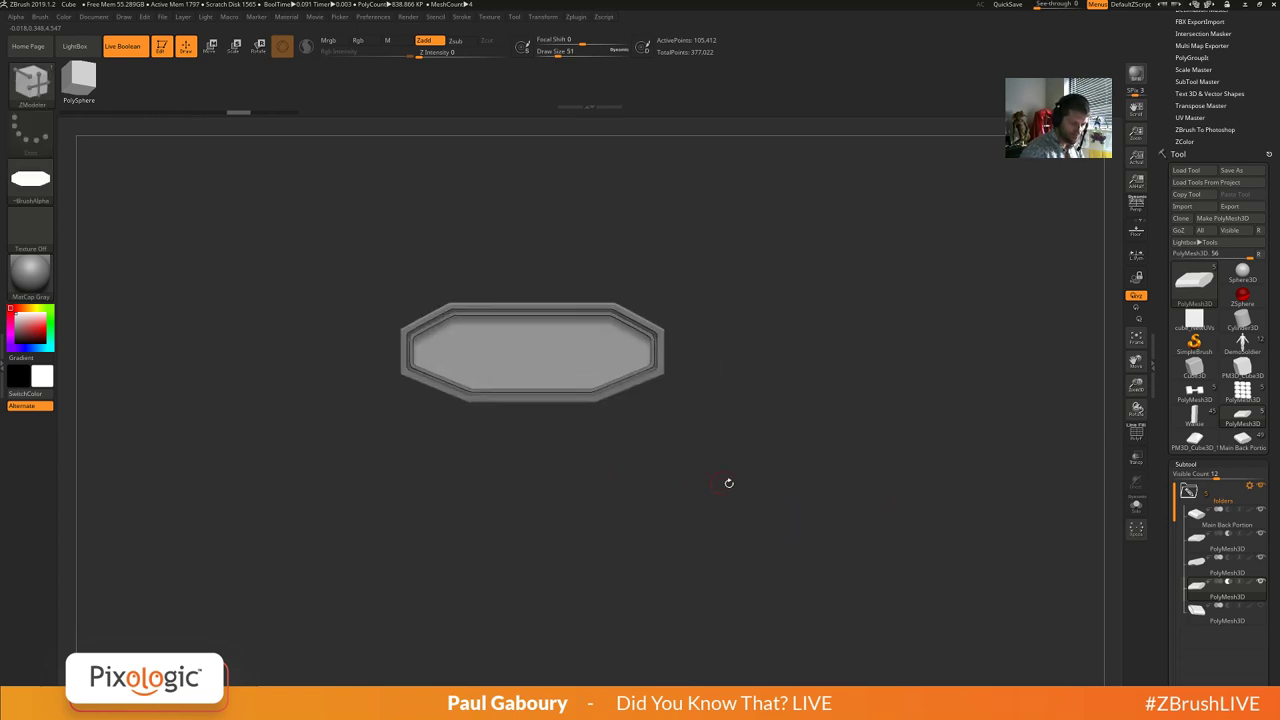
Examine the nested octagonal opening and the block's outer faces from several angles.
right_click_drag(760, 495, 849, 528, "alt")
right_click_drag(797, 471, 748, 458, "ctrl")
right_click_drag(748, 458, 770, 487)
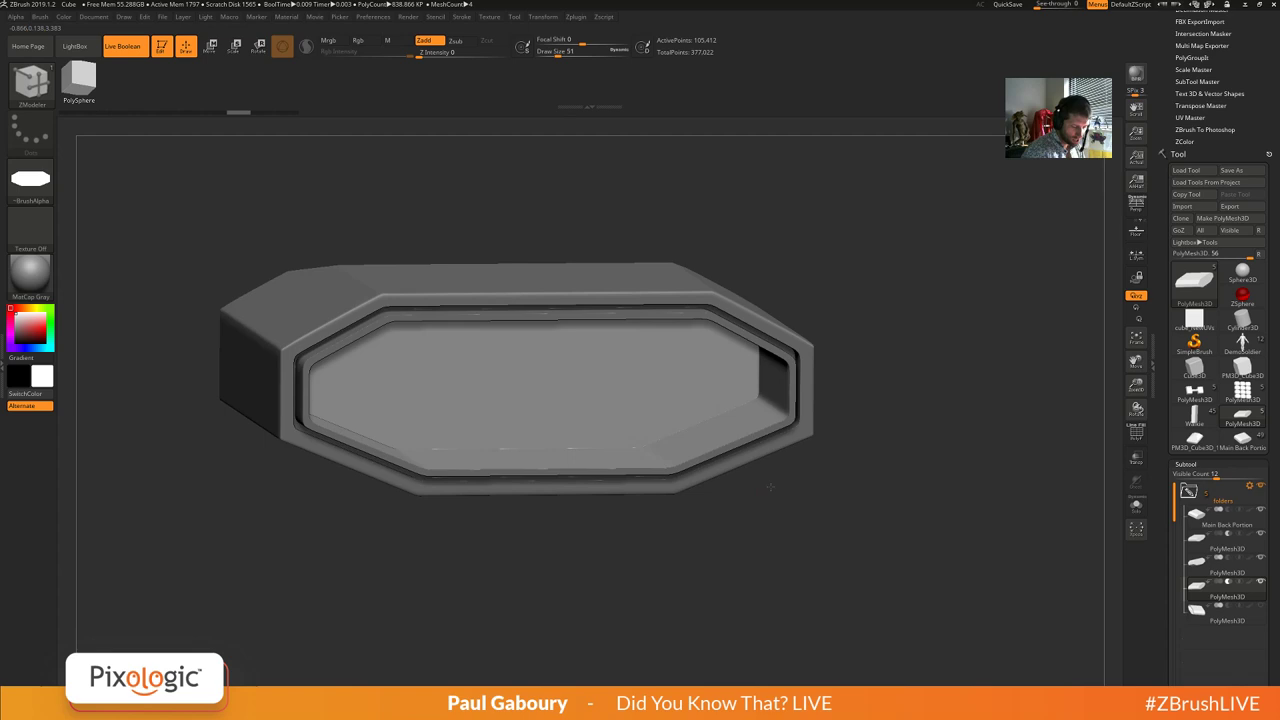
left_click_drag(770, 487, 823, 579)
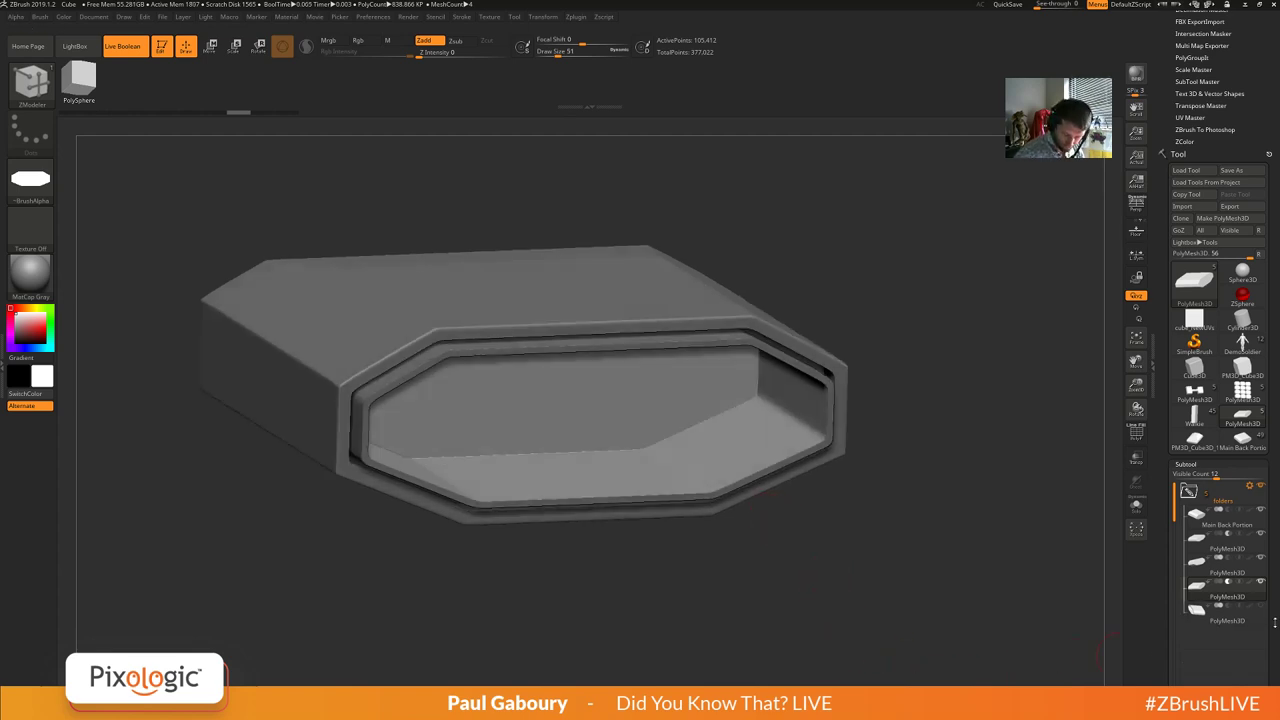
left_click_drag(1275, 622, 1275, 488)
left_click_drag(899, 394, 1164, 623)
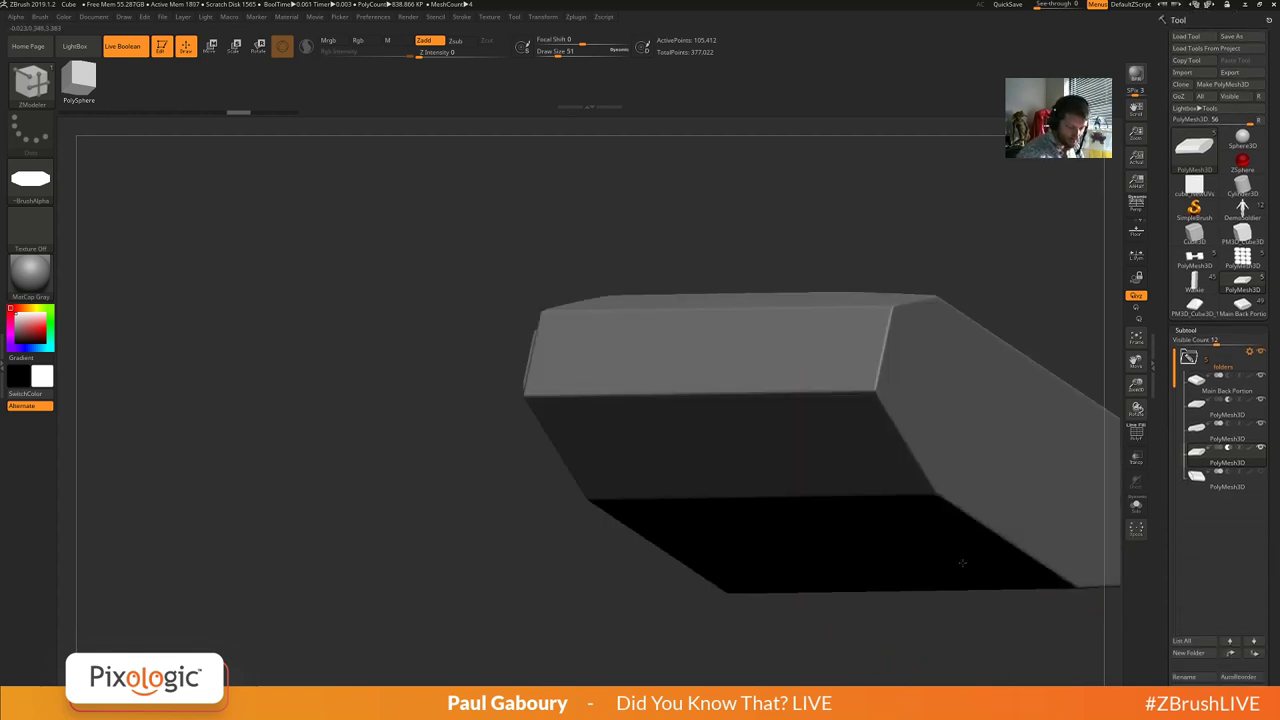
right_click_drag(962, 563, 1002, 576)
left_click_drag(999, 570, 777, 521, "alt")
Show the SpotLight shapes, place the dumbbell shape over the opening's upper rim and enlarge it.
key("shift+z")
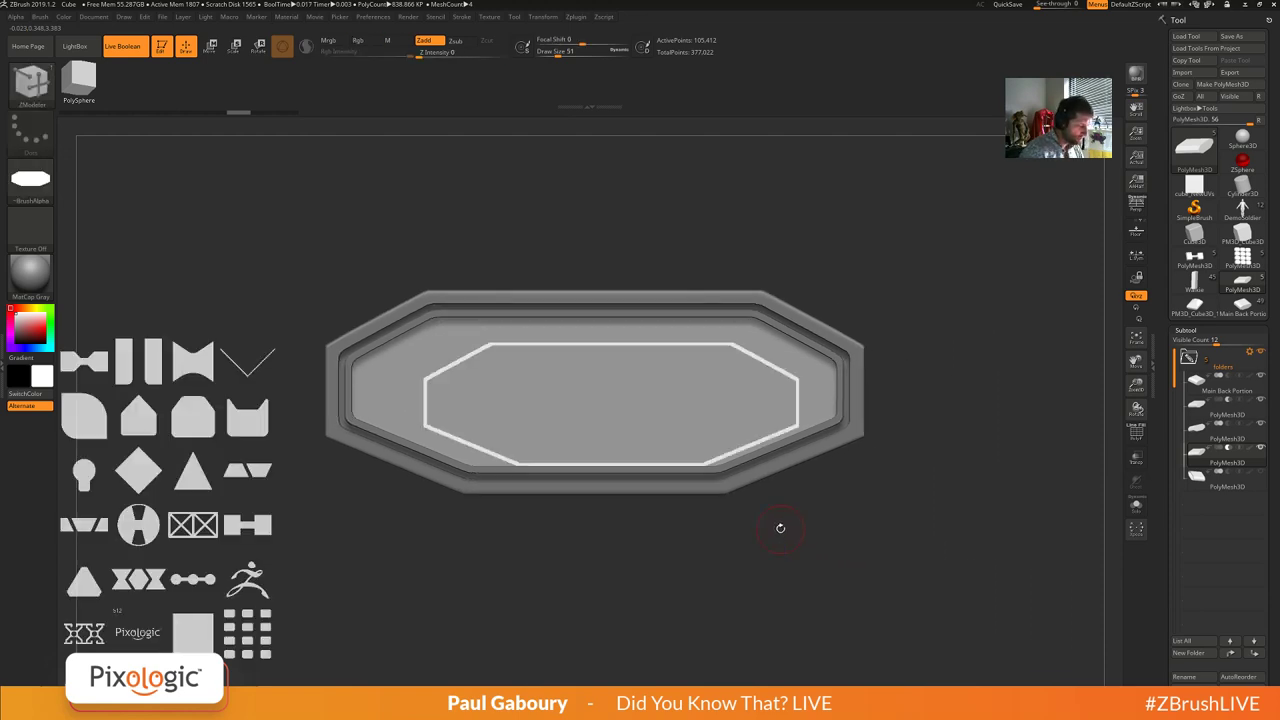
key("w")
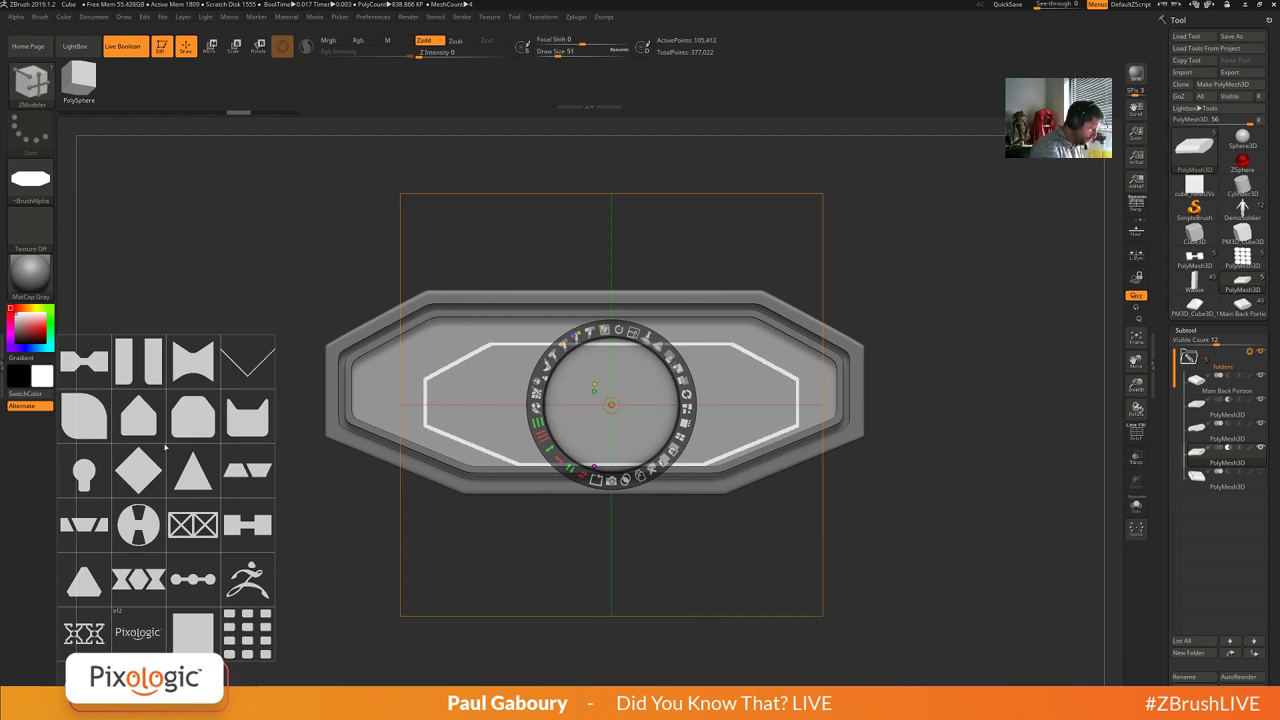
left_click_drag(84, 360, 650, 316)
left_click_drag(672, 243, 619, 324)
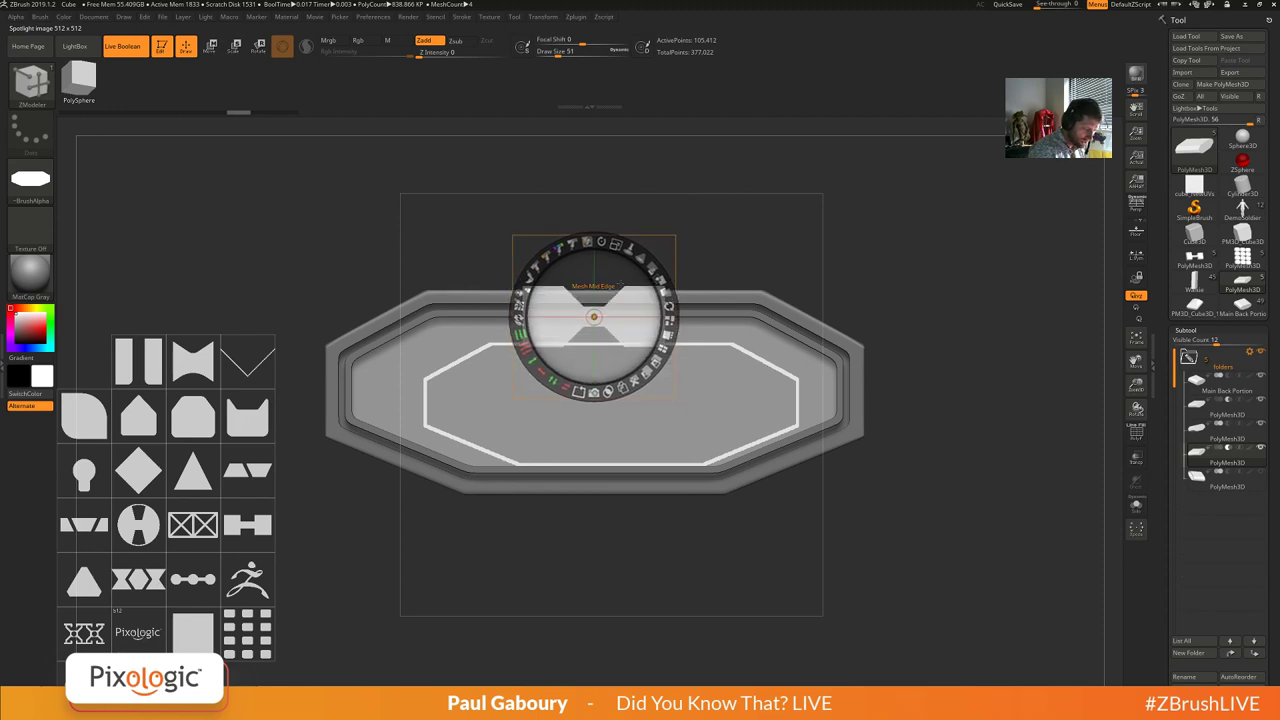
Stretch the dumbbell shape horizontally with Extend H and align it over the opening's upper rim.
mouse_move(621, 267)
left_mouse_down()
mouse_move(622, 304)
mouse_move(624, 269)
left_mouse_up()
left_click_drag(596, 318, 624, 277)
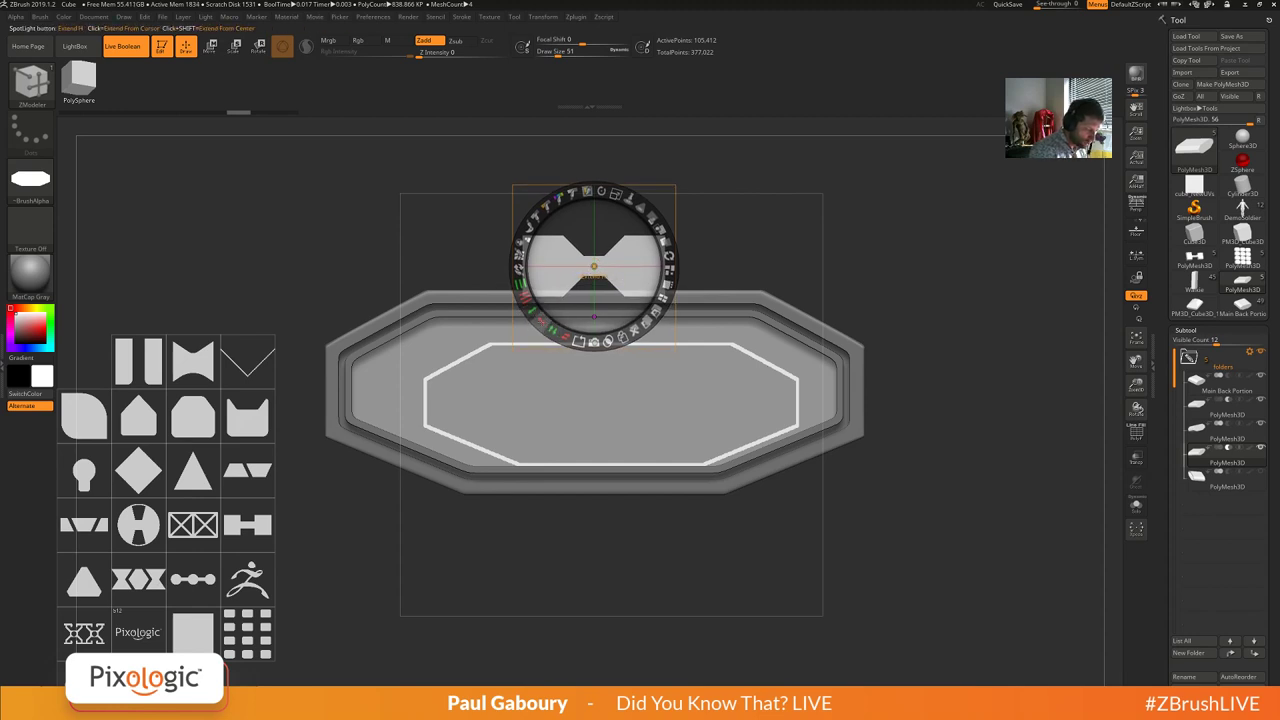
left_click_drag(543, 321, 520, 289)
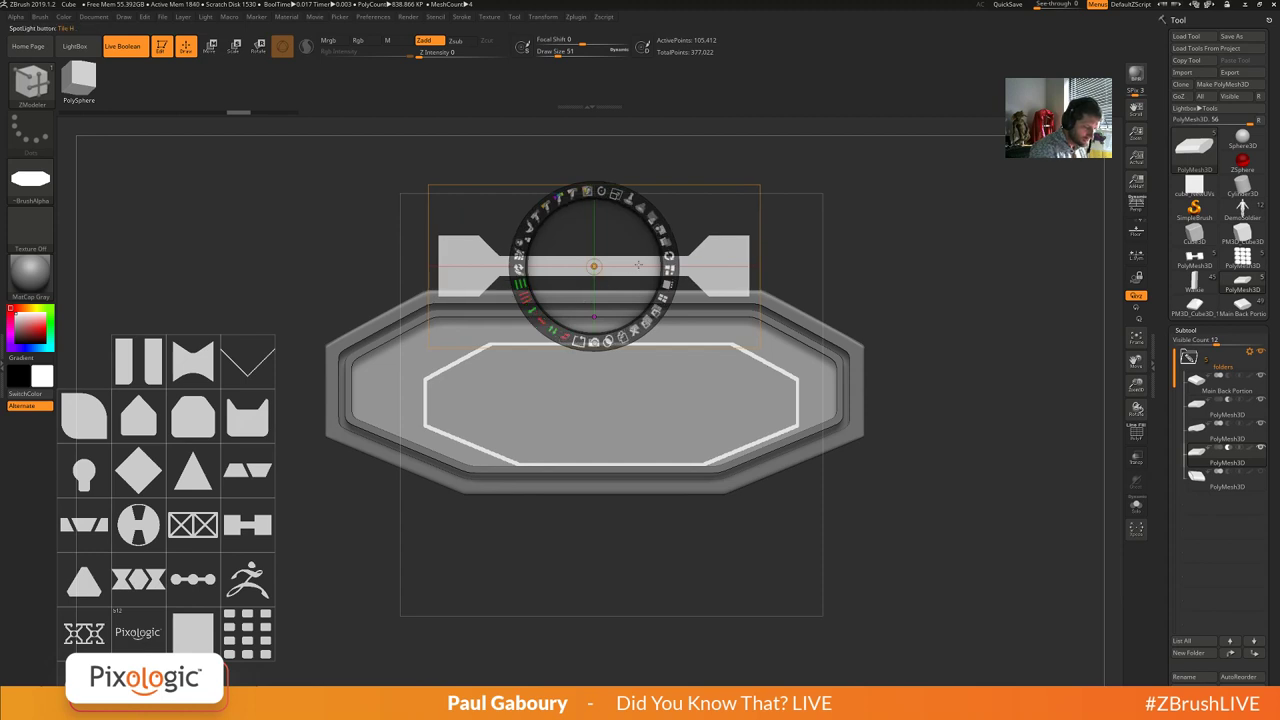
left_click_drag(637, 272, 637, 294)
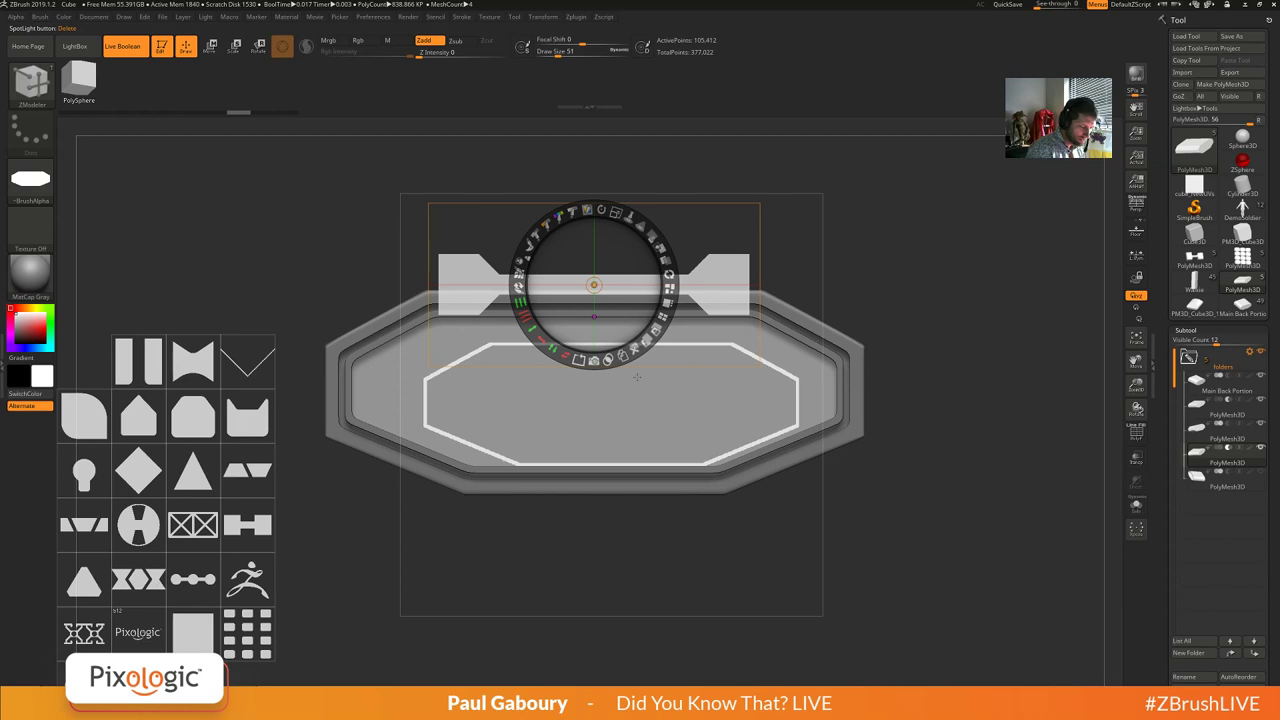
Create a subtractive Snapshot3D mesh from the stretched dumbbell shape and hide SpotLight.
left_click(594, 360)
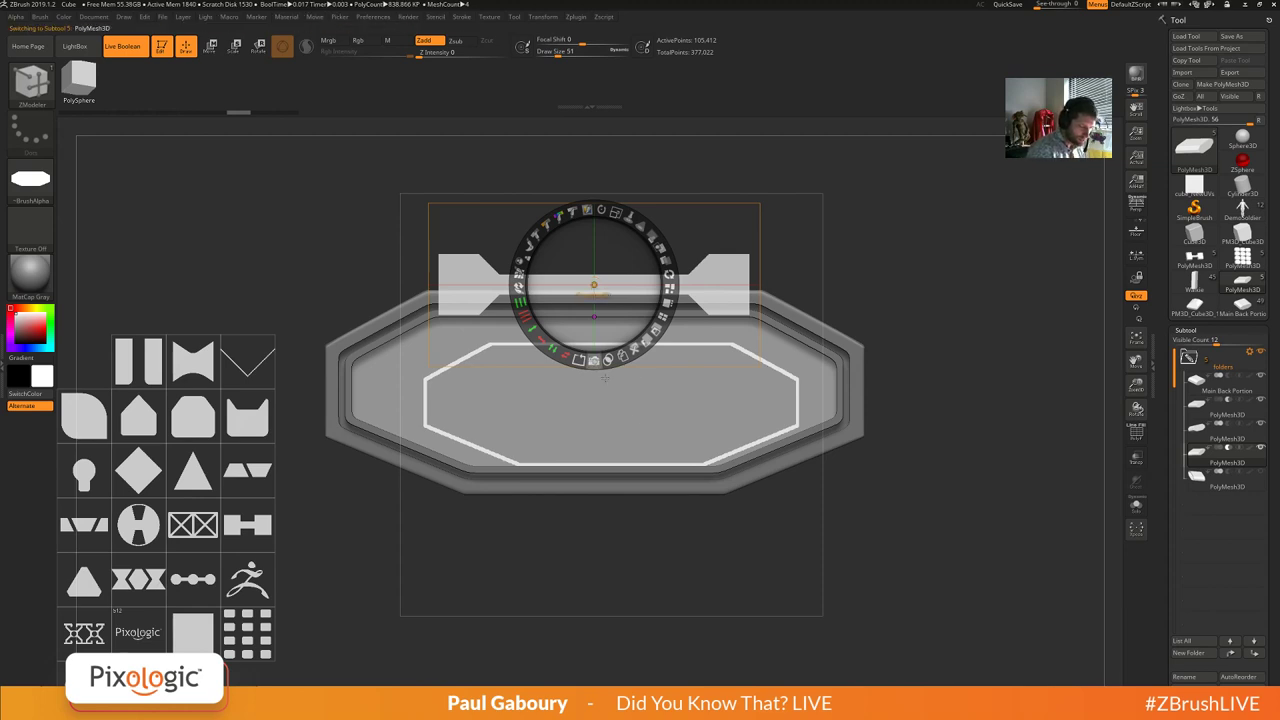
key("shift+z")
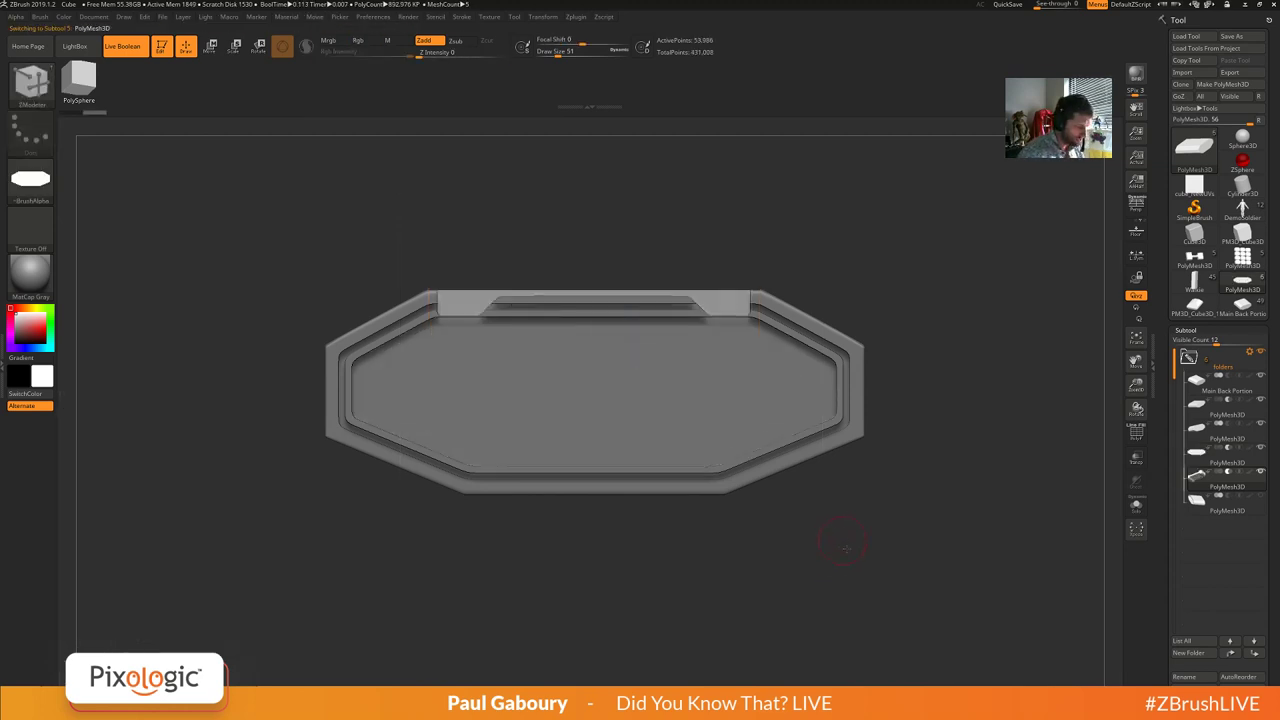
left_click_drag(837, 550, 861, 556)
right_click_drag(861, 556, 872, 528, "ctrl")
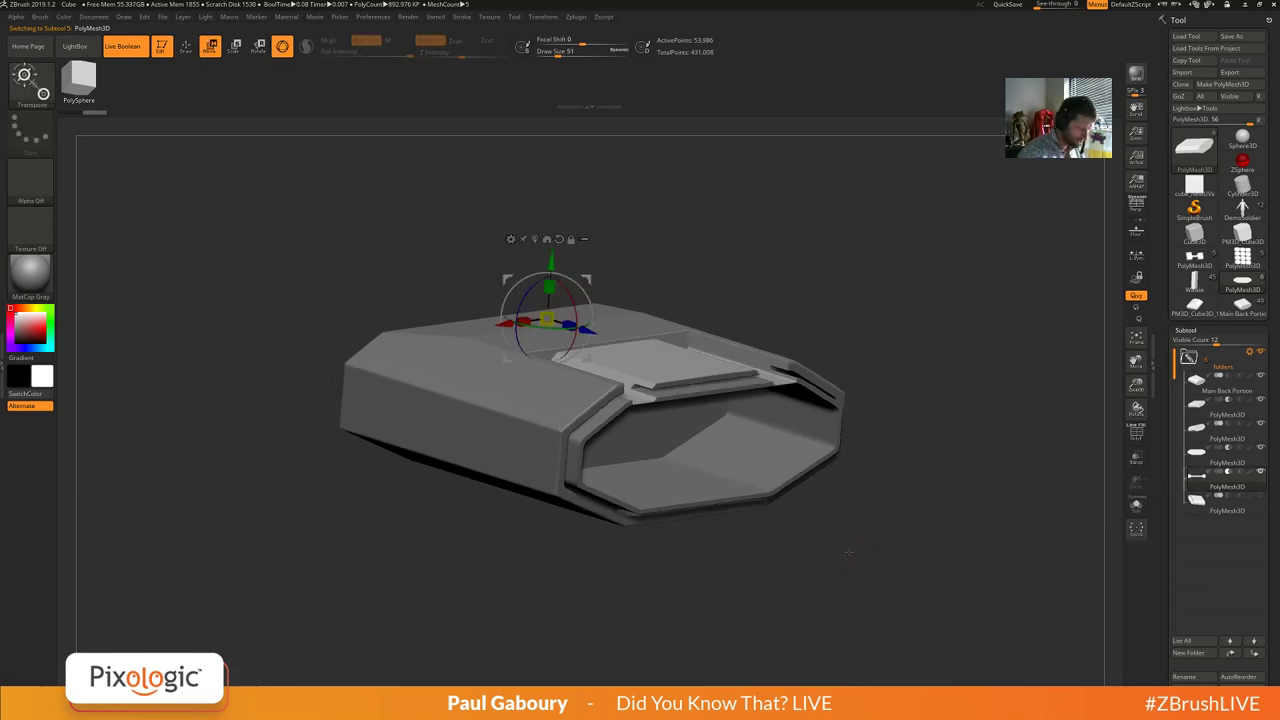
Slide the dumbbell cutter along the blue axis to the block's front rim and show its PolyFrame.
key("w")
left_click_drag(846, 552, 848, 553)
left_click_drag(588, 340, 754, 431)
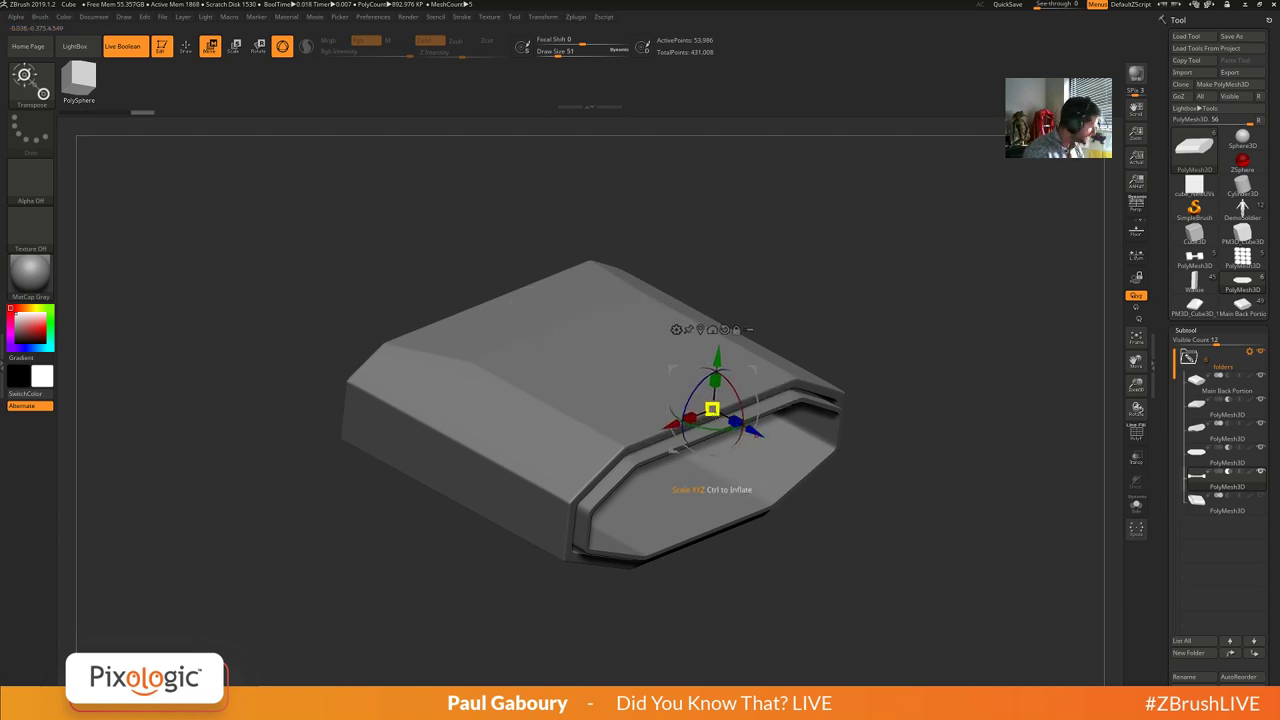
key("shift+f")
left_click_drag(736, 422, 651, 379)
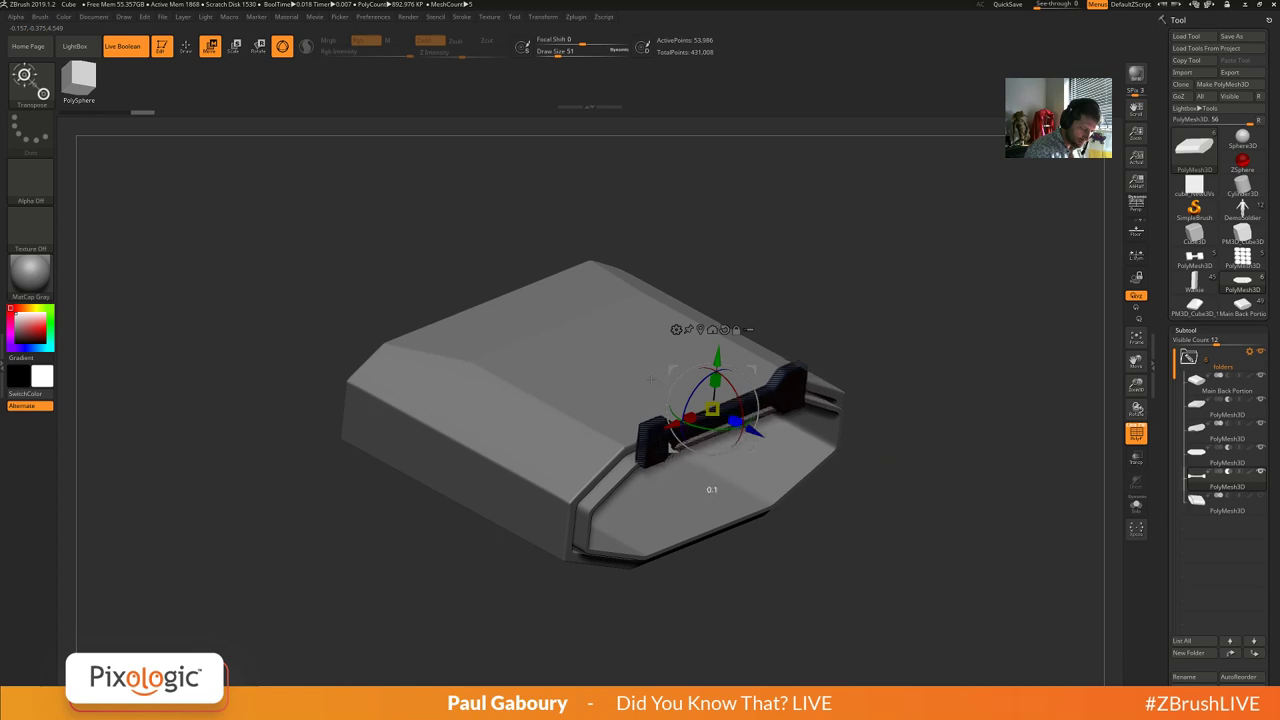
Nudge the dumbbell cutter back into the front rim and raise it so only its ends notch the upper edge.
right_click_drag(758, 562, 813, 642)
key("shift+f")
left_click_drag(750, 423, 731, 415)
left_click_drag(697, 345, 698, 327)
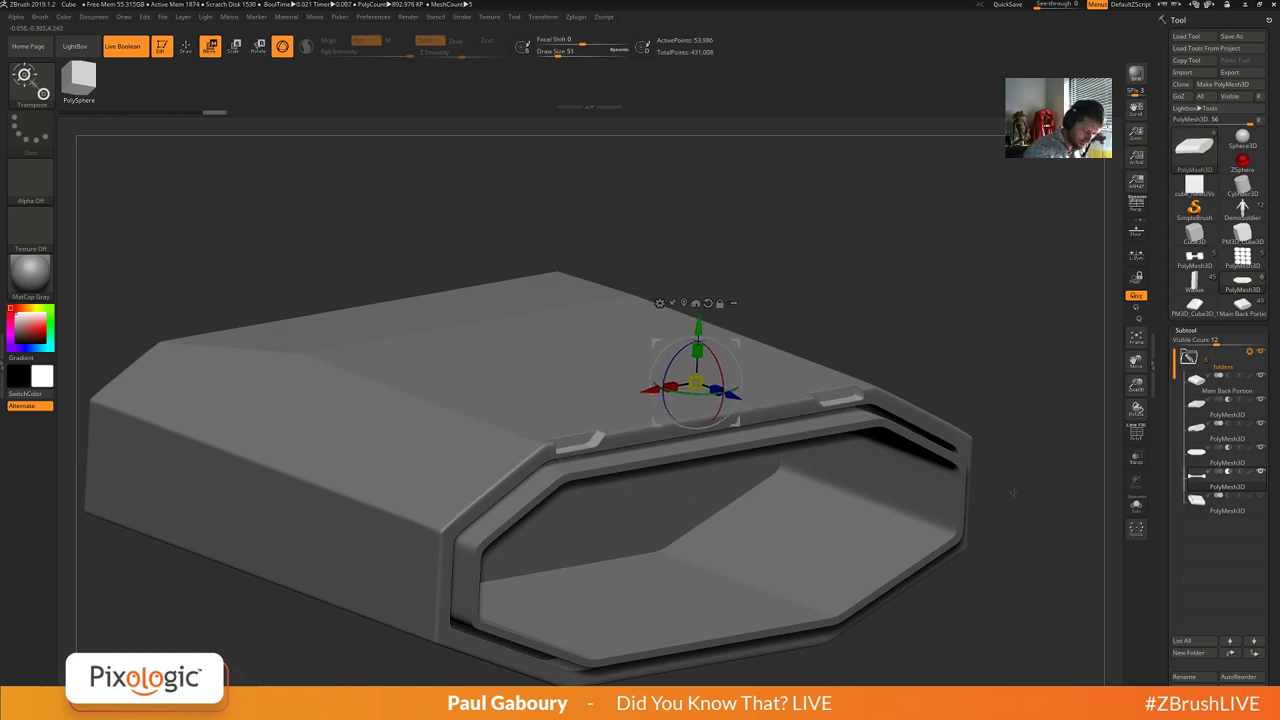
Face the opening straight on, show SpotLight and move the octagon outline and dumbbell shapes clear of the model.
right_click_drag(1013, 491, 950, 428, "ctrl")
mouse_move(950, 428)
right_mouse_down()
mouse_move(909, 428)
mouse_move(931, 434)
mouse_move(866, 530)
mouse_move(911, 580)
mouse_move(851, 491)
mouse_move(854, 524)
right_mouse_up()
key("q")
mouse_move(853, 524)
left_mouse_down()
mouse_move(849, 506)
mouse_move(866, 524)
left_mouse_up()
key("shift+z")
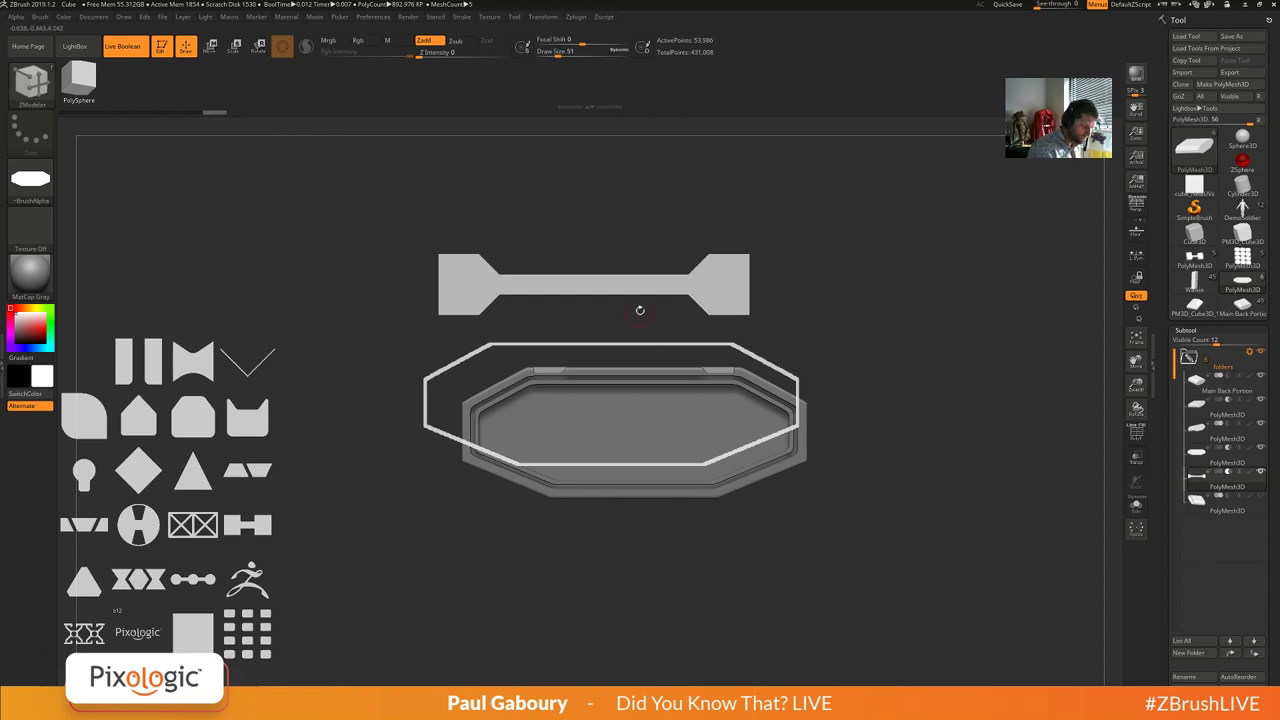
key("z")
left_click_drag(725, 300, 1040, 208)
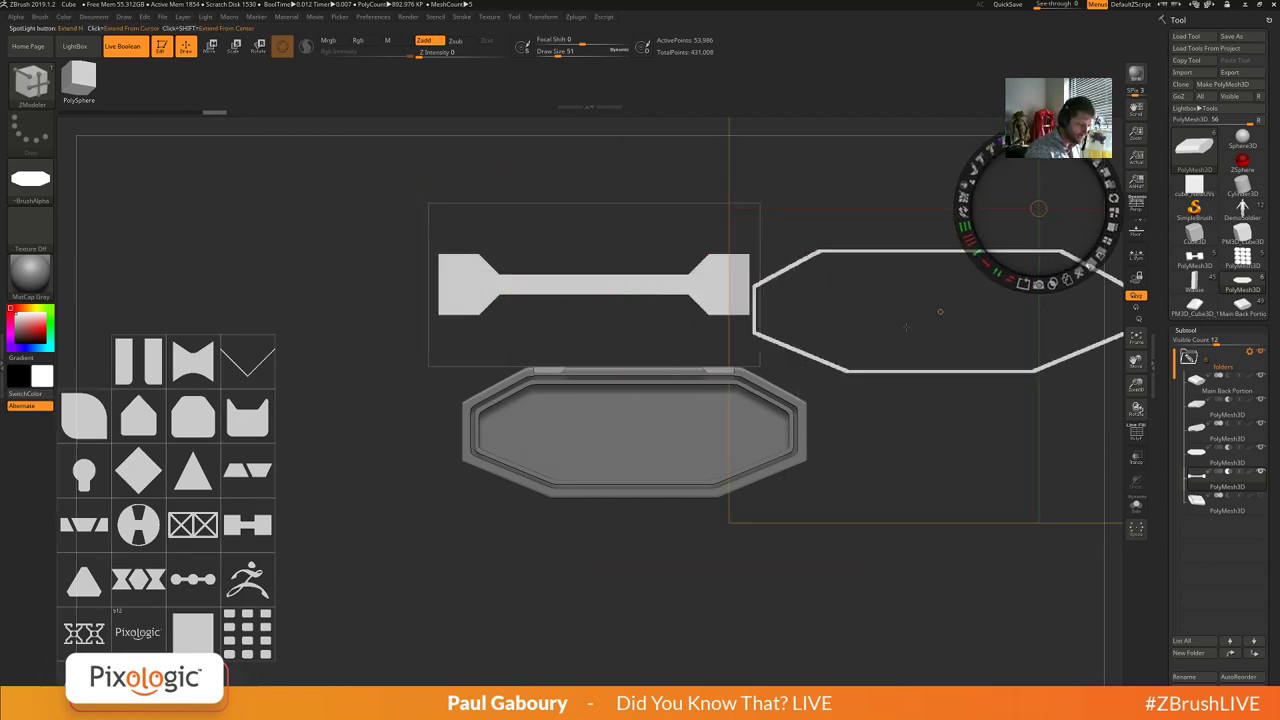
left_click_drag(641, 303, 953, 202)
left_click_drag(890, 341, 969, 286)
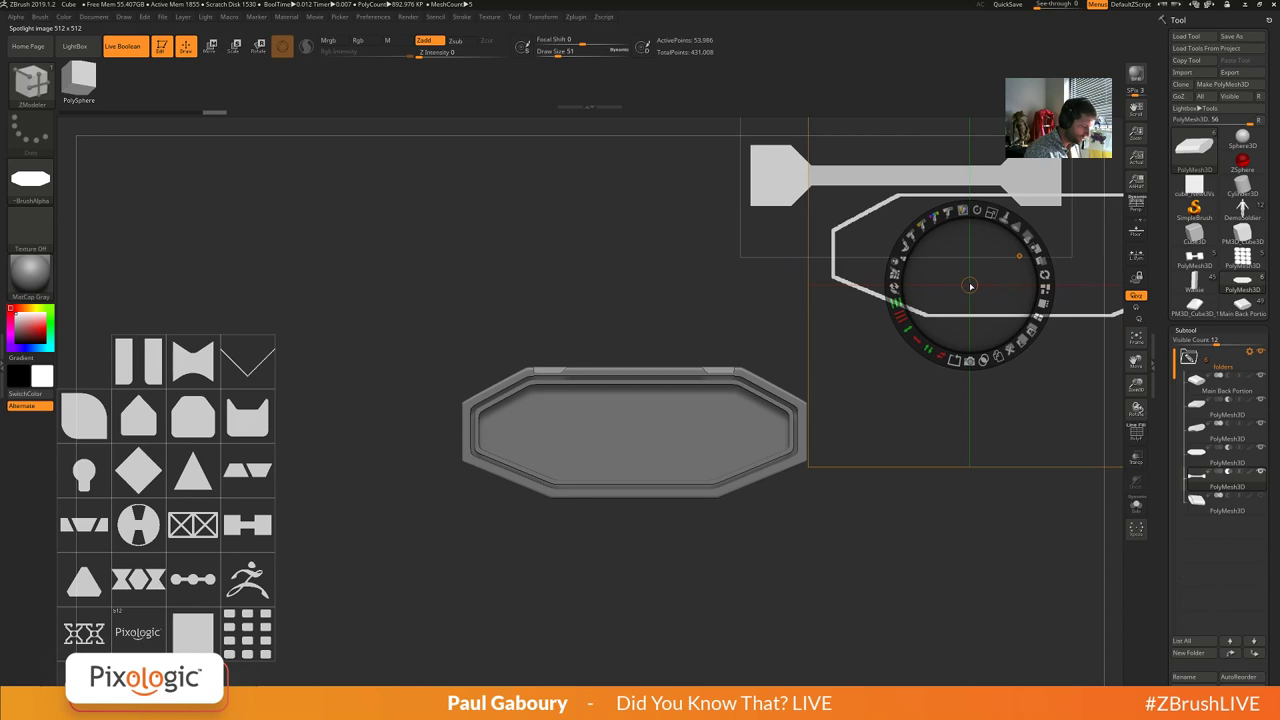
Place the notched square SpotLight shape over the side edge of the opening at a small size.
left_click_drag(248, 418, 456, 448)
left_click_drag(464, 373, 531, 452)
left_click_drag(449, 448, 446, 433)
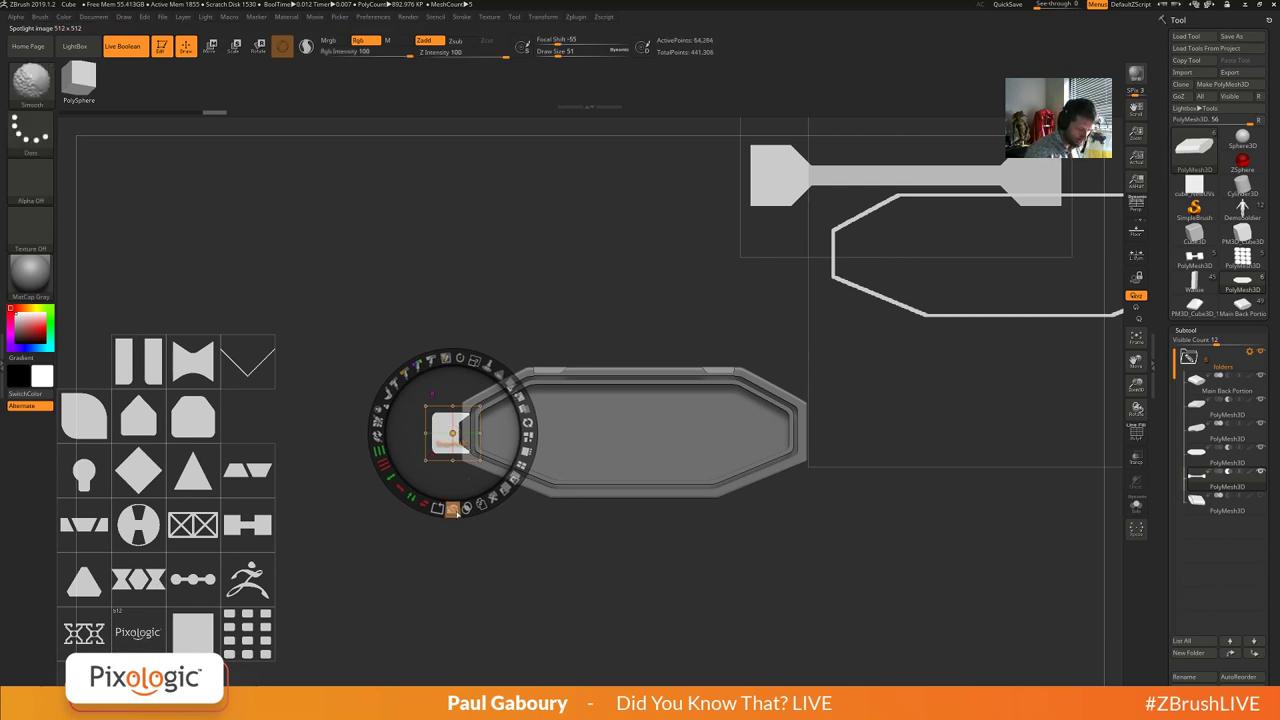
Add the notched square shape to the dumbbell cutter subtool with Snapshot3D, then hide SpotLight and check the side notches.
left_click(452, 432)
key("shift+z")
left_click_drag(460, 561, 525, 445)
left_click_drag(523, 530, 605, 457)
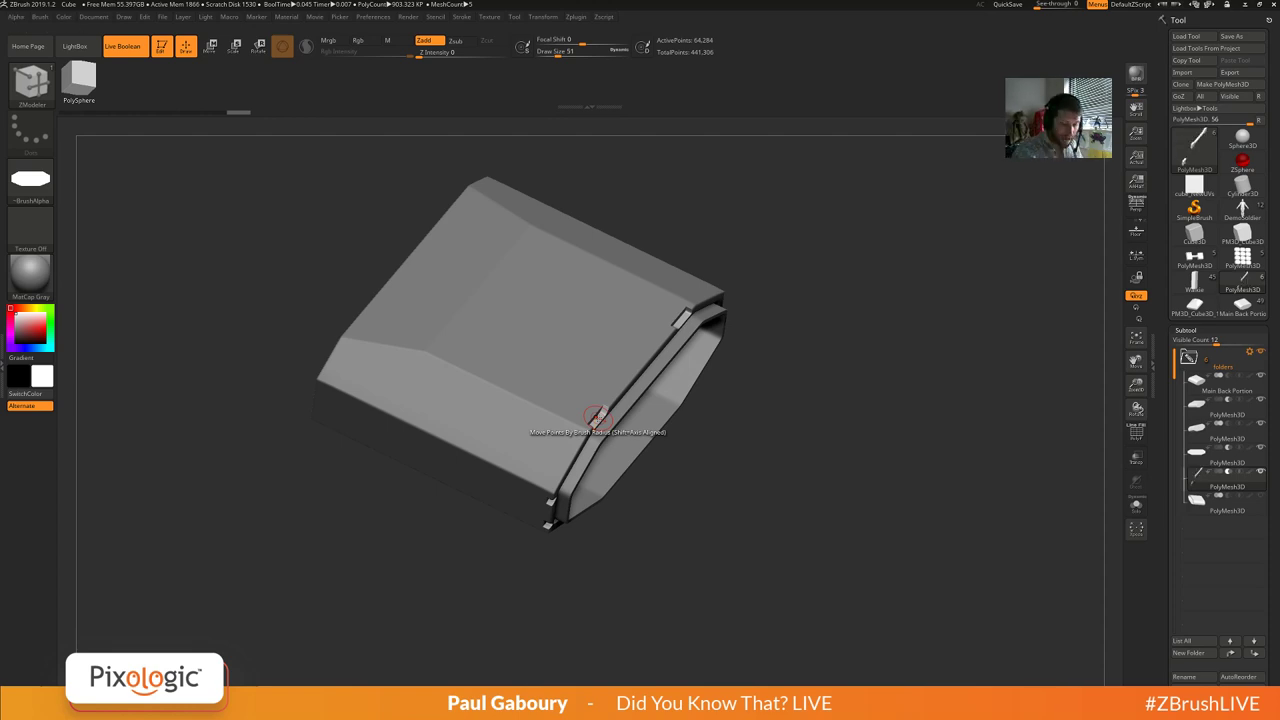
Try Mirror And Weld on the dumbbell cutter subtool, then undo it.
mouse_move(1194, 487)
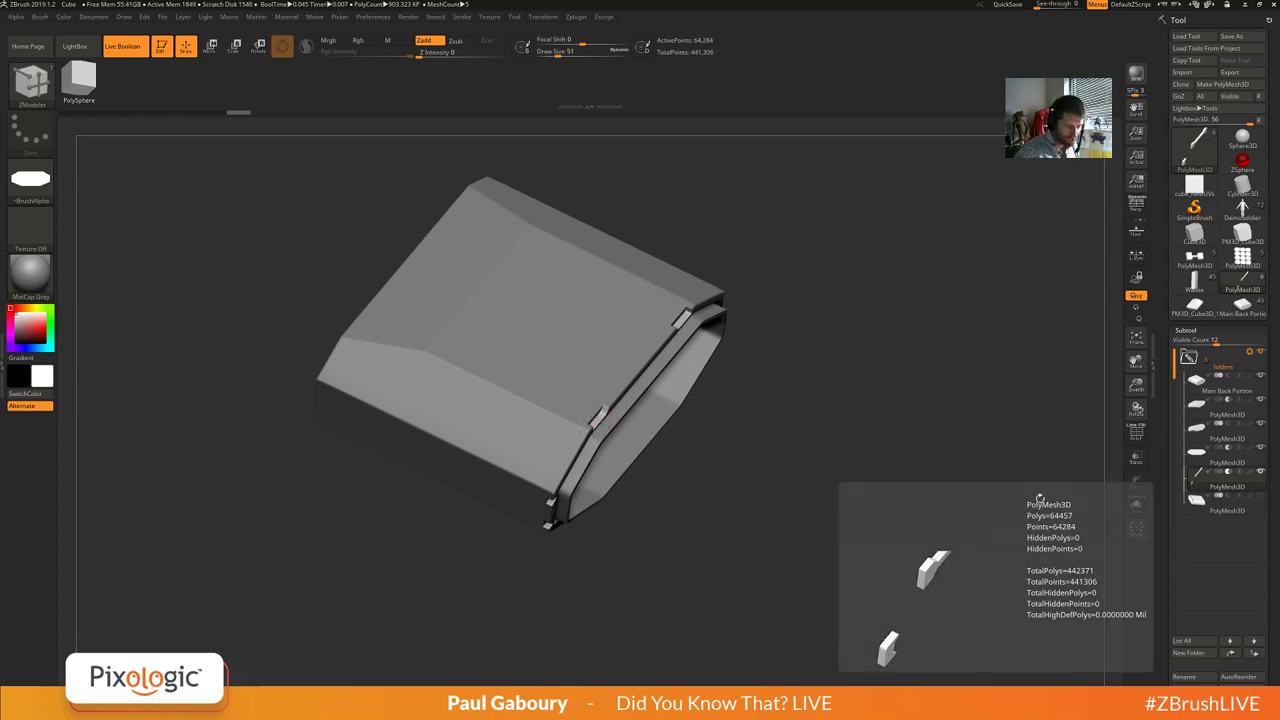
left_click_drag(1272, 552, 1272, 496)
scroll(1272, 495, "down", 5)
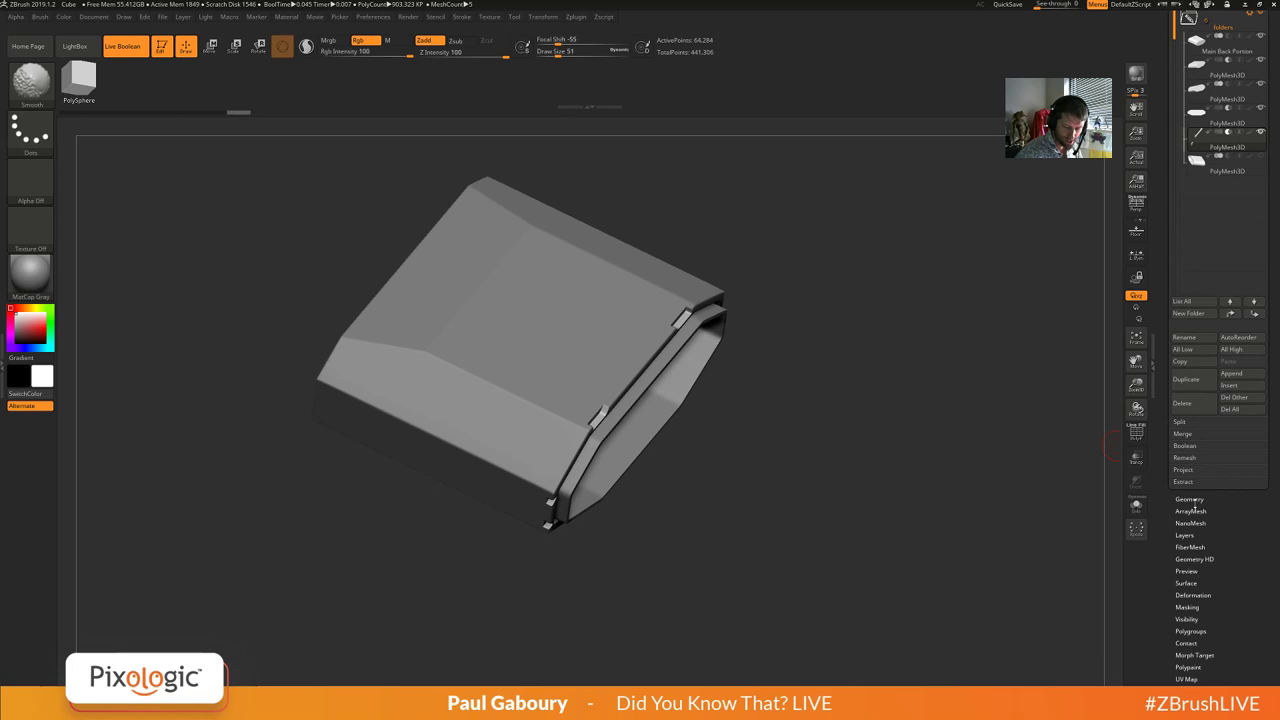
scroll(1272, 616, "down", 4)
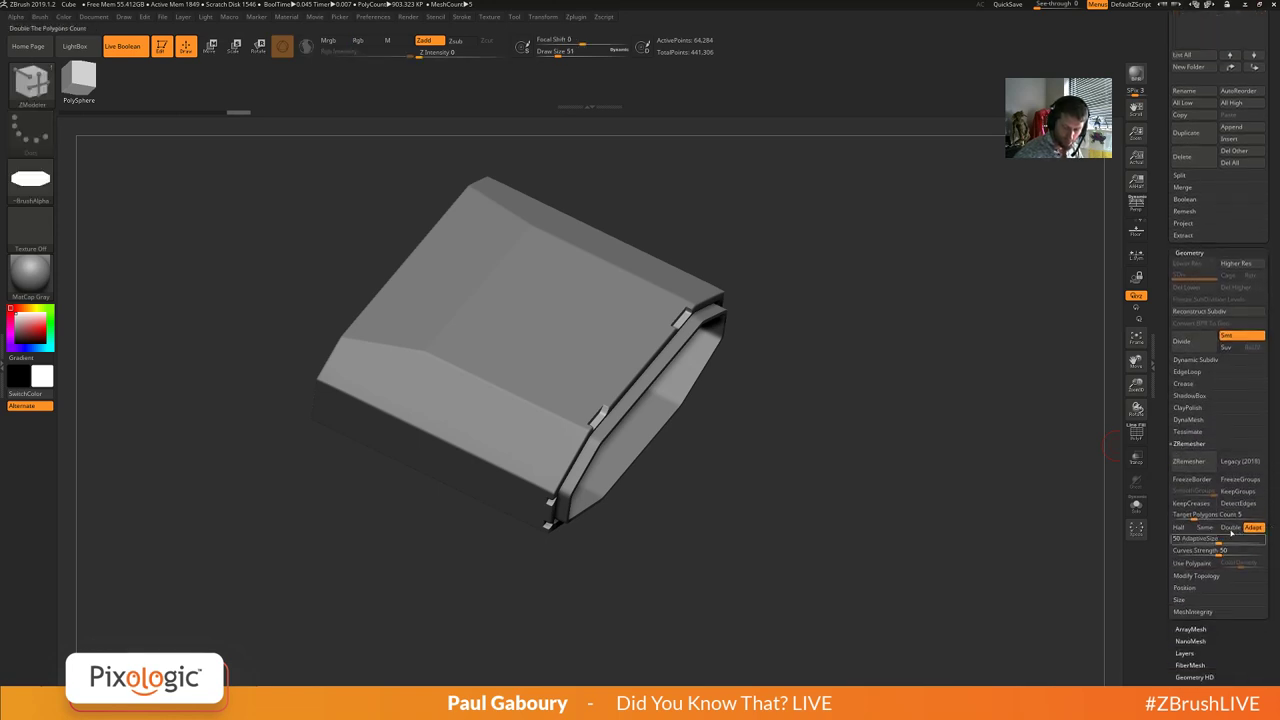
left_click(1196, 445)
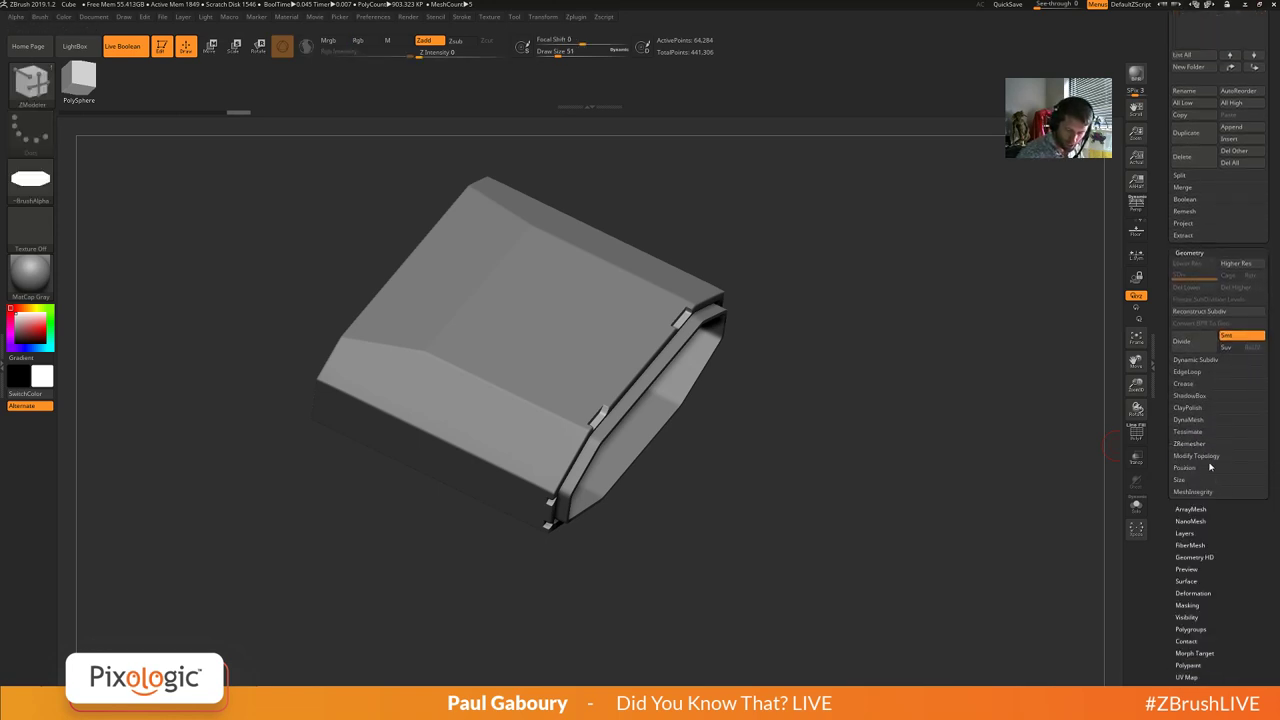
left_click(1197, 455)
left_click(1221, 492)
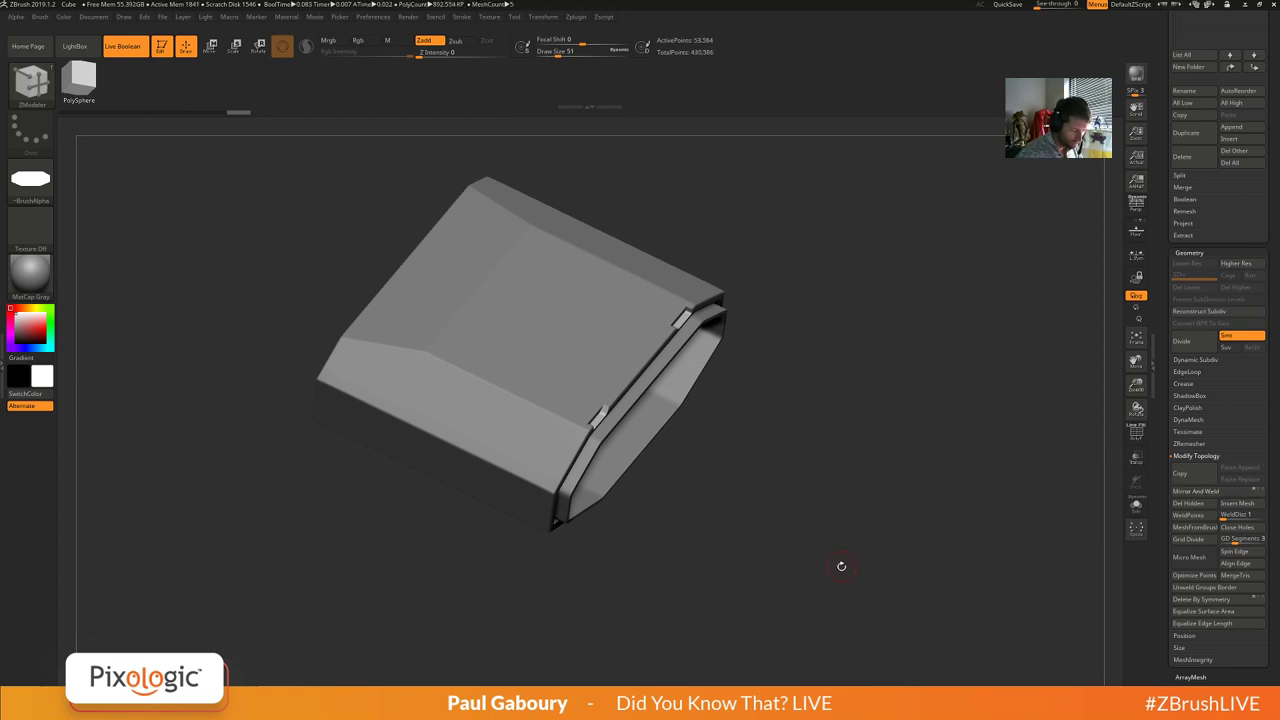
key("ctrl+z")
Show the floor grid, flip the cutter subtool to its opposite side and apply Mirror And Weld so both side edges are notched.
left_click_drag(840, 566, 988, 545)
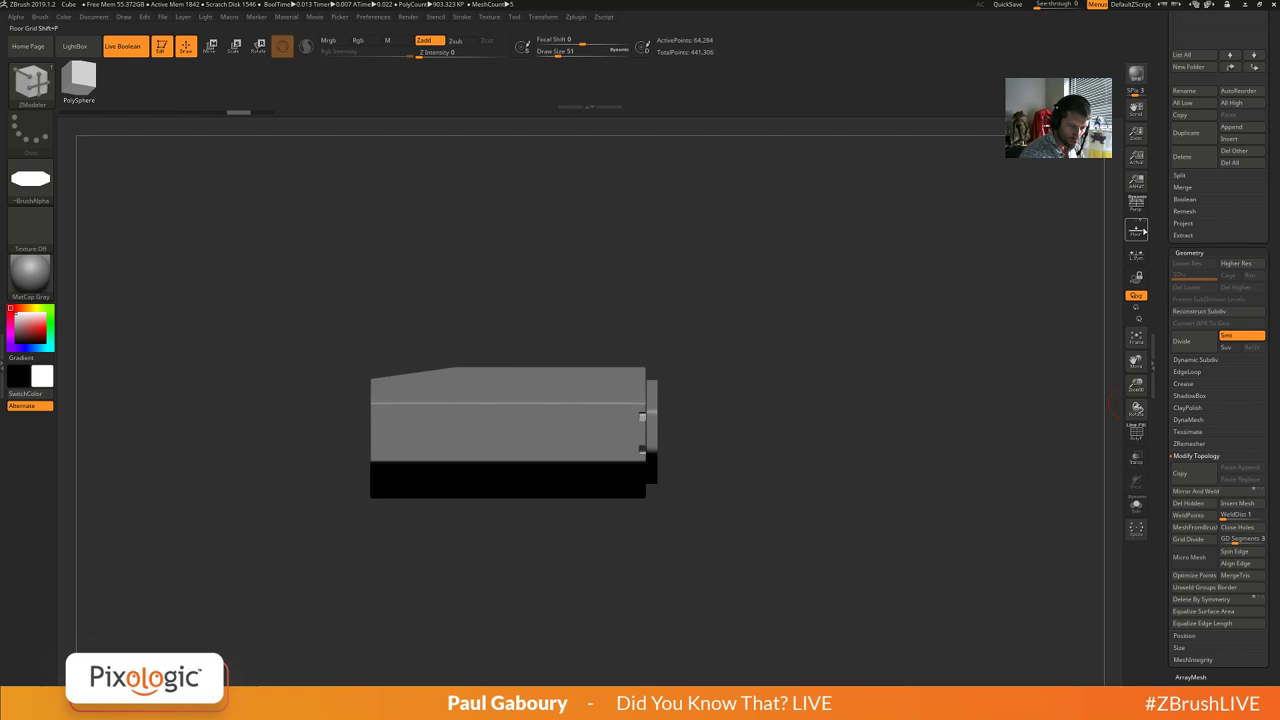
left_click(1137, 230)
left_click_drag(811, 541, 779, 530)
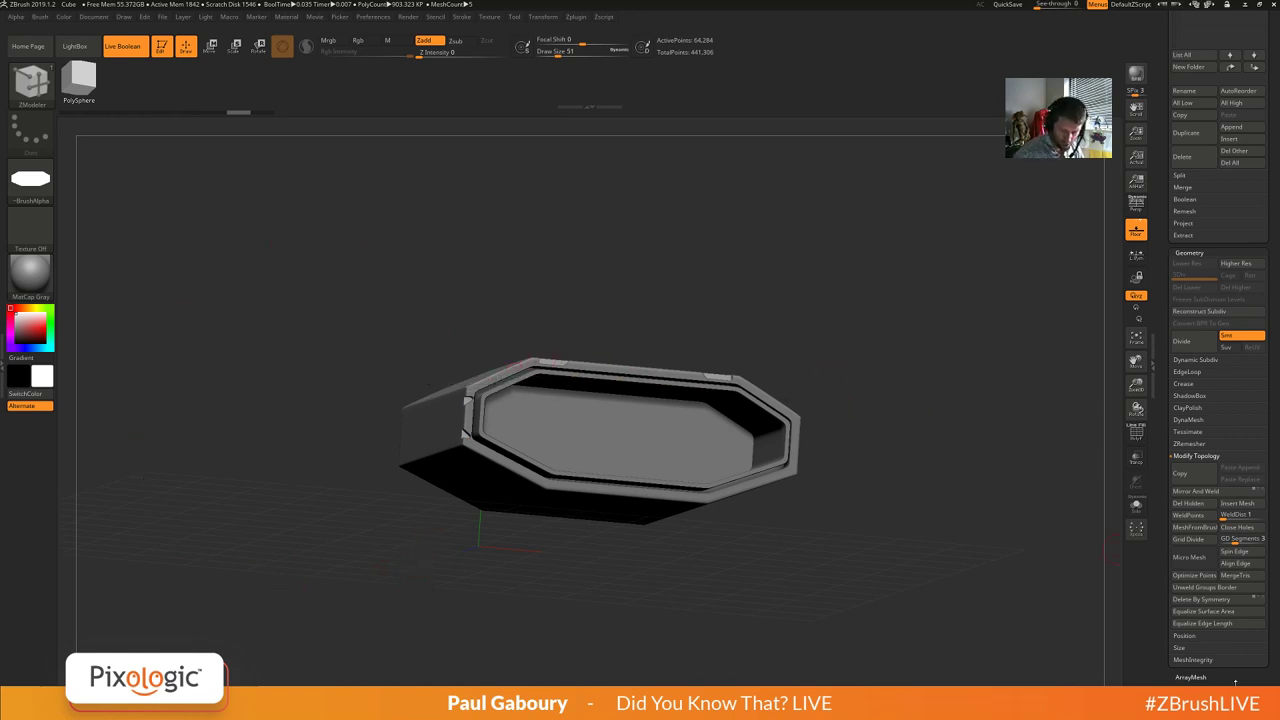
scroll(1234, 684, "down", 3)
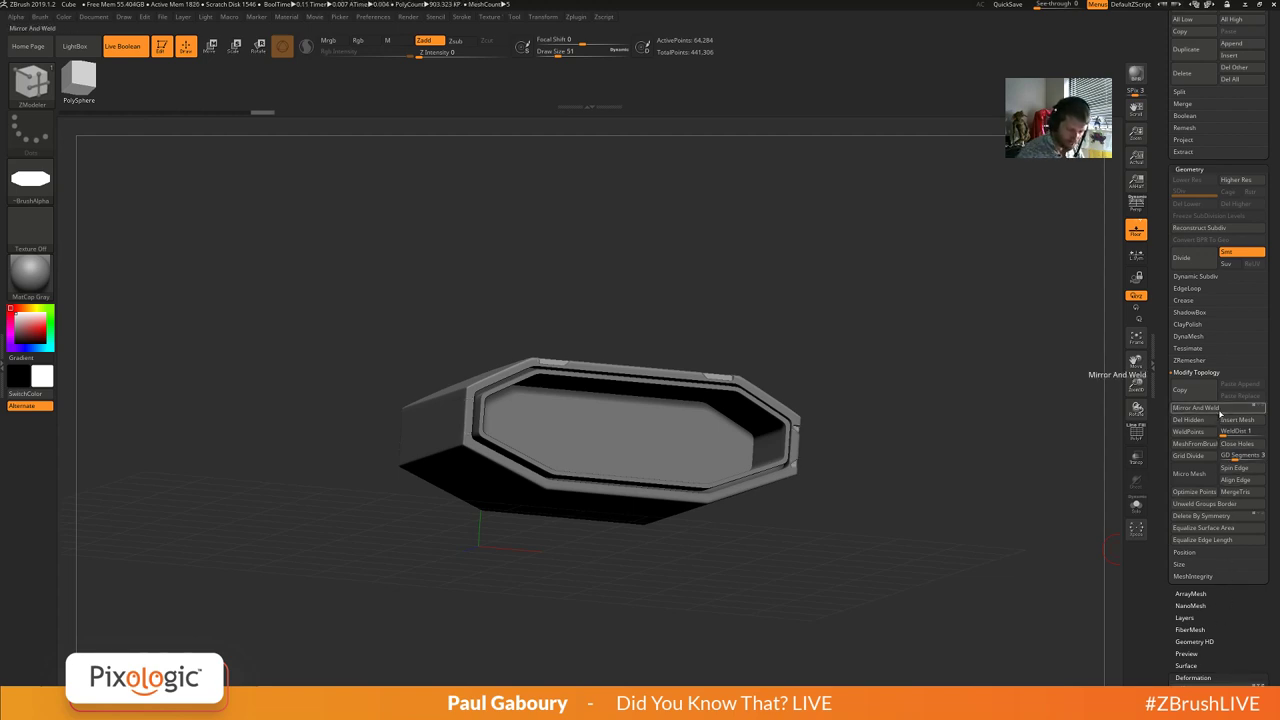
left_click(1220, 408)
left_click_drag(891, 537, 791, 422)
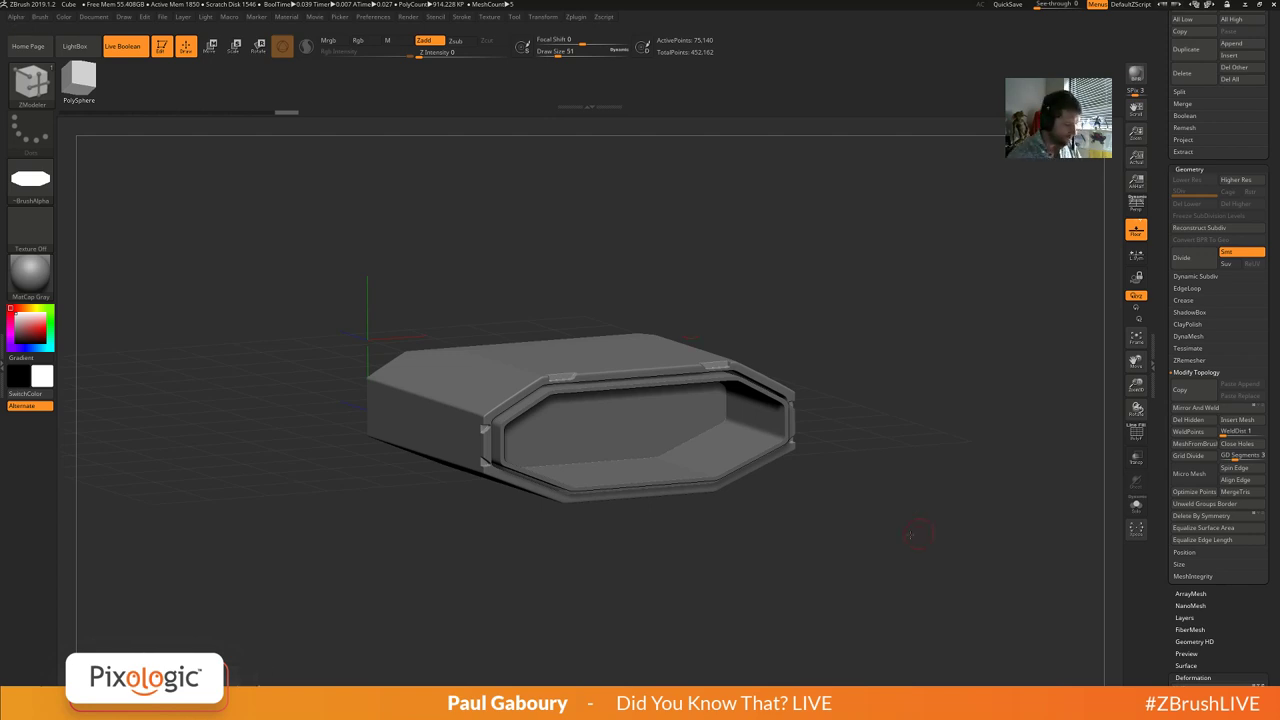
Face the opening straight on, show SpotLight and move the notched square shape up clear of the model.
mouse_move(918, 534)
left_mouse_down()
mouse_move(905, 530)
mouse_move(918, 535)
left_mouse_up()
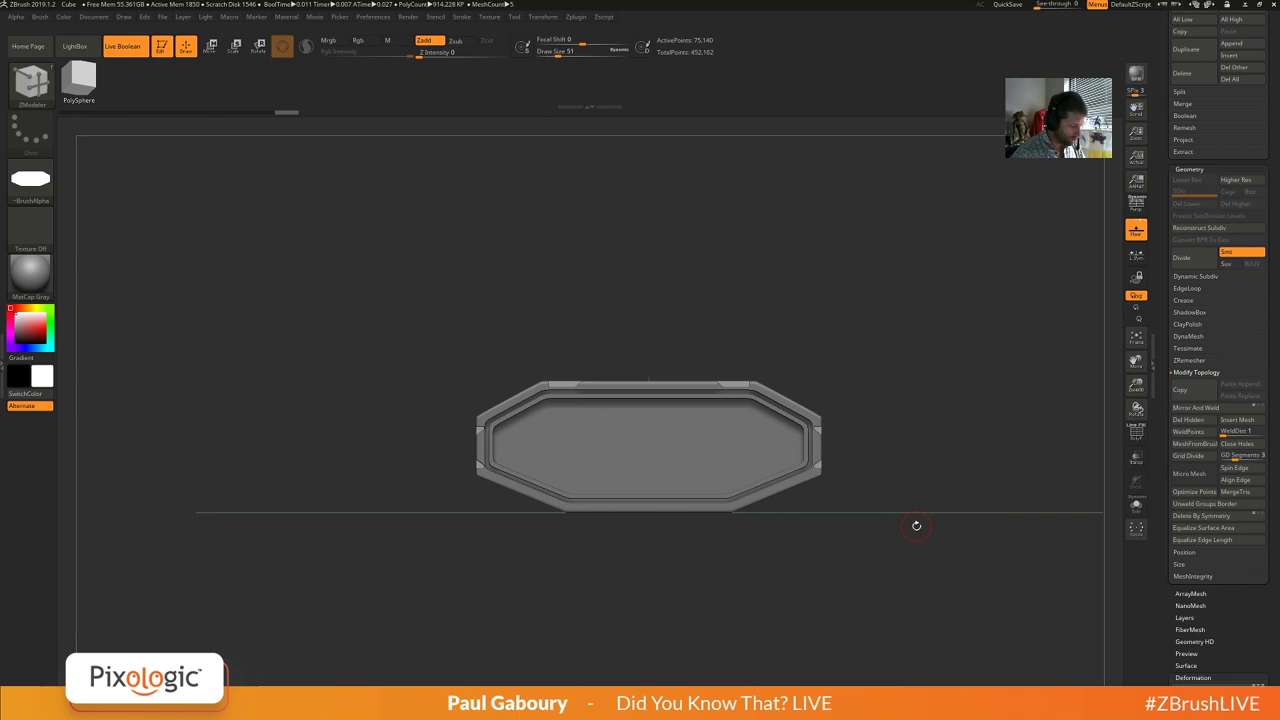
key("shift+z")
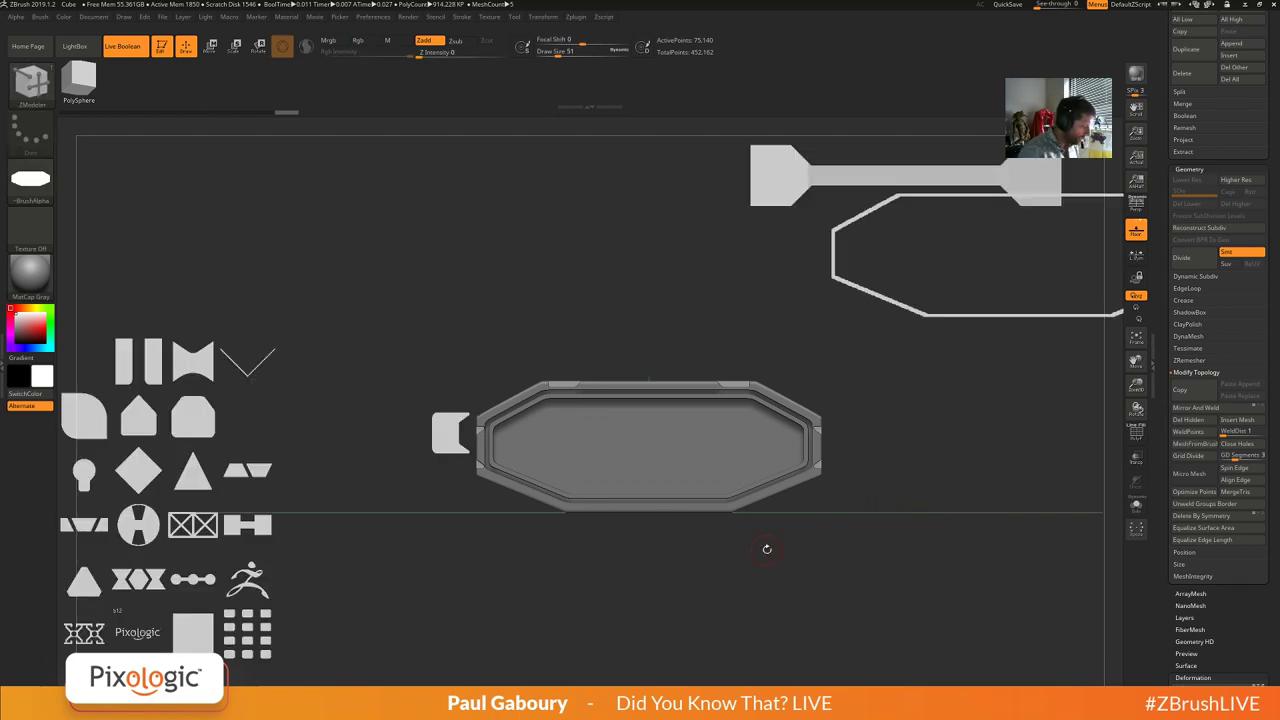
left_click_drag(895, 540, 630, 552)
left_click_drag(838, 557, 769, 557, "shift")
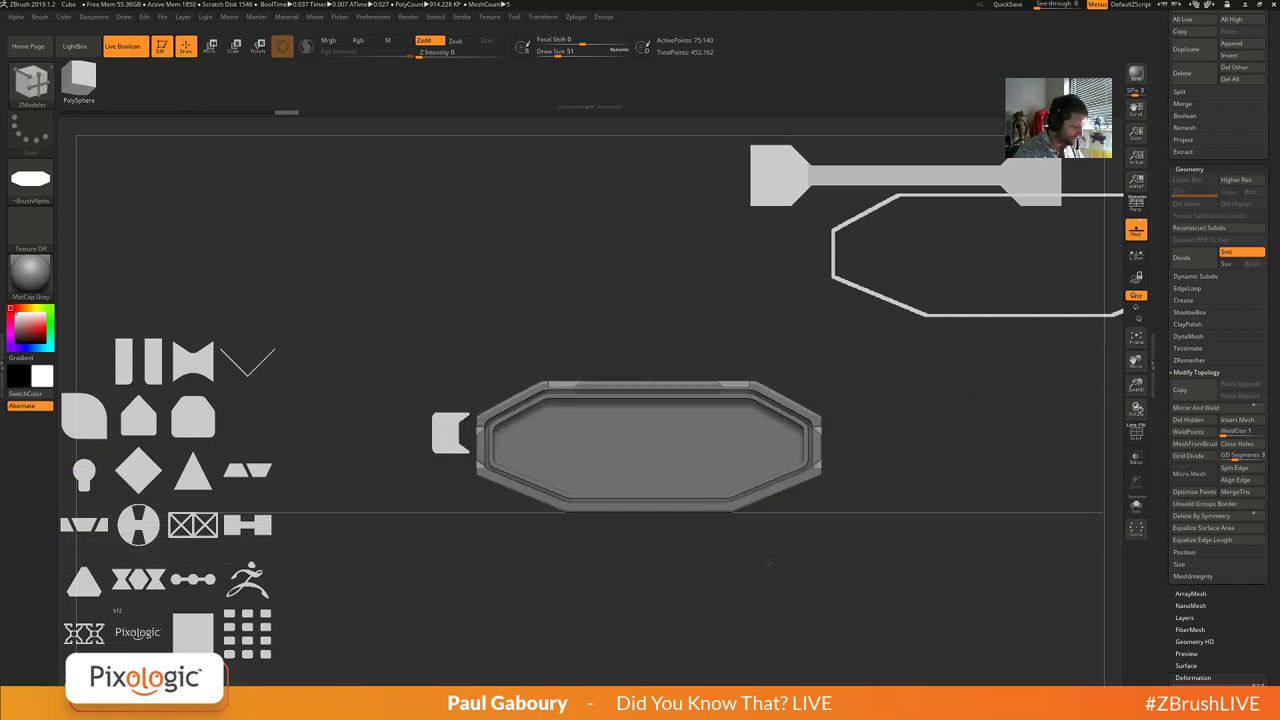
key("shift+z")
key("shift+z")
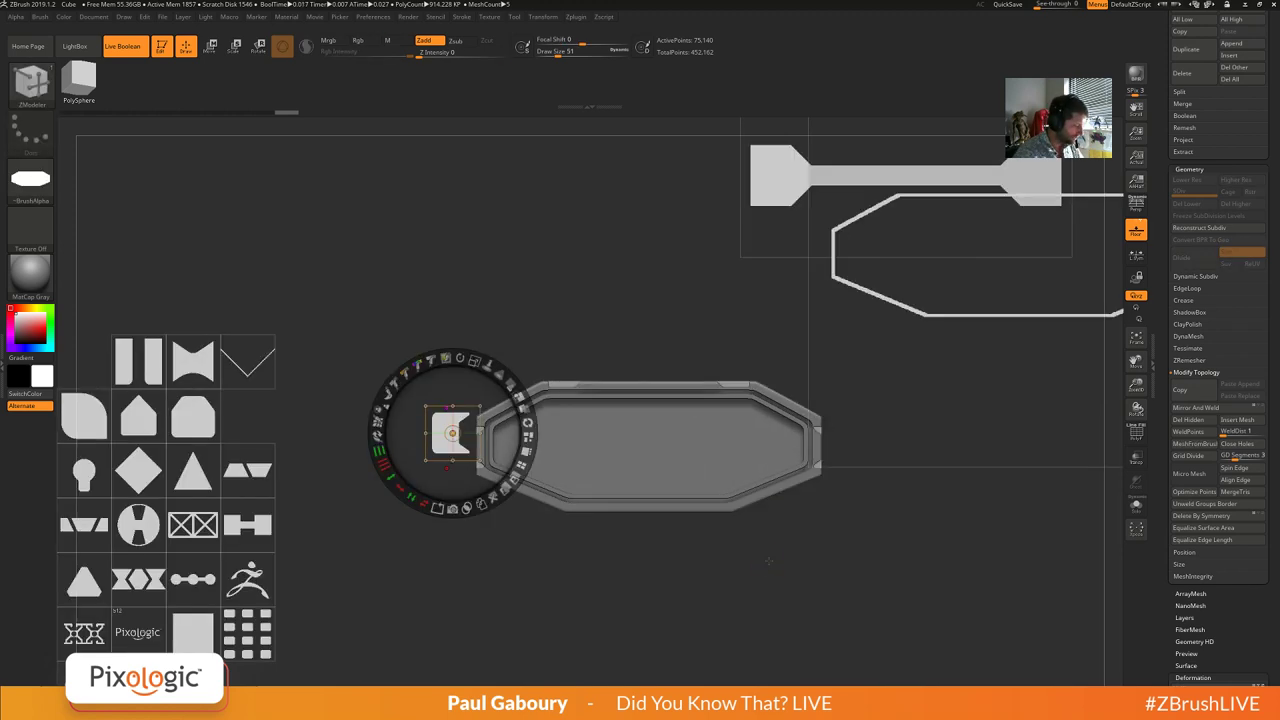
left_click_drag(452, 433, 356, 229)
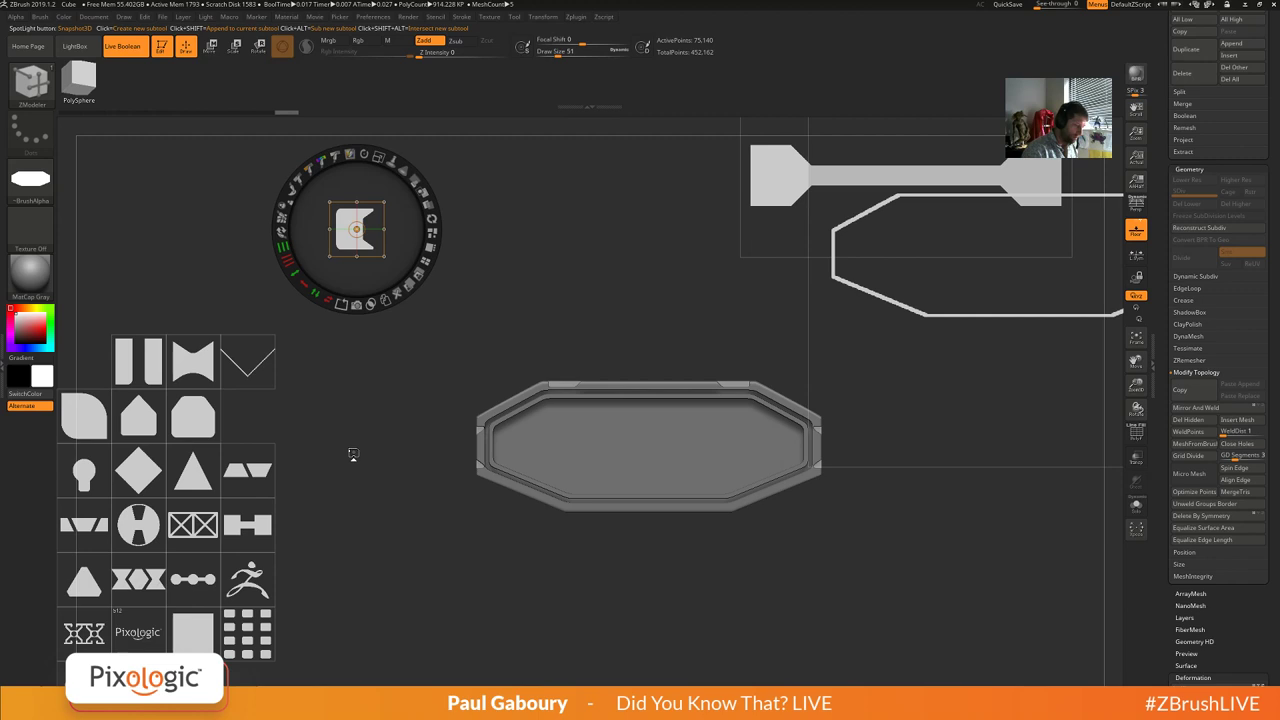
Bring out the SpotLight shape of three linked circles, enlarge it and place it just above the opening.
left_click(192, 578)
left_click_drag(192, 578, 512, 570)
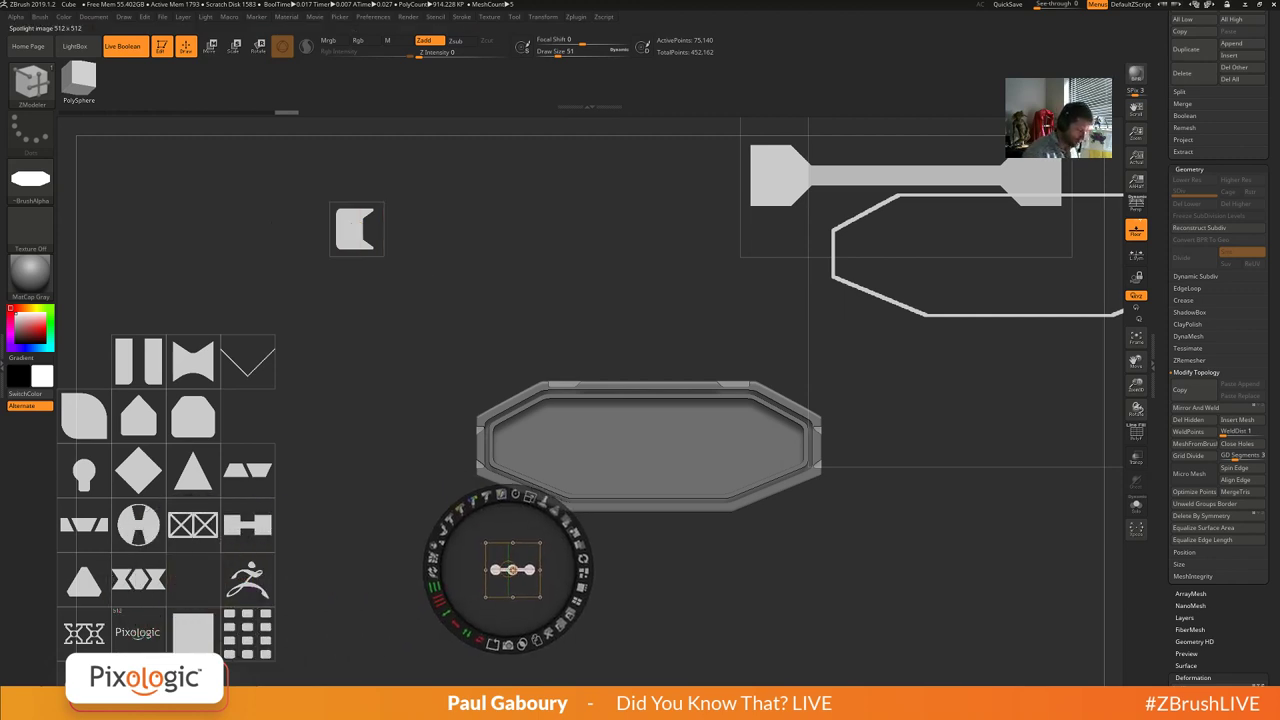
left_click_drag(535, 497, 632, 582)
left_click_drag(551, 573, 614, 288)
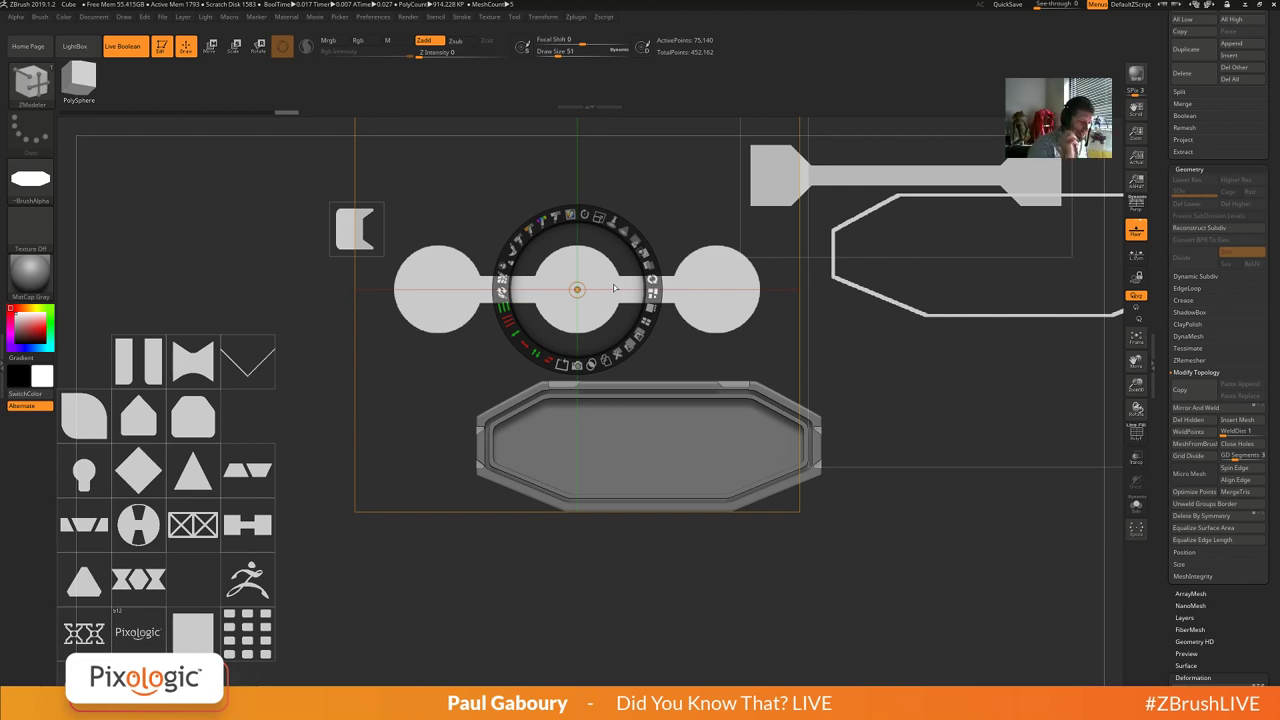
Centre a circle shape on the middle disc of the three linked circles, scale it smaller than the disc and subtract it.
left_click_drag(577, 289, 414, 602)
left_click_drag(436, 529, 523, 643)
left_click_drag(455, 600, 600, 300)
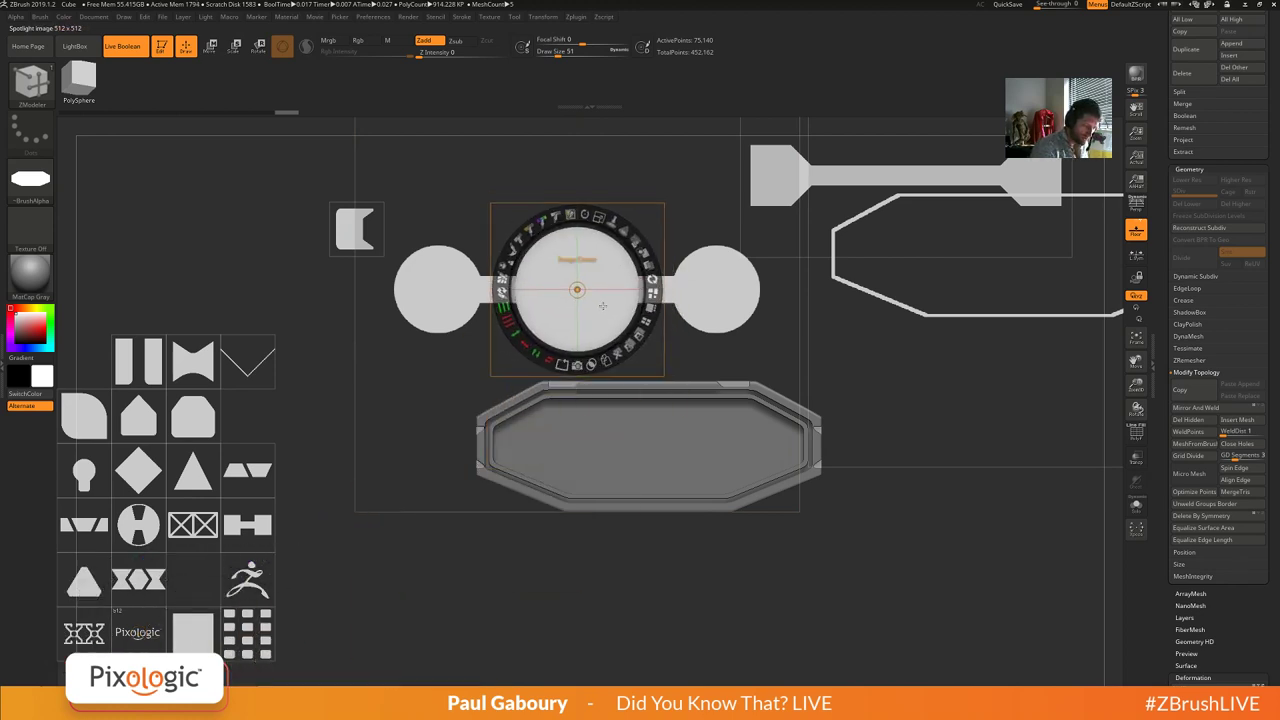
left_click_drag(592, 215, 537, 221)
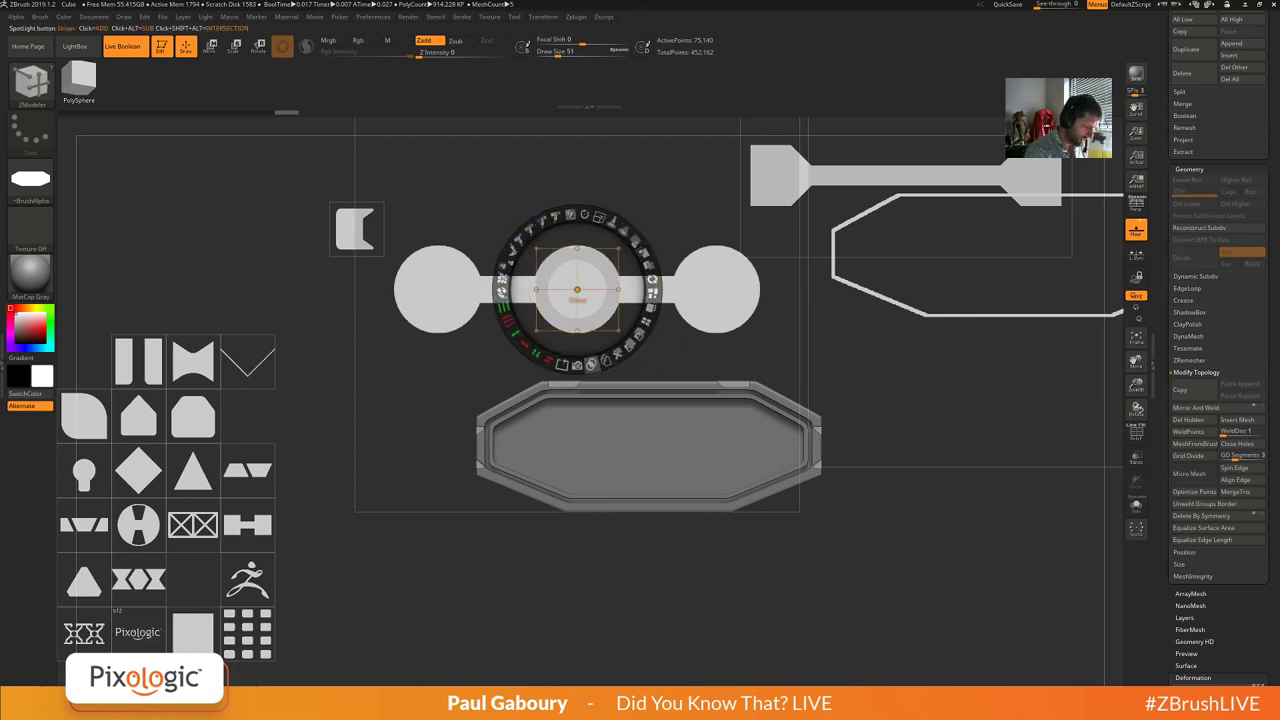
left_click(592, 364, "alt")
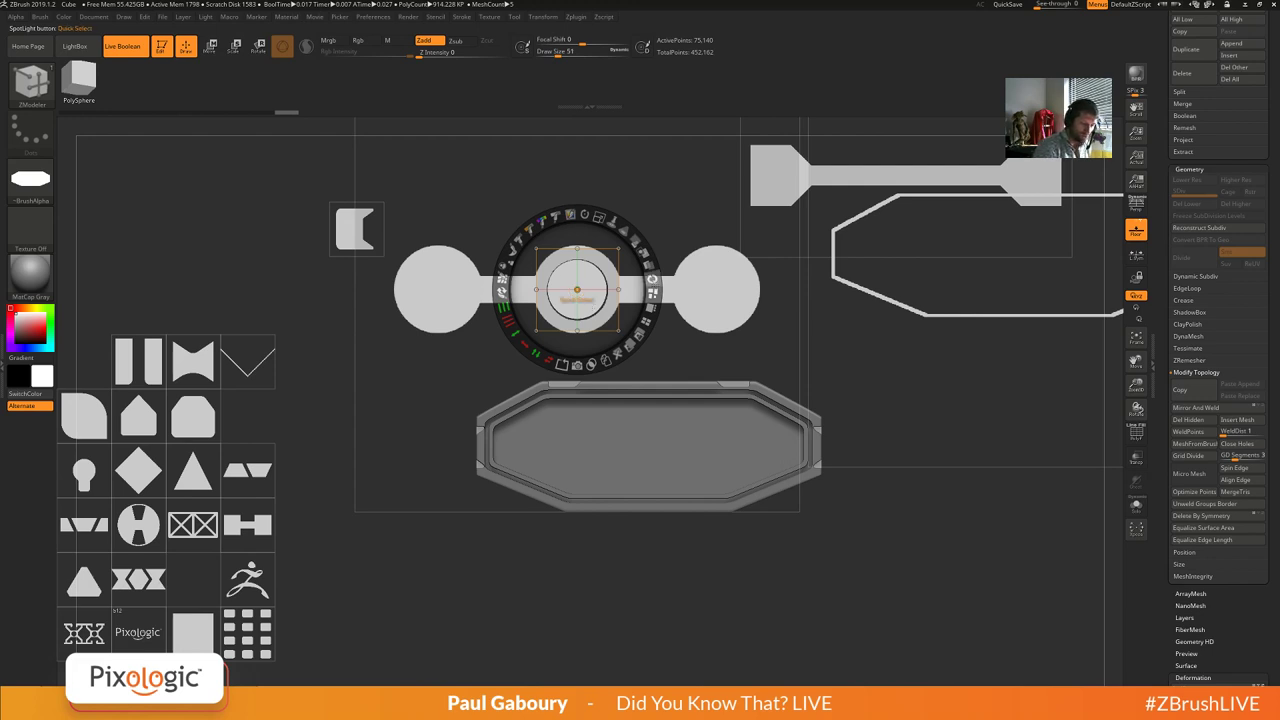
Quick-select the running figure in place of the circle, shrink it inside the middle ring, union it and move the source shape away.
left_click(653, 280)
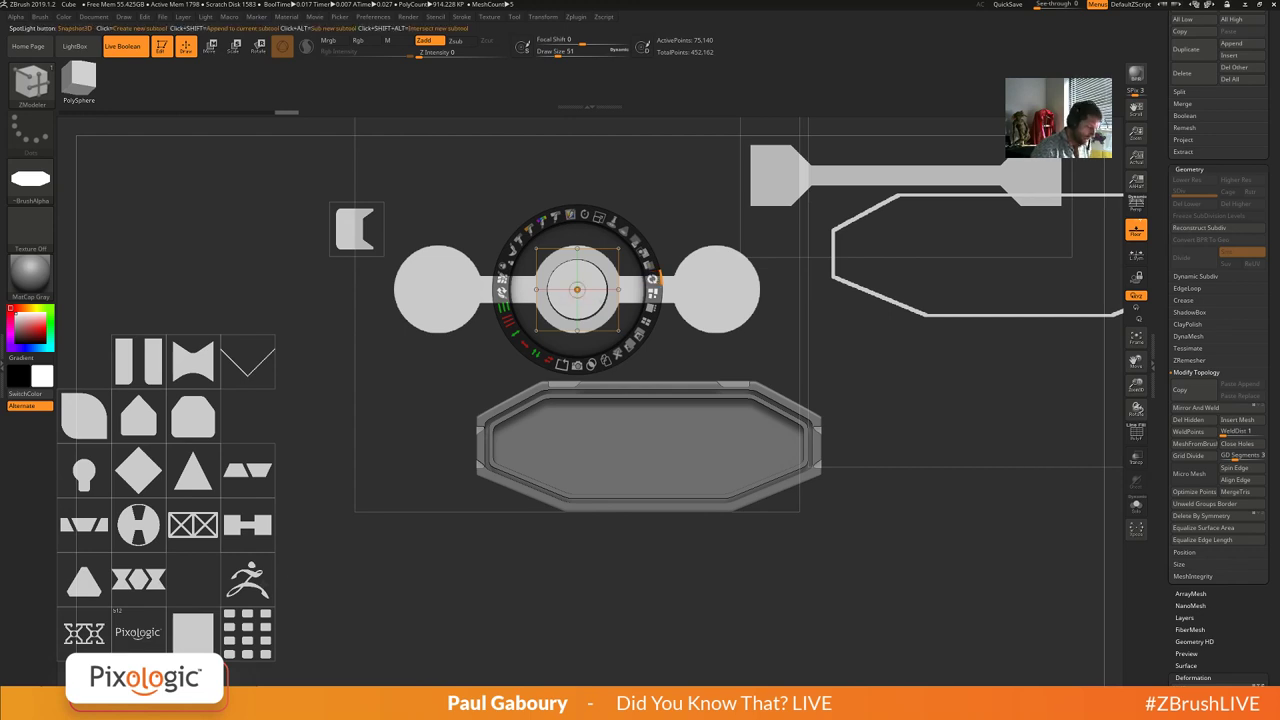
left_click(248, 578)
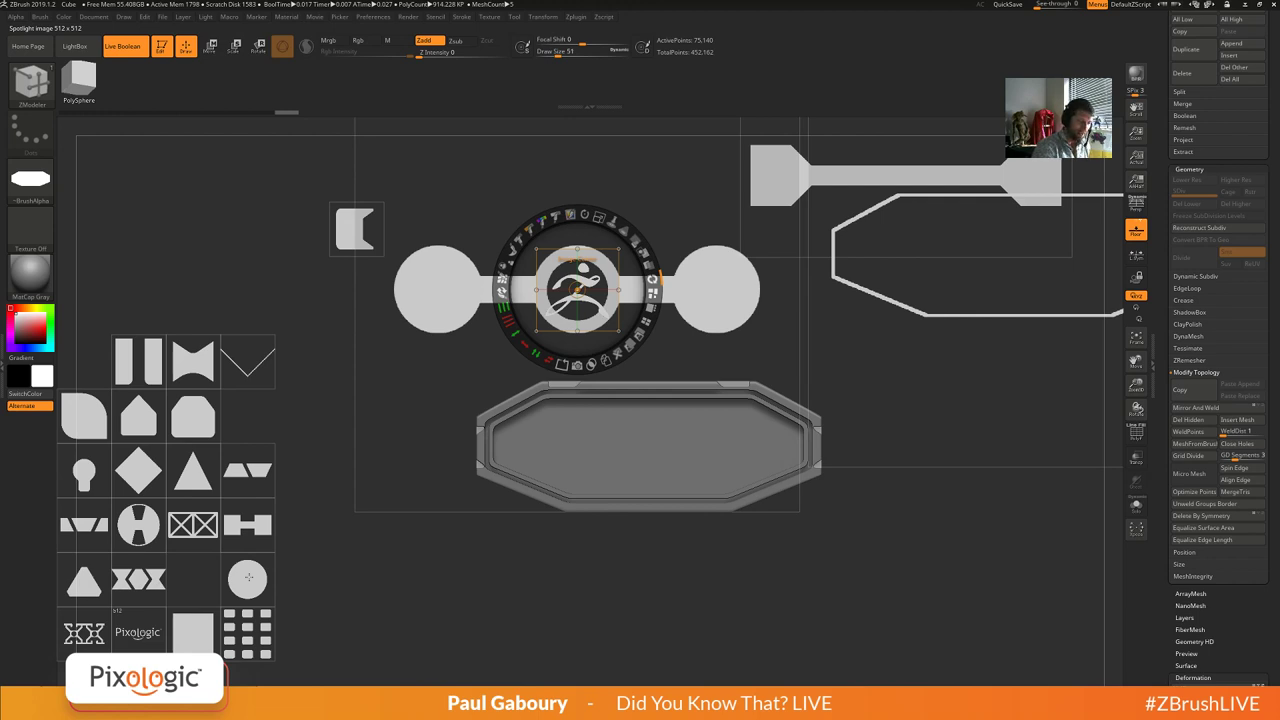
left_click_drag(599, 217, 549, 218)
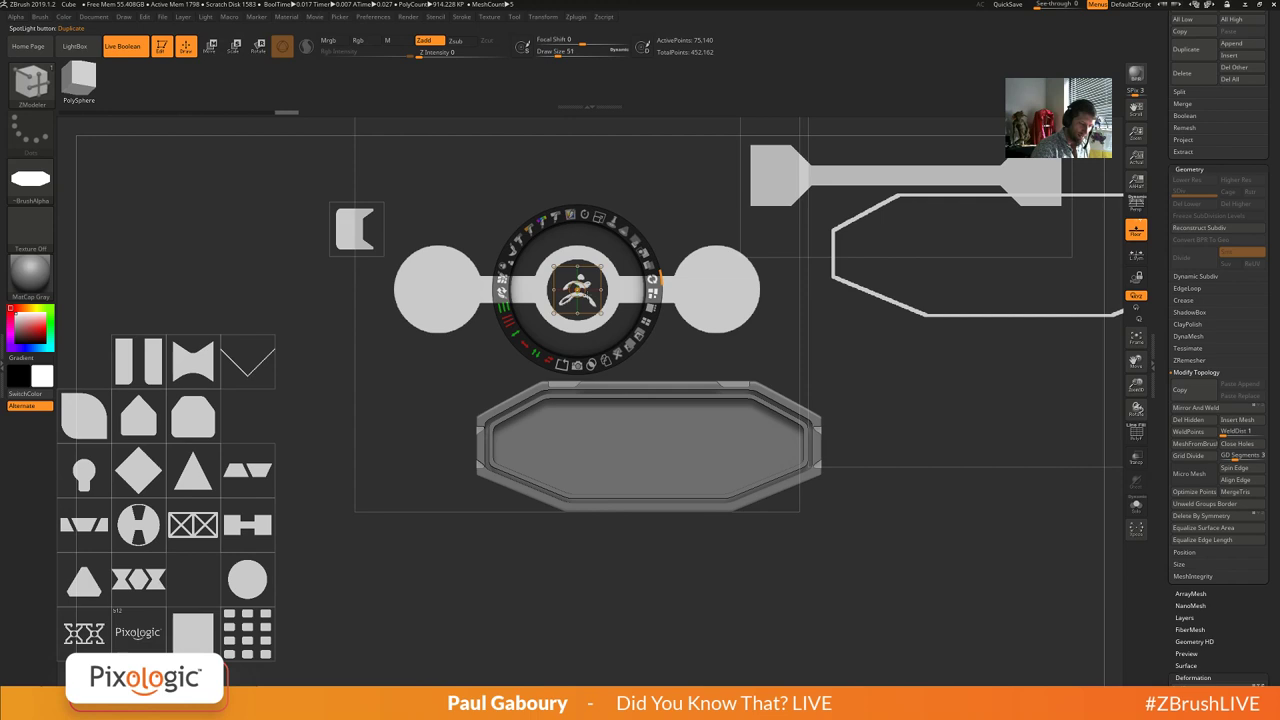
left_click_drag(577, 290, 503, 615)
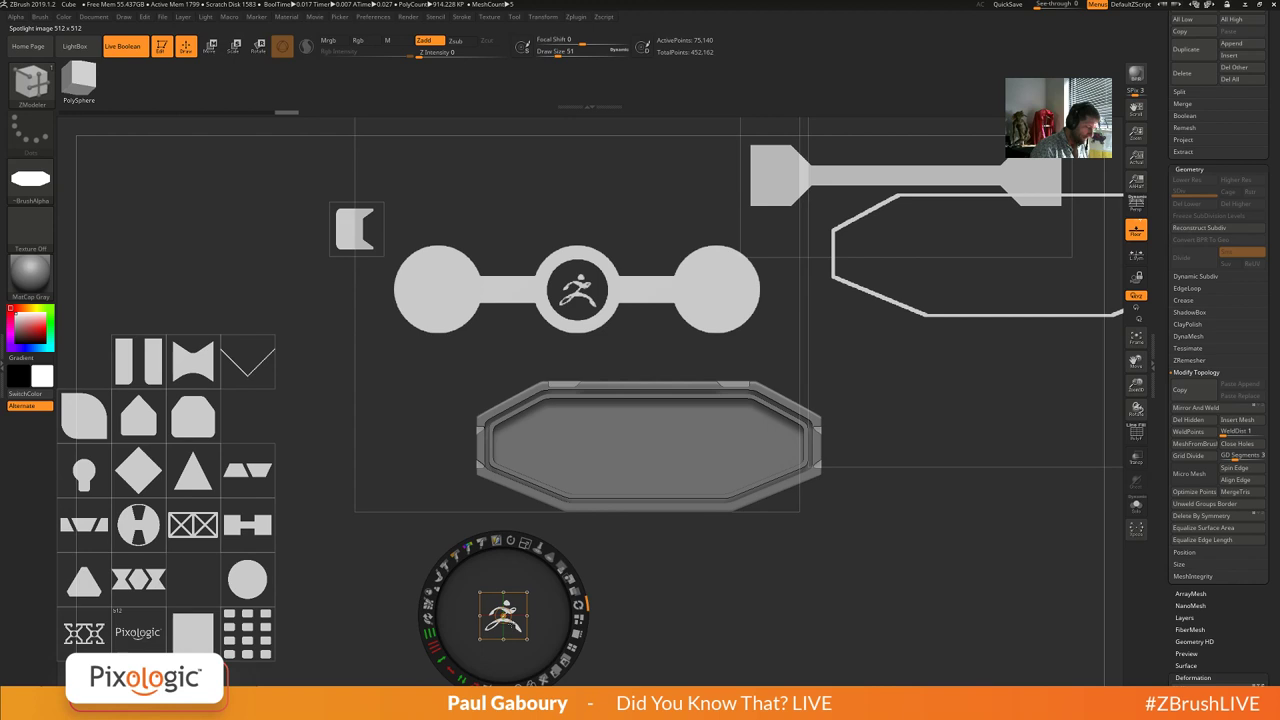
Switch the running figure back to the circle, fit it concentrically inside the left disc with a thin margin and subtract it.
left_click(250, 582)
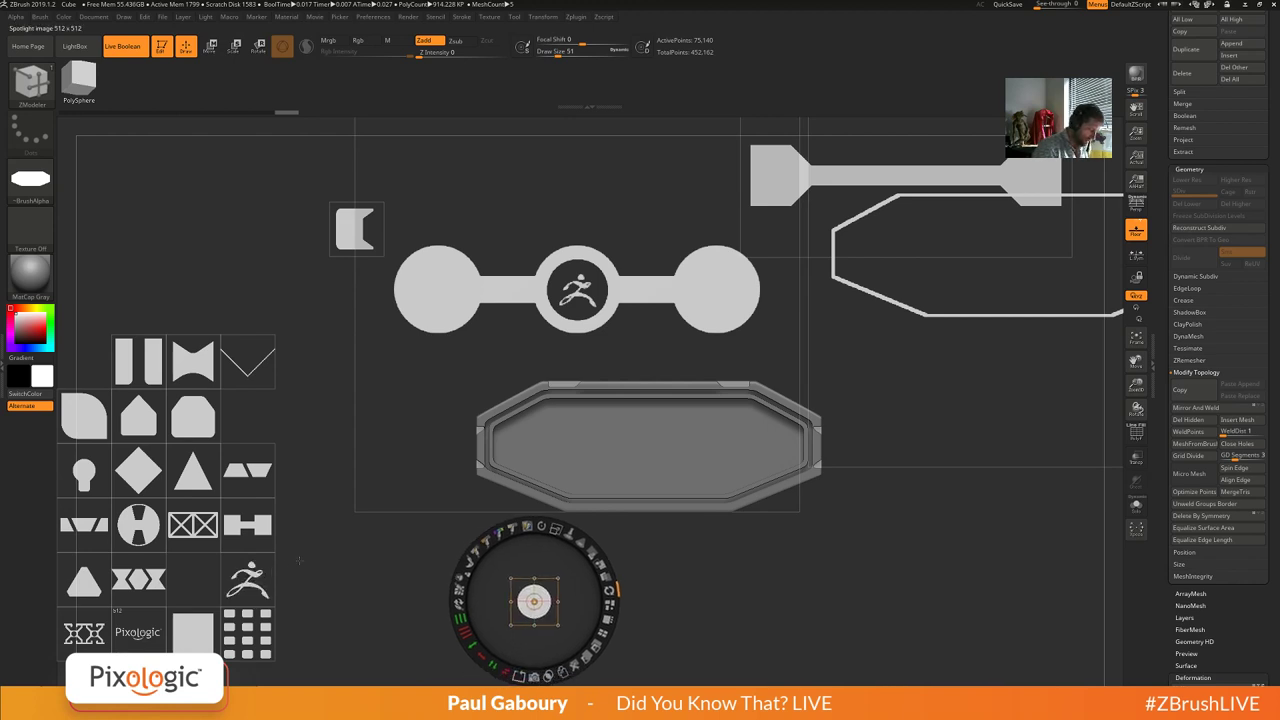
left_click_drag(559, 591, 442, 374)
key("Left")
key("Left")
key("Left")
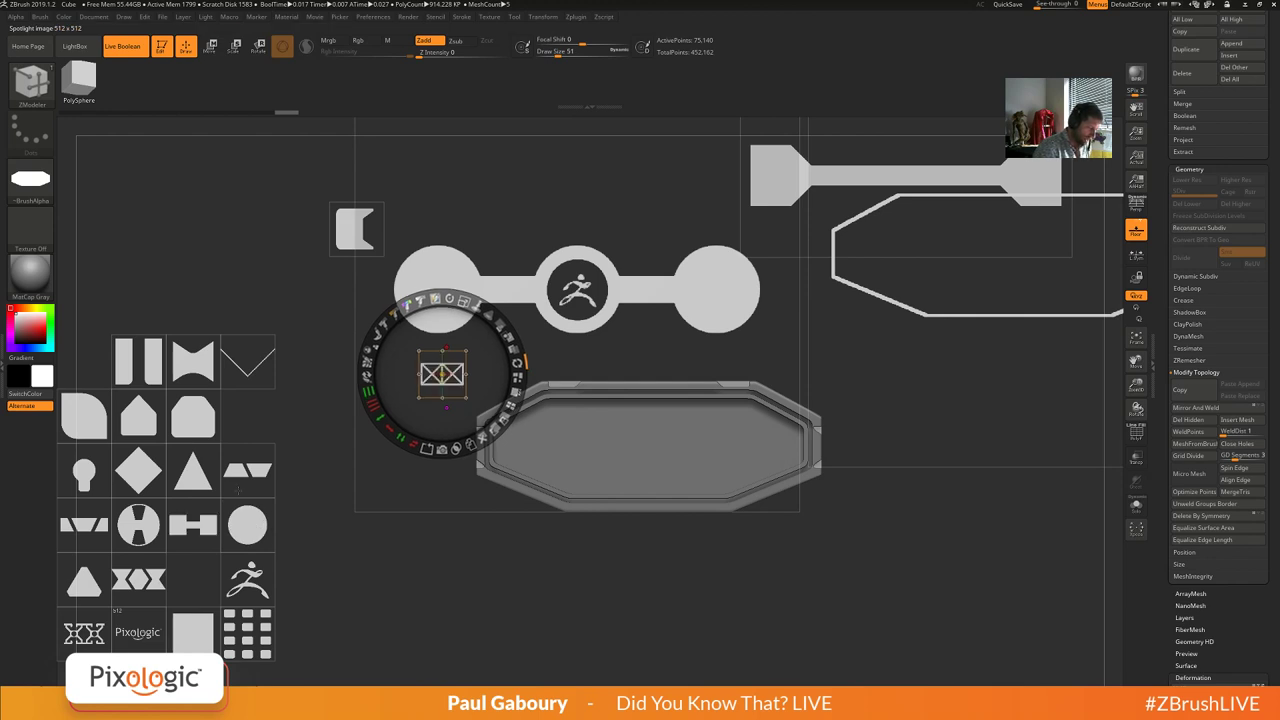
key("Right")
key("Right")
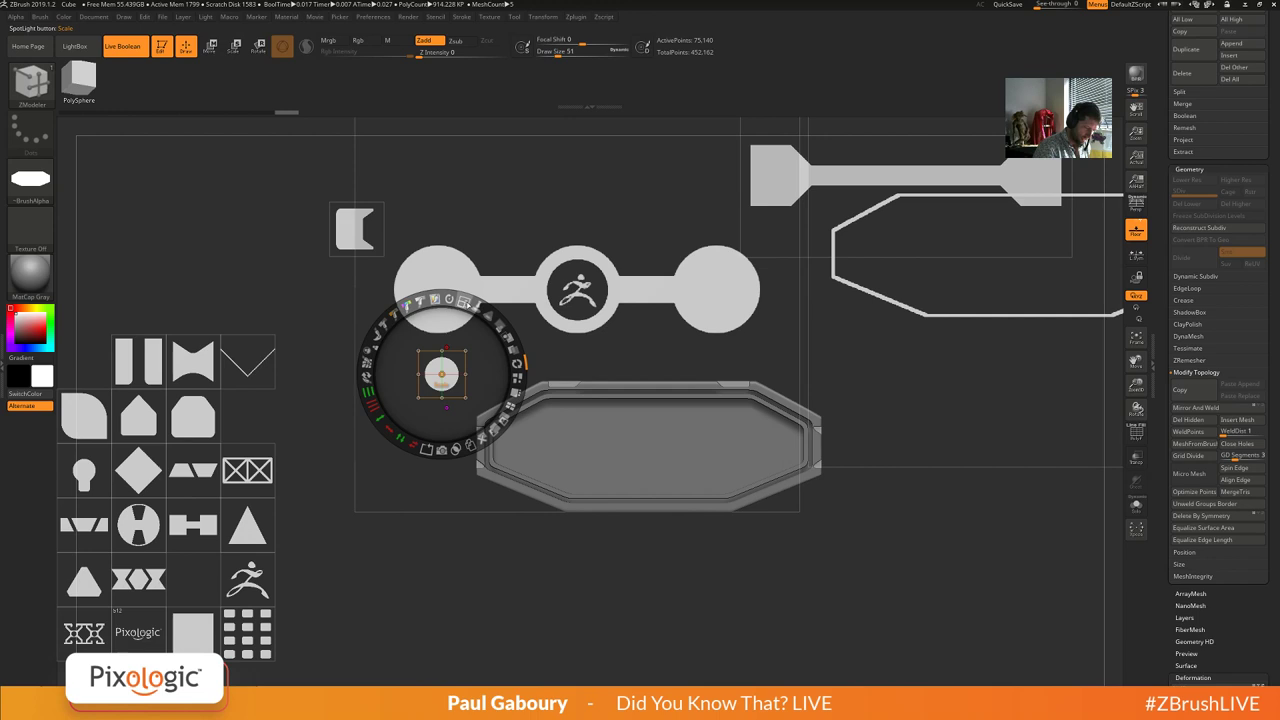
left_click_drag(464, 301, 494, 316)
left_click_drag(455, 386, 455, 301)
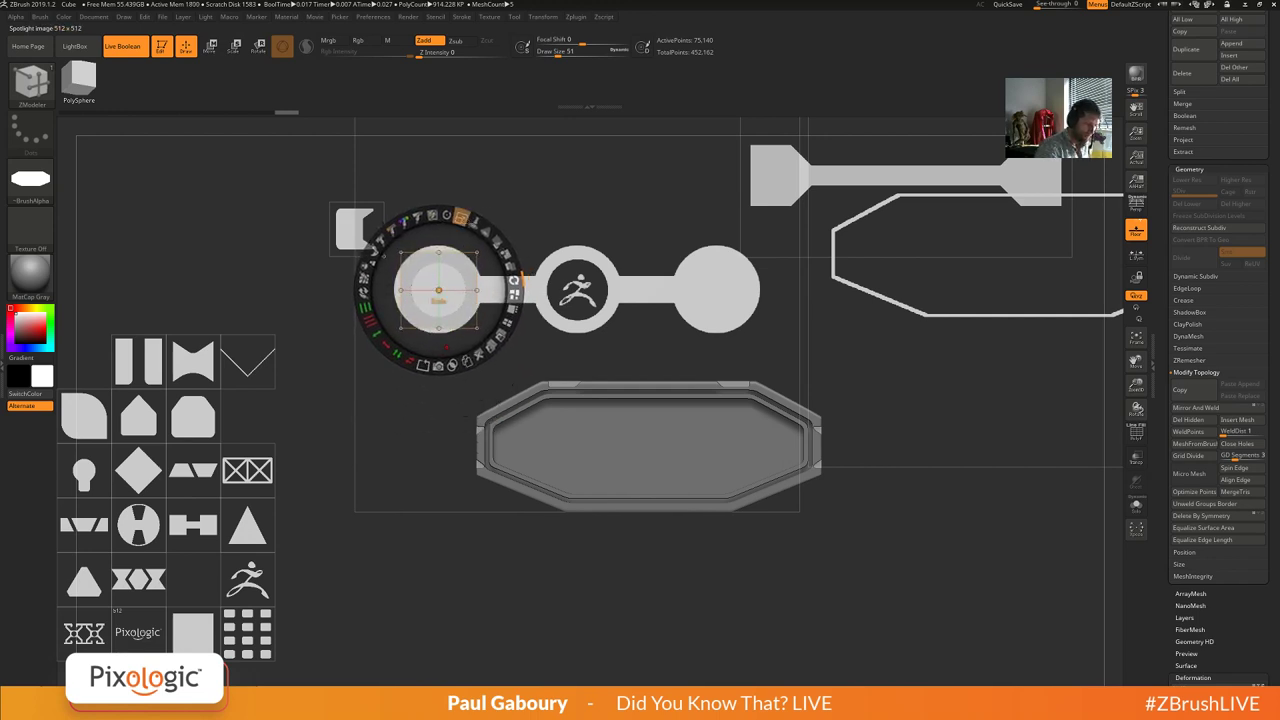
left_click_drag(461, 217, 481, 226)
left_click_drag(463, 306, 462, 305)
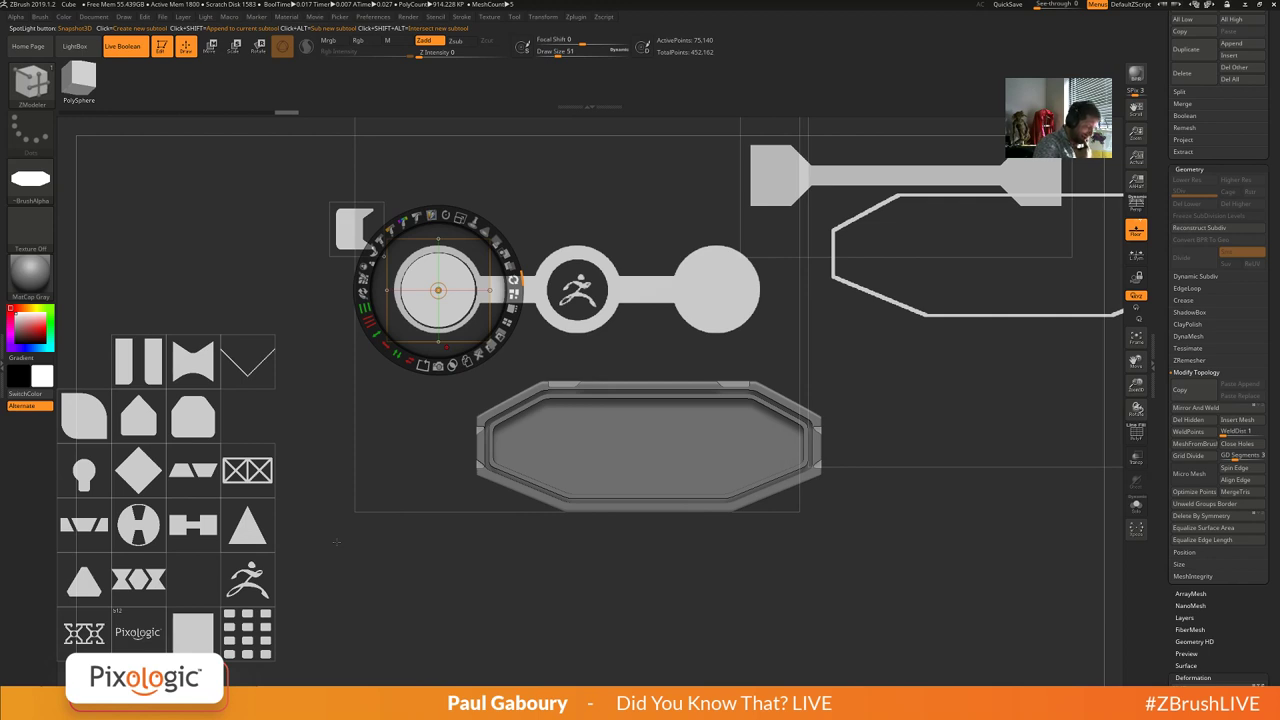
Swap the circle for the square, flatten it into a thin bar and union it at successive rotations as spokes across the left ring.
left_click(199, 631)
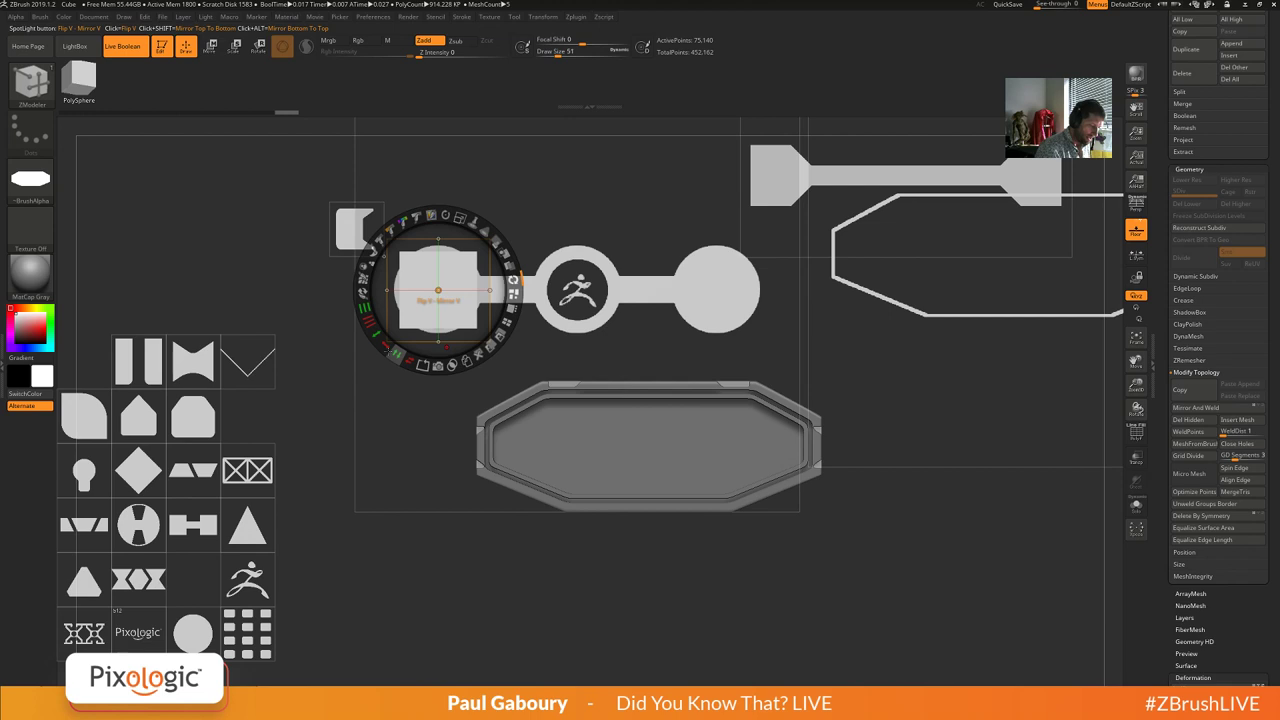
mouse_move(376, 335)
left_mouse_down()
mouse_move(407, 370)
mouse_move(459, 387)
left_mouse_up()
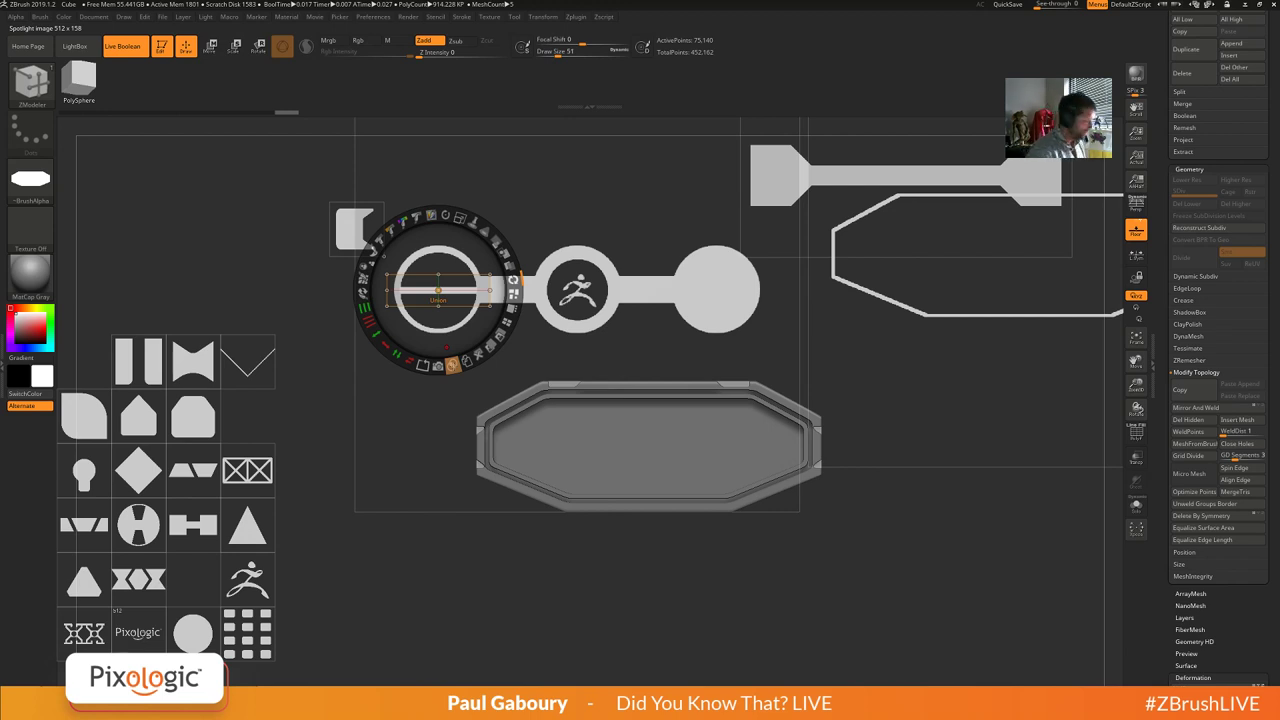
mouse_move(446, 215)
left_mouse_down("shift")
mouse_move(481, 226)
mouse_move(514, 280)
left_mouse_up("shift")
key("ctrl+z")
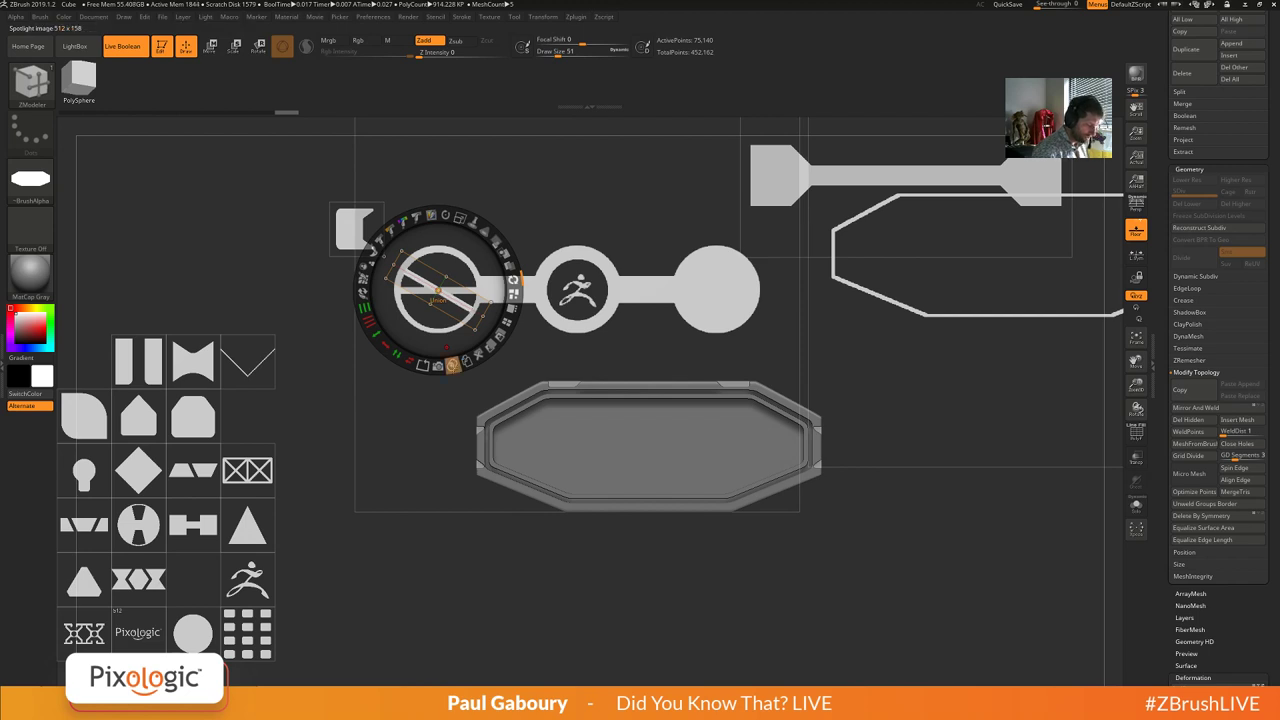
key("1")
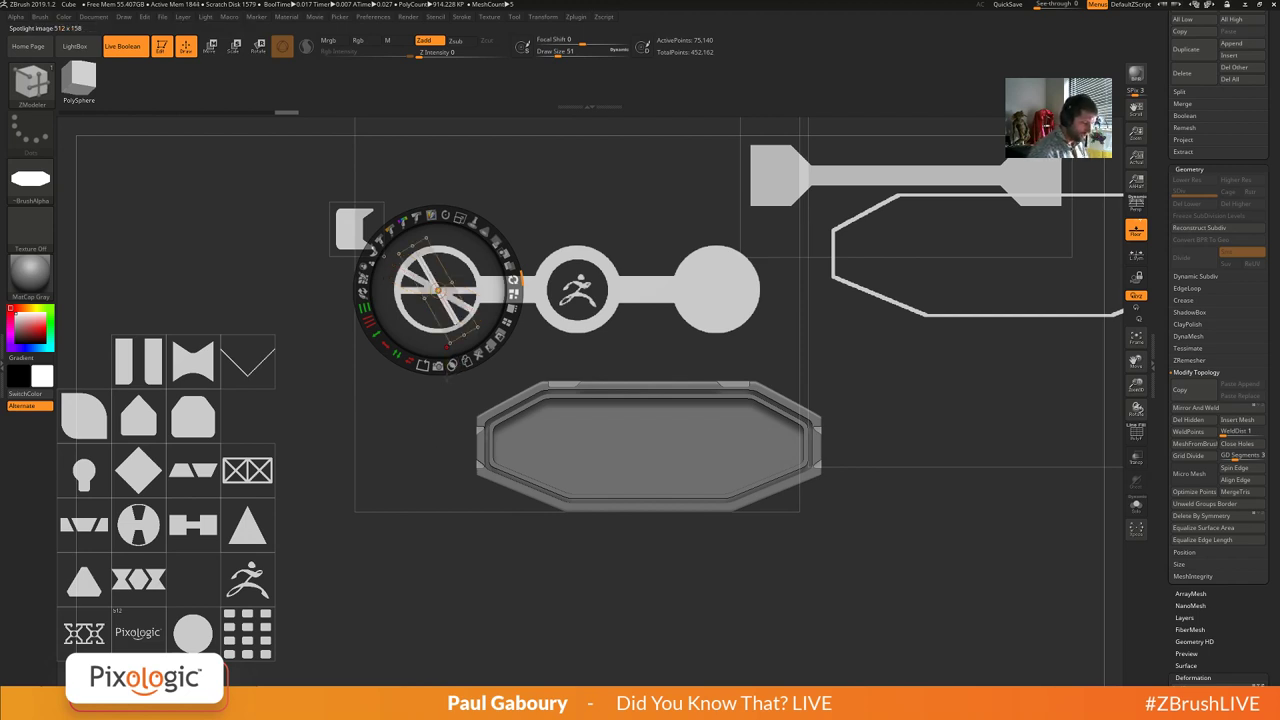
key("1")
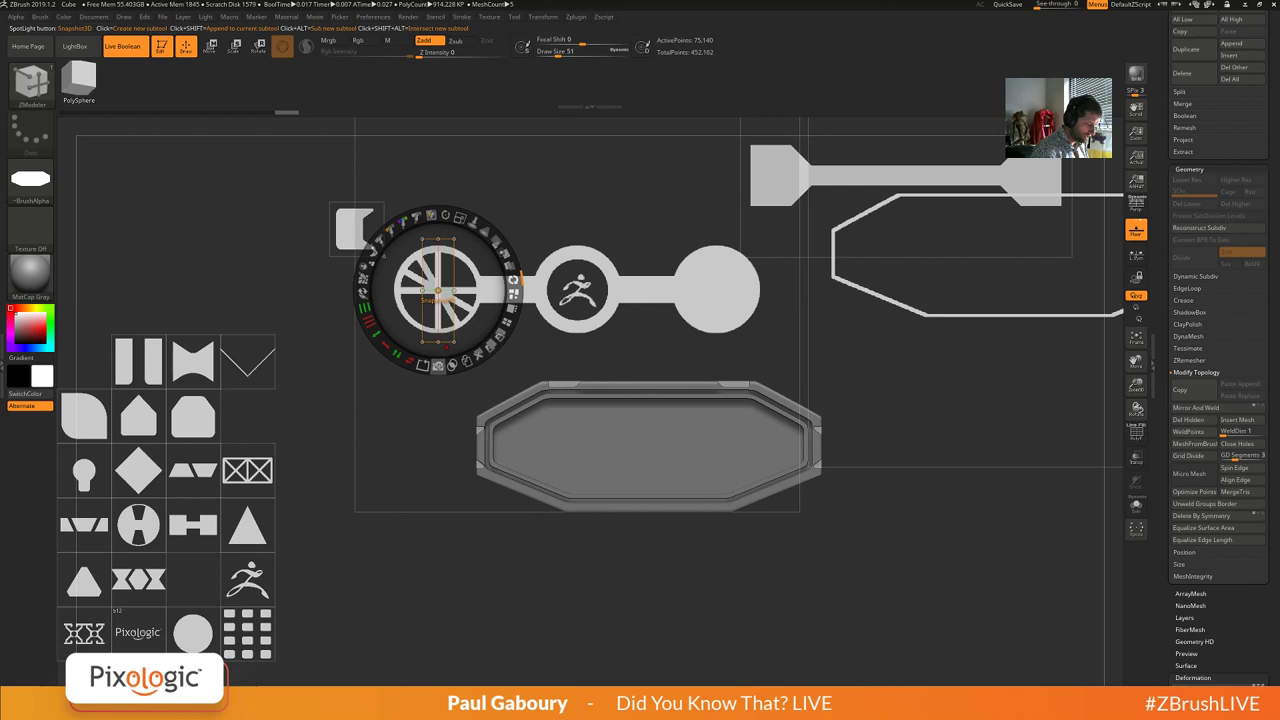
left_click(452, 365)
key("1")
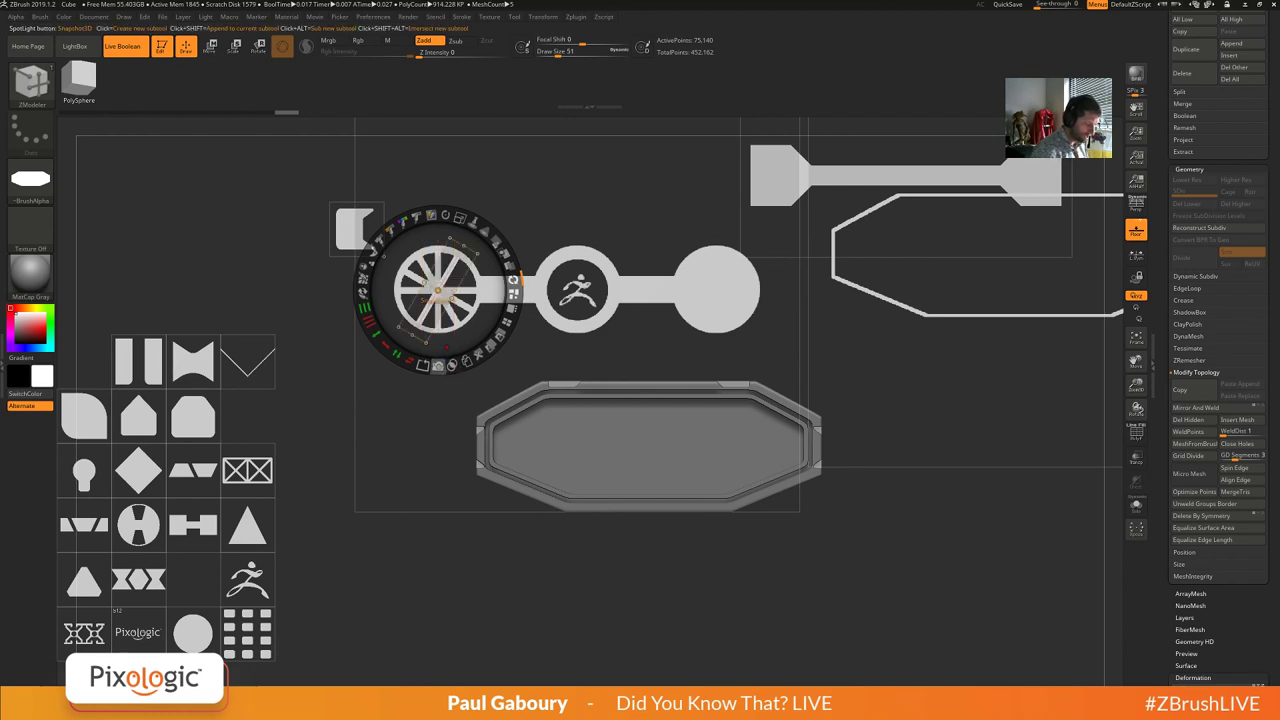
left_click(452, 365)
key("1")
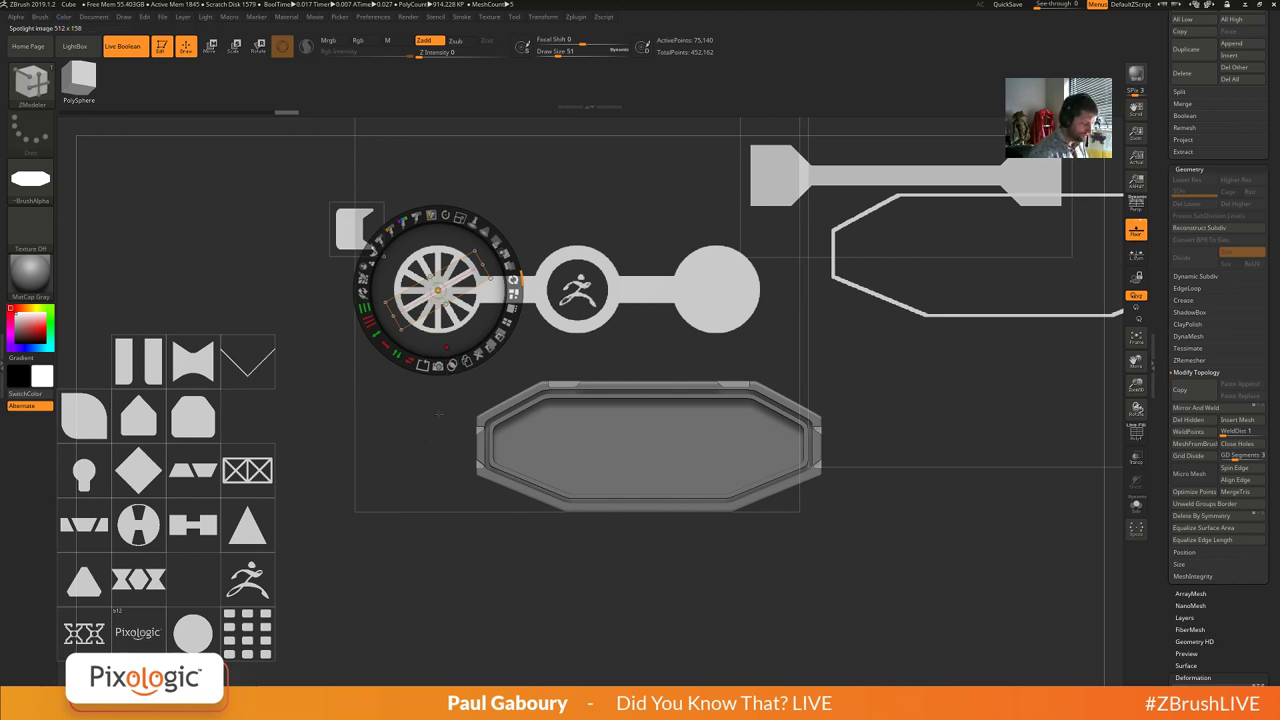
Move the thin bar off the spoked wheel and scale the linked-circles design down above the octagonal panel.
left_click_drag(437, 290, 143, 255)
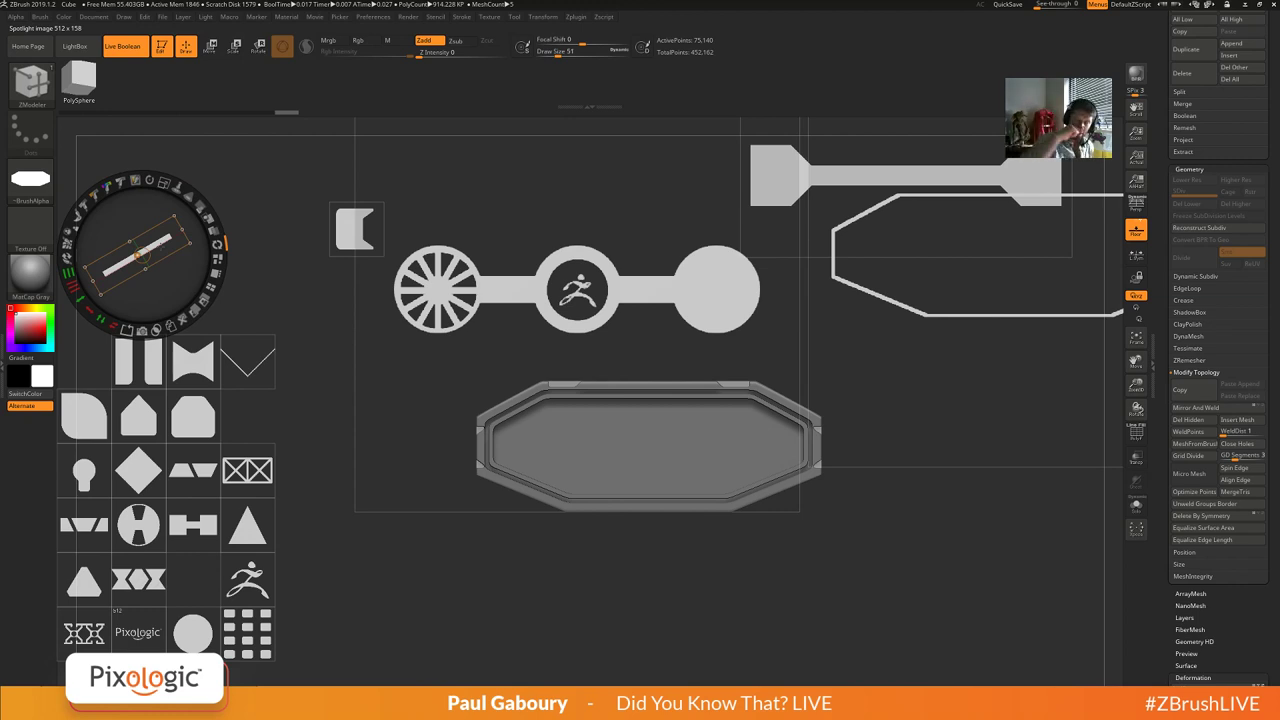
left_click(606, 313)
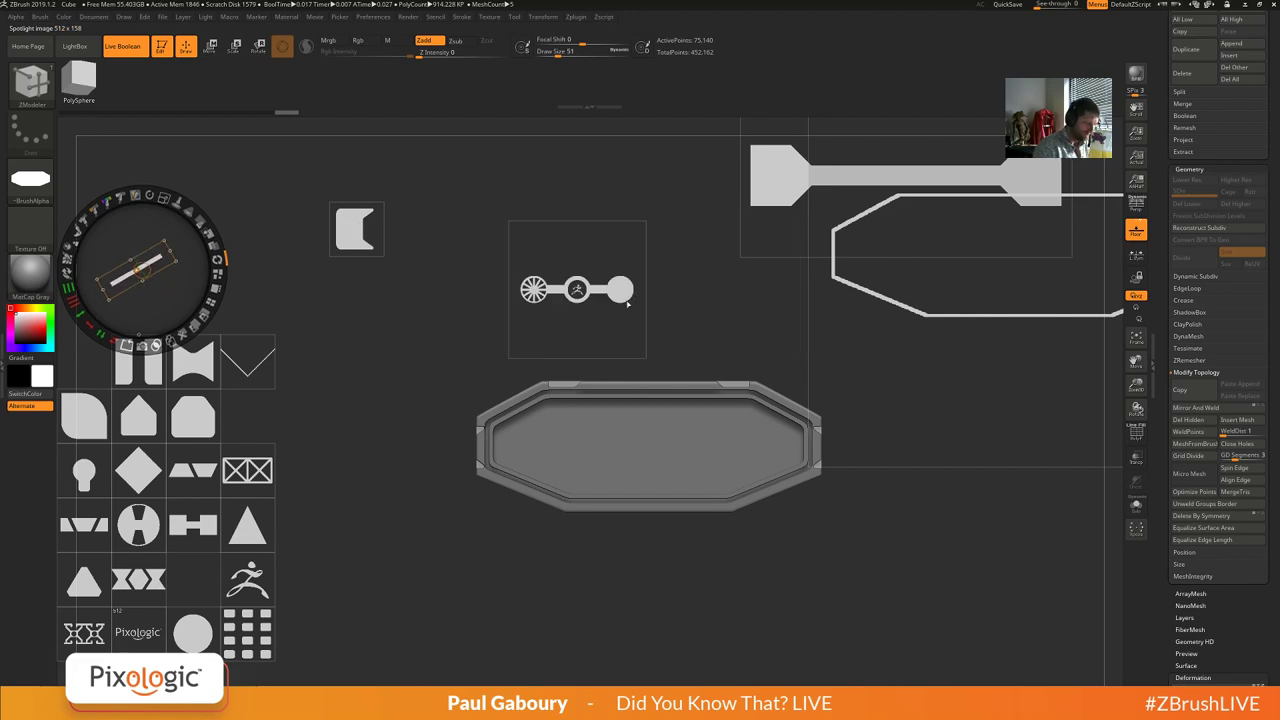
left_click(590, 302)
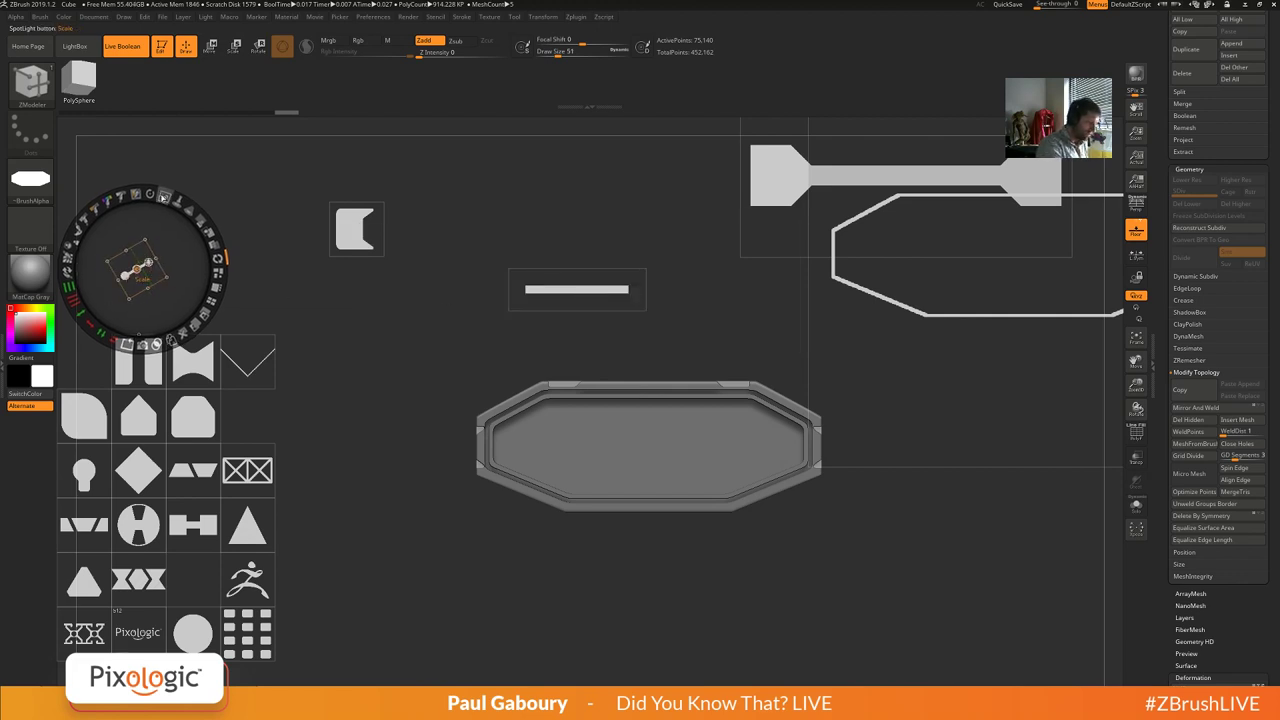
left_click(607, 293)
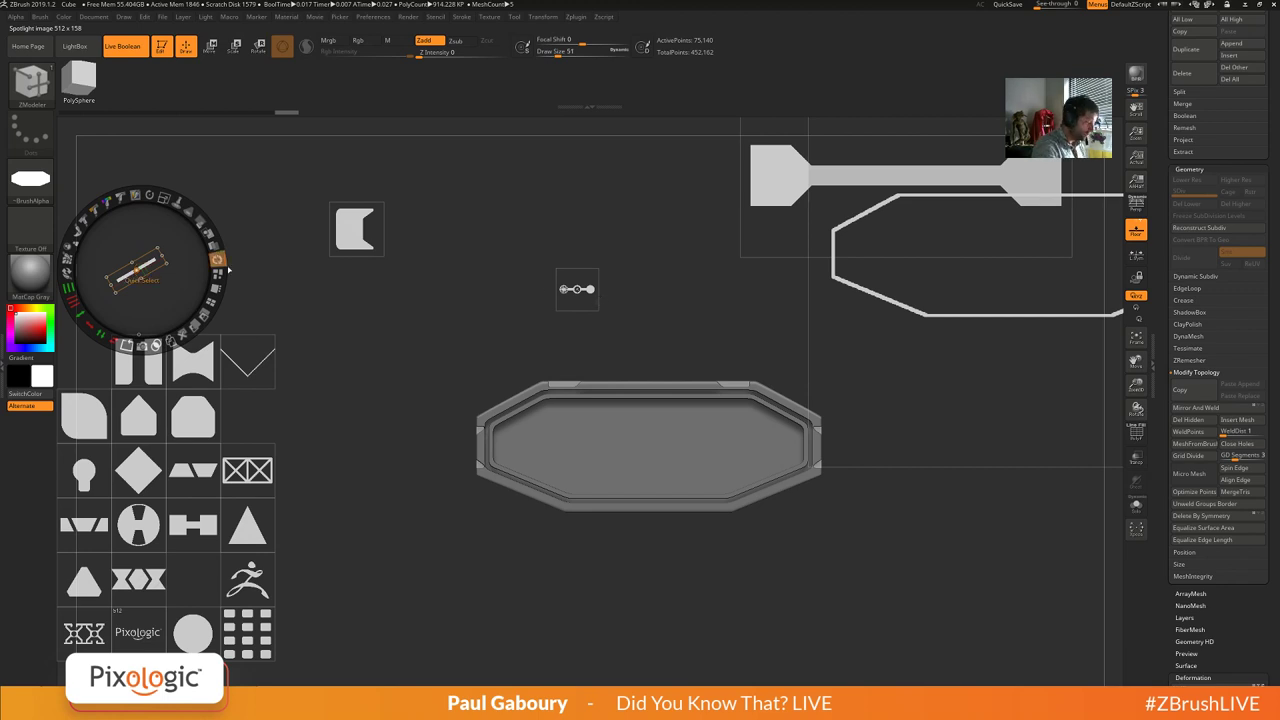
left_click(576, 290)
left_click_drag(601, 220, 646, 255)
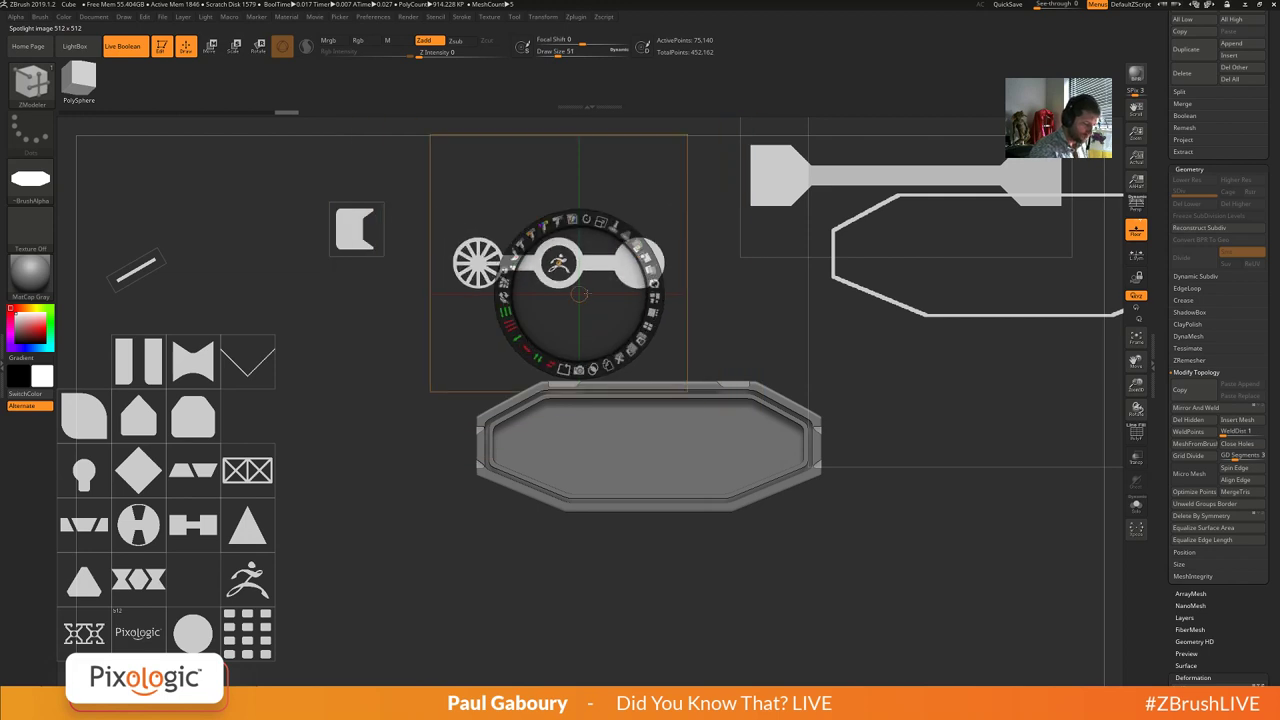
Centre SpotLight on the middle ring, try mirroring the linked-circles design in each direction, and undo both mirrors.
left_click_drag(579, 293, 558, 263)
left_click(530, 334)
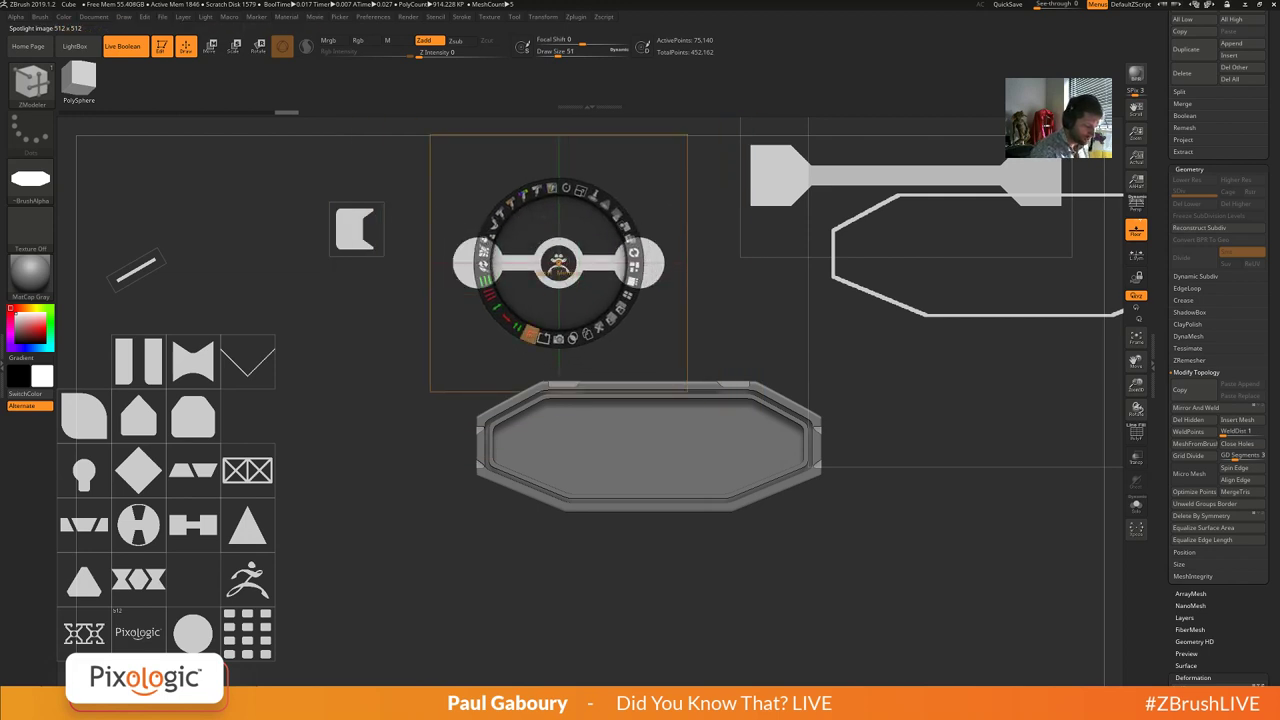
key("ctrl+z")
left_click(528, 336, "shift")
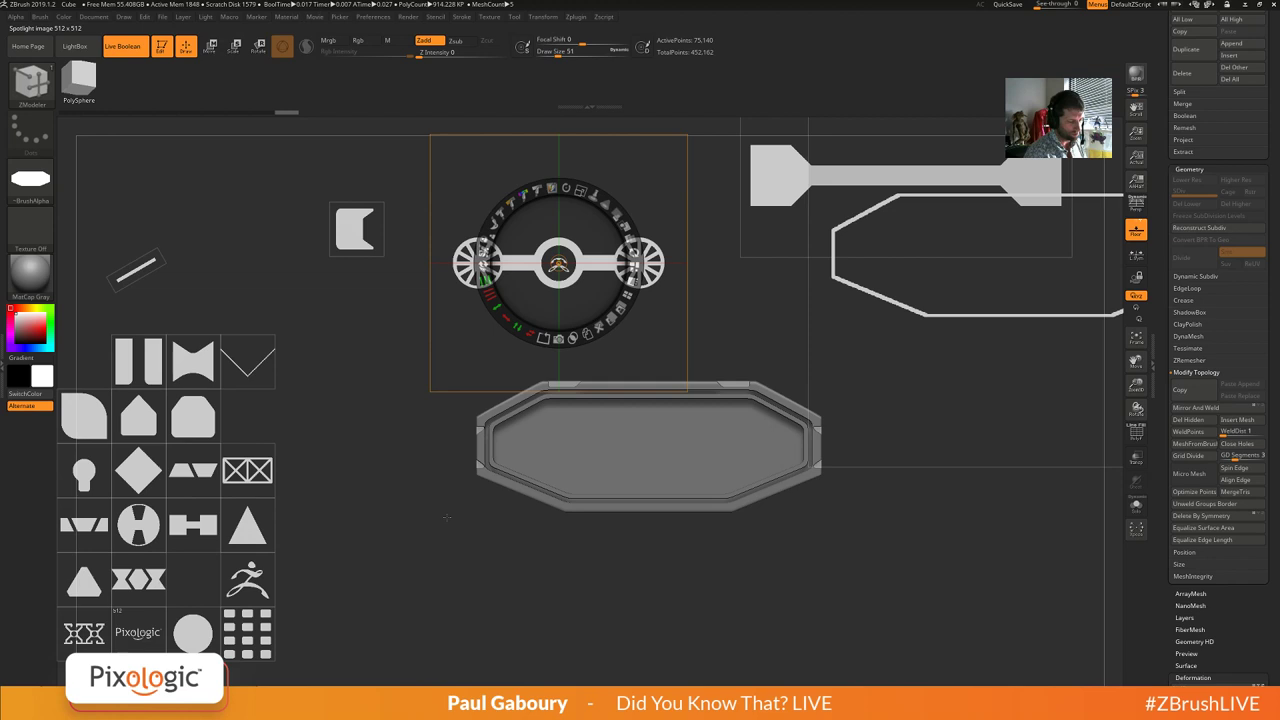
key("ctrl+z")
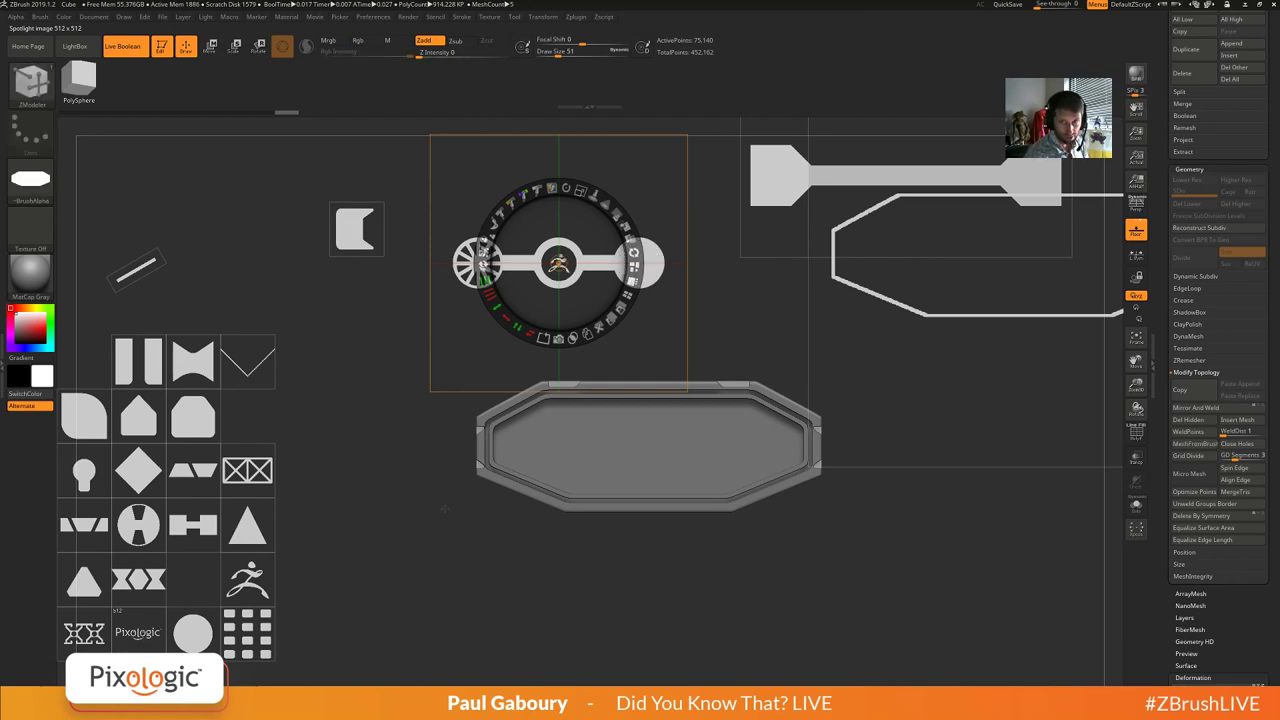
Resize the linked-circles design to a small size and move it to the right of the octagonal panel.
left_click_drag(589, 250, 547, 333)
left_click_drag(538, 273, 672, 386)
left_click_drag(591, 357, 480, 330)
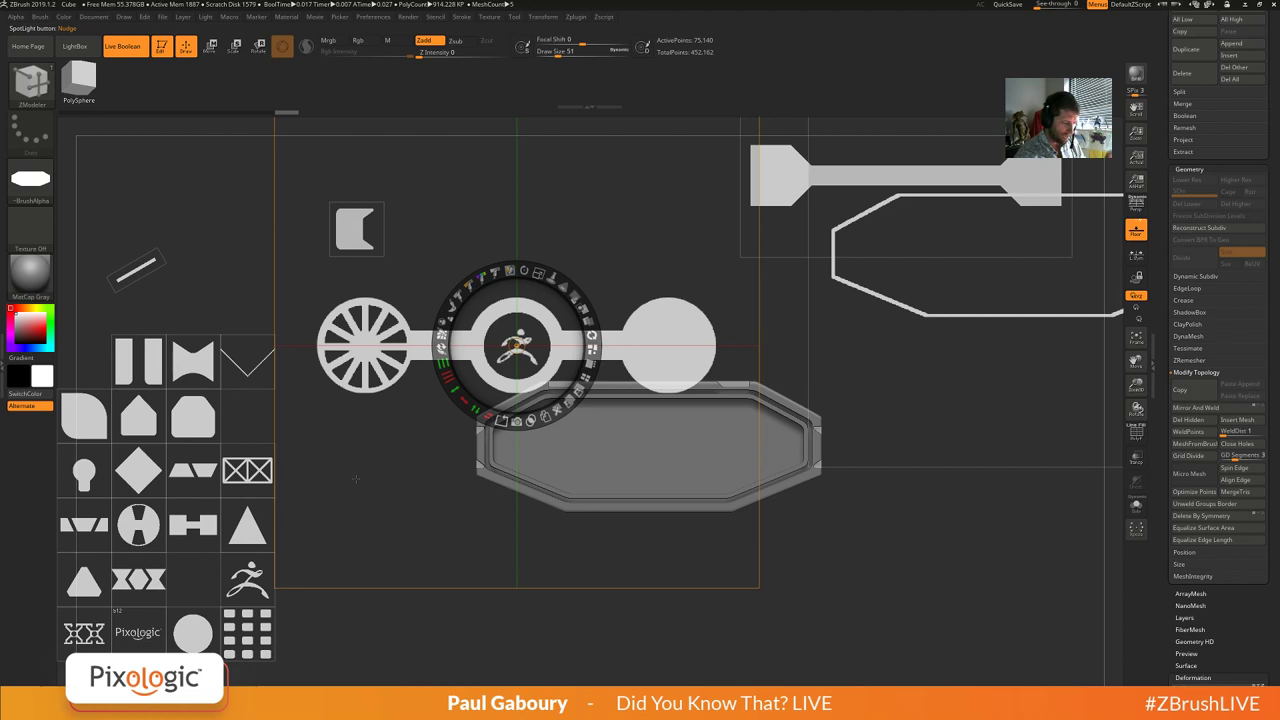
left_click_drag(538, 272, 446, 263)
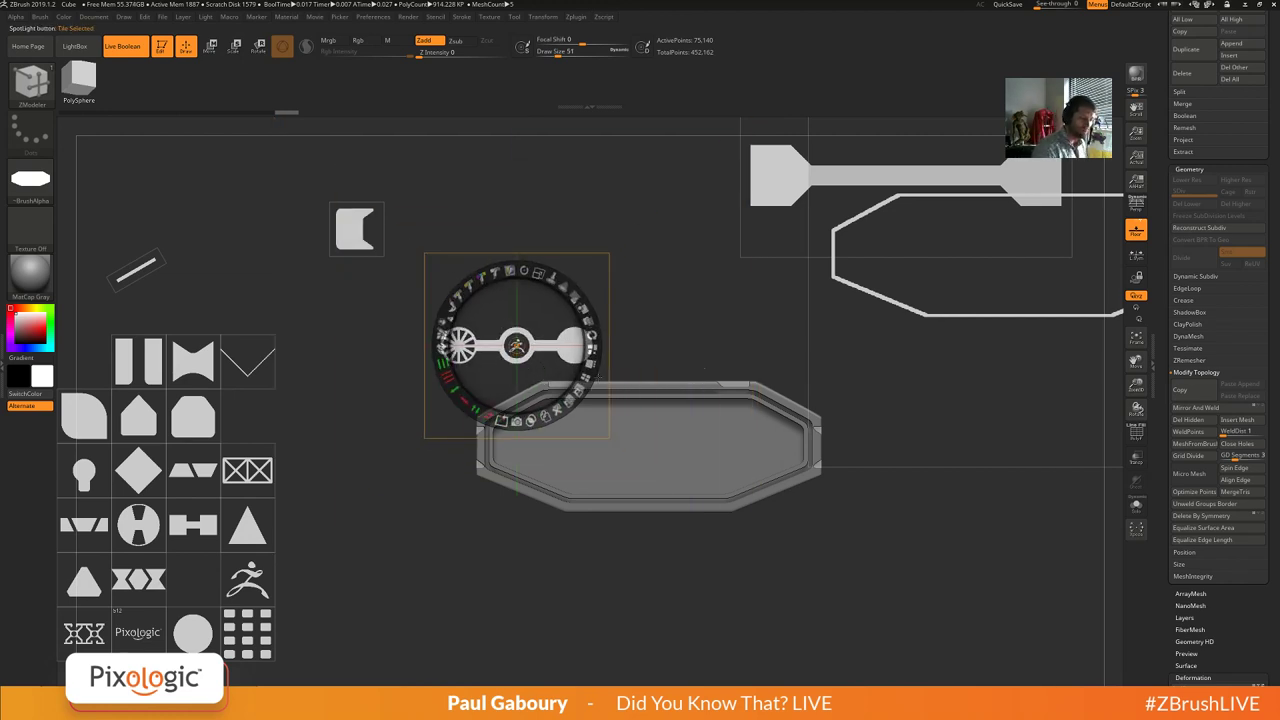
left_click_drag(601, 385, 1070, 504)
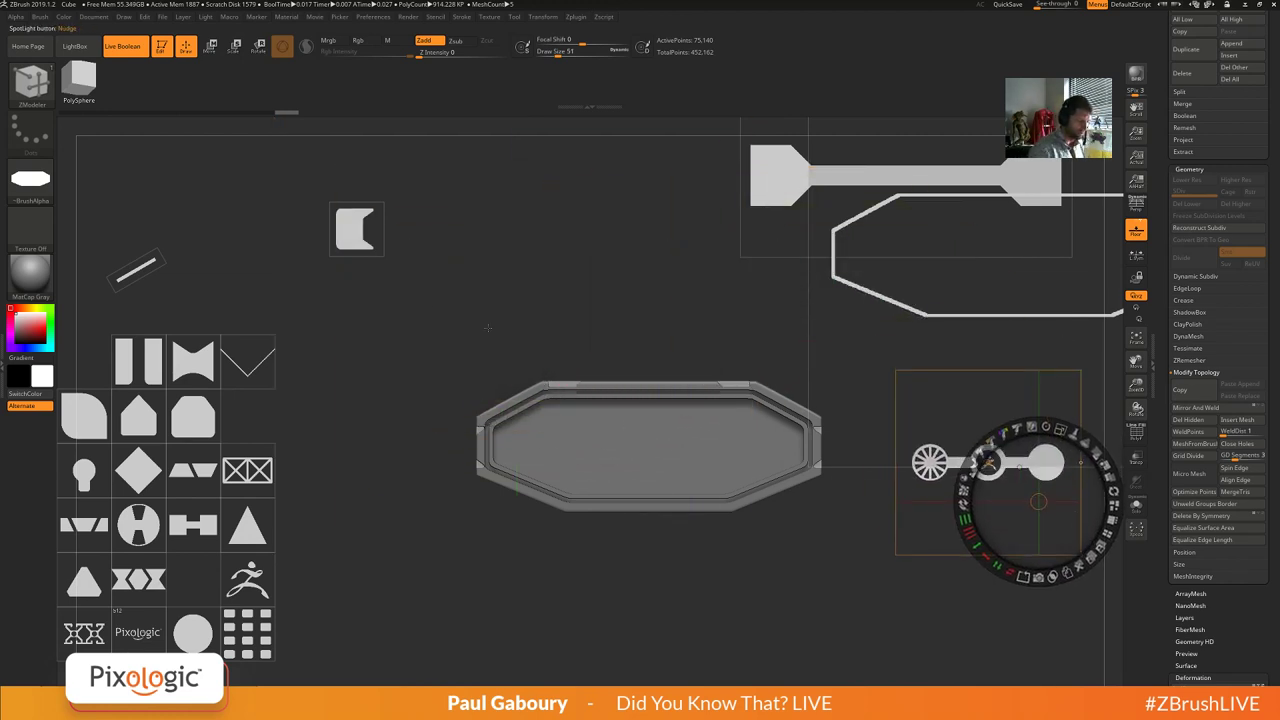
Clear the canvas centre by moving the notched square, octagon outline, dumbbell bar and linked-circles design outward and shifting the model down.
left_click_drag(361, 234, 133, 180)
left_click_drag(899, 285, 1112, 285)
left_click_drag(857, 239, 1022, 193)
left_click_drag(969, 489, 1084, 654)
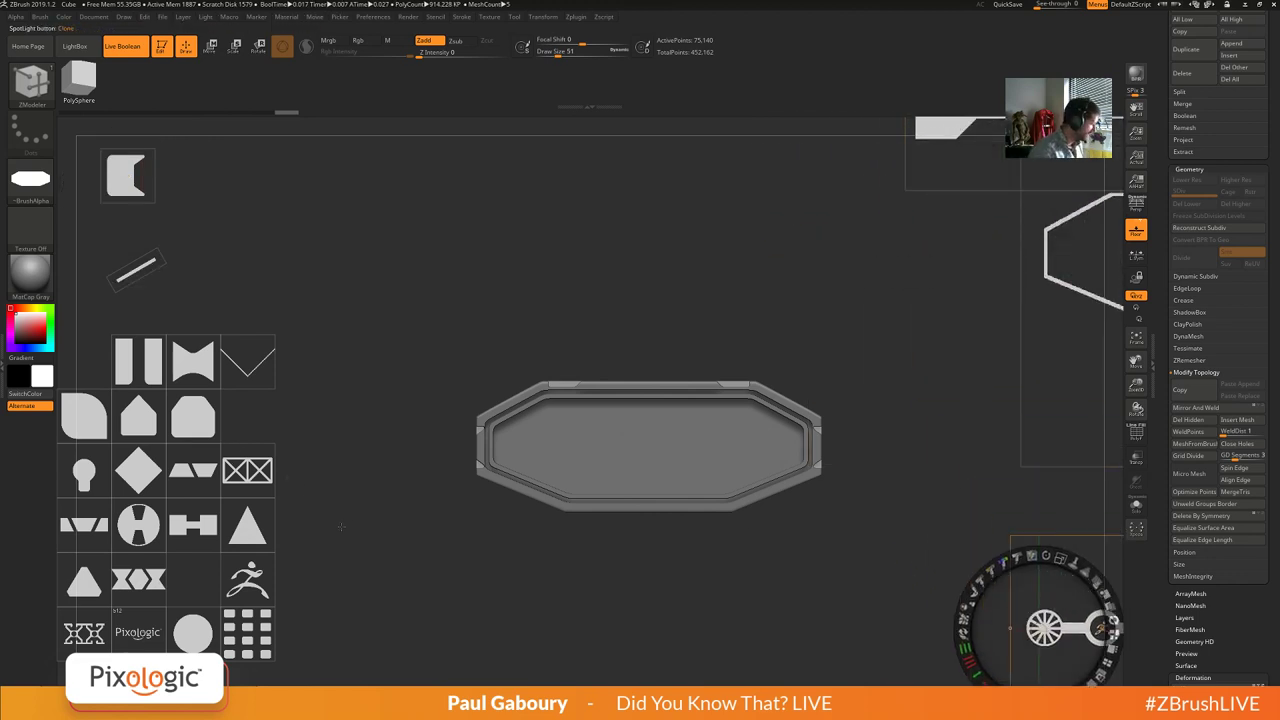
key("z")
left_click_drag(706, 349, 871, 511, "alt")
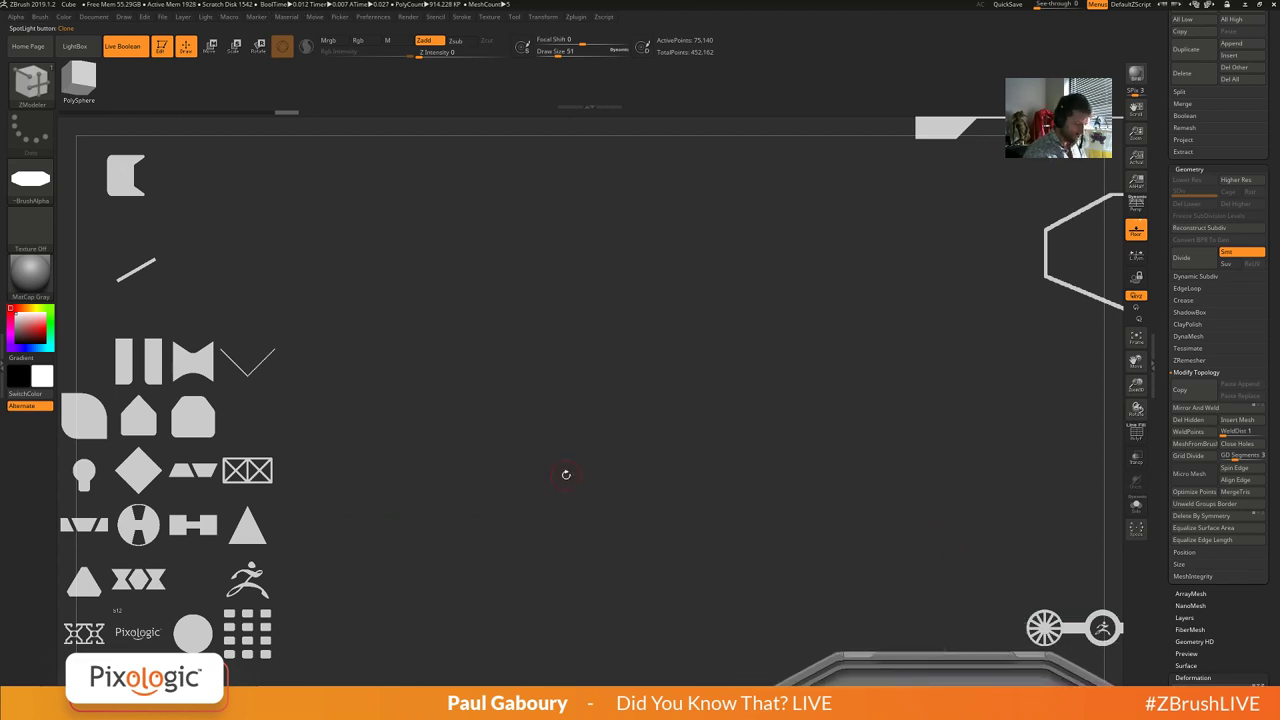
key("z")
Place the circle shape in the middle of the empty canvas and enlarge it into a big disc.
left_click_drag(192, 639, 622, 356)
left_click(622, 357)
left_click_drag(645, 279, 838, 465)
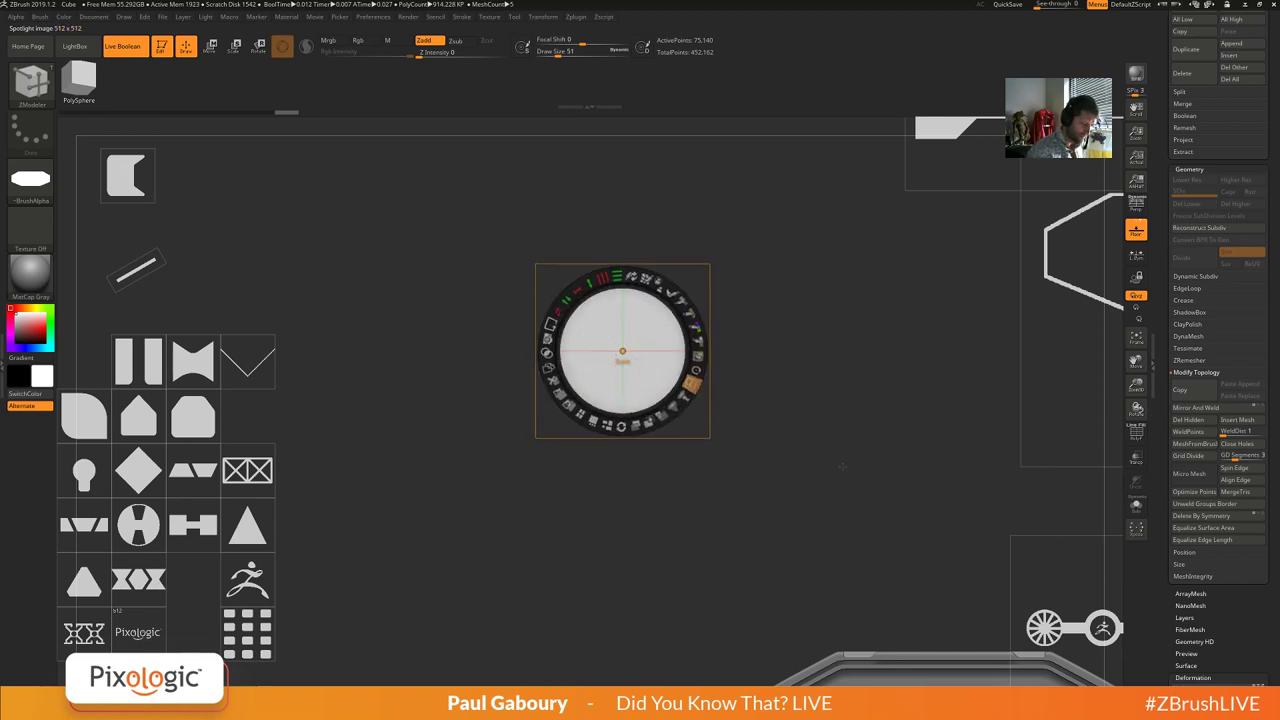
left_click_drag(645, 279, 696, 302)
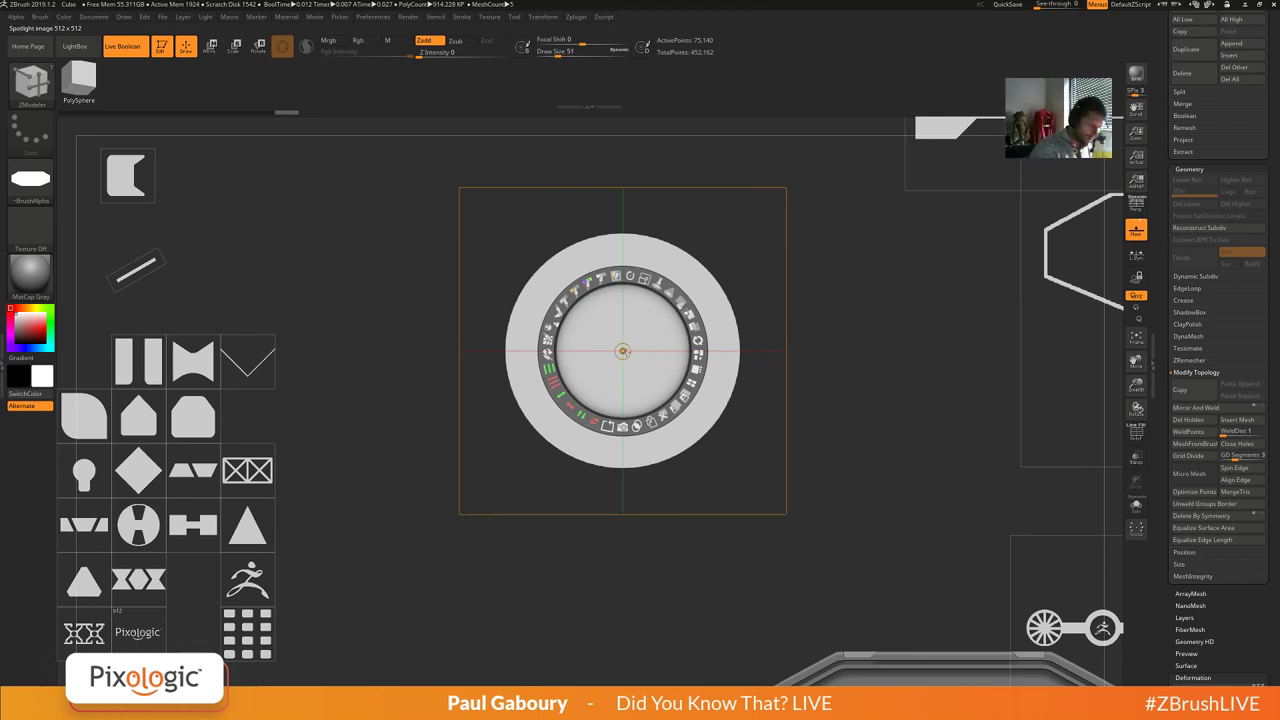
Duplicate the big disc, align the copy concentrically, shrink it to about half the diameter and subtract it as a central hole.
mouse_move(622, 351)
left_mouse_down()
mouse_move(590, 417)
mouse_move(626, 354)
mouse_move(1016, 427)
mouse_move(625, 370)
left_mouse_up()
left_click_drag(776, 345, 290, 319)
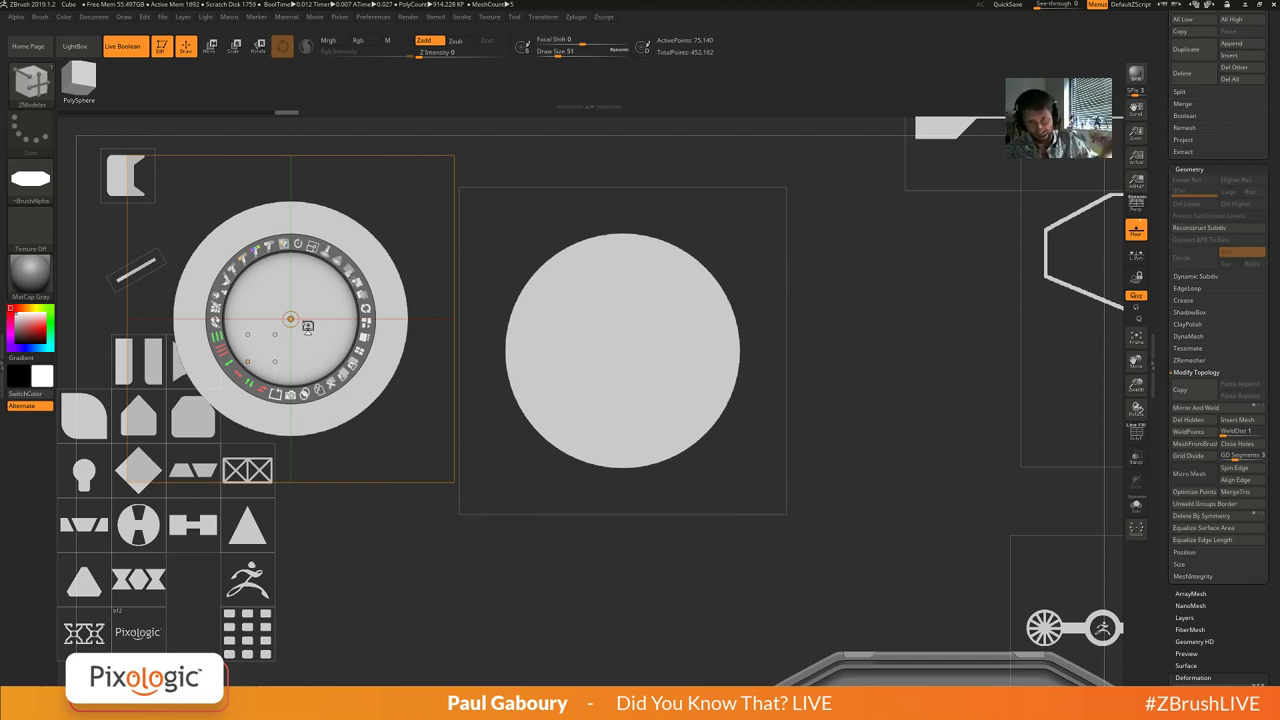
left_click_drag(316, 342, 648, 376)
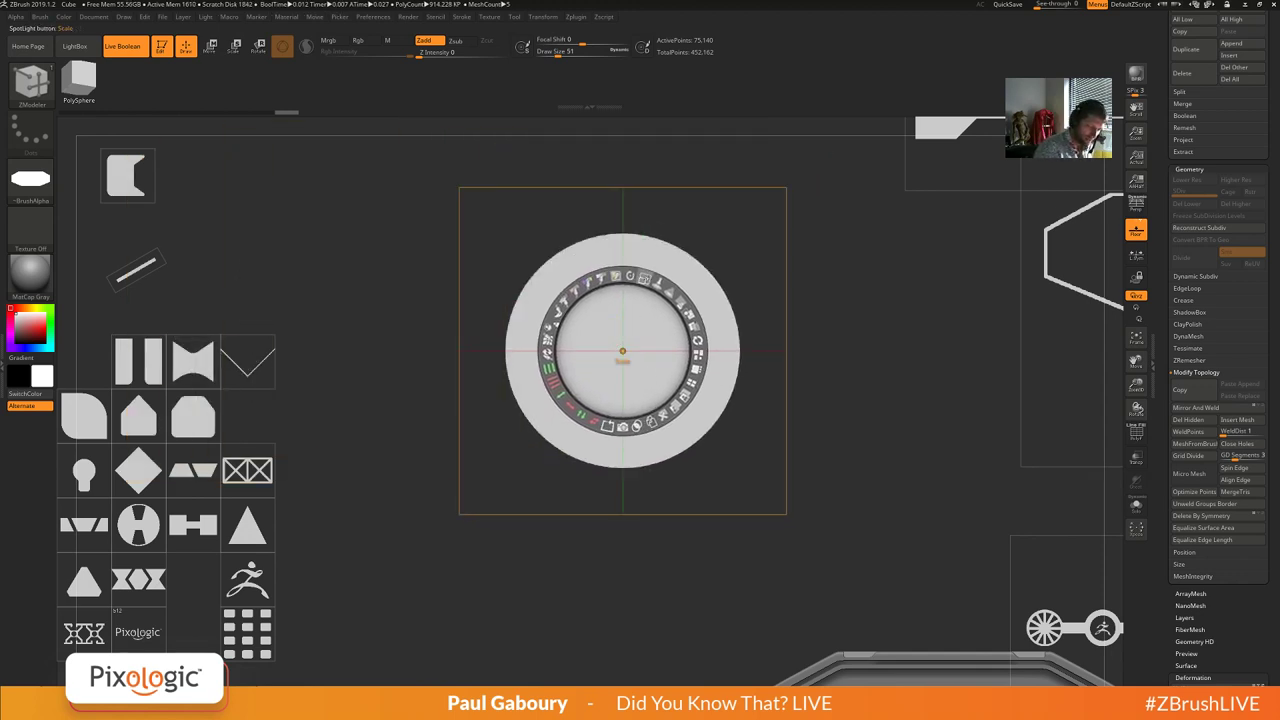
left_click_drag(647, 280, 587, 281)
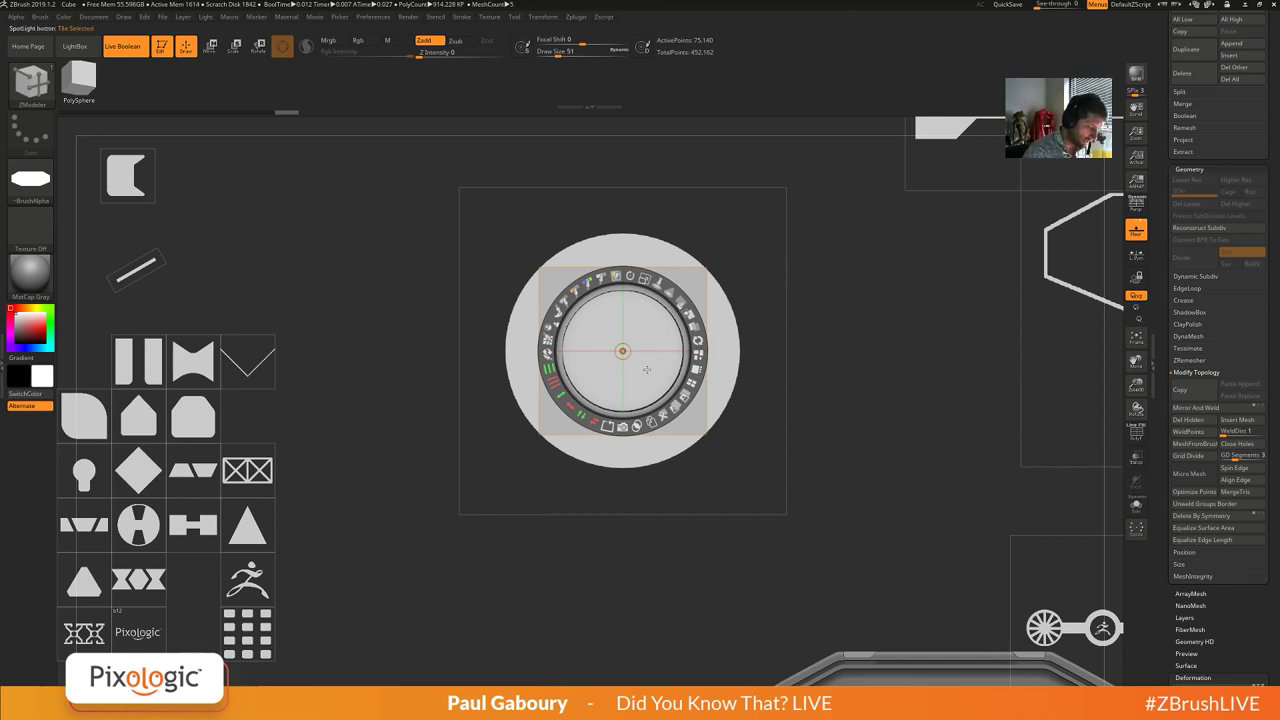
Move the circle up to the ring's upper outer edge and shrink it to a small notch cutter.
left_click_drag(648, 372, 651, 226)
left_click_drag(624, 133, 588, 141)
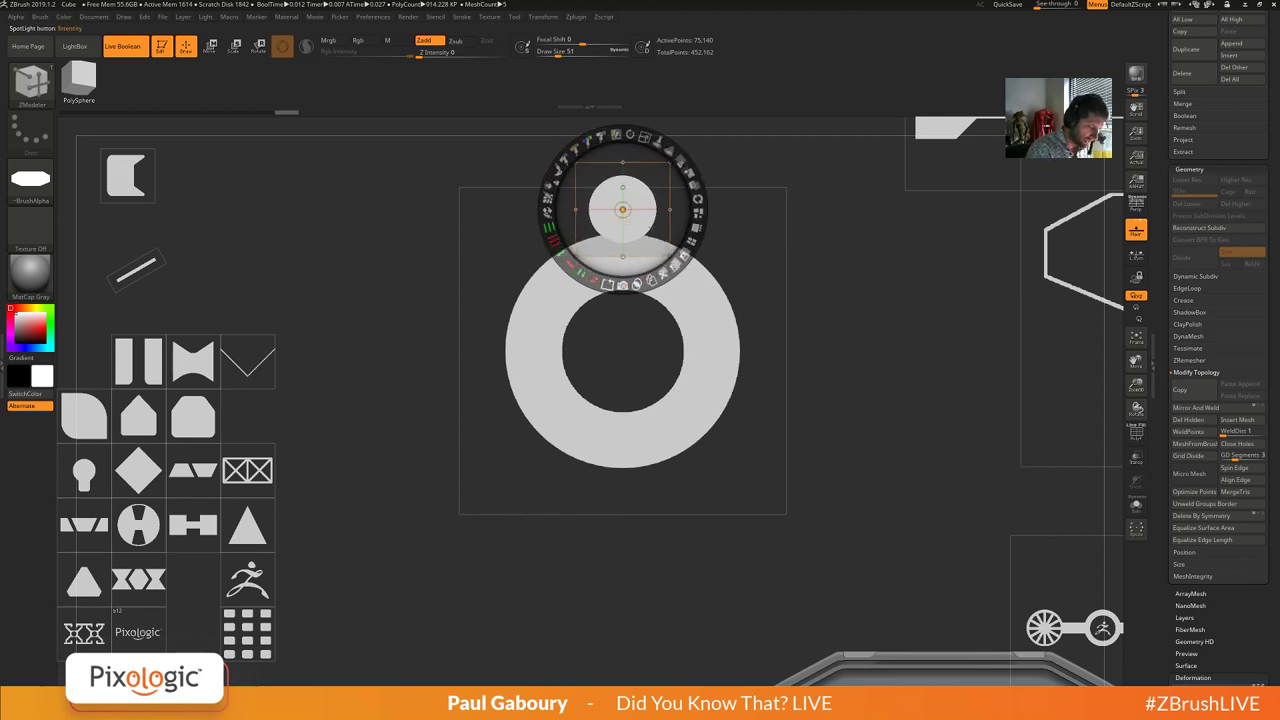
mouse_move(652, 239)
left_mouse_down()
mouse_move(652, 350)
mouse_move(650, 200)
mouse_move(657, 223)
left_mouse_up()
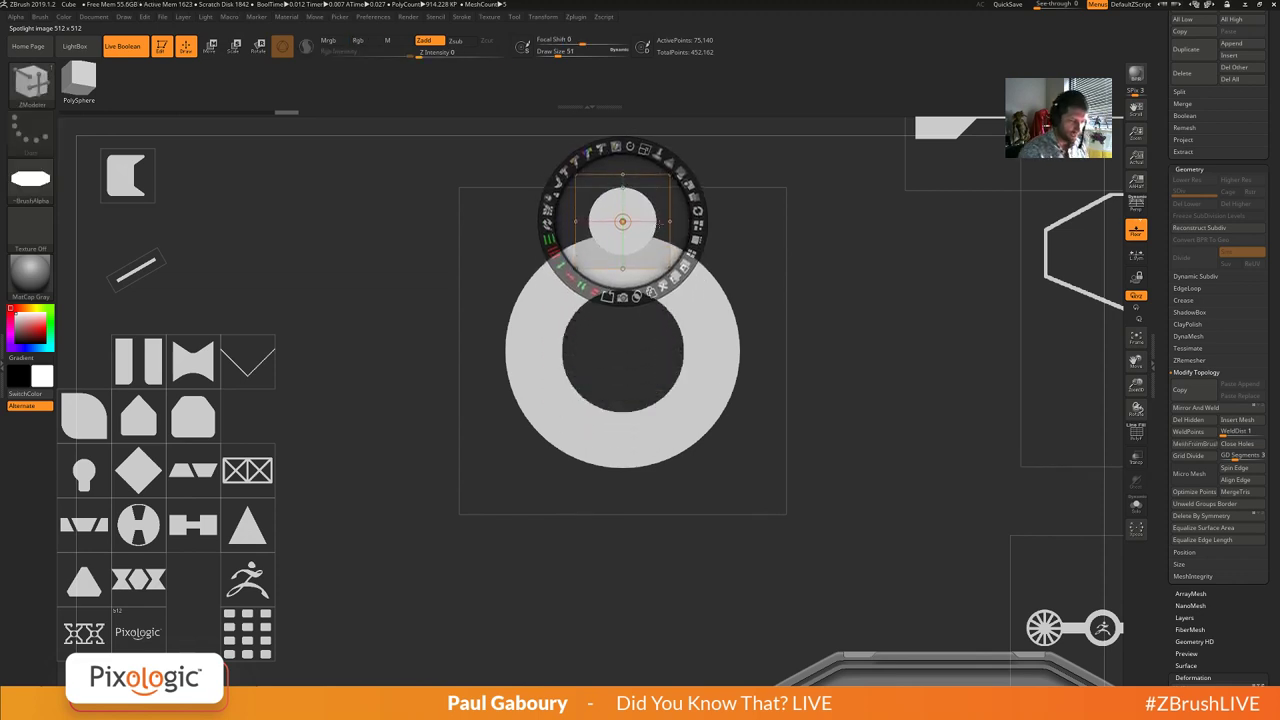
left_click_drag(643, 151, 611, 152)
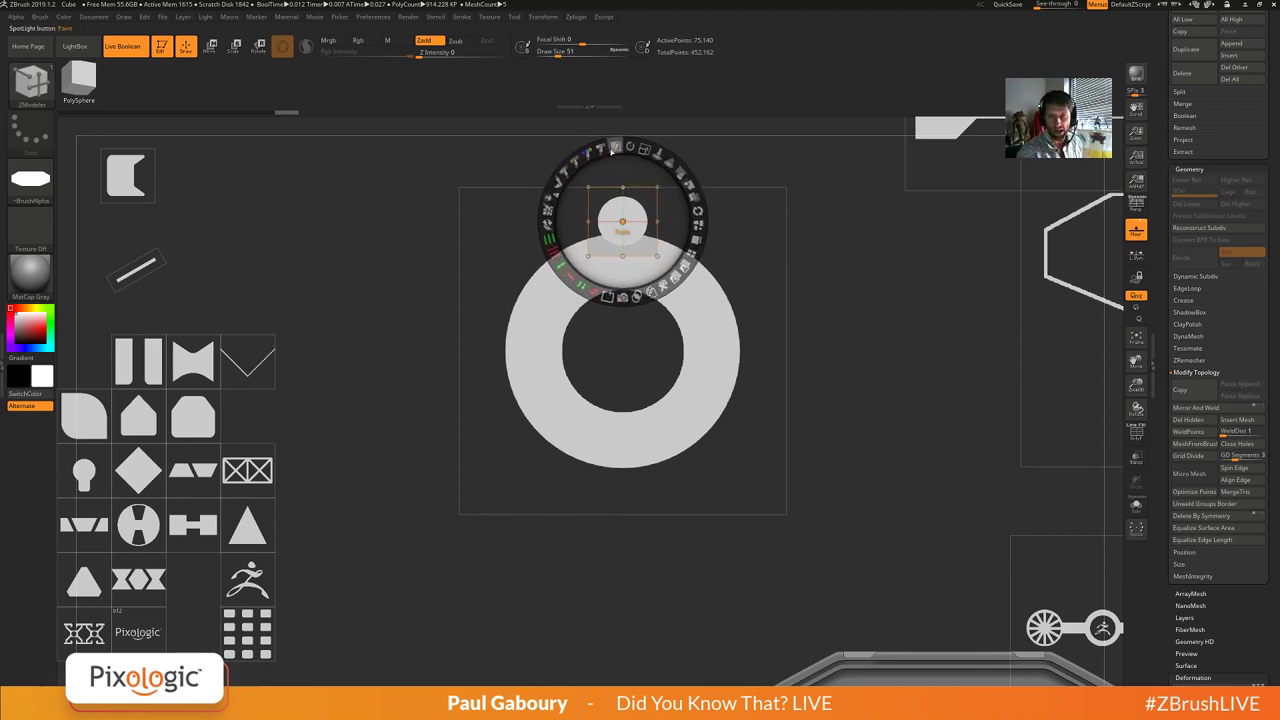
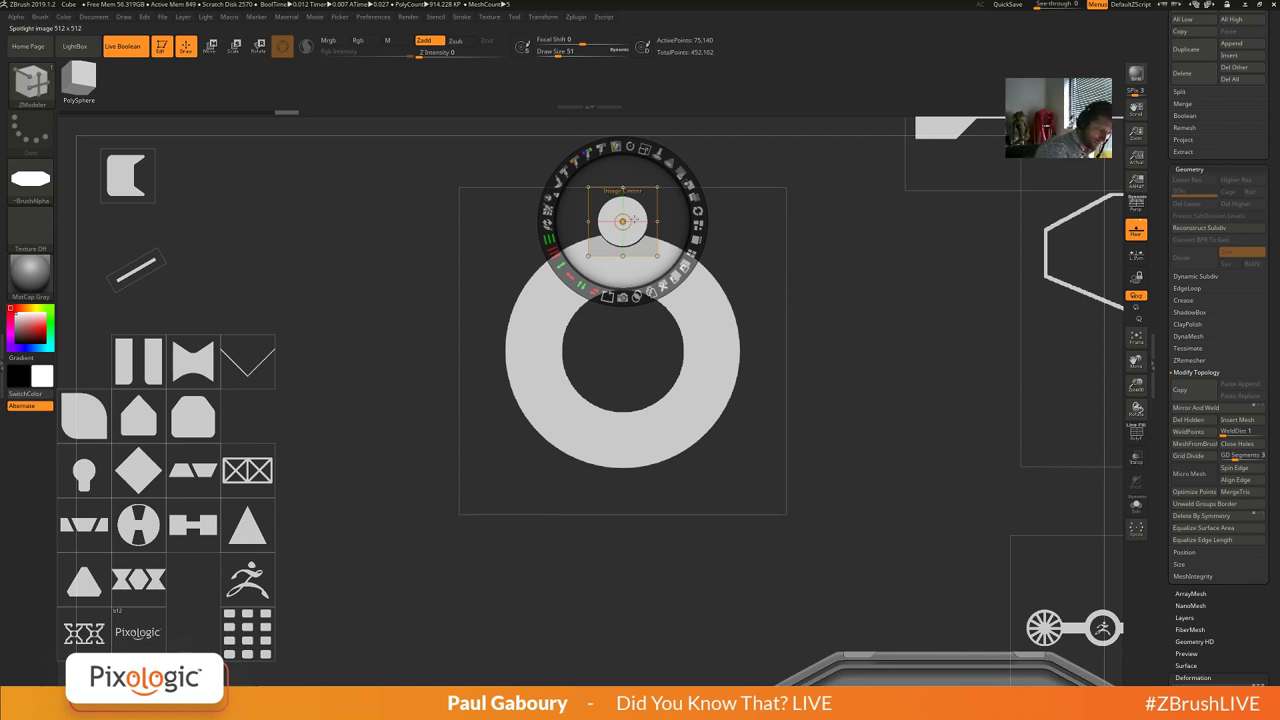
Set the rotation centre at the ring's middle, subtract the small circle at successive rotations to cut gear notches, and move it away.
left_click_drag(622, 221, 623, 351)
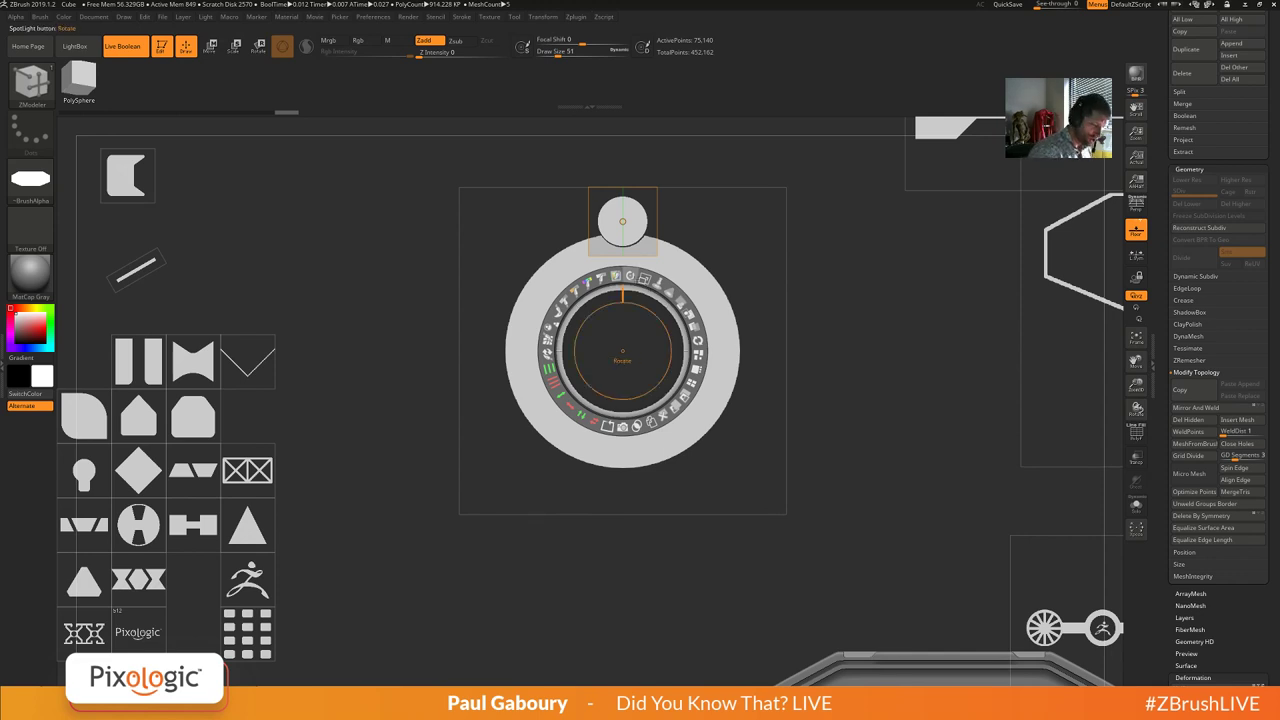
left_click_drag(630, 276, 673, 295)
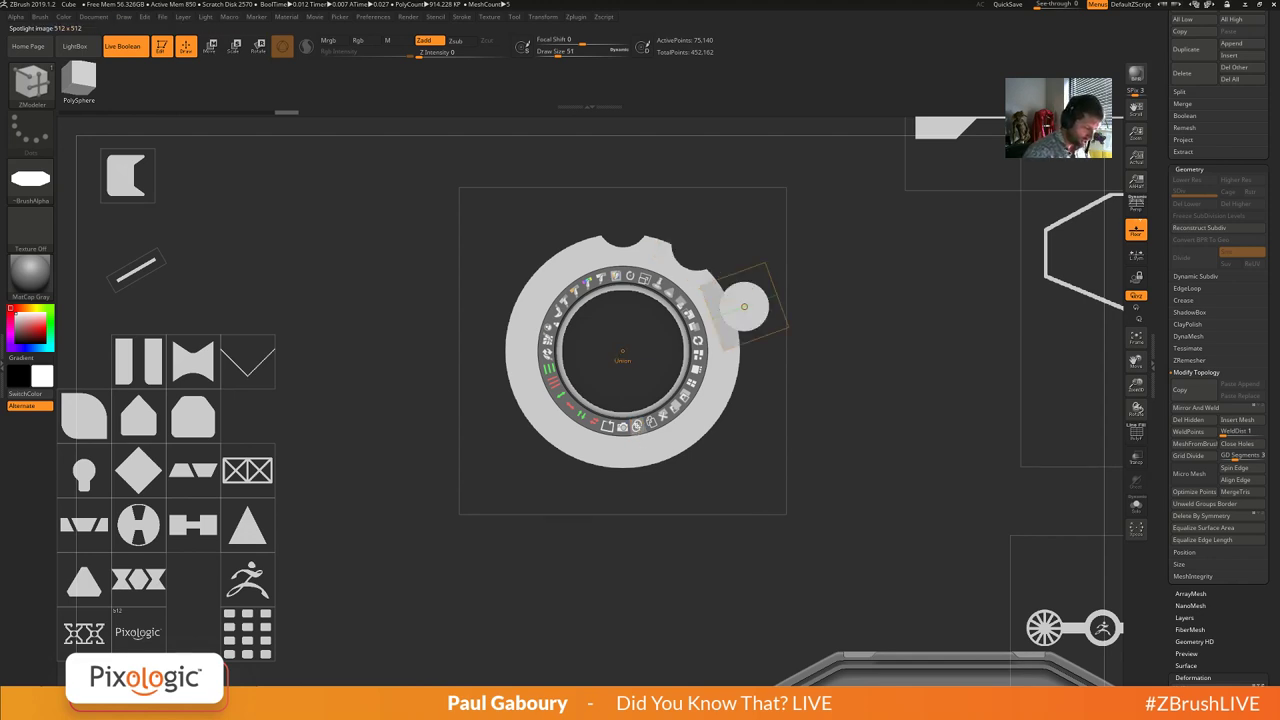
left_click(637, 427, "alt")
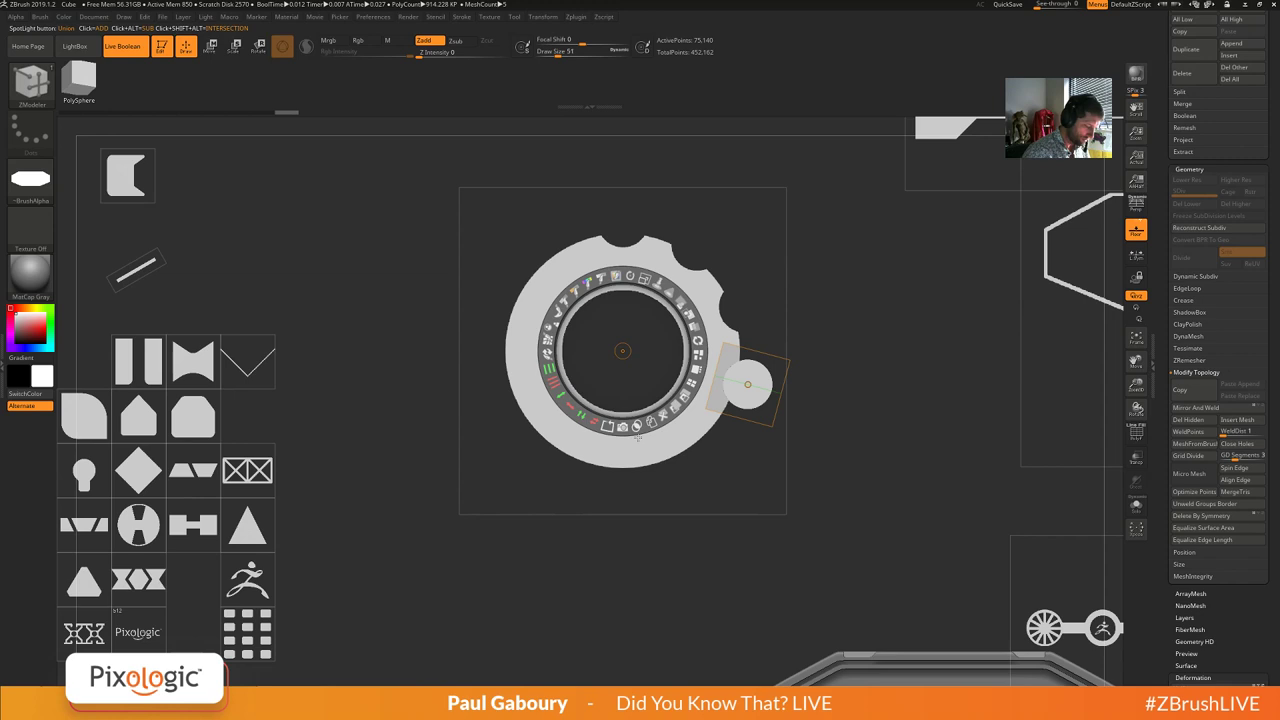
left_click_drag(636, 425, 637, 437)
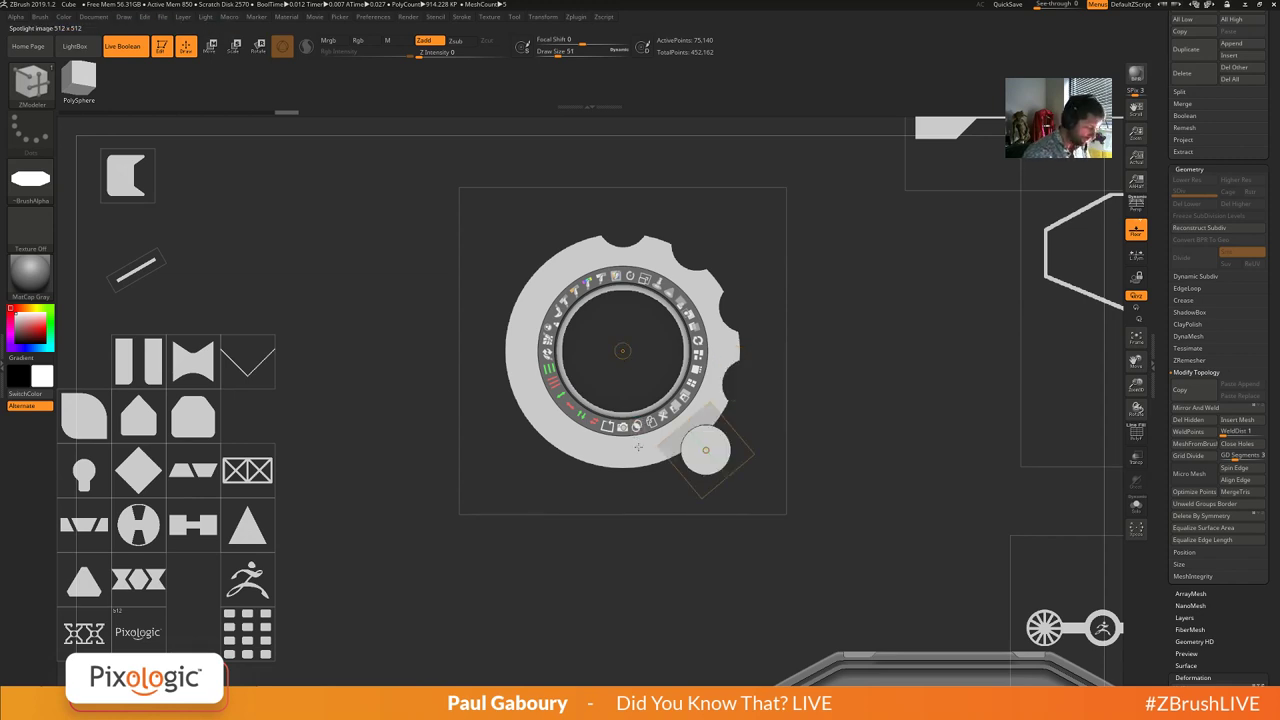
key("1")
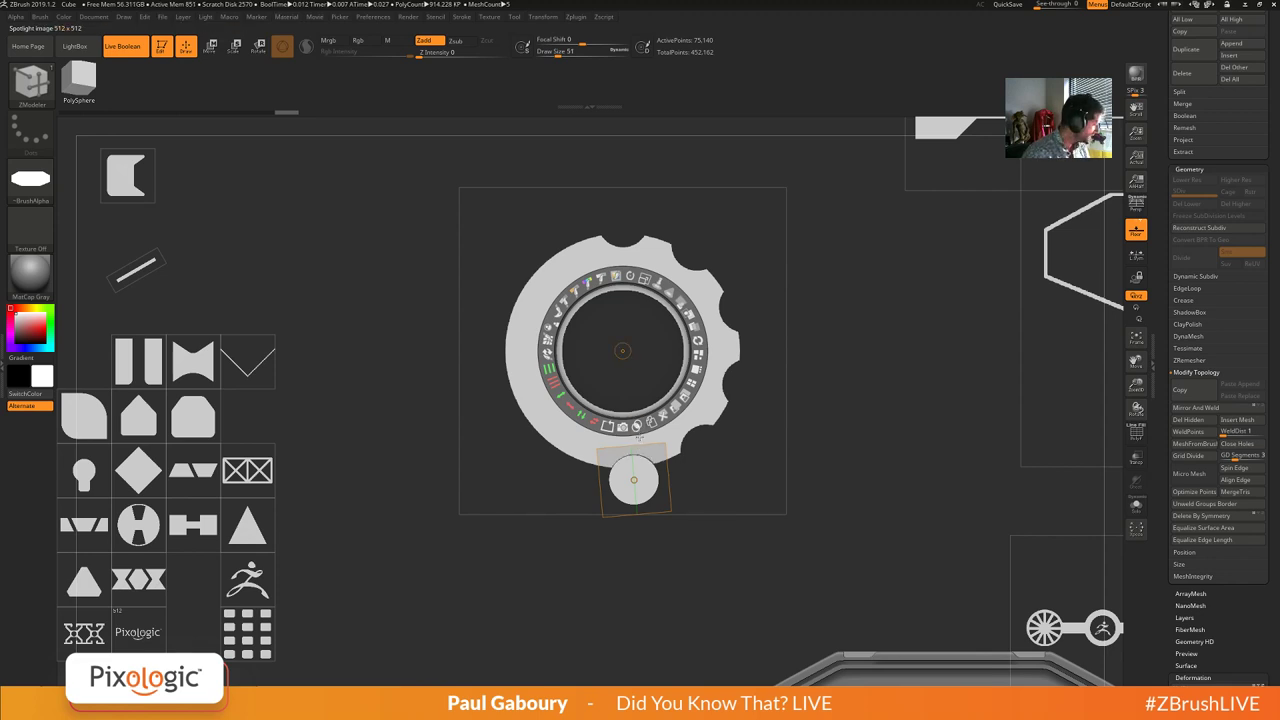
key("1")
left_click(637, 427, "alt")
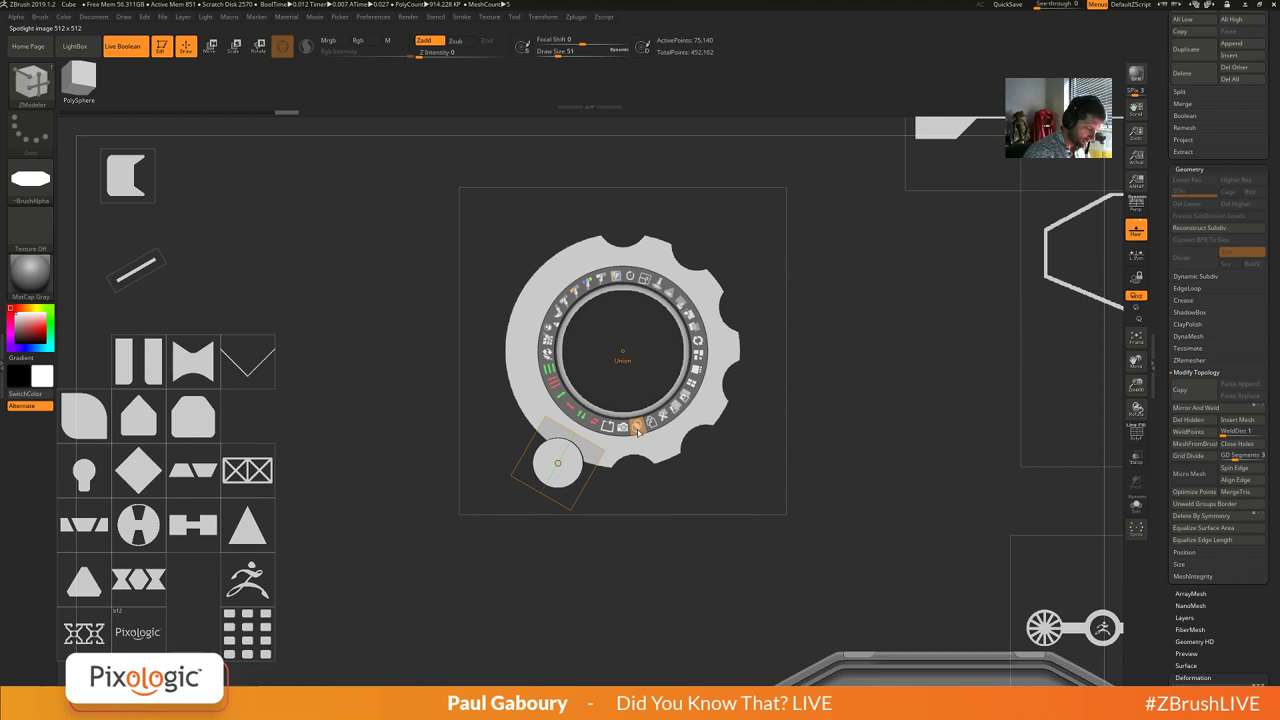
key("1")
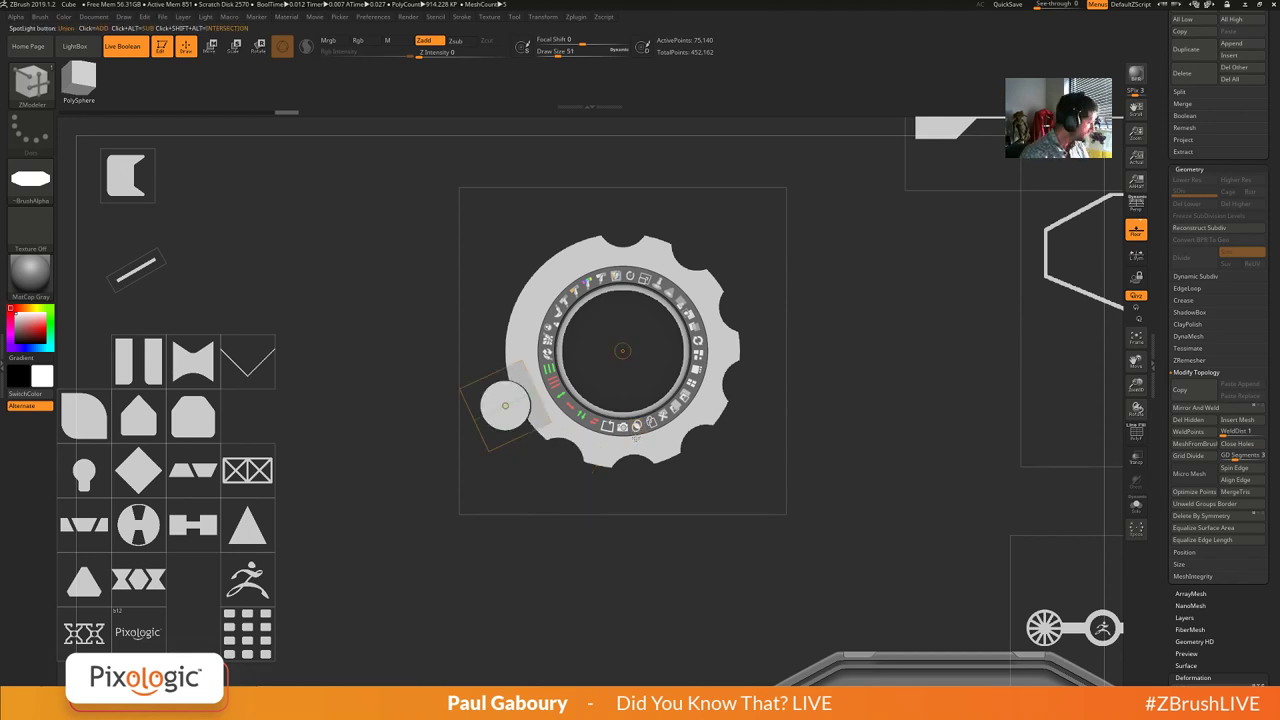
left_click_drag(635, 437, 636, 428)
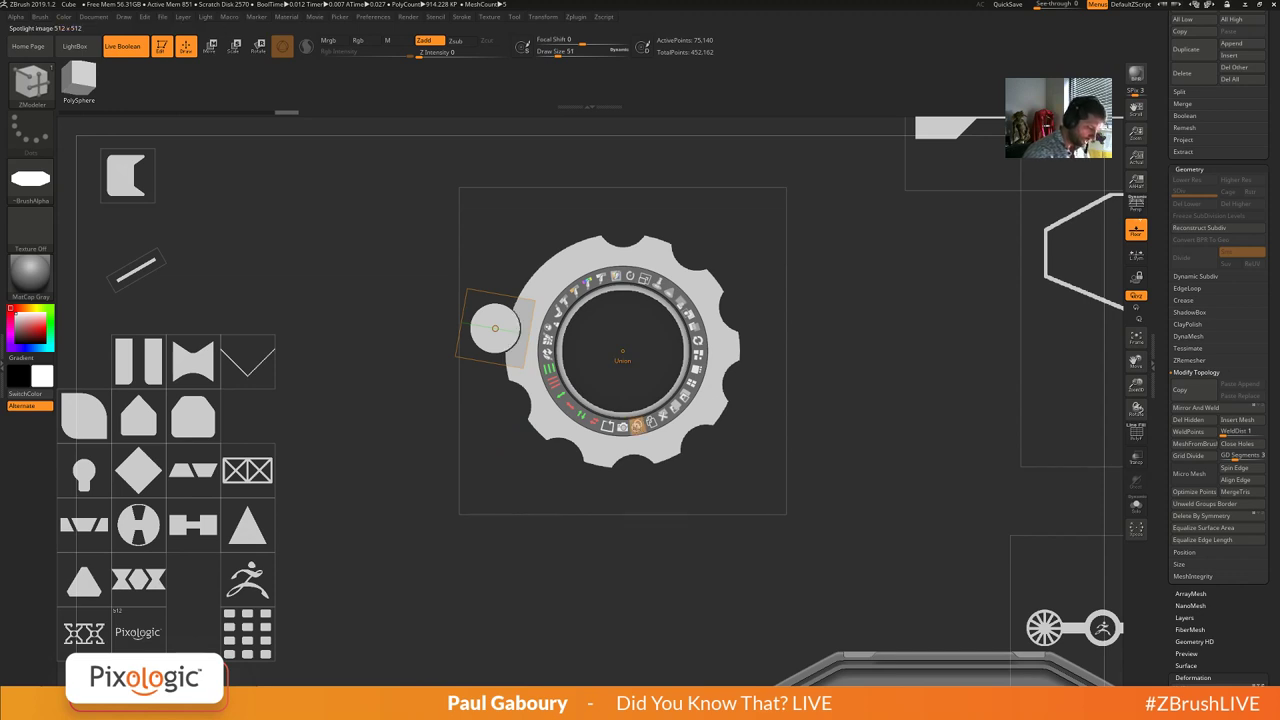
left_click(636, 428, "alt")
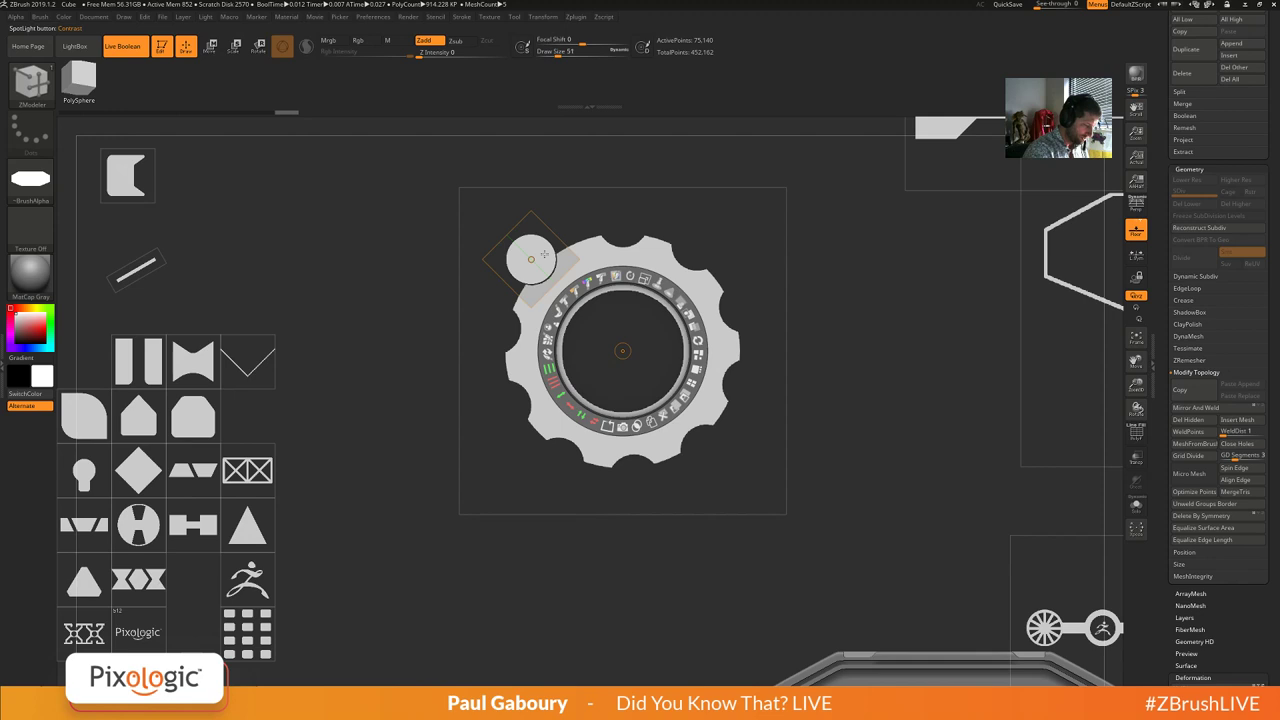
left_click_drag(544, 255, 269, 243)
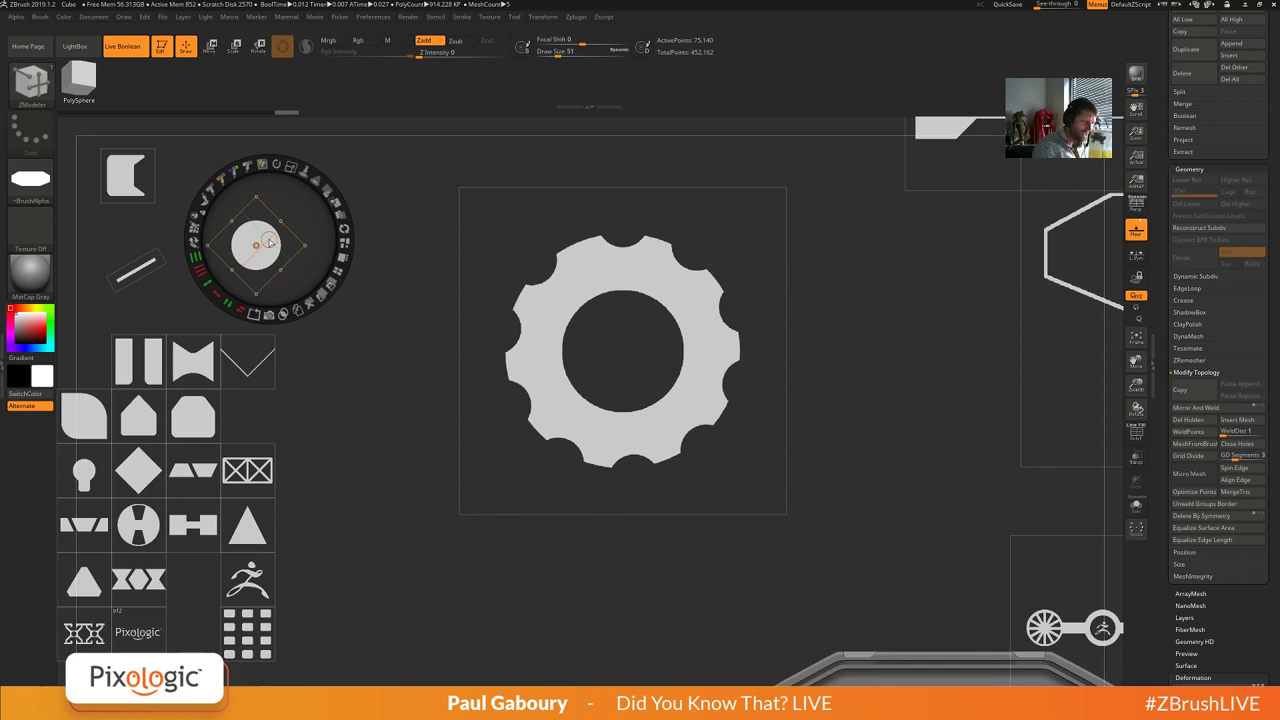
Look up the Replay Last command among the stroke modifiers.
left_click(462, 18)
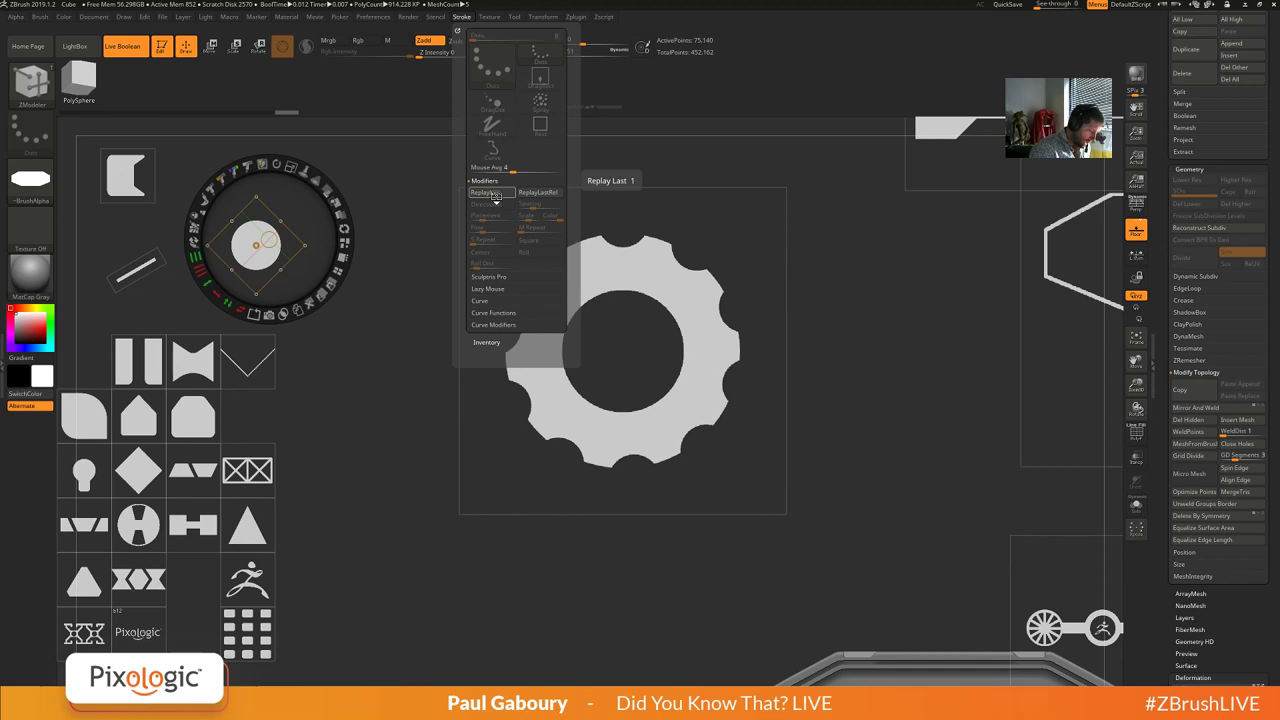
left_click(495, 195)
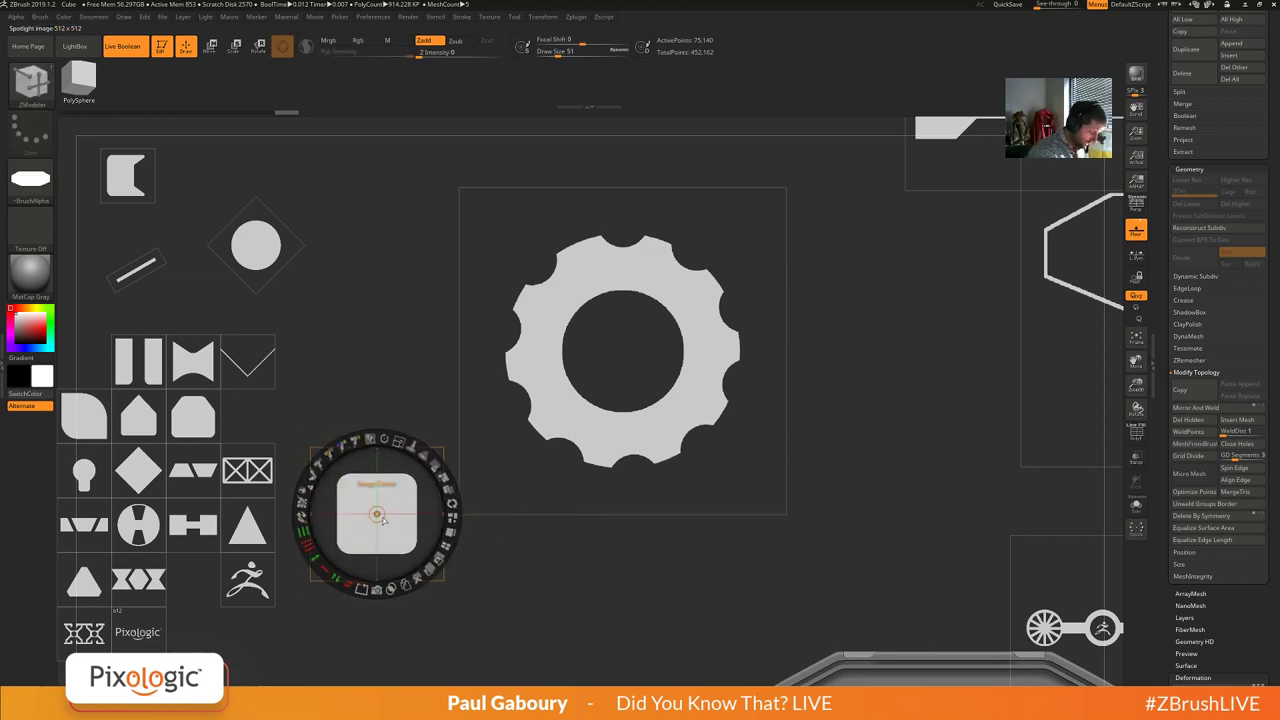
Merge the rounded square into the lower part of the gear's hole, and subtract a shrunken copy from its top edge.
left_click_drag(389, 524, 496, 562)
left_click_drag(642, 398, 652, 365)
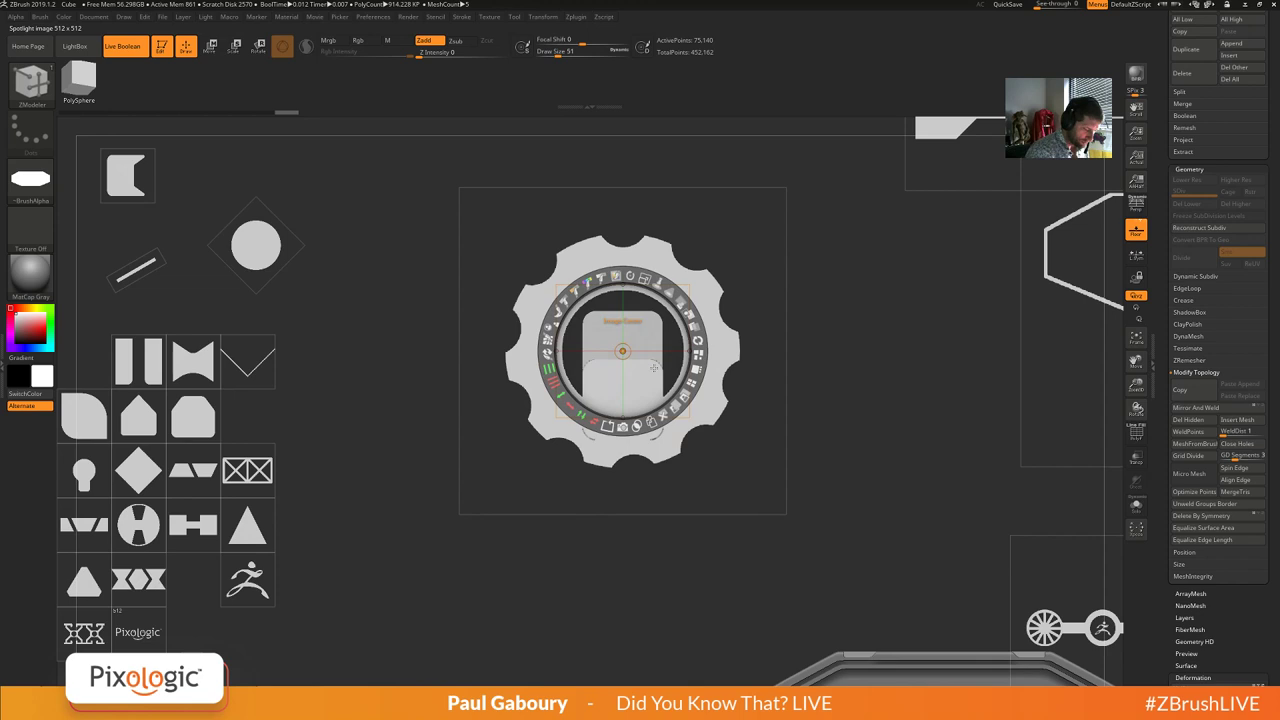
left_click_drag(636, 276, 591, 281)
left_click(637, 425)
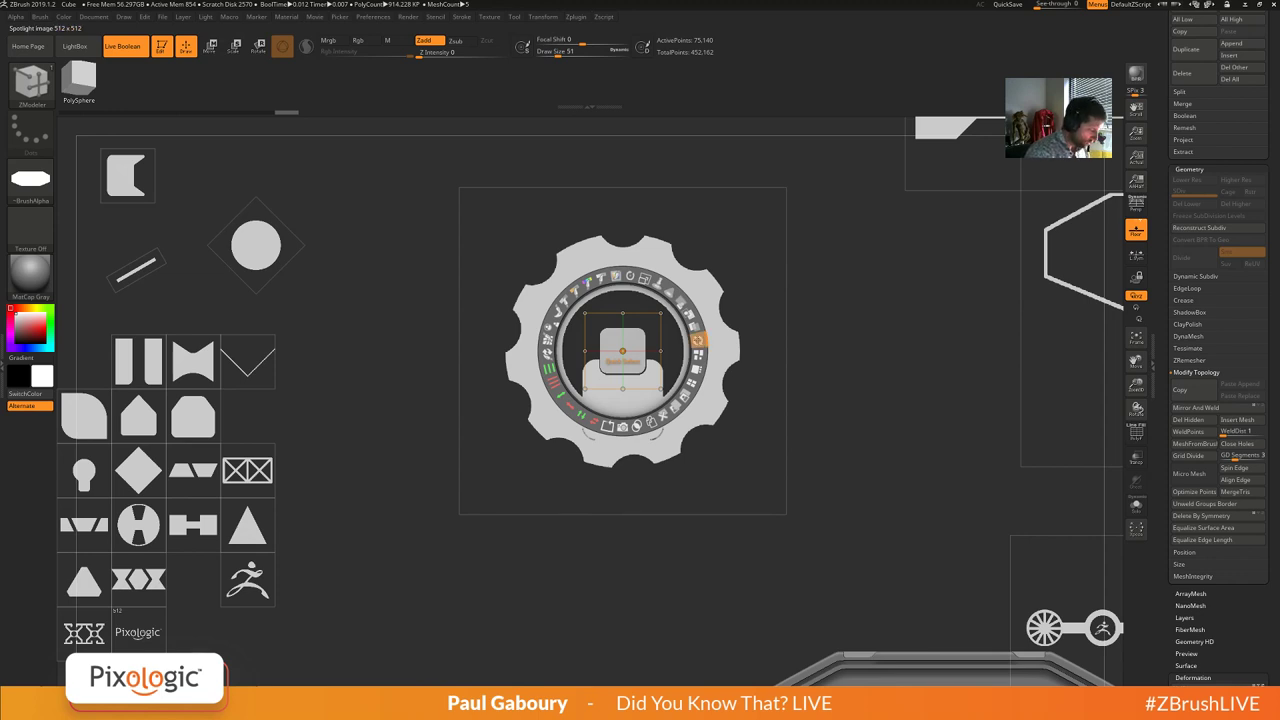
Swap in the circle, shrink it and merge it as a small disc at the gear's centre, moving the circle away.
left_click(256, 252)
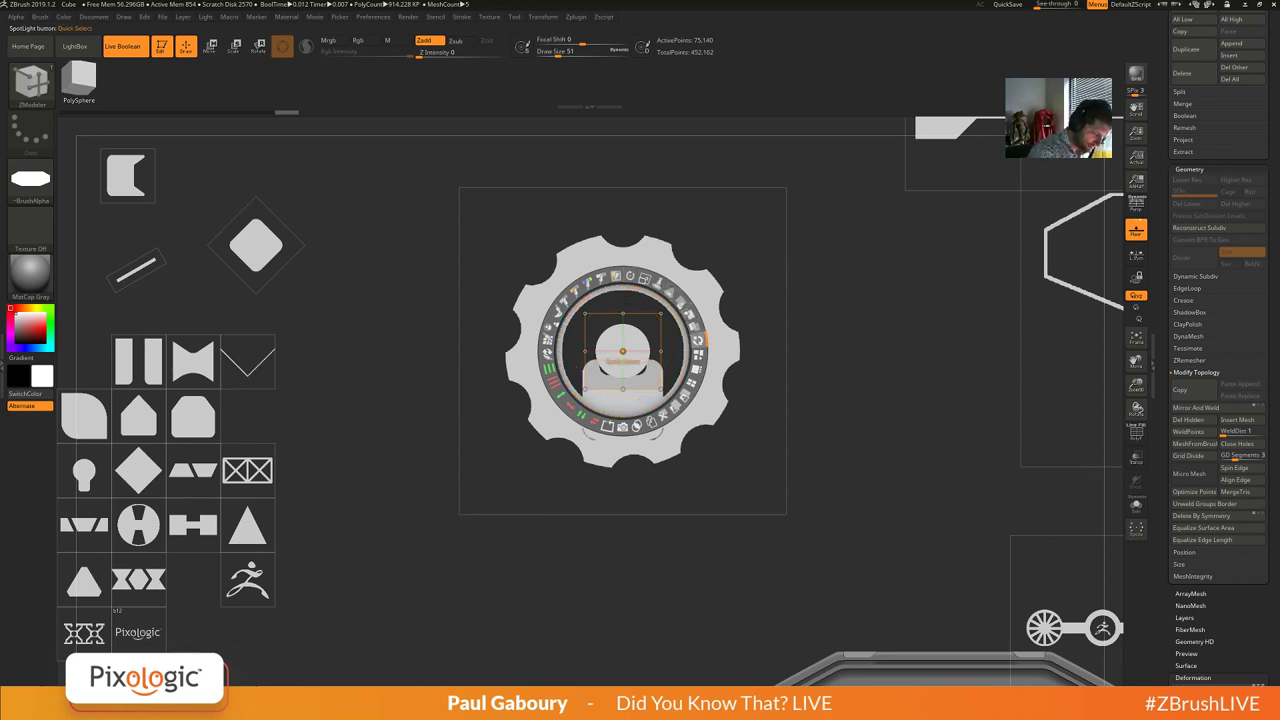
left_click_drag(645, 279, 614, 275)
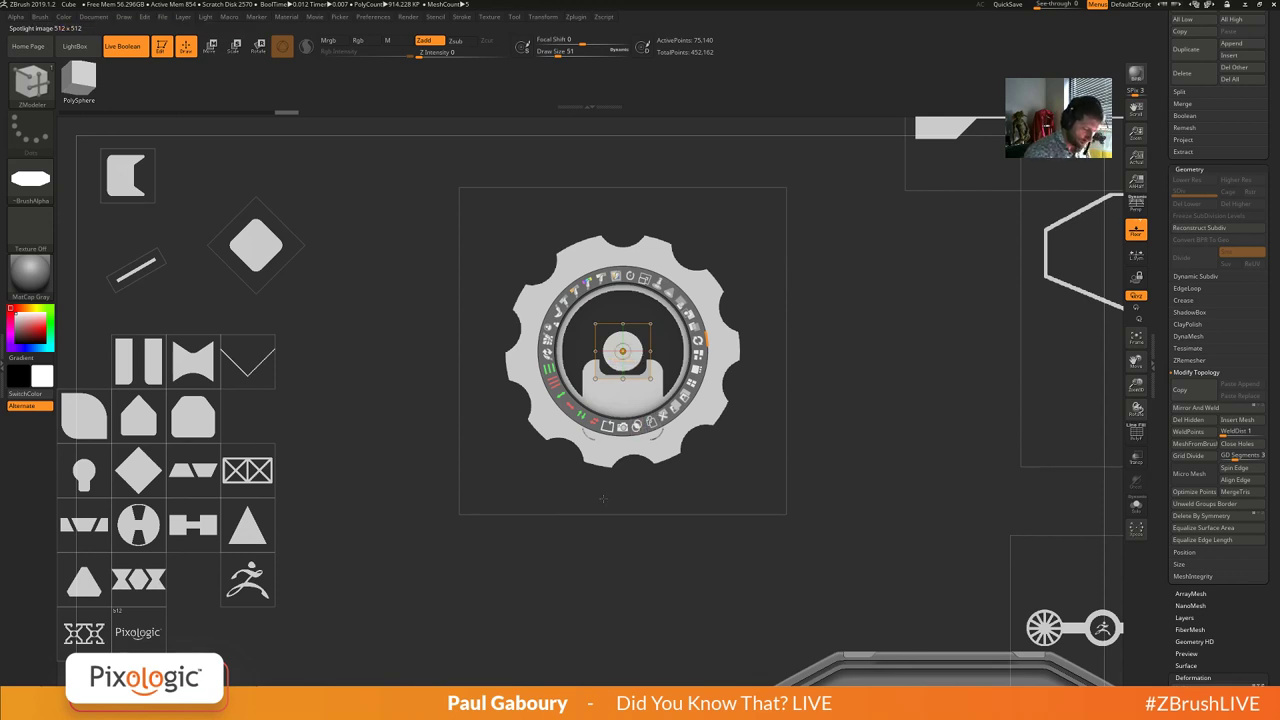
left_click_drag(633, 364, 944, 364)
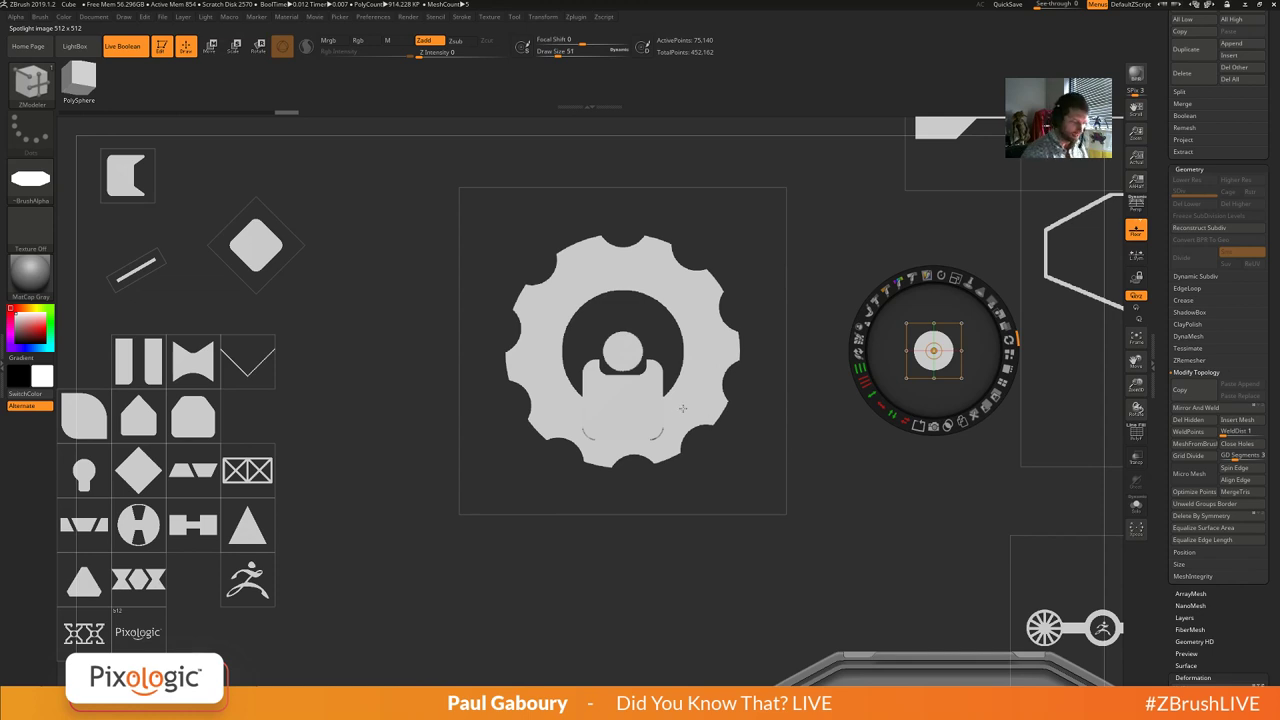
Swap the active shape with the gear, linked-ring design and crossed rectangle in turn, ending with the small gear active.
key("ctrl+z")
key("ctrl+z")
key("ctrl+z")
key("ctrl+z")
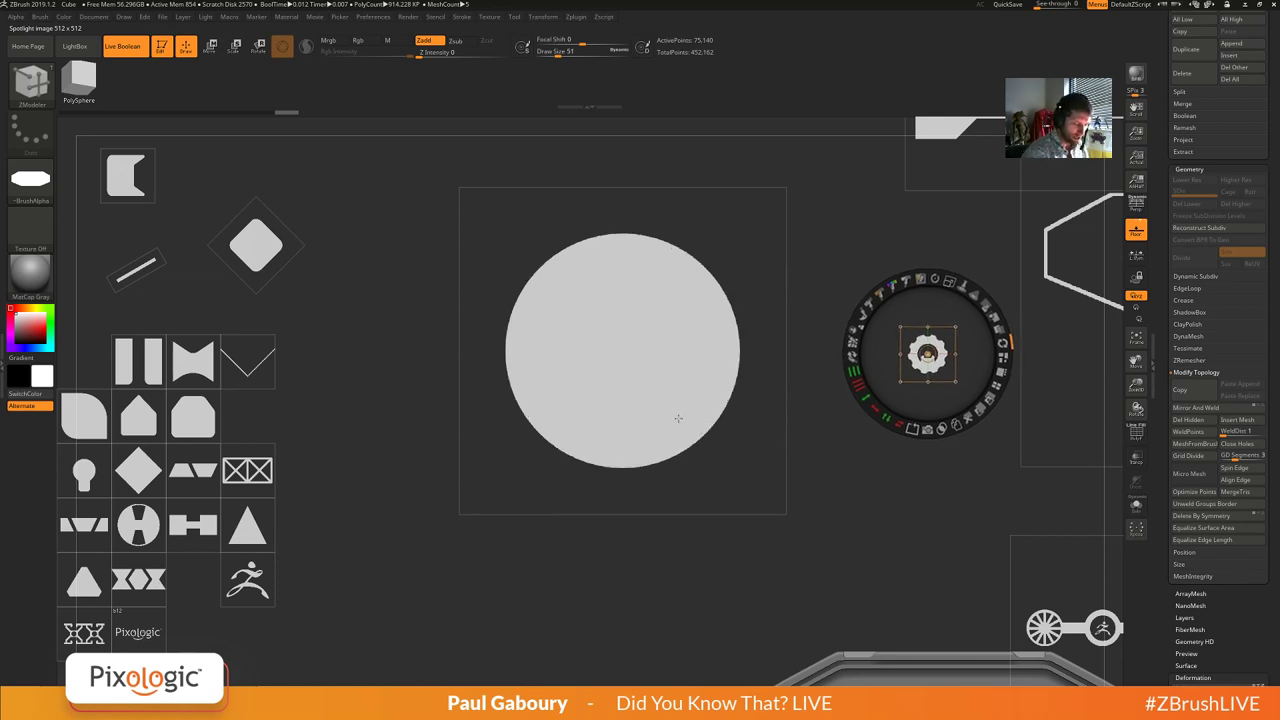
left_click(678, 420)
left_click(1066, 627)
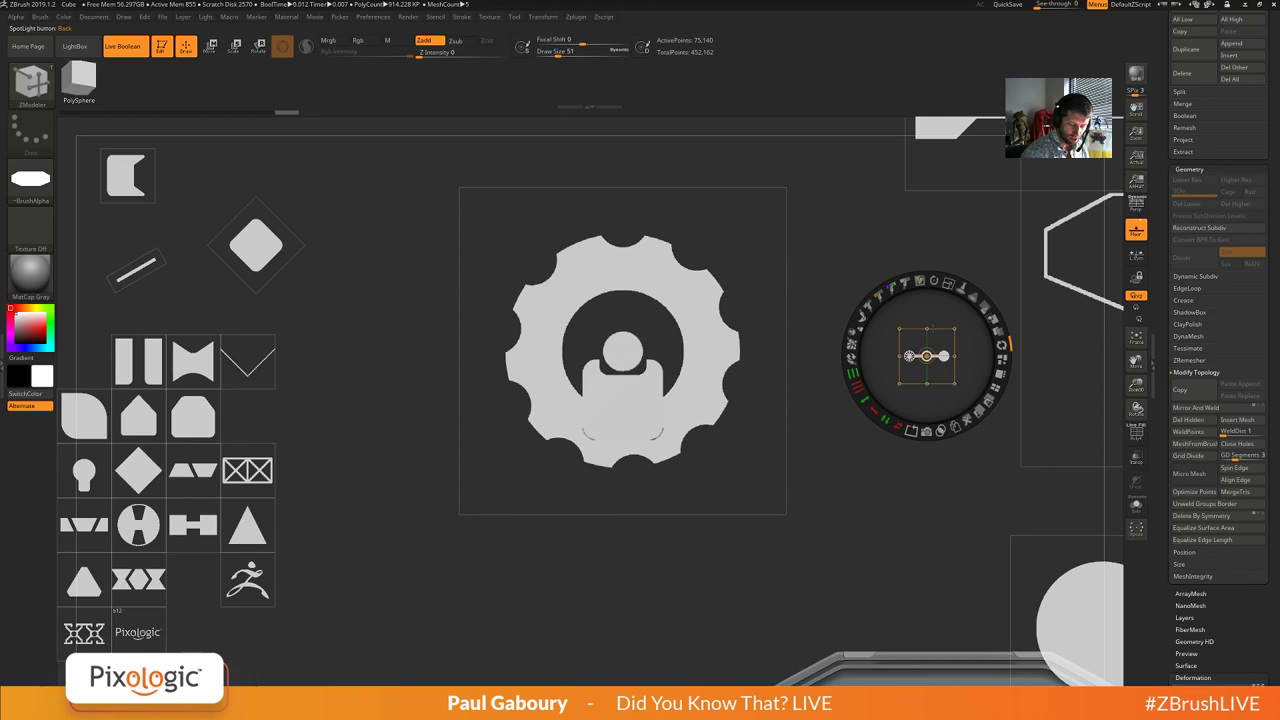
left_click(676, 392)
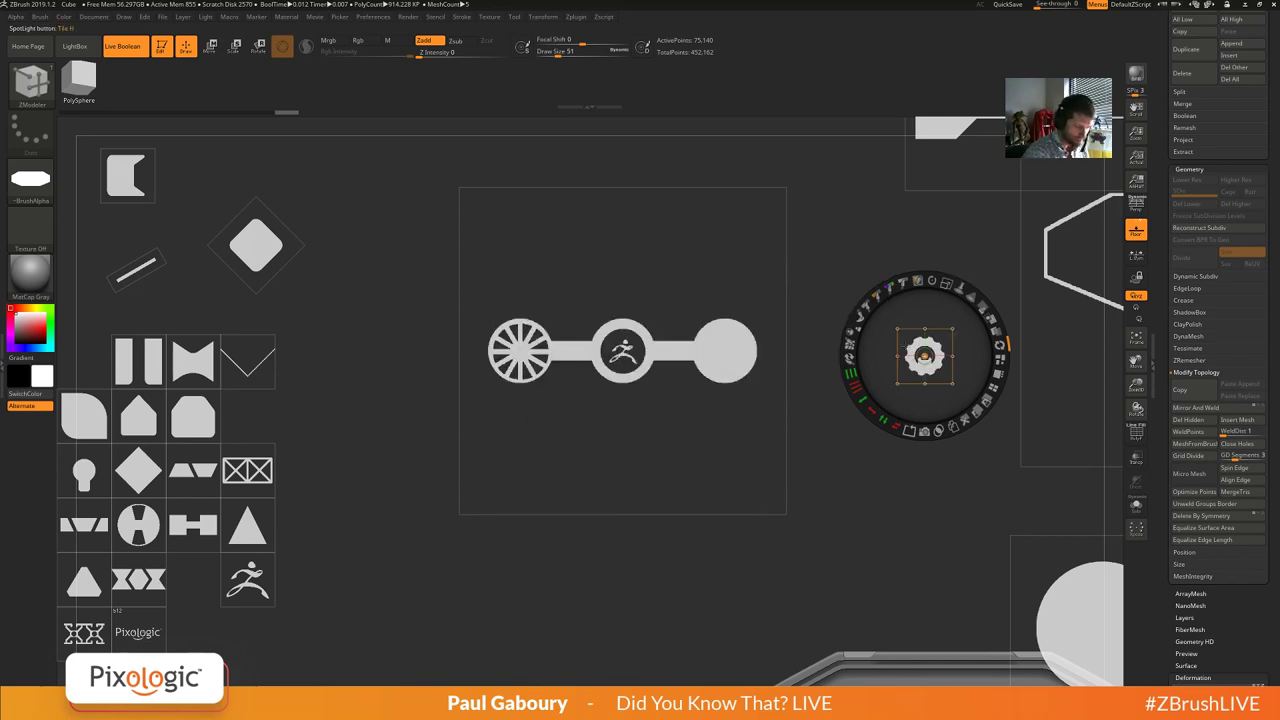
key("ctrl+z")
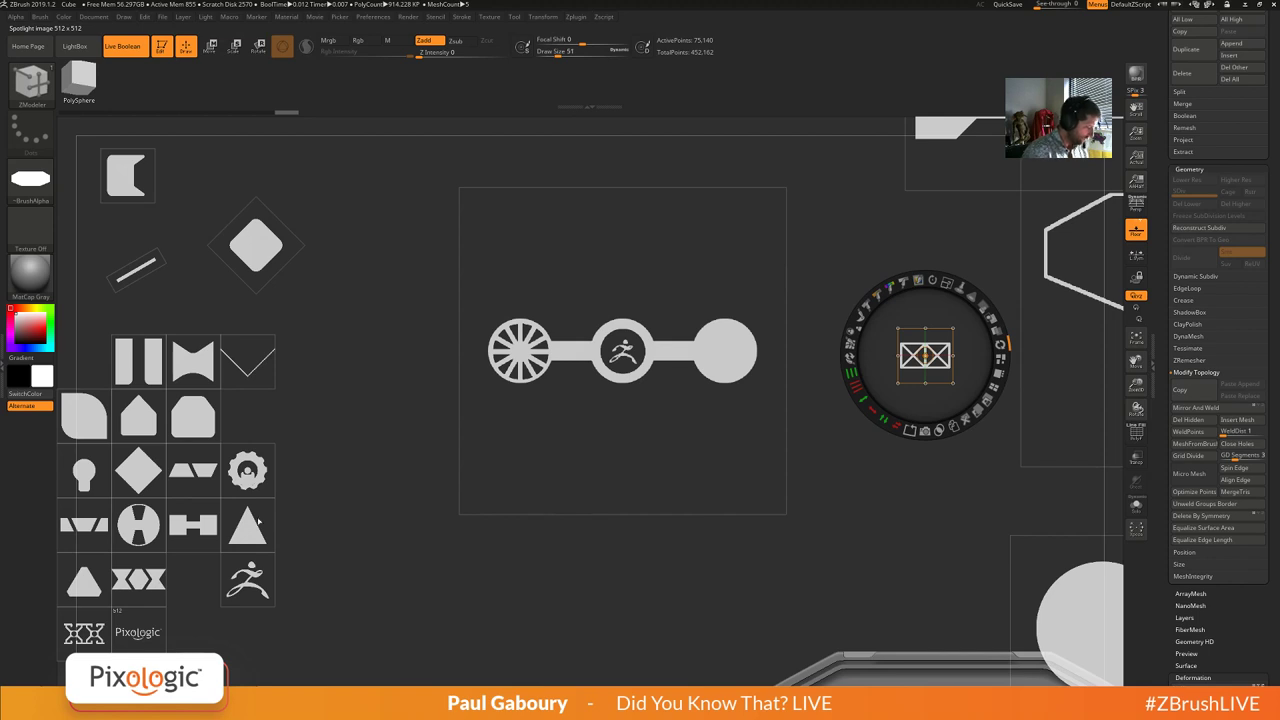
key("ctrl+shift+z")
Enlarge the gear beside the linked-ring design and create a new subtool from it with Snapshot3D.
left_click_drag(947, 283, 1001, 343)
left_click_drag(947, 283, 993, 322)
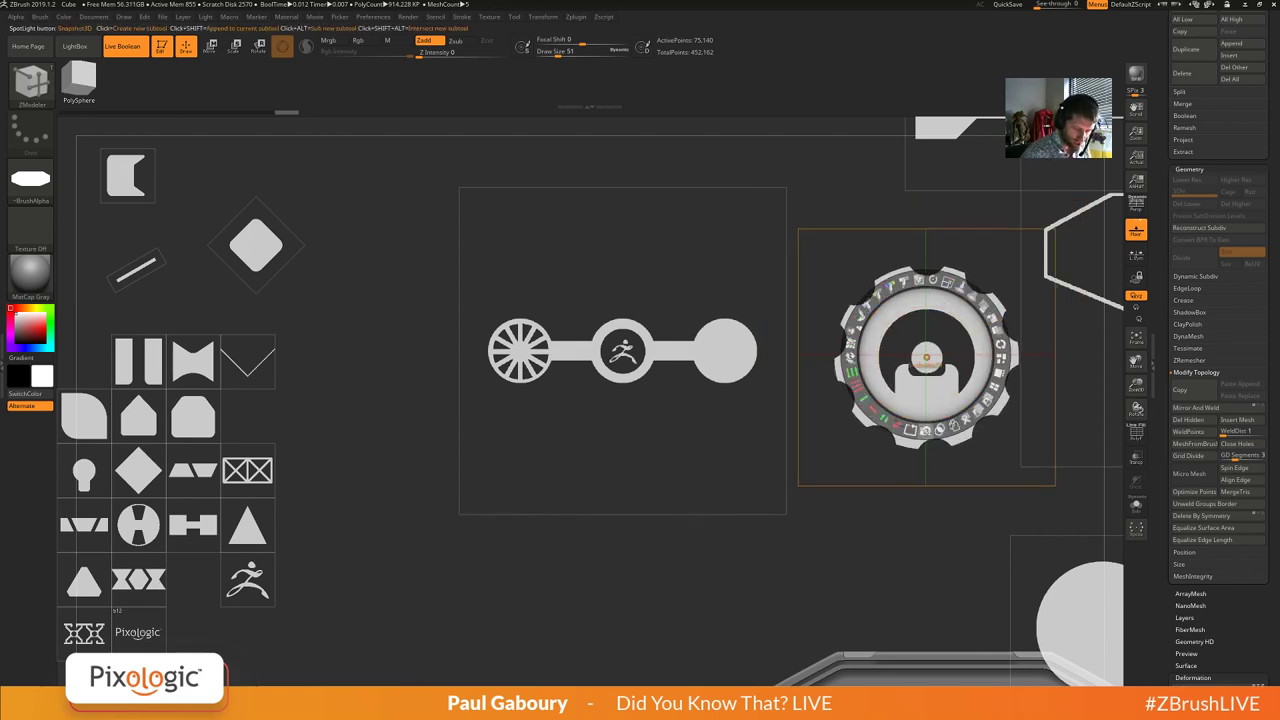
left_click(925, 430)
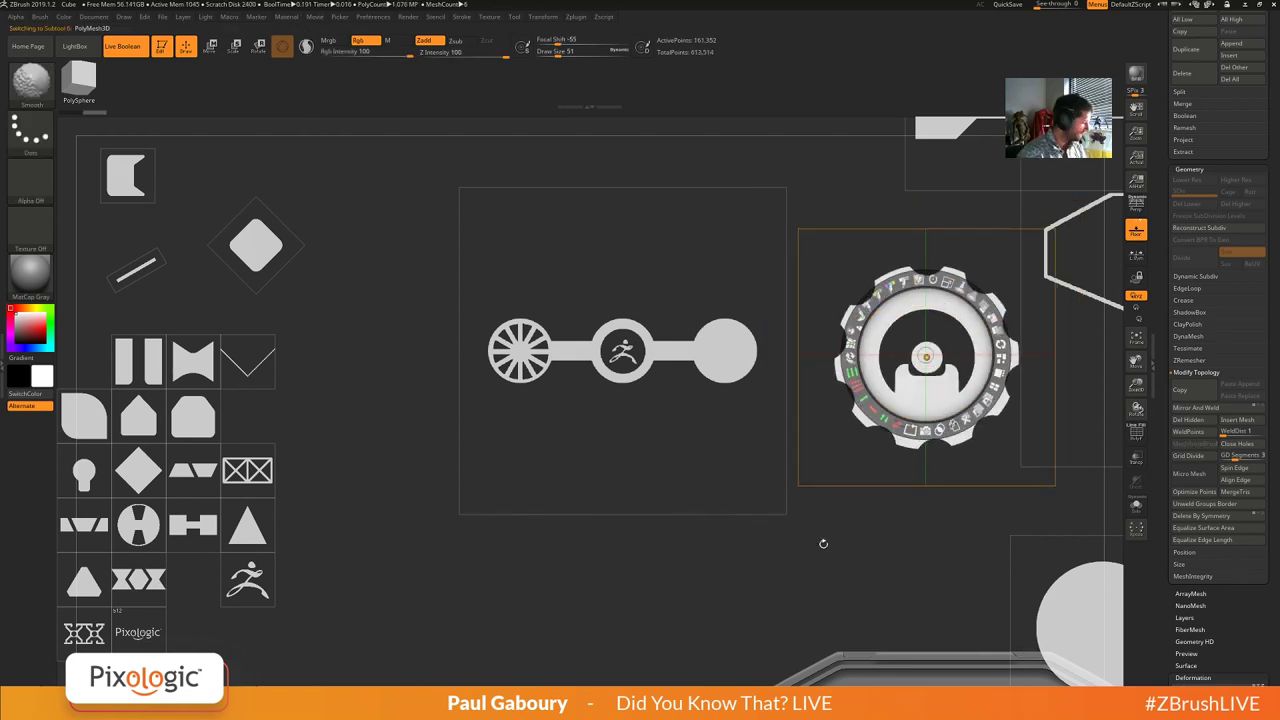
Hide SpotLight and inspect the new gear mesh with and without its polyframe.
key("shift+z")
left_click_drag(929, 513, 729, 487, "alt")
mouse_move(783, 408)
left_mouse_down()
mouse_move(882, 428)
mouse_move(792, 417)
left_mouse_up()
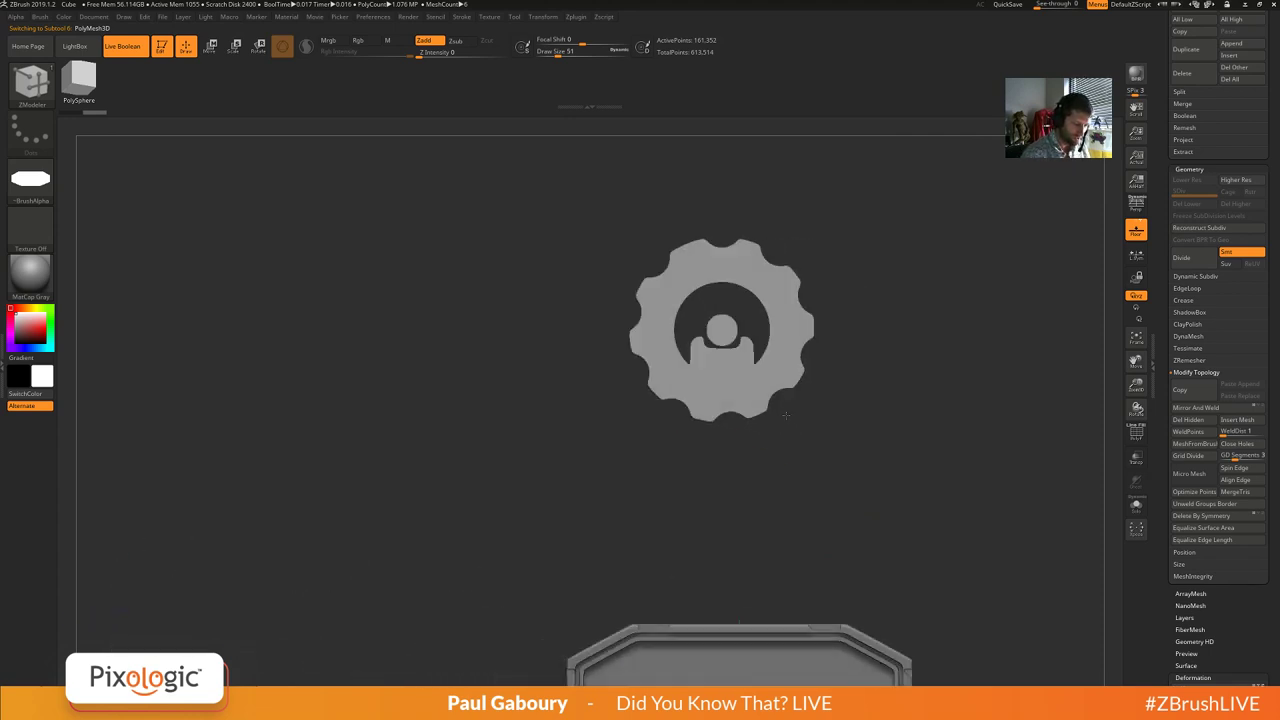
key("shift+f")
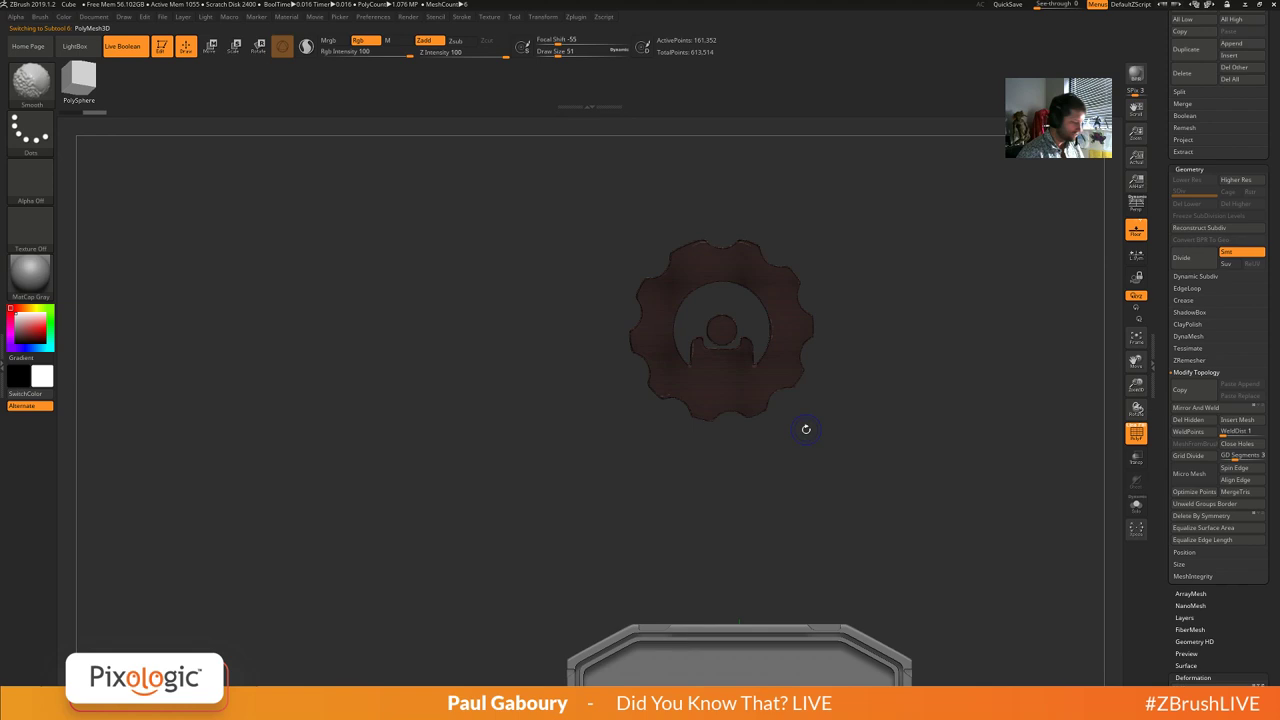
key("f")
mouse_move(846, 495)
right_mouse_down("ctrl")
mouse_move(775, 437)
mouse_move(886, 474)
right_mouse_up("ctrl")
key("shift+f")
right_click_drag(886, 474, 831, 430, "ctrl")
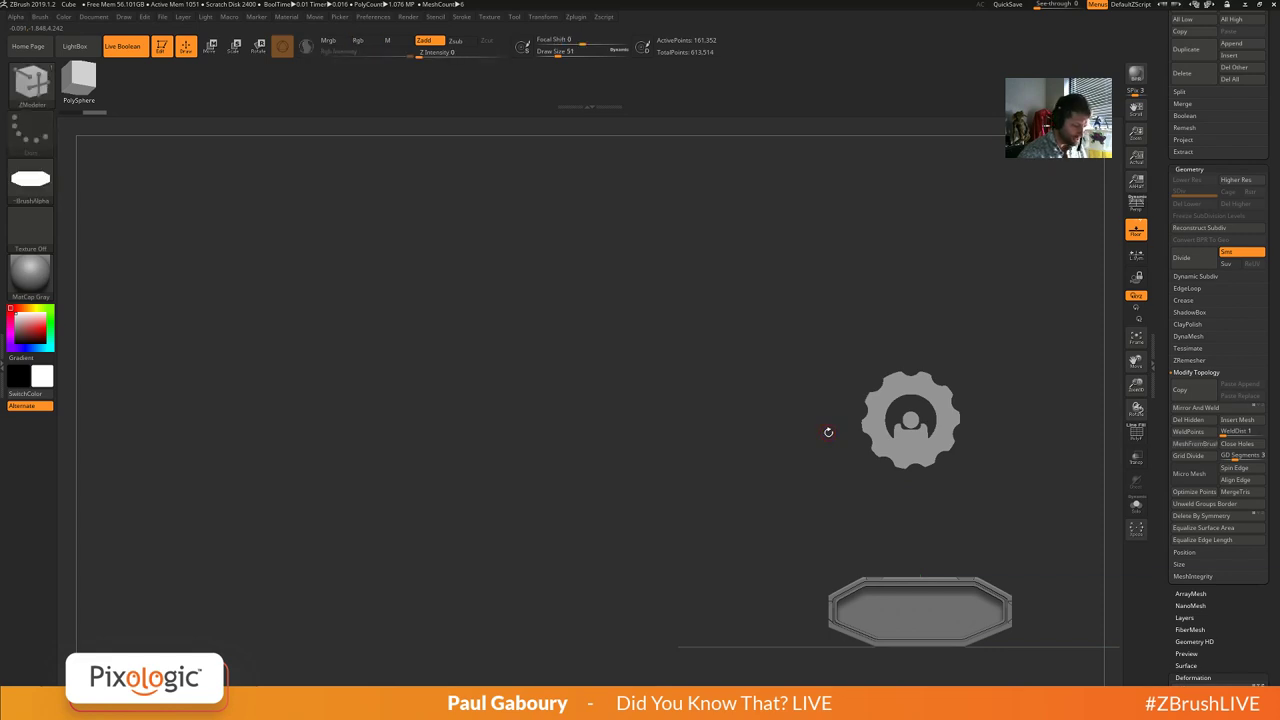
Show SpotLight again and move the linked-ring design below the gear to clear the working area.
key("shift+z")
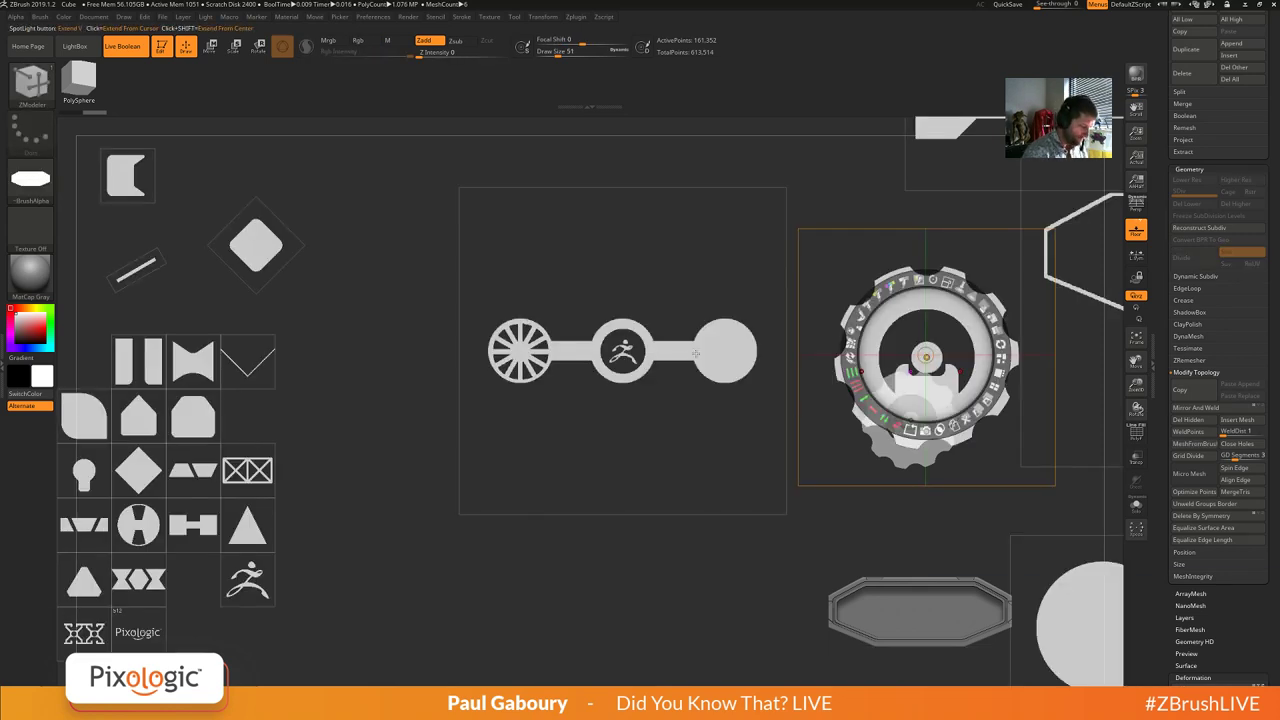
left_click_drag(672, 352, 697, 405)
left_click_drag(727, 462, 990, 634)
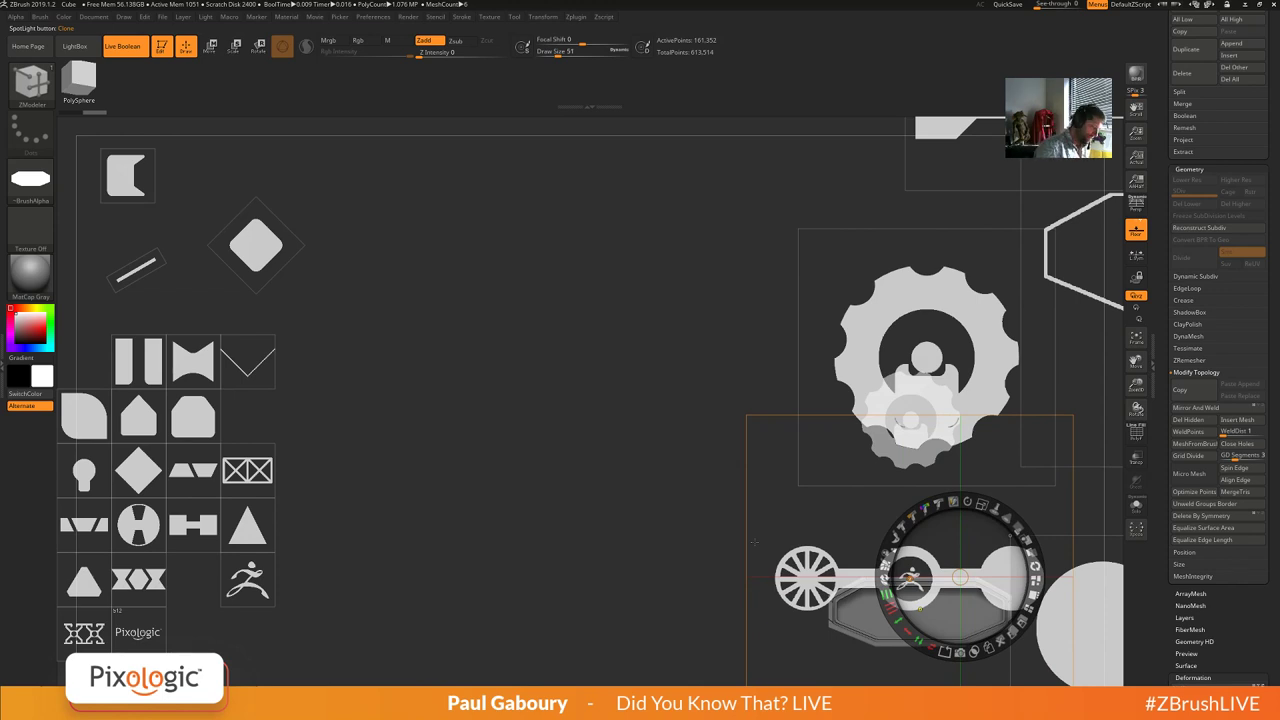
Place the split disc shape in the cleared area and enlarge it.
left_click_drag(138, 525, 525, 376)
left_click_drag(547, 302, 595, 405)
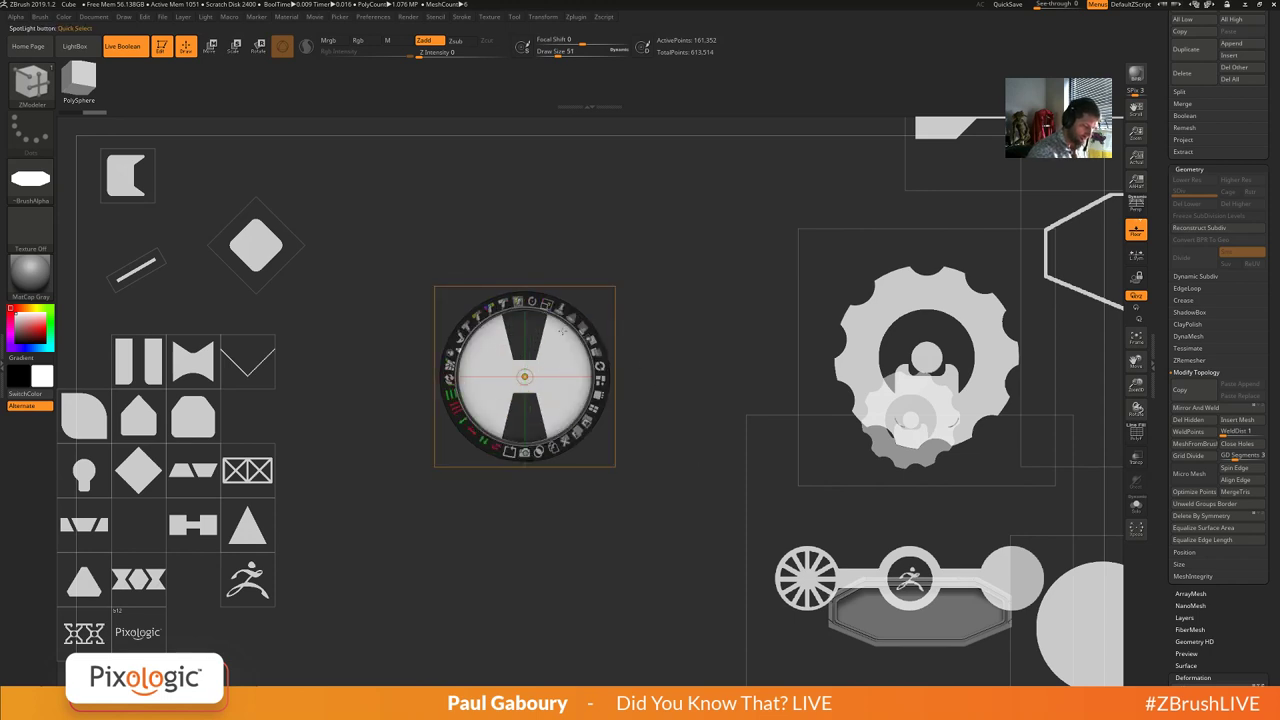
mouse_move(547, 302)
left_mouse_down()
mouse_move(600, 361)
mouse_move(562, 314)
left_mouse_up()
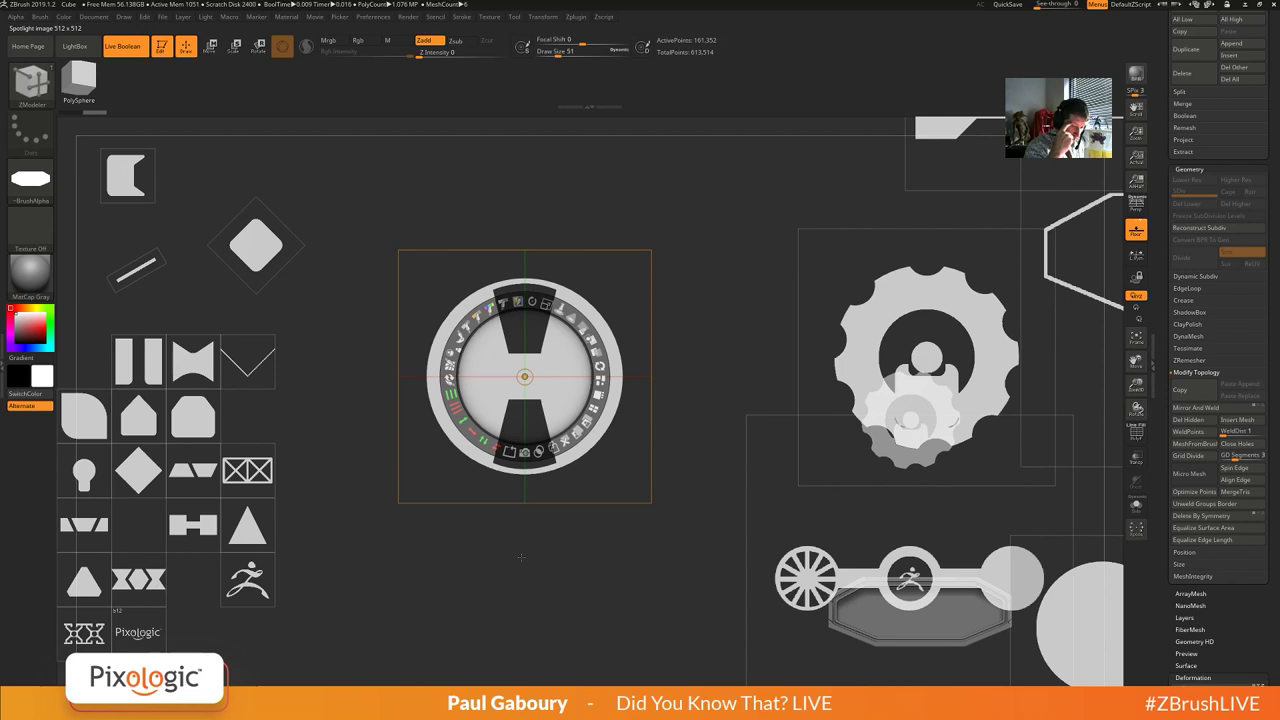
Centre the large circle on the split disc, subtract it at reduced size, and merge a smaller one as the hub.
left_click_drag(1076, 622, 530, 378)
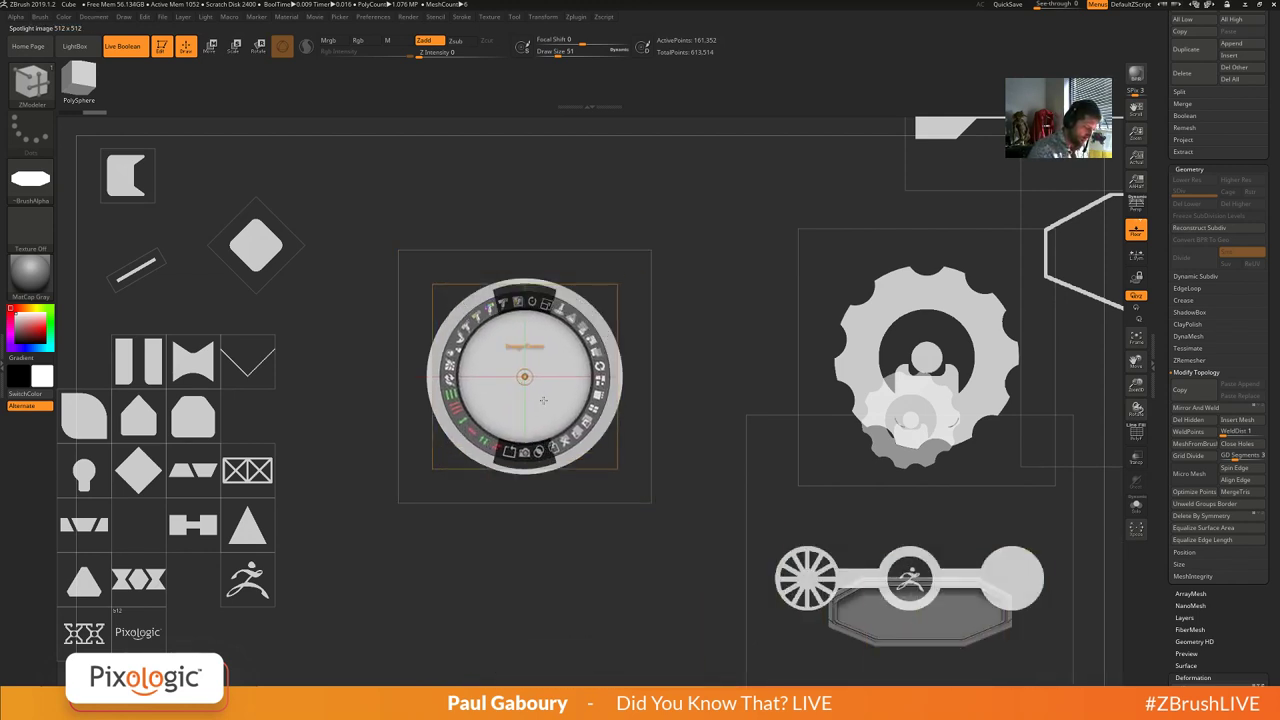
left_click_drag(546, 303, 533, 302)
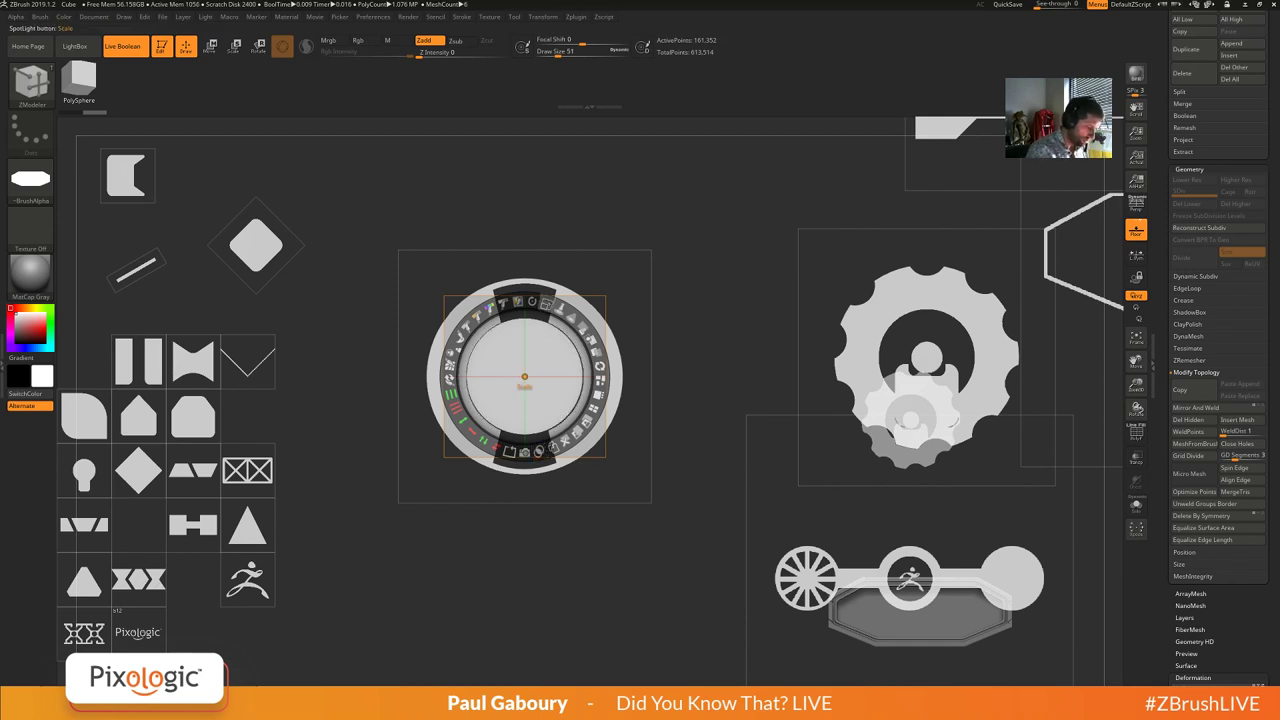
left_click_drag(546, 303, 519, 300)
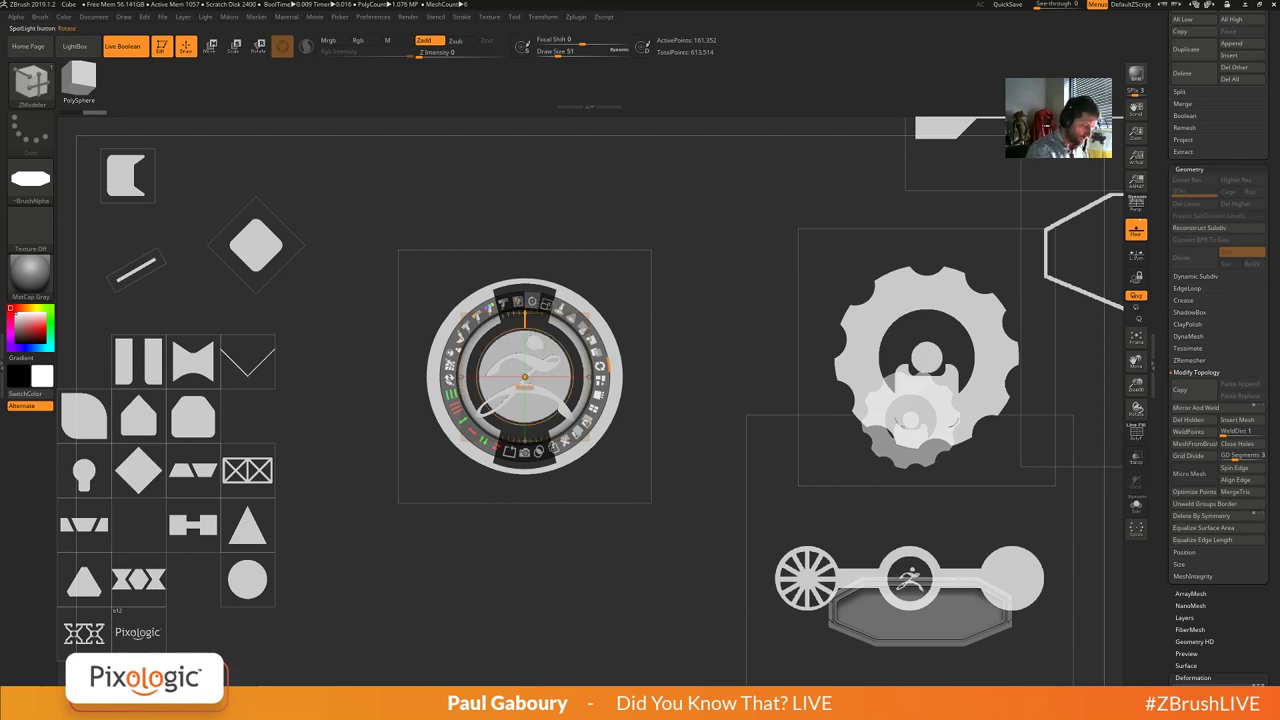
Shrink the running figure to fit the hub, subtract it from the disc, and move it away.
left_click_drag(546, 303, 480, 315)
left_click(540, 452, "alt")
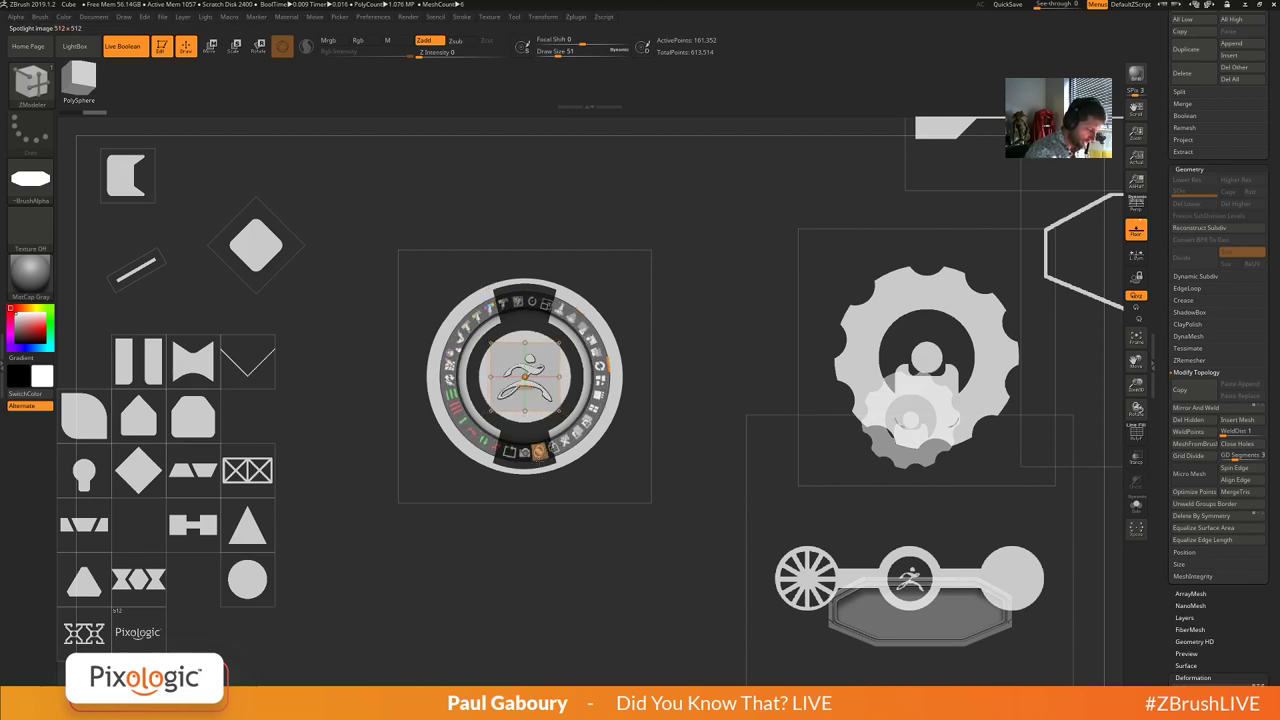
left_click_drag(525, 377, 702, 261)
left_click_drag(536, 383, 738, 212)
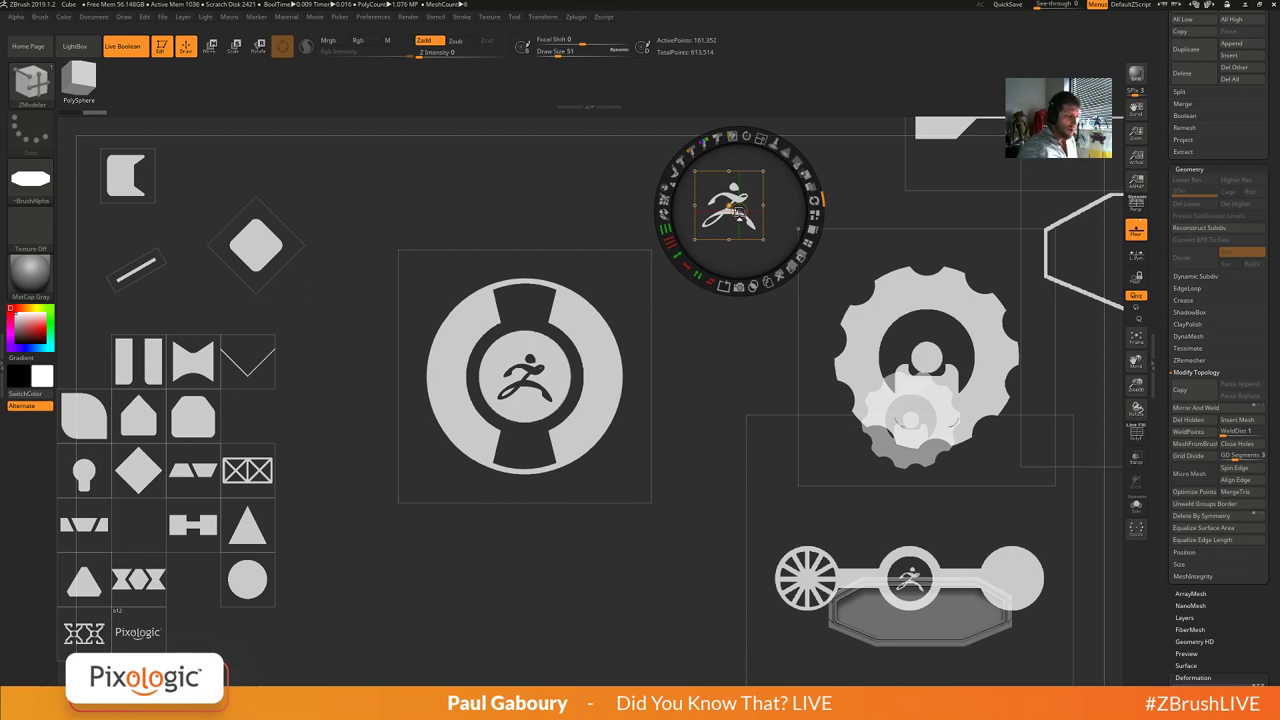
Recentre SpotLight on the running figure and rescale the figure over the disc's upper-left edge.
left_click_drag(740, 212, 729, 205)
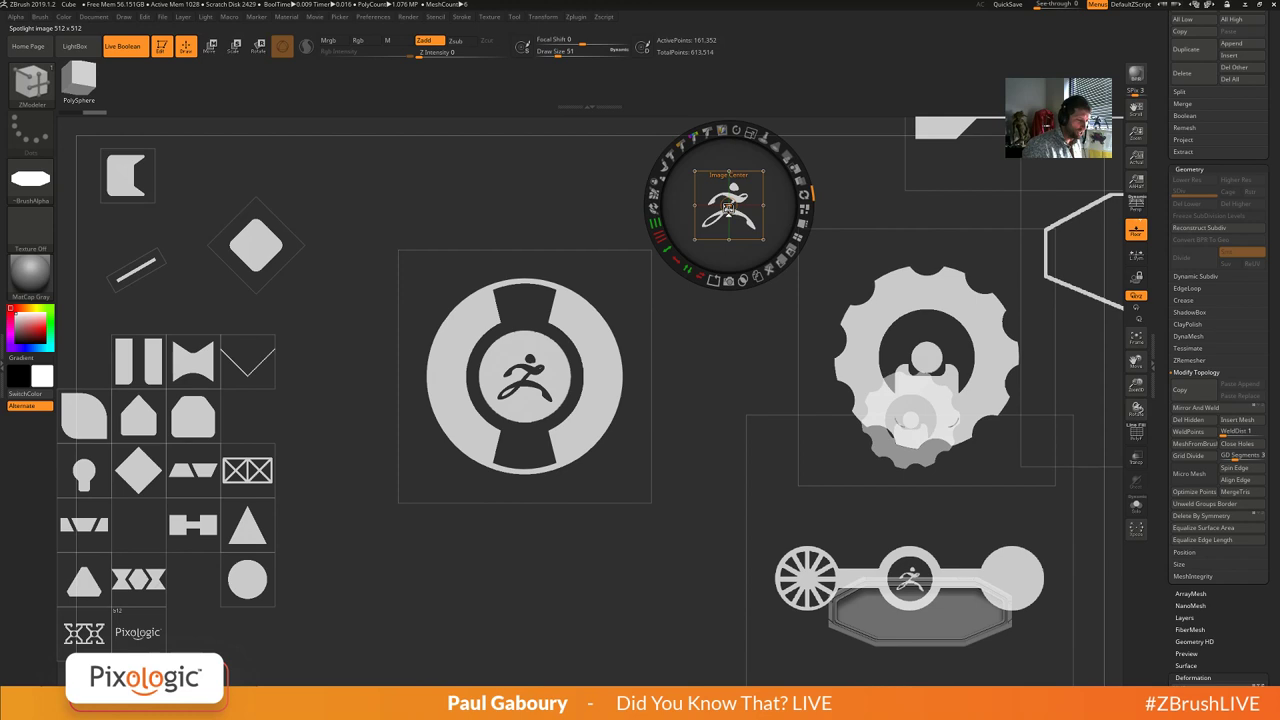
left_click_drag(750, 133, 792, 161)
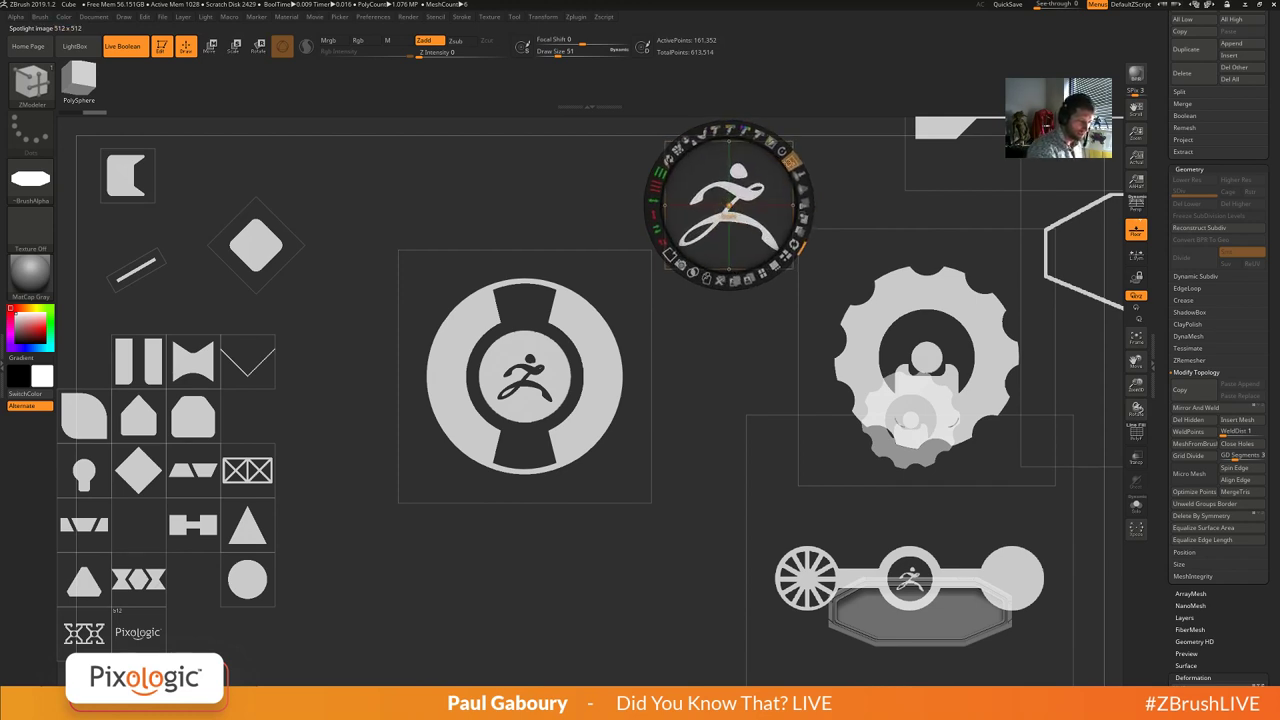
left_click_drag(731, 206, 463, 326)
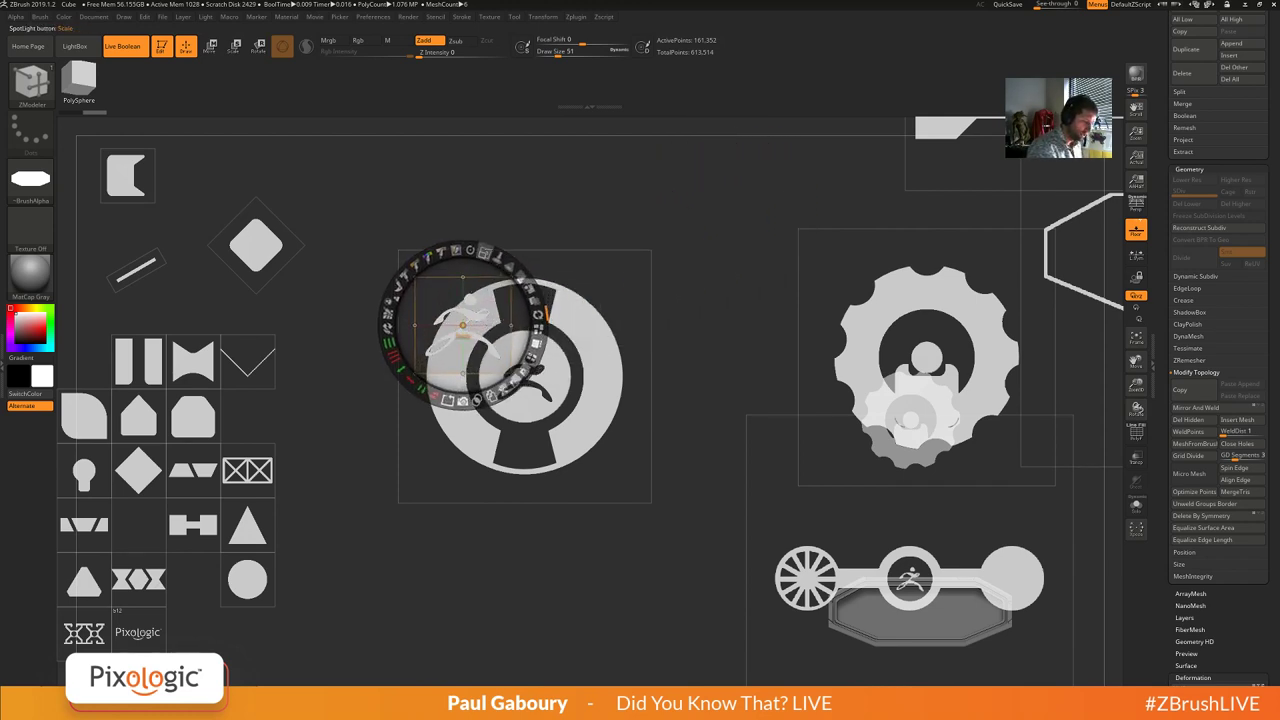
left_click_drag(484, 252, 427, 261)
left_click_drag(478, 328, 483, 323)
Swap the running figure for the rounded square and resize it over the disc's upper-left edge.
key("Right")
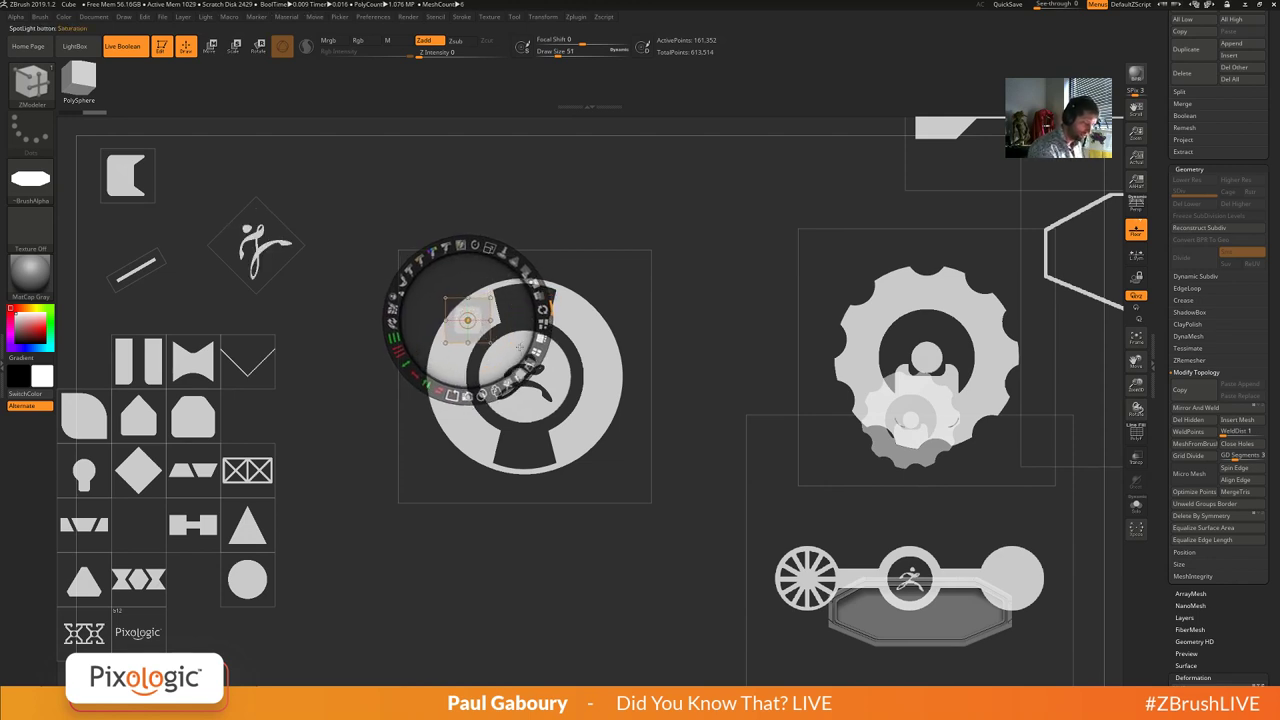
left_click_drag(490, 247, 481, 245)
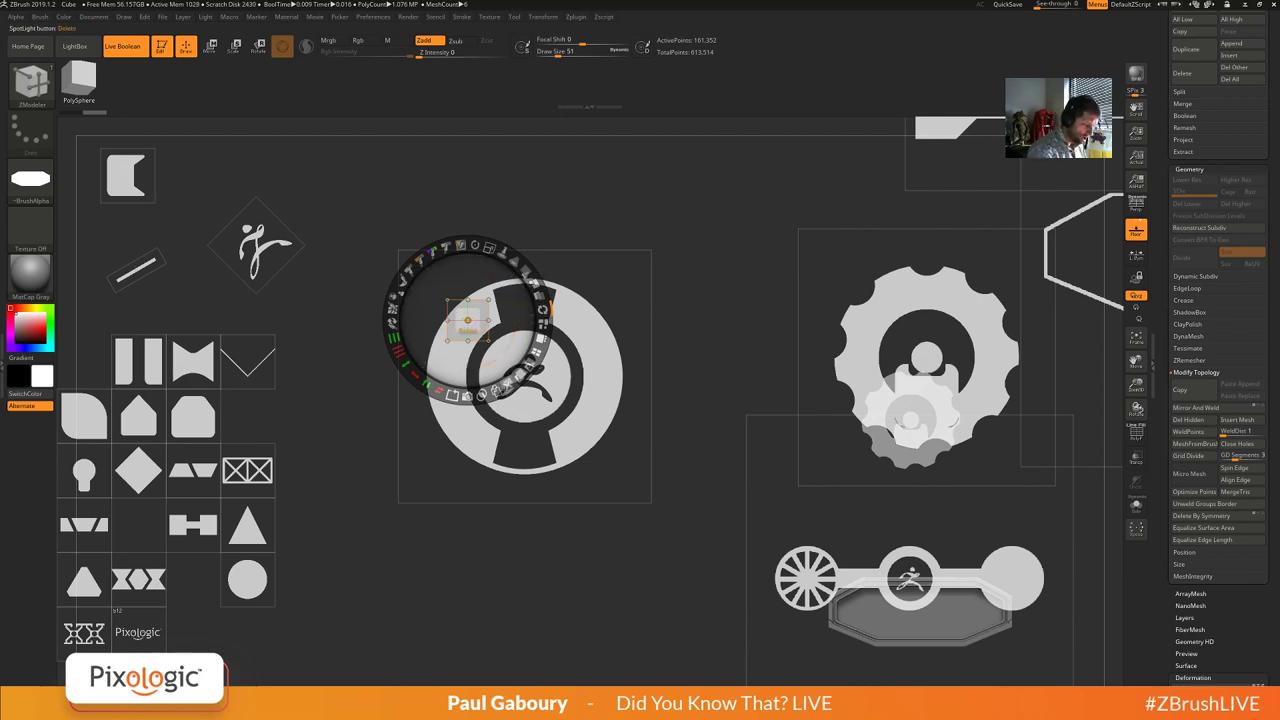
left_click_drag(489, 247, 521, 264)
left_click_drag(486, 333, 477, 317)
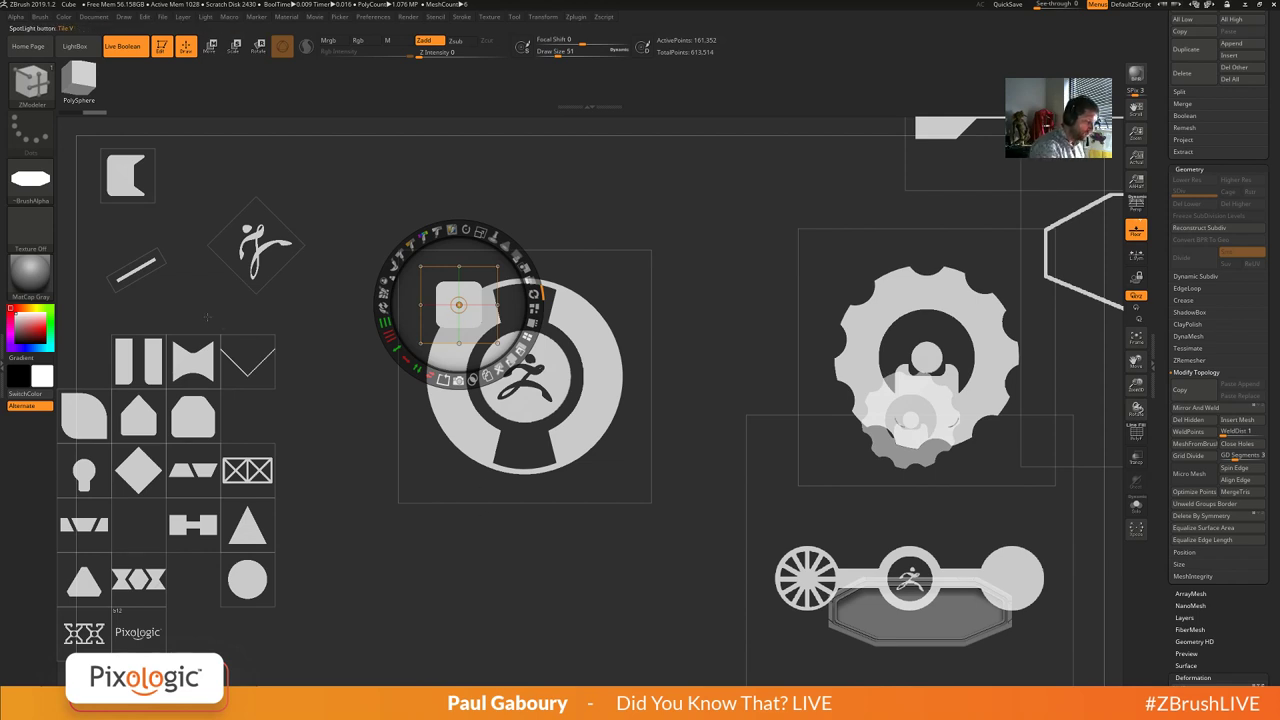
Try swapping the rounded square with the thin bar and swap them back.
left_click(138, 270, "shift")
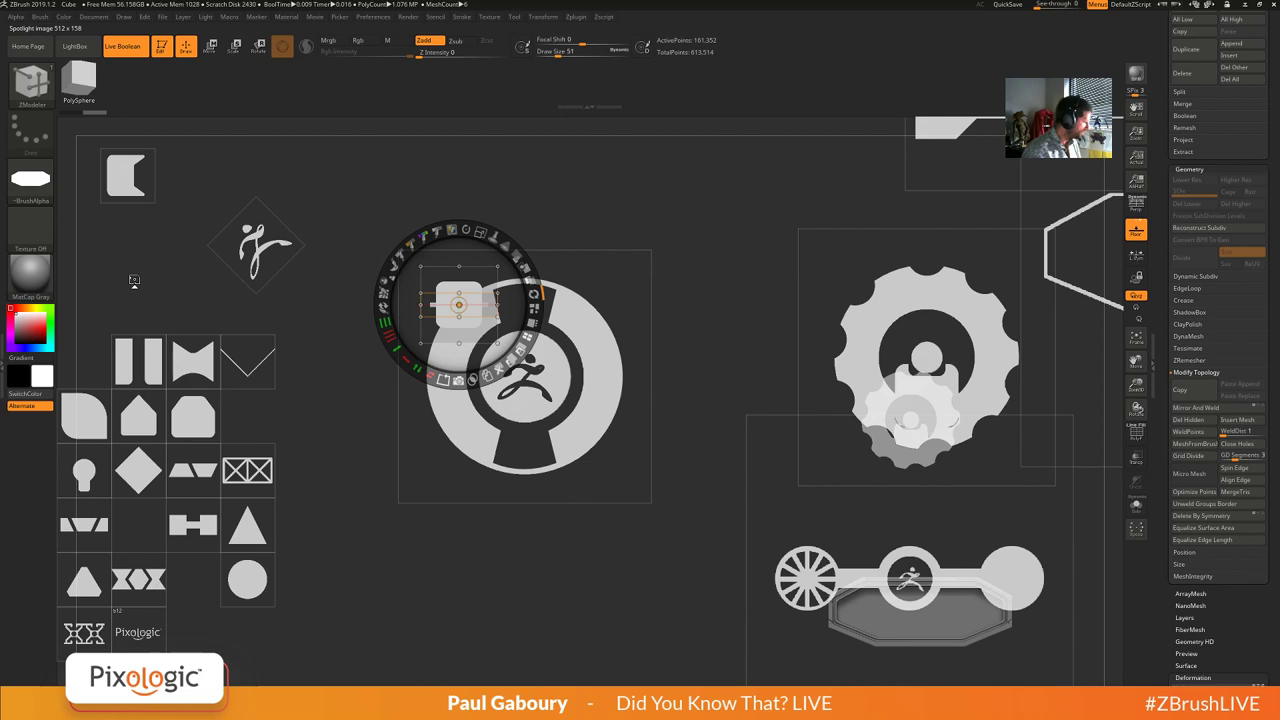
key("ctrl+z")
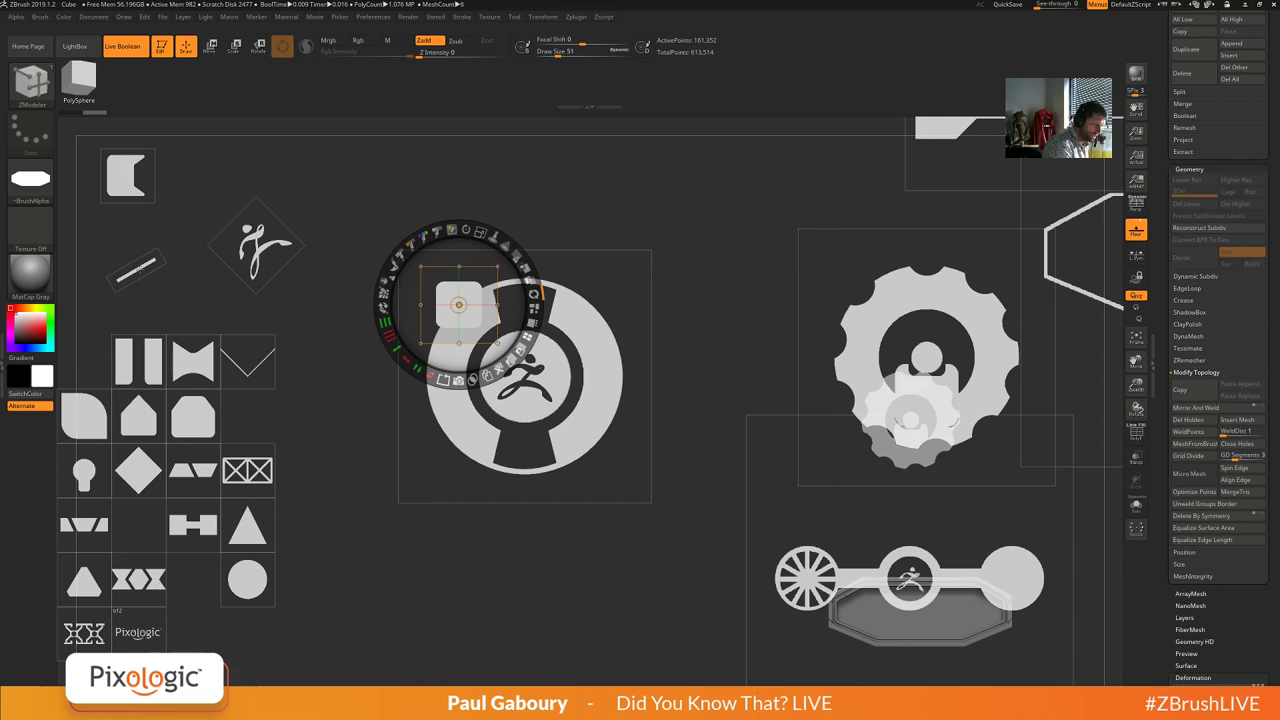
left_click(136, 270)
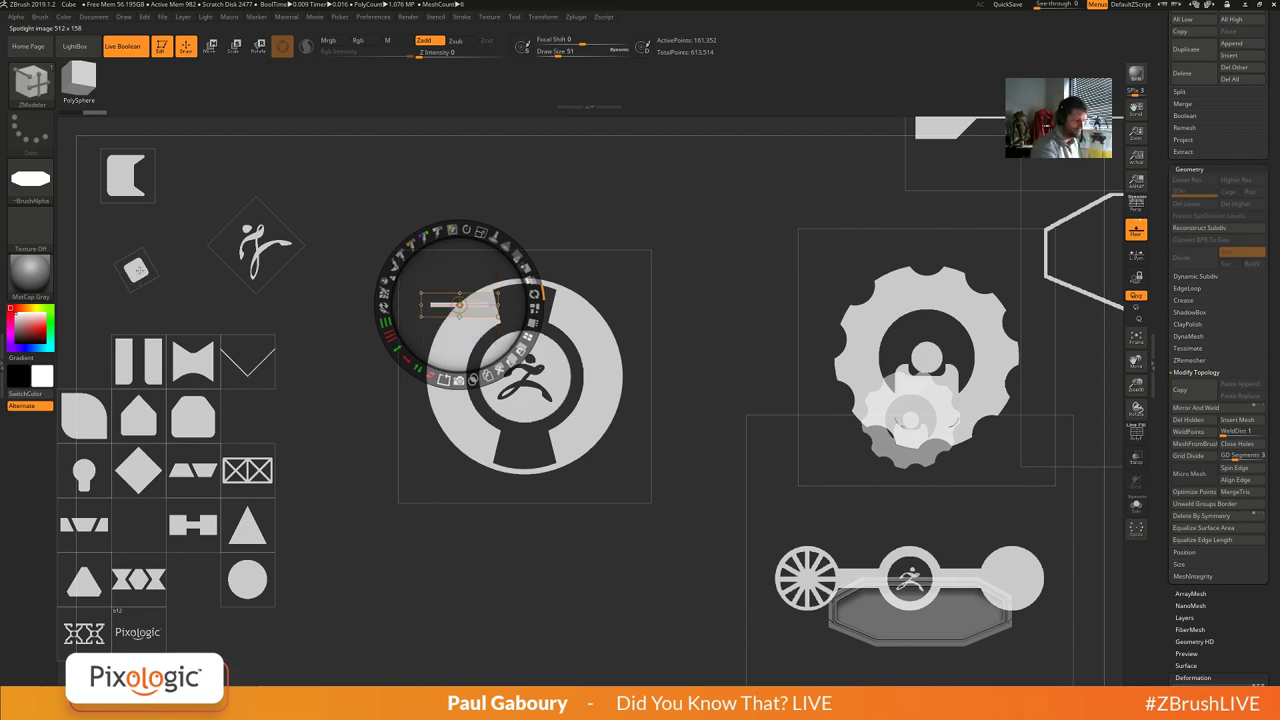
left_click(140, 270)
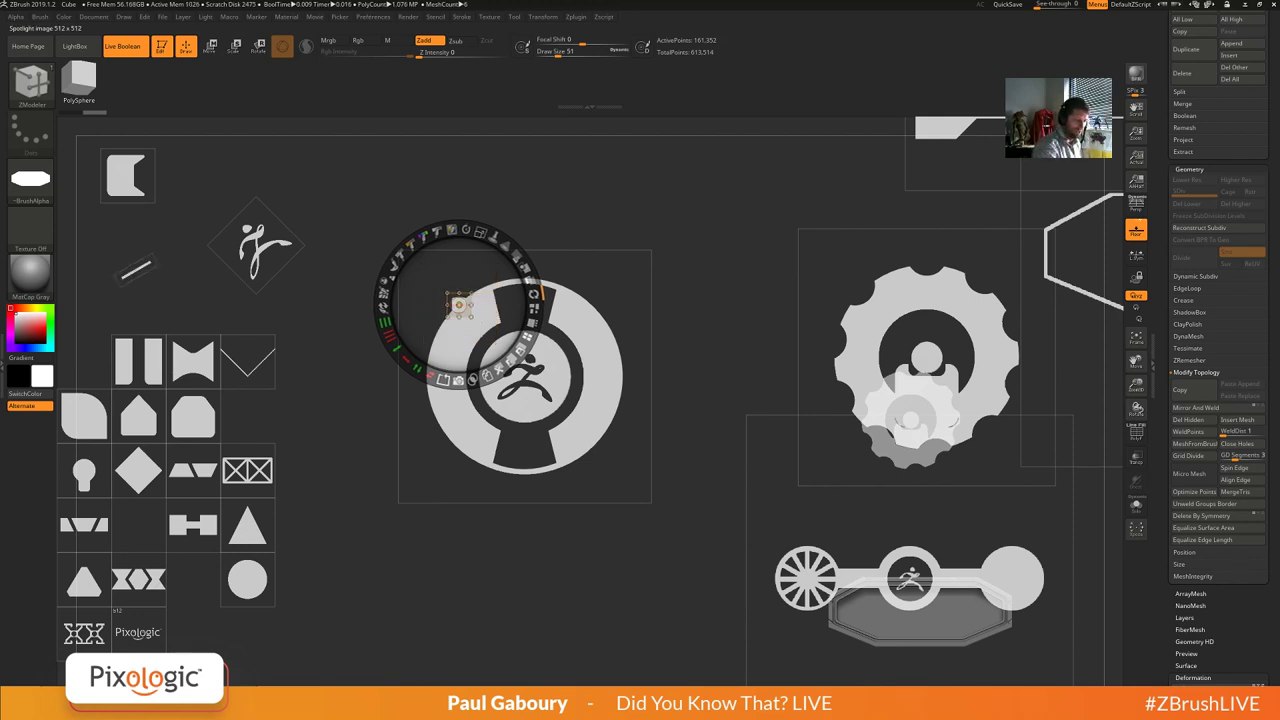
Enlarge the rounded square over the disc's upper-left edge and try rotating it with SpotLight.
left_click_drag(480, 231, 641, 369)
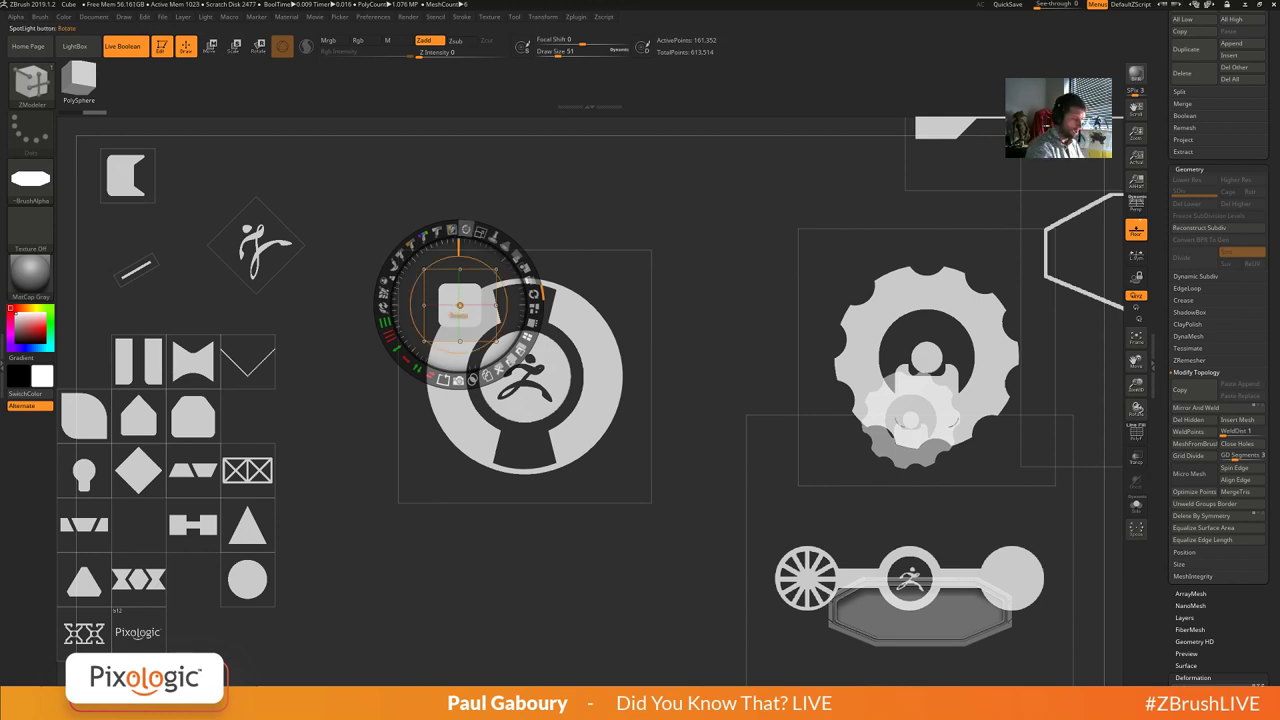
left_click_drag(459, 231, 518, 256)
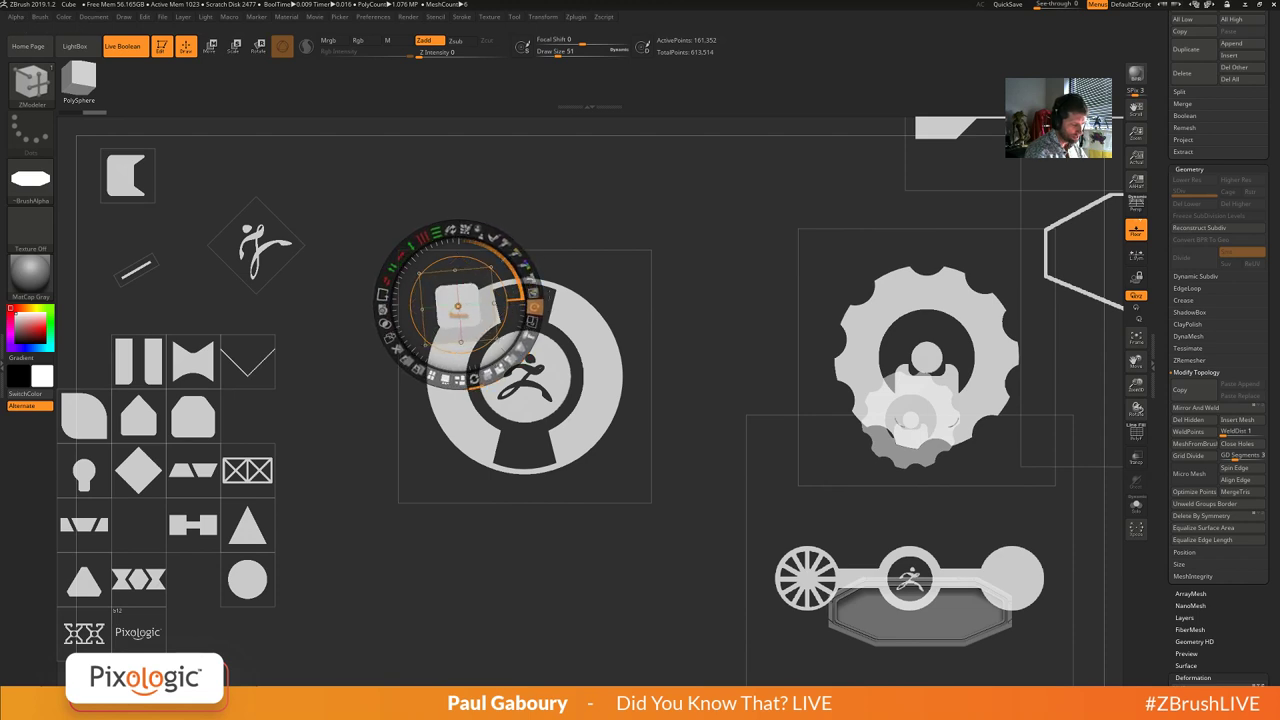
mouse_move(537, 270)
left_mouse_down()
mouse_move(509, 236)
mouse_move(466, 228)
left_mouse_up()
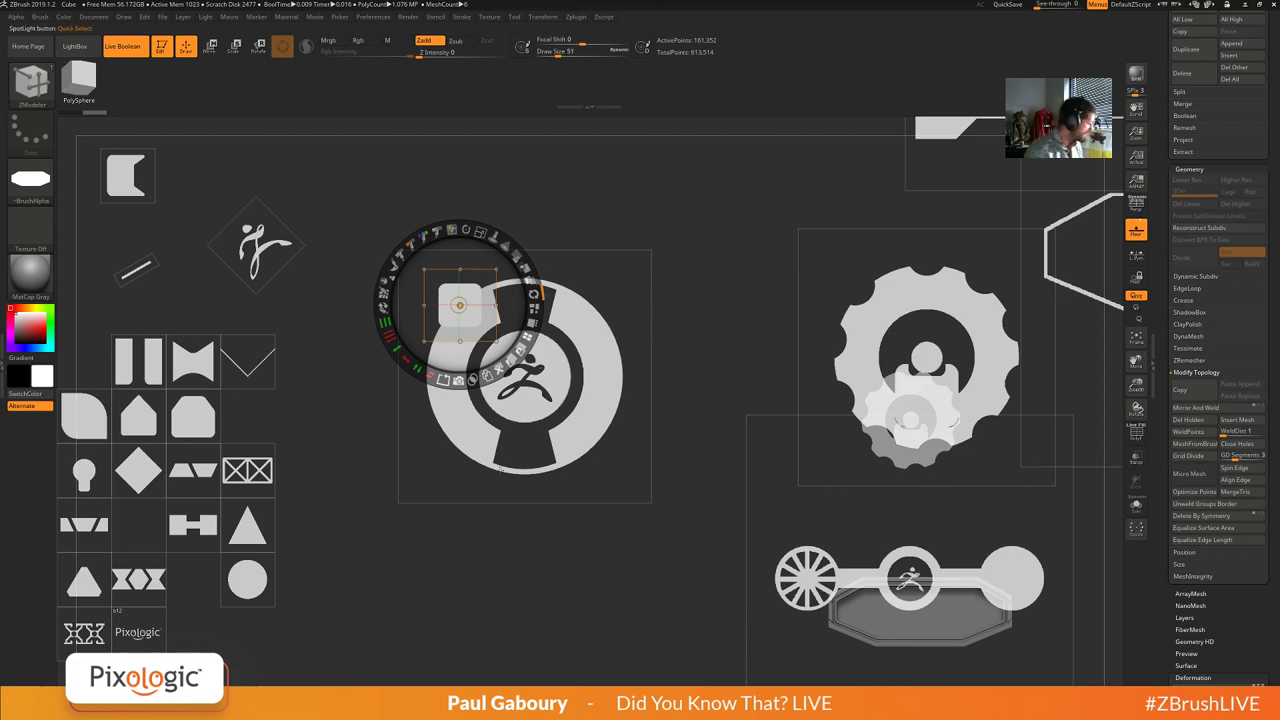
Snap the thin bar onto the rounded square's centre and subtract it to cut a horizontal slot.
left_click(473, 380)
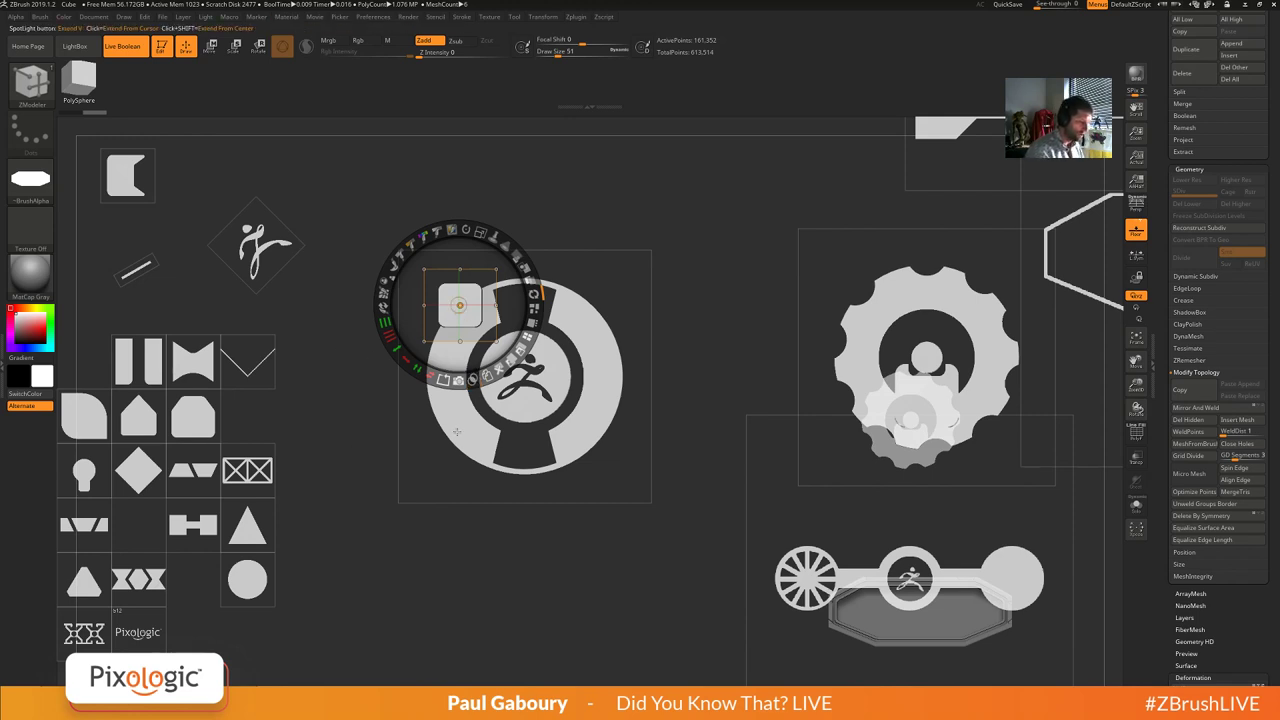
key("ctrl")
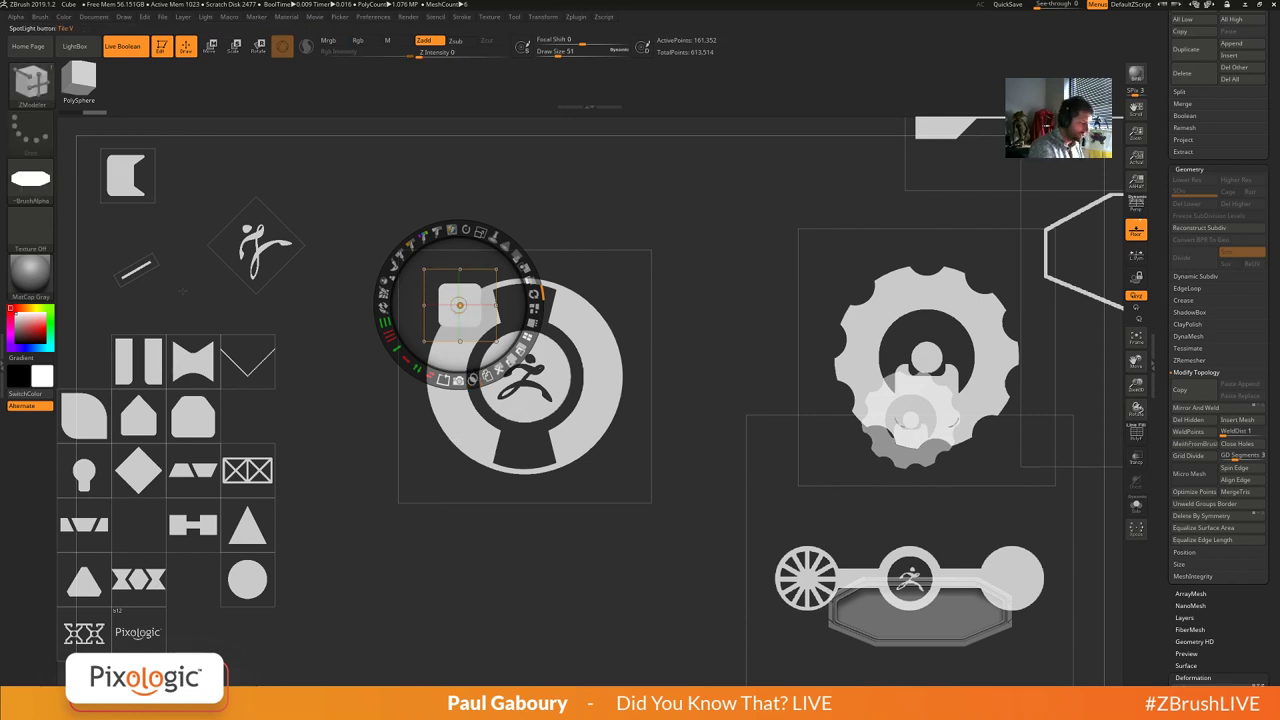
key("shift")
left_click(136, 270, "shift")
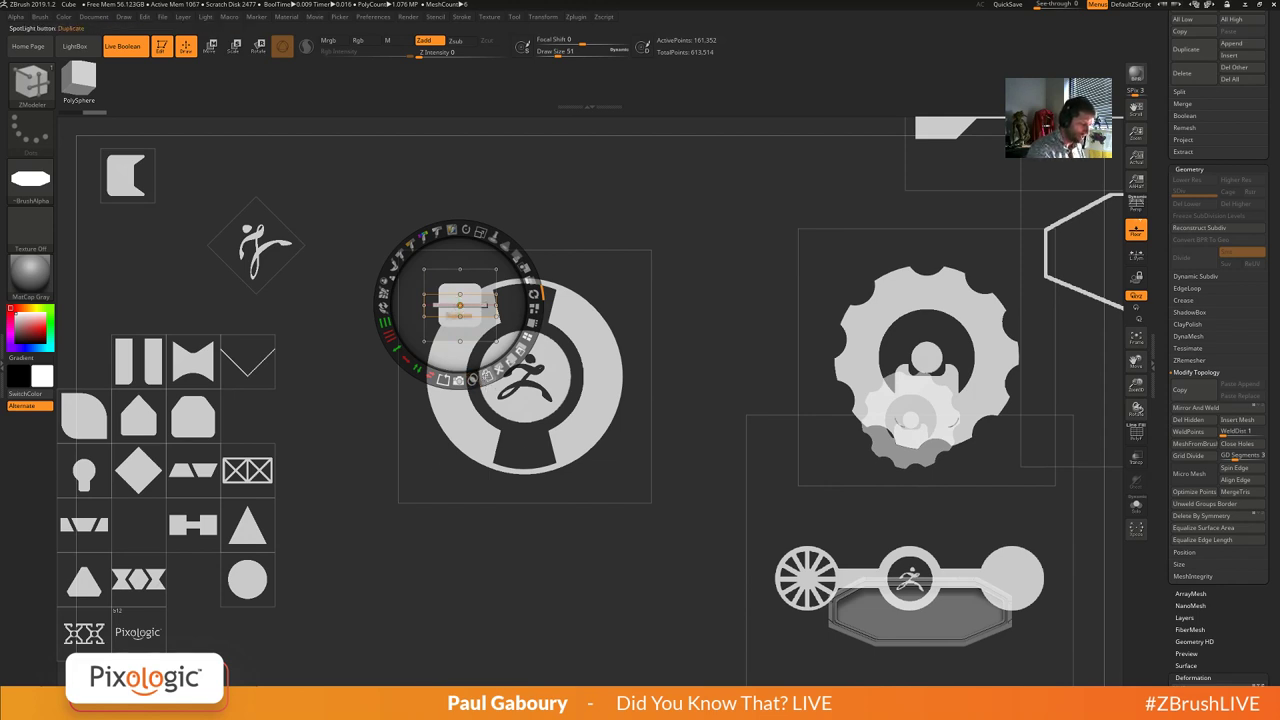
left_click(486, 372)
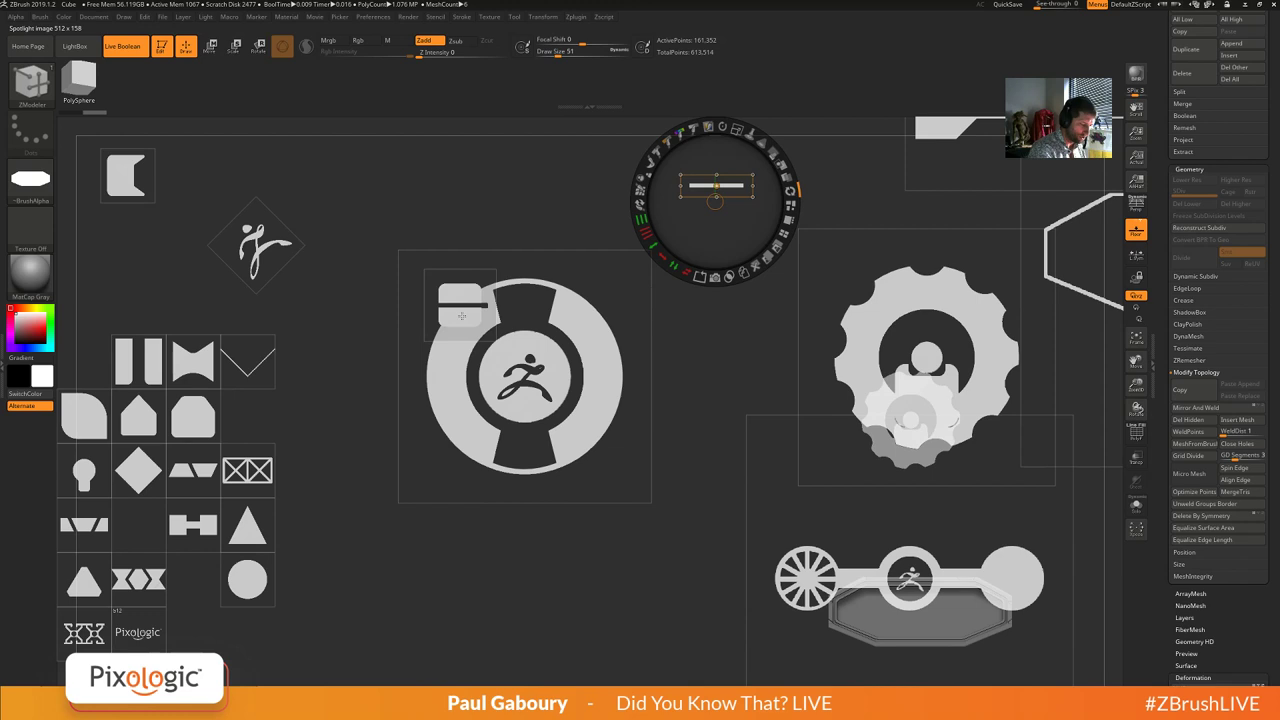
left_click_drag(462, 316, 927, 213)
Move the slotted rounded square between the disc and the gear and enlarge it there.
left_click_drag(463, 307, 597, 232)
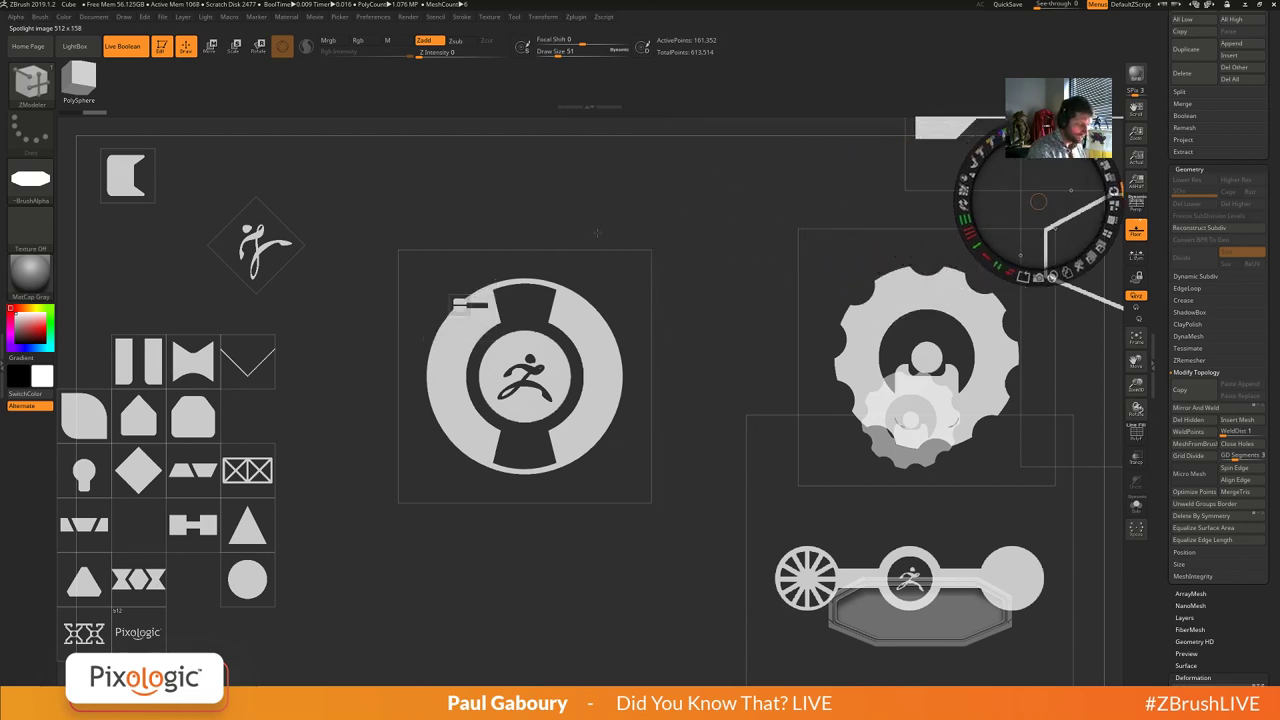
left_click_drag(463, 309, 141, 489)
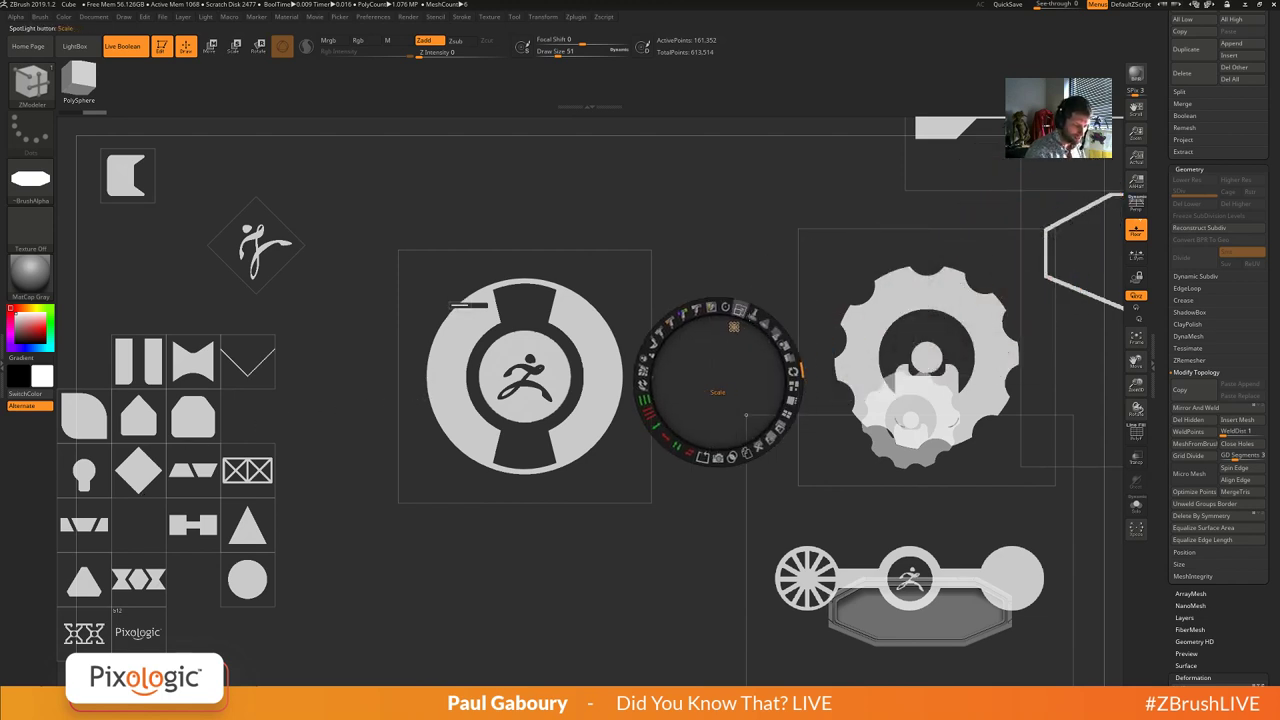
left_click_drag(740, 310, 918, 455)
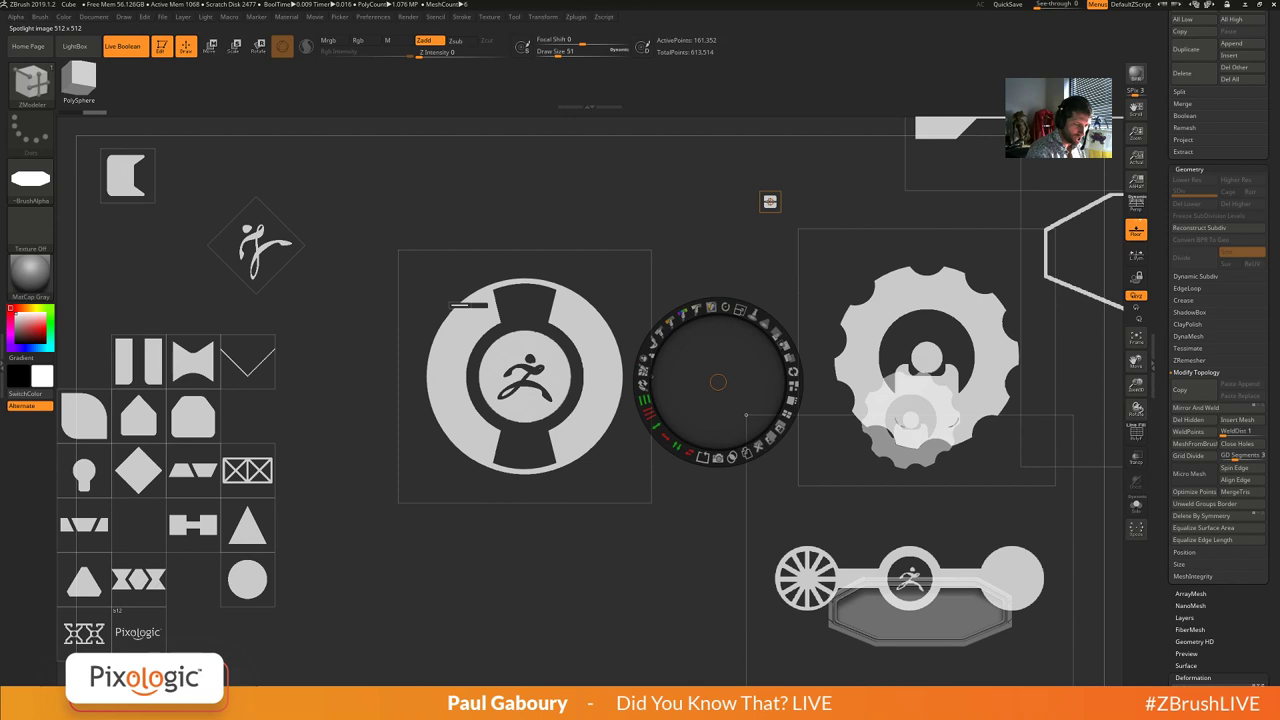
left_click_drag(770, 201, 731, 298)
left_click_drag(809, 310, 802, 327)
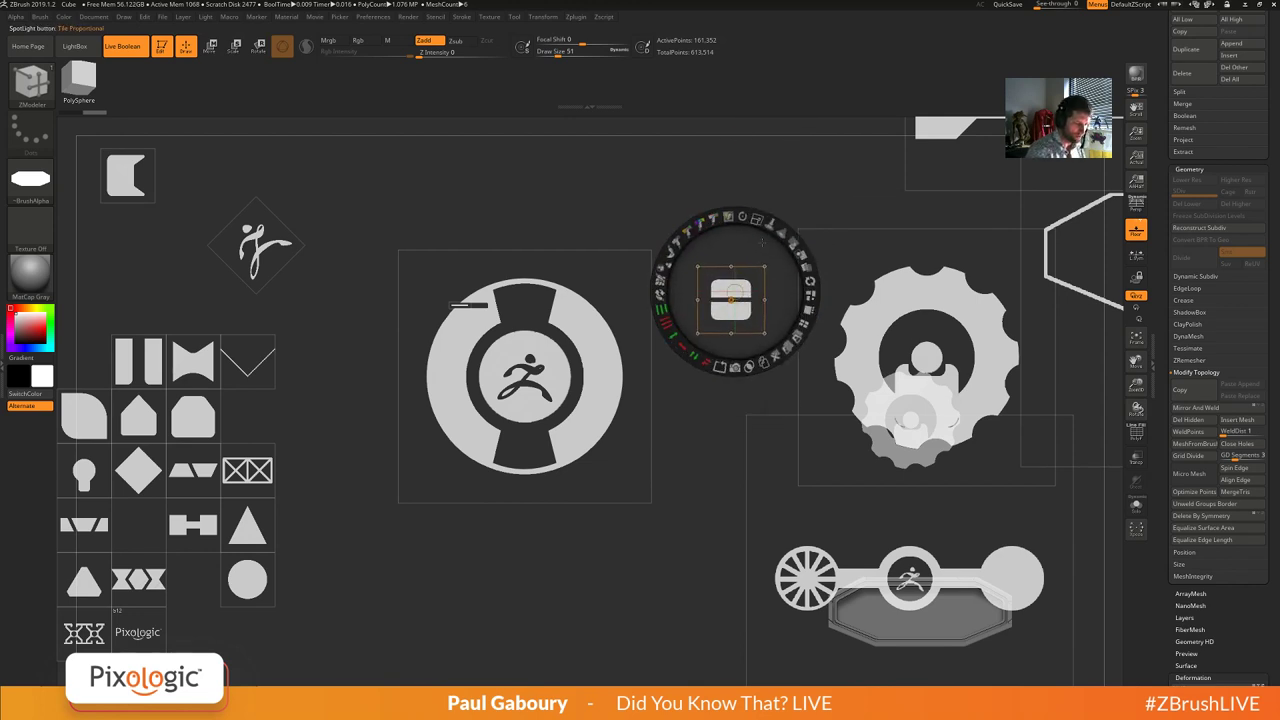
left_click_drag(757, 218, 810, 282)
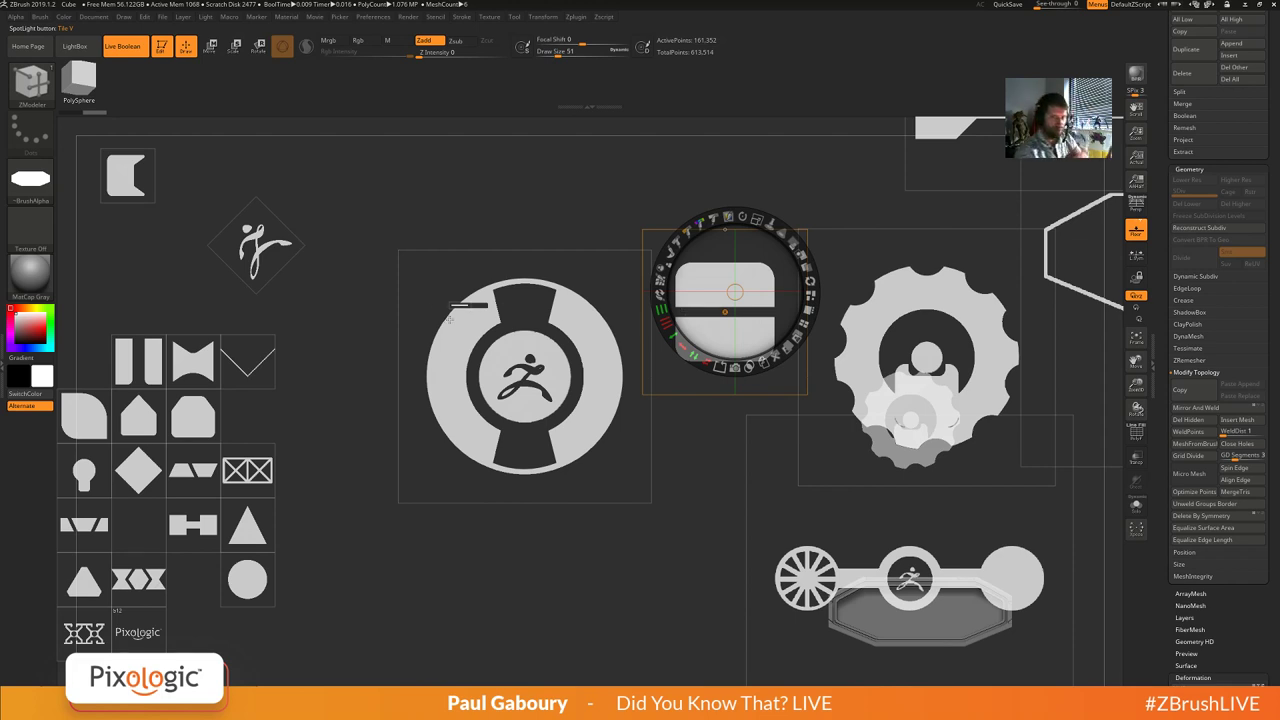
left_click_drag(735, 292, 307, 200)
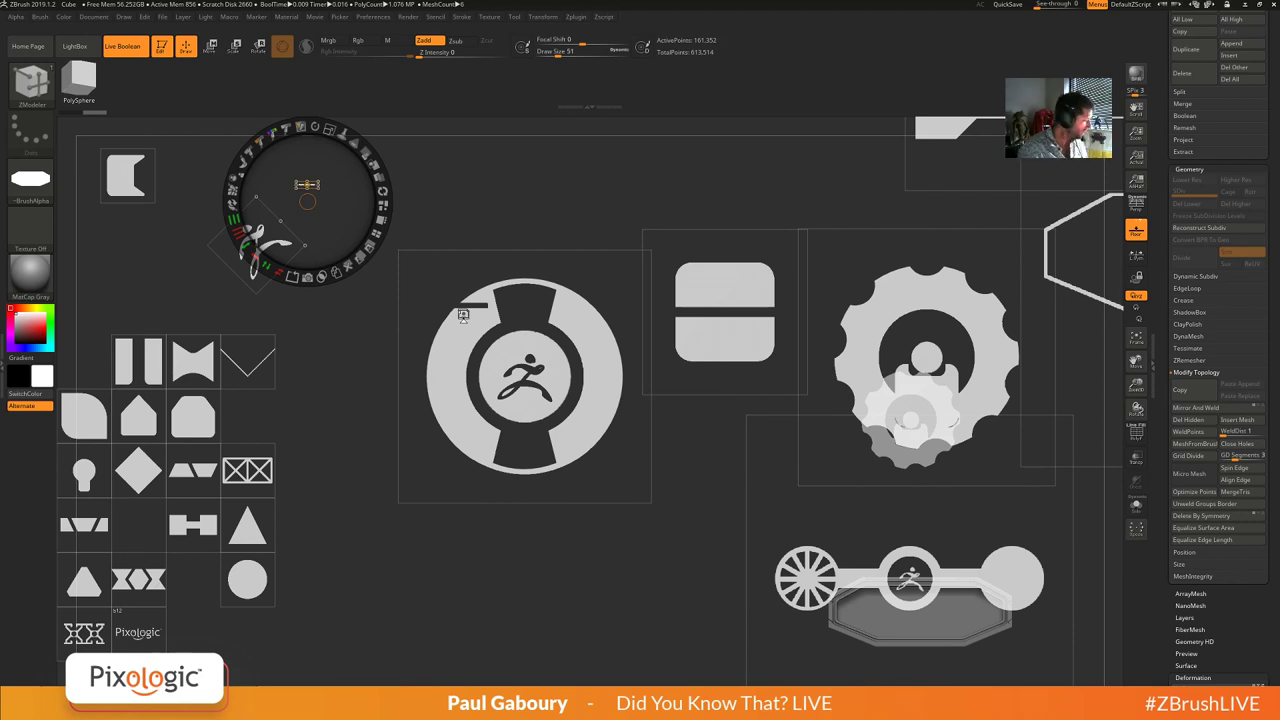
Hide SpotLight and switch to the spaceship tool.
key("shift+z")
left_click_drag(784, 613, 575, 362, "alt")
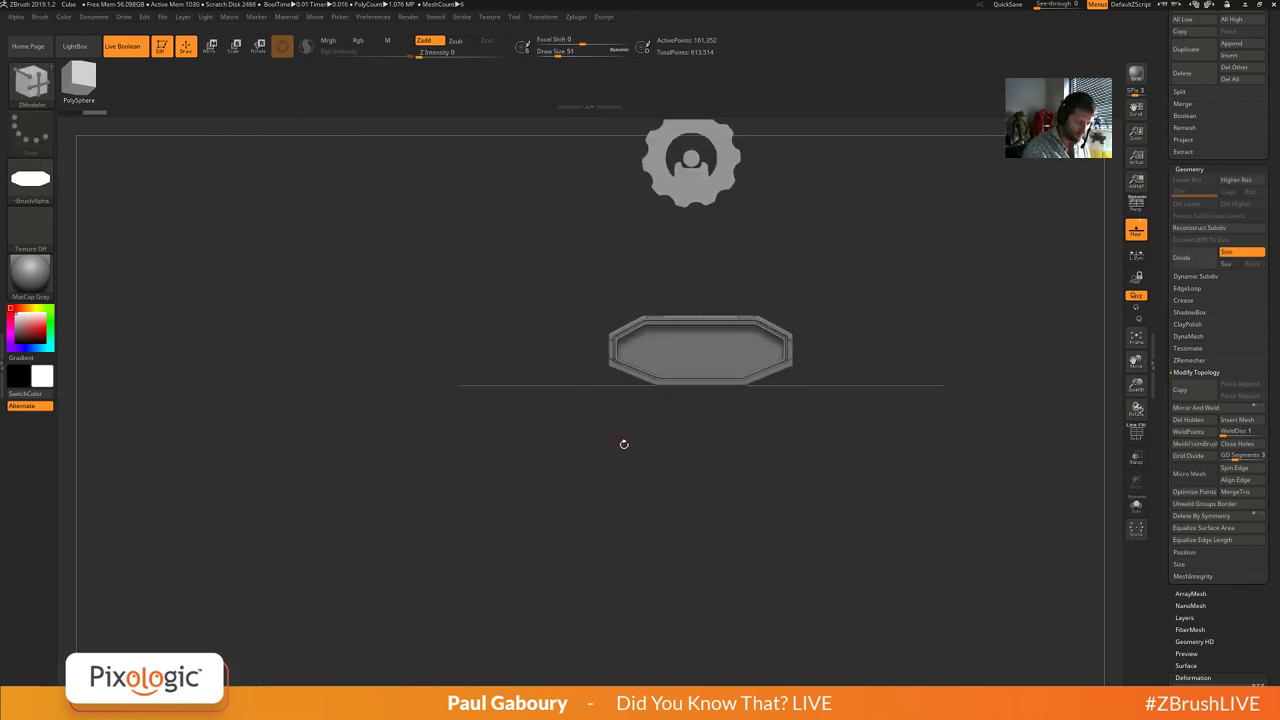
left_click_drag(625, 444, 711, 518)
left_click_drag(1240, 320, 1230, 396)
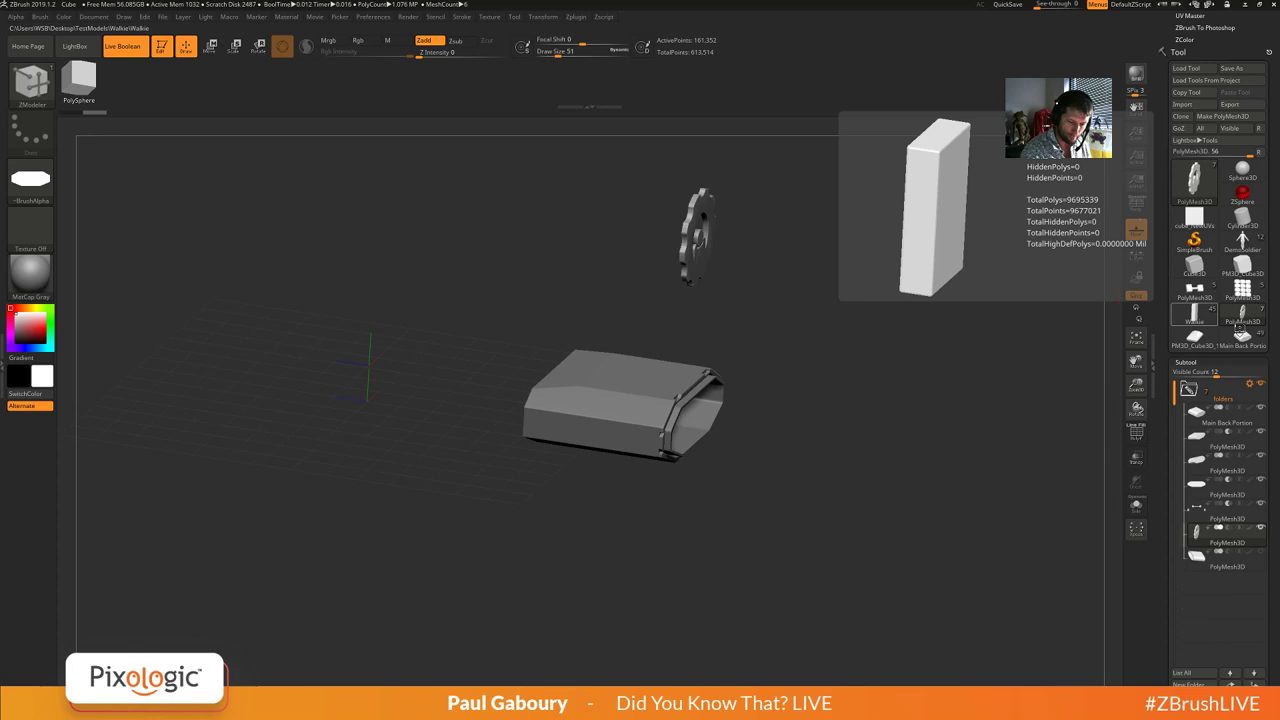
left_click(1242, 345)
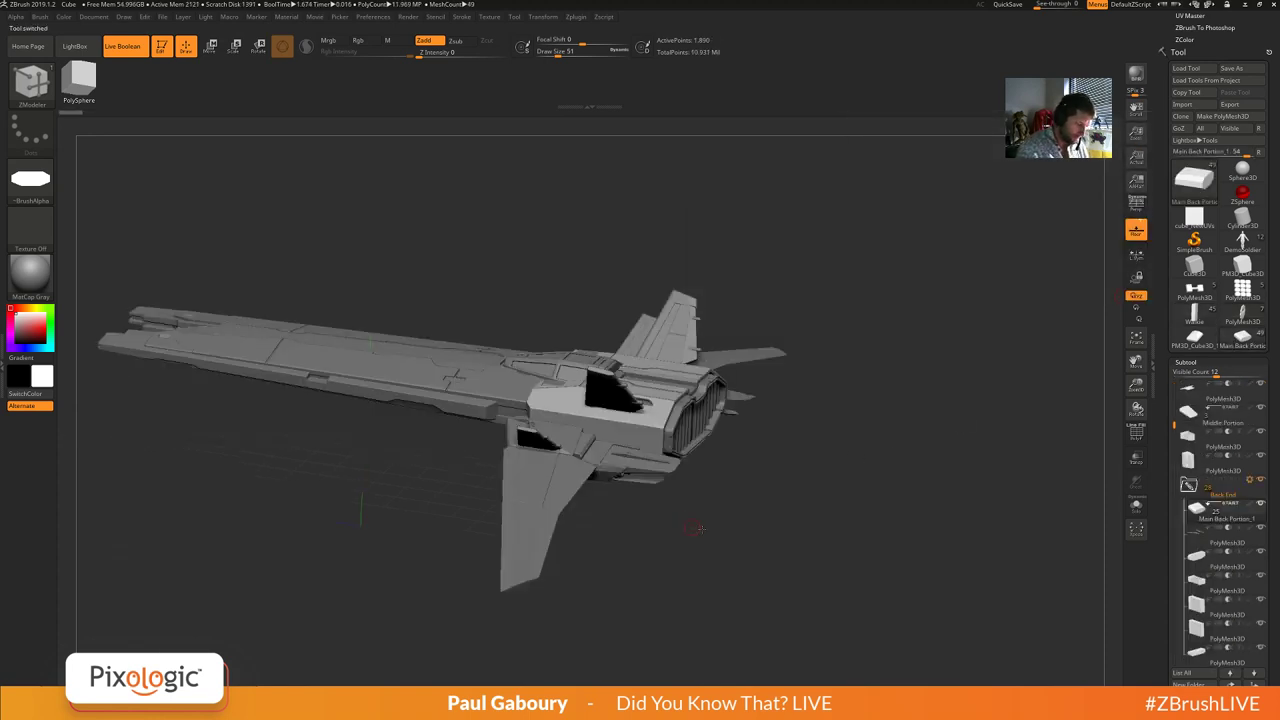
Select the spaceship's Render_Less_Grey hull subtool and hide all the other subtools.
left_click_drag(700, 529, 907, 538, "alt")
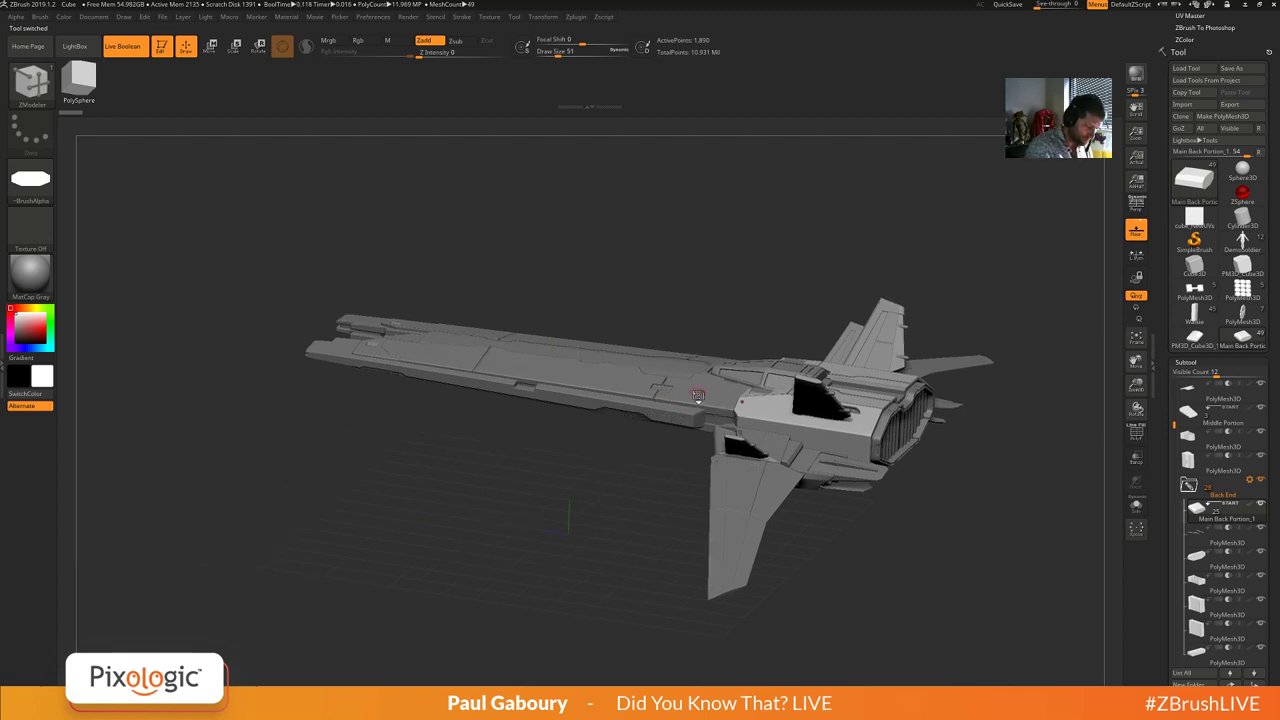
left_click(697, 396, "alt")
left_click_drag(624, 530, 636, 606)
left_click(1261, 386, "shift")
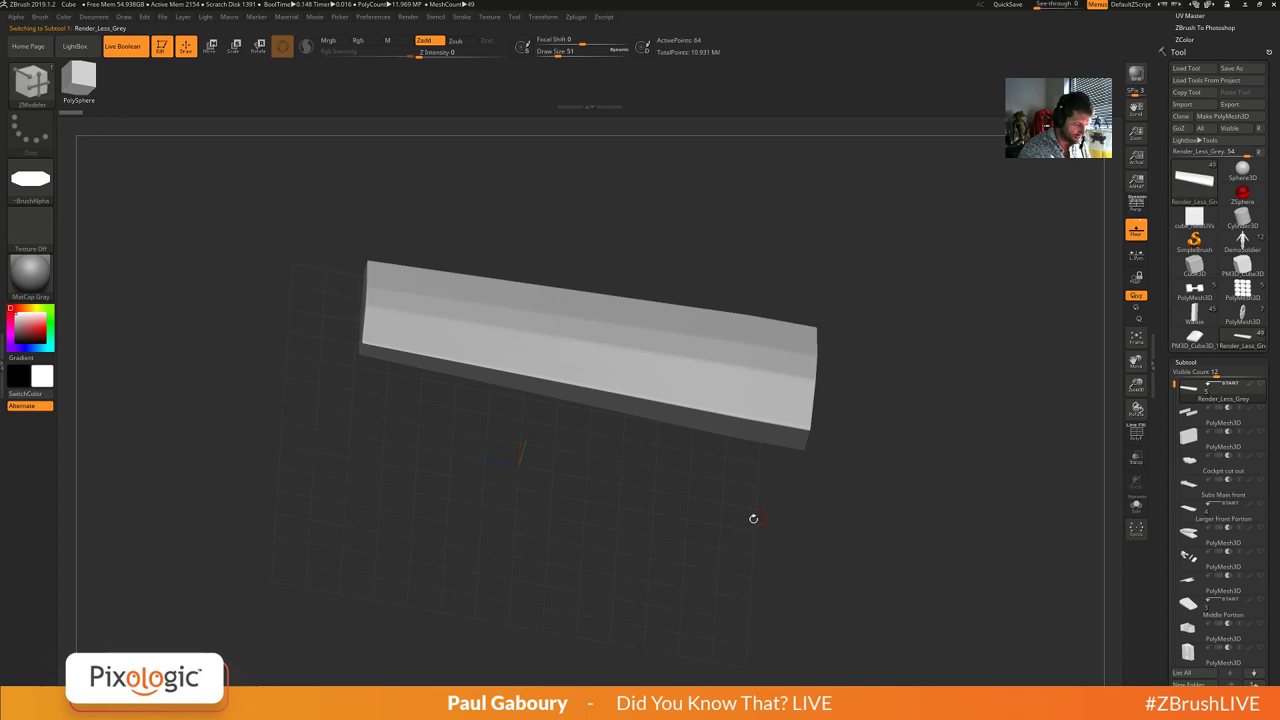
mouse_move(752, 518)
left_mouse_down()
mouse_move(746, 490)
mouse_move(750, 545)
mouse_move(746, 486)
mouse_move(738, 518)
mouse_move(771, 536)
mouse_move(722, 528)
mouse_move(765, 500)
mouse_move(769, 477)
mouse_move(800, 487)
left_mouse_up()
Clone the Render_Less_Grey subtool as a separate tool and switch to the clone.
key("shift+f")
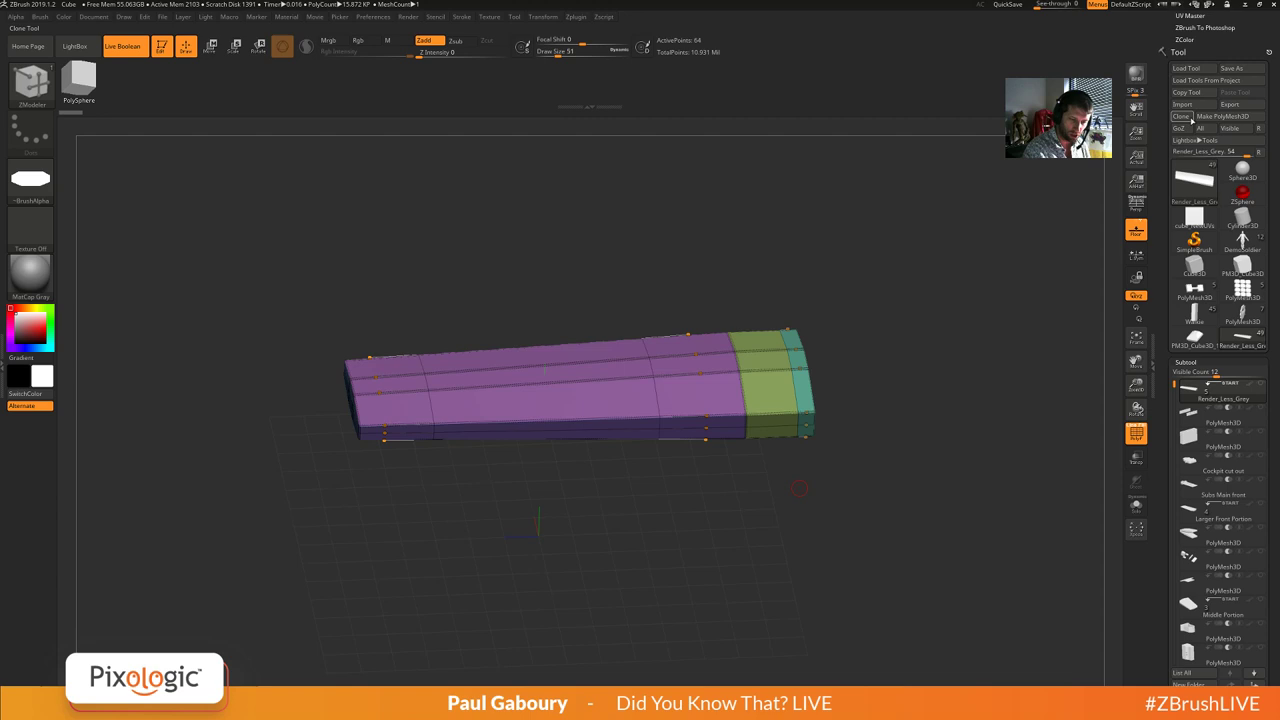
left_click(1186, 117)
left_click(1243, 338)
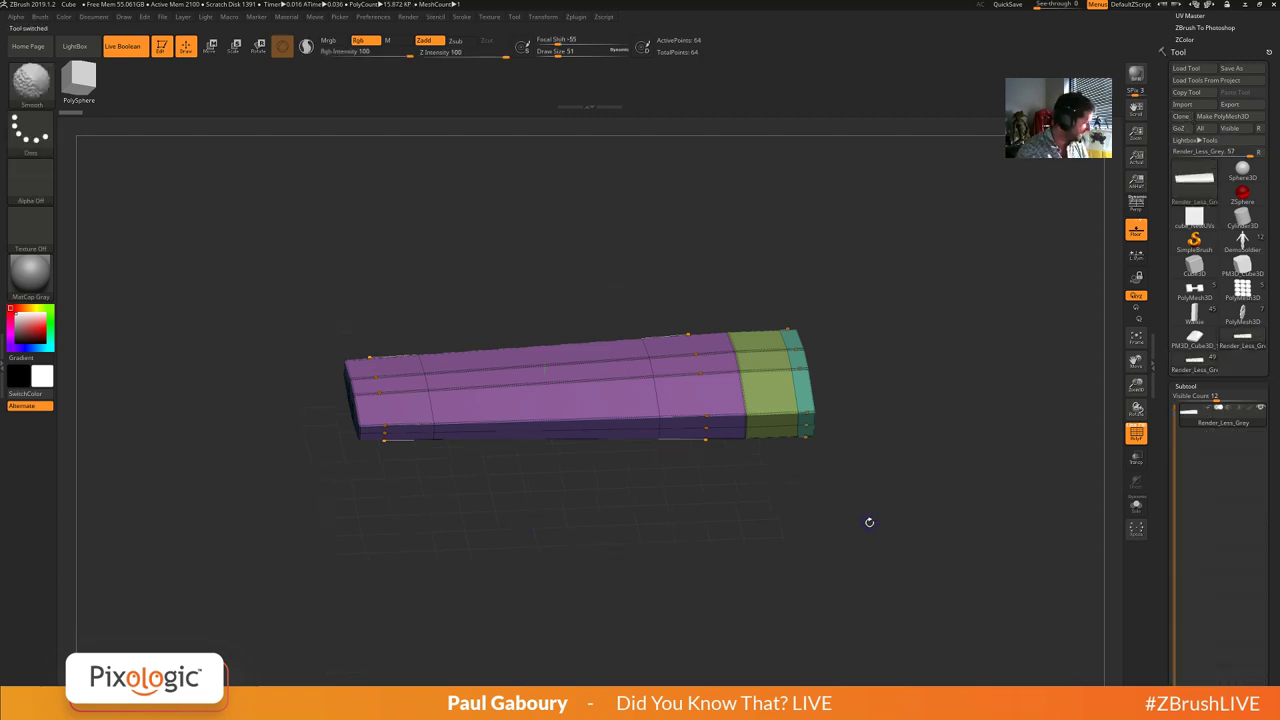
key("shift+f")
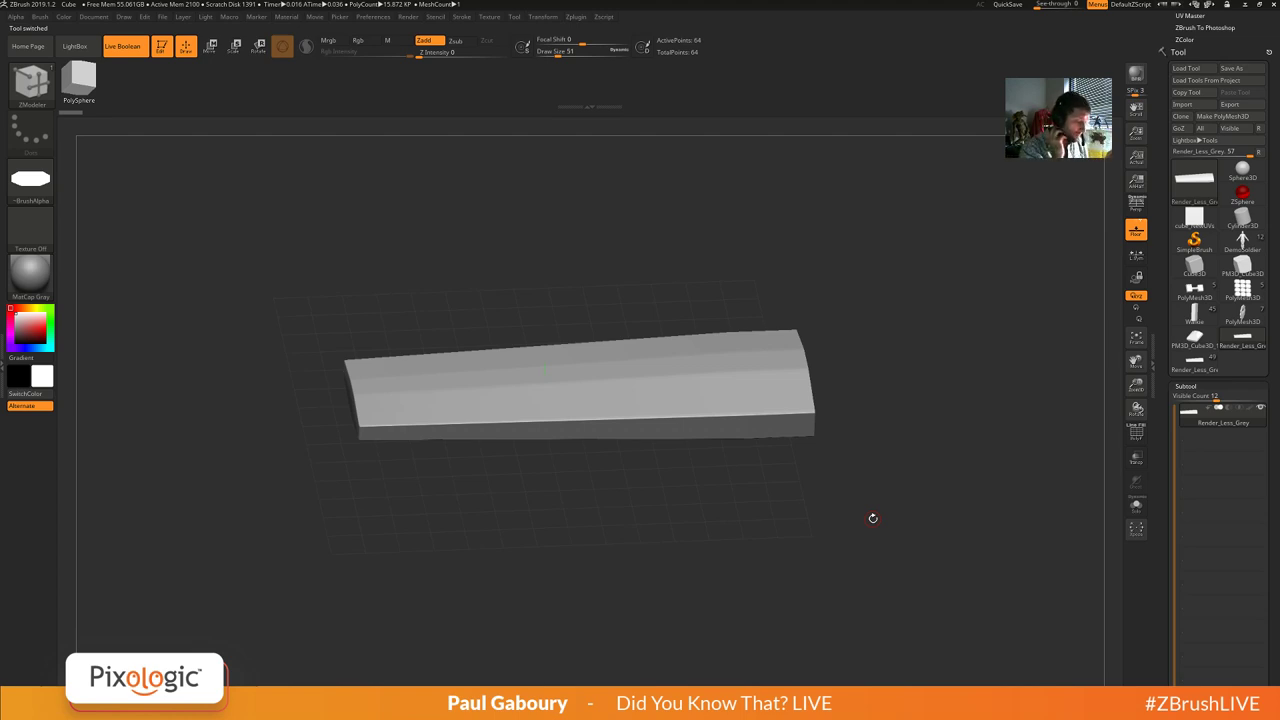
Face the cloned hull from above and load the hard-surface SpotLight shape set beside it.
left_click_drag(865, 488, 849, 483, "shift")
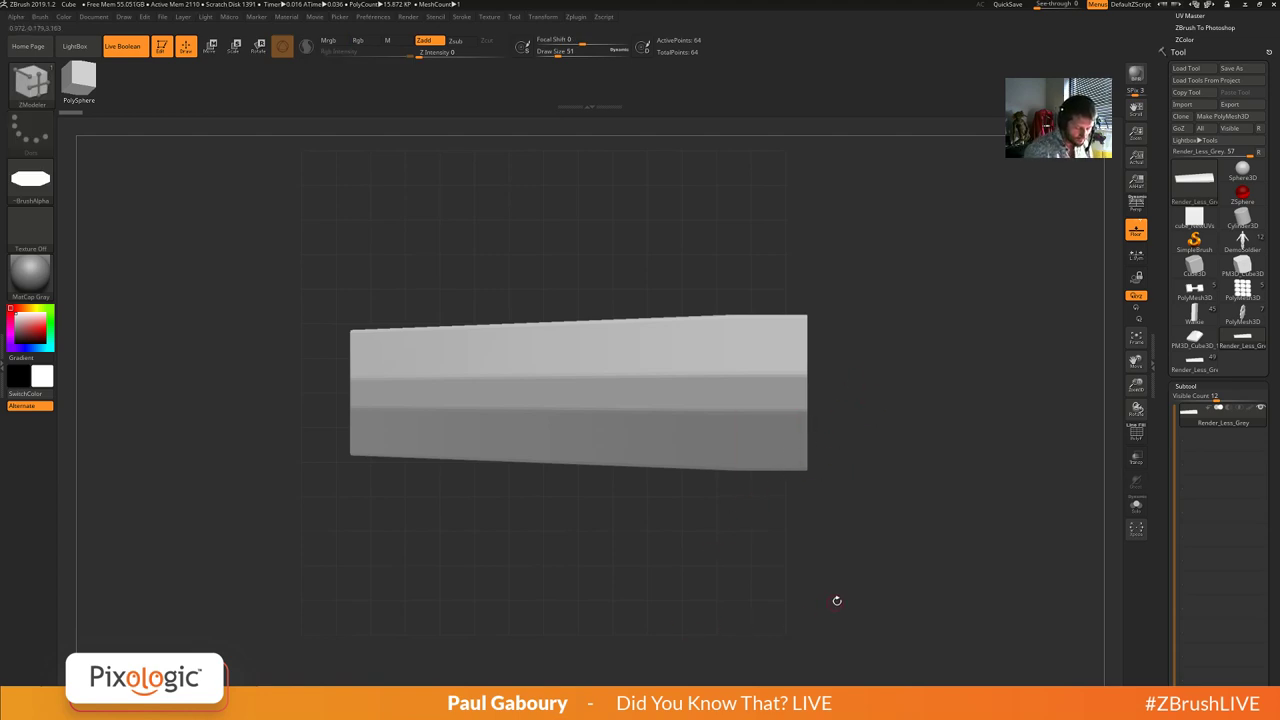
left_click_drag(834, 600, 894, 503)
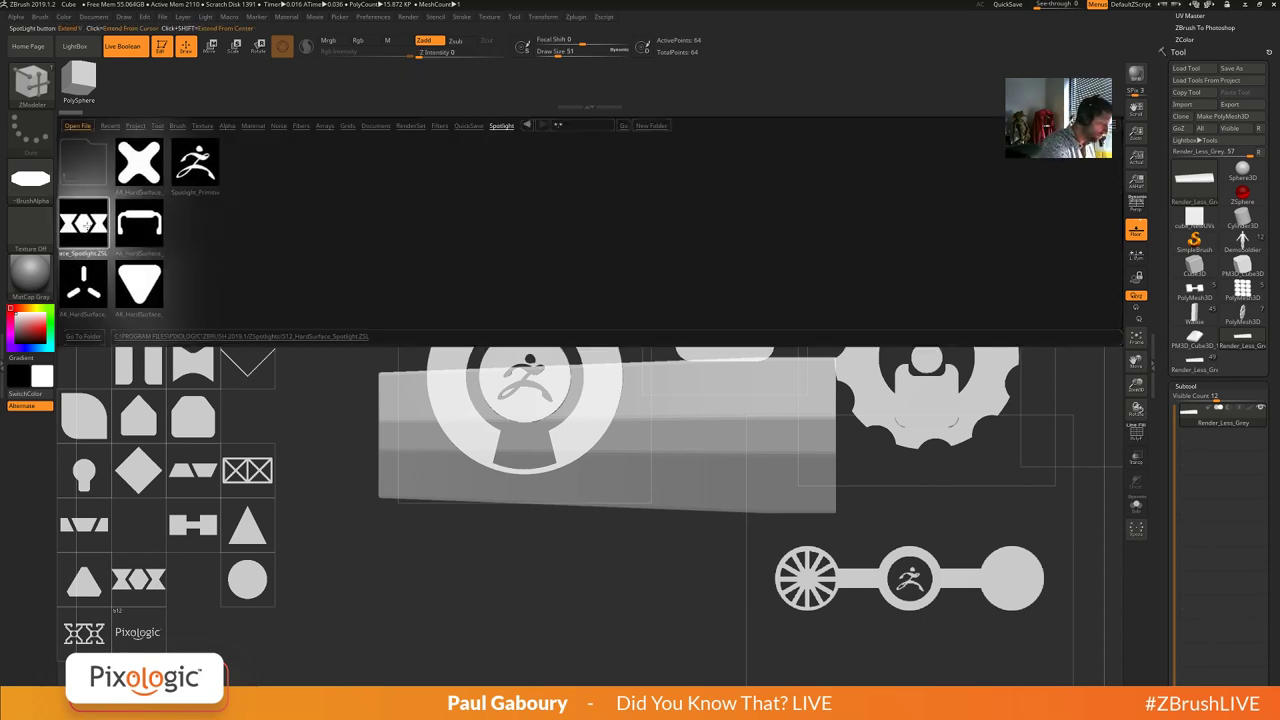
double_click(86, 224)
left_click_drag(590, 416, 205, 610)
Place the rounded square over the hull's narrow end, enlarge it, and stretch it horizontally.
left_click_drag(129, 505, 310, 438)
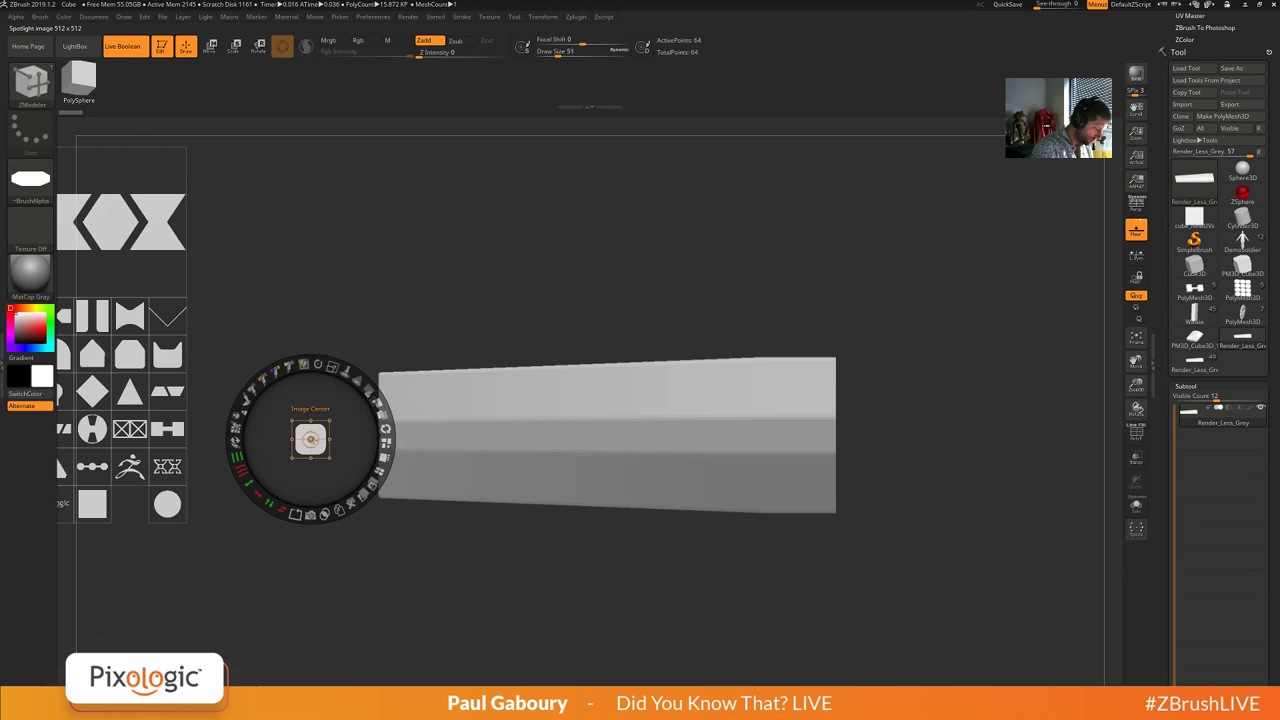
left_click_drag(331, 370, 394, 444)
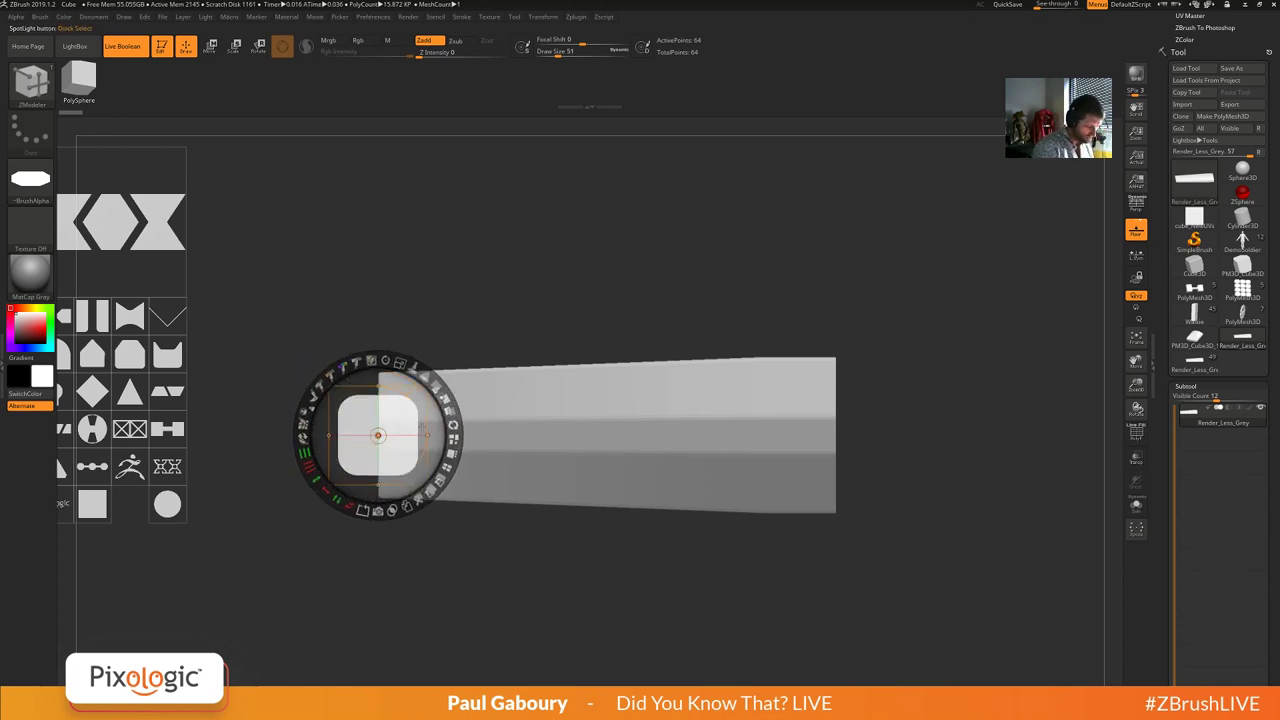
left_click_drag(325, 491, 305, 415)
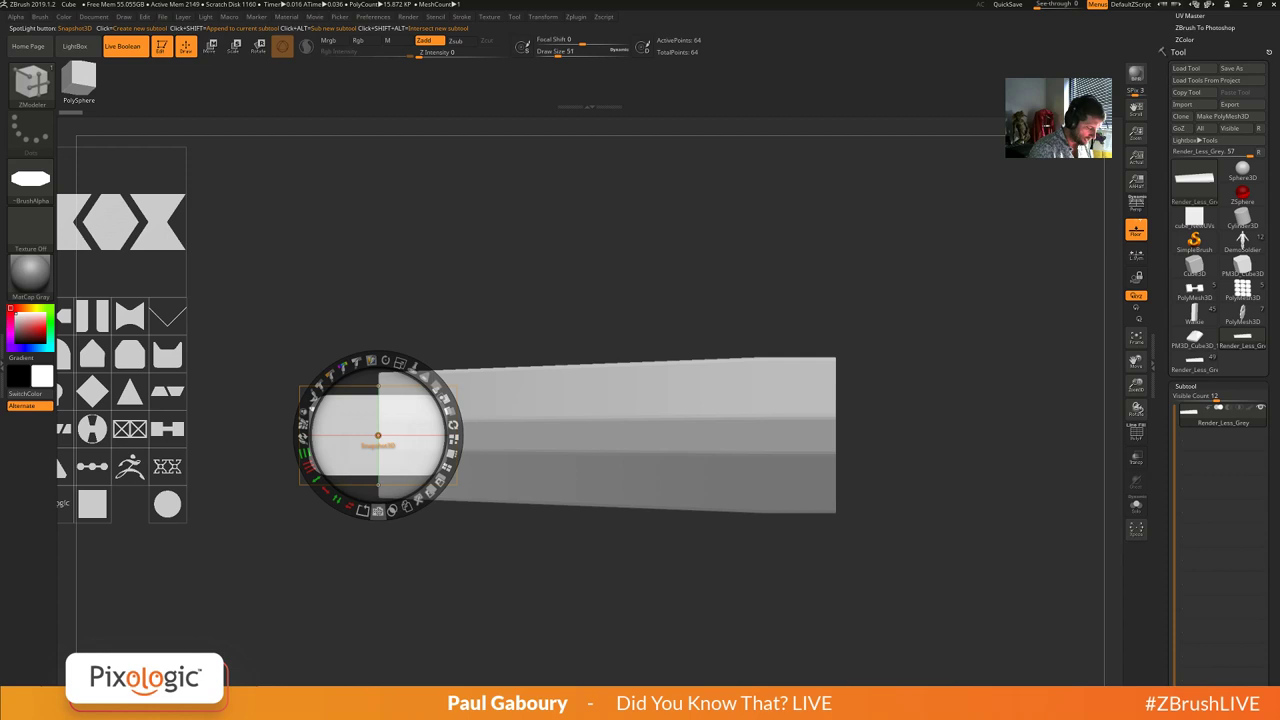
Use Snapshot3D to append the stretched shape to the hull subtool and create a subtractive subtool from it.
left_click(378, 511, "shift")
key("shift+d")
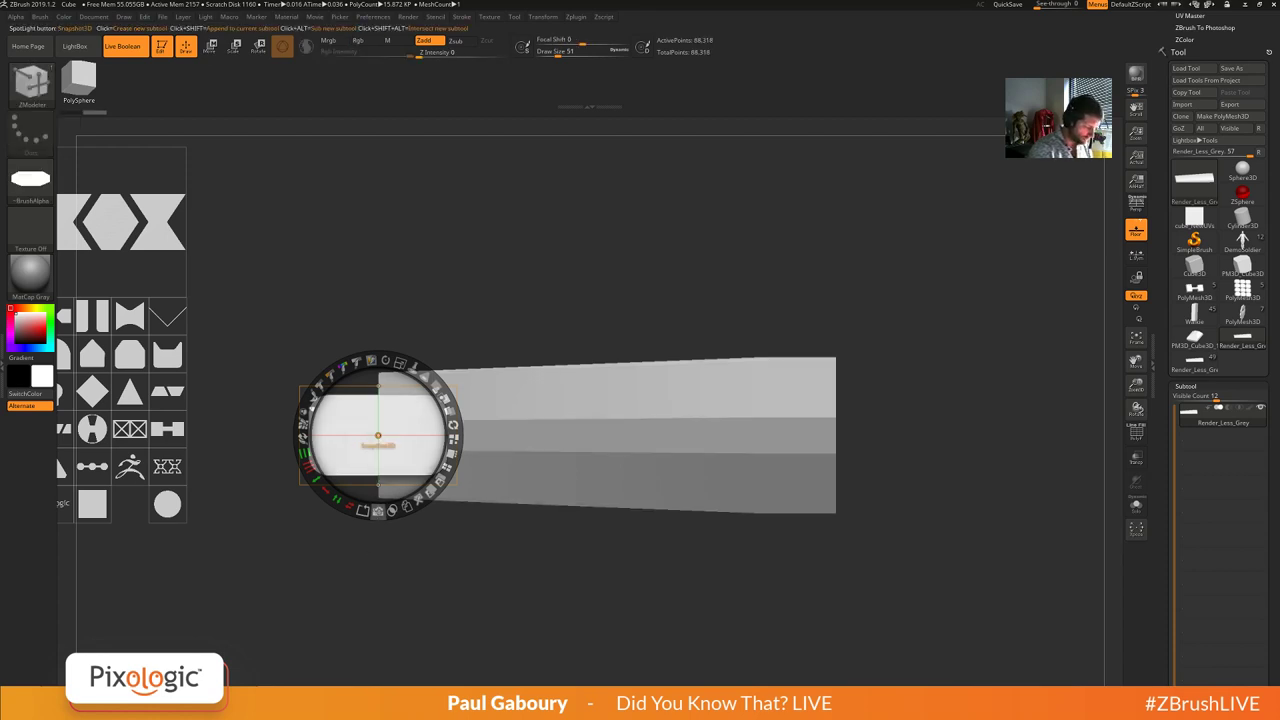
left_click(378, 511, "alt")
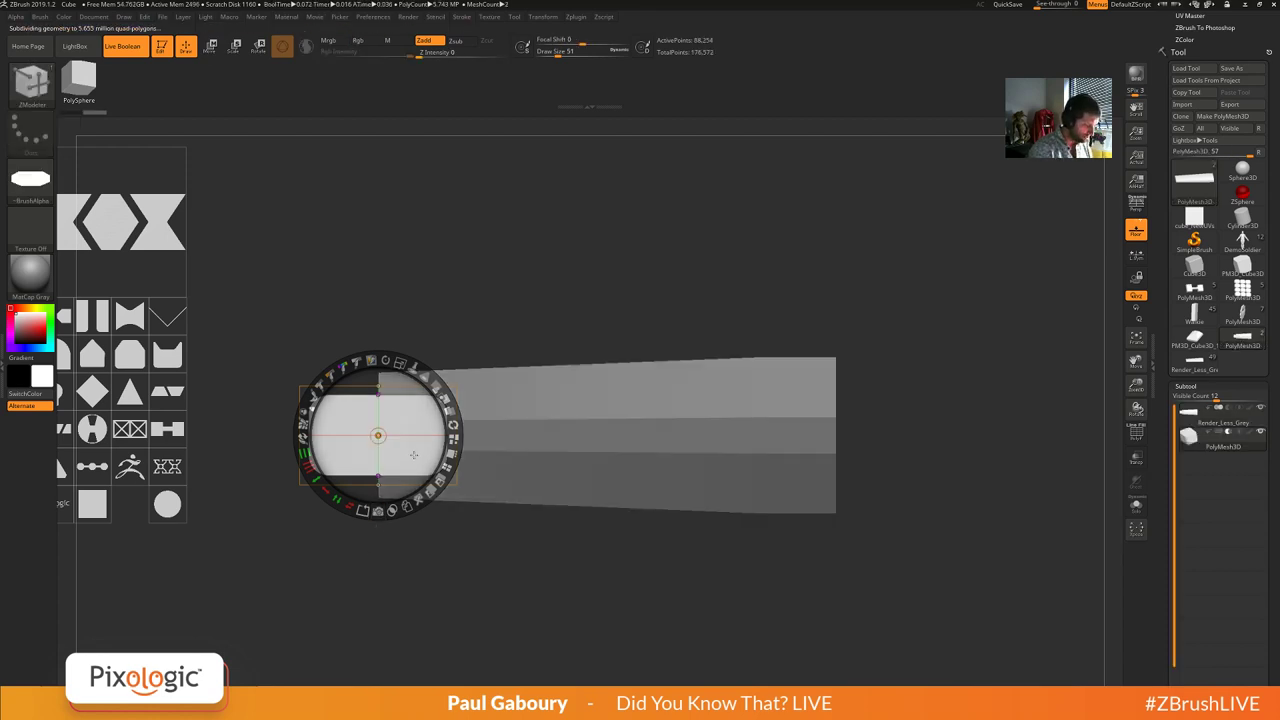
left_click_drag(411, 456, 659, 239)
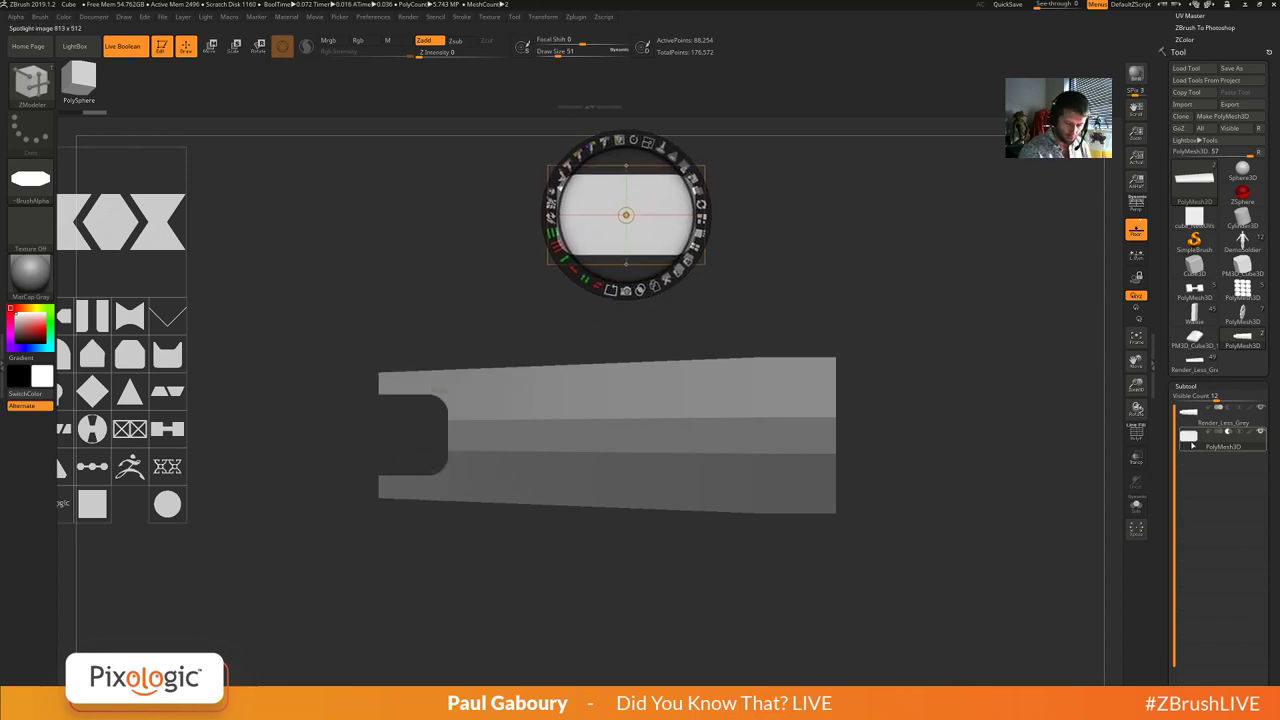
Hide SpotLight and delete the subtractive PolyMesh3D subtool.
key("shift+z")
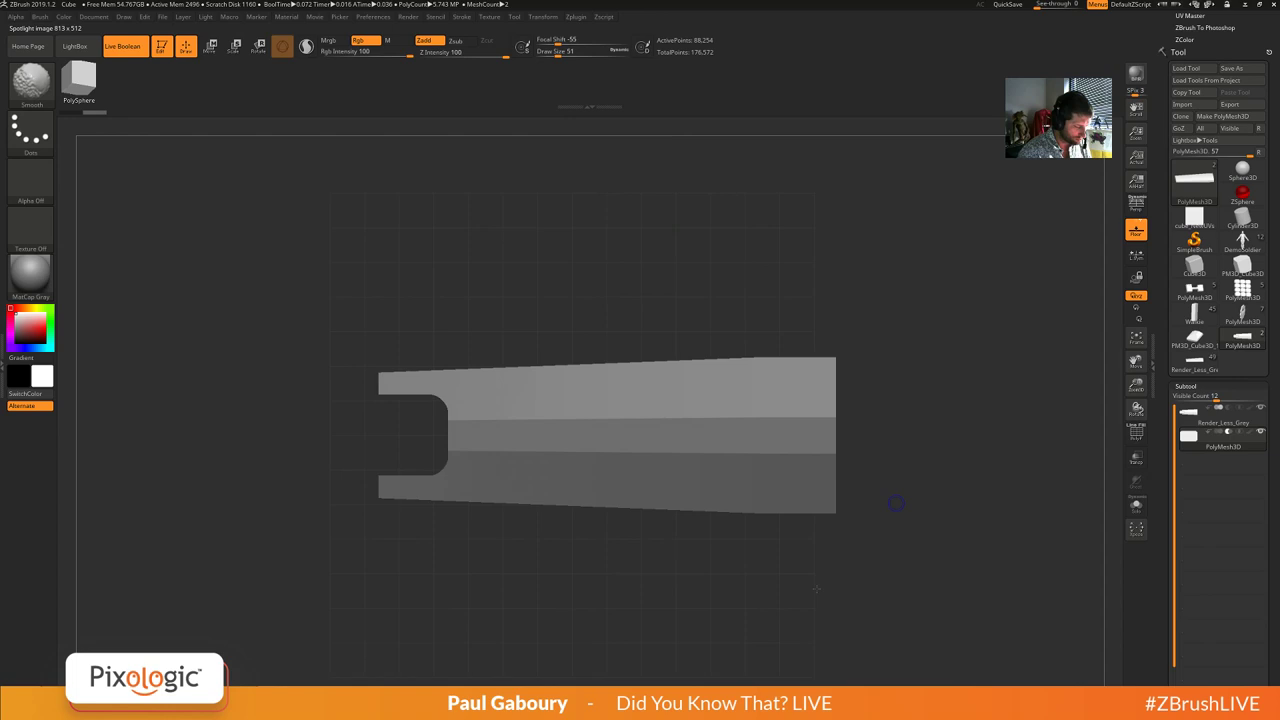
left_click_drag(816, 590, 831, 537)
left_click_drag(1277, 663, 1276, 475)
left_click(1200, 613)
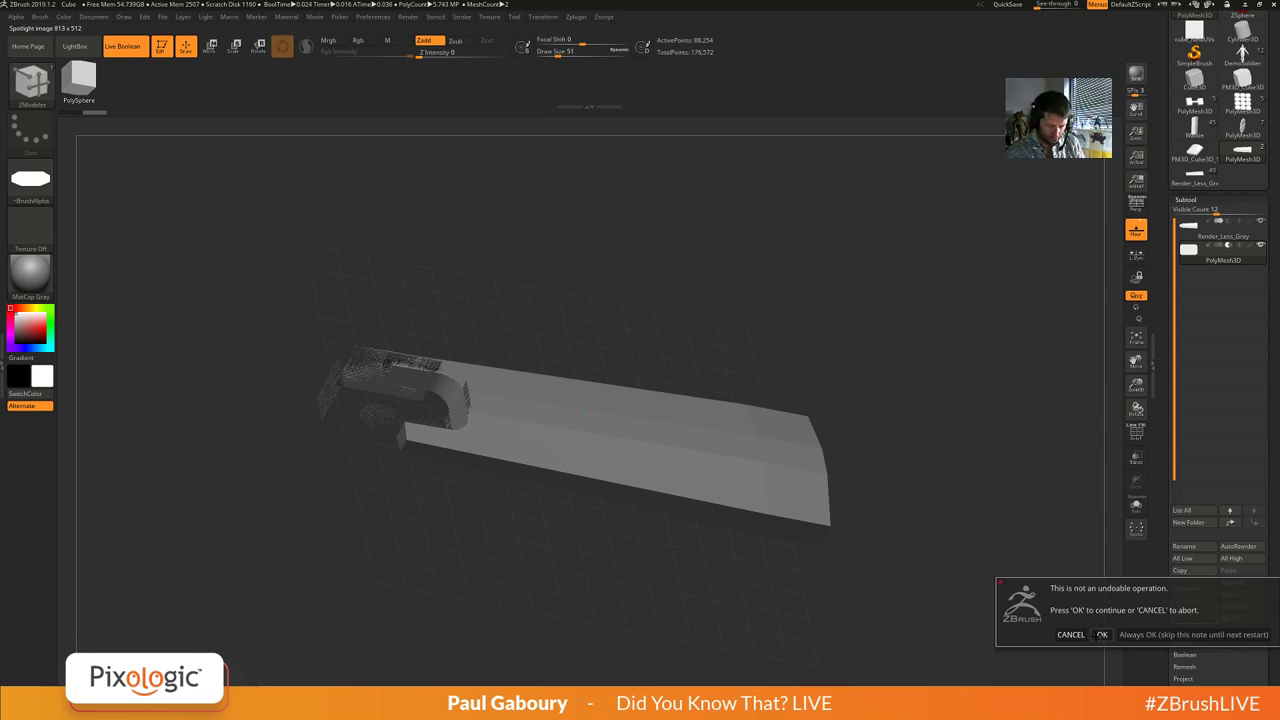
left_click(1102, 634)
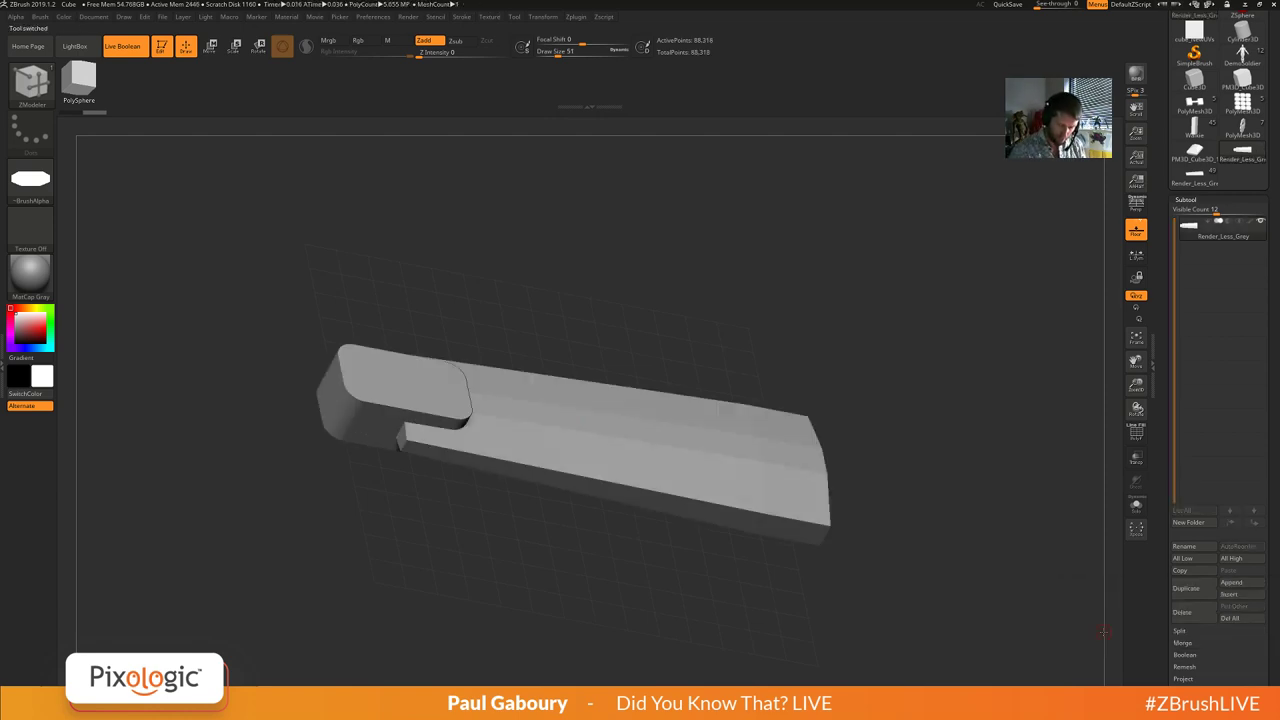
Isolate the hull mesh in side view by hiding the rounded block appended to its narrow end.
mouse_move(907, 453)
left_mouse_down()
mouse_move(900, 470)
mouse_move(926, 455)
left_mouse_up()
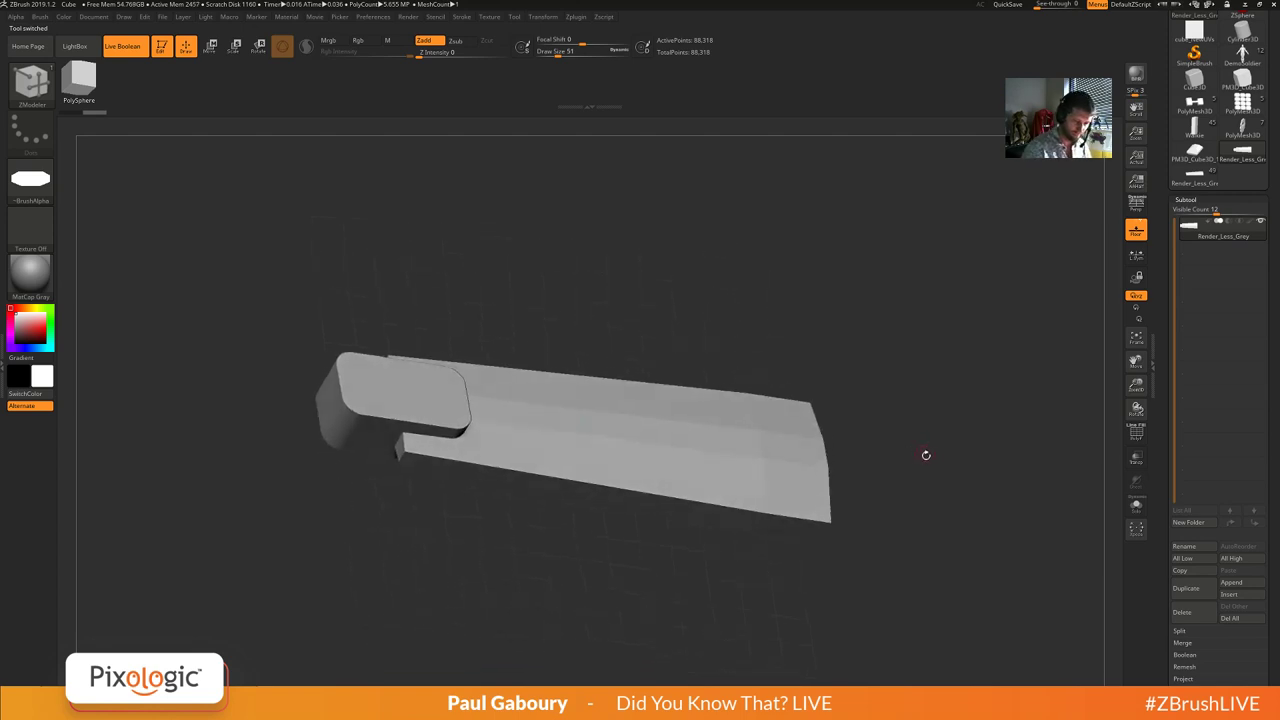
left_click_drag(711, 549, 354, 514, "shift")
left_click_drag(848, 500, 806, 364, "ctrl+shift")
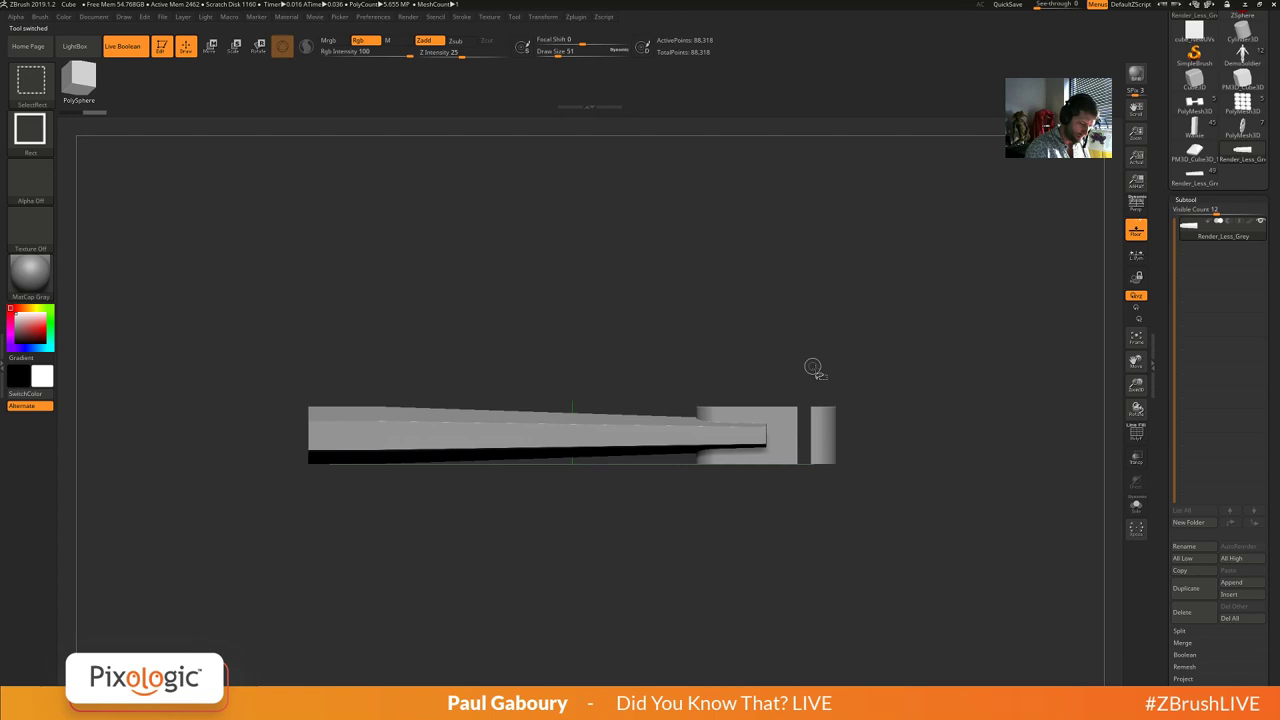
key("ctrl+shift+a")
mouse_move(898, 521)
left_mouse_down("ctrl+shift")
mouse_move(930, 578)
mouse_move(887, 583)
left_mouse_up("ctrl+shift")
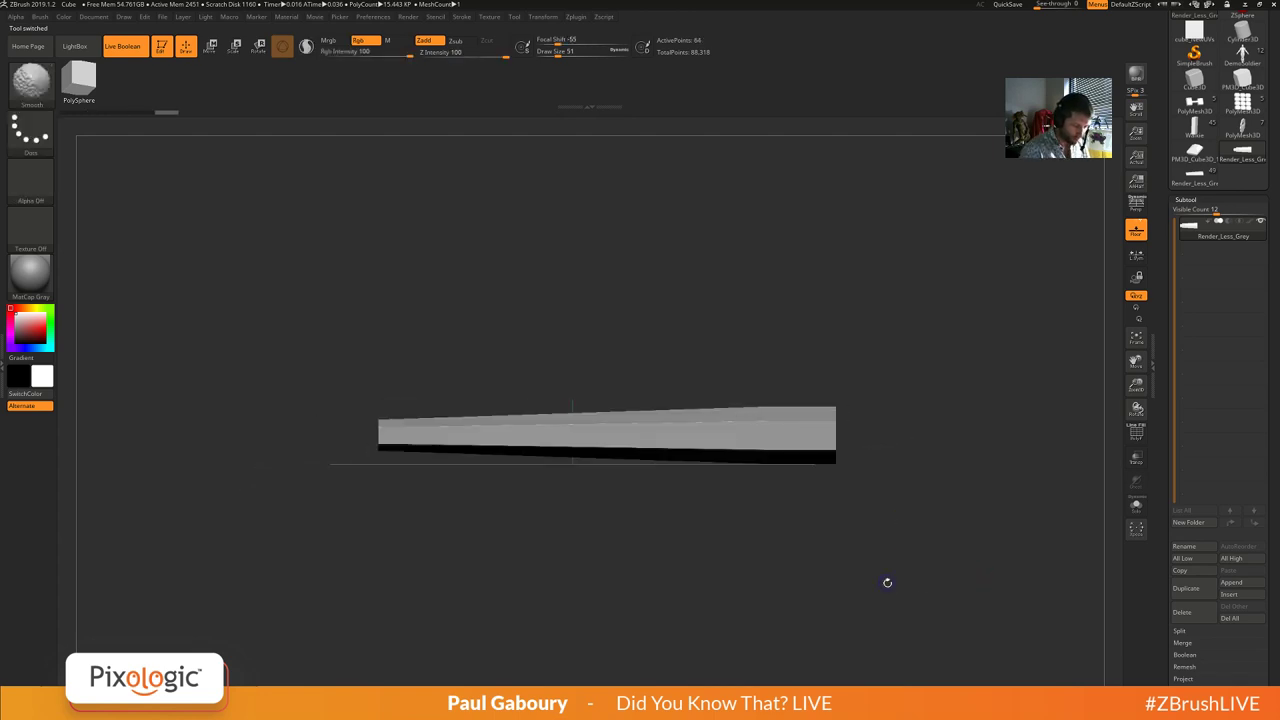
Delete the hidden rounded block geometry from the hull mesh.
mouse_move(1268, 630)
left_mouse_down()
mouse_move(1261, 486)
mouse_move(1257, 500)
left_mouse_up()
left_click(1196, 362)
key("f")
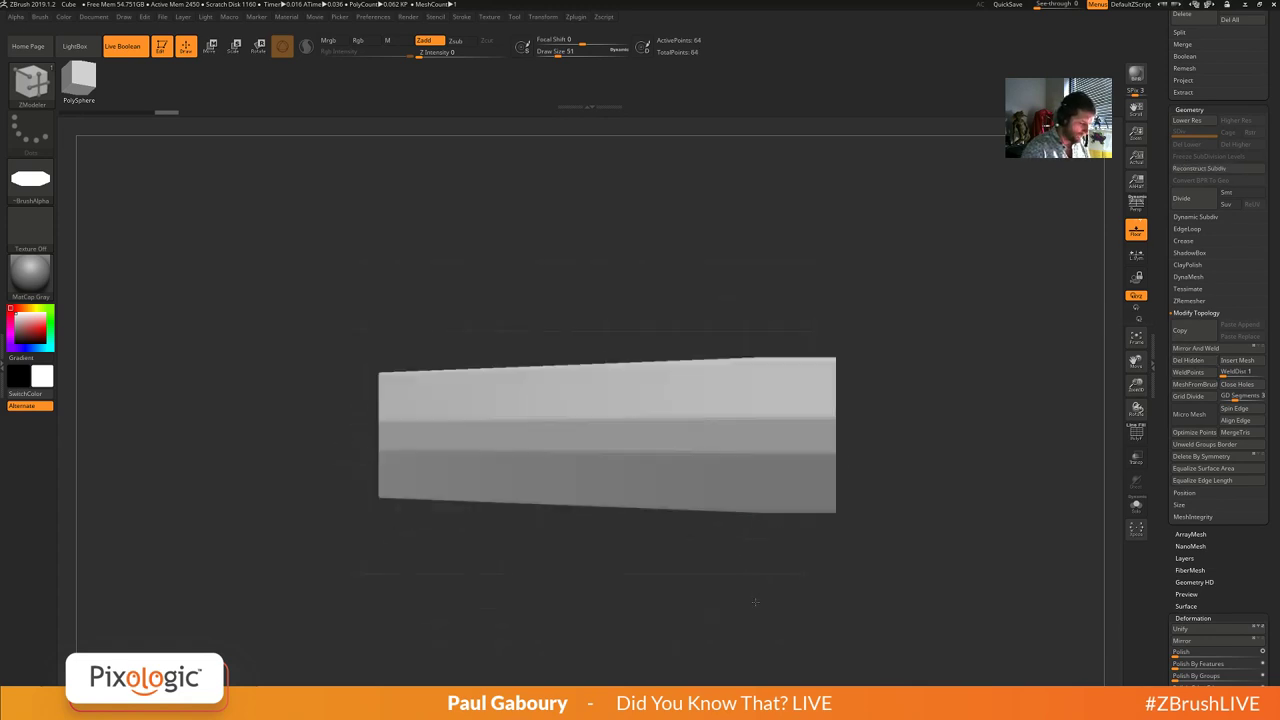
Show SpotLight, cut the rounded rectangle into the hull's narrow end as a subtractive Snapshot3D subtool, and move the shape clear above the hull.
scroll(1271, 357, "up", 10)
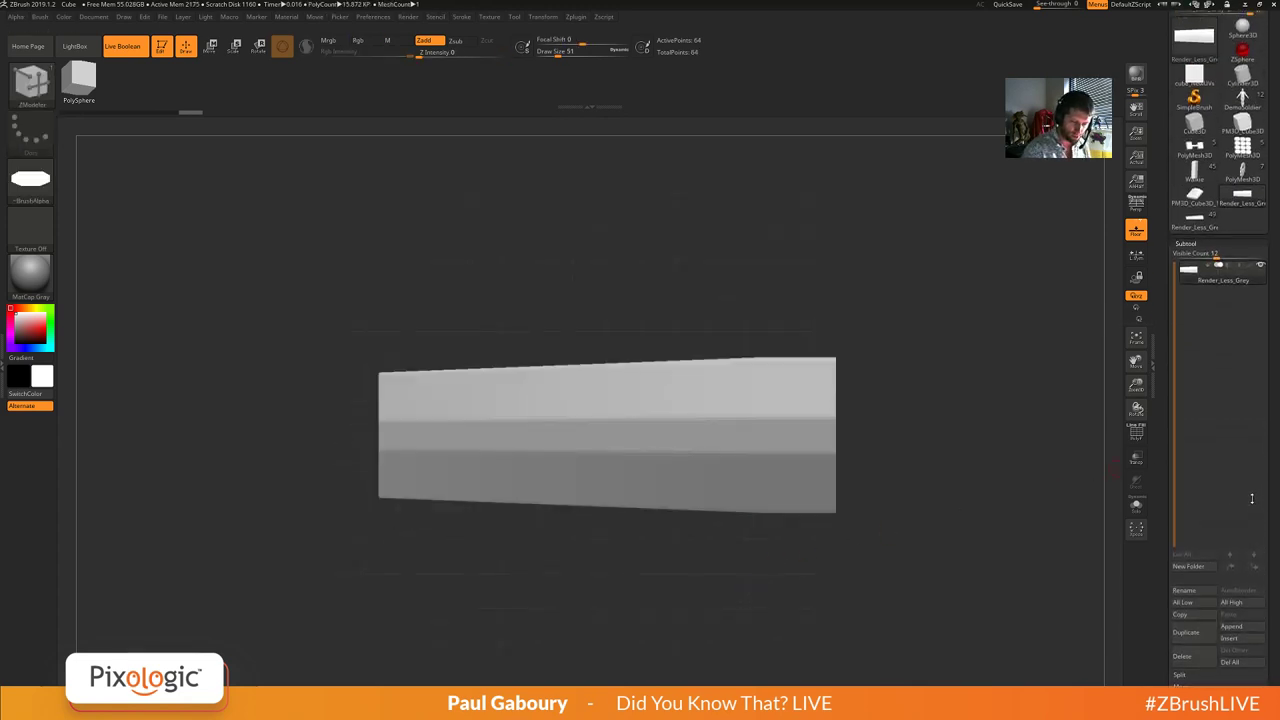
key("shift+z")
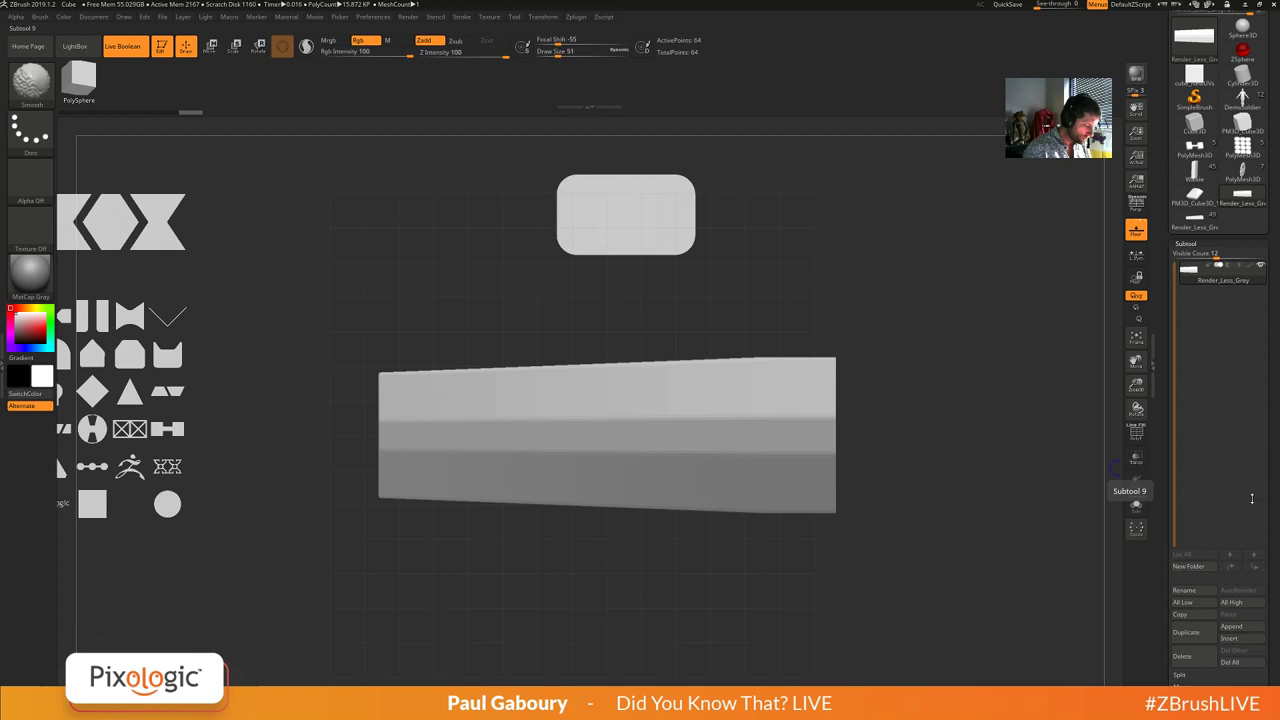
key("z")
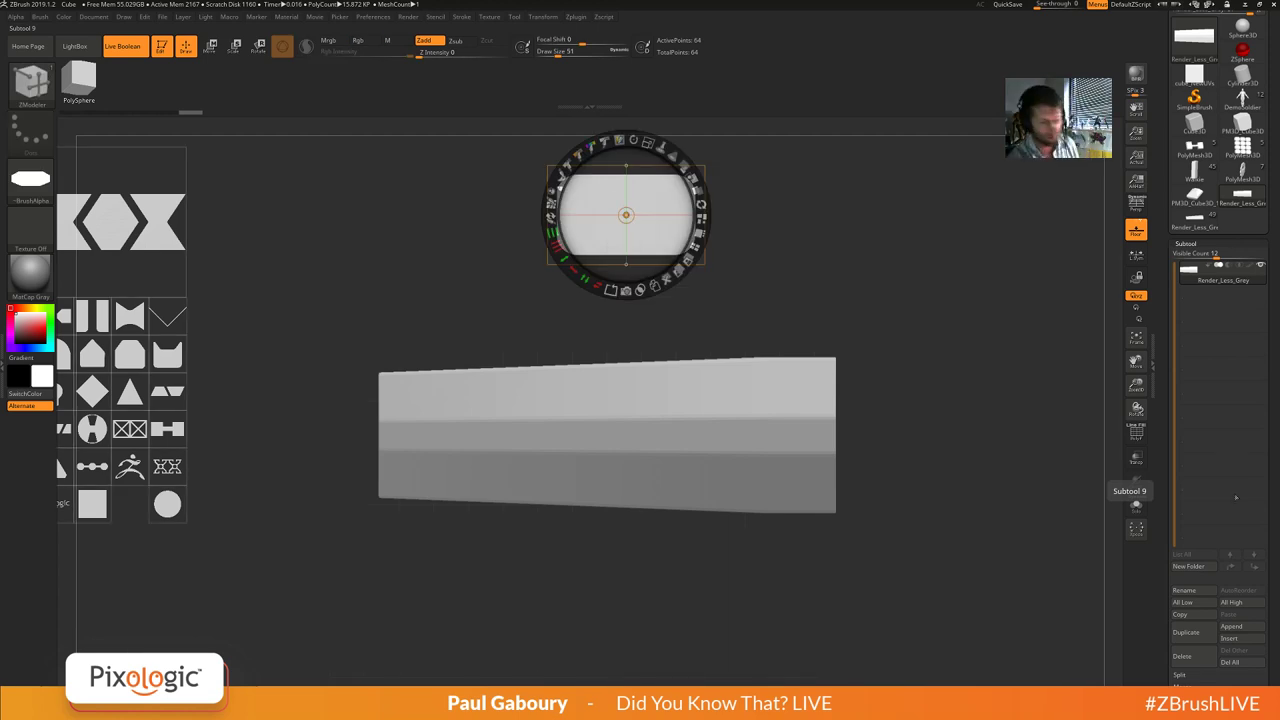
mouse_move(626, 214)
left_mouse_down()
mouse_move(466, 358)
mouse_move(337, 449)
mouse_move(400, 437)
mouse_move(337, 429)
mouse_move(344, 449)
mouse_move(396, 444)
left_mouse_up()
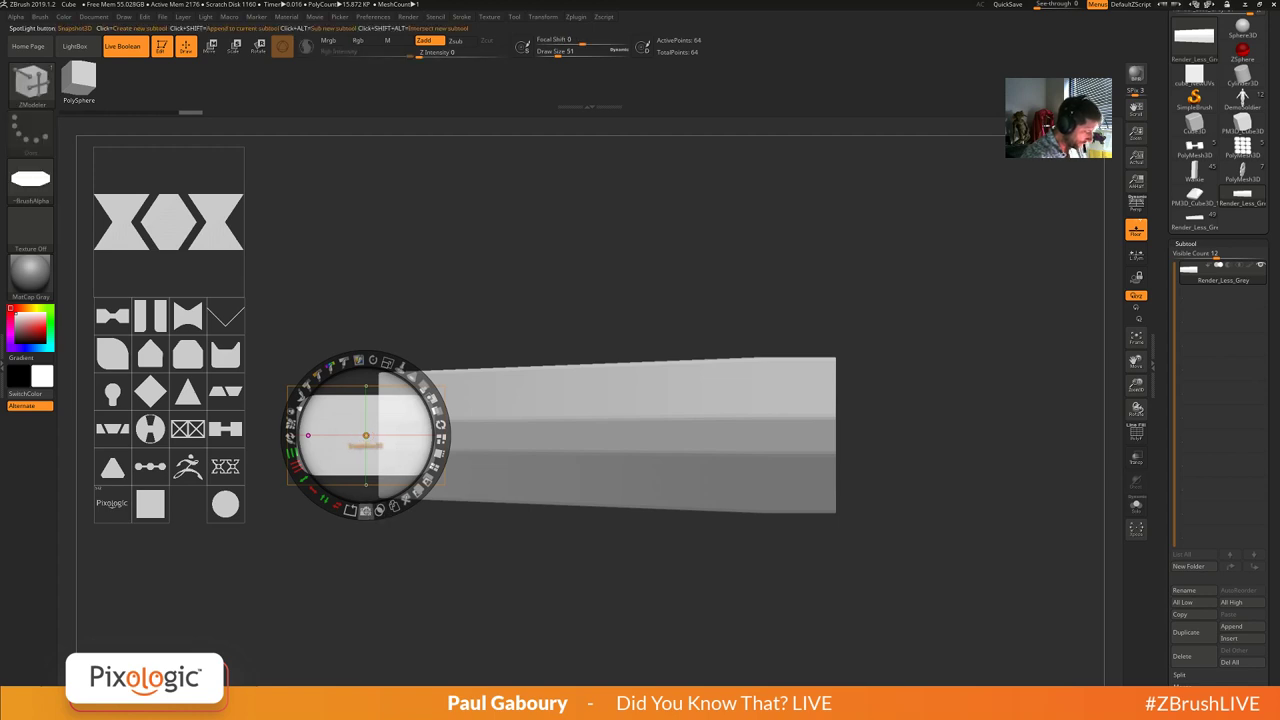
left_click(365, 510)
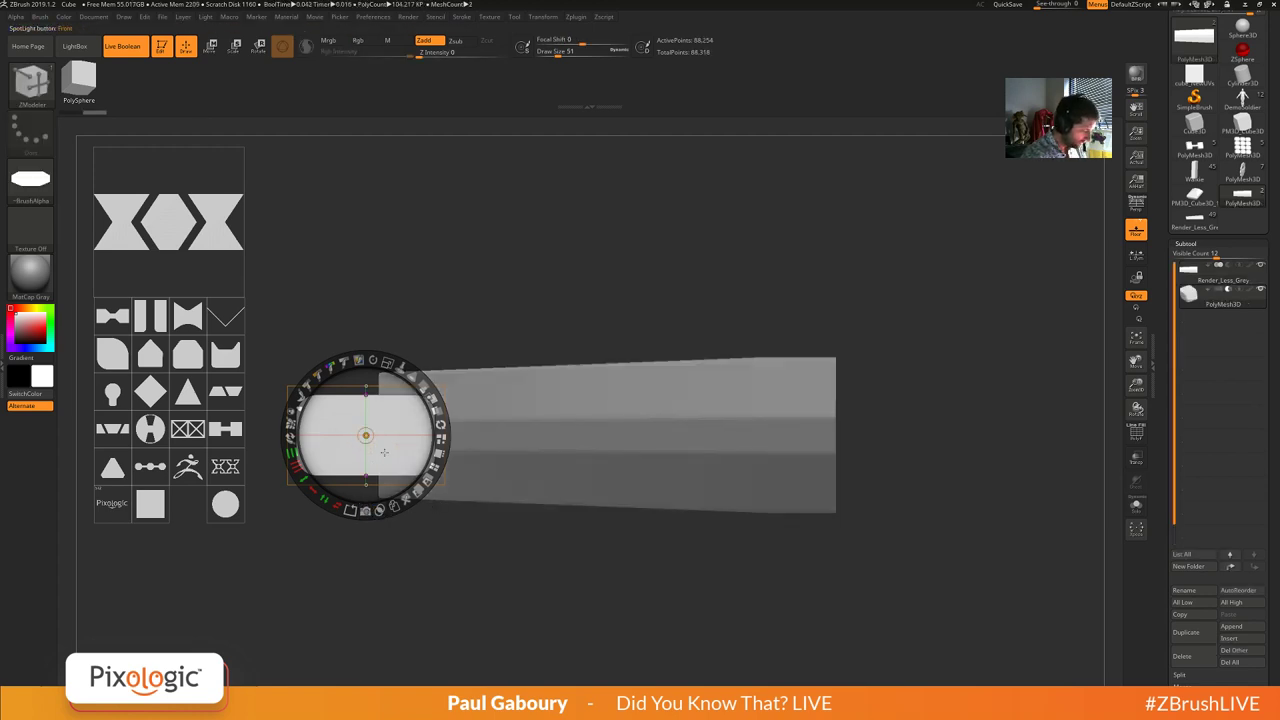
left_click_drag(383, 452, 673, 255)
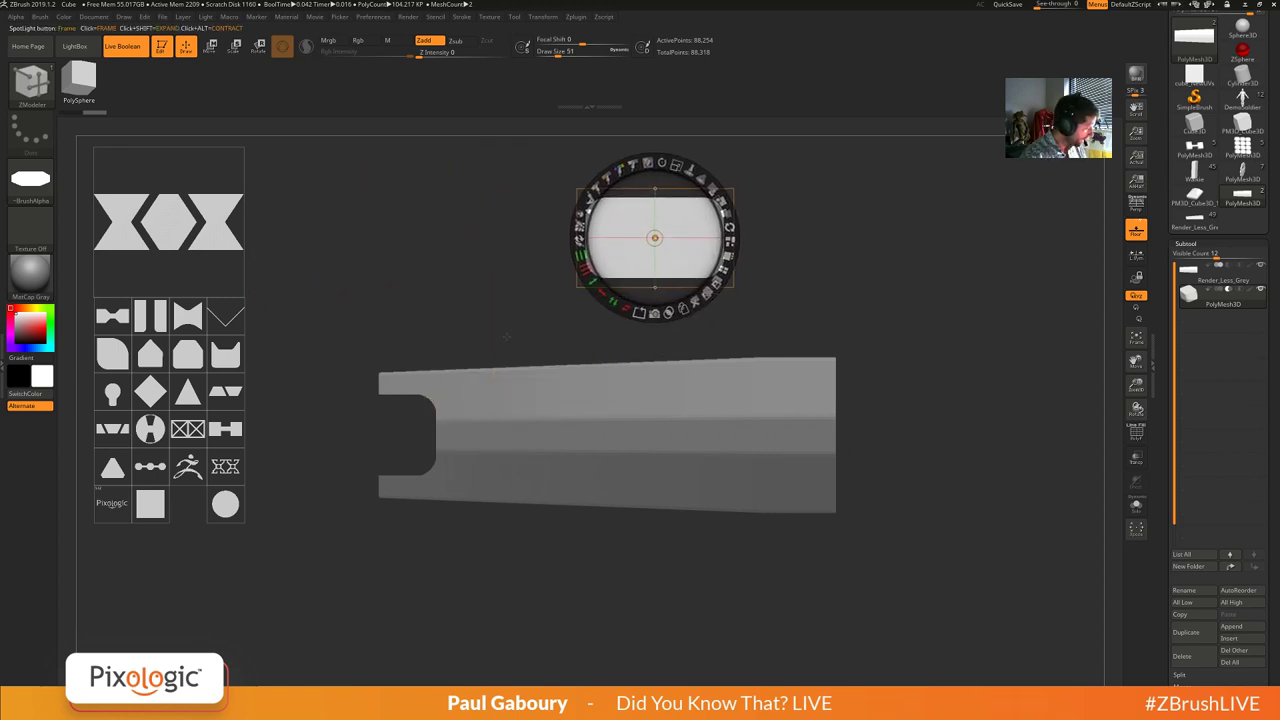
Form three thin horizontal strips from the square SpotLight shape at the rounded notch and append them to the cutting subtool with Snapshot3D.
left_click_drag(150, 503, 435, 437)
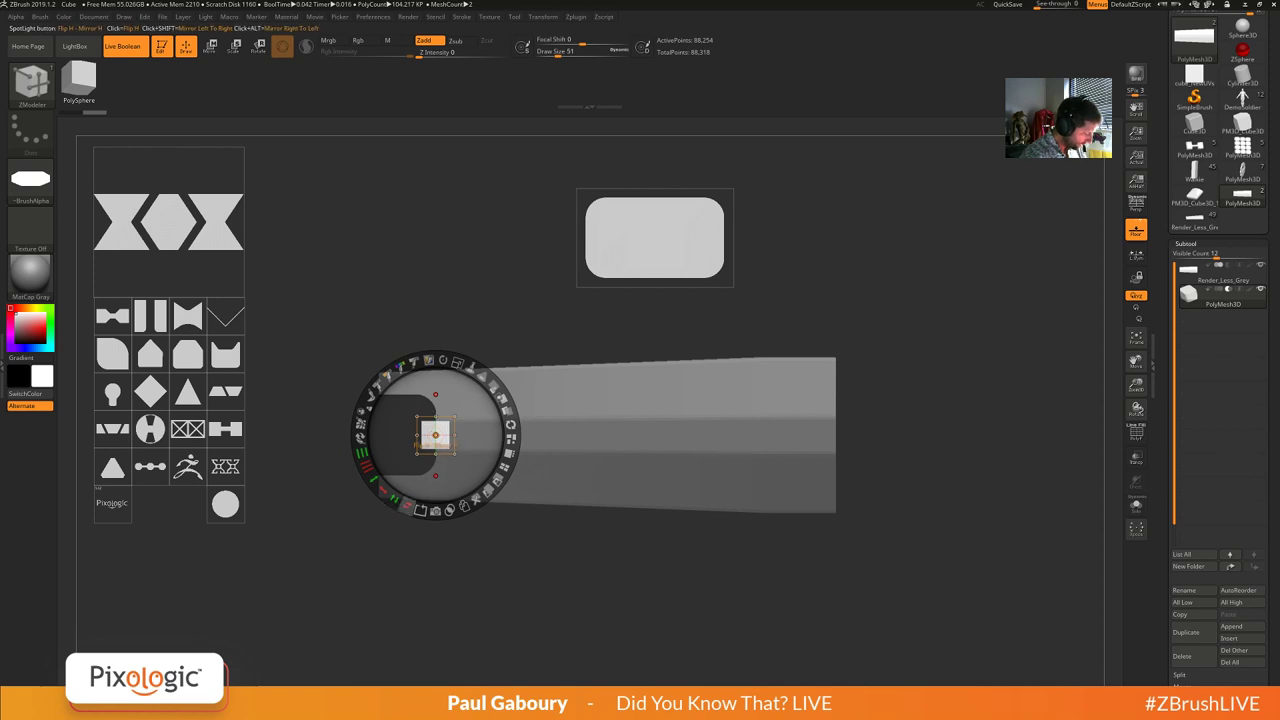
left_click_drag(383, 490, 362, 411)
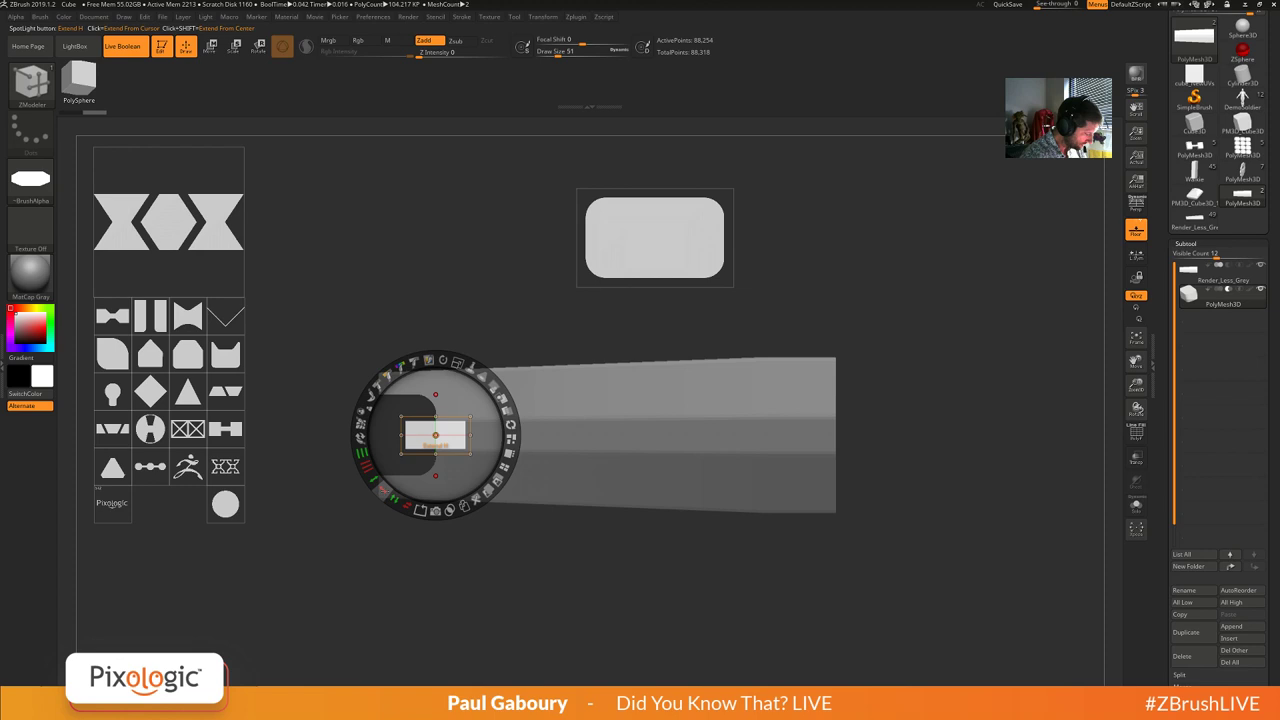
left_click_drag(383, 490, 363, 409)
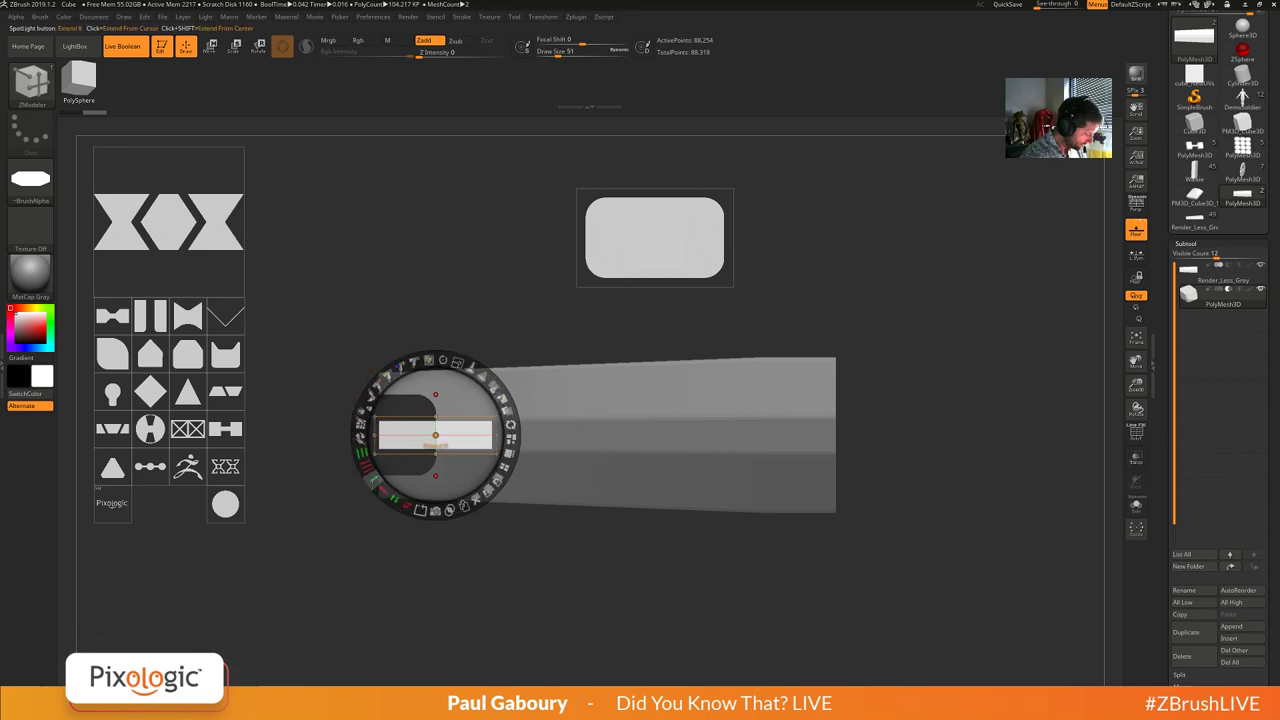
left_click_drag(370, 478, 360, 436)
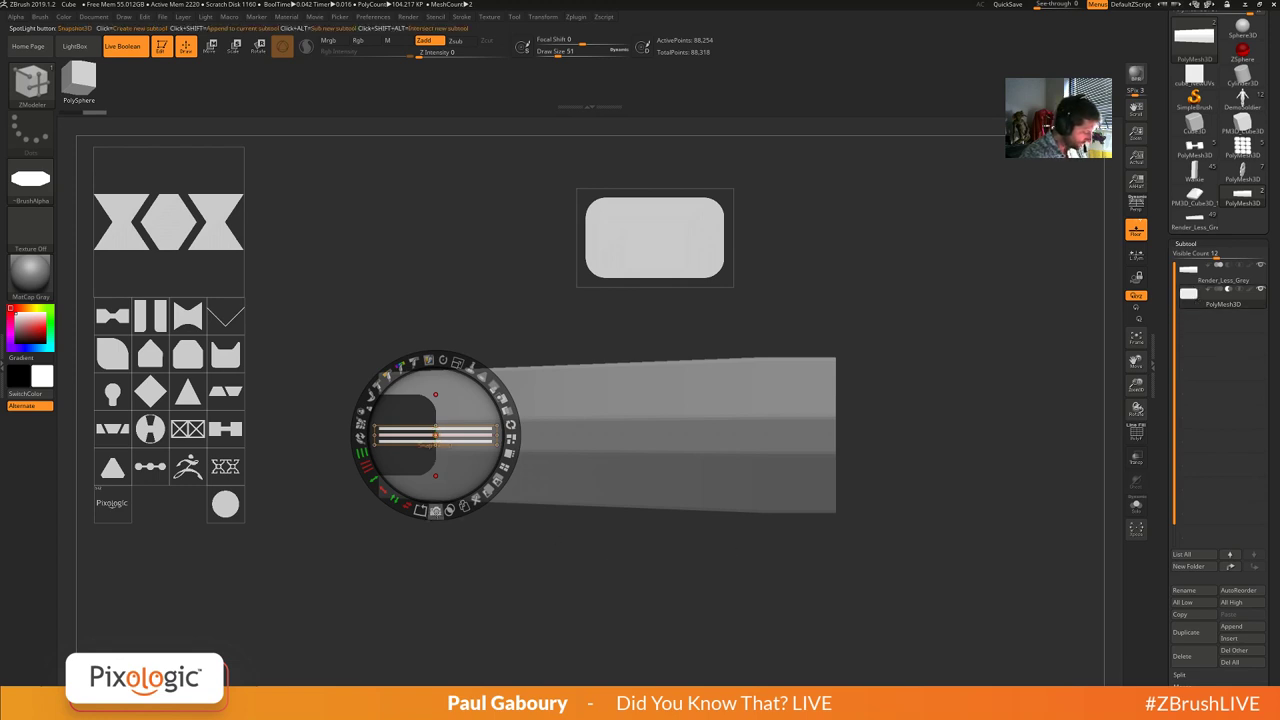
key("shift")
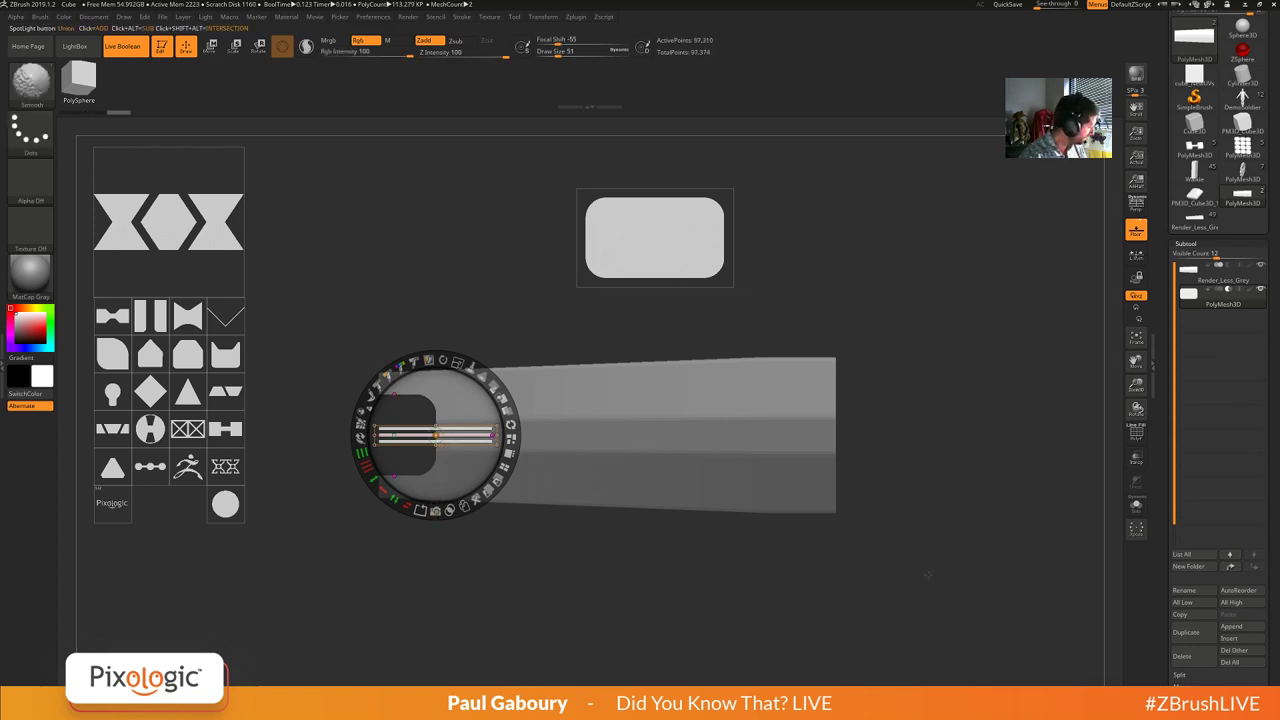
key("shift+z")
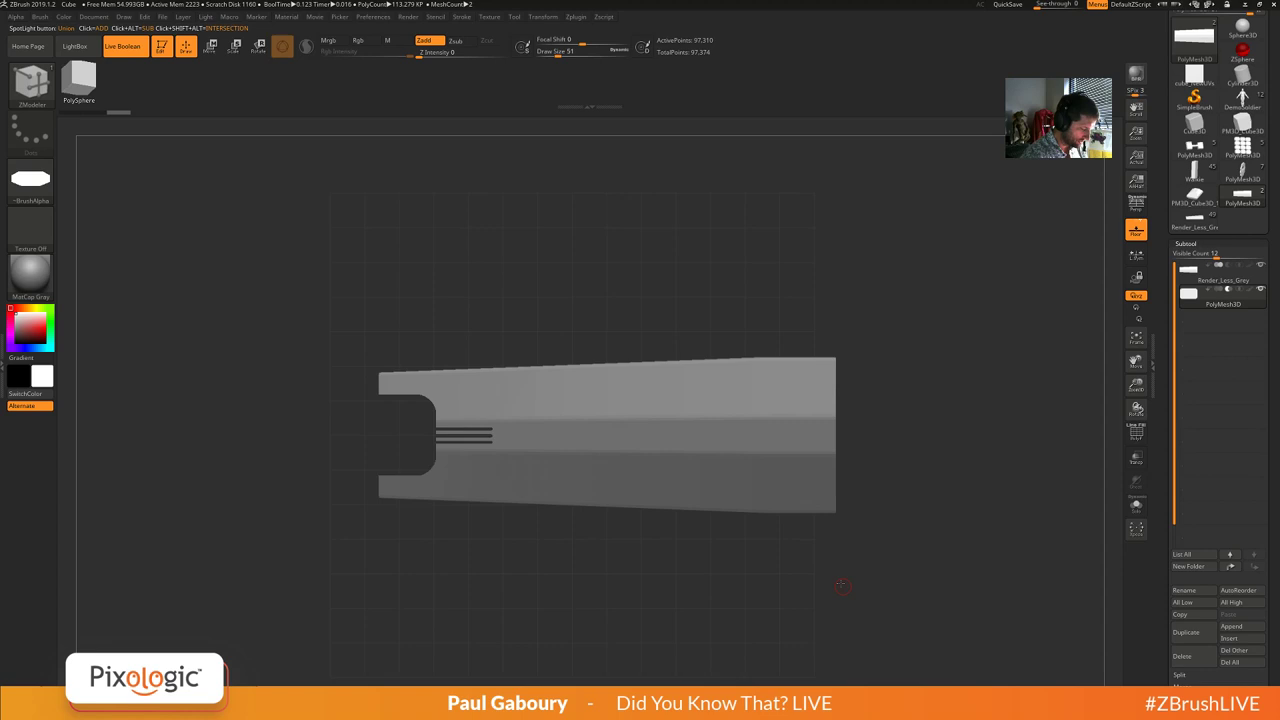
Enlarge the square shape with two chamfered corners, rotate it upside down, and place it across the part's upper edge near the wide end.
mouse_move(843, 586)
left_mouse_down()
mouse_move(876, 498)
mouse_move(900, 537)
mouse_move(854, 534)
mouse_move(838, 551)
mouse_move(751, 511)
mouse_move(798, 566)
mouse_move(803, 531)
mouse_move(786, 491)
mouse_move(829, 517)
mouse_move(824, 538)
mouse_move(780, 510)
mouse_move(878, 527)
mouse_move(789, 489)
mouse_move(803, 520)
mouse_move(835, 520)
left_mouse_up()
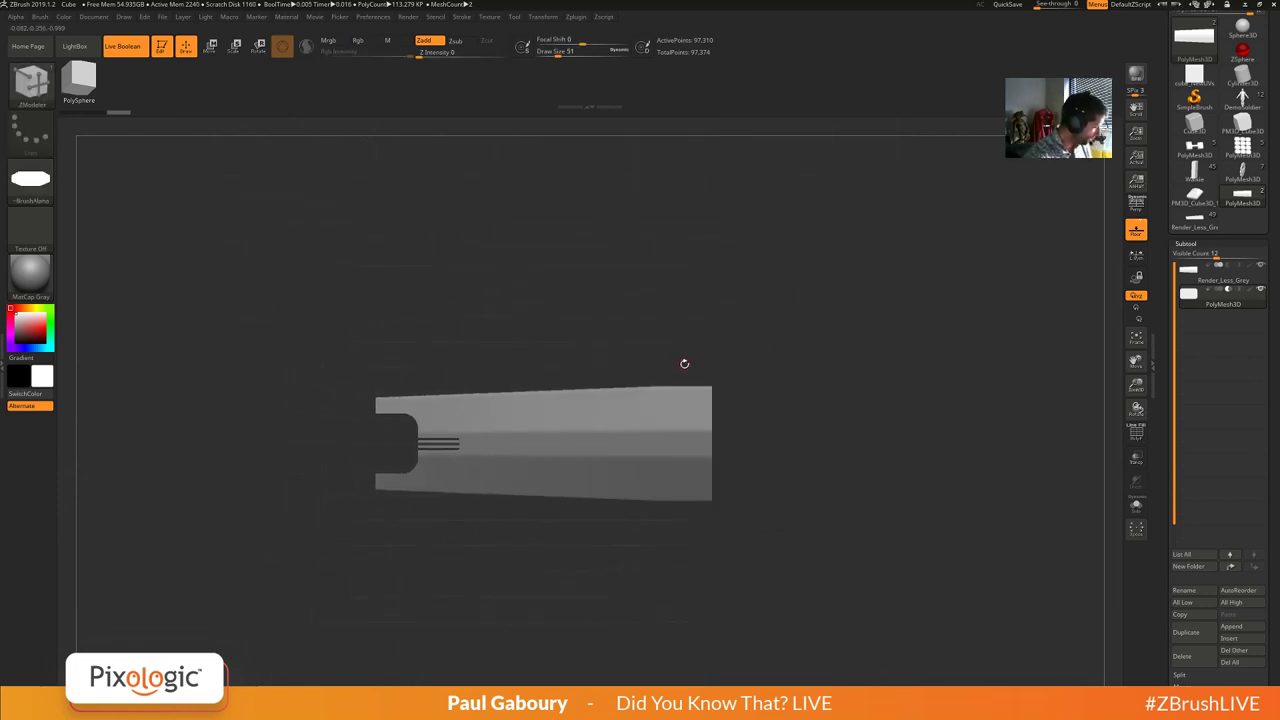
key("shift+z")
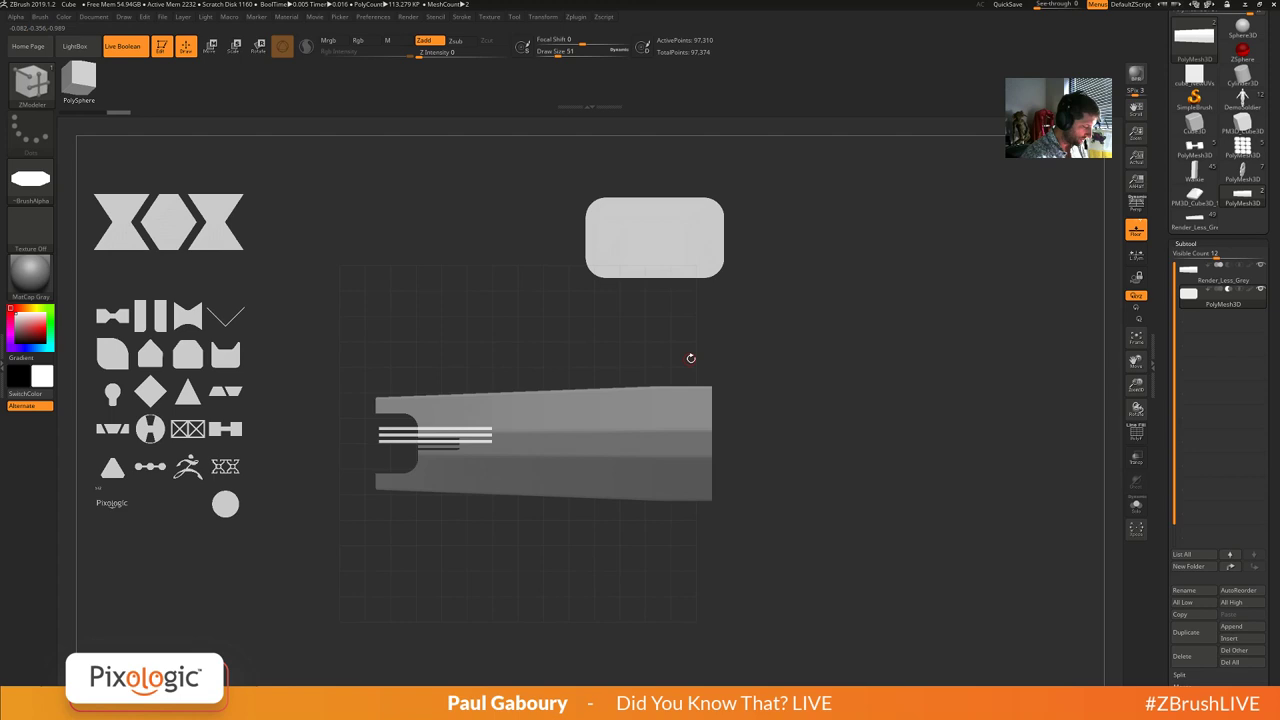
key("z")
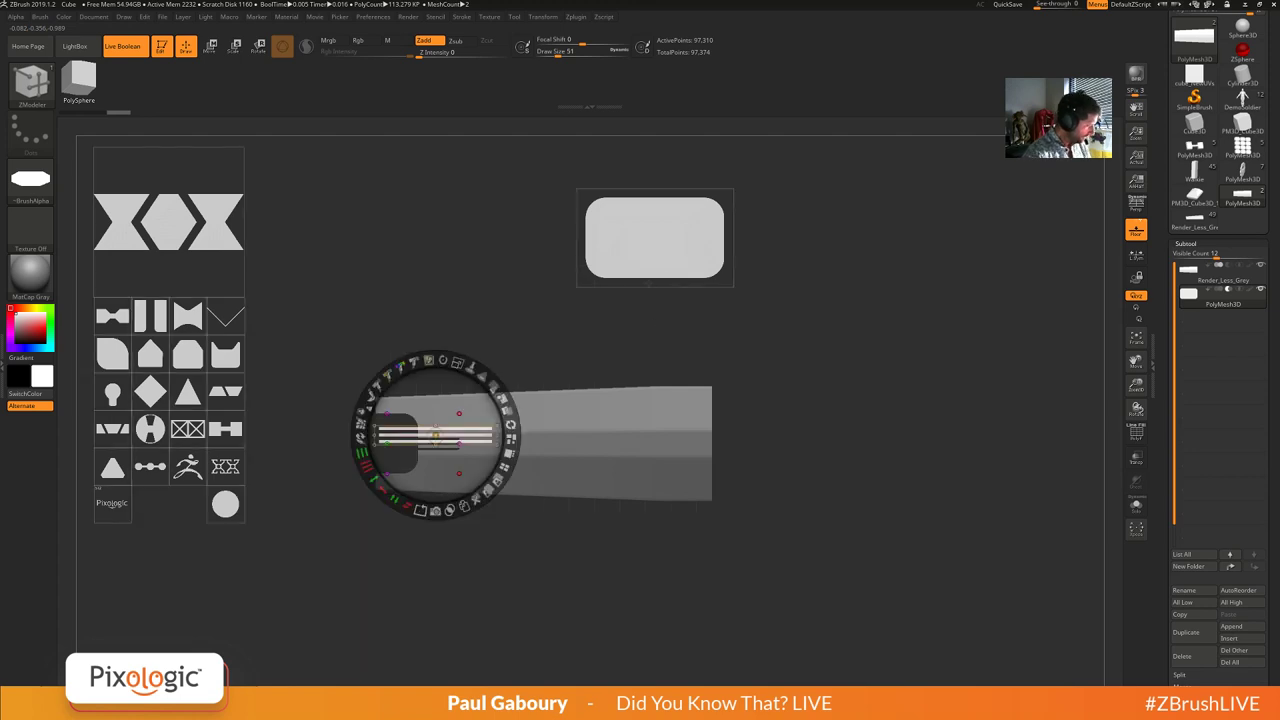
left_click_drag(187, 353, 612, 382)
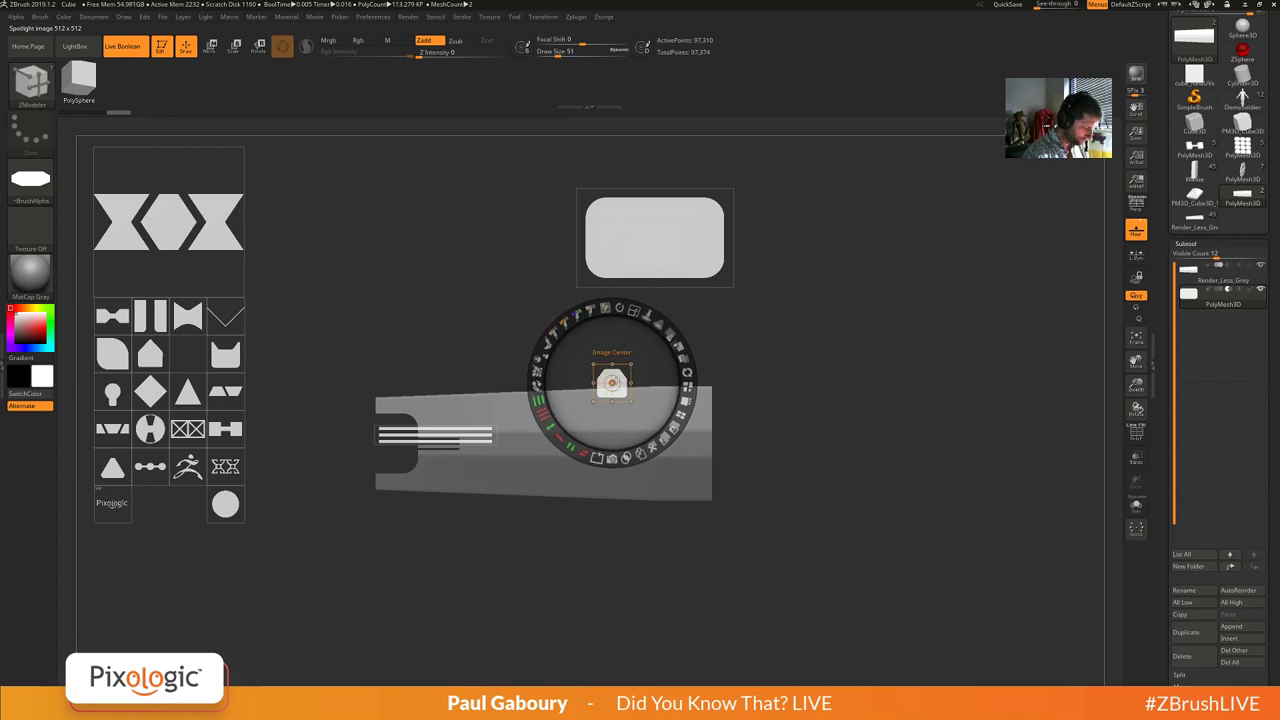
left_click_drag(634, 310, 675, 340)
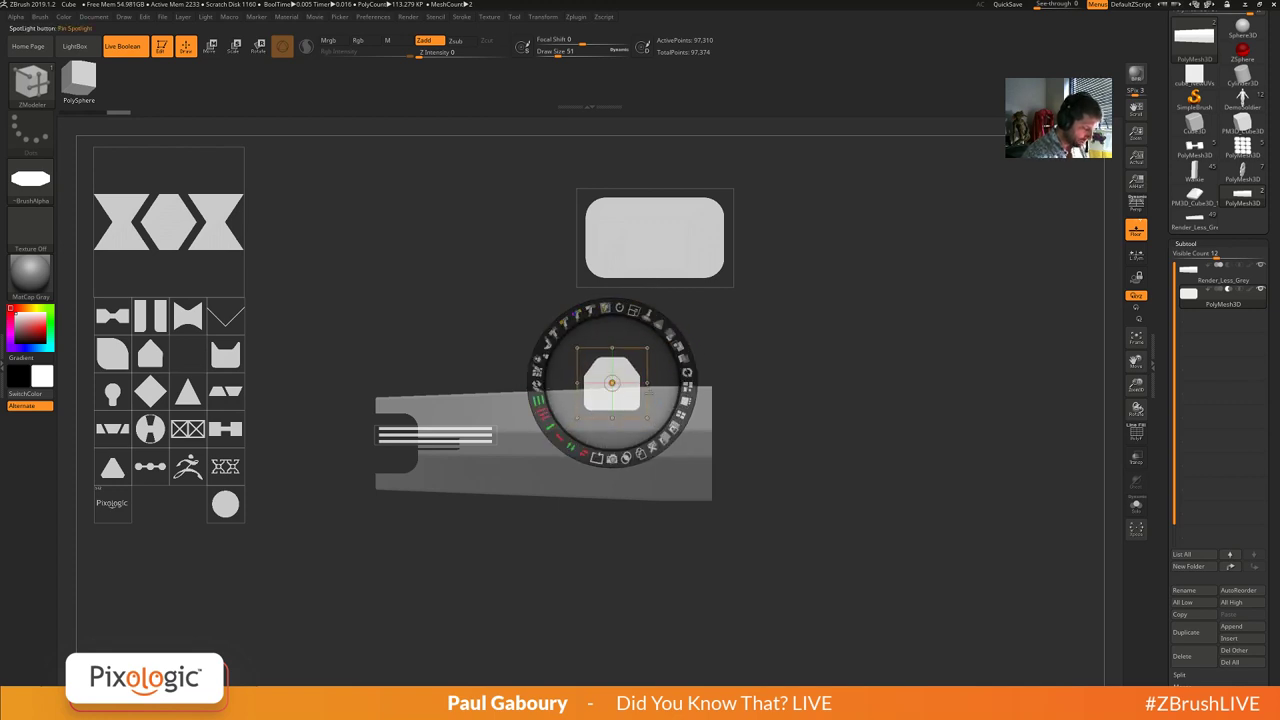
left_click_drag(626, 397, 691, 381)
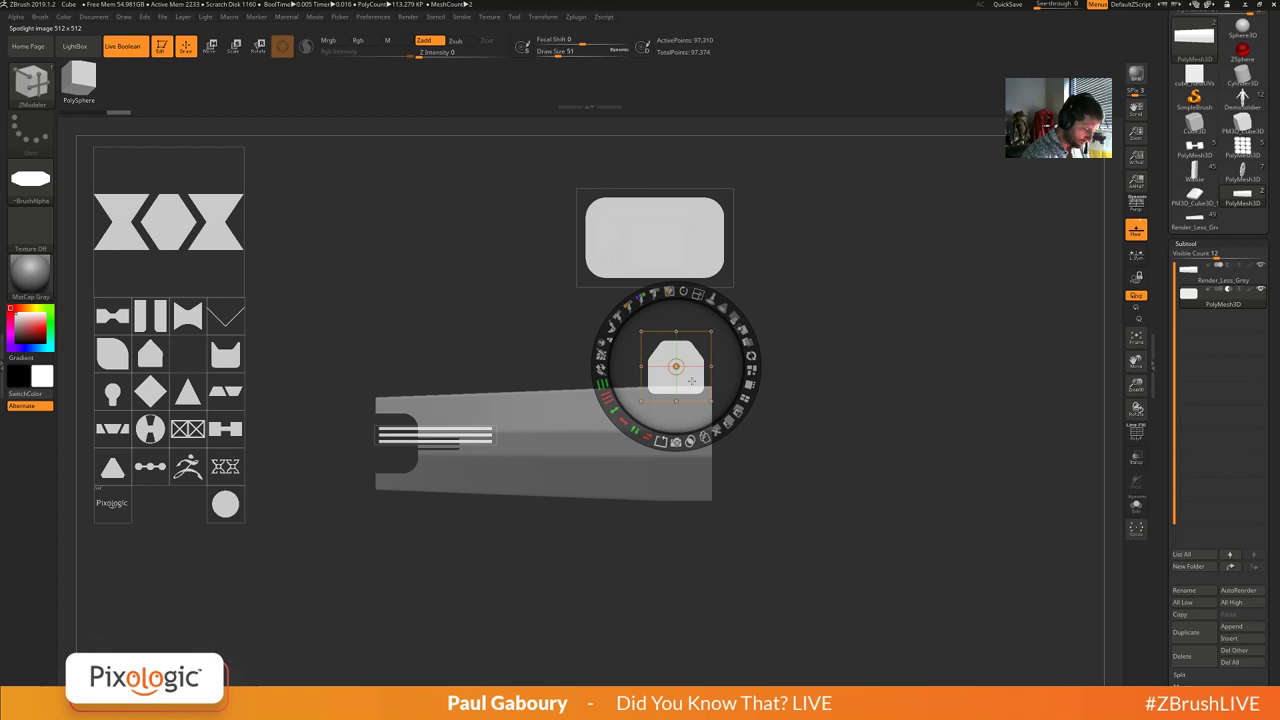
left_click_drag(683, 291, 670, 441)
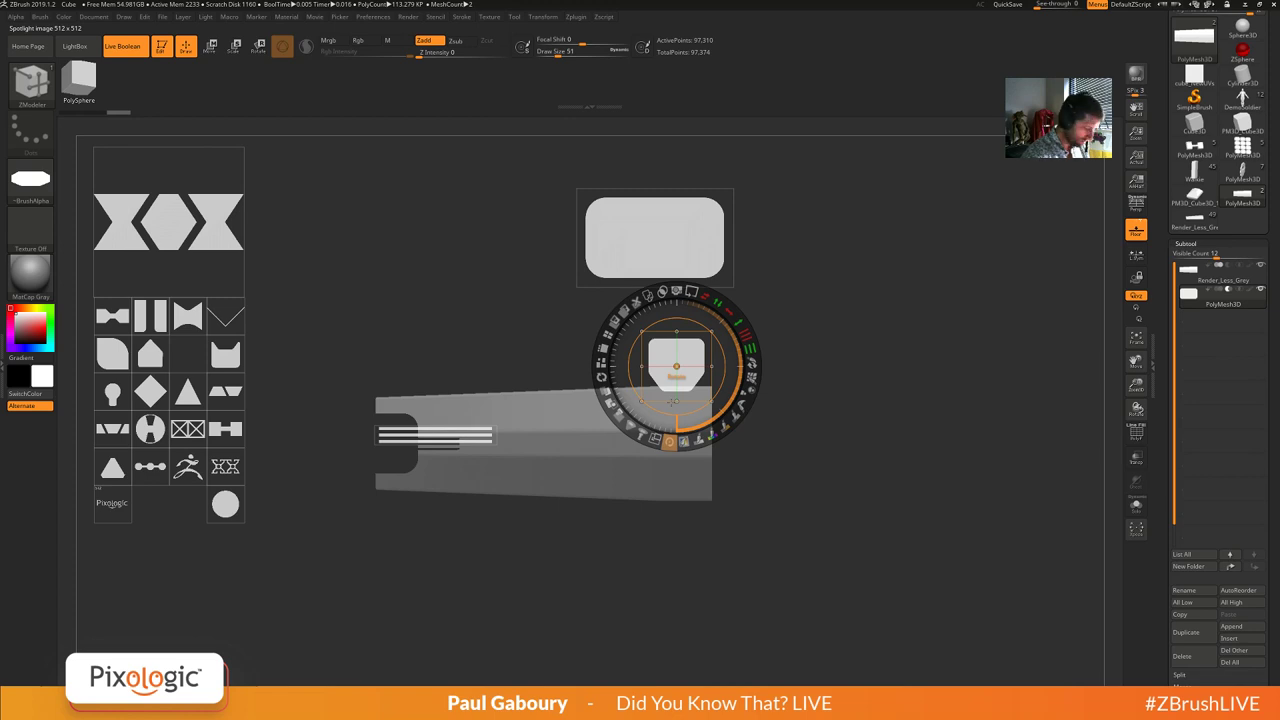
left_click_drag(676, 366, 676, 381)
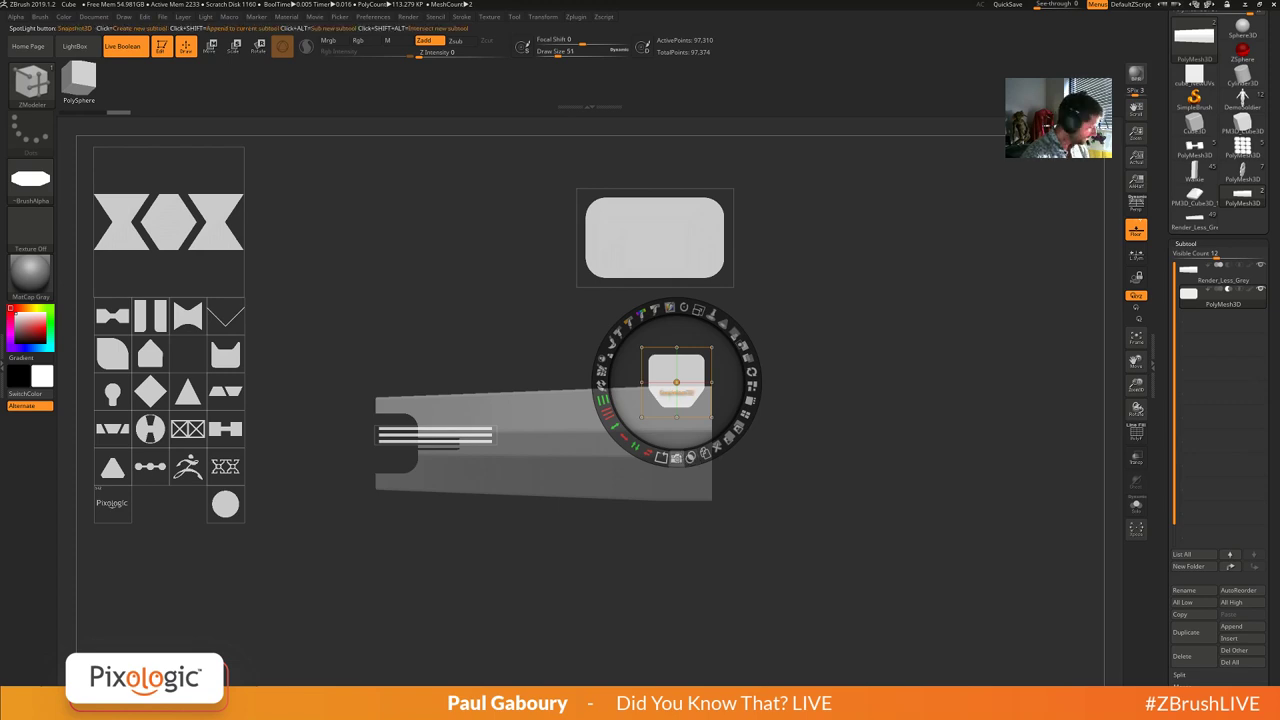
Create a new subtractive subtool from the chamfered shape with Snapshot3D and hide SpotLight.
left_click(676, 457)
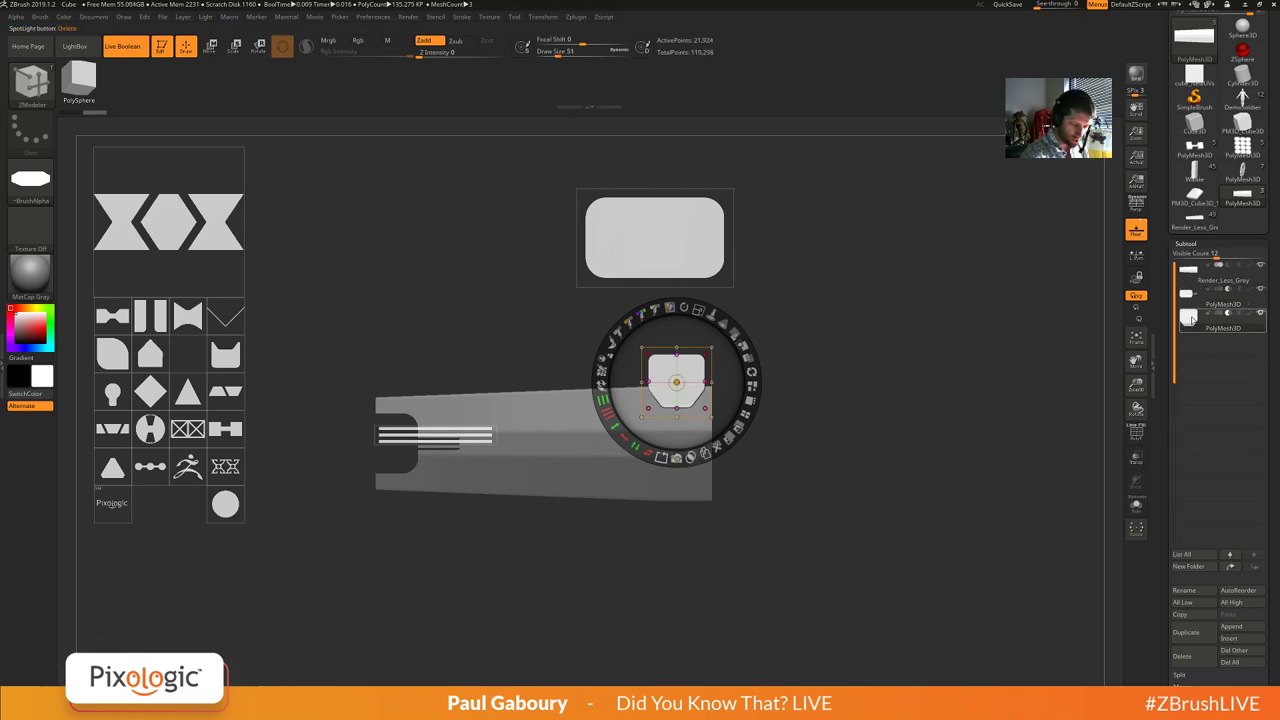
mouse_move(1184, 328)
key("shift+z")
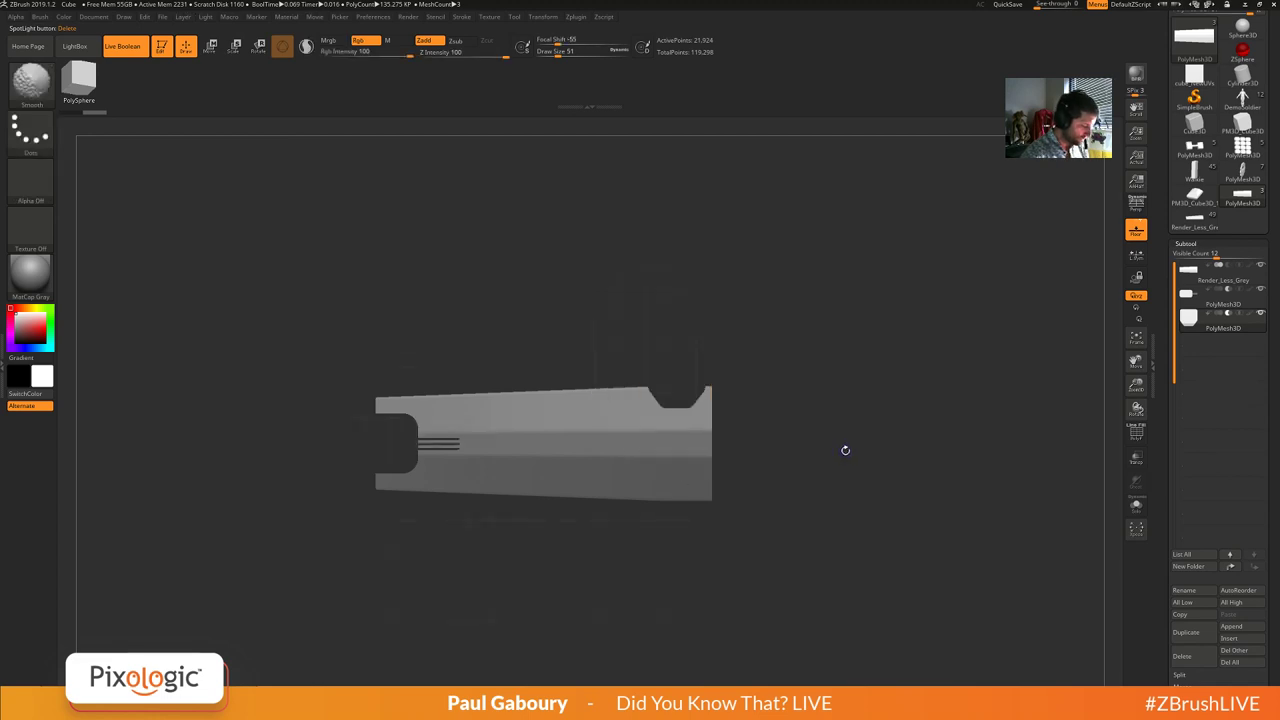
Move the chamfered cutter in depth so it makes only a shallow recess in the part's side face.
left_click_drag(815, 437, 829, 475)
right_click_drag(829, 475, 784, 454)
key("w")
left_click_drag(774, 254, 816, 302)
right_click_drag(962, 390, 917, 392)
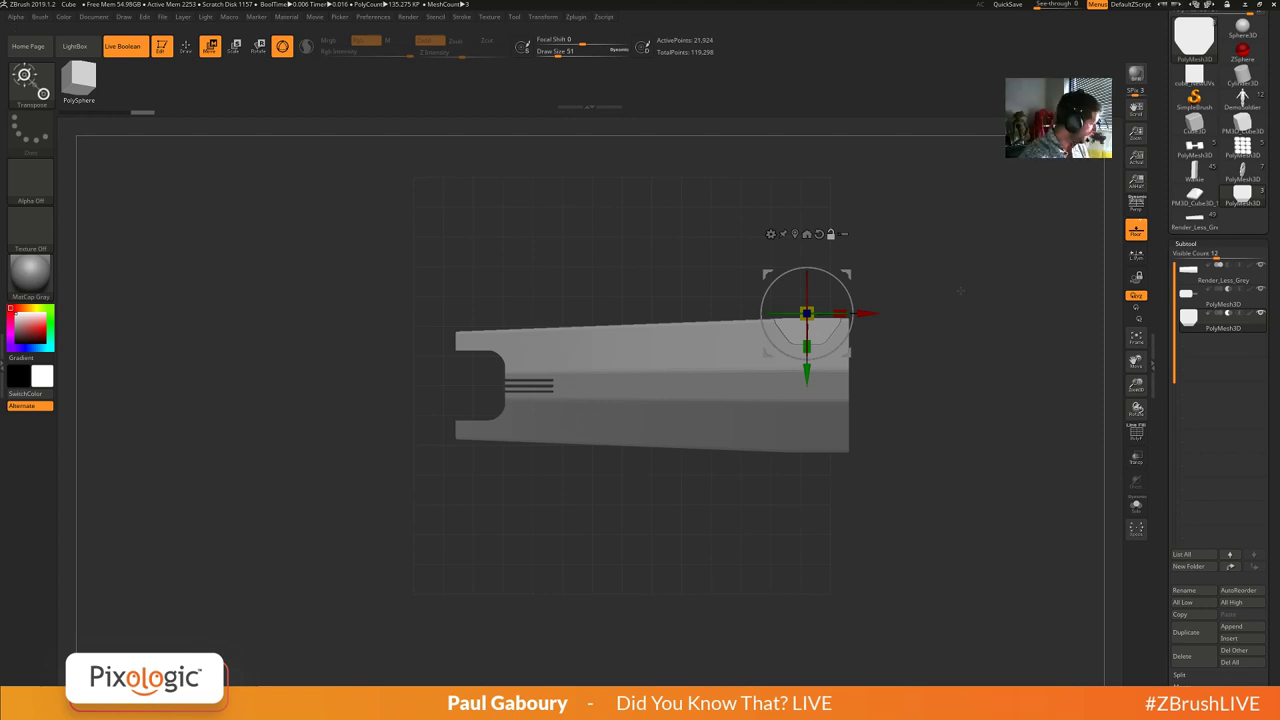
key("q")
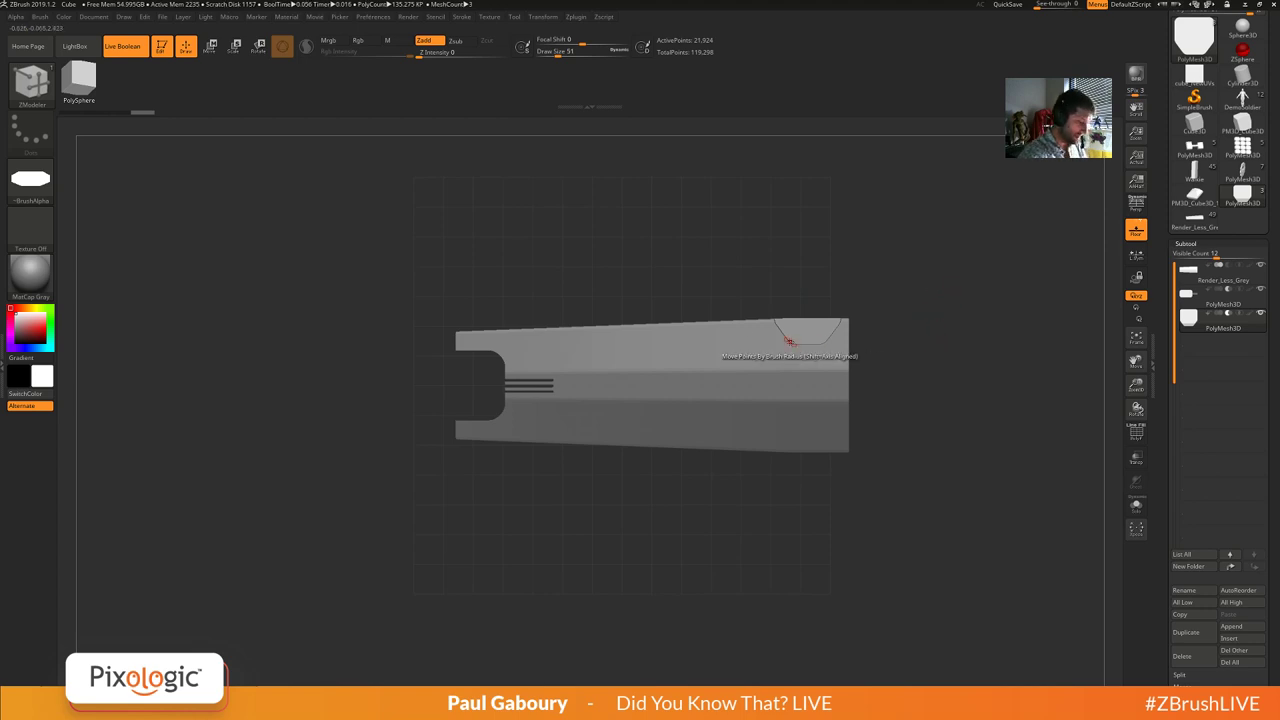
left_click_drag(876, 325, 911, 327)
Enlarge the bow-tie shape over the chamfered recess, append it to that cutter with Snapshot3D, and set the image aside.
key("shift+z")
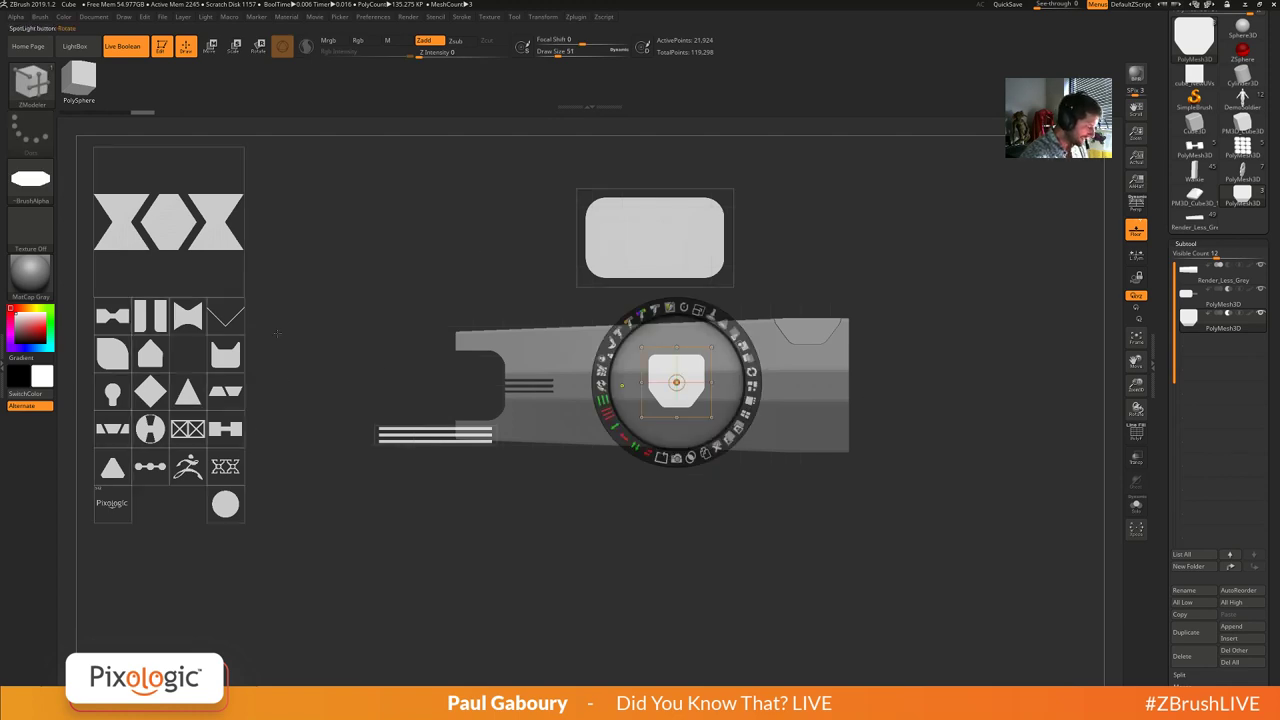
left_click_drag(113, 316, 814, 354)
left_click_drag(813, 281, 882, 286)
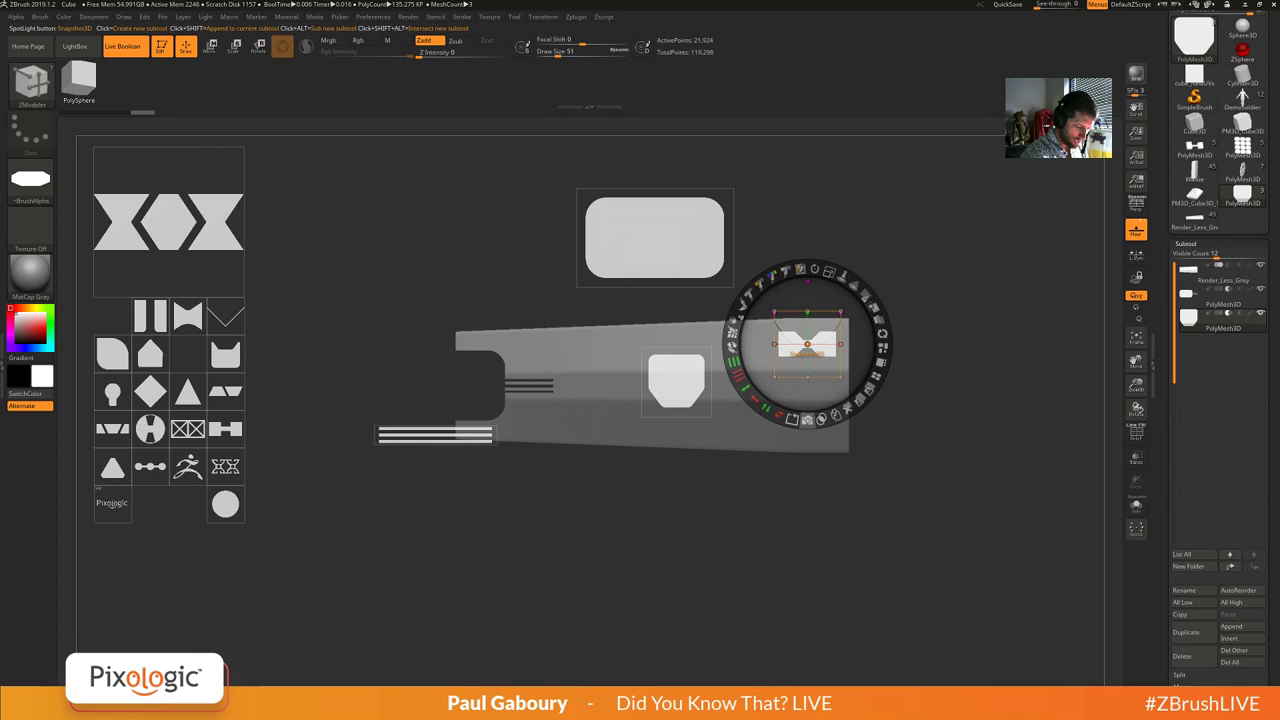
key("shift")
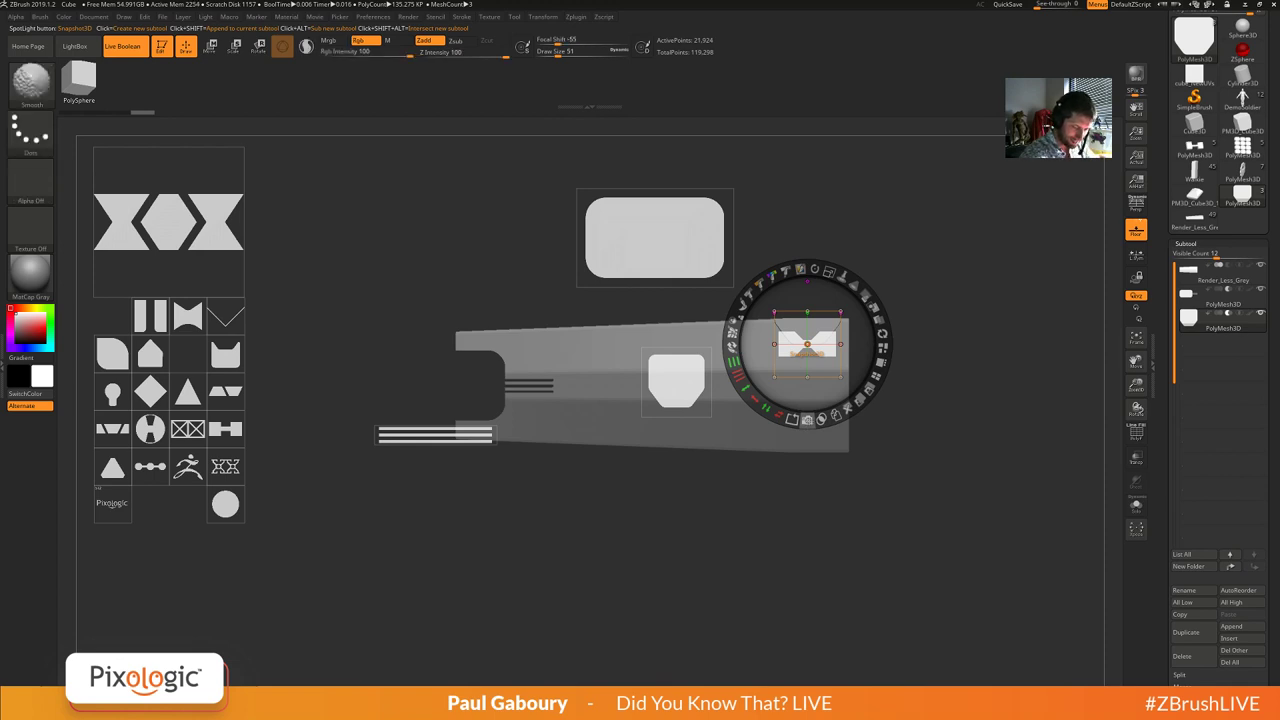
left_click(807, 419, "shift")
left_click_drag(807, 344, 942, 239)
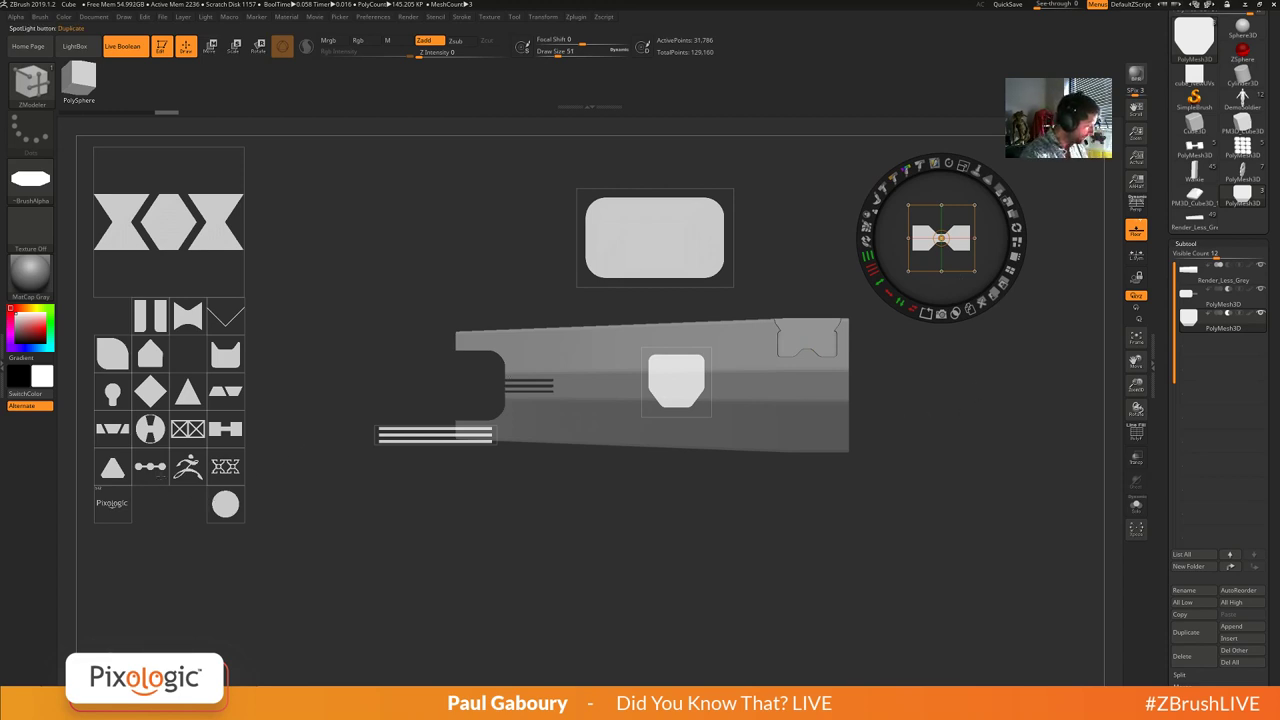
Place the diamond shape at the recess's lower edge, append it to the cutter with Snapshot3D, and set the image aside.
left_click_drag(151, 389, 808, 358)
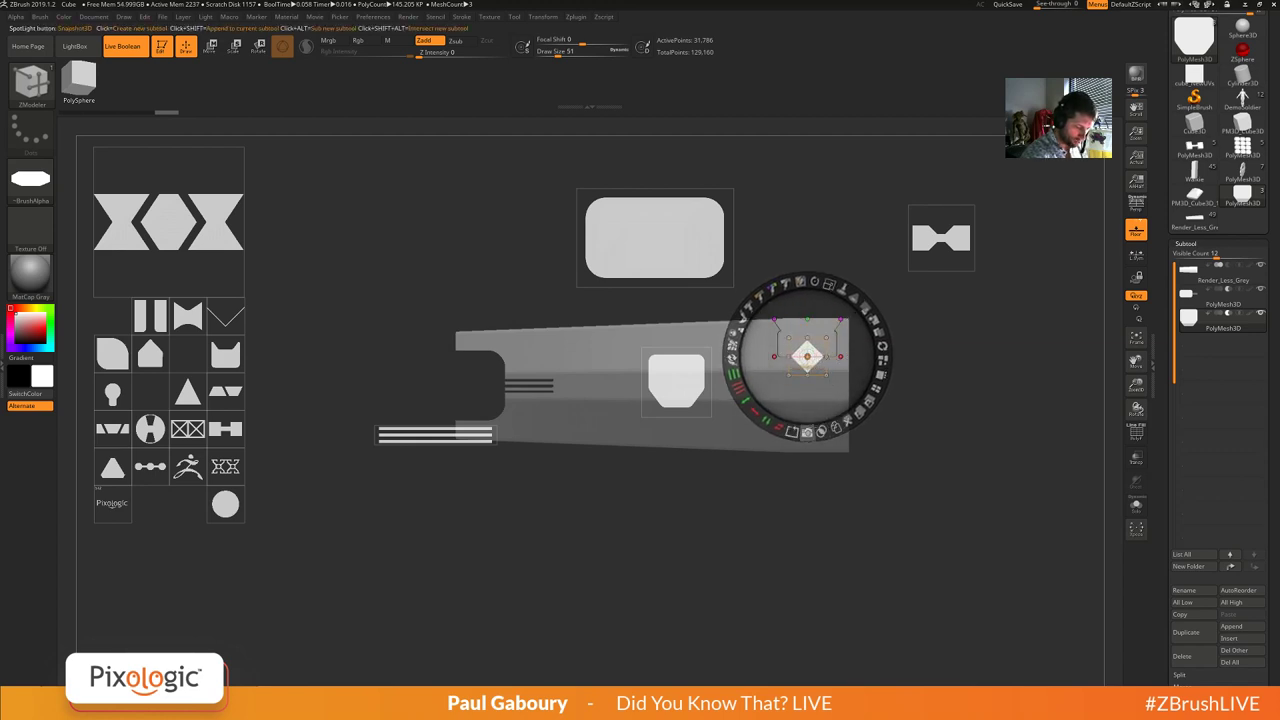
key("shift")
left_click(807, 436)
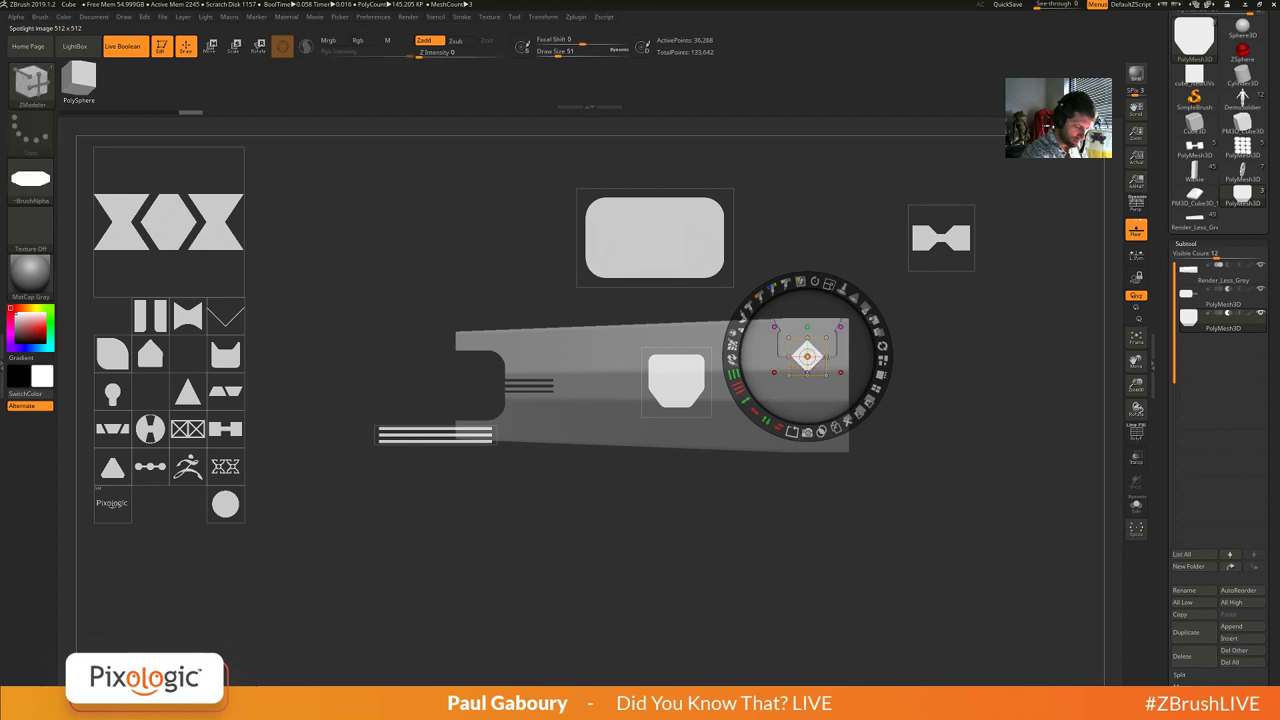
mouse_move(807, 357)
left_mouse_down()
mouse_move(980, 335)
mouse_move(997, 351)
left_mouse_up()
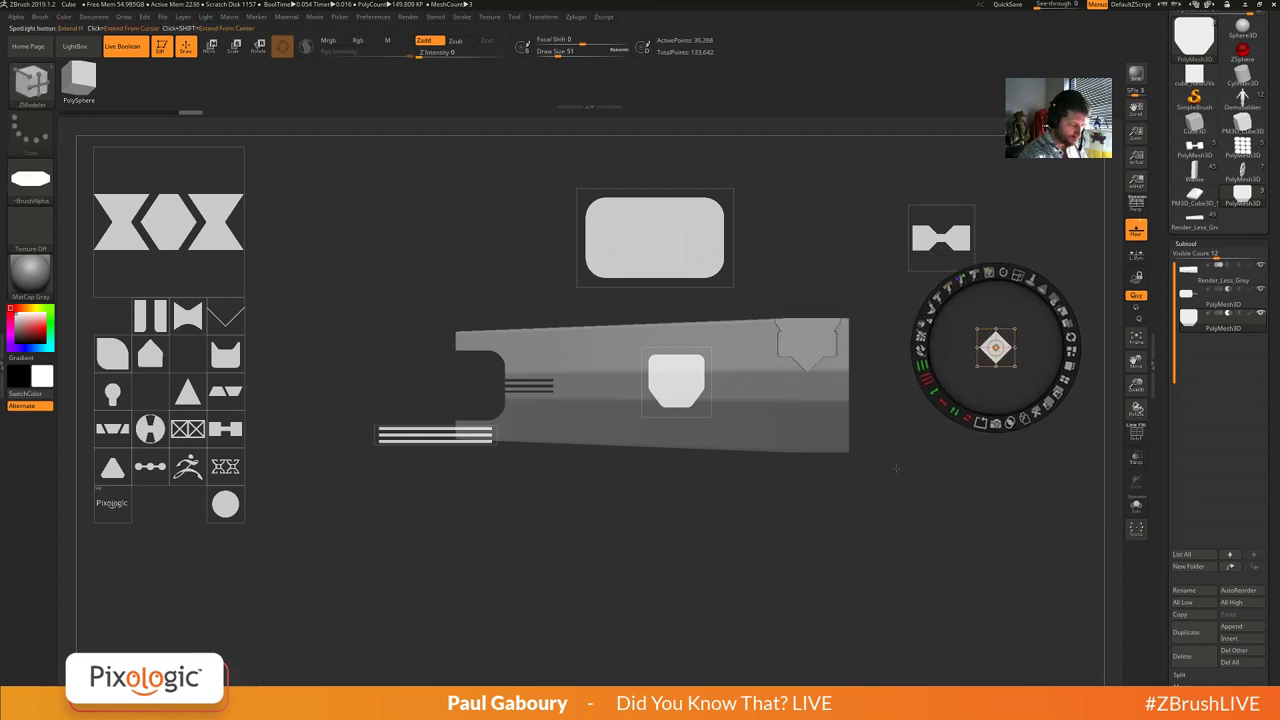
Examine the combined recess cutter in 3D, with PolyFrame on, from angled, end and side views.
key("shift+z")
left_click_drag(877, 549, 877, 483)
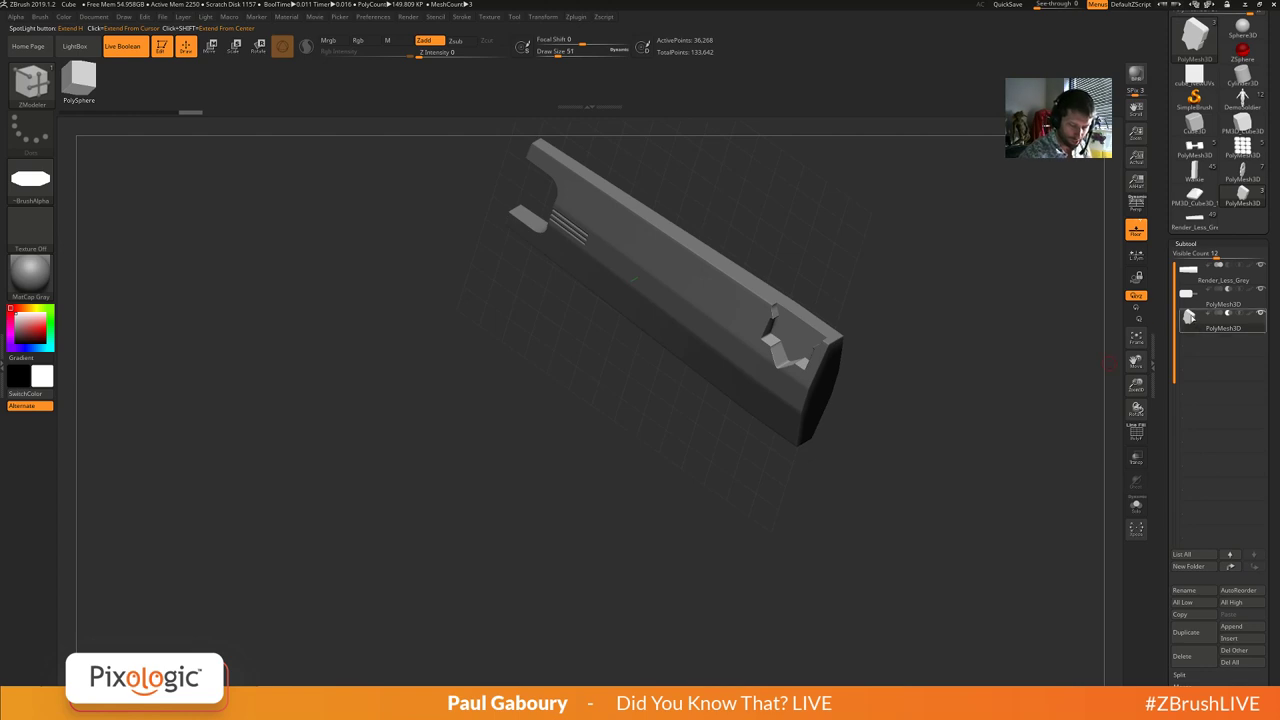
mouse_move(1195, 320)
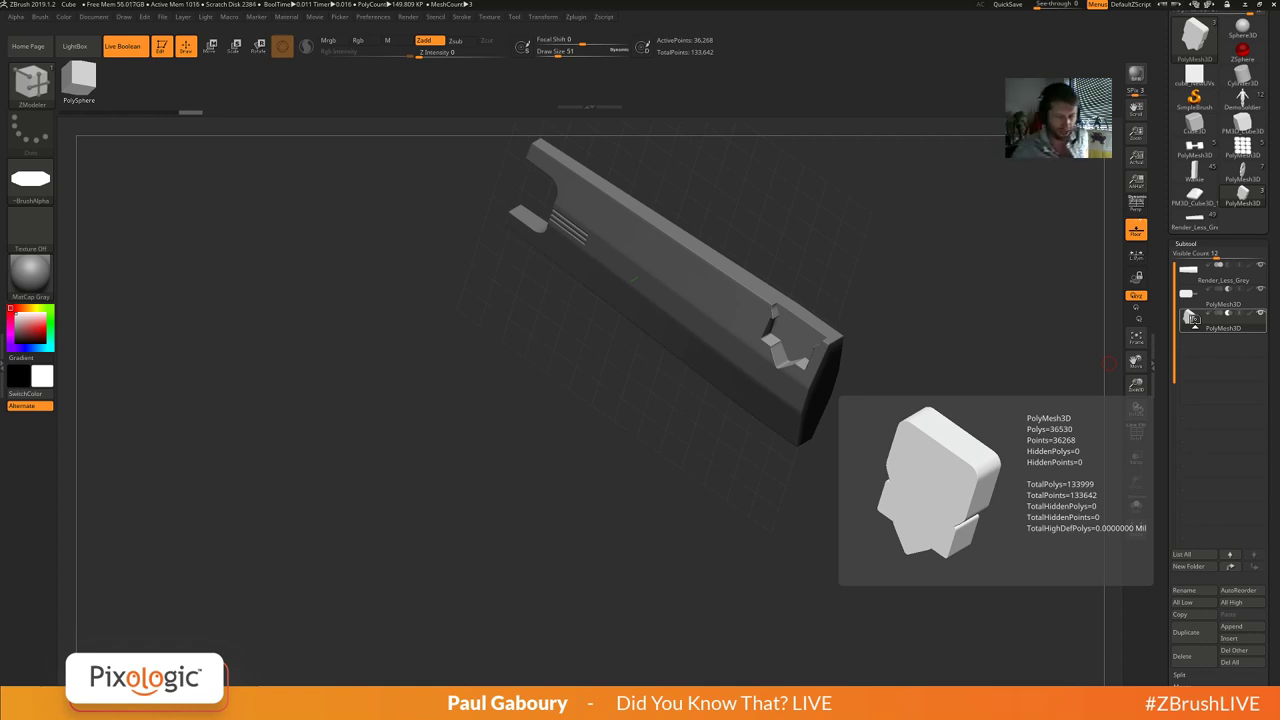
key("shift")
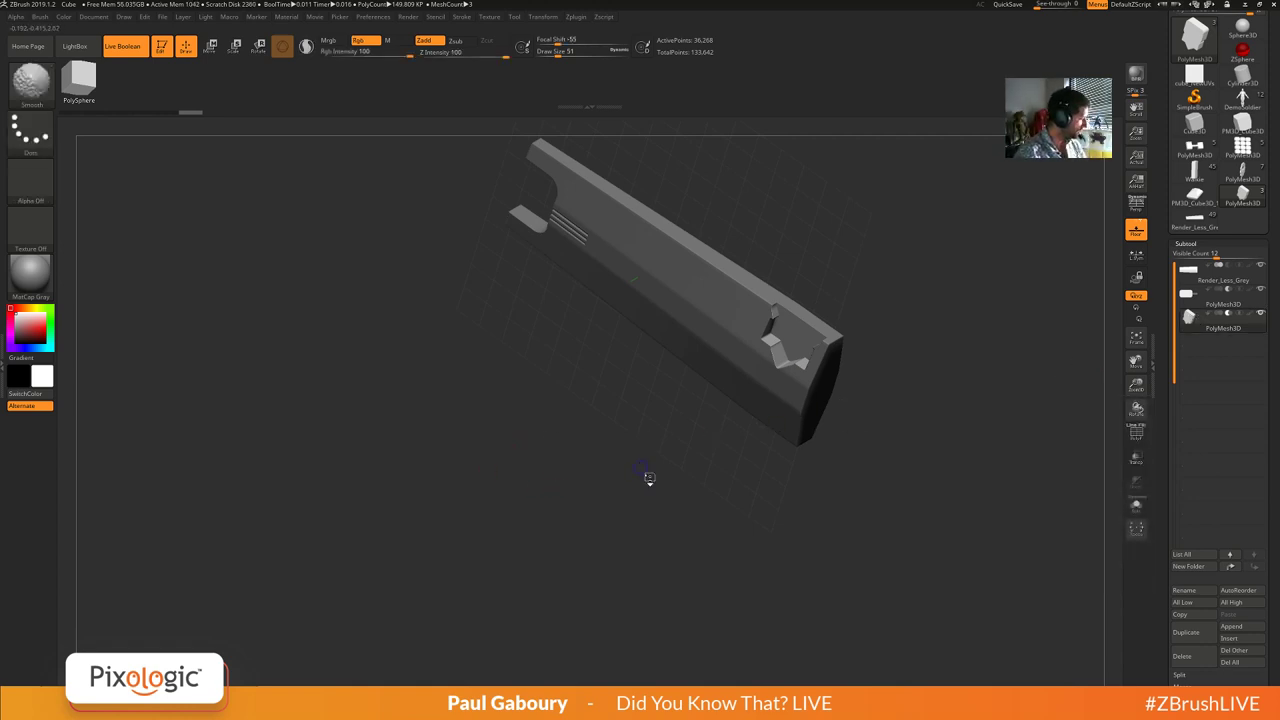
key("shift+f")
left_click_drag(888, 486, 874, 449, "shift")
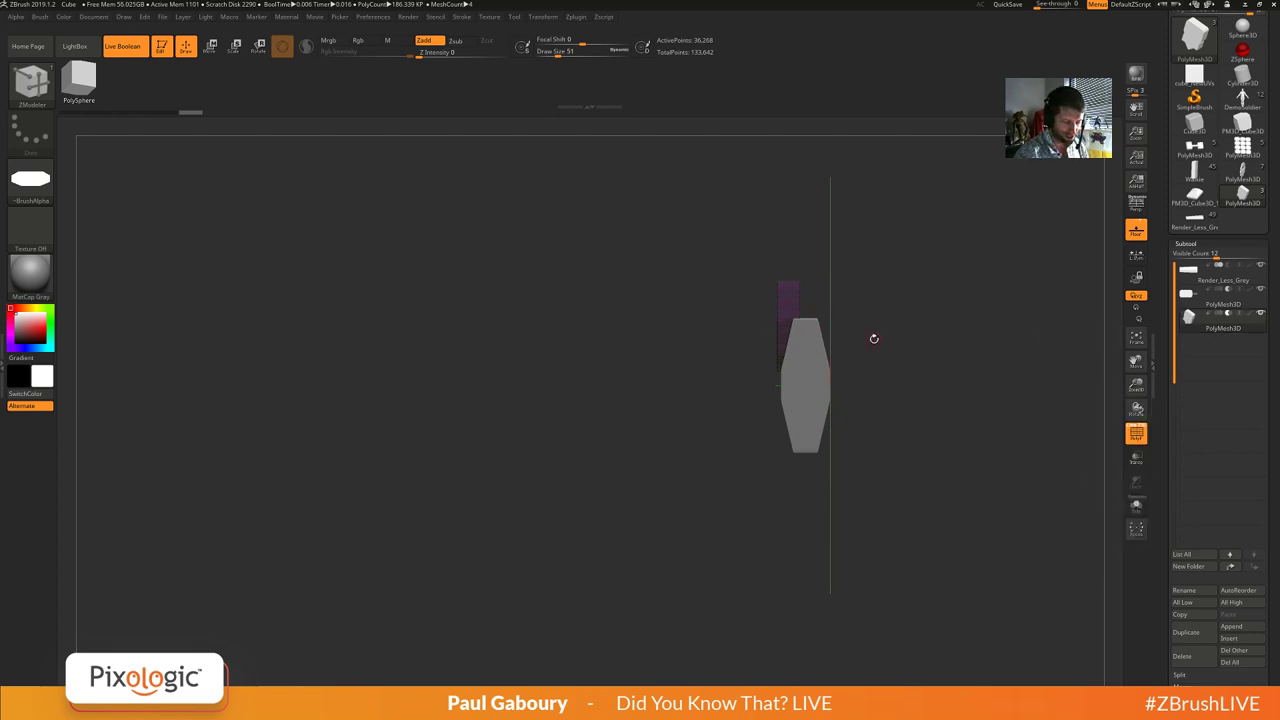
left_click_drag(891, 394, 943, 400, "shift")
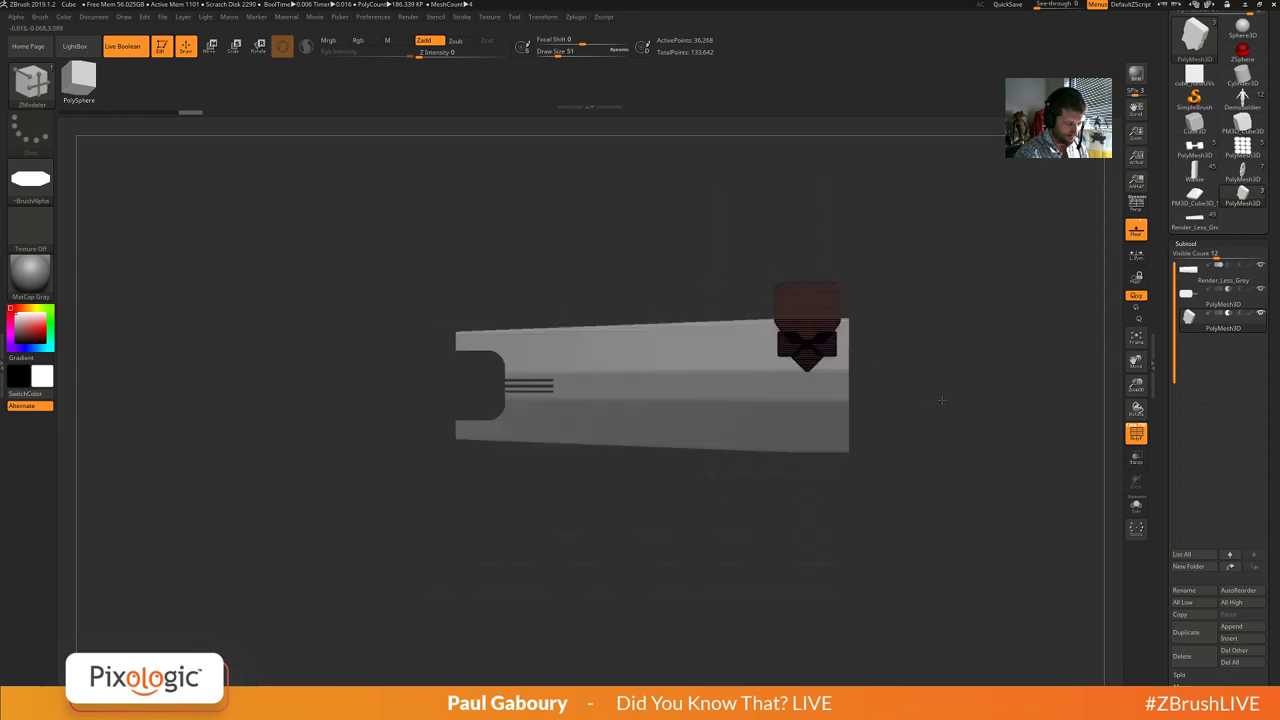
Enlarge the crossed double-box shape over the part's upper edge and create a new subtool from it with Snapshot3D.
key("shift+z")
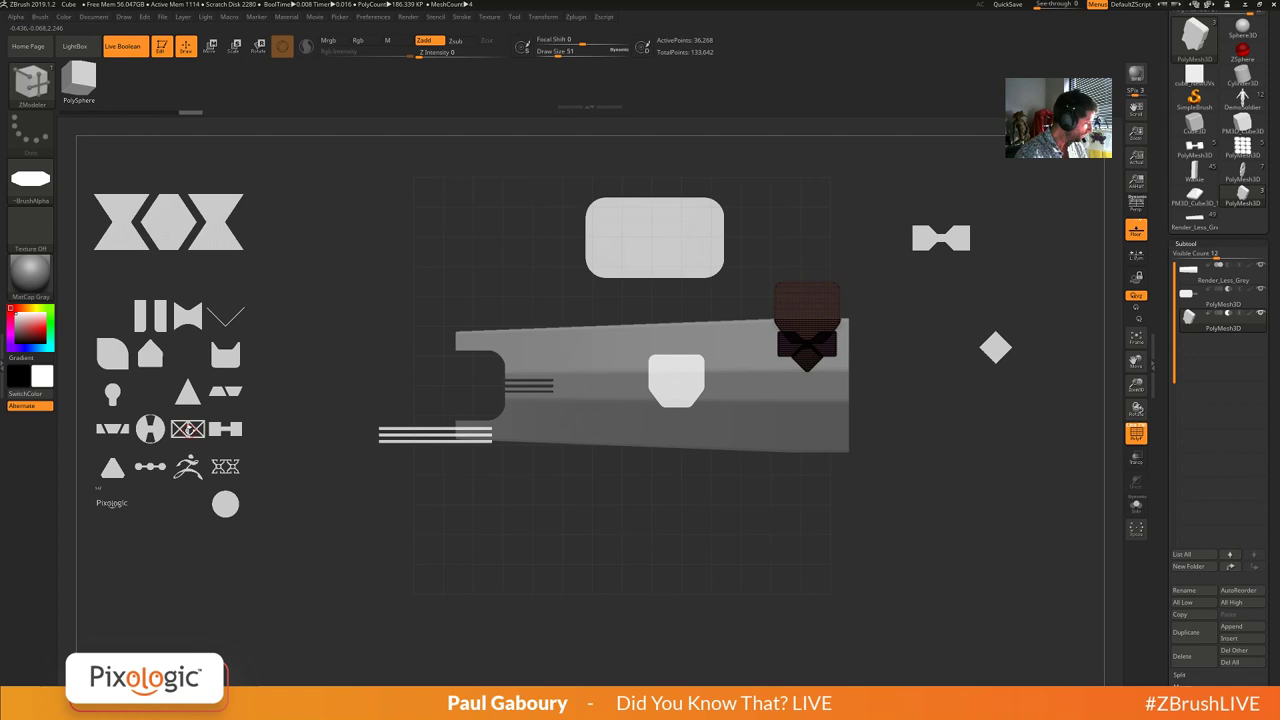
key("z")
left_click_drag(188, 429, 604, 324)
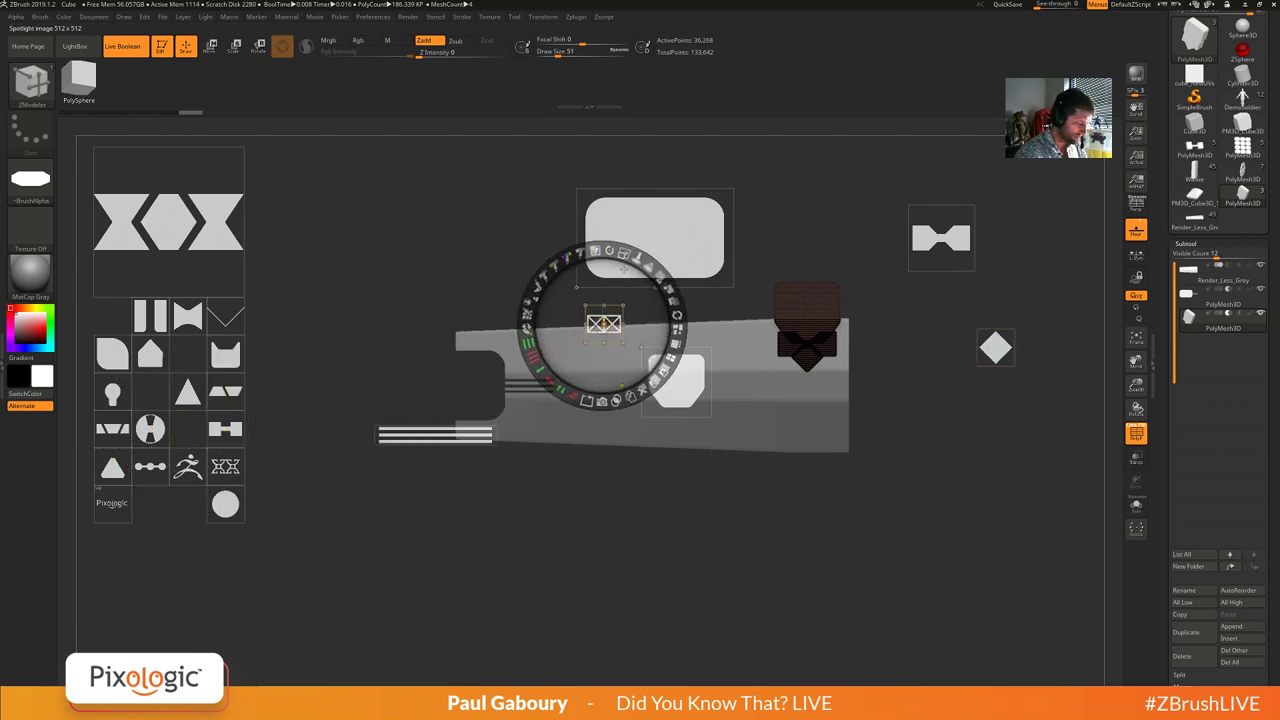
left_click_drag(624, 253, 676, 322)
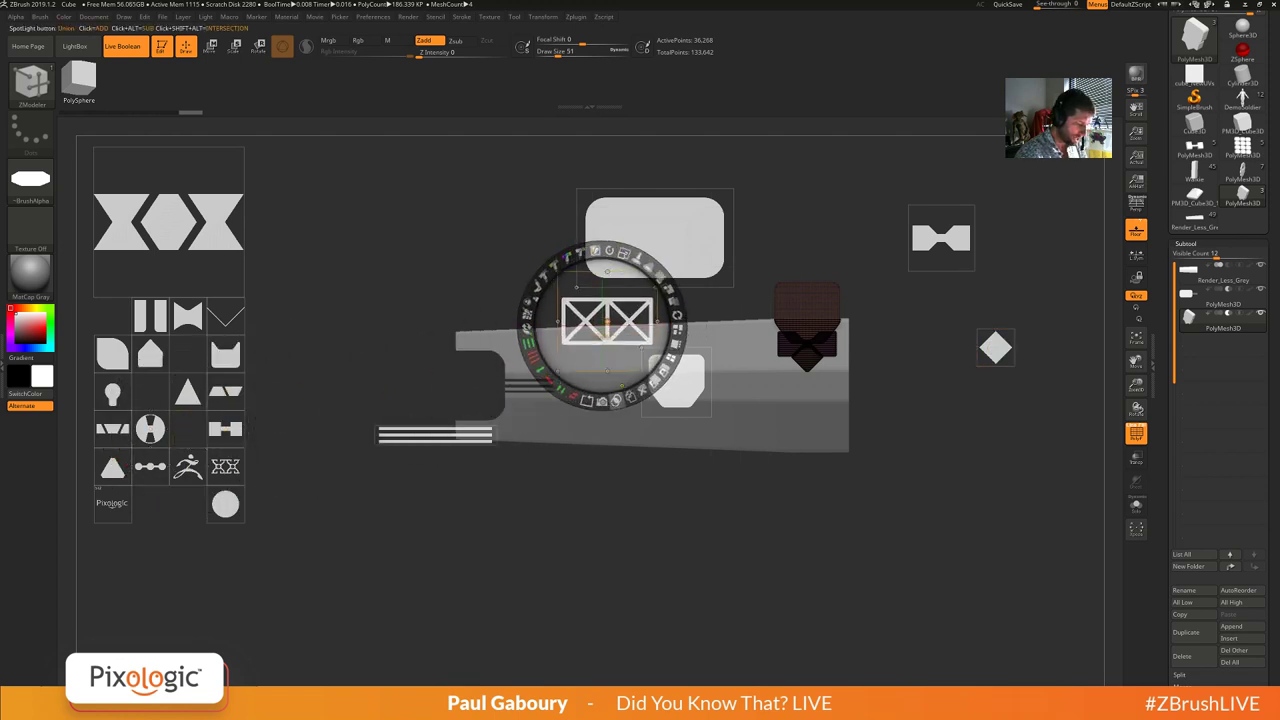
key("ctrl+shift+d")
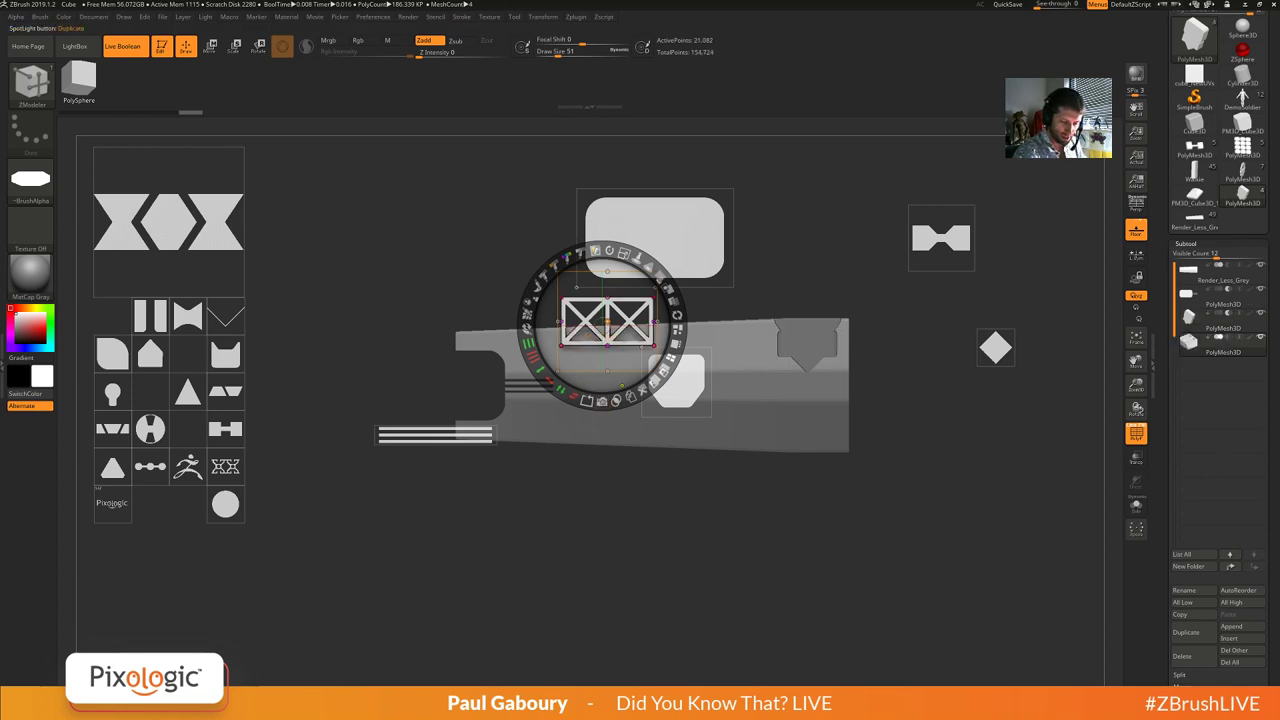
mouse_move(1195, 342)
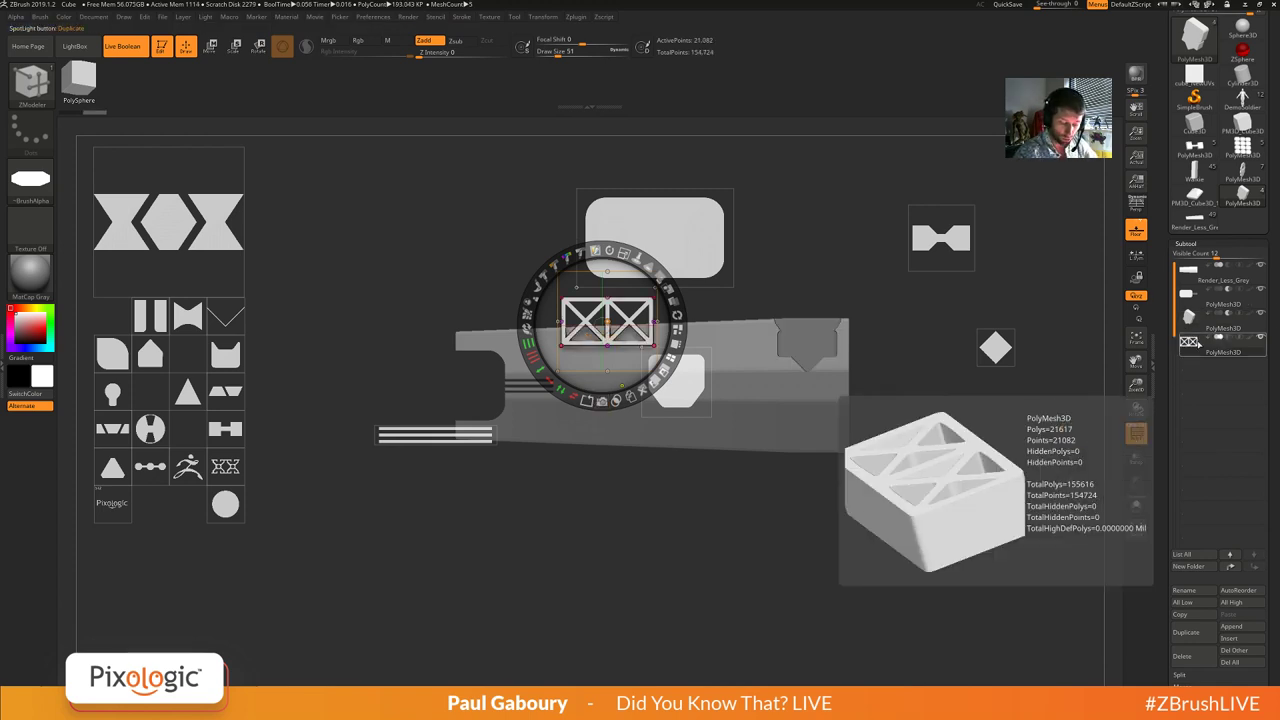
Hide SpotLight and compare the depths of the recess cutter and crossed double-box subtools from the part's edge, returning to the front view.
key("shift")
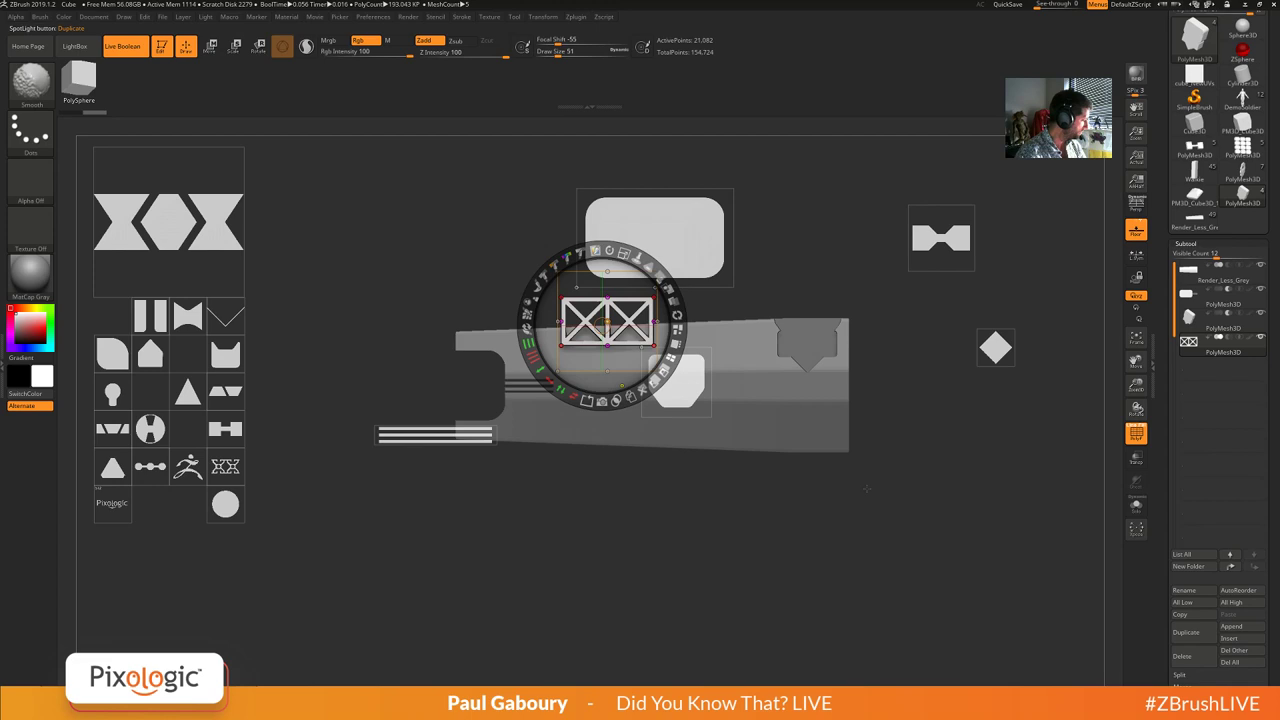
key("shift+z")
mouse_move(926, 474)
left_mouse_down()
mouse_move(909, 537)
mouse_move(938, 566)
left_mouse_up()
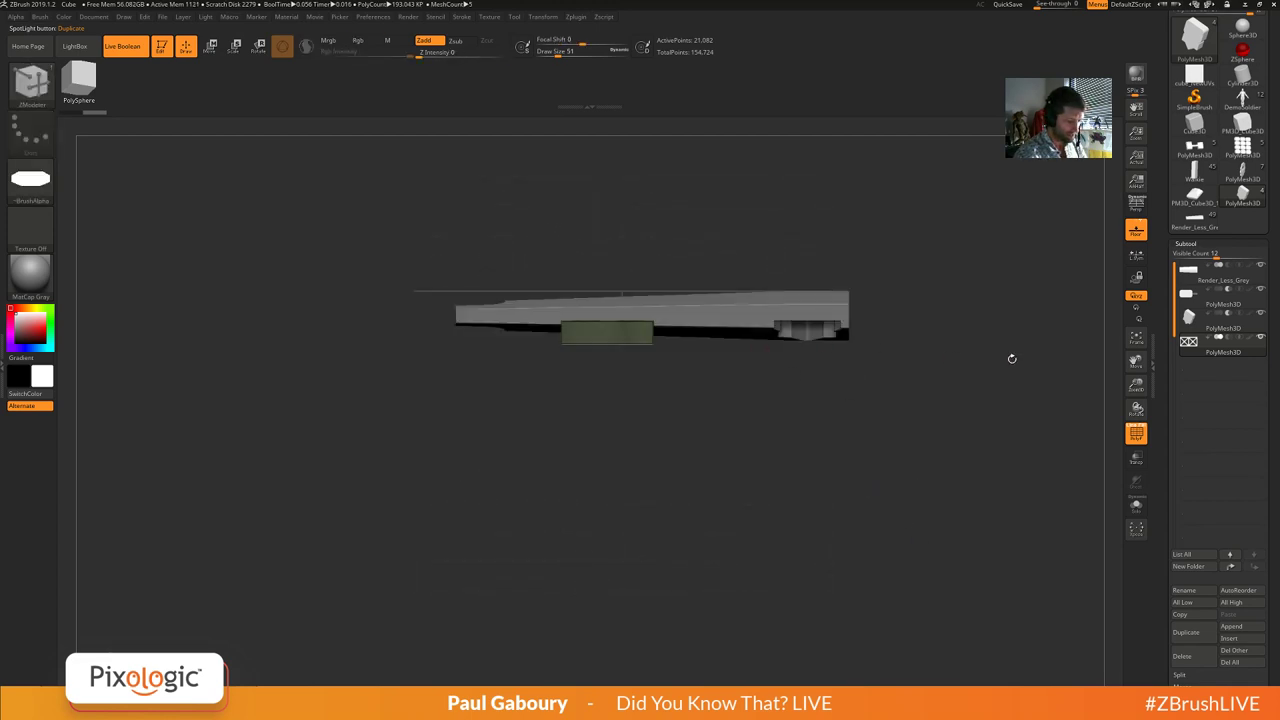
left_click(1182, 322)
mouse_move(1190, 343)
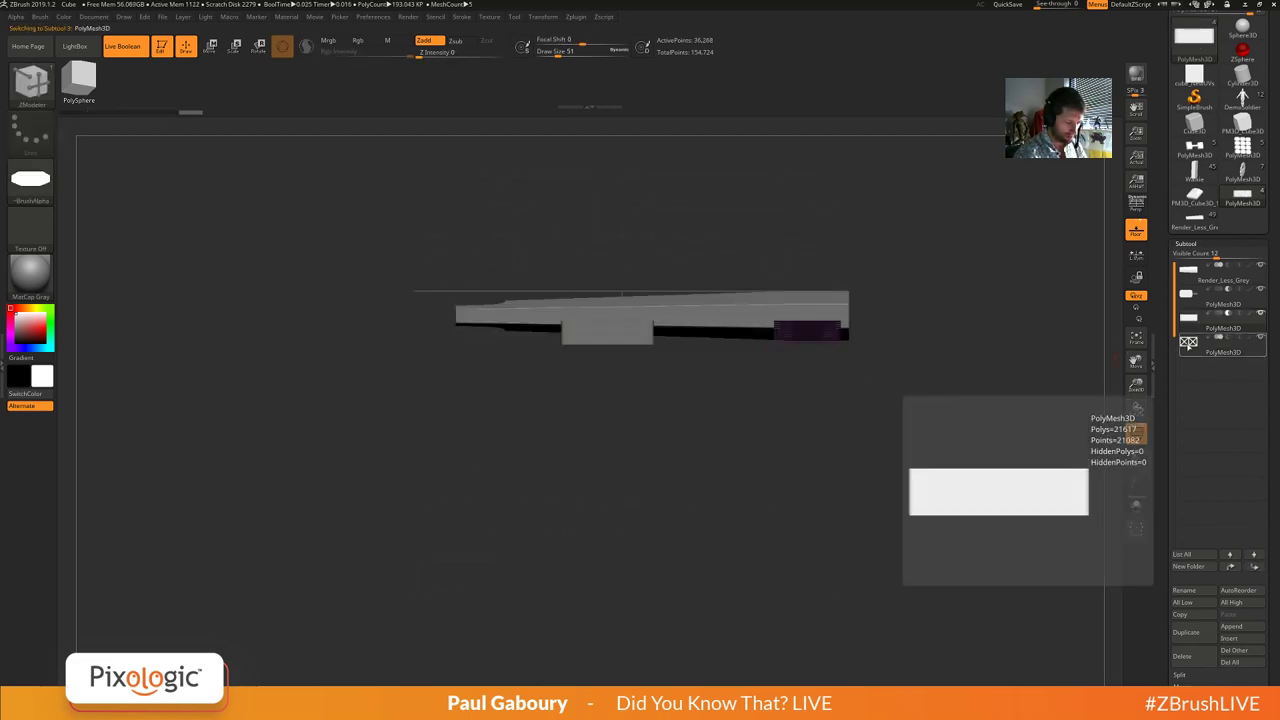
left_click(1188, 341)
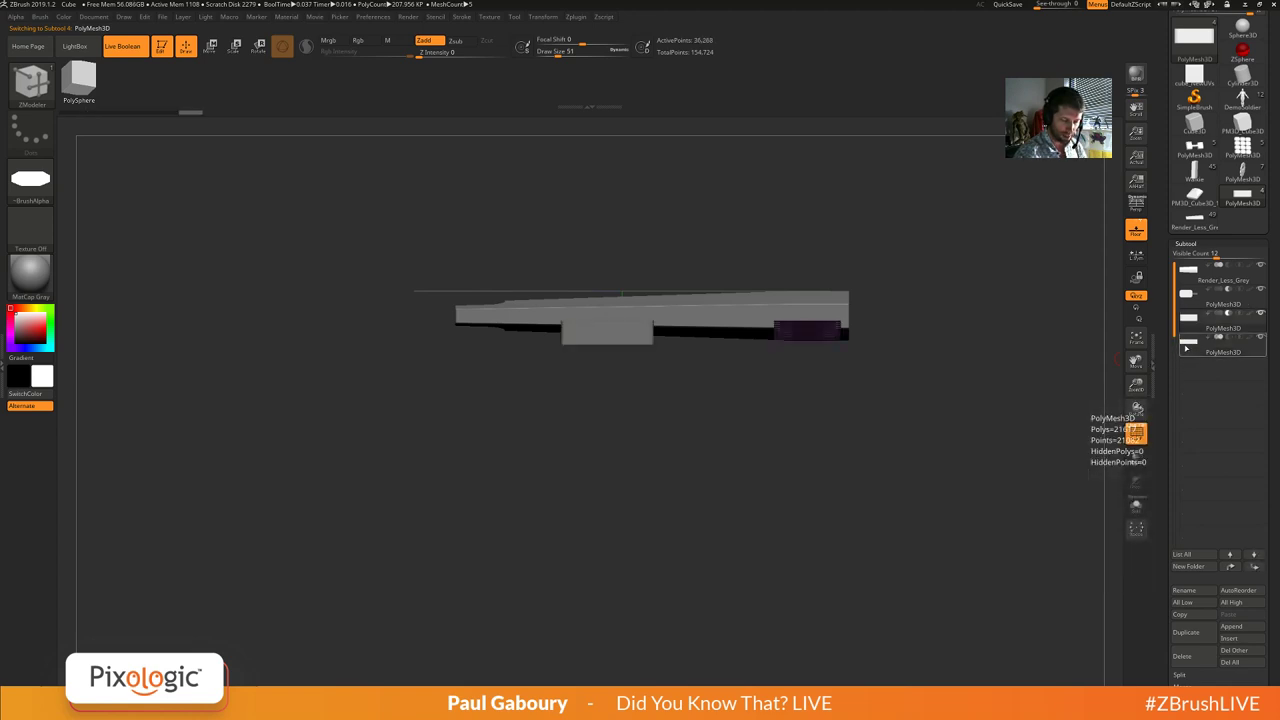
left_click(1189, 322)
left_click(1190, 320)
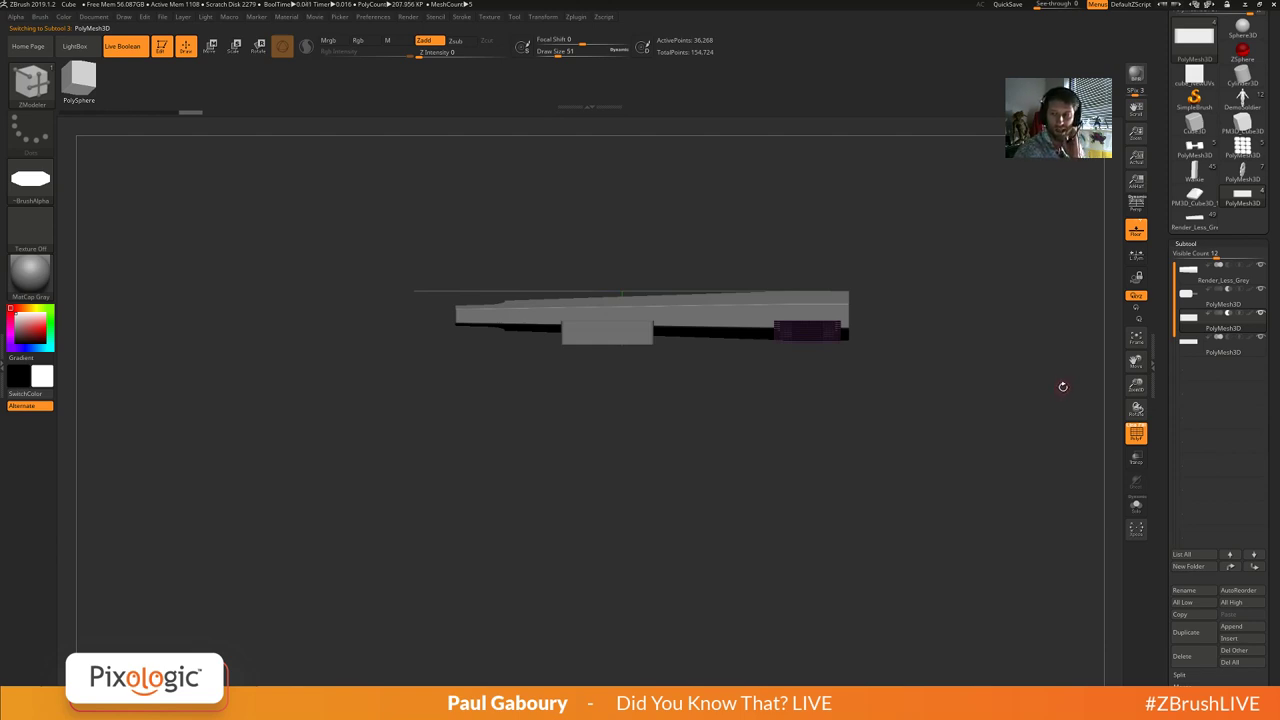
left_click_drag(1006, 394, 943, 353)
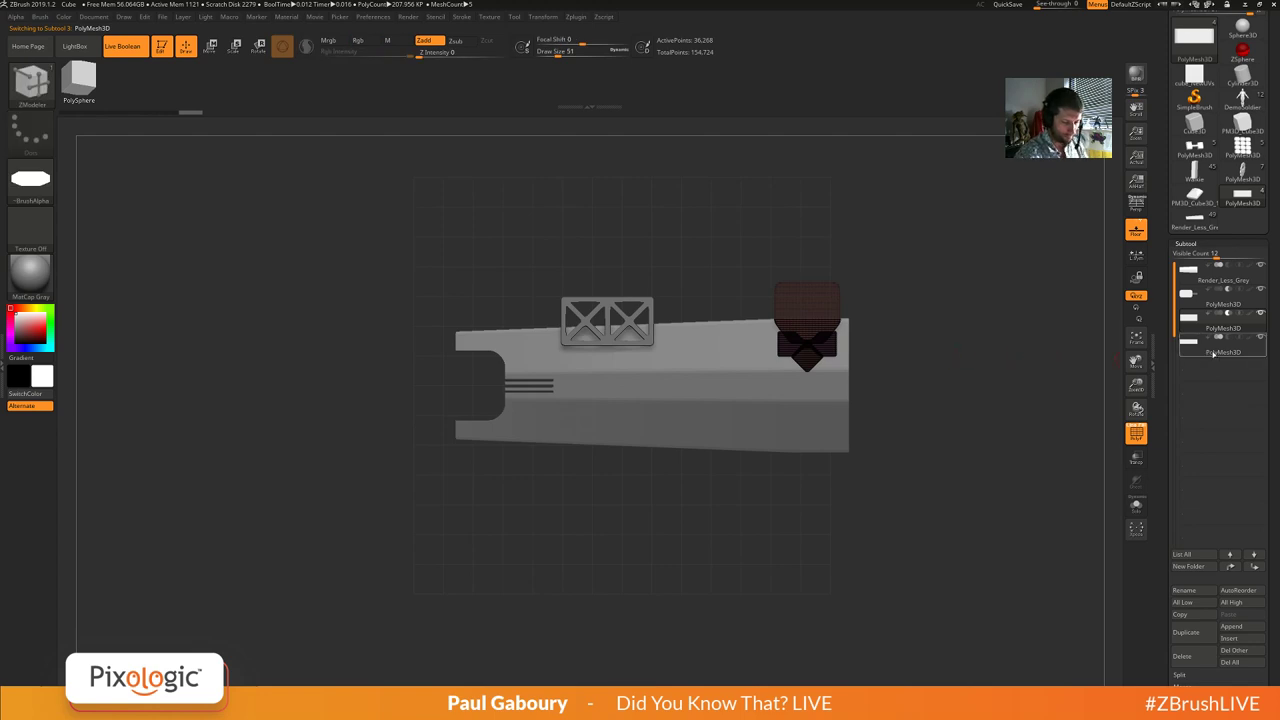
Frame the crossed double-box subtool to inspect its wireframe and inner corners up close, then turn PolyFrame off.
key("Down")
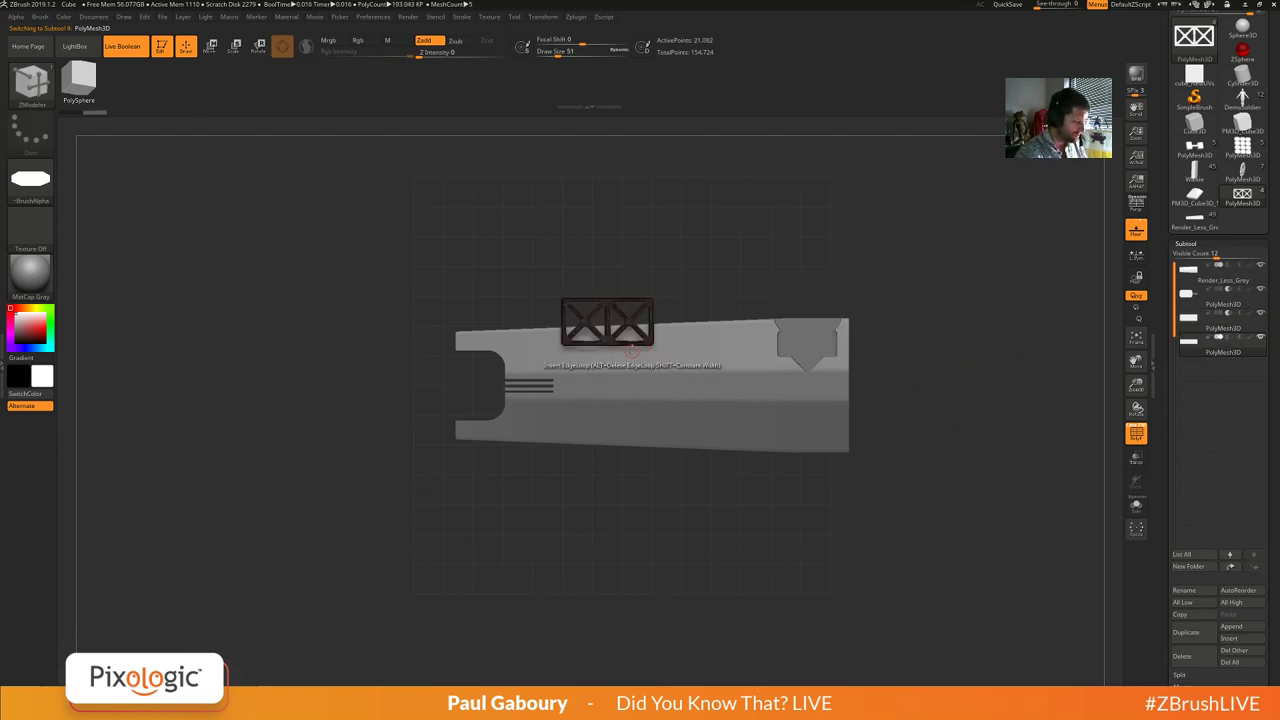
key("f")
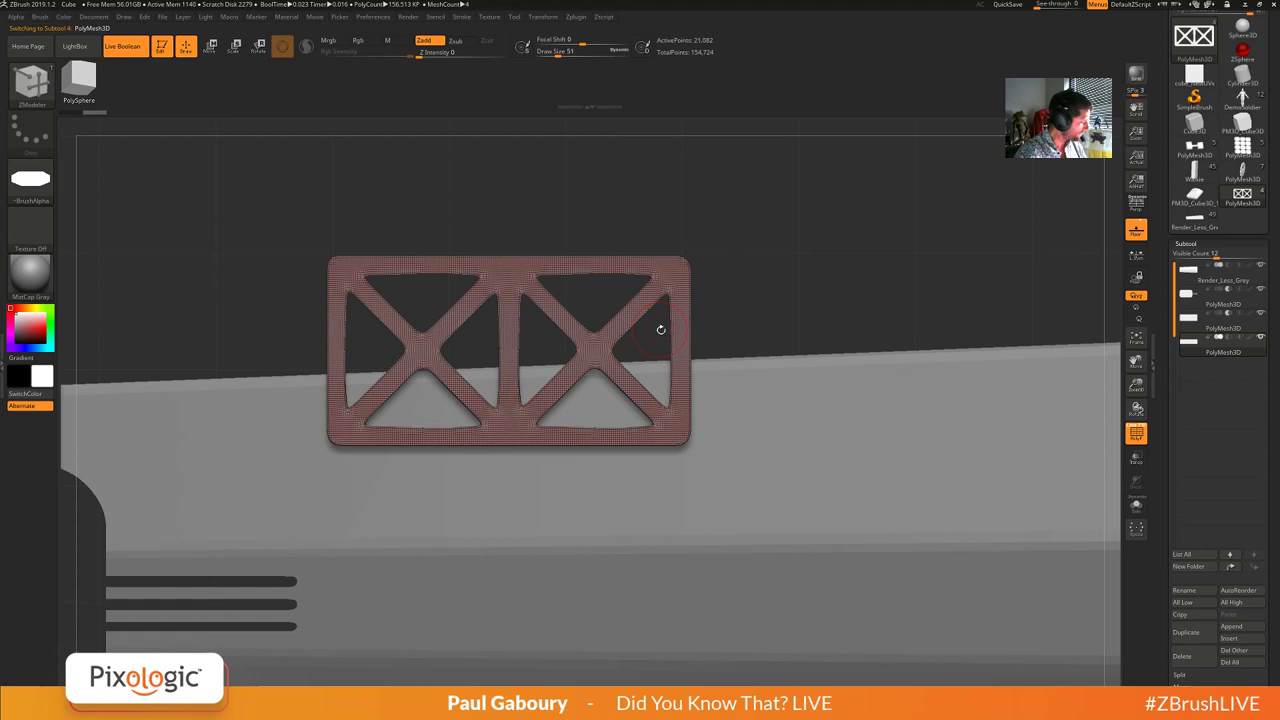
key("shift+f")
right_click_drag(800, 343, 732, 306, "ctrl")
right_click_drag(732, 306, 693, 327, "alt")
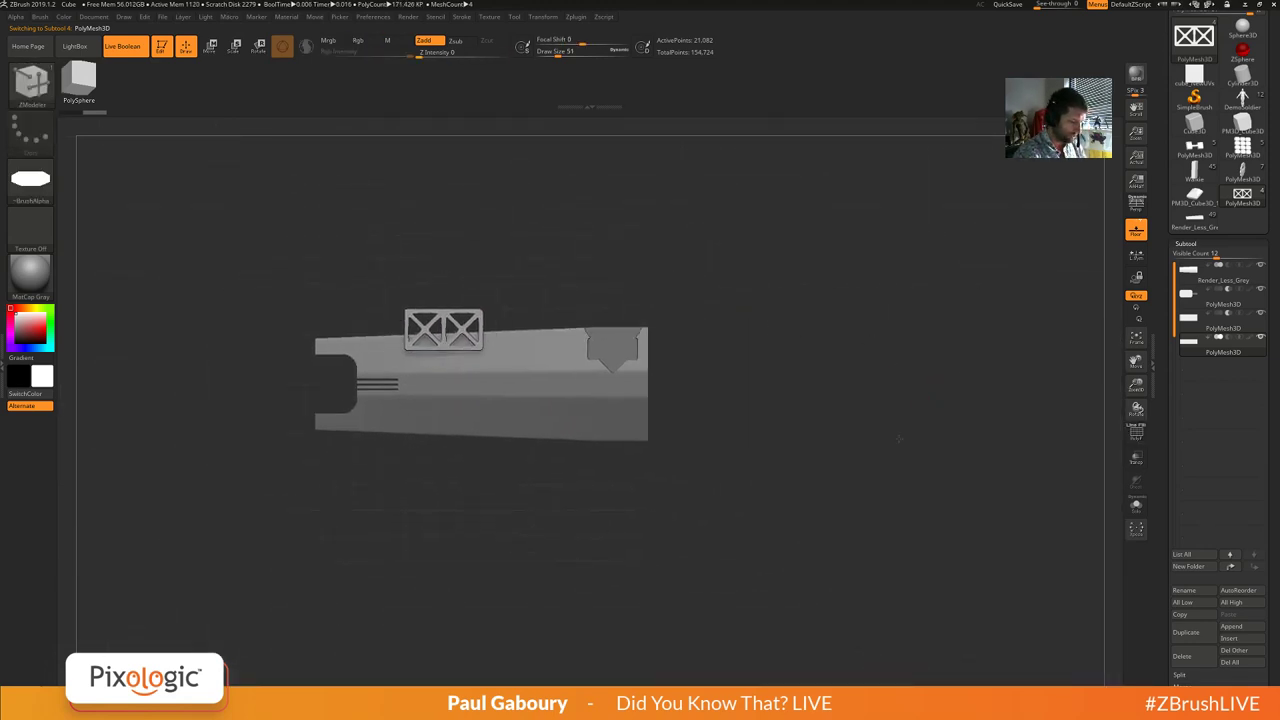
Move the crossed double-box subtool straight up until it is well clear of the part.
right_click_drag(912, 356, 872, 455, "alt")
key("w")
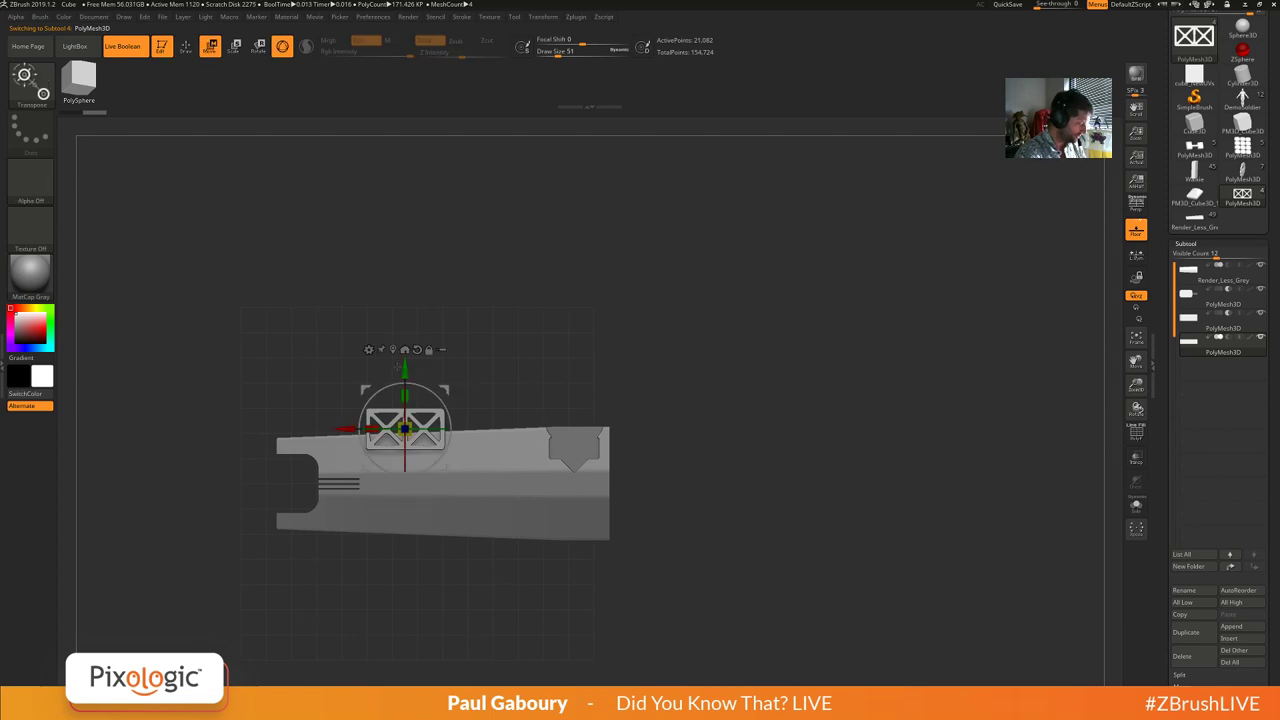
left_click_drag(404, 370, 404, 172)
right_click_drag(500, 204, 549, 459, "ctrl")
right_click_drag(555, 135, 575, 375, "alt")
Bring back the SpotLight images and enlarge the crossed double-box image to more than twice its size, above the moved mesh.
key("shift+z")
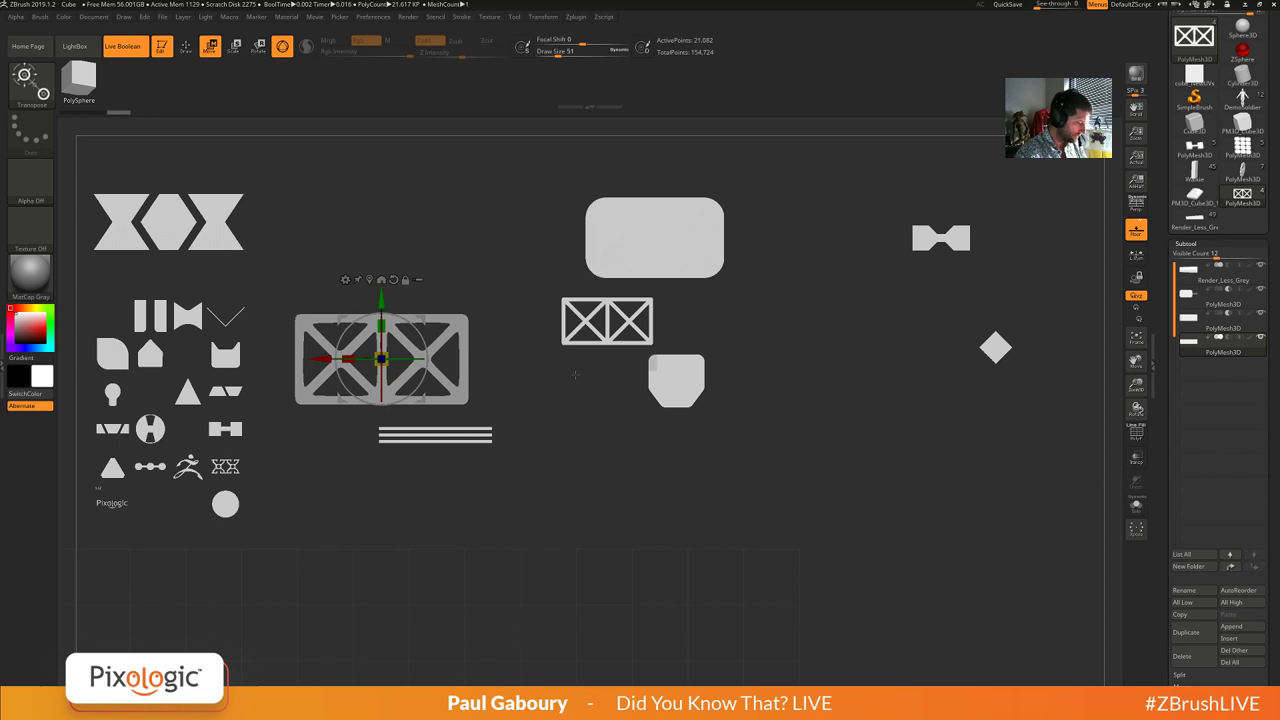
mouse_move(628, 323)
right_mouse_down()
mouse_move(565, 350)
mouse_move(628, 323)
right_mouse_up()
key("z")
left_click_drag(626, 322, 600, 355)
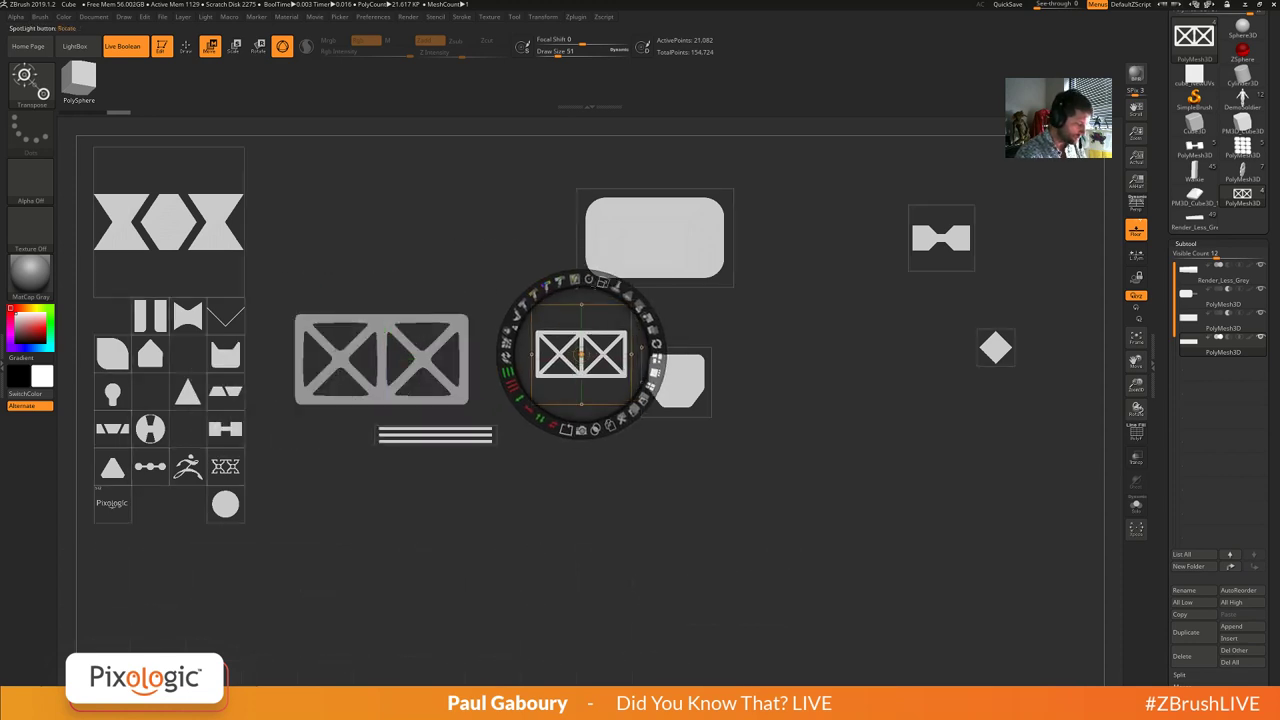
left_click_drag(603, 282, 655, 341)
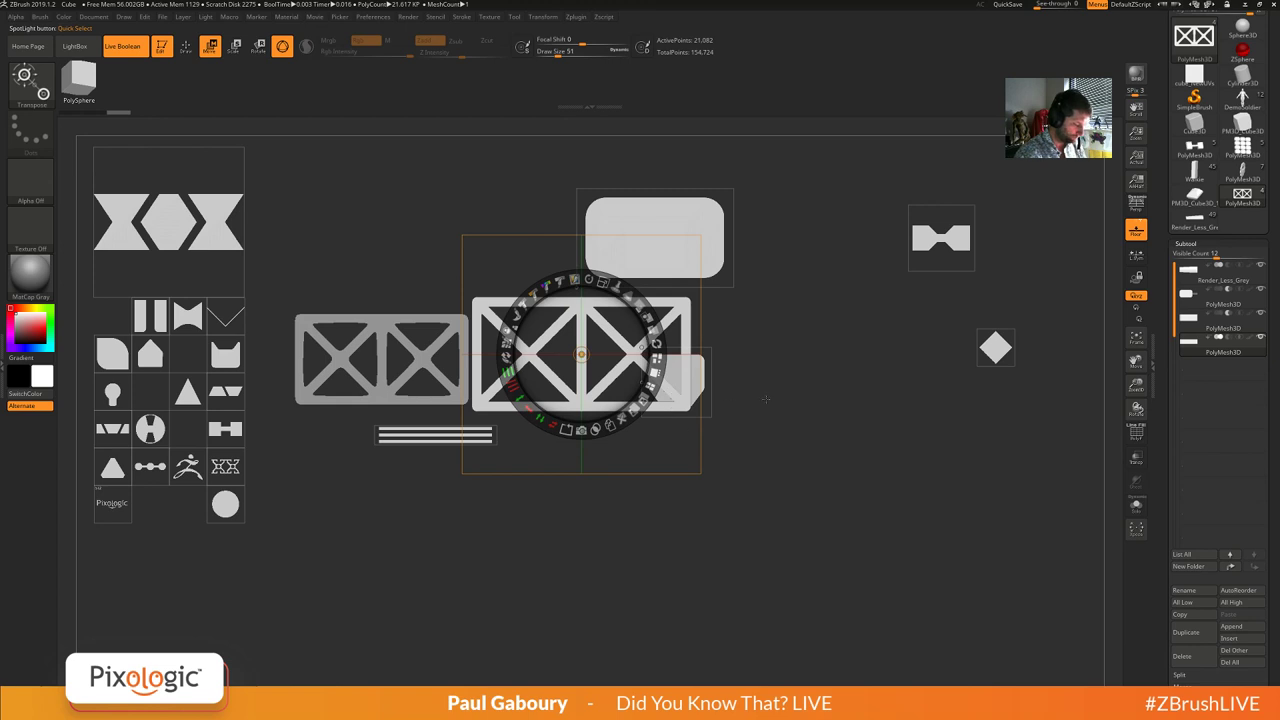
left_click_drag(766, 399, 877, 539)
left_click_drag(682, 494, 584, 244)
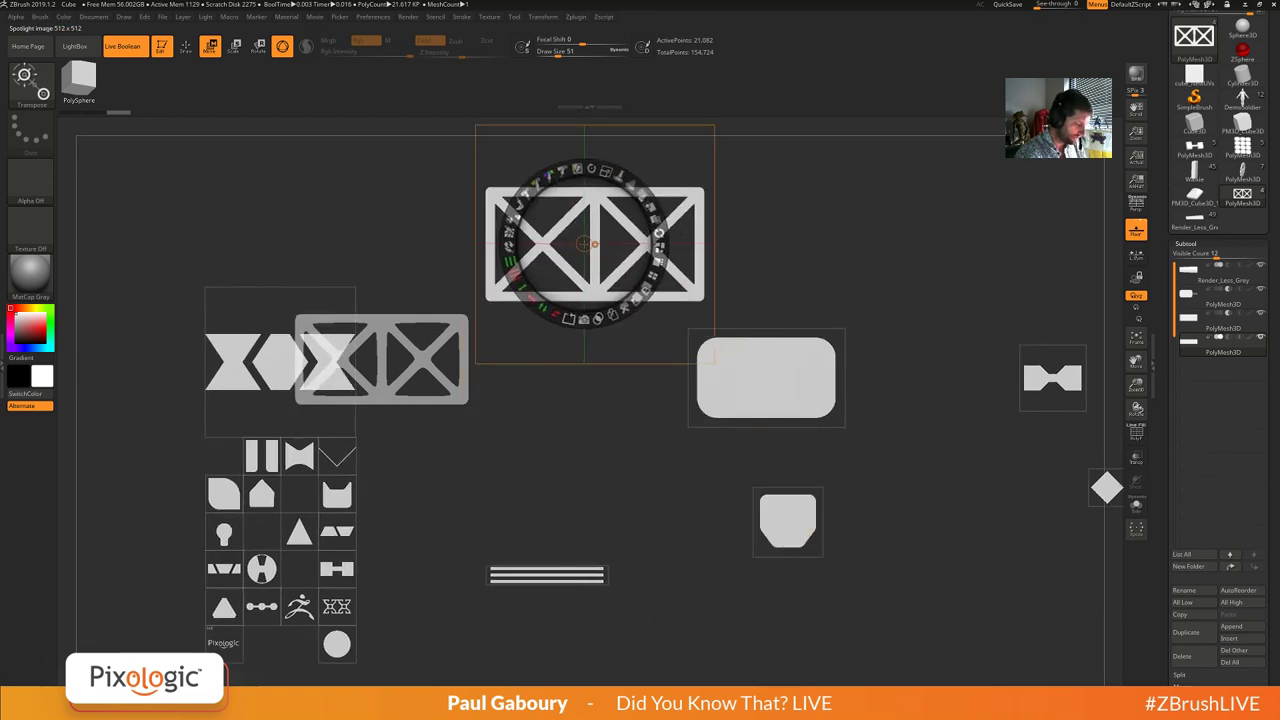
Tile the SpotLight images, place the crossed double-box beside the existing mesh, enlarge it further and create a new subtool with Snapshot3D.
left_click(594, 246)
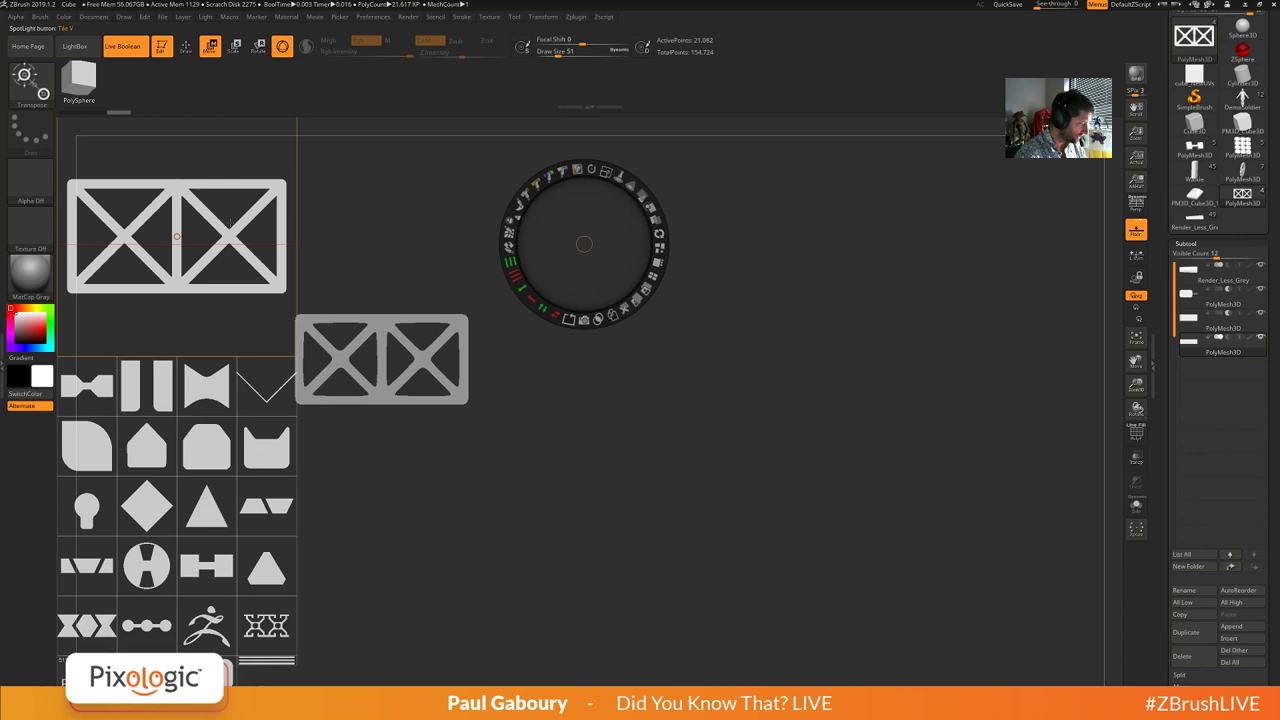
left_click_drag(253, 203, 823, 354)
left_click_drag(796, 551, 673, 374)
left_click_drag(695, 300, 715, 307)
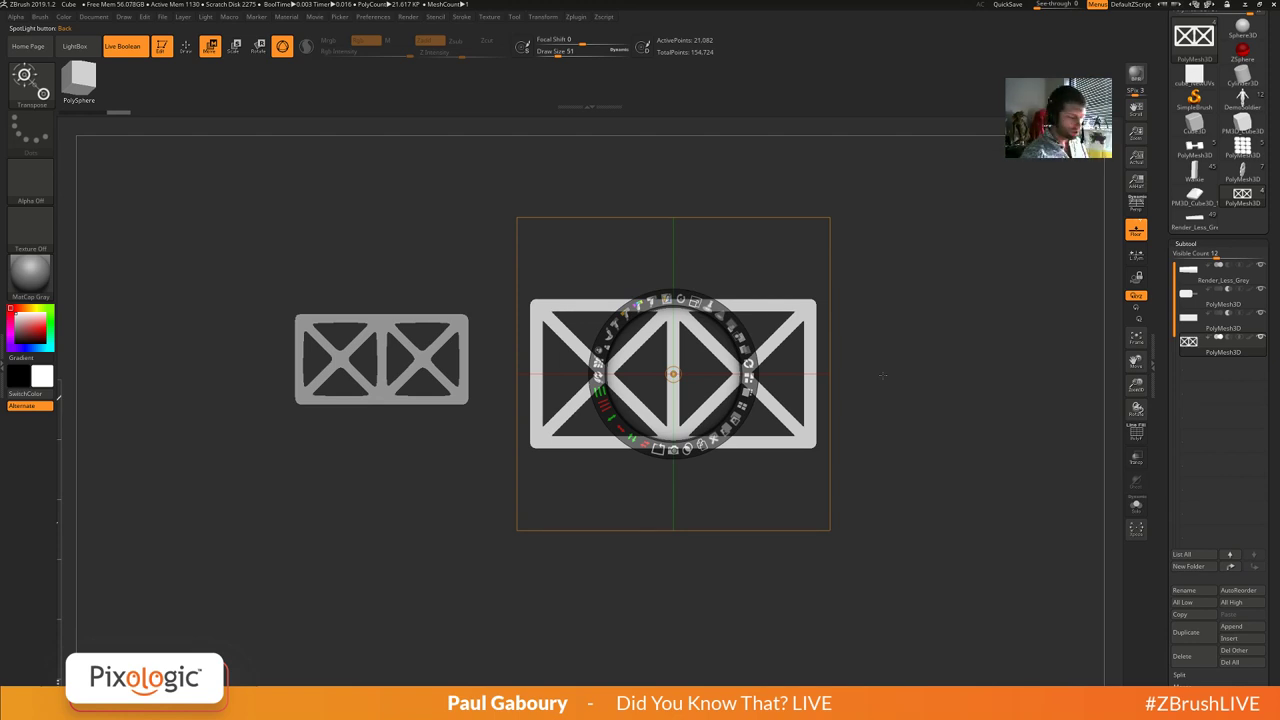
left_click(673, 452)
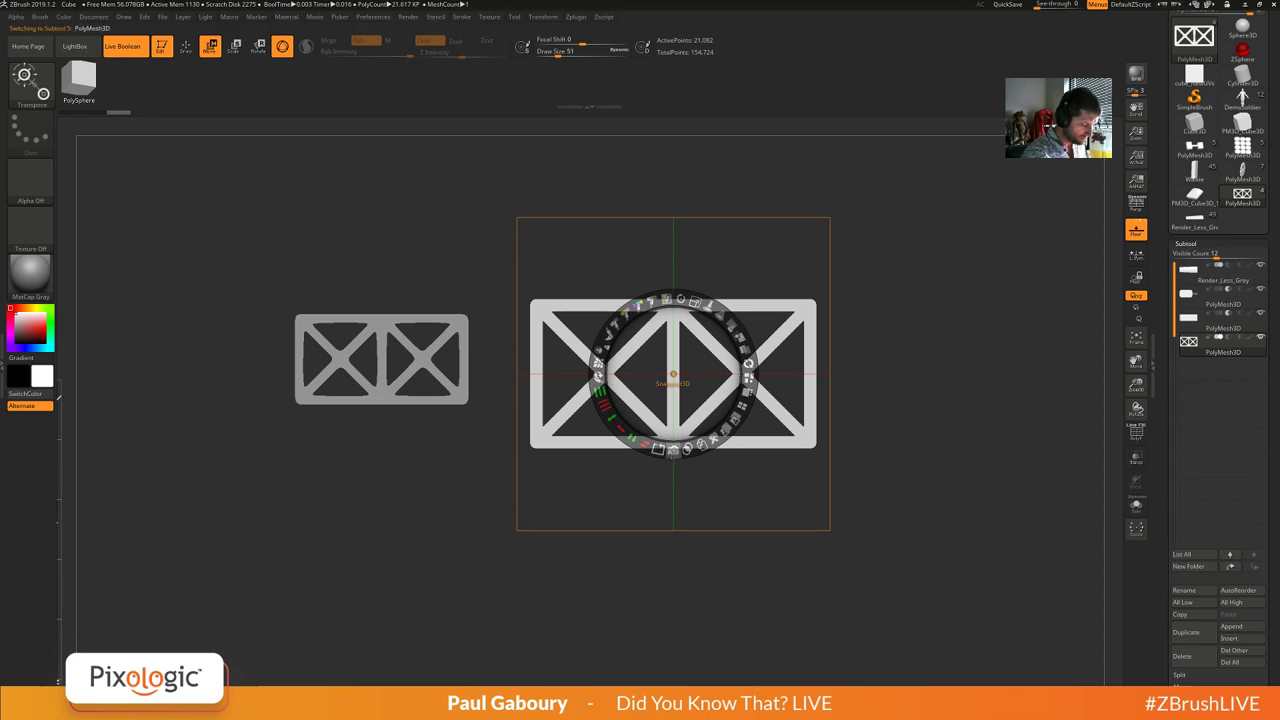
Move the image above the new mesh, set Snapshot Retain Corners to 100 and create another subtool with Snapshot3D.
left_click_drag(696, 389, 692, 233)
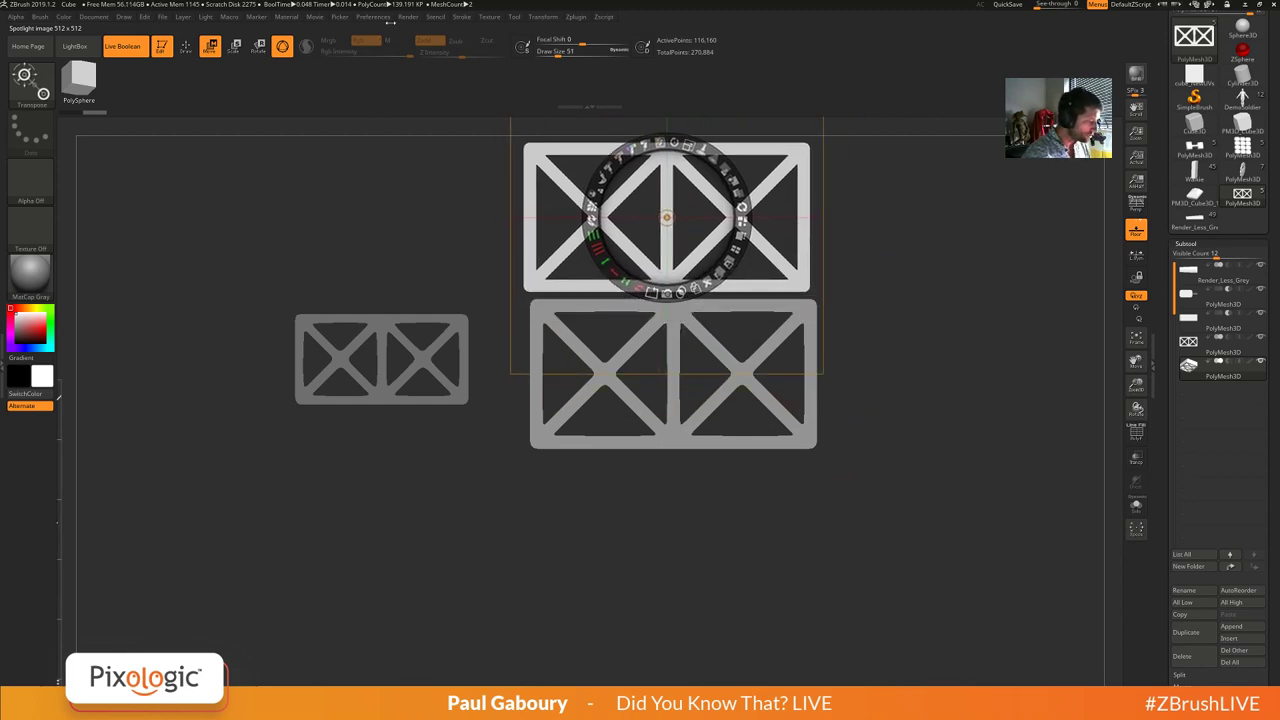
left_click(386, 18)
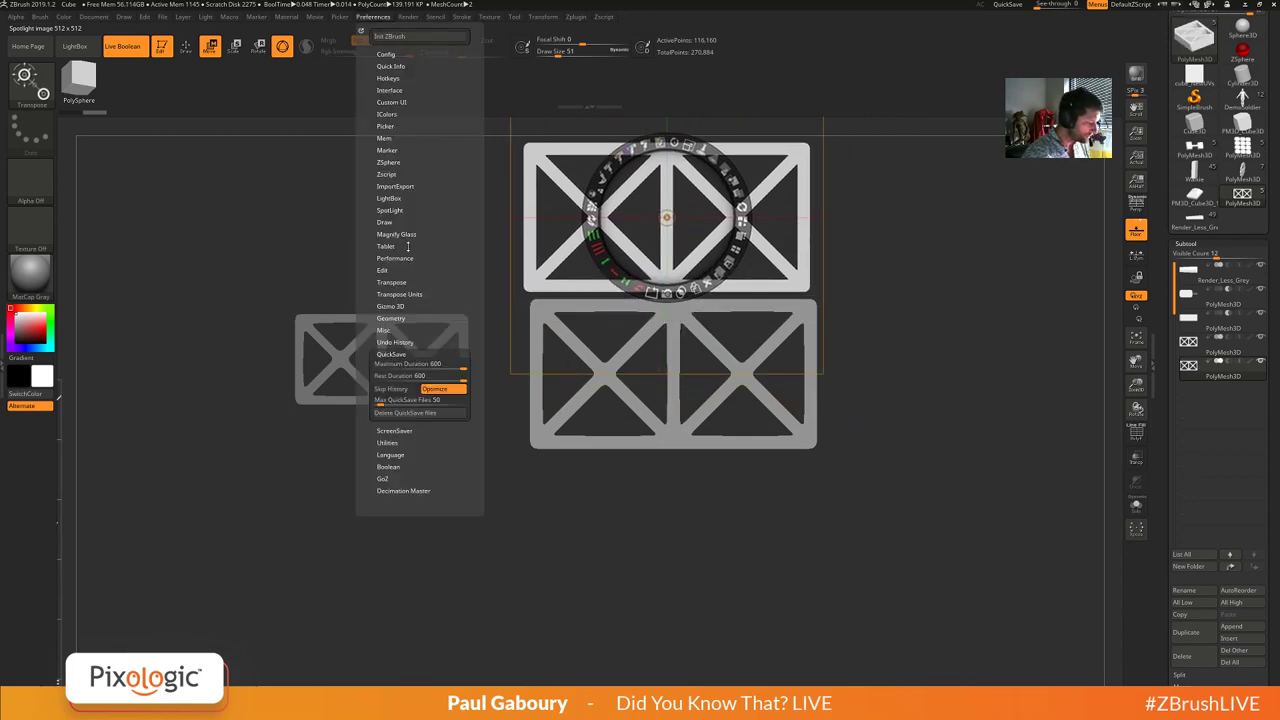
left_click(394, 355)
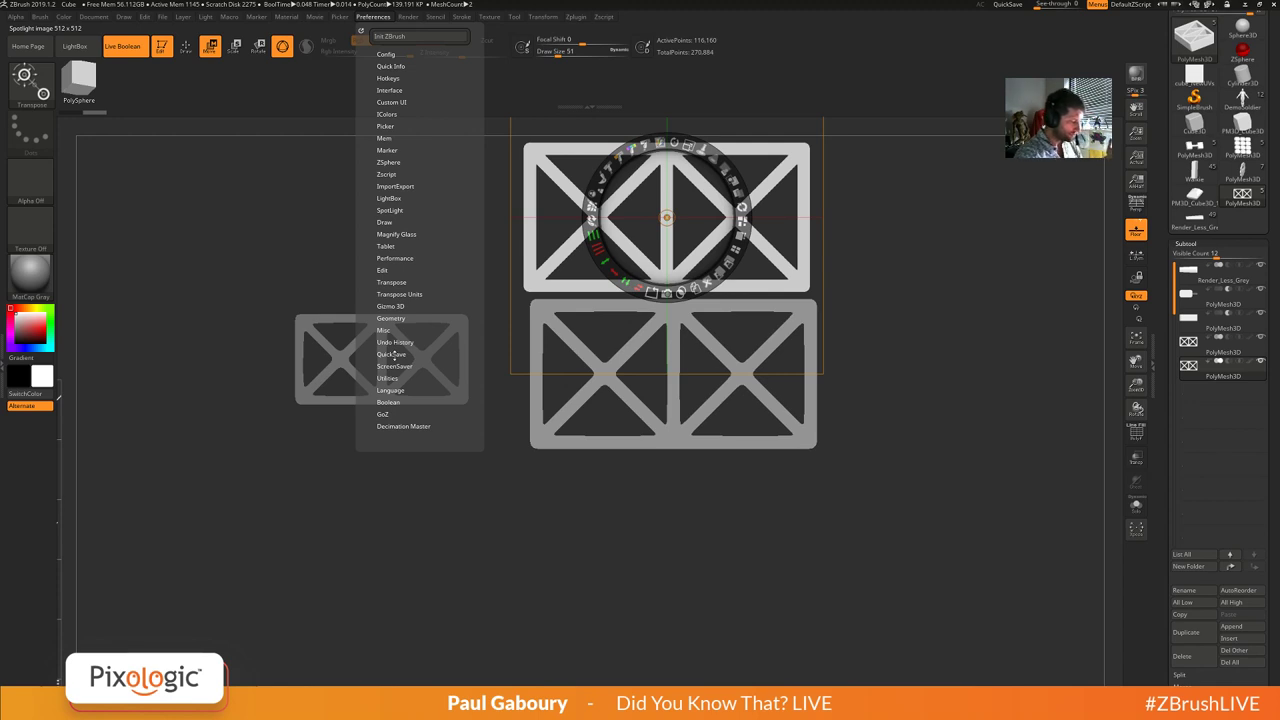
left_click(402, 210)
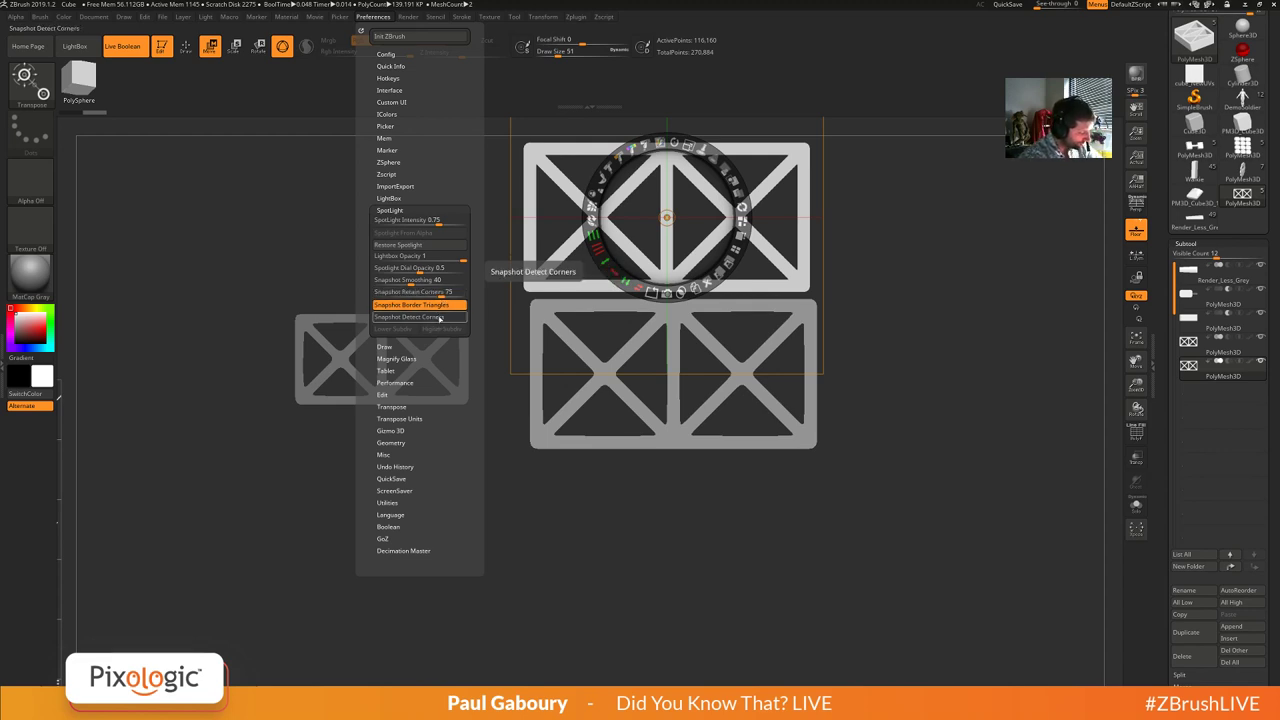
left_click_drag(430, 292, 474, 294)
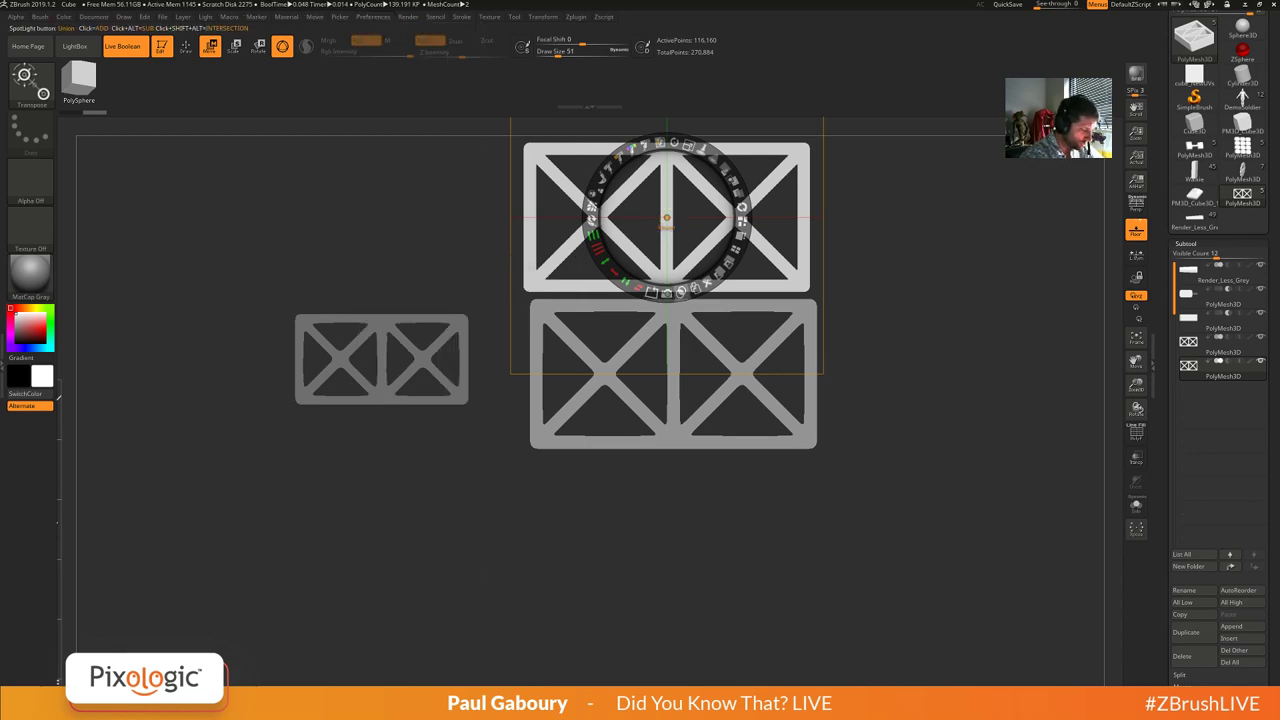
left_click(667, 292)
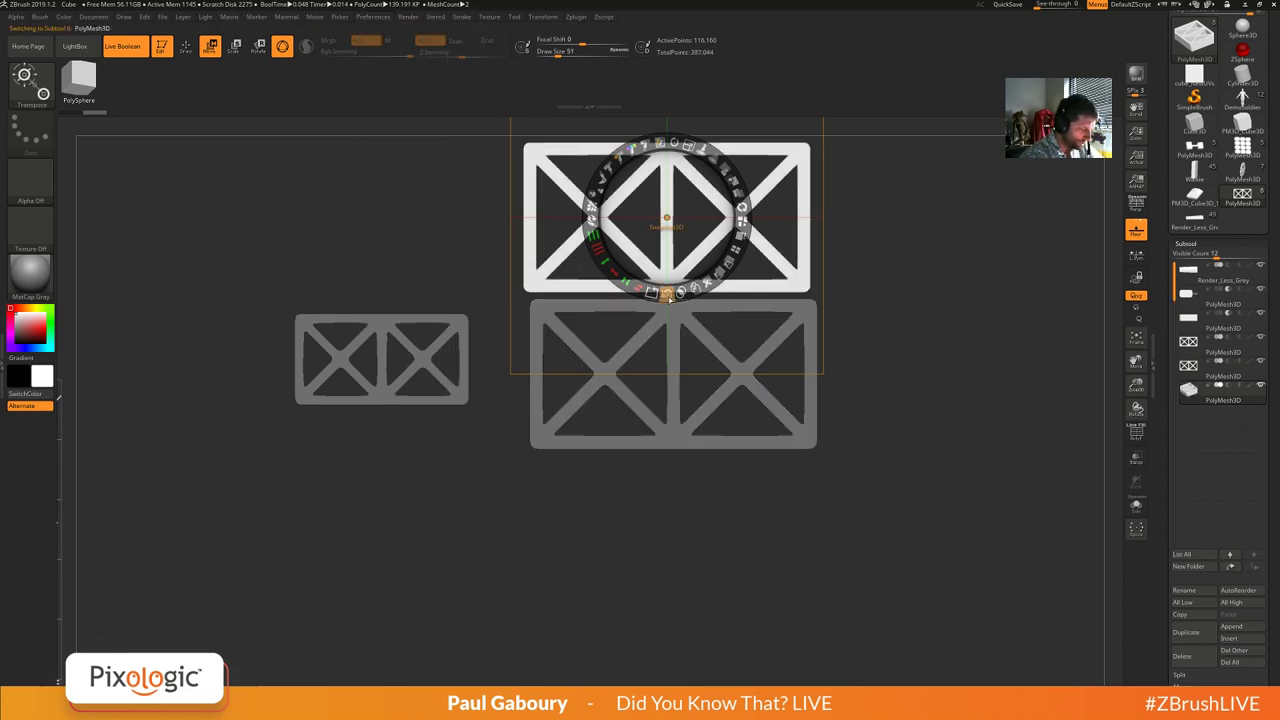
Move the image beside the upper mesh, set Snapshot Smoothing to 10 and create another subtool with Snapshot3D.
left_click_drag(690, 228, 979, 233)
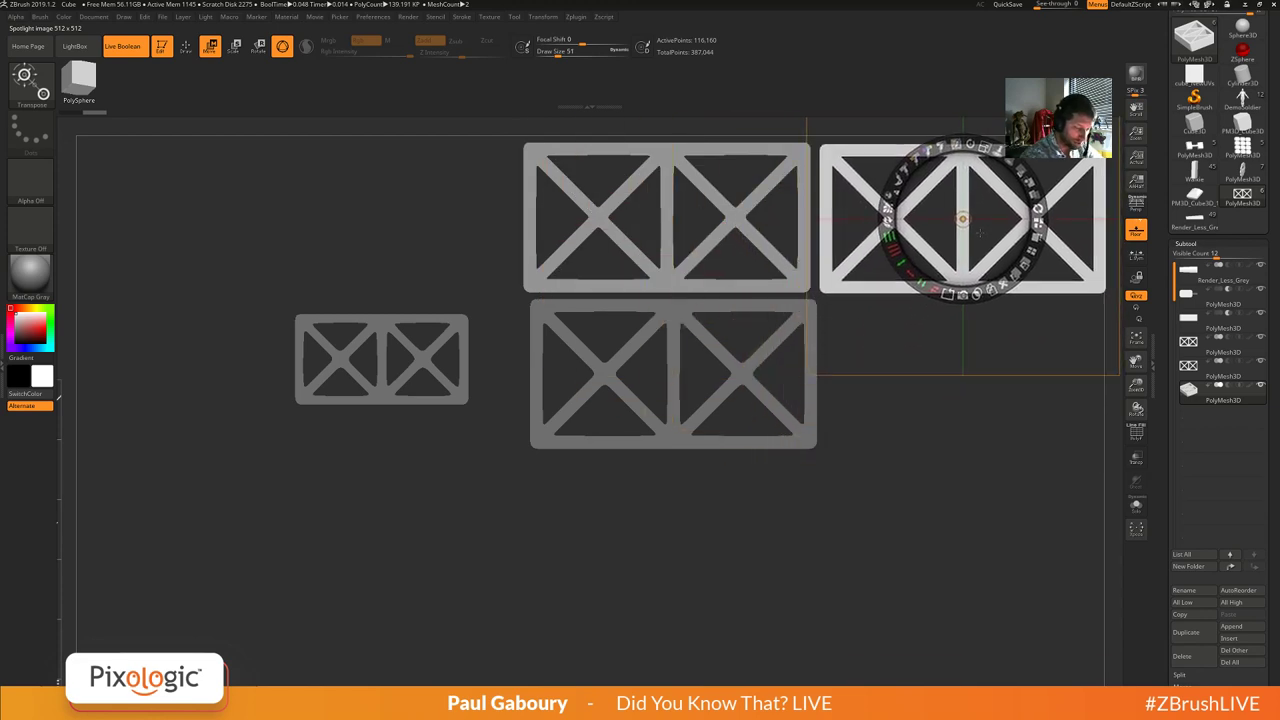
left_click(374, 17)
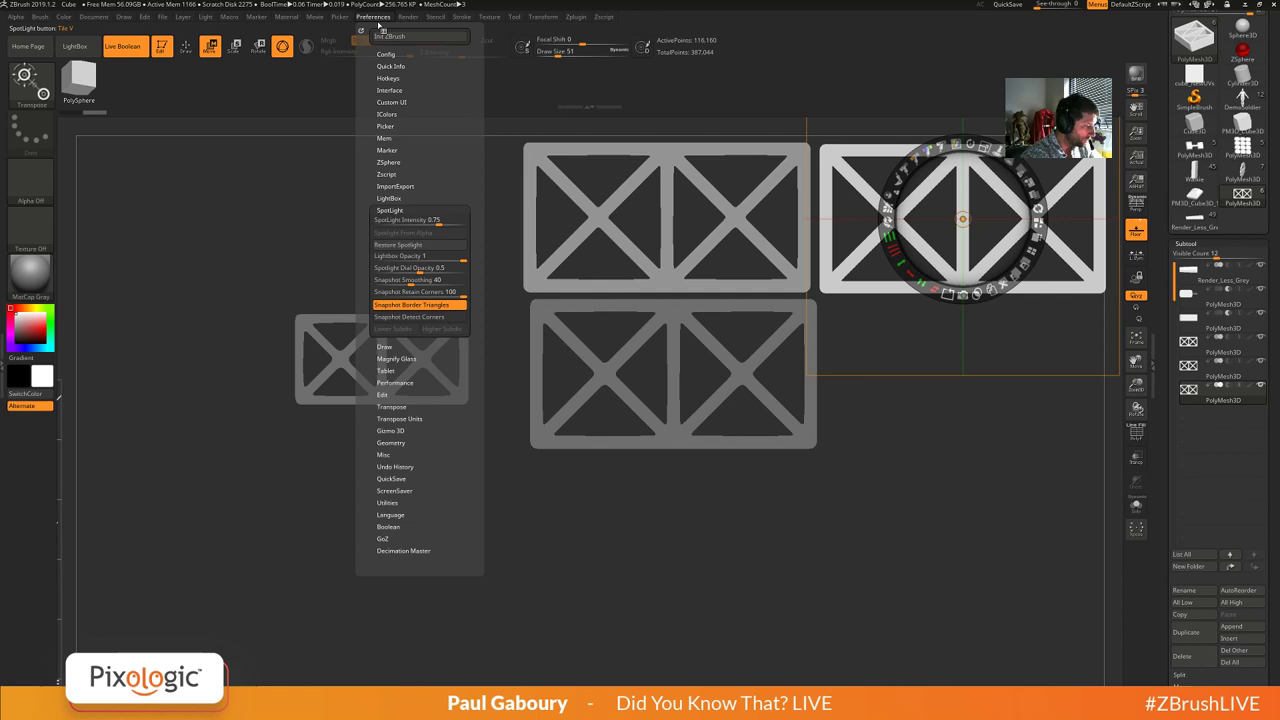
left_click(410, 281)
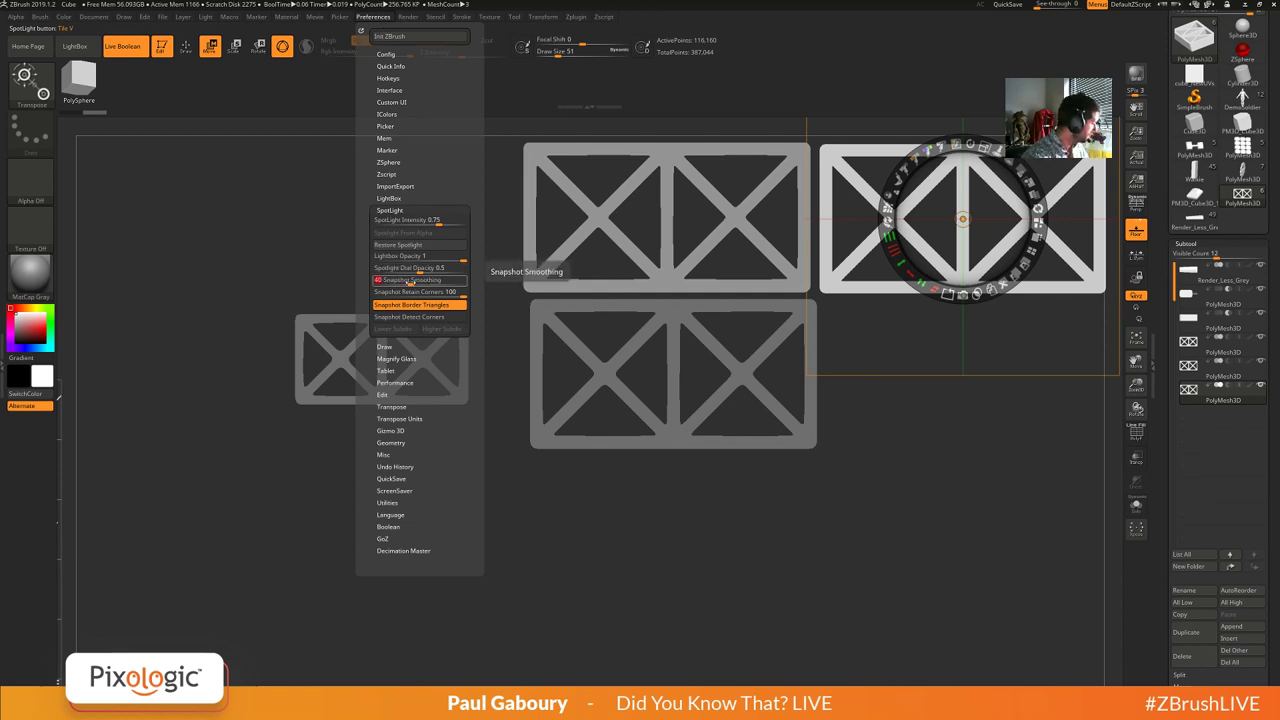
type("1")
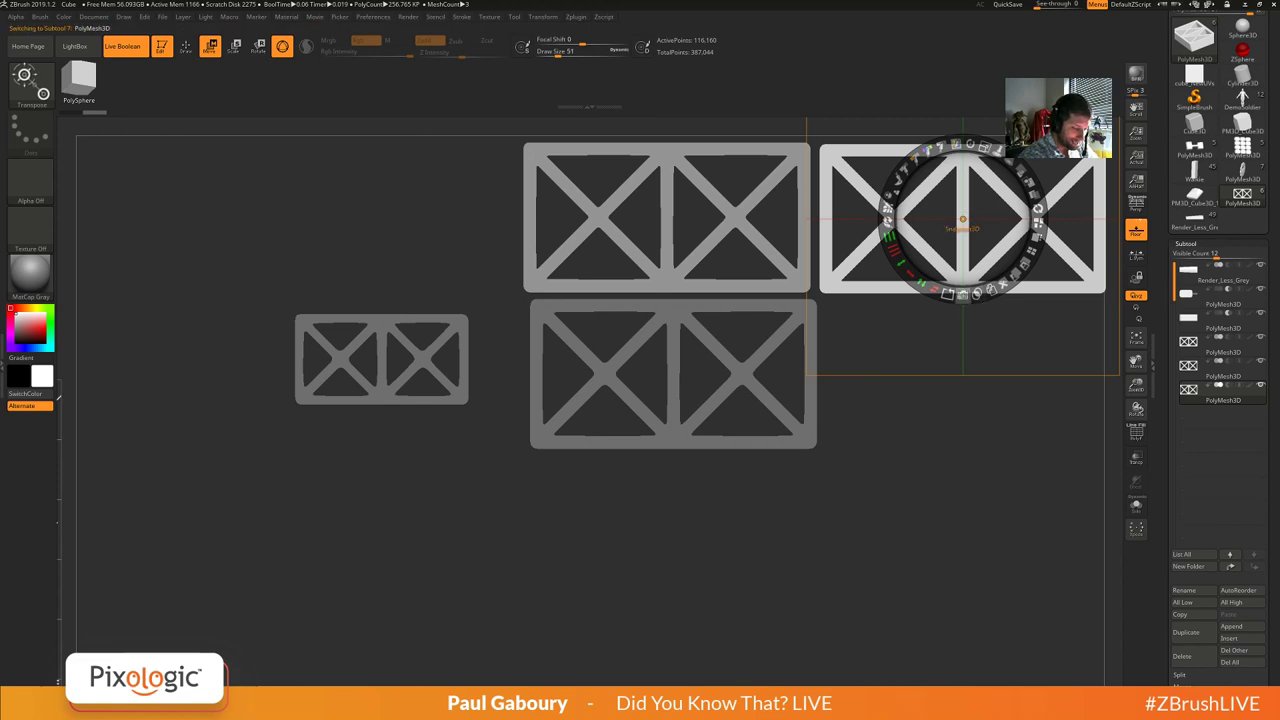
left_click(992, 290)
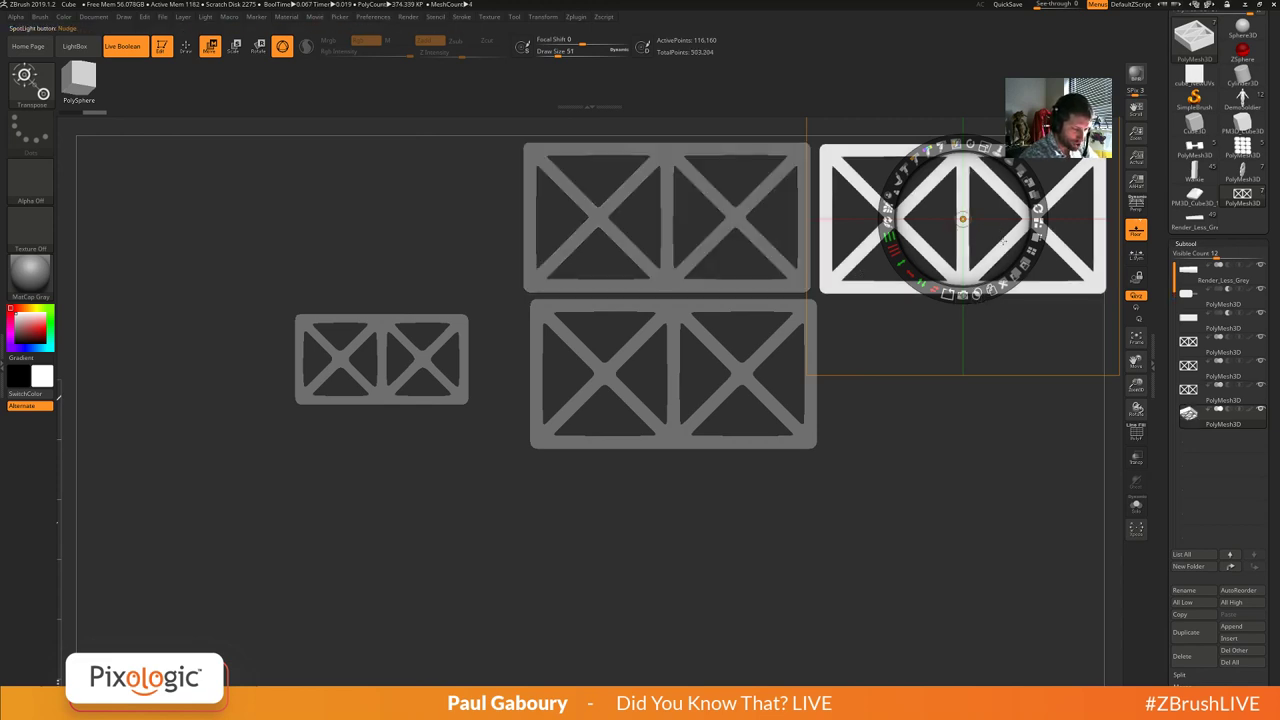
Place the image below the other meshes, enable Snapshot Detect Corners, set Snapshot Smoothing to 2 and create a subtool with Snapshot3D.
left_click_drag(1003, 240, 725, 552)
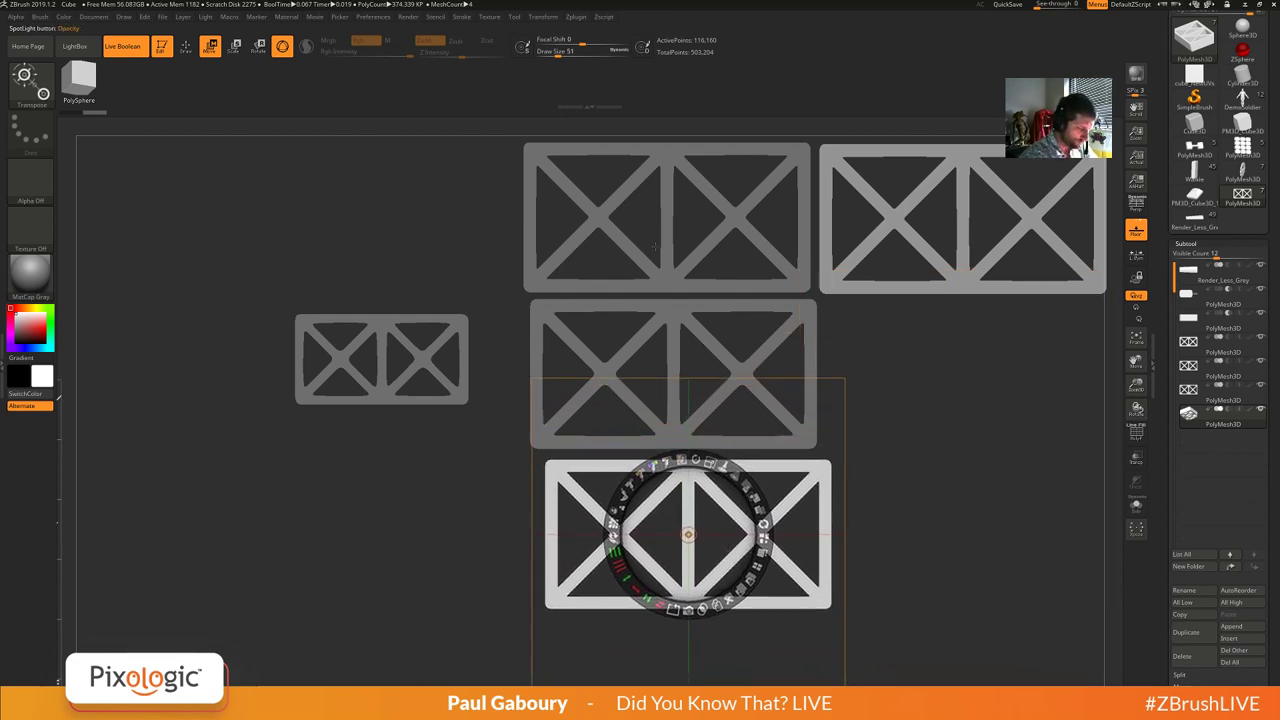
left_click(380, 19)
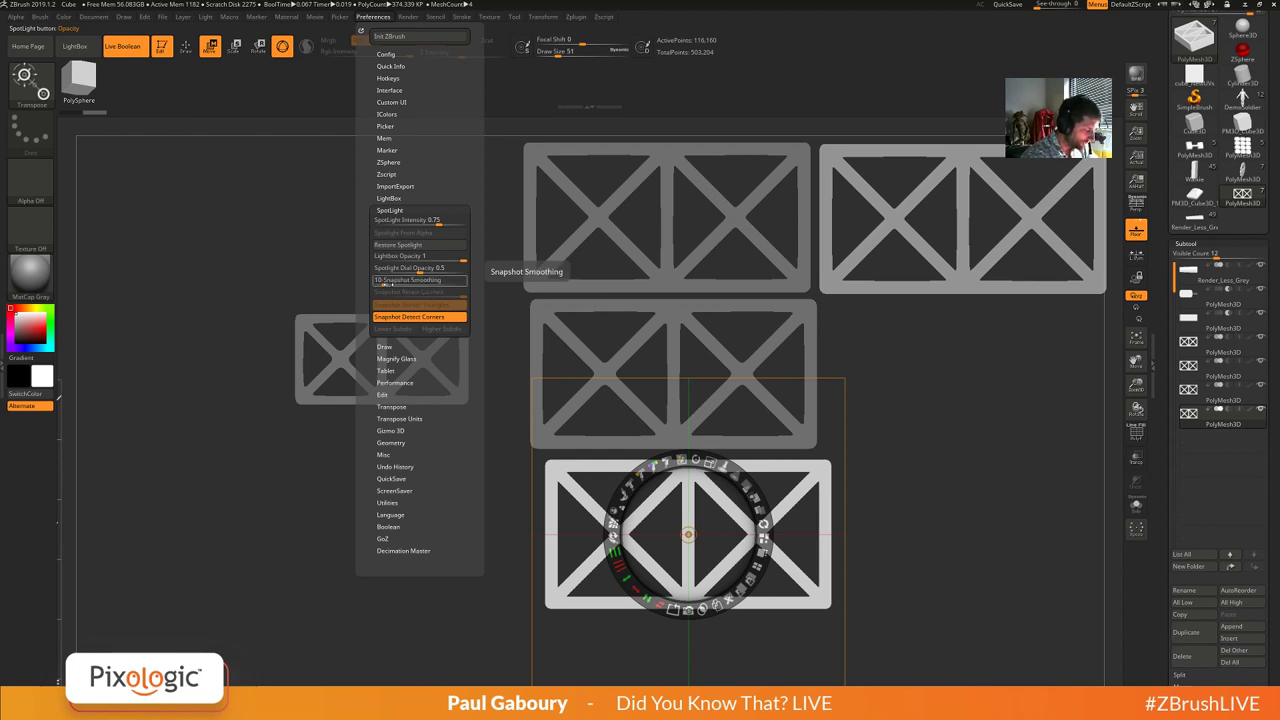
left_click(391, 284)
type("2")
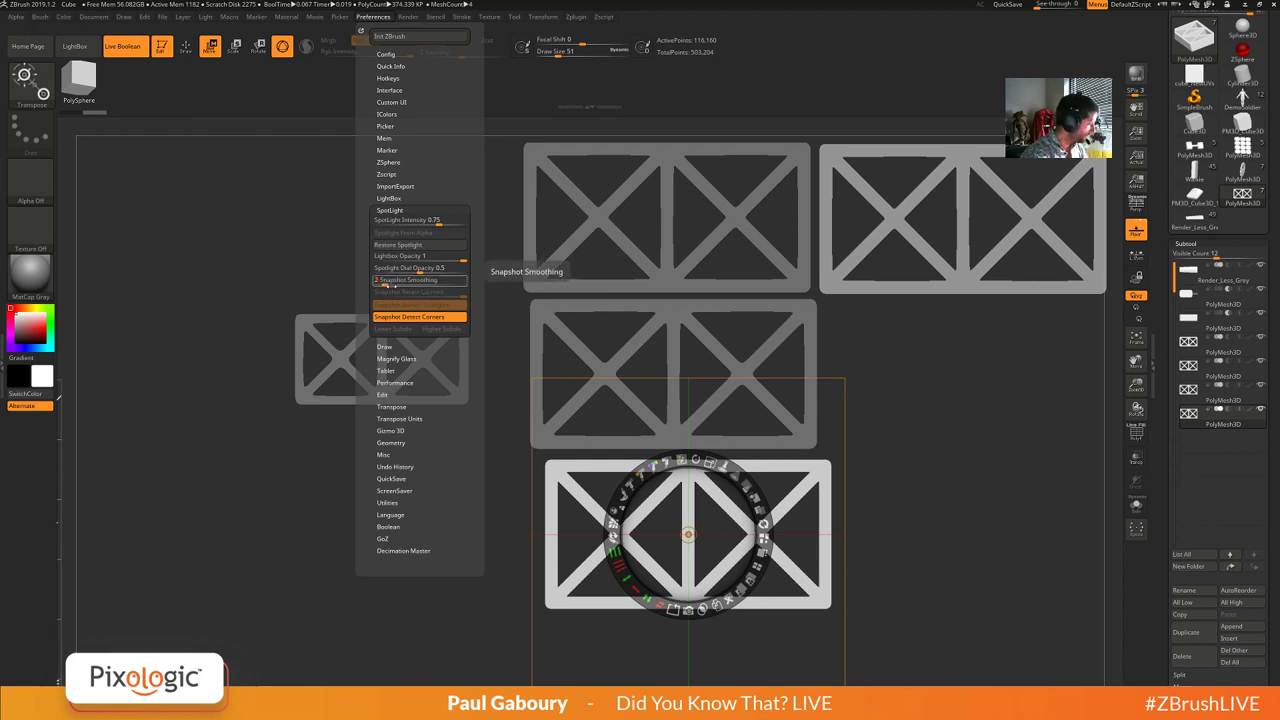
key("Return")
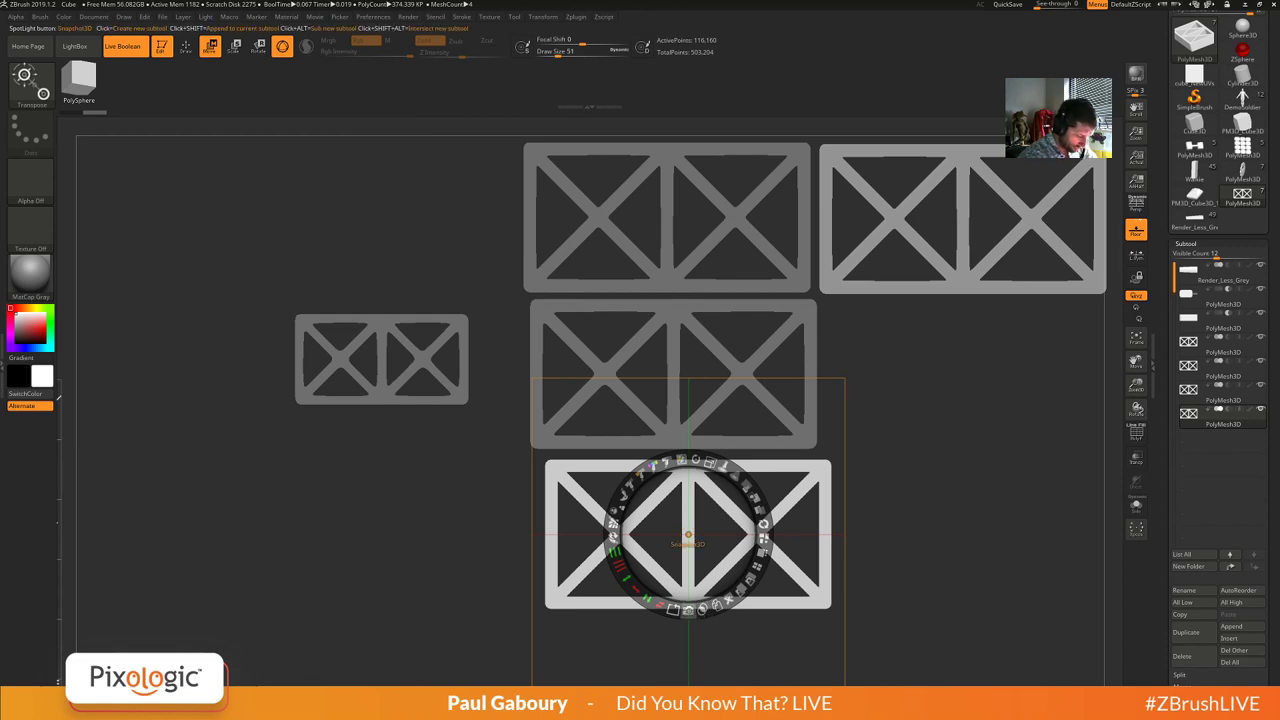
left_click(689, 610)
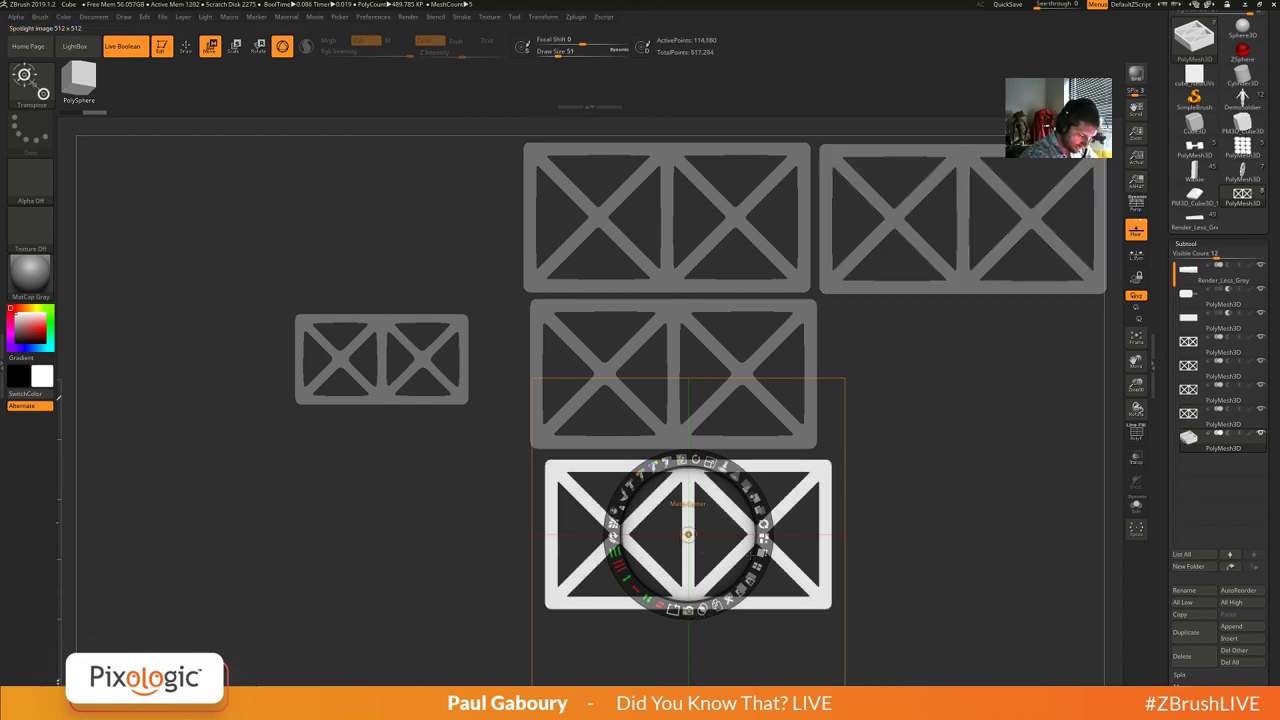
Set the image aside, turn on PolyFrame and hide SpotLight to view the newest mesh's topology.
left_click_drag(703, 582, 330, 246)
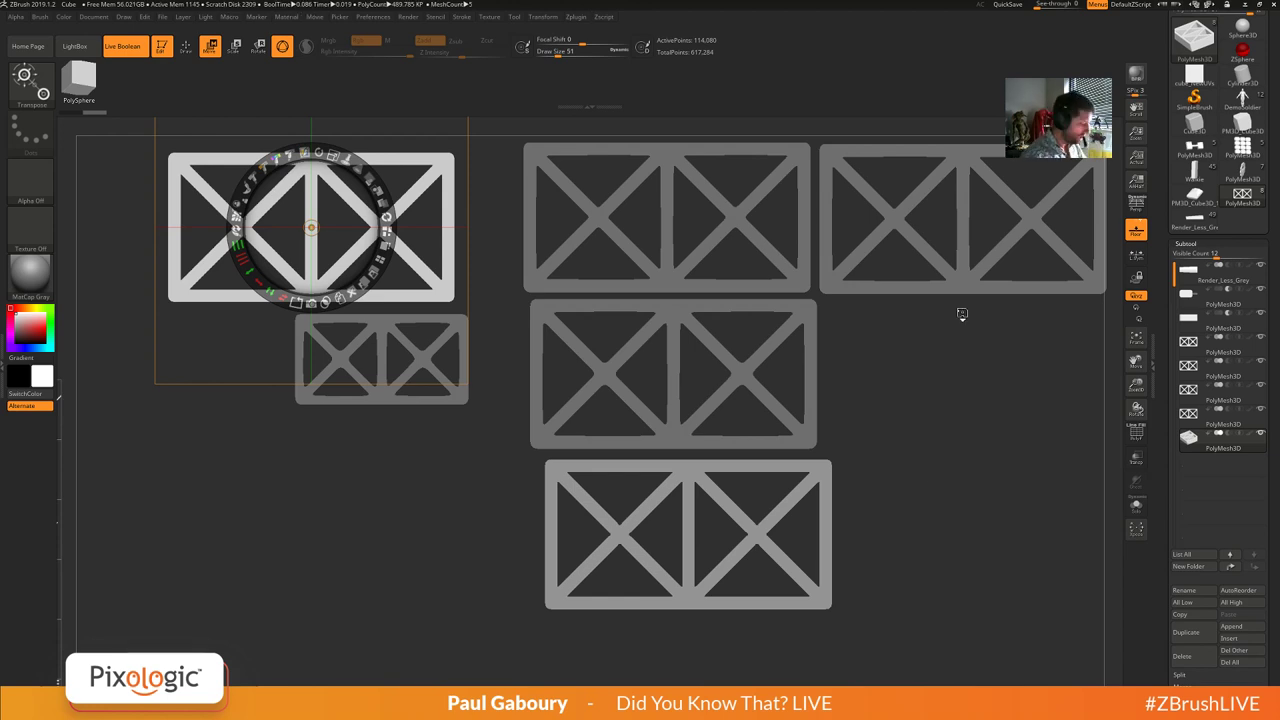
key("shift+f")
key("shift+z")
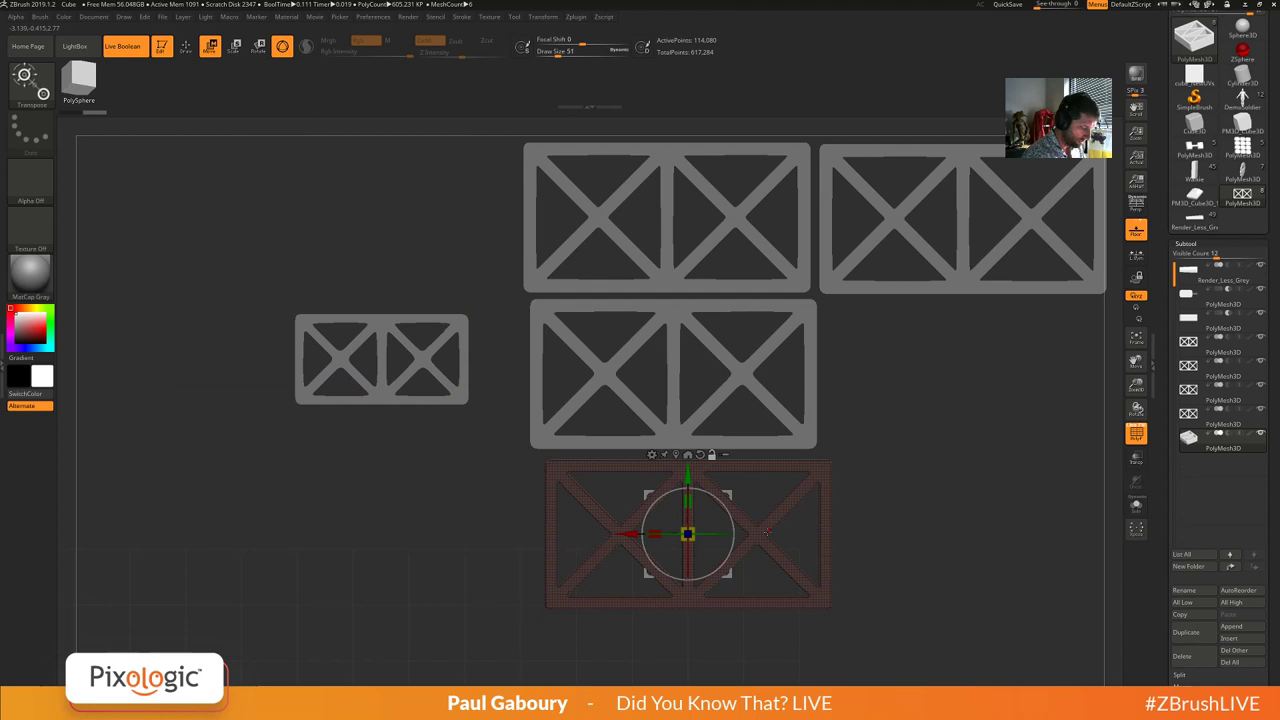
Select the snapshot meshes one after another to compare their active point counts and wireframe density.
left_click_drag(774, 424, 704, 375, "alt")
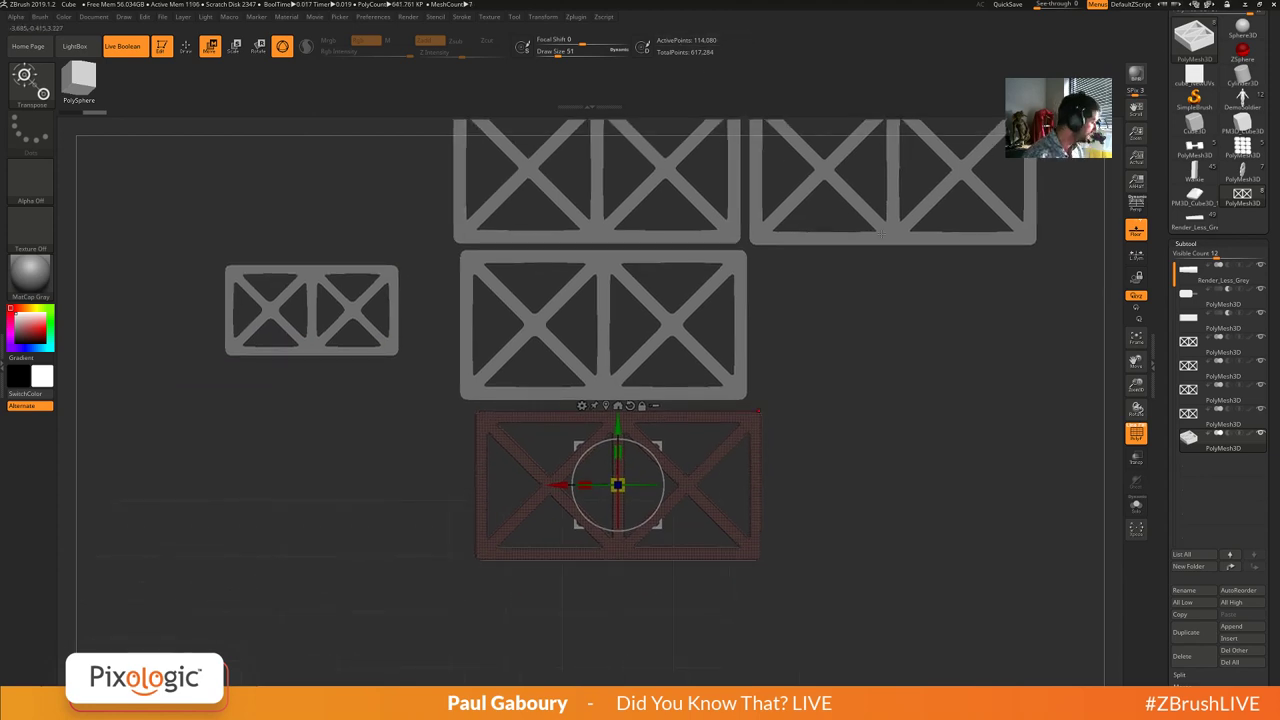
left_click(828, 172, "alt")
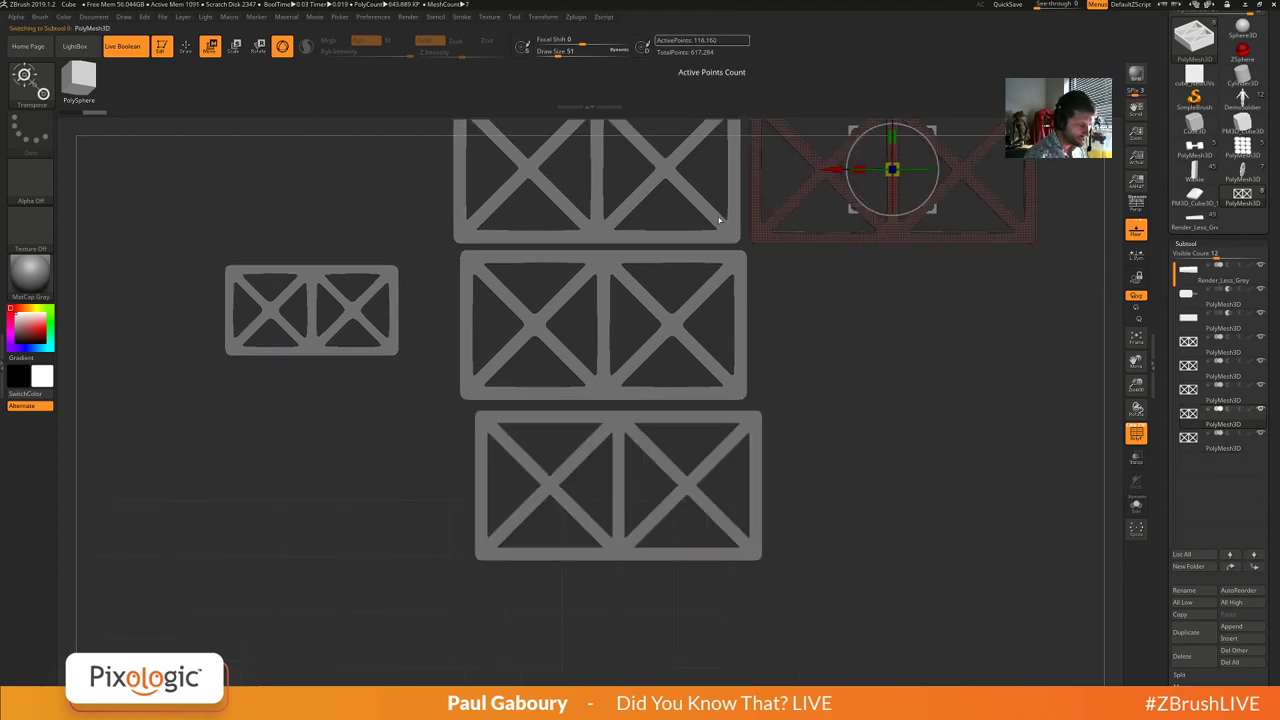
key("Up")
key("Up")
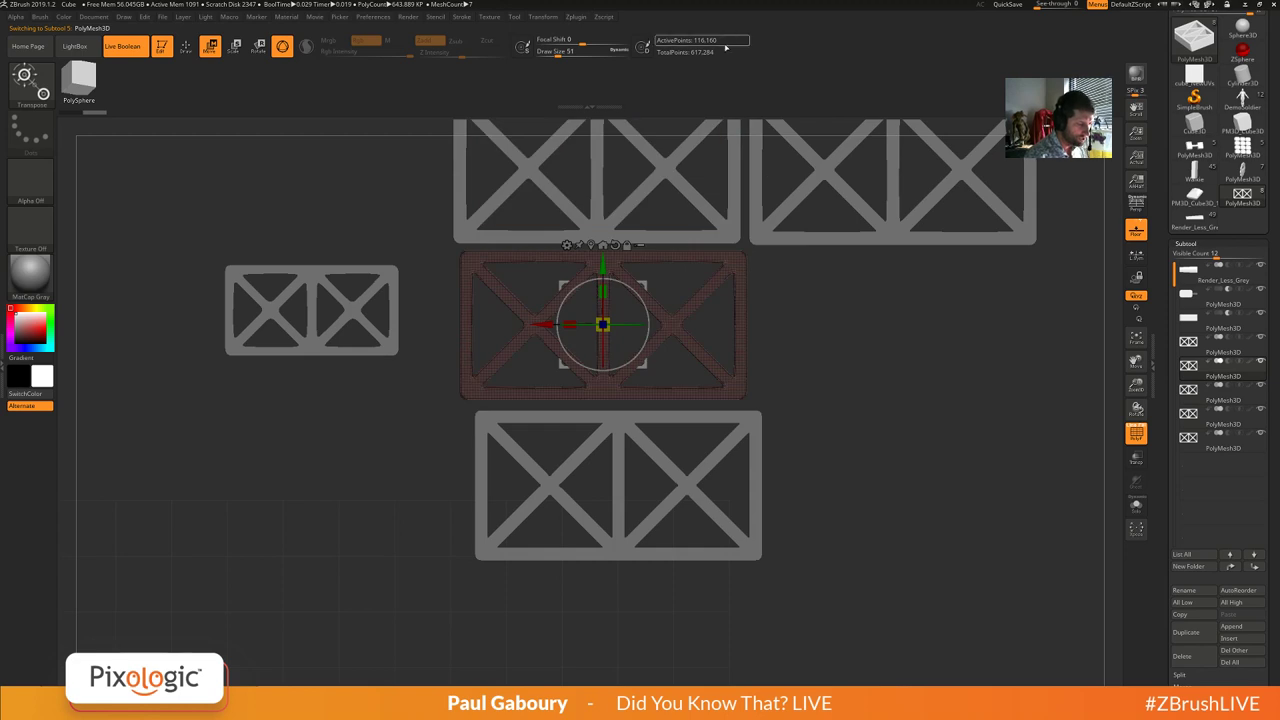
key("Up")
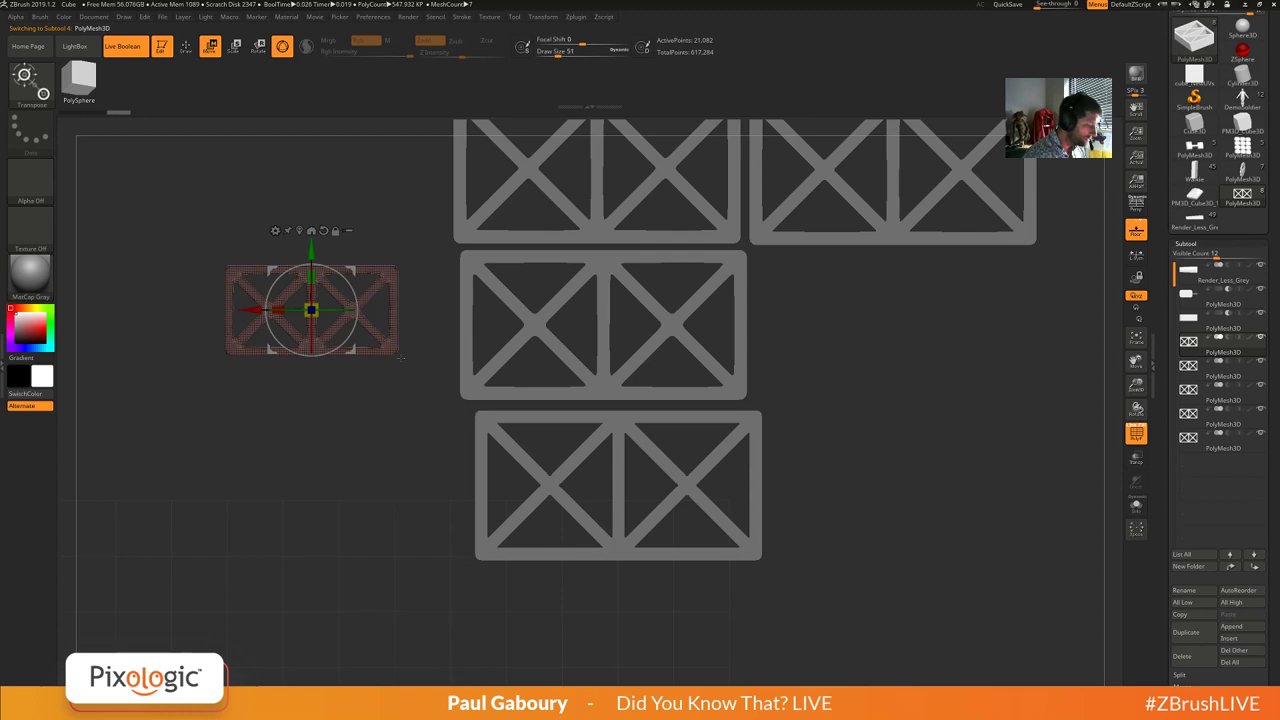
key("Down")
key("Down")
key("Down")
key("Down")
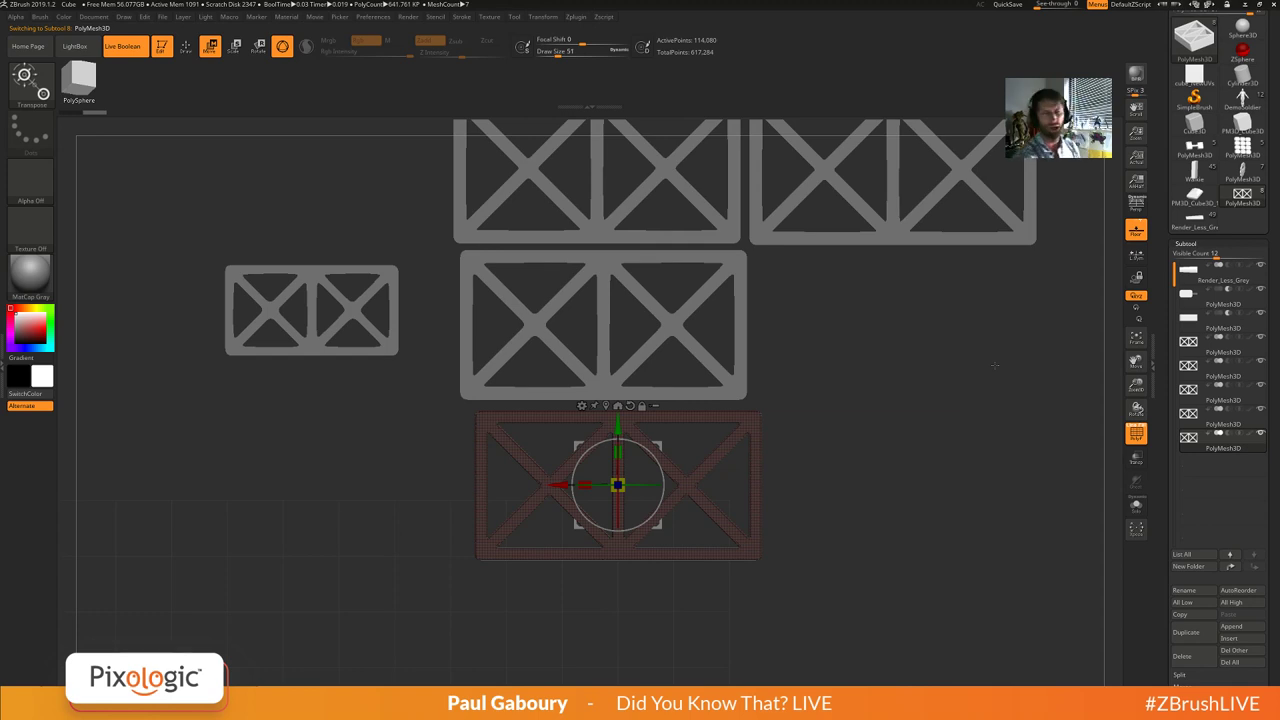
key("Up")
key("Up")
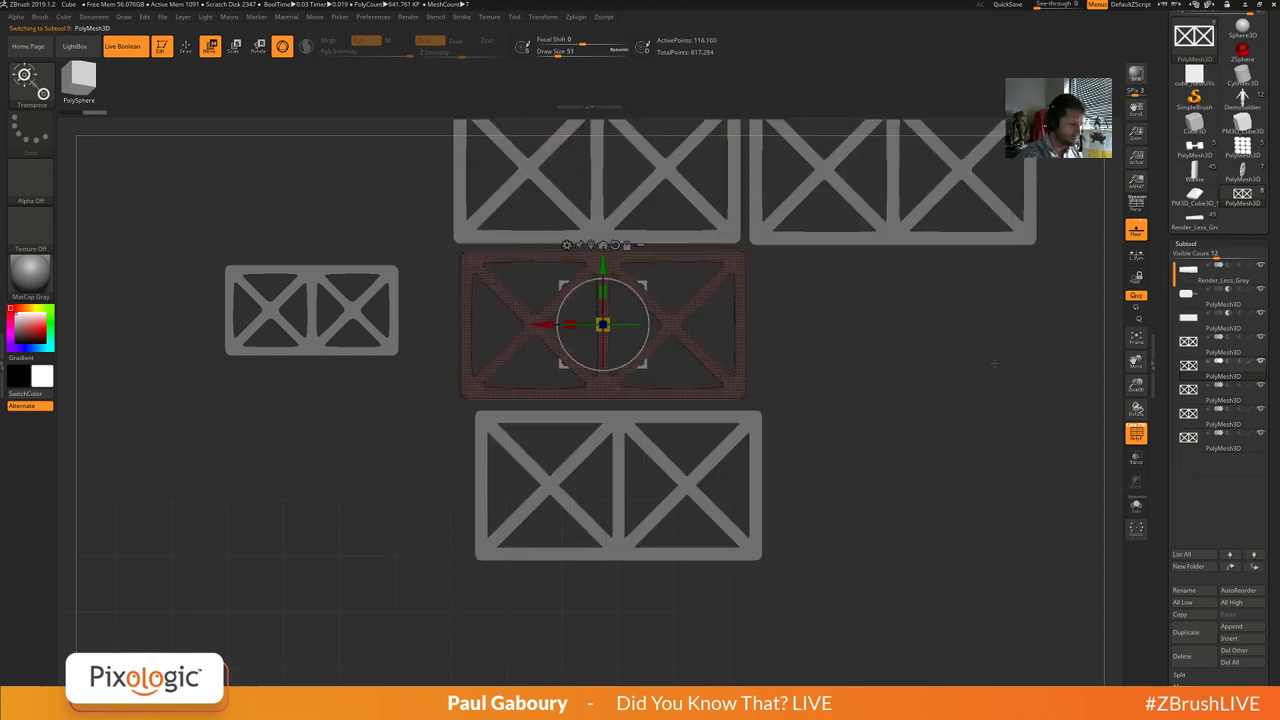
key("Down")
key("Down")
key("Down")
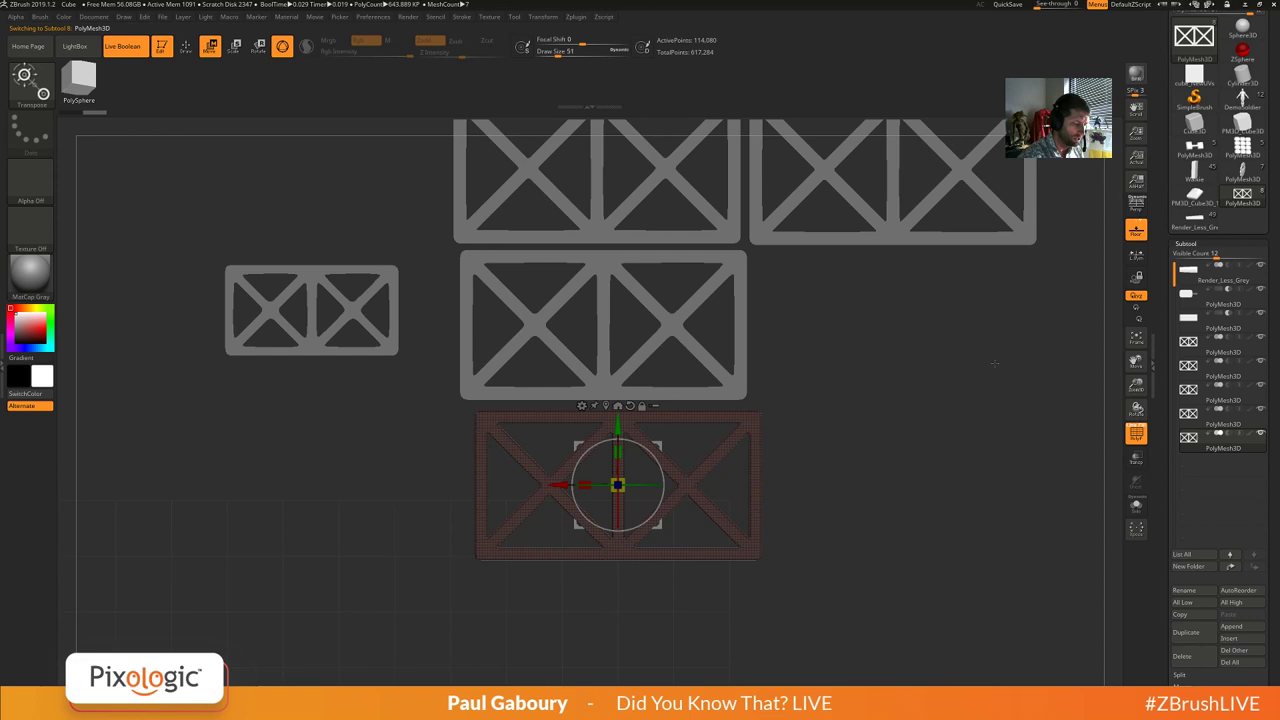
key("Up")
key("Up")
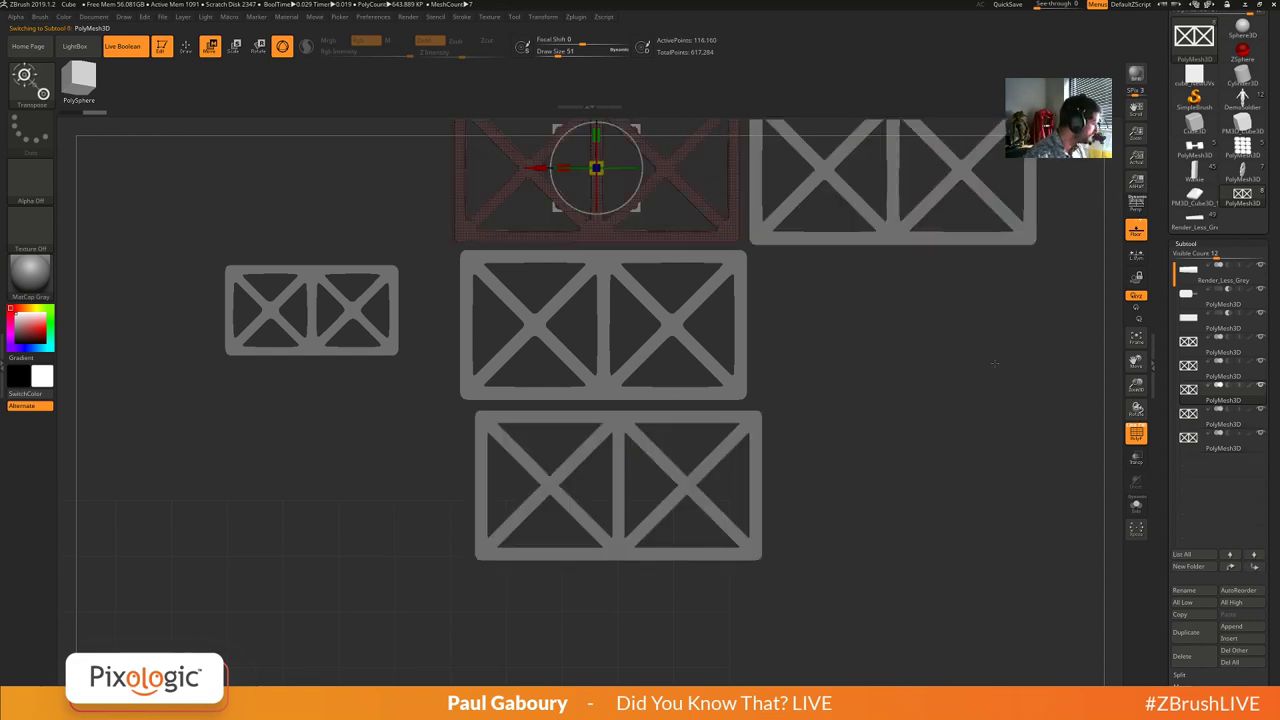
Show SpotLight in Draw mode, move the image to the empty area beside the meshes, shrink it and create a subtool with Snapshot3D.
key("q")
key("shift+z")
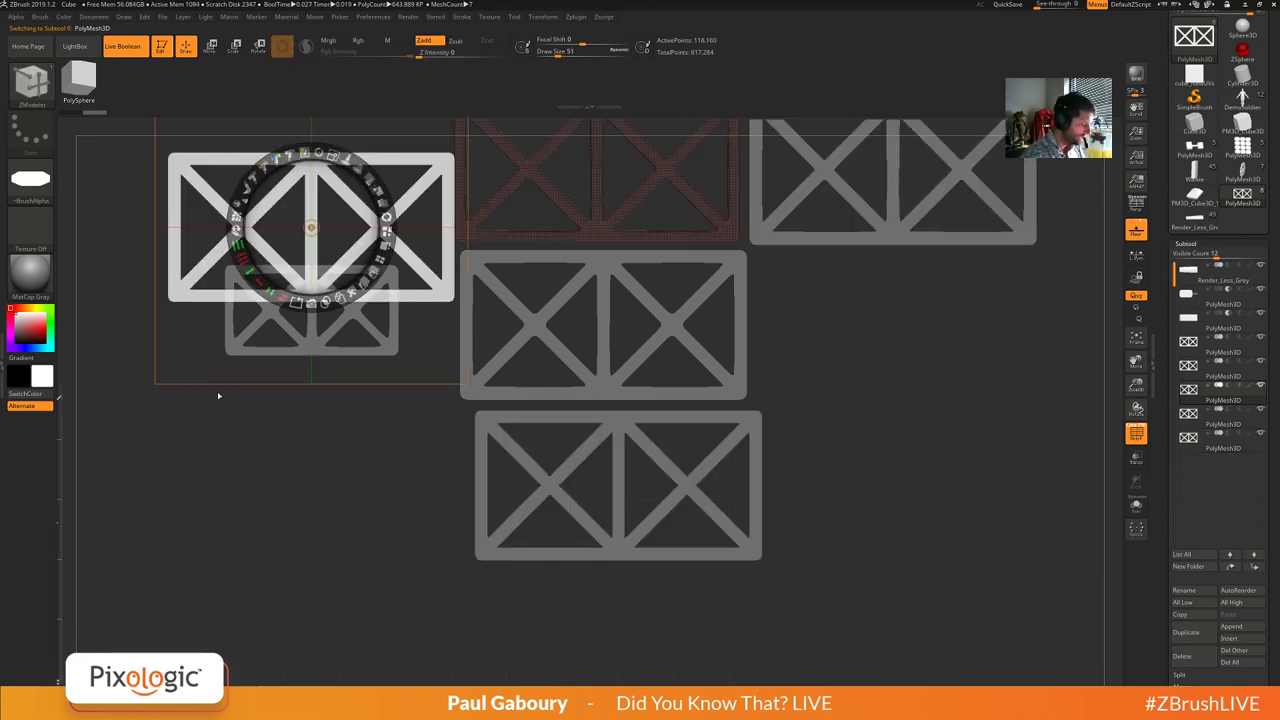
mouse_move(896, 404)
left_mouse_down("ctrl")
mouse_move(875, 394)
mouse_move(909, 412)
left_mouse_up("ctrl")
mouse_move(428, 287)
left_mouse_down()
mouse_move(1065, 460)
mouse_move(1016, 449)
mouse_move(921, 393)
left_mouse_up()
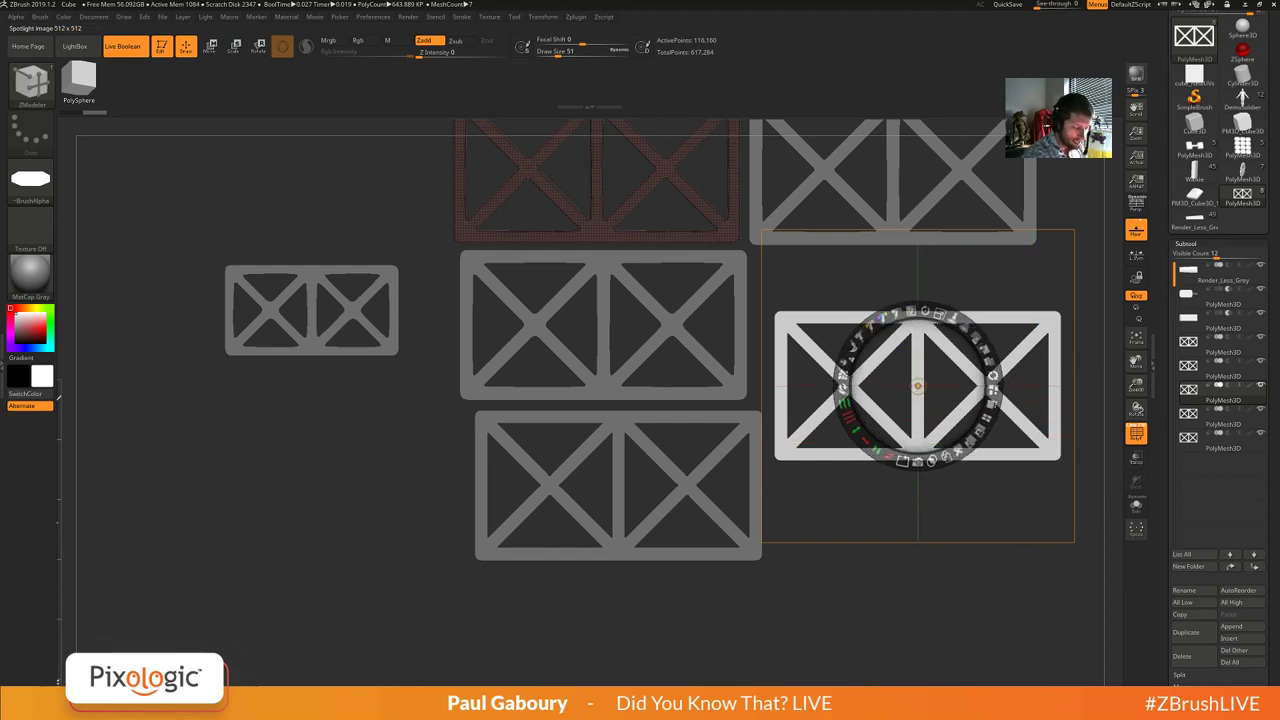
left_click_drag(939, 314, 818, 312)
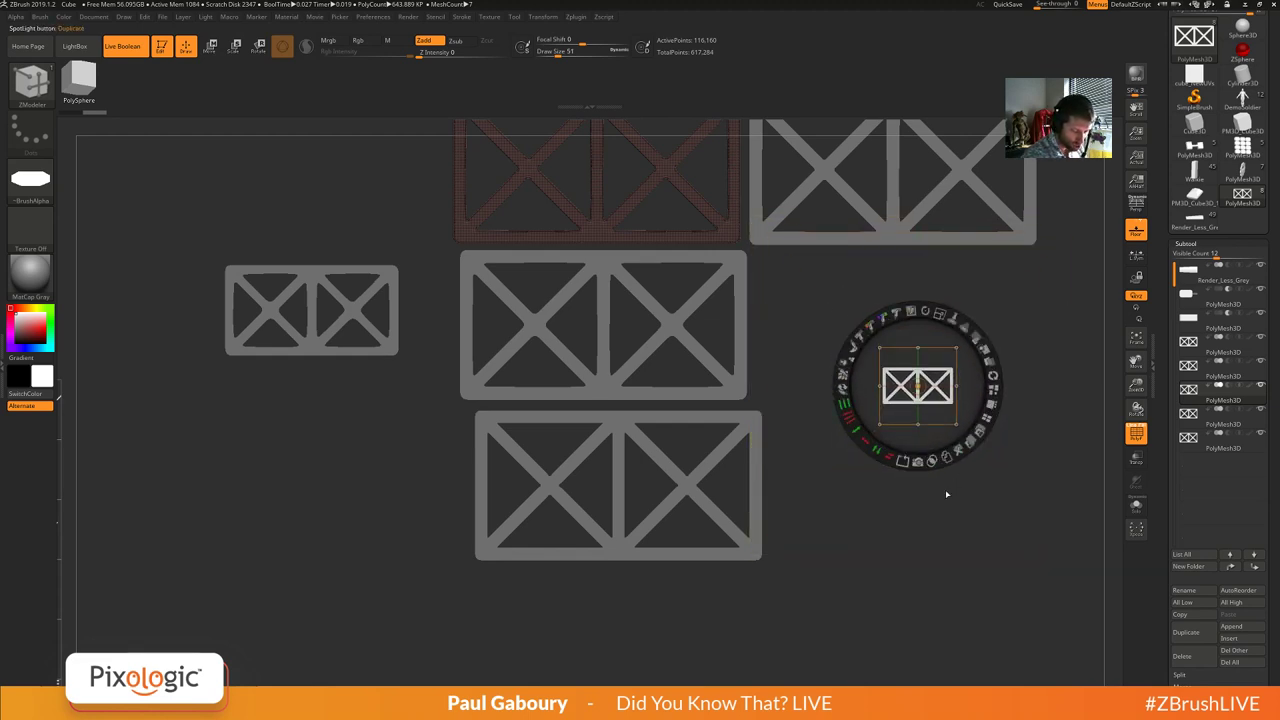
left_click(918, 462)
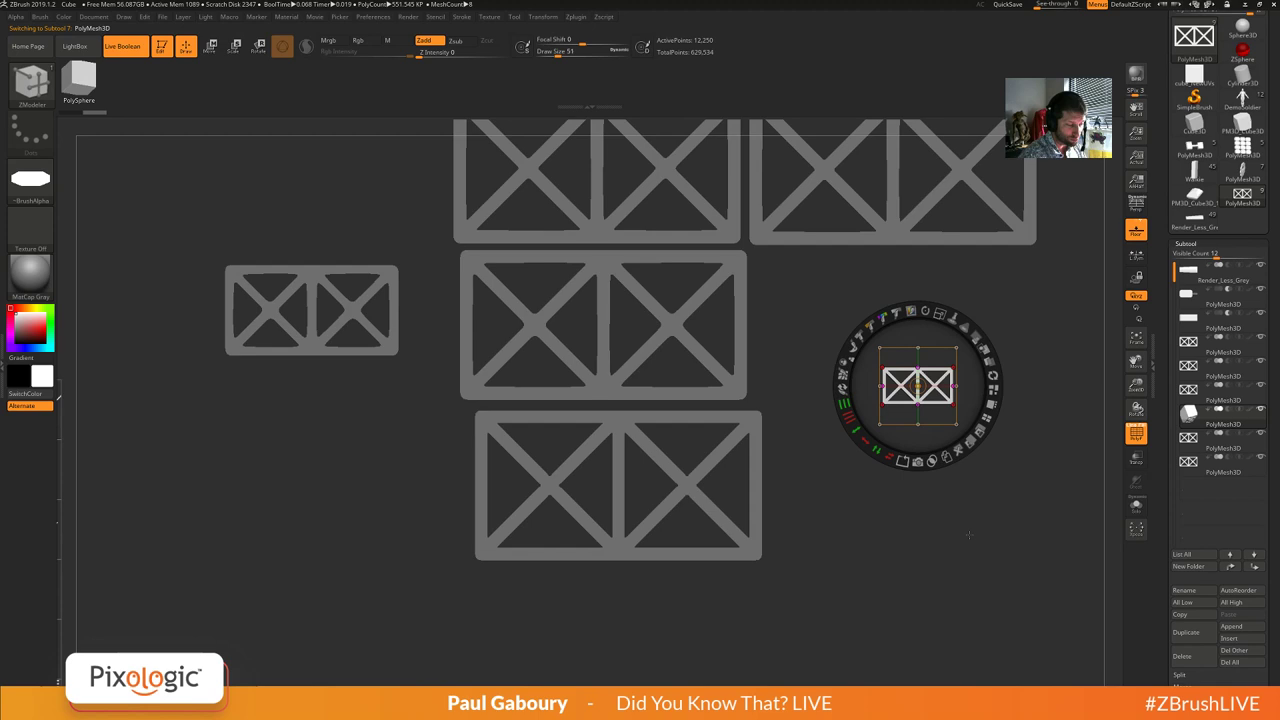
Move the image below the tiny mesh, enlarge it, create another subtool with Snapshot3D, then set the image aside and select the tiny mesh.
left_click_drag(918, 402, 871, 515)
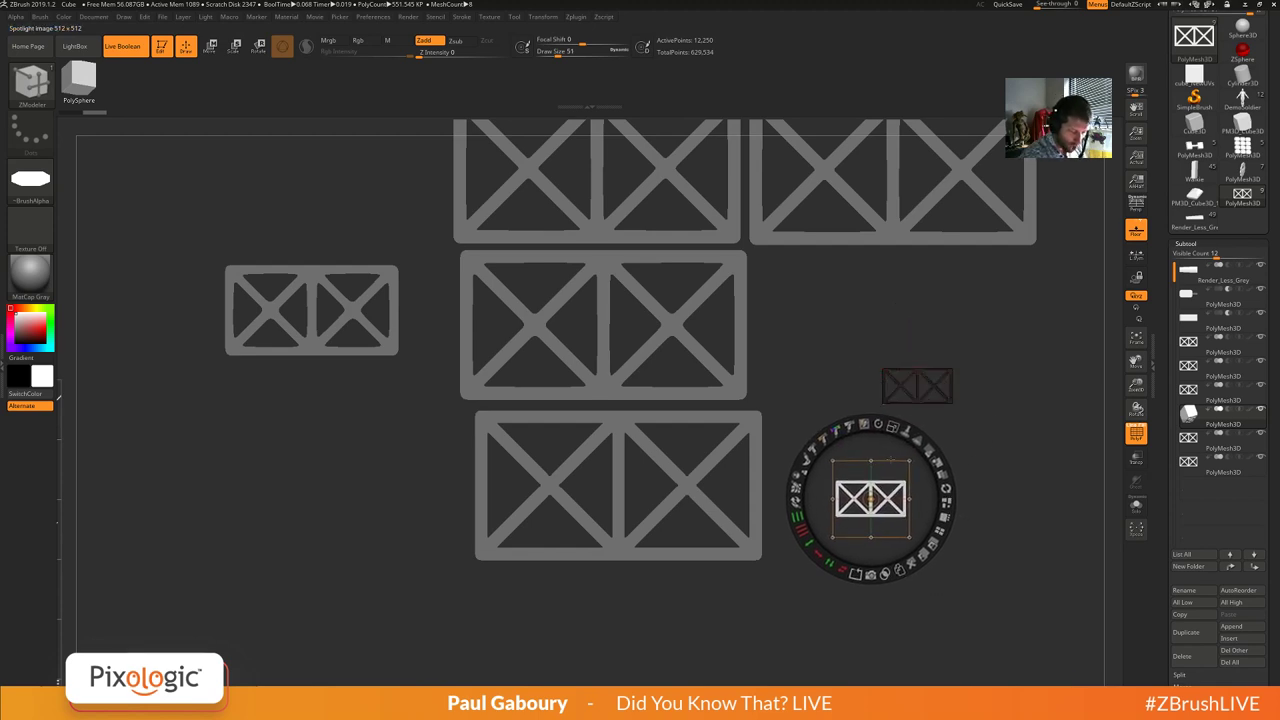
left_click_drag(893, 426, 1080, 543)
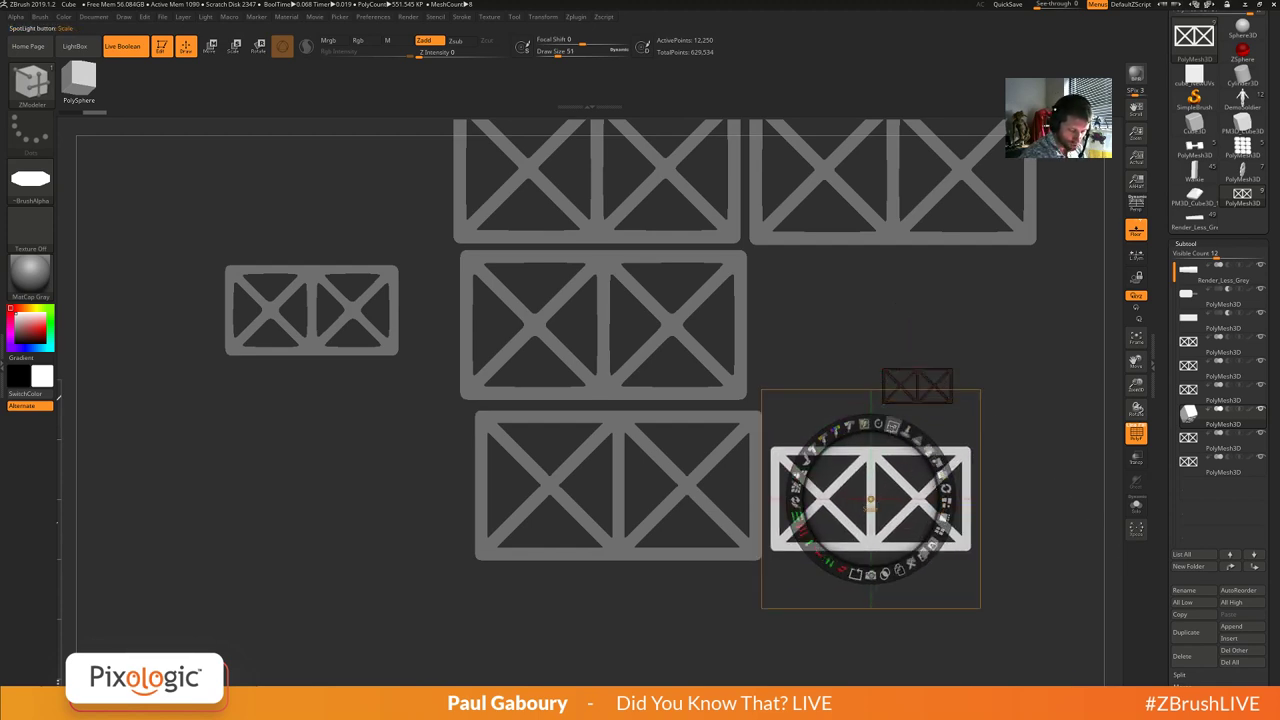
left_click_drag(893, 426, 923, 436)
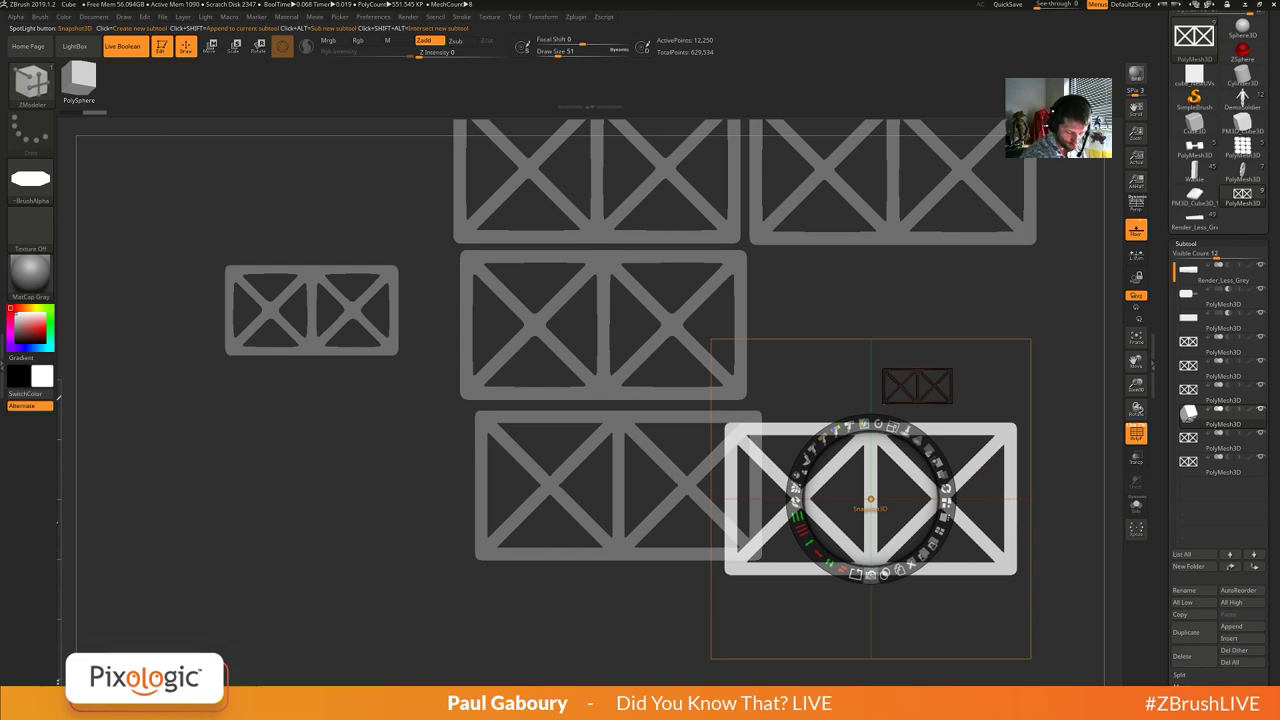
left_click(870, 575)
left_click_drag(906, 514, 188, 440)
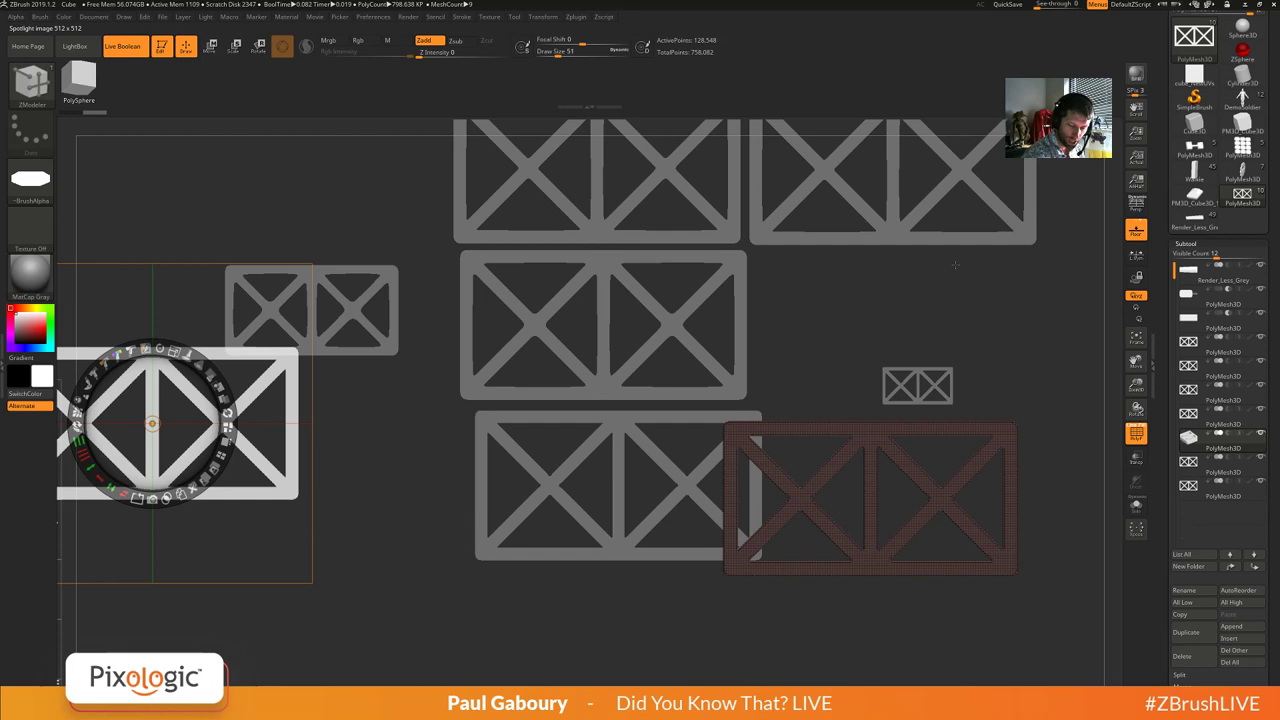
key("Up")
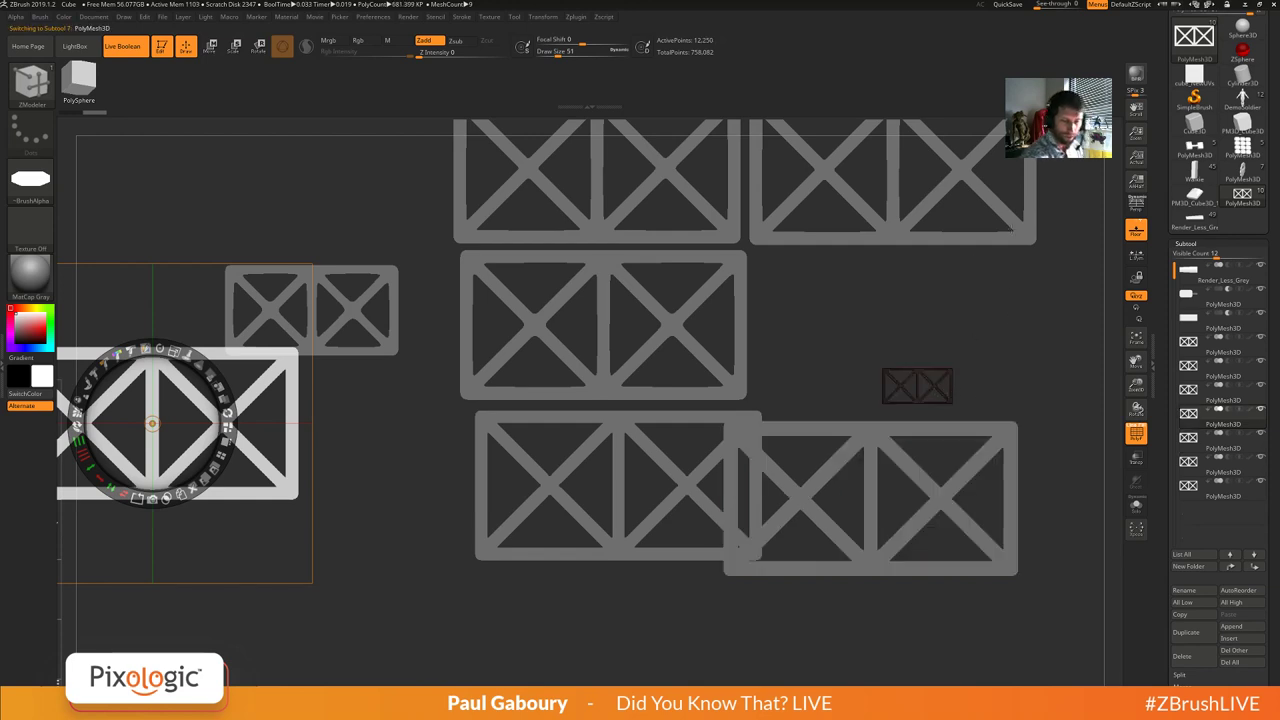
Switch through the loaded tools to the one with the subtool folder and select its Main Back Portion subtool.
left_click(1194, 194)
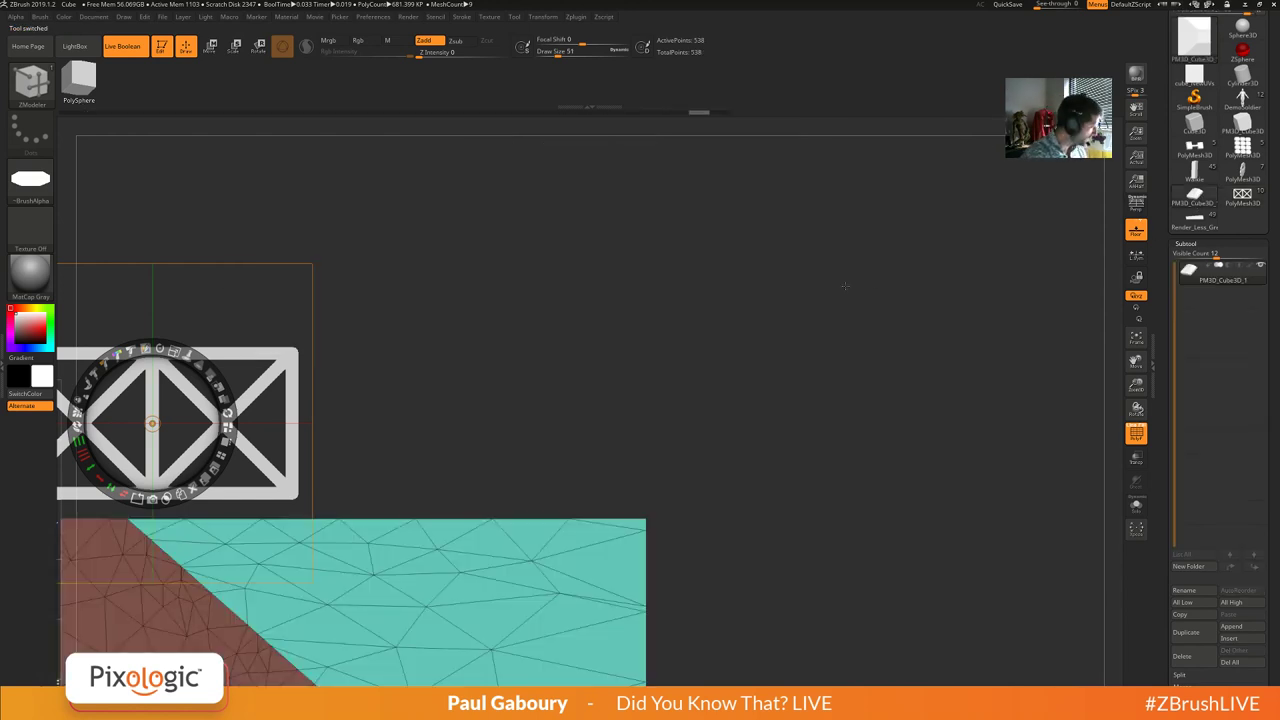
left_click(1204, 152)
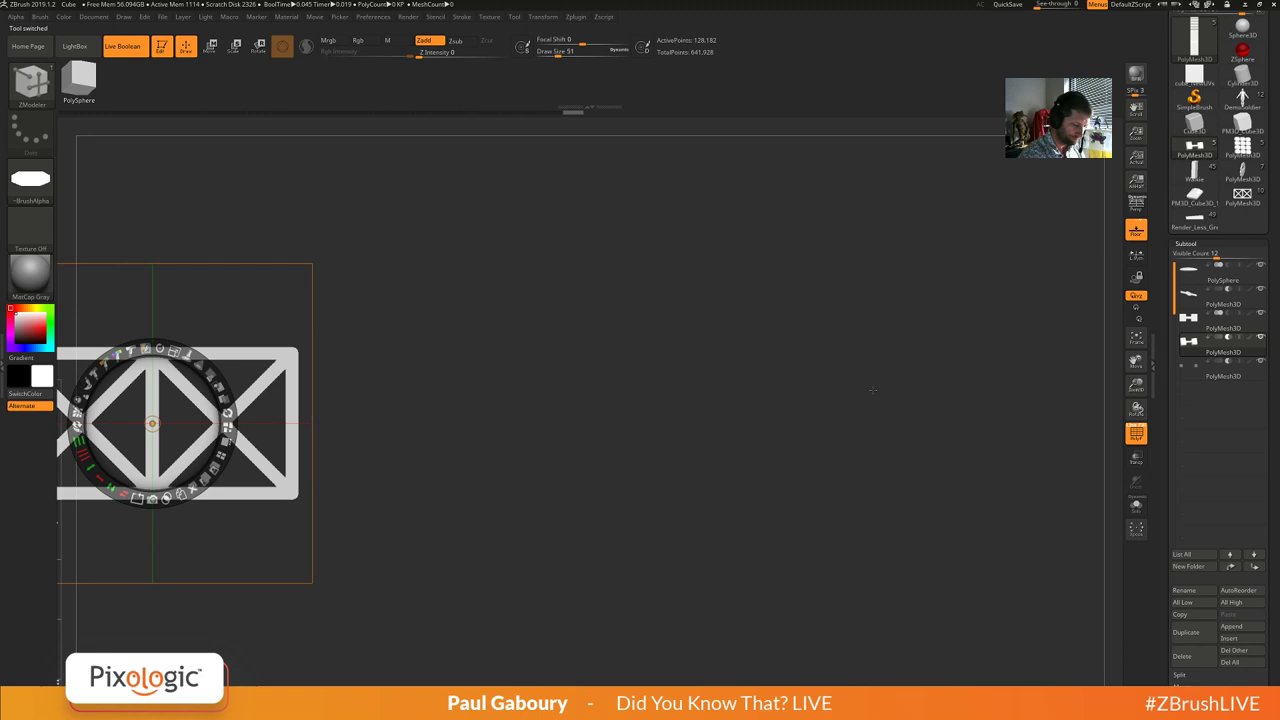
left_click(1204, 277)
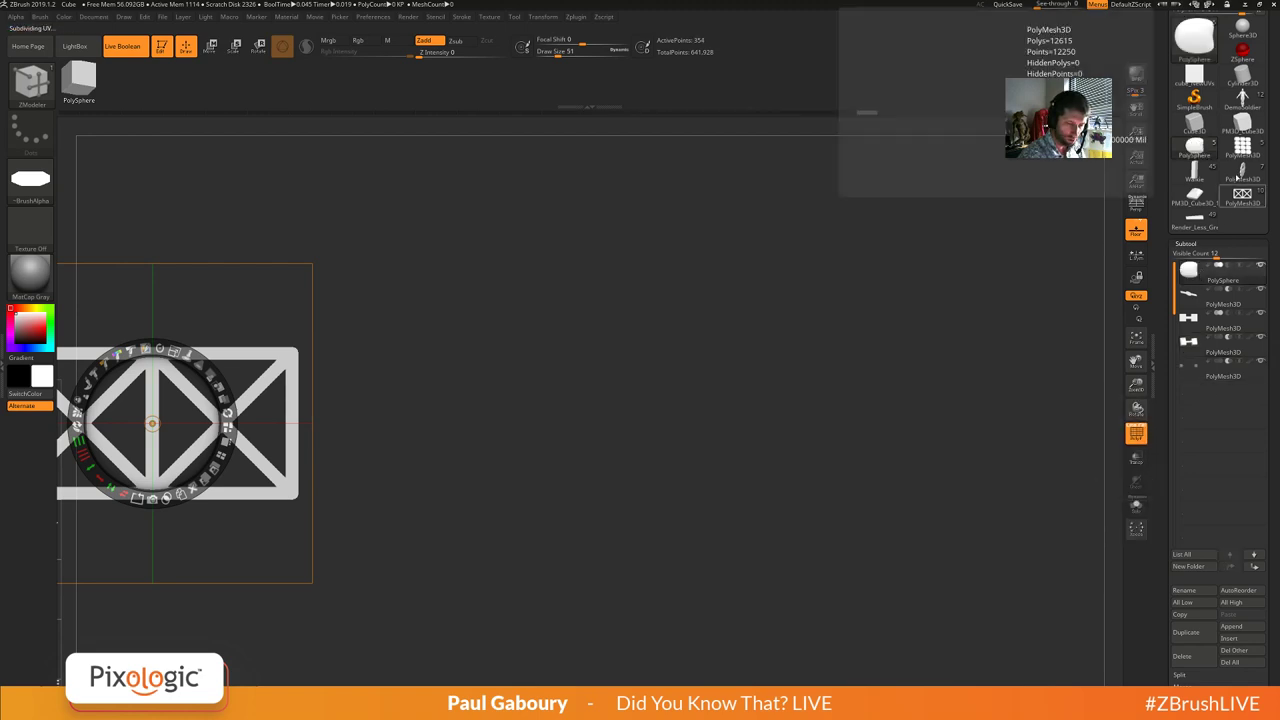
left_click(1250, 178)
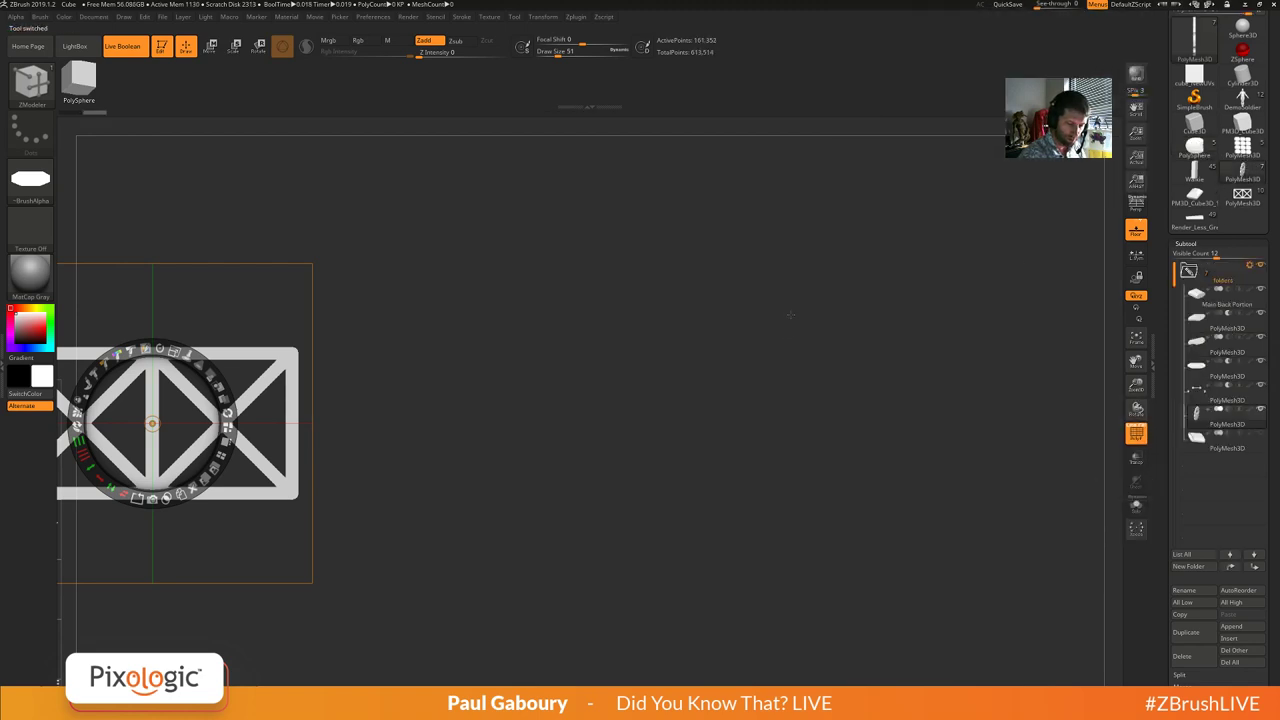
left_click(1188, 295)
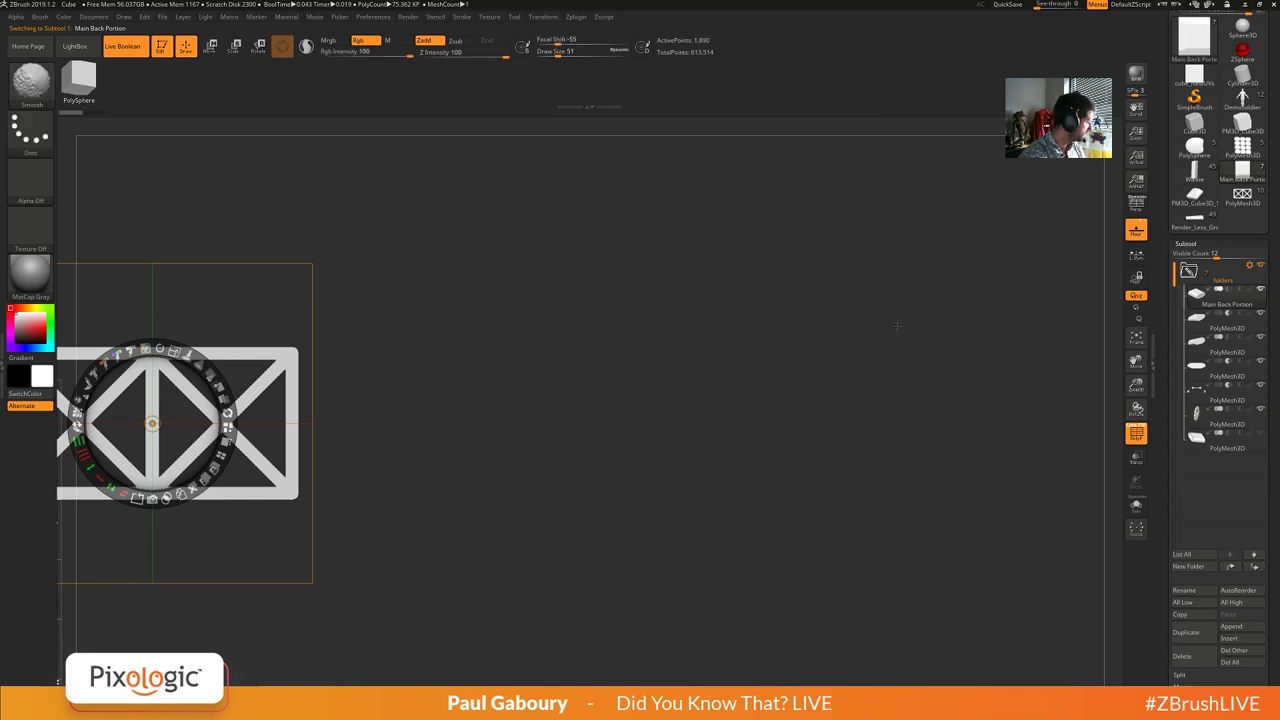
Clear the canvas, turn off PolyFrame, and frame the model with its recessed octagonal panel facing the camera.
key("ctrl+n")
key("f")
right_click_drag(848, 406, 772, 347, "ctrl")
key("shift+f")
mouse_move(691, 369)
left_mouse_down()
mouse_move(708, 518)
mouse_move(737, 543)
mouse_move(812, 381)
mouse_move(822, 300)
left_mouse_up()
right_click_drag(750, 347, 805, 383, "ctrl")
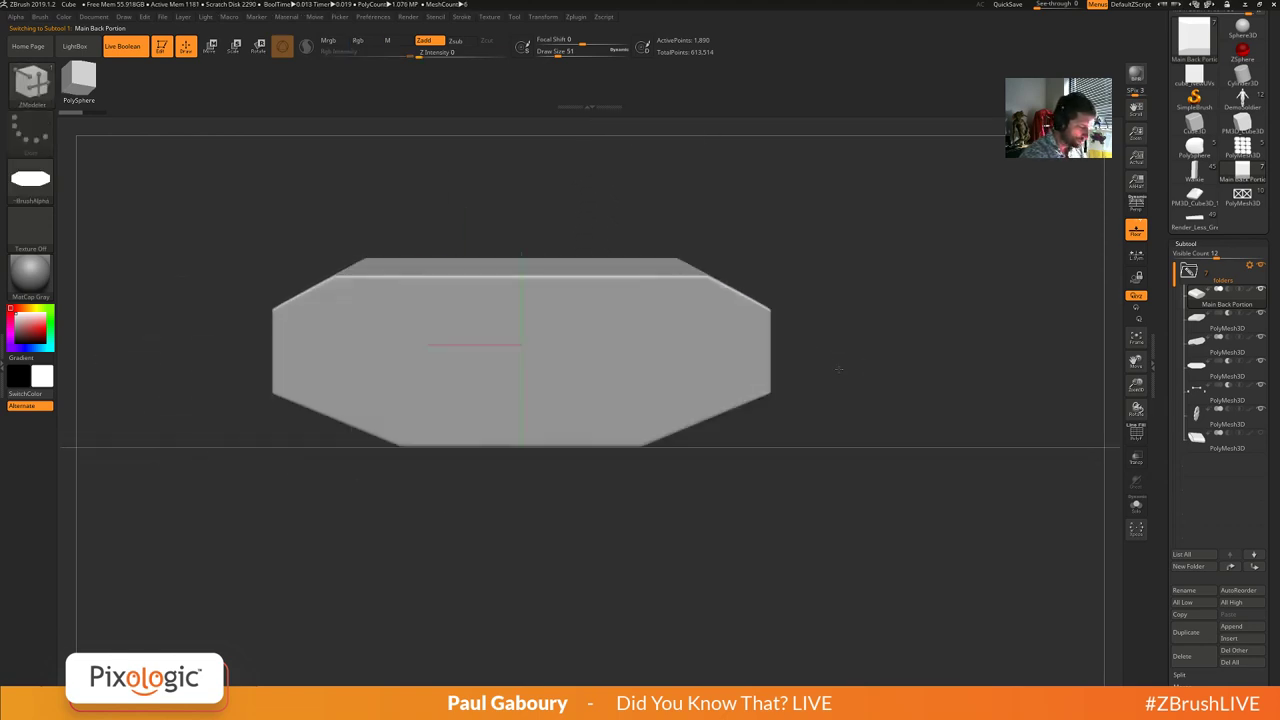
left_click_drag(960, 403, 670, 415)
mouse_move(996, 376)
right_mouse_down("alt")
mouse_move(867, 390)
mouse_move(627, 371)
right_mouse_up("alt")
right_click_drag(696, 251, 801, 266, "ctrl")
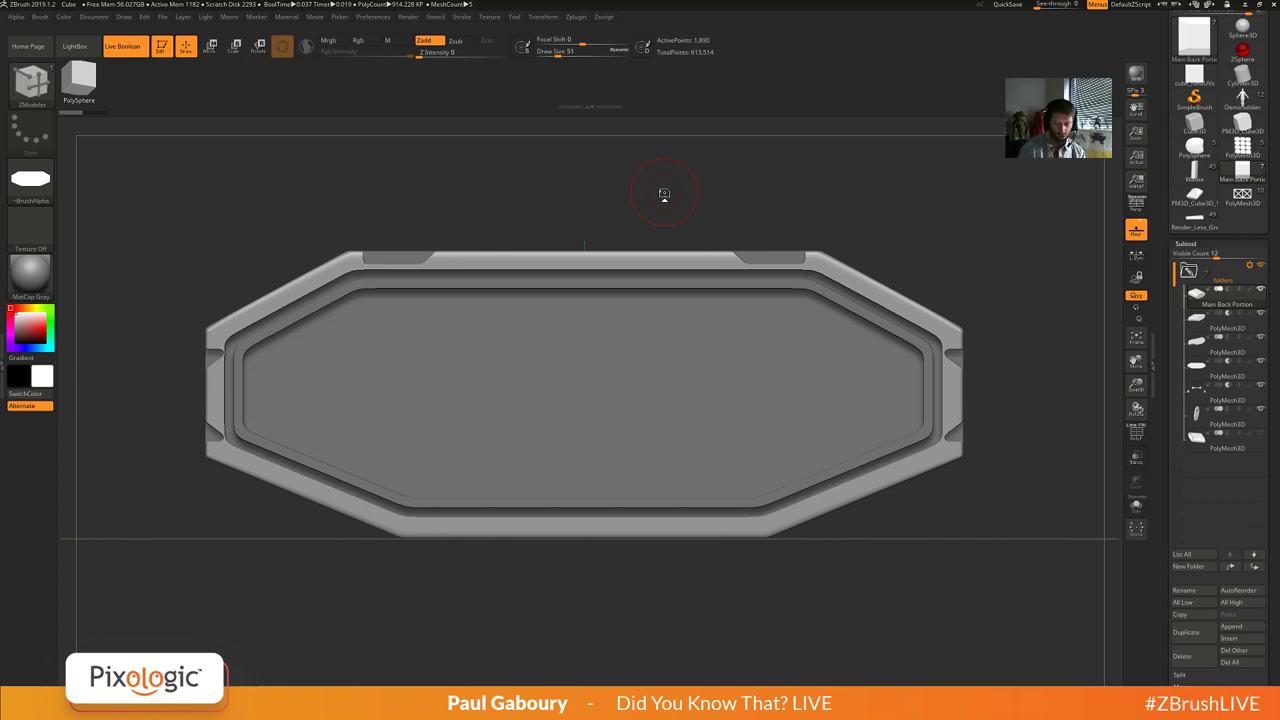
Show SpotLight, place the cross-braced image over the recessed panel, centre the dial on it and scale the image to fit inside the panel.
key("shift+z")
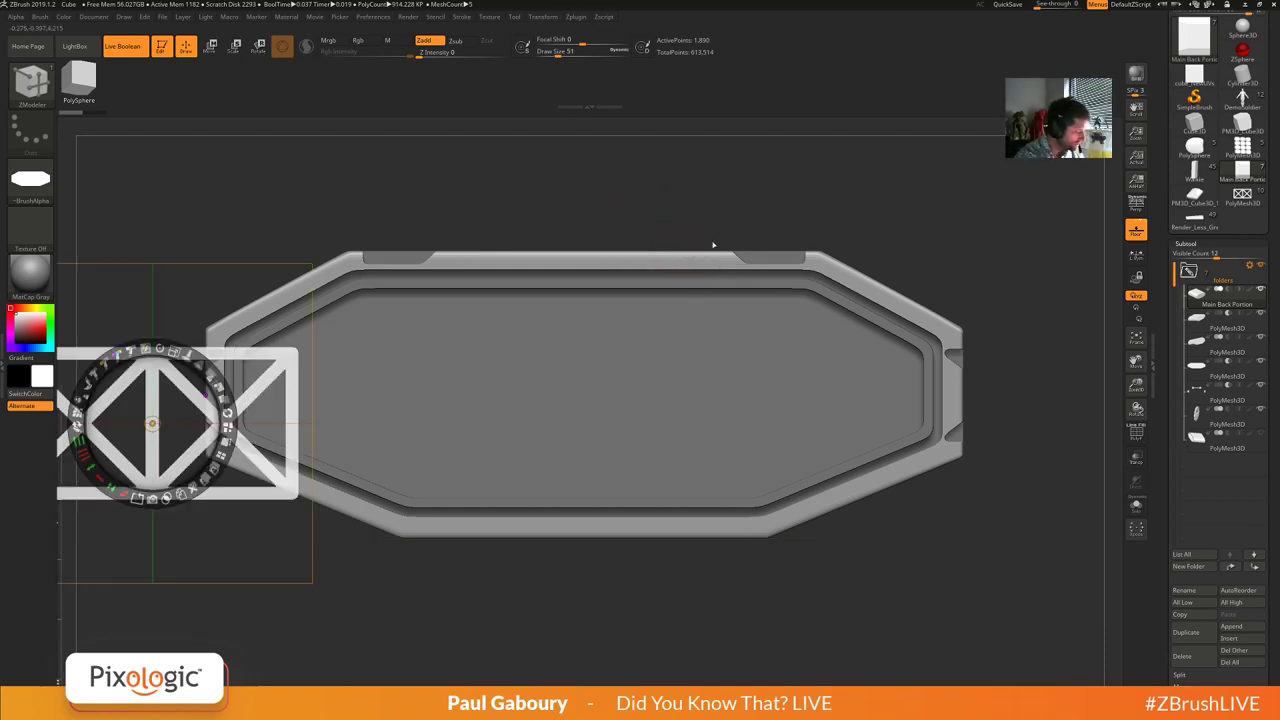
left_click_drag(290, 378, 706, 338)
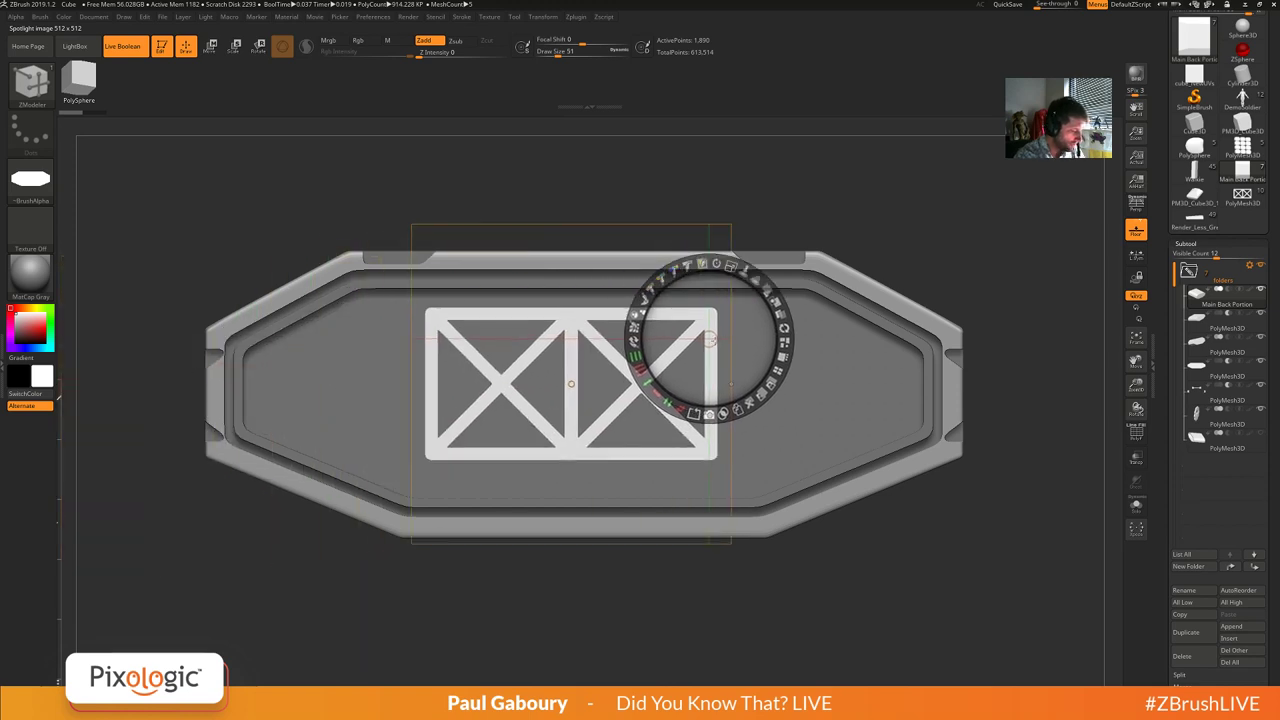
left_click(571, 384)
left_click_drag(593, 311, 643, 408)
left_click_drag(593, 311, 523, 439)
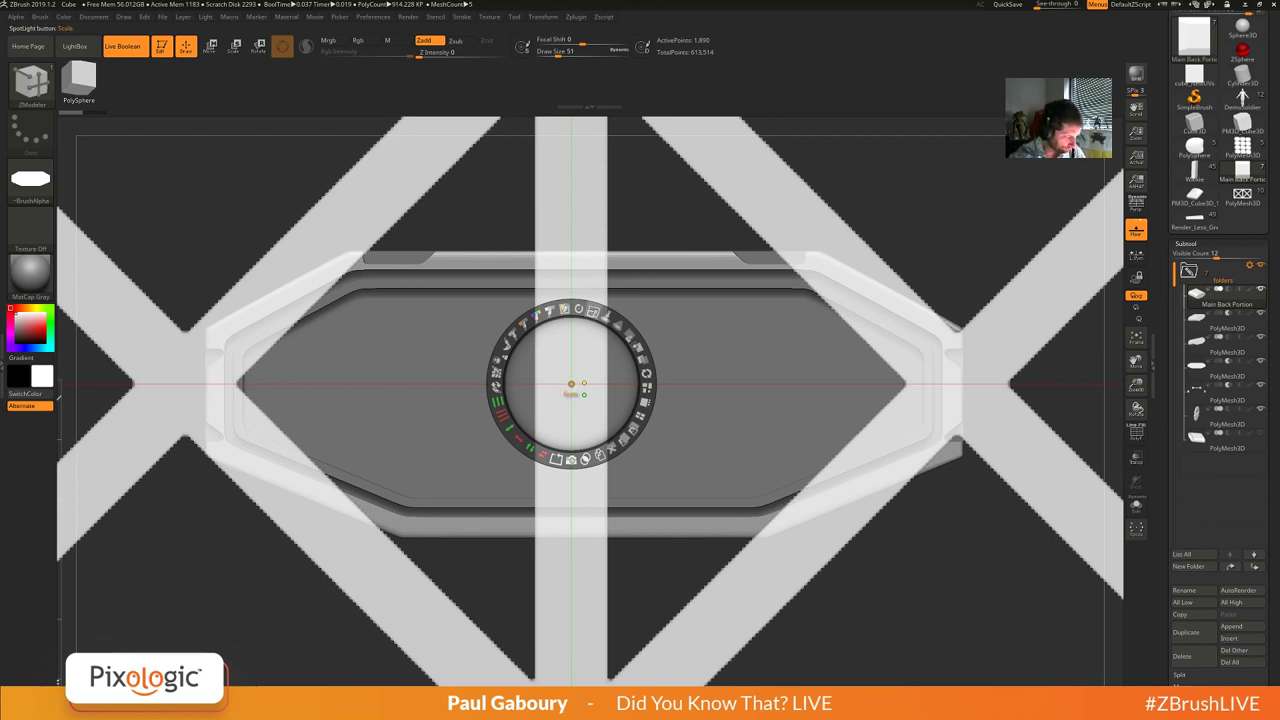
left_click_drag(593, 311, 355, 263)
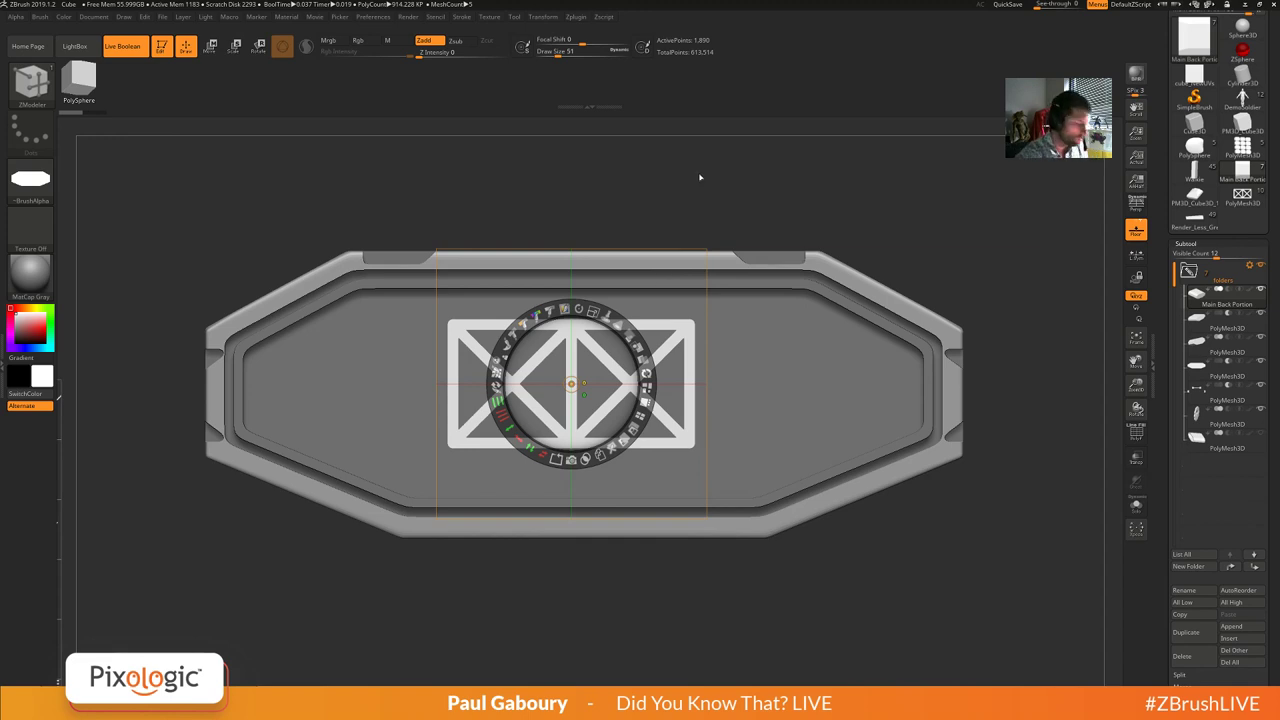
Arrange the SpotLight images with Tile Selected so the cross-braced image sits above the other shapes.
key("z")
key("z")
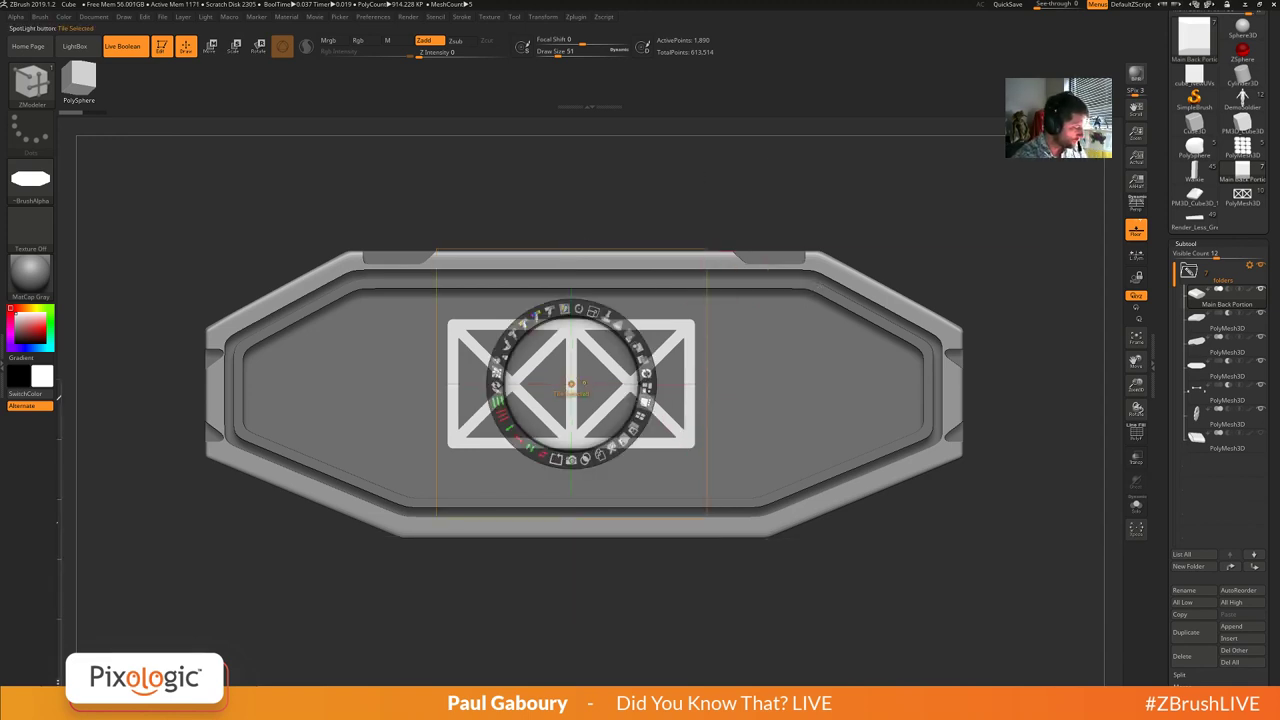
left_click(645, 403)
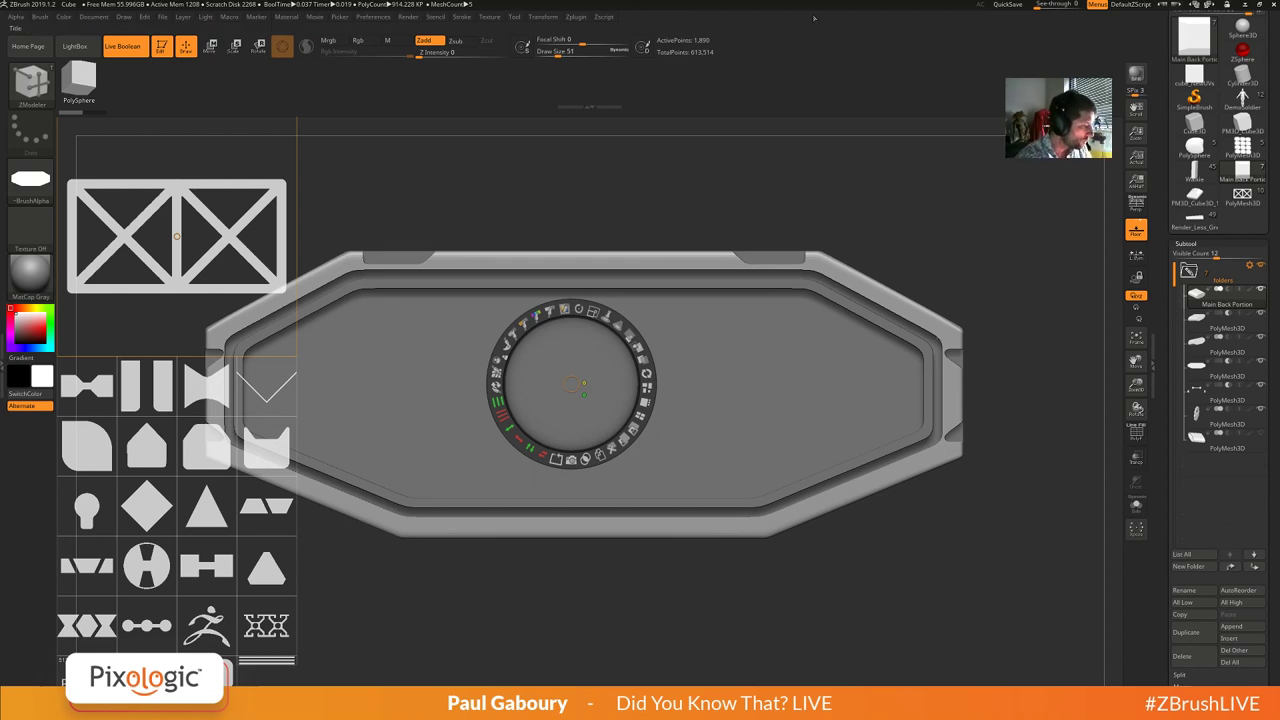
left_click(491, 18)
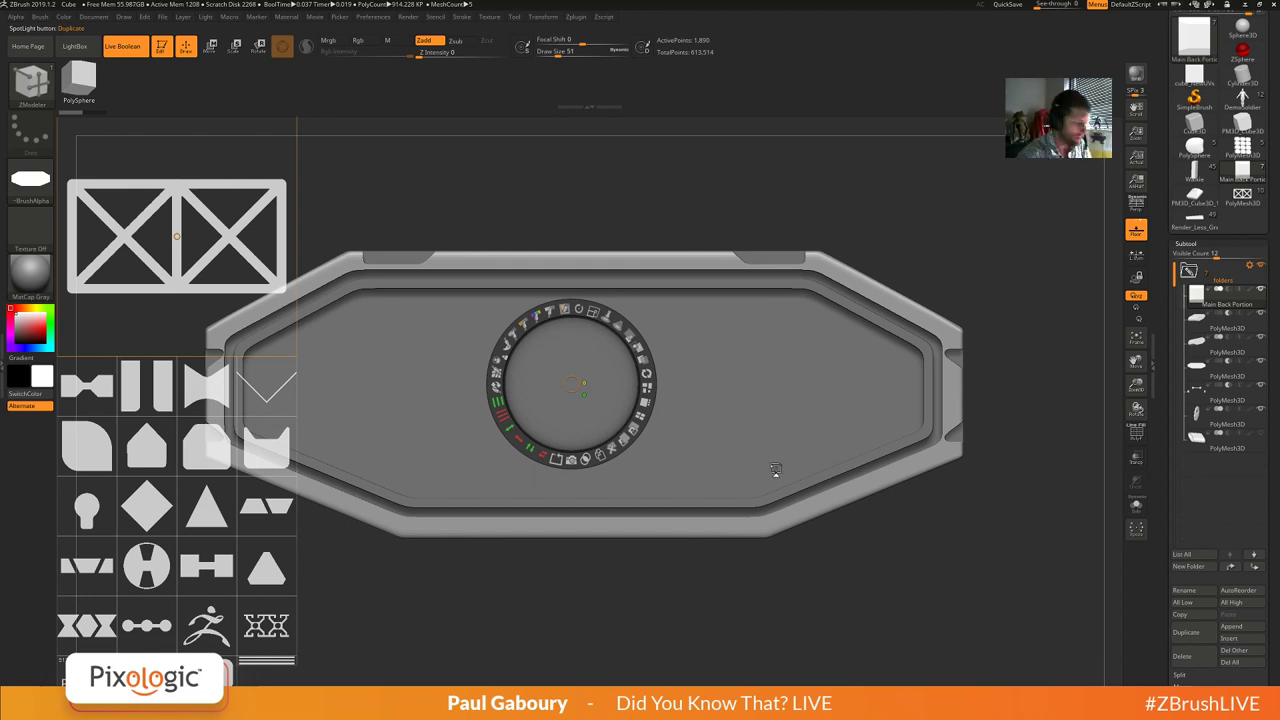
Move the cross-braced image onto the panel, enlarge it, and move the SpotLight dial off the image.
left_click(229, 243)
left_click_drag(266, 247, 899, 306)
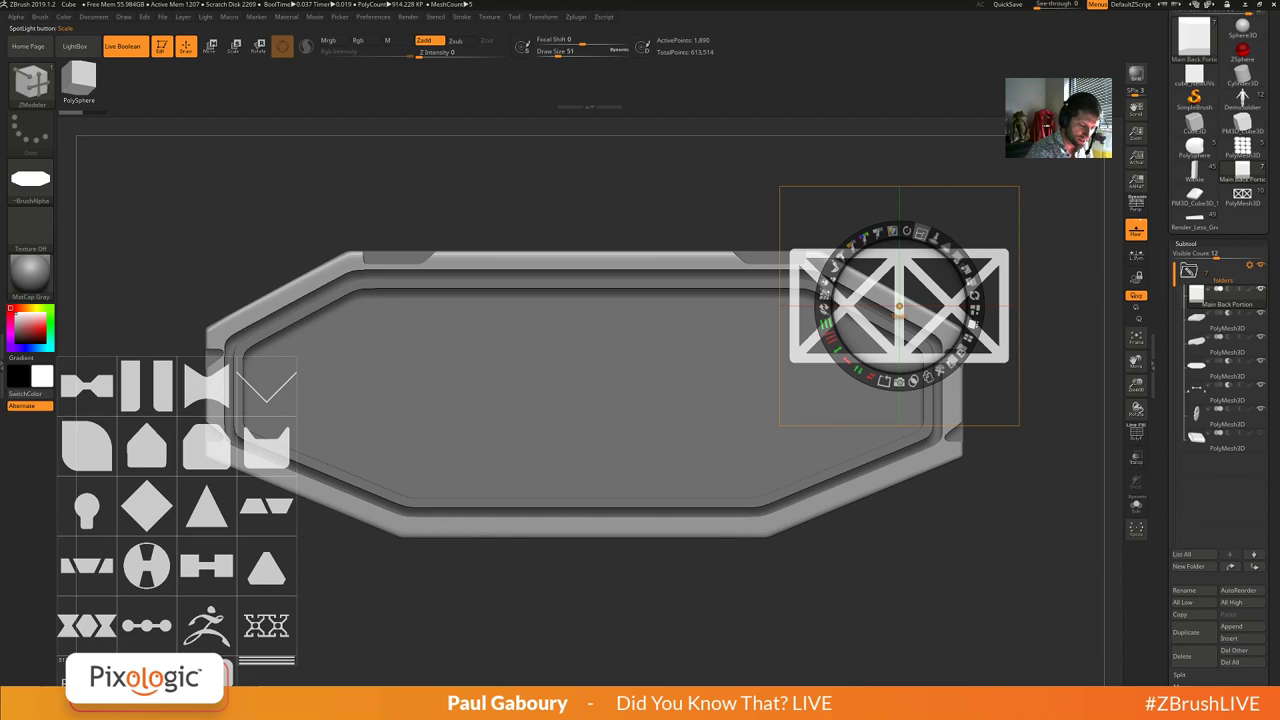
left_click_drag(921, 233, 949, 249)
mouse_move(913, 330)
left_mouse_down()
mouse_move(750, 391)
mouse_move(972, 325)
mouse_move(1020, 266)
left_mouse_up()
Activate SpotLight Paint, swap the active colour to black and paint over the entire cross-braced image.
left_click(1014, 189)
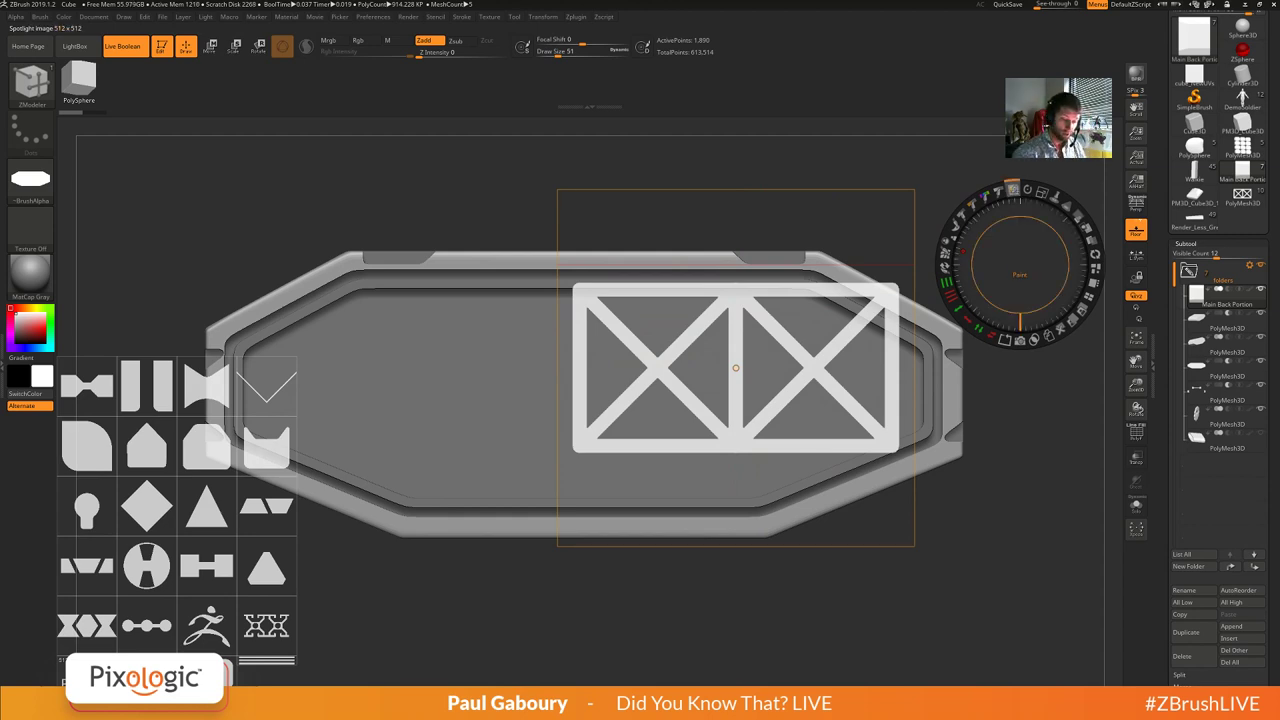
mouse_move(745, 375)
left_mouse_down()
mouse_move(765, 366)
mouse_move(705, 365)
mouse_move(760, 300)
mouse_move(640, 370)
mouse_move(708, 297)
mouse_move(690, 275)
mouse_move(660, 305)
mouse_move(710, 378)
mouse_move(748, 348)
mouse_move(740, 300)
mouse_move(680, 350)
mouse_move(640, 360)
mouse_move(683, 255)
mouse_move(665, 320)
mouse_move(780, 268)
mouse_move(740, 410)
mouse_move(790, 400)
mouse_move(765, 415)
left_mouse_up()
key("v")
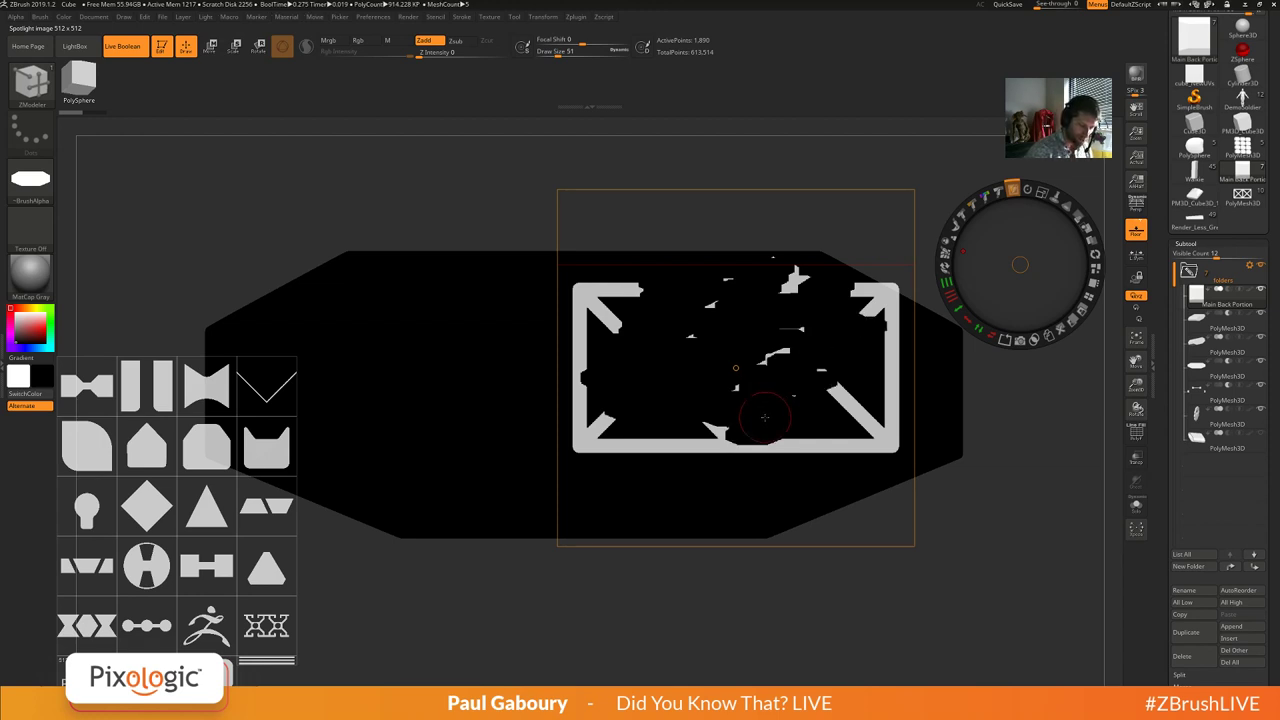
mouse_move(762, 418)
left_mouse_down()
mouse_move(750, 426)
mouse_move(832, 420)
mouse_move(820, 440)
mouse_move(929, 449)
mouse_move(690, 455)
mouse_move(880, 330)
mouse_move(605, 430)
mouse_move(760, 286)
mouse_move(543, 380)
mouse_move(539, 338)
left_mouse_up()
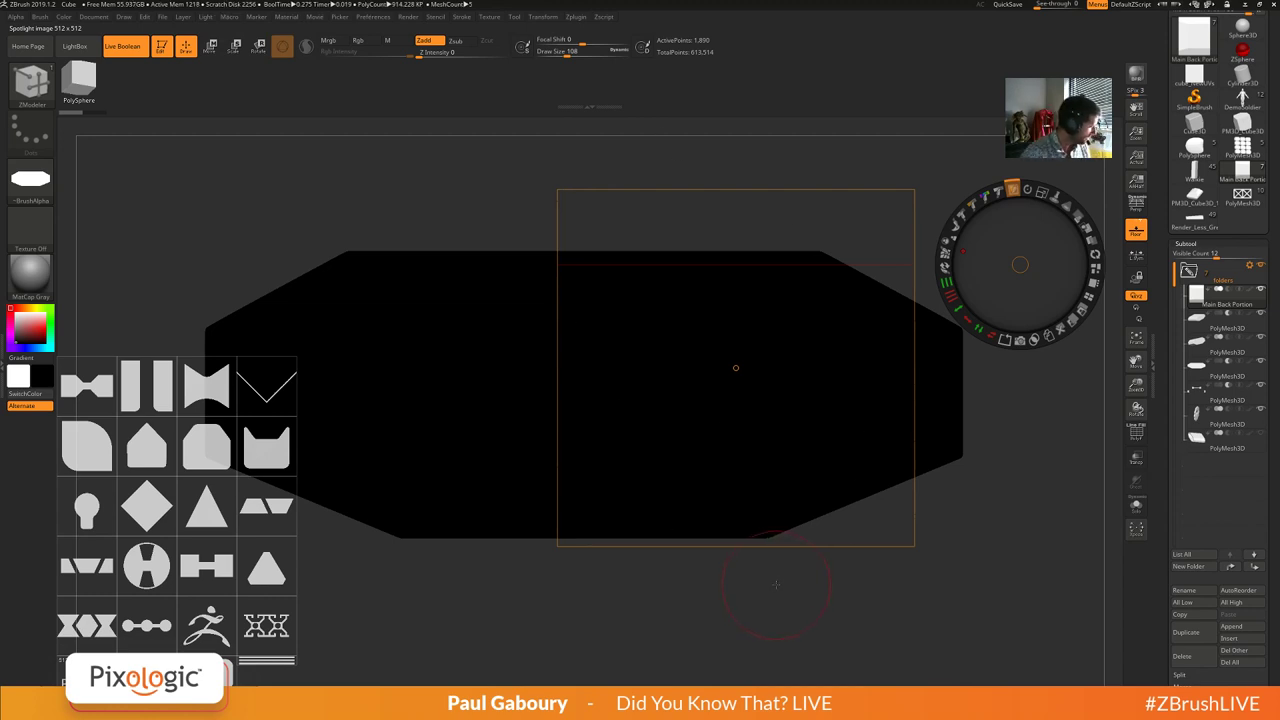
Swap the active and secondary colours so black is active, and move the SpotLight dial to the image's upper right part.
key("v")
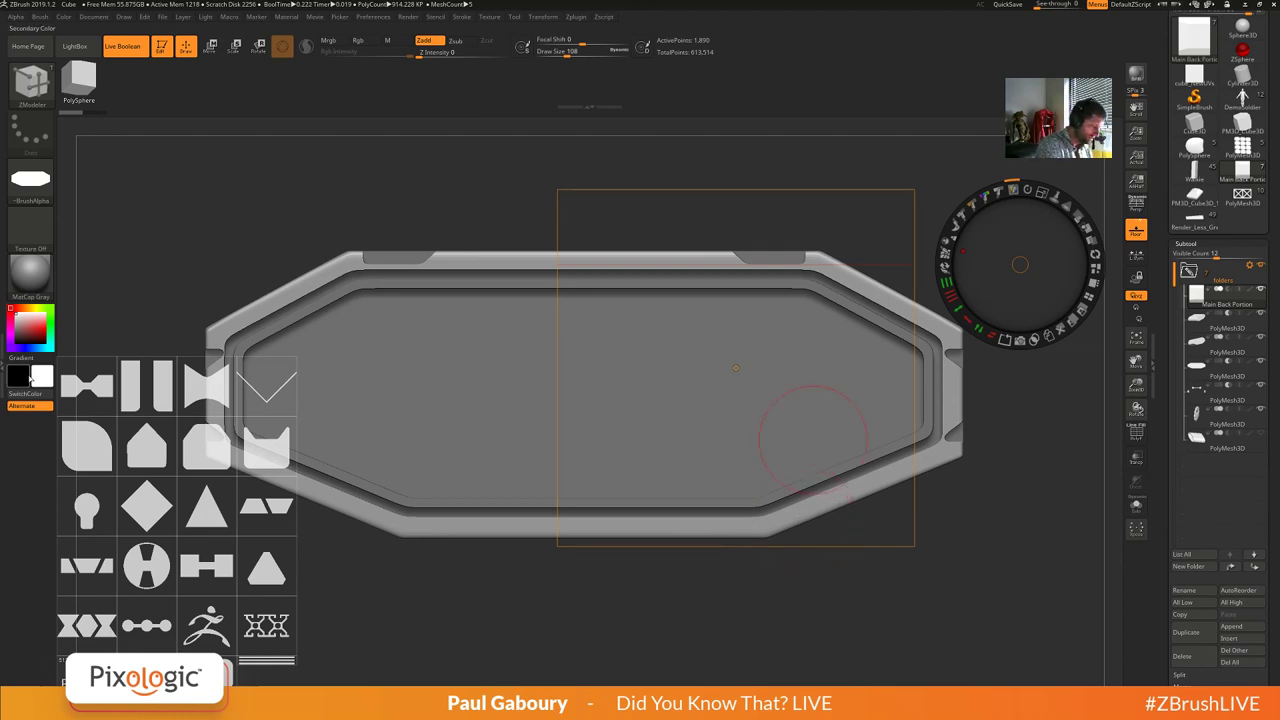
key("v")
key("v")
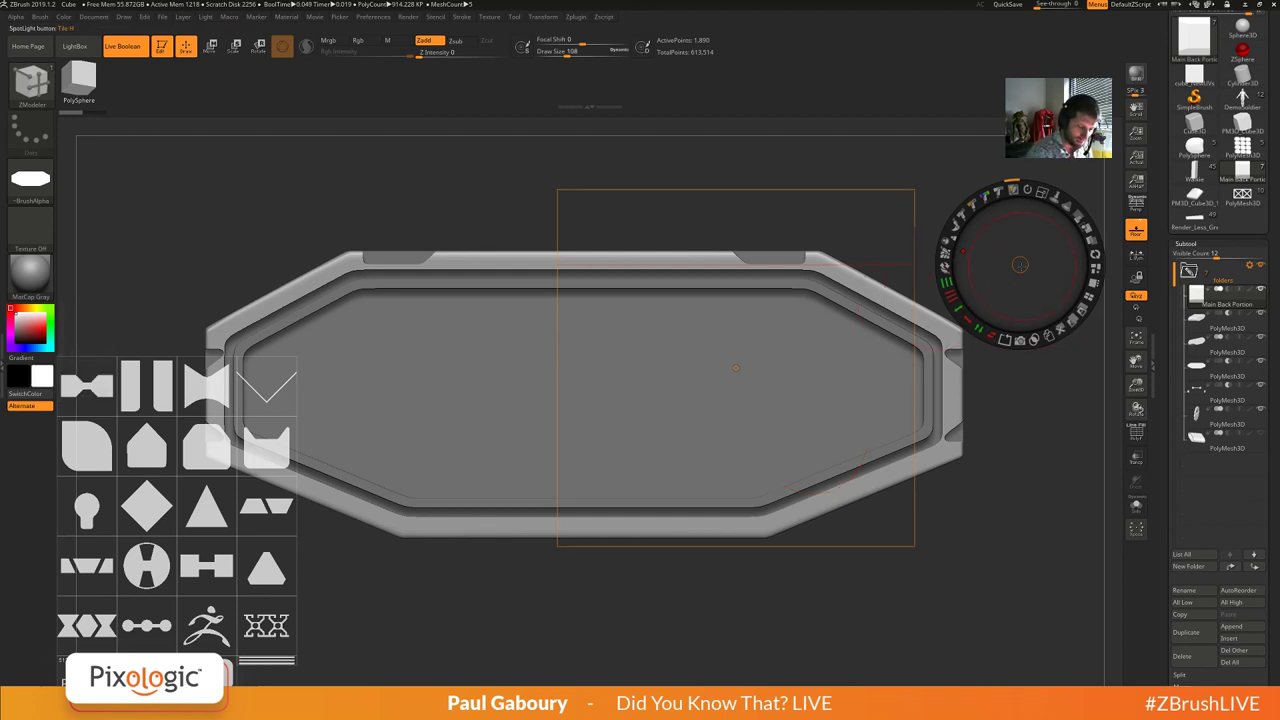
left_click_drag(1020, 264, 836, 246)
Try painting a wide horizontal white stroke across the blacked-out image, and undo it.
left_click_drag(898, 404, 960, 373)
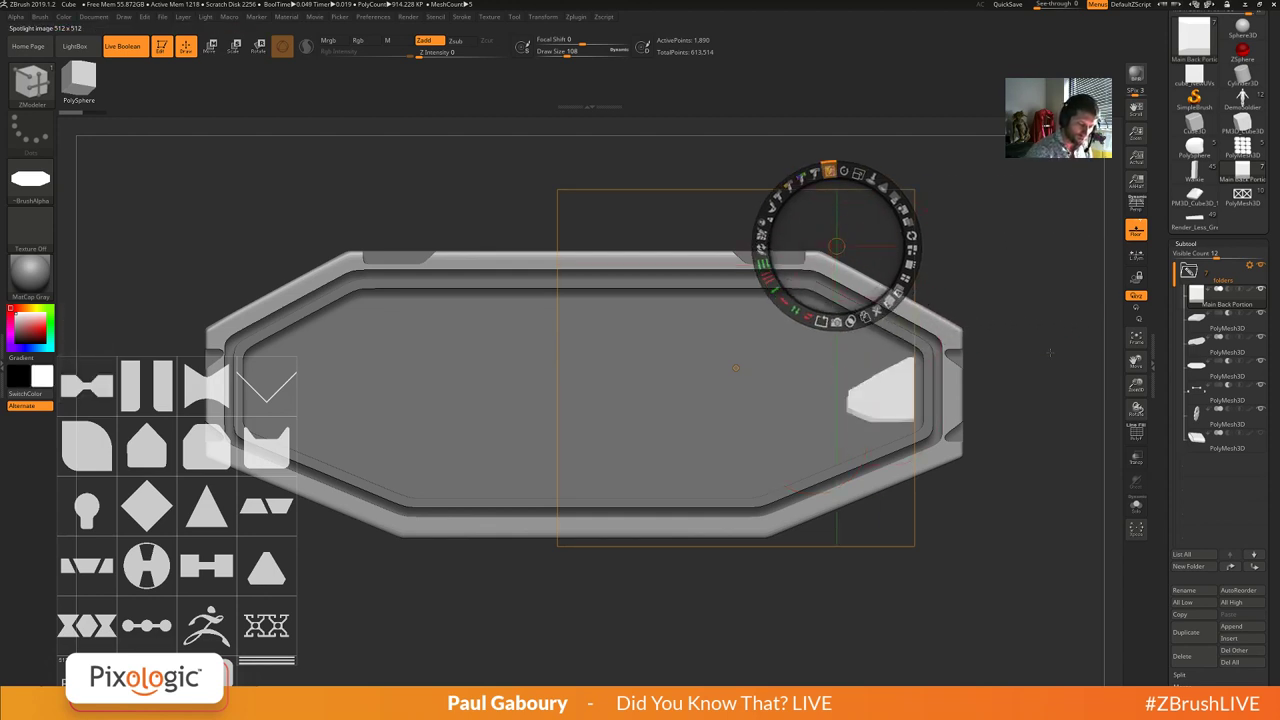
mouse_move(851, 408)
left_mouse_down()
mouse_move(726, 417)
mouse_move(911, 403)
left_mouse_up()
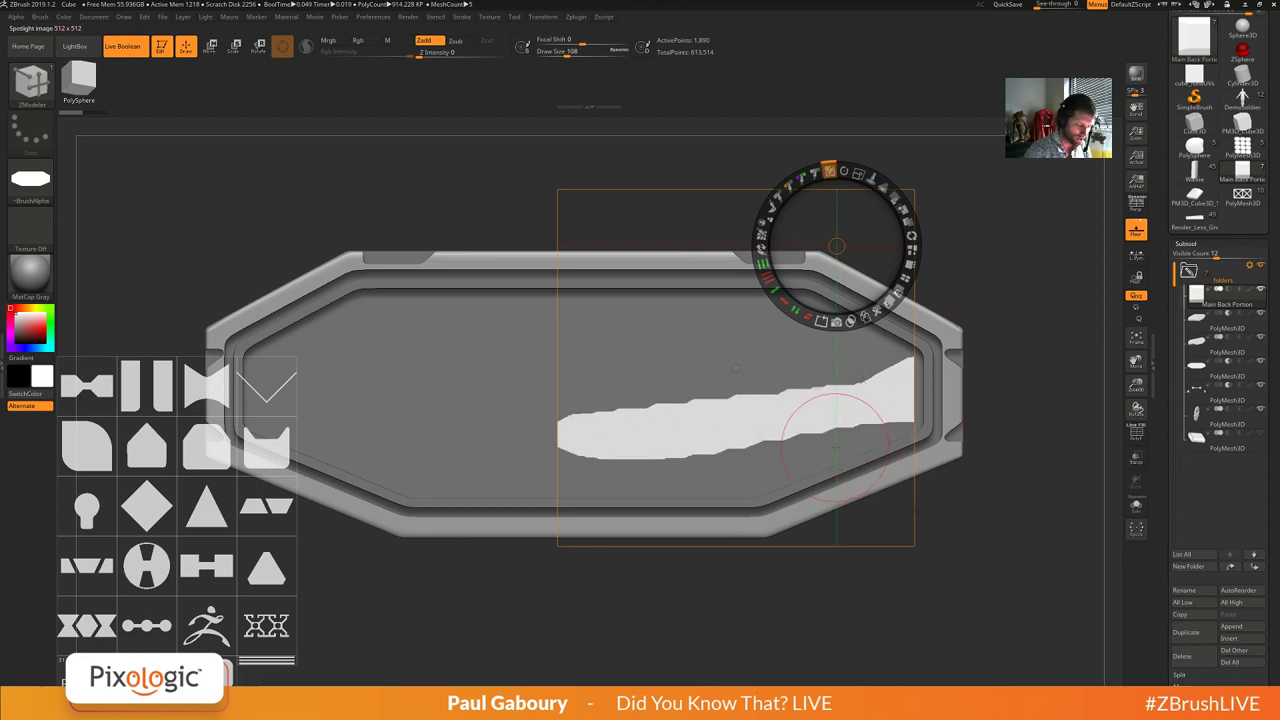
key("ctrl+z")
key("ctrl+z")
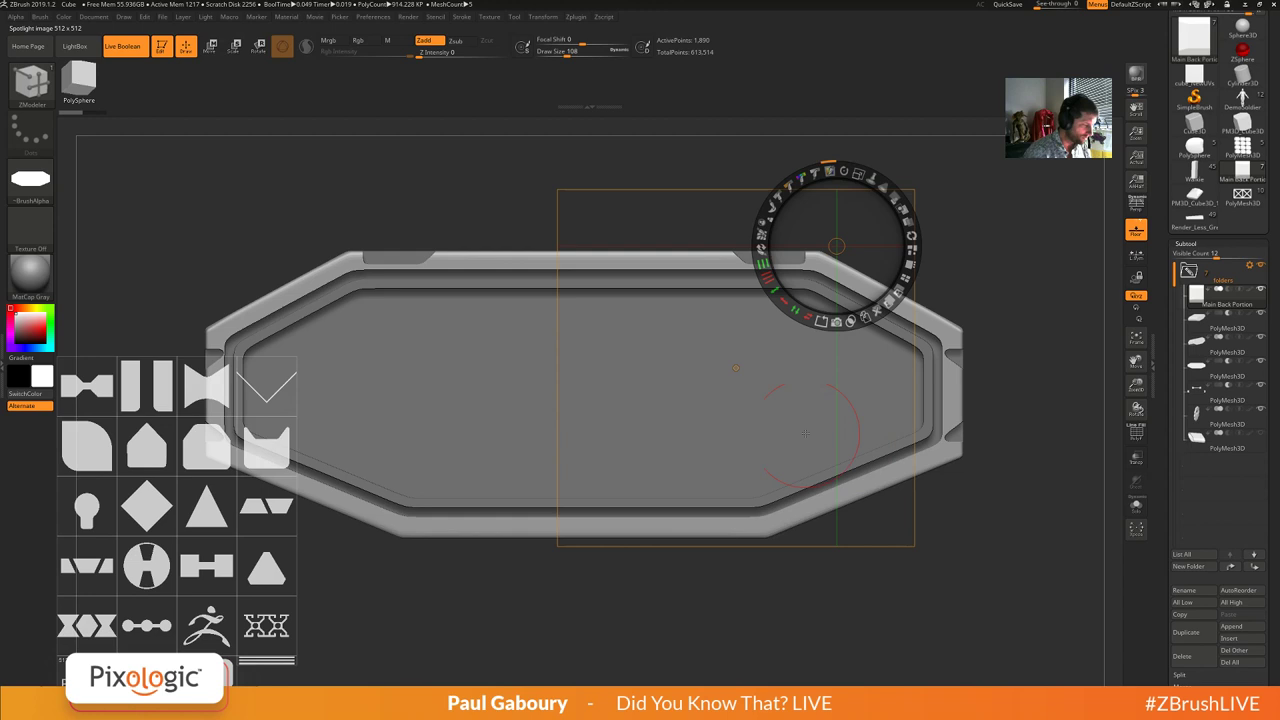
Switch to the Standard brush and move the SpotLight dial off the image.
key("b")
key("s")
key("t")
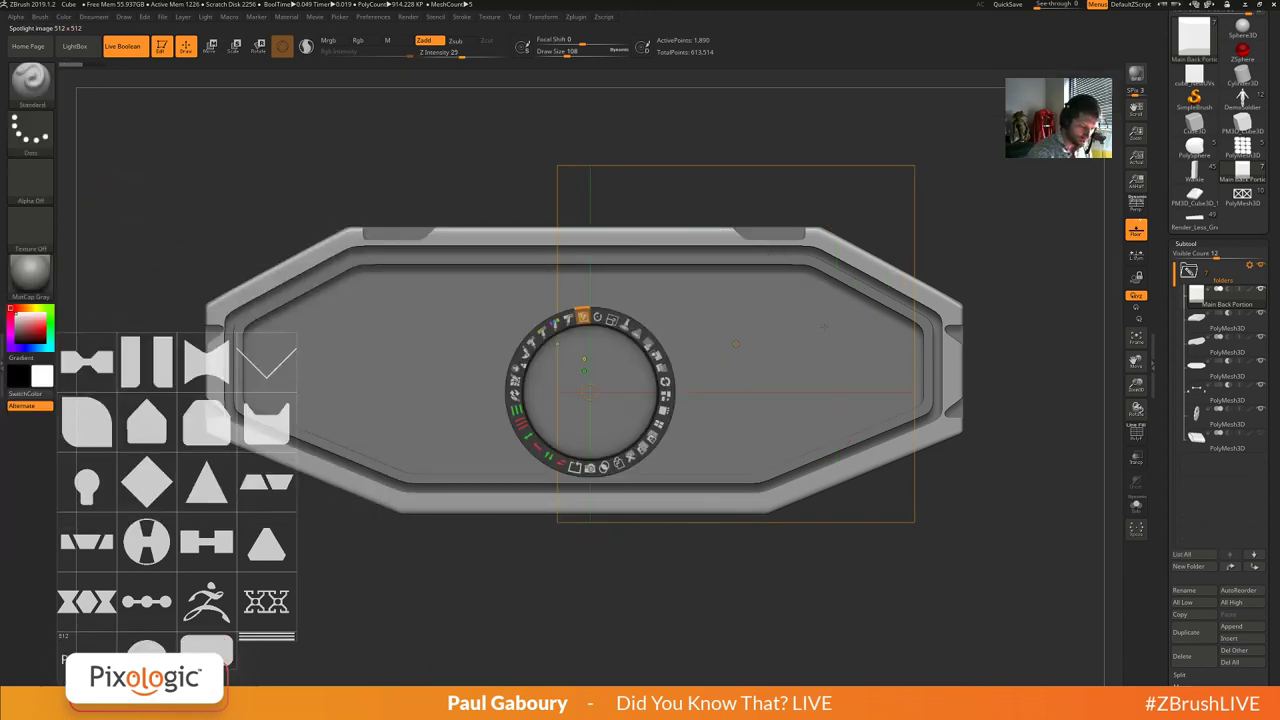
left_click_drag(590, 393, 1003, 224)
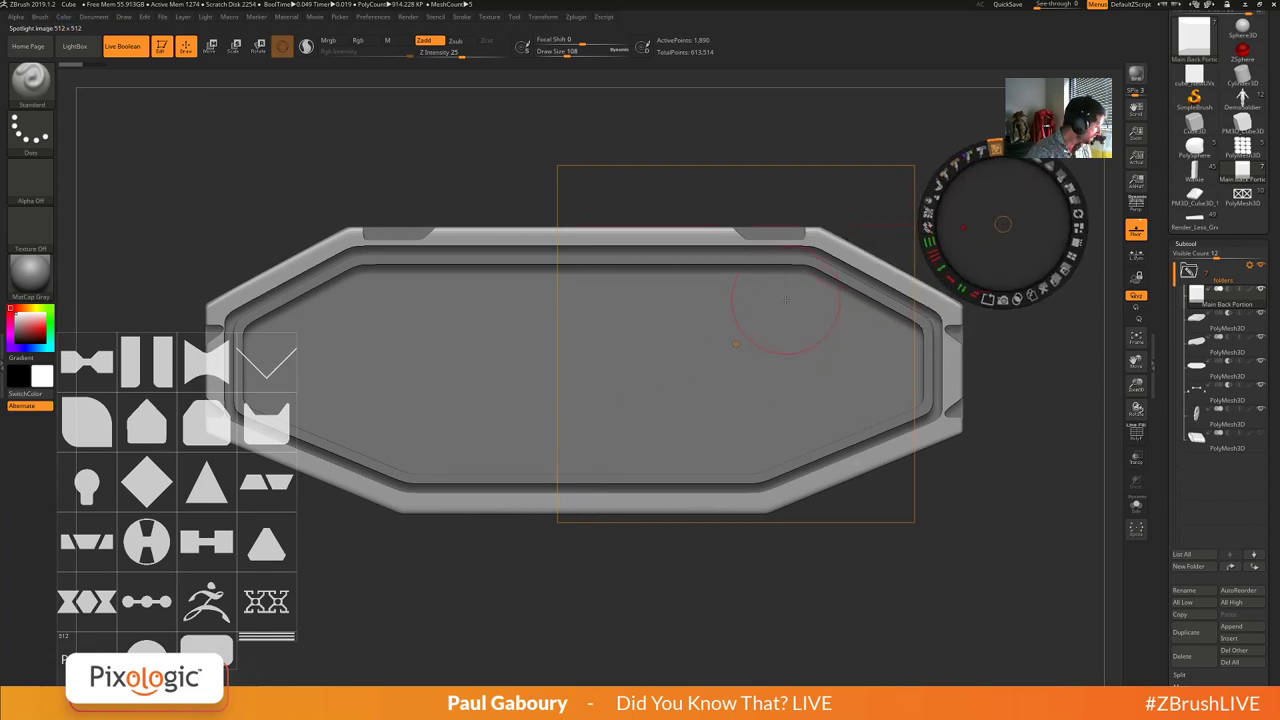
Set the draw size to 46 and paint a large looping white shape on the image.
key("s")
left_click_drag(774, 299, 776, 299)
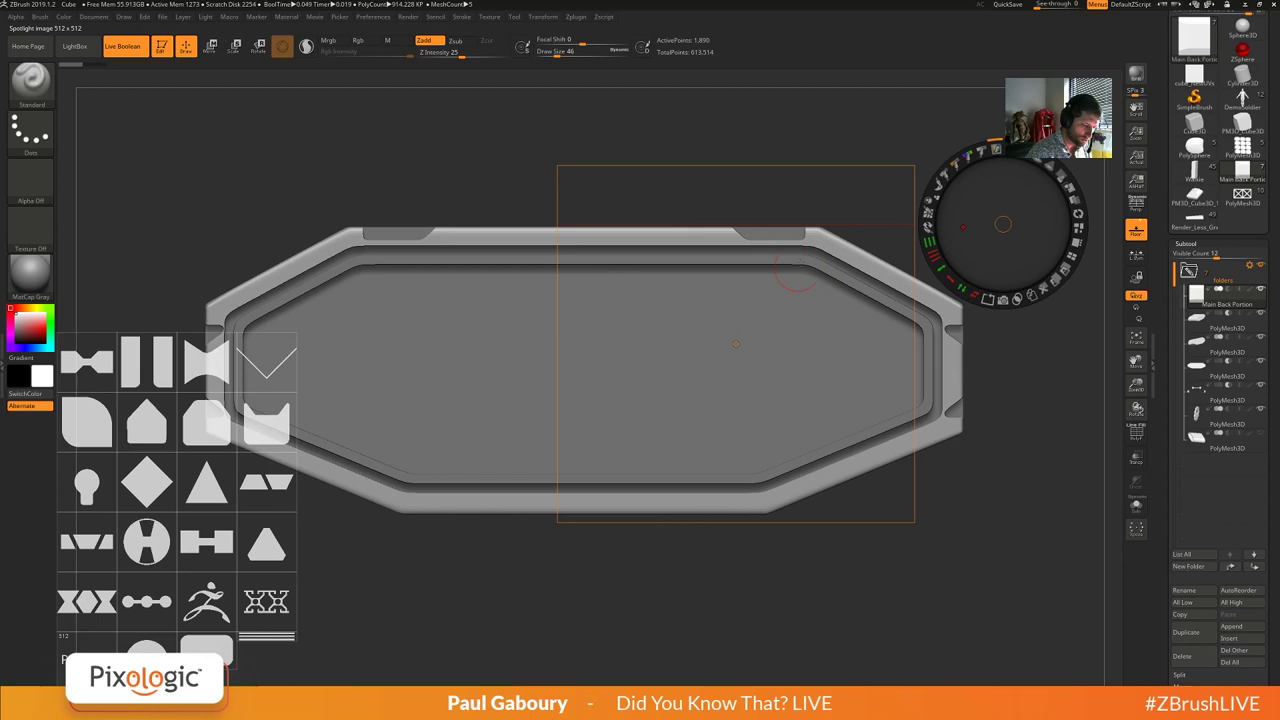
mouse_move(815, 199)
left_mouse_down()
mouse_move(779, 191)
mouse_move(684, 250)
mouse_move(792, 403)
mouse_move(700, 286)
mouse_move(793, 377)
left_mouse_up()
mouse_move(736, 343)
left_mouse_down()
mouse_move(830, 390)
mouse_move(785, 345)
mouse_move(838, 338)
mouse_move(758, 355)
mouse_move(756, 312)
mouse_move(812, 355)
mouse_move(780, 345)
mouse_move(800, 322)
mouse_move(810, 331)
left_mouse_up()
Set the draw size to 20, write "Hi" below the looping shape and erase part of the i.
key("s")
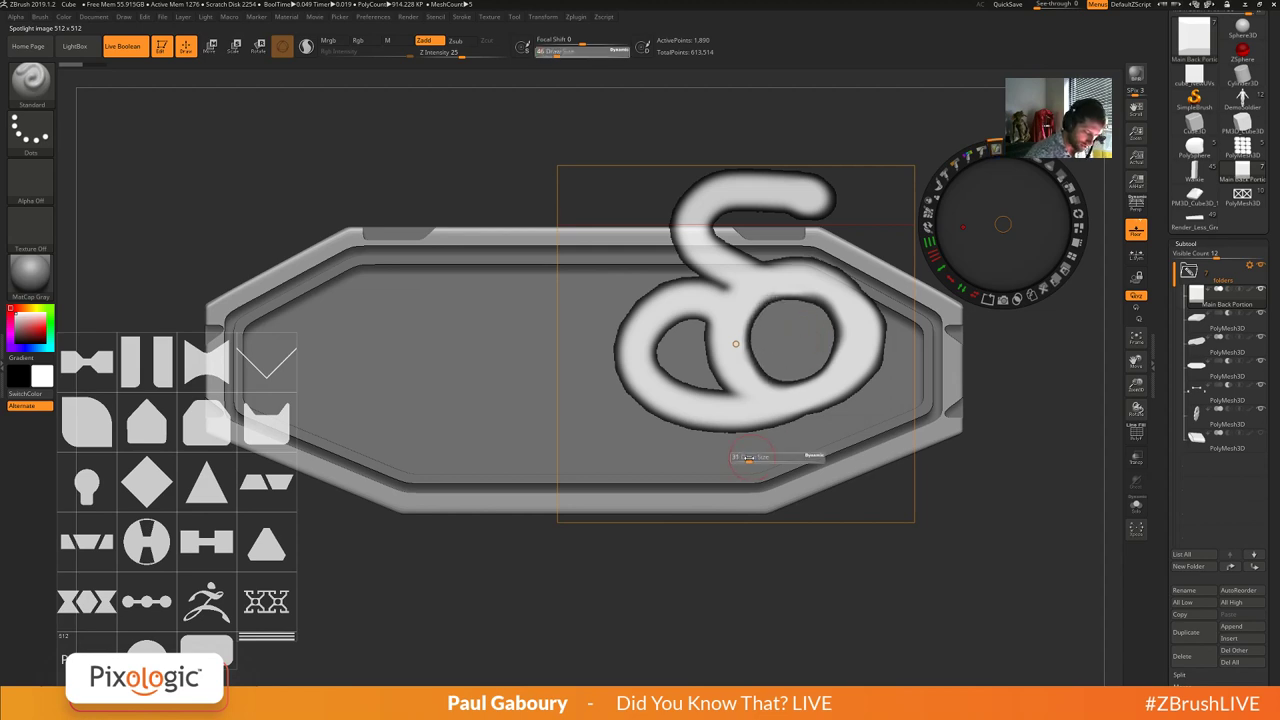
mouse_move(753, 458)
left_mouse_down()
mouse_move(705, 496)
mouse_move(740, 466)
mouse_move(746, 498)
mouse_move(790, 500)
left_mouse_up()
left_click(765, 436)
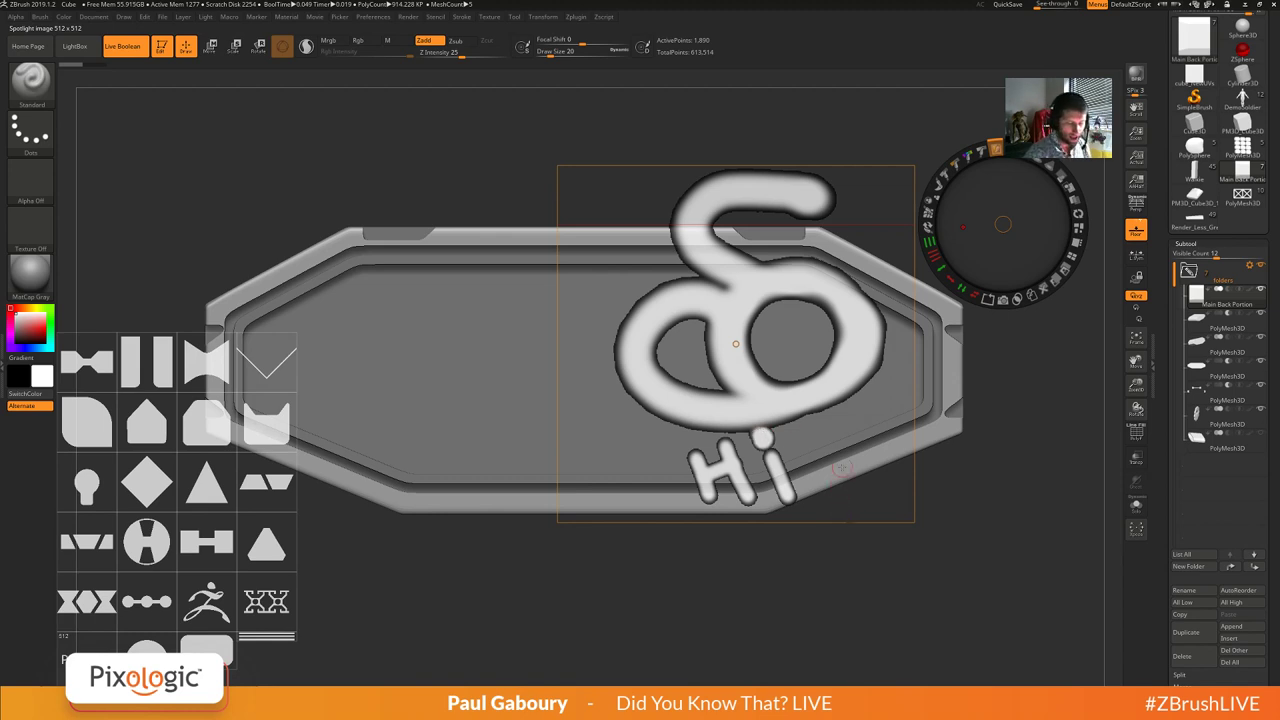
left_click(786, 488)
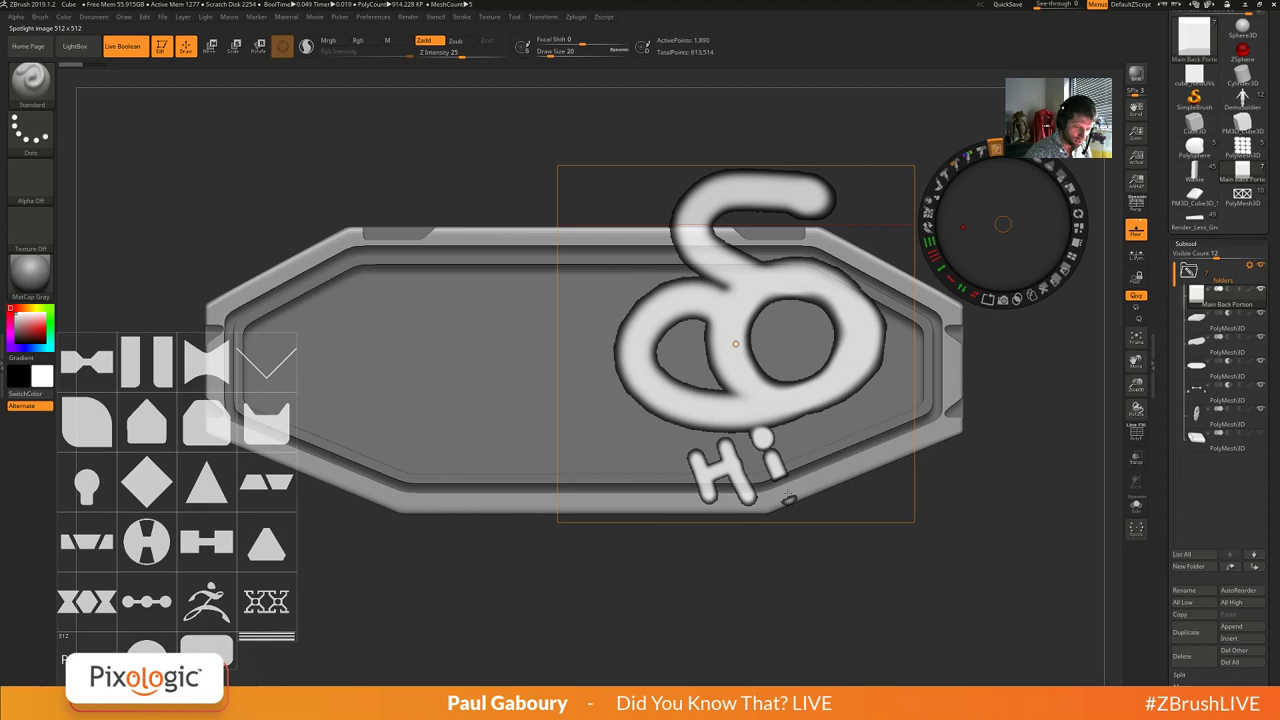
Move the dial onto the image and use the SpotLight Paint fill to turn the image white, and finally entirely black.
left_click_drag(1003, 224, 877, 457)
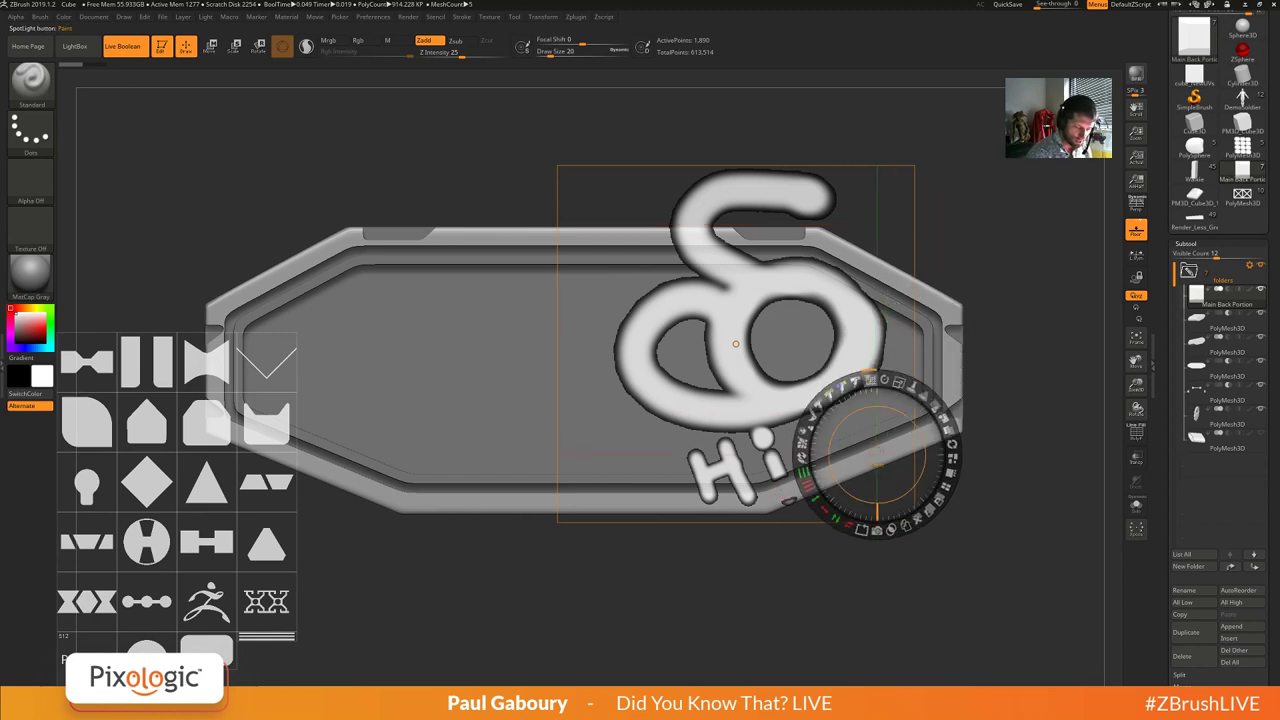
mouse_move(870, 380)
left_mouse_down("ctrl")
mouse_move(936, 400)
mouse_move(887, 348)
mouse_move(806, 418)
mouse_move(800, 488)
mouse_move(882, 350)
mouse_move(1017, 444)
left_mouse_up("ctrl")
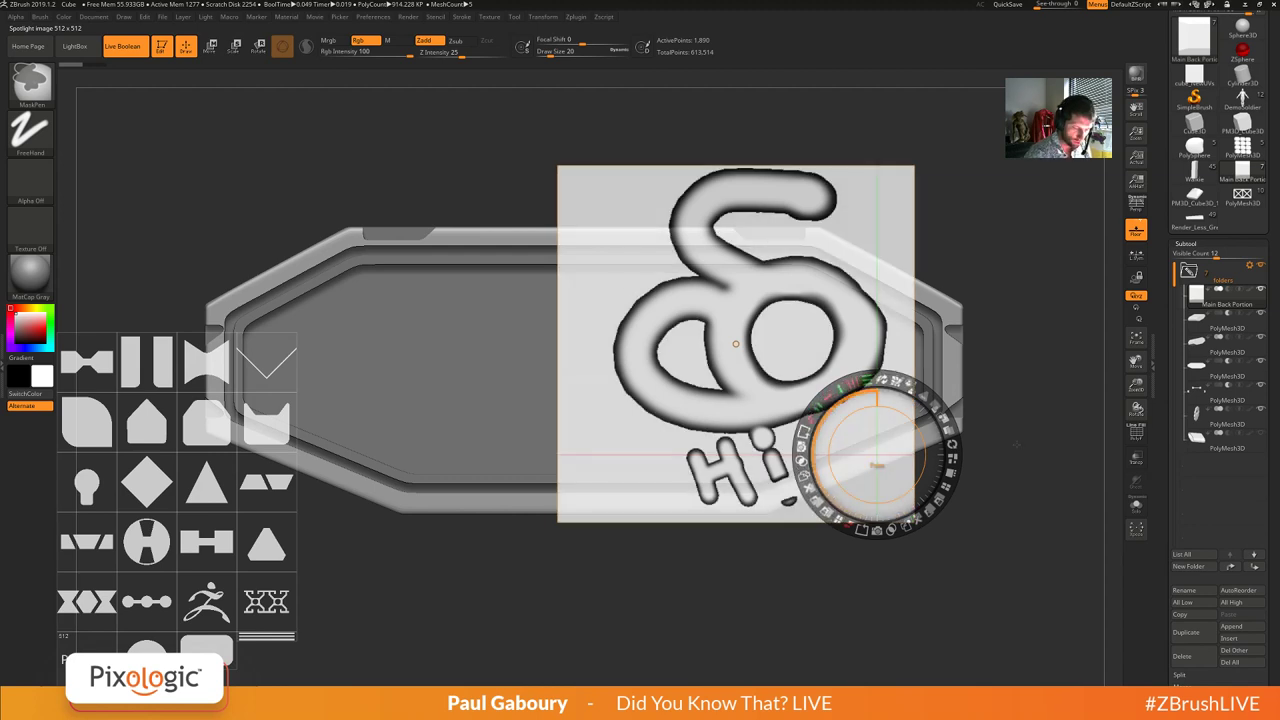
left_click_drag(860, 330, 1029, 567, "ctrl")
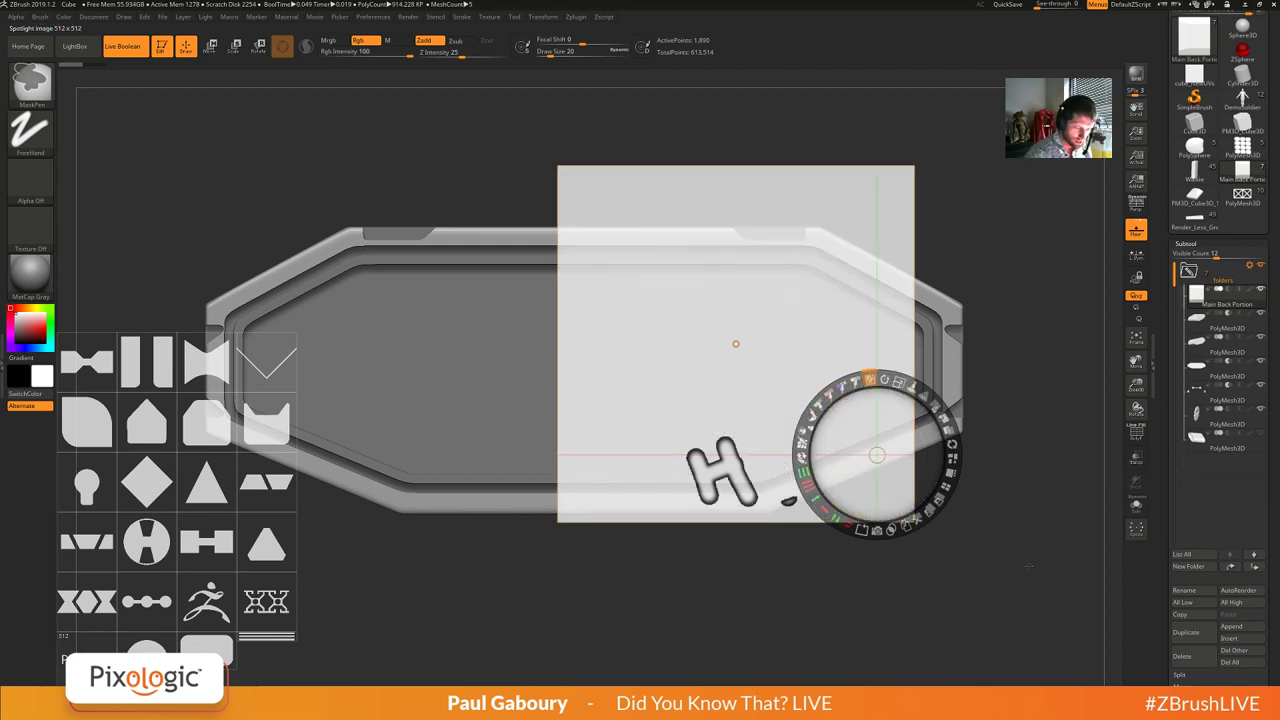
left_click_drag(734, 468, 1011, 643, "ctrl")
key("ctrl")
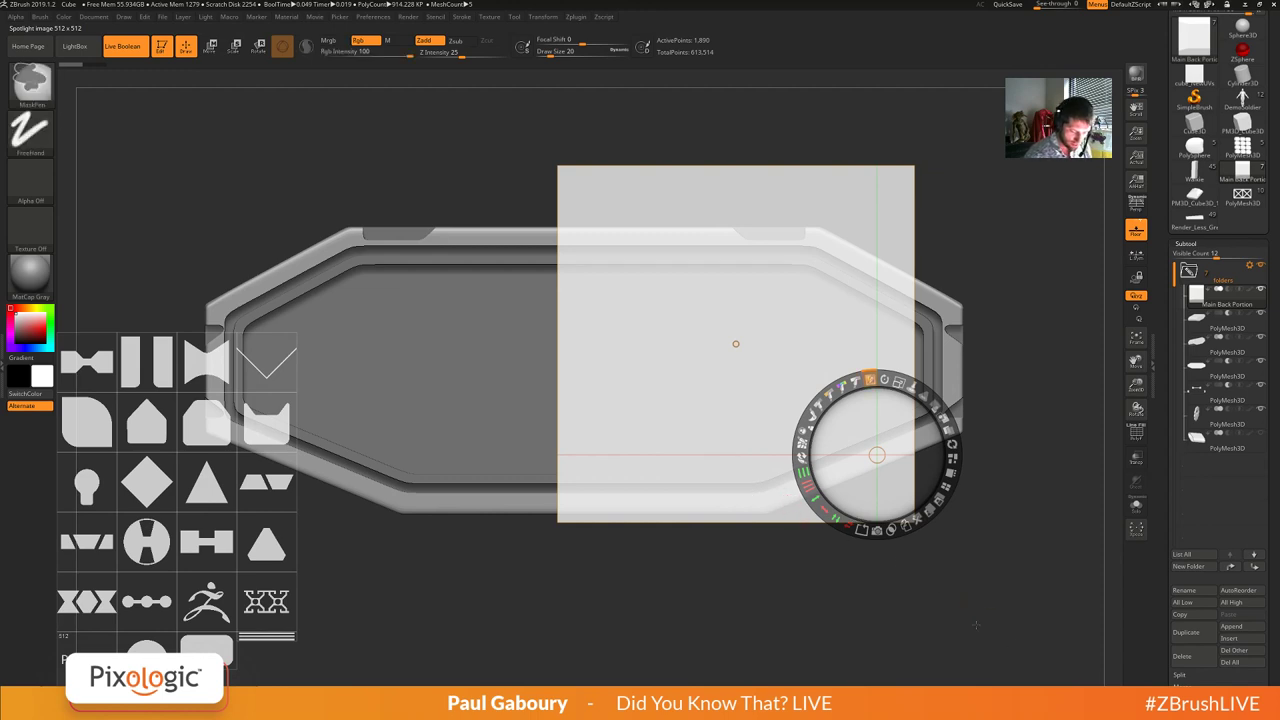
mouse_move(870, 379)
left_mouse_down("ctrl")
mouse_move(1005, 408)
mouse_move(705, 443)
mouse_move(643, 504)
left_mouse_up("ctrl")
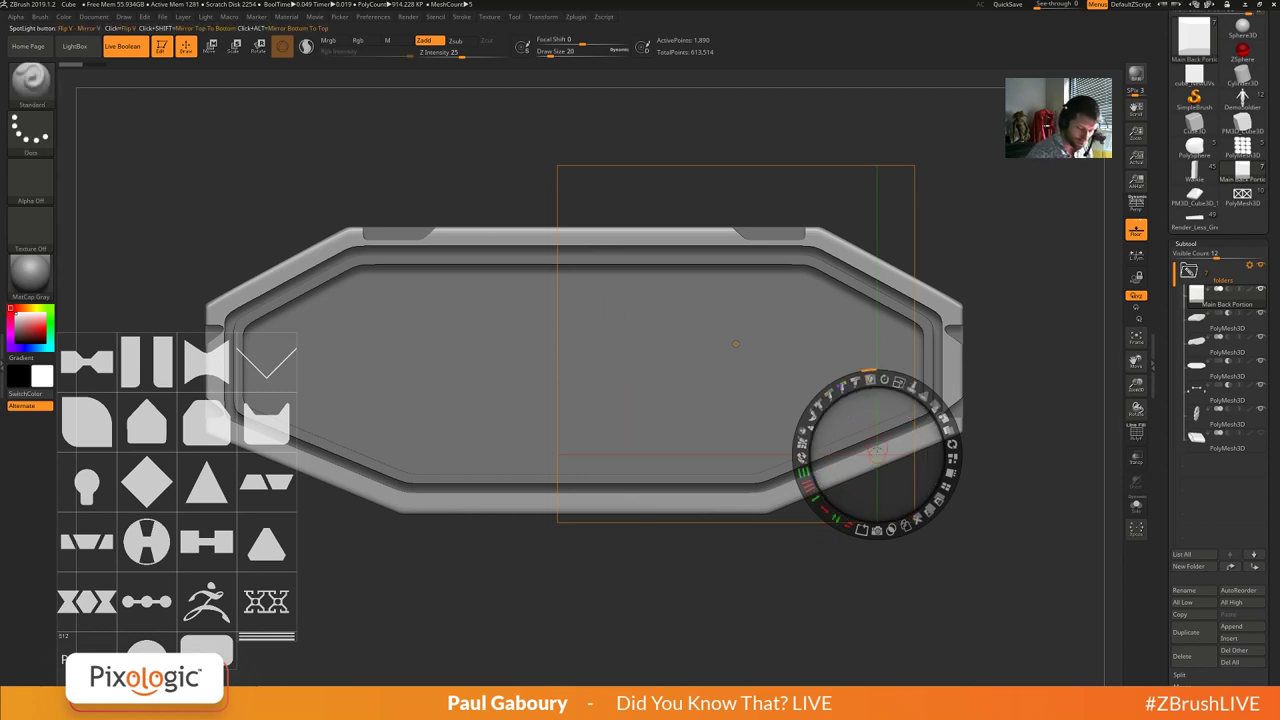
Move the SpotLight dial off the image, assign Alpha 14 to the Standard brush and undo a test stroke.
left_click_drag(880, 452, 1006, 156)
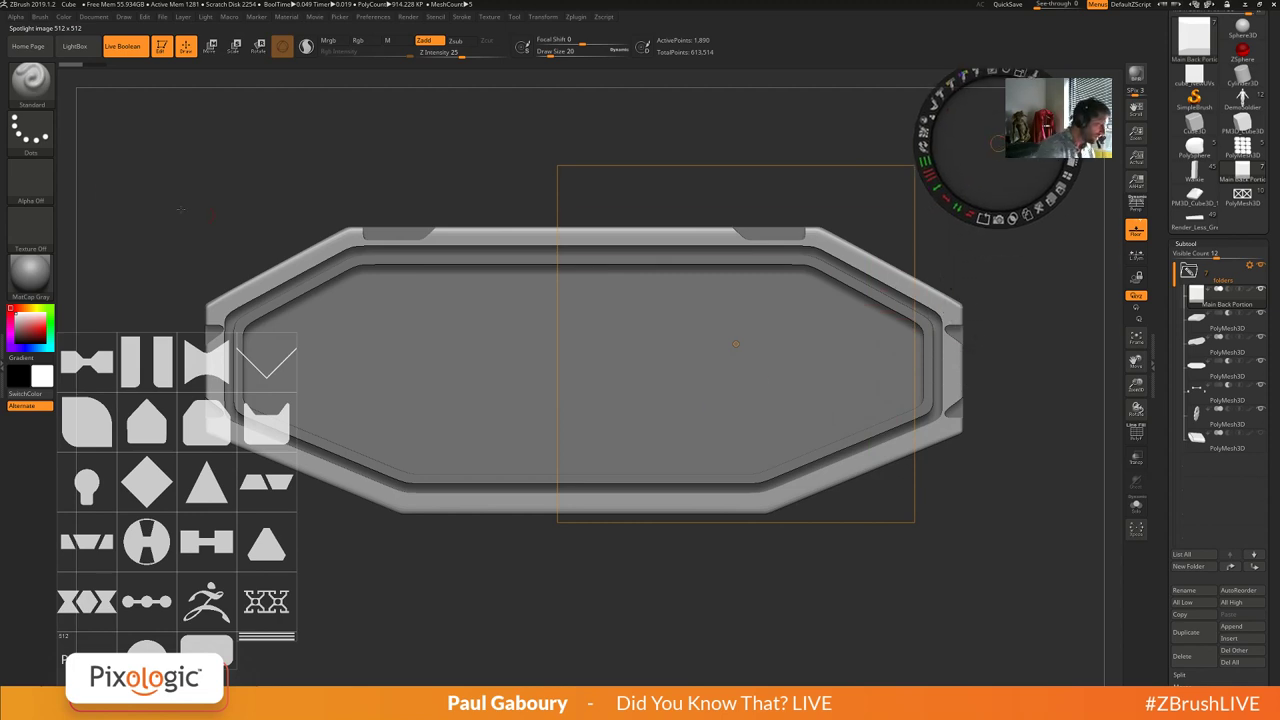
left_click(30, 180)
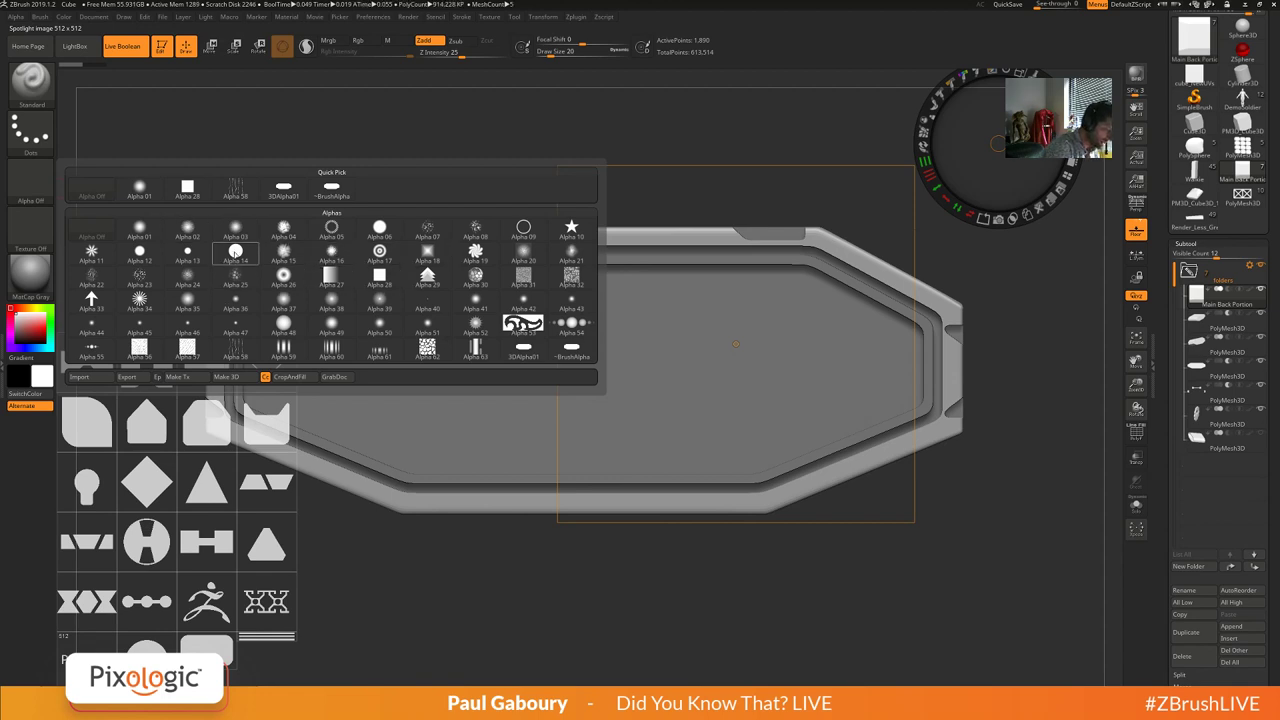
left_click(235, 252)
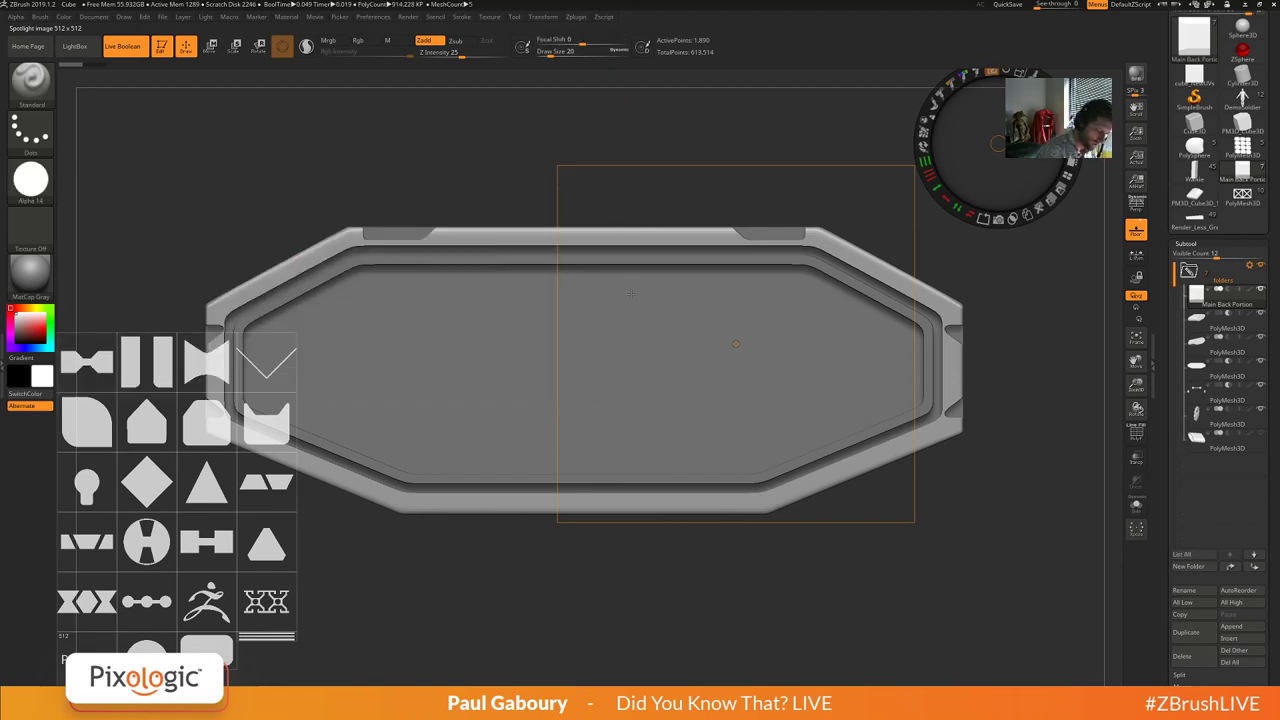
left_click_drag(630, 294, 646, 438)
key("ctrl+z")
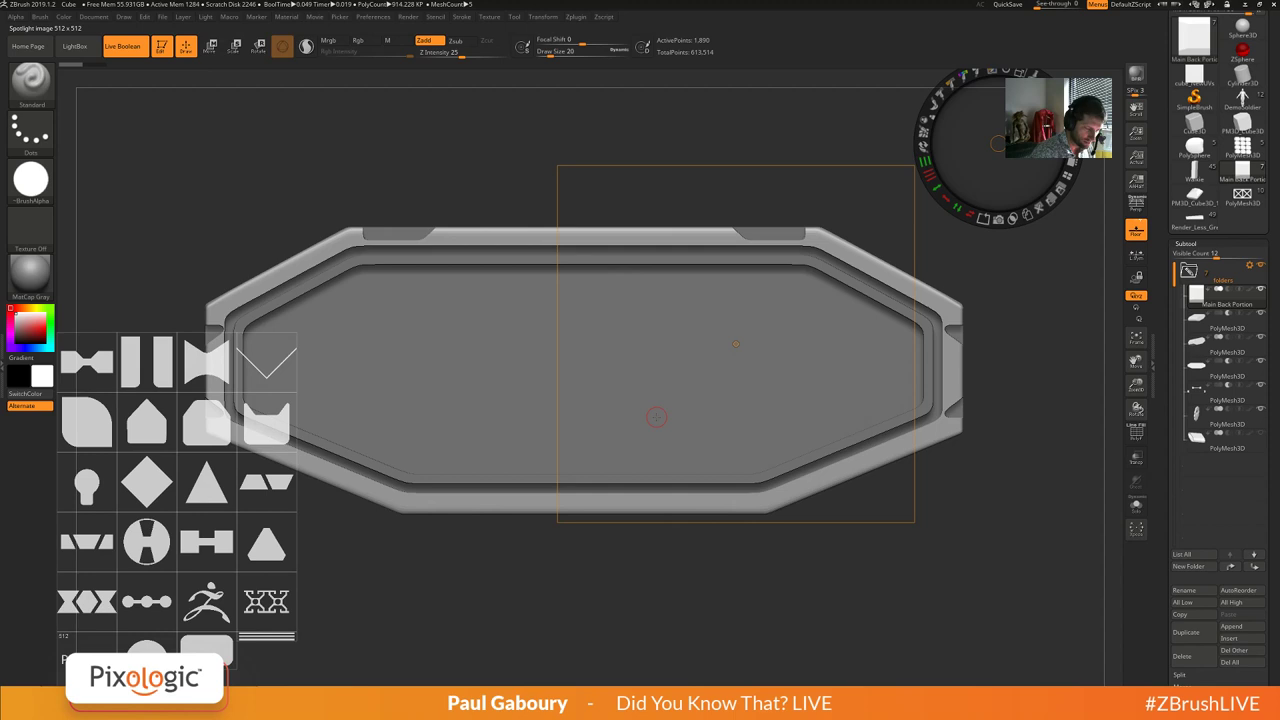
Reselect the black image, move the dial aside and paint a full-height vertical white bar and a horizontal bar from it to the right edge.
left_click(552, 340)
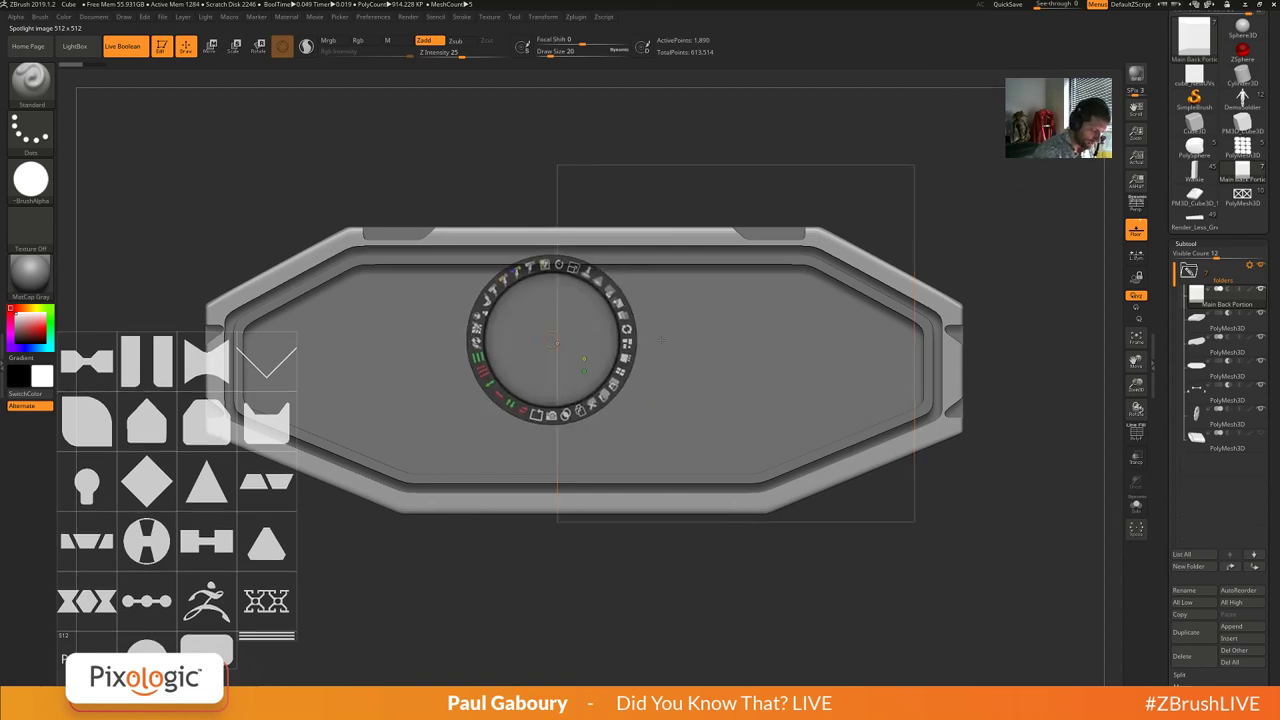
left_click(788, 317)
mouse_move(786, 318)
left_mouse_down()
mouse_move(909, 314)
mouse_move(943, 337)
mouse_move(1004, 340)
mouse_move(735, 182)
mouse_move(1026, 234)
left_mouse_up()
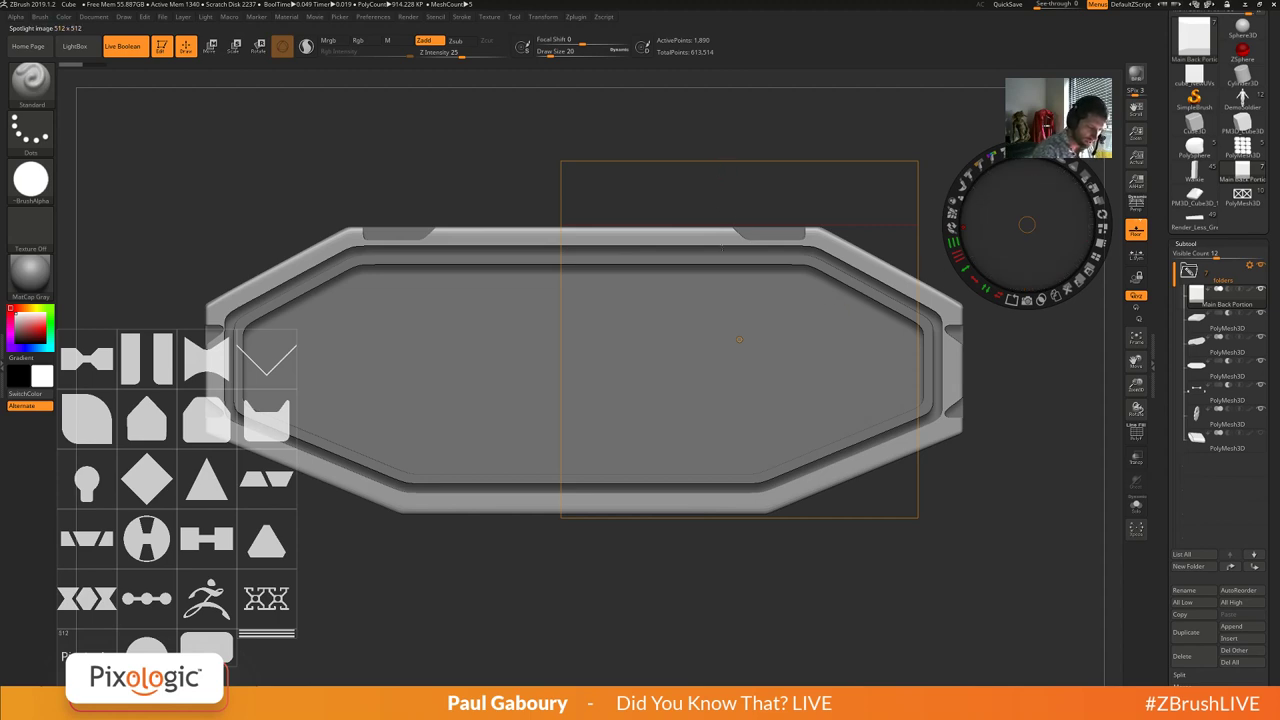
mouse_move(722, 180)
left_mouse_down()
mouse_move(721, 572)
mouse_move(724, 140)
mouse_move(733, 585)
left_mouse_up()
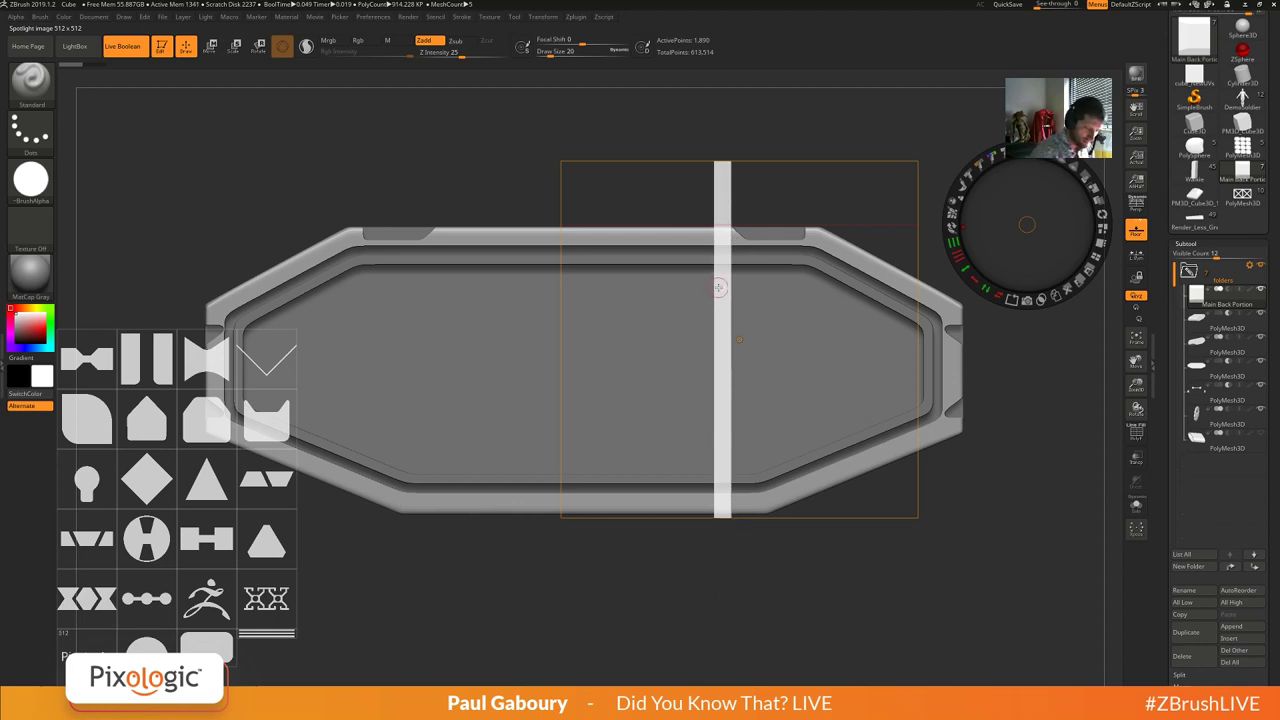
left_click_drag(722, 289, 950, 293)
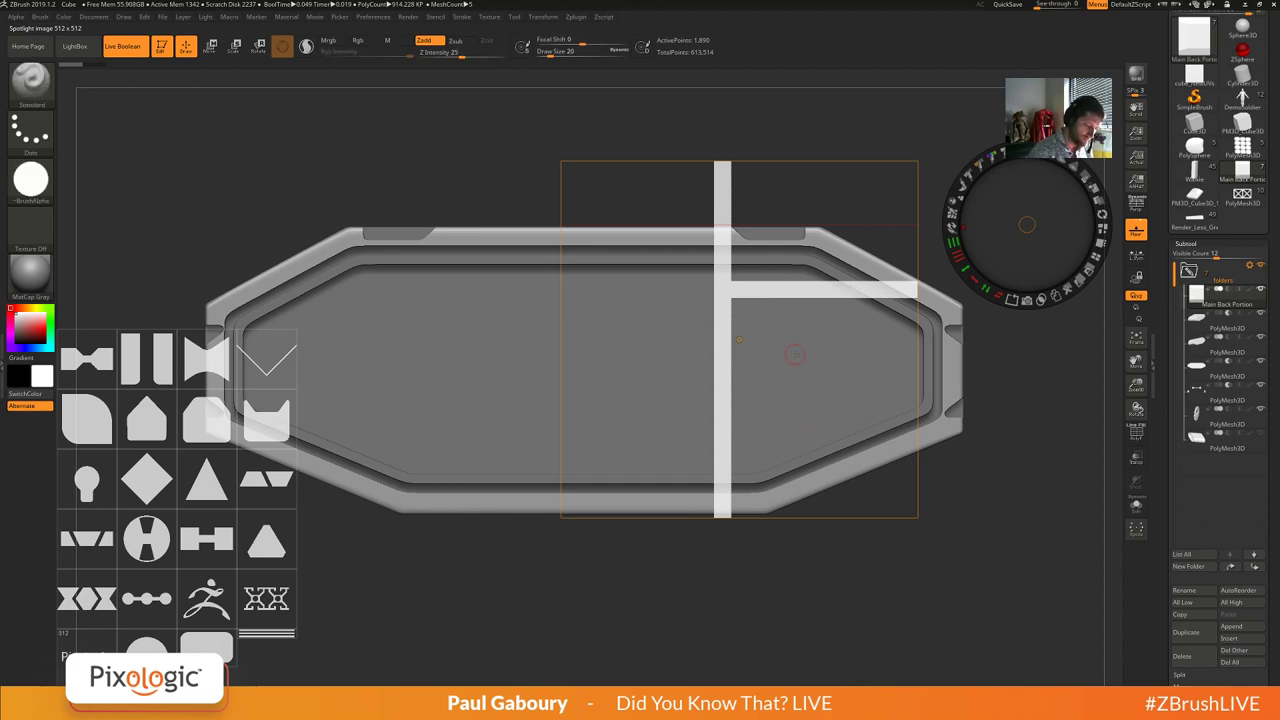
Set the draw size to 7, try a thin stroke below the horizontal bar and undo it.
key("s")
left_click_drag(795, 355, 790, 355)
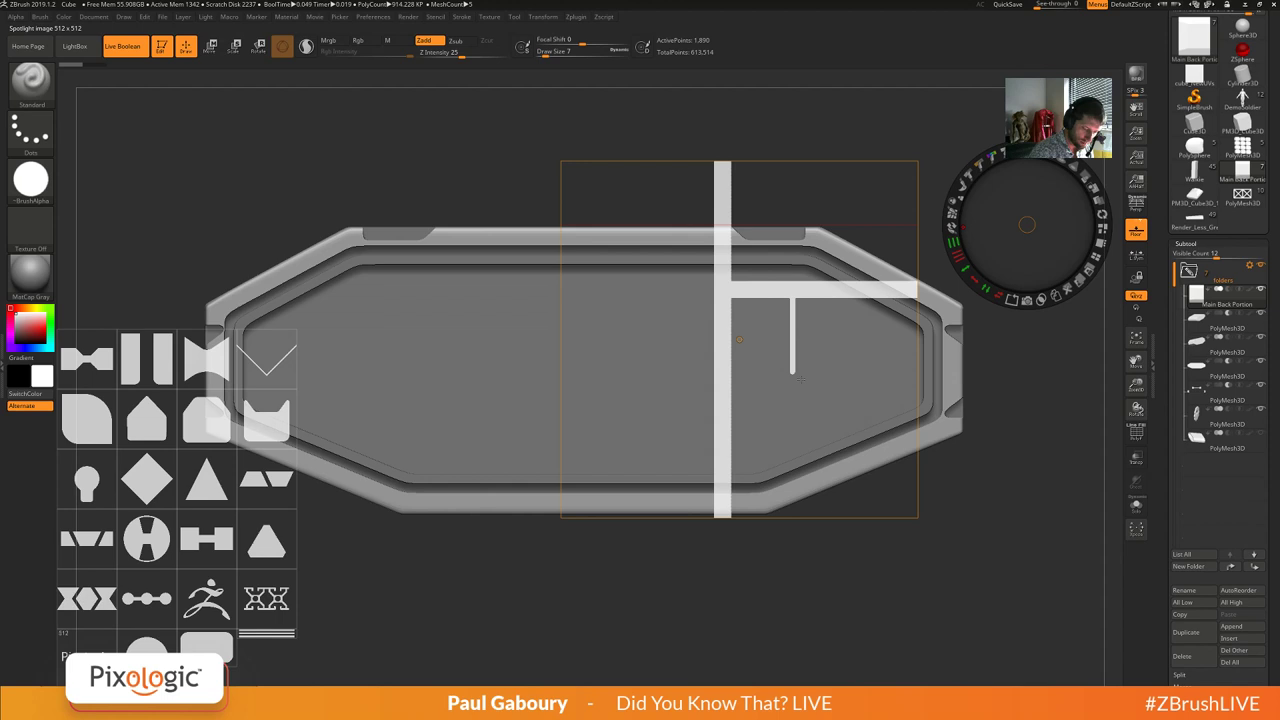
left_click_drag(801, 380, 969, 464)
key("ctrl+z")
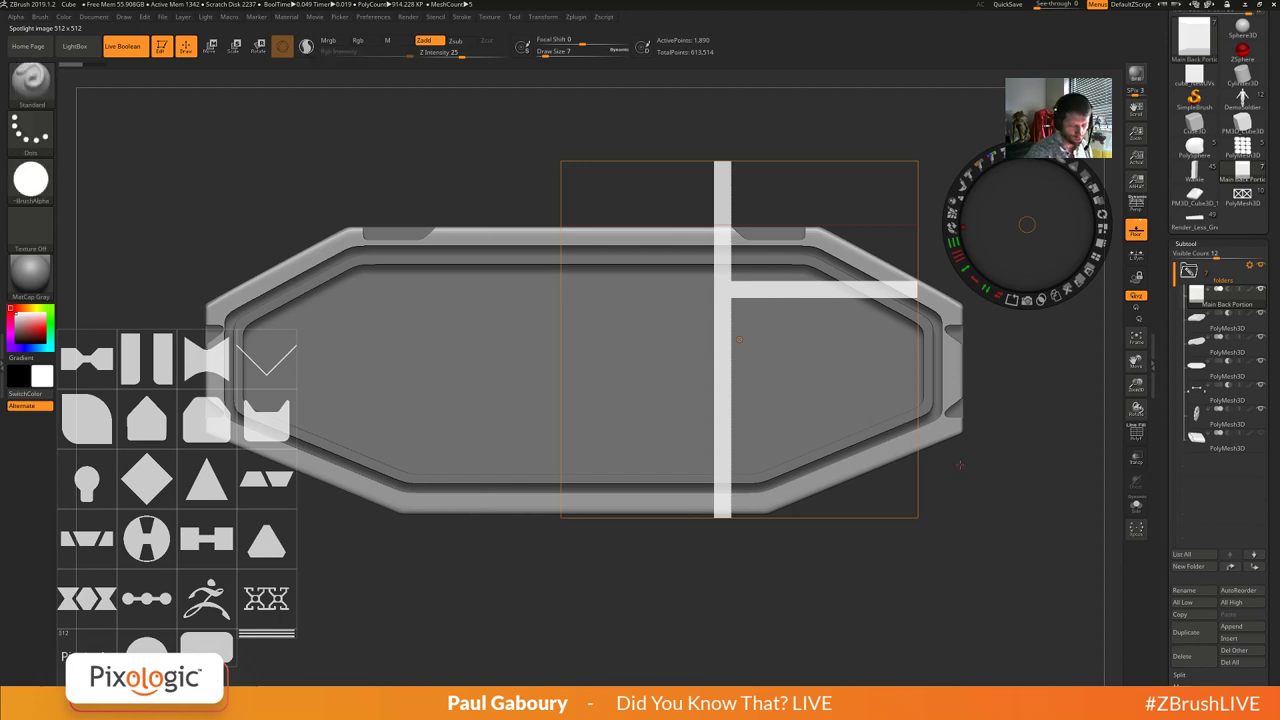
Check the Lazy Mouse stroke settings, try a thin S-shaped freehand stroke below the horizontal bar and undo it.
left_click(462, 17)
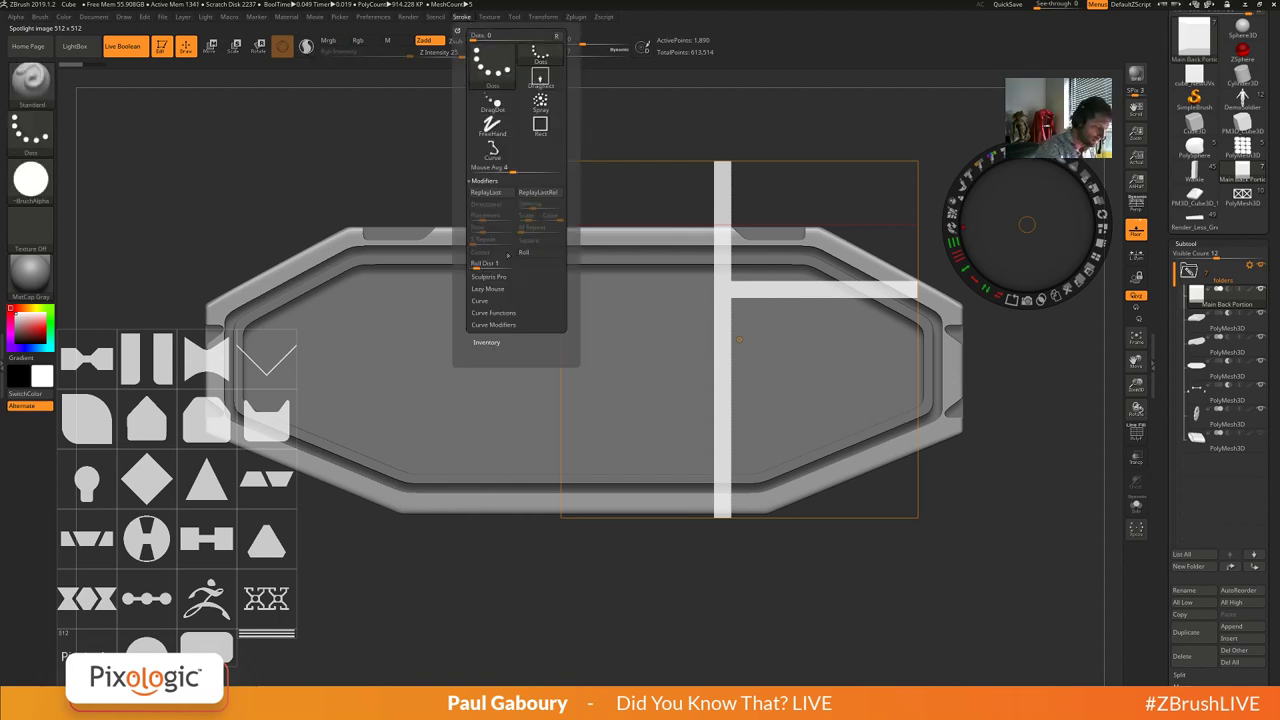
left_click(490, 289)
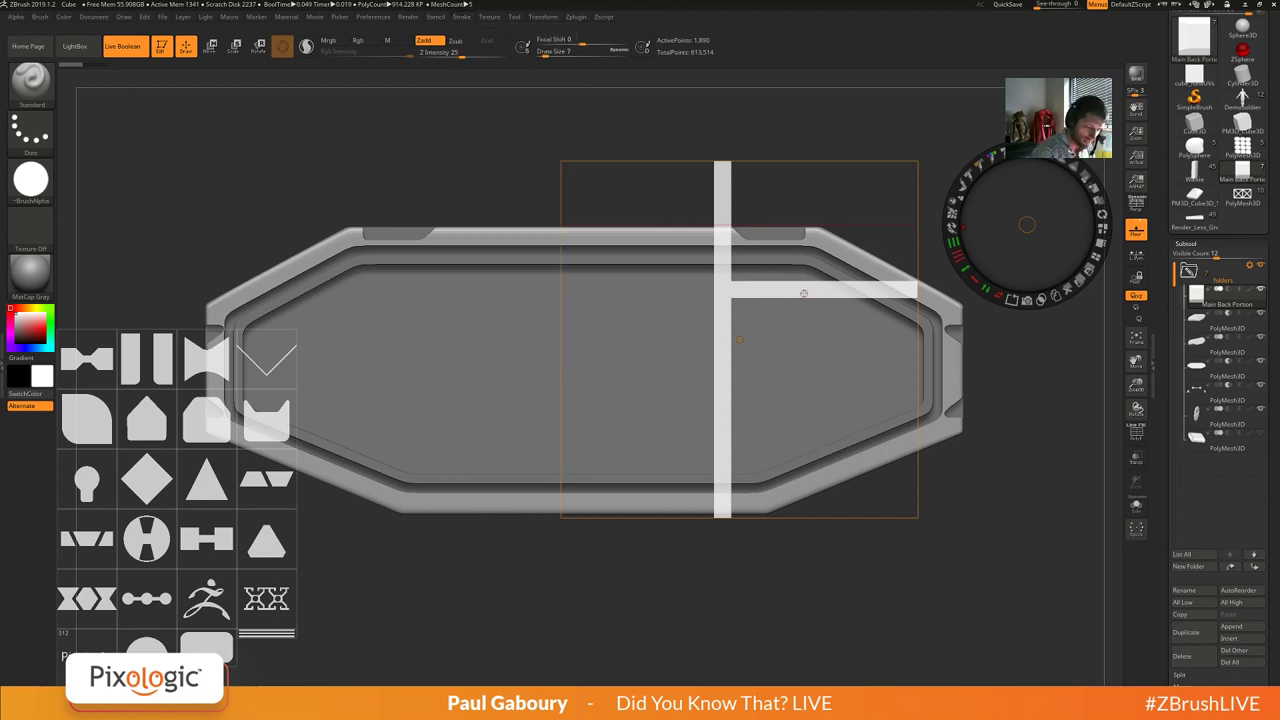
left_click_drag(855, 365, 766, 460)
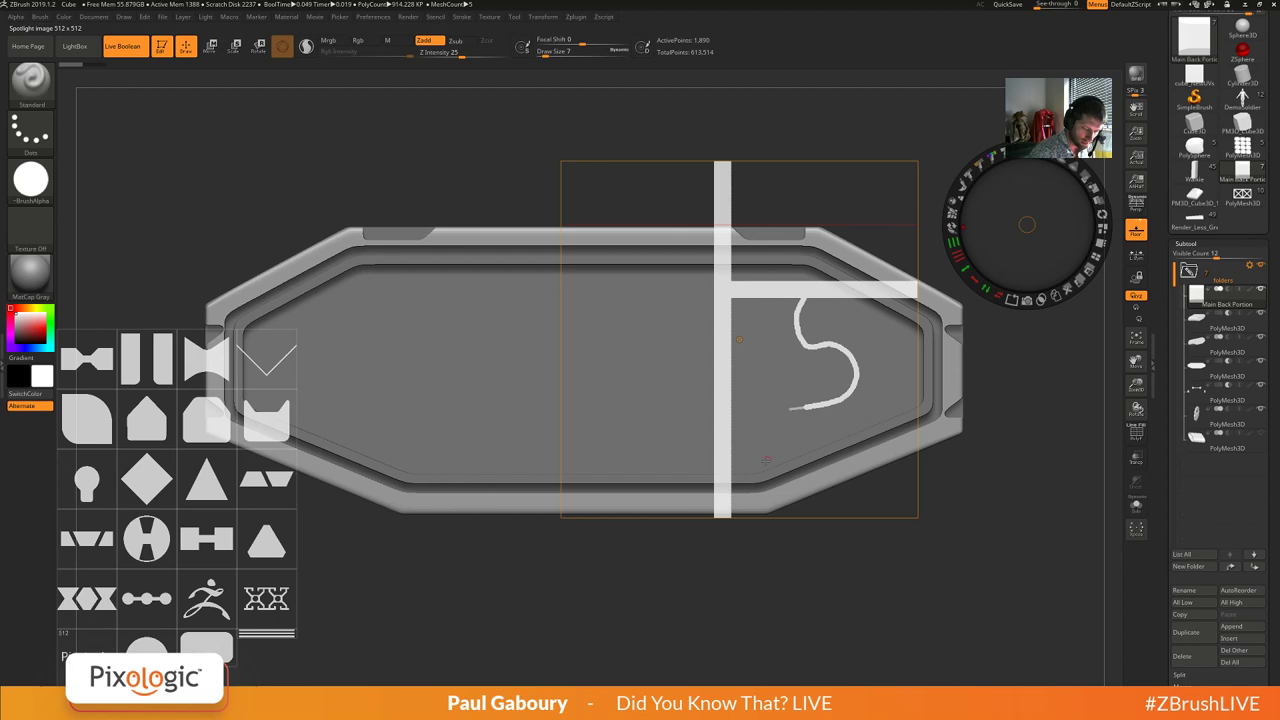
key("ctrl+z")
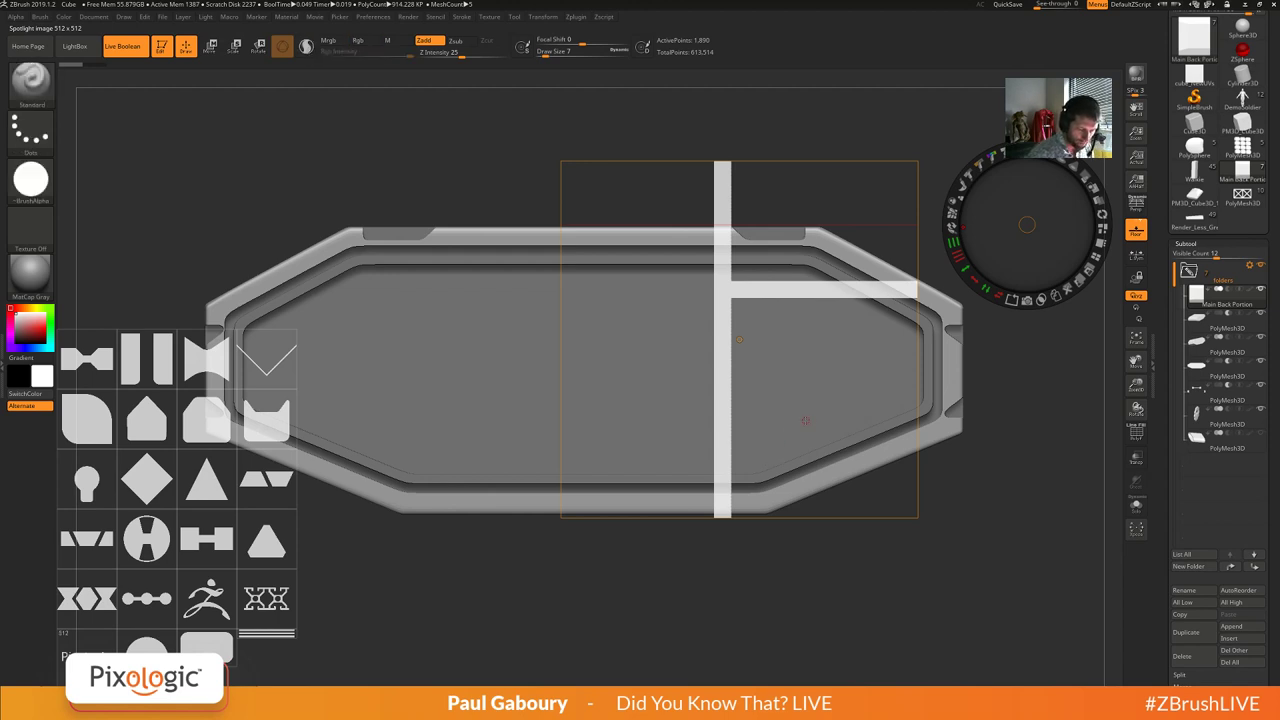
Paint a thin straight line from the horizontal bar up to the image's edge, and rotate the image clockwise about its centre.
left_click_drag(785, 286, 785, 162)
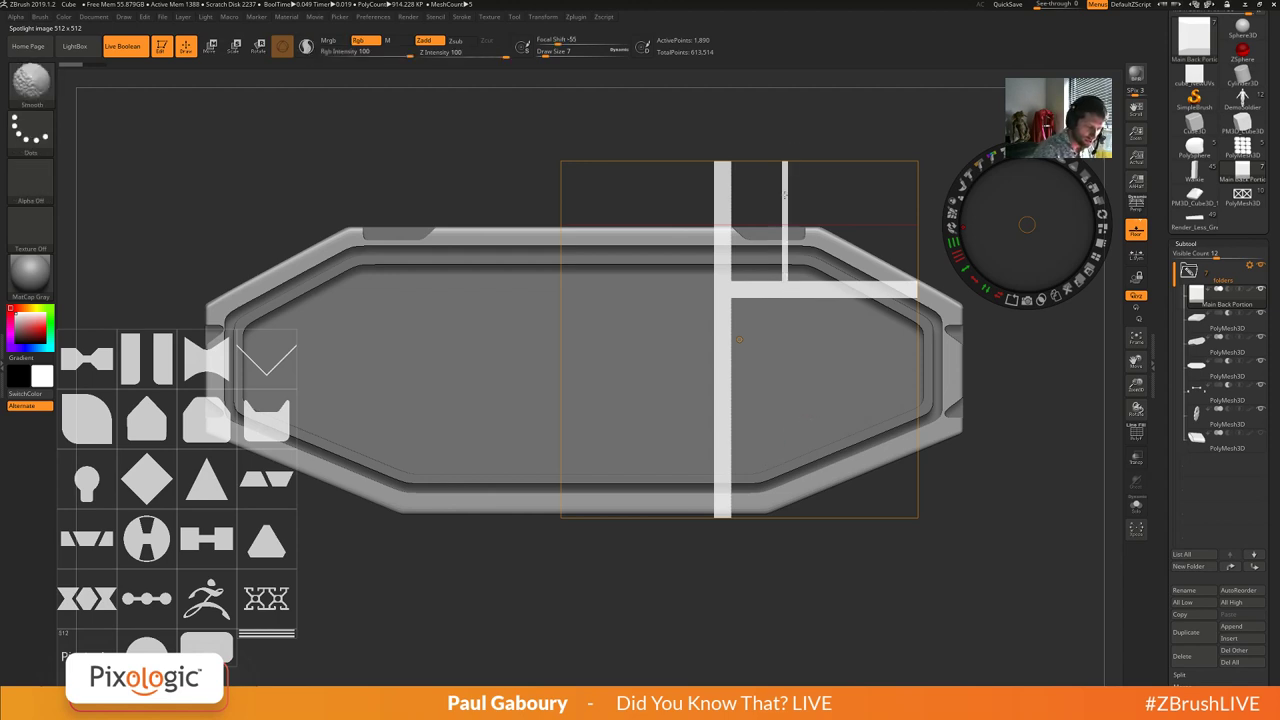
left_click_drag(730, 211, 791, 211)
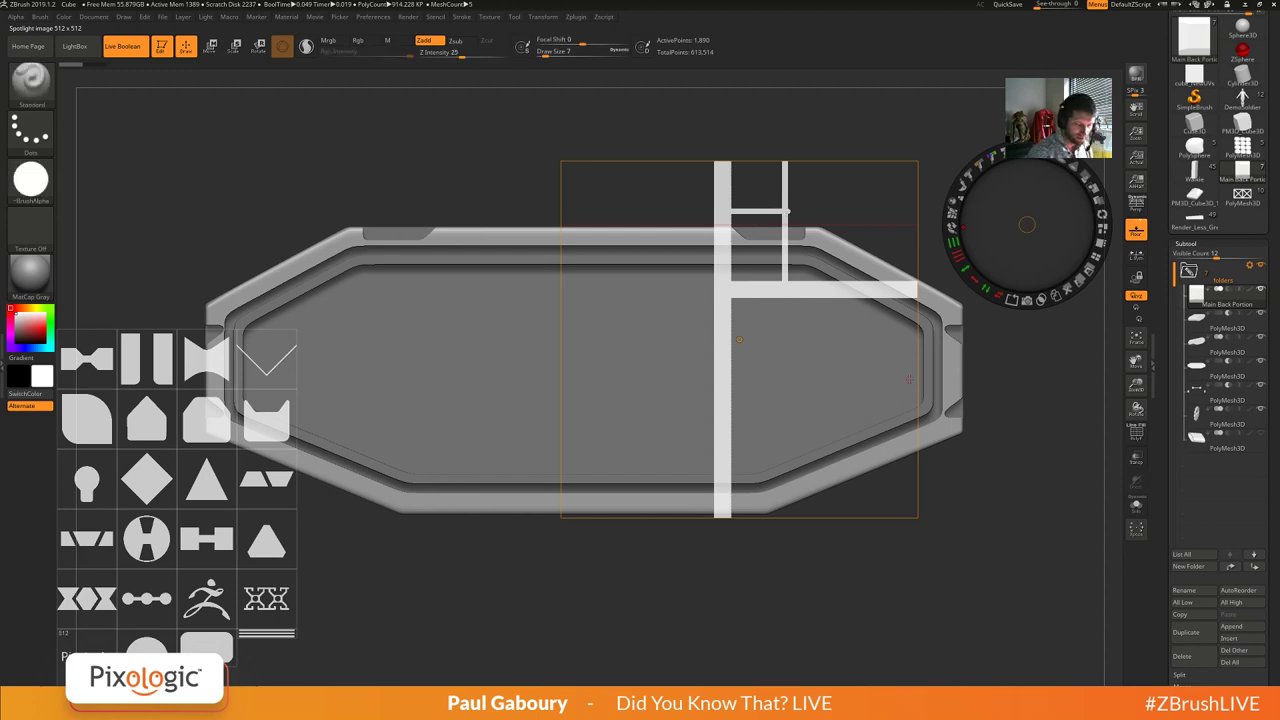
left_click(739, 338)
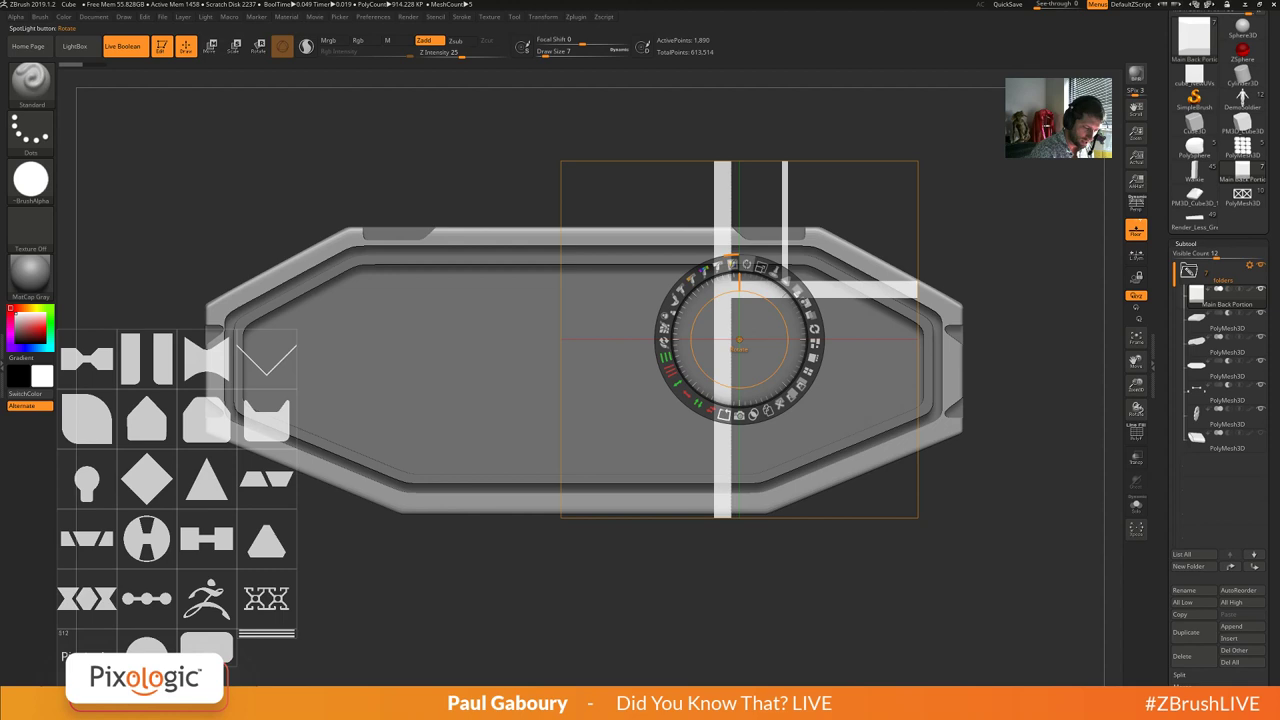
left_click_drag(761, 267, 811, 297)
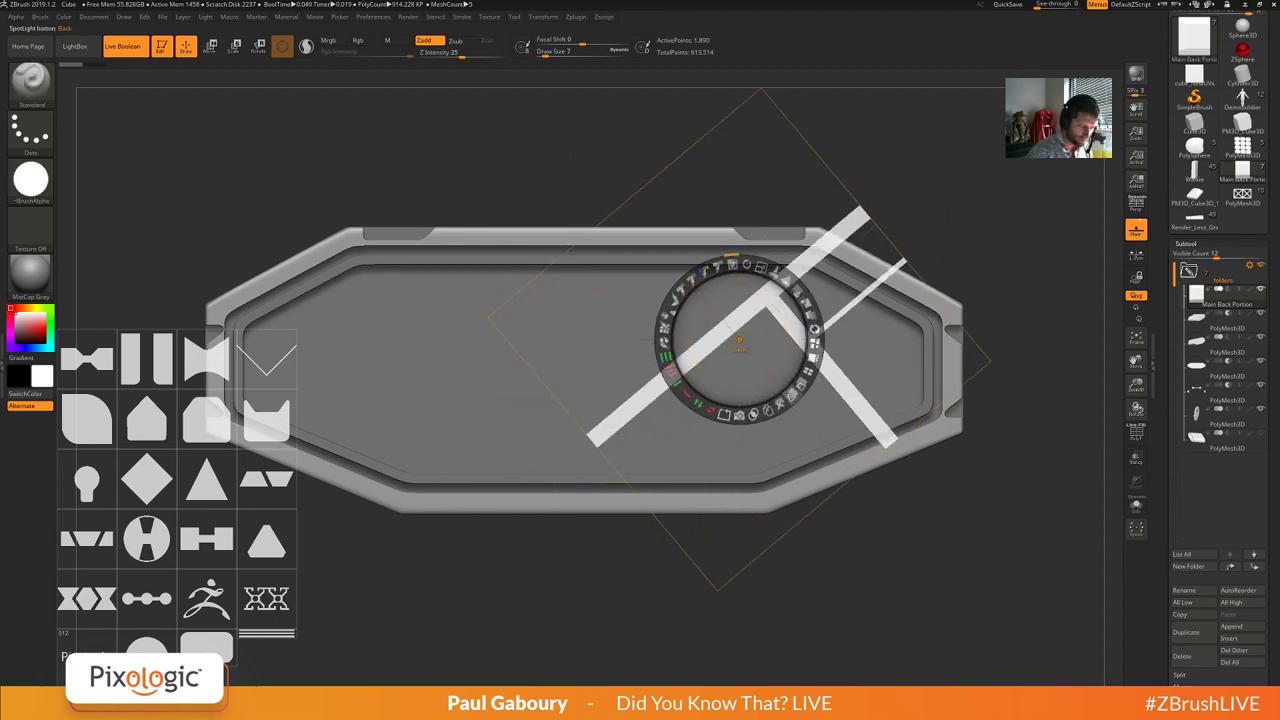
Move the dial off the rotated image and paint two thin parallel vertical lines up from the long diagonal bar.
left_click_drag(740, 340, 1028, 224)
left_click_drag(698, 347, 699, 140)
left_click_drag(720, 326, 720, 121)
key("ctrl+z")
left_click_drag(720, 280, 720, 122)
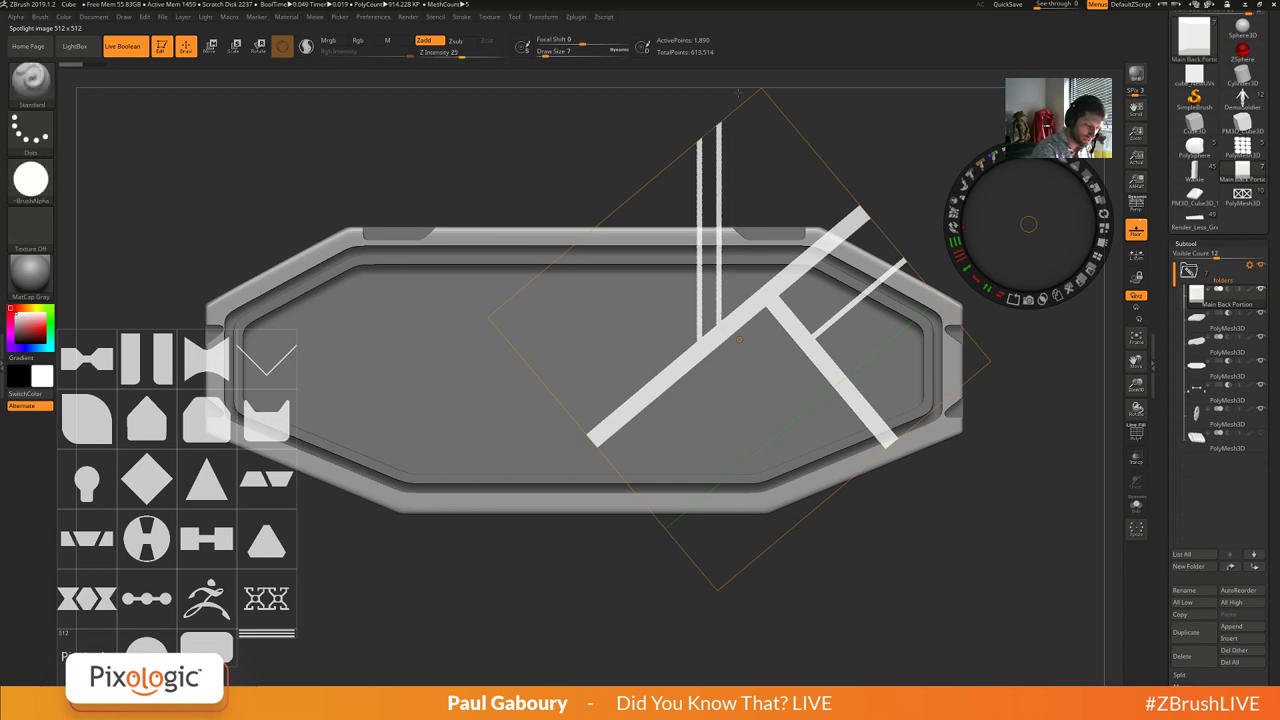
Paint a third thin vertical line parallel to the other two and rotate the image back upright about its centre.
left_click_drag(745, 316, 745, 208)
left_click_drag(762, 156, 745, 100)
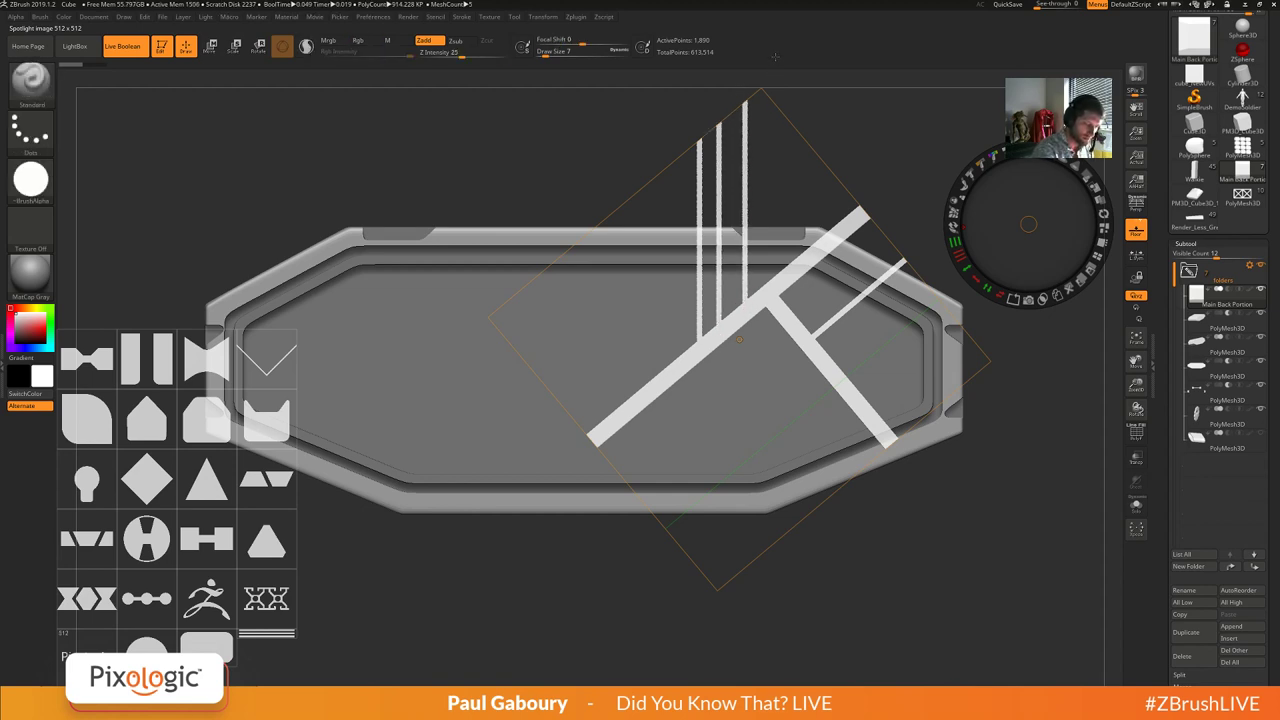
left_click_drag(1028, 224, 738, 342)
mouse_move(761, 267)
left_mouse_down()
mouse_move(718, 268)
mouse_move(683, 289)
left_mouse_up()
left_click_drag(739, 340, 852, 309)
left_click_drag(843, 227, 1015, 261)
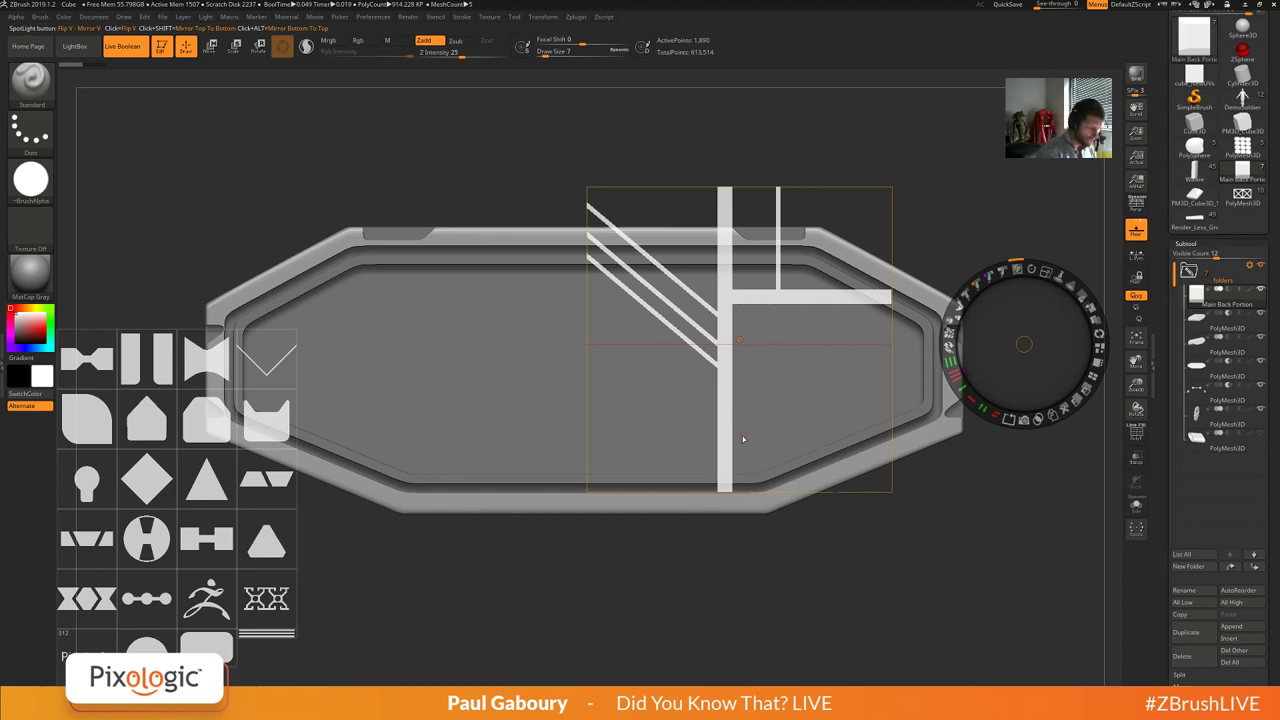
Handwrite a first name with a zigzag underline below the horizontal bar and draw a smiley face across the vertical bar from it.
mouse_move(735, 435)
left_mouse_down()
mouse_move(765, 410)
mouse_move(843, 400)
mouse_move(850, 438)
mouse_move(640, 437)
left_mouse_up()
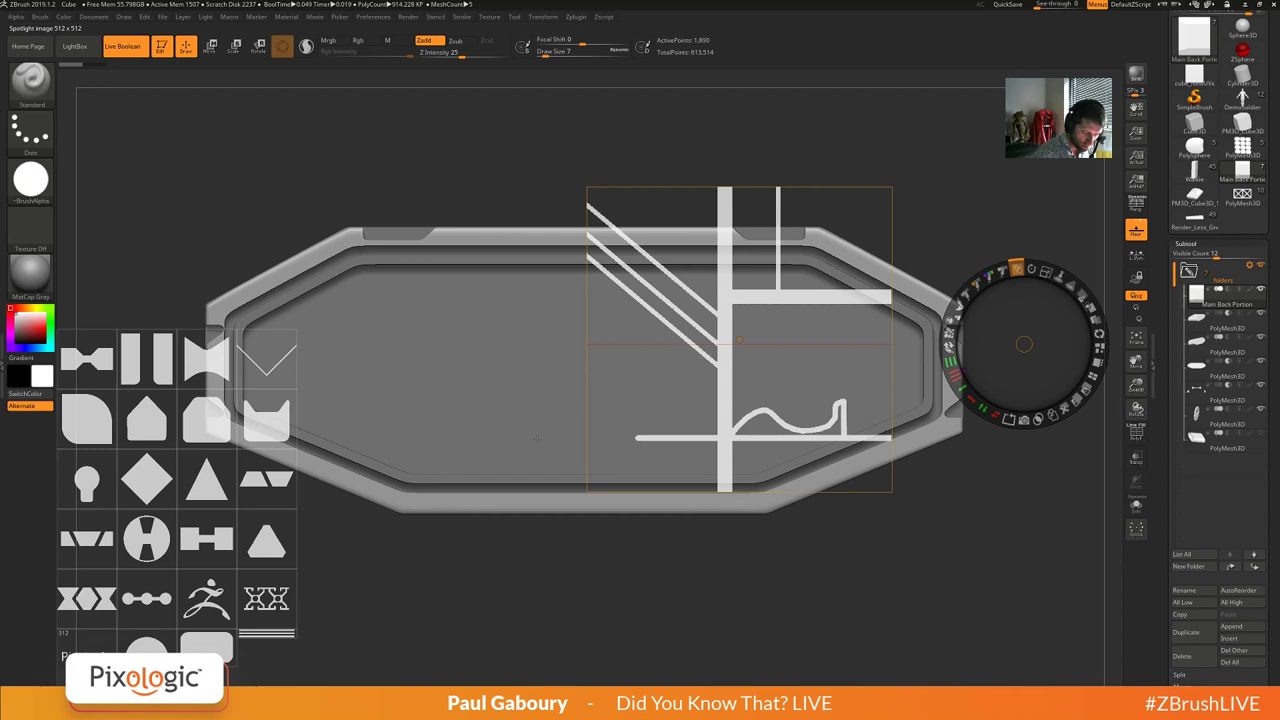
key("ctrl+z")
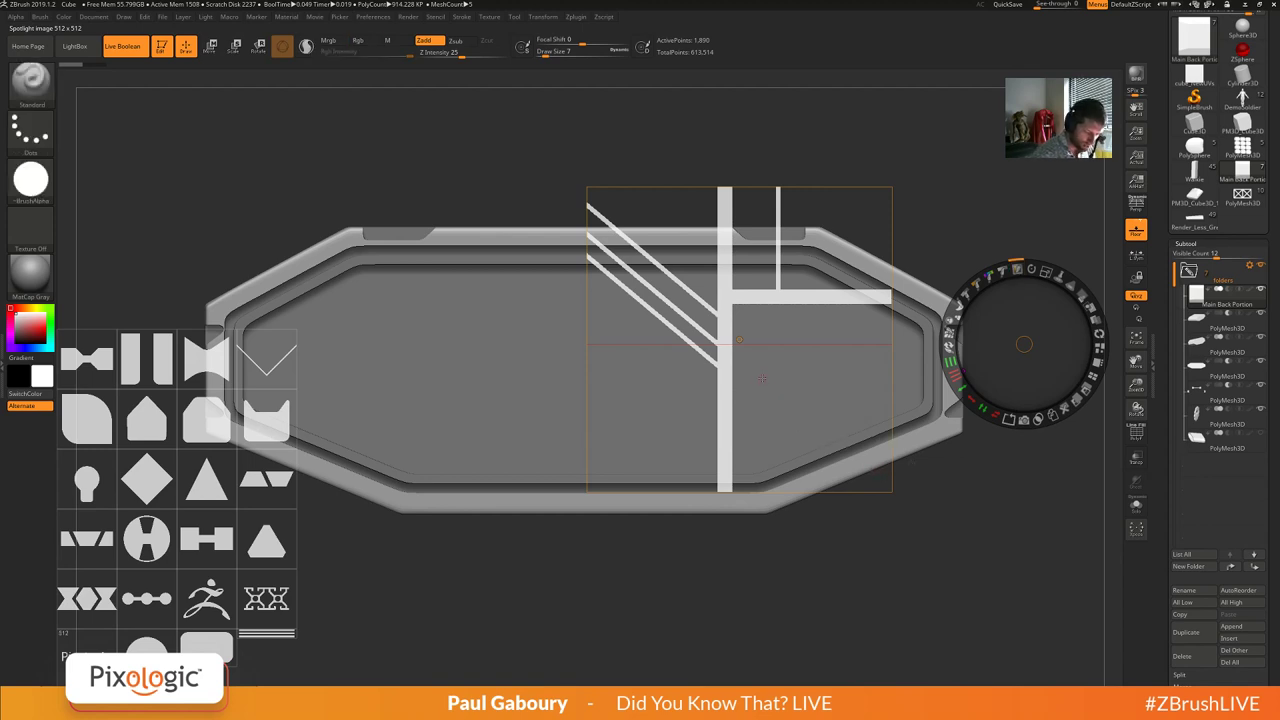
left_click_drag(762, 378, 770, 428)
mouse_move(756, 372)
left_mouse_down()
mouse_move(790, 418)
mouse_move(818, 394)
mouse_move(834, 410)
left_mouse_up()
left_click_drag(754, 458, 874, 470)
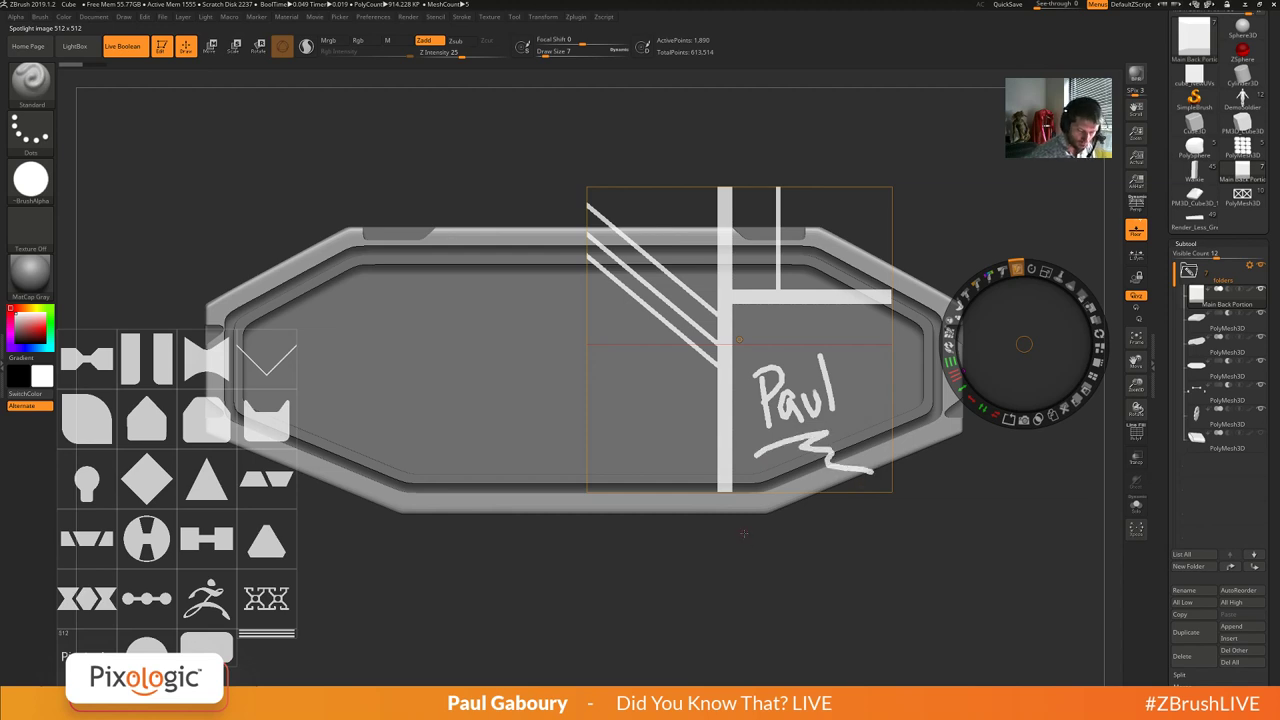
left_click_drag(636, 375, 657, 411)
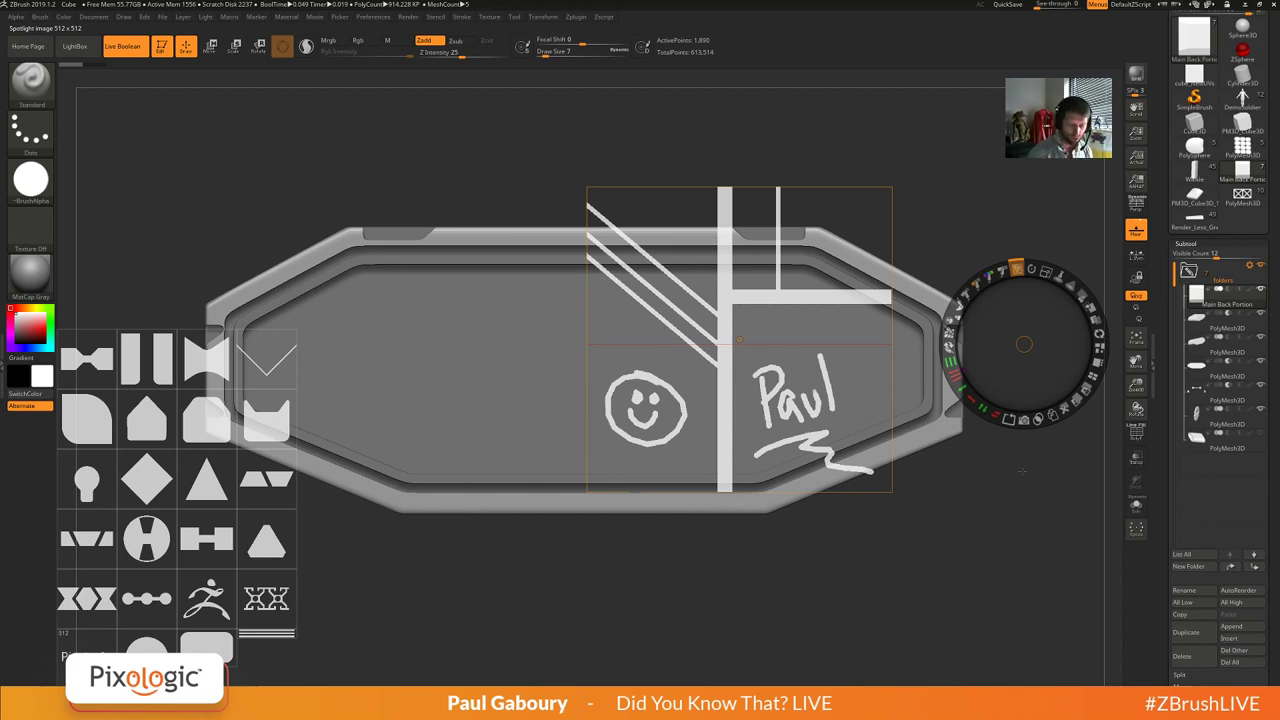
Convert the painted image into a 3D mesh with Snapshot3D, hide SpotLight and inspect the new subtool on its own.
left_click(1023, 420)
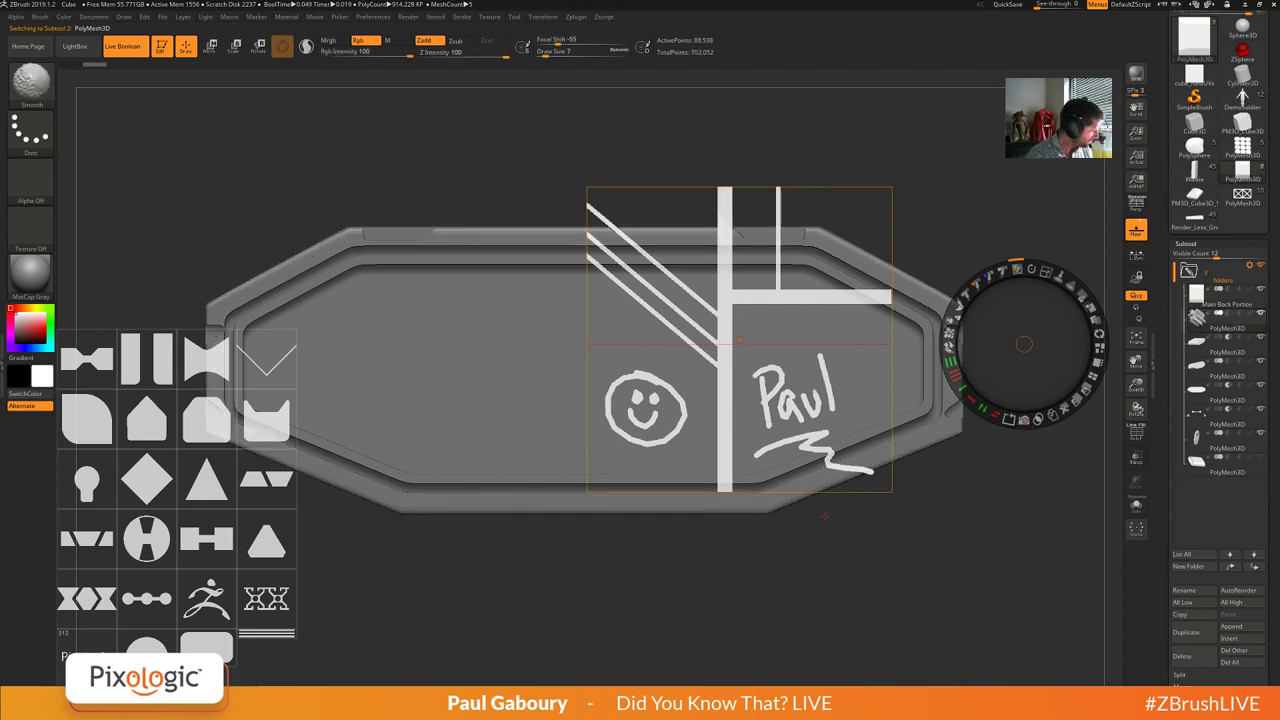
key("shift+z")
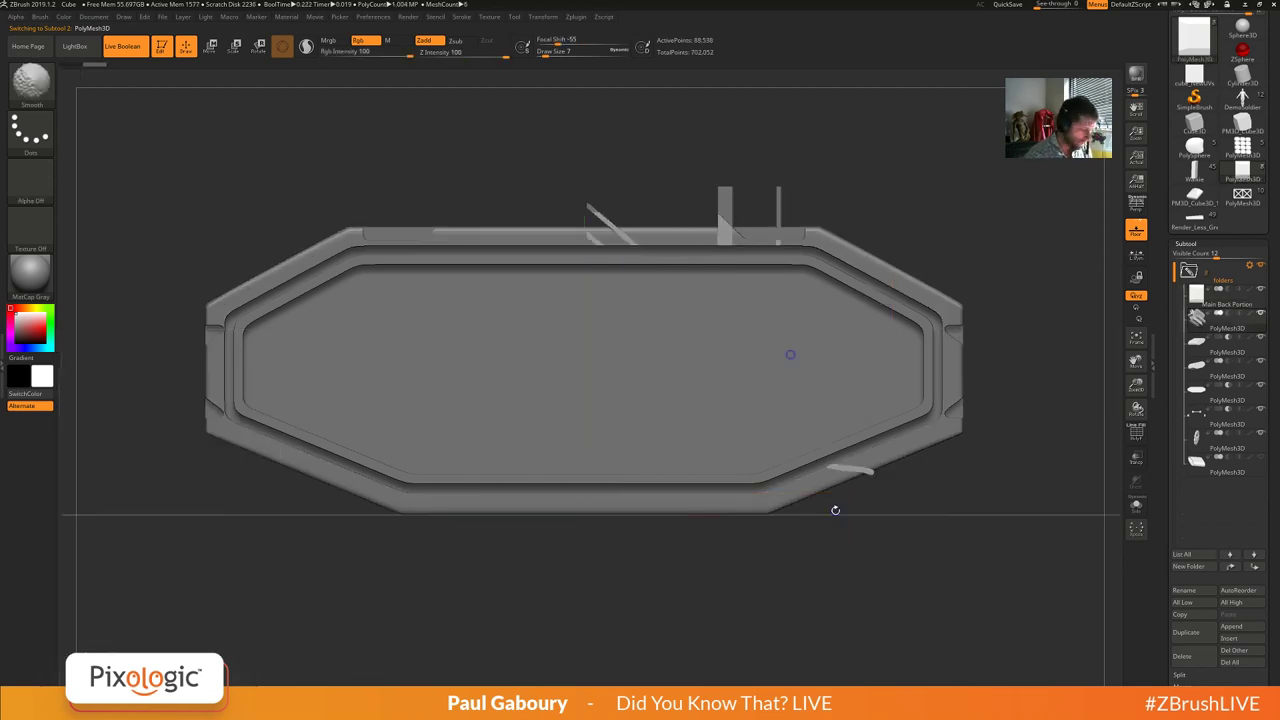
key("shift")
mouse_move(1200, 325)
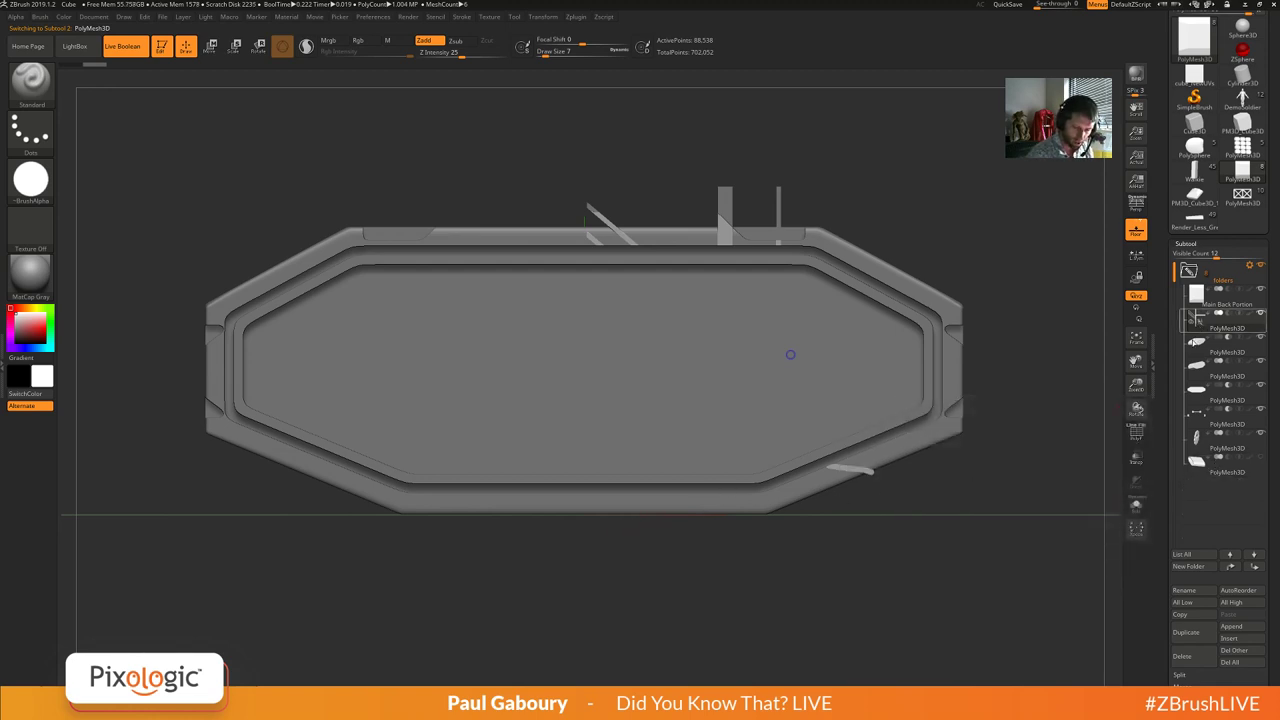
left_click_drag(912, 541, 990, 600)
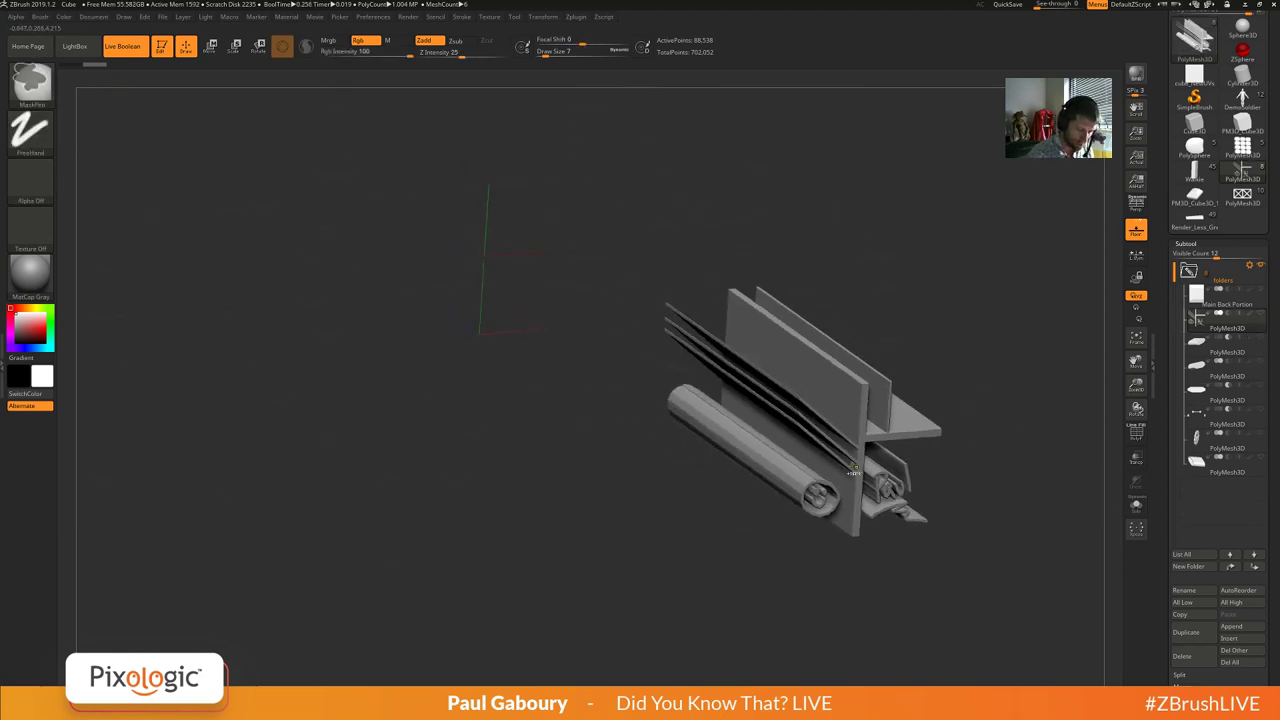
left_click_drag(640, 360, 806, 419, "shift")
mouse_move(810, 424)
right_mouse_down("ctrl")
mouse_move(831, 486)
mouse_move(910, 490)
mouse_move(829, 483)
mouse_move(834, 555)
right_mouse_up("ctrl")
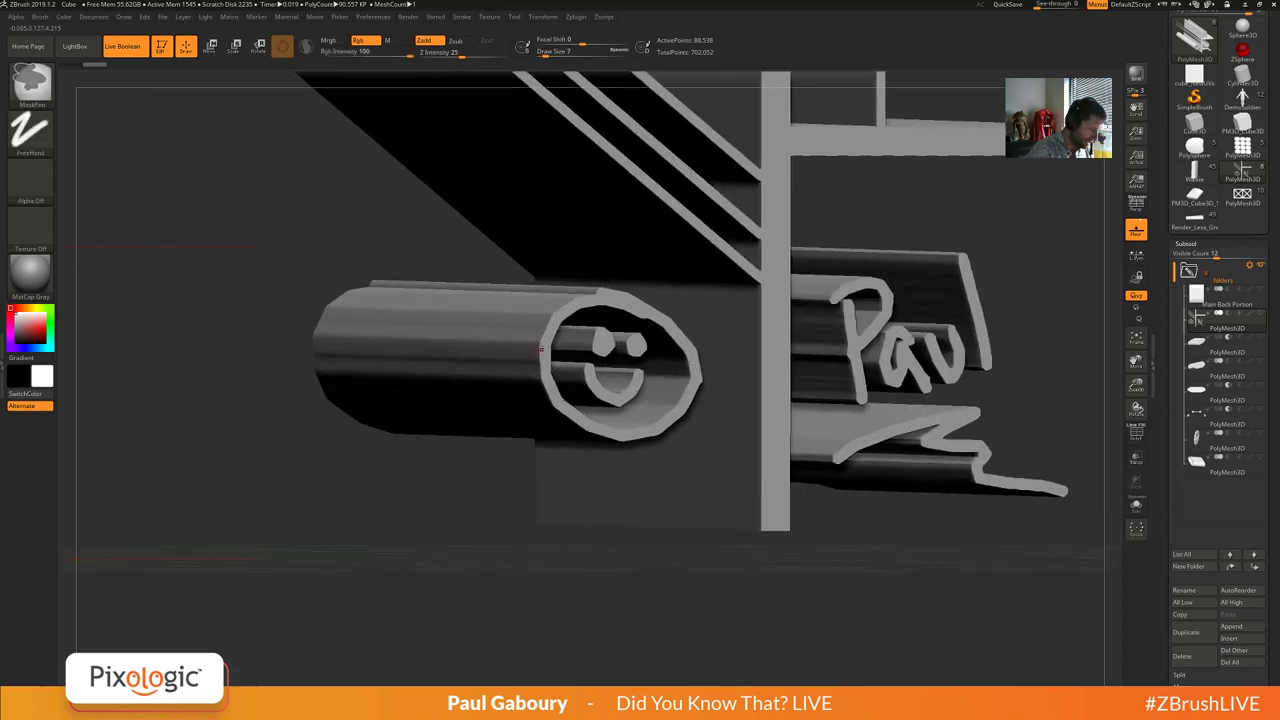
Set Snapshot Smoothing to 40 and snapshot the painted image, moved clear of the first mesh, into a second 3D mesh.
left_click(384, 18)
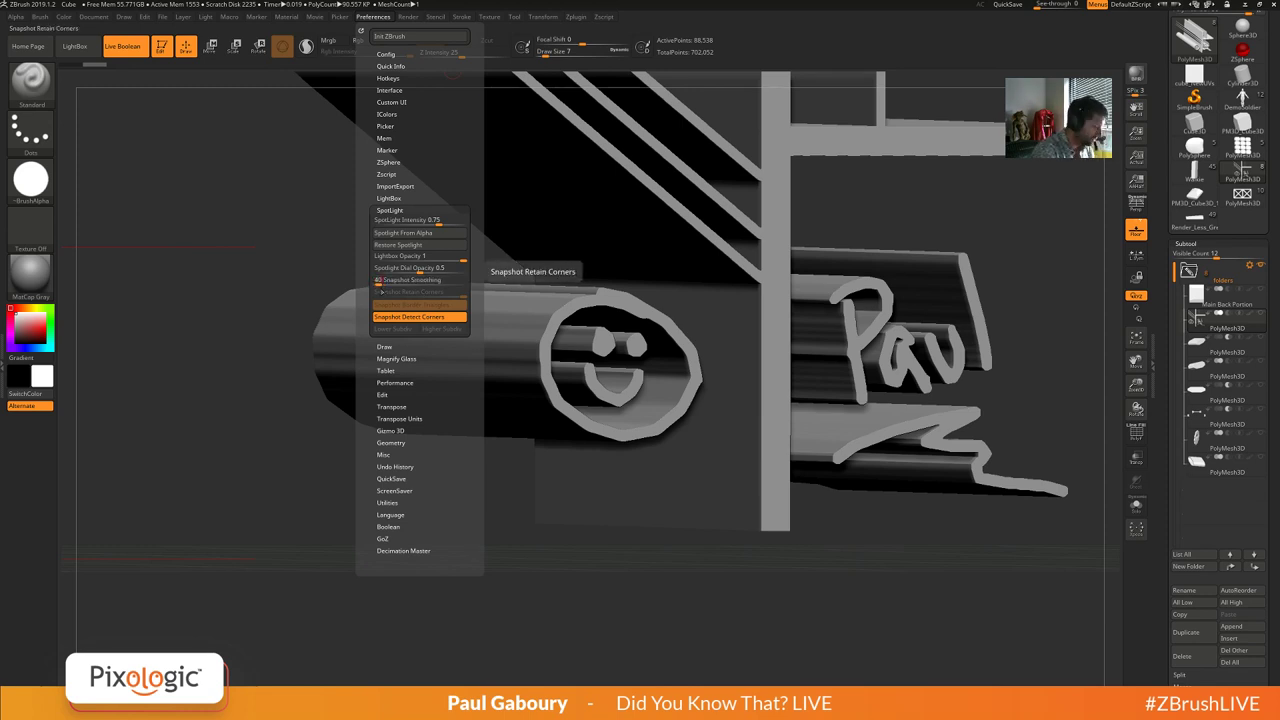
mouse_move(951, 497)
right_mouse_down("ctrl")
mouse_move(827, 378)
mouse_move(1026, 470)
mouse_move(785, 395)
mouse_move(908, 434)
right_mouse_up("ctrl")
key("shift+z")
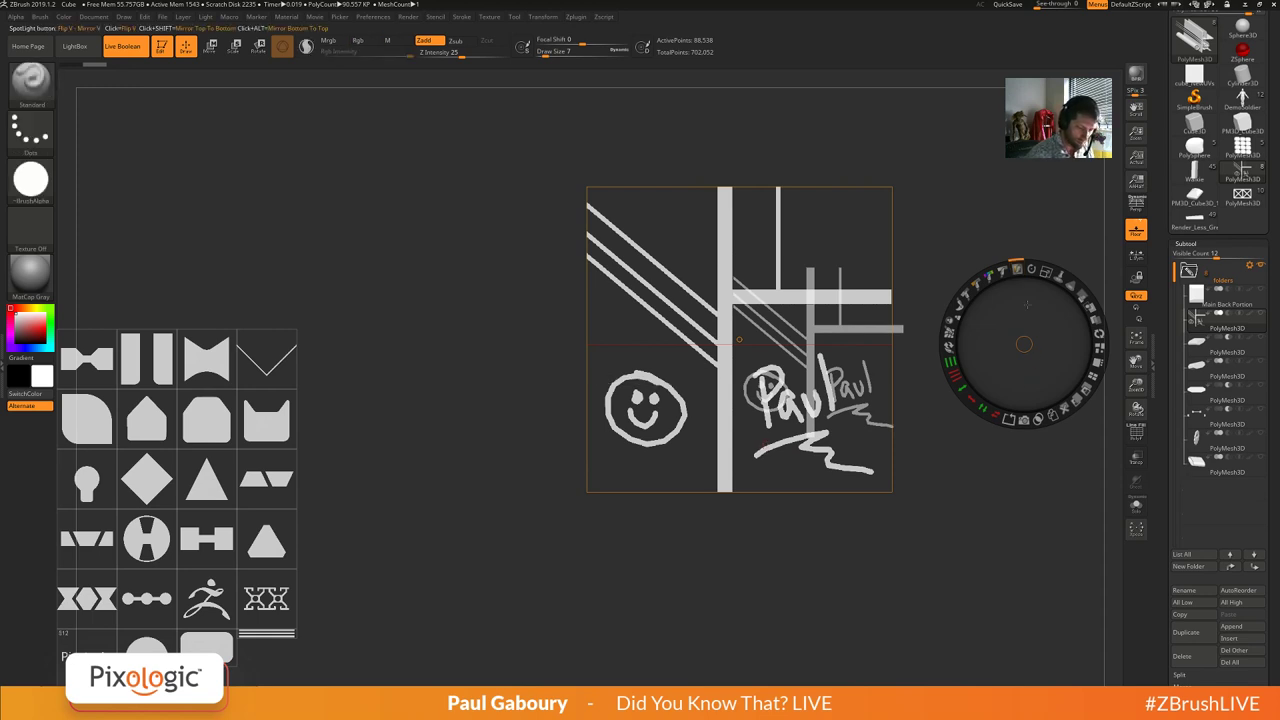
left_click_drag(1024, 344, 520, 310)
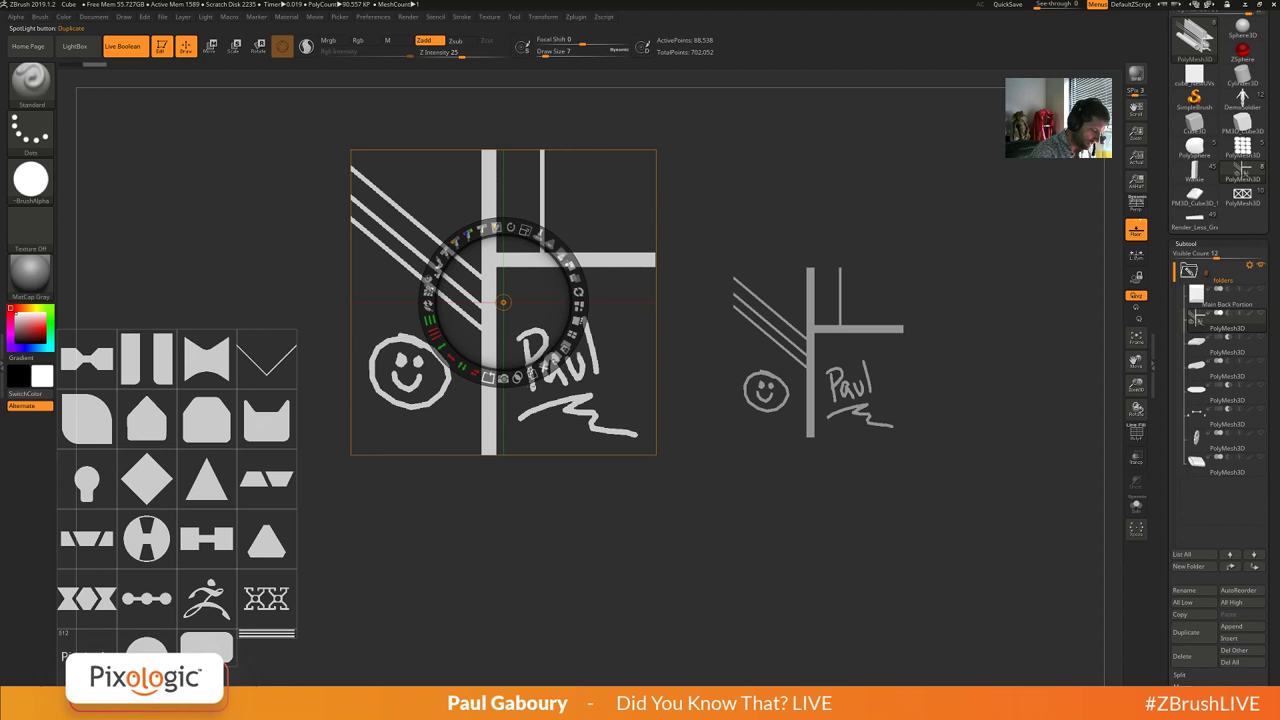
left_click(503, 379)
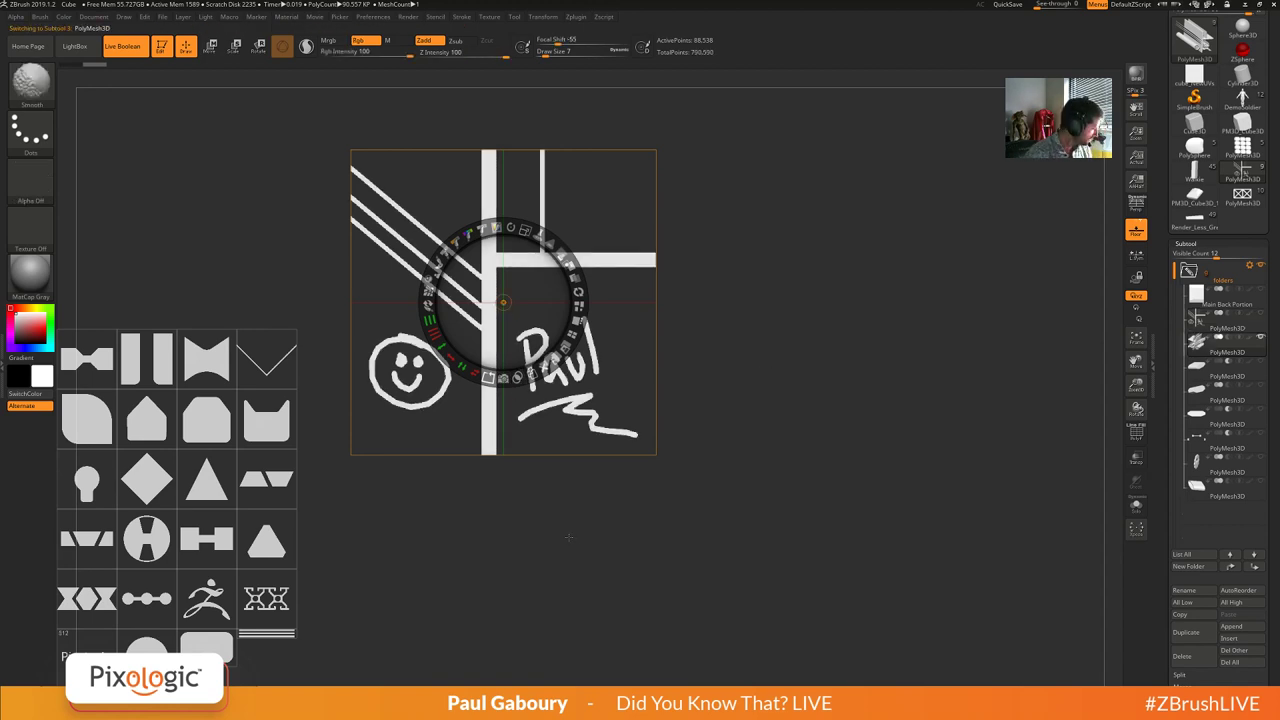
key("shift+z")
left_click_drag(574, 503, 437, 354)
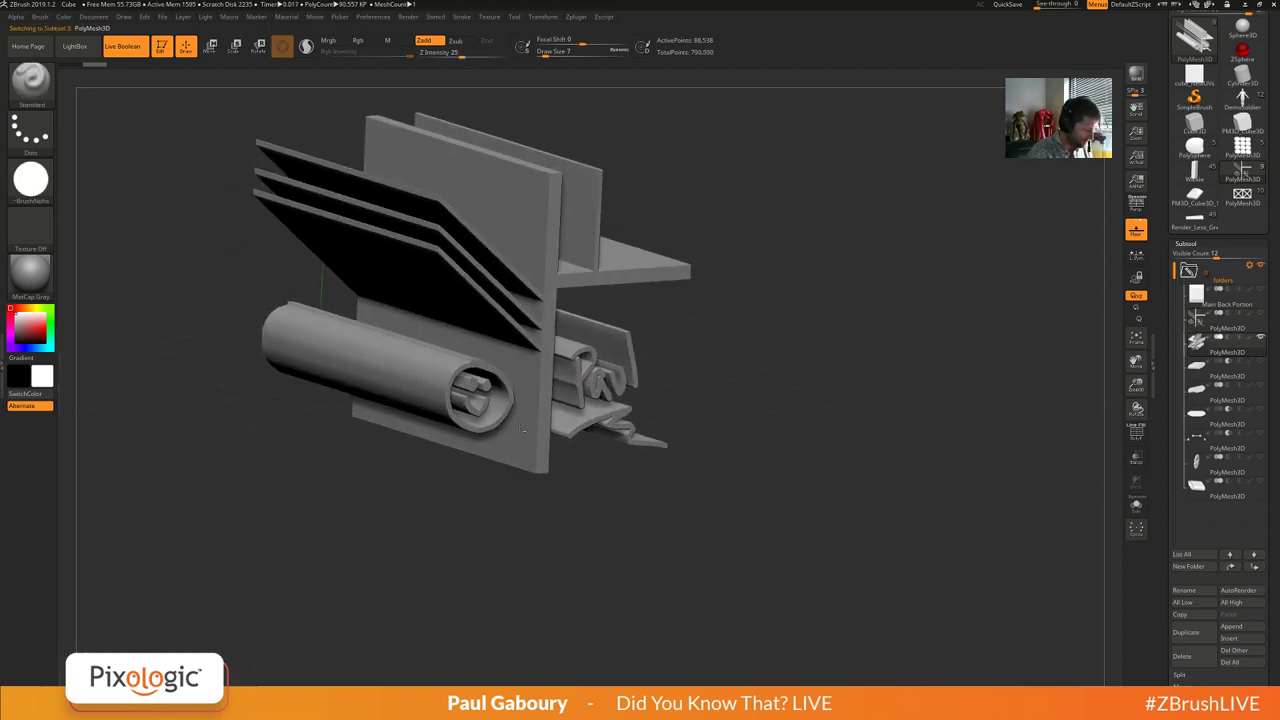
mouse_move(520, 427)
left_mouse_down()
mouse_move(750, 500)
mouse_move(717, 497)
left_mouse_up()
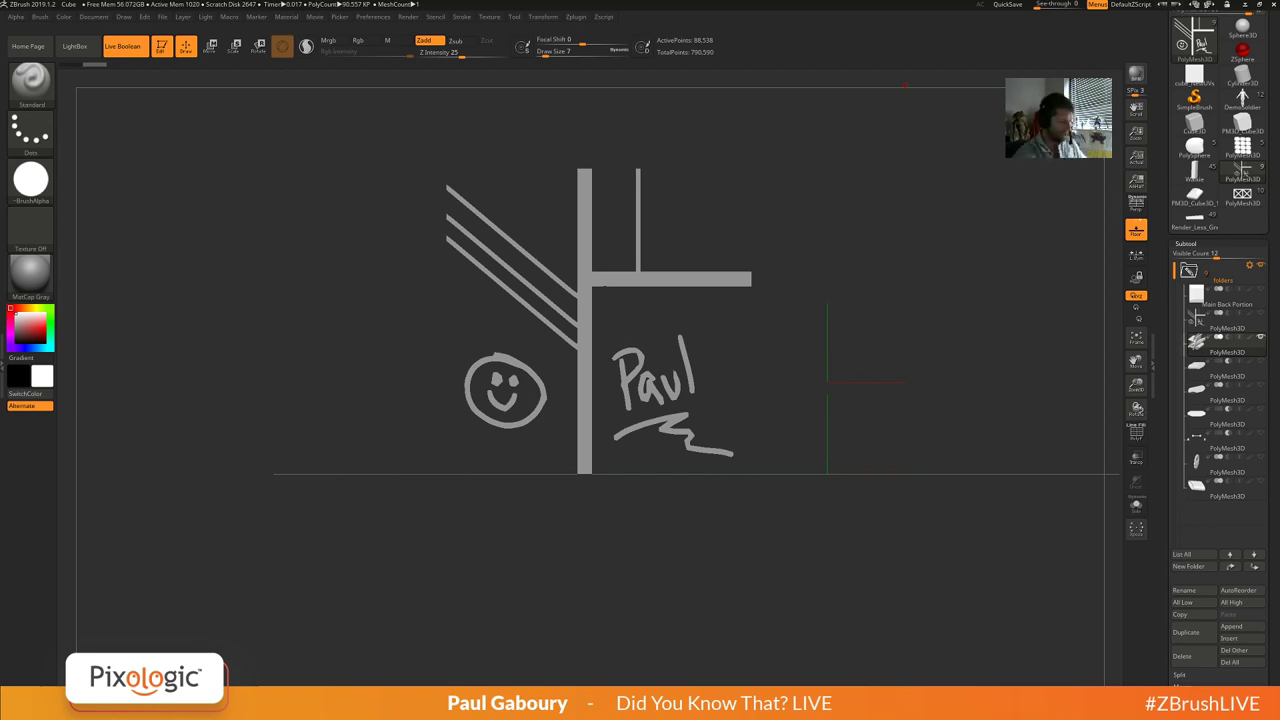
Re-tile the images in SpotLight and enlarge the triangle image in the empty area beside the mesh.
key("shift")
key("shift+z")
key("z")
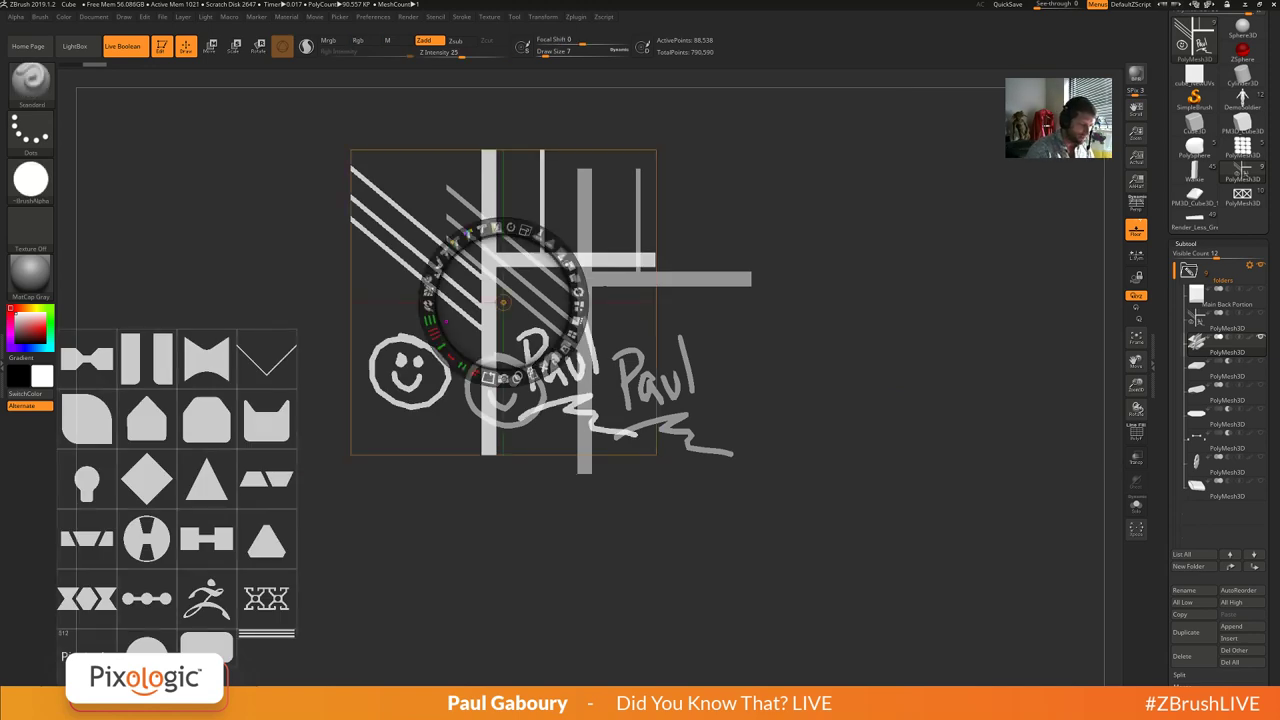
left_click(578, 321)
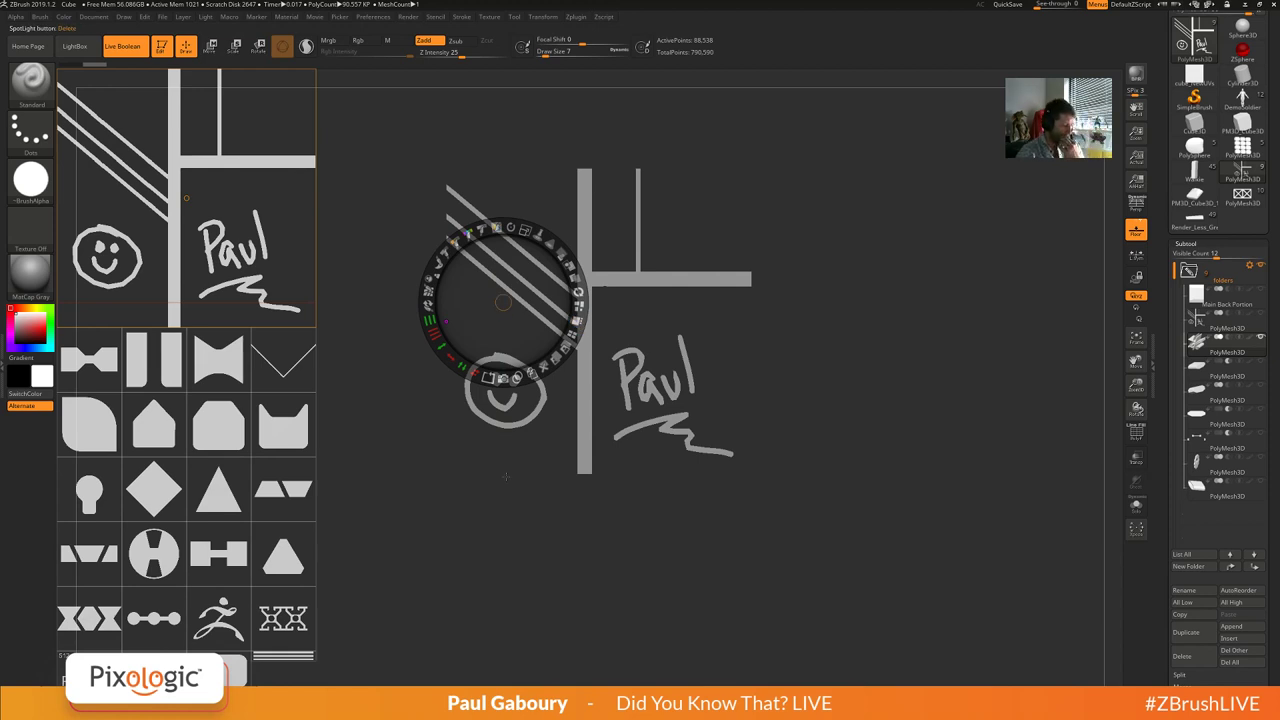
left_click_drag(220, 492, 874, 500)
left_click_drag(896, 428, 1020, 634)
Try extending the triangle image vertically from two points and widening it horizontally to 675 x 1290.
left_click_drag(812, 545, 829, 502)
left_click_drag(812, 545, 874, 624)
left_click_drag(812, 672, 798, 631)
left_click_drag(903, 615, 909, 470)
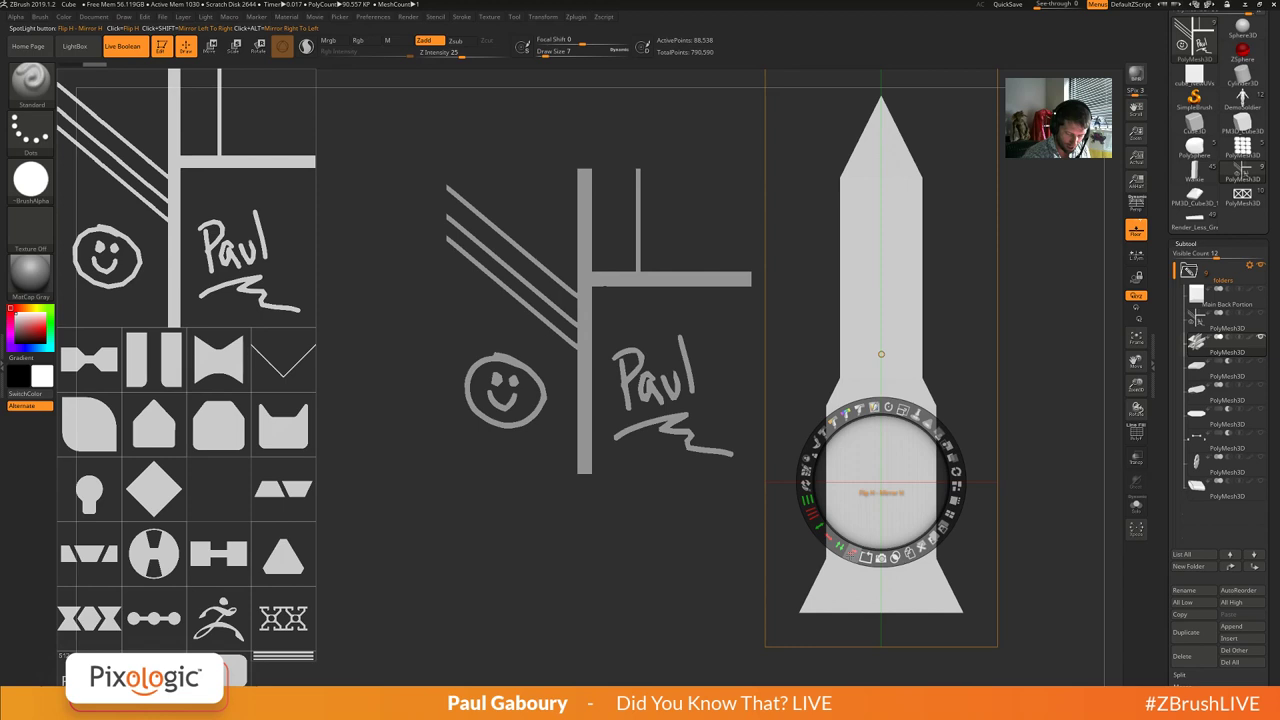
left_click_drag(815, 530, 795, 511)
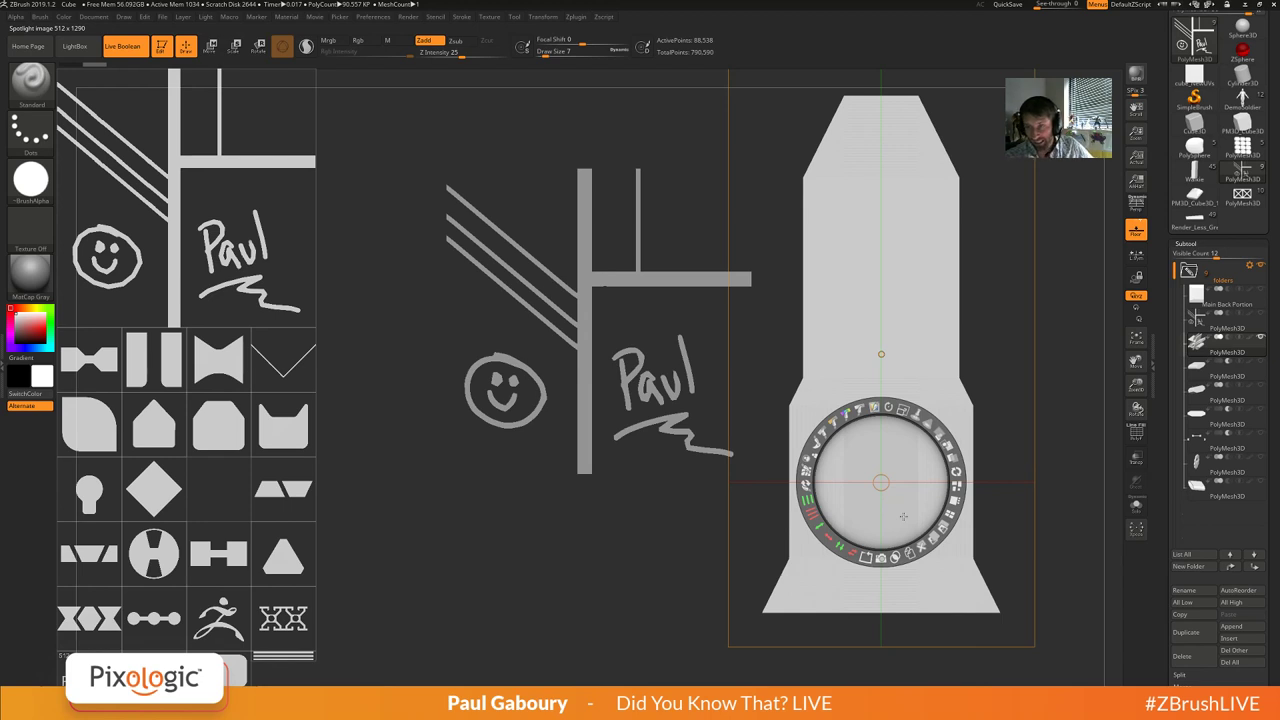
Try the Frame function on the extended shape to turn it into a thin double outline.
left_click(866, 557)
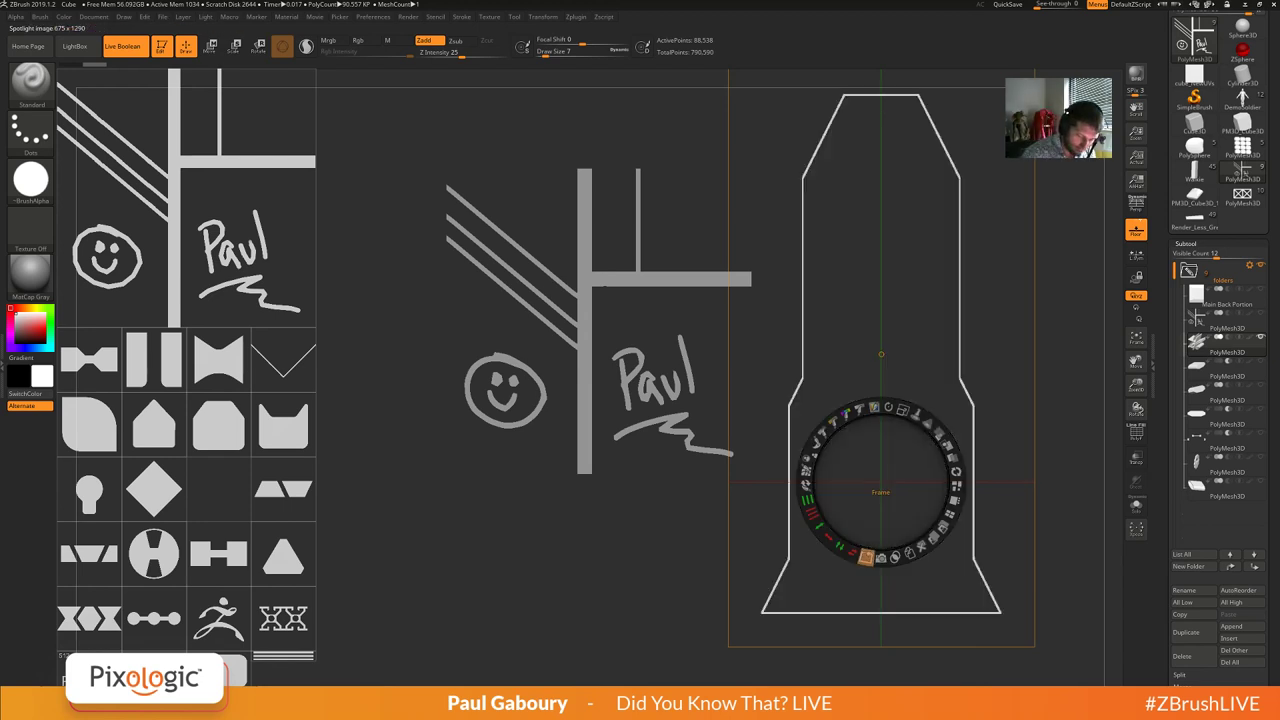
mouse_move(862, 548)
left_mouse_down()
mouse_move(852, 540)
mouse_move(885, 540)
mouse_move(866, 556)
mouse_move(888, 556)
mouse_move(874, 557)
left_mouse_up()
left_click(866, 557)
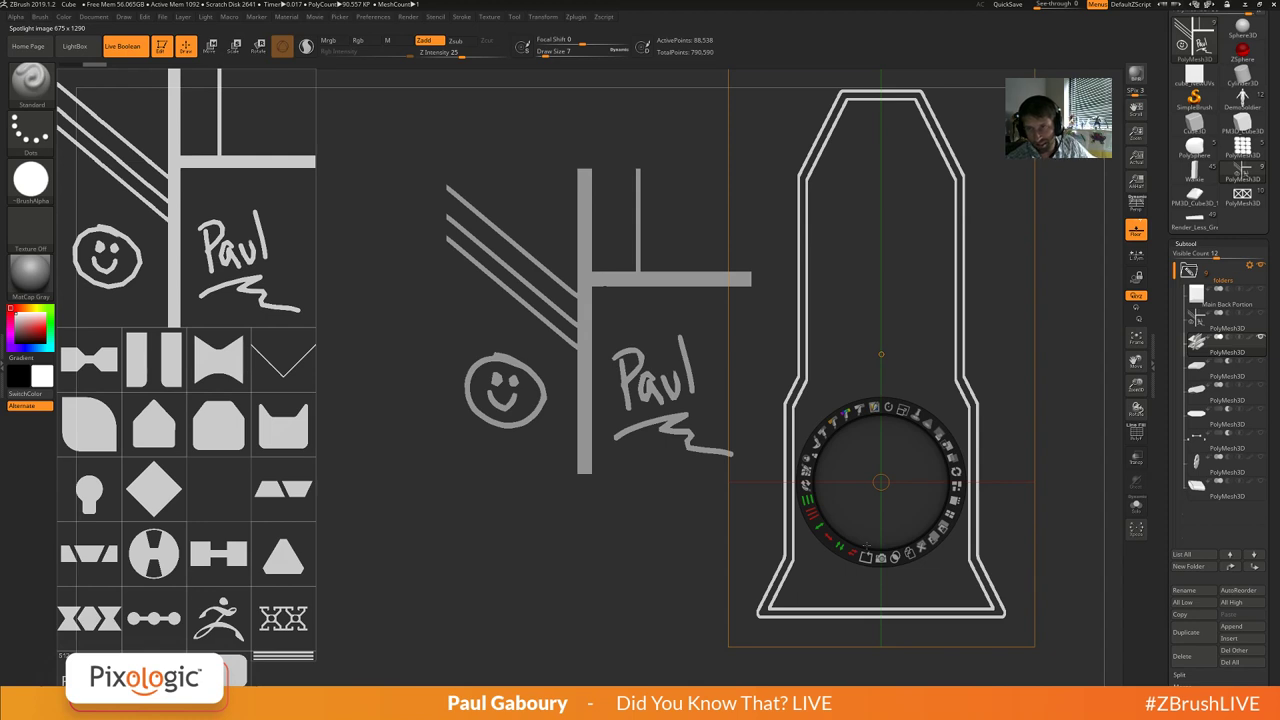
Undo the framing and all extensions of the triangle image.
key("ctrl+z")
key("ctrl+z")
key("ctrl+z")
key("ctrl+z")
key("ctrl+z")
key("ctrl+z")
key("ctrl+z")
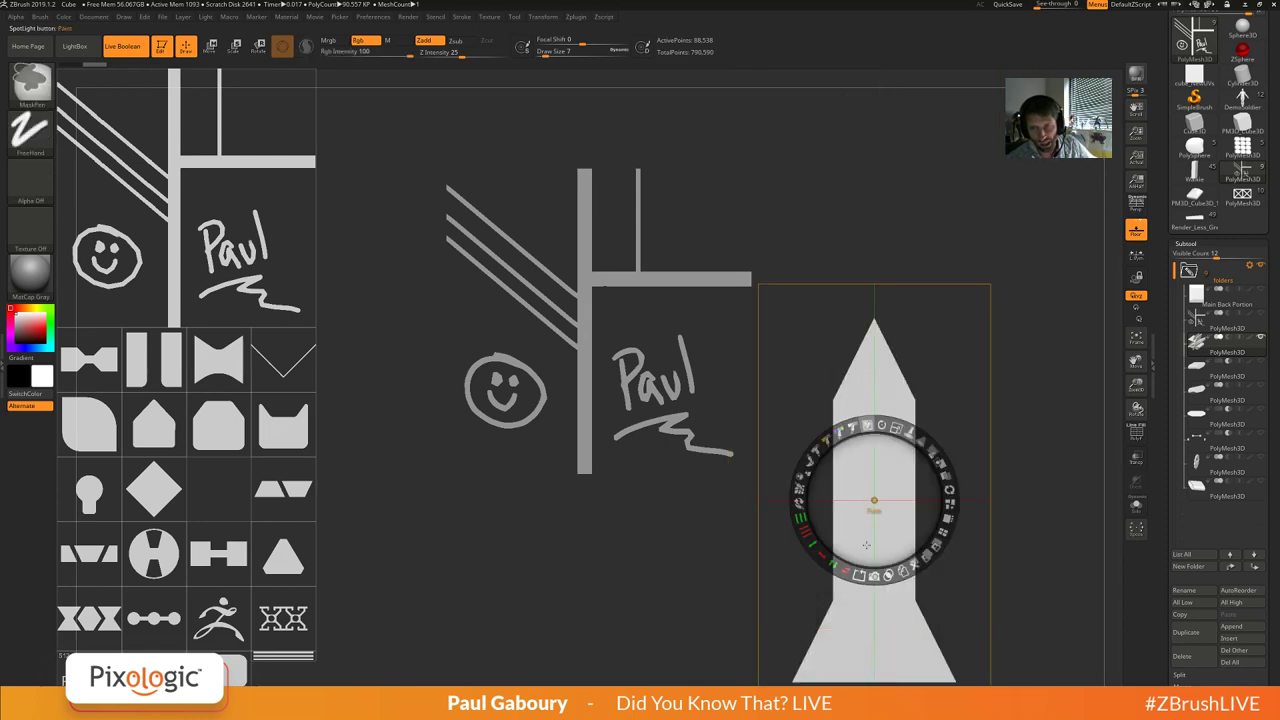
key("ctrl+z")
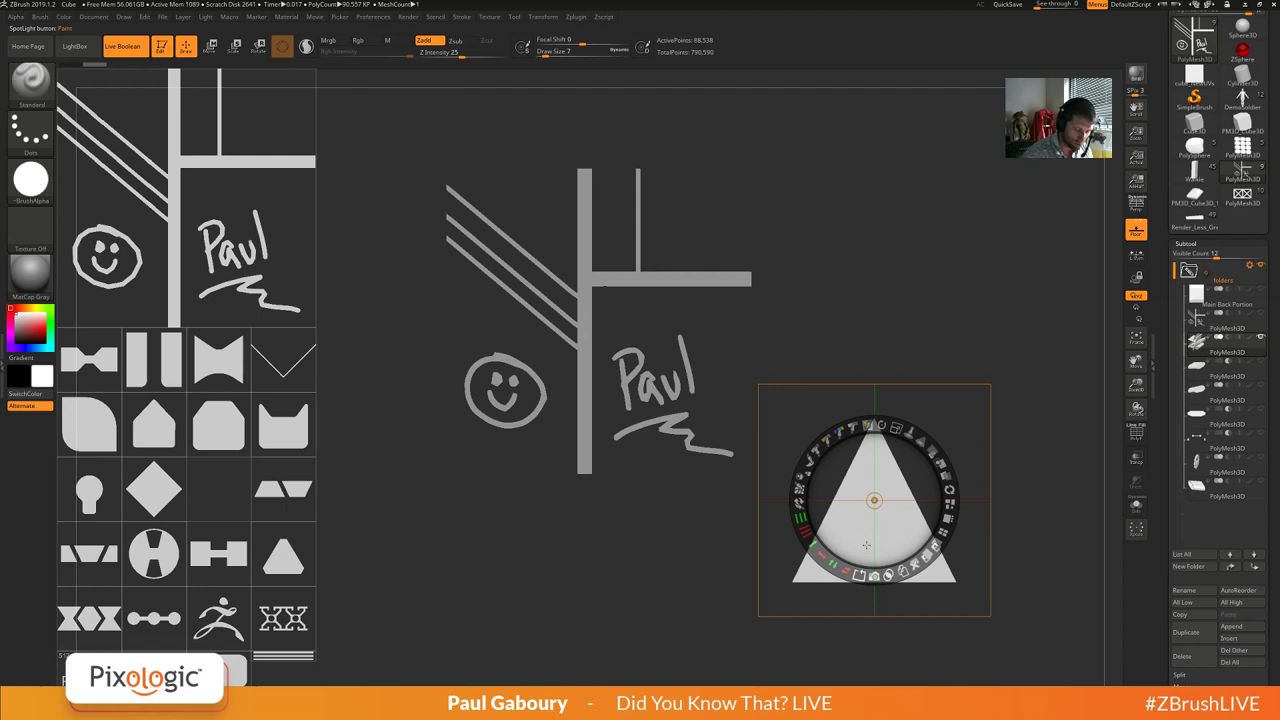
Extend the triangle image horizontally from its centre line into a wide trapezoid of 1125 x 512.
left_click_drag(875, 502, 875, 446)
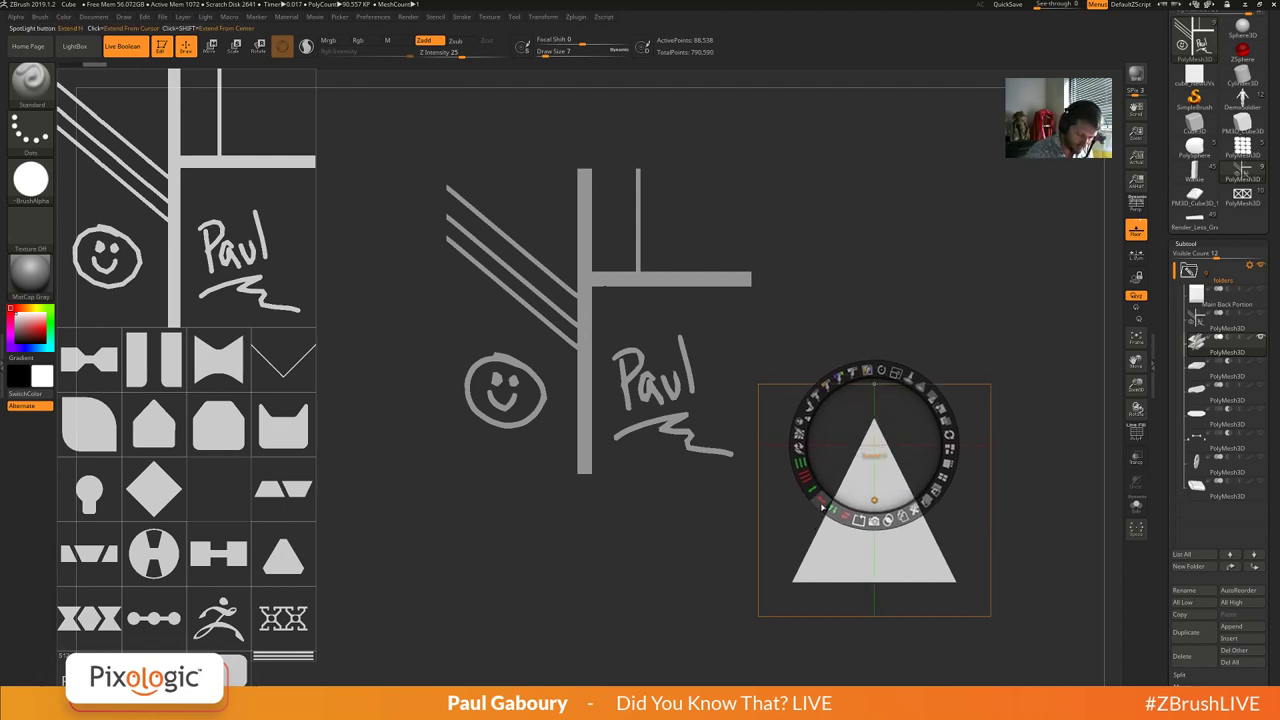
left_click_drag(821, 506, 782, 424)
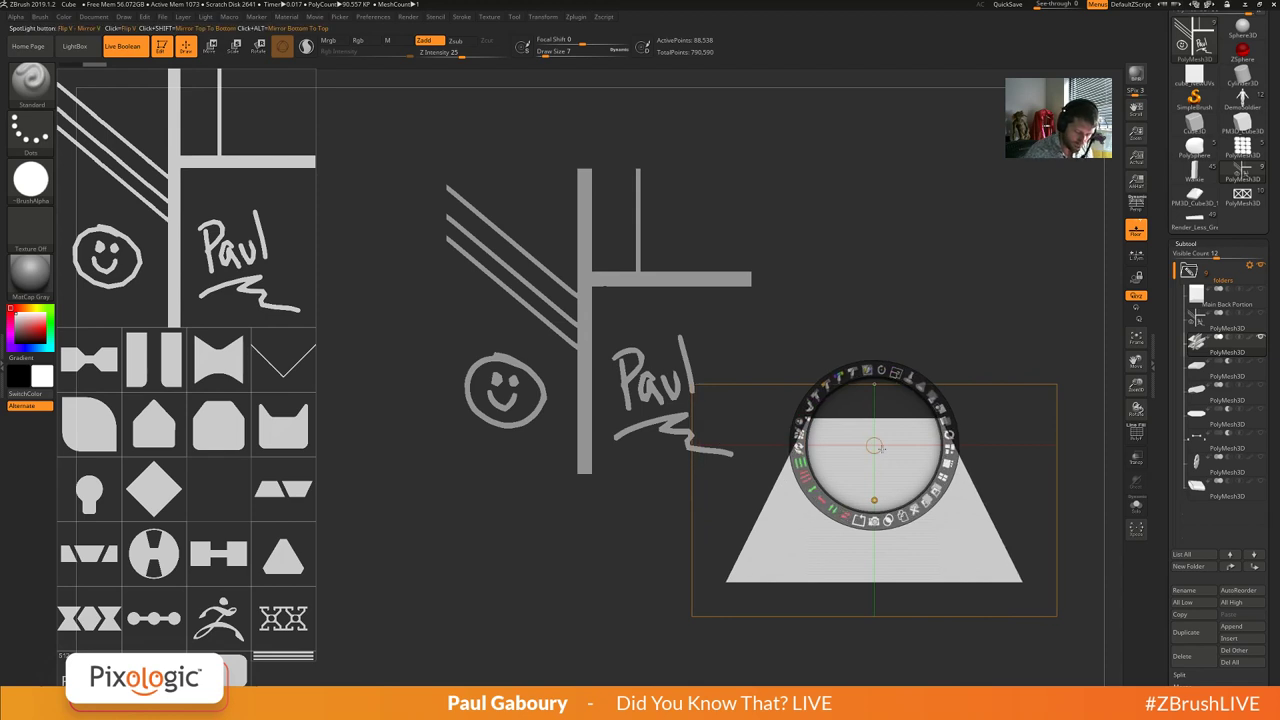
left_click_drag(879, 449, 874, 500)
left_click_drag(806, 528, 786, 531)
left_click_drag(874, 501, 874, 552)
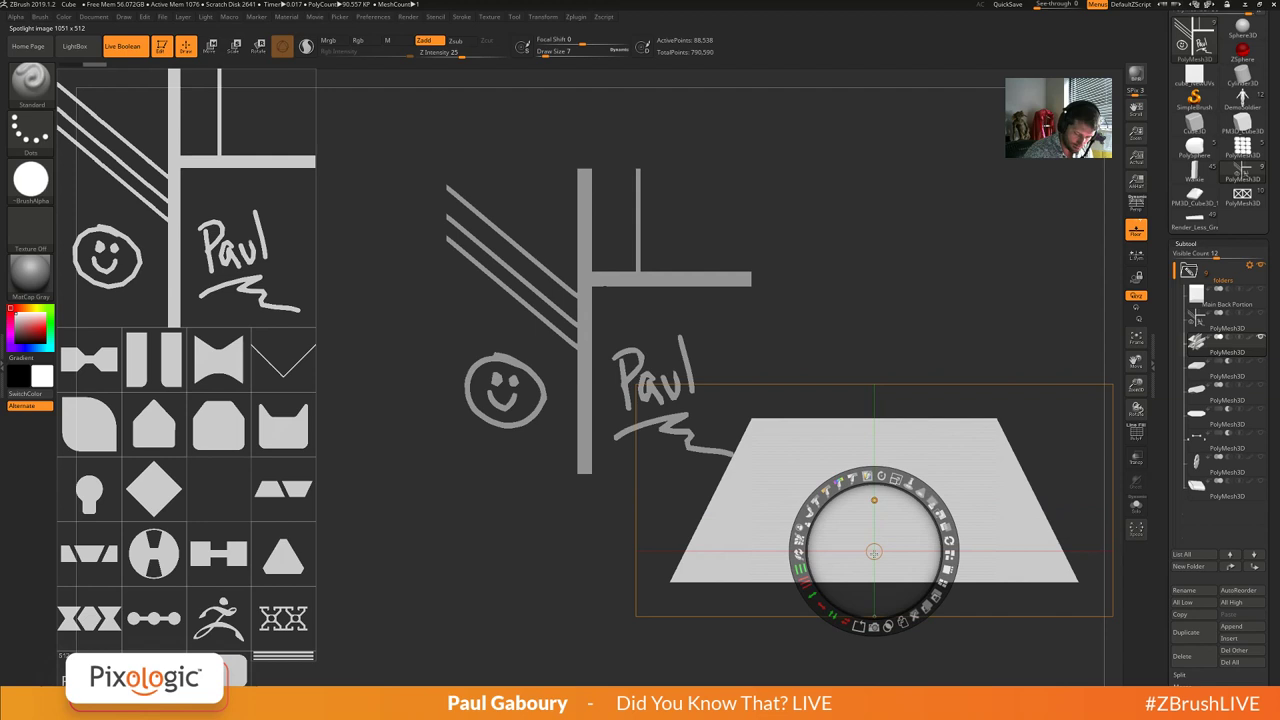
mouse_move(822, 606)
left_mouse_down()
mouse_move(808, 594)
mouse_move(816, 602)
left_mouse_up()
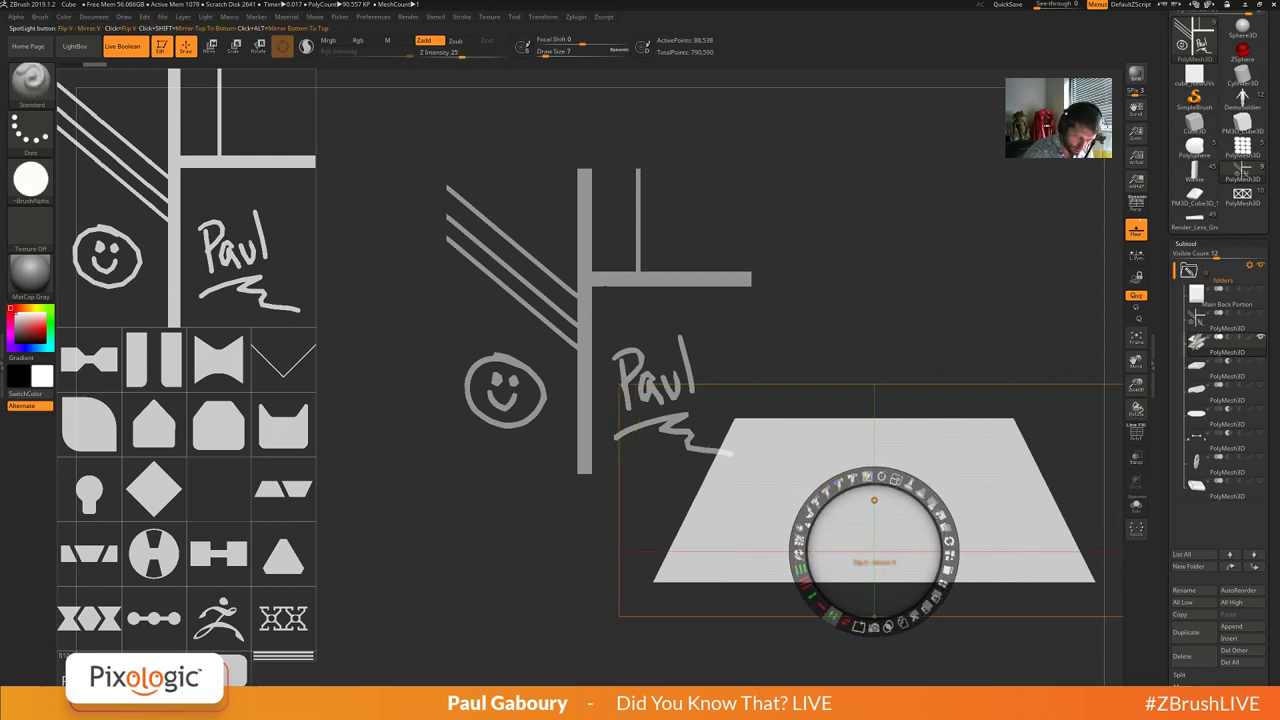
Try flipping the trapezoid image vertically and flip it back.
left_click(832, 614)
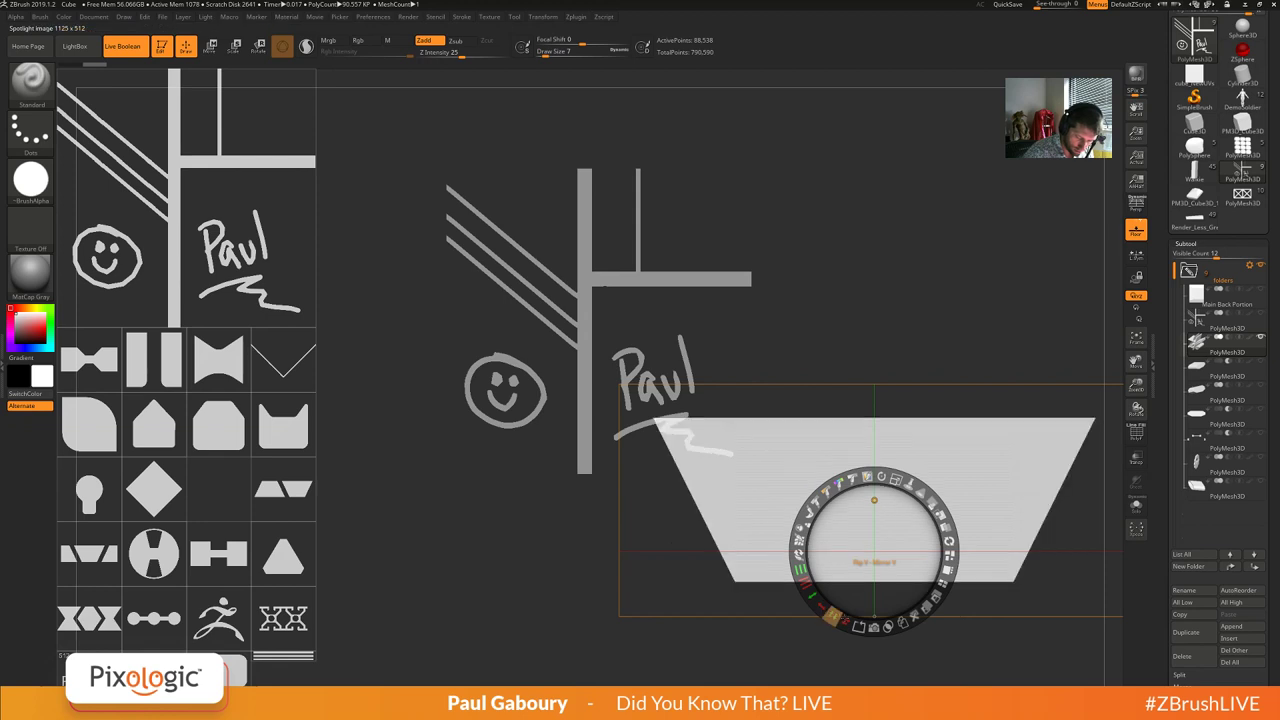
left_click(832, 614)
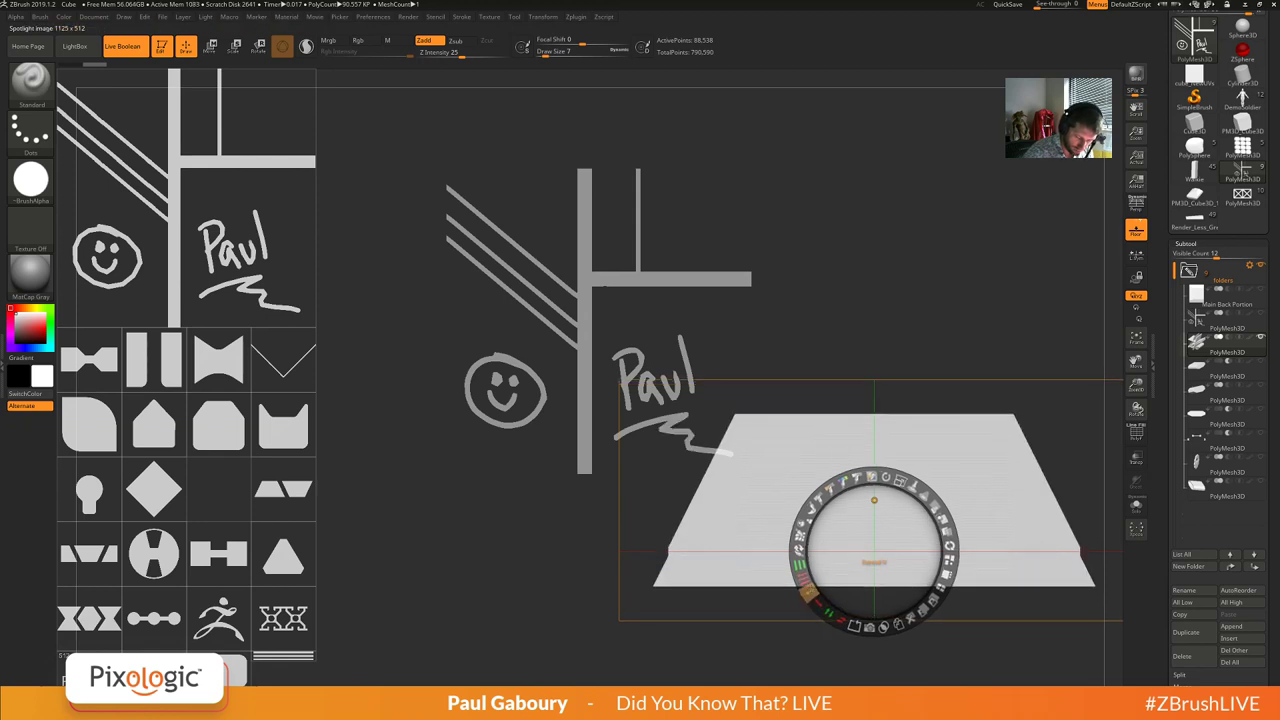
left_click(832, 614)
left_click(832, 614)
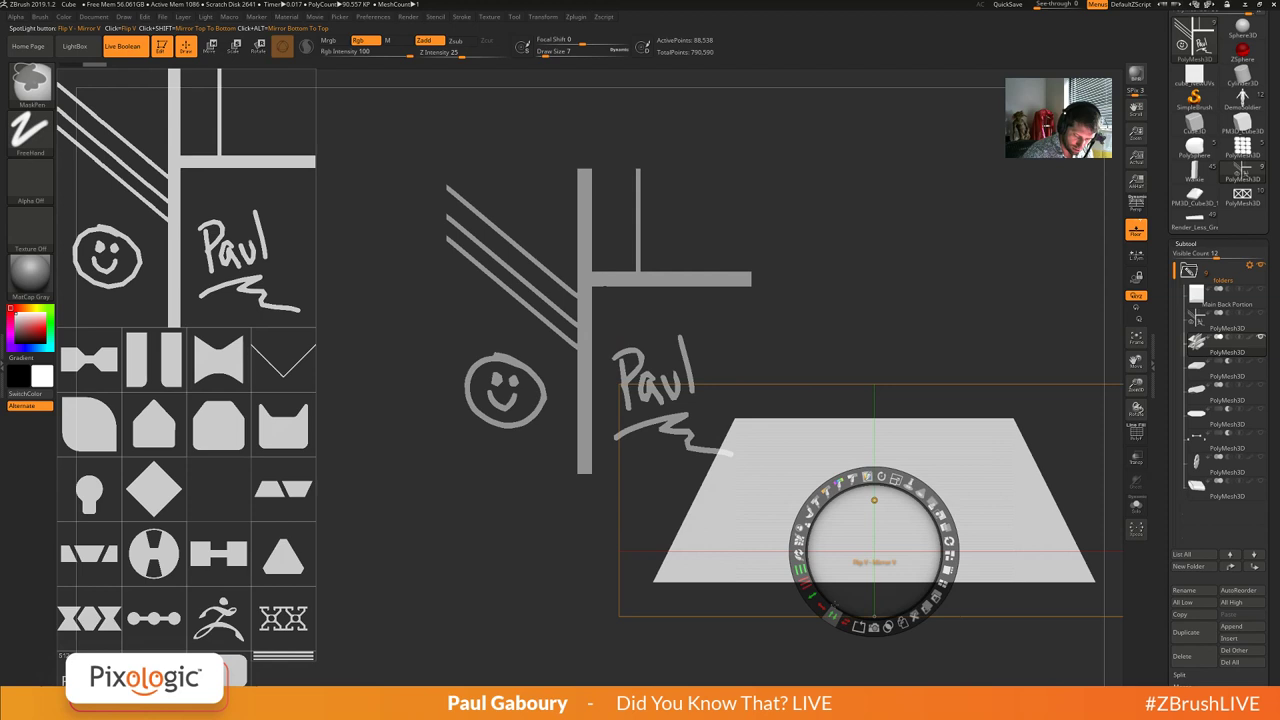
Extend the trapezoid vertically from near its upper edge to 1125 x 867 and move the image toward the canvas centre.
left_click_drag(889, 563, 889, 560)
left_click_drag(877, 549, 884, 444)
left_click_drag(805, 478, 808, 410)
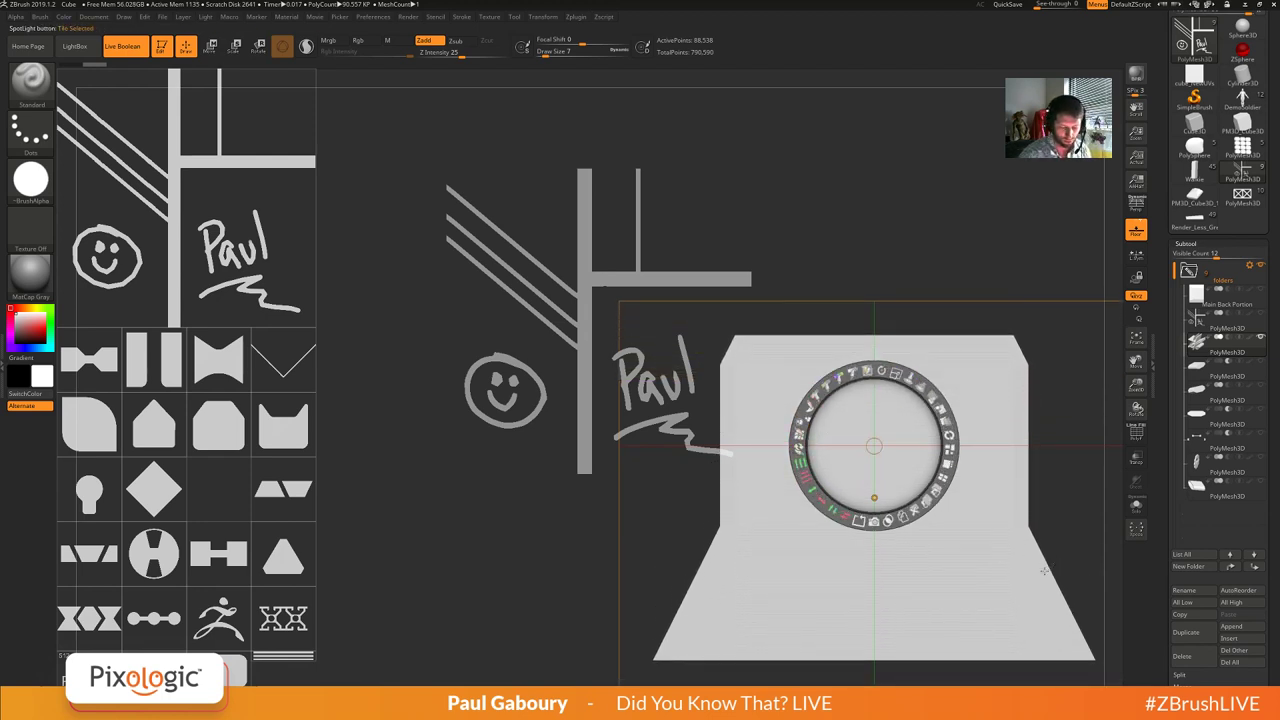
left_click_drag(851, 463, 751, 321)
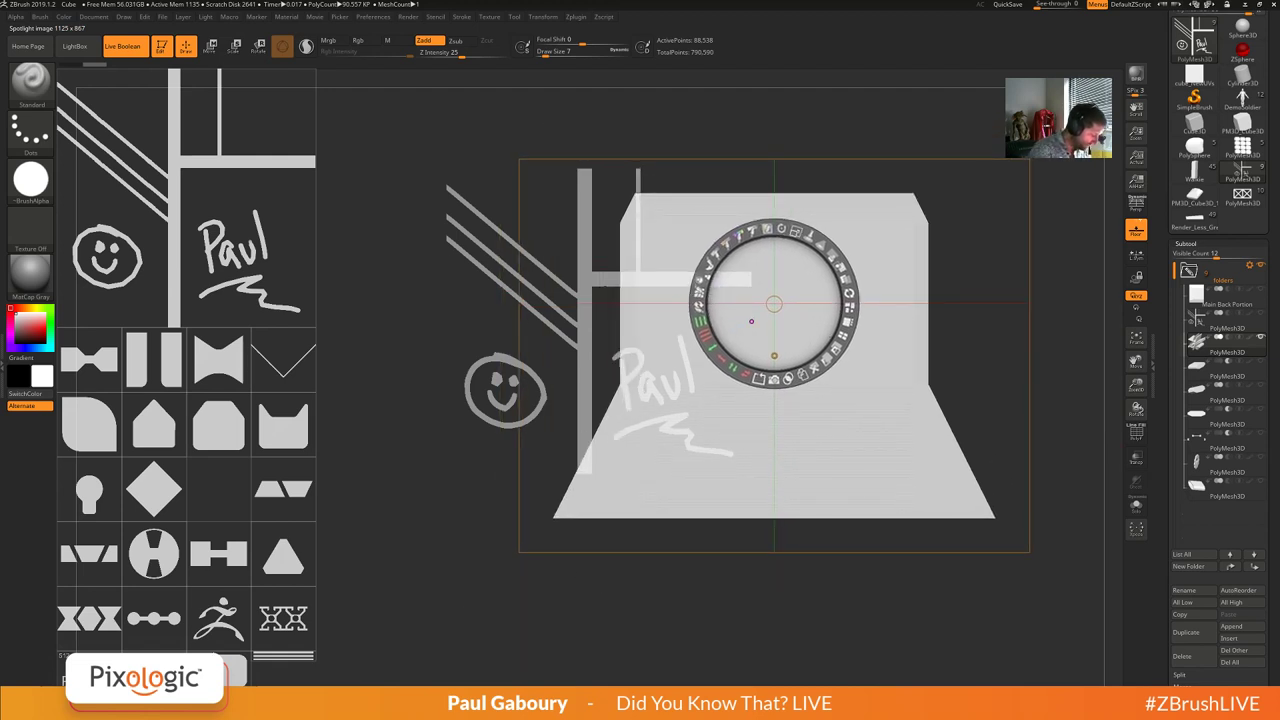
Place the chamfered rounded-square image on the canvas, extend it vertically into a tall shape, and park it beside the image grid.
left_click_drag(221, 425, 403, 495)
left_click_drag(428, 423, 532, 510)
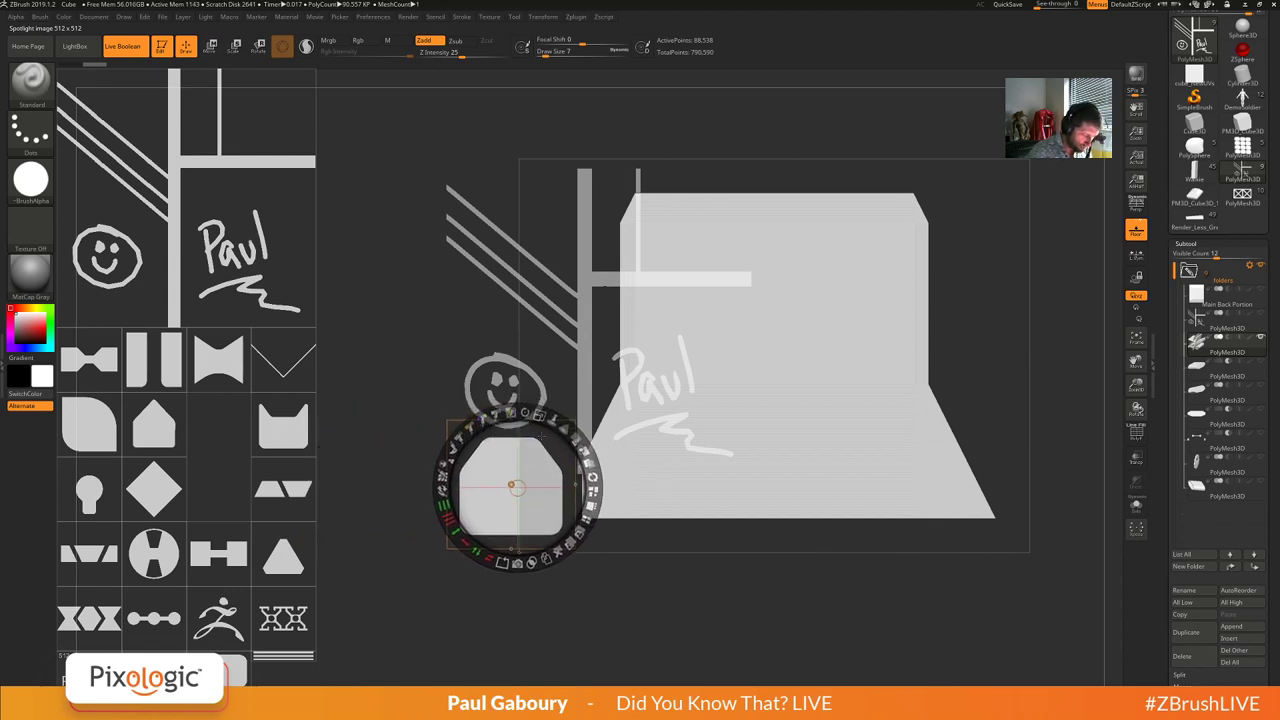
left_click_drag(456, 533, 559, 388)
left_click_drag(540, 521, 370, 477)
Mirror the left half of the 1125 x 867 trapezoid image onto its right half so both lower sides match.
left_click(762, 391)
mouse_move(762, 391)
left_mouse_down()
mouse_move(774, 355)
mouse_move(774, 411)
left_mouse_up()
key("shift")
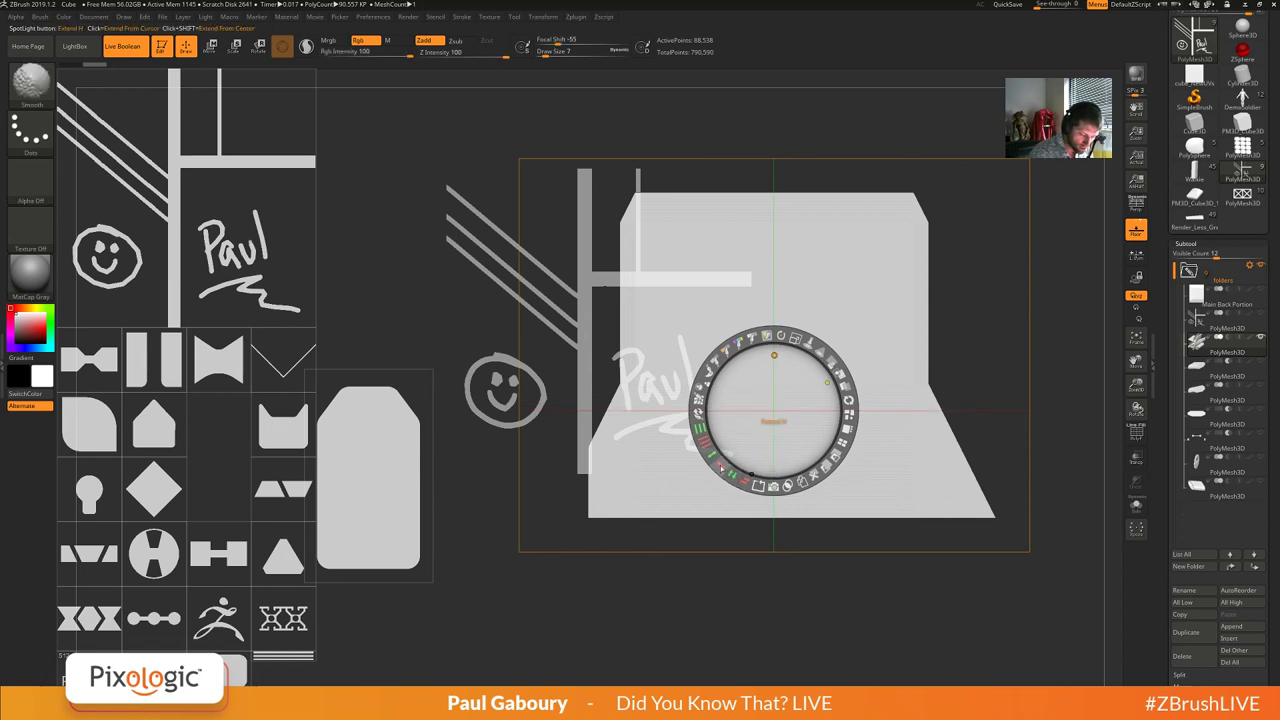
left_click(742, 486, "shift")
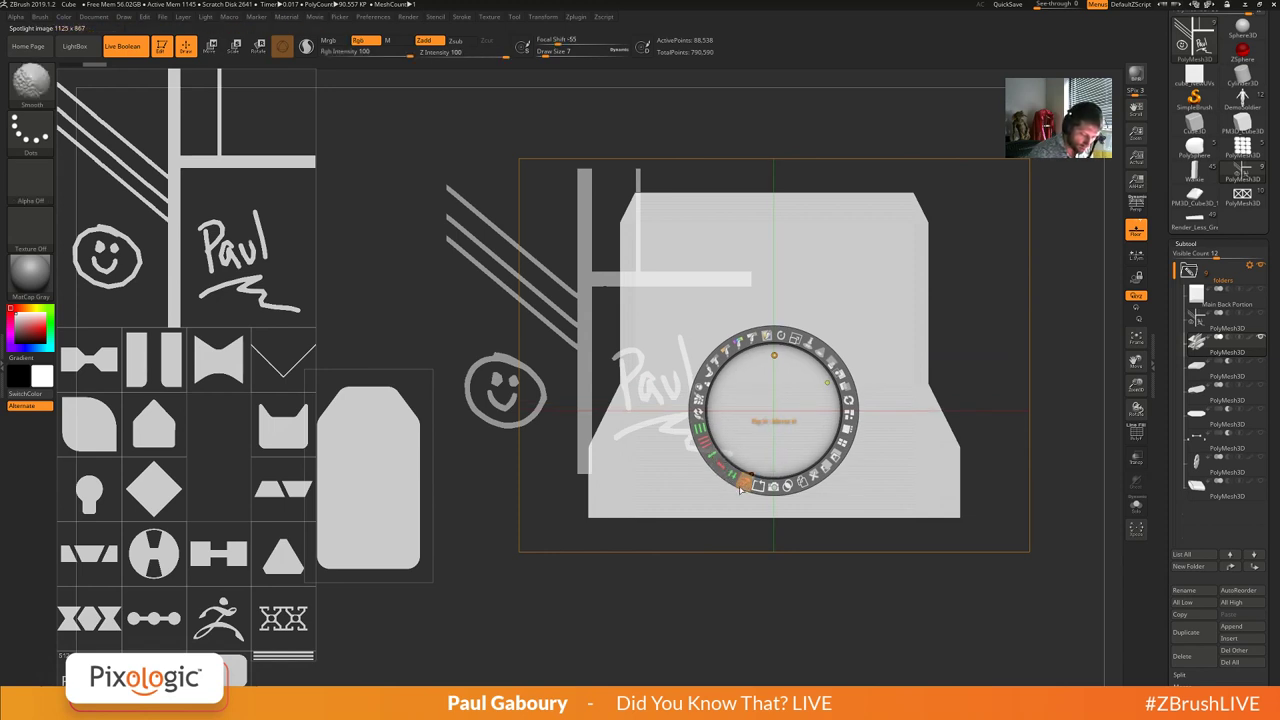
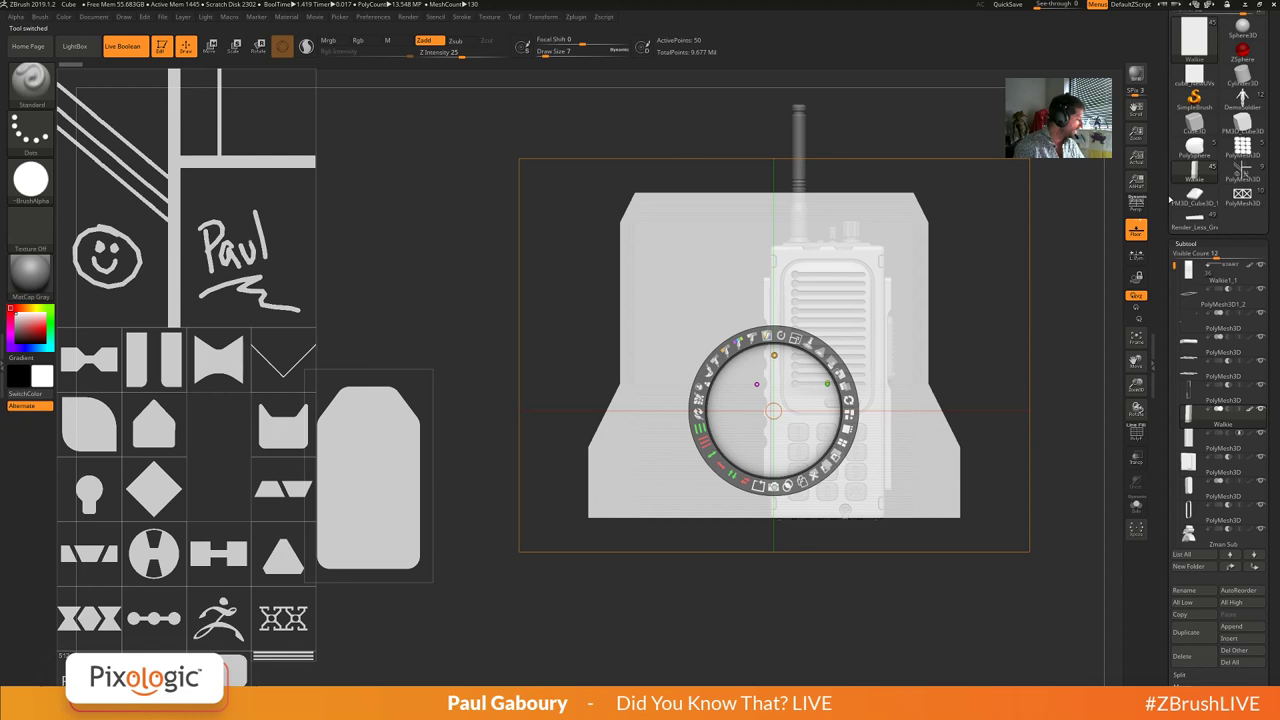
Examine the finished walkie-talkie model's front, including the speaker grille and keypad.
left_click_drag(980, 518, 783, 500, "alt")
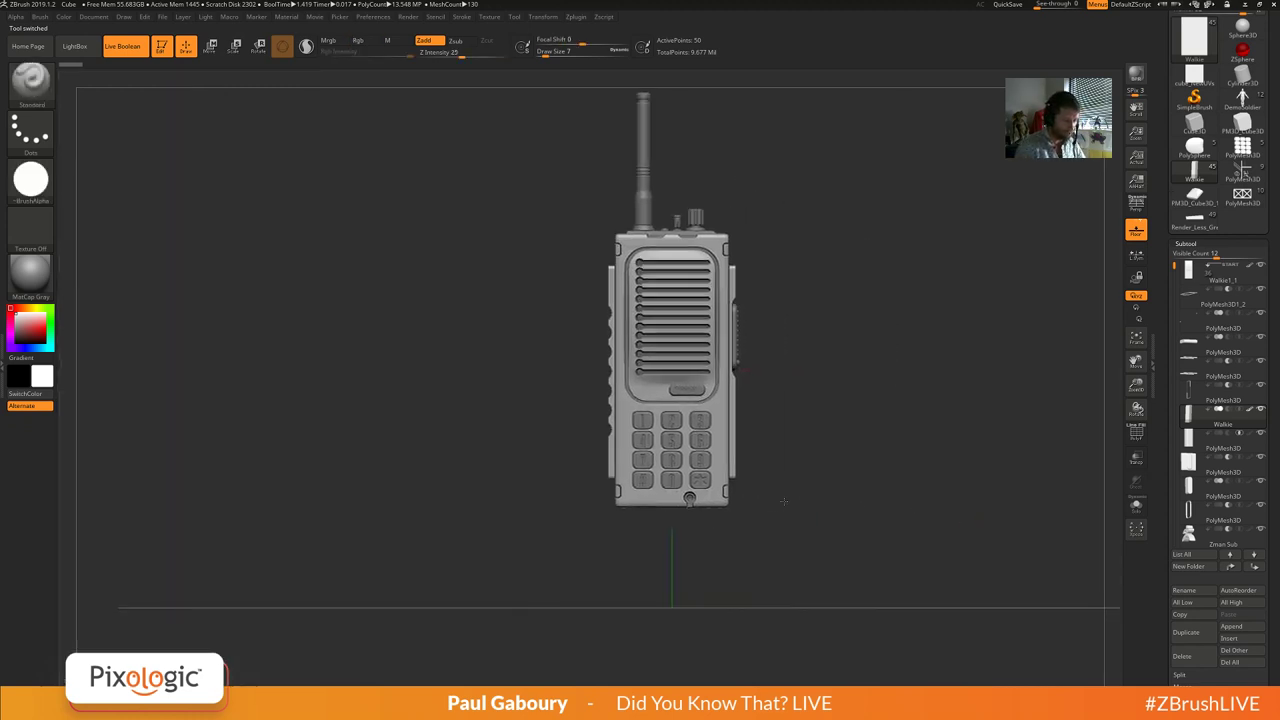
right_click_drag(928, 501, 853, 584, "alt")
left_click_drag(853, 584, 678, 307, "alt")
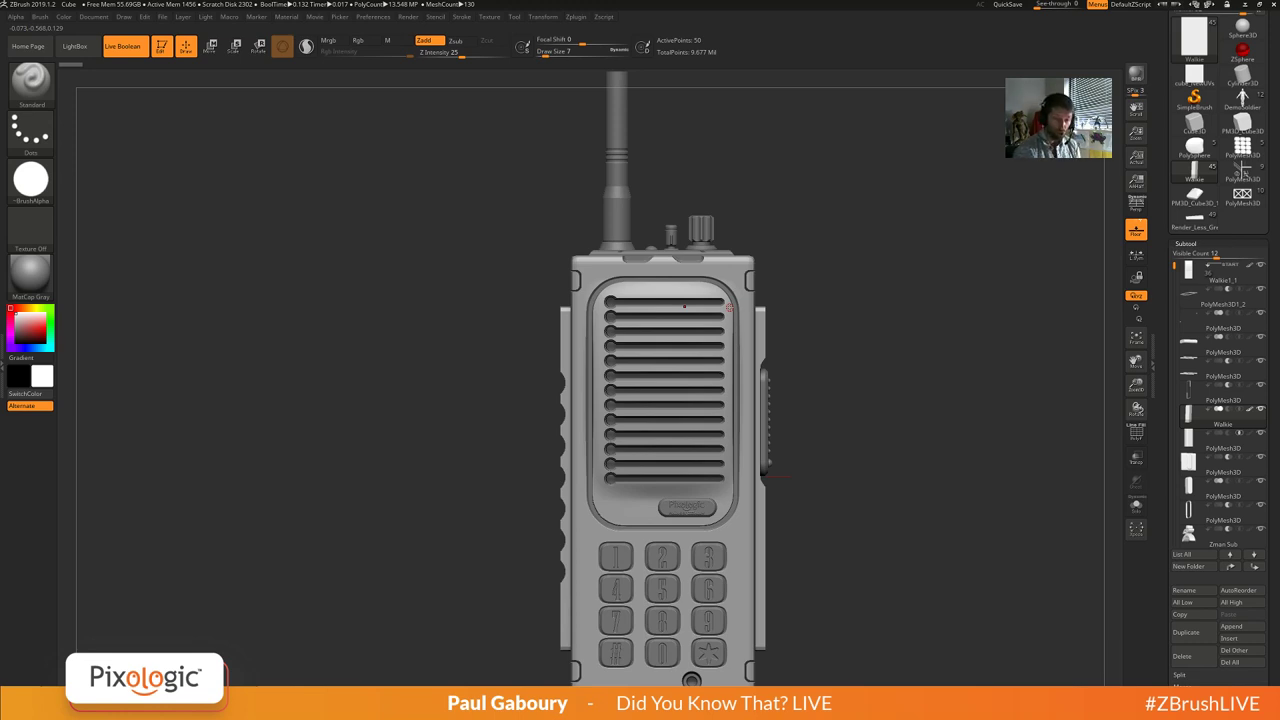
Switch to the simplified walkie-talkie with the keypad cutouts and hide every subtool except the main body.
left_click(1242, 193)
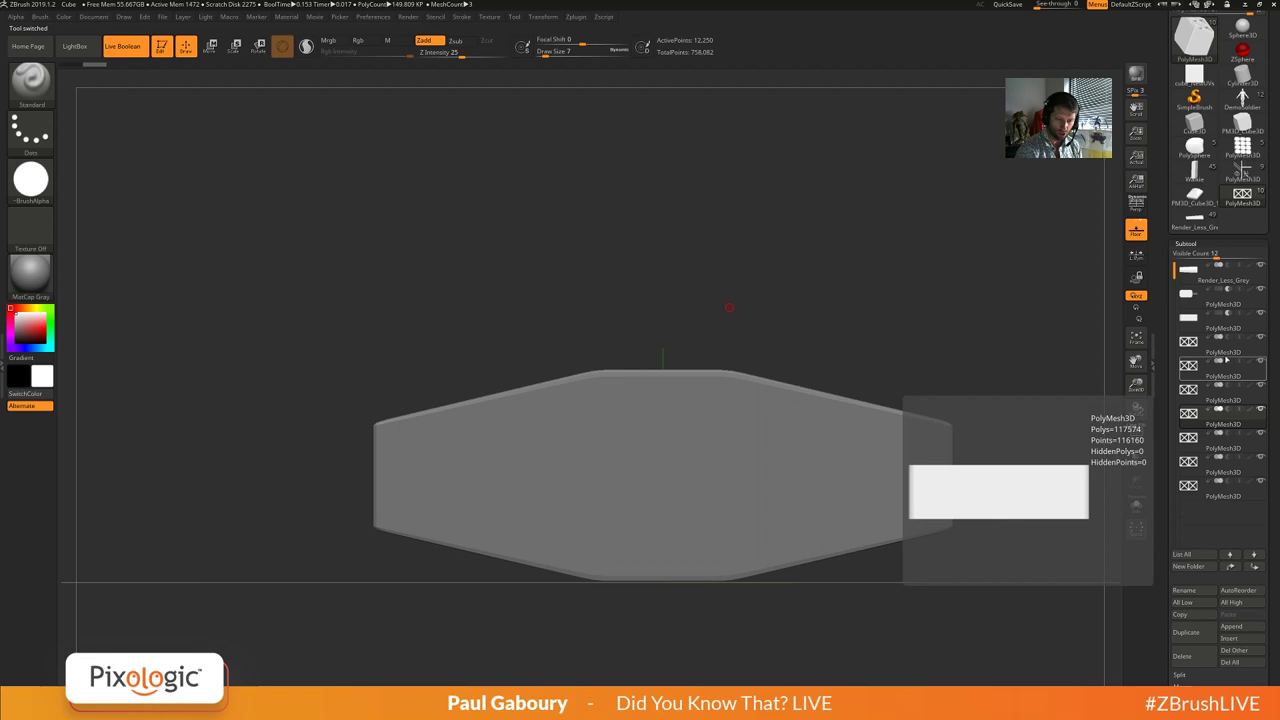
left_click(1246, 148)
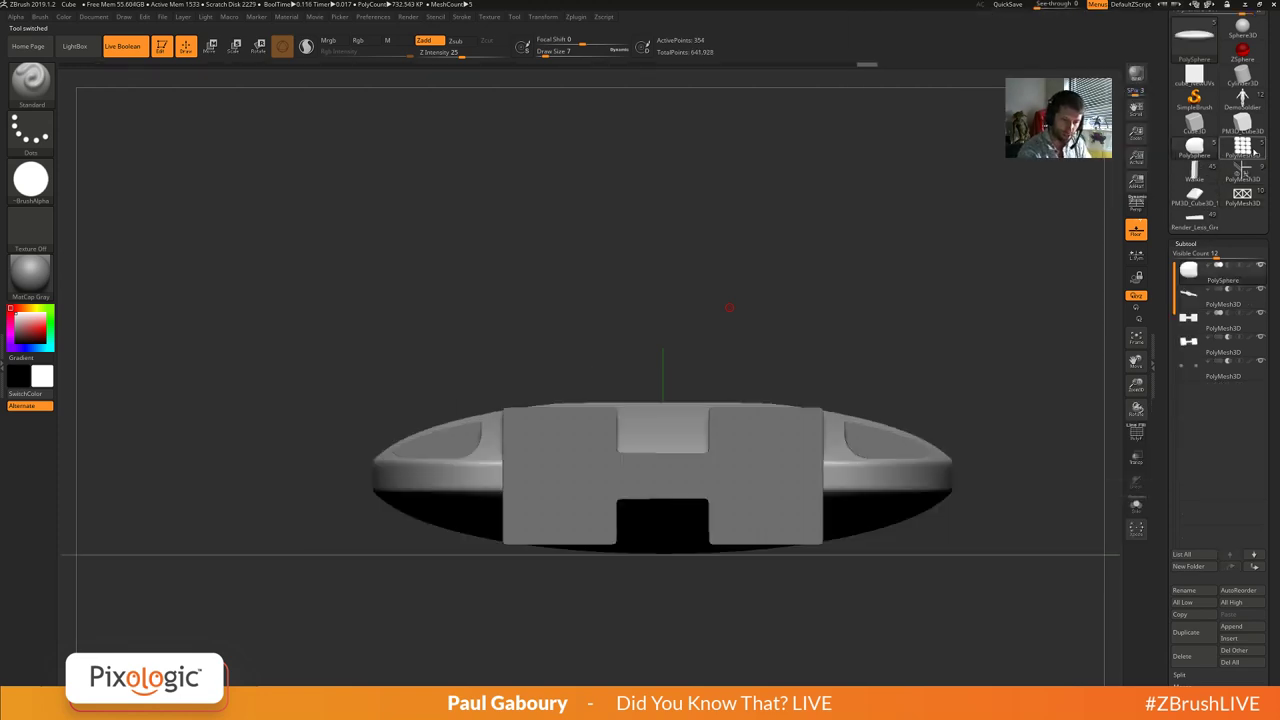
left_click(1242, 156)
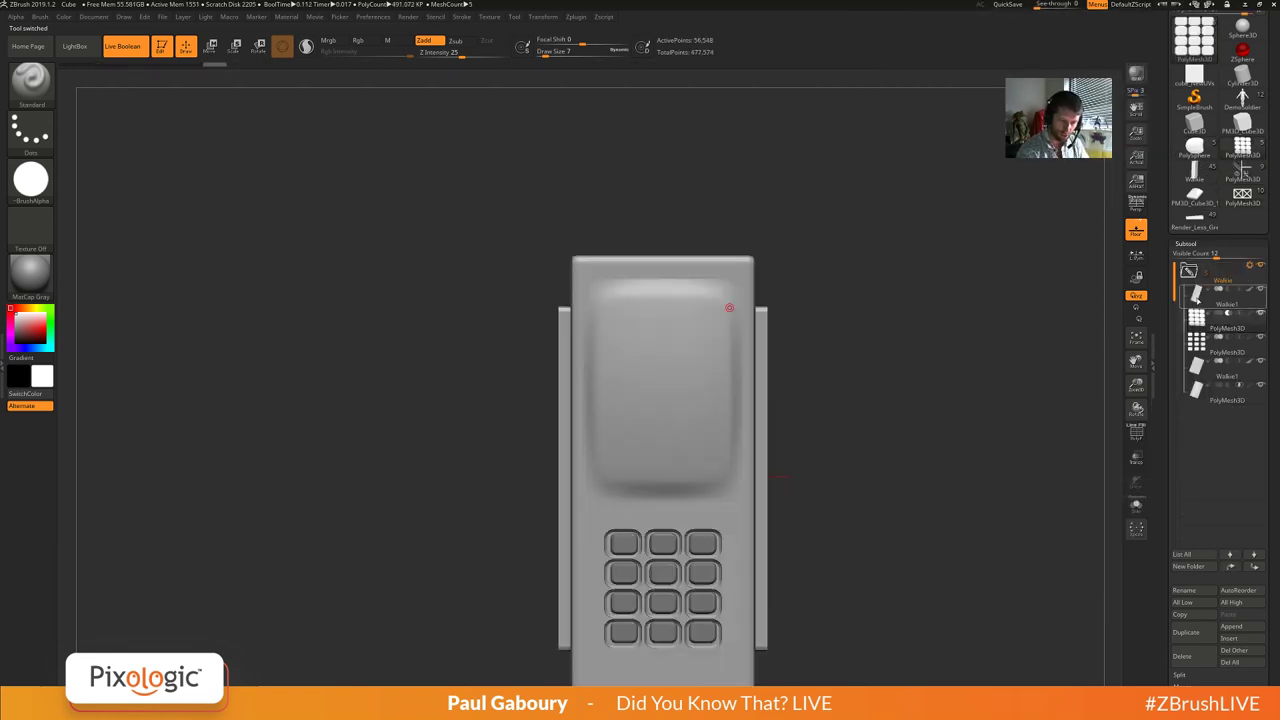
left_click(1260, 365)
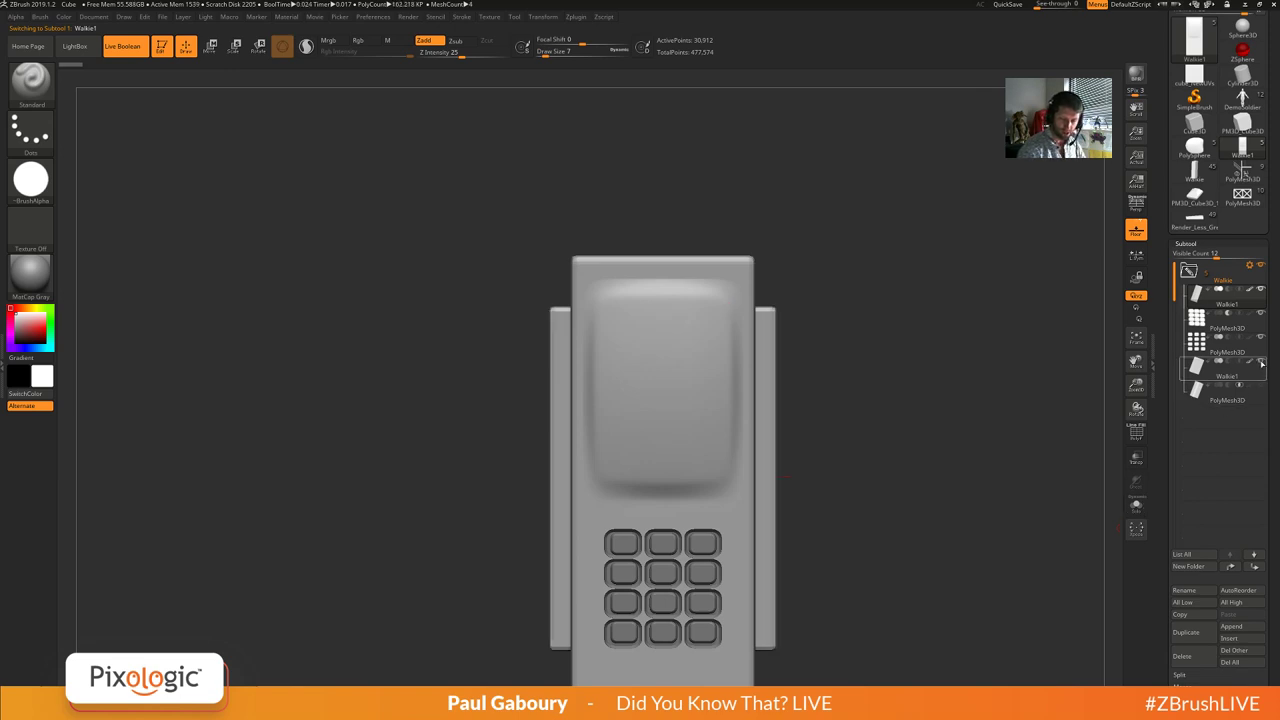
left_click(1261, 363)
left_click(1261, 338)
left_click(1261, 314)
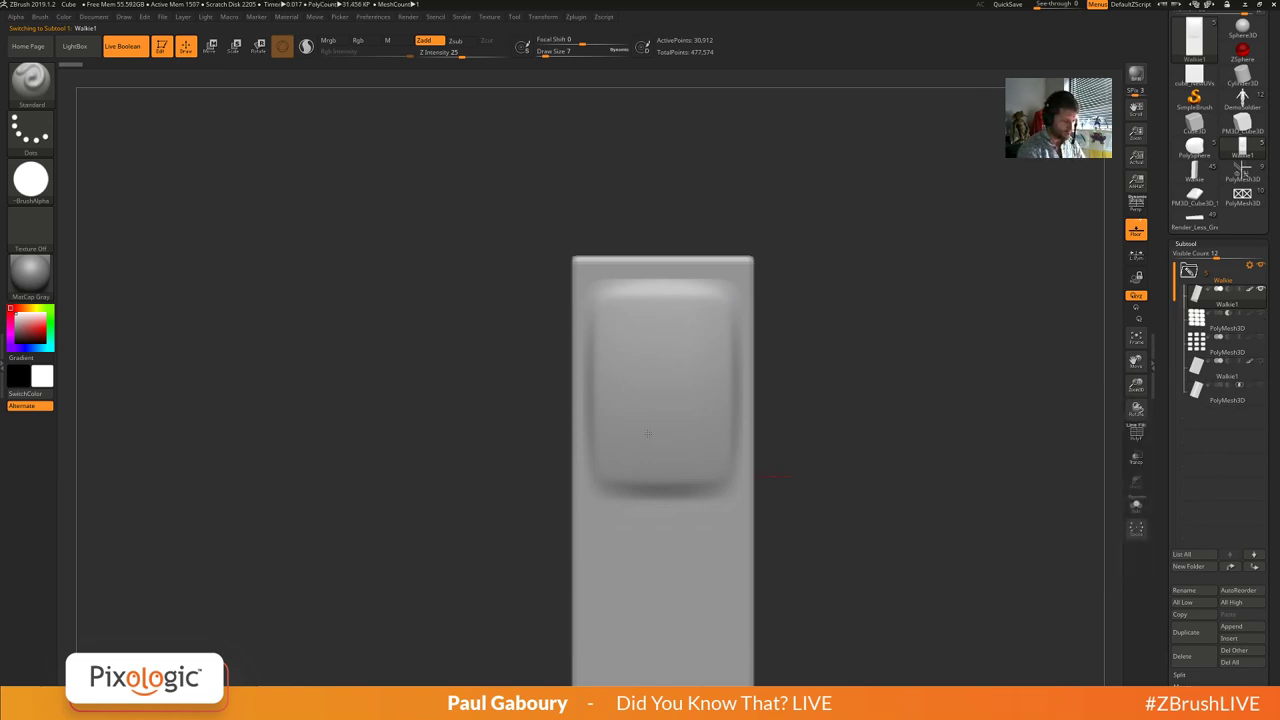
right_click_drag(853, 513, 796, 438, "alt")
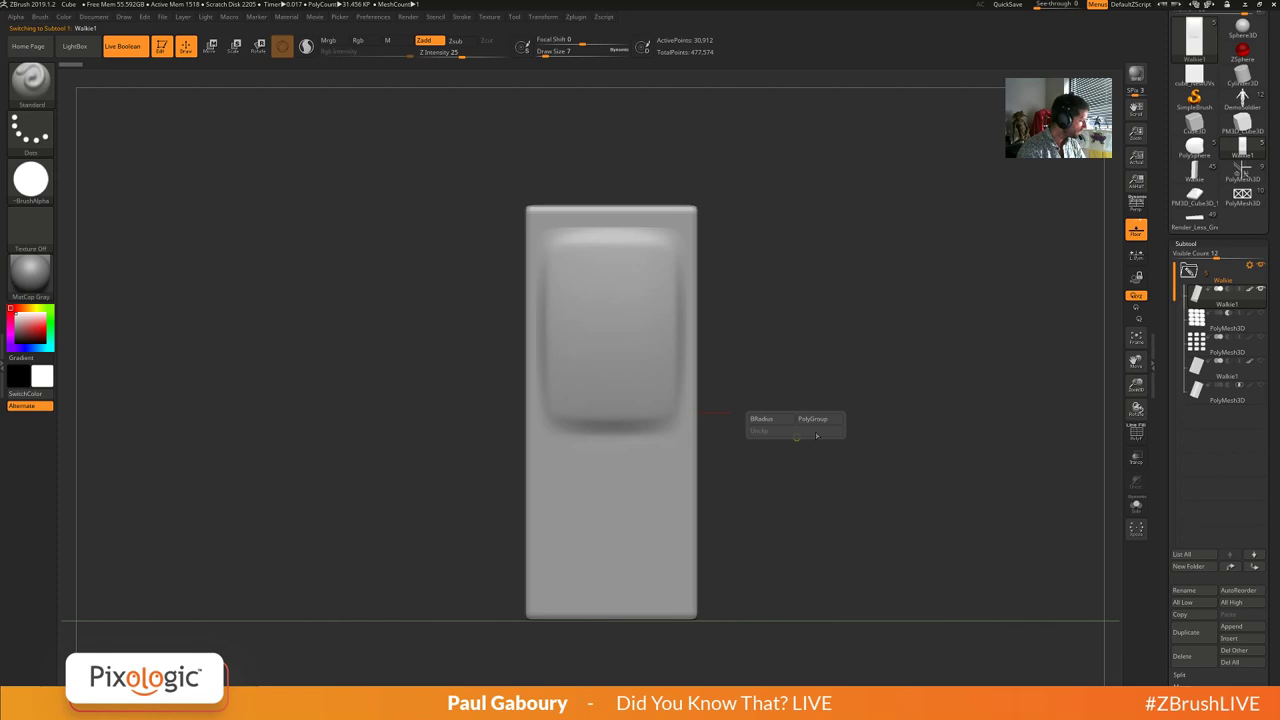
Show the SpotLight images, place the circle image to the left of the walkie-talkie body, and enlarge it.
key("shift+z")
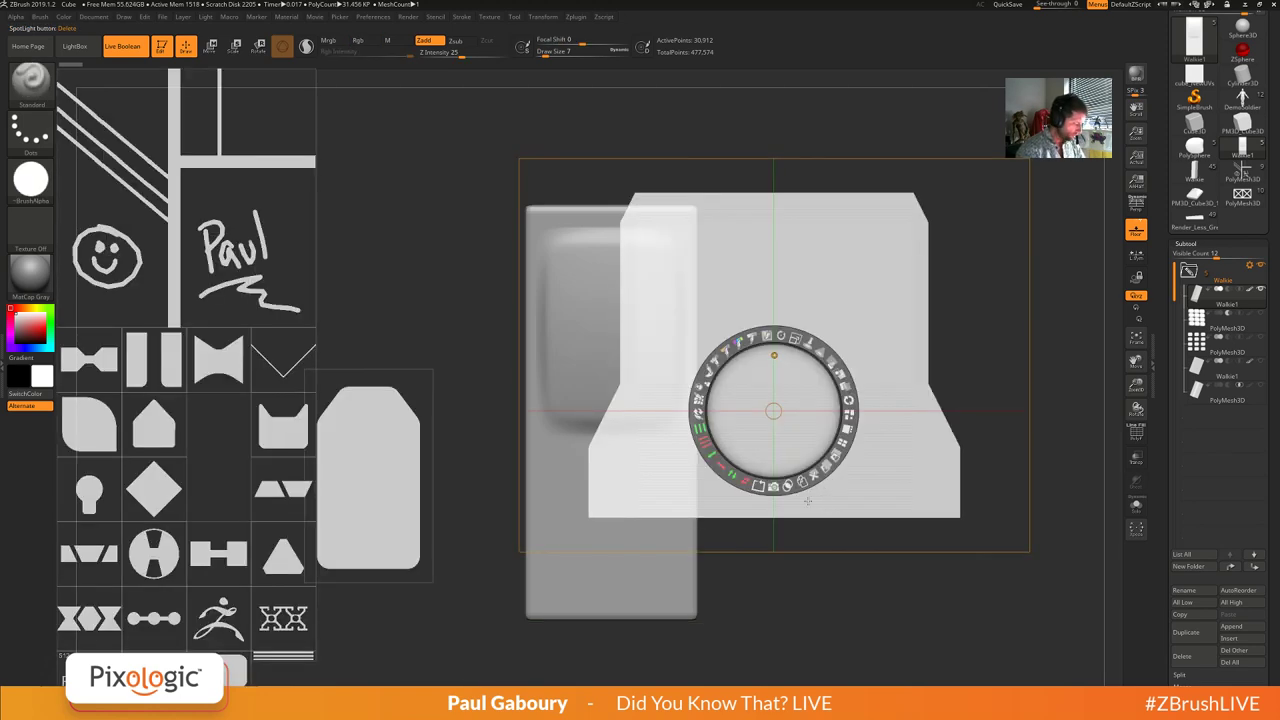
left_click_drag(164, 679, 998, 285)
left_click_drag(810, 361, 150, 610)
left_click(990, 290)
left_click_drag(990, 290, 389, 390)
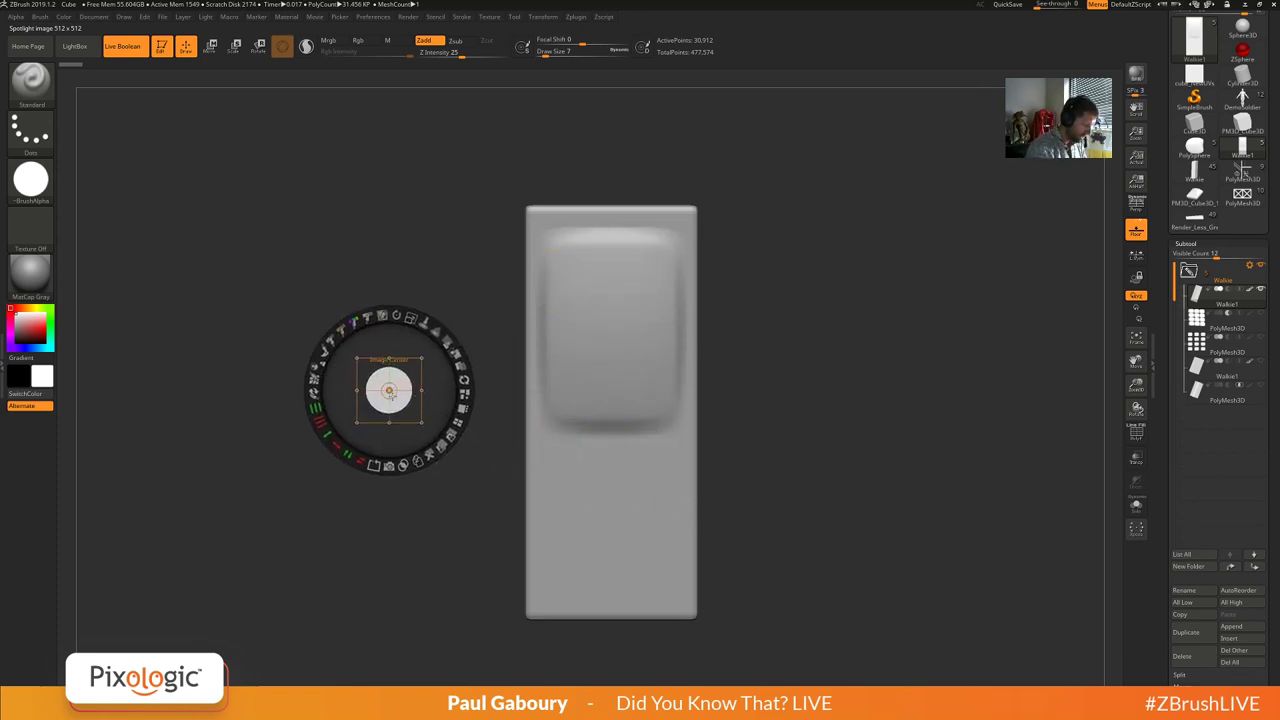
left_click_drag(411, 318, 466, 394)
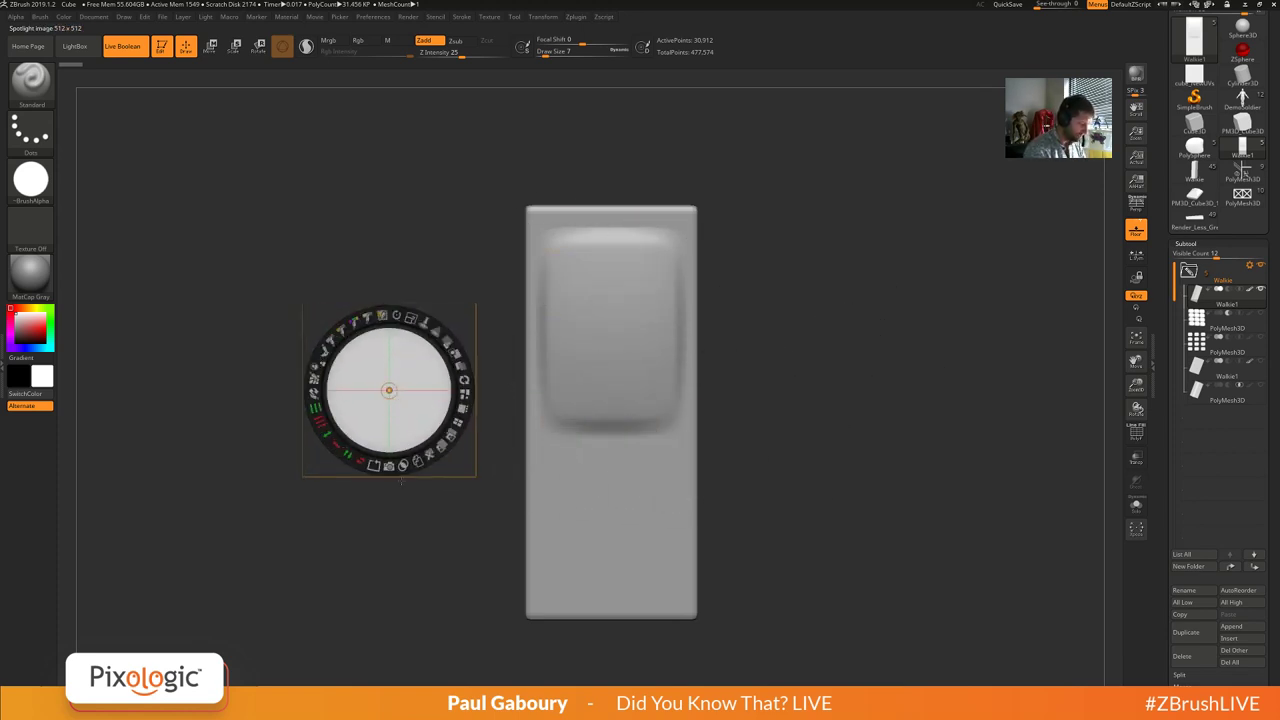
Duplicate the circle image, move the copy right of the body, and extend it horizontally into a 1972 x 512 capsule.
left_click(418, 463)
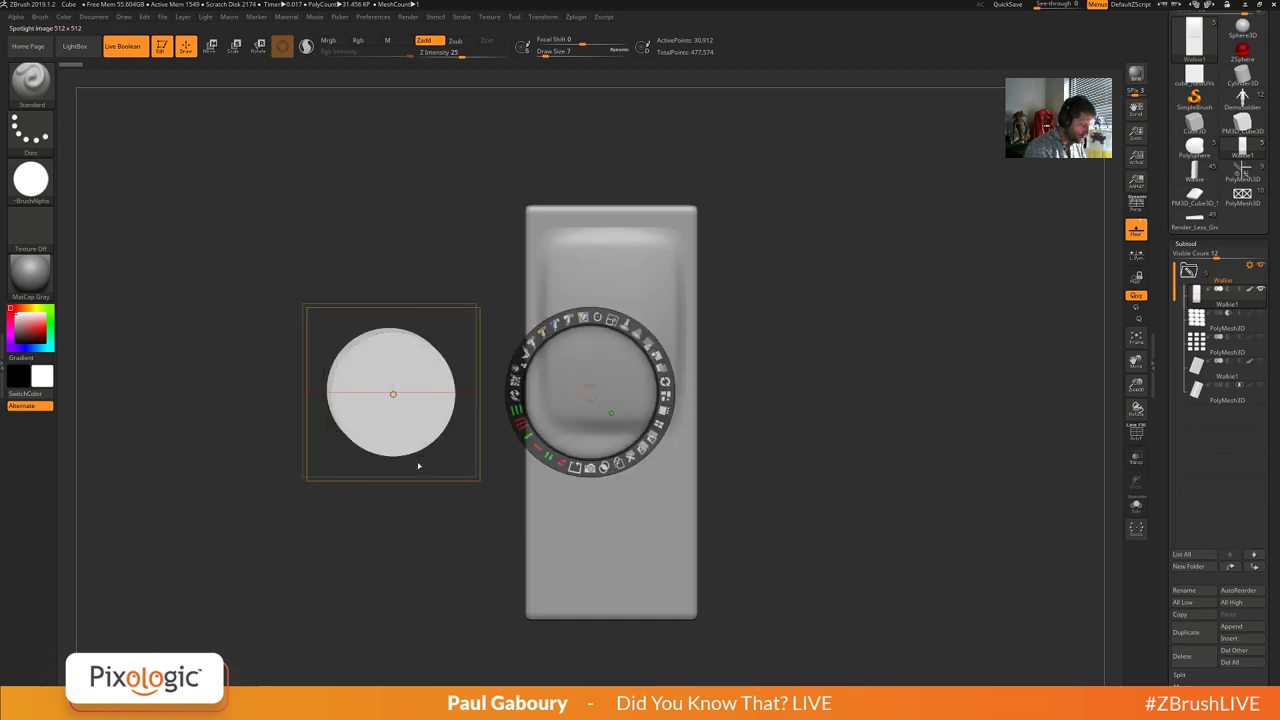
left_click(424, 438)
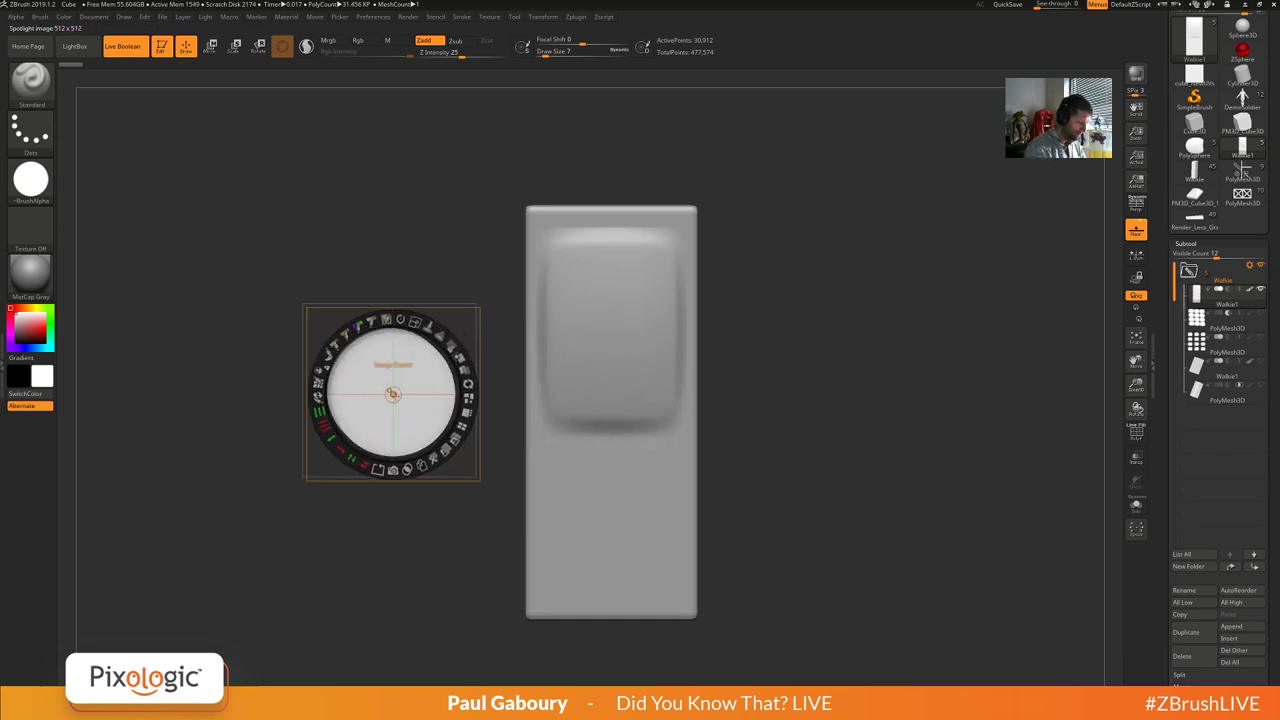
left_click_drag(427, 431, 928, 445)
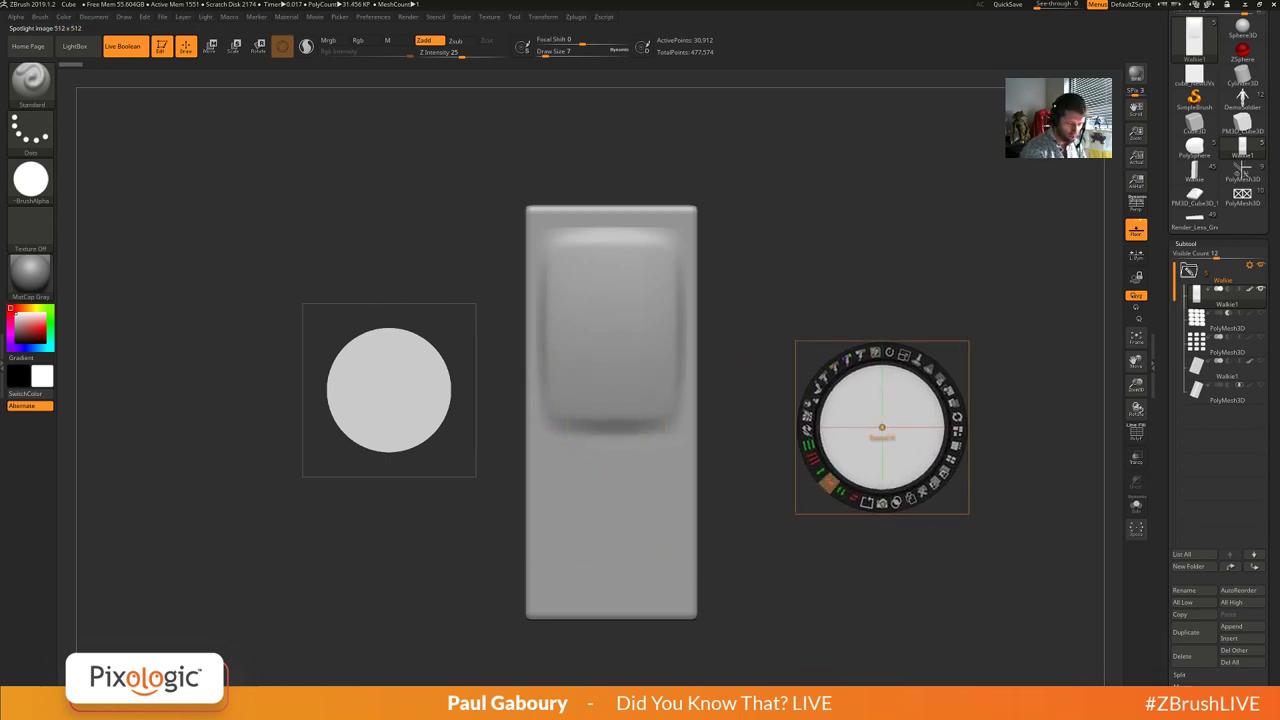
left_click_drag(829, 484, 783, 224)
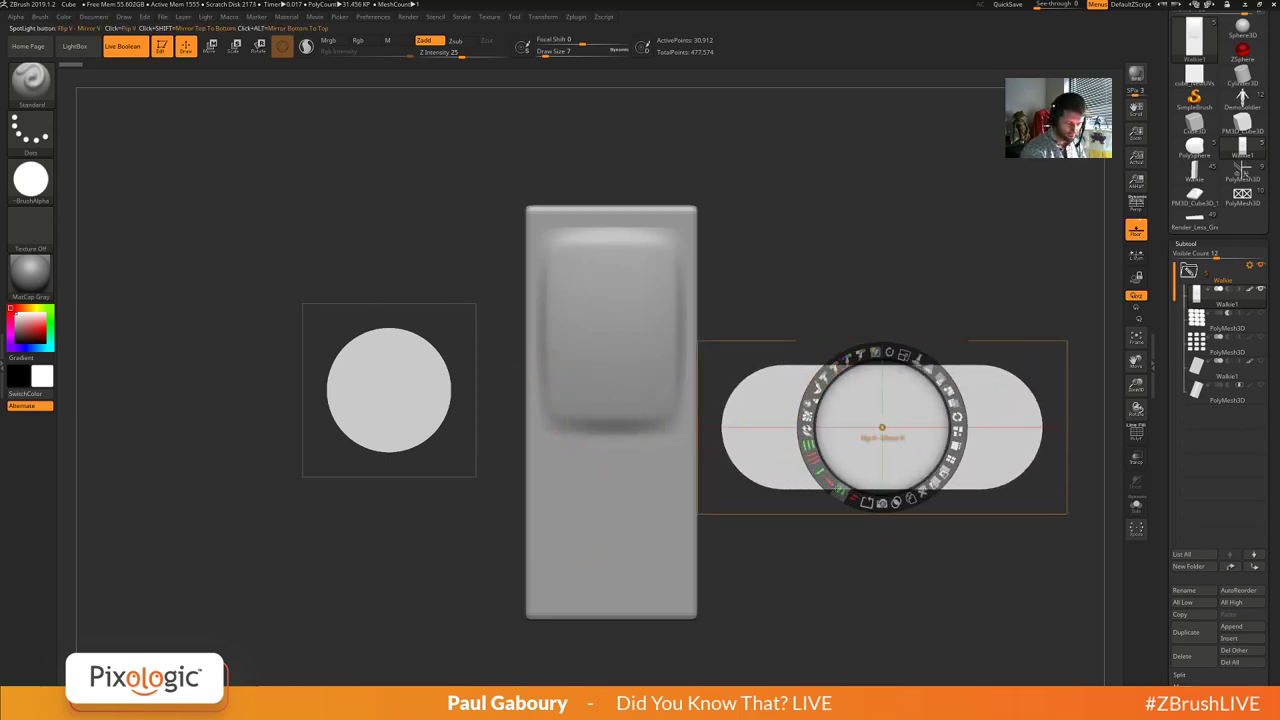
left_click_drag(834, 488, 795, 379)
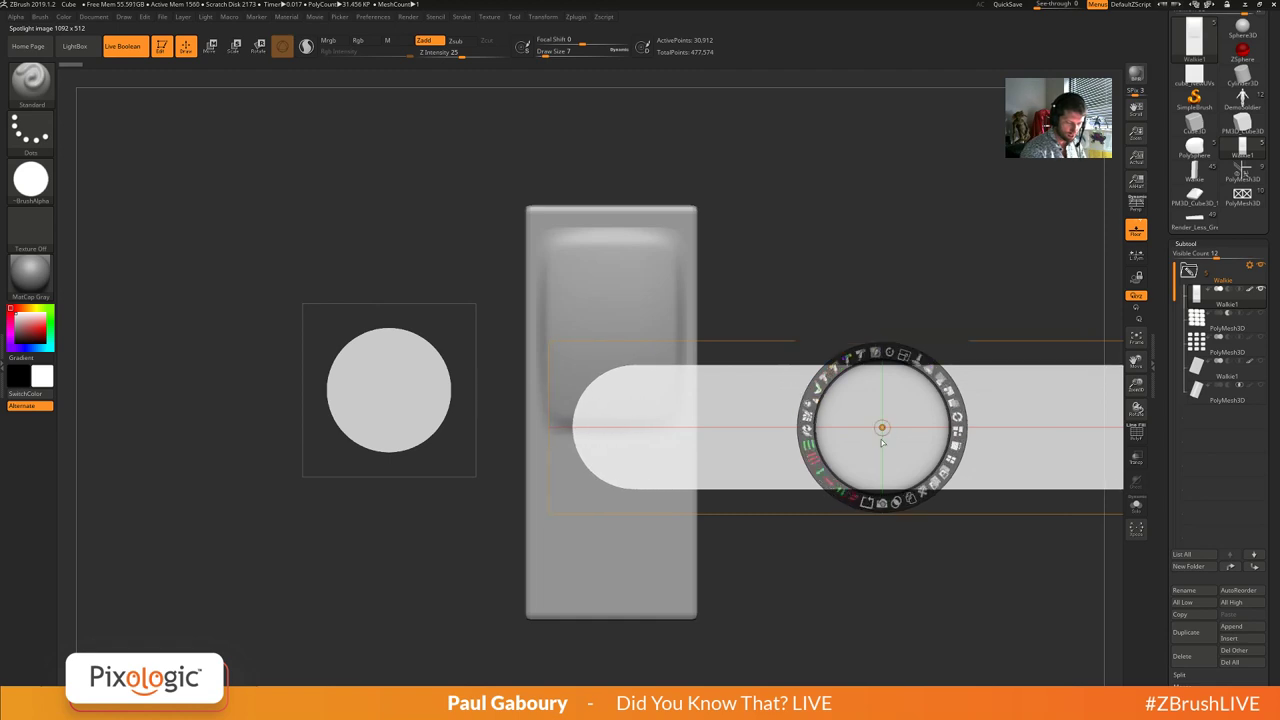
Align the capsule's left end with the circle image, then separate the capsule and circle over the walkie-talkie body.
mouse_move(882, 428)
left_mouse_down()
mouse_move(586, 424)
mouse_move(550, 428)
mouse_move(549, 440)
mouse_move(407, 429)
mouse_move(399, 467)
mouse_move(420, 399)
mouse_move(383, 472)
mouse_move(405, 419)
mouse_move(419, 418)
mouse_move(343, 412)
mouse_move(354, 411)
left_mouse_up()
key("shift")
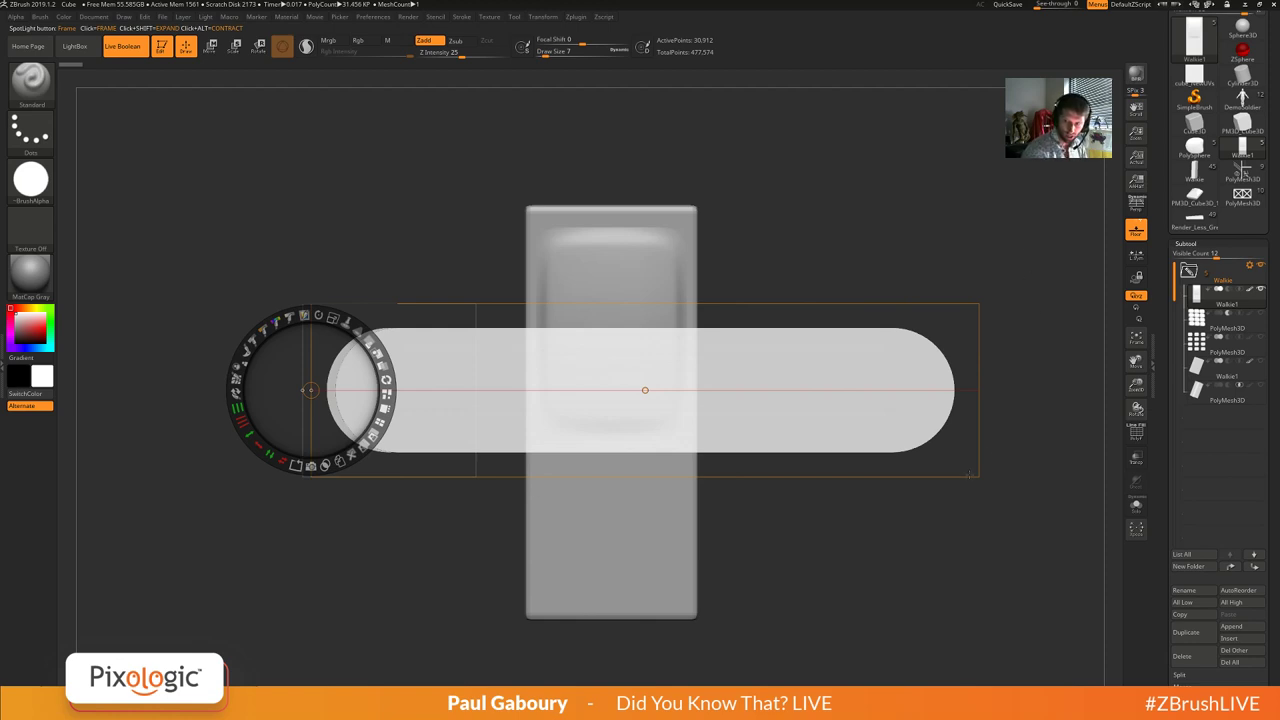
left_click_drag(741, 458, 486, 384)
left_click_drag(633, 380, 539, 255)
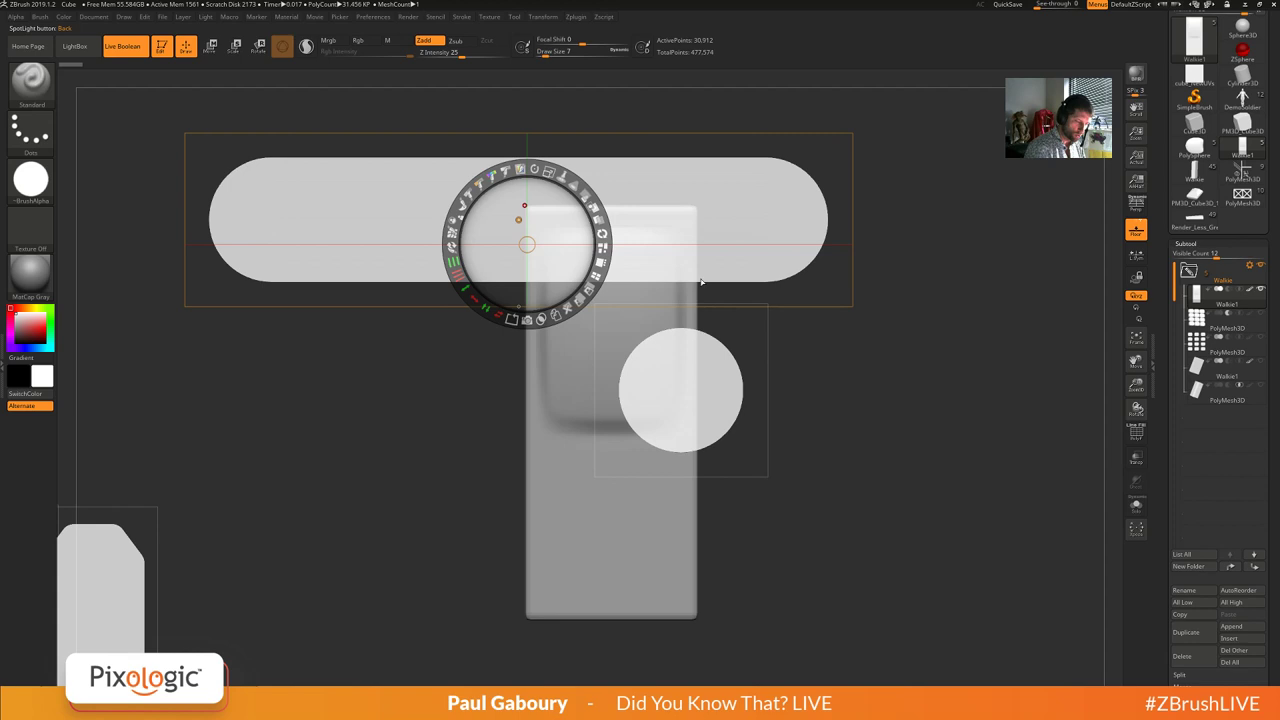
Overlap the capsule with the circle, try a Union of the two images, and move the capsule back above the circle image.
left_click_drag(580, 261, 592, 446)
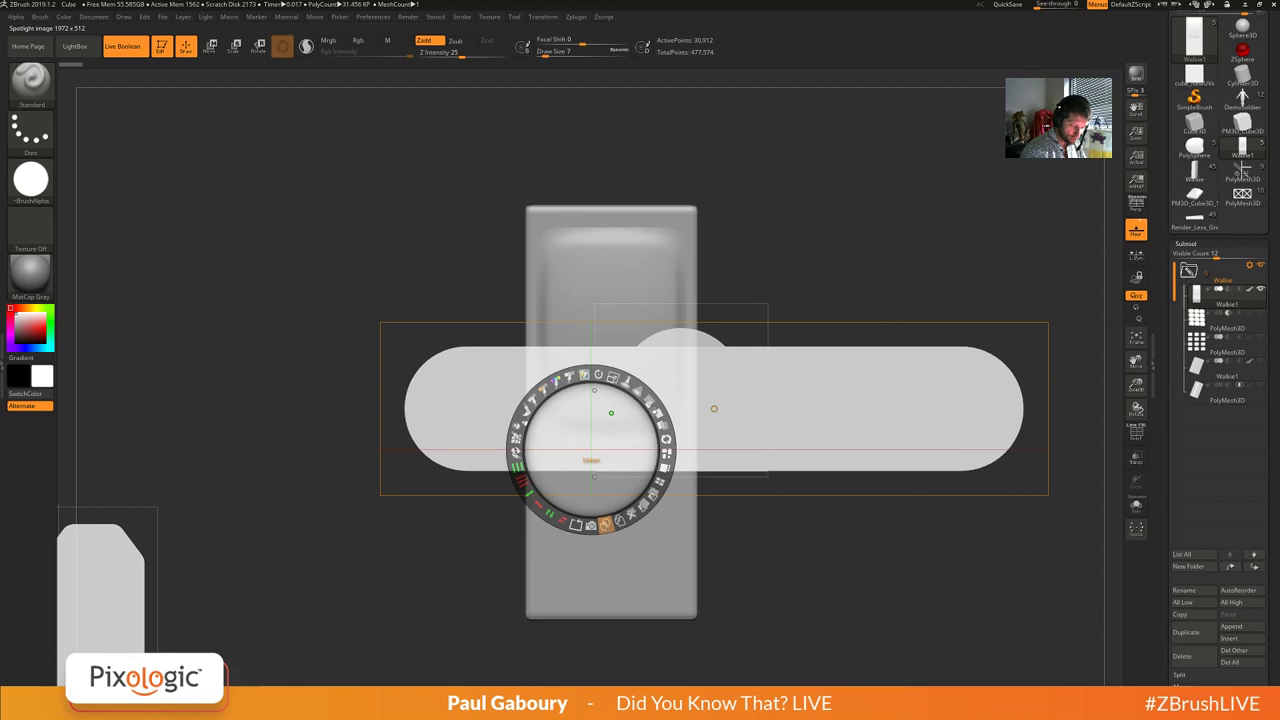
left_click_drag(753, 425, 798, 172)
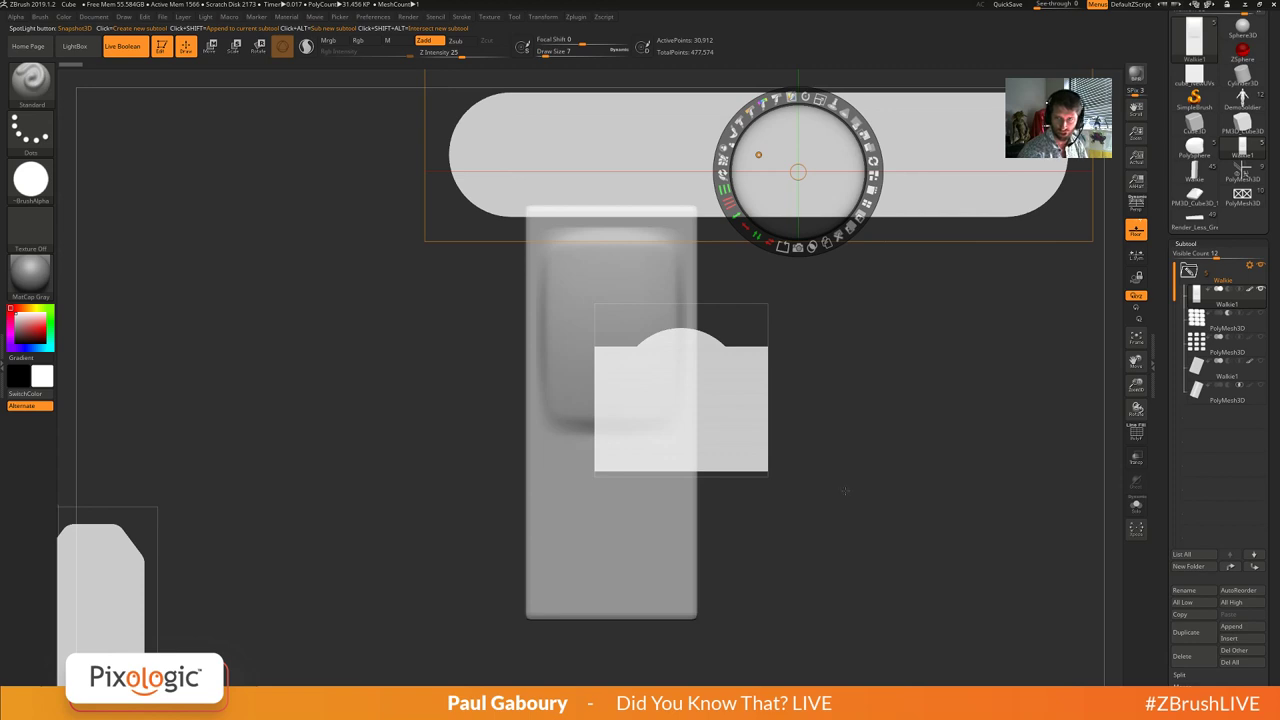
left_click_drag(970, 192, 692, 215)
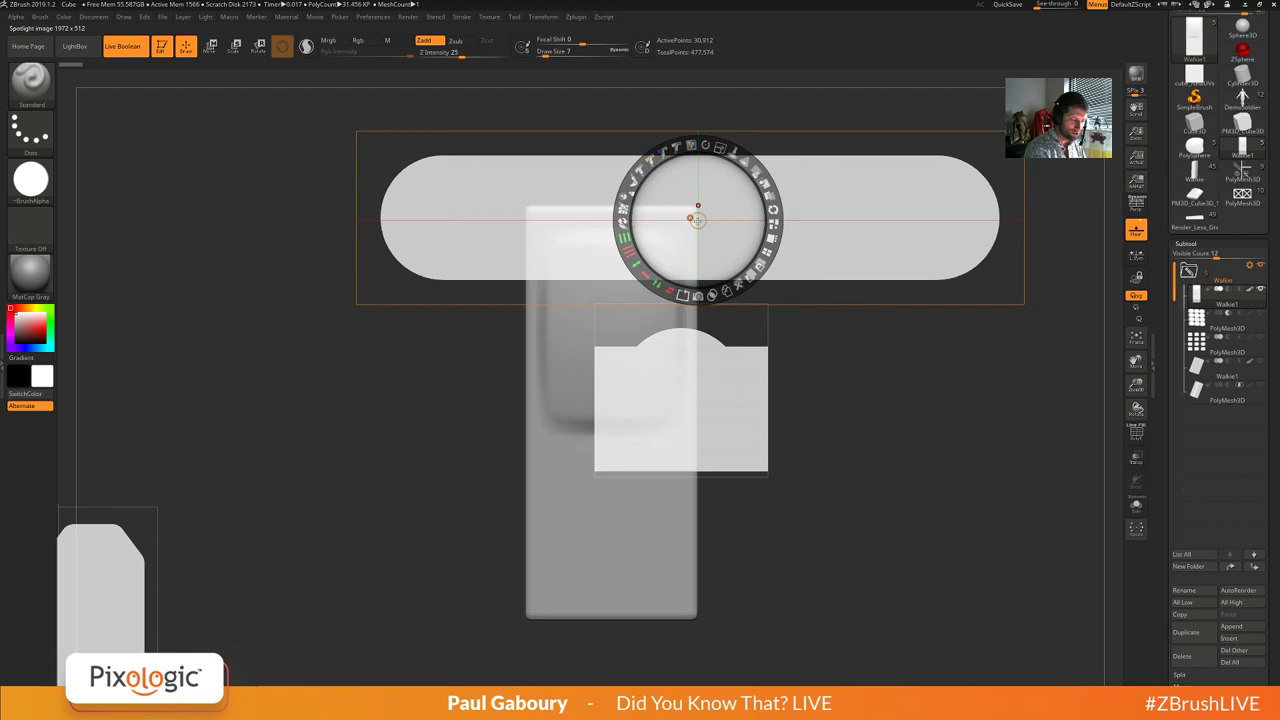
Expand the capsule image several times, frame it into an outline ring, and nudge the merged circle image lower.
left_click(675, 293, "shift")
left_click(675, 293, "shift")
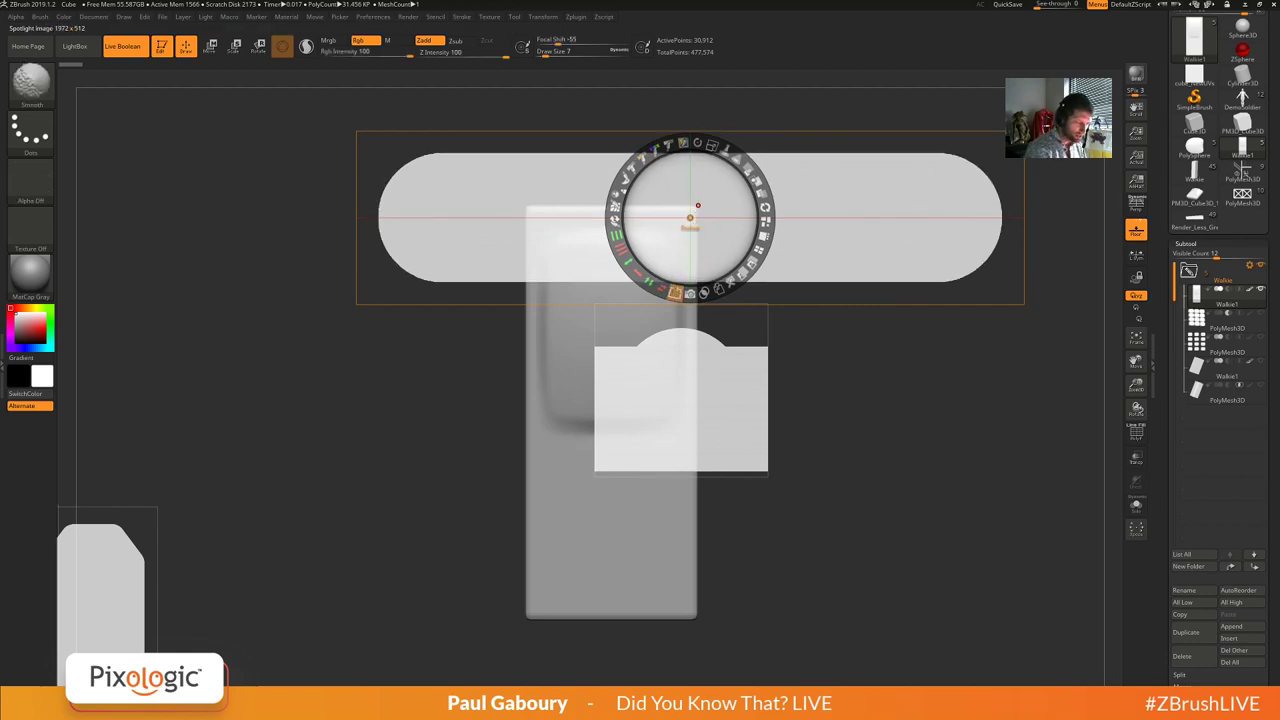
left_click(675, 293, "shift")
left_click(675, 293, "shift")
mouse_move(677, 294)
left_mouse_down()
mouse_move(566, 257)
mouse_move(566, 230)
left_mouse_up()
left_click_drag(690, 403, 689, 433)
left_click(698, 413)
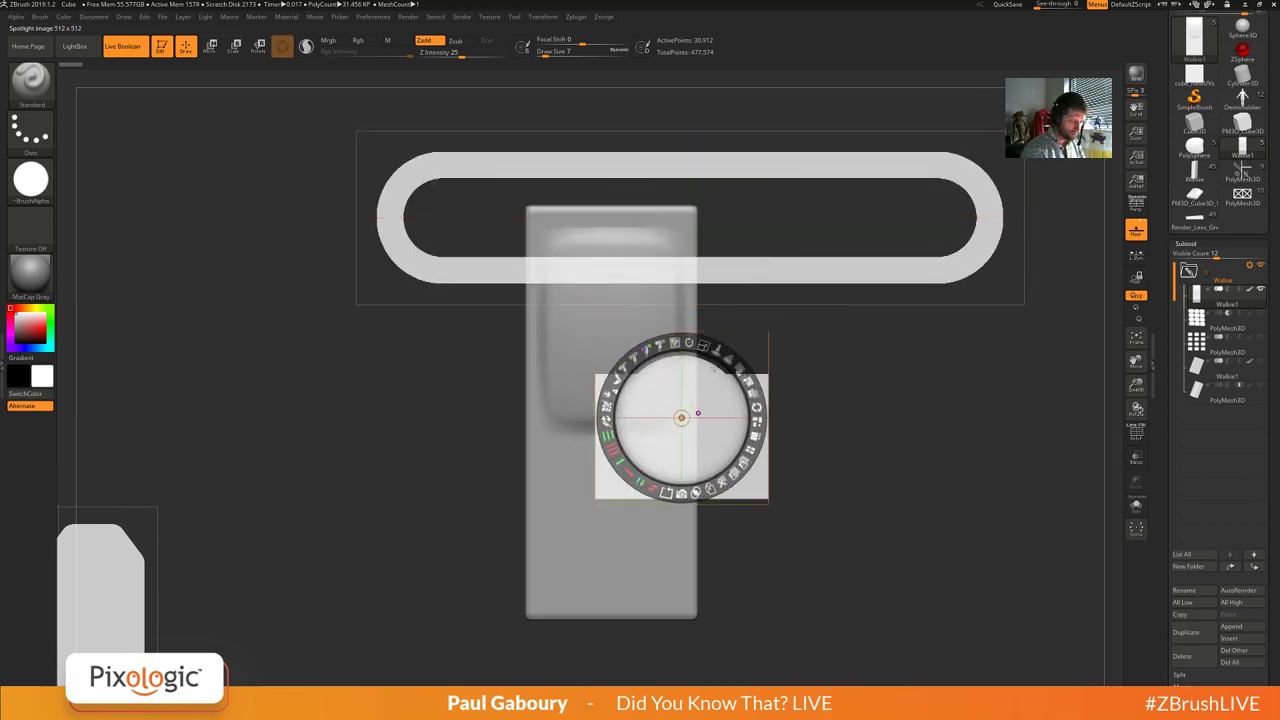
Undo the capsule's framing and expansion and the circle's union, repositioning the solid capsule over the circle image.
key("ctrl+z")
key("ctrl+z")
key("ctrl+z")
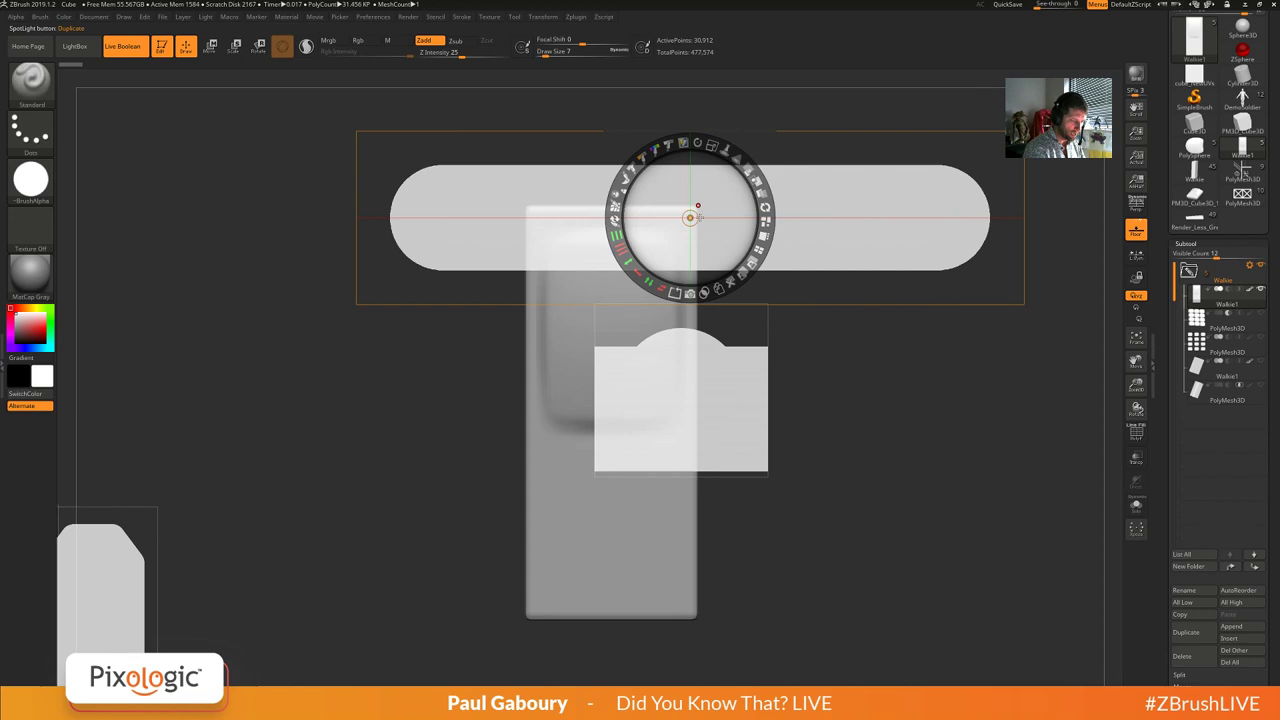
mouse_move(699, 219)
left_mouse_down()
mouse_move(722, 243)
mouse_move(694, 277)
mouse_move(622, 152)
left_mouse_up()
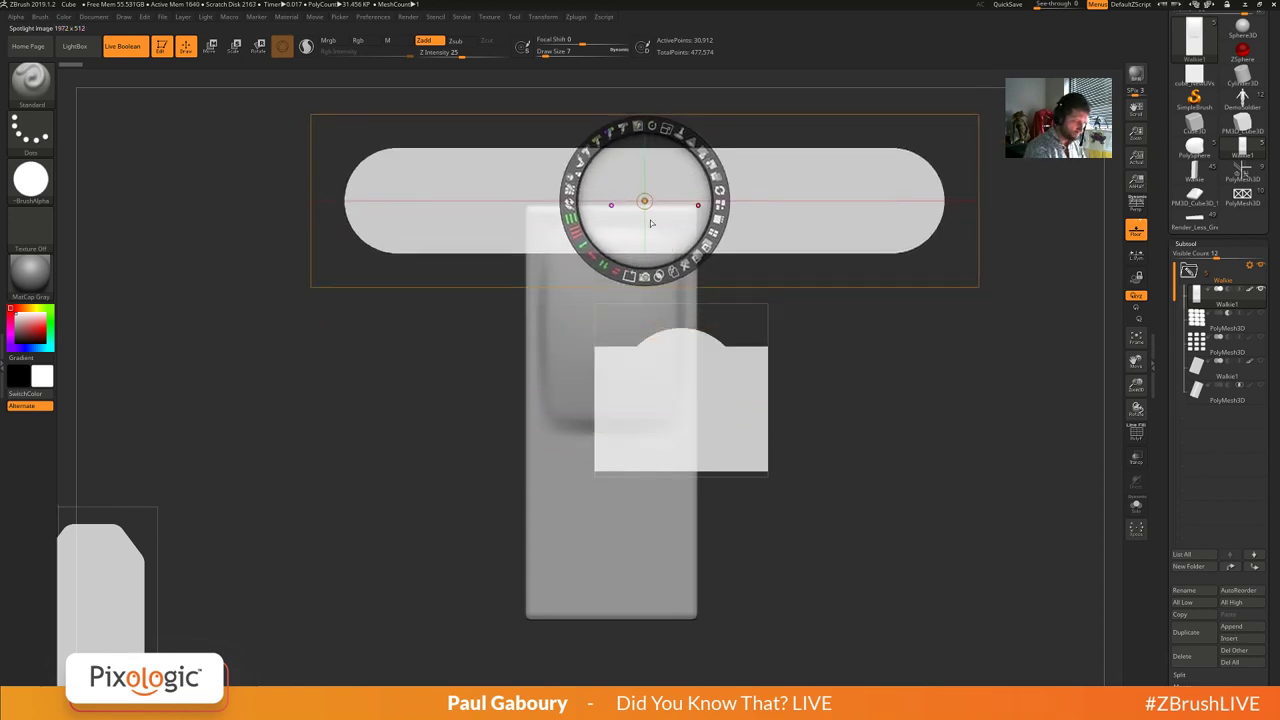
left_click_drag(645, 201, 705, 412)
key("ctrl+z")
key("ctrl+z")
key("ctrl+z")
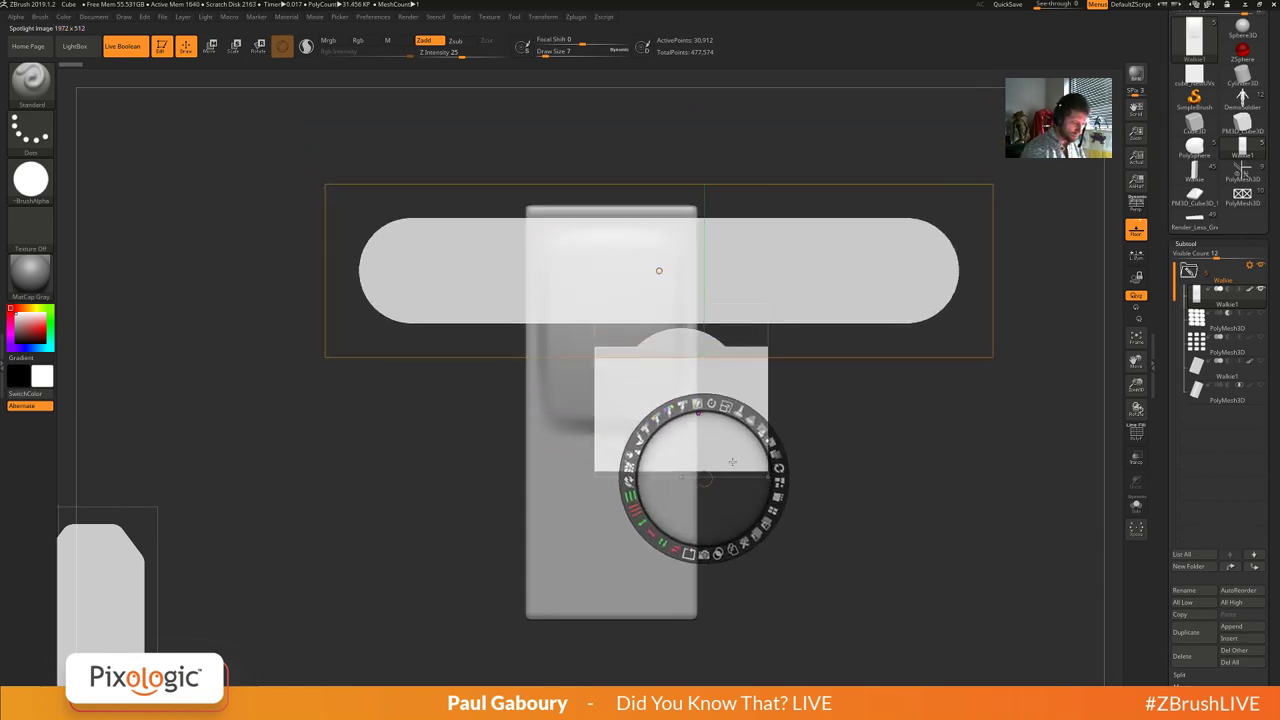
Union a slightly enlarged circle with the capsule's left end and move the circle image away below the capsule.
left_click_drag(791, 488, 820, 424)
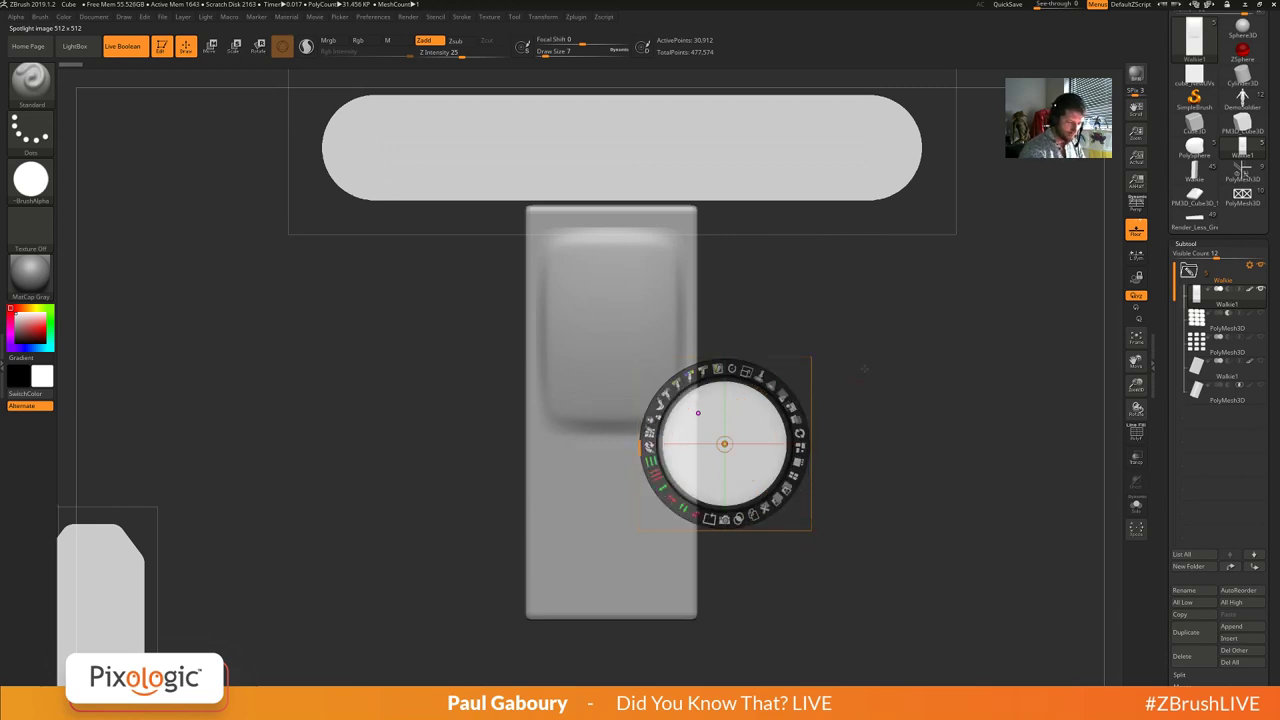
left_click_drag(803, 171, 713, 241)
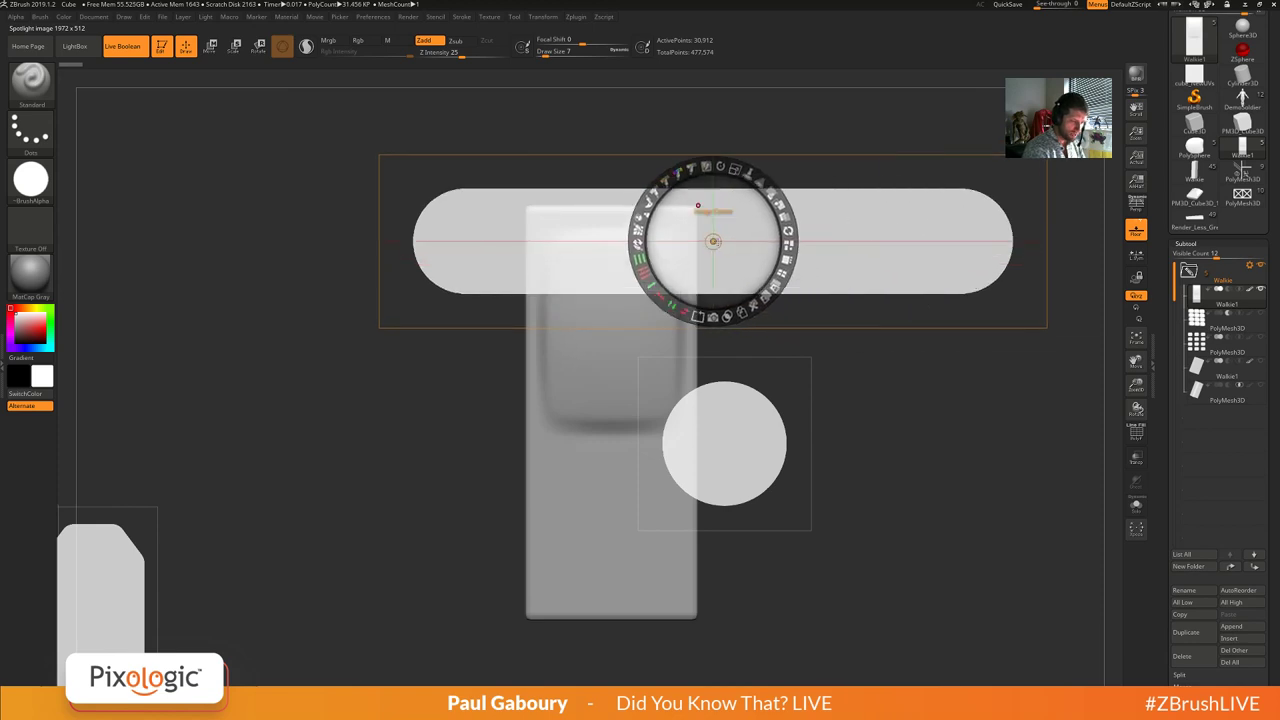
left_click_drag(766, 455, 495, 262)
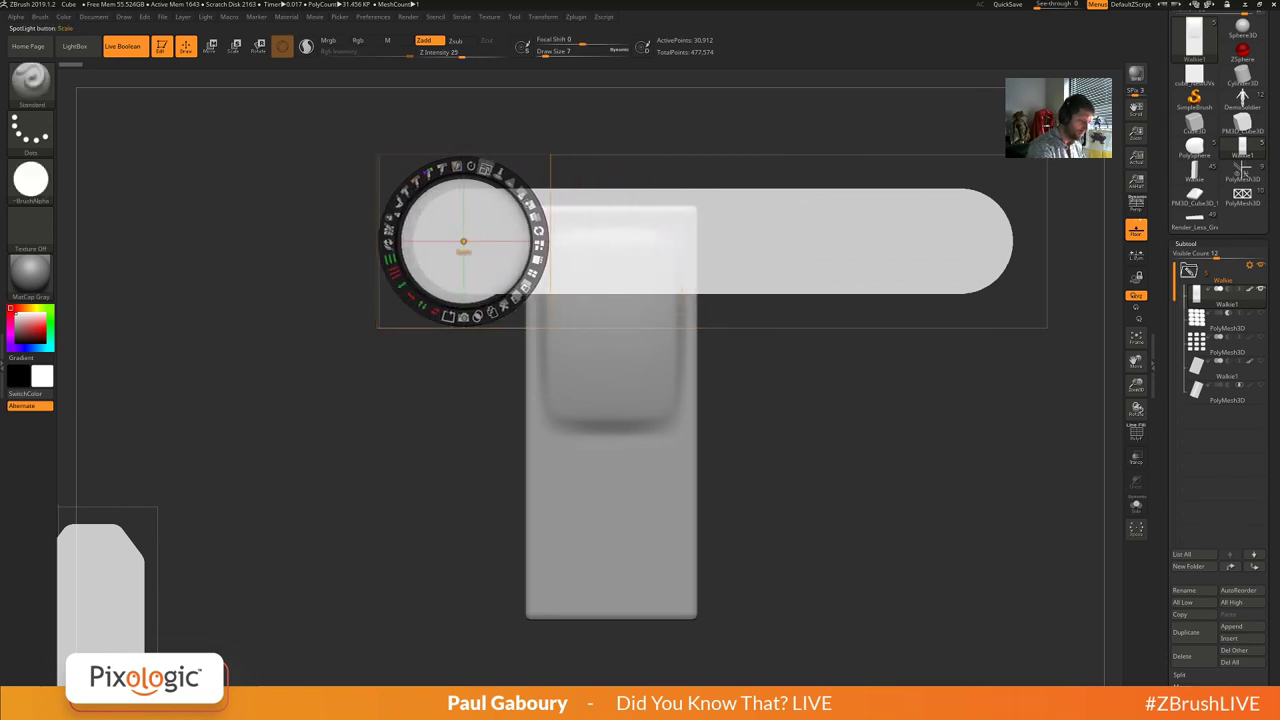
left_click_drag(485, 168, 494, 171)
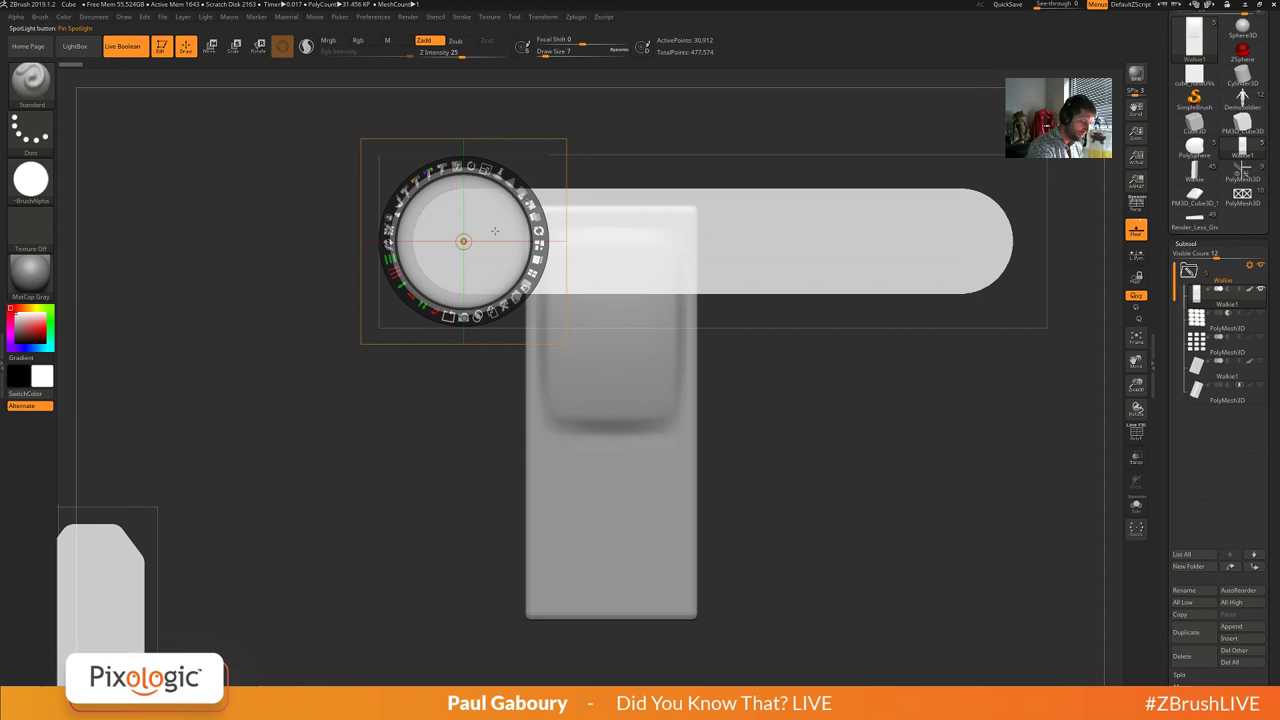
left_click(479, 316)
left_click_drag(492, 266, 305, 535)
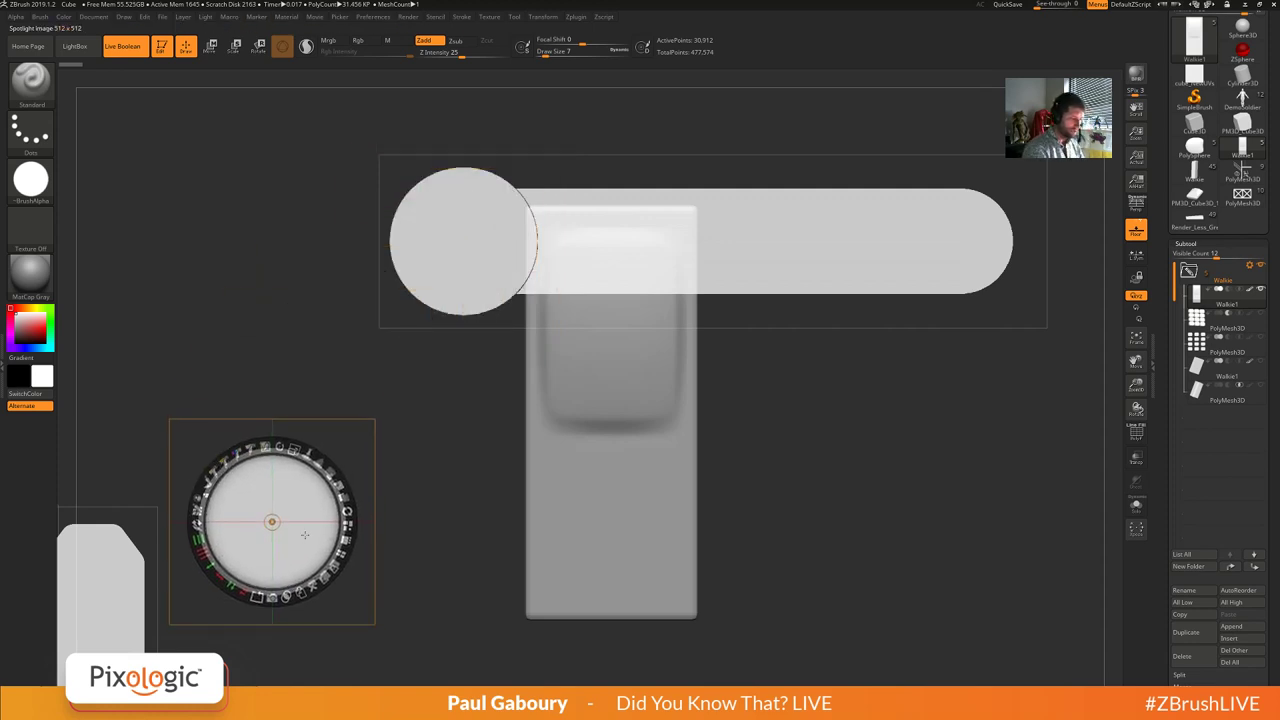
Reposition the united capsule and the circle image beside the walkie-talkie, and tile all SpotLight images proportionally.
left_click_drag(860, 259, 832, 337)
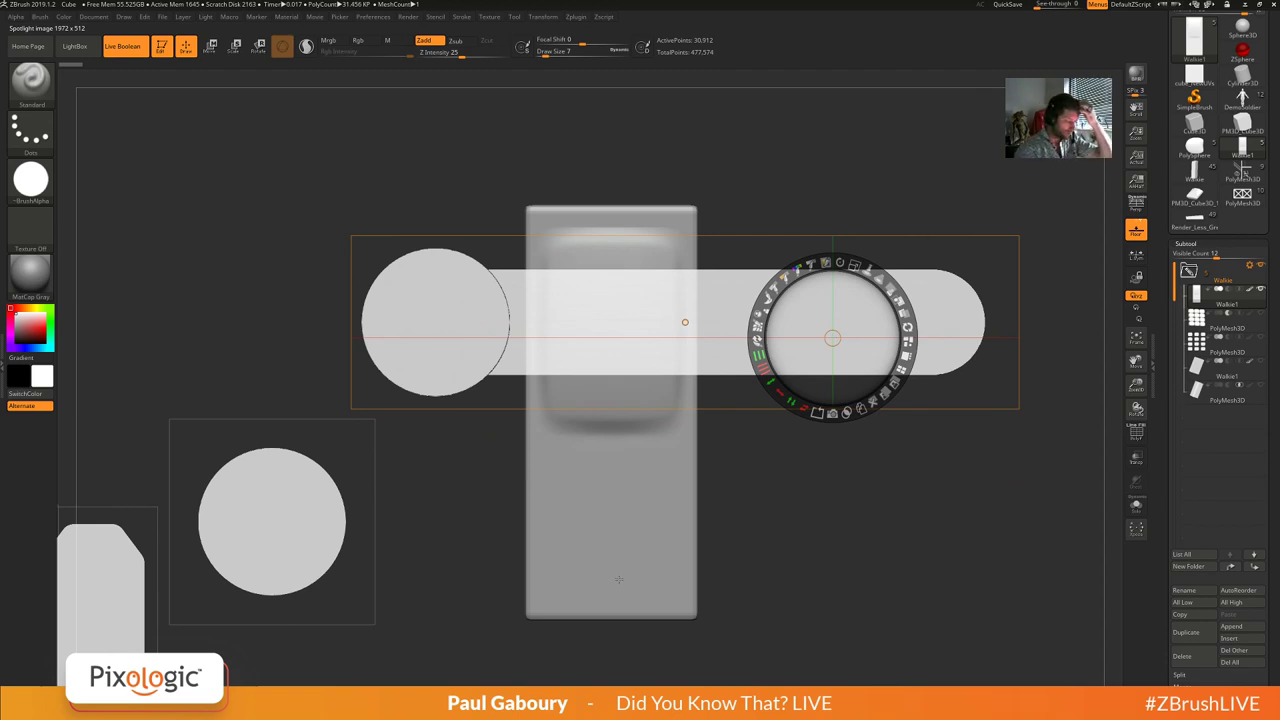
left_click_drag(307, 512, 472, 510)
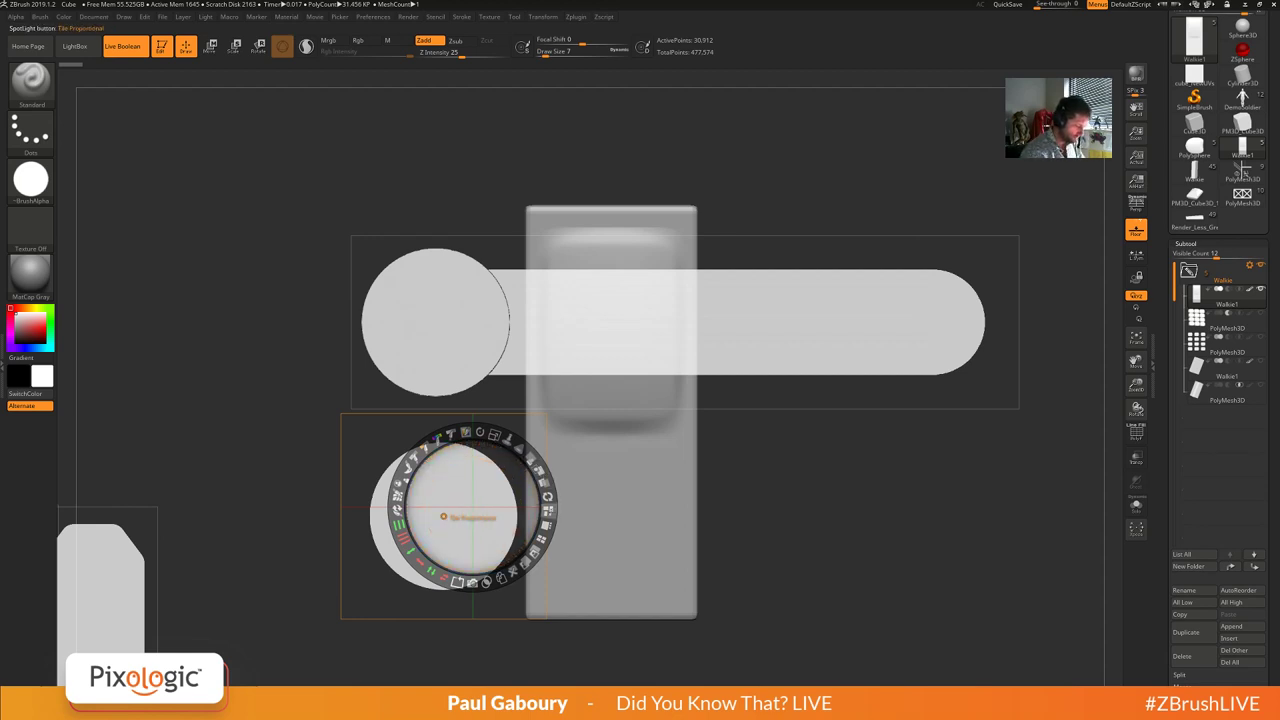
left_click(546, 524)
Place the large circle image right of the walkie-talkie and union an enlarged notched image with its upper edge.
left_click_drag(205, 178, 835, 413)
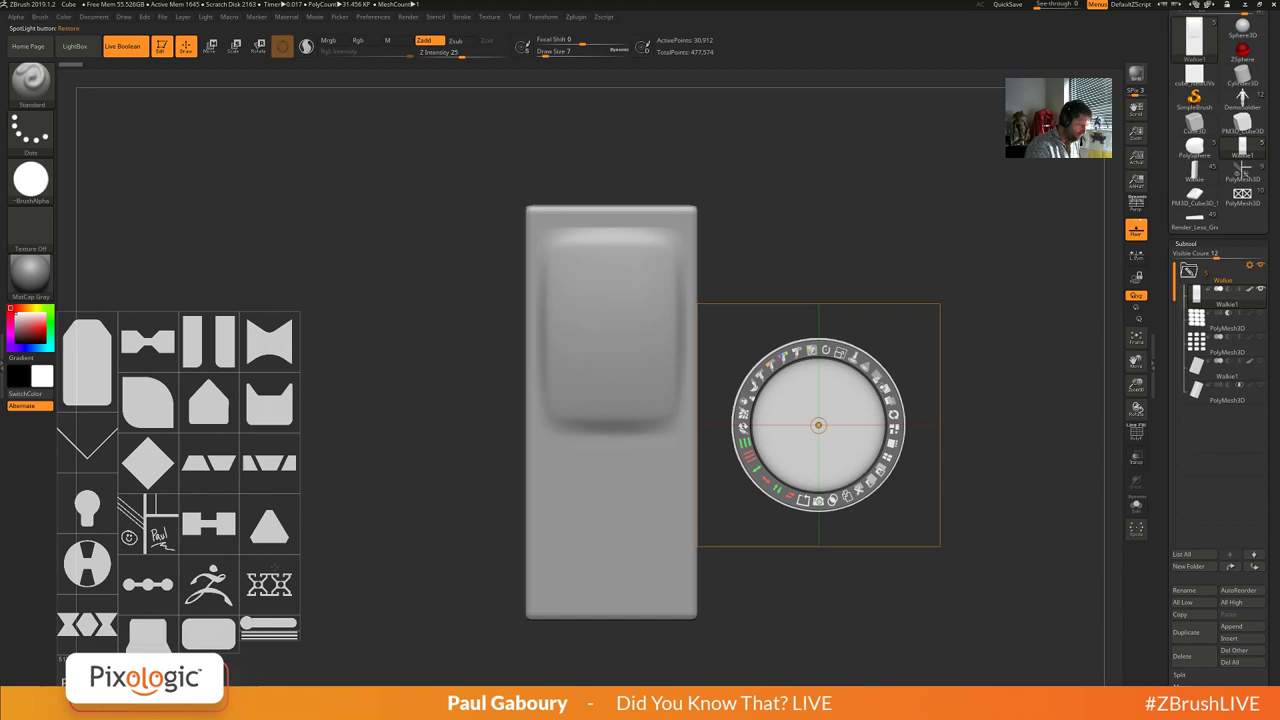
left_click_drag(271, 404, 438, 424)
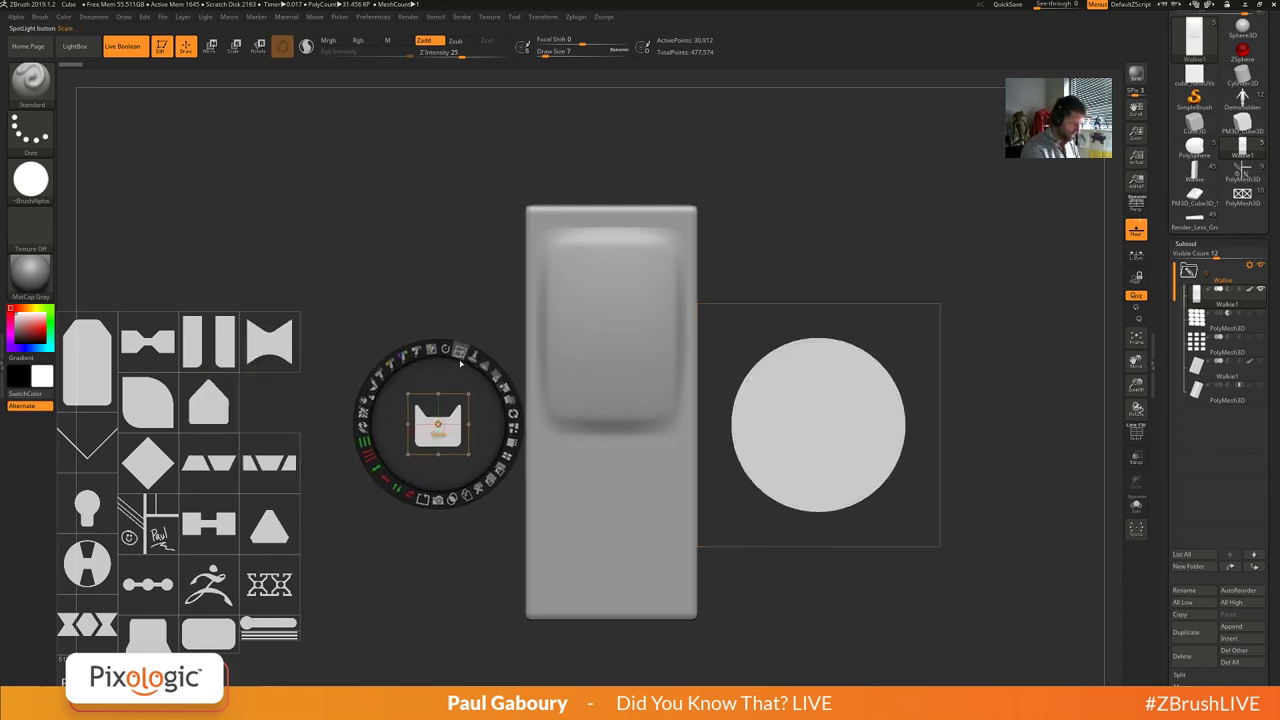
left_click_drag(438, 424, 833, 335)
left_click_drag(838, 254, 880, 285)
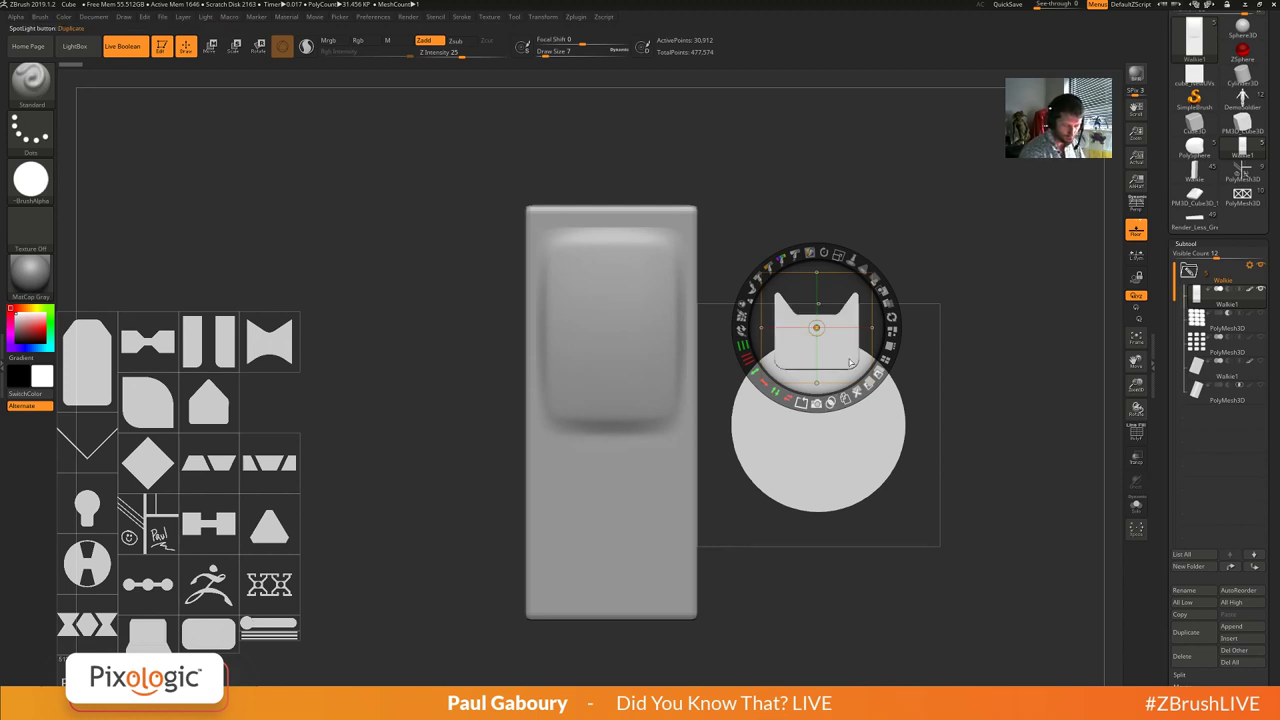
Move the notched image off the circle to inspect the union, and undo the move and the union.
left_click_drag(816, 327, 959, 195)
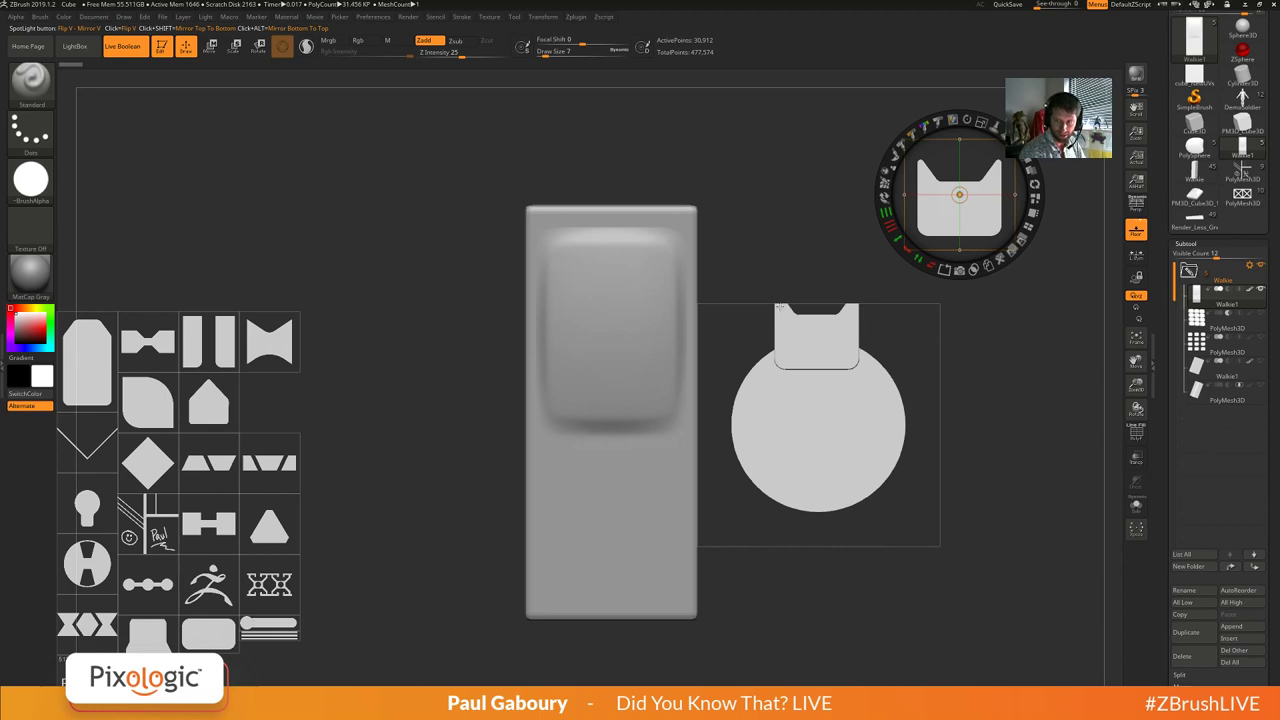
left_click_drag(970, 220, 889, 376)
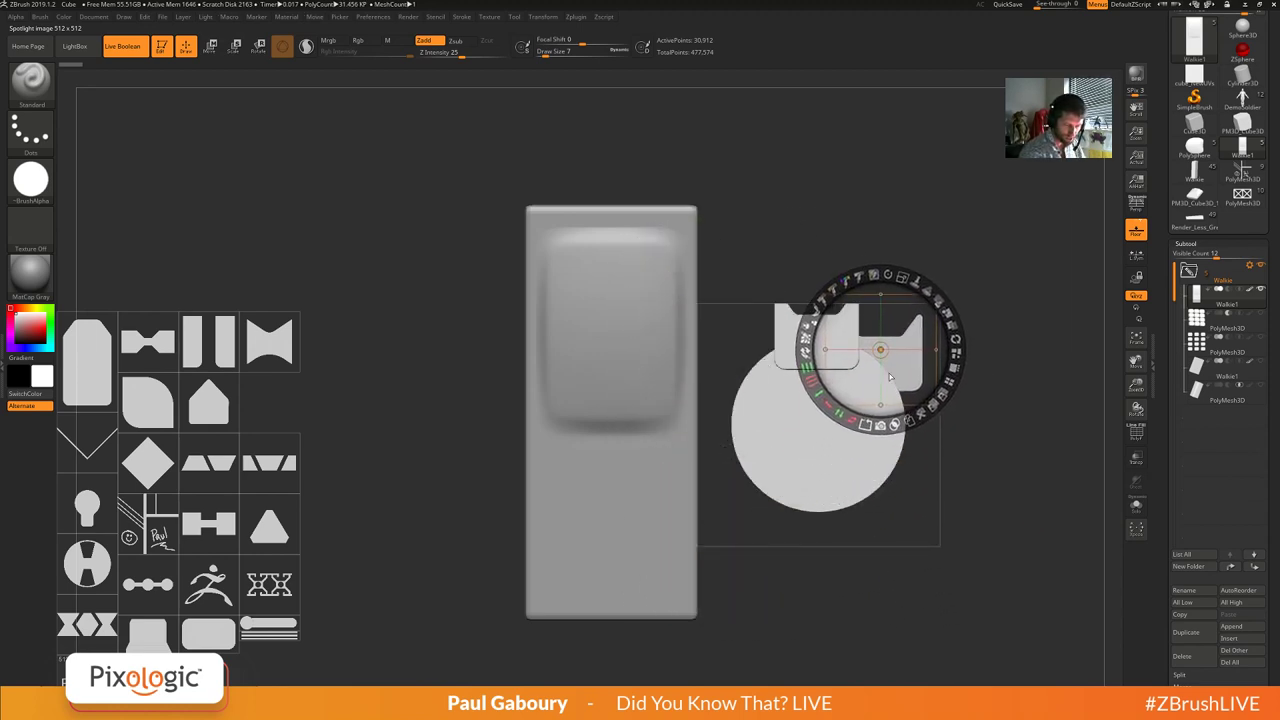
key("ctrl+z")
key("ctrl+z")
key("ctrl+z")
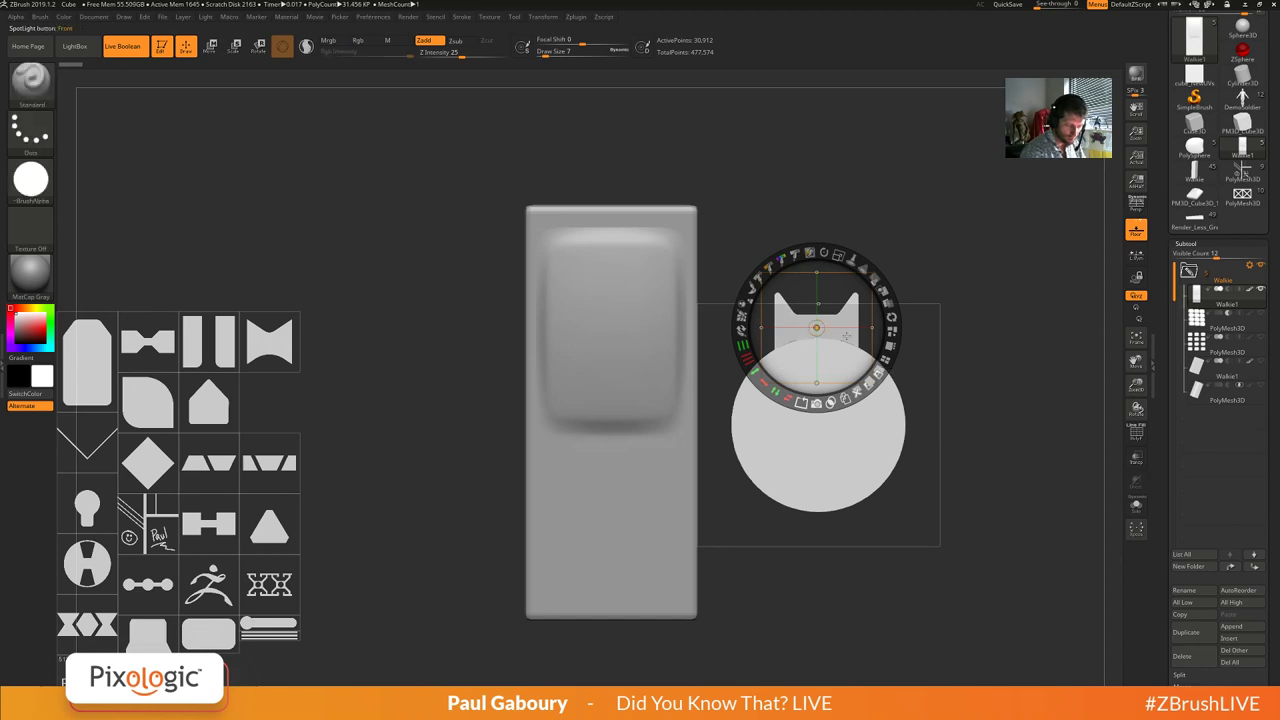
Union the notched image, lowered until its points fit inside the circle's frame, with the circle and move it aside.
left_click_drag(853, 352, 852, 354)
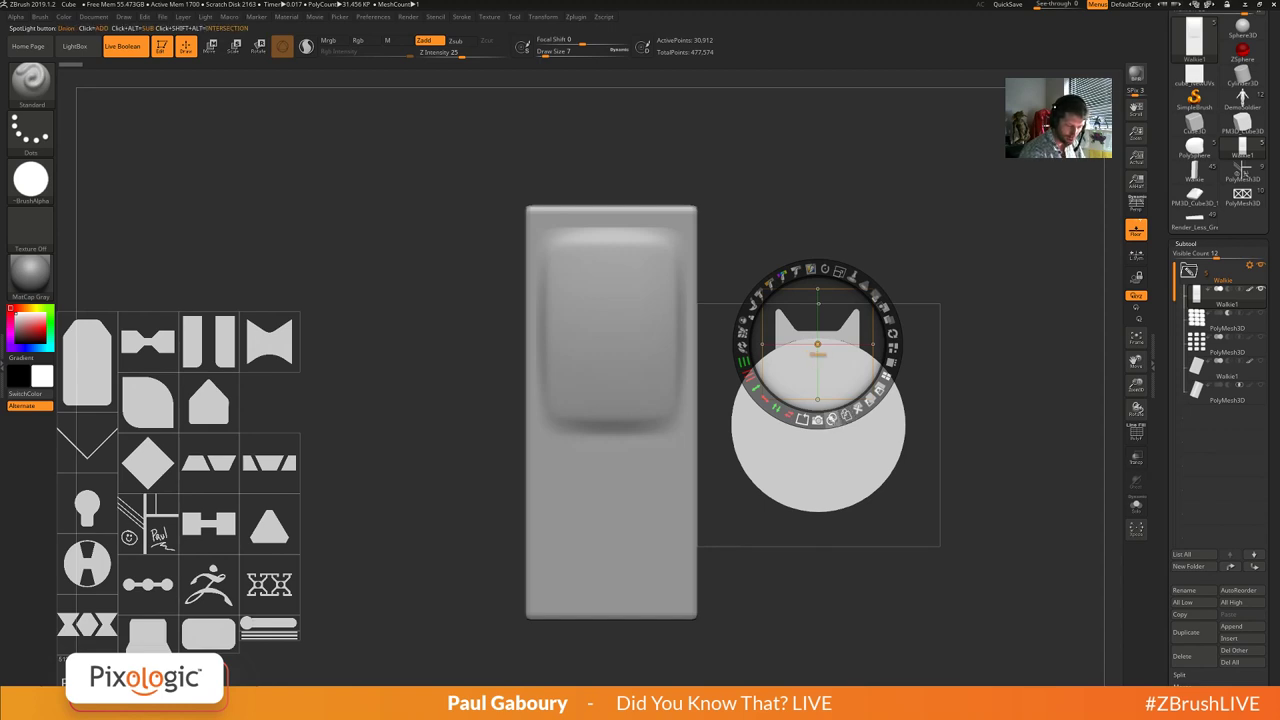
left_click(832, 419)
left_click_drag(855, 366, 991, 195)
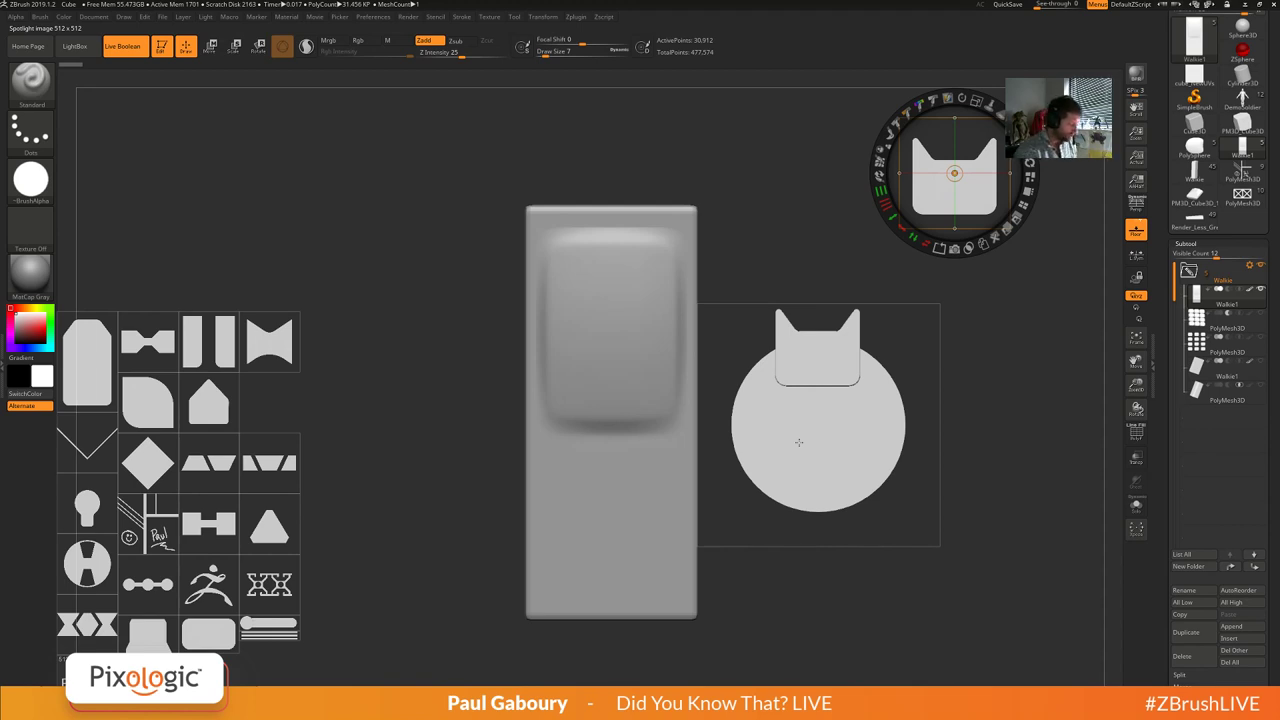
Bring the united capsule image onto the walkie-talkie, enlarge it, and squash its height.
left_click_drag(954, 173, 563, 294)
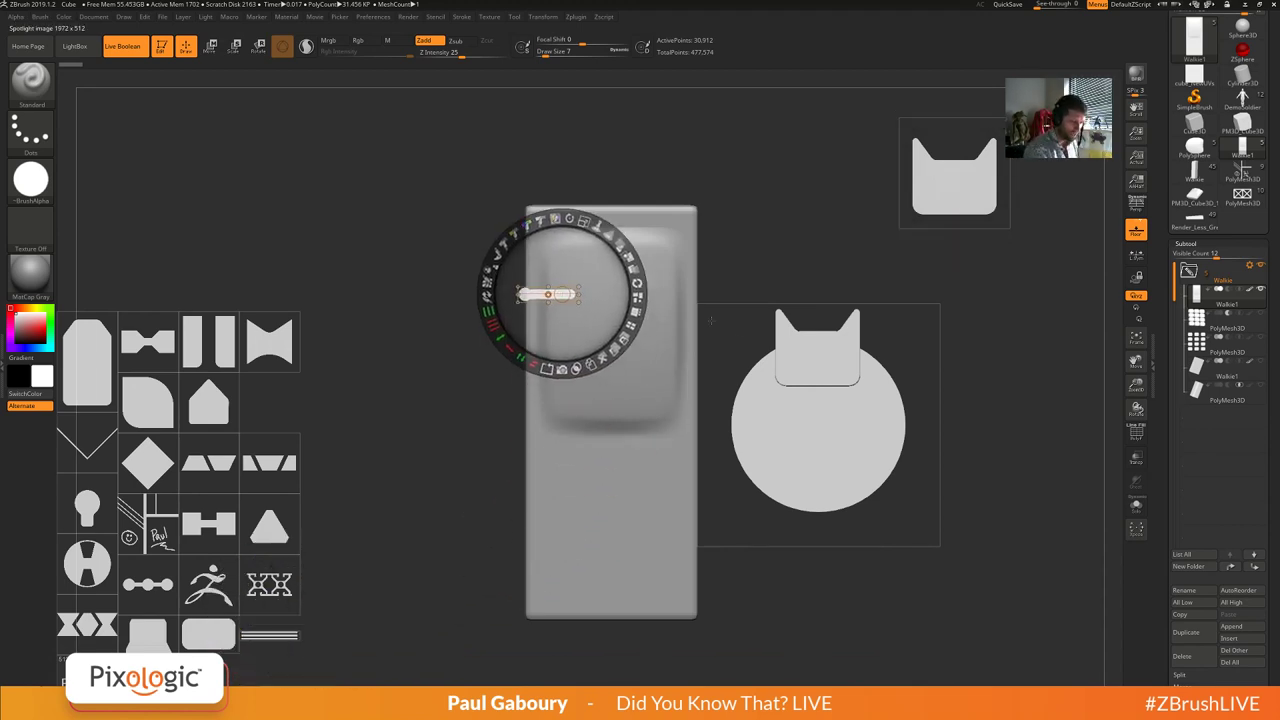
left_click_drag(584, 222, 703, 510)
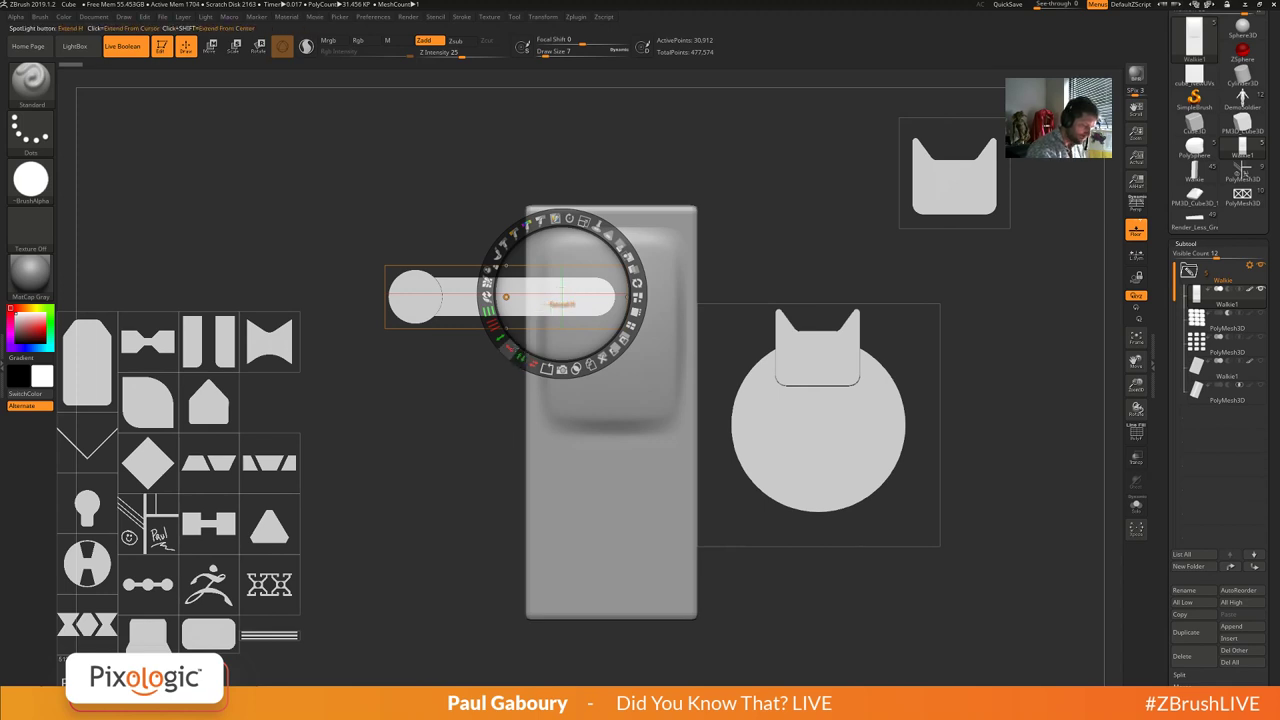
left_click_drag(490, 328, 521, 380)
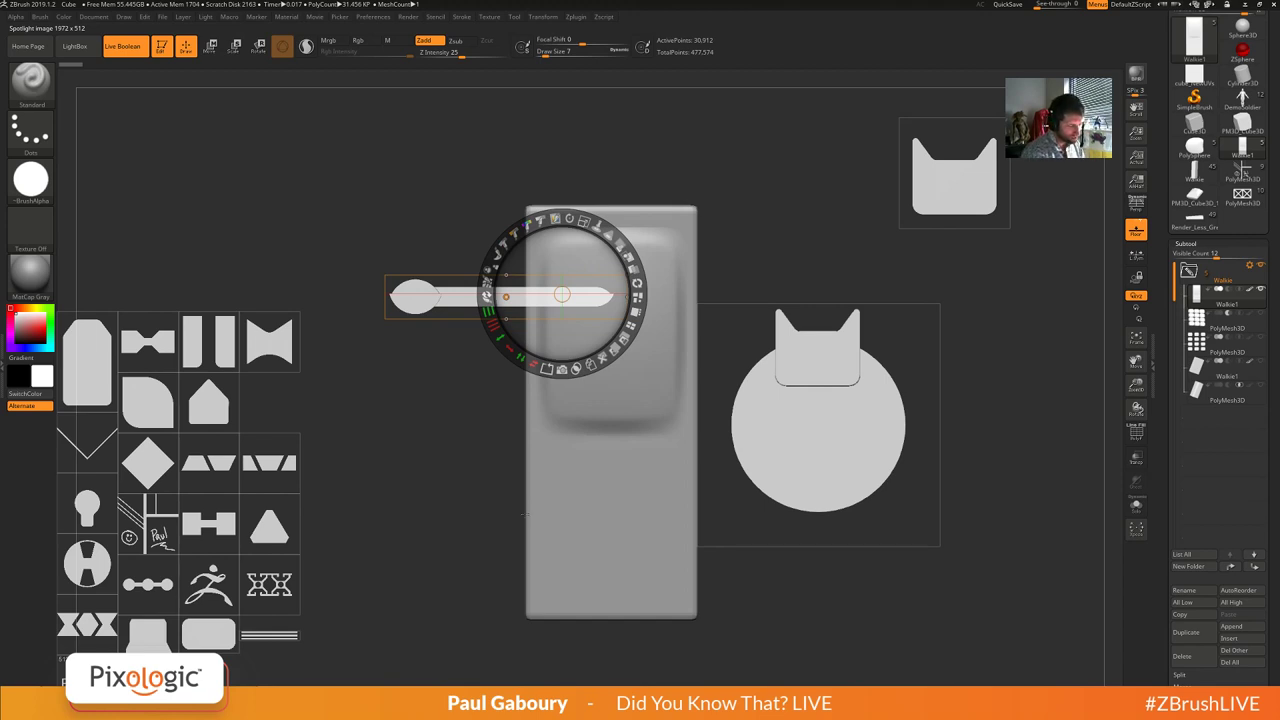
Undo the capsule's resizing and the notched image's unions, back to the tiled SpotLight image arrangement.
key("ctrl+z")
key("ctrl+z")
key("ctrl+z")
key("ctrl+z")
key("ctrl+z")
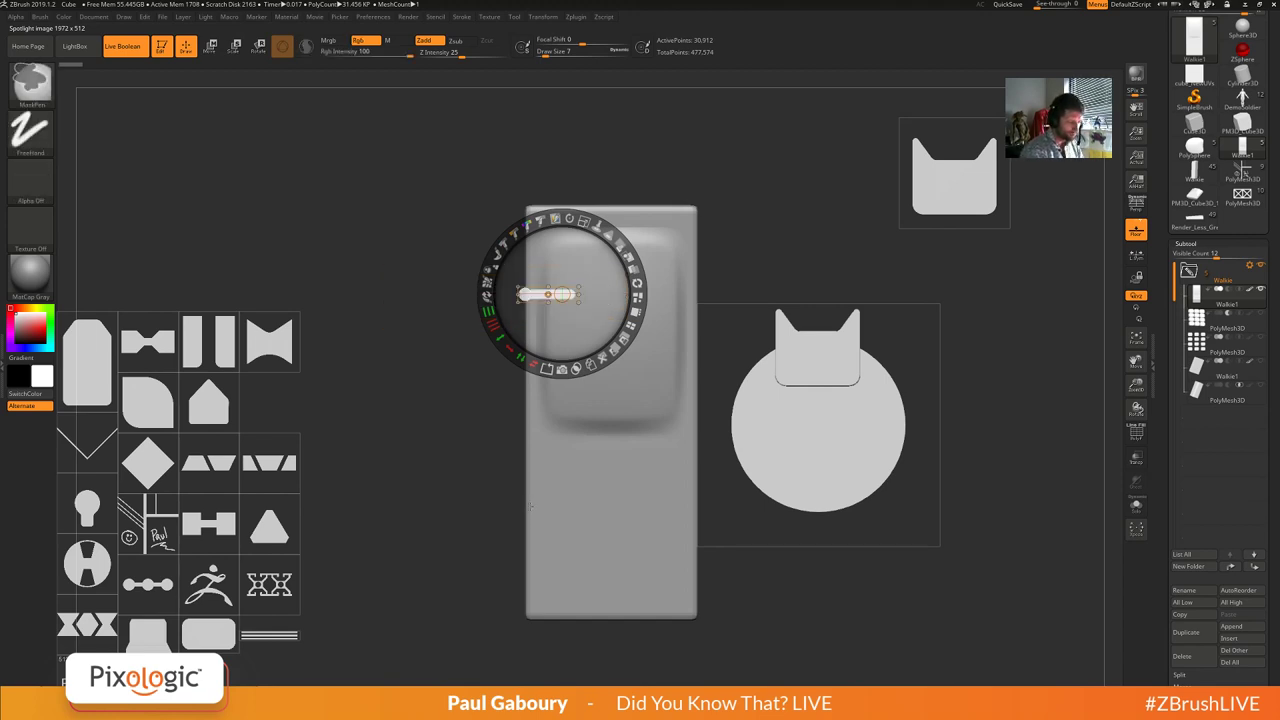
left_click_drag(817, 327, 437, 424)
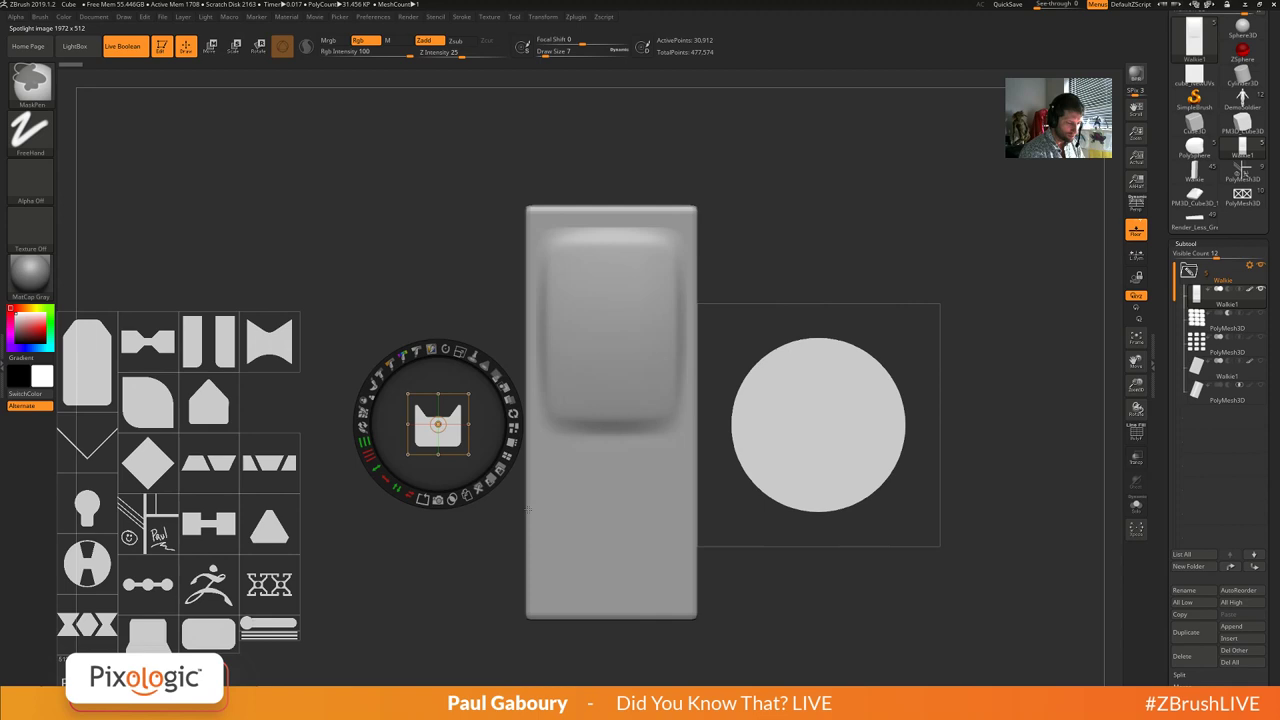
key("ctrl+z")
key("ctrl+z")
key("ctrl+z")
key("ctrl+z")
key("ctrl+z")
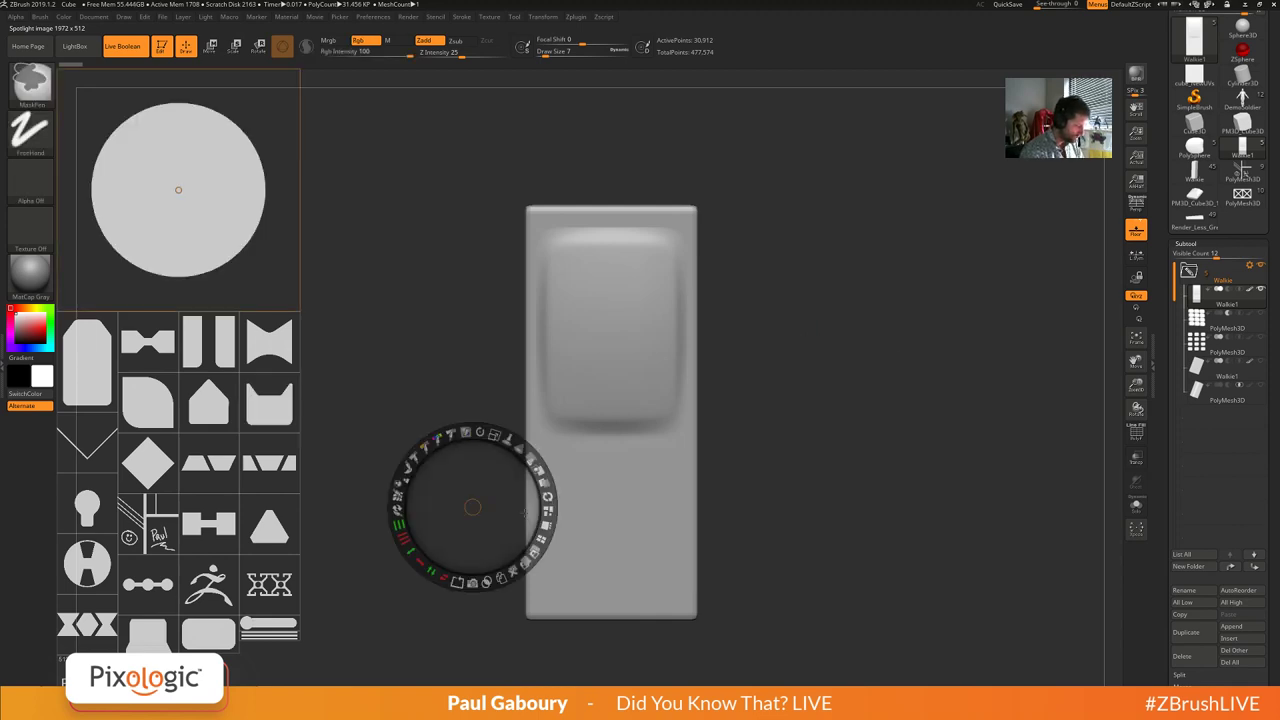
Undo the image tiling and the circle's enlargement and union with the capsule, returning the circle below the plain capsule.
left_click(460, 245)
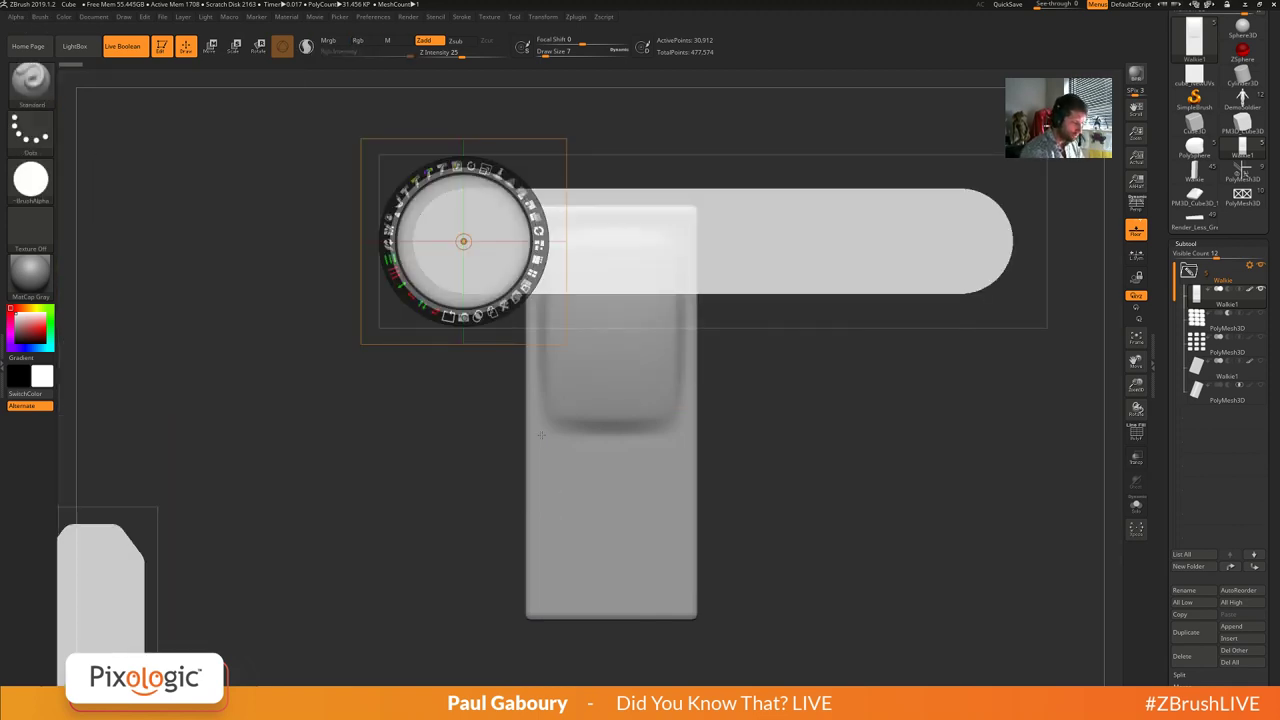
left_click_drag(459, 264, 338, 459)
key("ctrl+z")
key("ctrl+z")
key("ctrl+z")
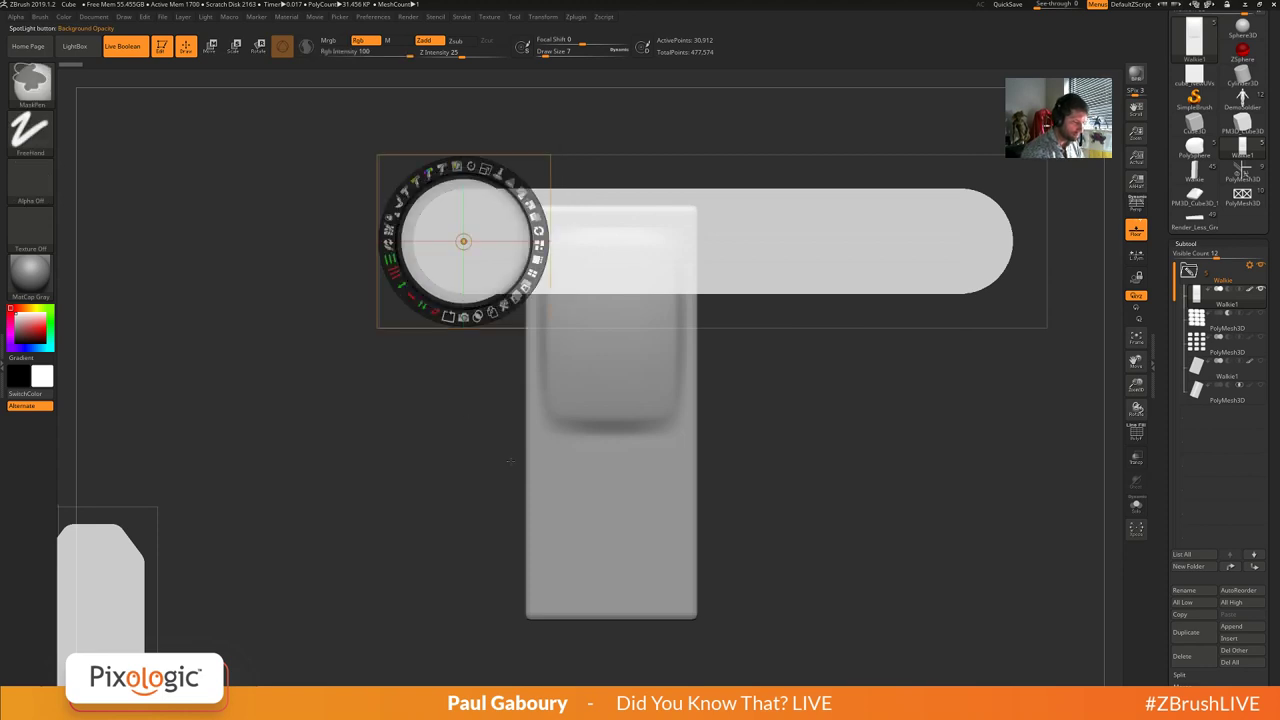
key("ctrl+z")
key("ctrl+z")
key("ctrl+z")
key("ctrl+z")
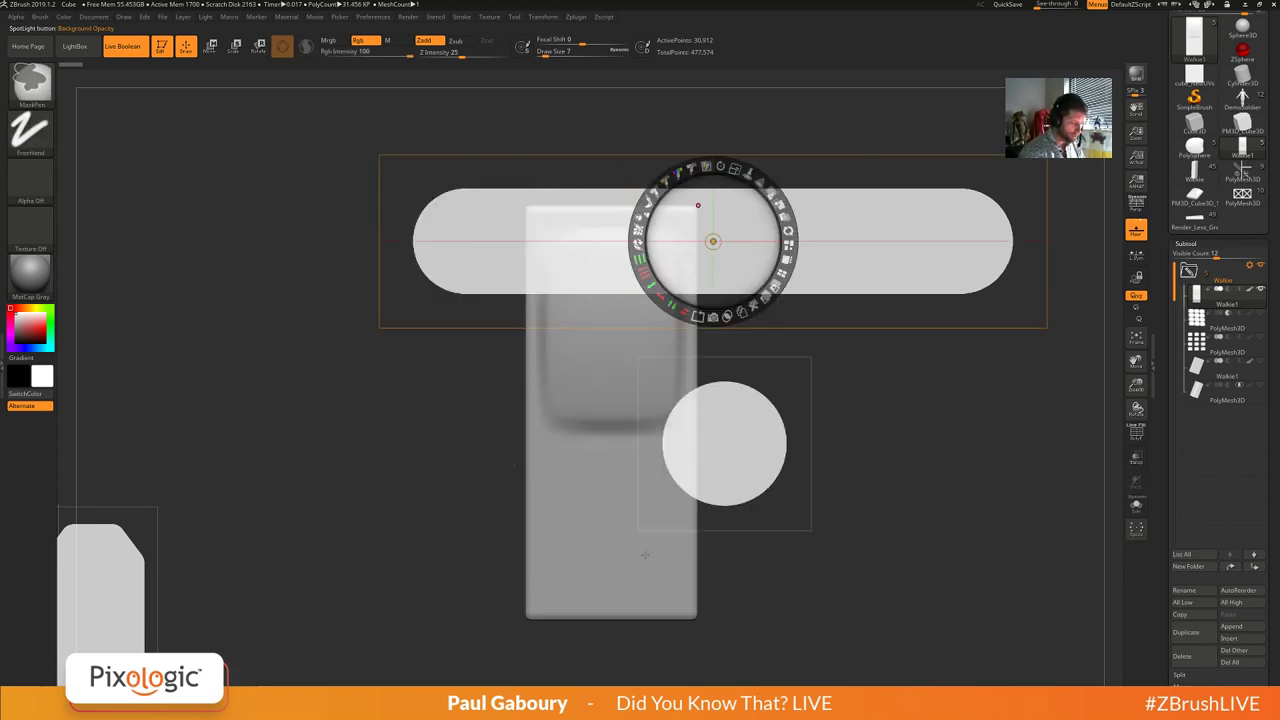
Undo the remaining unions and capsule extension until two separate circle images flank the walkie-talkie.
key("ctrl+z")
key("ctrl+z")
key("ctrl+z")
key("ctrl+z")
key("ctrl+z")
key("ctrl+z")
key("ctrl+z")
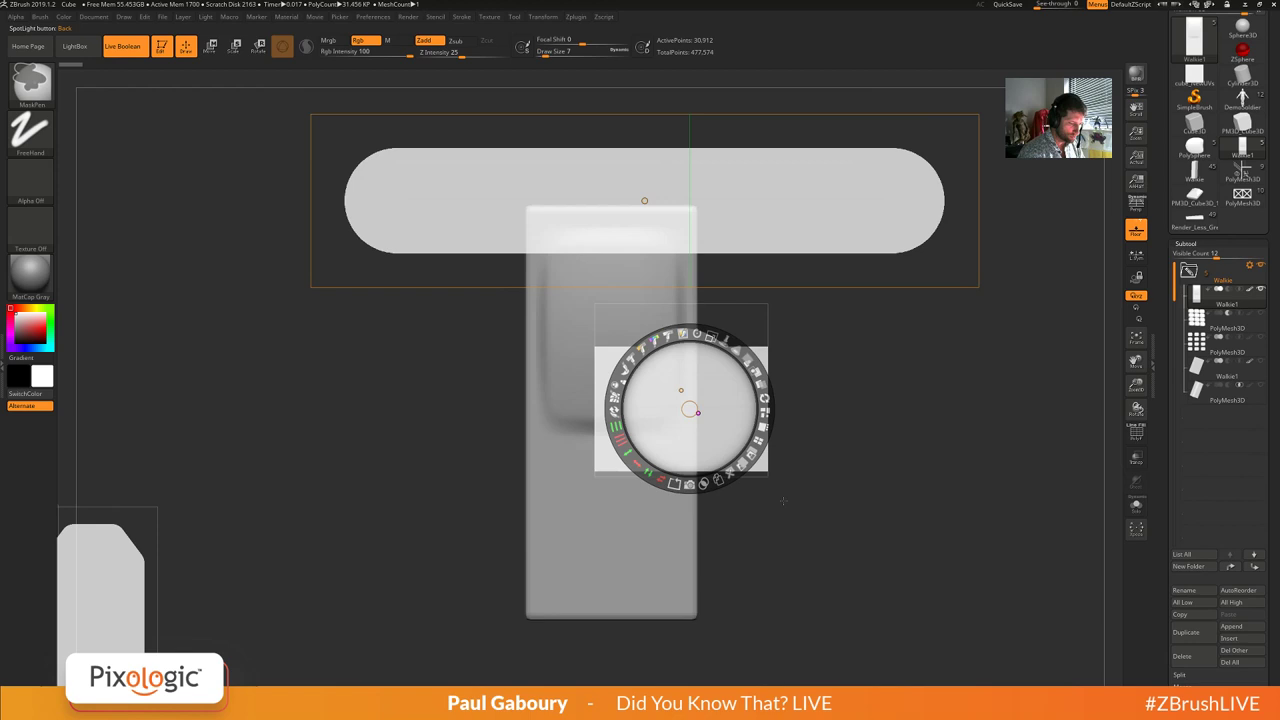
key("ctrl+z")
key("ctrl+z")
key("ctrl+z")
key("ctrl+z")
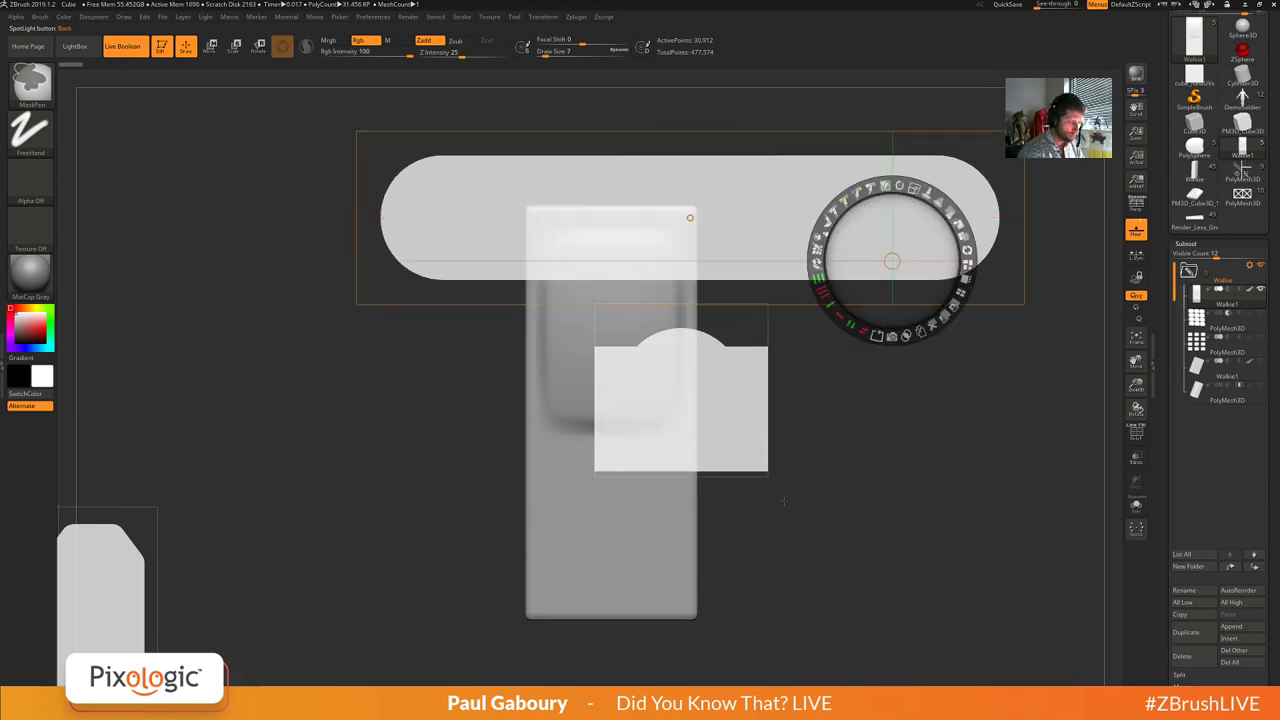
key("ctrl+z")
key("ctrl+z")
key("ctrl+z")
key("ctrl+z")
key("ctrl+z")
key("ctrl+z")
key("ctrl+z")
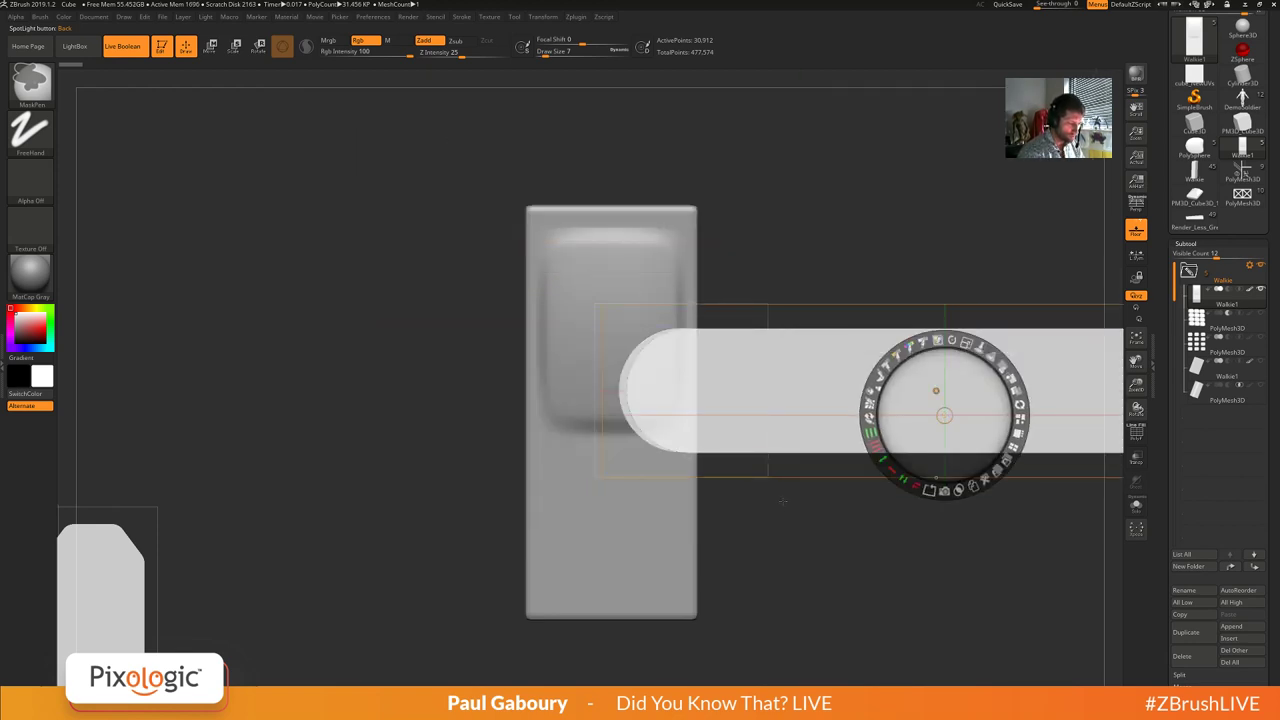
key("ctrl+z")
key("ctrl+z")
key("ctrl+z")
key("ctrl+z")
key("ctrl+z")
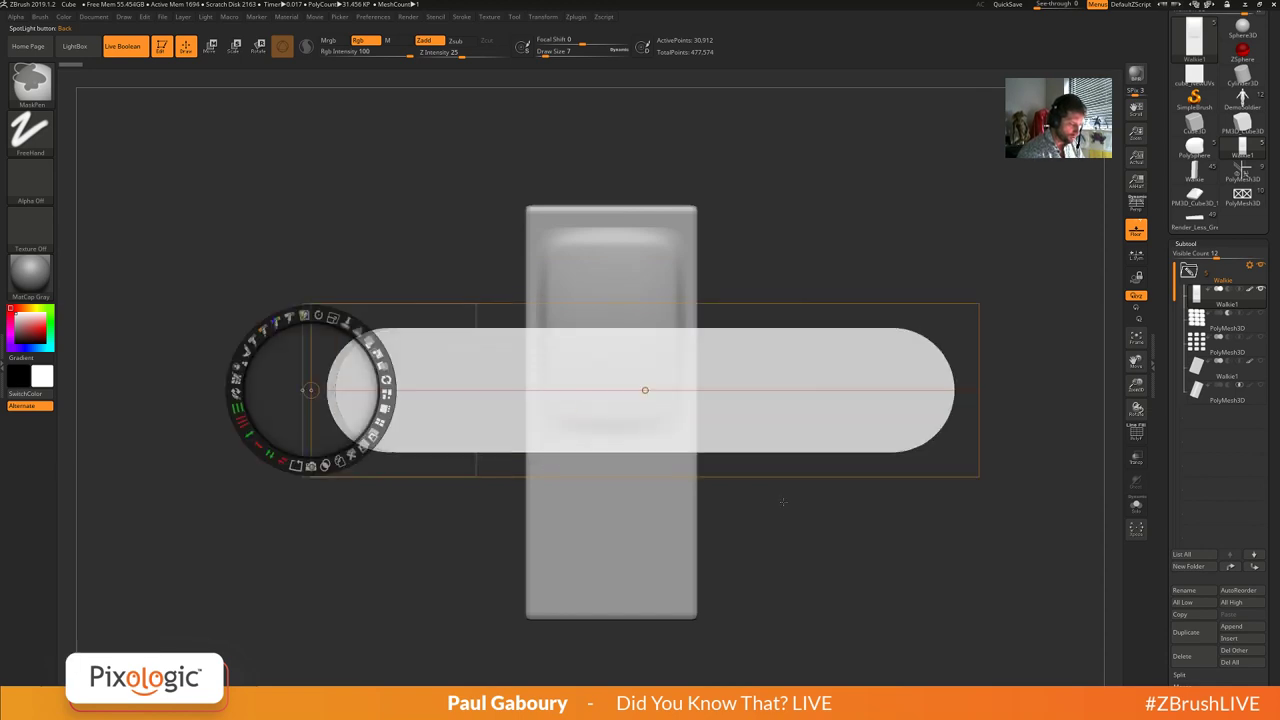
key("ctrl+z")
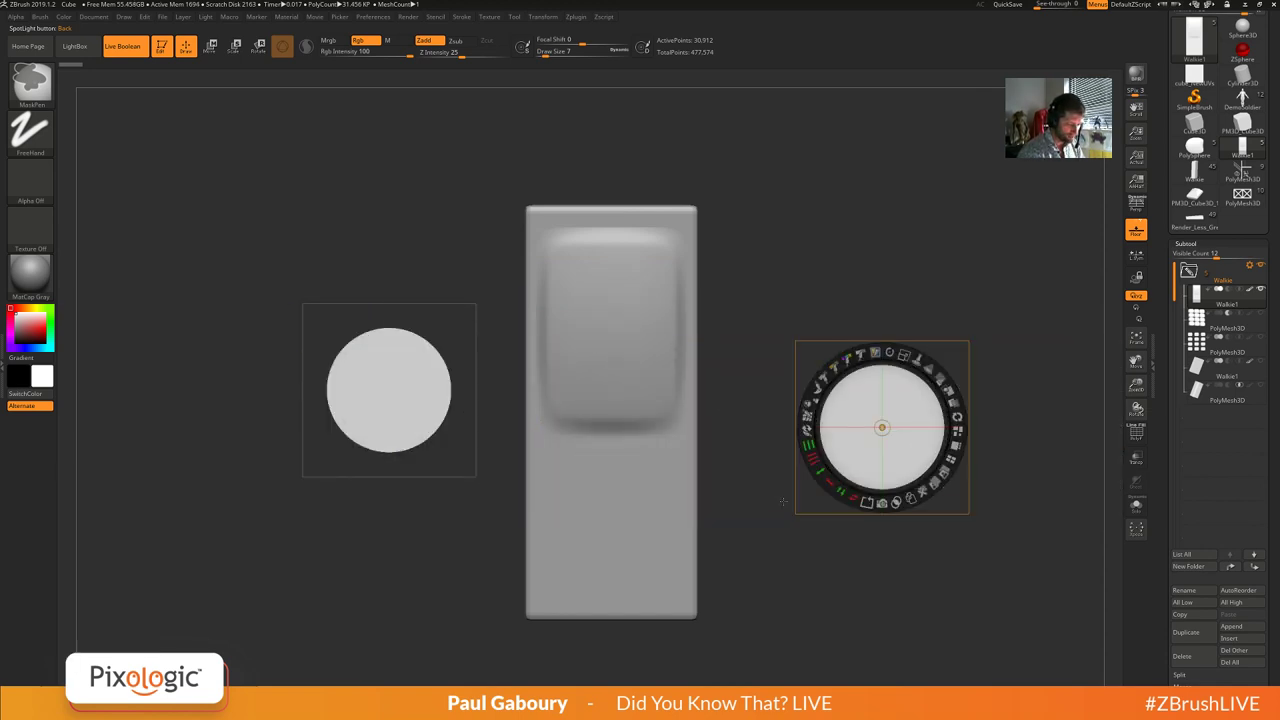
Shrink the right circle image, extend it horizontally into a long capsule, and place it enlarged across the walkie-talkie's upper part.
left_click_drag(904, 354, 843, 351)
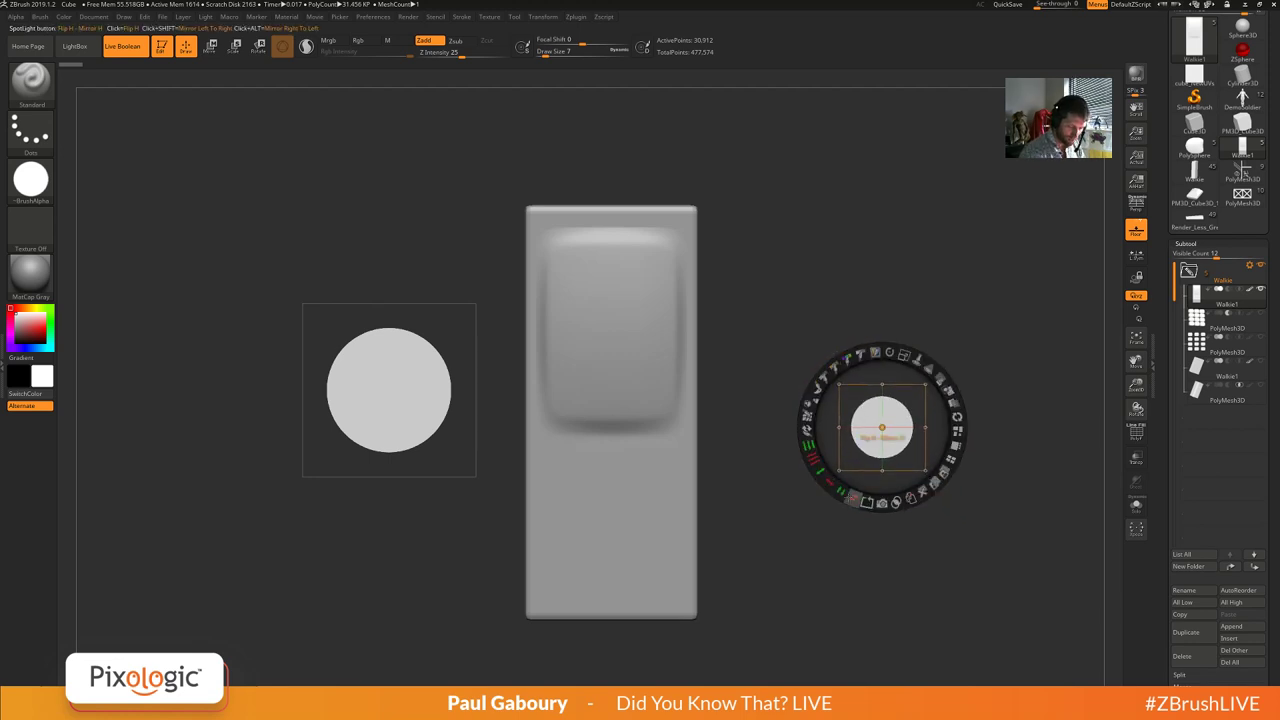
left_click_drag(828, 480, 641, 310)
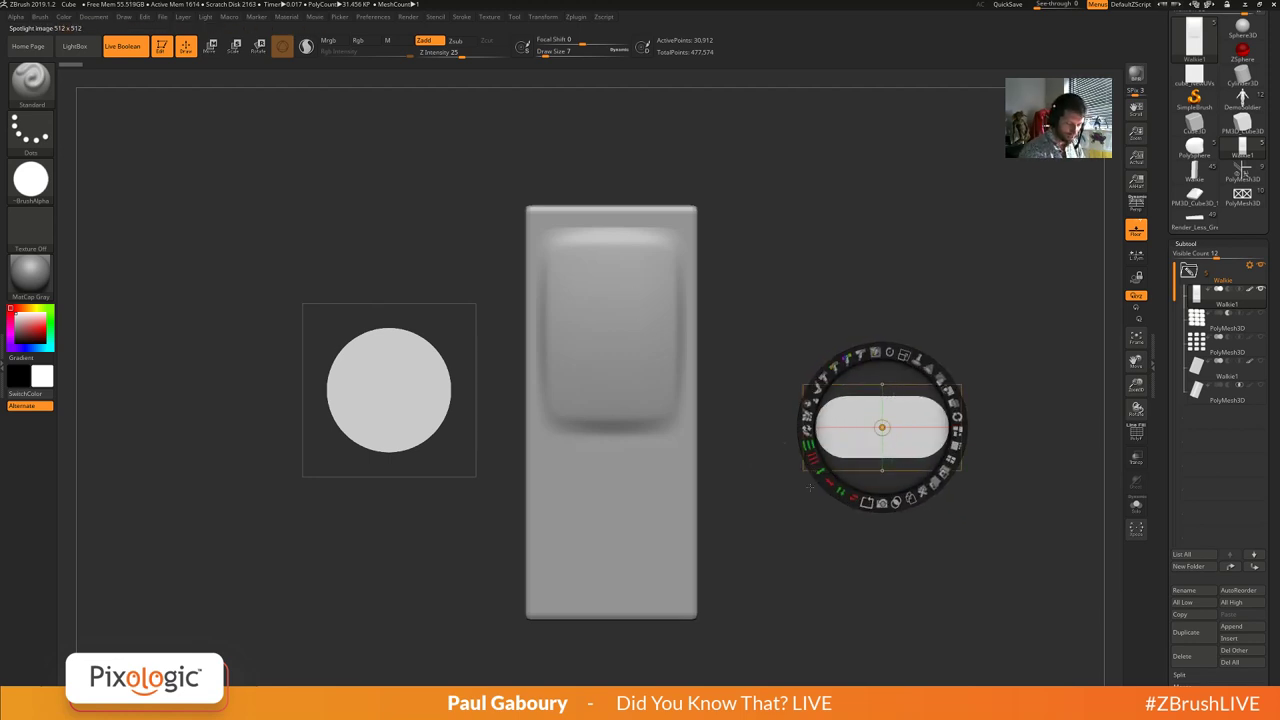
left_click_drag(832, 485, 667, 360)
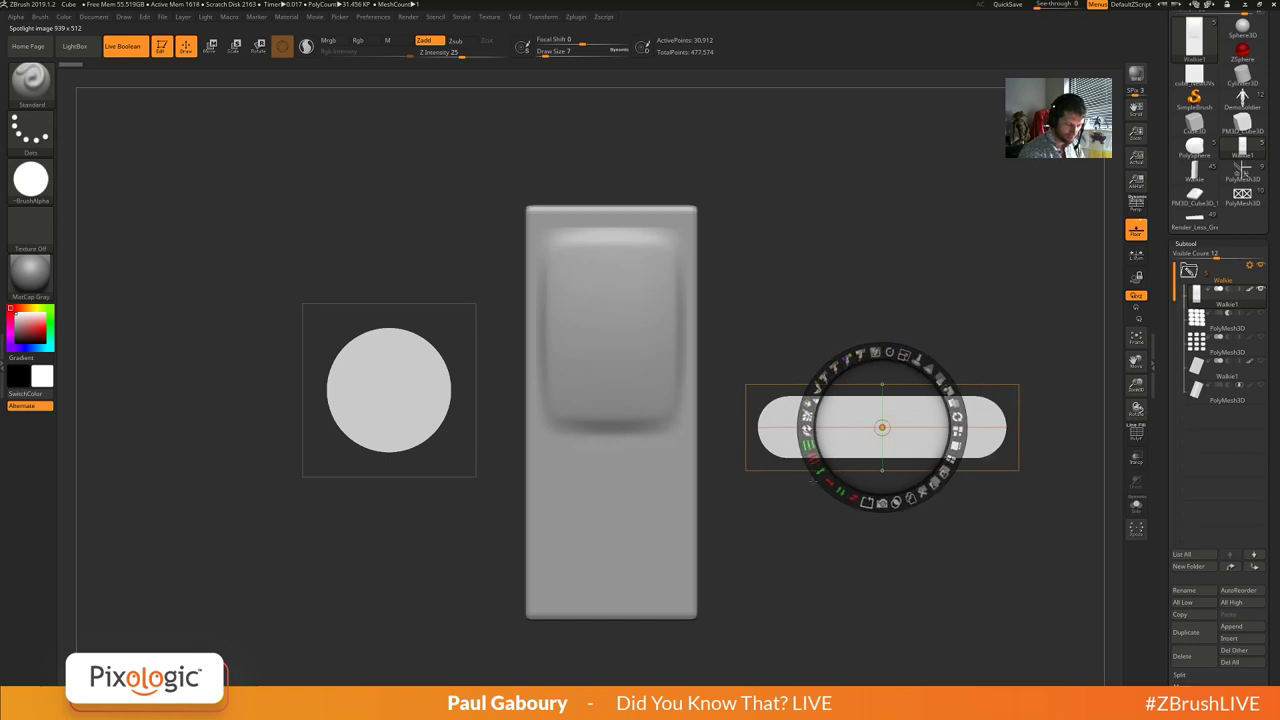
left_click_drag(829, 483, 905, 477)
left_click_drag(903, 354, 937, 374)
left_click_drag(914, 449, 744, 261)
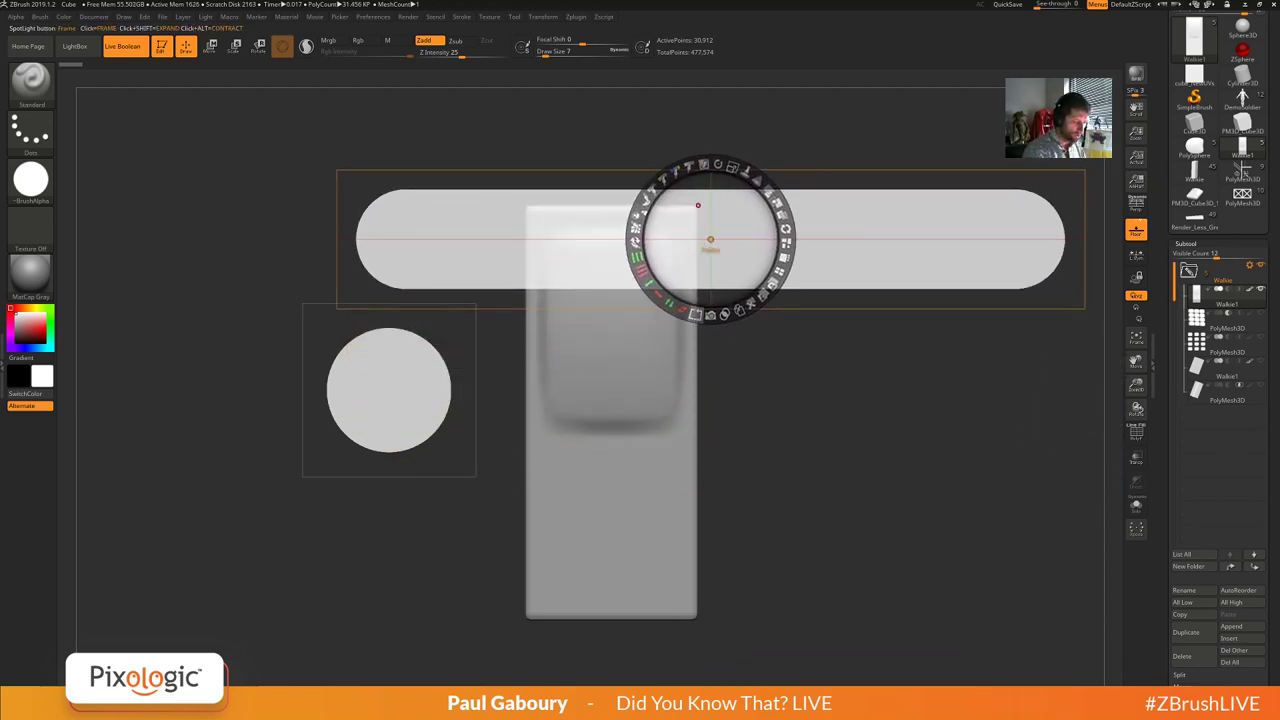
Contract the long capsule image into a thinner bar, undoing the last extra change.
left_click_drag(695, 314, 700, 318)
left_click_drag(610, 308, 537, 229)
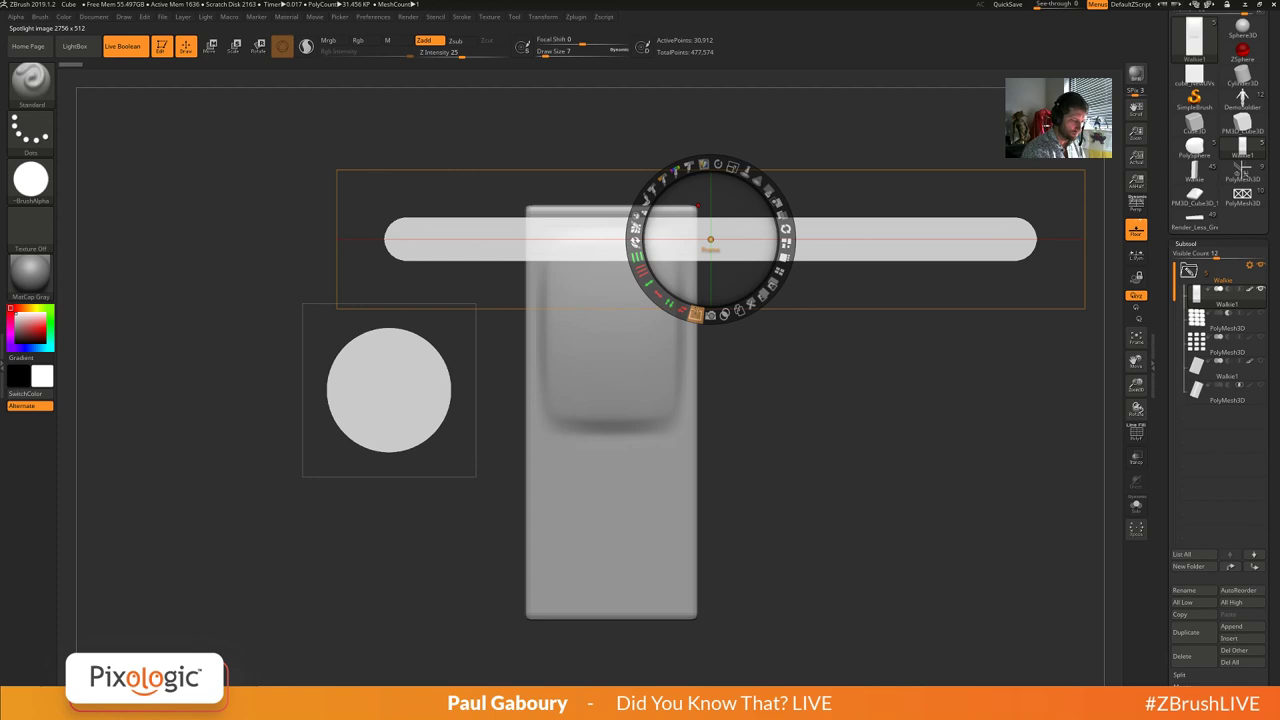
left_click_drag(695, 314, 580, 460)
key("ctrl+z")
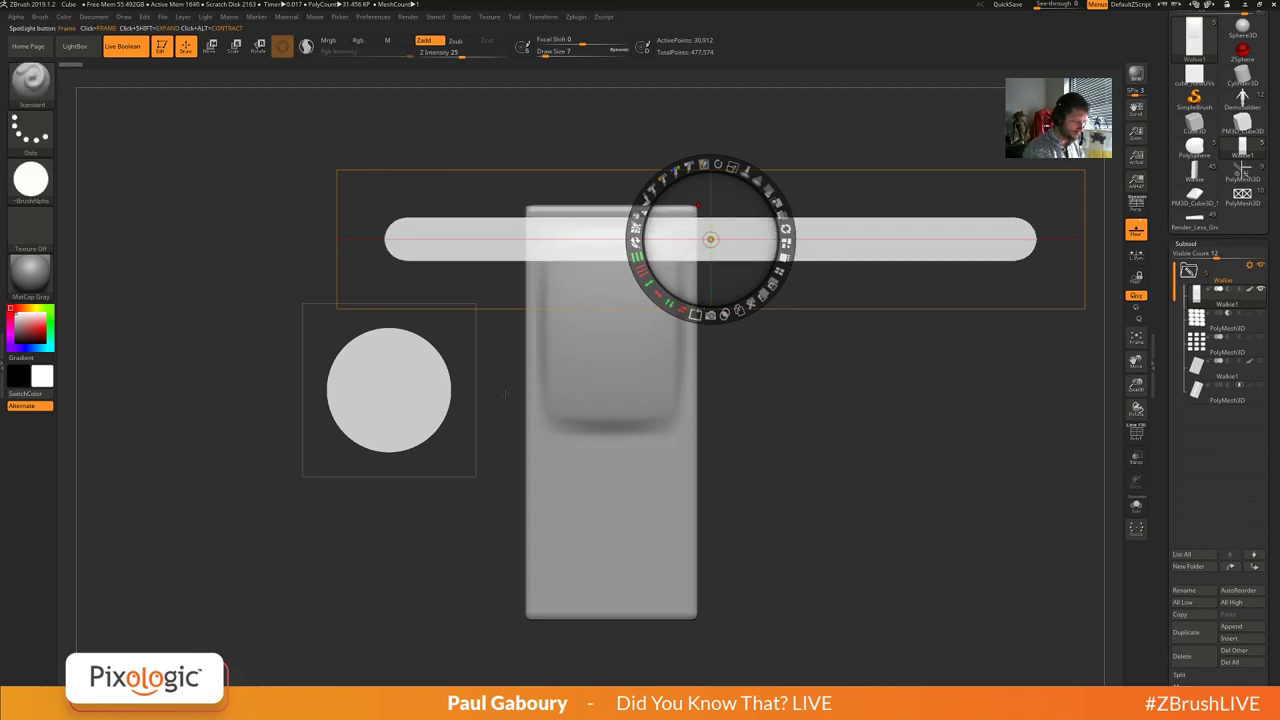
Union a reduced circle image with the thin capsule's left end and move the circle and capsule images apart.
left_click_drag(440, 400, 440, 253)
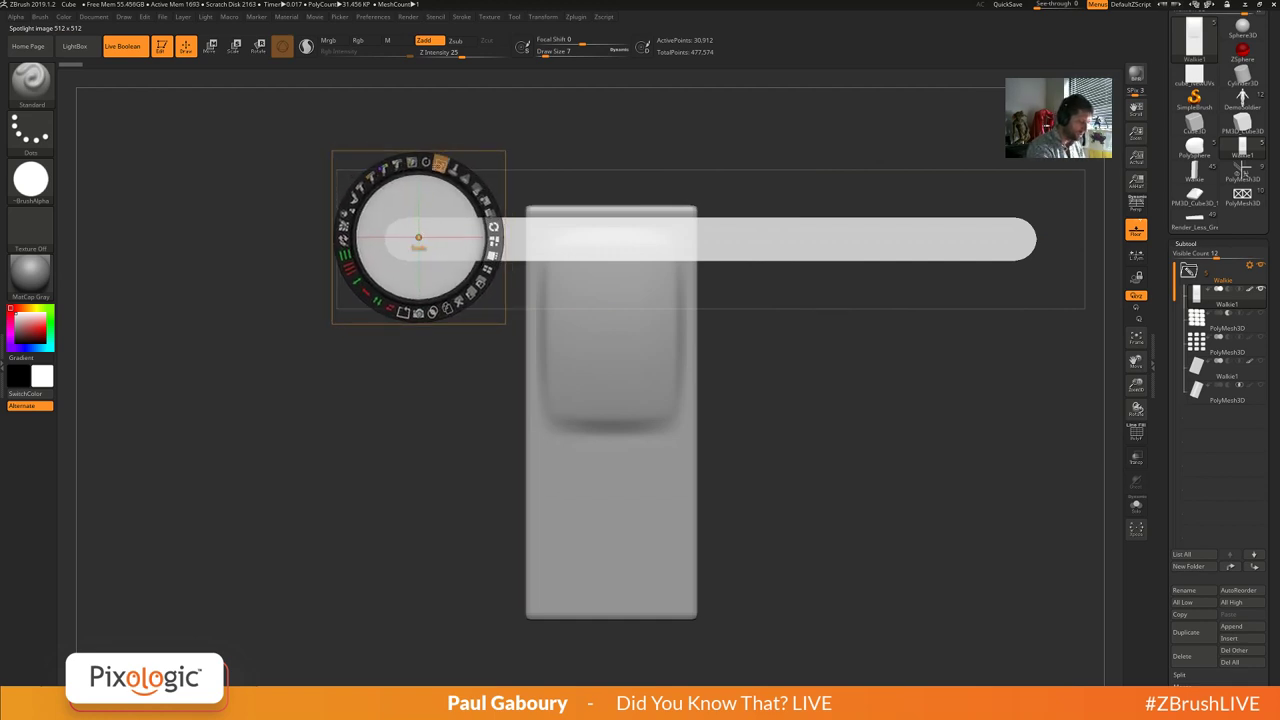
left_click_drag(440, 163, 396, 164)
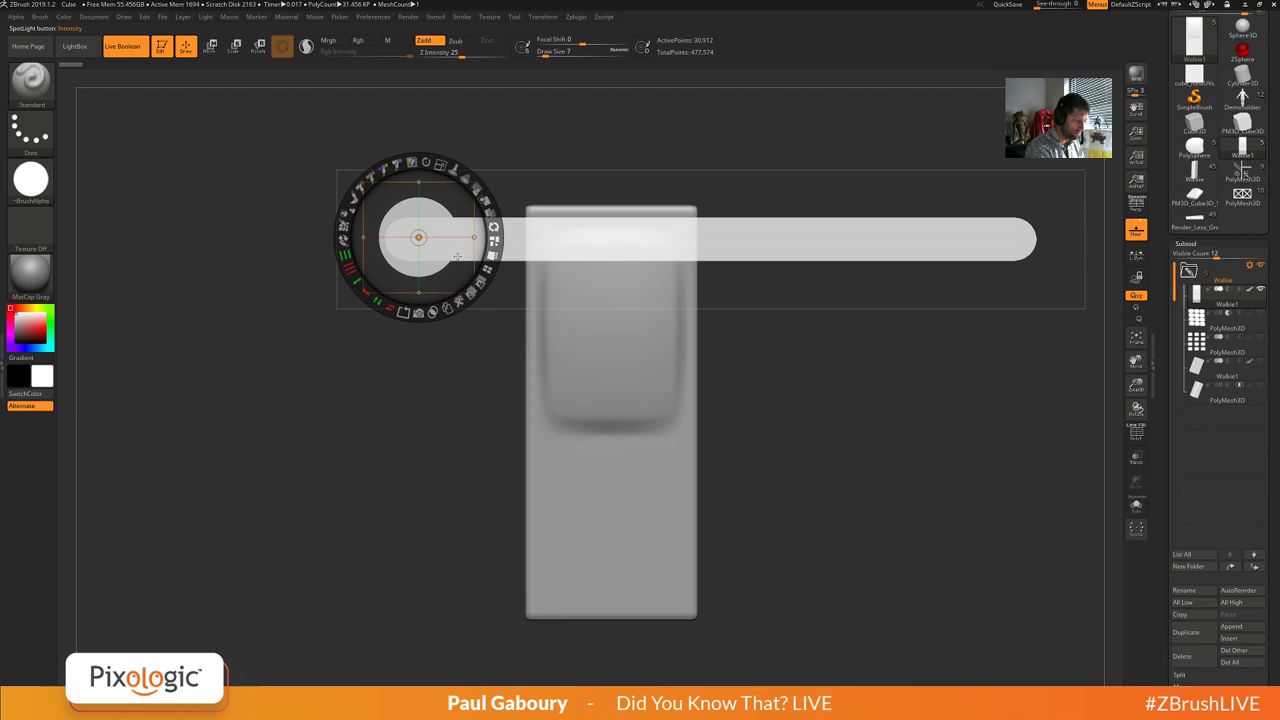
mouse_move(442, 252)
left_mouse_down()
mouse_move(737, 251)
mouse_move(432, 257)
left_mouse_up()
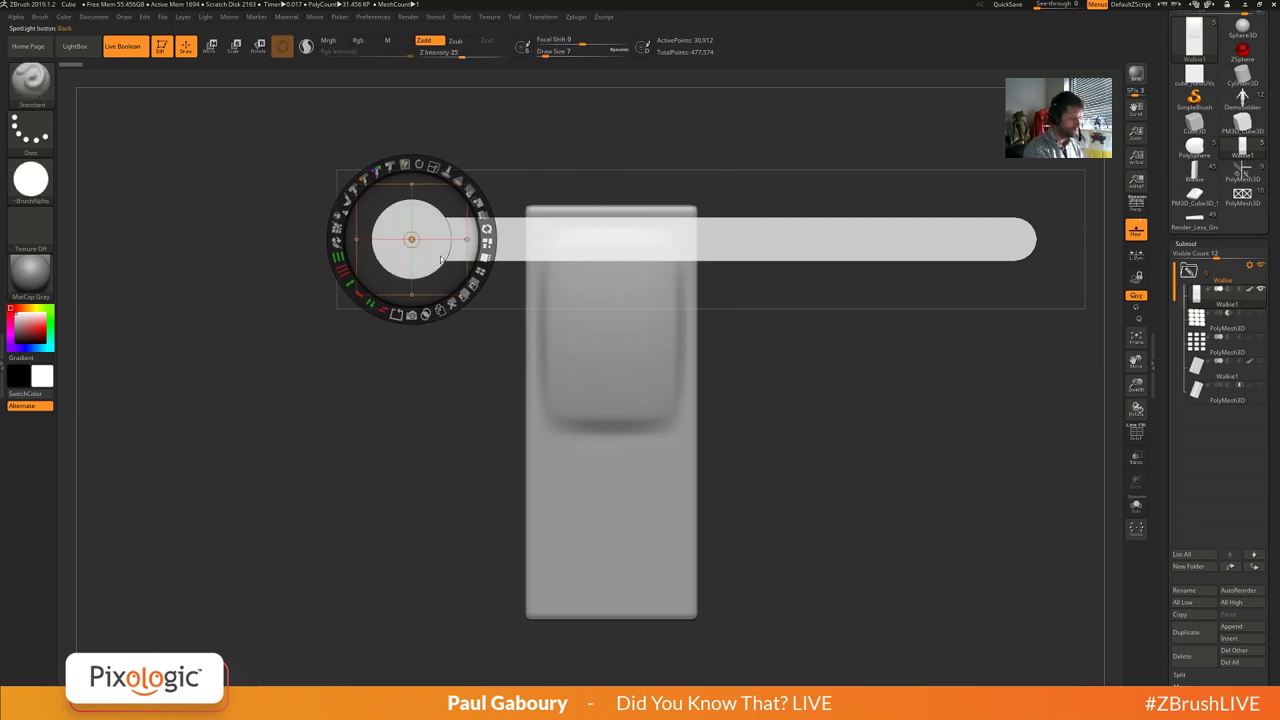
left_click_drag(441, 259, 248, 540)
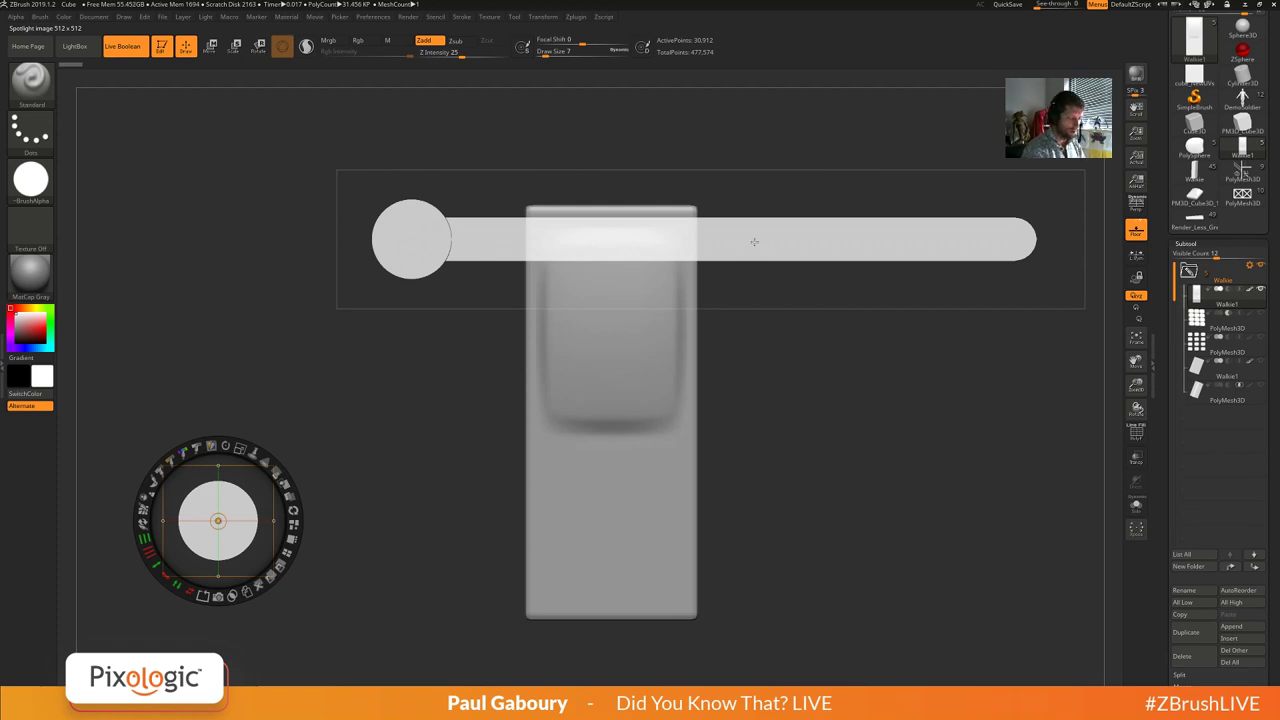
left_click_drag(754, 242, 730, 340)
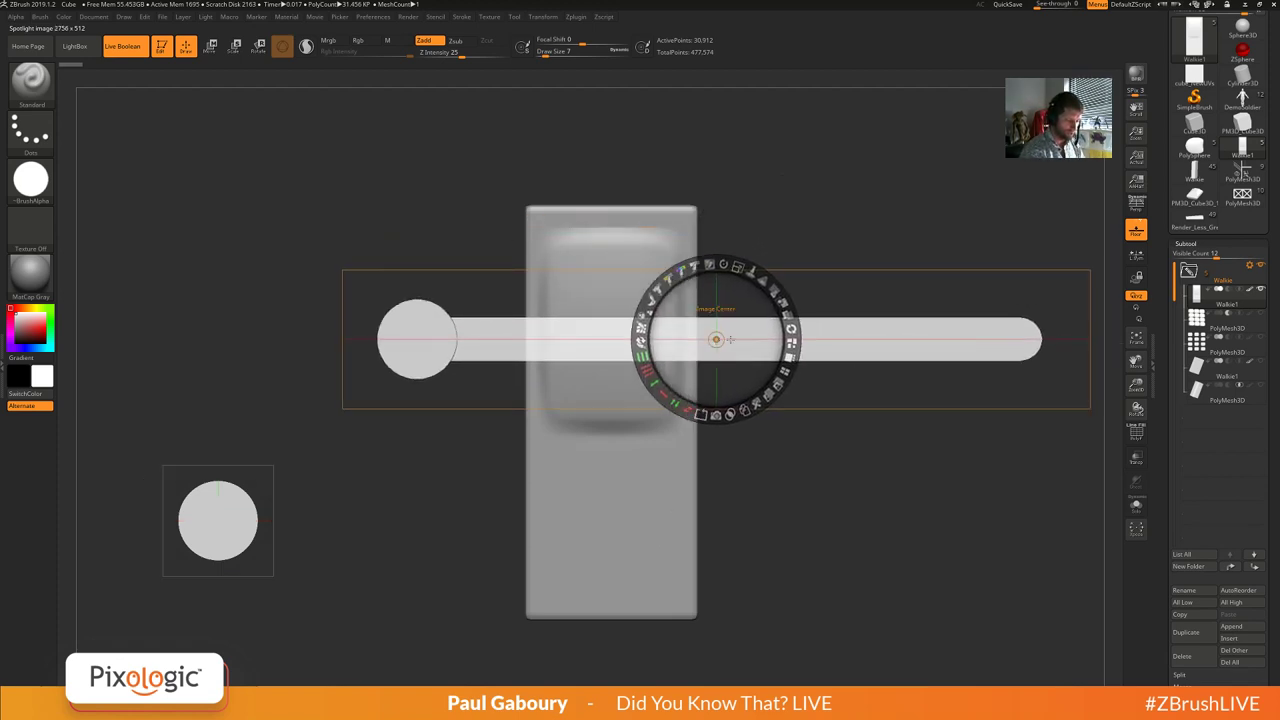
Shrink the joined circle-and-bar image and move it onto the walkie-talkie's upper panel, undoing the last shortening.
left_click_drag(738, 266, 667, 283)
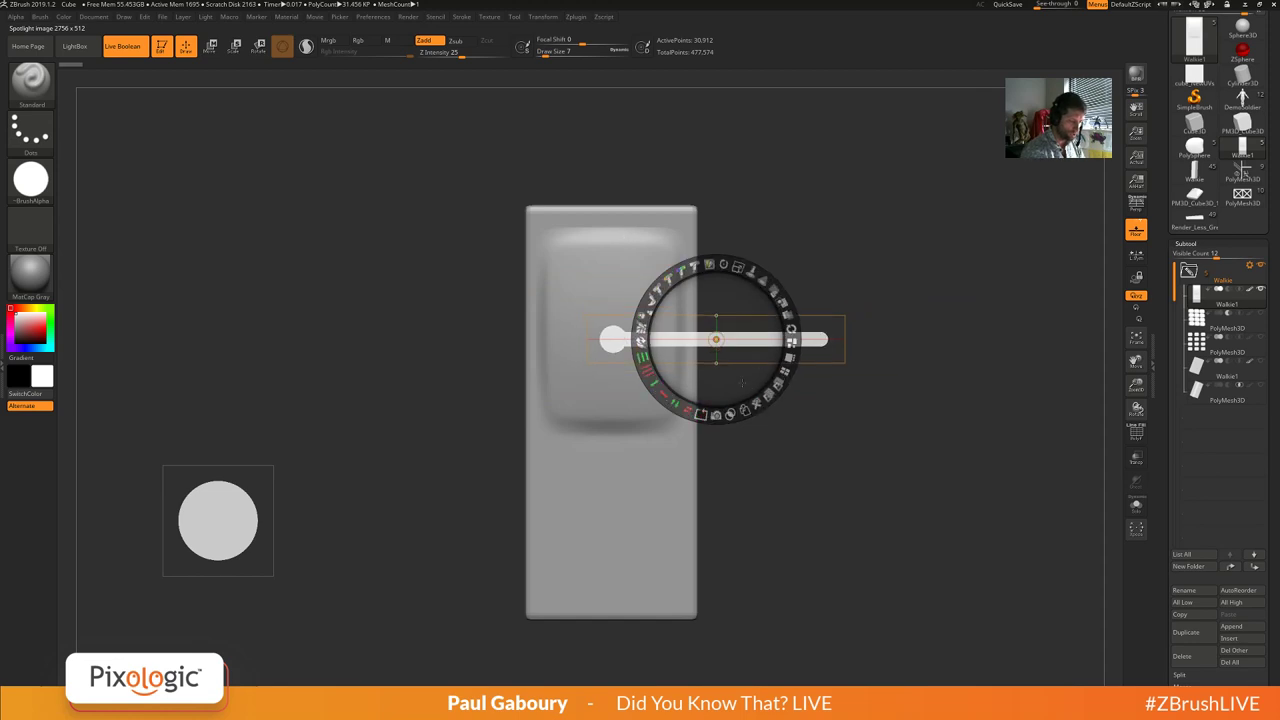
left_click_drag(752, 385, 706, 319)
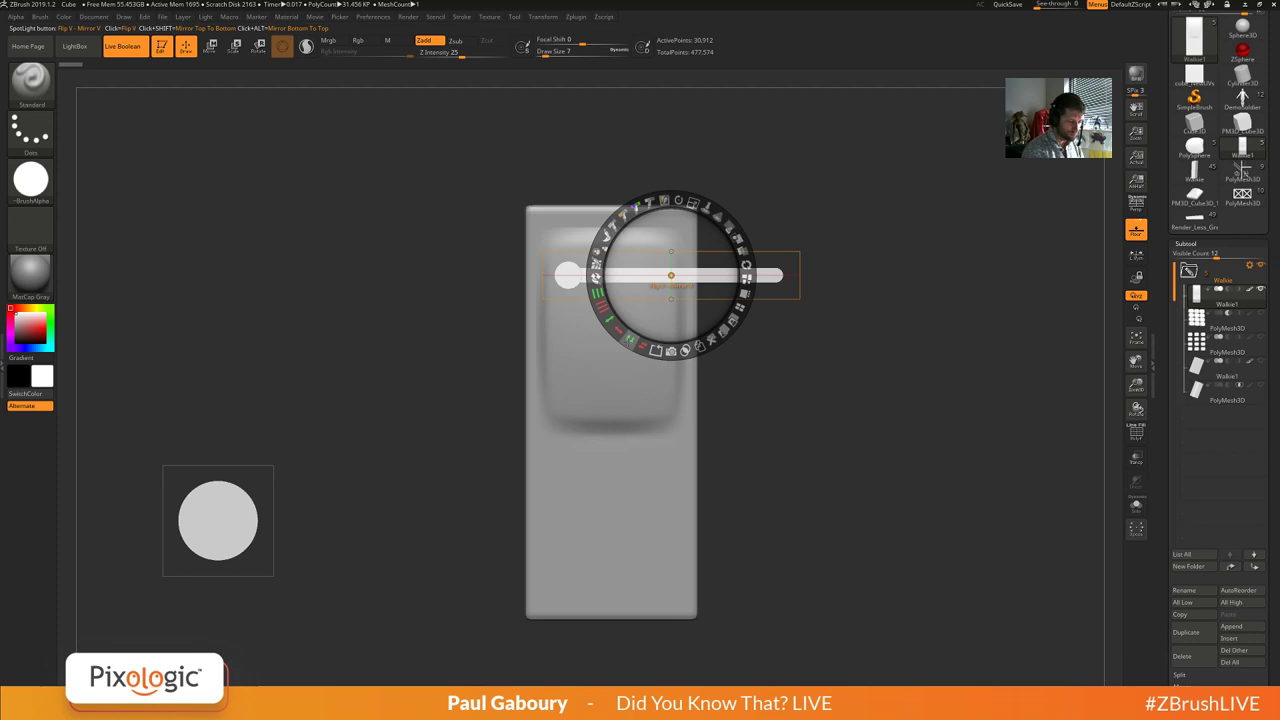
mouse_move(618, 330)
left_mouse_down()
mouse_move(606, 313)
mouse_move(660, 351)
mouse_move(606, 317)
left_mouse_up()
left_click_drag(706, 322, 663, 280)
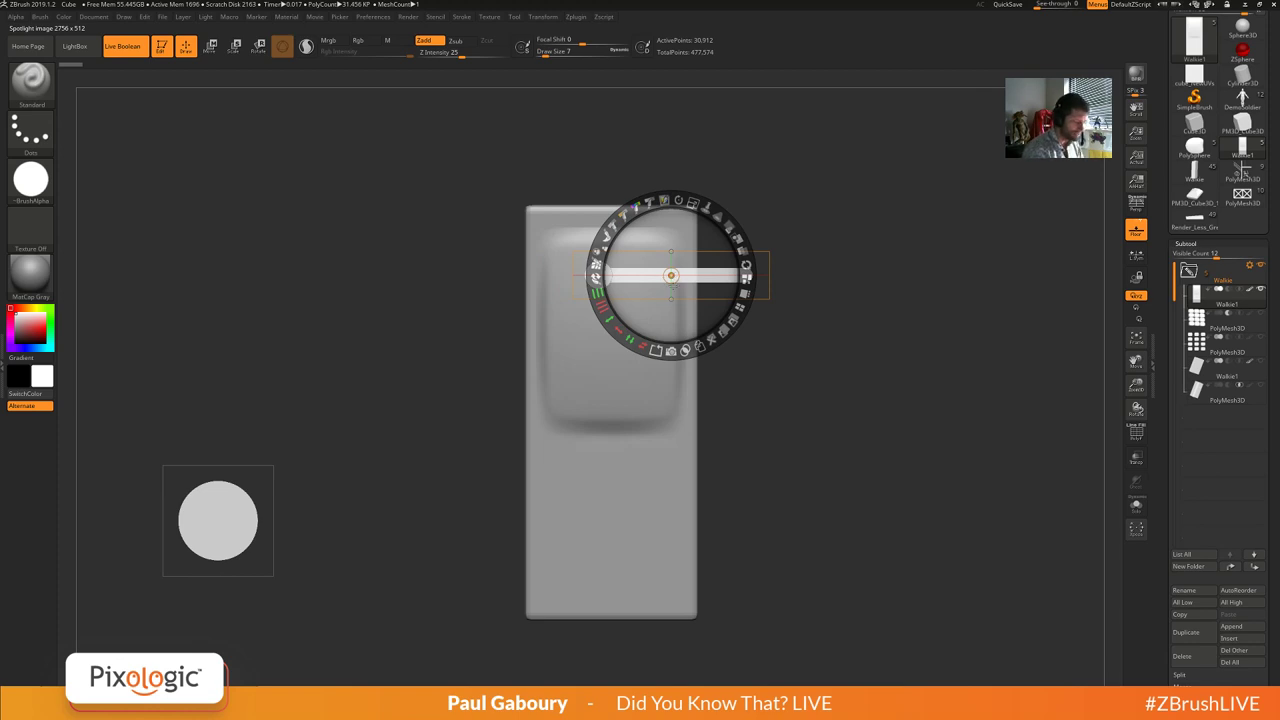
key("ctrl")
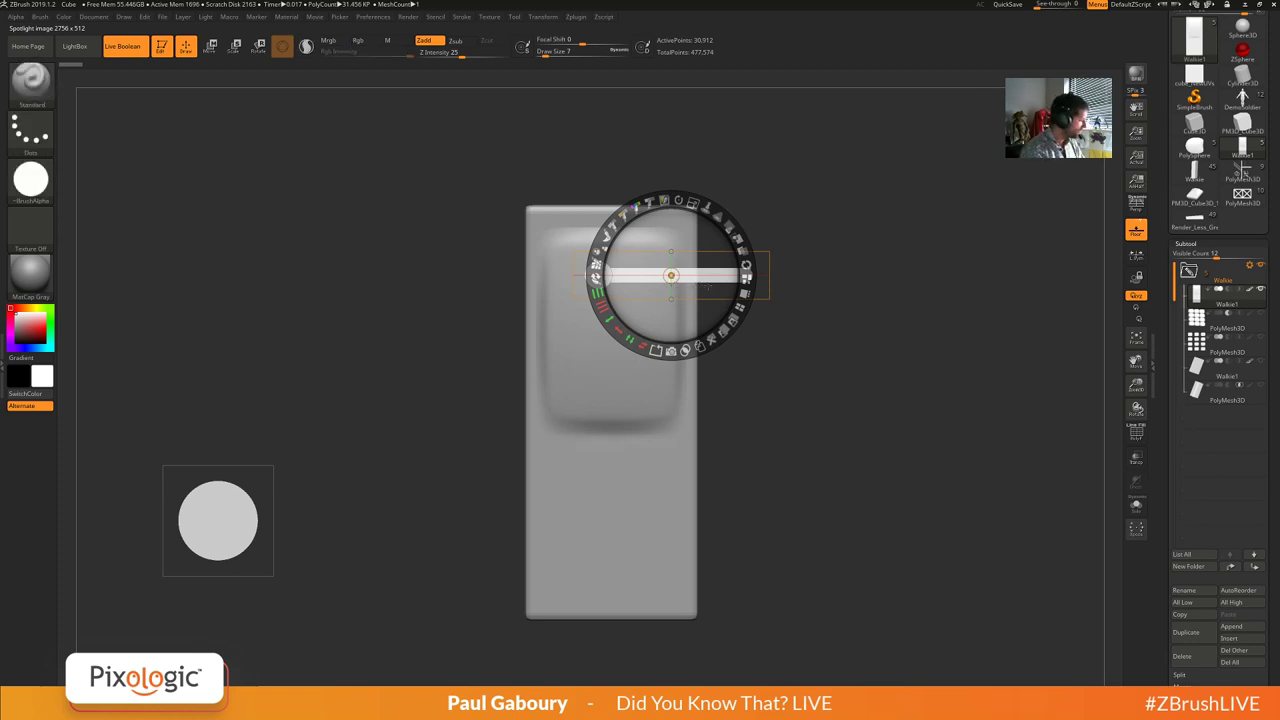
key("ctrl+z")
Shorten the circle-and-bar image to about 1650 x 512 so it fits the width of the raised panel.
left_click_drag(714, 287, 604, 275)
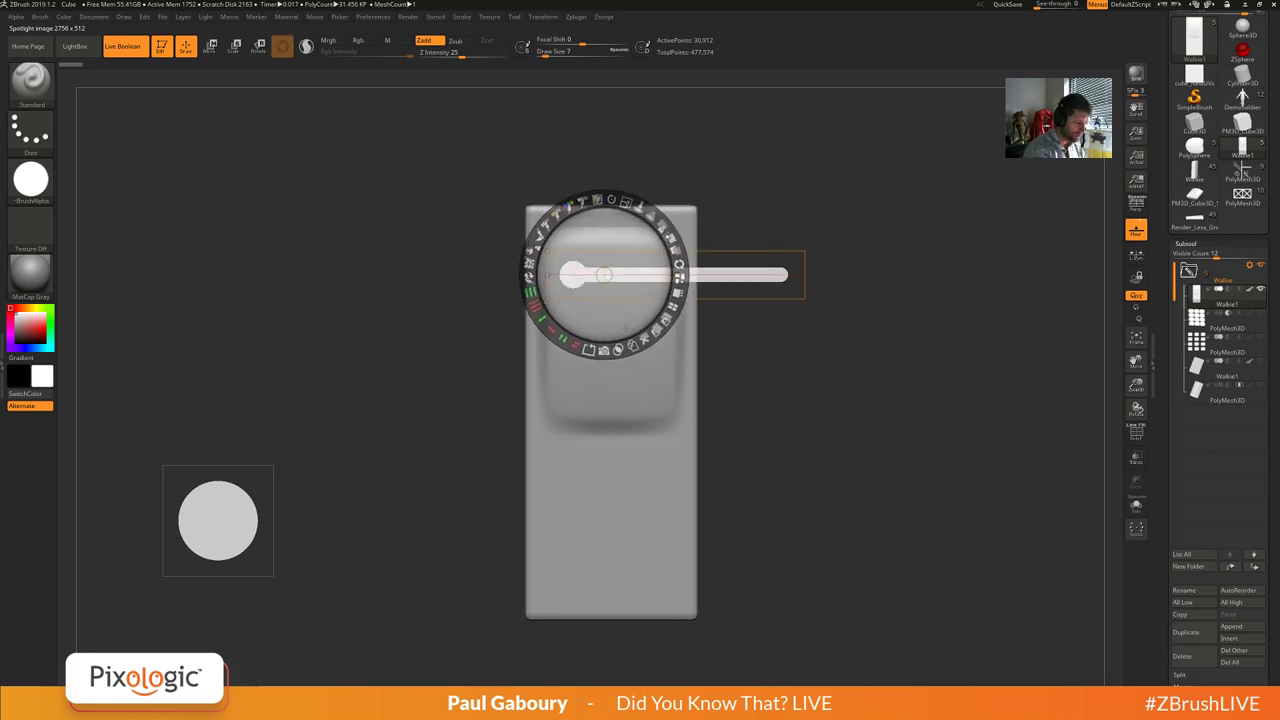
mouse_move(551, 330)
left_mouse_down()
mouse_move(526, 288)
mouse_move(604, 356)
mouse_move(623, 349)
mouse_move(529, 277)
mouse_move(598, 350)
mouse_move(551, 330)
left_mouse_up()
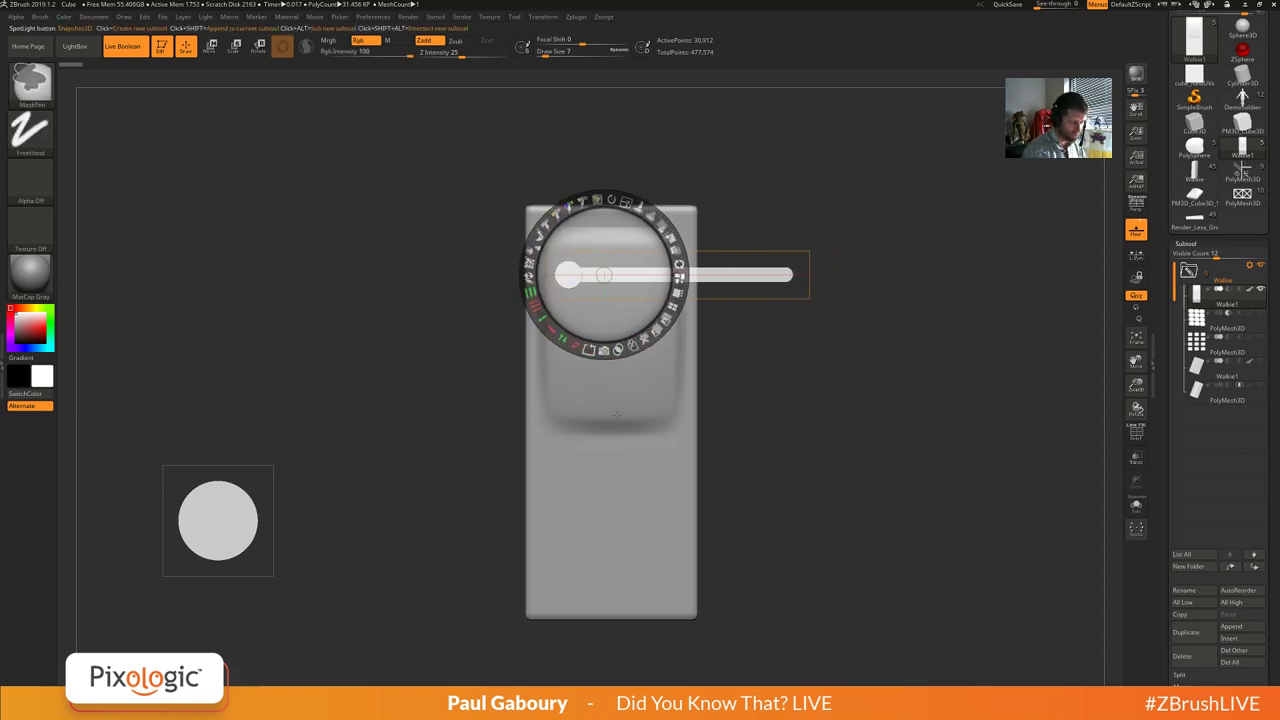
left_click(551, 330, "shift")
left_click_drag(604, 275, 680, 276)
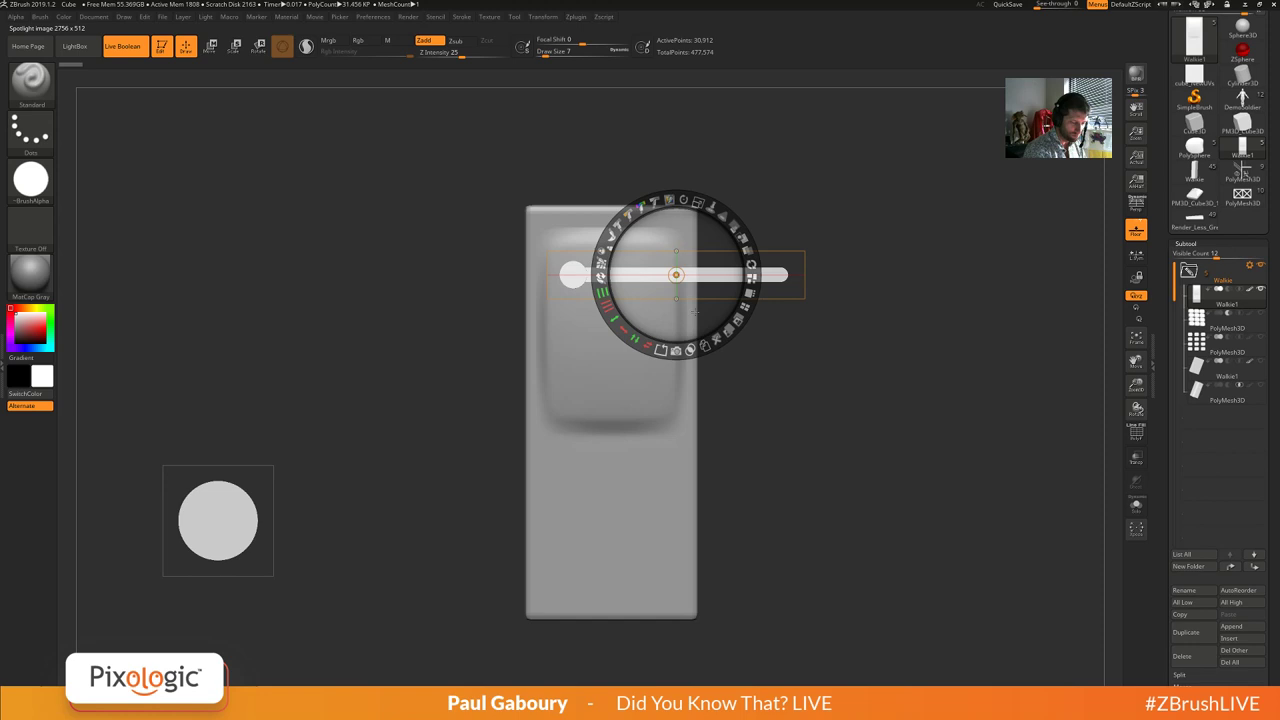
left_click_drag(624, 332, 650, 347)
left_click_drag(706, 288, 640, 286)
left_click_drag(558, 330, 579, 348)
left_click_drag(637, 281, 643, 281)
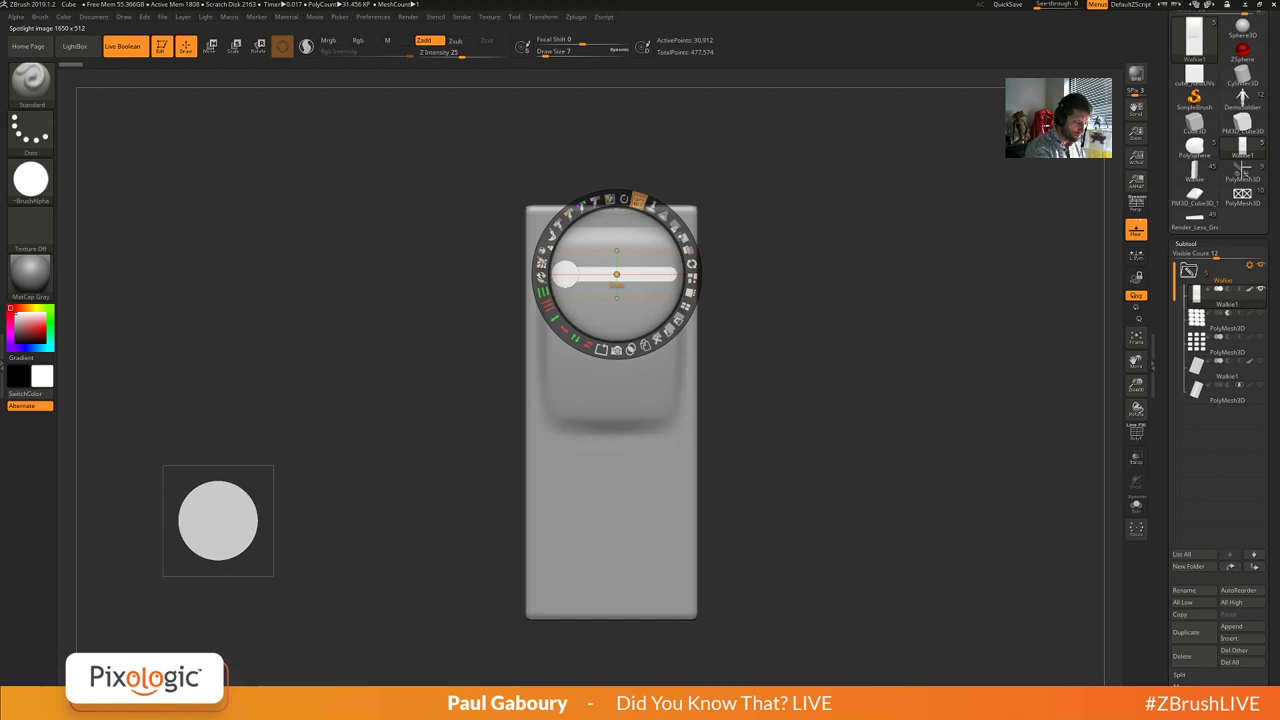
Slim and lengthen the keyhole-shaped image within the raised panel and snapshot it as a subtractive subtool.
mouse_move(617, 197)
left_mouse_down()
mouse_move(600, 199)
mouse_move(617, 189)
left_mouse_up()
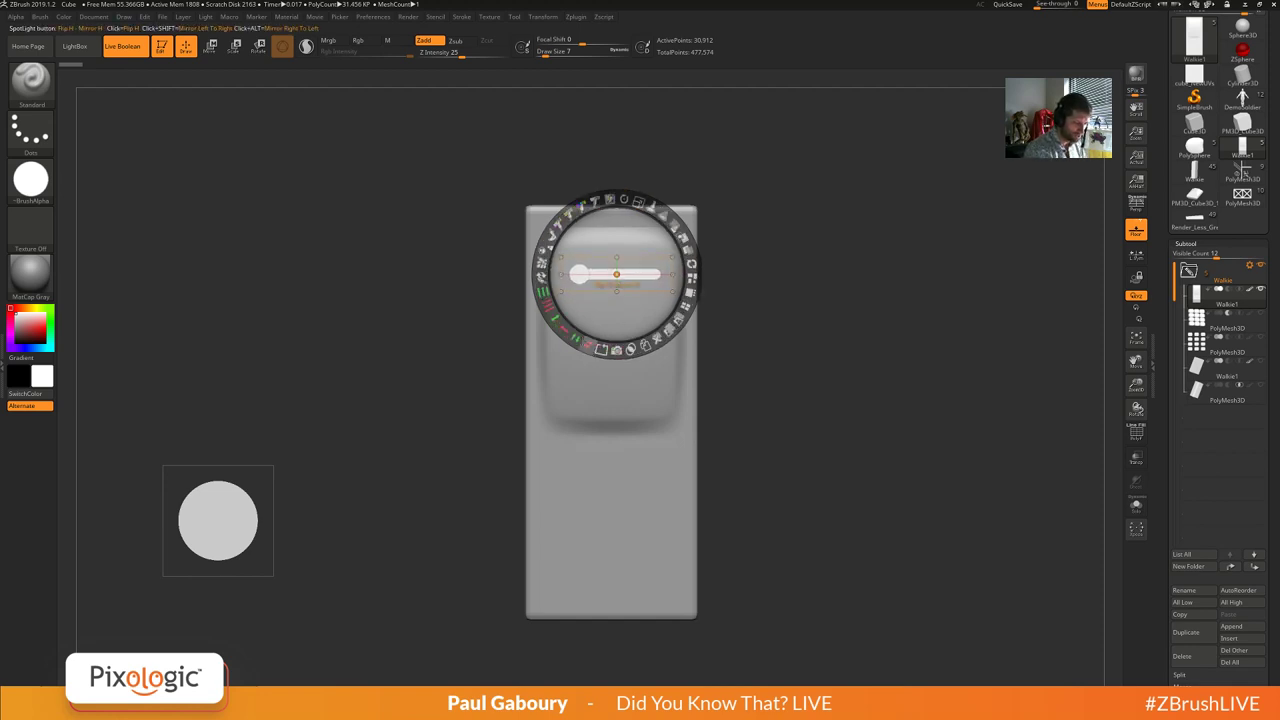
left_click_drag(564, 329, 546, 300)
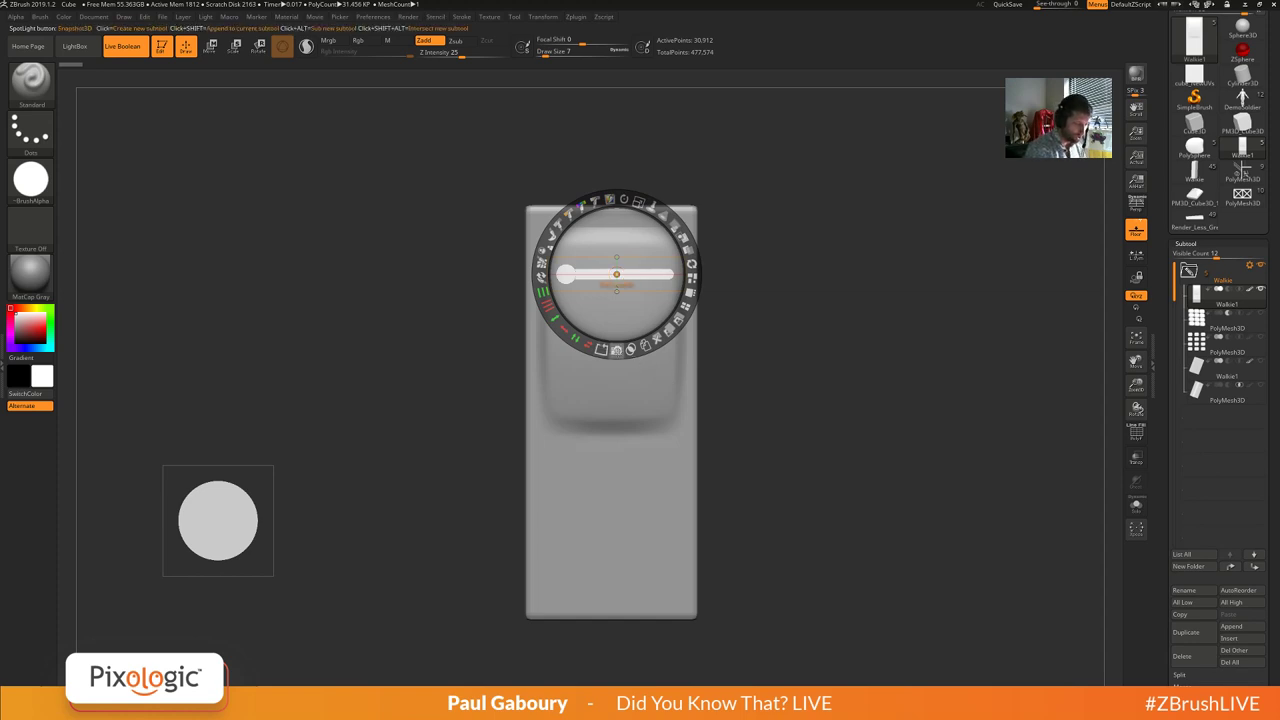
left_click(617, 350, "alt")
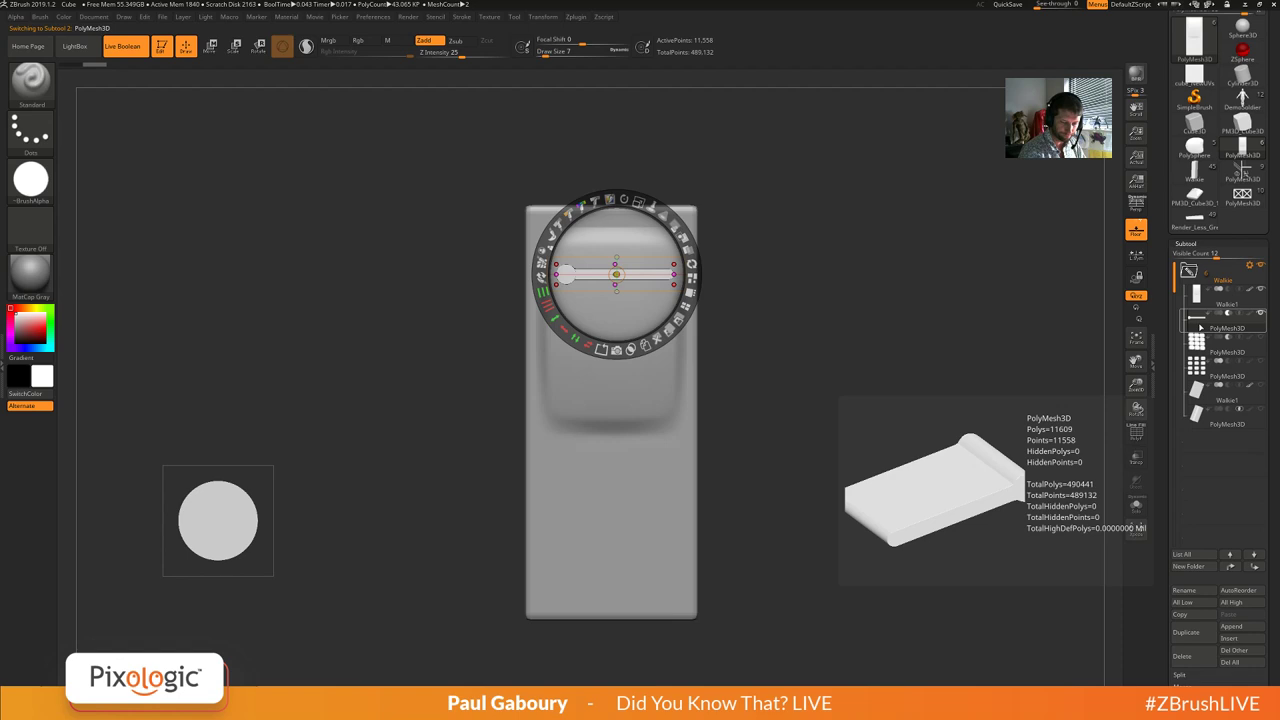
key("shift")
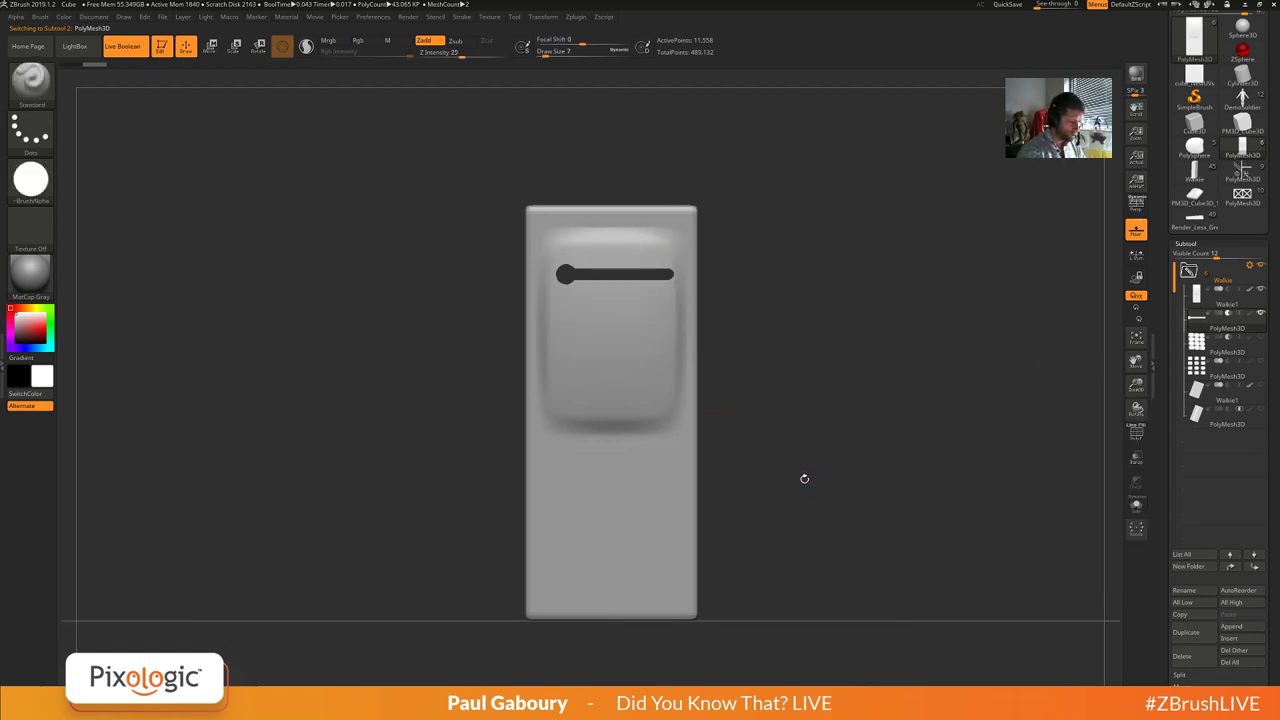
Adjust the keyhole-shaped cutter's depth in the front panel so it cuts a shallow slot.
left_click_drag(803, 477, 840, 498)
key("w")
key("shift+f")
mouse_move(667, 287)
left_mouse_down()
mouse_move(842, 329)
mouse_move(666, 286)
left_mouse_up()
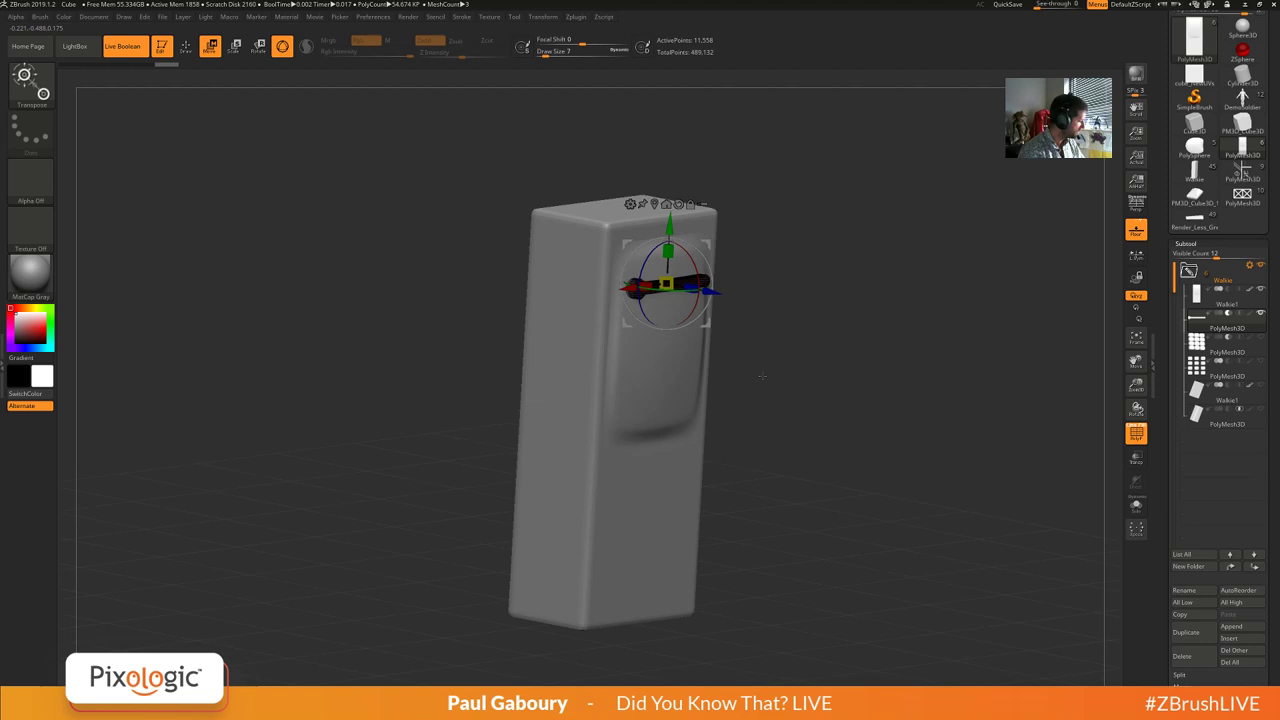
left_click_drag(758, 378, 766, 352, "shift")
right_click_drag(766, 352, 809, 375, "ctrl")
left_click_drag(809, 375, 853, 327)
Set the crease Bevel Width to 0.04723 and shift the keyhole cutter along its depth axis.
scroll(1230, 400, "down", 10)
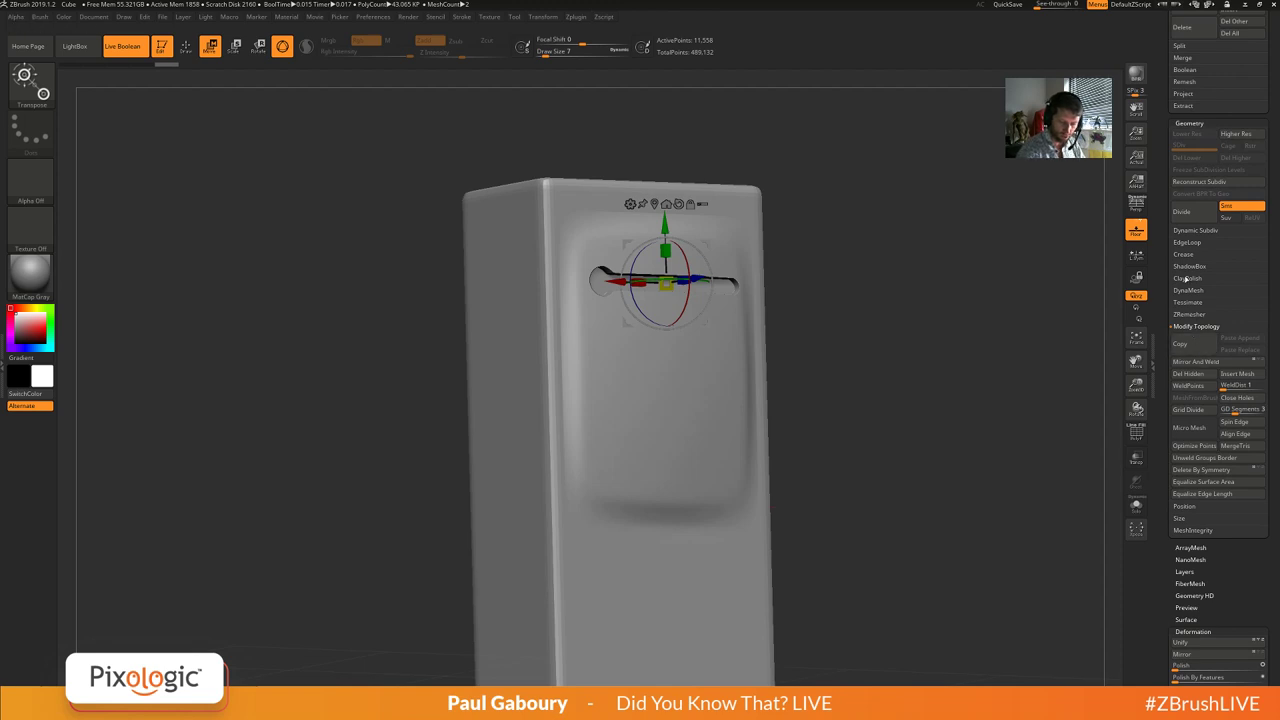
left_click(1185, 254)
key("ctrl")
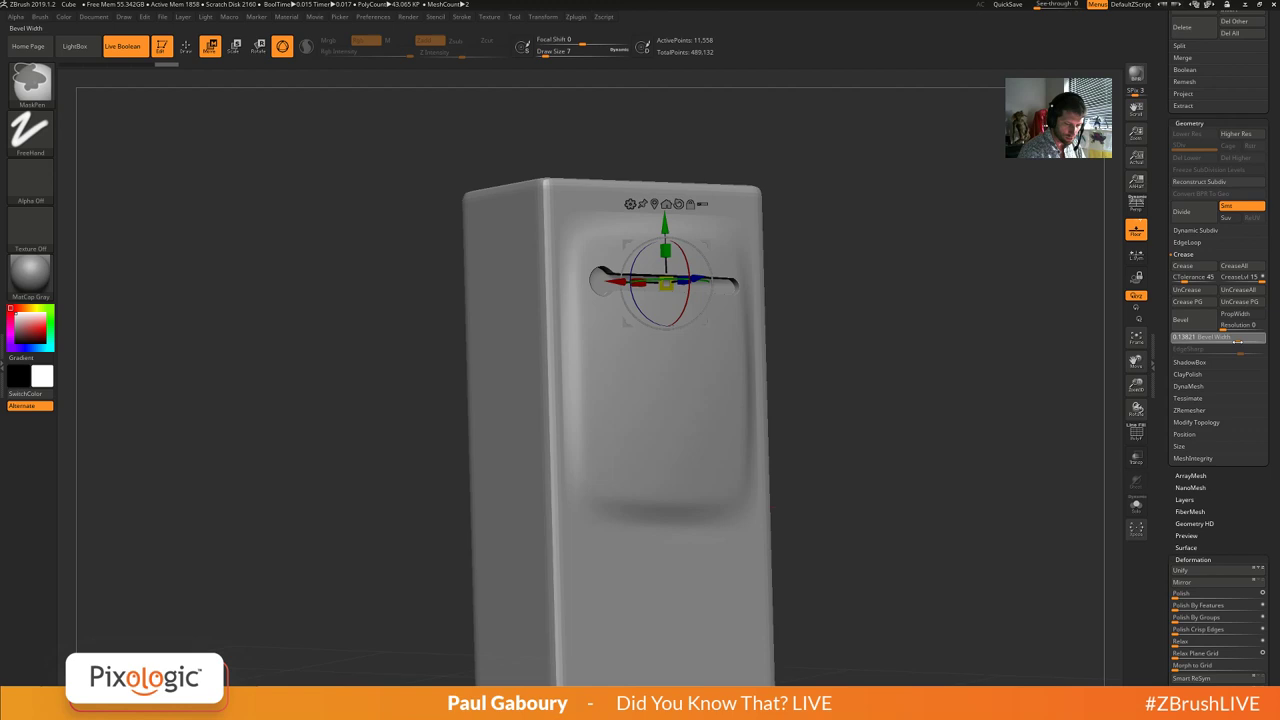
left_click_drag(1223, 342, 1221, 341)
left_click_drag(805, 320, 837, 343)
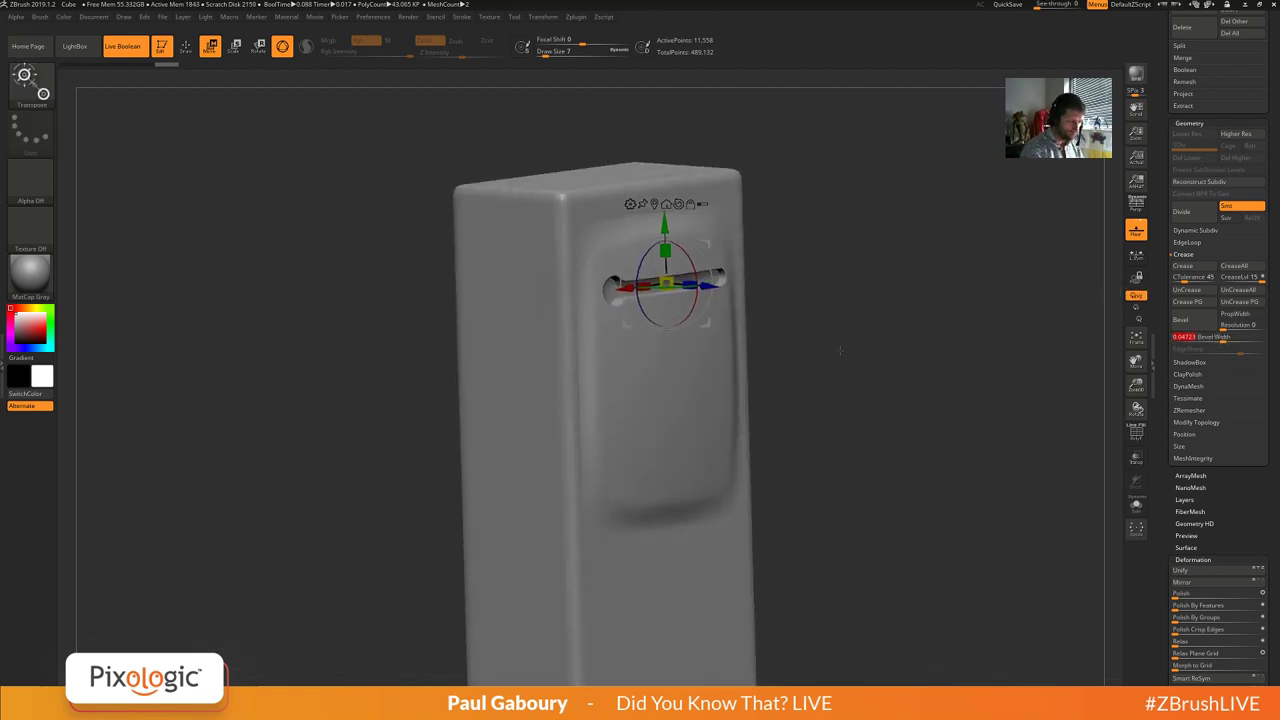
left_click_drag(709, 283, 719, 286)
key("shift+f")
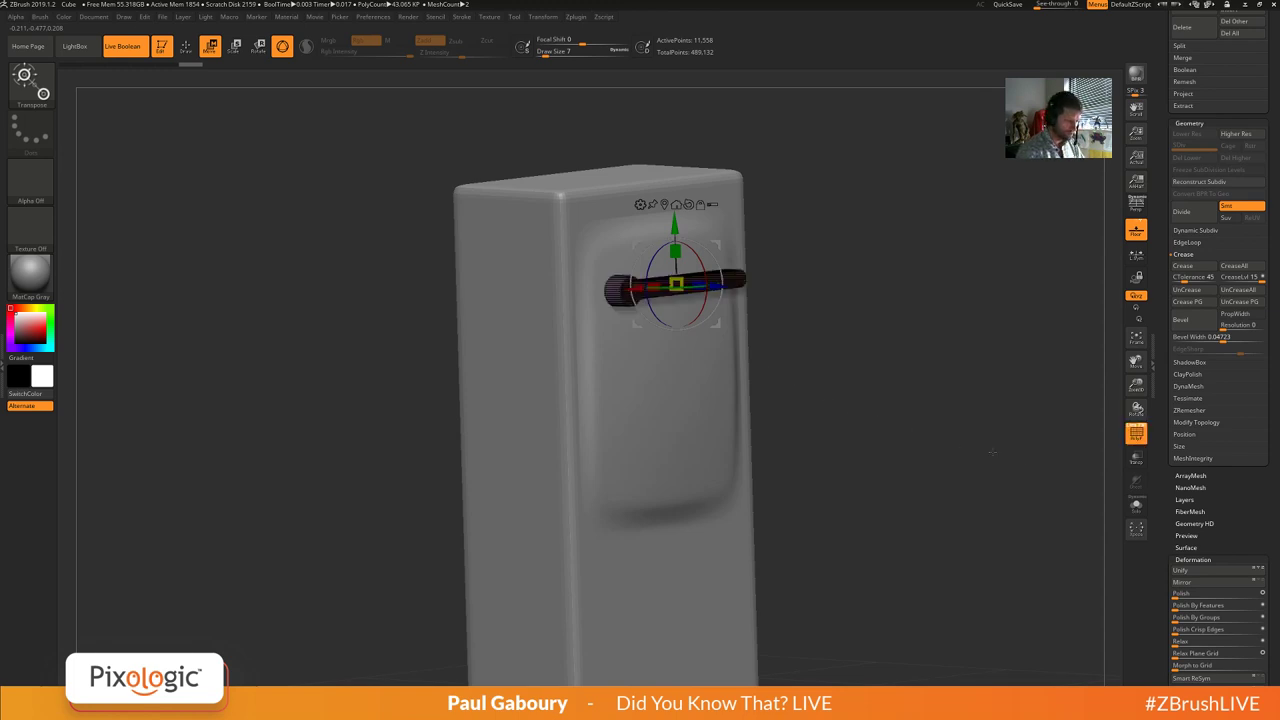
Isolate the keyhole cutter, adjust its Bevel Width to 0.11769, and show the full model again.
left_click(1136, 506)
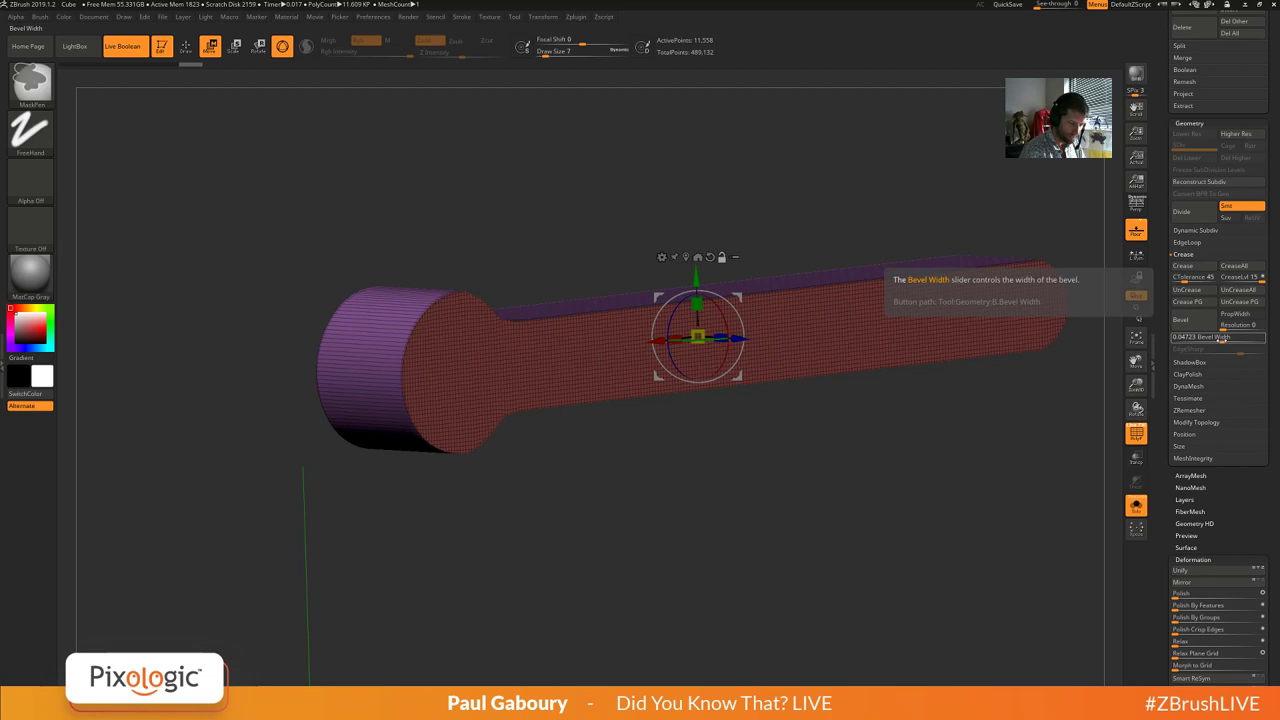
left_click_drag(1221, 340, 1238, 341)
left_click(1227, 340)
key("q")
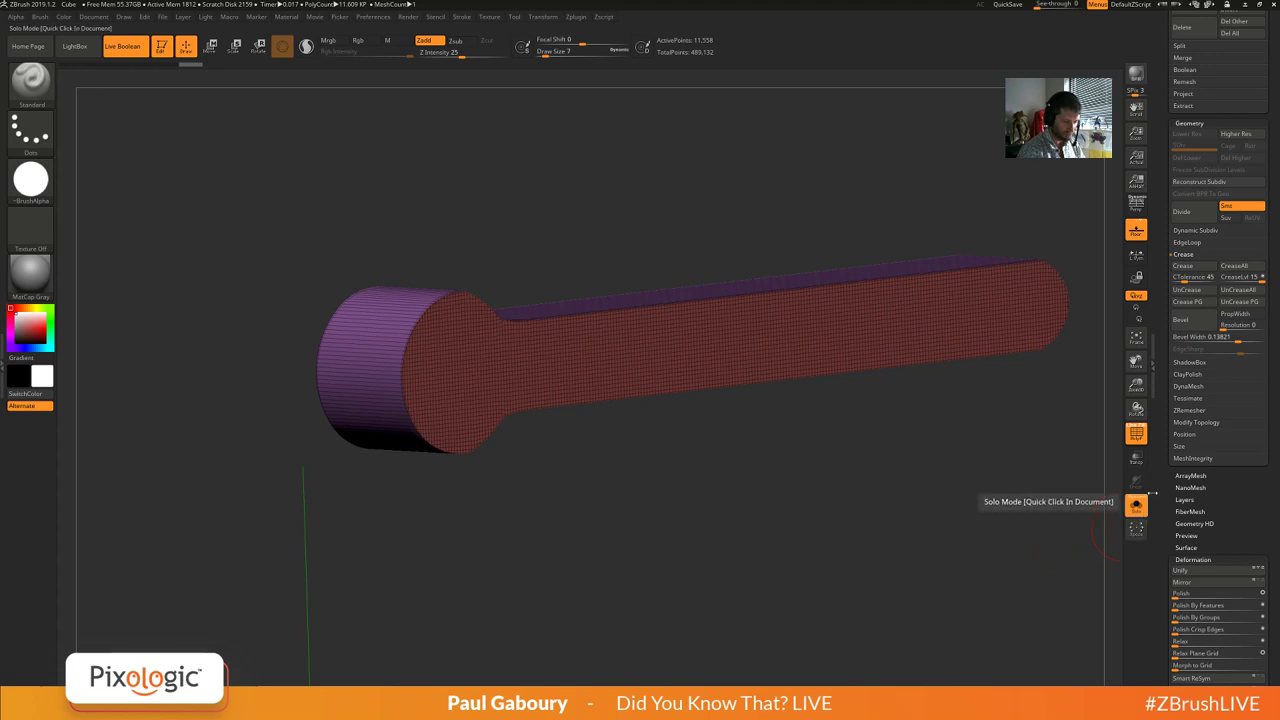
mouse_move(1236, 339)
left_mouse_down()
mouse_move(1222, 341)
mouse_move(1238, 341)
left_mouse_up()
left_click_drag(705, 500, 843, 484)
right_click_drag(930, 542, 929, 518, "ctrl")
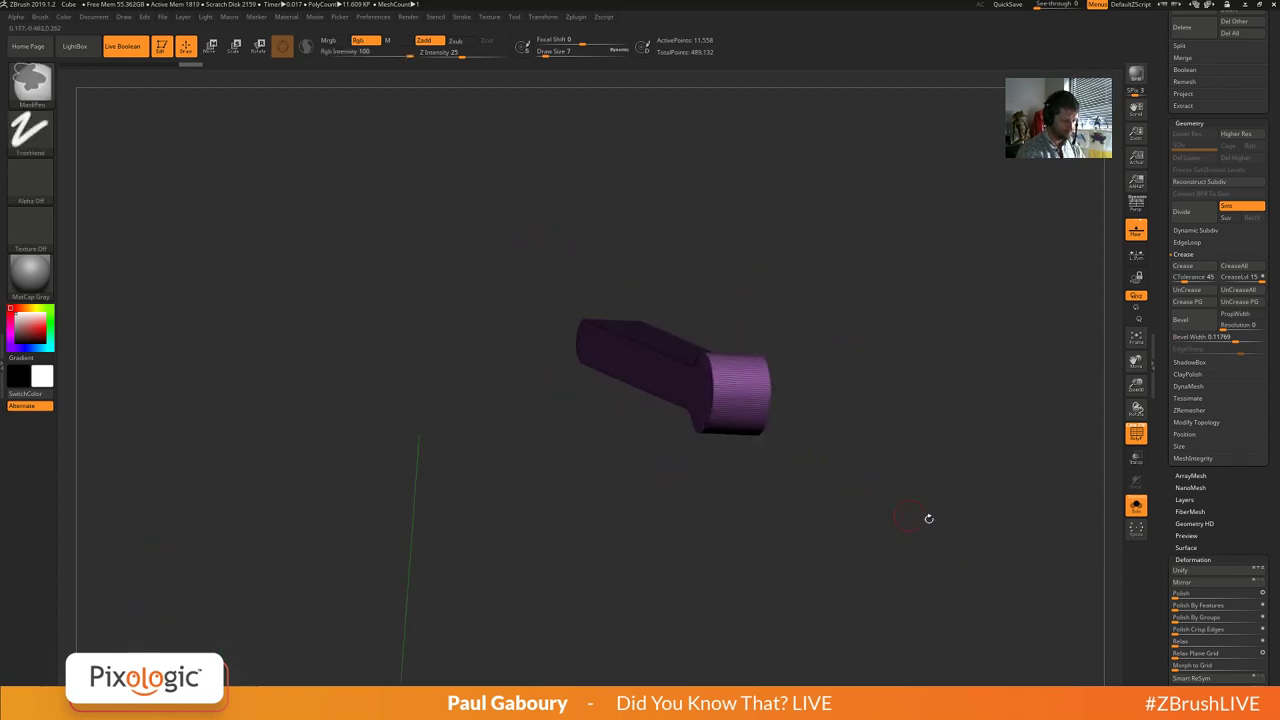
left_click(1136, 507)
Reposition the keyhole cutter's depth against the walkie-talkie's front panel.
left_click_drag(903, 512, 943, 481)
key("w")
left_click_drag(714, 369, 692, 369)
right_click_drag(865, 444, 864, 424, "ctrl")
right_click_drag(864, 424, 813, 462)
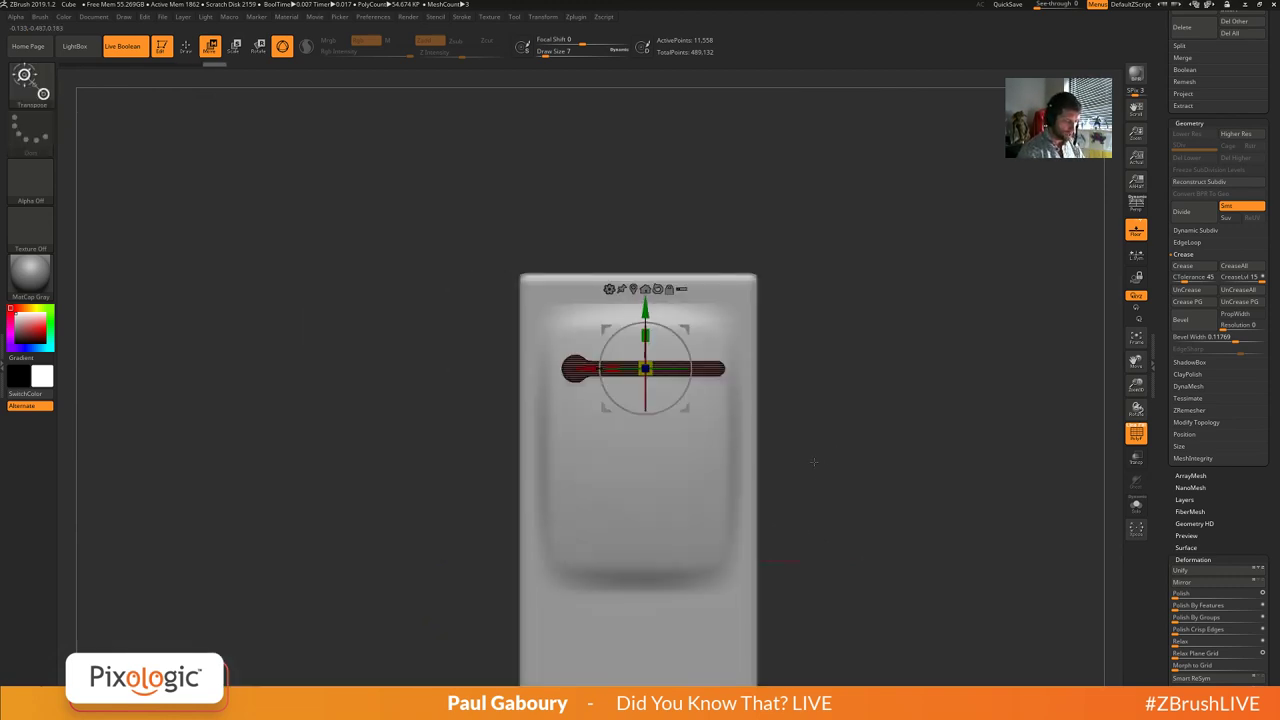
Raise the keyhole cutter toward the panel's upper edge and make it slightly shorter.
key("q")
mouse_move(834, 523)
right_mouse_down("alt")
mouse_move(788, 370)
mouse_move(791, 391)
mouse_move(817, 407)
right_mouse_up("alt")
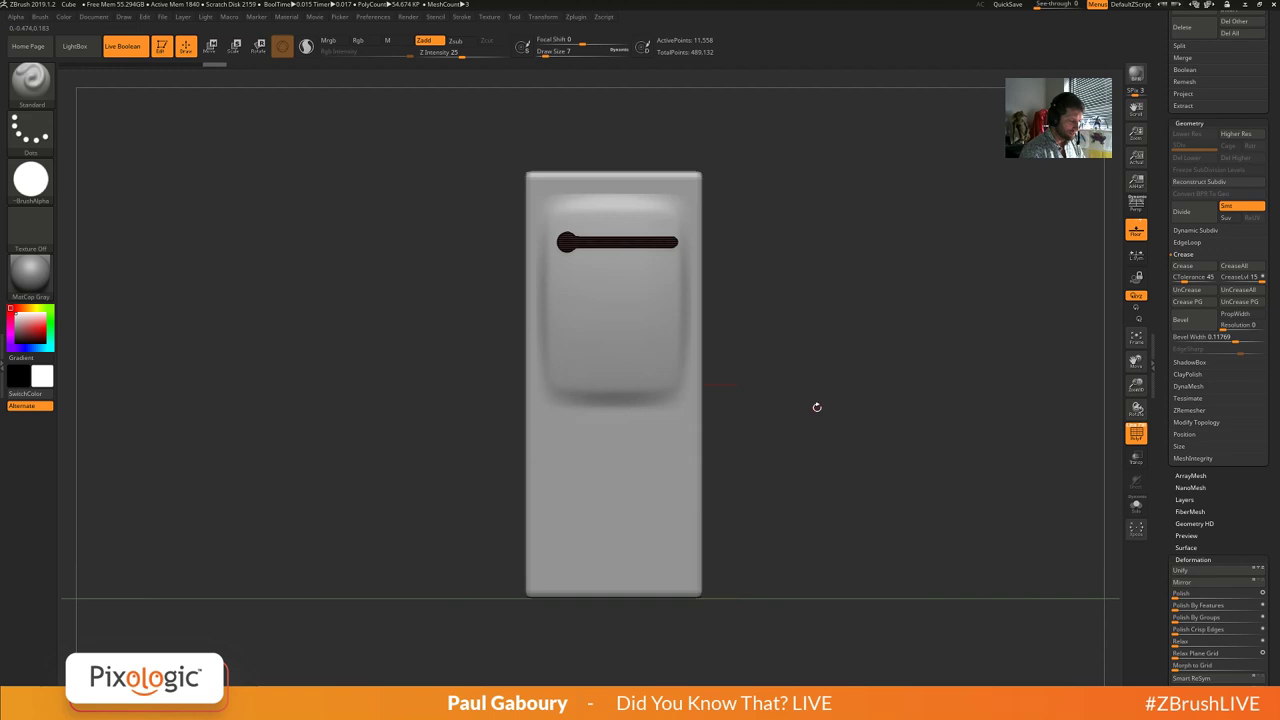
key("w")
left_click_drag(618, 184, 618, 174)
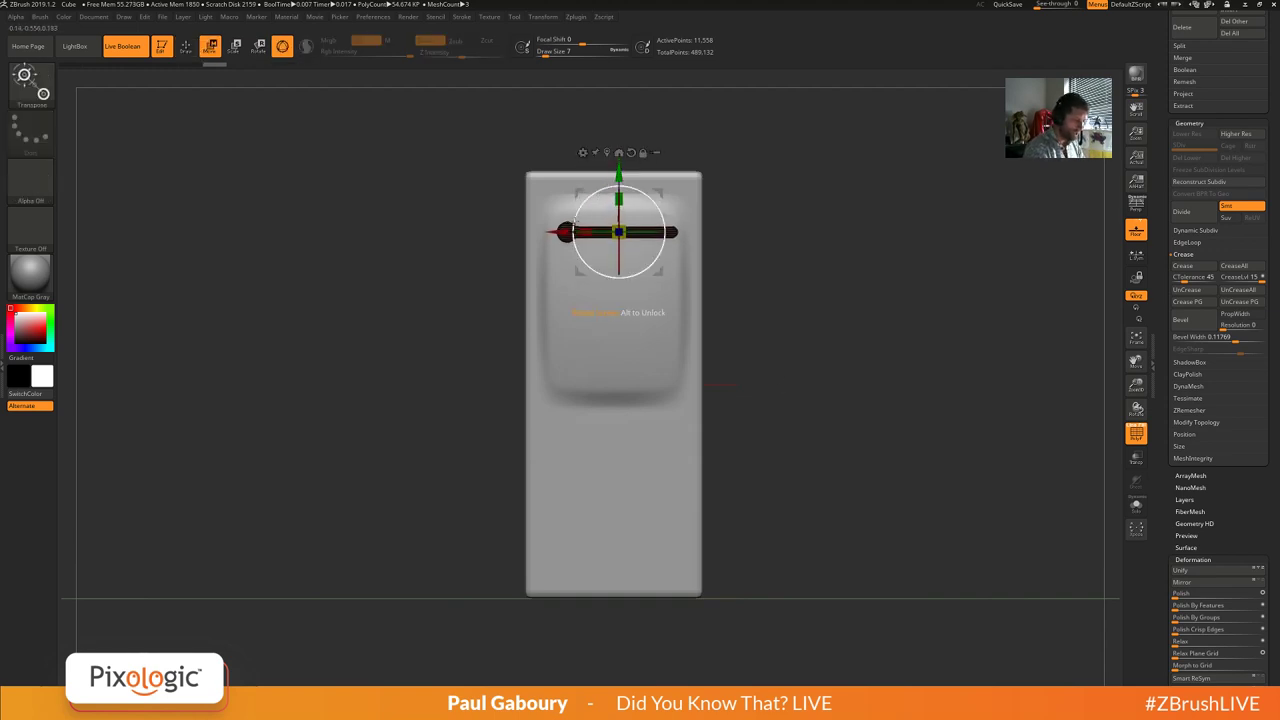
left_click_drag(557, 232, 610, 230)
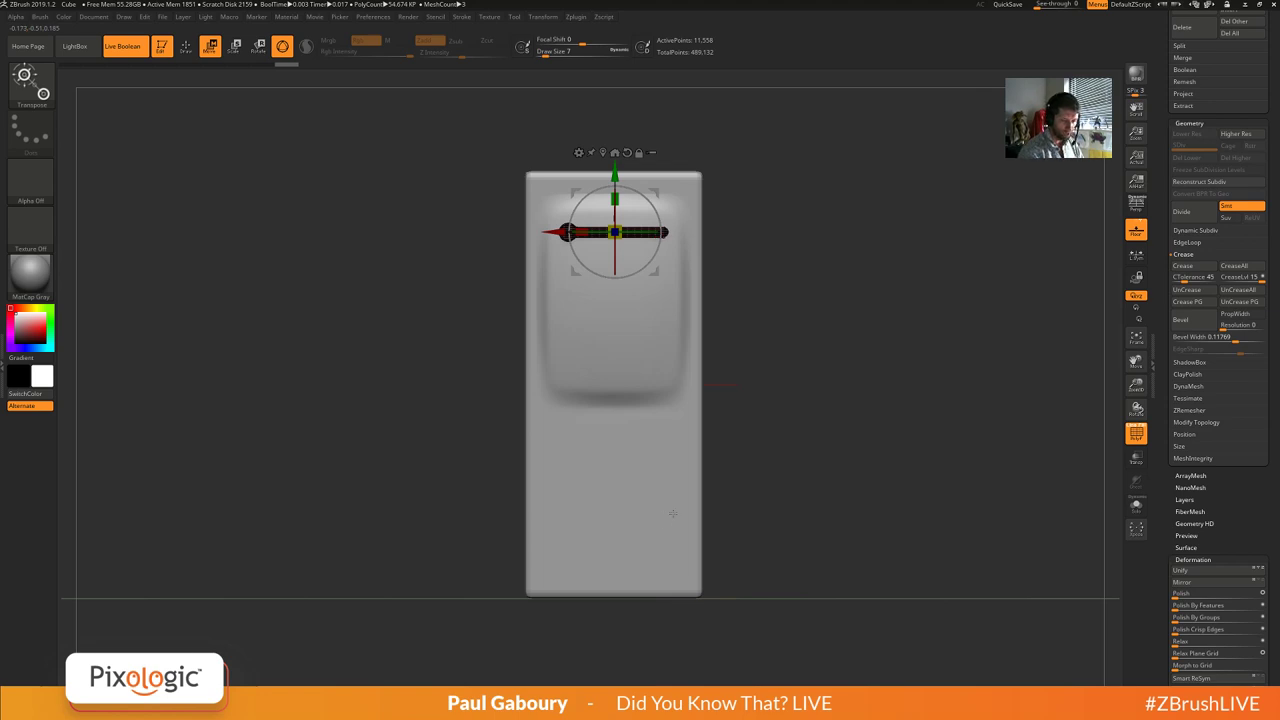
Turn the keyhole cutter into an Array Mesh with Transpose enabled and offset its copy down the panel by a Y Amount of 13.13.
left_click(1195, 475)
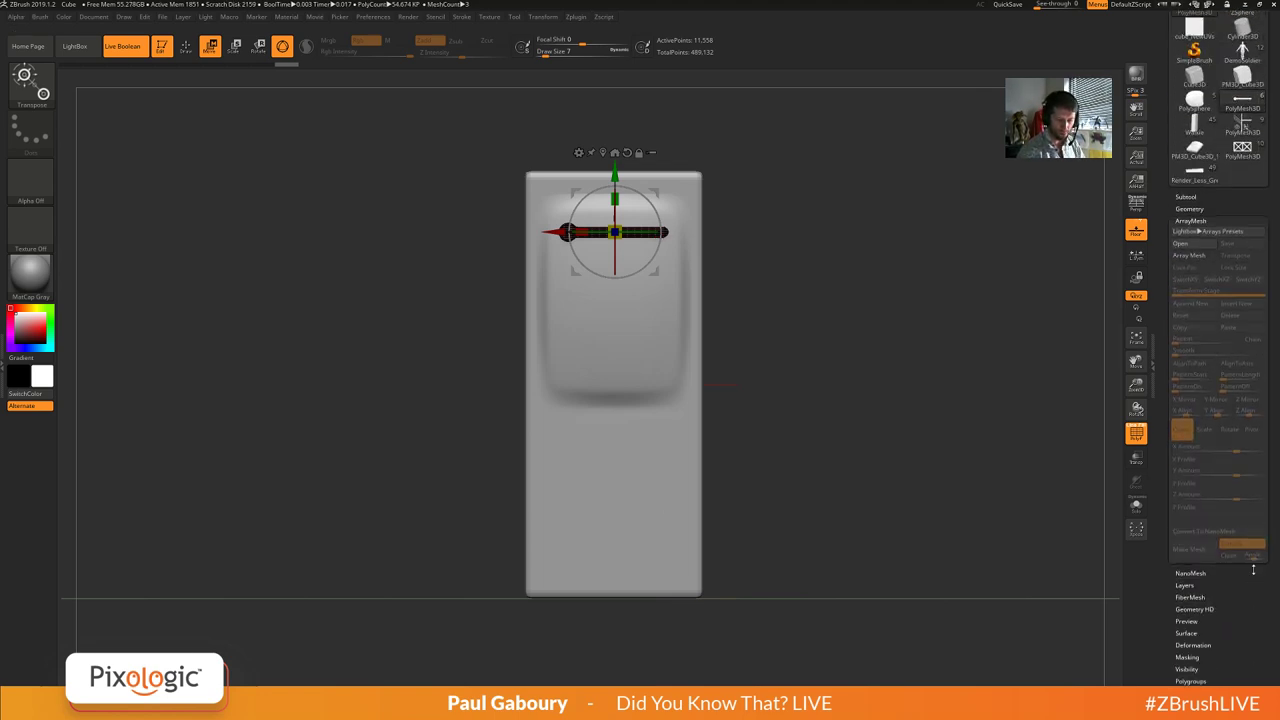
left_click(1190, 254)
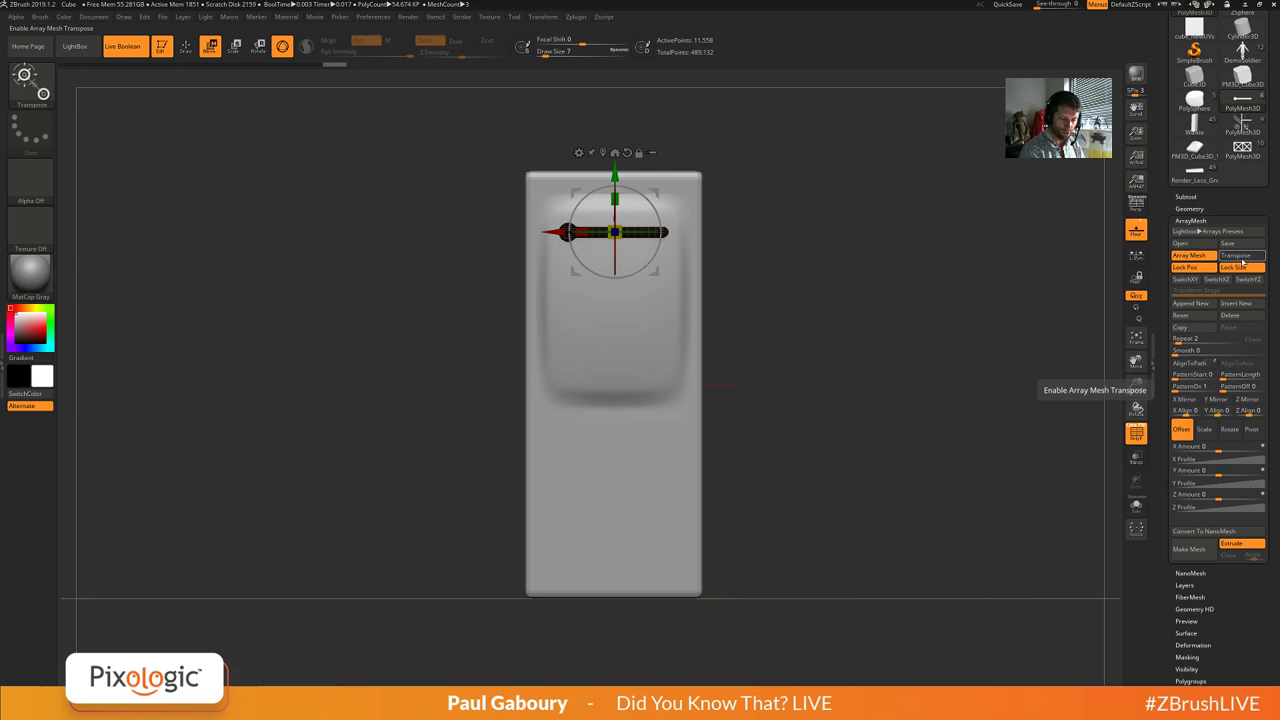
key("y")
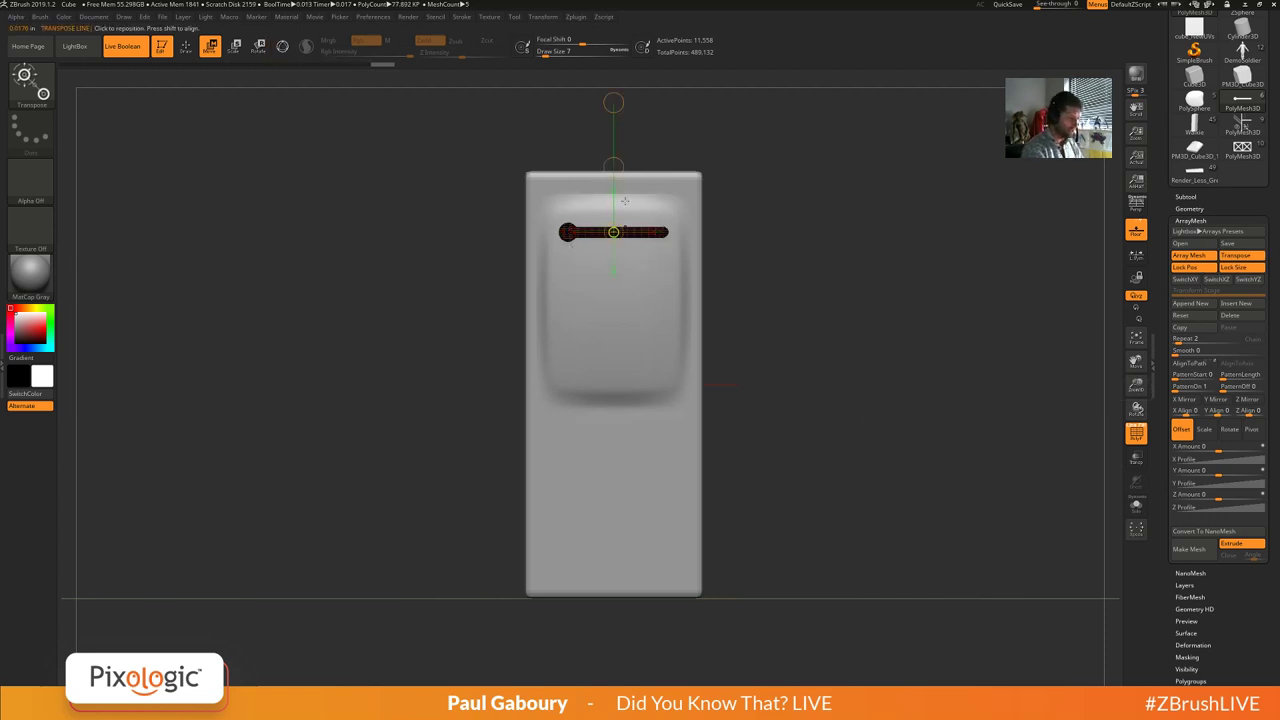
mouse_move(613, 232)
left_mouse_down()
mouse_move(720, 231)
mouse_move(613, 422)
left_mouse_up()
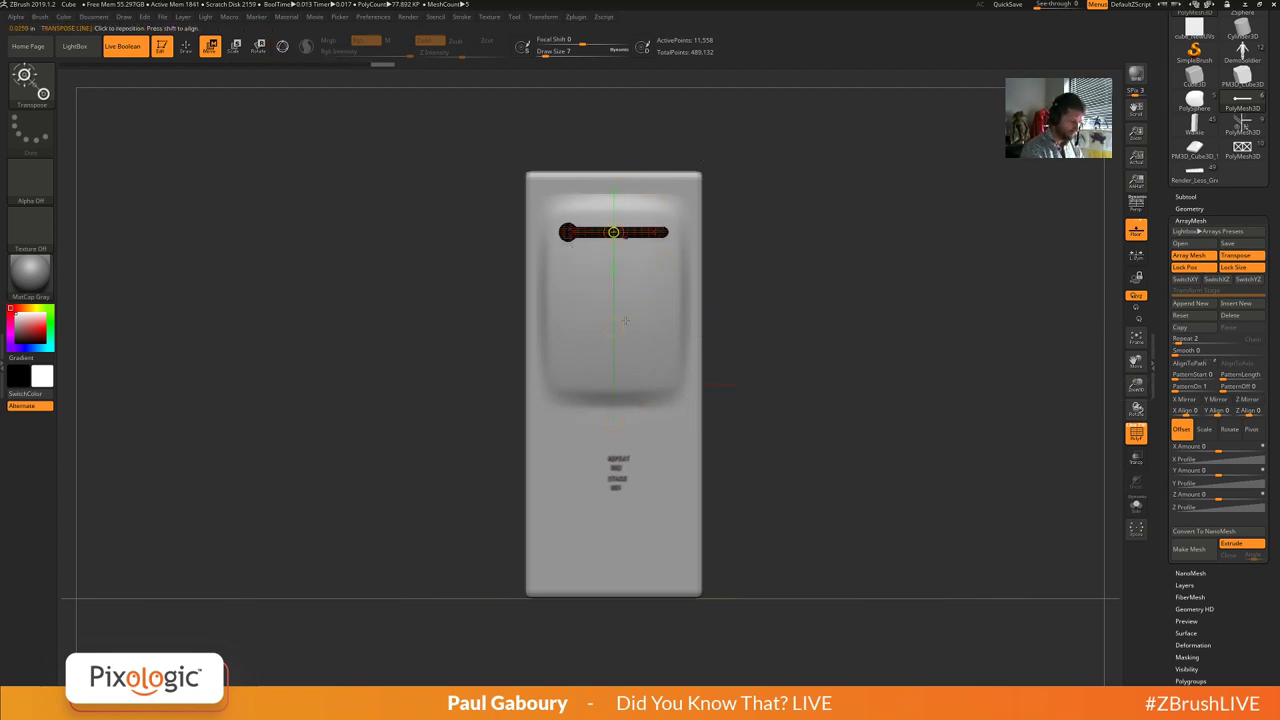
left_click_drag(613, 327, 637, 535)
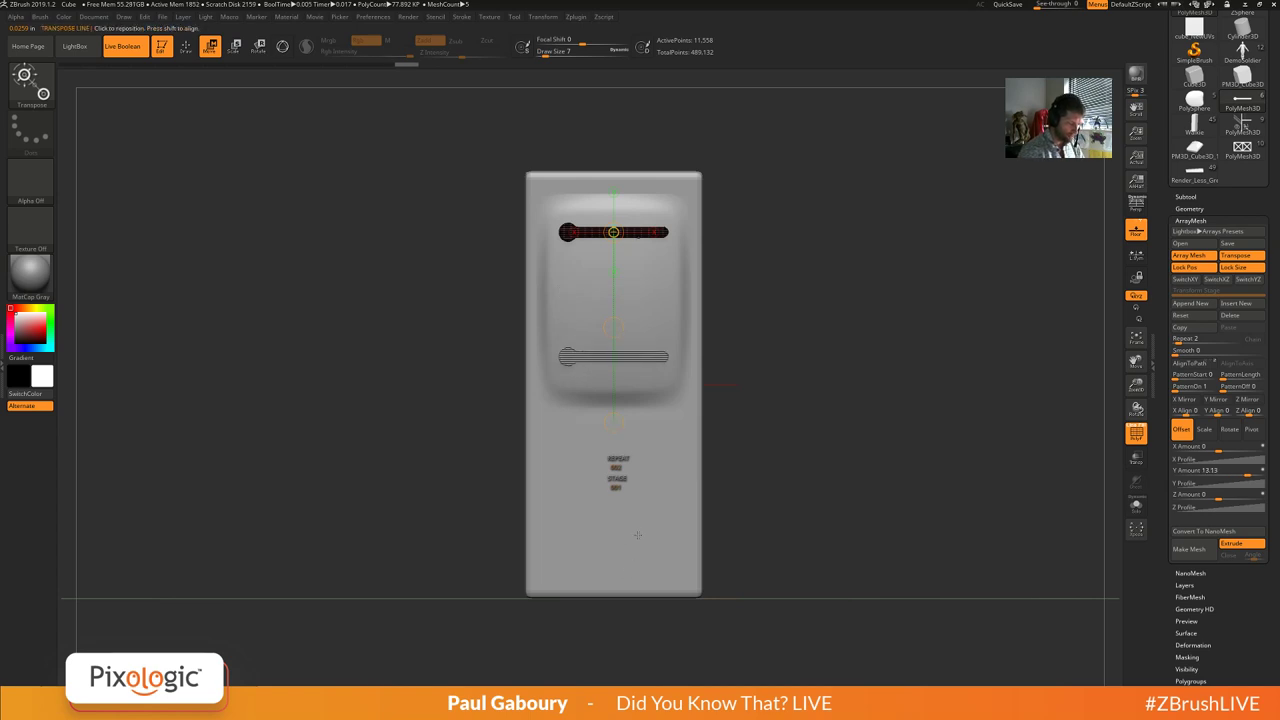
Hide the polyframe, increase the array to 12 repeats, and tighten its Y Amount to 8.92999.
key("shift+f")
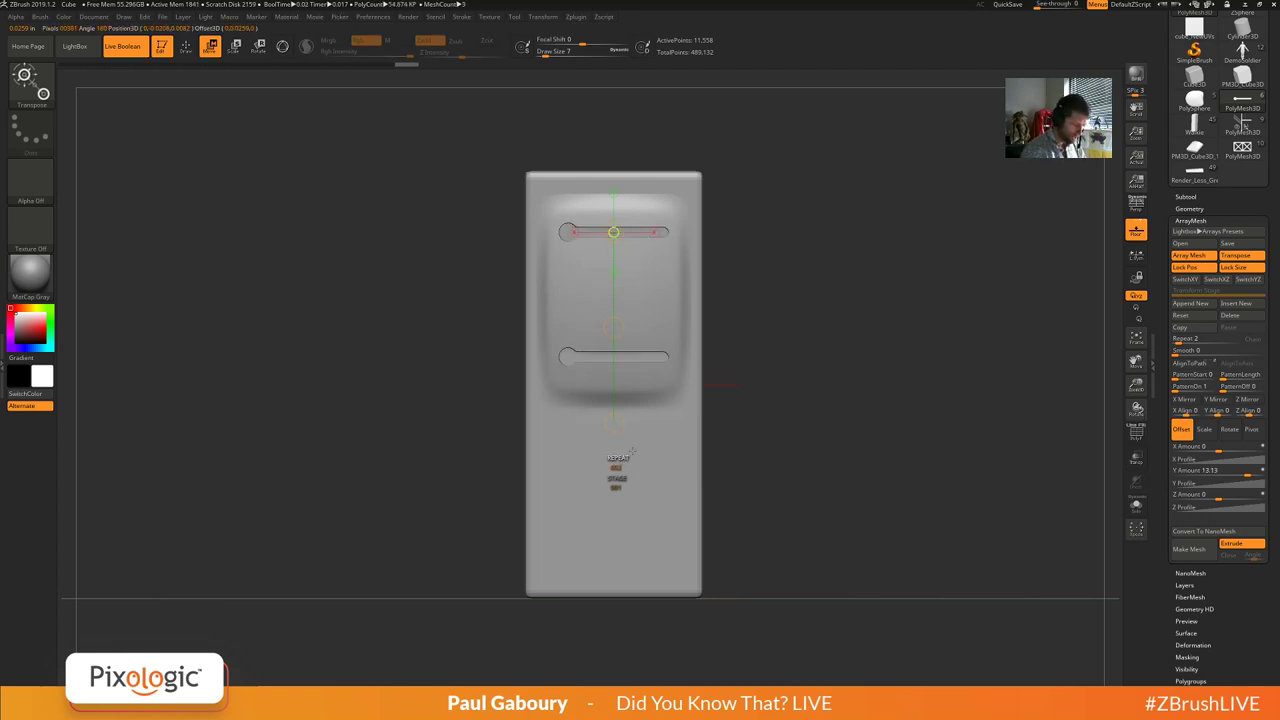
left_click_drag(619, 459, 795, 404)
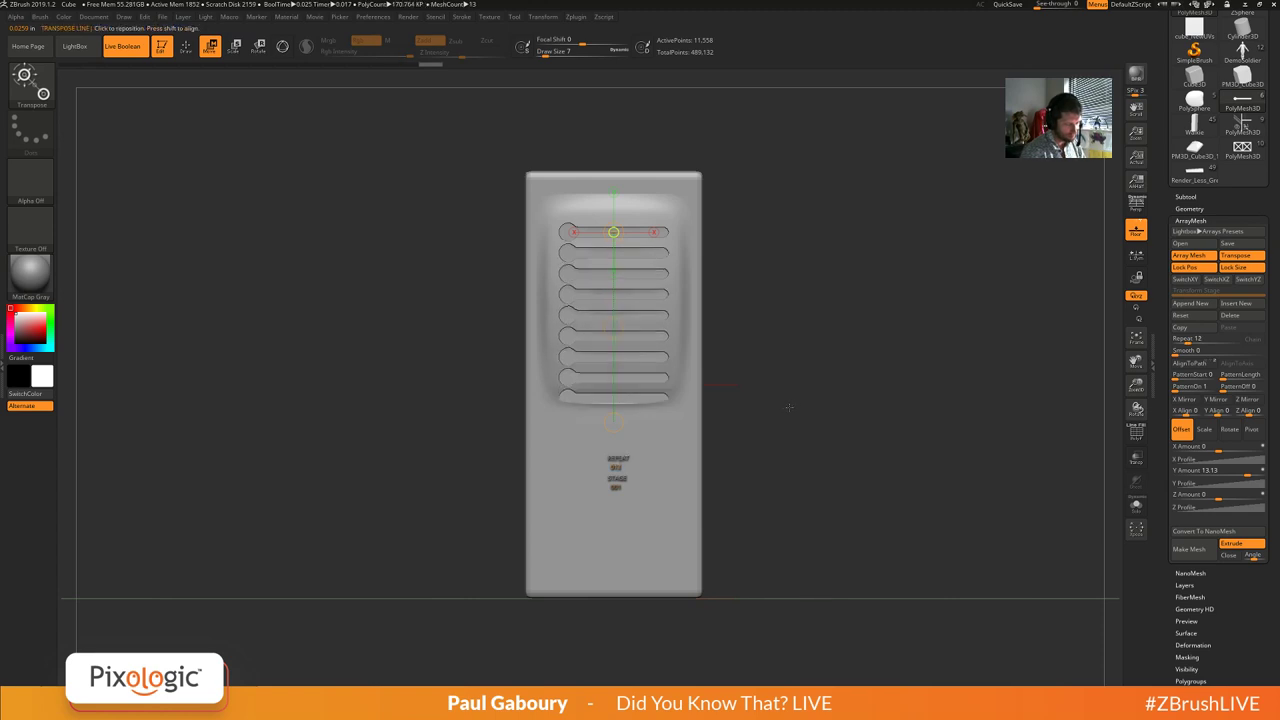
left_click_drag(606, 237, 627, 262)
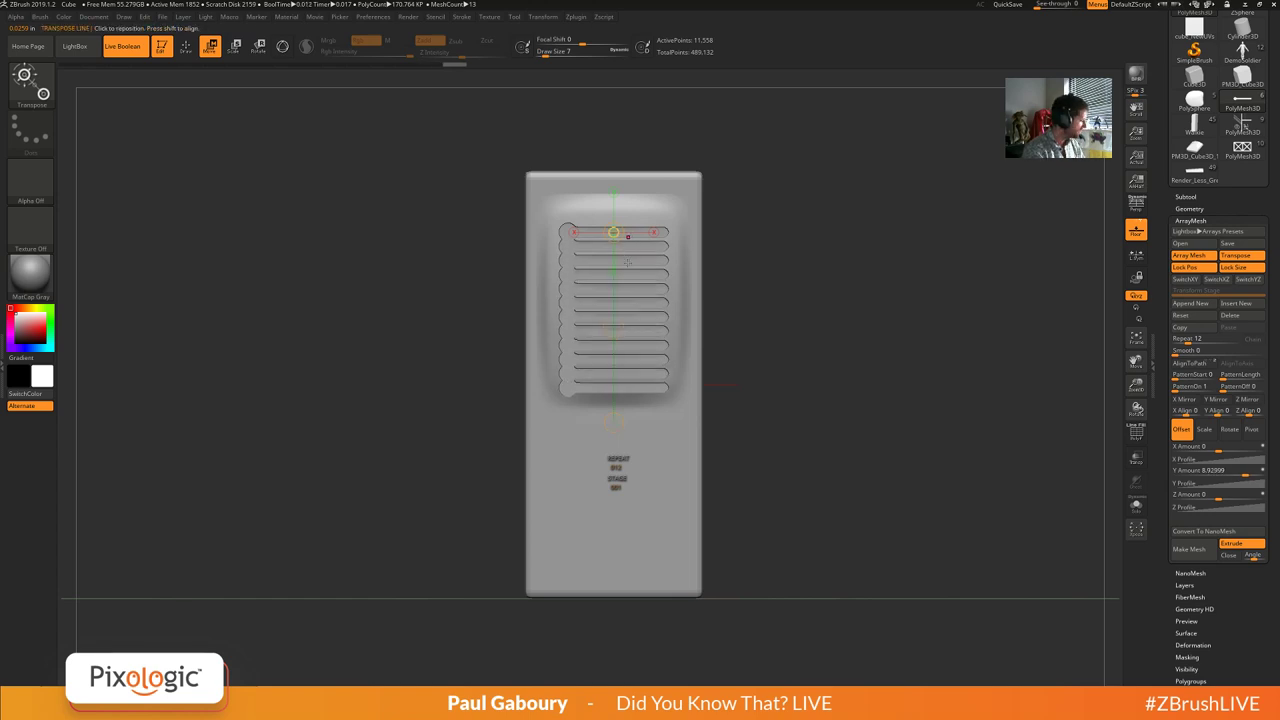
Shorten the arrayed keyhole slots sideways so they occupy only one side of the walkie-talkie's raised front panel.
key("y")
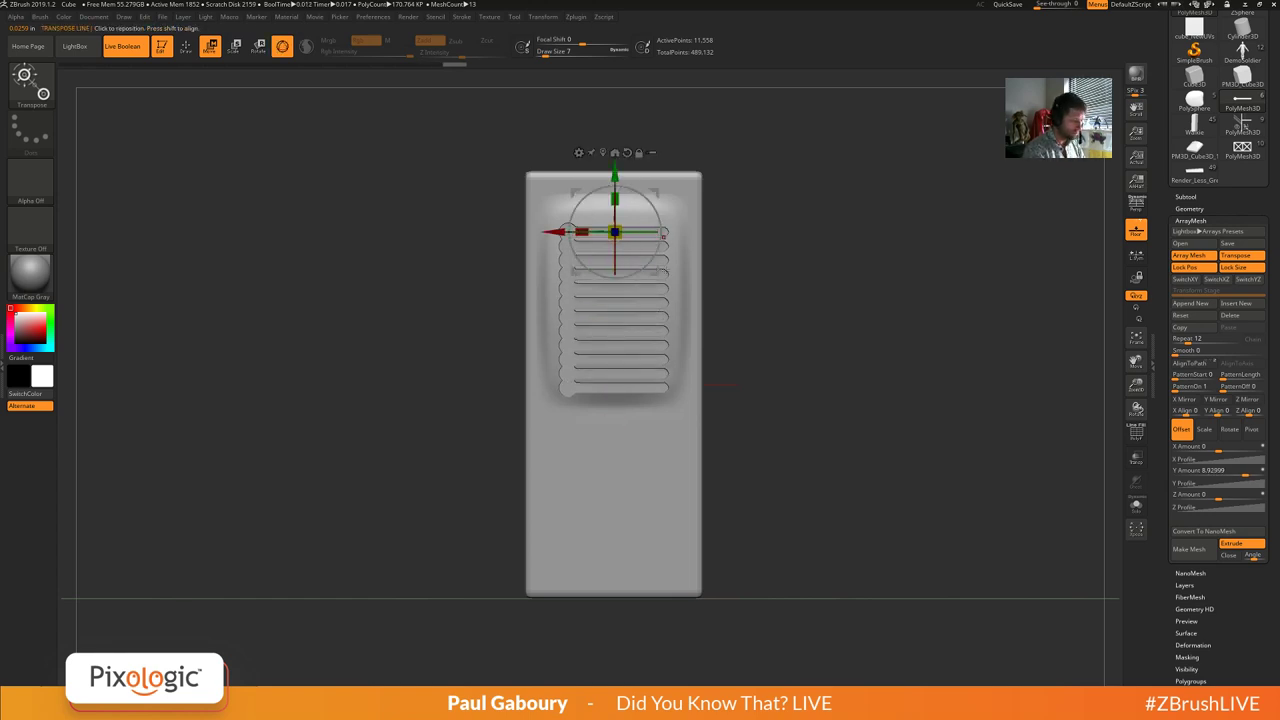
mouse_move(554, 233)
left_mouse_down("alt")
mouse_move(512, 241)
mouse_move(548, 240)
left_mouse_up("alt")
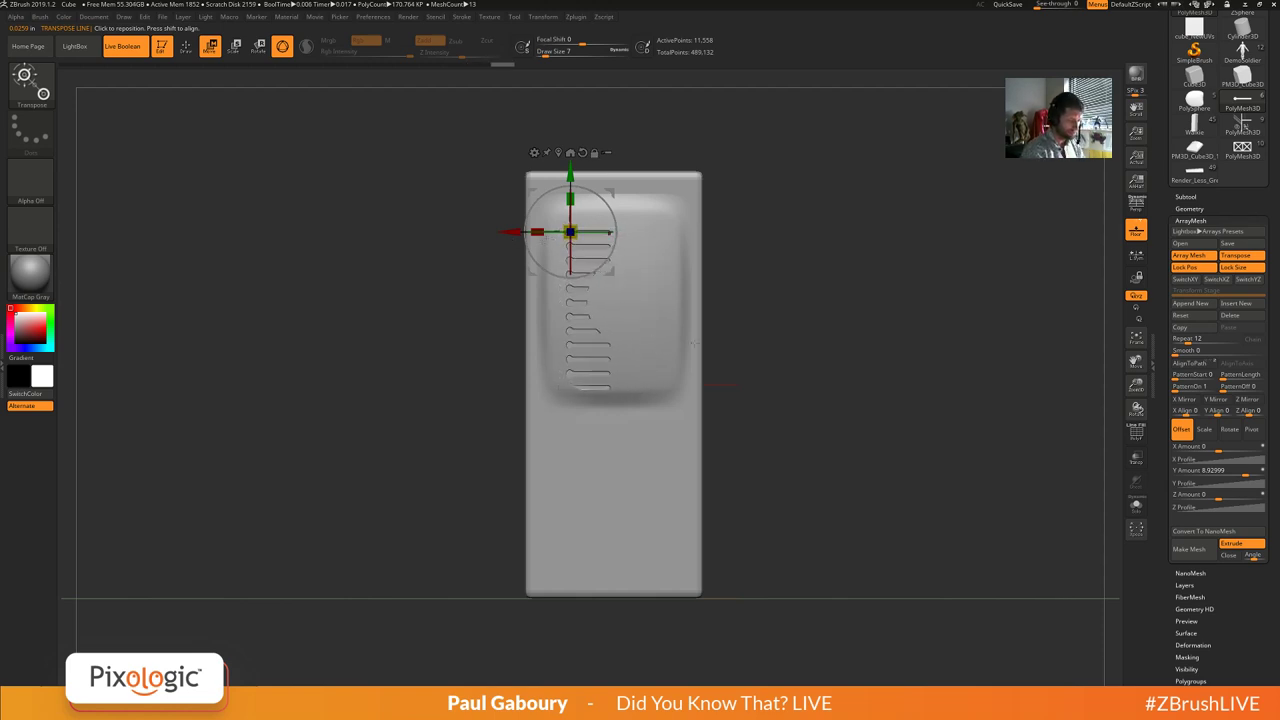
mouse_move(762, 377)
right_mouse_down()
mouse_move(796, 362)
mouse_move(800, 392)
mouse_move(745, 398)
right_mouse_up()
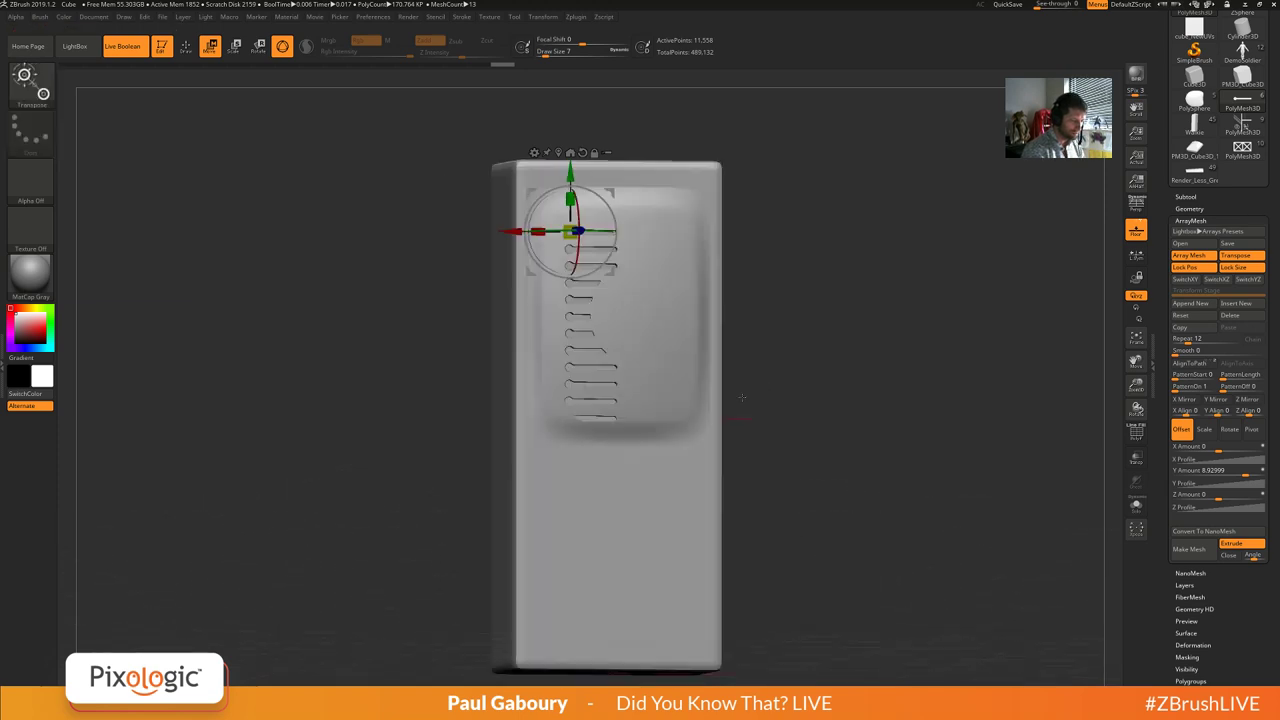
left_click_drag(750, 387, 918, 424)
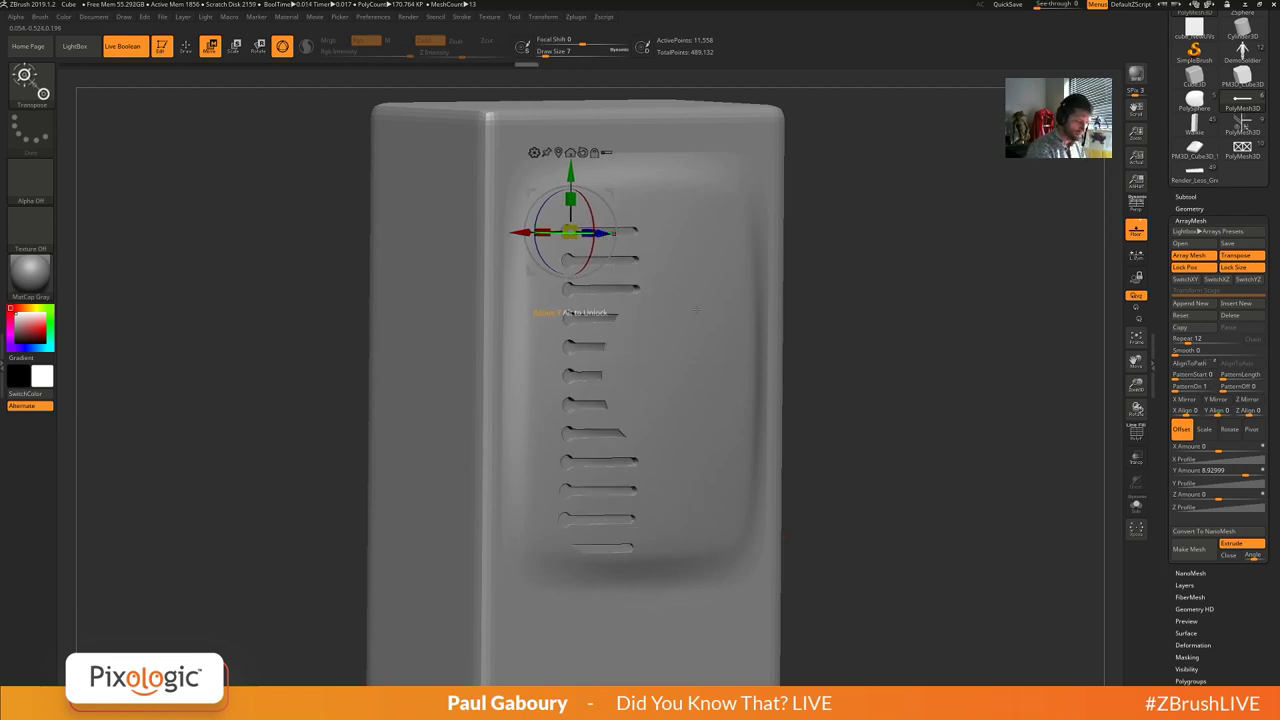
right_click_drag(782, 356, 785, 320, "ctrl")
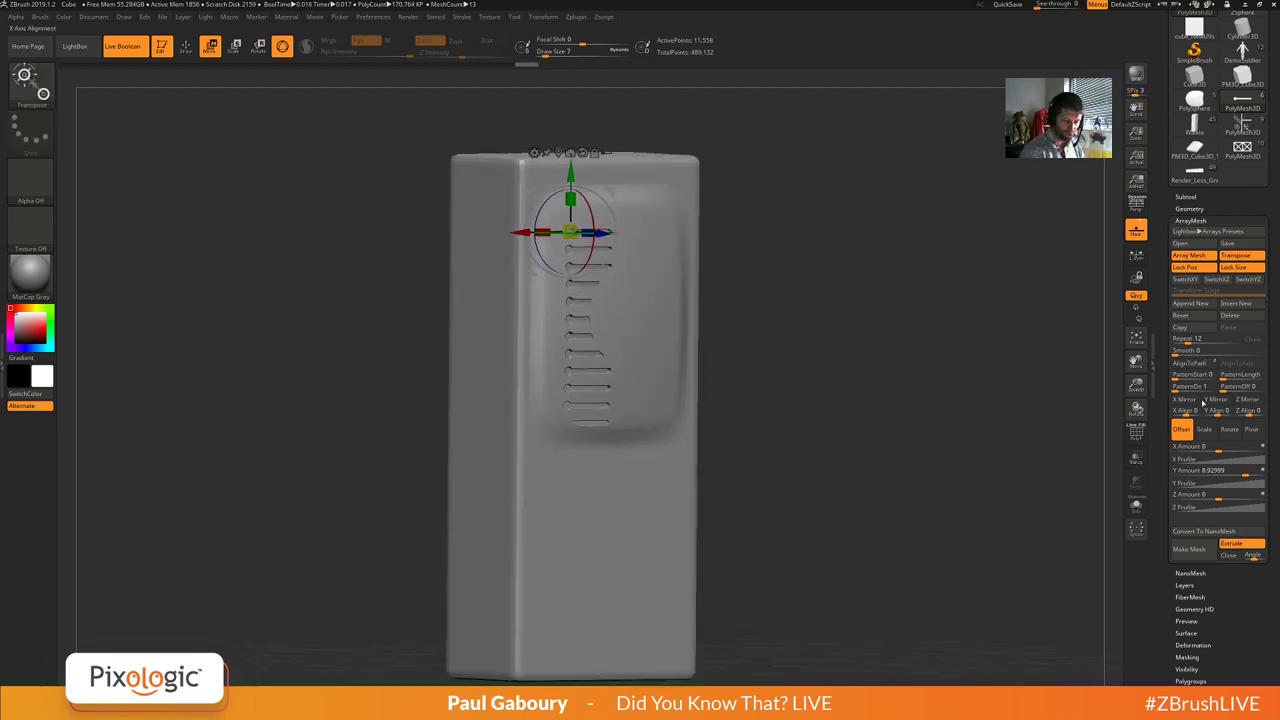
Try the slot array with 7 repeats and return it to 12.
left_click_drag(1188, 343, 1184, 342)
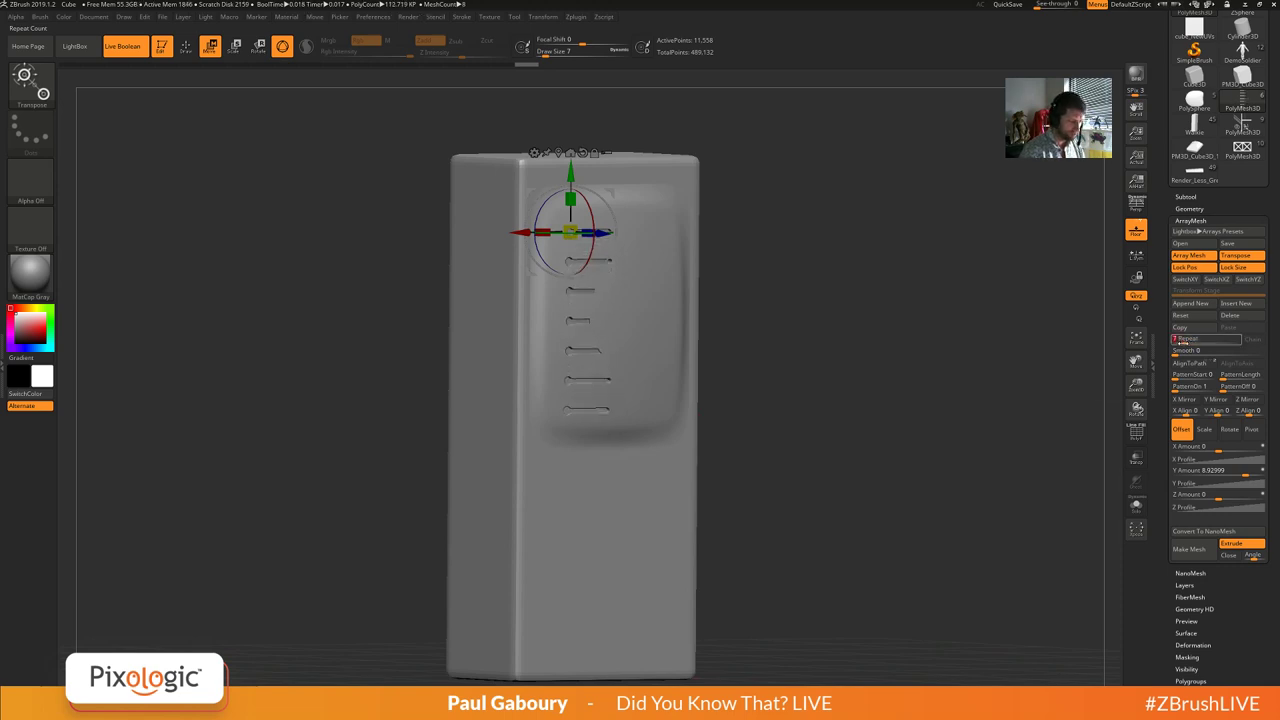
right_click_drag(876, 448, 851, 450, "shift")
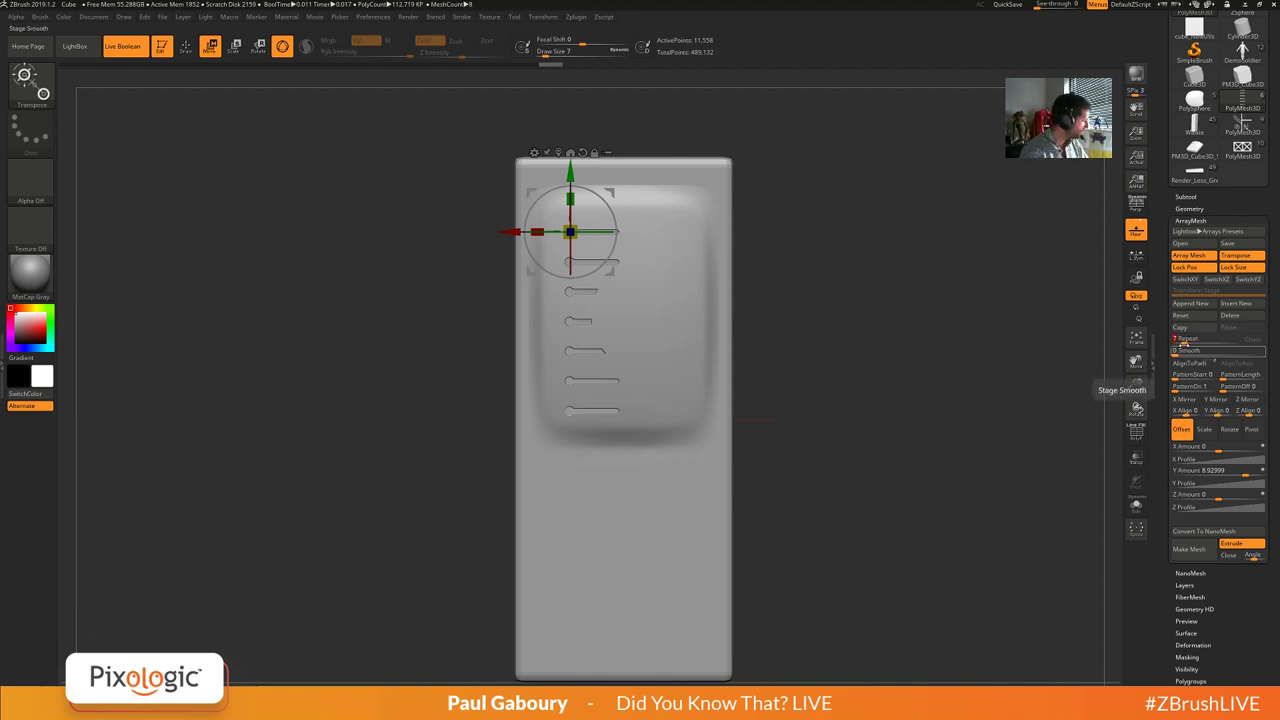
key("Return")
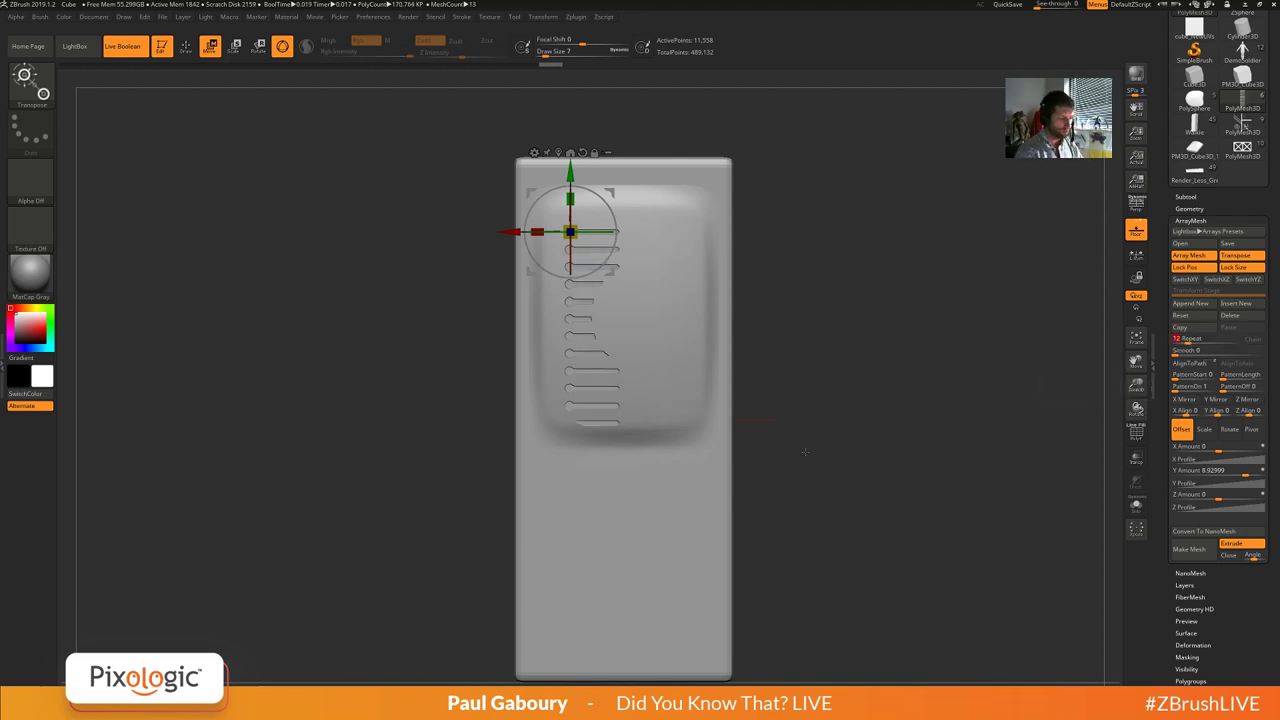
Push the slot array deeper into the front panel so every slot cuts fully, and raise it slightly.
right_click_drag(806, 451, 791, 383)
left_click_drag(586, 237, 592, 237)
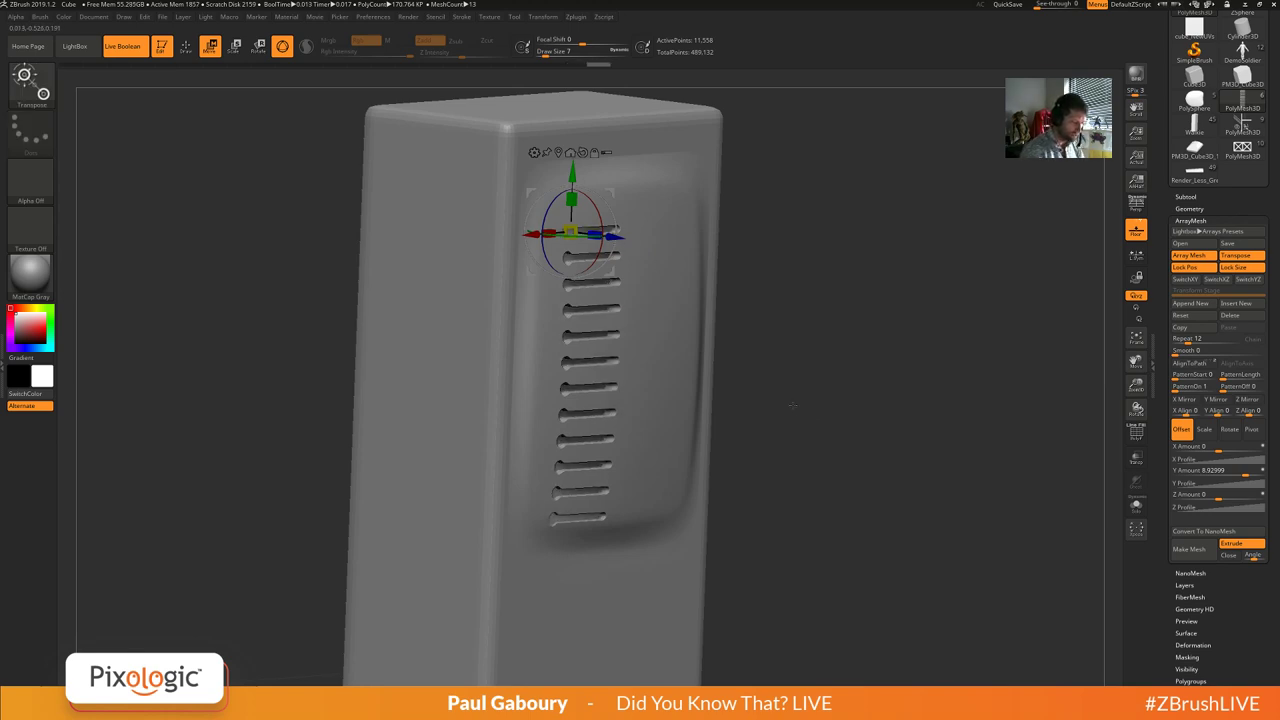
left_click_drag(792, 405, 832, 446, "shift")
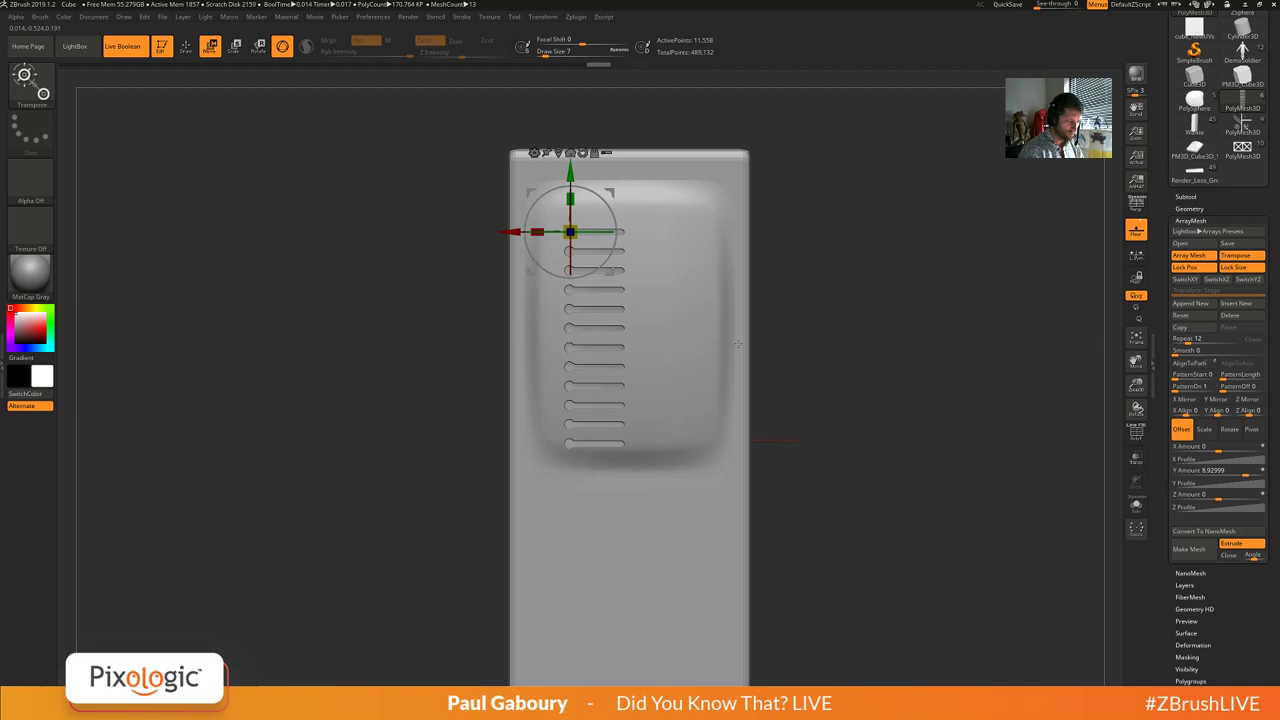
left_click_drag(572, 312, 570, 299)
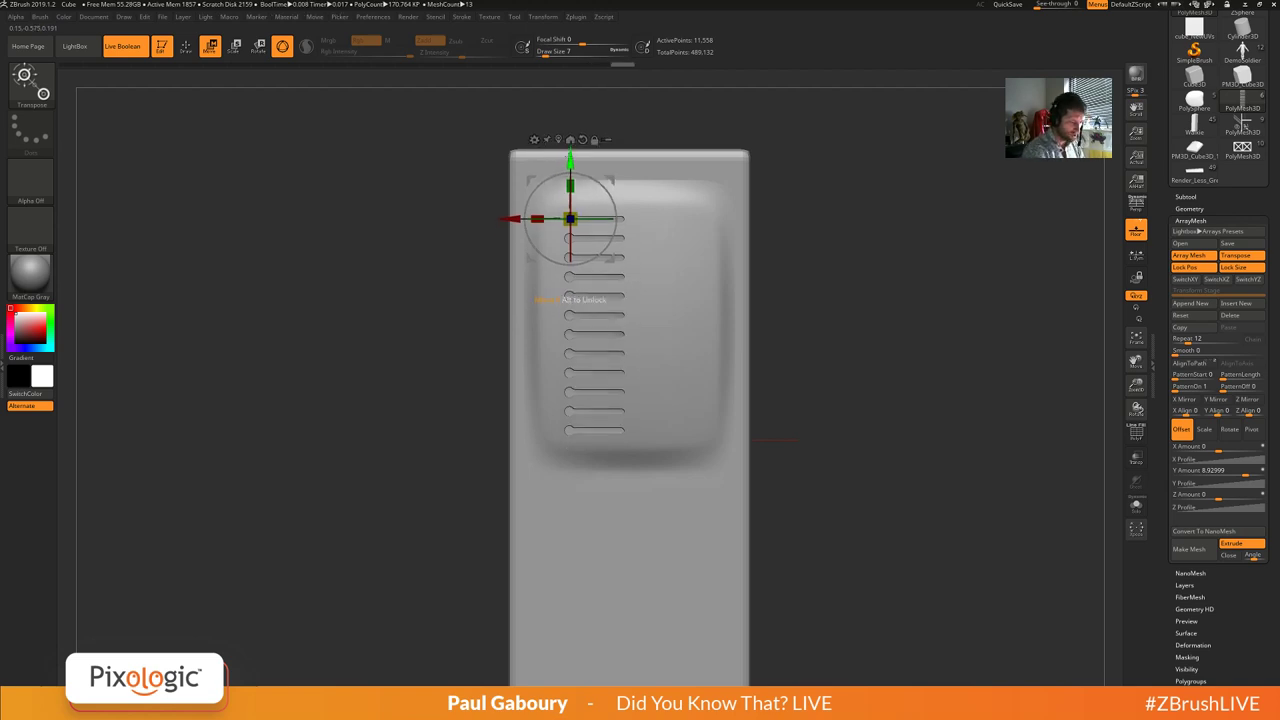
left_click_drag(815, 441, 784, 423)
left_click_drag(729, 485, 828, 491, "shift")
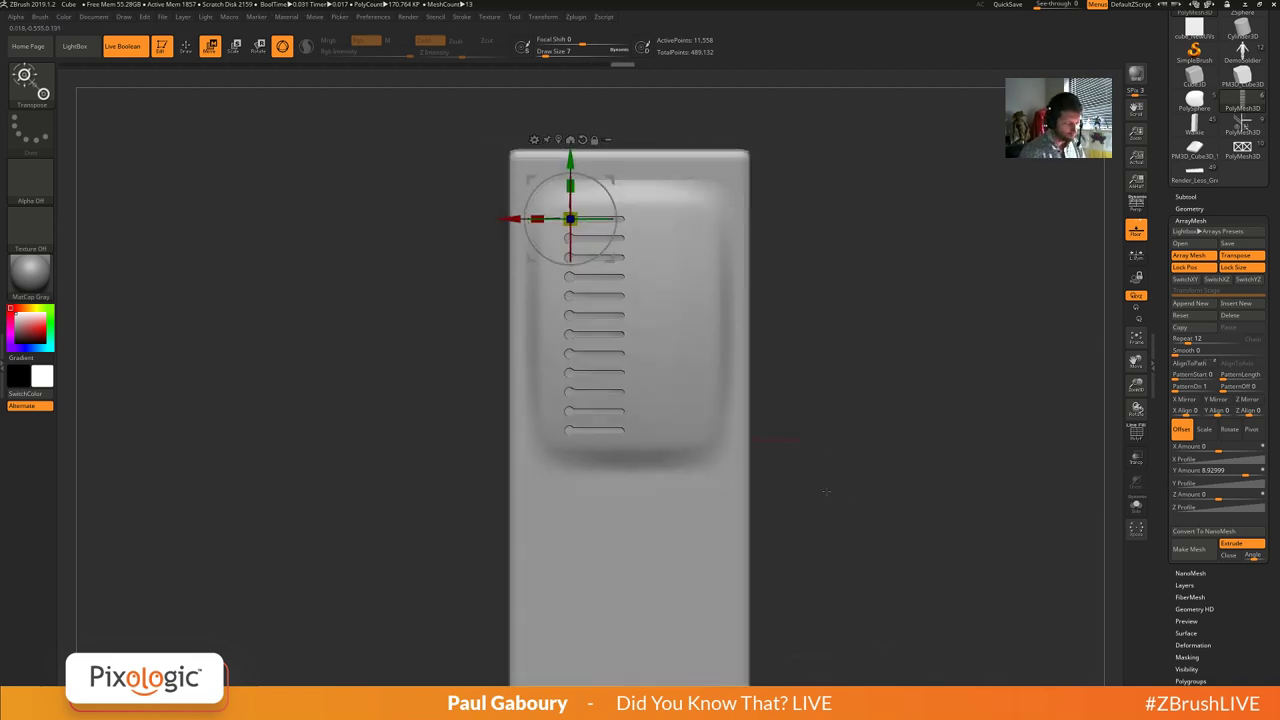
Apply the Extender deformer to the keyhole cutter and lengthen the slots without distorting their round ends.
right_click_drag(828, 491, 842, 483, "ctrl")
key("q")
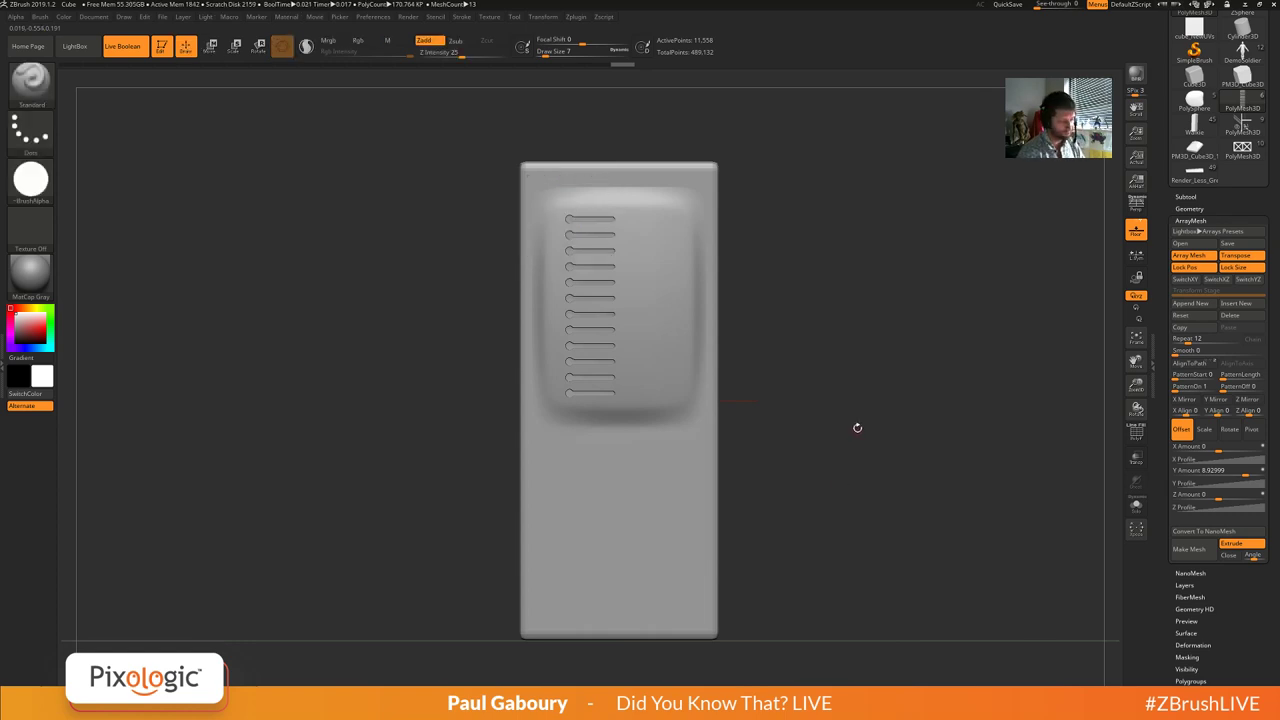
left_click_drag(857, 428, 875, 452, "alt")
key("w")
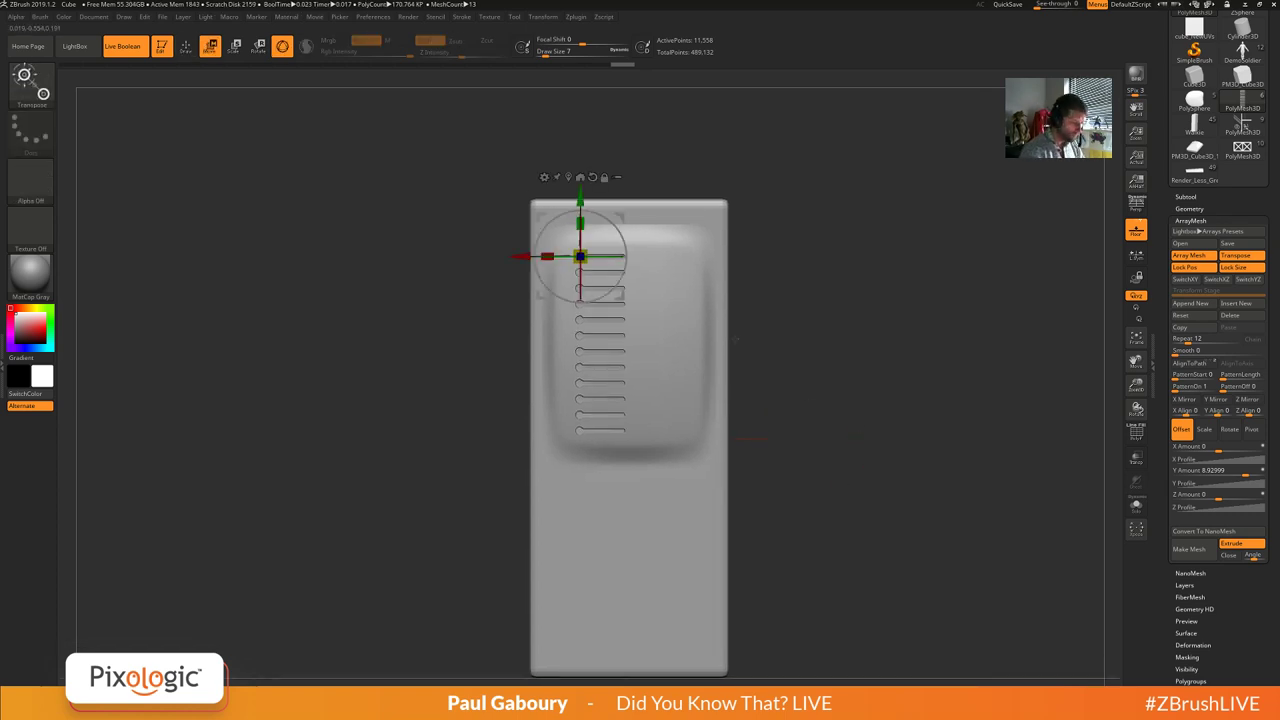
left_click(544, 177)
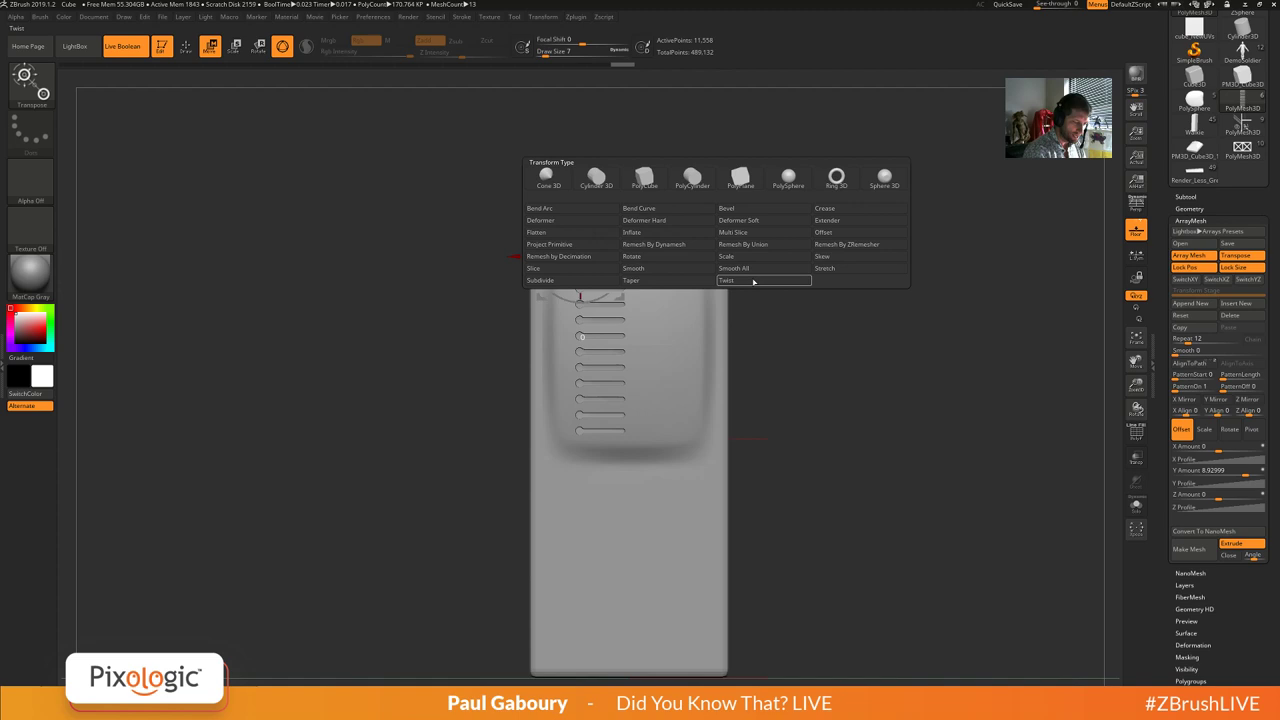
left_click(833, 224)
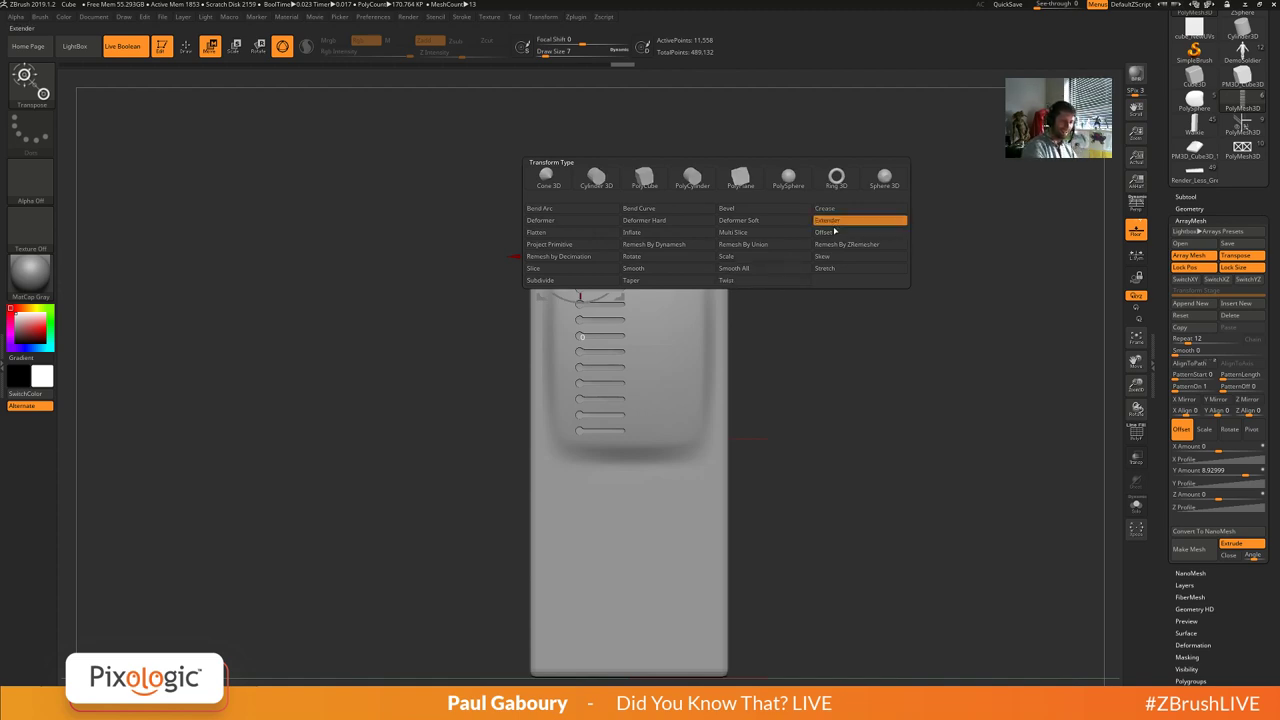
mouse_move(780, 337)
right_mouse_down("ctrl")
mouse_move(797, 367)
mouse_move(779, 337)
right_mouse_up("ctrl")
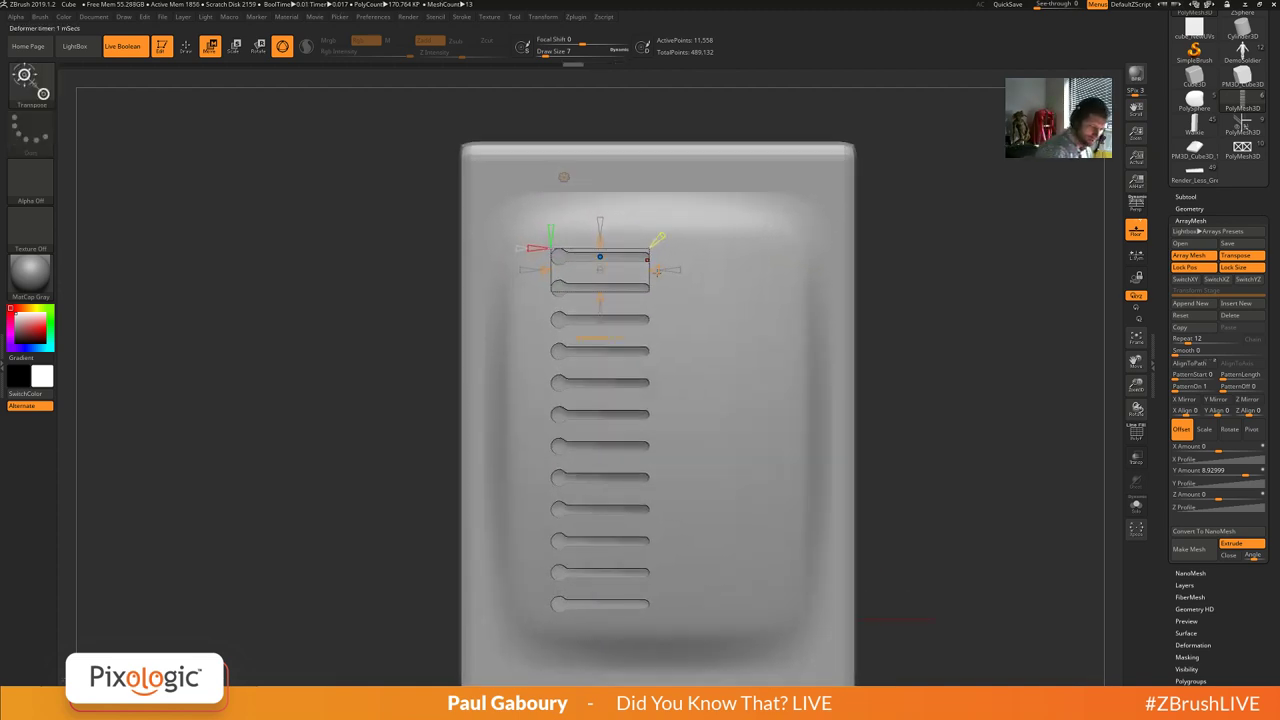
left_click_drag(659, 270, 688, 270)
Accept the extended slots and shift the array sideways to centre it on the raised panel.
key("w")
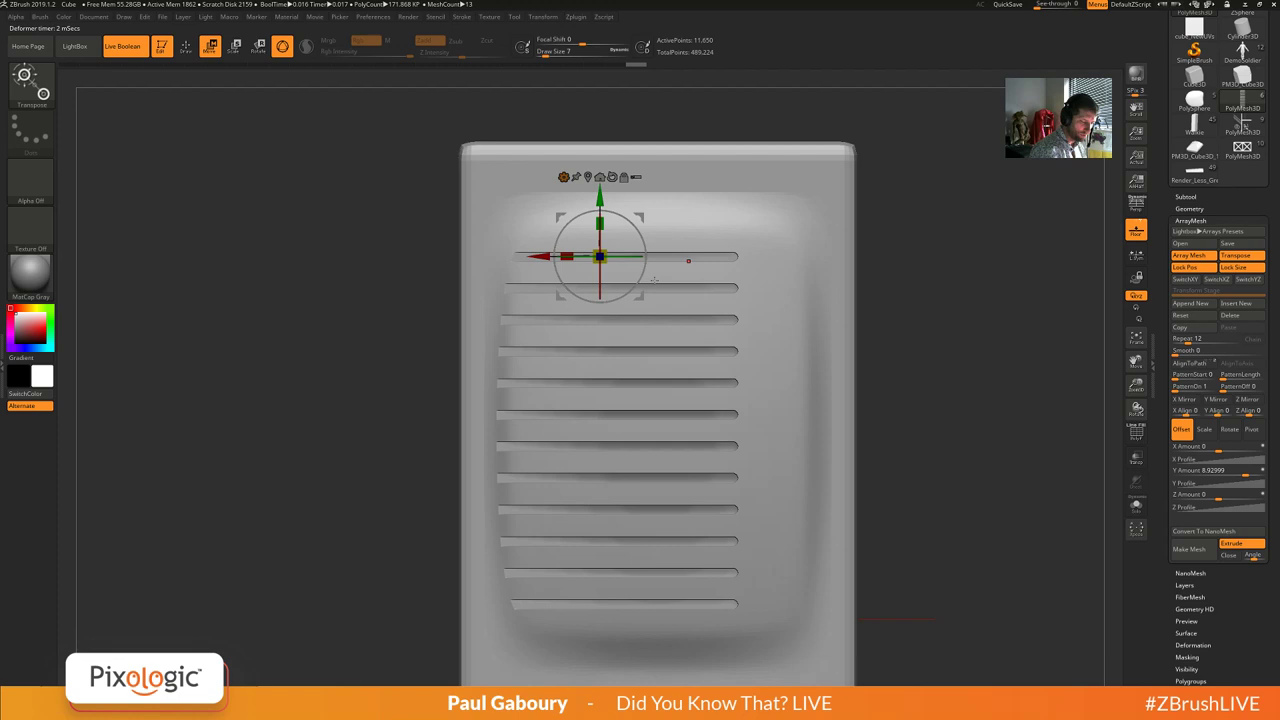
left_click_drag(536, 279, 597, 279)
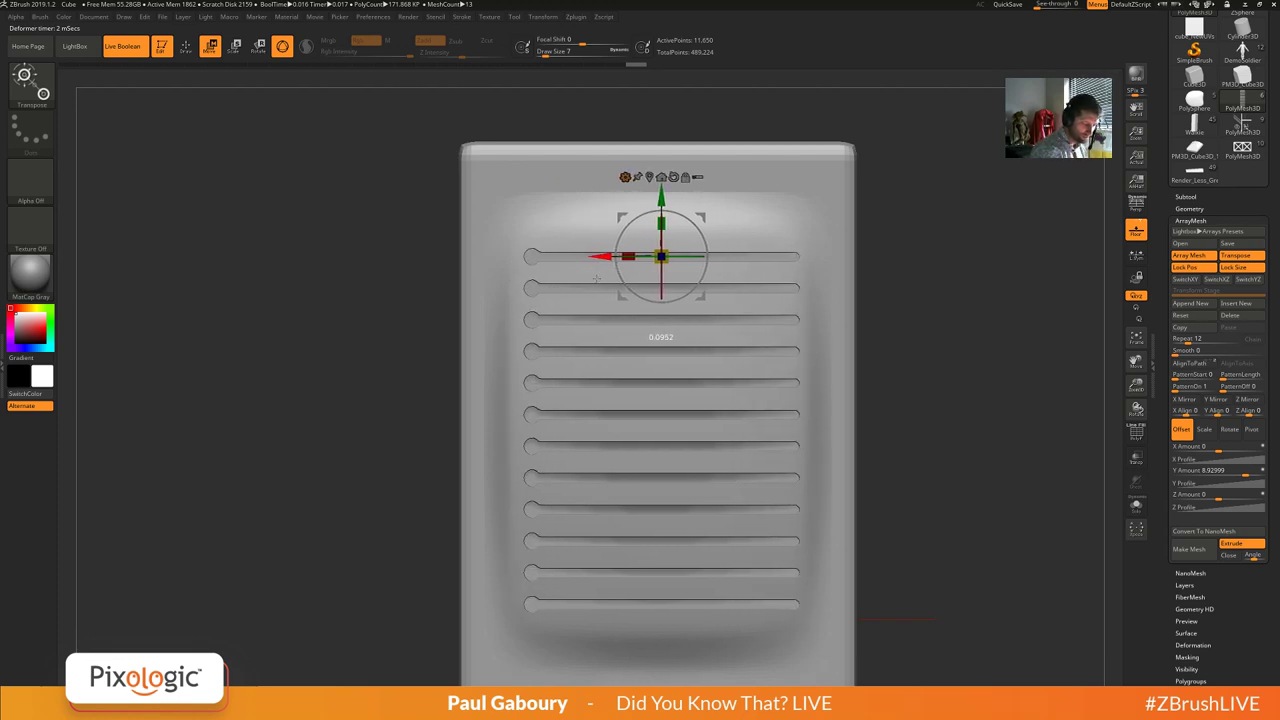
key("q")
mouse_move(920, 418)
left_mouse_down("alt")
mouse_move(846, 354)
mouse_move(770, 358)
mouse_move(710, 325)
mouse_move(810, 423)
left_mouse_up("alt")
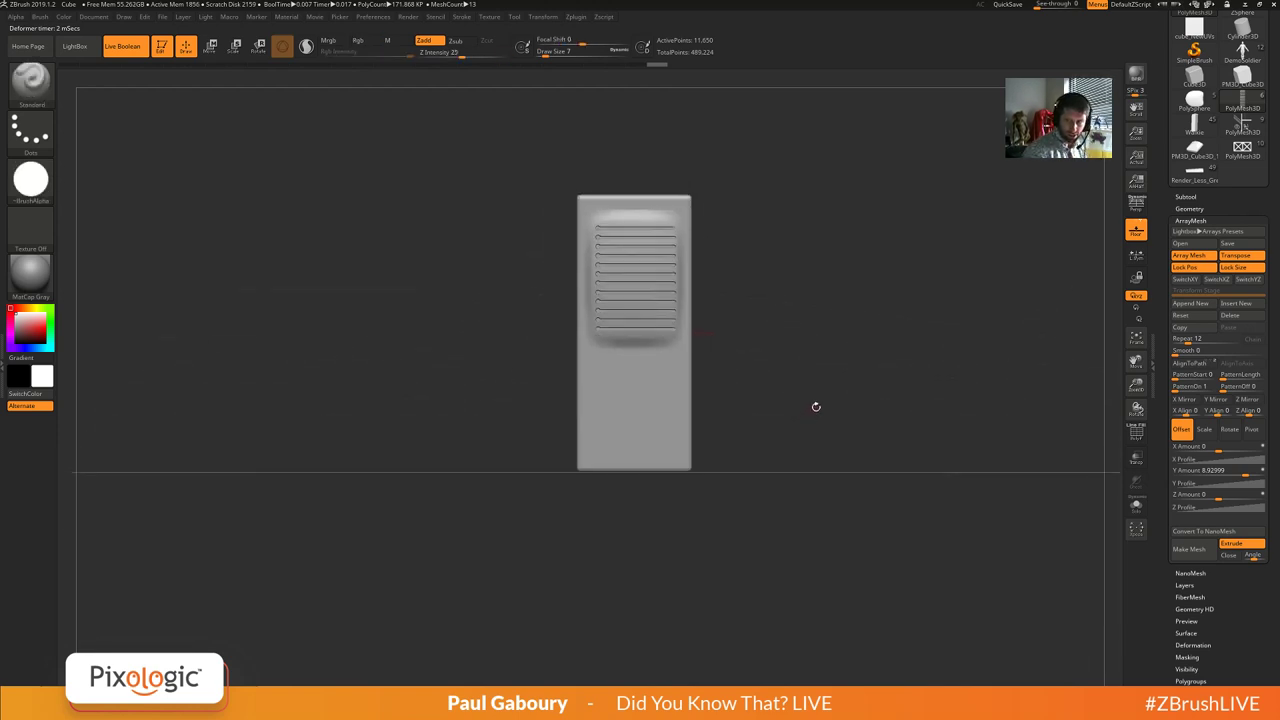
right_click_drag(816, 407, 826, 410, "ctrl")
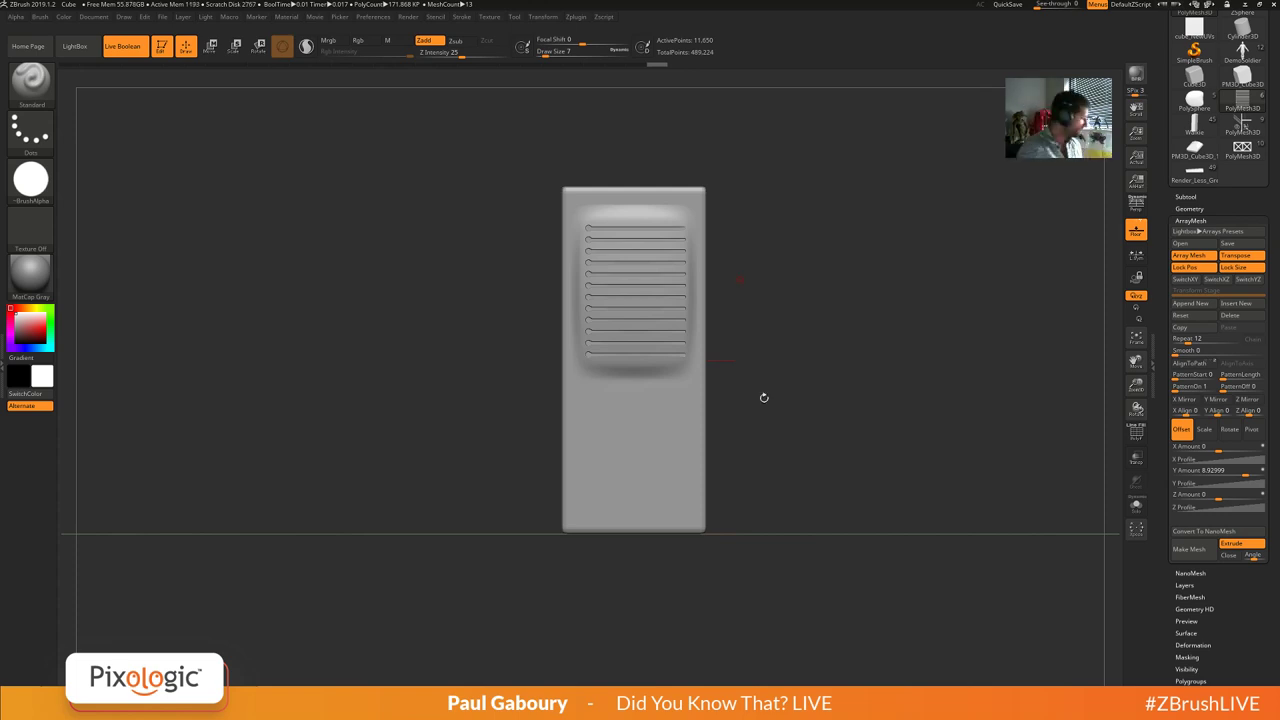
Show SpotLight, use Quick Select to bring the circle out of the shape grid, and enlarge it beside the walkie-talkie.
key("shift+z")
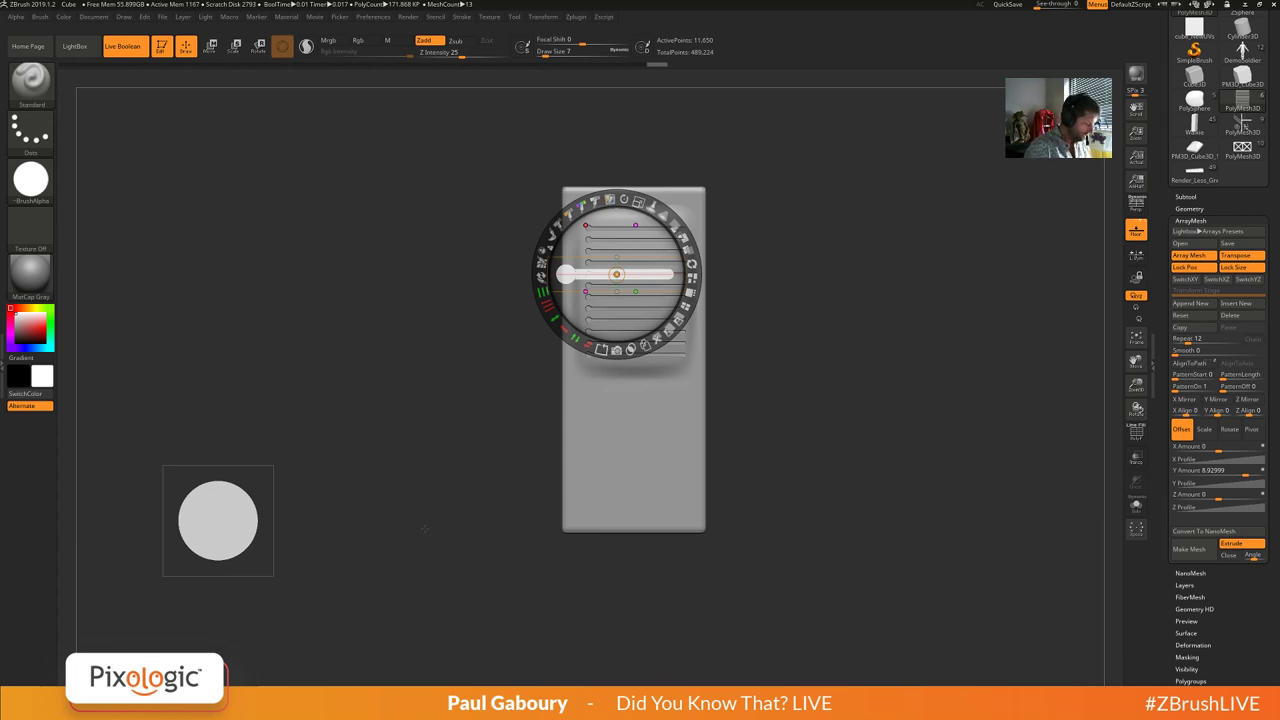
left_click_drag(219, 512, 325, 465)
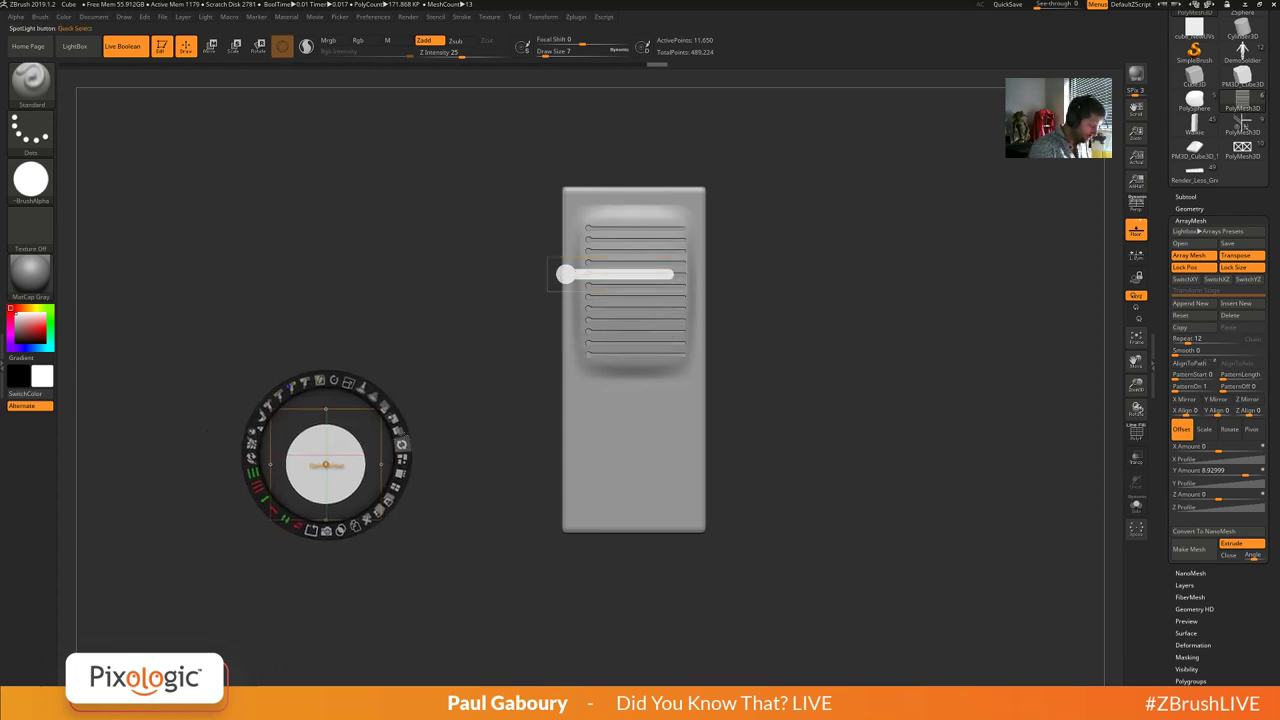
left_click(401, 459)
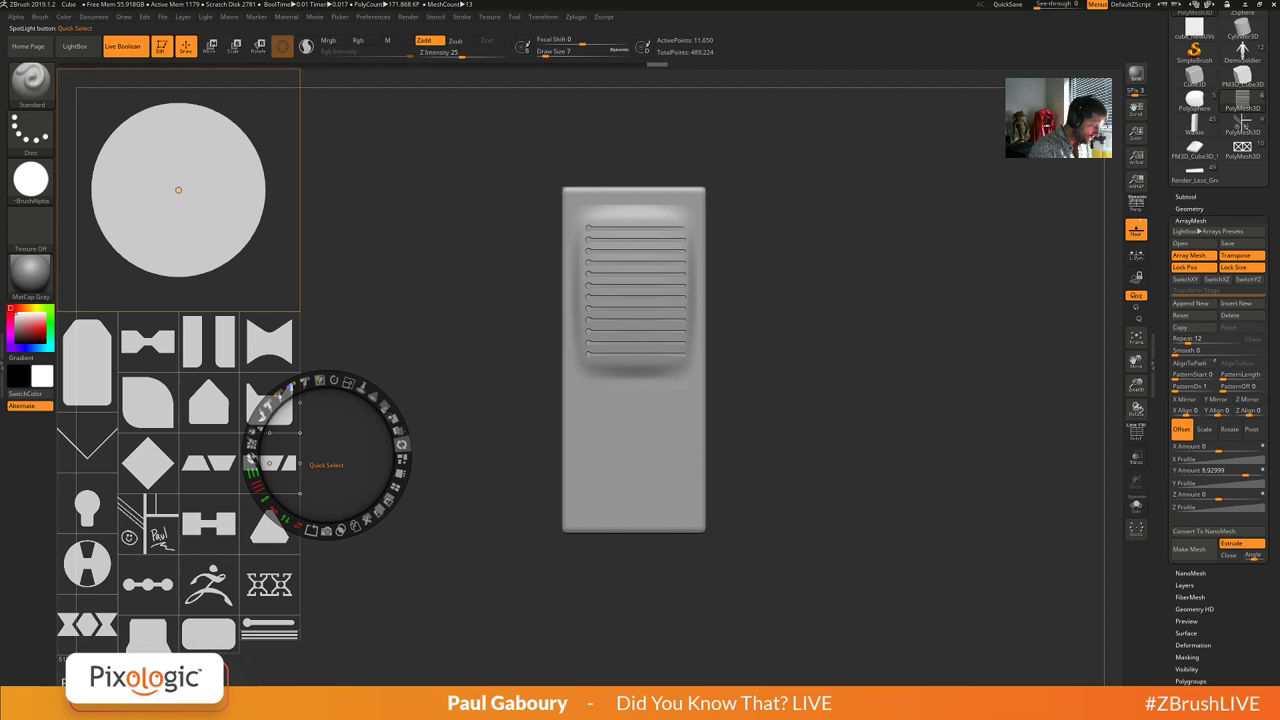
left_click_drag(222, 227, 470, 457)
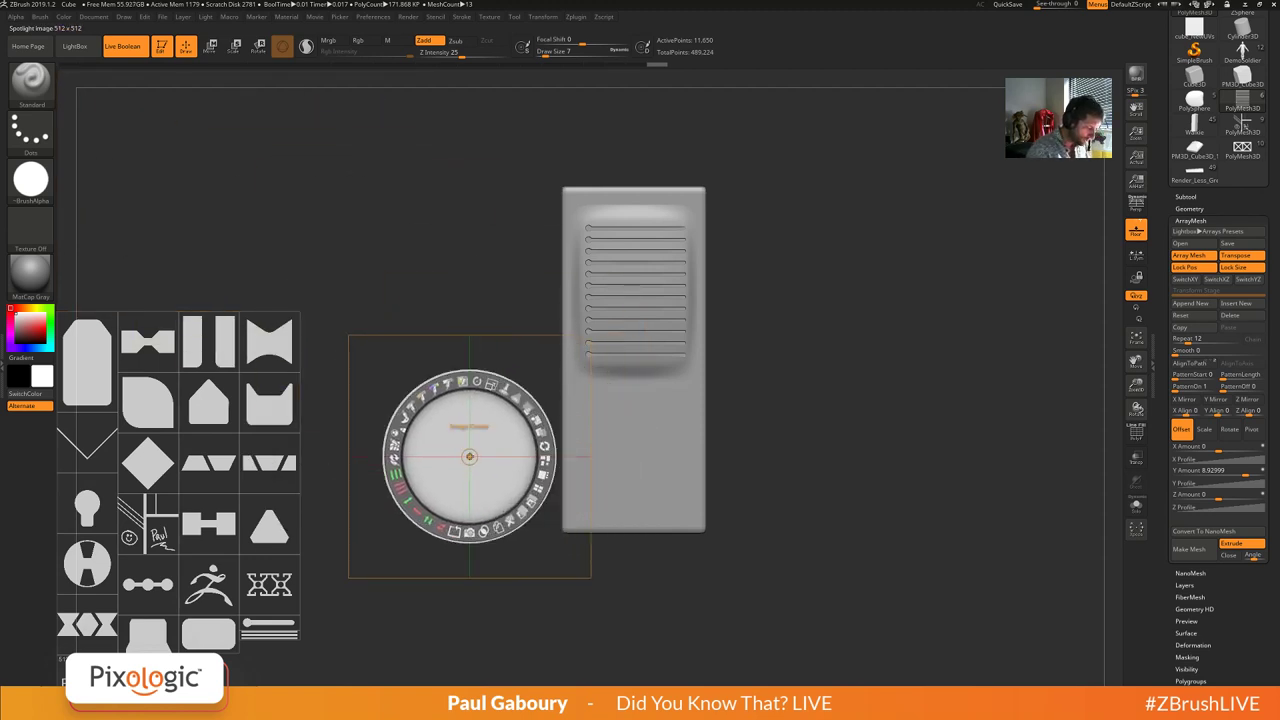
mouse_move(490, 385)
left_mouse_down()
mouse_move(532, 411)
mouse_move(491, 383)
left_mouse_up()
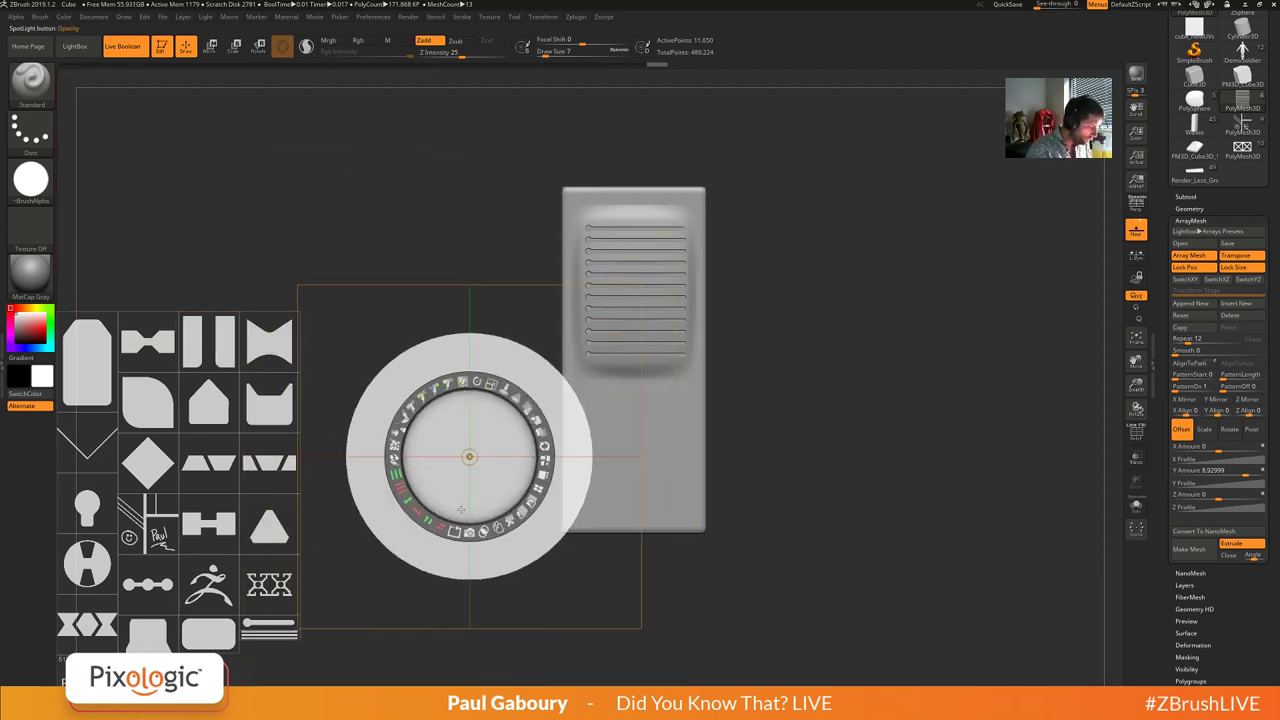
Place the rounded square silhouette with two pointed ears over the circle and merge it into the circle's upper edge.
left_click_drag(469, 456, 519, 378)
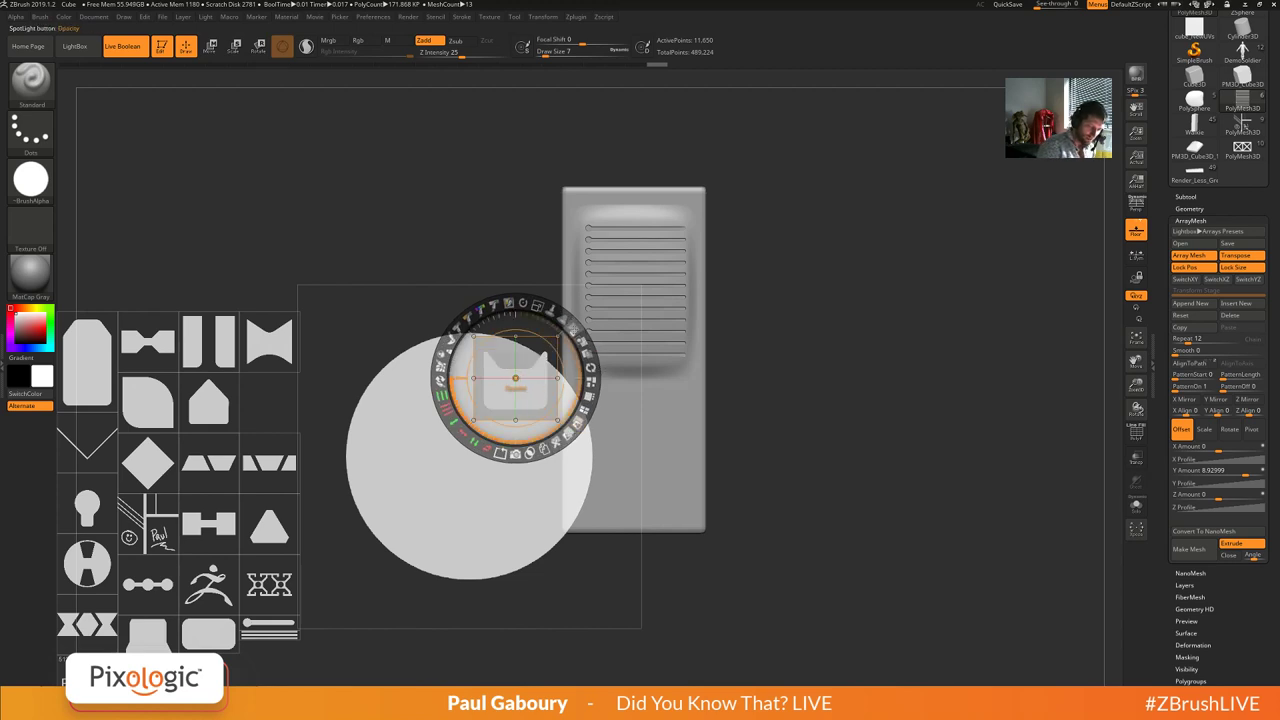
left_click_drag(574, 332, 591, 372)
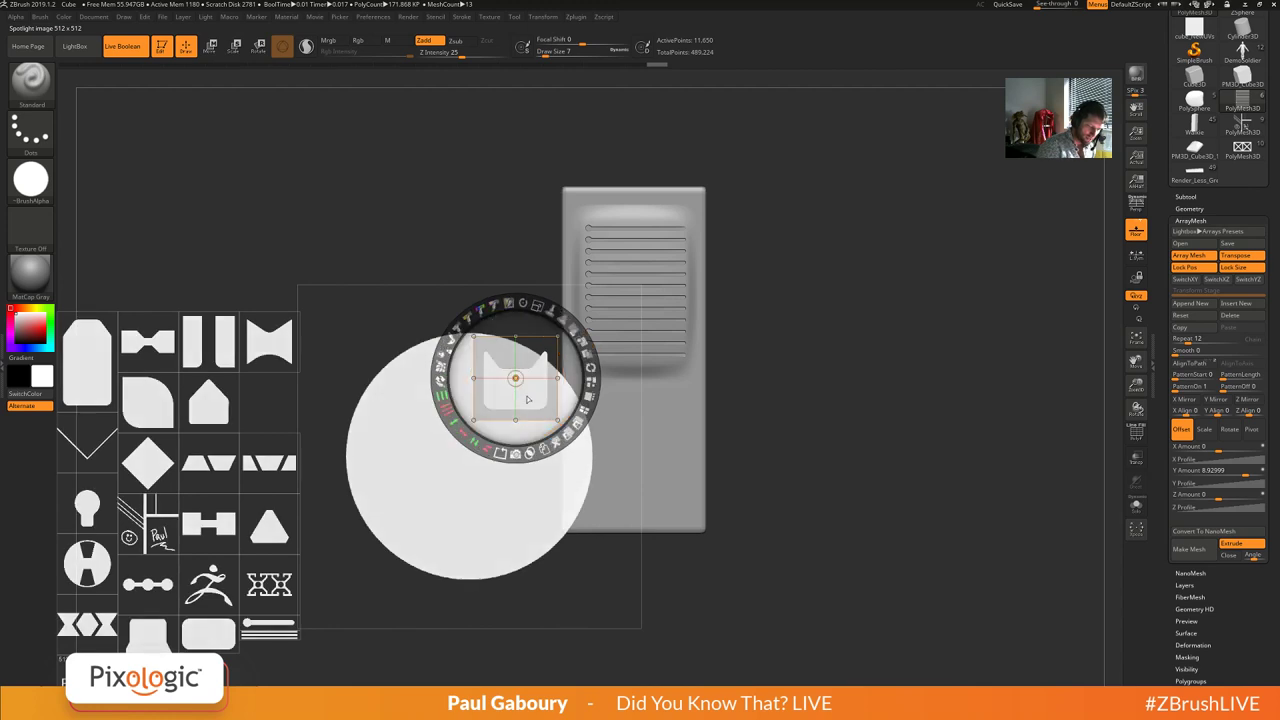
left_click_drag(528, 399, 575, 343)
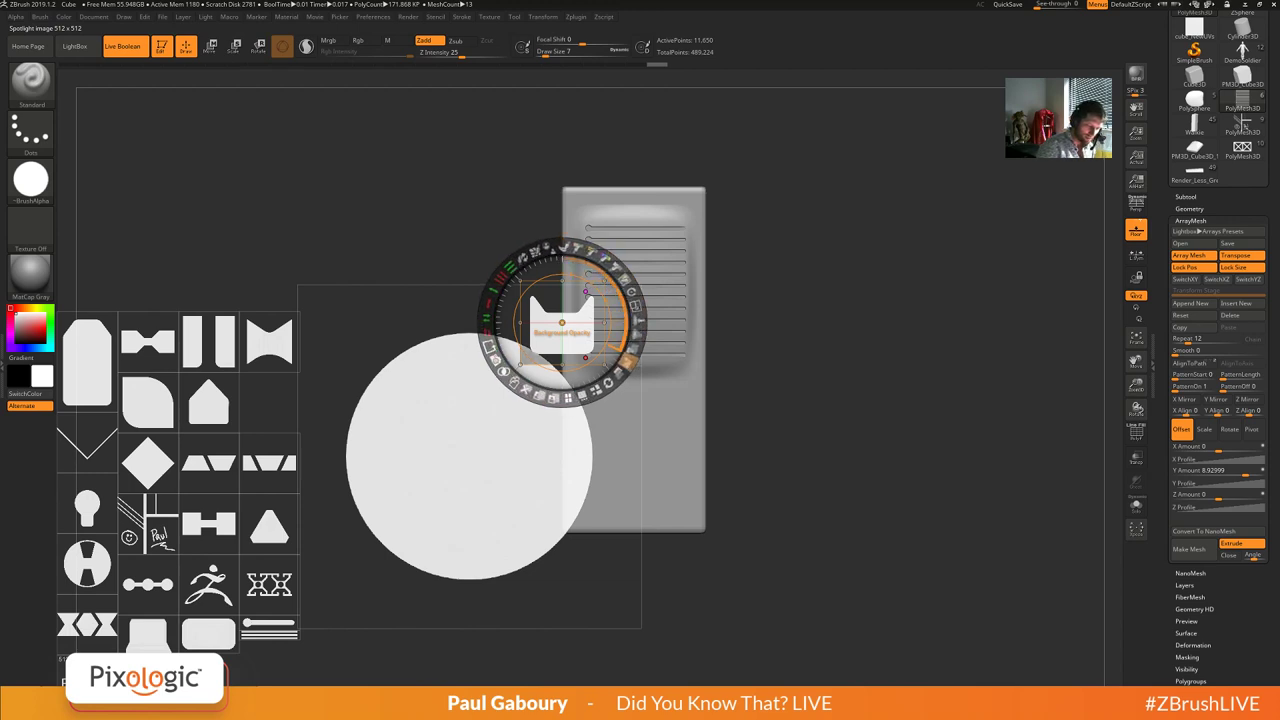
left_click_drag(628, 362, 626, 283)
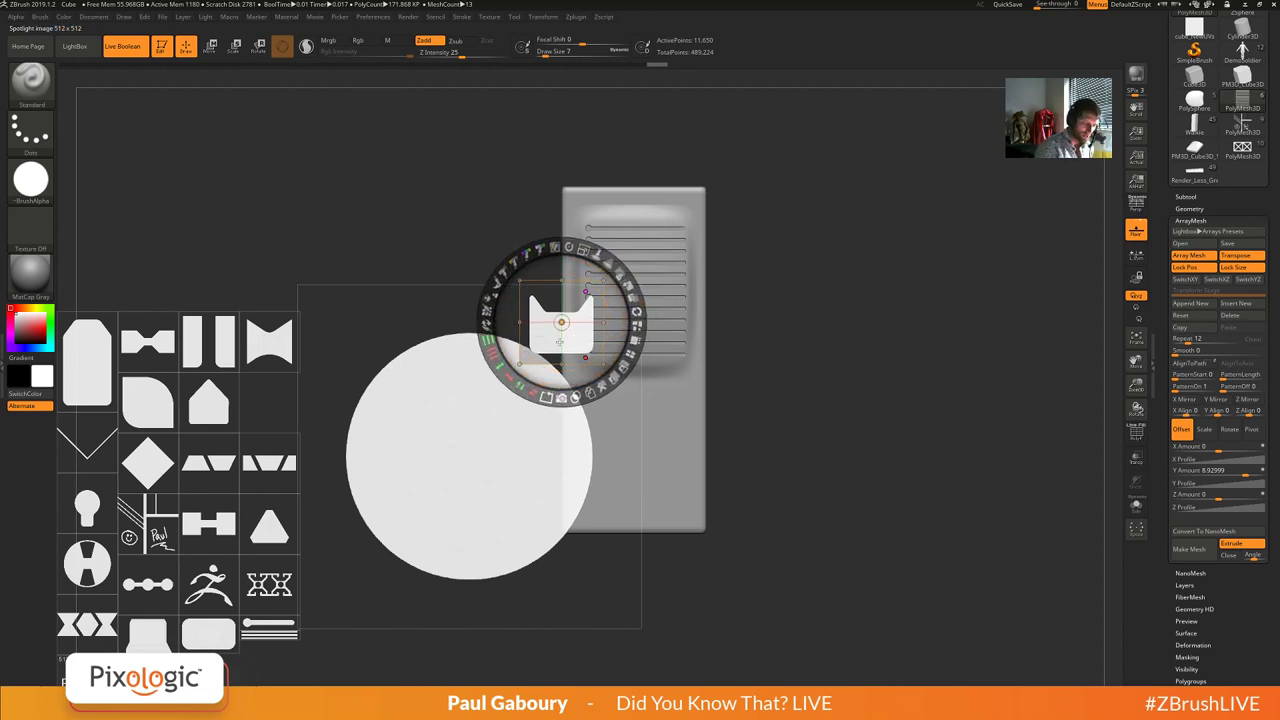
left_click_drag(560, 342, 639, 240)
left_click(470, 398)
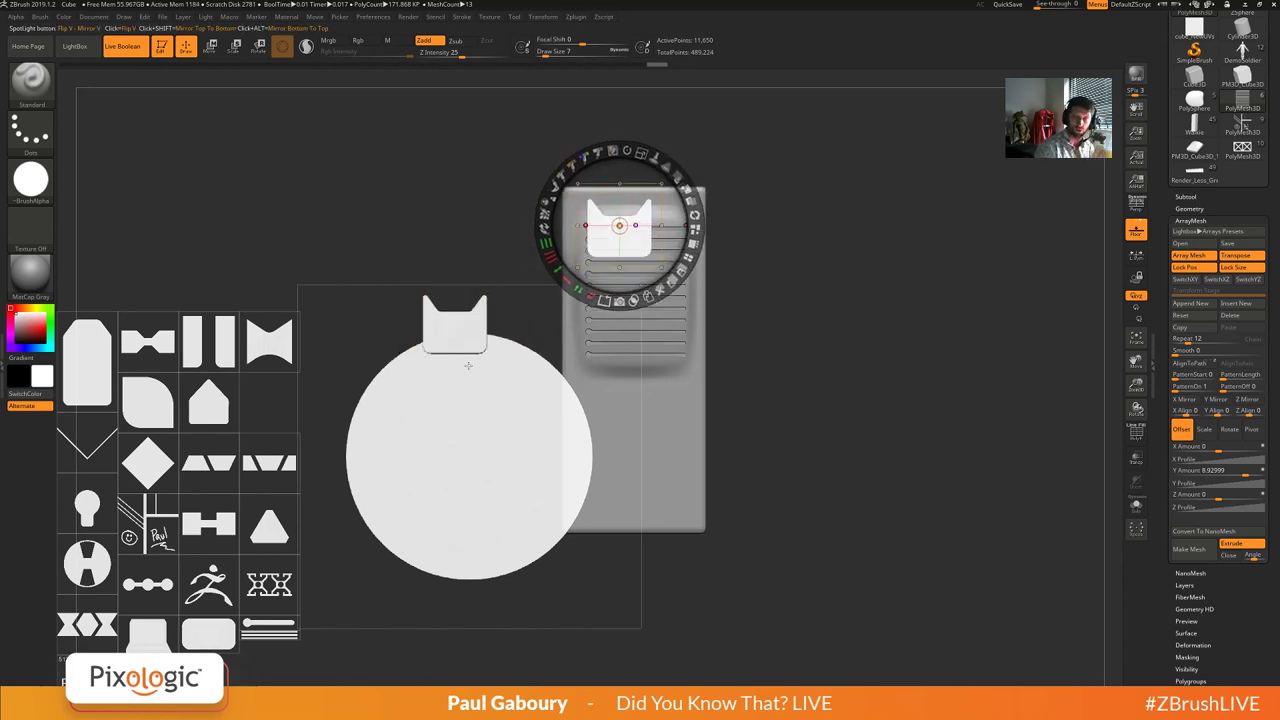
Move the merged circle-and-ears silhouette up, turn it into a 3D mesh with Snapshot 3D, and hide SpotLight.
left_click_drag(495, 490, 507, 428)
left_click(508, 503)
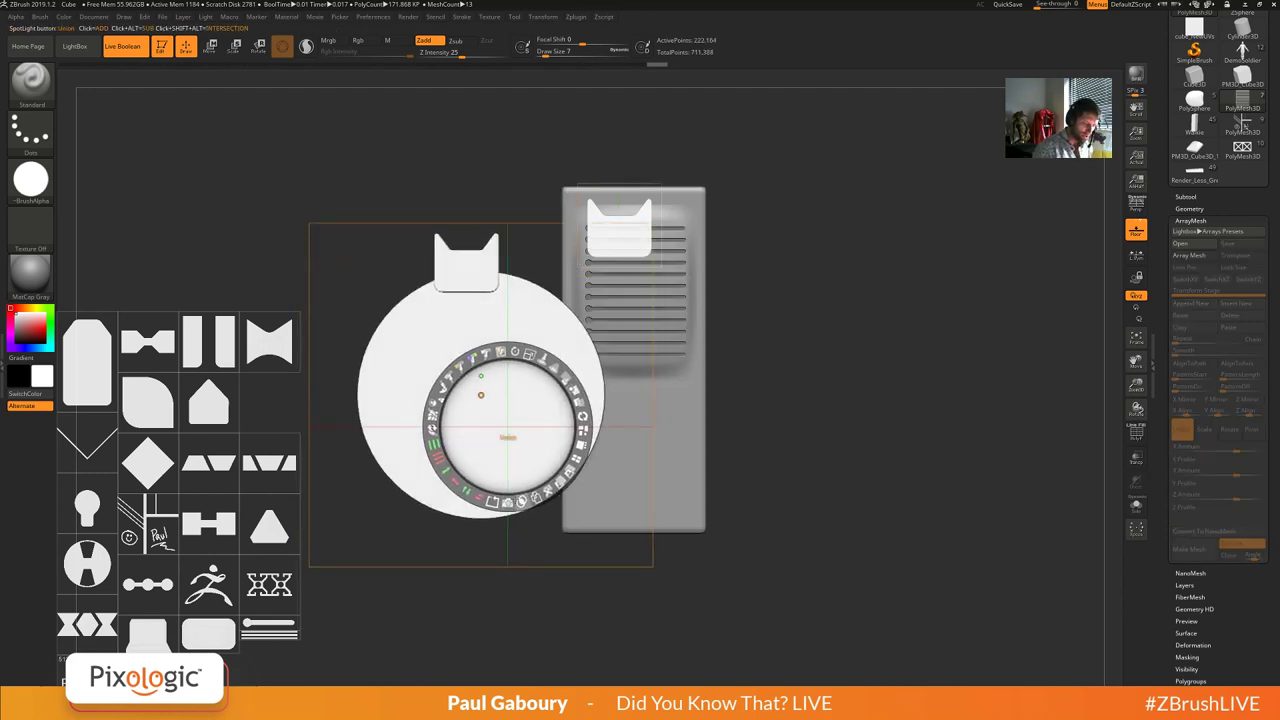
key("shift+z")
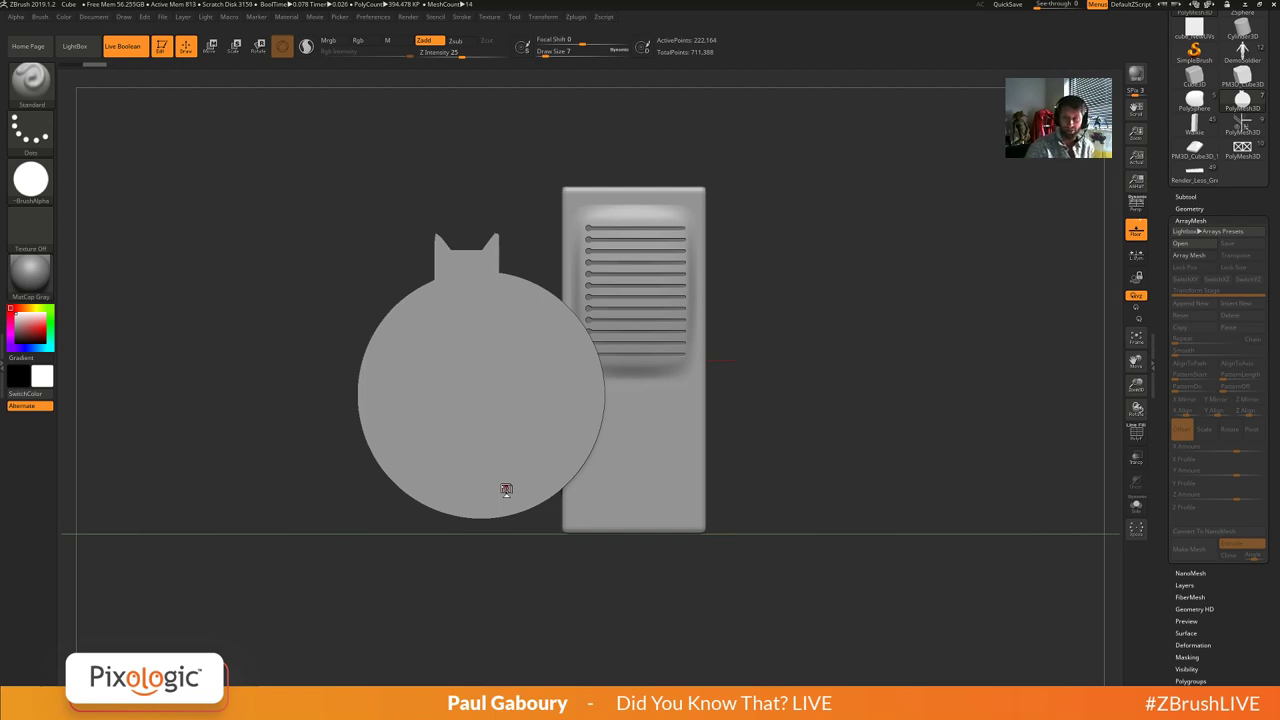
Show SpotLight and load the hard-surface SpotLight set with the hexagon strip thumbnail from LightBox.
key("shift+z")
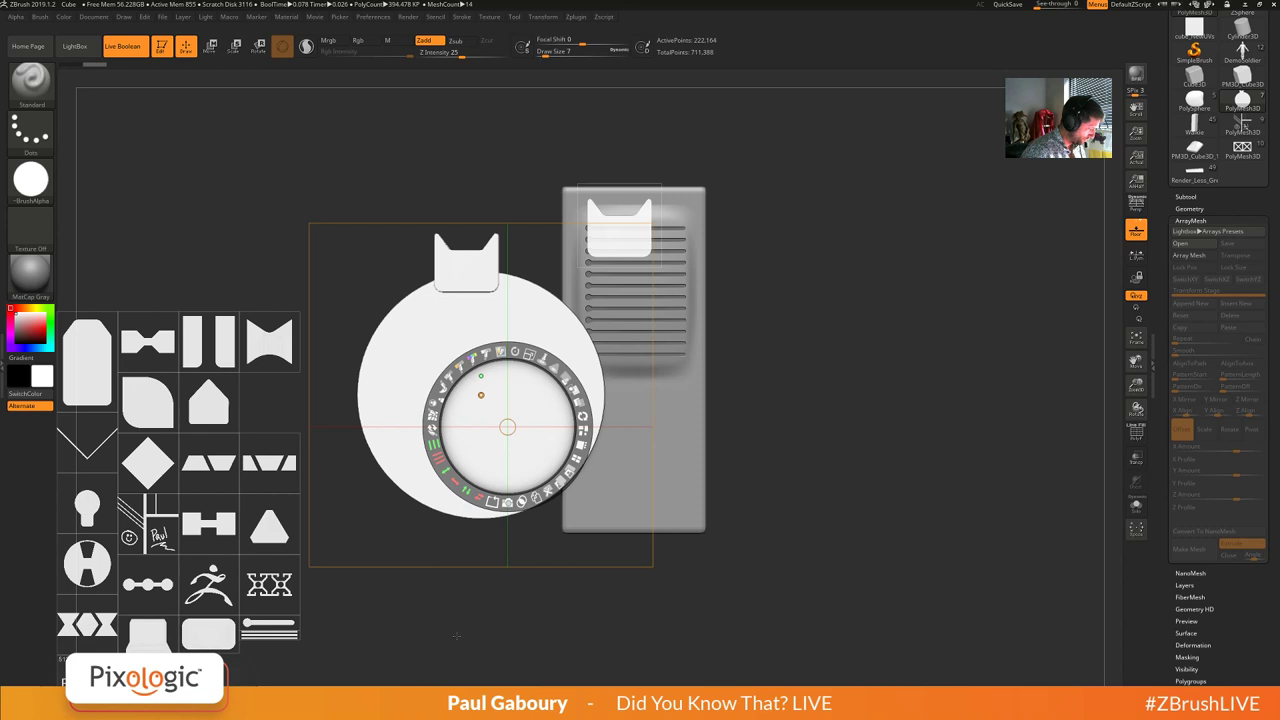
left_click_drag(82, 364, 198, 268)
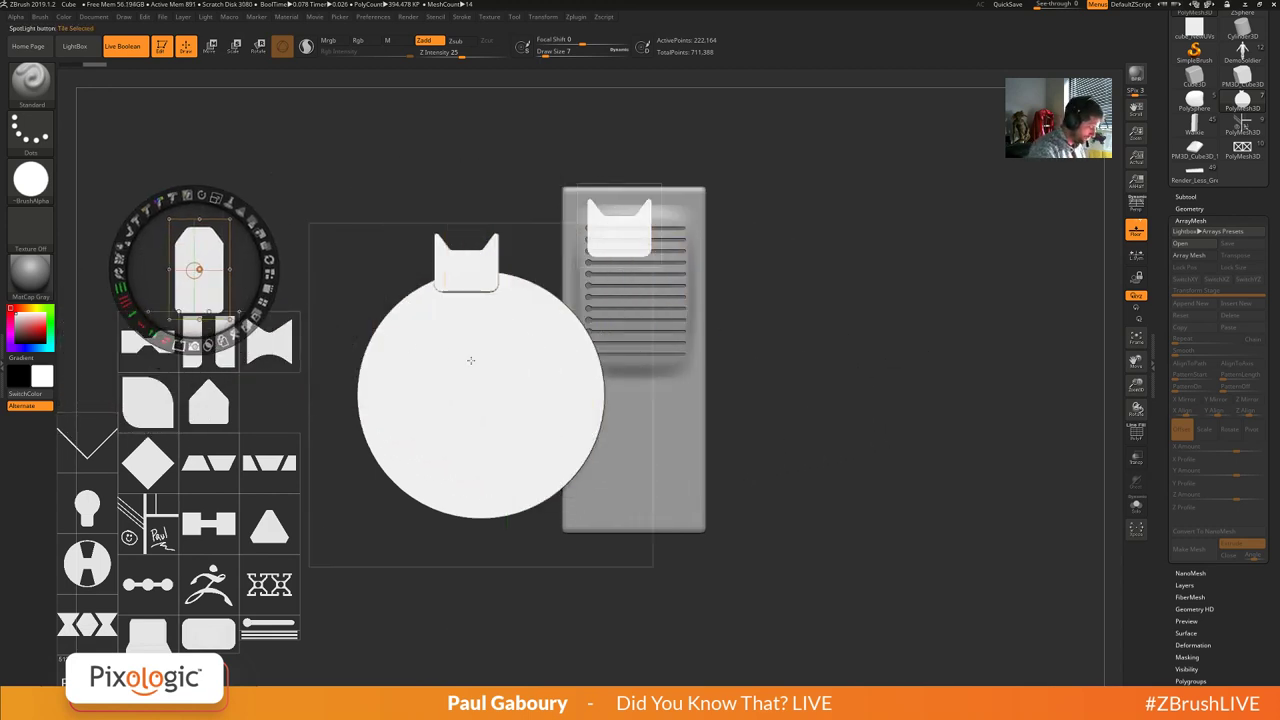
key("comma")
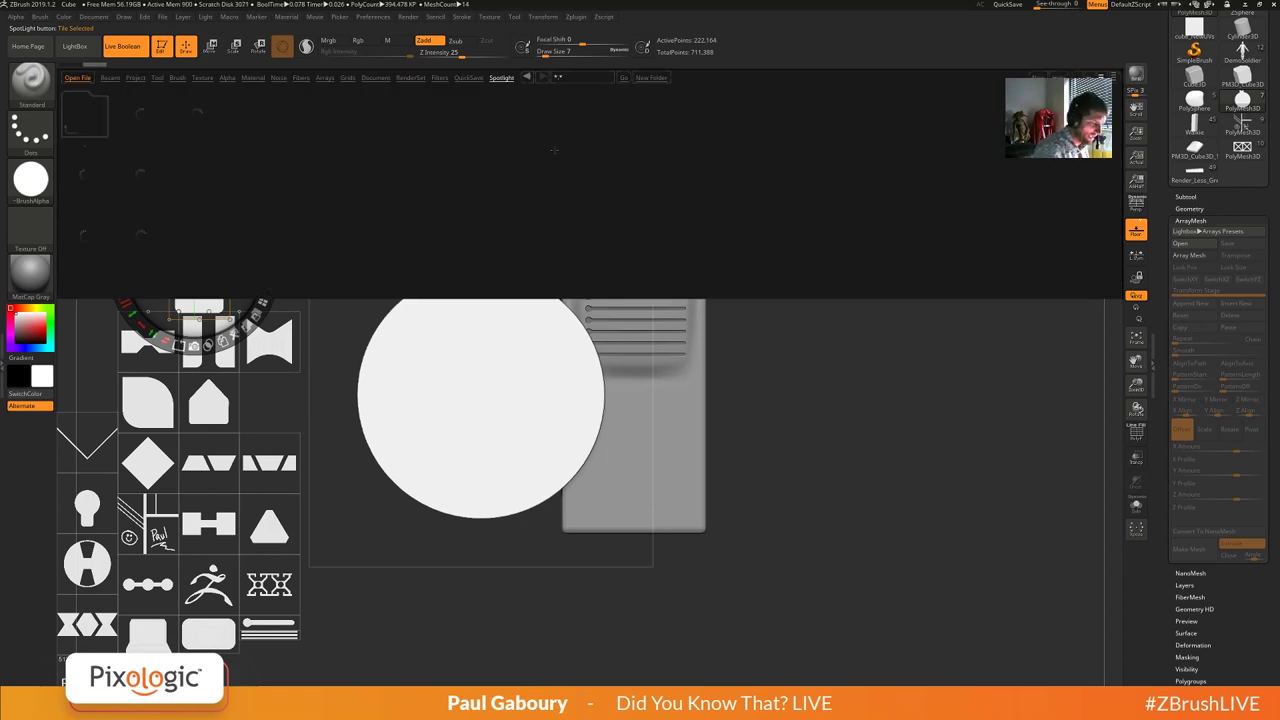
double_click(80, 181)
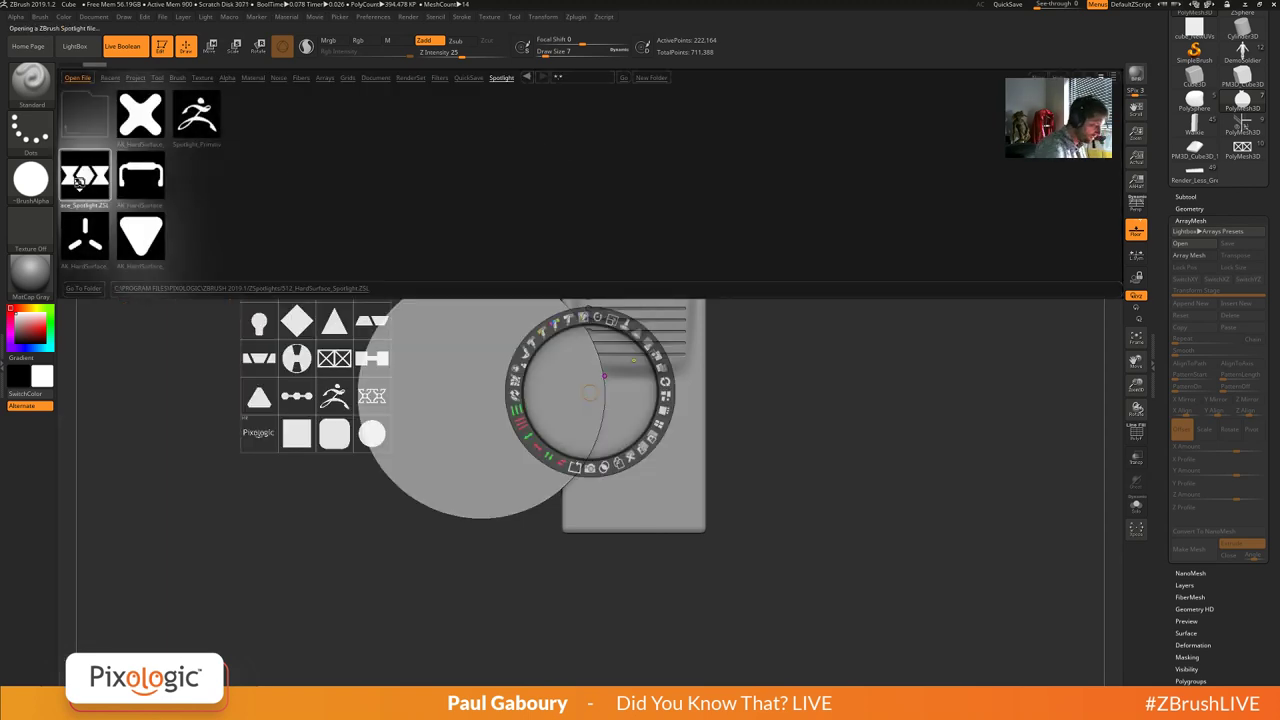
Enlarge and extend the triangle silhouette into a tall stepped rocket beside the walkie-talkie, then turn it into a mesh with Snapshot 3D.
left_click_drag(334, 328, 925, 449)
left_click_drag(946, 370, 988, 400)
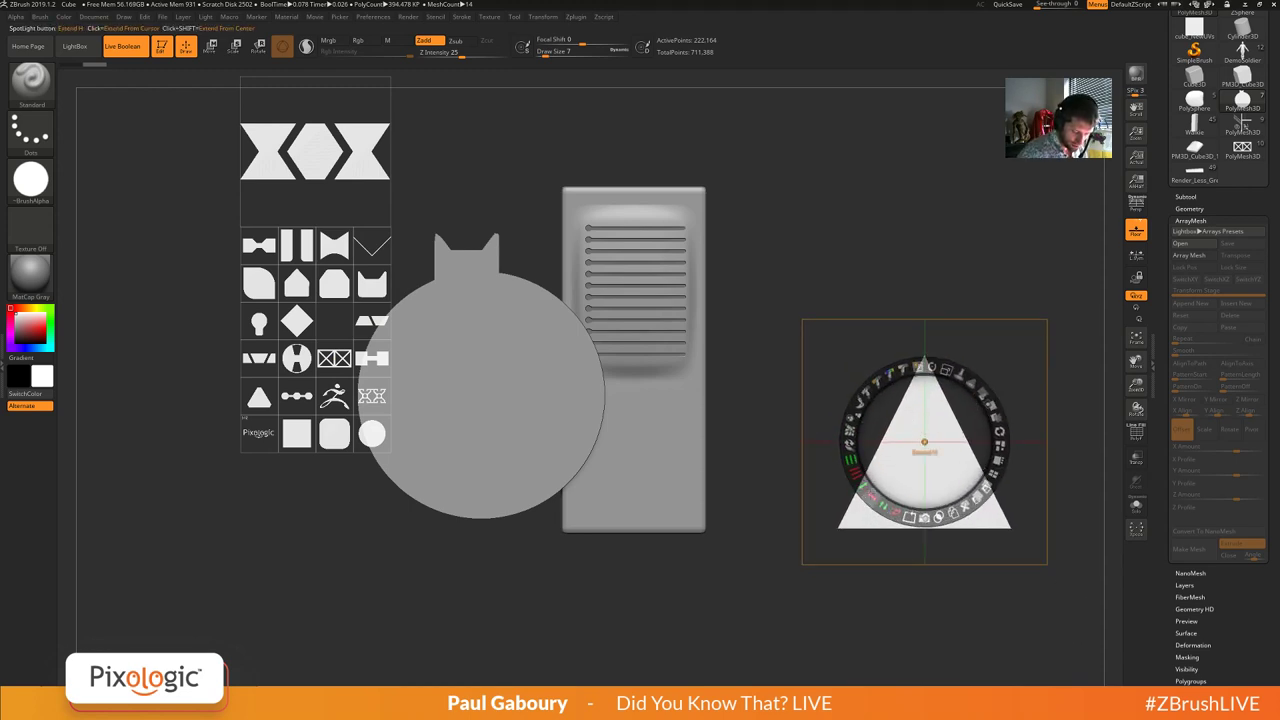
left_click_drag(864, 487, 924, 400)
left_click_drag(866, 436, 874, 387)
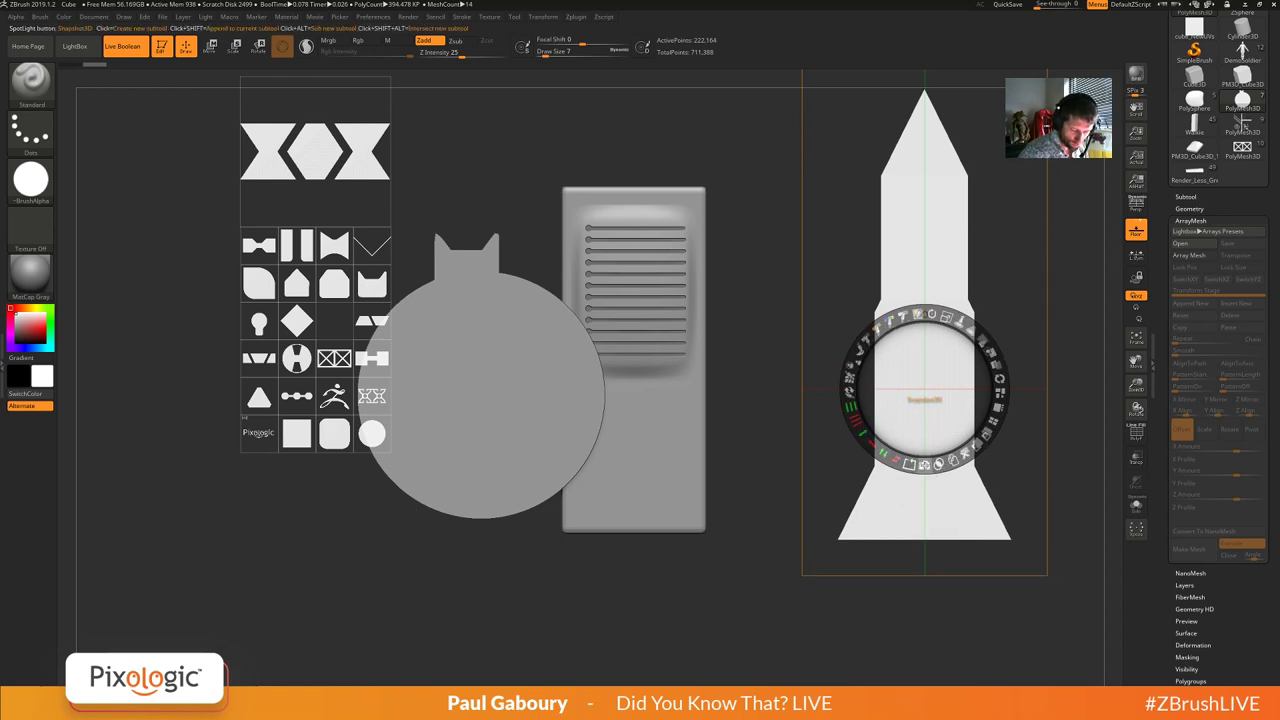
left_click(925, 467)
key("shift+z")
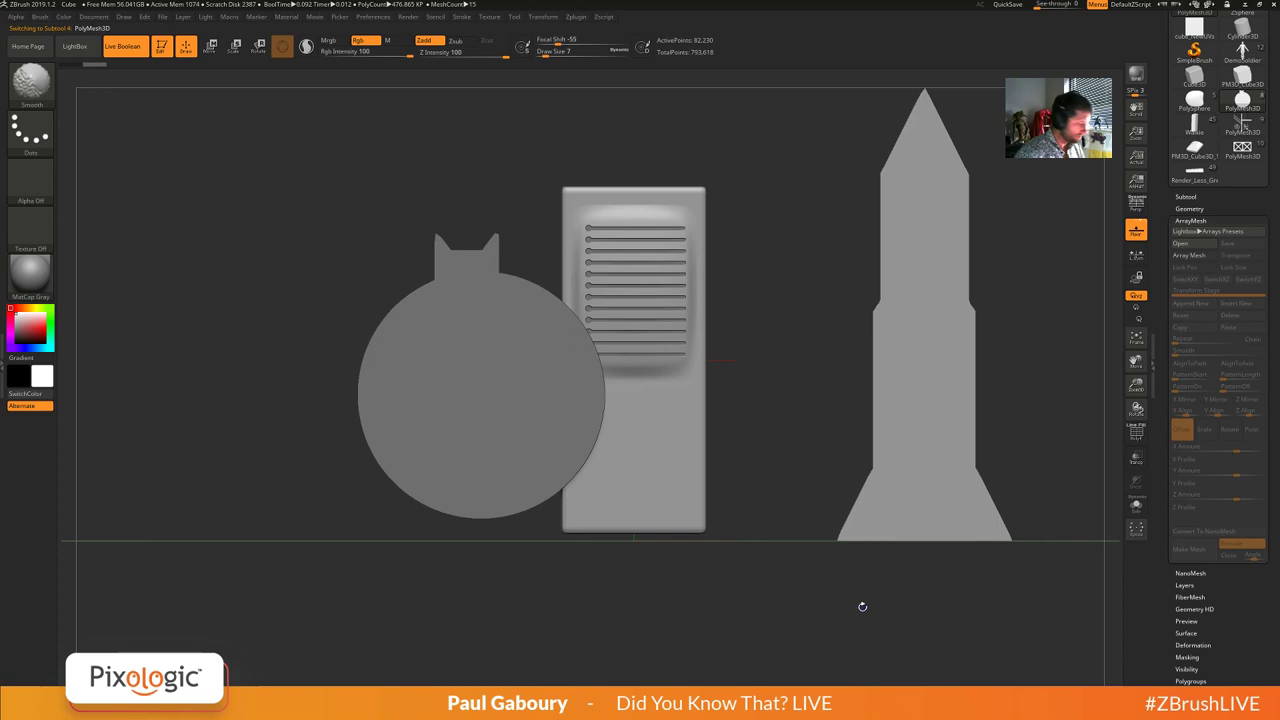
Hide all other subtools so only the rocket mesh stays visible.
left_click(1186, 197)
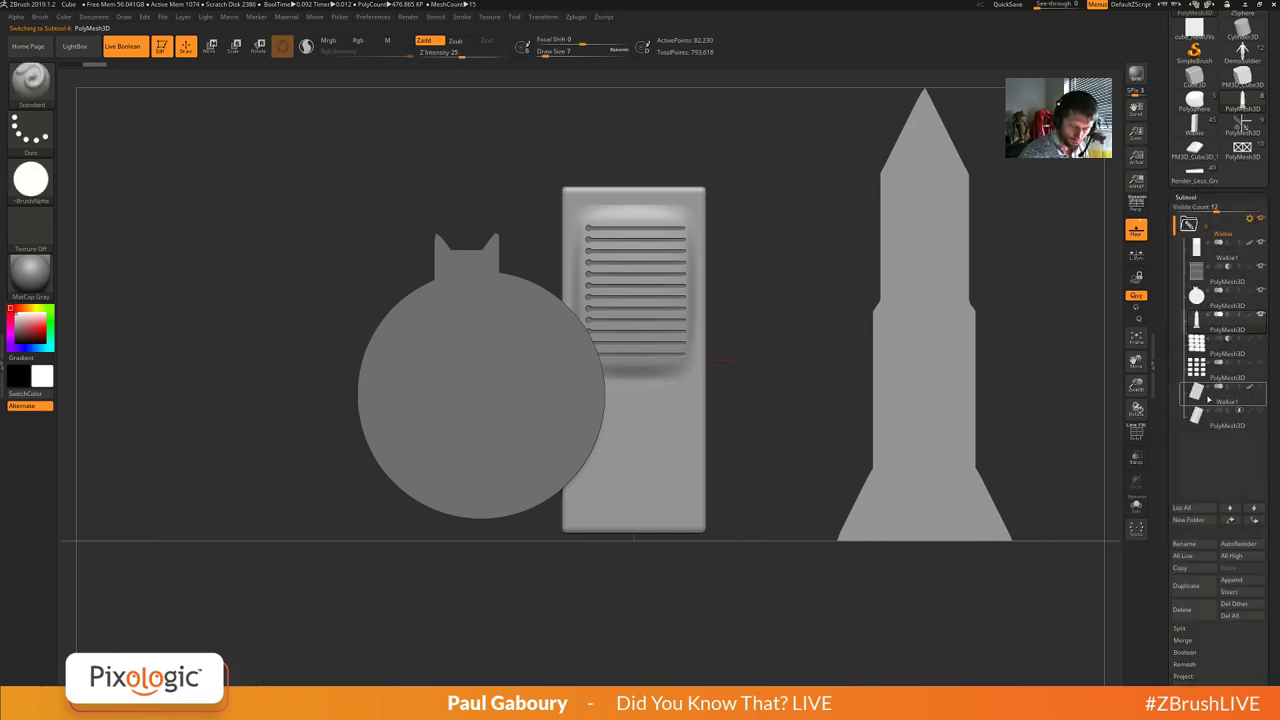
left_click(1261, 315, "shift")
left_click_drag(1017, 437, 724, 462, "alt")
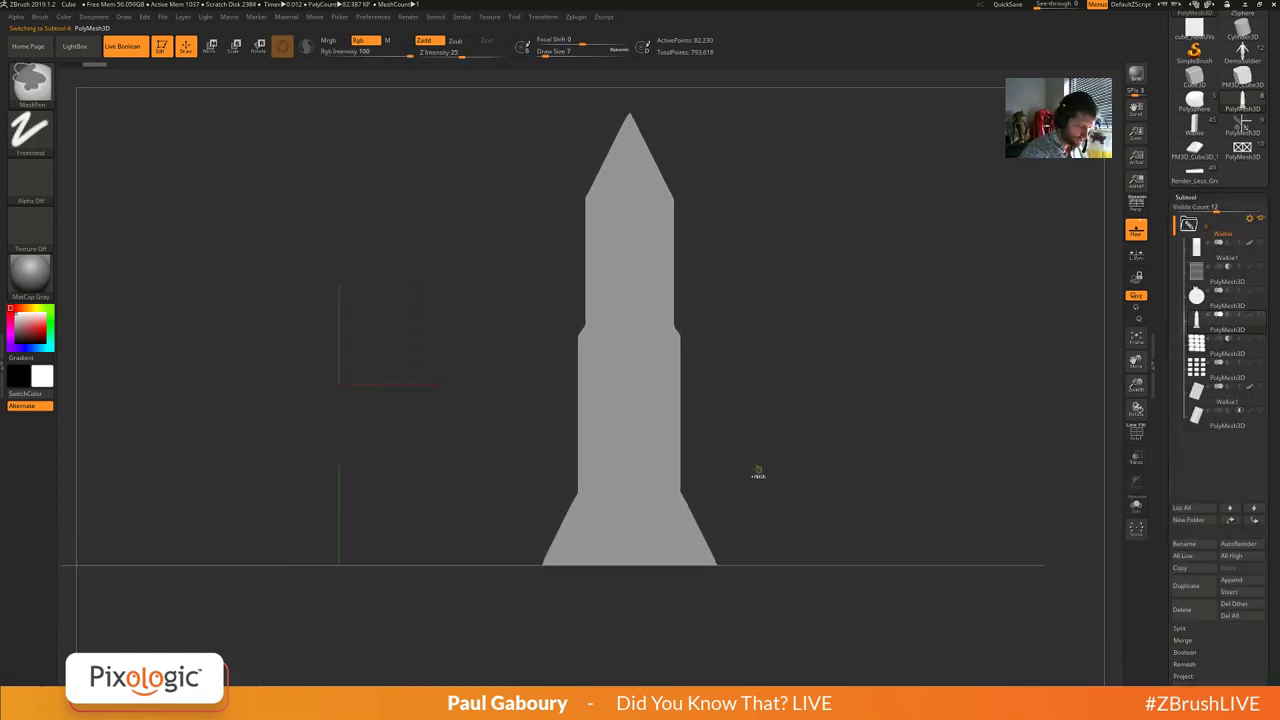
right_click_drag(758, 470, 758, 440, "ctrl")
right_click_drag(758, 440, 743, 463)
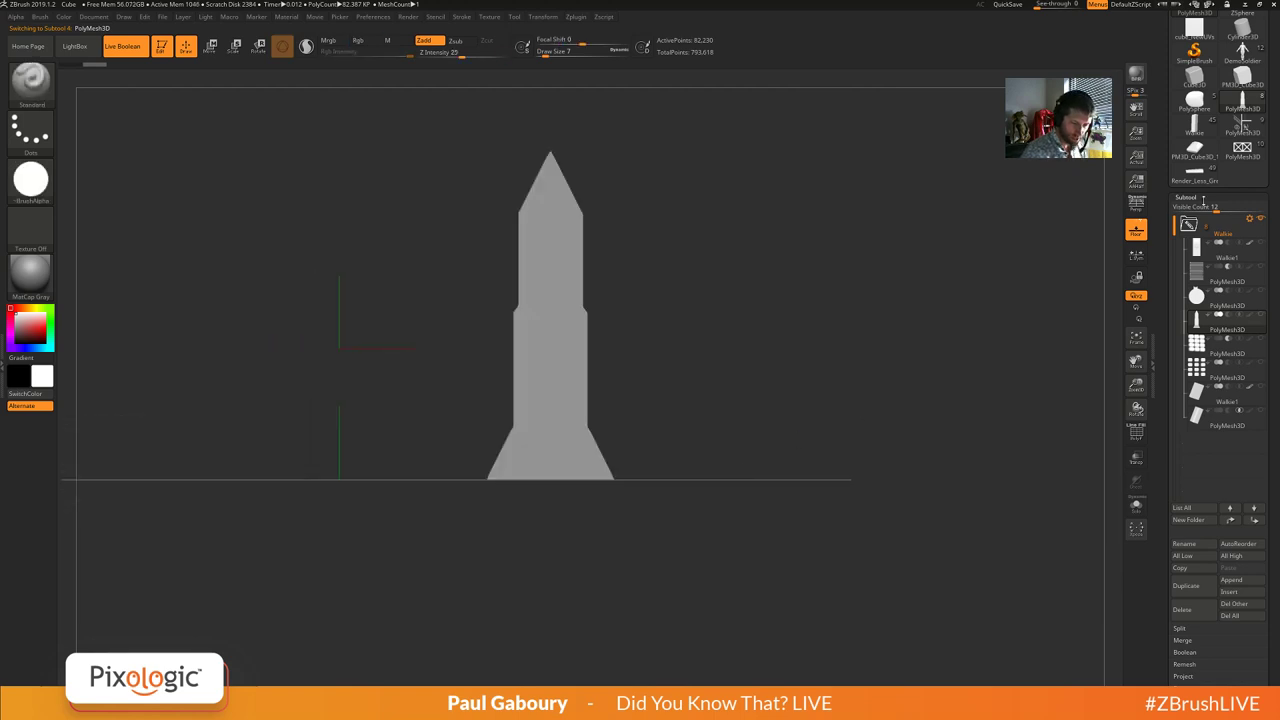
left_click(1196, 198)
left_click(1199, 221)
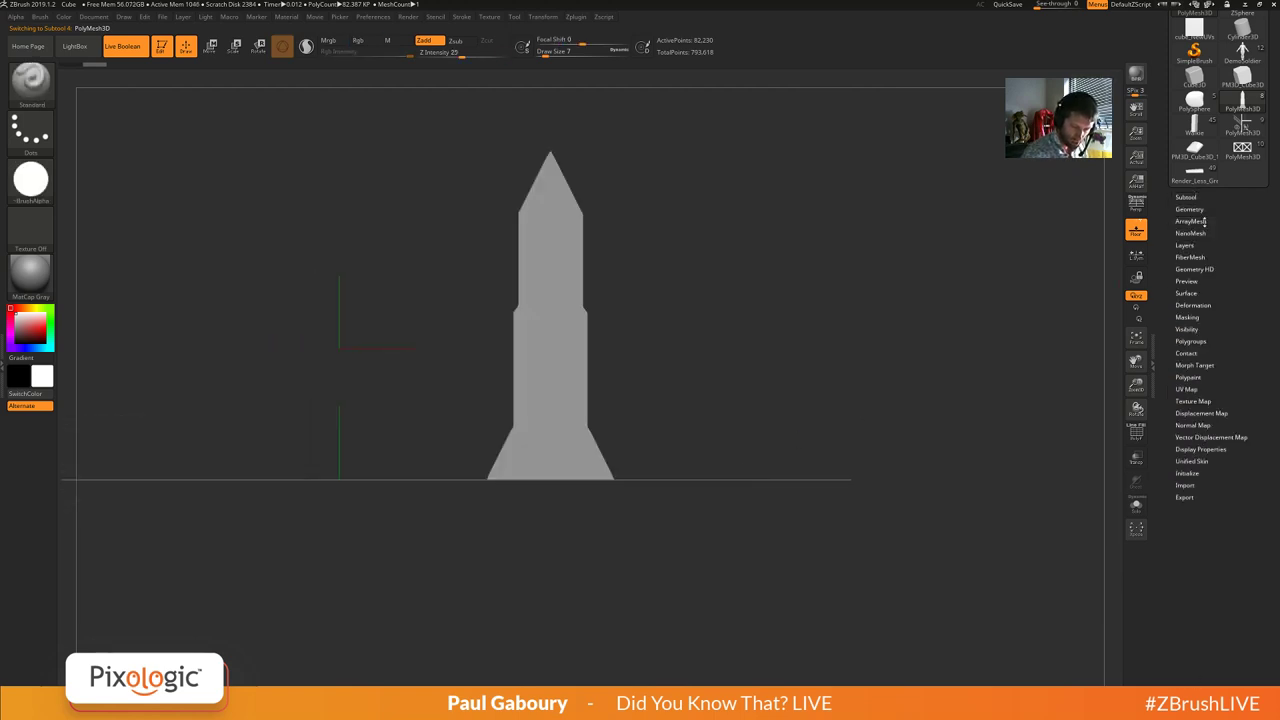
Move the gizmo to the rocket's unmasked mesh centre and return to draw mode.
key("w")
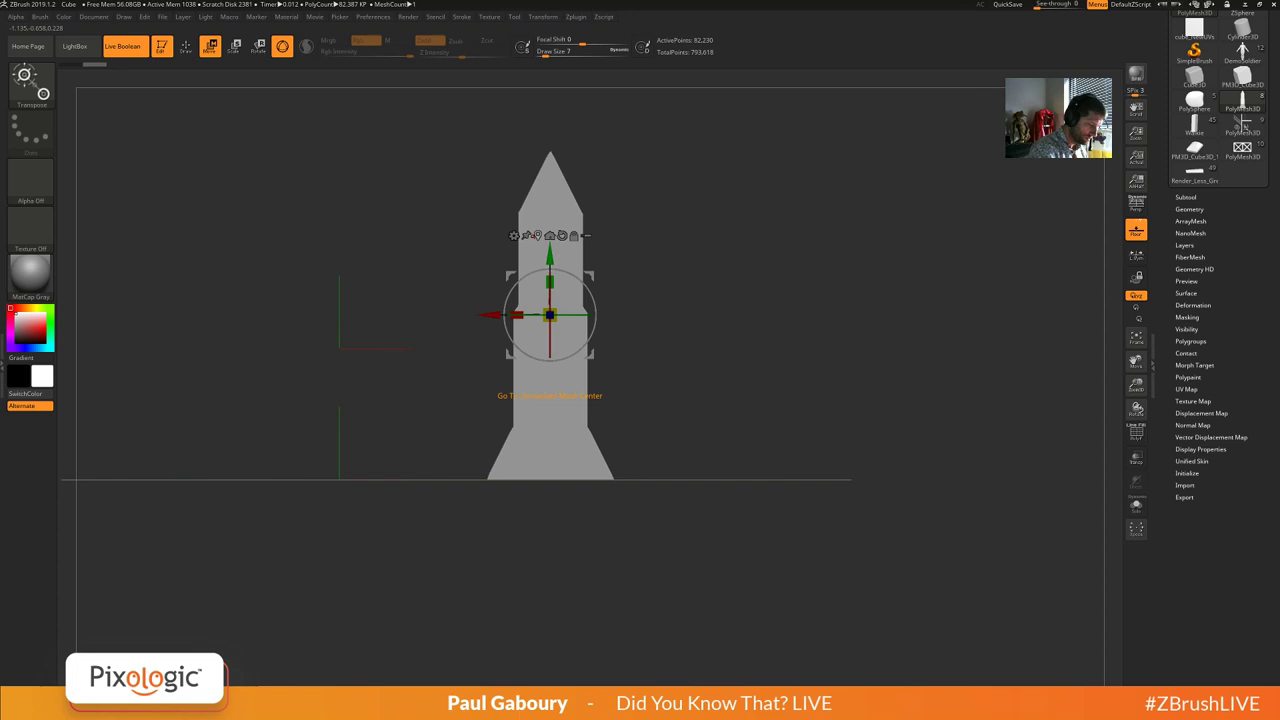
left_click(550, 236)
mouse_move(631, 353)
right_mouse_down("alt")
mouse_move(866, 391)
mouse_move(794, 449)
mouse_move(734, 449)
right_mouse_up("alt")
key("q")
right_click_drag(734, 449, 773, 473)
left_click_drag(773, 473, 740, 470)
Turn on Array Mesh for the rocket mesh.
left_click(1190, 222)
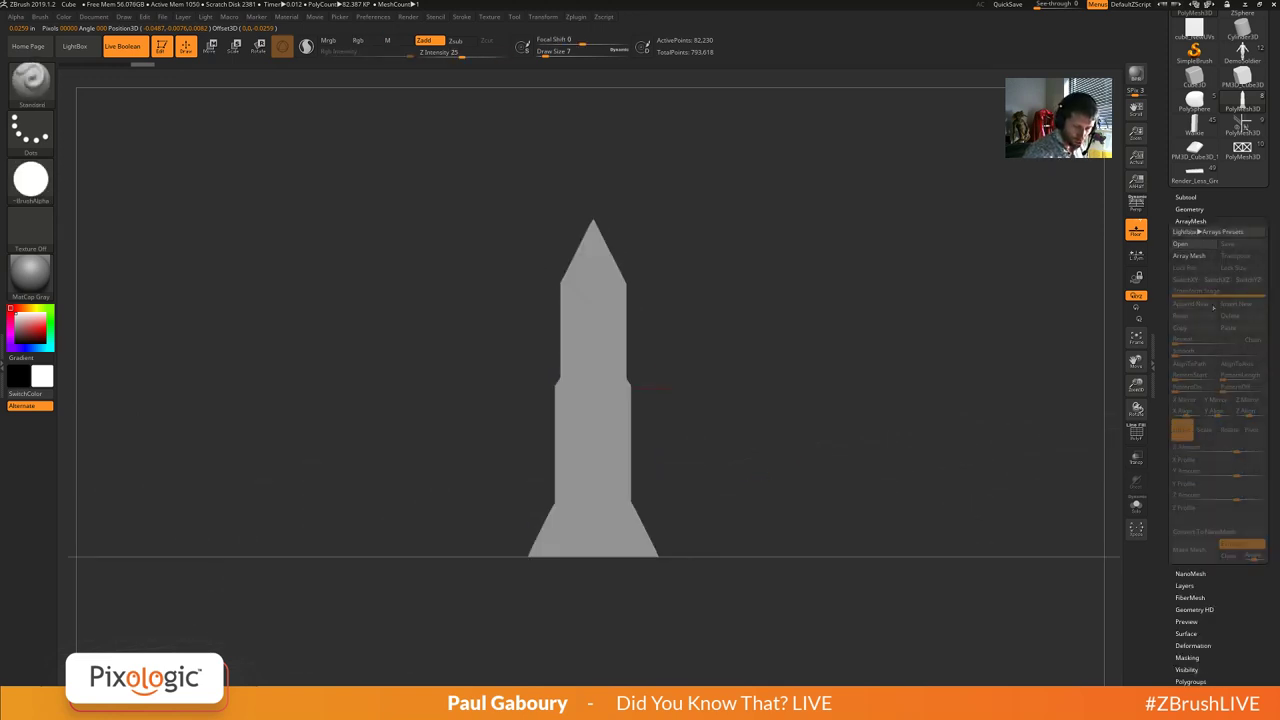
left_click(1189, 256)
right_click_drag(932, 407, 894, 452, "ctrl")
left_click(1237, 256)
mouse_move(1000, 400)
left_mouse_down()
mouse_move(946, 445)
mouse_move(963, 463)
left_mouse_up()
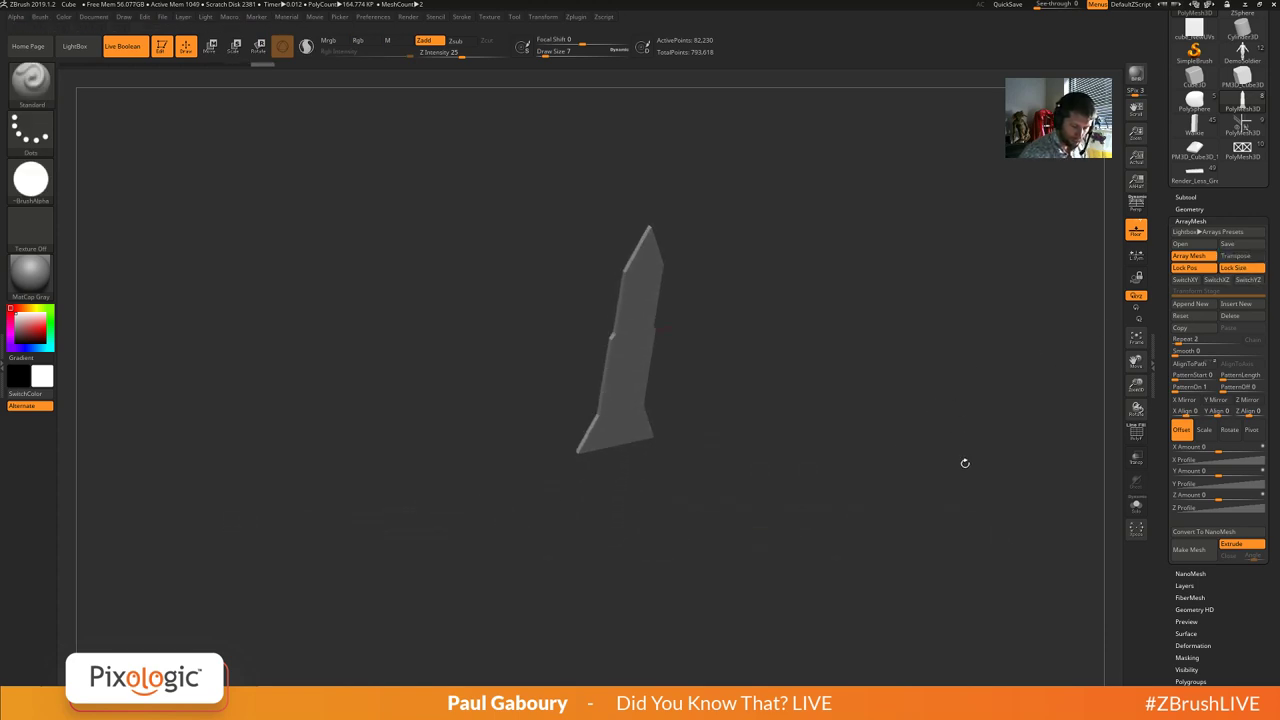
Set the array's Y rotation to 360 and its repeat count to 96 to revolve the rocket profile.
left_click(1229, 429)
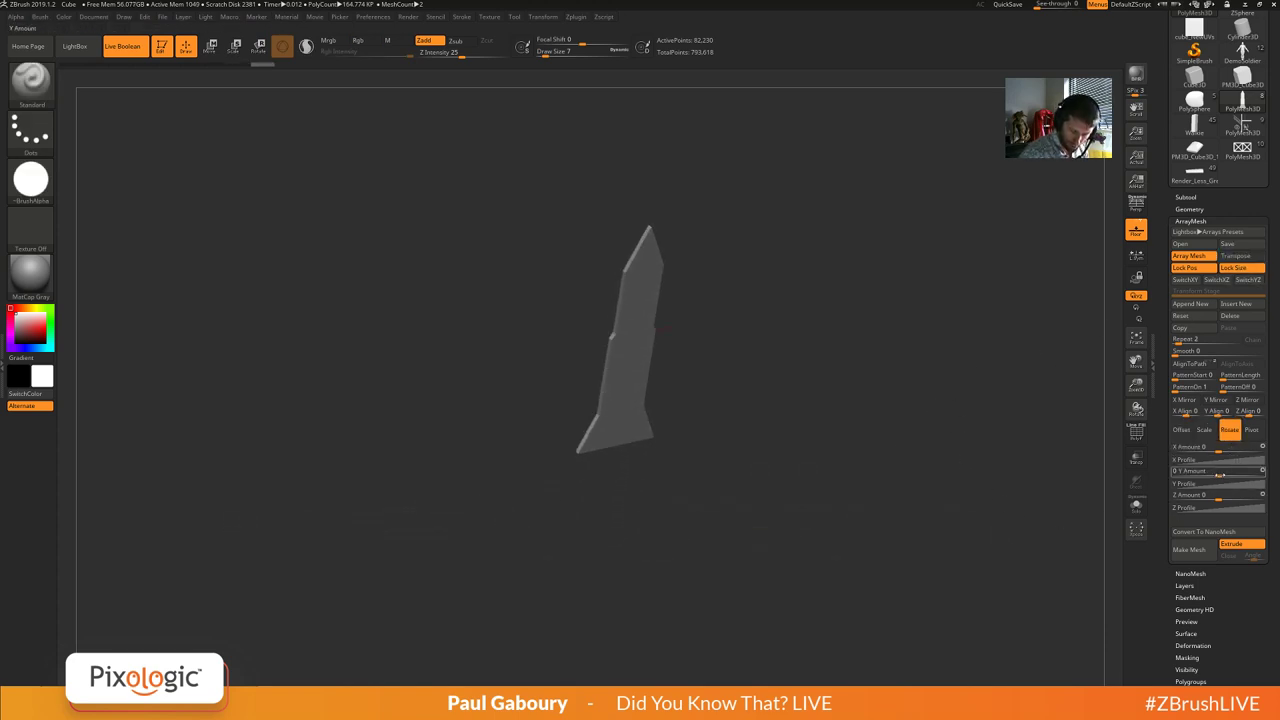
left_click(1221, 475)
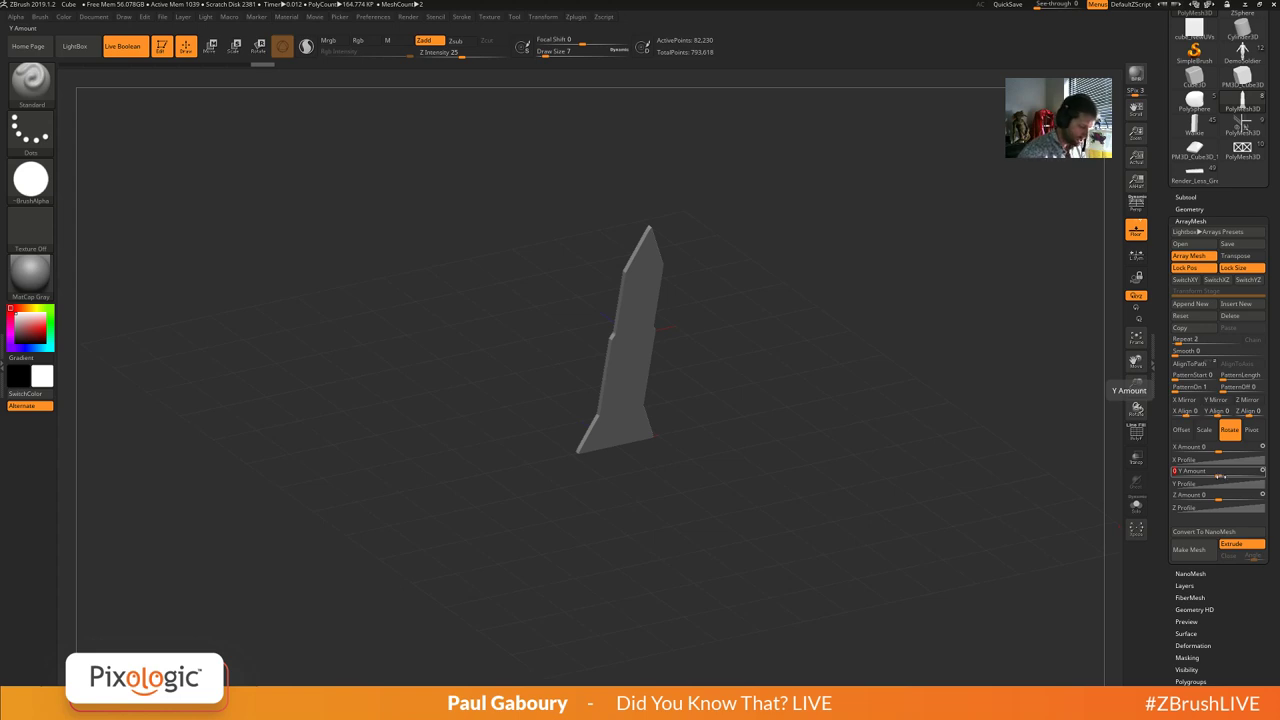
type("60")
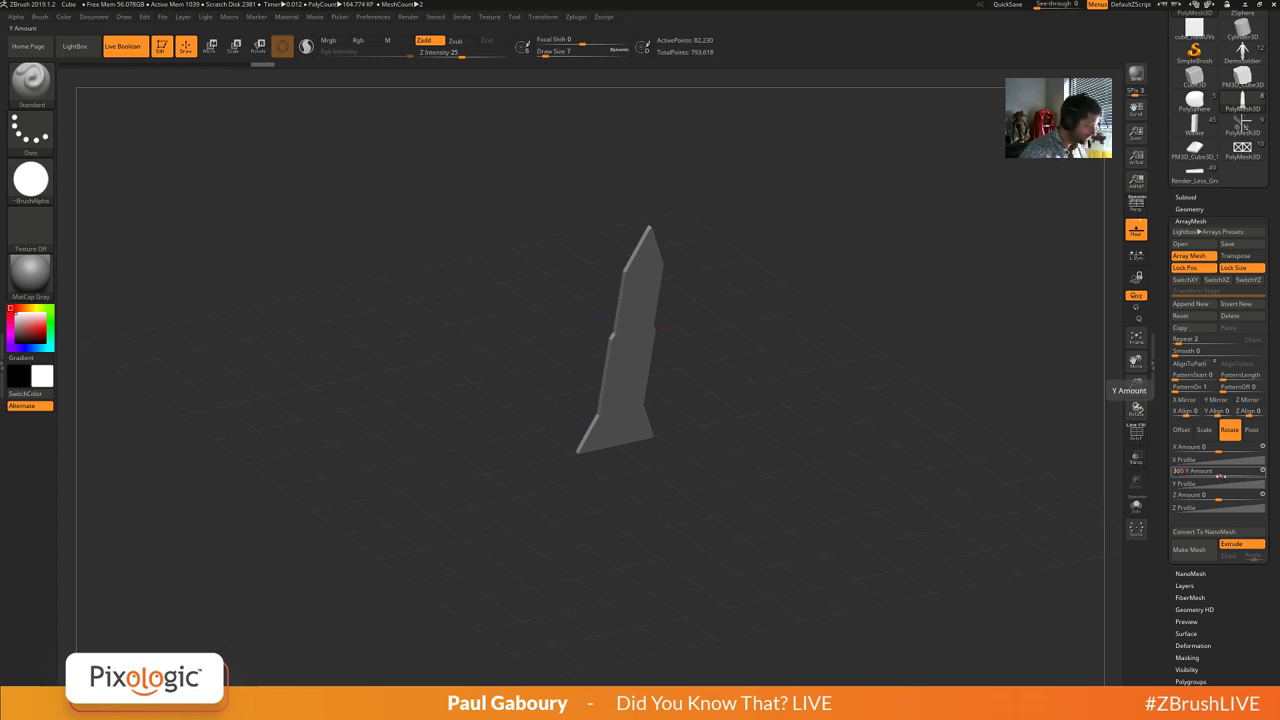
key("Return")
left_click_drag(1180, 340, 1212, 342)
mouse_move(848, 489)
left_mouse_down()
mouse_move(885, 455)
mouse_move(835, 545)
mouse_move(851, 533)
mouse_move(836, 498)
left_mouse_up()
right_click_drag(833, 502, 839, 503, "ctrl")
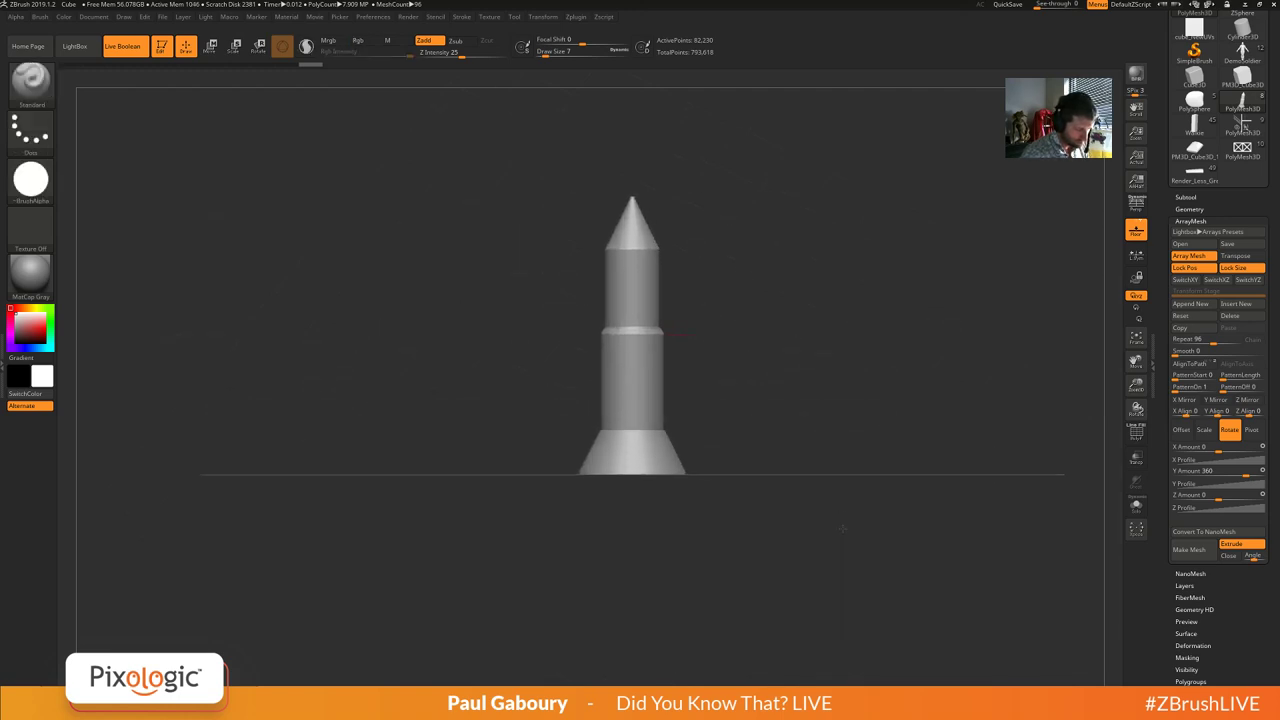
Turn off Extrude and convert the rocket array into real geometry with Make Mesh.
mouse_move(837, 528)
left_mouse_down()
mouse_move(866, 514)
mouse_move(810, 451)
mouse_move(815, 485)
mouse_move(840, 470)
mouse_move(816, 492)
mouse_move(816, 475)
left_mouse_up()
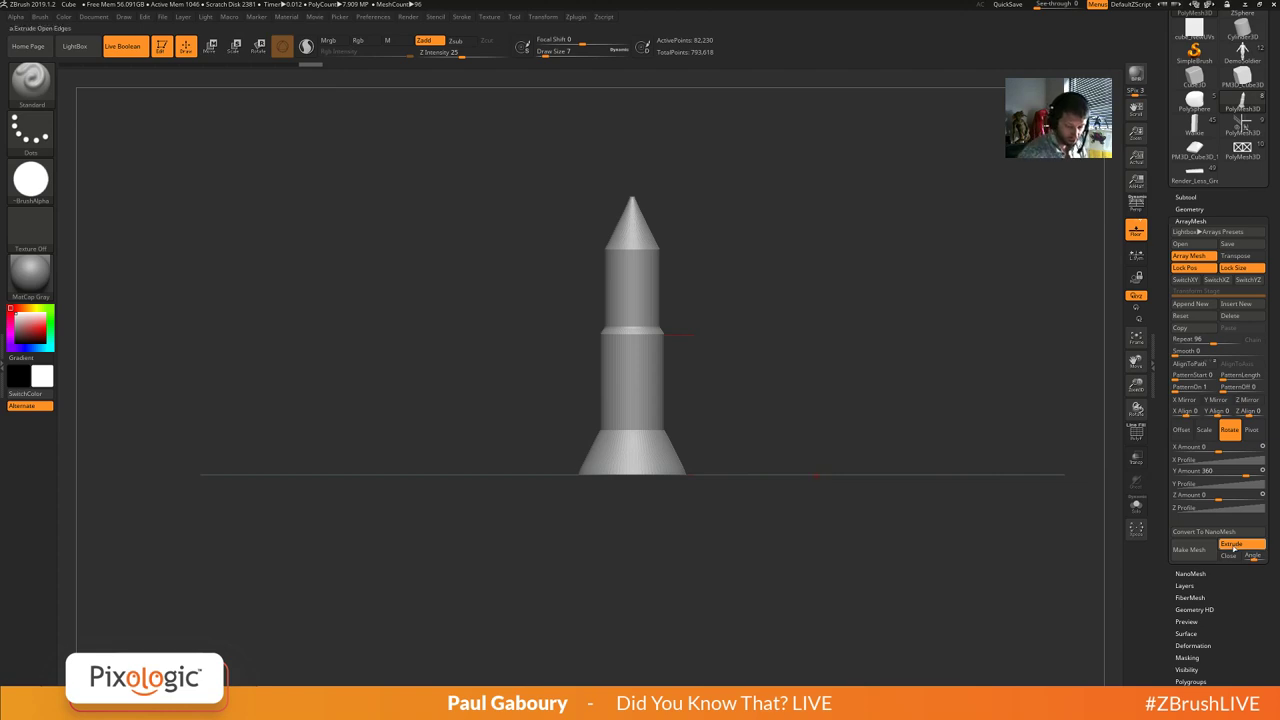
left_click(1236, 545)
left_click(1191, 550)
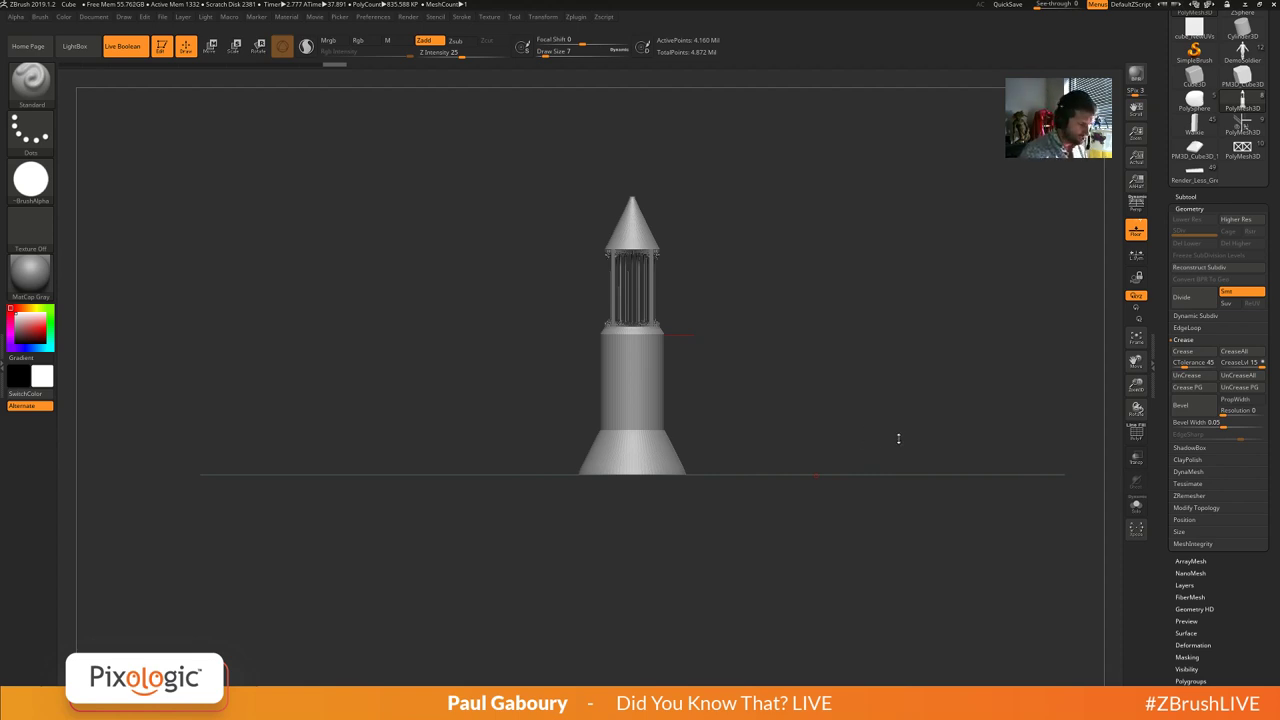
Turn off the Live Boolean preview for the rocket.
left_click(123, 46)
key("ctrl")
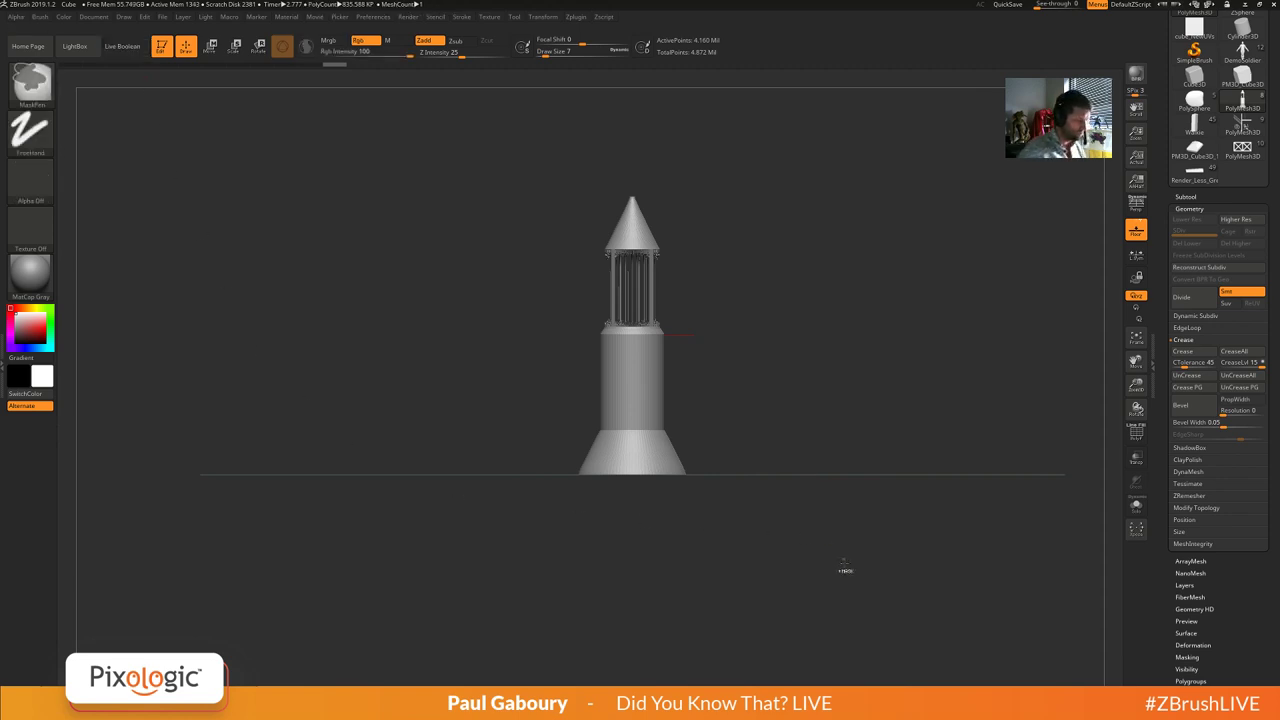
left_click_drag(843, 560, 862, 561)
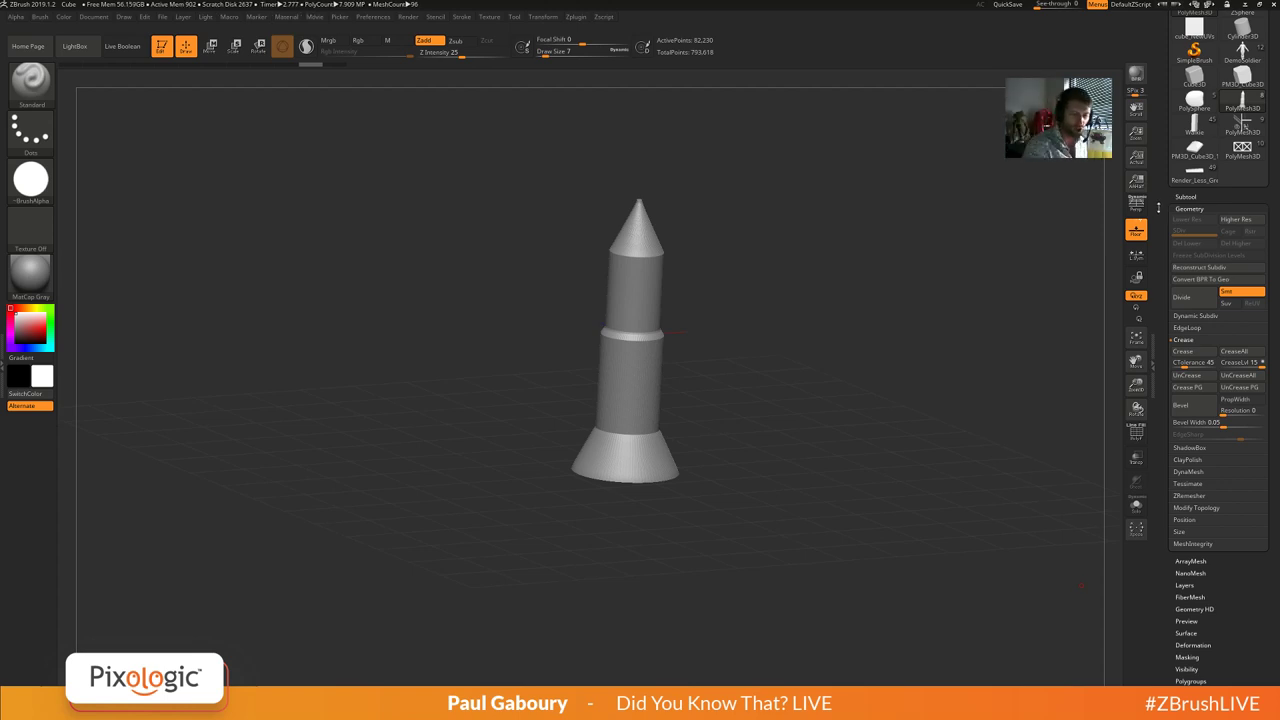
Switch to the Plane3D primitive, display its wireframe, and convert it into a PolyMesh3D.
left_click_drag(1158, 208, 1160, 366)
left_click(1193, 187)
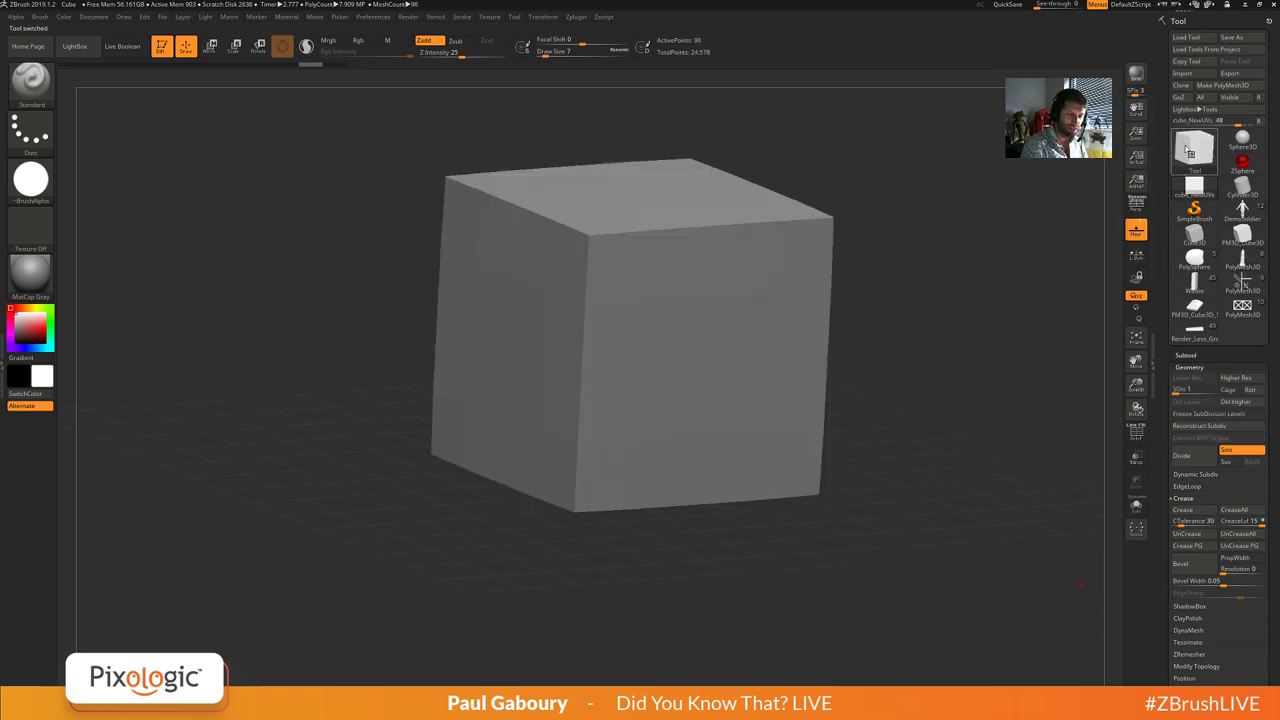
left_click(1190, 152)
left_click(1040, 242)
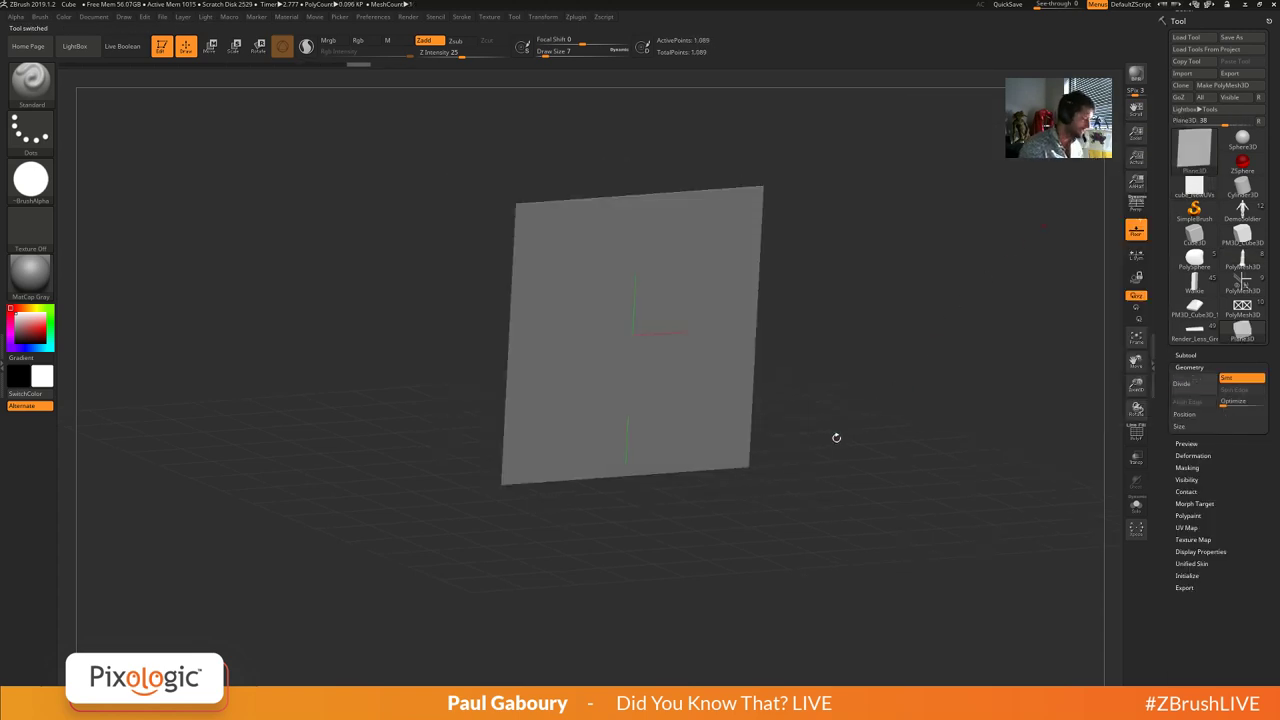
key("shift+f")
left_click_drag(817, 480, 811, 445, "shift")
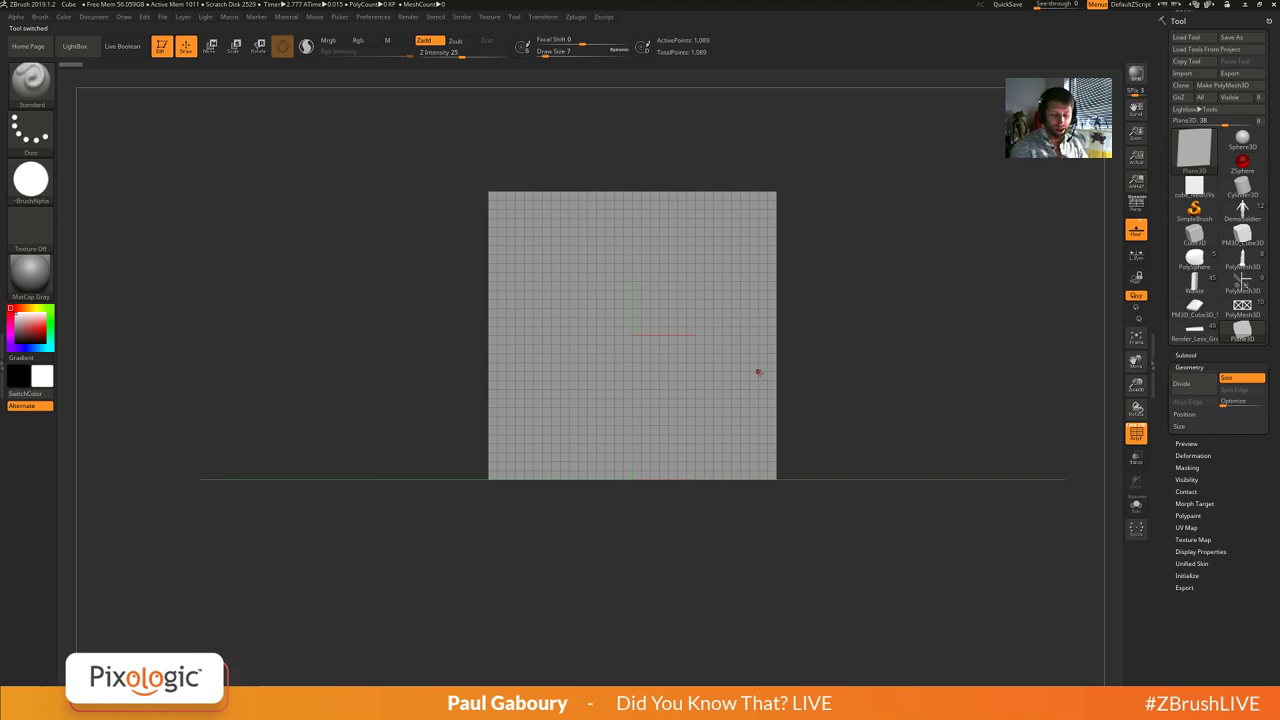
left_click(1223, 86)
mouse_move(939, 445)
left_mouse_down()
mouse_move(829, 439)
mouse_move(841, 460)
left_mouse_up()
Append the Render_Less_Grey_1 mesh as a subtool and view it straight on against the plane.
left_click(1200, 379)
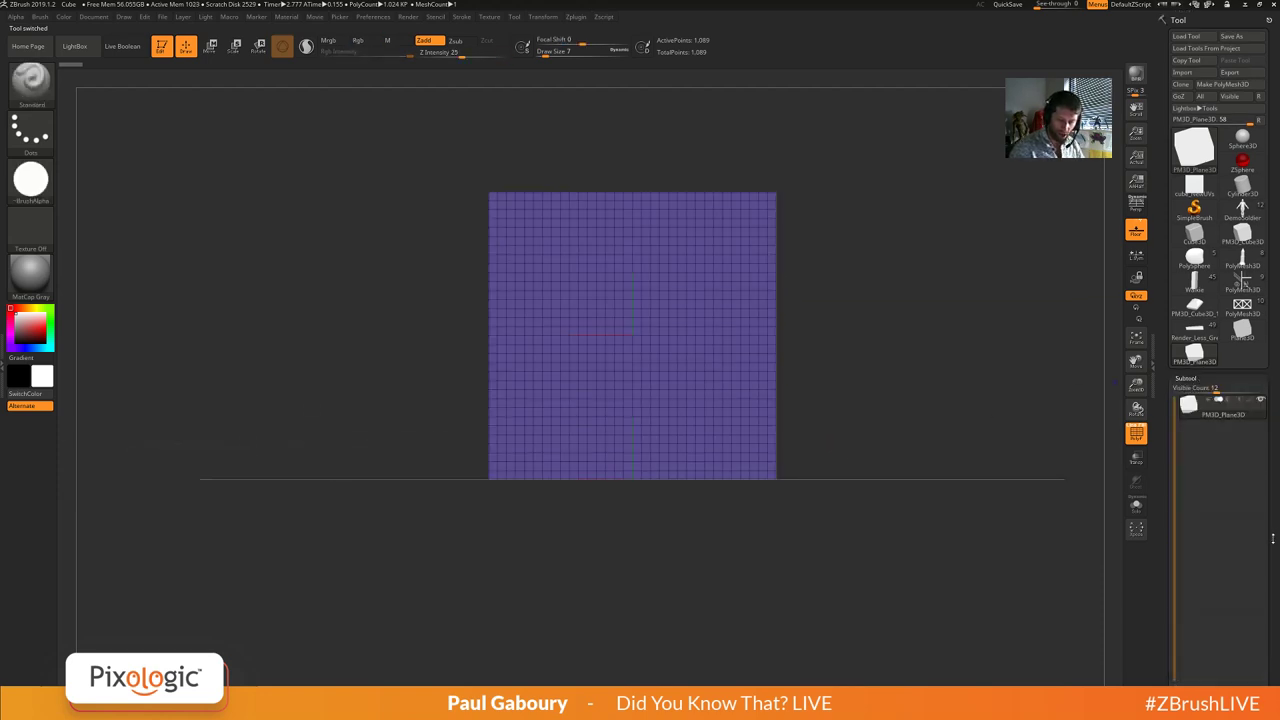
left_click(1240, 573)
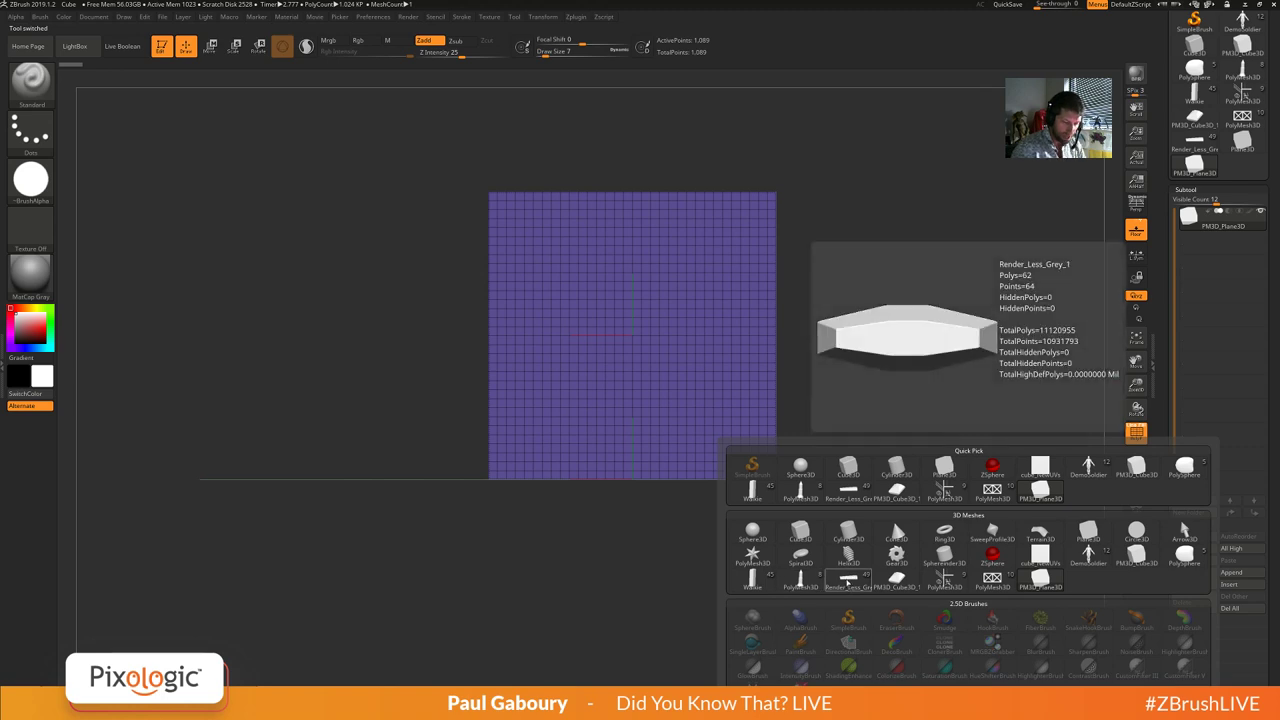
left_click(848, 580)
left_click_drag(980, 489, 855, 444)
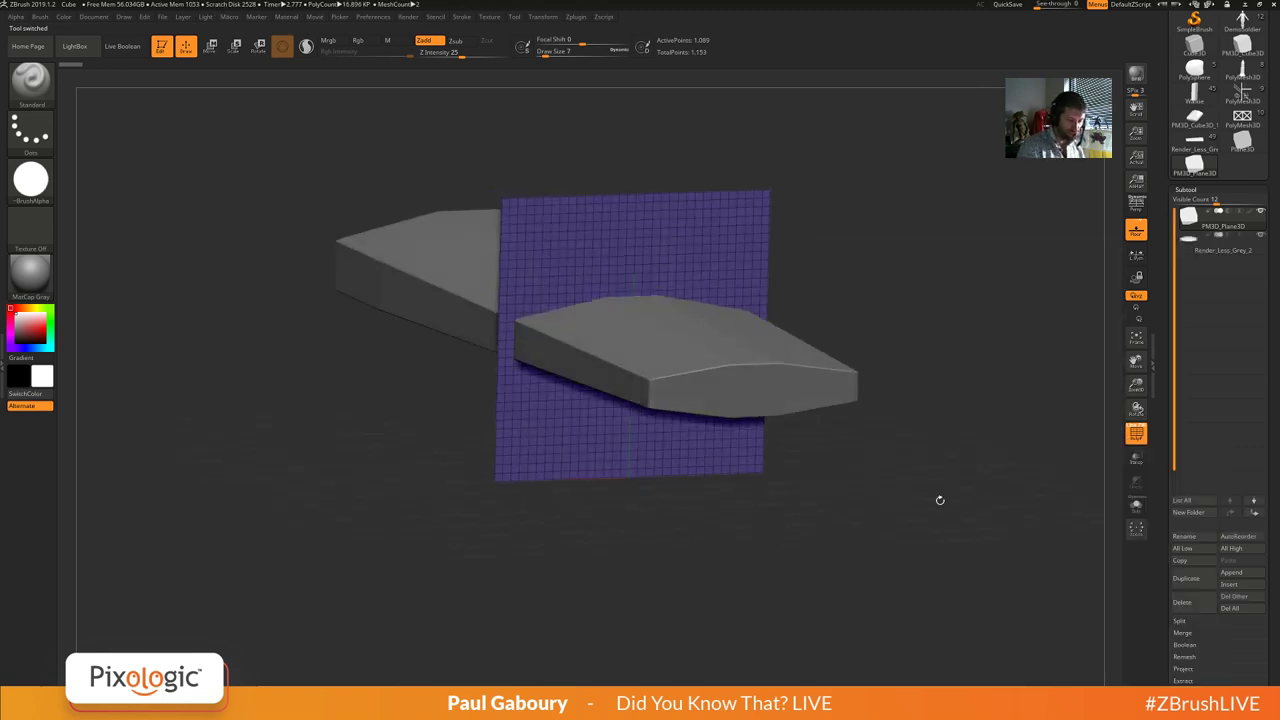
left_click_drag(972, 565, 967, 556, "shift")
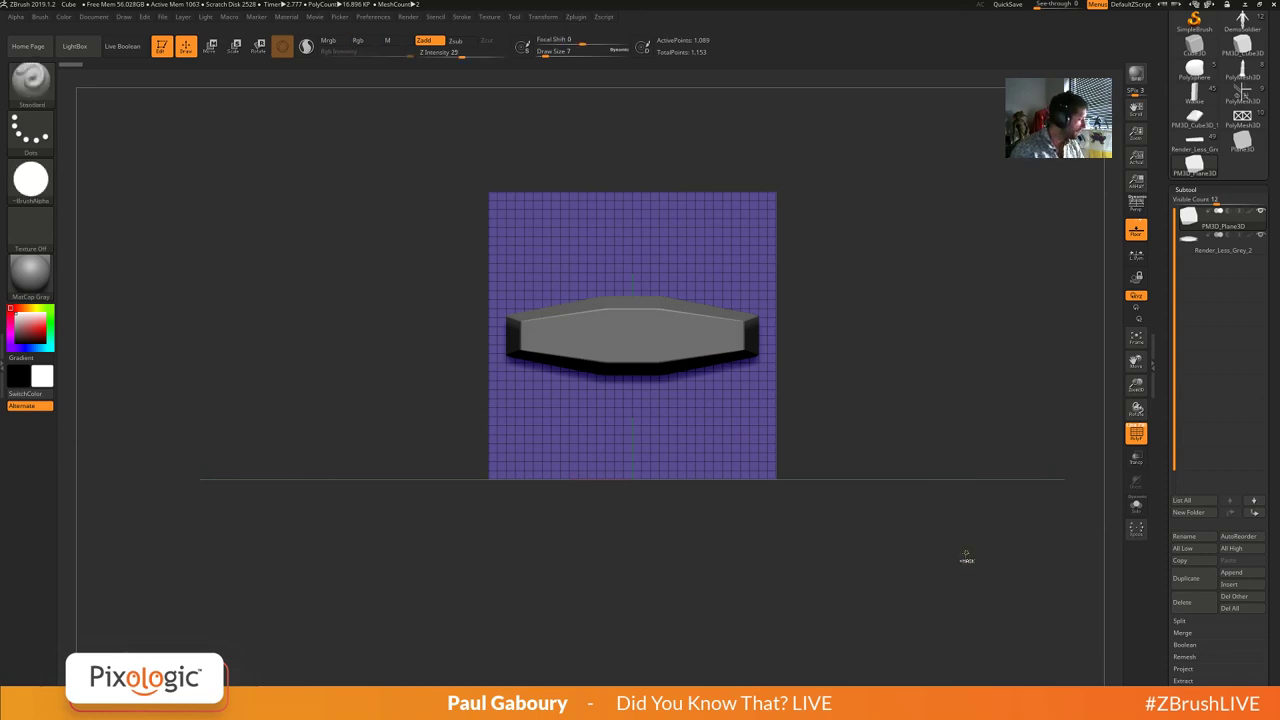
Subdivide the plane several times and turn off its wireframe display.
key("ctrl+d")
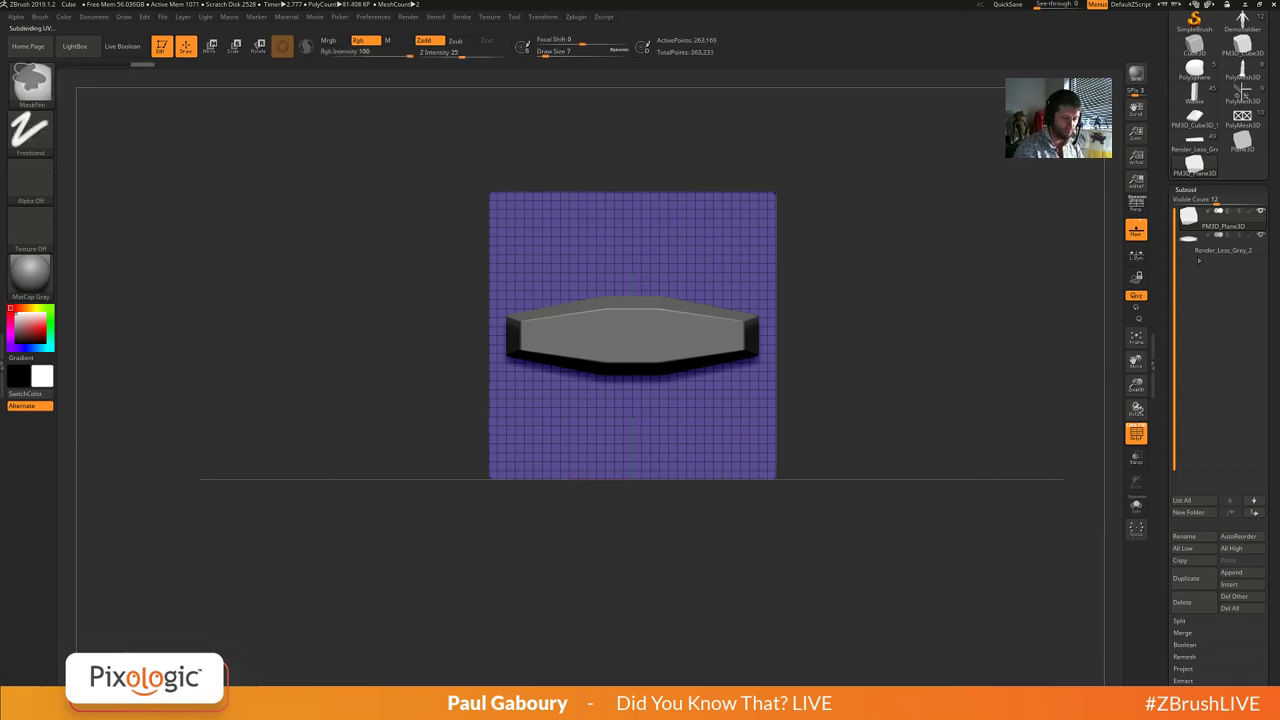
key("ctrl+d")
key("shift+f")
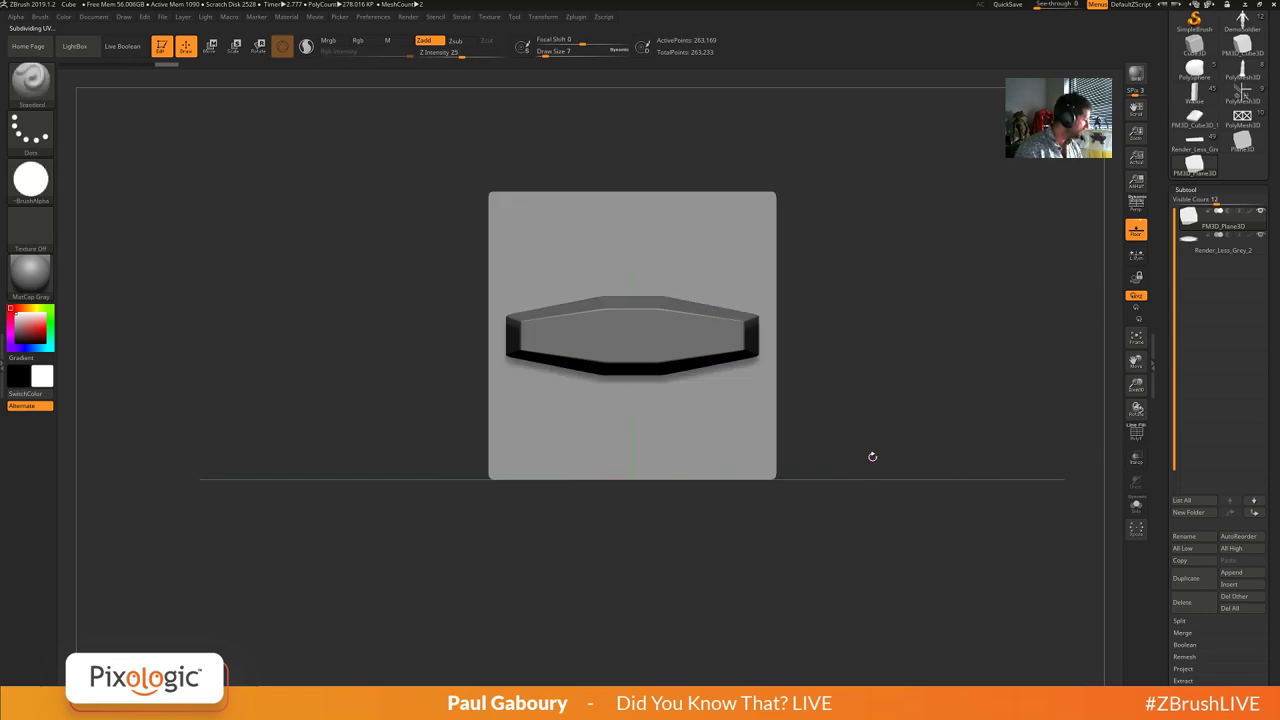
Choose the ZProject brush and set its draw size to 344.
key("b")
key("z")
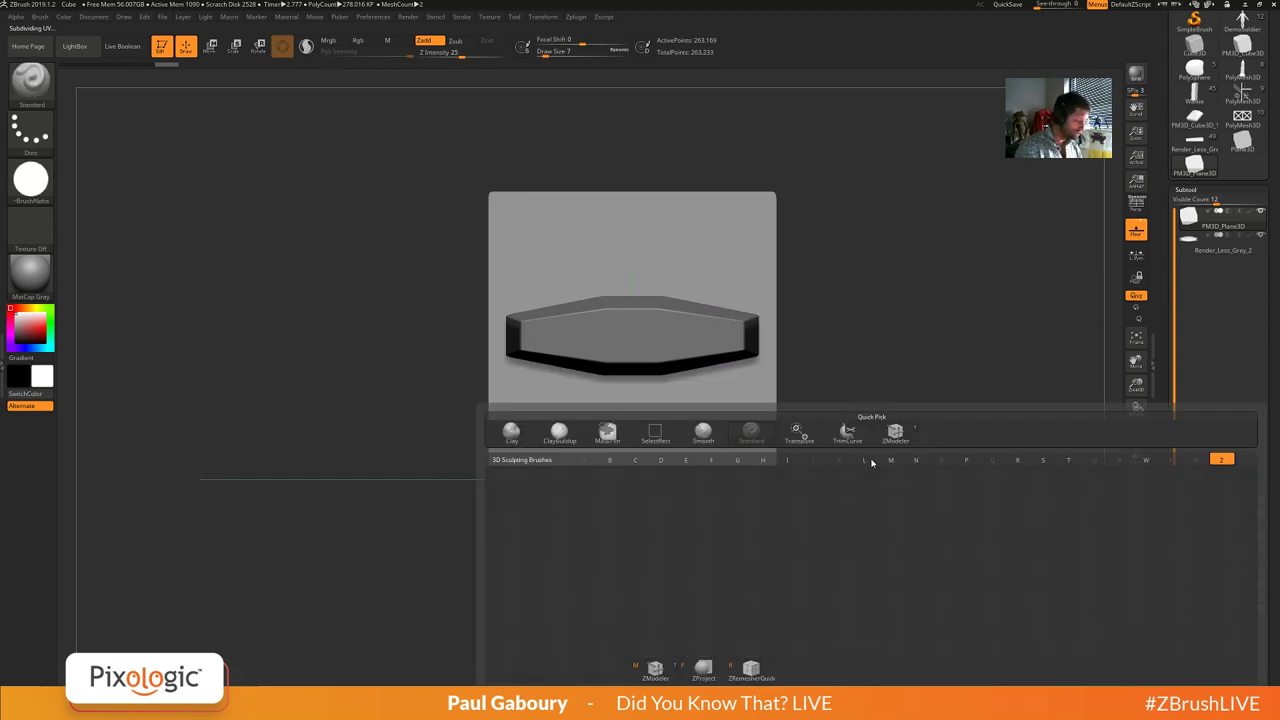
left_click(704, 667)
key("s")
left_click_drag(792, 537, 842, 540)
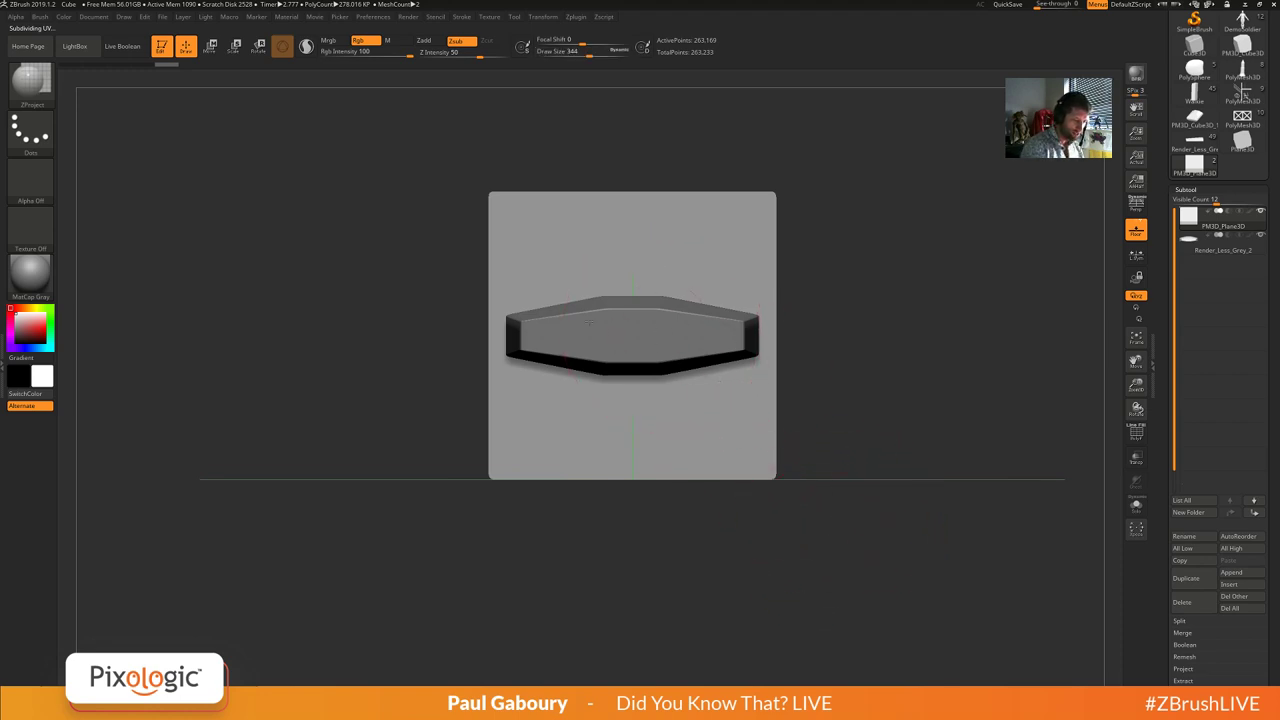
Try projecting the bevelled bar onto the plane with ZProject strokes over both ends, toggling the bar's visibility to check the imprint.
left_click_drag(655, 349, 695, 343)
left_click(1261, 235)
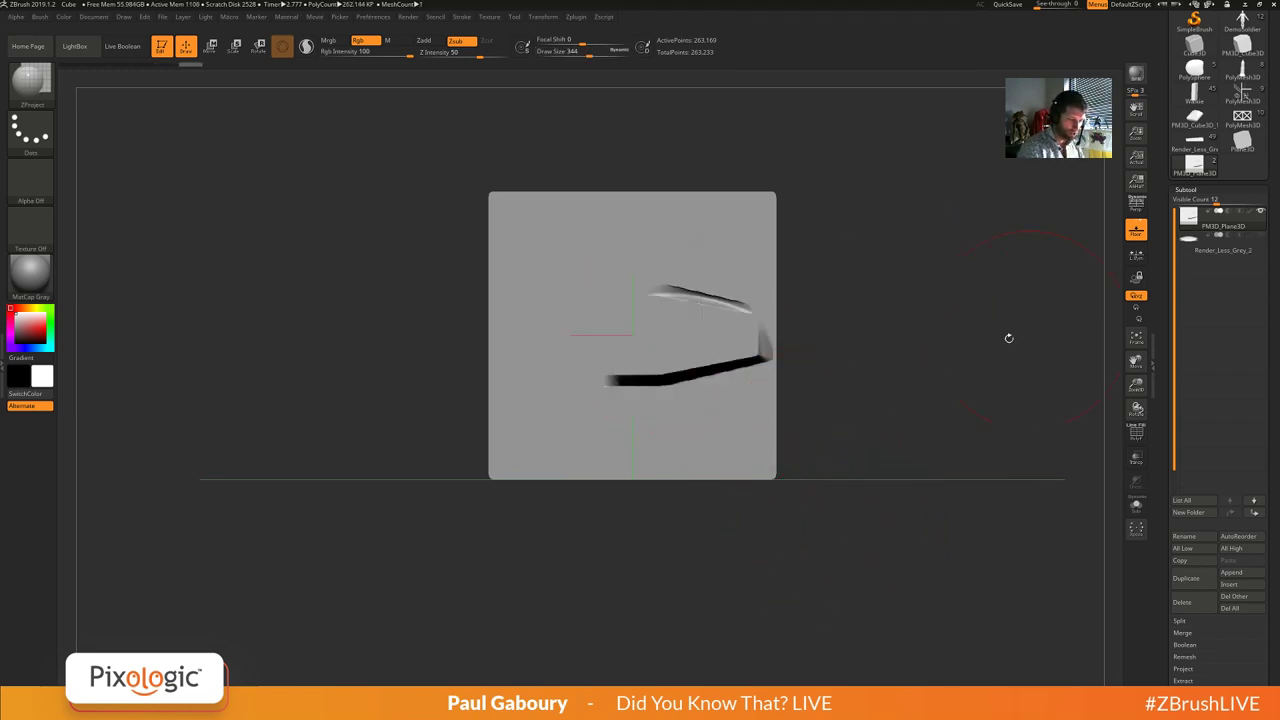
left_click(1260, 234)
mouse_move(538, 345)
left_mouse_down()
mouse_move(600, 350)
mouse_move(597, 378)
left_mouse_up()
mouse_move(845, 418)
left_mouse_down()
mouse_move(884, 445)
mouse_move(930, 452)
mouse_move(850, 480)
mouse_move(877, 494)
mouse_move(886, 480)
mouse_move(864, 477)
left_mouse_up()
left_click(1260, 235)
left_click(1260, 237)
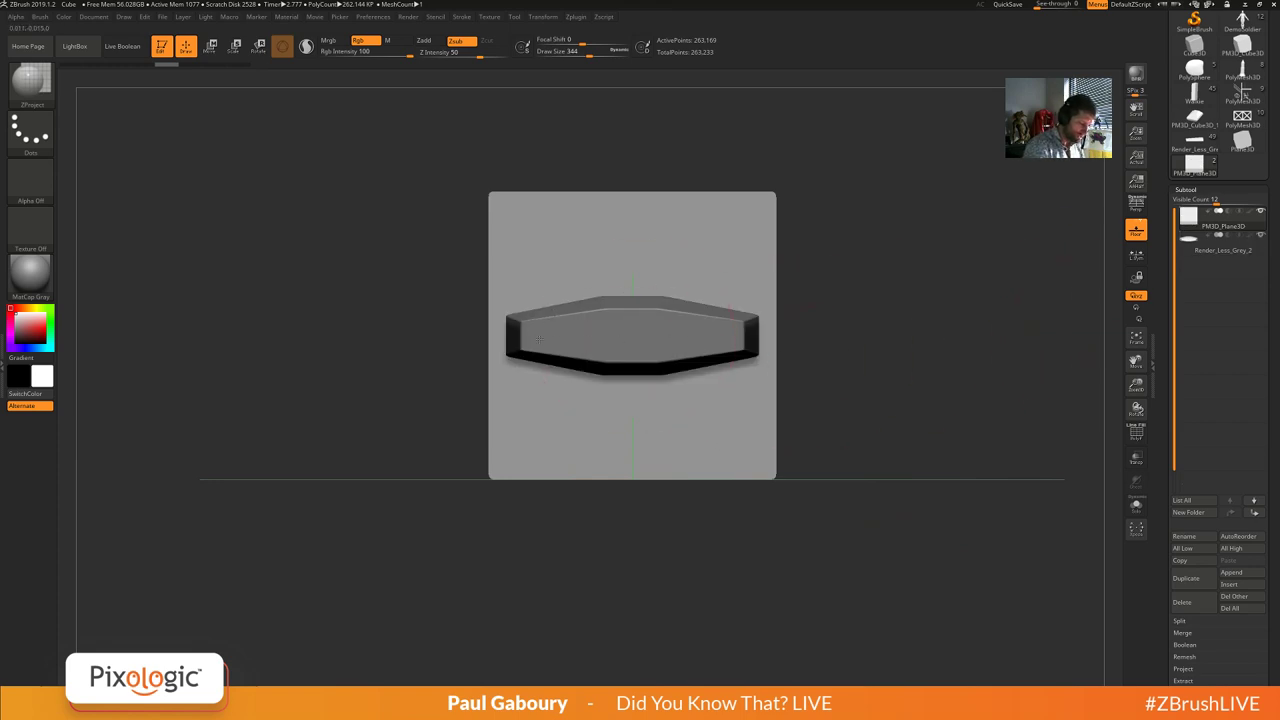
Try projecting the bevelled bar onto the plane's middle with ZProject, inspect the result with the wireframe shown and the bar hidden, and undo it.
left_click_drag(696, 323, 712, 325)
left_click(1260, 236)
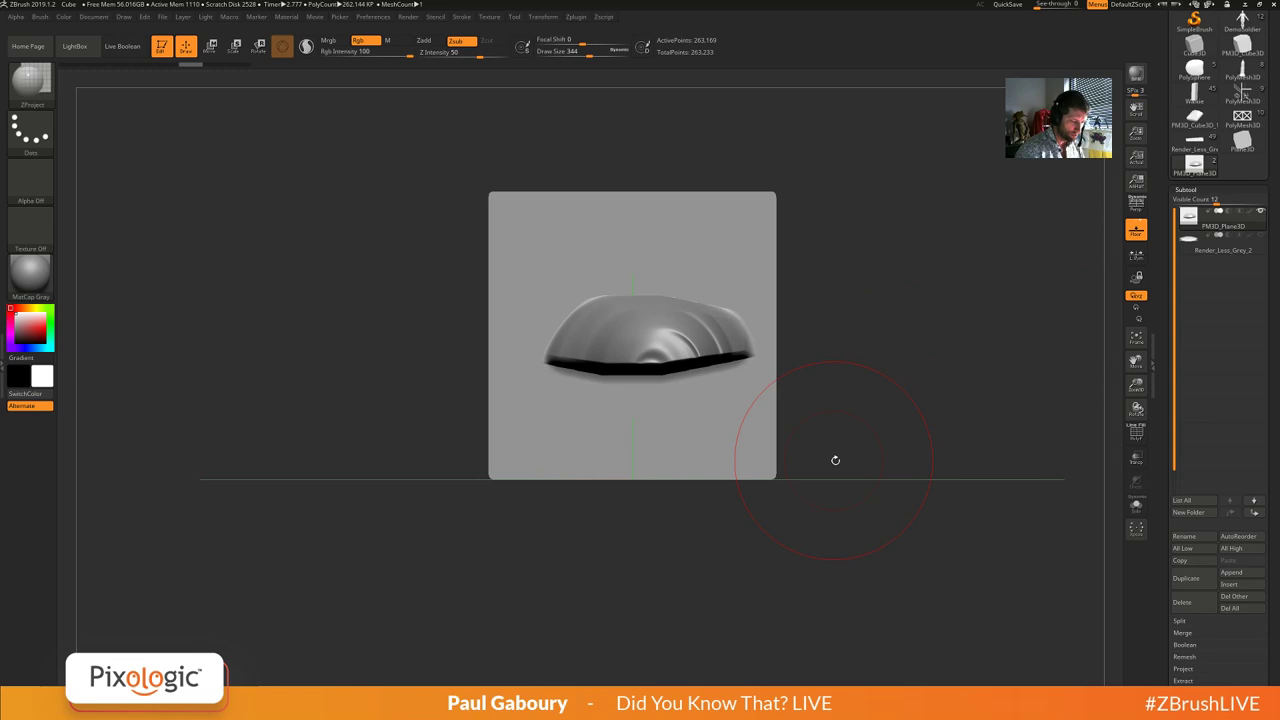
mouse_move(835, 460)
left_mouse_down()
mouse_move(860, 529)
mouse_move(900, 545)
mouse_move(937, 526)
mouse_move(868, 521)
mouse_move(871, 506)
mouse_move(894, 540)
left_mouse_up()
key("shift+f")
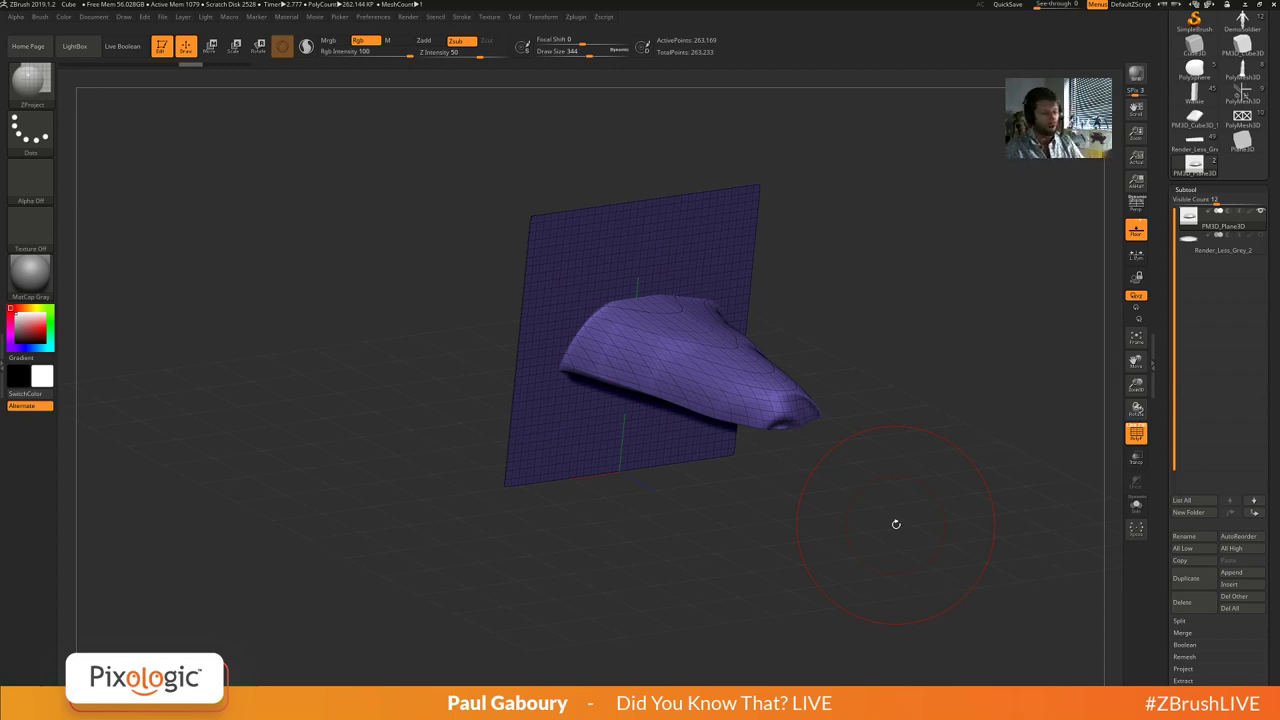
key("ctrl+z")
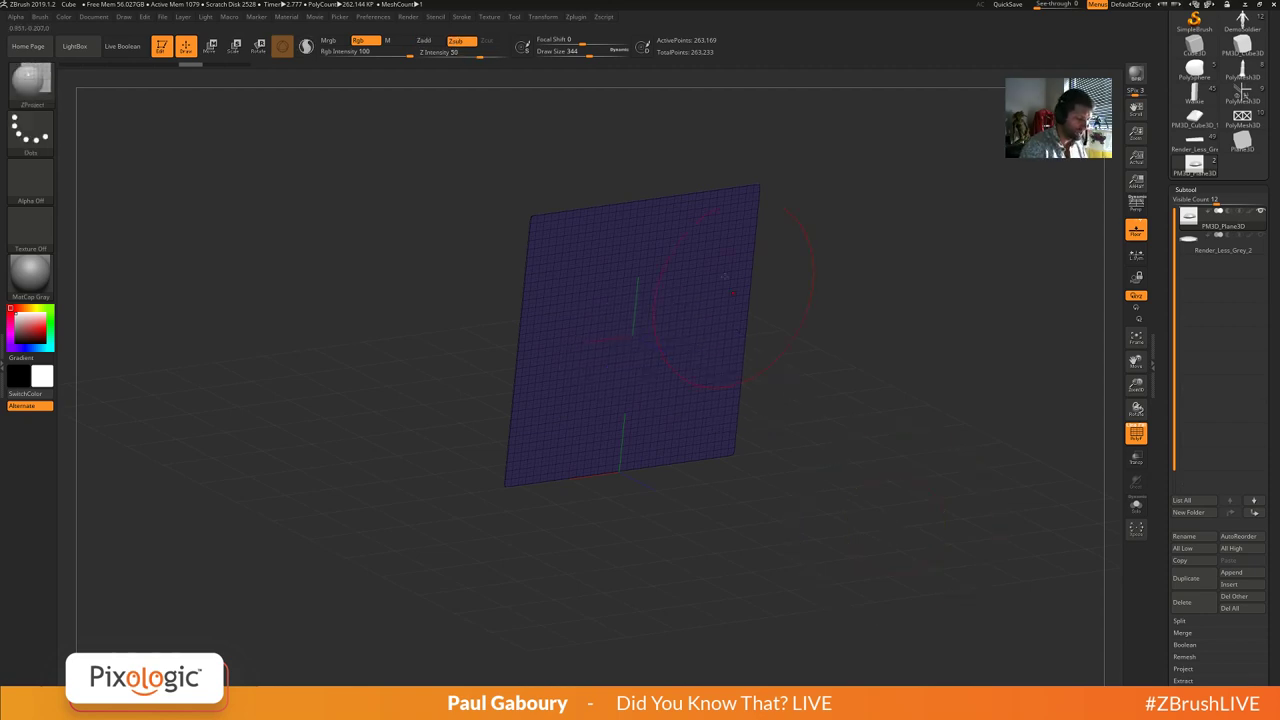
left_click_drag(618, 483, 851, 463, "shift")
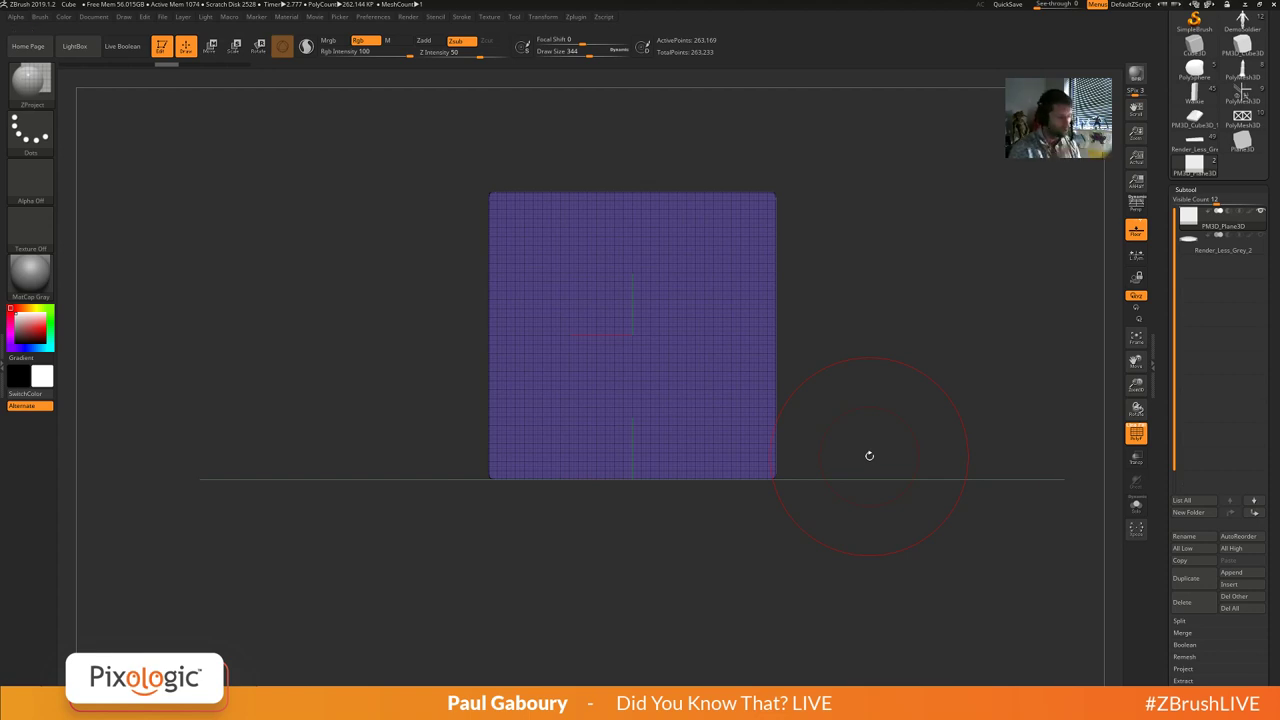
Lower the plane to its lowest subdivision level and make the primitive Plane3D the active tool.
key("shift+d")
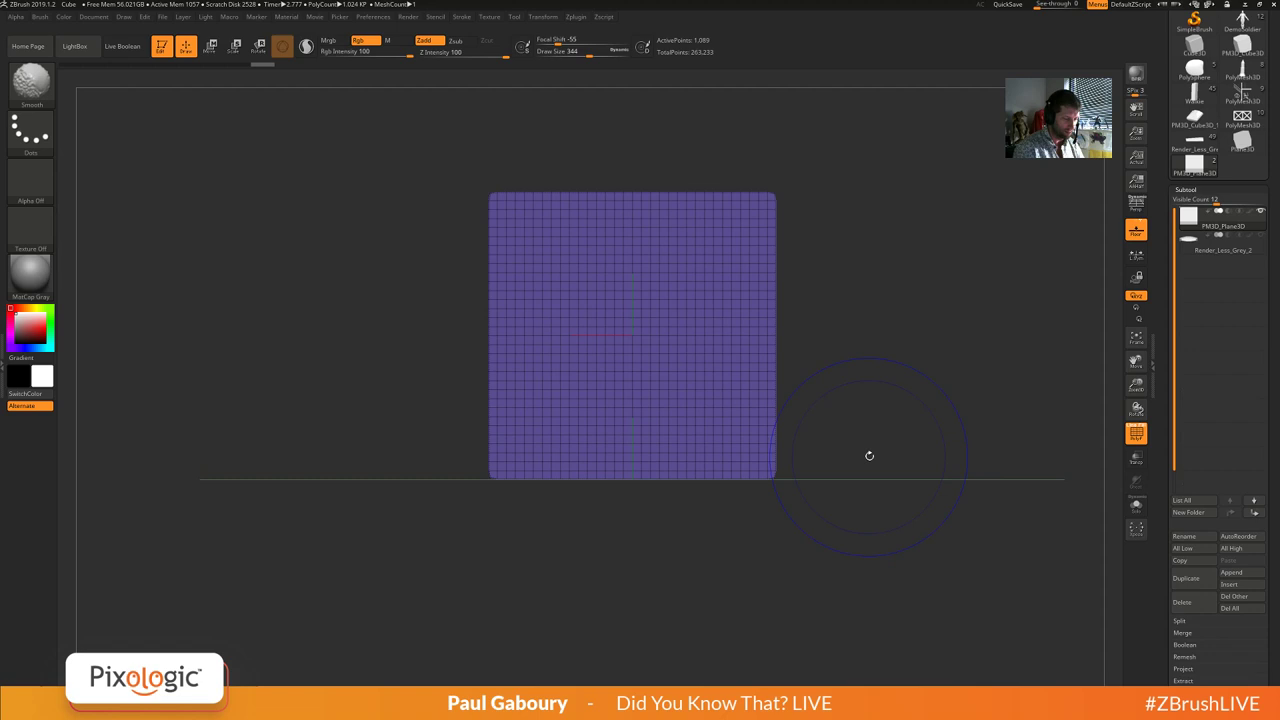
left_click_drag(1164, 169, 1165, 375)
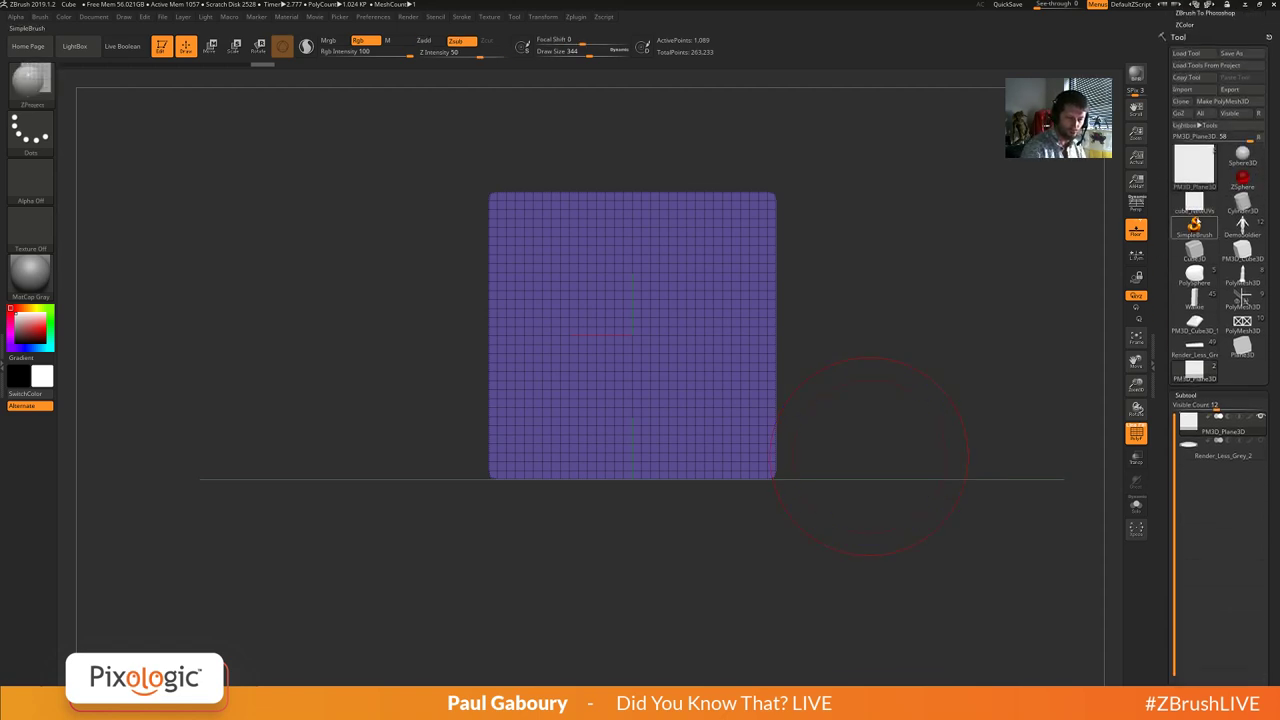
left_click(1195, 180)
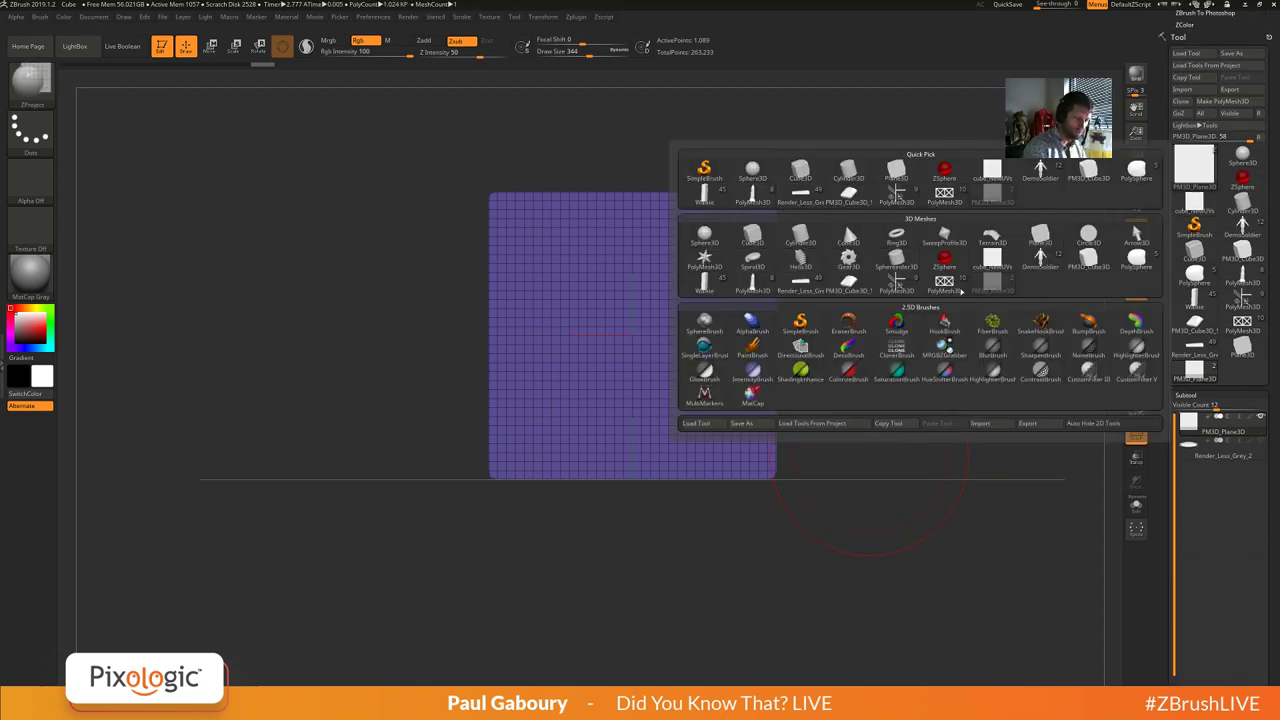
mouse_move(995, 262)
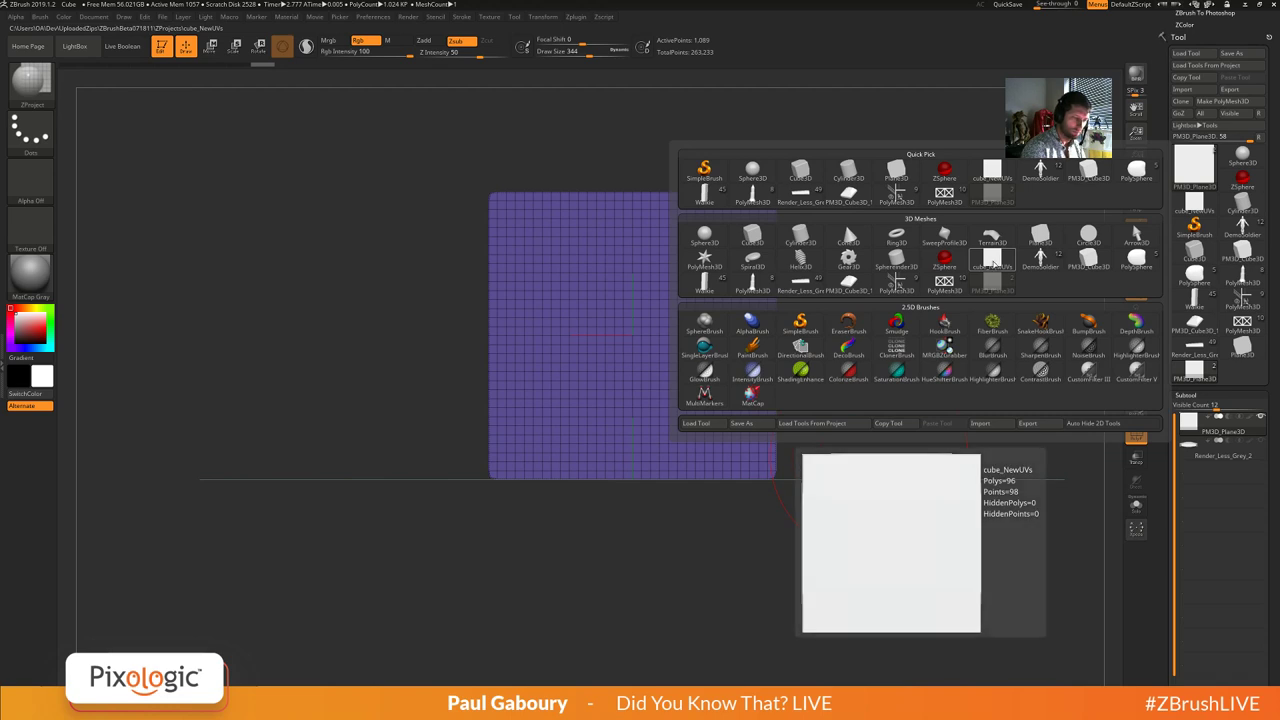
left_click(993, 262)
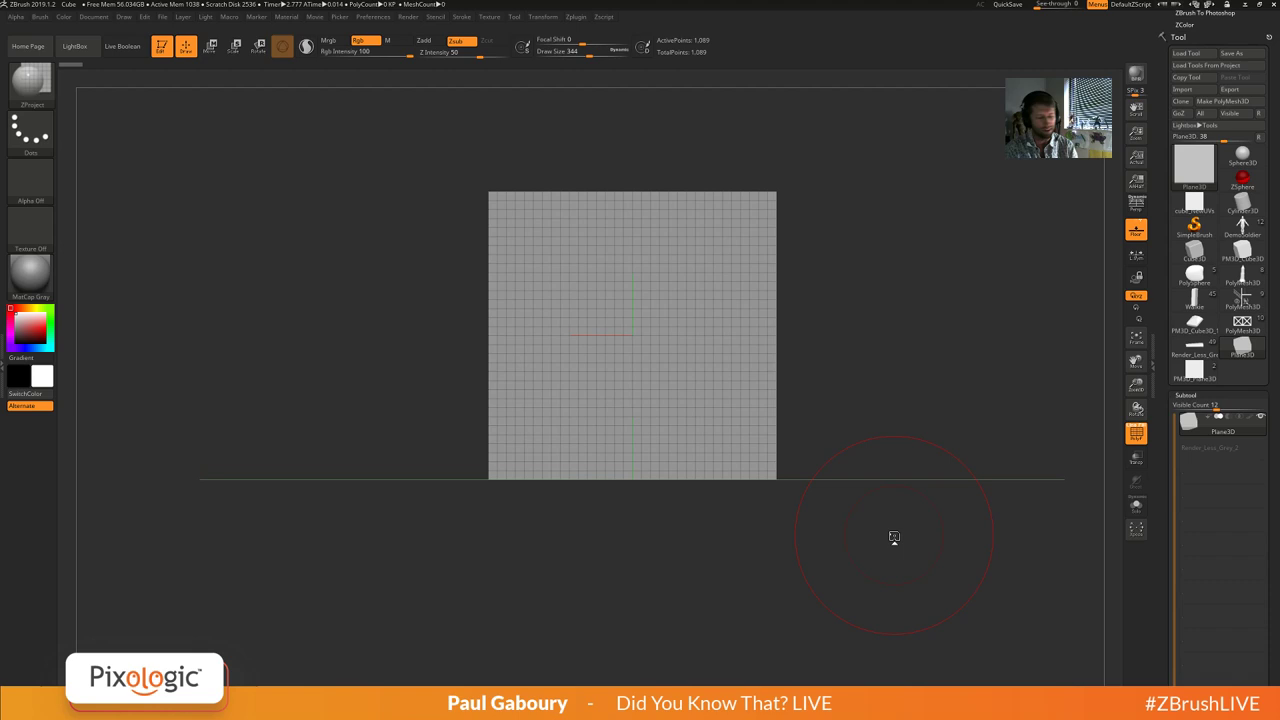
Switch to the browser and look through the ZBrush Summit 2019 home page at summit.pixologic.com.
key("alt+Tab")
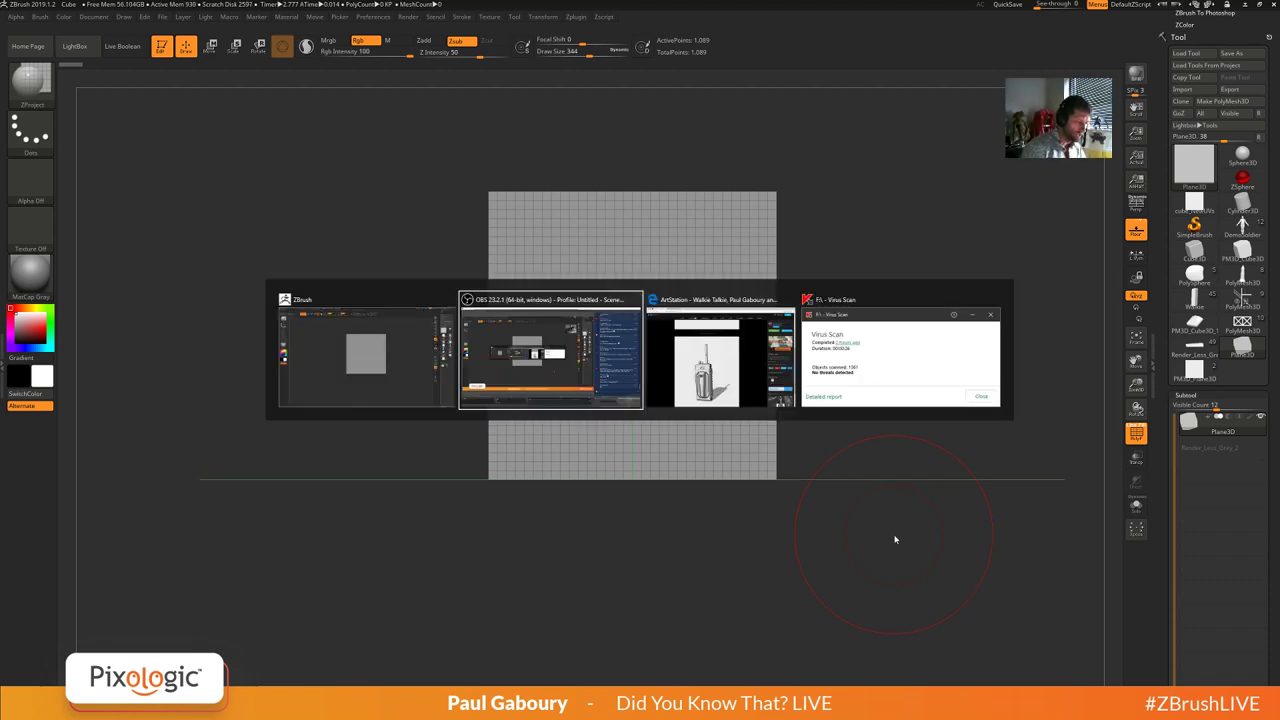
key("Tab")
key("ctrl+Tab")
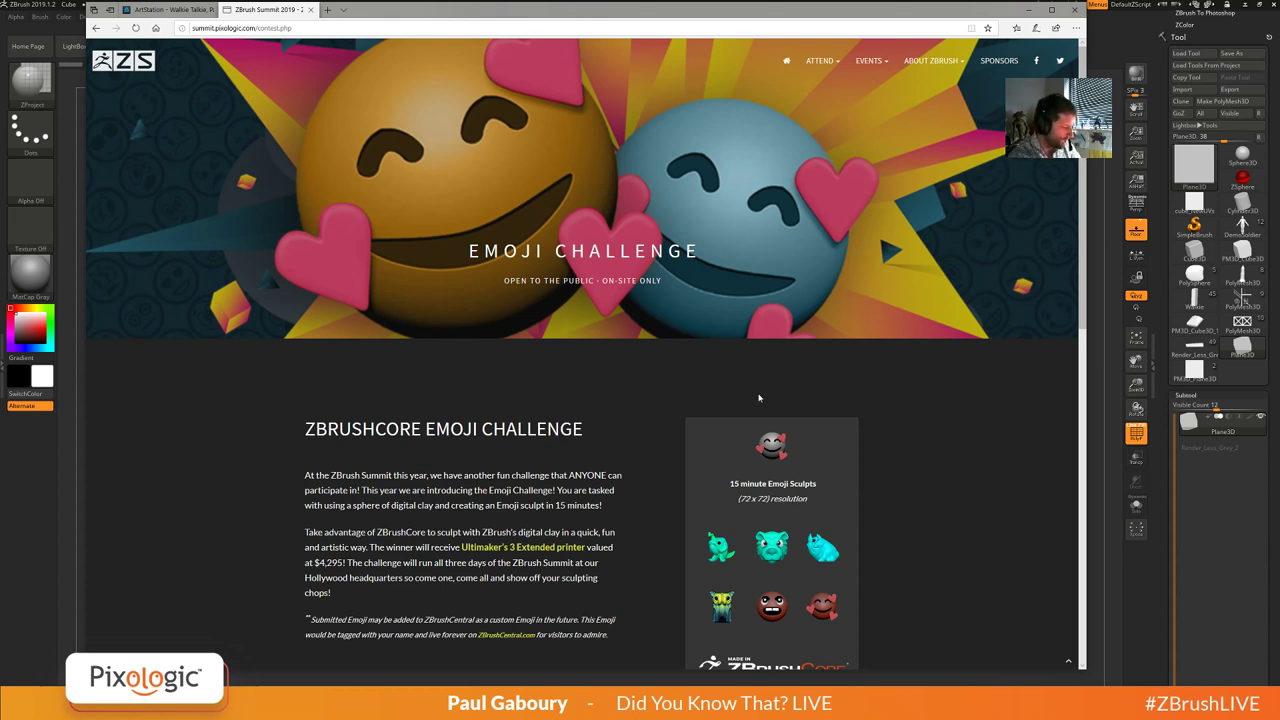
left_click(884, 64)
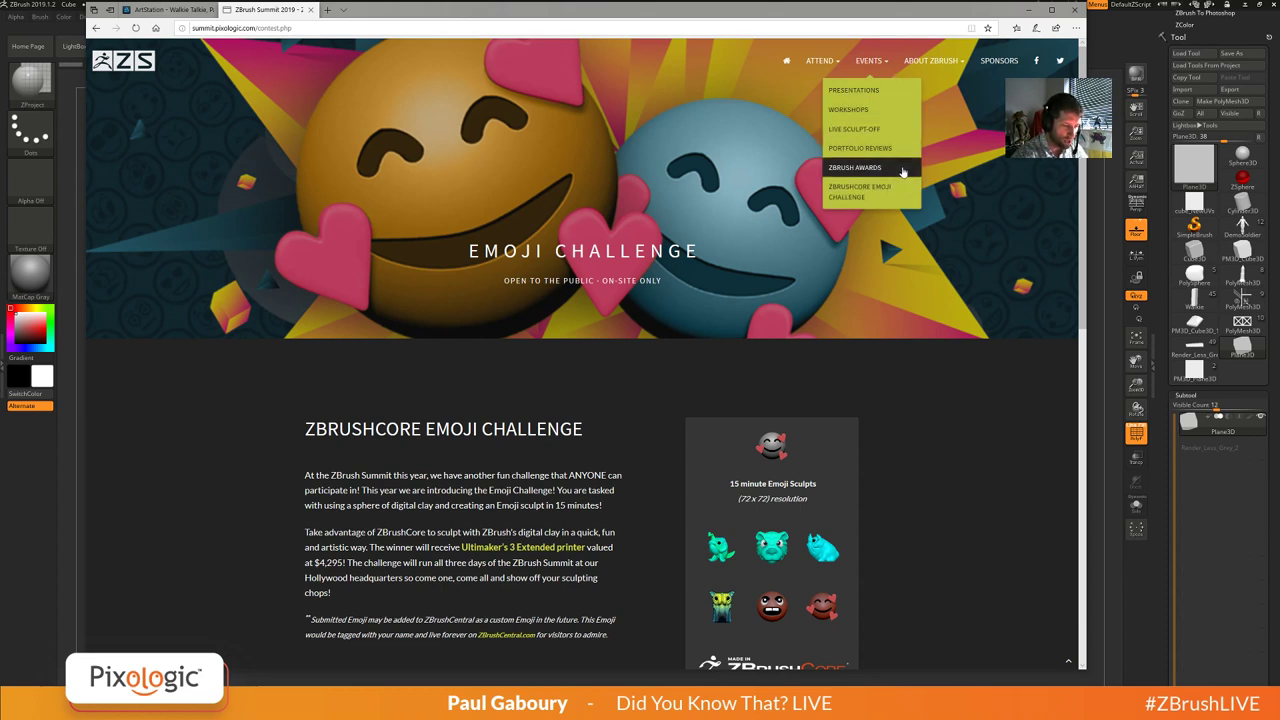
left_click(855, 93)
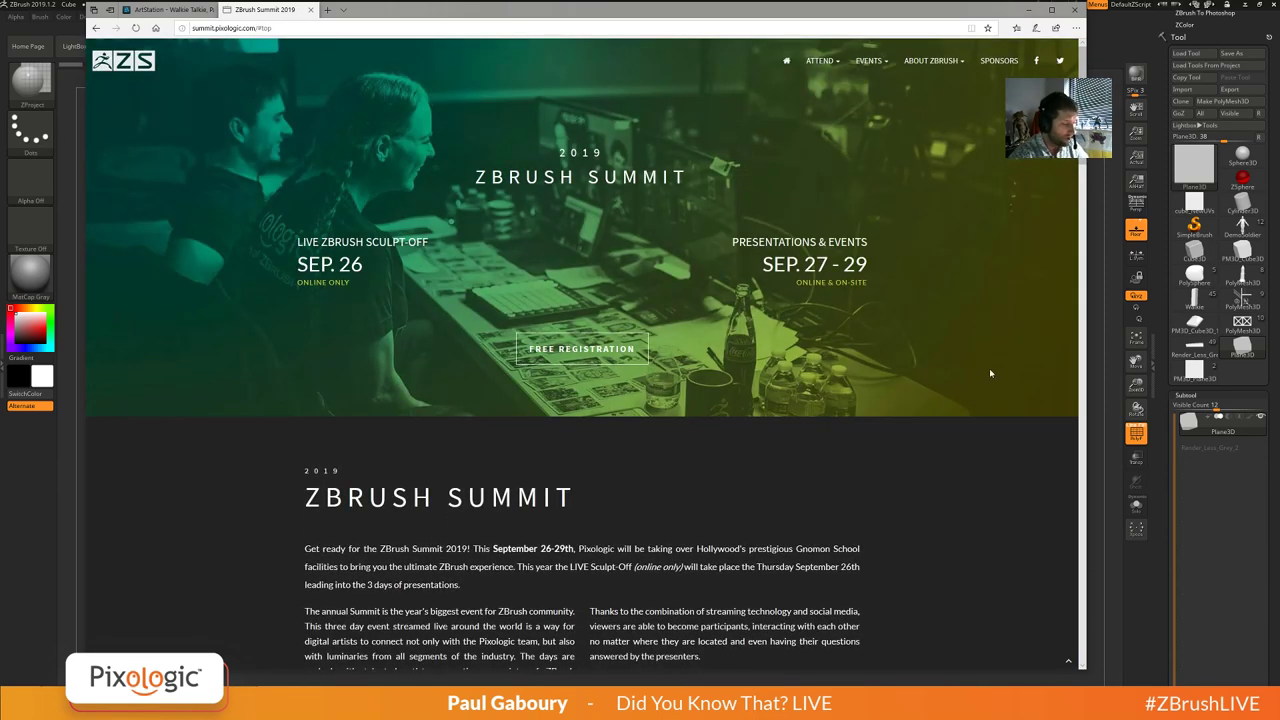
scroll(843, 370, "down", 10)
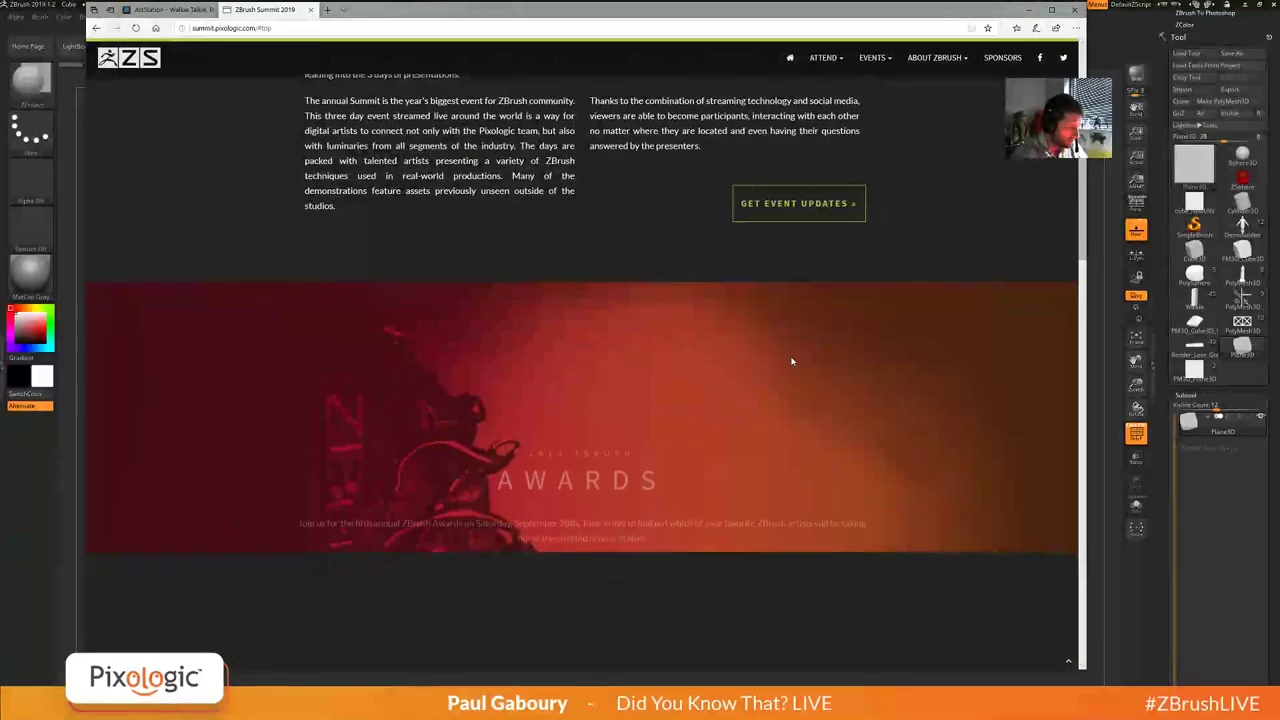
scroll(830, 375, "down", 10)
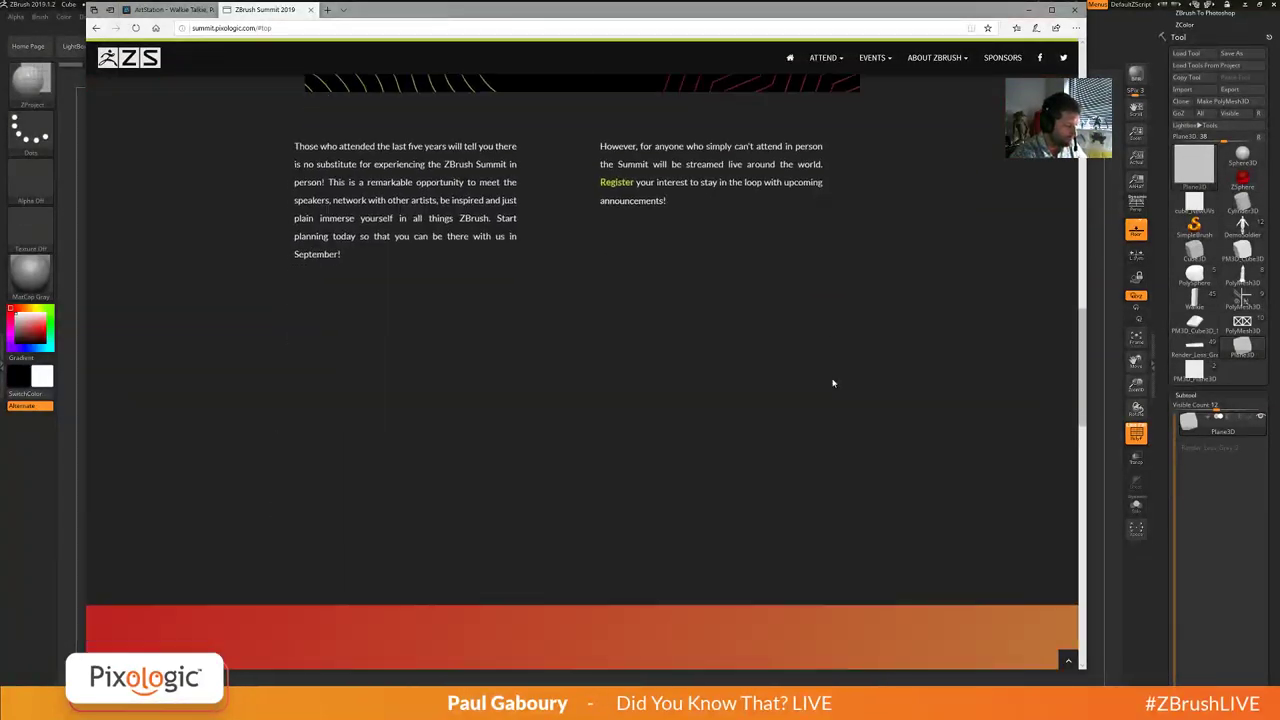
scroll(822, 394, "up", 15)
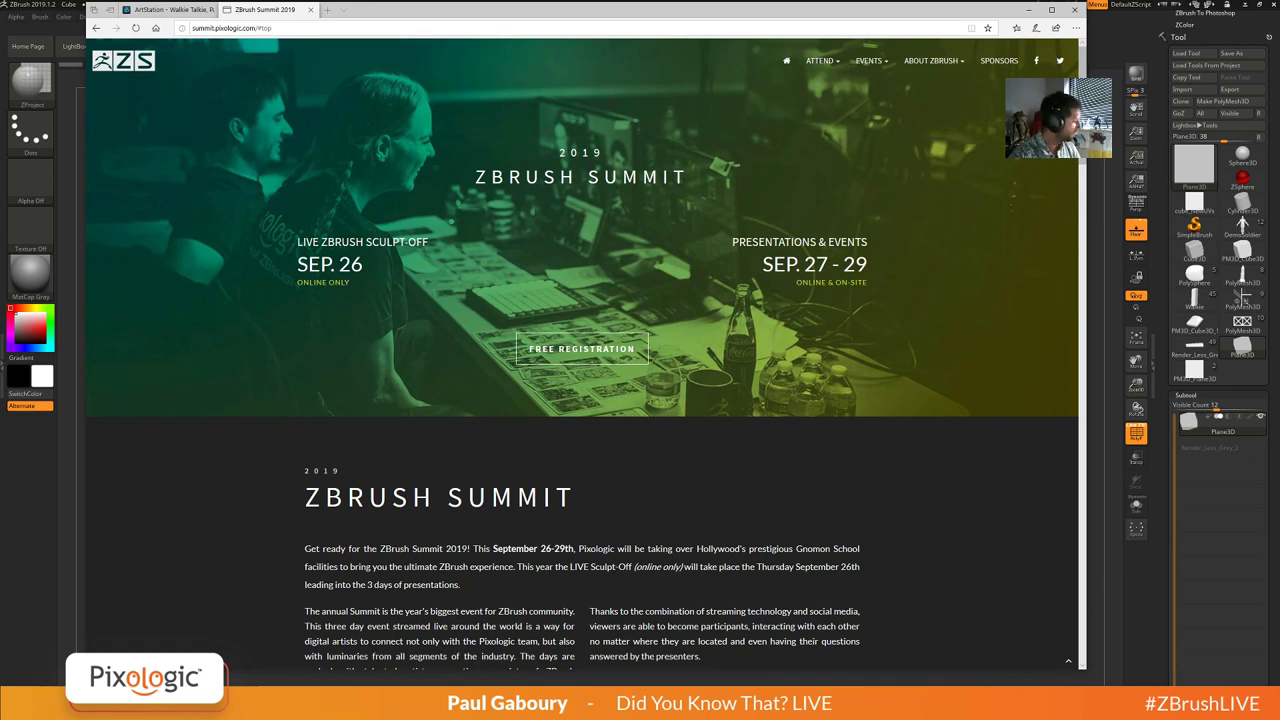
left_click(356, 31)
type("https://www.strawpoll.me/18621204/")
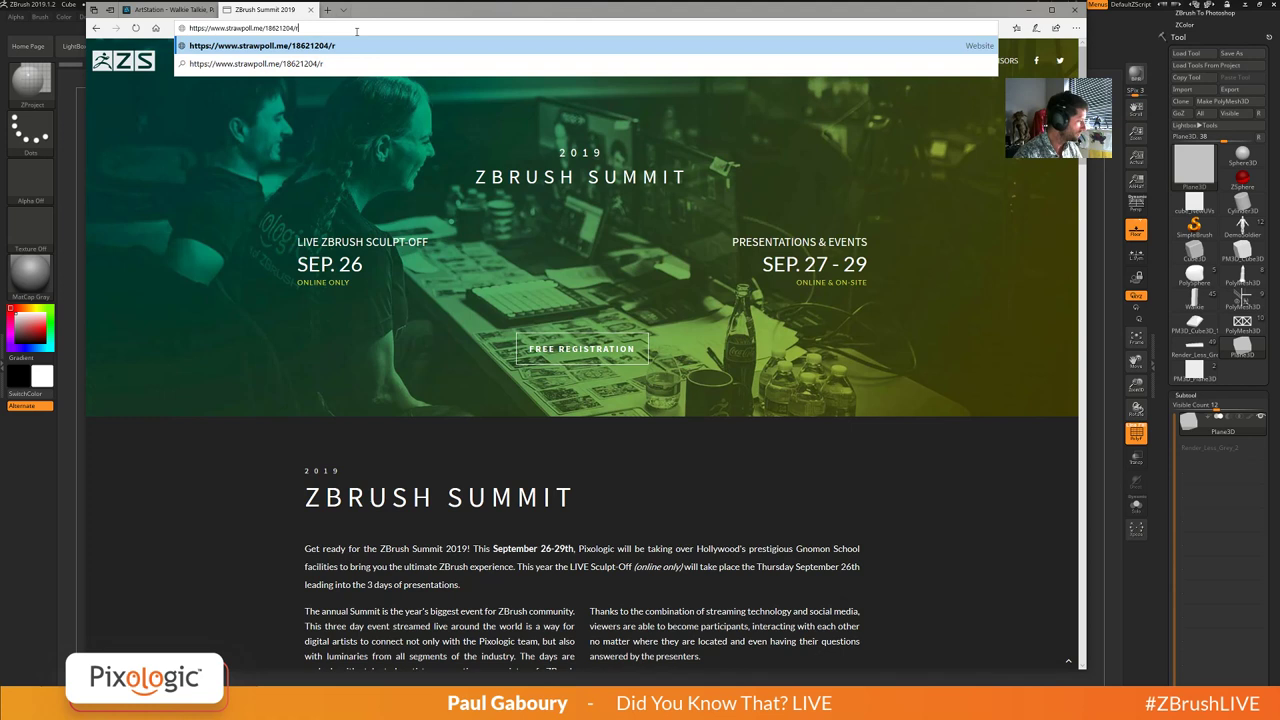
key("Return")
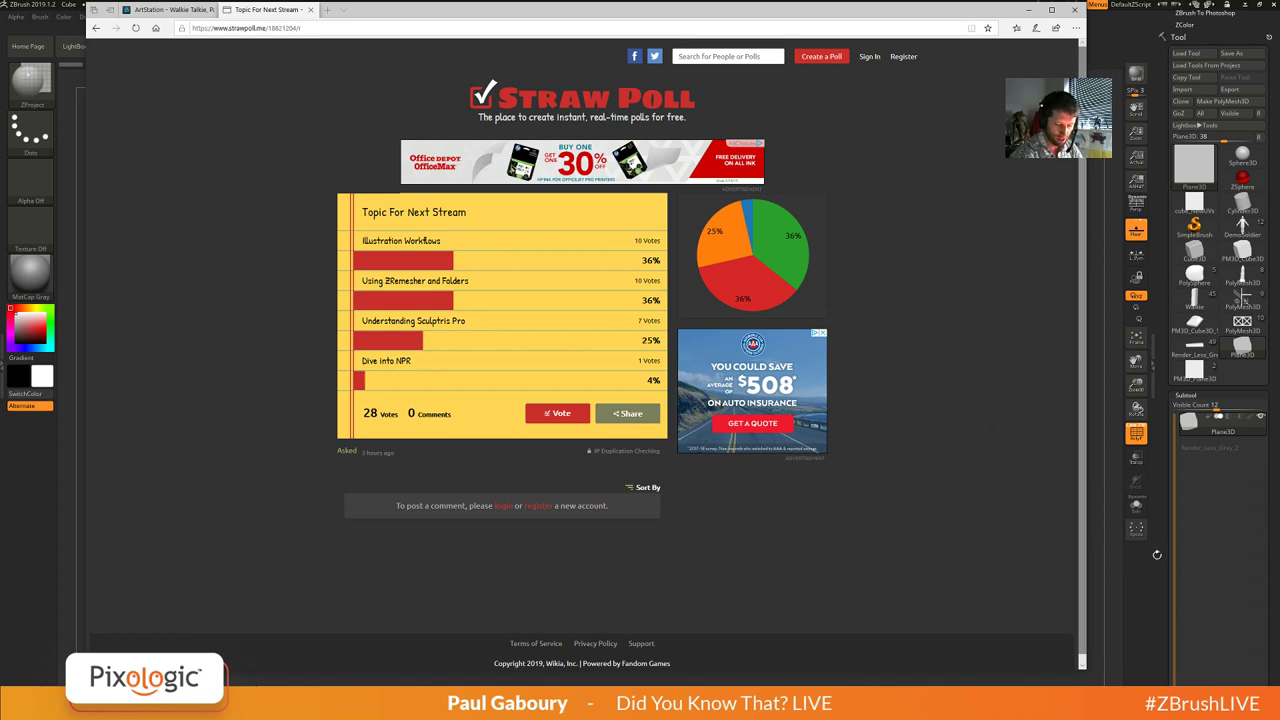
left_click(1157, 556)
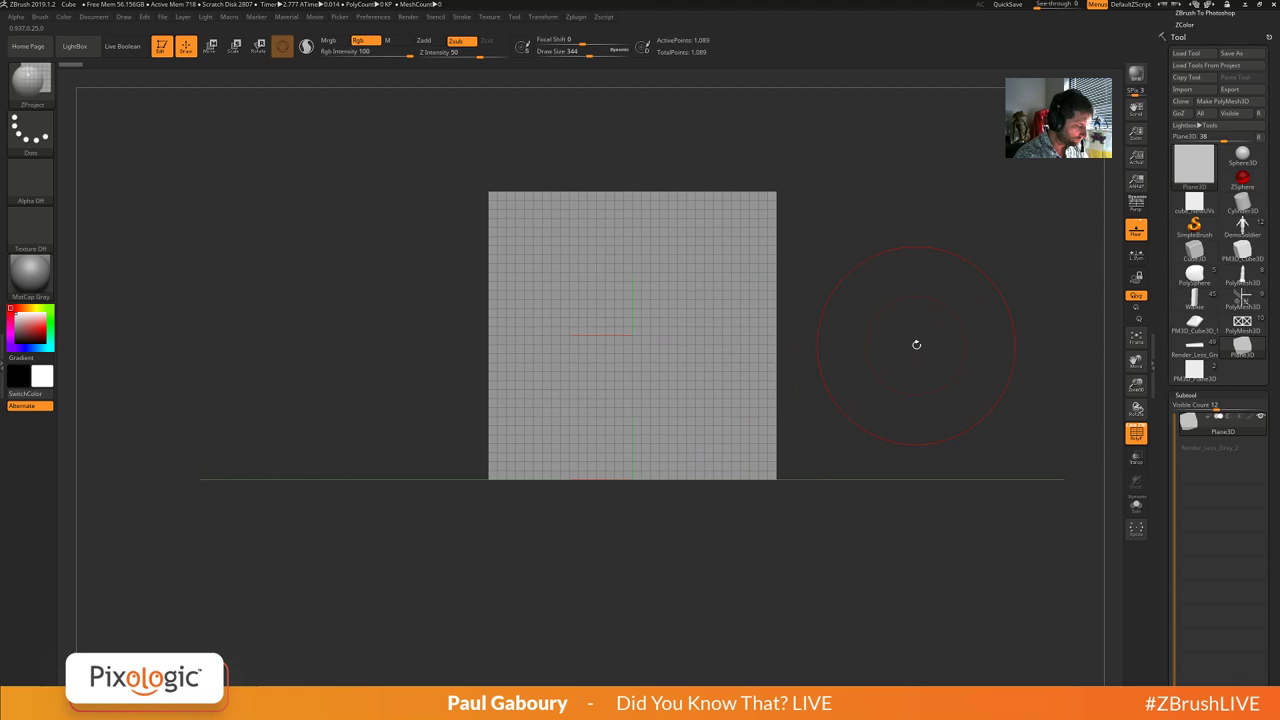
Switch to the browser and try to open zbrushcentral.com in a new tab.
key("alt+Tab")
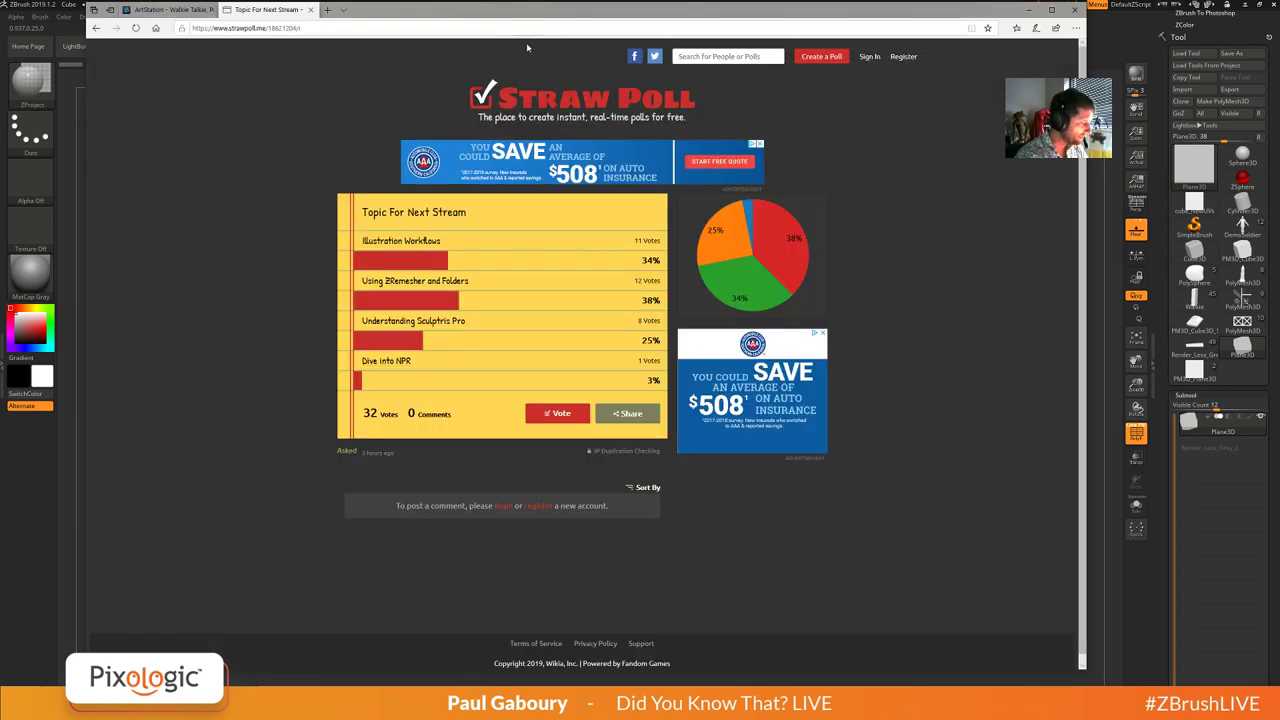
left_click(327, 9)
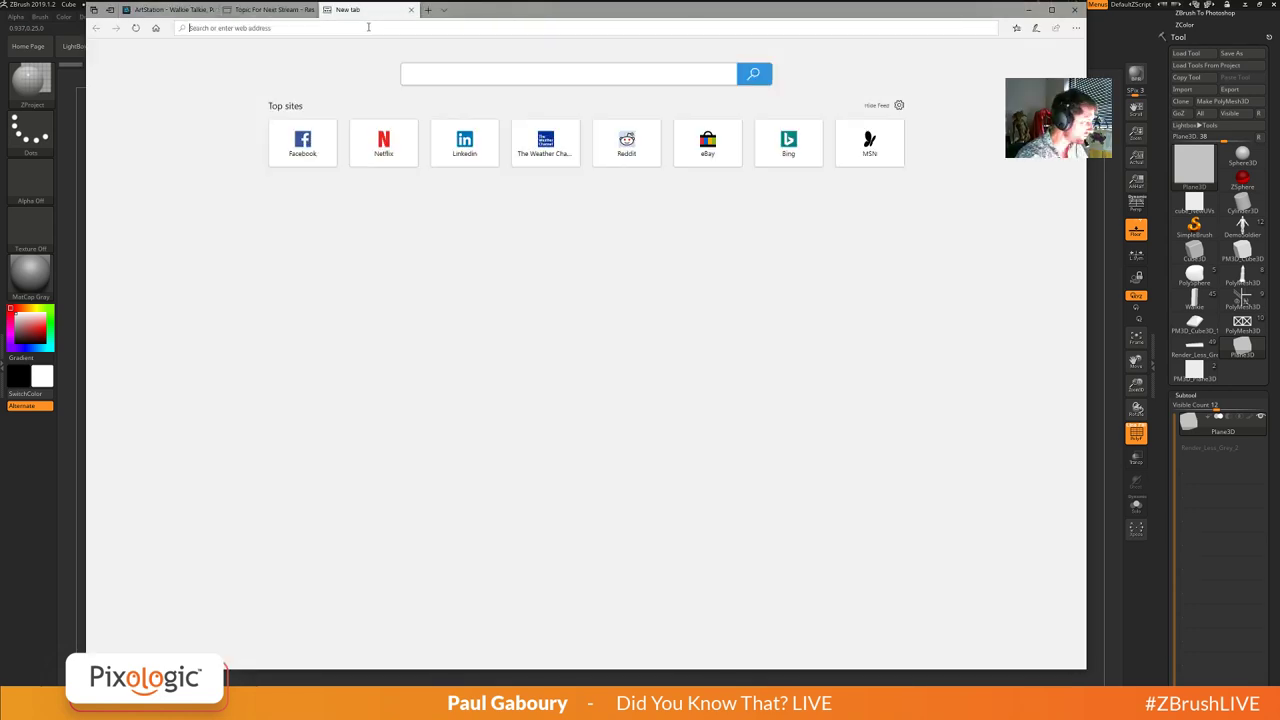
type("zbru")
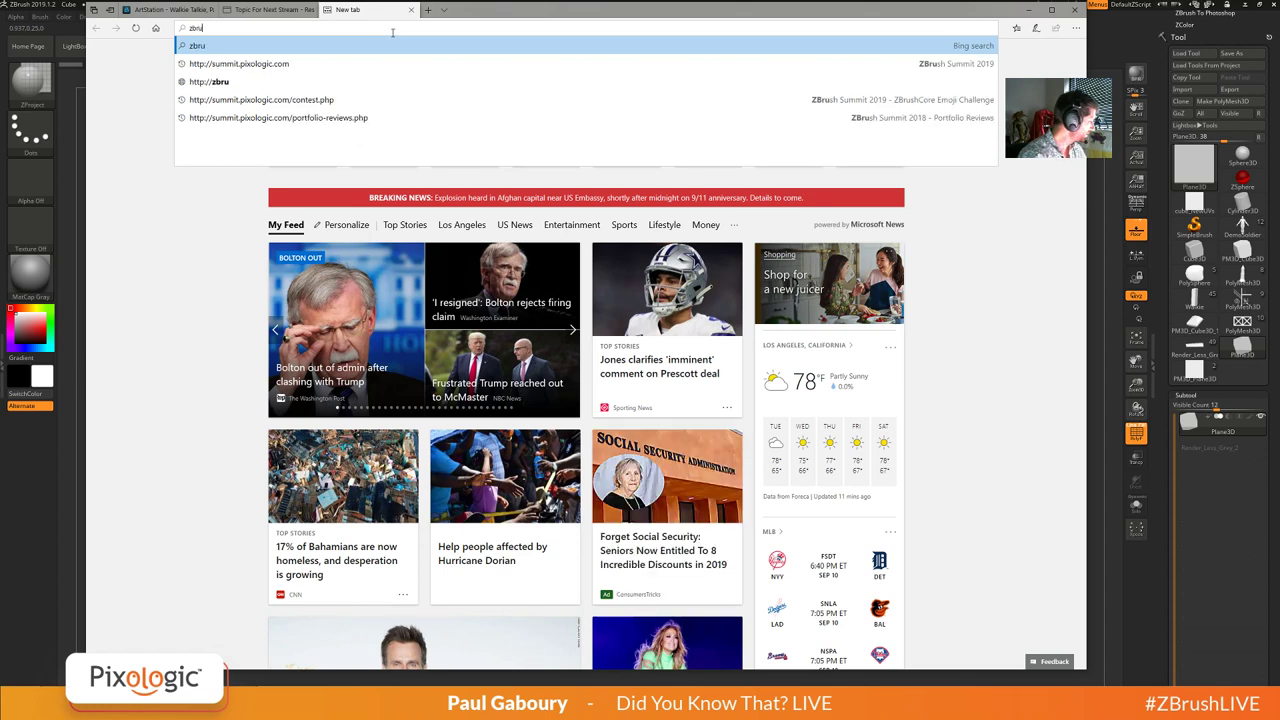
type("shc")
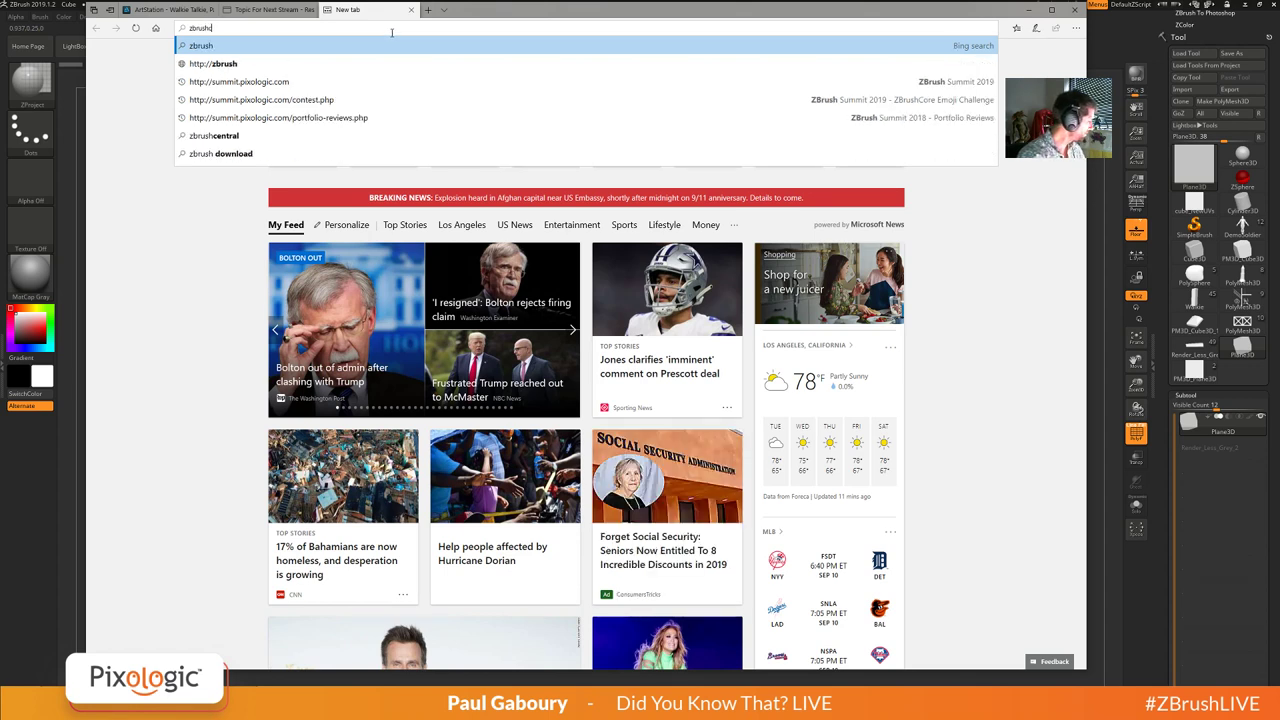
type("entr")
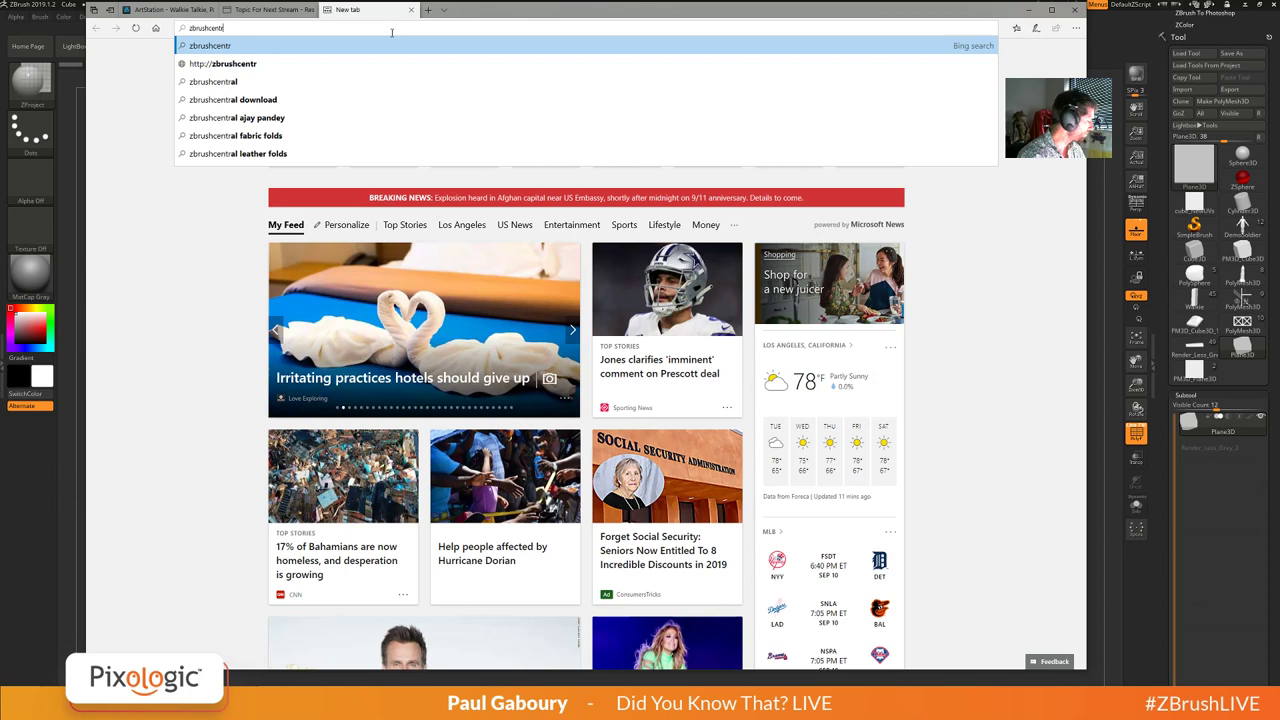
type("al.c")
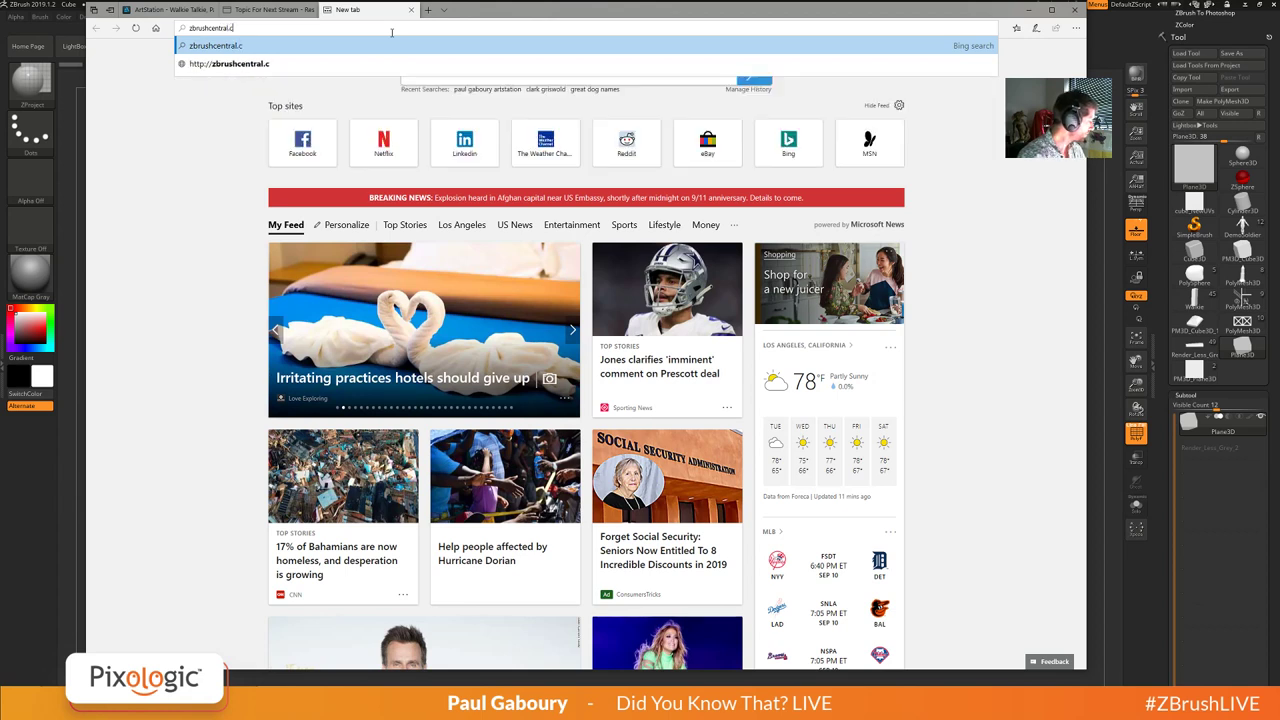
type("om")
key("Return")
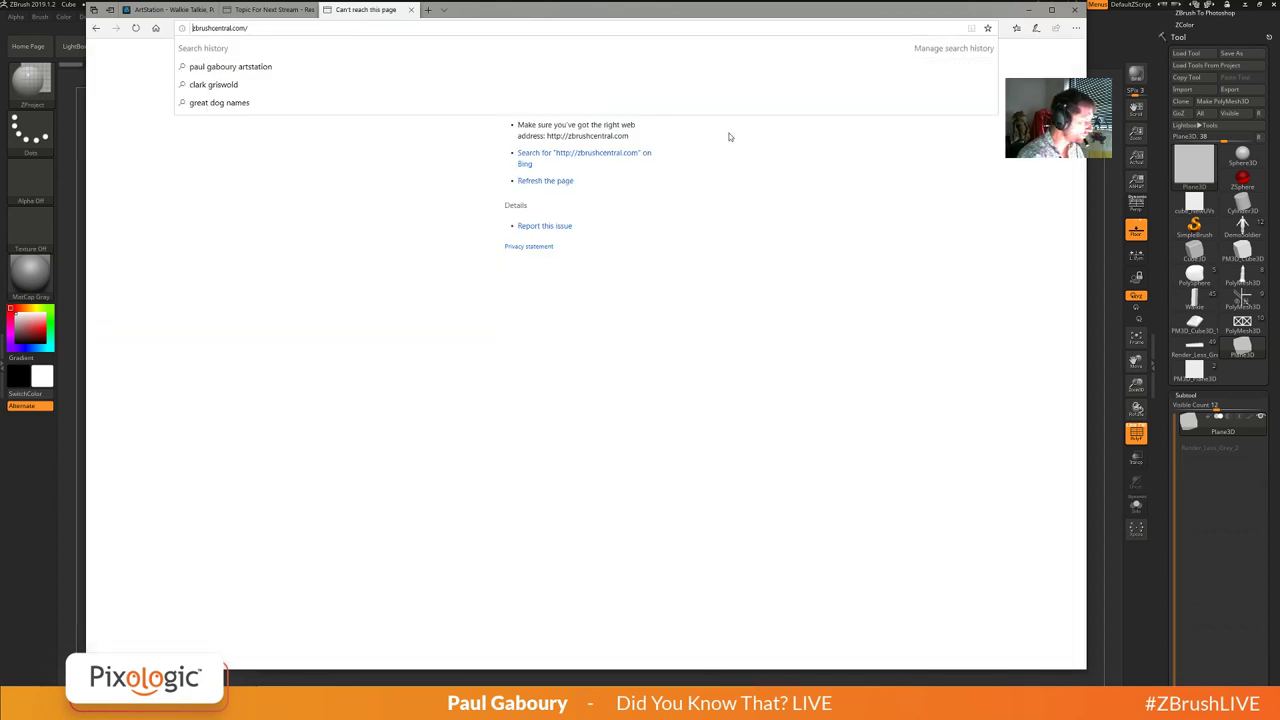
left_click(271, 30)
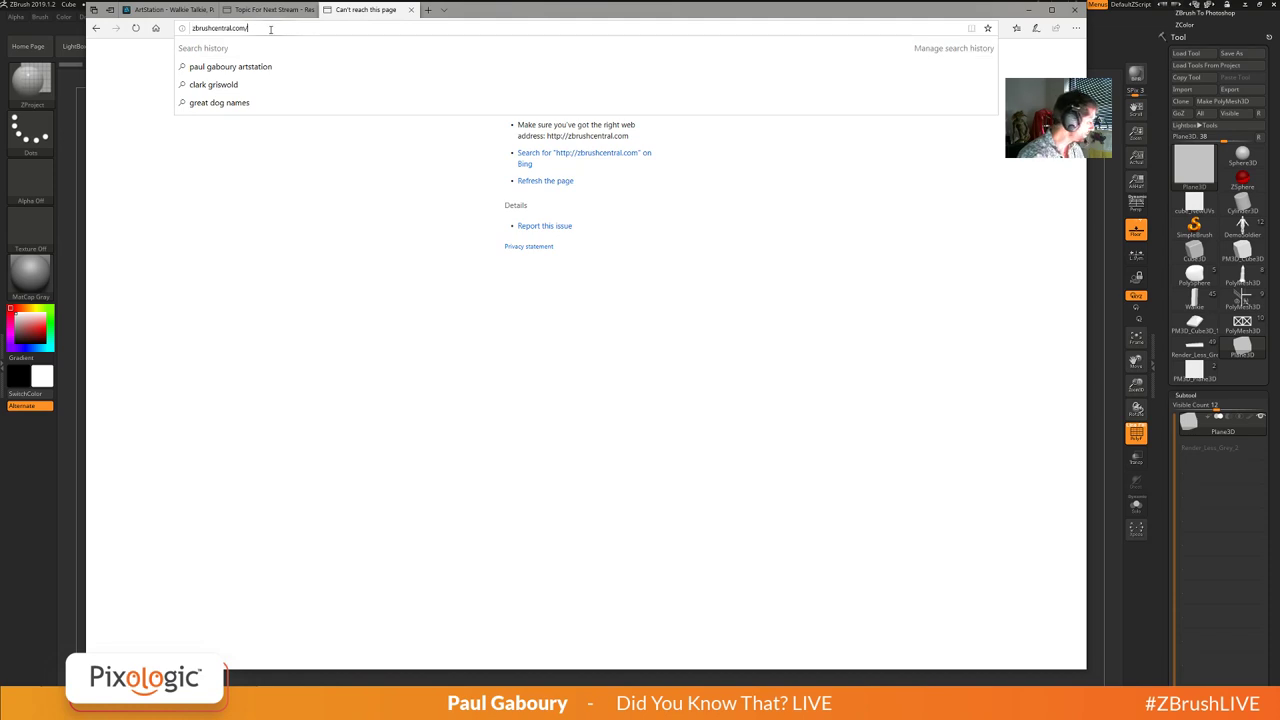
key("Return")
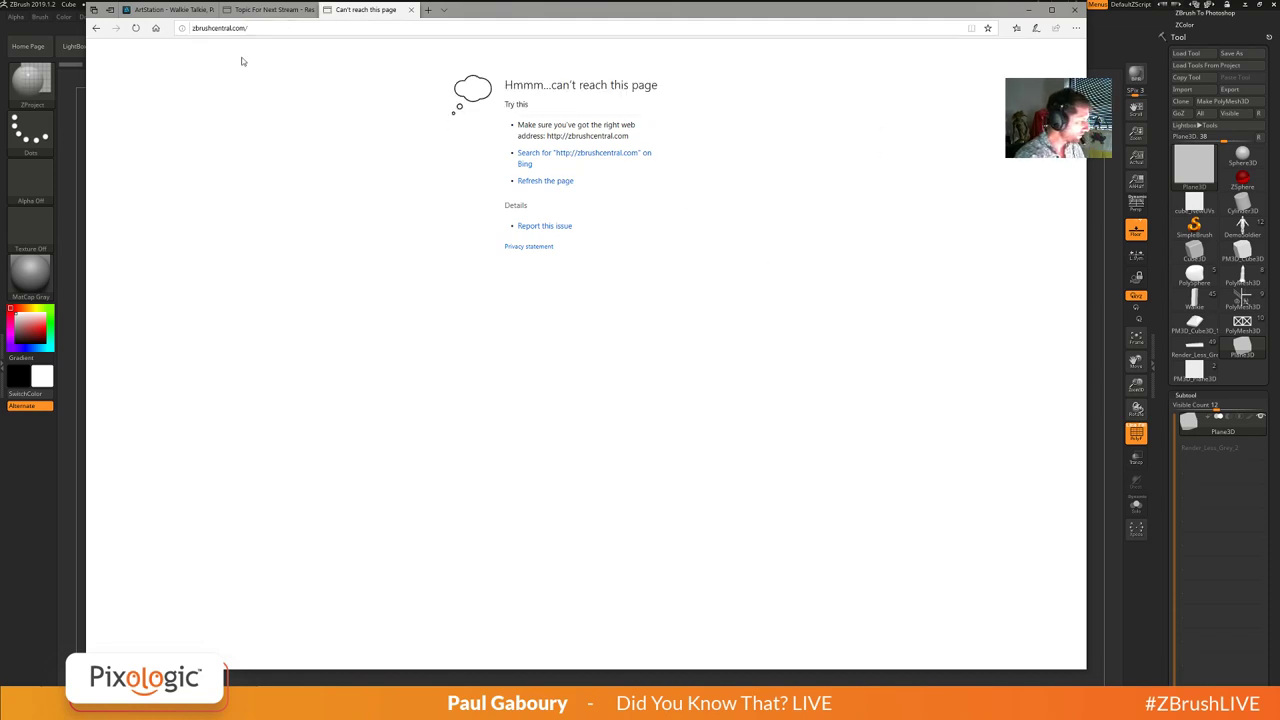
left_click(195, 28)
left_click(193, 28)
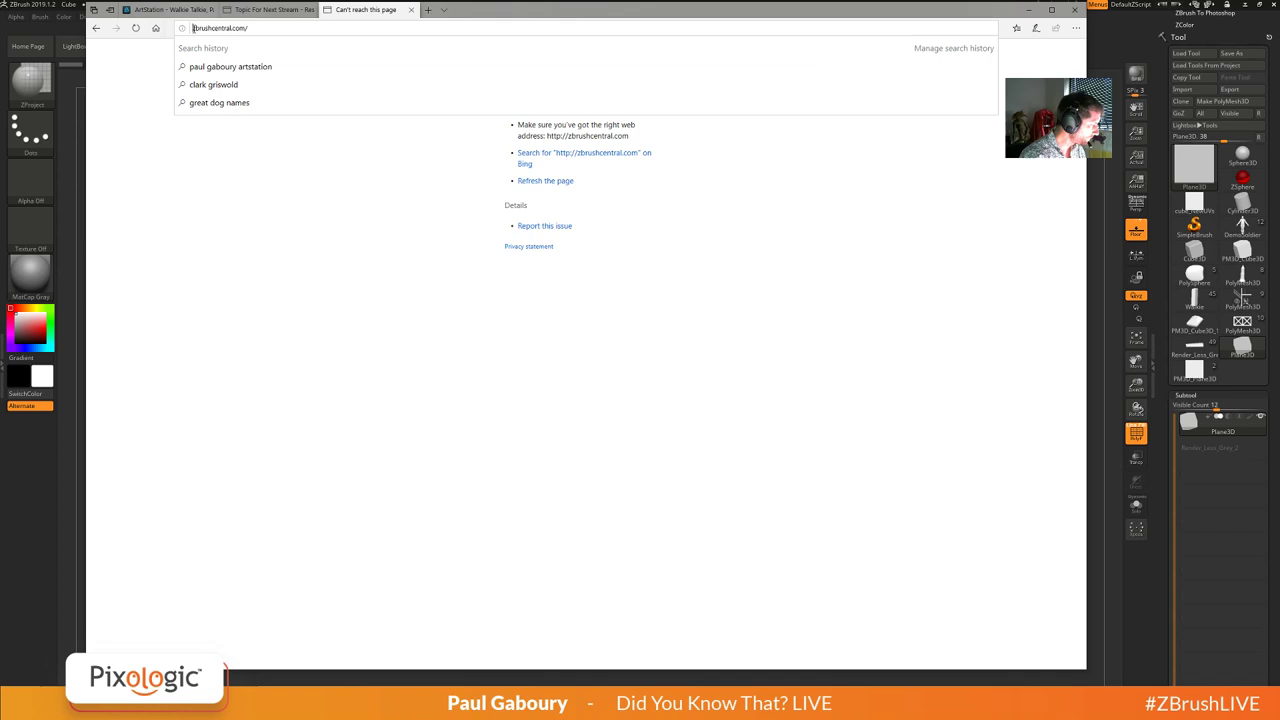
type("www")
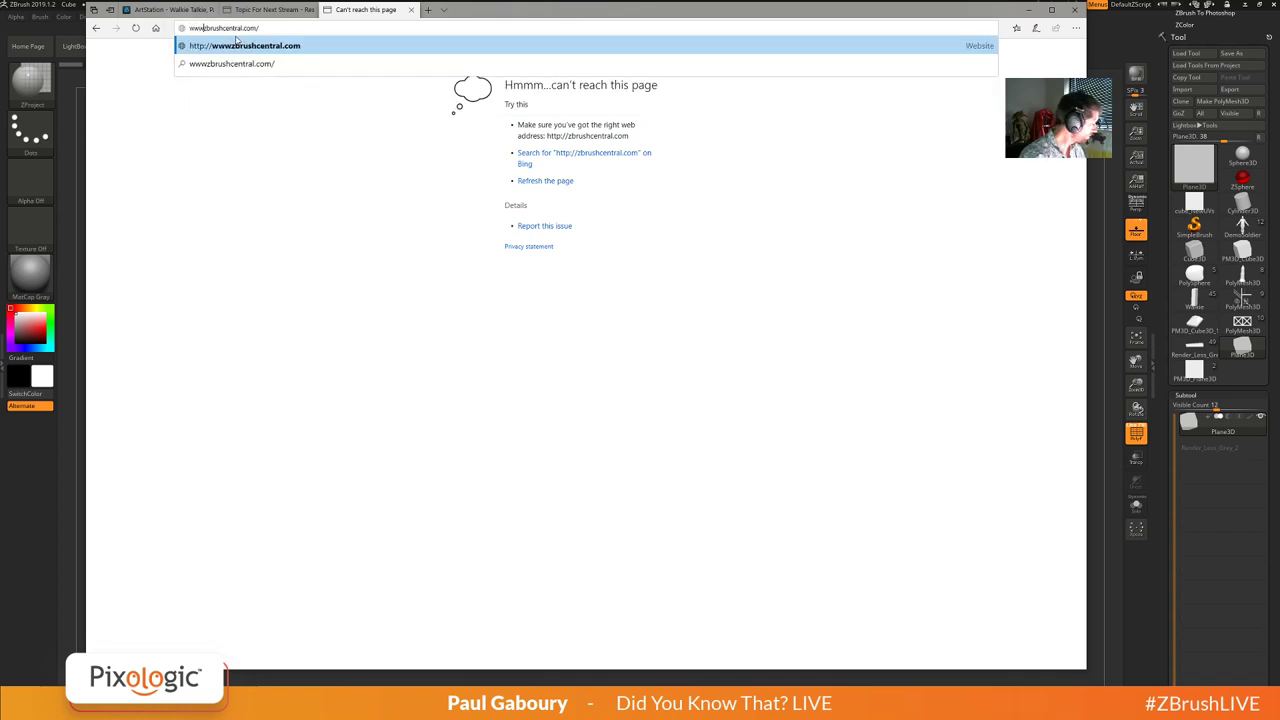
type(".")
key("Return")
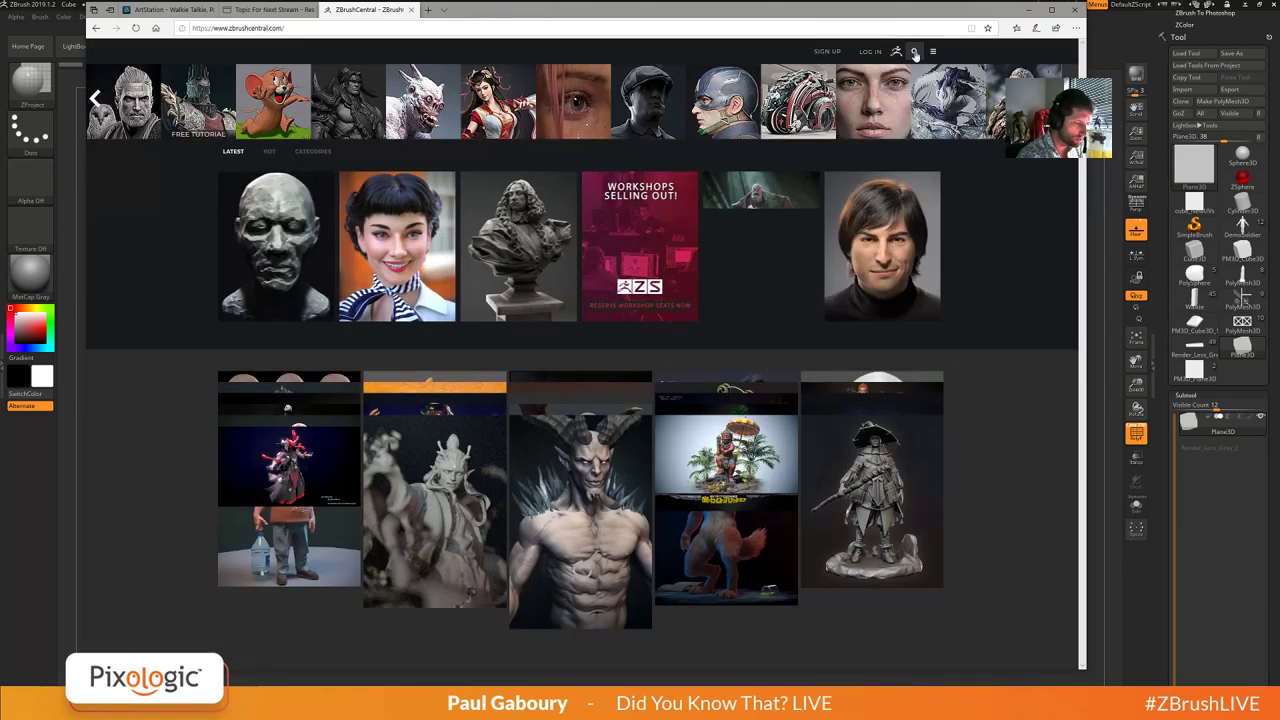
Search ZBrushCentral for a member's username.
left_click(913, 52)
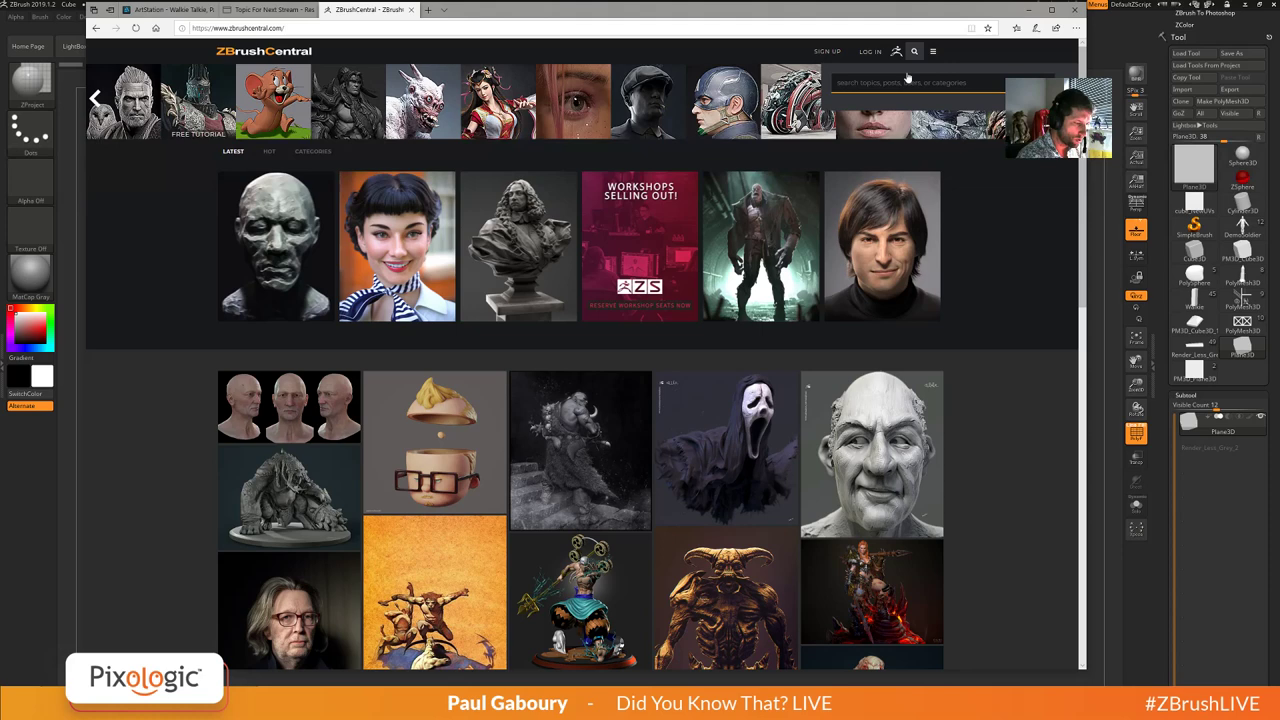
type("d")
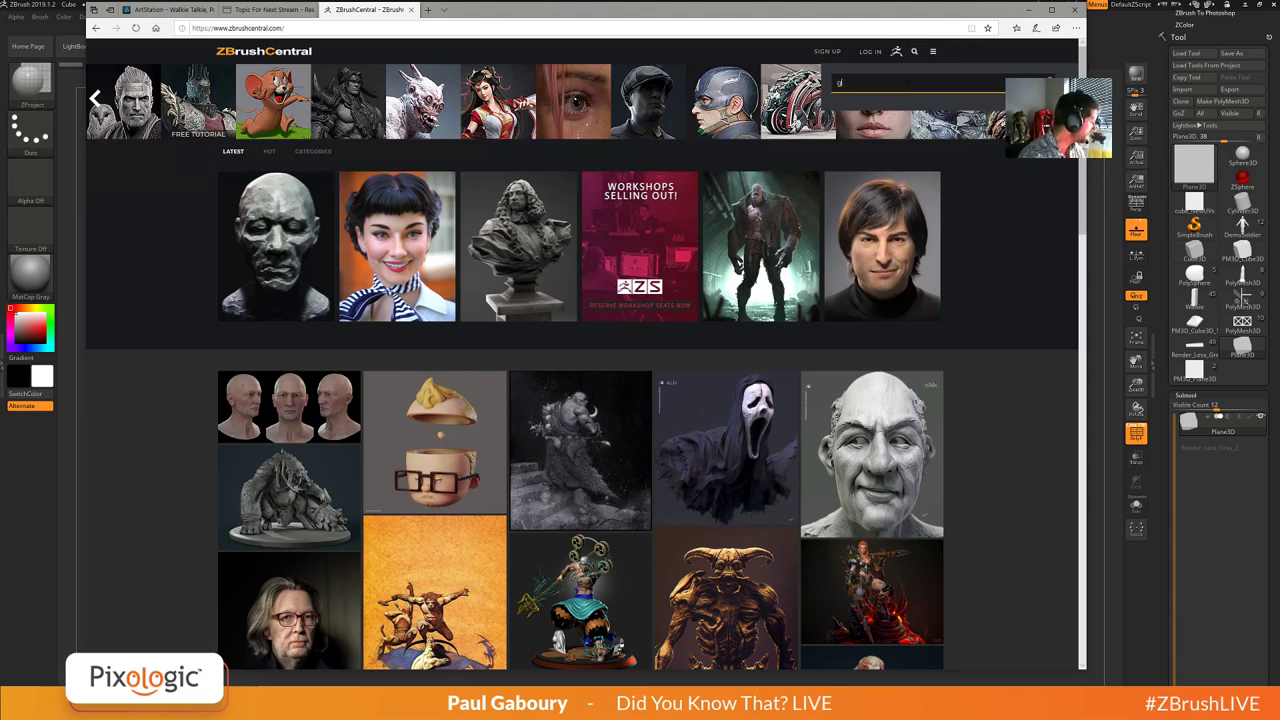
type("abol991")
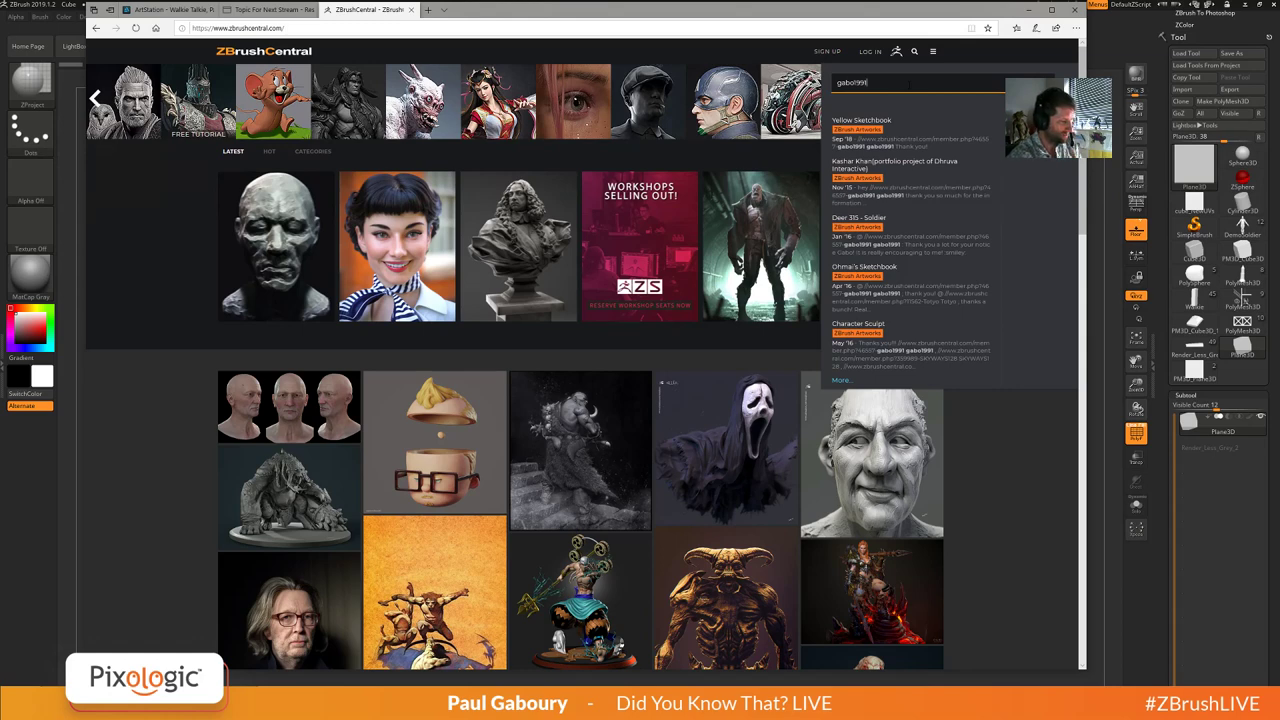
Replace the search term with the presenter's username and review the summary on the matching member profile.
key("ctrl+a")
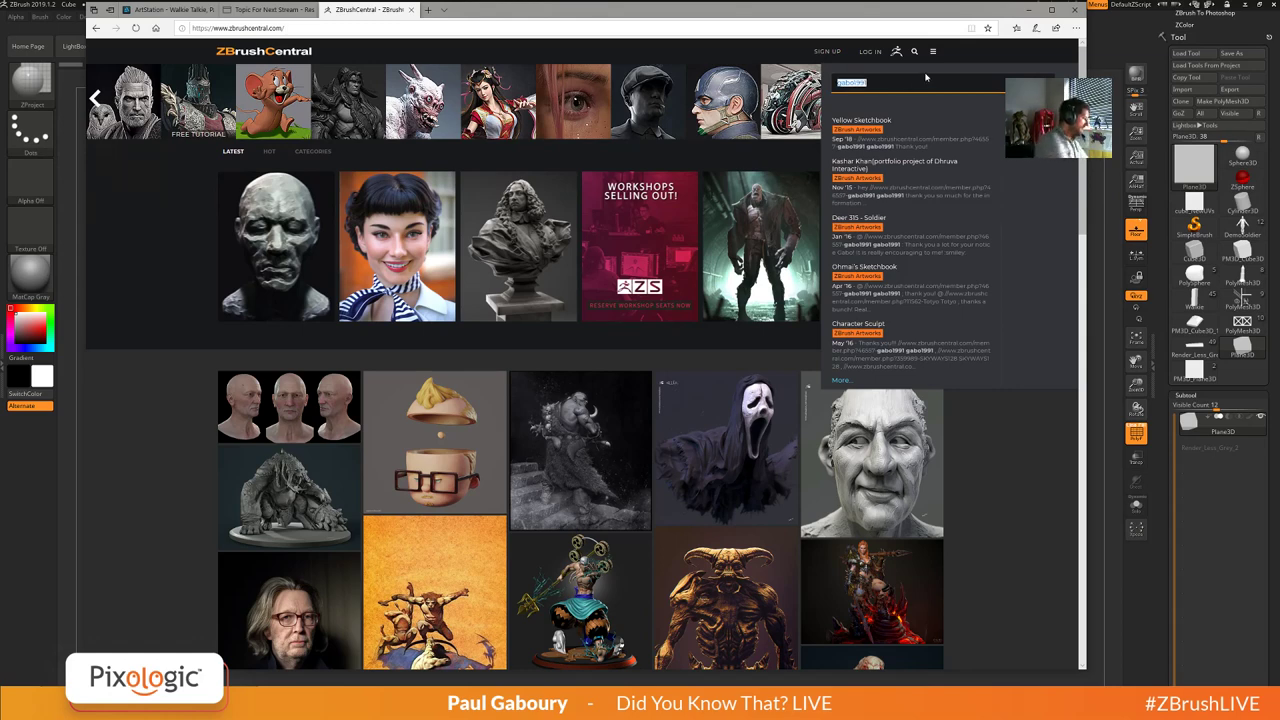
type("PixoPaul")
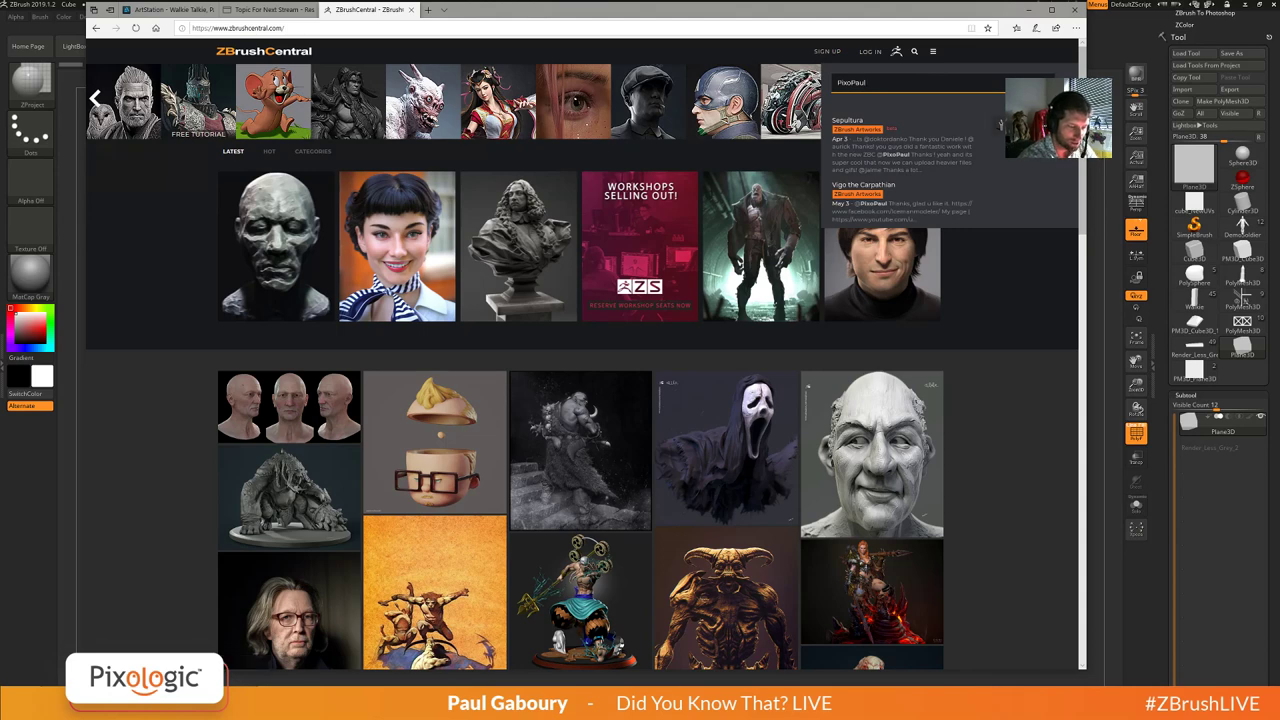
left_click(1018, 126)
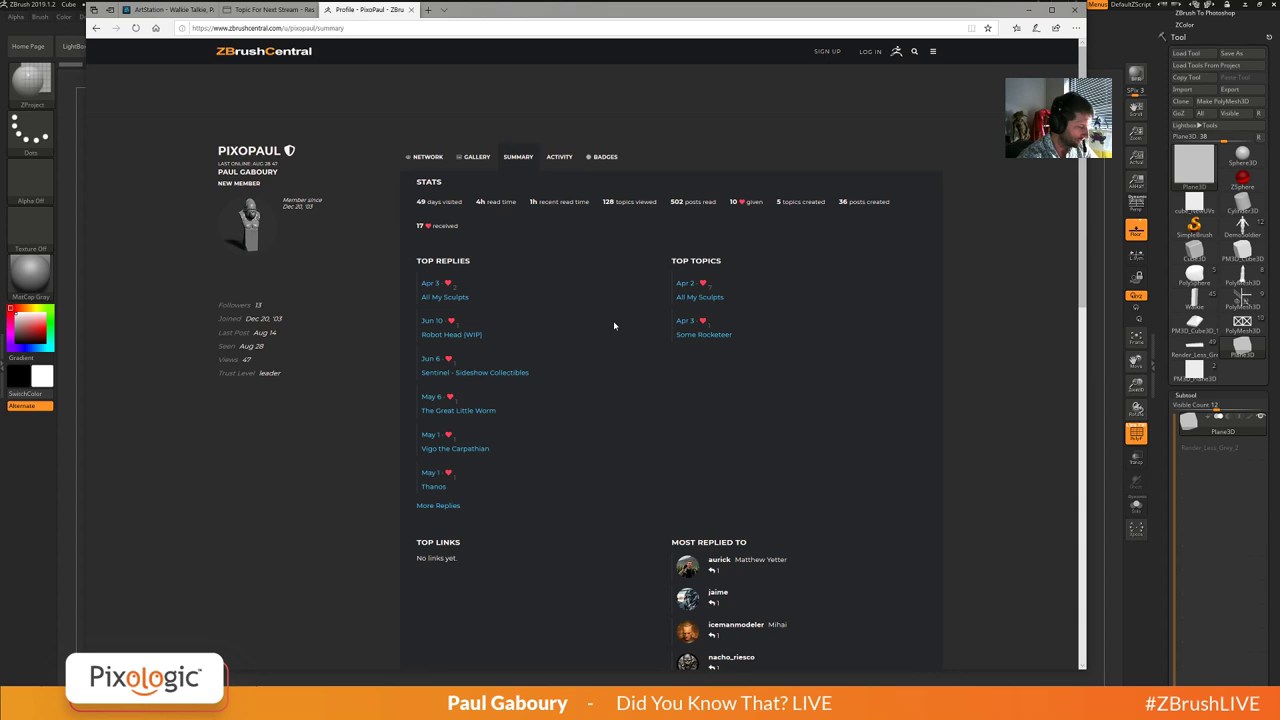
scroll(553, 269, "down", 4)
scroll(560, 277, "up", 4)
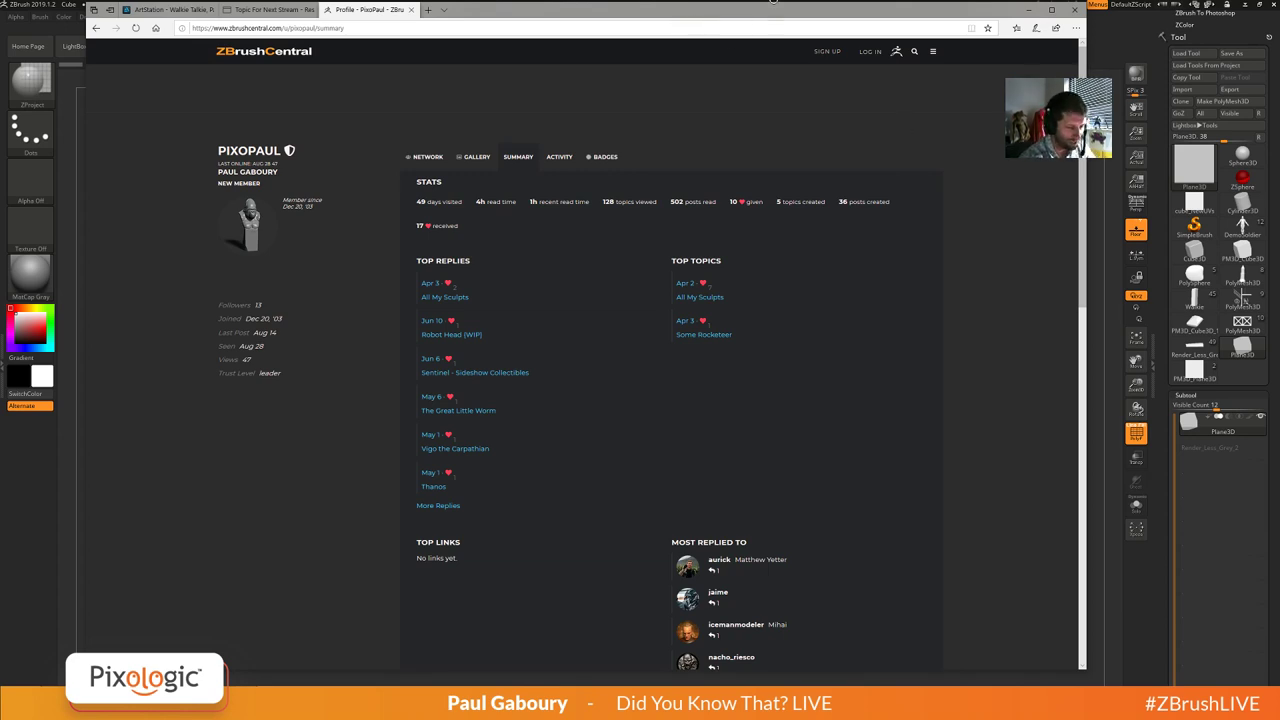
Return to ZBrush and view the Plane3D mesh from a slight angle.
left_click(1103, 175)
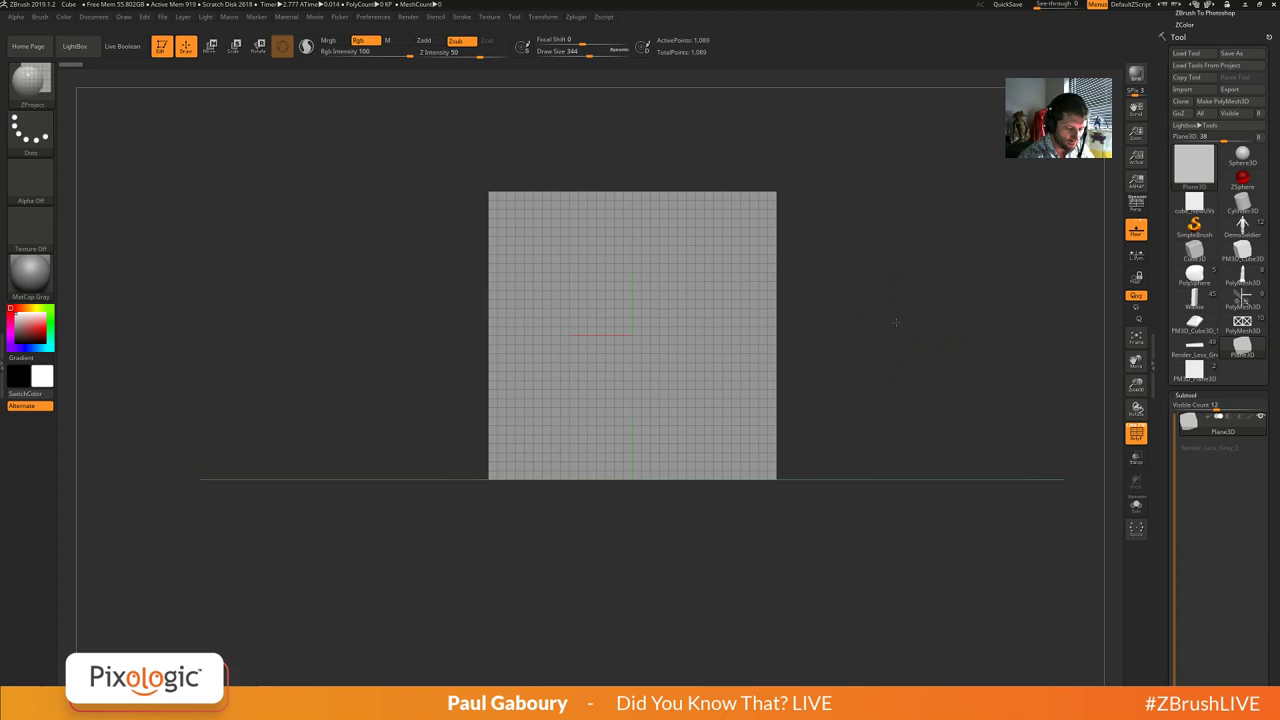
left_click_drag(904, 317, 914, 322)
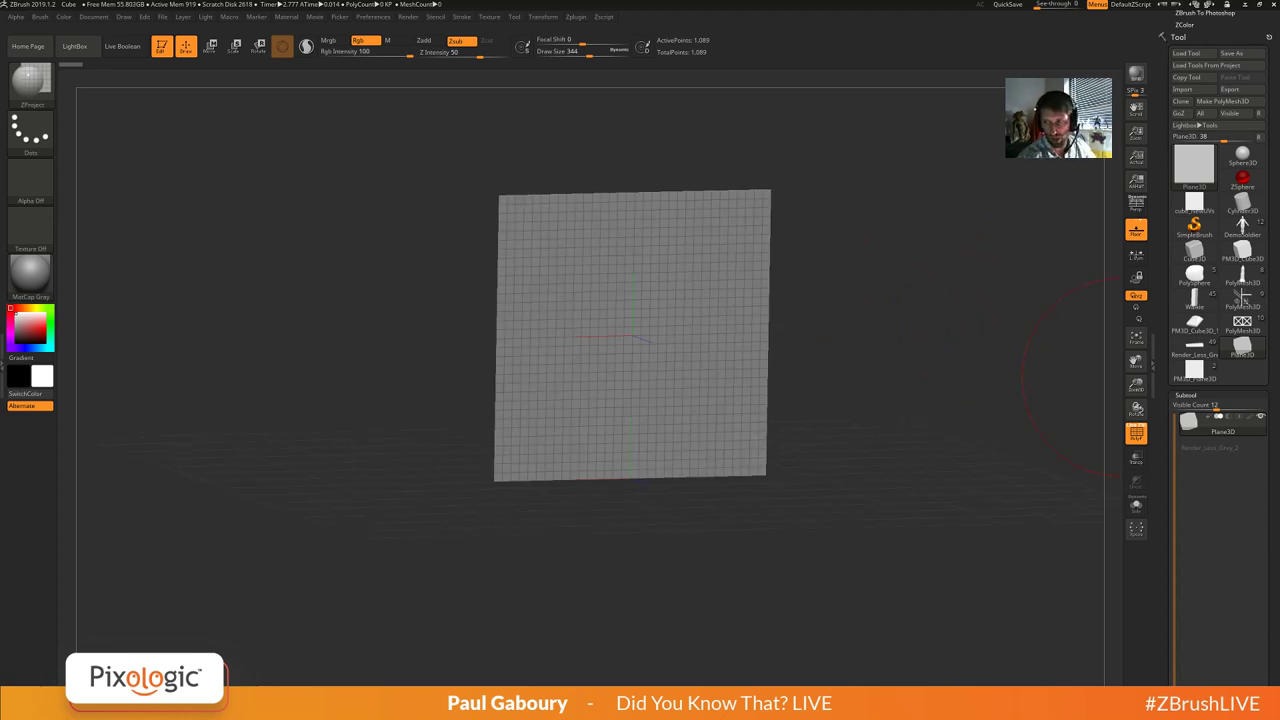